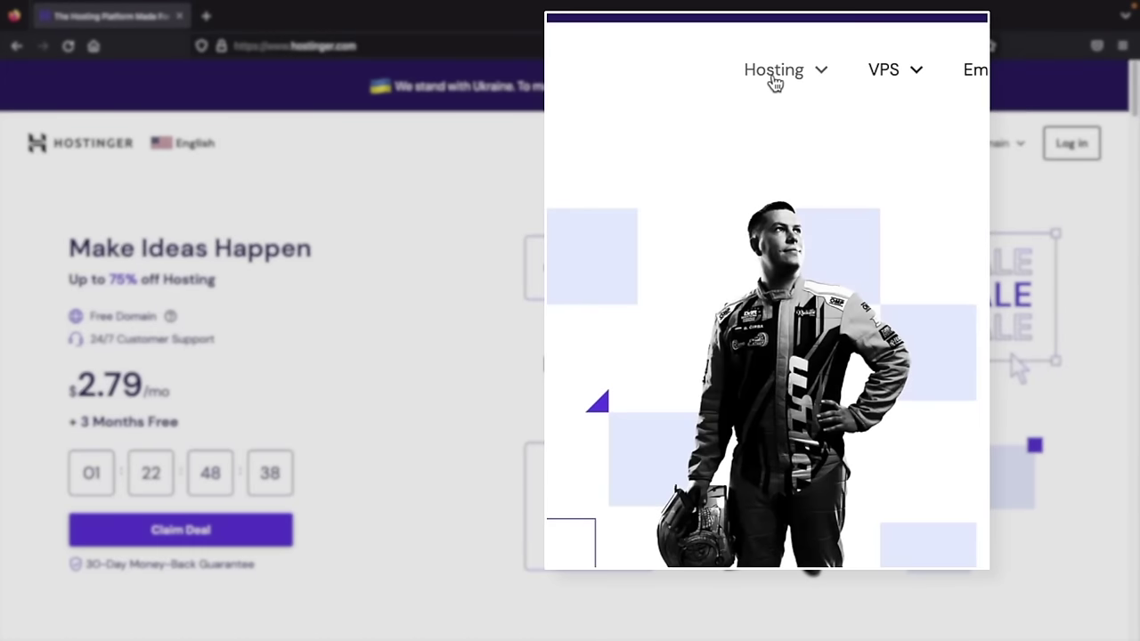
Go to the Web Hosting page and scroll down to the Single, Premium and Business plan cards
left_click(771, 85)
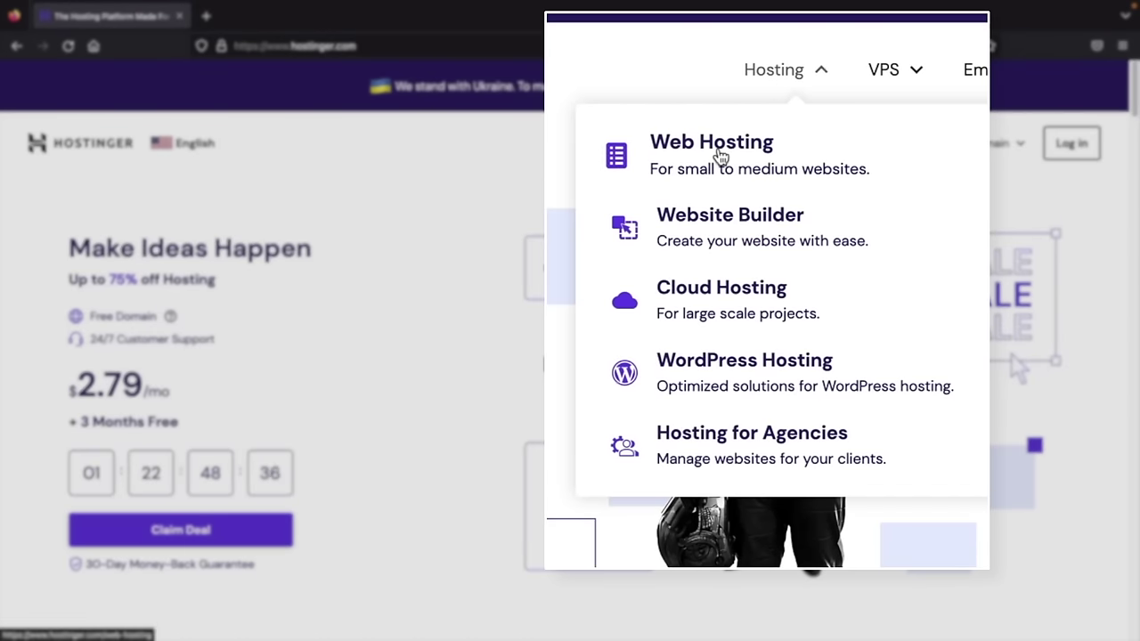
left_click(720, 156)
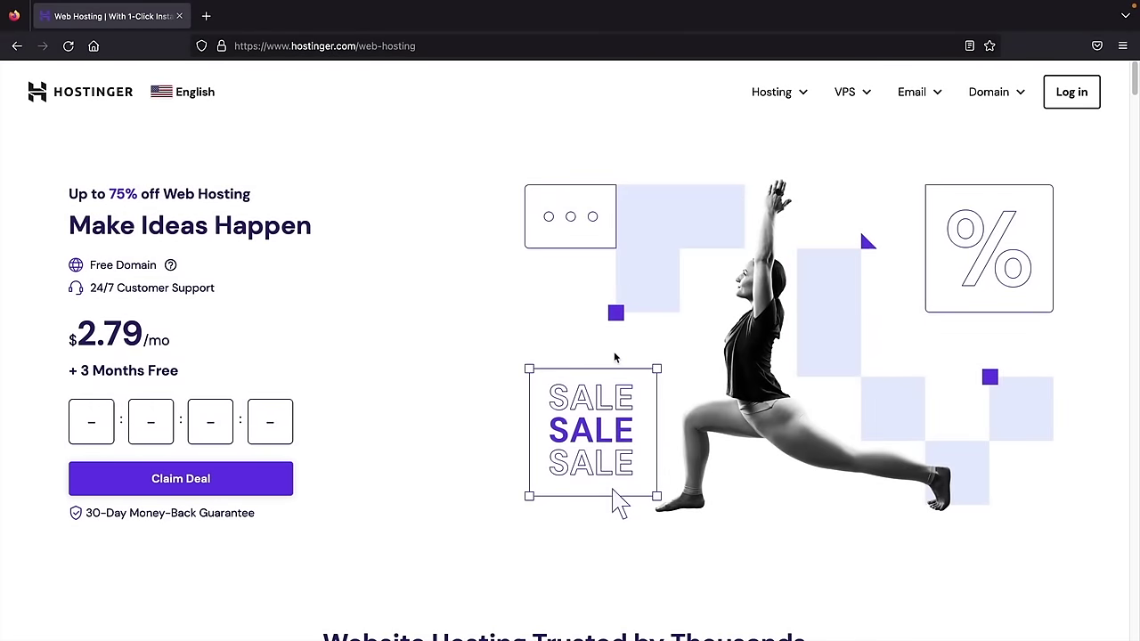
scroll(615, 355, "down", 5)
scroll(614, 350, "down", 6)
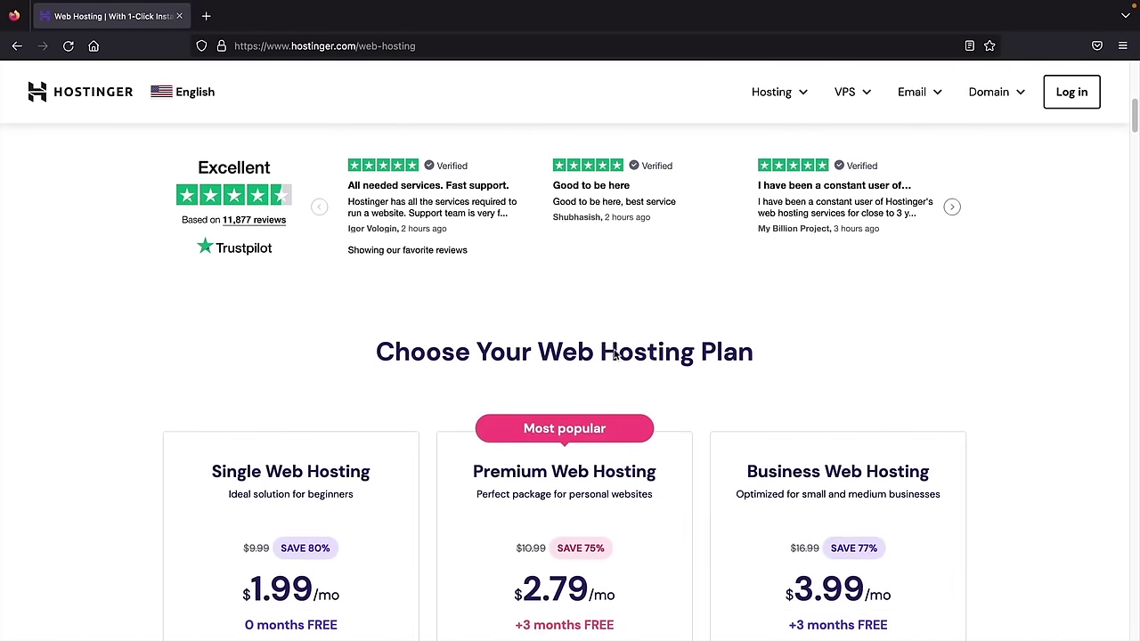
scroll(613, 350, "down", 1)
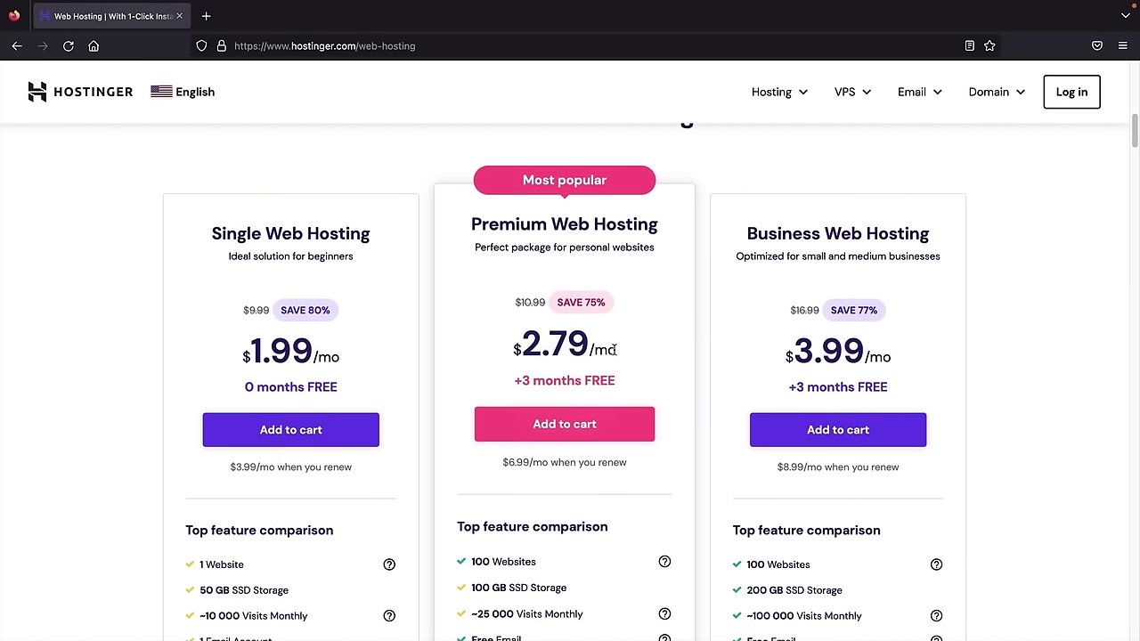
scroll(614, 350, "down", 1)
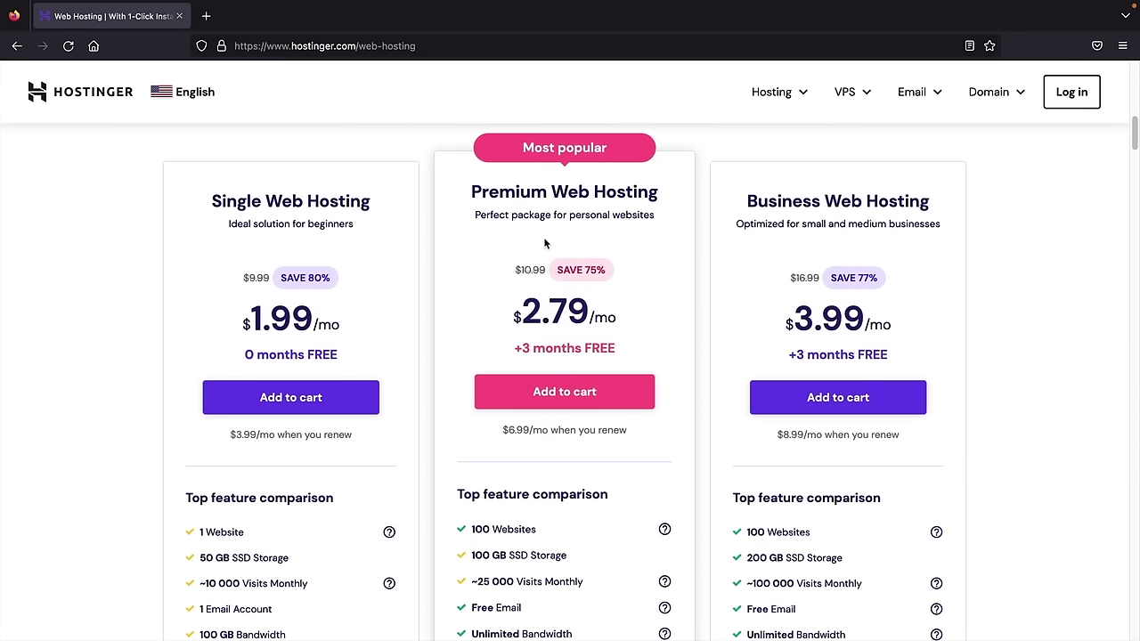
scroll(545, 243, "down", 1)
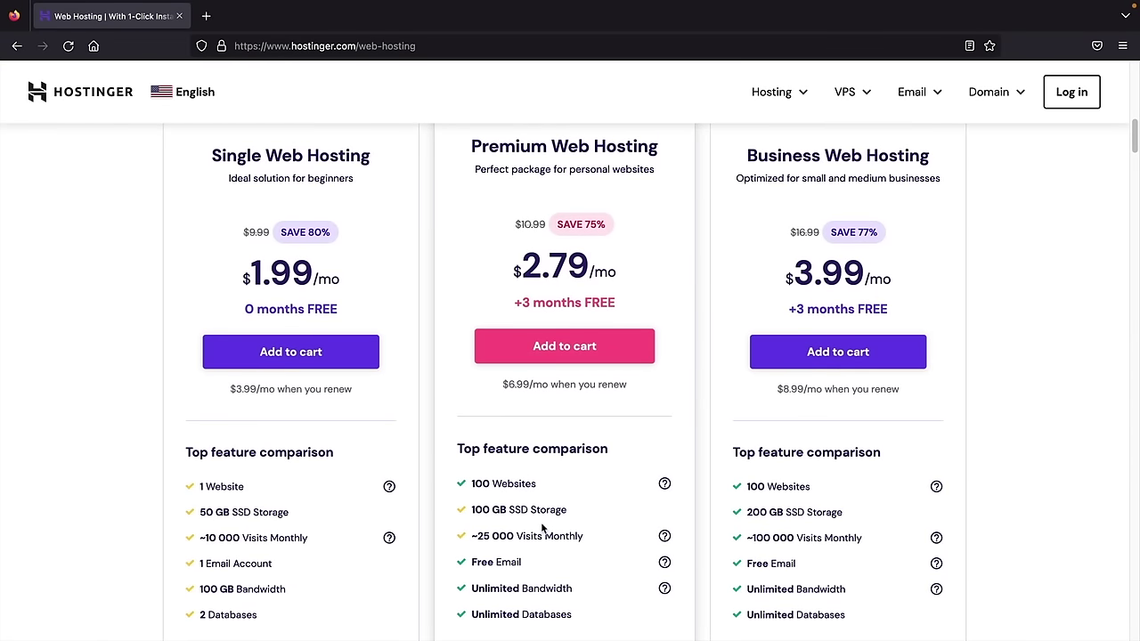
scroll(541, 525, "up", 1)
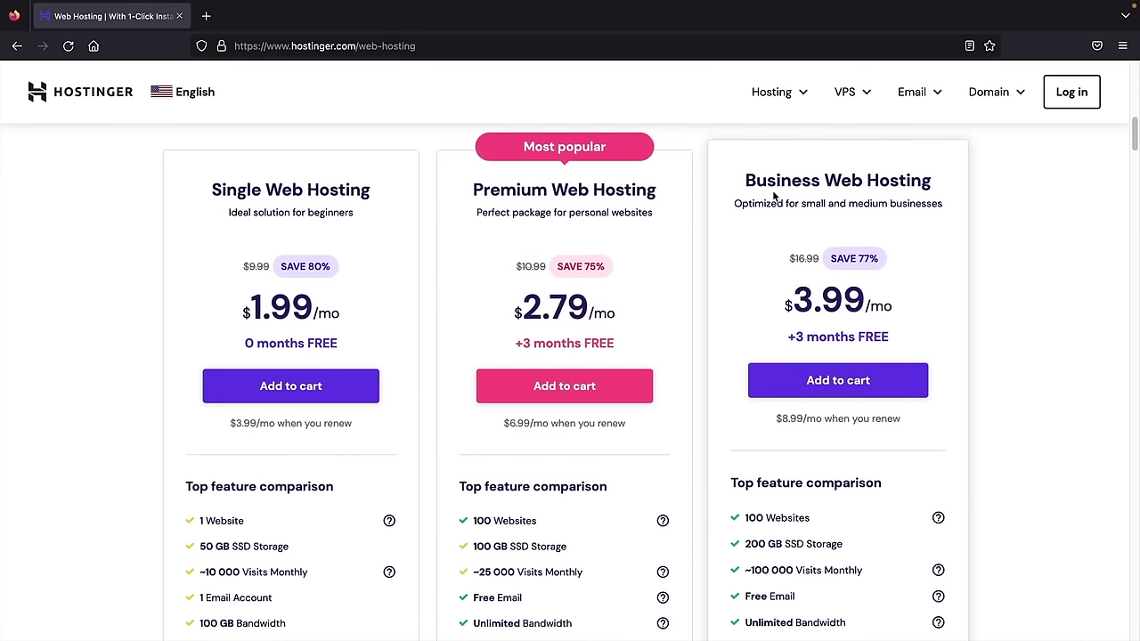
scroll(771, 190, "down", 1)
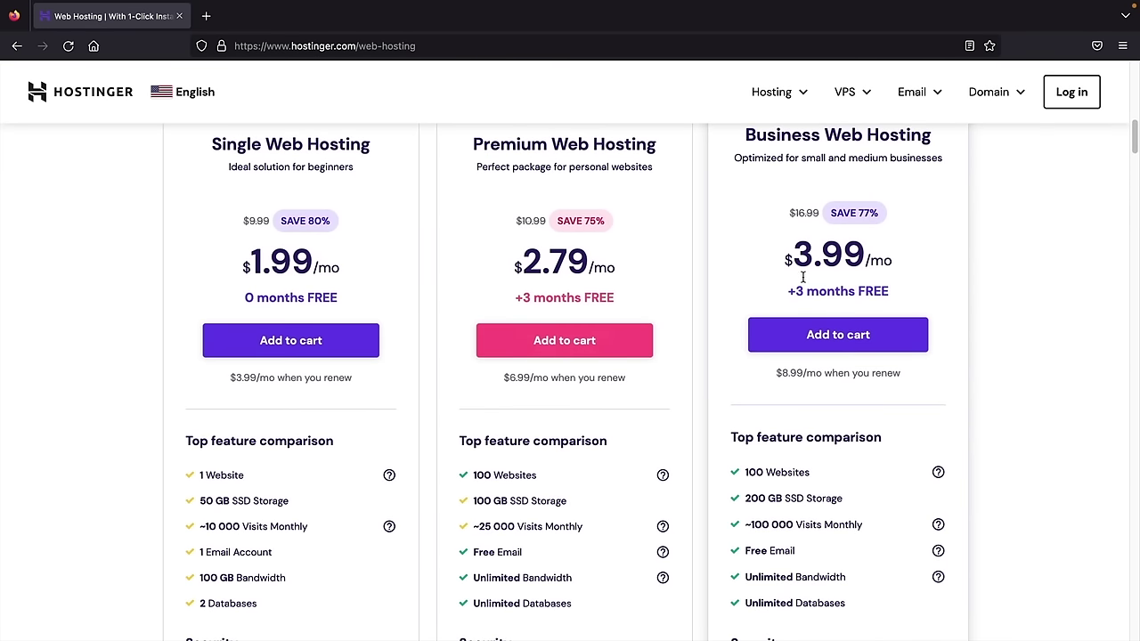
Highlight the Business plan's monthly visits figure, then add Premium Web Hosting to the cart
left_click_drag(751, 525, 864, 527)
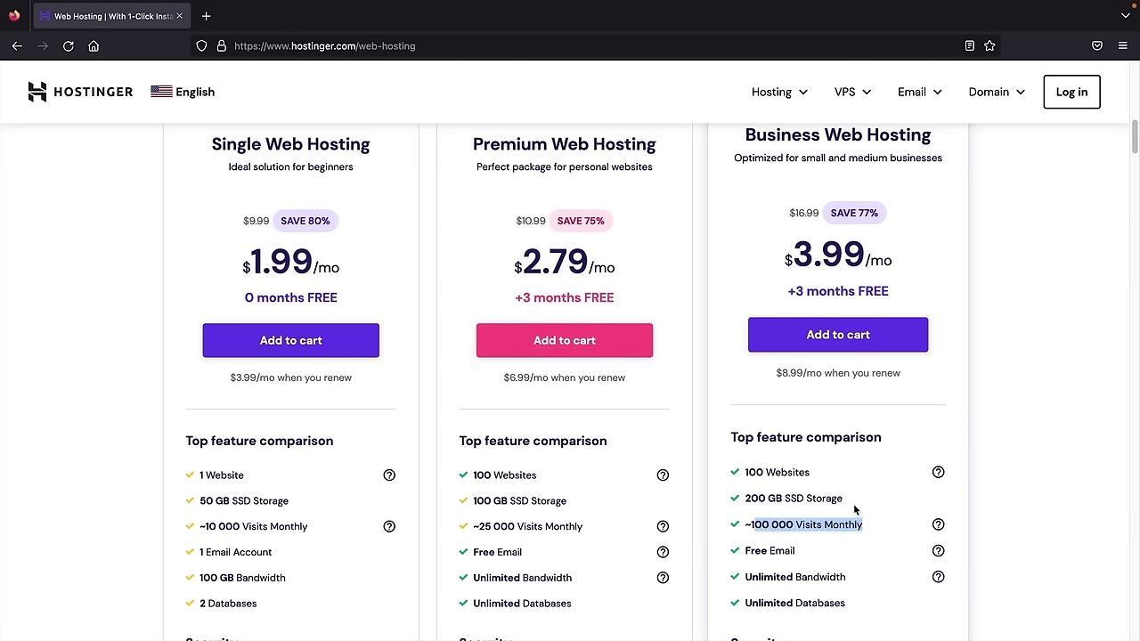
scroll(837, 488, "up", 1)
scroll(764, 383, "up", 1)
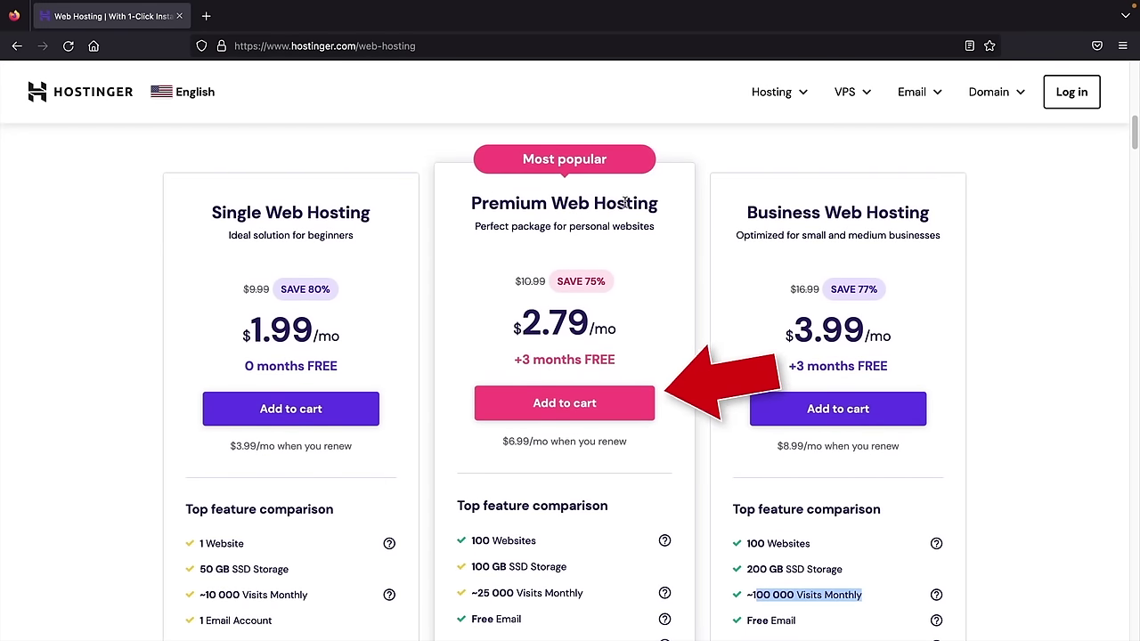
left_click(589, 406)
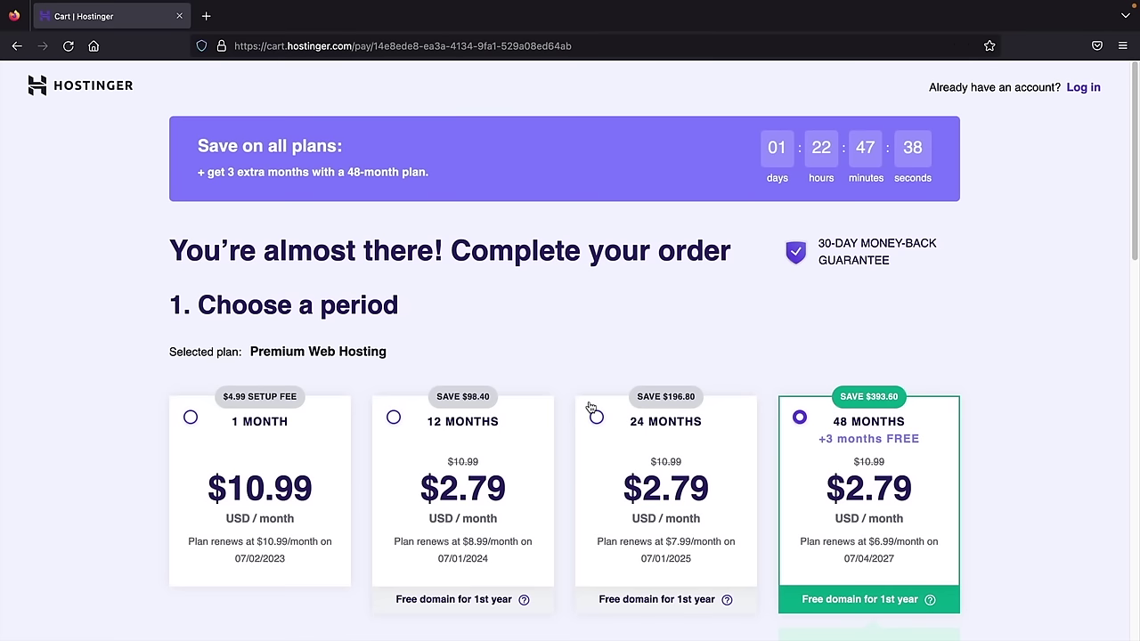
Choose the 12-month billing period for Premium Web Hosting in the cart
scroll(585, 322, "down", 2)
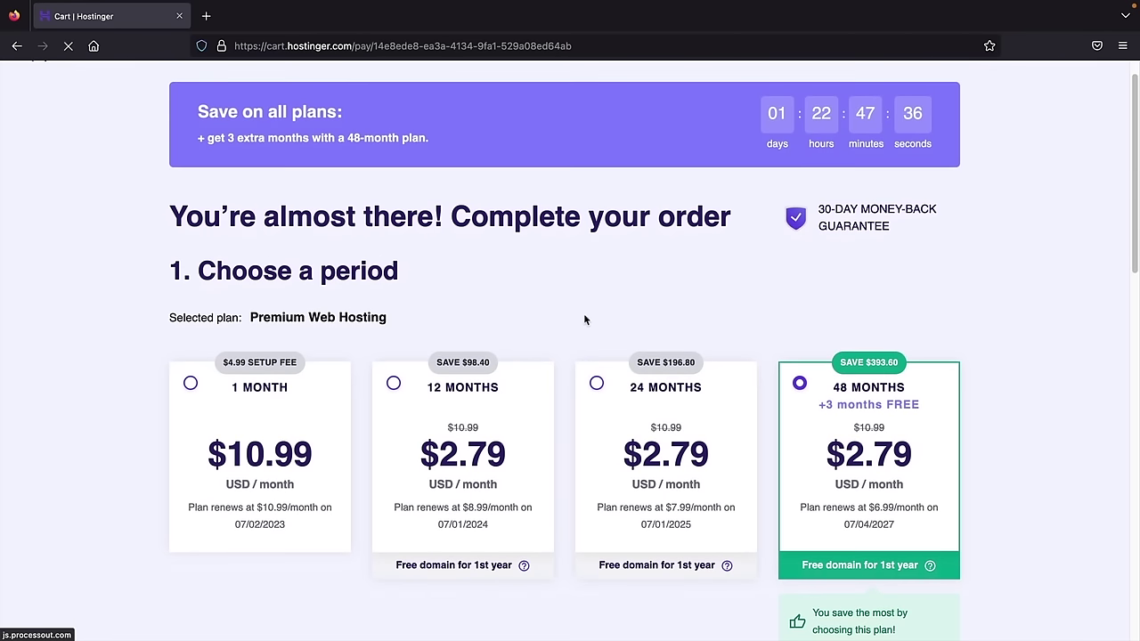
scroll(584, 320, "down", 3)
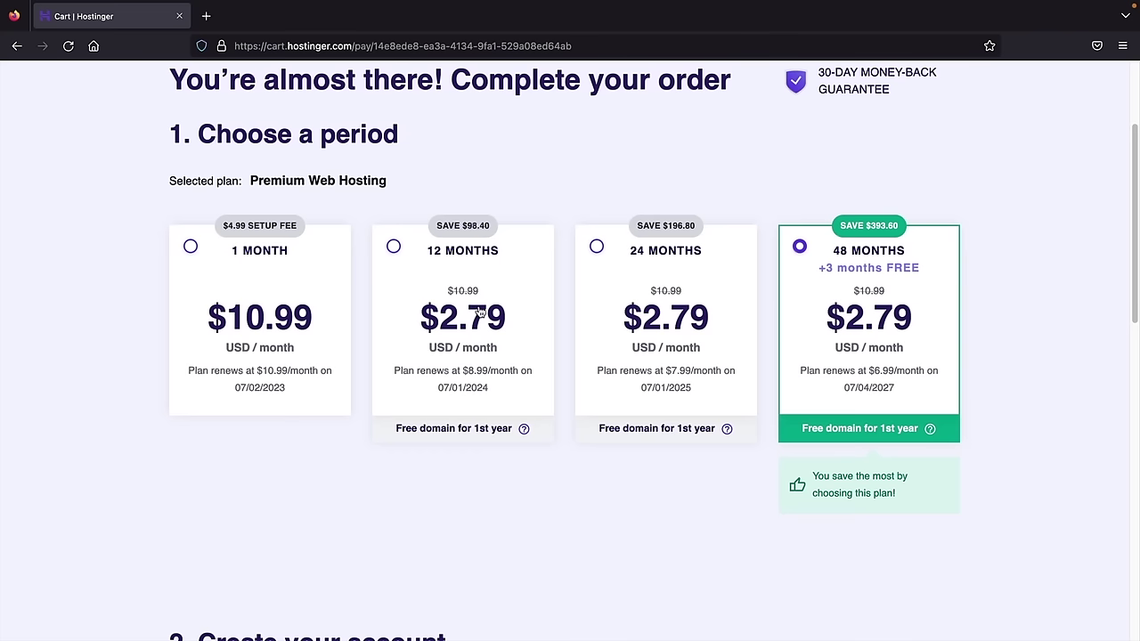
left_click(394, 248)
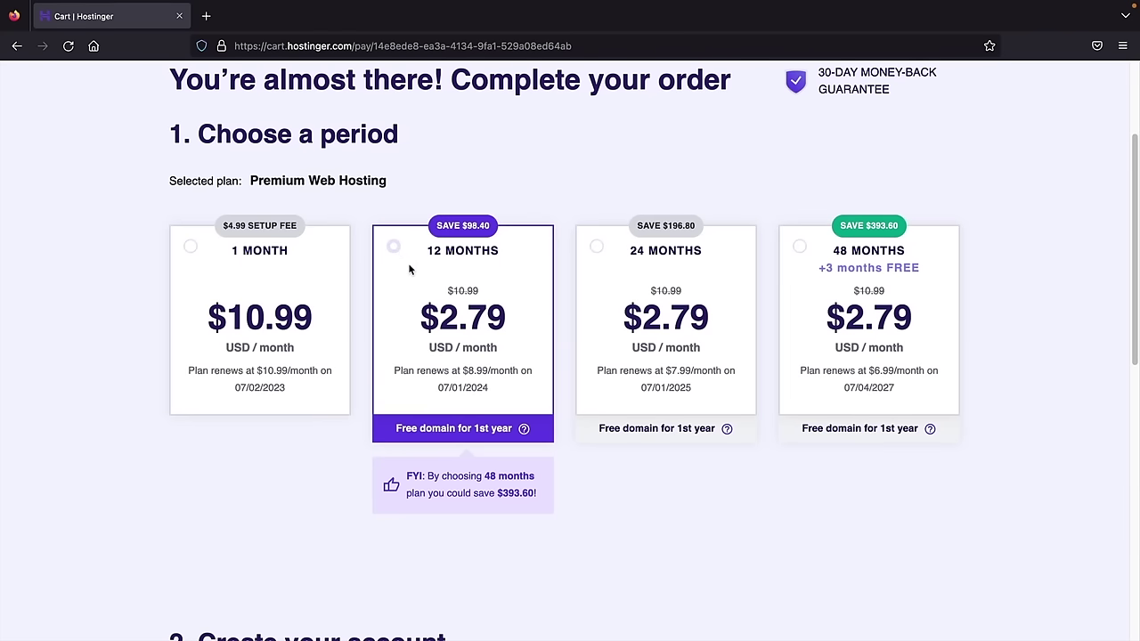
Scroll down the checkout page and select the account email field
scroll(563, 309, "down", 4)
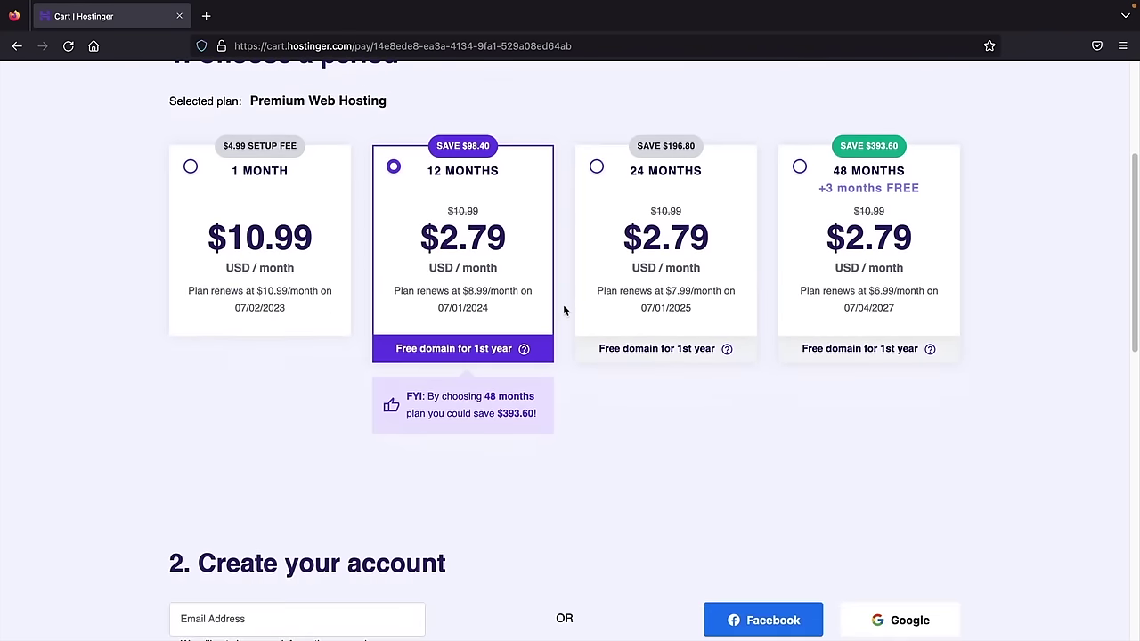
scroll(565, 309, "down", 2)
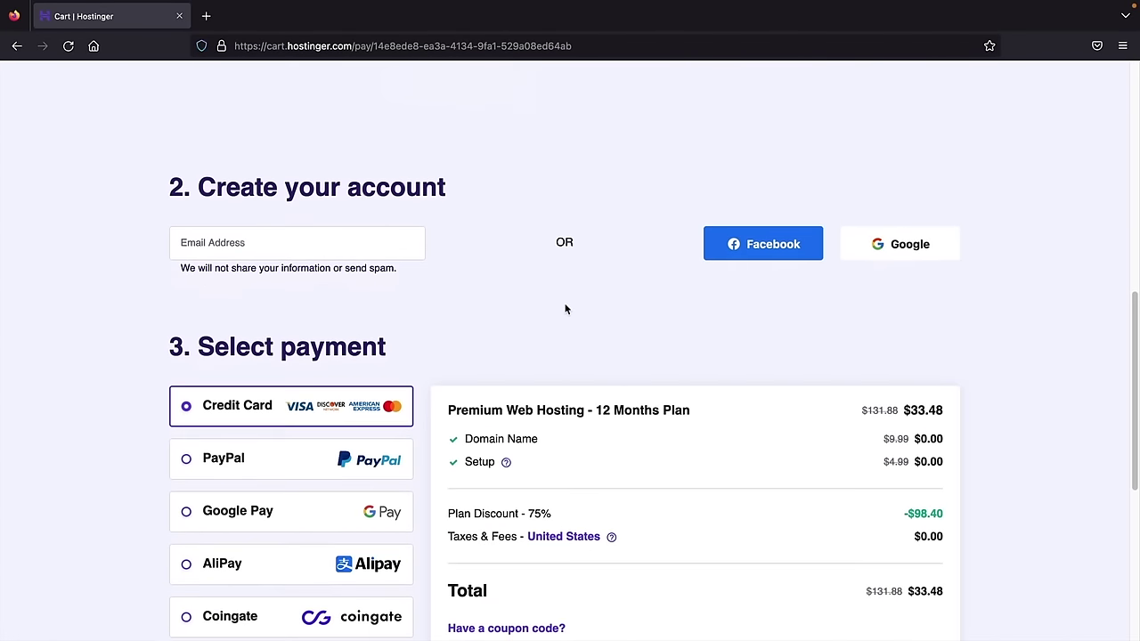
scroll(564, 309, "down", 1)
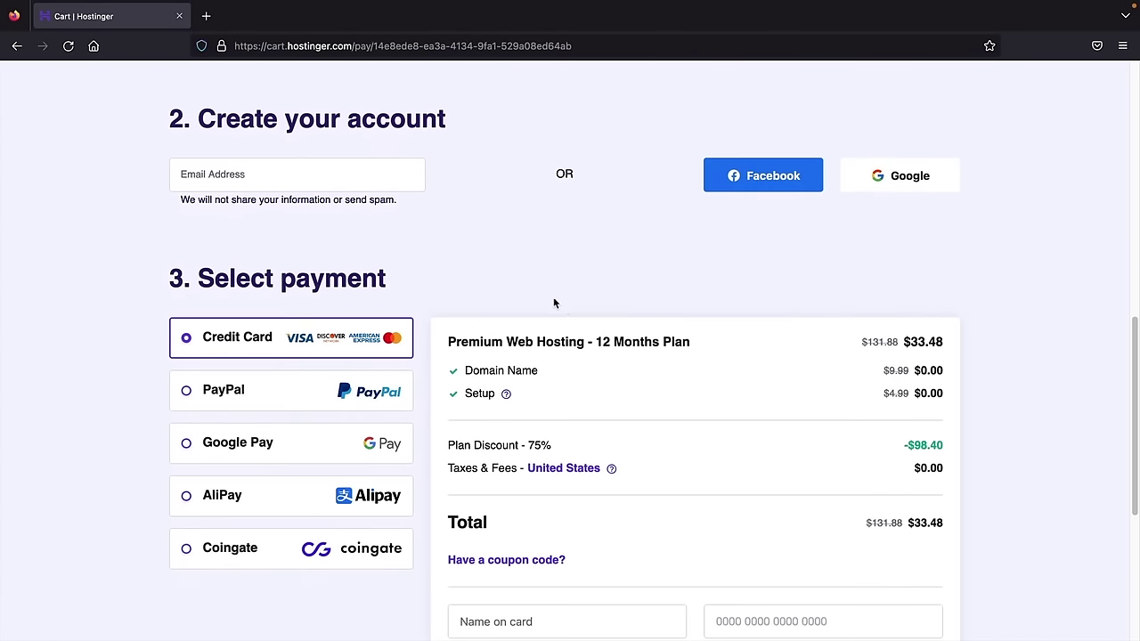
left_click(265, 182)
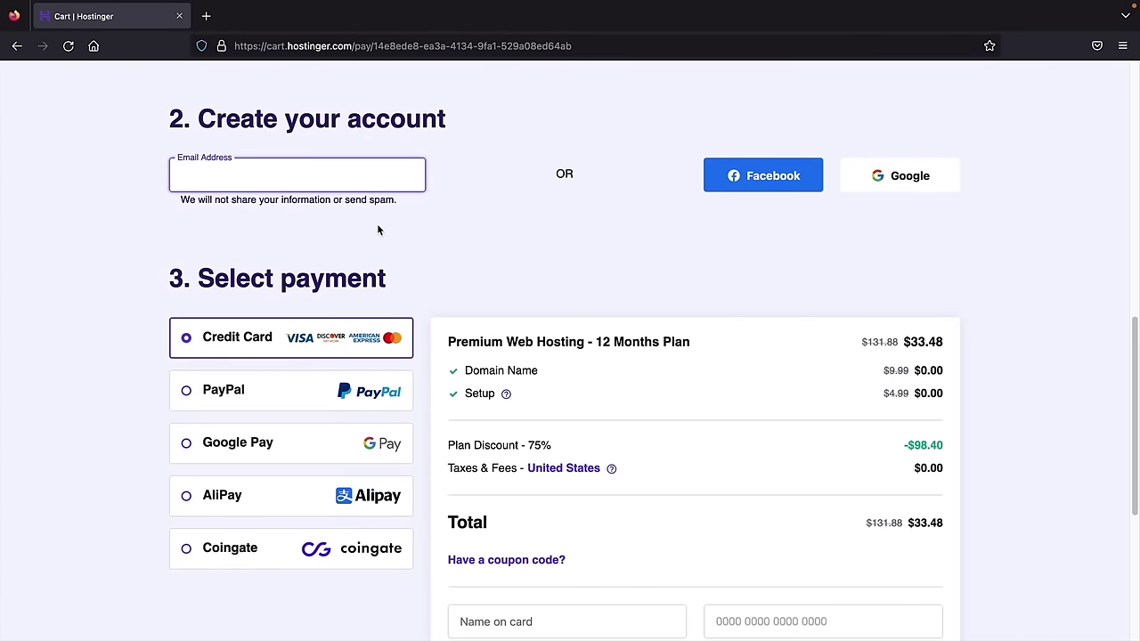
Reveal the coupon code field below the $33.48 order total
scroll(379, 219, "down", 1)
scroll(381, 216, "down", 2)
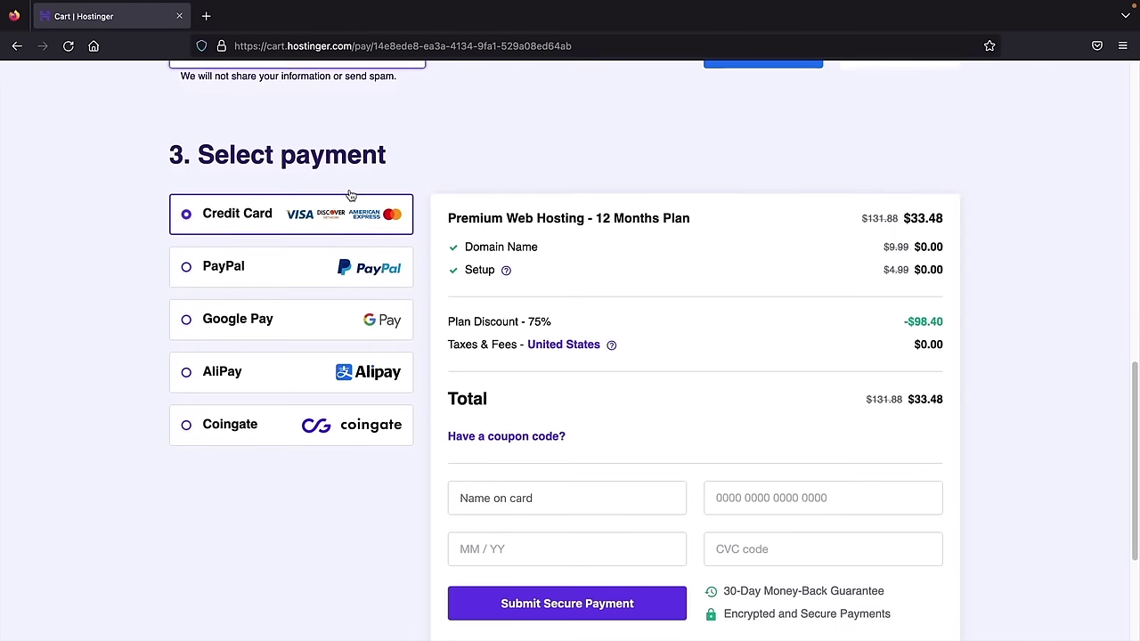
left_click(220, 213)
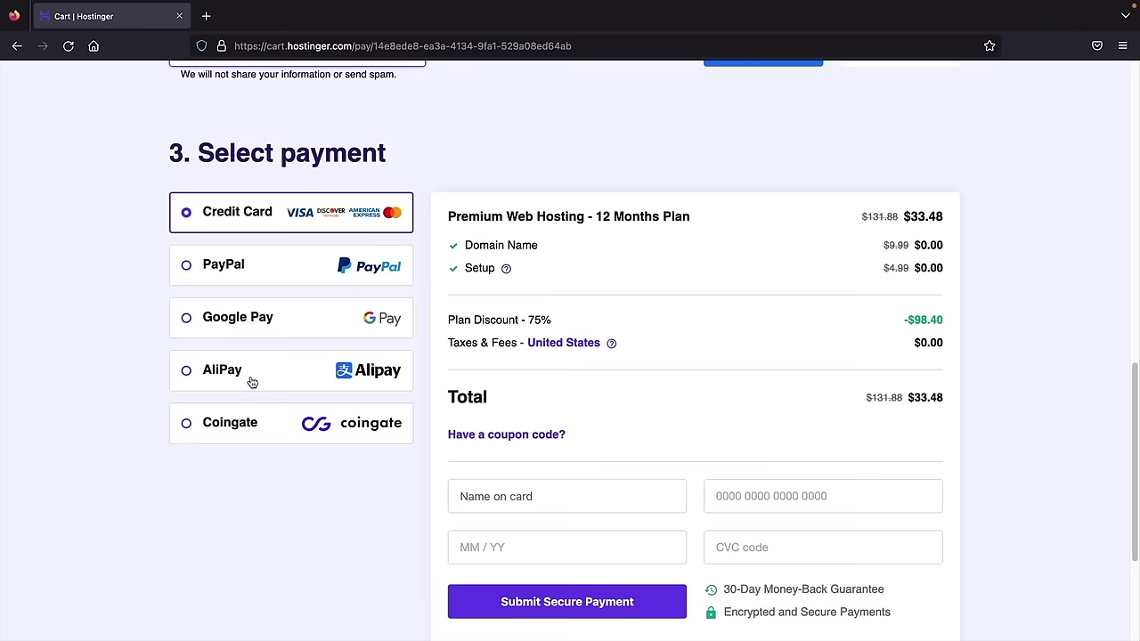
scroll(252, 381, "down", 1)
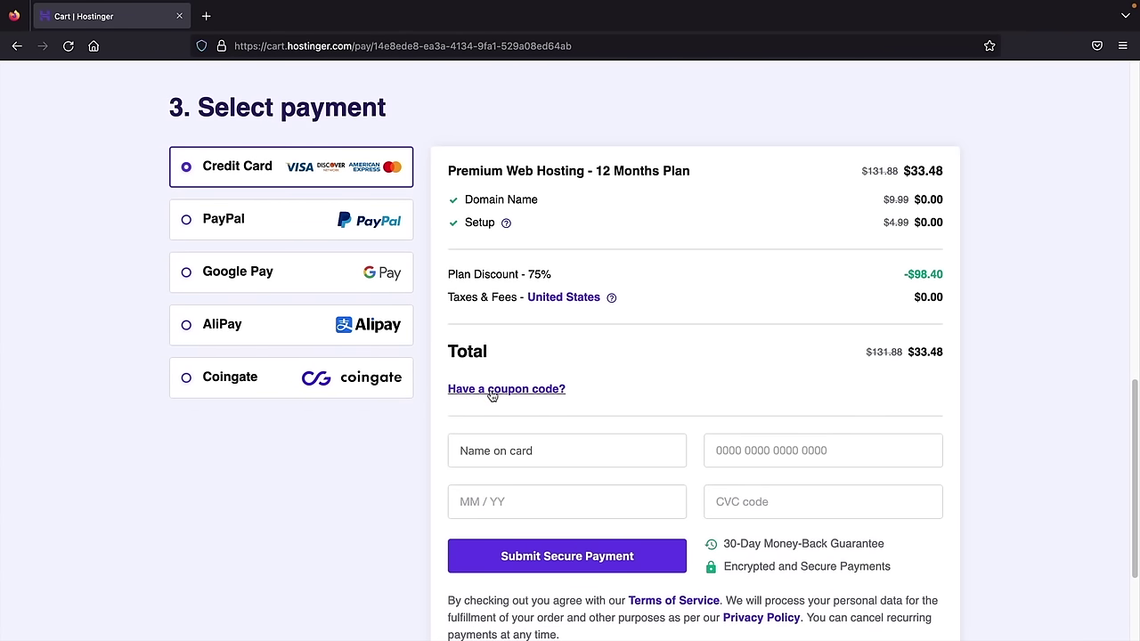
left_click(492, 394)
scroll(498, 397, "down", 1)
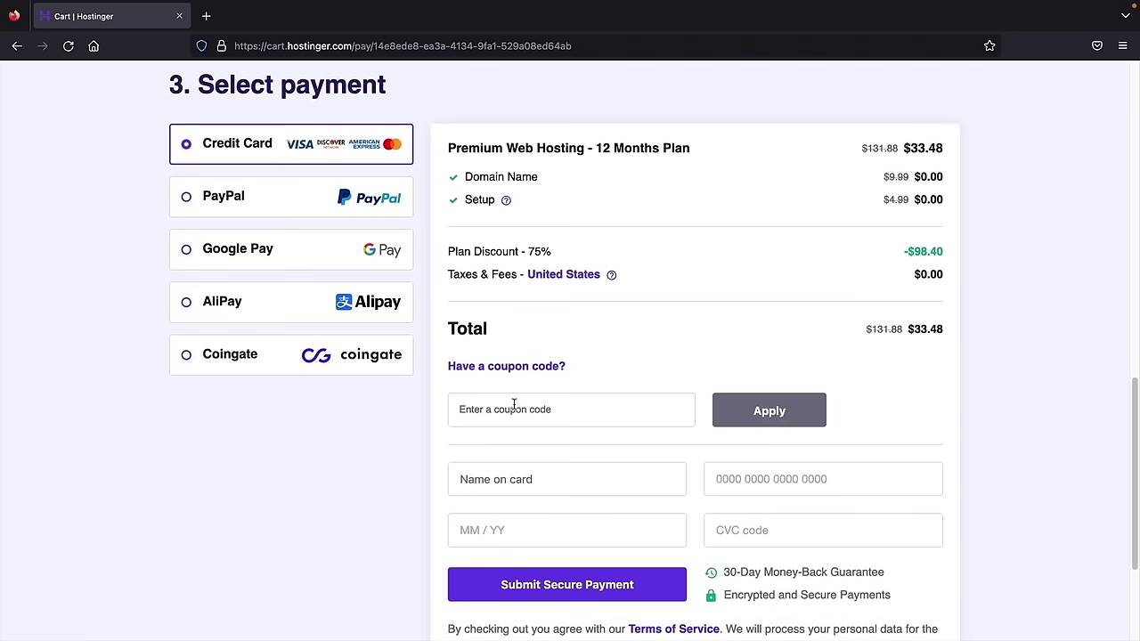
Enter and apply the coupon code, cutting the 12-month total to $30.13, then select Name on card
left_click(546, 400)
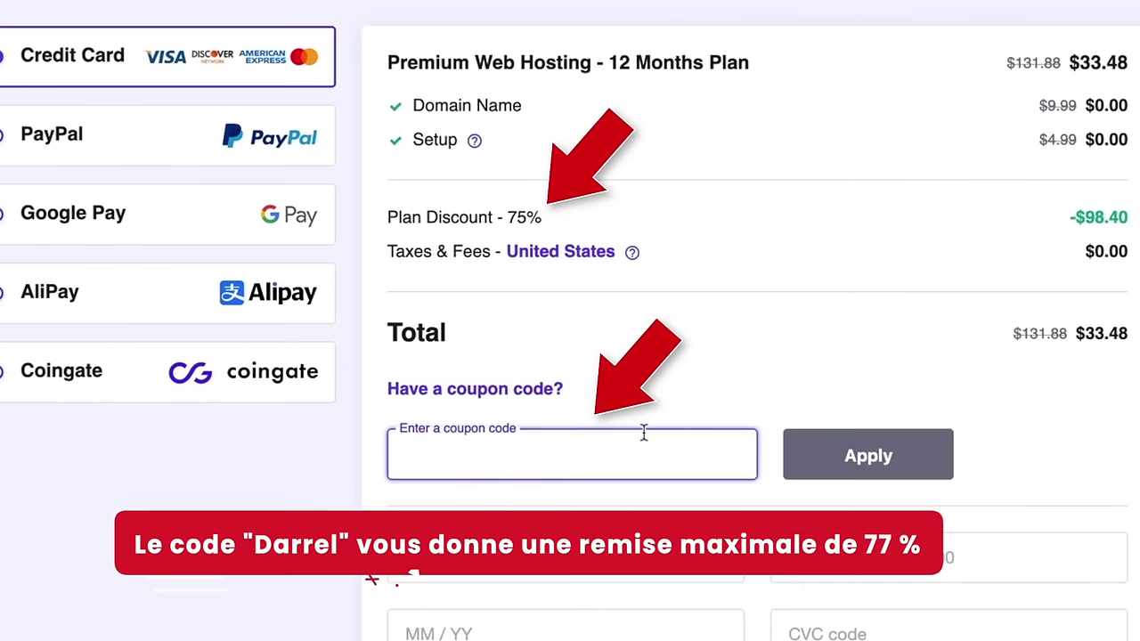
type("DARREL")
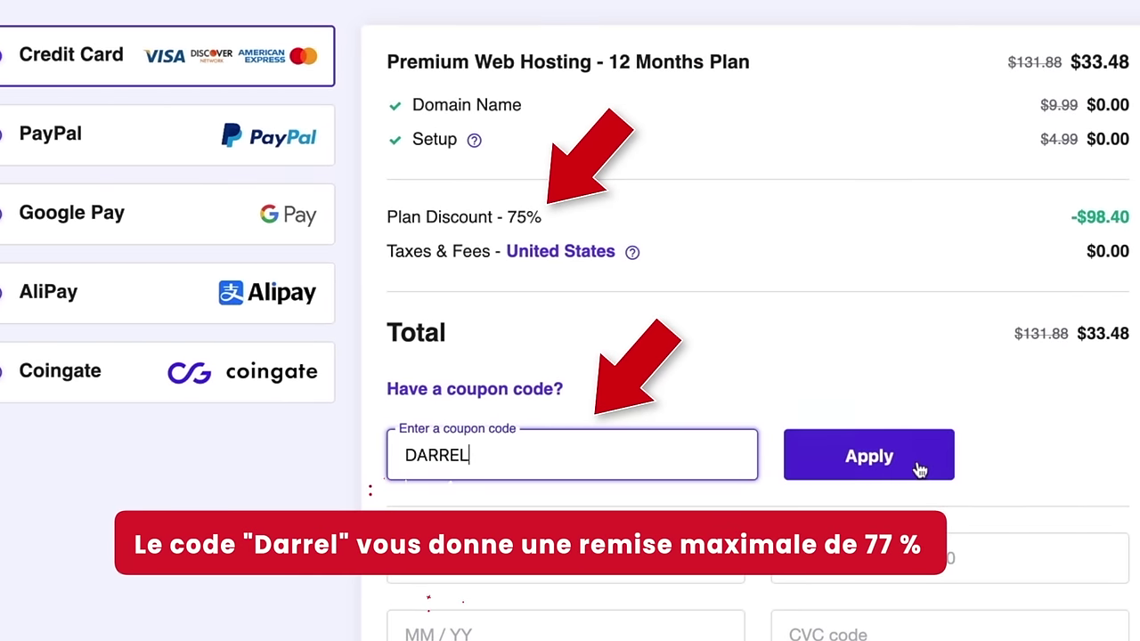
left_click(917, 458)
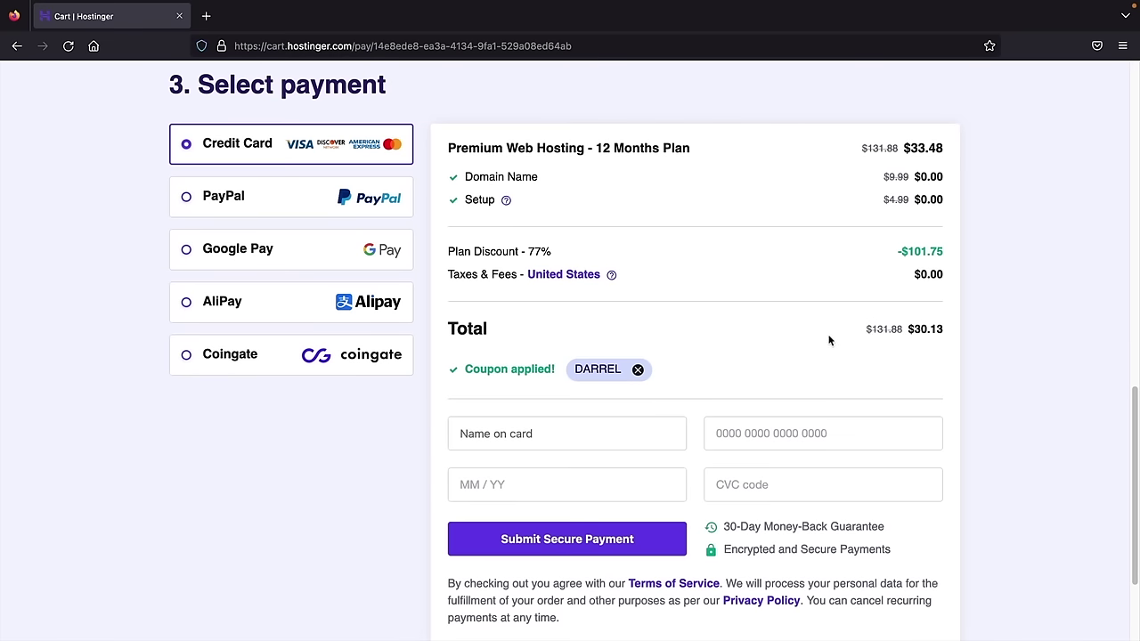
scroll(700, 338, "down", 3)
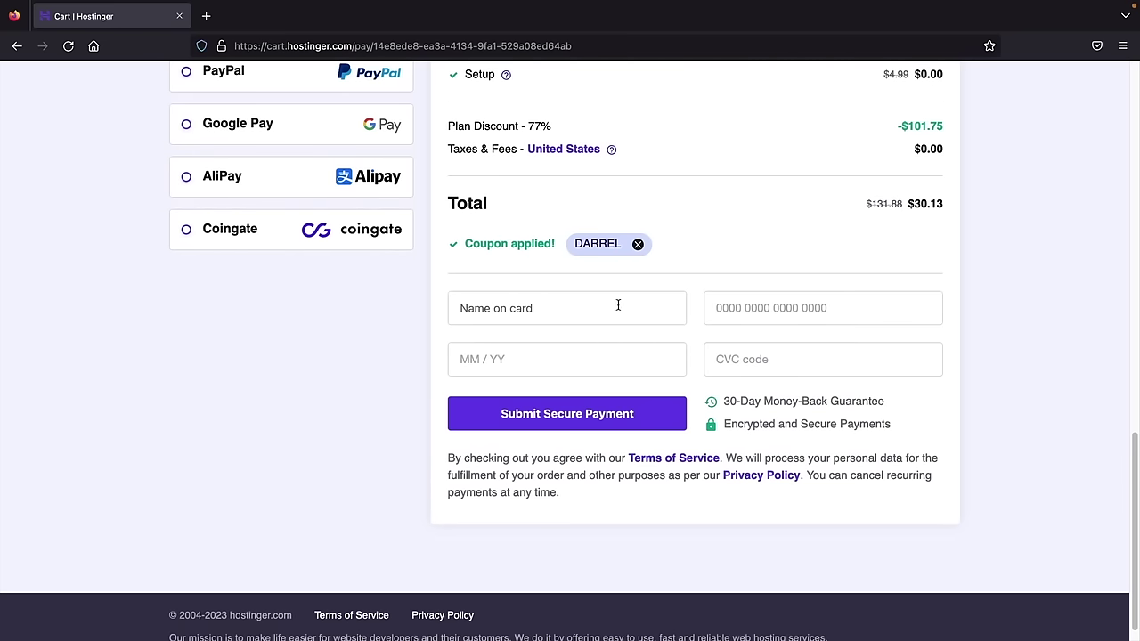
left_click(516, 311)
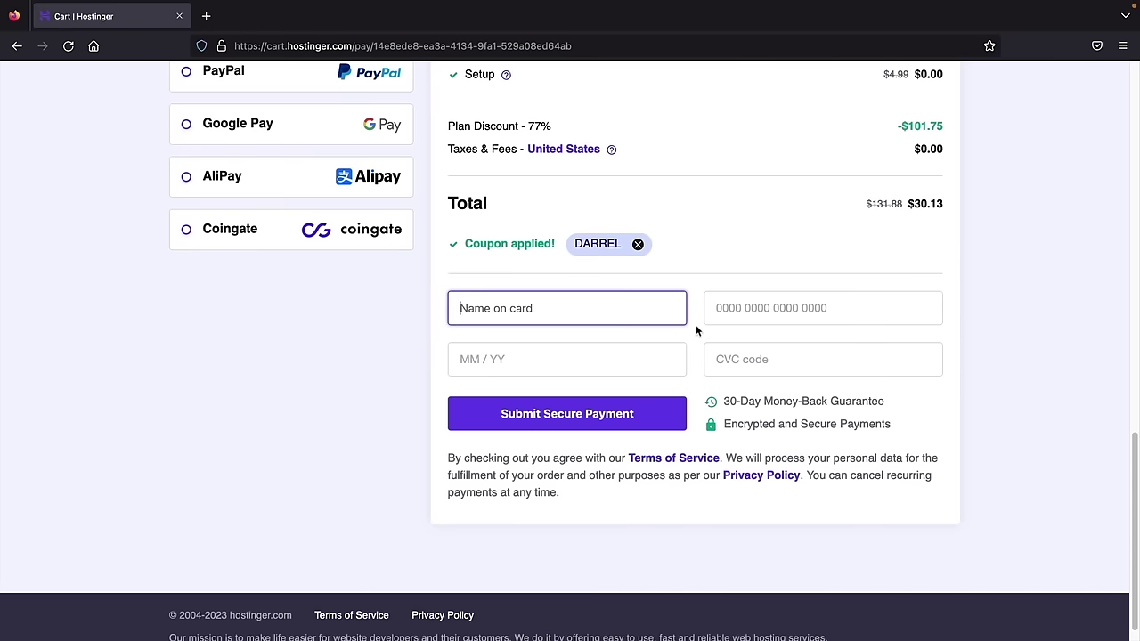
Switch the payment method from credit card to PayPal
scroll(591, 359, "up", 2)
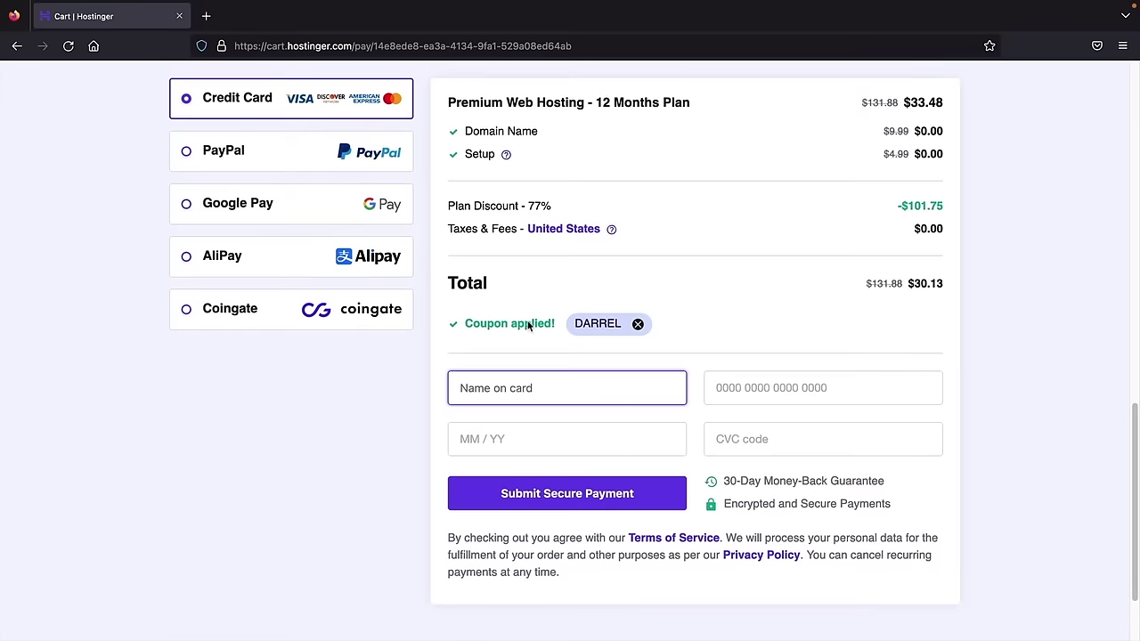
left_click(185, 153)
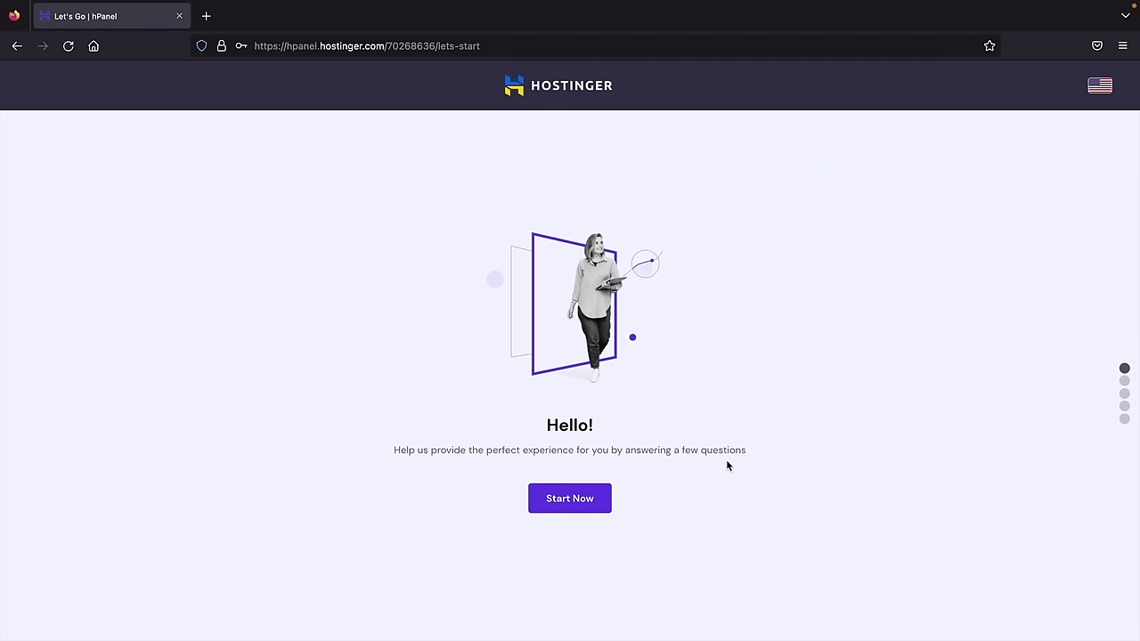
Start the onboarding survey and answer: for myself, building it myself, Business website
left_click(570, 499)
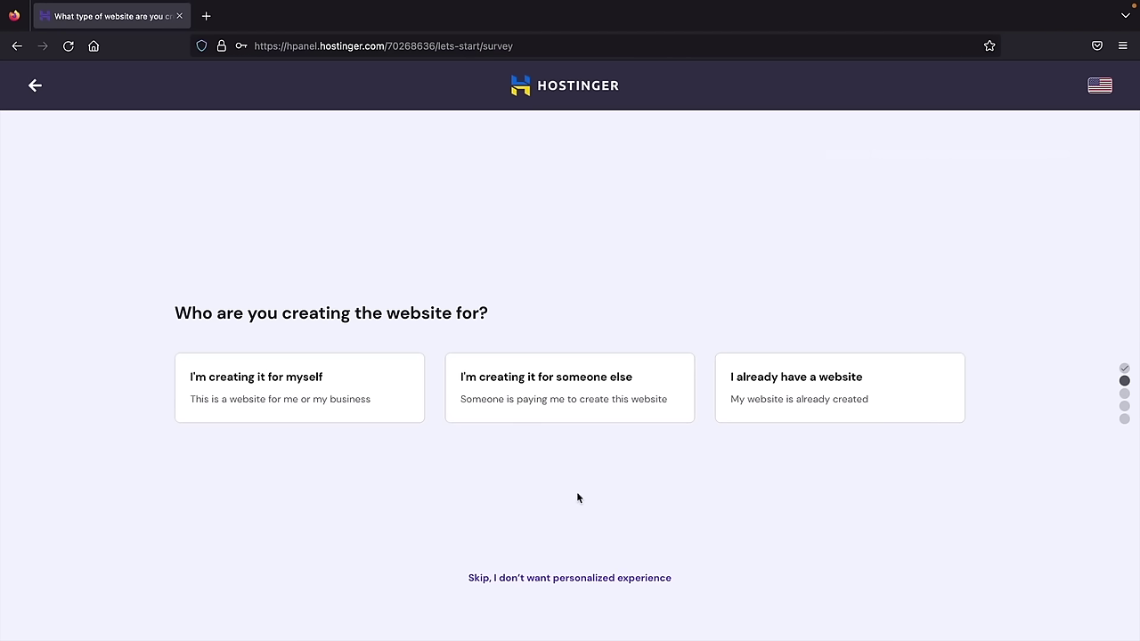
left_click(285, 396)
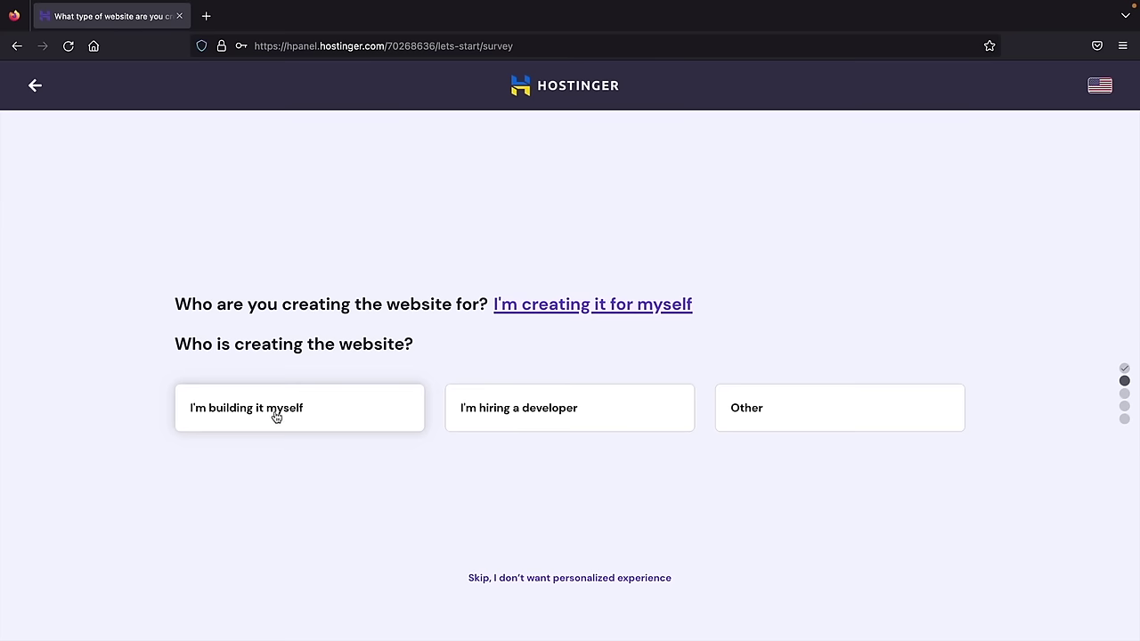
left_click(276, 415)
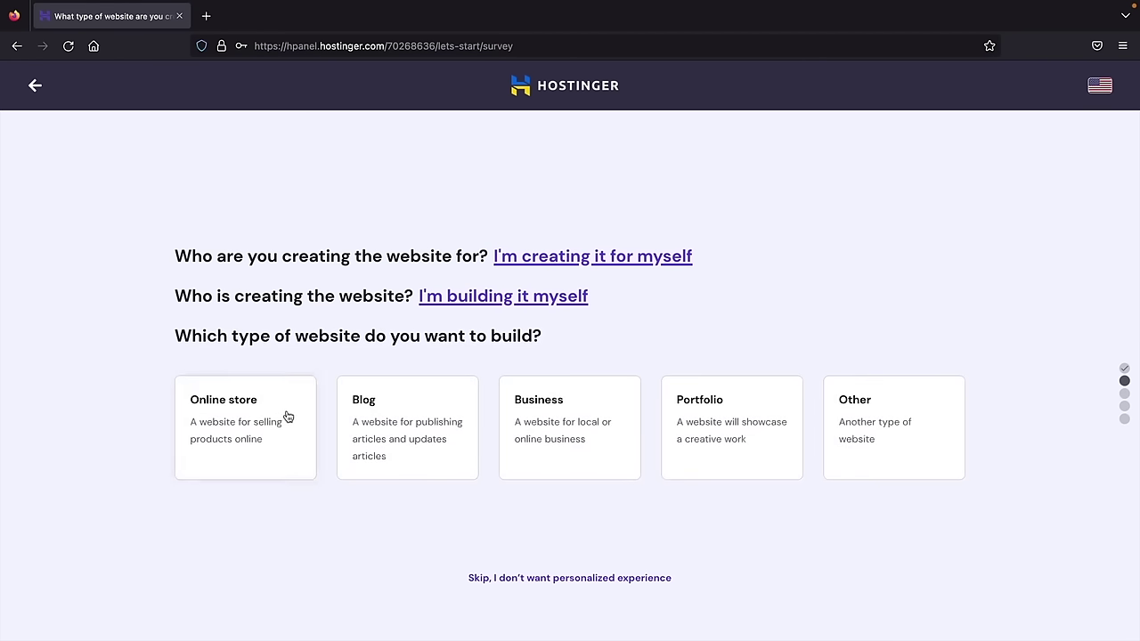
left_click(548, 416)
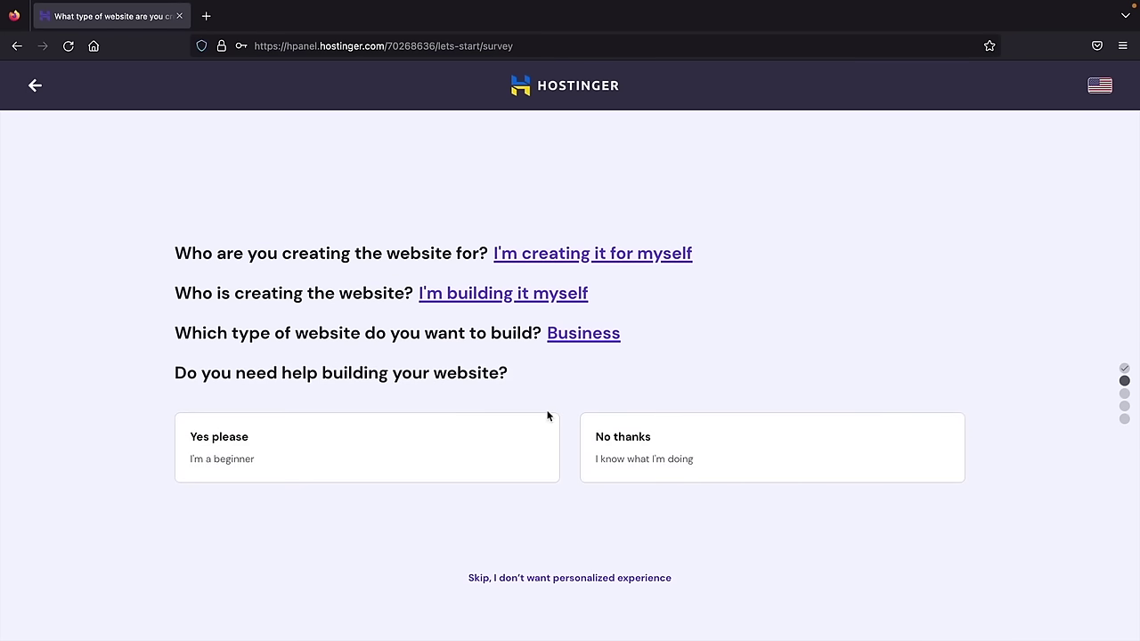
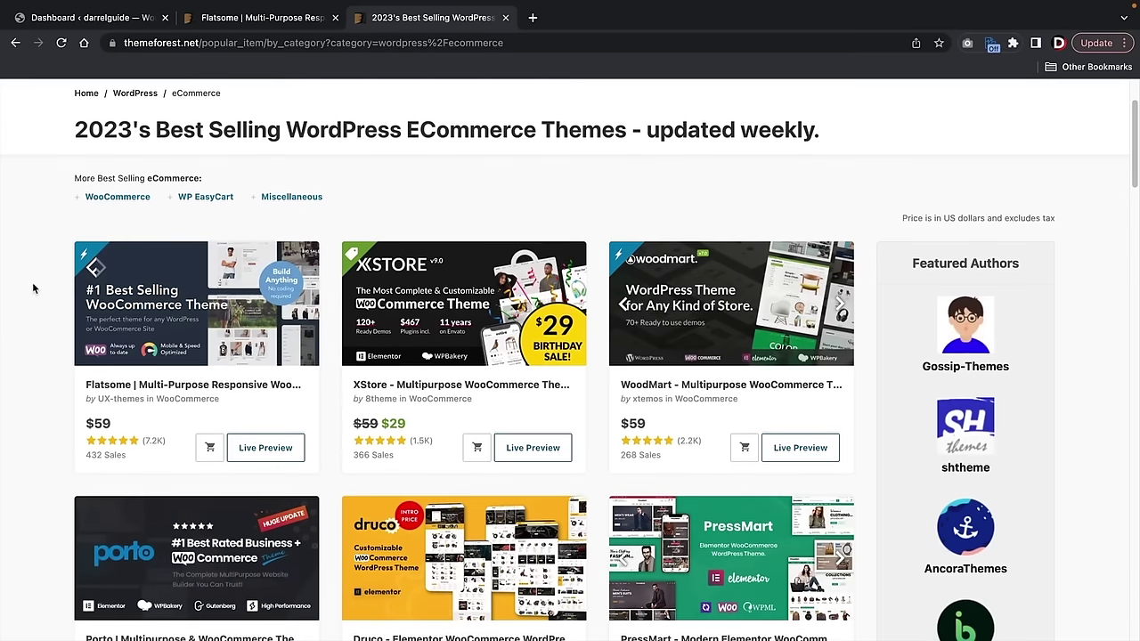
Browse the best-sellers list, then switch to the Flatsome Multi-Purpose Responsive WooCommerce Theme tab
scroll(32, 288, "down", 5)
scroll(32, 288, "down", 5)
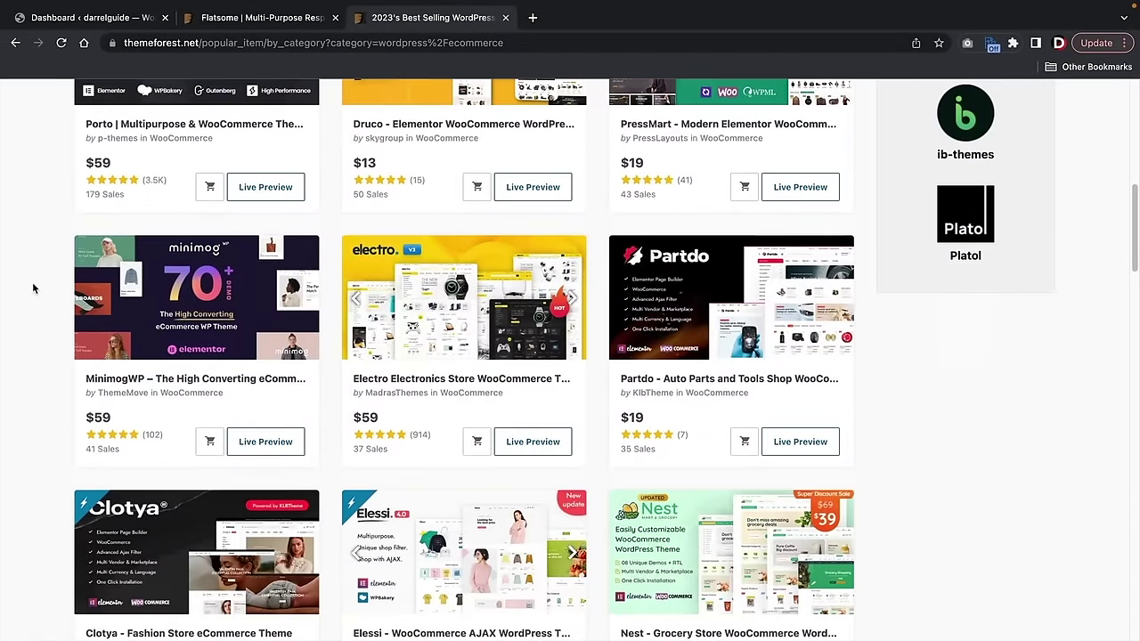
scroll(32, 287, "up", 3)
scroll(32, 287, "up", 5)
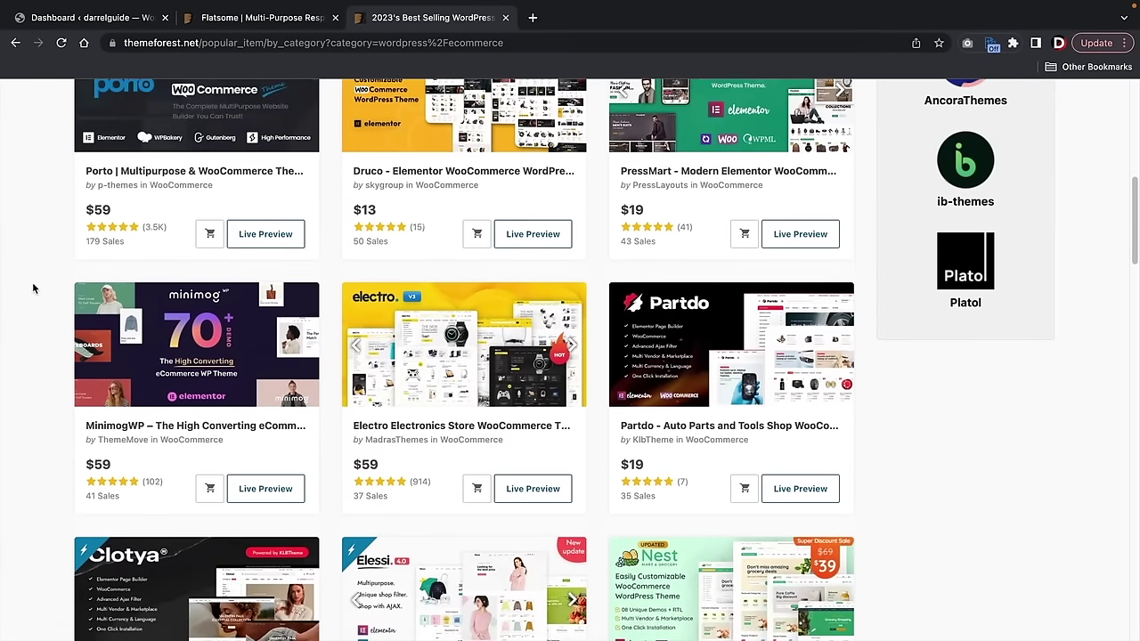
scroll(32, 287, "up", 1)
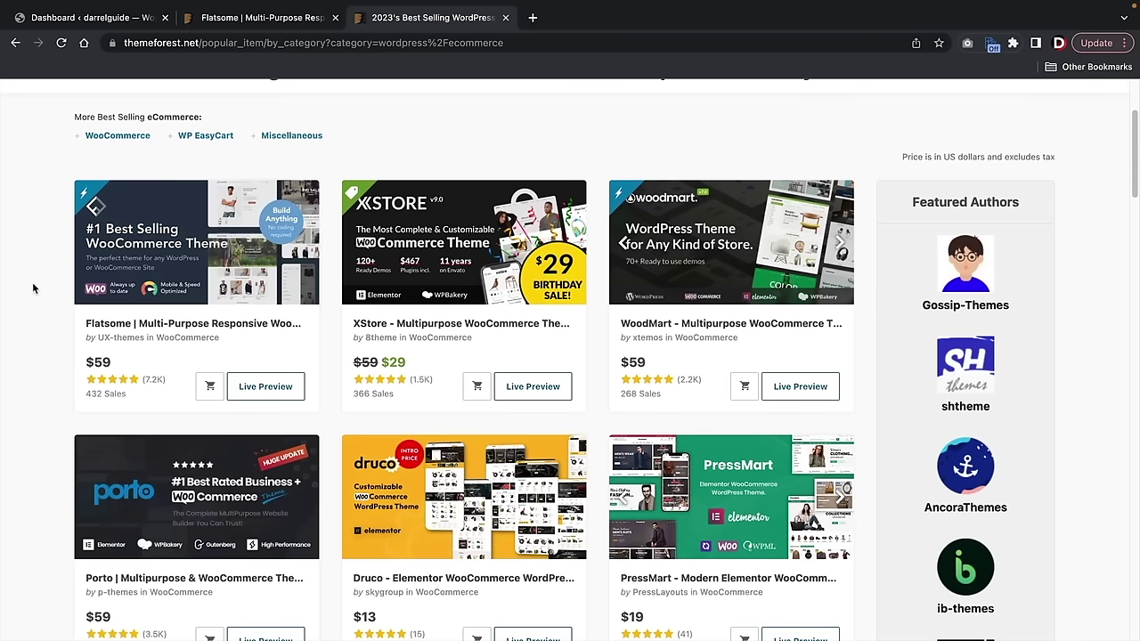
scroll(32, 288, "down", 1)
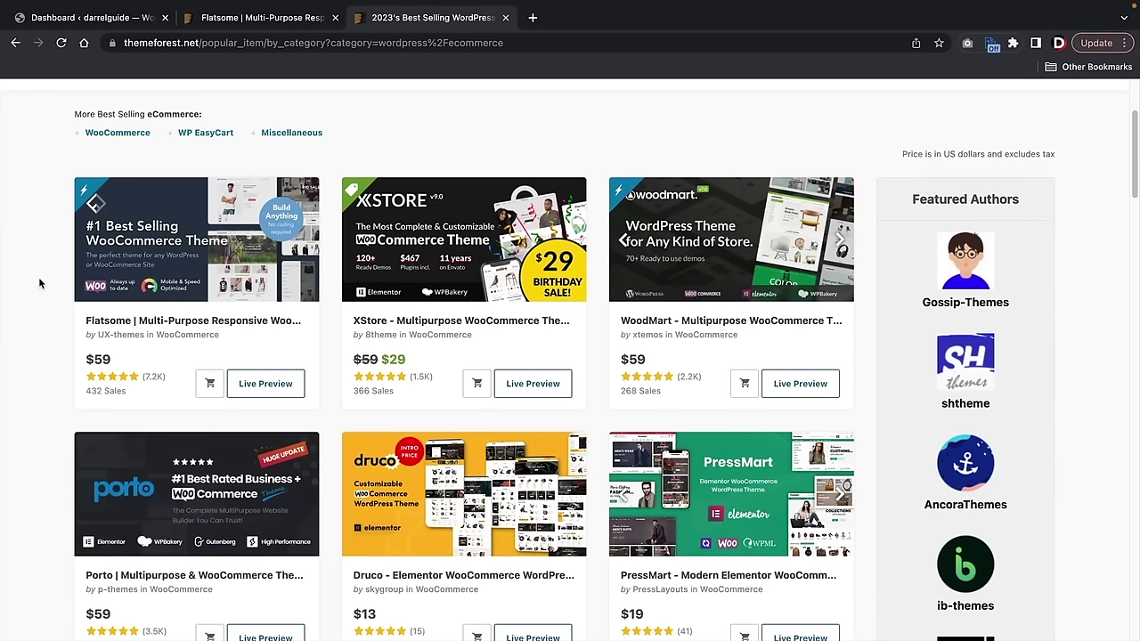
left_click(300, 22)
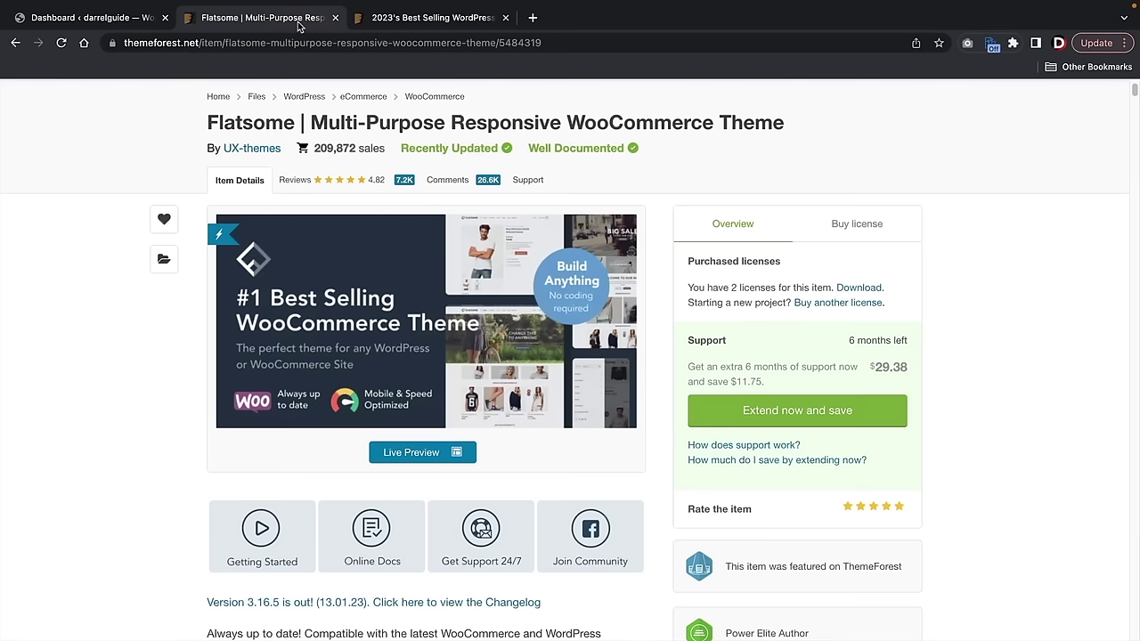
Add a Flatsome Regular License to the cart and proceed to checkout
left_click(858, 231)
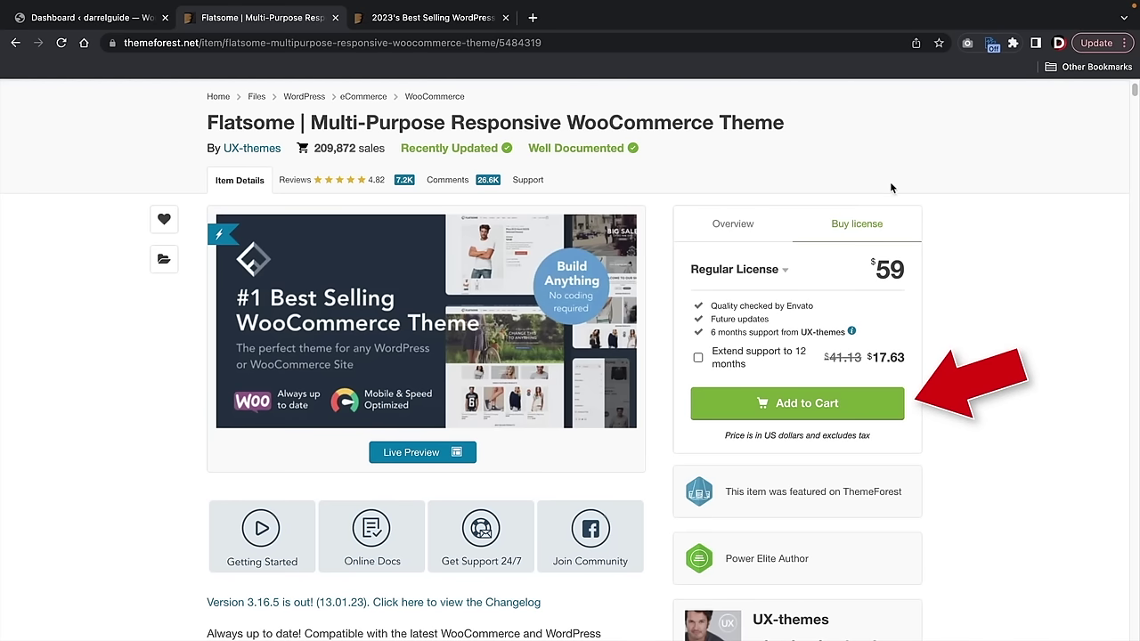
left_click(804, 405)
left_click(724, 517)
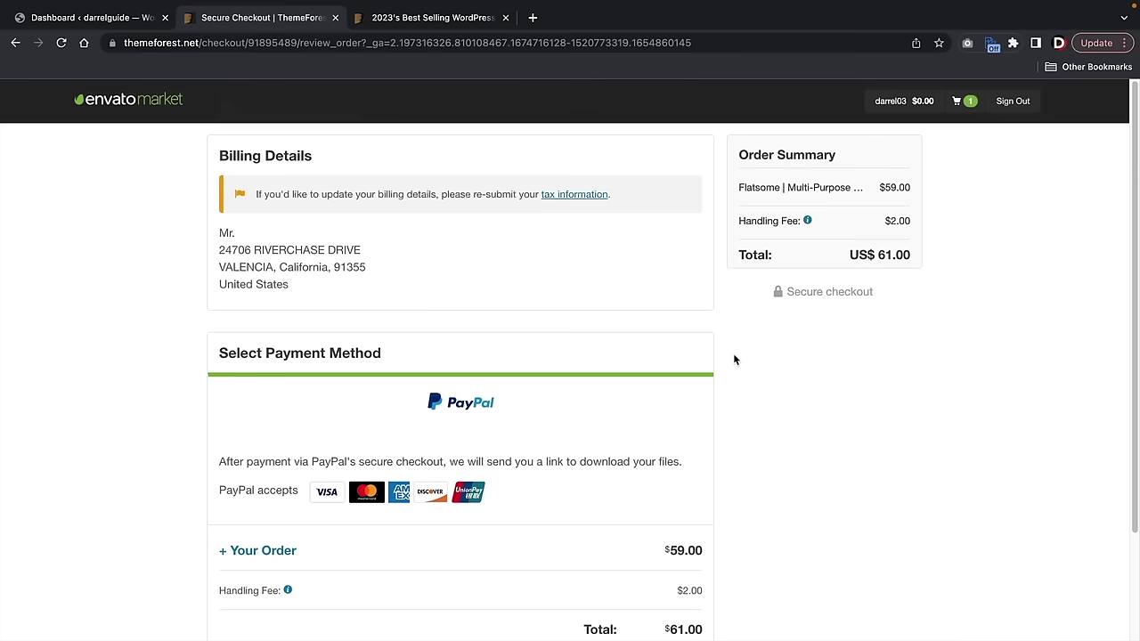
scroll(734, 356, "down", 3)
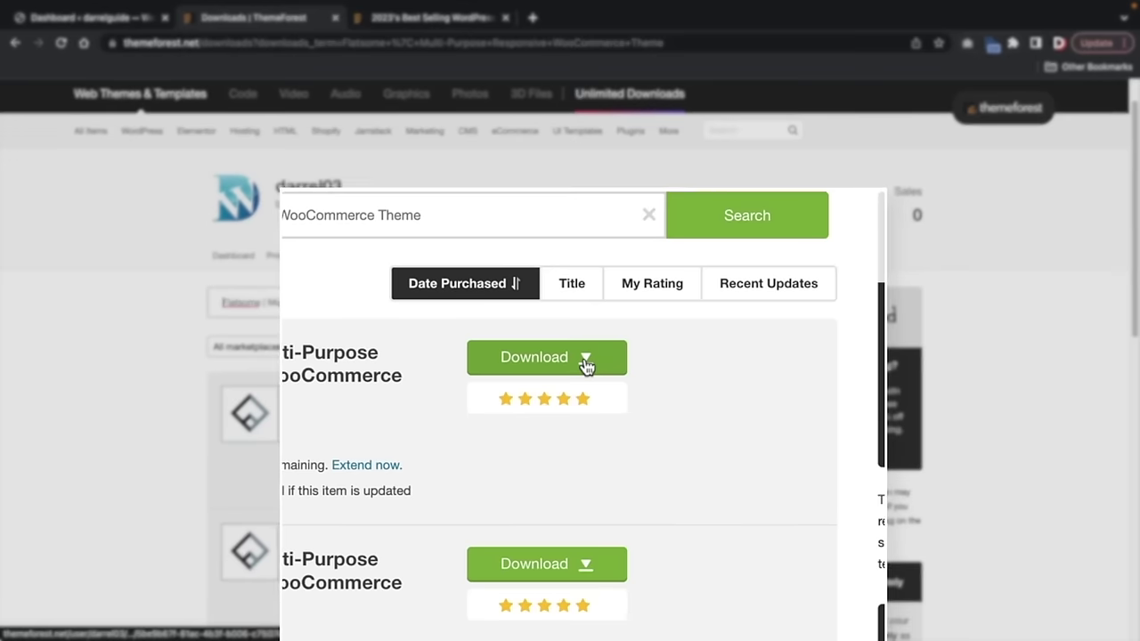
Download the installable Flatsome WordPress file and licence certificate text, then return to the dashboard
left_click(585, 399)
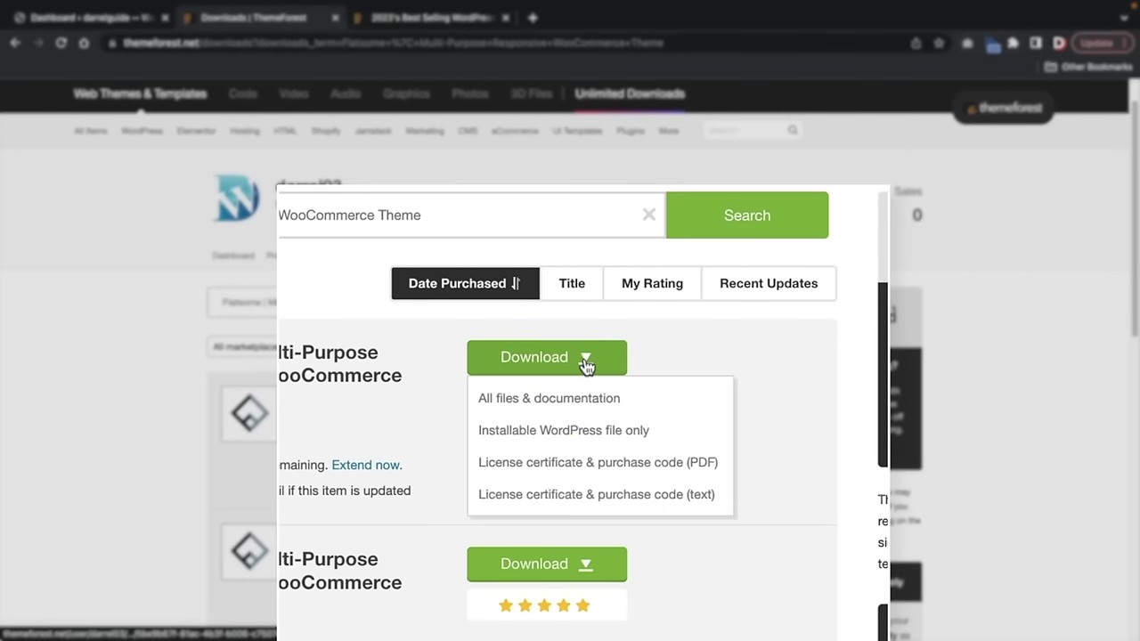
left_click(567, 435)
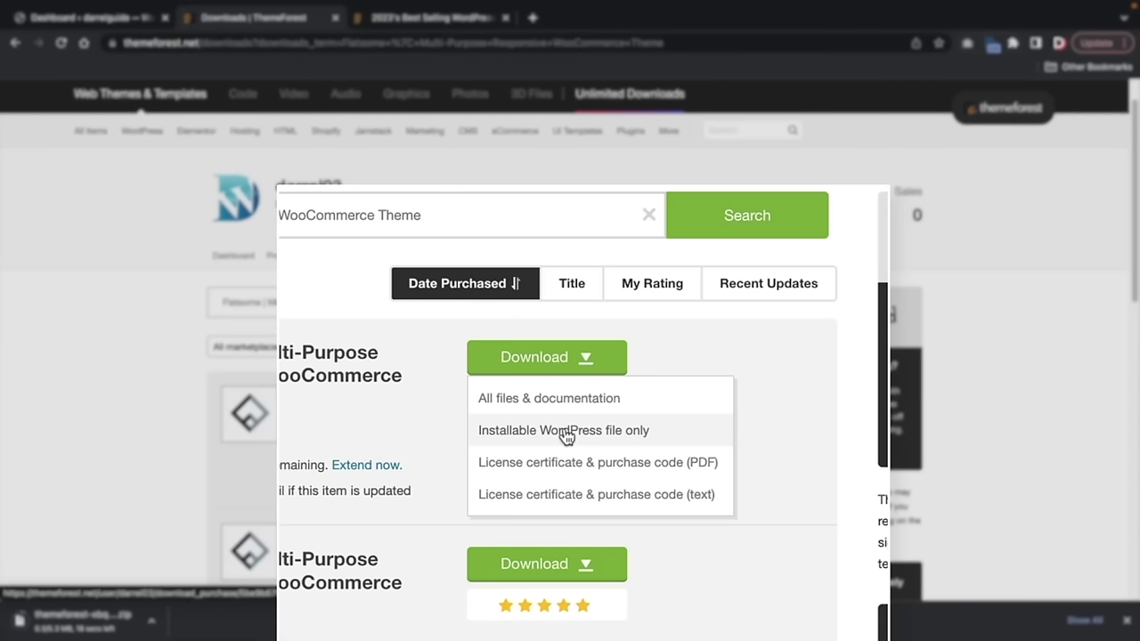
left_click(530, 501)
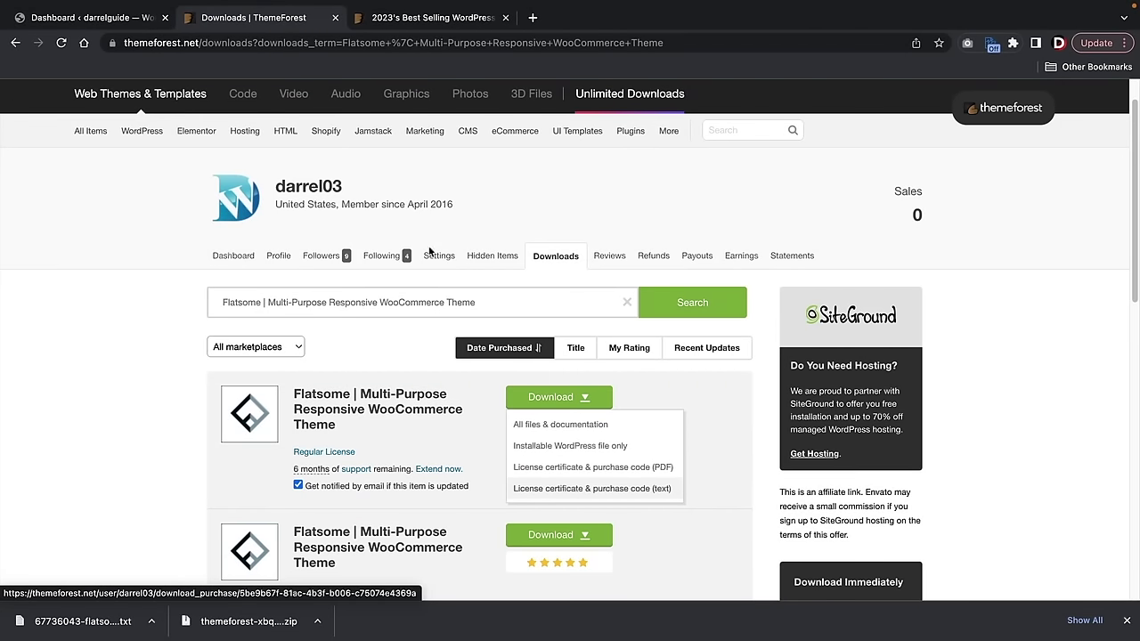
left_click(108, 19)
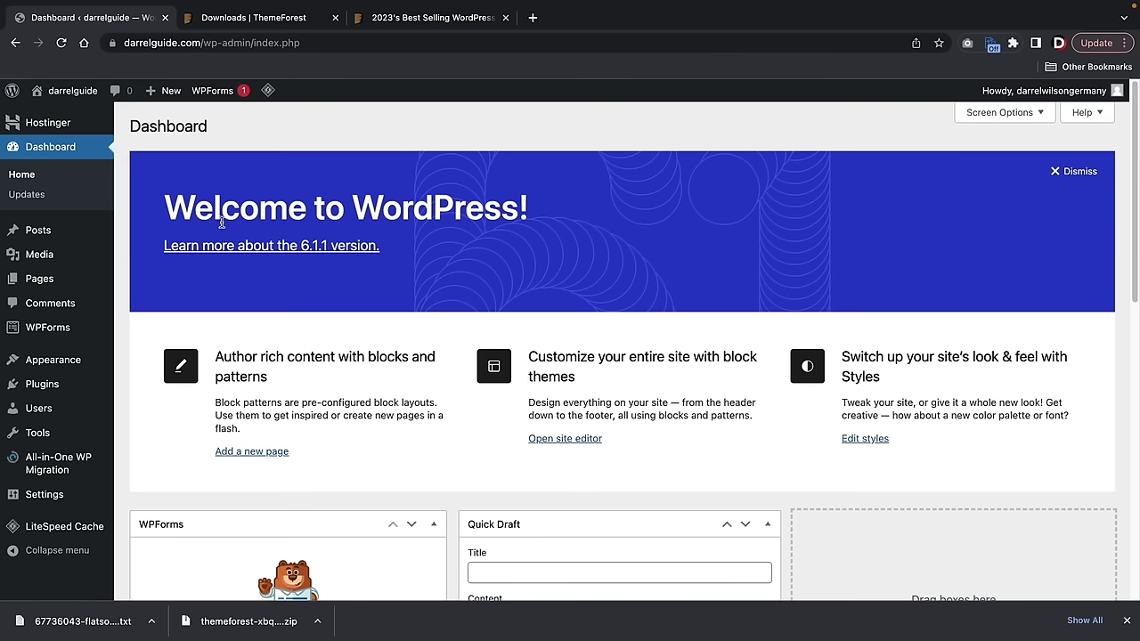
Go to Appearance > Themes > Add New and browse the popular themes grid
mouse_move(44, 365)
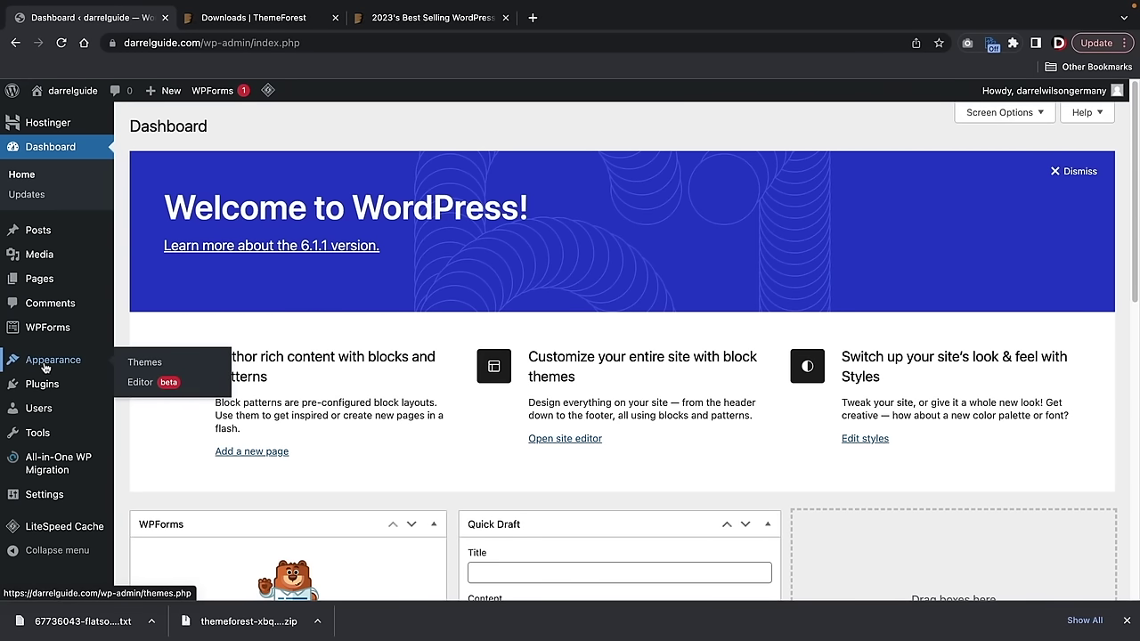
left_click(141, 363)
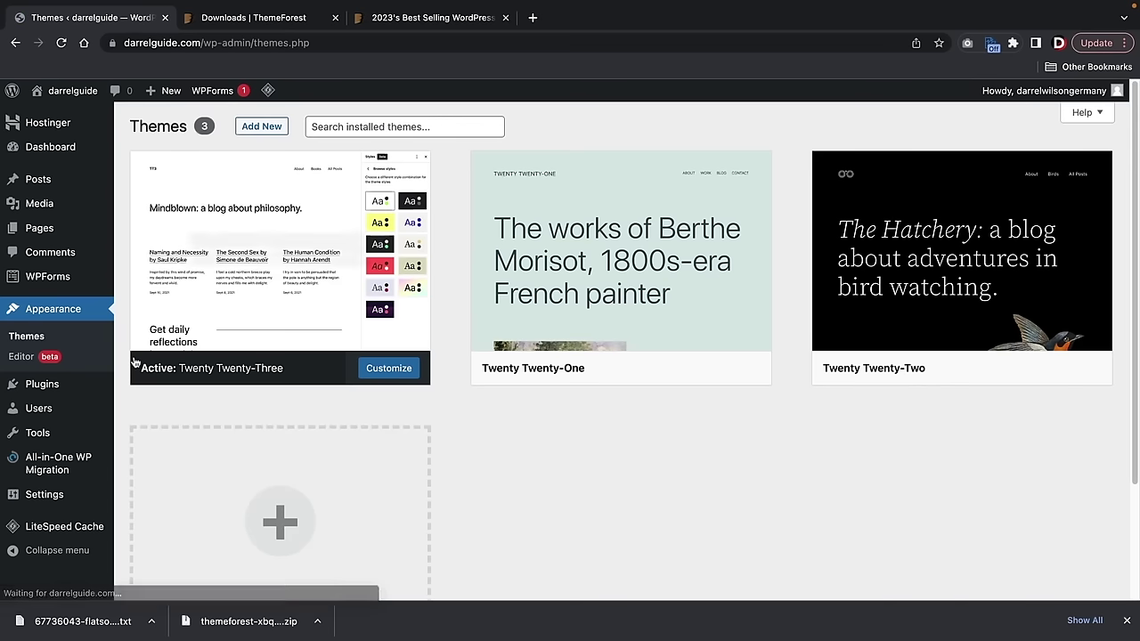
left_click(262, 126)
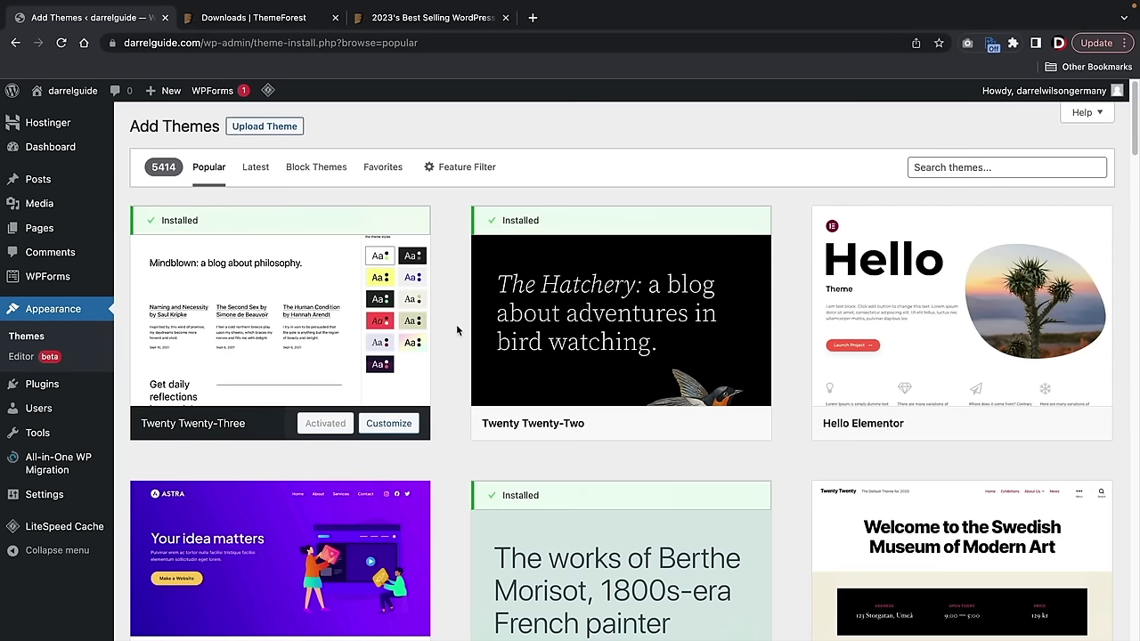
scroll(456, 330, "down", 5)
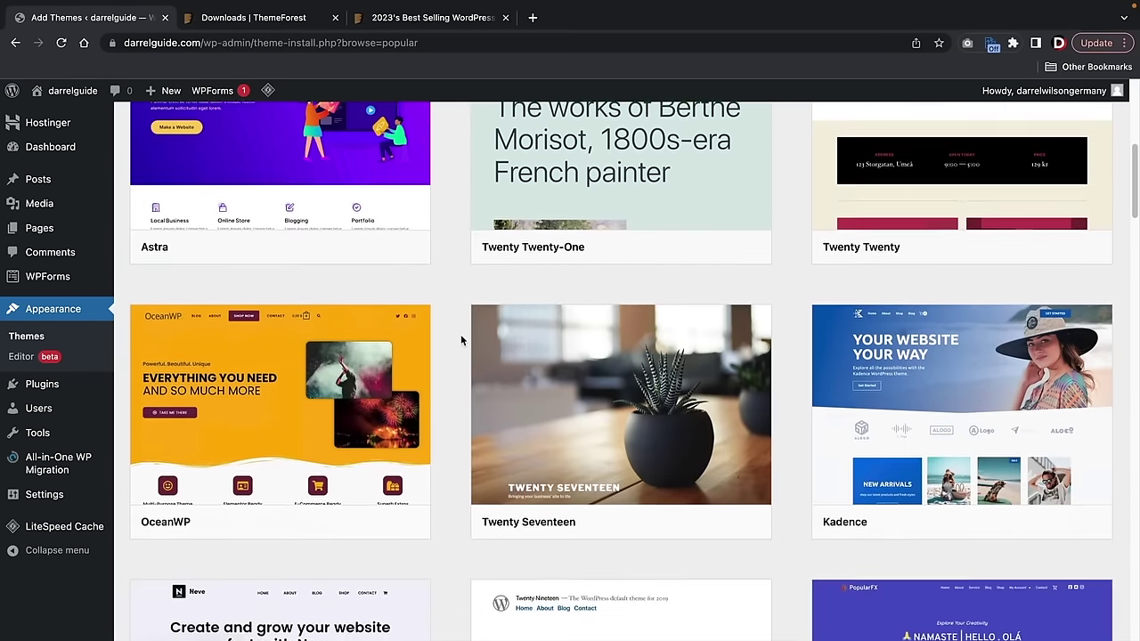
scroll(452, 430, "down", 6)
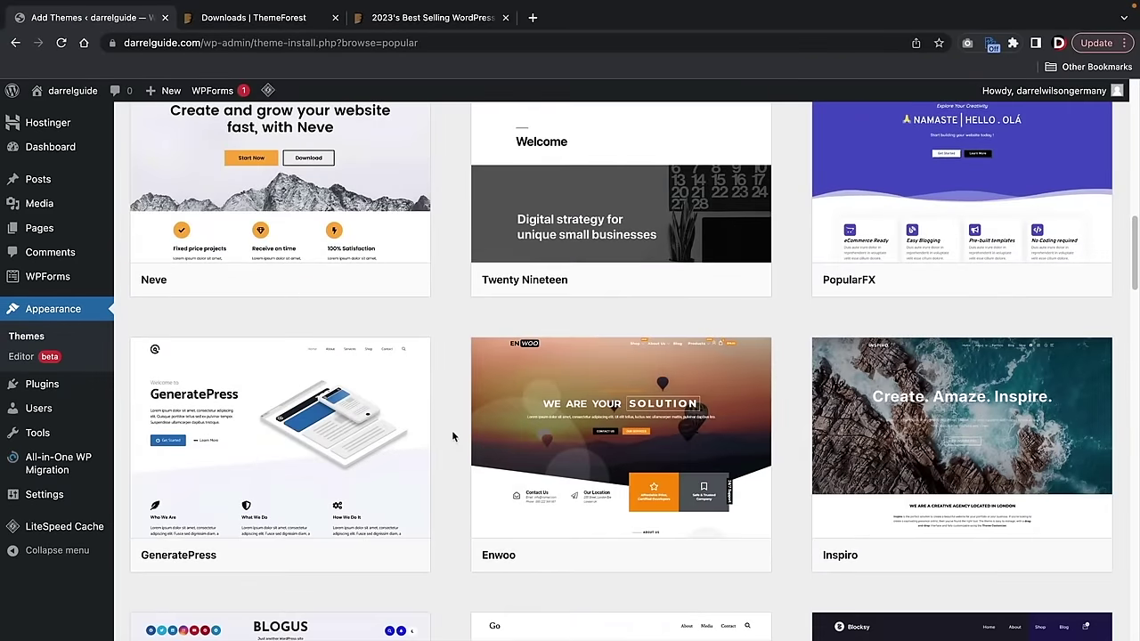
scroll(452, 437, "down", 1)
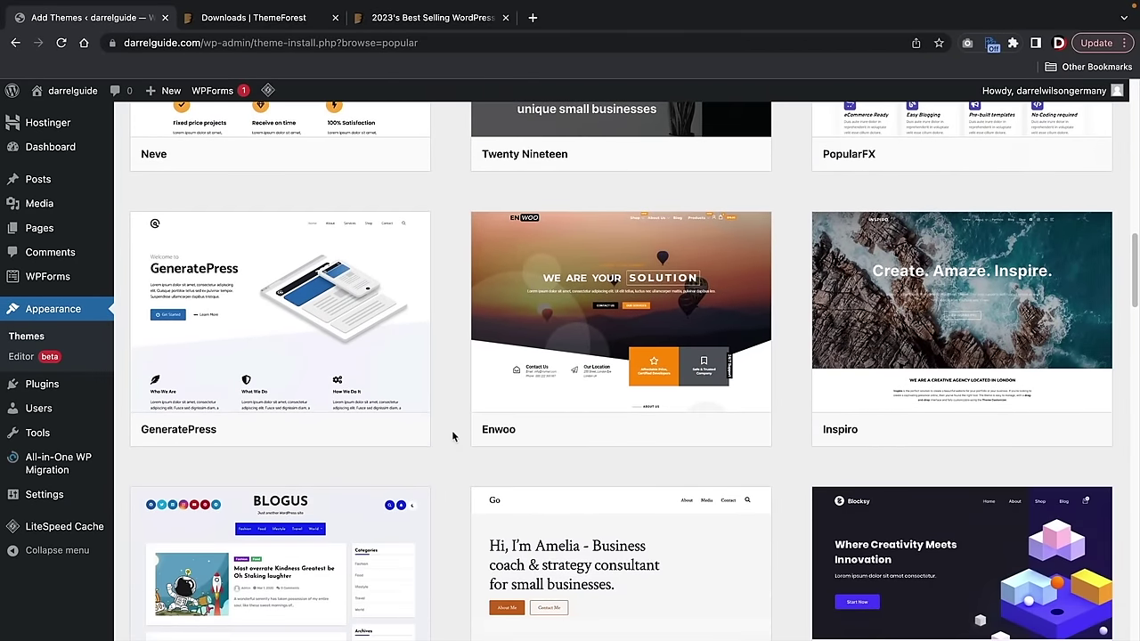
scroll(451, 435, "down", 4)
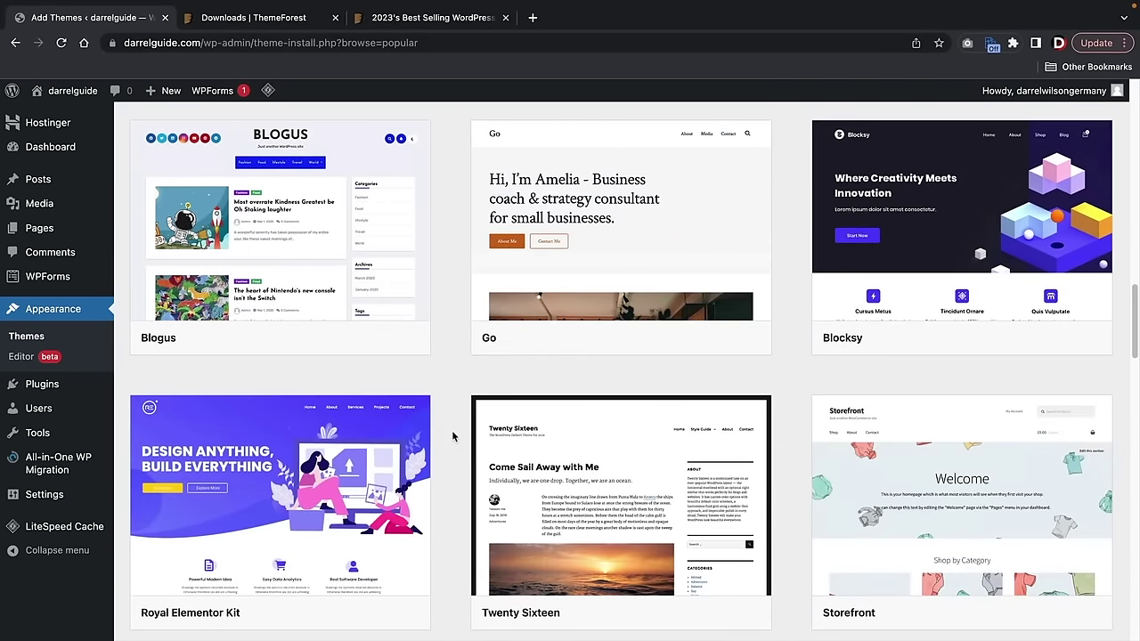
scroll(451, 435, "up", 15)
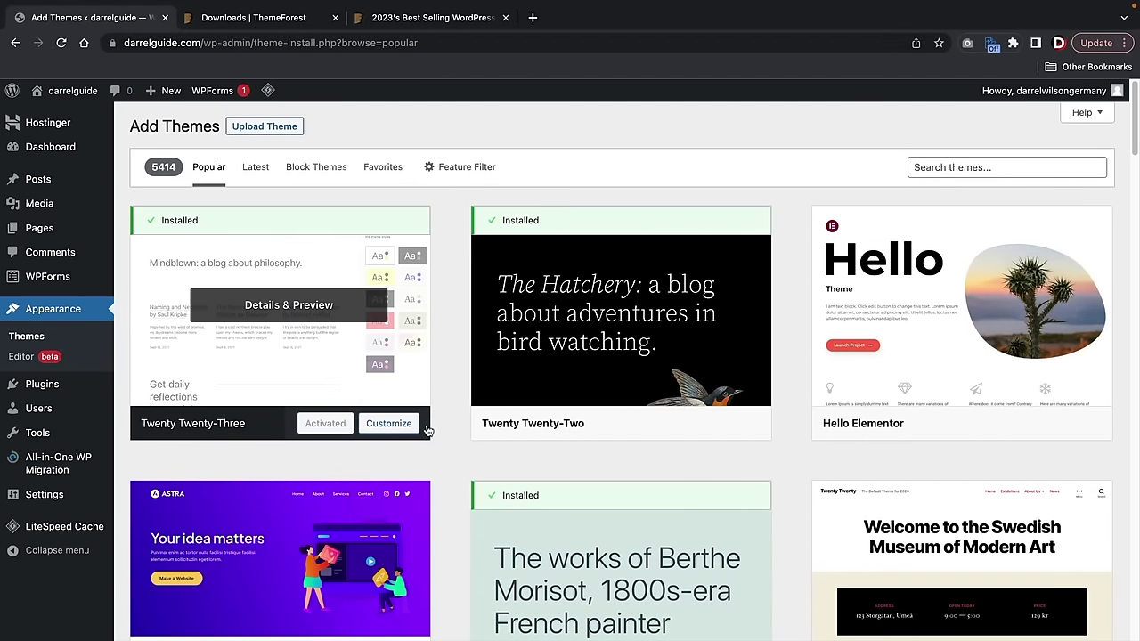
Upload the downloaded themeforest Flatsome zip, install it, and activate the theme
left_click(278, 130)
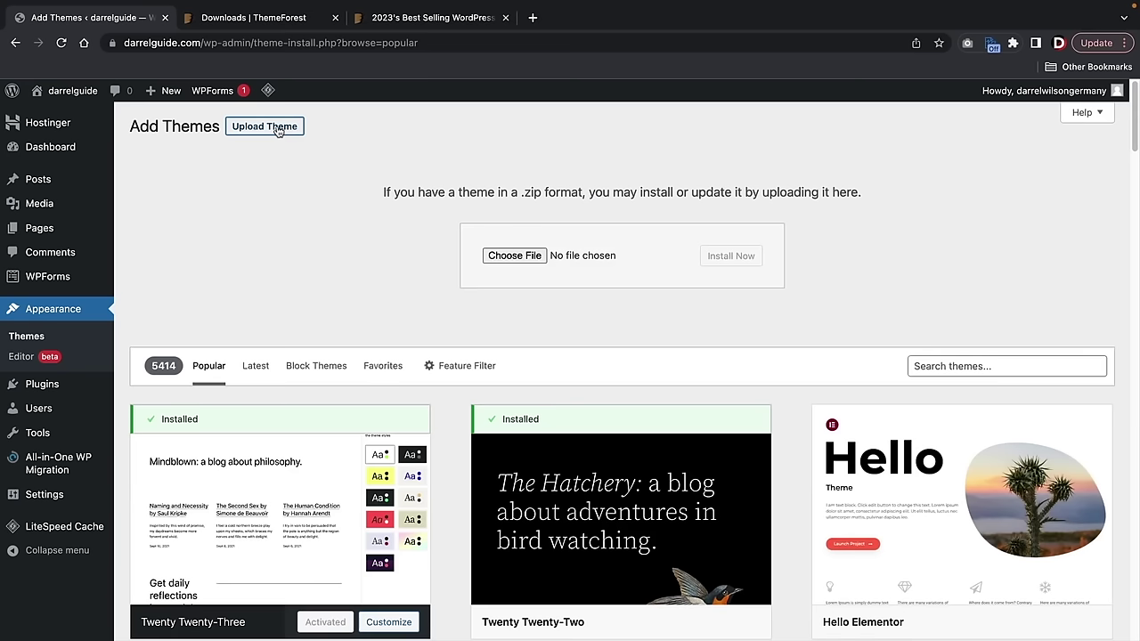
left_click(506, 258)
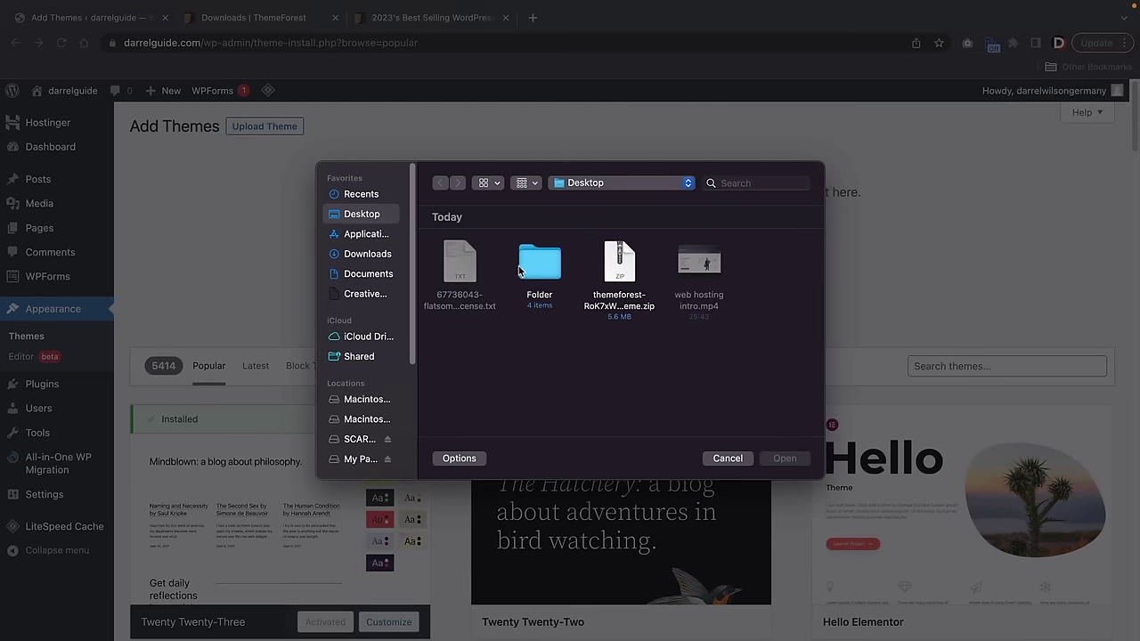
left_click(614, 301)
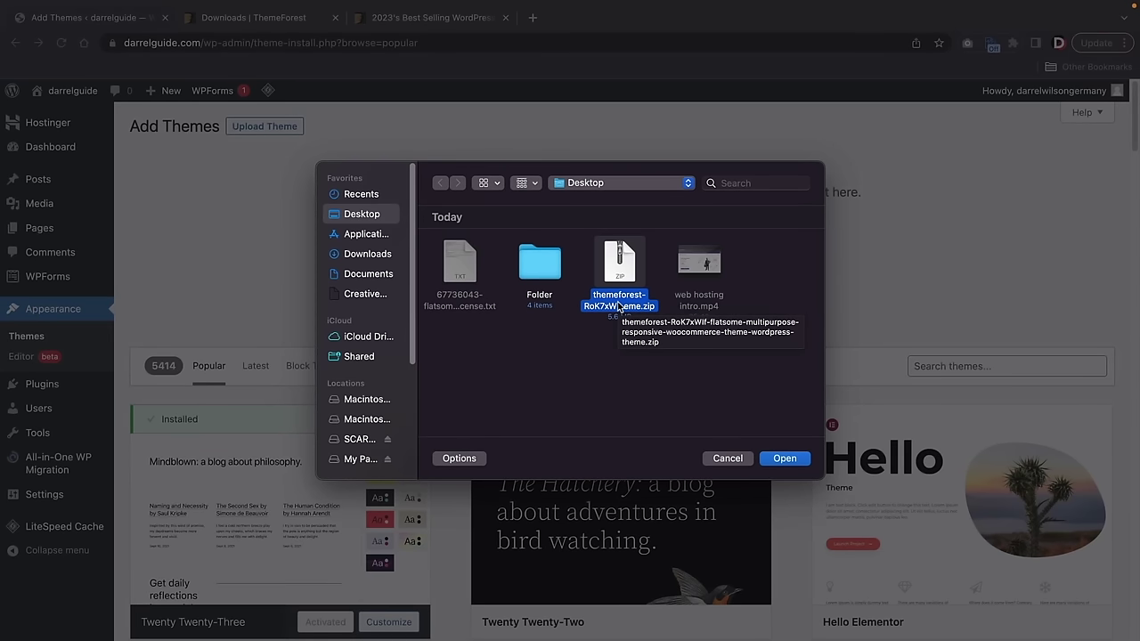
left_click(778, 458)
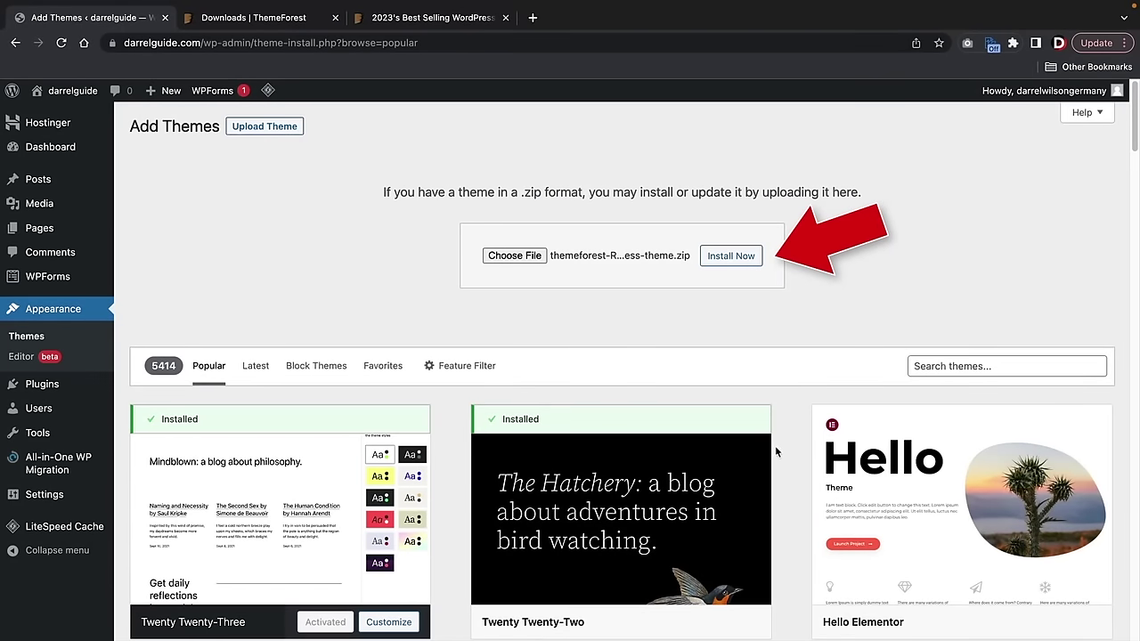
left_click(723, 257)
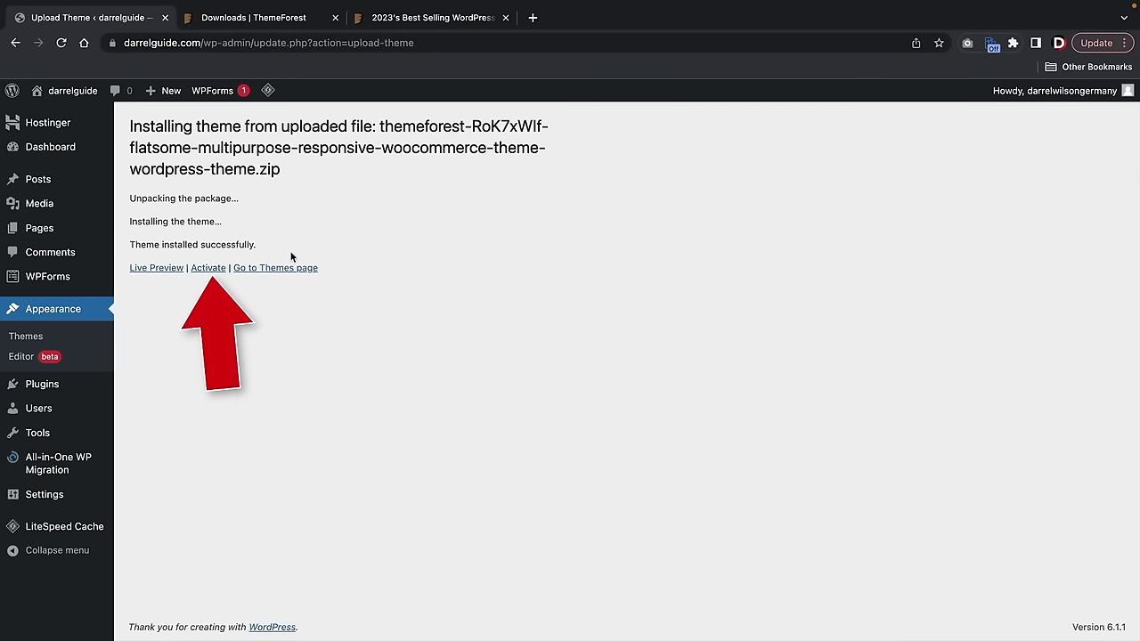
left_click(207, 269)
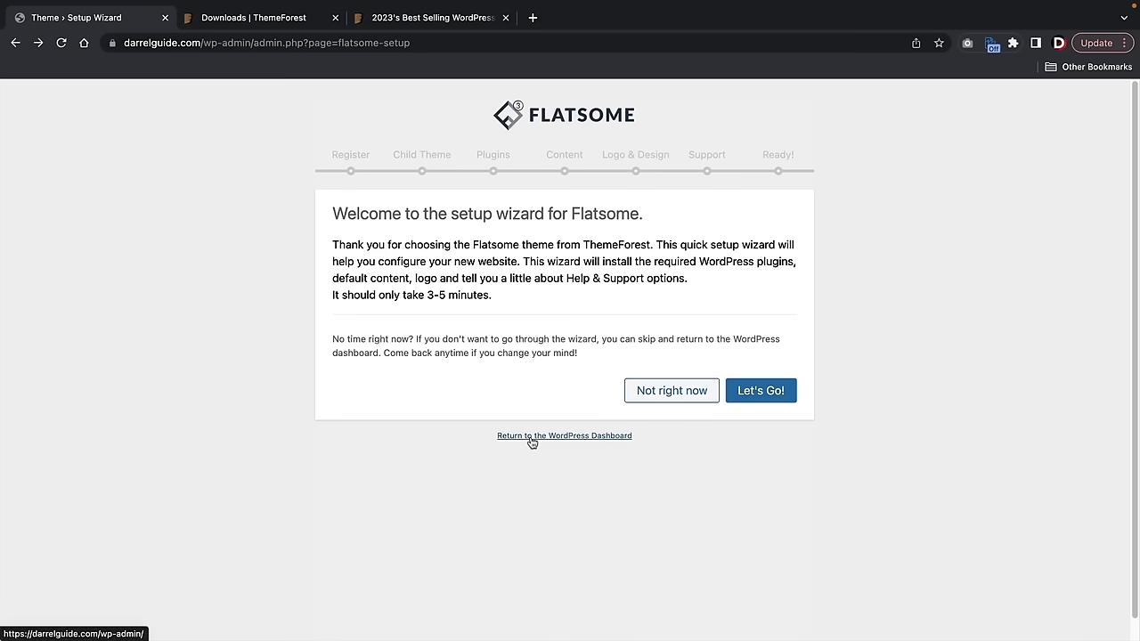
Leave the setup wizard, dismiss the recommended plugins notice, and open Flatsome's welcome page
left_click(531, 438)
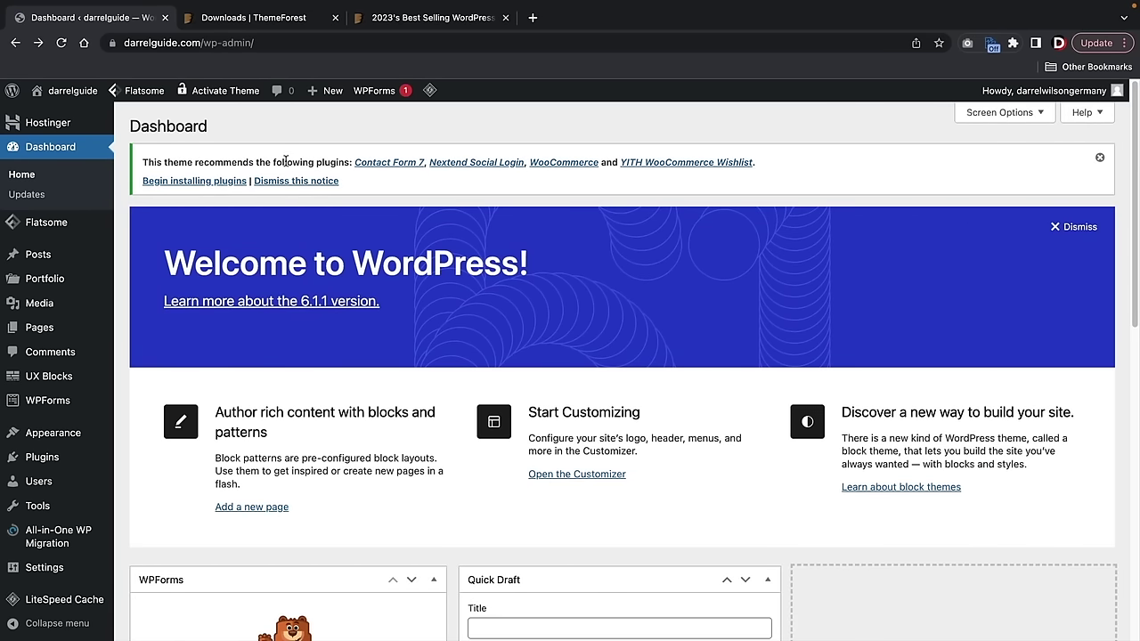
left_click_drag(170, 159, 299, 160)
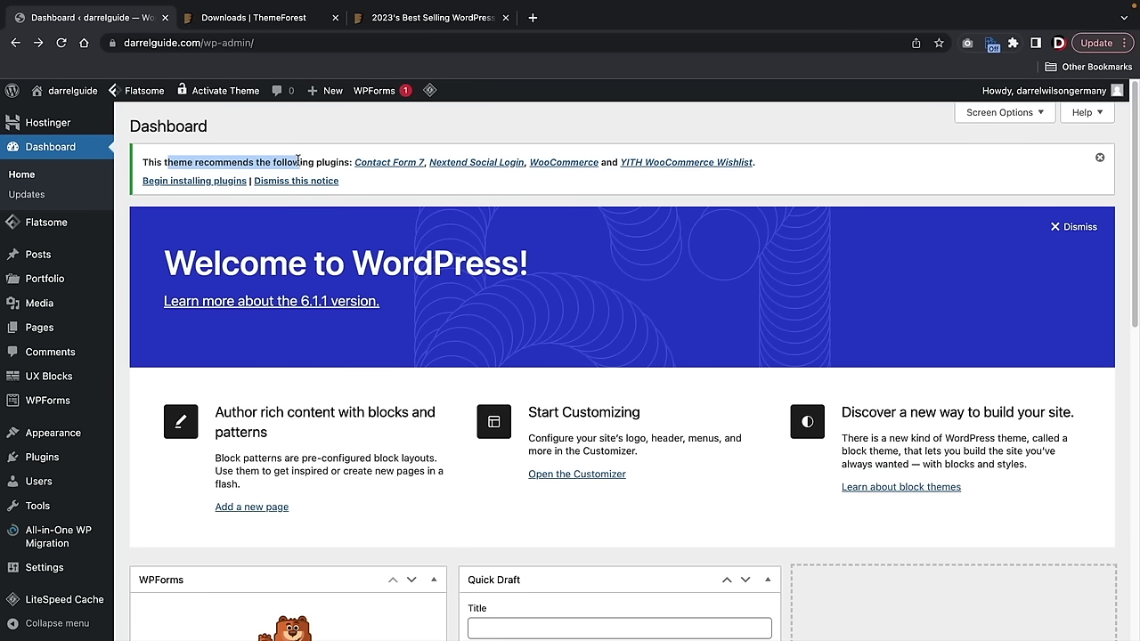
left_click(307, 183)
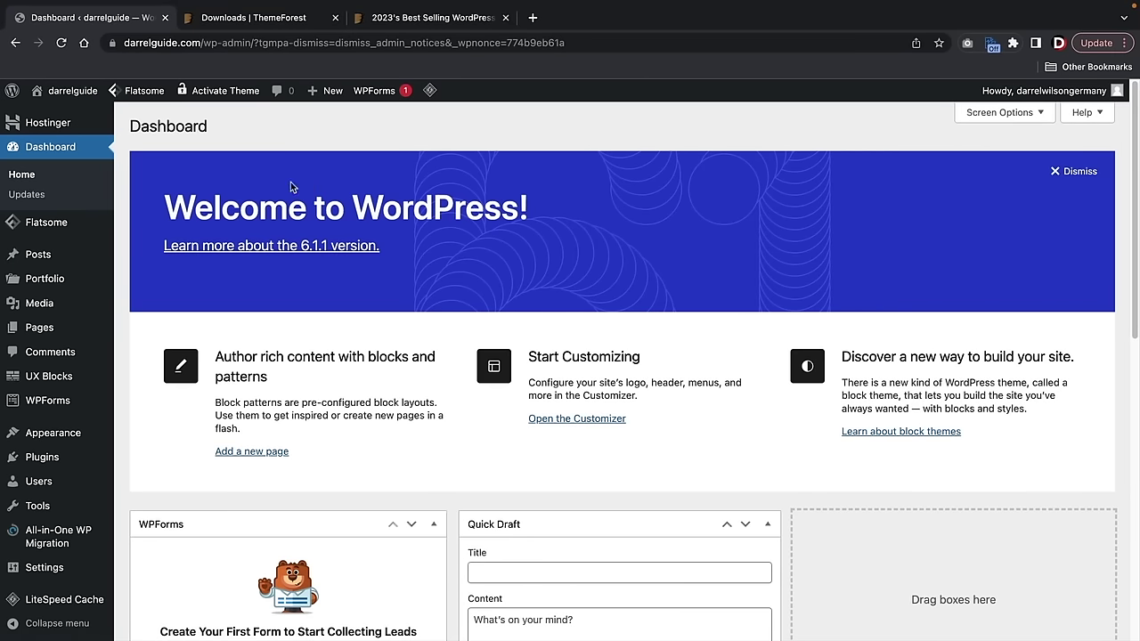
mouse_move(64, 226)
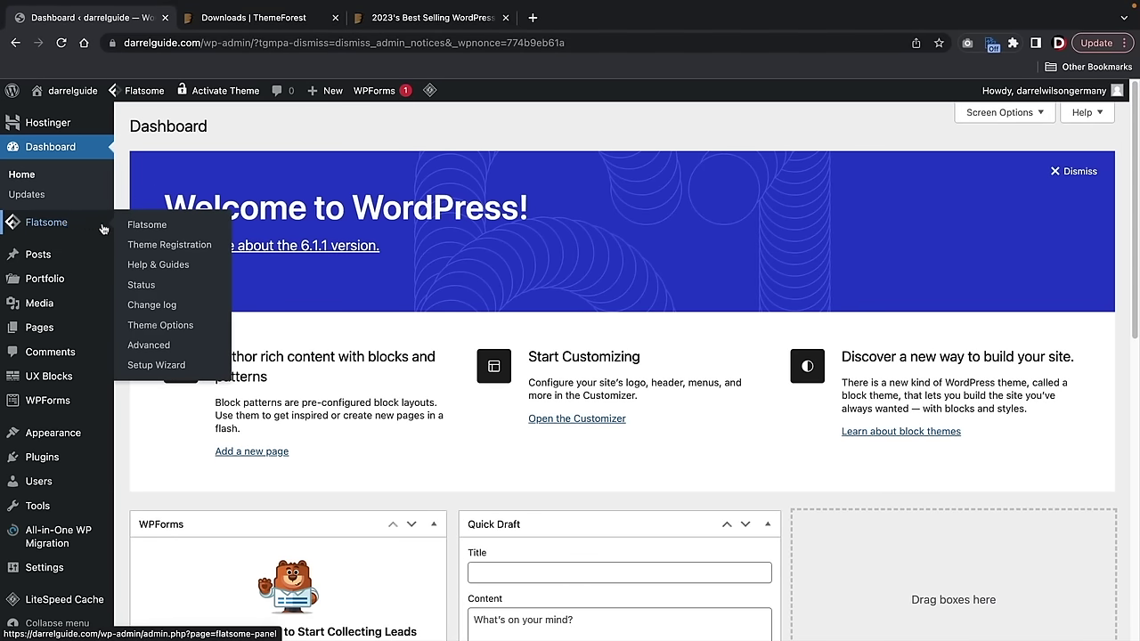
left_click(143, 228)
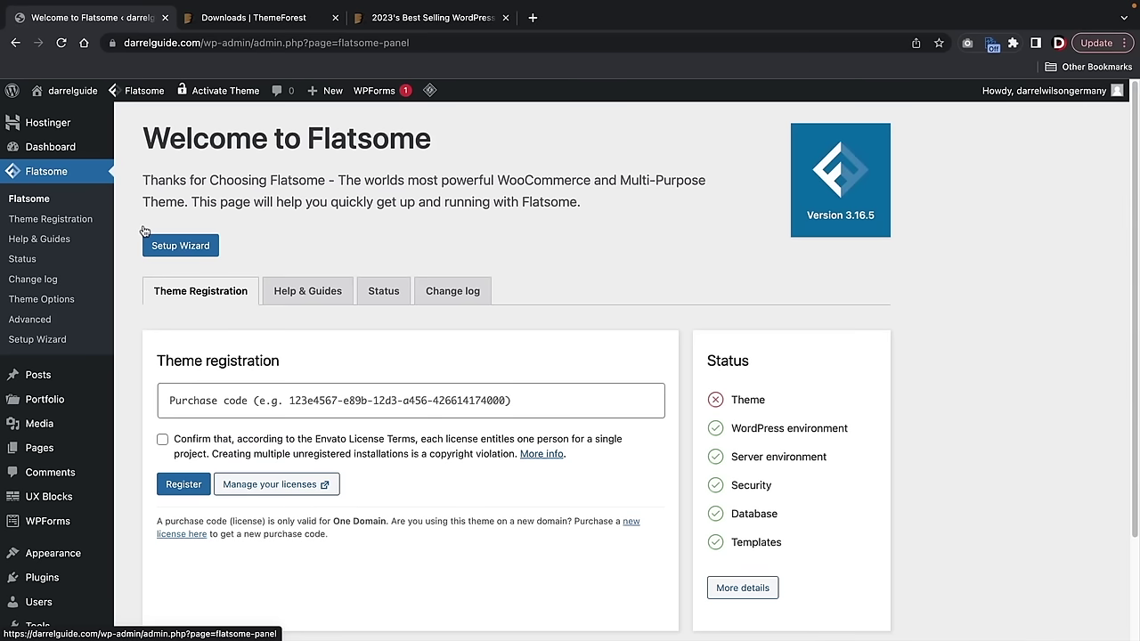
Focus the Purchase code field, then exit the browser's full-screen mode
left_click(196, 405)
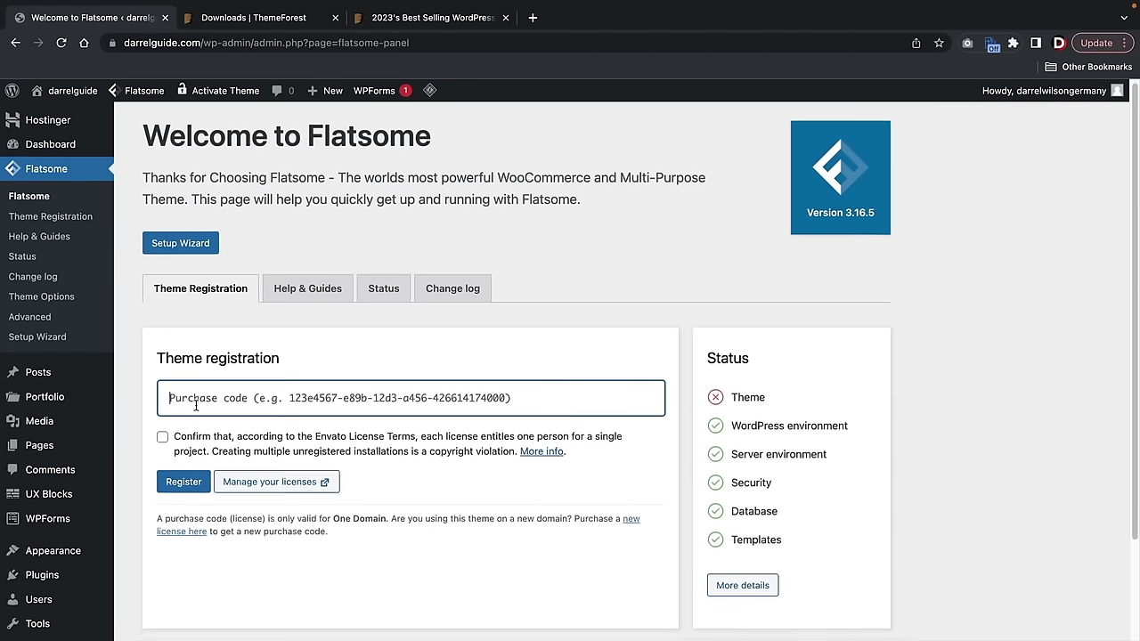
scroll(218, 328, "down", 1)
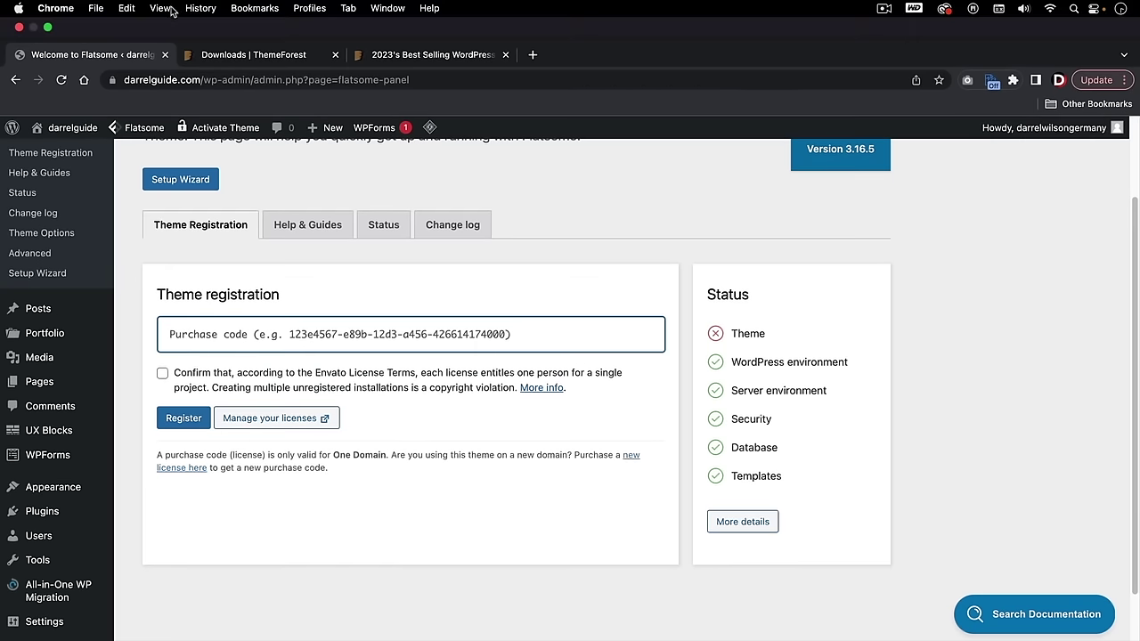
left_click(52, 31)
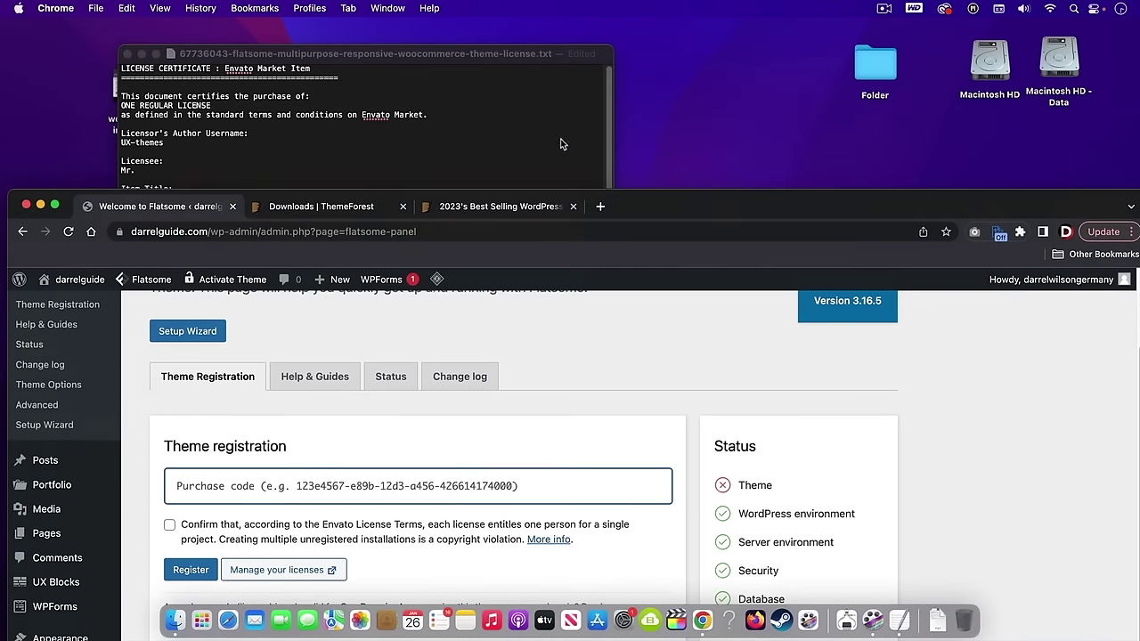
Select the Item Purchase Code in the TextEdit licence file and return to the registration field
left_click(561, 145)
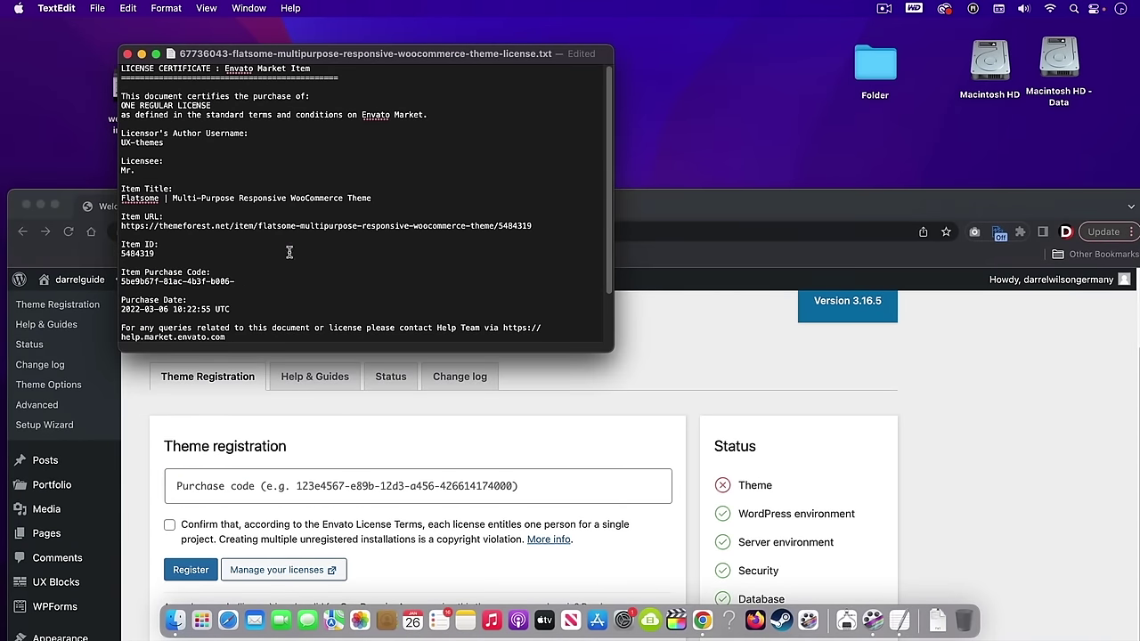
left_click_drag(122, 271, 211, 273)
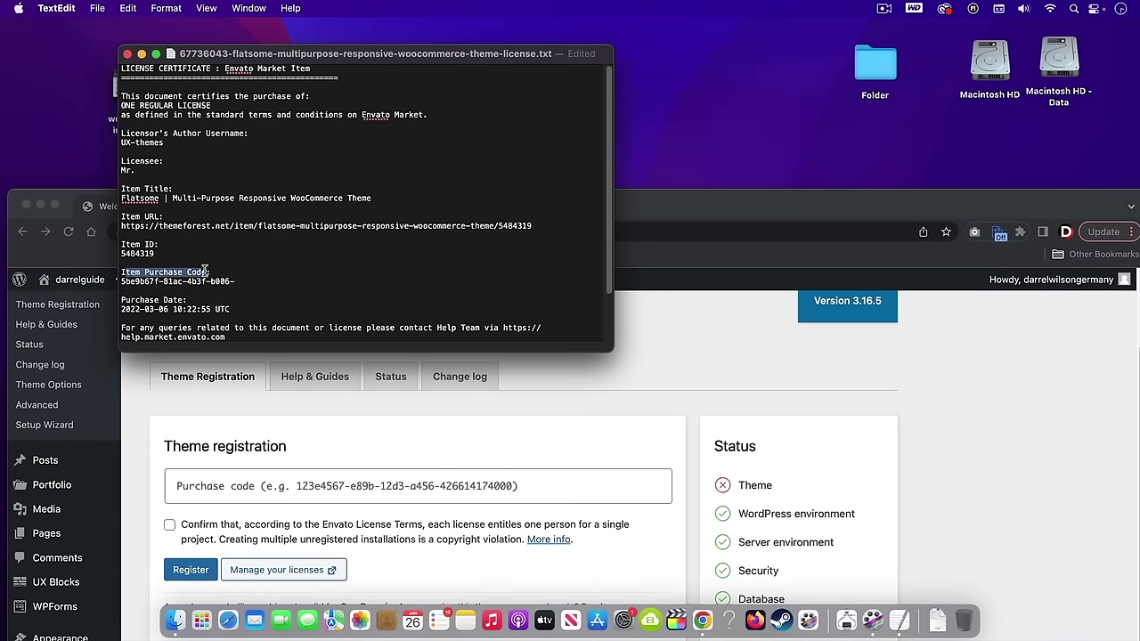
left_click_drag(121, 281, 332, 279)
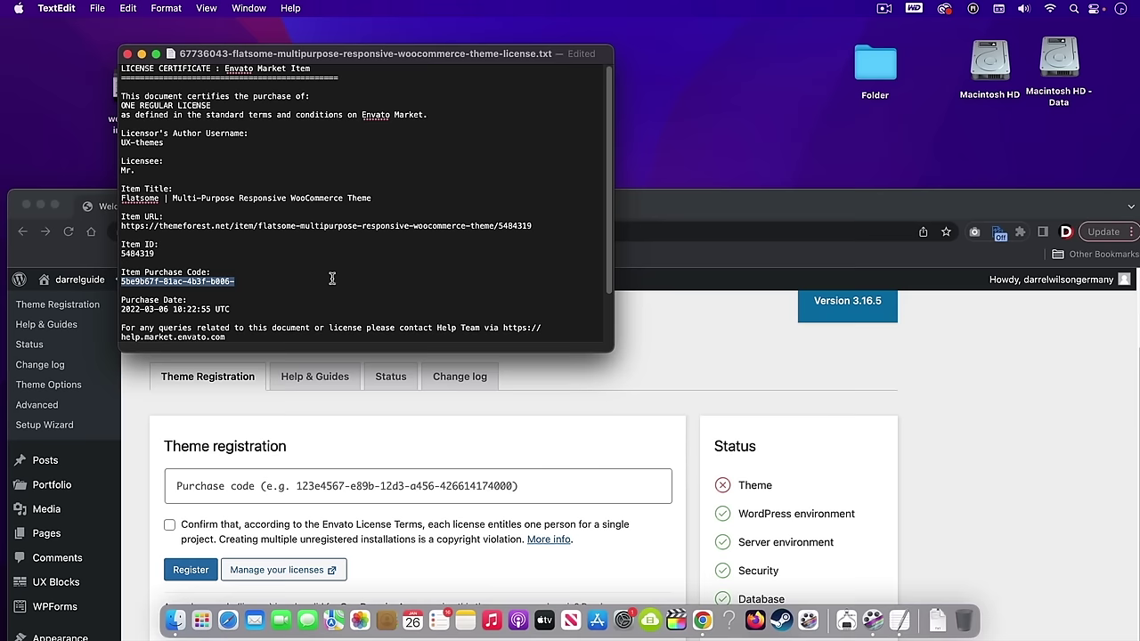
left_click(630, 247)
left_click(295, 357)
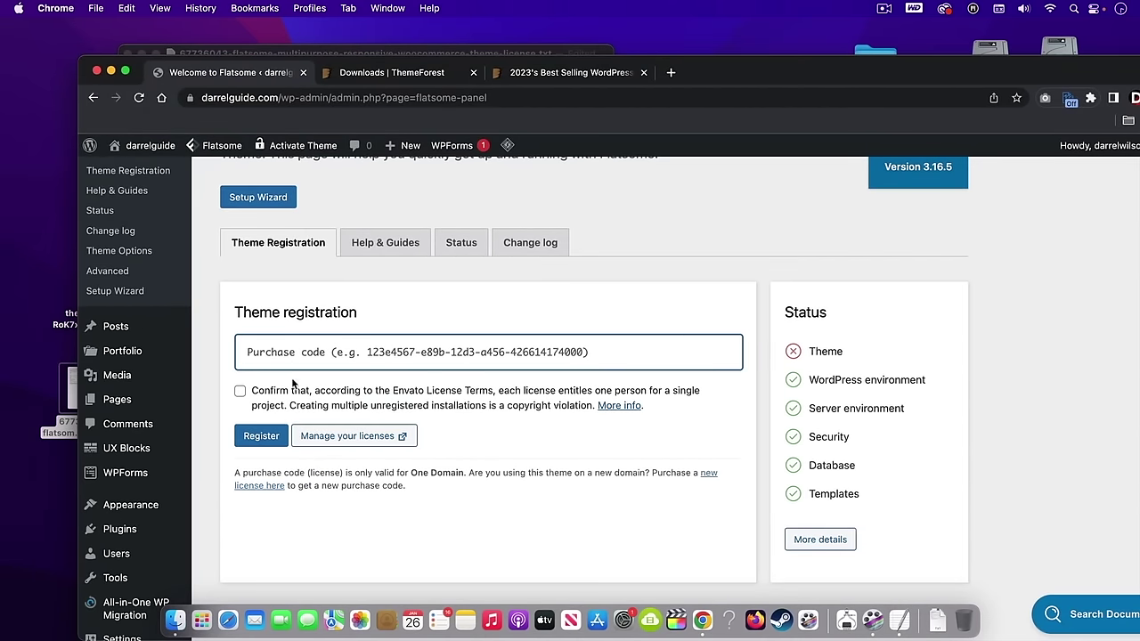
Go back to full screen, paste the purchase code into the field, then switch to ThemeForest
key("ctrl+super+f")
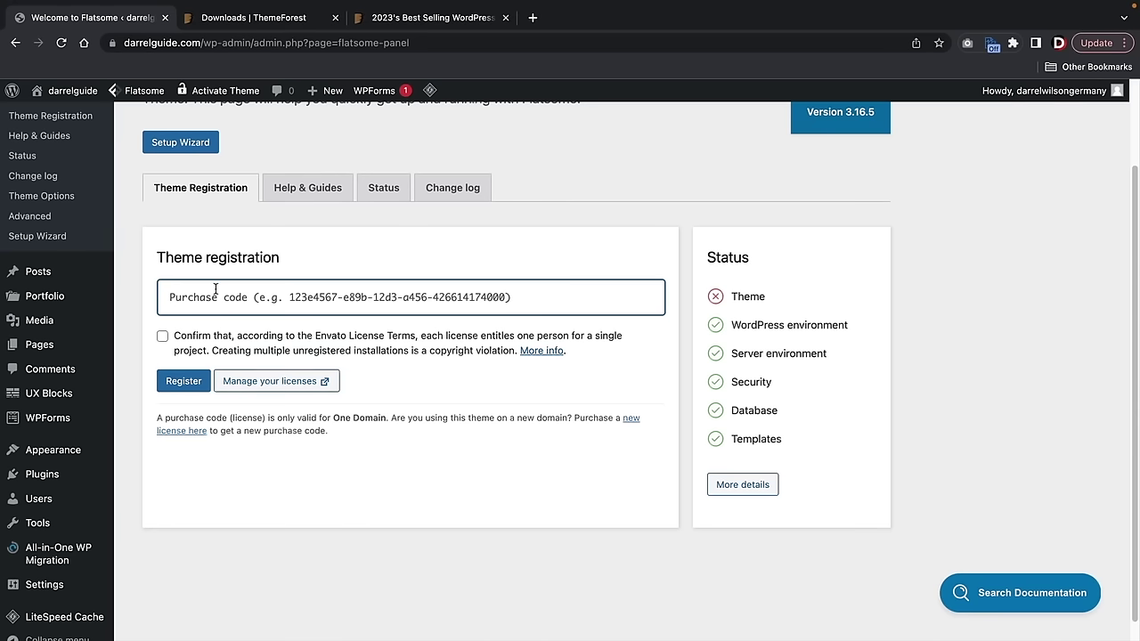
right_click(196, 298)
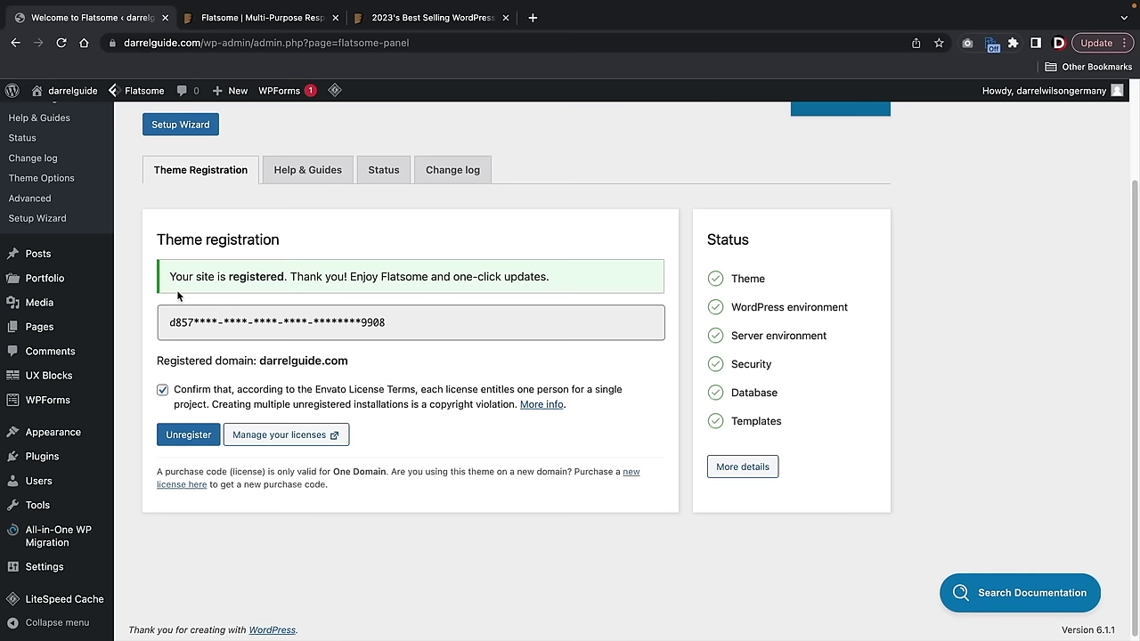
key("ctrl+Tab")
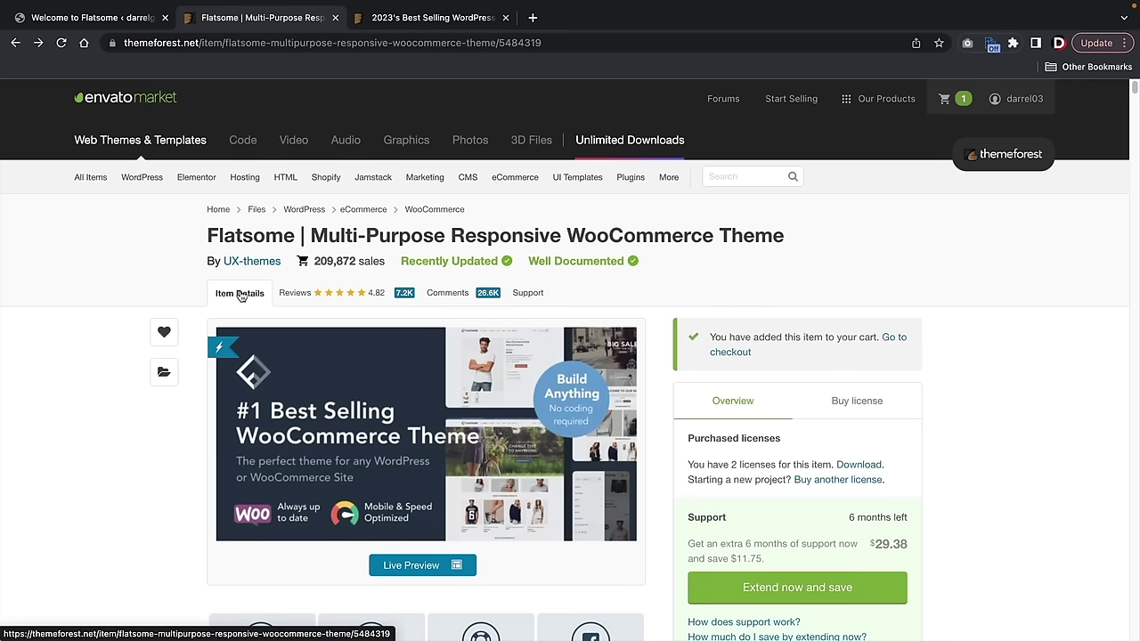
View Flatsome's Support page and Contact Author form, then switch back to WordPress
left_click(525, 297)
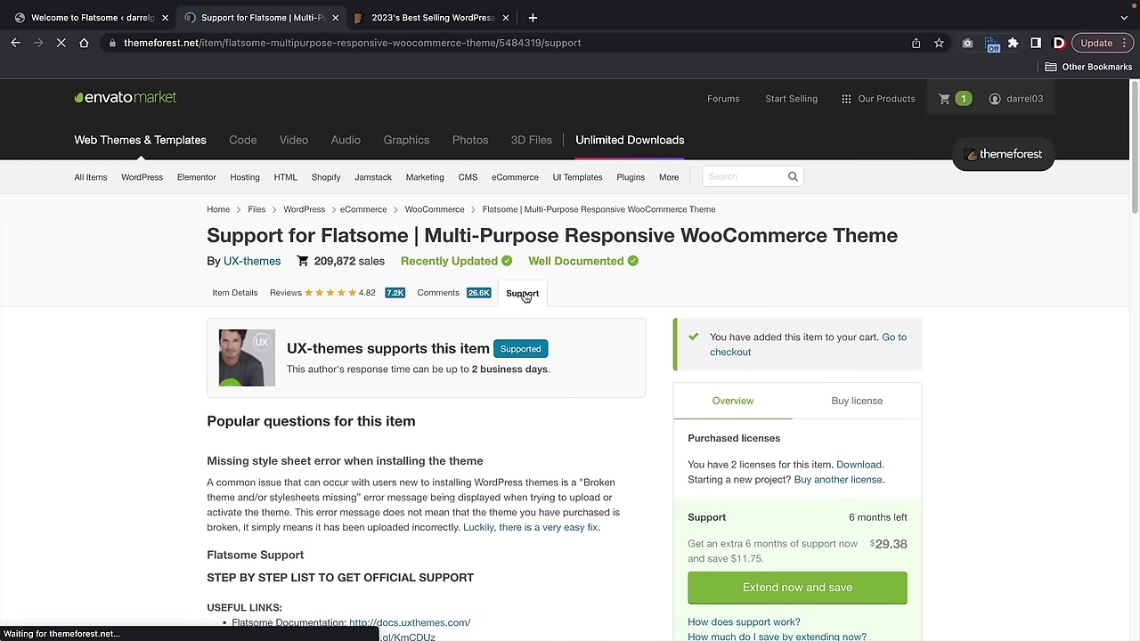
scroll(196, 310, "down", 4)
scroll(115, 335, "down", 8)
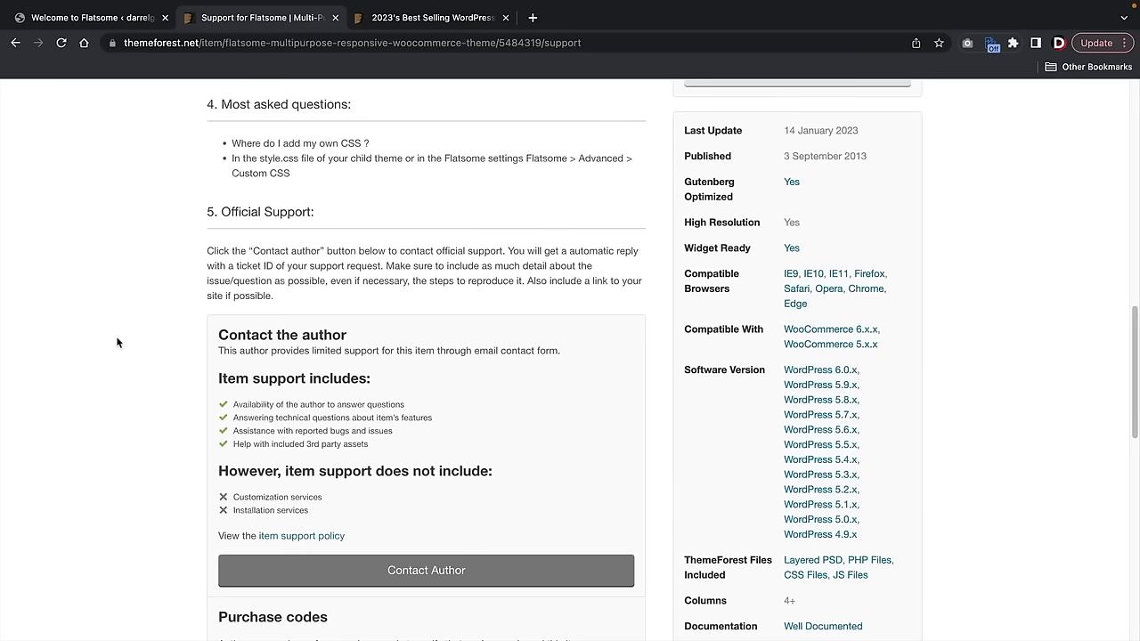
left_click(439, 582)
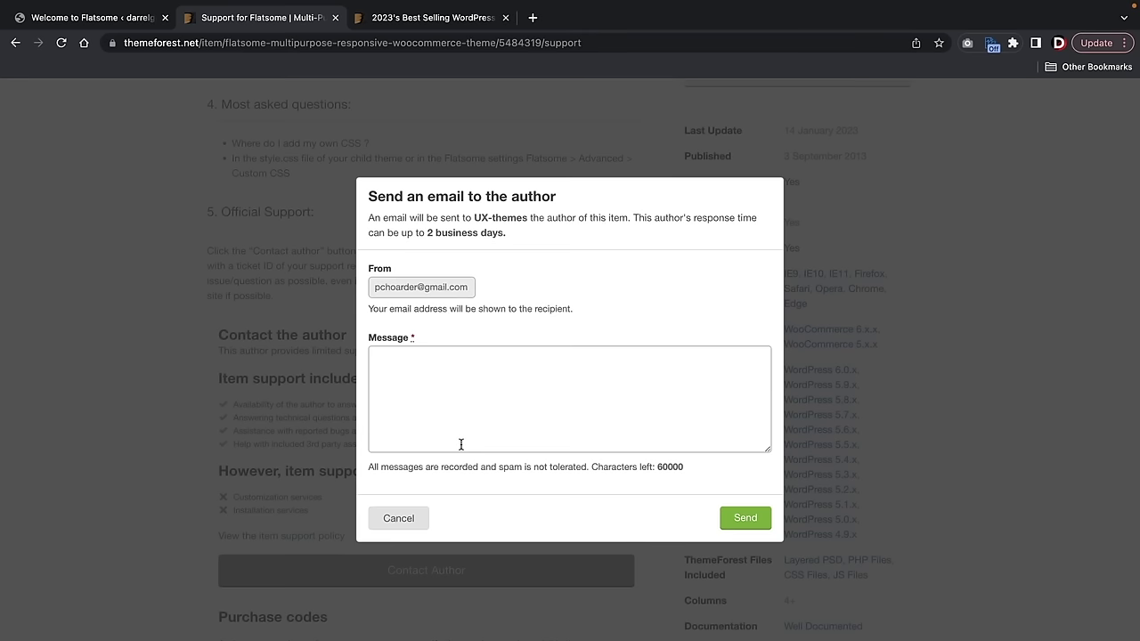
key("ctrl+shift+Tab")
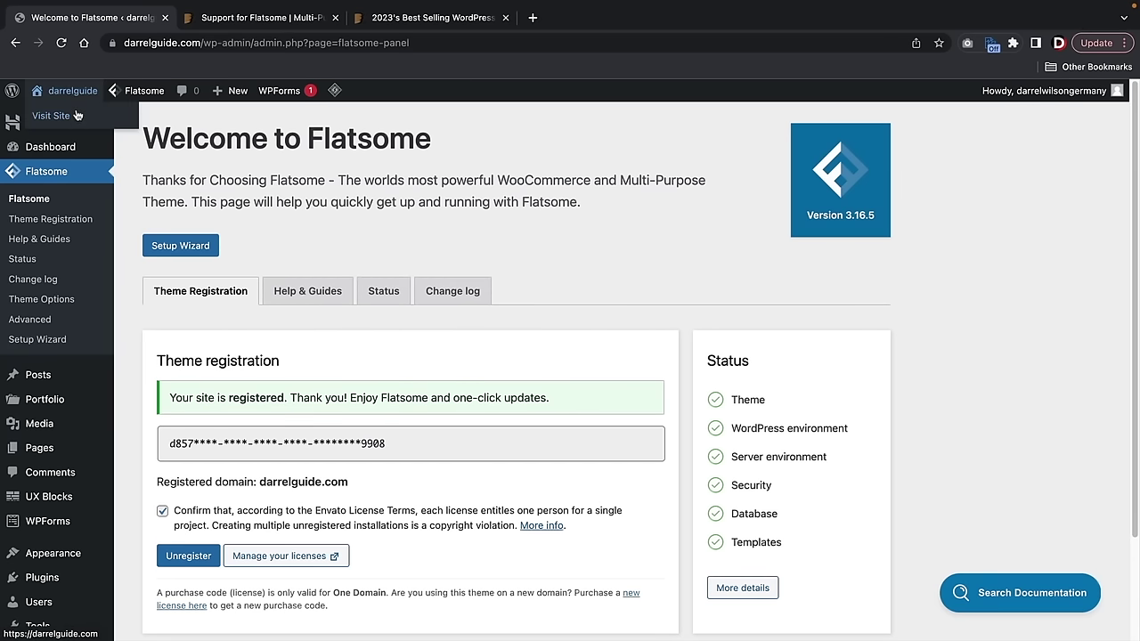
Preview the live site with the new theme, then return to the admin dashboard
left_click(75, 117)
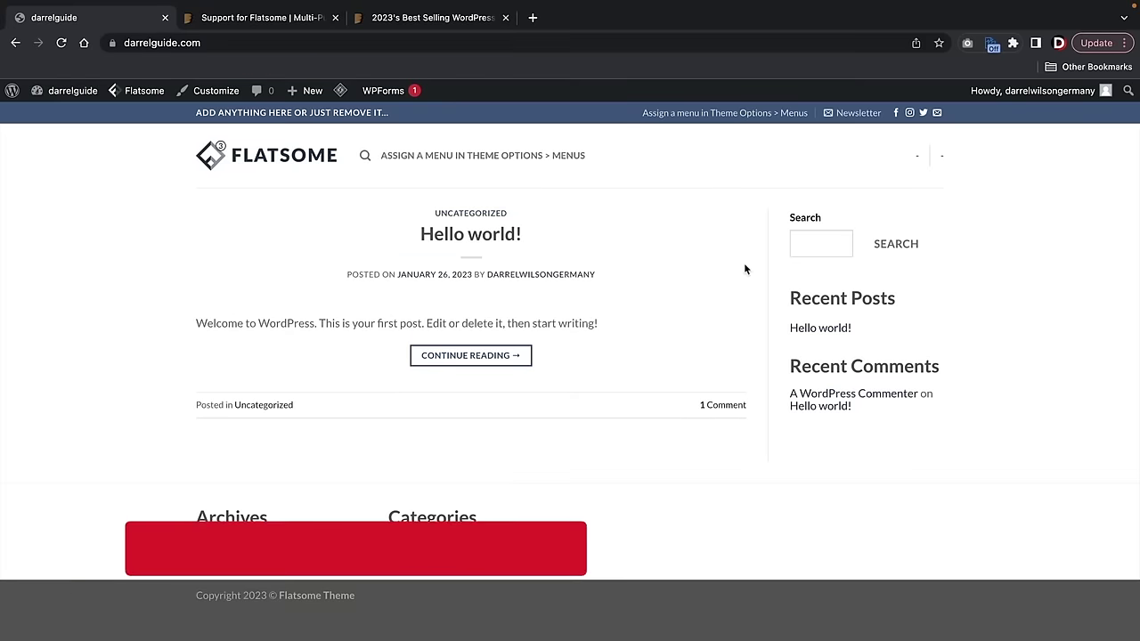
mouse_move(67, 90)
left_click(71, 111)
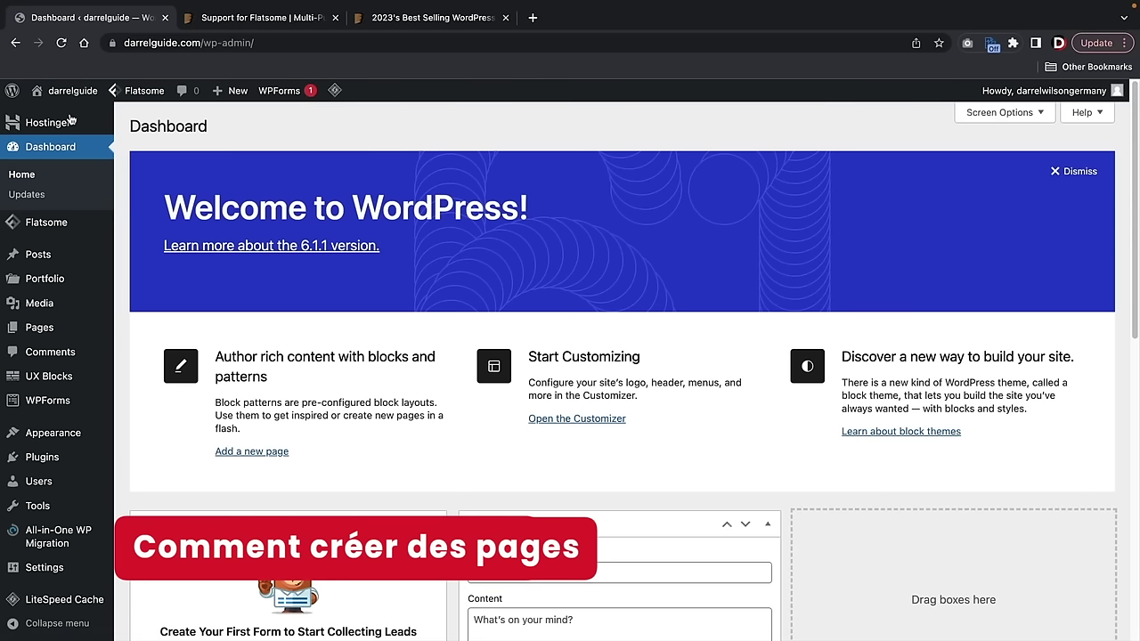
Bulk-trash the default Privacy Policy and Sample Page from All Pages
mouse_move(39, 332)
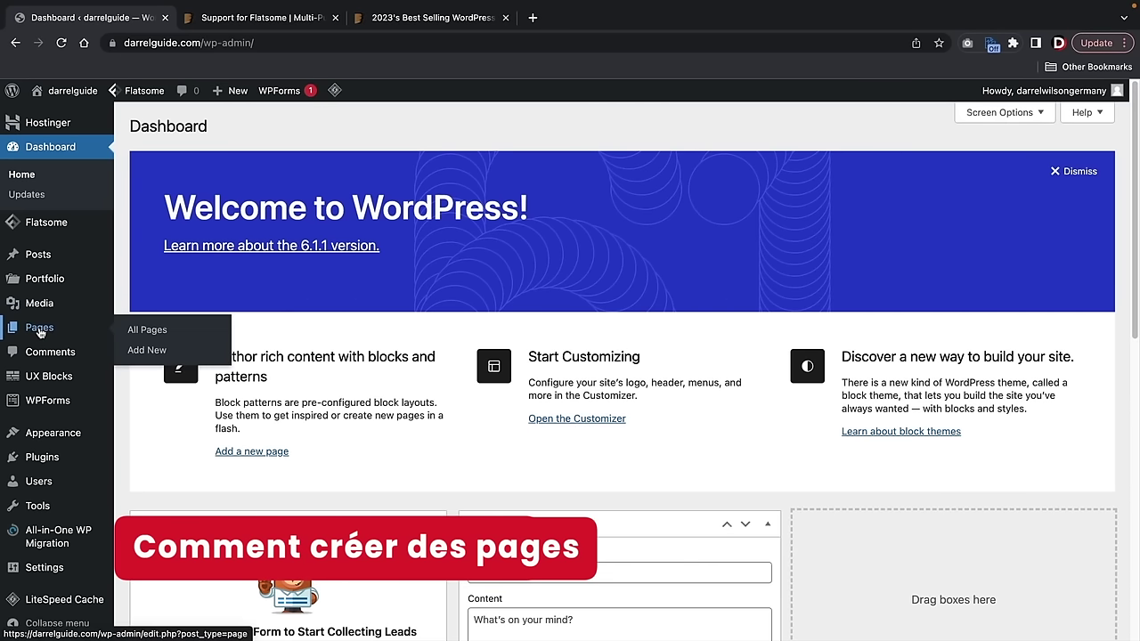
left_click(135, 329)
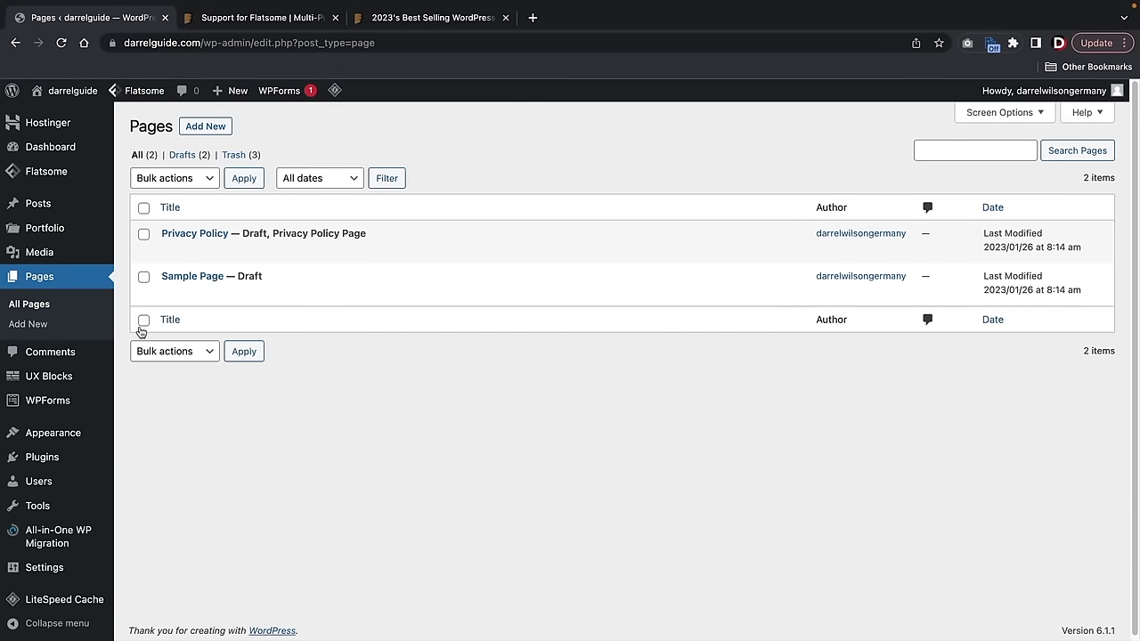
mouse_move(199, 254)
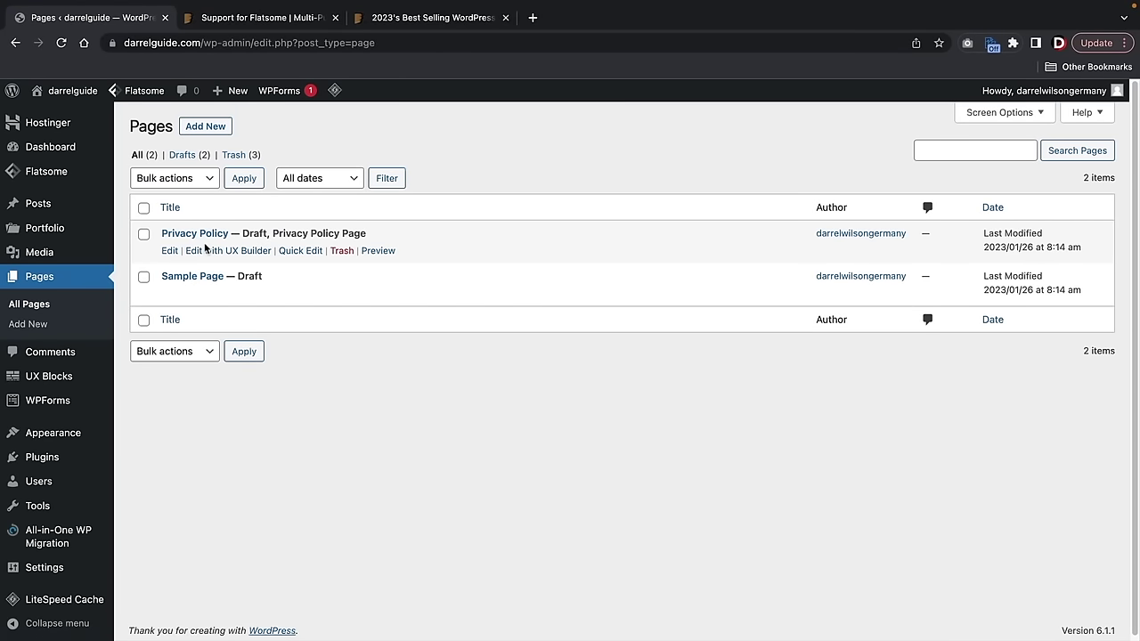
left_click(143, 207)
left_click(152, 178)
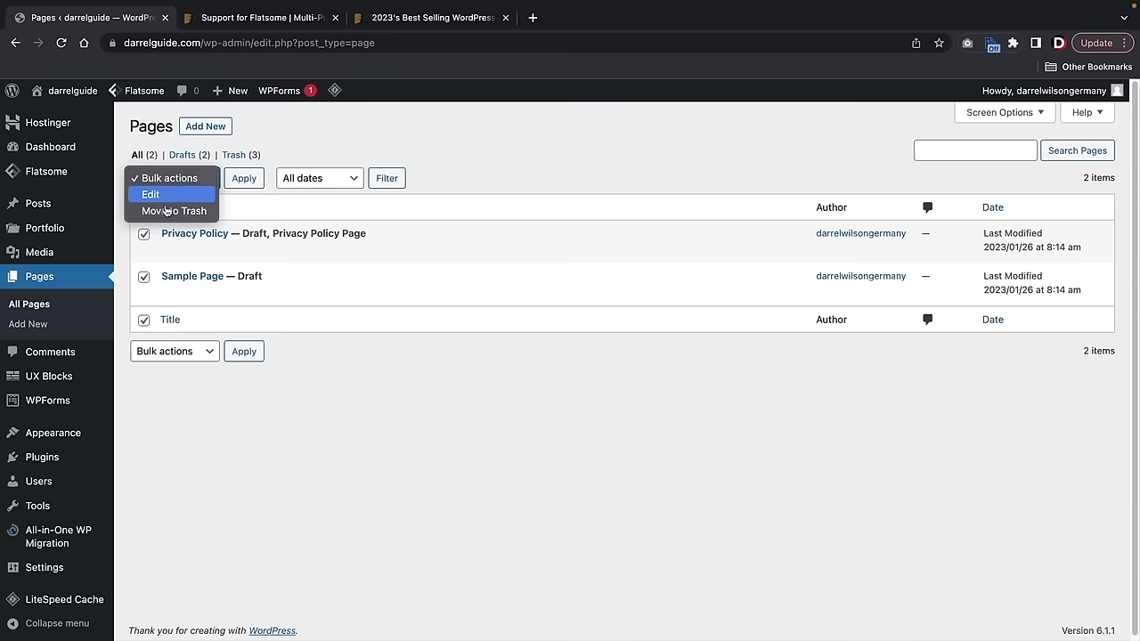
left_click(166, 211)
left_click(240, 180)
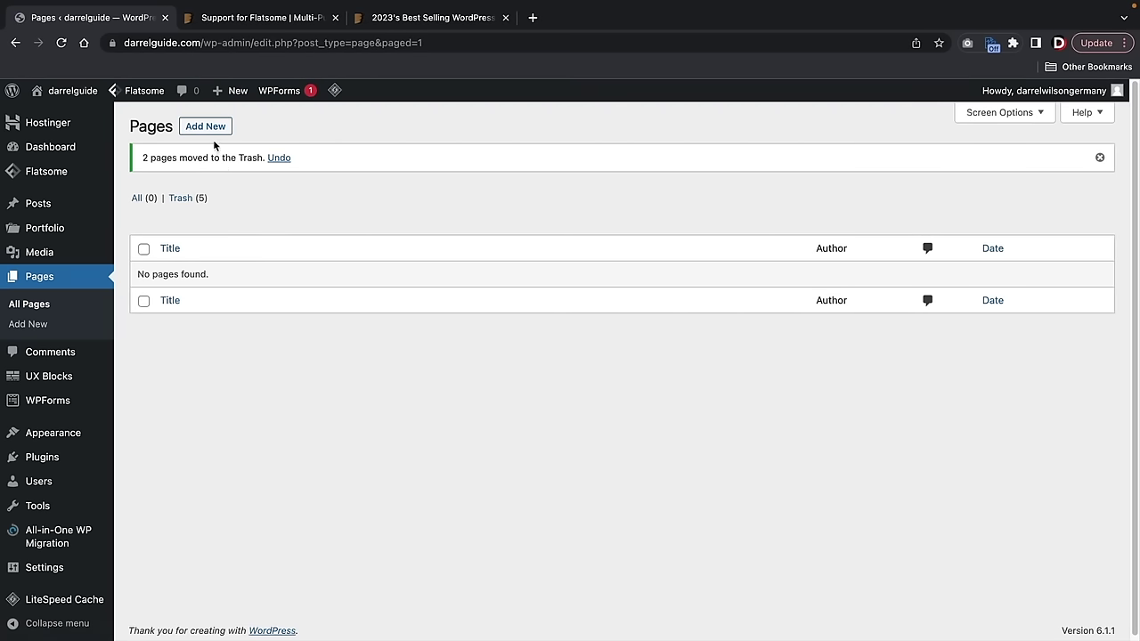
Create and publish a new page titled 'Home'
left_click(206, 129)
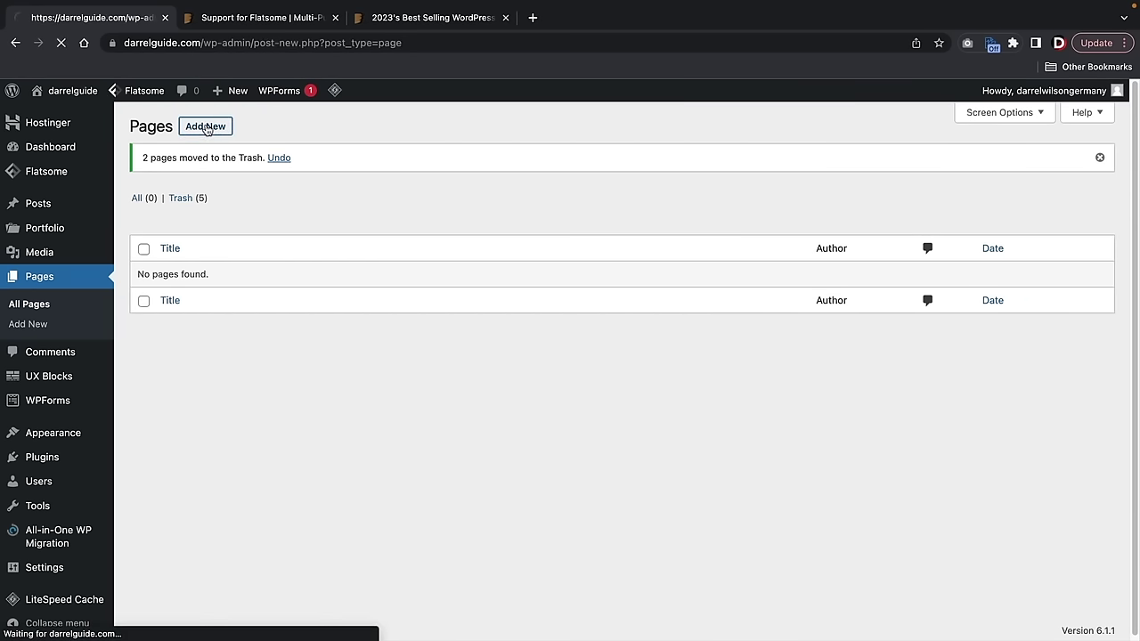
type("Home")
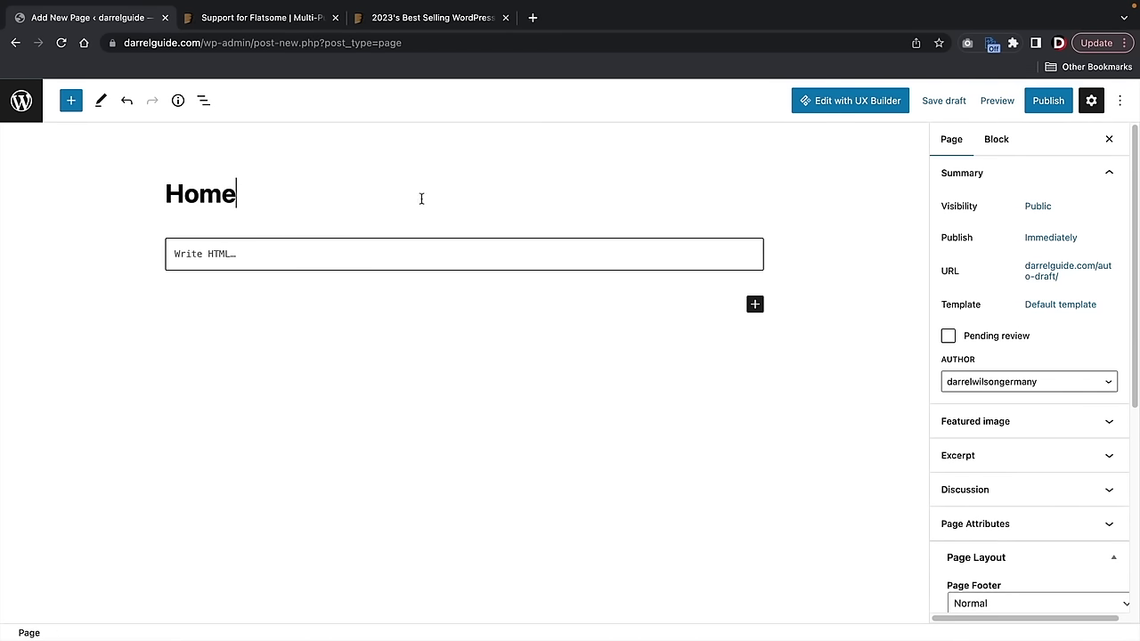
left_click(1045, 101)
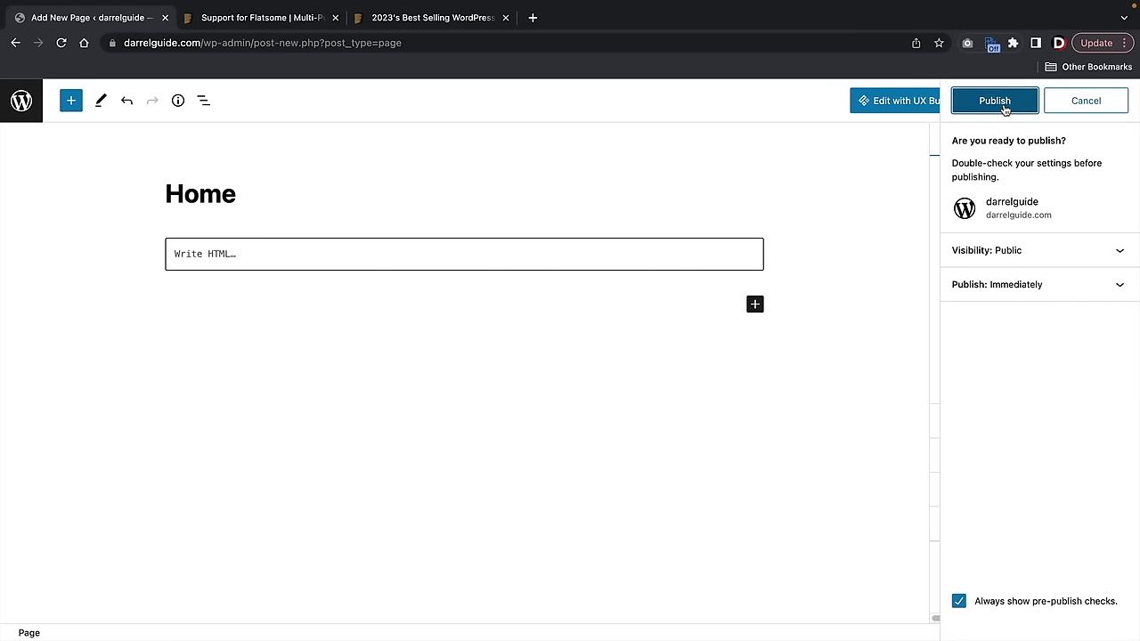
left_click(1004, 104)
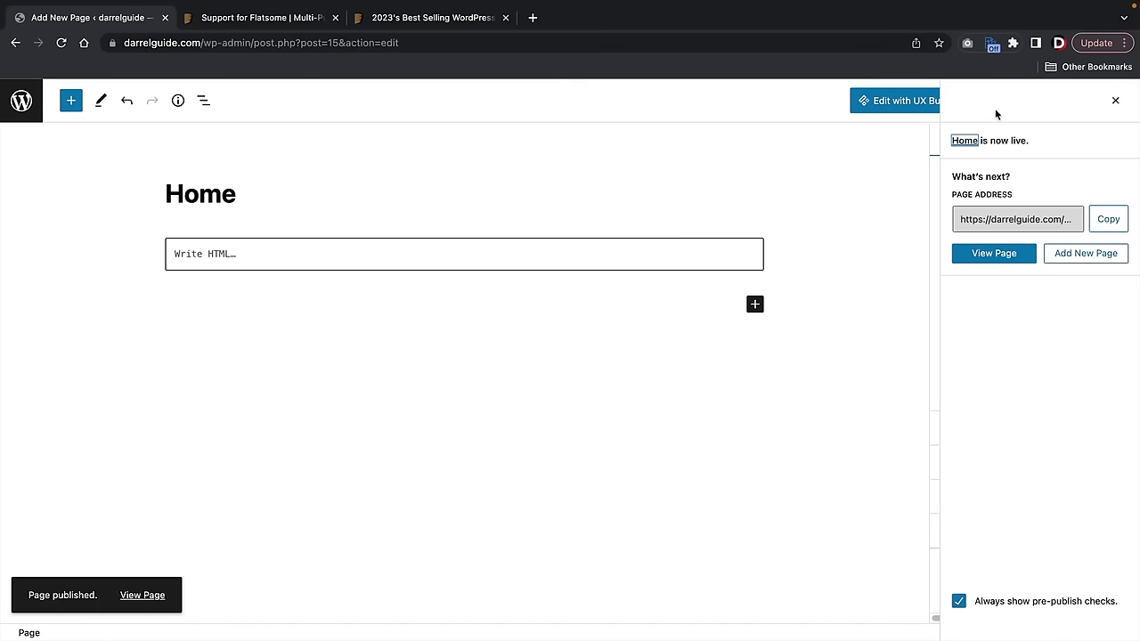
Create and publish a new page titled 'About Us'
left_click(1087, 255)
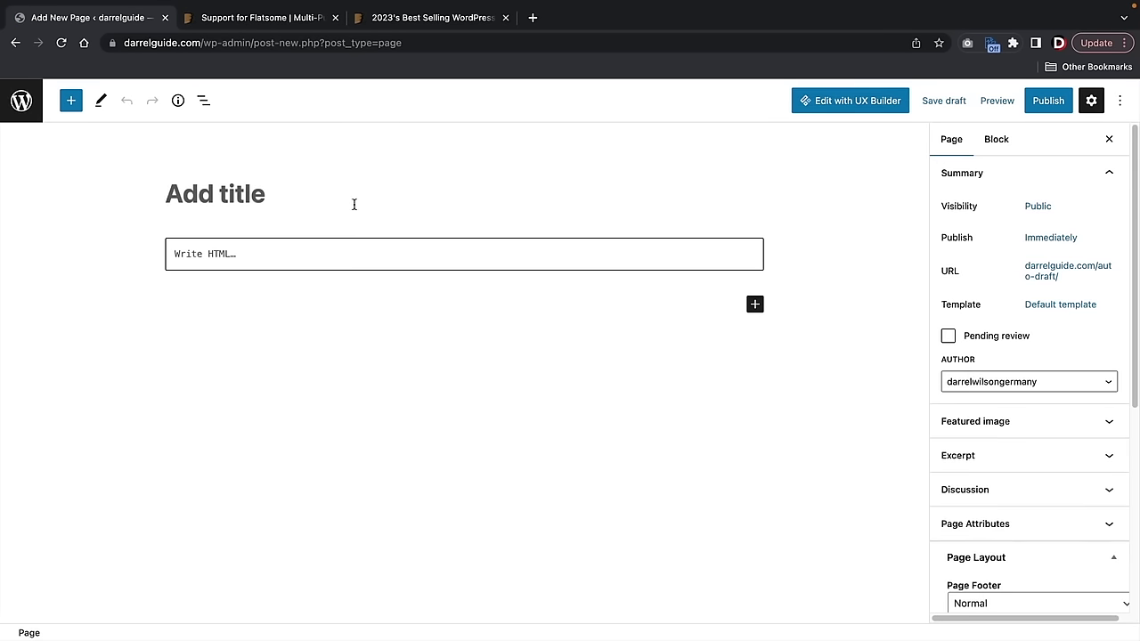
type("About Us")
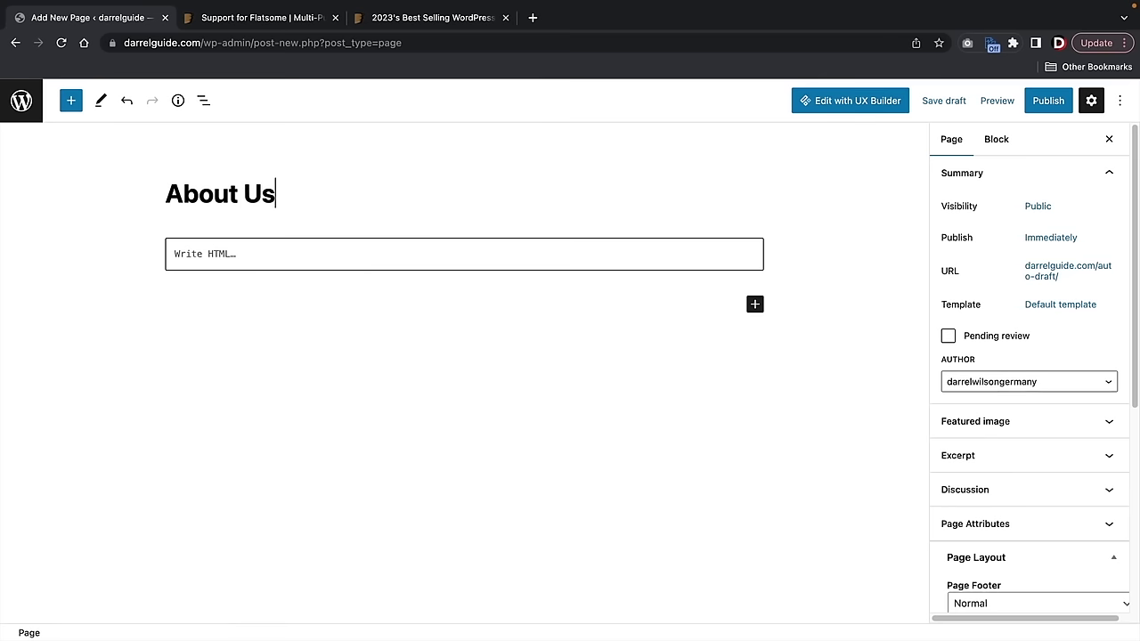
left_click(1047, 101)
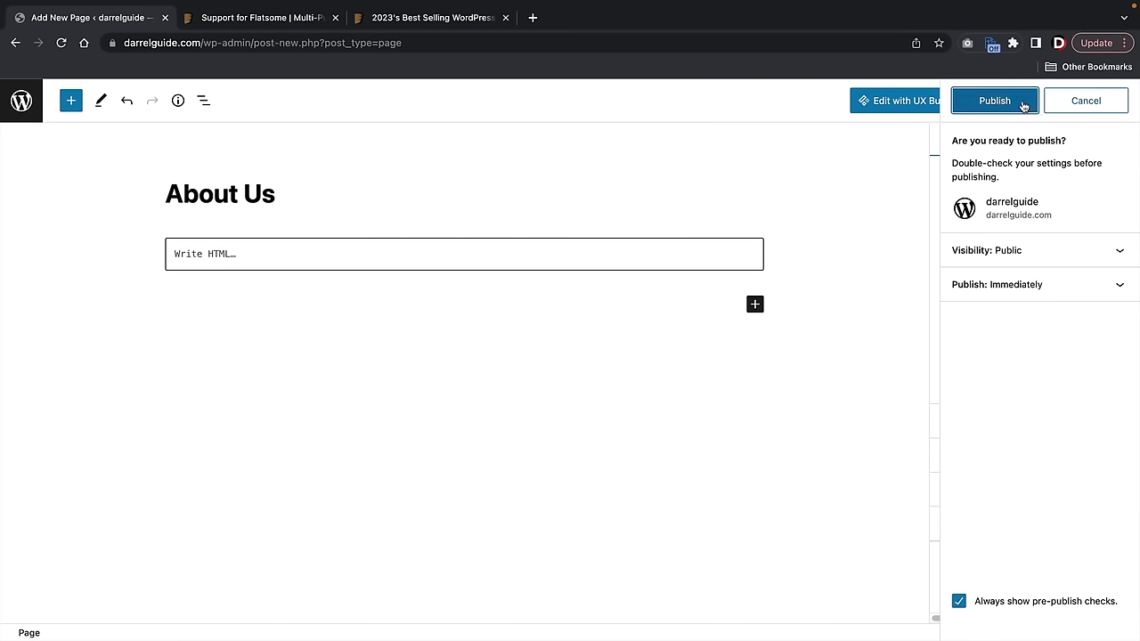
left_click(1015, 102)
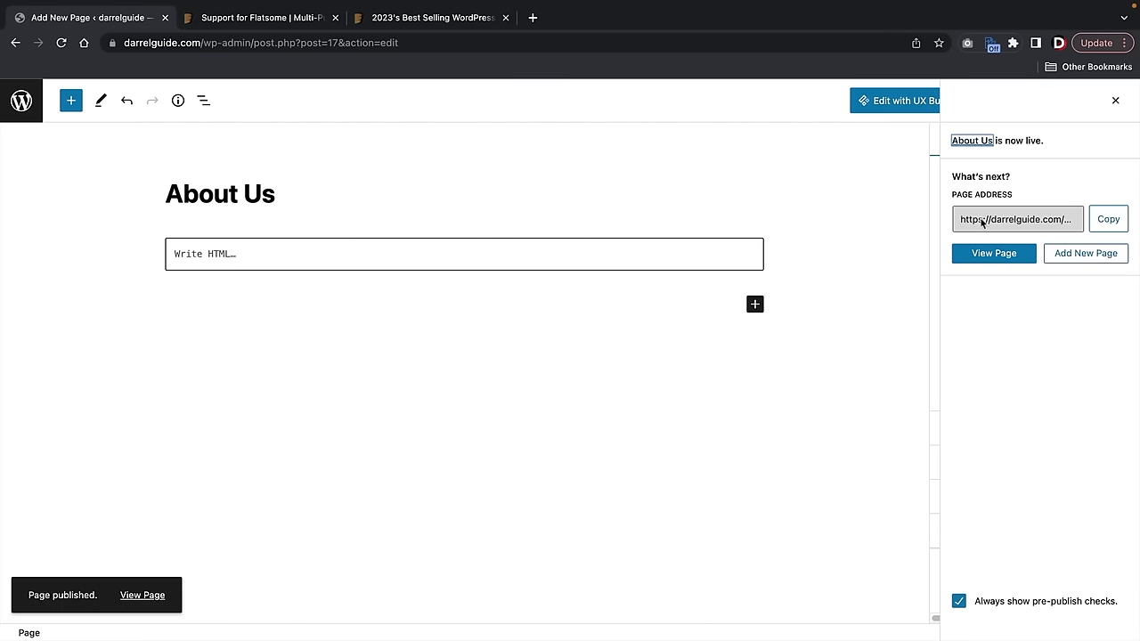
Create and publish a 'Contact Us' page, then return to the admin pages list
left_click(1073, 255)
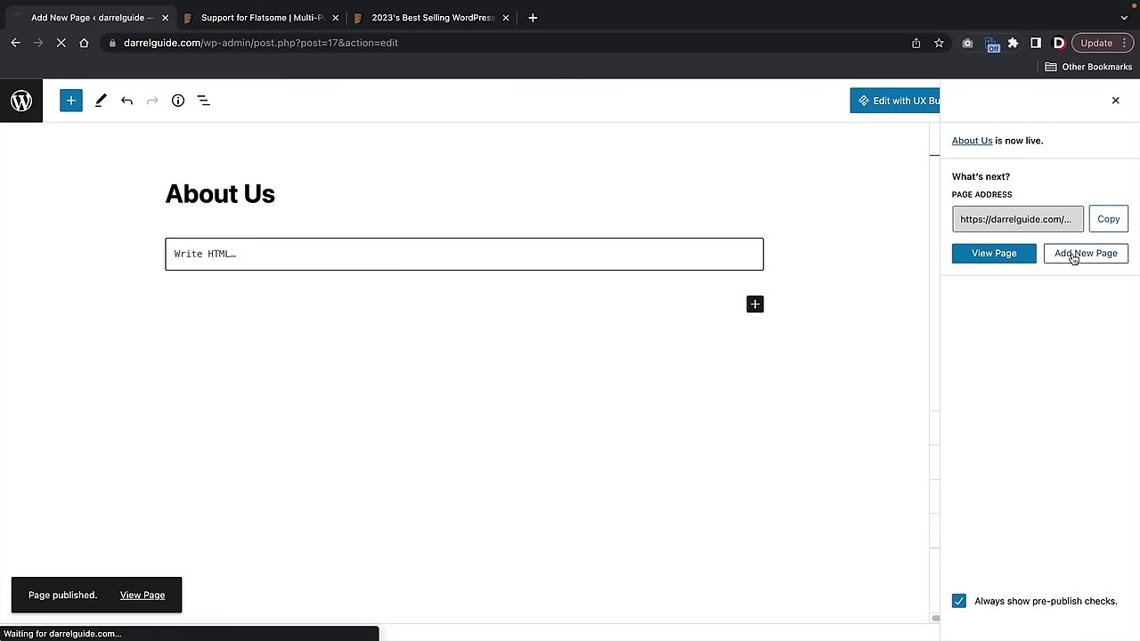
left_click(274, 196)
type("Contact Us")
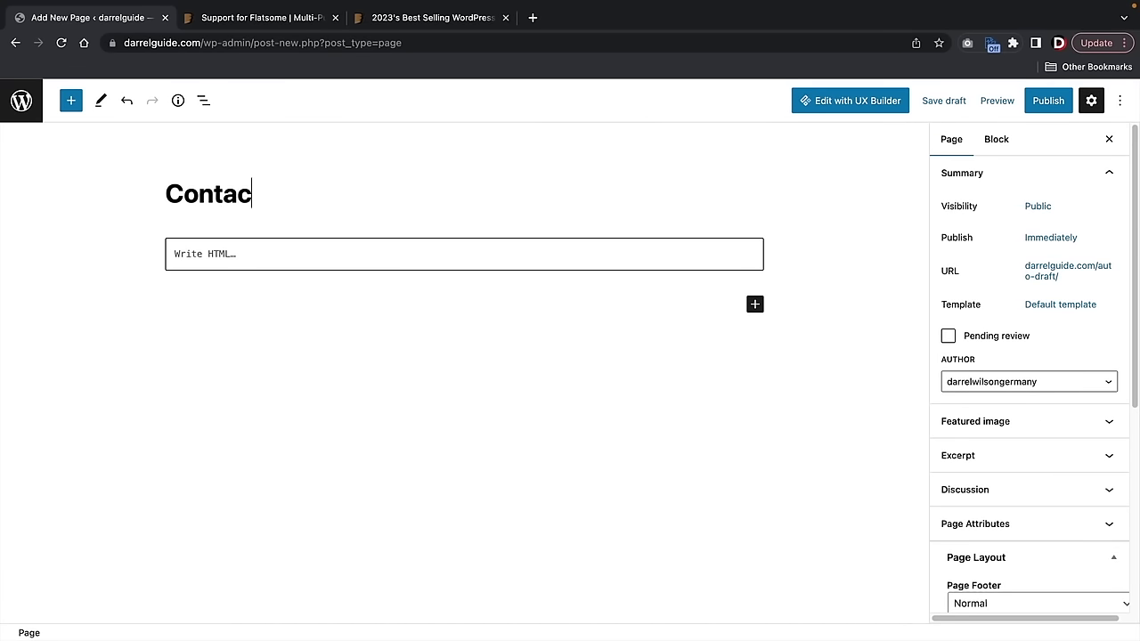
left_click(1033, 103)
left_click(1001, 103)
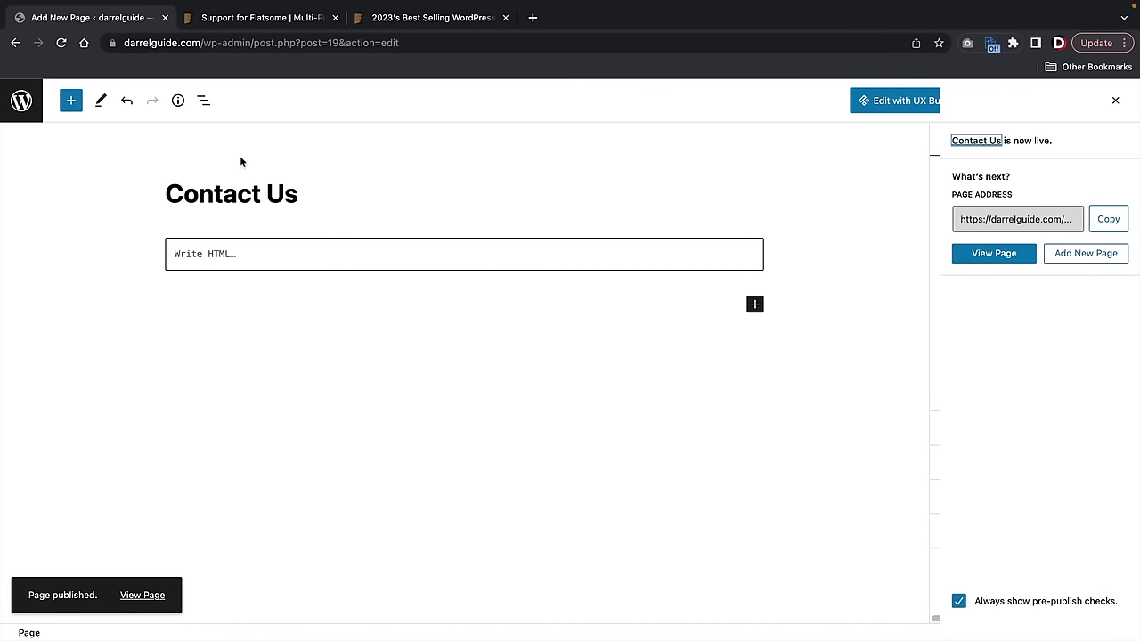
left_click(18, 102)
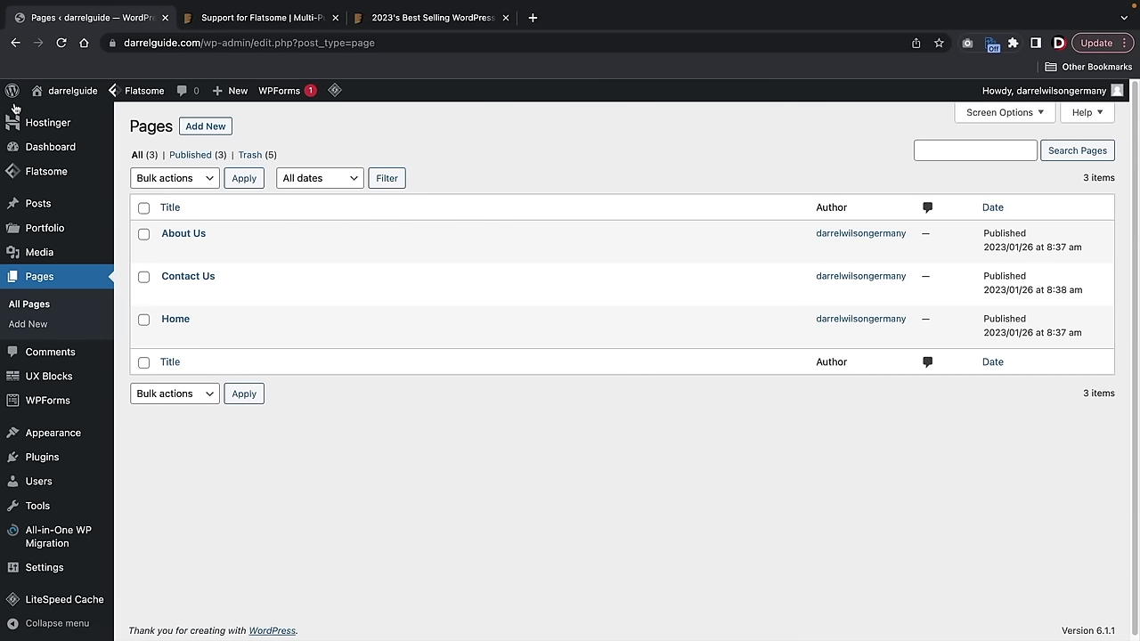
View the site's front page, then go back to the admin dashboard
mouse_move(41, 91)
left_click(49, 114)
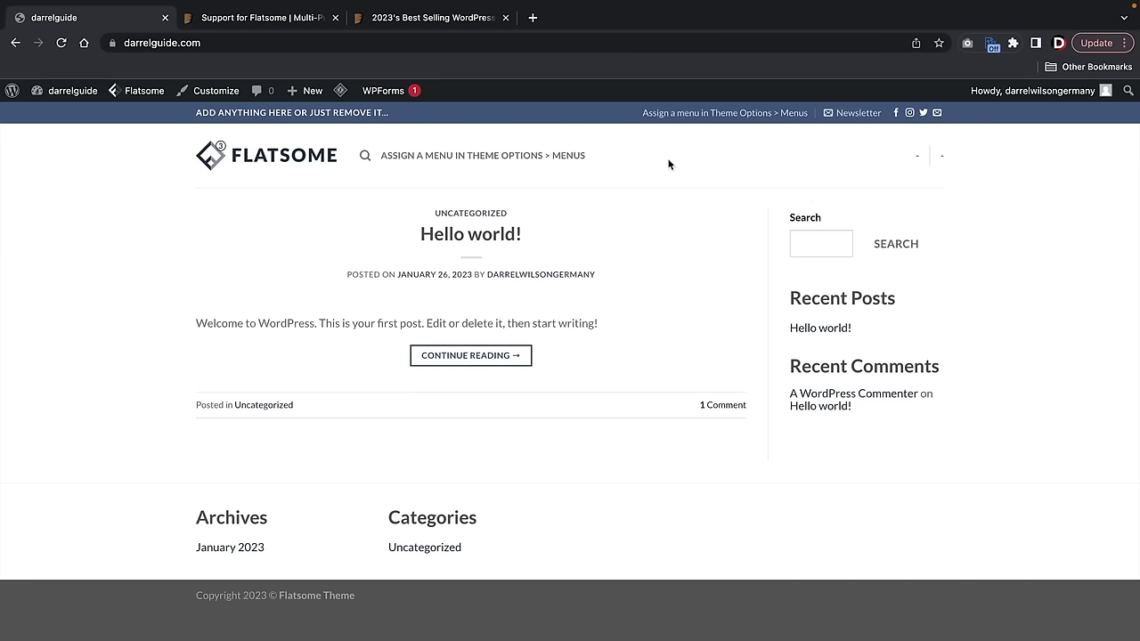
mouse_move(62, 91)
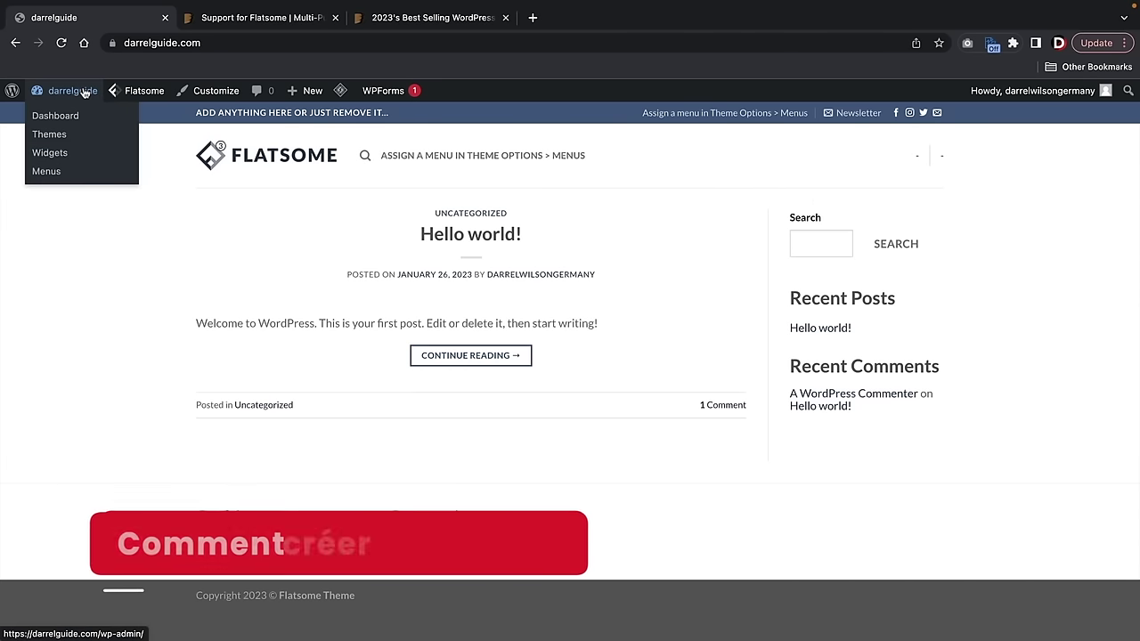
left_click(71, 114)
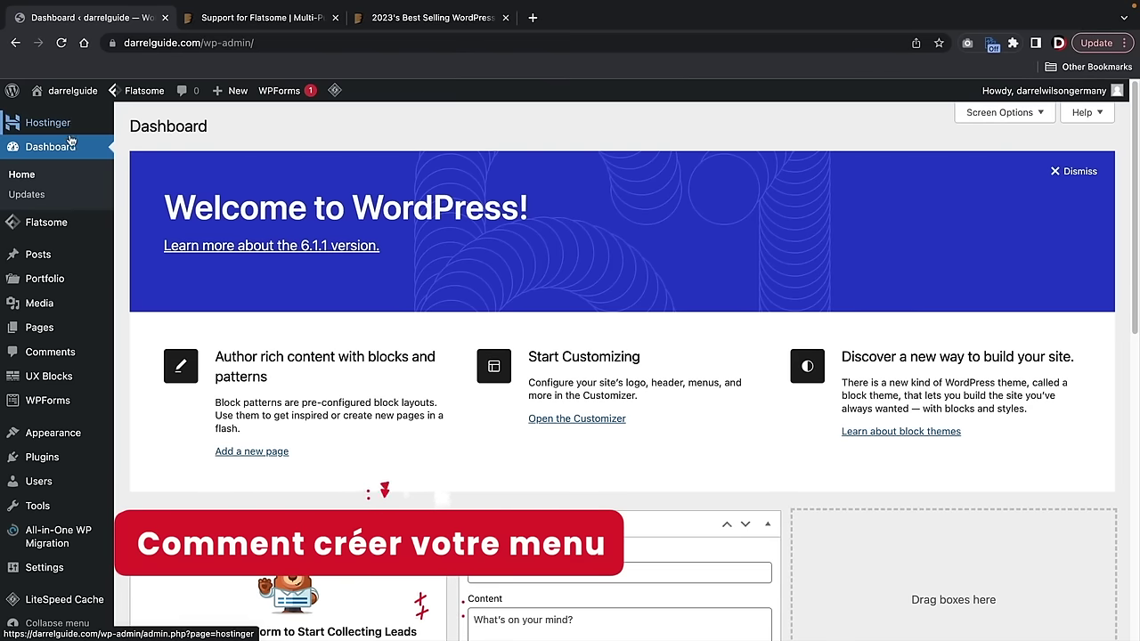
Create a menu named 'Main Menu' assigned to the Main Menu display location
mouse_move(43, 434)
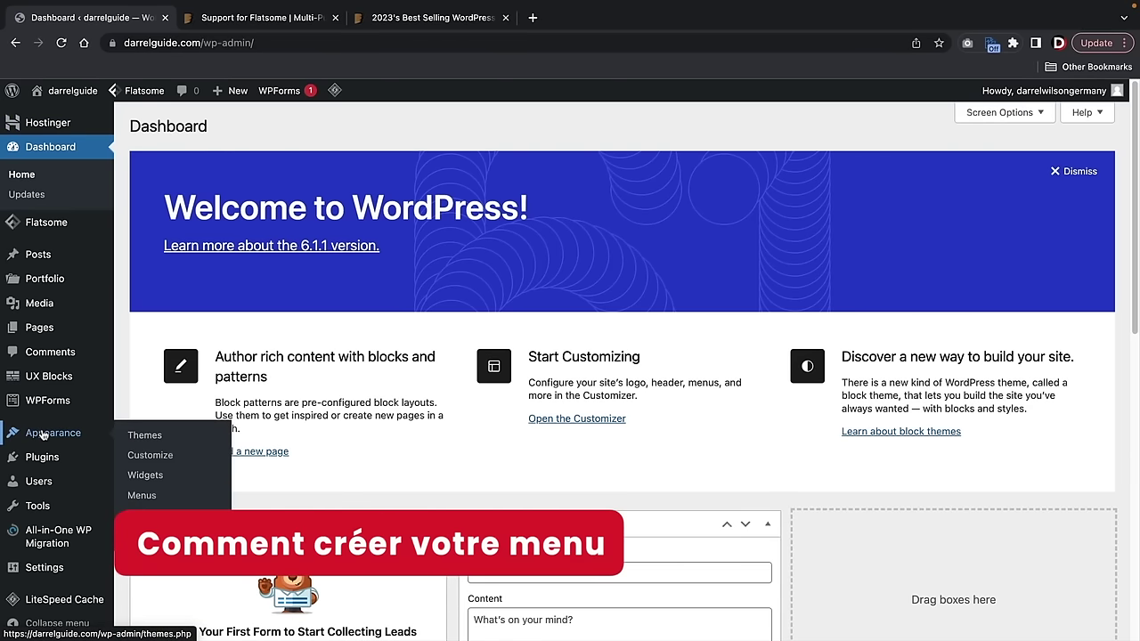
left_click(166, 499)
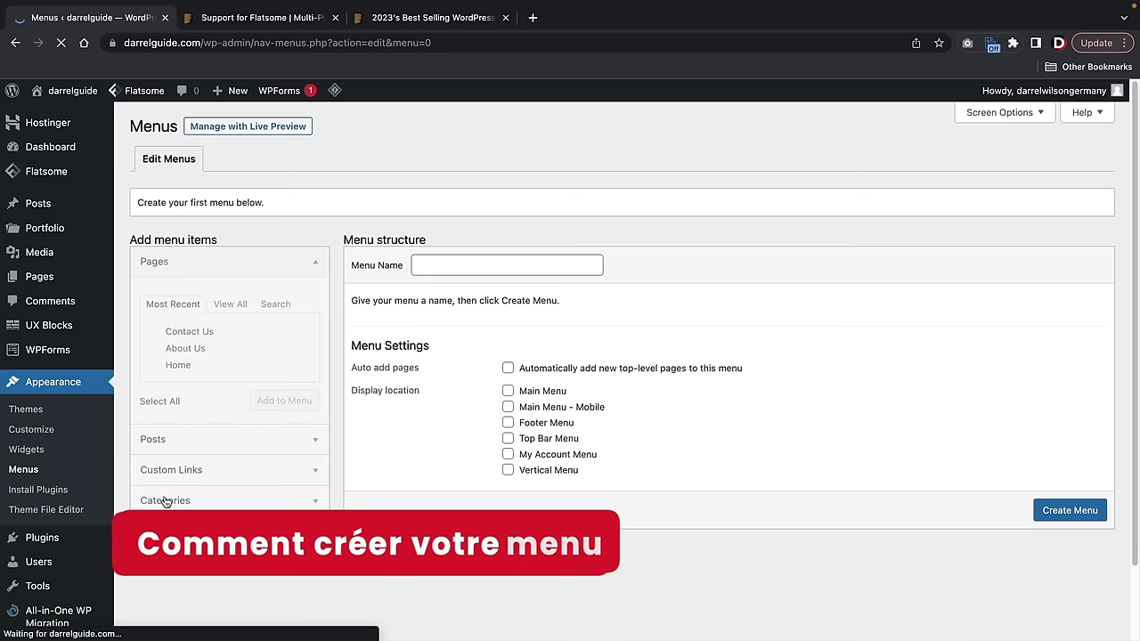
left_click(464, 269)
type("Main Men")
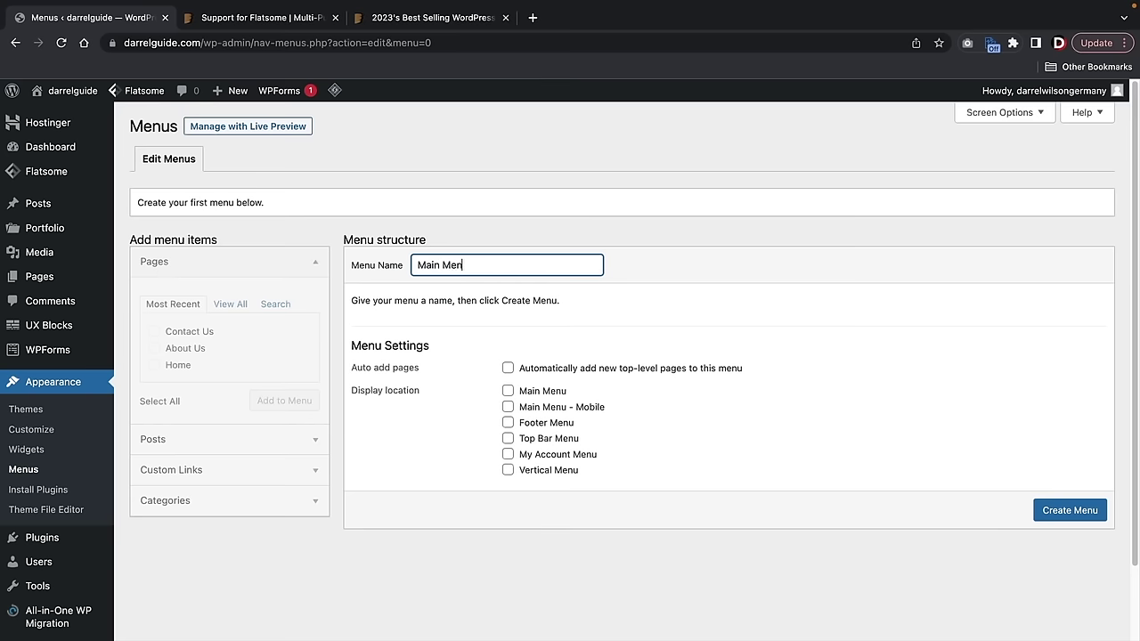
type("u")
left_click(508, 392)
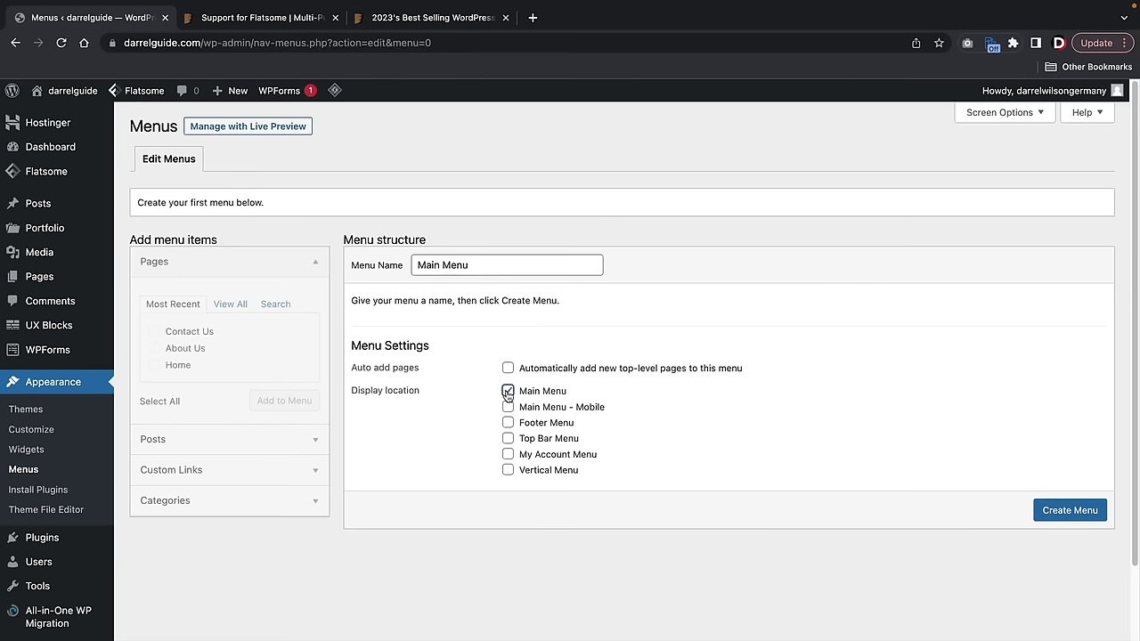
left_click(1070, 510)
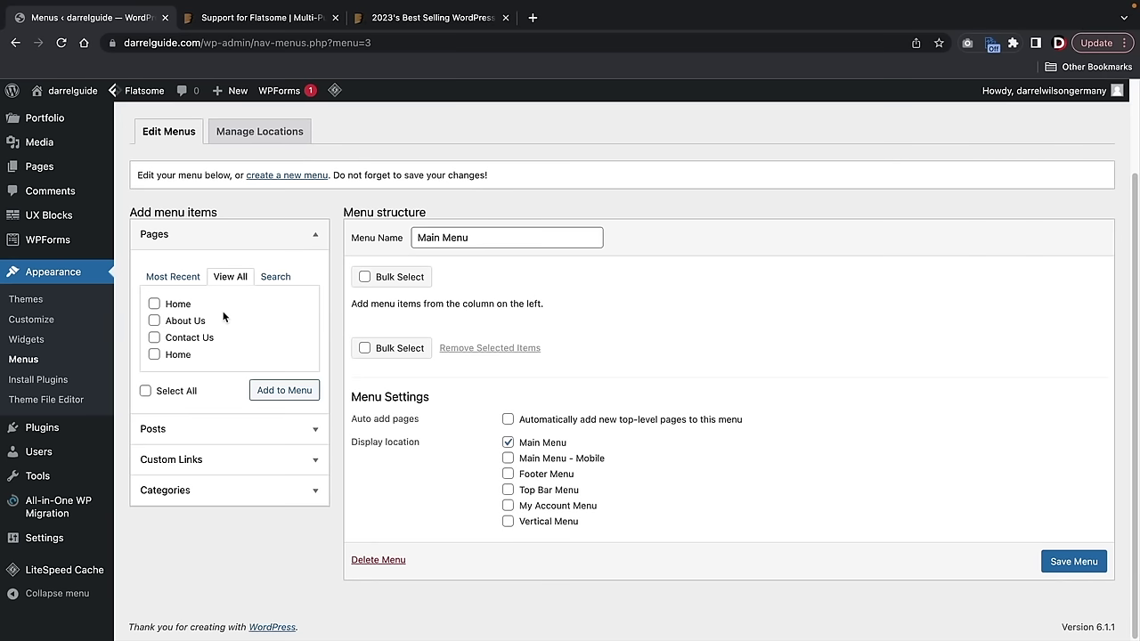
Add the Home, About Us, Contact Us and Home page entries to Main Menu
left_click(154, 305)
left_click(154, 322)
left_click(154, 338)
left_click(154, 354)
left_click(272, 392)
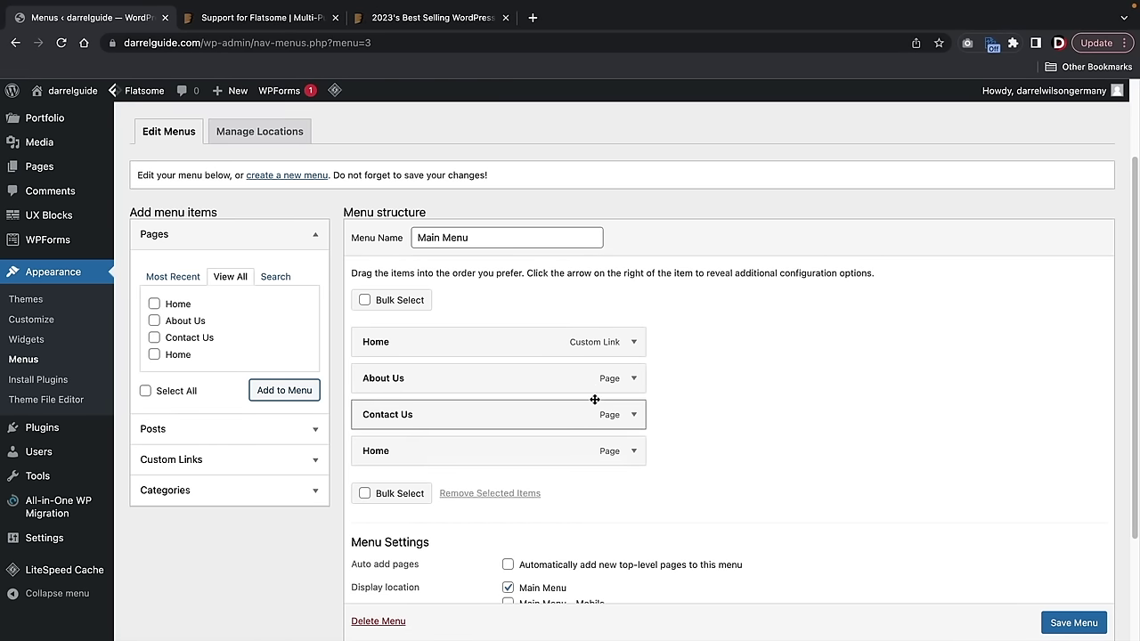
Relabel the Home custom link as 'Twitter', then remove that link from the menu
left_click(634, 344)
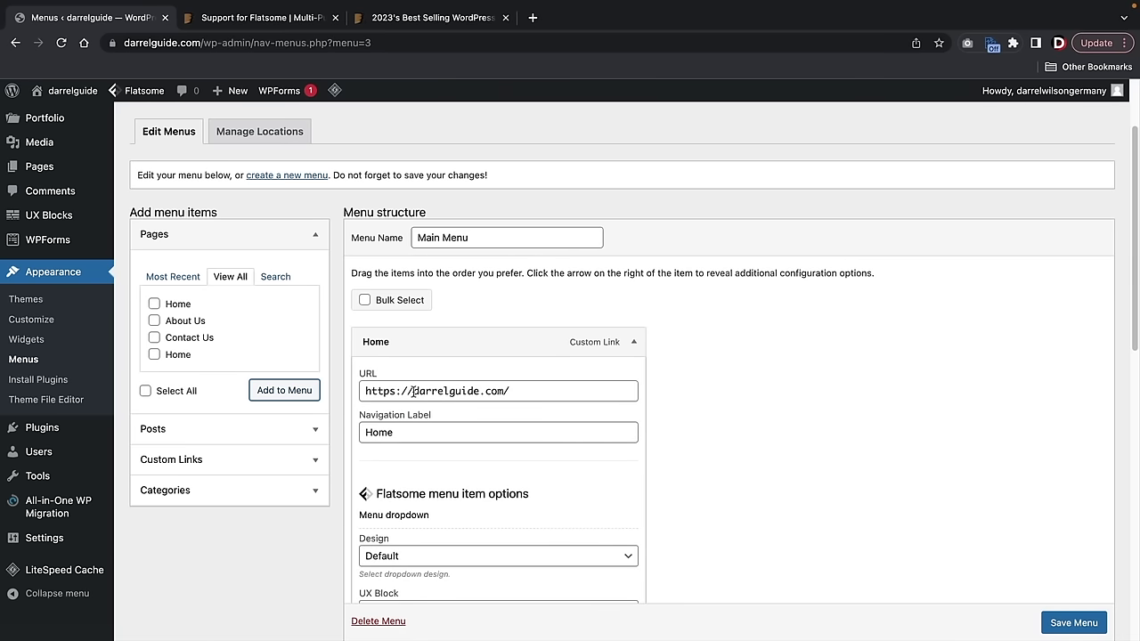
double_click(404, 433)
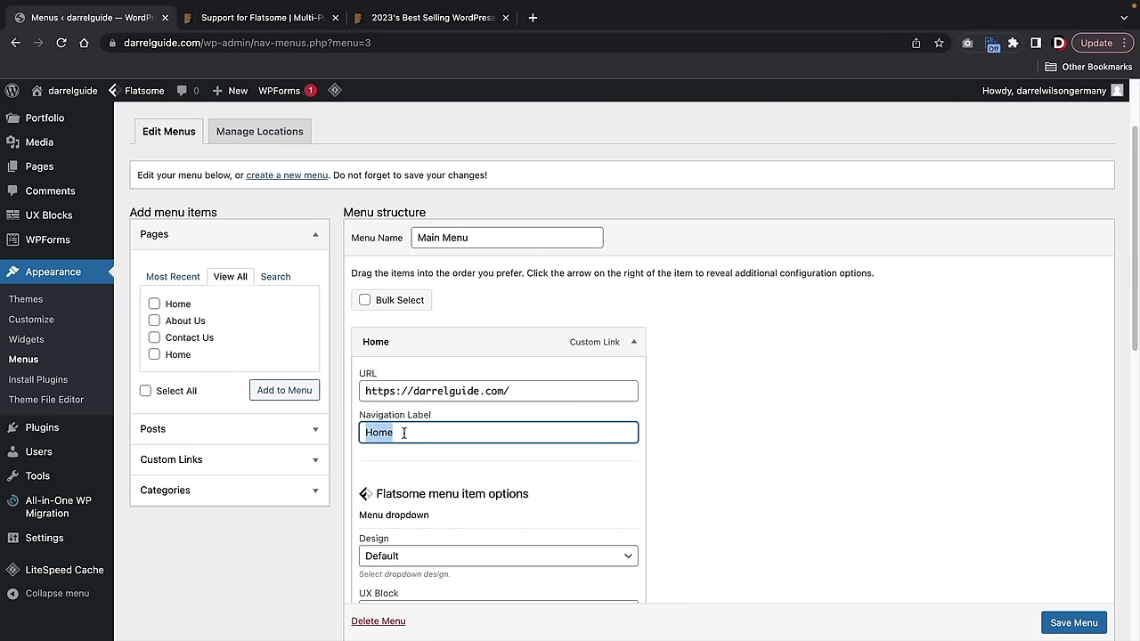
type("Twitter")
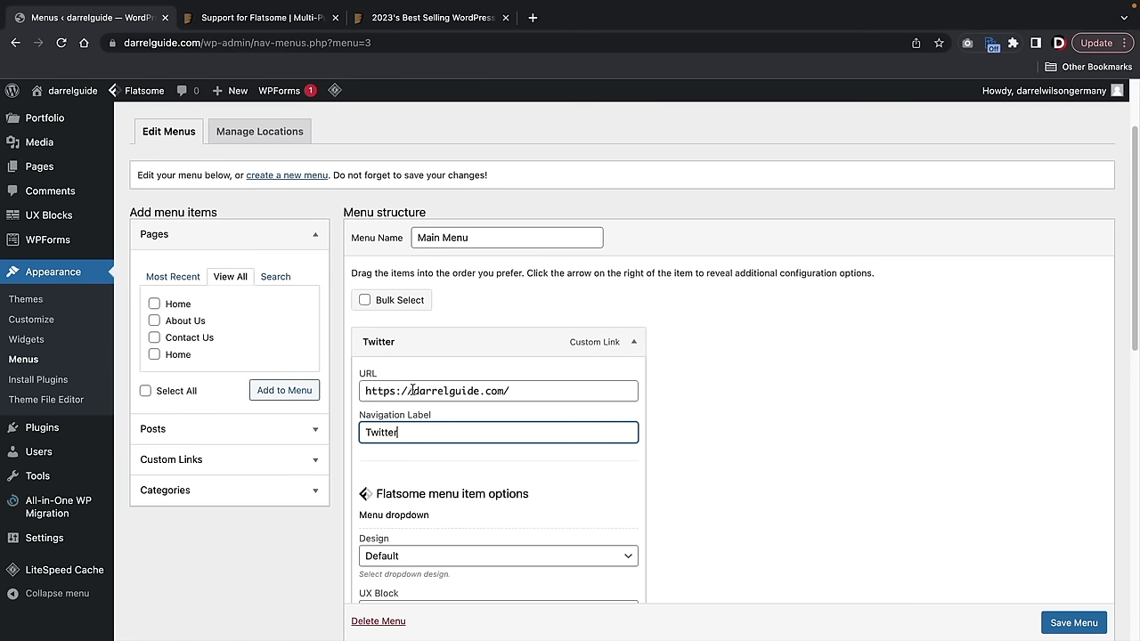
left_click_drag(412, 390, 653, 396)
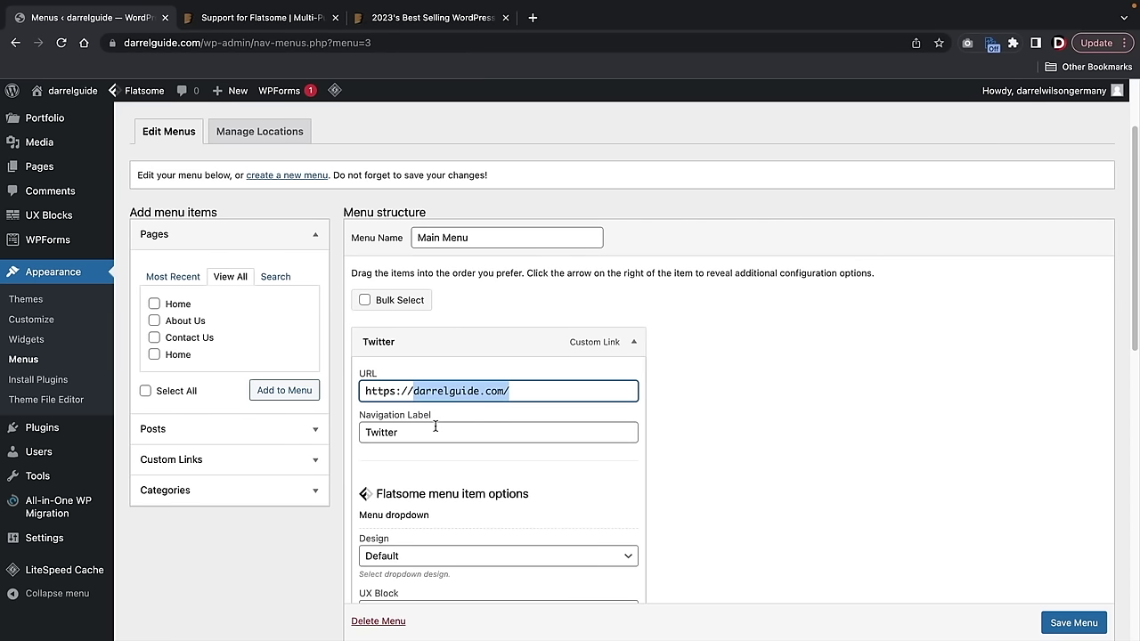
scroll(635, 344, "down", 1)
left_click(635, 324)
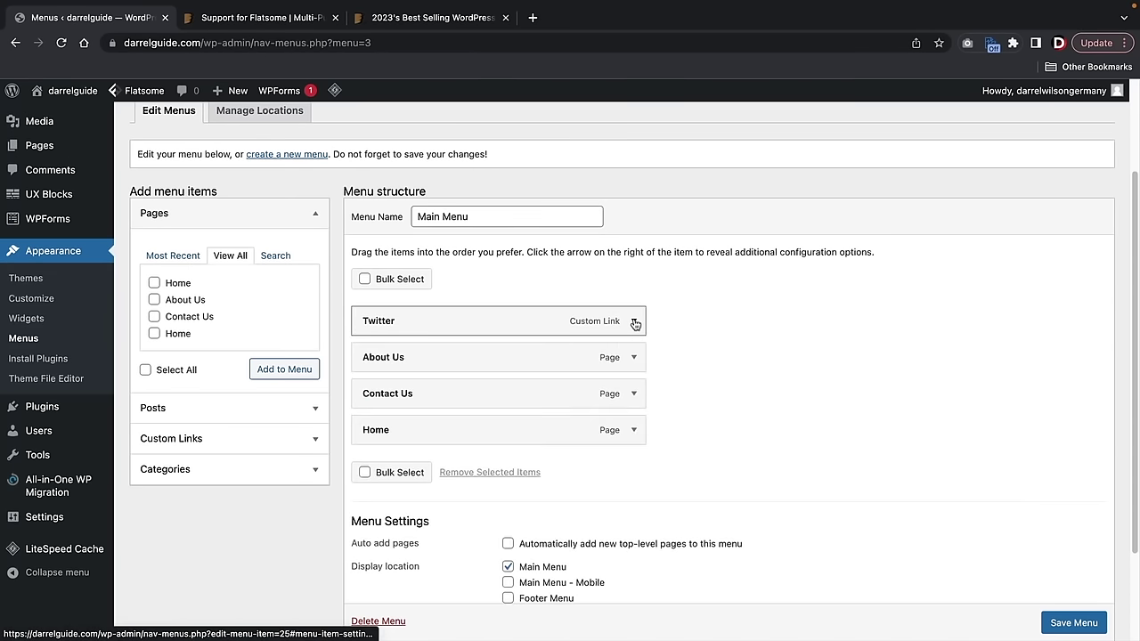
left_click(635, 324)
scroll(547, 362, "down", 3)
scroll(425, 475, "down", 3)
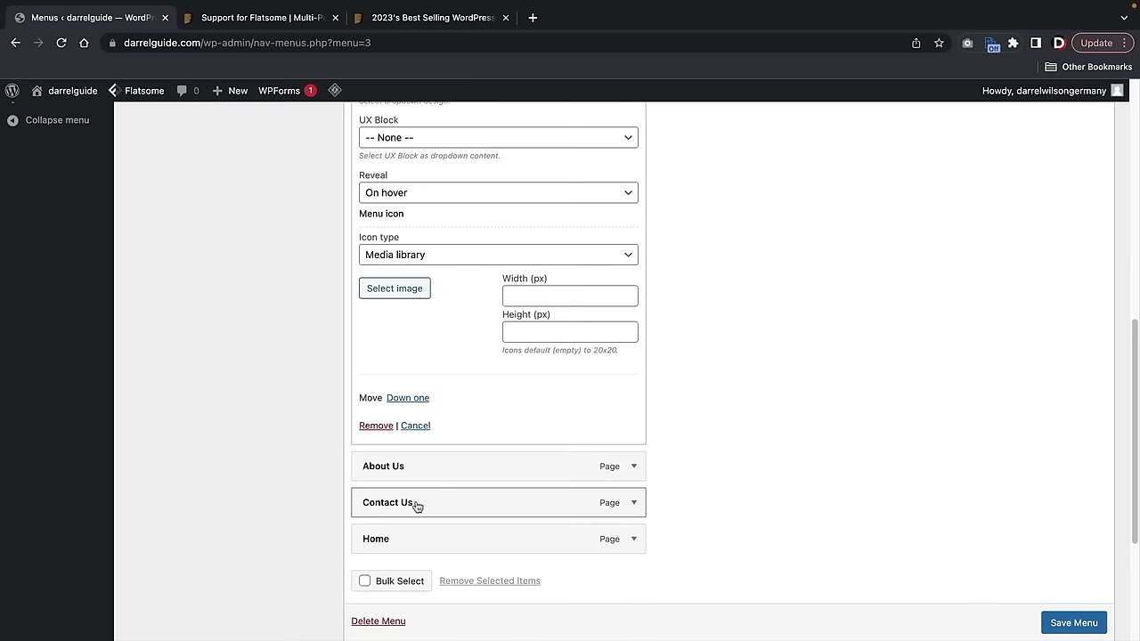
left_click(378, 427)
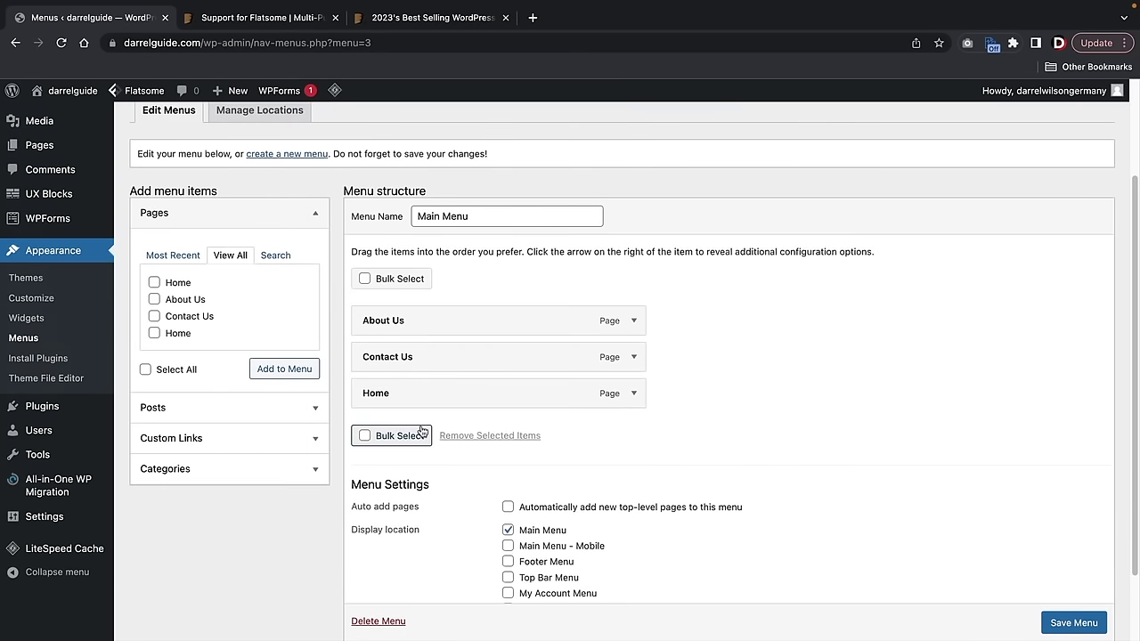
Move the Home page to the top of Main Menu and save it
left_click_drag(416, 394, 413, 320)
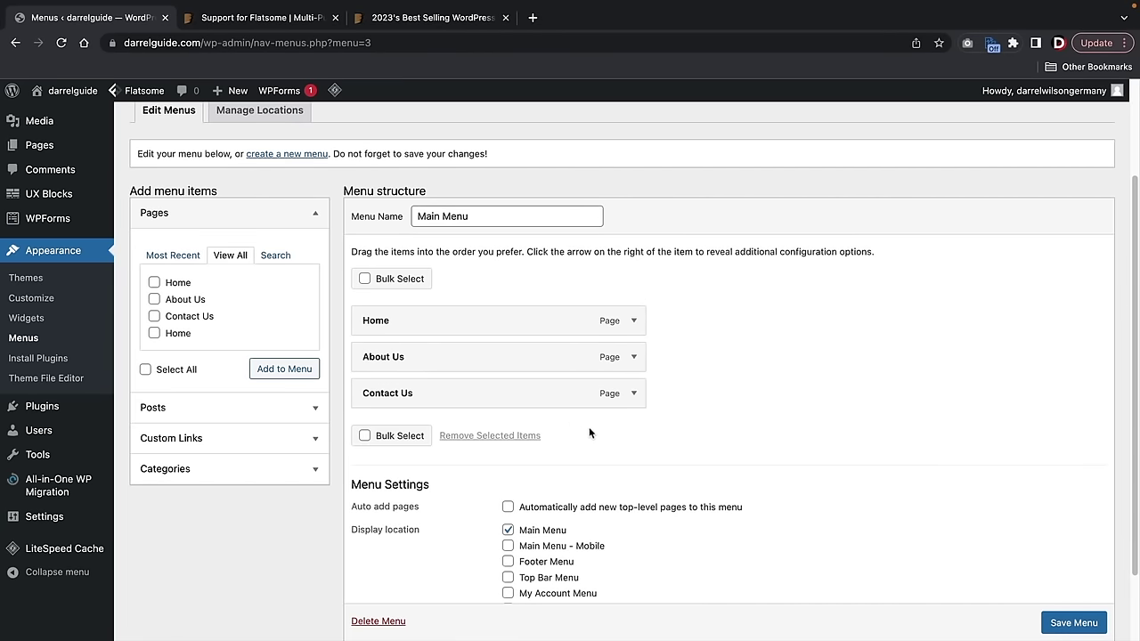
scroll(1073, 626, "down", 1)
left_click(1073, 614)
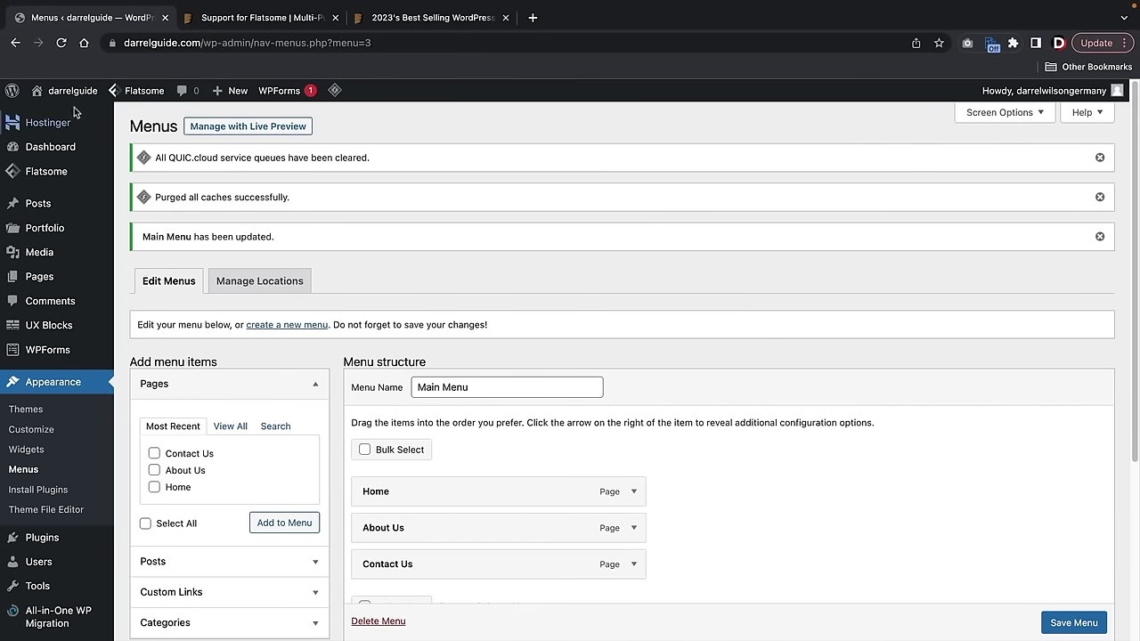
Visit the live site and follow the HOME, ABOUT US and CONTACT US header links
mouse_move(70, 117)
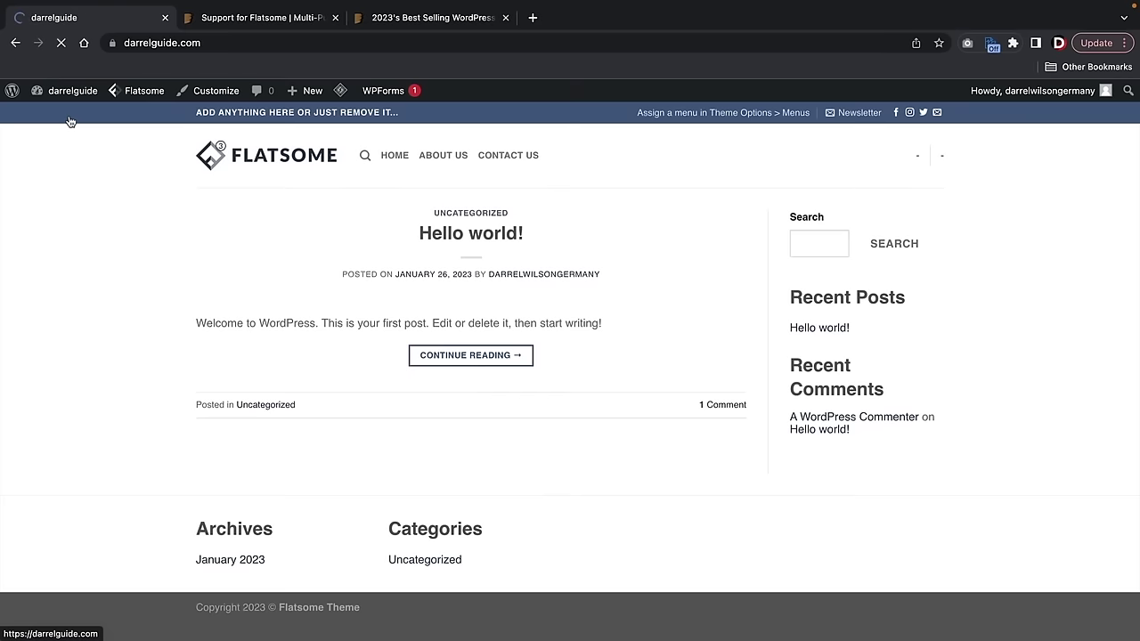
left_click(398, 157)
left_click(435, 158)
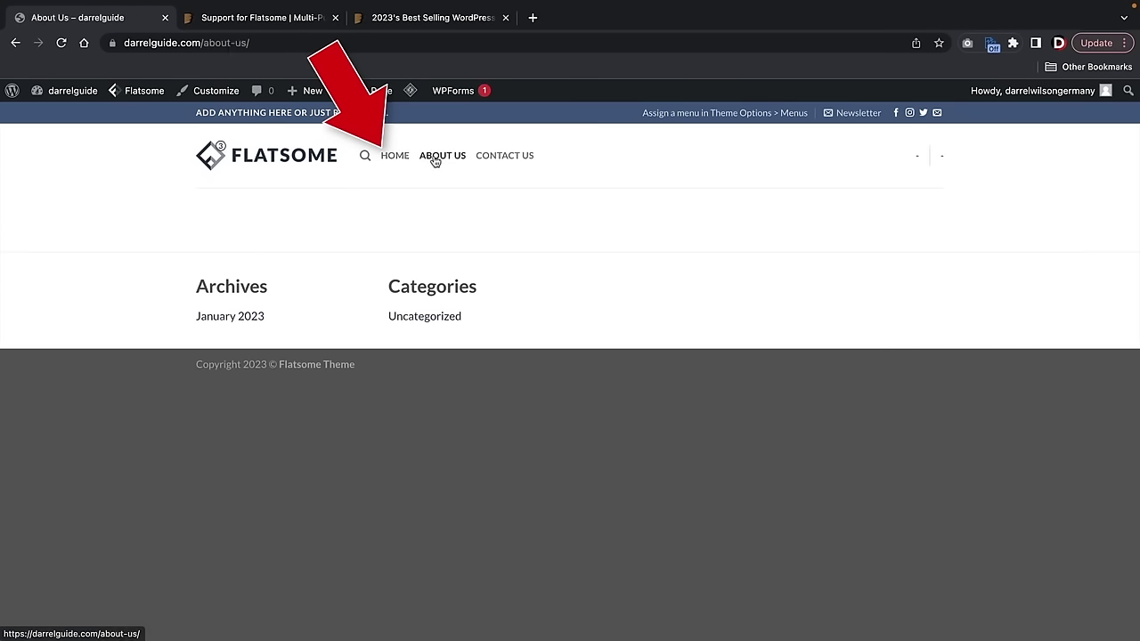
left_click(505, 158)
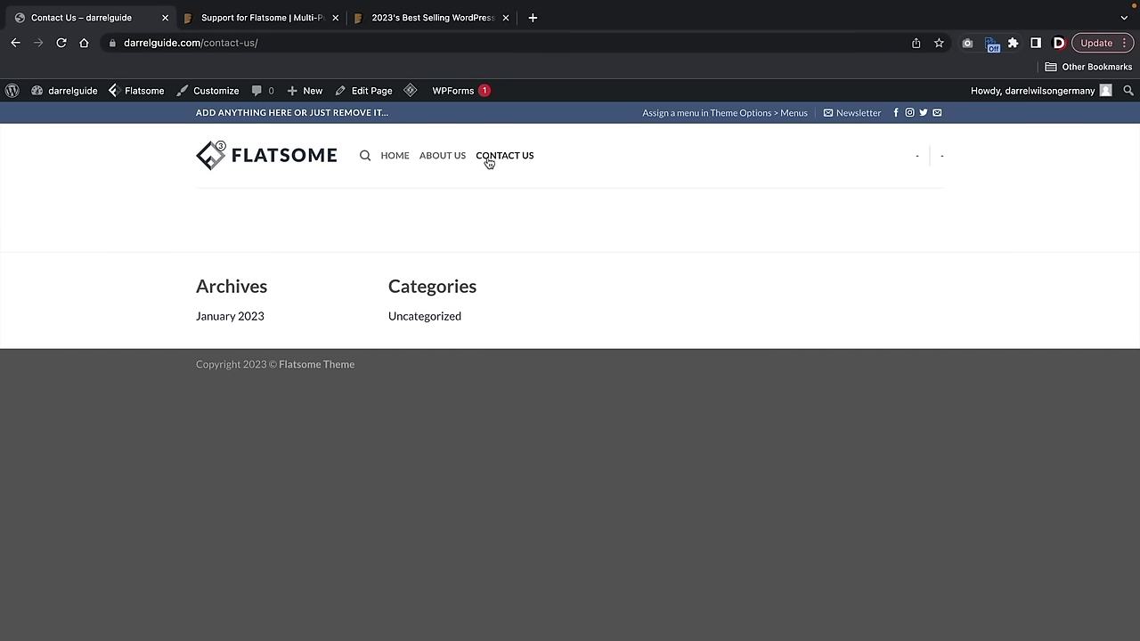
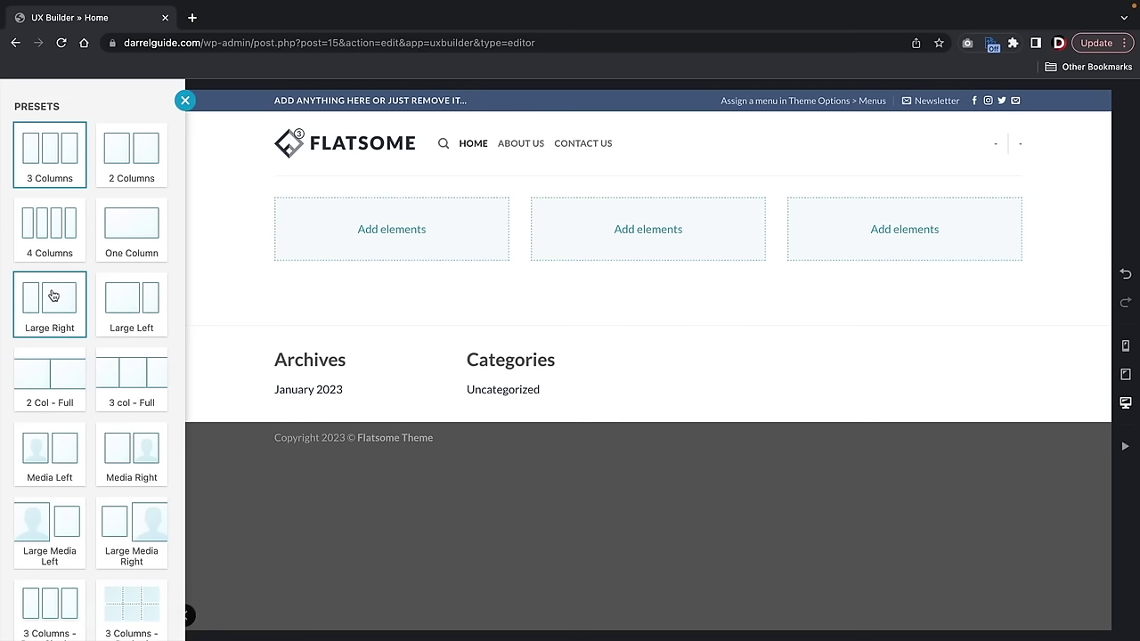
Apply the 3 Columns preset to the row and begin adding content to the first column
left_click(121, 158)
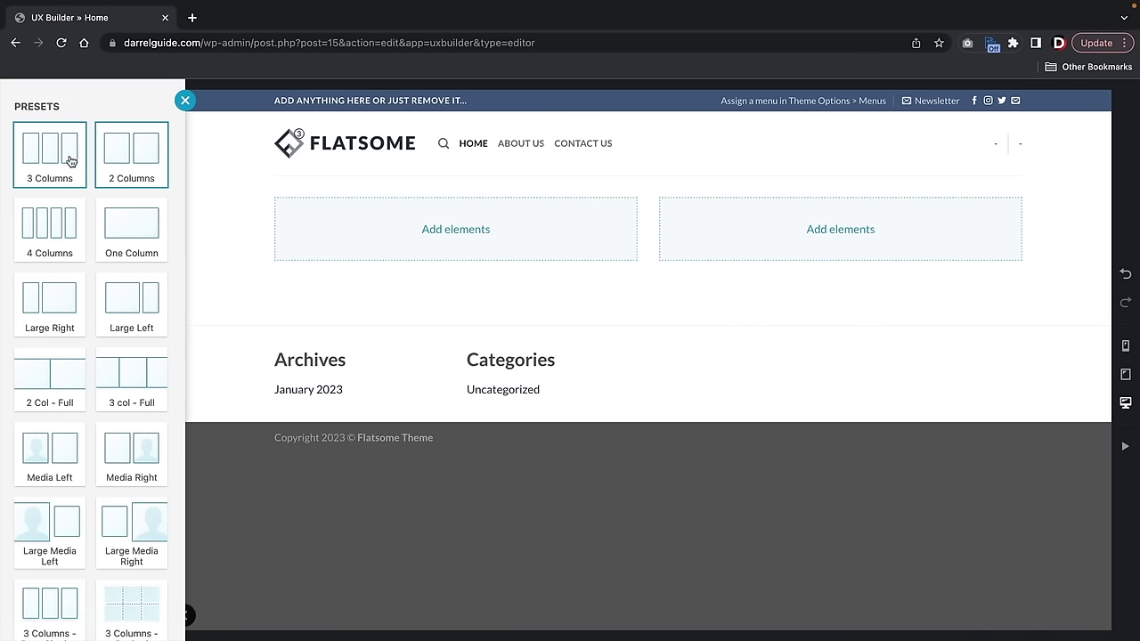
left_click(71, 162)
left_click(53, 231)
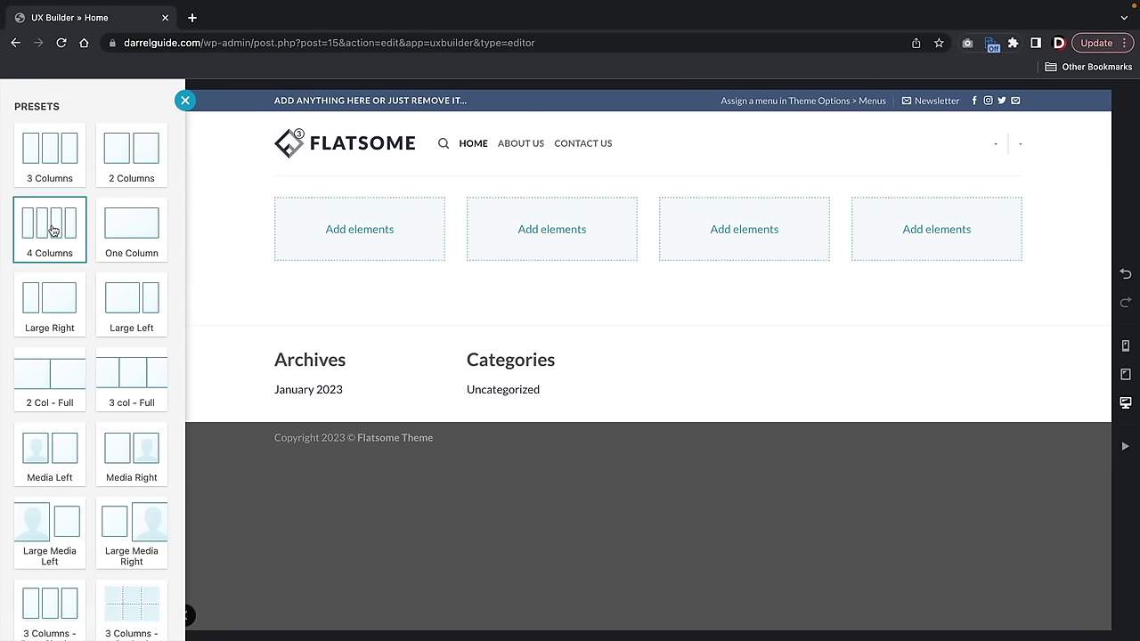
left_click(54, 172)
scroll(85, 500, "down", 2)
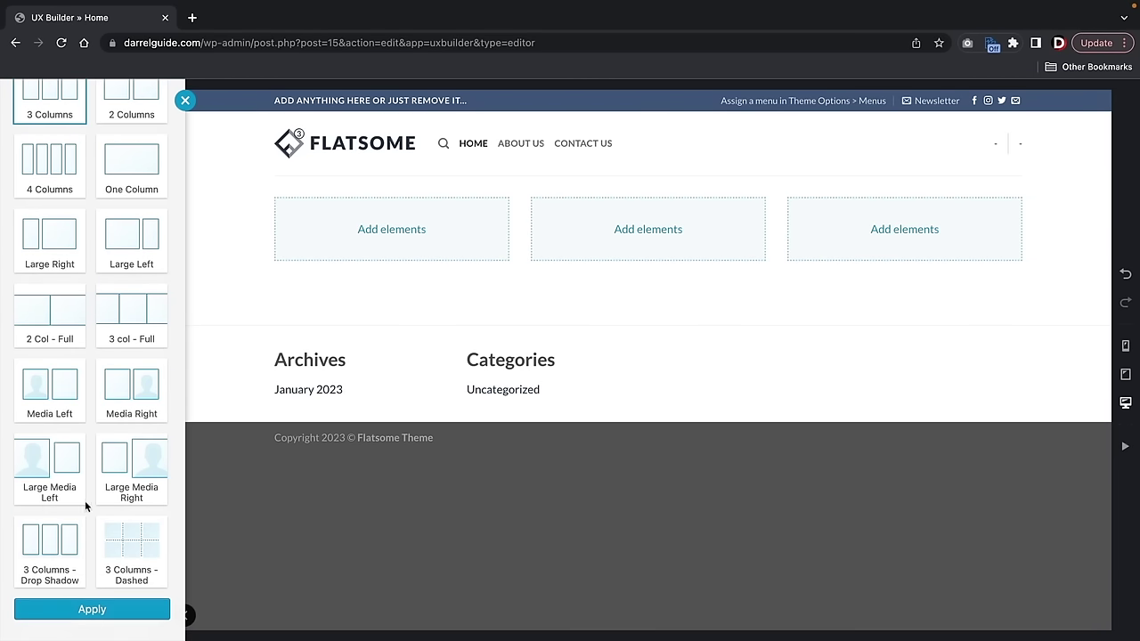
left_click(84, 613)
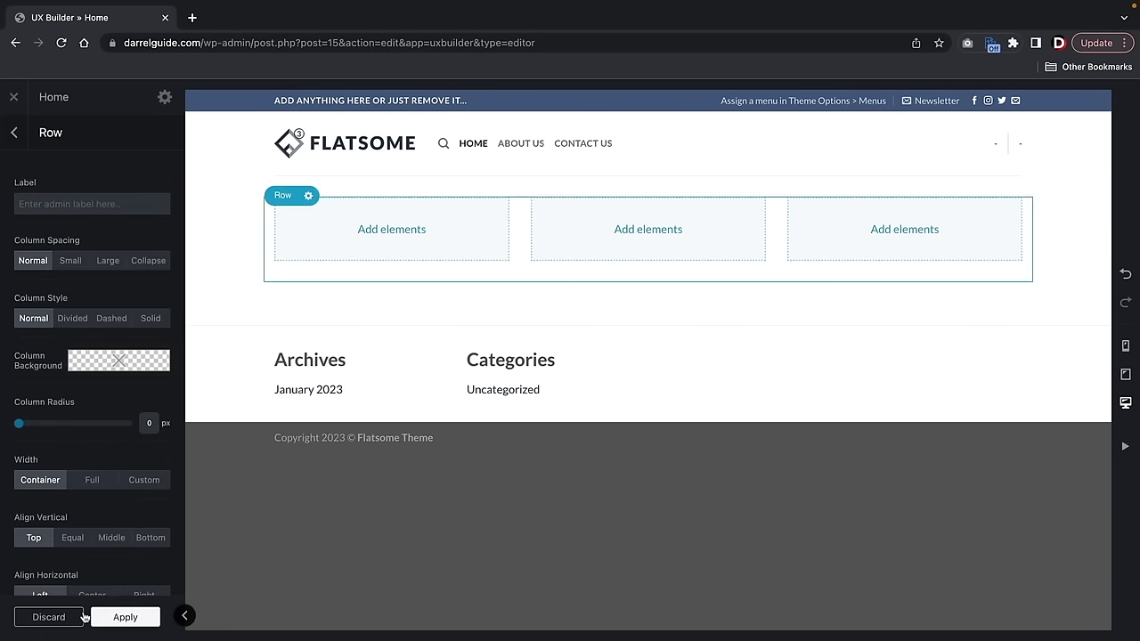
left_click(392, 230)
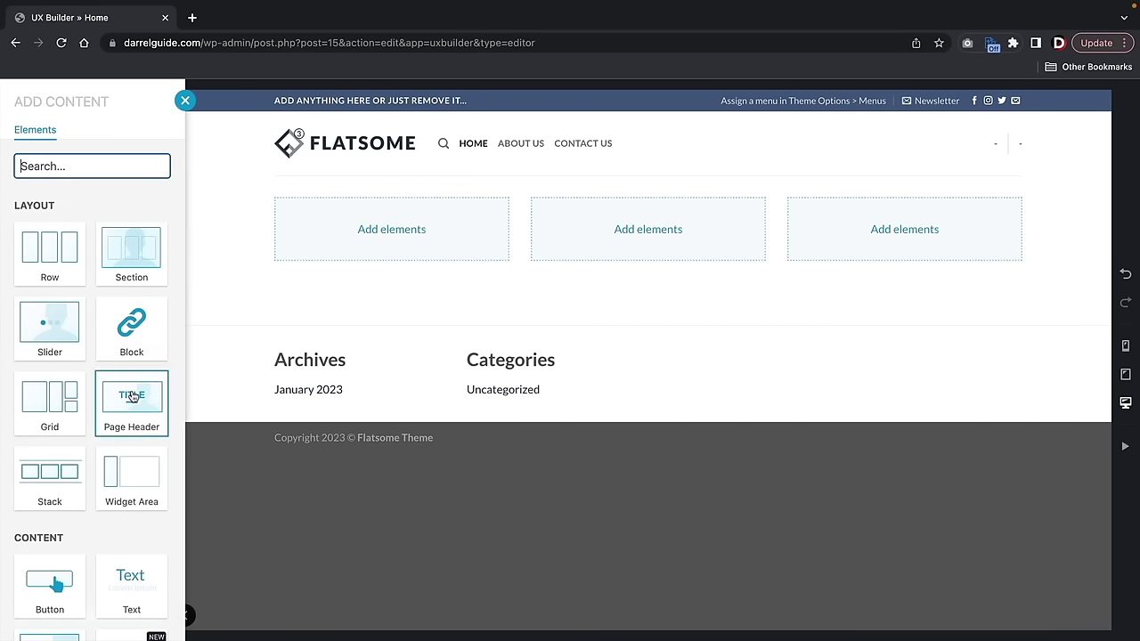
Add a Text element using the Paragraph with Sub Headline preset to the first column
scroll(109, 365, "down", 3)
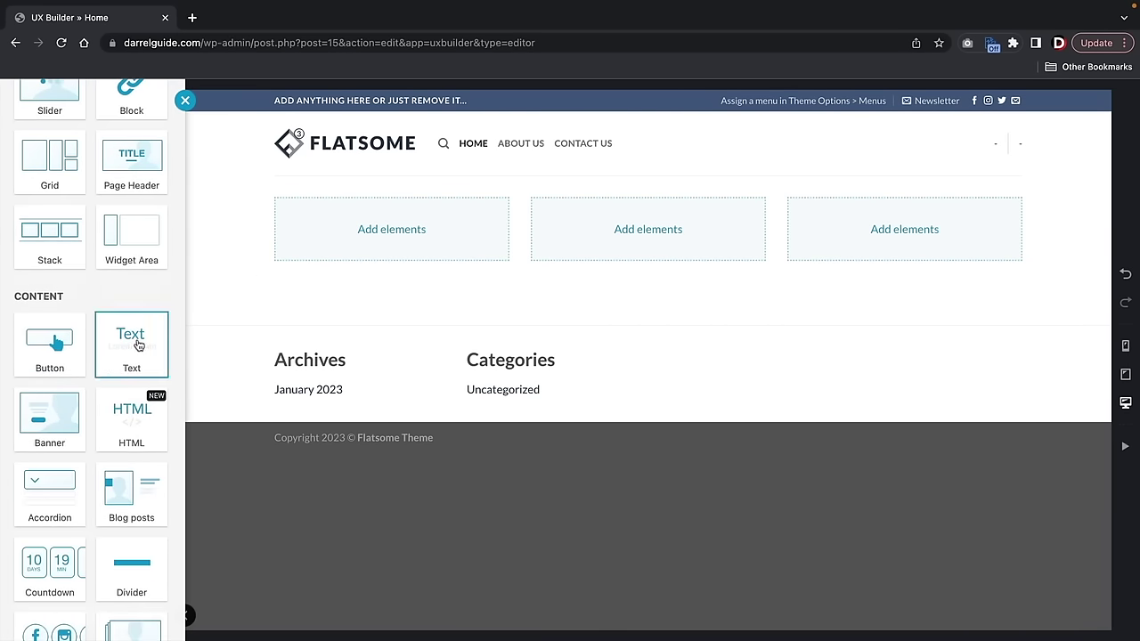
left_click(139, 345)
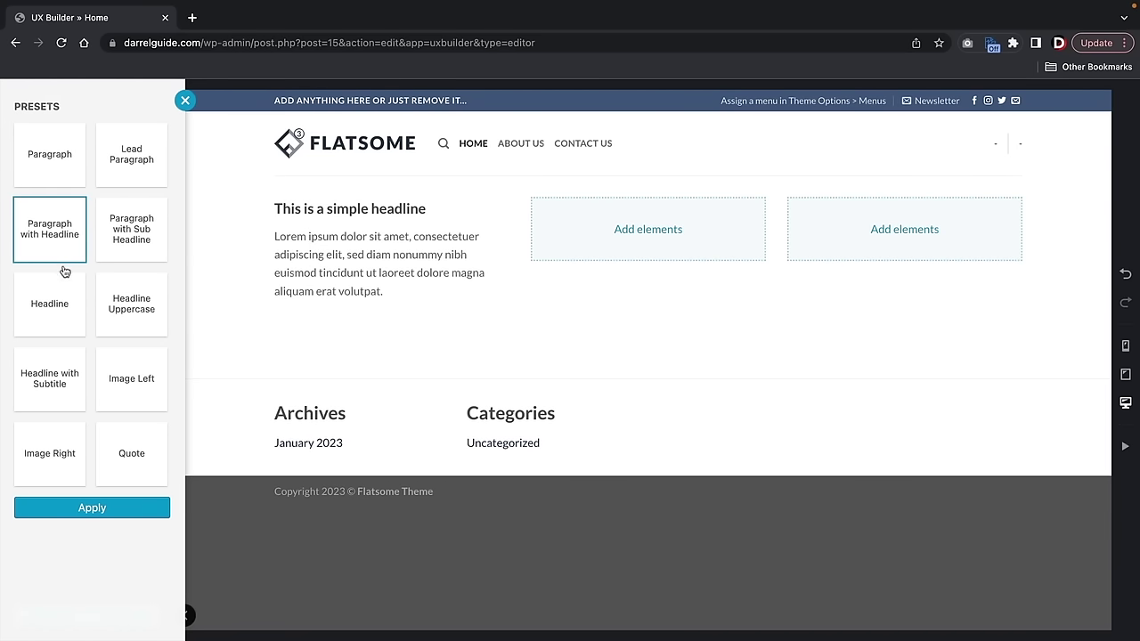
left_click(116, 367)
left_click(56, 381)
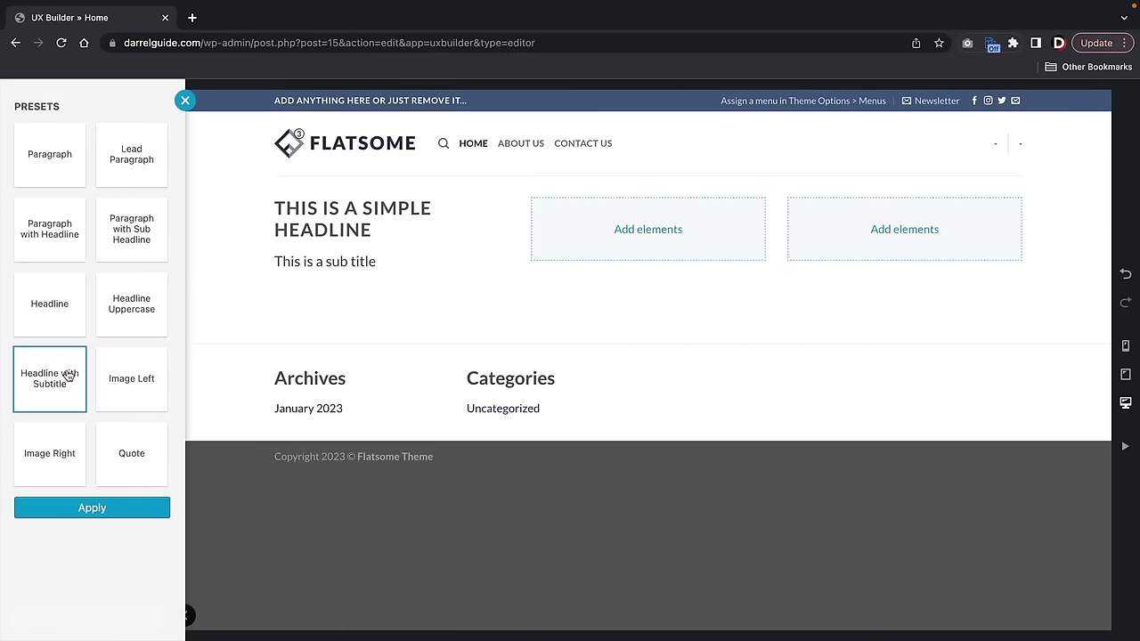
left_click(140, 234)
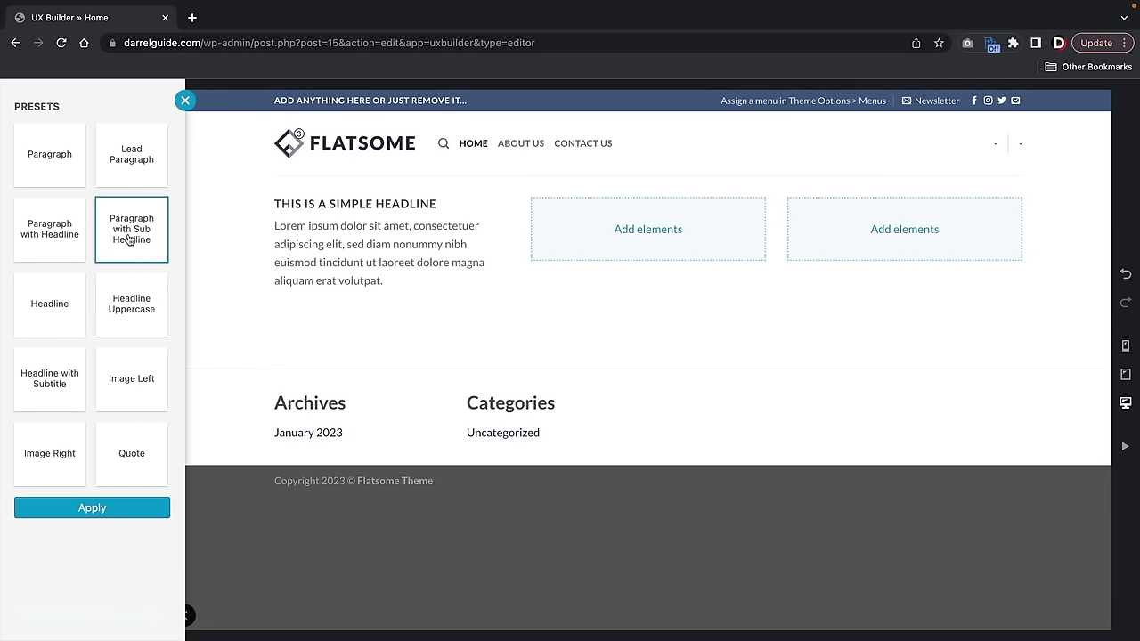
left_click(92, 508)
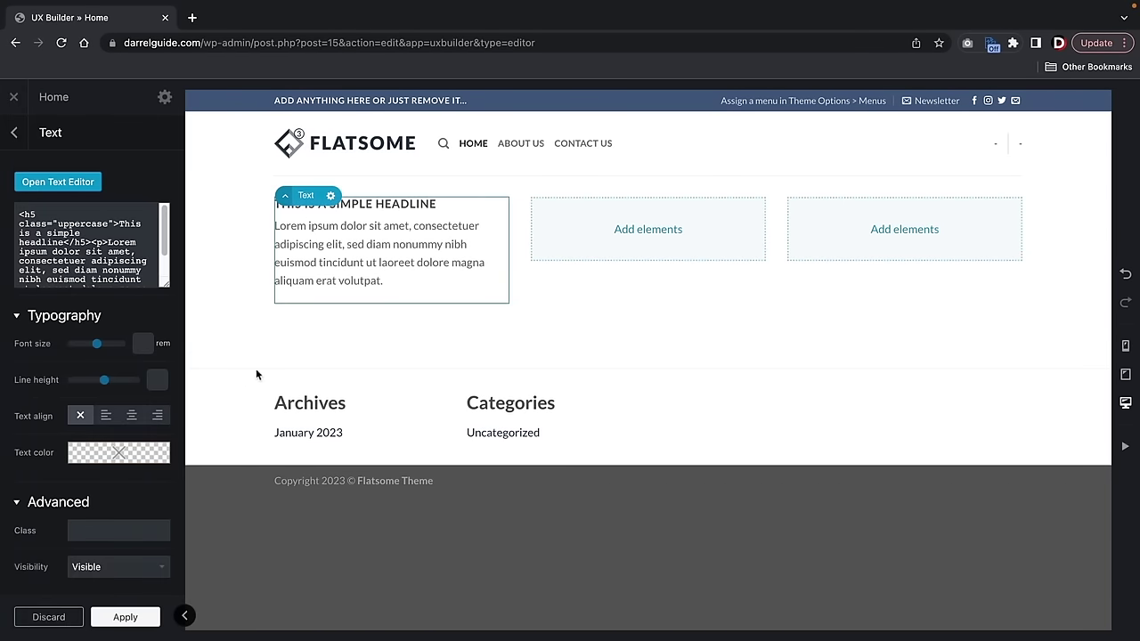
left_click(392, 304)
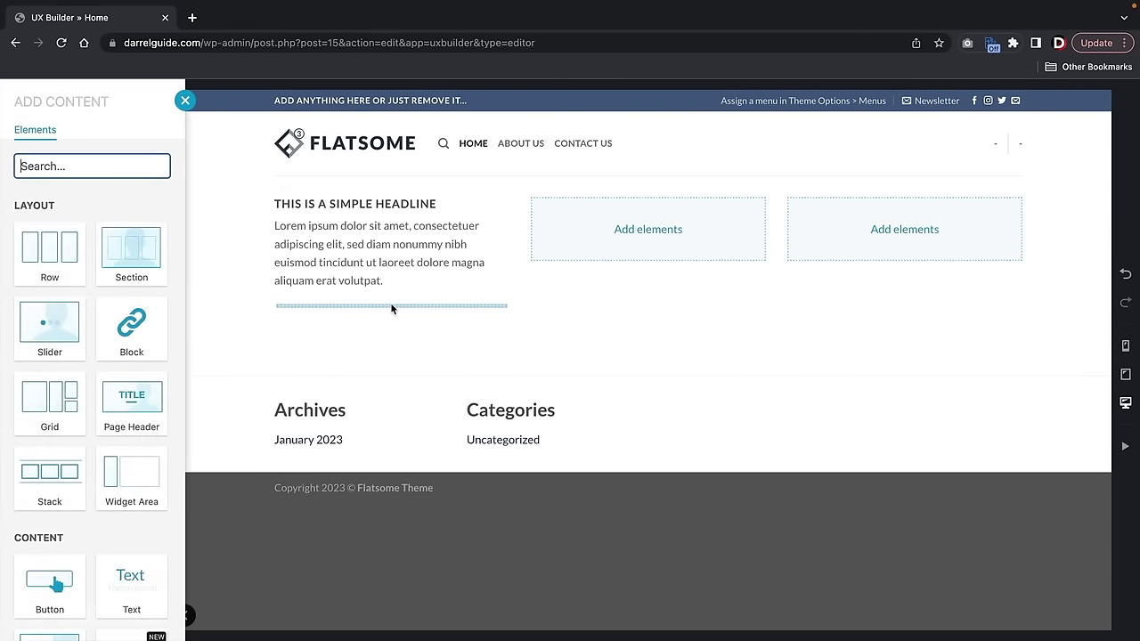
Insert a Simple-style 'Click me!' button beneath the text in the first column
left_click(57, 582)
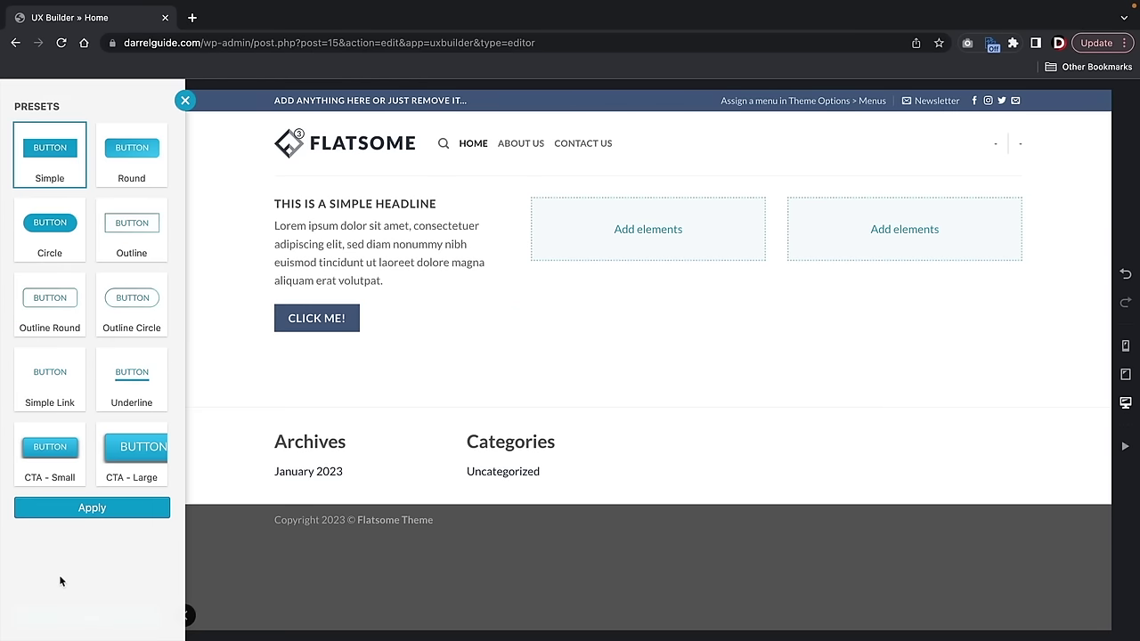
left_click(140, 221)
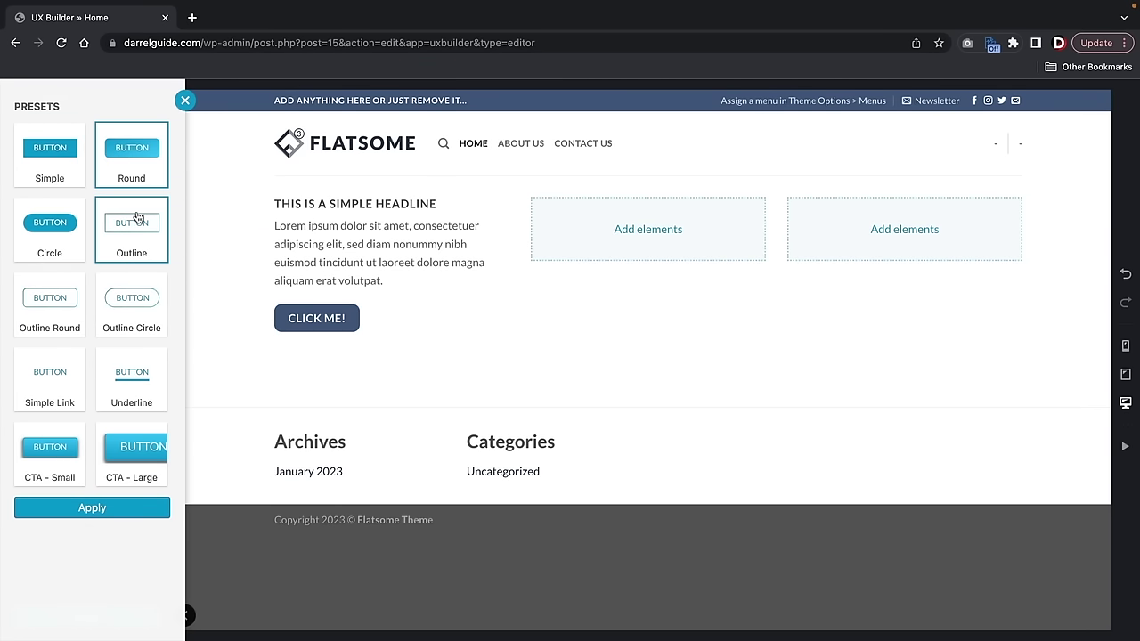
left_click(59, 219)
left_click(71, 285)
left_click(131, 307)
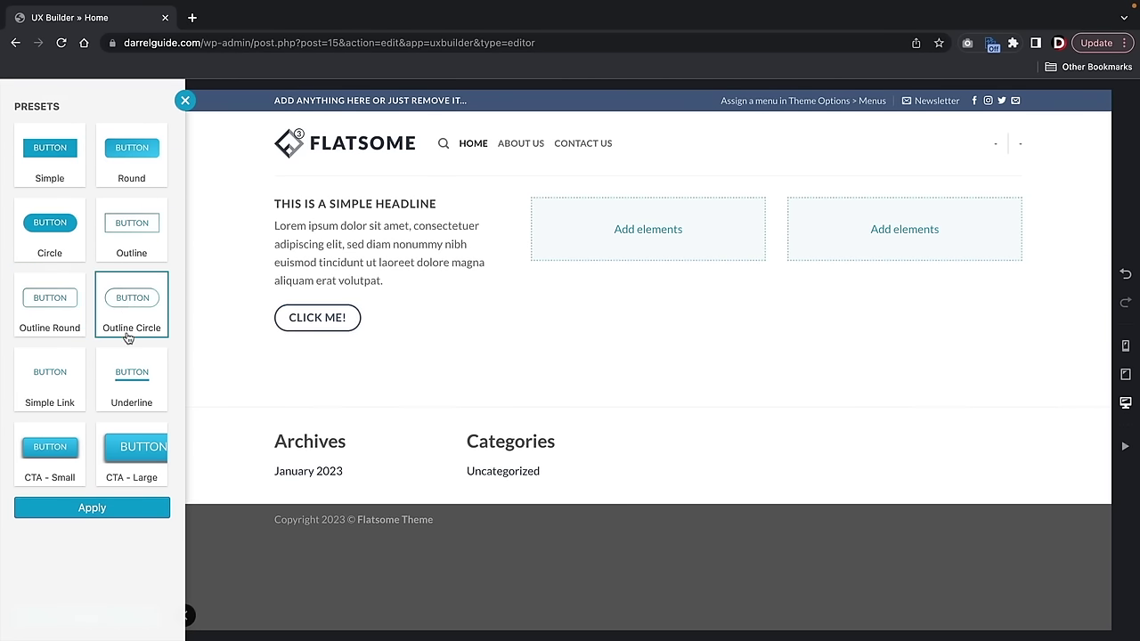
left_click(111, 376)
left_click(52, 374)
left_click(53, 448)
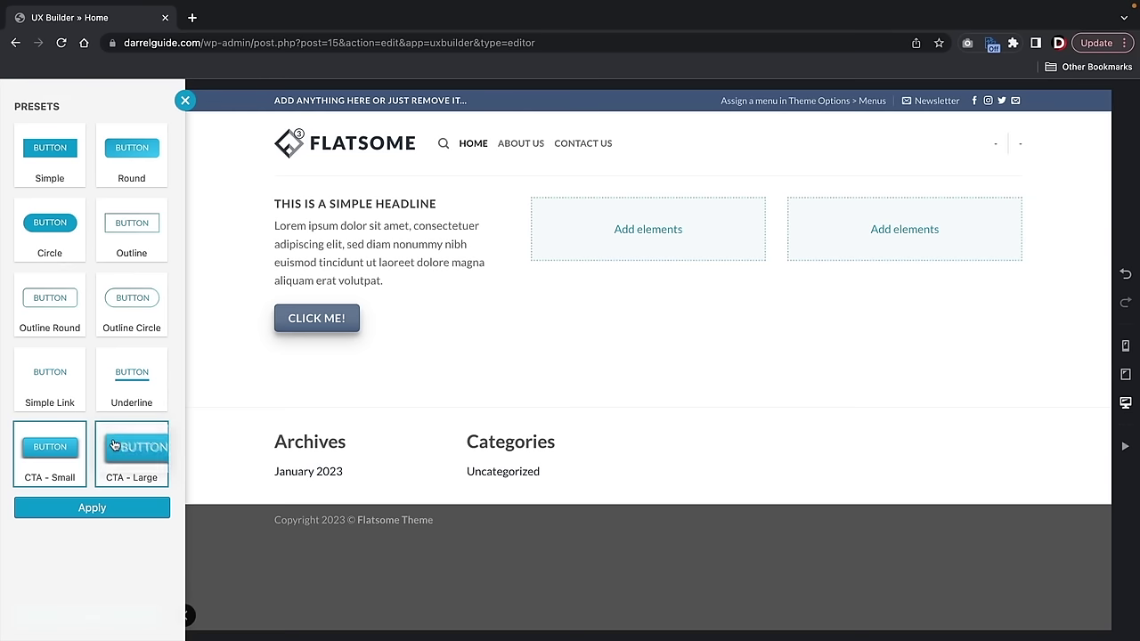
left_click(56, 170)
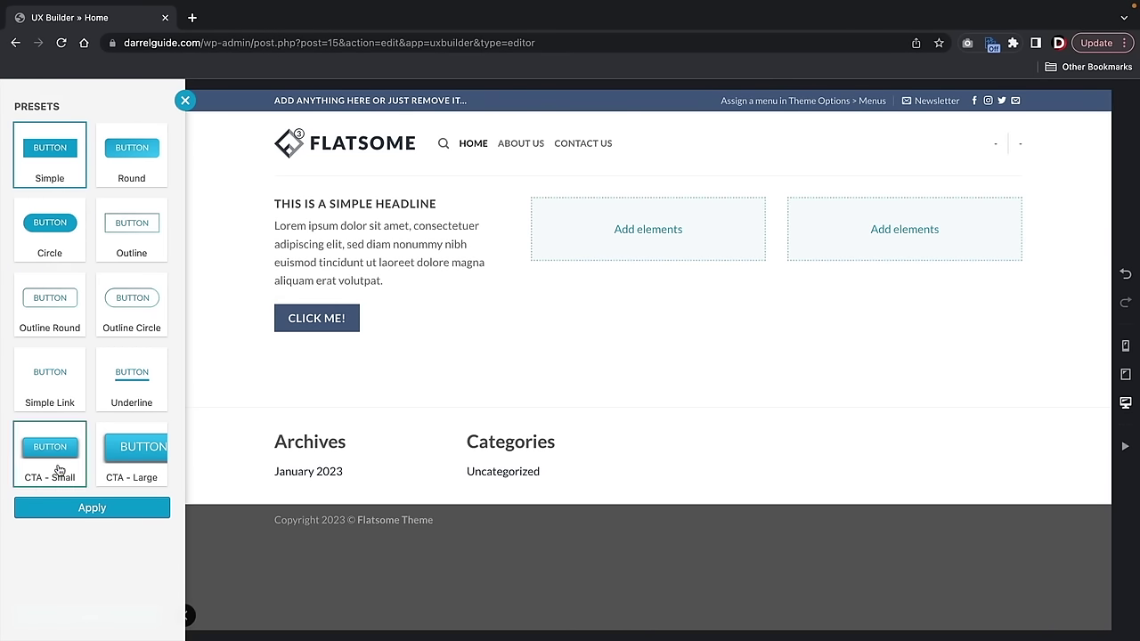
left_click(83, 508)
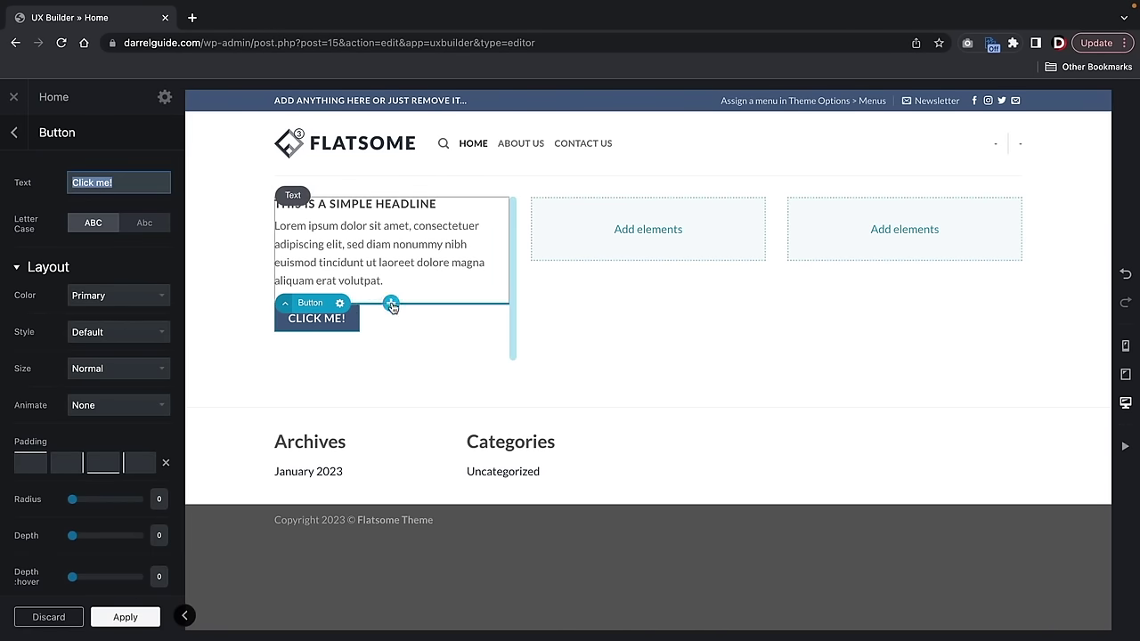
left_click(391, 305)
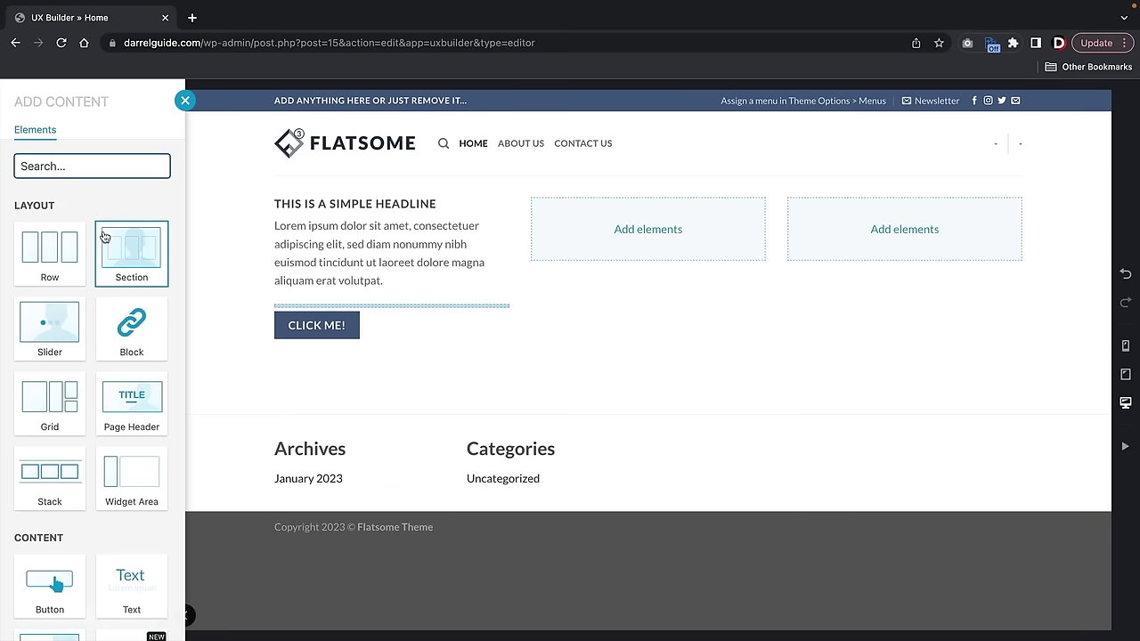
Search elements for 'ima', insert an Image element above the button, and open its media picker
scroll(104, 237, "down", 15)
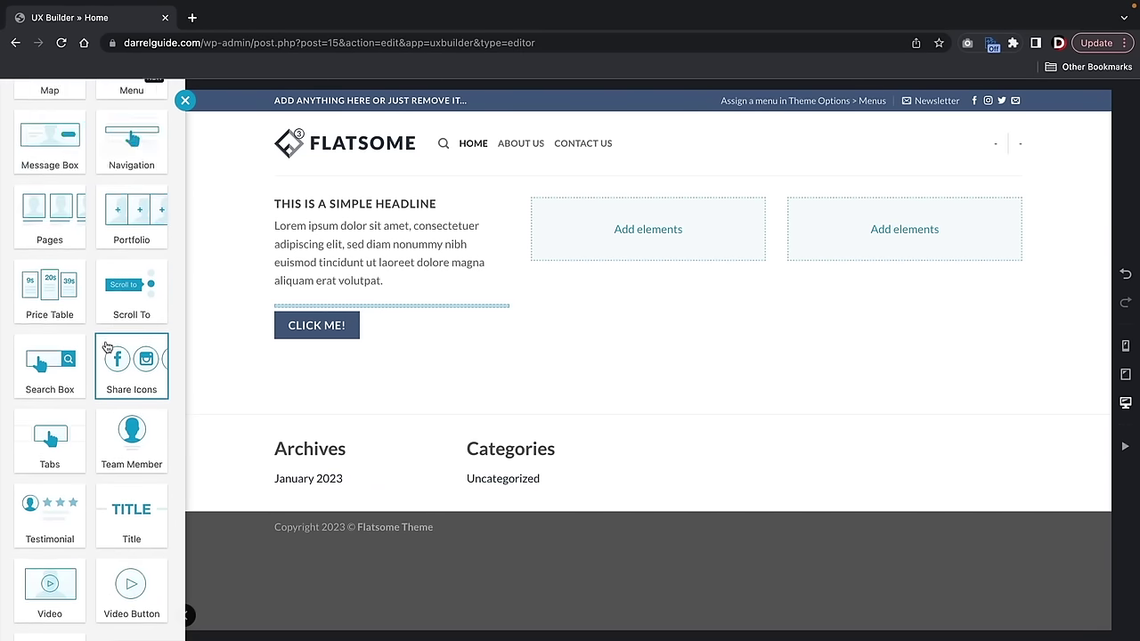
scroll(83, 436, "up", 15)
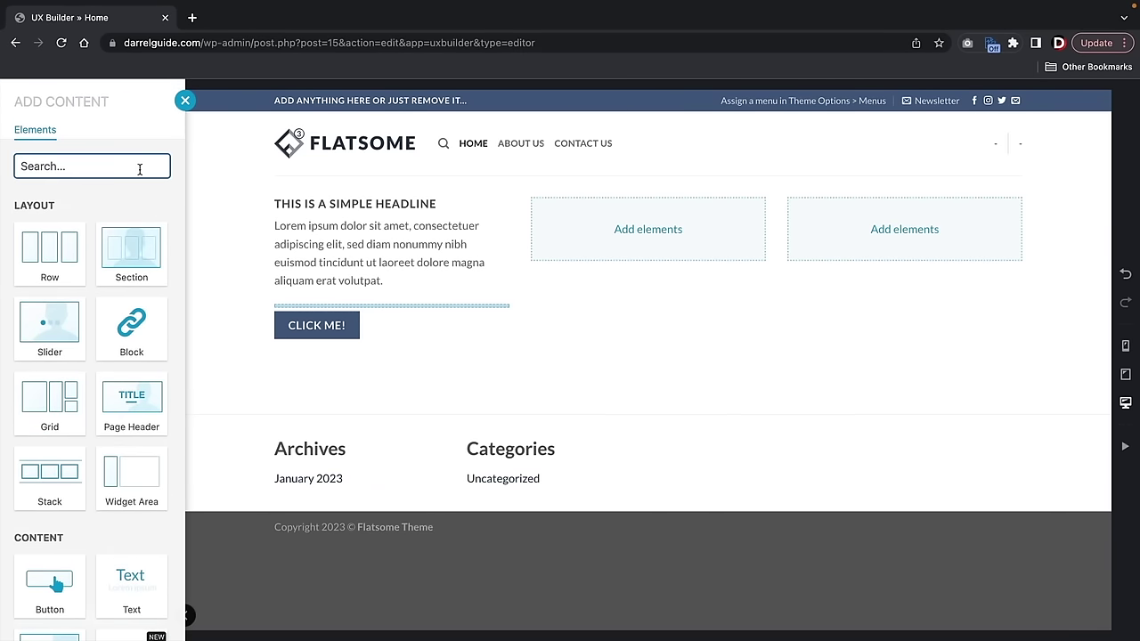
type("ima")
left_click(55, 247)
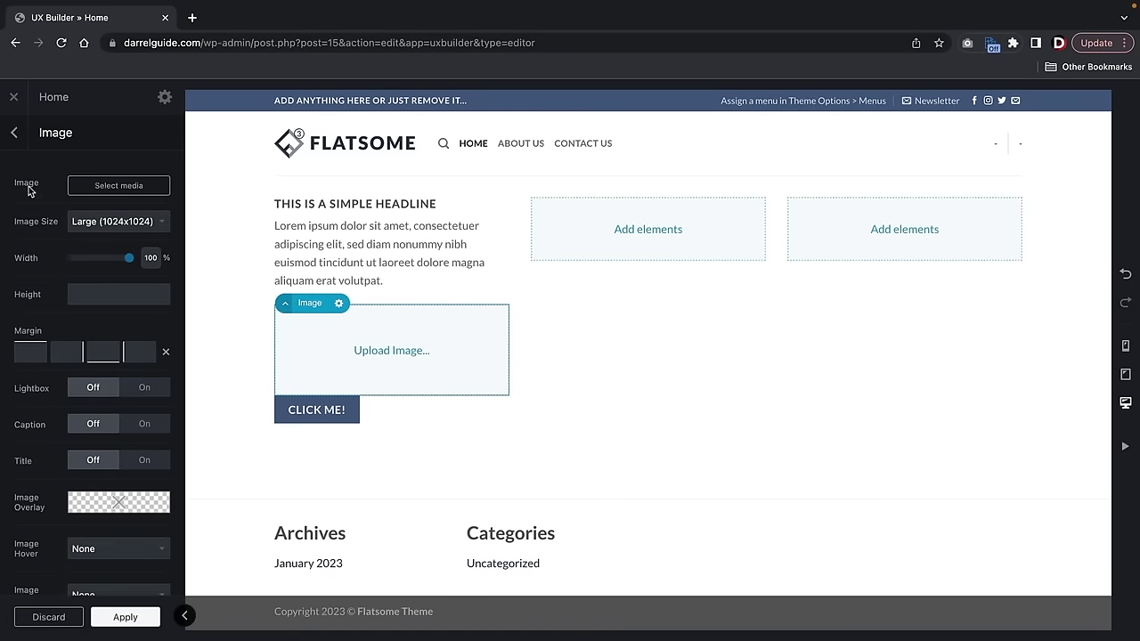
left_click(120, 189)
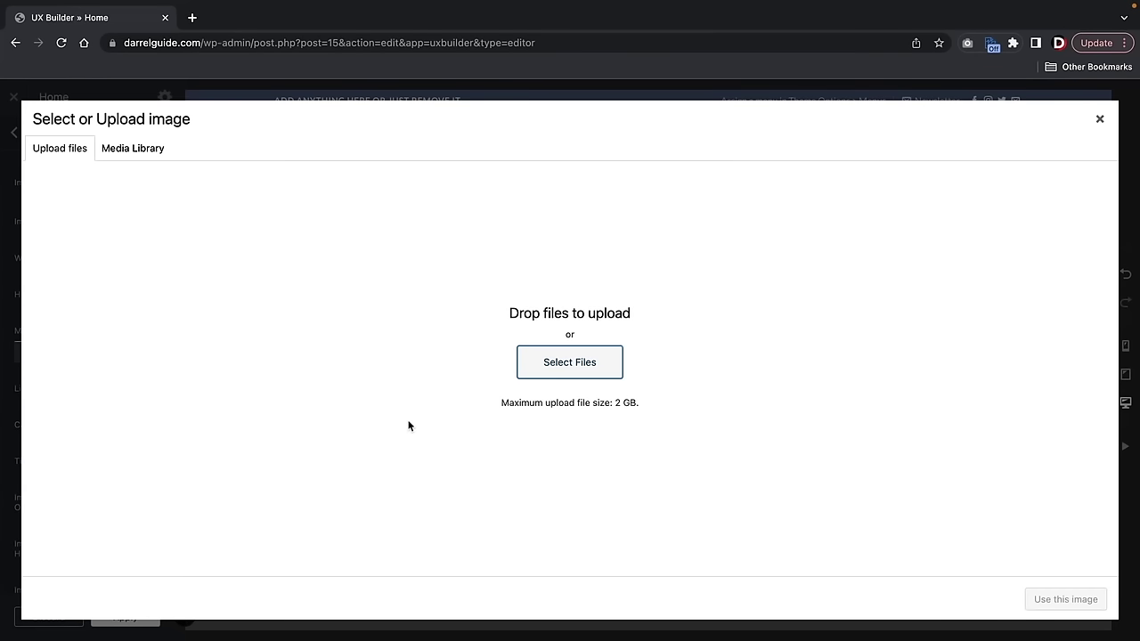
Upload the dark tablet mockup from the media export folder and use it in the Image element
left_click(589, 369)
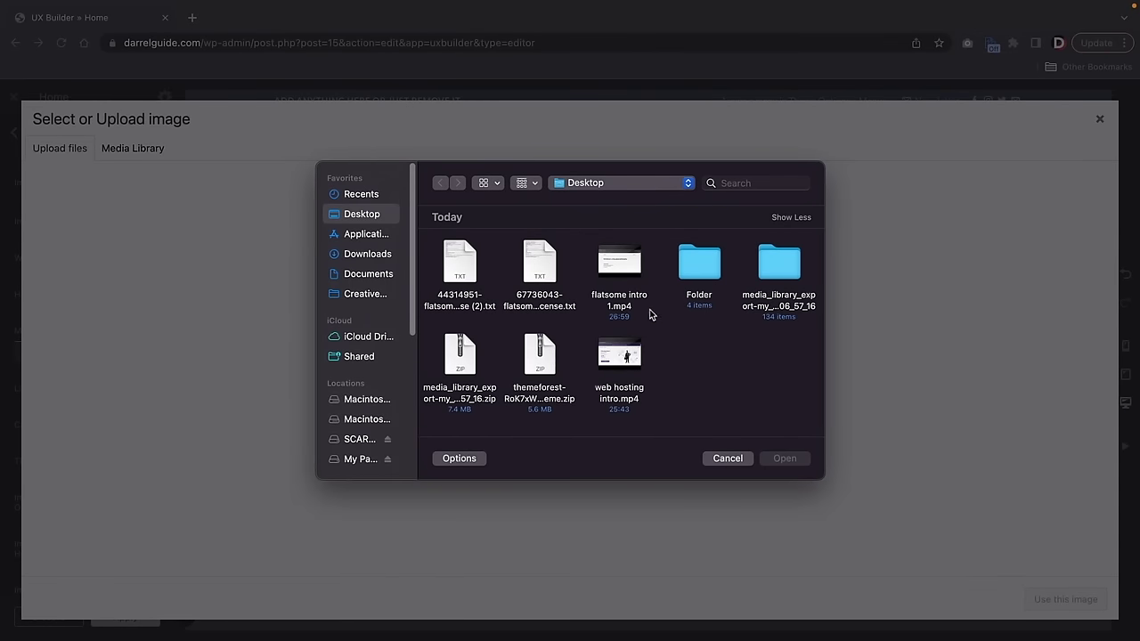
double_click(776, 263)
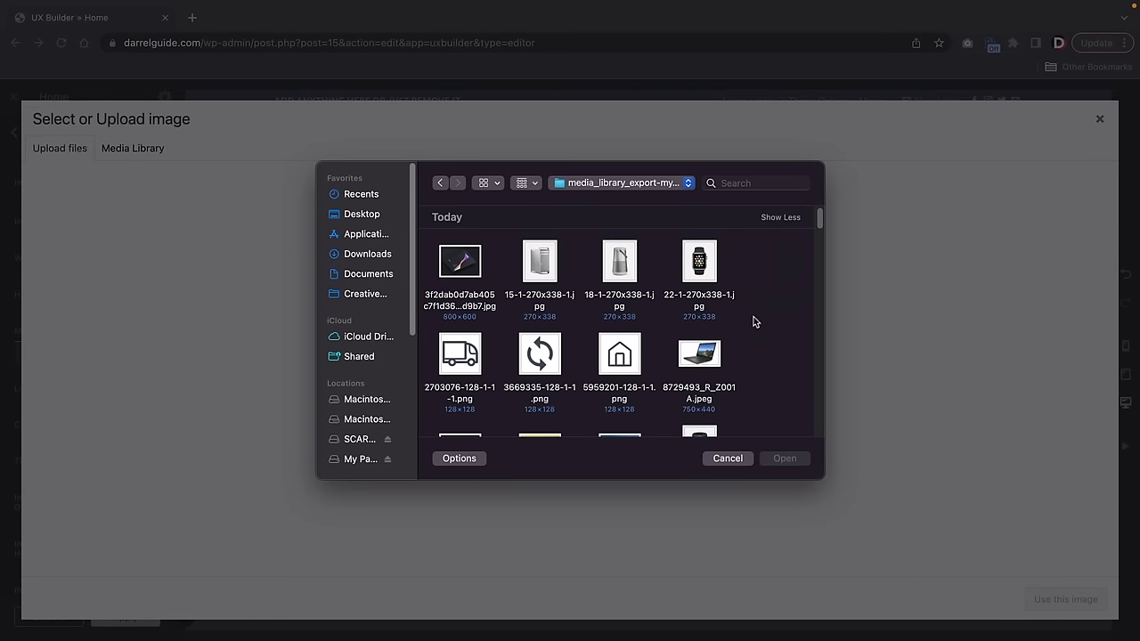
double_click(470, 265)
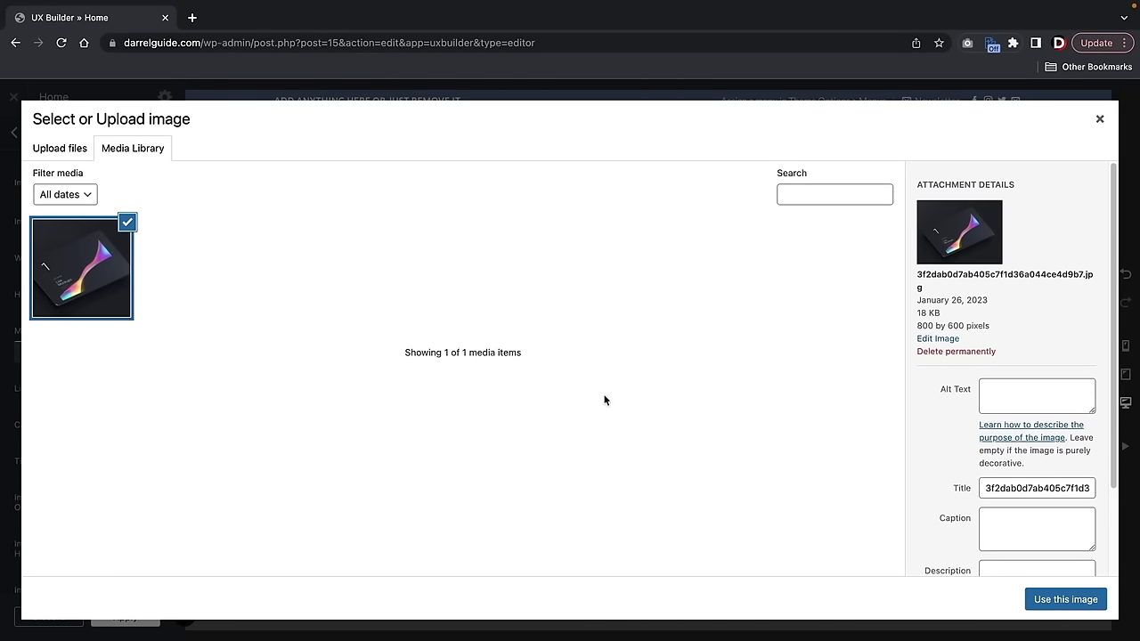
left_click(1063, 600)
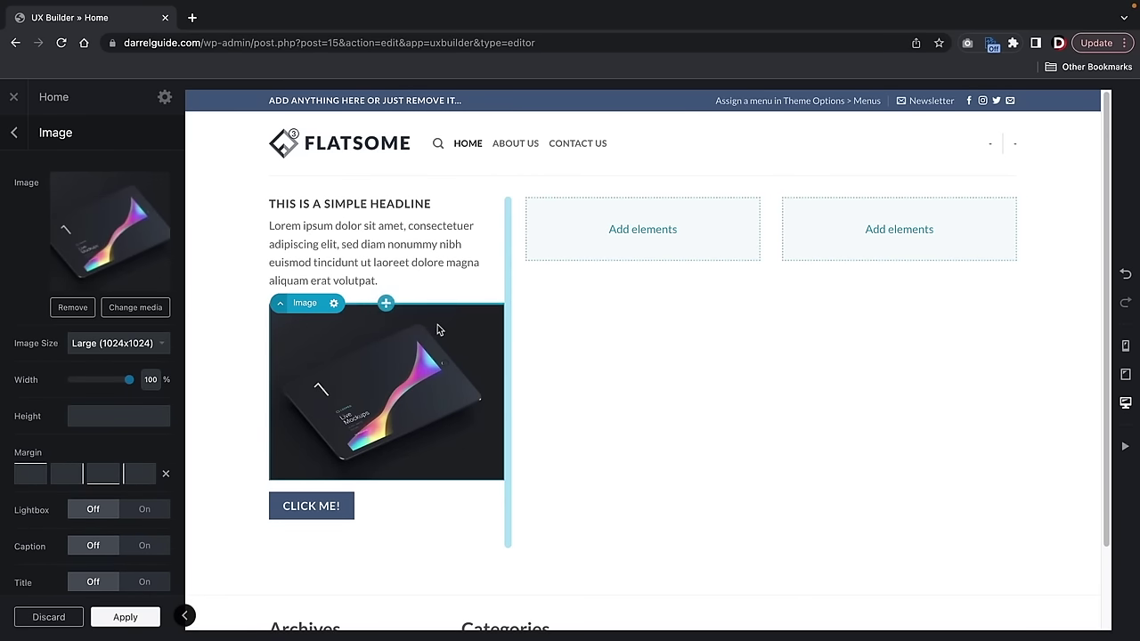
Drag the Image layer above the Text layer in the layer tree, then collapse the first Column
left_click(18, 133)
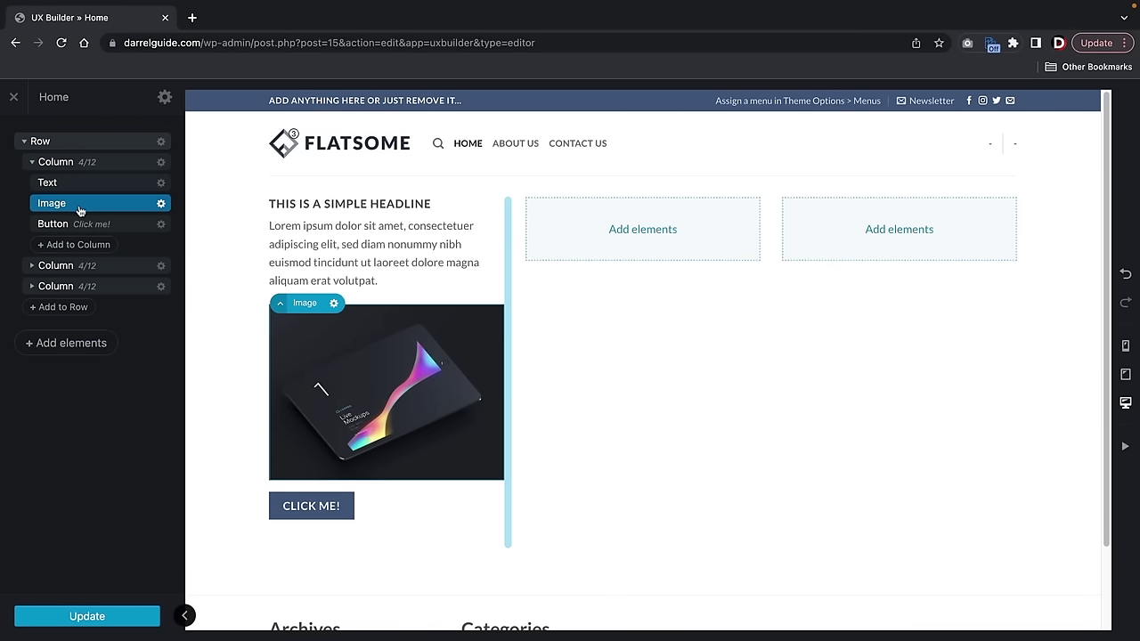
left_click_drag(79, 207, 79, 183)
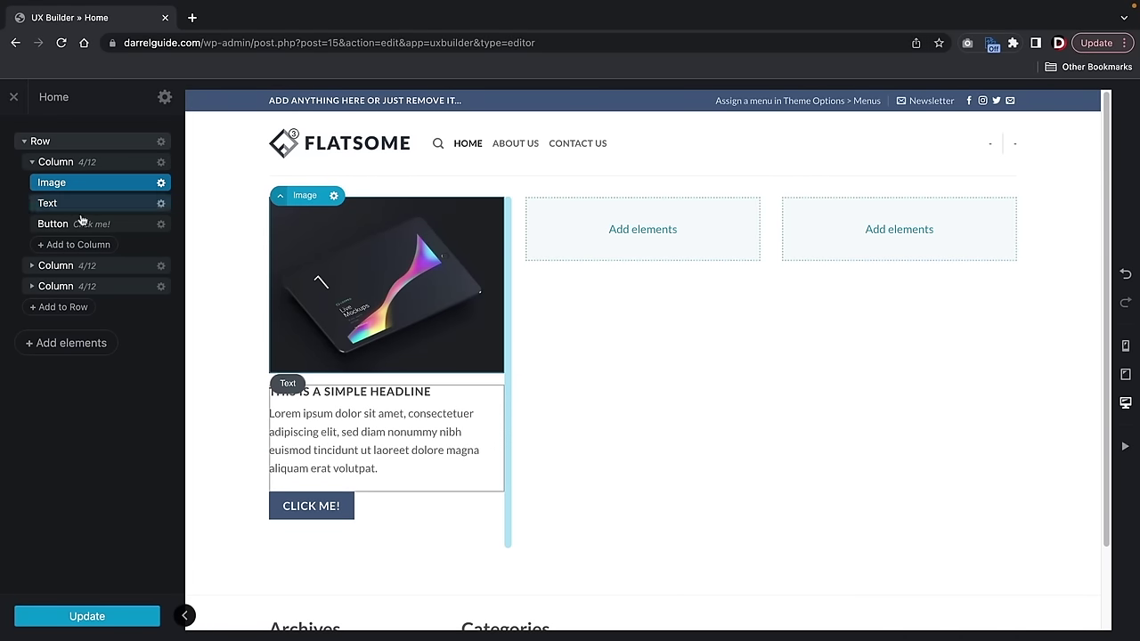
mouse_move(77, 228)
left_mouse_down()
mouse_move(77, 203)
mouse_move(80, 227)
left_mouse_up()
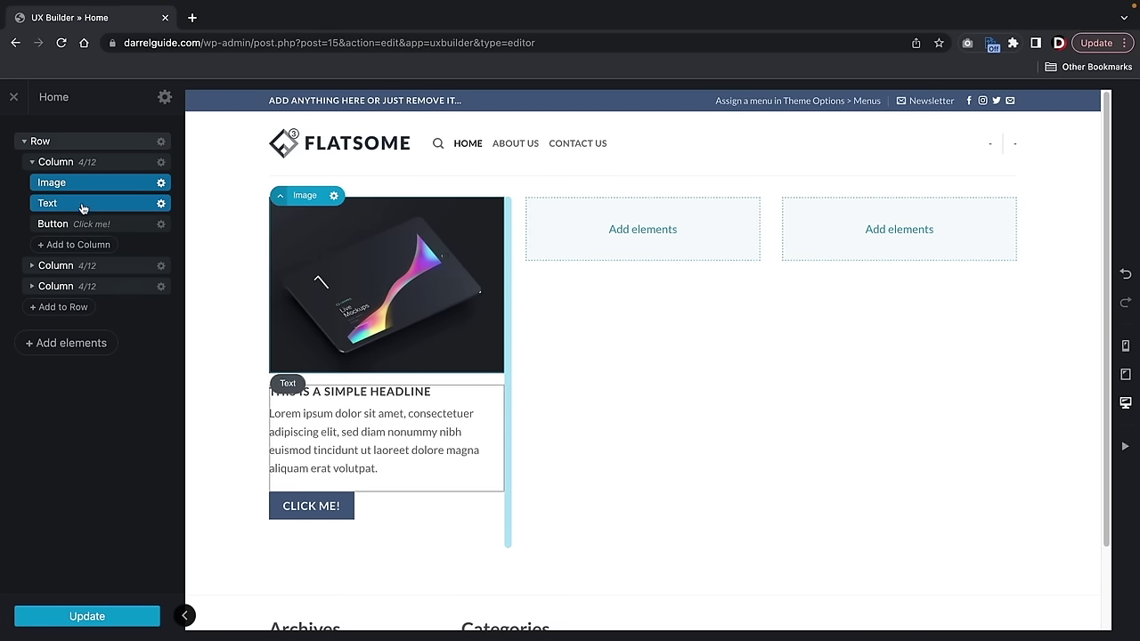
left_click(32, 164)
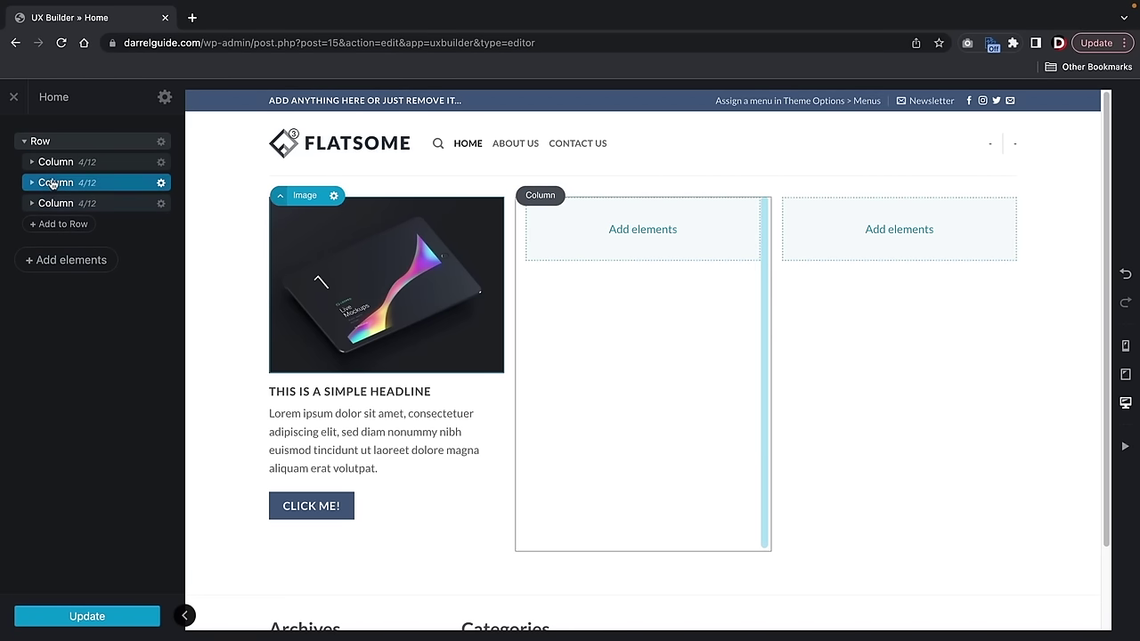
Add a Page Header to the middle column, then delete it again
left_click(639, 232)
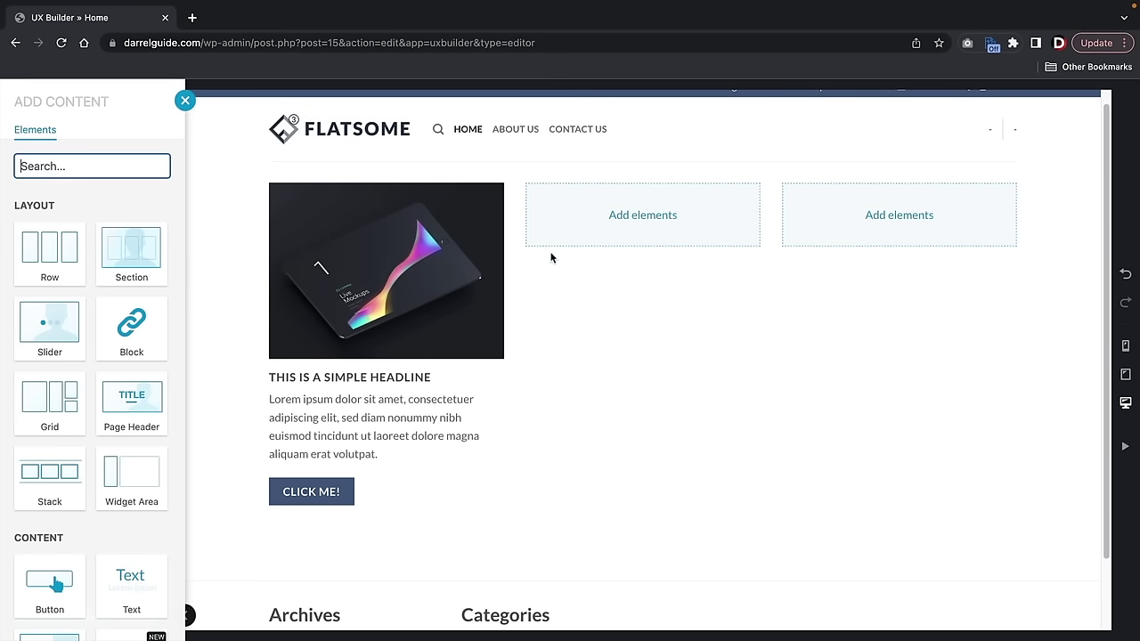
left_click(132, 401)
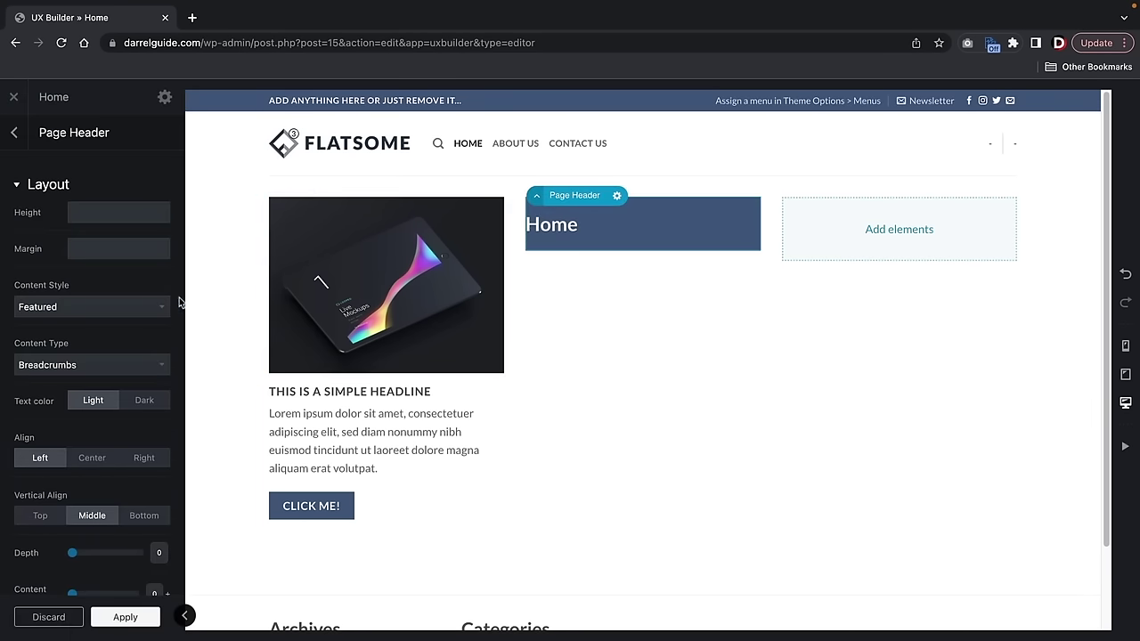
right_click(634, 221)
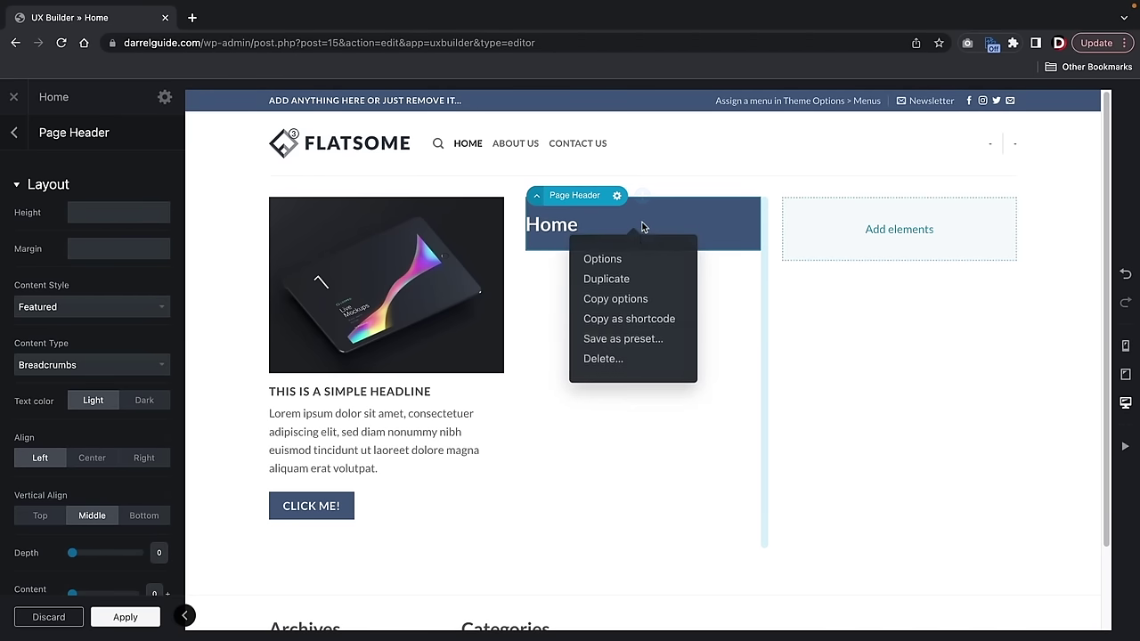
left_click(602, 360)
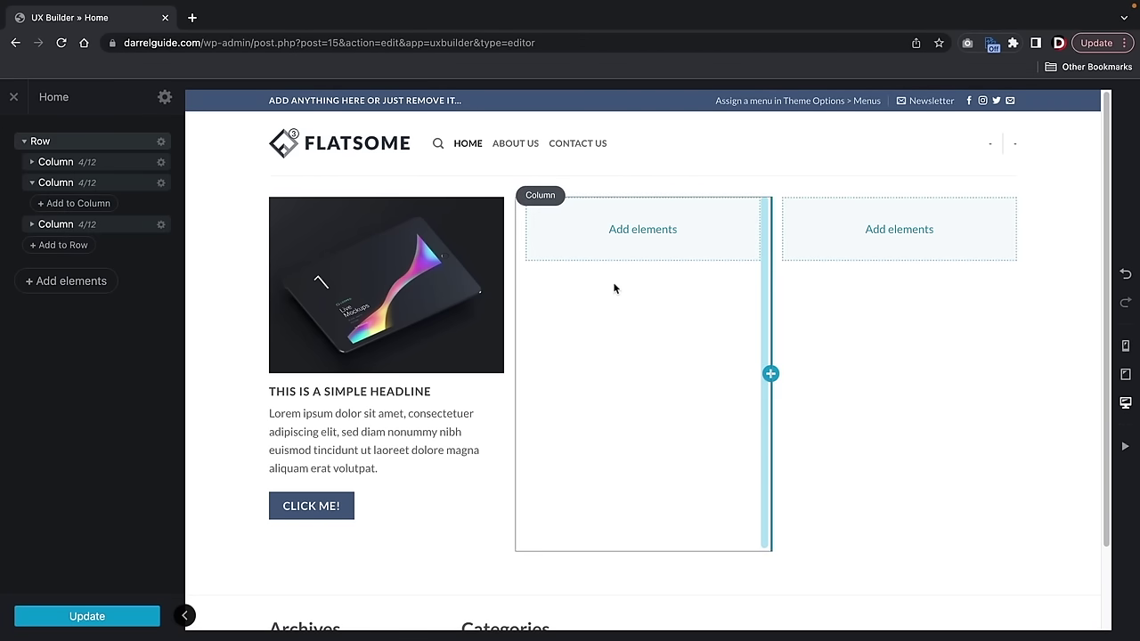
Delete the two empty columns, leaving only the first column in the row
right_click(697, 227)
left_click(671, 366)
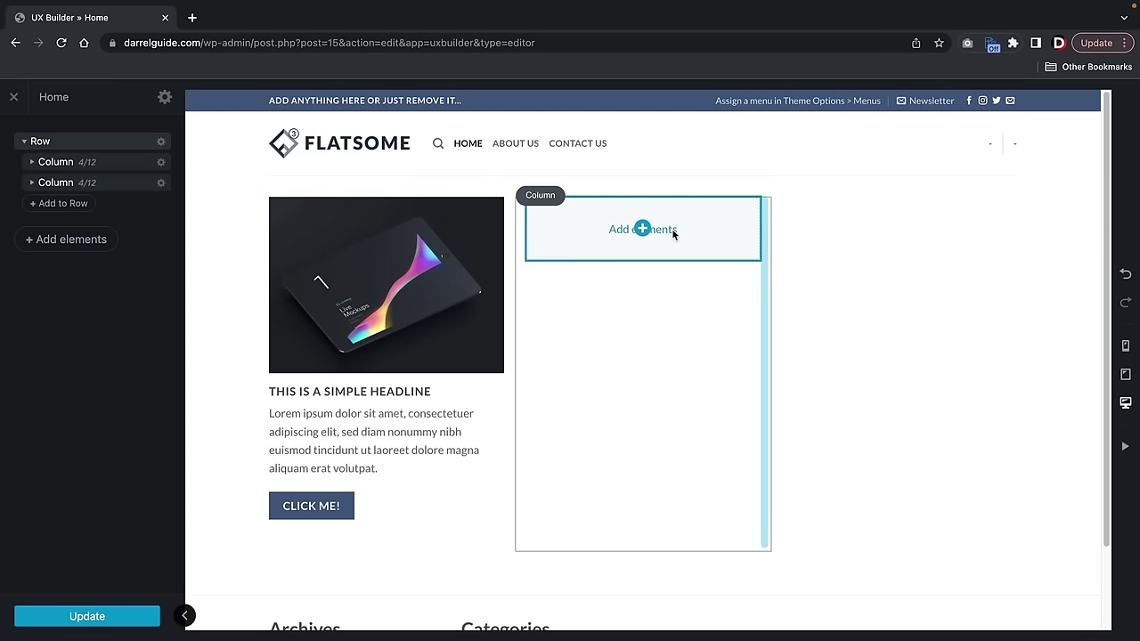
right_click(618, 244)
left_click(653, 362)
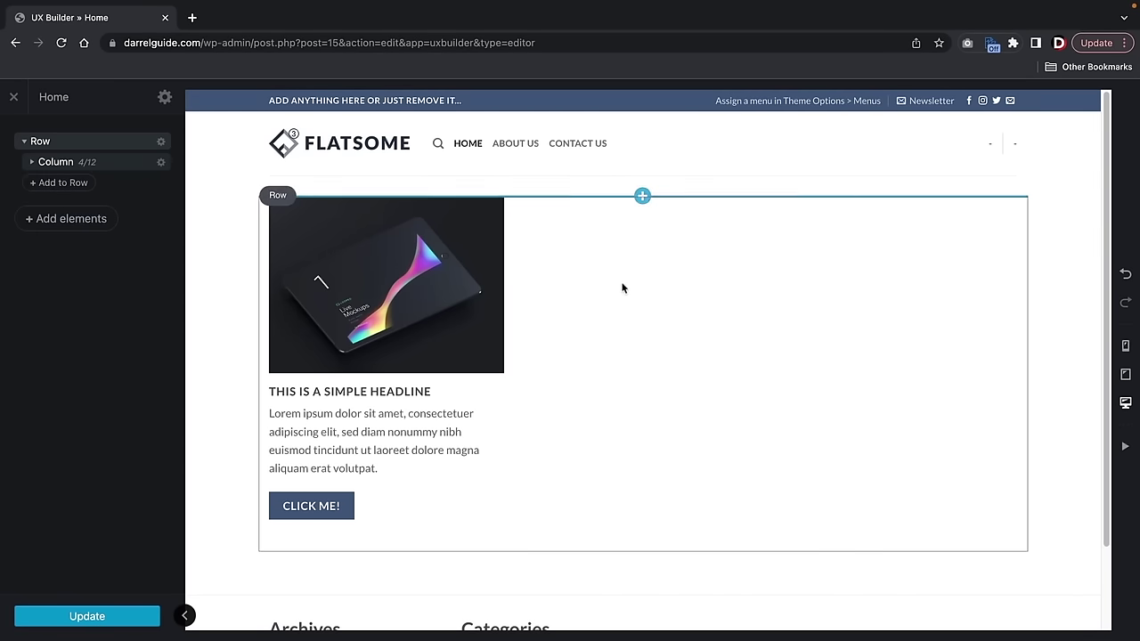
Duplicate the first column twice to get three identical 4/12 columns
left_click(623, 318)
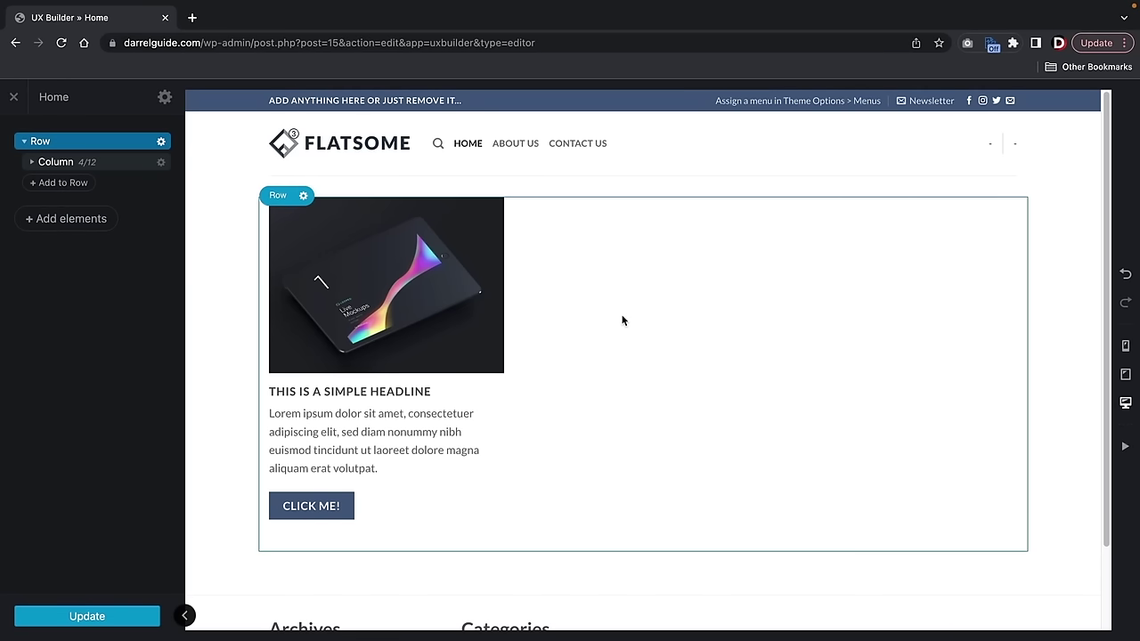
left_click(162, 163)
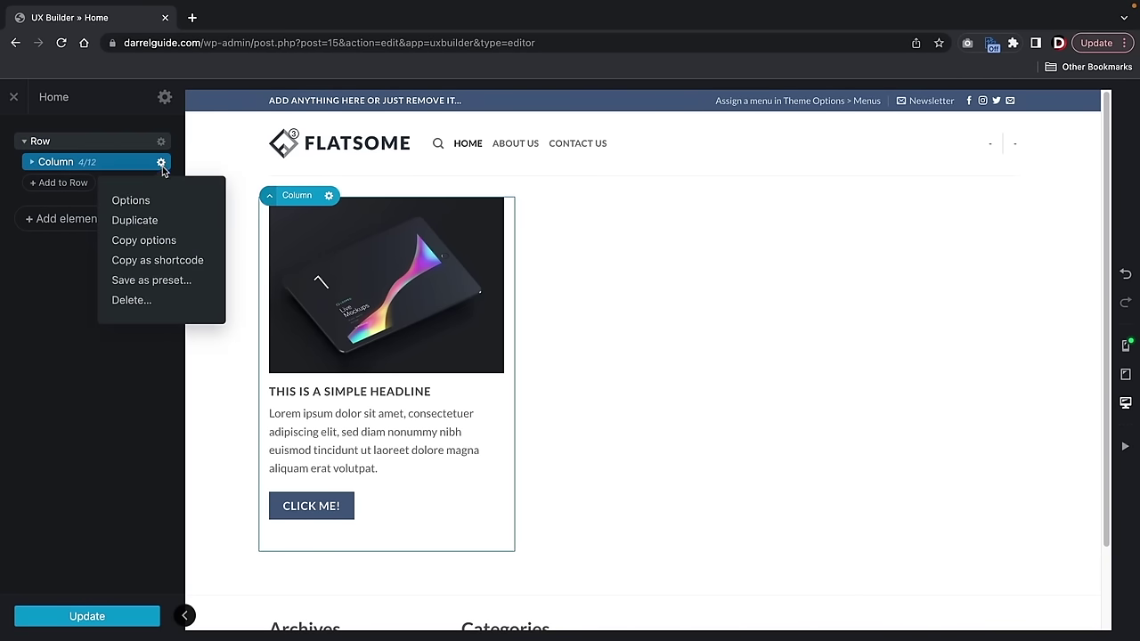
left_click(161, 222)
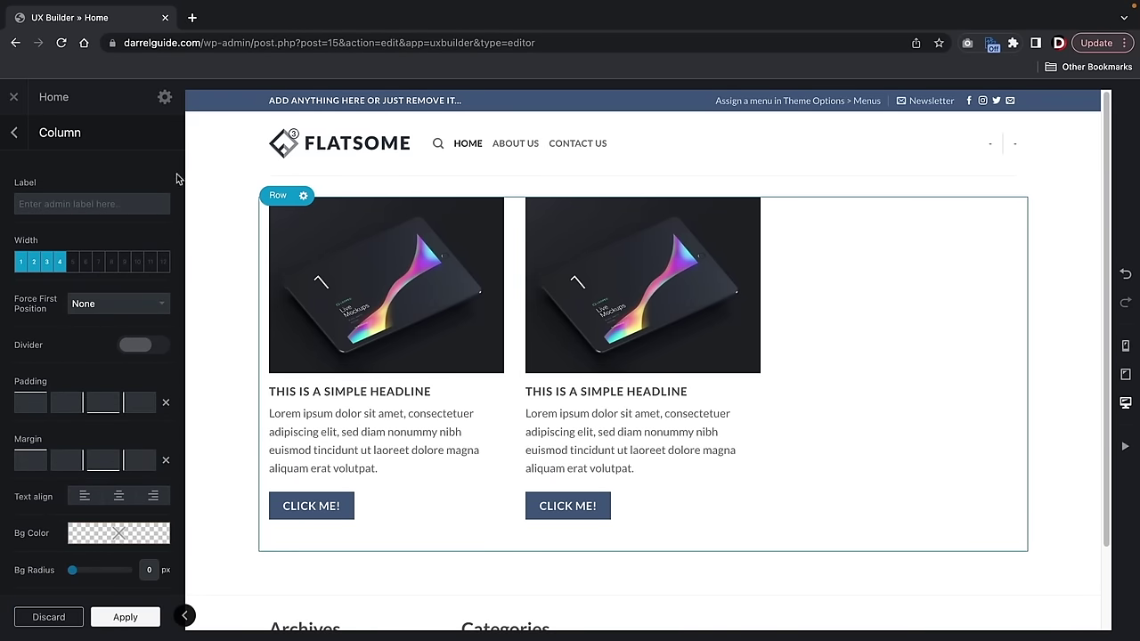
left_click(14, 133)
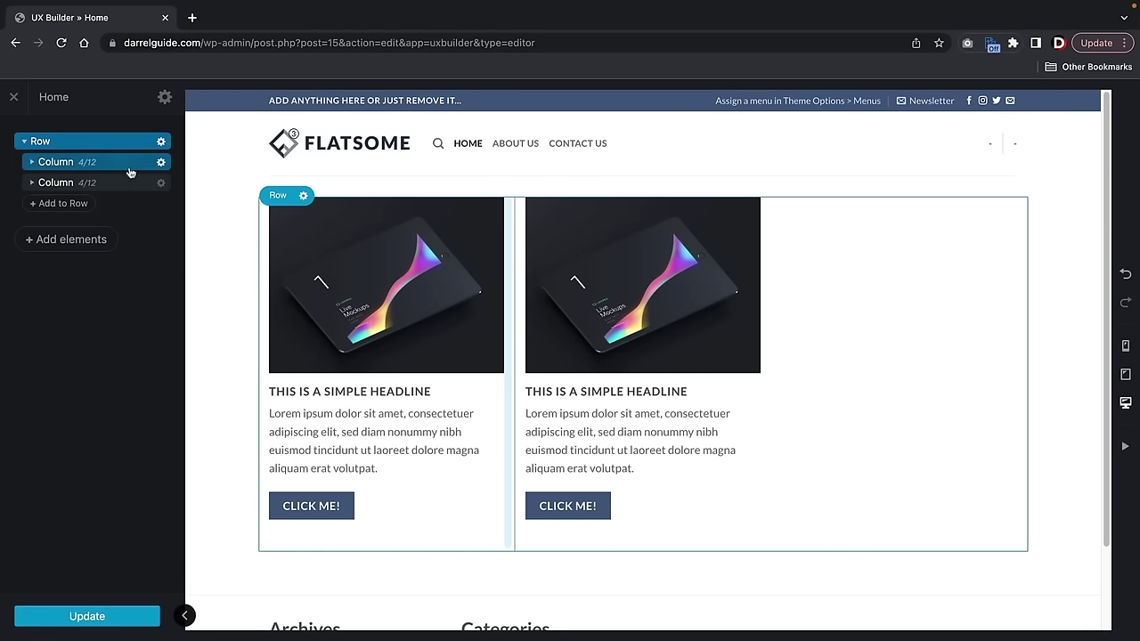
left_click(161, 162)
left_click(166, 227)
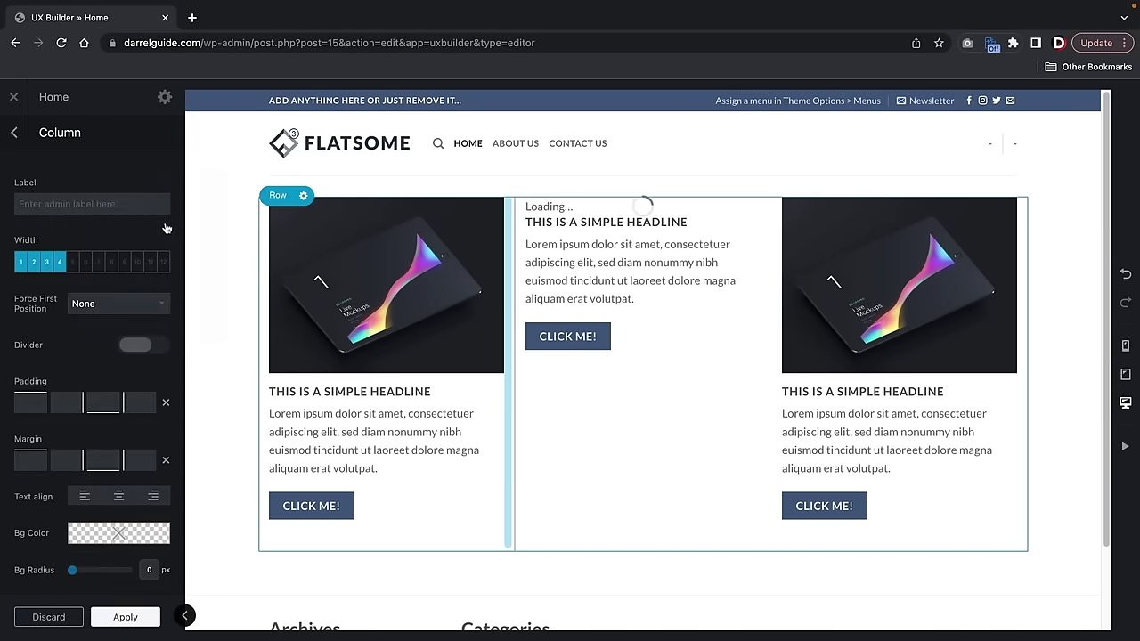
left_click(224, 316)
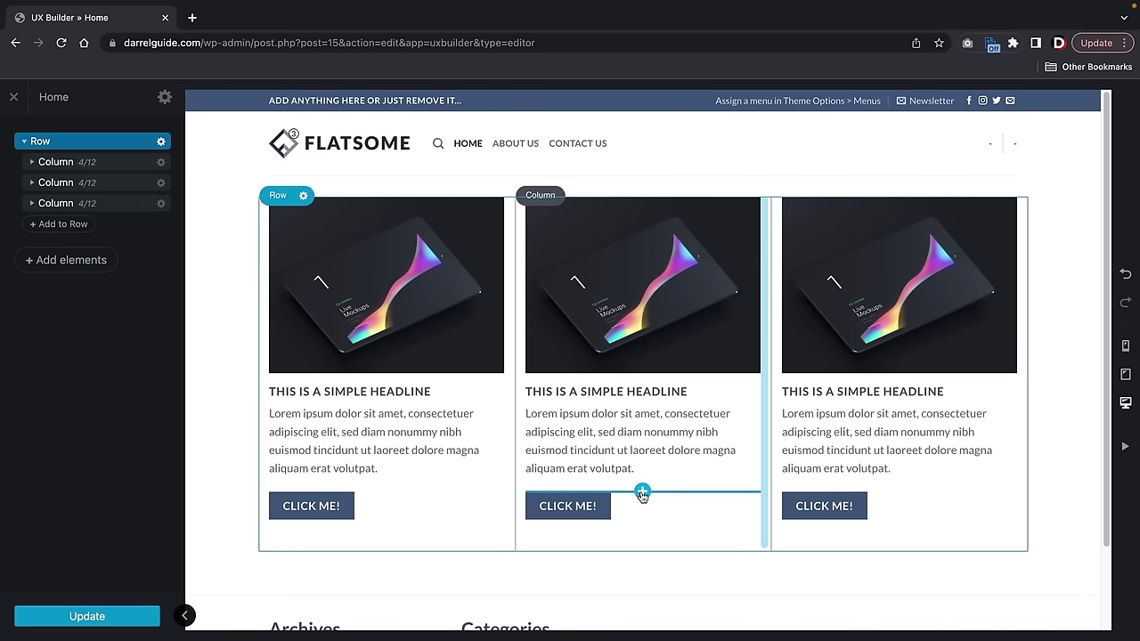
left_click(643, 495)
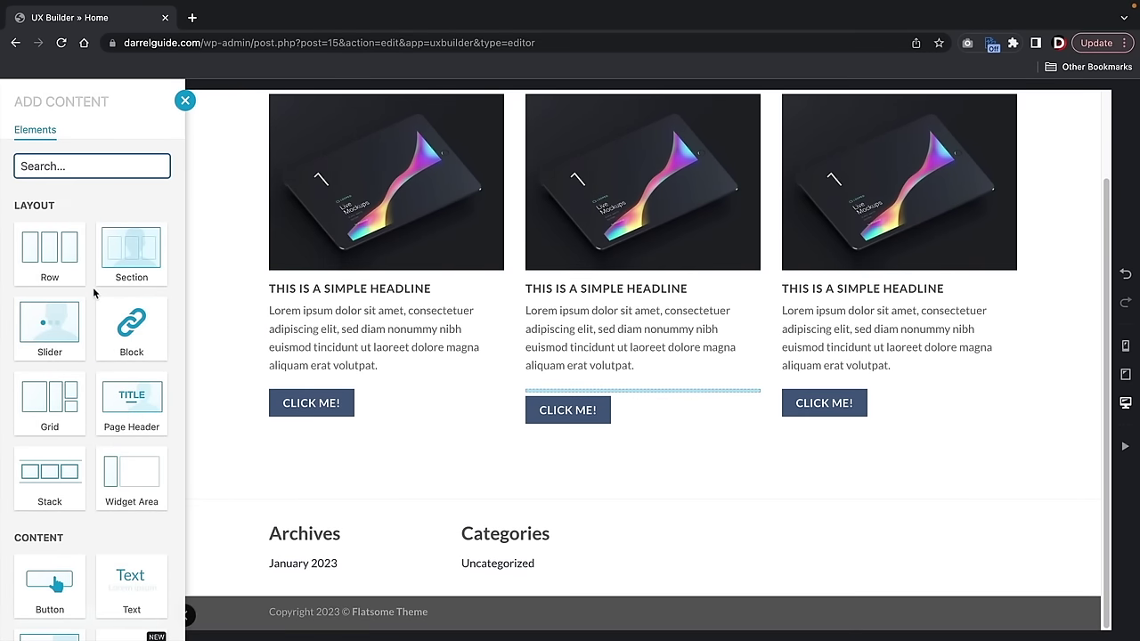
left_click(224, 305)
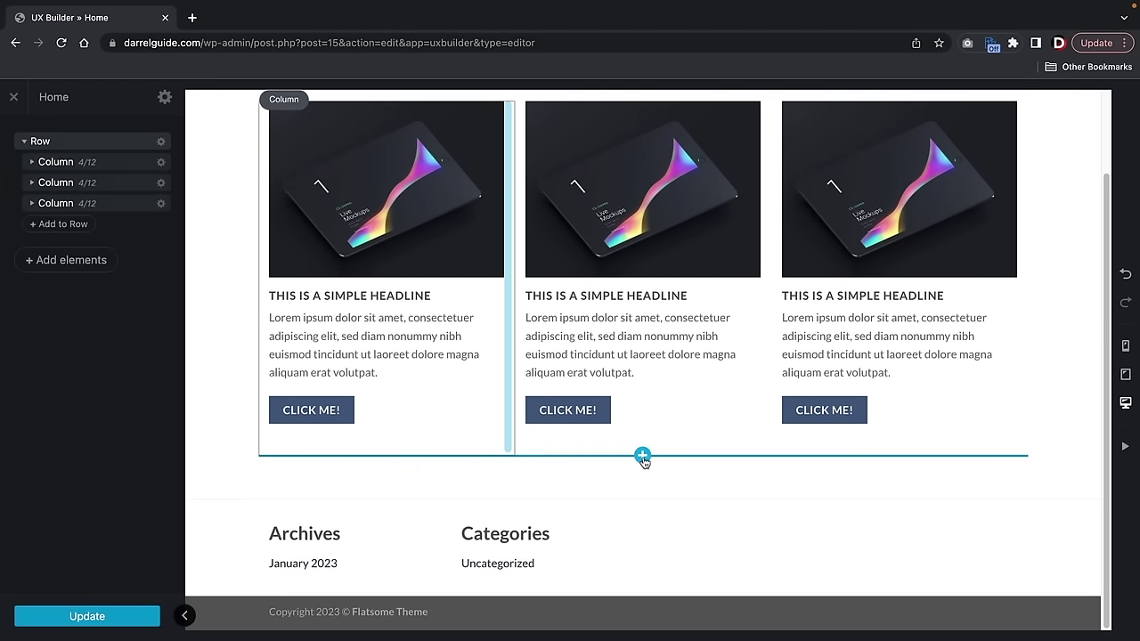
left_click(642, 456)
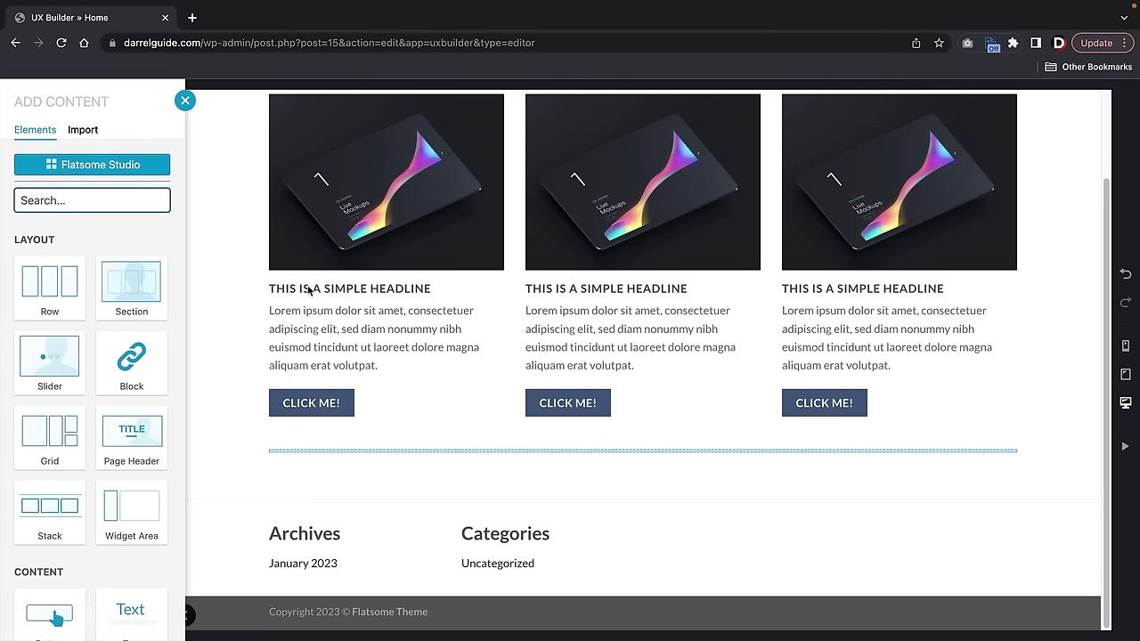
key("Escape")
scroll(228, 288, "up", 2)
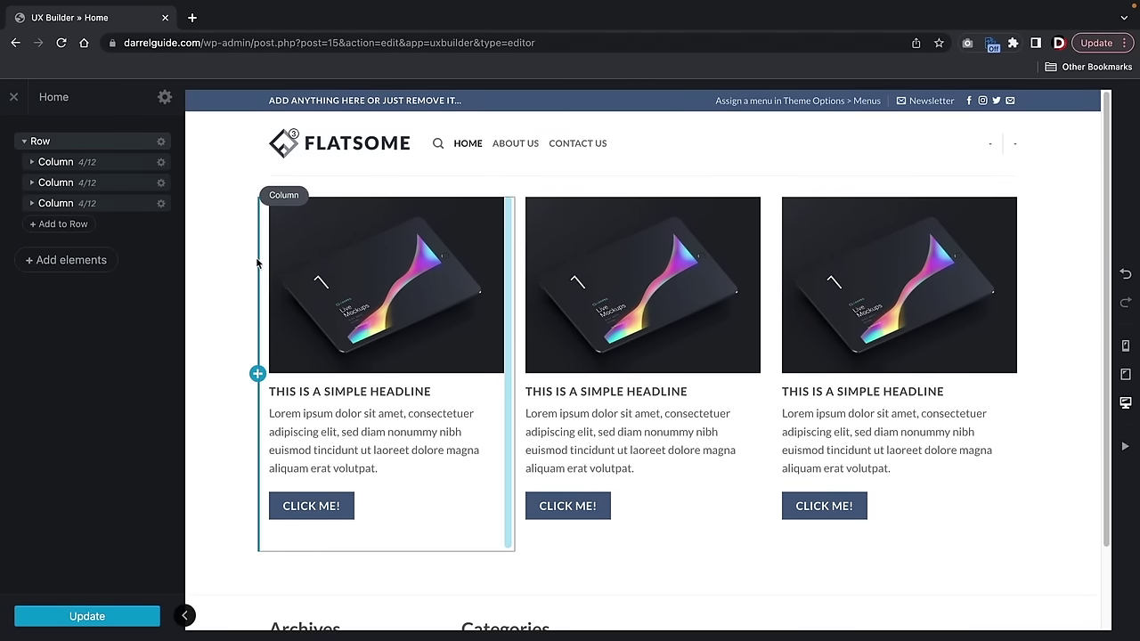
Clear all Home page content via Post settings' Clear content, confirming with OK
left_click(166, 98)
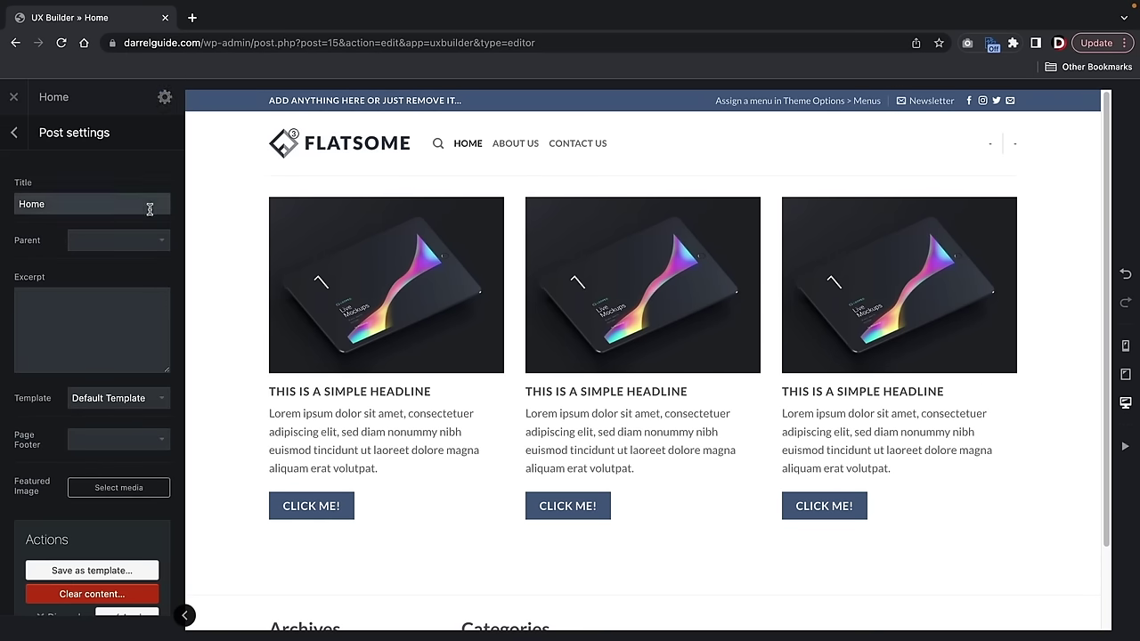
scroll(104, 500, "down", 1)
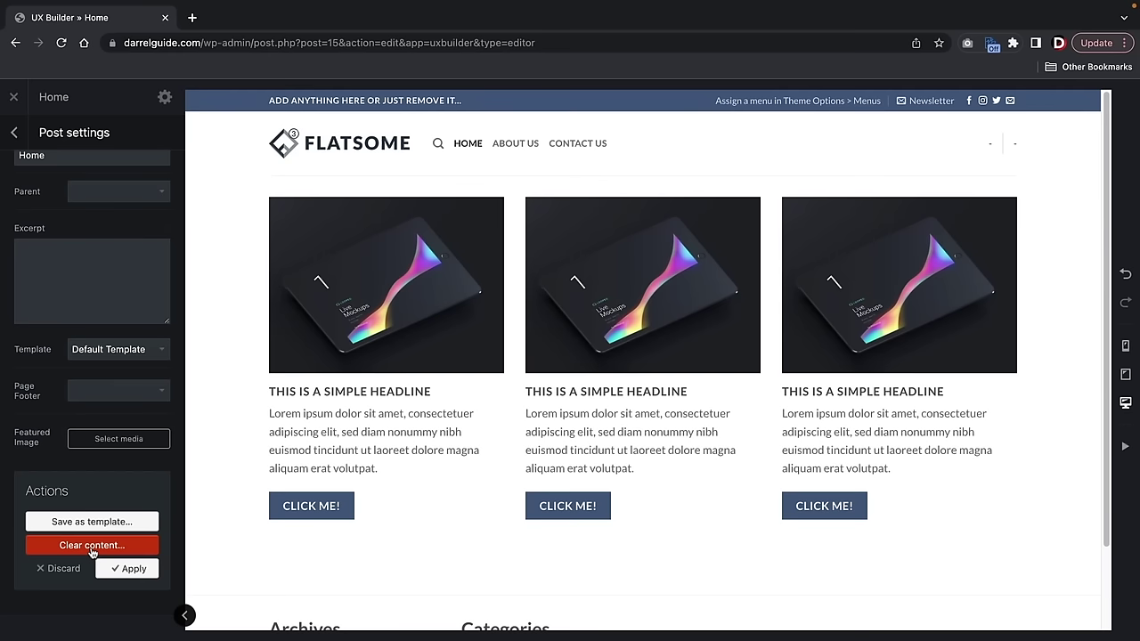
left_click(92, 545)
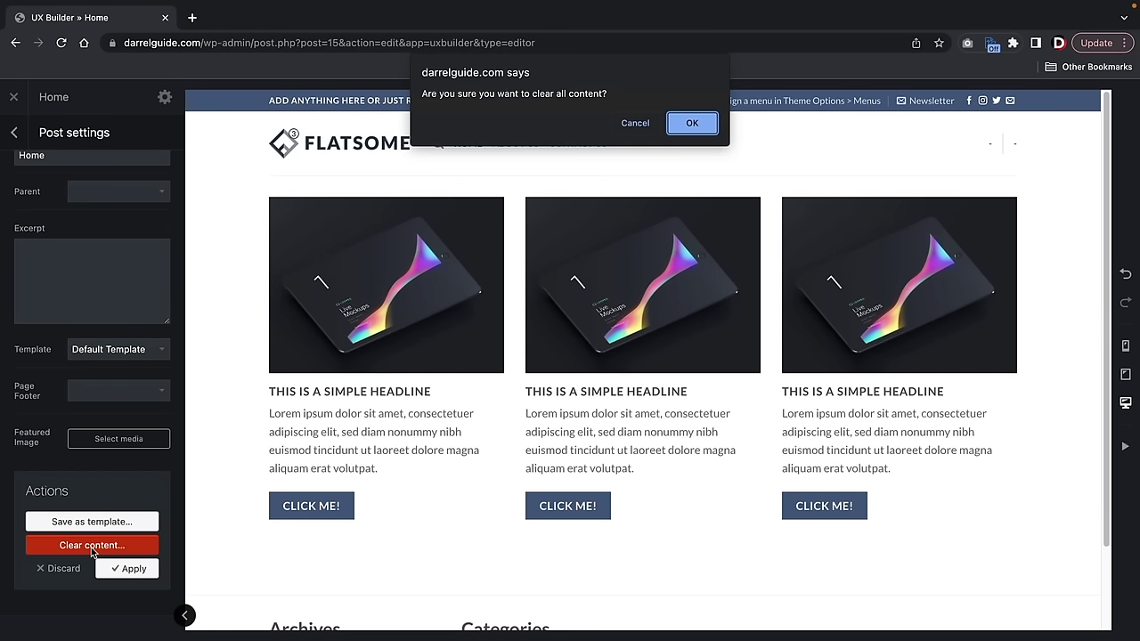
left_click(692, 124)
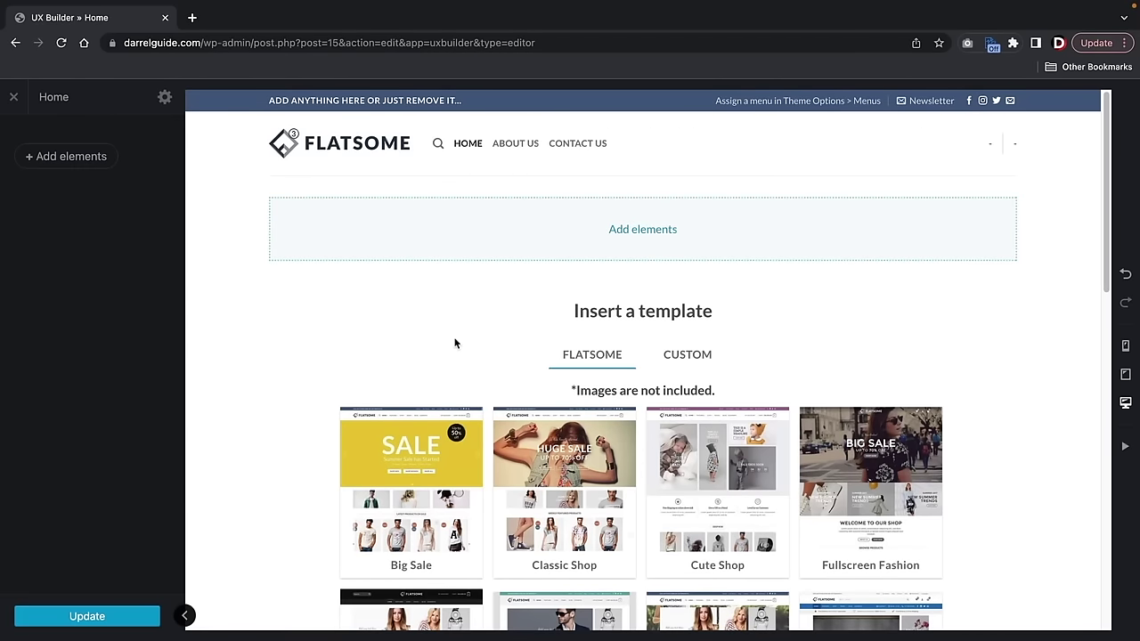
scroll(455, 343, "down", 10)
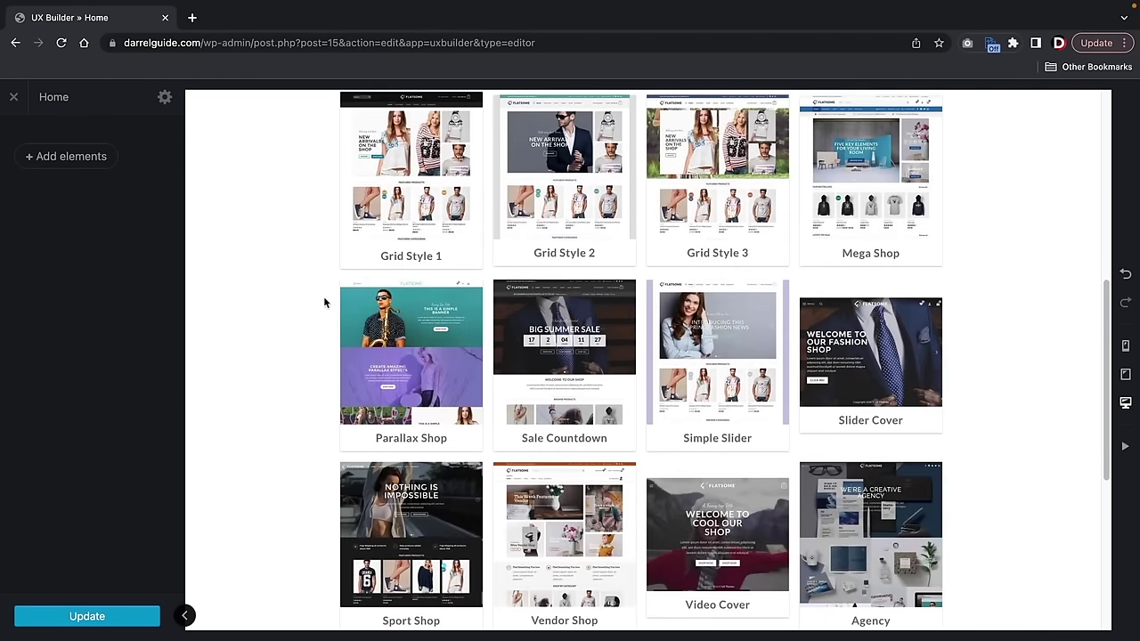
scroll(323, 301, "down", 1)
scroll(323, 301, "up", 15)
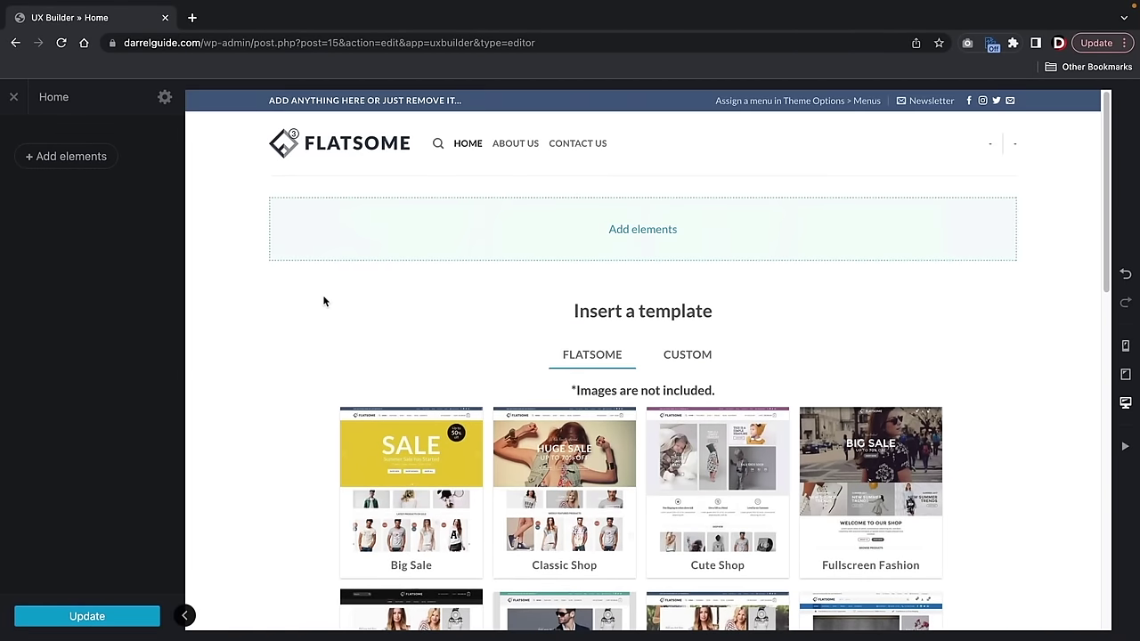
left_click(66, 155)
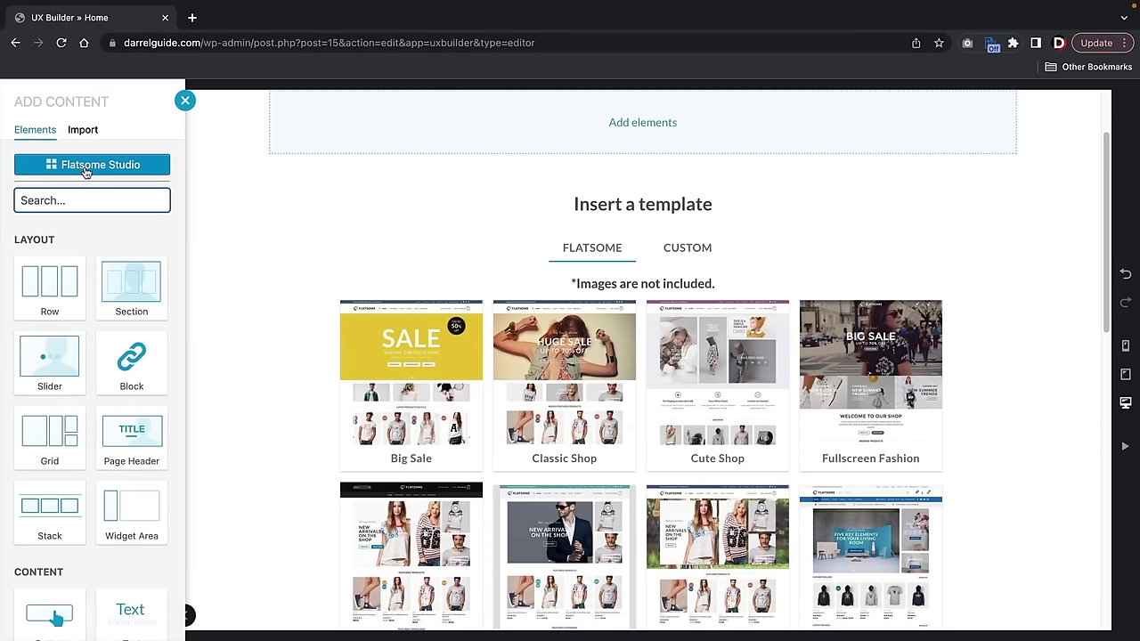
Browse Flatsome Studio template categories from E-Commerce and Full Page through Contact
left_click(85, 171)
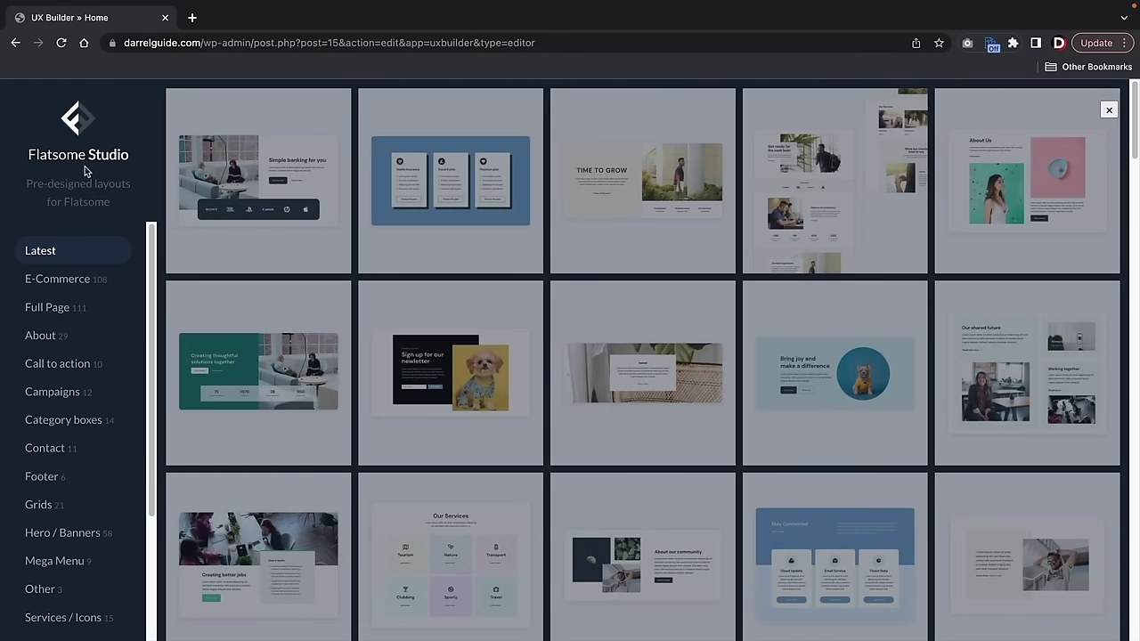
left_click(75, 281)
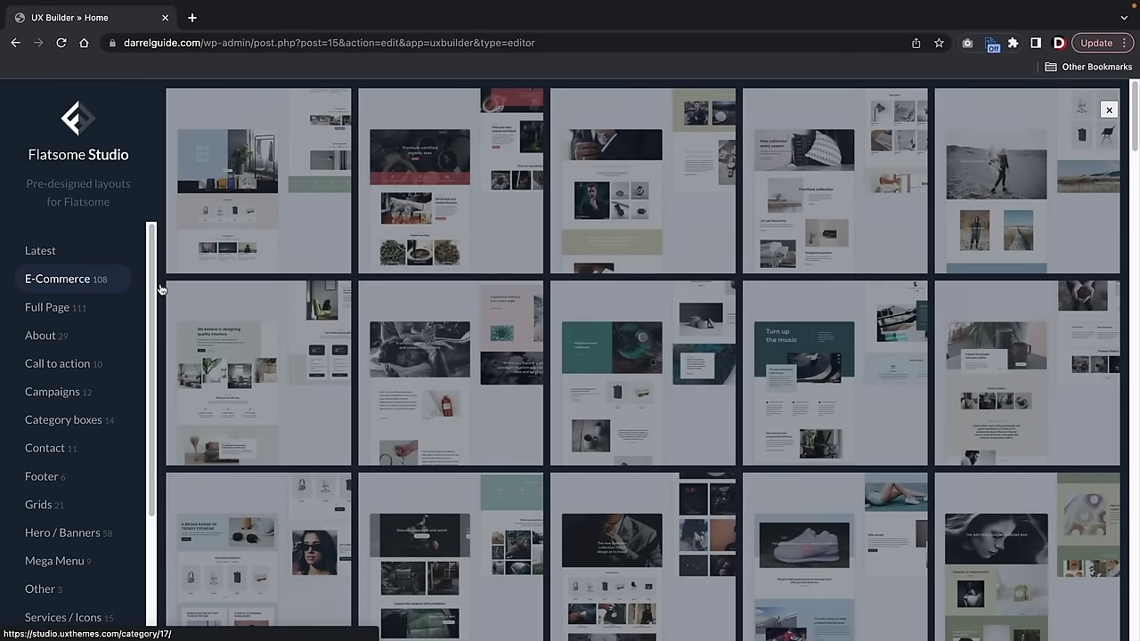
scroll(642, 374, "down", 3)
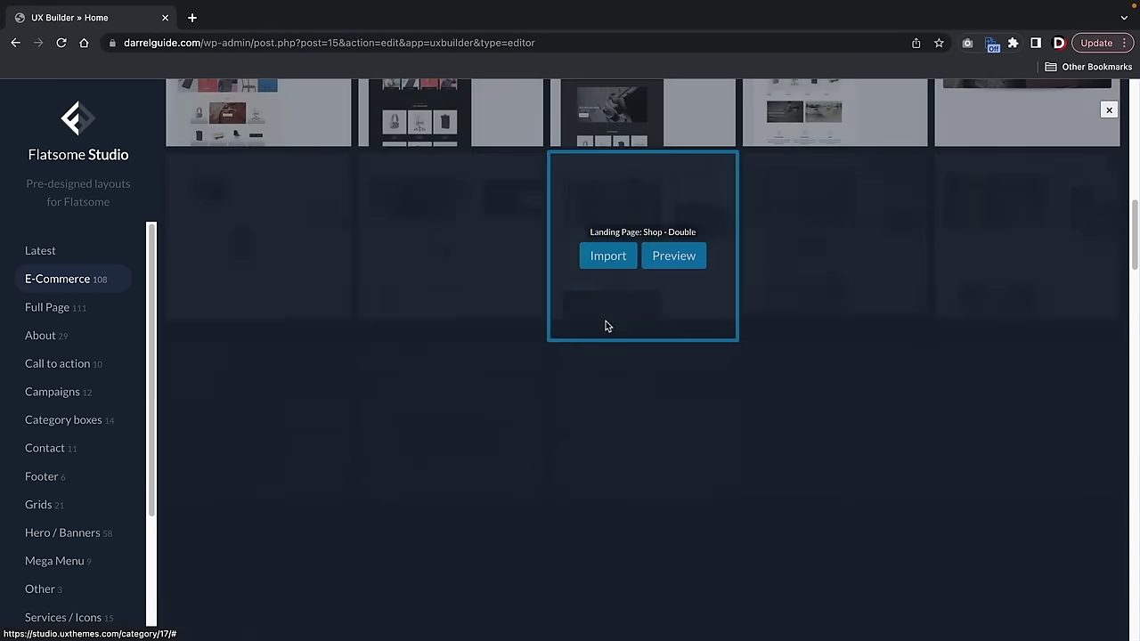
scroll(603, 322, "down", 5)
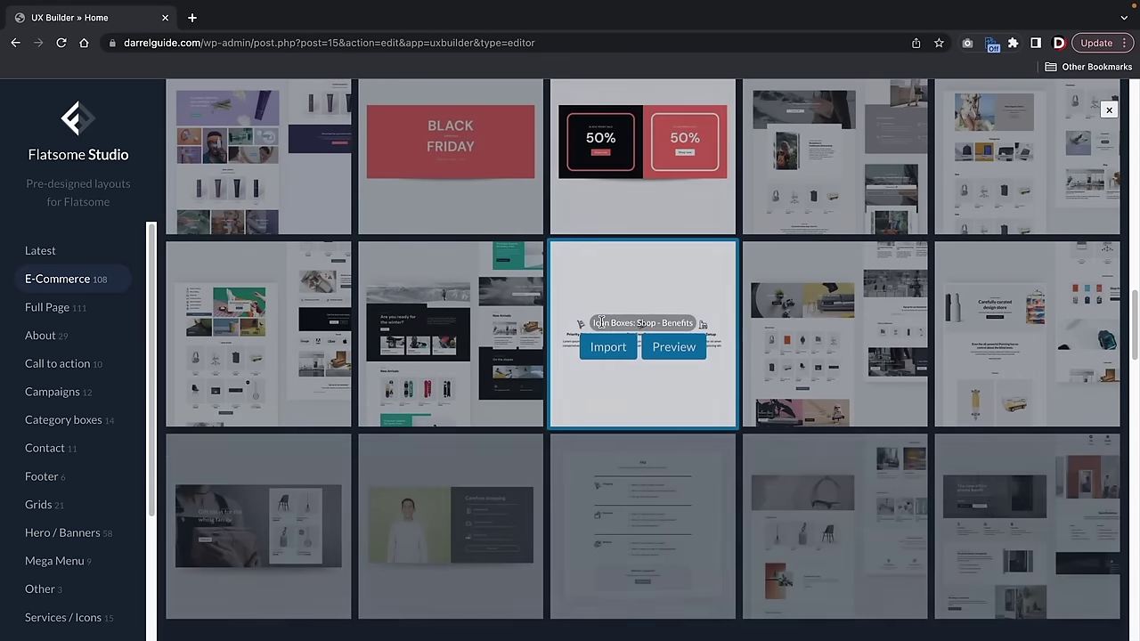
left_click(50, 308)
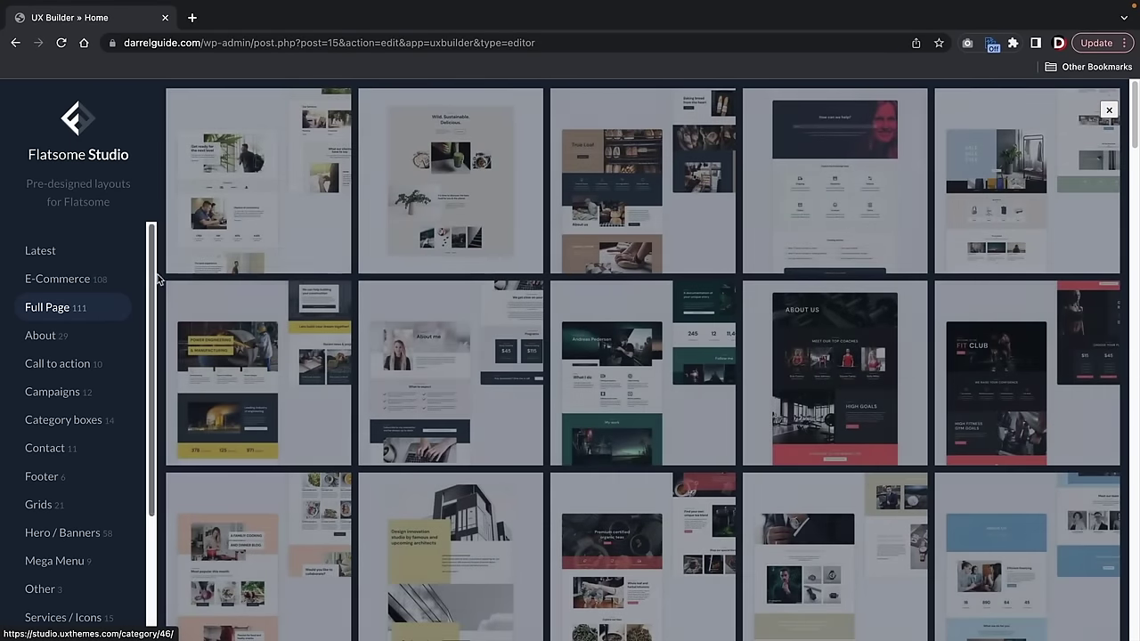
mouse_move(308, 224)
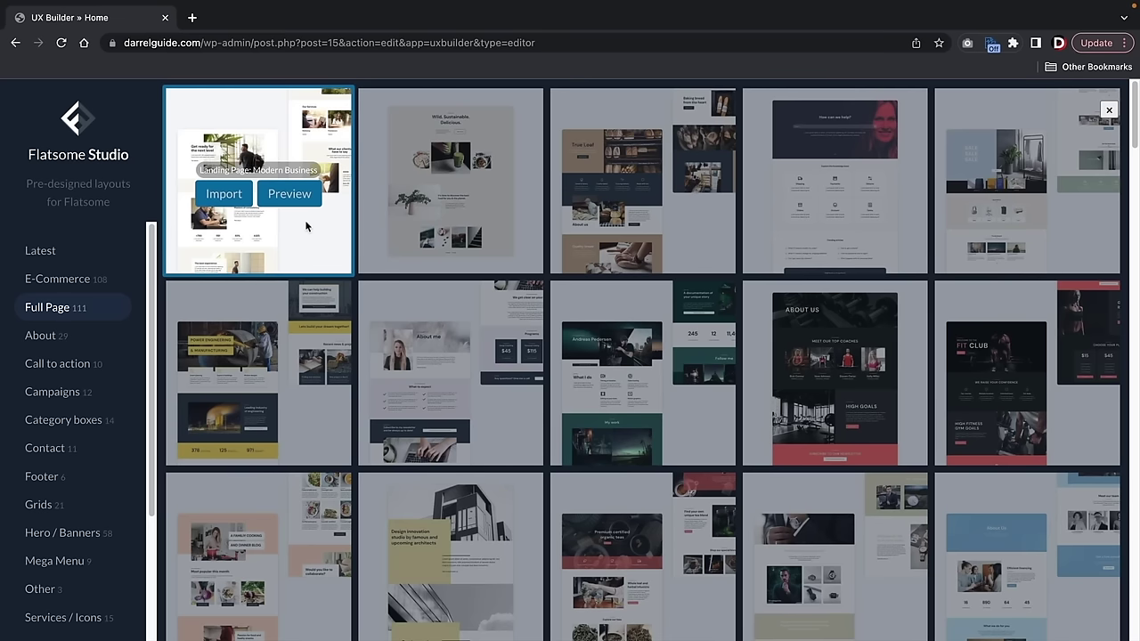
left_click(59, 338)
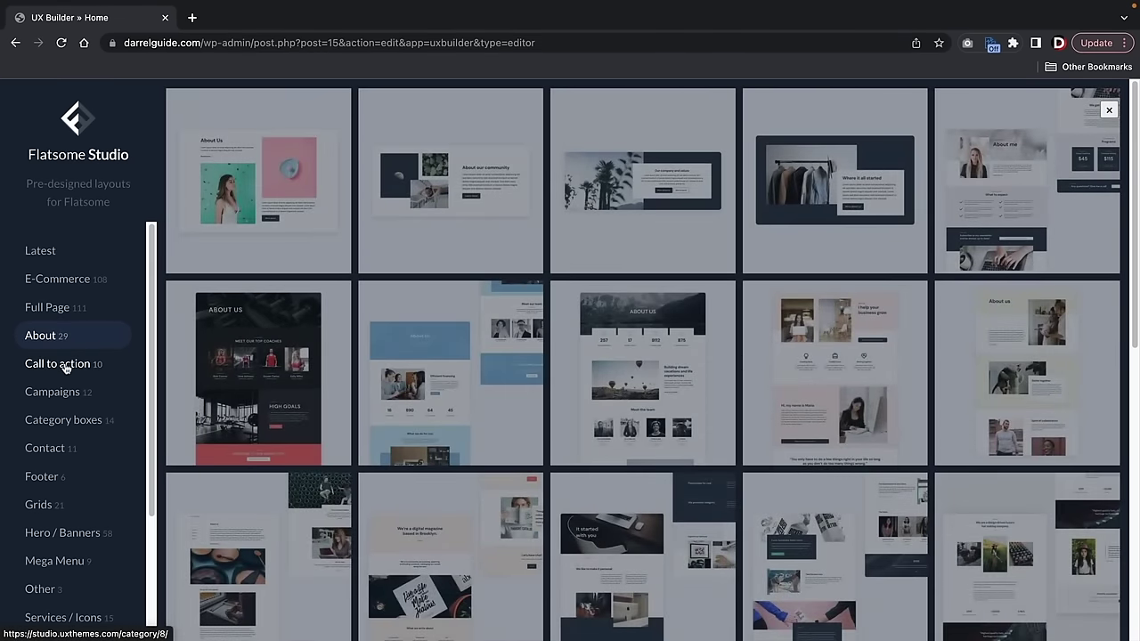
left_click(66, 366)
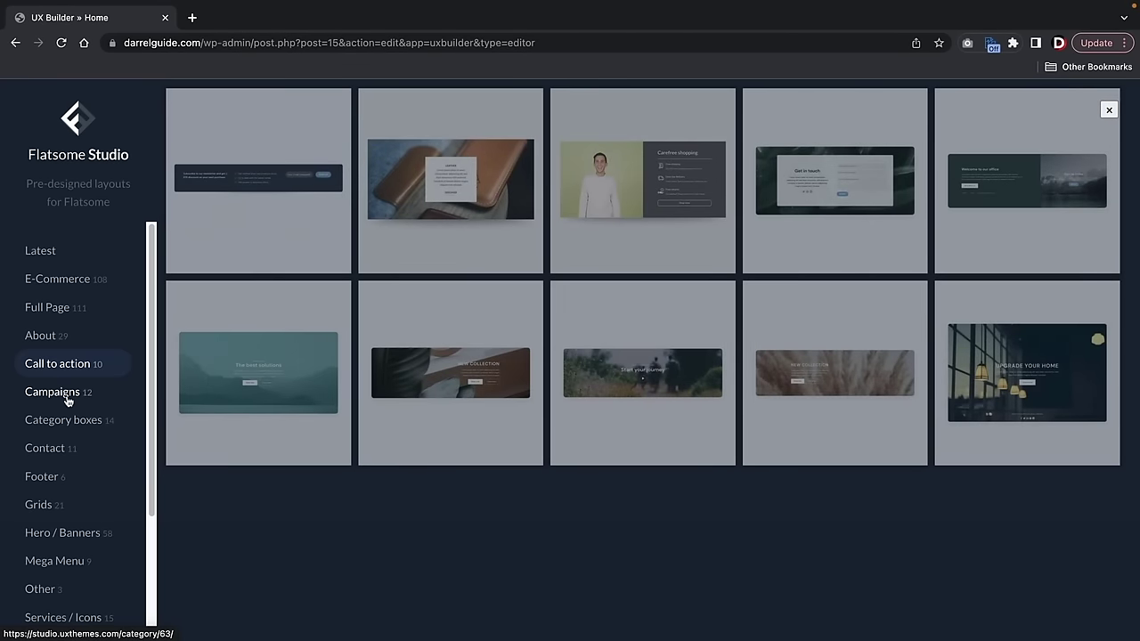
left_click(69, 402)
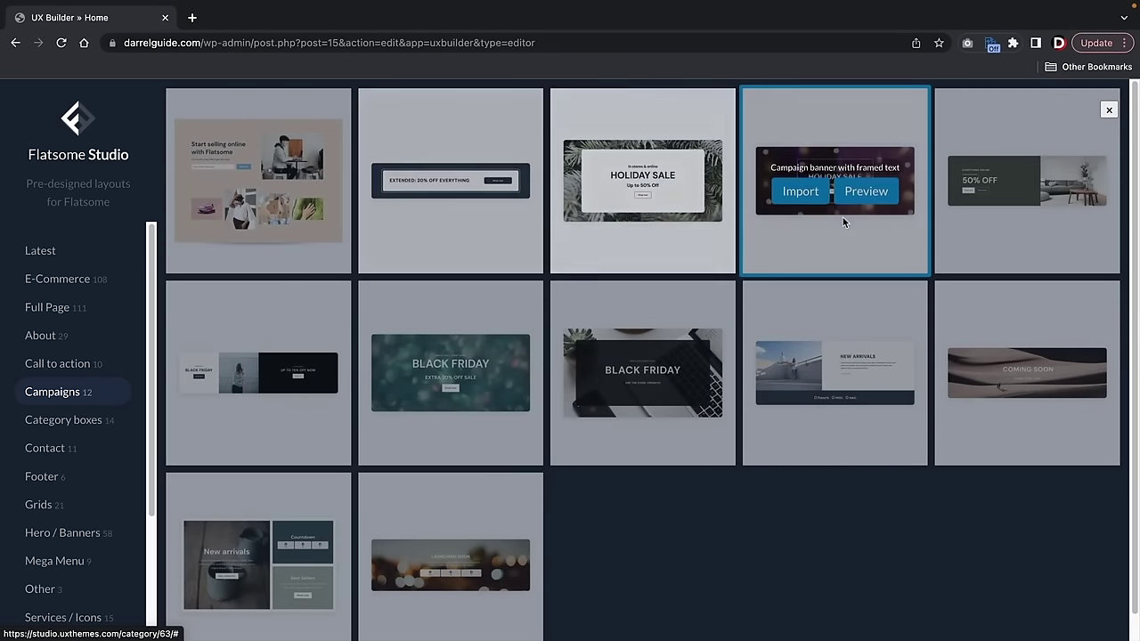
left_click(58, 431)
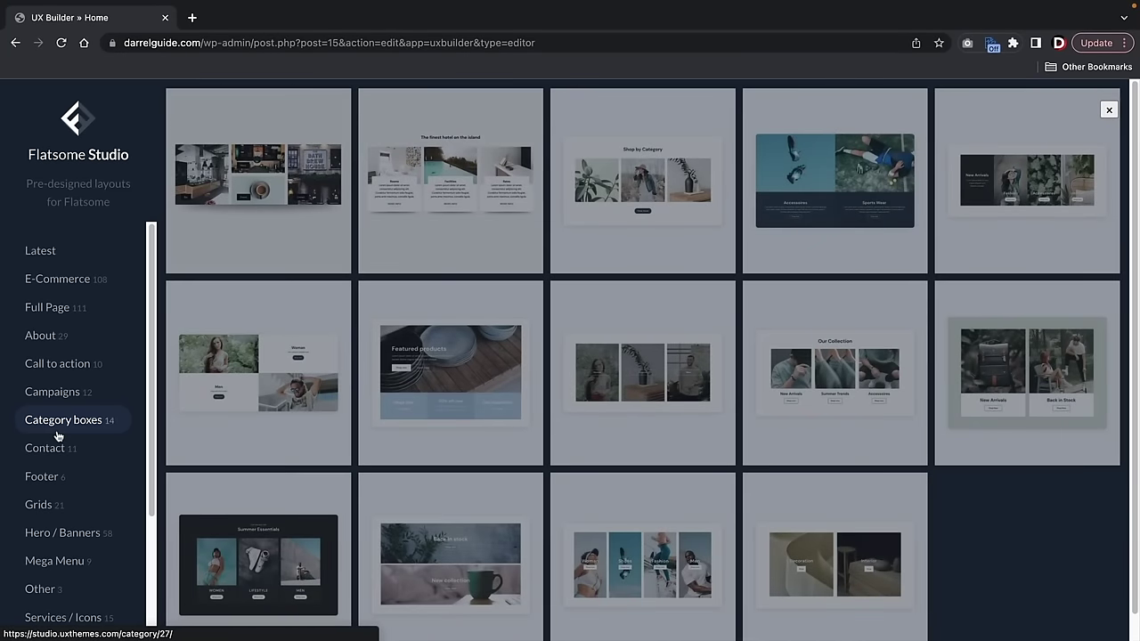
scroll(59, 436, "down", 1)
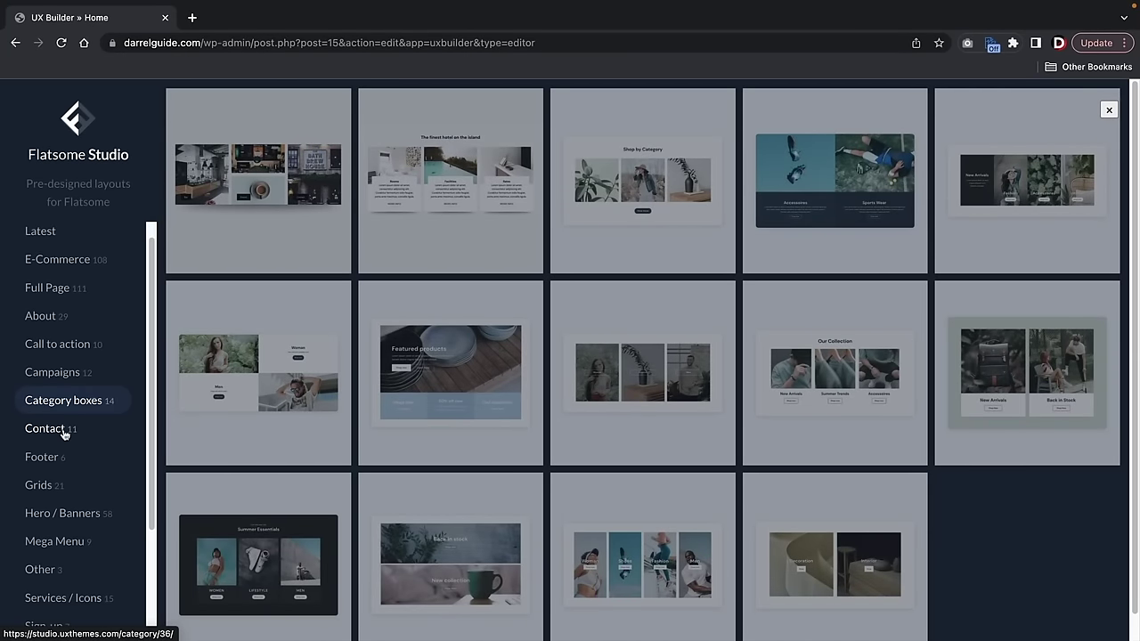
left_click(64, 434)
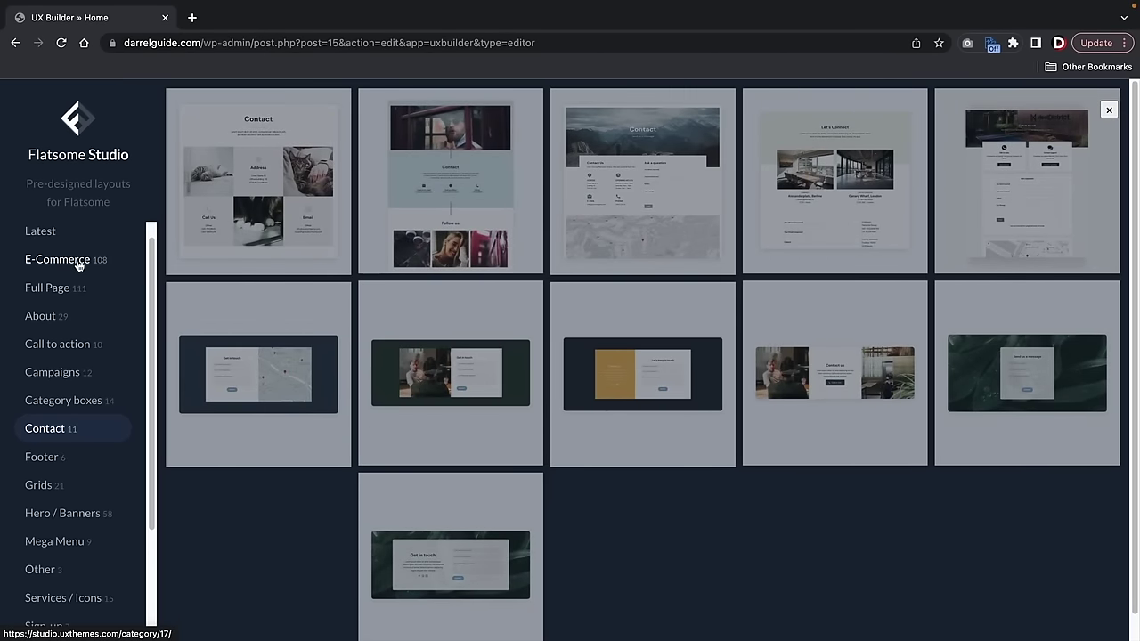
Start importing the E-Commerce template Landing Page: Interior, including its 13 images
left_click(77, 263)
mouse_move(304, 256)
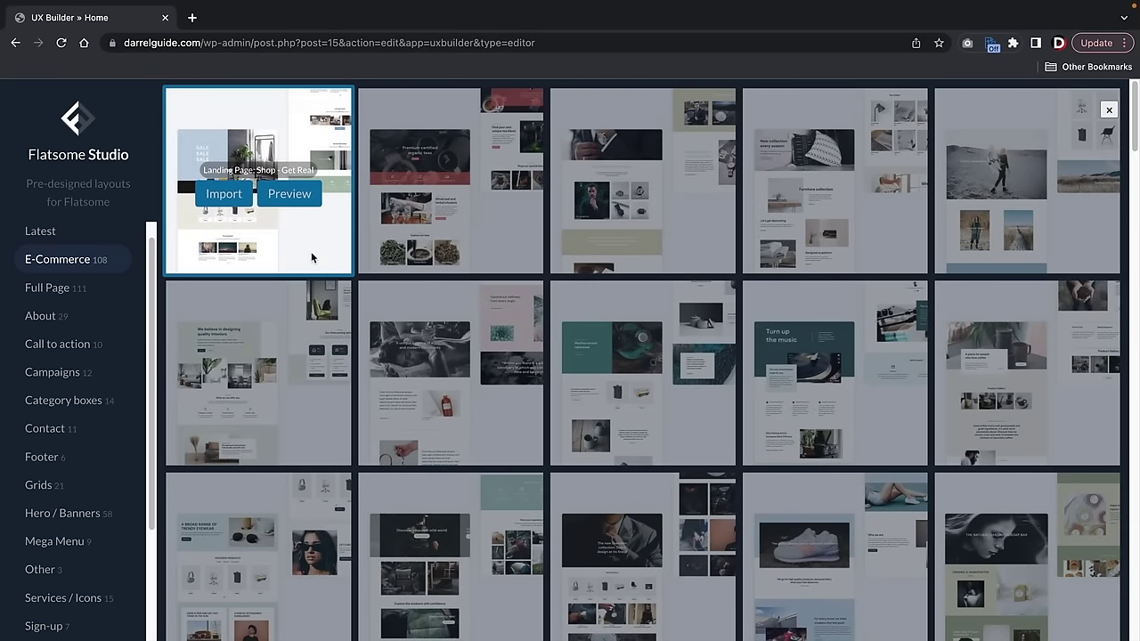
mouse_move(404, 250)
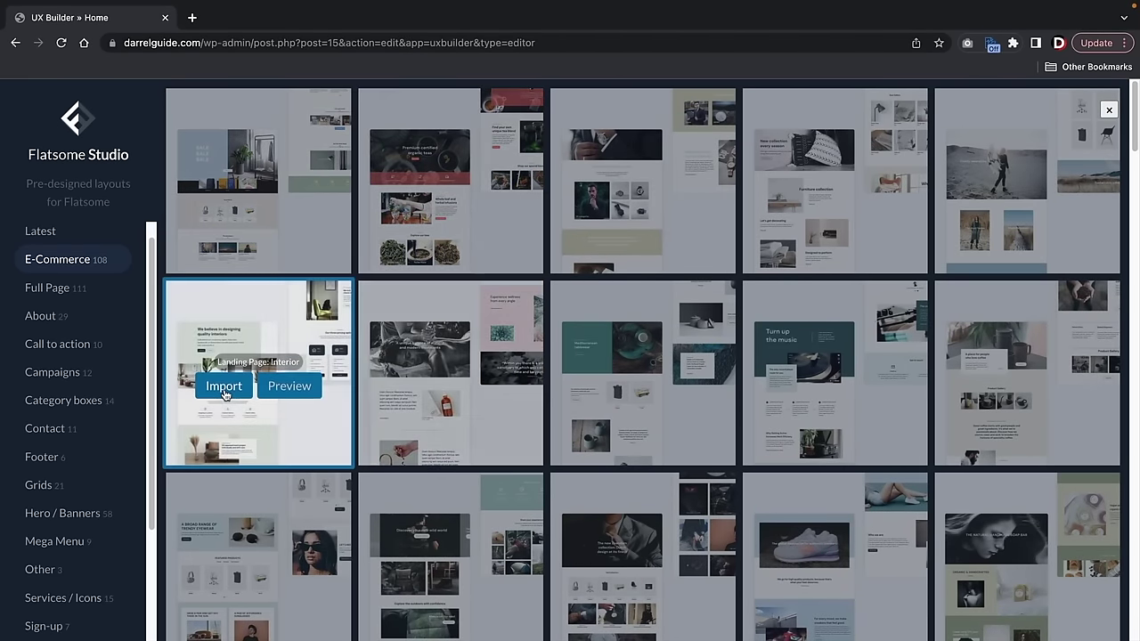
left_click(224, 389)
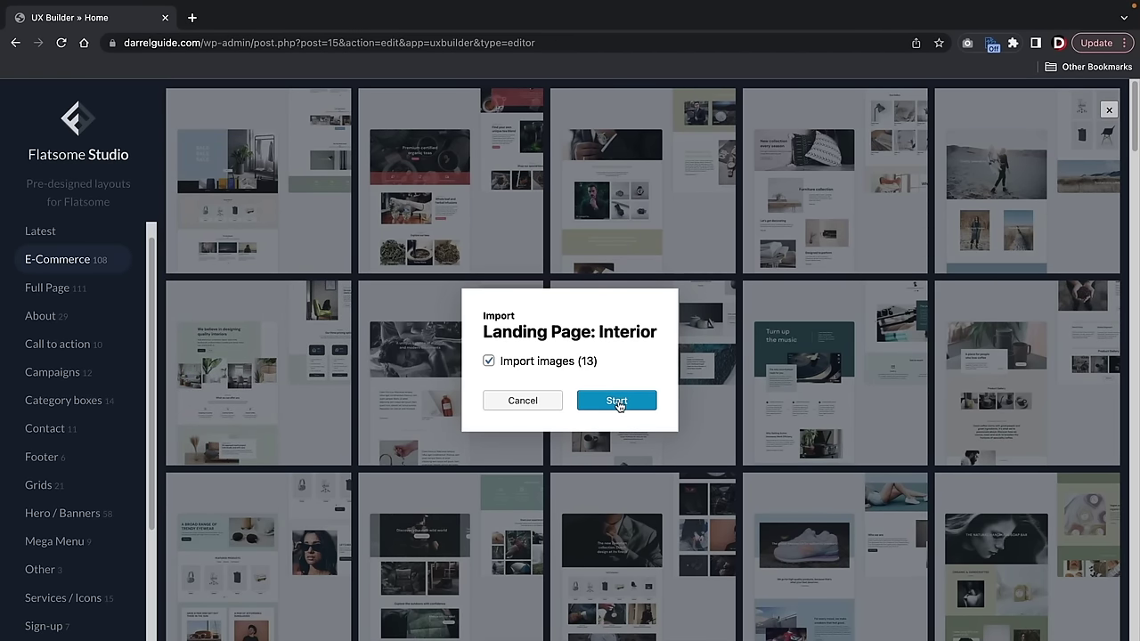
Confirm the Landing Page: Interior import with its images and check the loaded hero
left_click(617, 401)
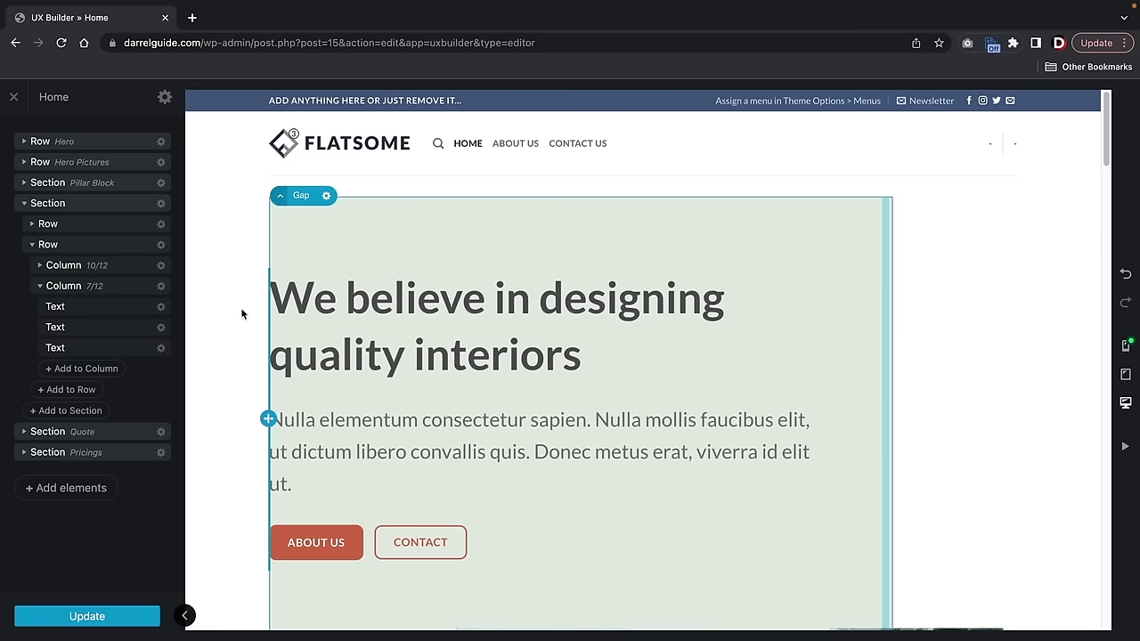
scroll(240, 313, "down", 3)
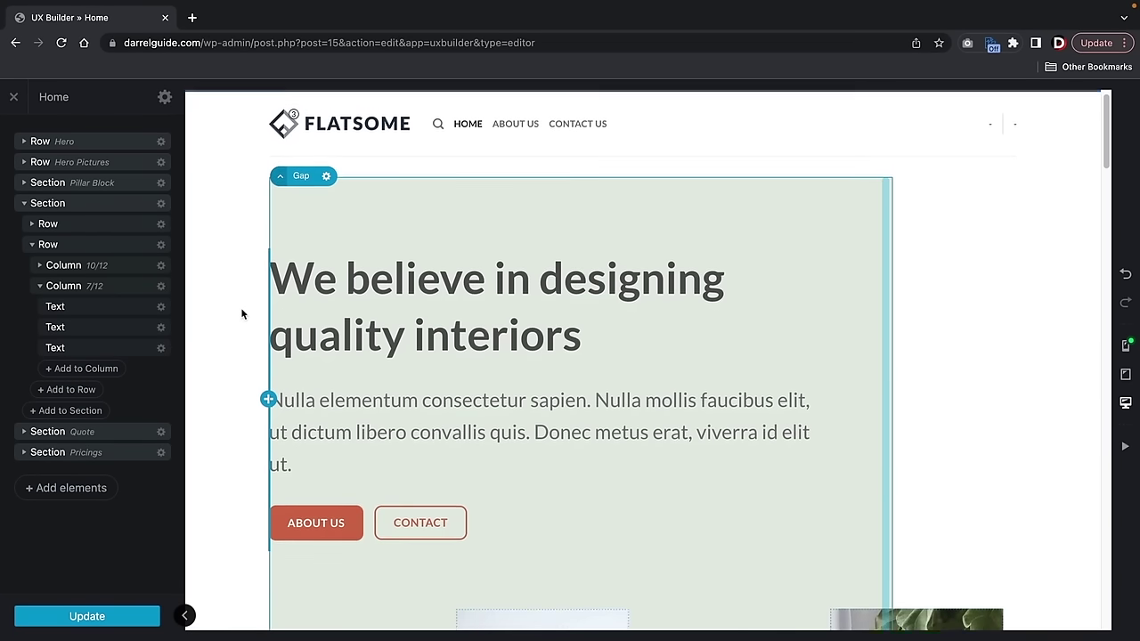
scroll(241, 313, "up", 3)
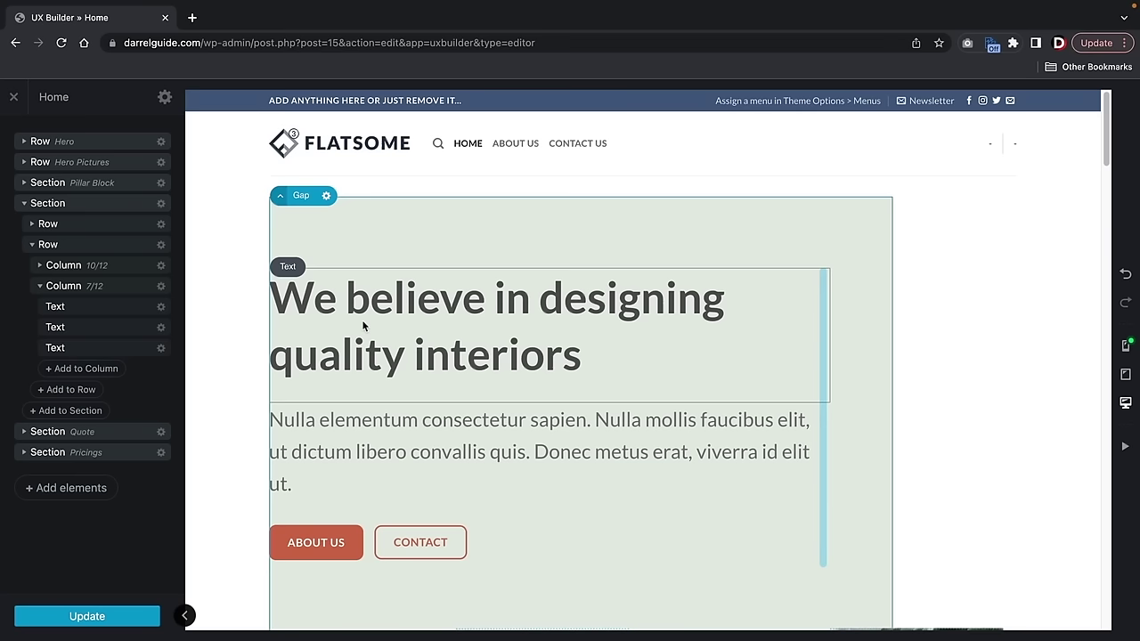
Retype the hero headline as 'Our new ecommerce website' and drag its font size to 2.45 rem
left_click(363, 326)
double_click(364, 326)
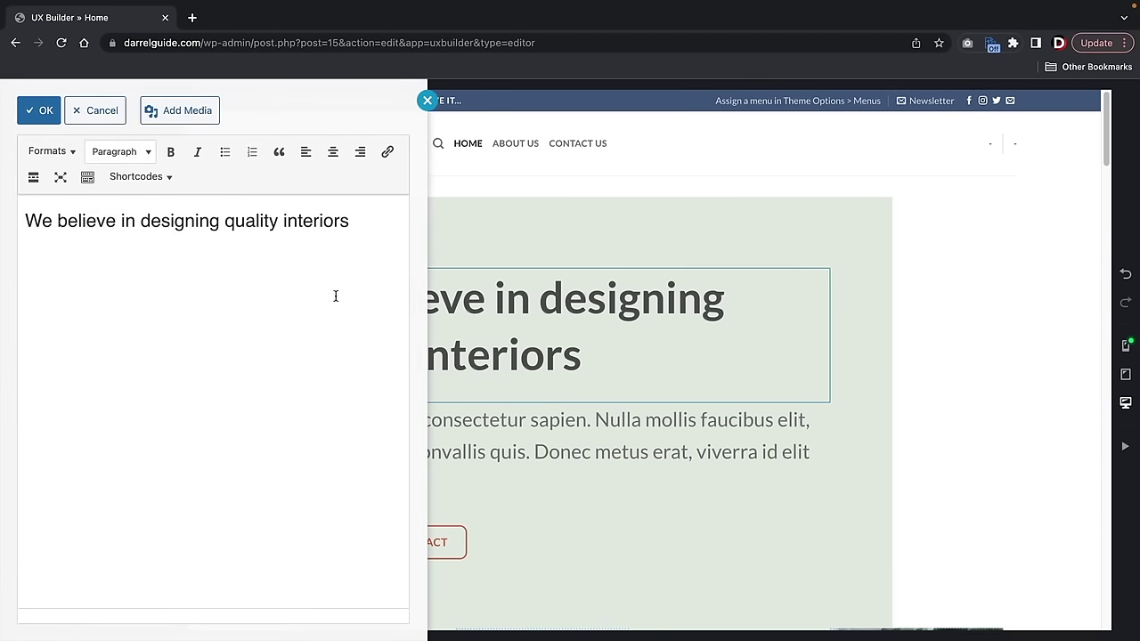
left_click_drag(360, 210, 25, 198)
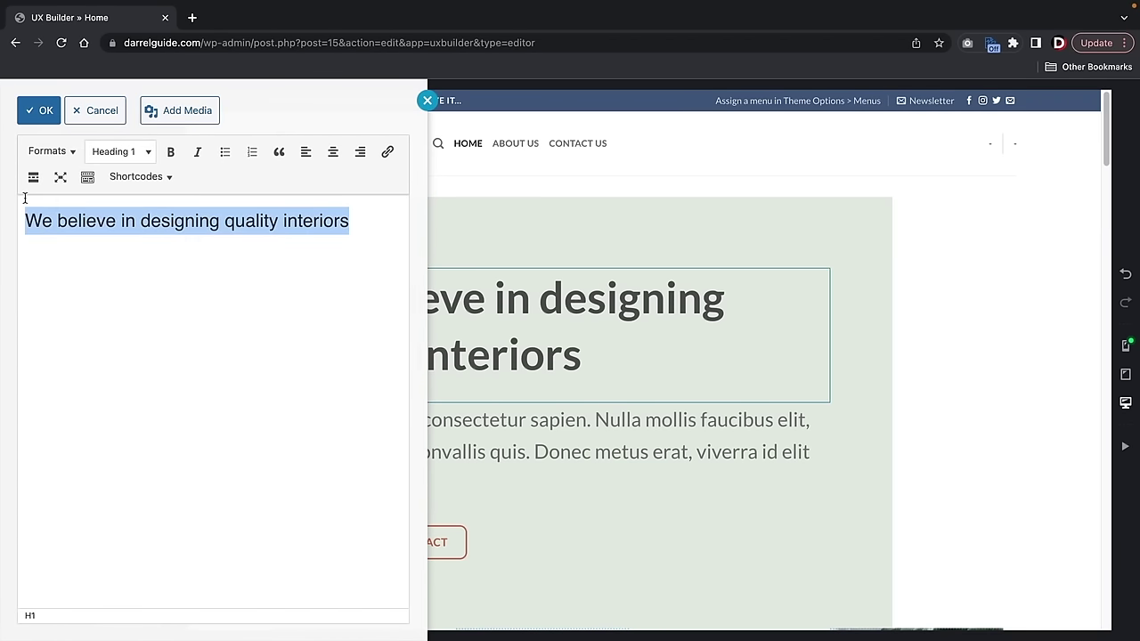
type("Our new ecommerce w")
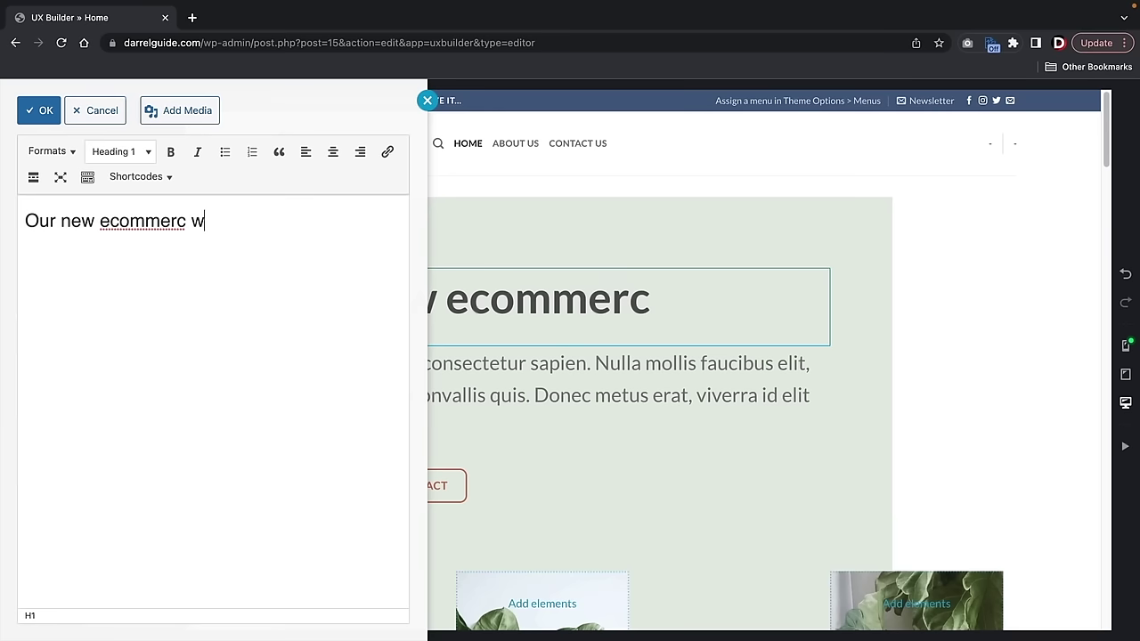
type("ebsi")
key("BackSpace")
key("BackSpace")
key("BackSpace")
key("BackSpace")
key("BackSpace")
key("BackSpace")
type("e websit")
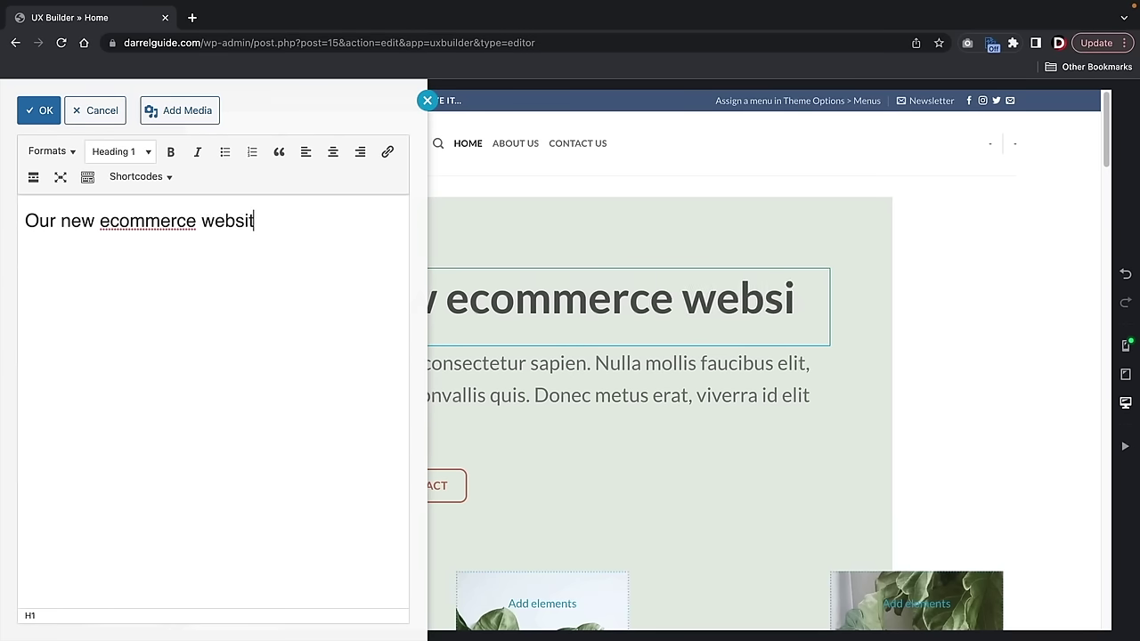
type("e")
left_click(38, 112)
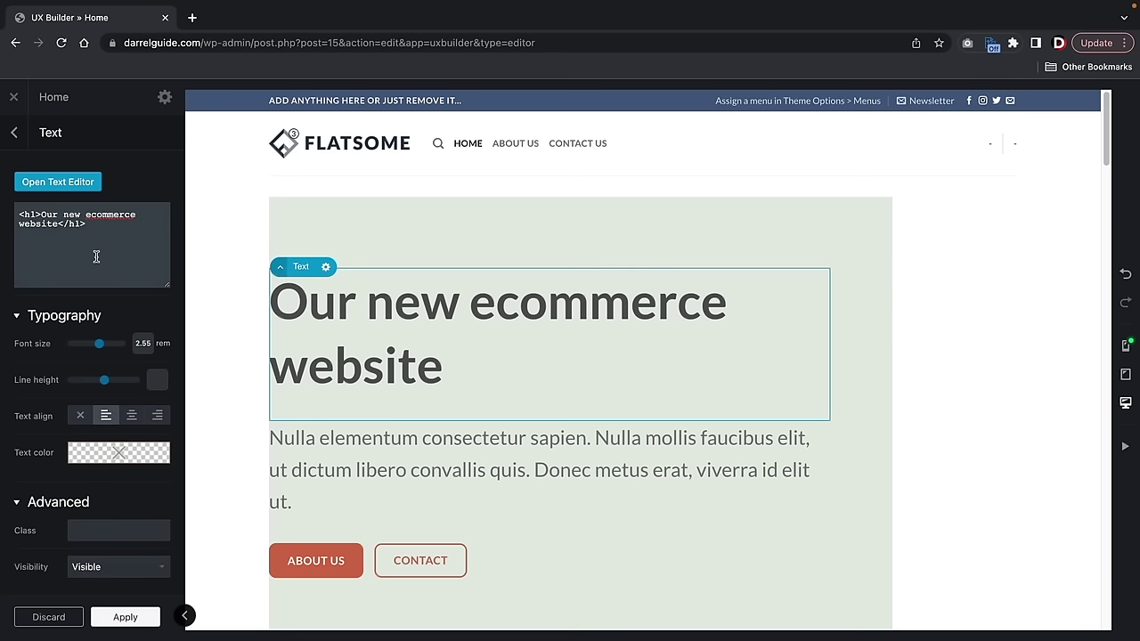
scroll(109, 296, "down", 1)
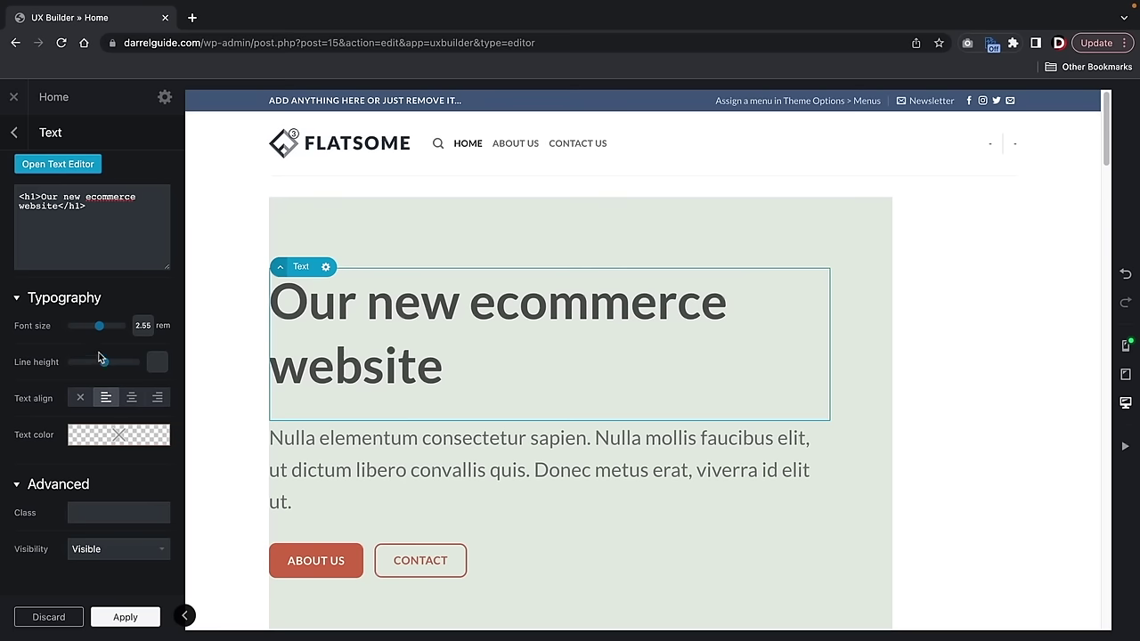
mouse_move(99, 326)
left_mouse_down()
mouse_move(84, 328)
mouse_move(97, 331)
left_mouse_up()
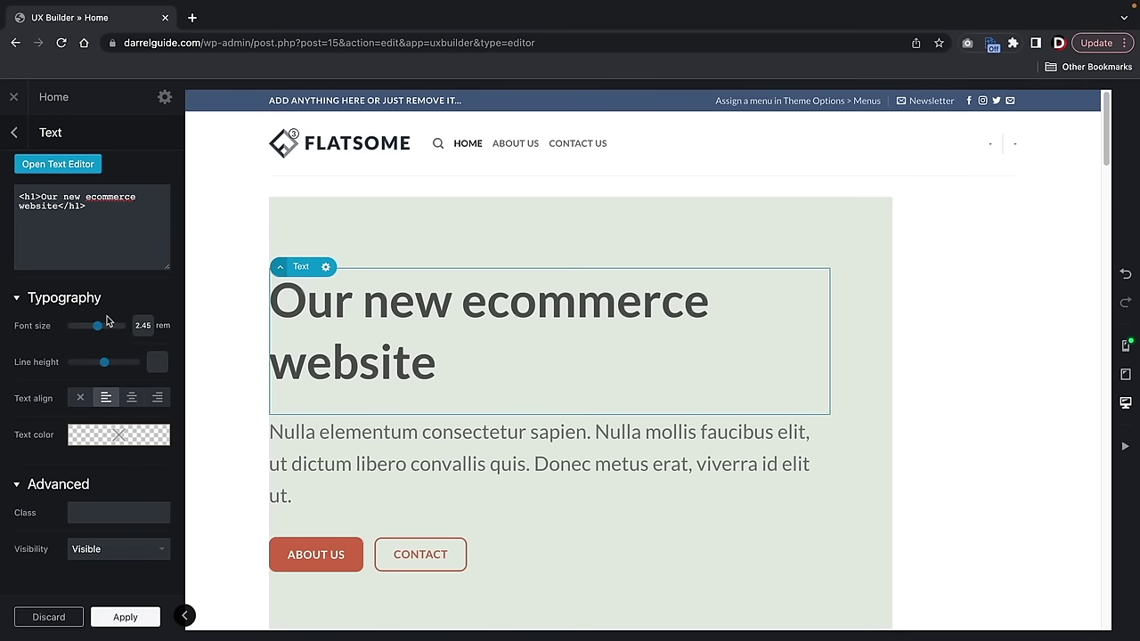
Relabel the hero button 'Call me', keeping the Secondary colour and all-caps label
left_click(327, 556)
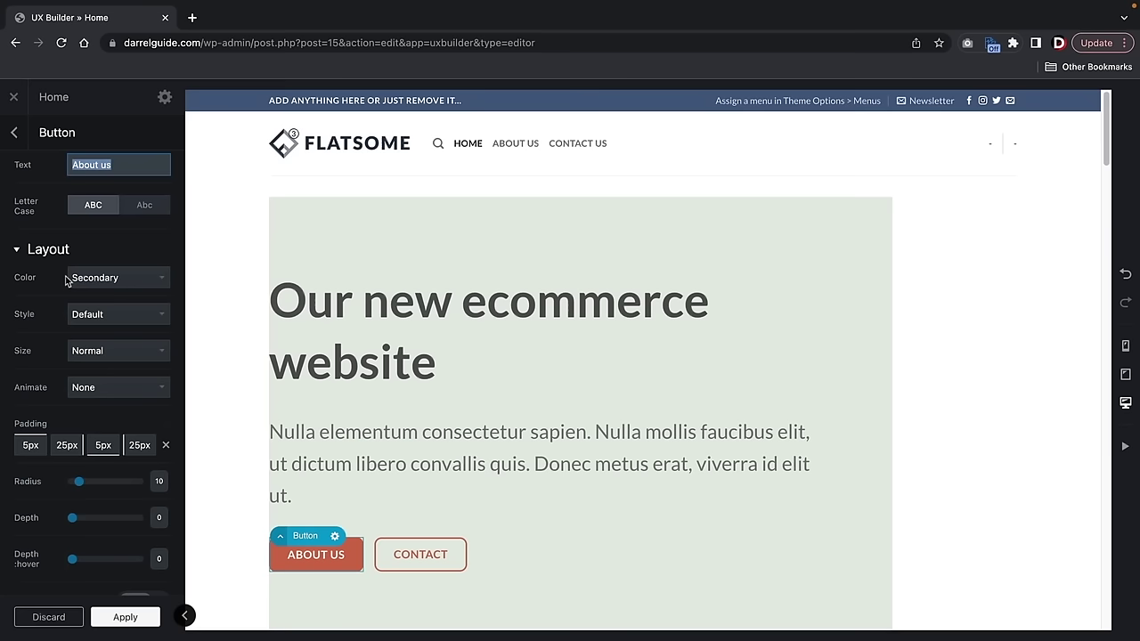
left_click(93, 279)
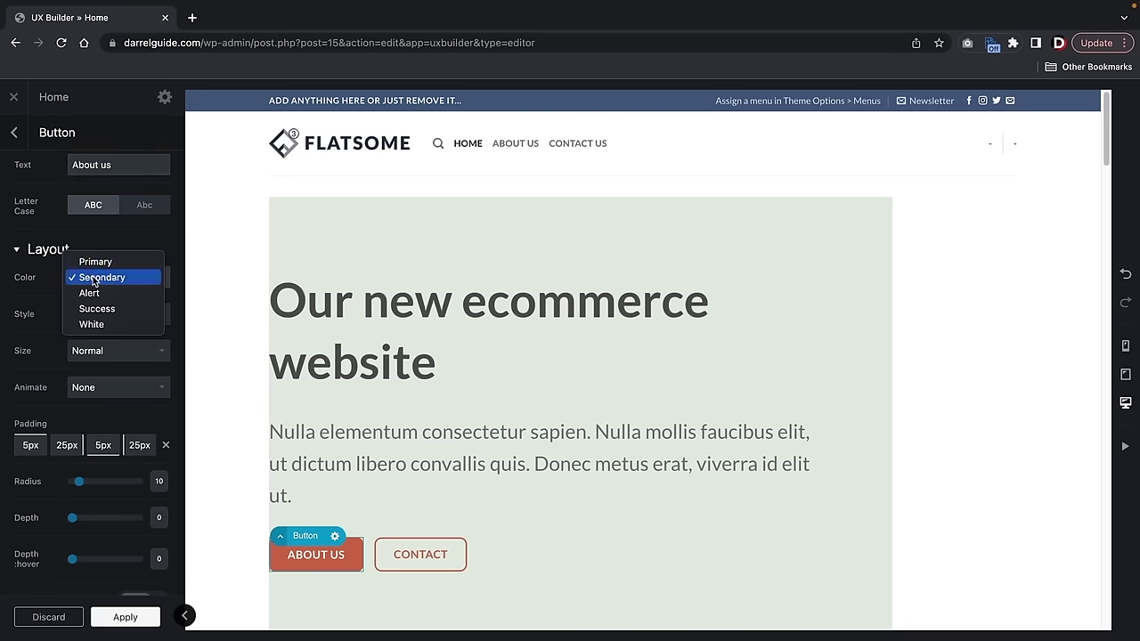
left_click(95, 281)
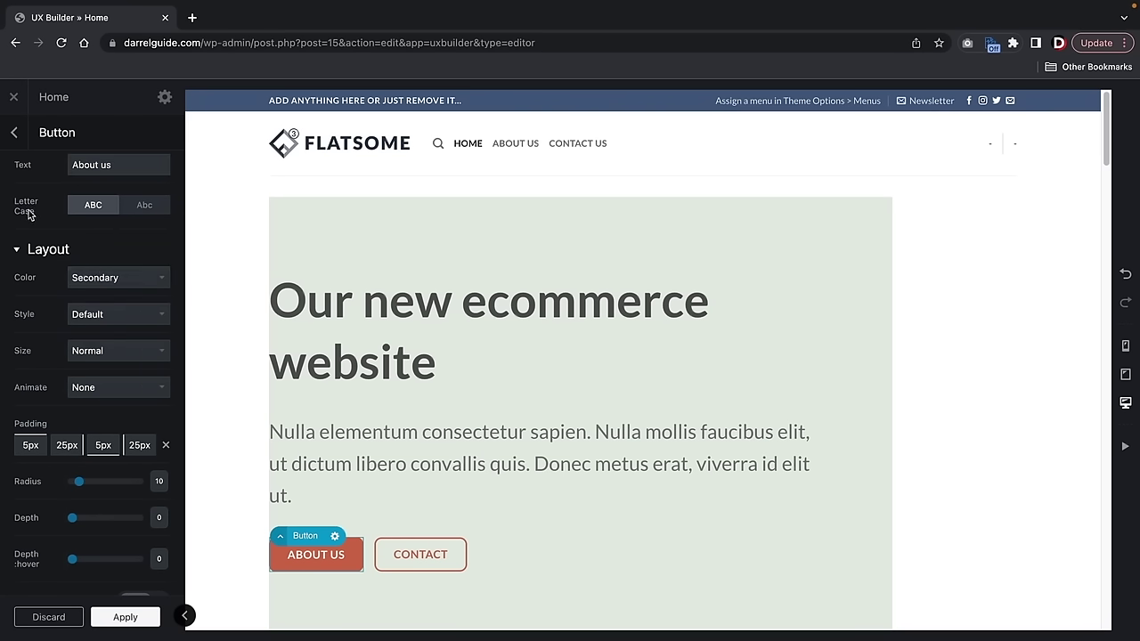
left_click(144, 207)
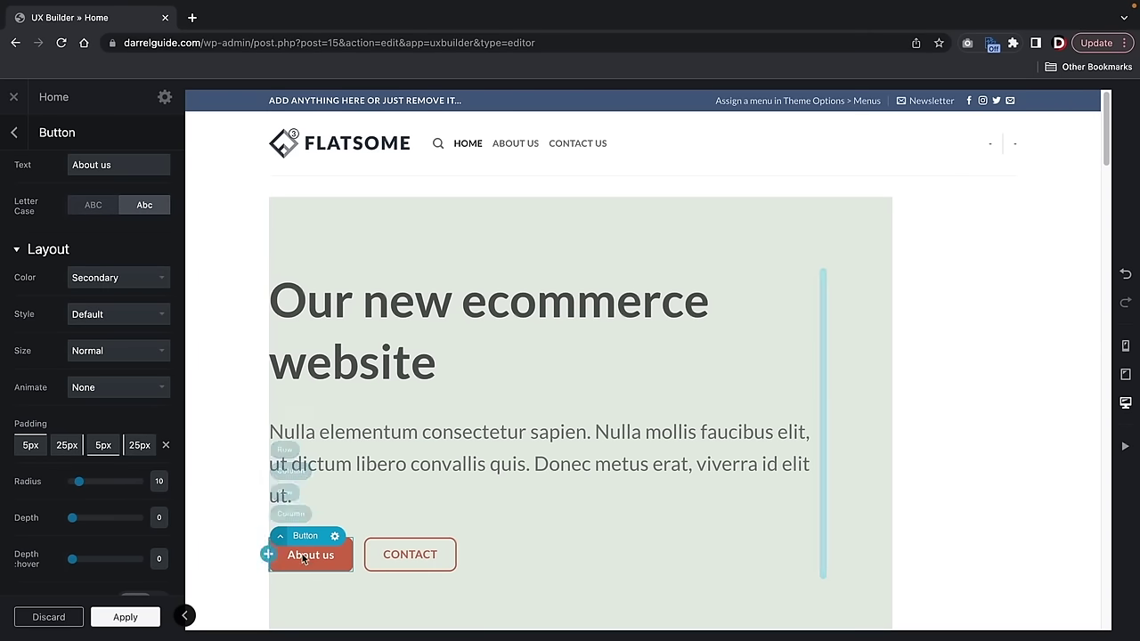
left_click(104, 202)
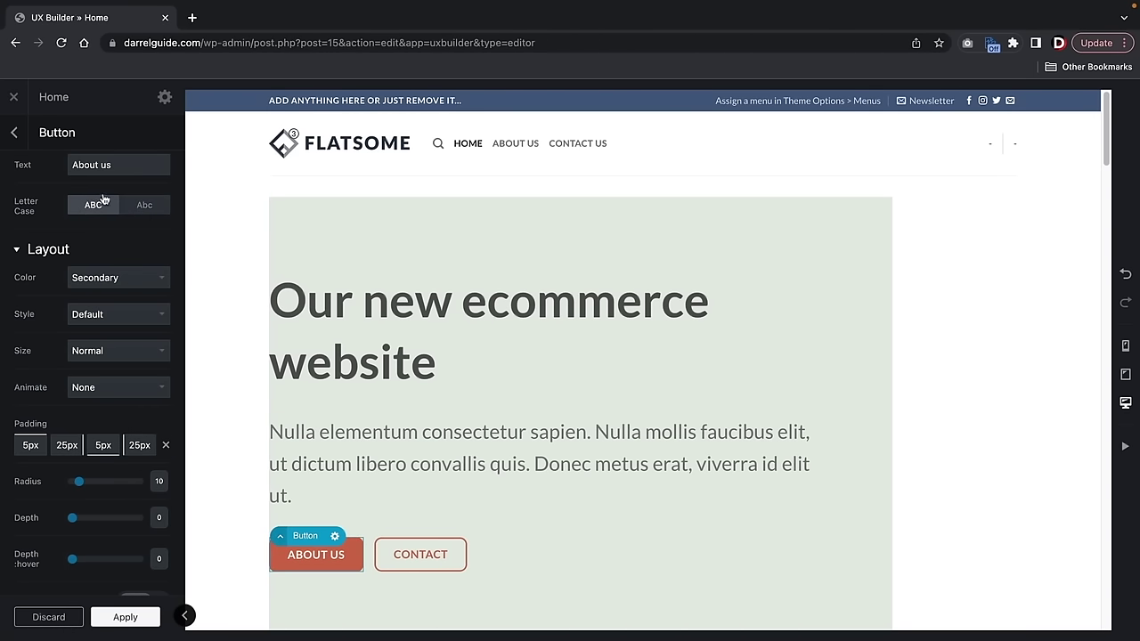
left_click_drag(128, 167, 69, 170)
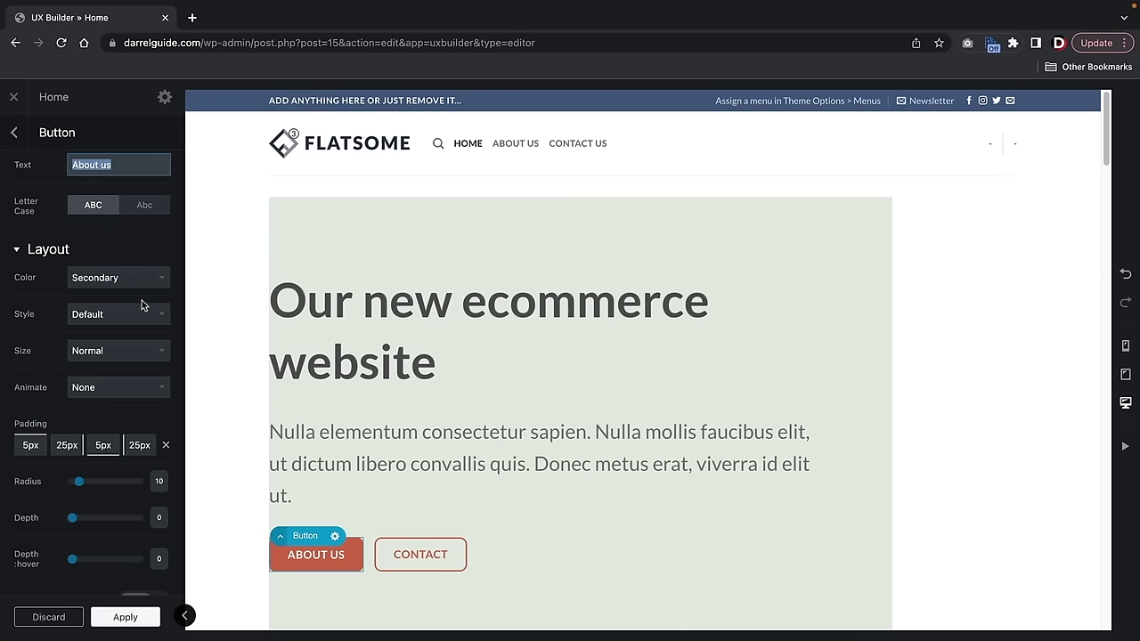
type("Call me")
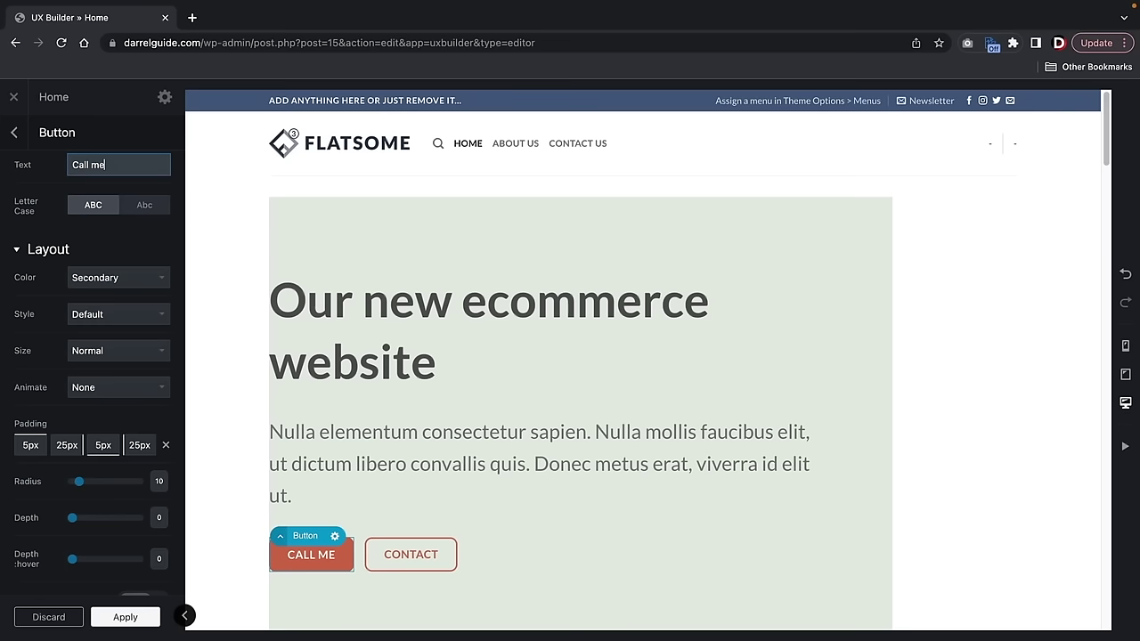
Try the Outline, Simple, Underline and Bevel styles, then set the button style to Default
left_click(138, 314)
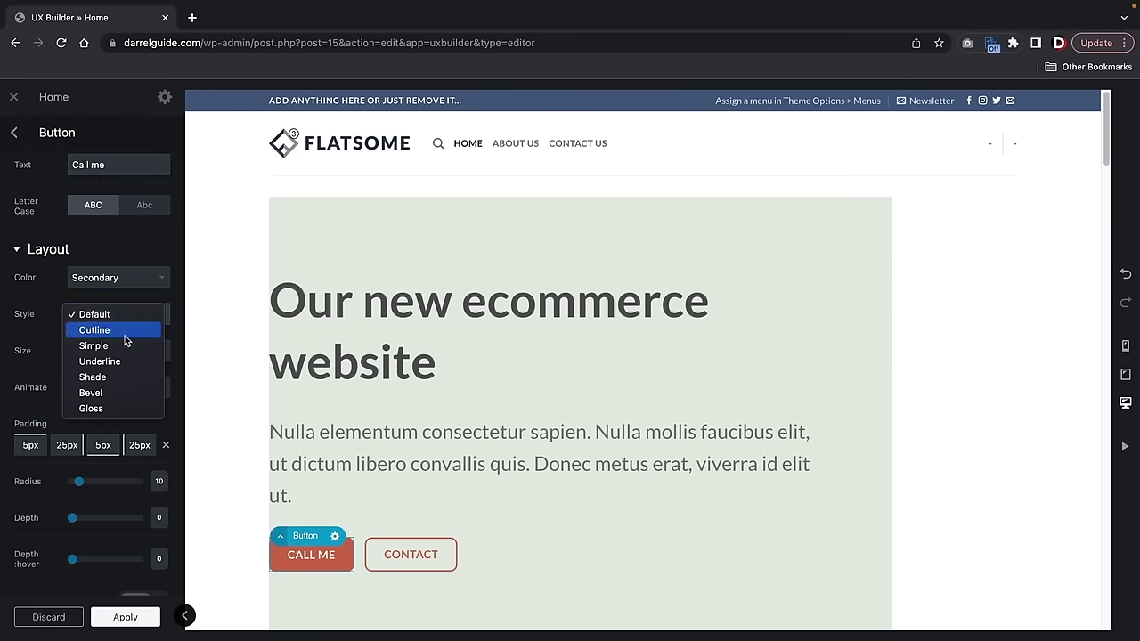
left_click(123, 335)
left_click(127, 318)
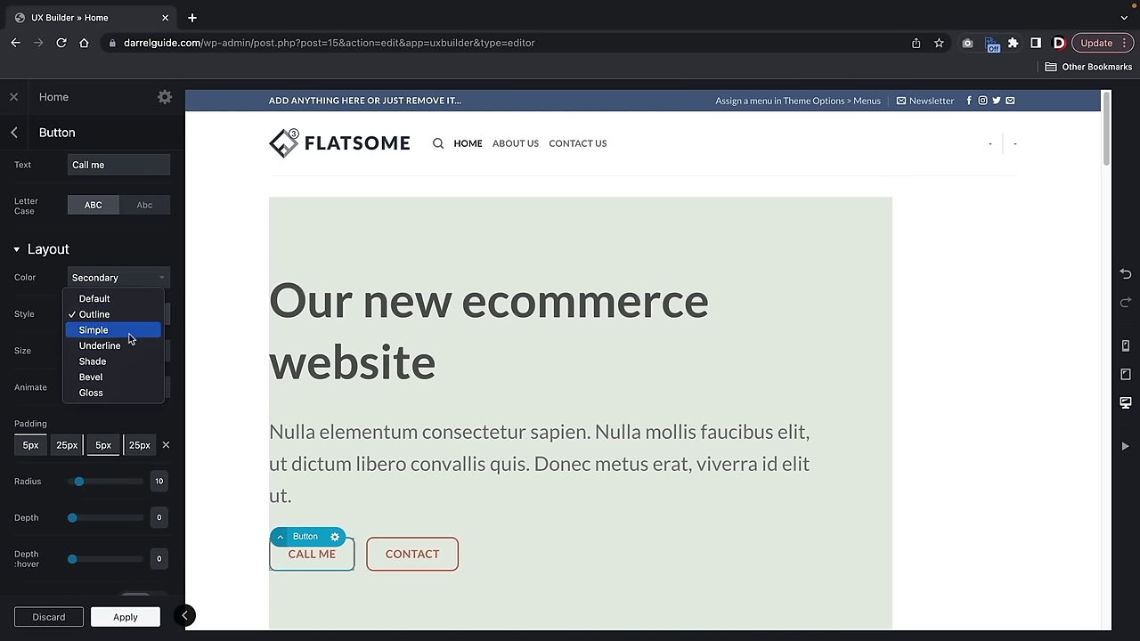
left_click(129, 330)
left_click(130, 319)
left_click(128, 331)
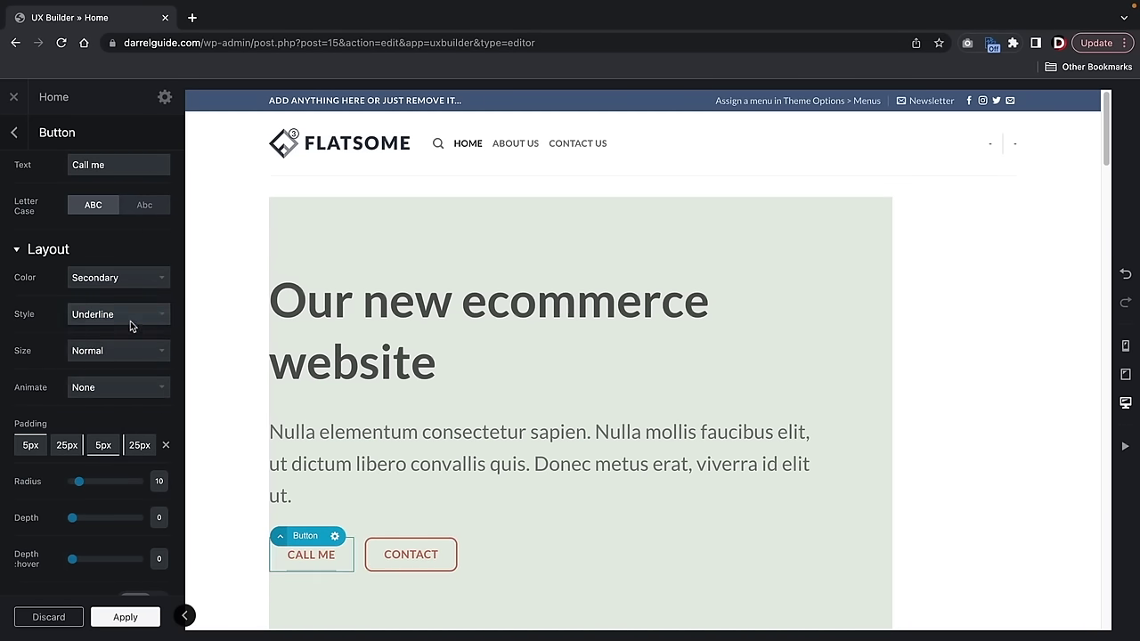
left_click(131, 318)
left_click(128, 344)
left_click(132, 315)
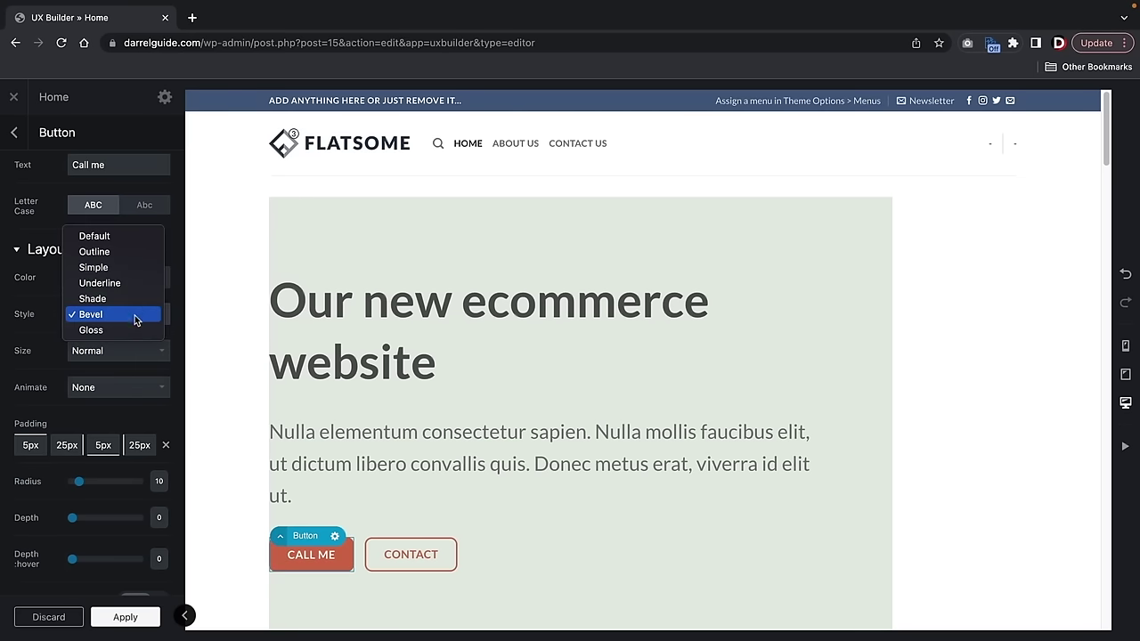
left_click(111, 236)
Give the button a Bounce In Left entrance animation after trying other animations
scroll(34, 357, "down", 1)
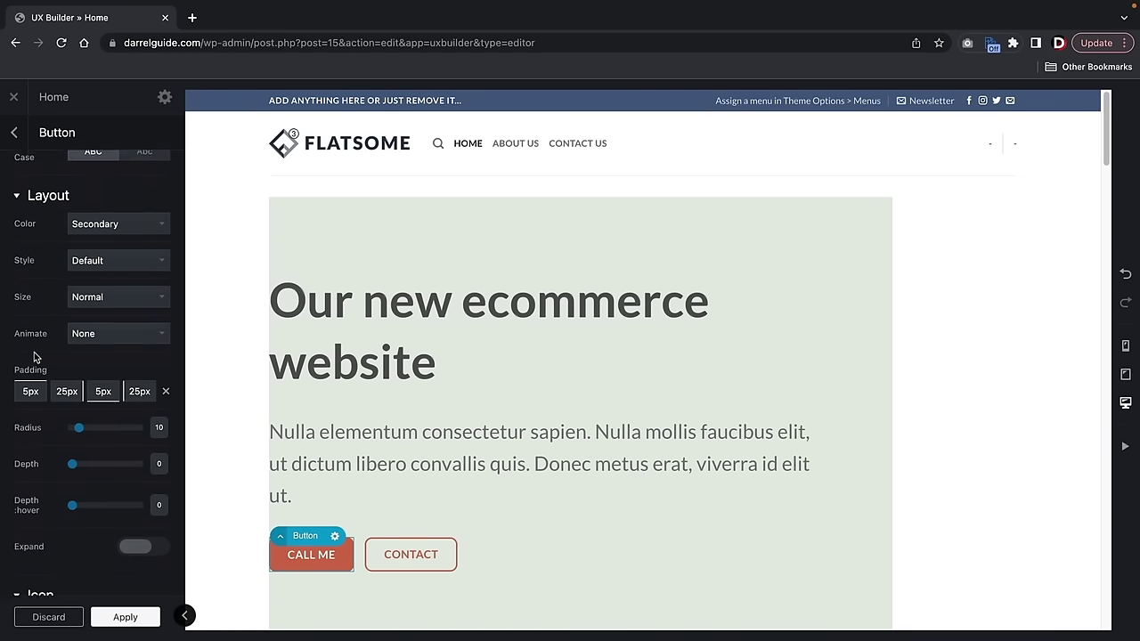
scroll(30, 345, "down", 1)
left_click(110, 301)
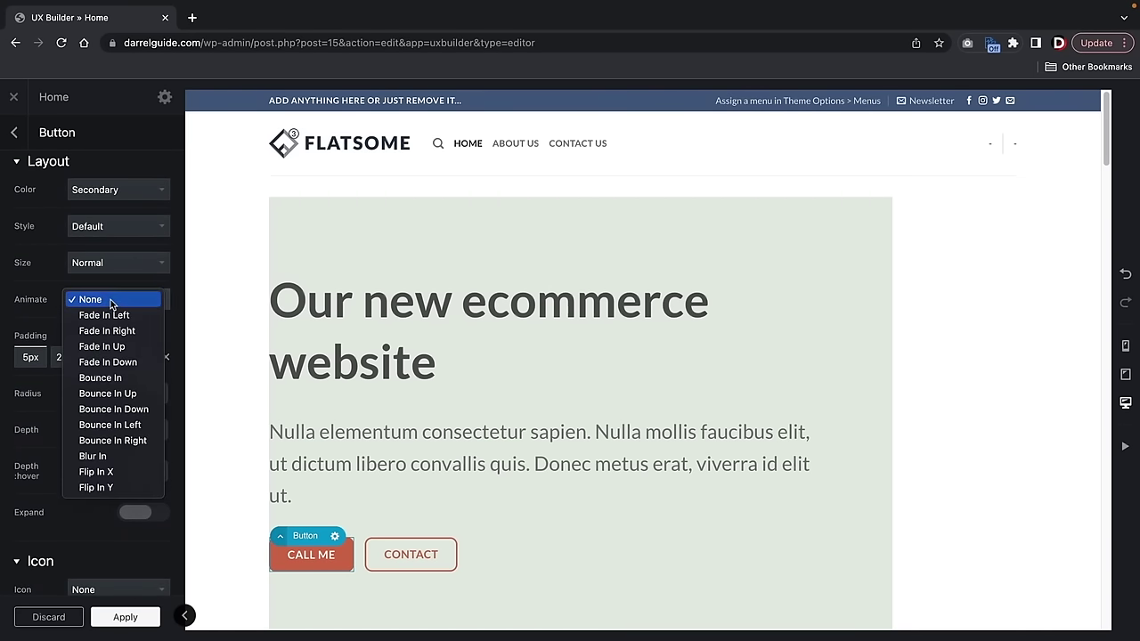
left_click(113, 316)
left_click(110, 303)
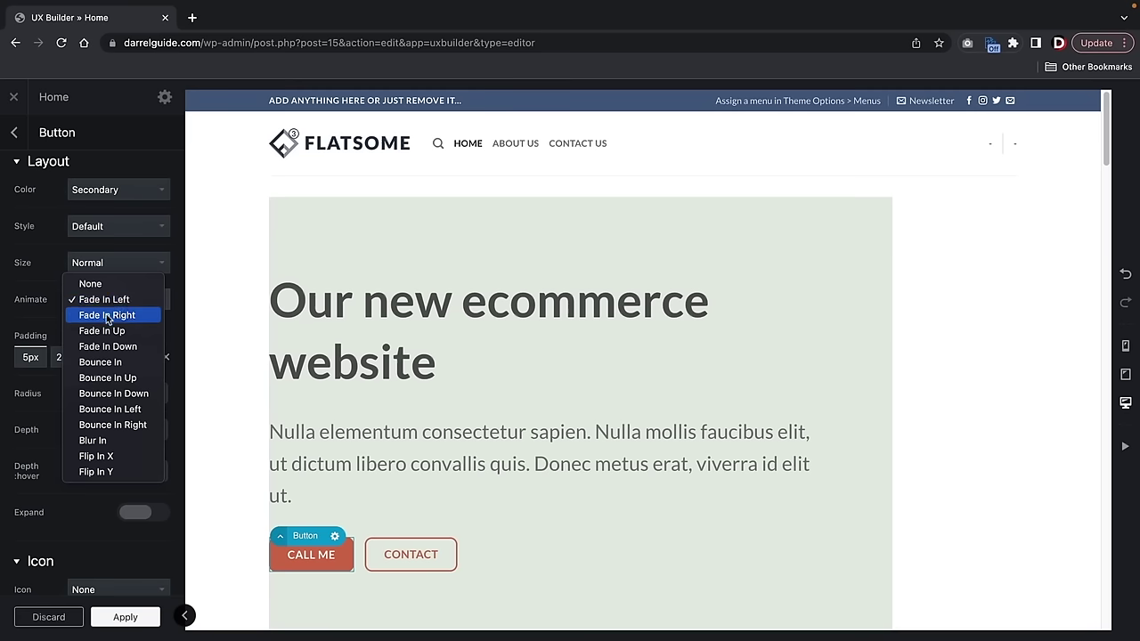
left_click(107, 330)
left_click(105, 303)
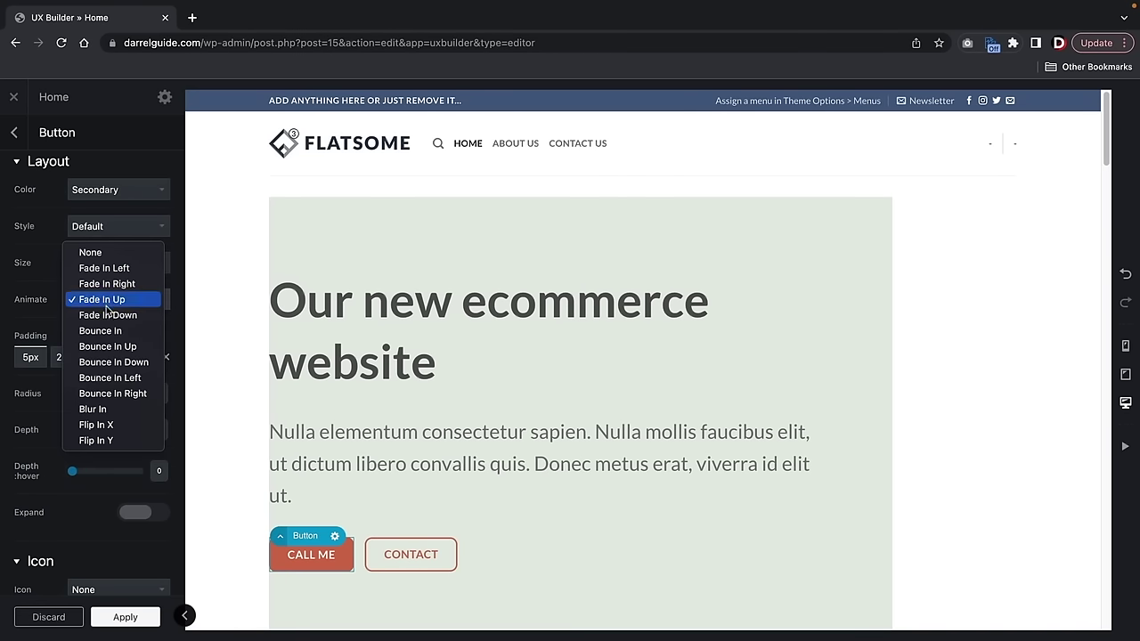
left_click(108, 347)
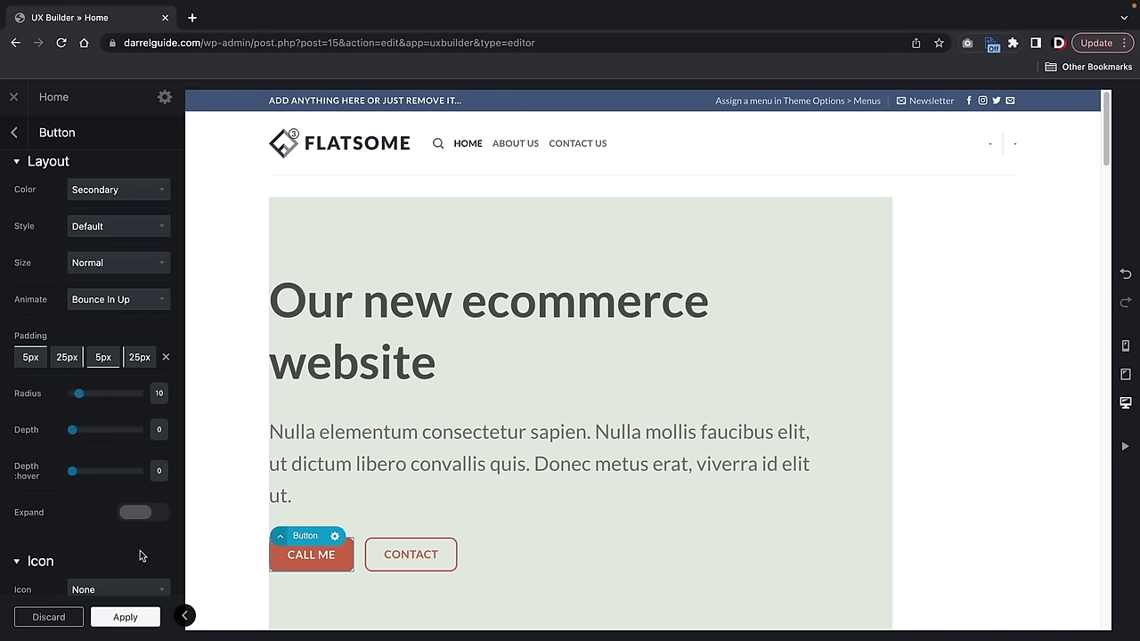
left_click(118, 300)
left_click(112, 330)
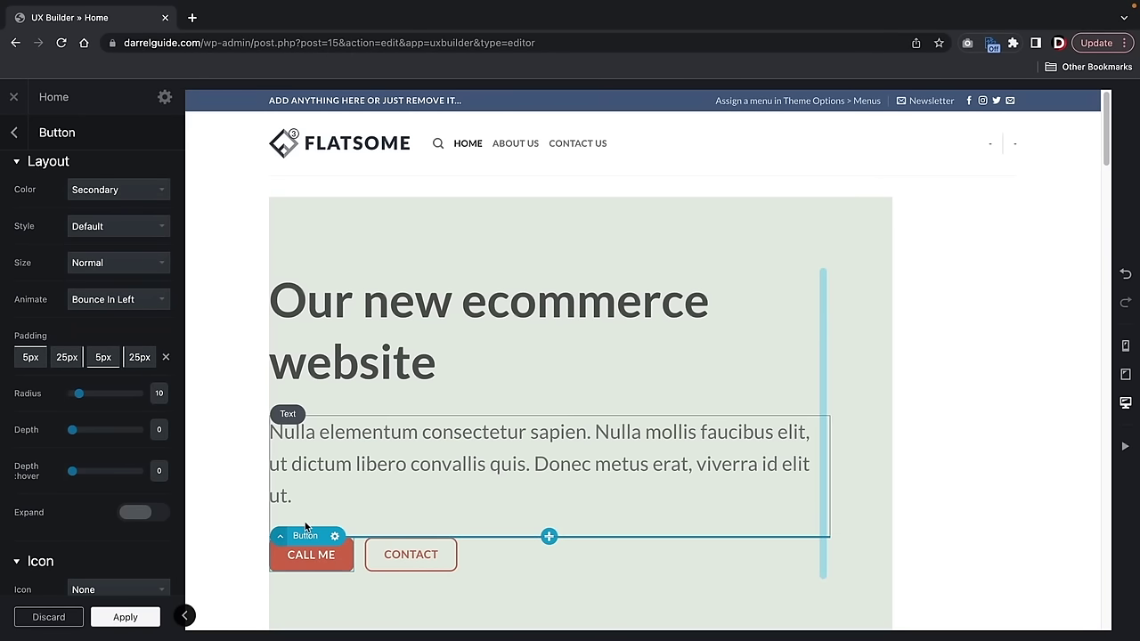
Set the button's corner radius to 11
scroll(112, 435, "down", 2)
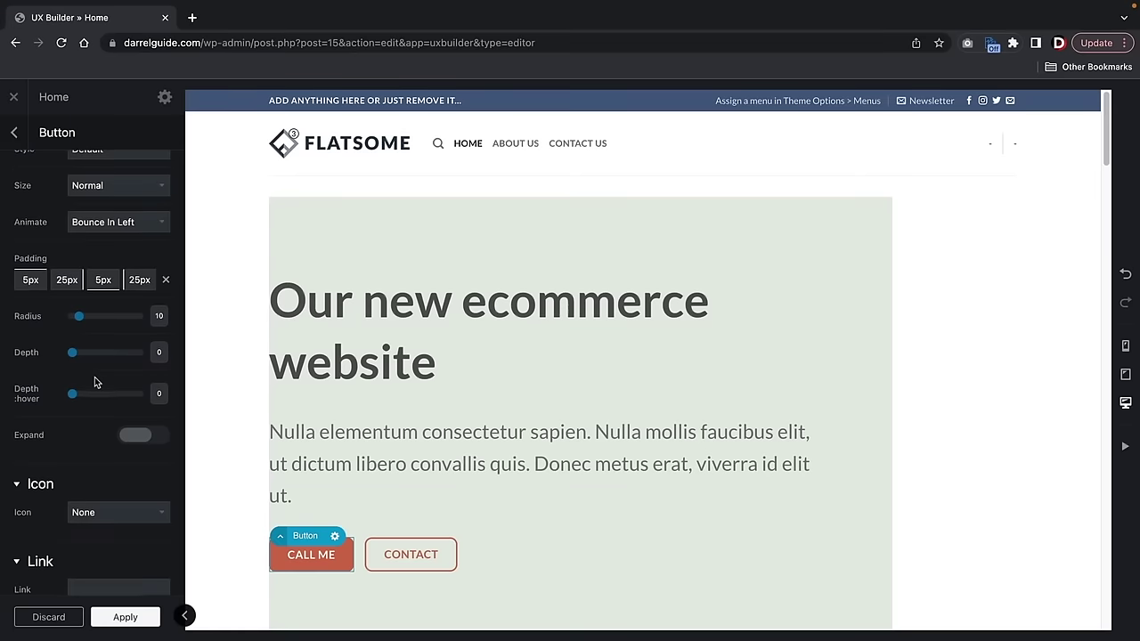
scroll(93, 383, "down", 2)
scroll(121, 348, "up", 1)
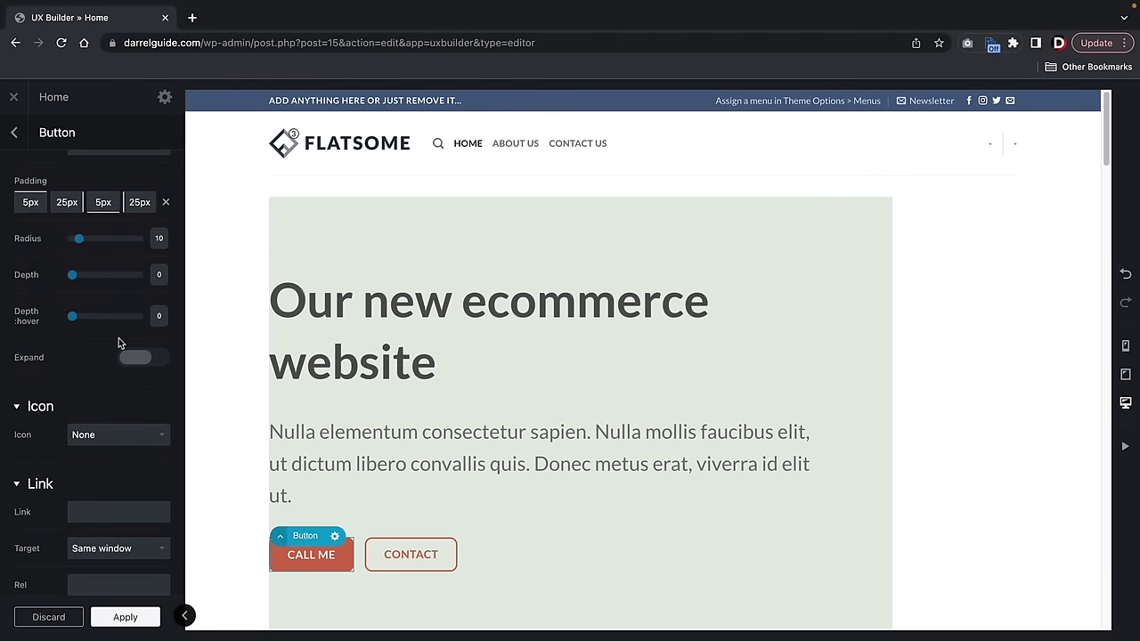
mouse_move(81, 245)
left_mouse_down()
mouse_move(115, 247)
mouse_move(80, 242)
left_mouse_up()
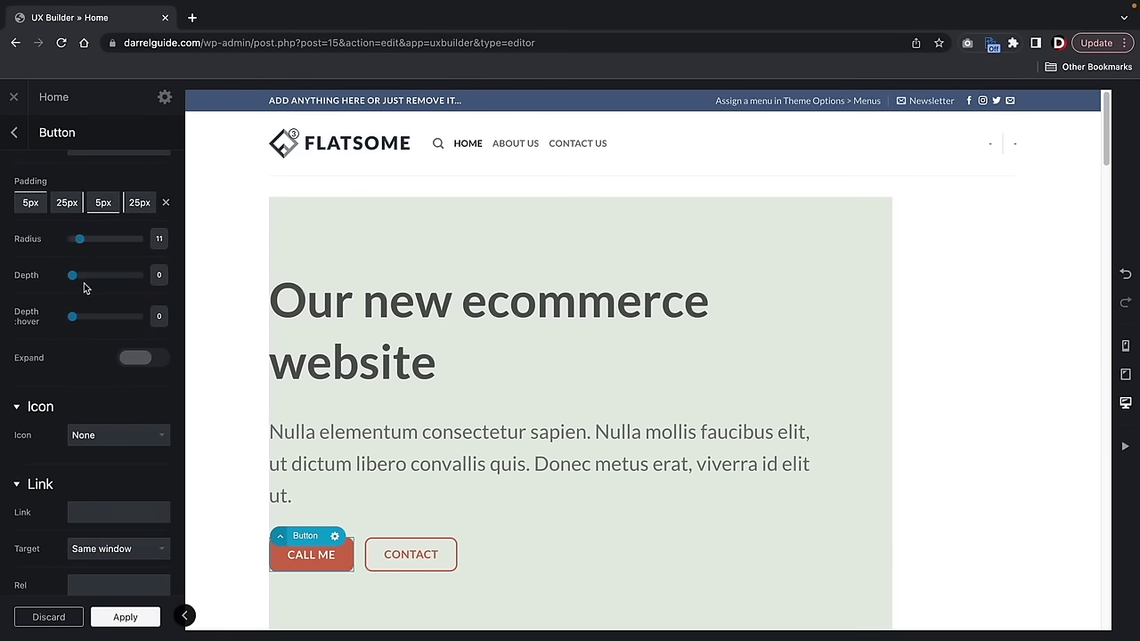
Drag the CALL ME button to sit to the right of the CONTACT button
scroll(262, 392, "down", 1)
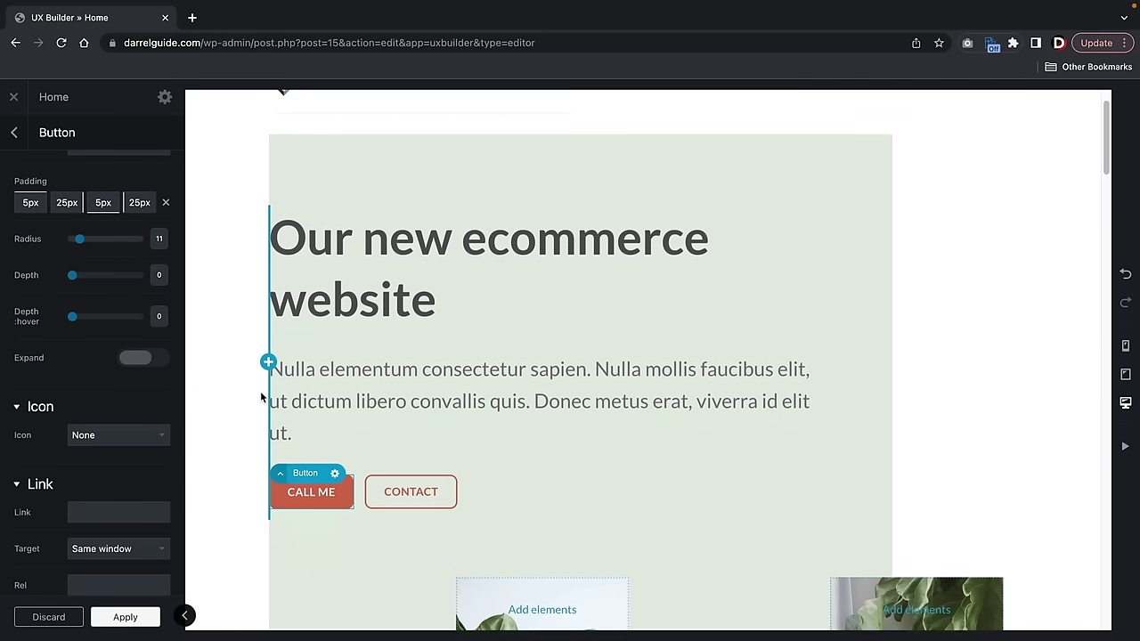
scroll(237, 389, "down", 2)
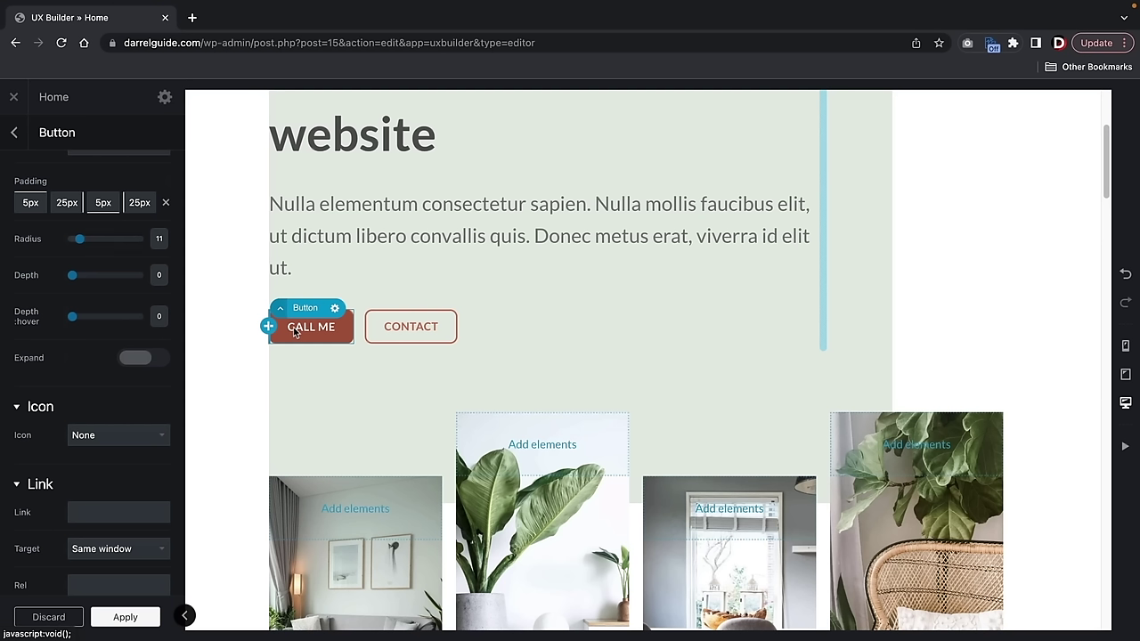
left_click_drag(294, 331, 466, 330)
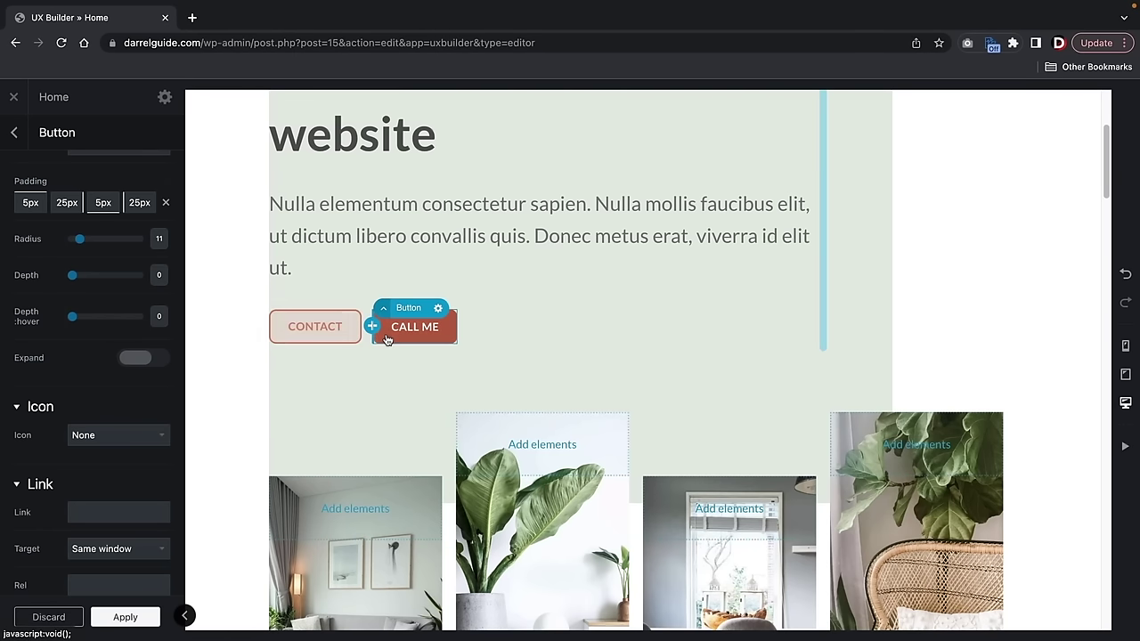
scroll(361, 424, "down", 8)
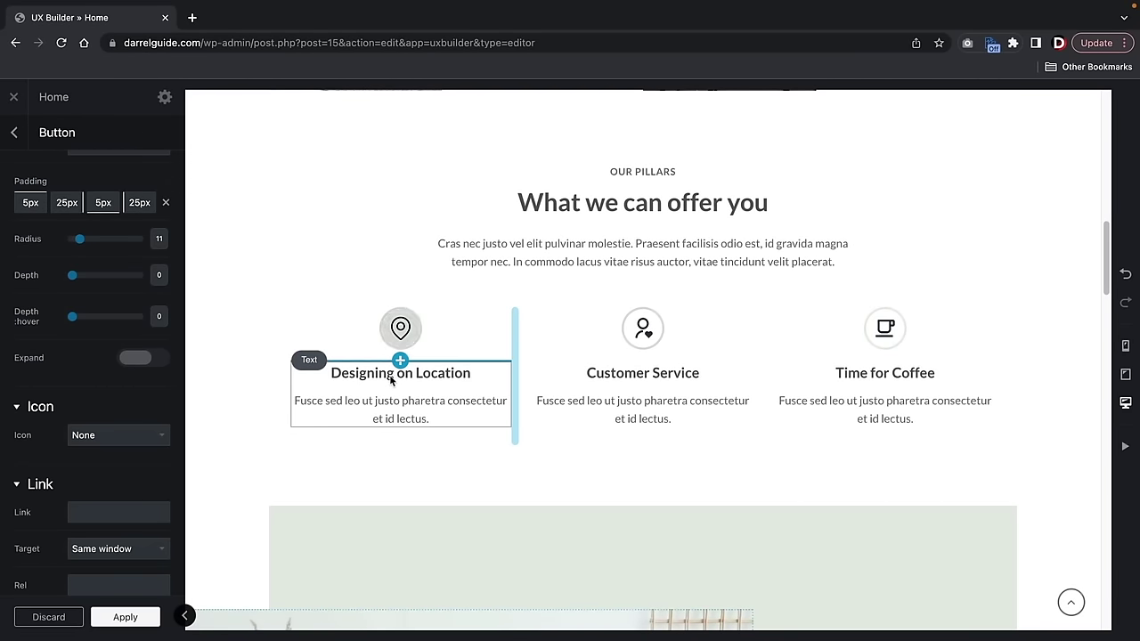
Swap Designing on Location and Customer Service between the left and middle pillar columns
left_click_drag(392, 376, 631, 356)
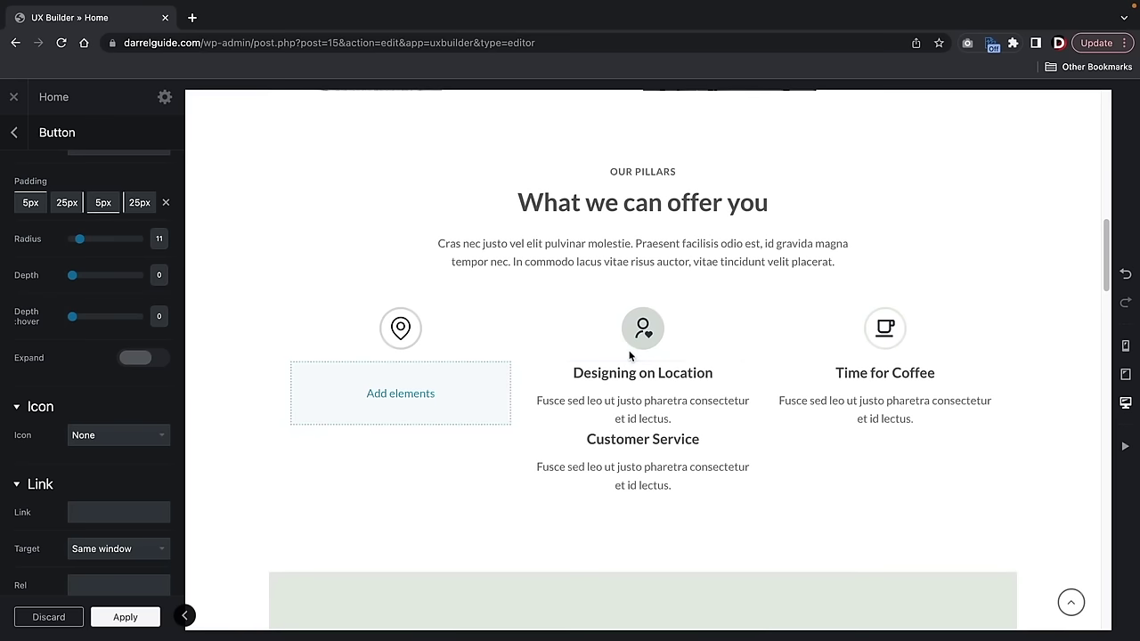
left_click_drag(630, 455, 422, 401)
scroll(419, 399, "down", 10)
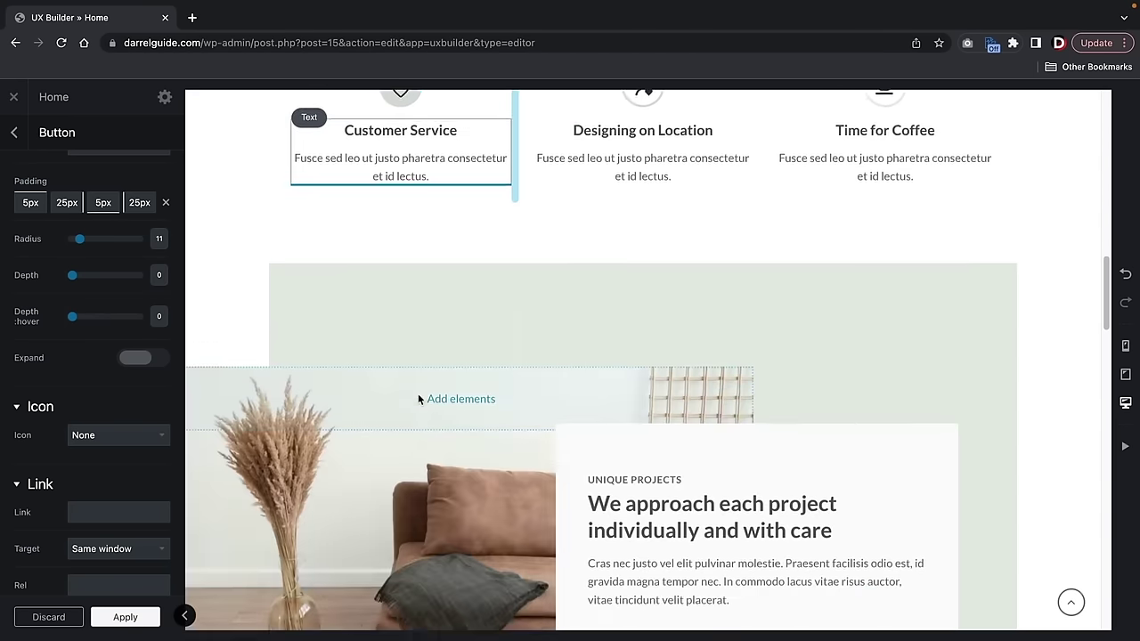
scroll(412, 386, "down", 3)
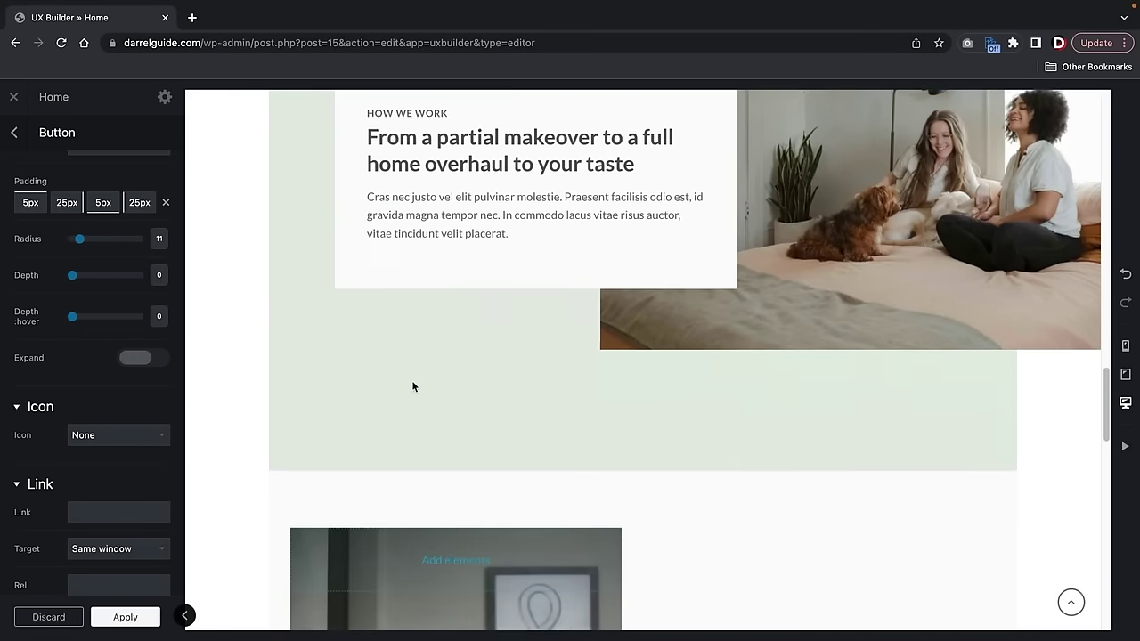
scroll(412, 387, "up", 6)
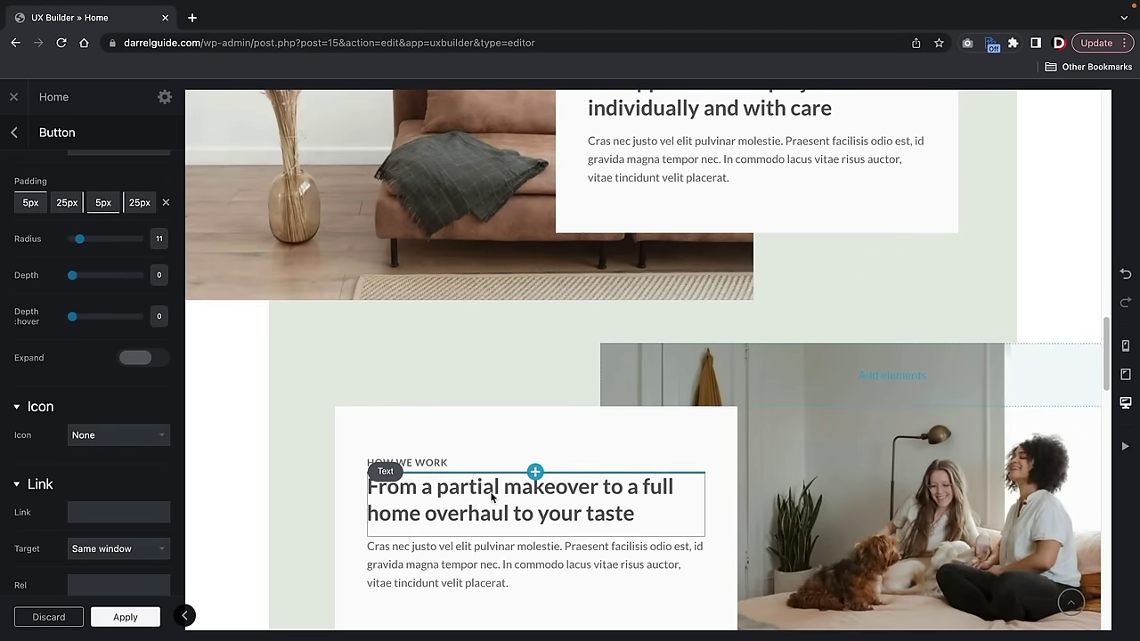
scroll(535, 400, "down", 2)
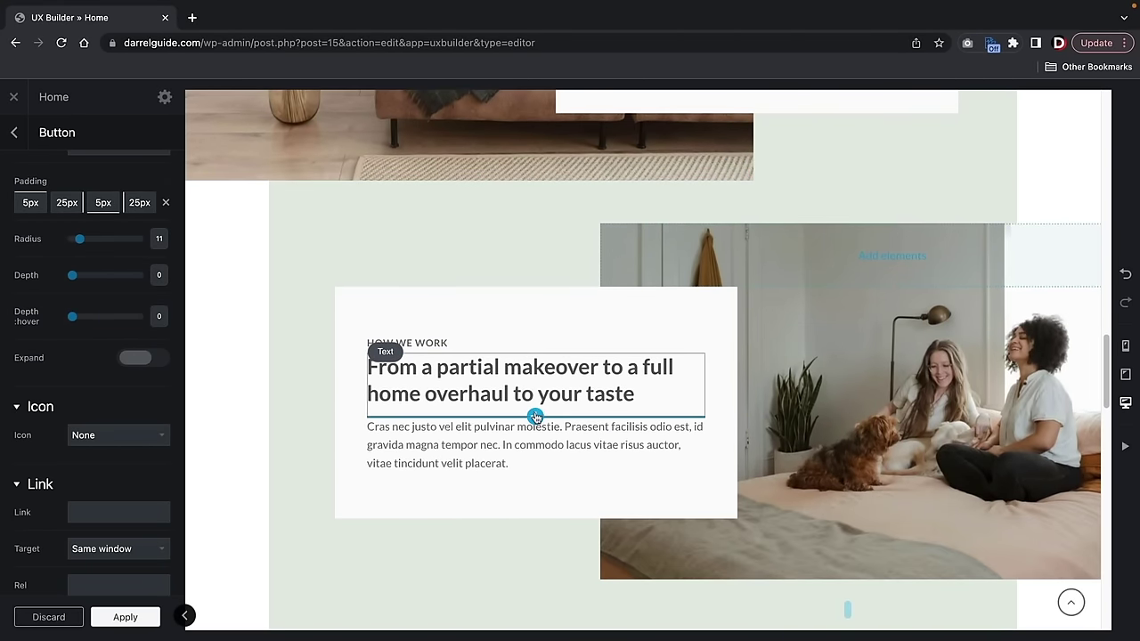
Insert a Simple-preset CLICK ME! button under the How we work heading
left_click(535, 417)
left_click(57, 586)
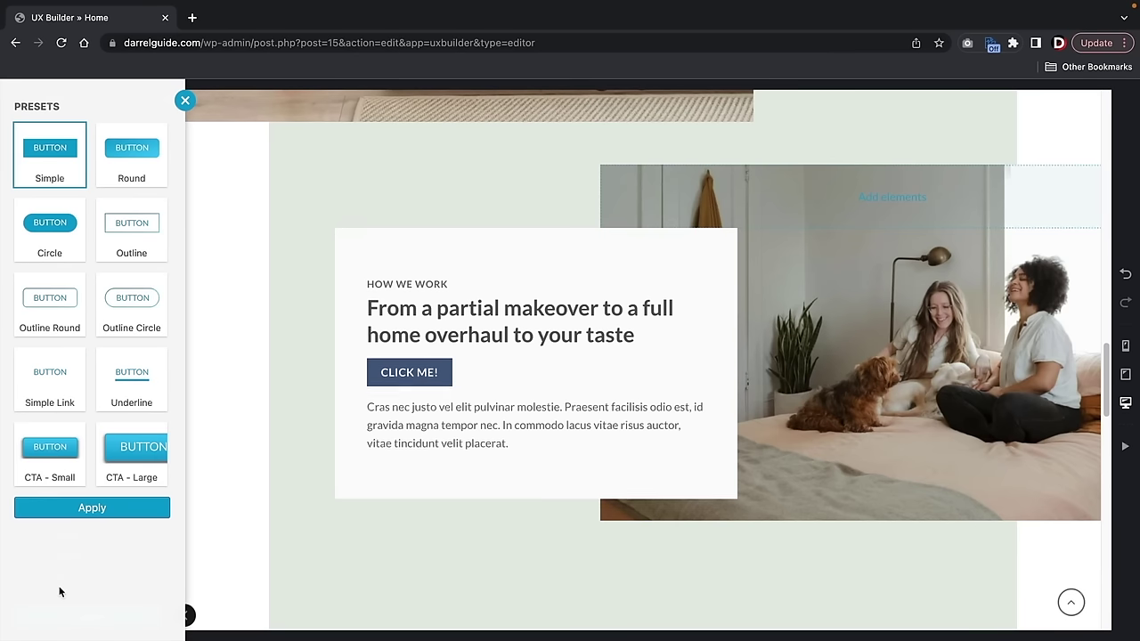
left_click(92, 508)
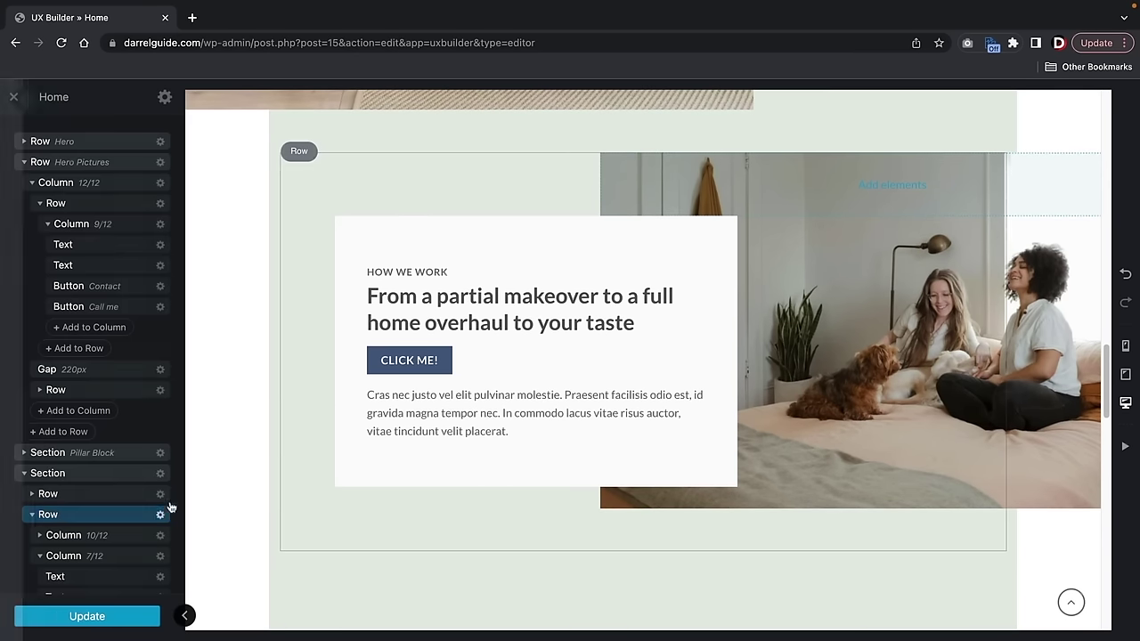
scroll(230, 427, "down", 5)
scroll(223, 427, "down", 10)
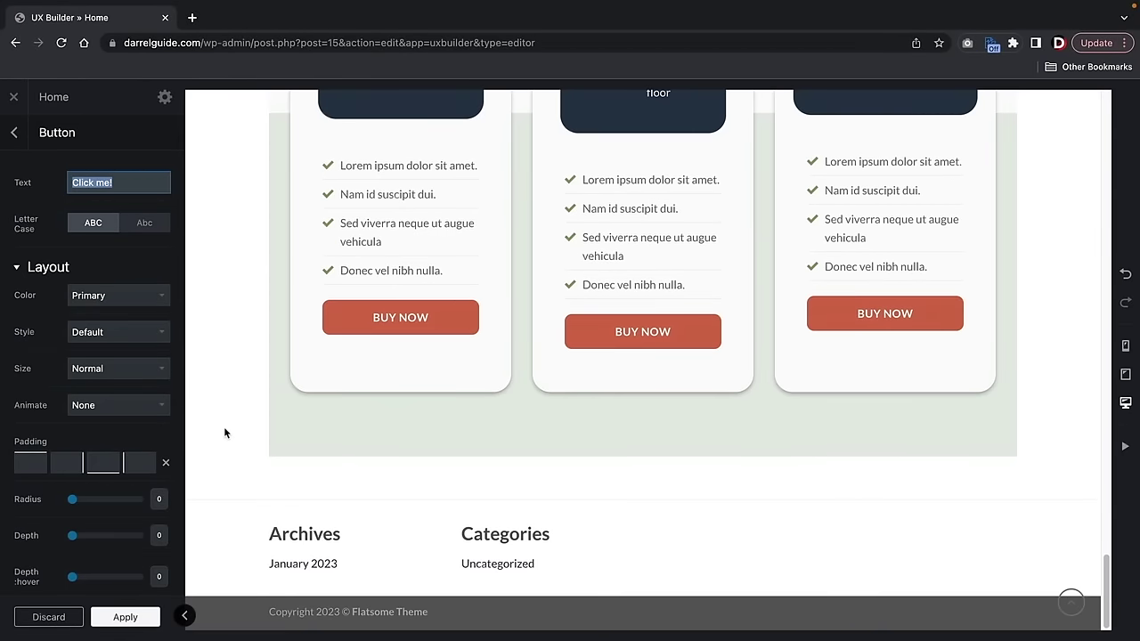
scroll(224, 426, "up", 20)
scroll(223, 427, "up", 15)
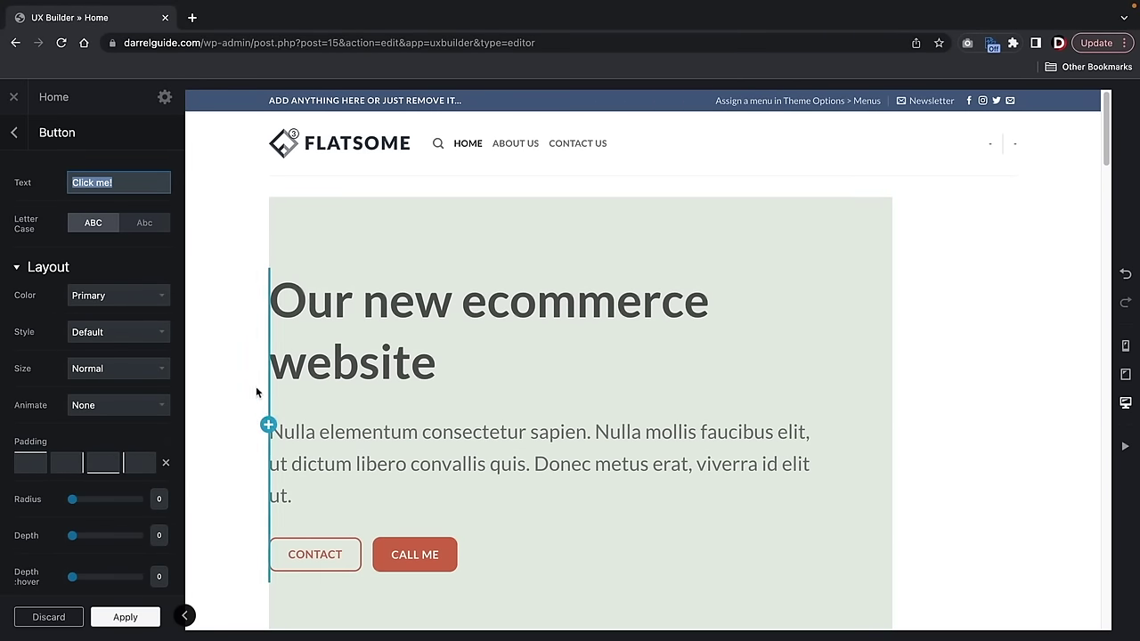
Set the Home page template to Page - Full Width in post settings and preview it
left_click(165, 98)
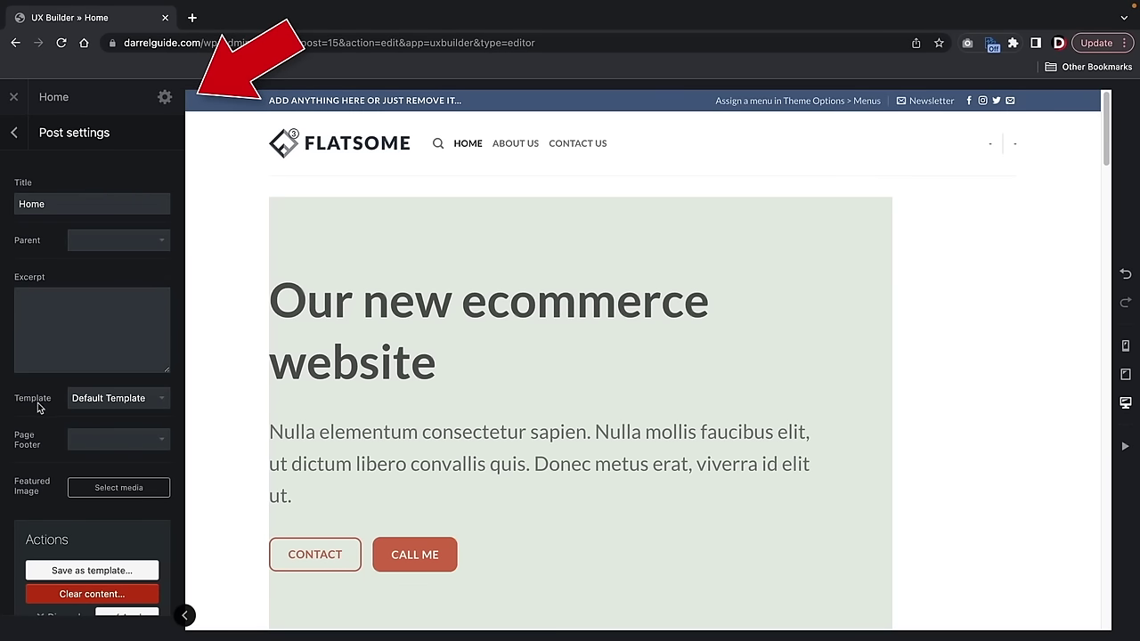
left_click(123, 401)
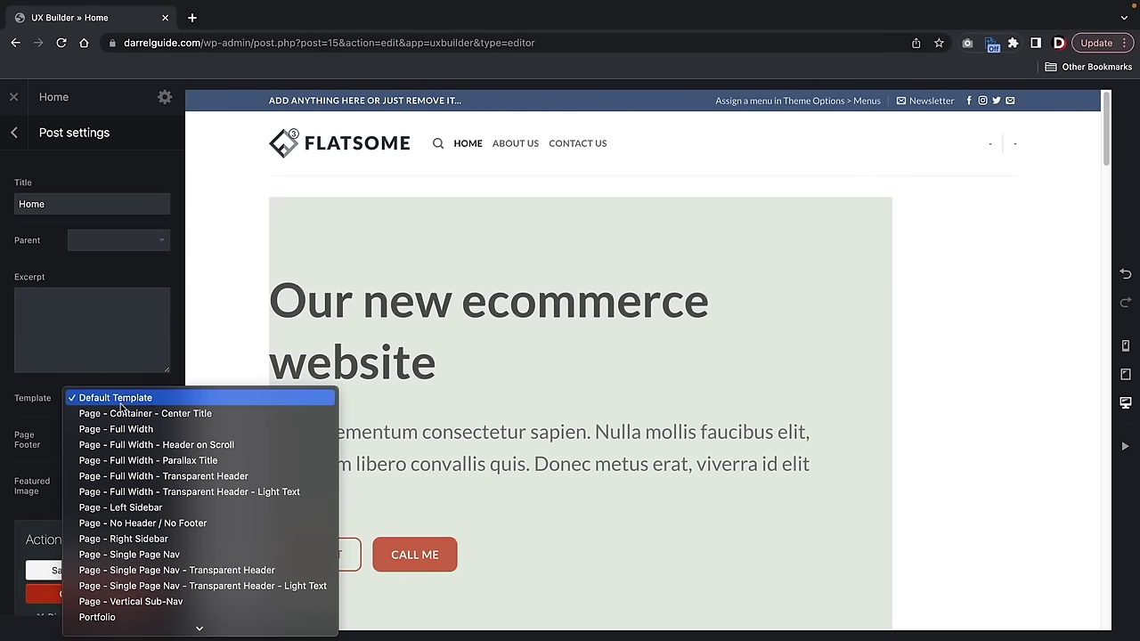
left_click(122, 432)
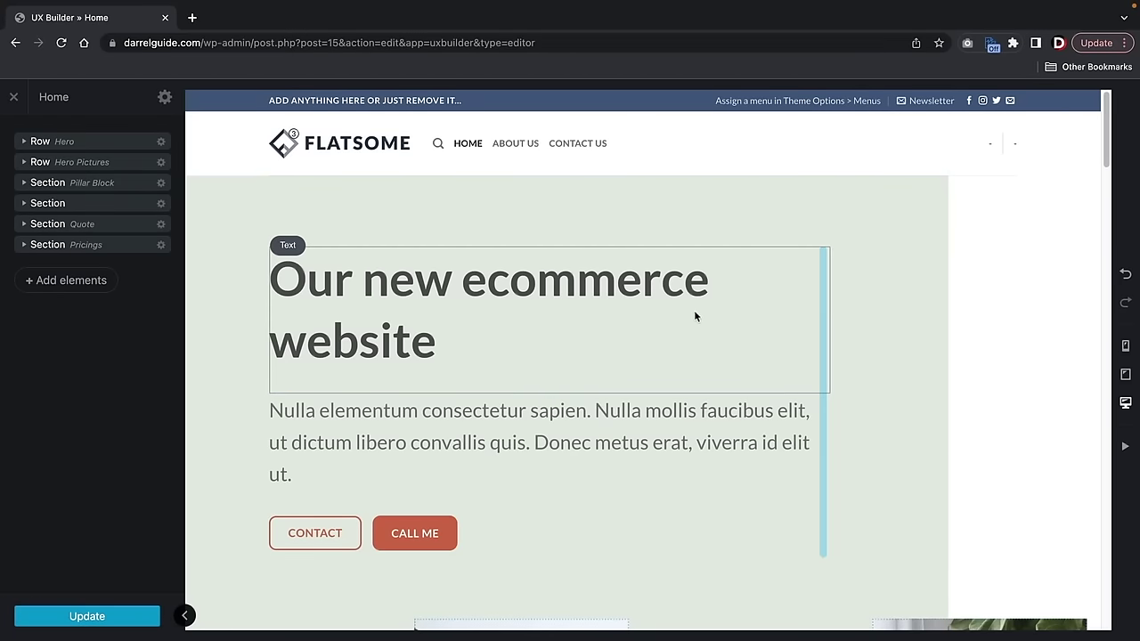
left_click(184, 615)
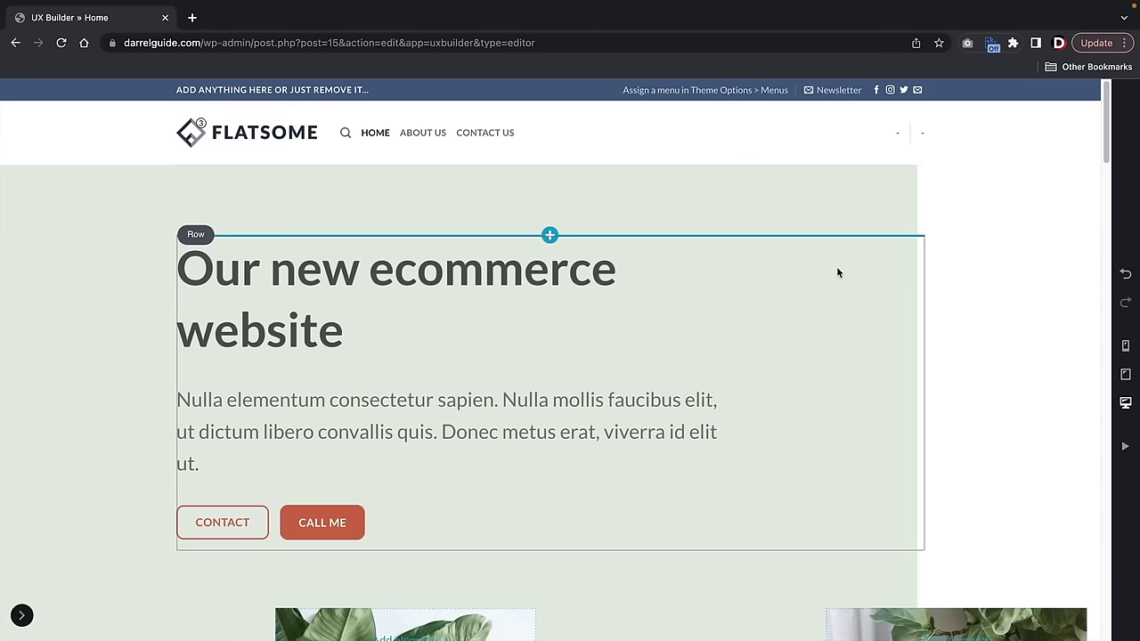
scroll(836, 272, "down", 2)
scroll(836, 275, "down", 10)
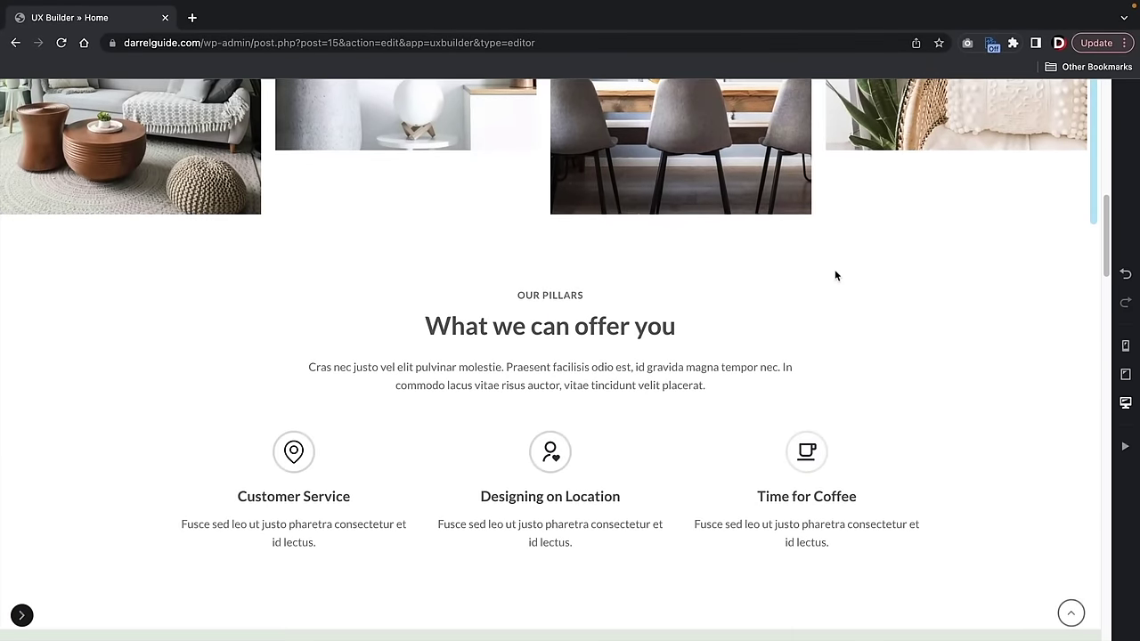
scroll(834, 271, "down", 3)
scroll(828, 269, "up", 1)
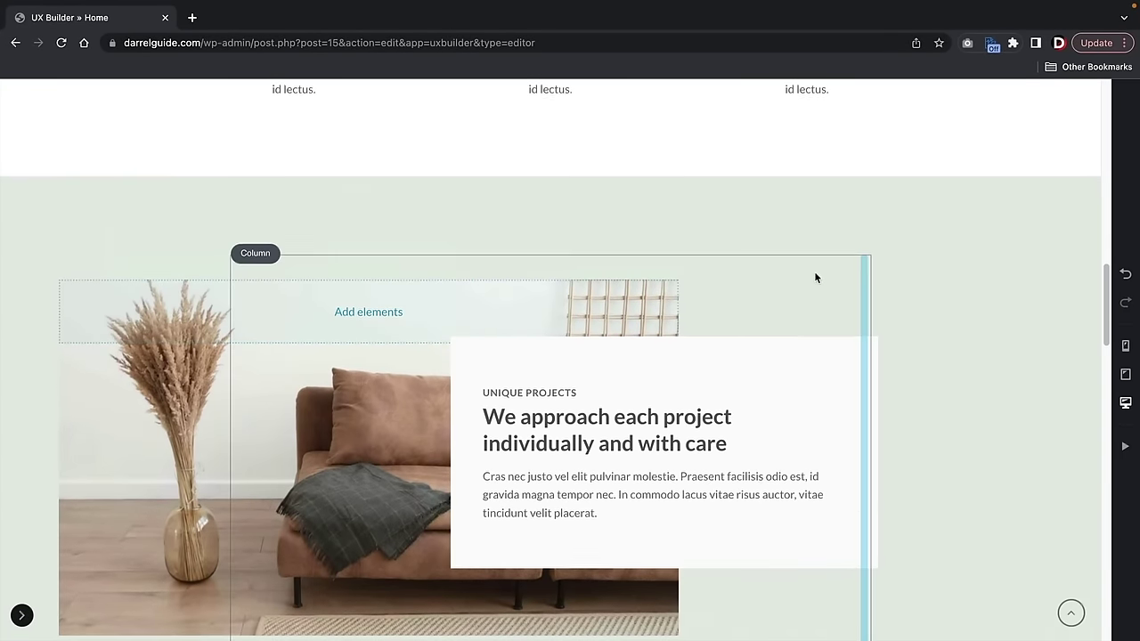
scroll(814, 273, "down", 5)
scroll(815, 273, "down", 10)
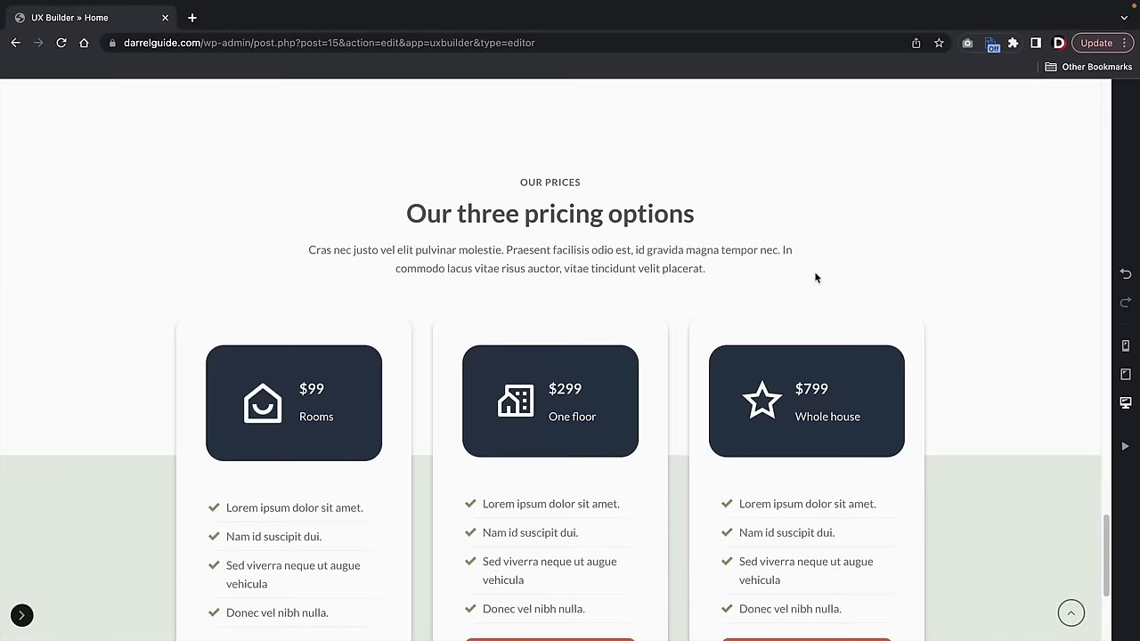
scroll(815, 271, "up", 20)
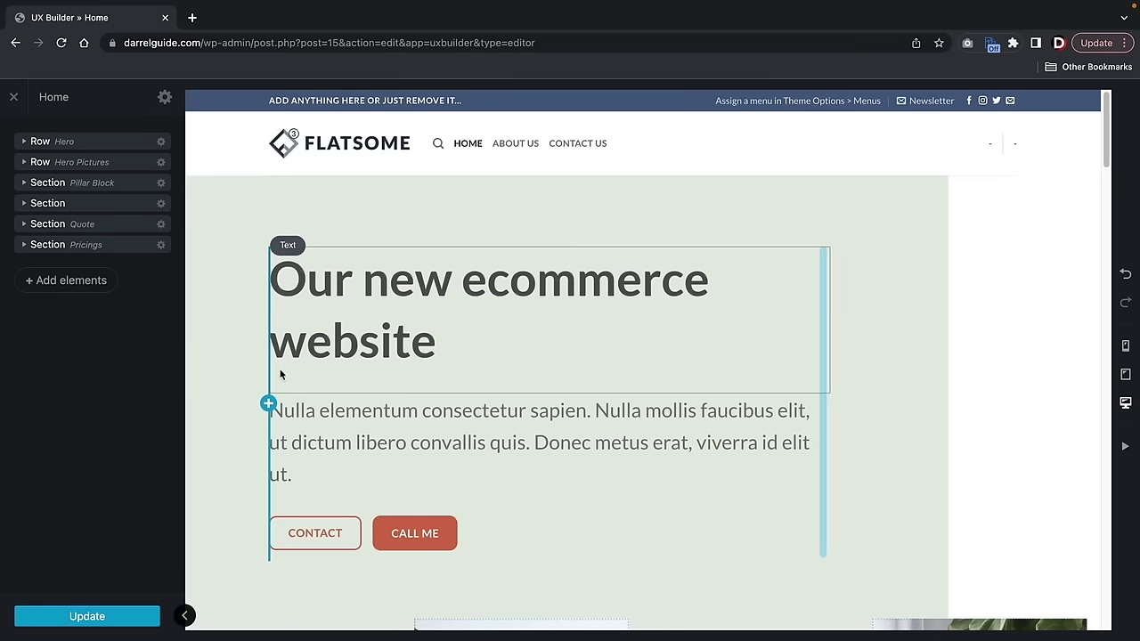
scroll(349, 356, "down", 6)
scroll(349, 356, "down", 2)
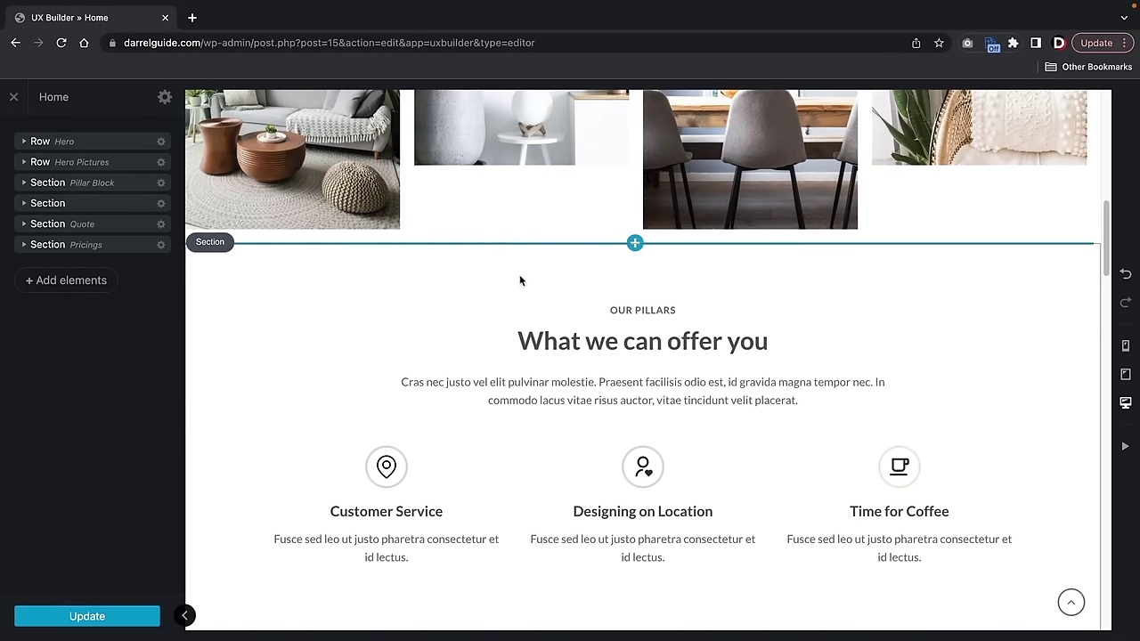
Import the Flatsome Studio Category boxes row with outline buttons below the hero pictures
left_click(634, 243)
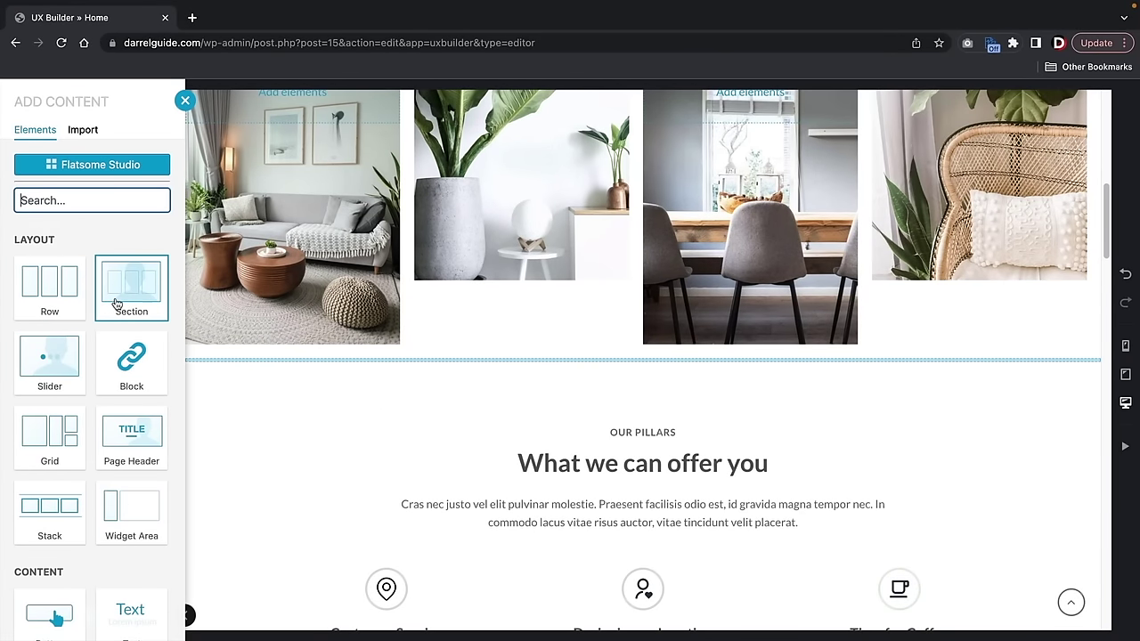
left_click(116, 169)
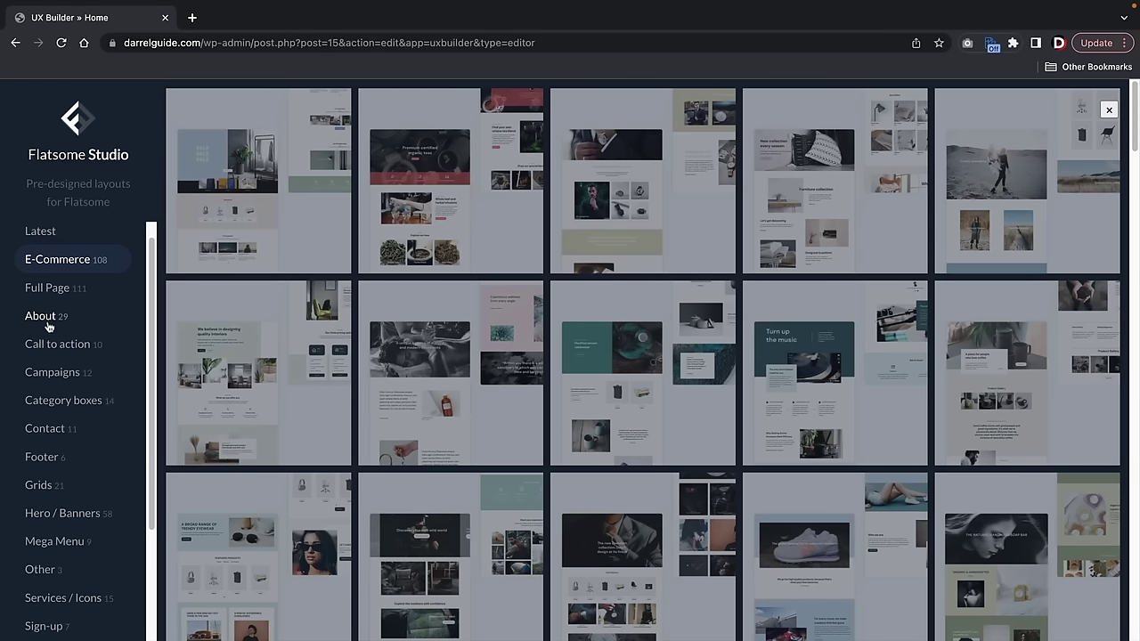
left_click(65, 401)
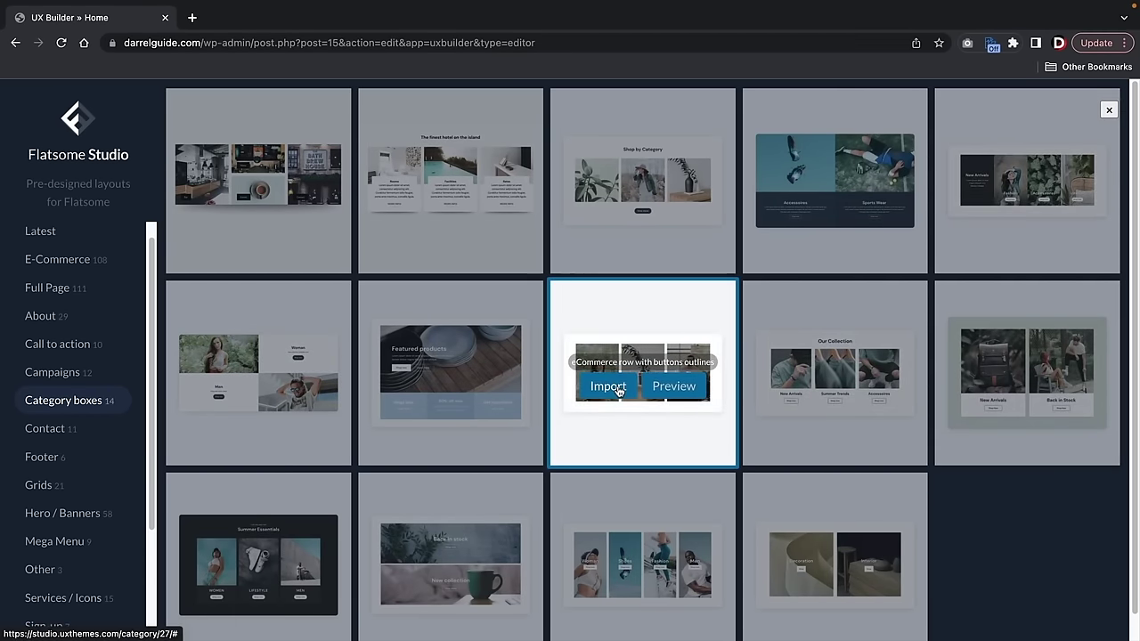
left_click(619, 392)
left_click(630, 407)
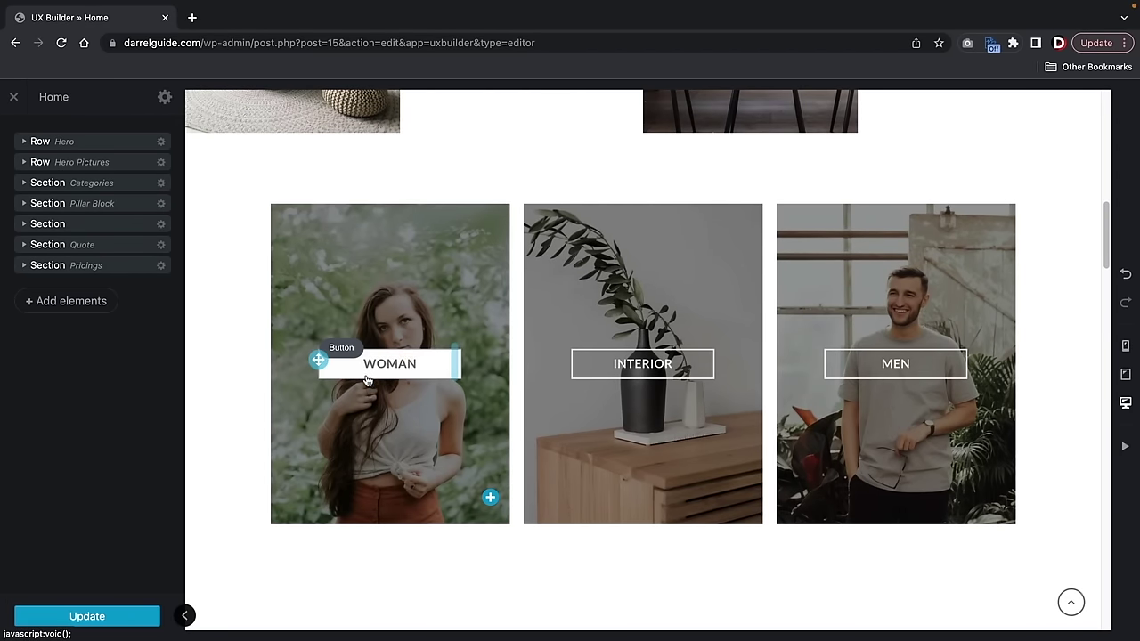
left_click(398, 295)
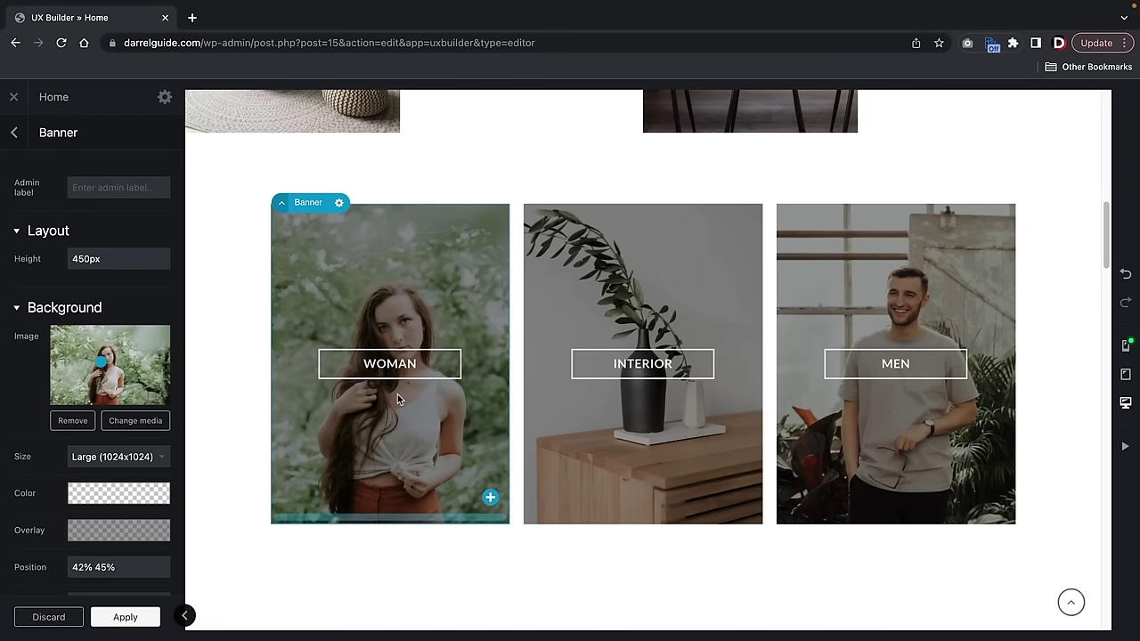
scroll(601, 439, "down", 1)
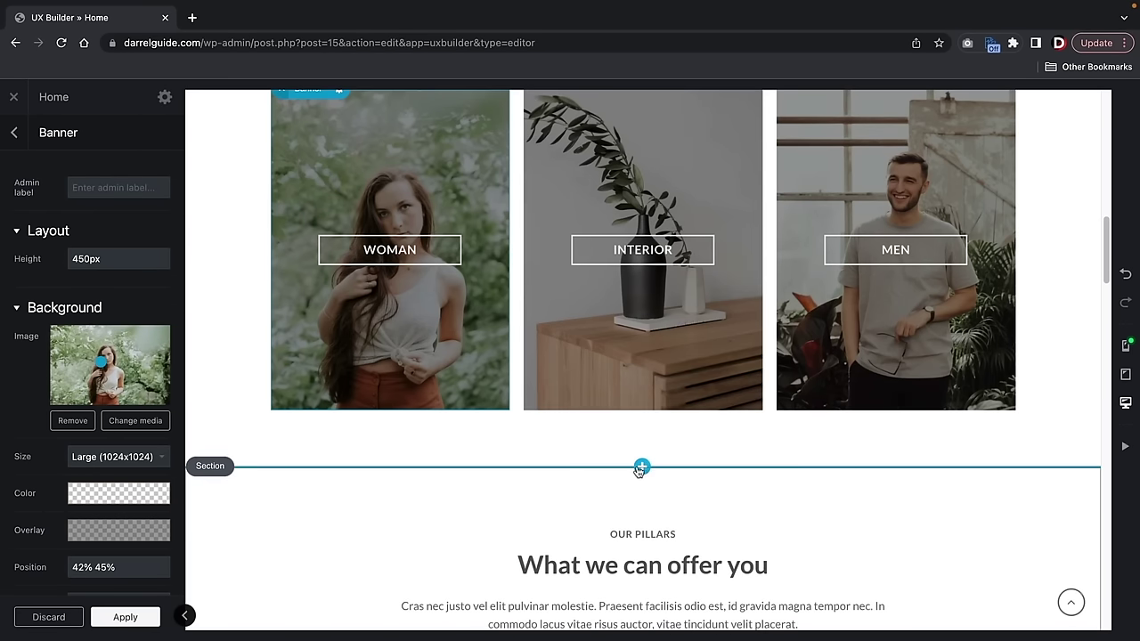
left_click(643, 467)
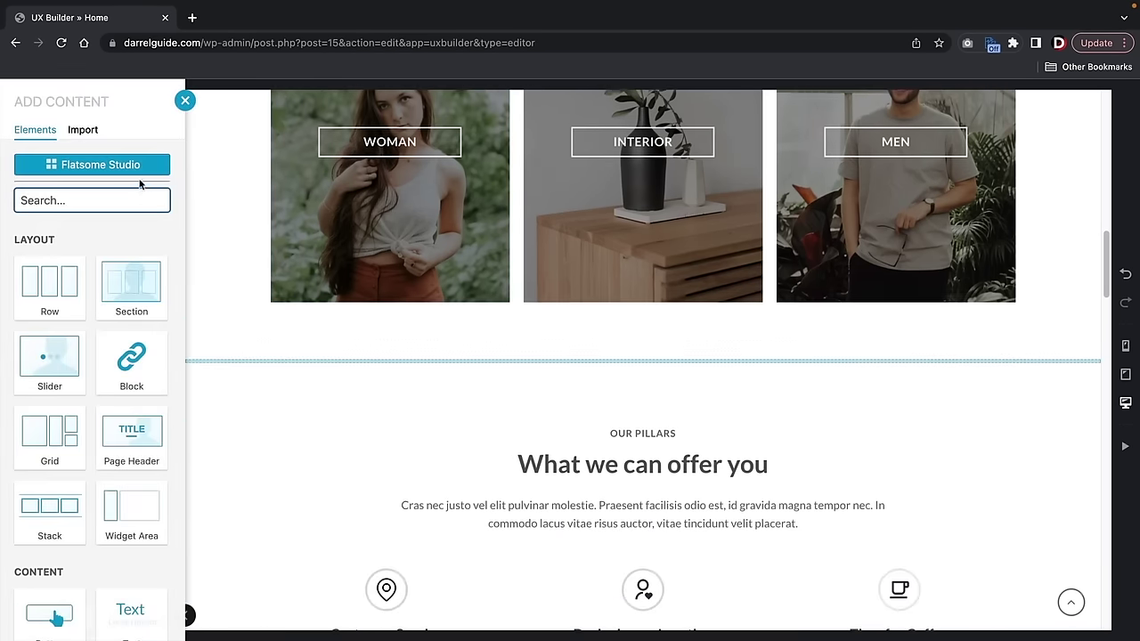
Import the Services / Icons layout 'Icon Boxes: Row with Colors' from Flatsome Studio
left_click(135, 169)
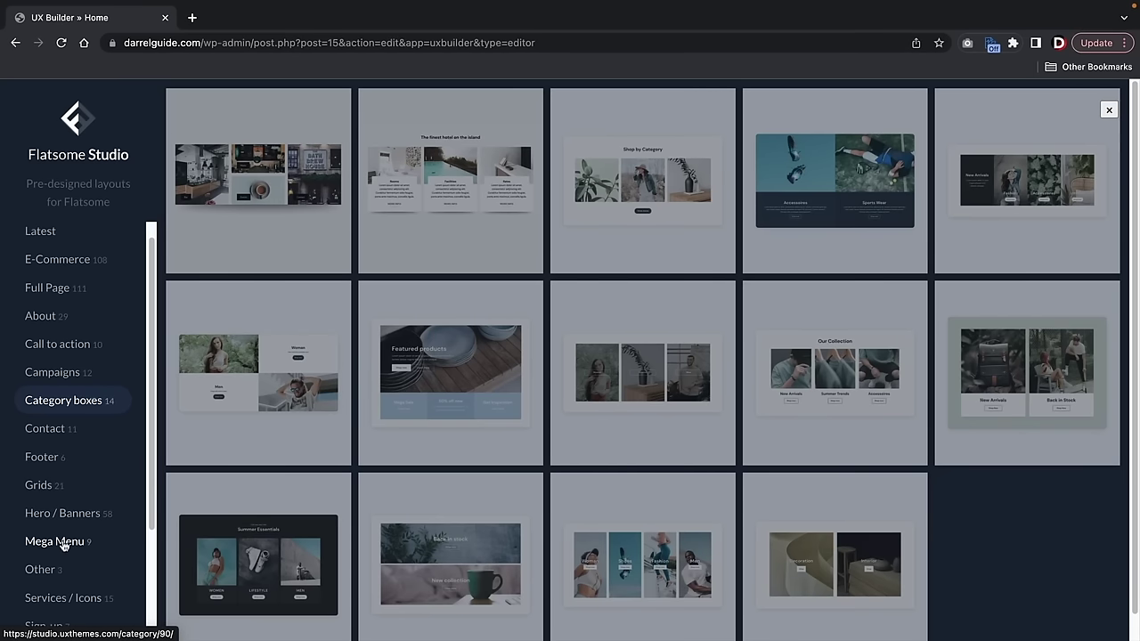
left_click(107, 598)
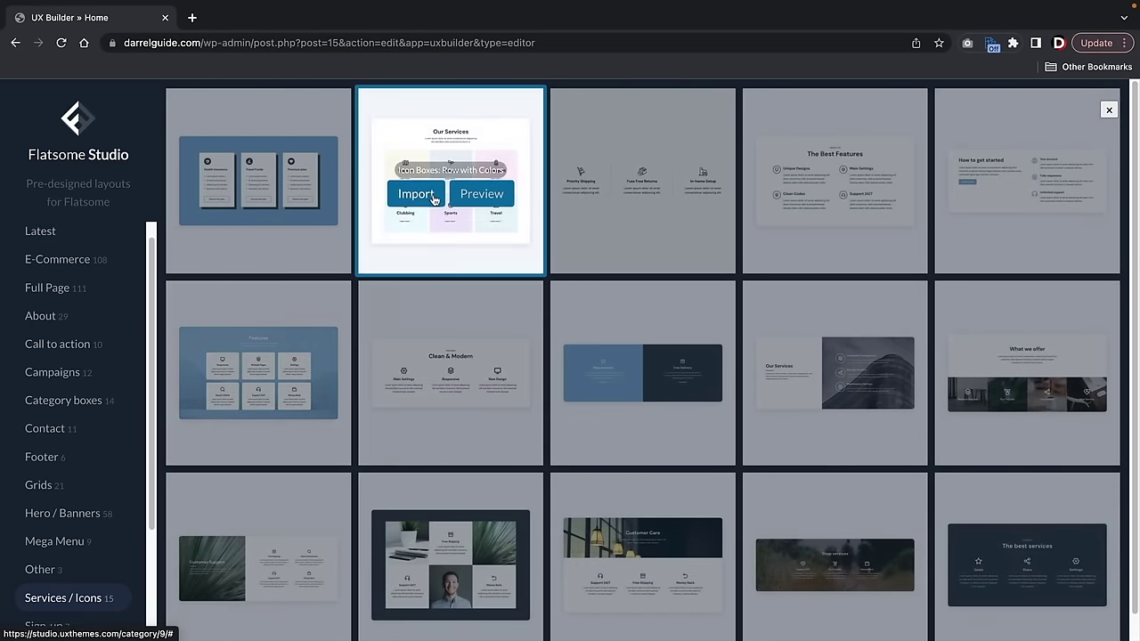
left_click(433, 196)
left_click(624, 410)
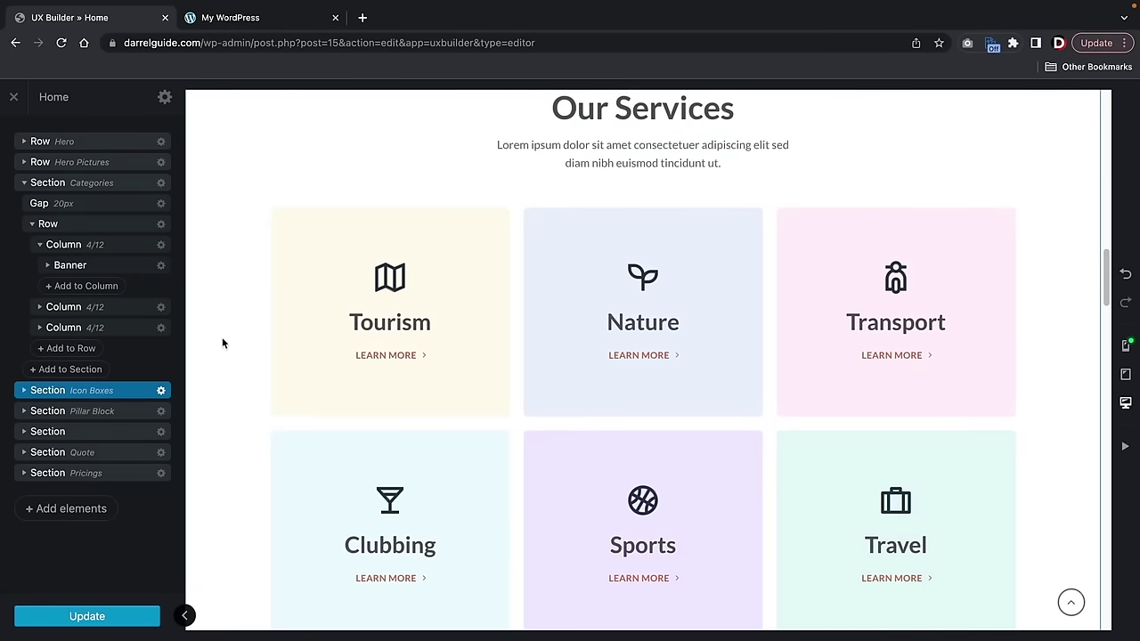
scroll(222, 343, "up", 8)
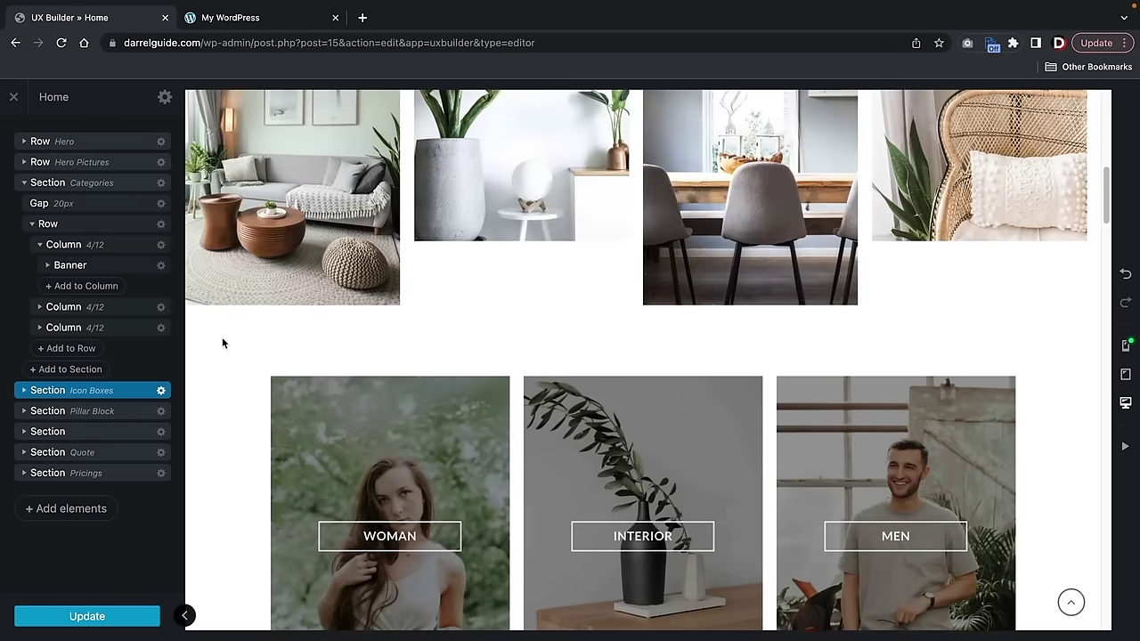
scroll(221, 337, "up", 10)
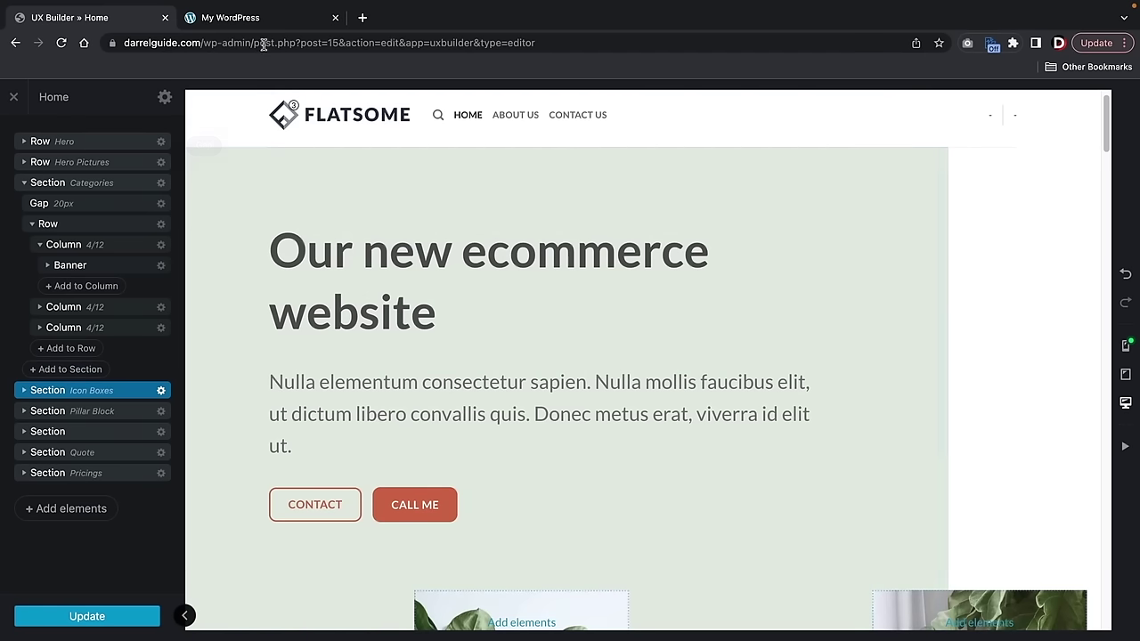
Review the headphones storefront in the My WordPress tab, then return to the builder
left_click(267, 19)
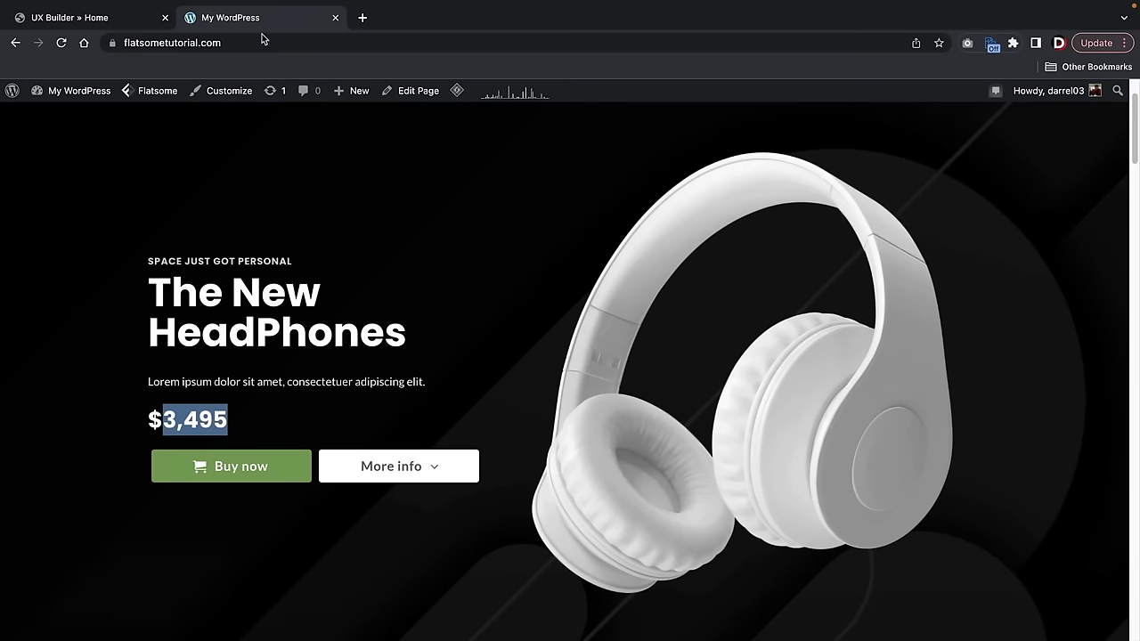
left_click(83, 271)
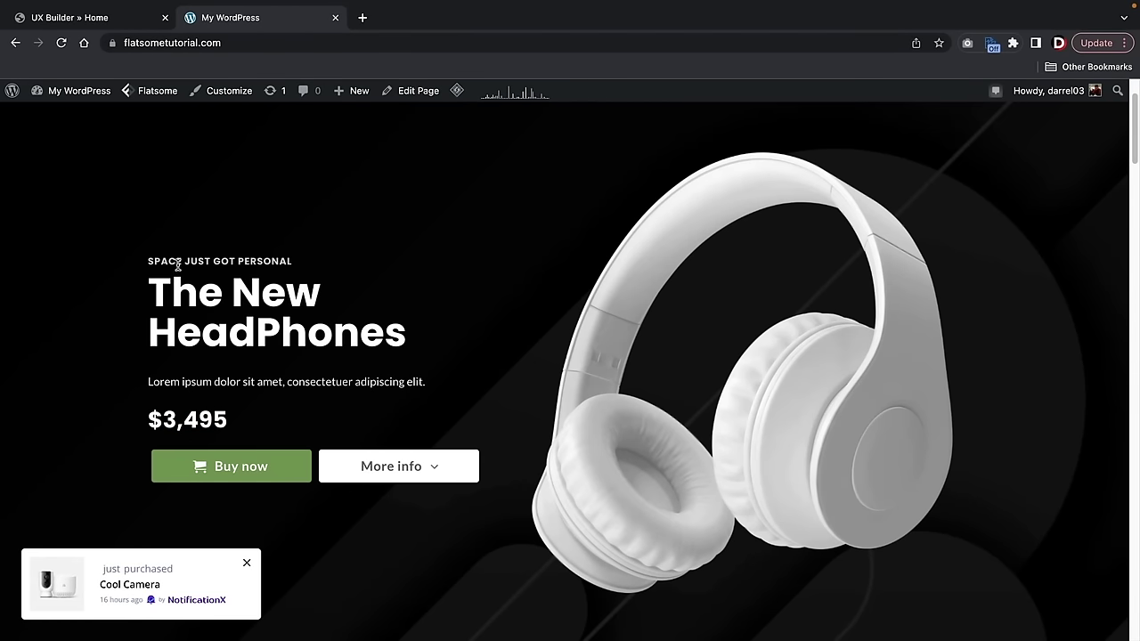
left_click_drag(178, 264, 228, 305)
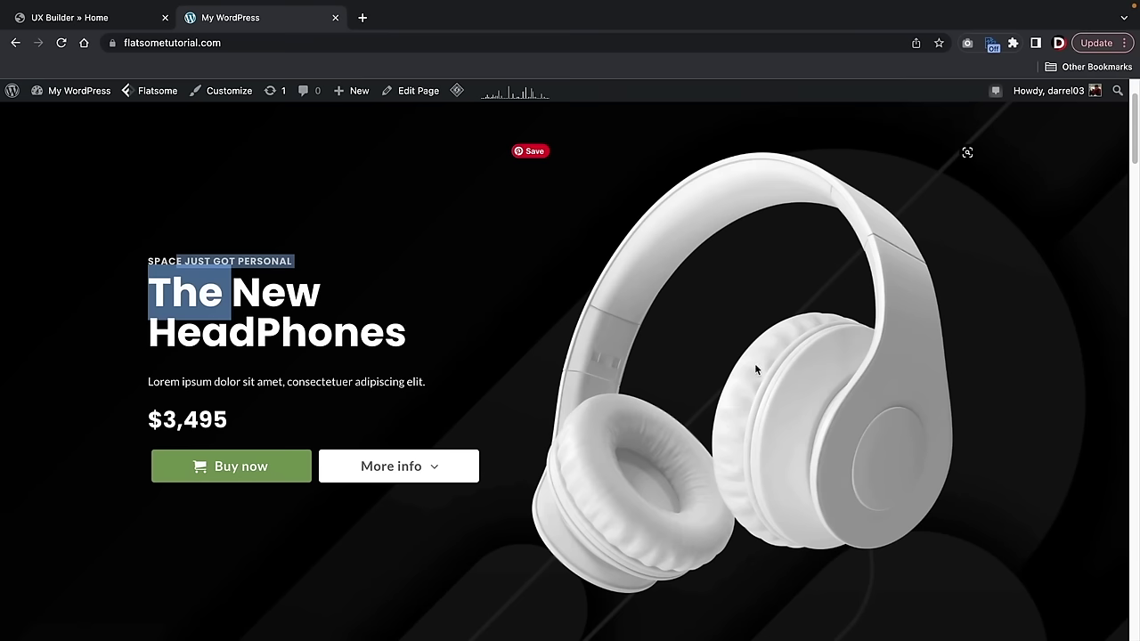
left_click(170, 173)
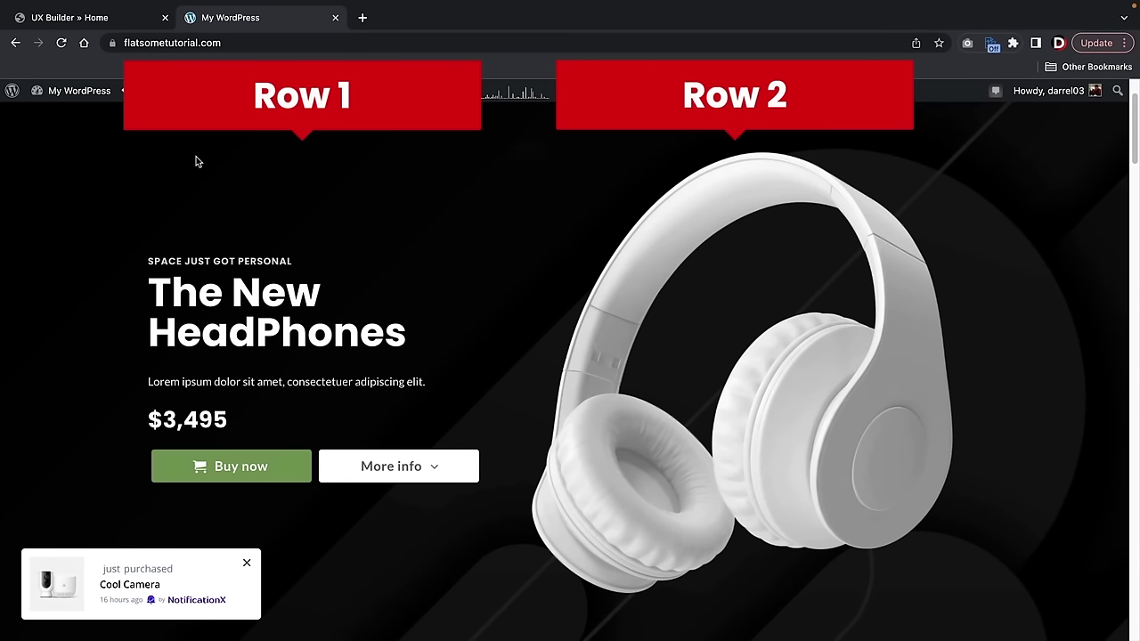
left_click(120, 24)
Clear all existing content from the home page through its post settings
left_click(164, 98)
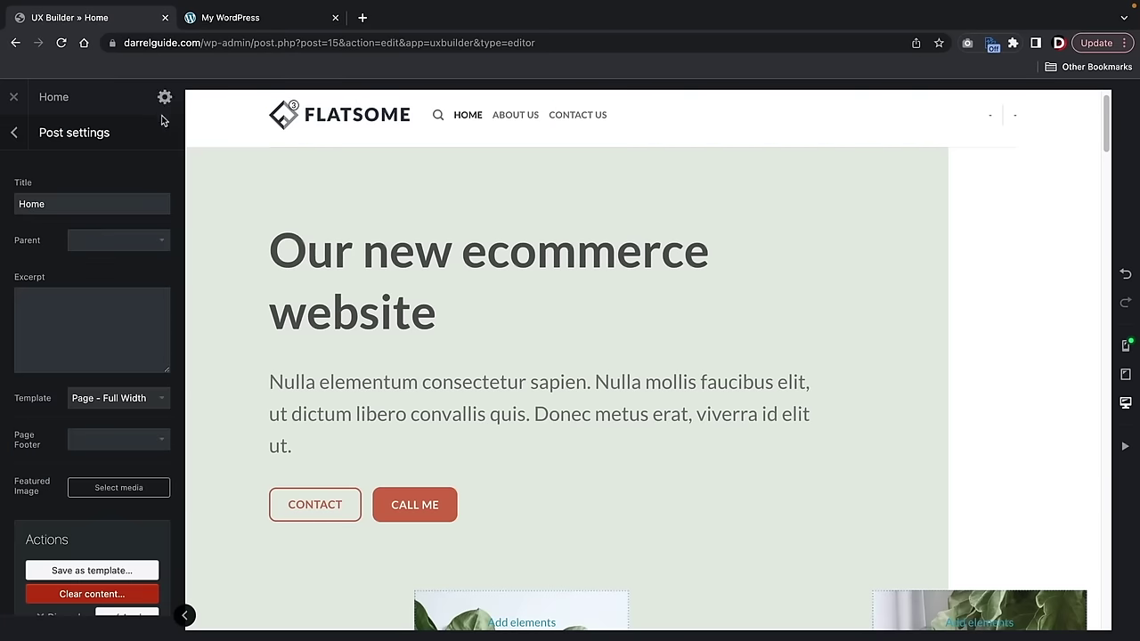
left_click(89, 596)
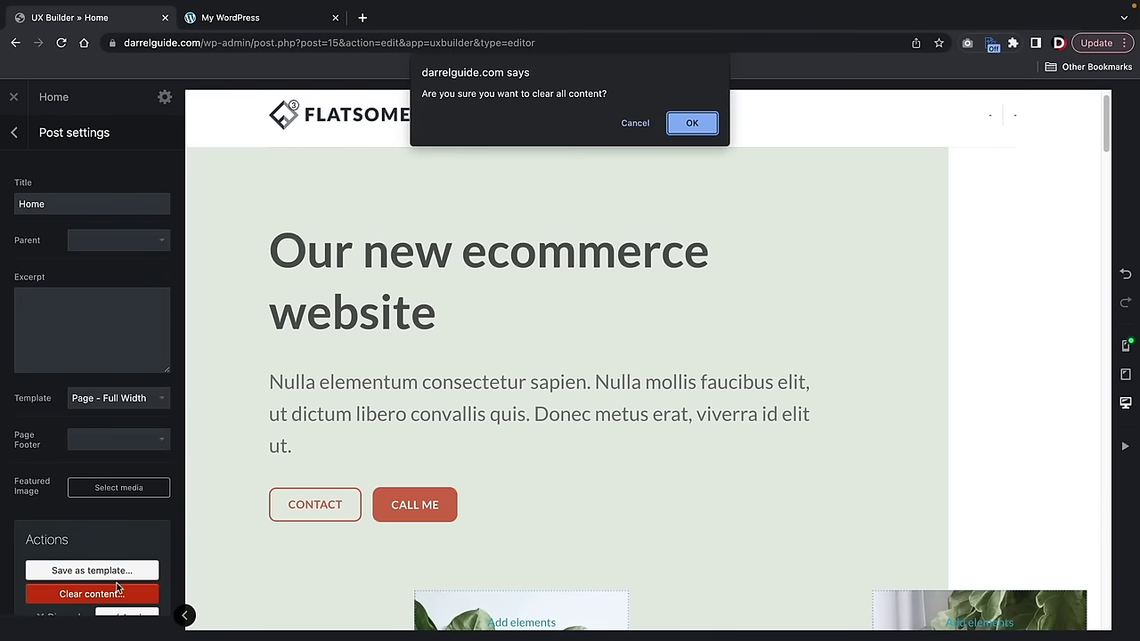
left_click(687, 125)
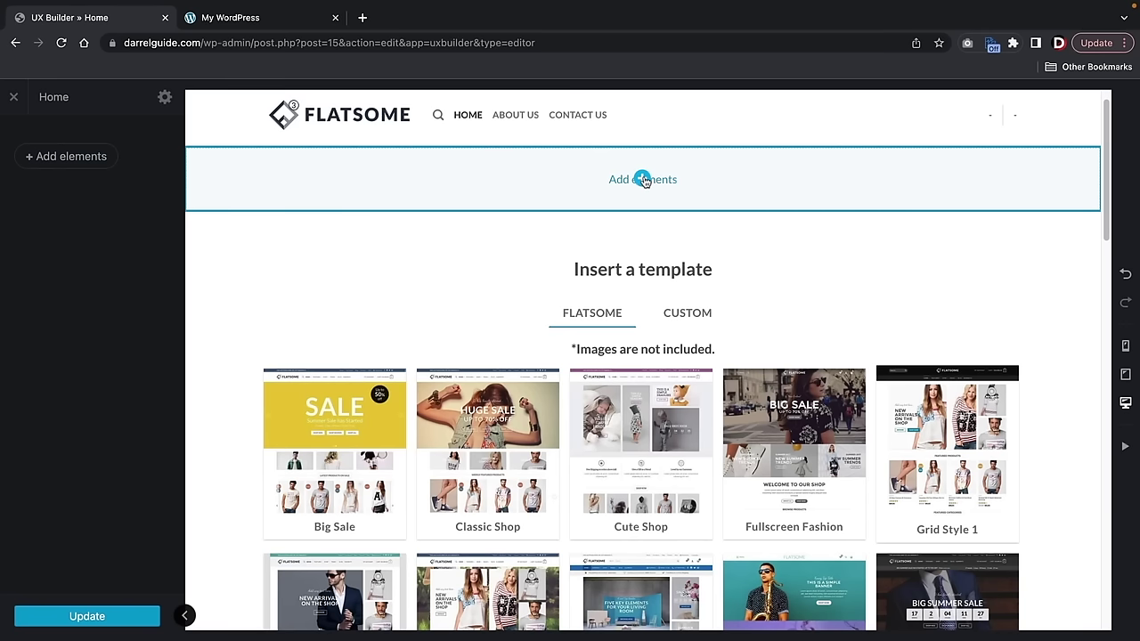
Import the Single Product: Focus layout from Flatsome Studio's E-Commerce library
left_click(643, 179)
left_click(134, 167)
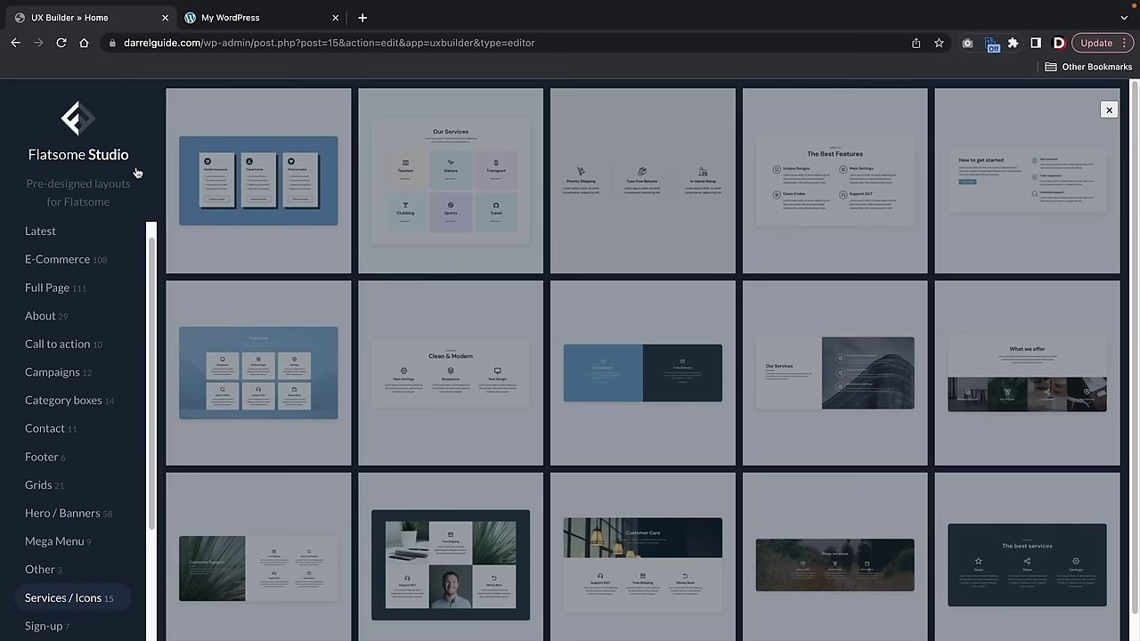
left_click(98, 266)
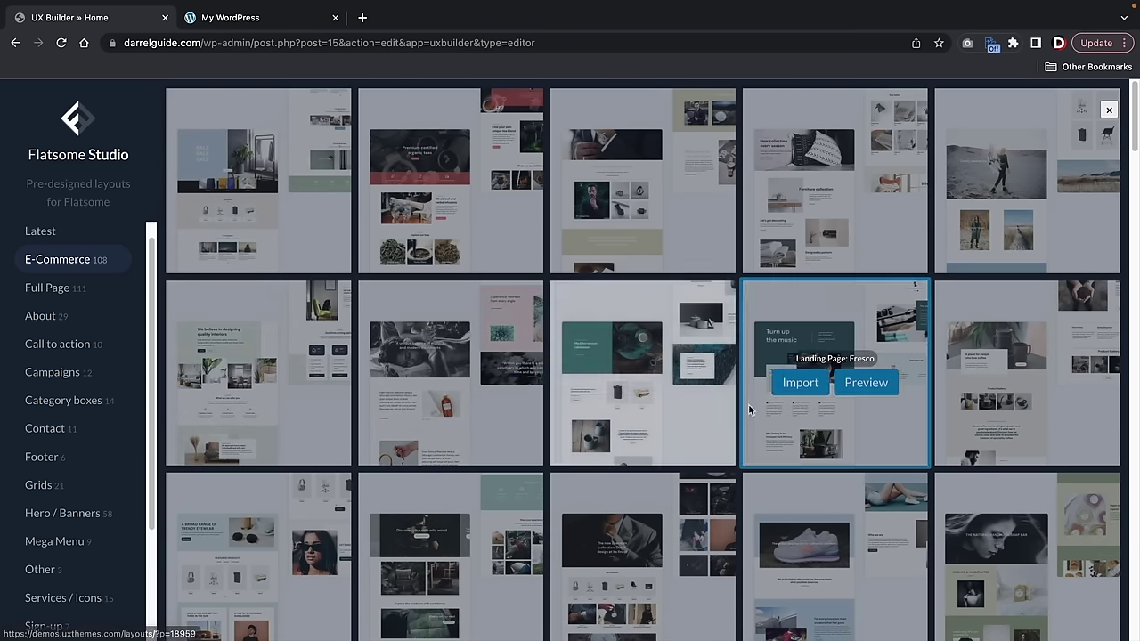
scroll(872, 341, "down", 4)
scroll(872, 341, "down", 5)
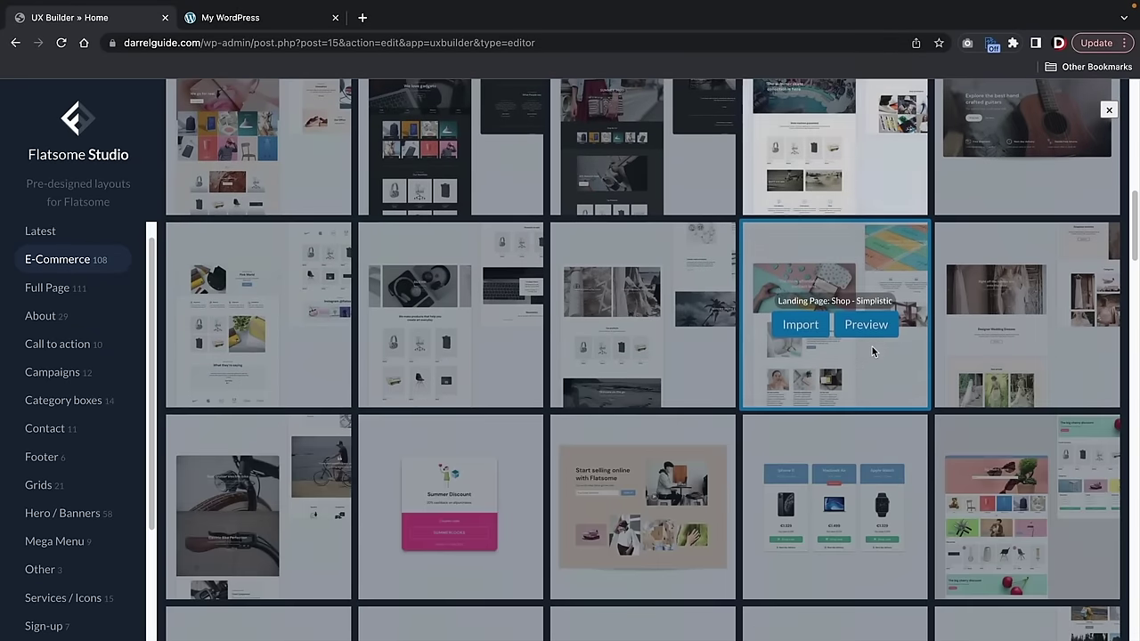
scroll(872, 350, "down", 4)
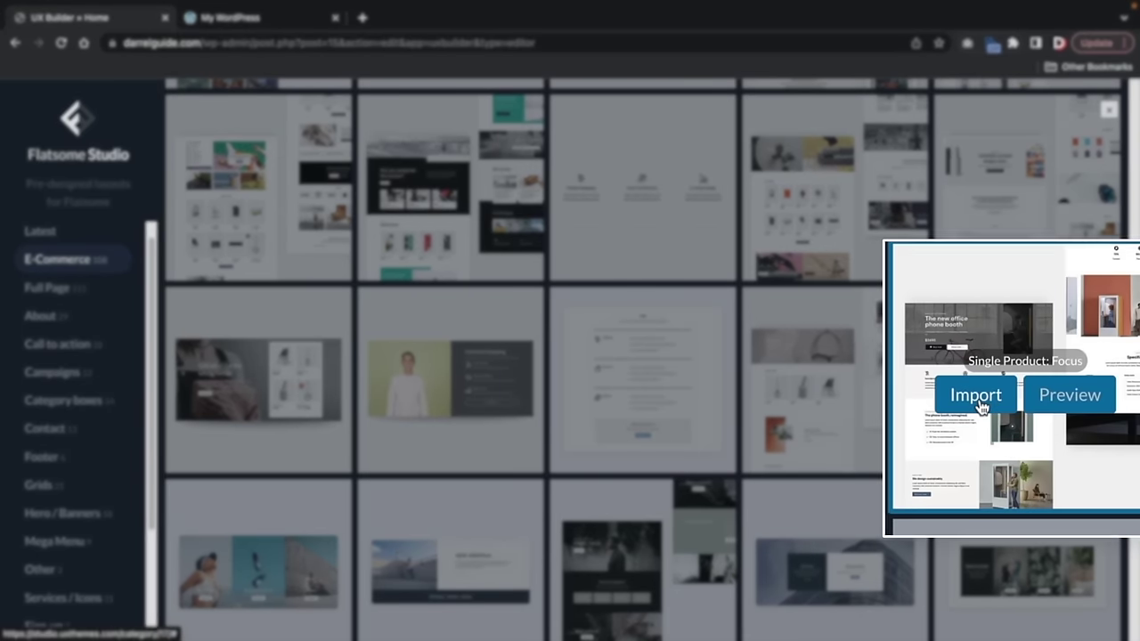
left_click(979, 403)
left_click(616, 402)
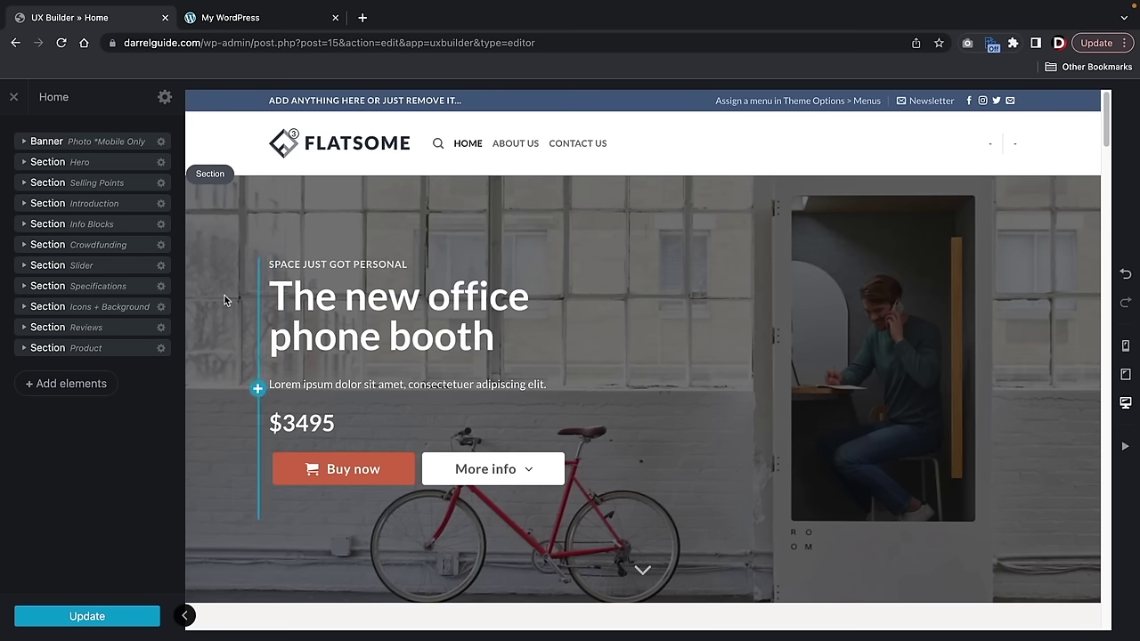
Check the live headphones page, then delete the Product and Reviews sections
left_click(220, 21)
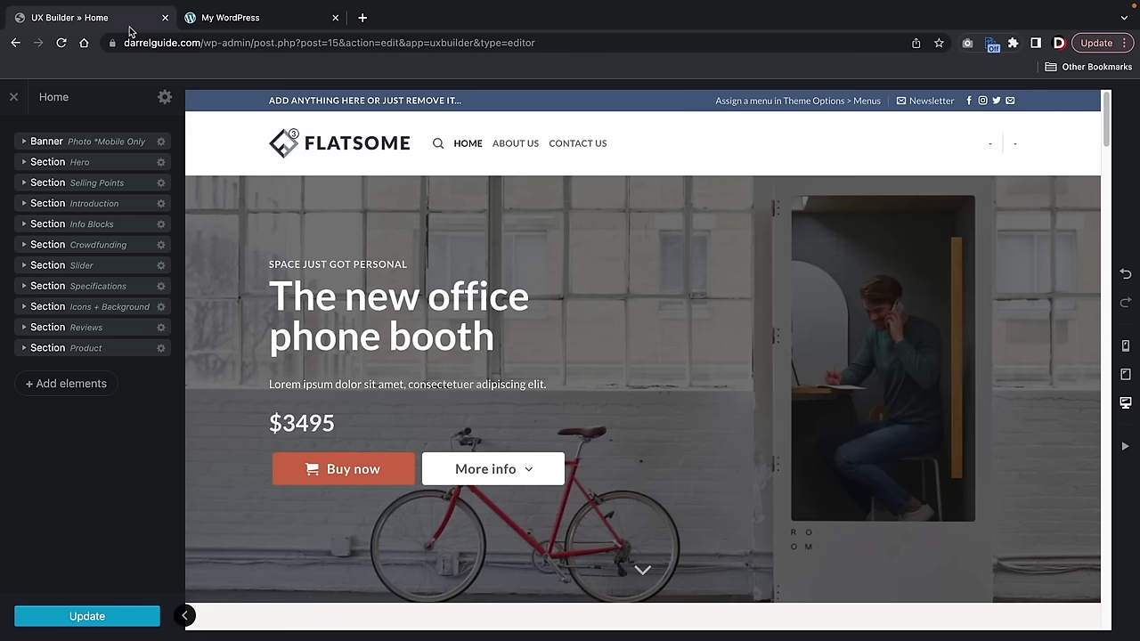
left_click(98, 18)
scroll(298, 299, "down", 1)
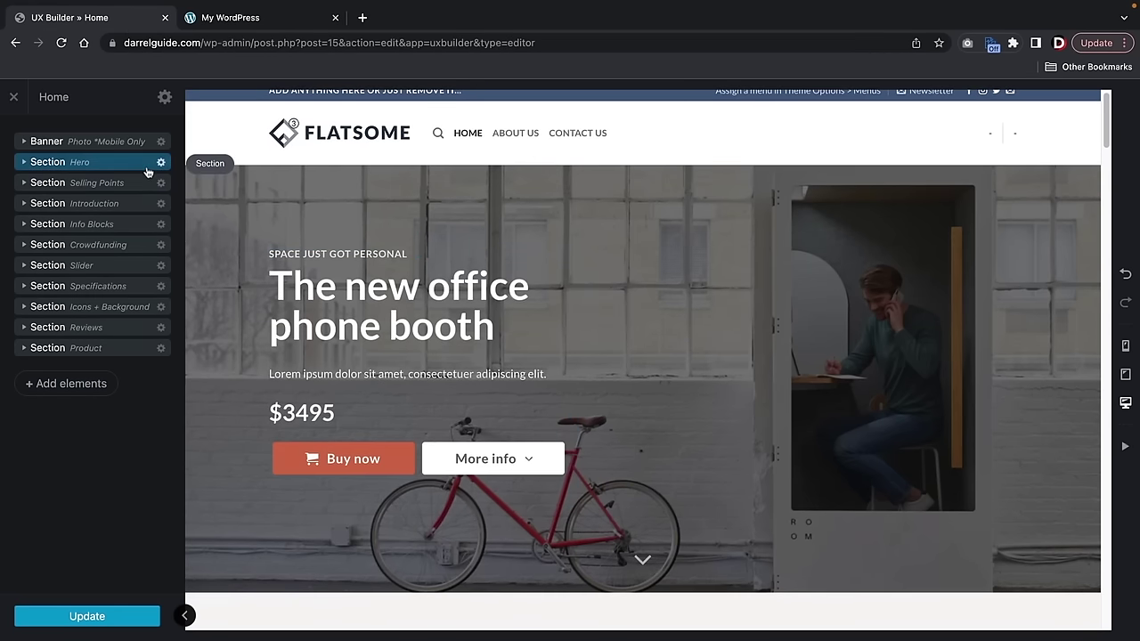
scroll(237, 424, "down", 4)
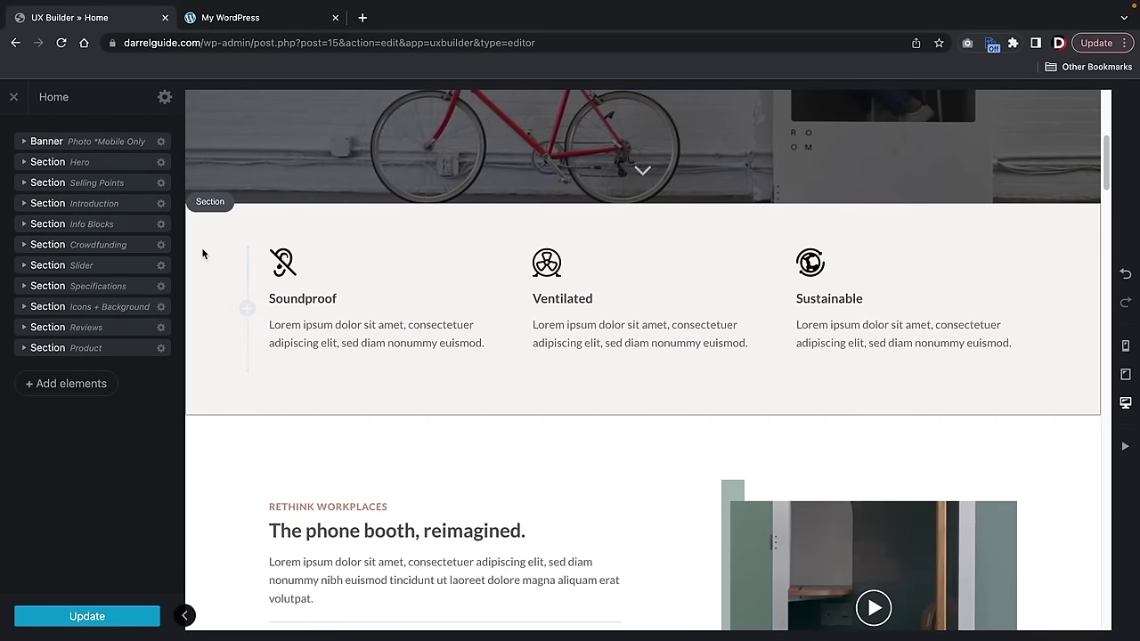
scroll(186, 395, "up", 1)
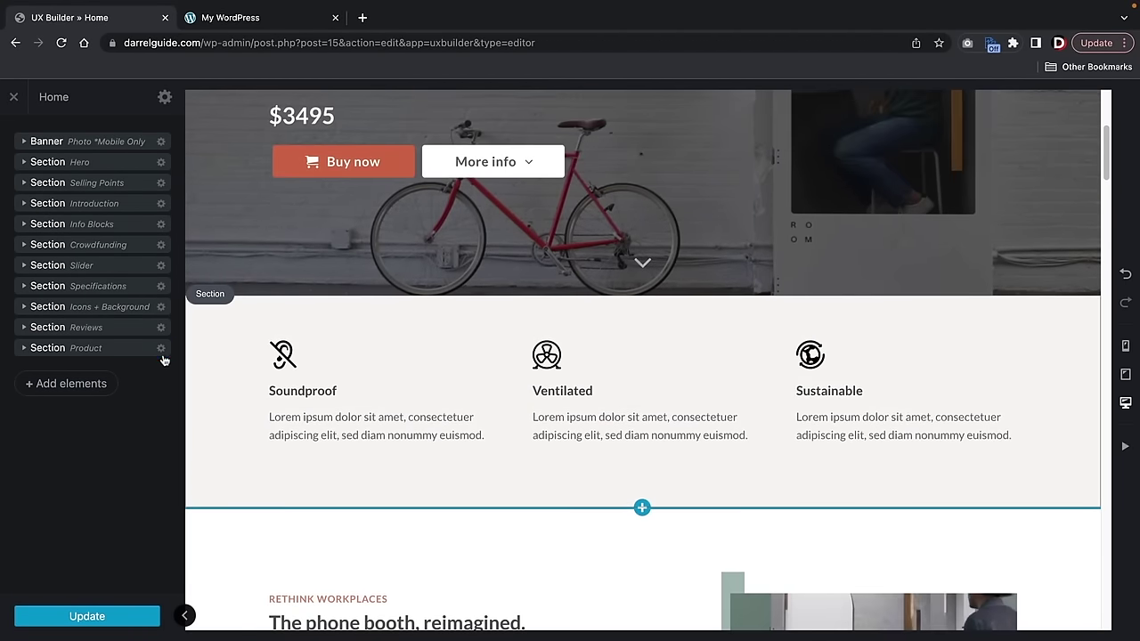
left_click(161, 349)
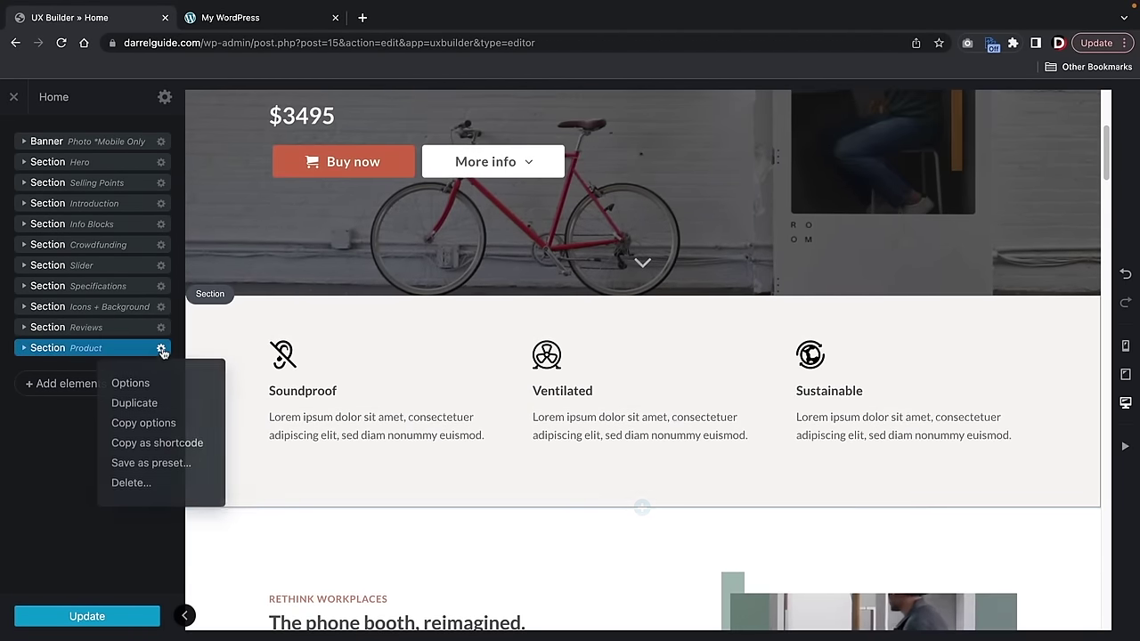
left_click(131, 481)
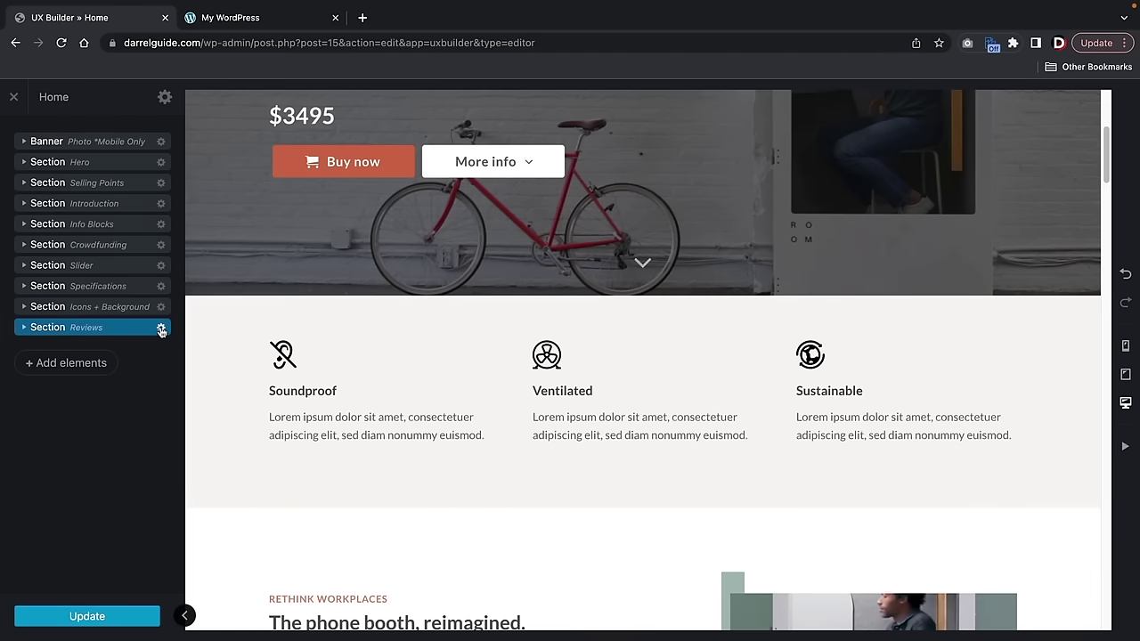
left_click(161, 327)
left_click(131, 463)
Delete the Icons + Background, Specifications and Slider sections and update the page
left_click(161, 306)
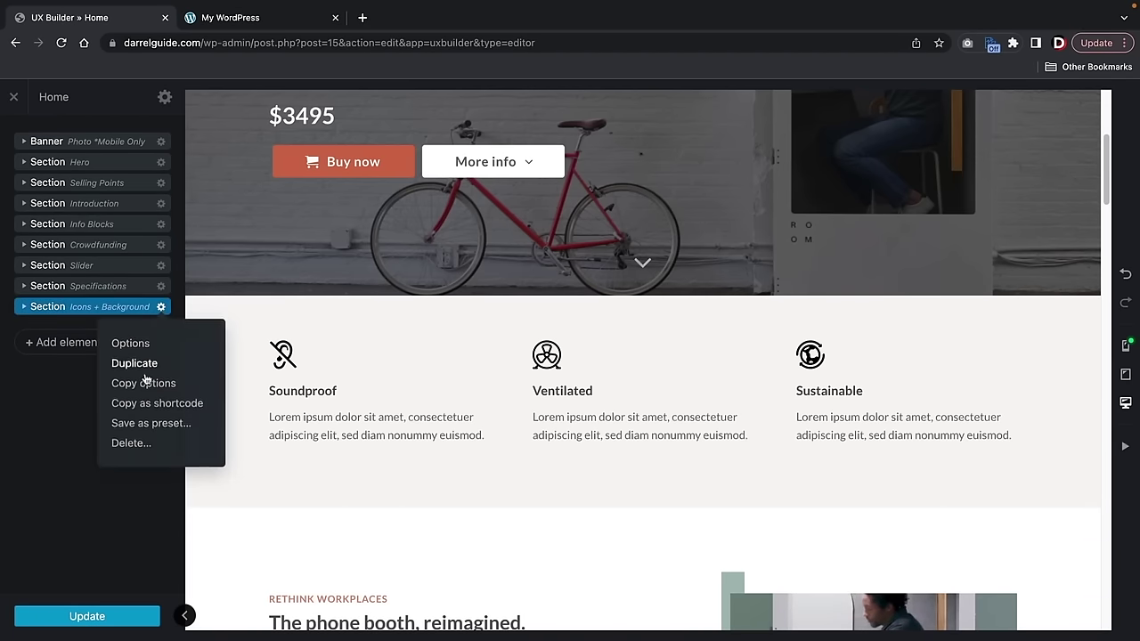
left_click(131, 443)
left_click(161, 286)
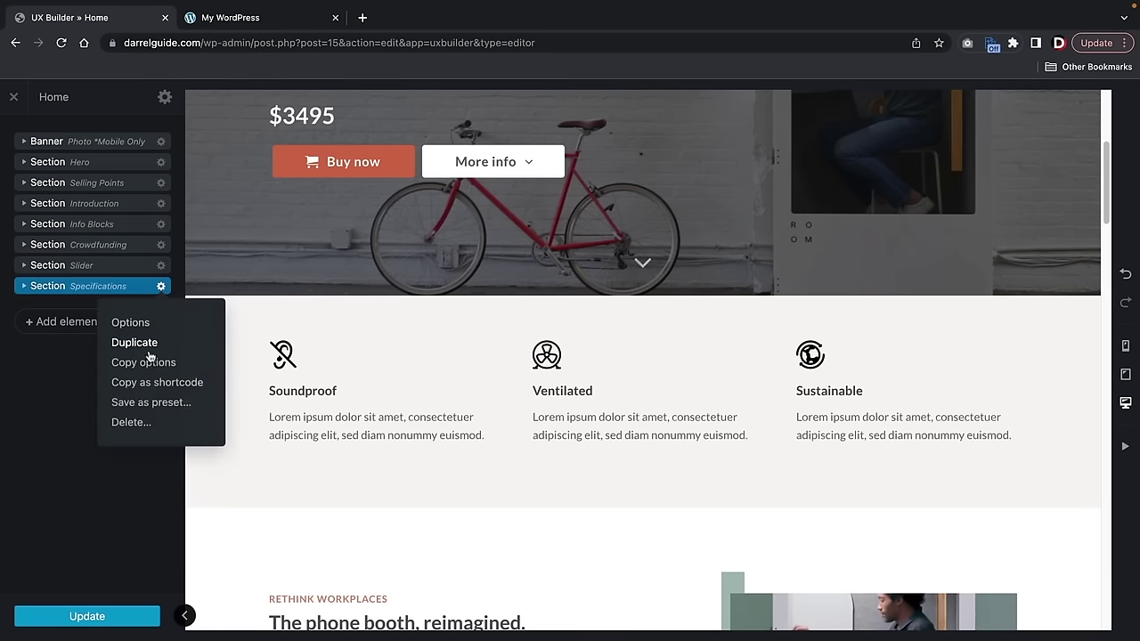
left_click(131, 420)
left_click(161, 264)
left_click(131, 399)
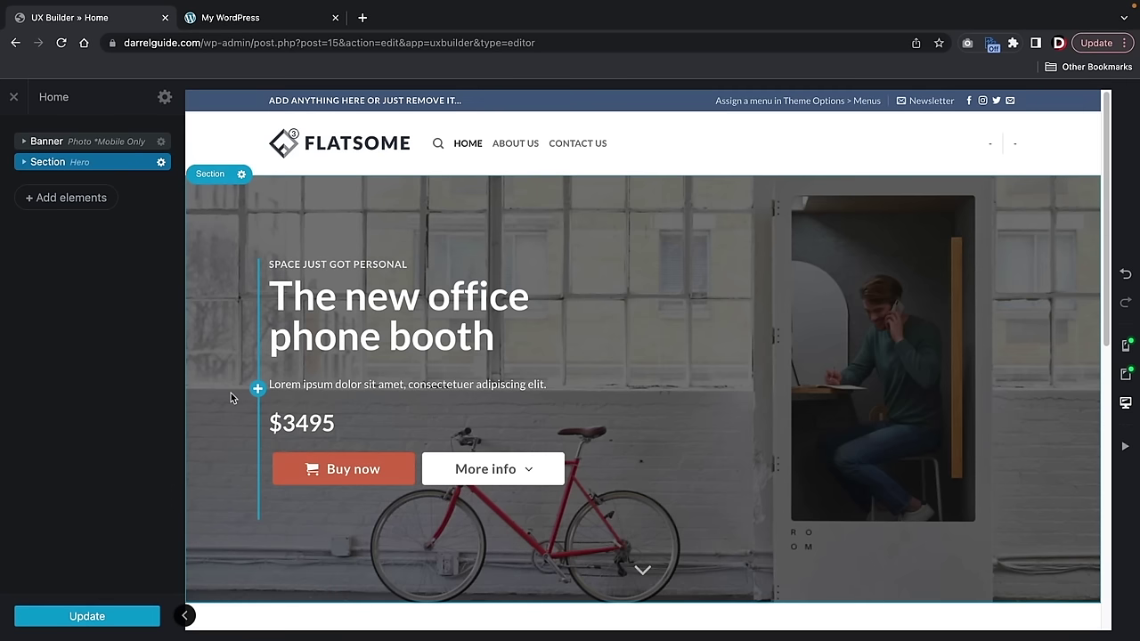
left_click(84, 617)
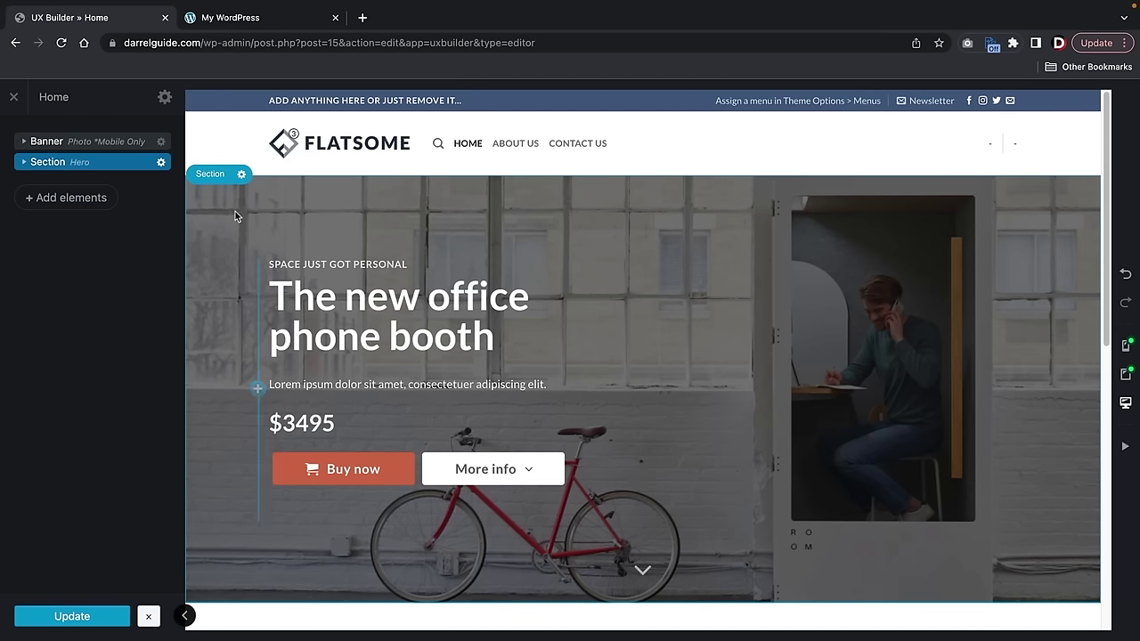
Open the Hero section's Options panel showing its bicycle background image settings
left_click(241, 176)
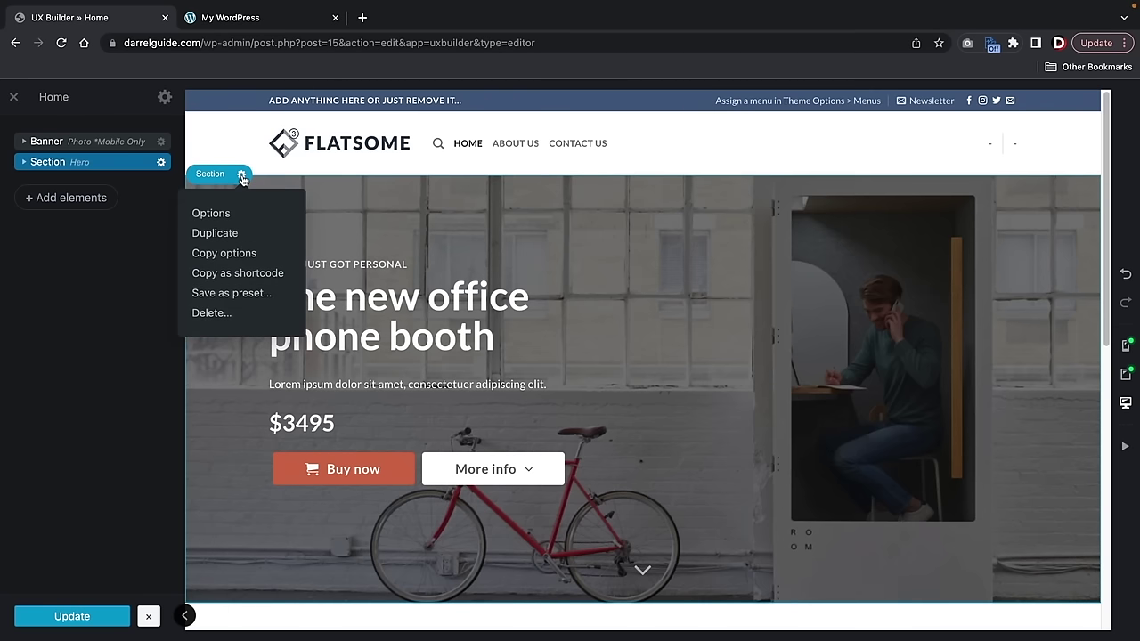
left_click(210, 213)
left_click(410, 383)
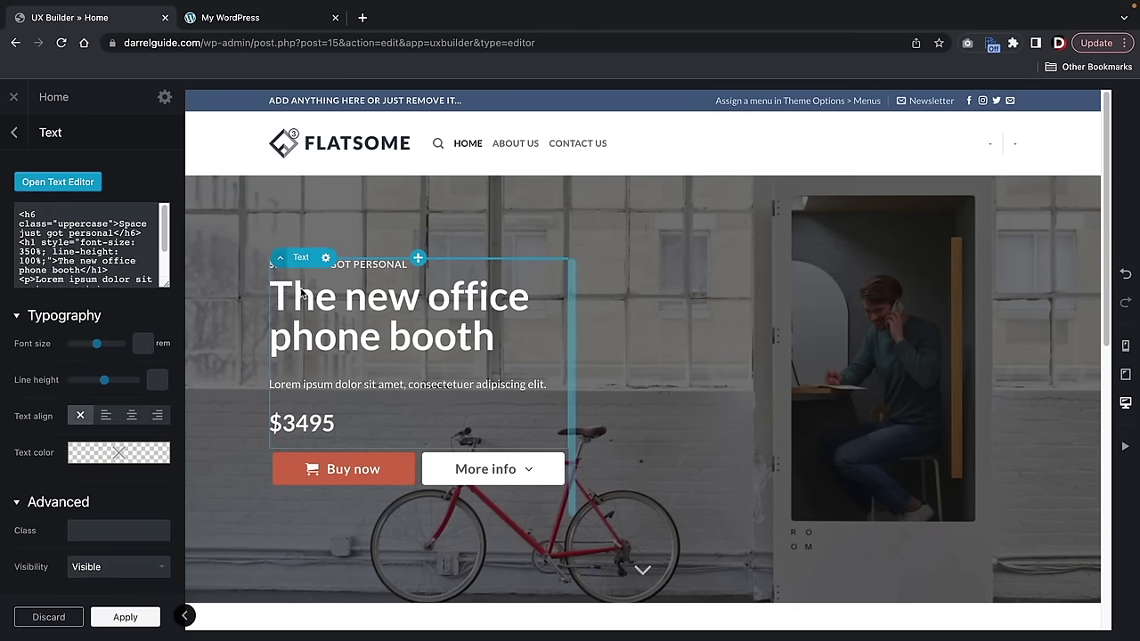
right_click(715, 209)
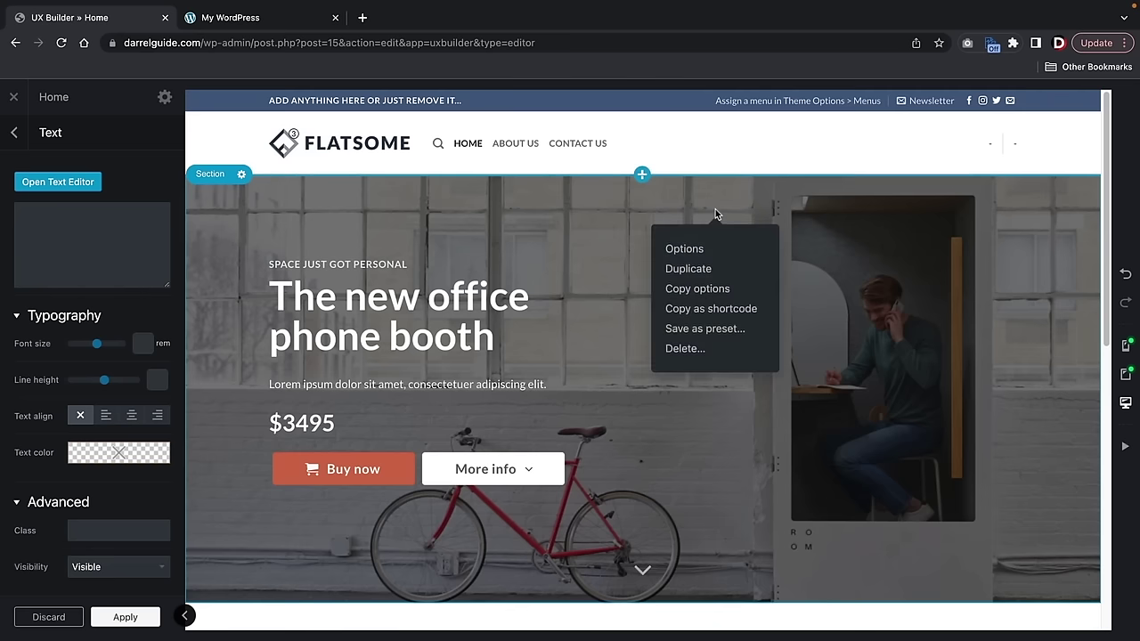
left_click(696, 250)
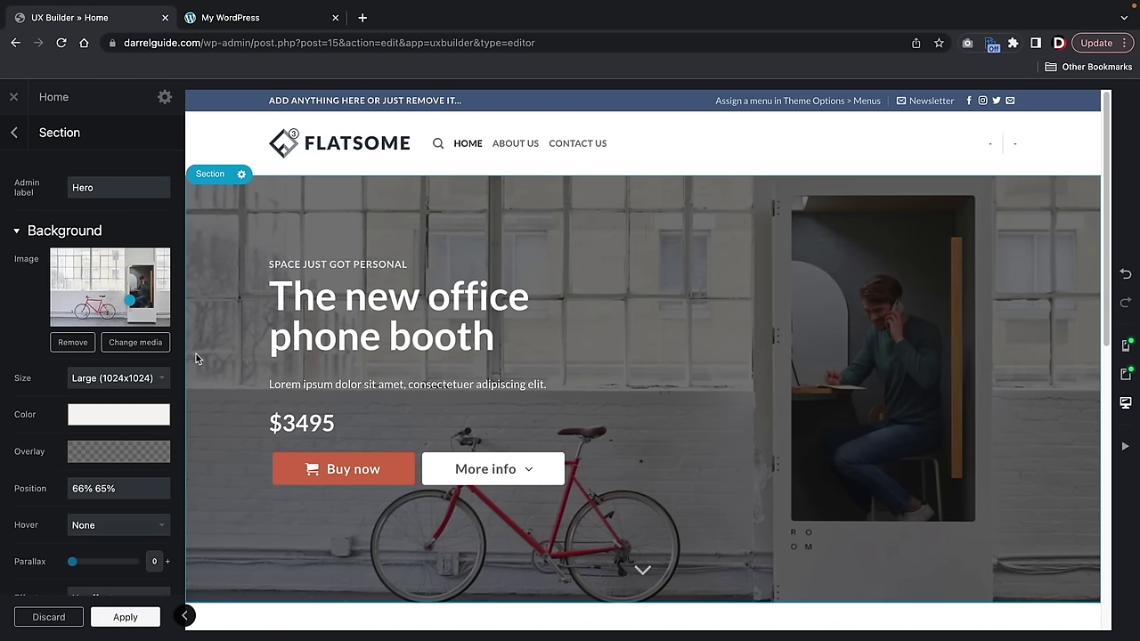
In the background media library, permanently delete the man-in-beanie portrait image
left_click(129, 346)
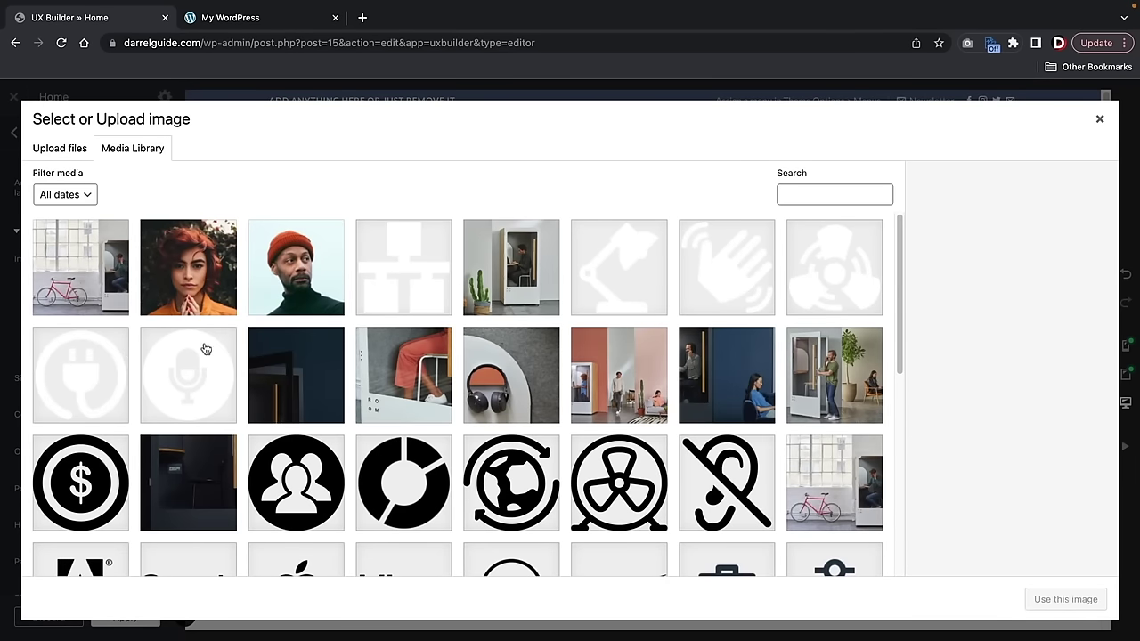
scroll(204, 351, "down", 5)
scroll(378, 372, "up", 5)
left_click(307, 257)
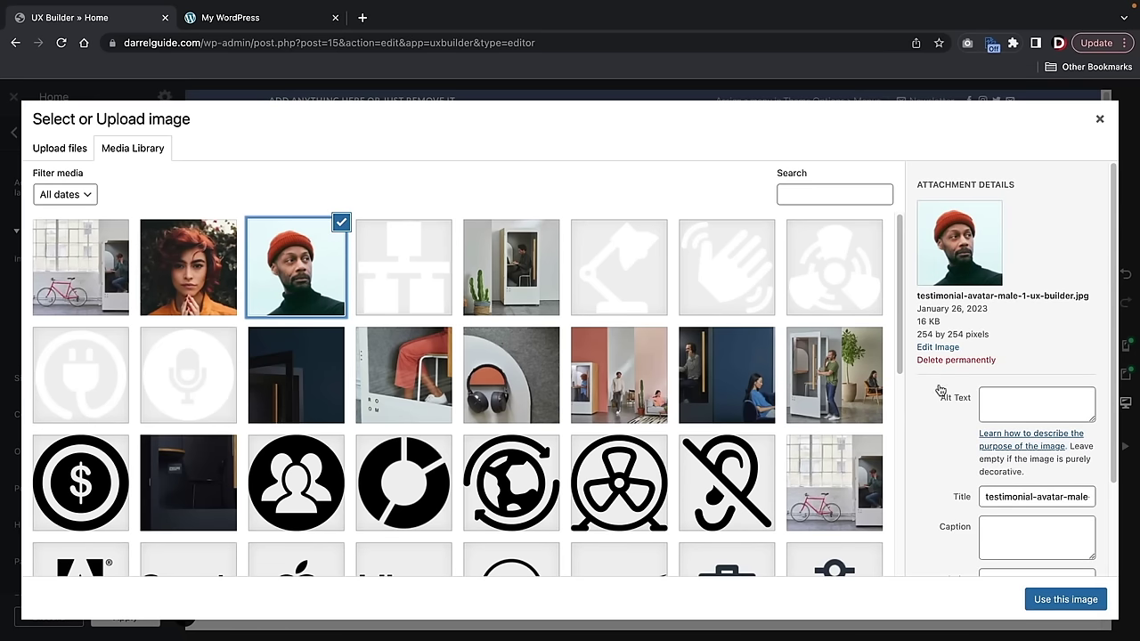
left_click(955, 360)
left_click(690, 166)
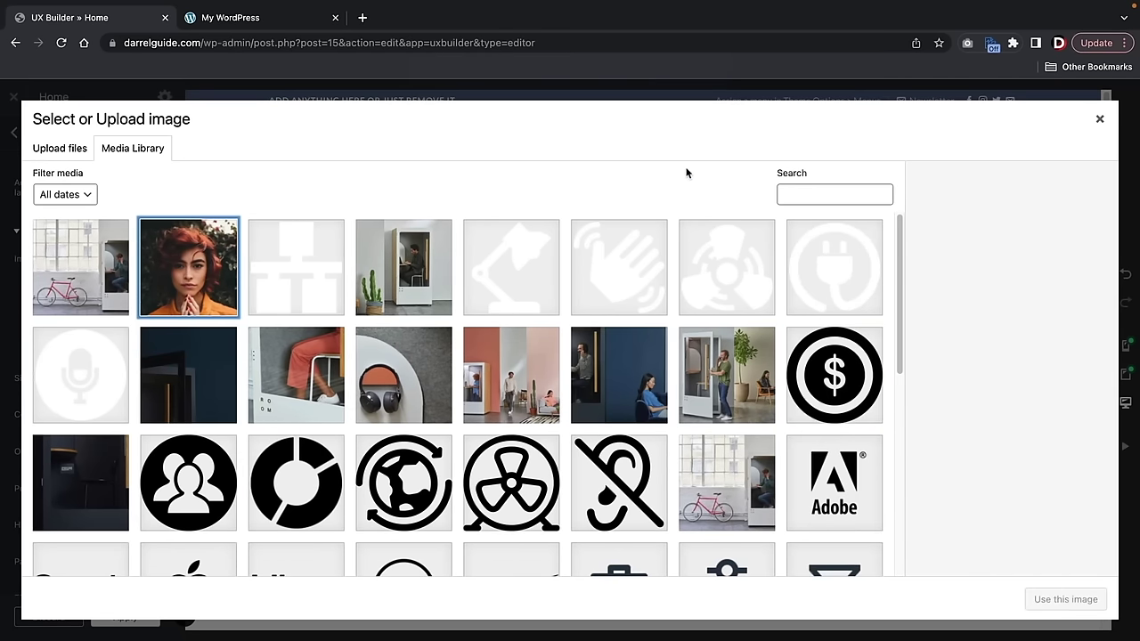
Upload all the new product image files from the computer
left_click(79, 151)
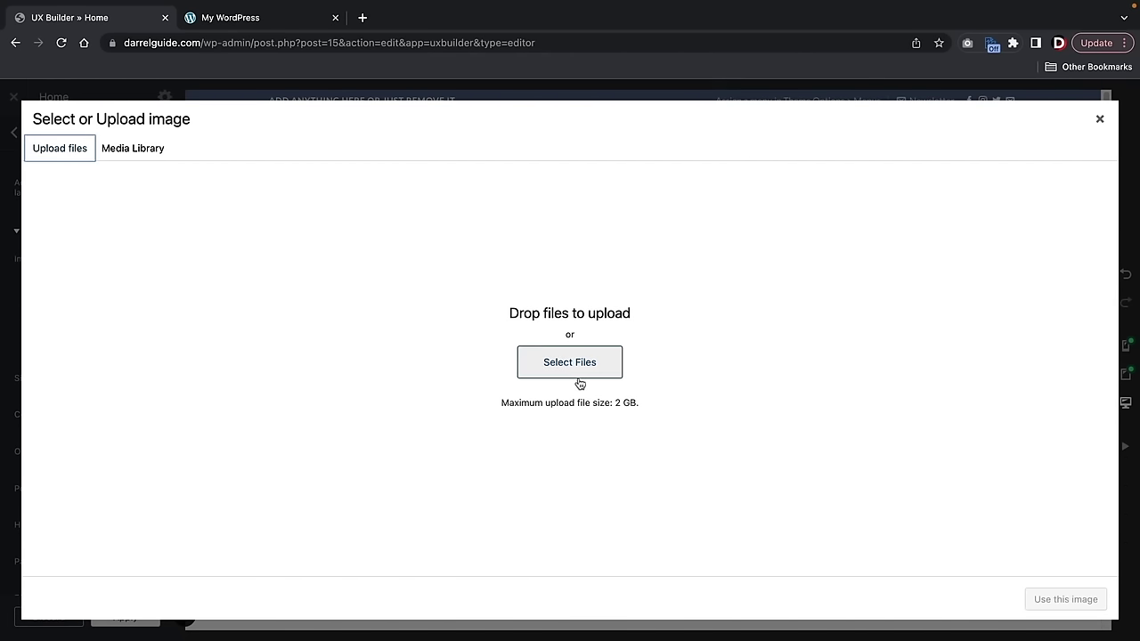
left_click(577, 367)
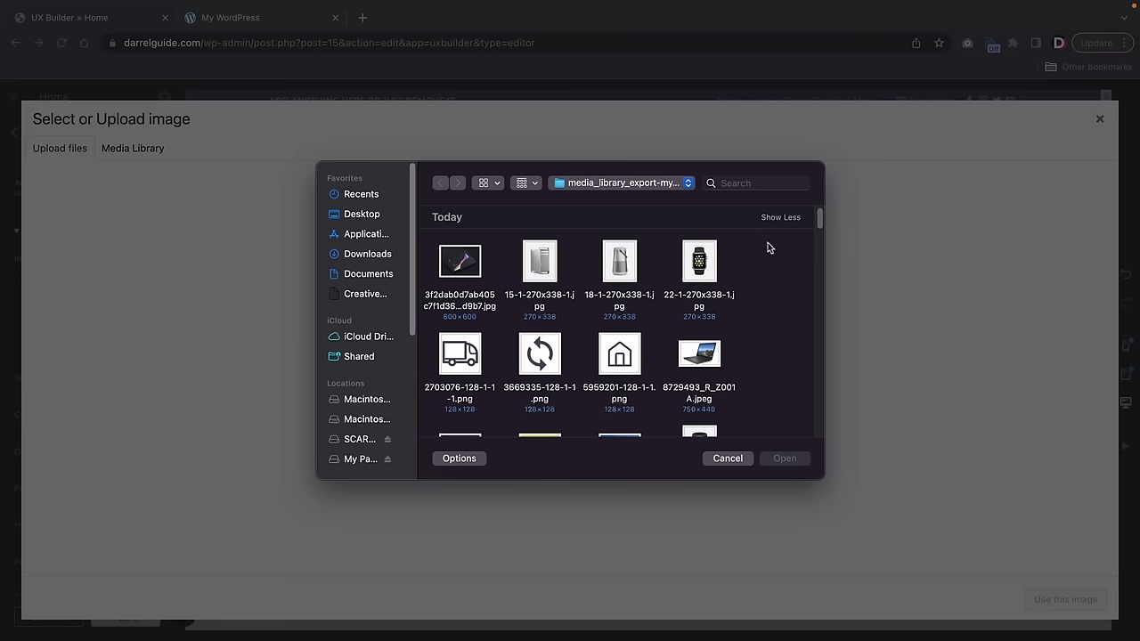
left_click_drag(790, 251, 438, 429)
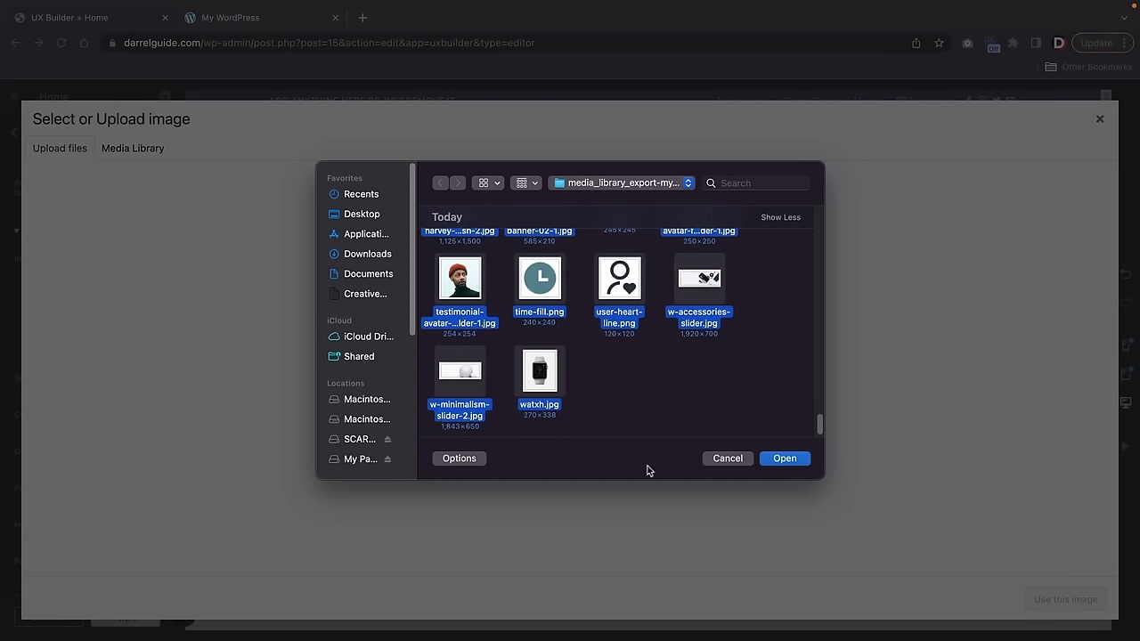
left_click(785, 460)
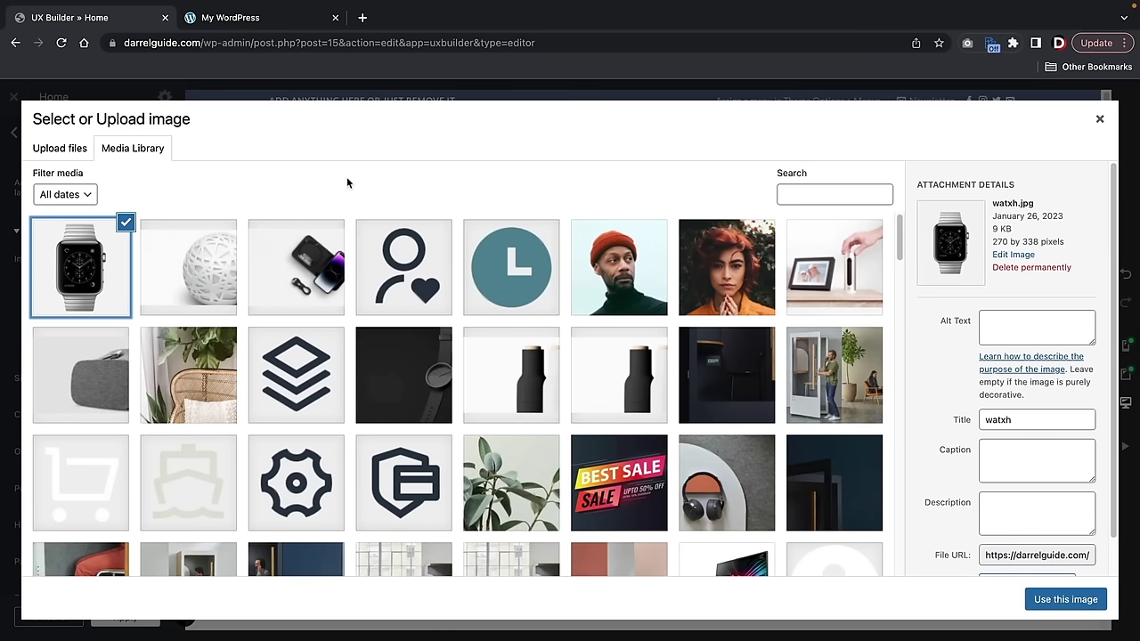
Set the dark h2-slider-01 image as the Hero section background
left_click(327, 269)
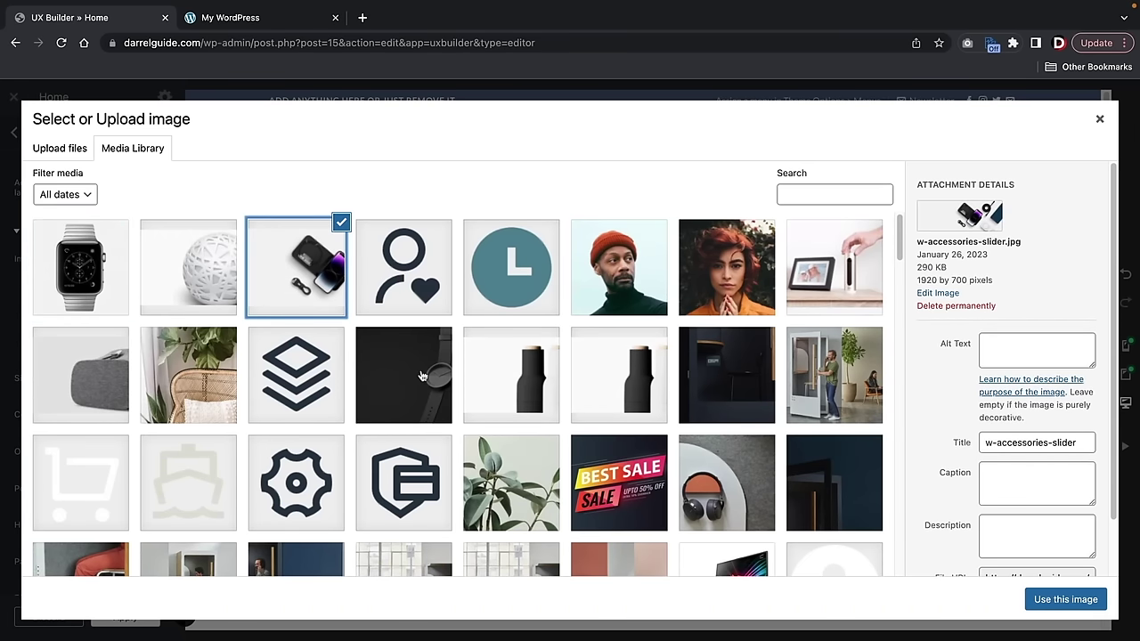
left_click(428, 373)
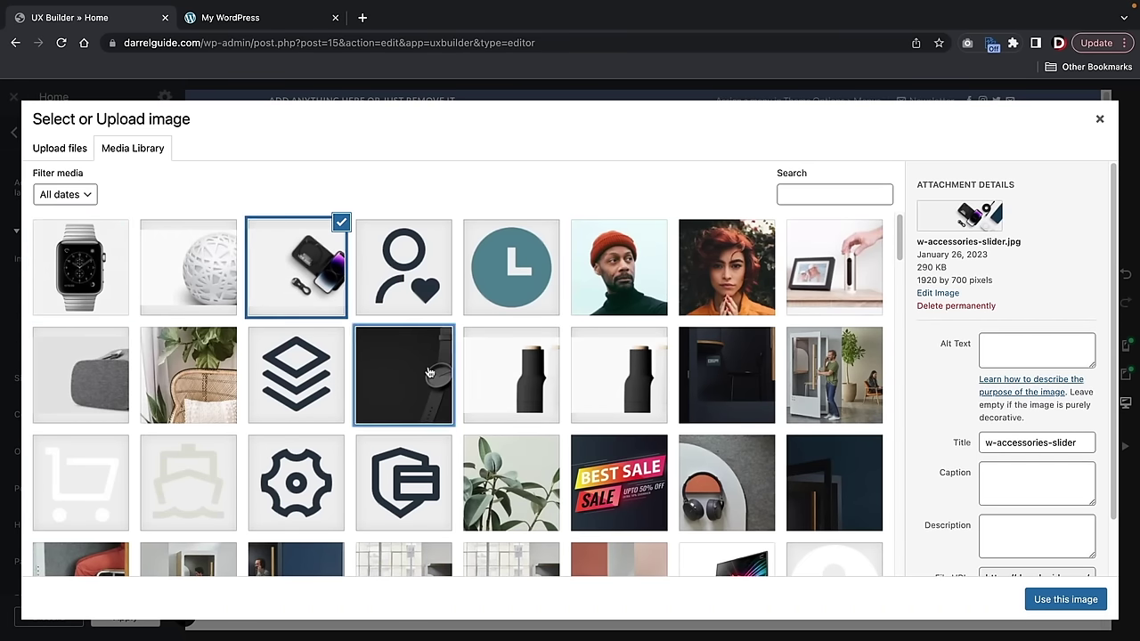
left_click(298, 265)
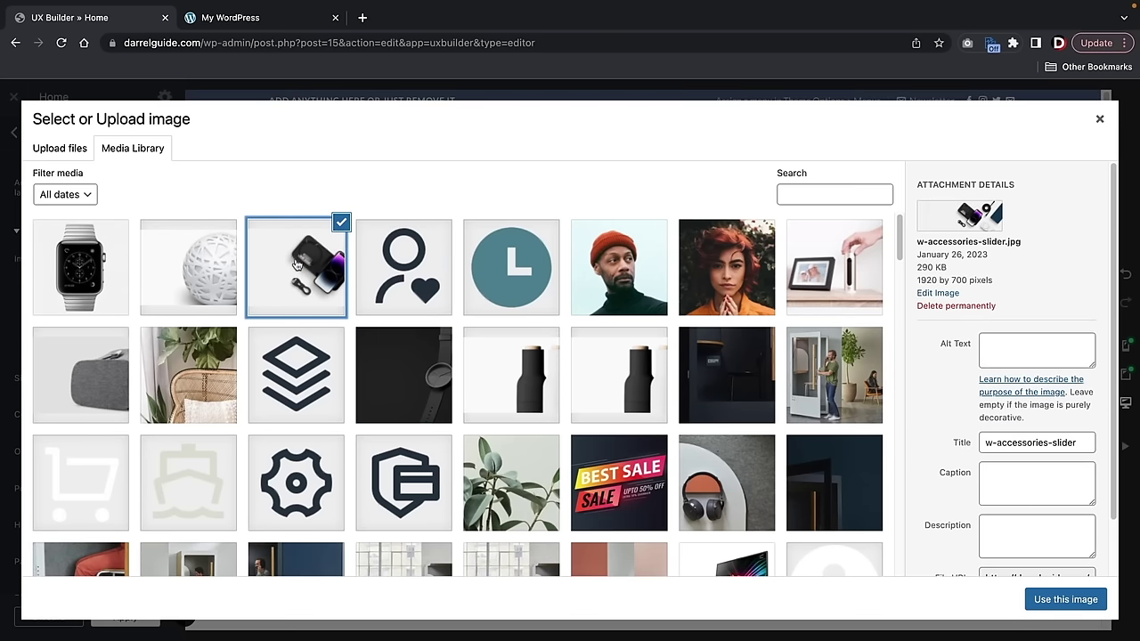
scroll(426, 394, "down", 3)
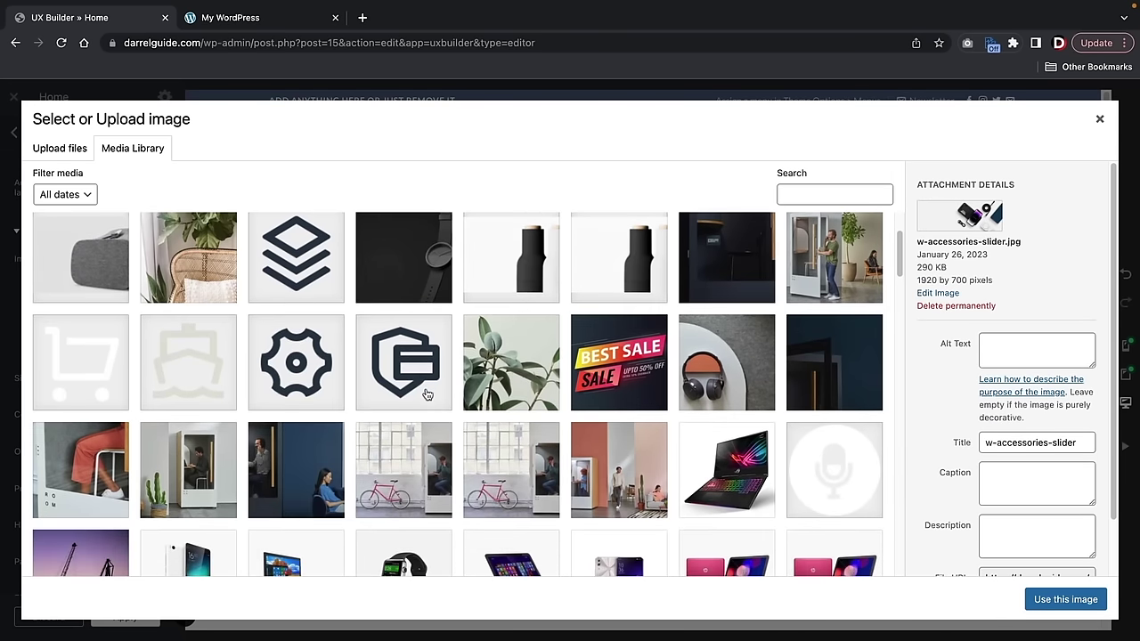
scroll(425, 395, "down", 10)
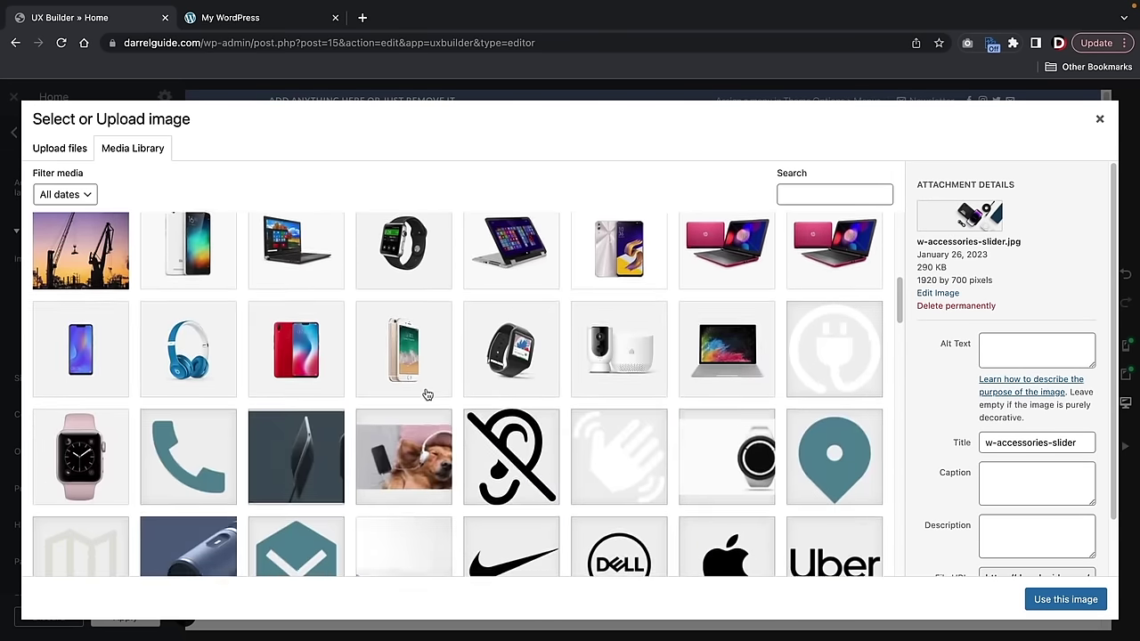
scroll(426, 392, "down", 5)
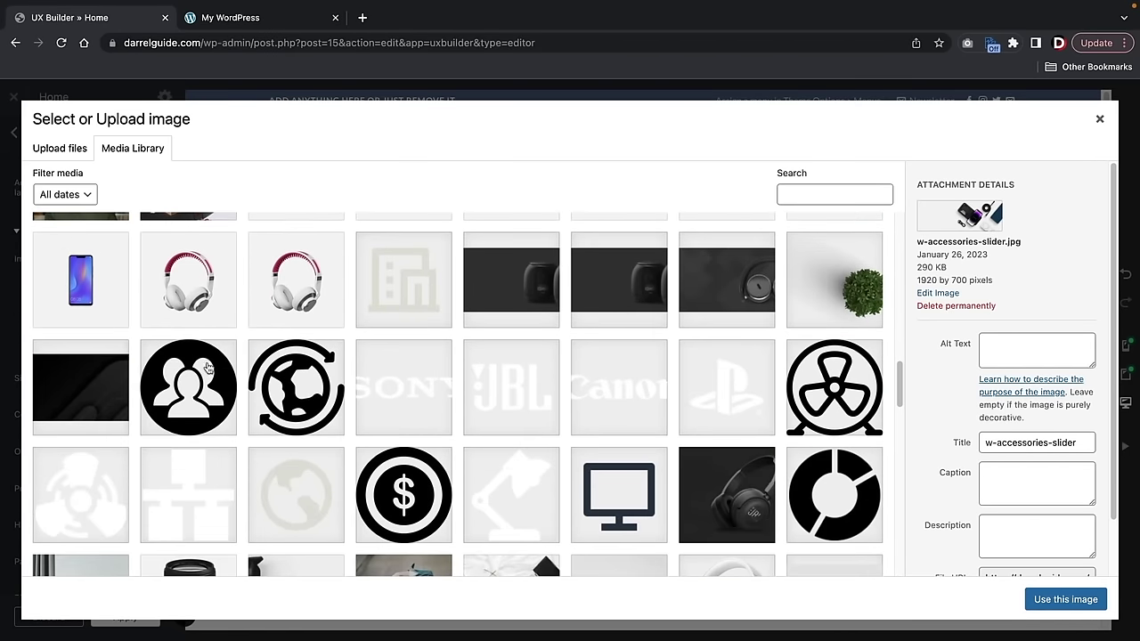
left_click(70, 399)
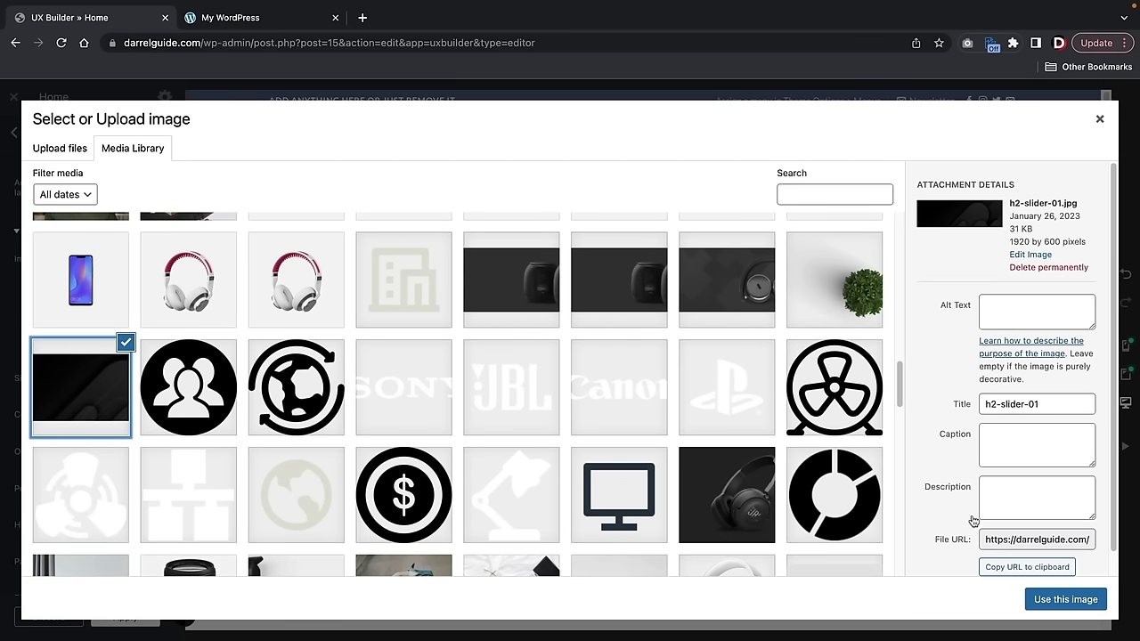
left_click(1065, 599)
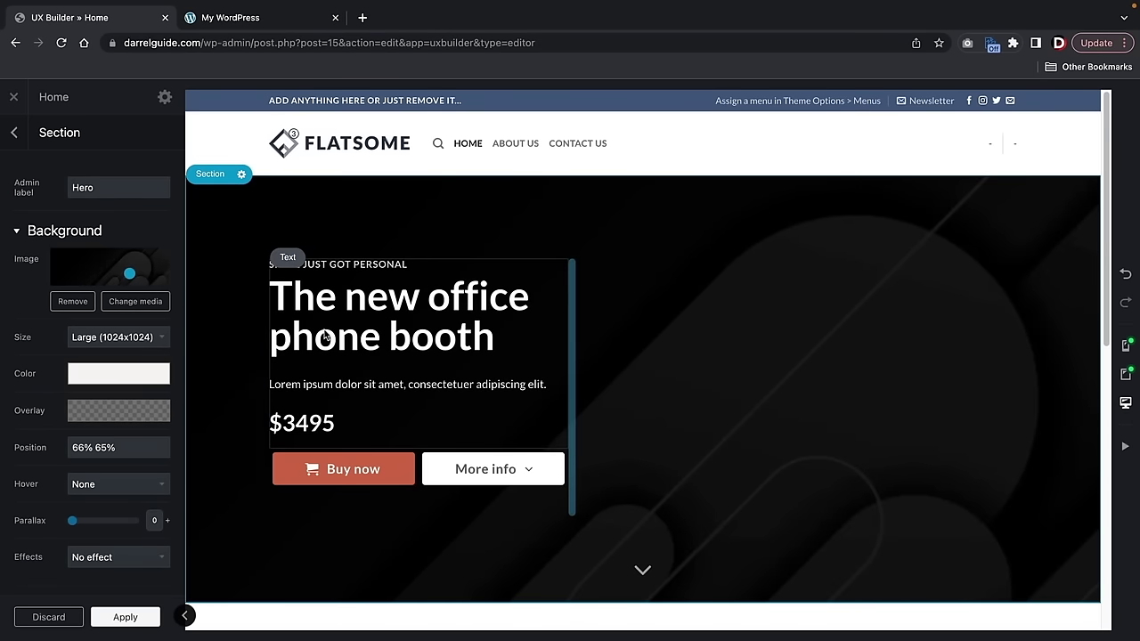
Edit the hero text to 'The New HeadPhones', making the $3,495 price a large heading
left_click(325, 335)
left_click(56, 183)
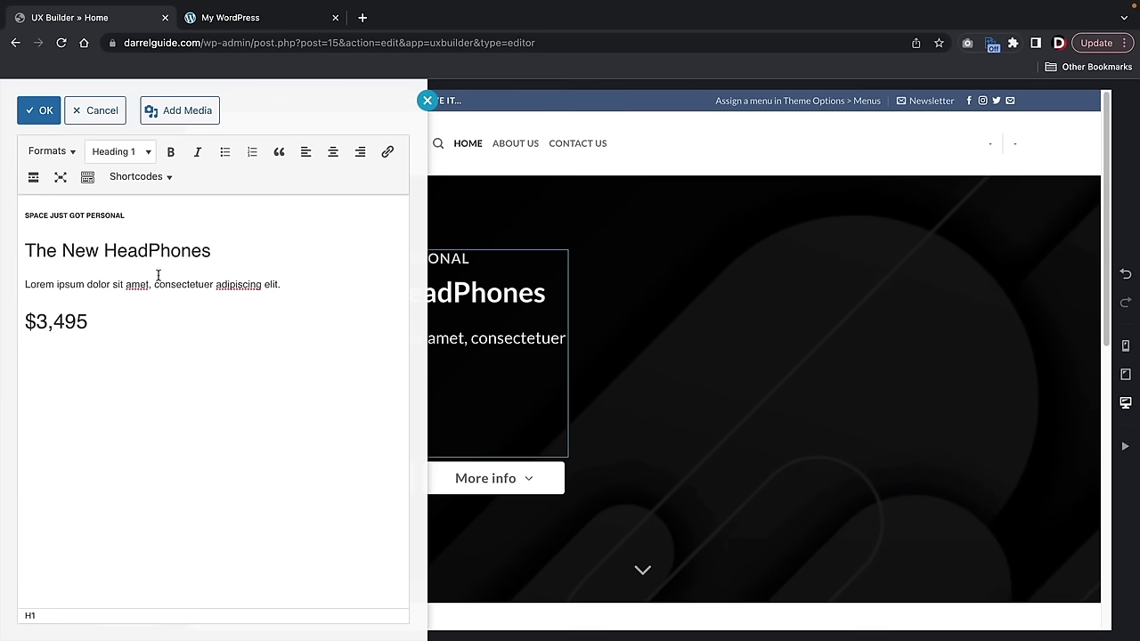
left_click(157, 284)
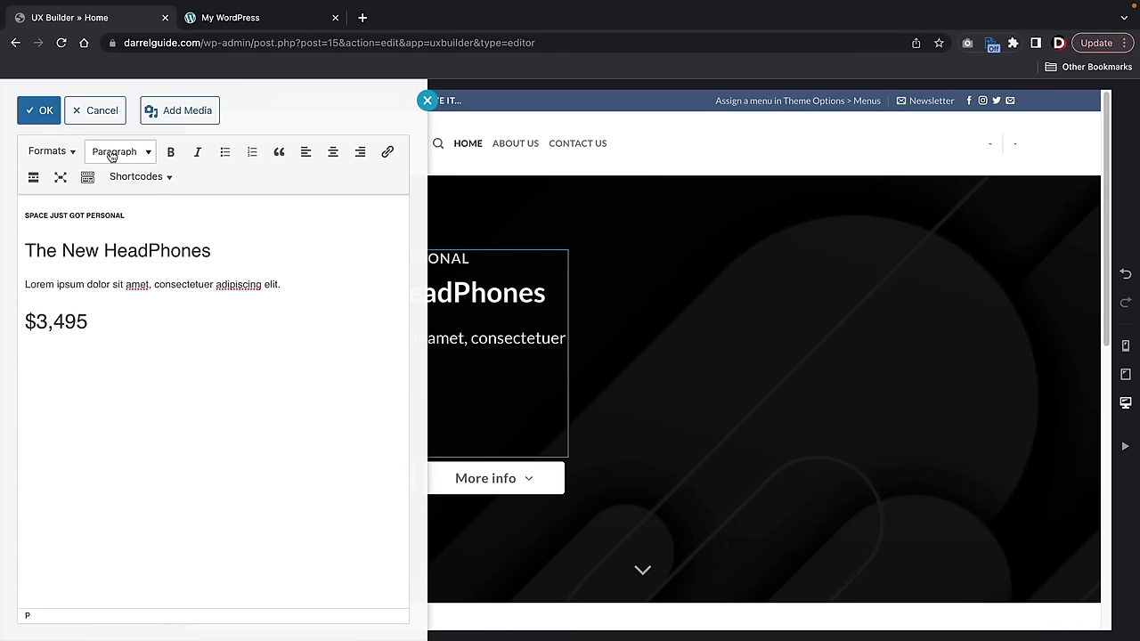
left_click(140, 248)
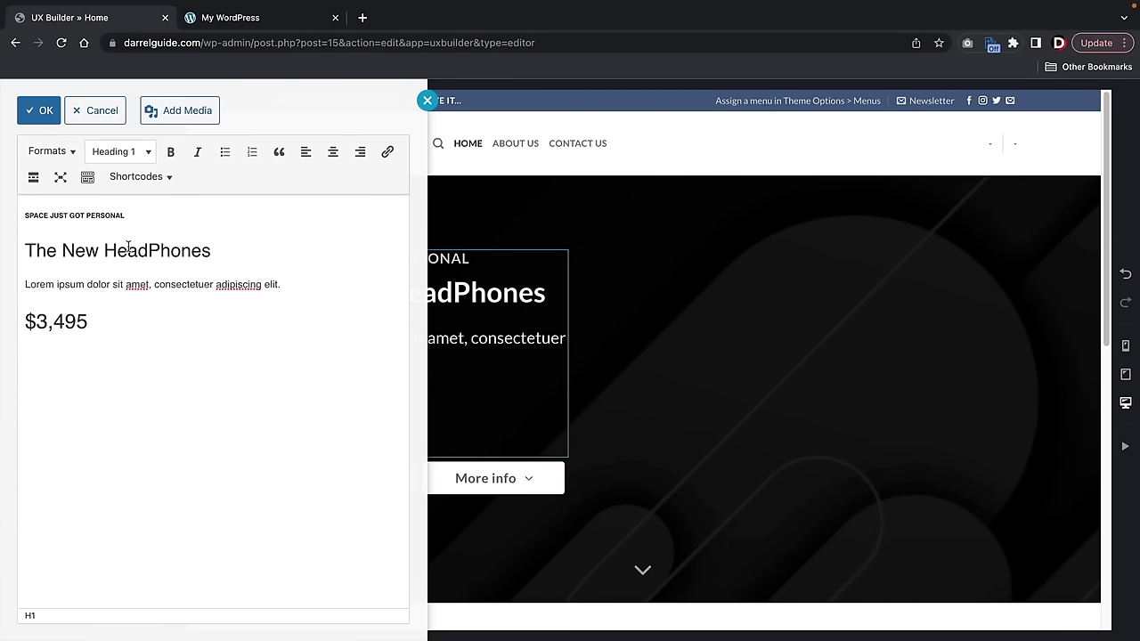
left_click(119, 216)
left_click(86, 326)
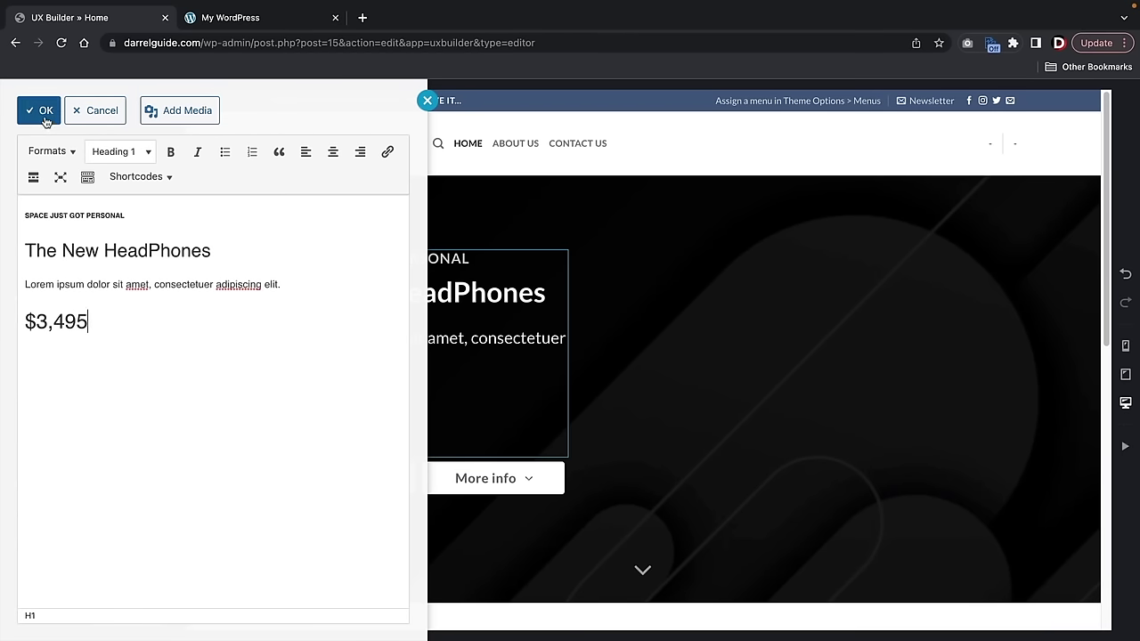
left_click(45, 111)
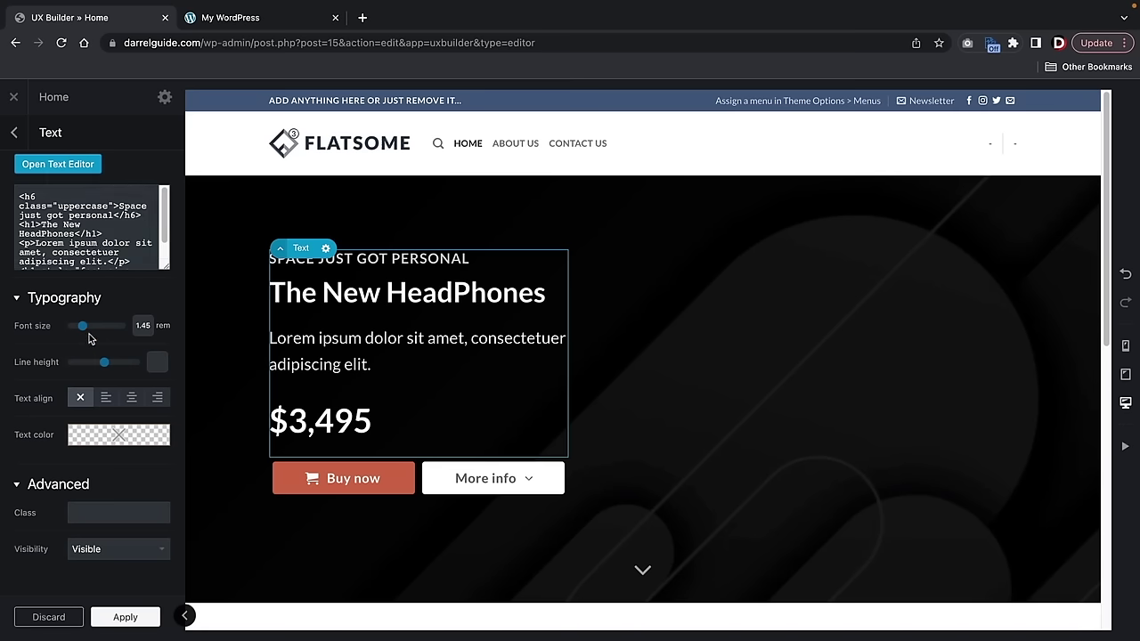
Apply the hero text changes, update the page and return to the live site
left_click_drag(84, 327, 83, 334)
left_click(126, 618)
left_click(123, 617)
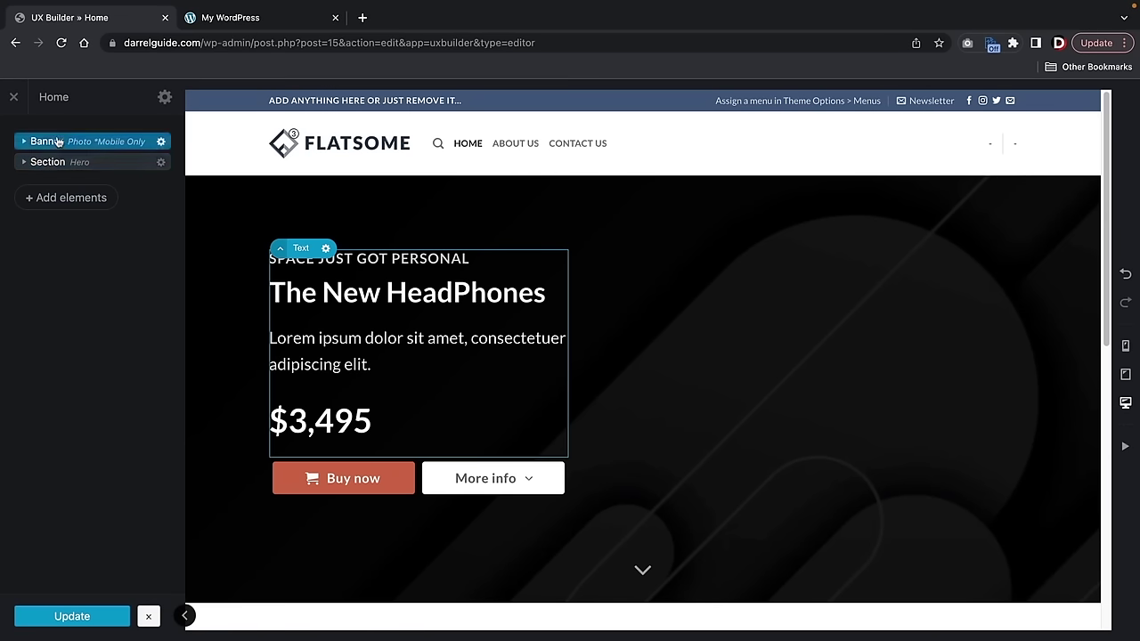
left_click(15, 98)
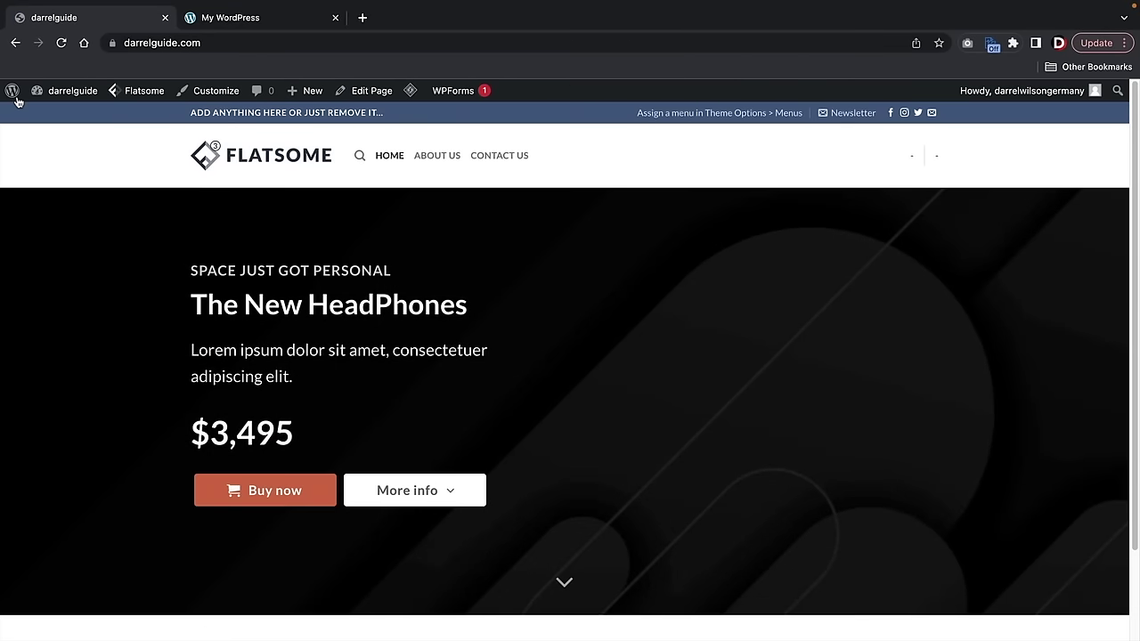
Go to the Dashboard, open Flatsome Theme Options and enter its Style section
mouse_move(59, 93)
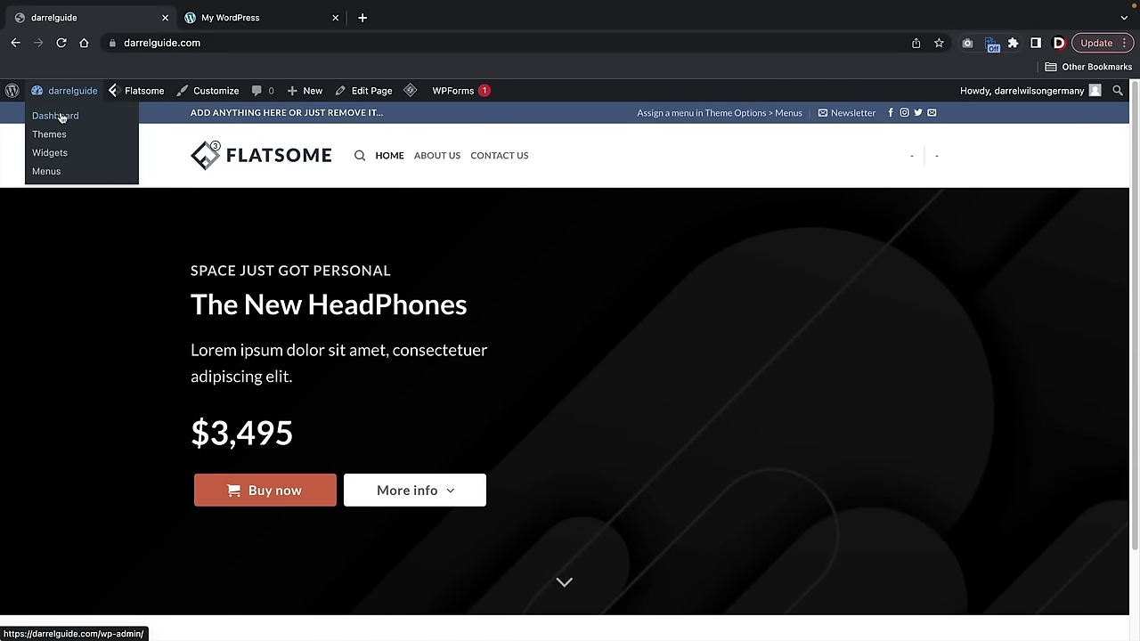
left_click(61, 118)
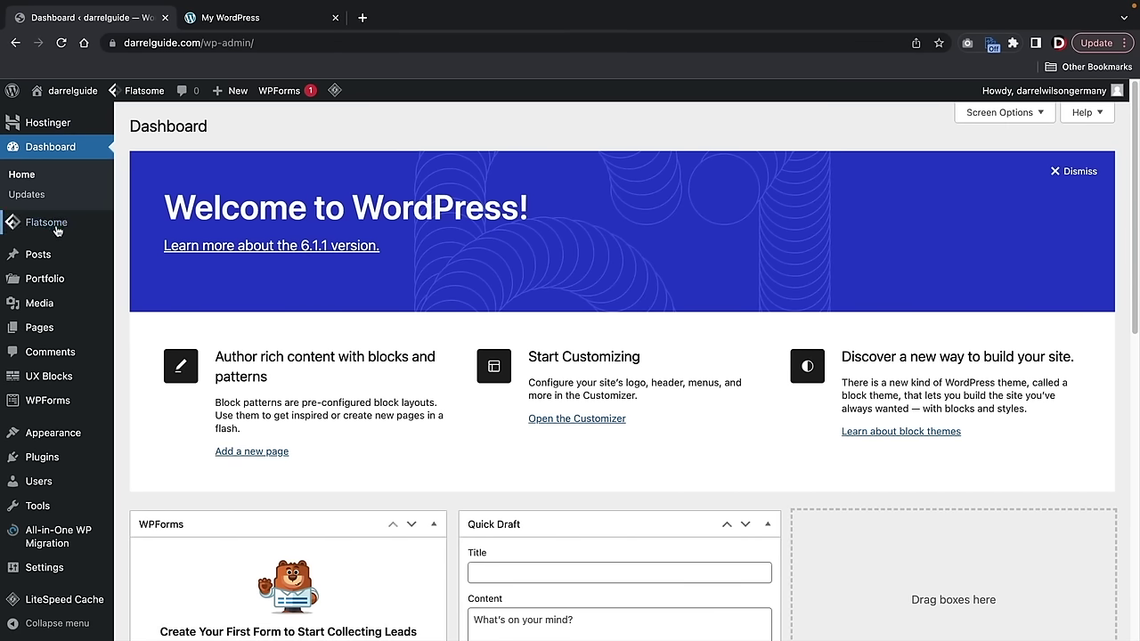
mouse_move(57, 230)
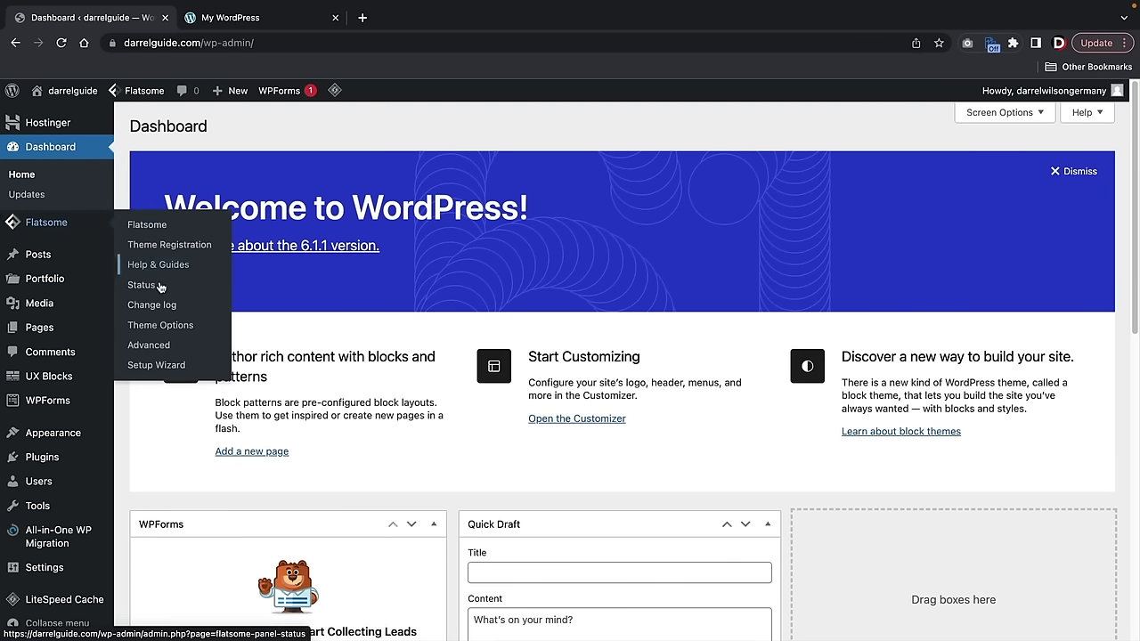
left_click(161, 329)
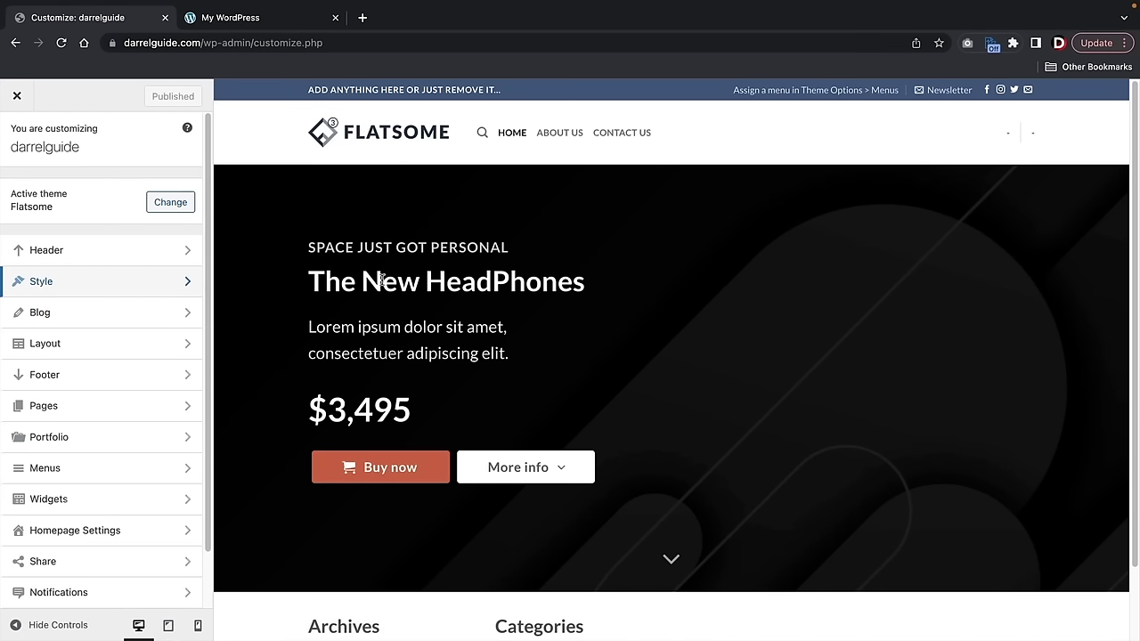
left_click(77, 289)
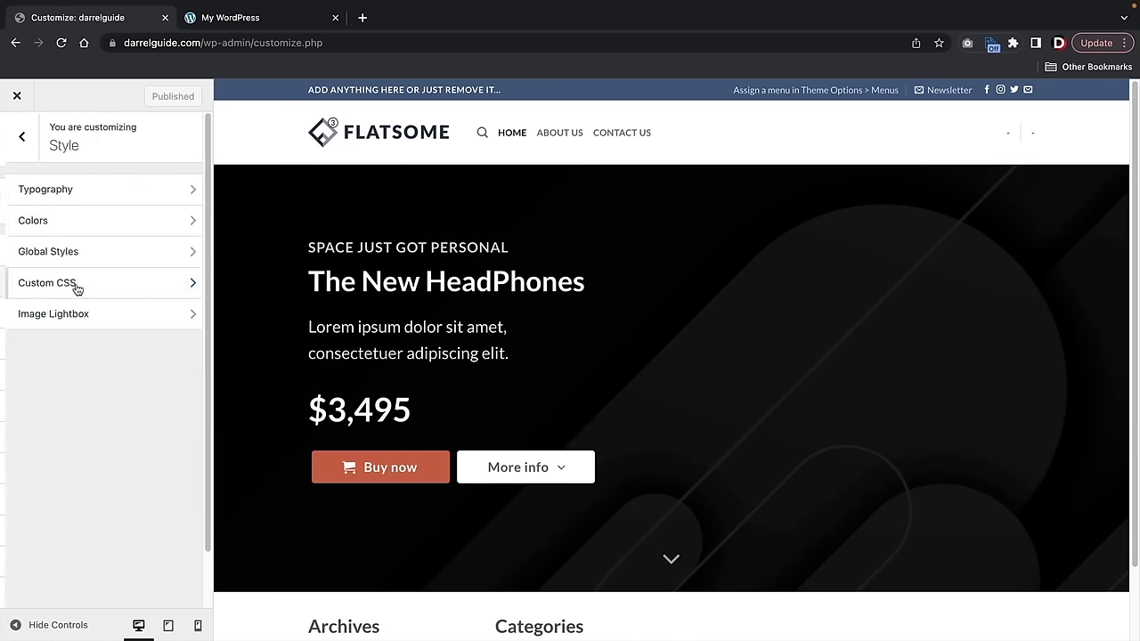
Set the headlines font family to Poppins in Typography
left_click(78, 197)
scroll(44, 232, "down", 1)
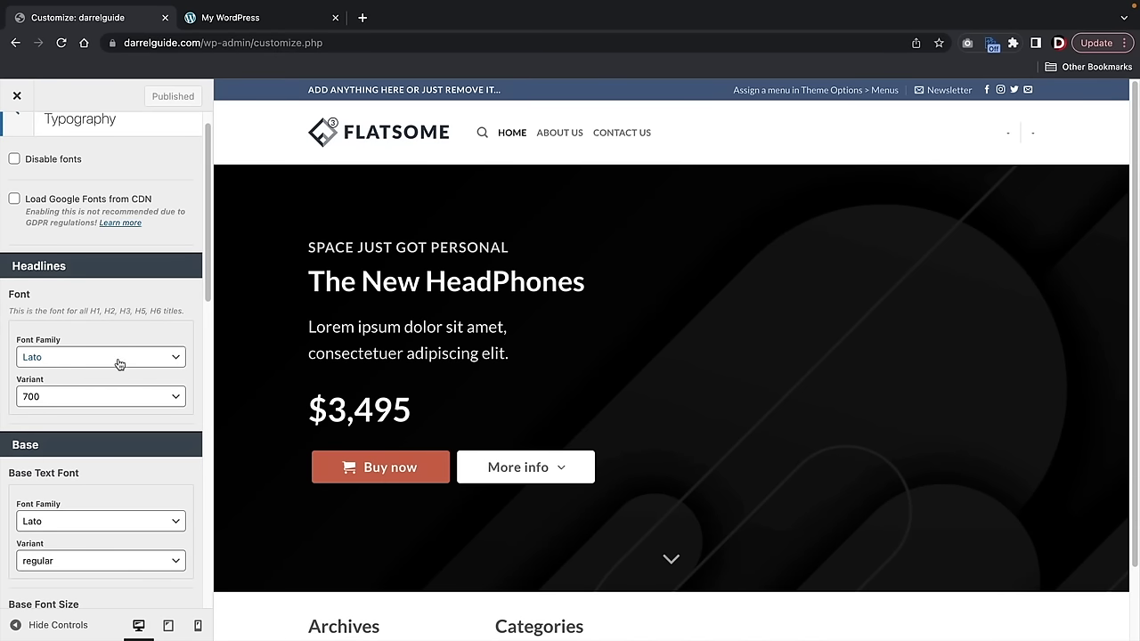
scroll(118, 365, "down", 1)
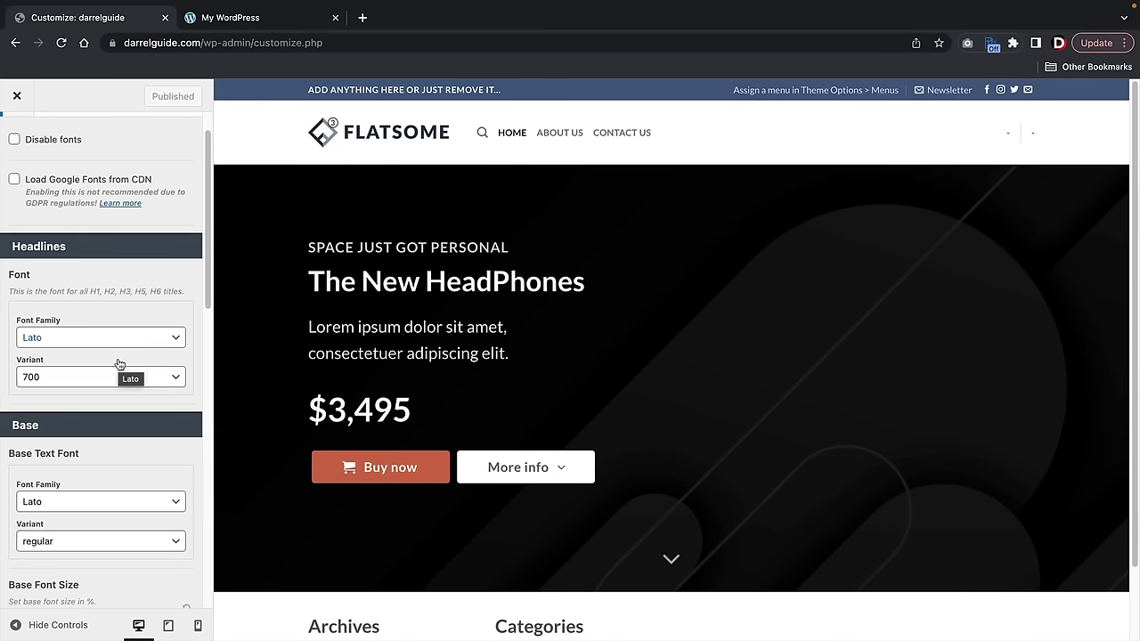
left_click(114, 343)
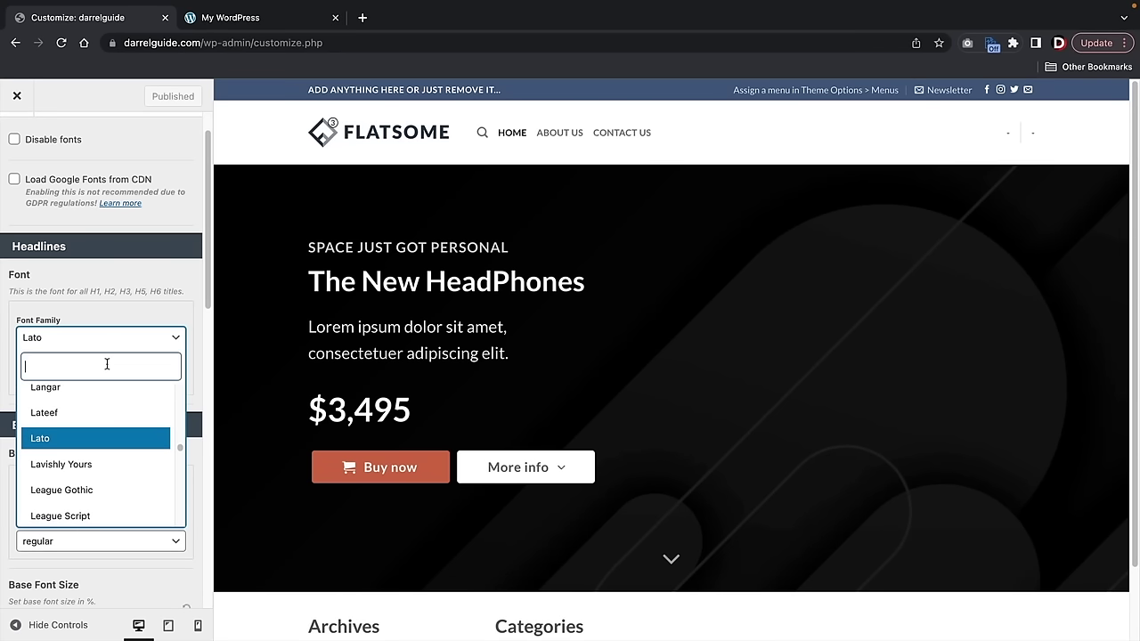
type("popp")
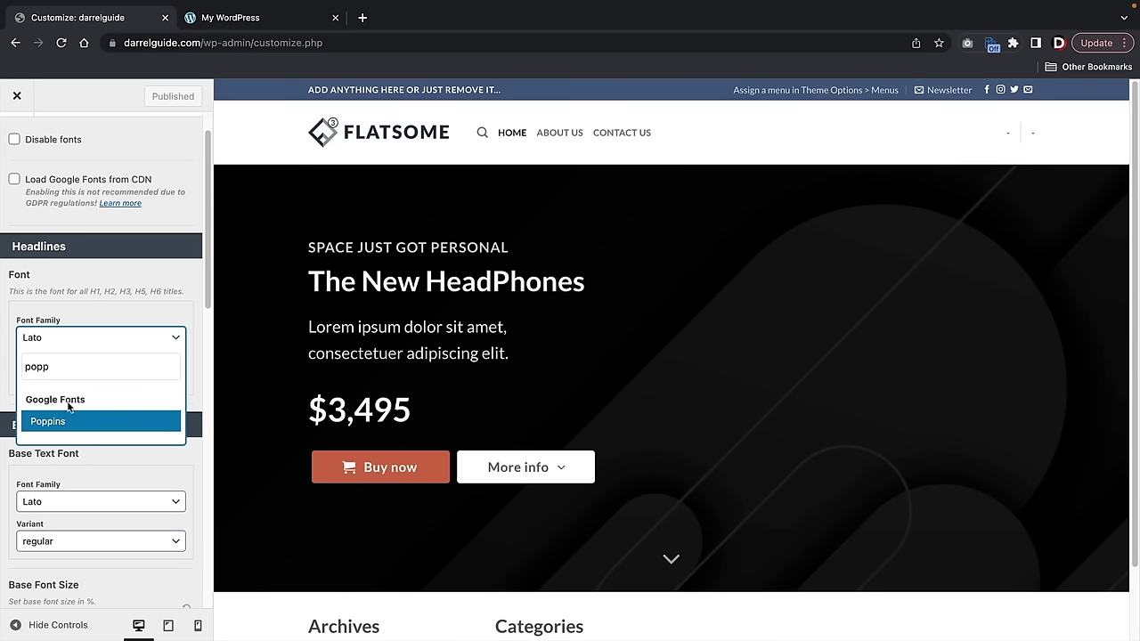
left_click(69, 416)
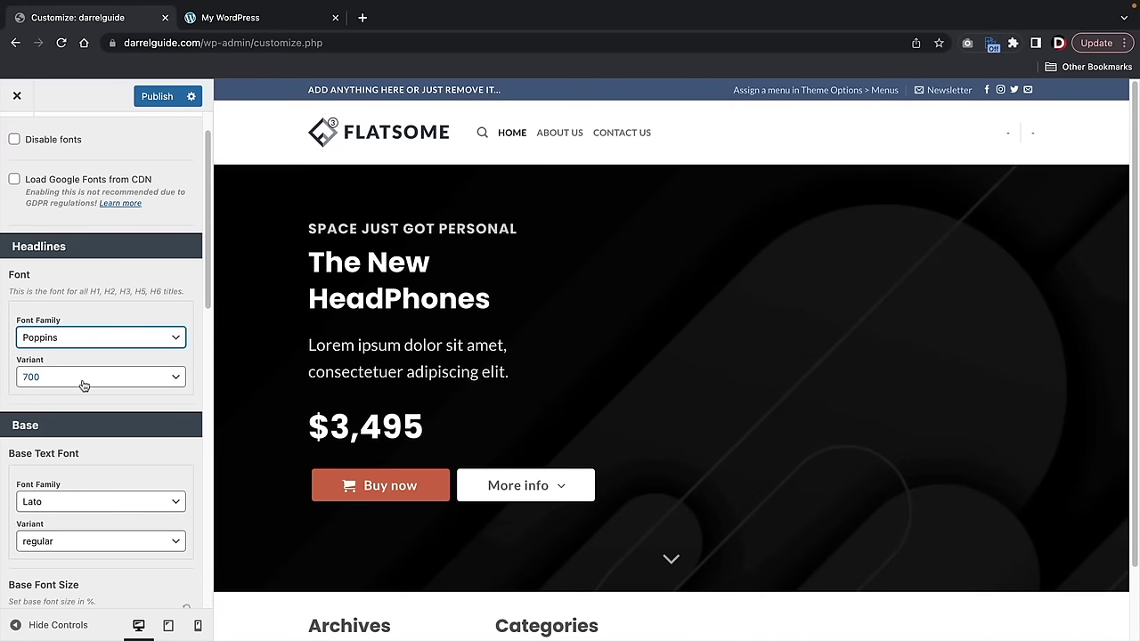
Set the headline font weight to 800 and lower the base font size to 74%
left_click(82, 382)
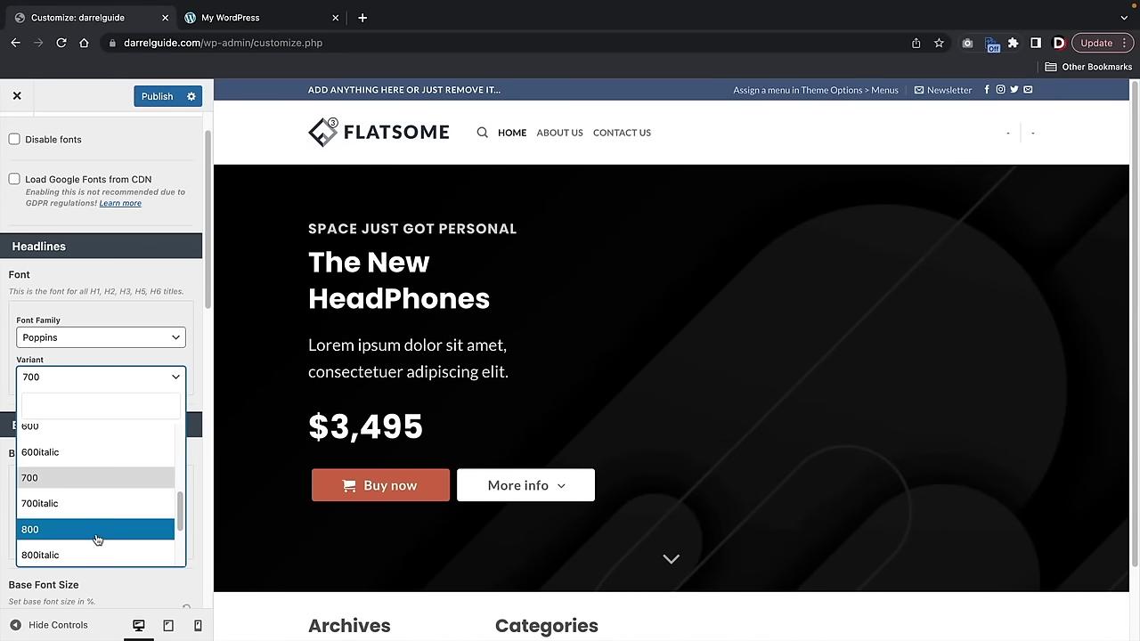
scroll(95, 526, "down", 3)
scroll(89, 537, "up", 5)
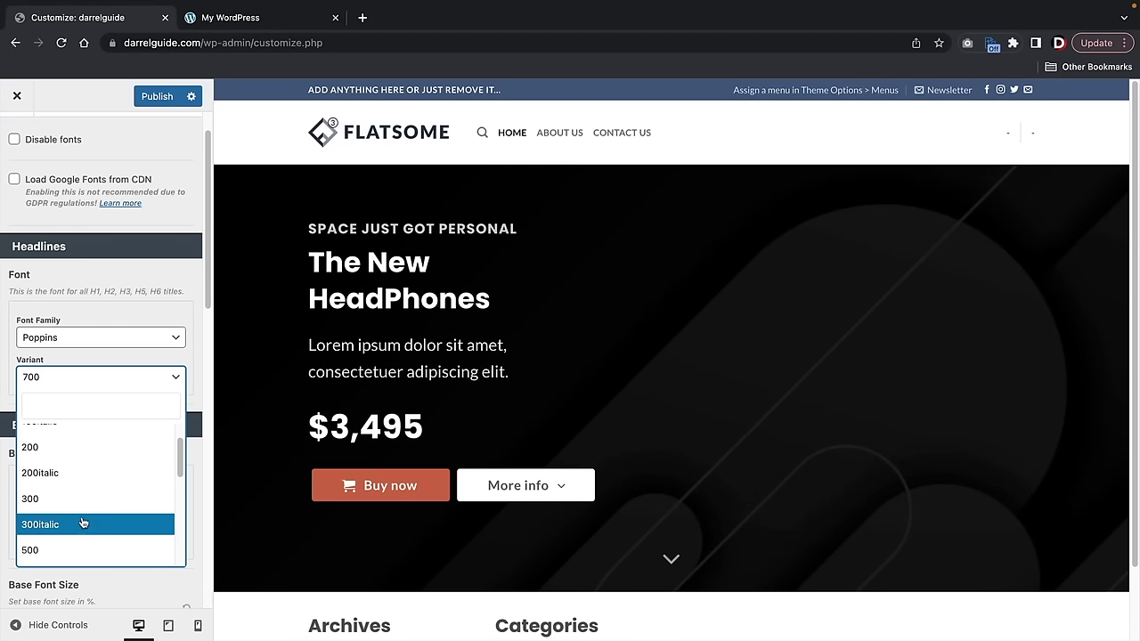
scroll(84, 518, "down", 5)
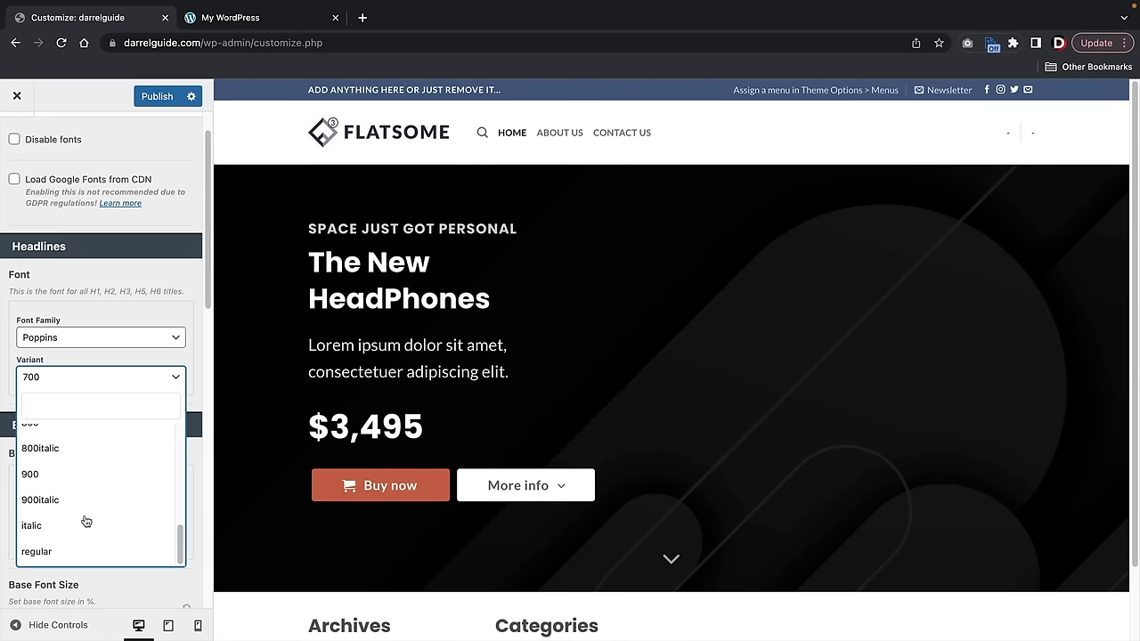
scroll(86, 522, "up", 3)
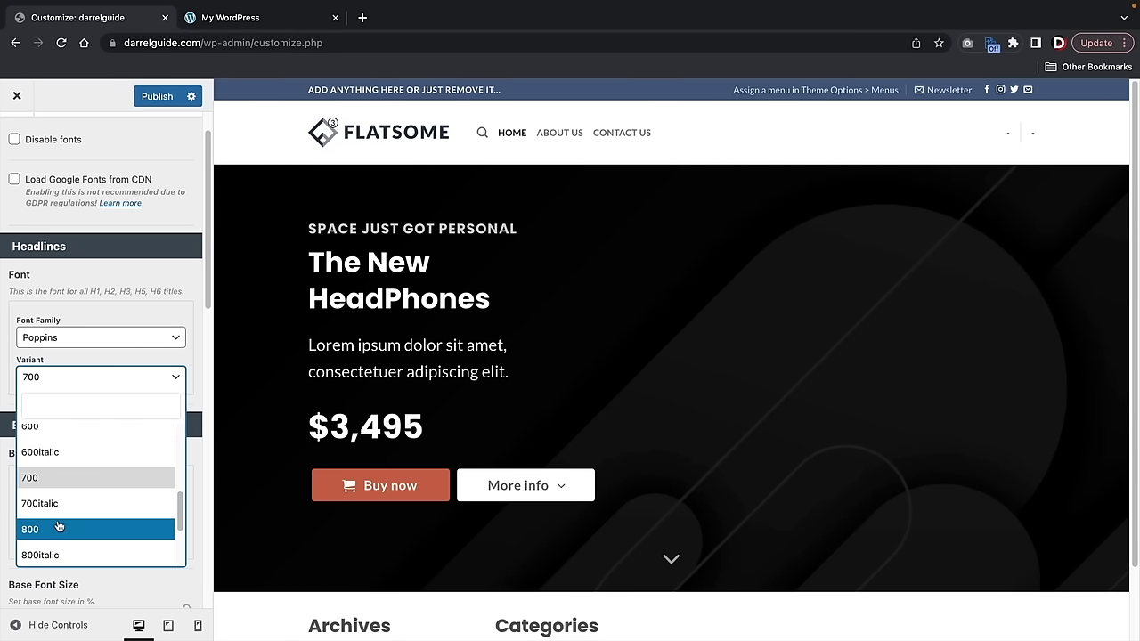
left_click(59, 527)
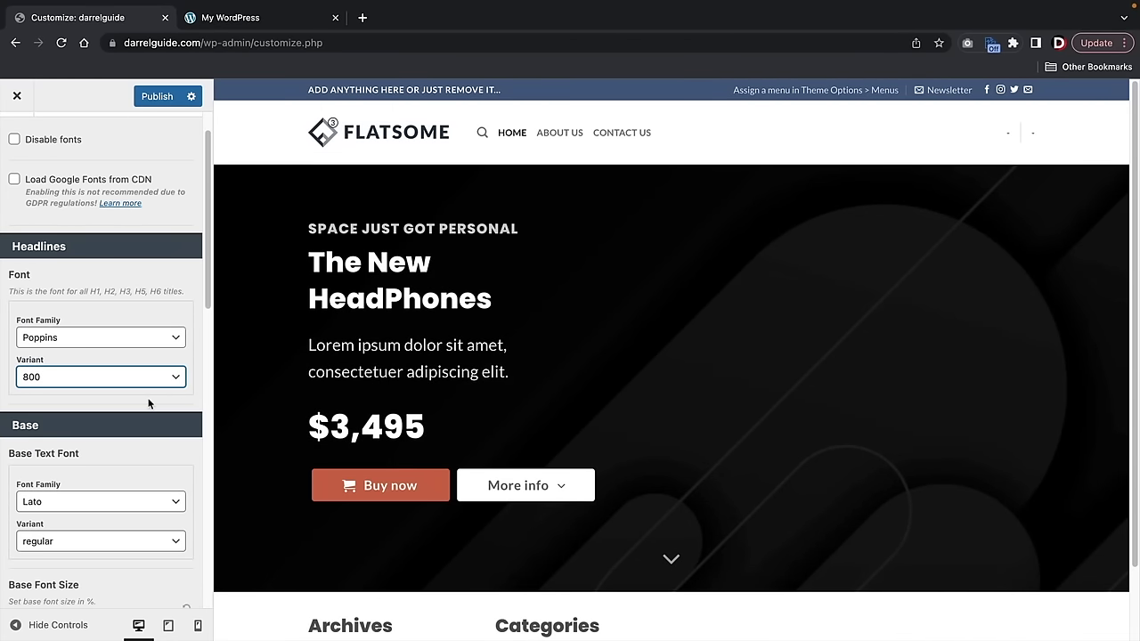
scroll(147, 361, "down", 3)
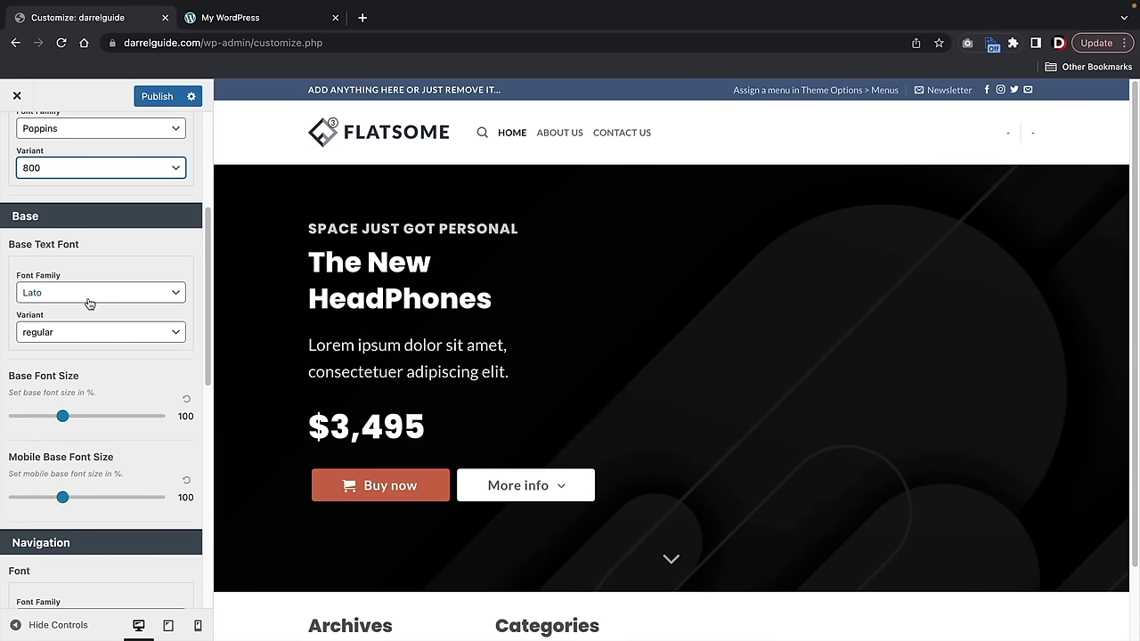
left_click_drag(62, 416, 37, 421)
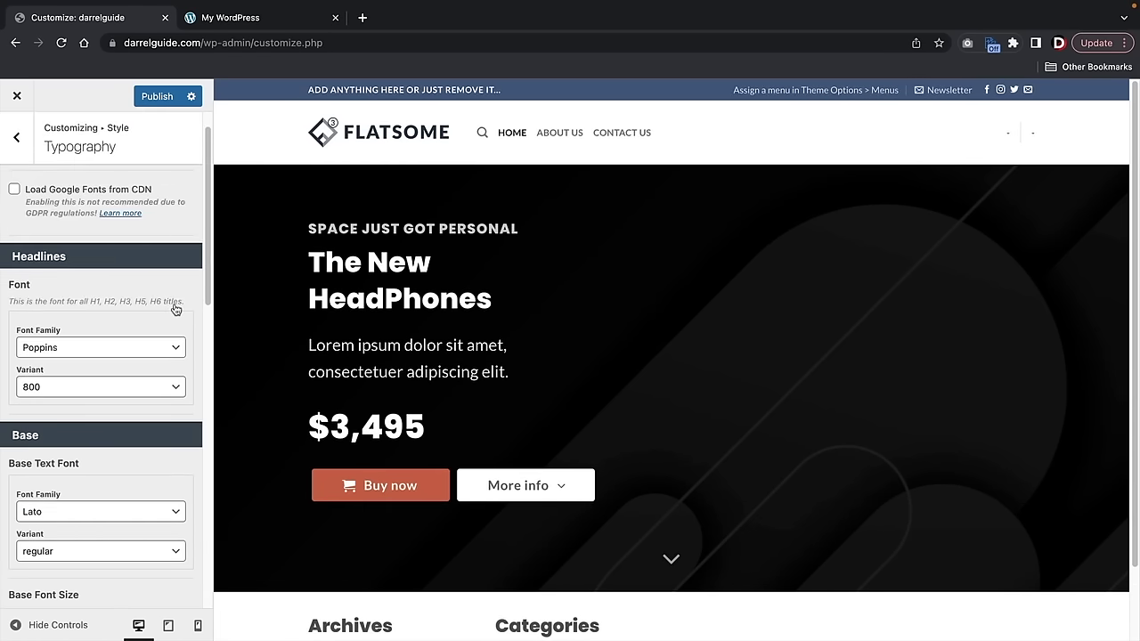
Keep Lato as the Base Text font family
scroll(176, 307, "down", 2)
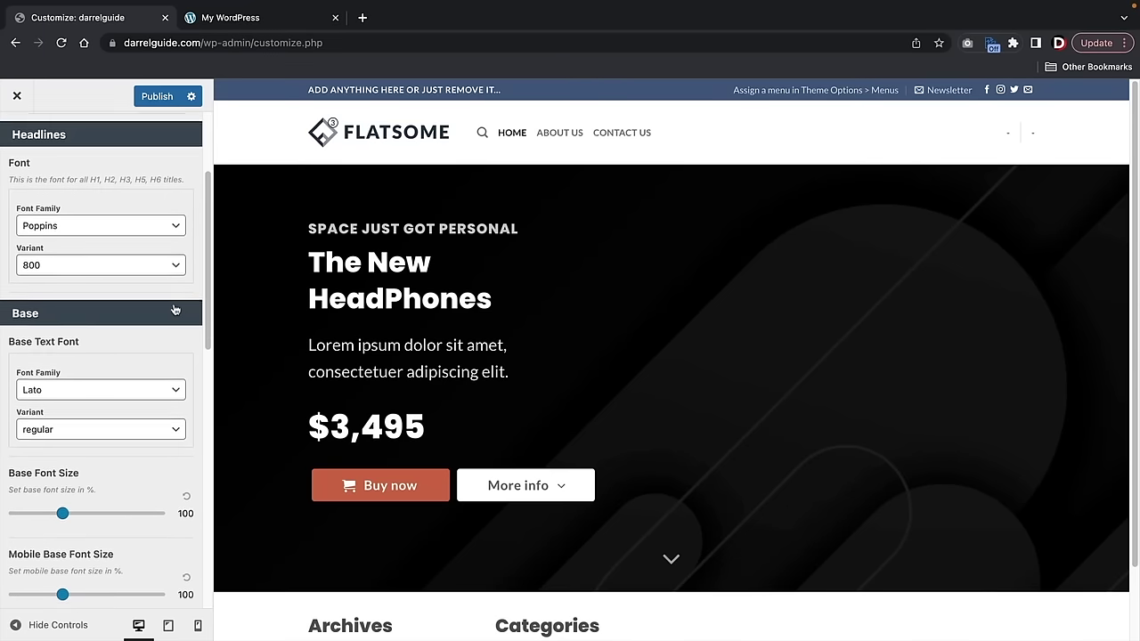
scroll(176, 309, "down", 2)
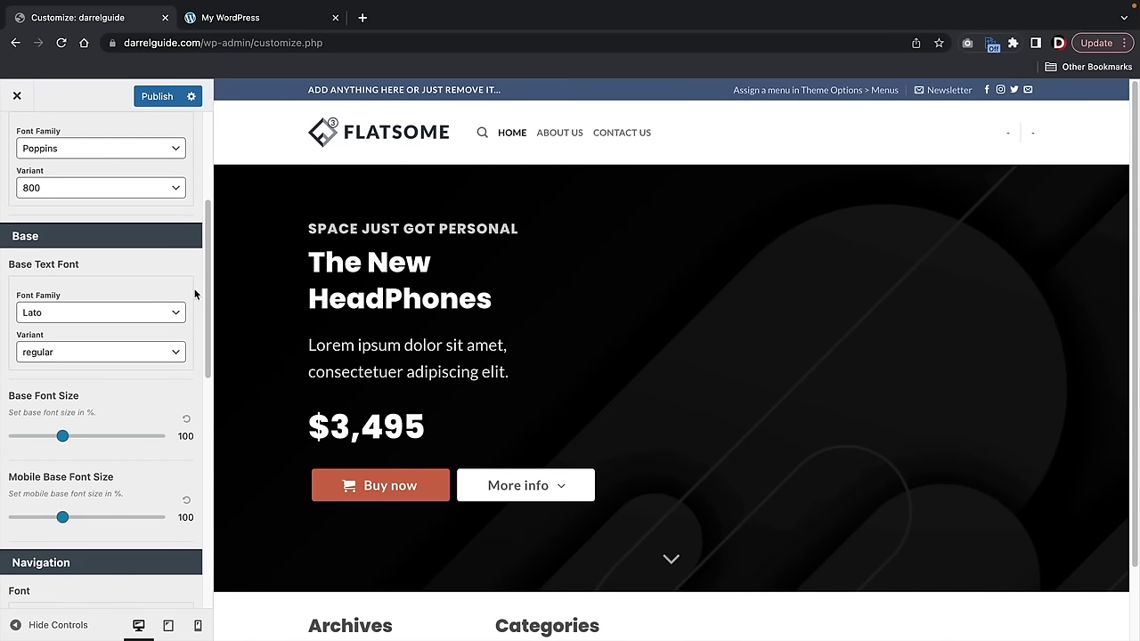
left_click(65, 318)
left_click(71, 413)
Set the navigation font family to Poppins and return to the Style sections
scroll(80, 338, "down", 3)
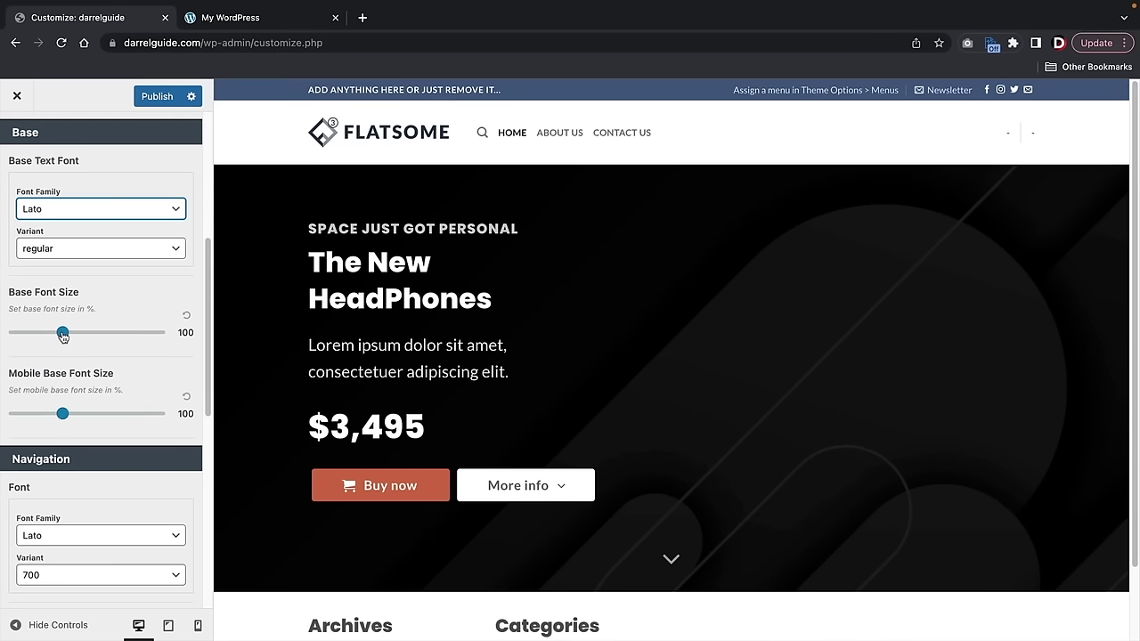
scroll(60, 334, "down", 3)
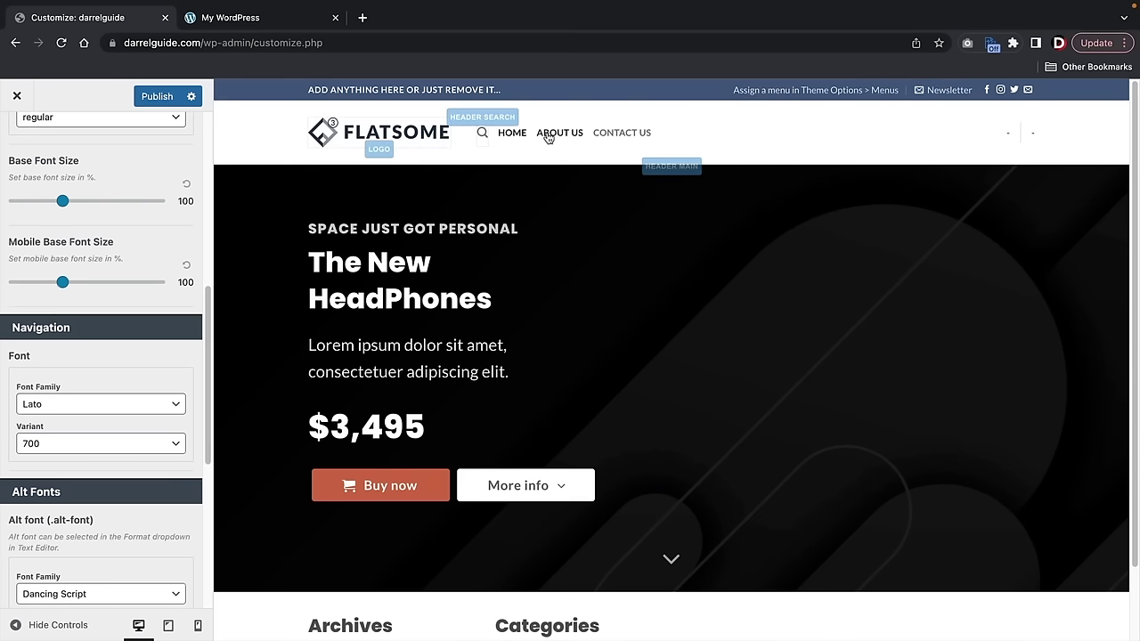
left_click(78, 405)
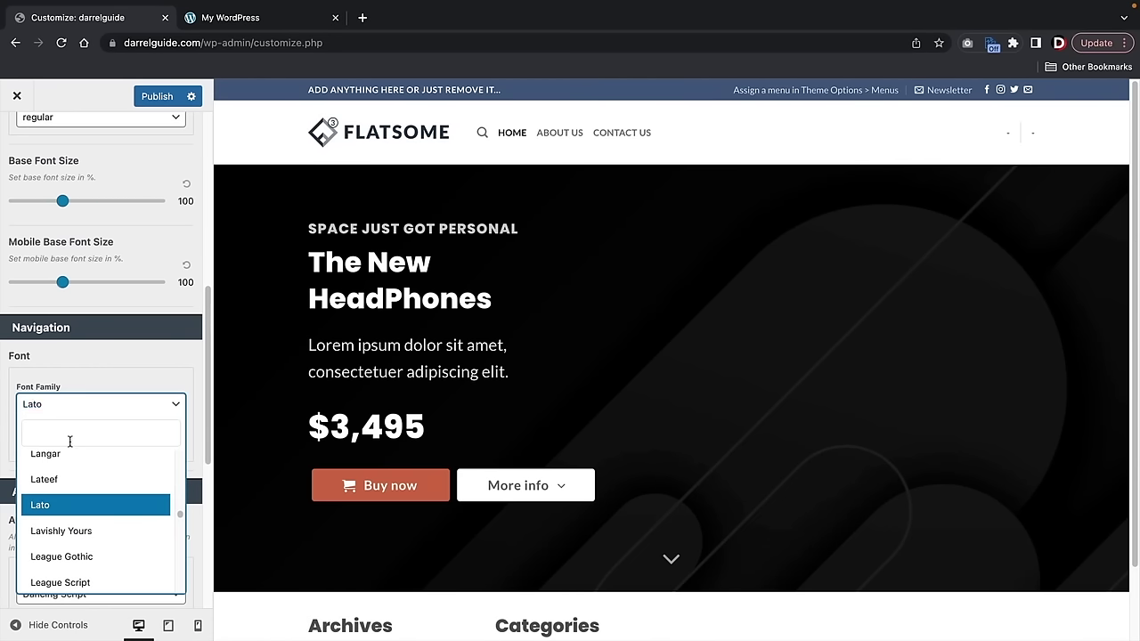
left_click(74, 431)
type("pi")
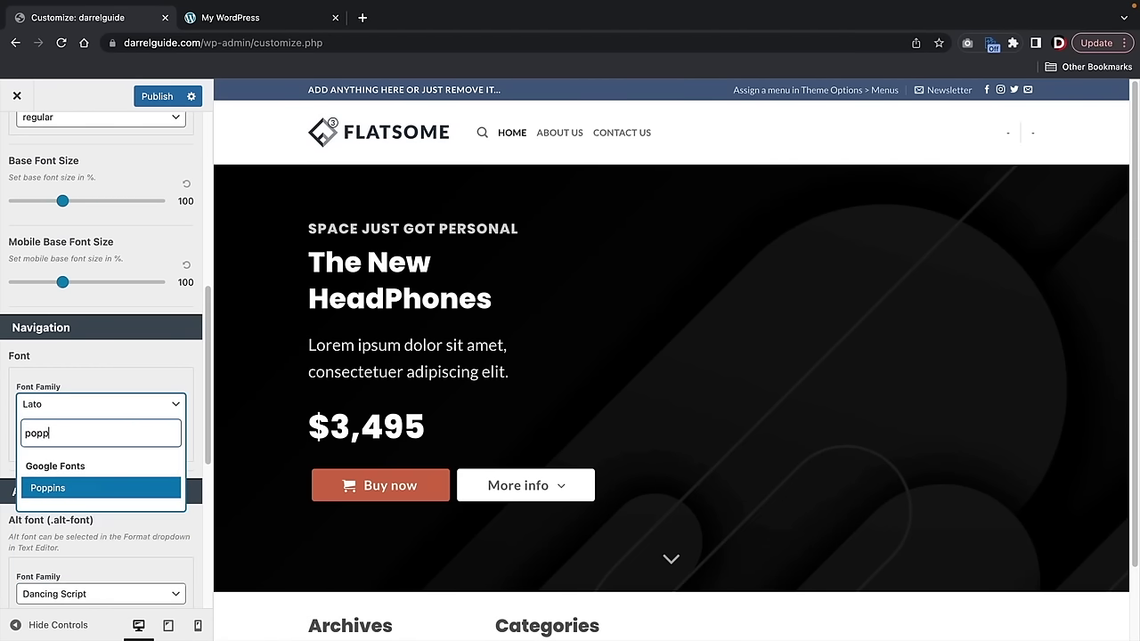
left_click(42, 492)
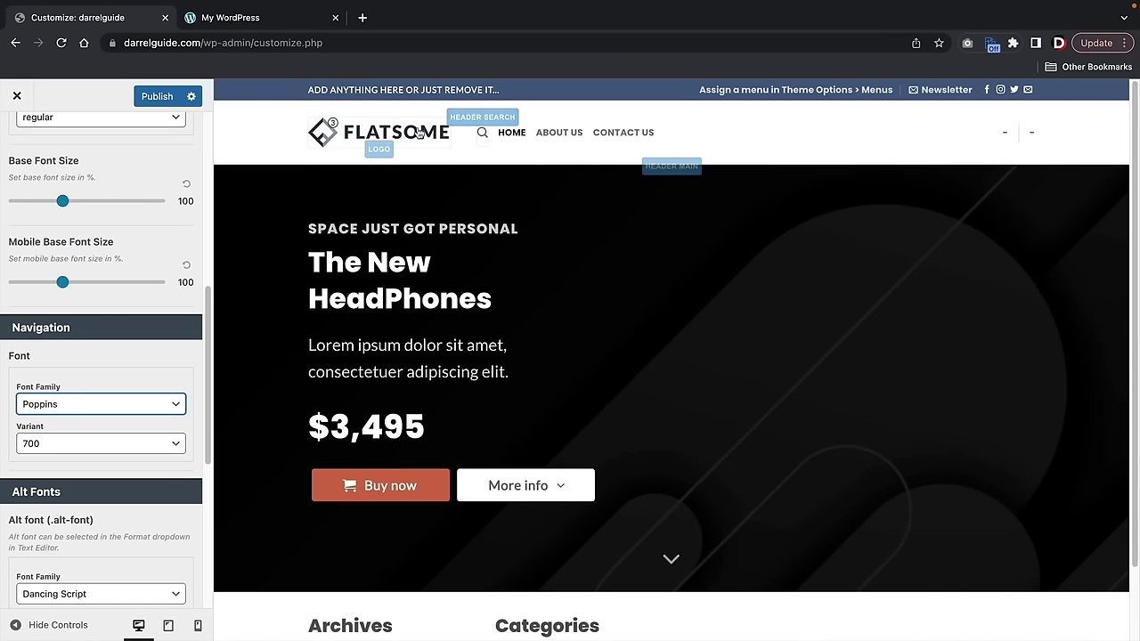
scroll(163, 353, "down", 1)
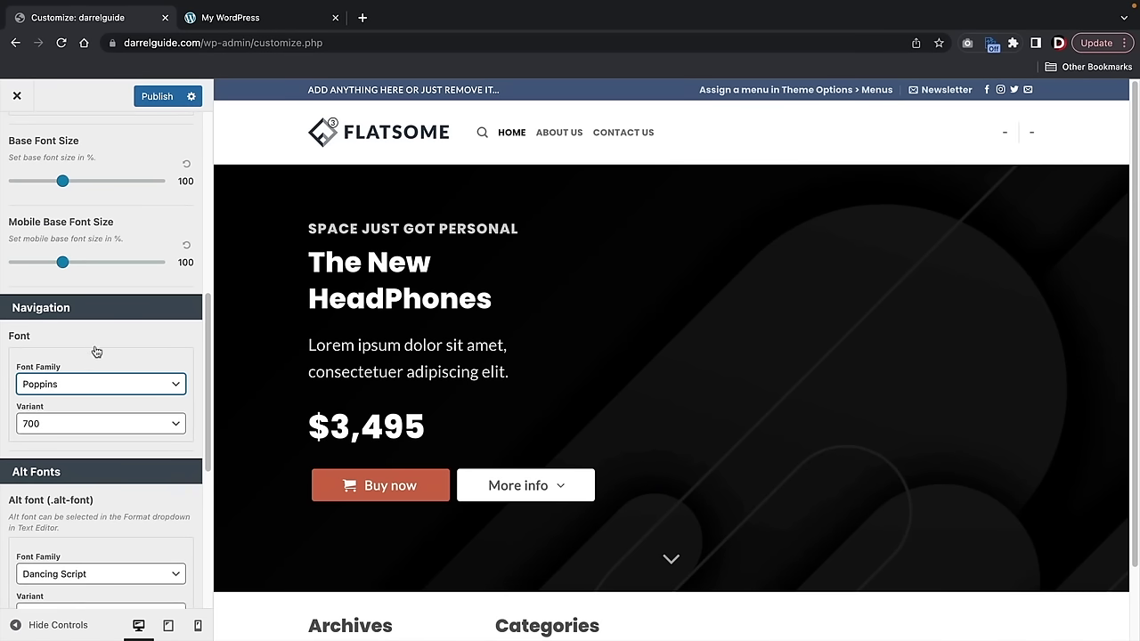
scroll(98, 352, "up", 8)
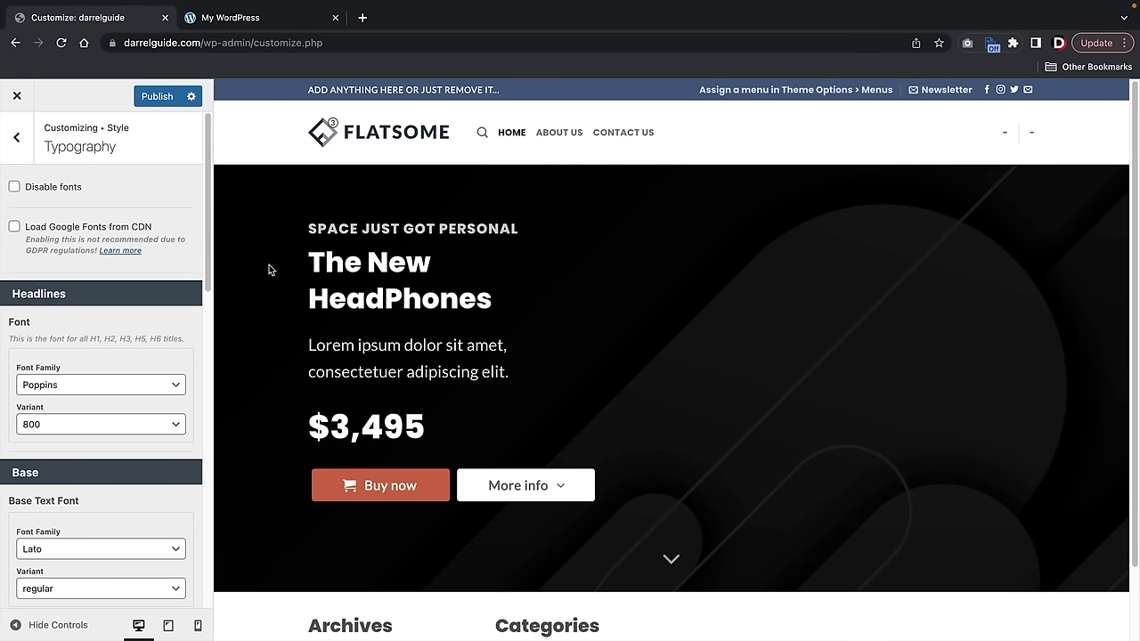
left_click(20, 142)
Copy the success colour #7a9c59 into the Primary Color
left_click(21, 225)
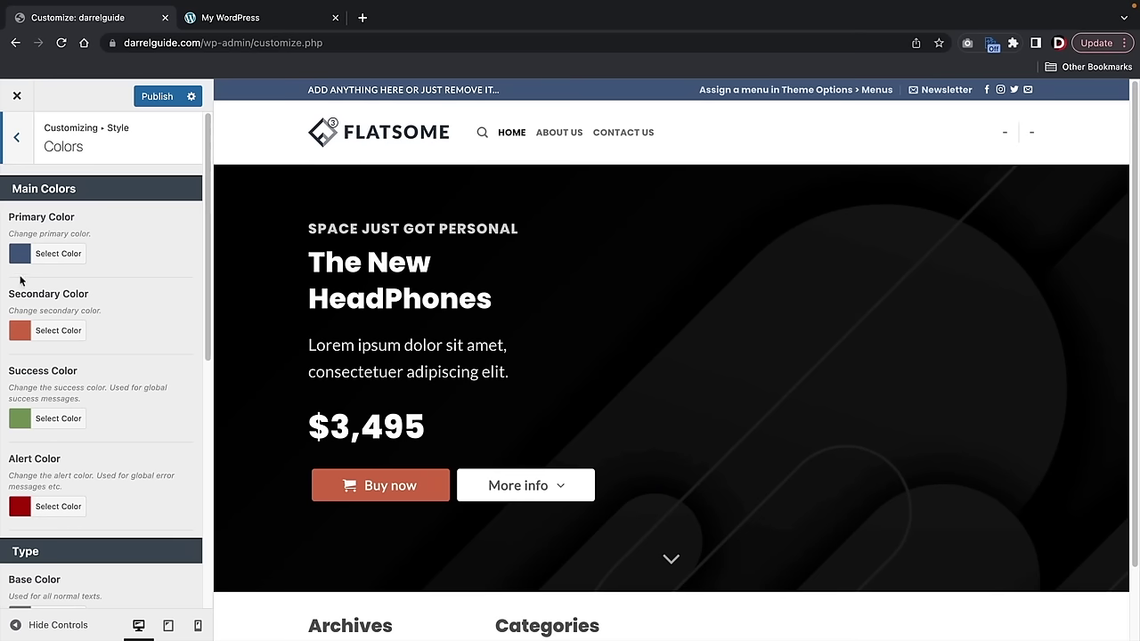
left_click(18, 255)
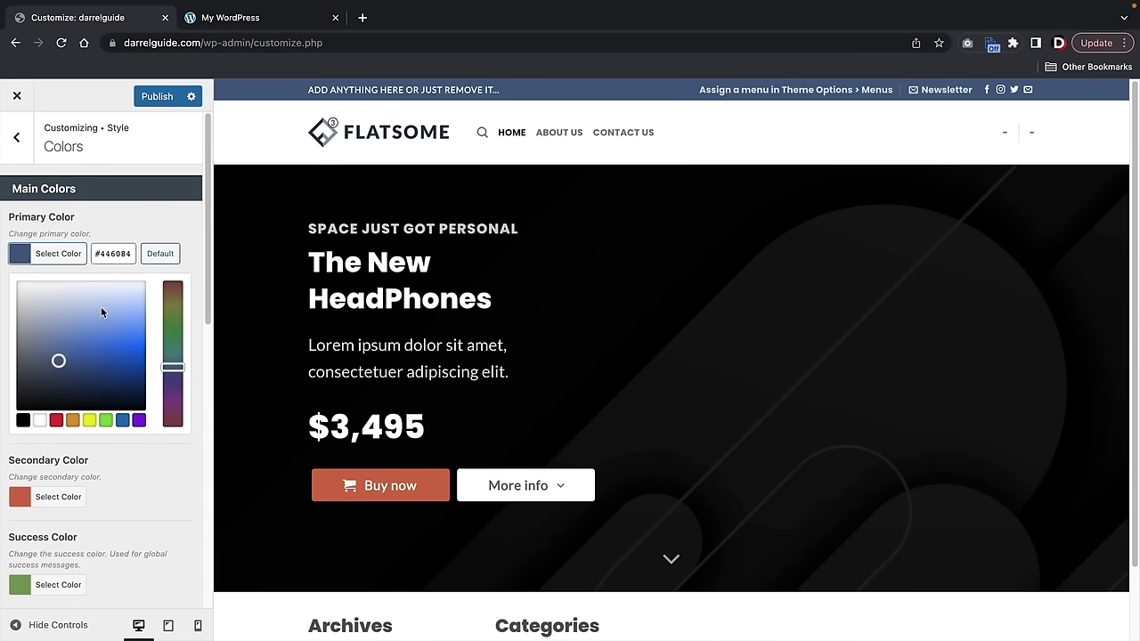
left_click(21, 585)
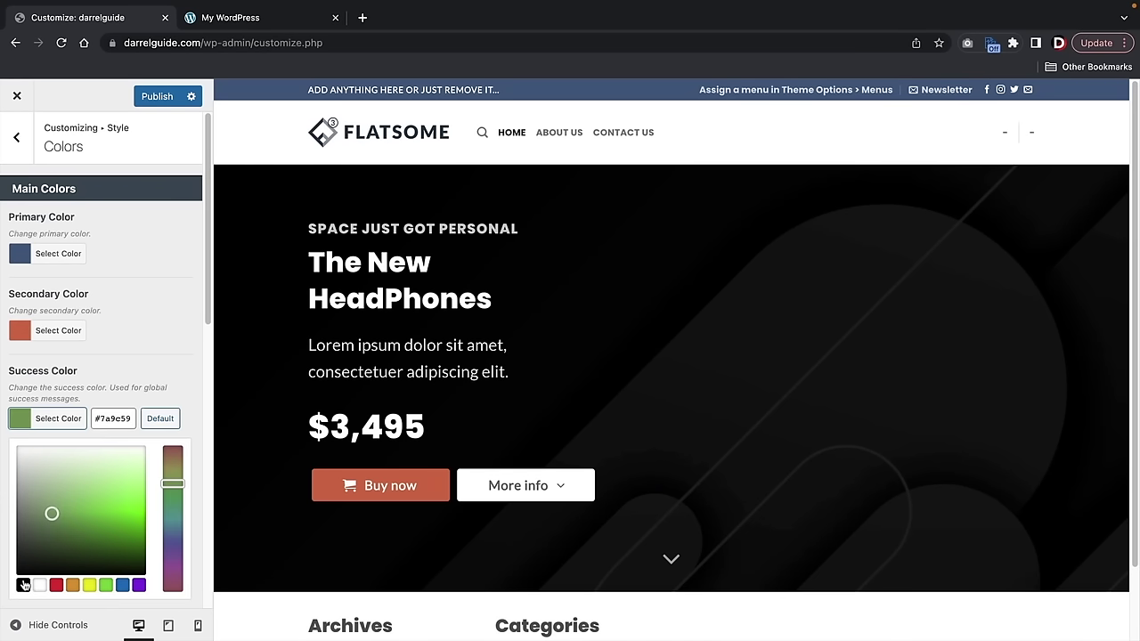
left_click(114, 418)
right_click(116, 418)
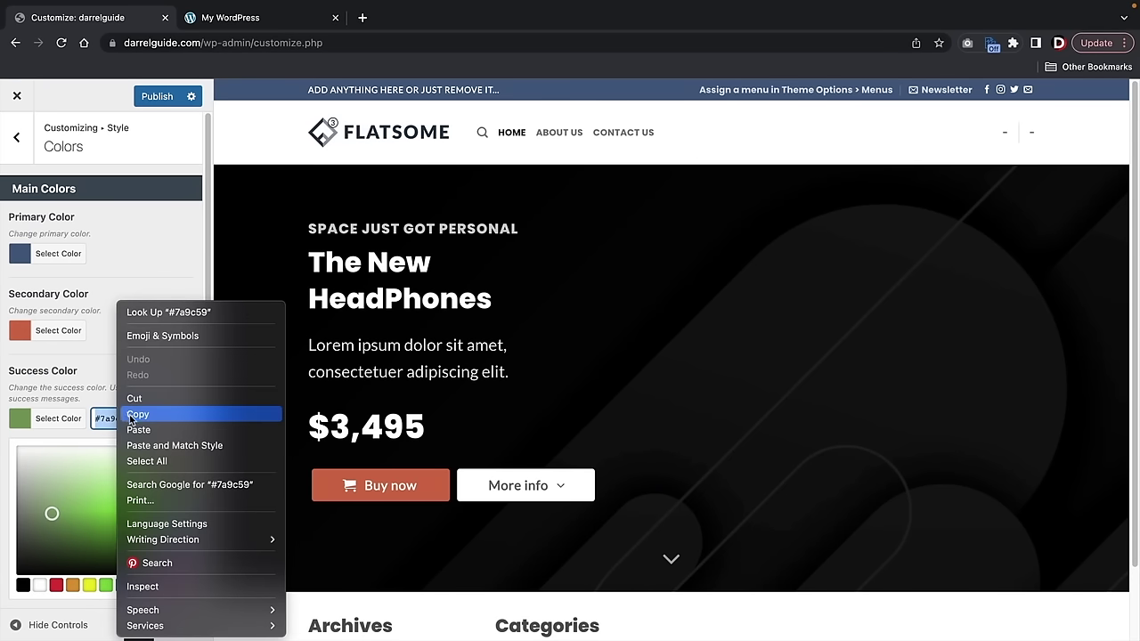
left_click(136, 415)
left_click(25, 257)
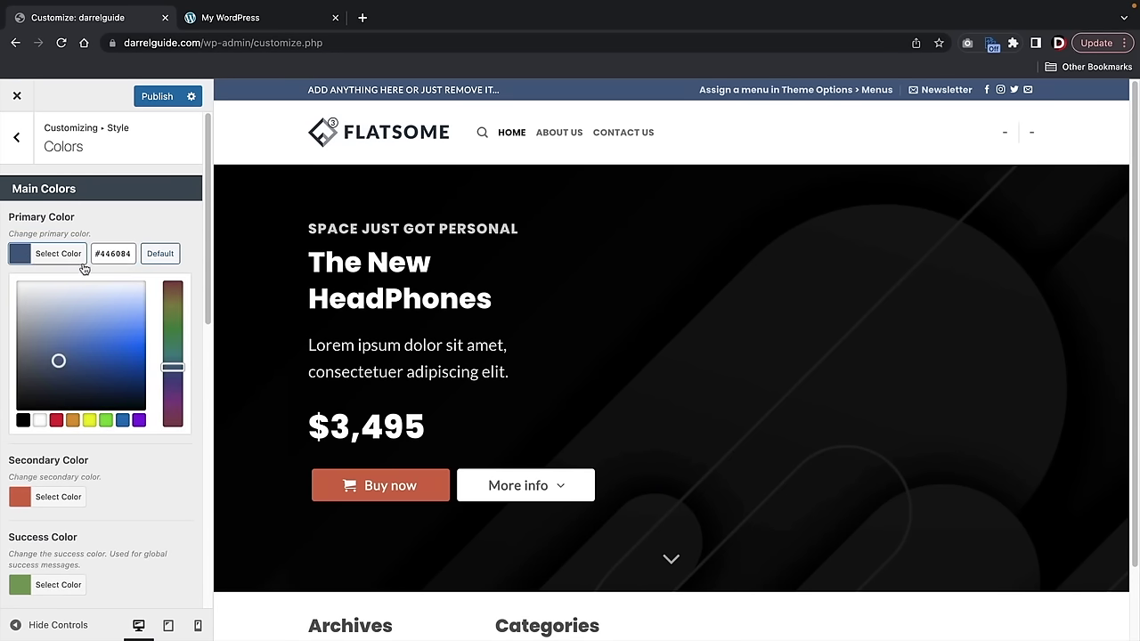
left_click(112, 254)
right_click(117, 256)
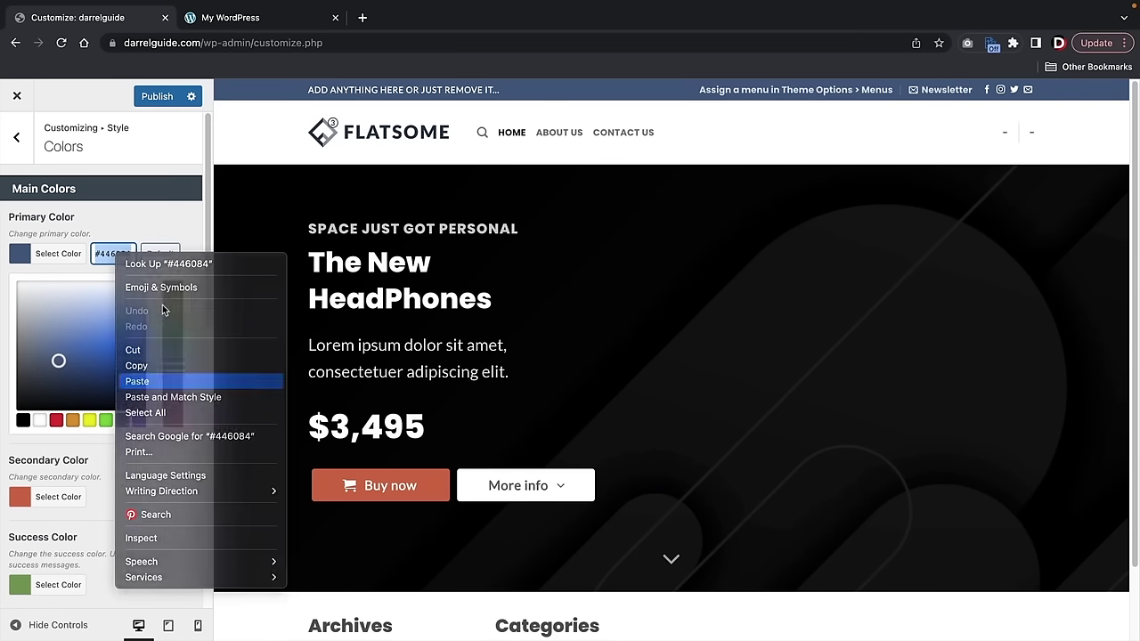
left_click(141, 381)
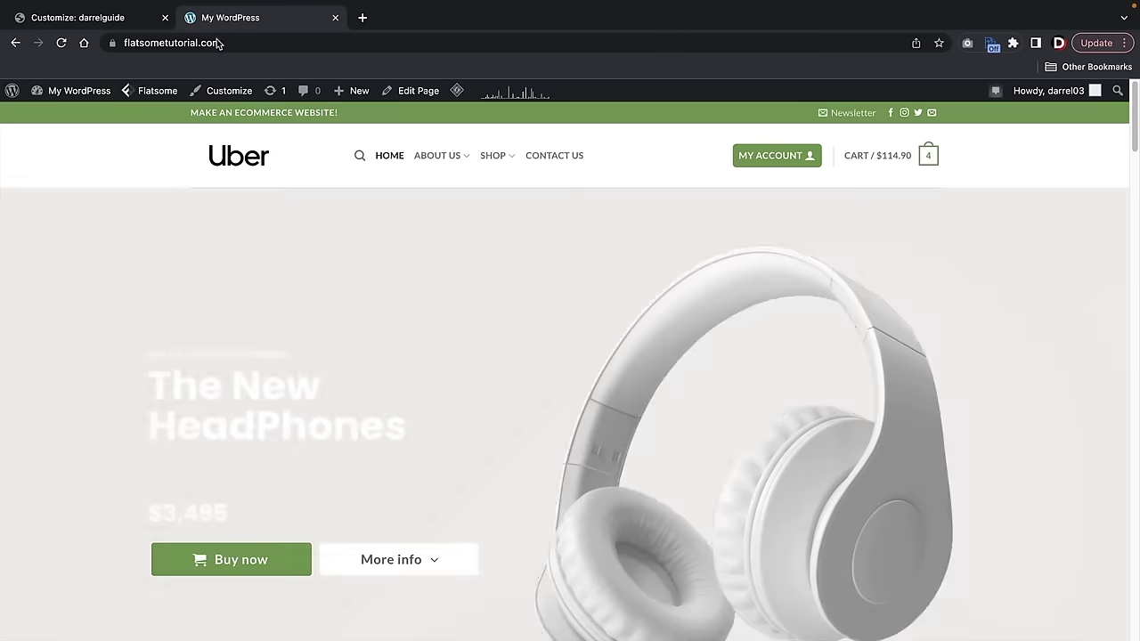
Compare with the reference site, then set the Secondary Color to black
left_click(217, 23)
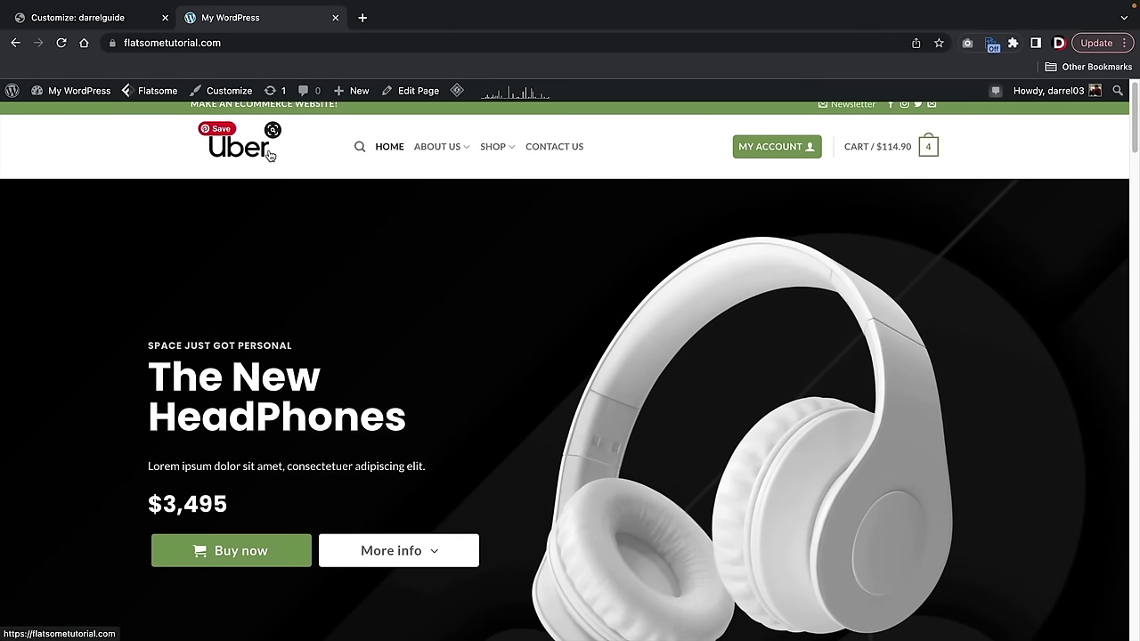
left_click(89, 21)
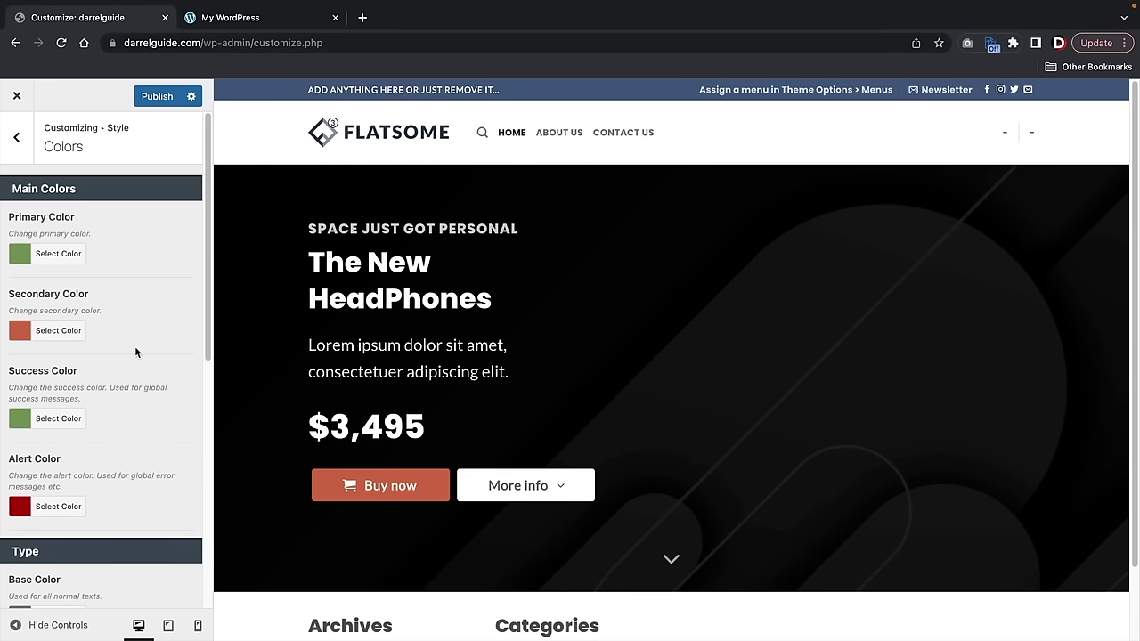
left_click(21, 336)
left_click(23, 497)
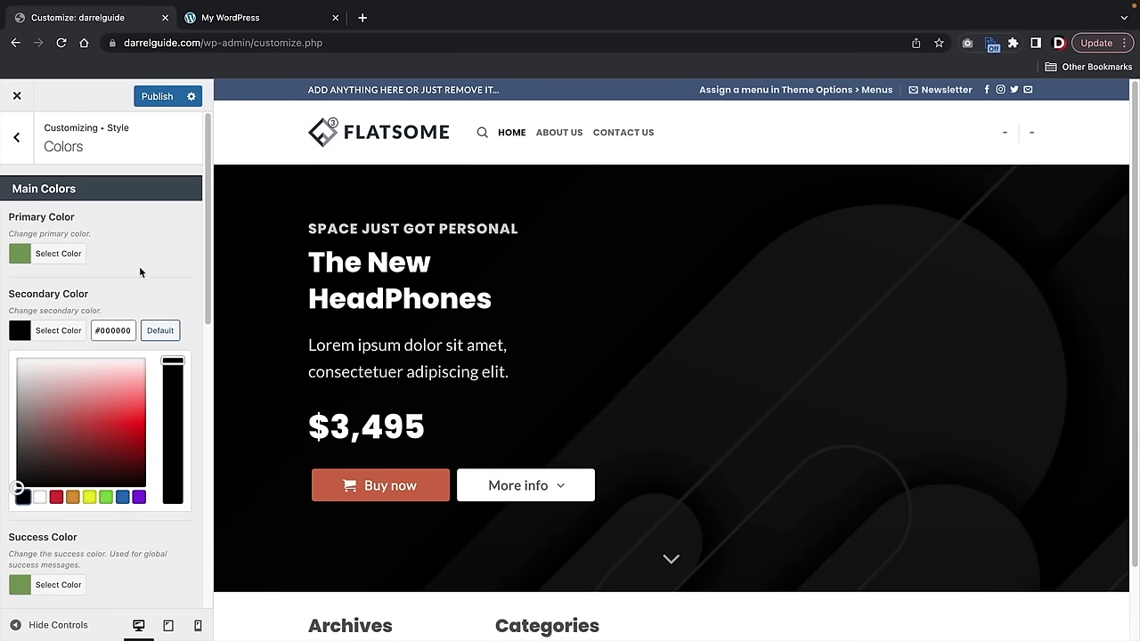
left_click(142, 250)
Publish the colour changes and close the Customizer
scroll(164, 328, "down", 2)
scroll(164, 328, "down", 3)
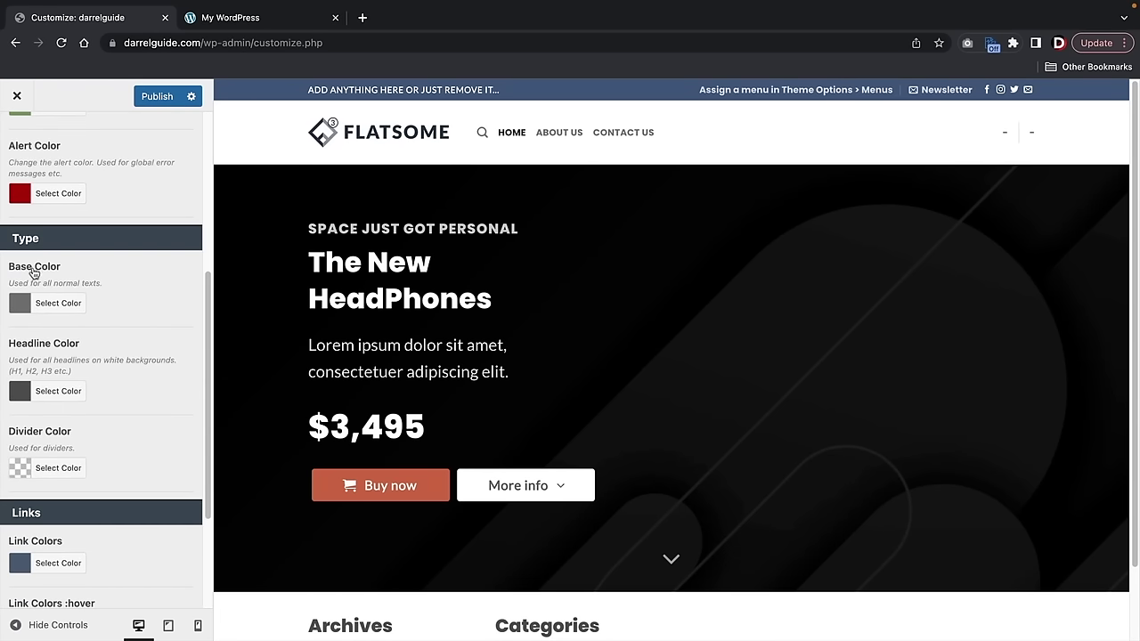
scroll(84, 319, "down", 2)
scroll(85, 318, "down", 2)
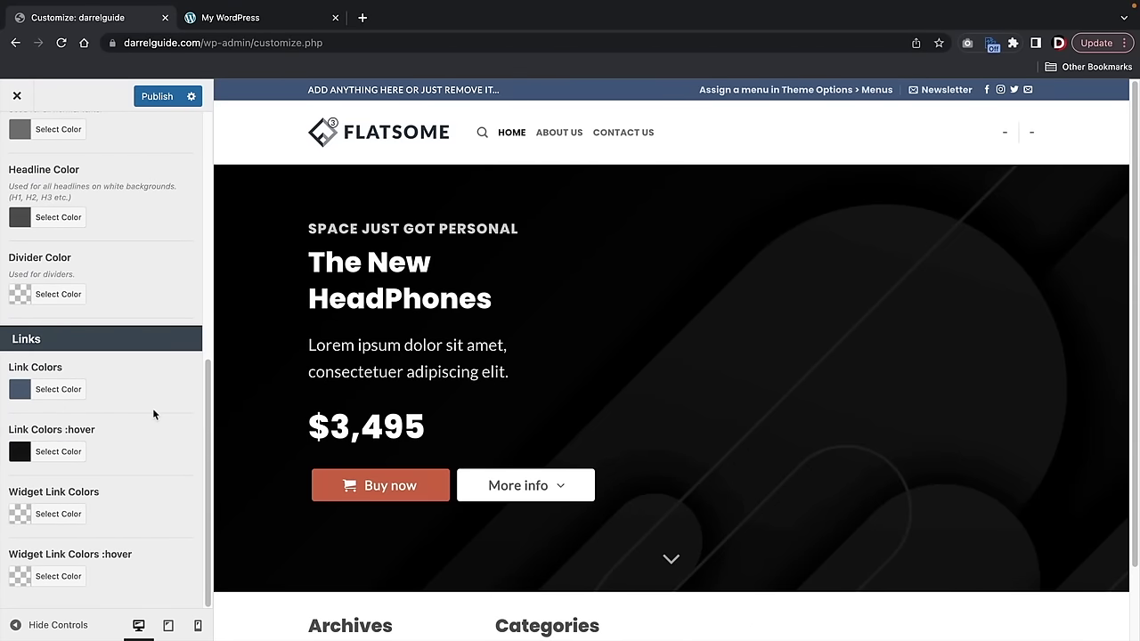
scroll(157, 308, "up", 10)
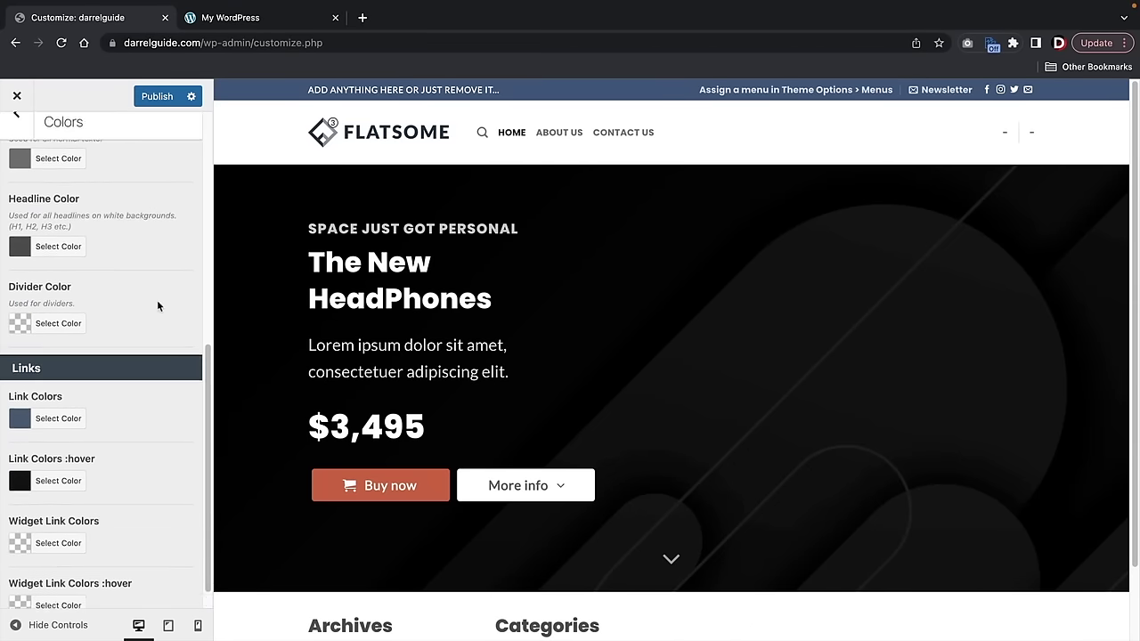
left_click(158, 96)
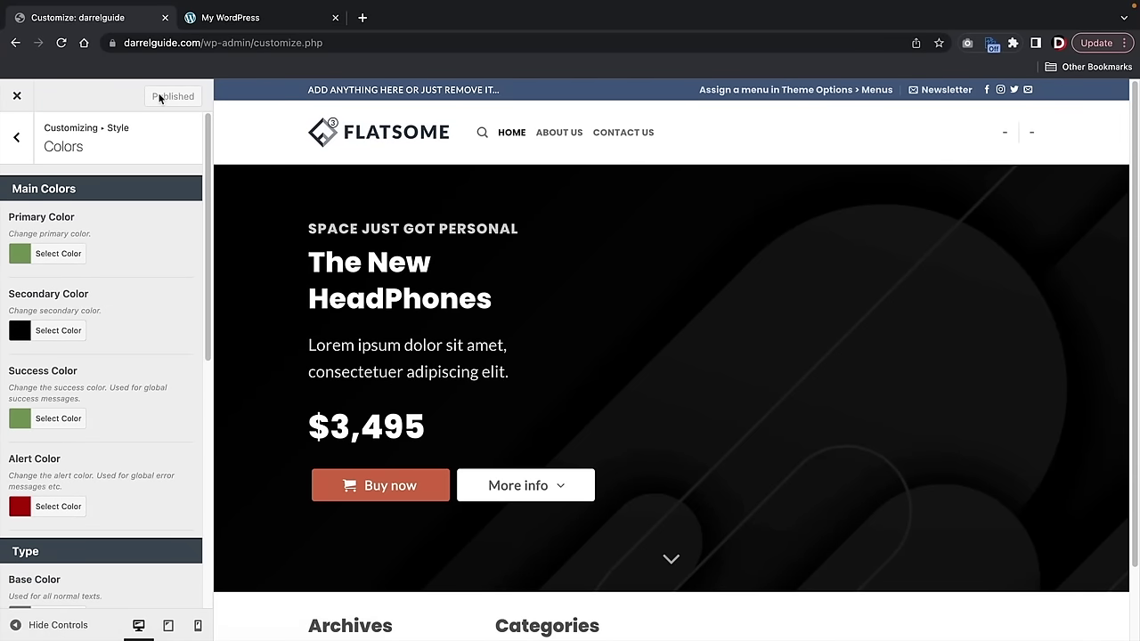
left_click(15, 98)
Visit the site's front page and open Home in the UX Builder
mouse_move(49, 98)
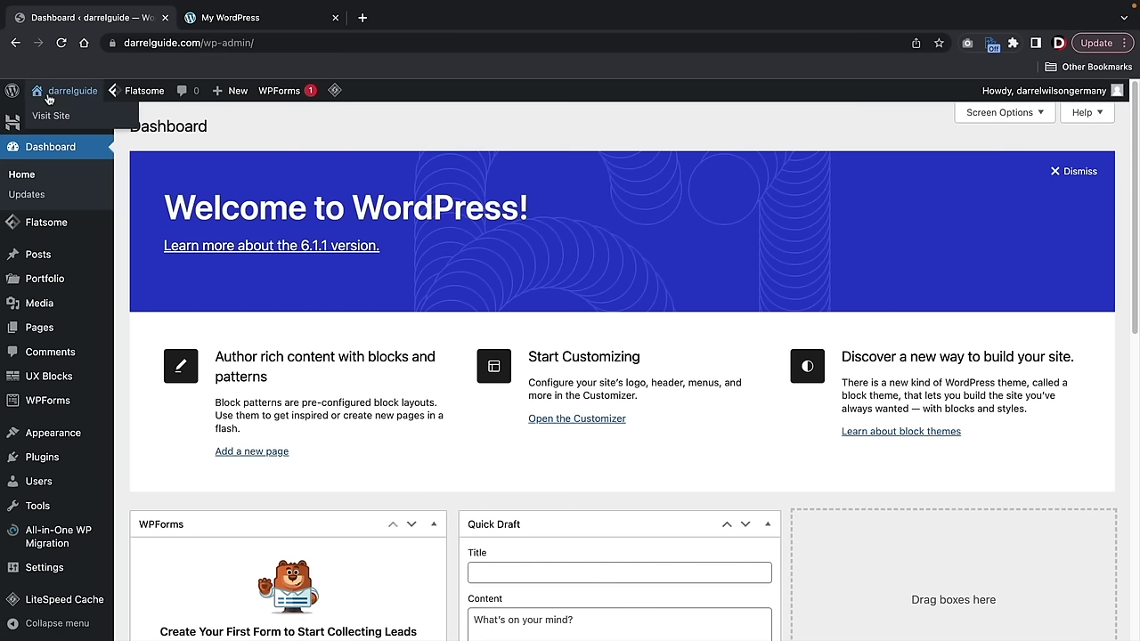
left_click(55, 118)
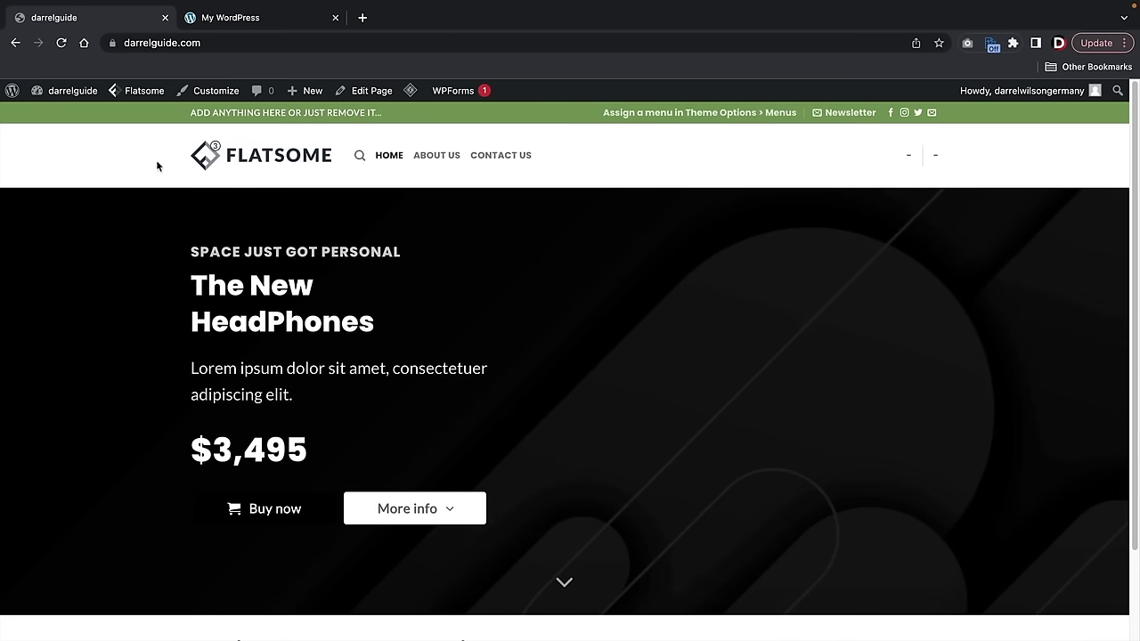
mouse_move(372, 90)
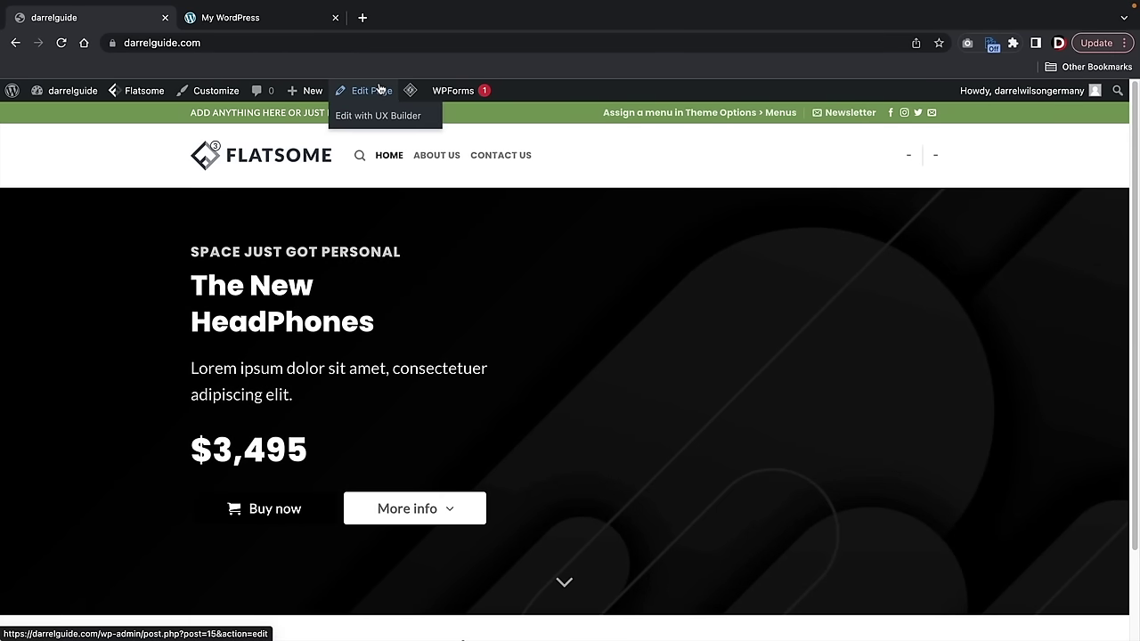
left_click(374, 117)
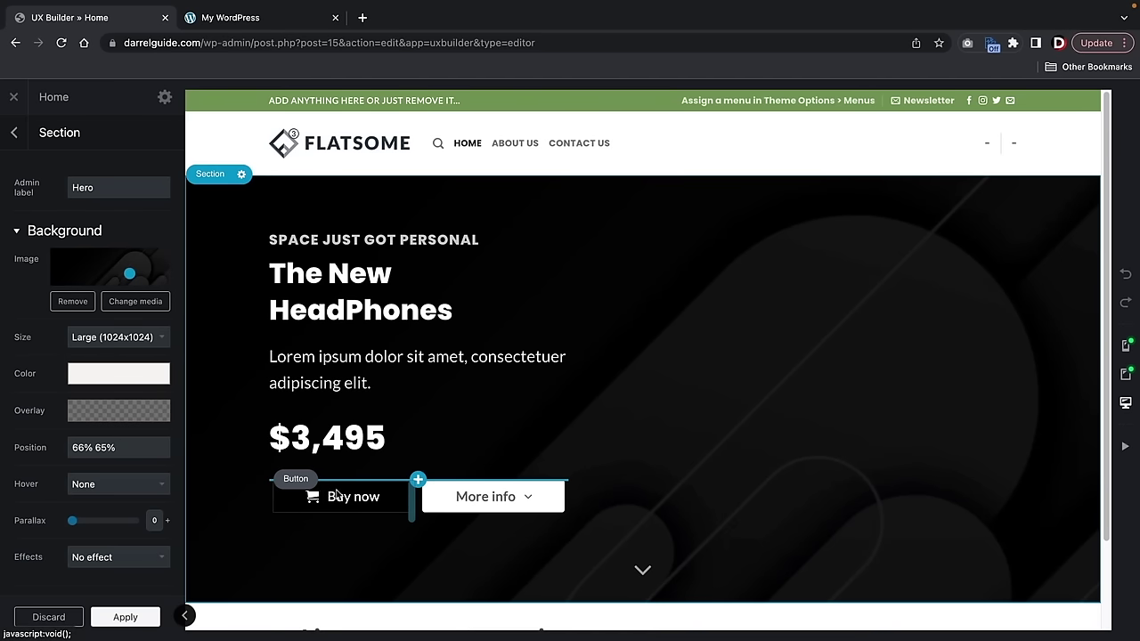
Try the Success, White and Alert colours on the Buy now button
left_click(337, 494)
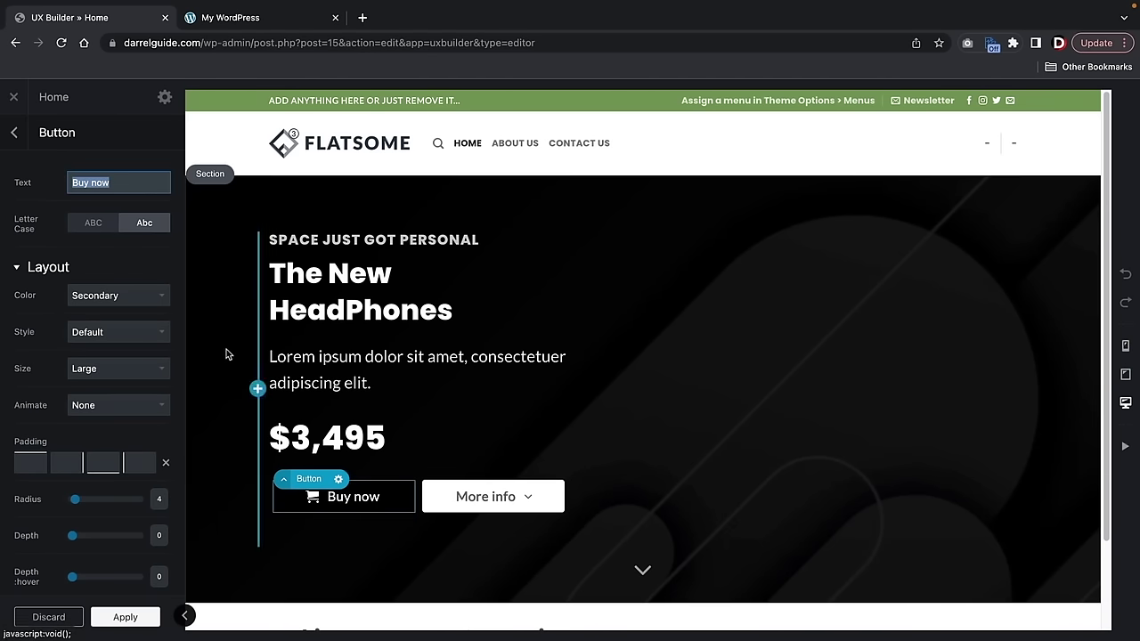
left_click(113, 296)
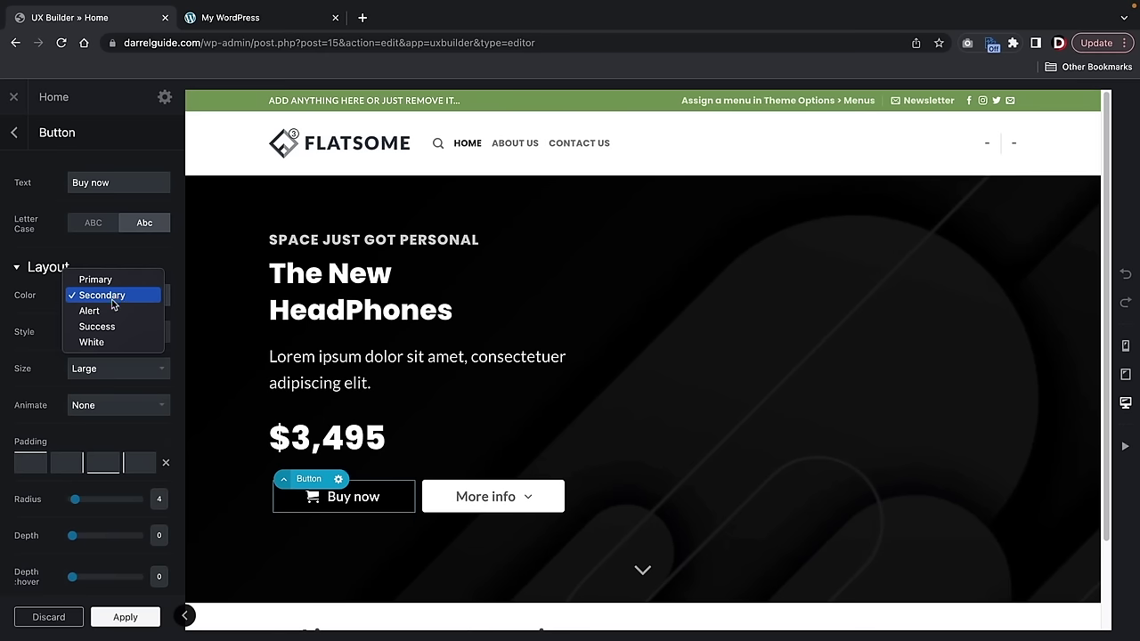
left_click(112, 328)
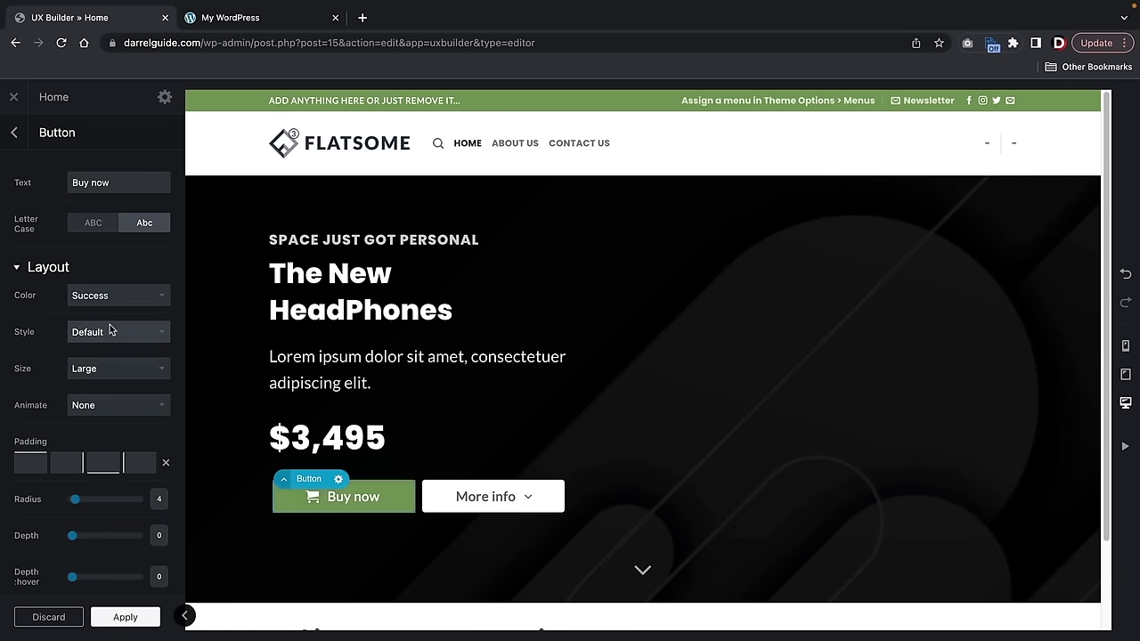
left_click(114, 299)
left_click(118, 309)
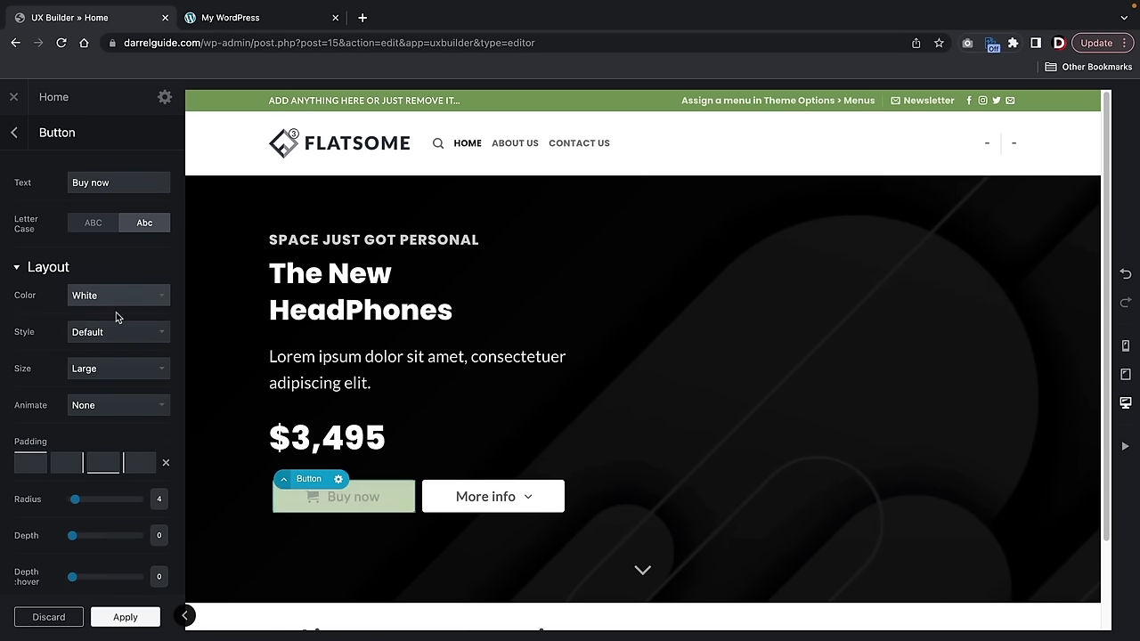
left_click(117, 304)
left_click(115, 266)
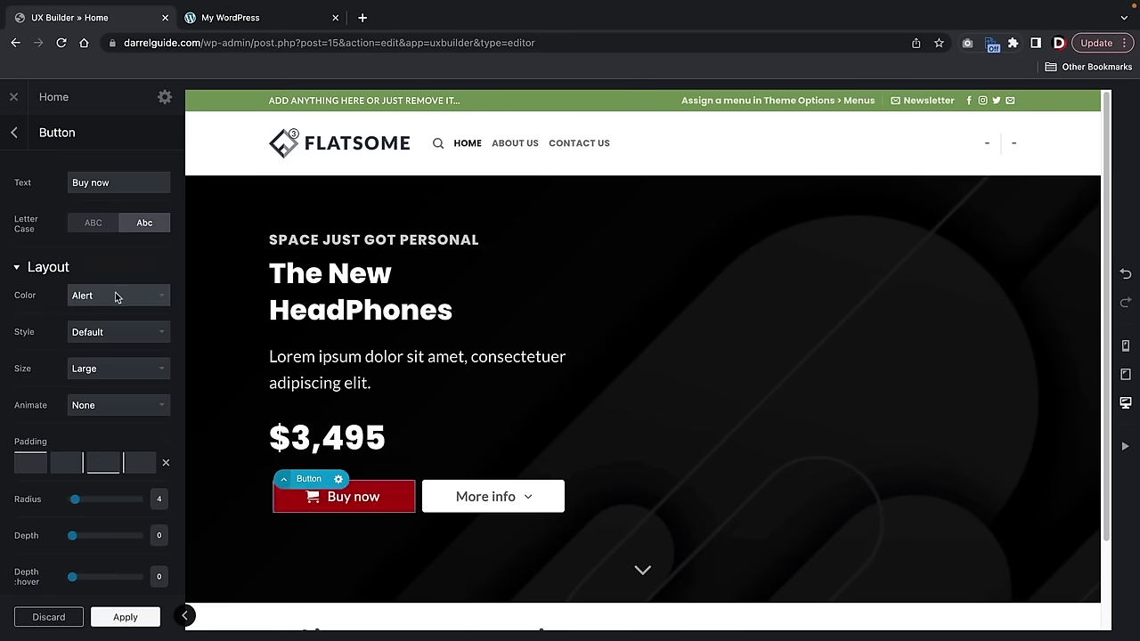
Set the Buy now button colour to Primary, then select the hero text block
left_click(115, 297)
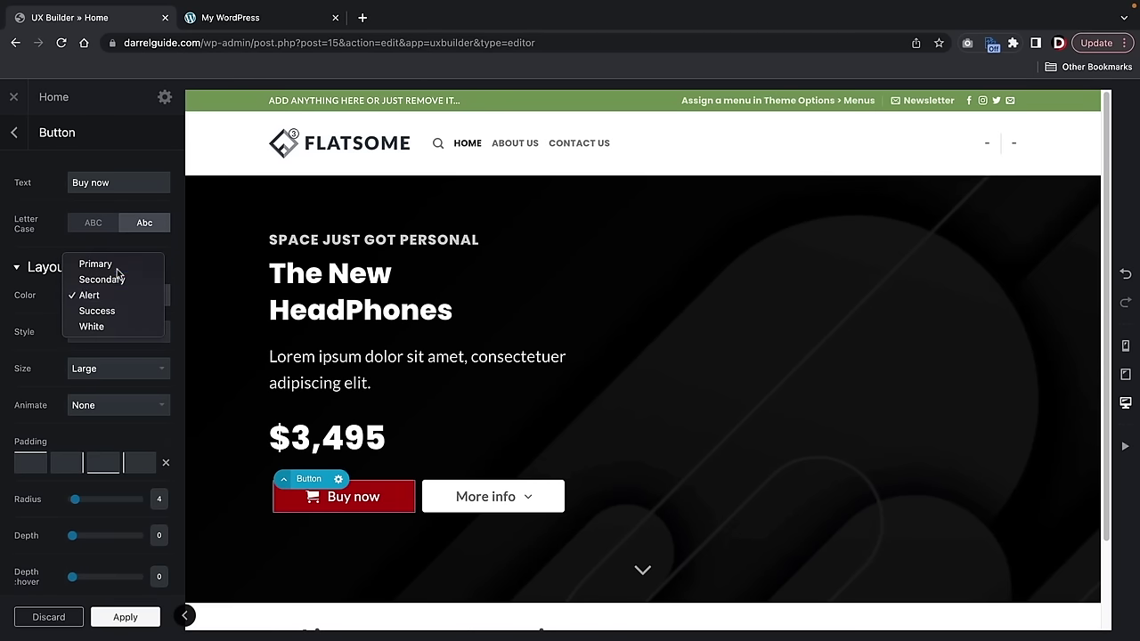
left_click(111, 264)
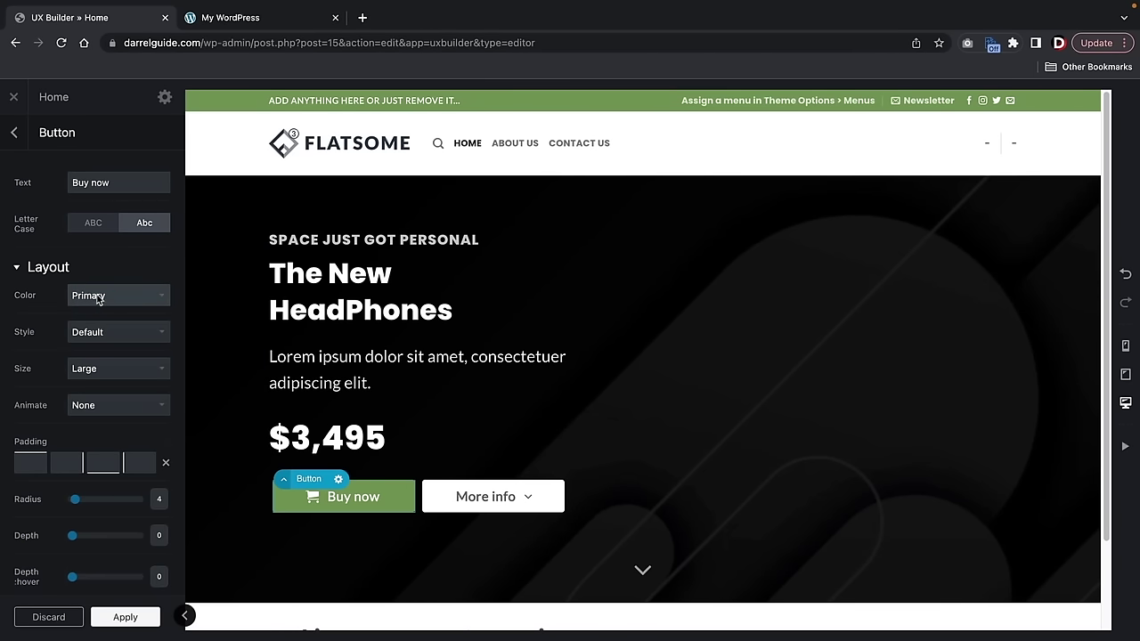
left_click(356, 497)
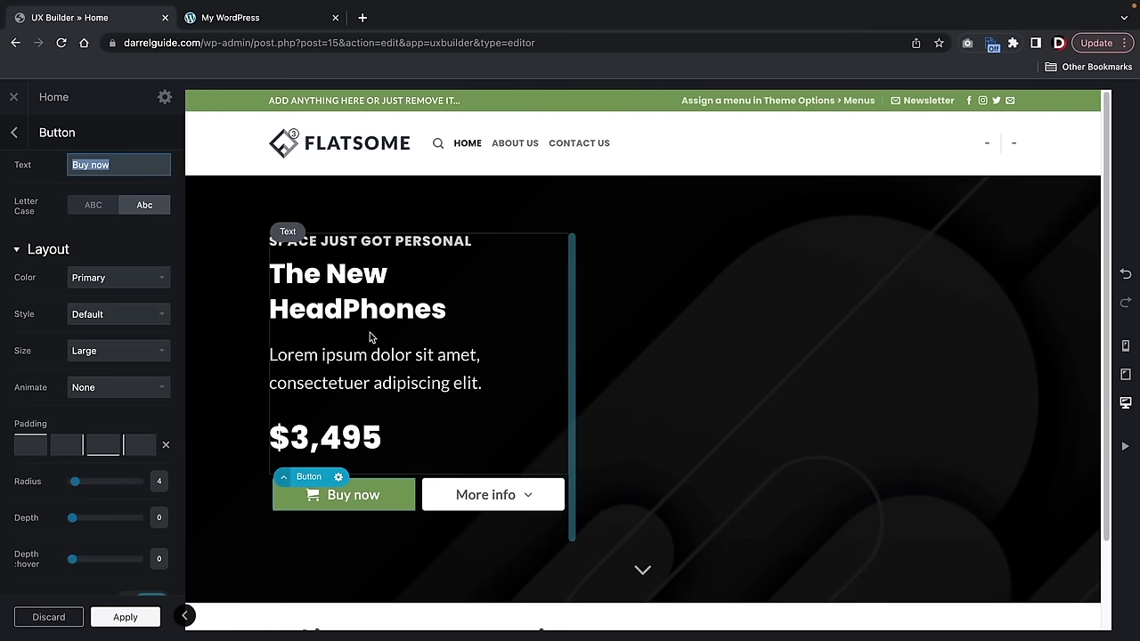
left_click(378, 369)
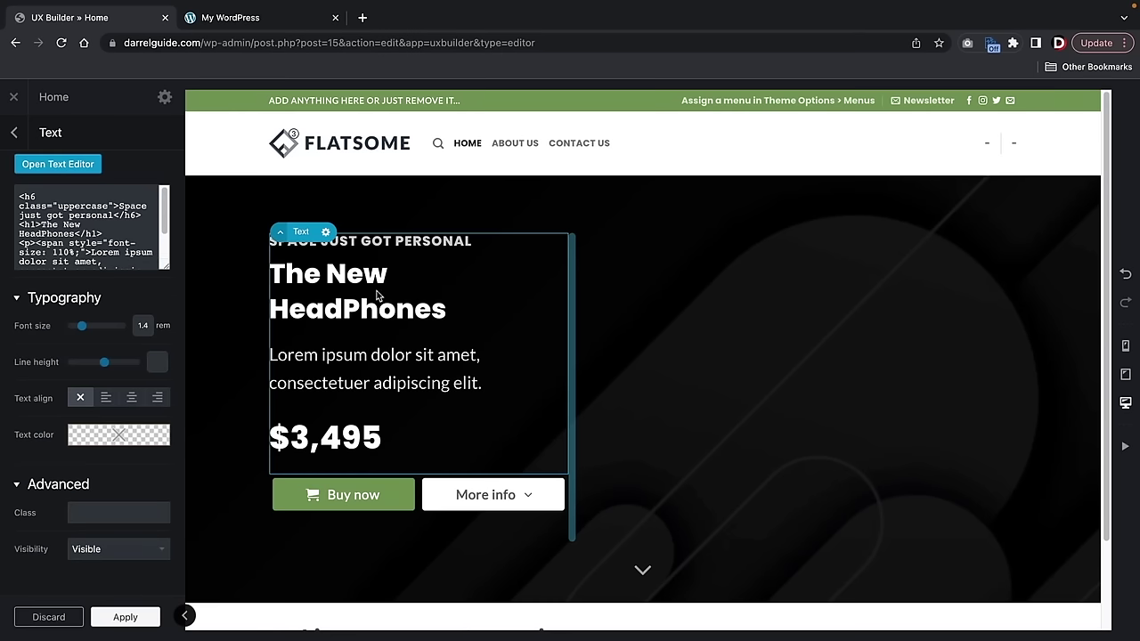
In the full text editor, shrink the Lorem ipsum line to 75% font size
left_click(38, 169)
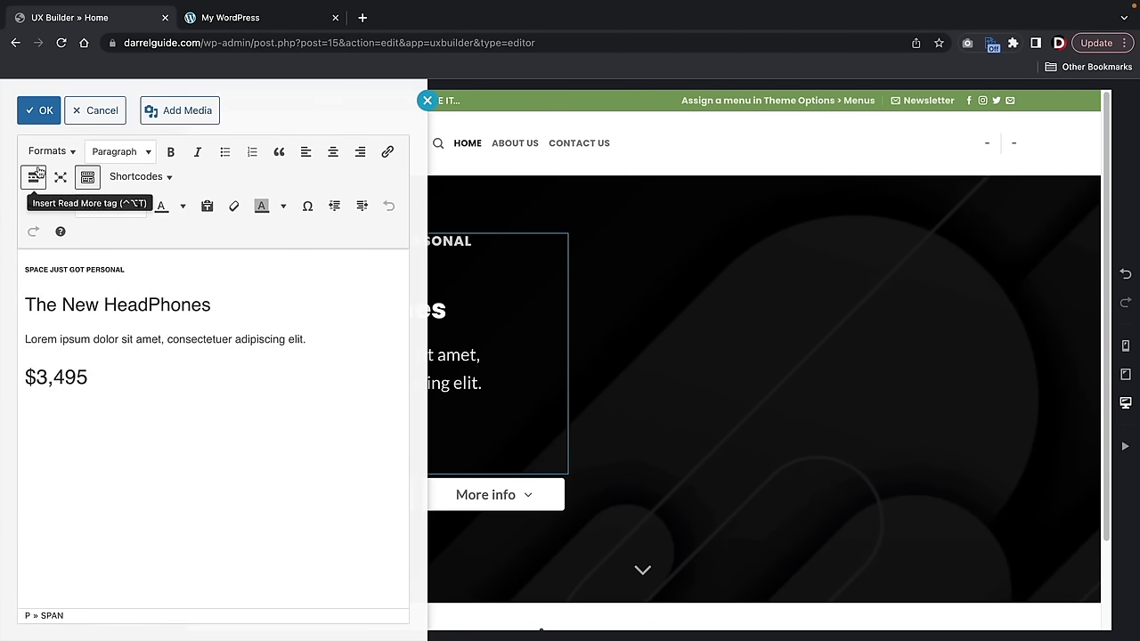
left_click(87, 177)
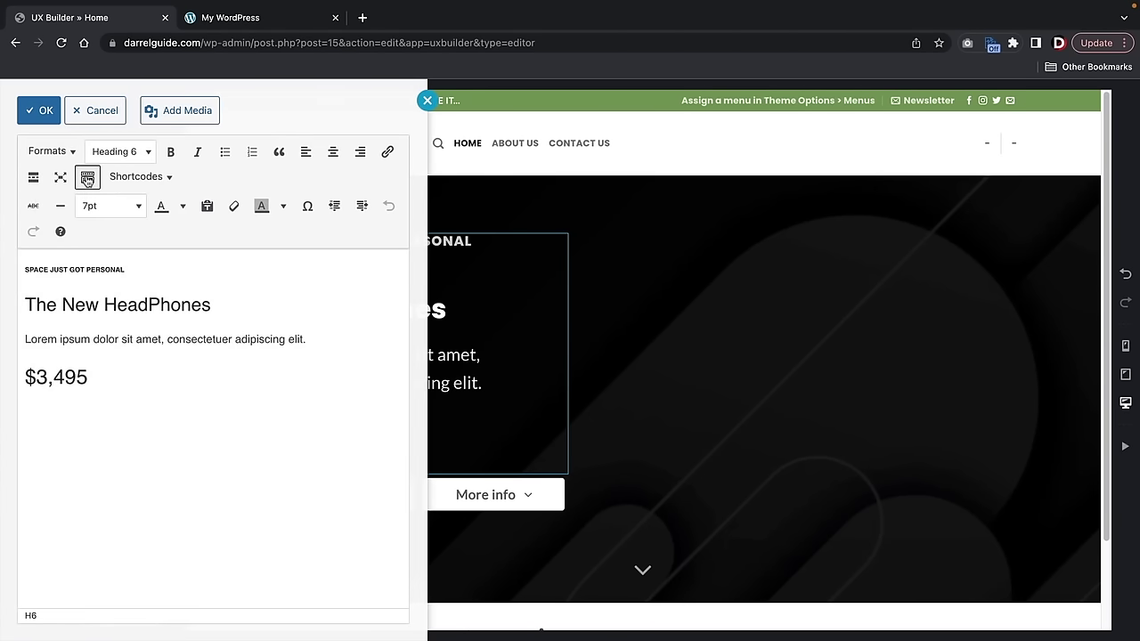
left_click(88, 177)
left_click(88, 177)
left_click(87, 178)
left_click(87, 177)
left_click(88, 177)
left_click(87, 177)
left_click(87, 178)
left_click(87, 177)
left_click_drag(304, 338, 12, 320)
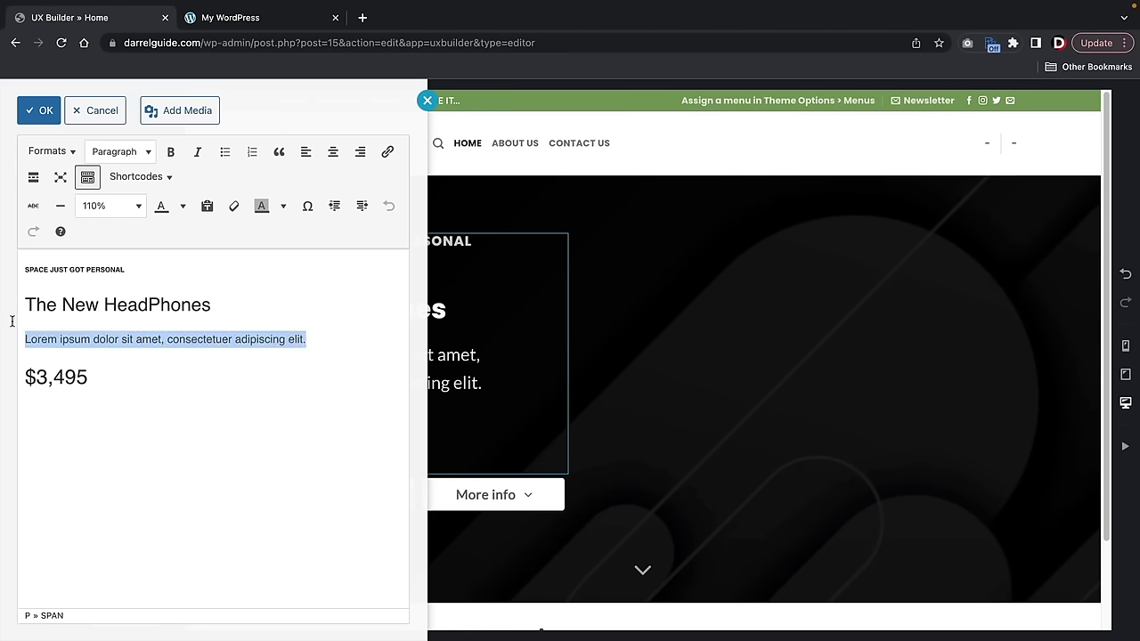
left_click(138, 206)
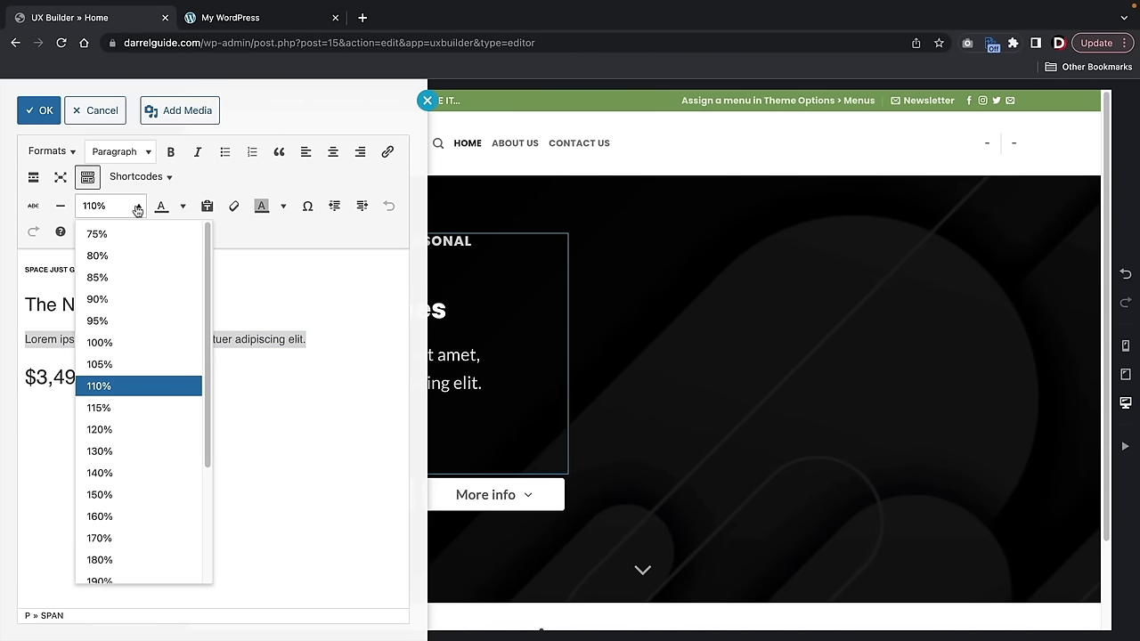
left_click(130, 234)
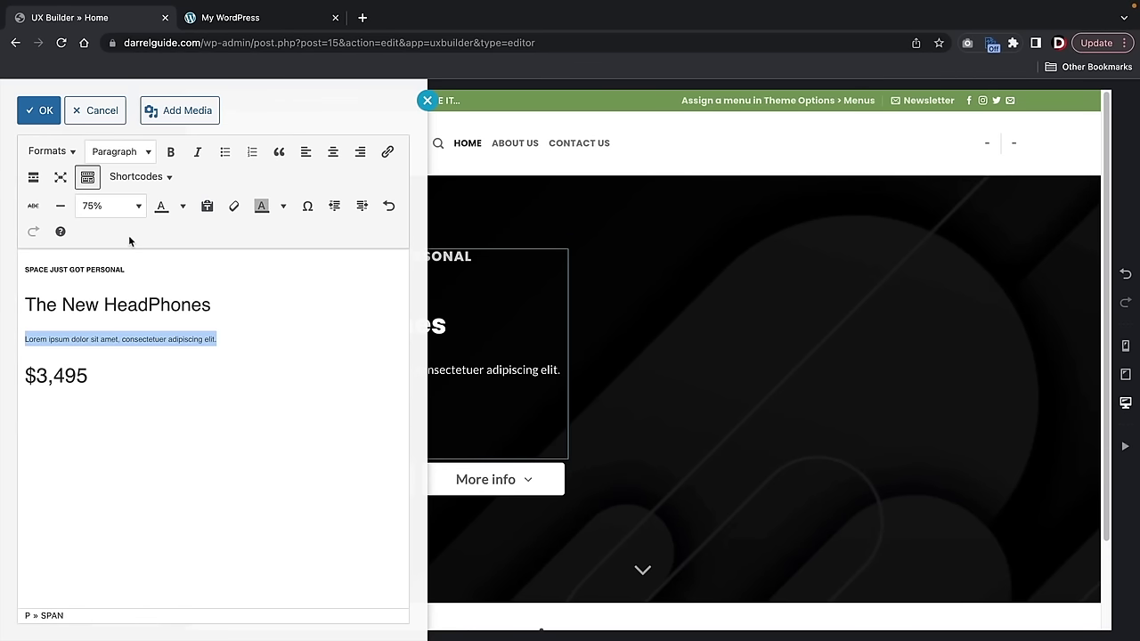
Set the heading 'The New HeadPhones' to 200% font size and confirm the edits
left_click_drag(36, 339, 213, 345)
left_click_drag(214, 305, 18, 305)
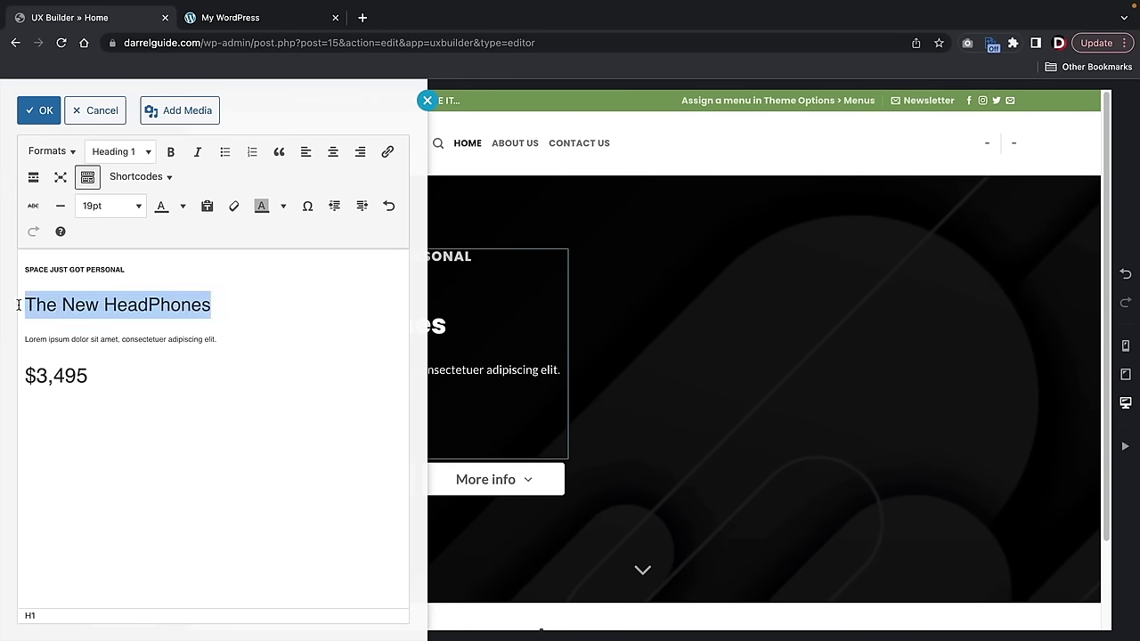
left_click(123, 208)
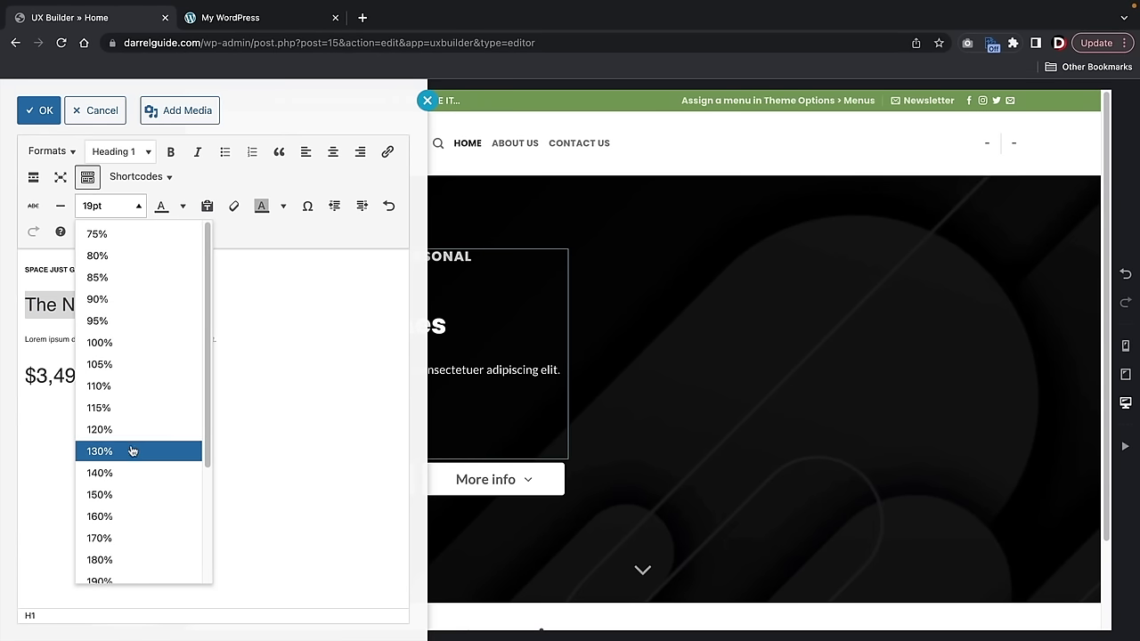
scroll(143, 427, "down", 3)
scroll(100, 571, "up", 3)
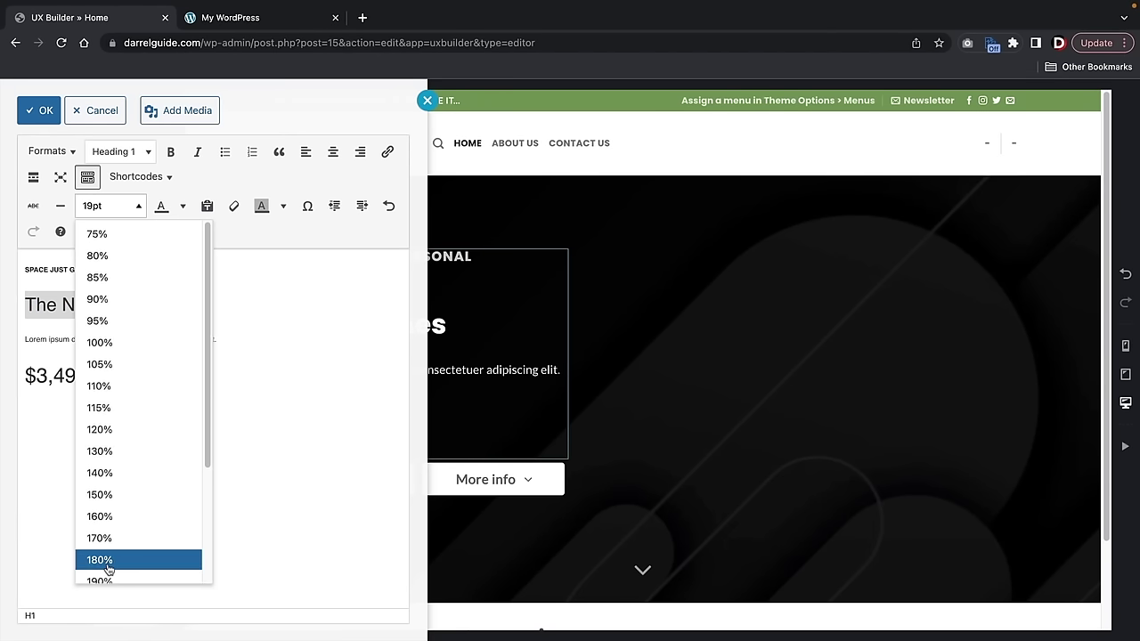
left_click(366, 370)
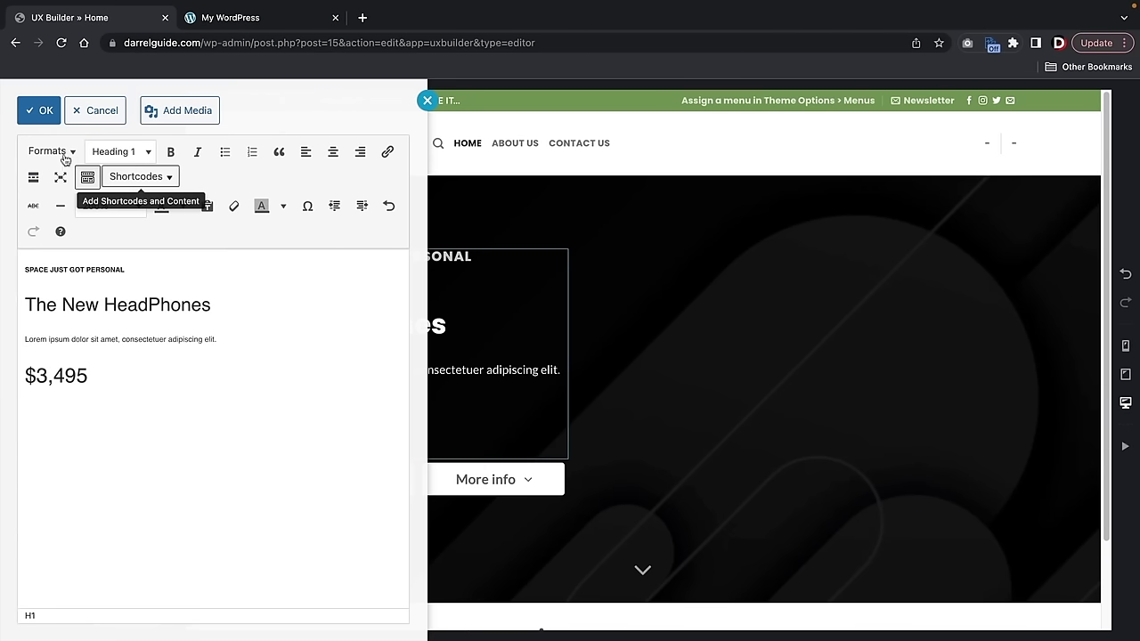
left_click(45, 112)
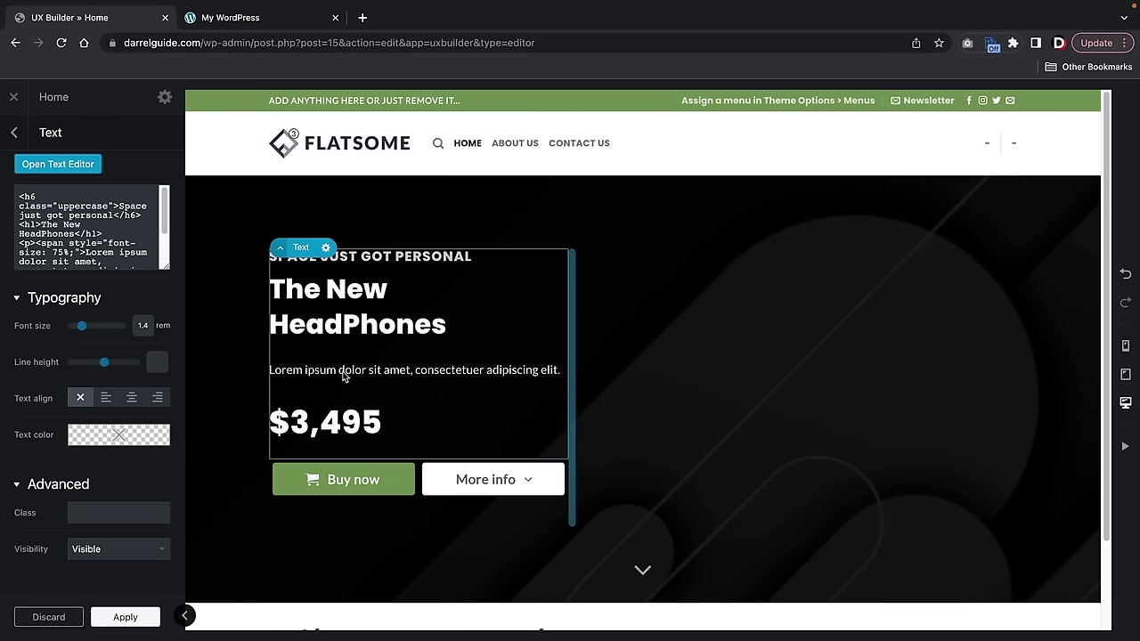
Compare against the live front page, then return to UX Builder
left_click(218, 17)
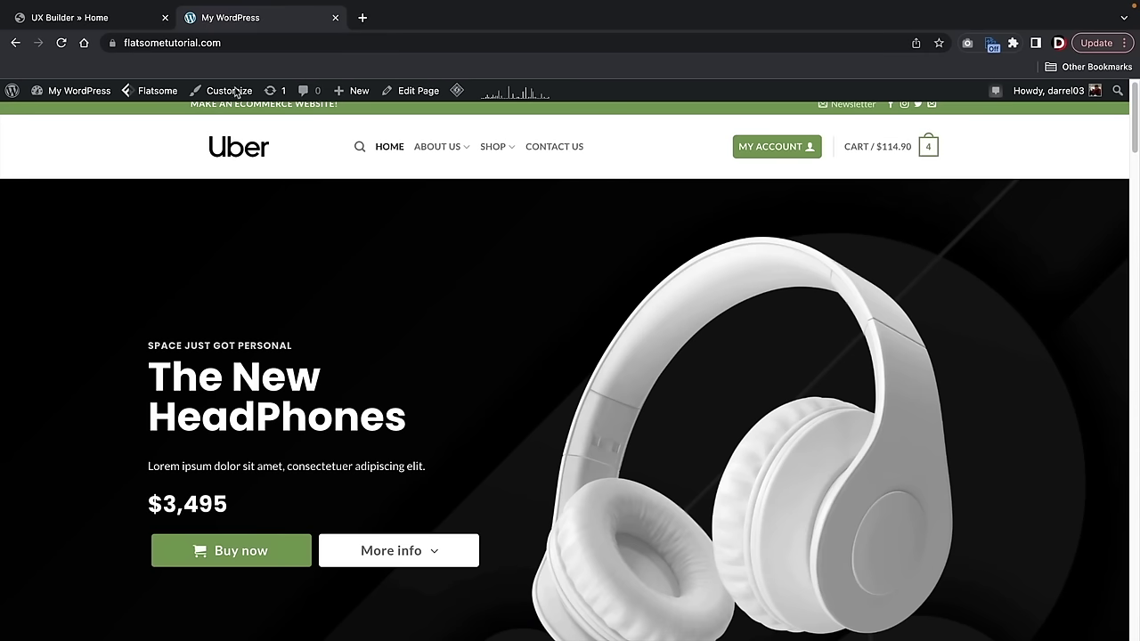
scroll(795, 374, "down", 1)
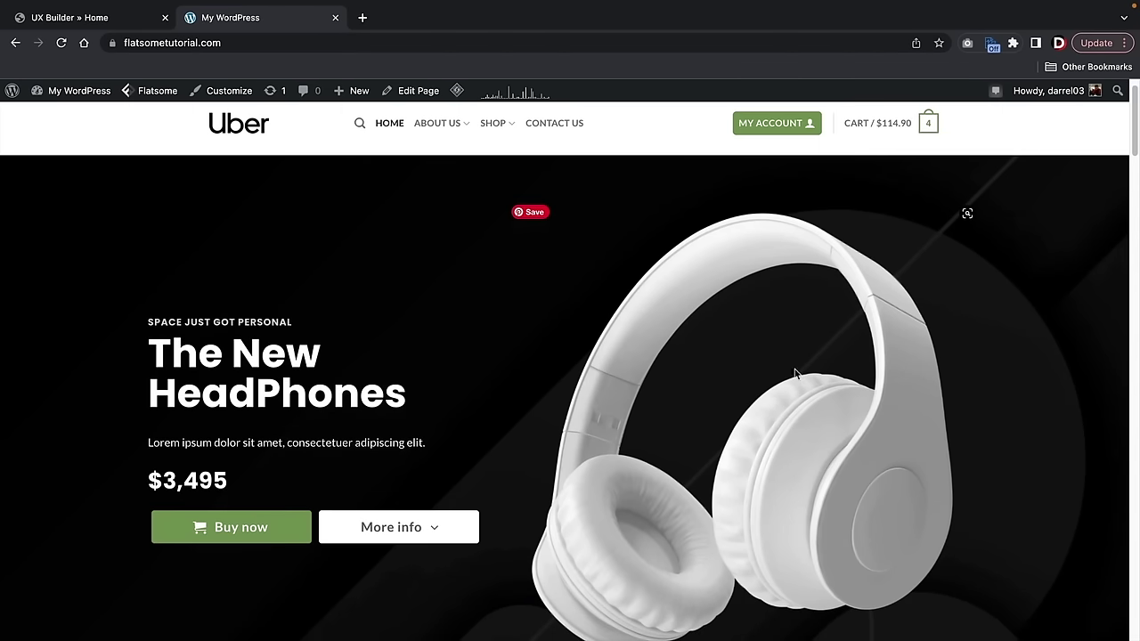
left_click(89, 18)
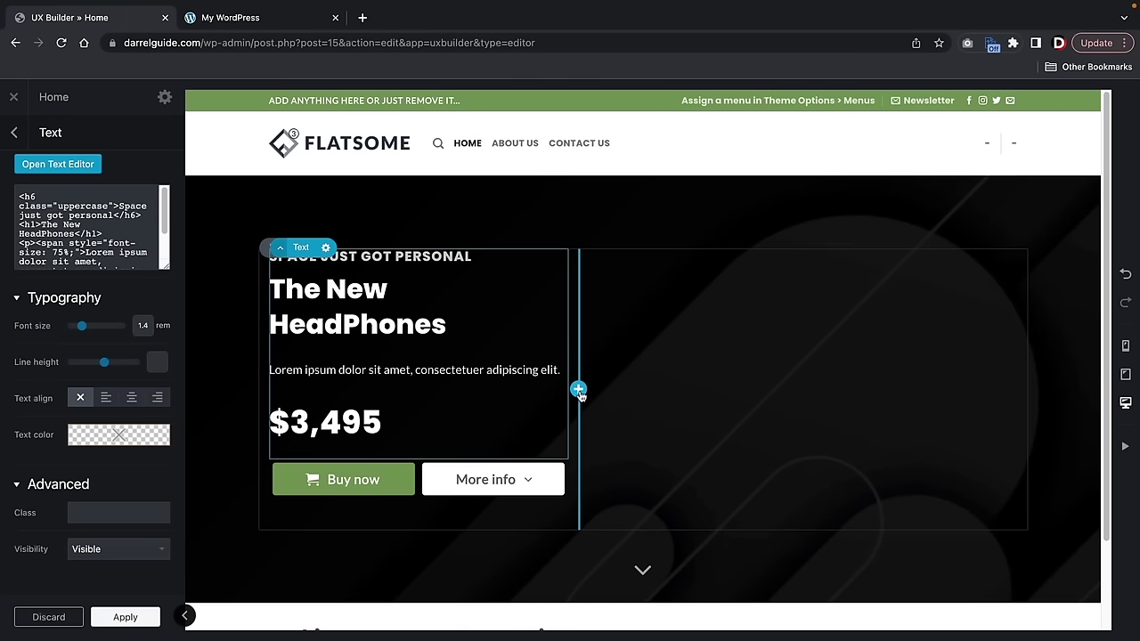
Add a new column beside the hero text holding an Image element, found by searching 'ima'
left_click(579, 390)
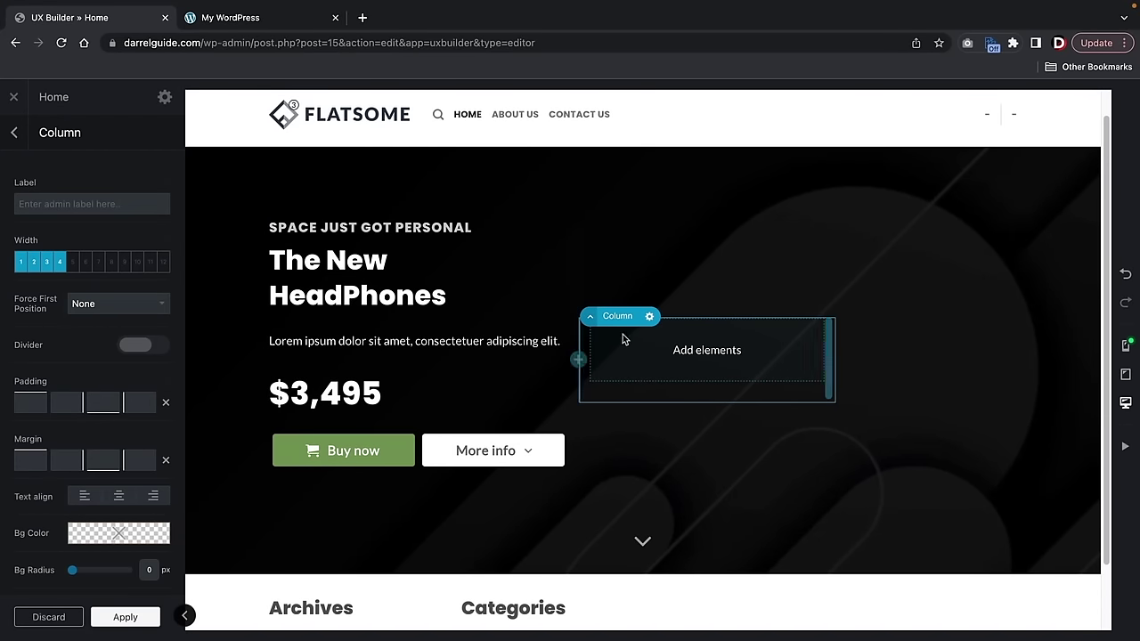
left_click(706, 351)
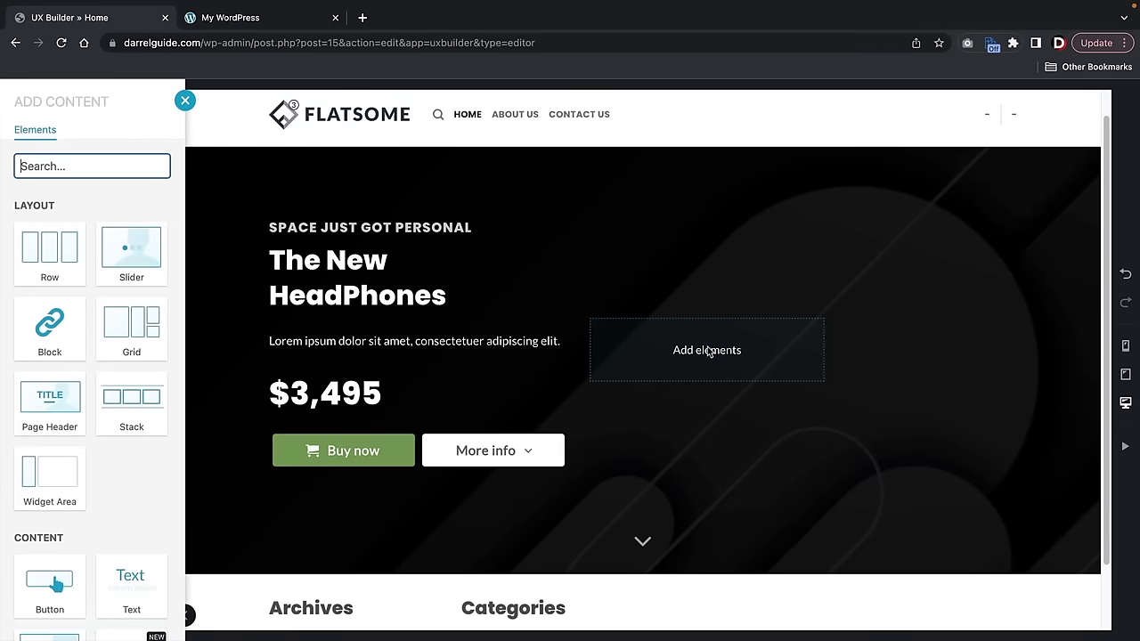
type("image")
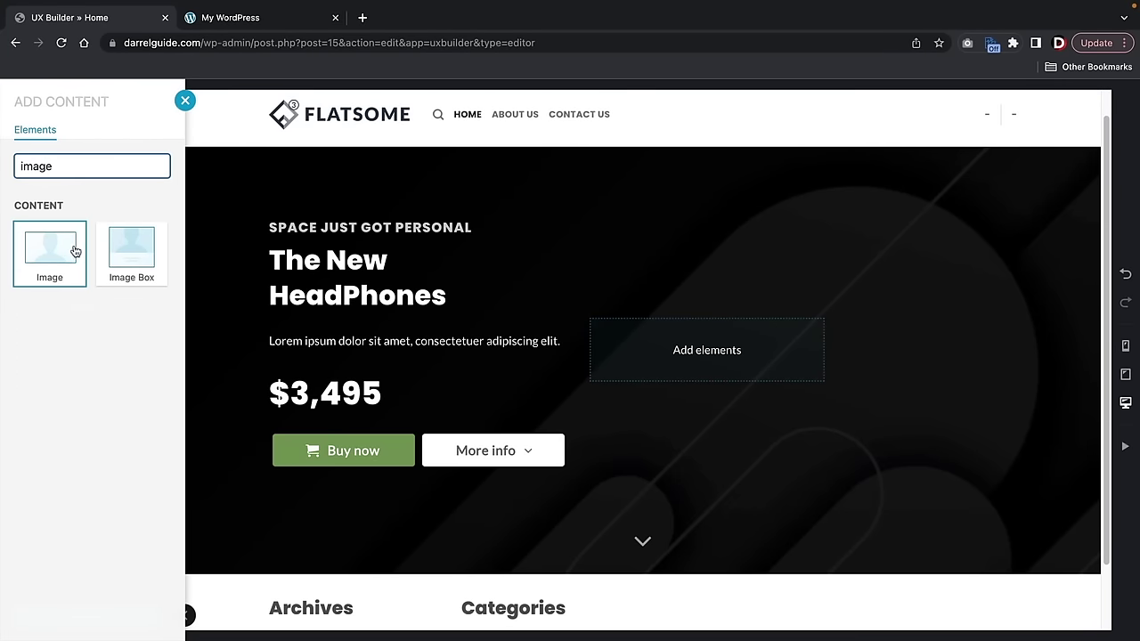
left_click(73, 252)
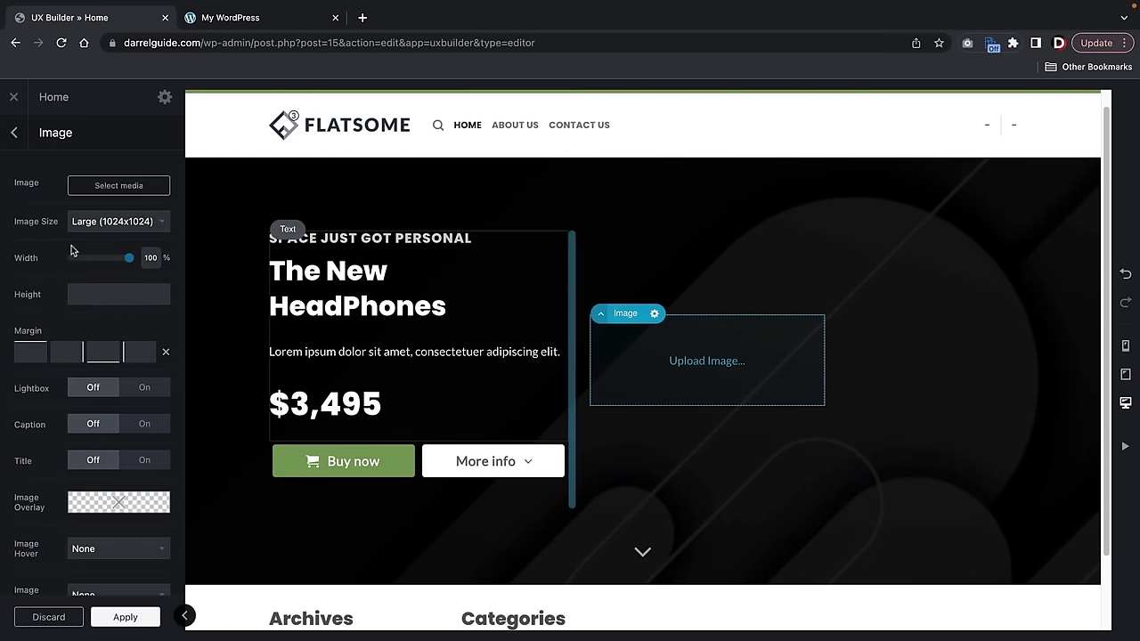
Insert the white headphones picture bg-hero.png from the Media Library into the Image element
left_click(111, 190)
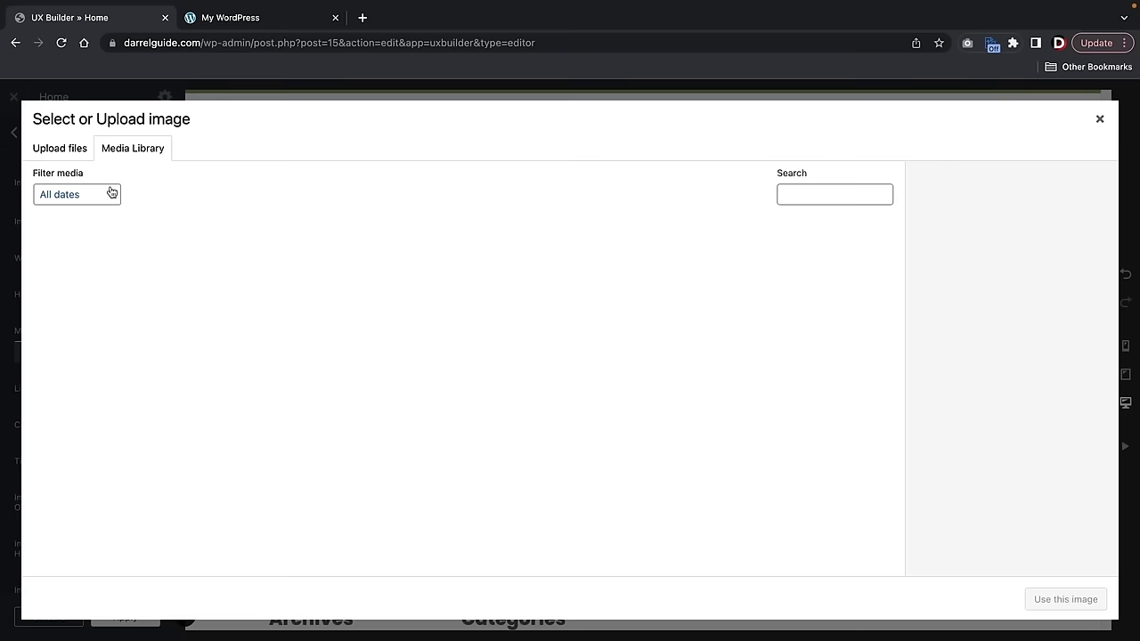
scroll(422, 380, "down", 10)
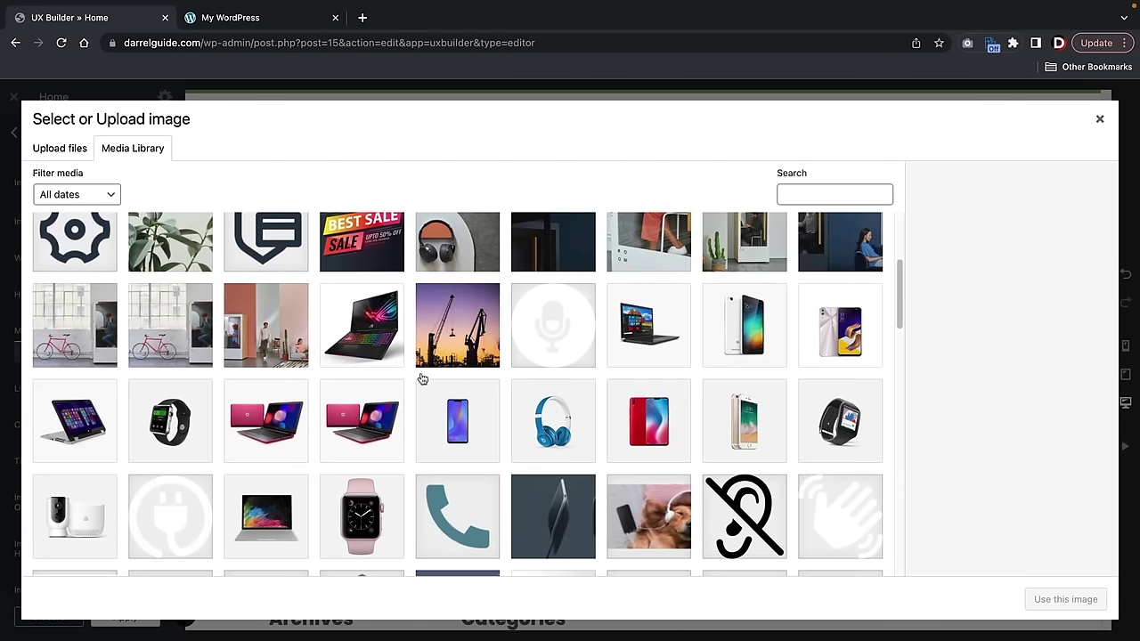
scroll(423, 380, "down", 10)
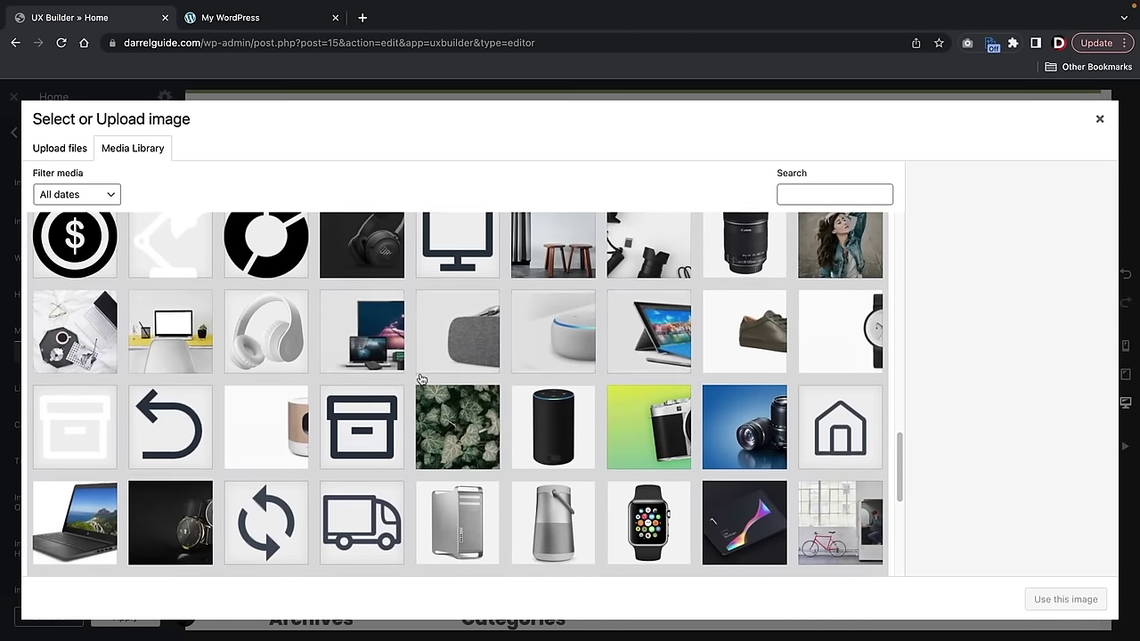
scroll(422, 379, "up", 5)
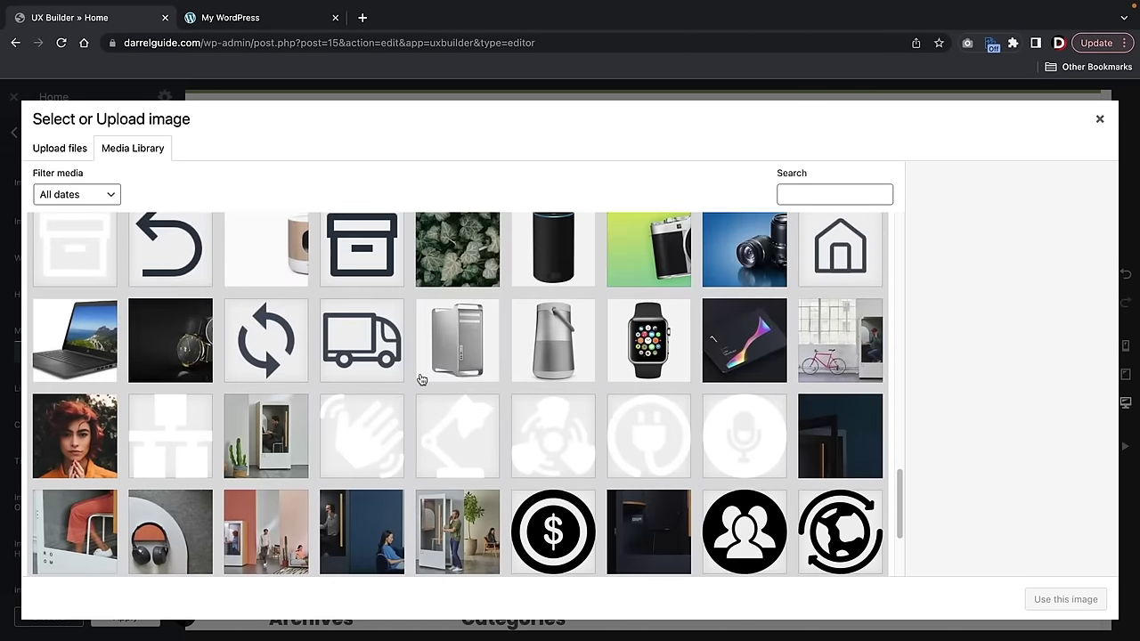
left_click(261, 357)
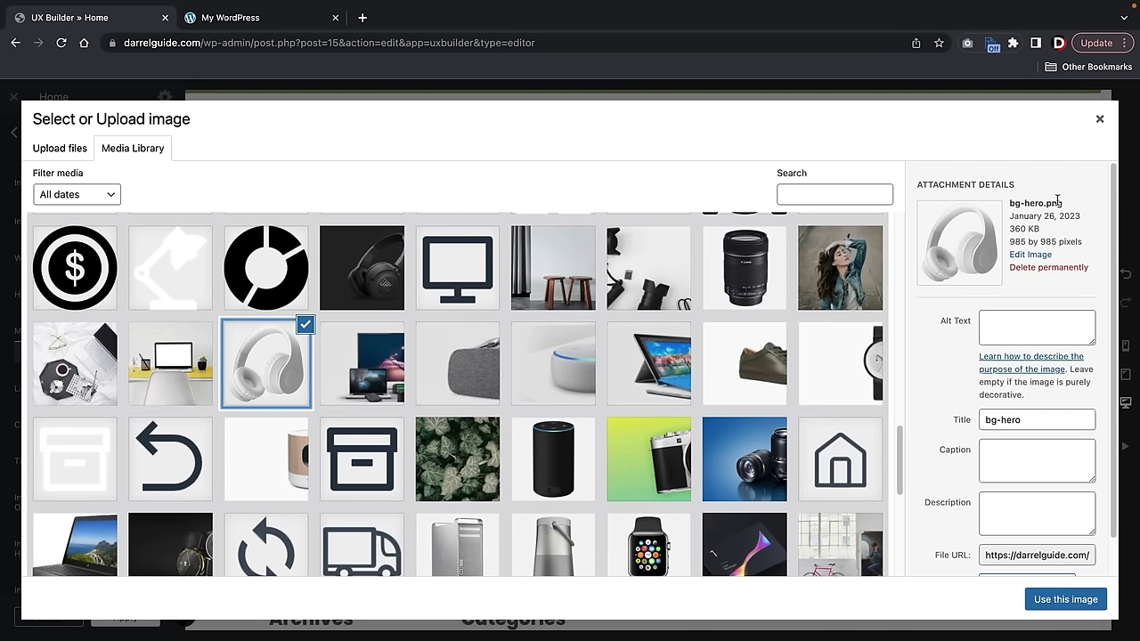
left_click(1069, 601)
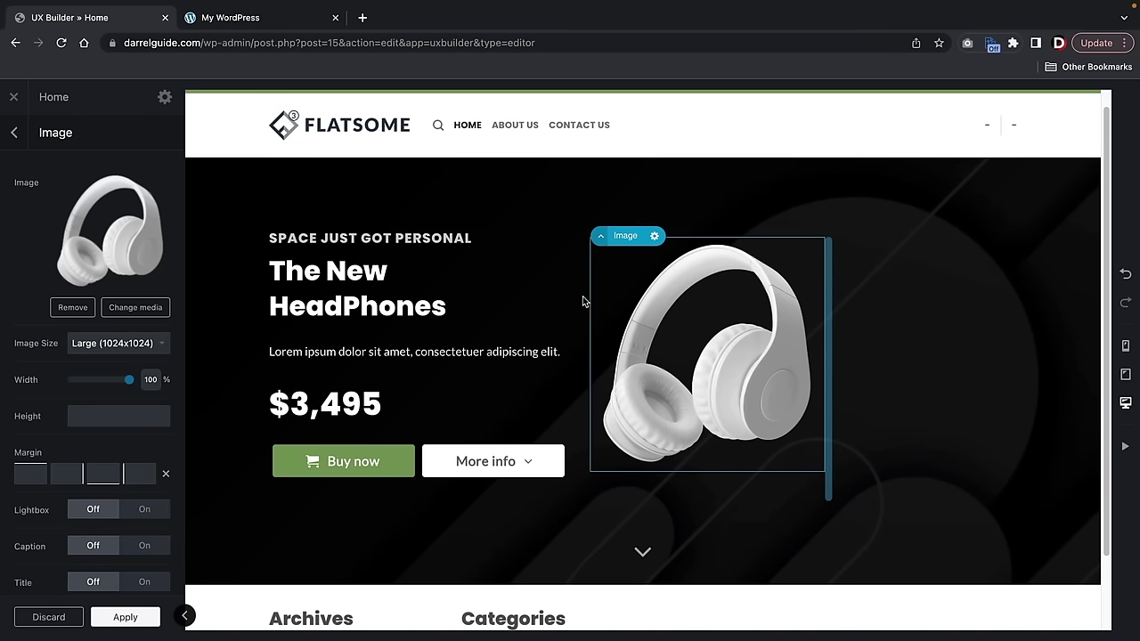
left_click(230, 17)
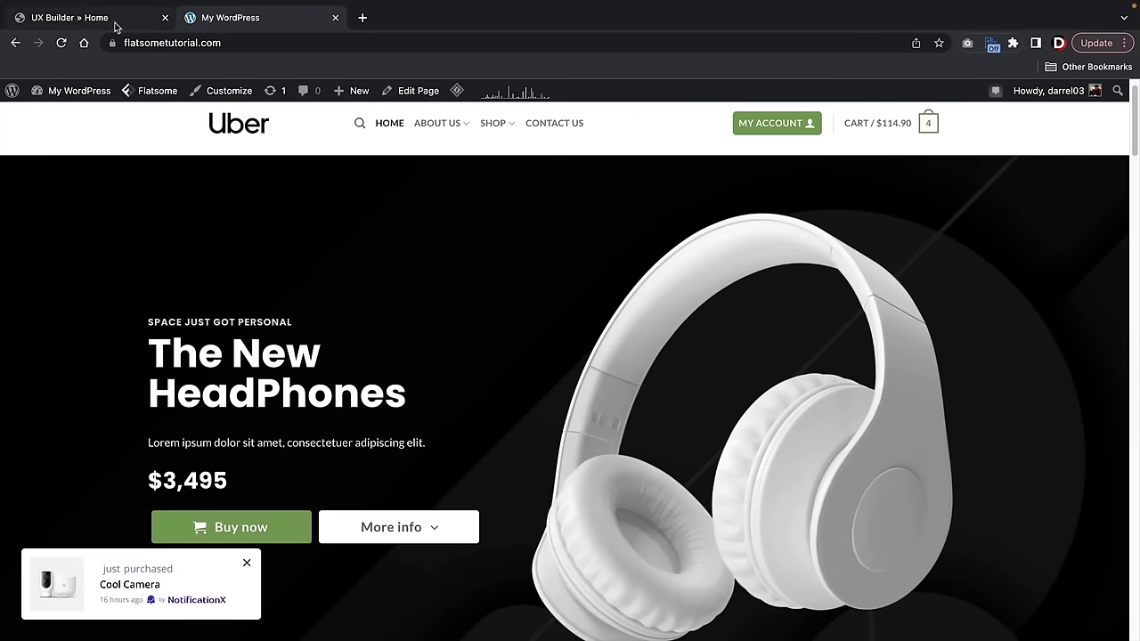
left_click(53, 19)
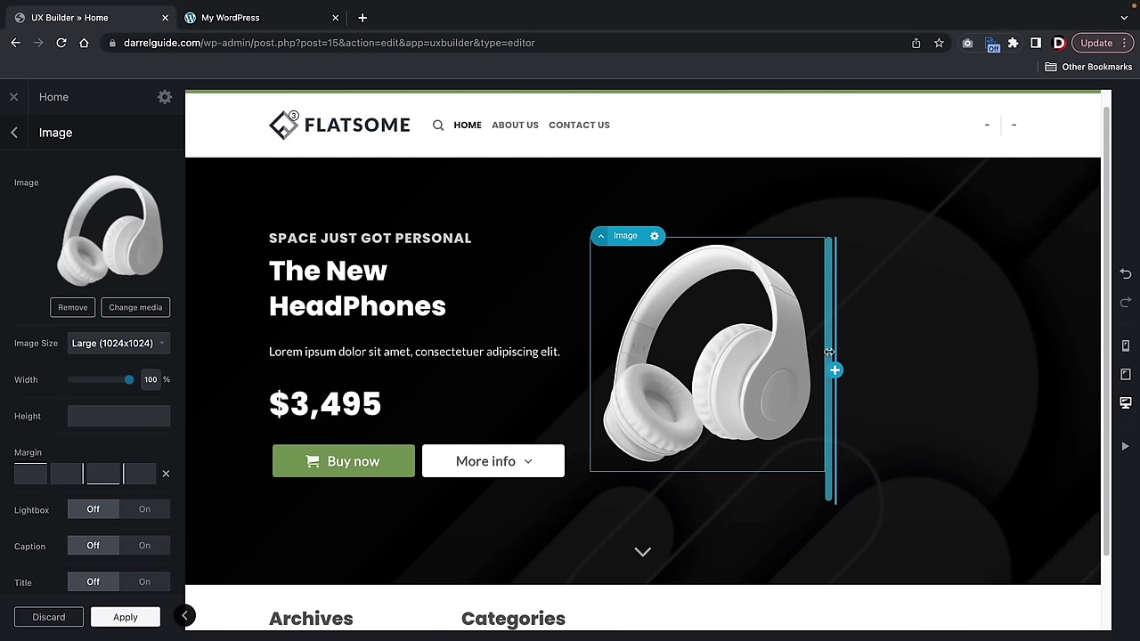
Widen the headphones image column, update the page and close UX Builder
left_click_drag(835, 352, 1012, 358)
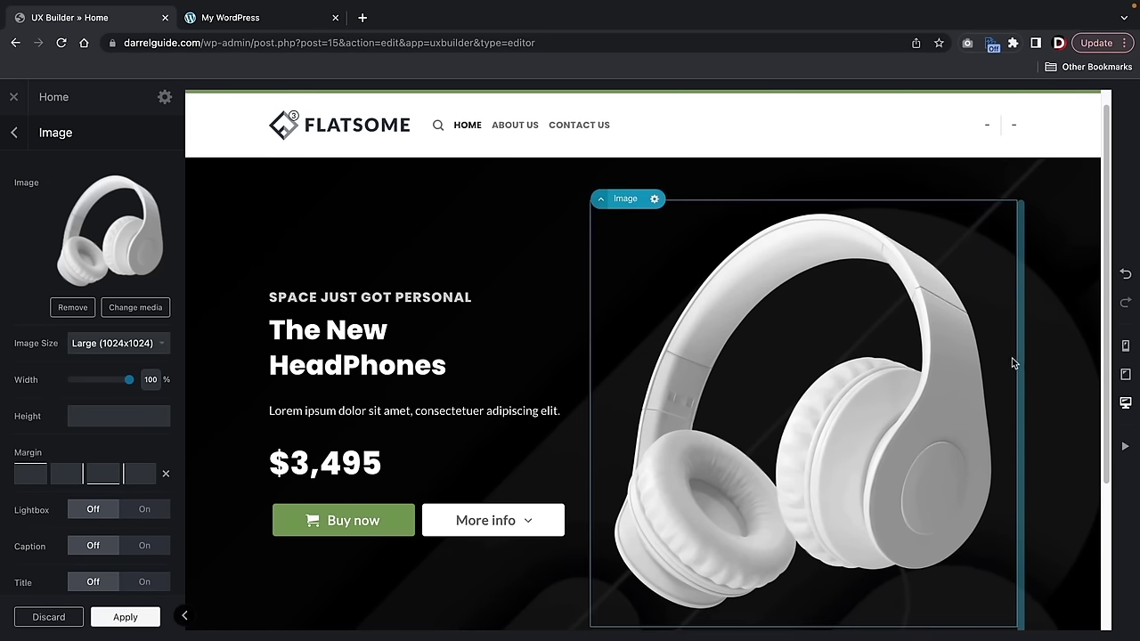
left_click(186, 617)
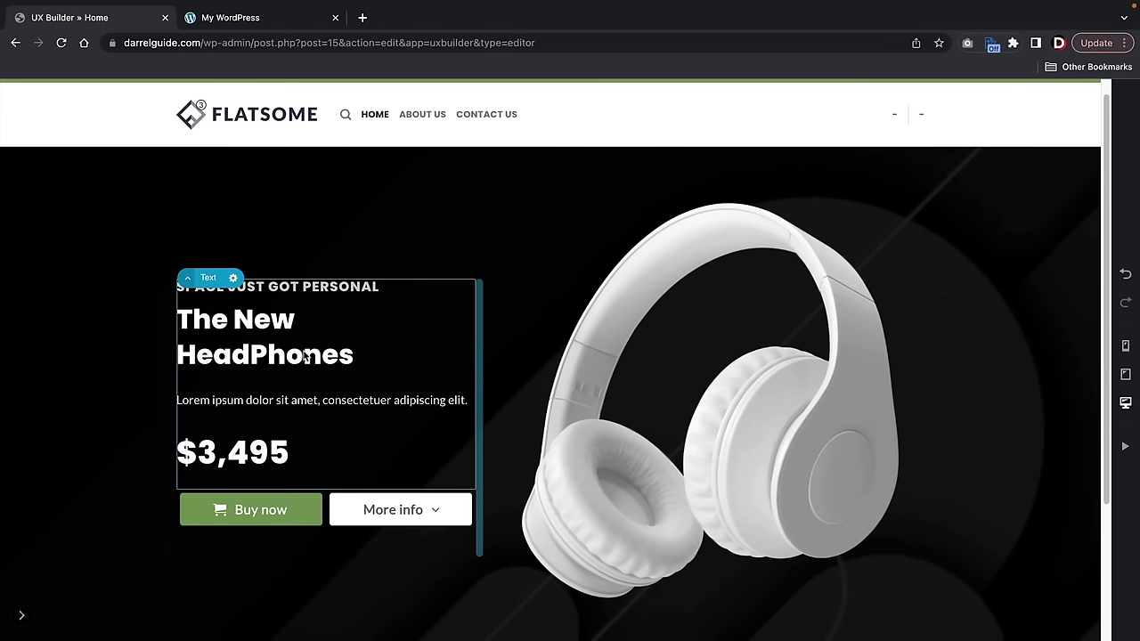
scroll(306, 354, "up", 1)
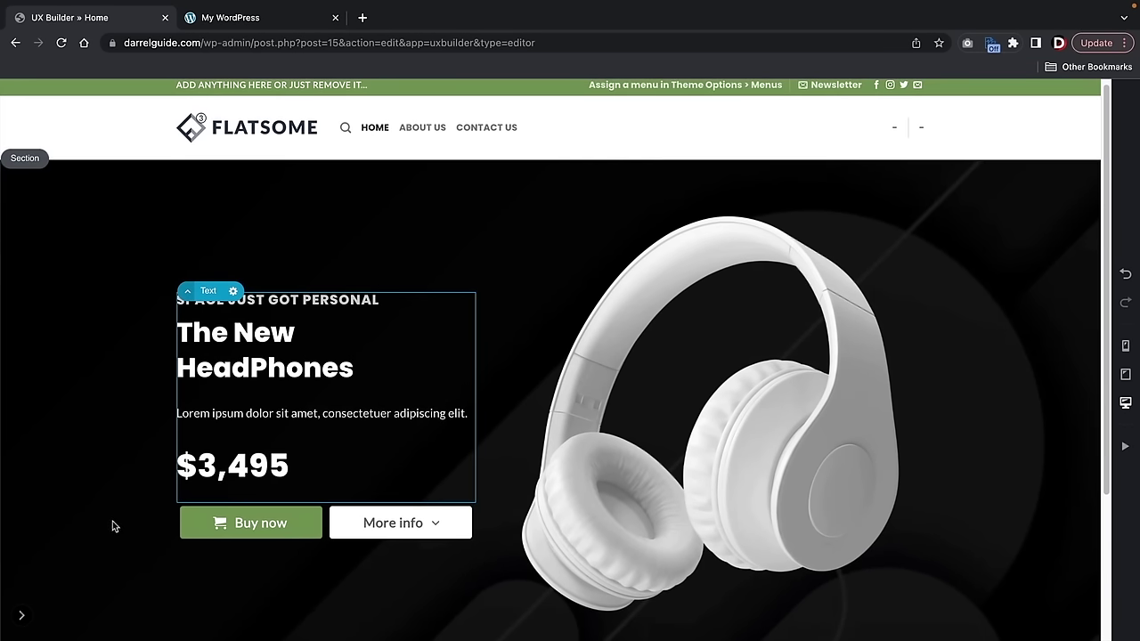
left_click(22, 615)
left_click(98, 619)
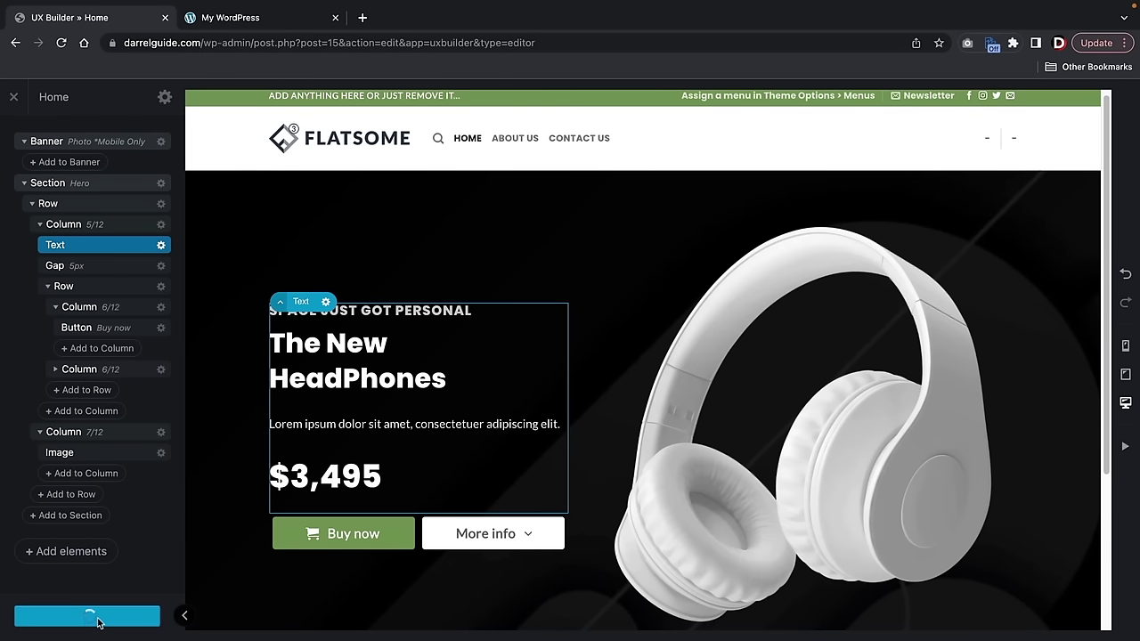
left_click(17, 97)
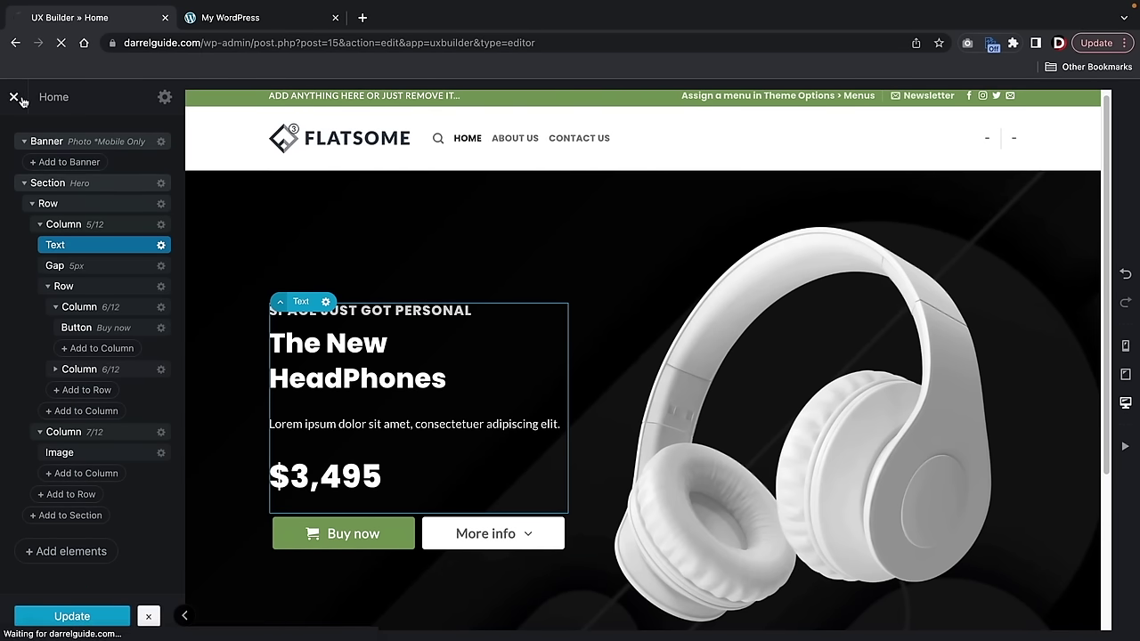
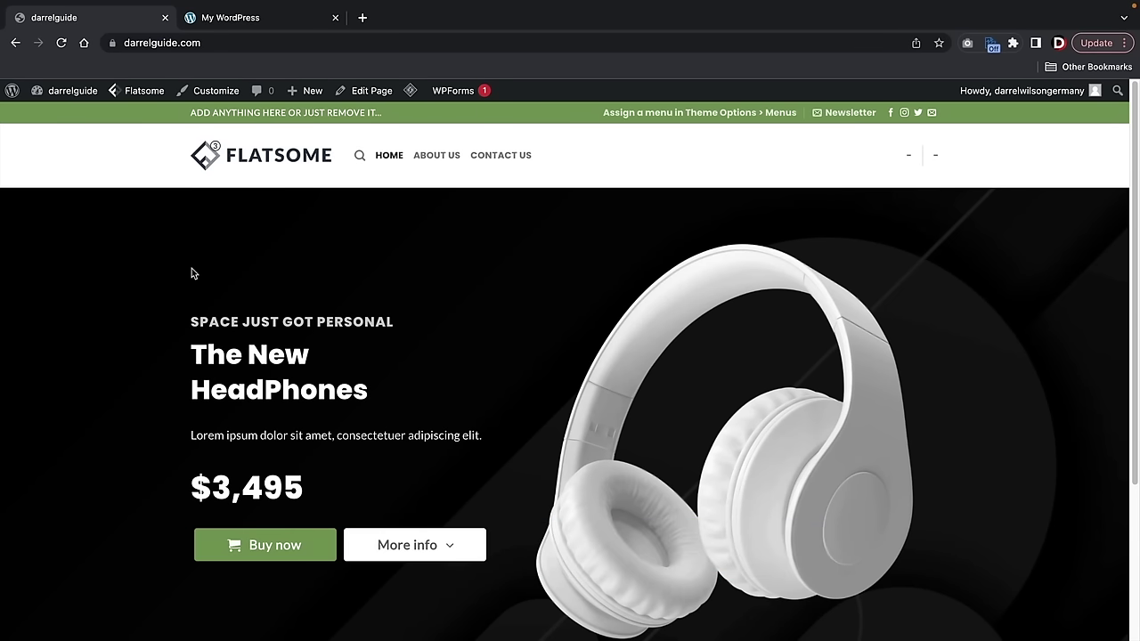
Compare the 'The New HeadPhones' hero heading against the reference Uber site
left_click(298, 18)
scroll(453, 311, "down", 1)
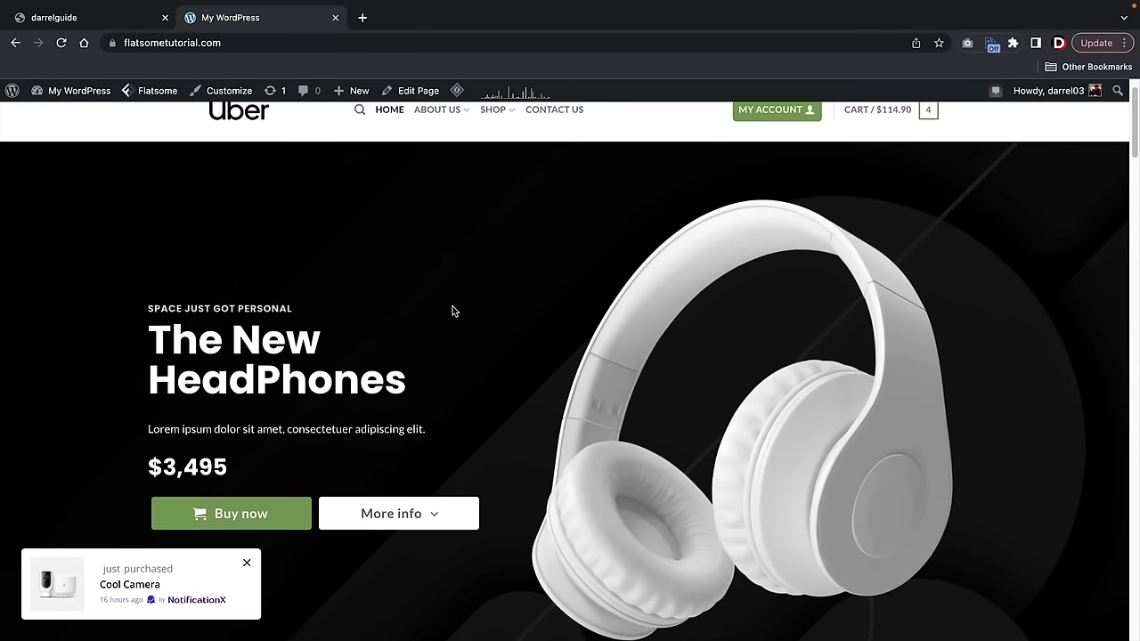
left_click_drag(409, 381, 136, 343)
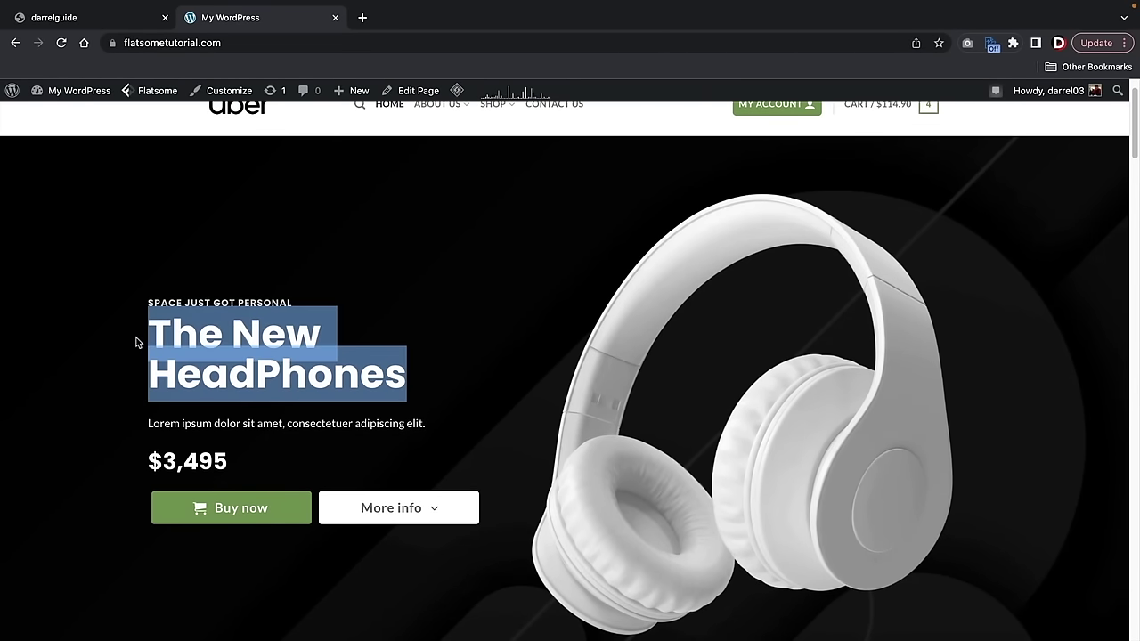
left_click(126, 25)
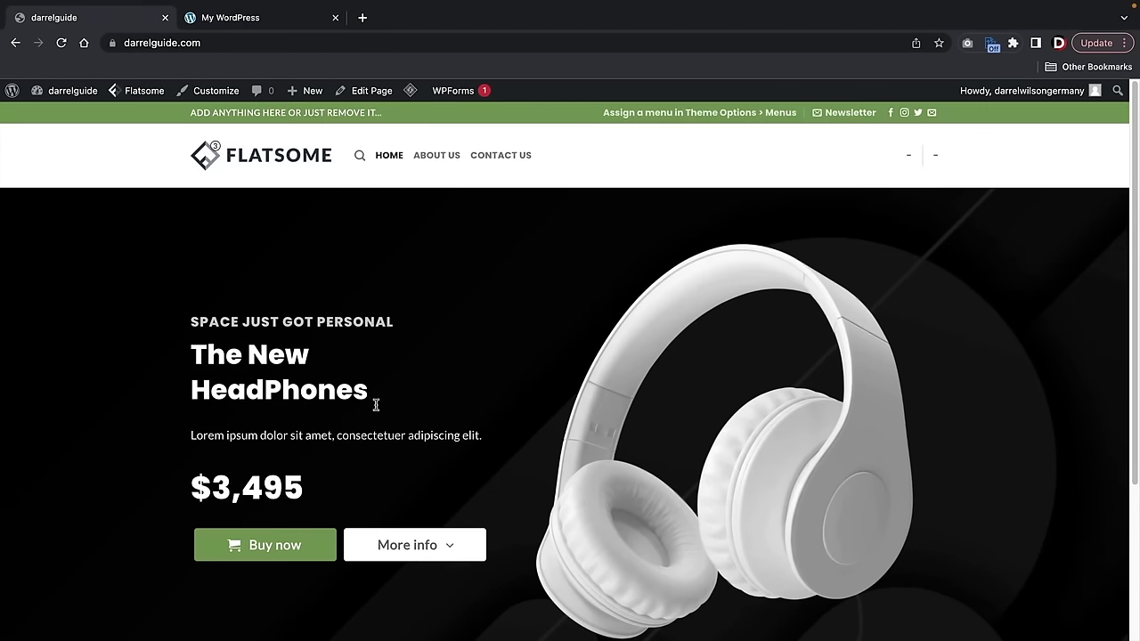
left_click_drag(376, 406, 145, 361)
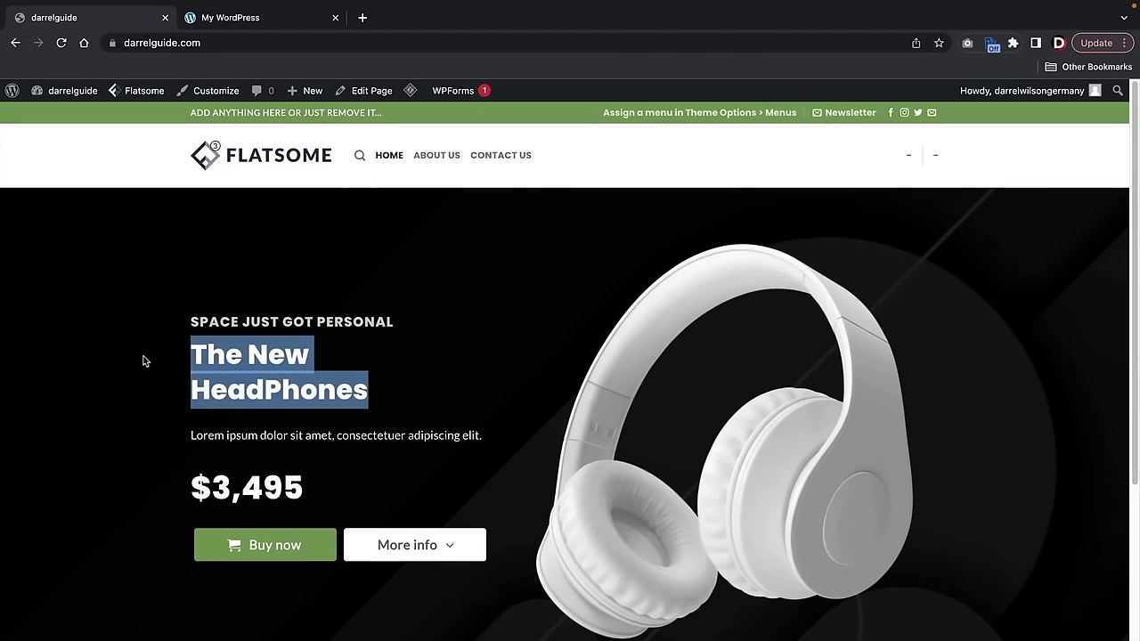
left_click(277, 309)
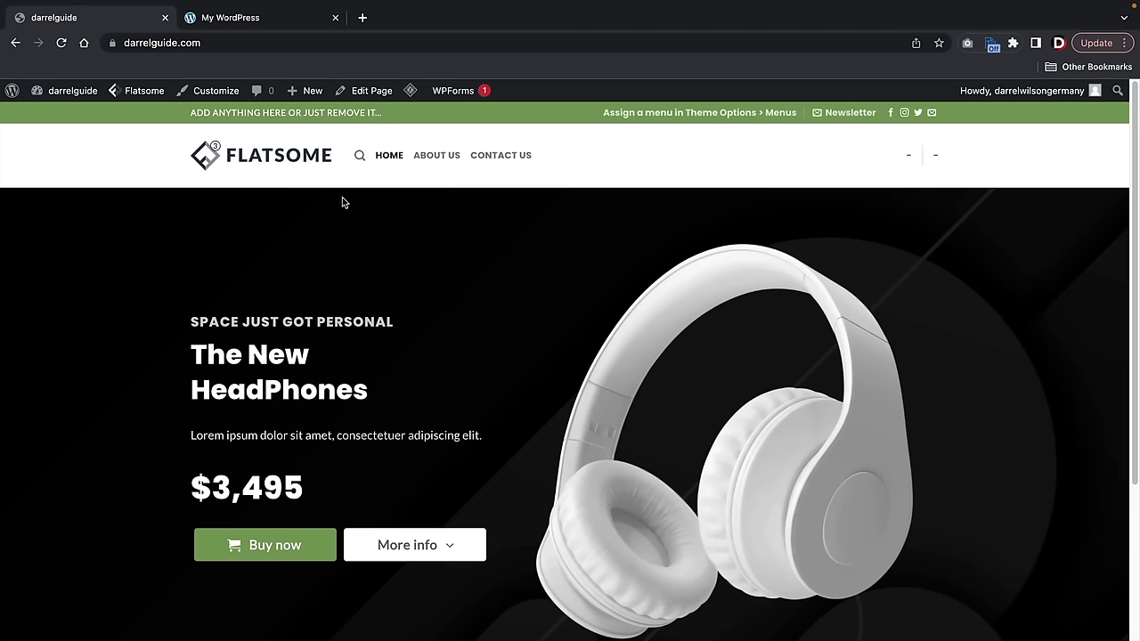
left_click(263, 25)
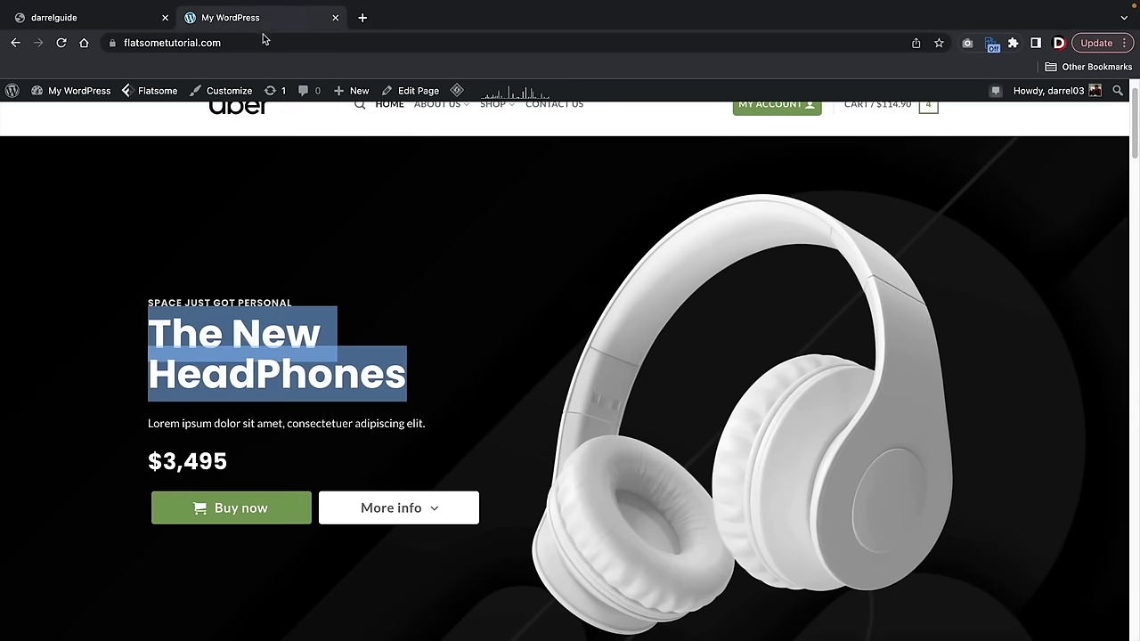
scroll(374, 322, "down", 5)
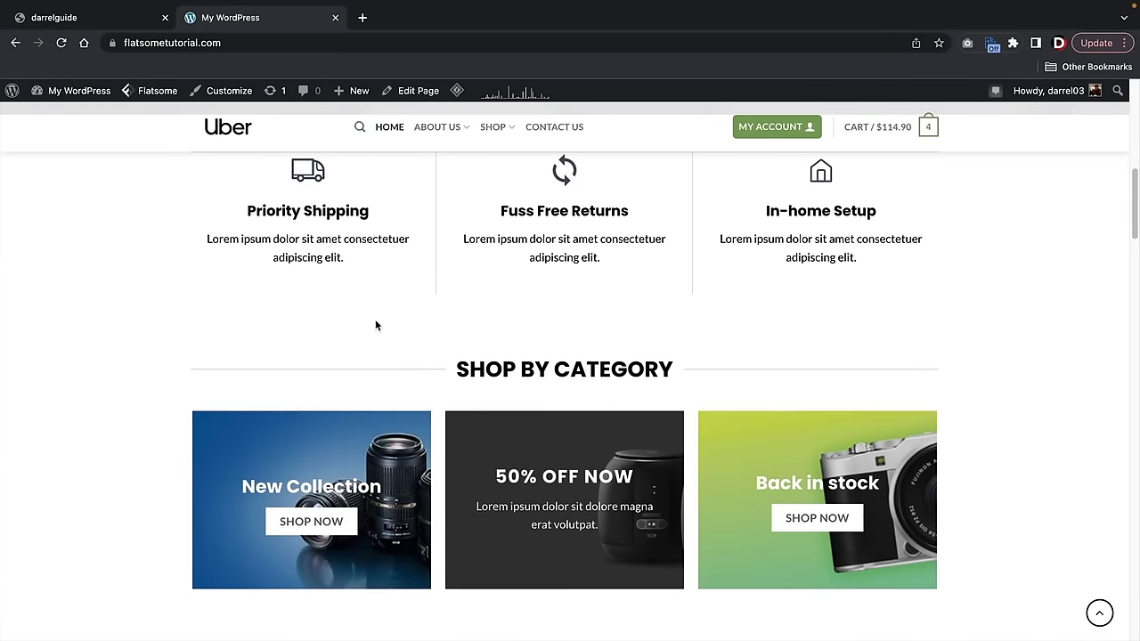
scroll(375, 323, "up", 1)
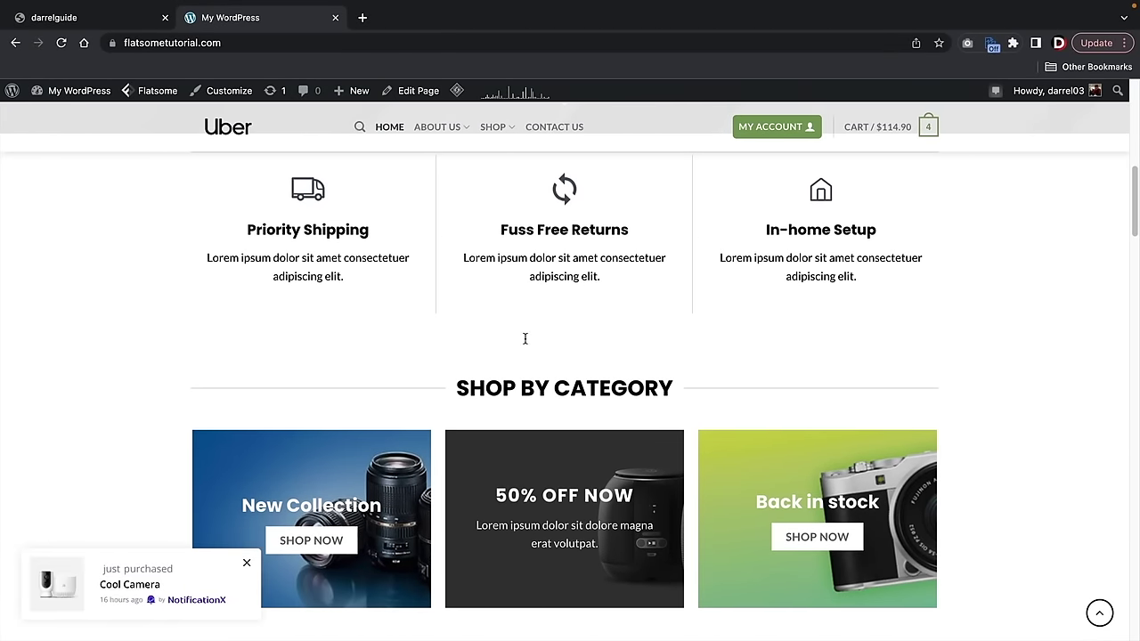
left_click(141, 26)
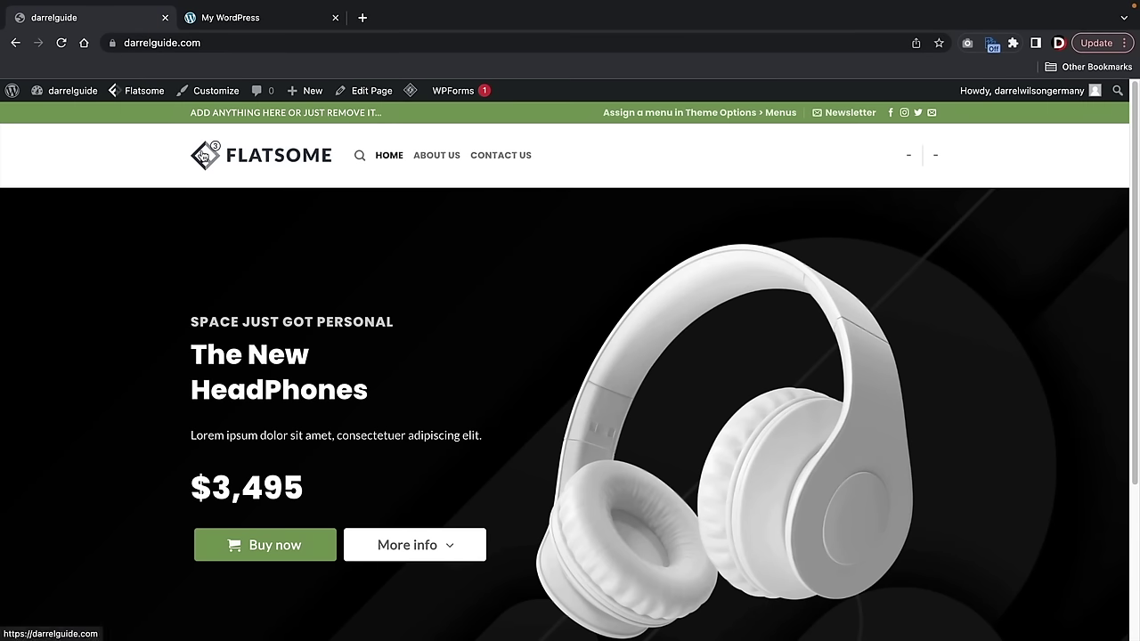
Open the homepage in UX Builder and set the hero word HeadPhones to 115%
mouse_move(365, 92)
left_click(366, 119)
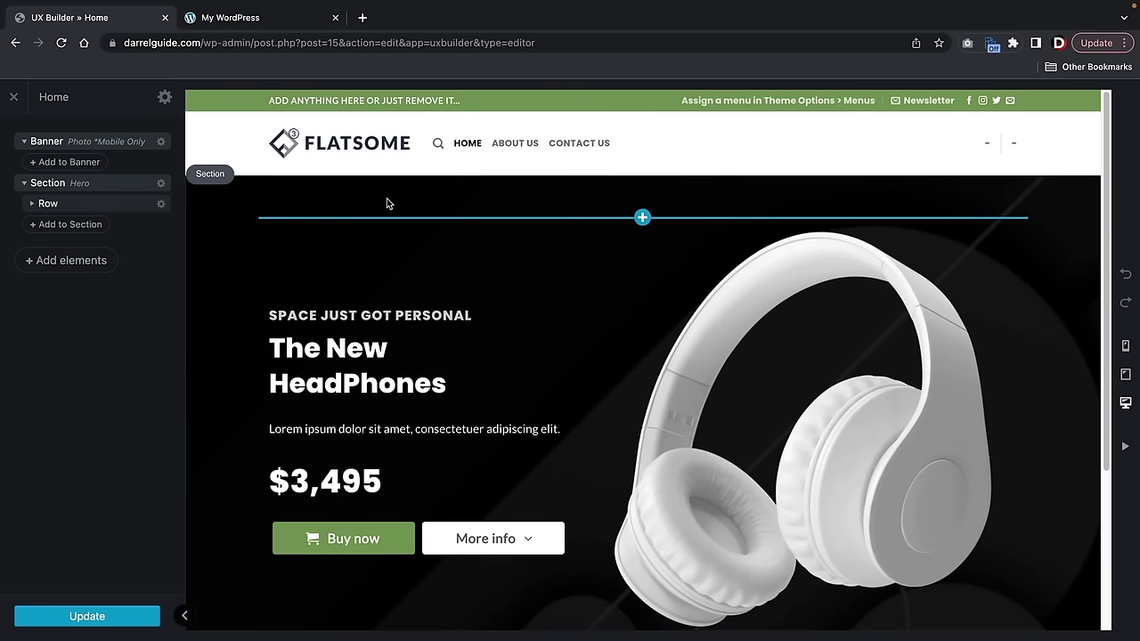
left_click(388, 362)
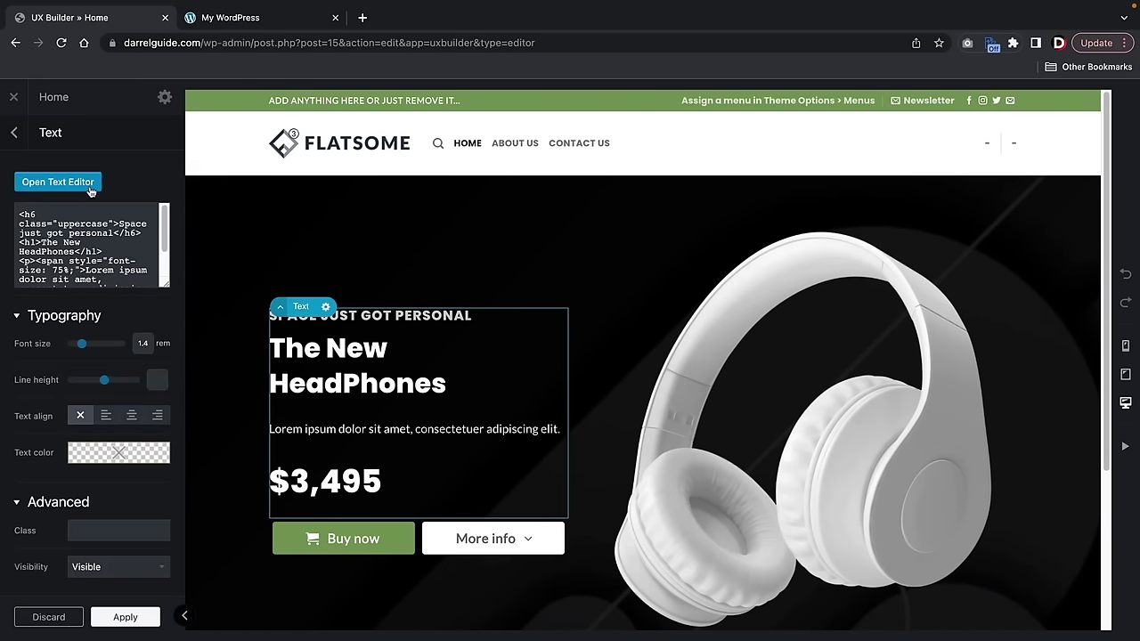
left_click(58, 181)
left_click(107, 305)
left_click(131, 215)
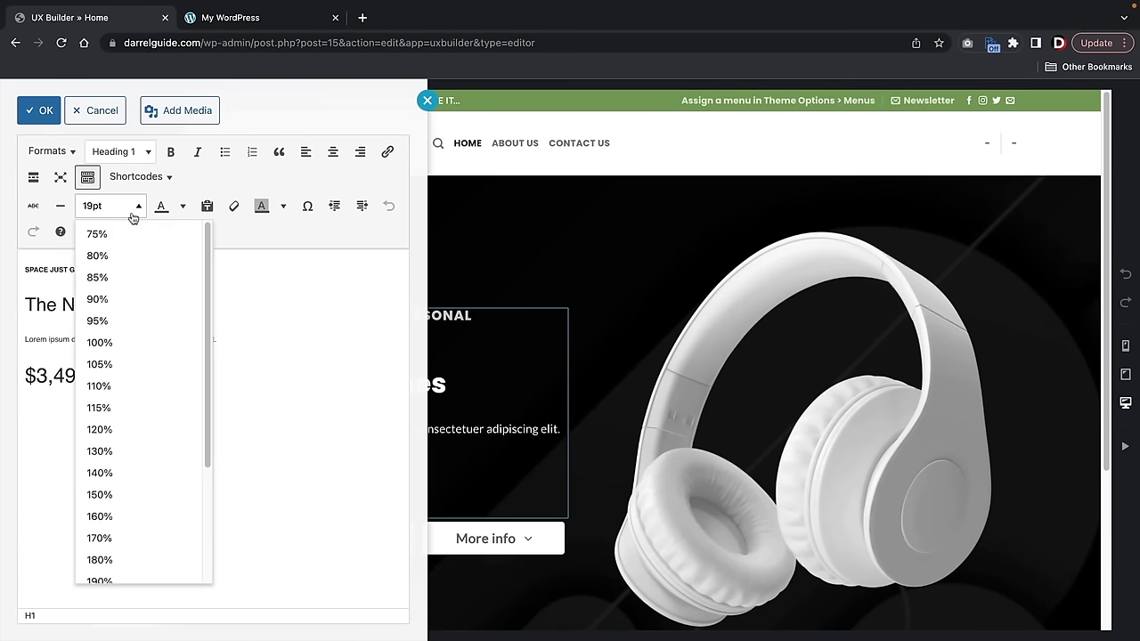
left_click(130, 385)
left_click(136, 220)
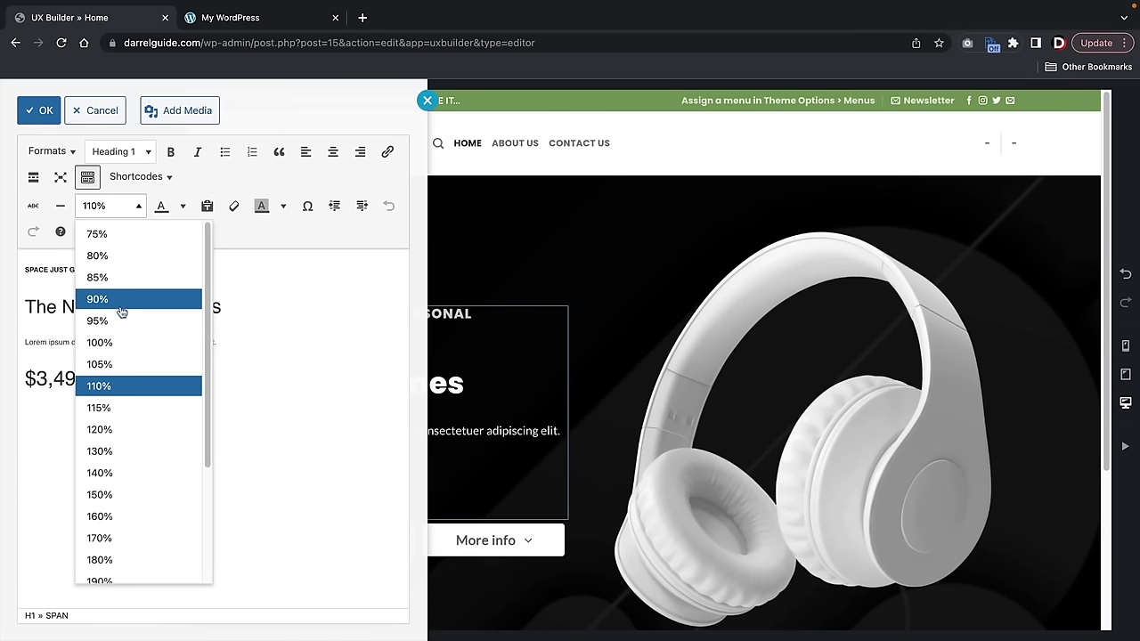
left_click(140, 406)
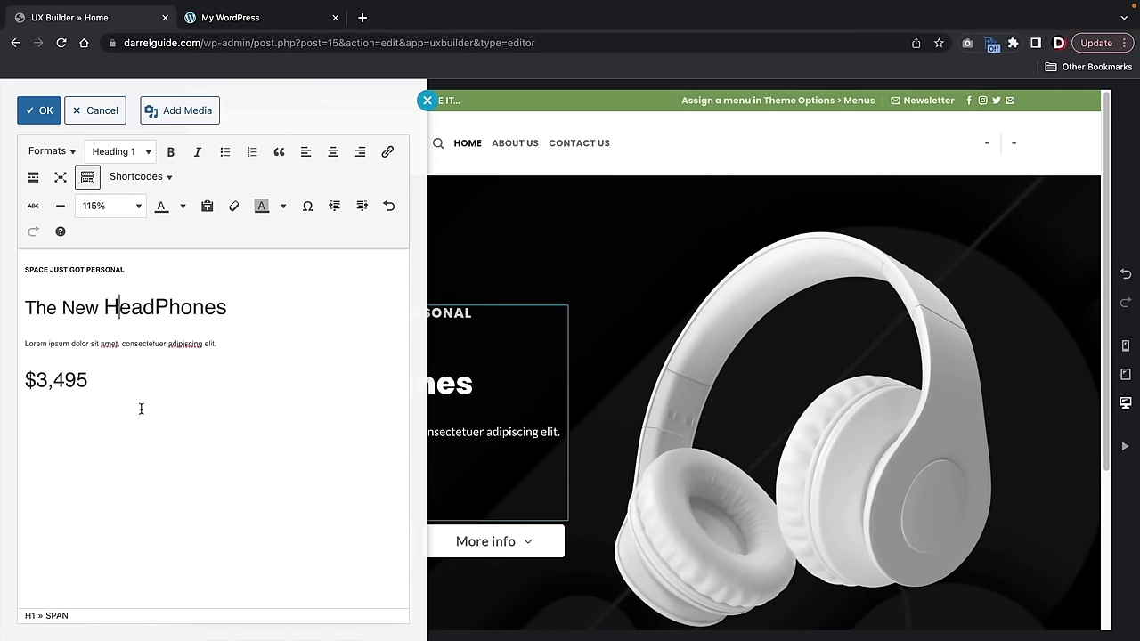
left_click(39, 111)
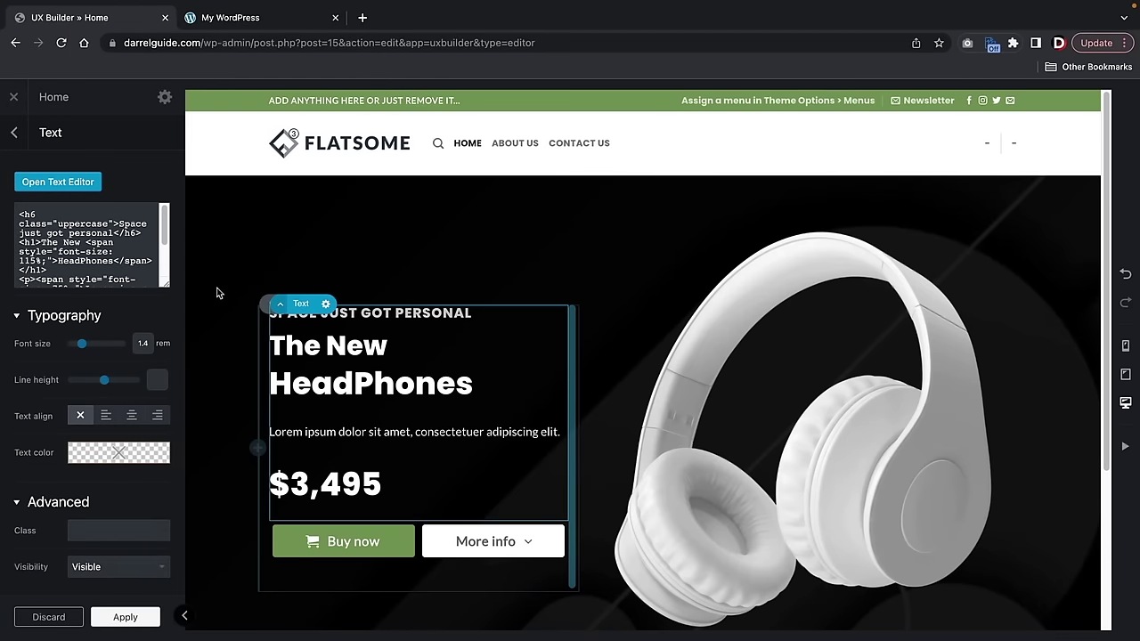
Reopen the hero text editor, readjust the HeadPhones font size and confirm
left_click(58, 183)
left_click(102, 216)
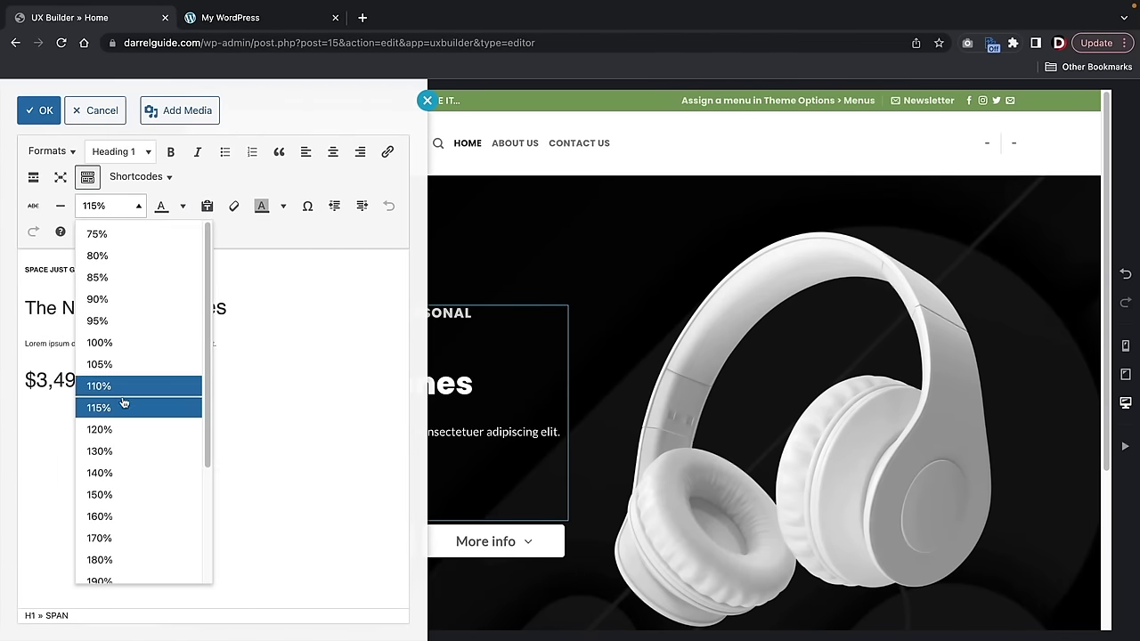
left_click(133, 451)
left_click(40, 114)
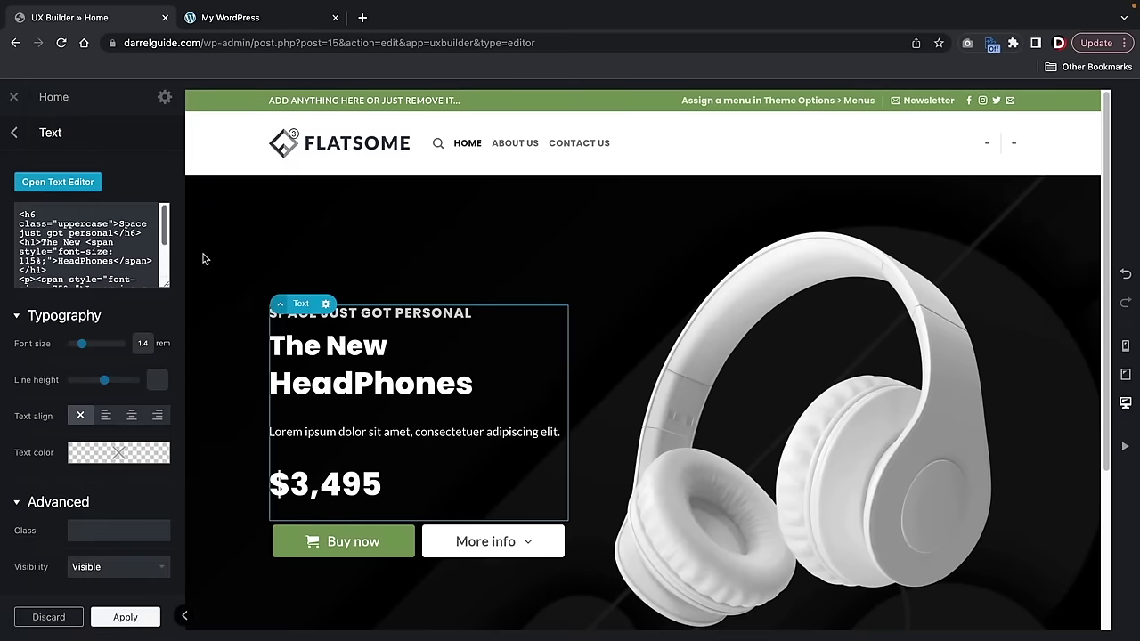
Import the Icon Boxes: Shop - Benefits layout from Flatsome Studio's Services / Icons below the hero
scroll(445, 383, "down", 5)
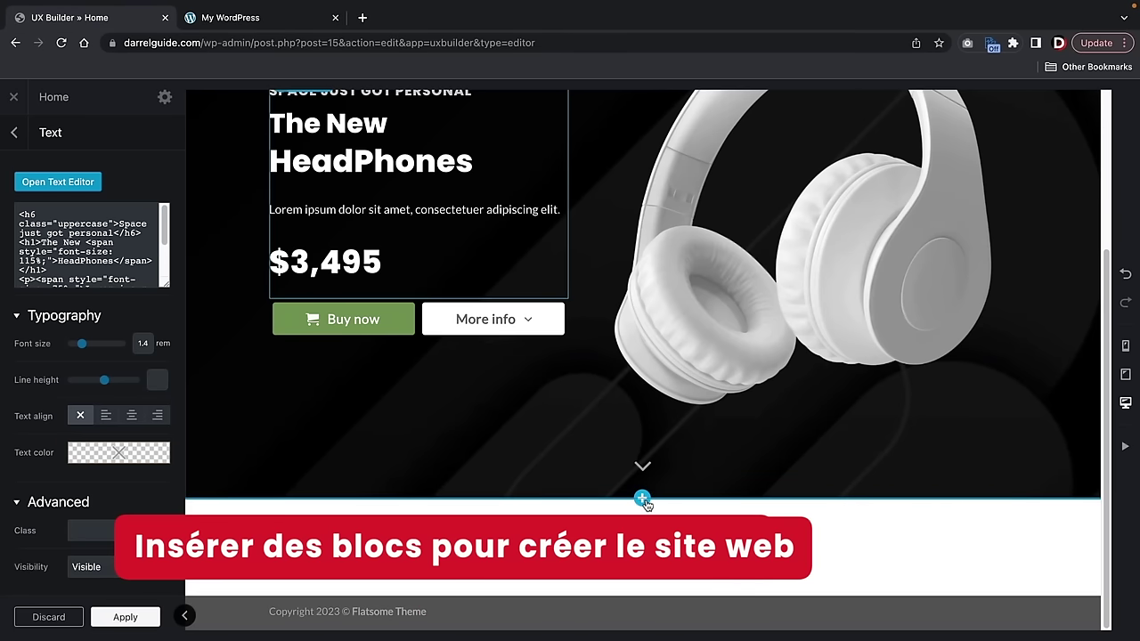
left_click(642, 500)
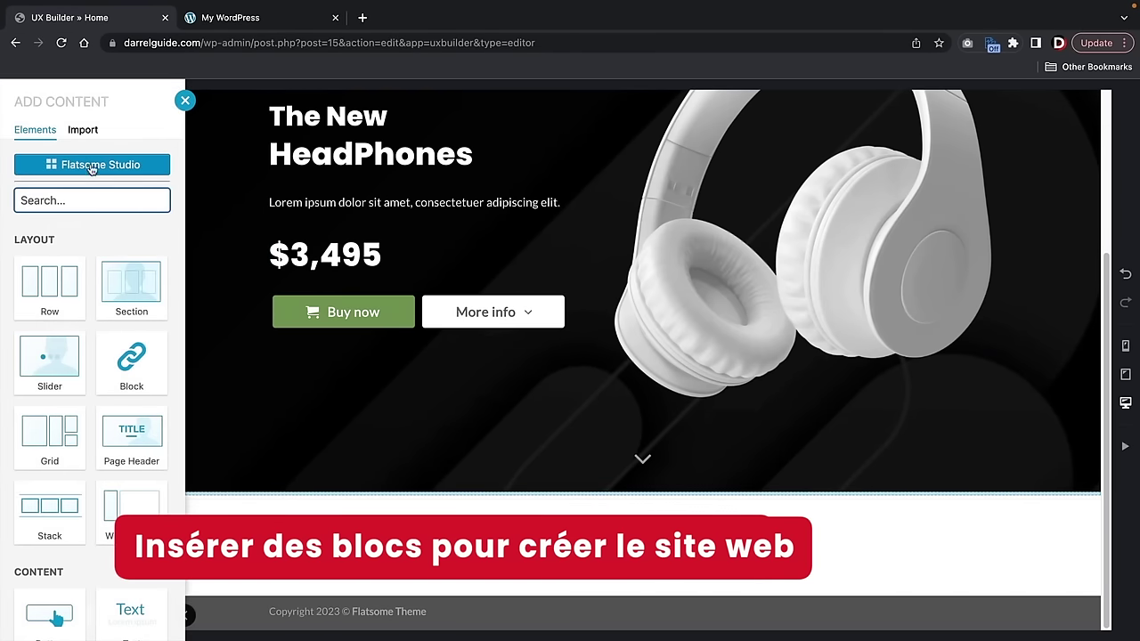
left_click(92, 168)
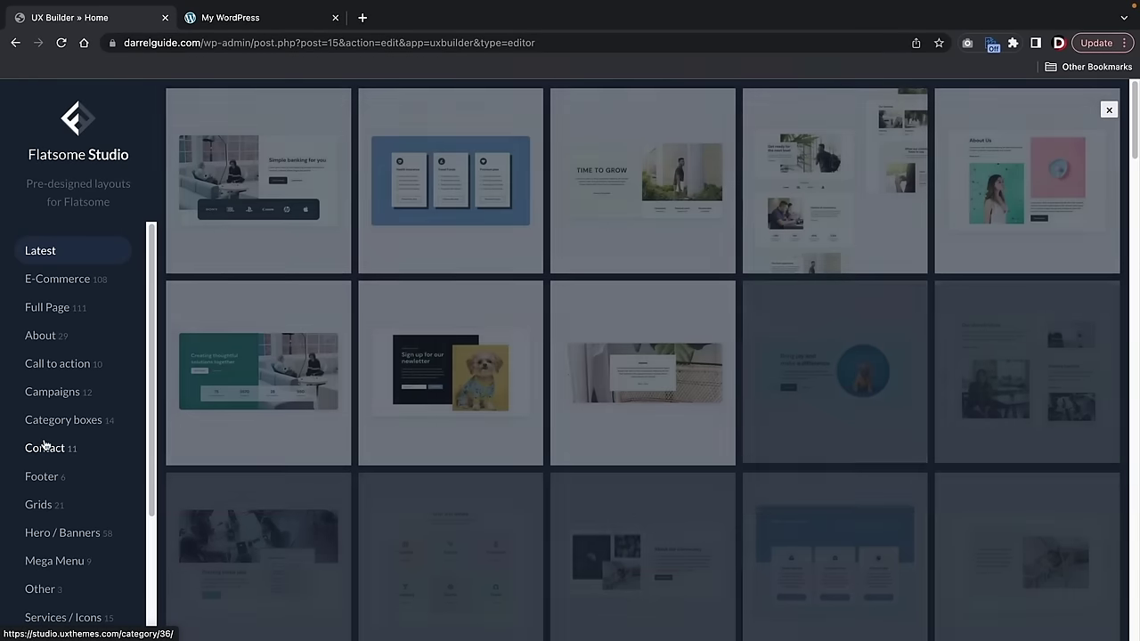
scroll(45, 445, "down", 2)
left_click(44, 445)
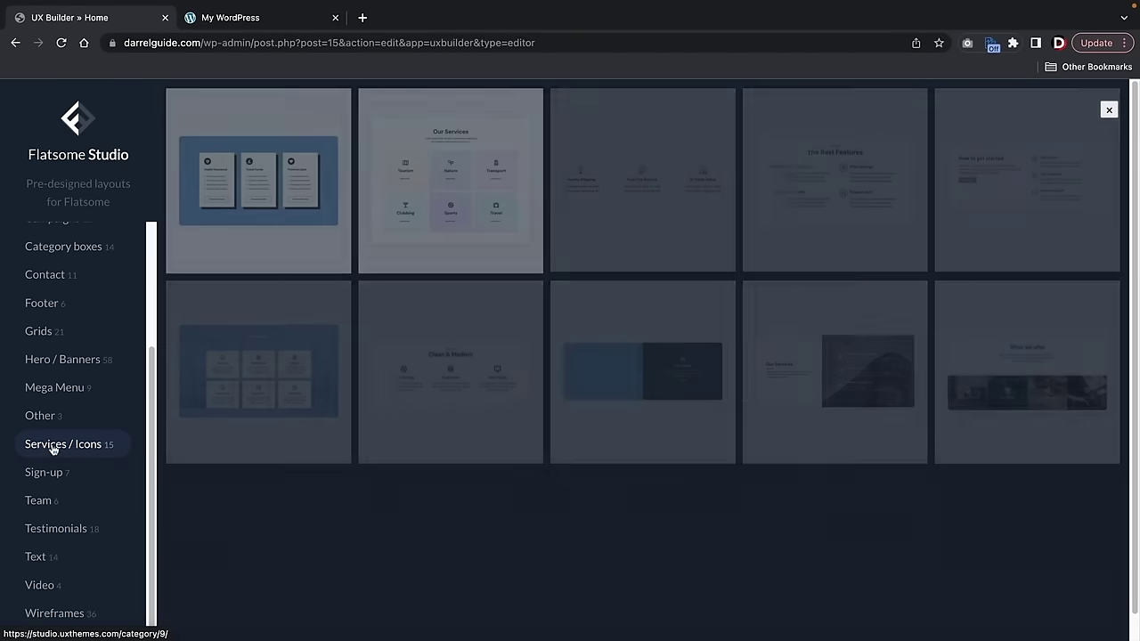
mouse_move(284, 402)
mouse_move(614, 195)
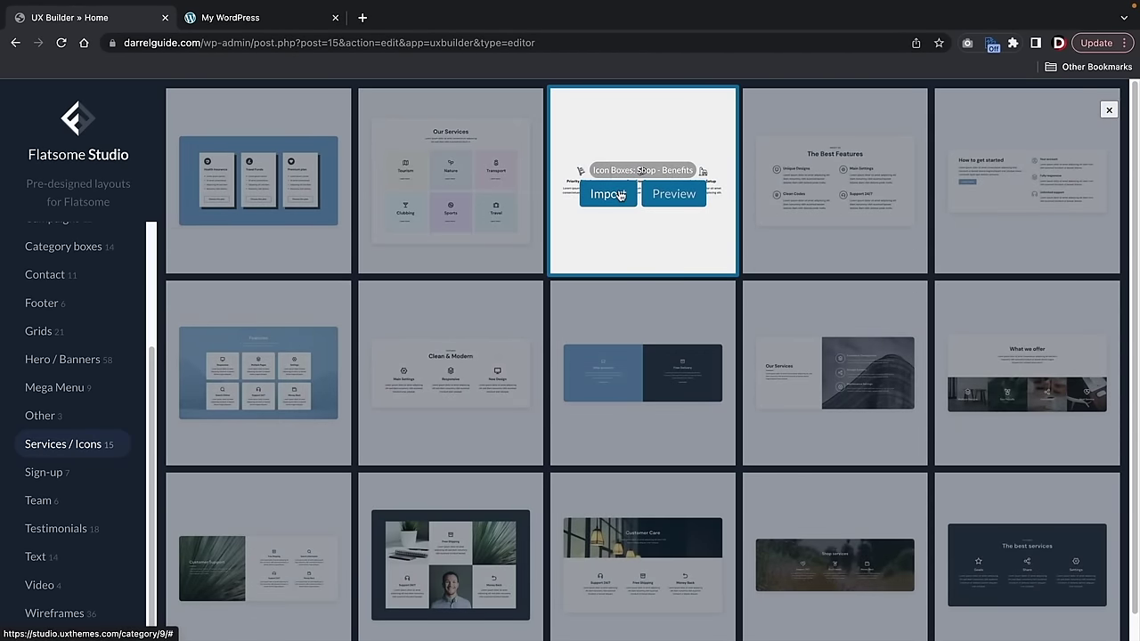
left_click(620, 195)
left_click(628, 400)
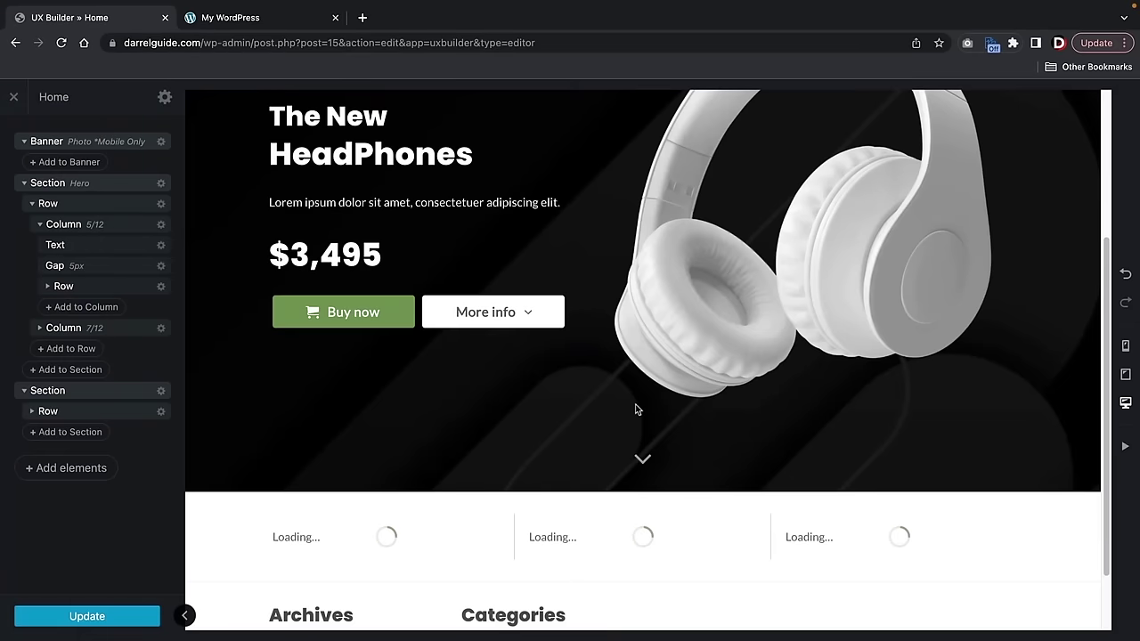
Set the Priority Shipping text block colour to black, checking the reference site
scroll(635, 410, "down", 3)
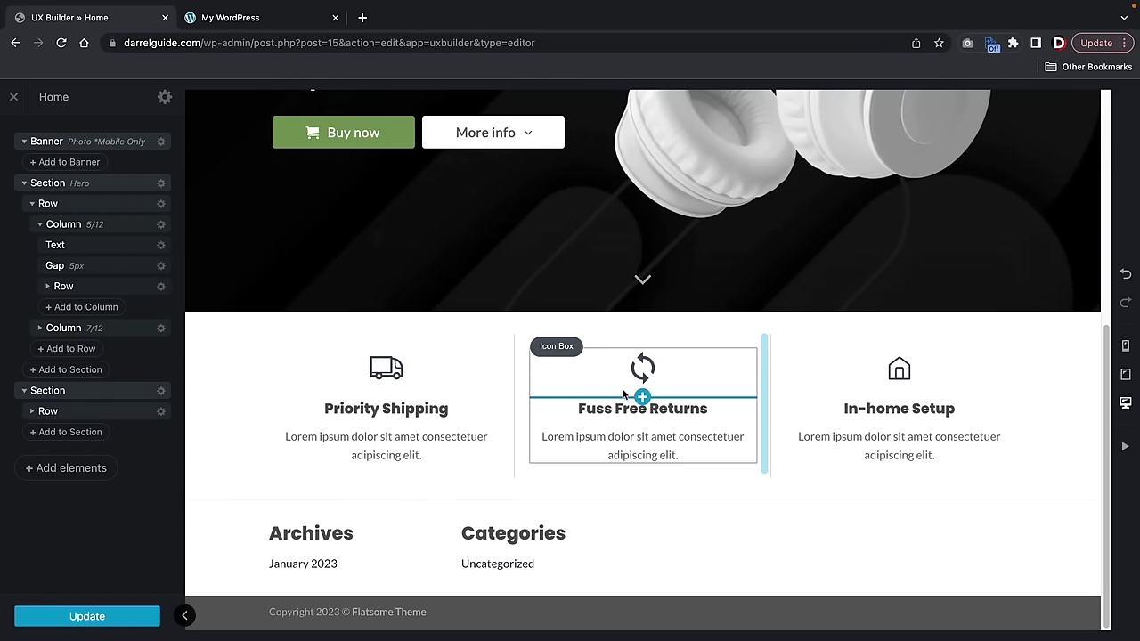
left_click(417, 412)
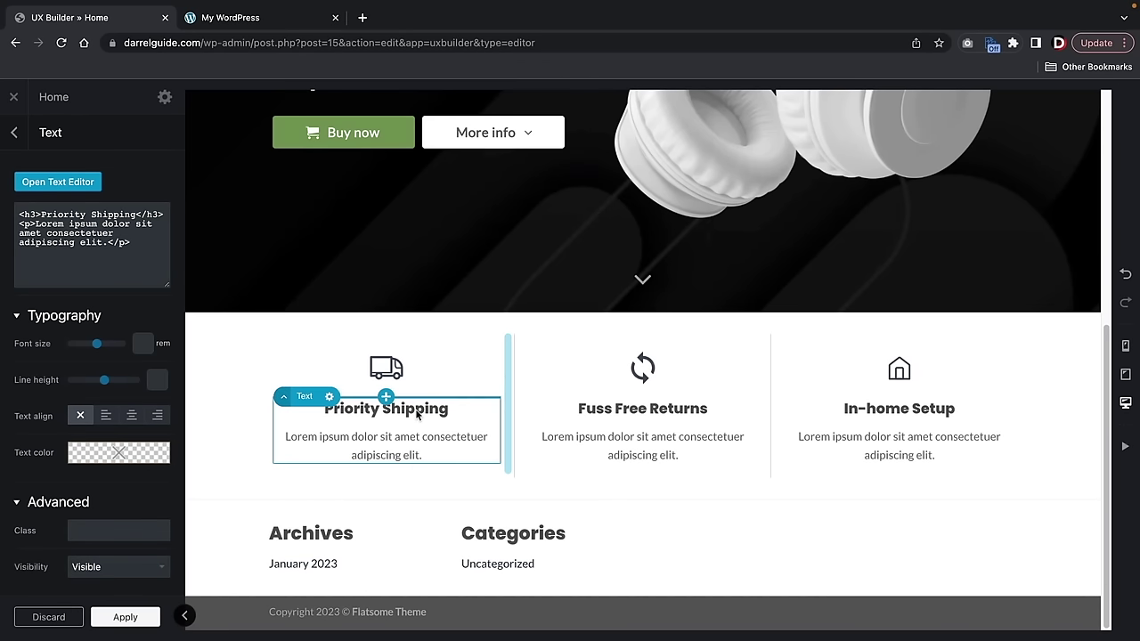
left_click(250, 17)
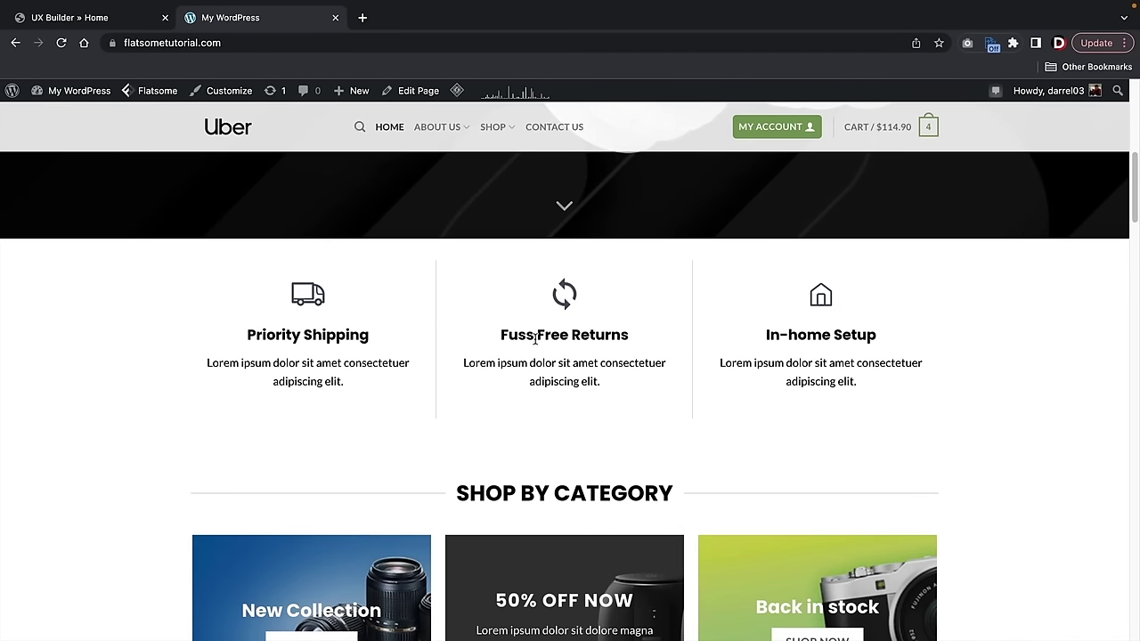
left_click_drag(835, 329, 764, 333)
left_click(124, 18)
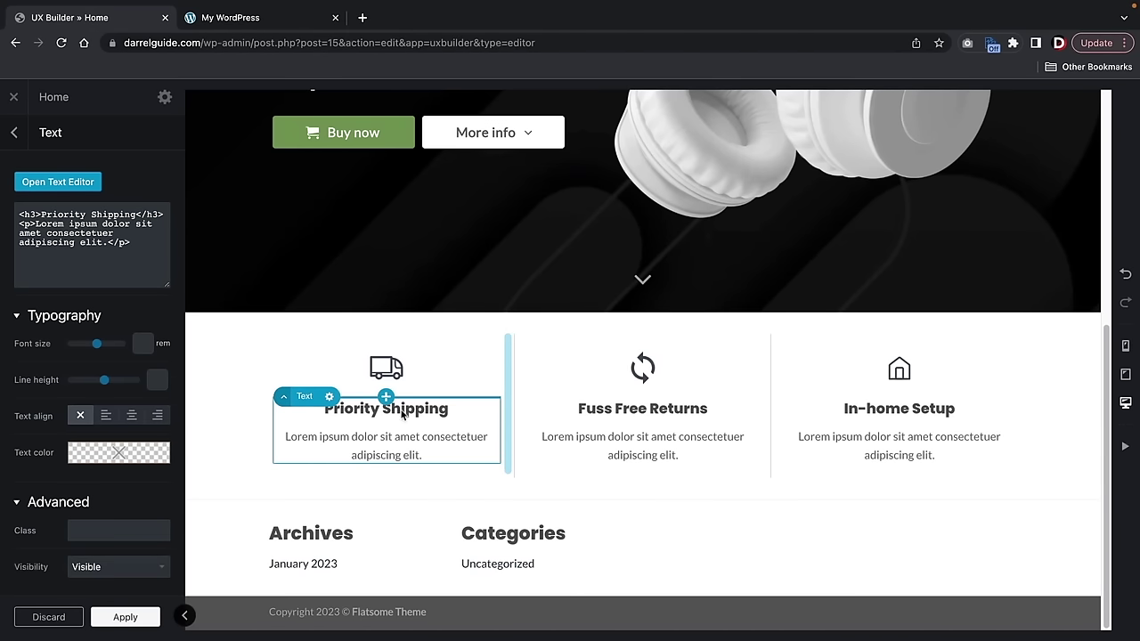
left_click(119, 453)
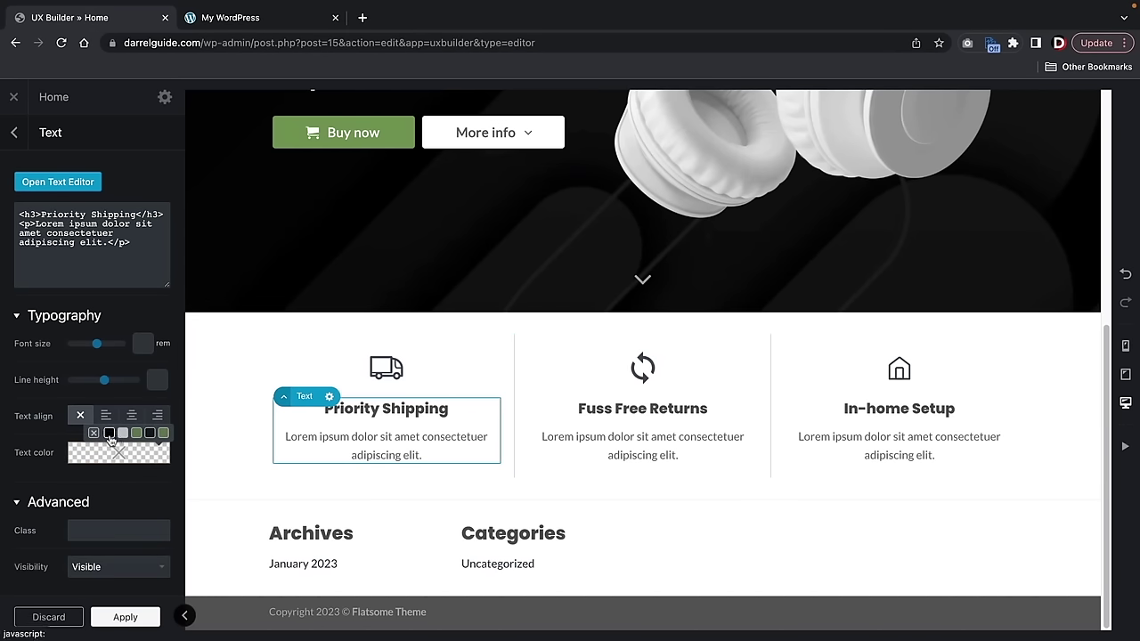
left_click(149, 433)
Set the Fuss Free Returns and In-home Setup text blocks to black
left_click(639, 427)
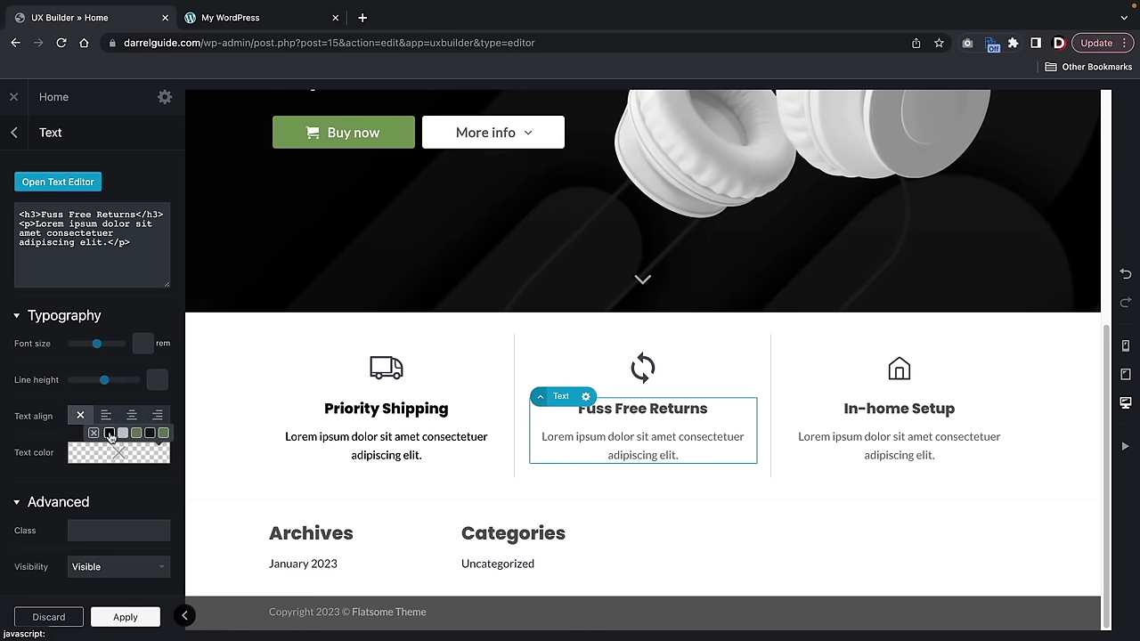
left_click(119, 452)
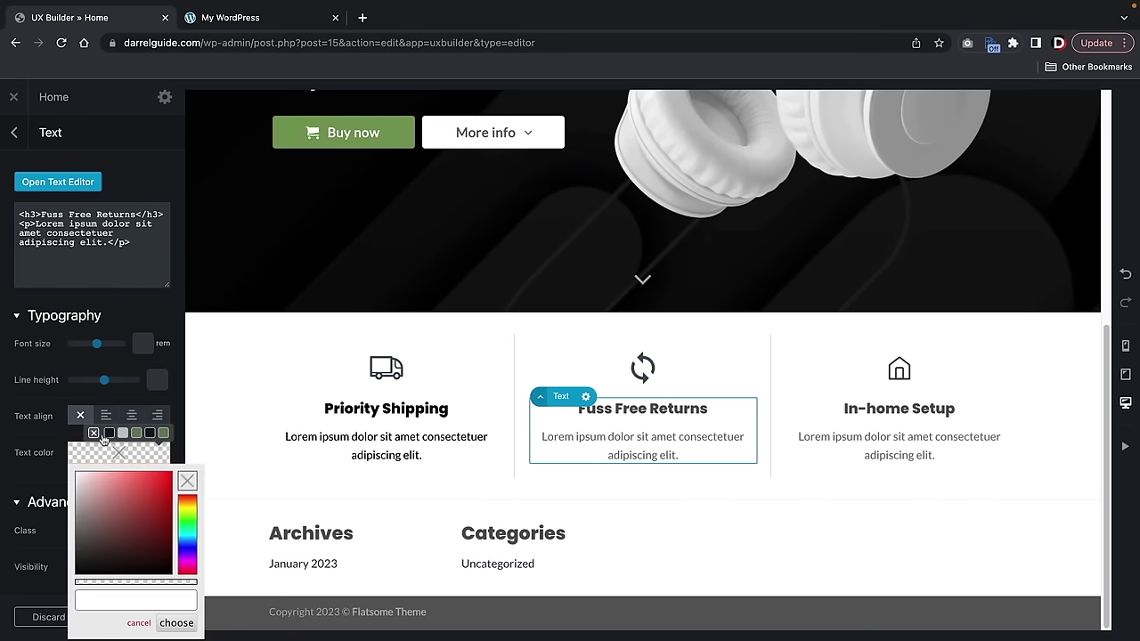
left_click(110, 433)
left_click(856, 437)
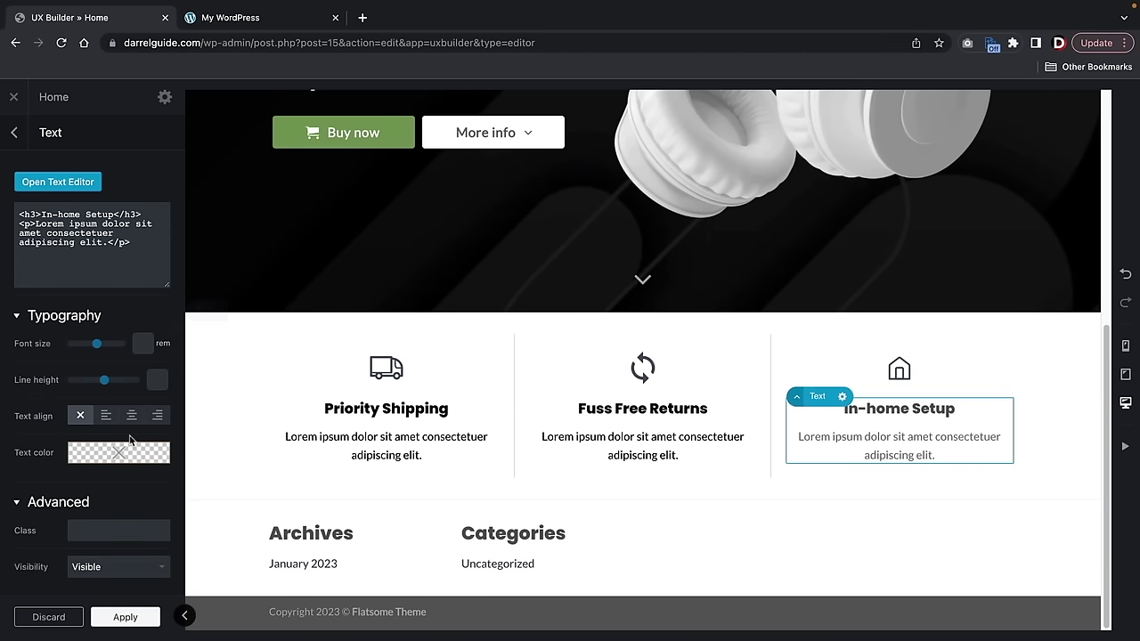
left_click(119, 454)
left_click(109, 433)
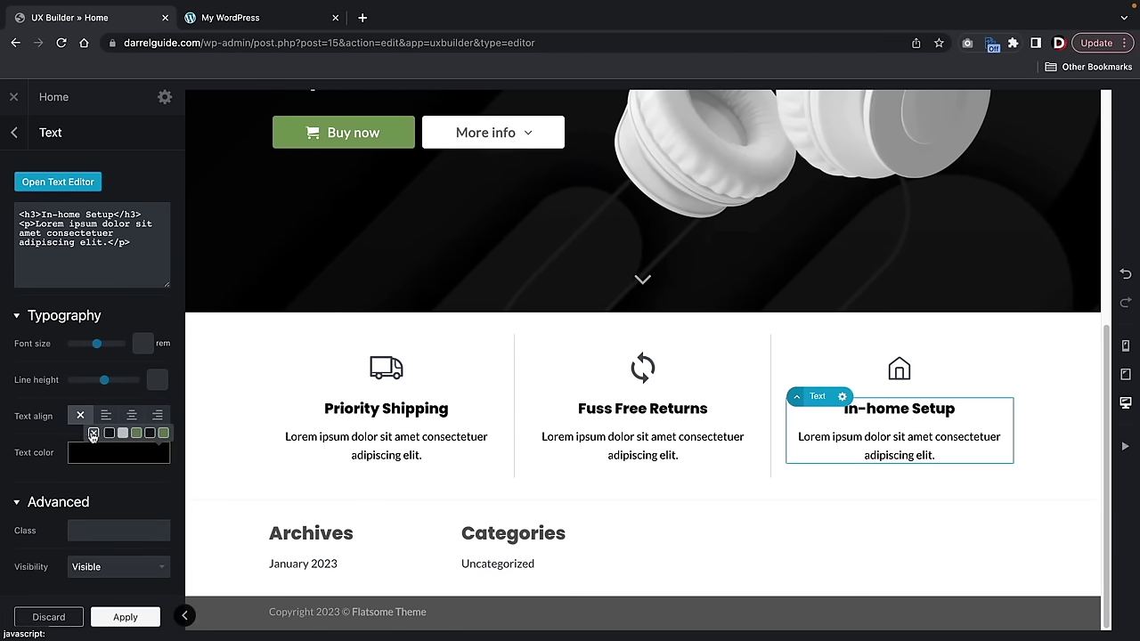
left_click(642, 500)
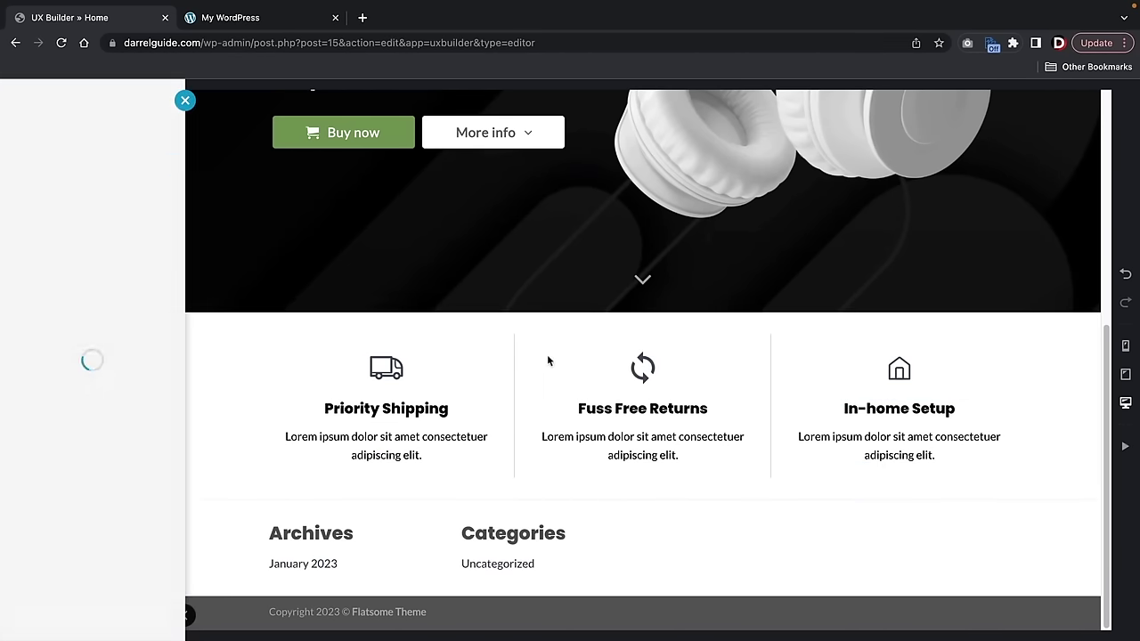
Check the live site's Shop by Category heading, then insert an empty Section below the features
left_click(286, 27)
scroll(405, 373, "down", 3)
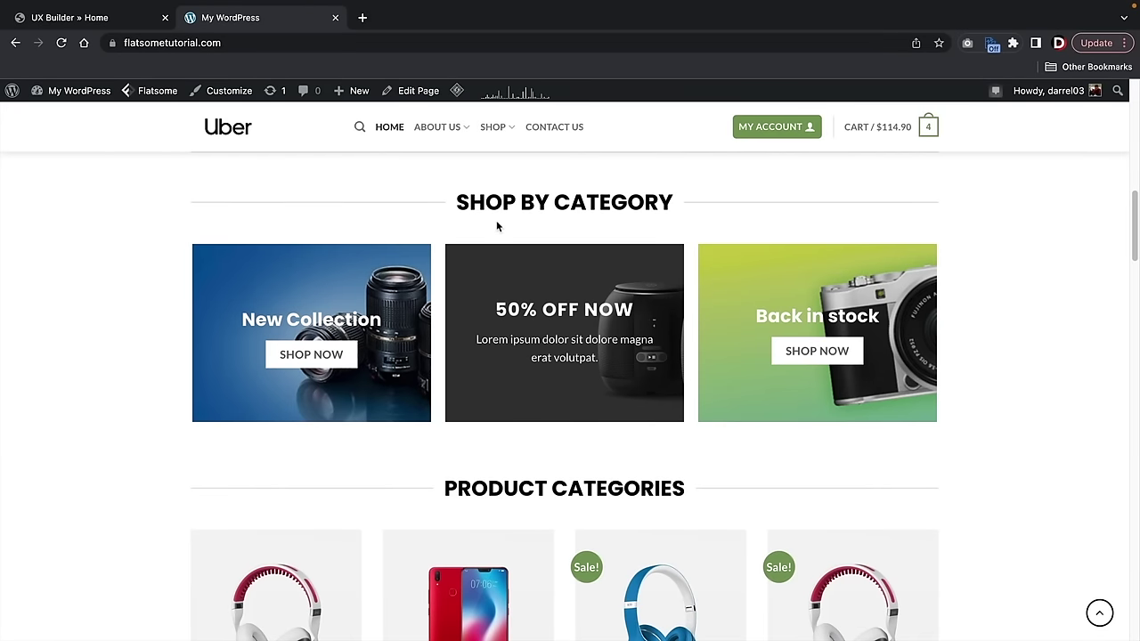
scroll(454, 233, "up", 1)
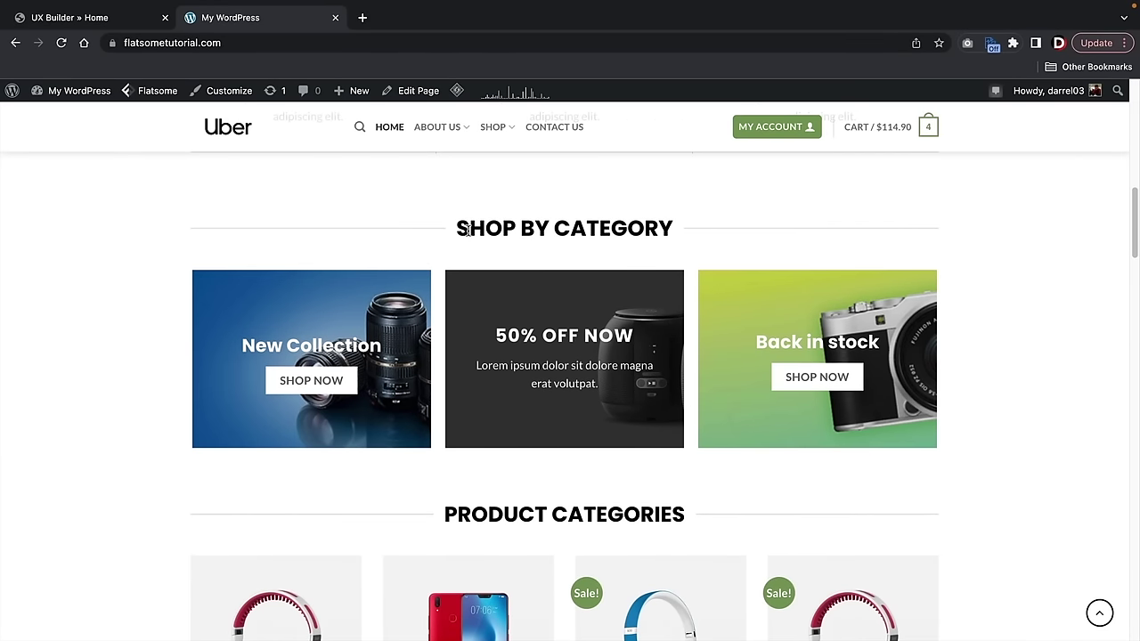
left_click_drag(466, 230, 695, 234)
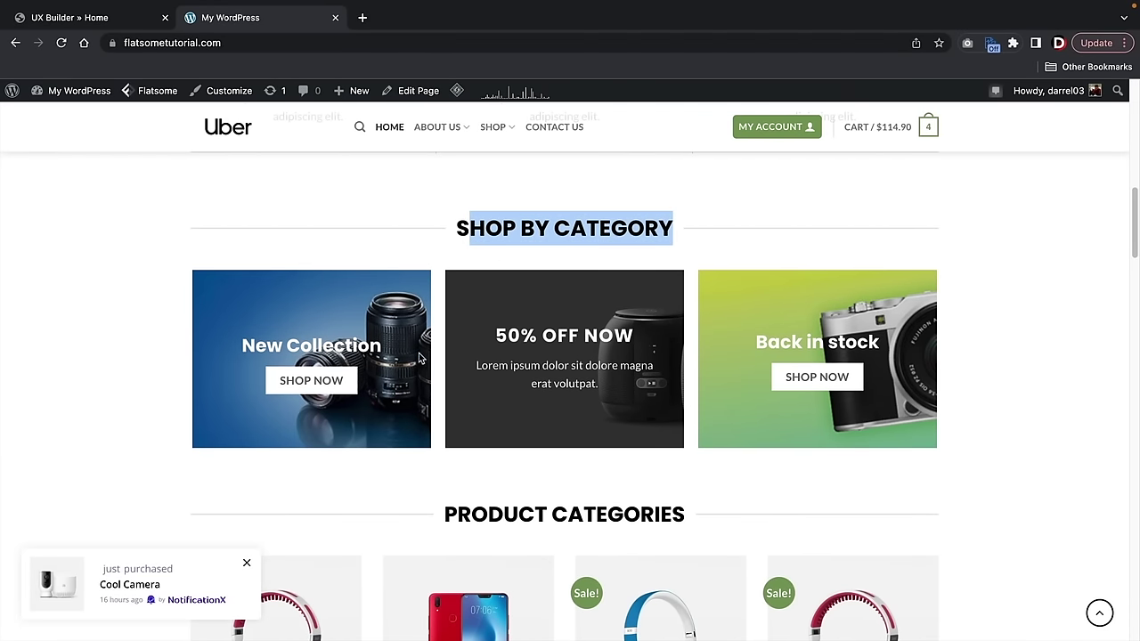
left_click(114, 19)
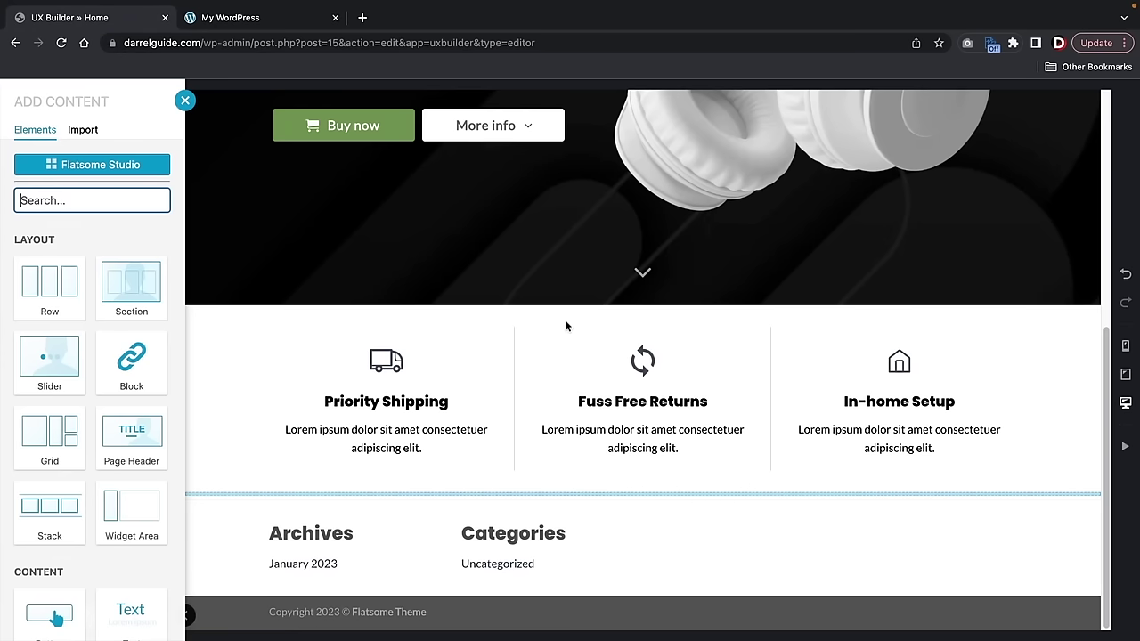
key("Escape")
left_click(642, 500)
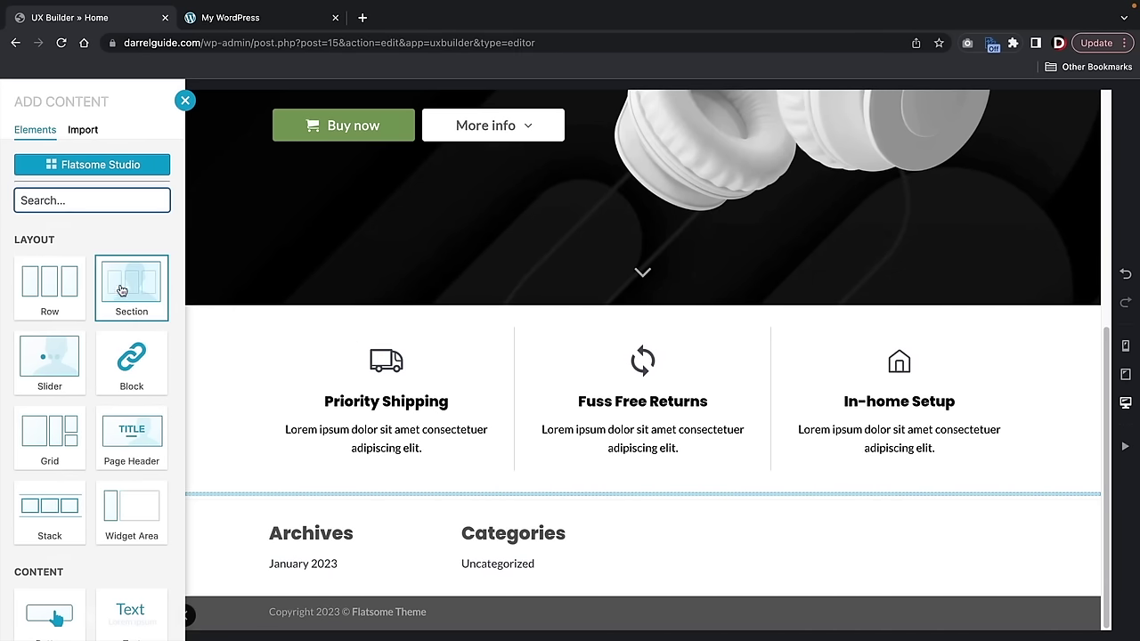
left_click(125, 293)
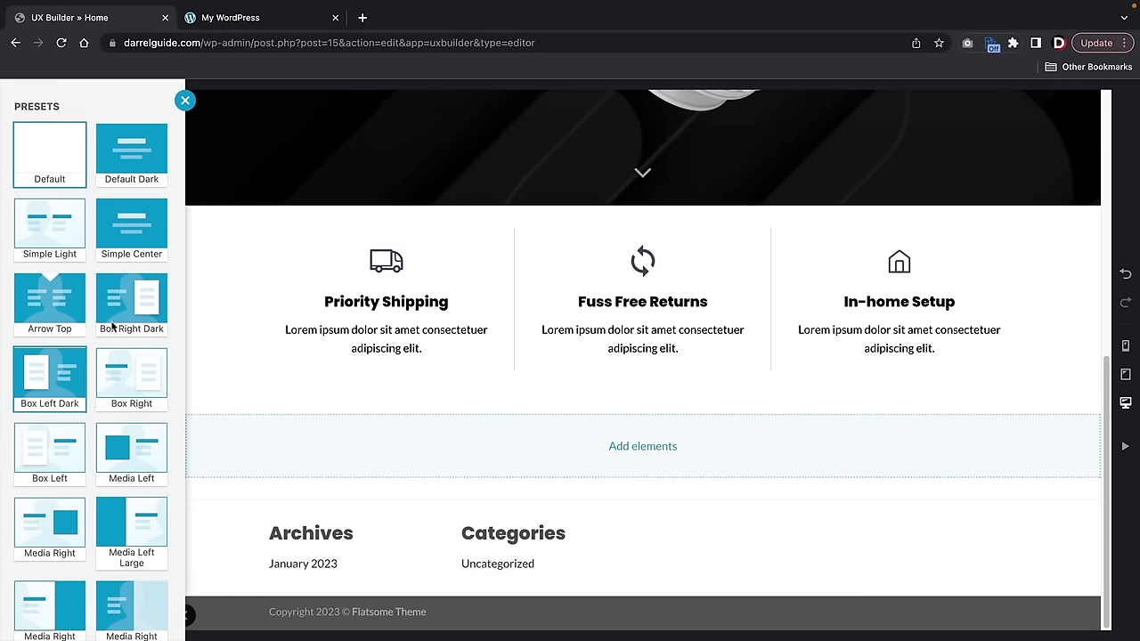
Add a Title element to the new section reading 'Shop By Category'
left_click(185, 99)
left_click(645, 455)
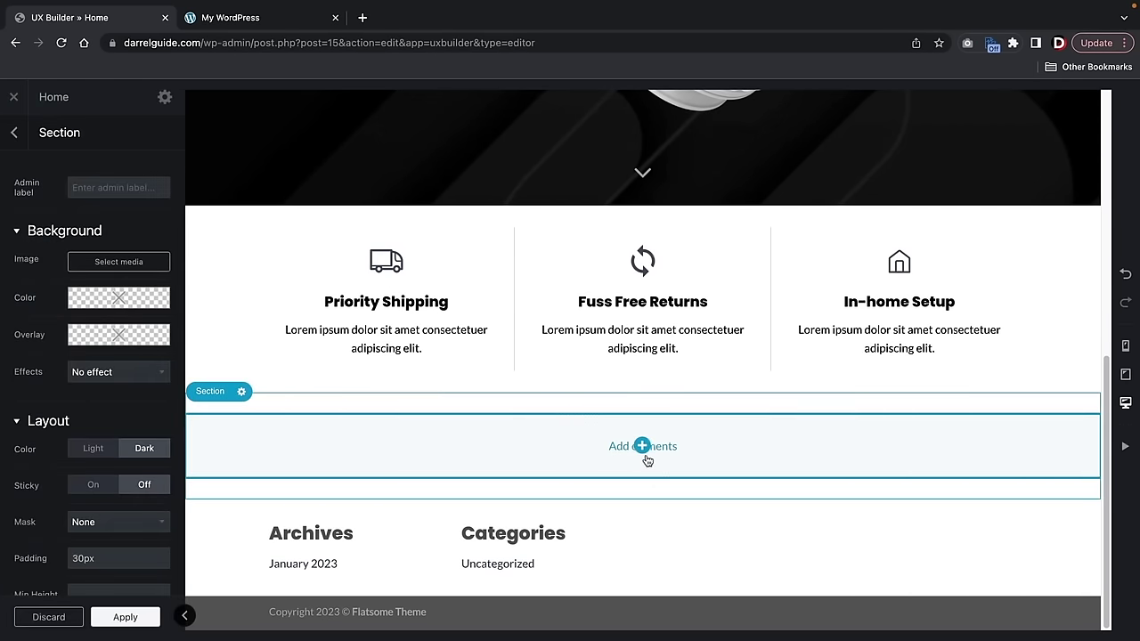
left_click(641, 447)
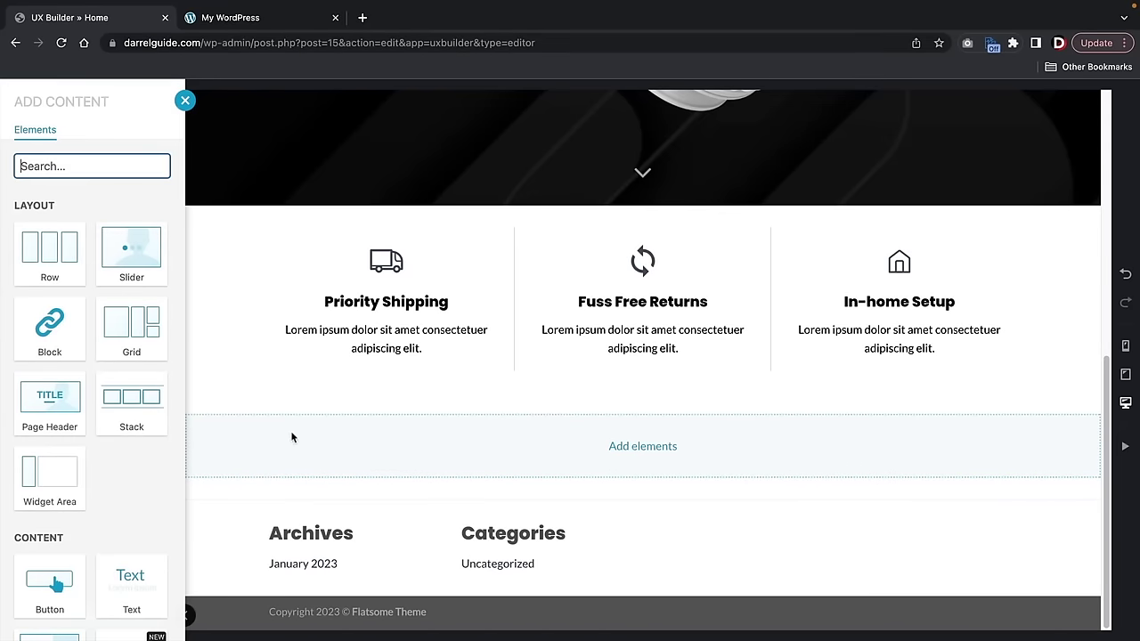
scroll(139, 443, "down", 6)
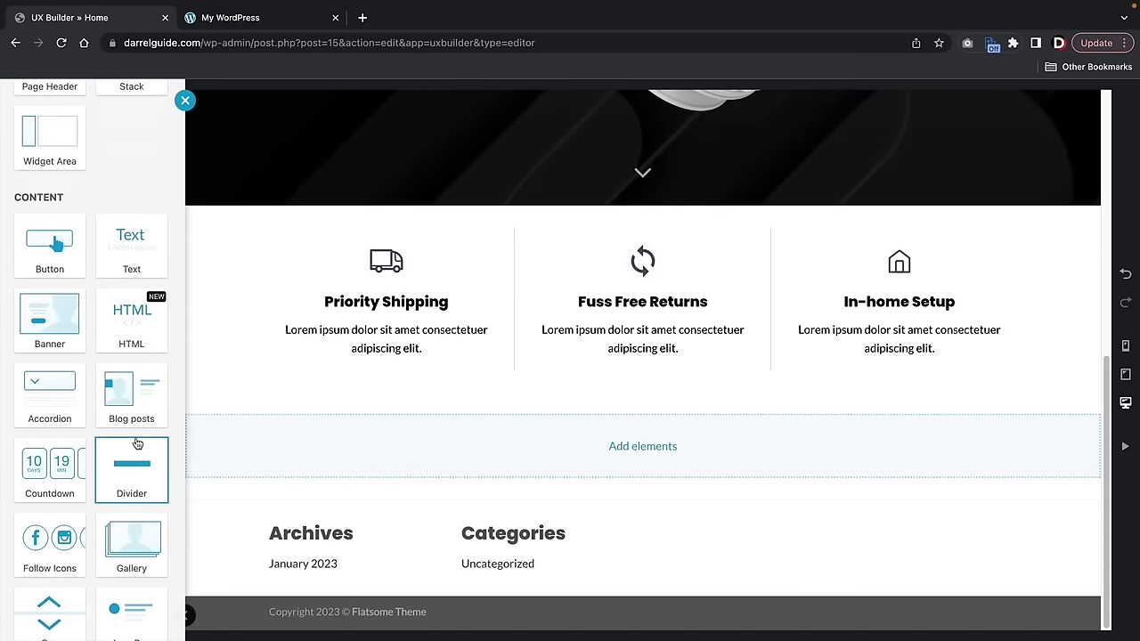
scroll(135, 443, "down", 6)
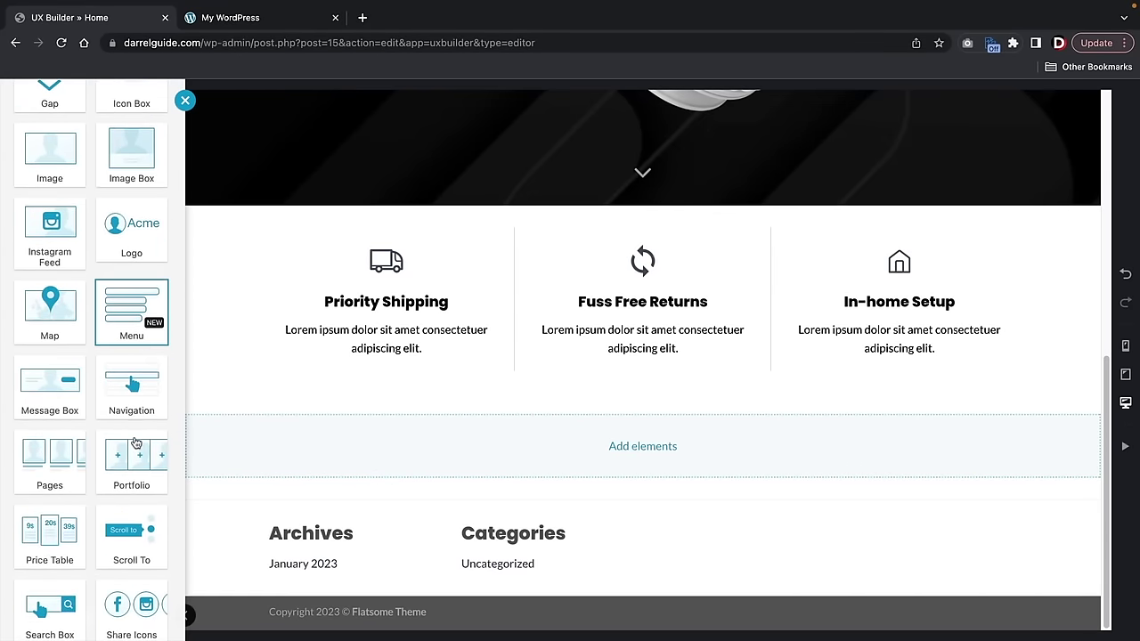
left_click(132, 521)
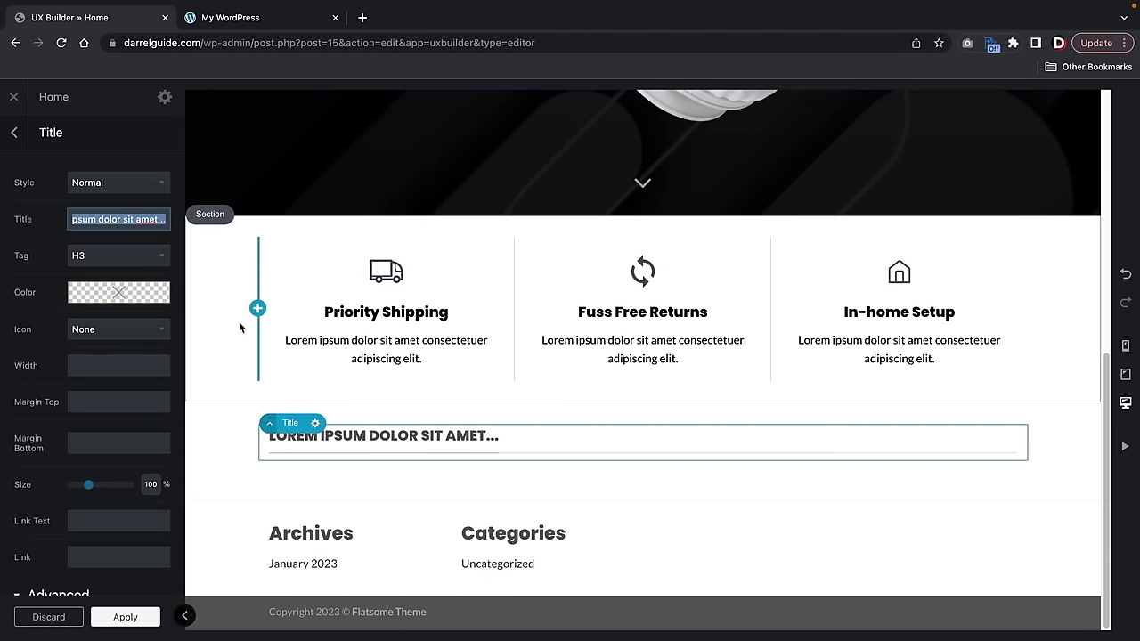
left_click(231, 27)
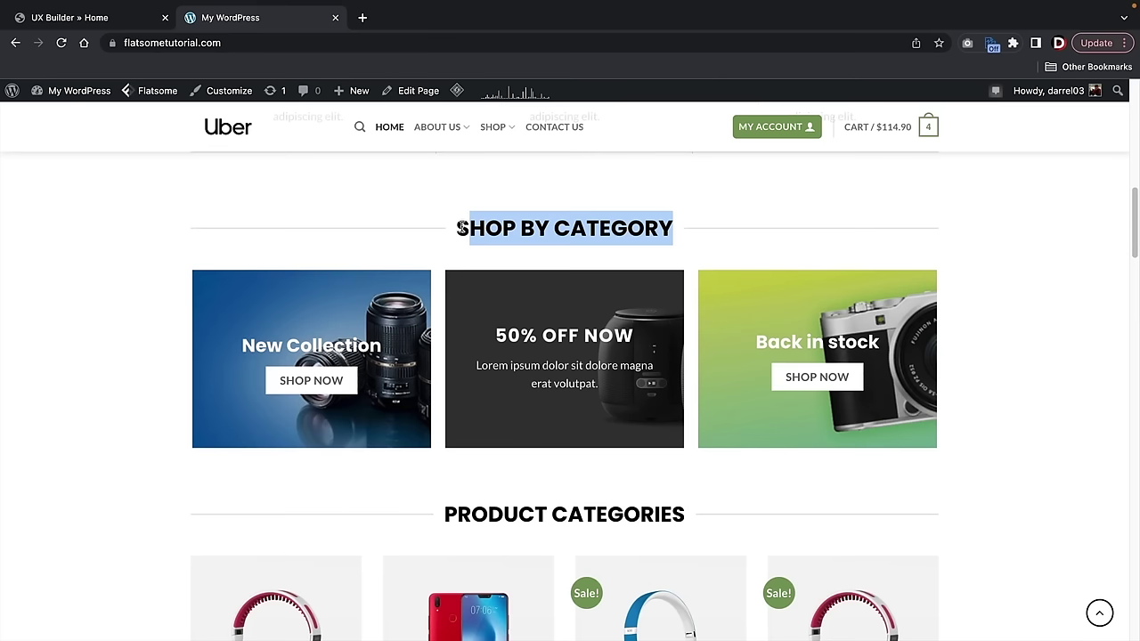
left_click(220, 125)
left_click(105, 19)
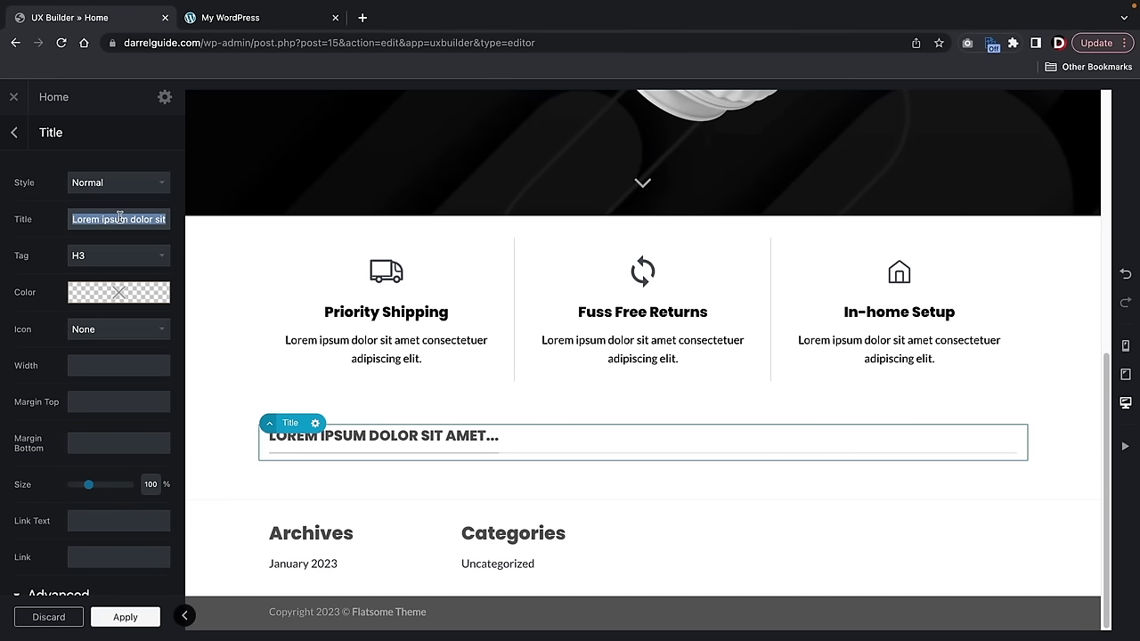
type("Shop B")
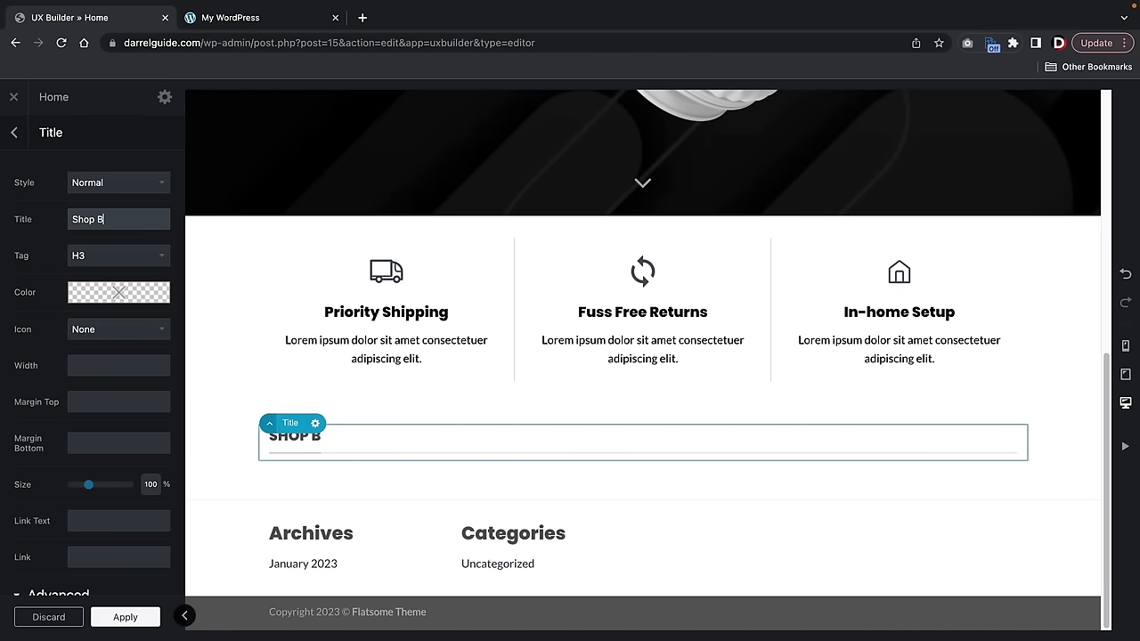
type("y Category")
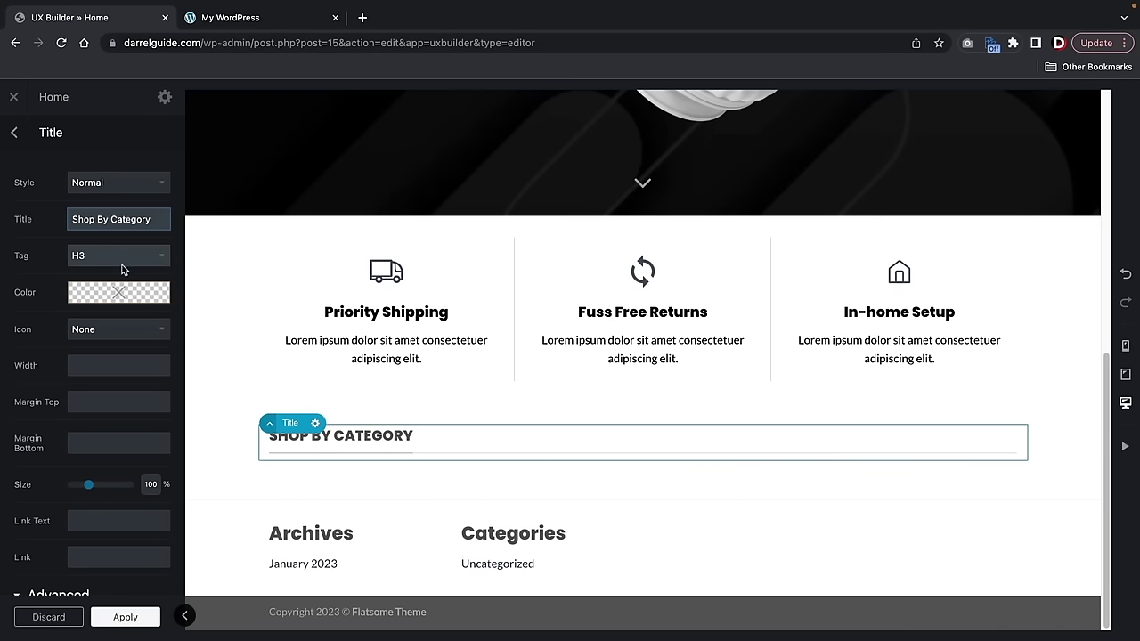
Make the title an H1 in black, with no icon and Center style
left_click(115, 256)
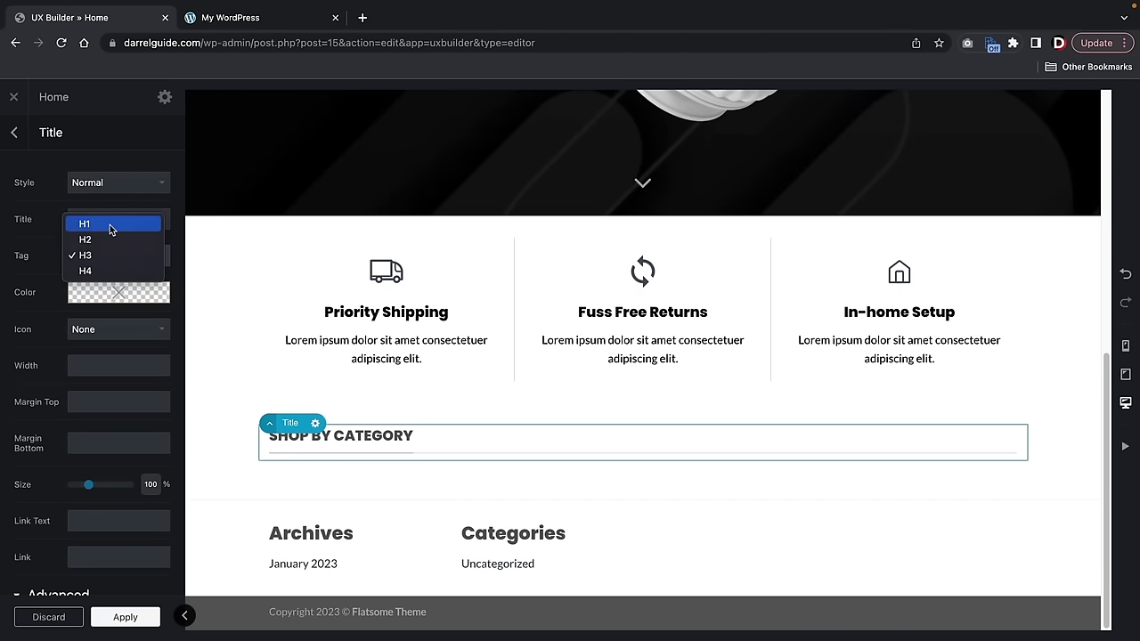
left_click(110, 224)
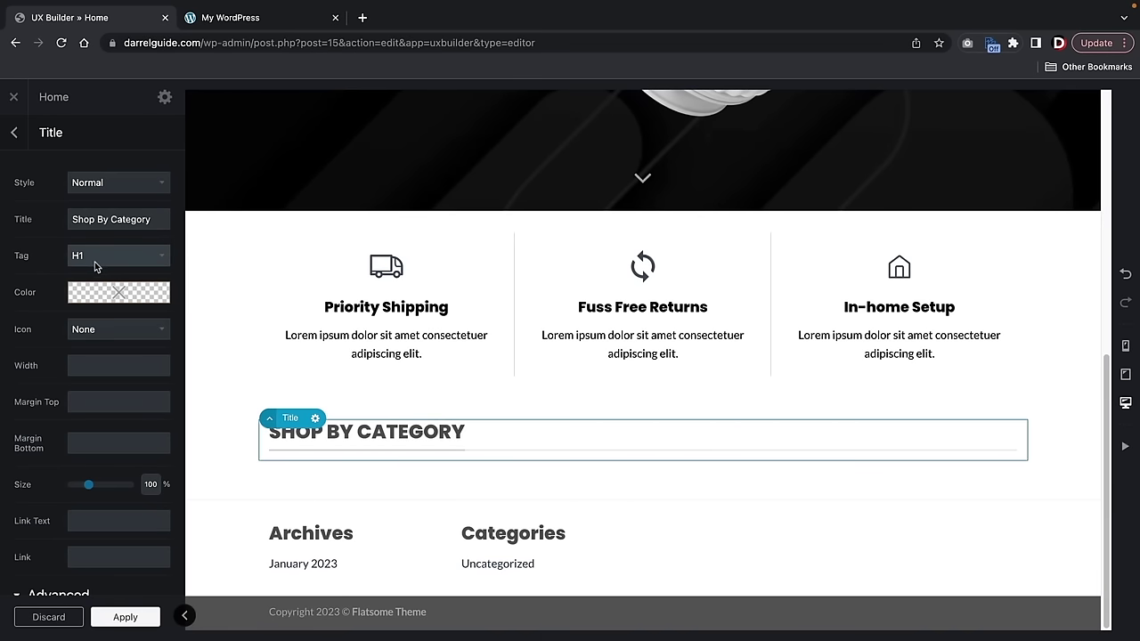
left_click(105, 293)
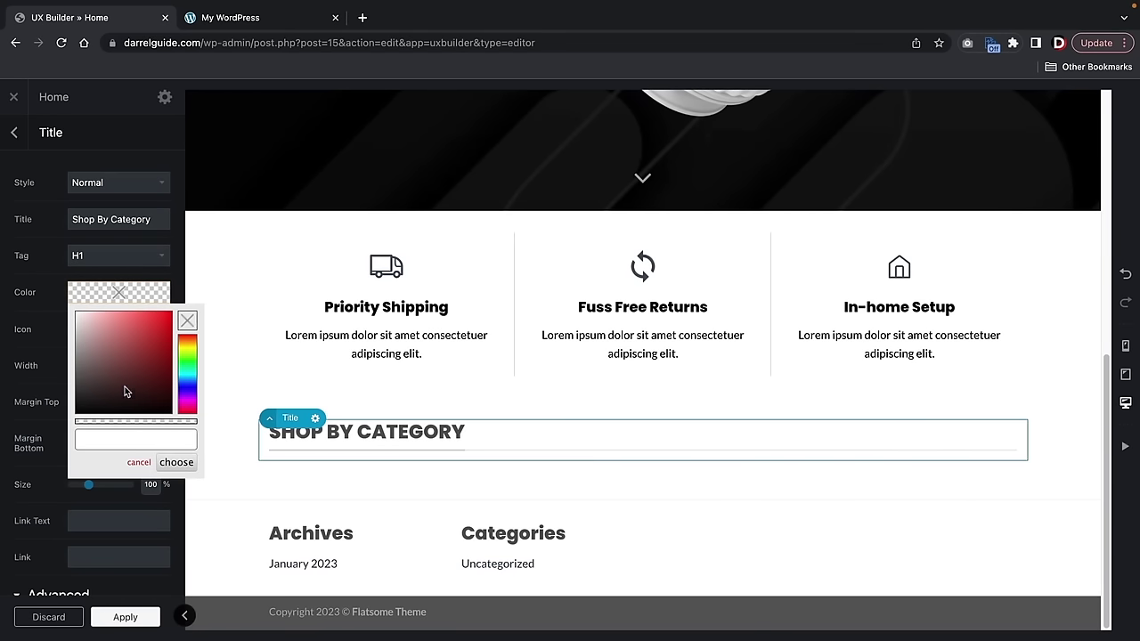
left_click_drag(124, 389, 77, 413)
left_click(51, 299)
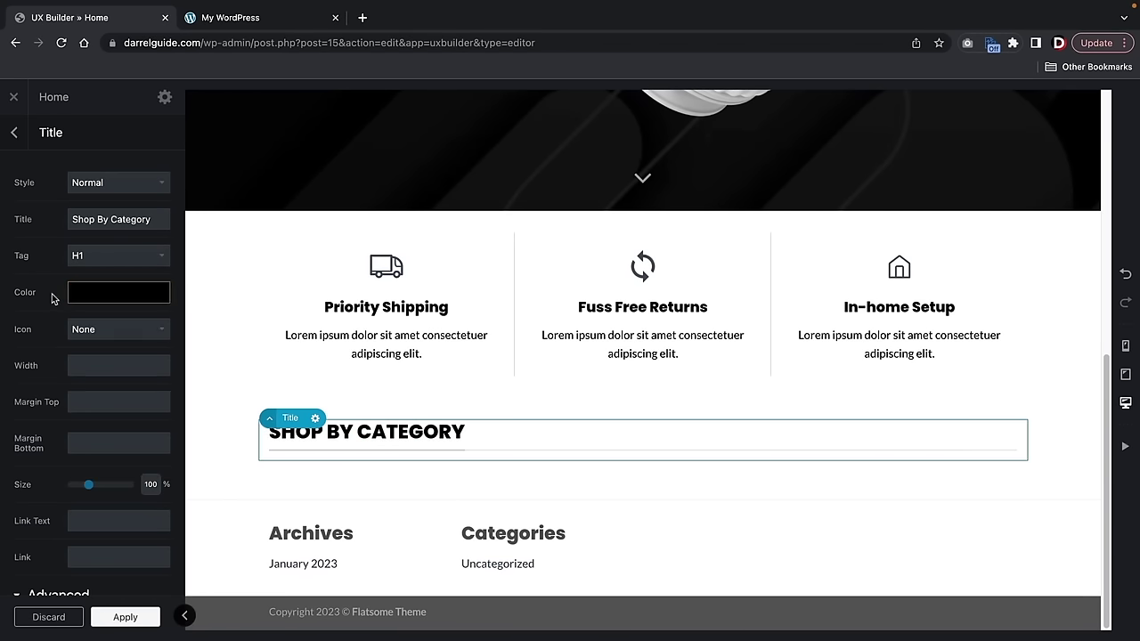
left_click(102, 329)
left_click(102, 329)
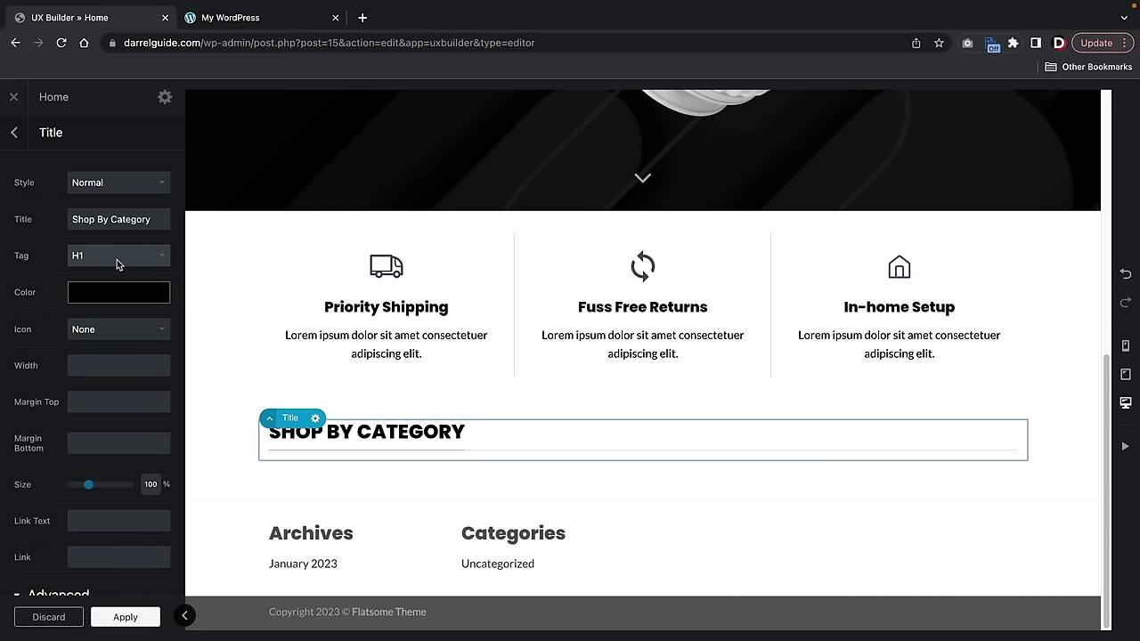
left_click(112, 183)
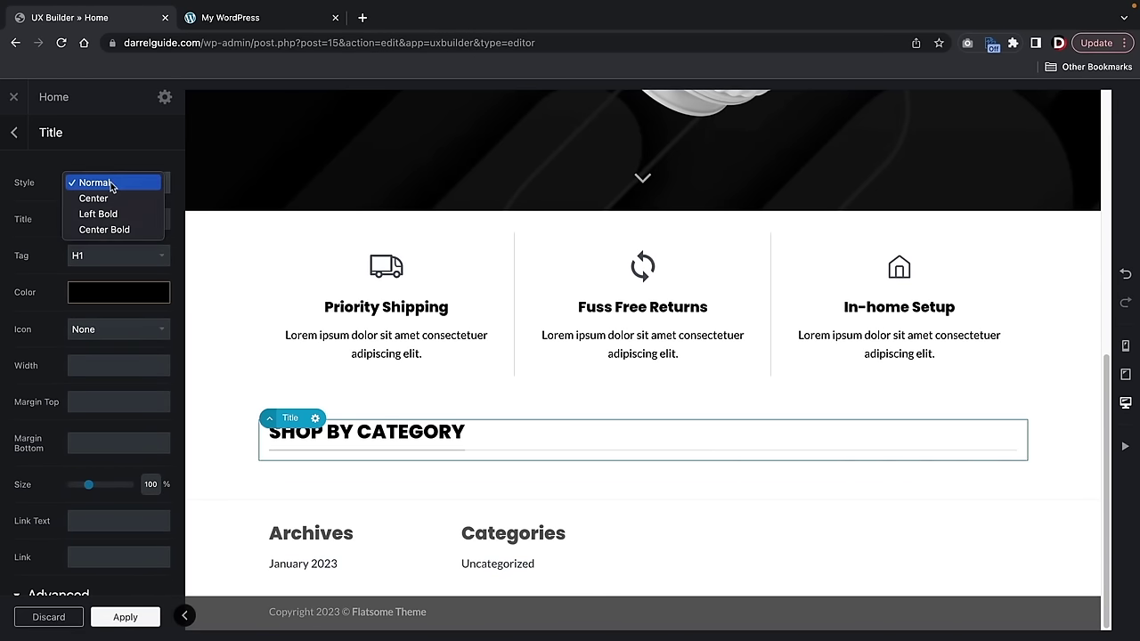
left_click(112, 197)
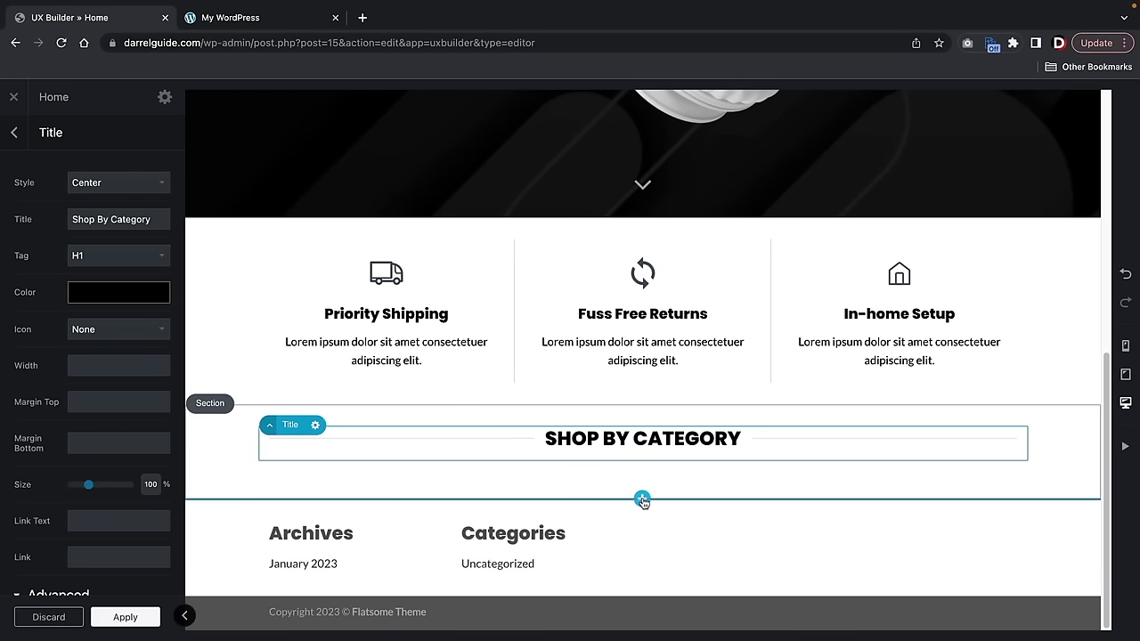
left_click(642, 500)
Import the eCommerce 3-column info boxes layout from Flatsome Studio's Hero / Banners
left_click(126, 174)
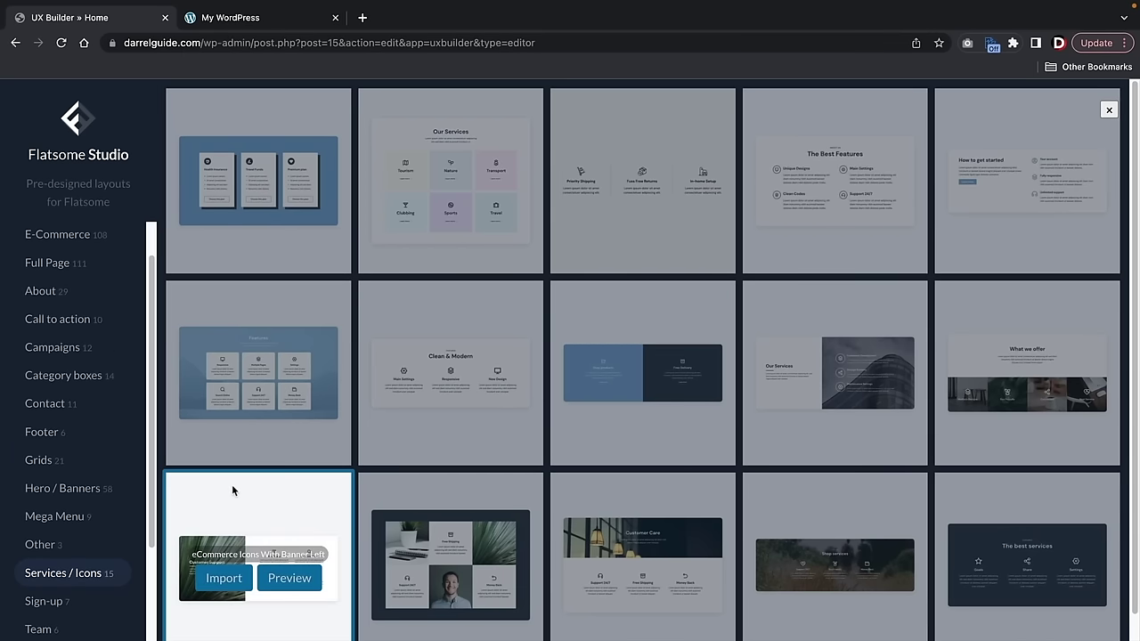
left_click(57, 491)
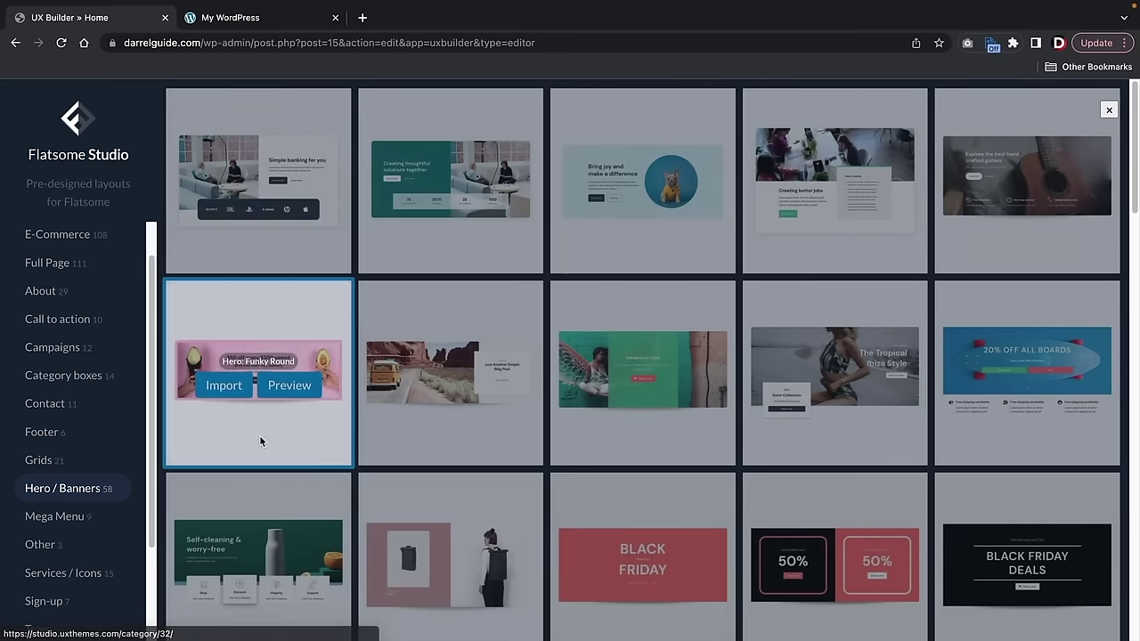
scroll(720, 434, "down", 5)
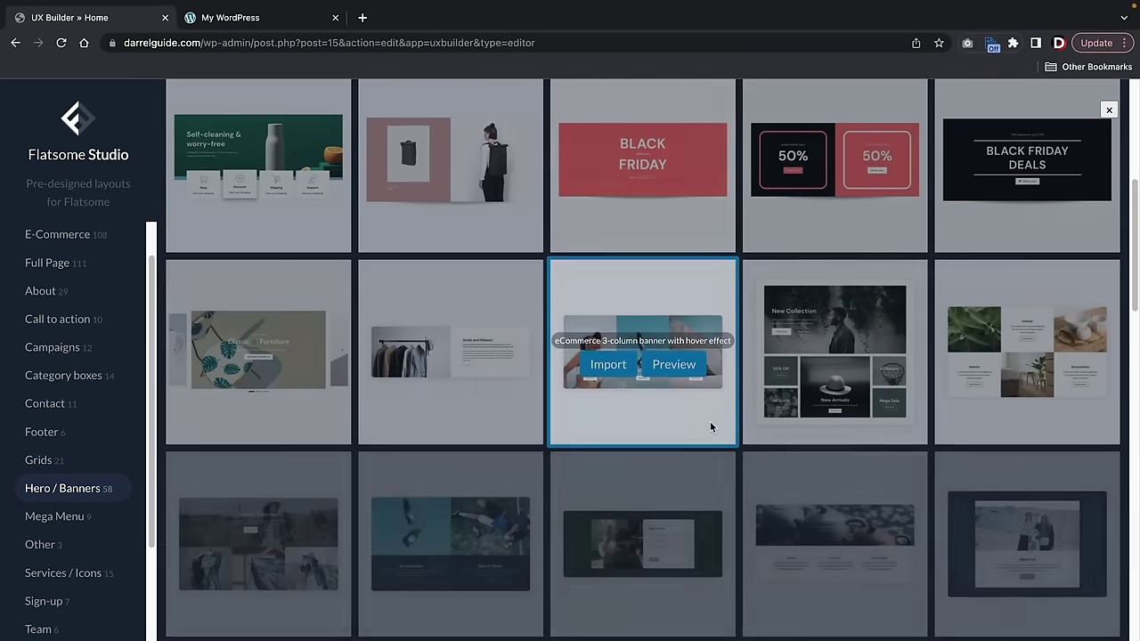
scroll(722, 396, "down", 5)
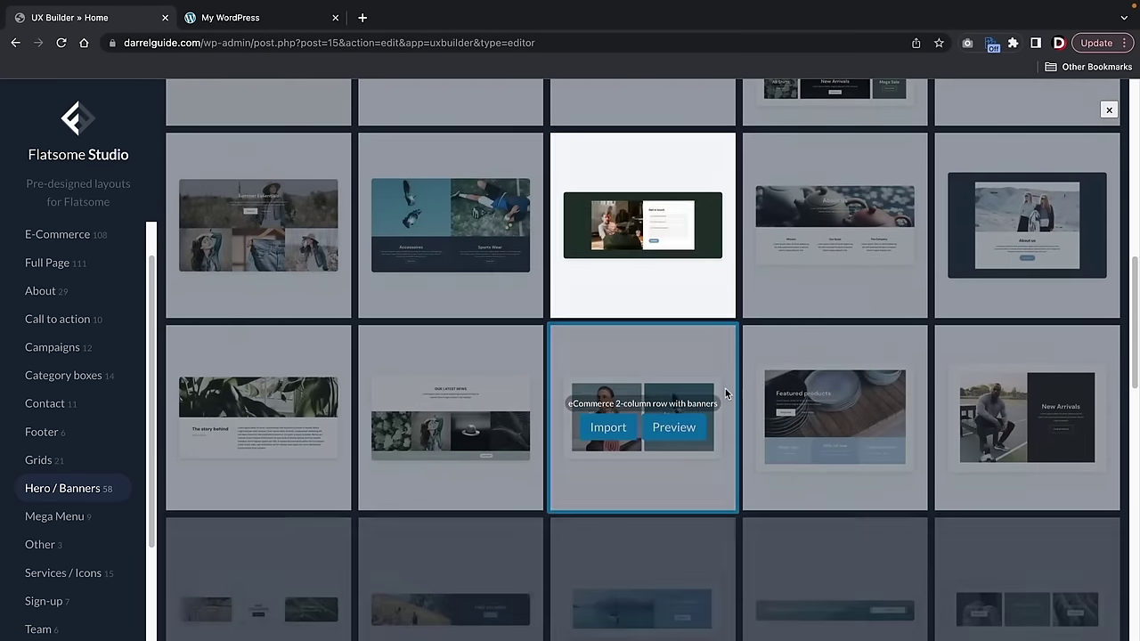
scroll(725, 389, "down", 1)
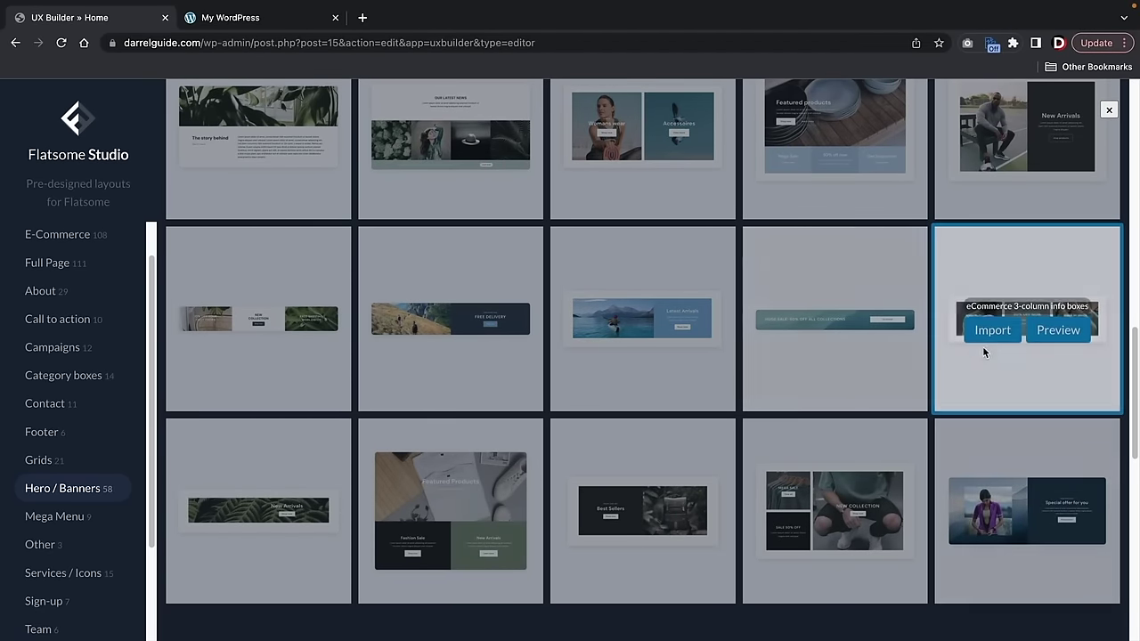
left_click(994, 333)
left_click(674, 402)
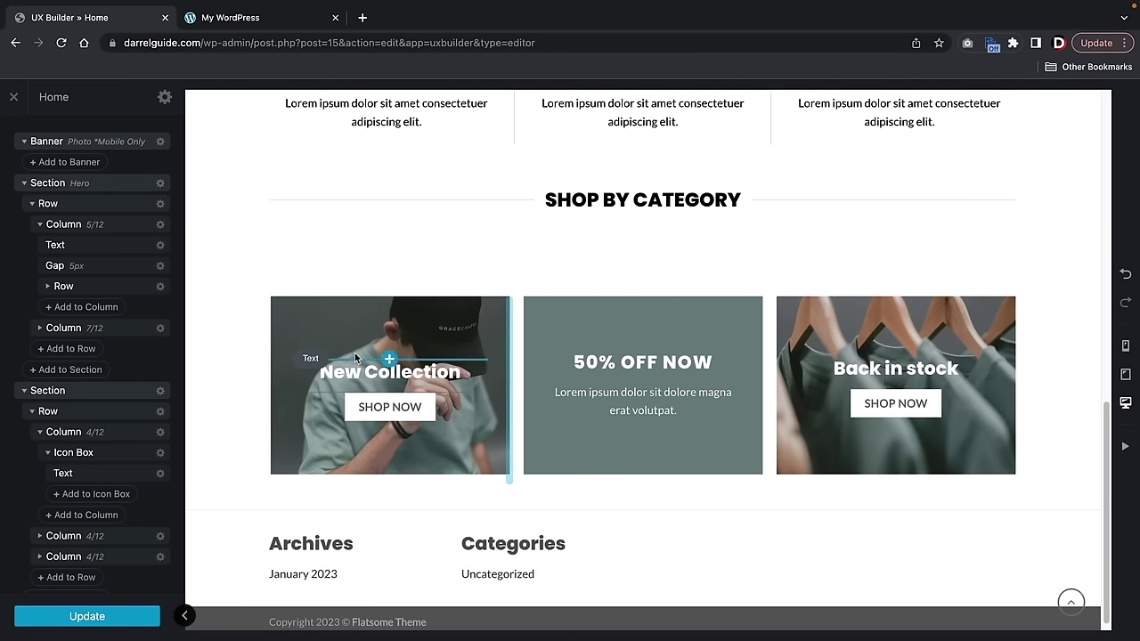
Open the New Collection banner section's options, checking the live site for reference
right_click(291, 326)
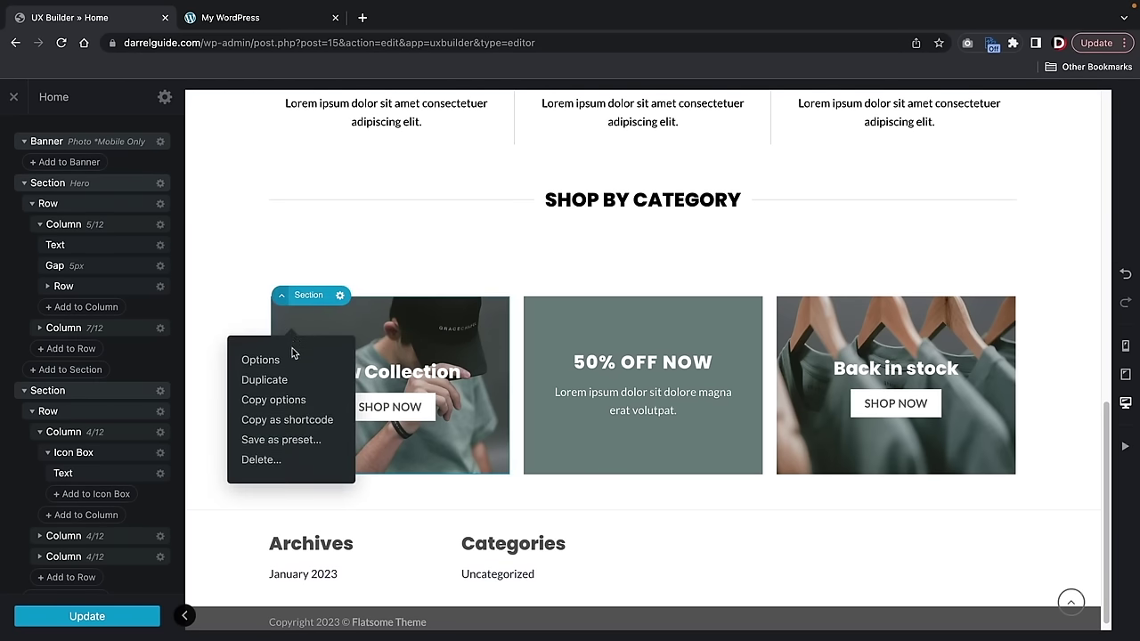
left_click(294, 358)
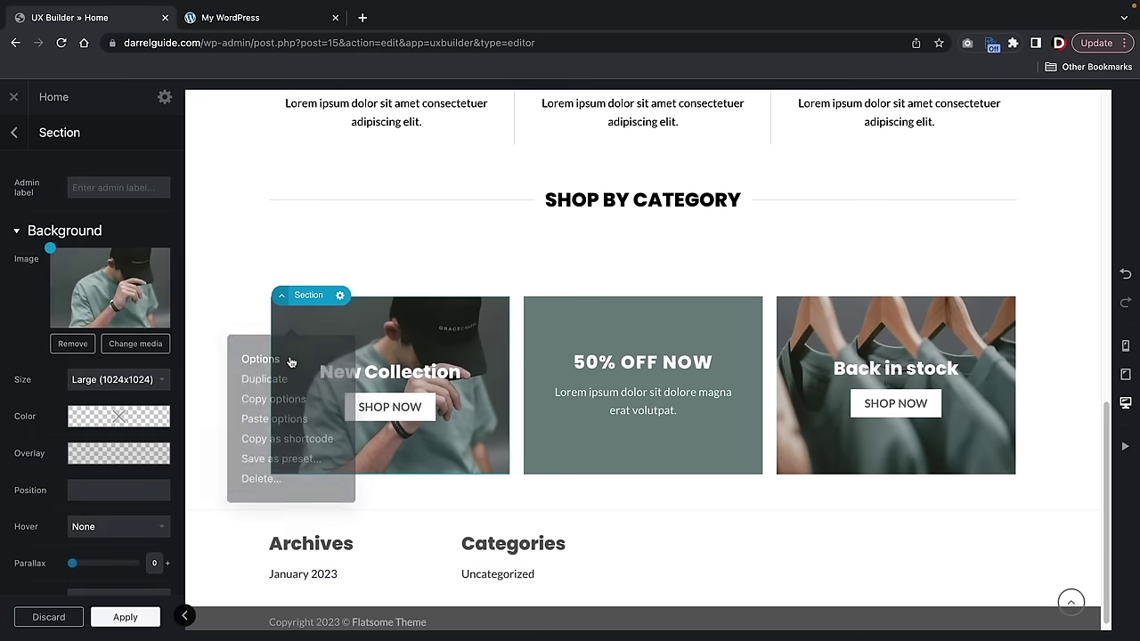
left_click(229, 20)
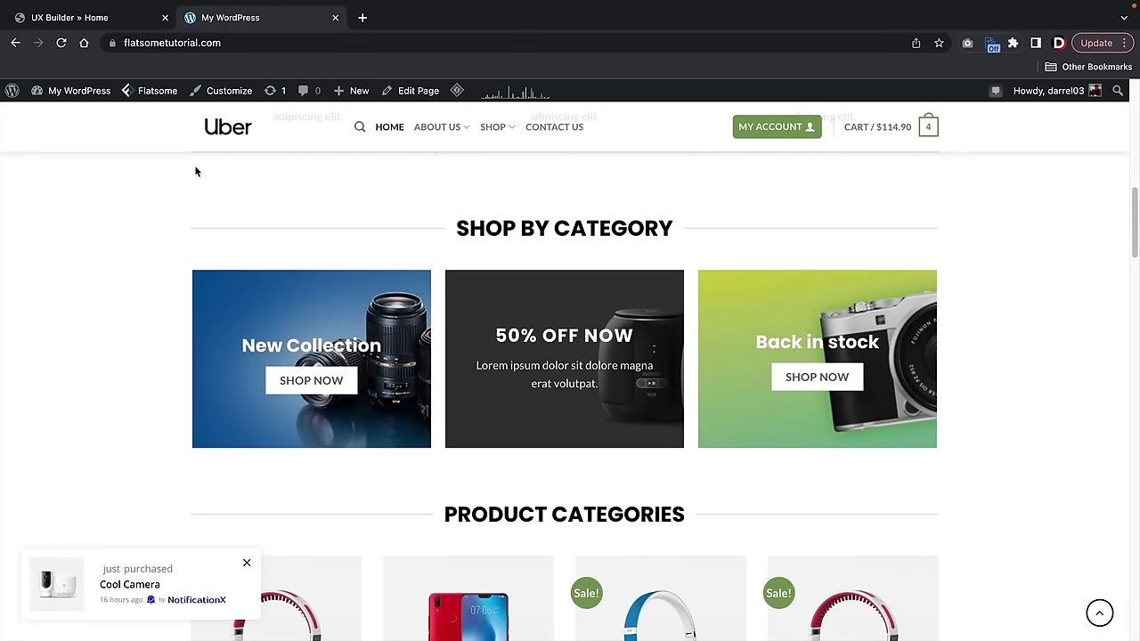
left_click(127, 19)
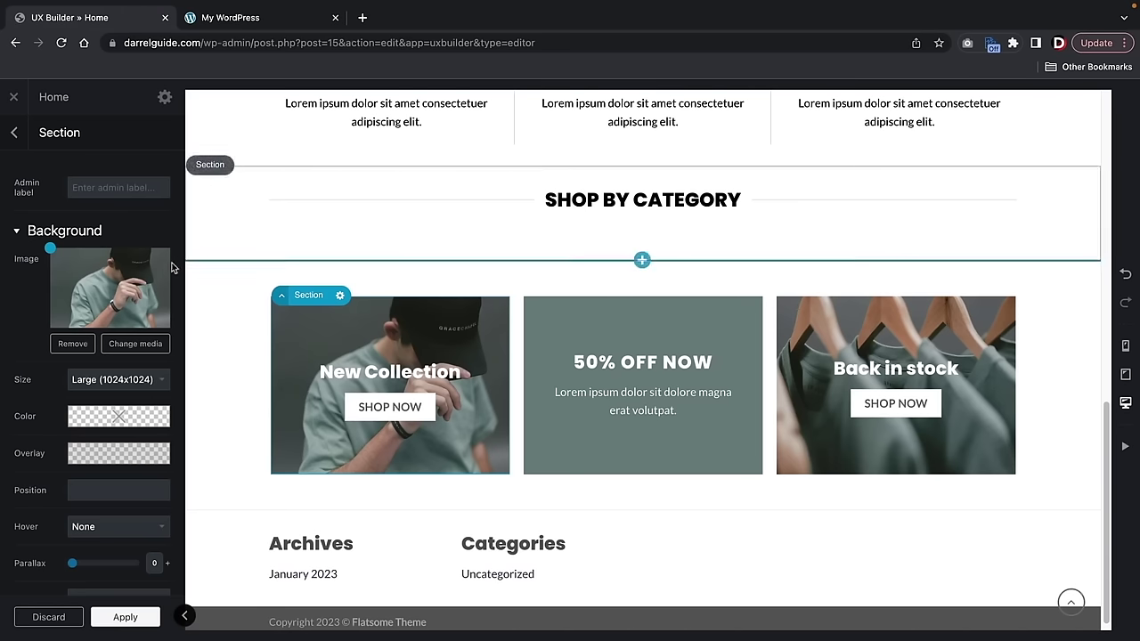
Set the New Collection background to the add3.jpg blue camera-lens photo
left_click(130, 346)
scroll(175, 361, "down", 3)
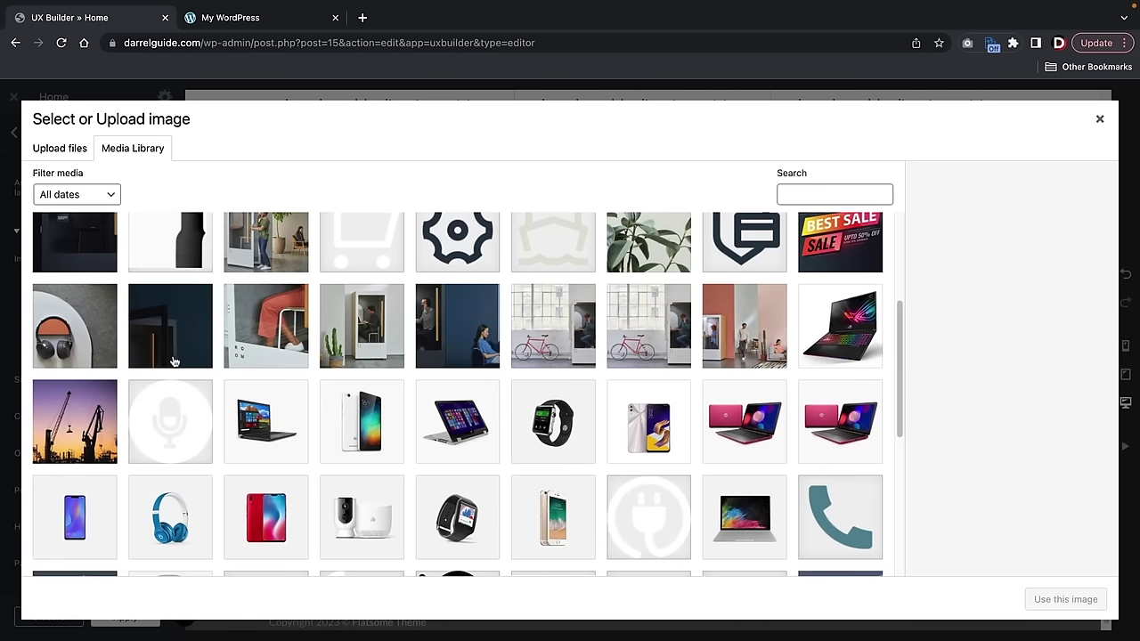
scroll(174, 361, "down", 4)
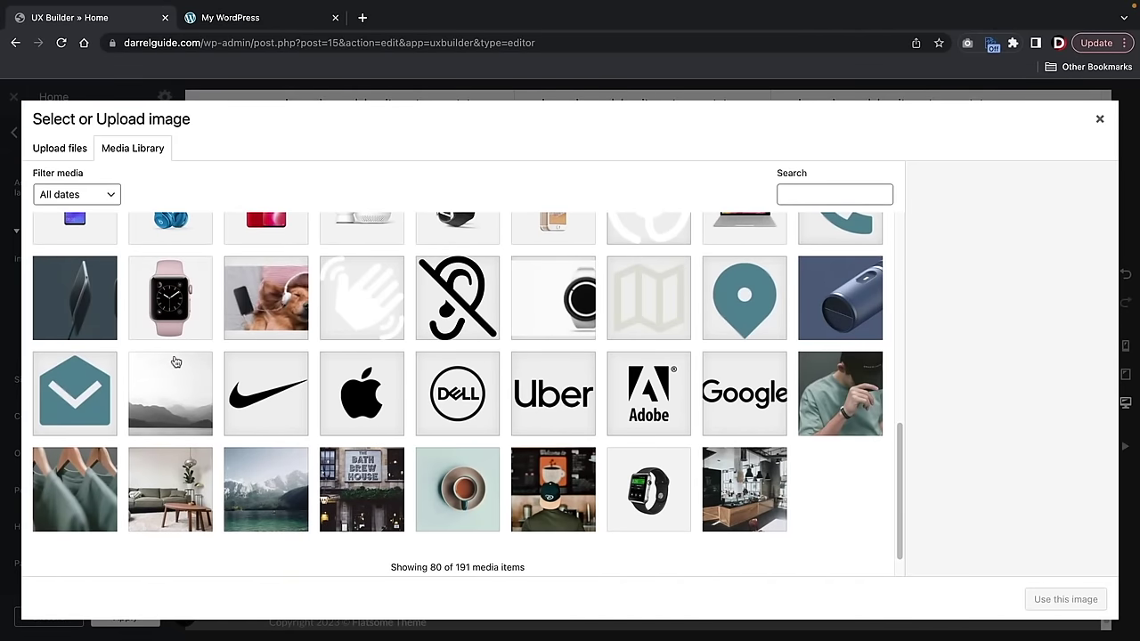
scroll(466, 526, "down", 1)
left_click(472, 548)
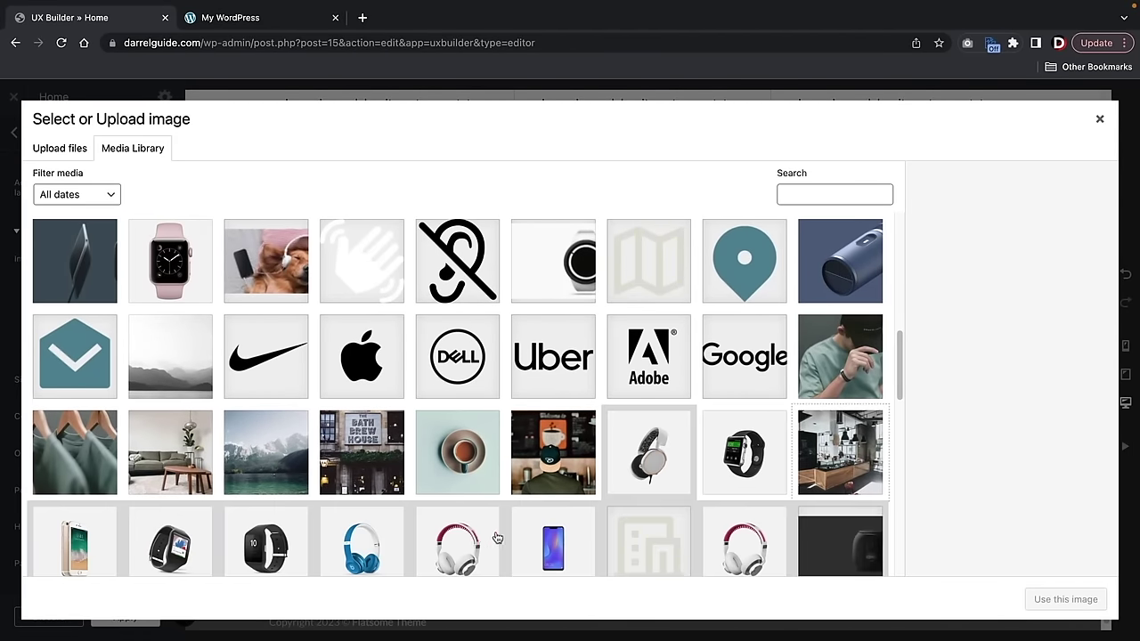
scroll(496, 538, "down", 5)
scroll(501, 536, "down", 2)
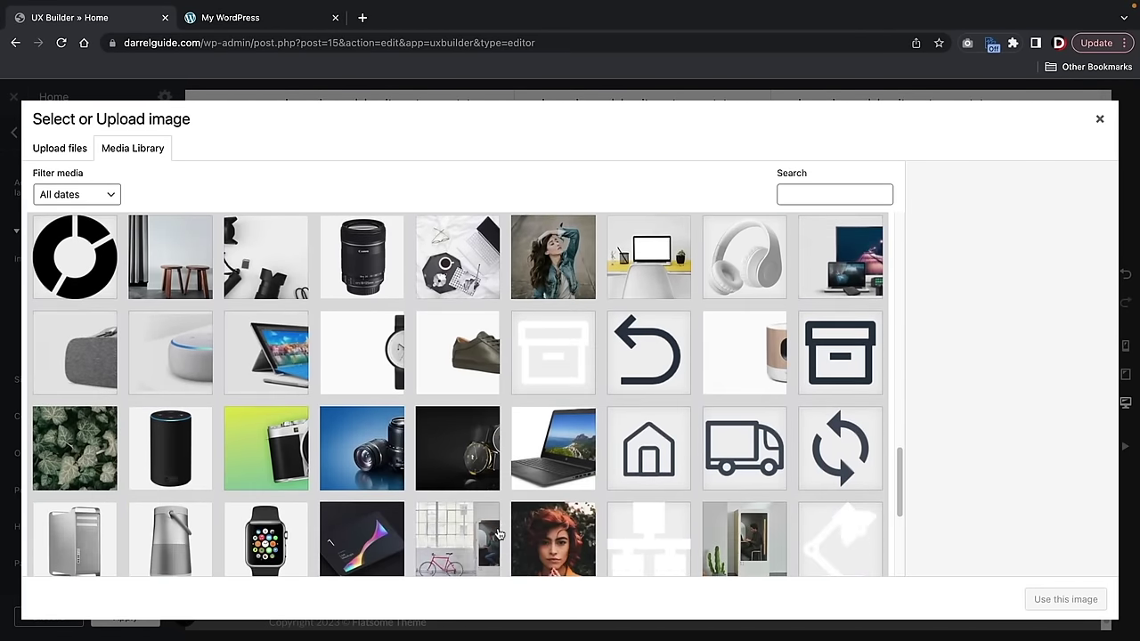
left_click(375, 424)
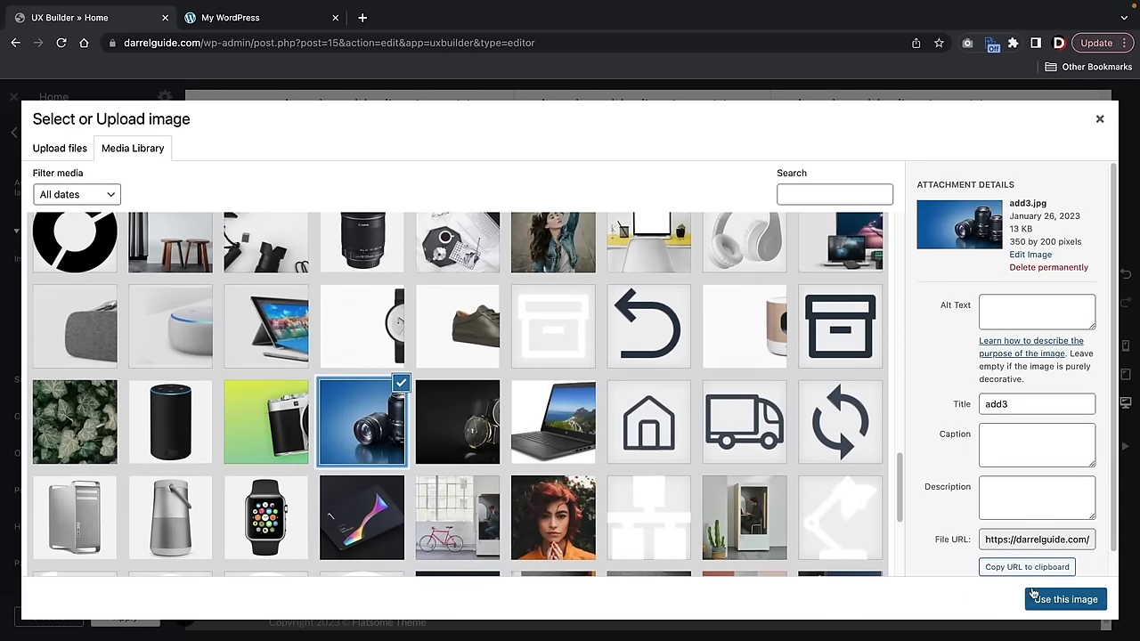
left_click(1066, 599)
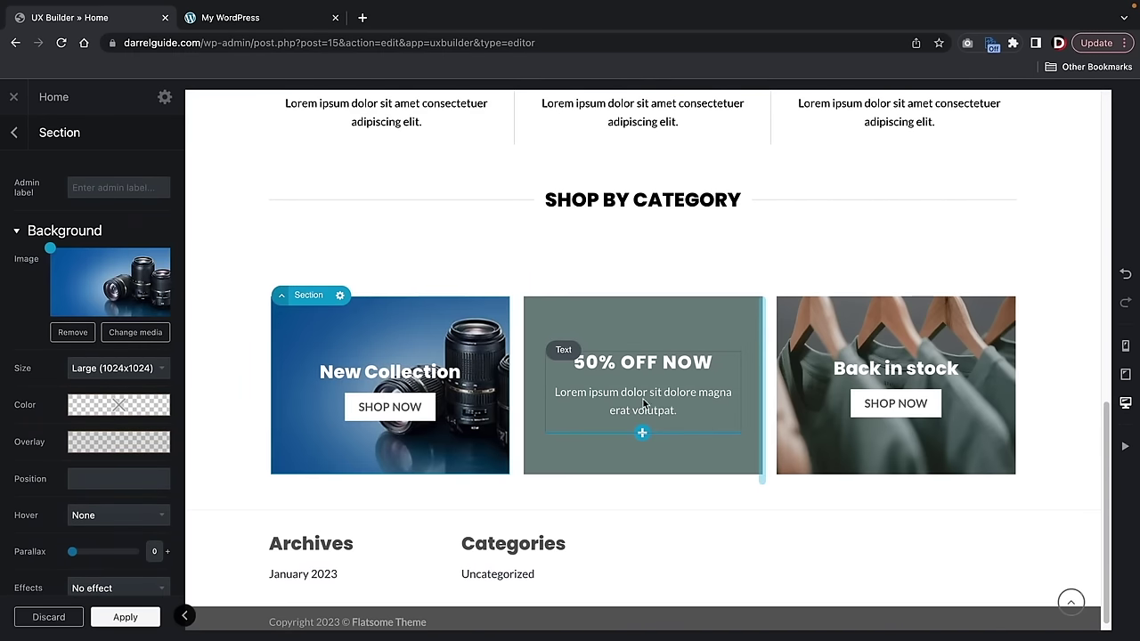
left_click(283, 27)
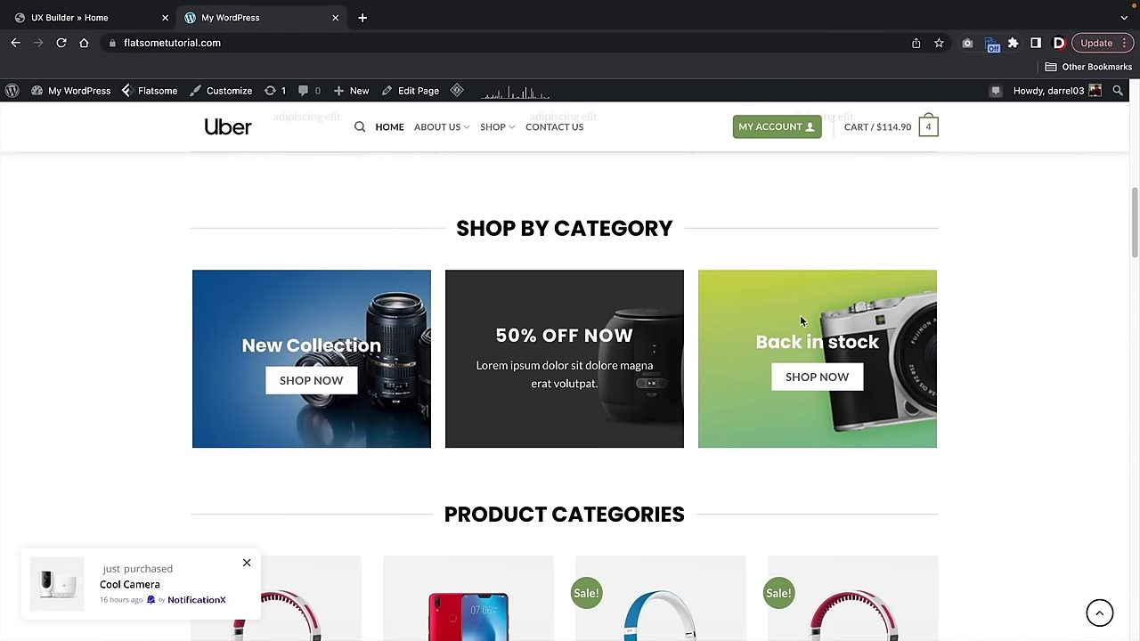
left_click(113, 24)
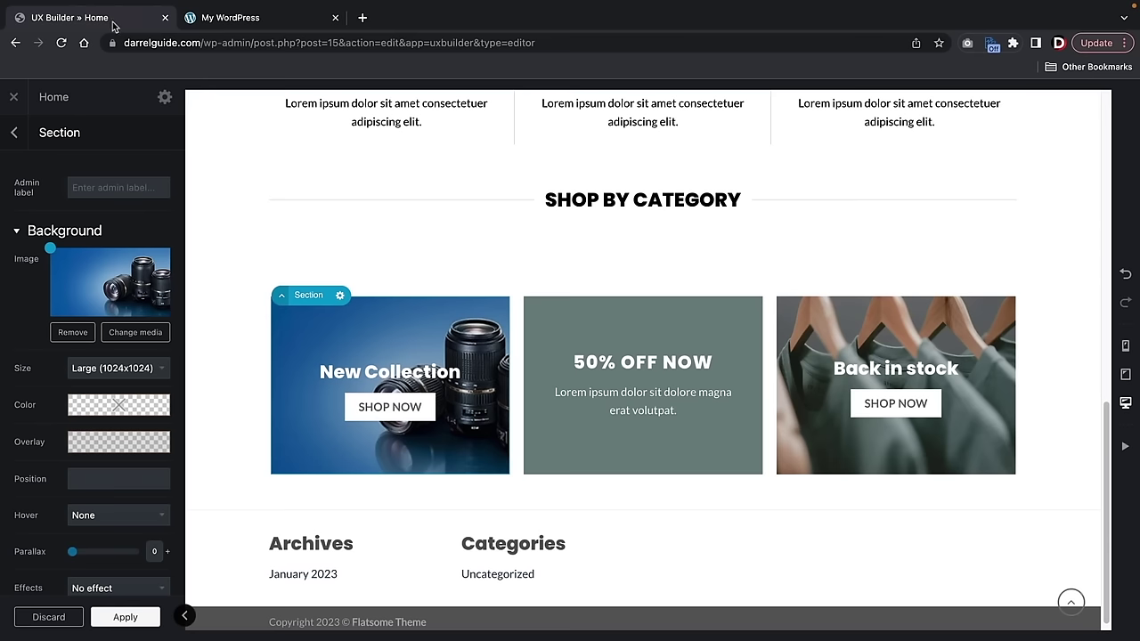
Give the 50% OFF NOW banner the dark speaker photo (hero-2-1) as background
right_click(548, 324)
left_click(518, 363)
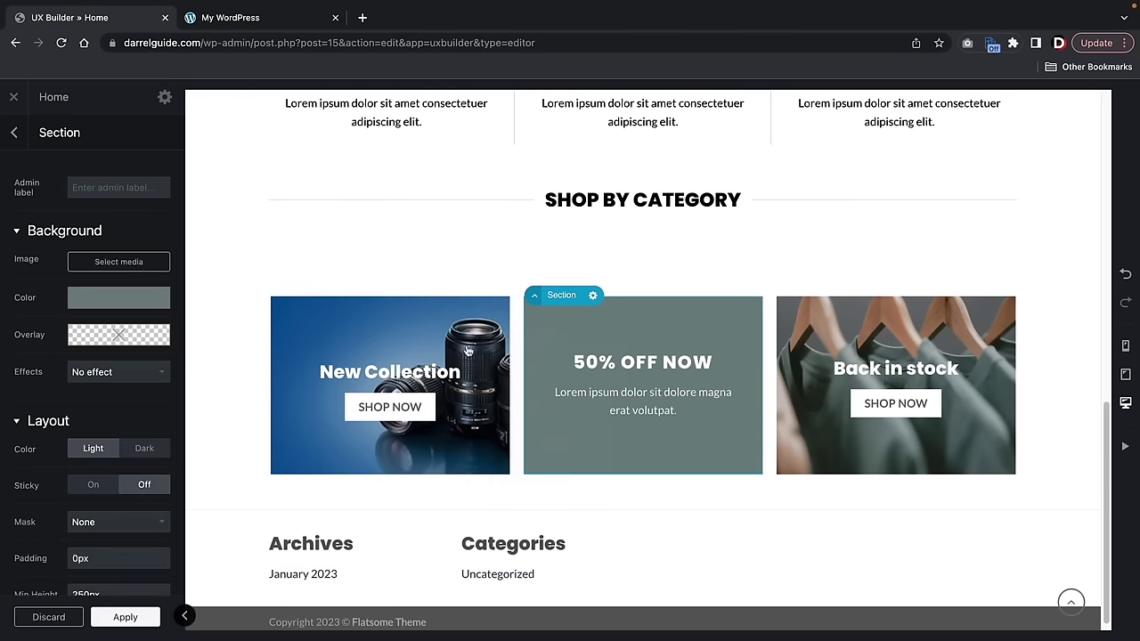
left_click(119, 263)
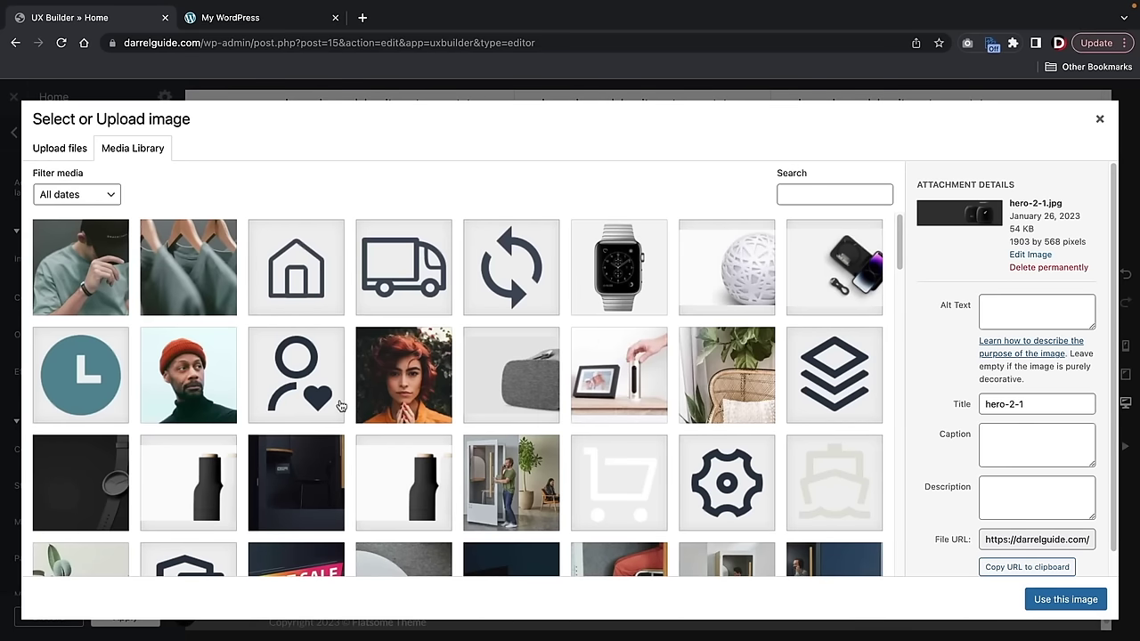
scroll(375, 405, "down", 15)
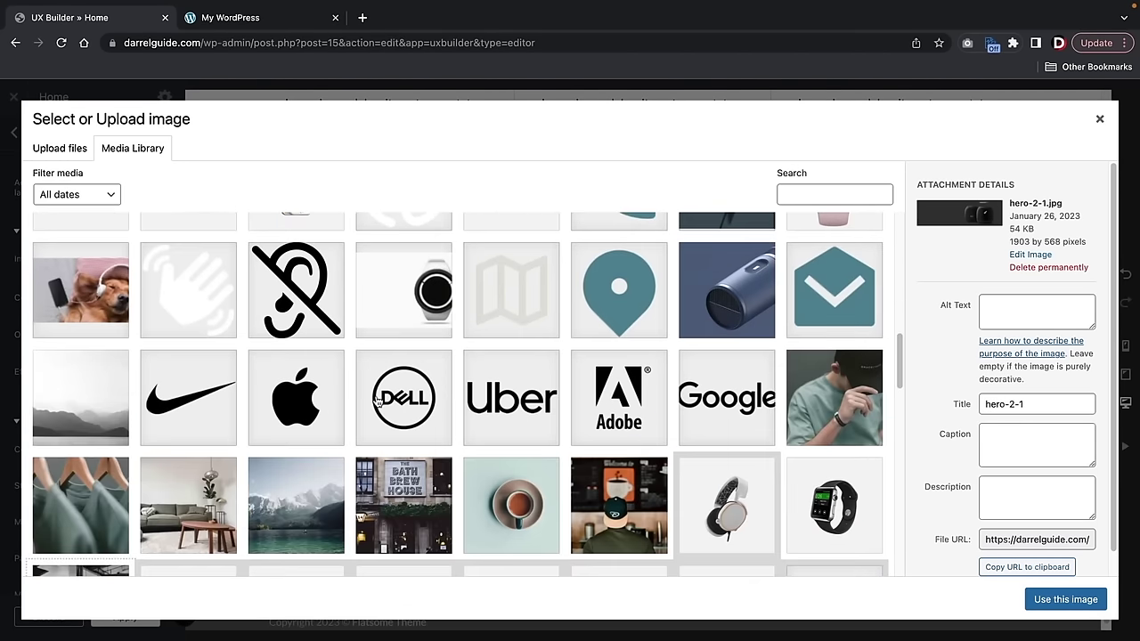
scroll(375, 405, "down", 1)
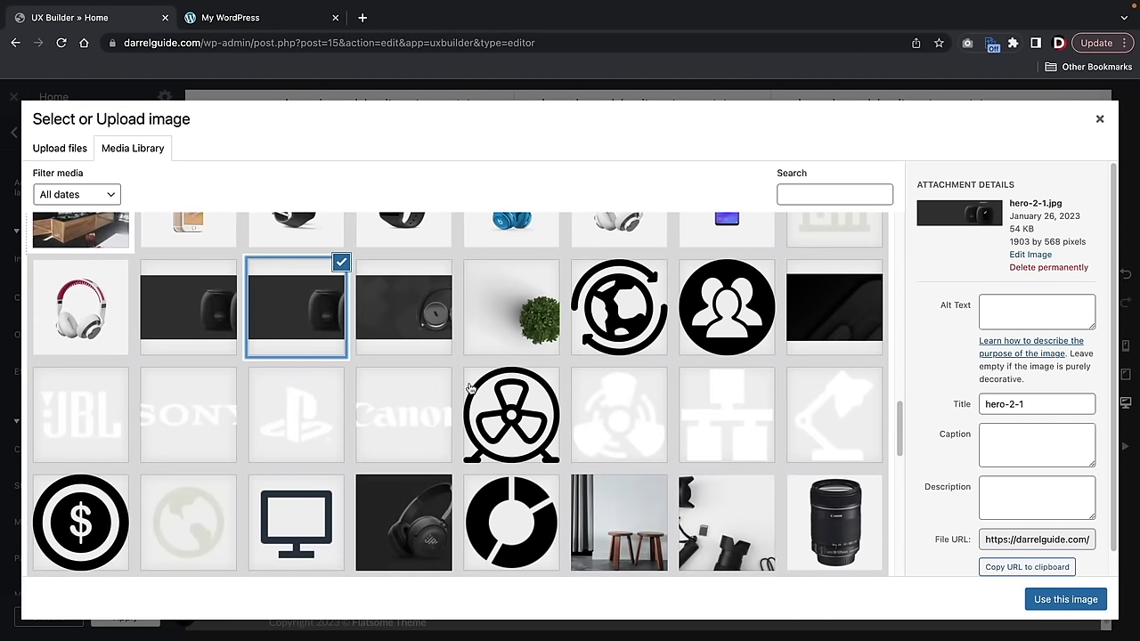
left_click(1023, 598)
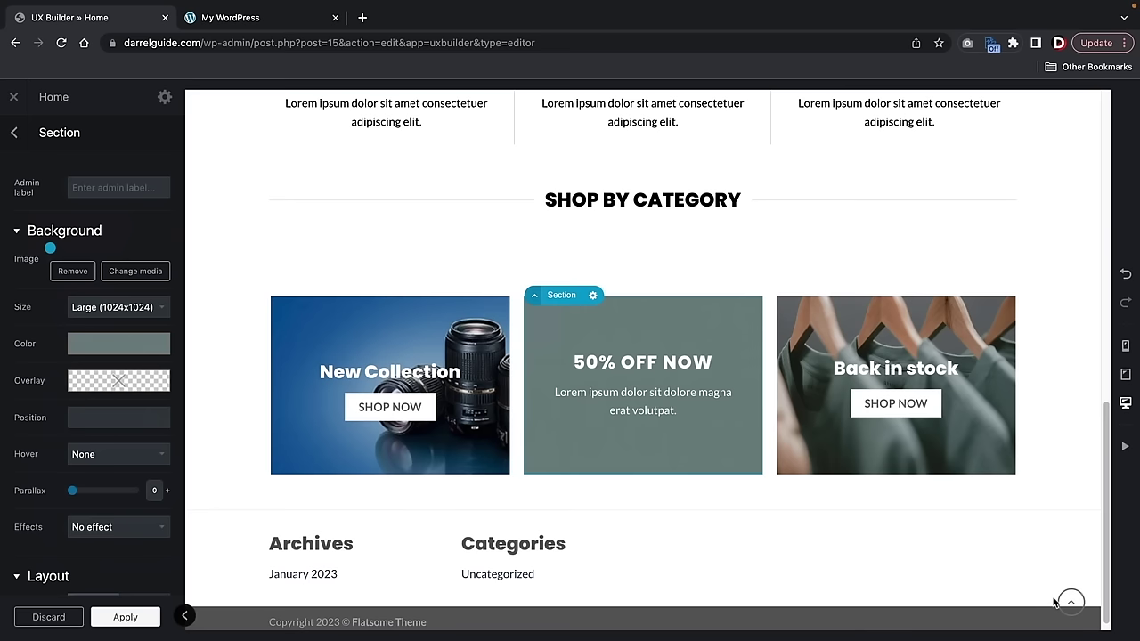
Give the Back in stock banner the green camera photo add2.jpg as background
right_click(805, 371)
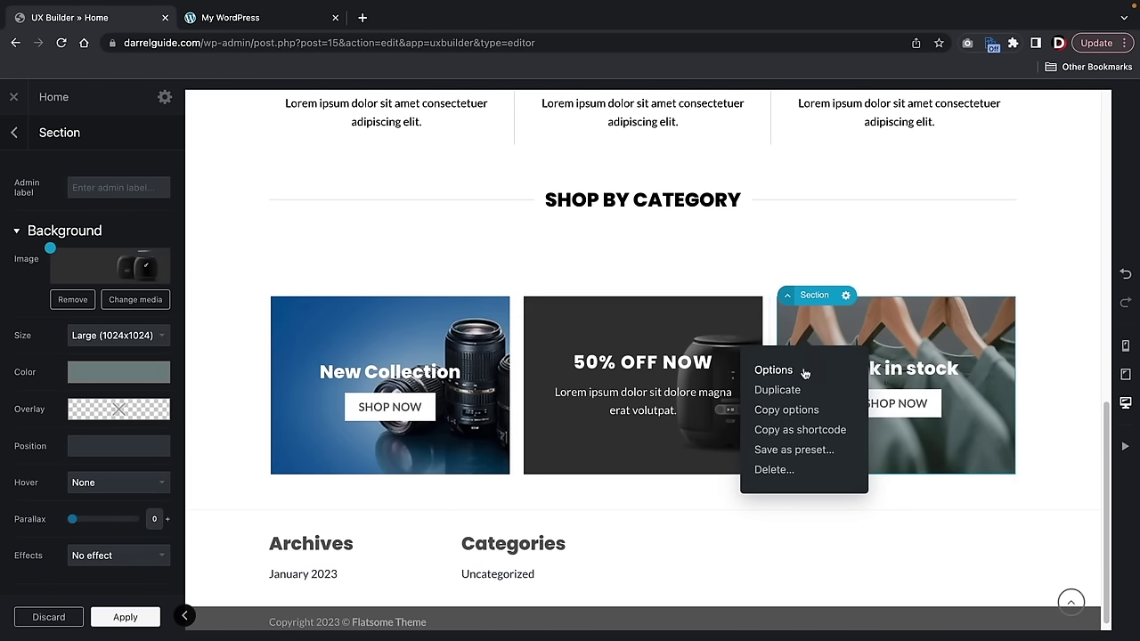
left_click(804, 372)
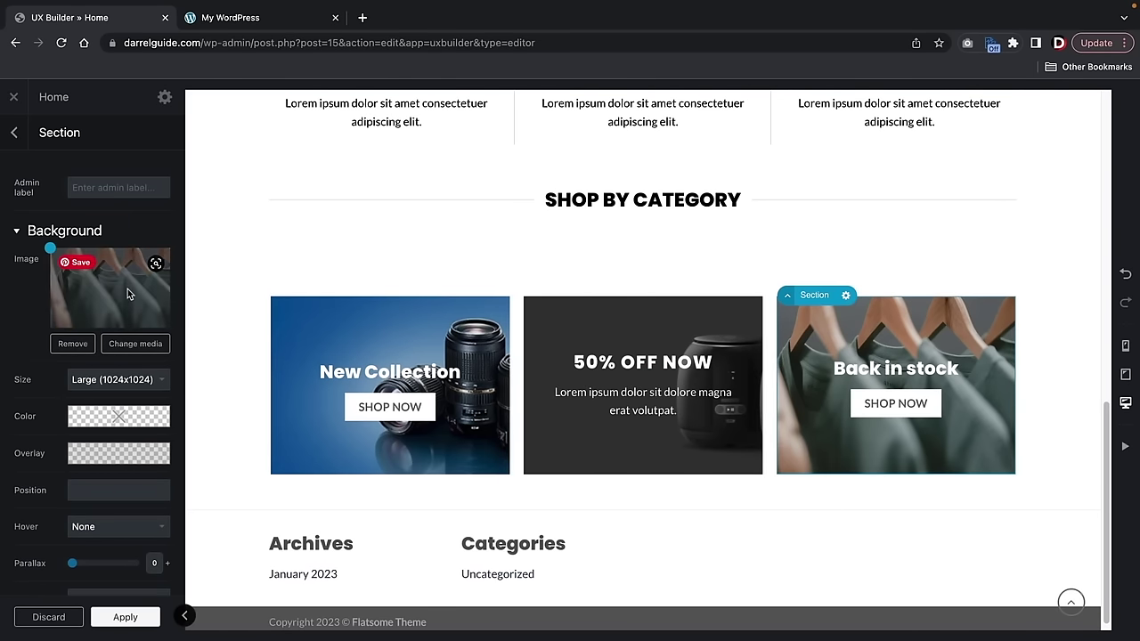
left_click(134, 344)
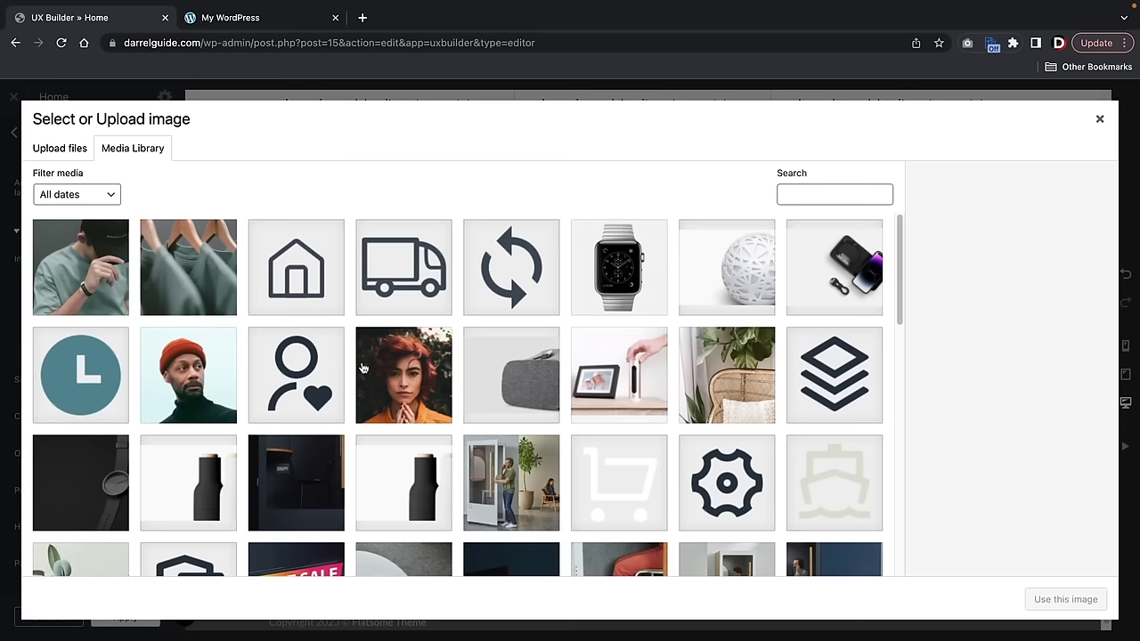
scroll(374, 379, "down", 10)
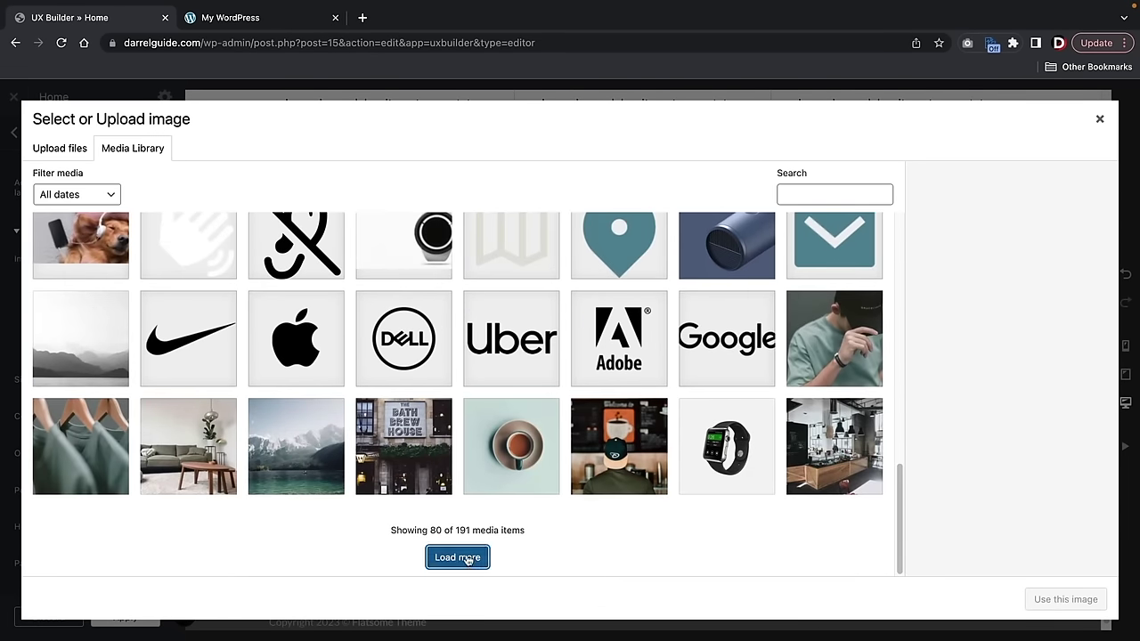
left_click(457, 558)
scroll(478, 470, "down", 5)
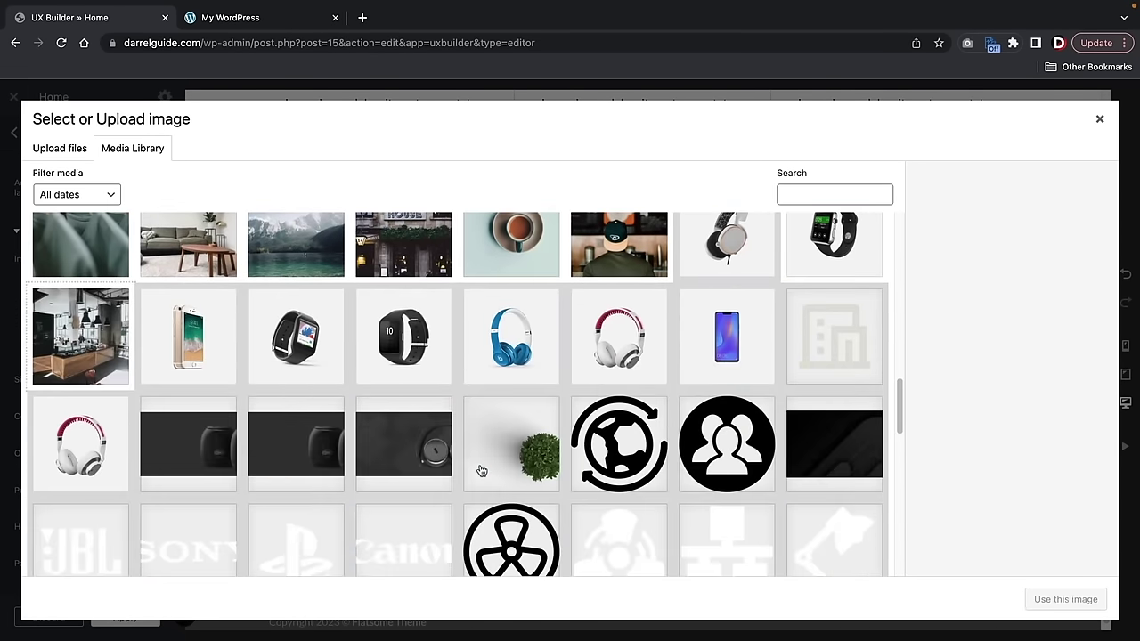
scroll(478, 471, "down", 5)
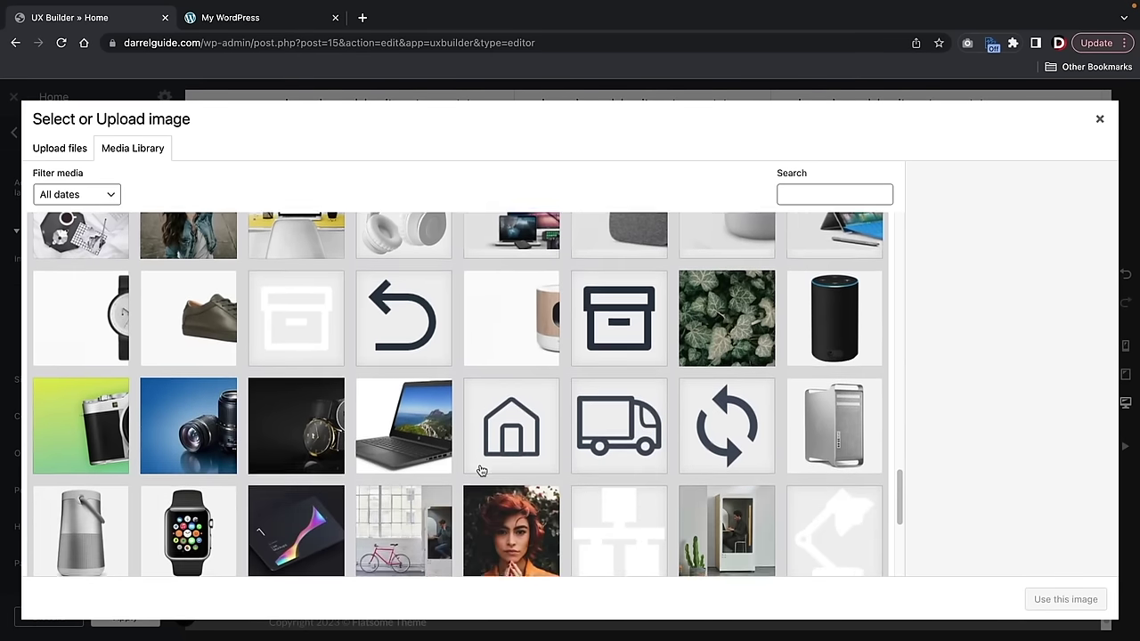
left_click(68, 384)
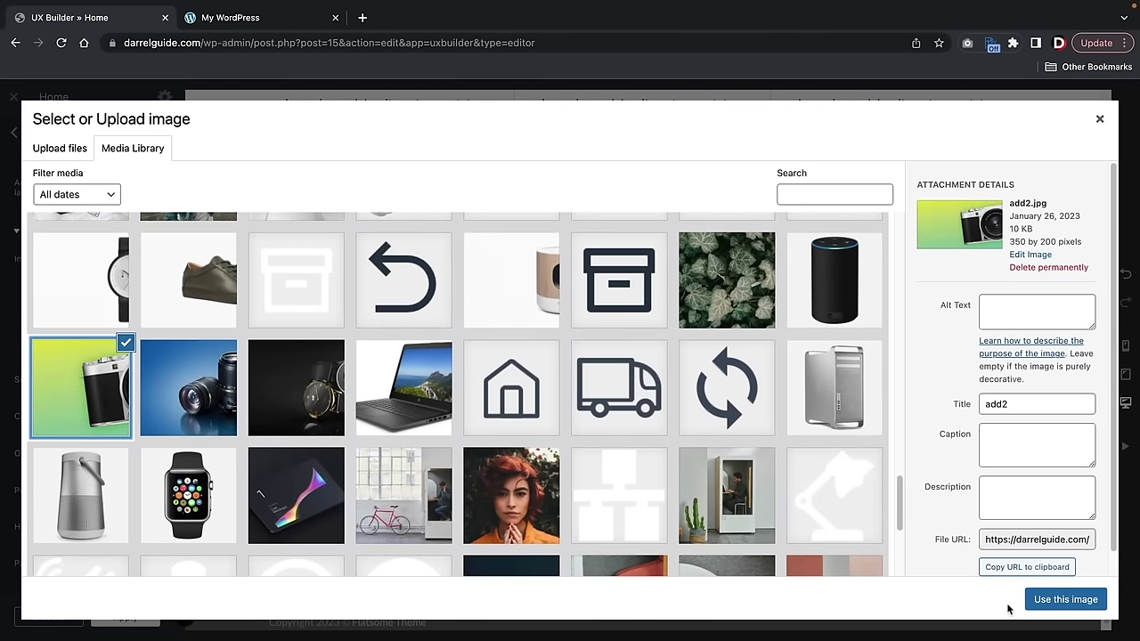
left_click(1042, 601)
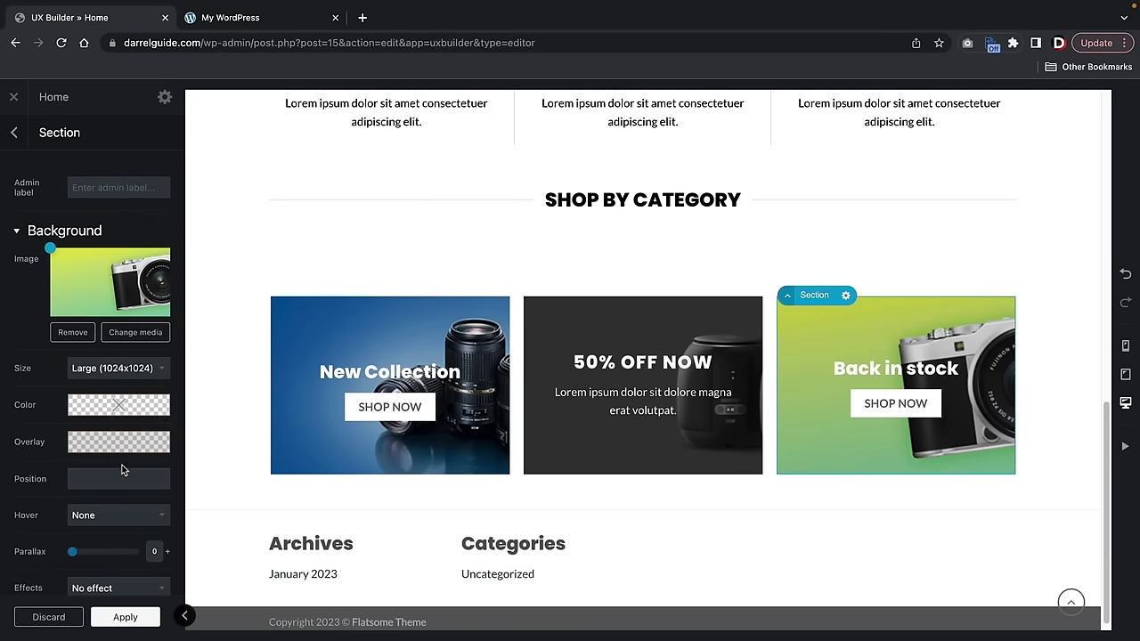
Apply the dark overlay swatch to the Back in stock and New Collection banners
scroll(122, 471, "down", 3)
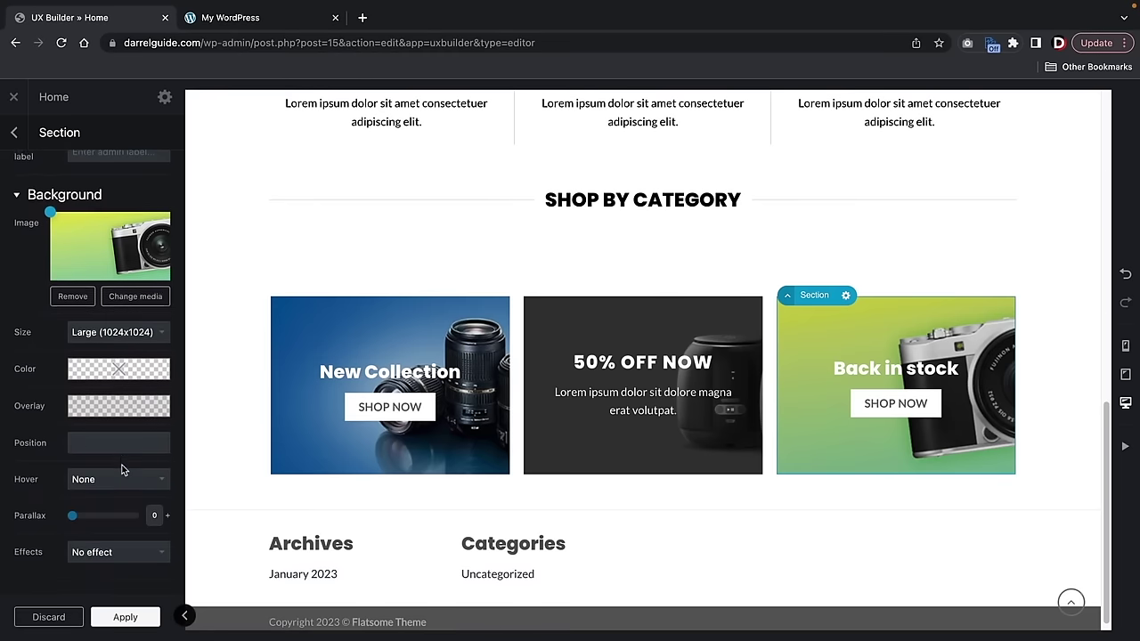
mouse_move(114, 318)
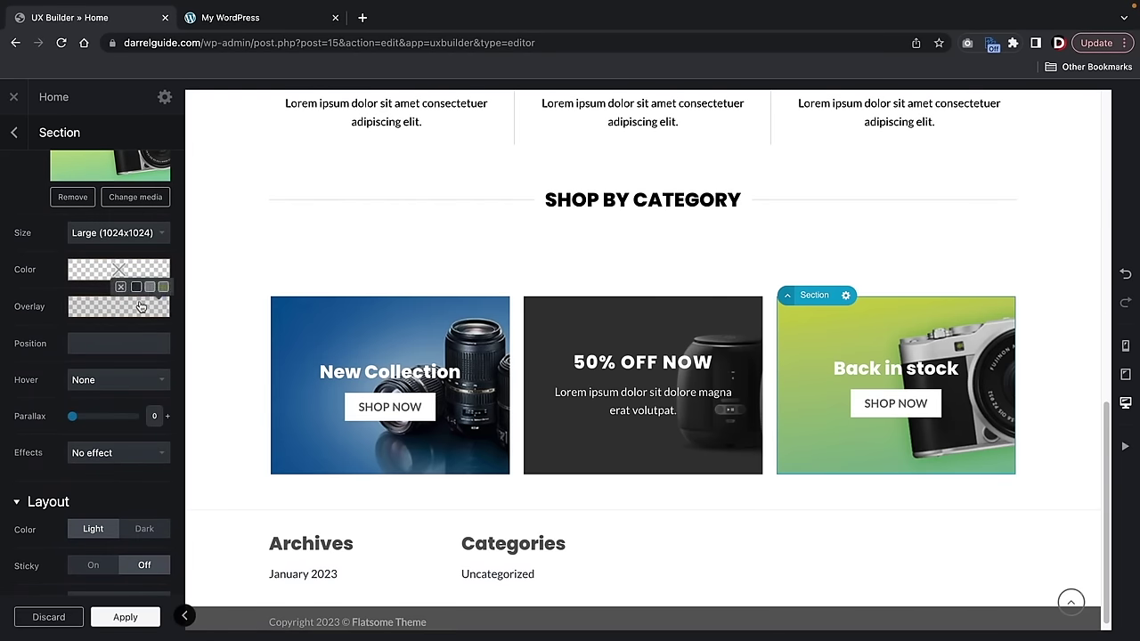
left_click(138, 287)
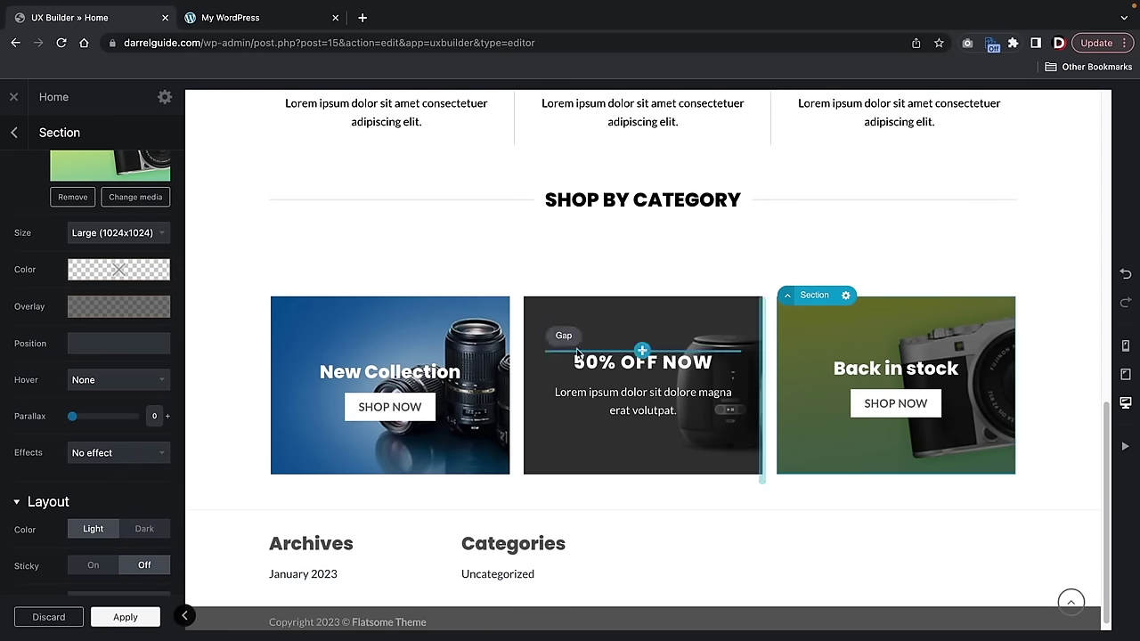
left_click(290, 386)
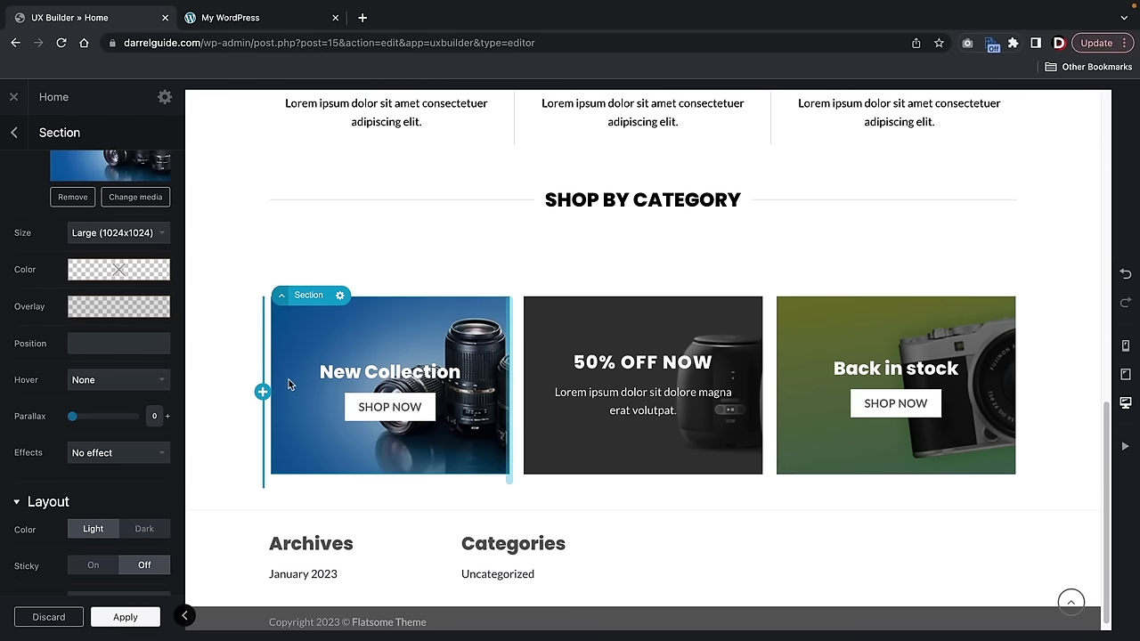
left_click(136, 288)
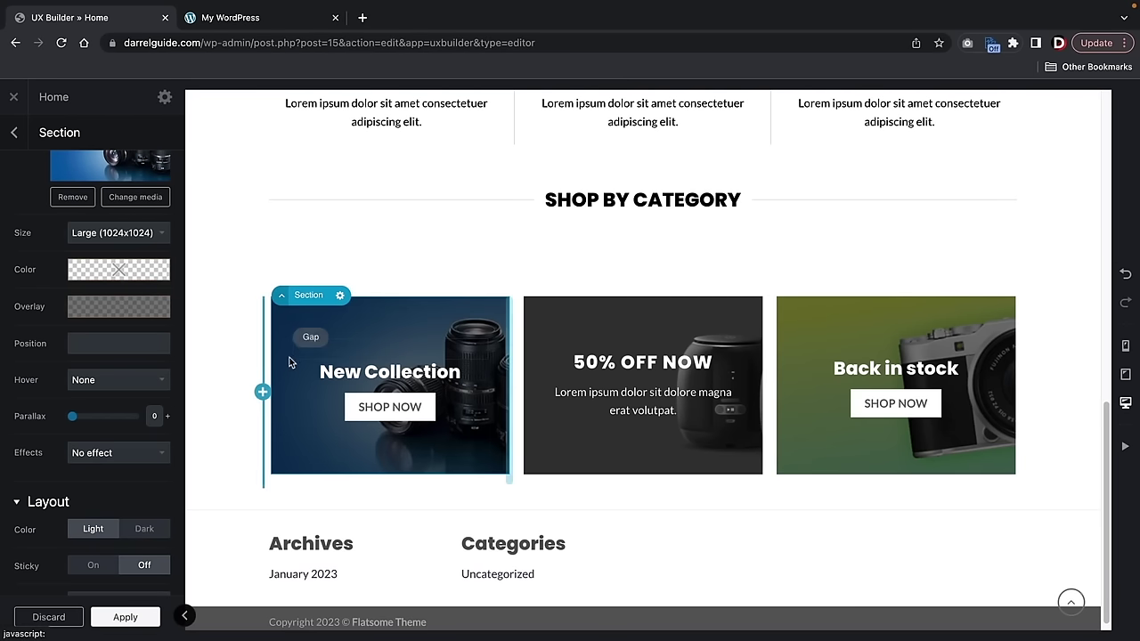
Try Snow, Confetti, Sliding Glass, Sparkle and Rain effects, then set Effects to No effect
left_click(127, 455)
left_click(119, 471)
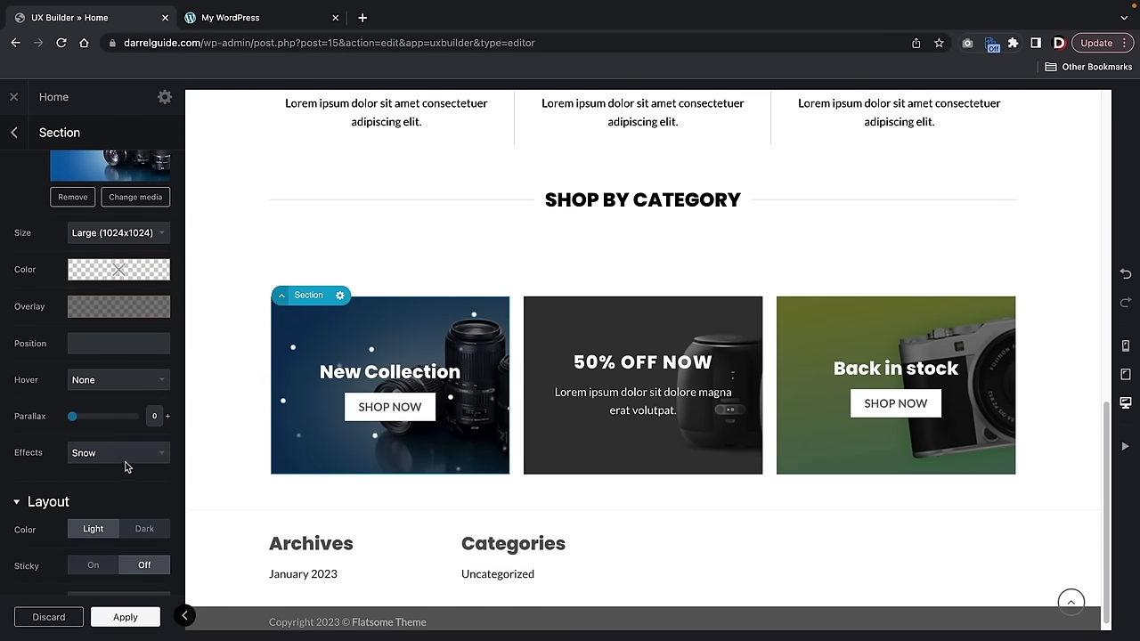
left_click(124, 453)
left_click(124, 471)
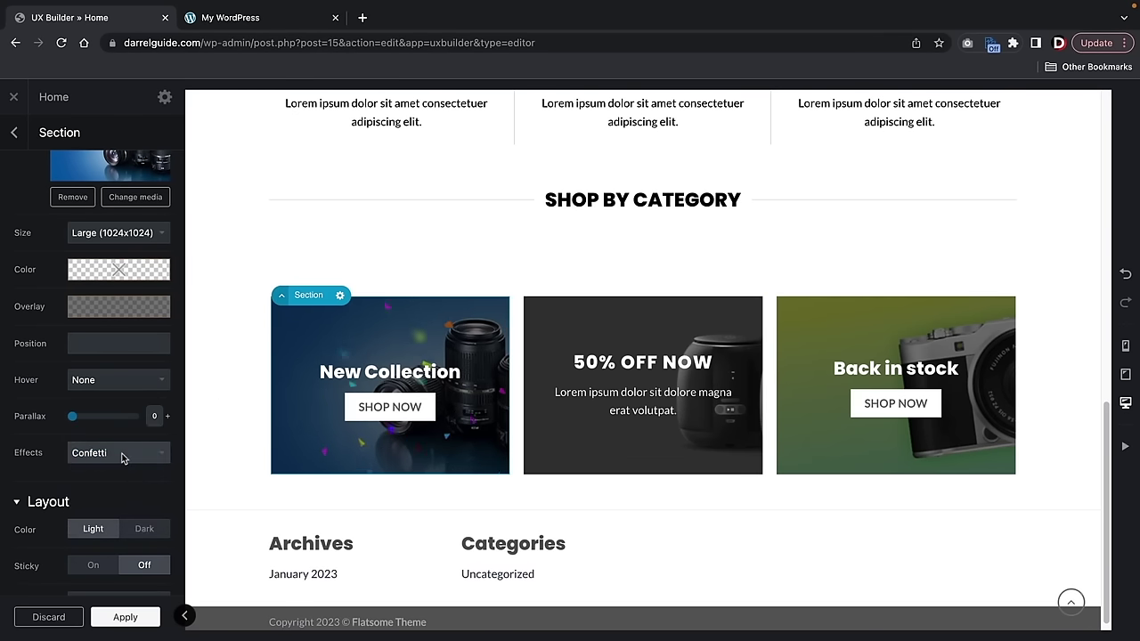
left_click(122, 456)
left_click(127, 466)
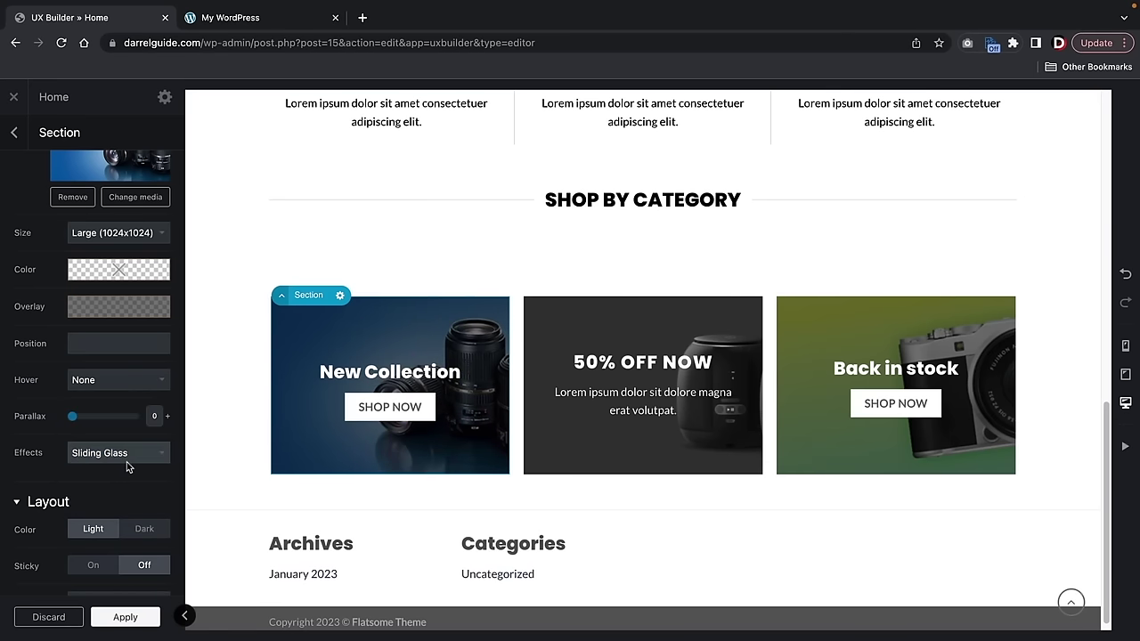
left_click(126, 454)
left_click(98, 466)
left_click(122, 455)
left_click(118, 466)
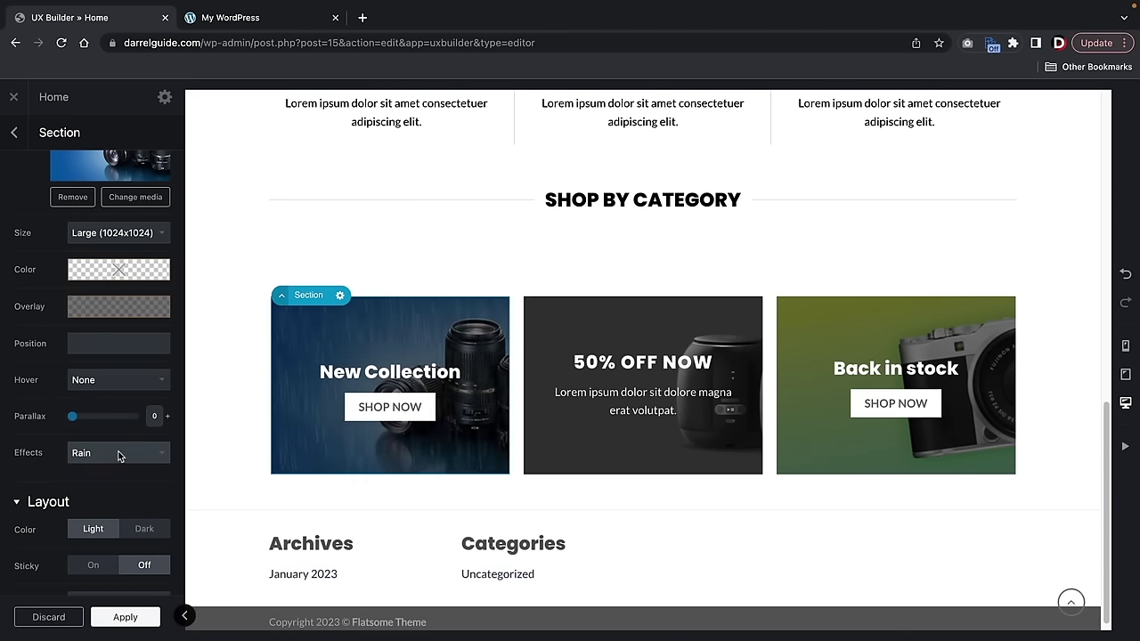
left_click(119, 455)
left_click(116, 403)
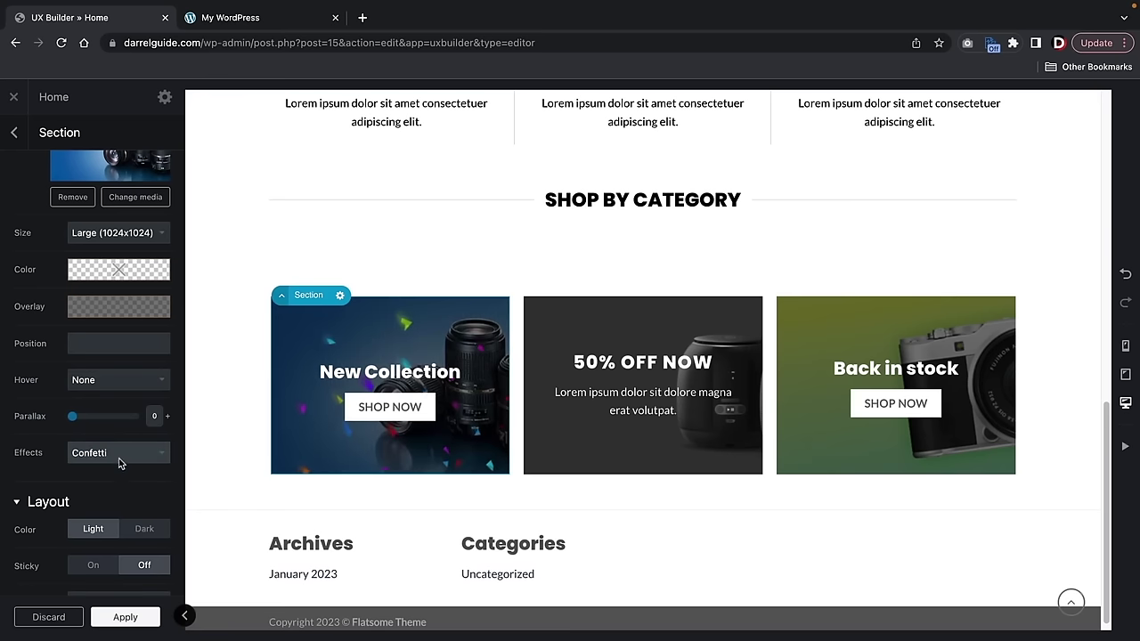
left_click(120, 456)
left_click(102, 420)
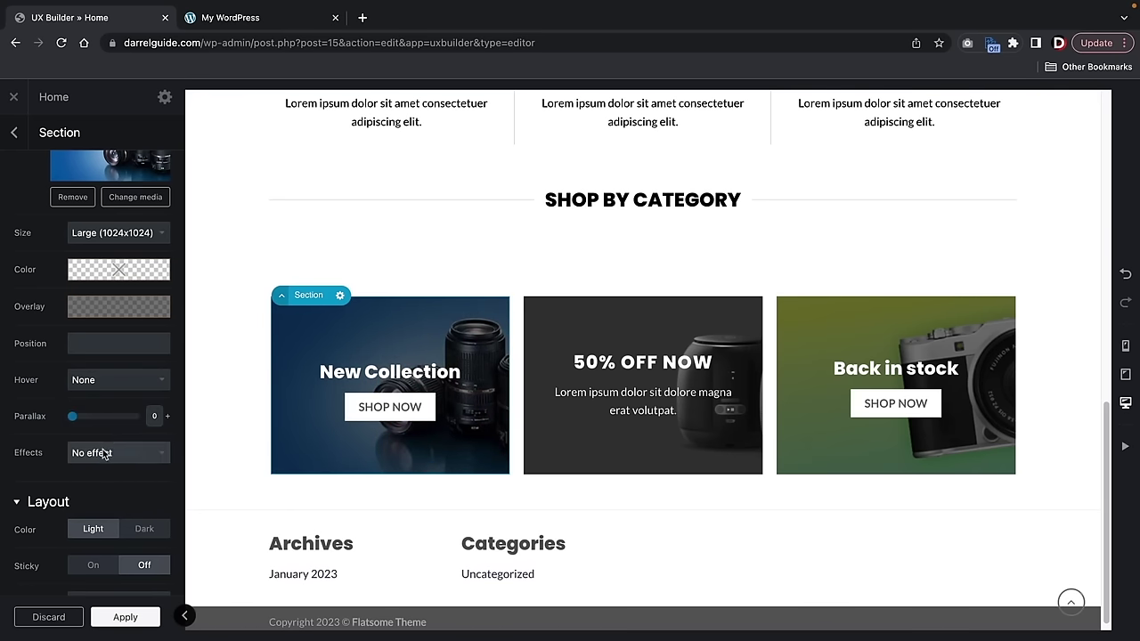
Scroll through the page to review the three Shop By Category banners
scroll(105, 454, "down", 3)
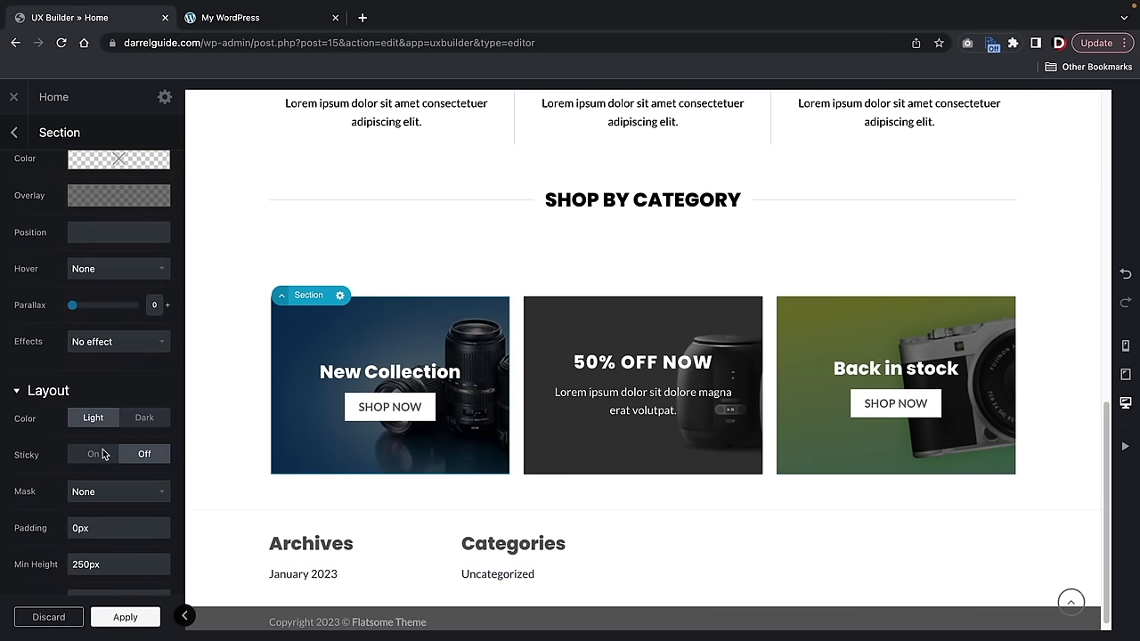
scroll(103, 454, "down", 3)
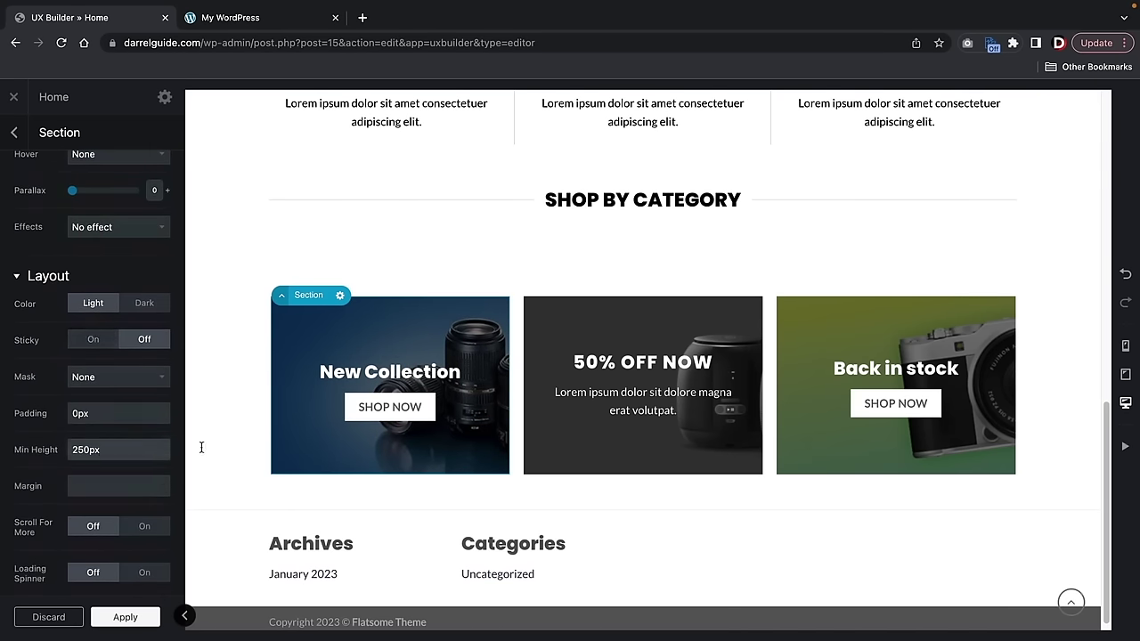
scroll(72, 459, "down", 4)
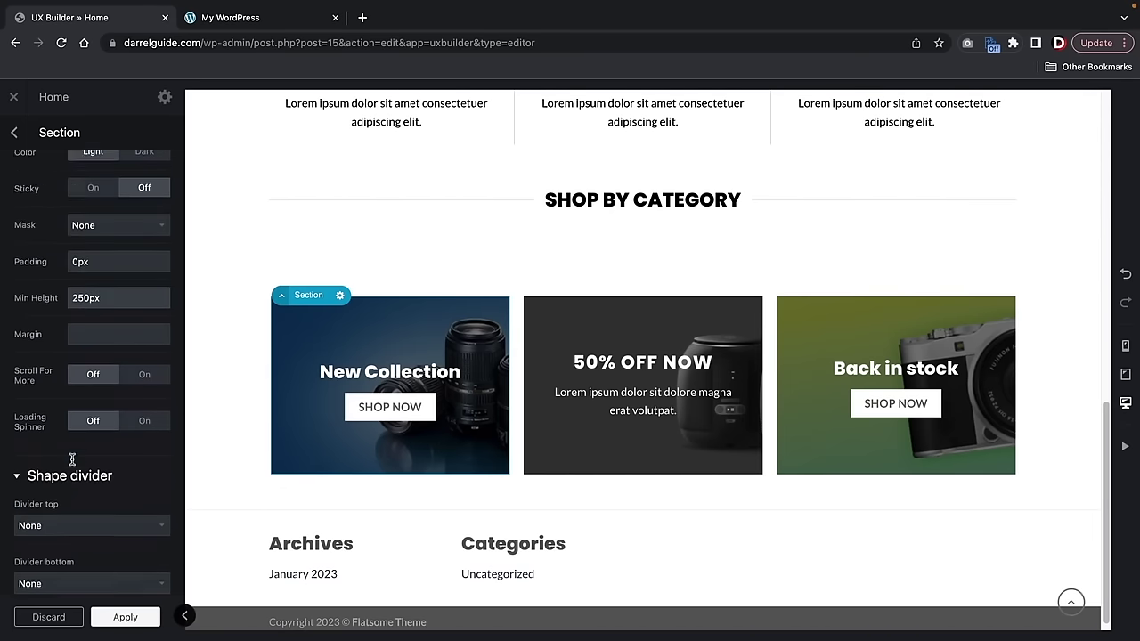
scroll(72, 459, "down", 7)
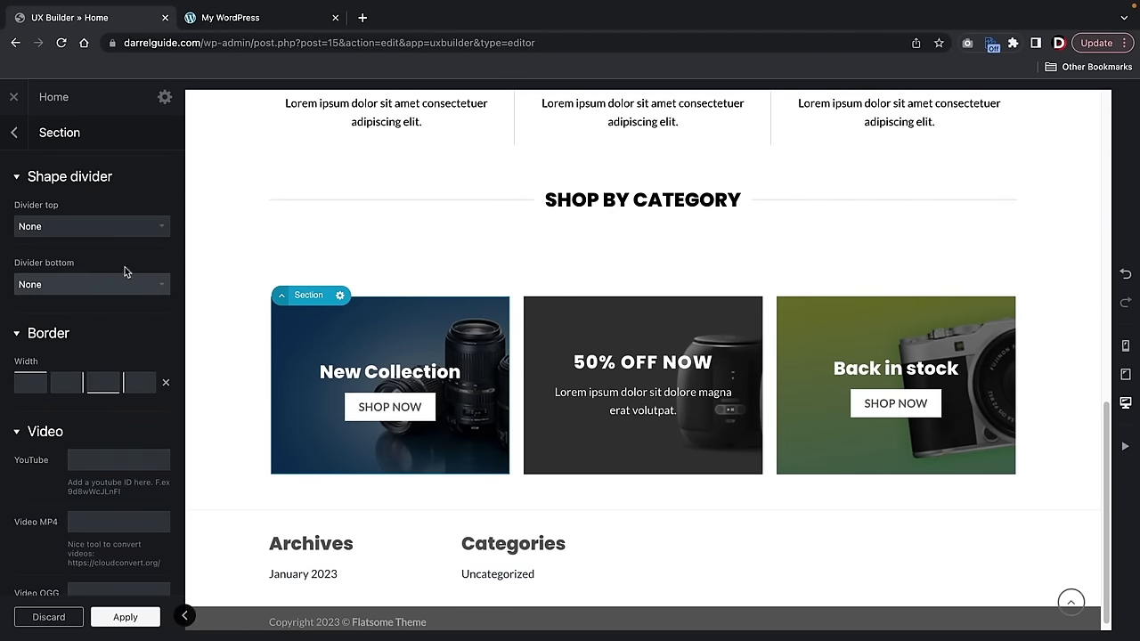
scroll(90, 351, "down", 3)
scroll(53, 467, "up", 3)
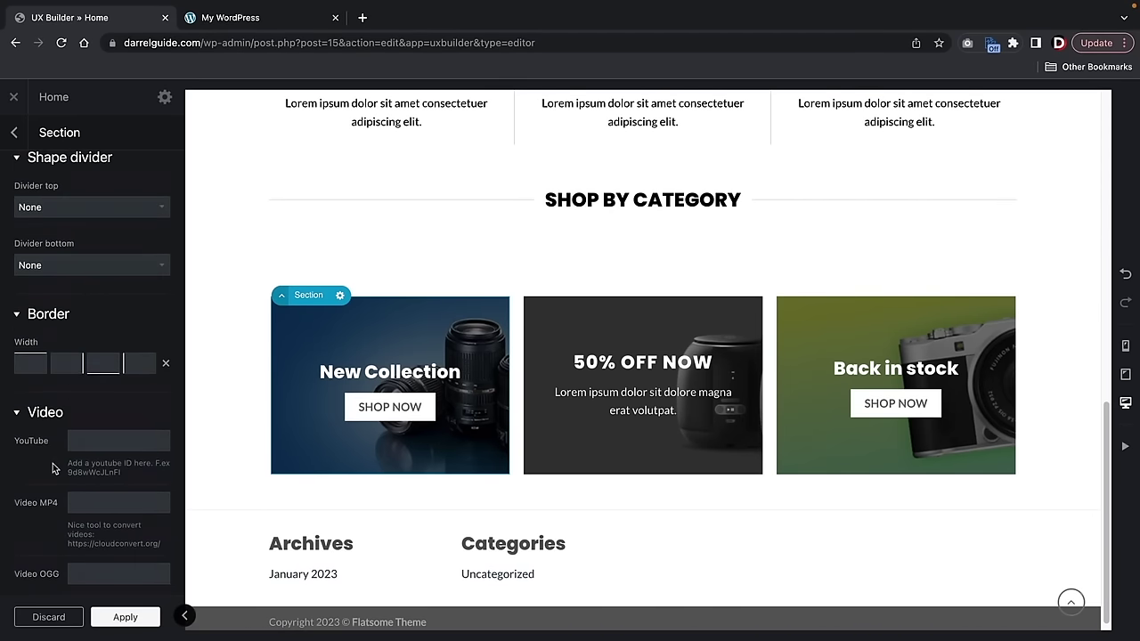
scroll(55, 465, "up", 3)
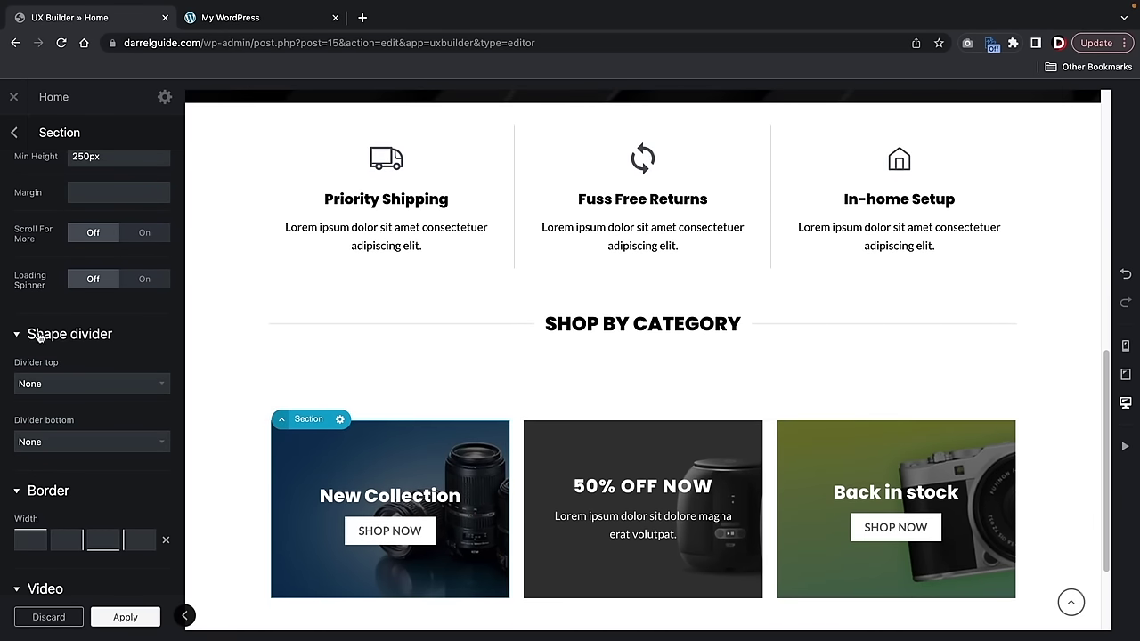
scroll(645, 316, "up", 3)
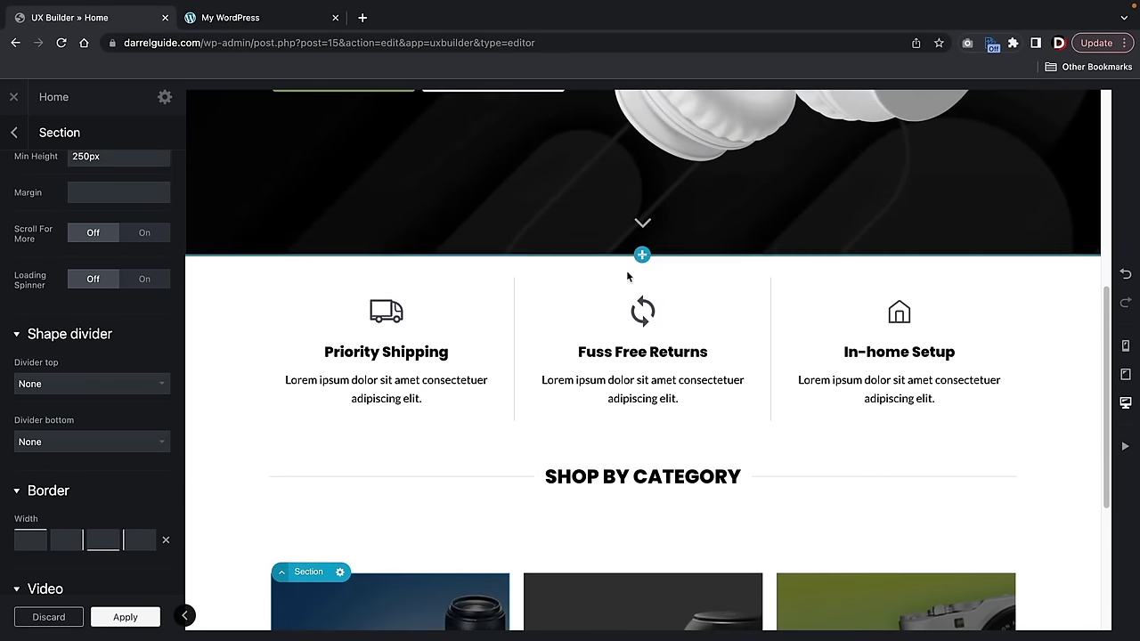
Add a black-filled Arrow shape divider to the top of the icon-box section
left_click(612, 263)
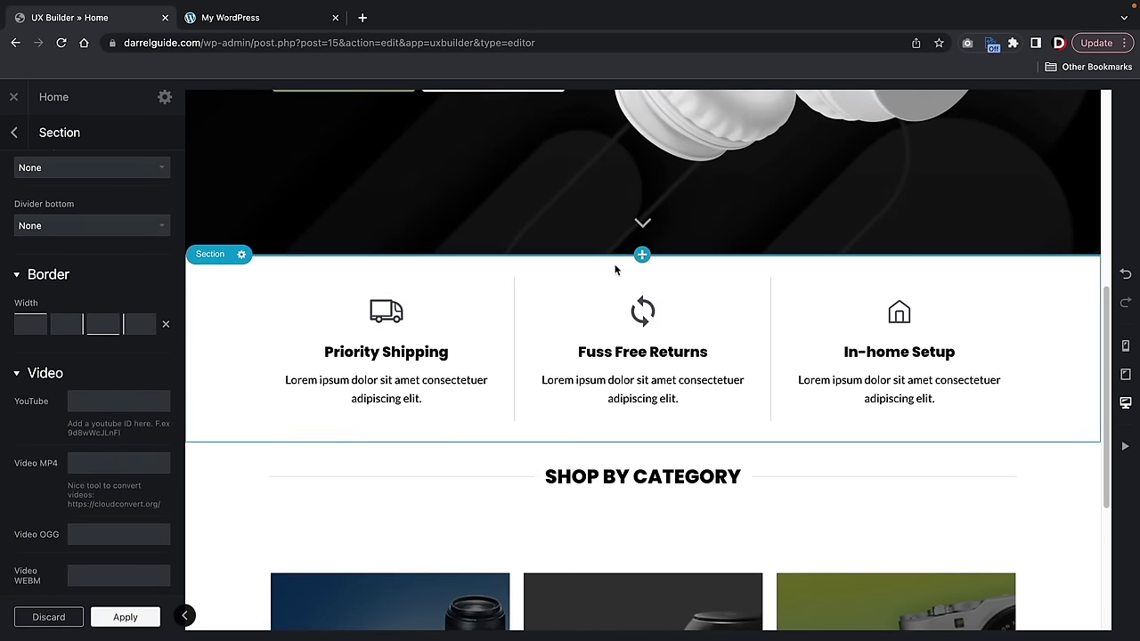
scroll(107, 316, "up", 1)
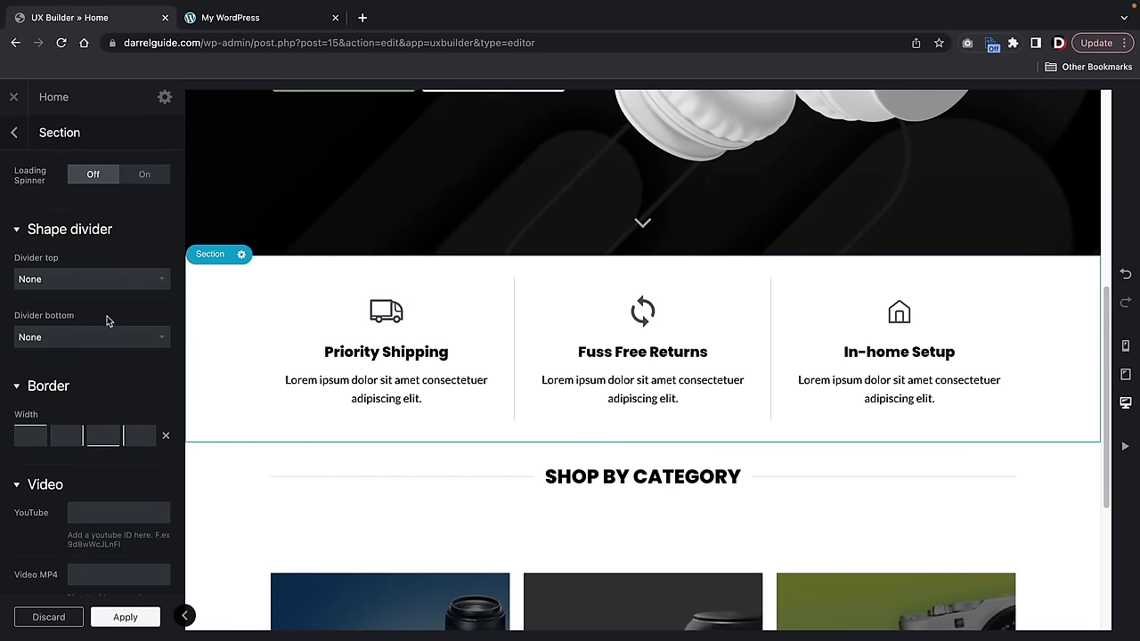
left_click(72, 282)
left_click(74, 294)
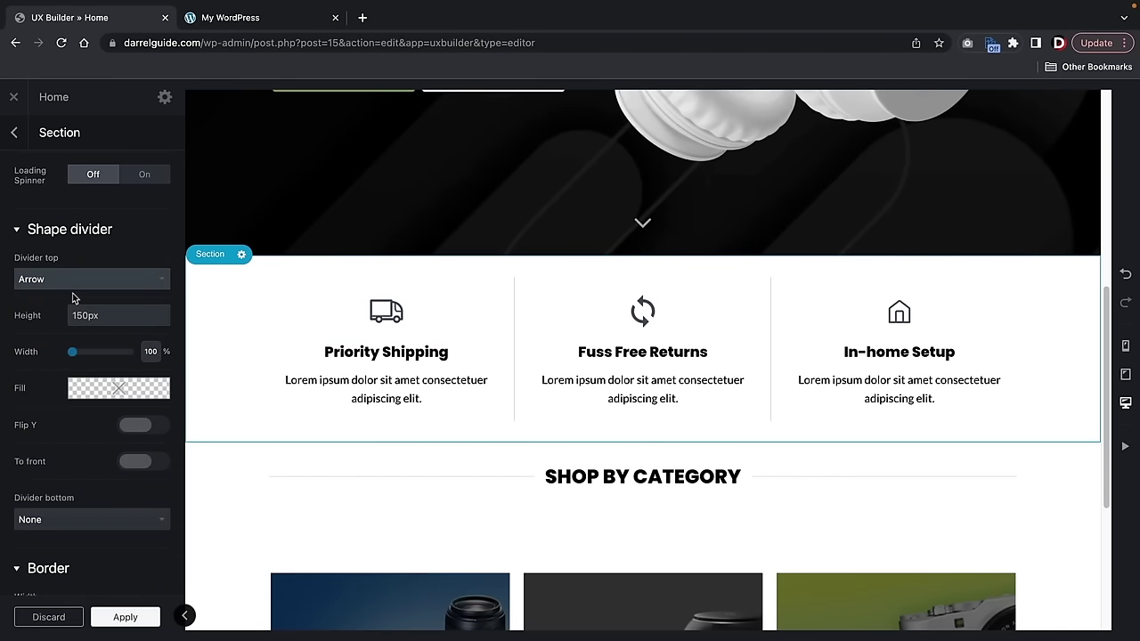
mouse_move(102, 390)
left_click(109, 368)
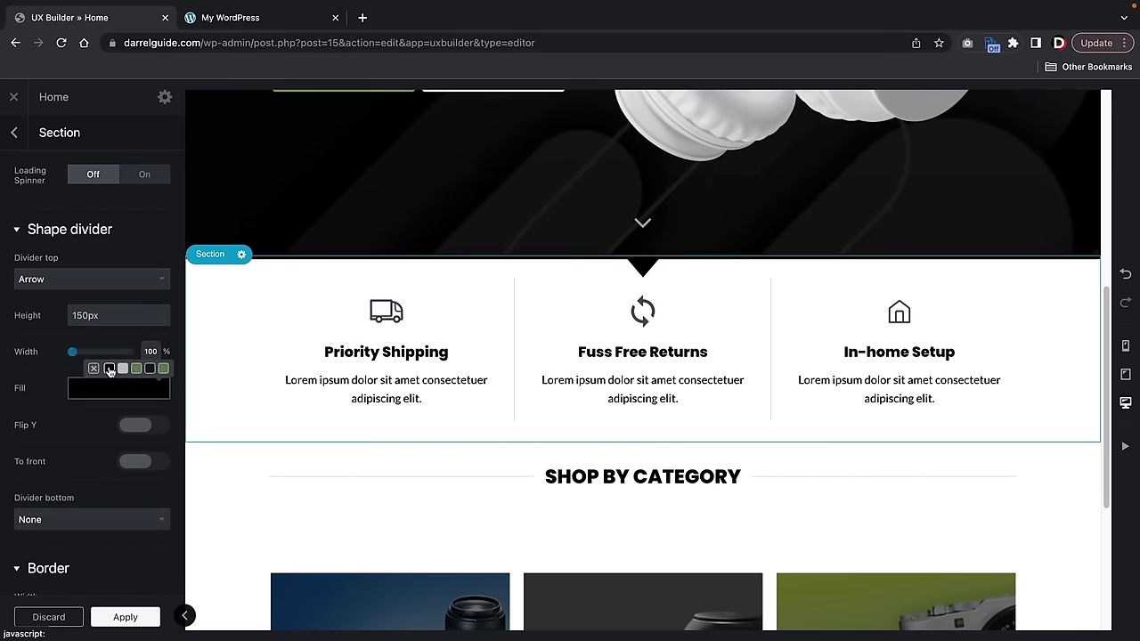
scroll(485, 281, "up", 1)
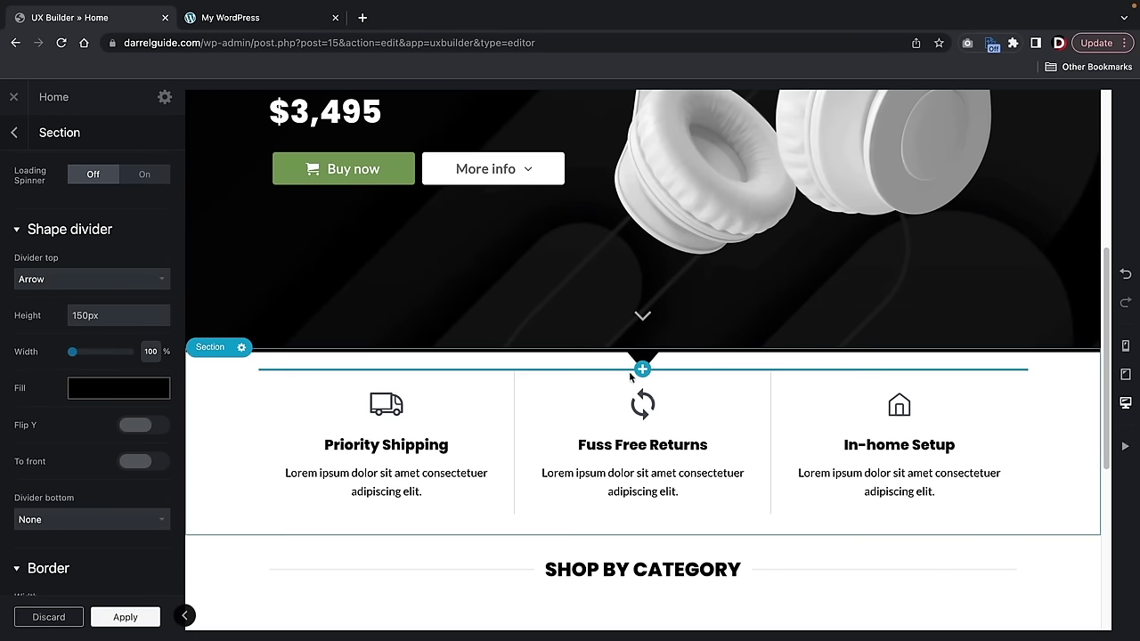
Switch the top divider to Arrow 2 - Invert, then Curve, then Curve - Invert
left_click(87, 288)
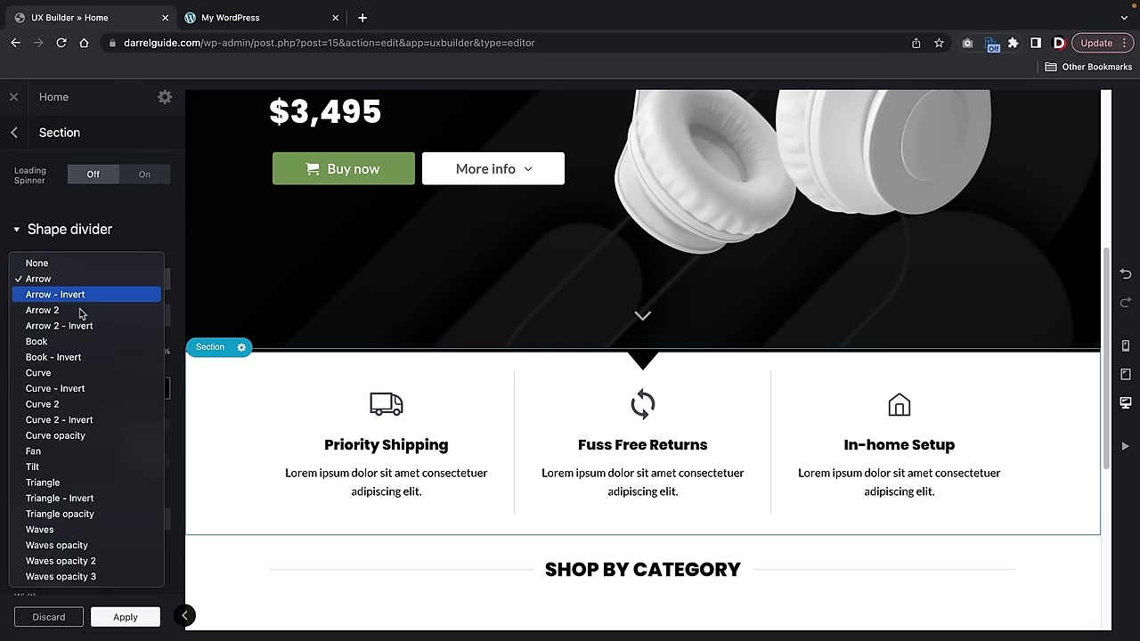
left_click(81, 323)
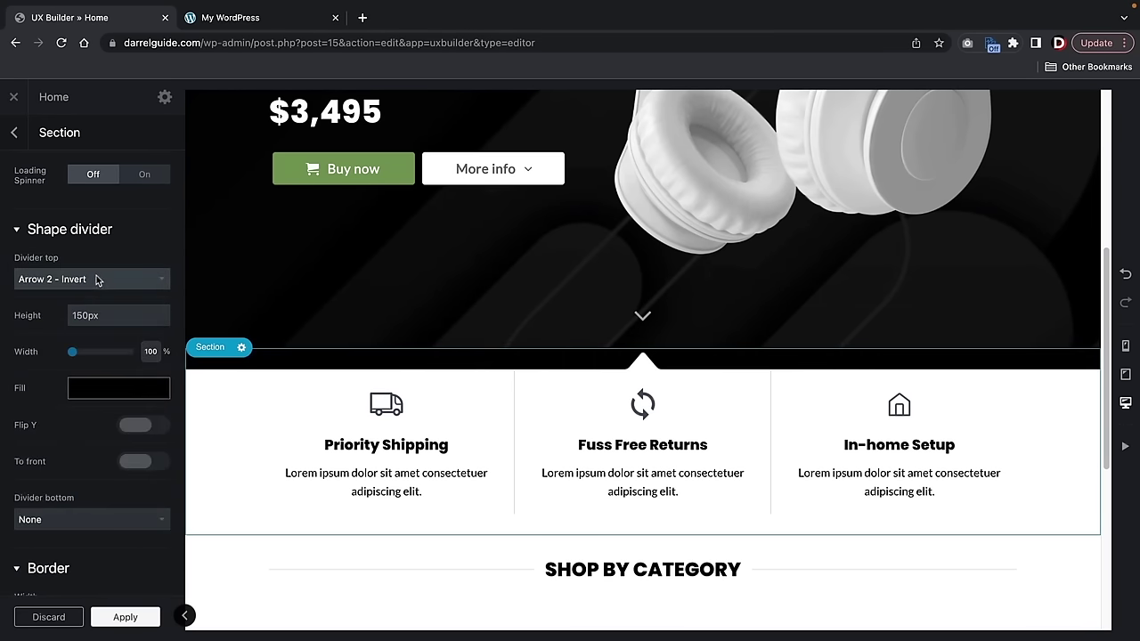
left_click(98, 279)
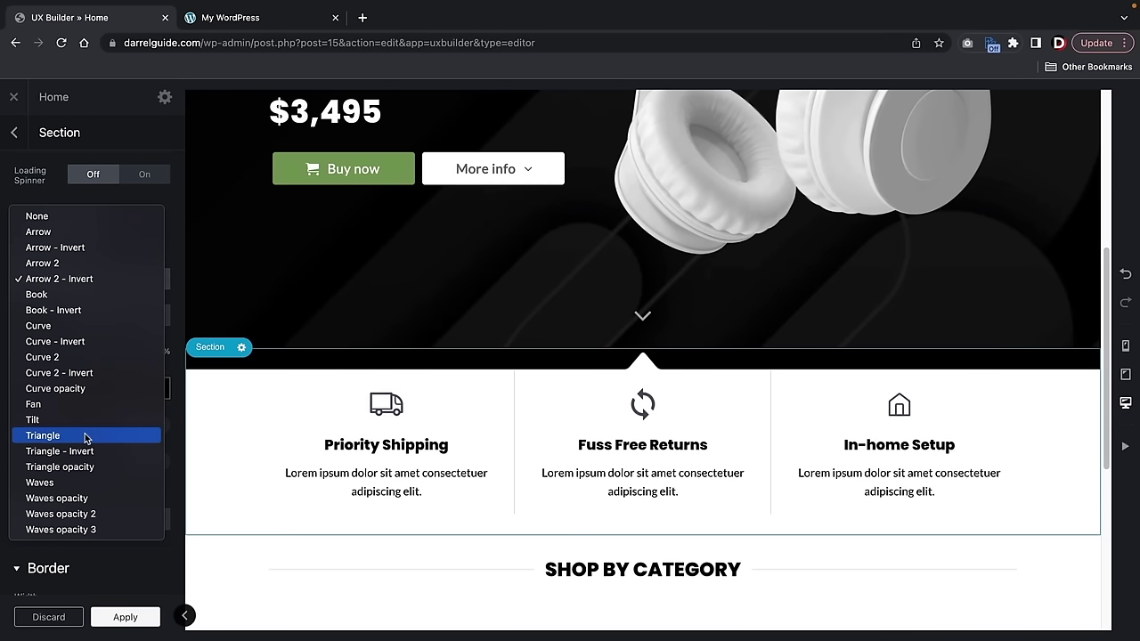
left_click(83, 326)
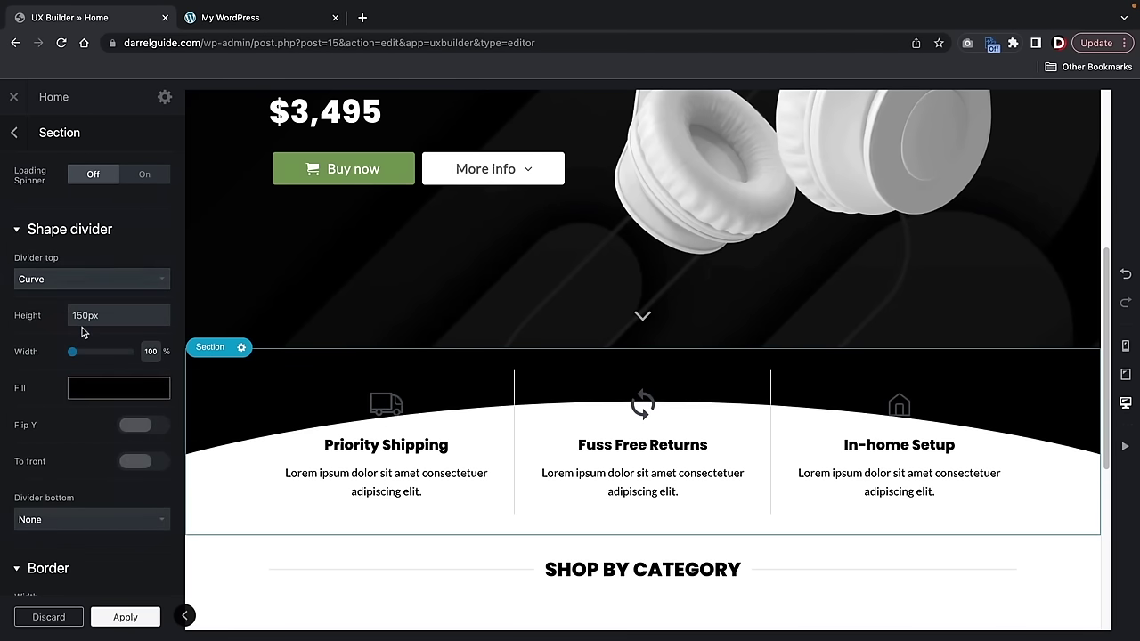
left_click(87, 283)
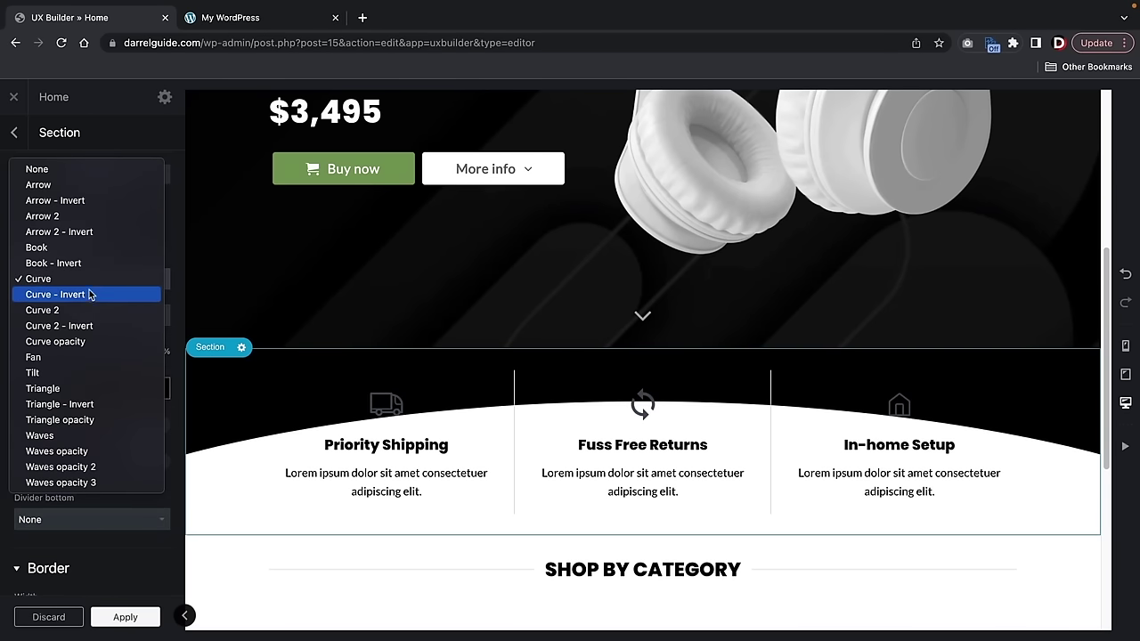
left_click(90, 295)
Try the Fan and Triangle opacity top dividers, then set the top divider to None
left_click(90, 283)
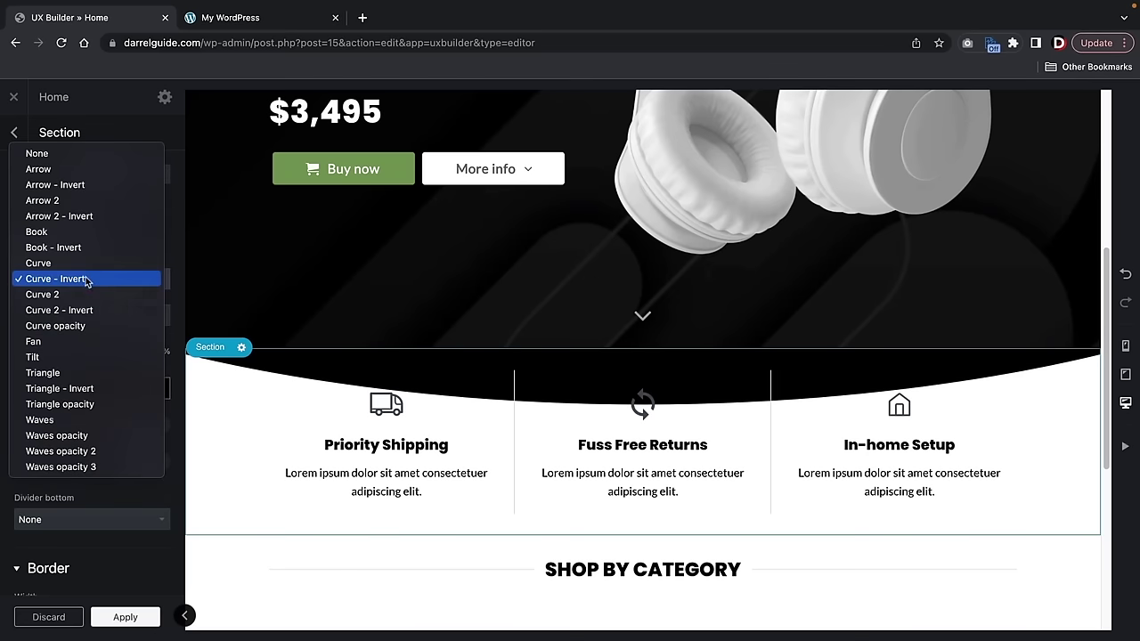
left_click(101, 337)
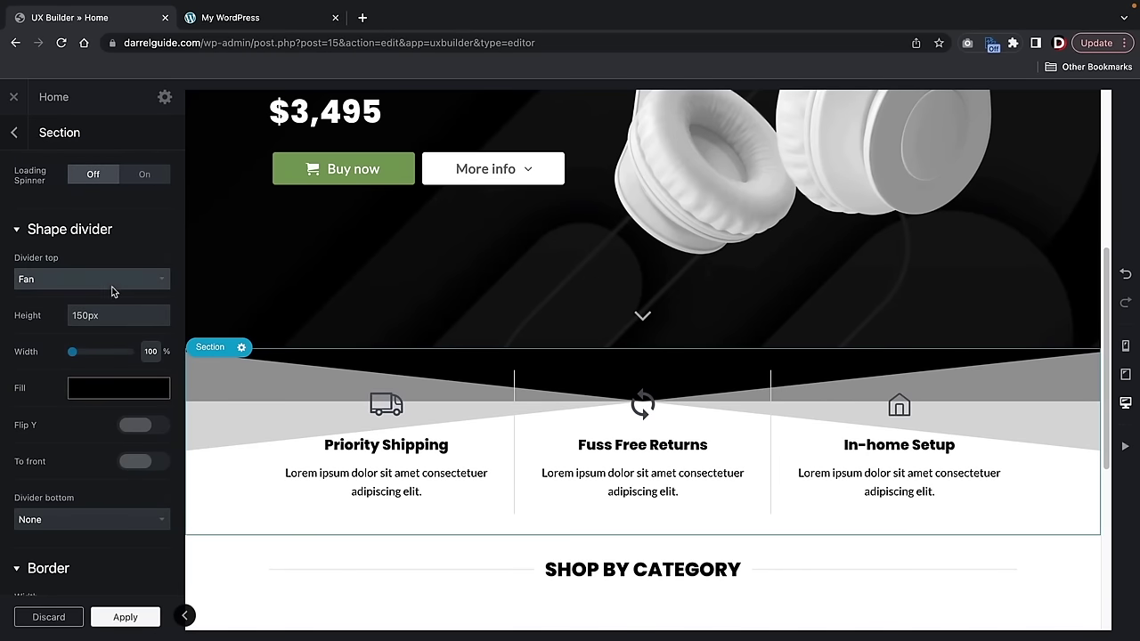
left_click(110, 282)
left_click(114, 340)
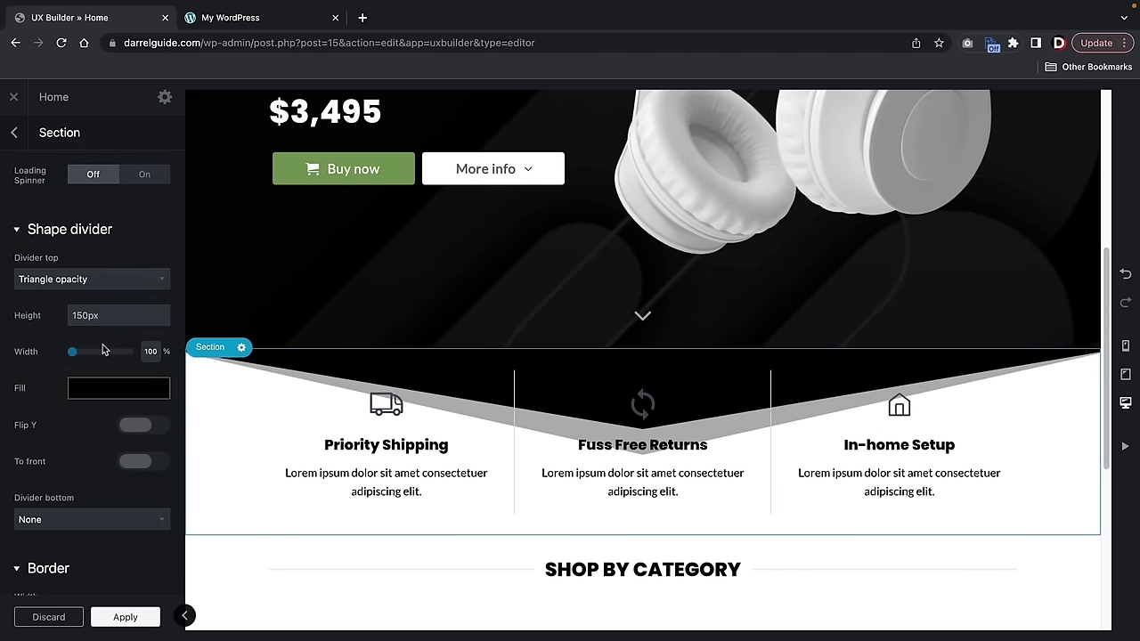
left_click(112, 283)
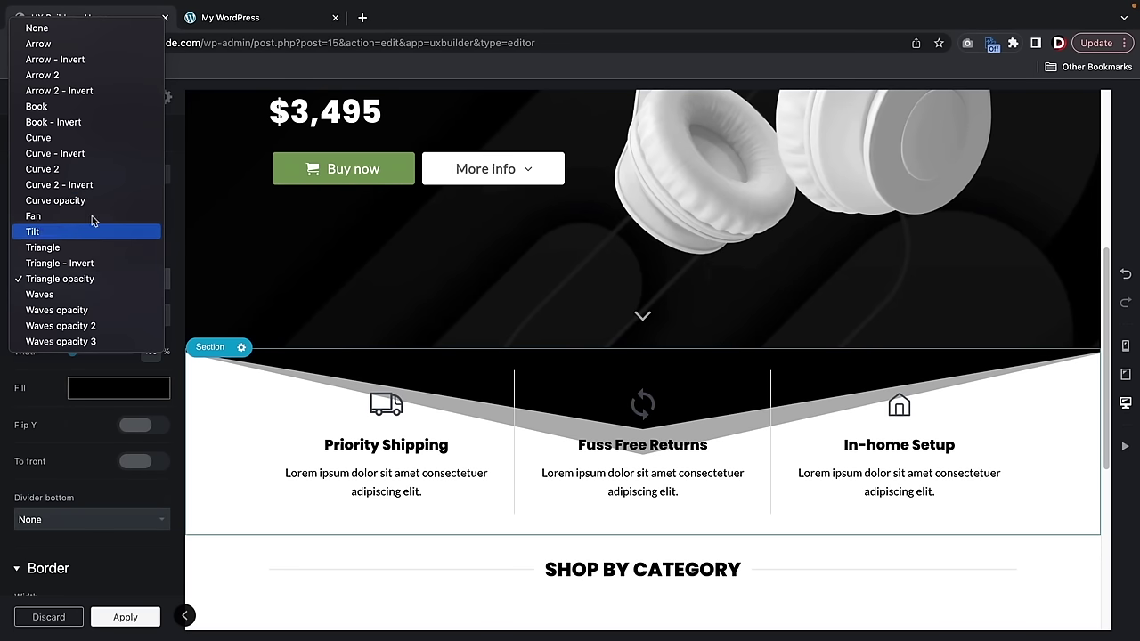
left_click(89, 25)
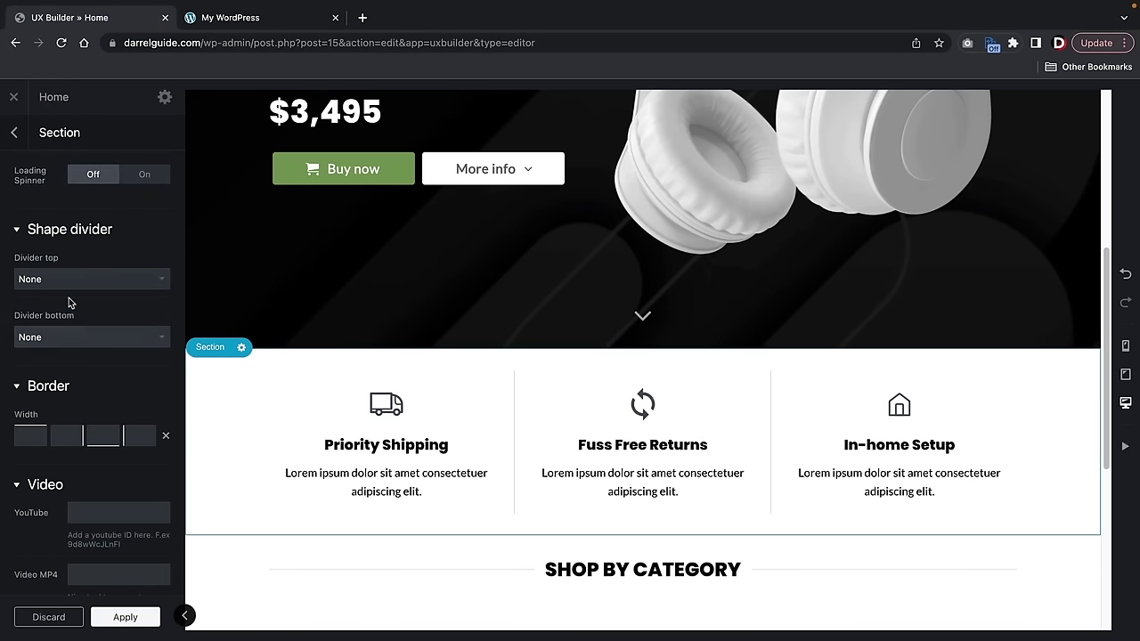
Scroll through the reference site to compare its layout with the homepage
scroll(68, 303, "up", 5)
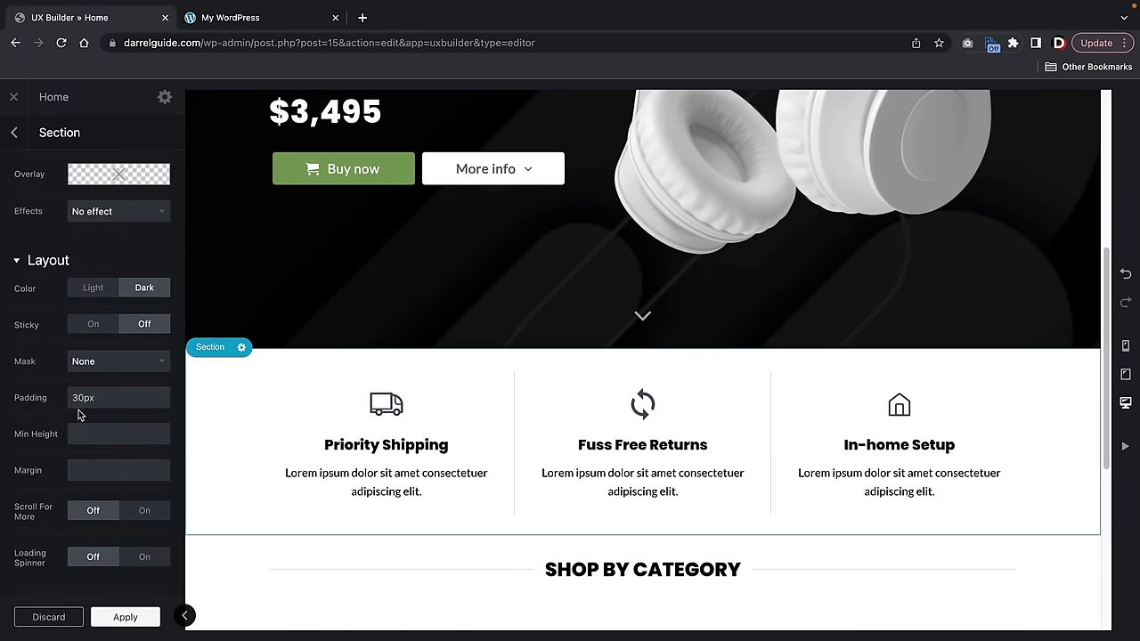
scroll(395, 479, "down", 5)
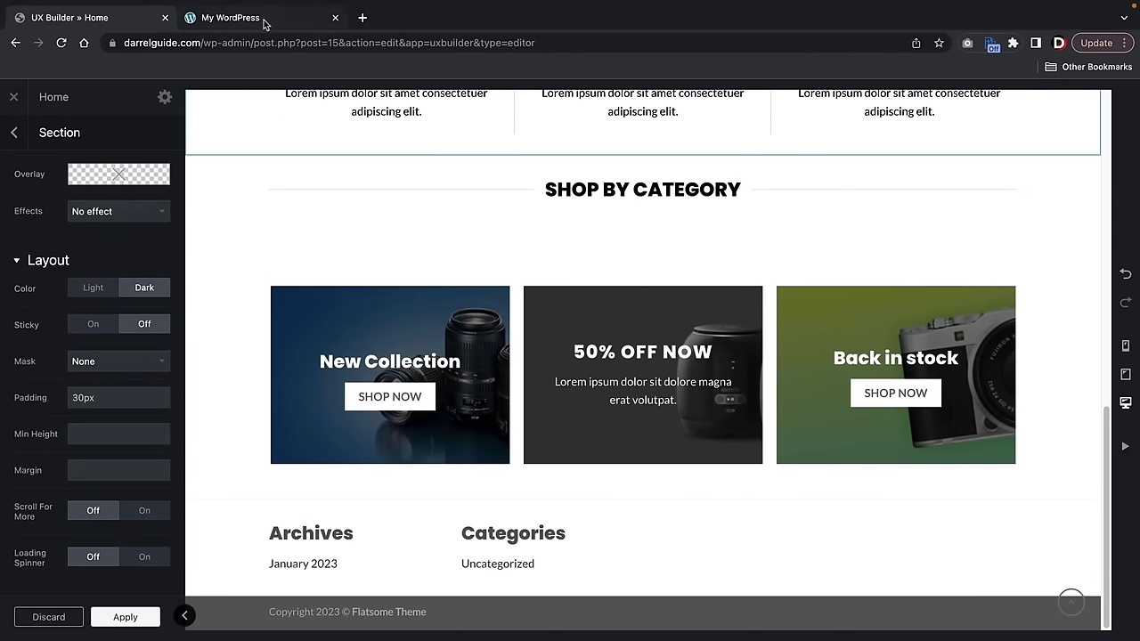
left_click(264, 24)
scroll(339, 259, "down", 3)
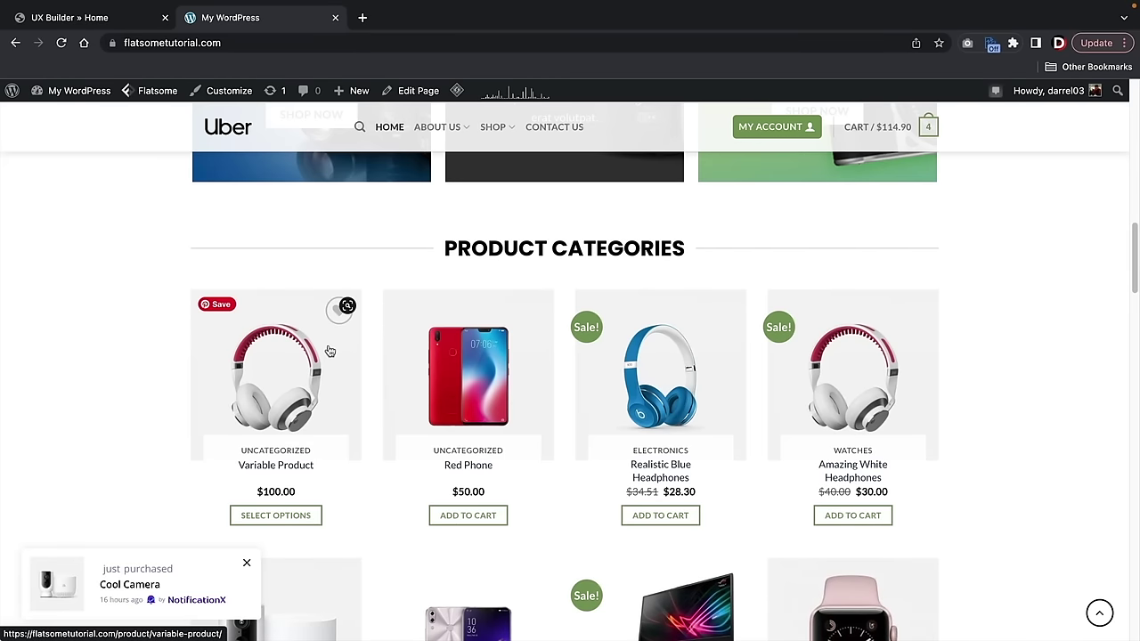
left_click(64, 22)
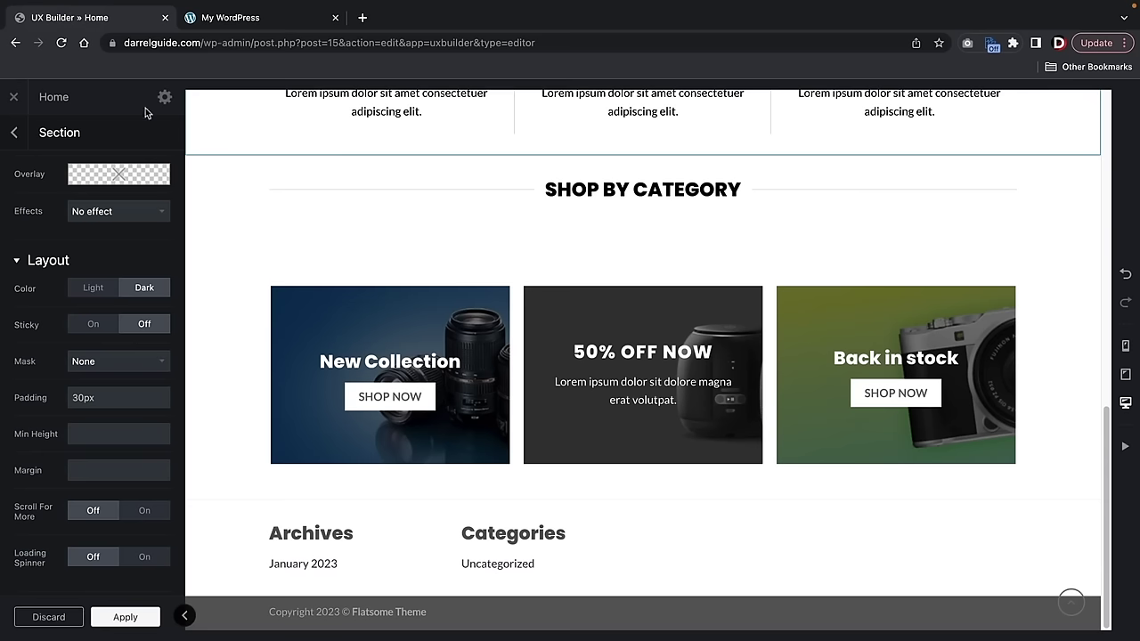
Duplicate the SHOP BY CATEGORY title and move the copy below the category banners
left_click(641, 496)
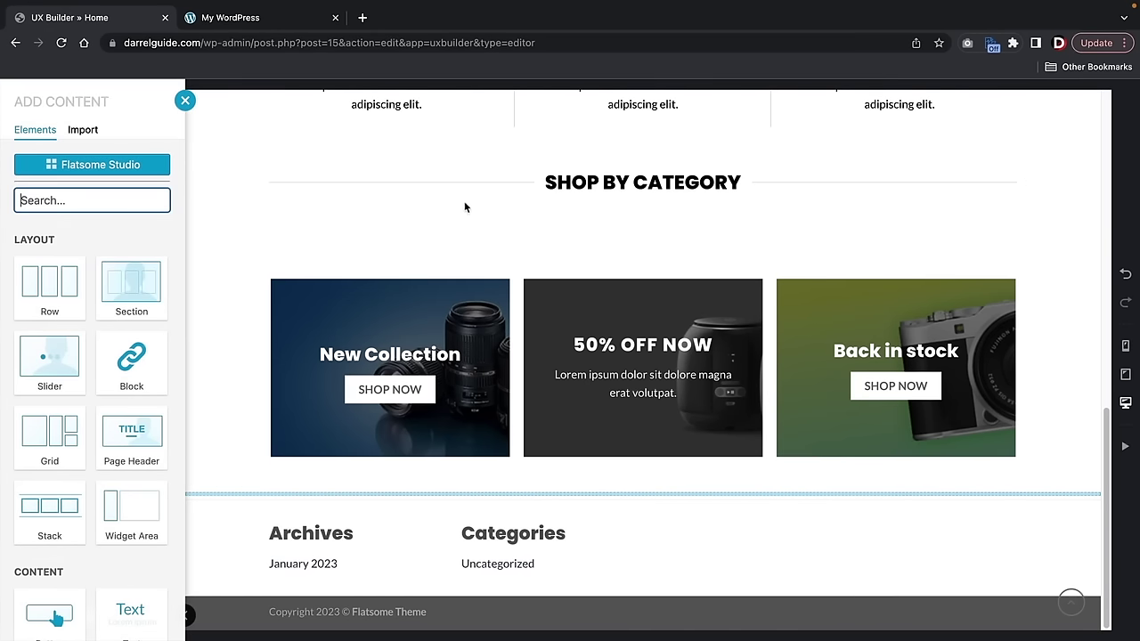
right_click(570, 184)
left_click(542, 241)
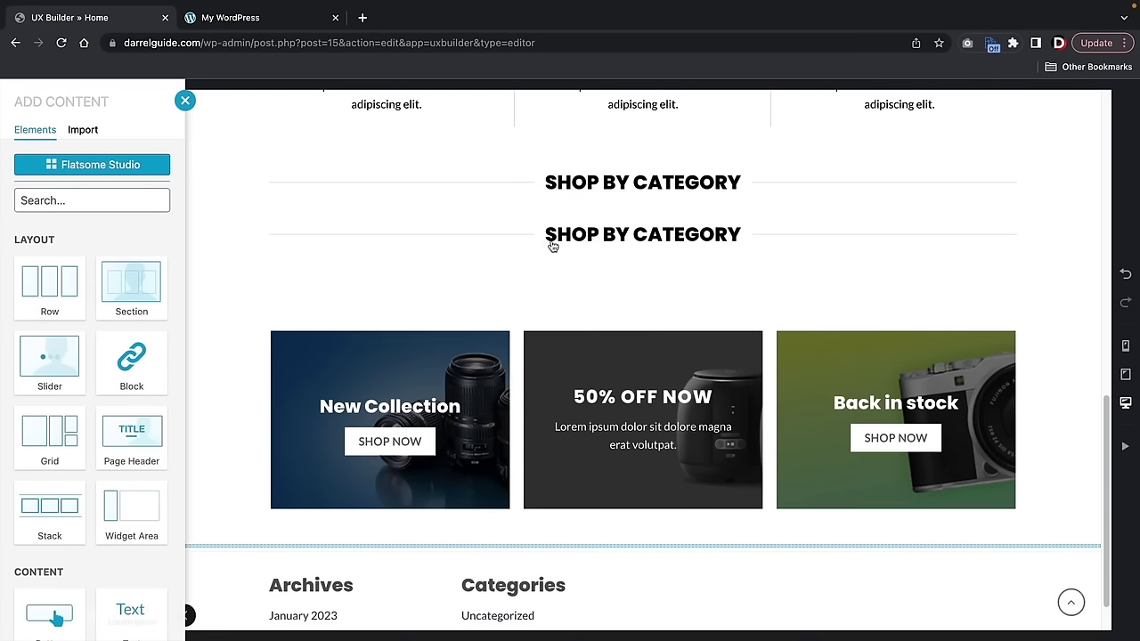
left_click(553, 241)
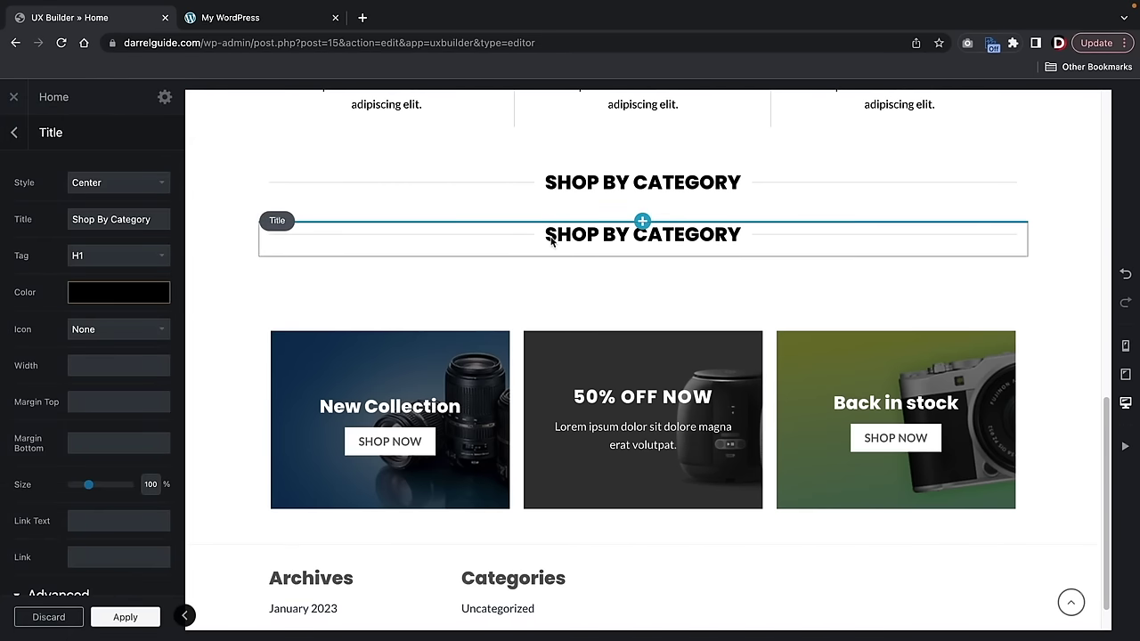
left_click_drag(575, 239, 585, 544)
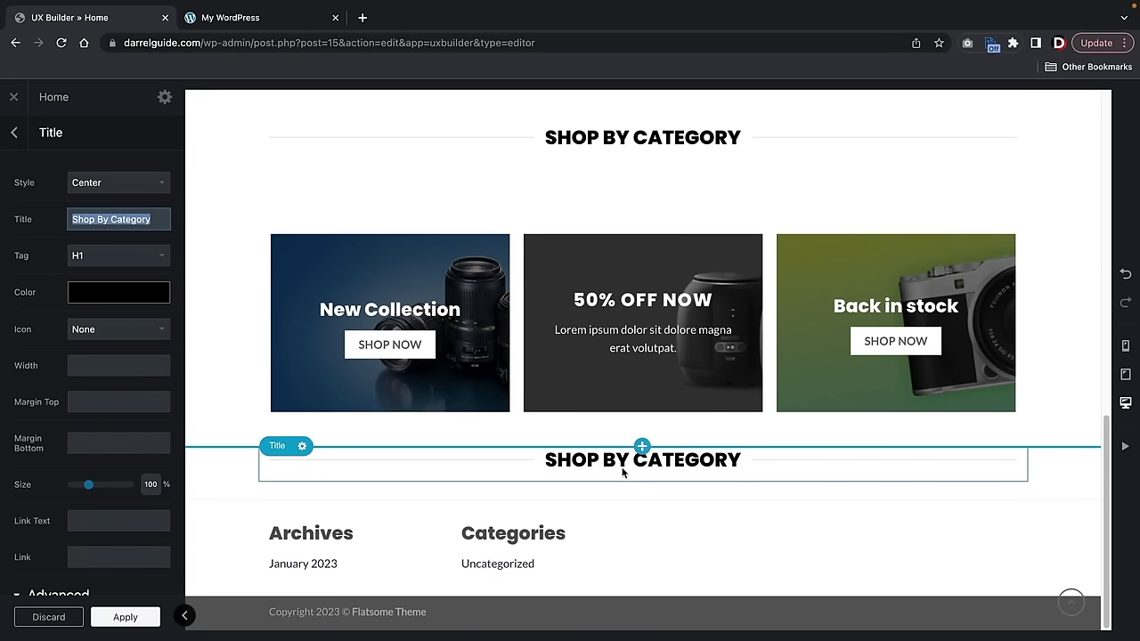
Check the reference site's product categories layout, then confirm the copied title's settings
left_click(230, 18)
scroll(302, 314, "down", 2)
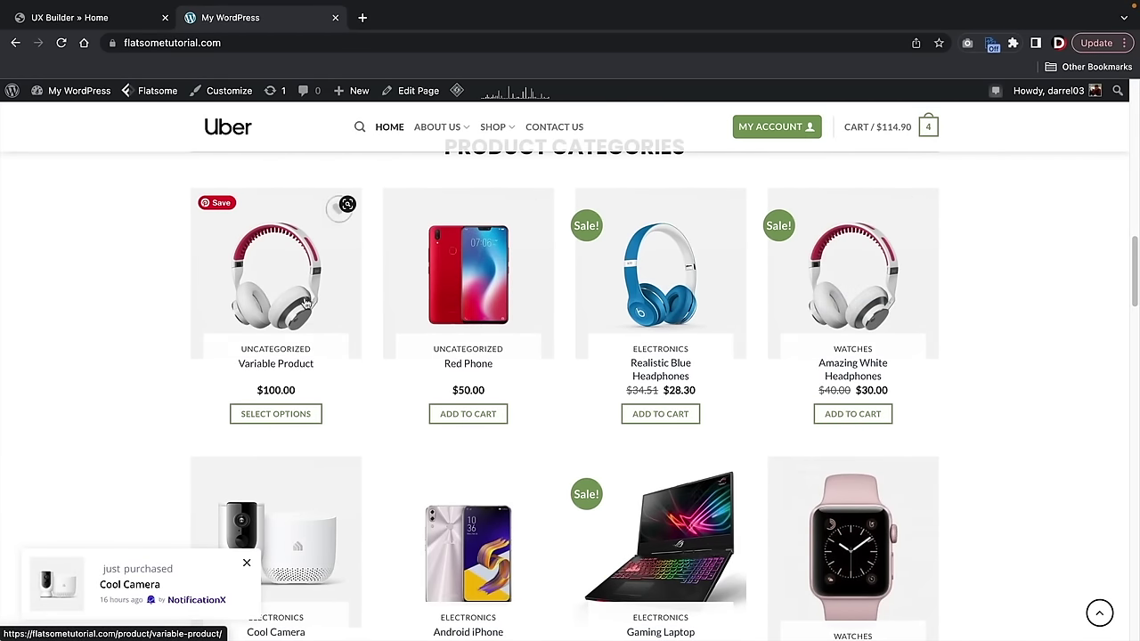
scroll(306, 302, "up", 1)
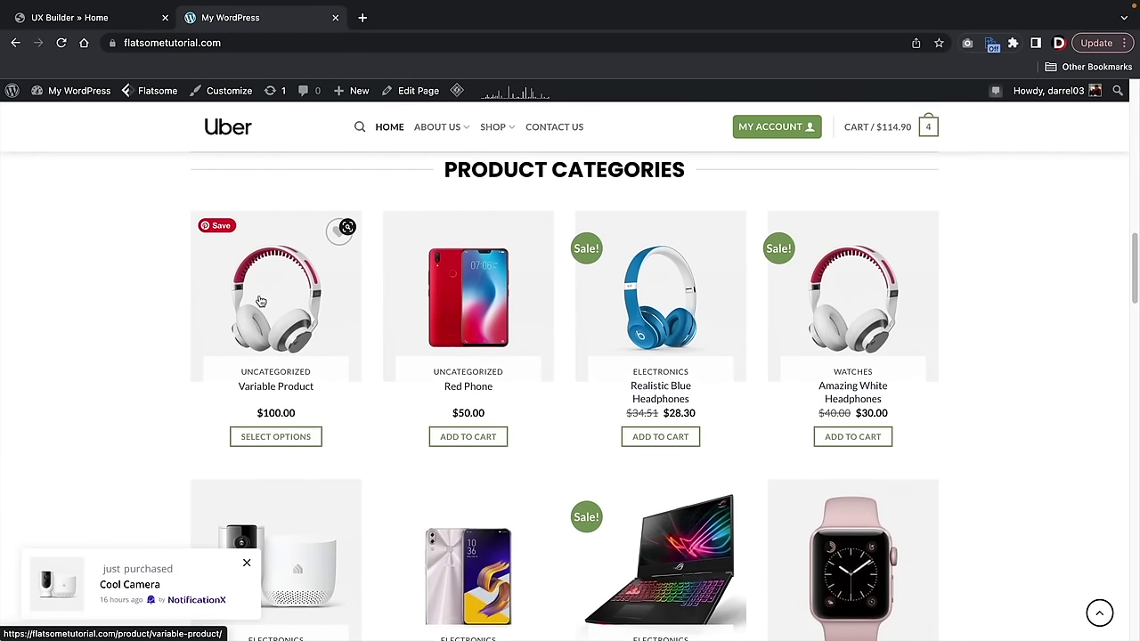
left_click(113, 25)
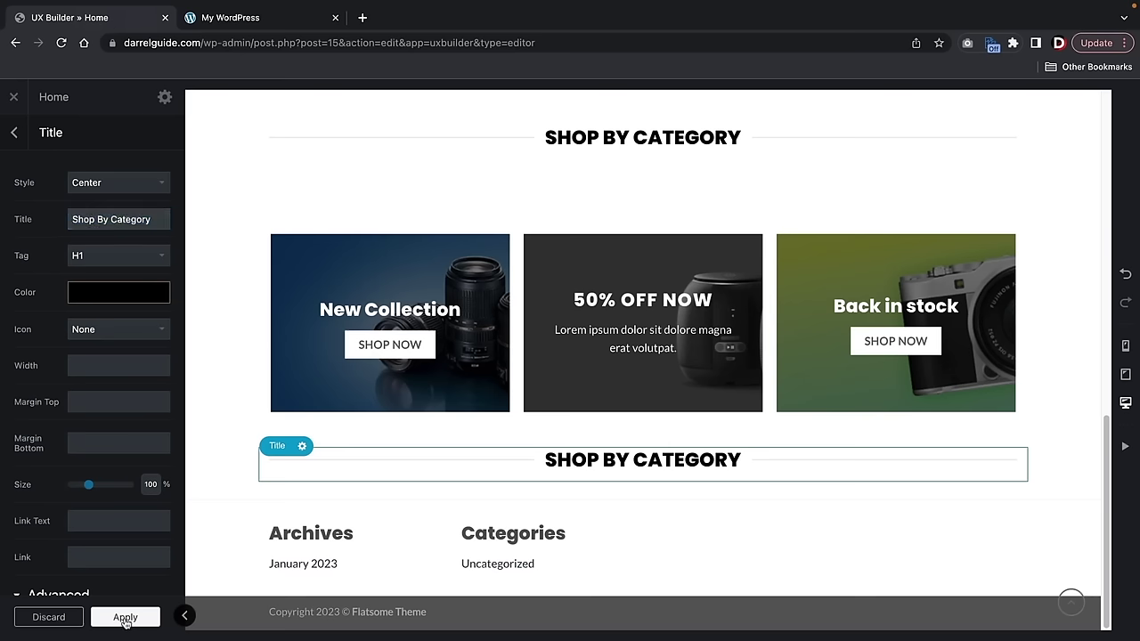
left_click(126, 618)
Save the homepage edits, exit UX Builder, and scroll the live darrelguide.com homepage
left_click(109, 618)
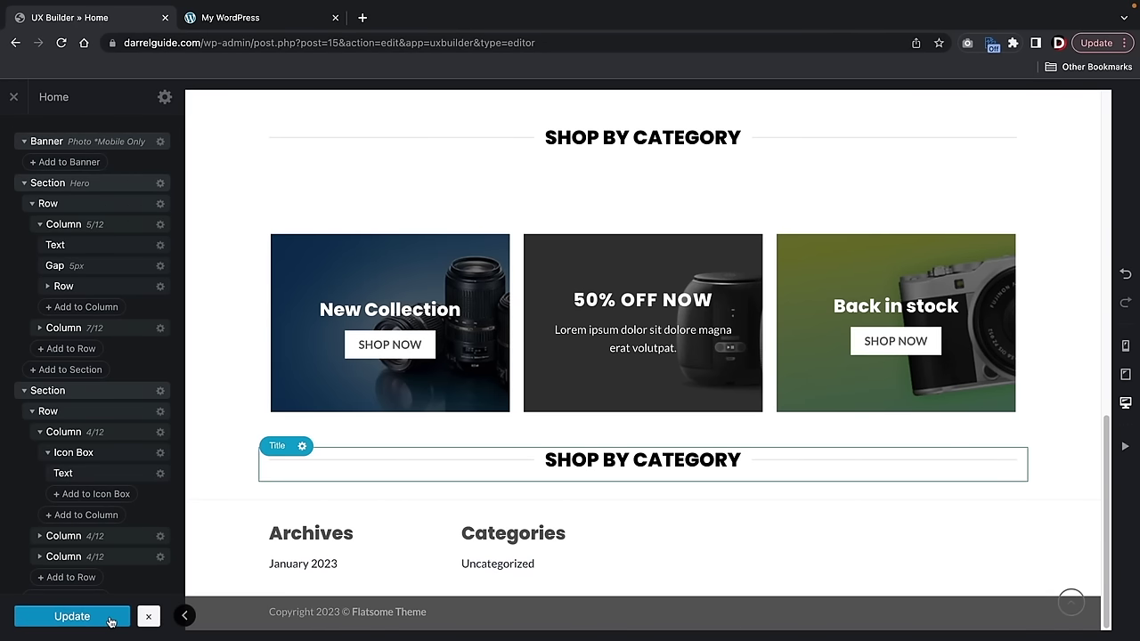
left_click(15, 98)
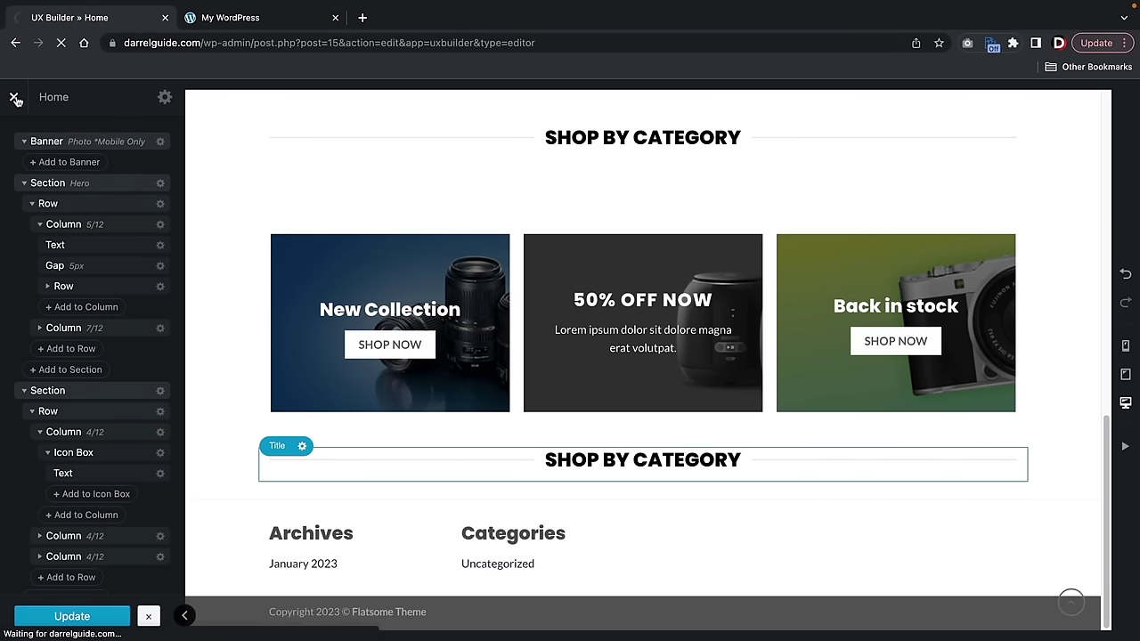
scroll(75, 305, "down", 1)
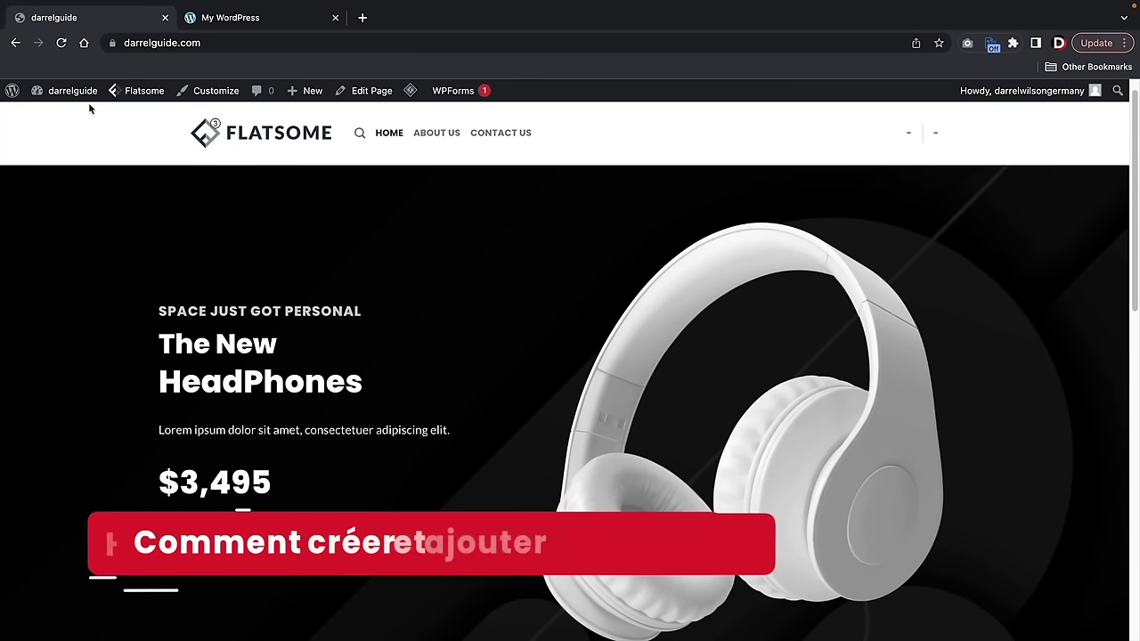
Search Plugins > Add New for 'wooco', then install and activate WooCommerce
left_click(78, 118)
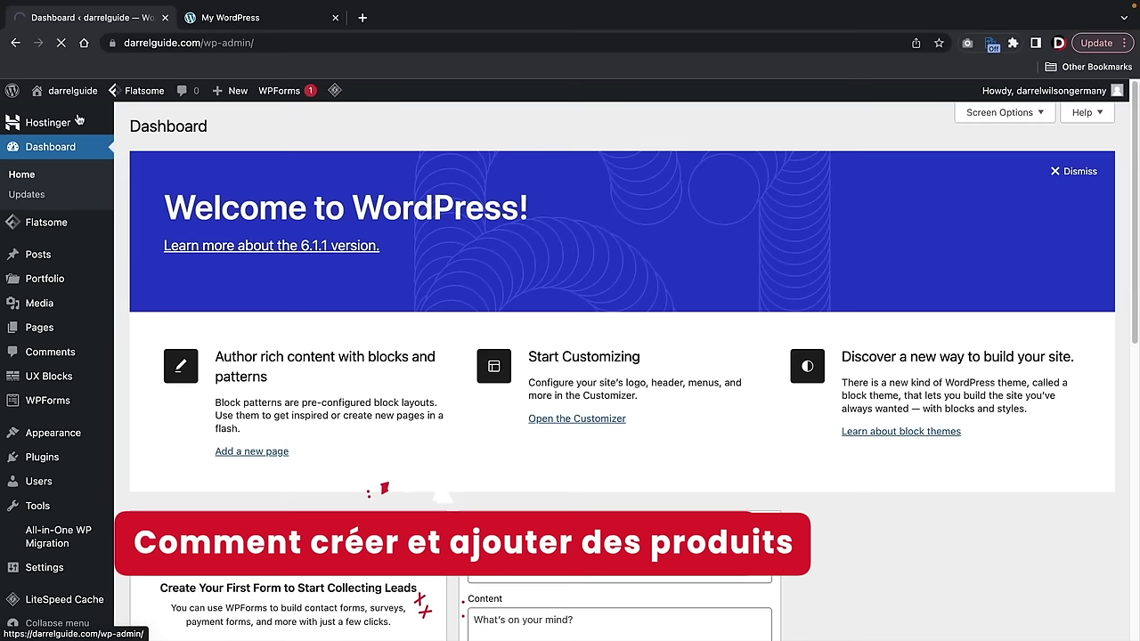
mouse_move(46, 459)
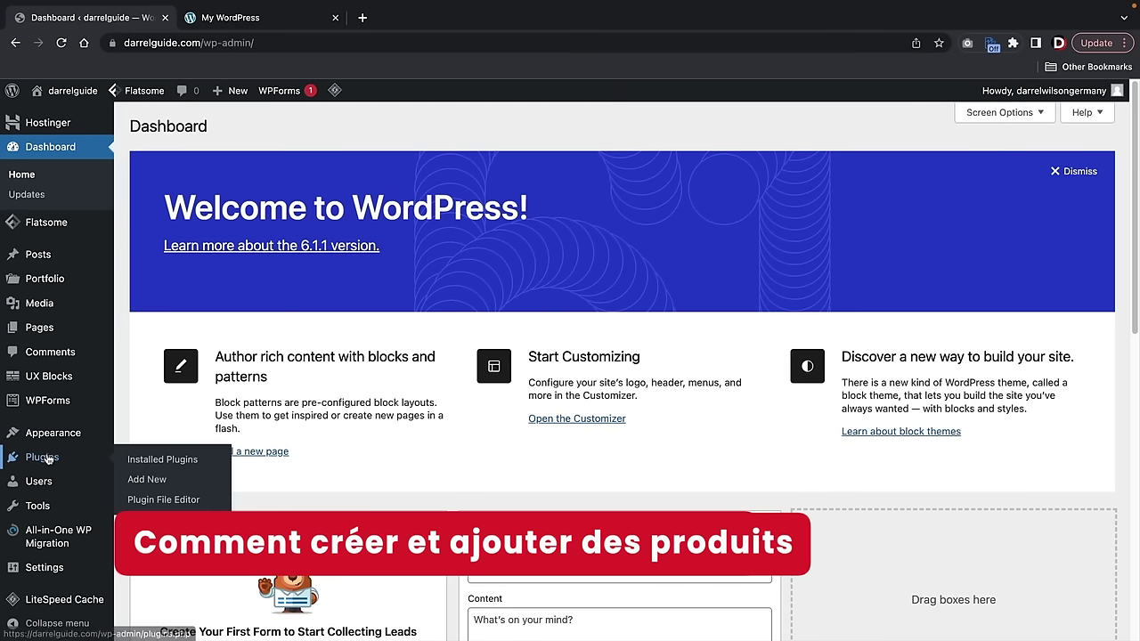
left_click(147, 481)
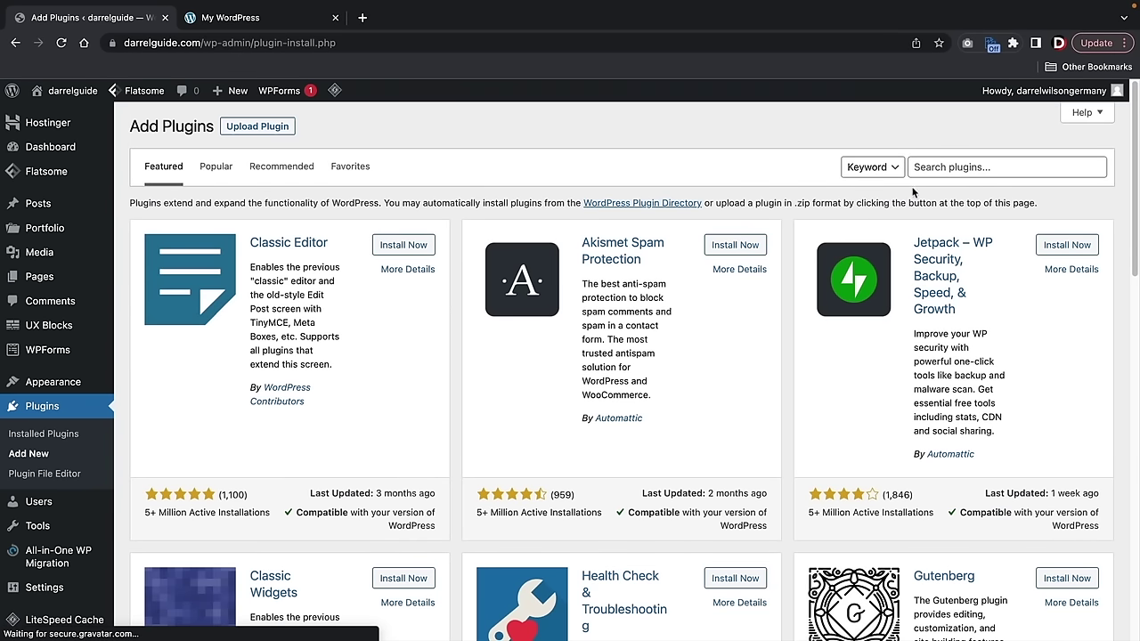
left_click(956, 176)
type("woocommerce")
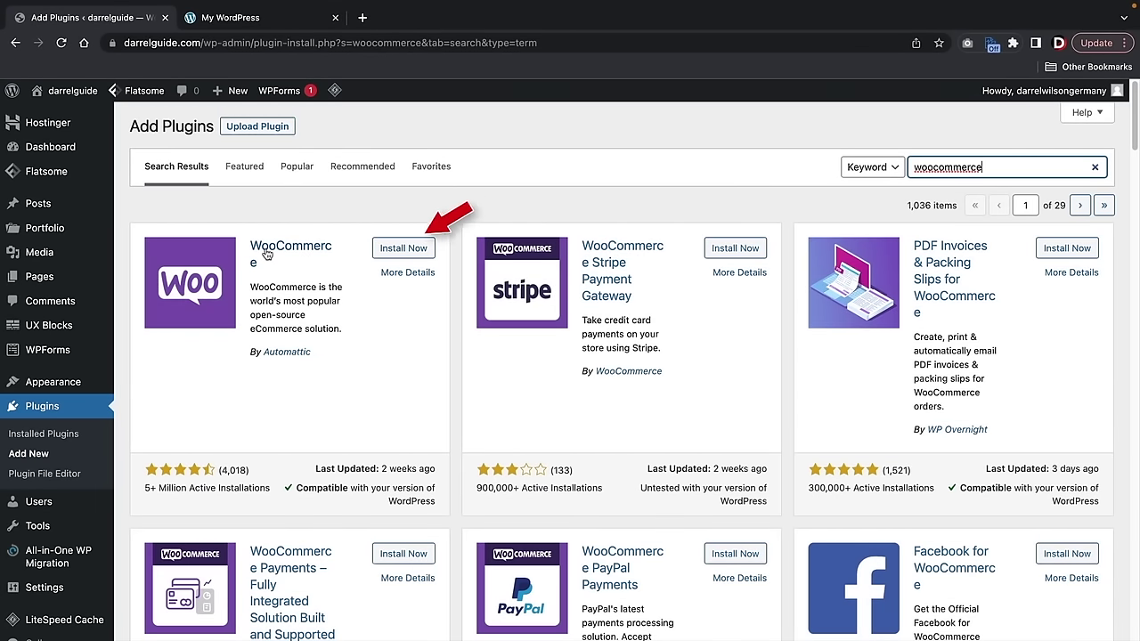
left_click(407, 254)
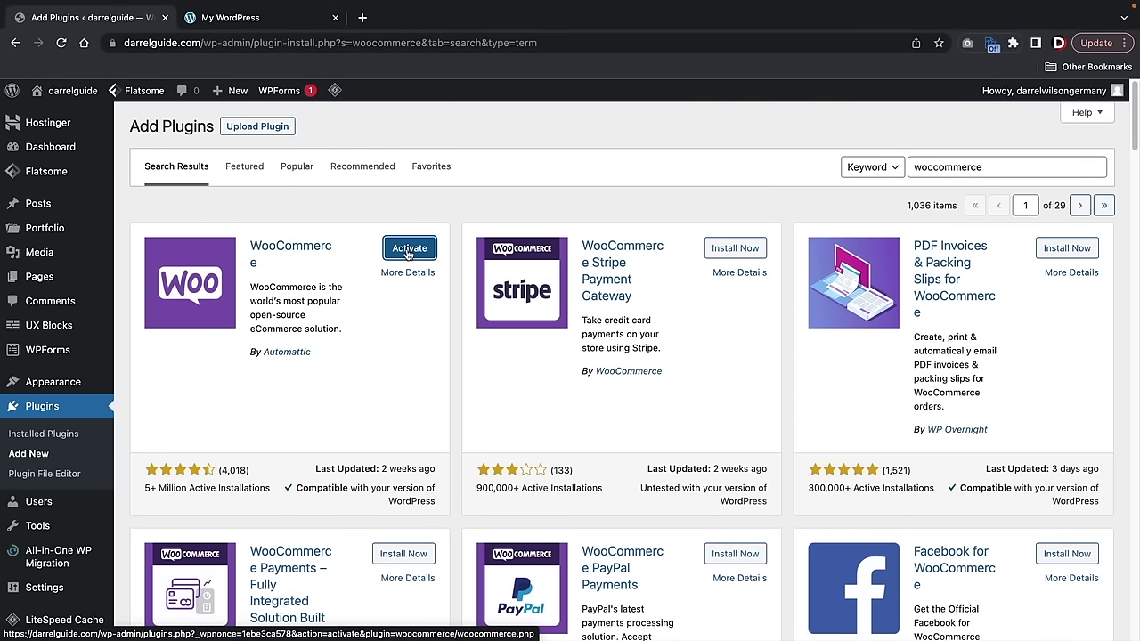
left_click(408, 254)
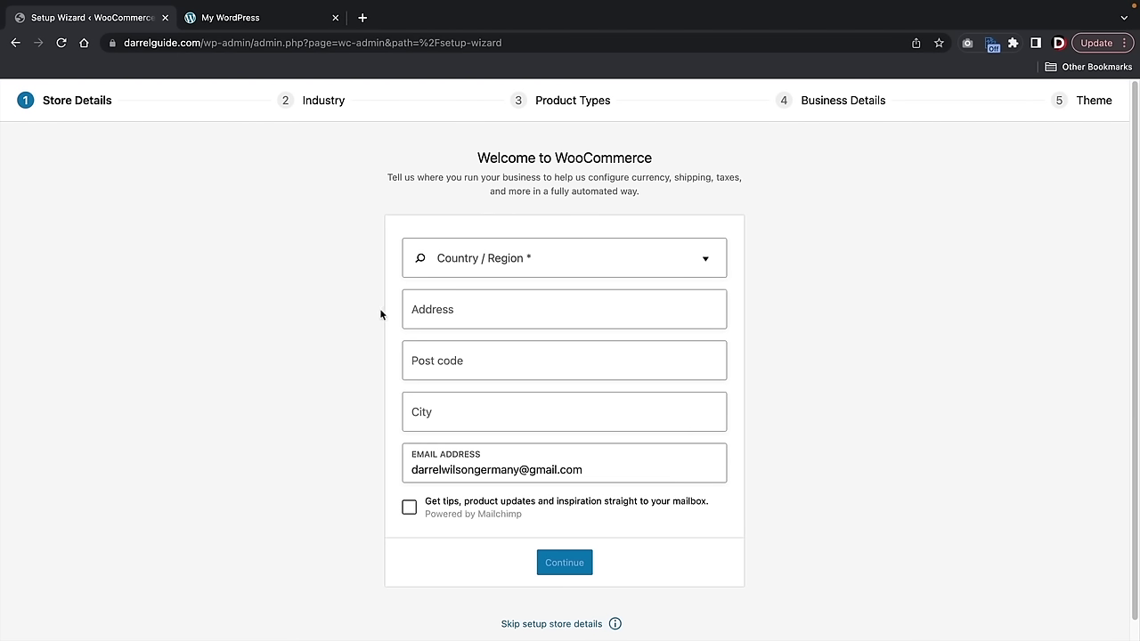
Skip the store details, decline usage tracking, and go to Pages > All Pages
scroll(306, 303, "down", 1)
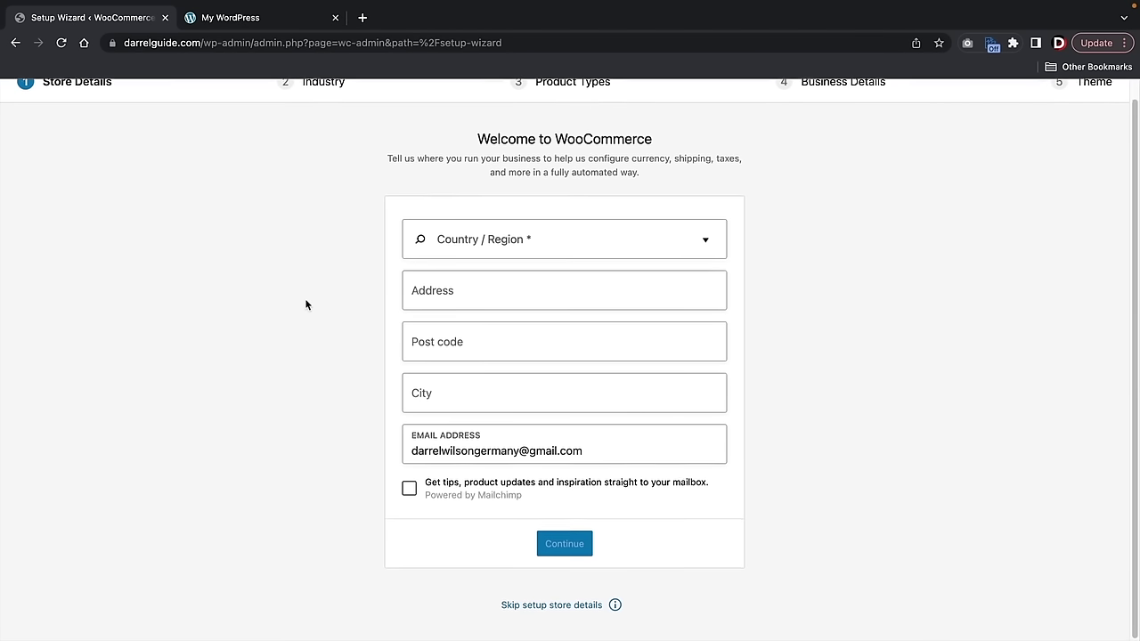
left_click(515, 607)
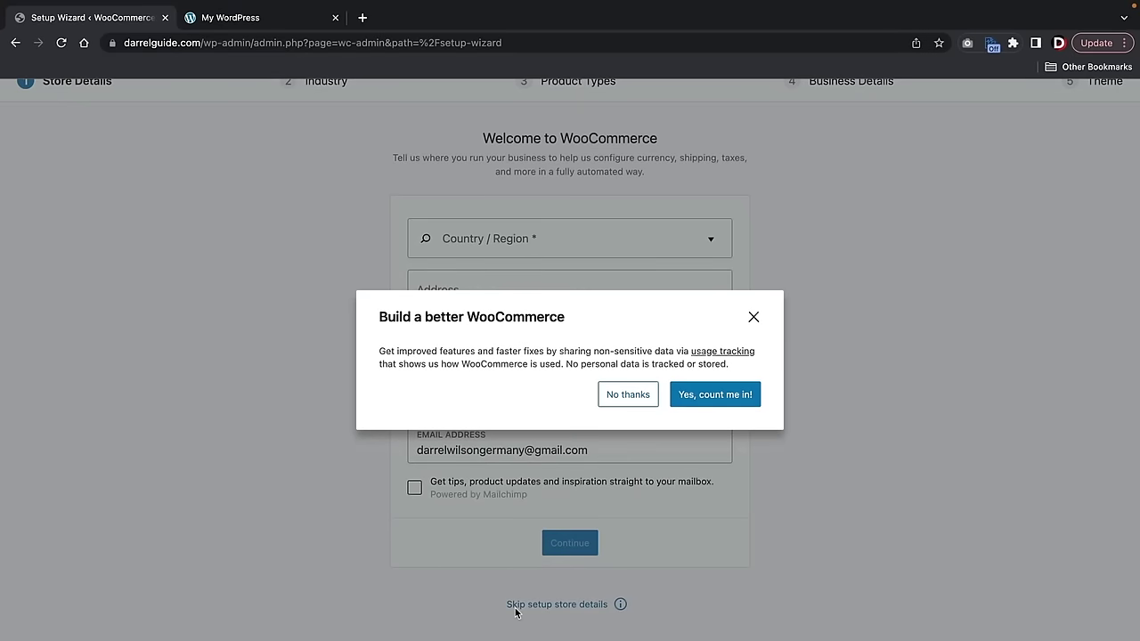
left_click(628, 398)
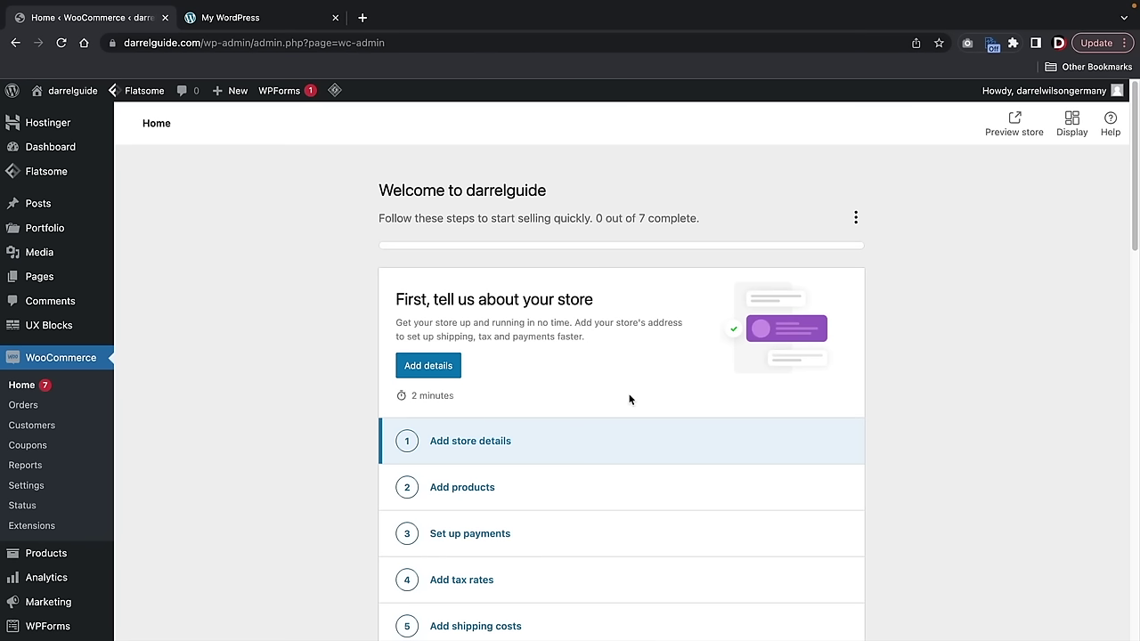
mouse_move(85, 285)
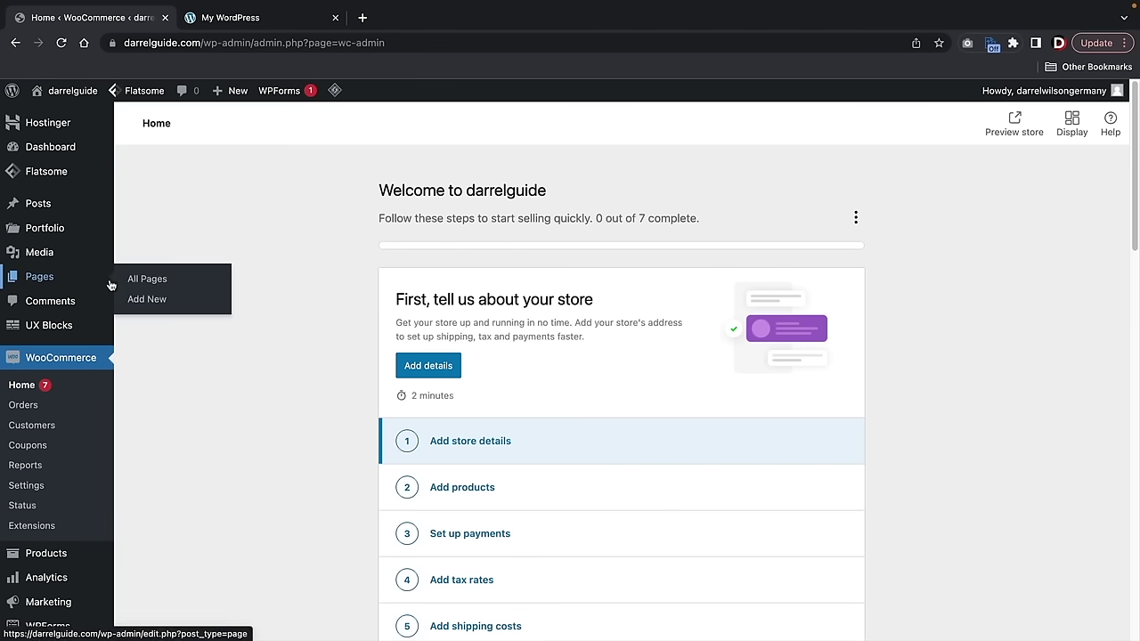
left_click(150, 281)
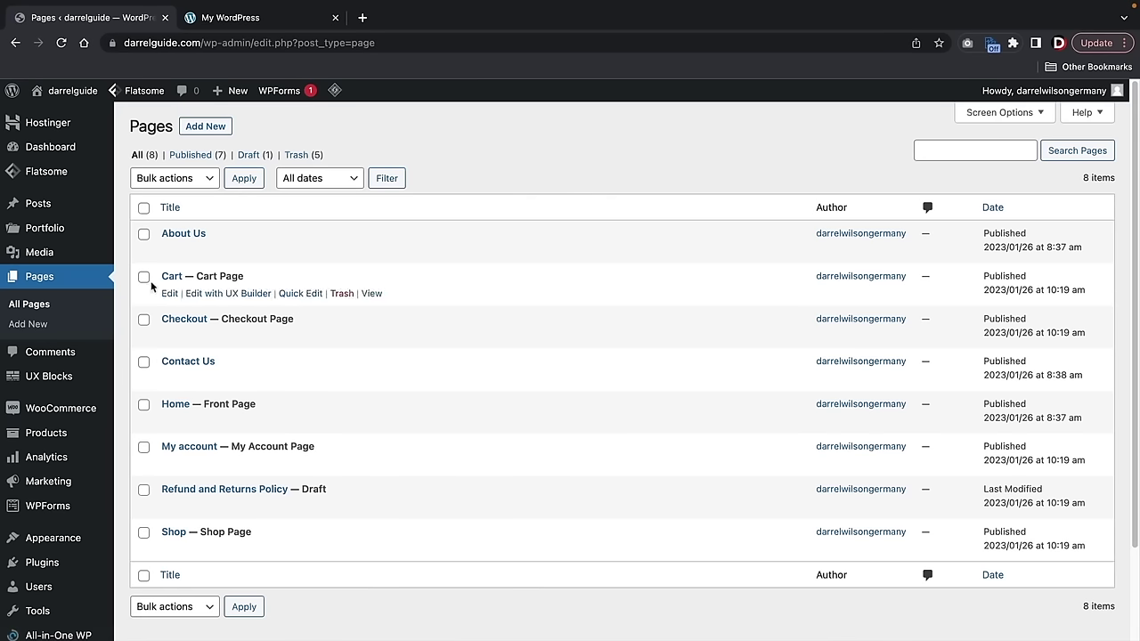
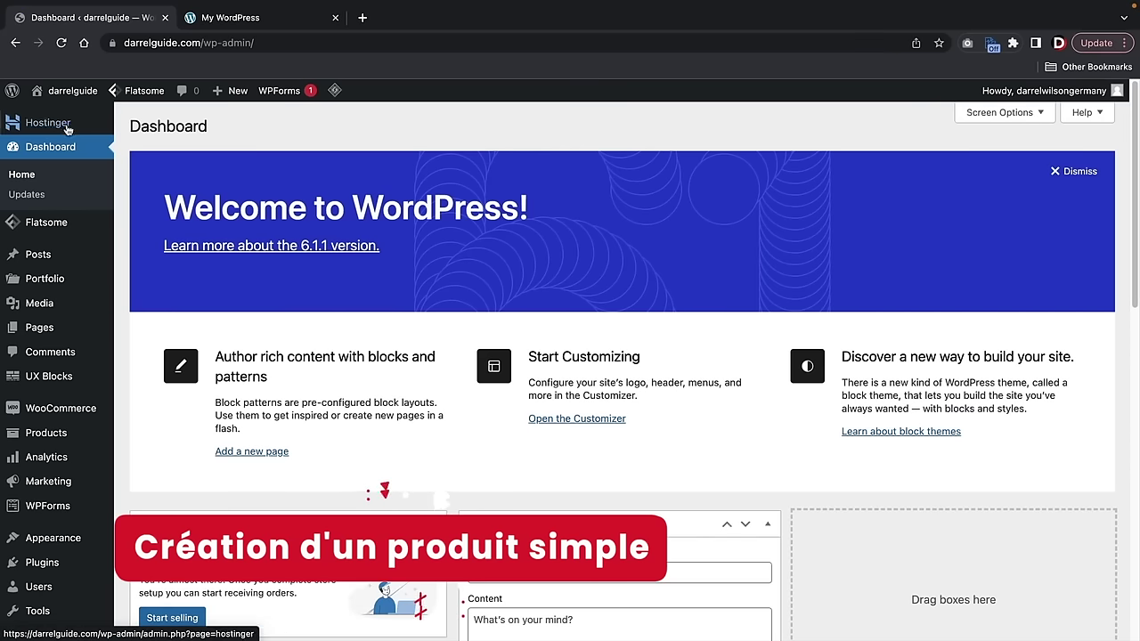
Create a new product from All Products and close the product-creation tutorial popup
mouse_move(46, 434)
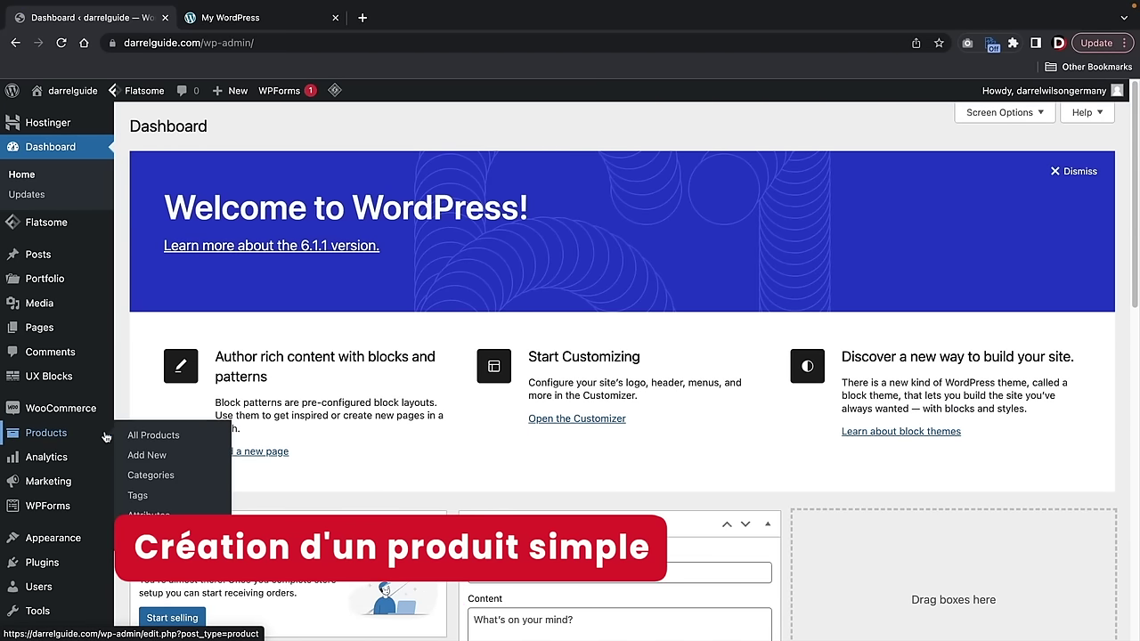
left_click(156, 436)
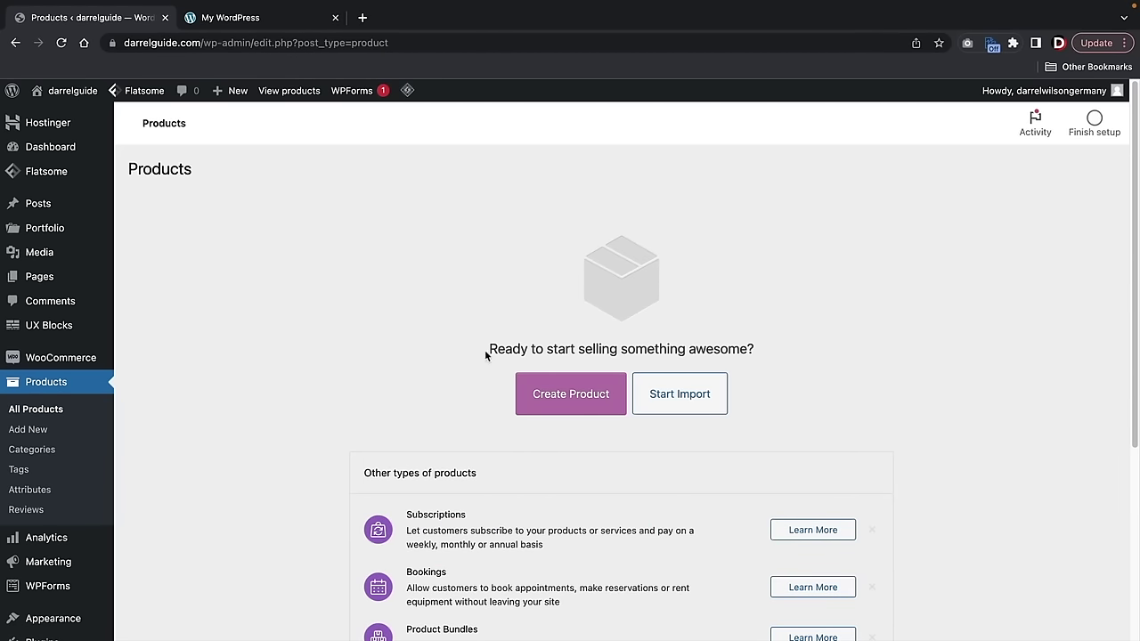
left_click(555, 400)
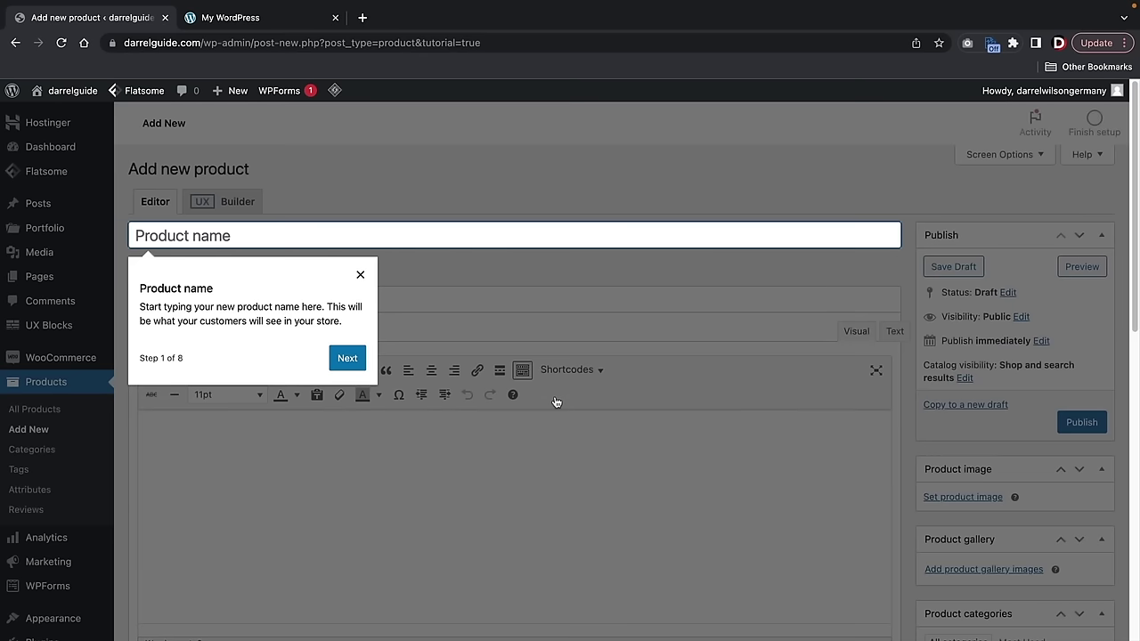
left_click(361, 276)
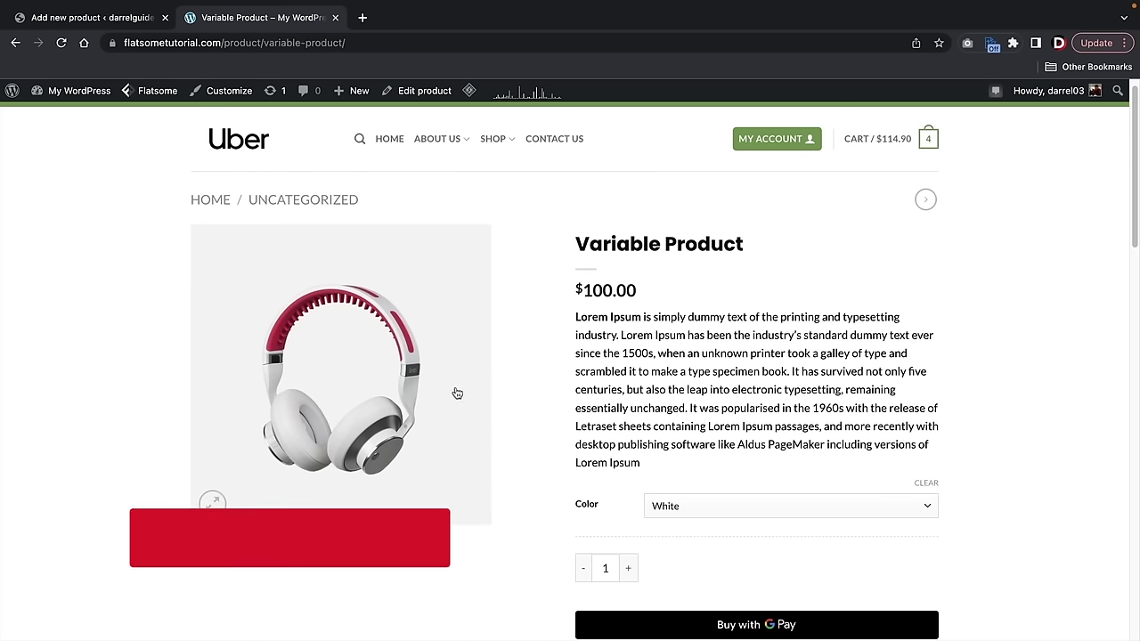
Pick a Color on the storefront Variable Product, then view Red Phone and highlight its 32 gig row
left_click(675, 505)
left_click(675, 491)
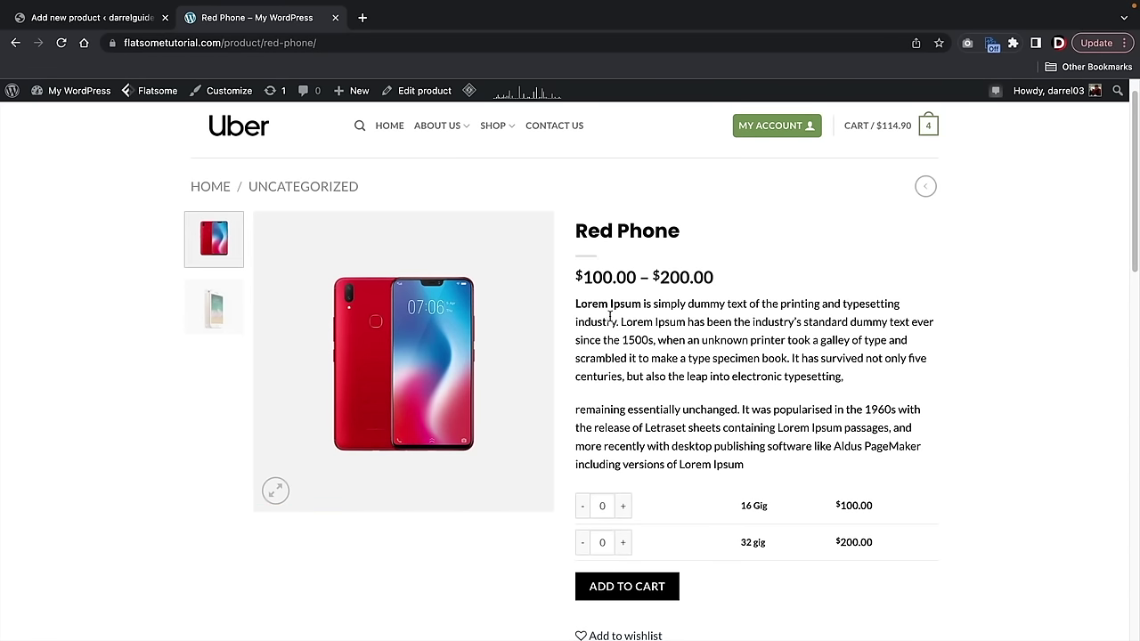
left_click_drag(735, 508, 778, 547)
left_click(779, 547)
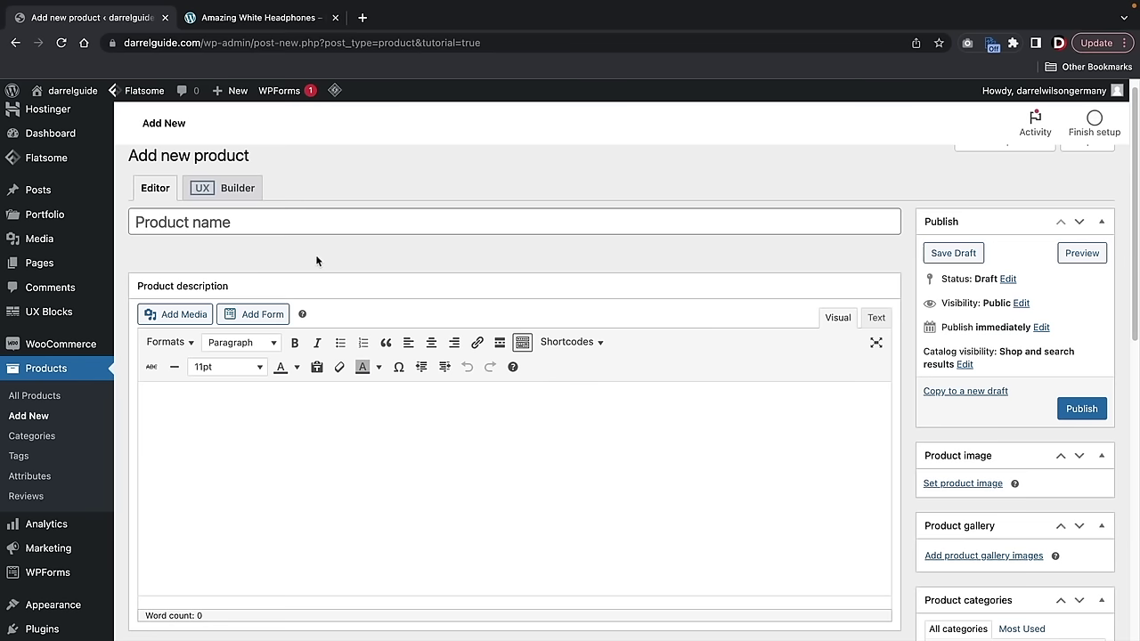
Name the new product 'Amazing White Headphones'
left_click(312, 227)
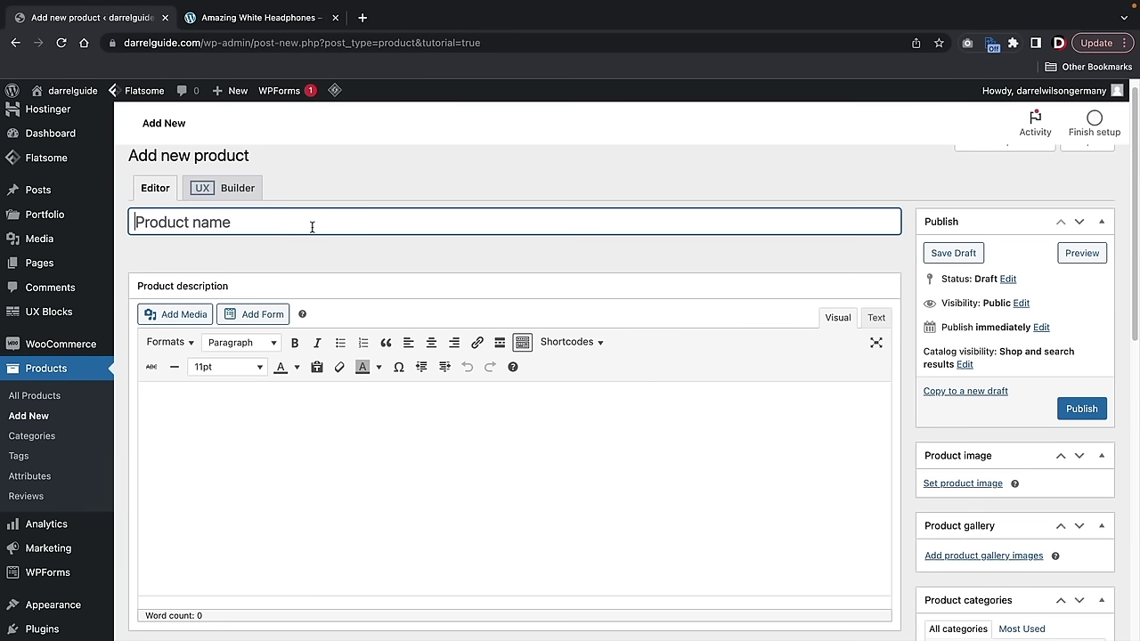
type("Amazing White ")
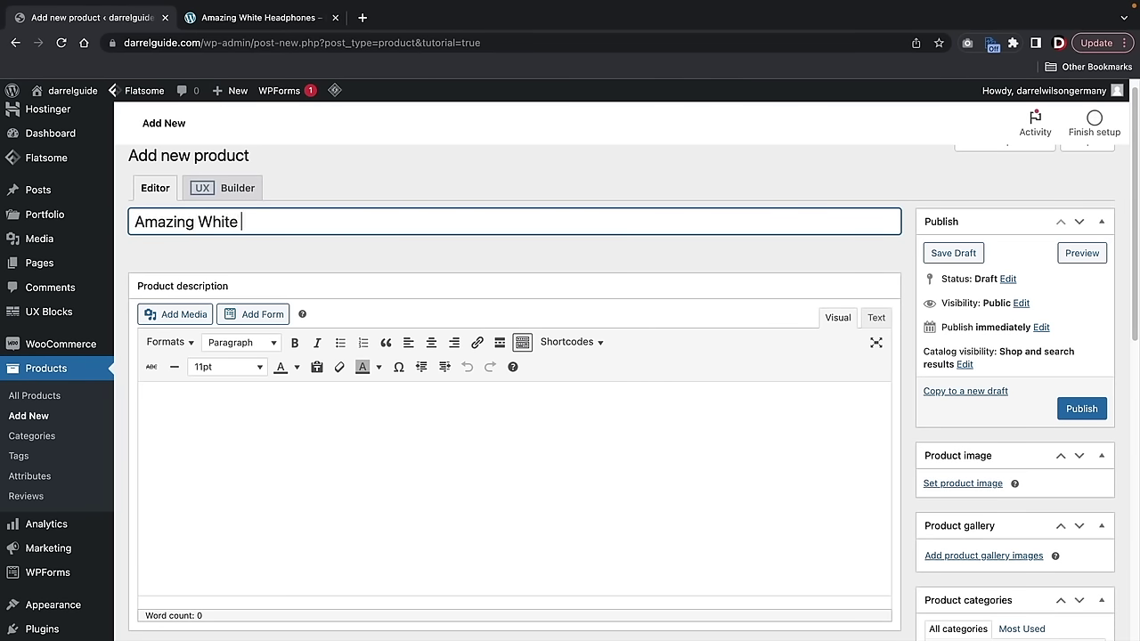
type("Headphones")
key("Tab")
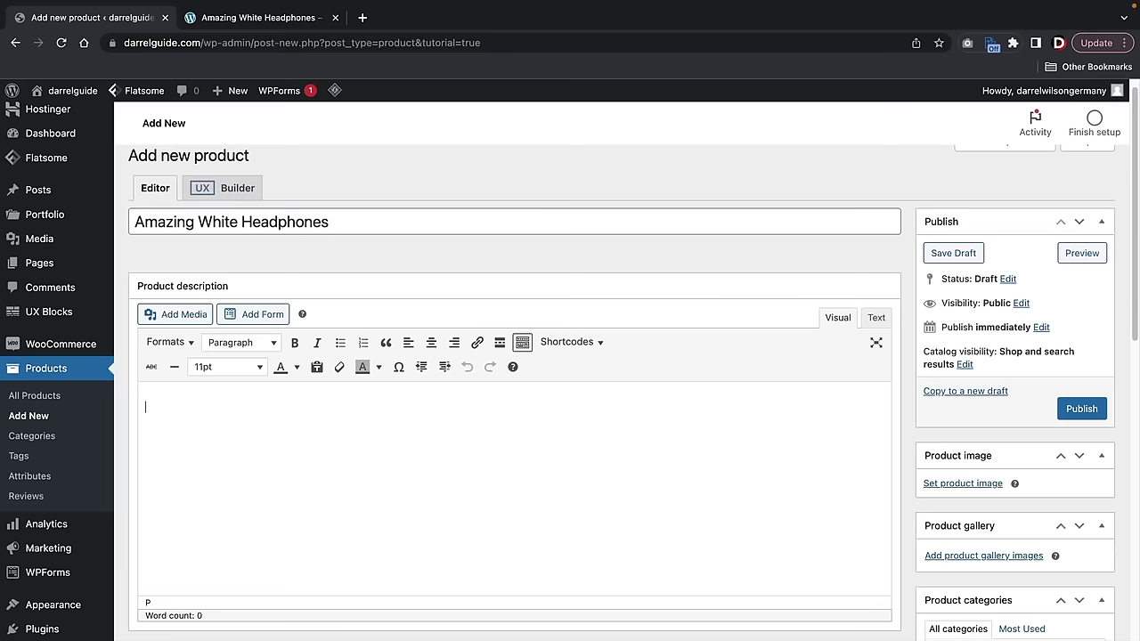
scroll(298, 331, "down", 2)
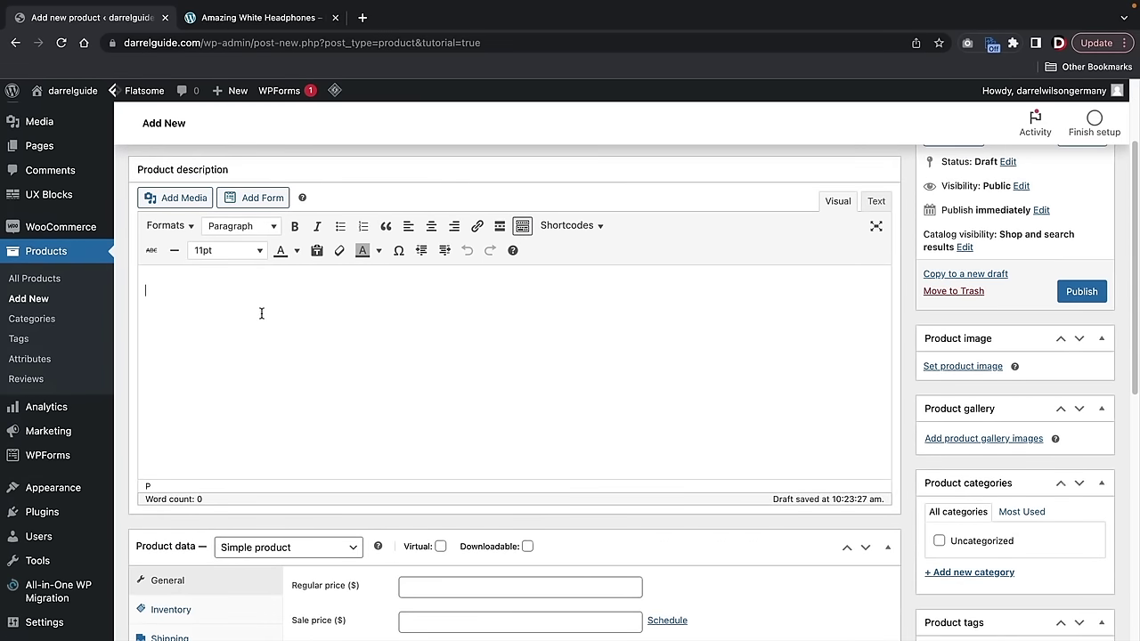
Paste the Lorem Ipsum paragraph from the storefront headphones page into the product description
left_click(238, 20)
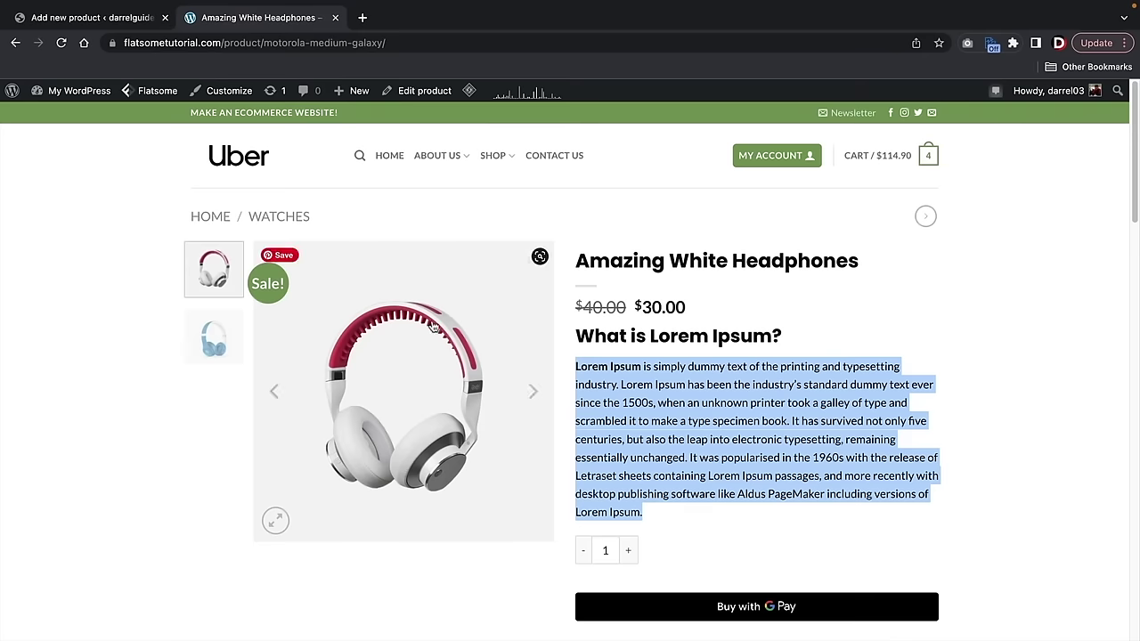
scroll(567, 372, "down", 2)
scroll(568, 372, "down", 8)
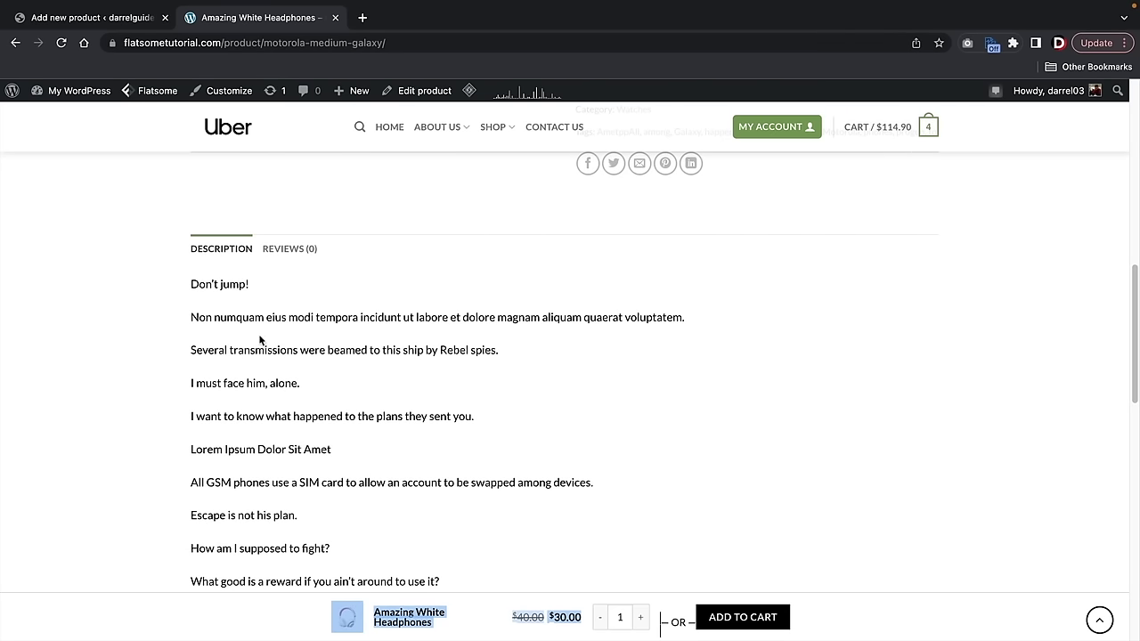
left_click(93, 18)
right_click(173, 299)
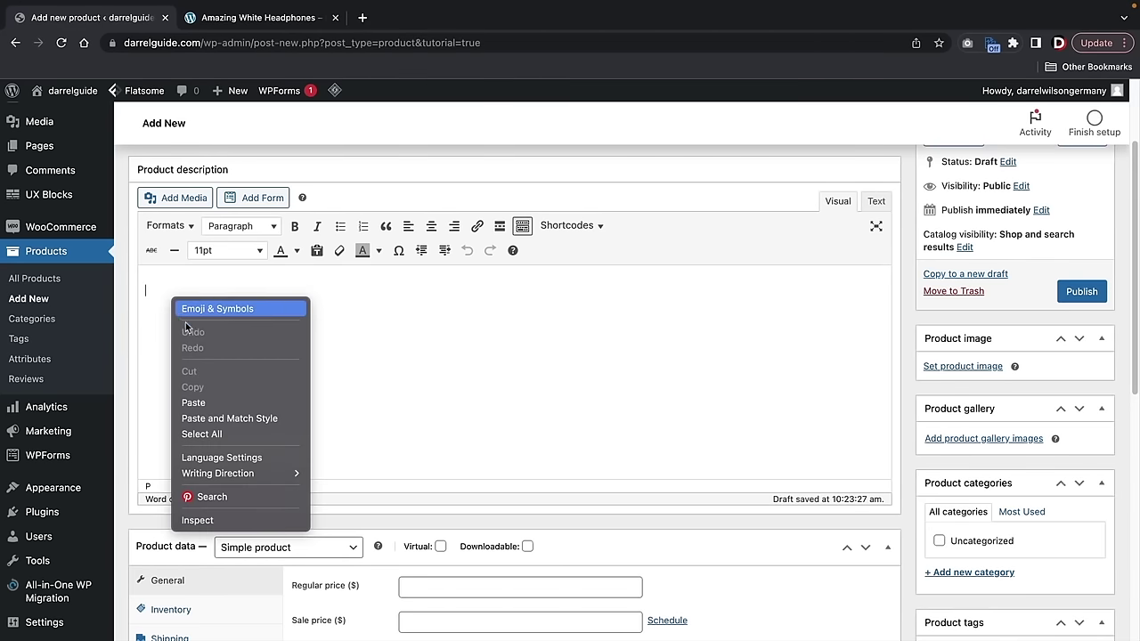
left_click(197, 403)
scroll(258, 404, "down", 1)
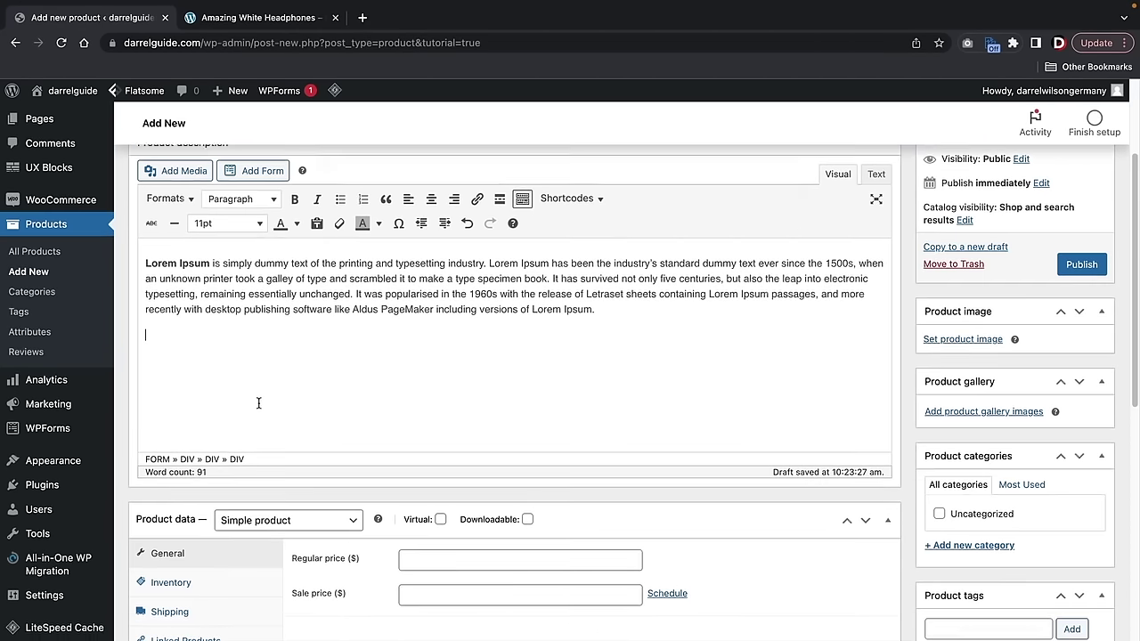
scroll(258, 403, "down", 3)
left_click(260, 318)
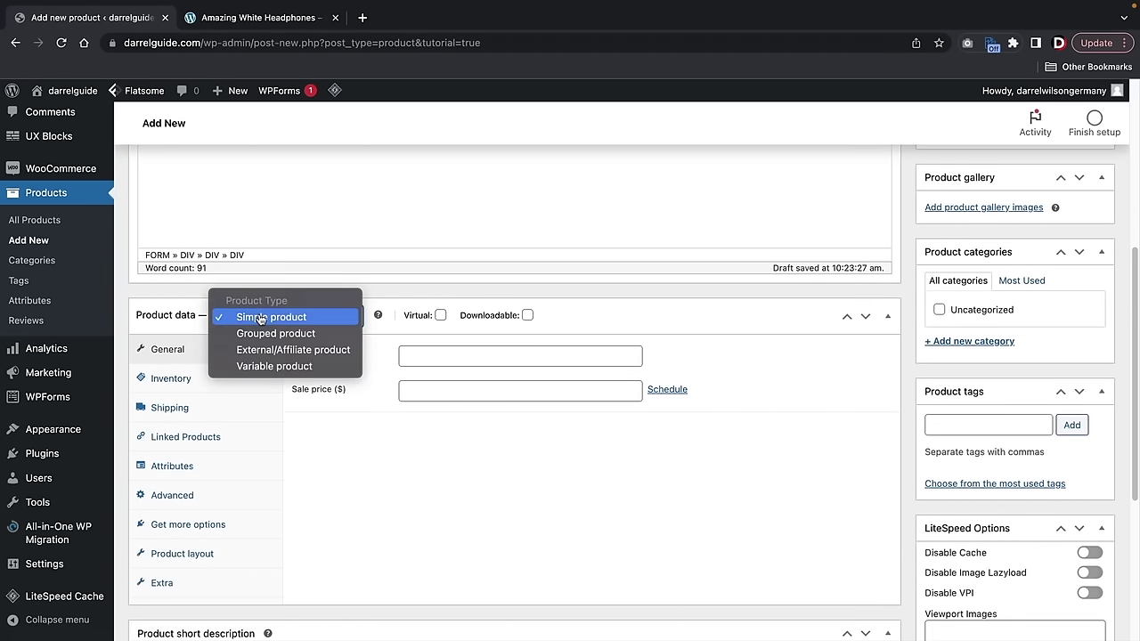
left_click(266, 318)
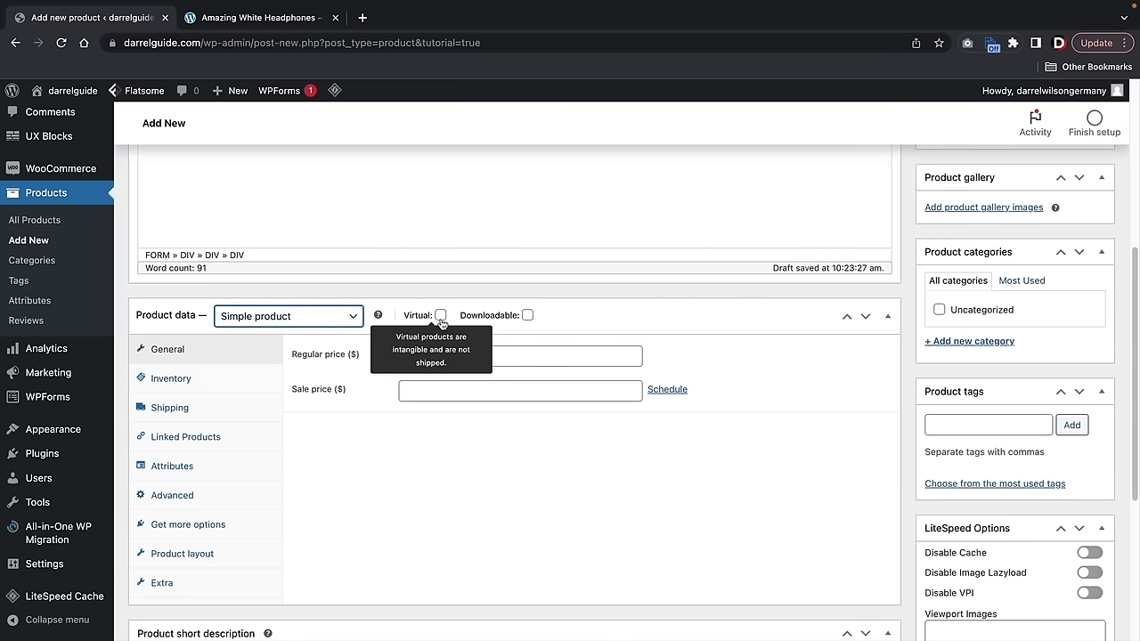
left_click(330, 318)
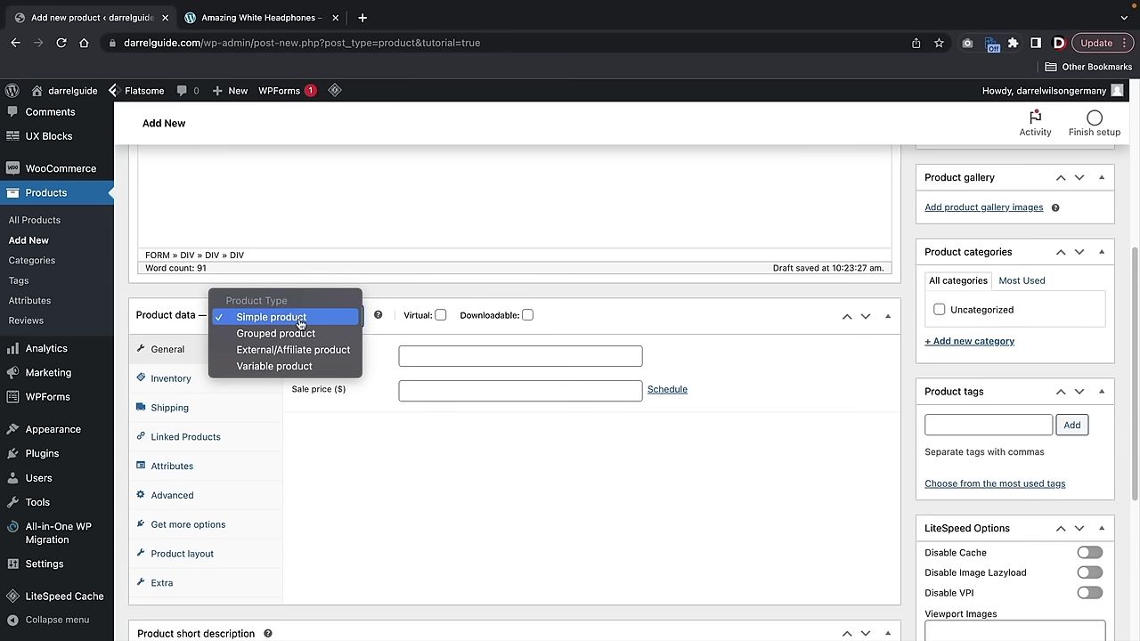
left_click(300, 320)
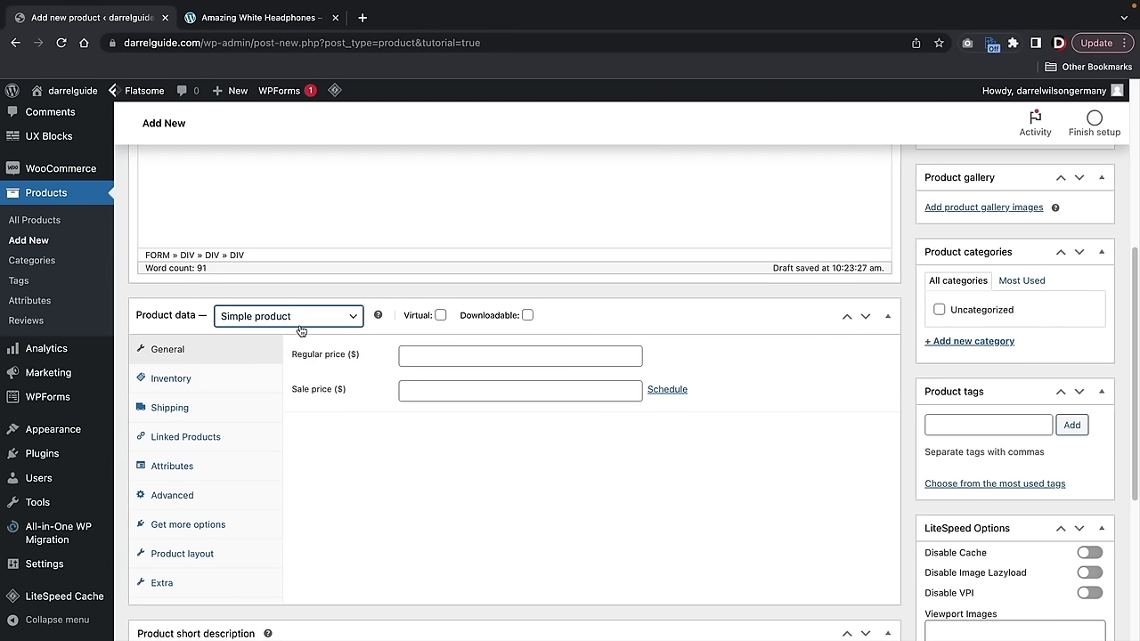
left_click(303, 319)
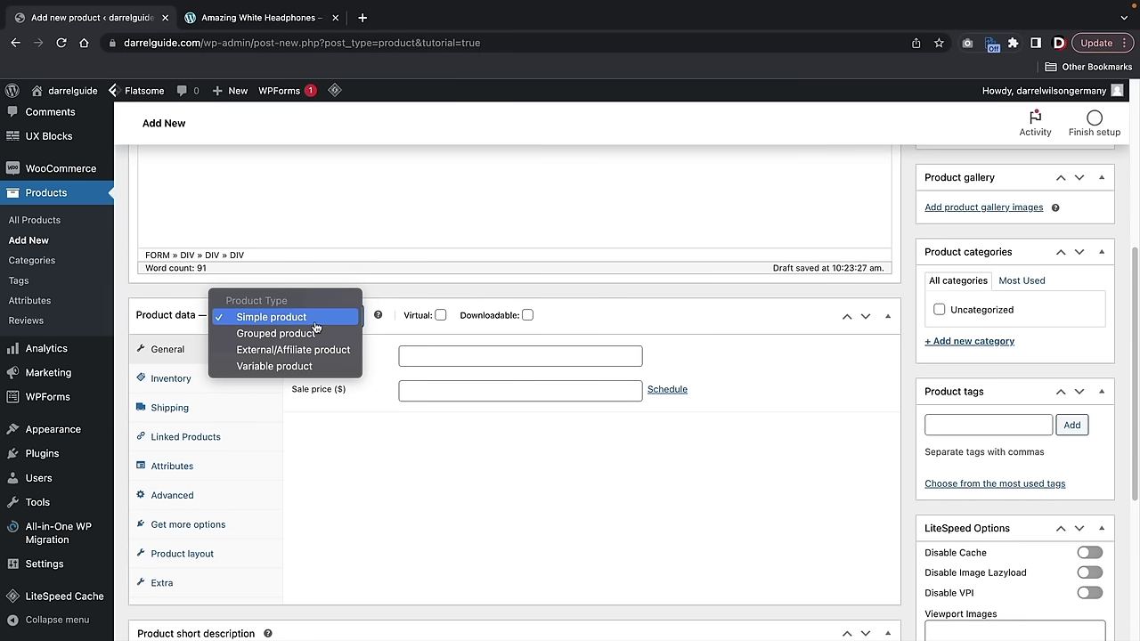
left_click(314, 323)
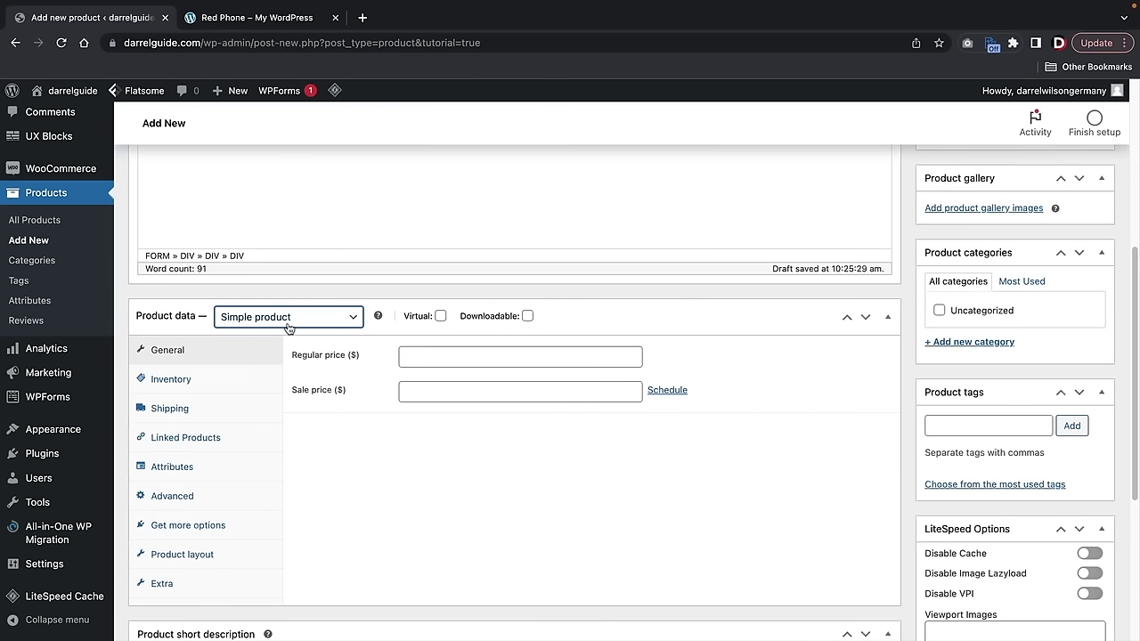
left_click(292, 328)
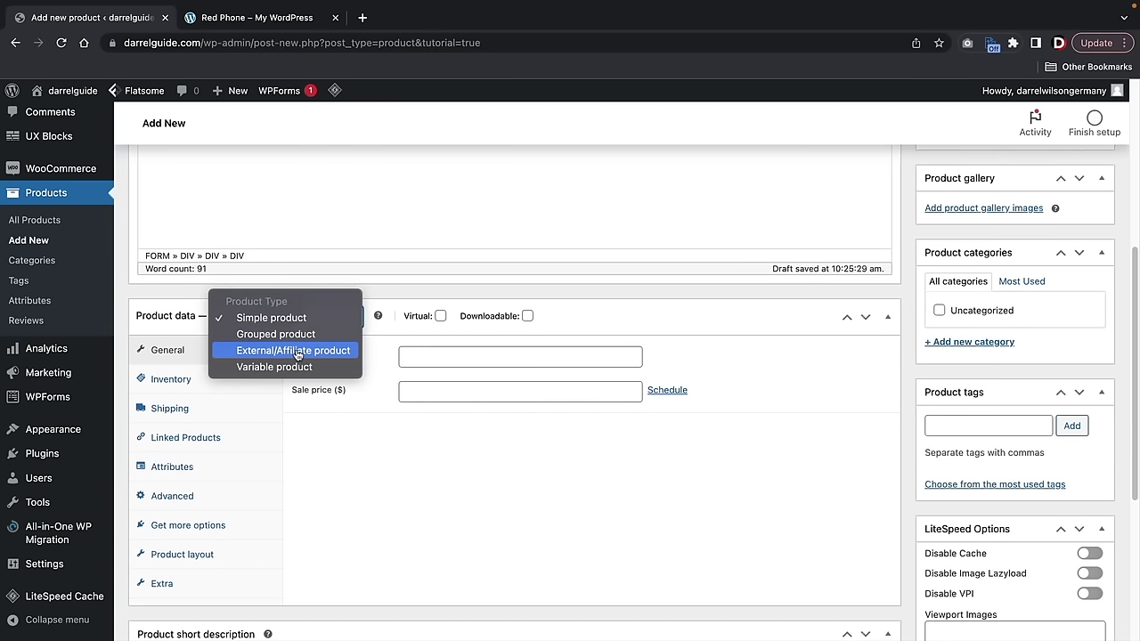
Keep Simple product, set the regular price to 100, enter the sale price and enable scheduling
left_click(294, 320)
left_click(426, 356)
type("100")
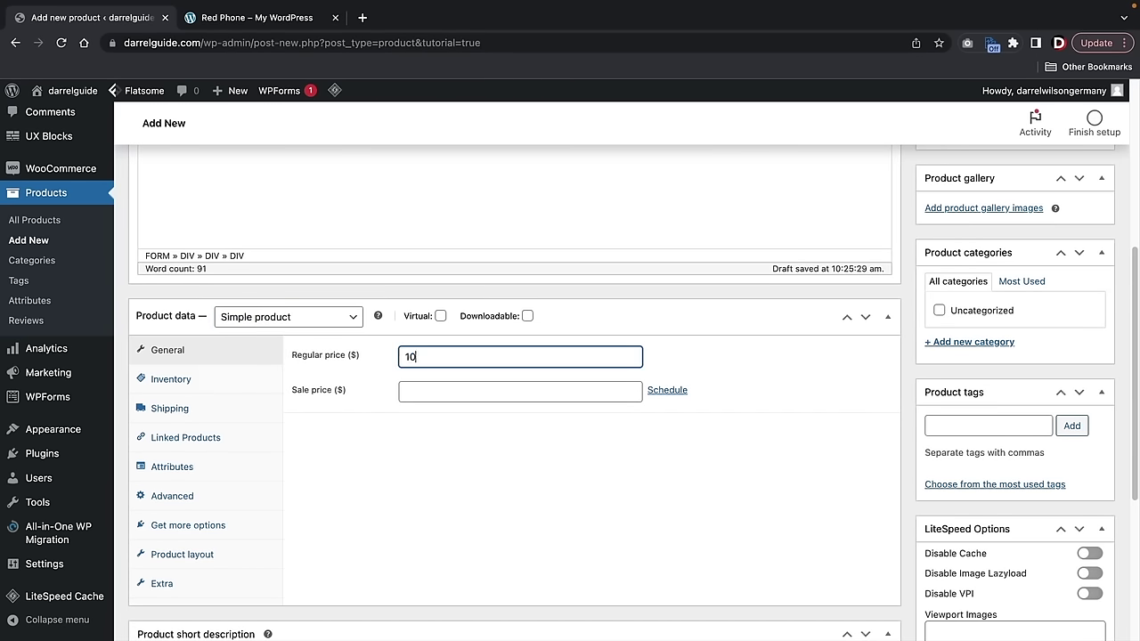
left_click(581, 392)
left_click(667, 390)
left_click(451, 392)
type("69")
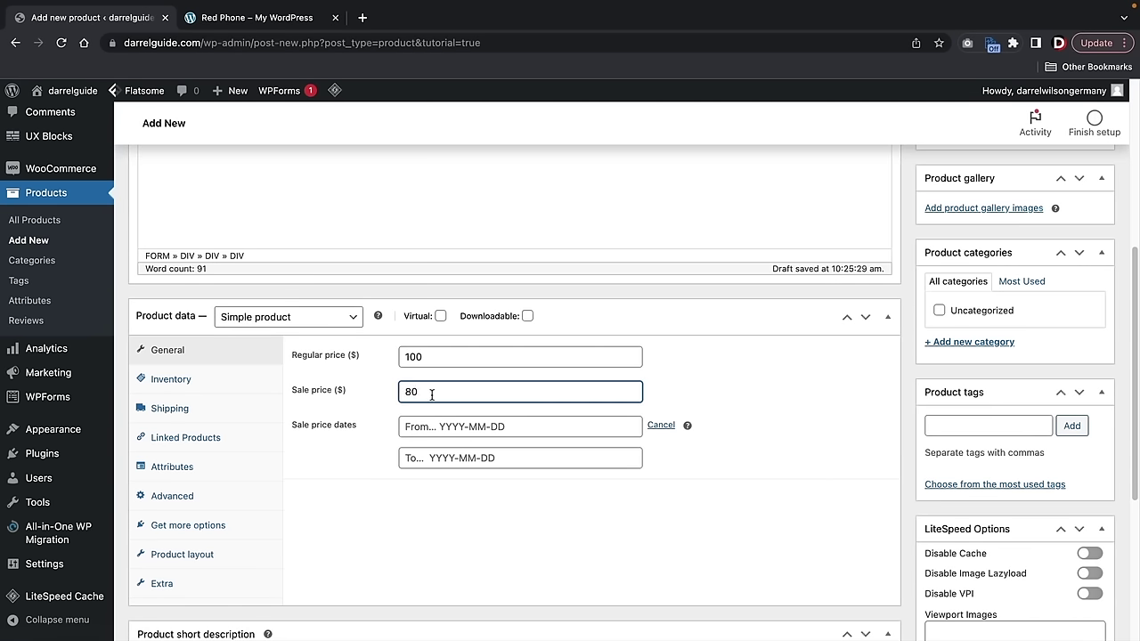
Schedule the sale from 2023-01-27 to 2023-01-31
left_click(469, 427)
left_click(516, 350)
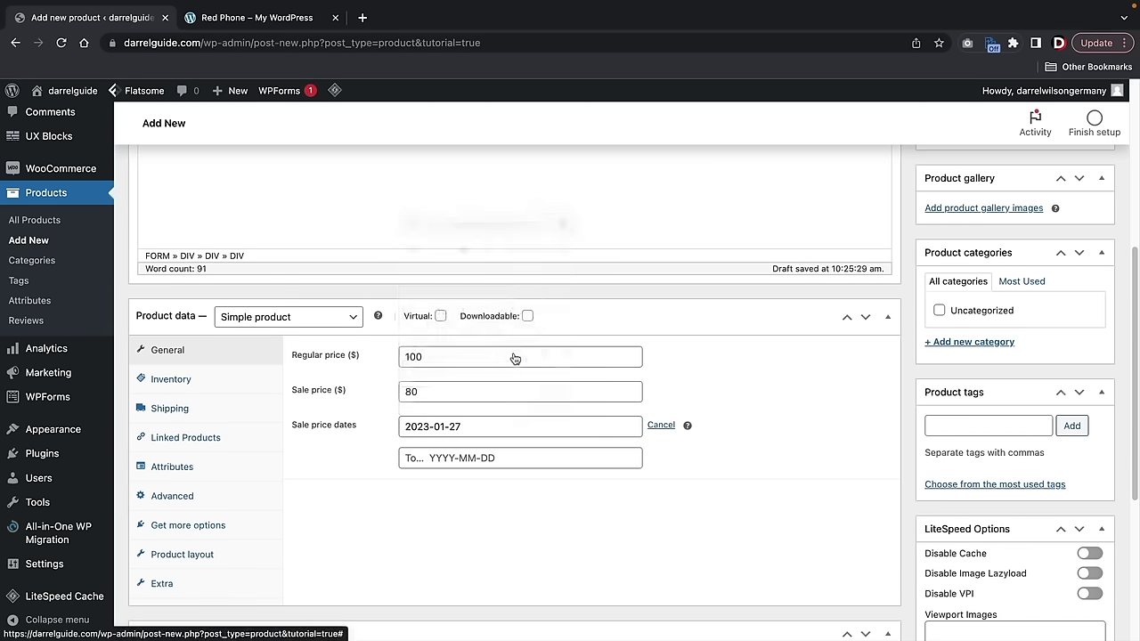
left_click(504, 458)
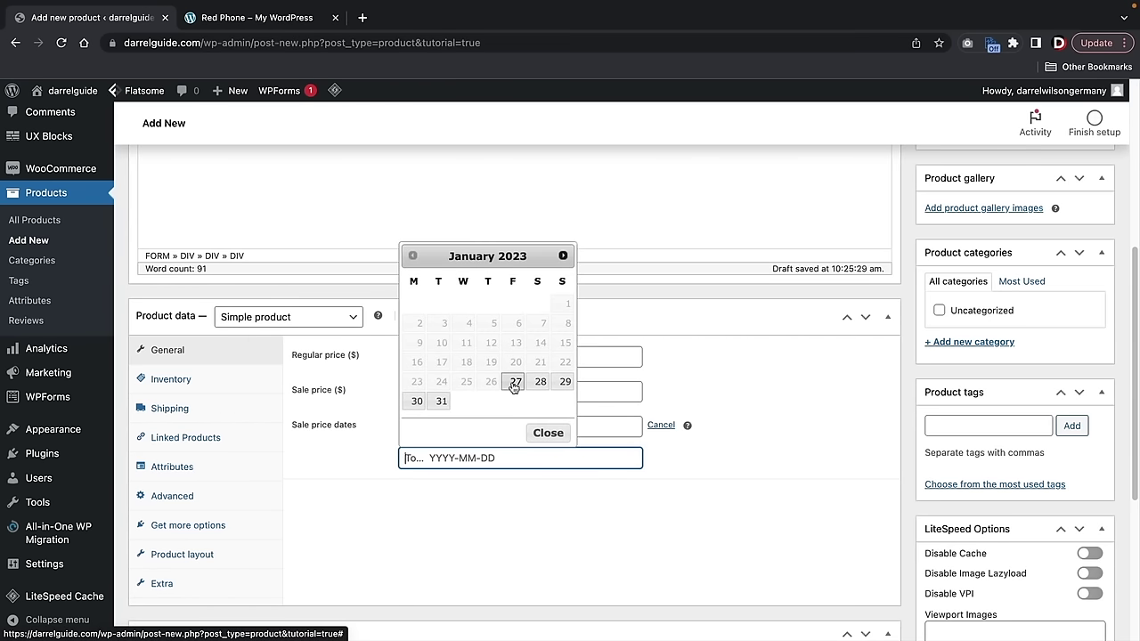
left_click(441, 401)
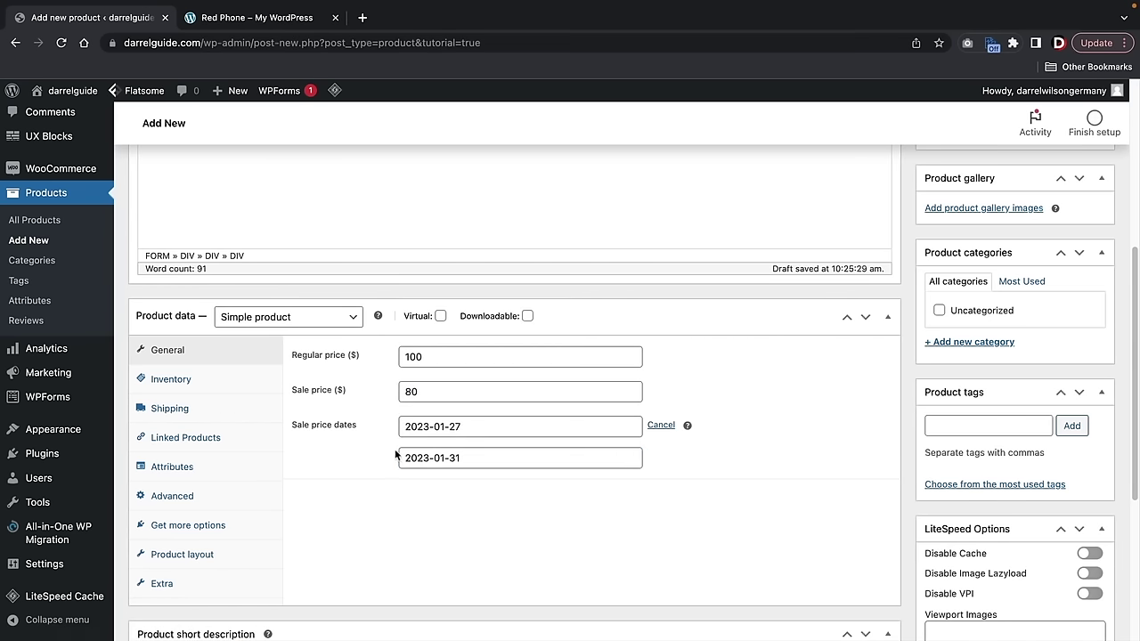
left_click(194, 386)
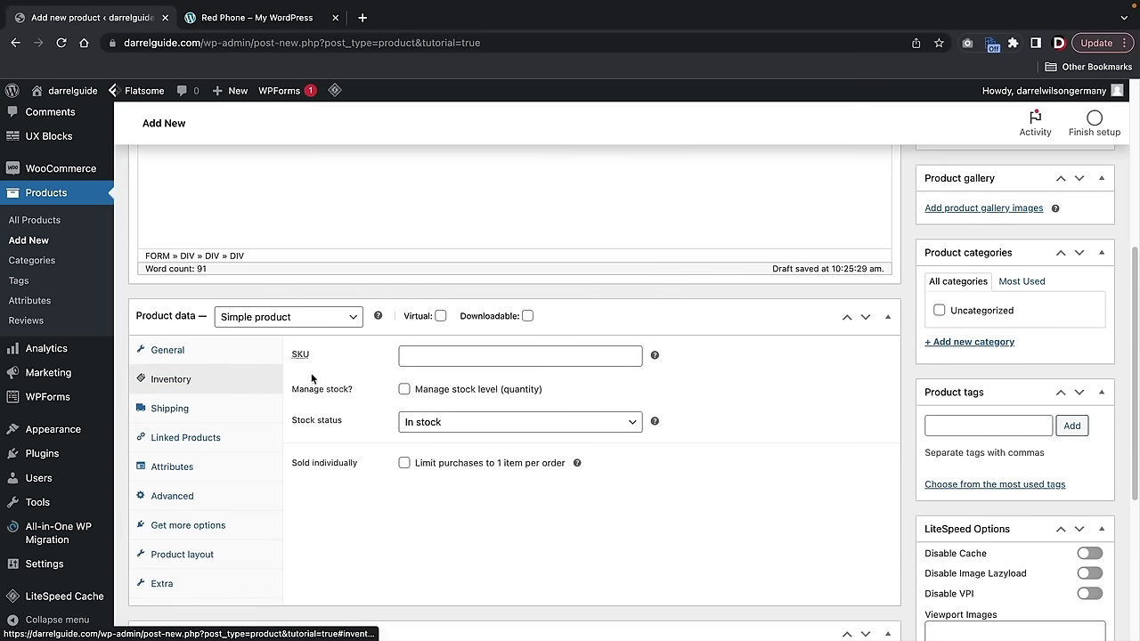
Track stock at quantity 30, backorders not allowed, with a low stock threshold of 10
left_click(428, 362)
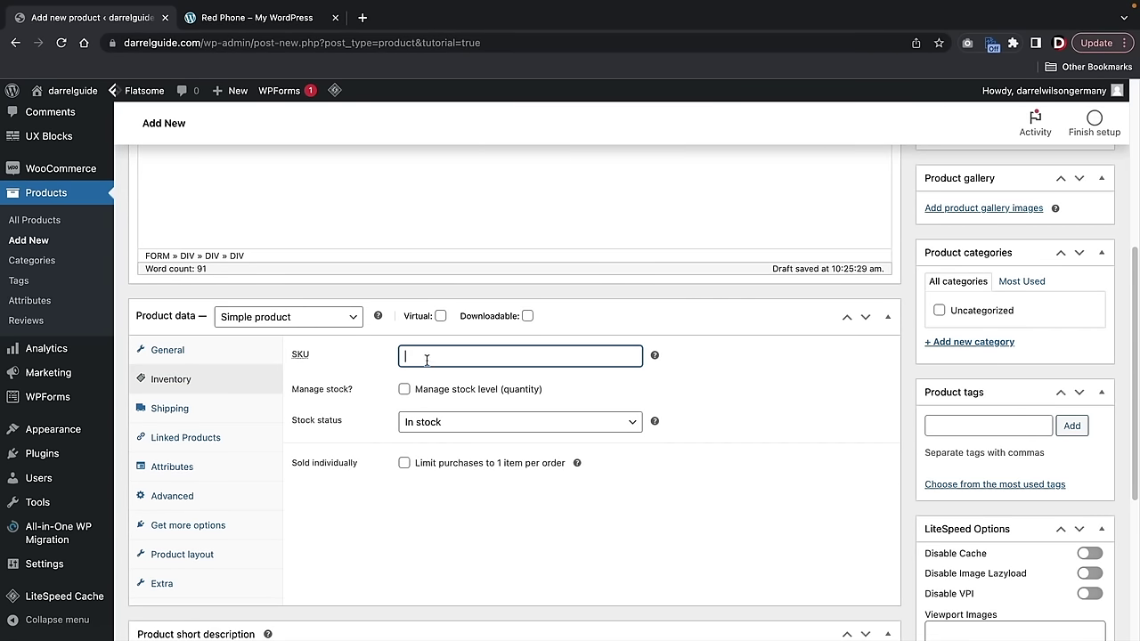
left_click(404, 395)
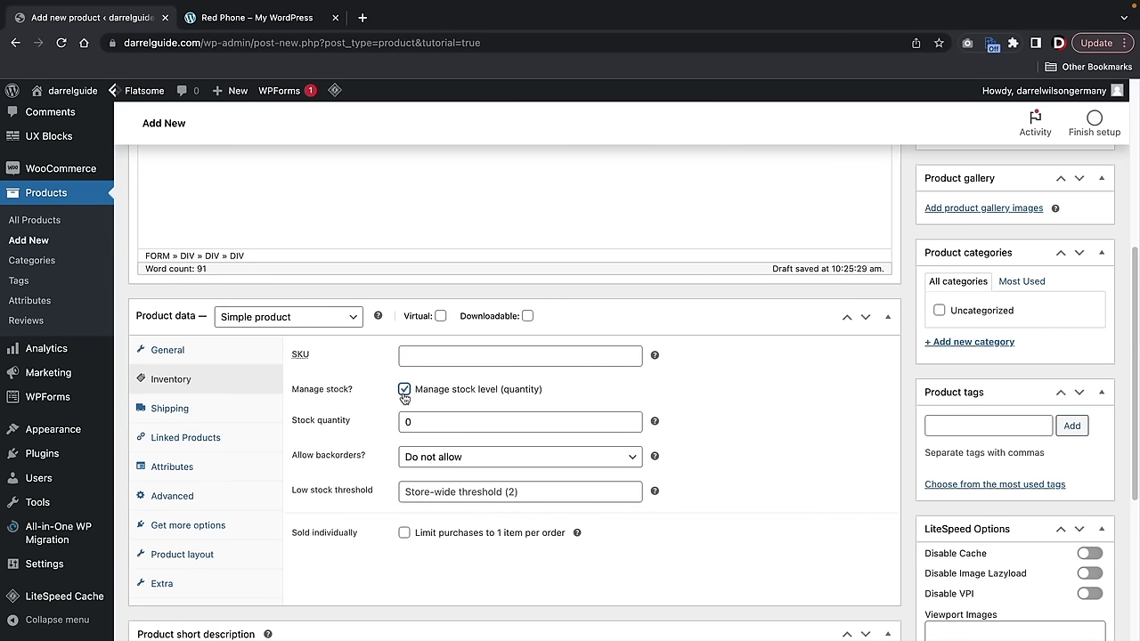
double_click(413, 418)
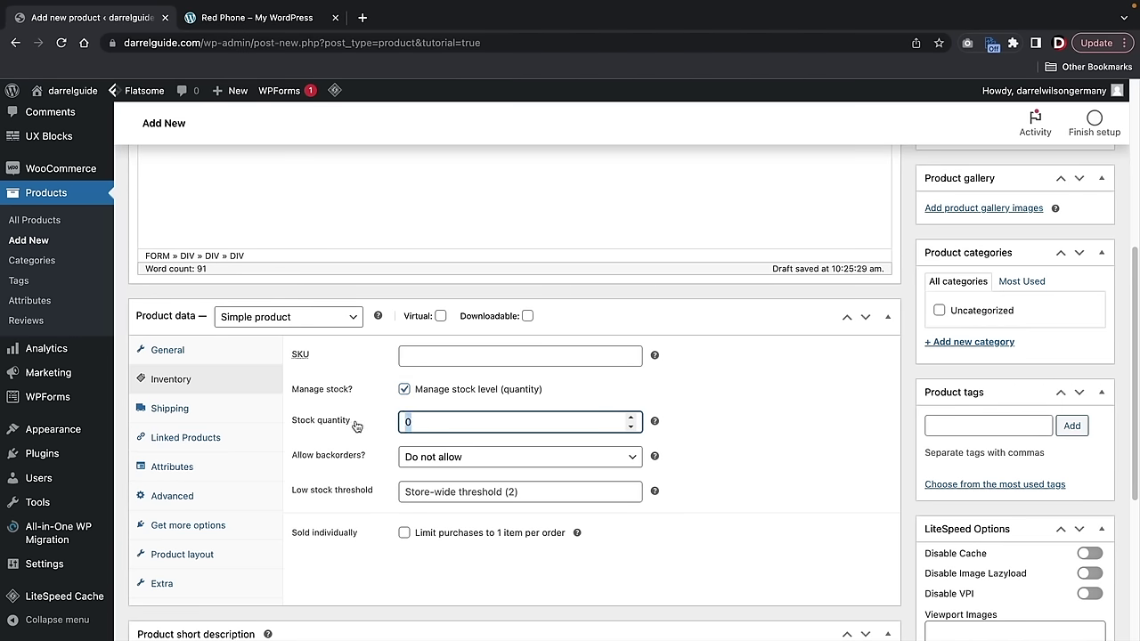
type("30")
left_click(438, 459)
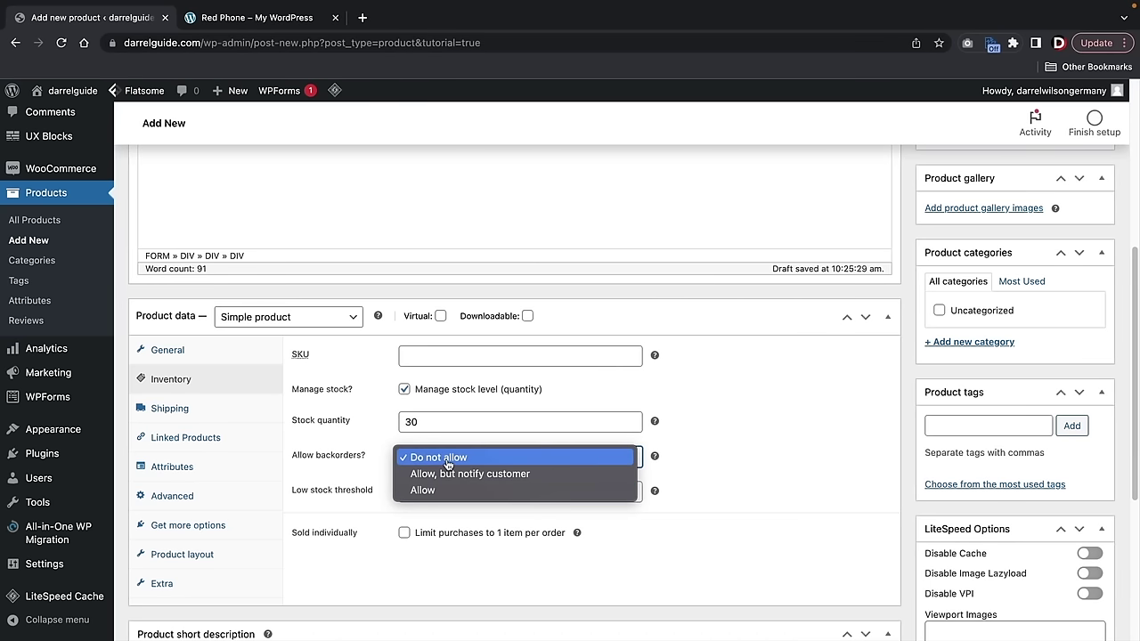
left_click(447, 459)
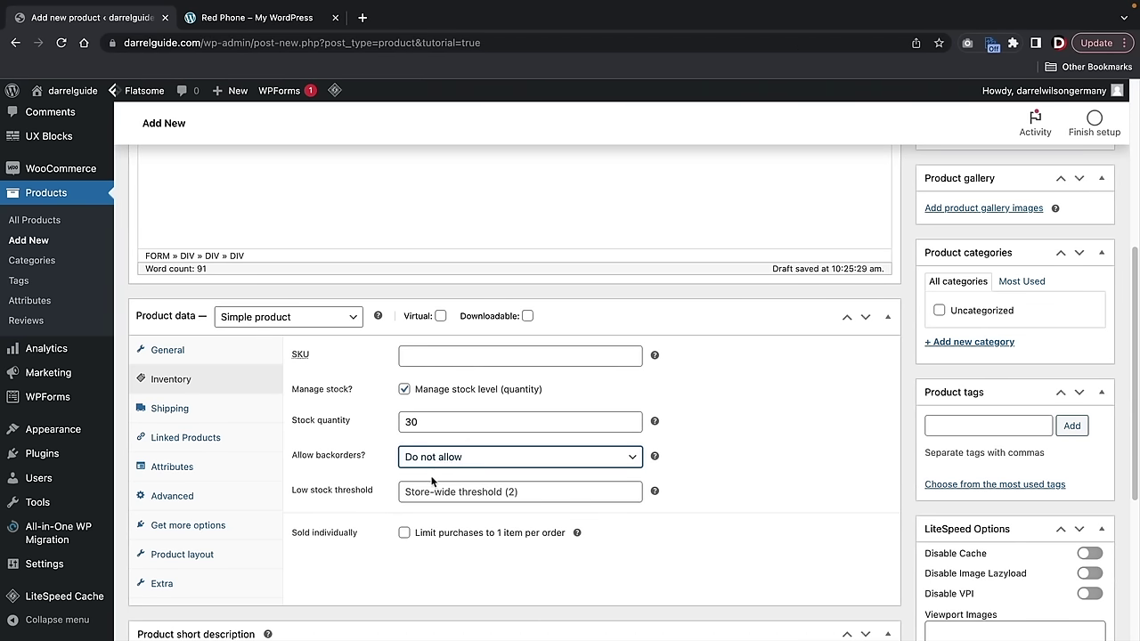
left_click(590, 491)
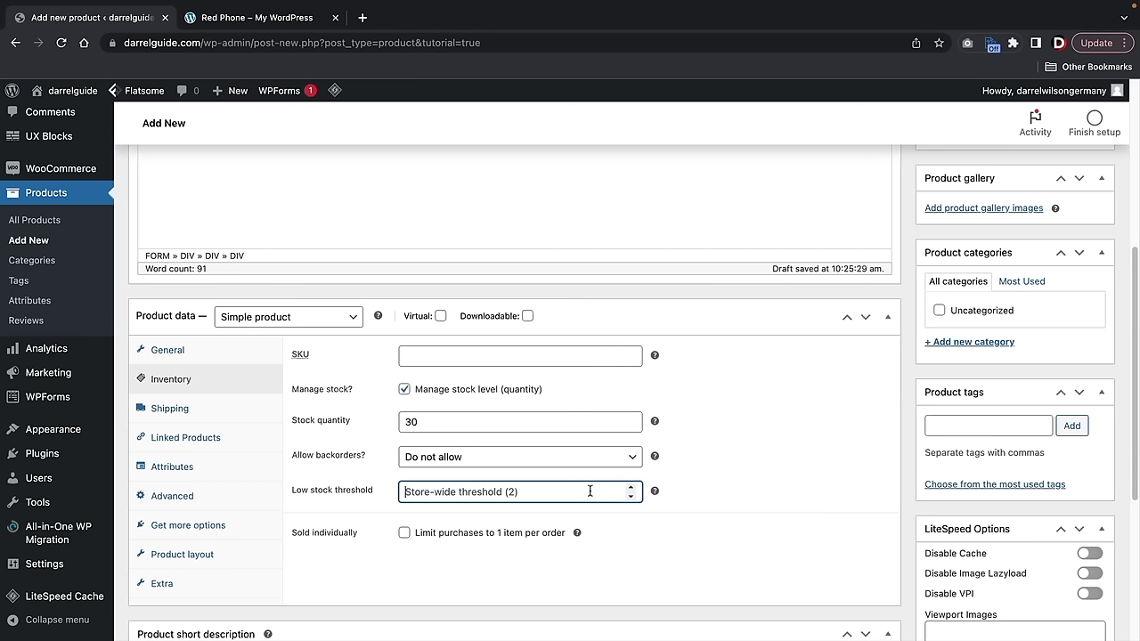
type("10")
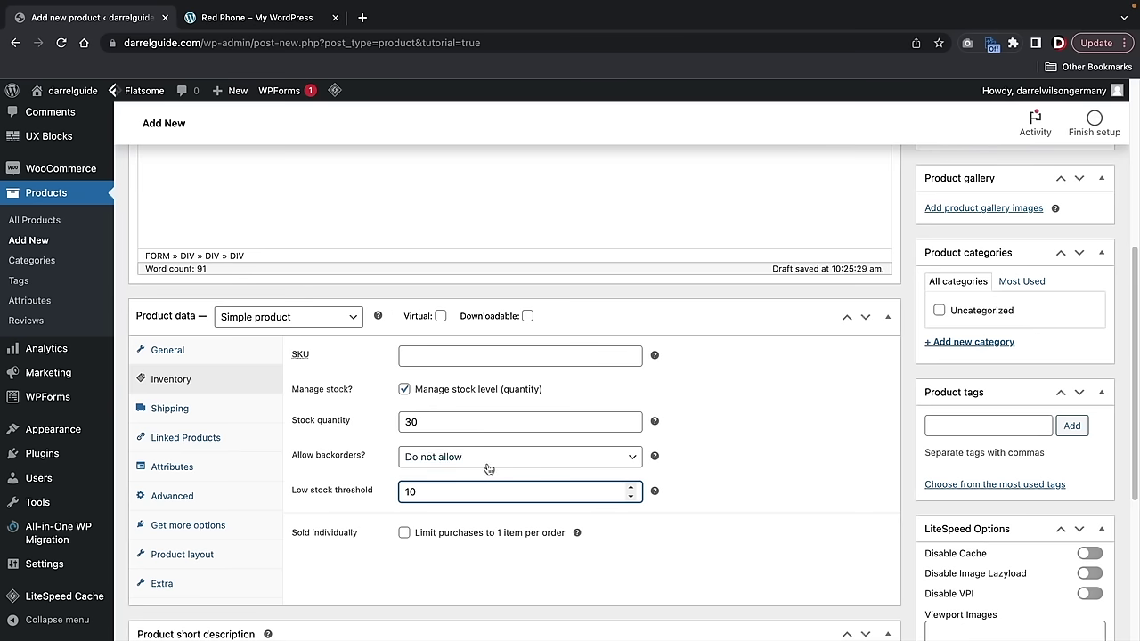
left_click(193, 408)
left_click(441, 355)
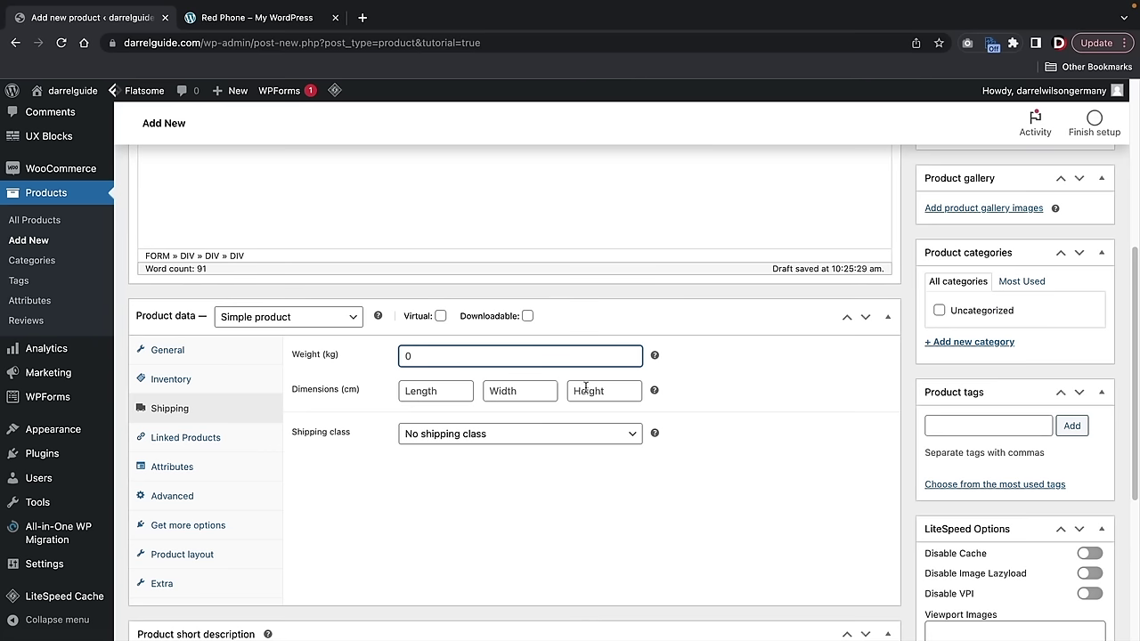
Open Linked Products and try the Upsells and Cross-sells search fields
left_click(233, 444)
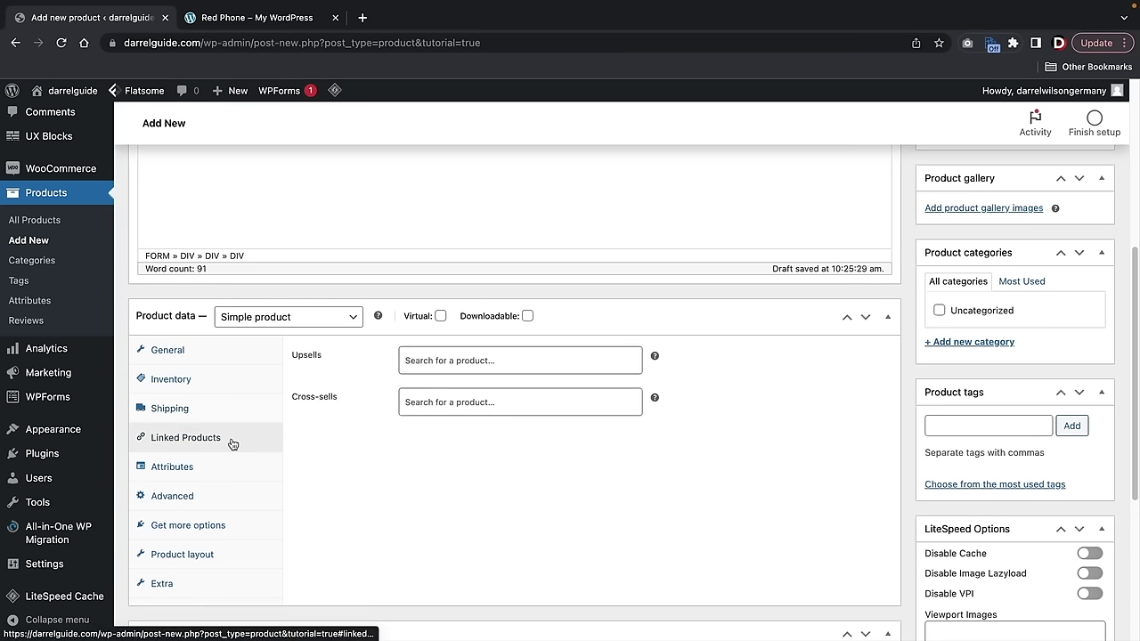
left_click(452, 366)
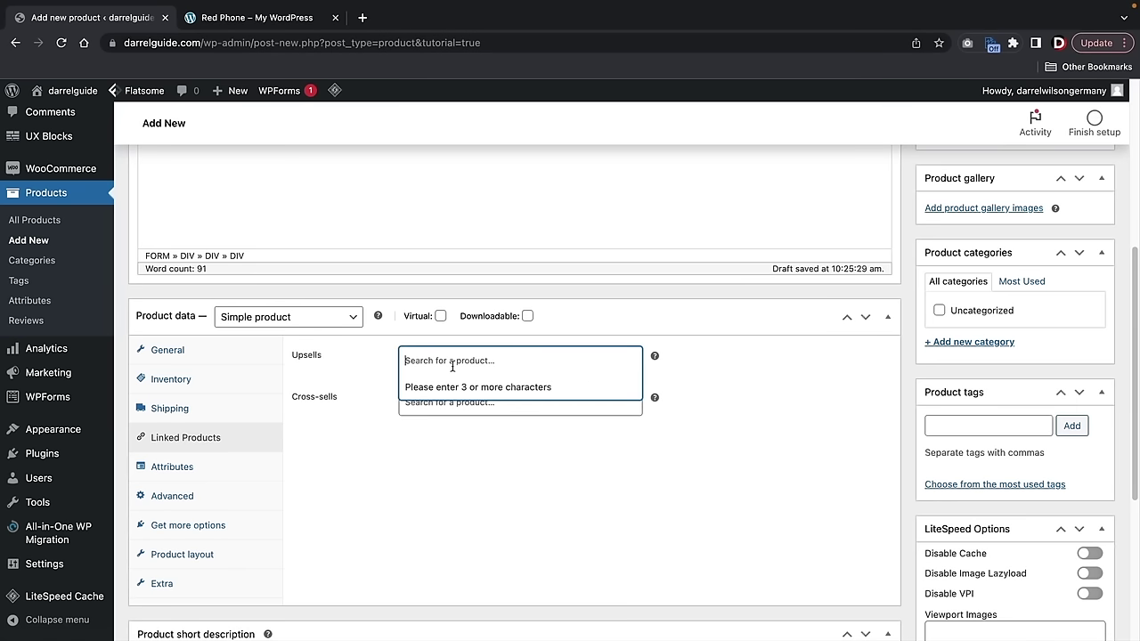
left_click(443, 406)
left_click(368, 410)
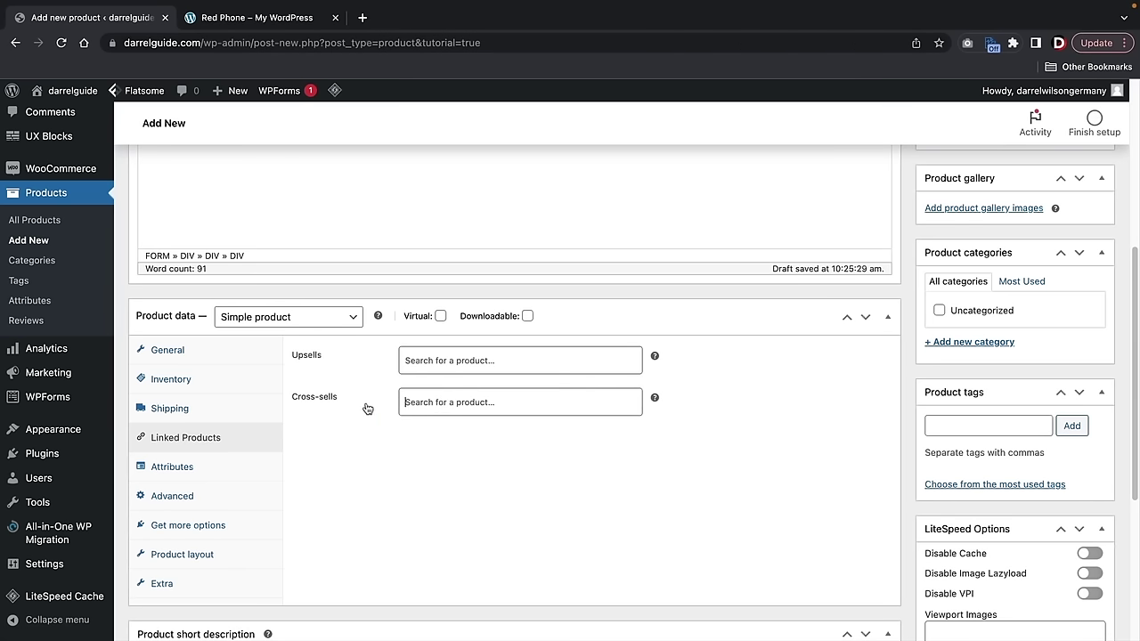
left_click(465, 367)
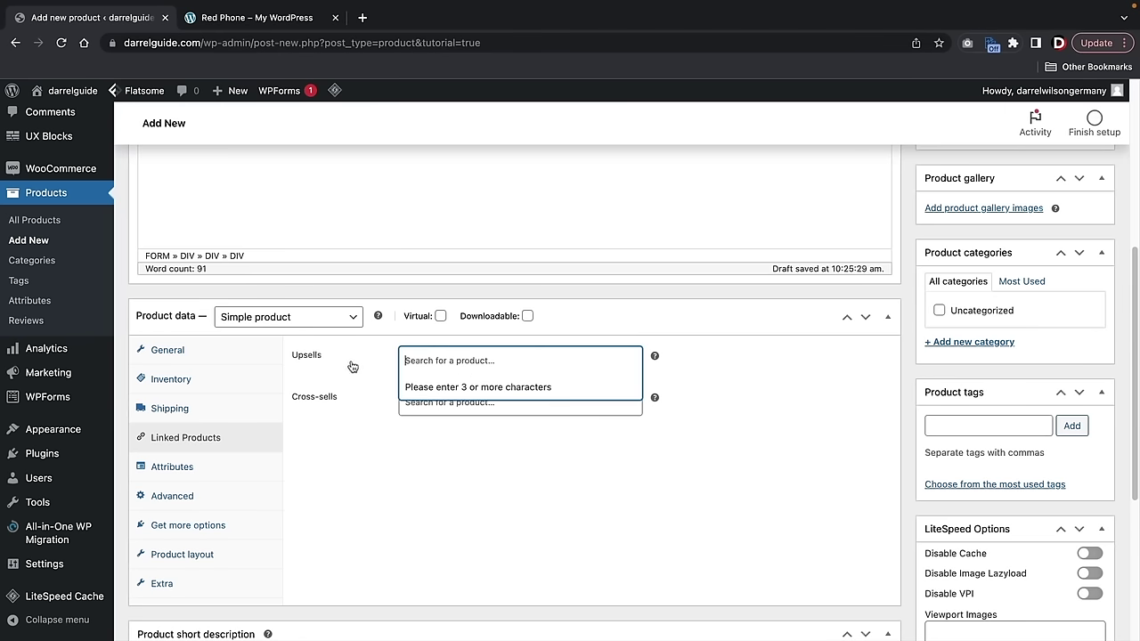
Compare the upsell field with related products on the storefront Red Phone page
left_click(280, 23)
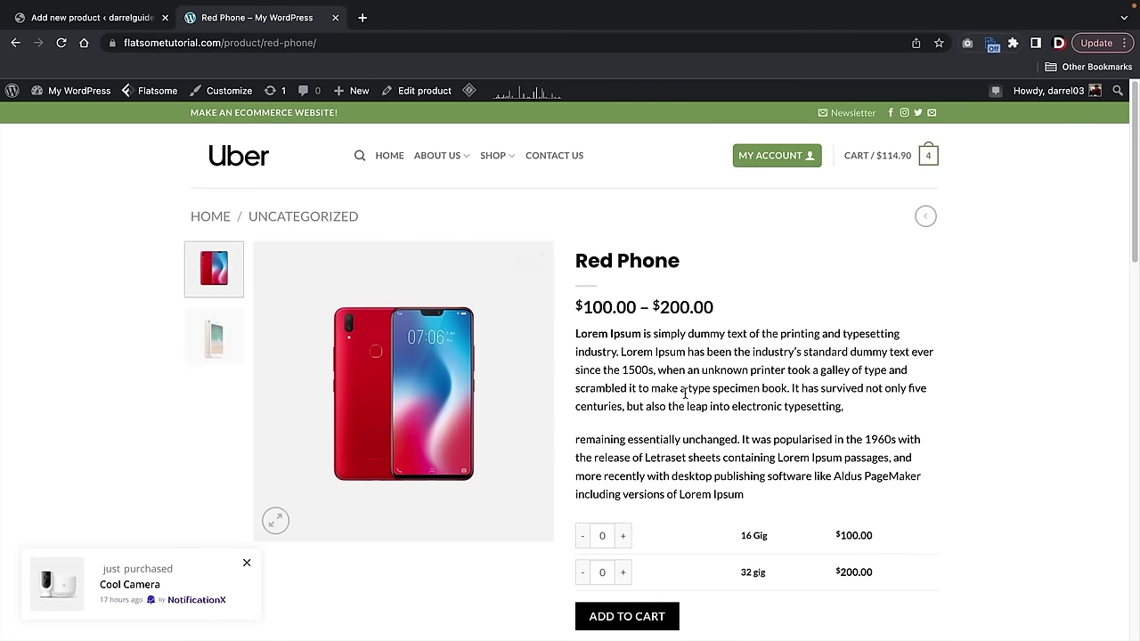
scroll(684, 391, "down", 7)
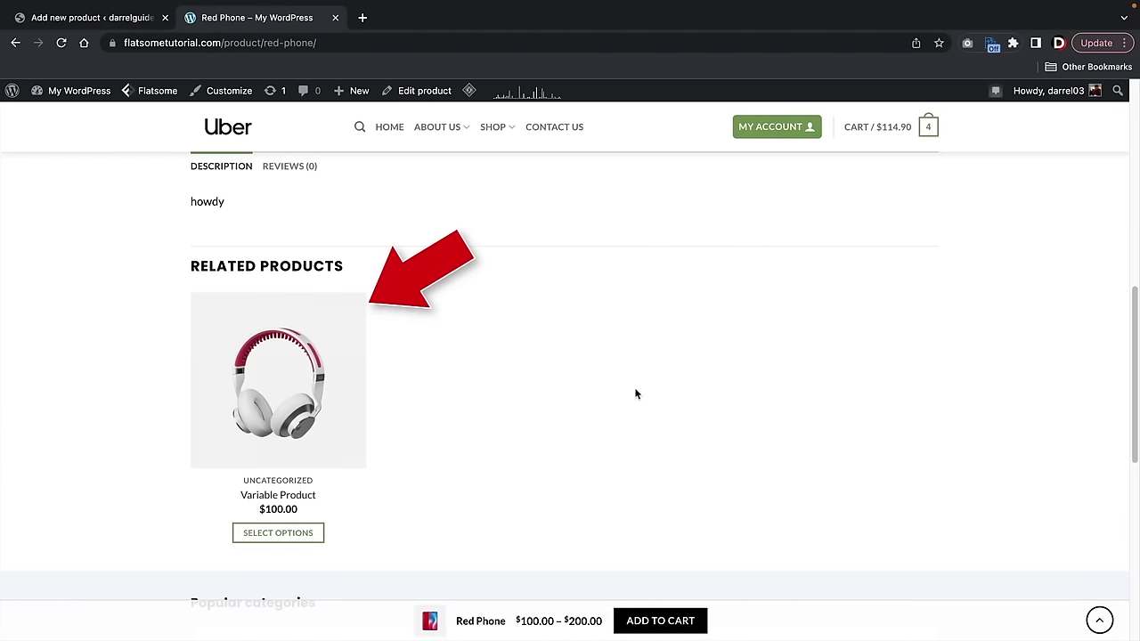
left_click(120, 25)
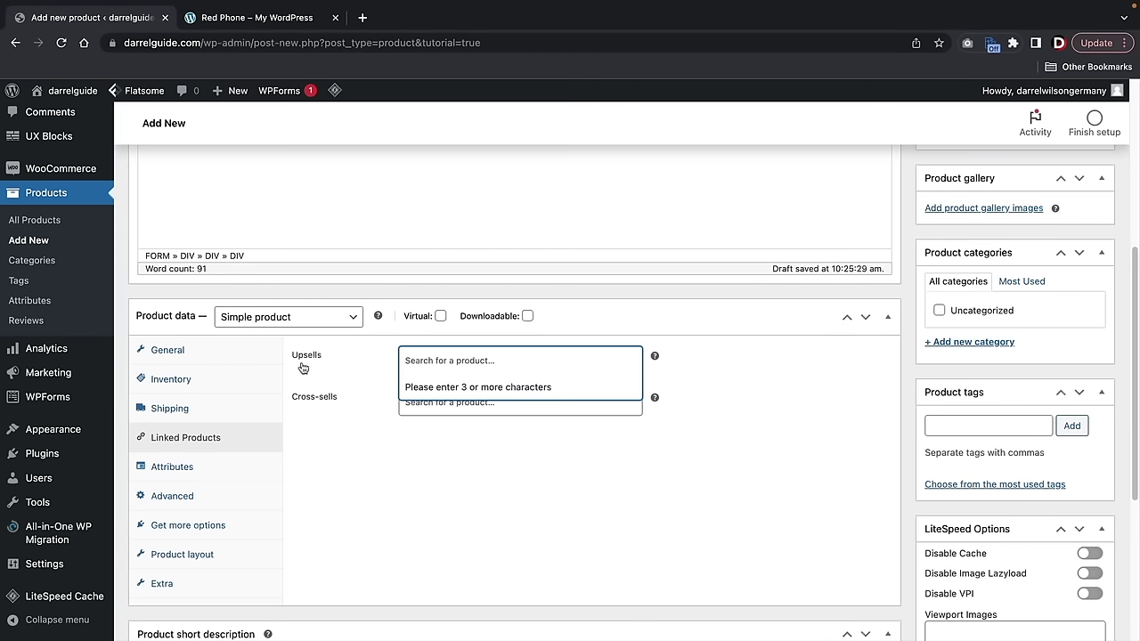
left_click(552, 364)
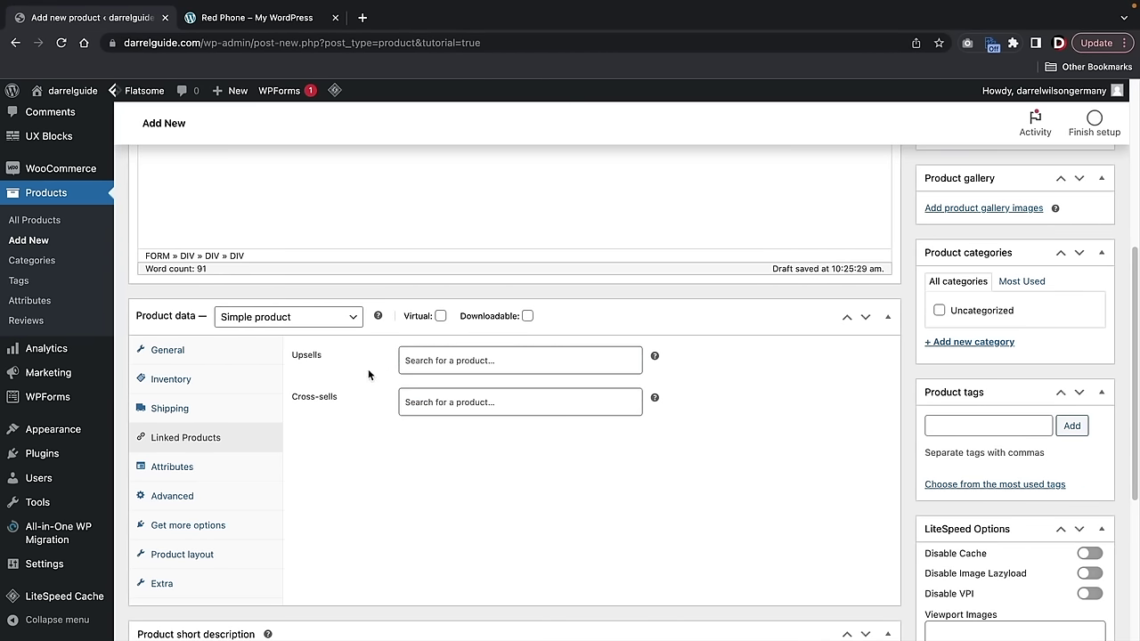
left_click(427, 361)
left_click(267, 21)
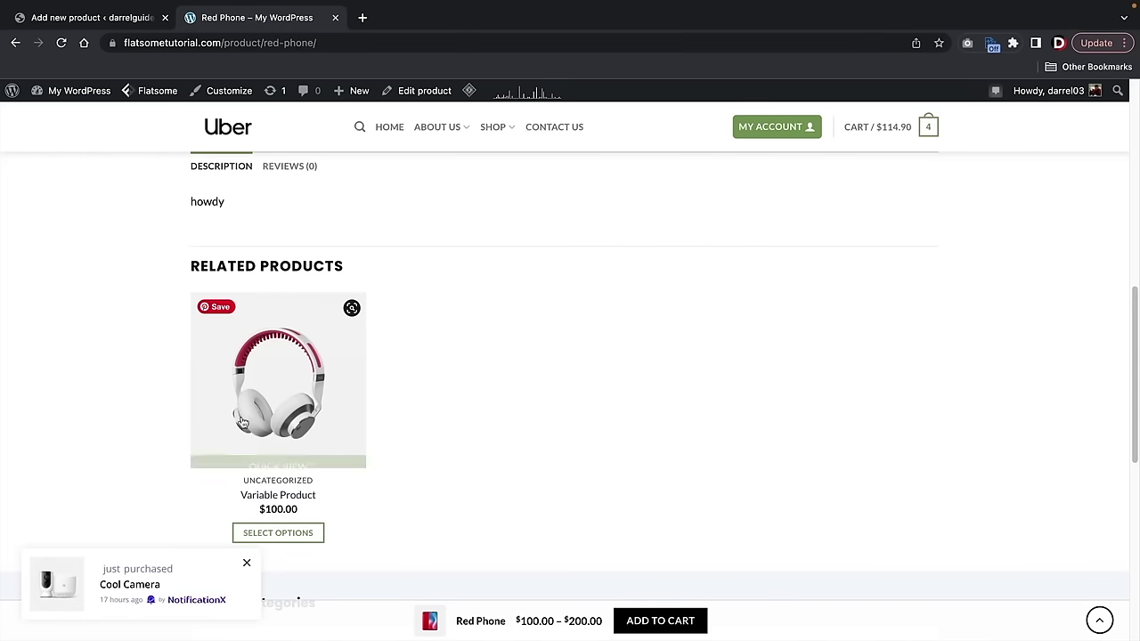
mouse_move(271, 347)
key("ctrl+1")
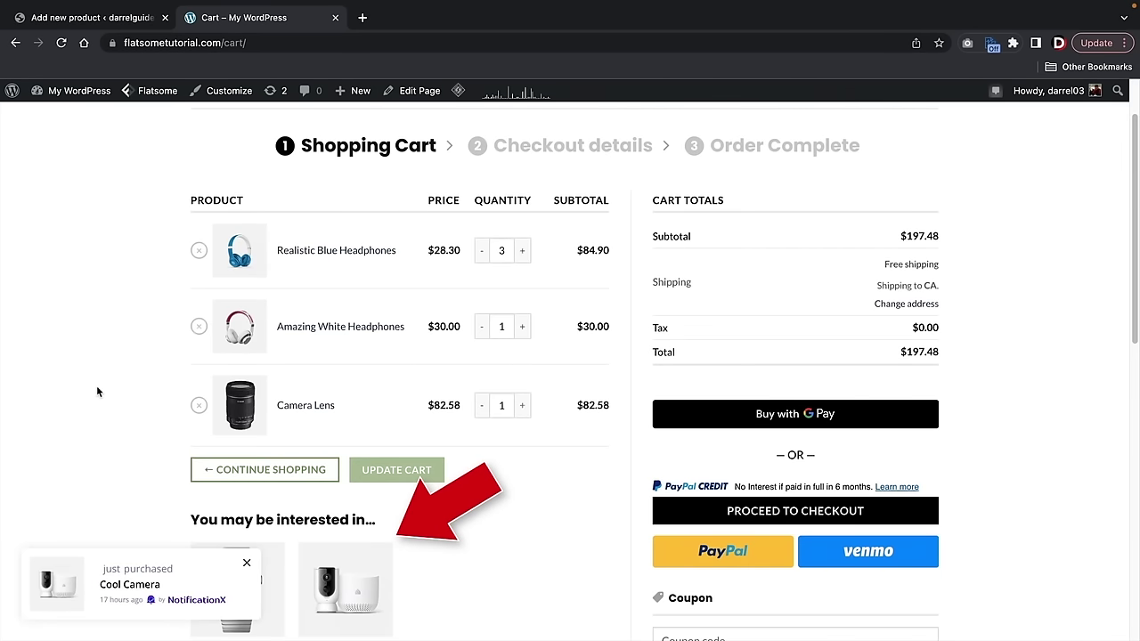
scroll(100, 393, "down", 2)
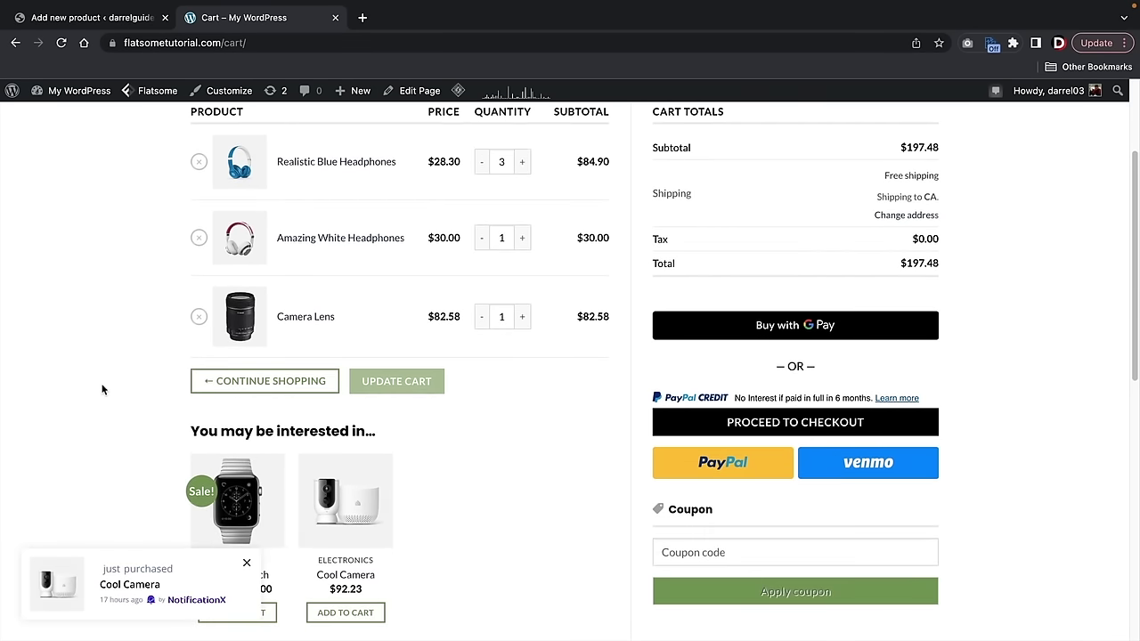
scroll(106, 398, "down", 1)
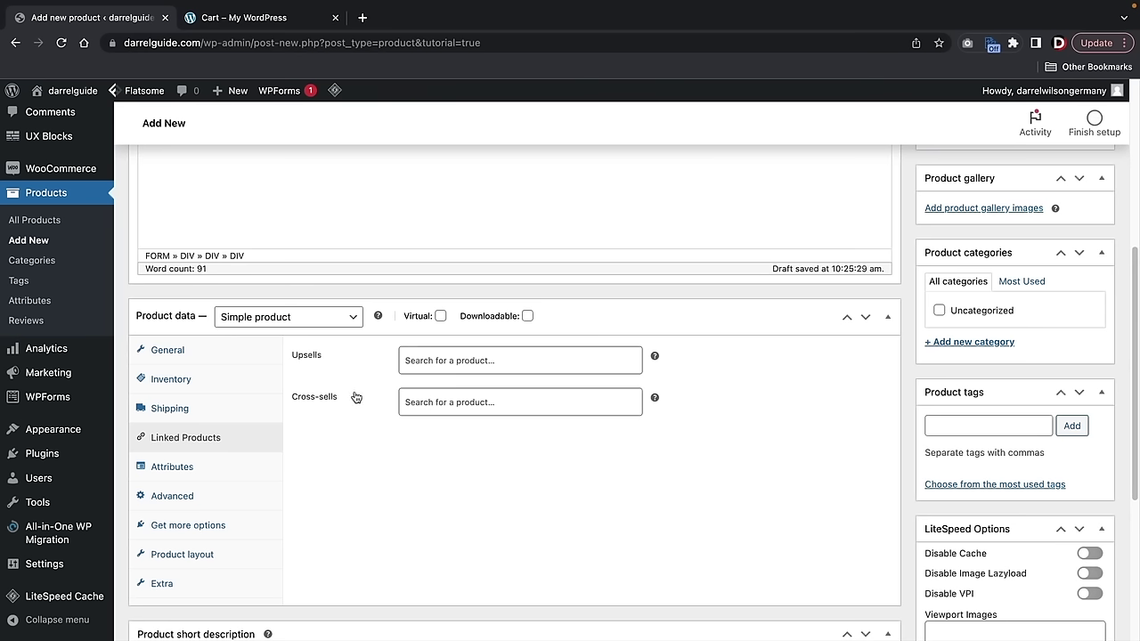
left_click(210, 469)
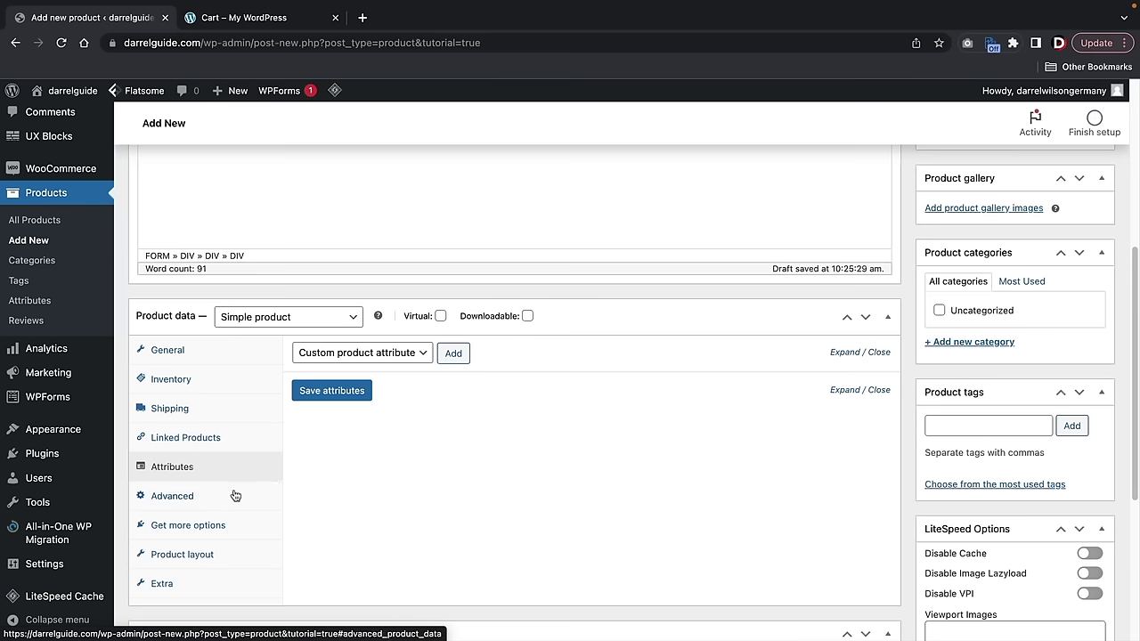
Add the purchase note 'thank you for your order!' in the Advanced settings
left_click(235, 497)
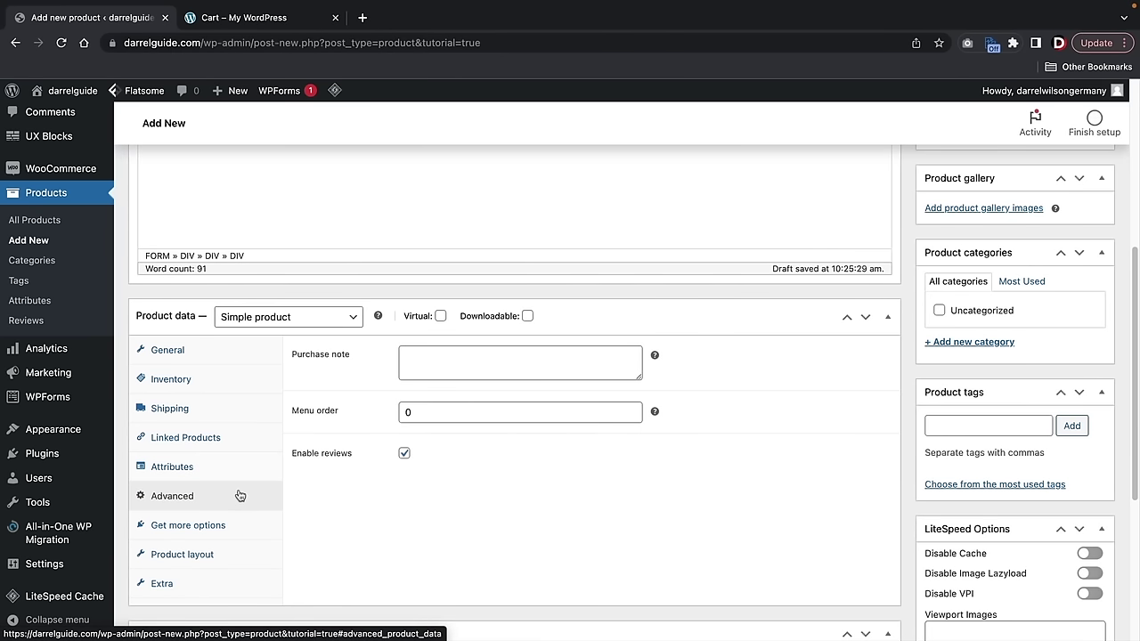
left_click(472, 366)
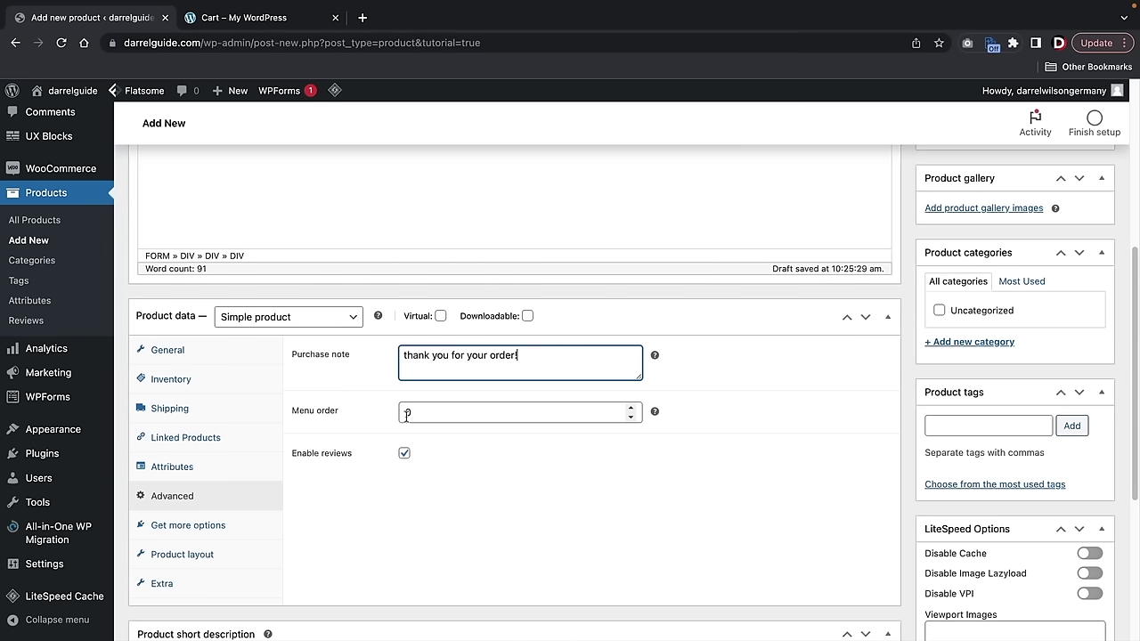
scroll(241, 512, "down", 2)
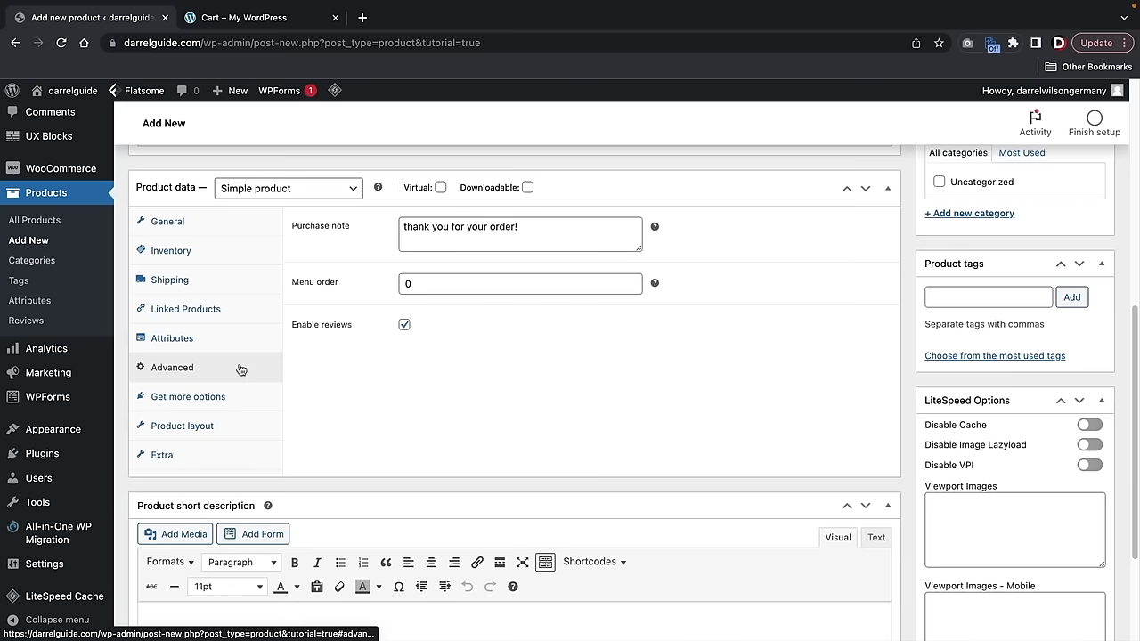
left_click(203, 400)
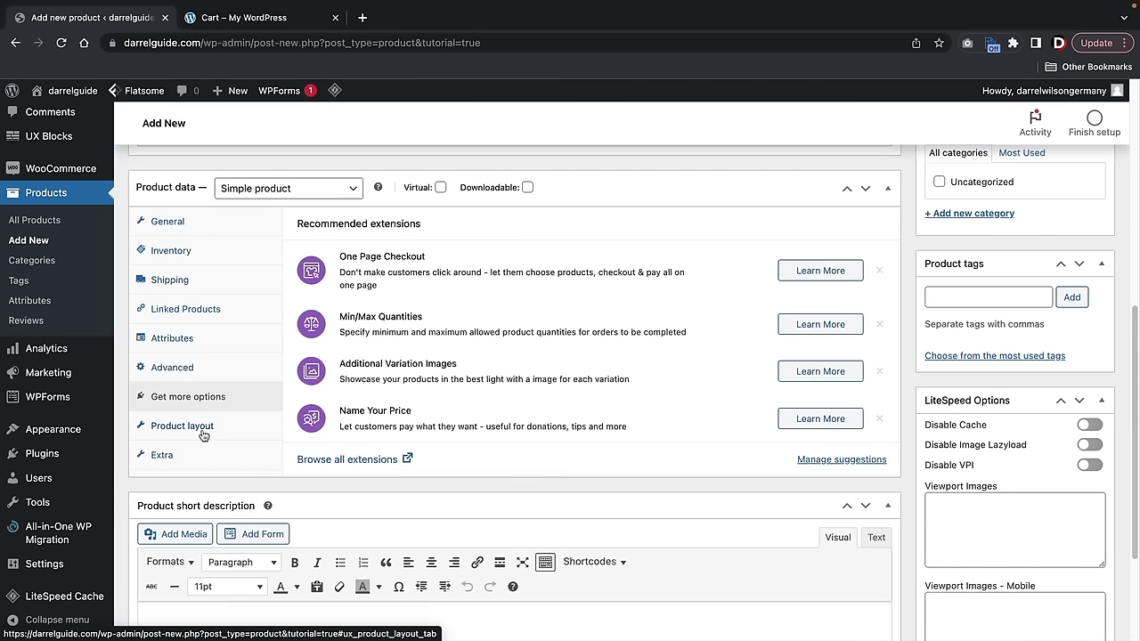
left_click(212, 430)
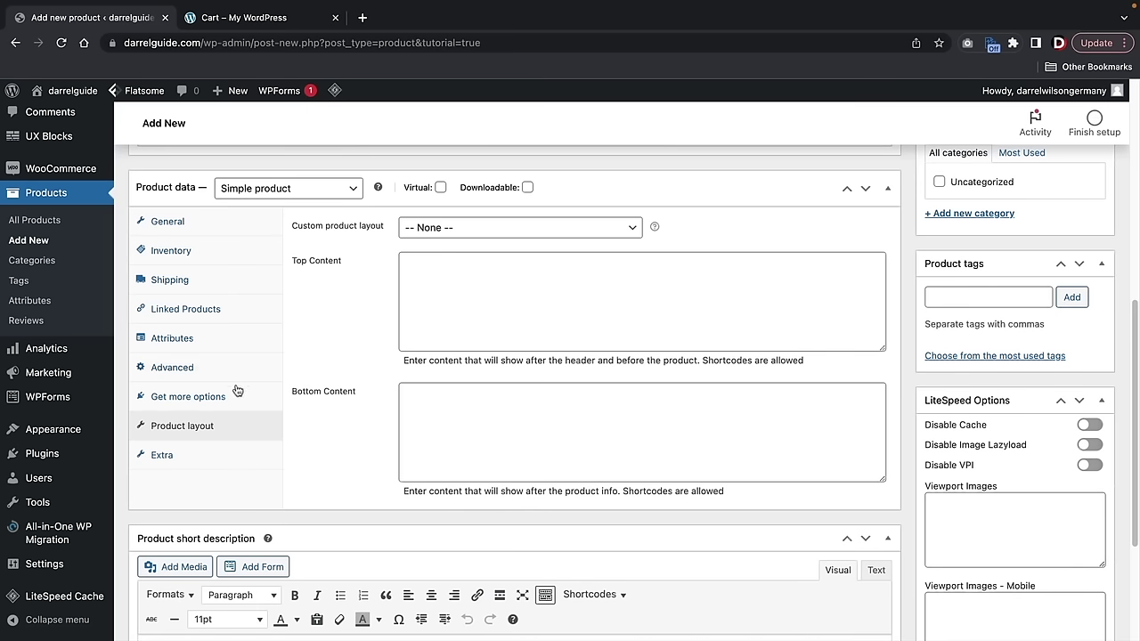
In the Extra tab, enable Custom Bubble with the title 'Brand New'
left_click(198, 458)
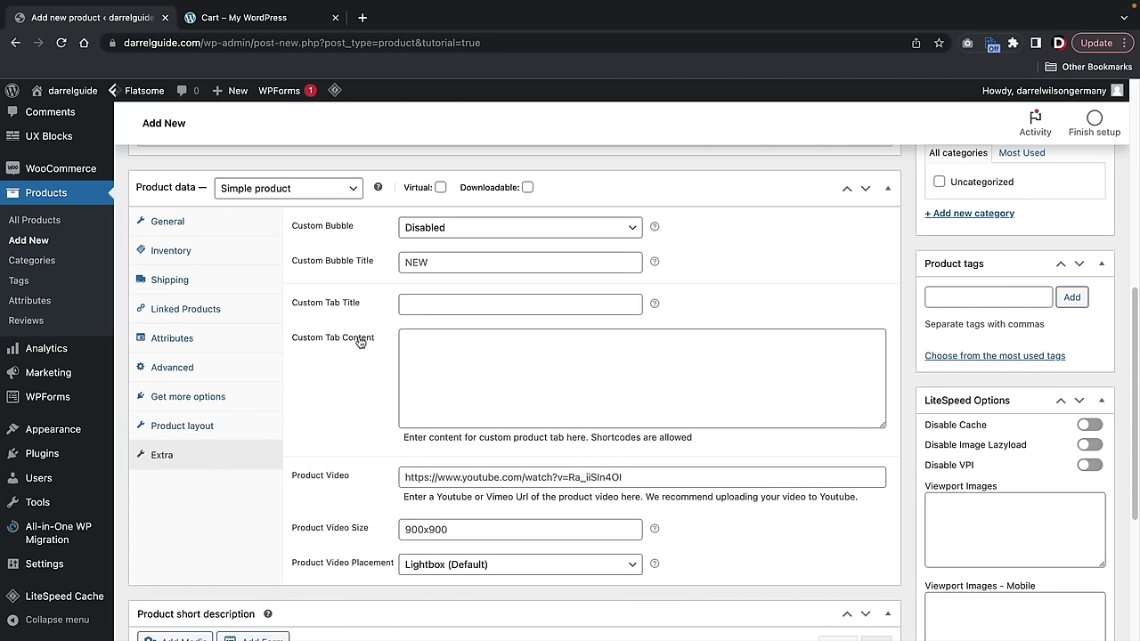
left_click(435, 228)
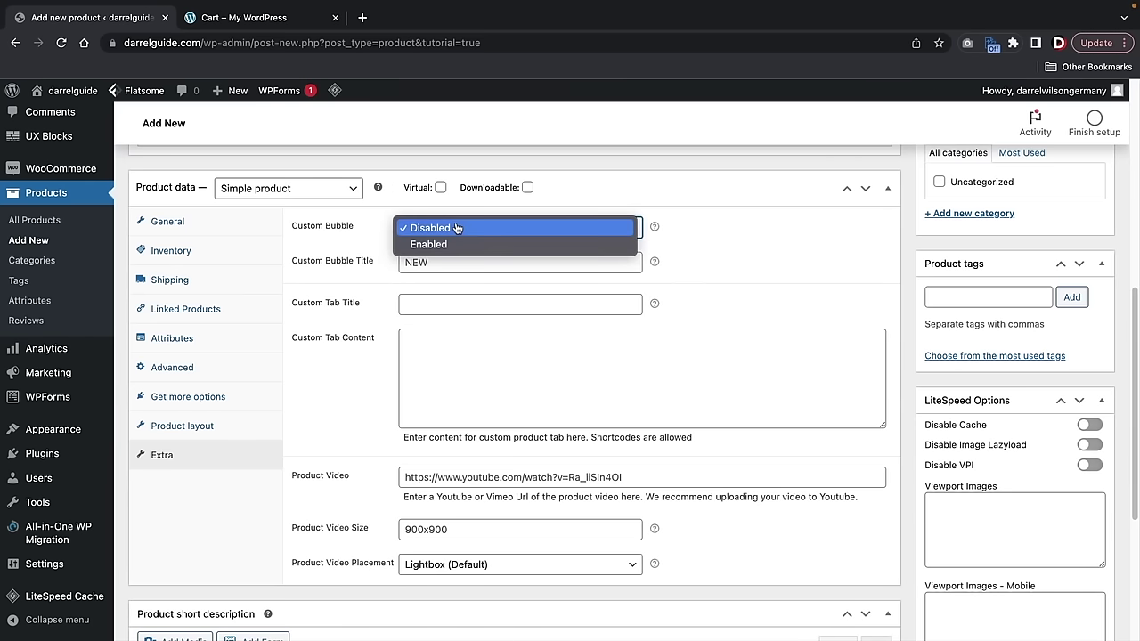
left_click(449, 246)
left_click(503, 270)
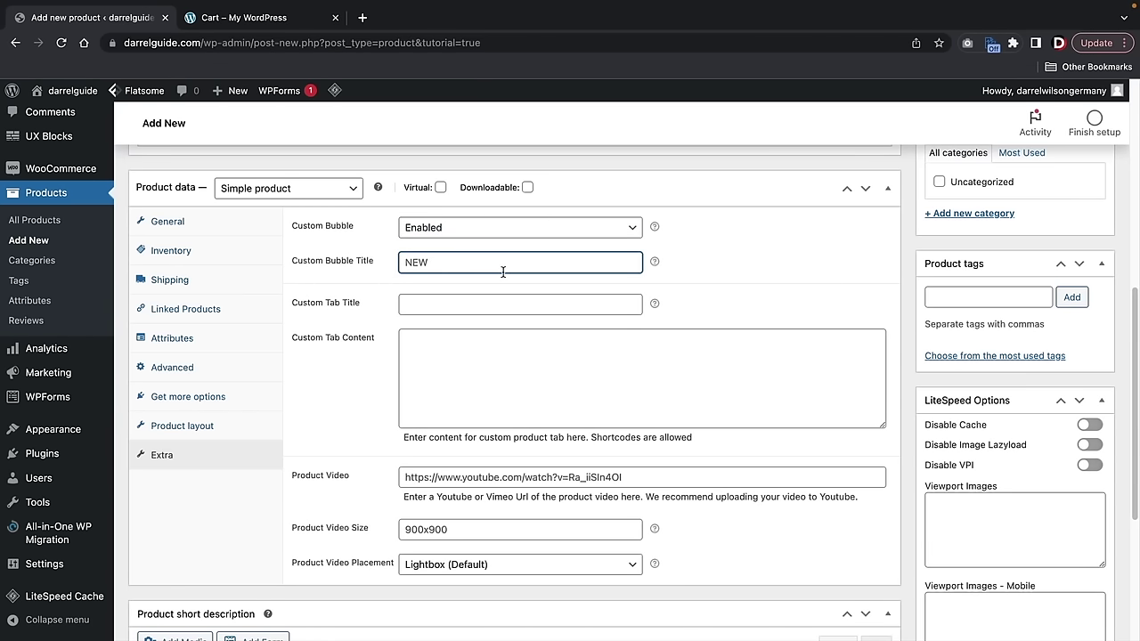
type("Brand New")
left_click(472, 309)
Replace the Product Video link with a pasted YouTube URL
left_click(461, 477)
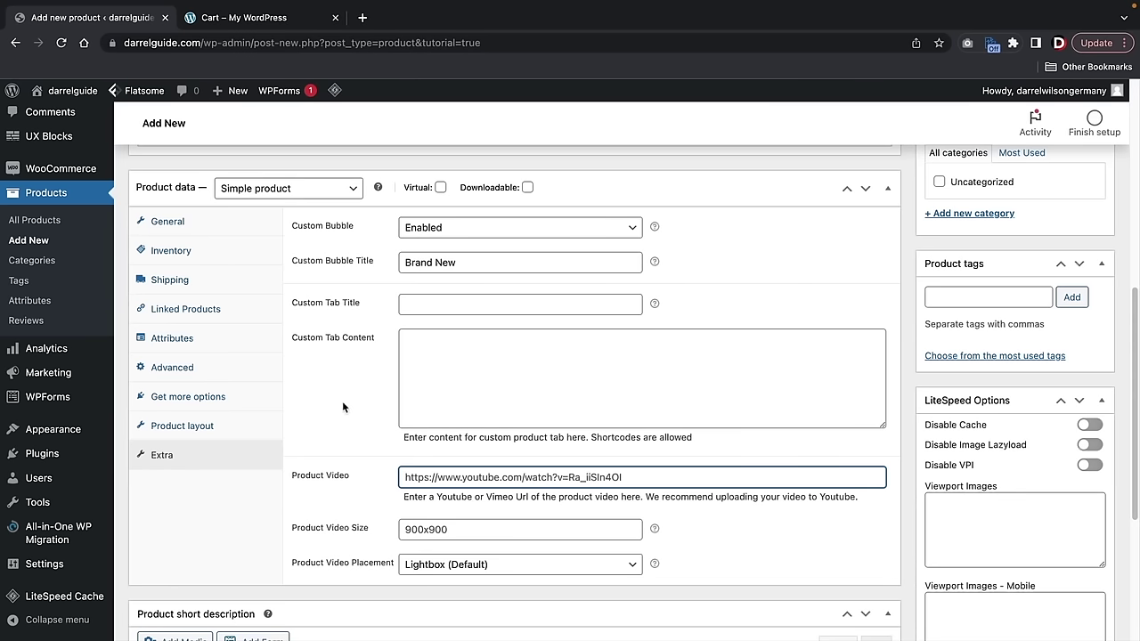
right_click(438, 477)
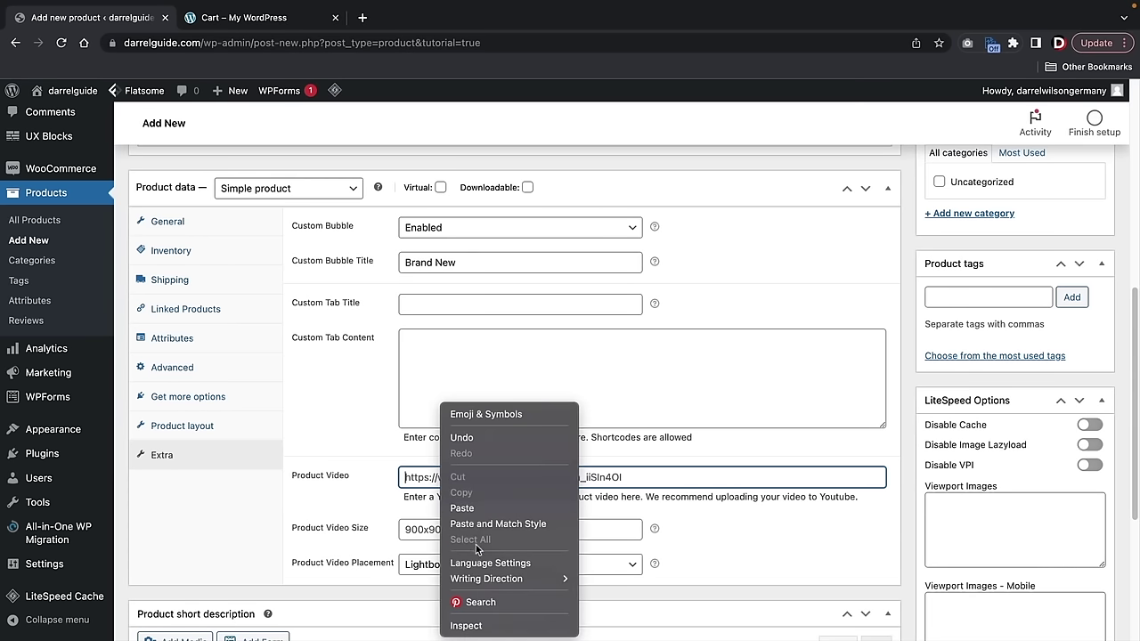
left_click(477, 509)
scroll(355, 485, "down", 5)
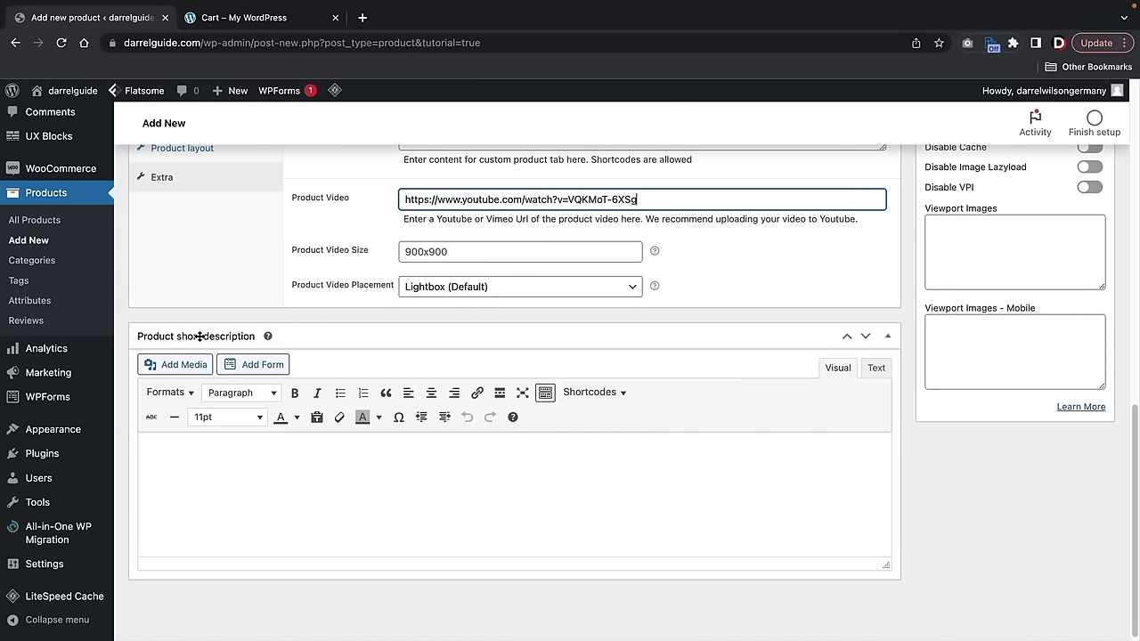
left_click(250, 25)
Copy the Realistic Blue Headphones description and paste it into the product short description
scroll(228, 214, "up", 2)
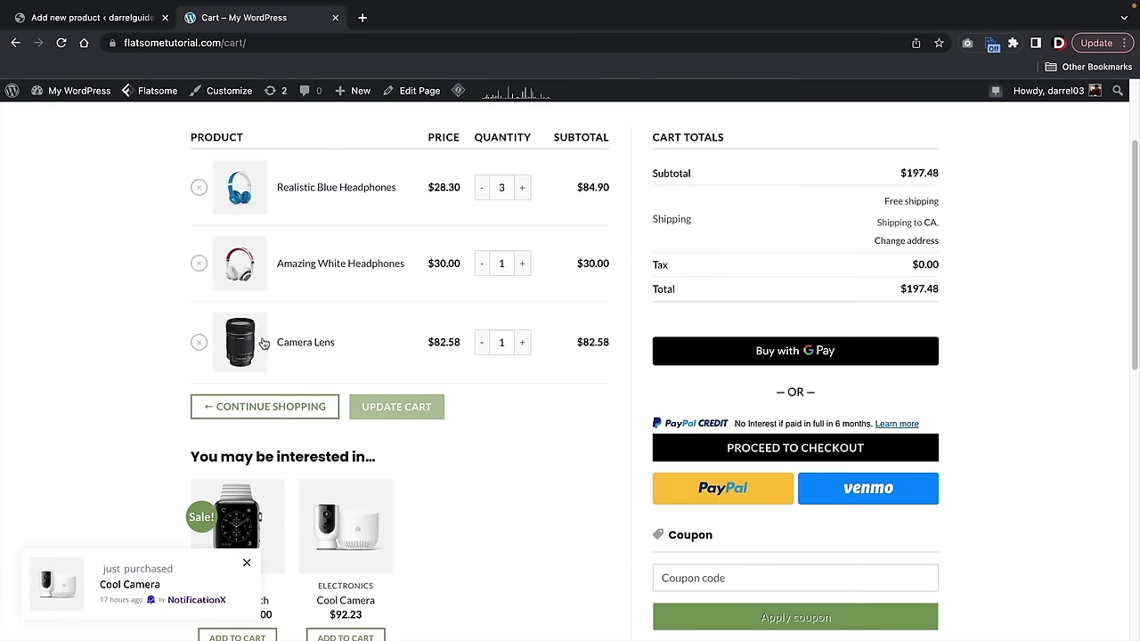
left_click(300, 188)
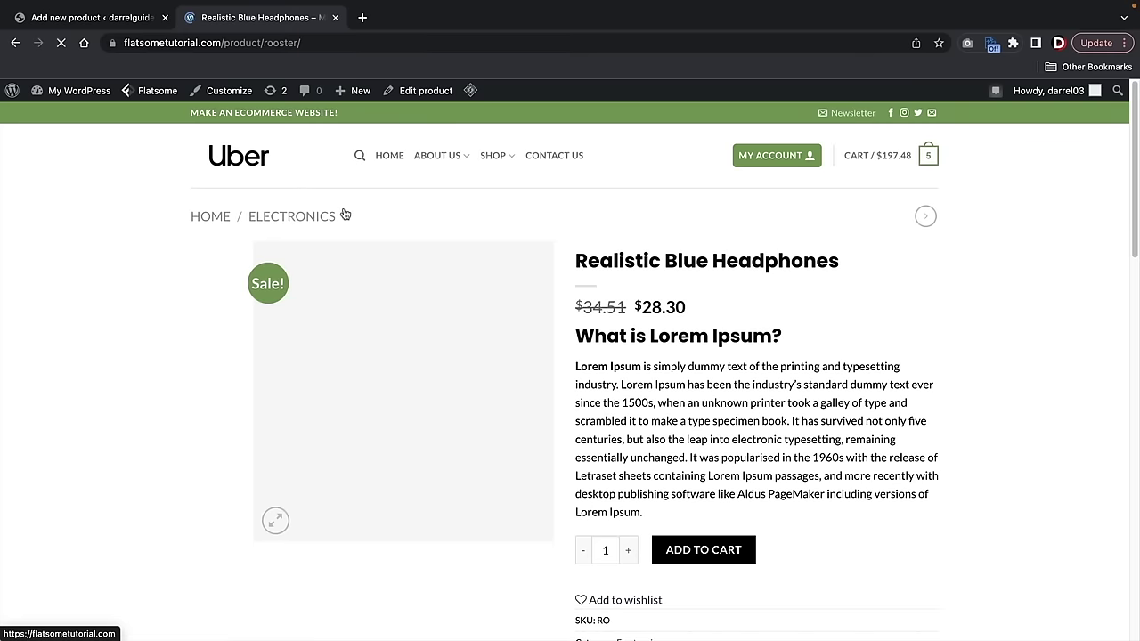
left_click_drag(572, 336, 570, 371)
left_click(713, 491)
right_click(605, 378)
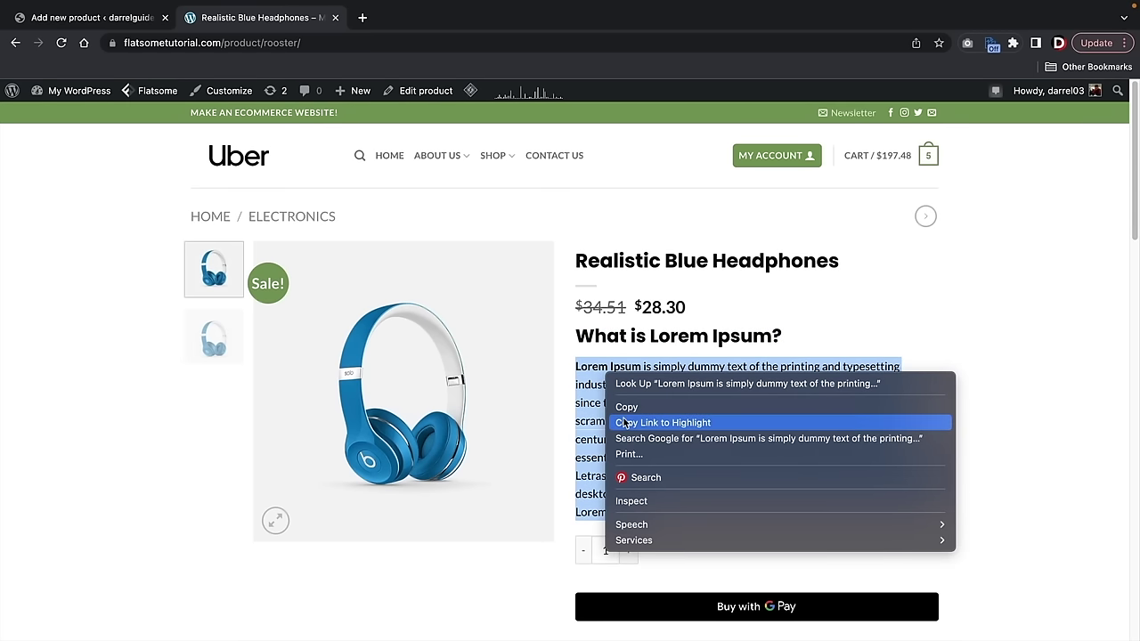
left_click(628, 407)
left_click(89, 17)
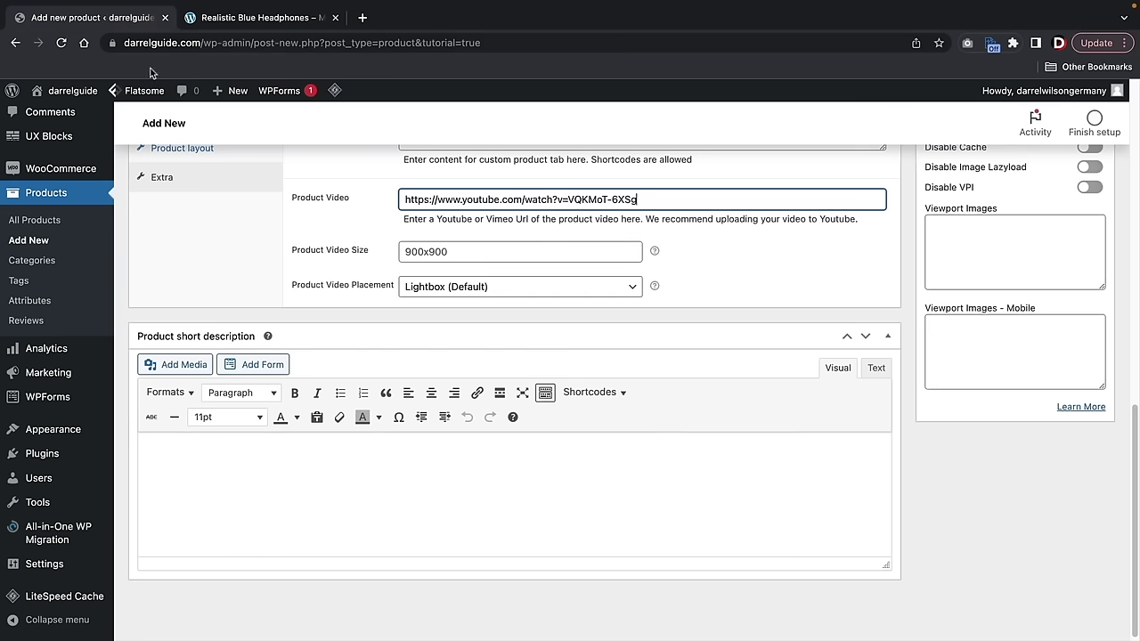
left_click(178, 434)
right_click(178, 434)
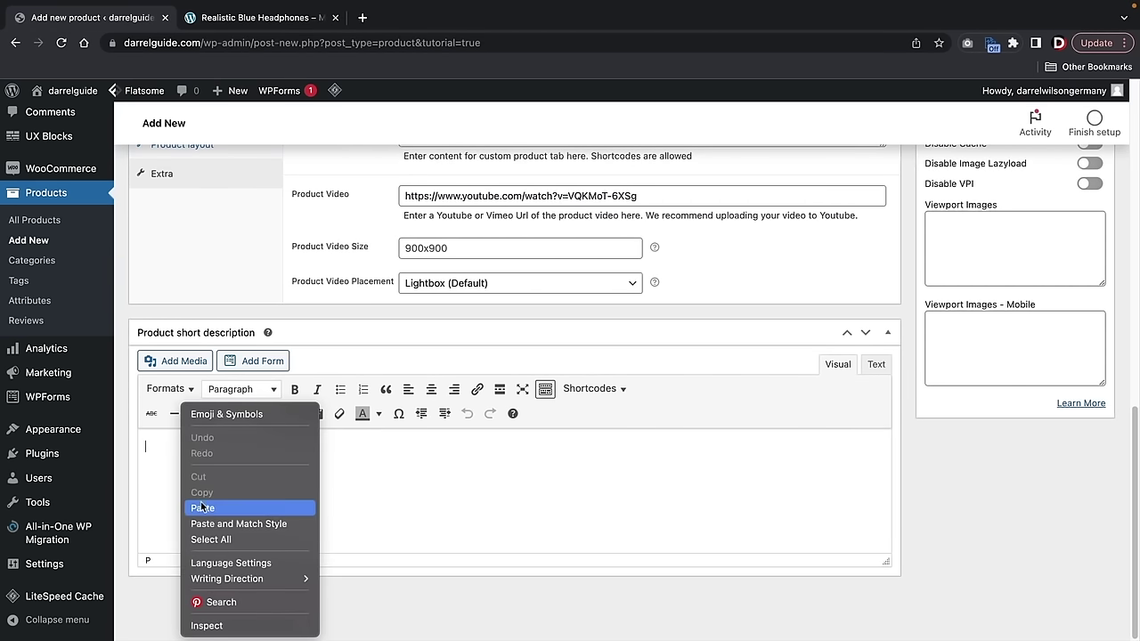
left_click(286, 506)
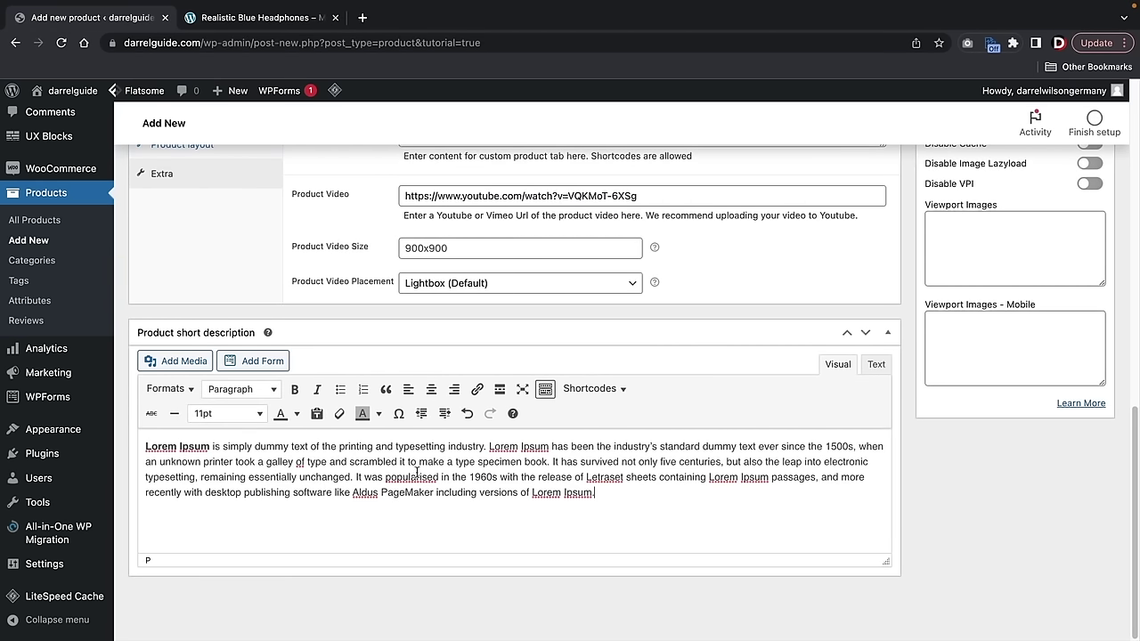
Split the text after 'book.' and add bullets Made in USA, Best Quality, Super amazing!
left_click(560, 458)
key("Return")
key("Return")
left_click(585, 461)
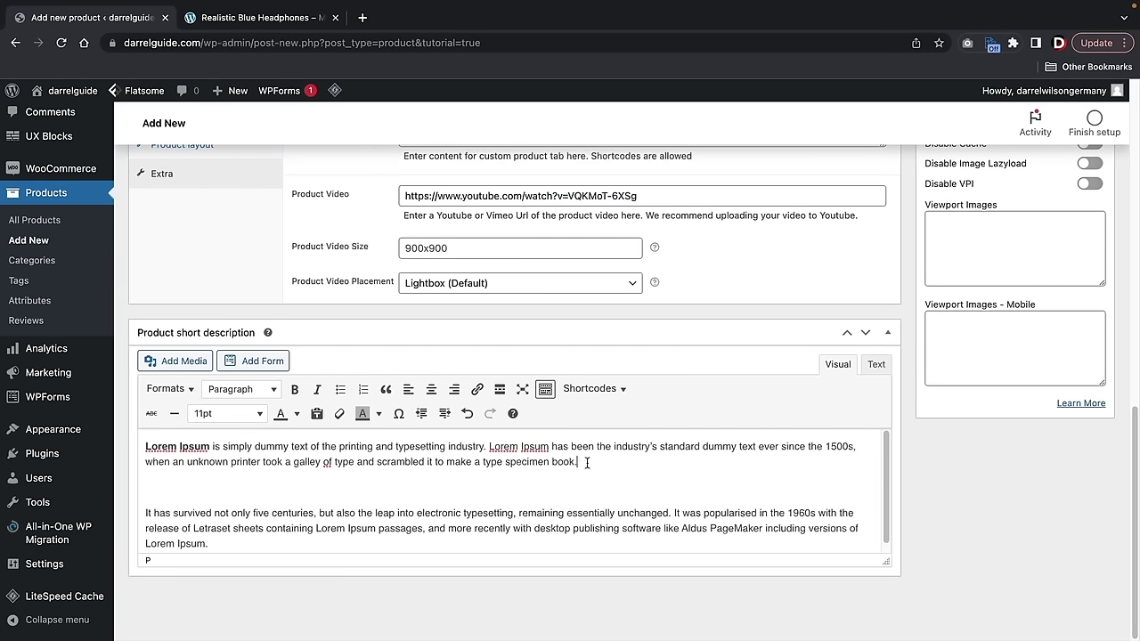
key("Return")
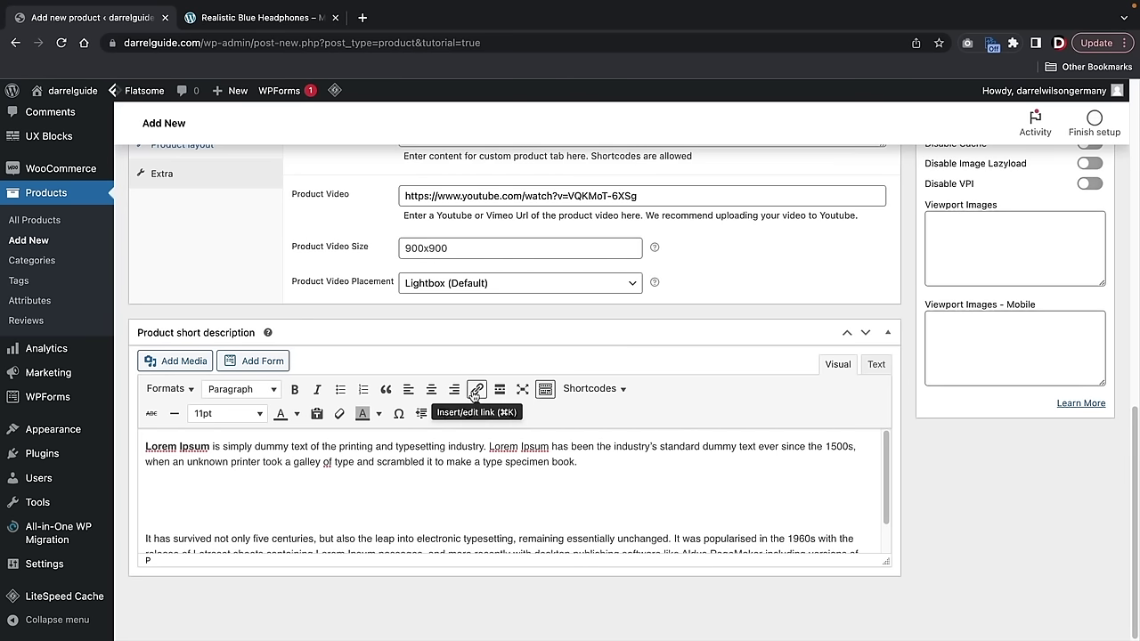
left_click(340, 389)
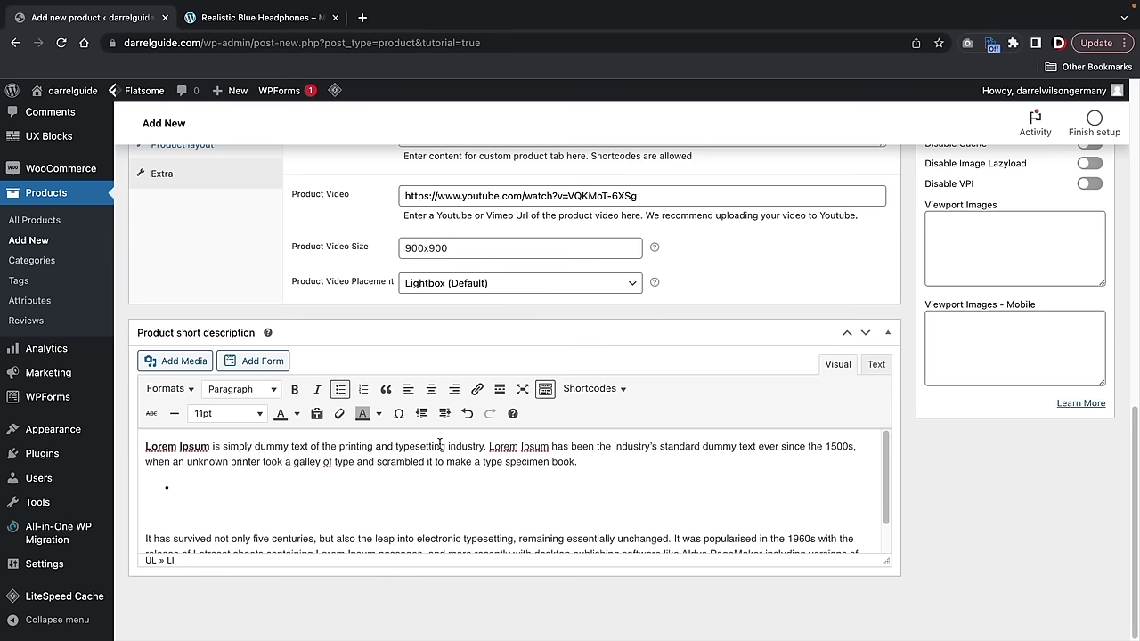
type("Made in USA")
key("Return")
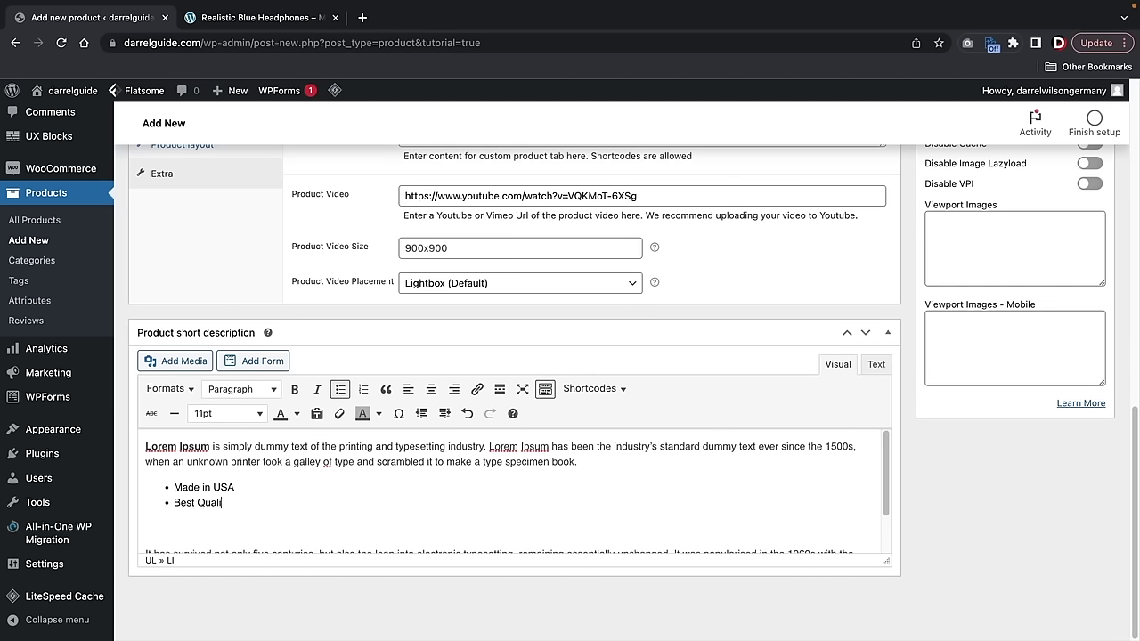
type("Best Quality")
key("Return")
type("Super amazing!@")
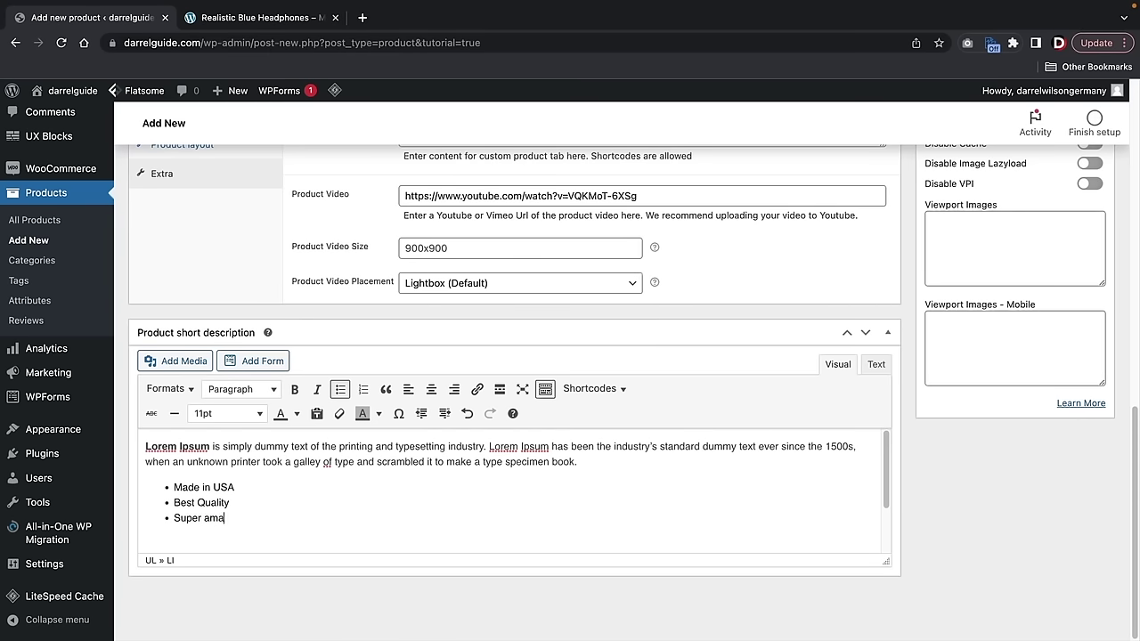
scroll(512, 490, "down", 2)
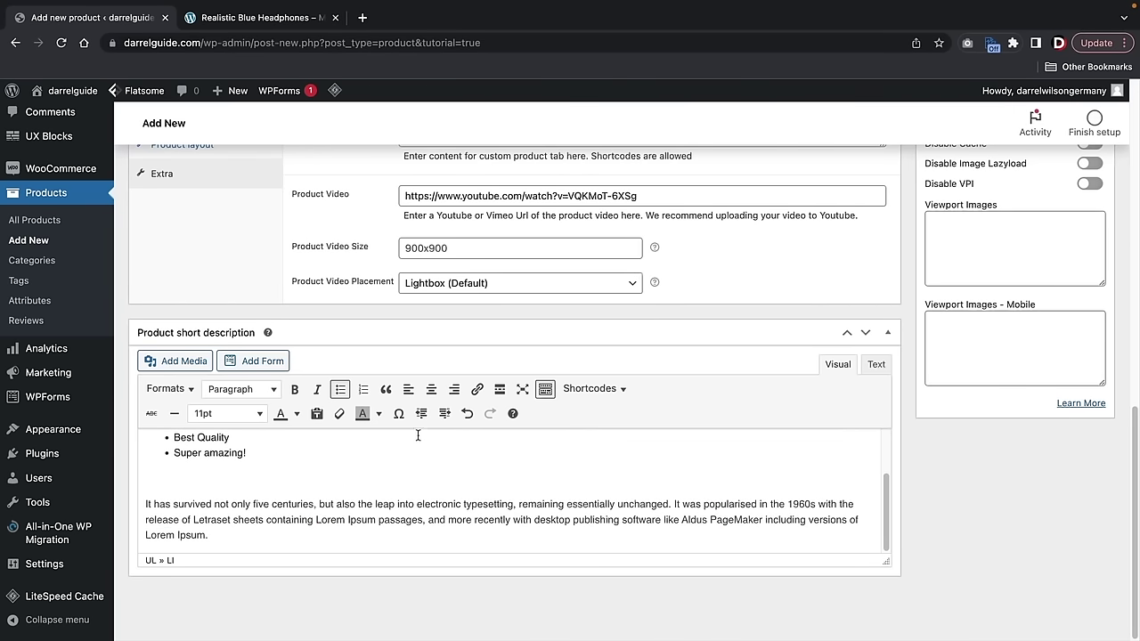
left_click(229, 473)
key("BackSpace")
scroll(330, 475, "up", 1)
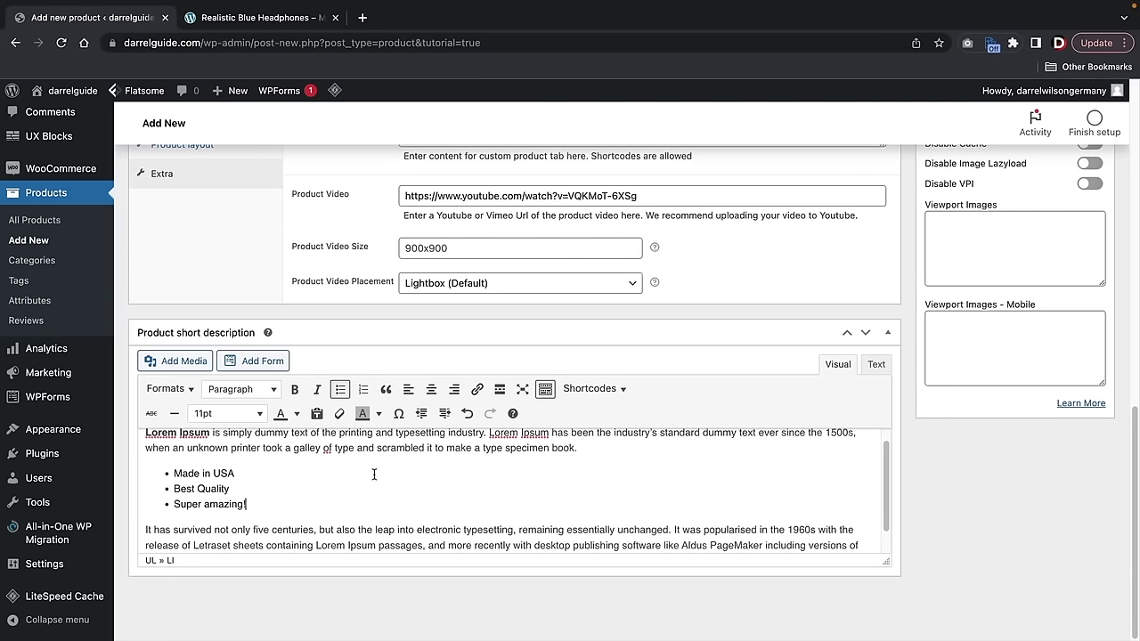
Set the white-and-red headphones photo as the product image
scroll(607, 483, "up", 5)
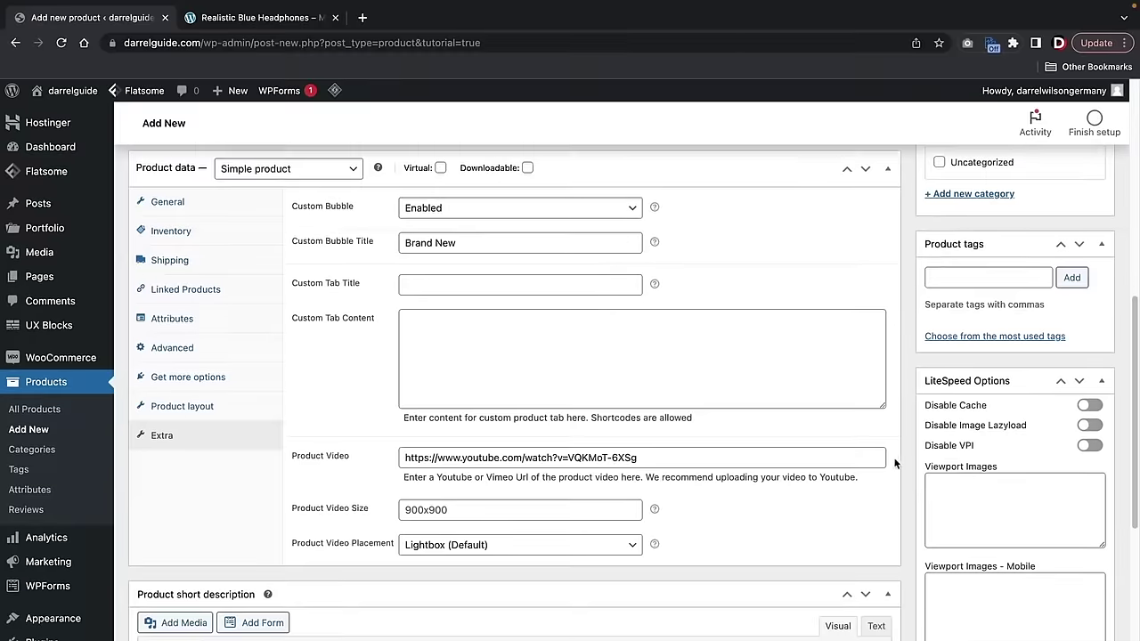
scroll(903, 464, "up", 3)
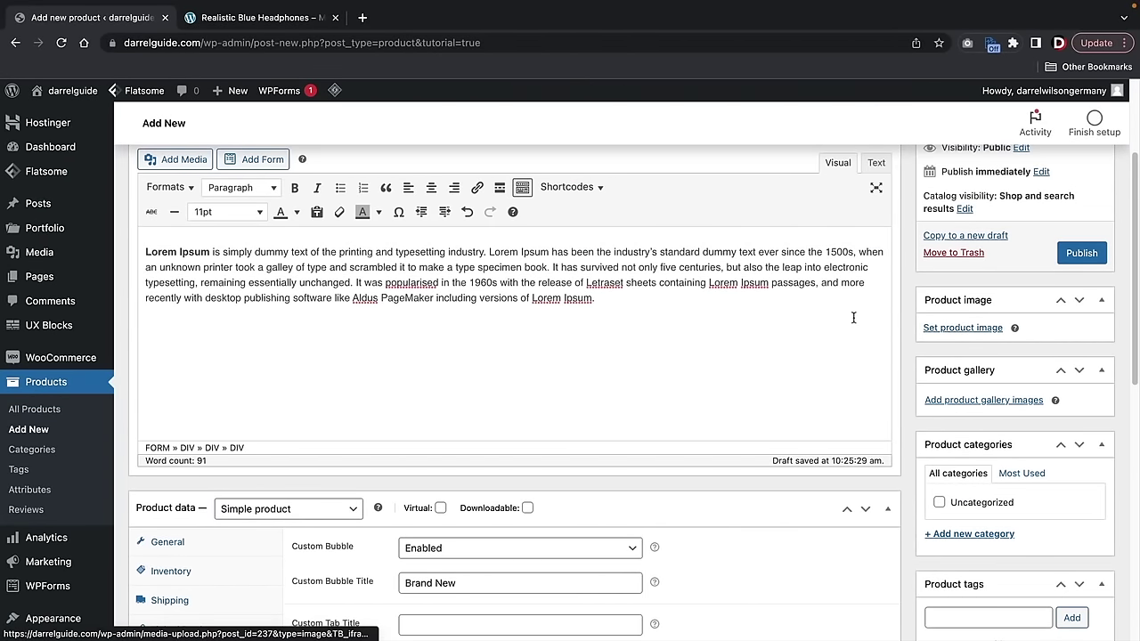
scroll(580, 292, "up", 2)
triple_click(171, 235)
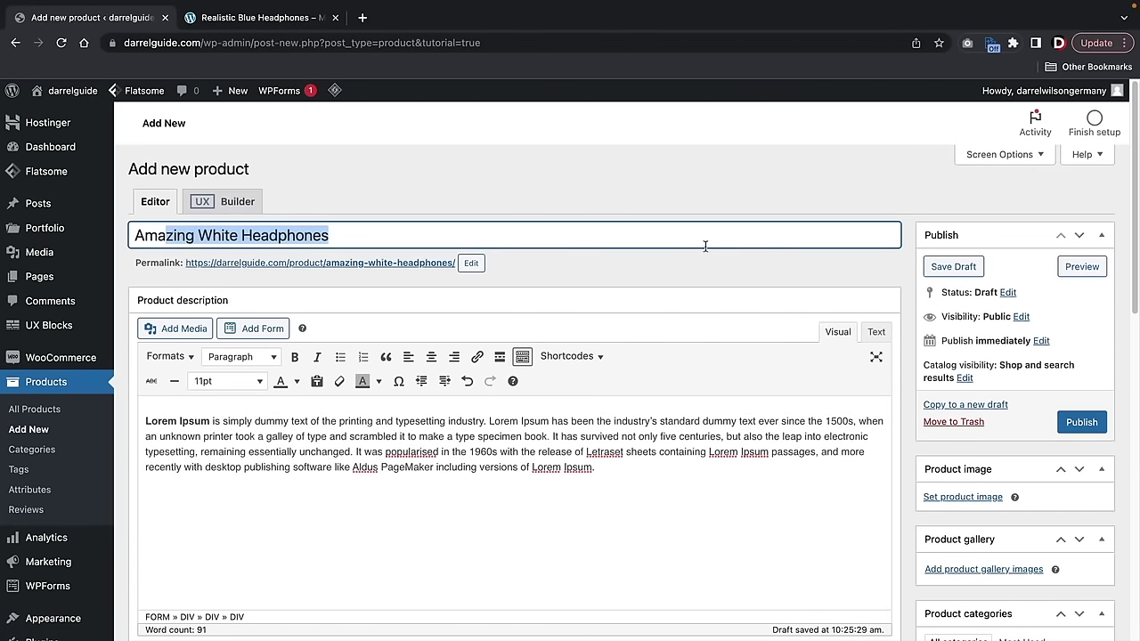
scroll(898, 347, "down", 3)
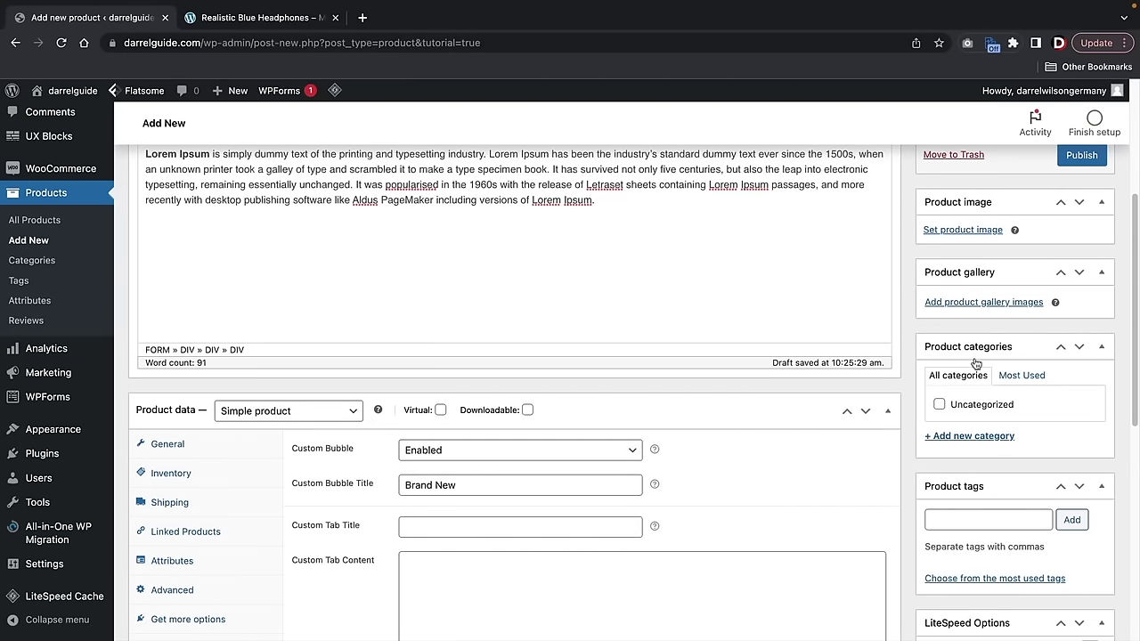
left_click(965, 229)
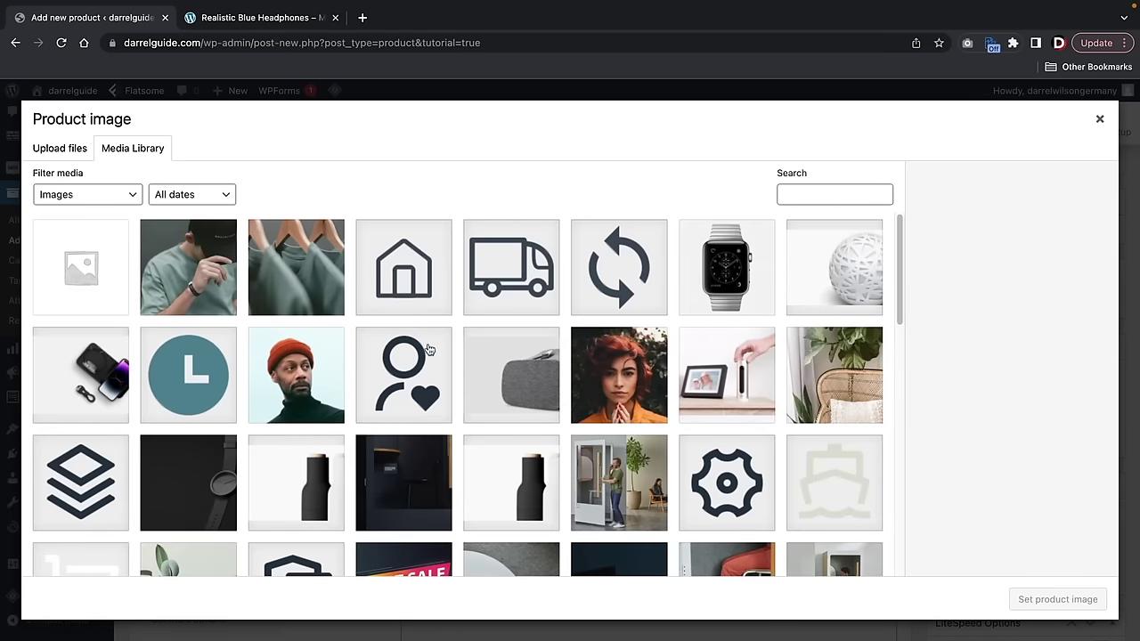
scroll(451, 386, "down", 7)
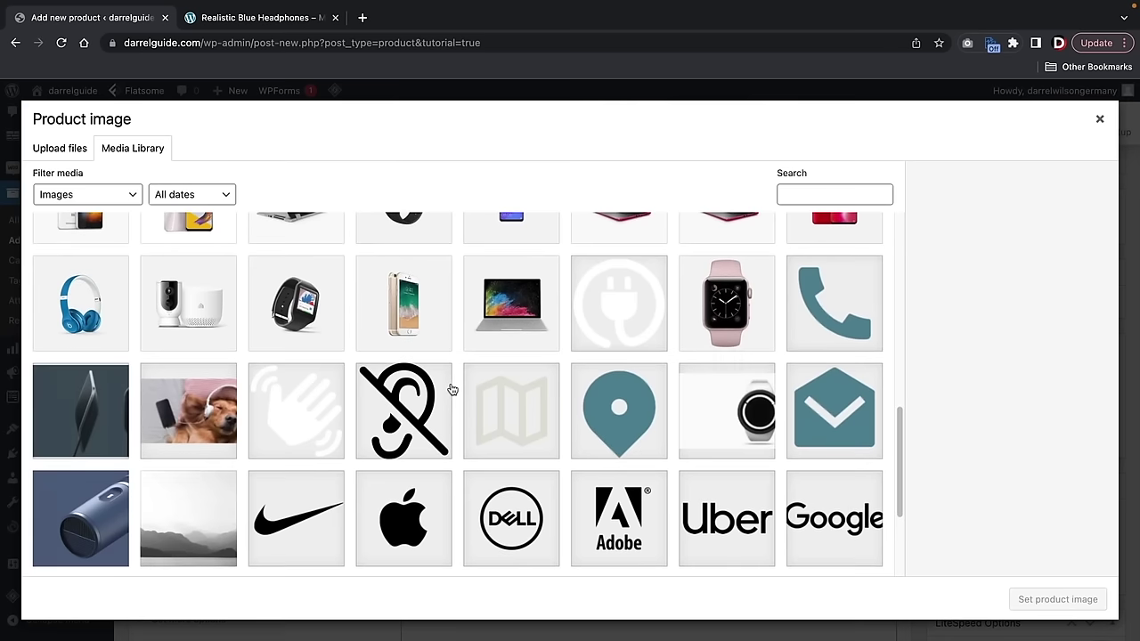
scroll(452, 390, "down", 5)
left_click(741, 333)
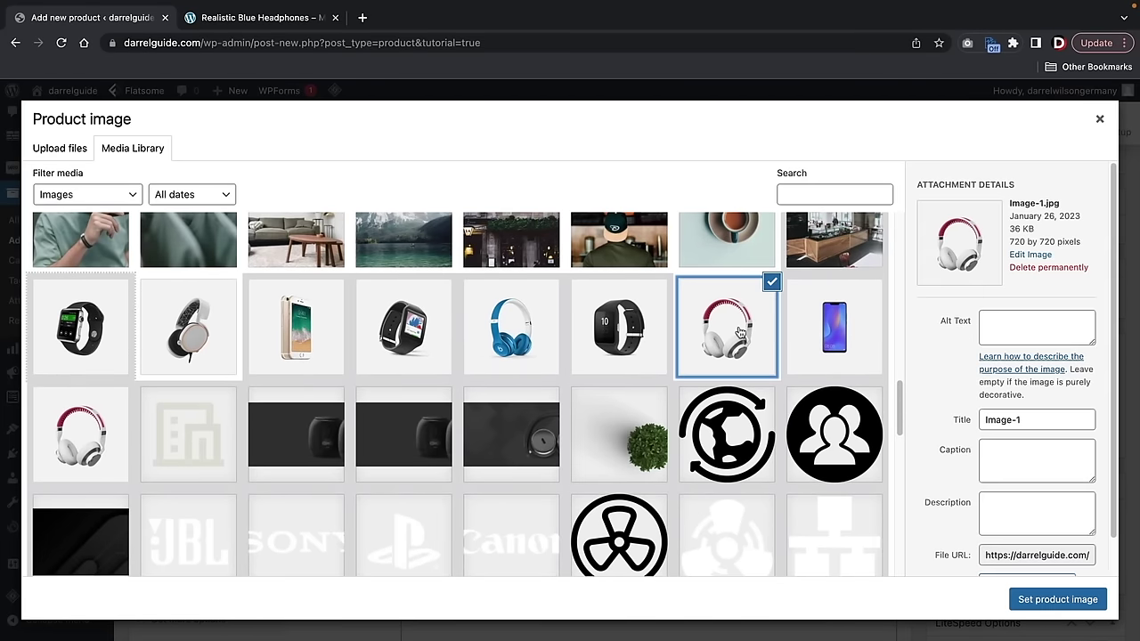
left_click(1058, 597)
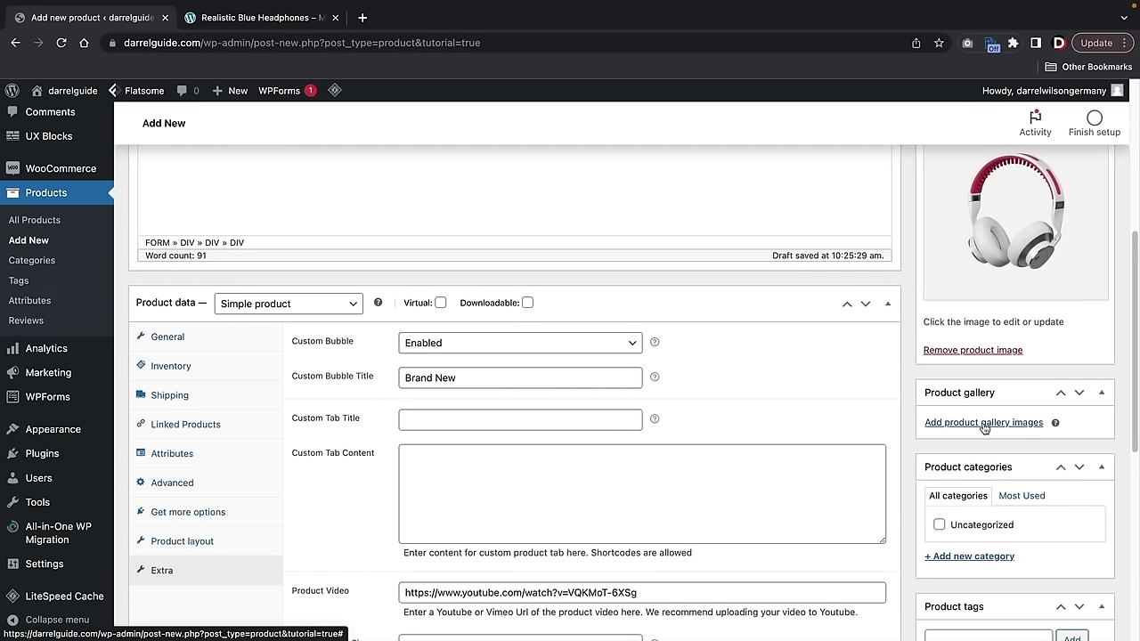
Add the white headphones photo Image-25.jpg to the product gallery
left_click(984, 423)
left_click(267, 17)
left_click(222, 311)
left_click(219, 294)
left_click(212, 312)
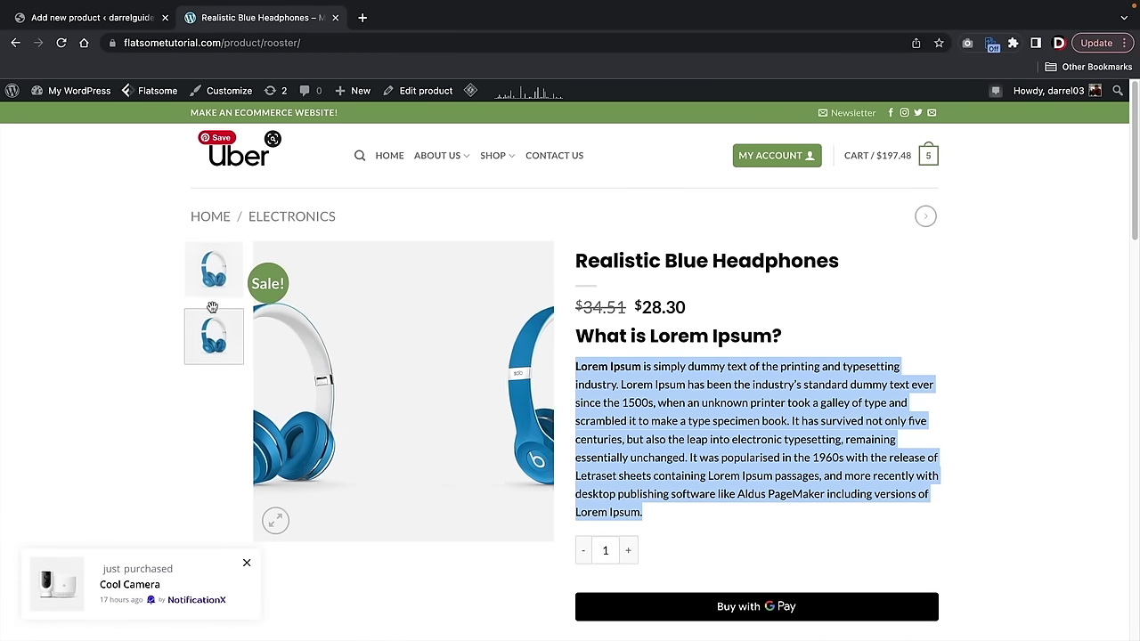
left_click(214, 285)
left_click(214, 332)
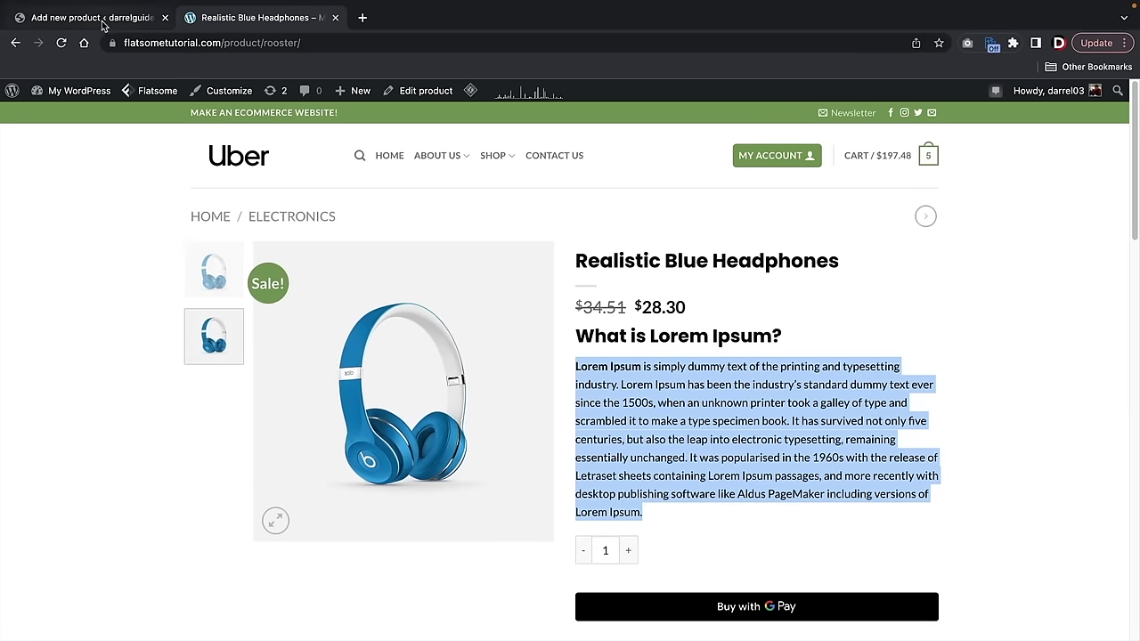
left_click(102, 25)
scroll(601, 390, "down", 10)
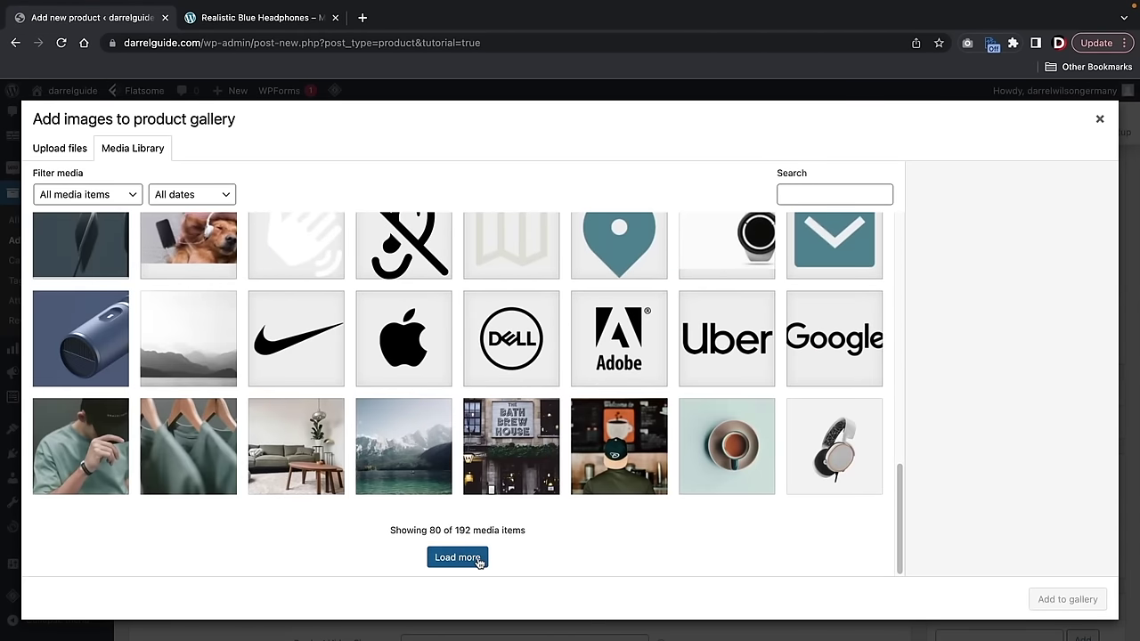
left_click(458, 558)
scroll(806, 453, "down", 1)
scroll(806, 453, "down", 1)
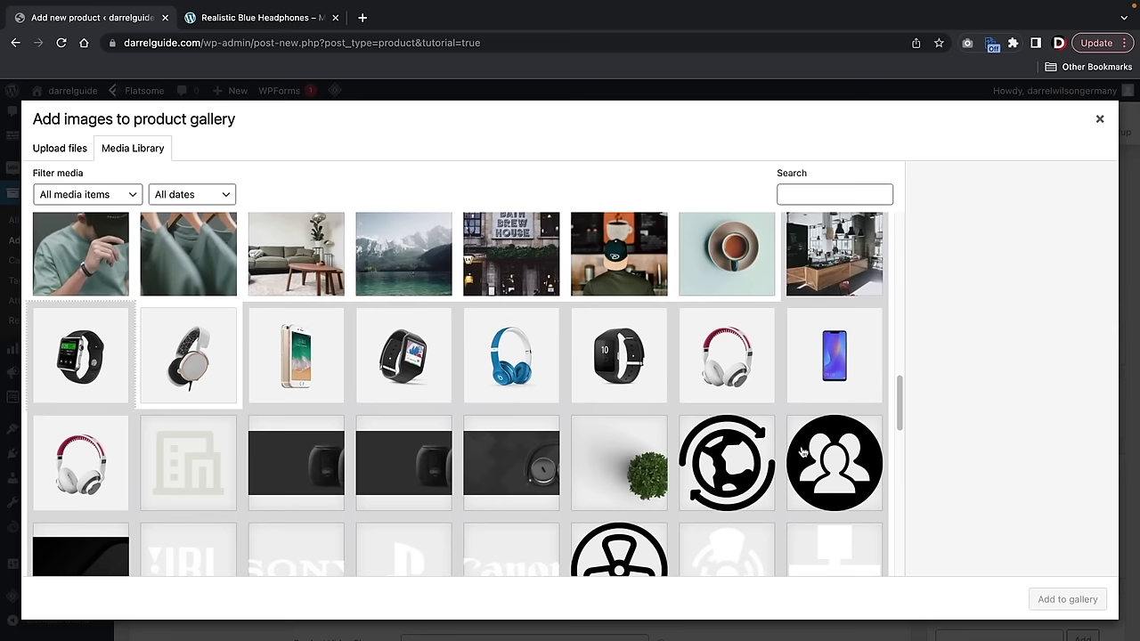
left_click(212, 358)
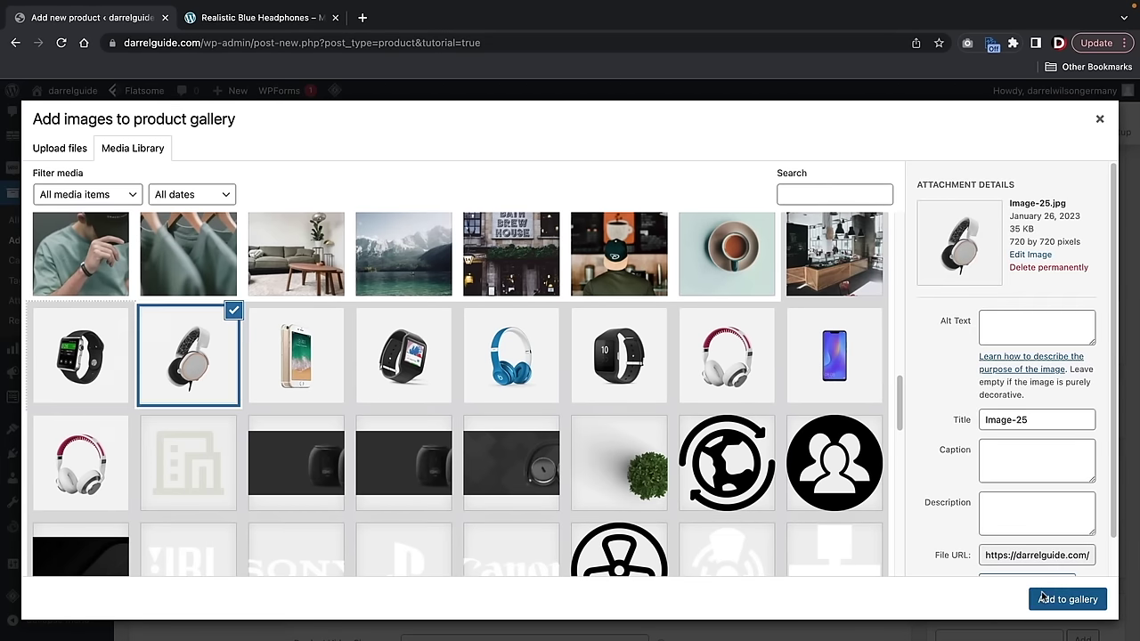
left_click(1068, 599)
scroll(912, 480, "down", 2)
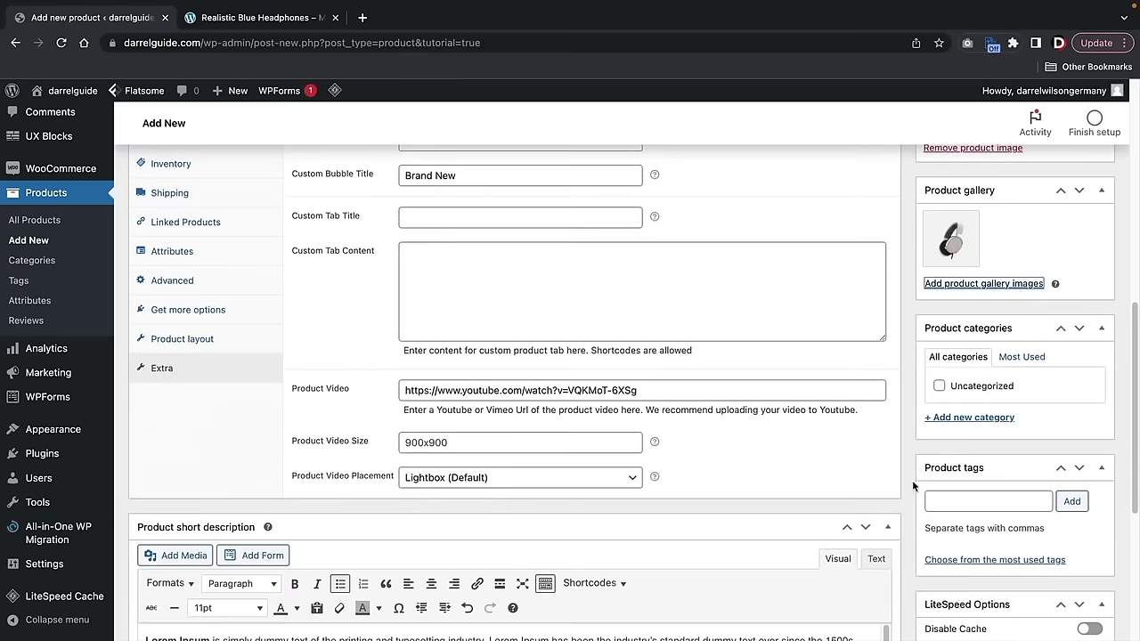
Create a new 'Headphones' product category and assign it to the product
left_click(968, 418)
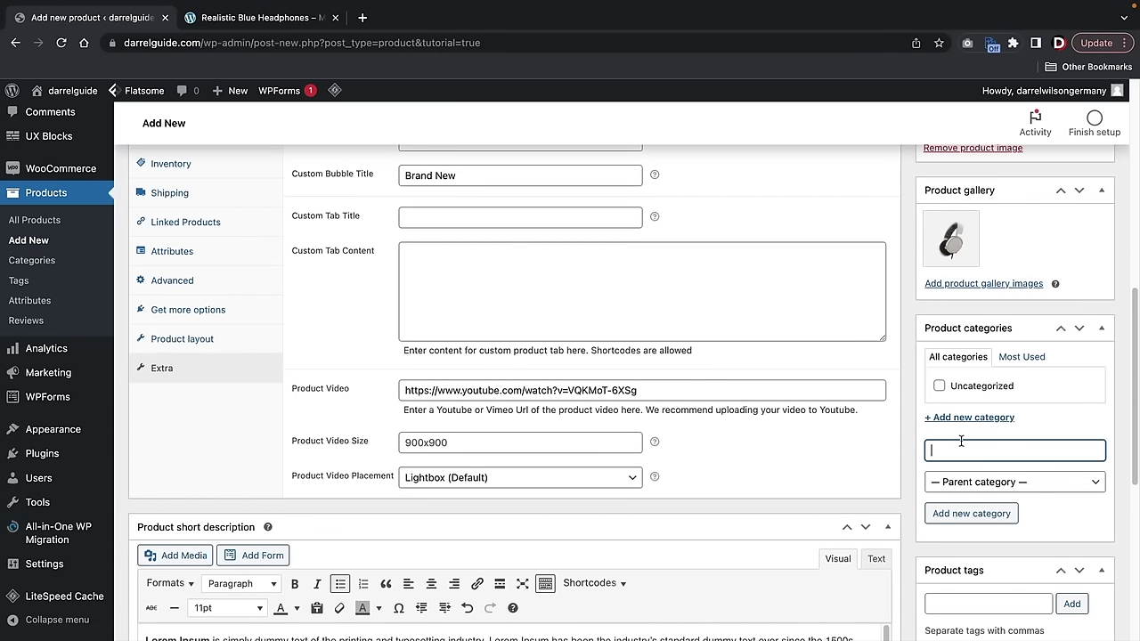
type("Headphones")
left_click(954, 508)
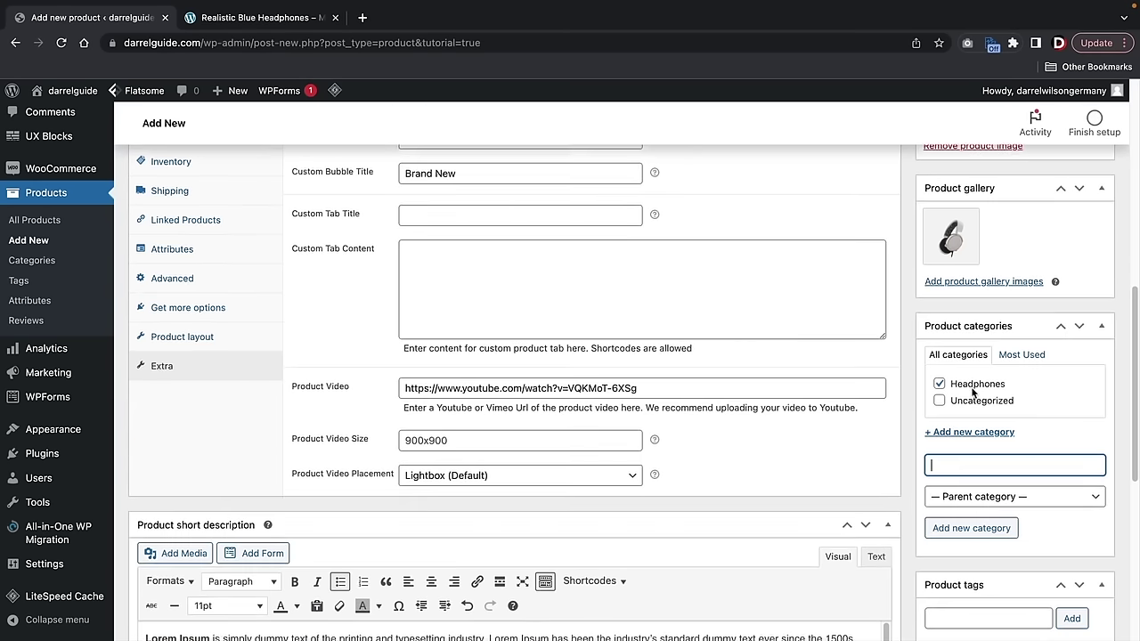
Add the product tags headphone and electronics, then return to the top of the editor
scroll(973, 394, "down", 3)
left_click(992, 352)
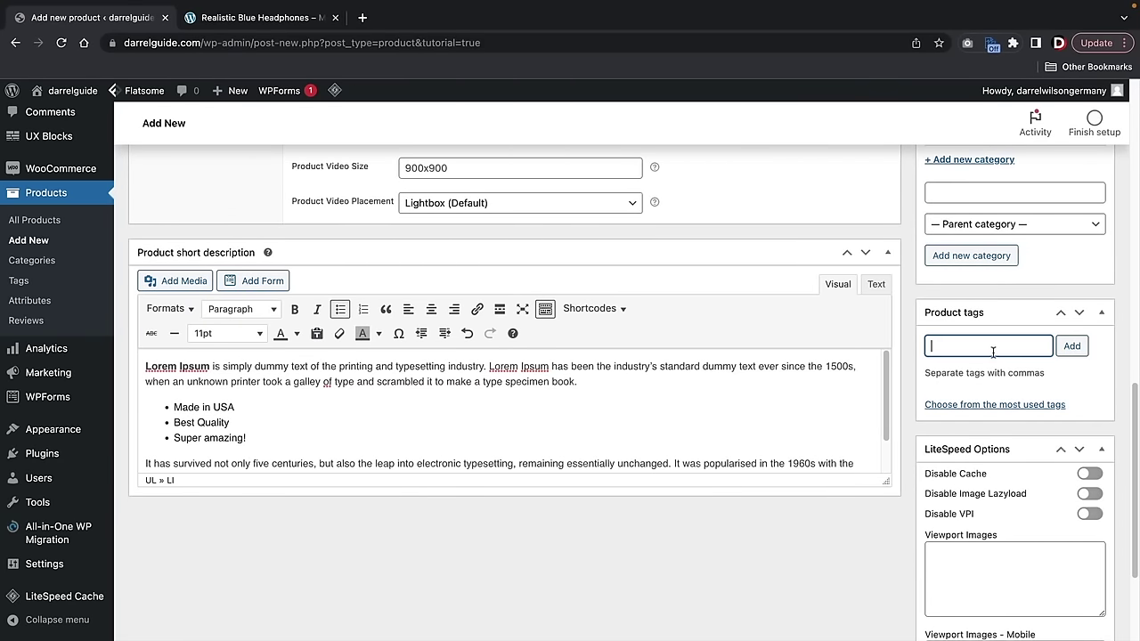
type("headphone")
key("Return")
type("electronics")
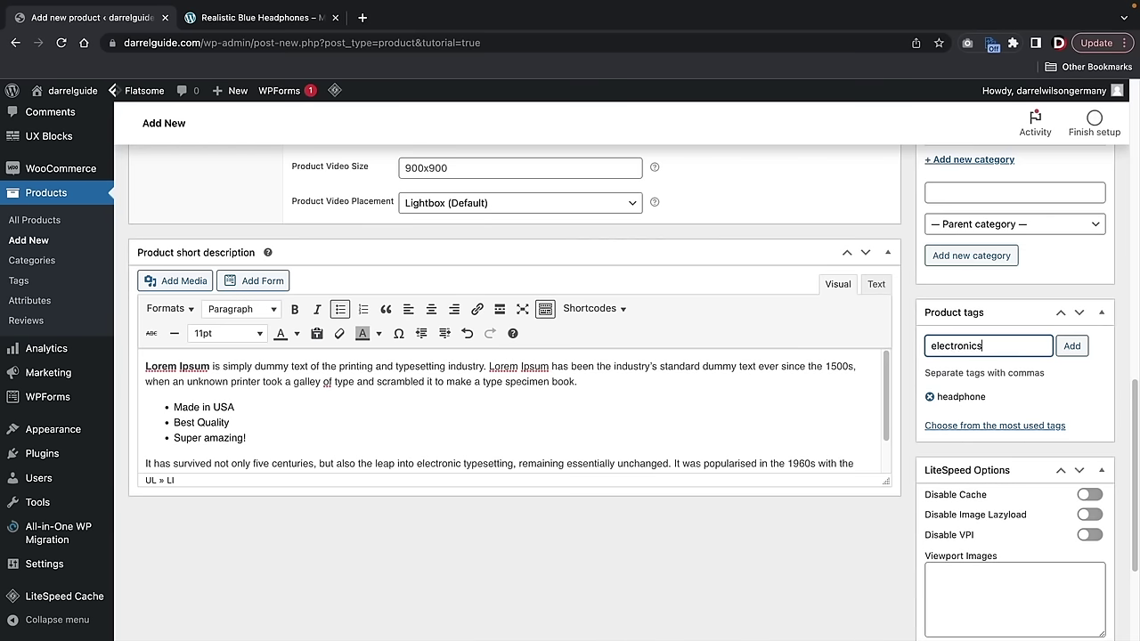
key("Return")
scroll(959, 365, "down", 2)
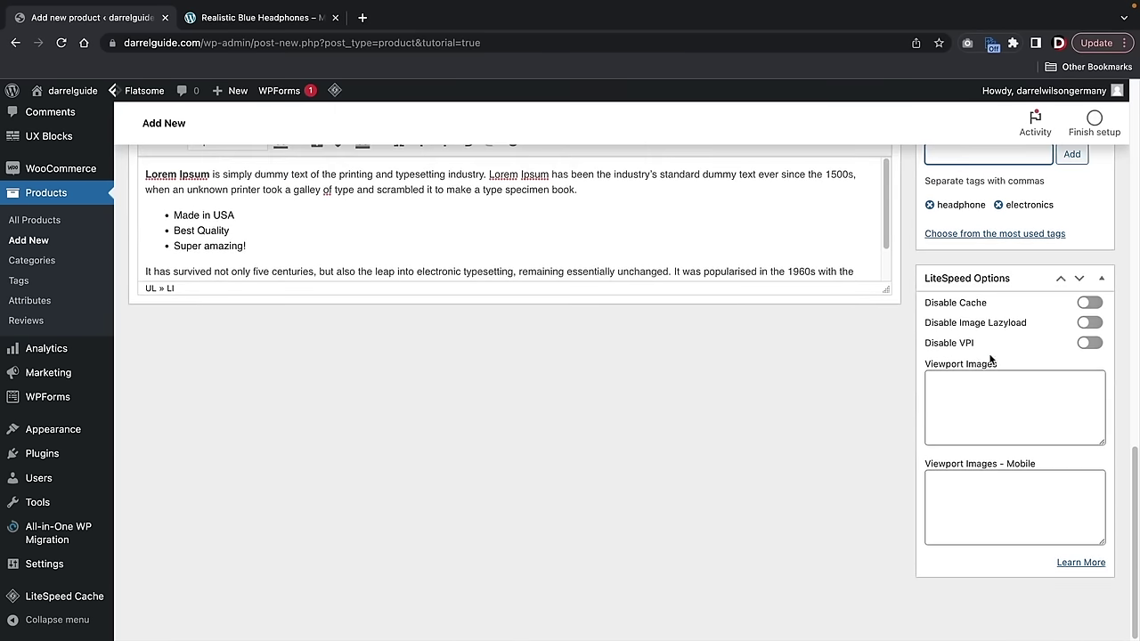
scroll(958, 366, "up", 5)
scroll(960, 371, "up", 4)
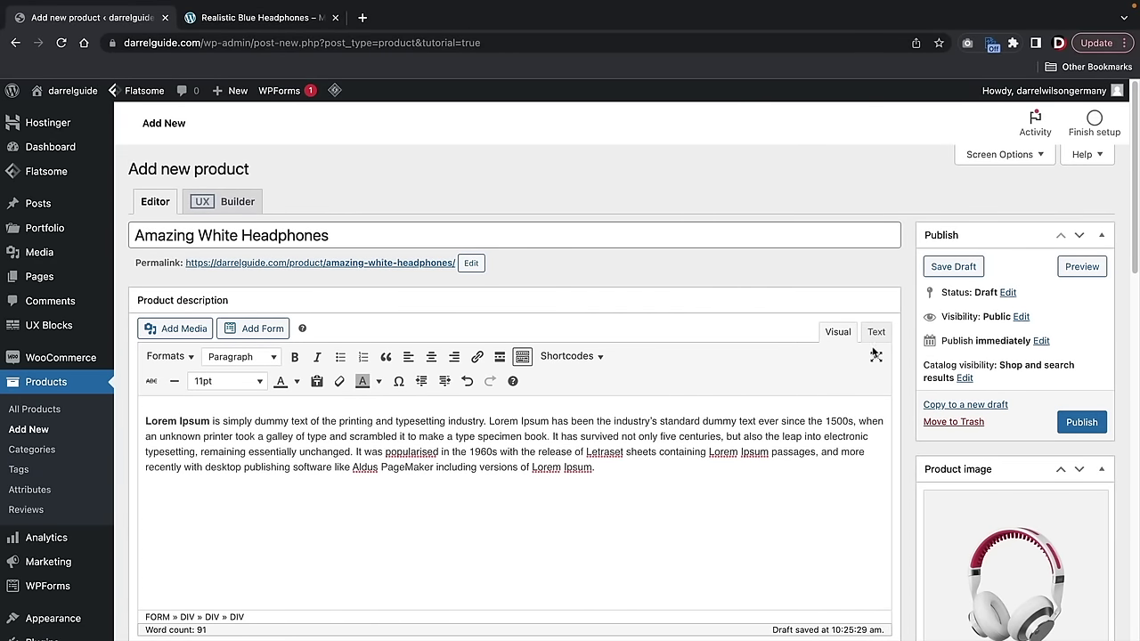
Publish the headphones product and view its storefront page, reading the title and description
left_click(1073, 422)
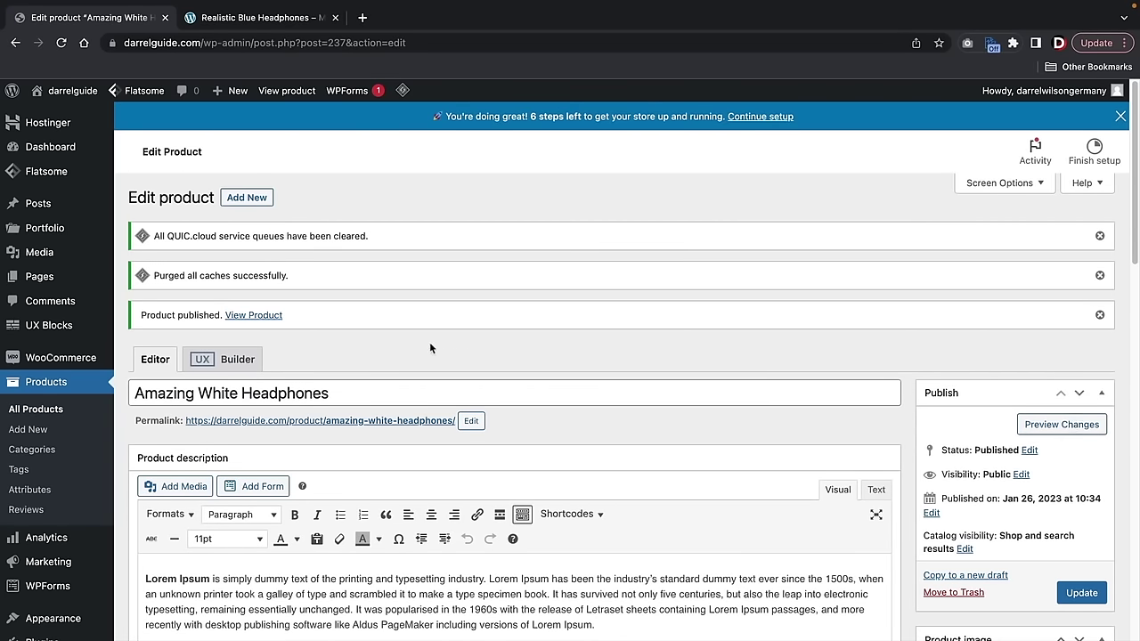
left_click(244, 317)
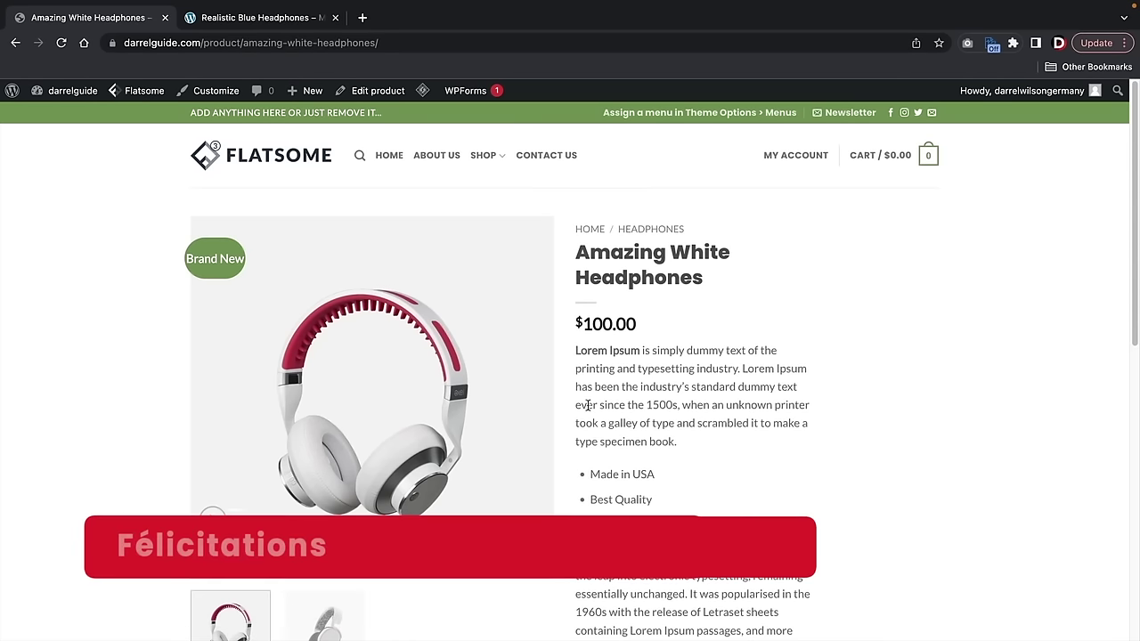
scroll(142, 392, "down", 1)
left_click_drag(713, 264, 576, 239)
left_click_drag(620, 336, 683, 439)
scroll(683, 439, "down", 2)
left_click_drag(623, 368, 636, 419)
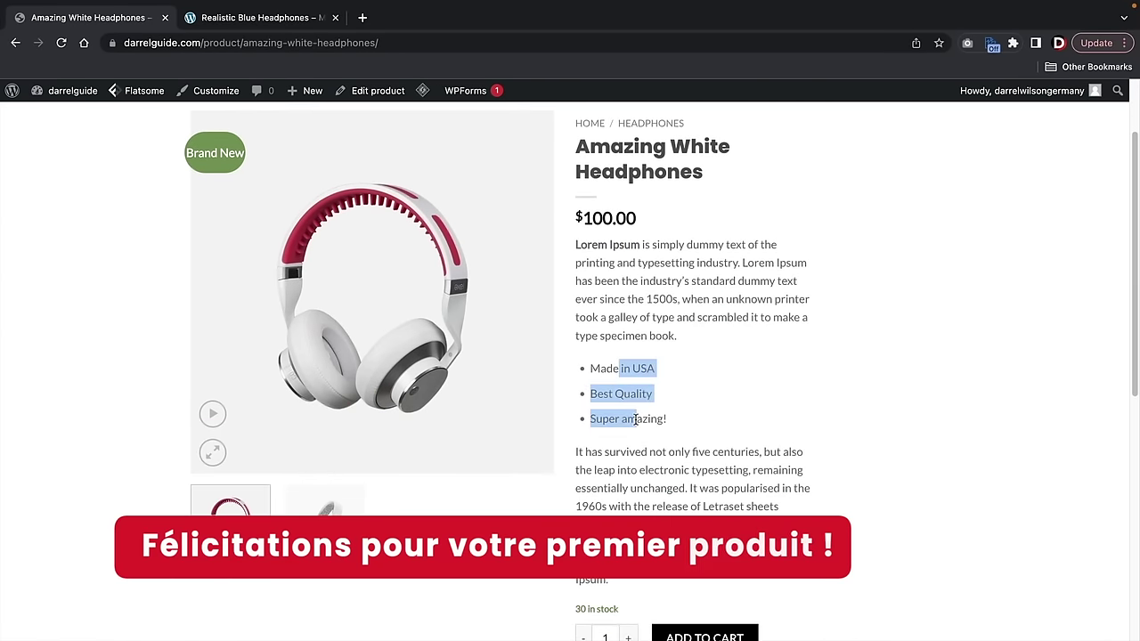
left_click(636, 418)
scroll(534, 427, "down", 1)
Switch between the white-and-red and black gallery images, then play and close the product video
left_click(343, 499)
scroll(343, 499, "up", 1)
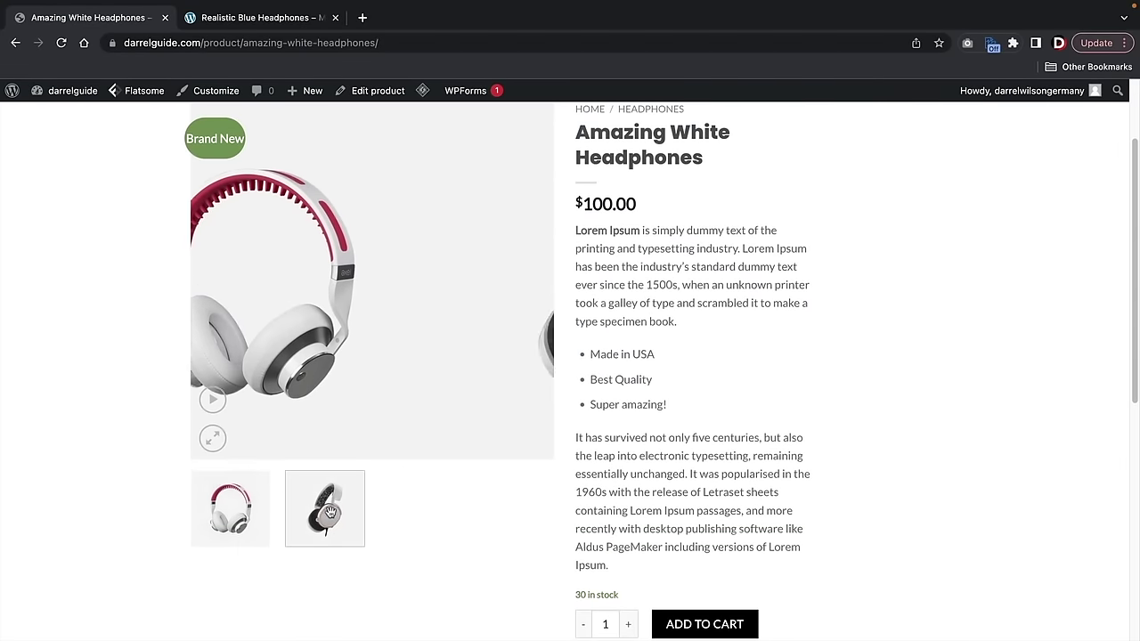
left_click(240, 512)
left_click(325, 507)
left_click(230, 508)
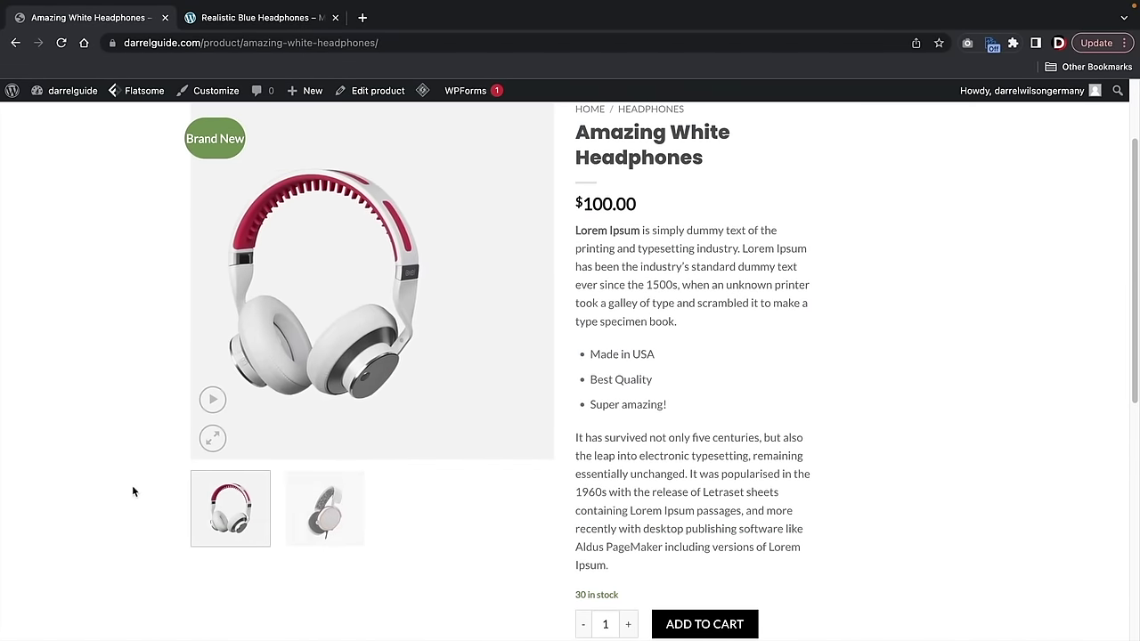
scroll(197, 490, "up", 1)
left_click(213, 496)
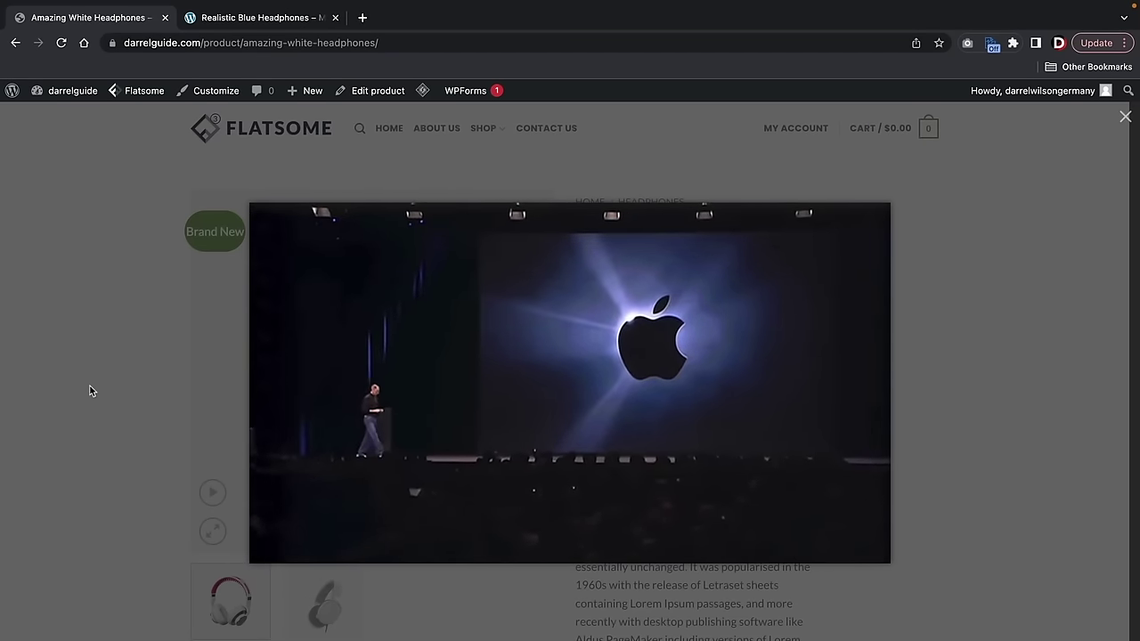
left_click(93, 389)
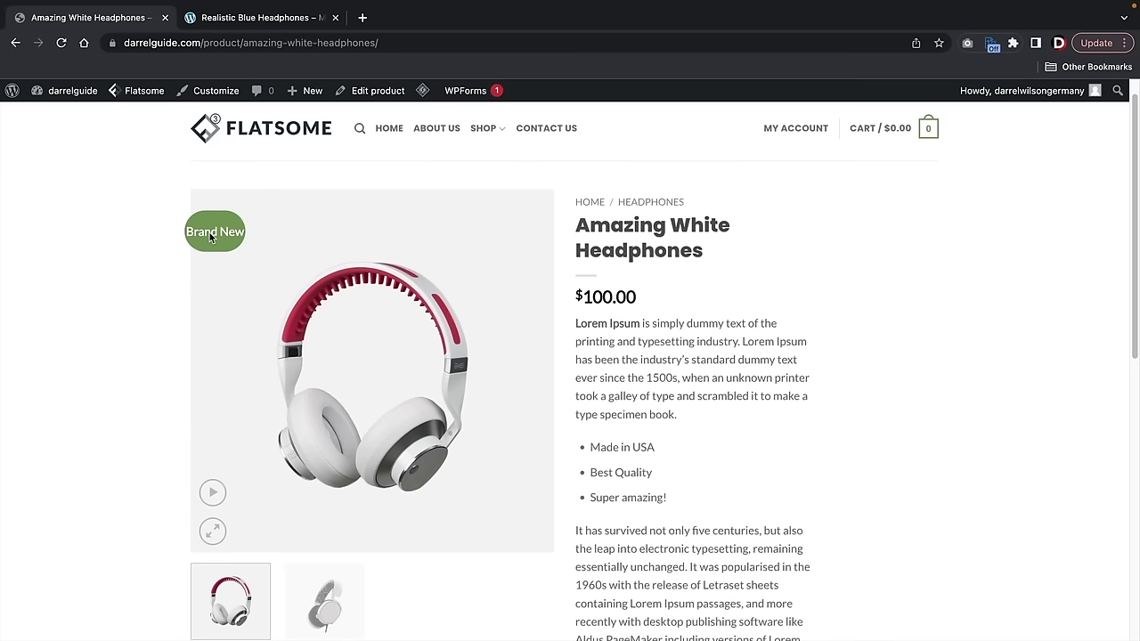
scroll(132, 282, "down", 6)
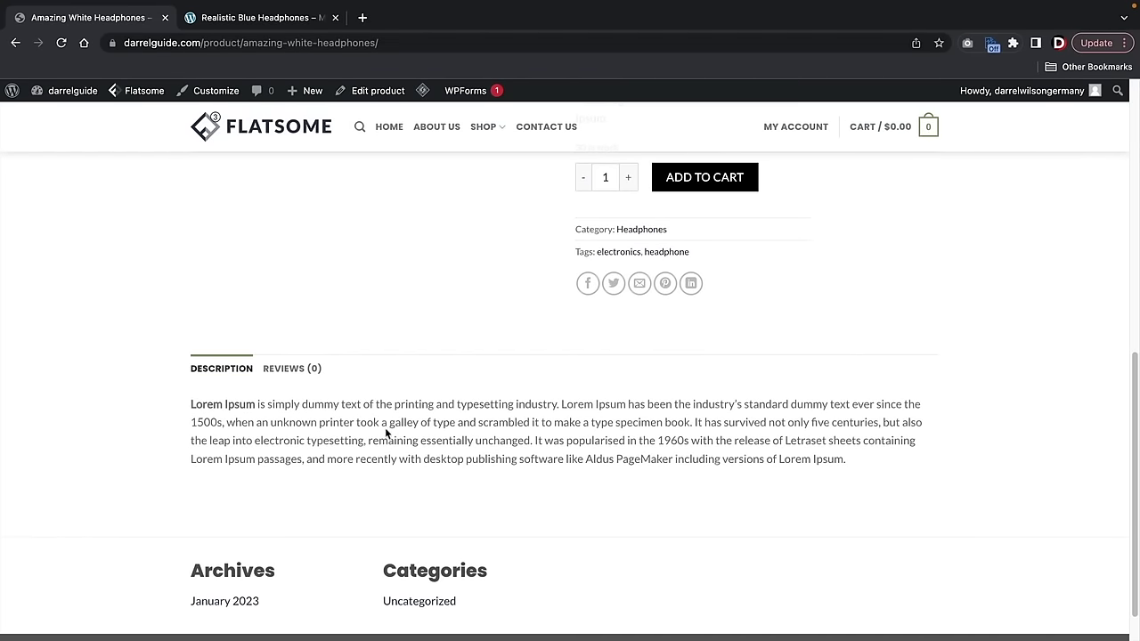
left_click_drag(744, 459, 264, 405)
Submit a five-star review reading 'best item' on the headphones product
left_click(292, 368)
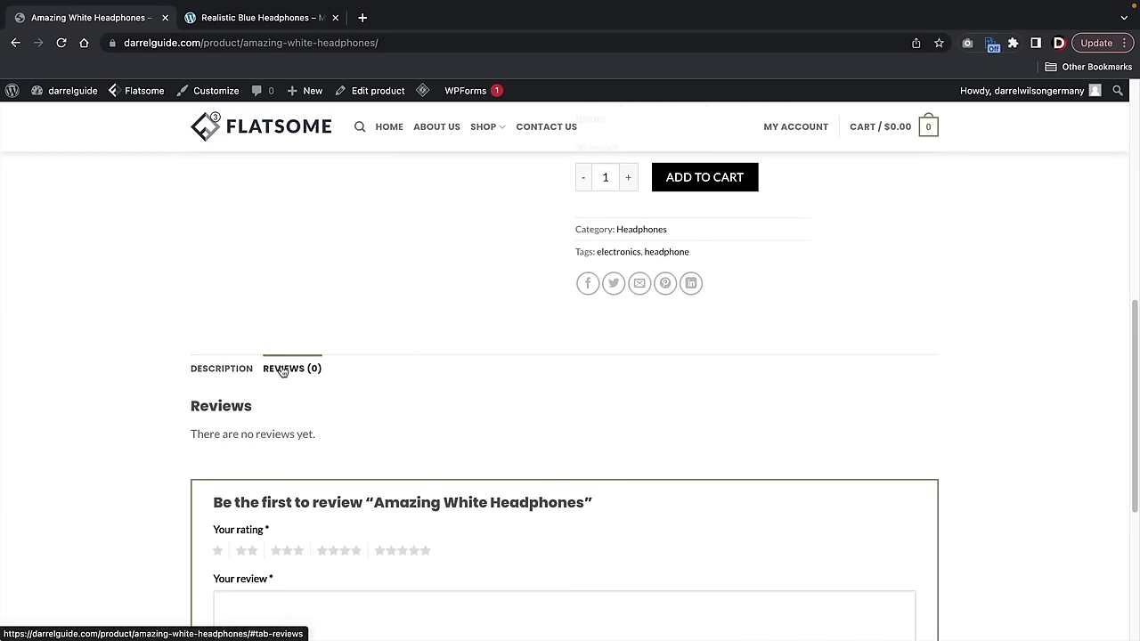
scroll(314, 423, "down", 1)
left_click(411, 449)
scroll(406, 445, "down", 1)
left_click(392, 419)
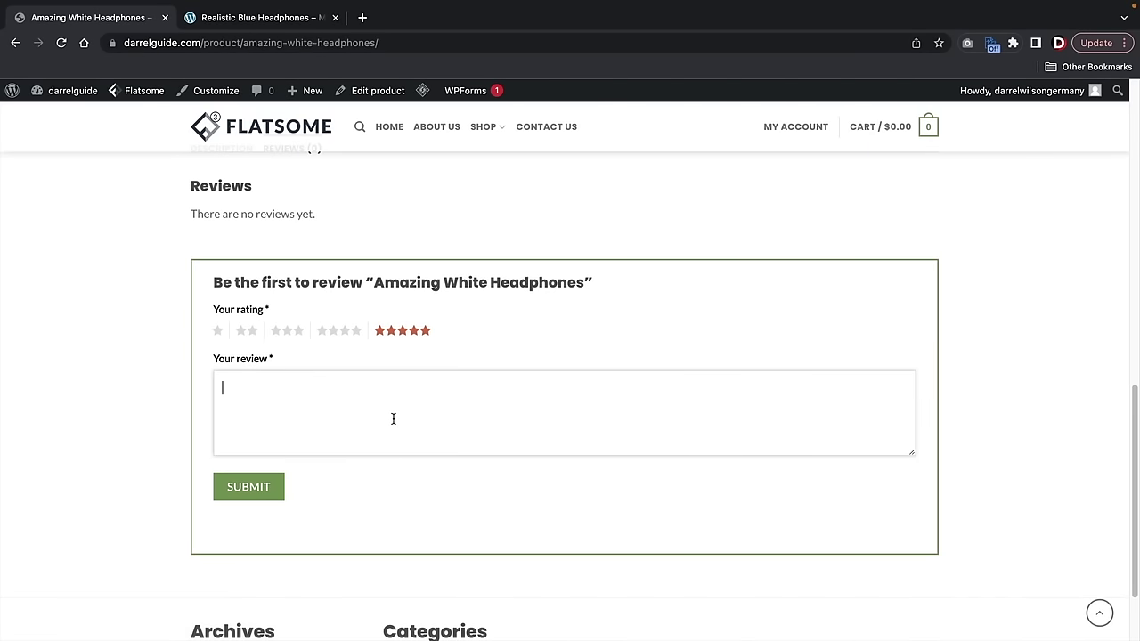
type("best item!")
left_click(258, 487)
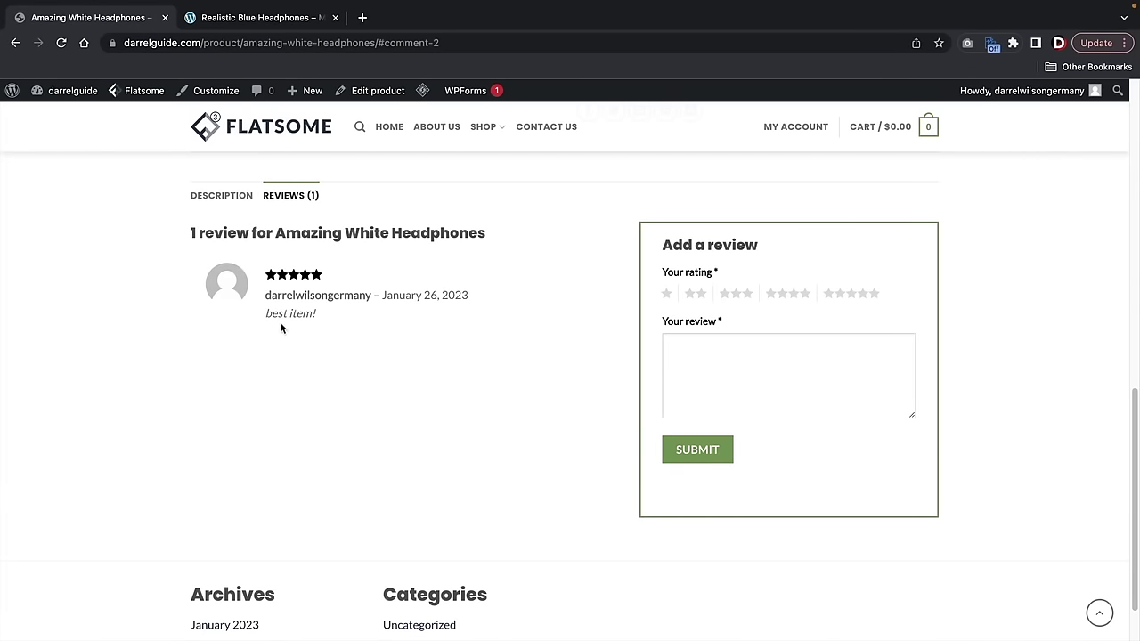
Go from the product page to the Headphones category listing
scroll(280, 328, "up", 6)
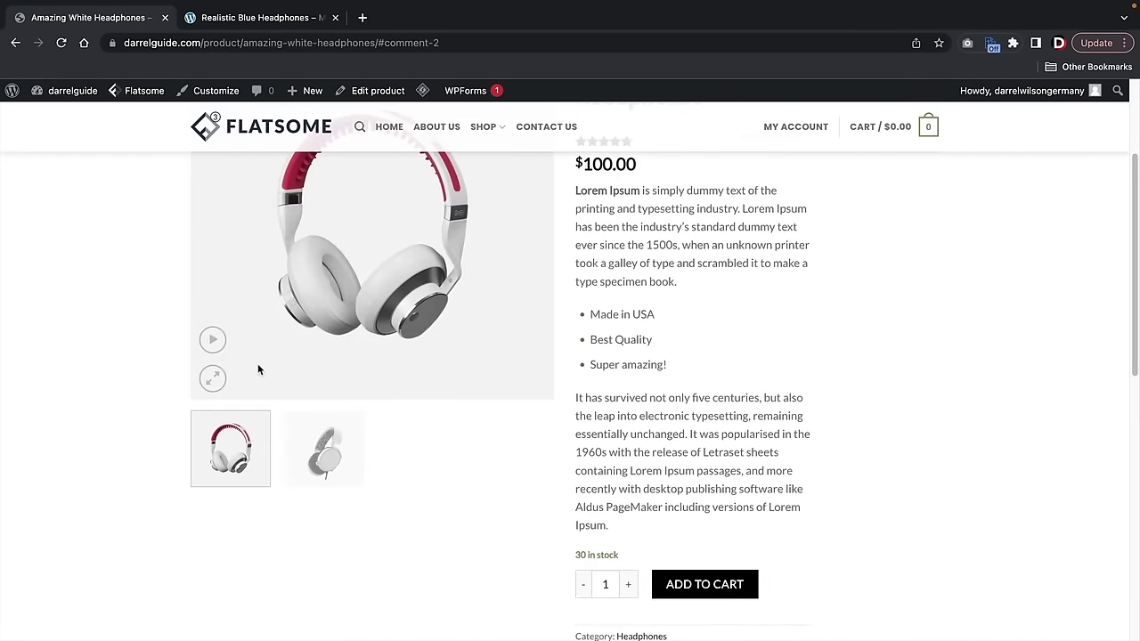
scroll(258, 369, "up", 3)
scroll(679, 308, "down", 5)
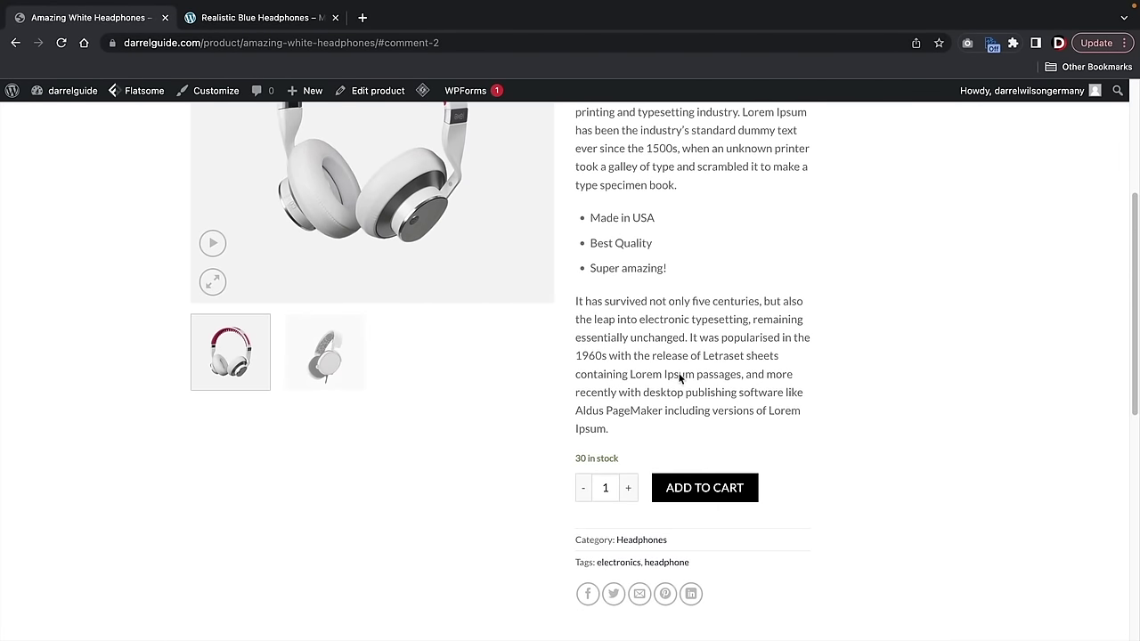
scroll(679, 379, "down", 2)
left_click_drag(620, 346, 574, 352)
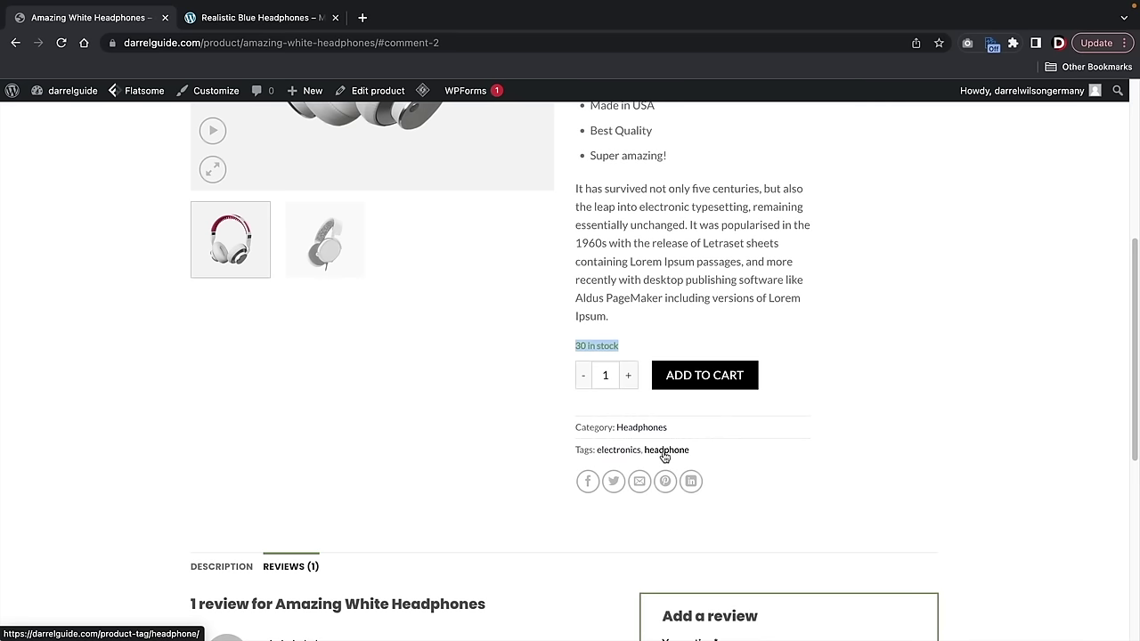
left_click(653, 429)
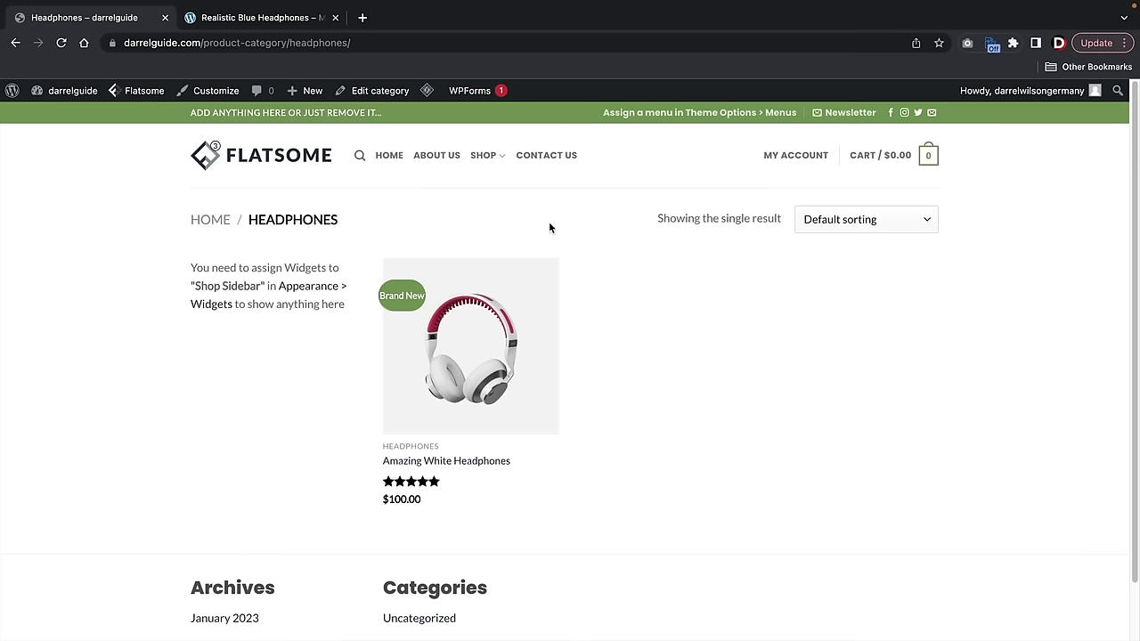
mouse_move(491, 158)
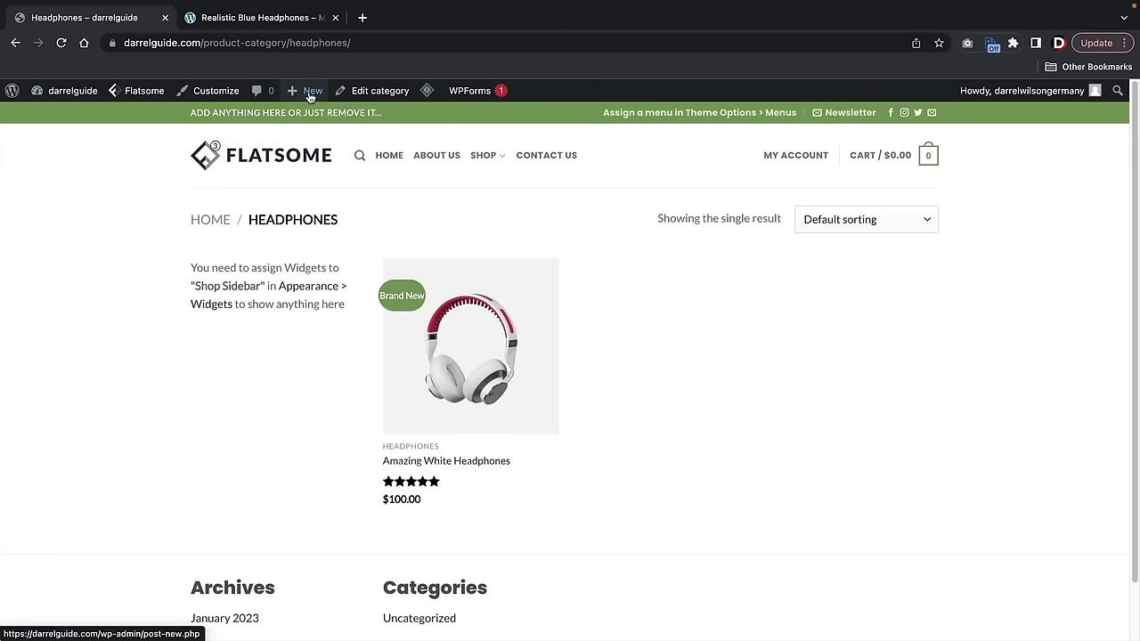
Start a new product named 'Mulitpurpose Headphones'
mouse_move(308, 93)
left_click(319, 194)
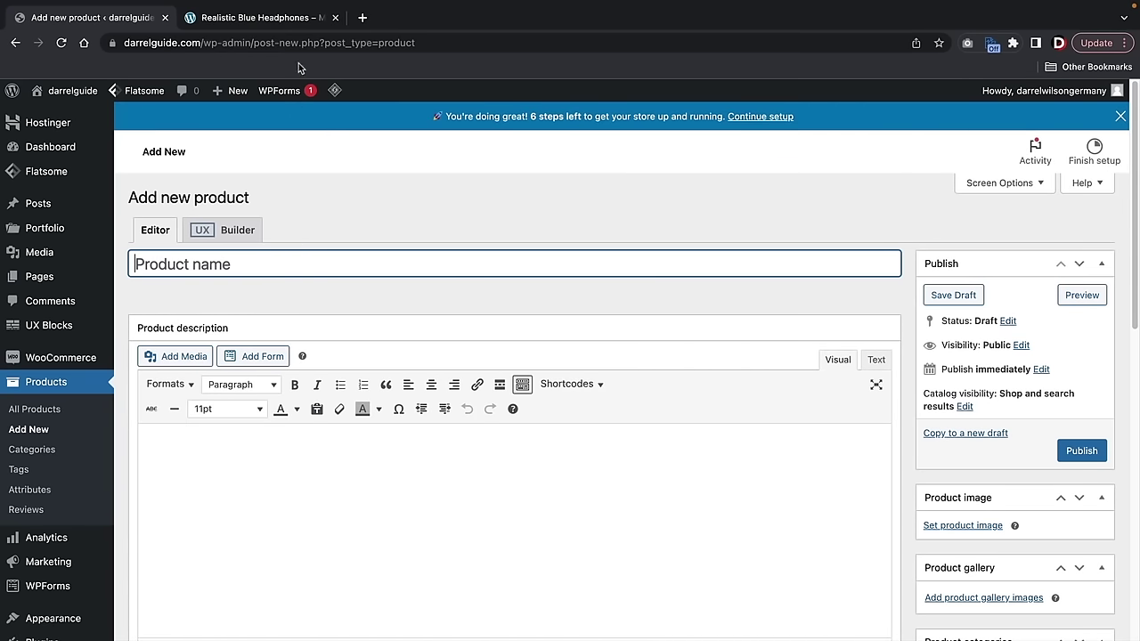
type("Mu")
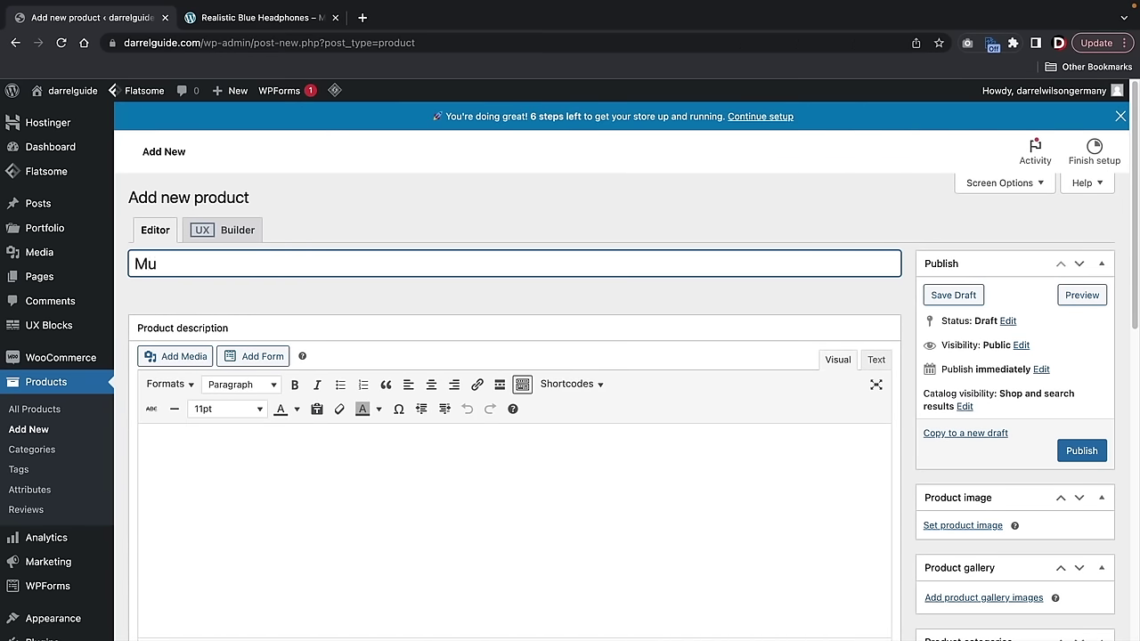
type("litpurpos")
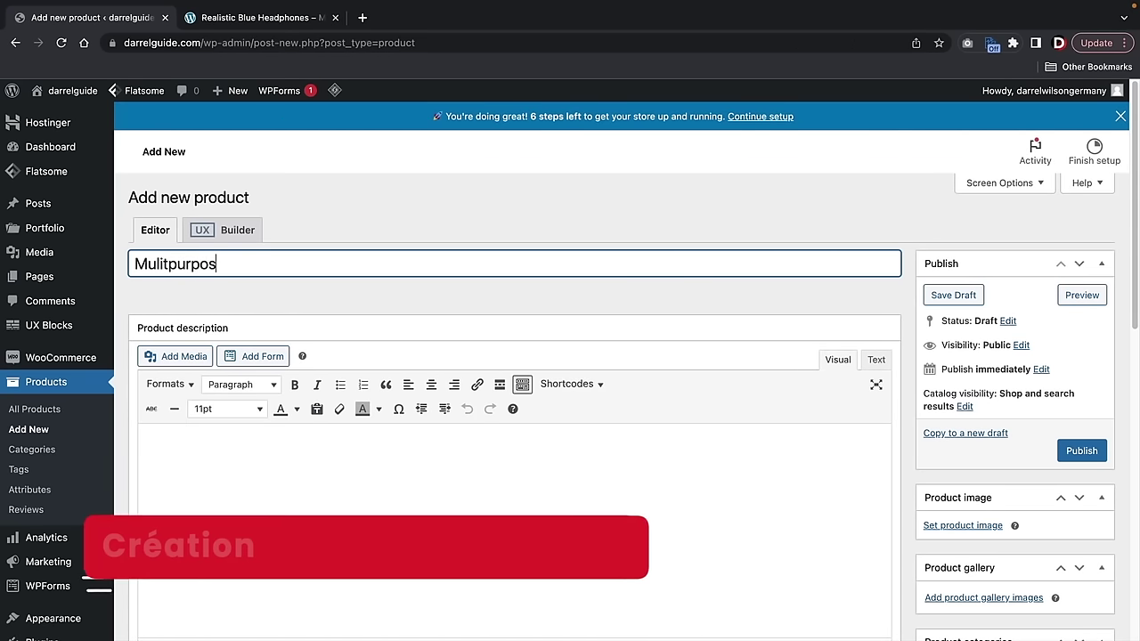
type("e Headohon")
key("BackSpace")
key("BackSpace")
key("BackSpace")
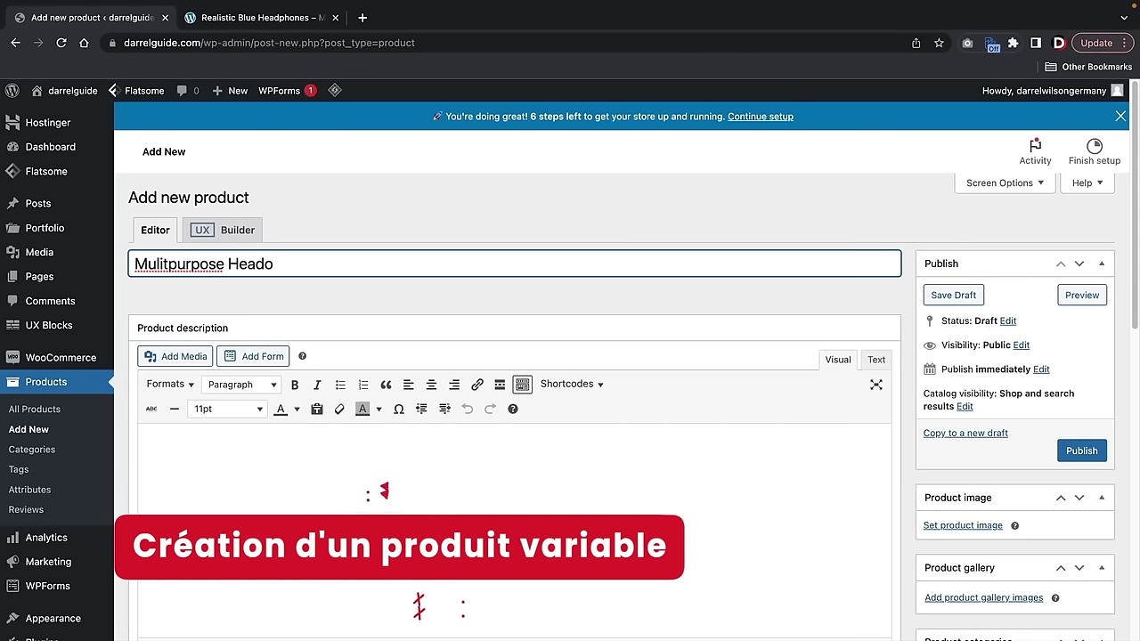
key("BackSpace")
type("phones")
key("Tab")
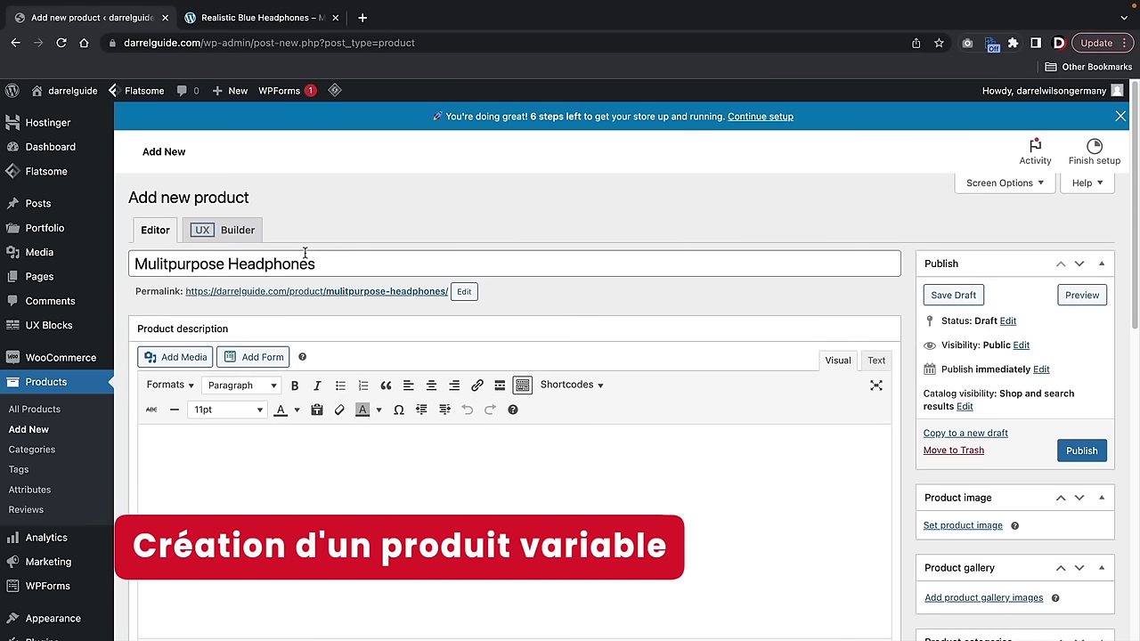
left_click(305, 255)
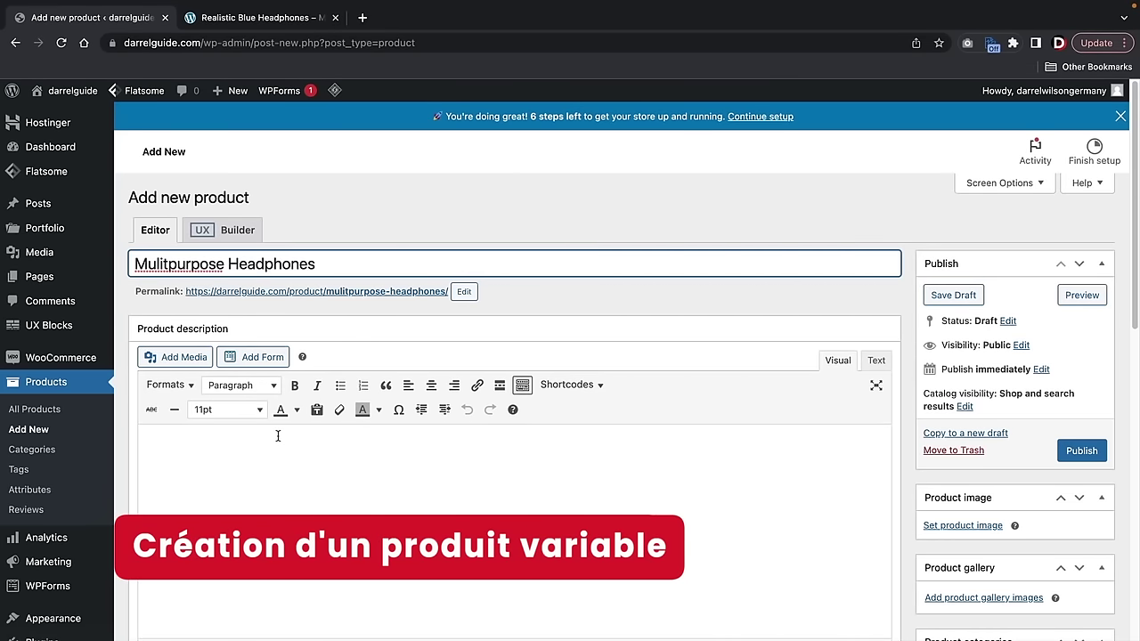
scroll(278, 436, "down", 1)
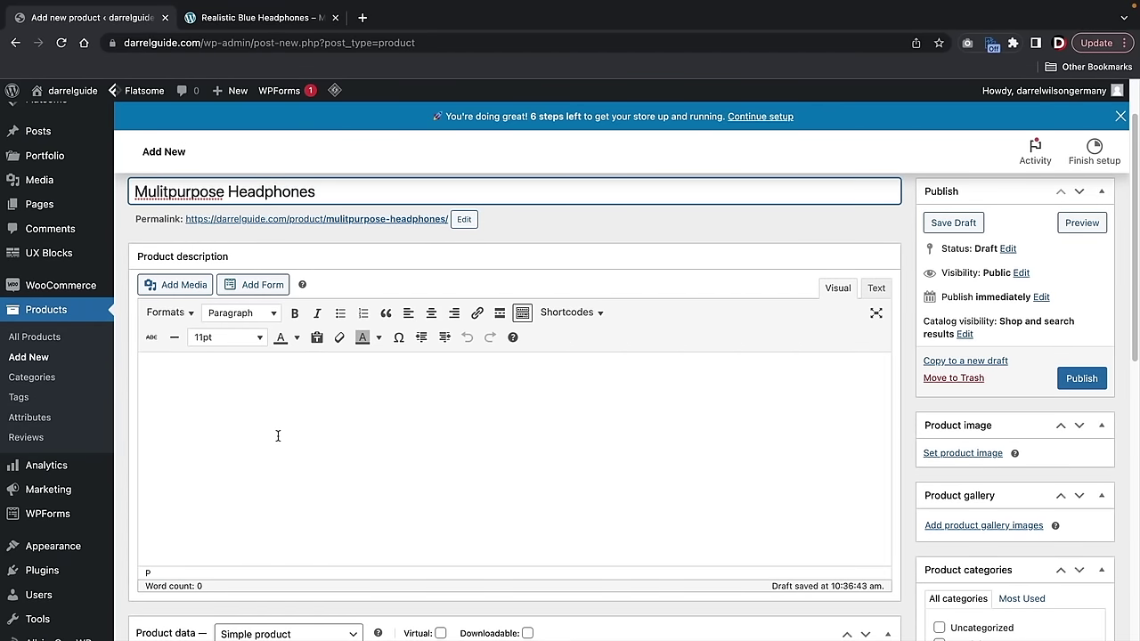
scroll(278, 436, "down", 1)
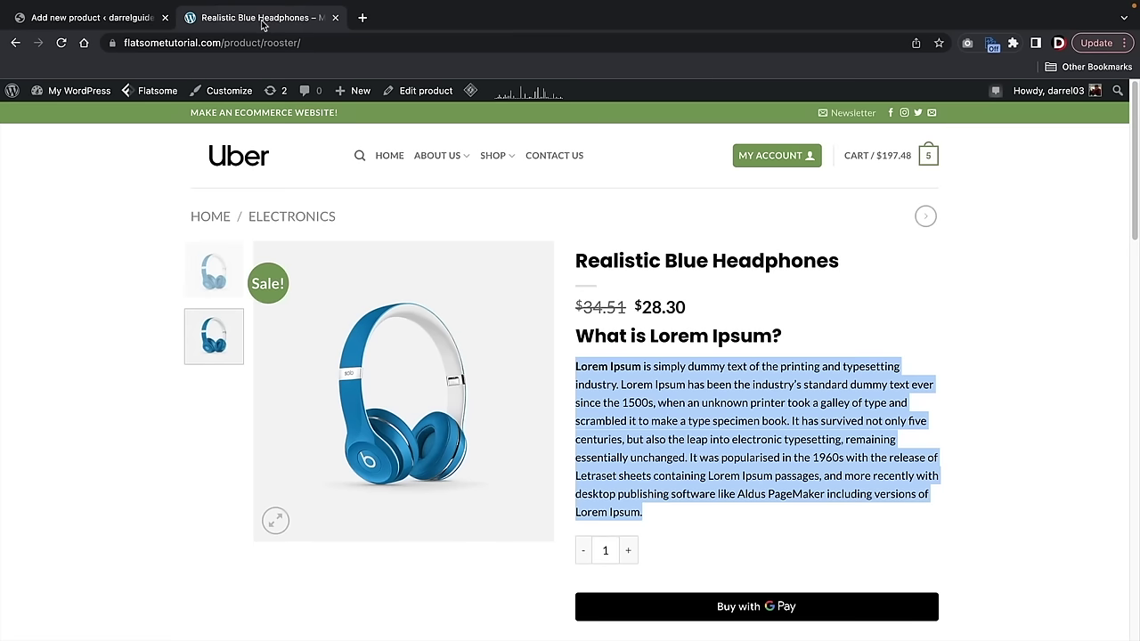
Copy the Lorem Ipsum text from Realistic Blue Headphones into the description, split after 'book.'
left_click(259, 18)
right_click(661, 391)
left_click(686, 429)
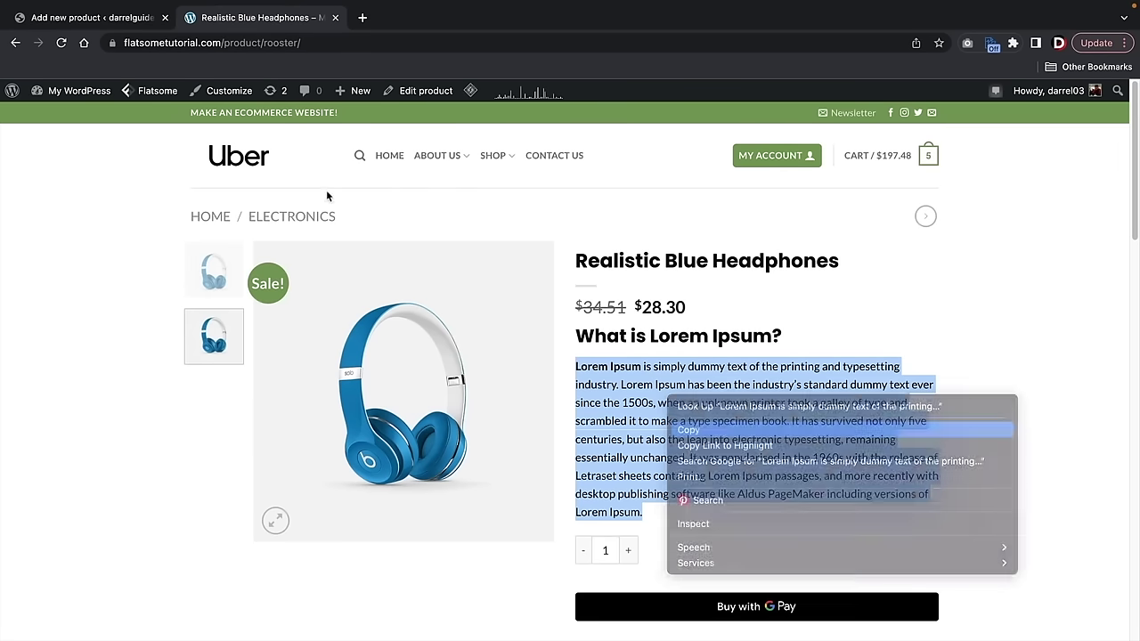
left_click(106, 19)
right_click(199, 357)
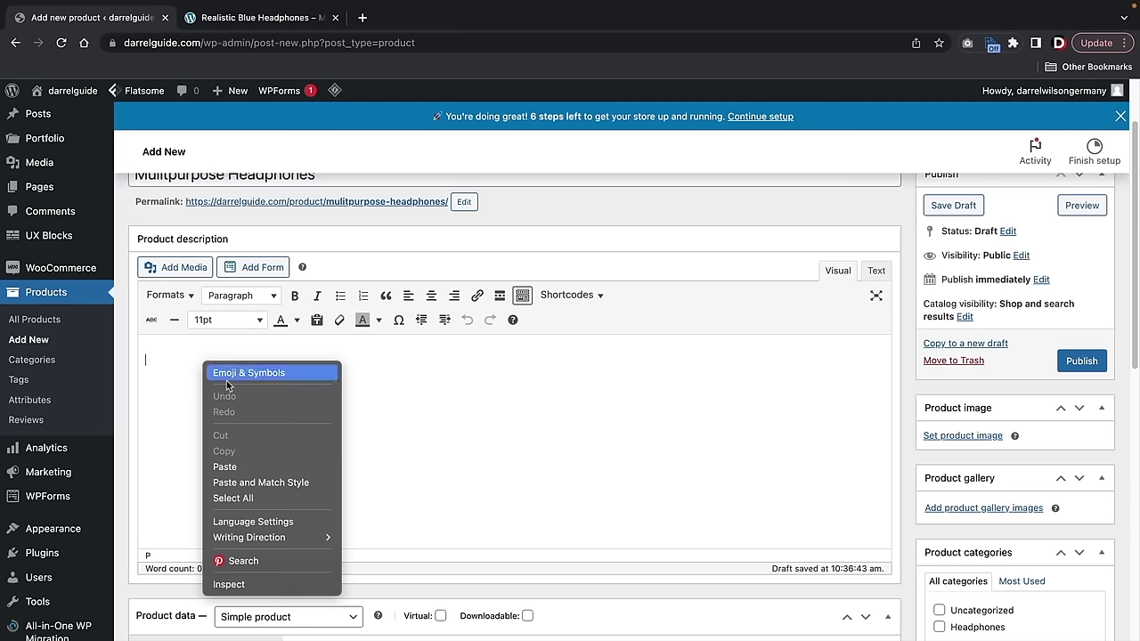
left_click(230, 467)
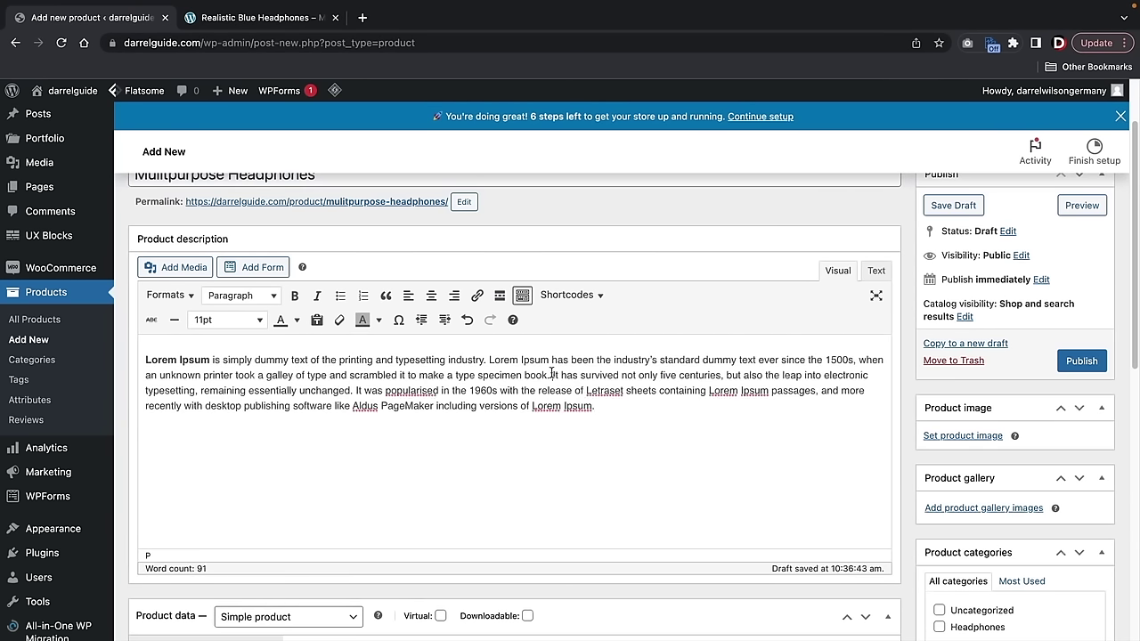
left_click(552, 374)
key("Return")
Paste the same Lorem Ipsum text into the short description and split it into two paragraphs
scroll(395, 529, "down", 8)
right_click(216, 458)
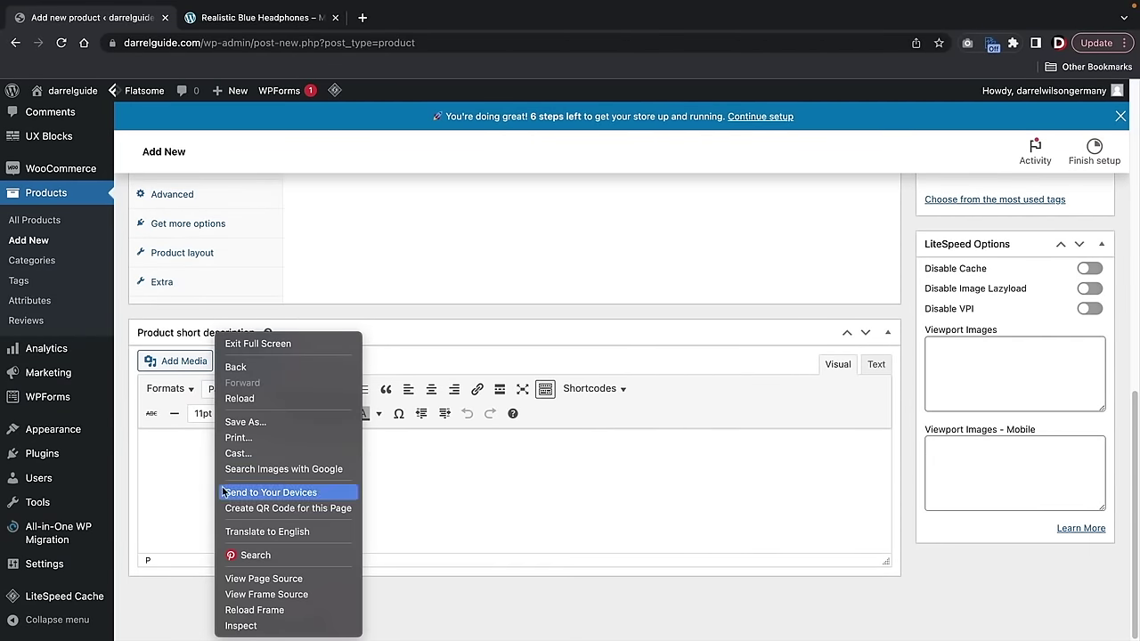
left_click(155, 447)
right_click(153, 447)
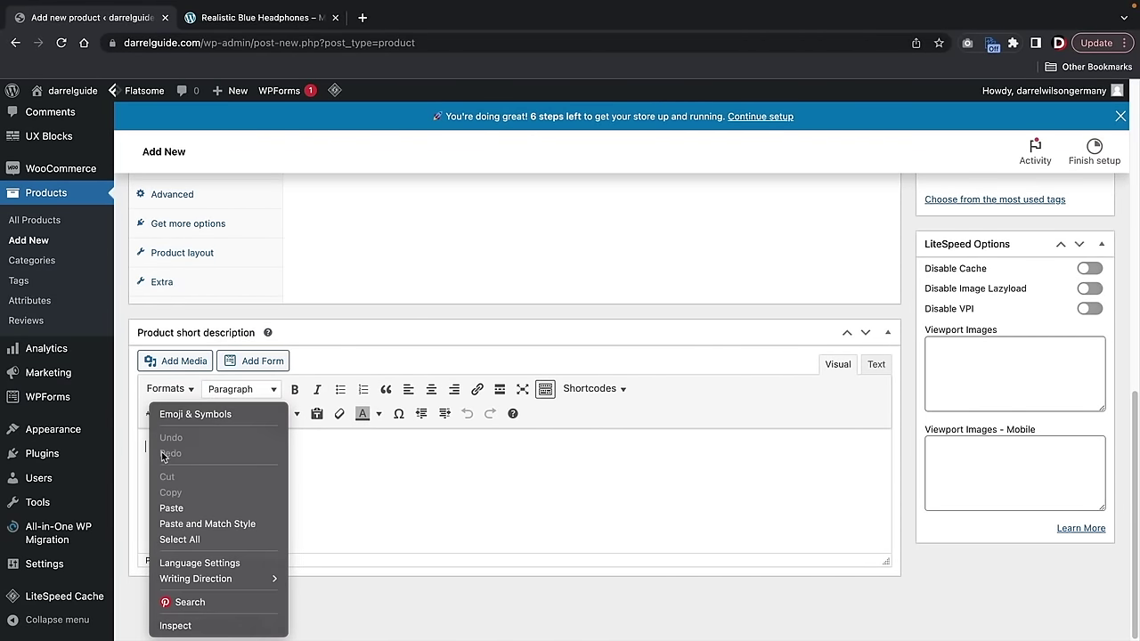
left_click(172, 508)
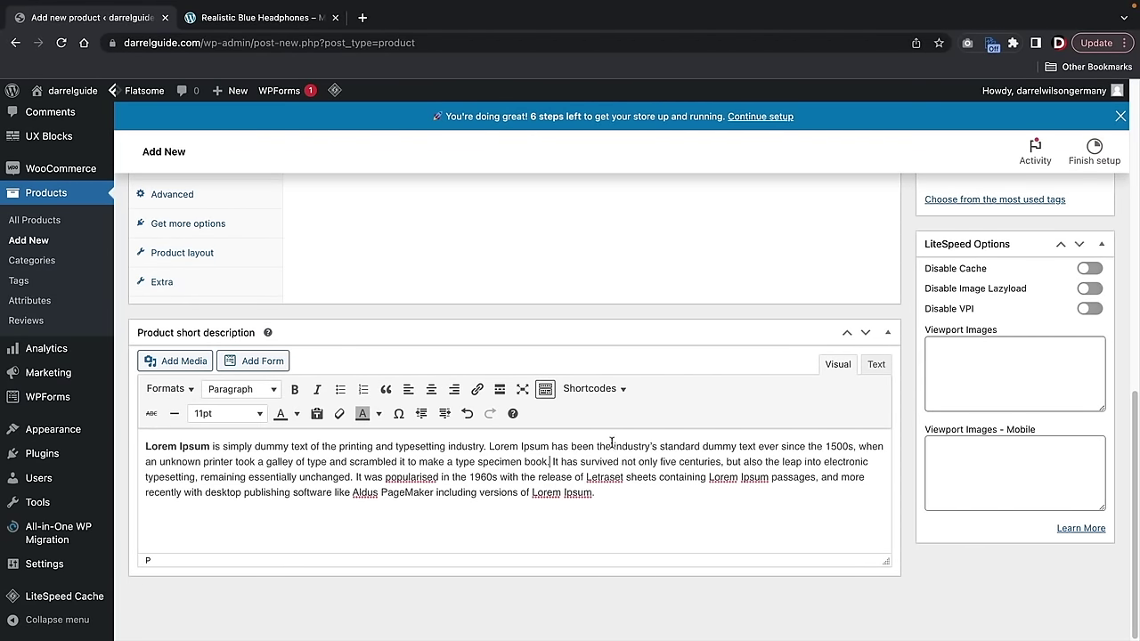
key("Return")
scroll(590, 321, "up", 5)
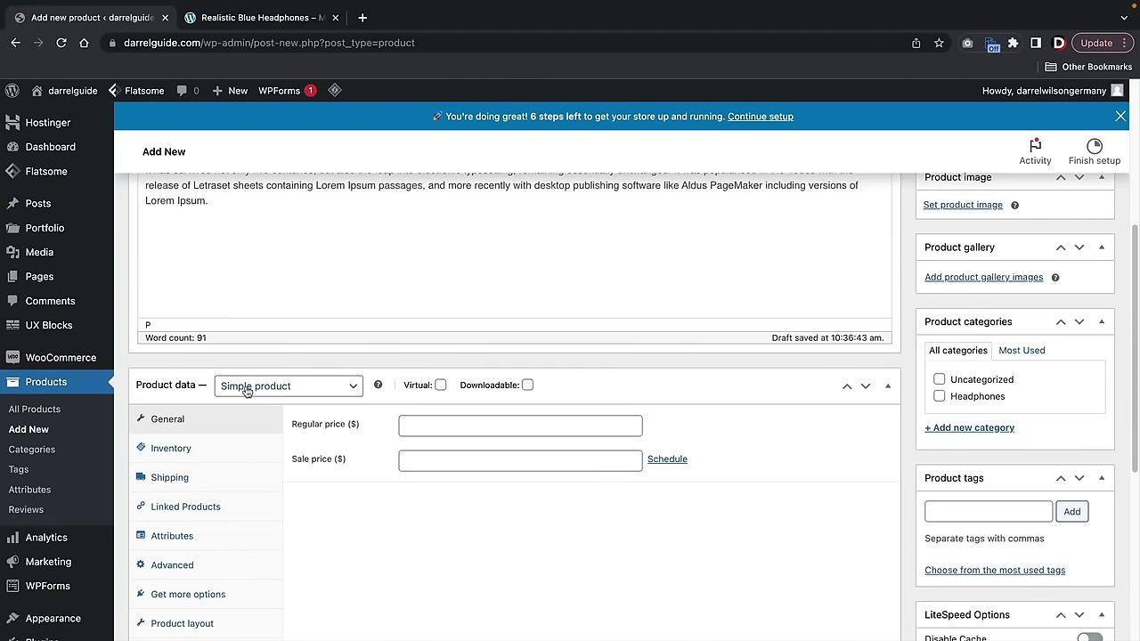
Change the product type to Variable product
left_click(252, 388)
left_click(257, 436)
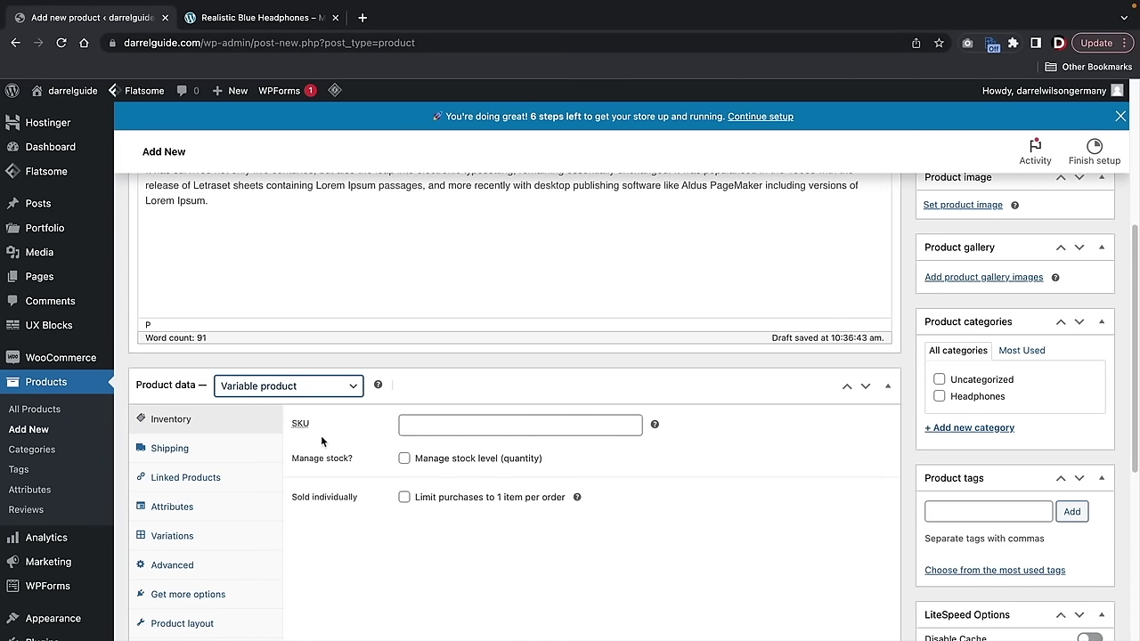
scroll(323, 441, "down", 1)
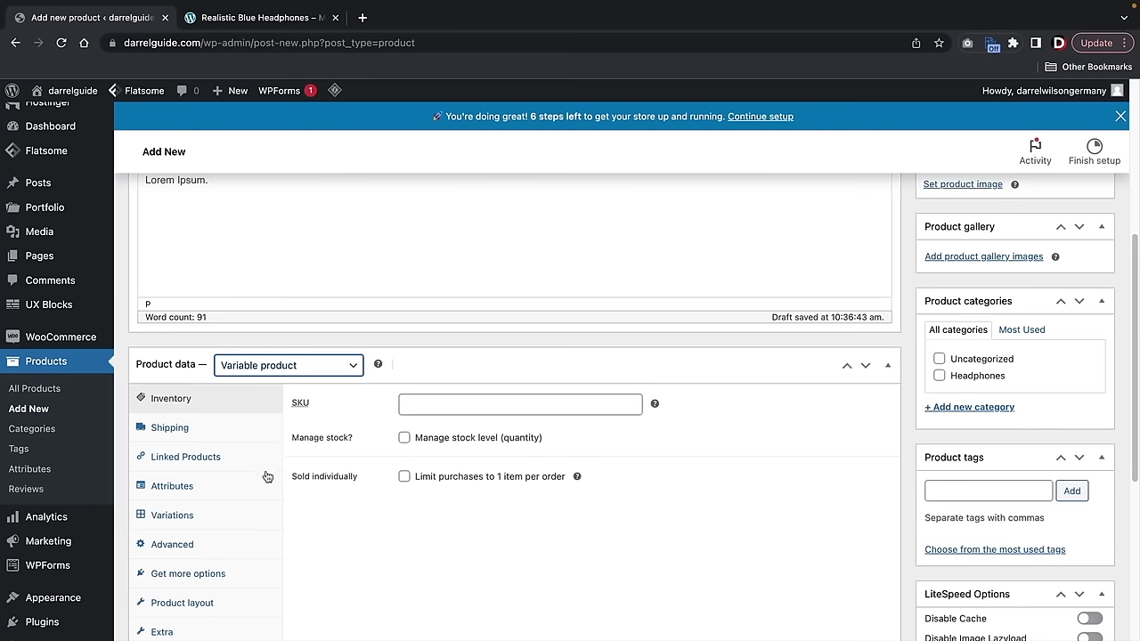
Add a Size attribute with values Small|Large, used for variations, and save it
left_click(188, 491)
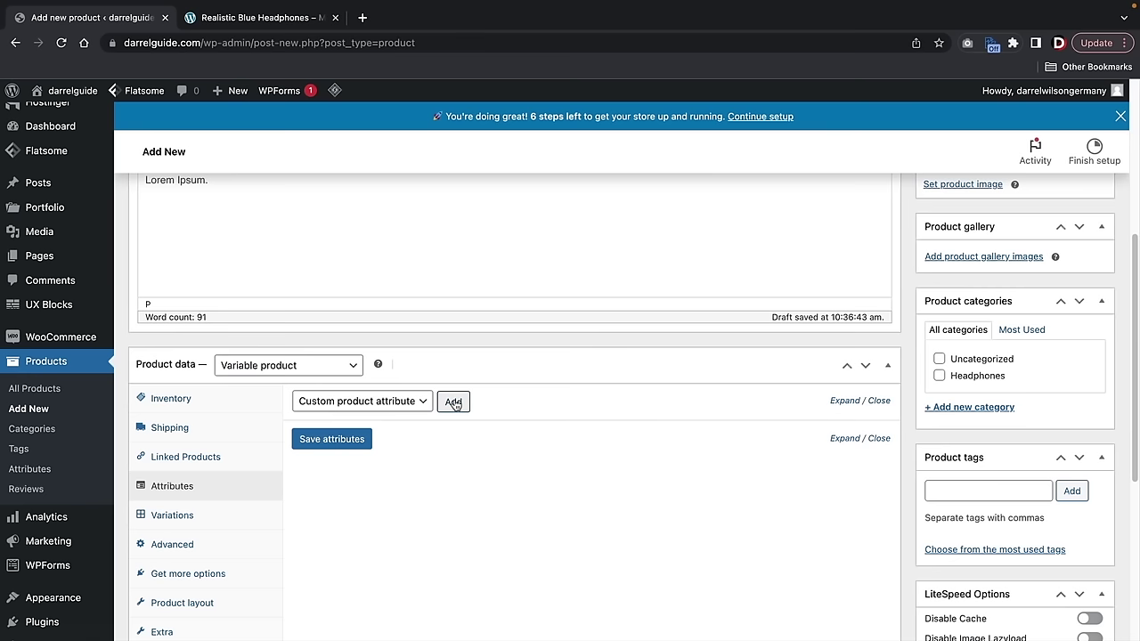
left_click(454, 402)
left_click(372, 490)
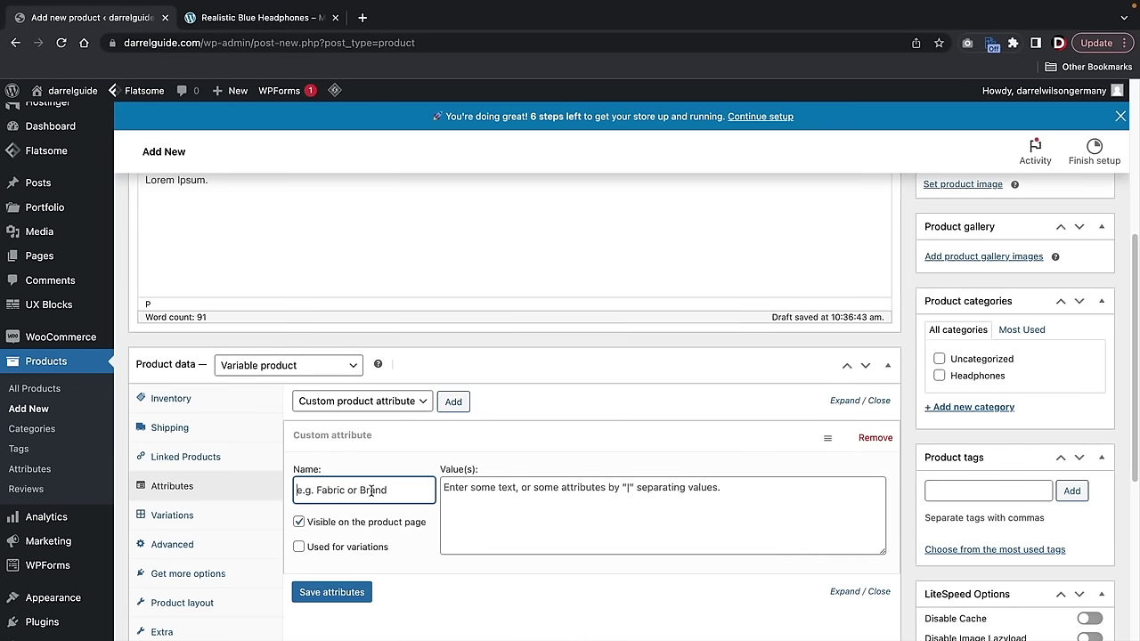
type("Size")
key("Tab")
type("Smal")
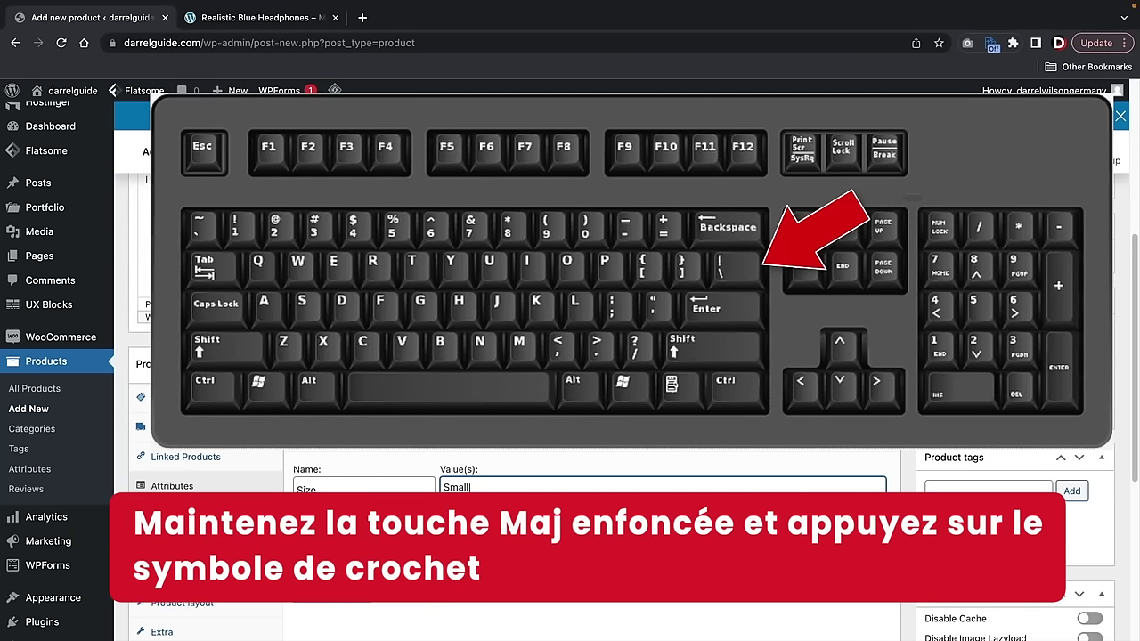
type("|Large")
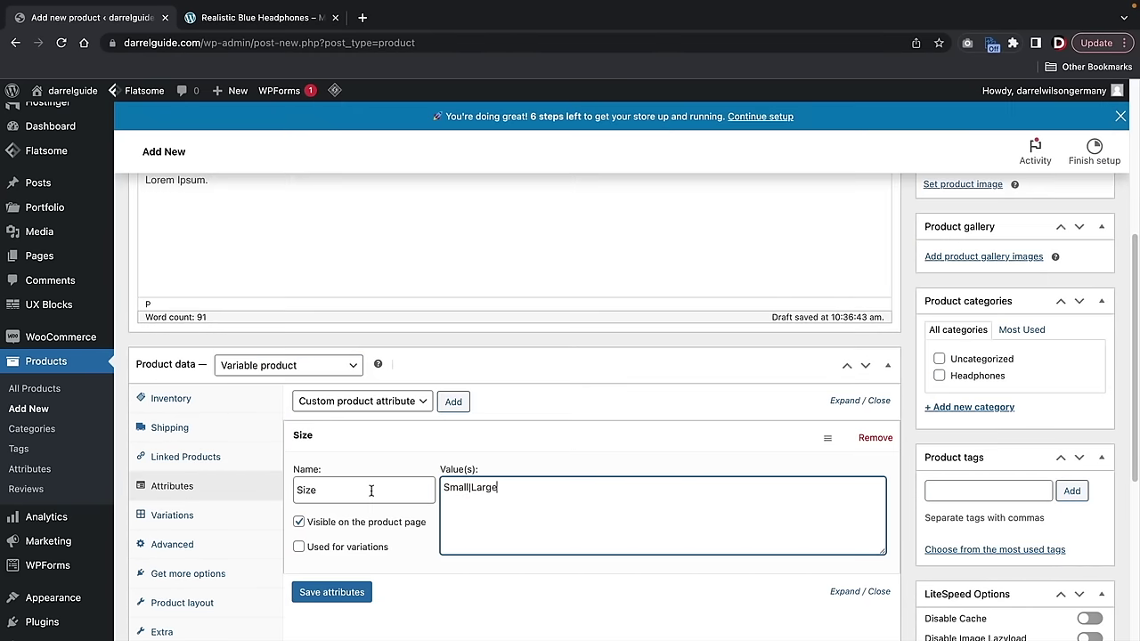
left_click(355, 547)
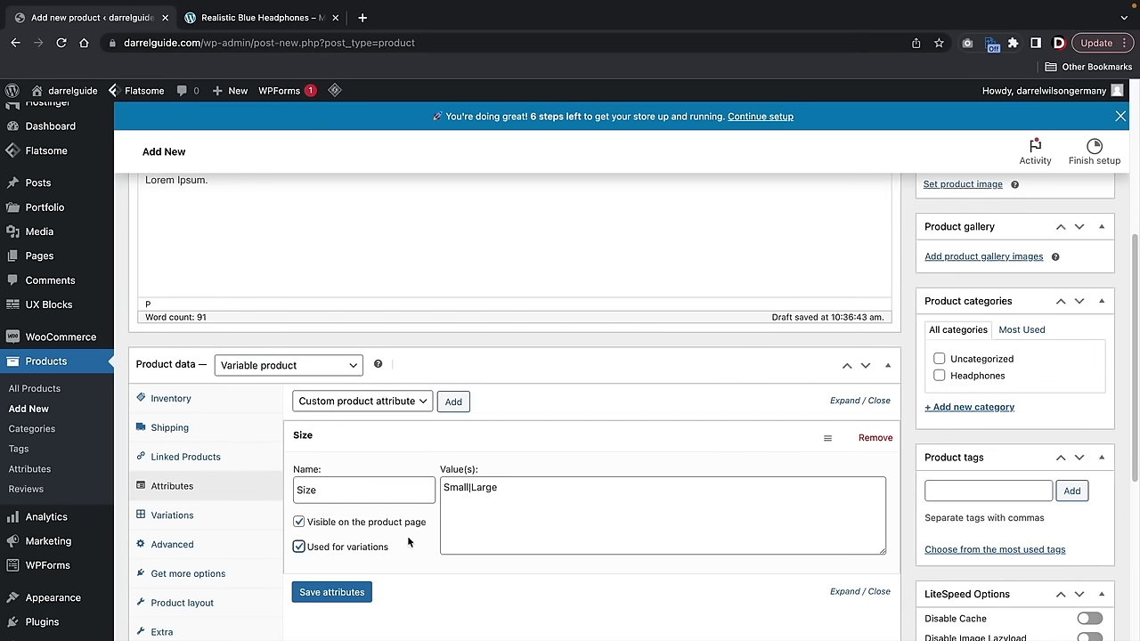
left_click(349, 594)
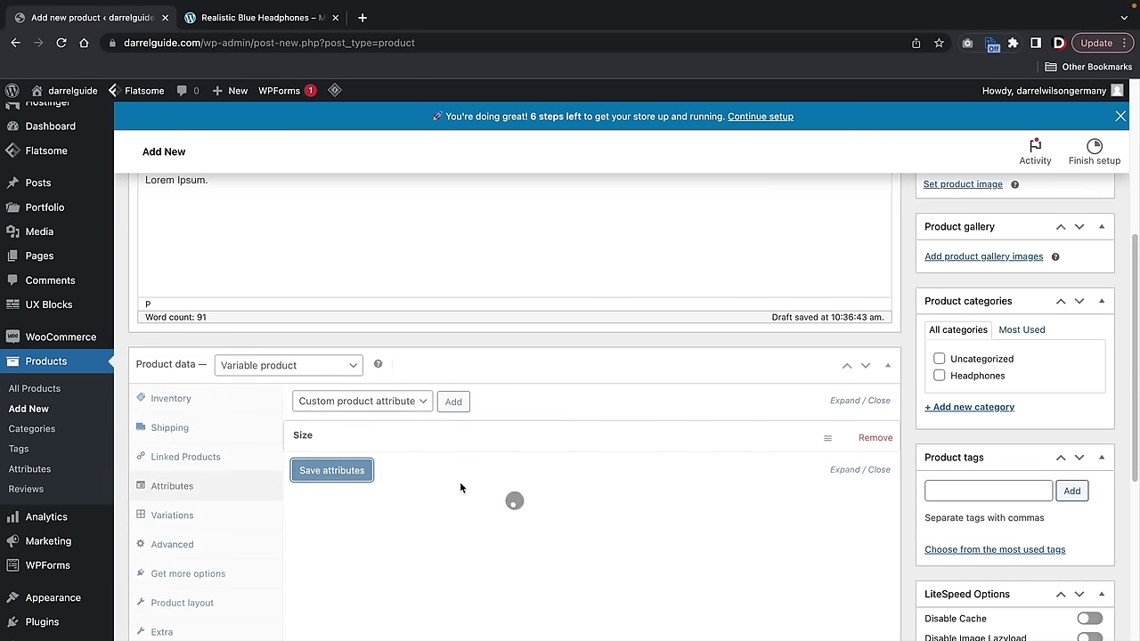
Add a Color attribute with White and Blue values, used for variations, and save it
left_click(455, 402)
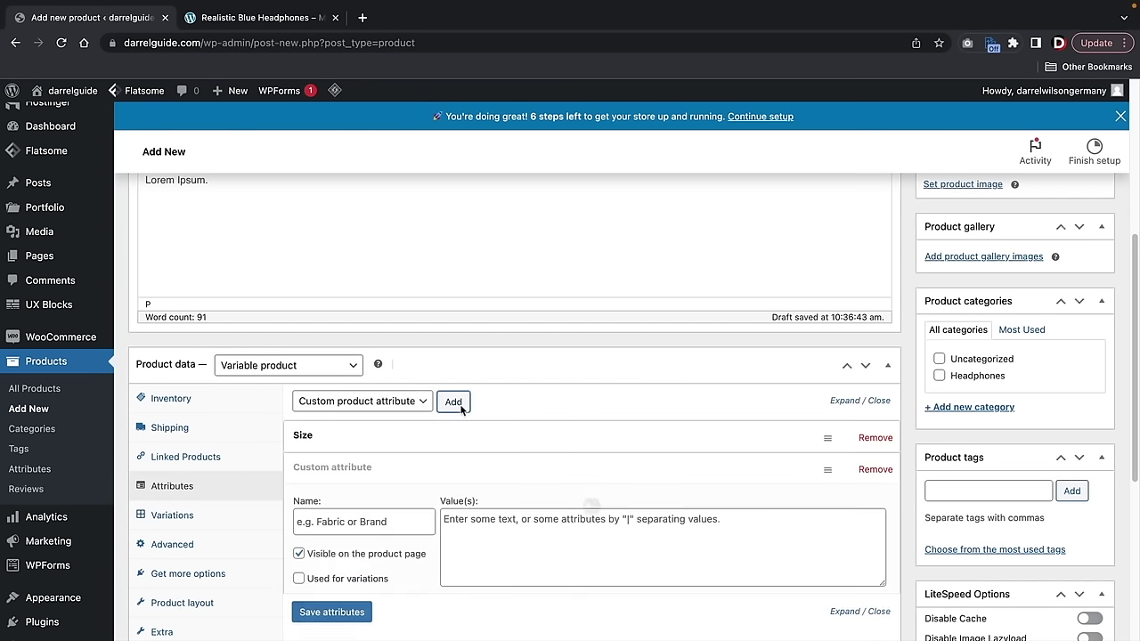
left_click(386, 522)
type("Color")
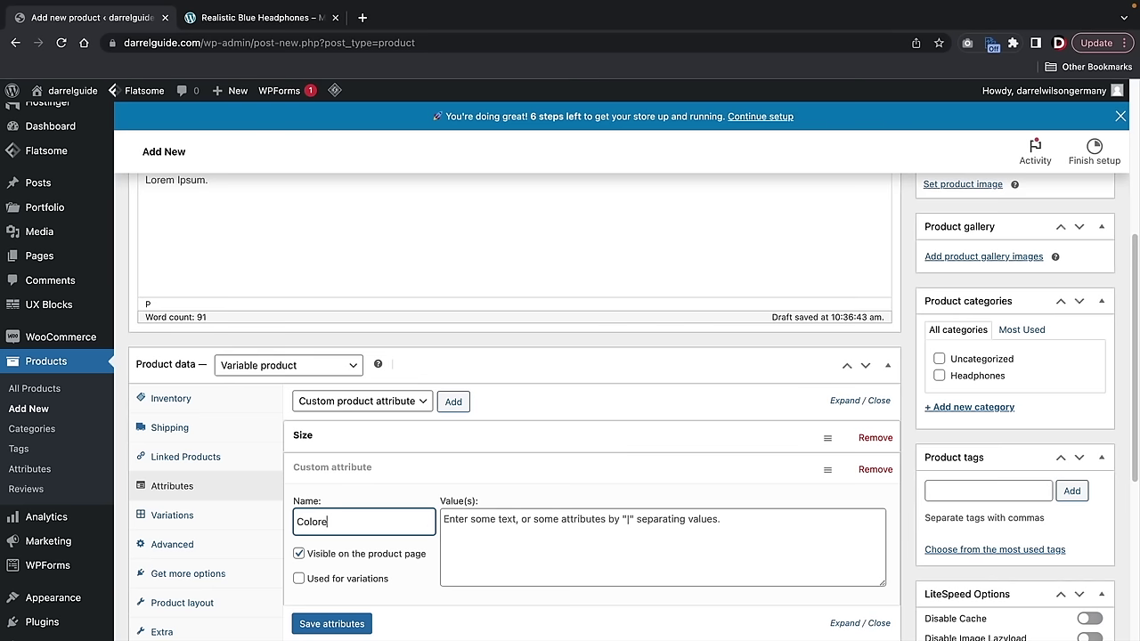
left_click(663, 535)
type("White|Blue")
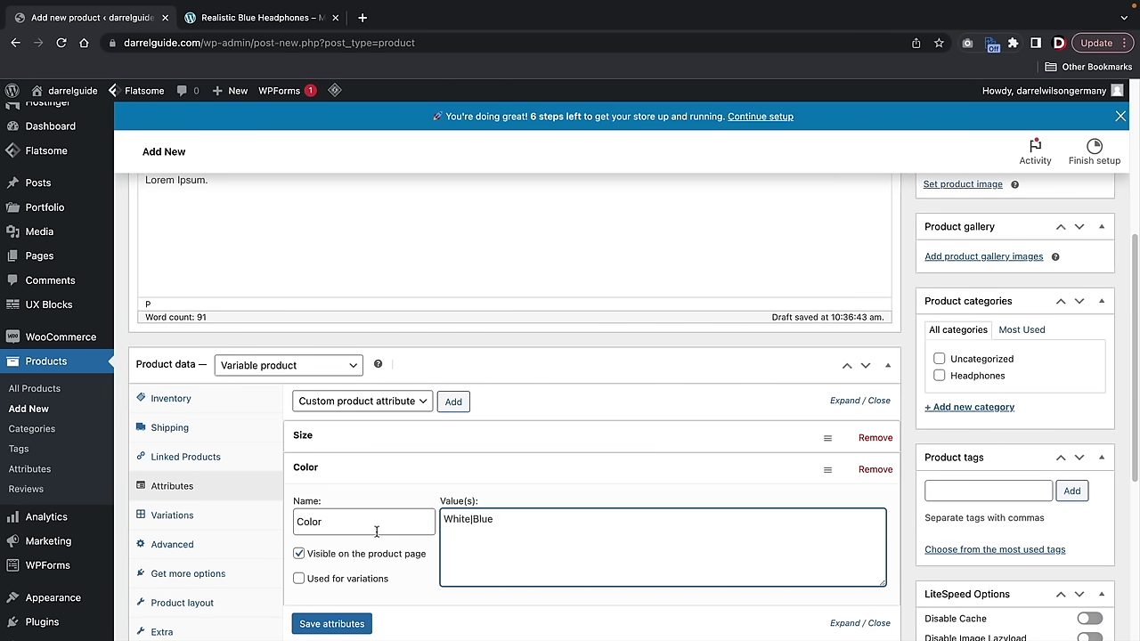
left_click(354, 579)
left_click(331, 624)
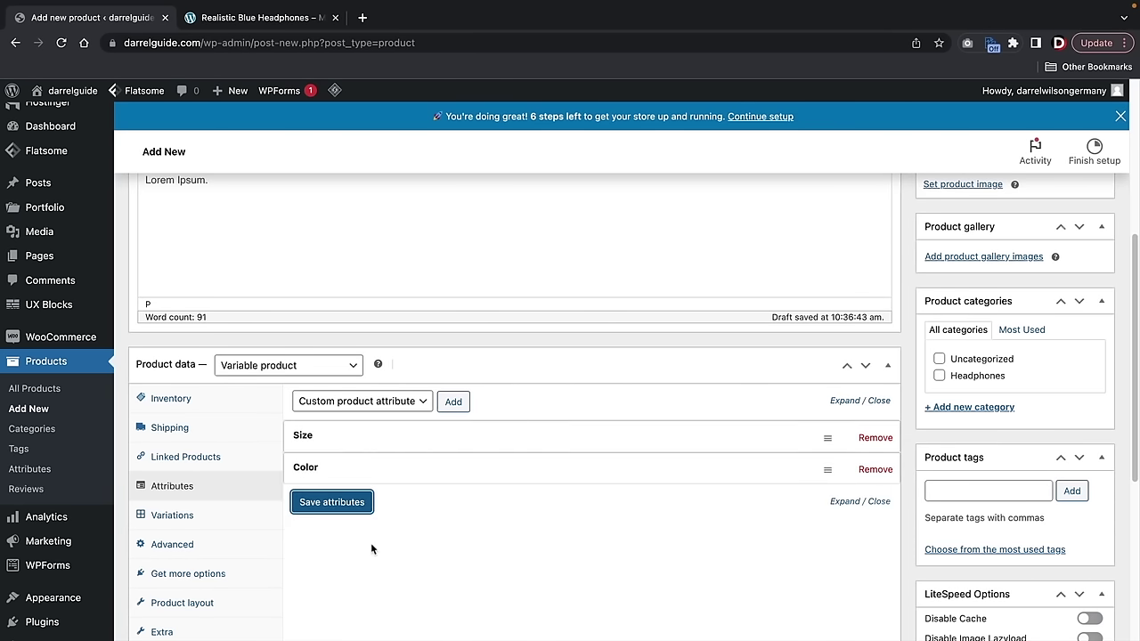
left_click(211, 519)
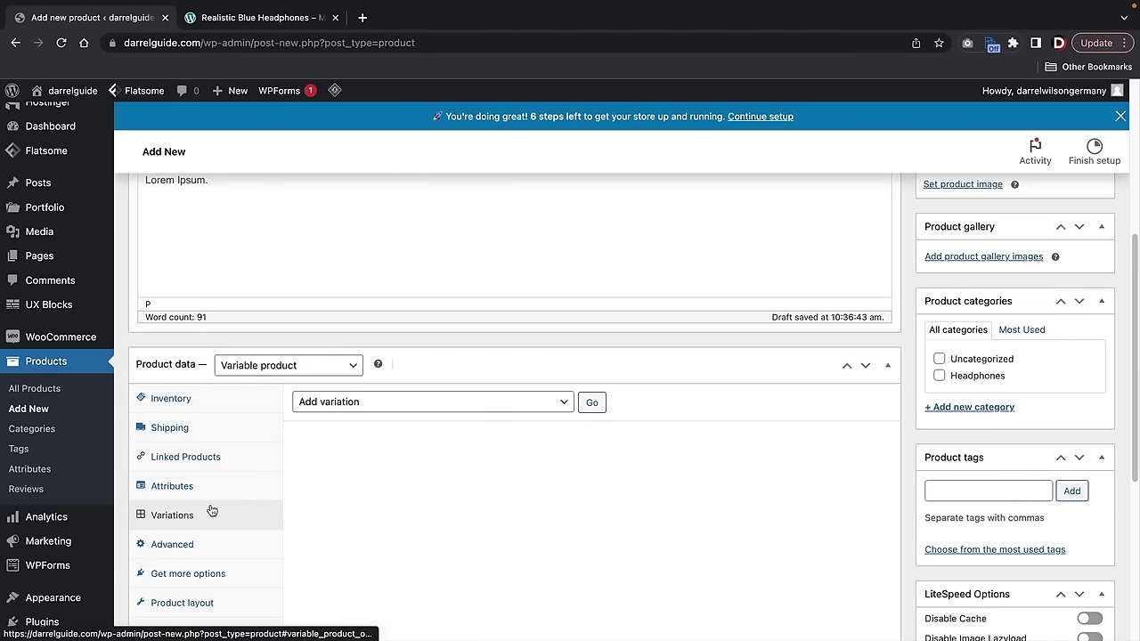
Create variations from all attributes, generating 4 Size/Color variations
left_click(374, 401)
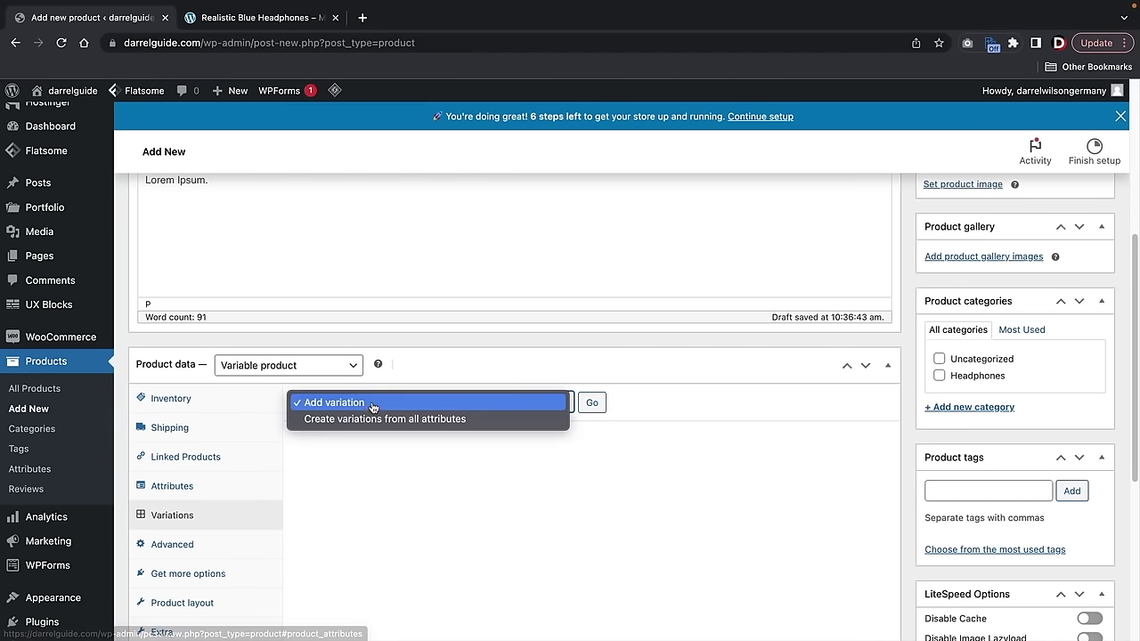
left_click(330, 420)
left_click(592, 403)
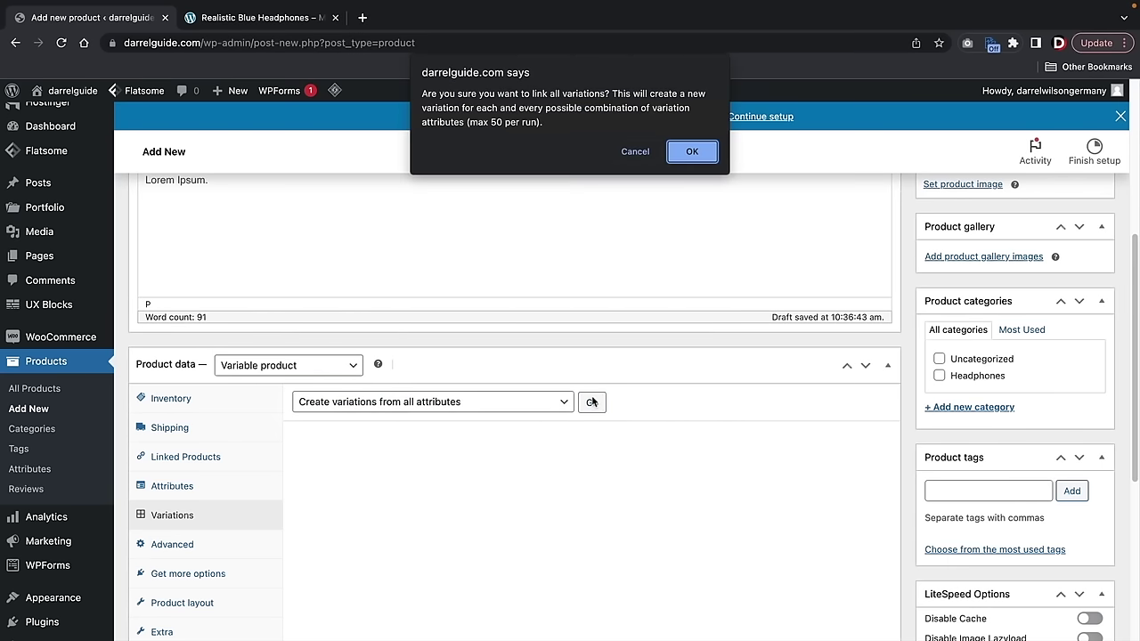
left_click(693, 153)
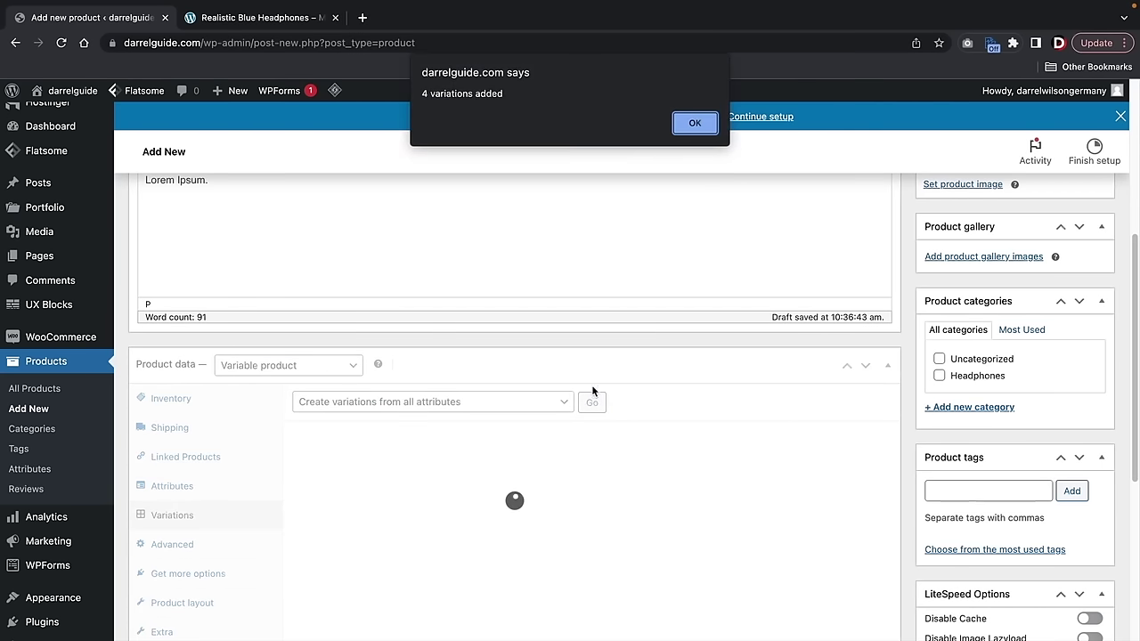
left_click(703, 121)
scroll(621, 445, "down", 2)
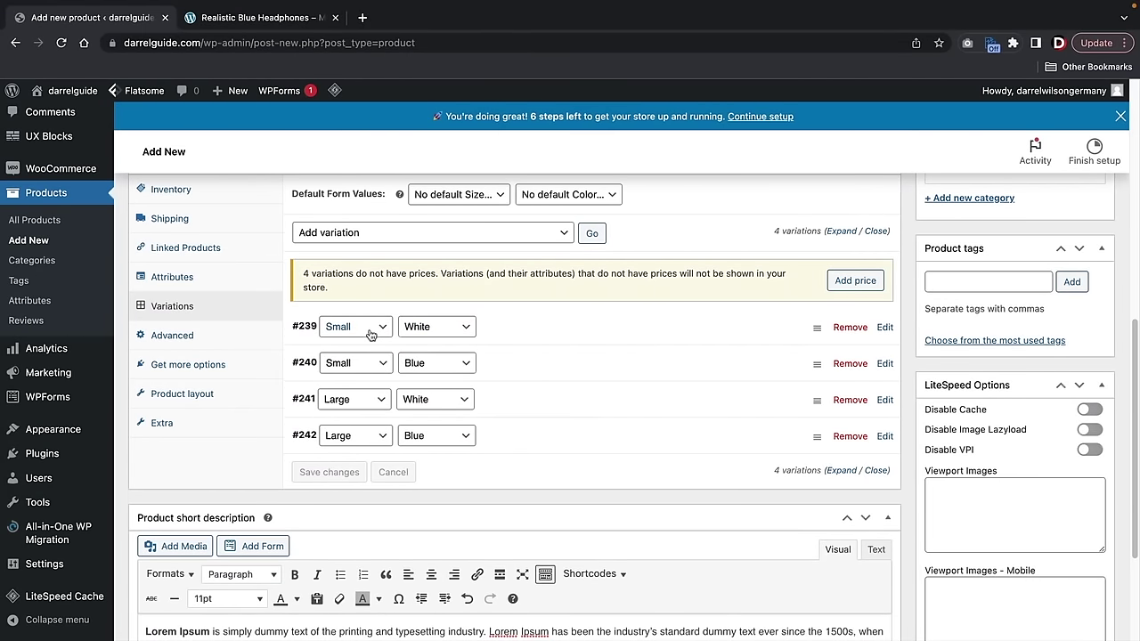
Give variation #239 the grey headphones image and a regular price of 50
left_click(557, 331)
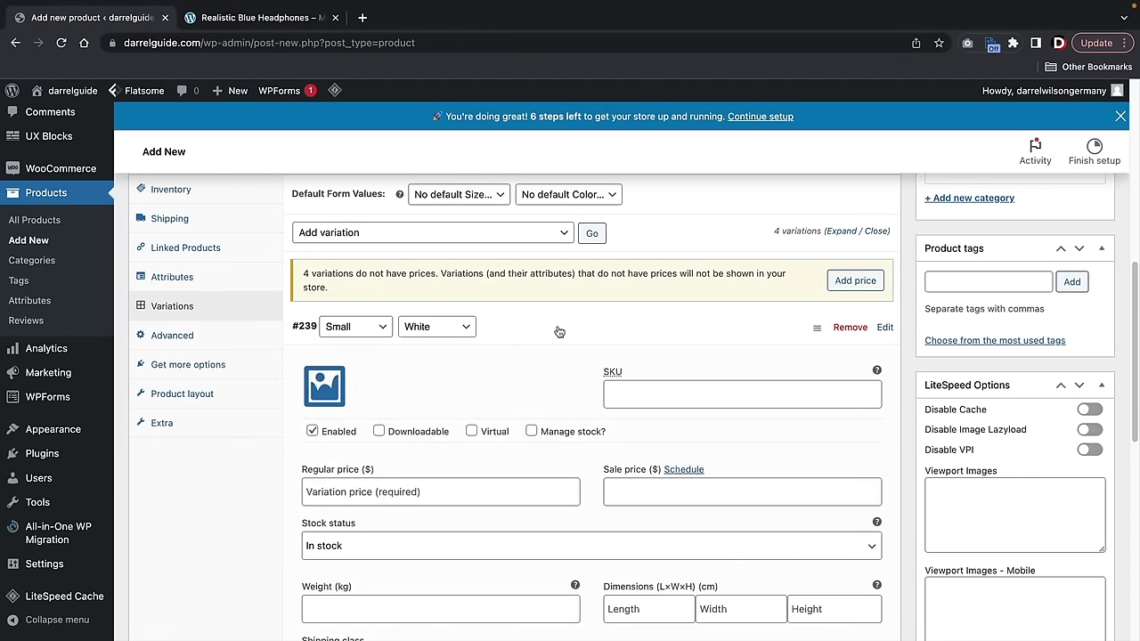
left_click(331, 385)
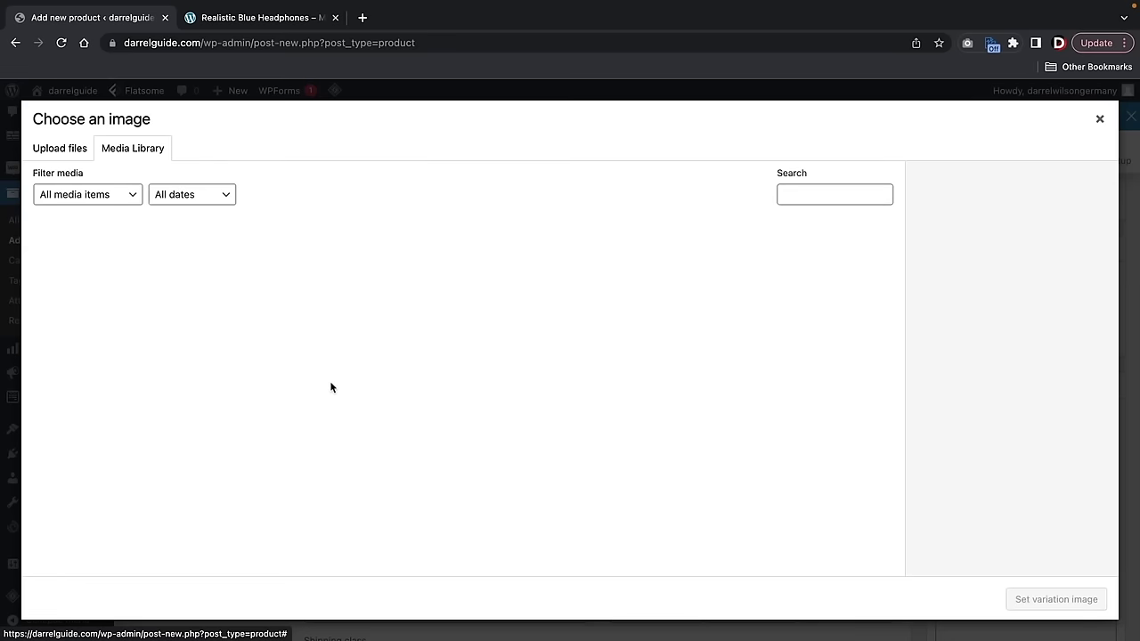
scroll(560, 462, "down", 5)
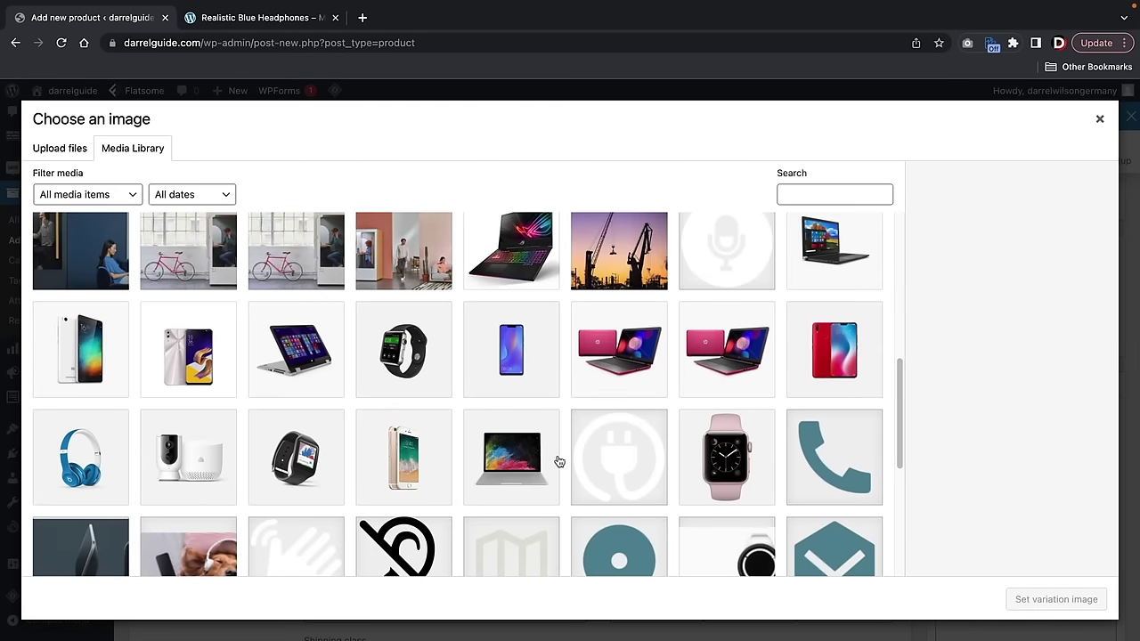
scroll(559, 461, "down", 4)
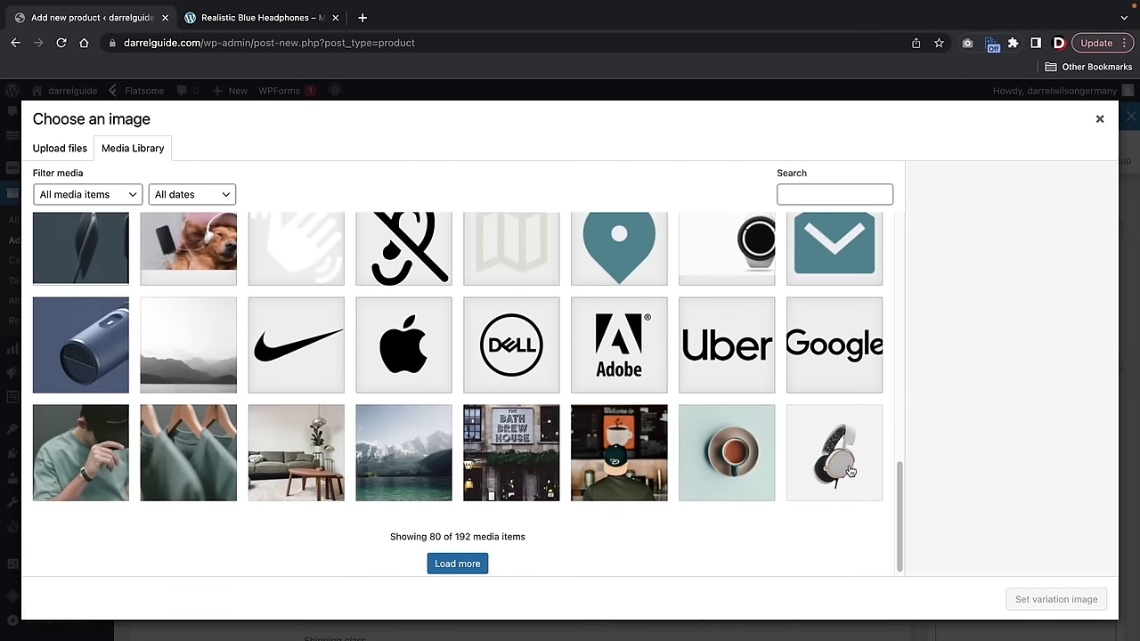
left_click(851, 472)
left_click(1031, 594)
left_click(452, 401)
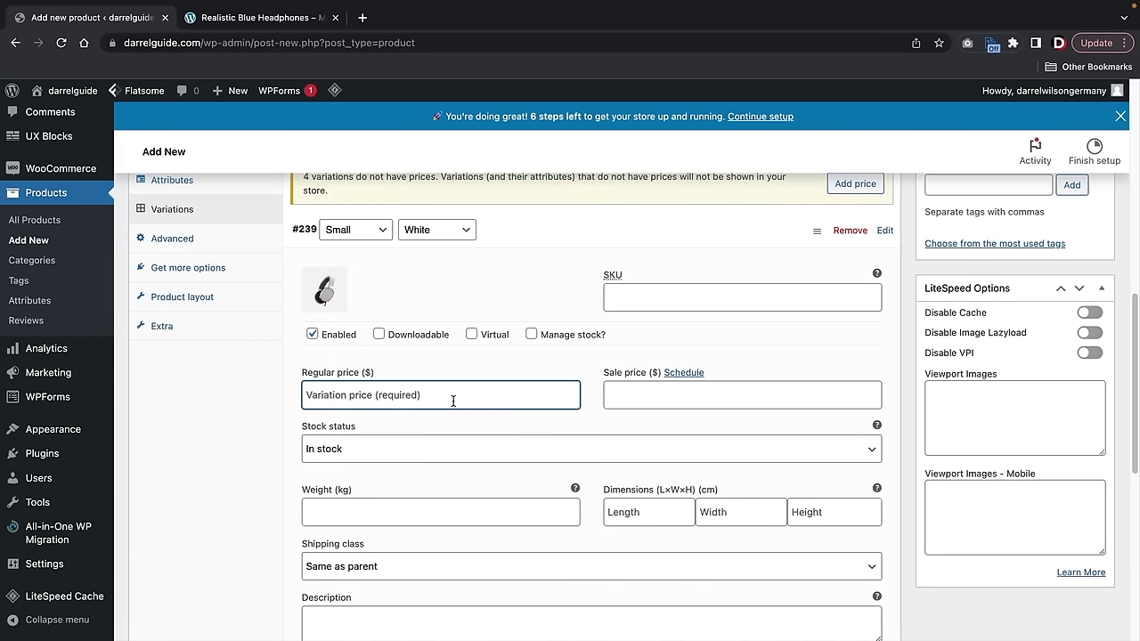
type("50")
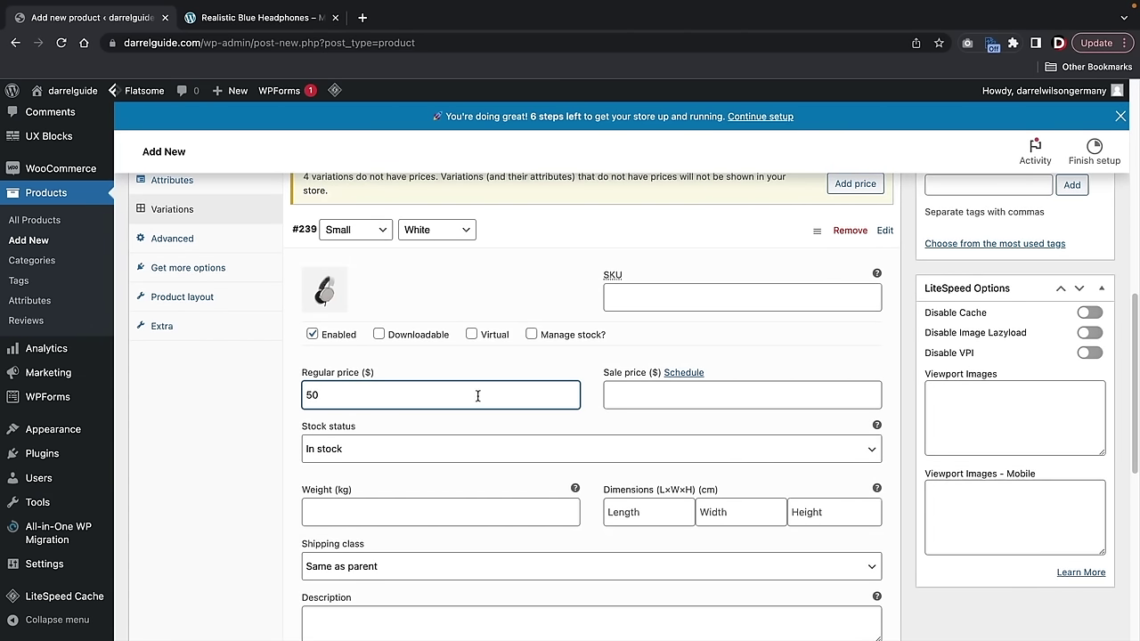
left_click(682, 231)
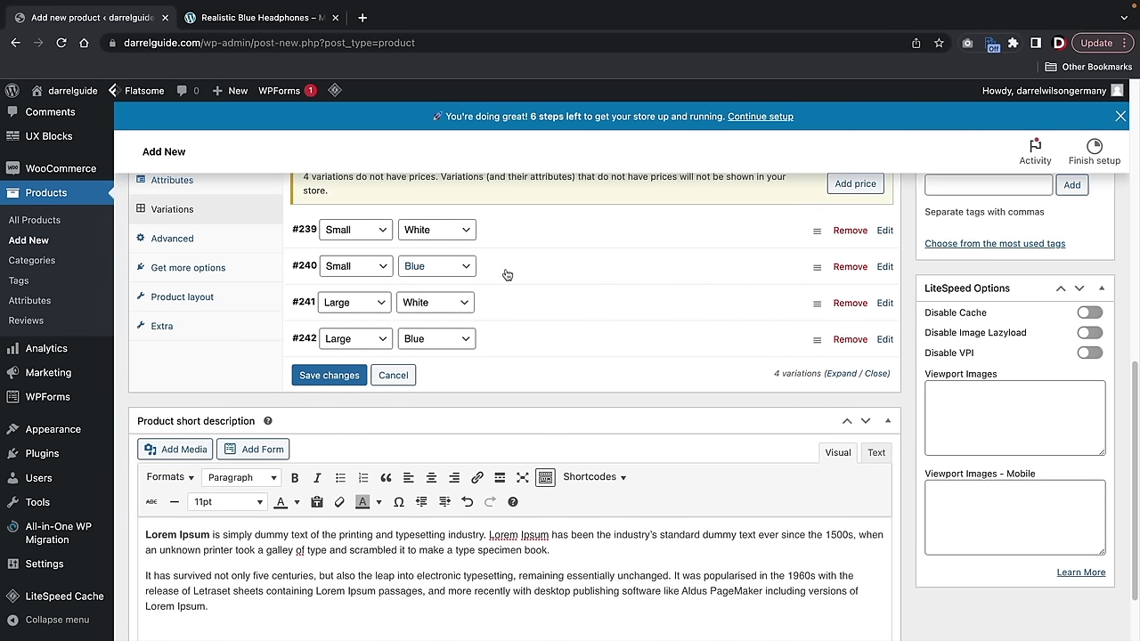
Give the Small Blue variation #240 the blue headphones image and a regular price of 50
left_click(545, 276)
left_click(326, 339)
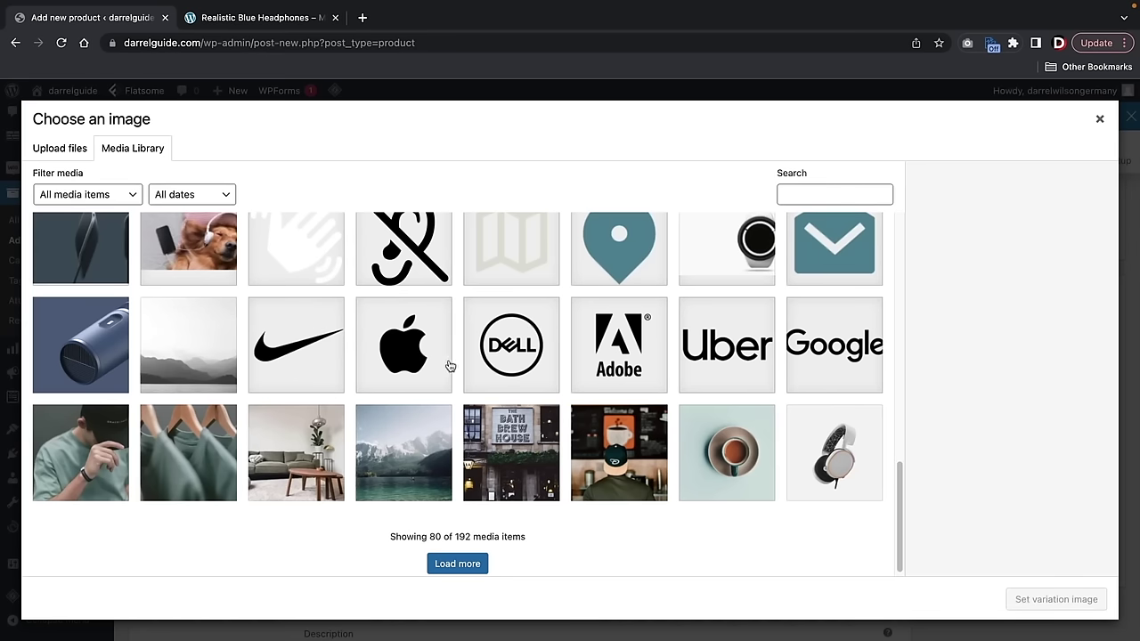
scroll(452, 368, "up", 3)
left_click(105, 426)
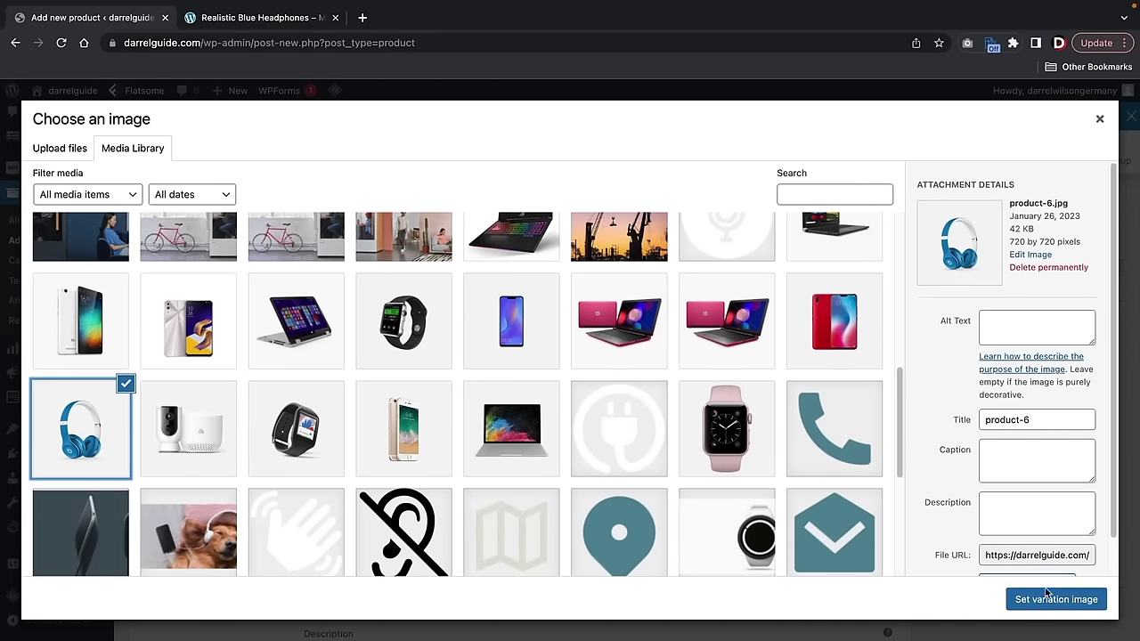
left_click(1064, 602)
left_click(417, 428)
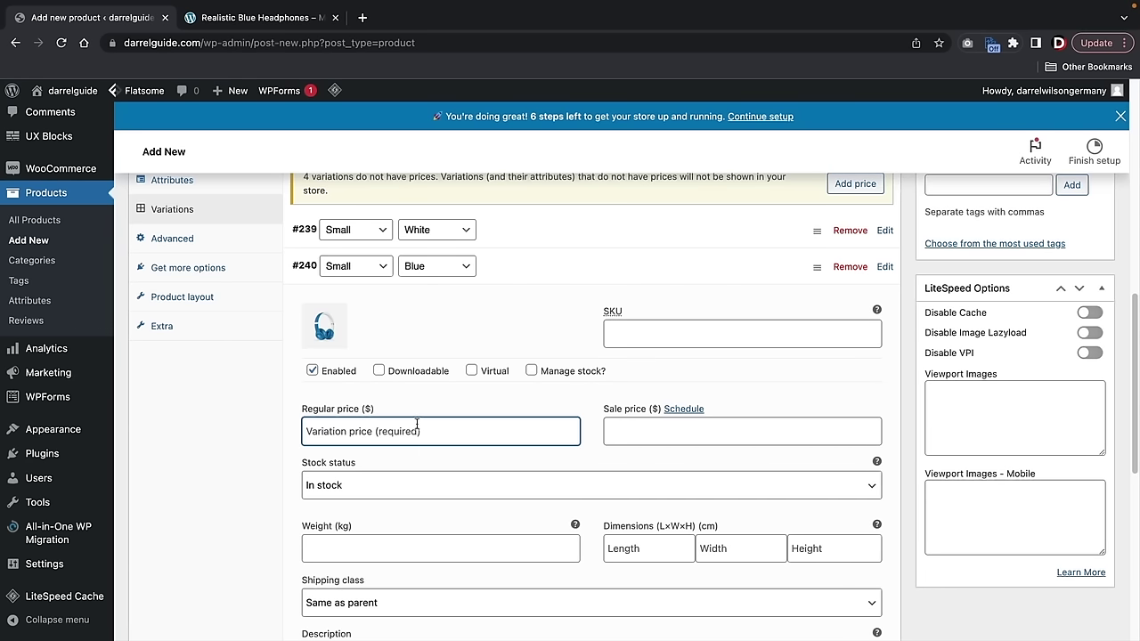
type("50")
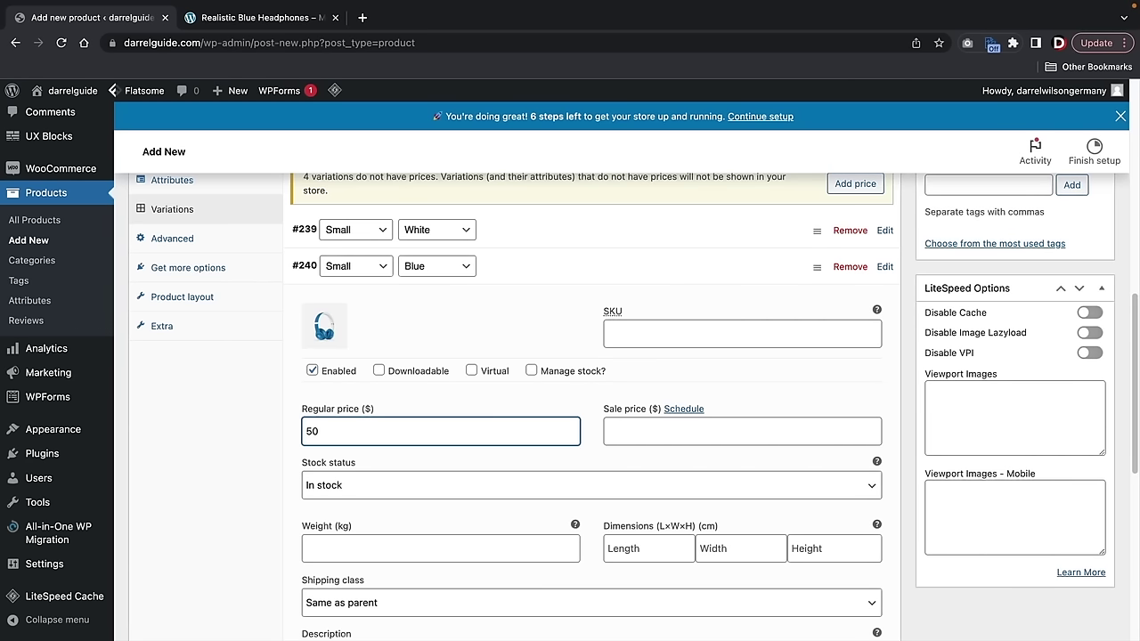
scroll(675, 433, "down", 1)
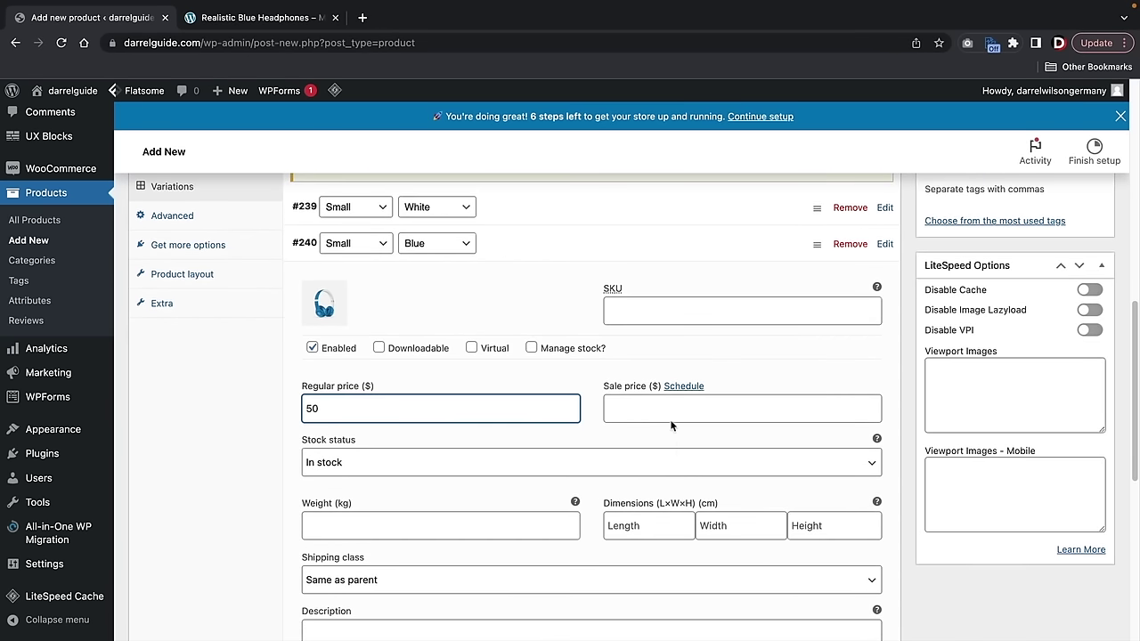
scroll(665, 400, "down", 2)
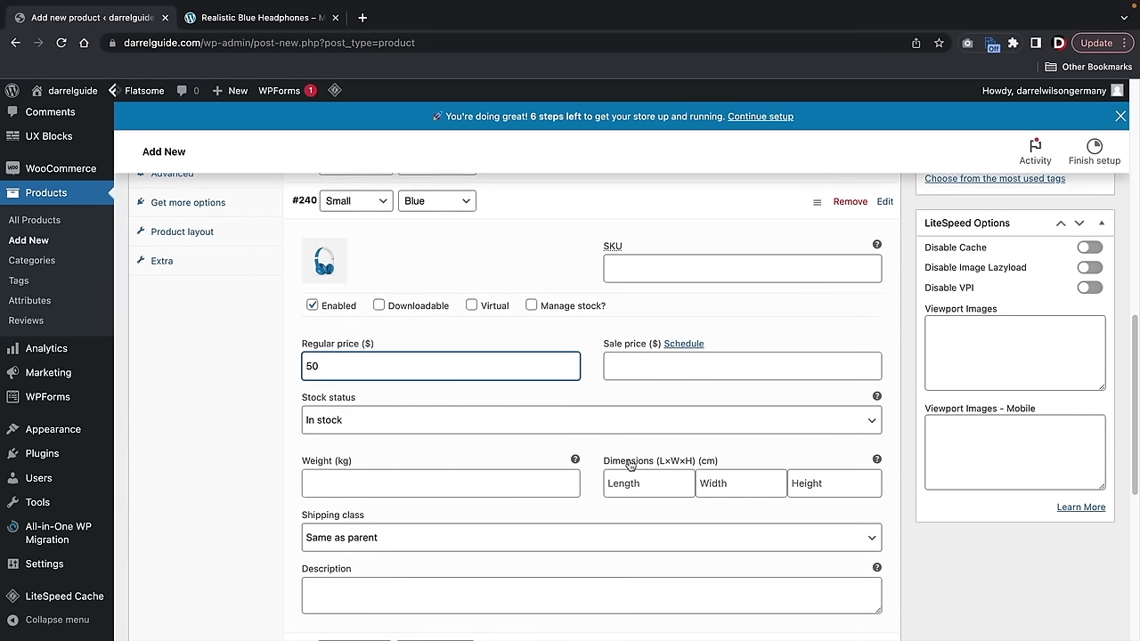
scroll(424, 483, "down", 4)
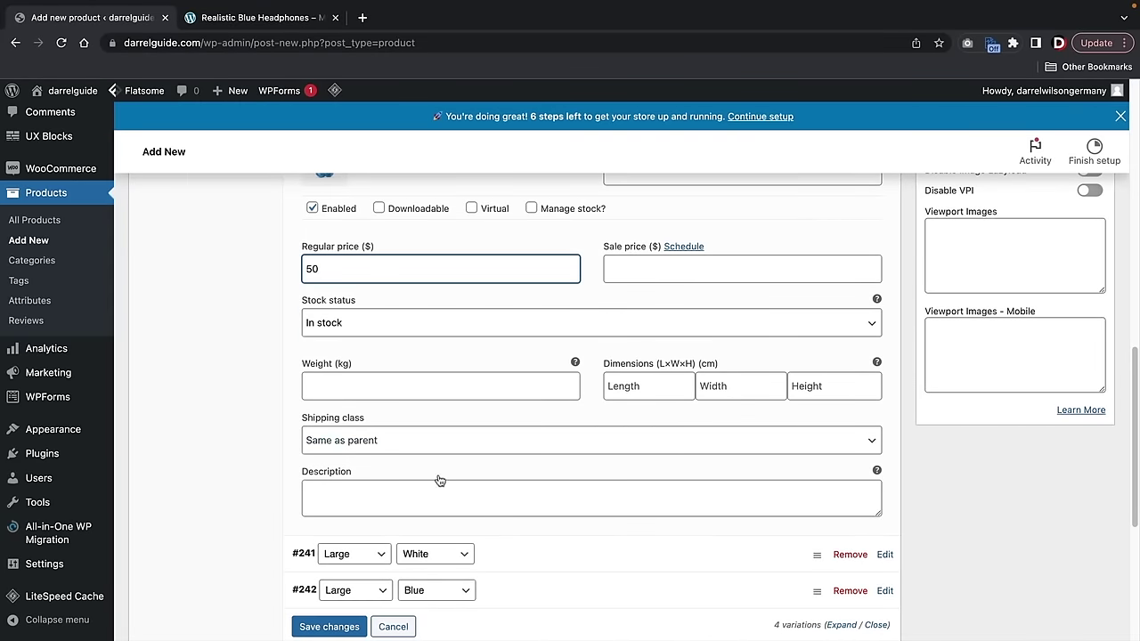
scroll(492, 374, "up", 5)
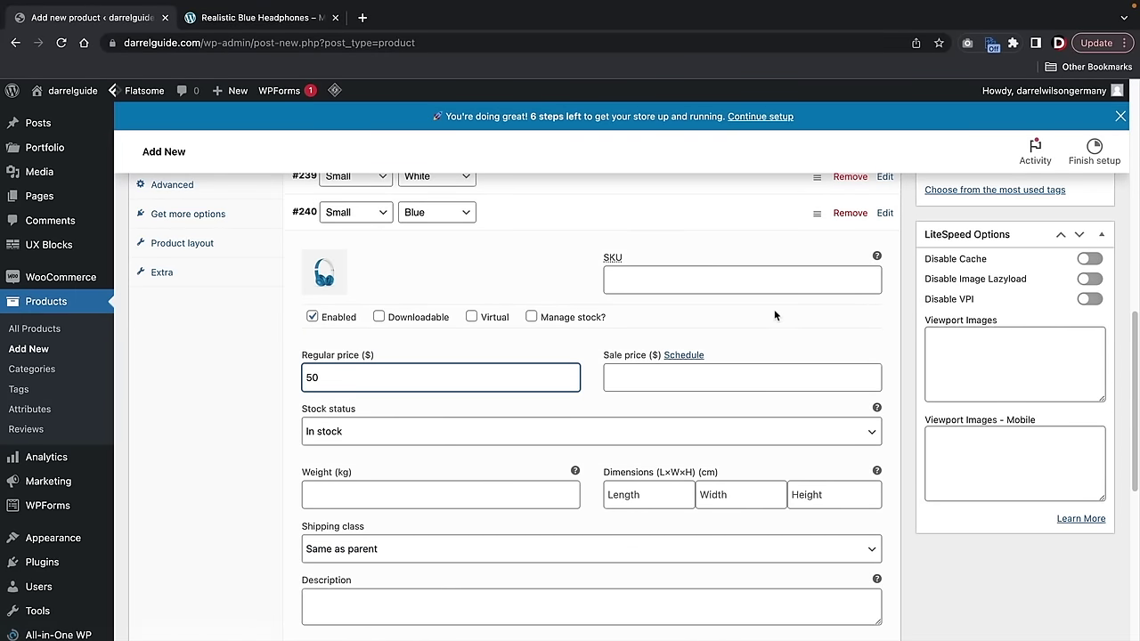
left_click(649, 207)
Give the Large White variation the white headphones image and a regular price of 100
left_click(560, 257)
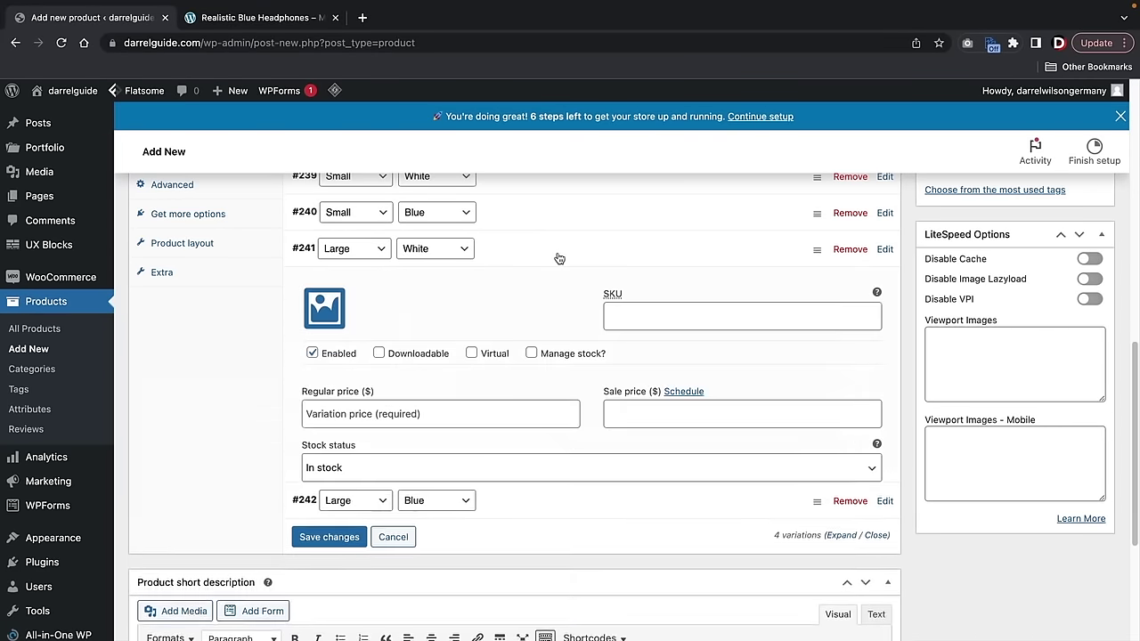
left_click(334, 305)
scroll(464, 423, "down", 5)
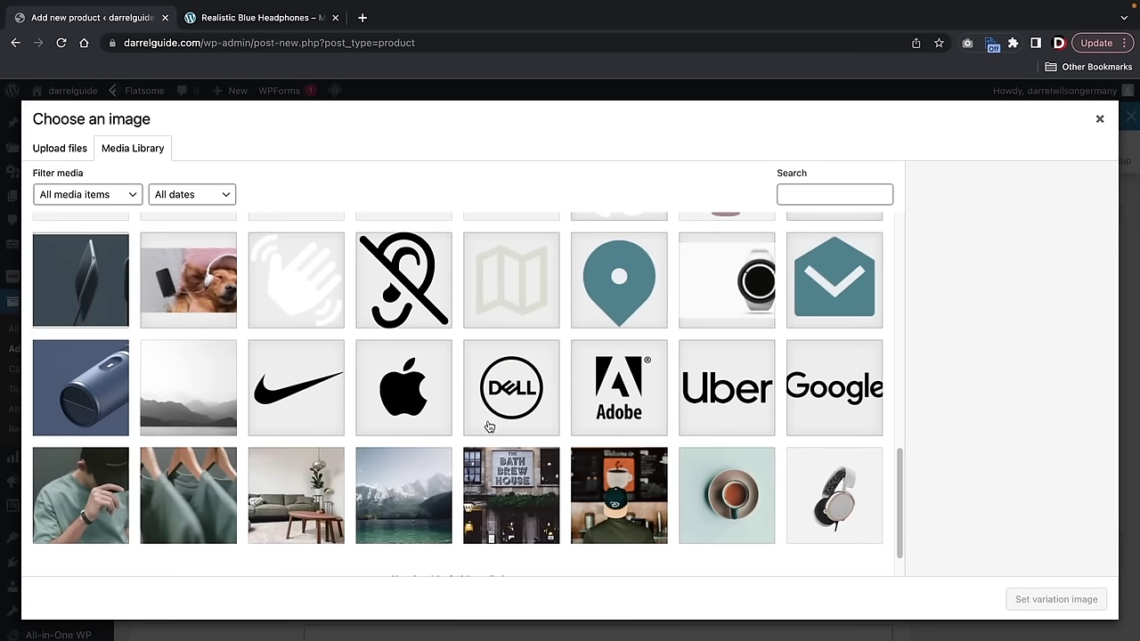
scroll(552, 427, "down", 1)
left_click(835, 445)
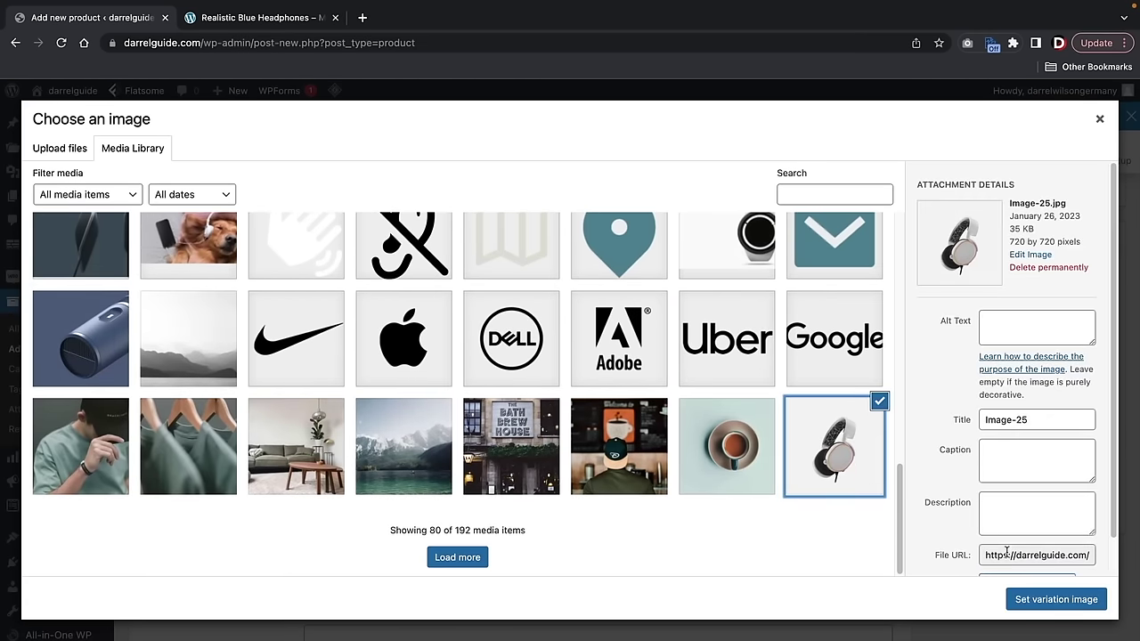
left_click(1056, 599)
left_click(447, 417)
type("100")
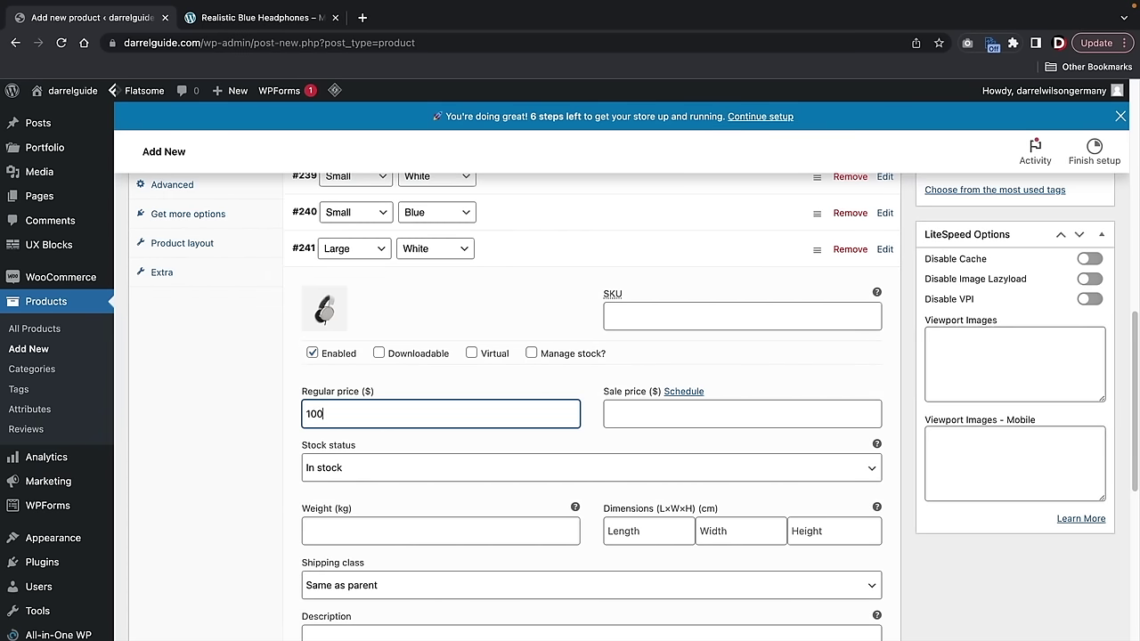
left_click(532, 244)
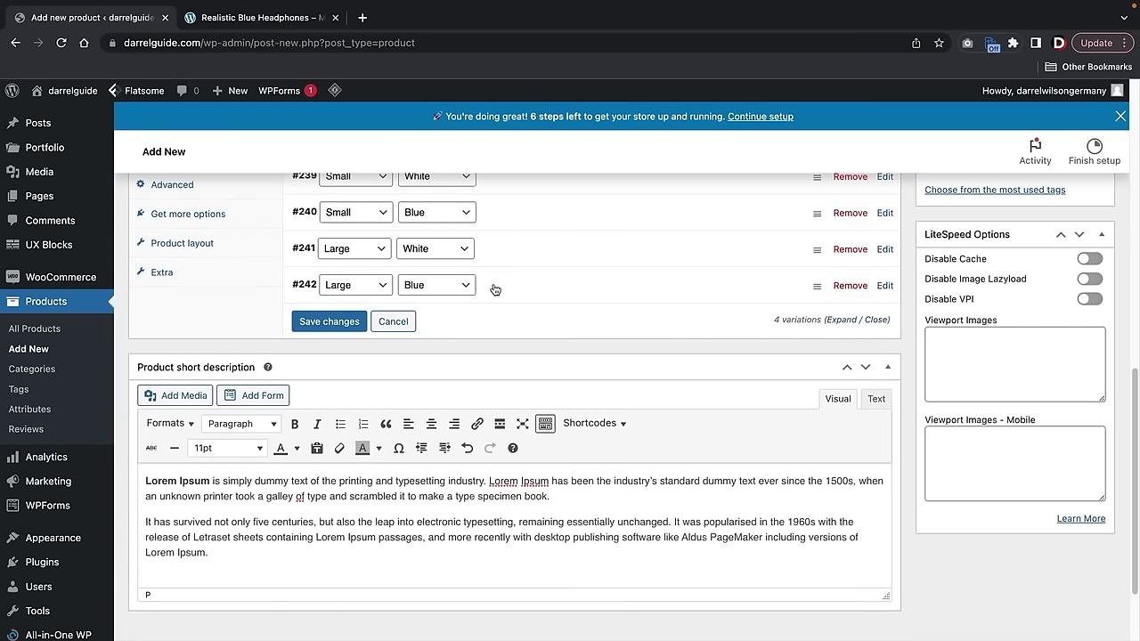
Give the Large Blue variation the blue headphones image and a regular price of 100
left_click(516, 285)
left_click(323, 345)
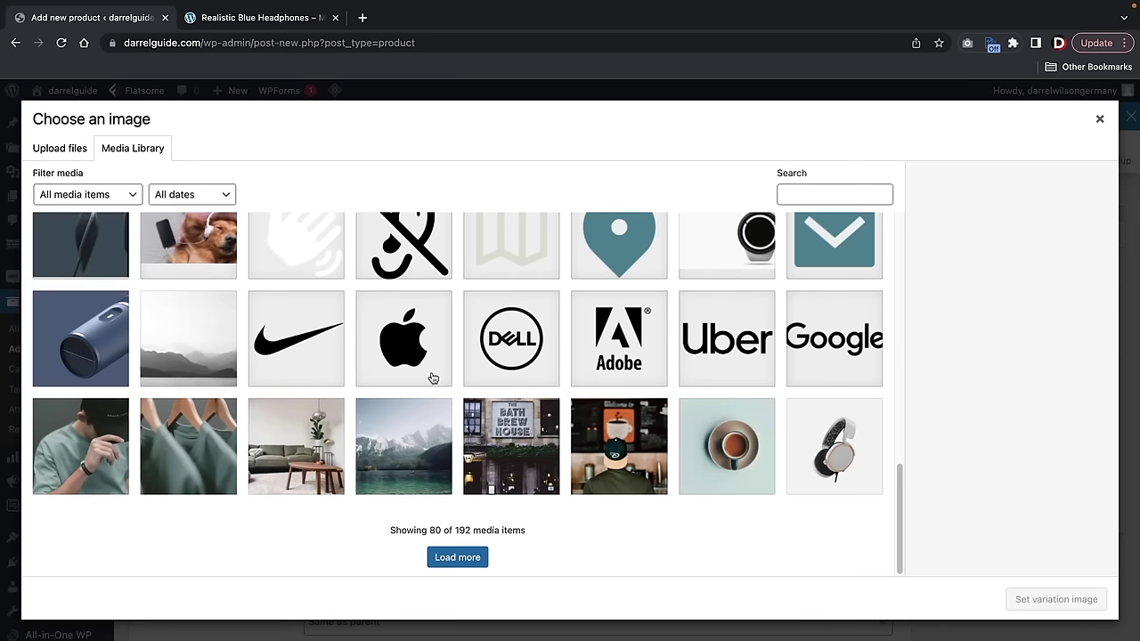
scroll(430, 376, "up", 5)
left_click(82, 413)
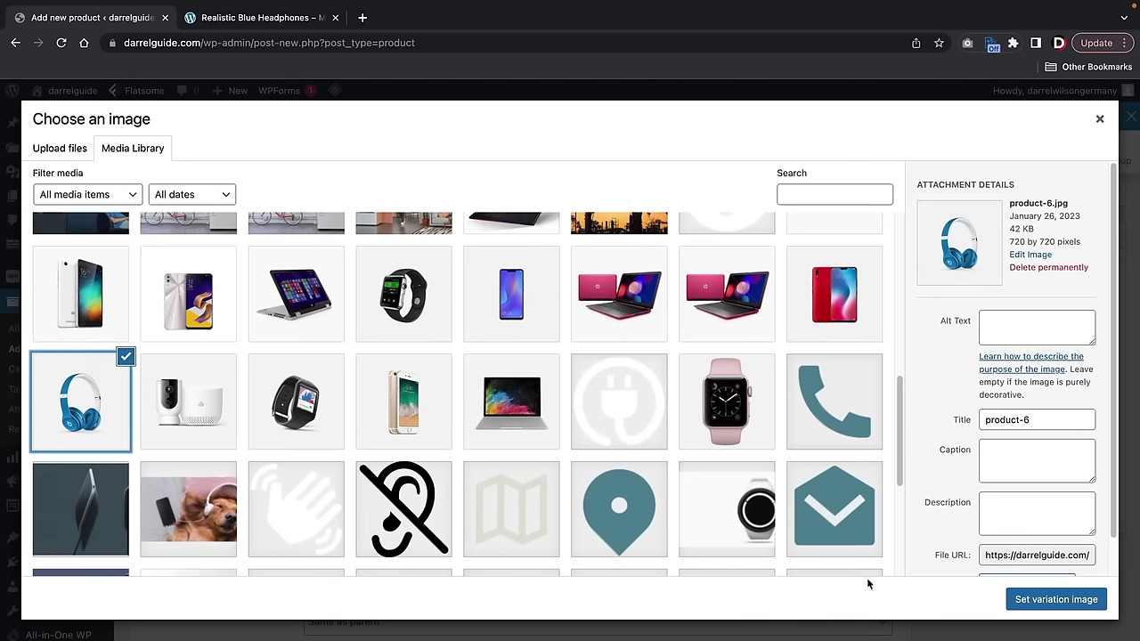
left_click(1019, 597)
left_click(491, 450)
type("100")
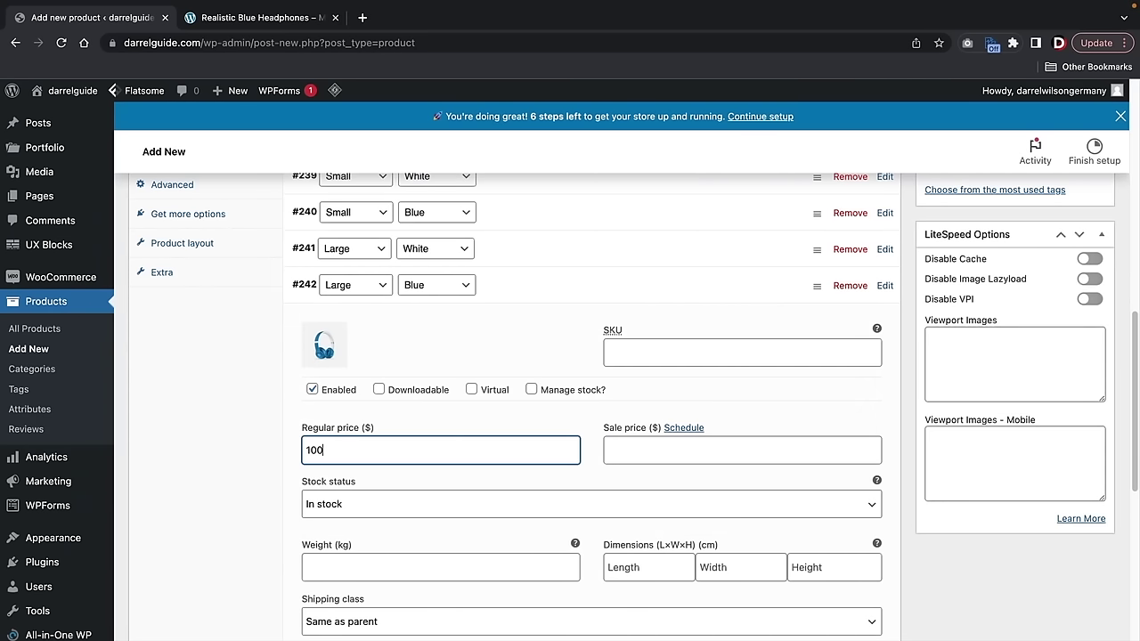
left_click(565, 303)
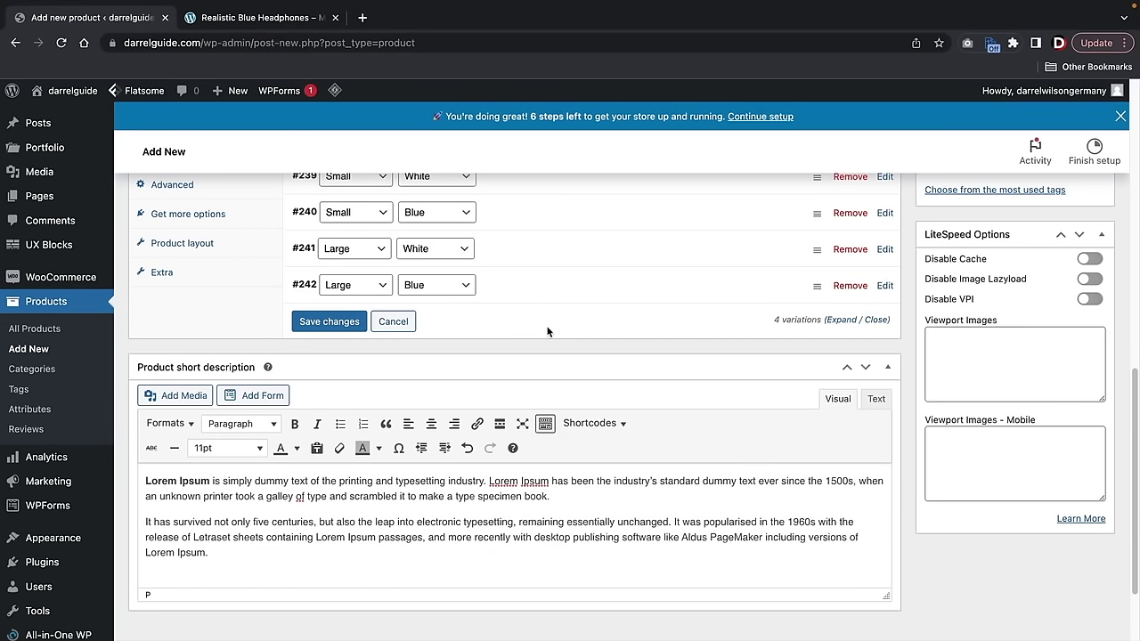
Put the product in the Headphones category and tag it headphones and blue
scroll(579, 369, "up", 1)
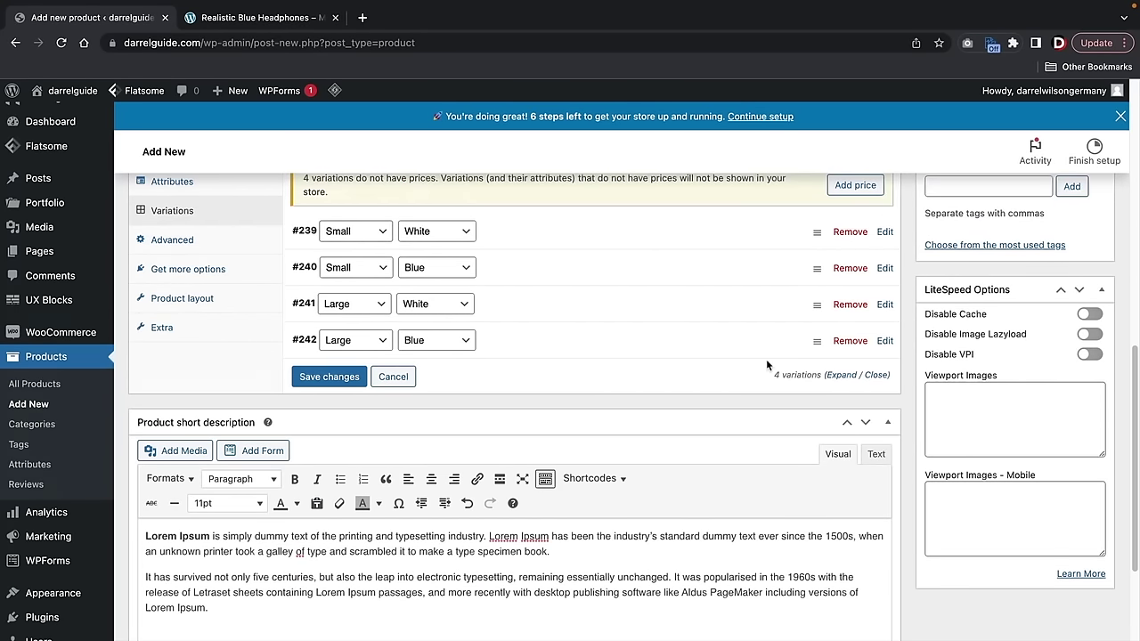
scroll(767, 363, "up", 4)
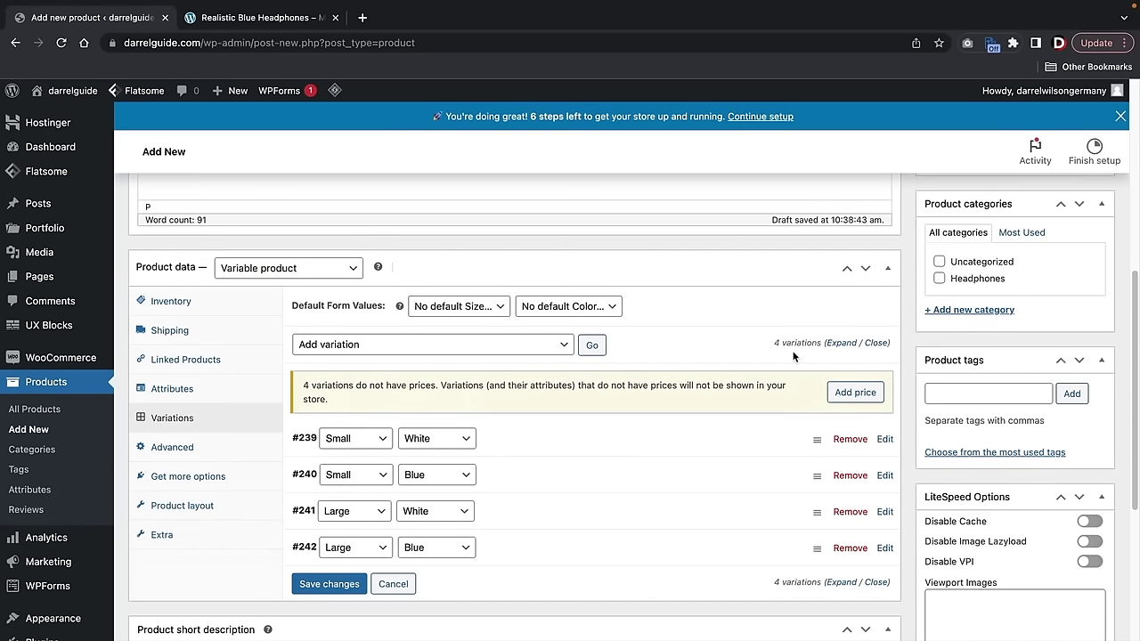
scroll(794, 357, "up", 1)
left_click(939, 297)
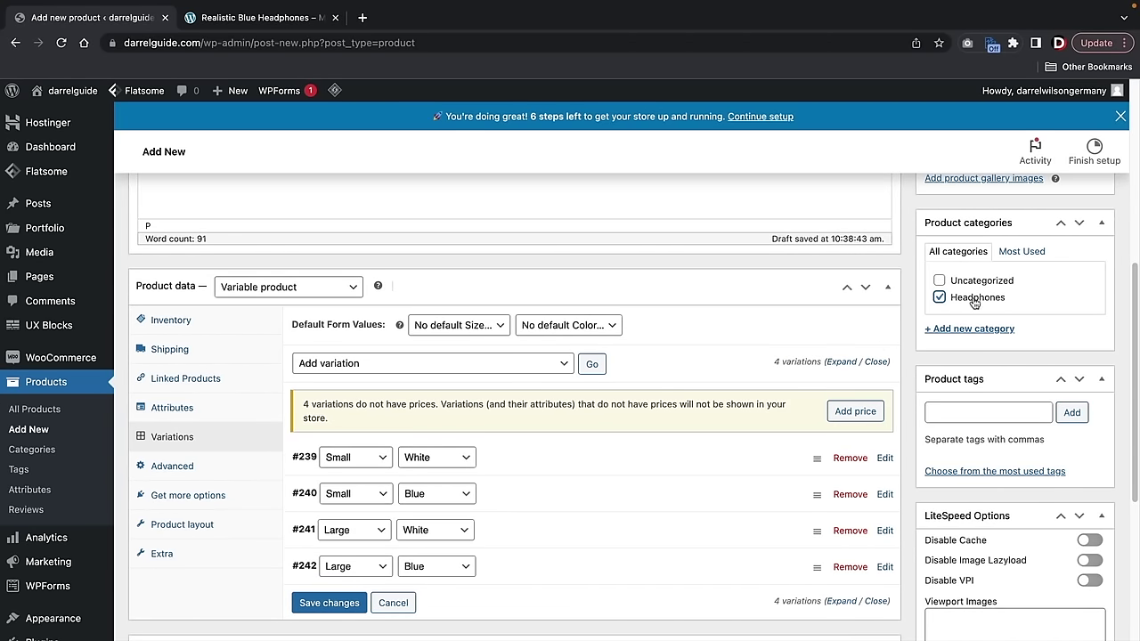
left_click(959, 411)
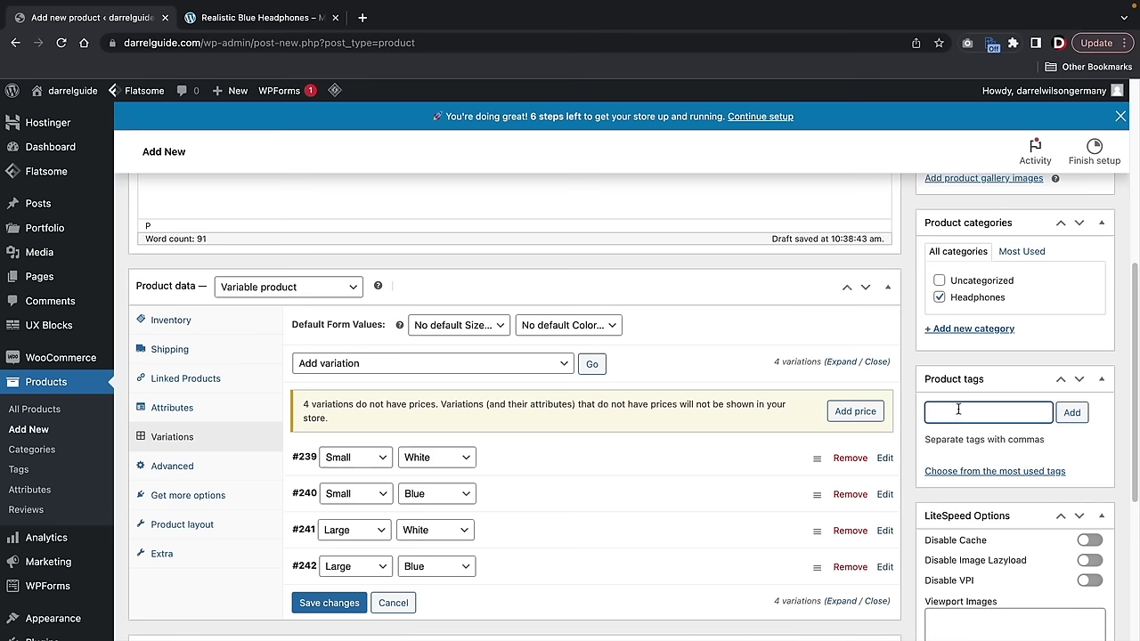
type("headphones")
key("Return")
type("b")
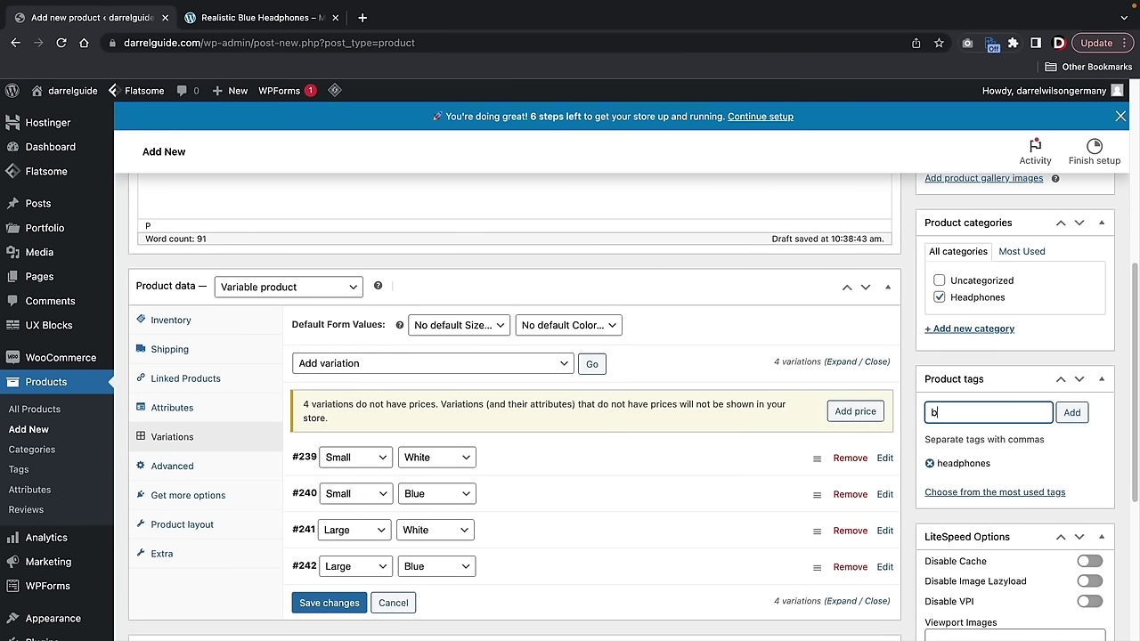
type("lue")
key("Return")
key("Return")
Set the white headphones photo (Image-25.jpg) as the product image
scroll(962, 346, "up", 5)
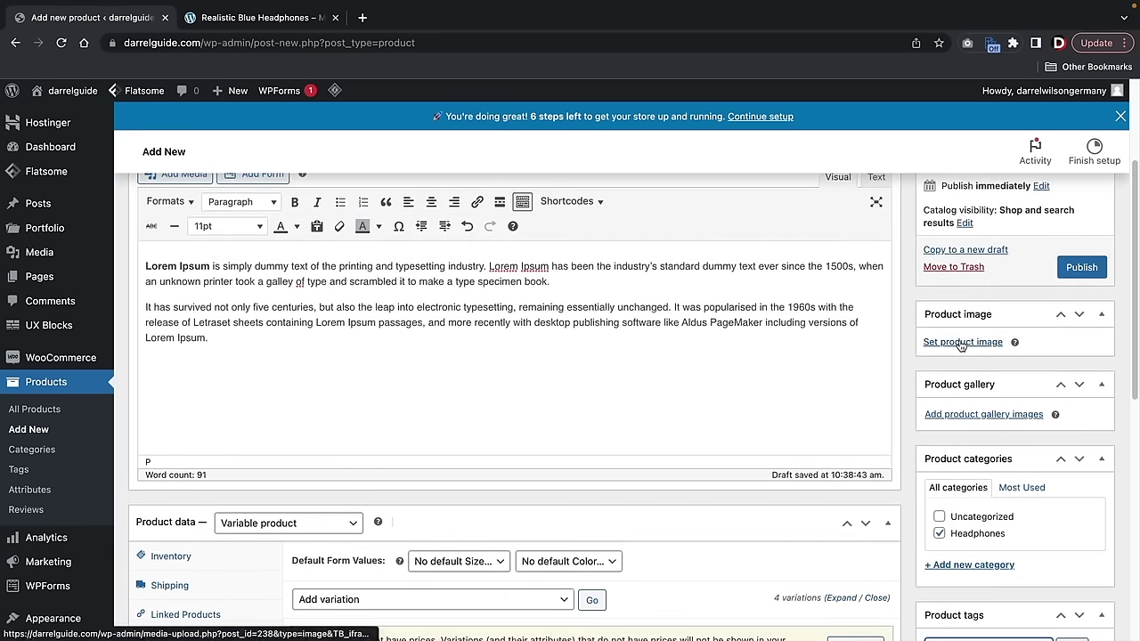
left_click(960, 344)
scroll(549, 375, "down", 3)
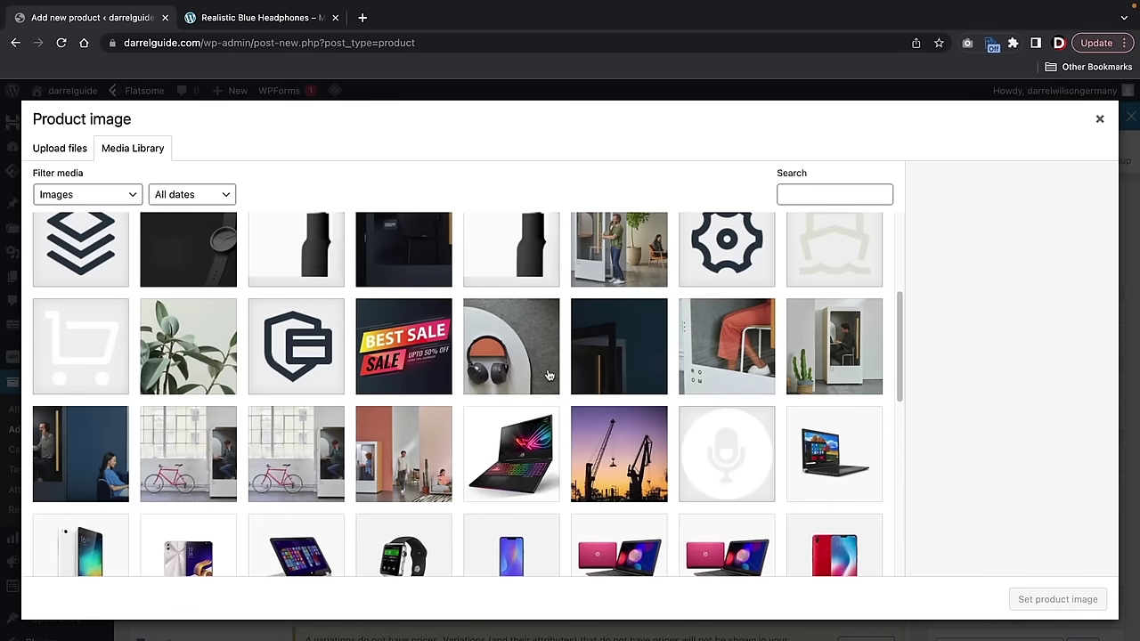
scroll(550, 375, "down", 2)
scroll(549, 375, "down", 3)
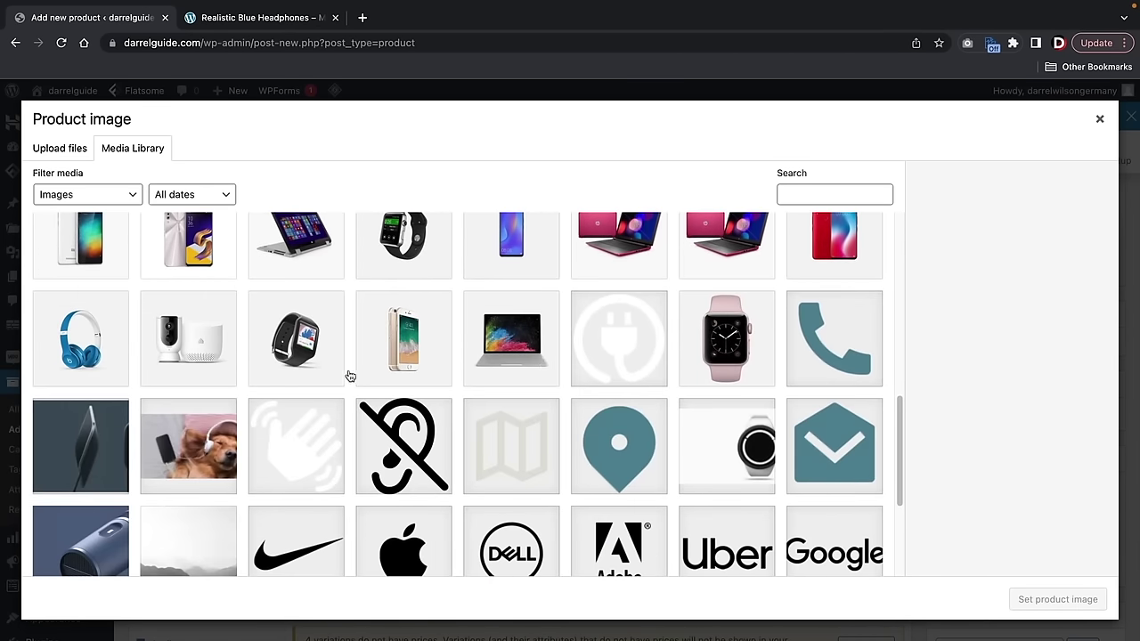
scroll(615, 432, "down", 3)
left_click(798, 457)
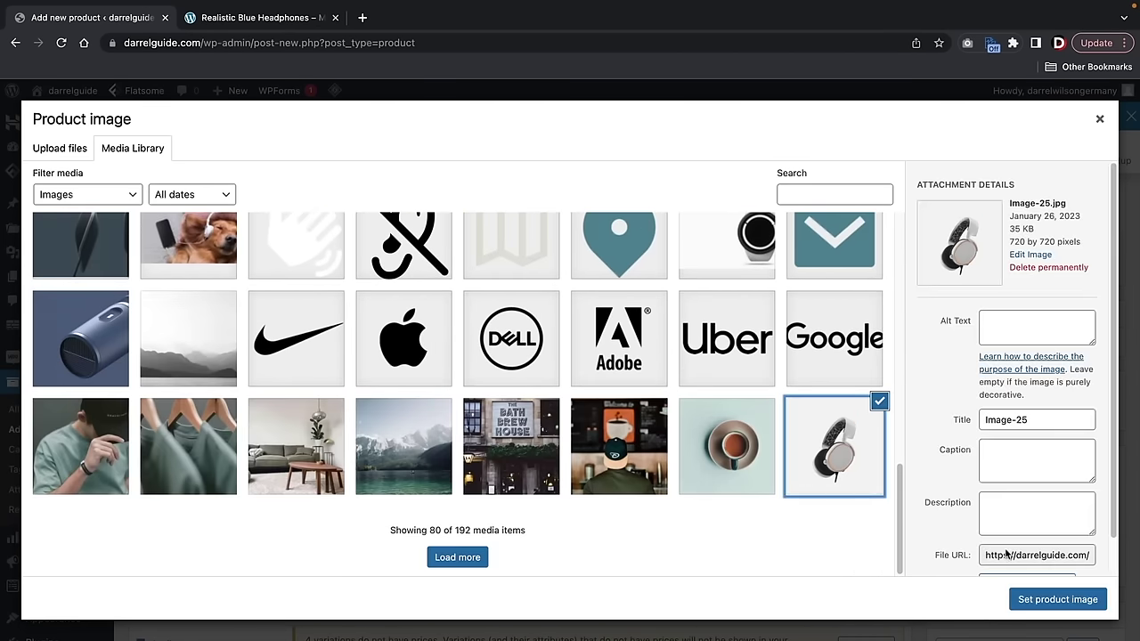
left_click(1058, 600)
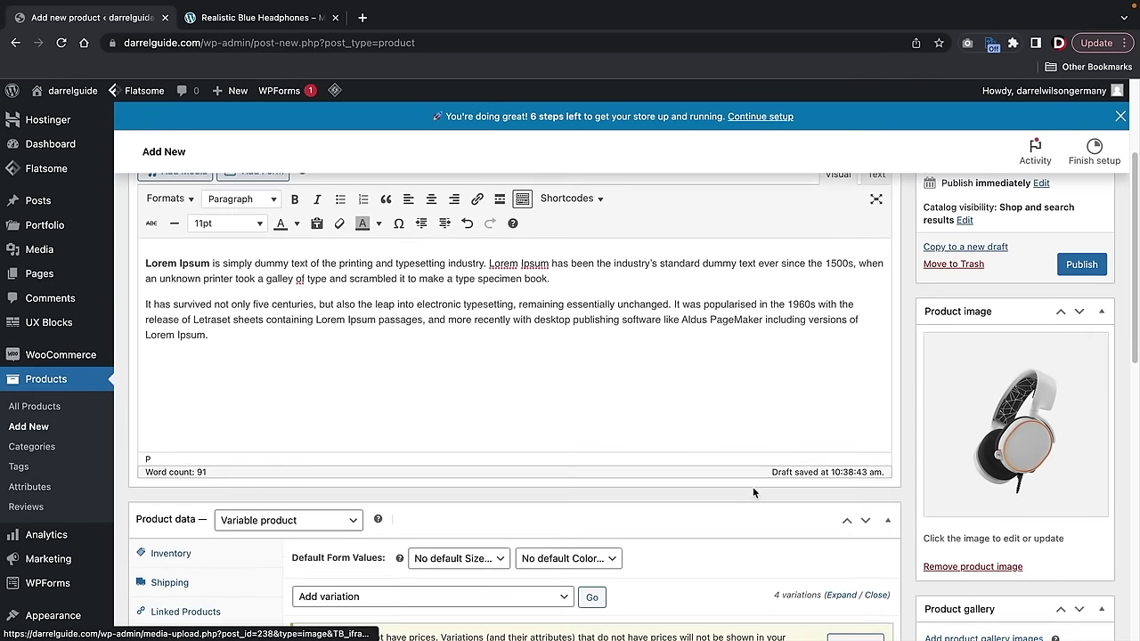
scroll(394, 442, "down", 2)
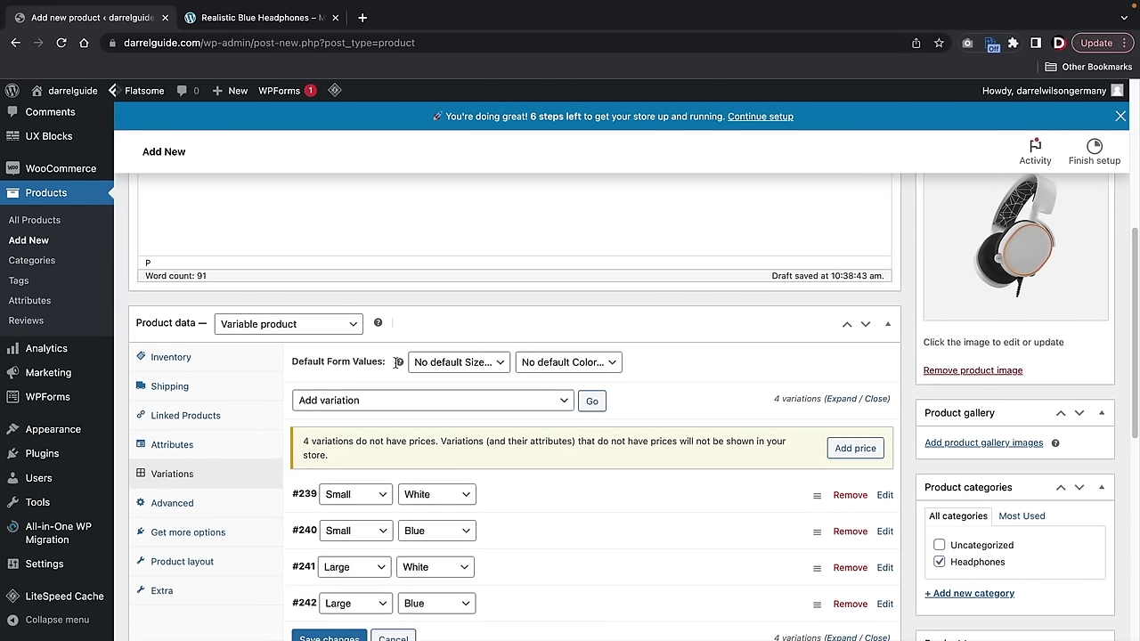
Set the default variation to Small size and White colour
left_click(454, 362)
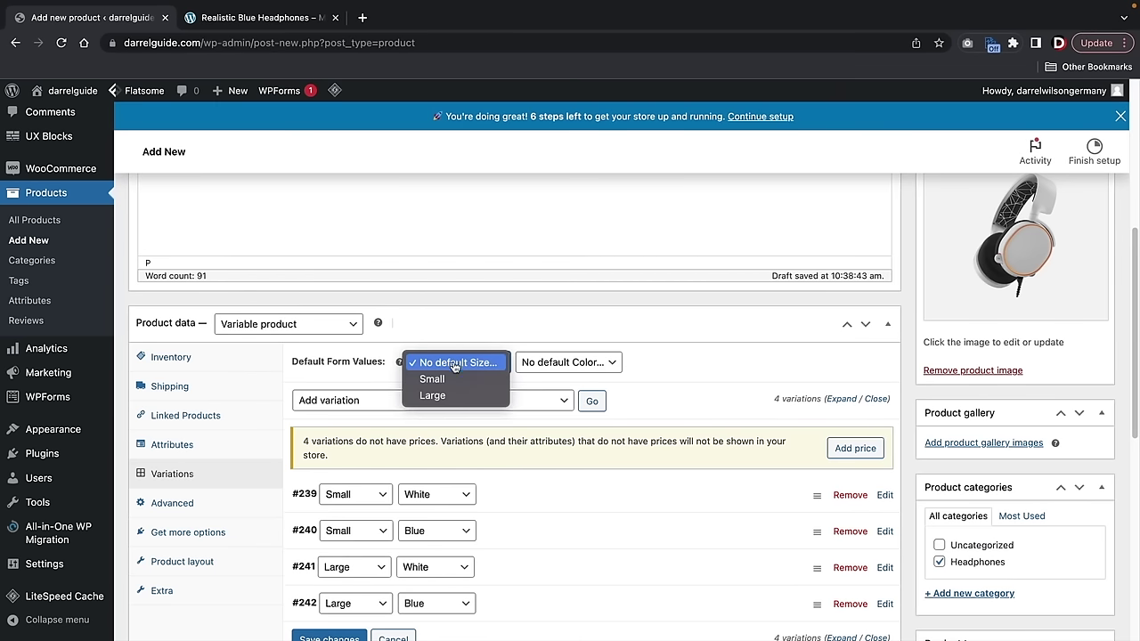
left_click(456, 380)
left_click(557, 363)
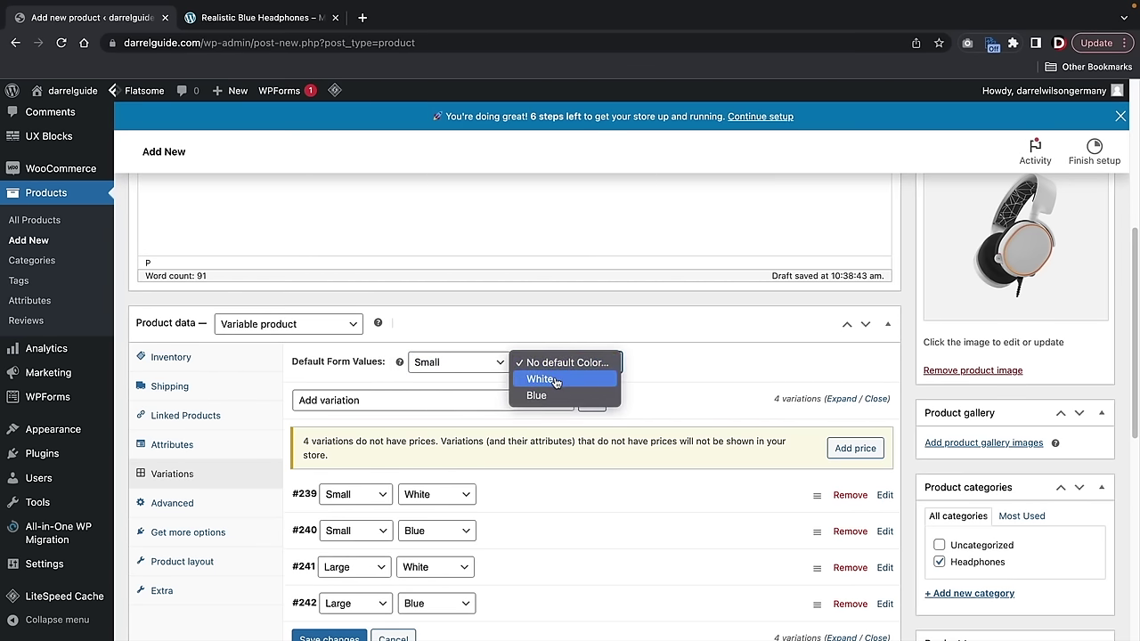
left_click(556, 380)
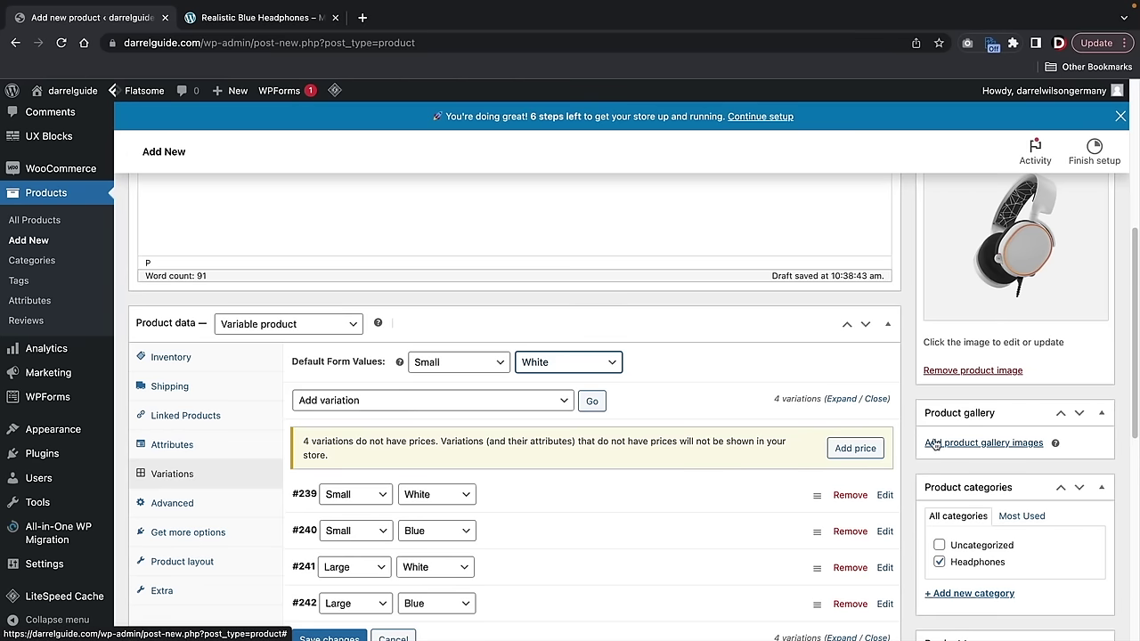
Publish Mulitpurpose Headphones and dismiss the cache queue, caches purged and published notices
scroll(937, 447, "down", 1)
scroll(935, 446, "down", 3)
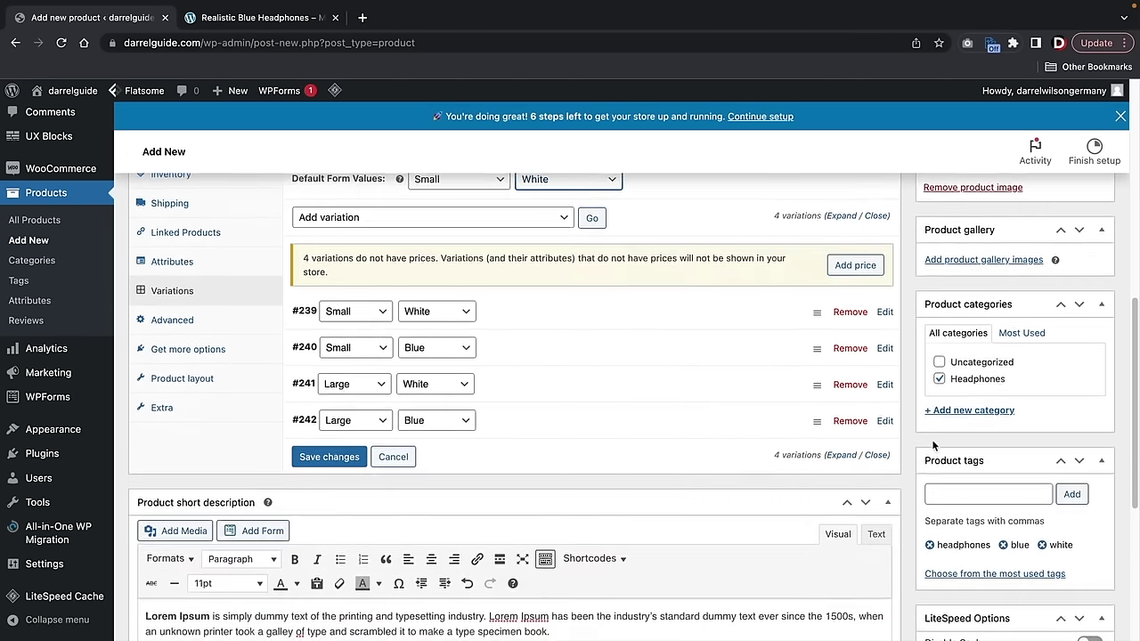
scroll(932, 448, "down", 1)
scroll(931, 448, "up", 10)
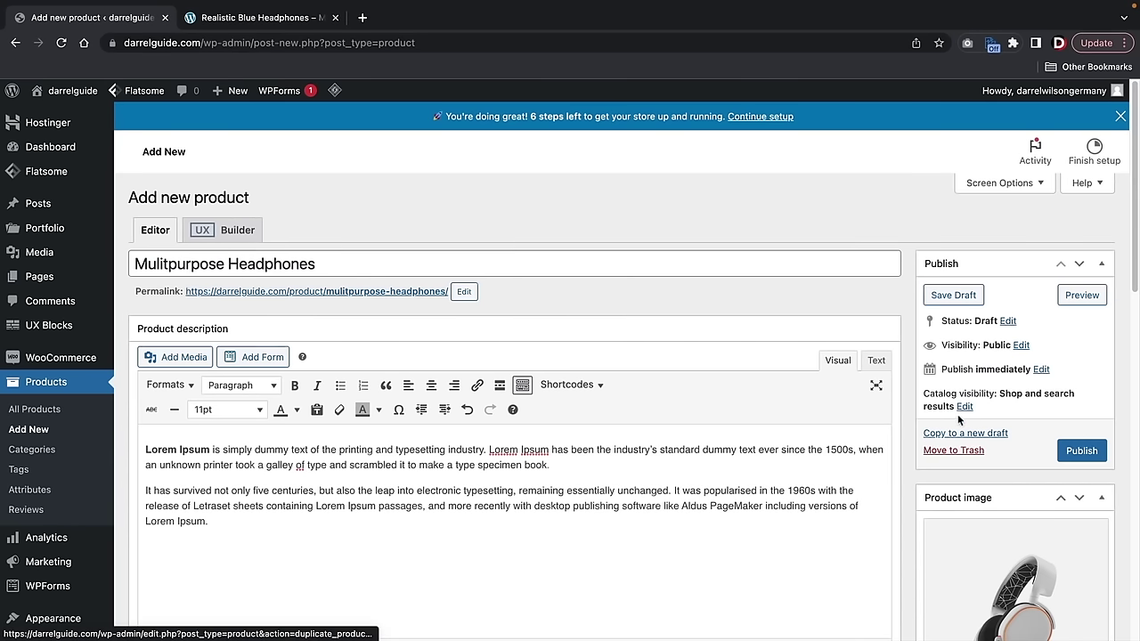
left_click(1087, 455)
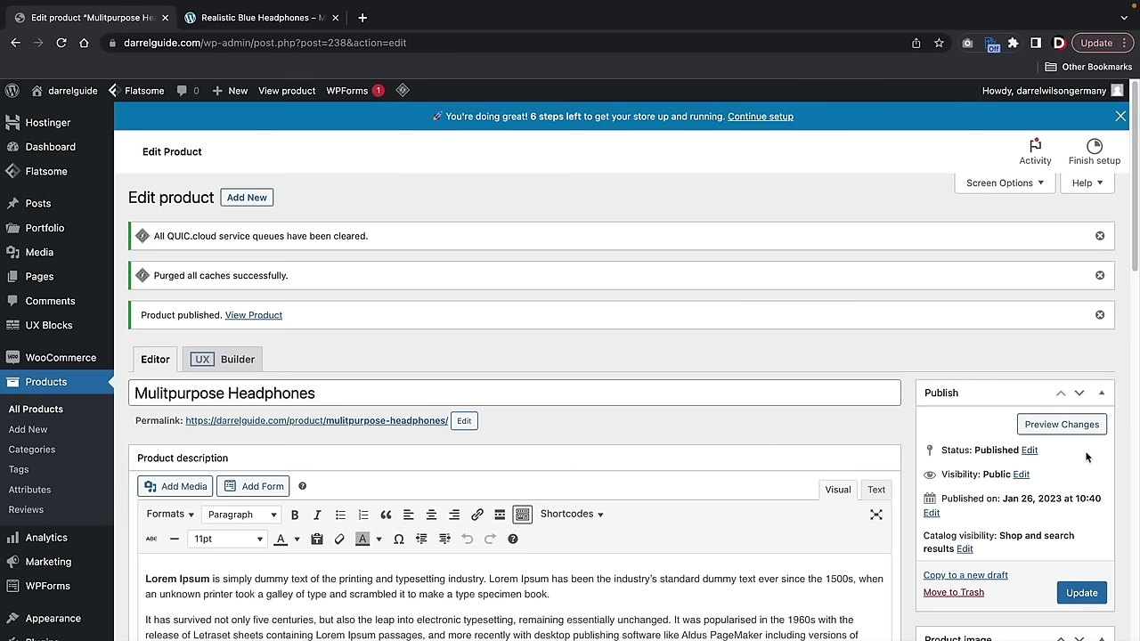
left_click(1100, 236)
left_click(1100, 235)
left_click(1100, 235)
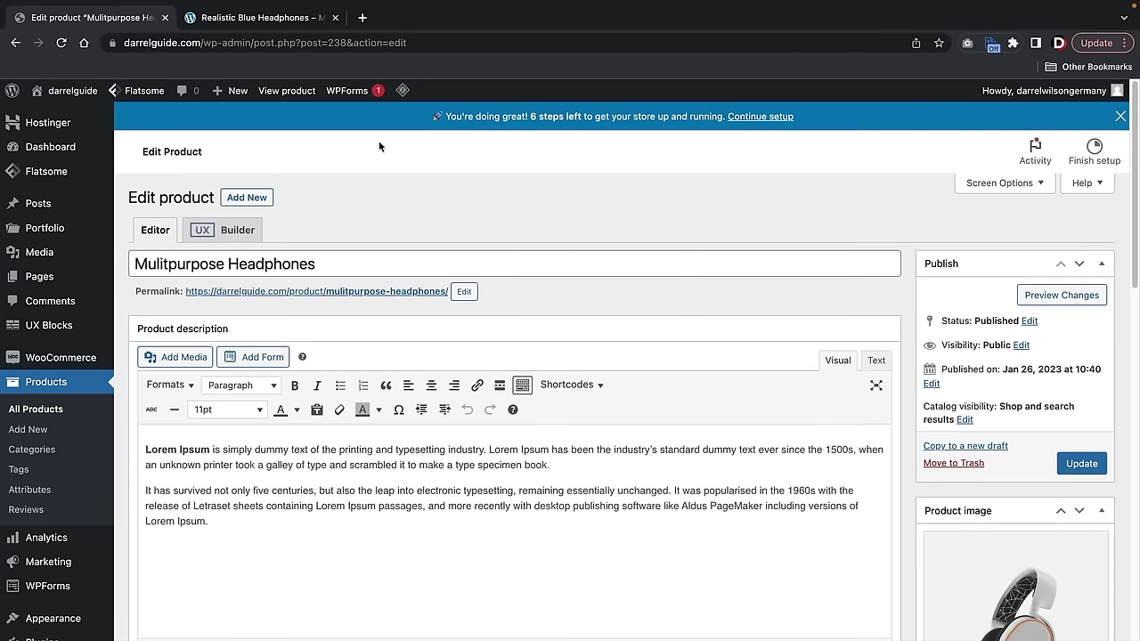
Open the storefront page and choose Blue and Large to reveal the $100.00 price
left_click(281, 92)
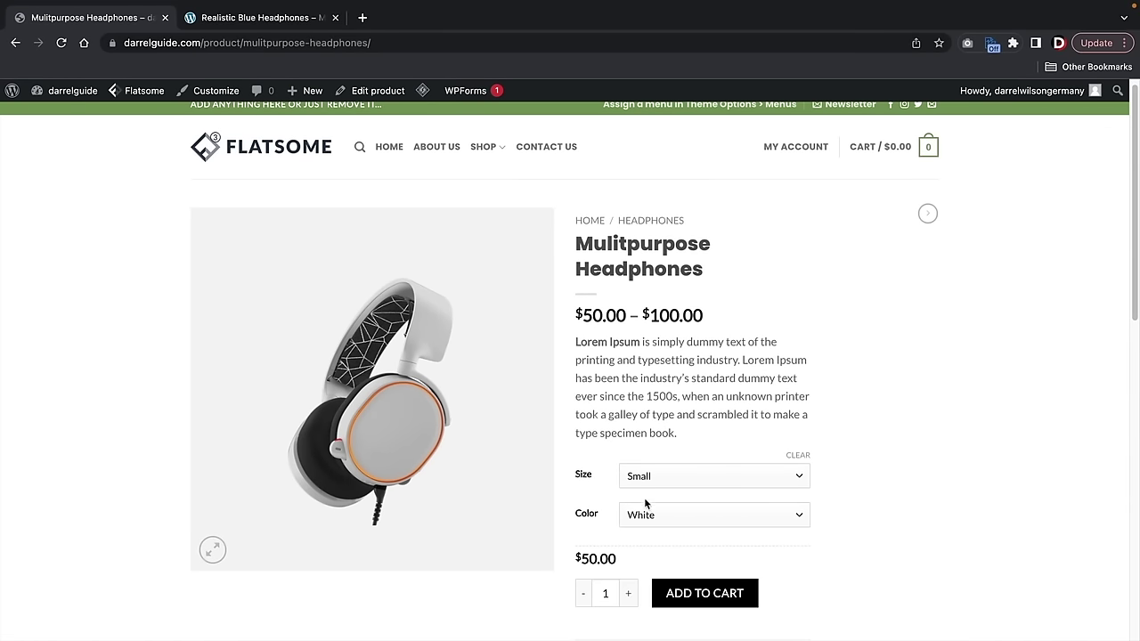
scroll(648, 504, "down", 1)
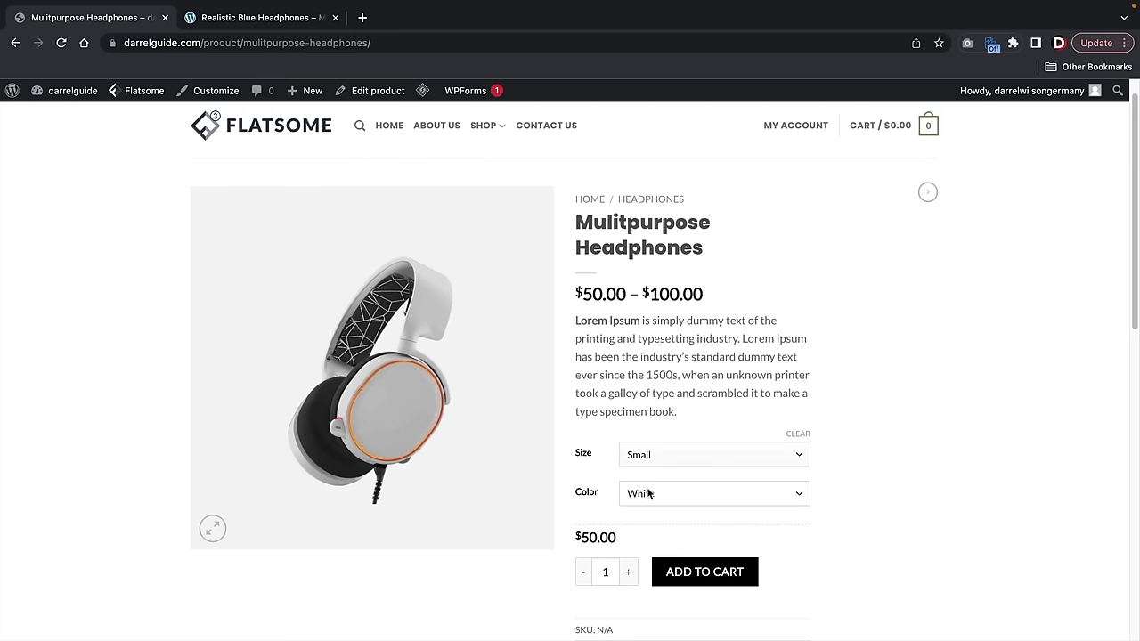
left_click(652, 494)
left_click(649, 508)
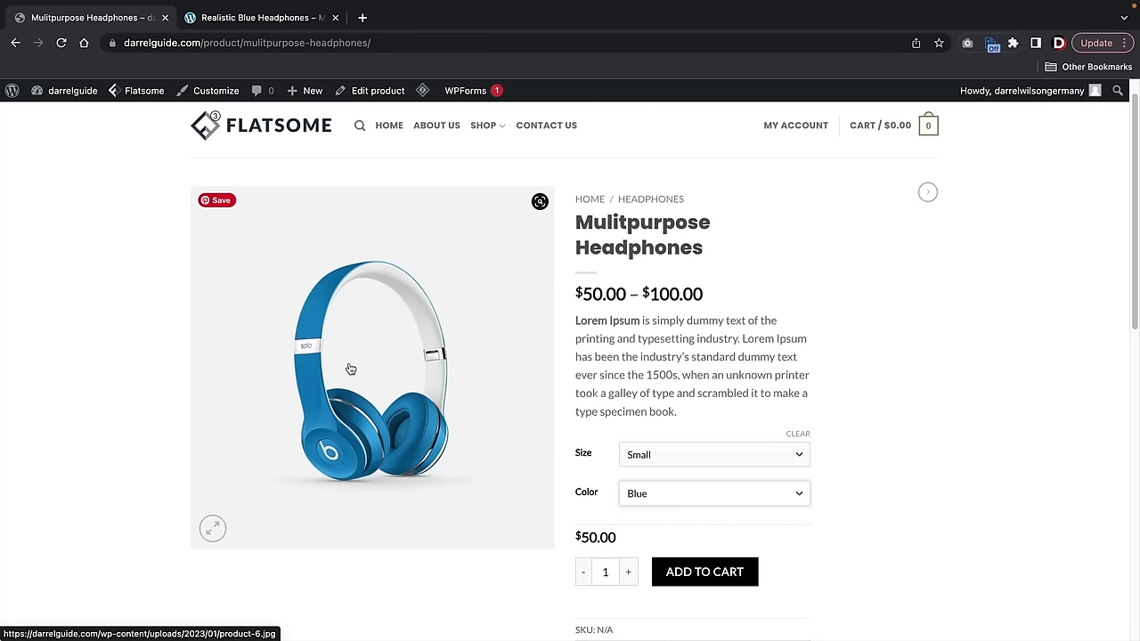
left_click(646, 454)
left_click(643, 470)
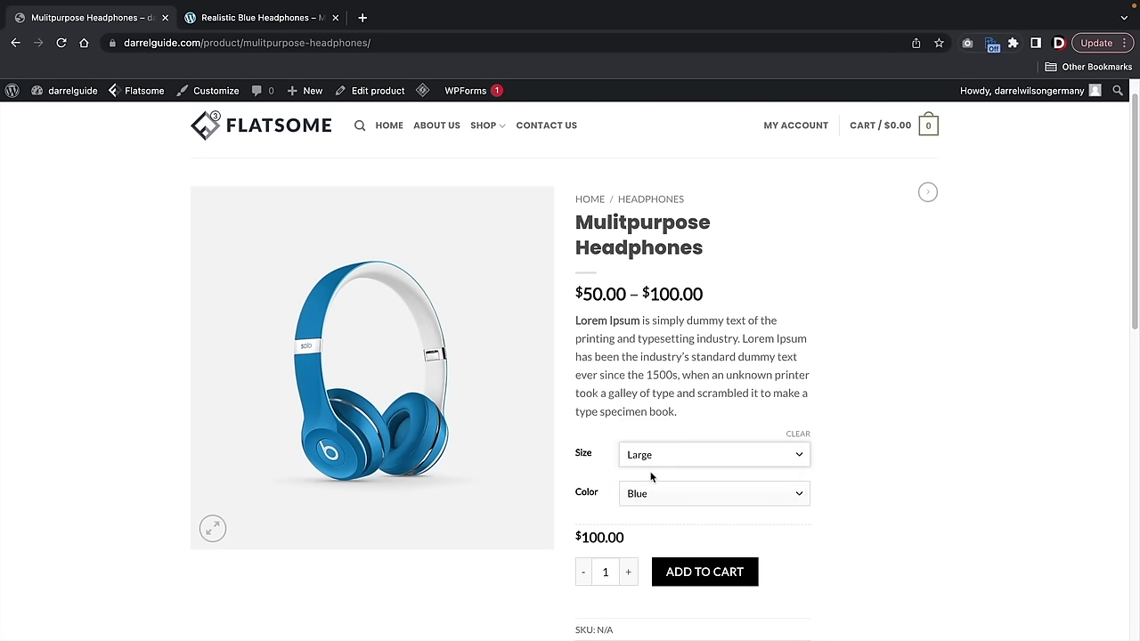
left_click_drag(619, 535, 583, 536)
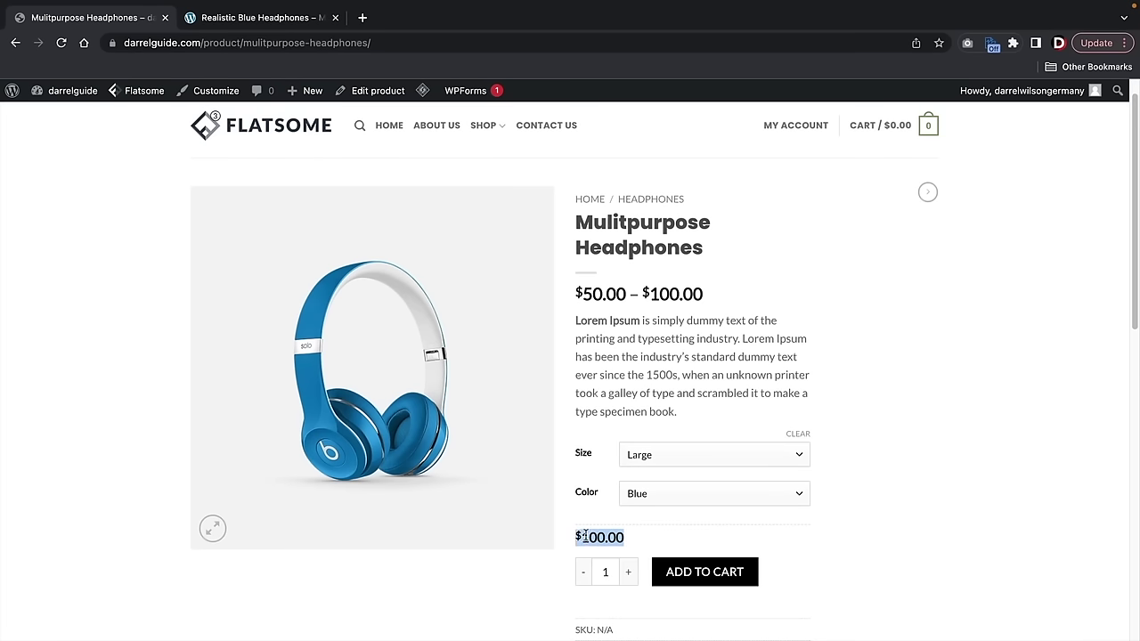
Switch the variations back to White colour and Small size
left_click(641, 492)
left_click(643, 476)
left_click(667, 456)
left_click(673, 442)
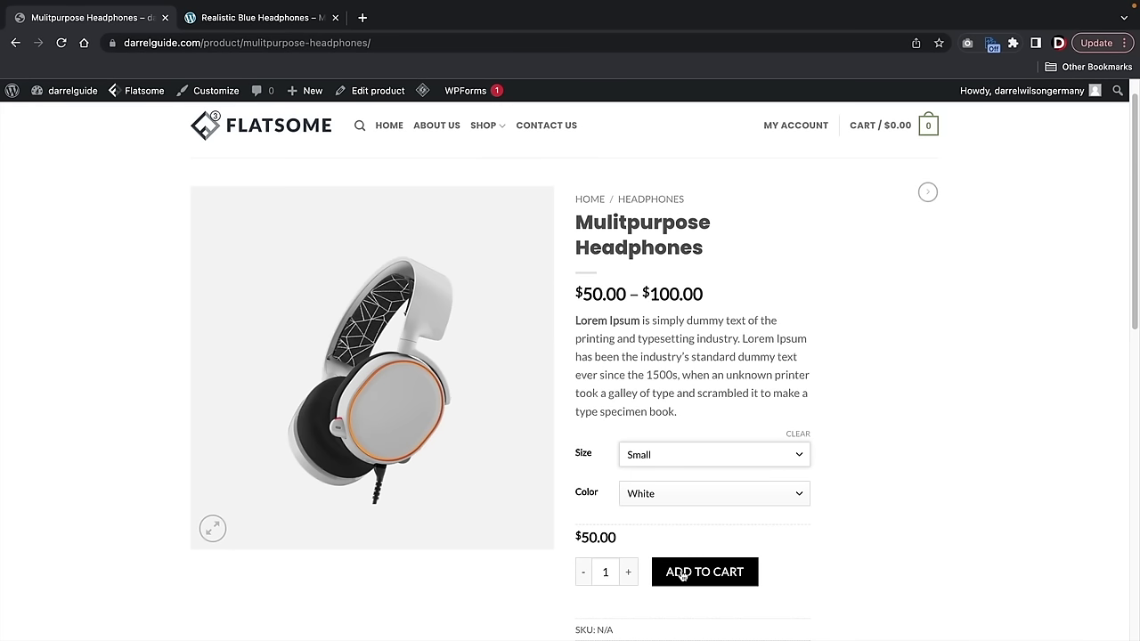
Start a new product named Cool iPhone, closing the store setup banner
mouse_move(306, 90)
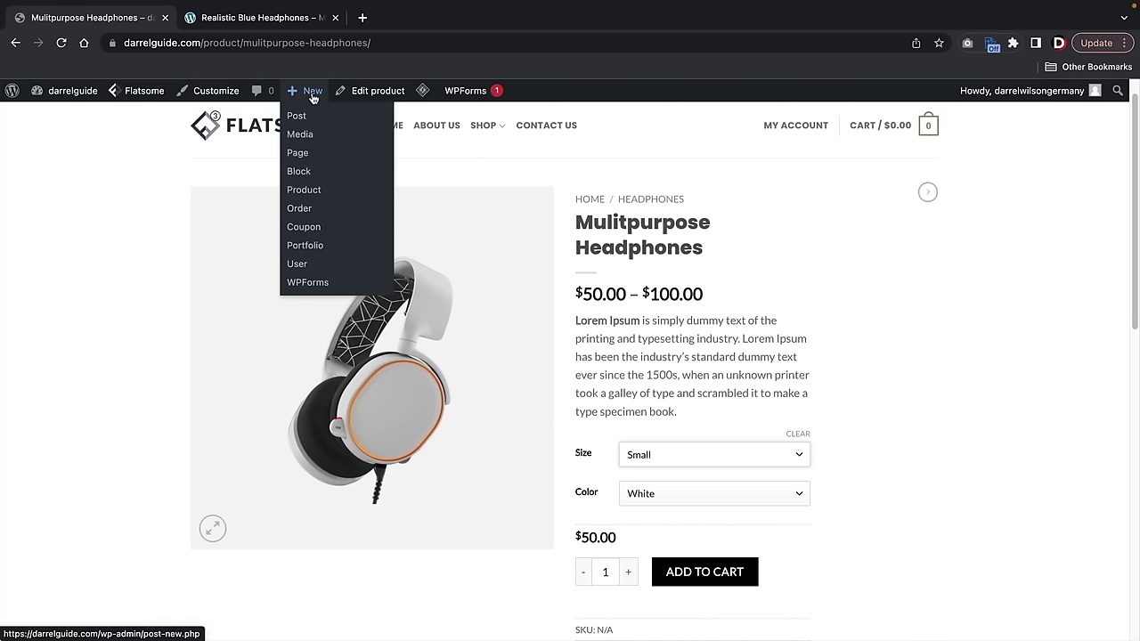
left_click(316, 193)
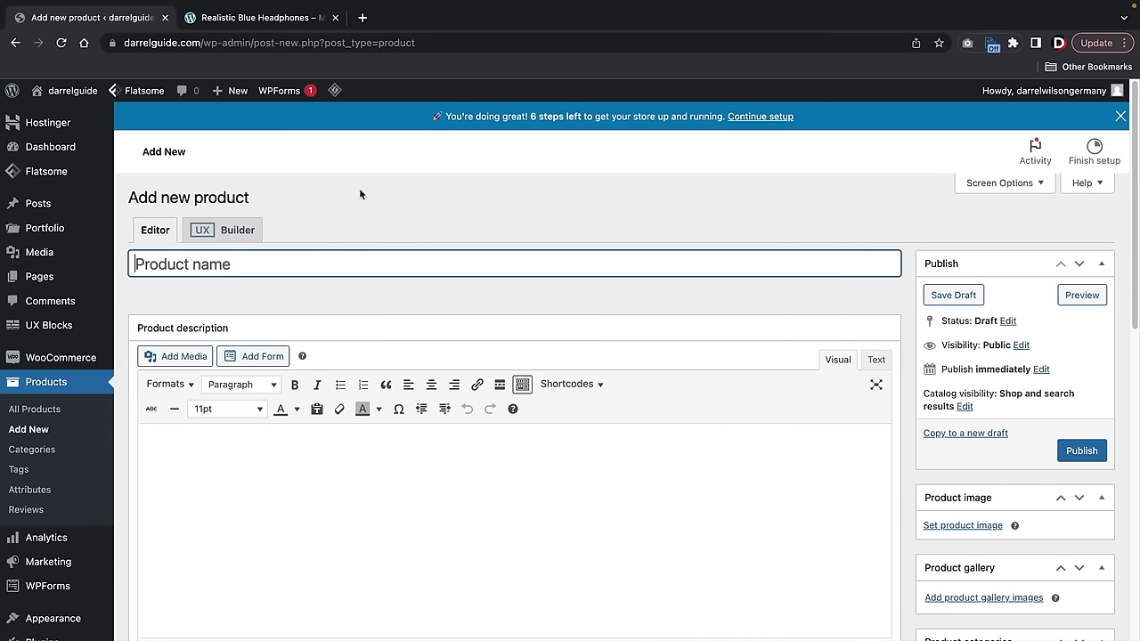
left_click(1120, 116)
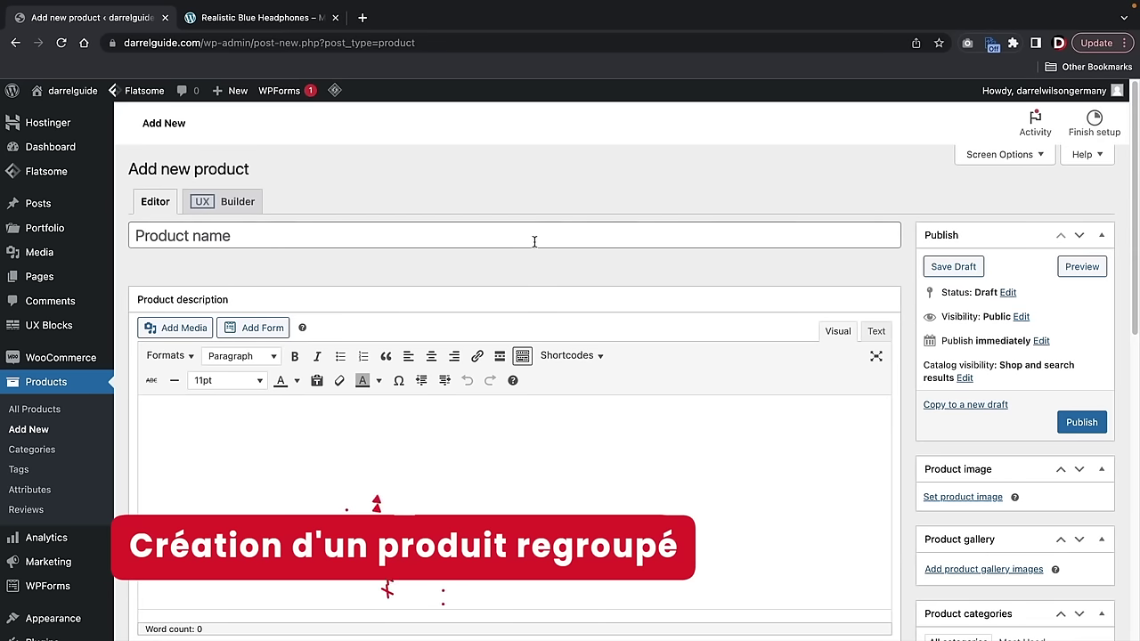
left_click(505, 242)
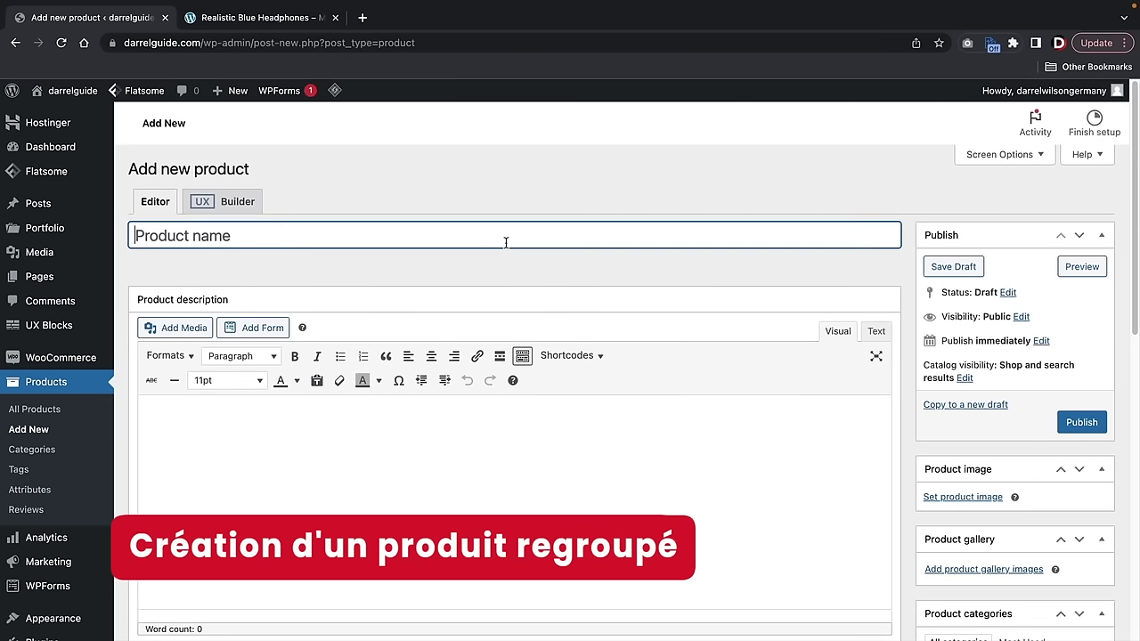
type("i")
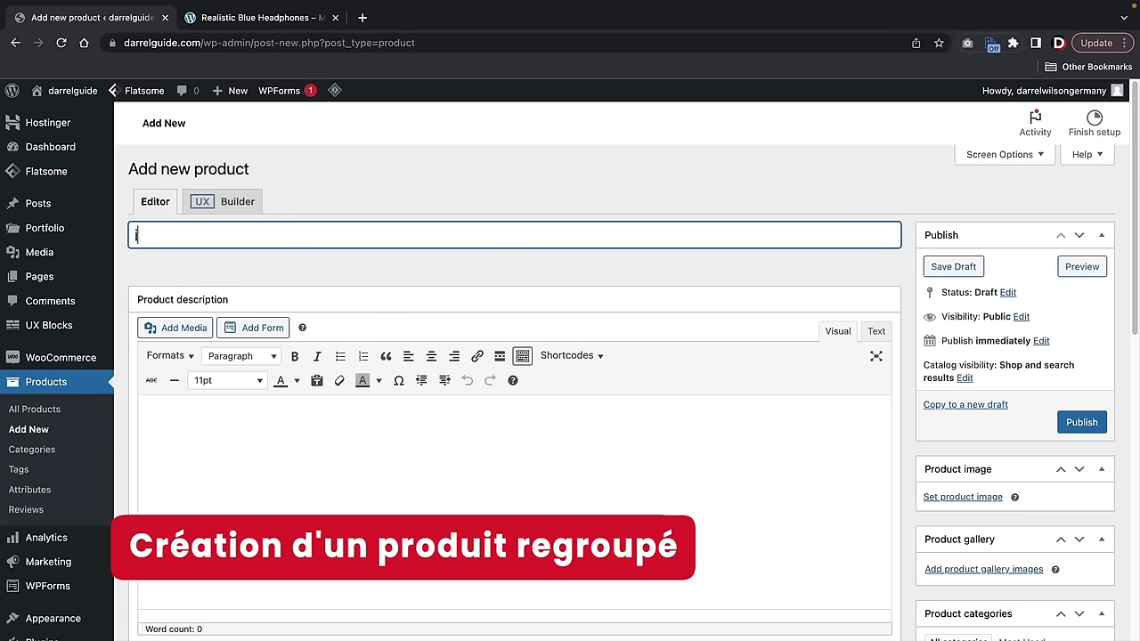
type("Phone")
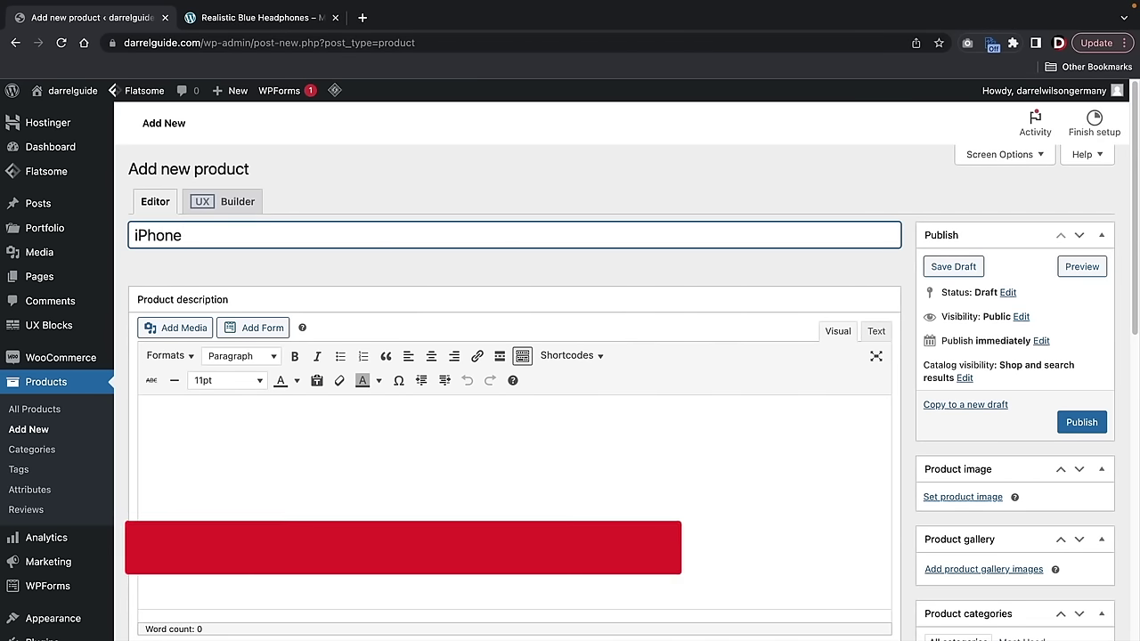
type("Cool")
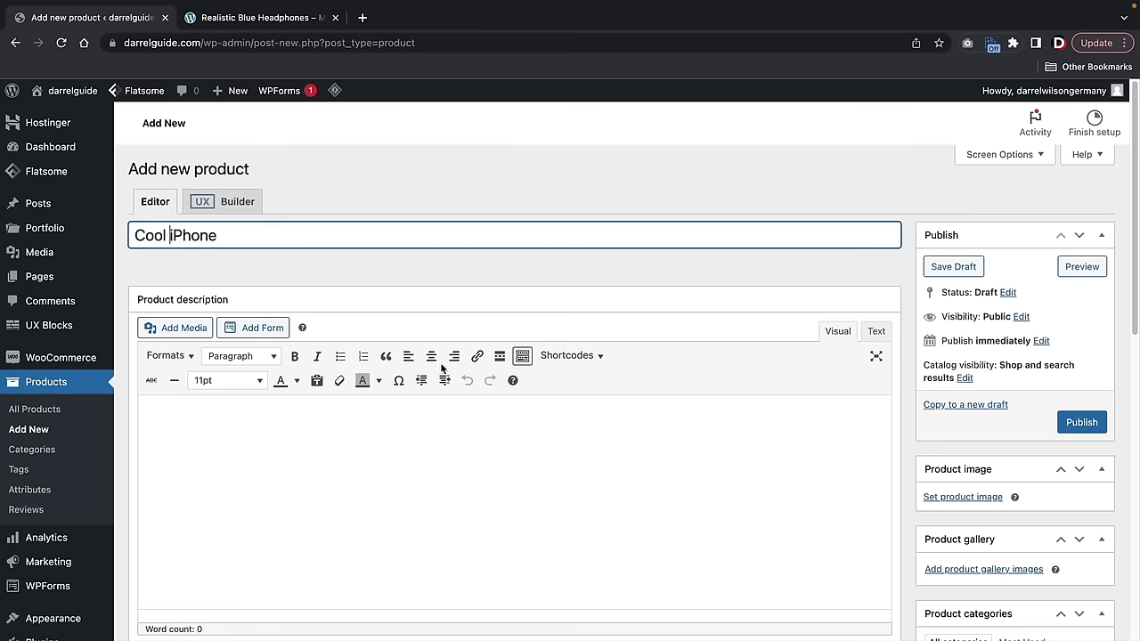
Make it a Grouped product and paste Lorem Ipsum text into the description
scroll(601, 392, "down", 8)
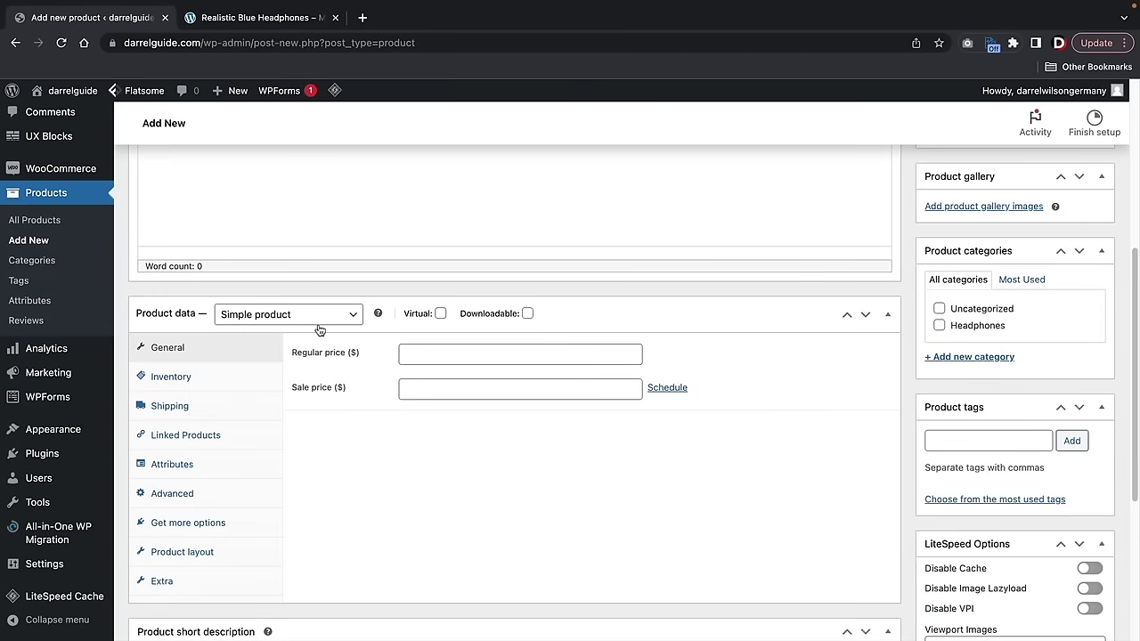
left_click(307, 314)
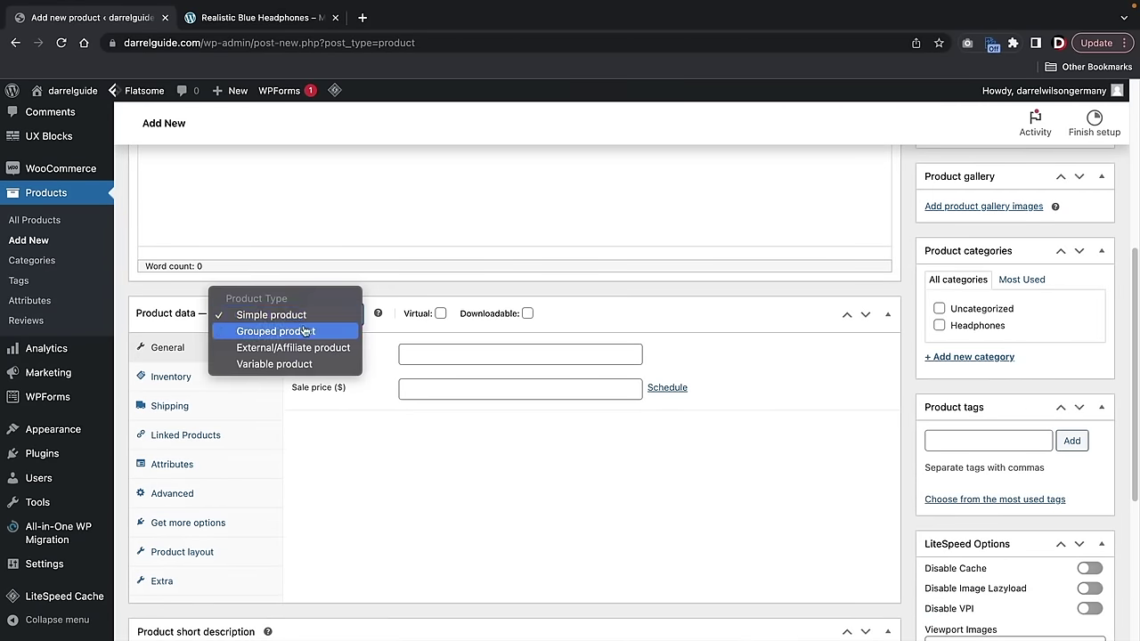
left_click(245, 331)
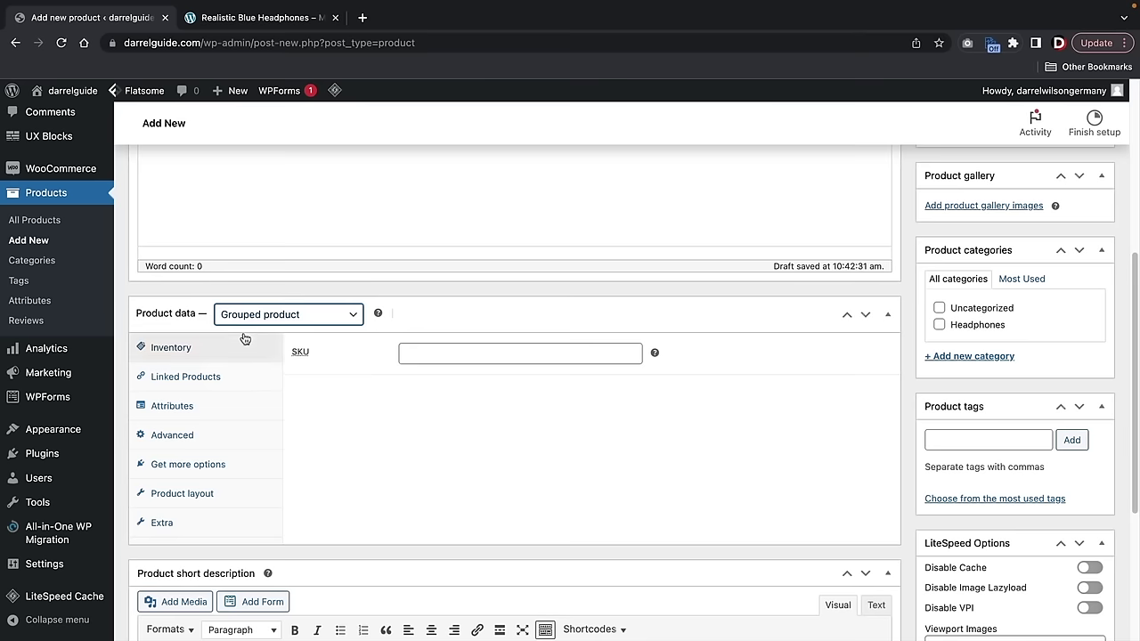
scroll(219, 334, "up", 3)
right_click(170, 314)
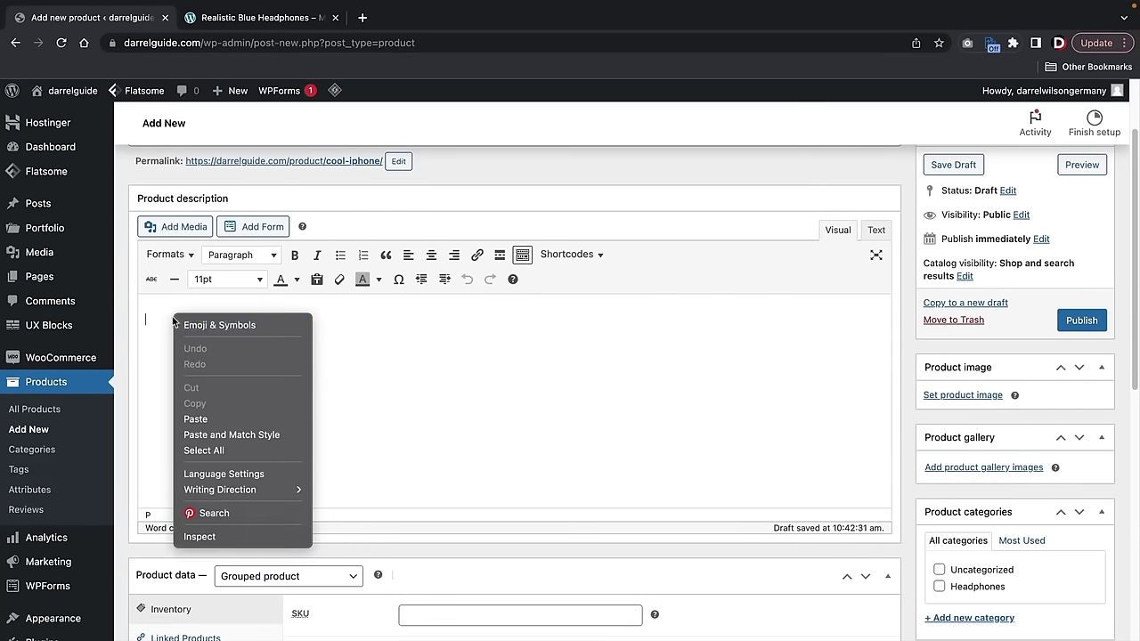
left_click(192, 418)
Paste Lorem Ipsum into the short description, trim its trailing sentences, and open the image library
scroll(238, 411, "down", 5)
right_click(147, 512)
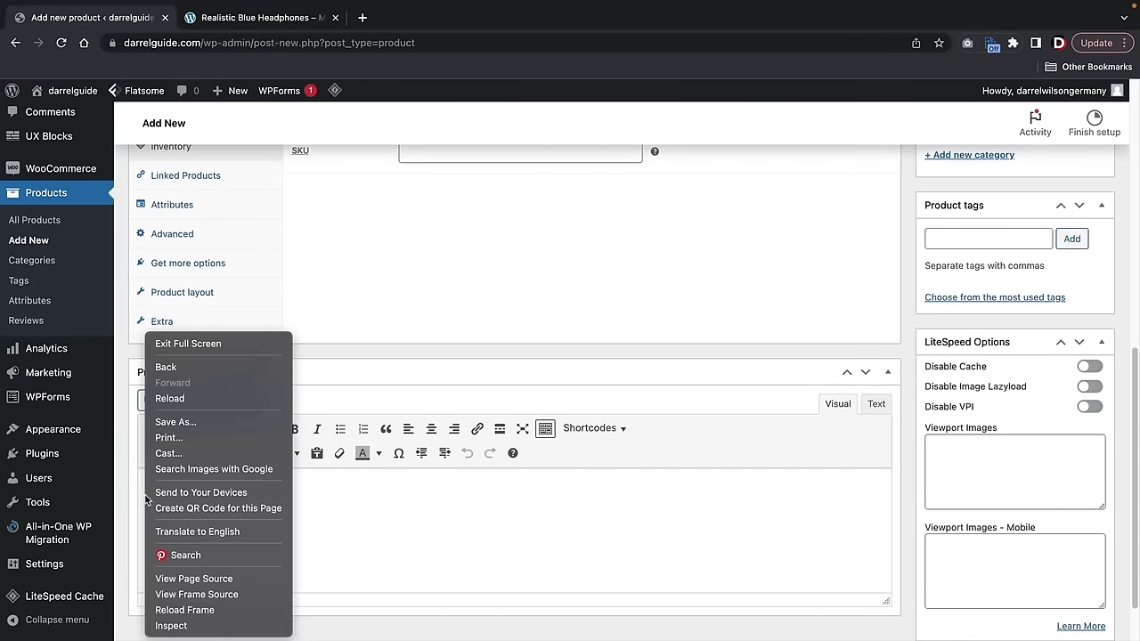
left_click(152, 490)
right_click(152, 491)
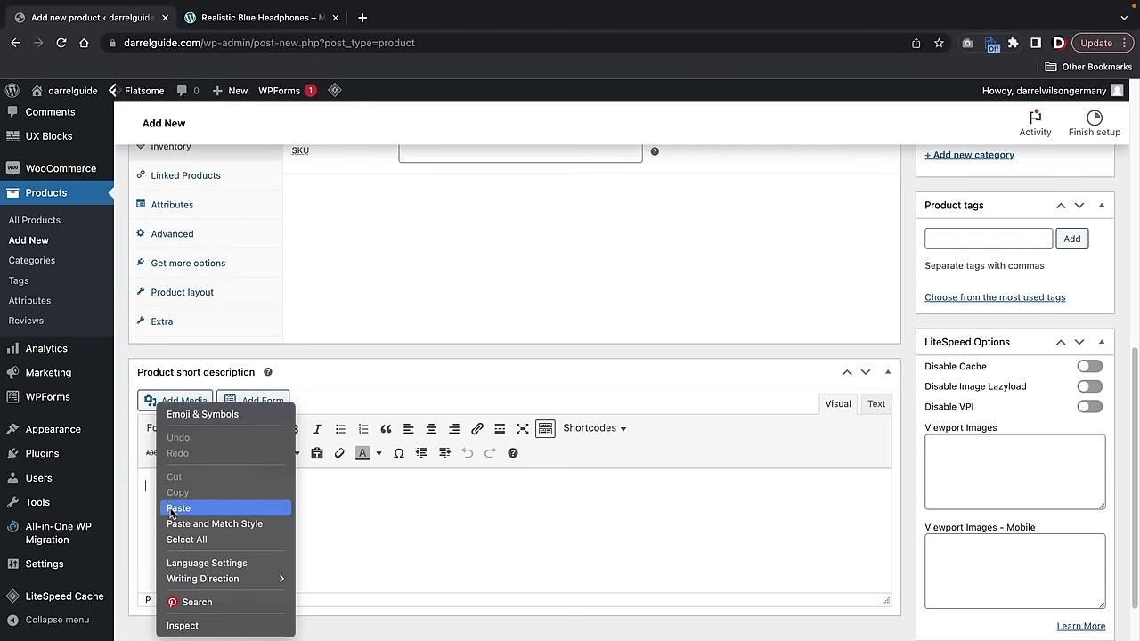
left_click(178, 437)
left_click_drag(552, 501, 695, 544)
key("BackSpace")
scroll(968, 440, "up", 5)
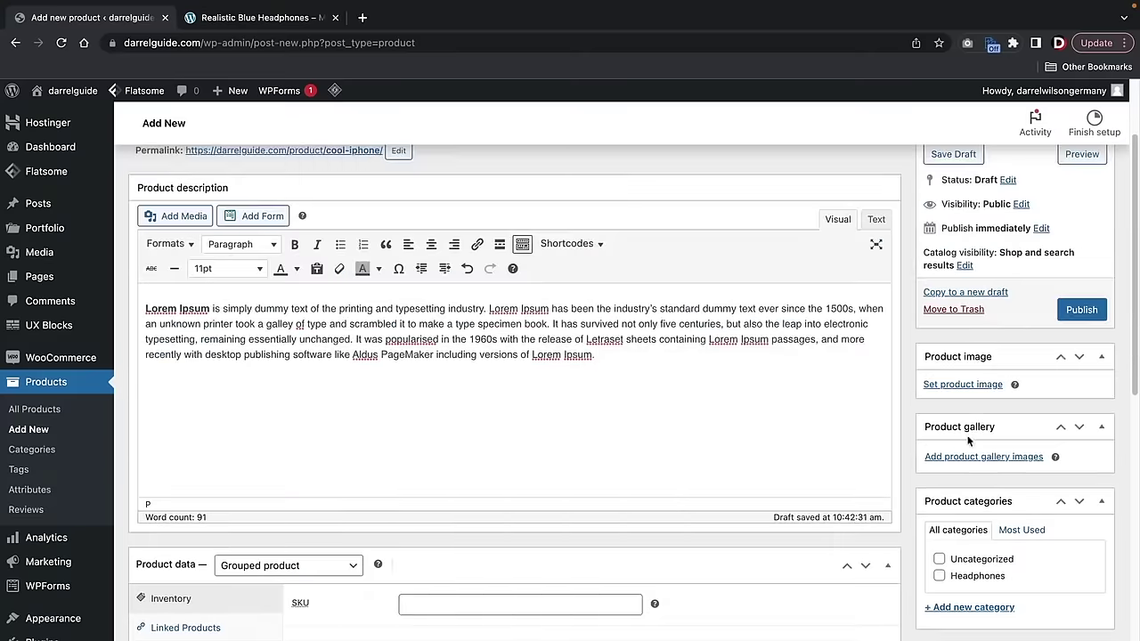
left_click(984, 385)
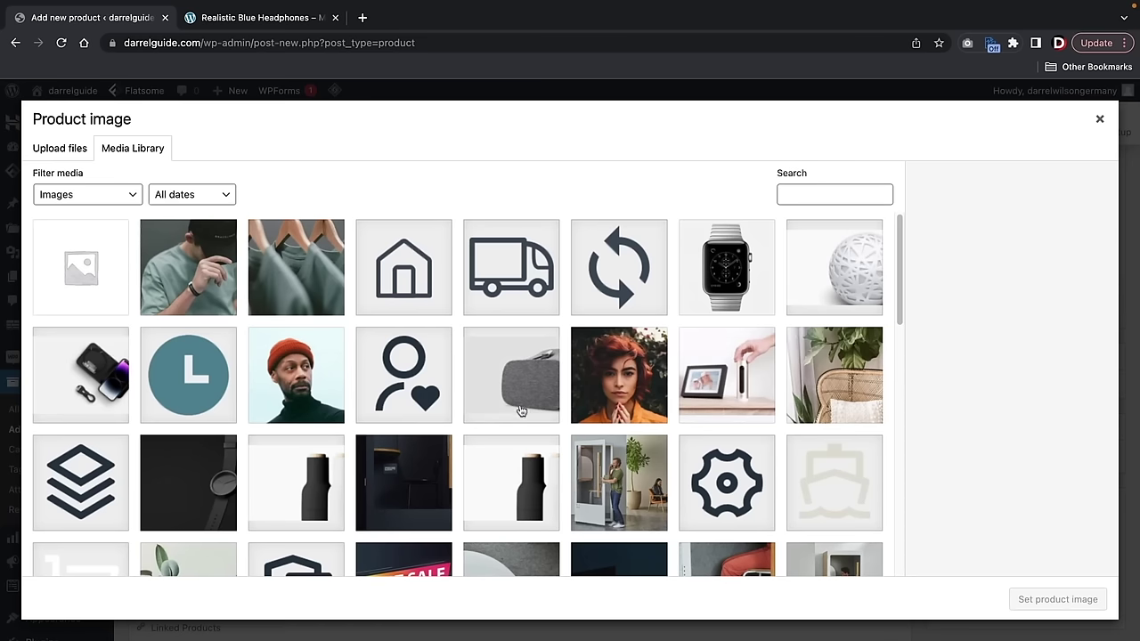
Publish Cool iPhone with the white smartphone photo as its product image
scroll(522, 410, "down", 3)
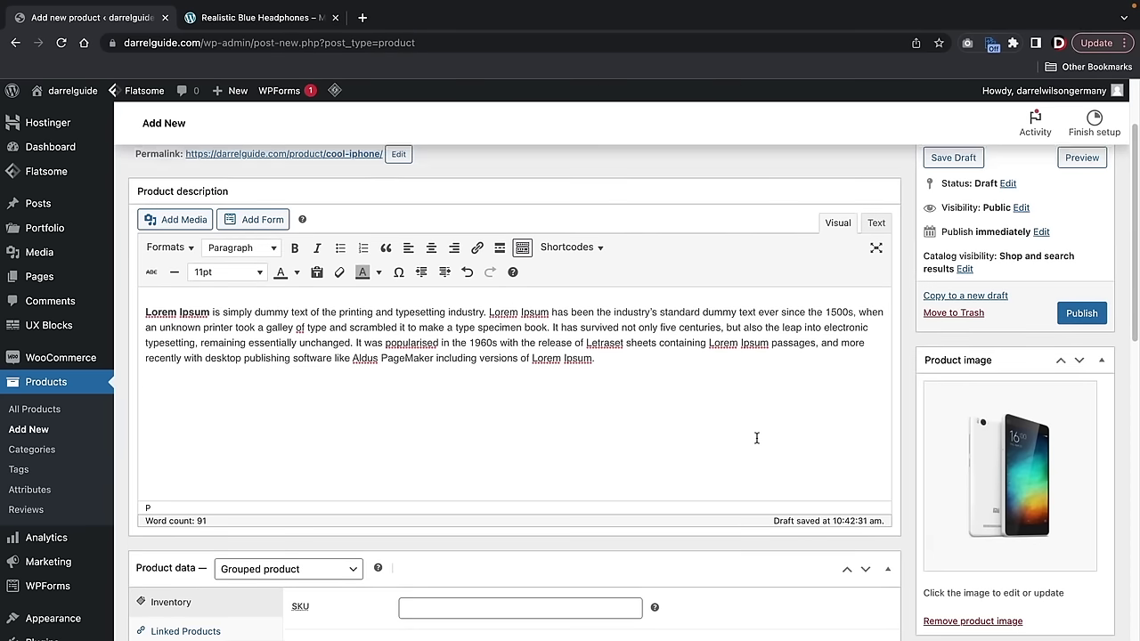
scroll(756, 438, "up", 2)
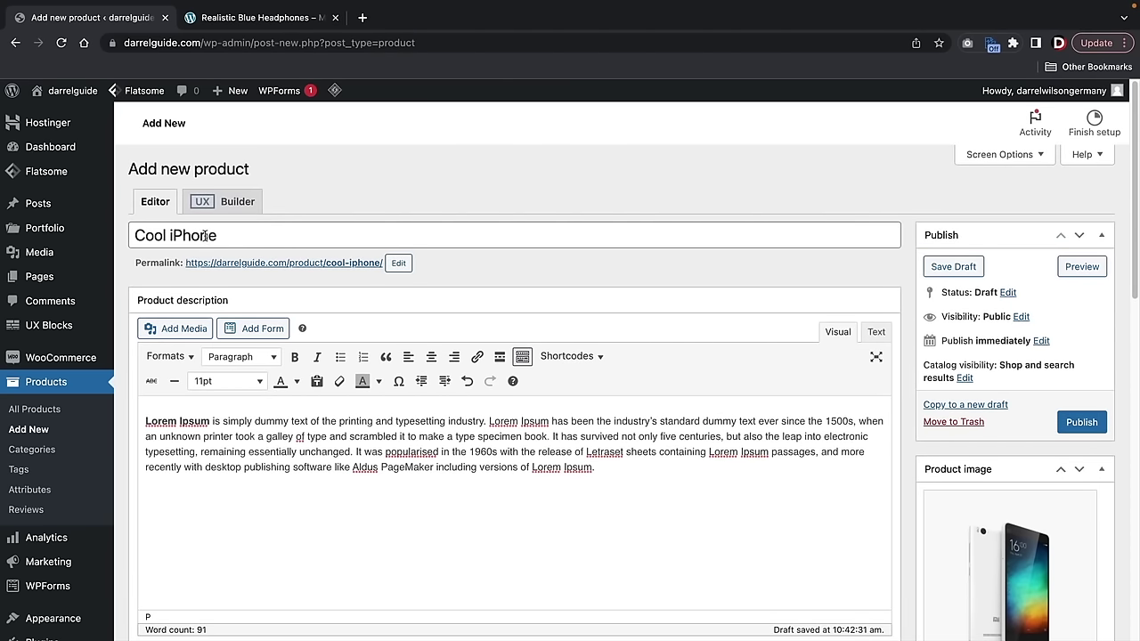
scroll(450, 420, "down", 3)
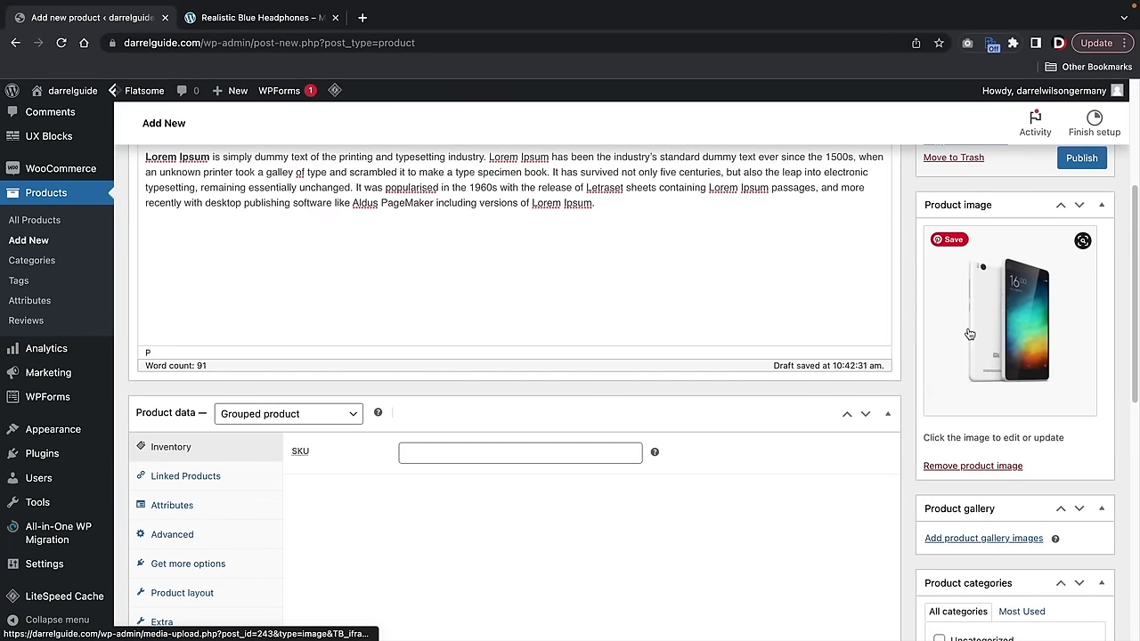
scroll(717, 334, "up", 2)
left_click(1081, 277)
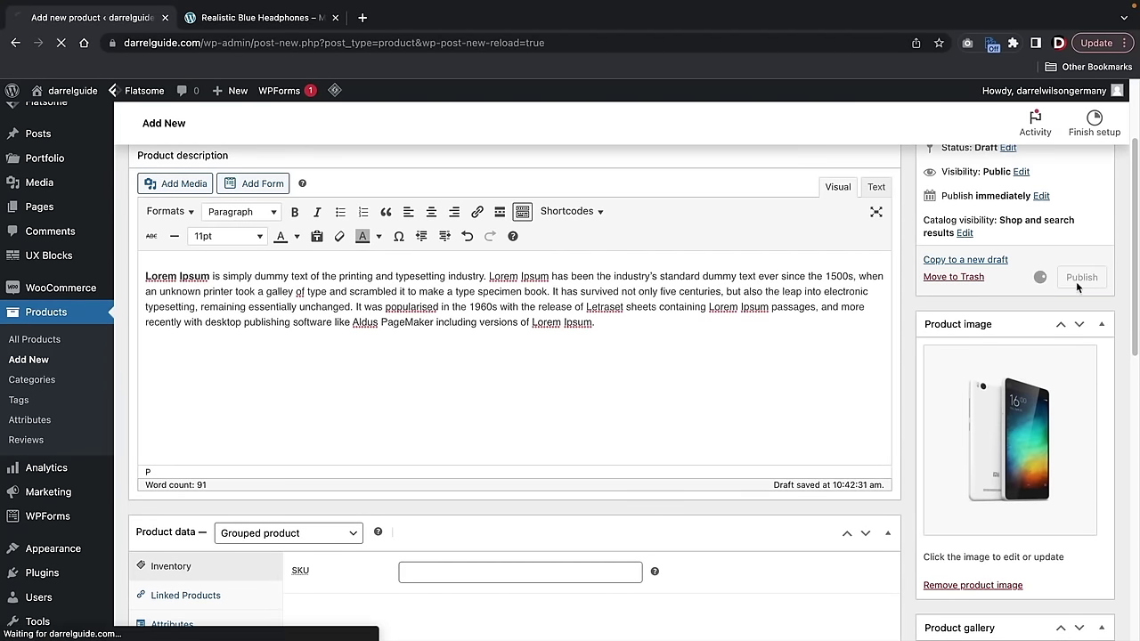
scroll(479, 356, "up", 2)
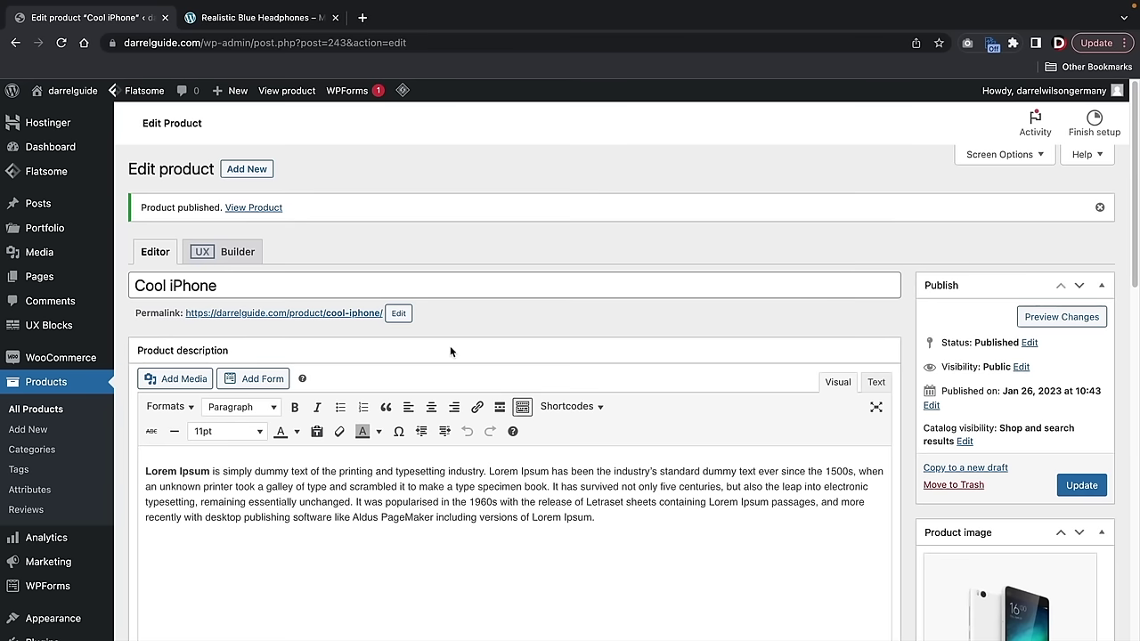
Start a new product named 32 Gigs with a regular price of 100
mouse_move(242, 98)
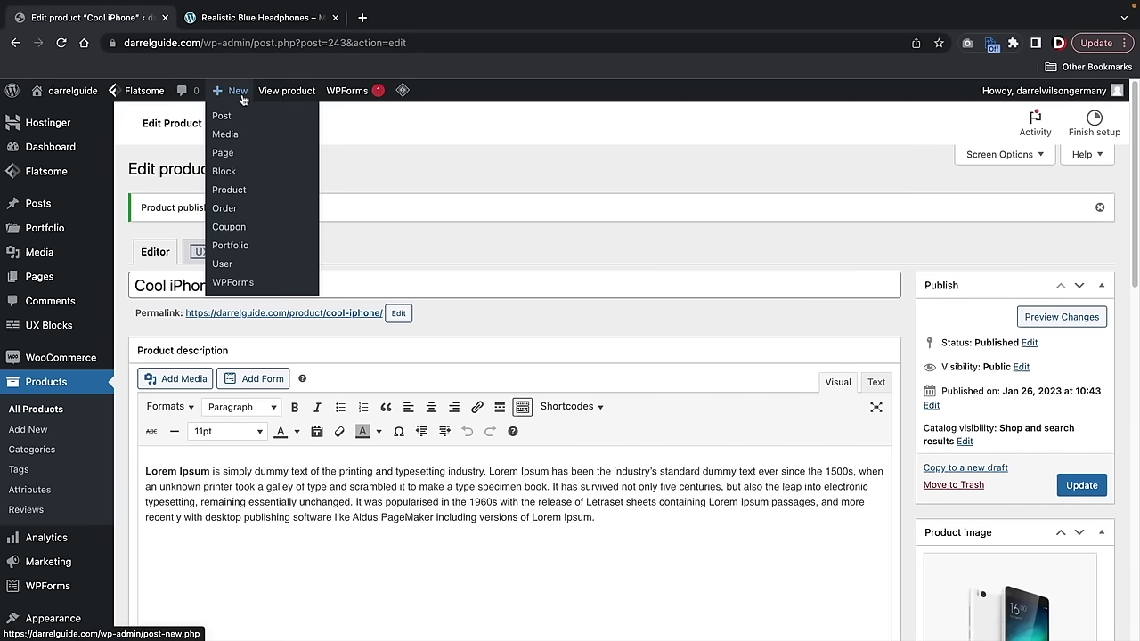
left_click(242, 189)
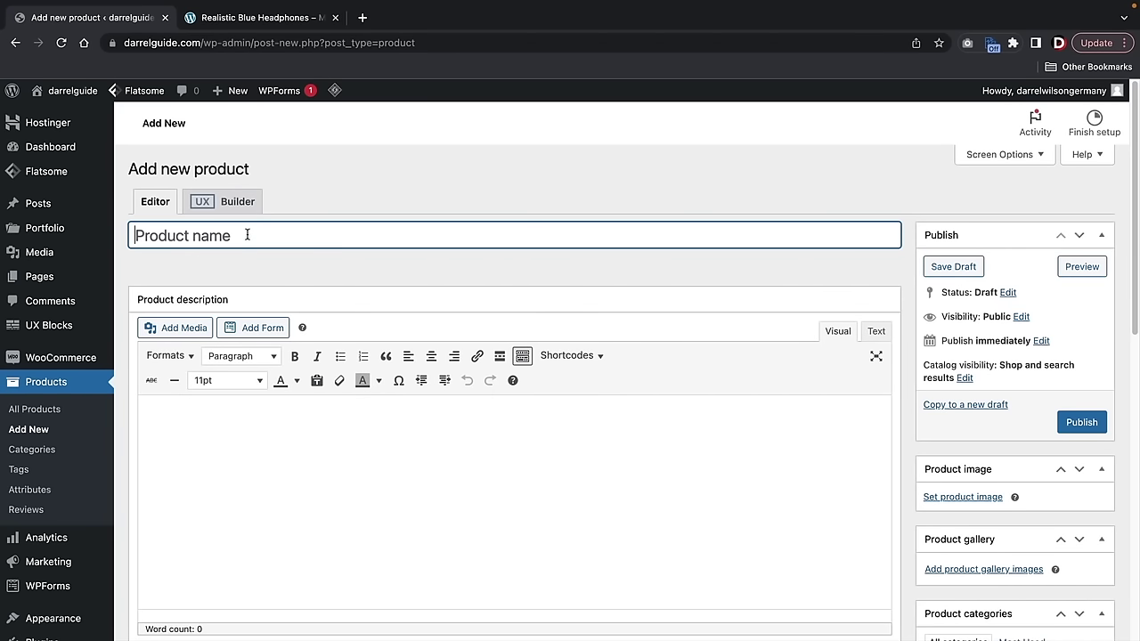
type("32 Gigs")
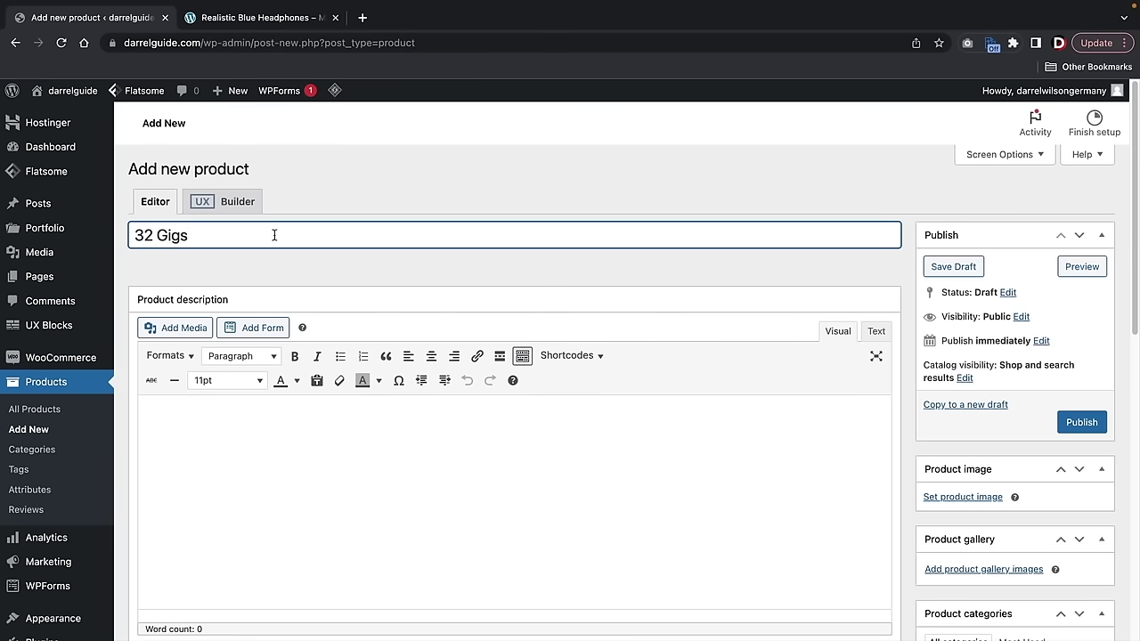
scroll(247, 297, "down", 1)
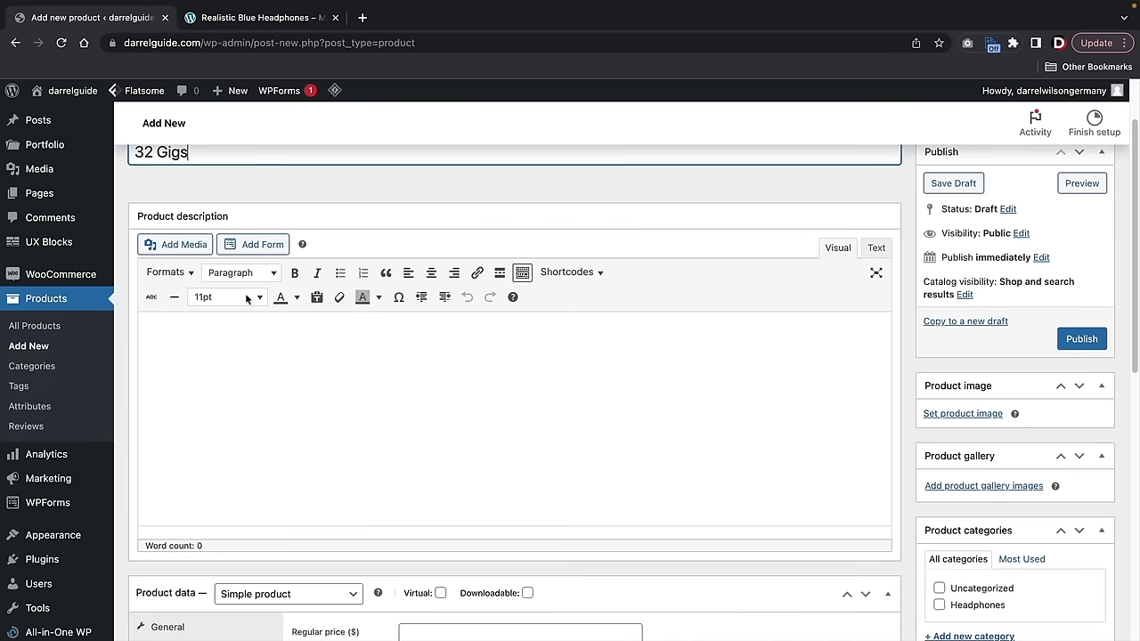
scroll(330, 375, "down", 3)
scroll(331, 378, "down", 1)
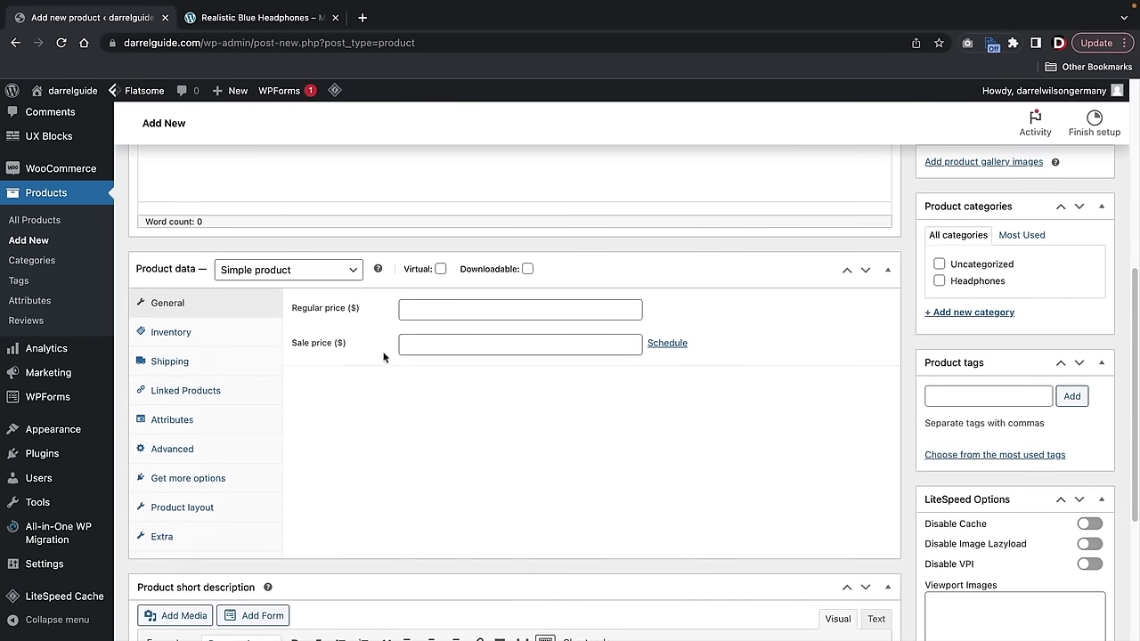
left_click(447, 306)
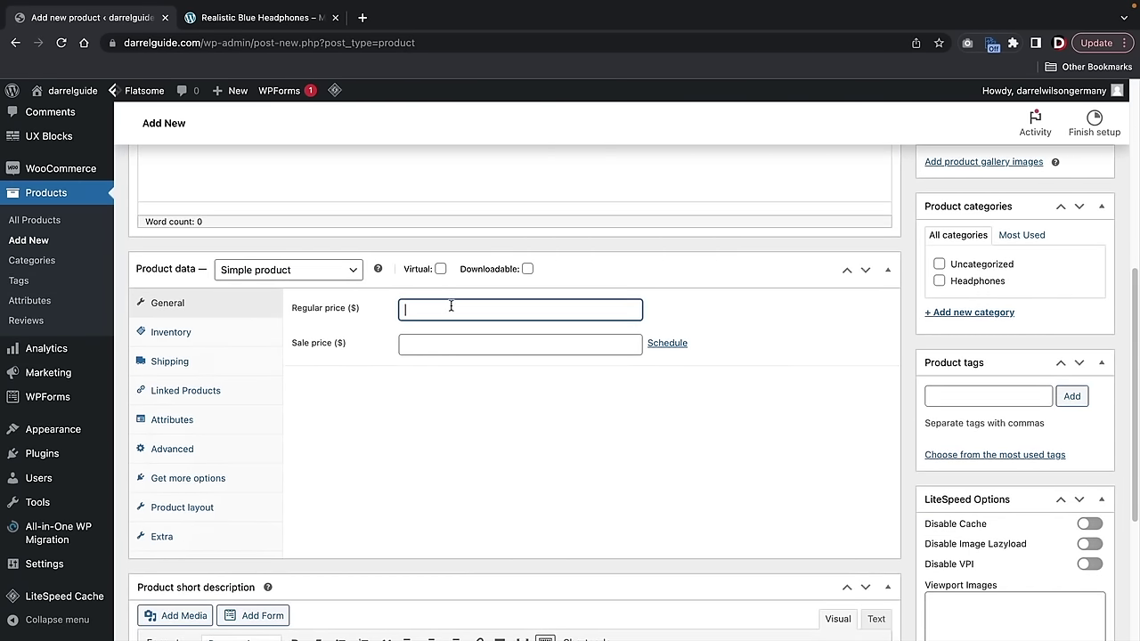
type("100")
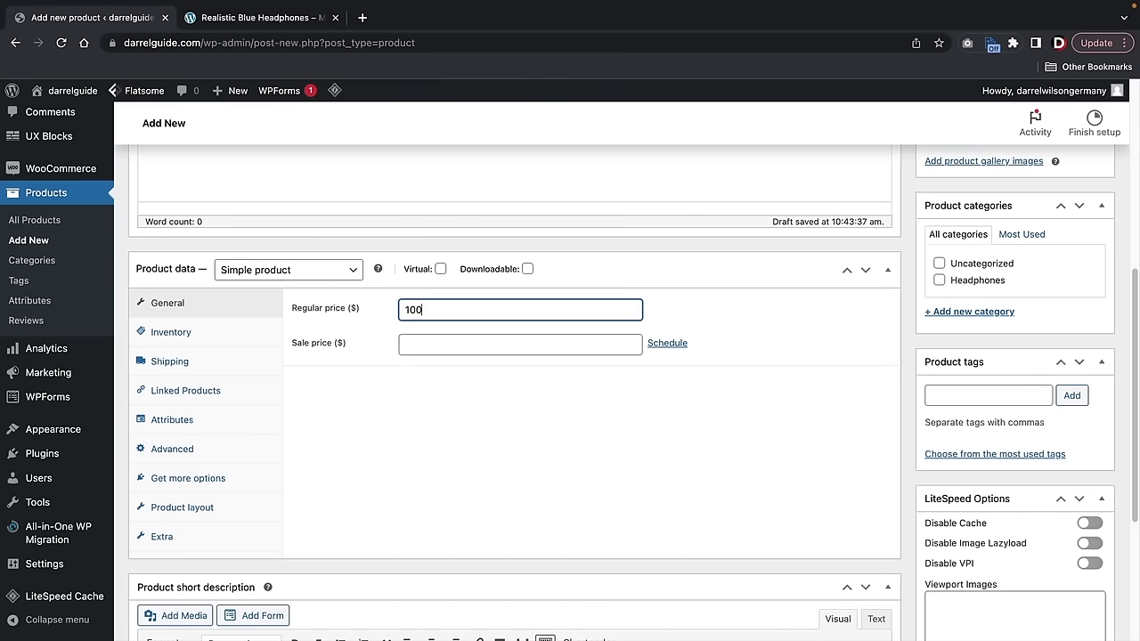
Set 32 Gigs catalog visibility to Hidden and publish it
scroll(579, 419, "up", 4)
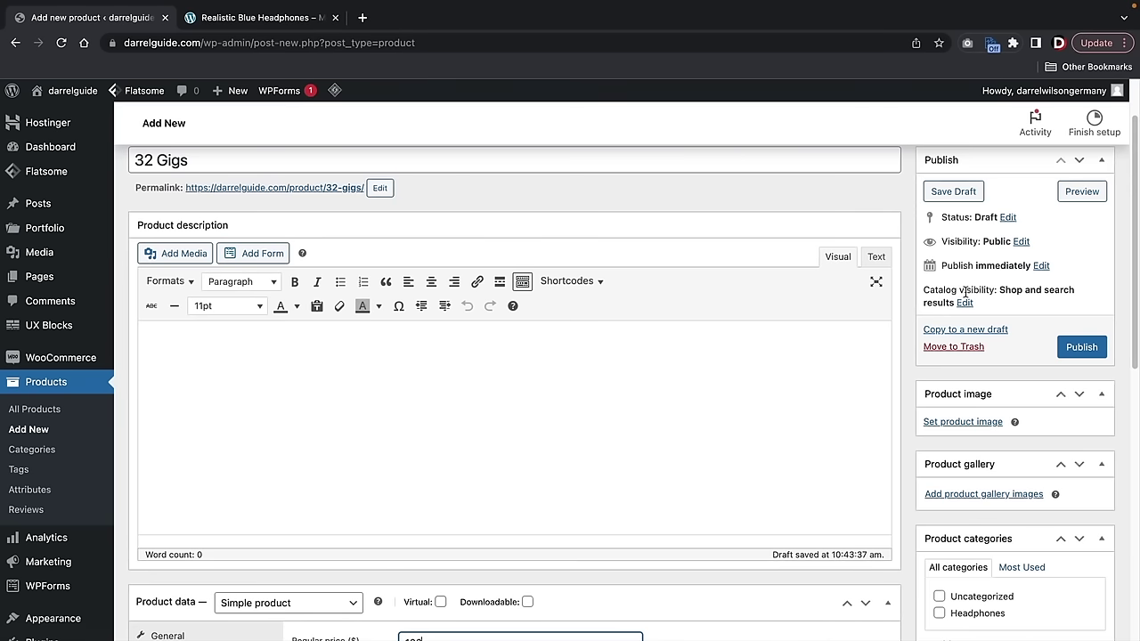
left_click(965, 304)
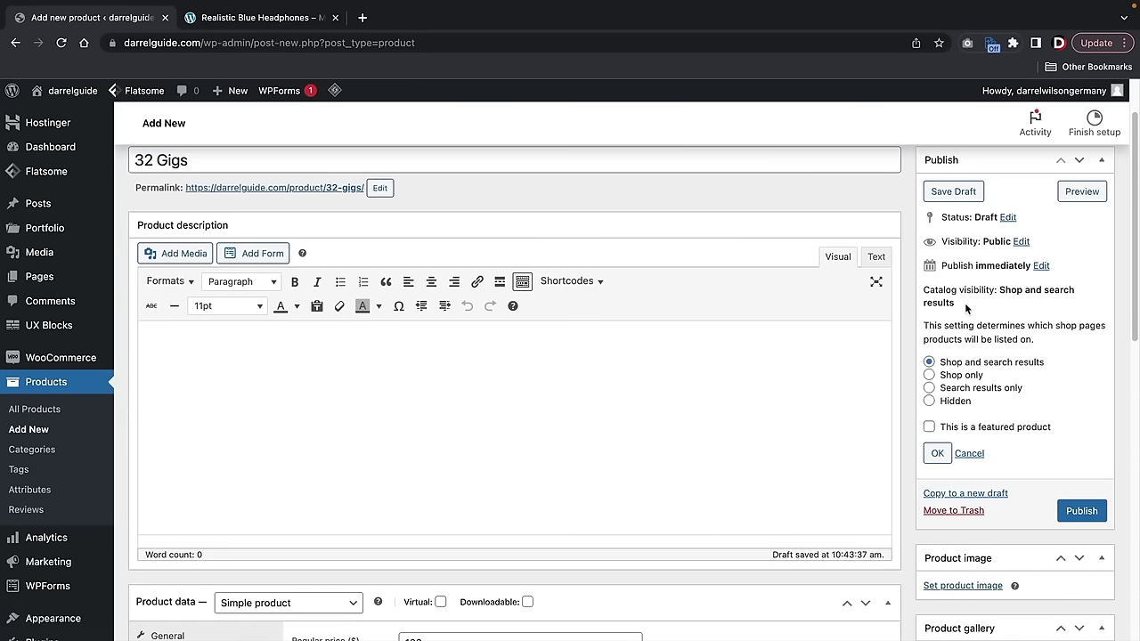
left_click(929, 400)
left_click(937, 454)
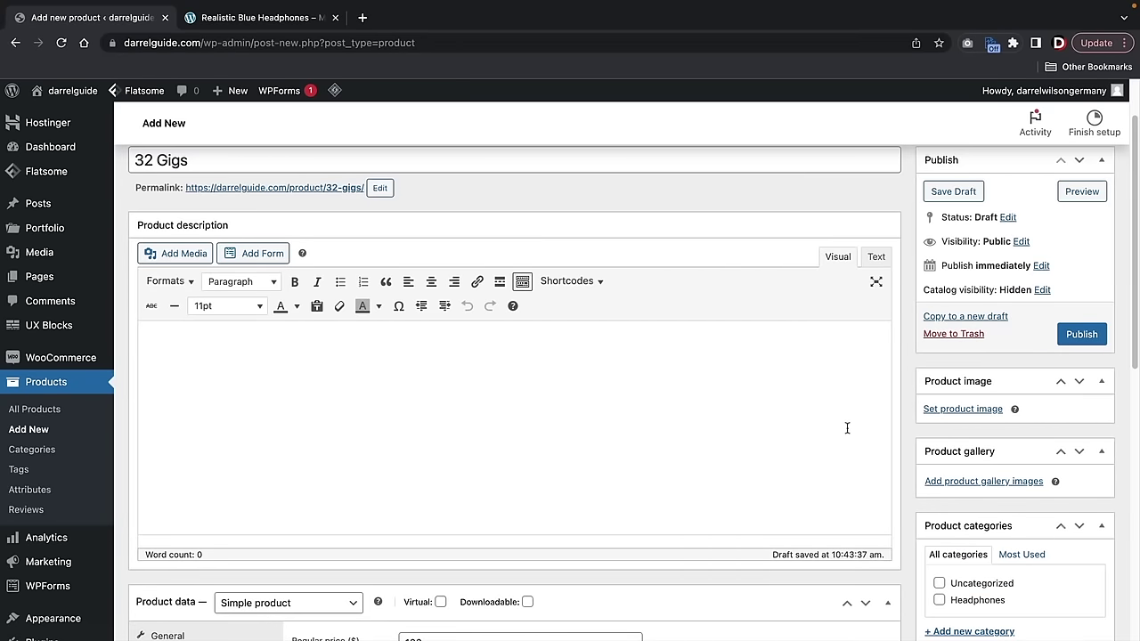
scroll(647, 388, "up", 1)
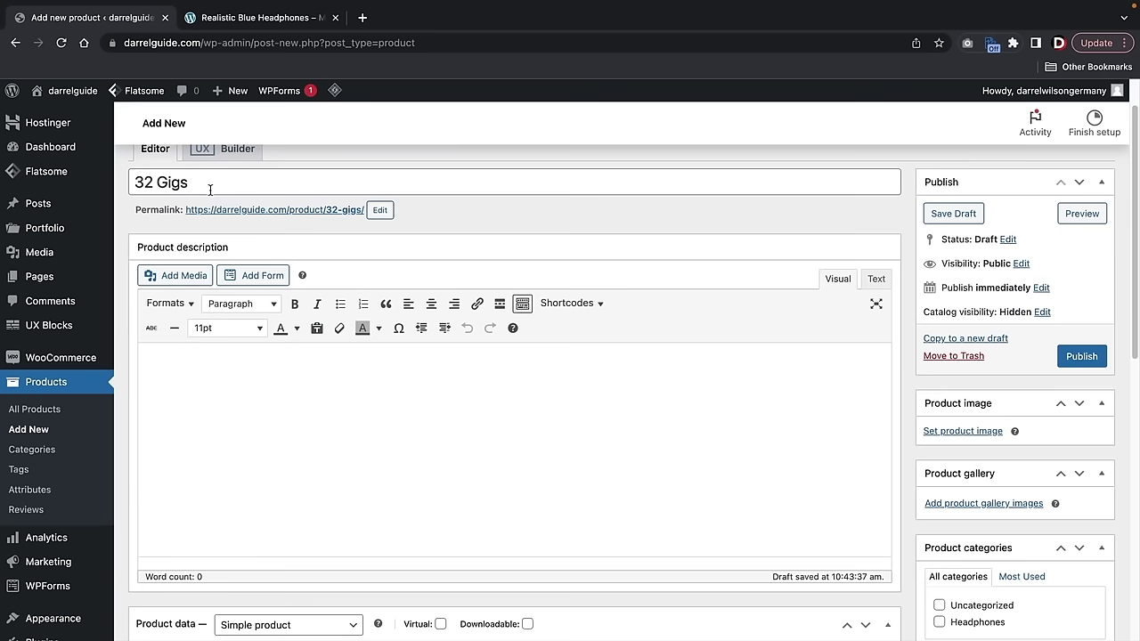
left_click(1069, 355)
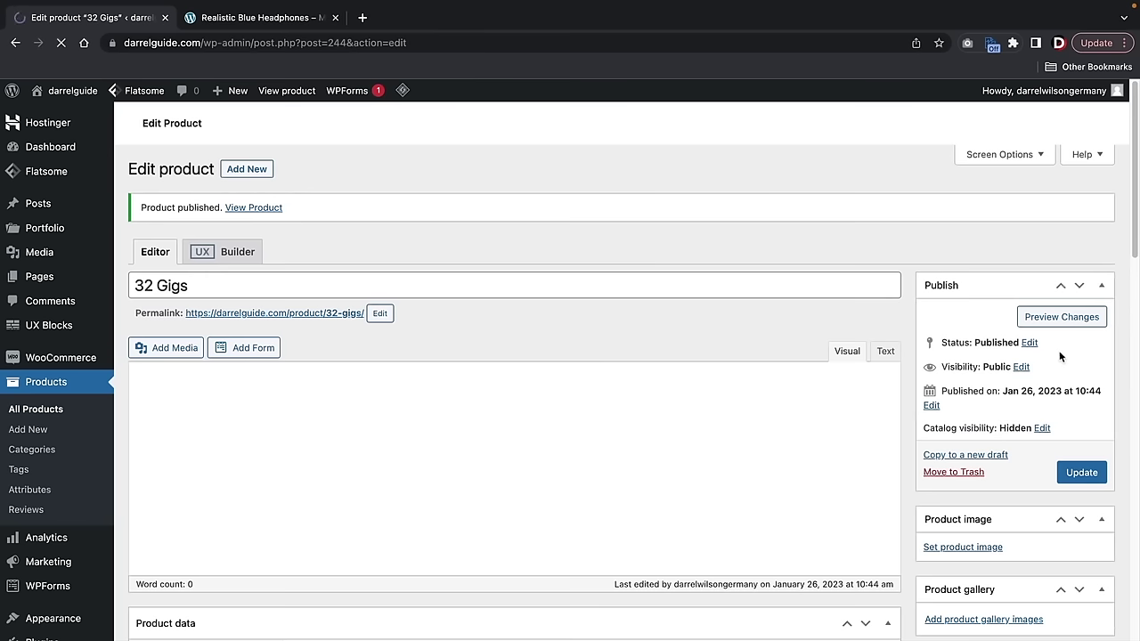
left_click(257, 171)
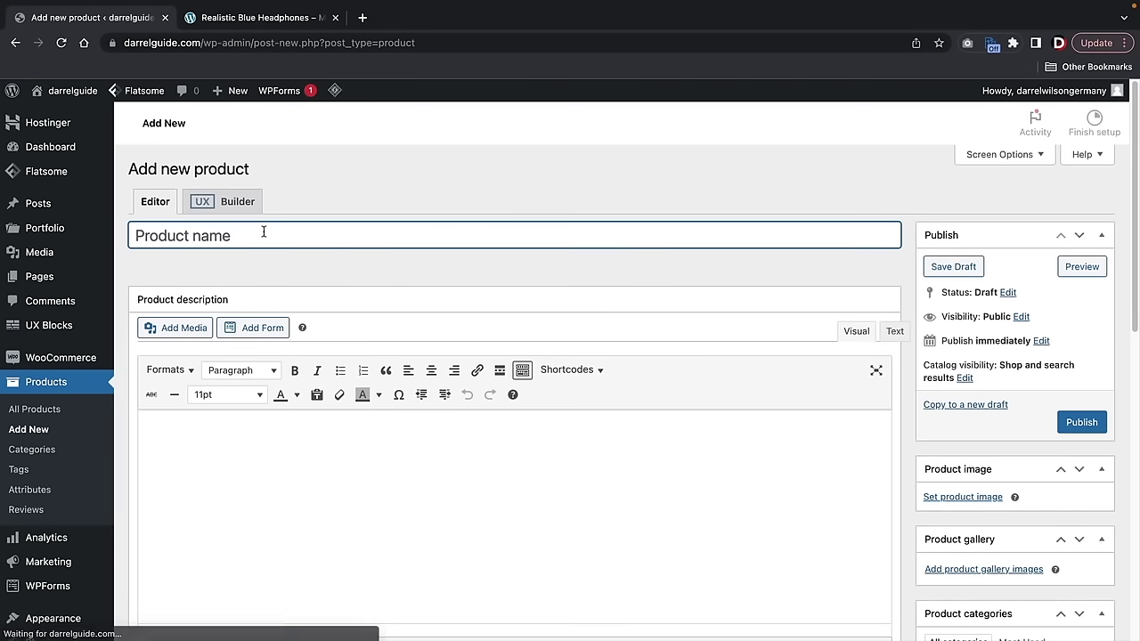
Name the new product 64 Gigs and give it a regular price of 200
type("63")
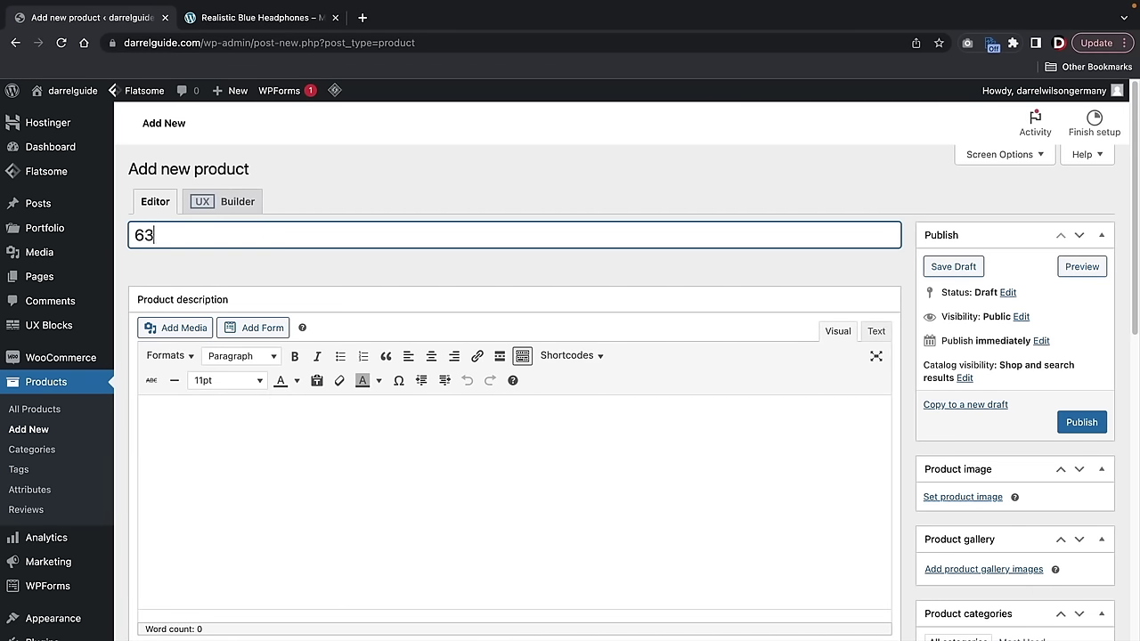
type(" Gigs")
scroll(344, 241, "down", 3)
left_click(419, 419)
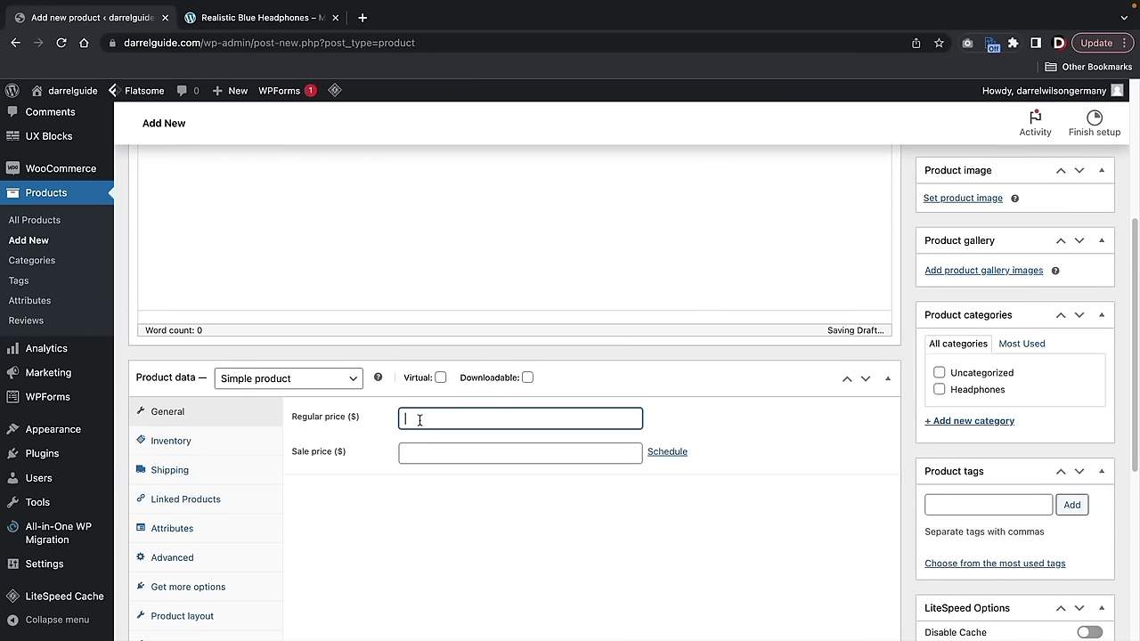
type("200")
Hide 64 Gigs from the catalog, publish it, and show All Products
scroll(438, 420, "up", 2)
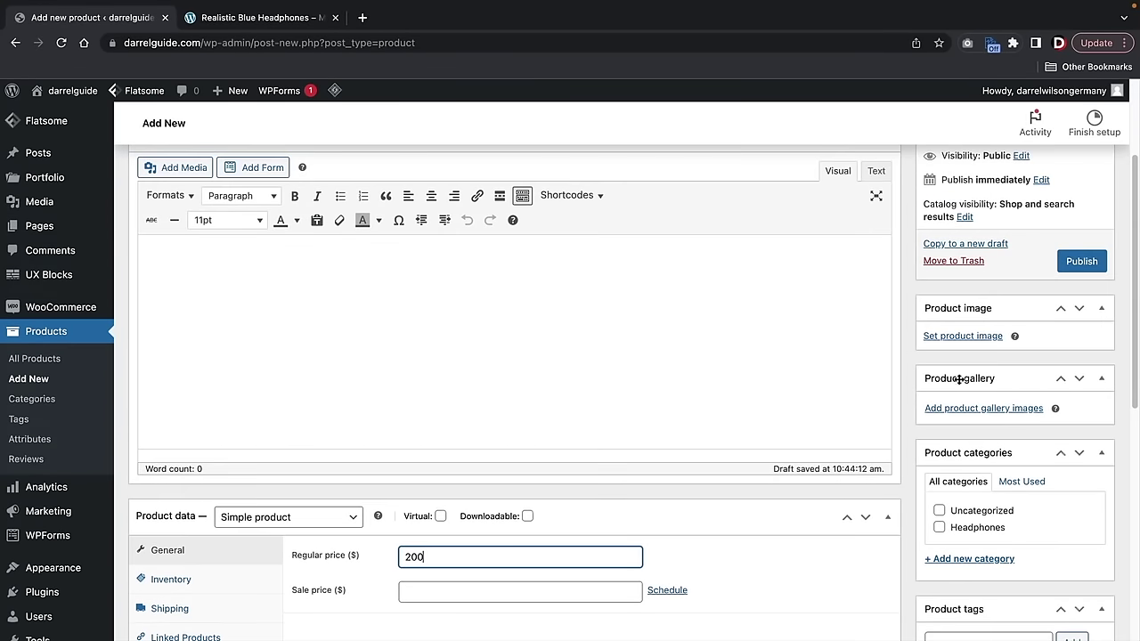
left_click(971, 221)
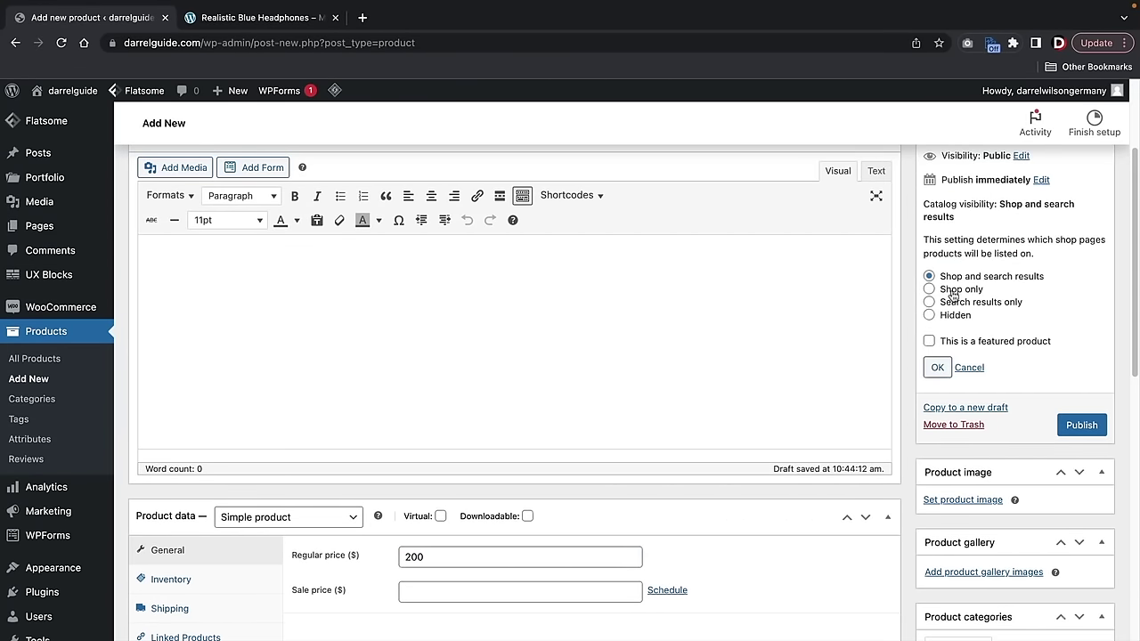
left_click(930, 317)
left_click(932, 352)
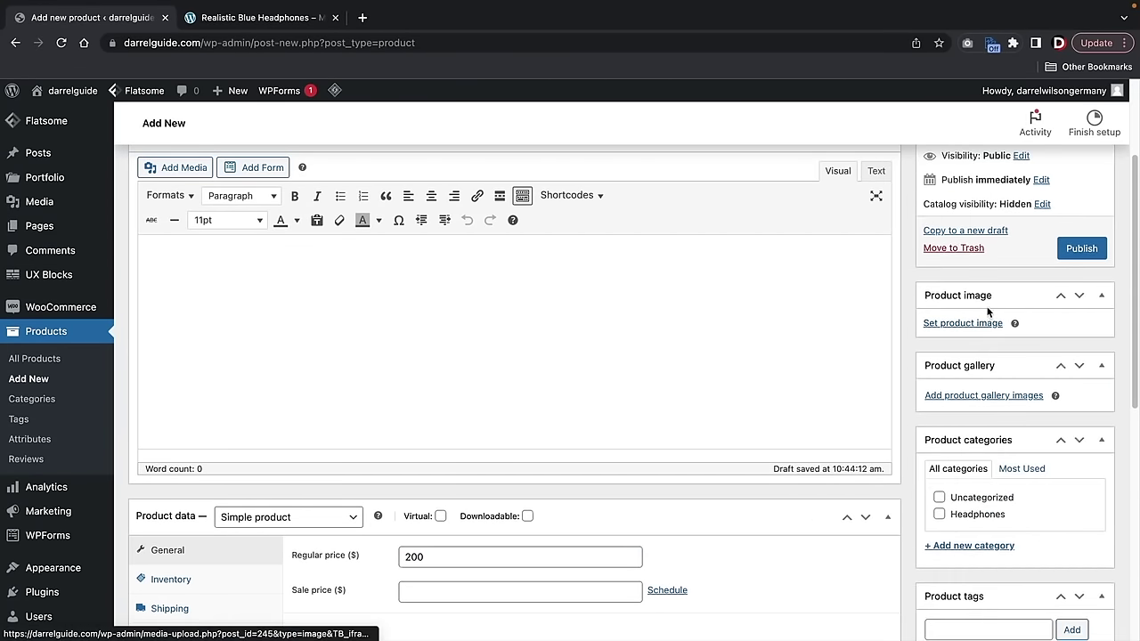
left_click(1067, 255)
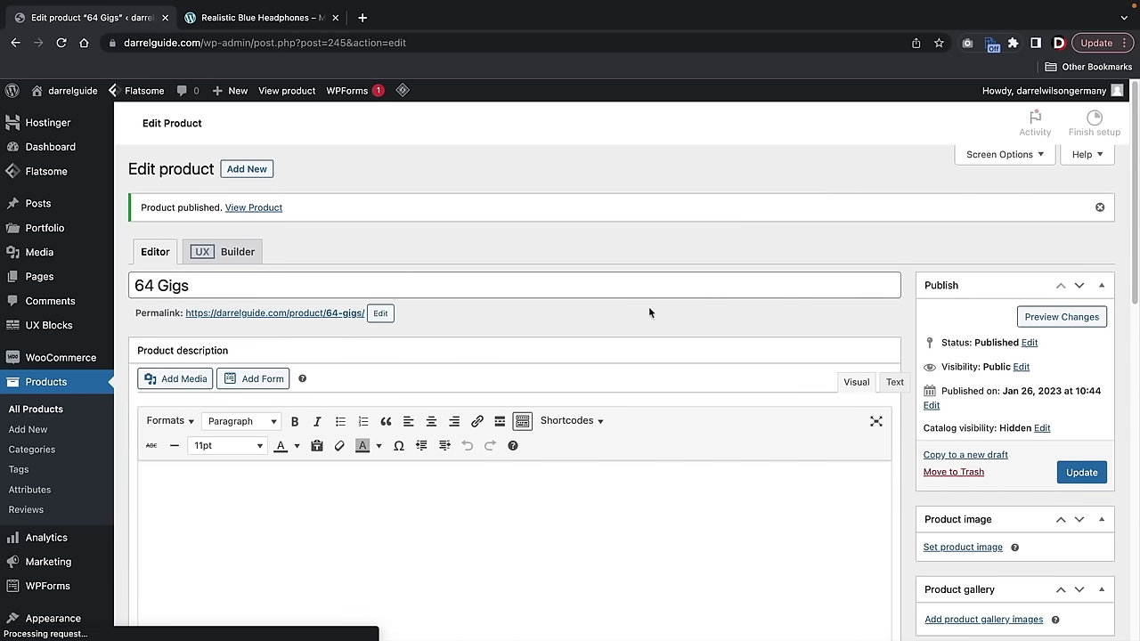
left_click(64, 411)
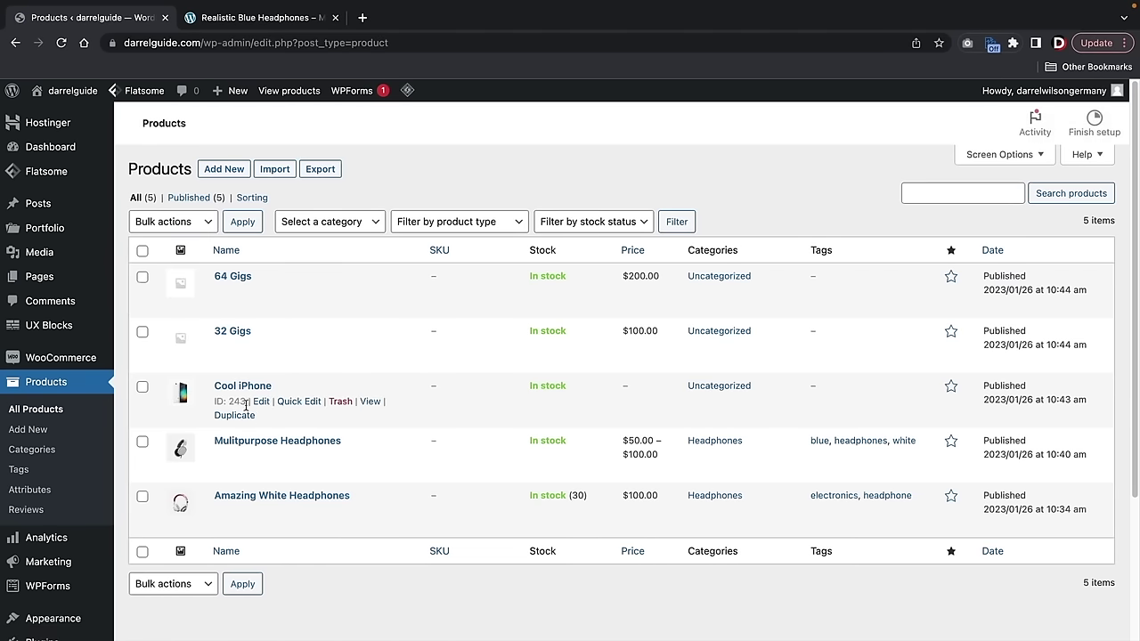
Add 32 Gigs and 64 Gigs under Cool iPhone's Linked Products grouped products and update it
left_click(260, 406)
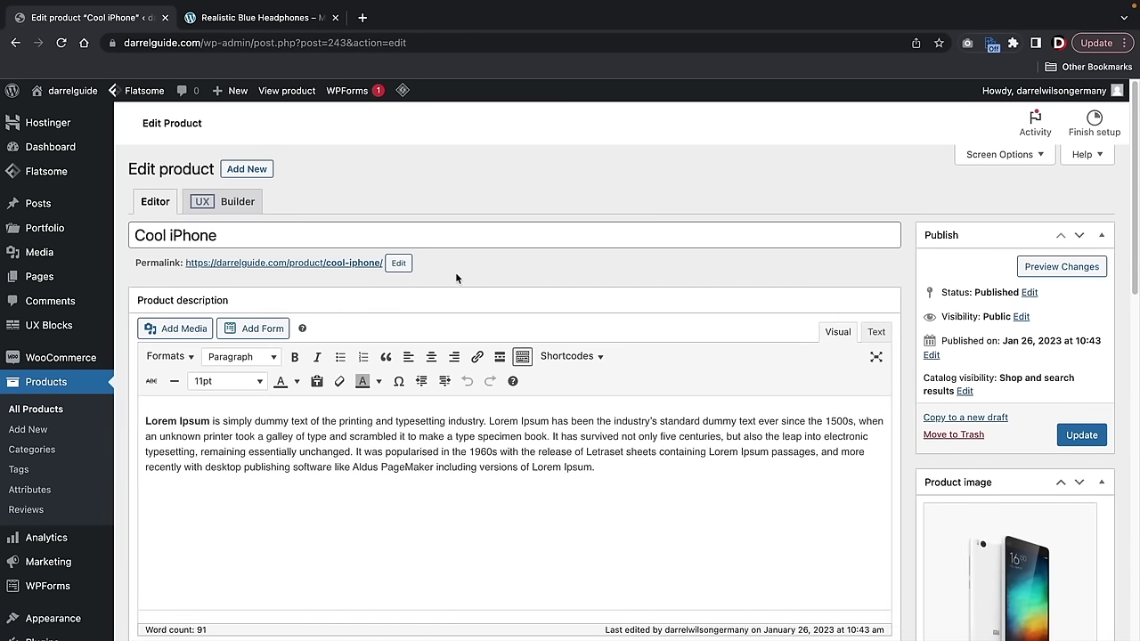
scroll(456, 271, "down", 5)
scroll(444, 283, "down", 2)
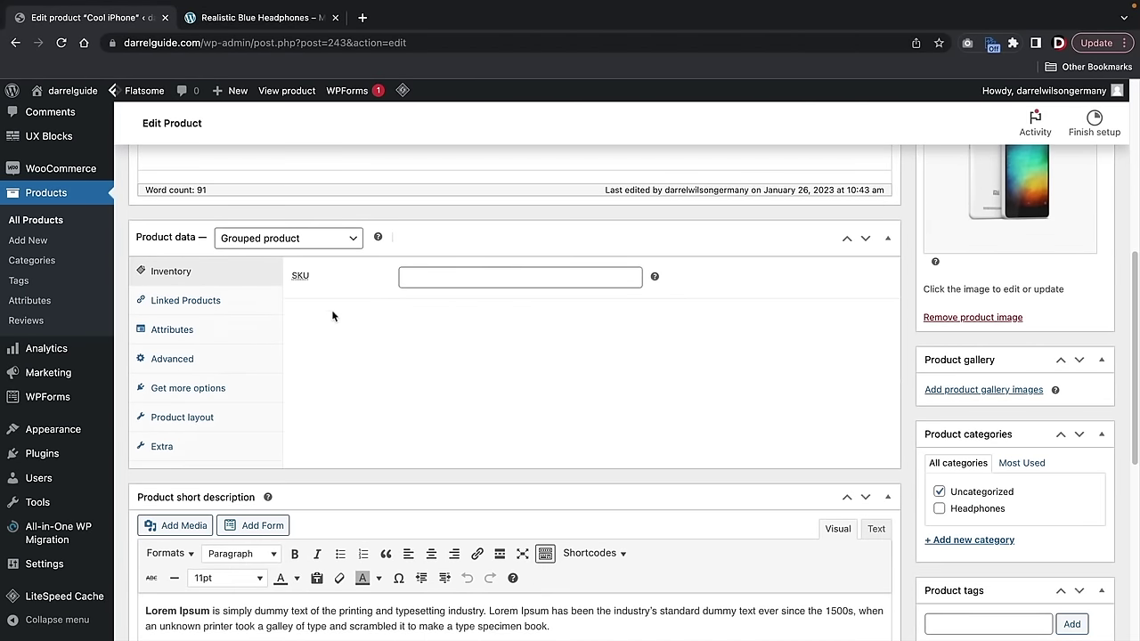
left_click(190, 309)
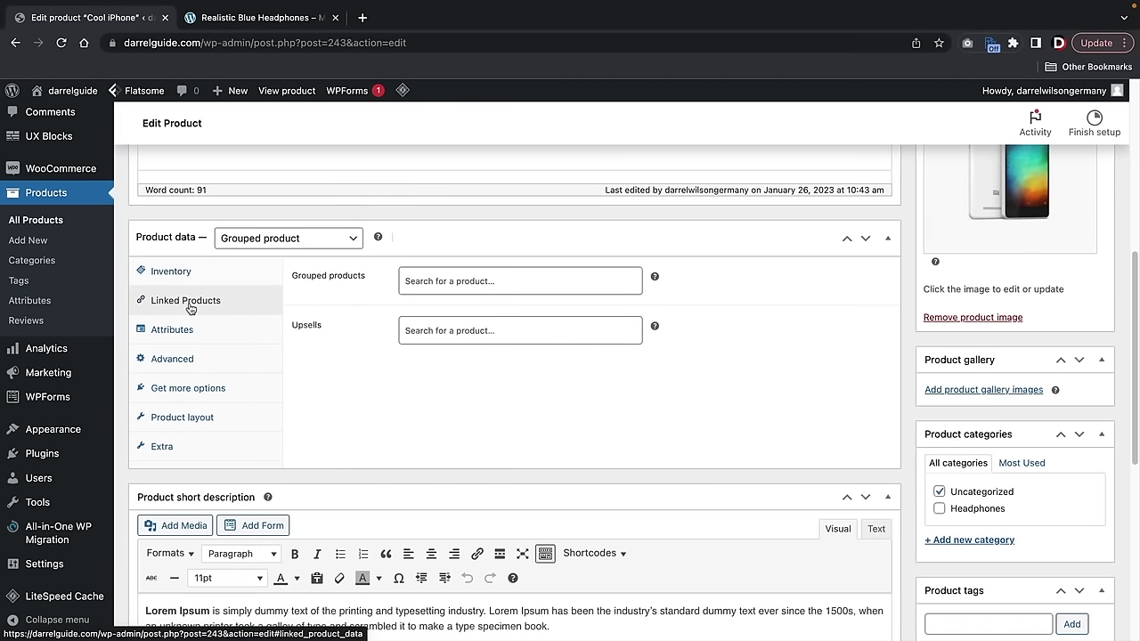
left_click(419, 279)
type("32")
left_click(477, 309)
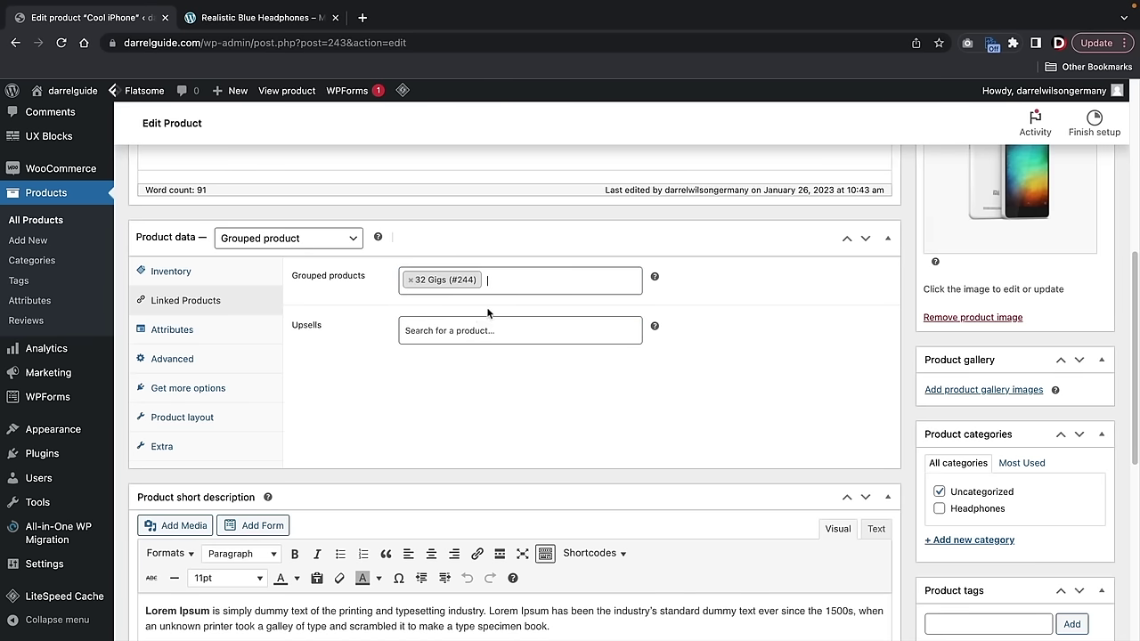
type("64")
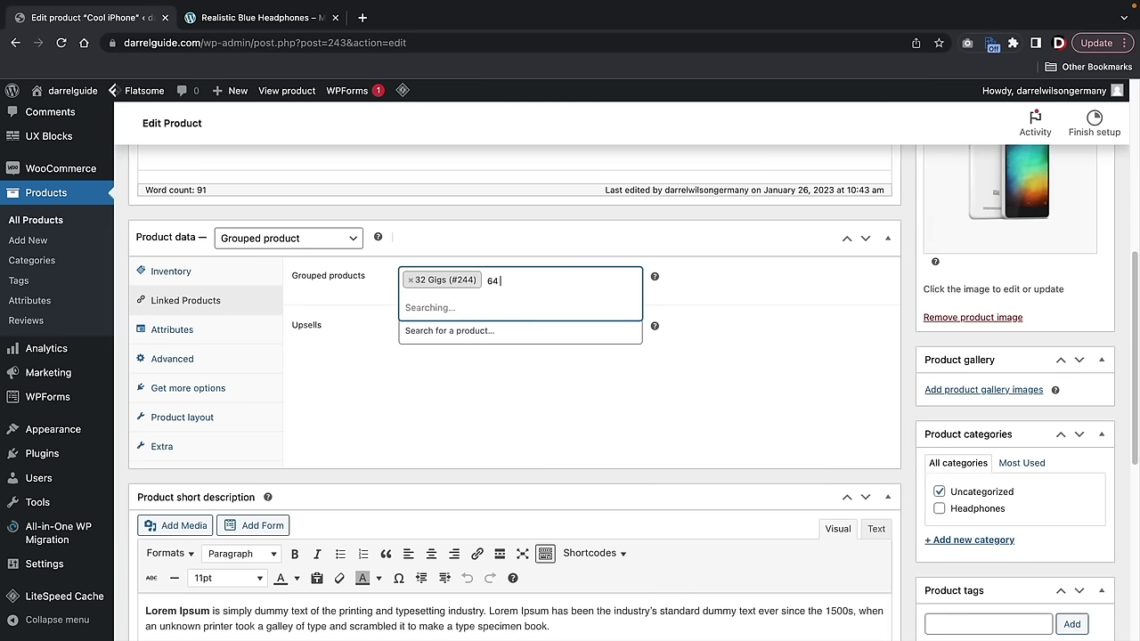
left_click(478, 312)
scroll(792, 375, "up", 5)
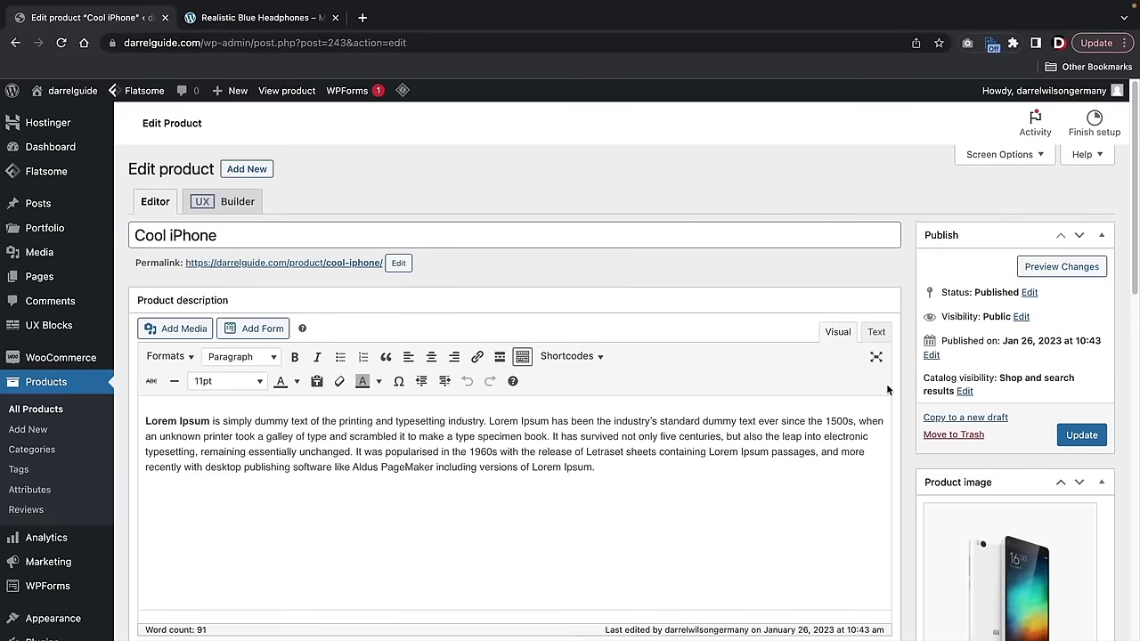
left_click(1089, 437)
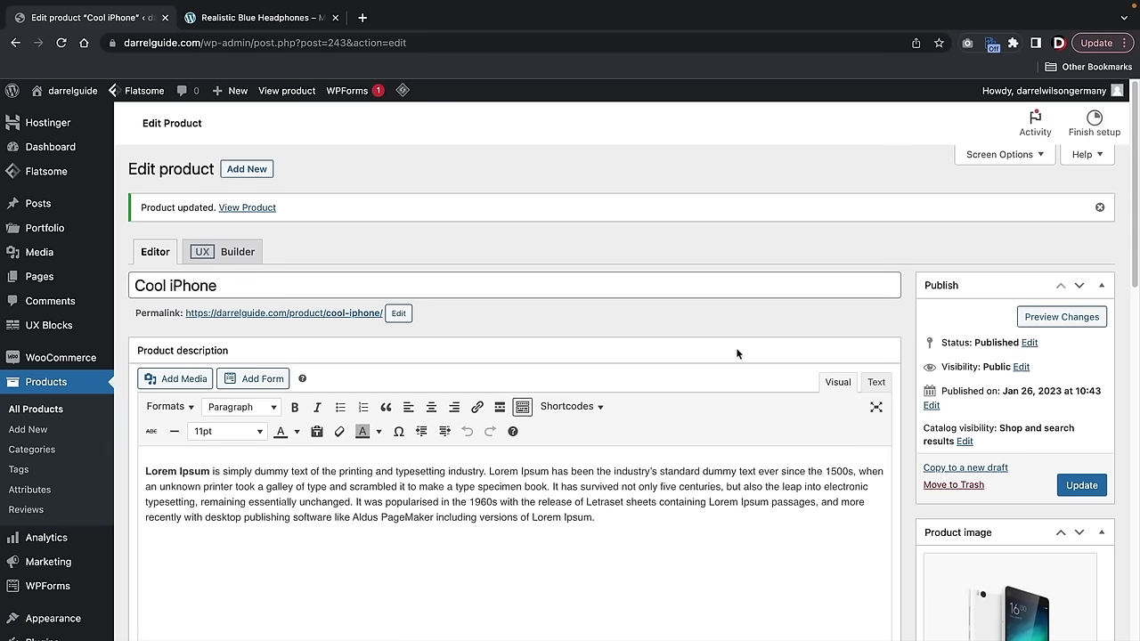
left_click(284, 90)
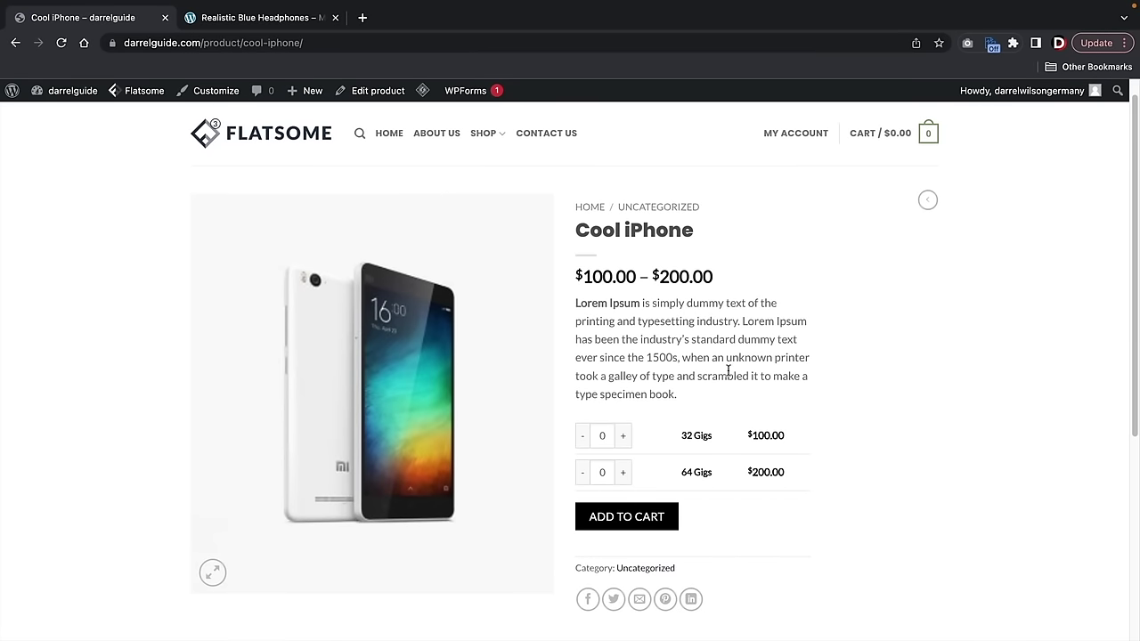
Highlight the 32 Gigs ($100.00) and 64 Gigs ($200.00) rows on the Cool iPhone page
left_click_drag(676, 436, 799, 437)
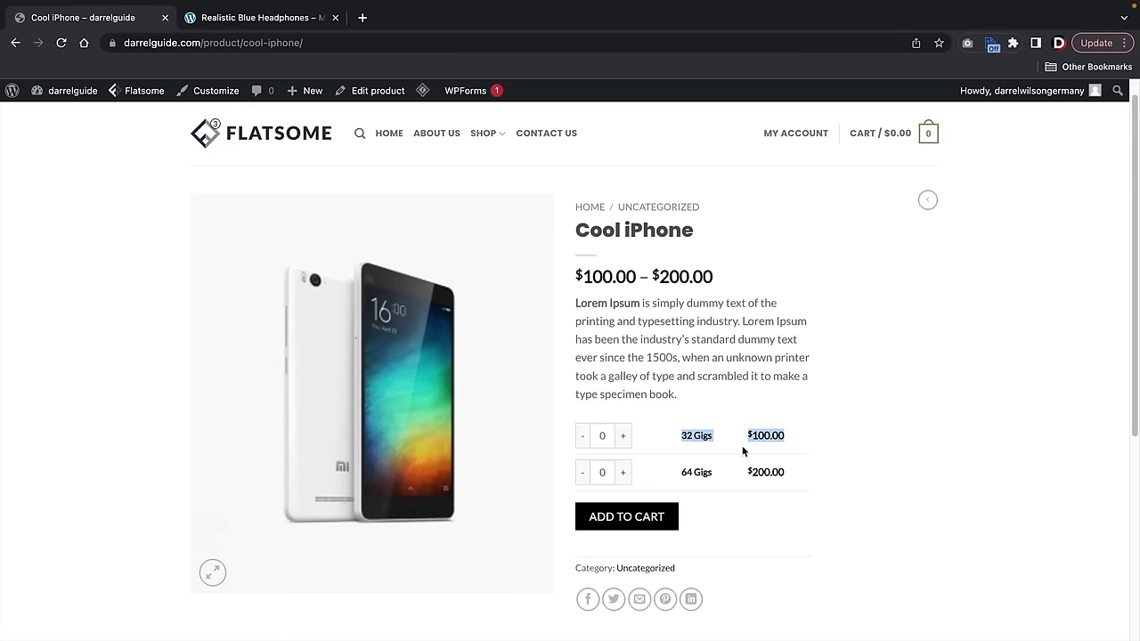
left_click_drag(677, 475, 797, 477)
left_click(797, 477)
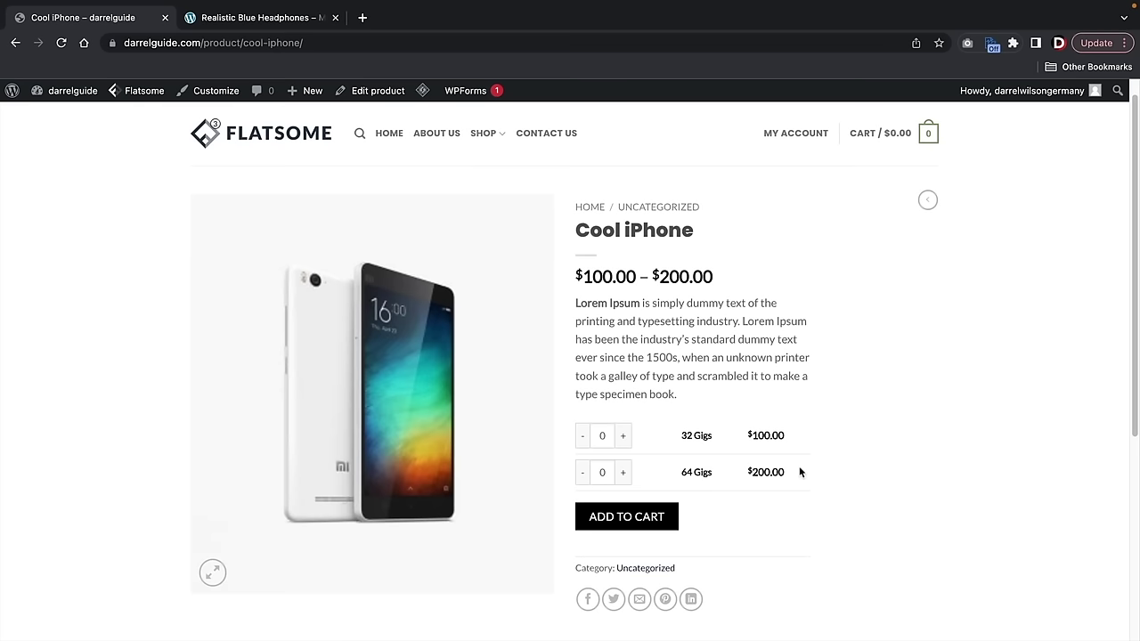
Look over the Shop page, then return to the darrelguide homepage tab
left_click(483, 136)
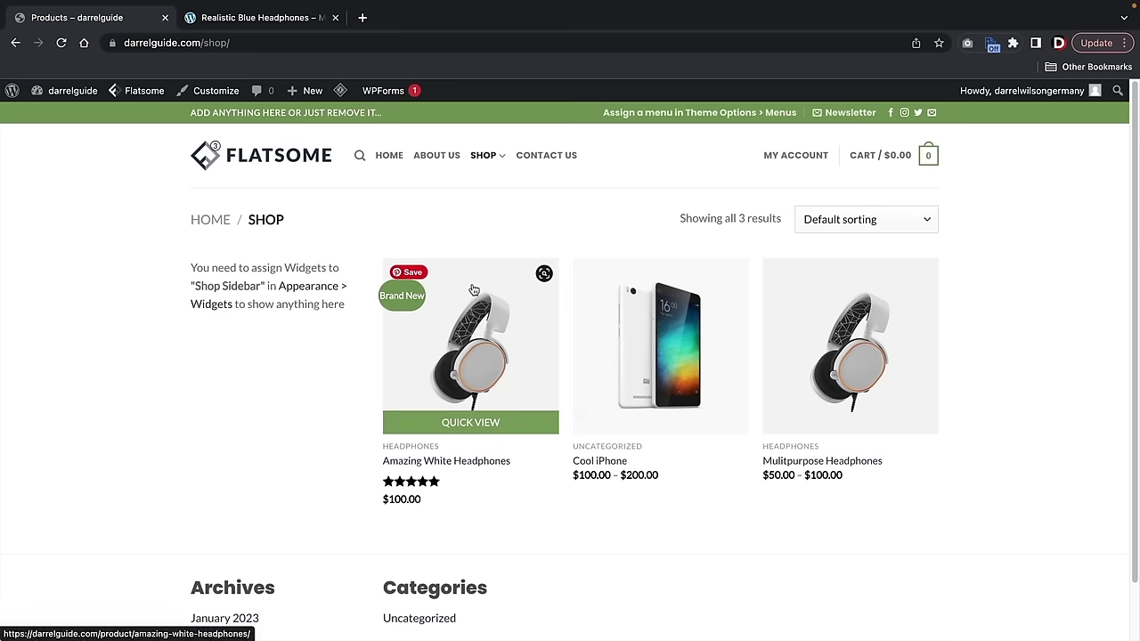
left_click(389, 157)
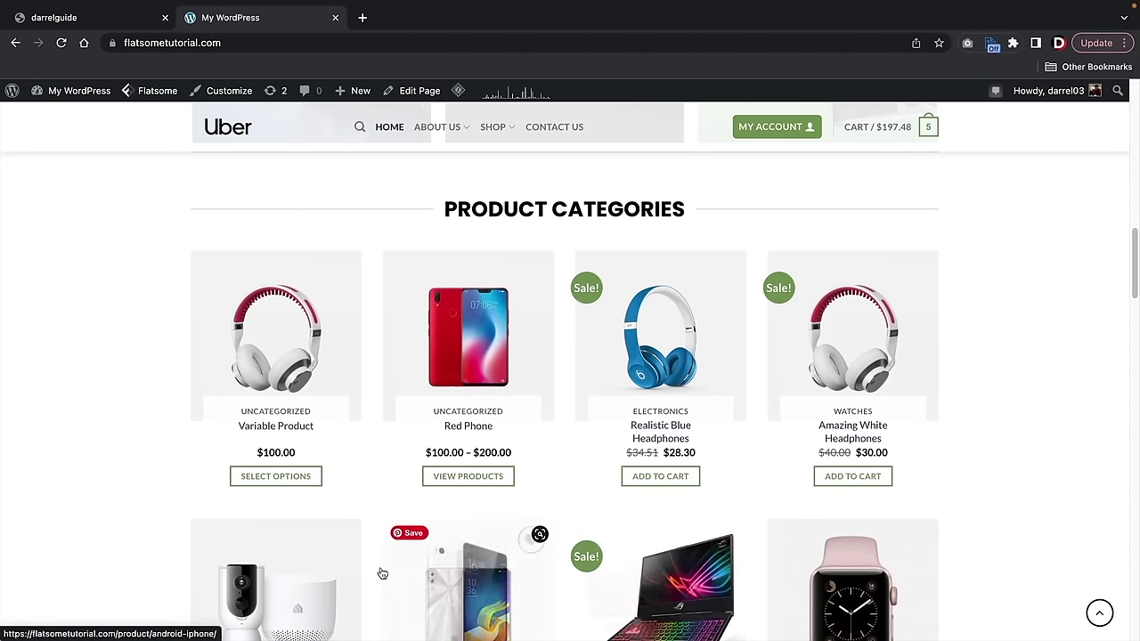
left_click(128, 25)
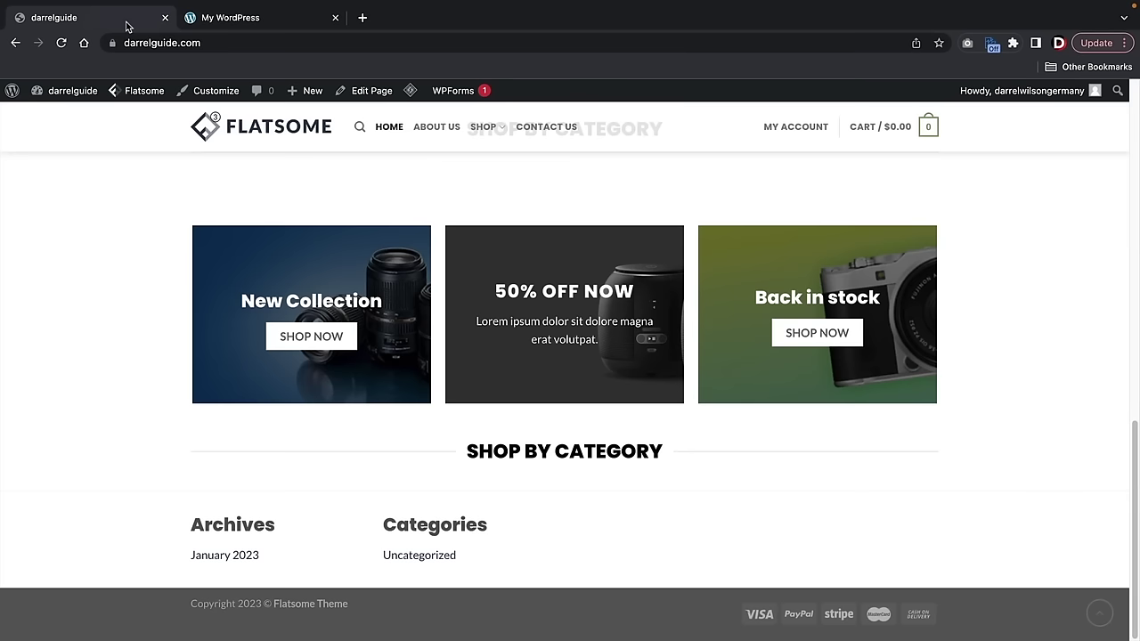
Add a Products element from a preset under the Shop By Category heading, showing three products
mouse_move(370, 93)
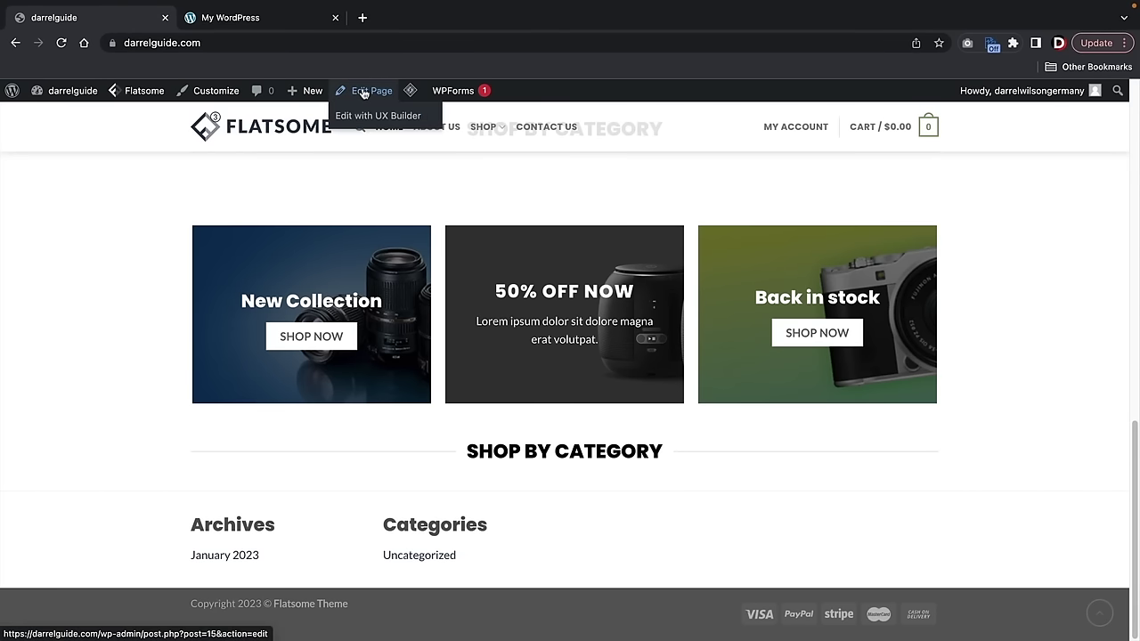
left_click(368, 117)
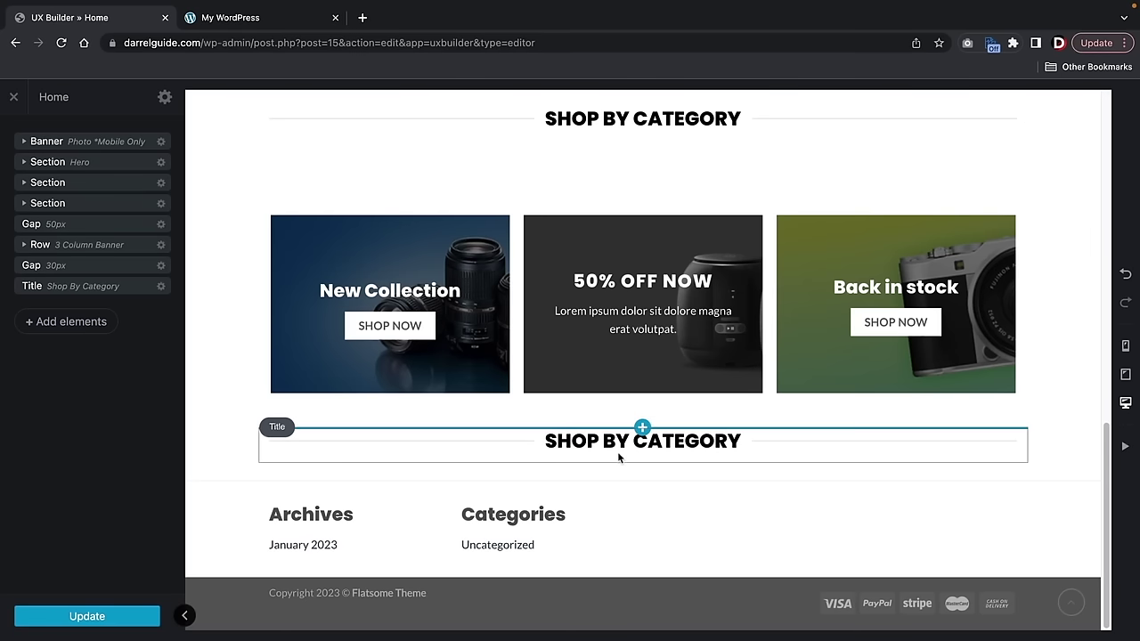
left_click(644, 462)
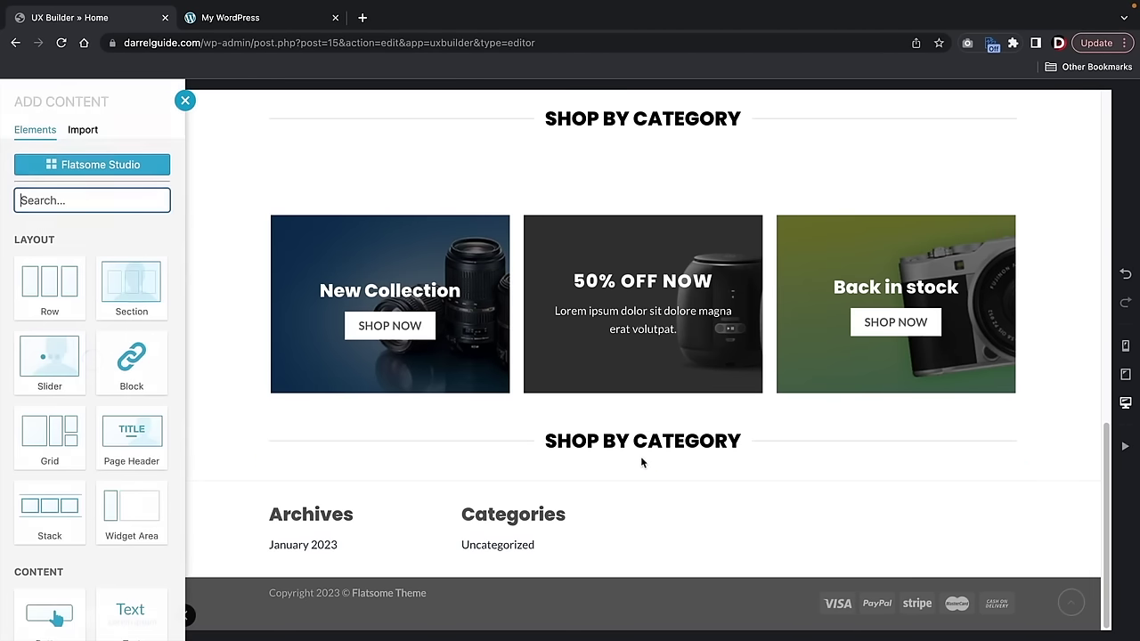
type("product")
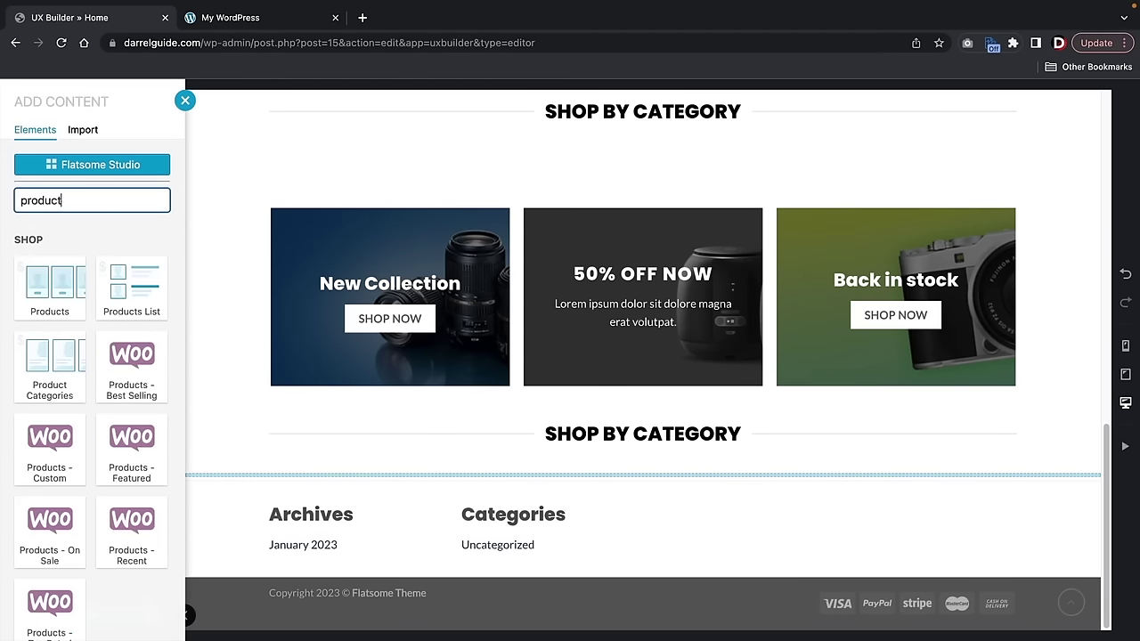
left_click(50, 285)
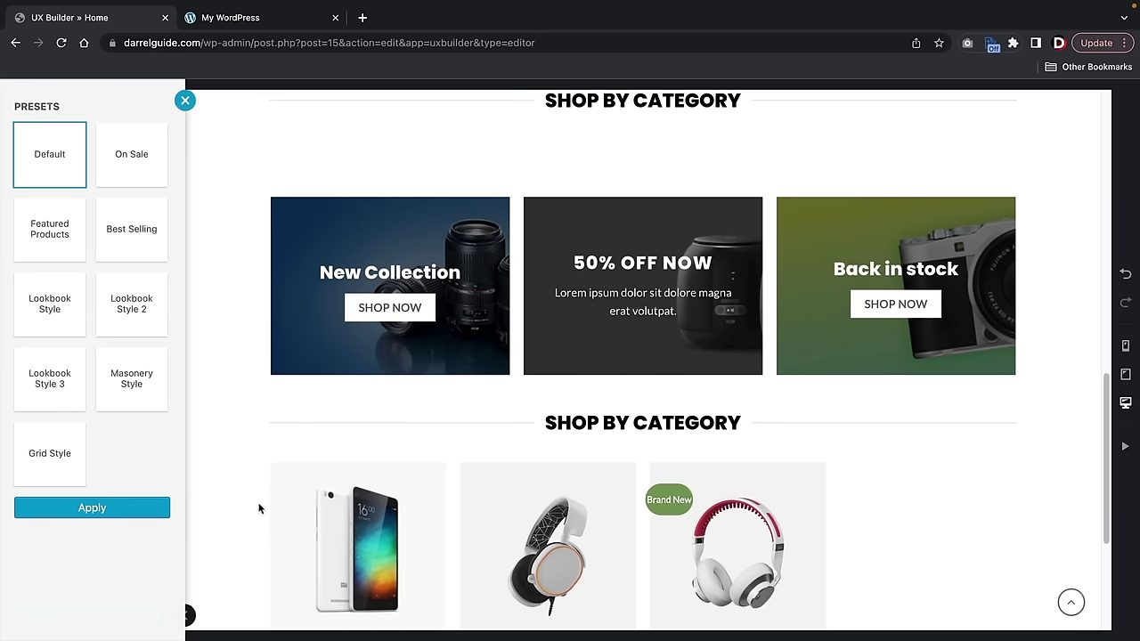
left_click(154, 182)
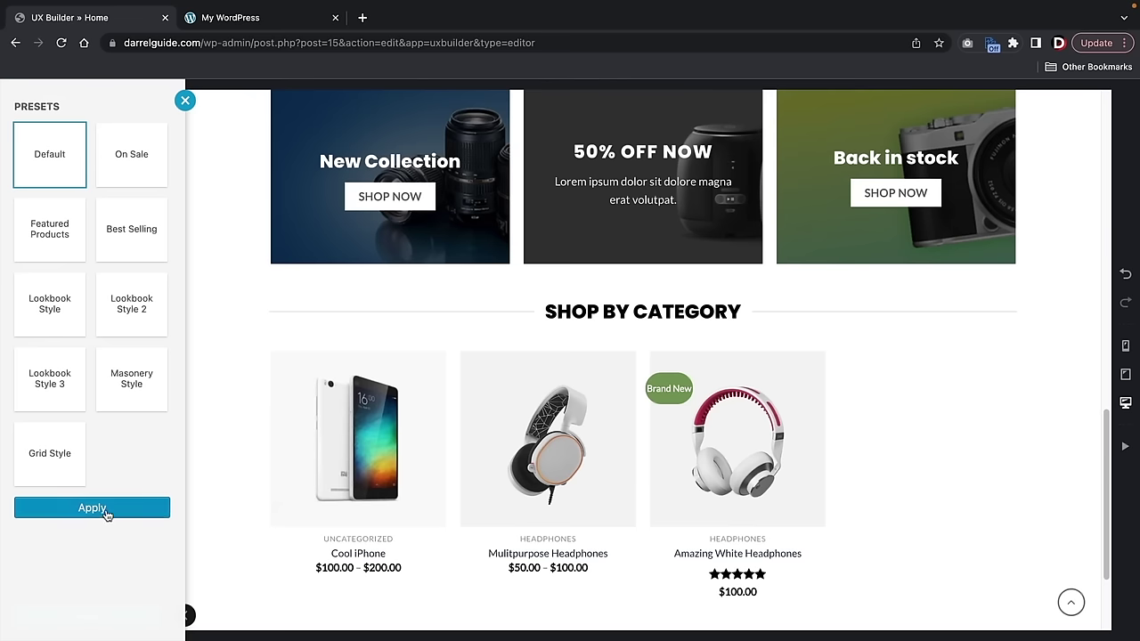
left_click(105, 515)
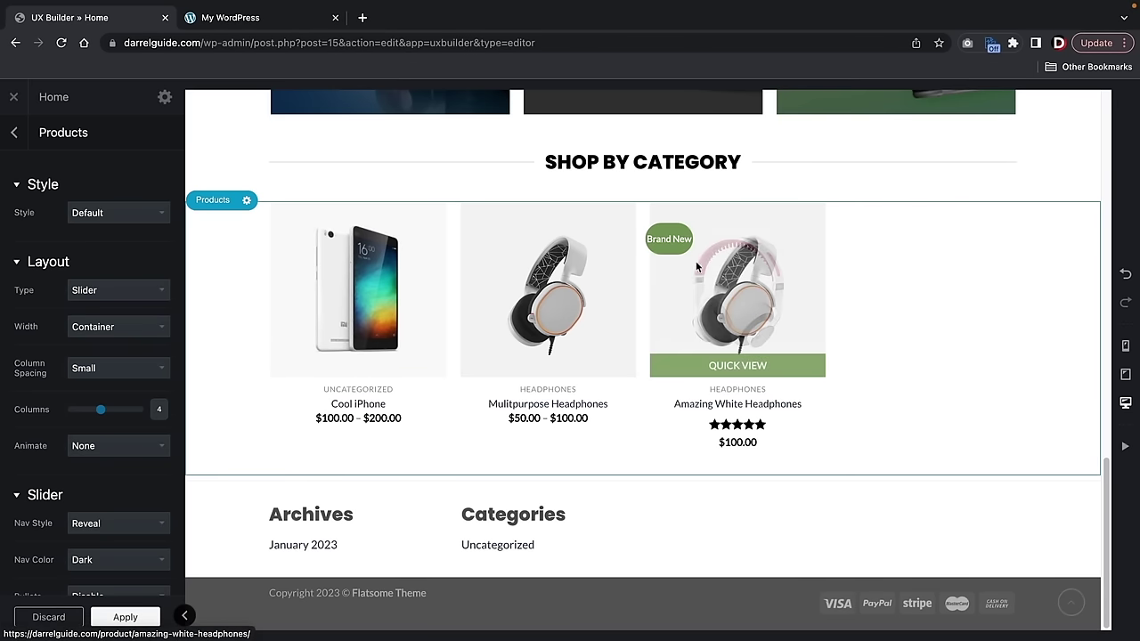
Preview the Normal, Overlay, Shade and Vertical product card styles
left_click(134, 219)
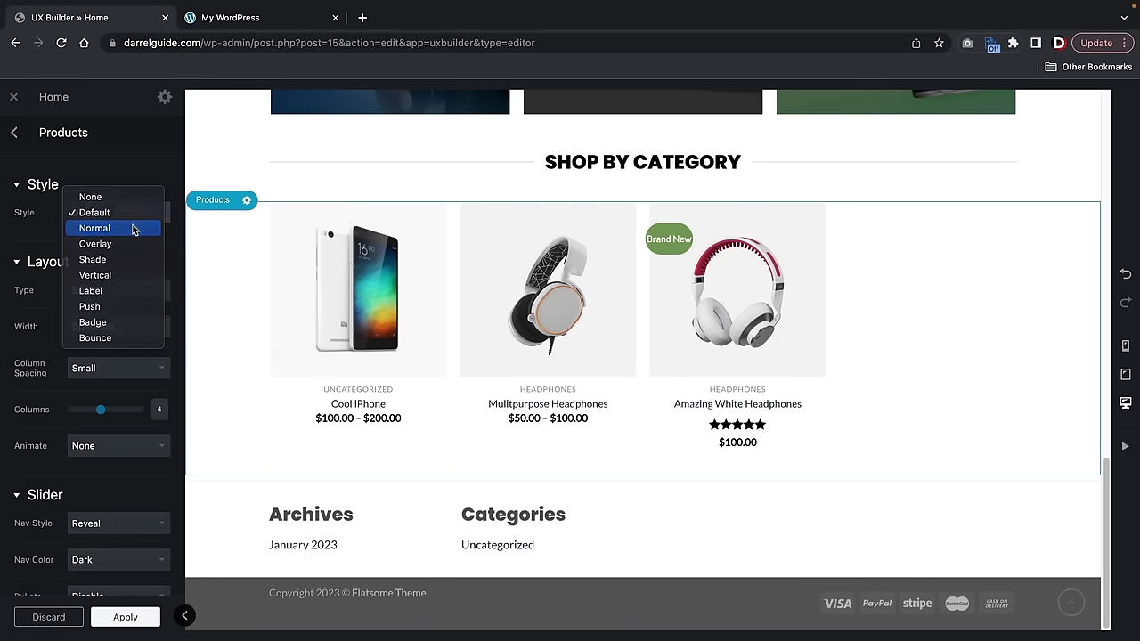
left_click(132, 229)
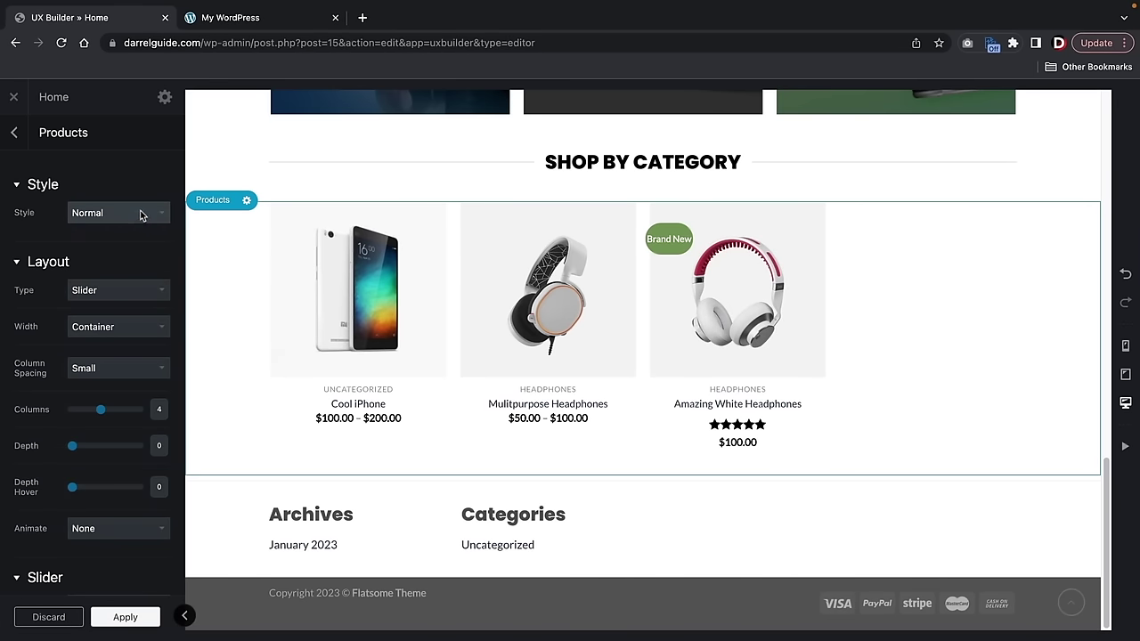
left_click(152, 214)
left_click(151, 230)
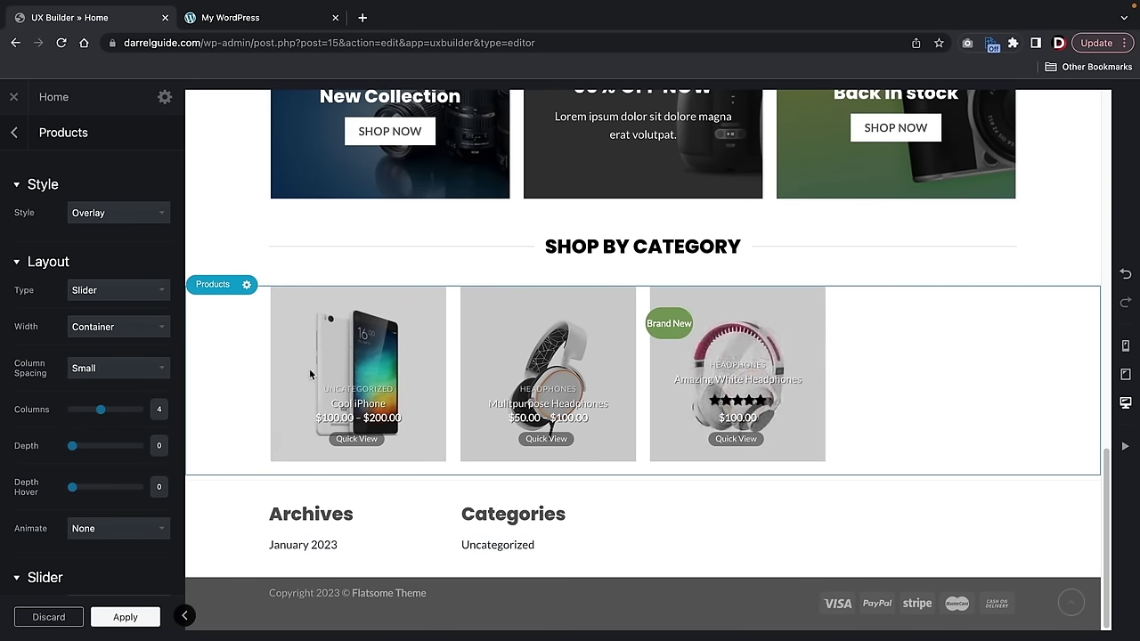
left_click(145, 214)
left_click(146, 229)
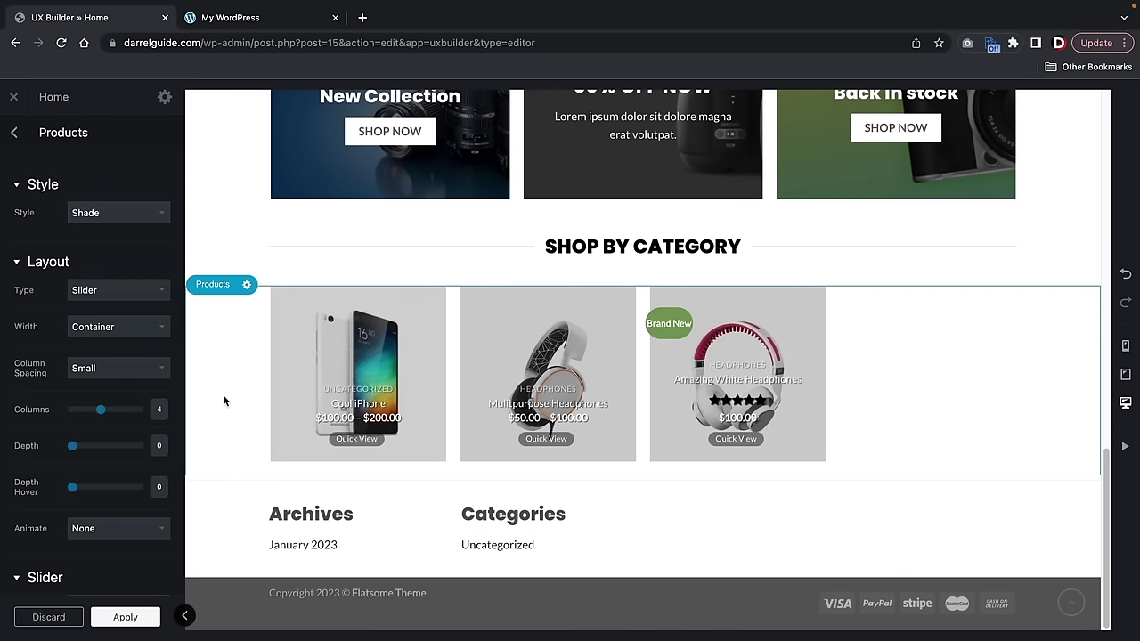
left_click(140, 217)
left_click(138, 229)
Preview the Label, Push, Badge and Bounce styles, then settle on Push for the cards
left_click(132, 218)
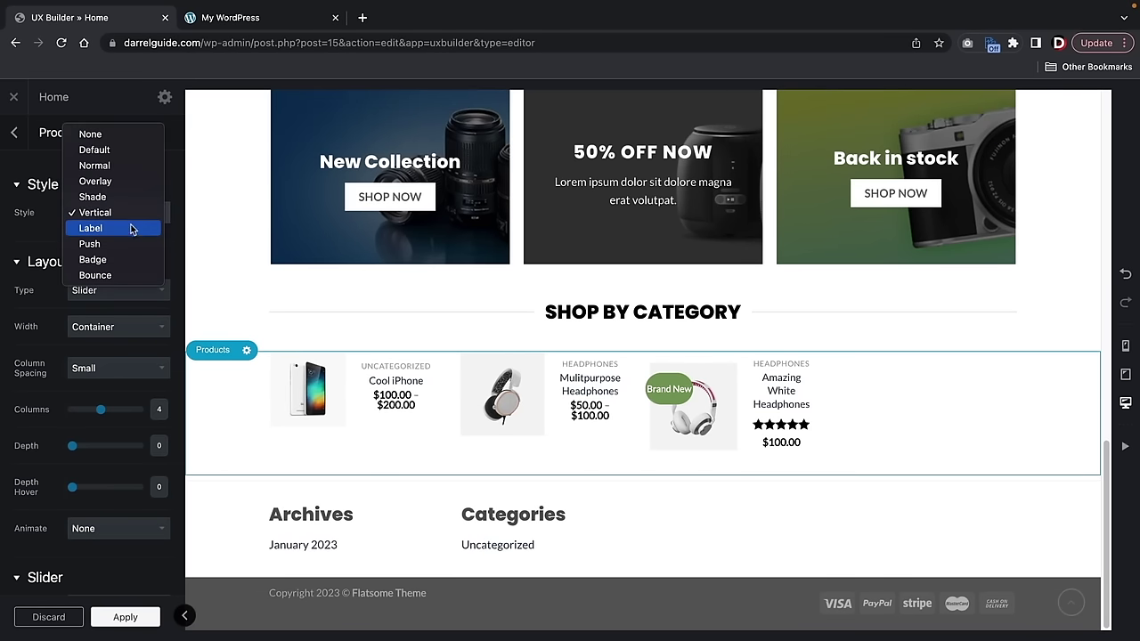
left_click(132, 229)
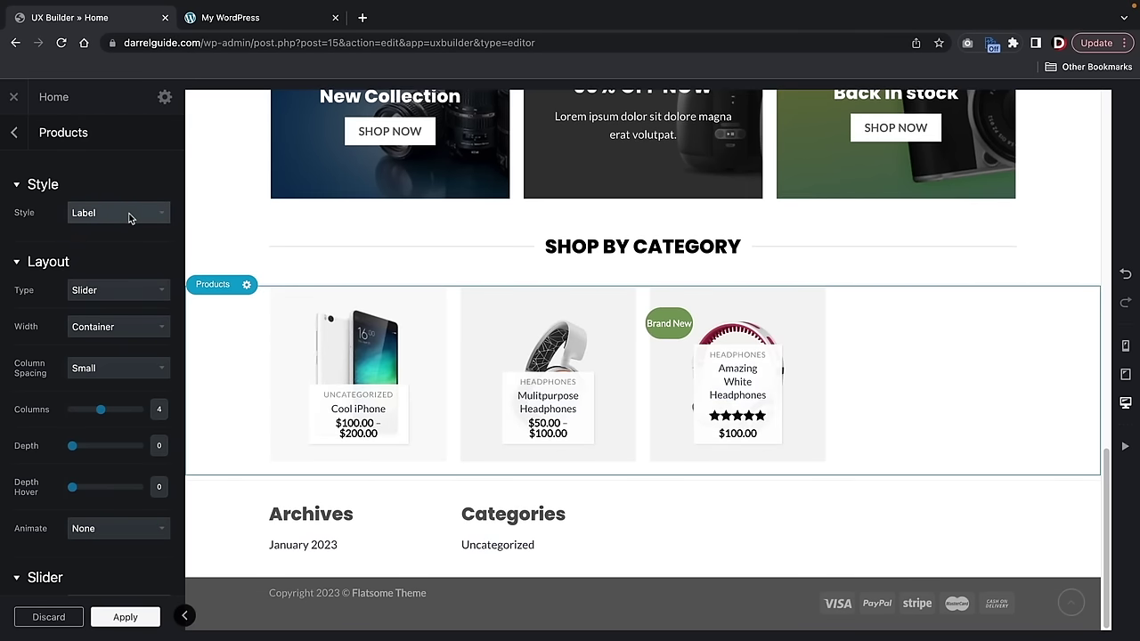
left_click(130, 216)
left_click(130, 233)
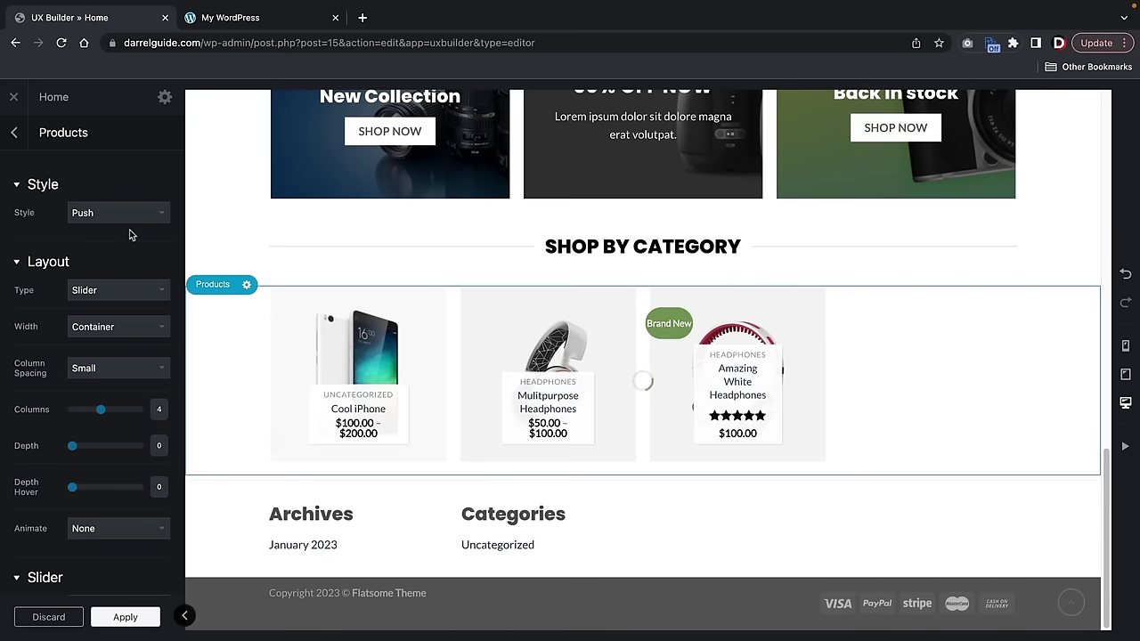
left_click(137, 216)
left_click(137, 227)
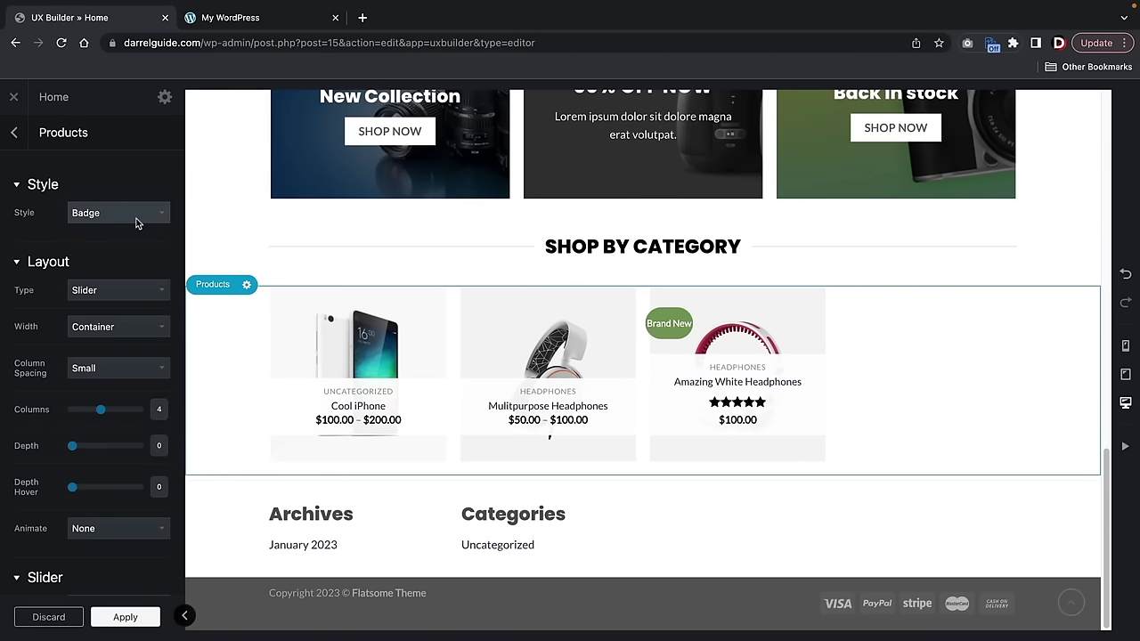
left_click(138, 218)
left_click(137, 227)
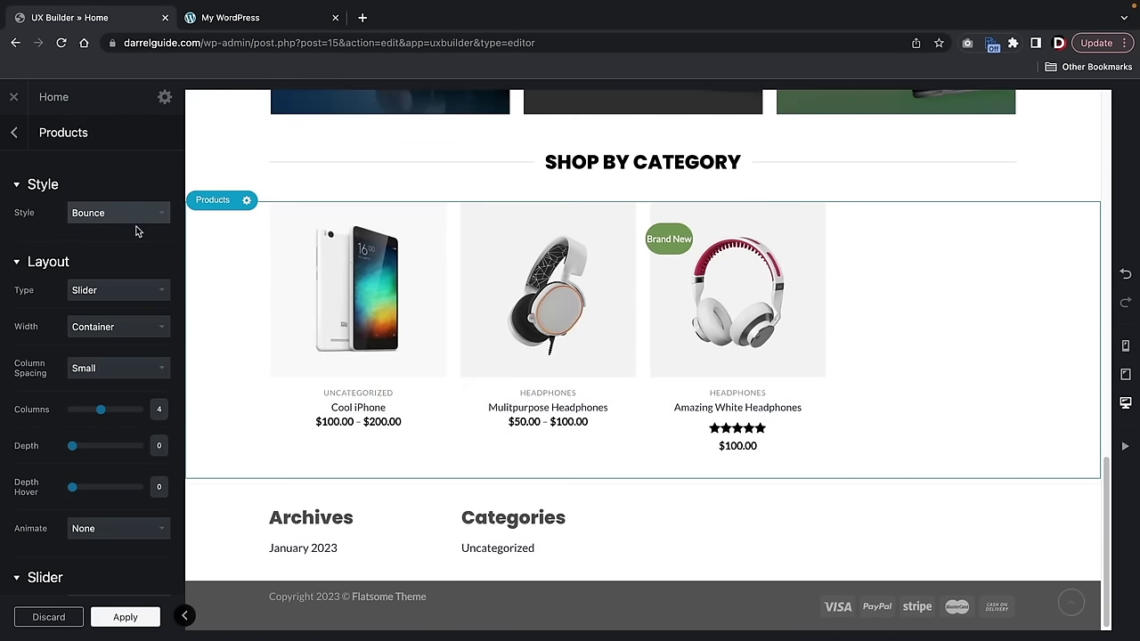
left_click(132, 220)
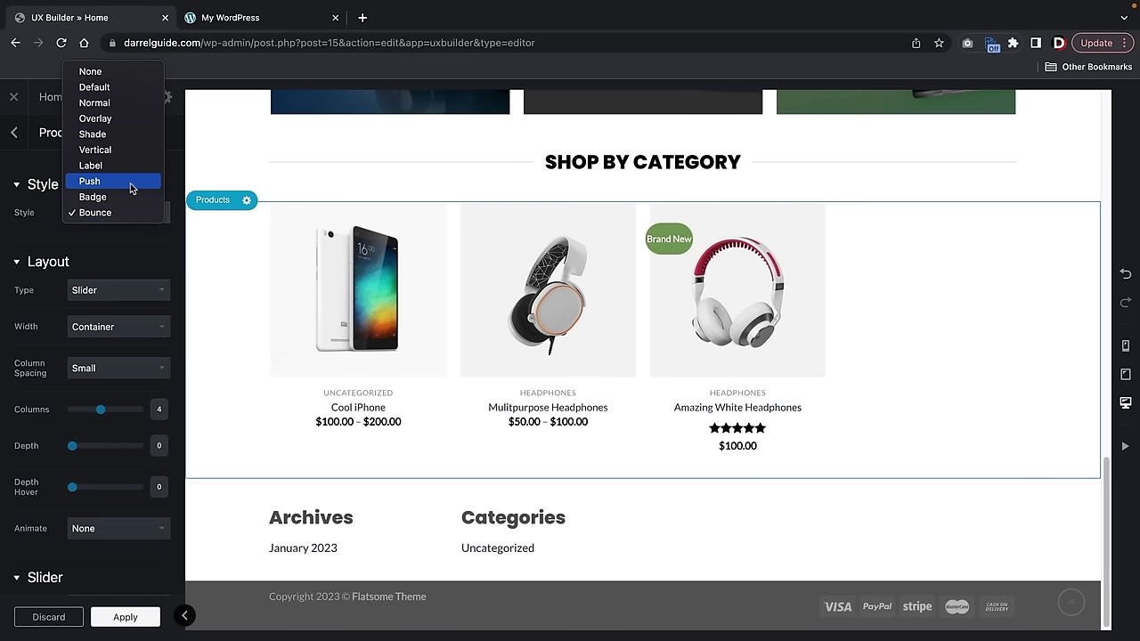
left_click(134, 182)
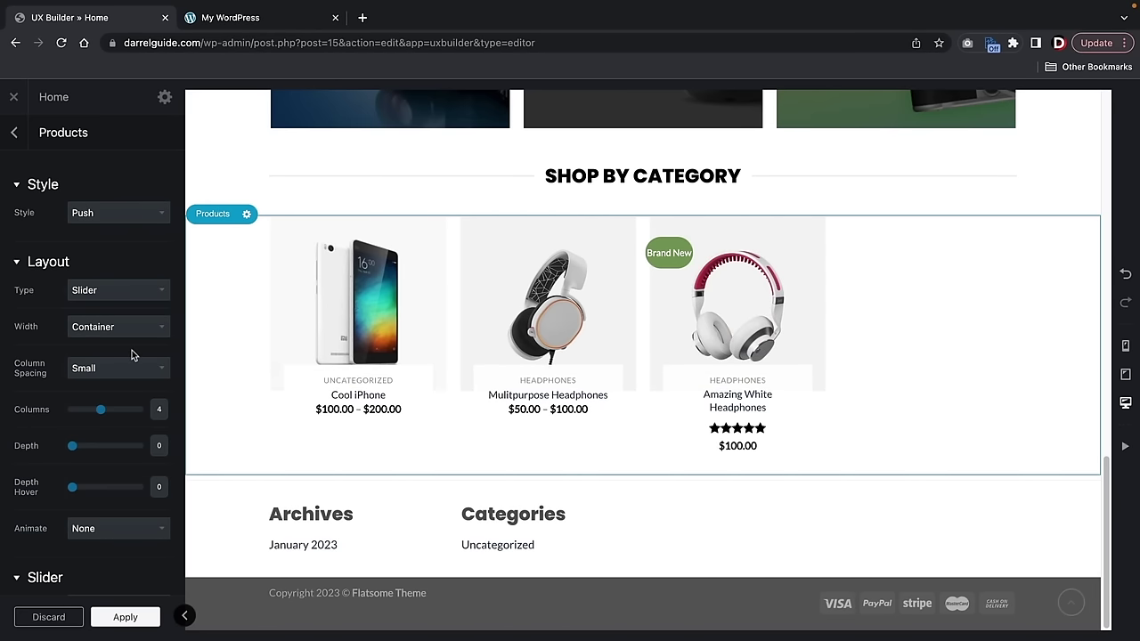
Toggle product quick view and ratings off, then back on
scroll(132, 352, "down", 6)
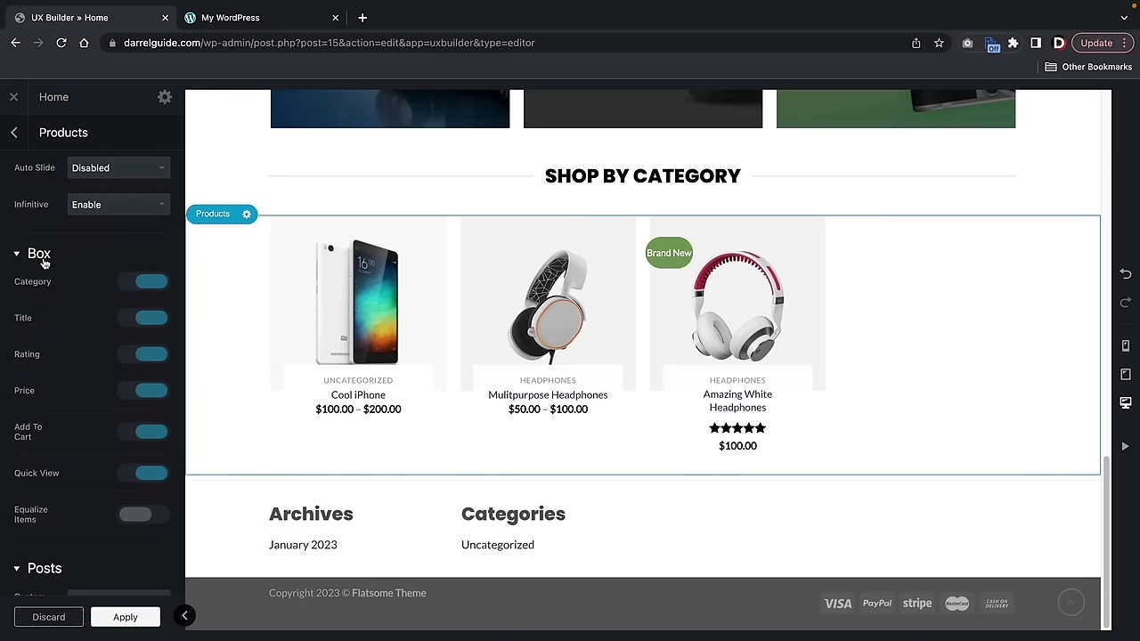
left_click(151, 475)
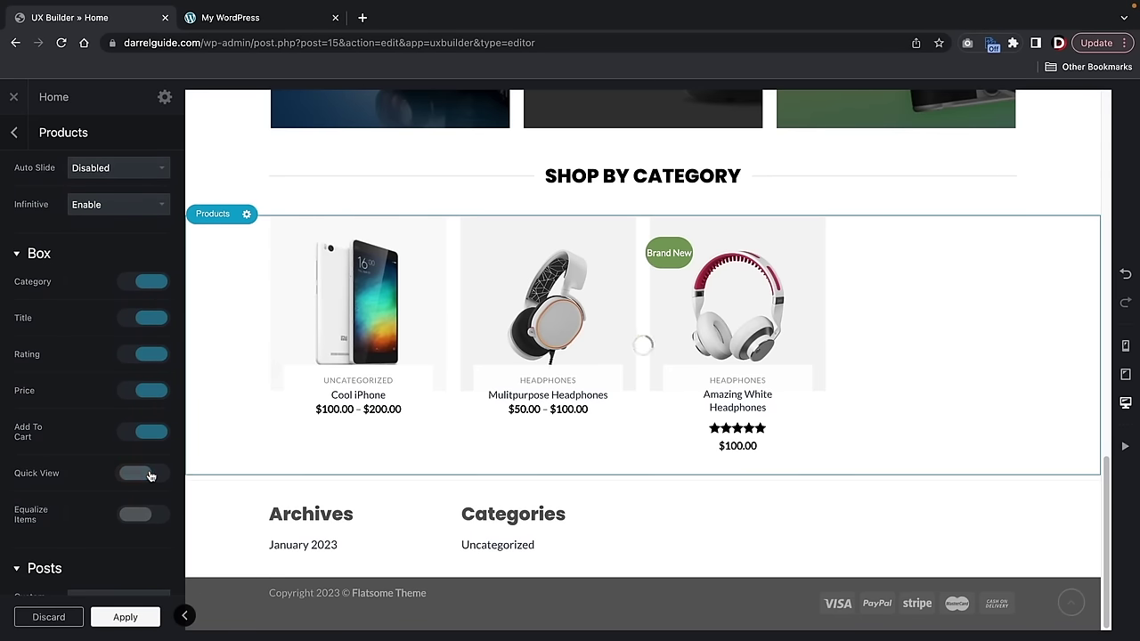
left_click(147, 357)
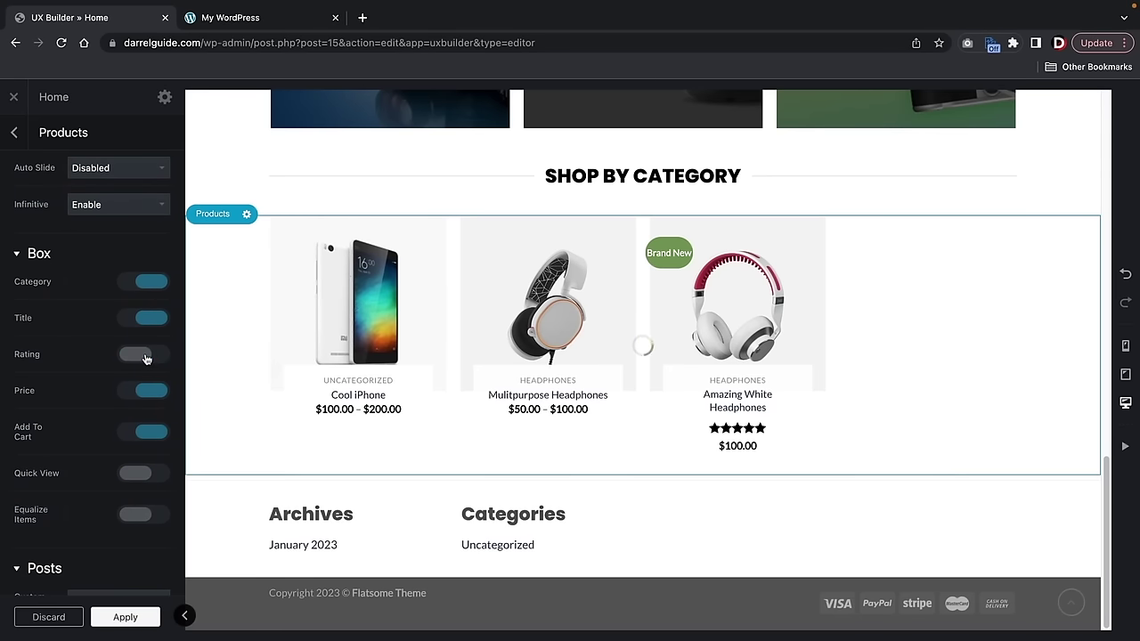
left_click(143, 473)
left_click(146, 356)
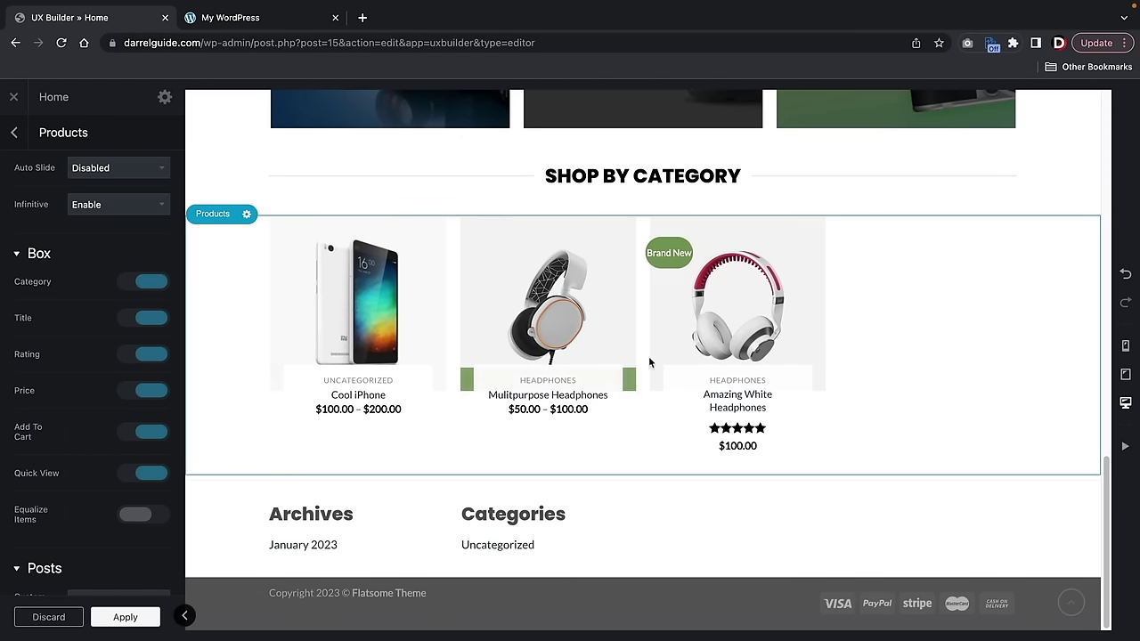
Set the products' entrance animation to Fade In Left after trying Fade In Down
scroll(96, 376, "up", 1)
scroll(91, 366, "up", 5)
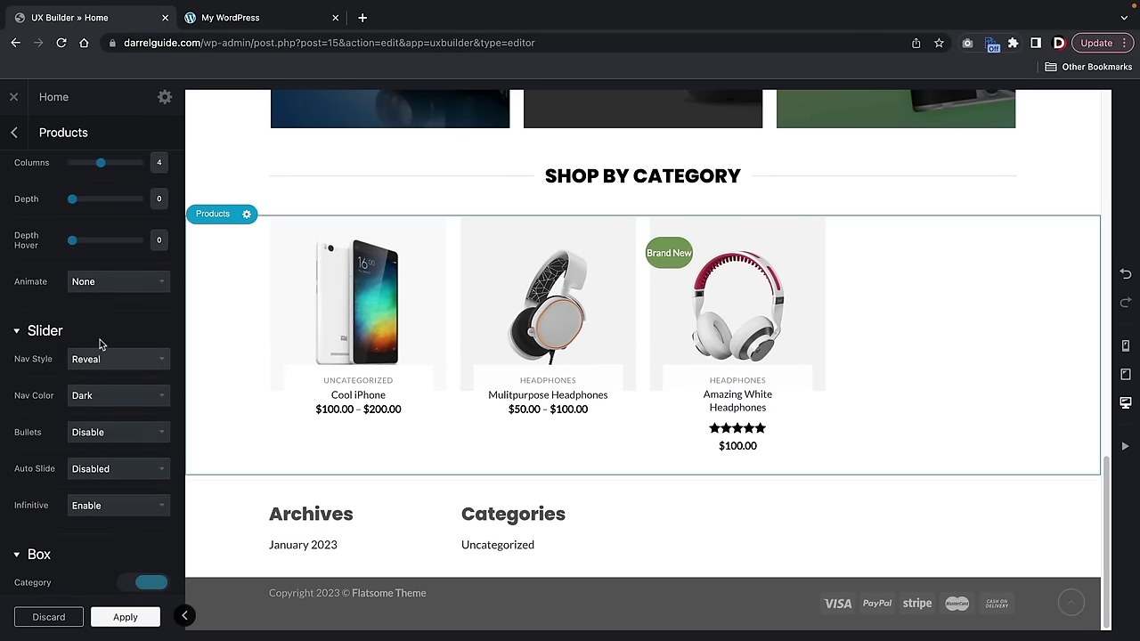
left_click(116, 283)
left_click(116, 297)
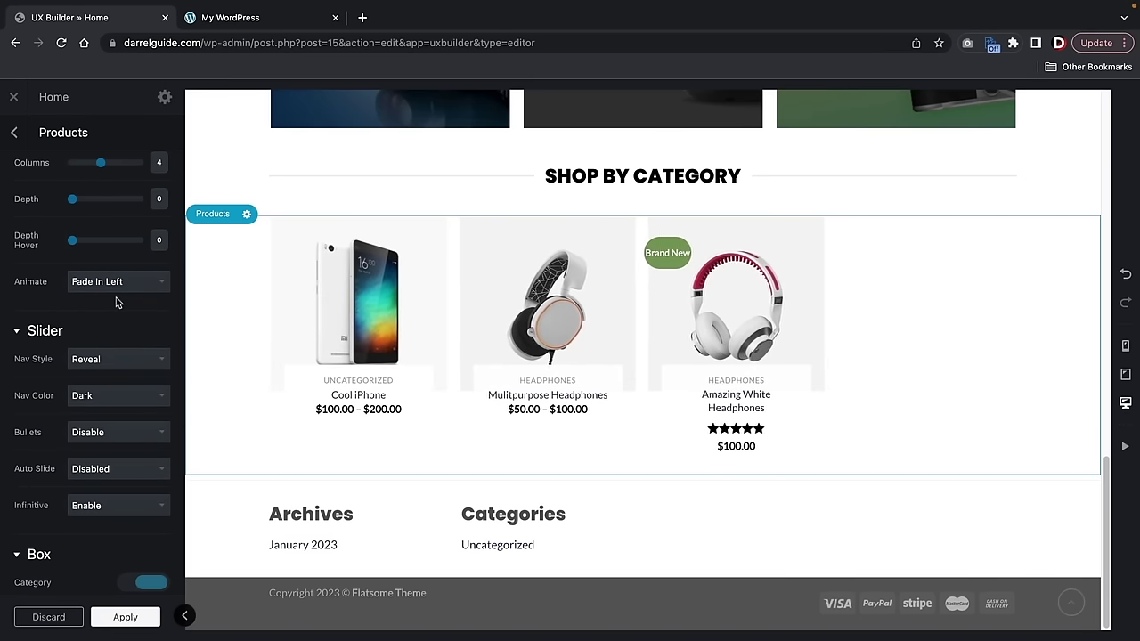
left_click(150, 286)
left_click(105, 327)
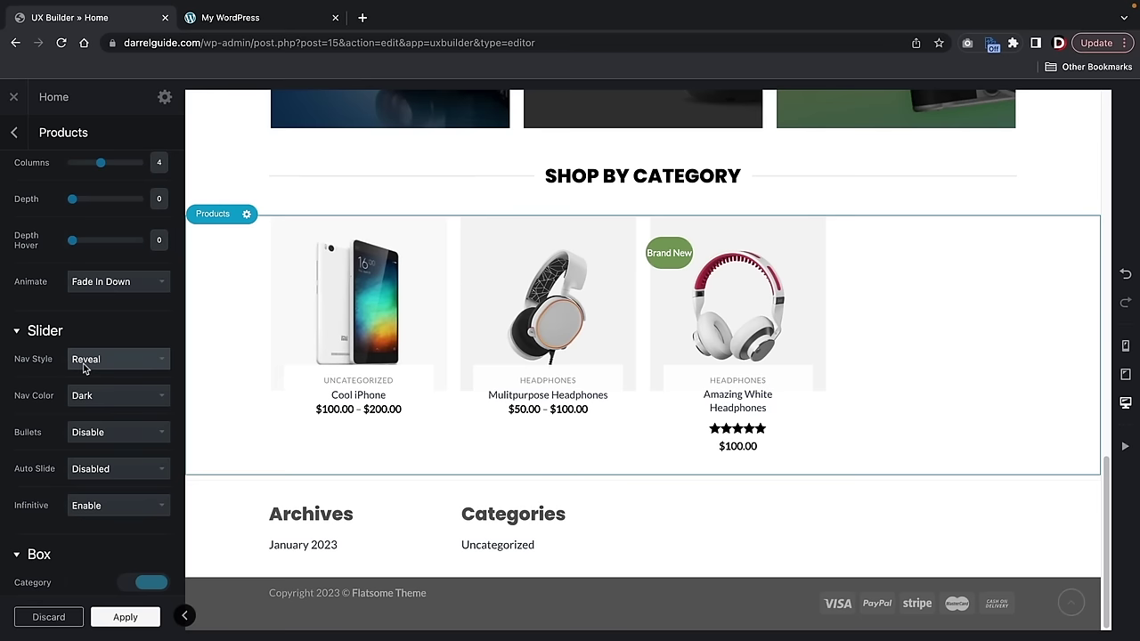
left_click(122, 294)
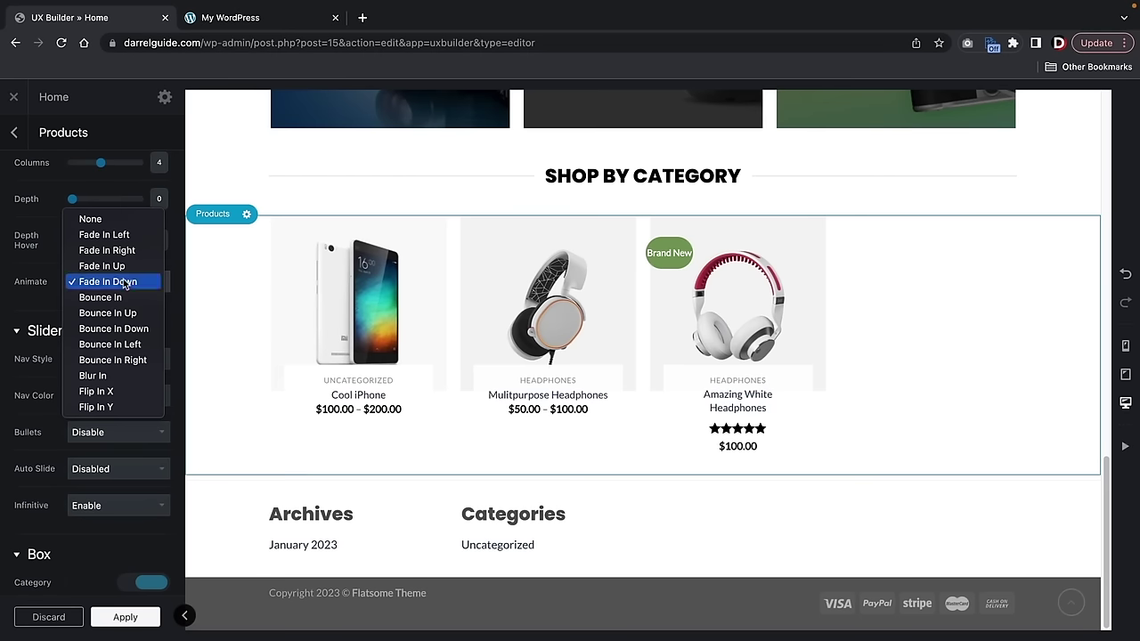
left_click(105, 234)
Set the row to three columns with centred text, then view the live Product Categories page
left_click_drag(103, 165, 91, 165)
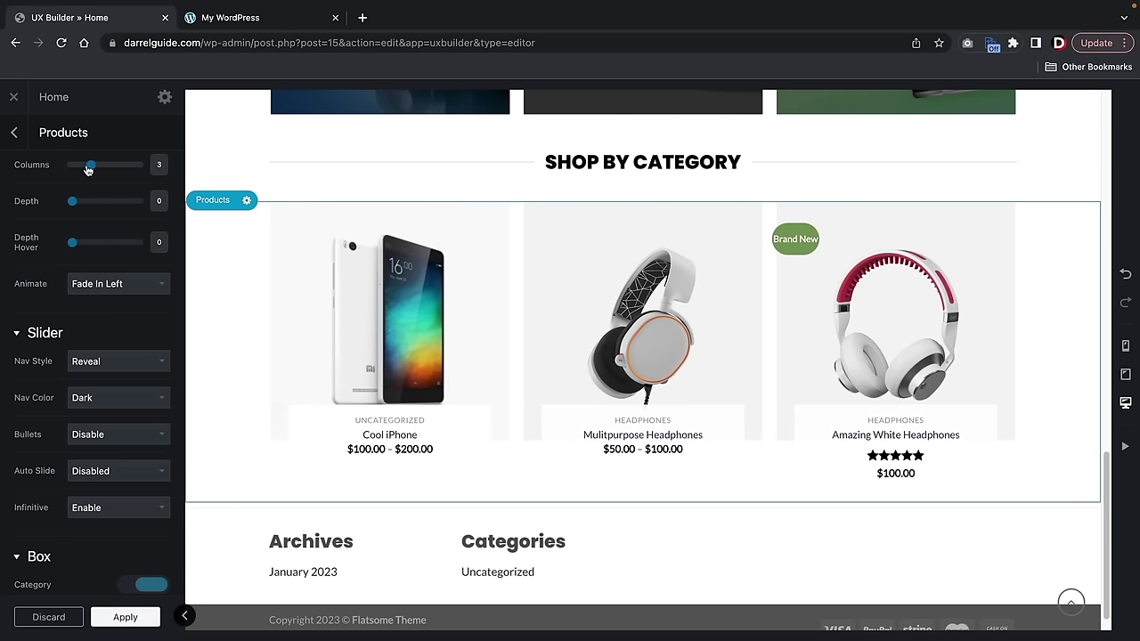
scroll(107, 234, "up", 2)
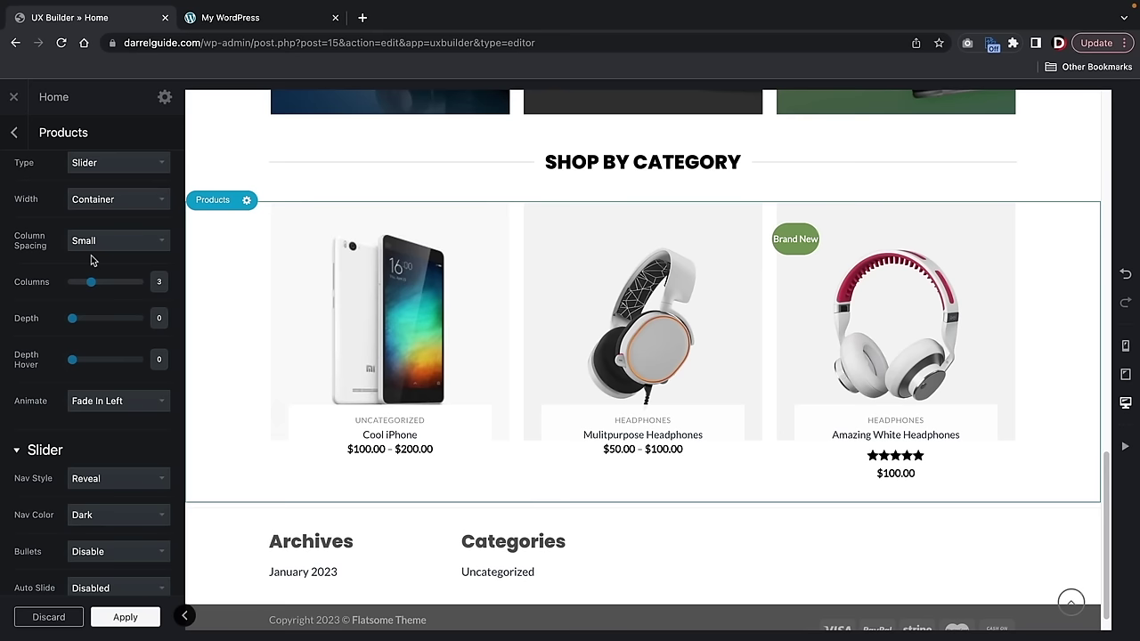
scroll(92, 260, "down", 10)
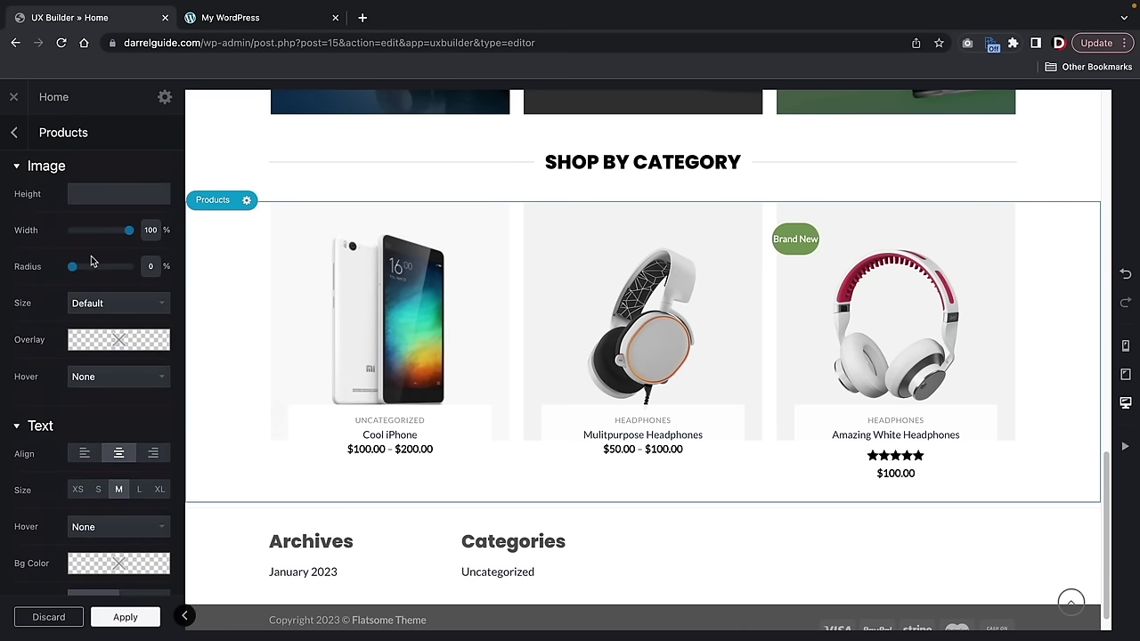
scroll(92, 260, "down", 3)
left_click(85, 336)
left_click(118, 337)
left_click(153, 336)
left_click(124, 337)
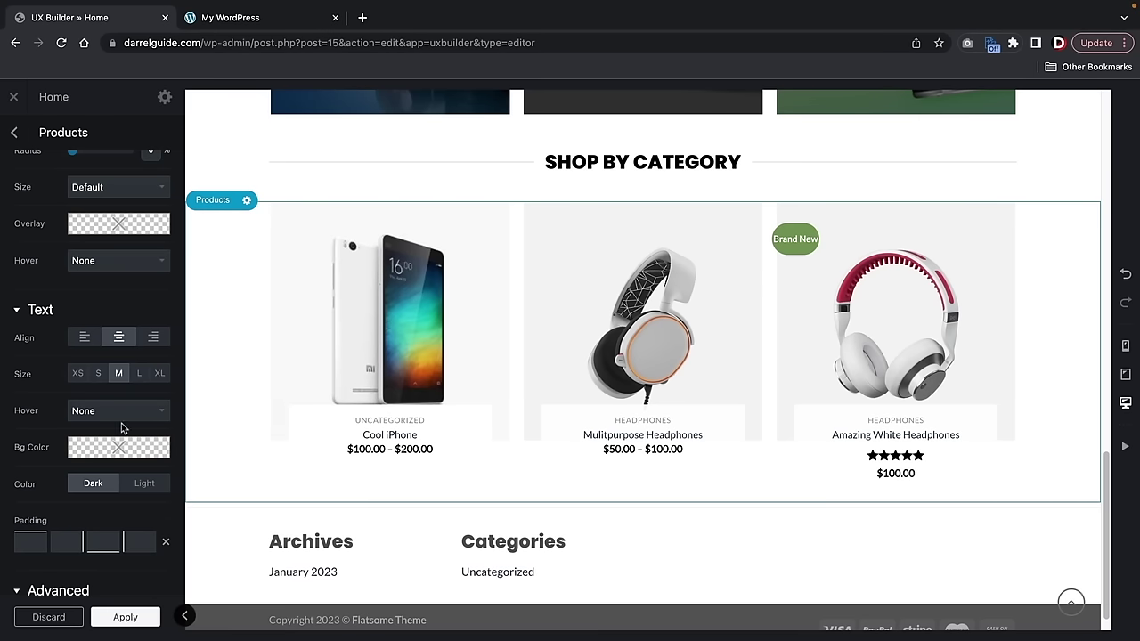
key("Escape")
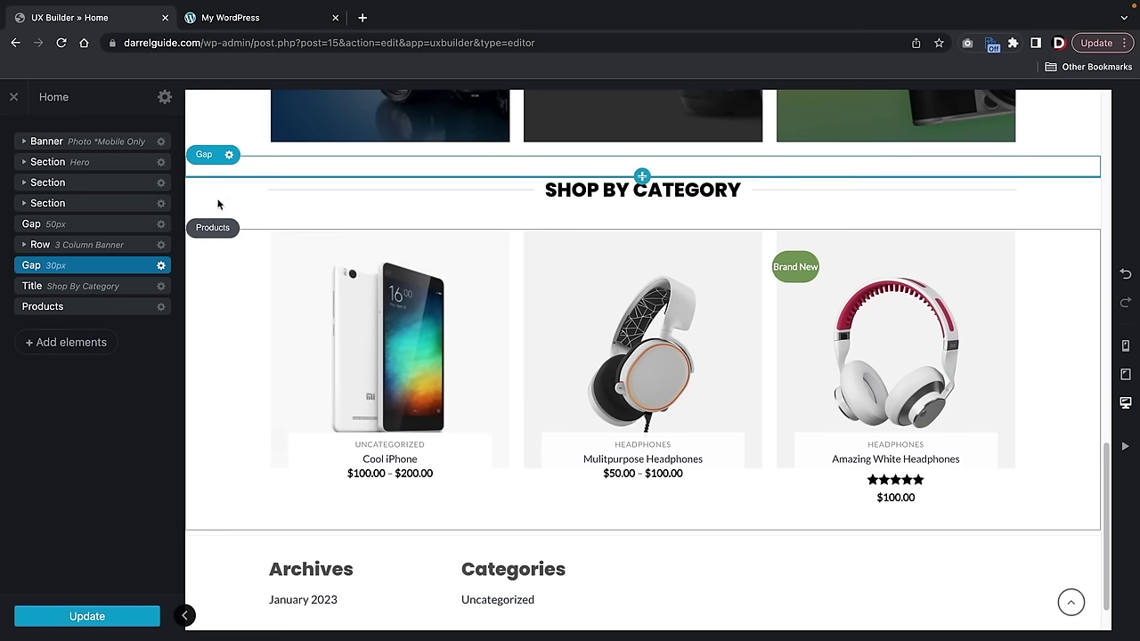
left_click(267, 18)
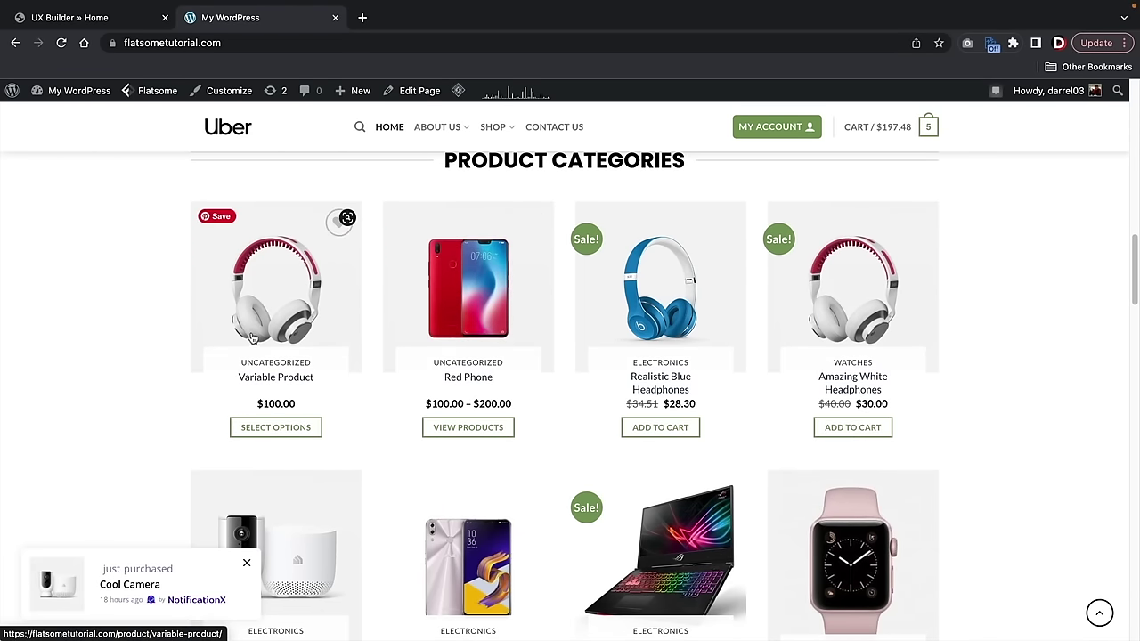
Compare with the live site's product grid, then start a new element below the products in the builder
scroll(253, 337, "down", 1)
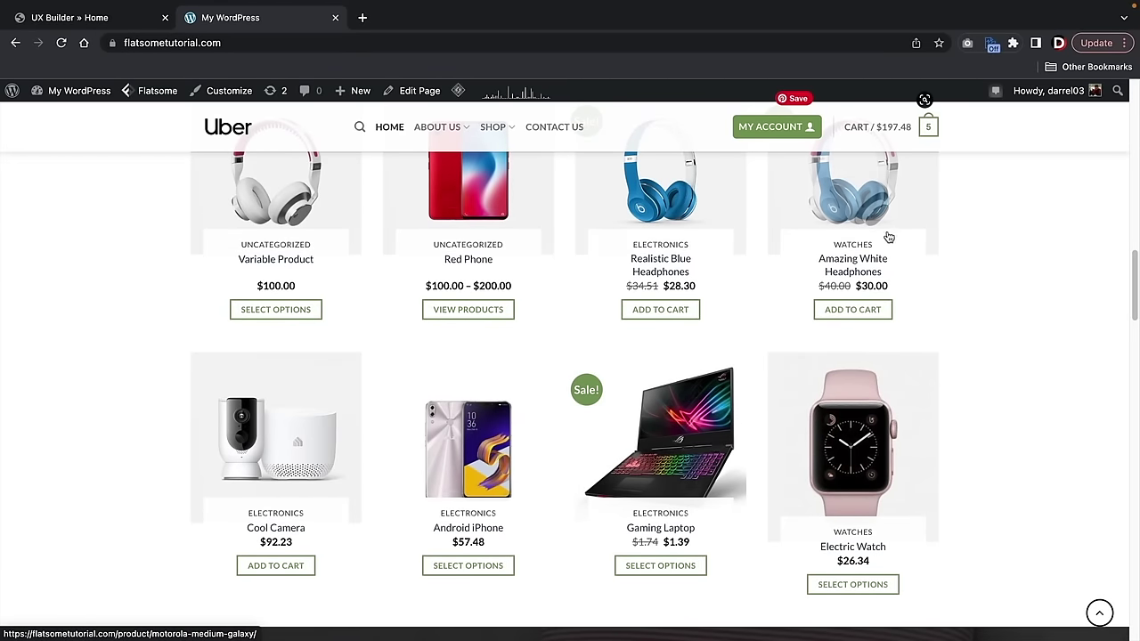
left_click(69, 17)
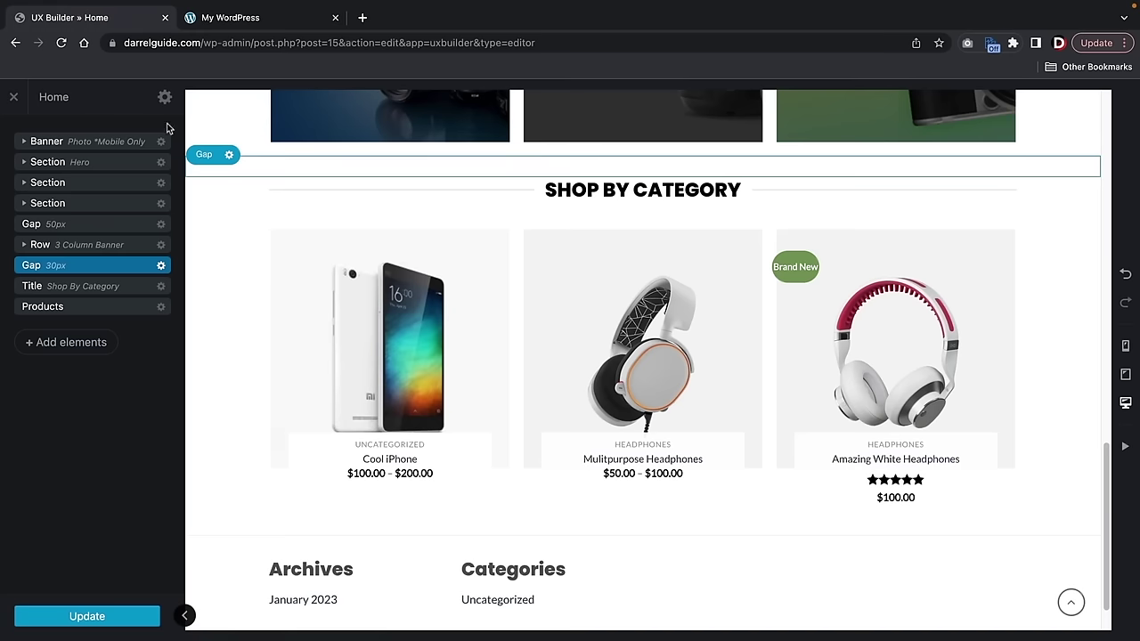
scroll(232, 394, "down", 1)
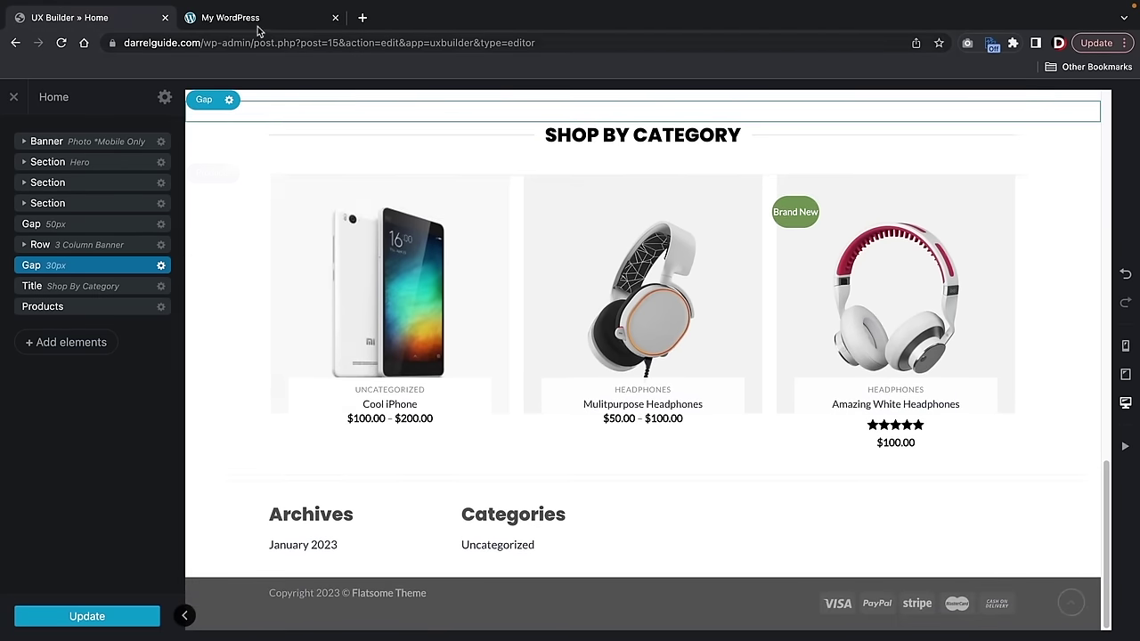
left_click(230, 18)
scroll(400, 308, "down", 5)
left_click_drag(405, 294, 408, 230)
left_click(101, 26)
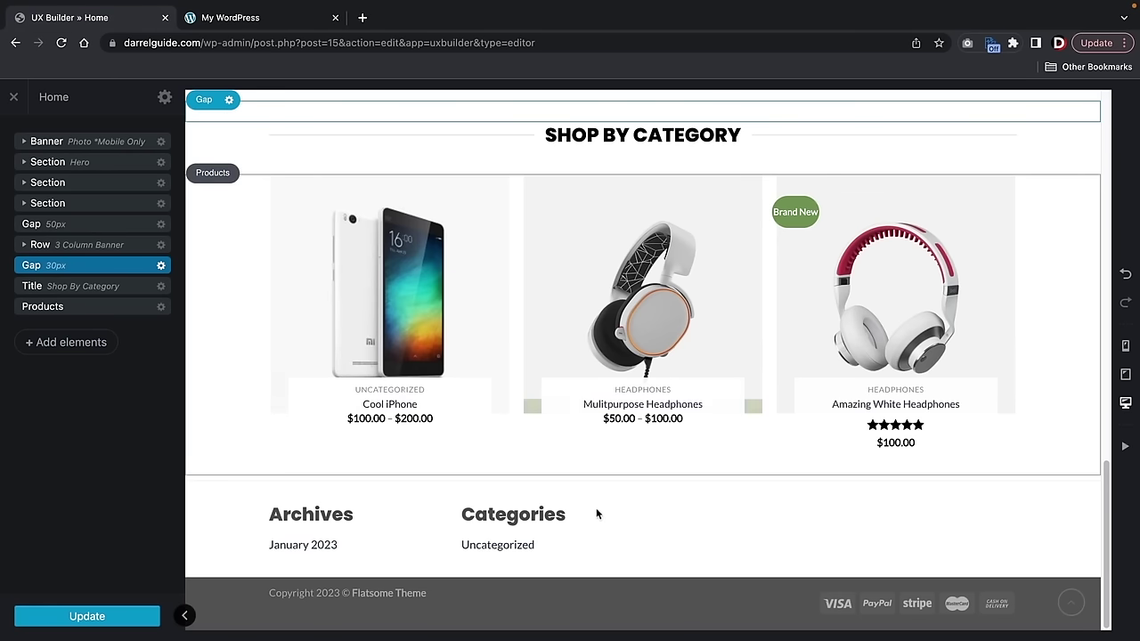
left_click(642, 474)
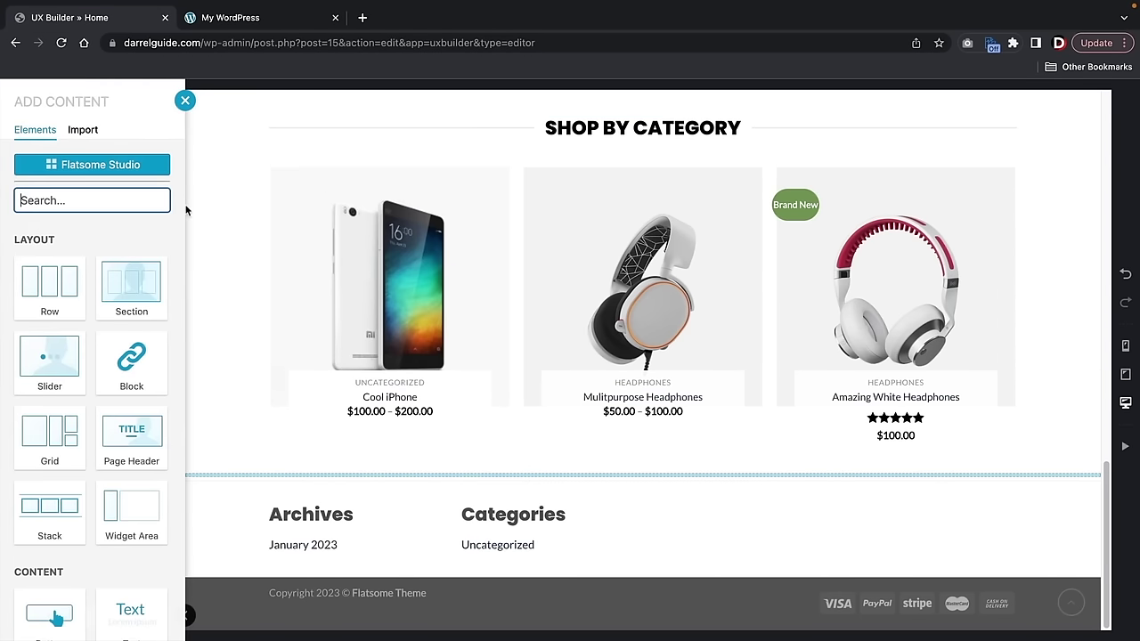
Import the Call to action Newsletter layout from Flatsome Studio's Sign-up category
left_click(132, 172)
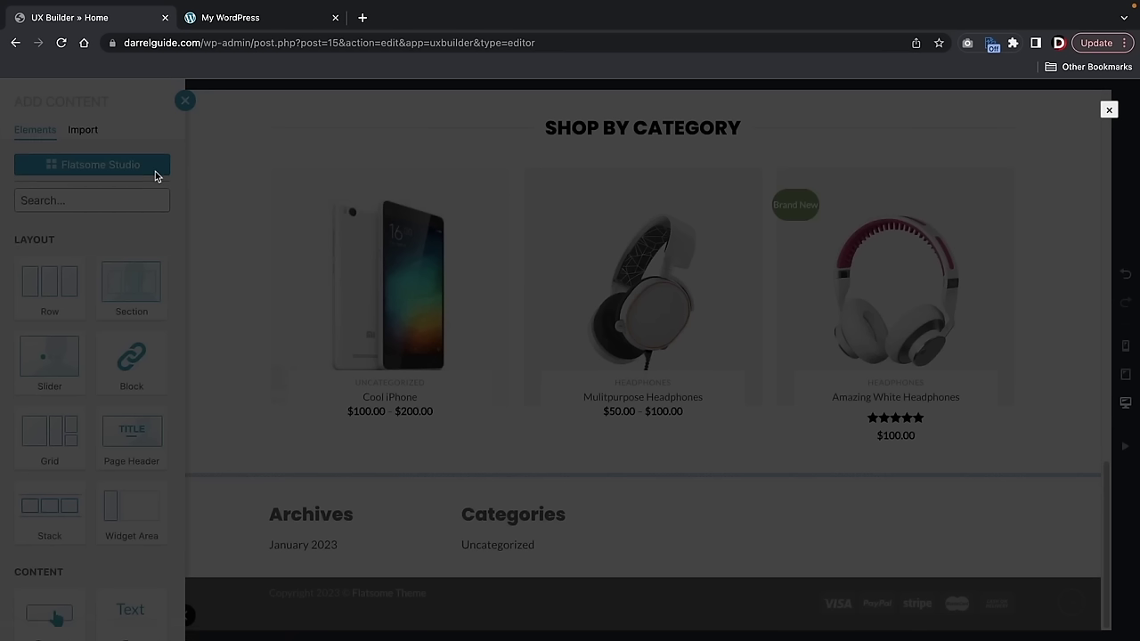
scroll(79, 294, "down", 3)
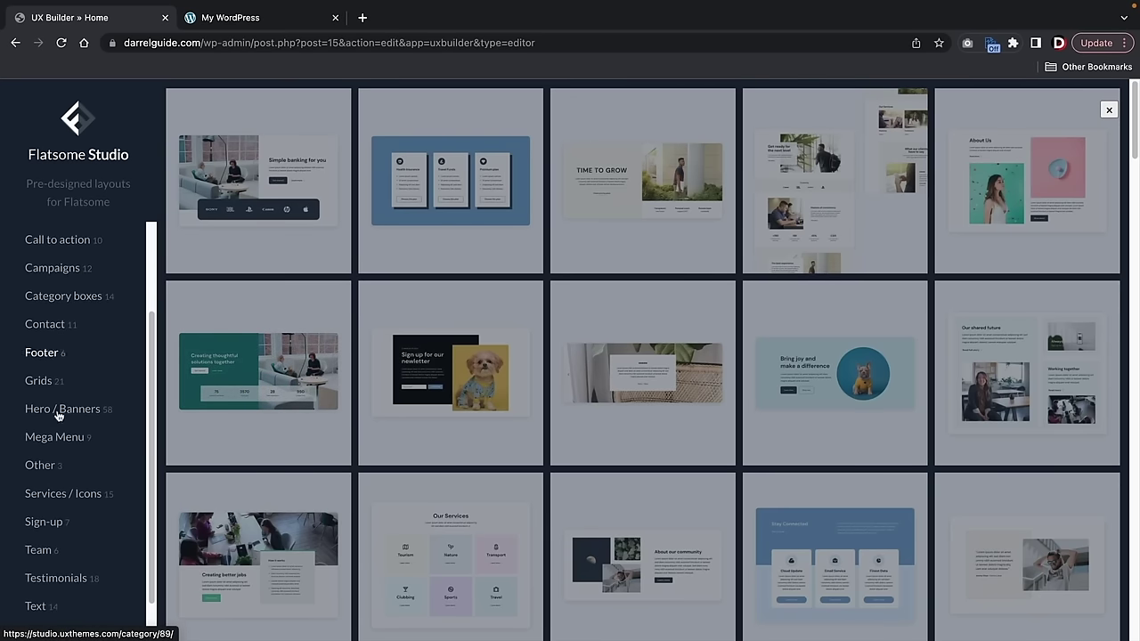
left_click(55, 527)
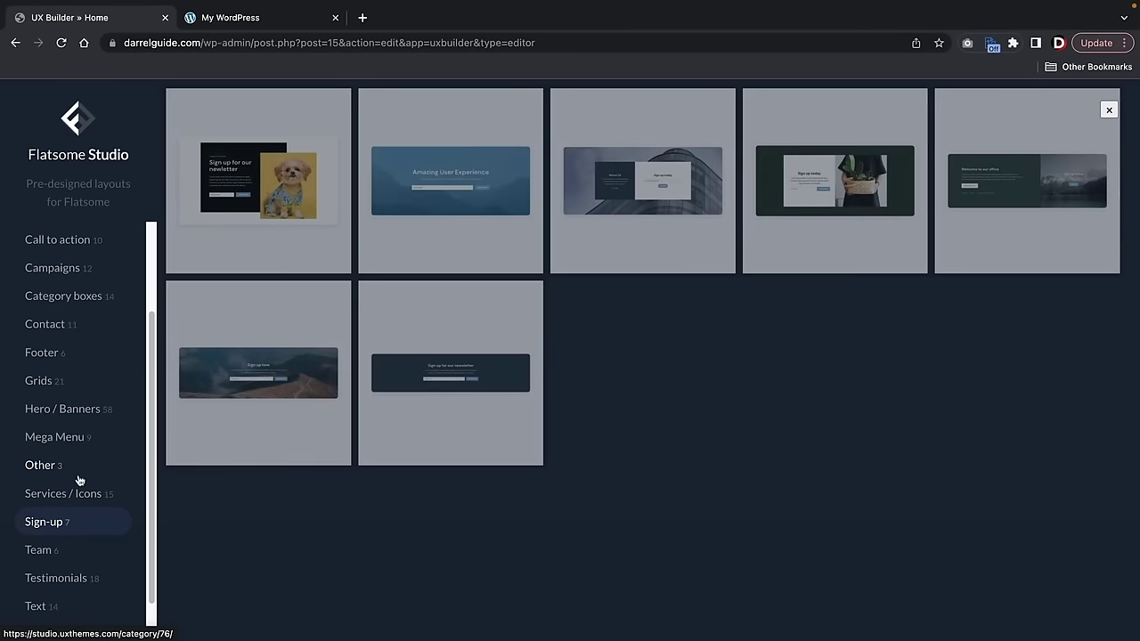
mouse_move(434, 393)
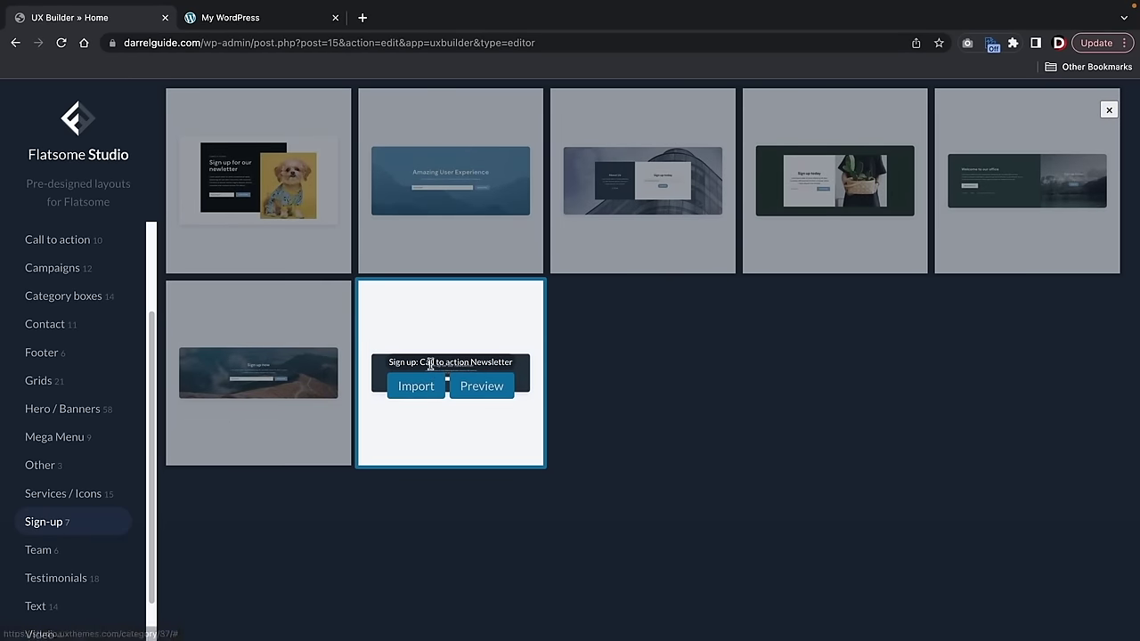
left_click(423, 384)
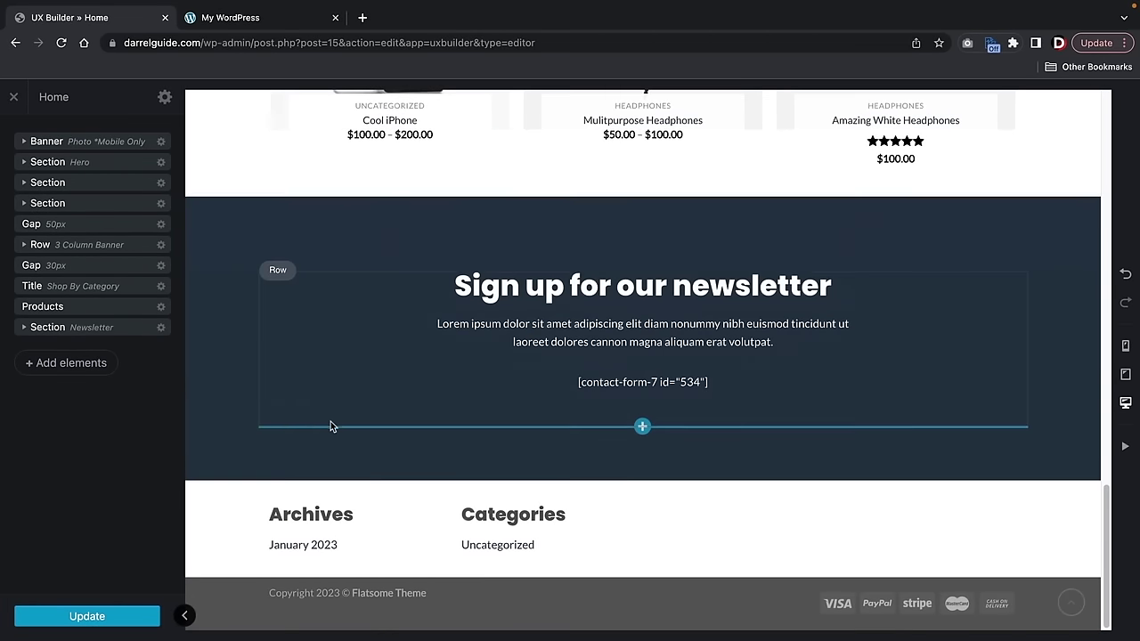
Replace the section's background colour with the offer-banner-3.jpg dog photo and a dark overlay
left_click(231, 326)
left_click(118, 299)
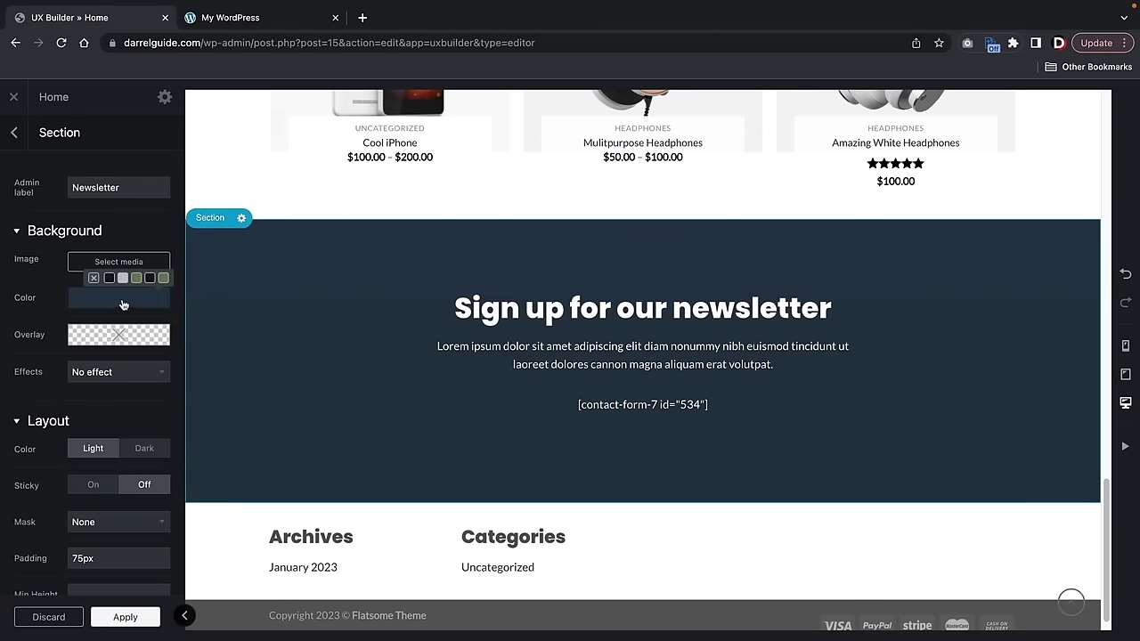
left_click(136, 279)
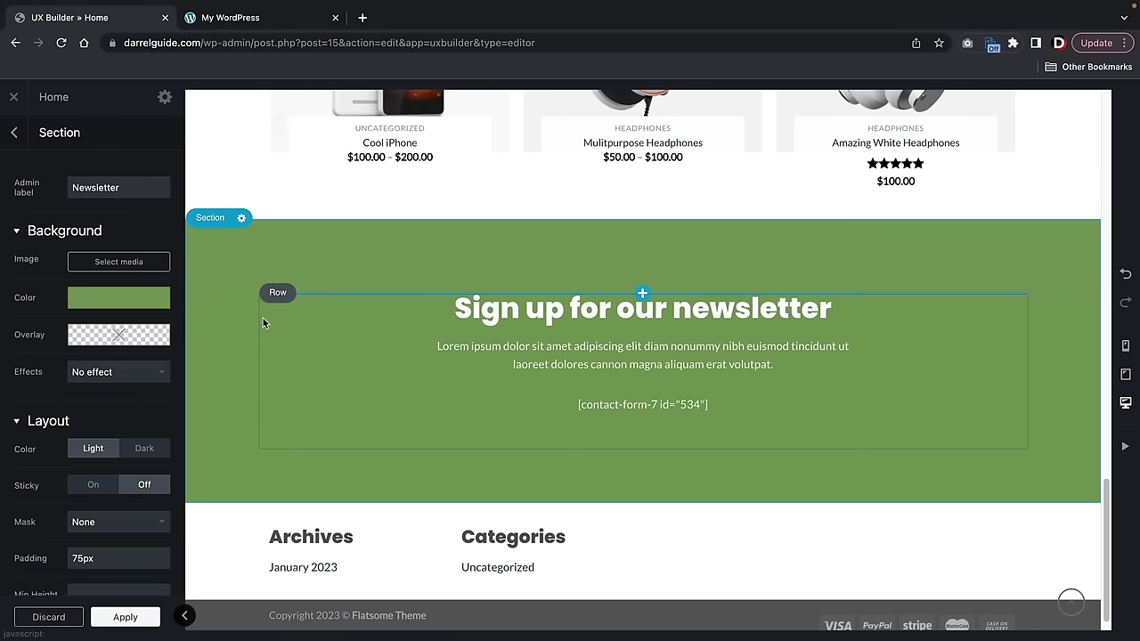
left_click(94, 278)
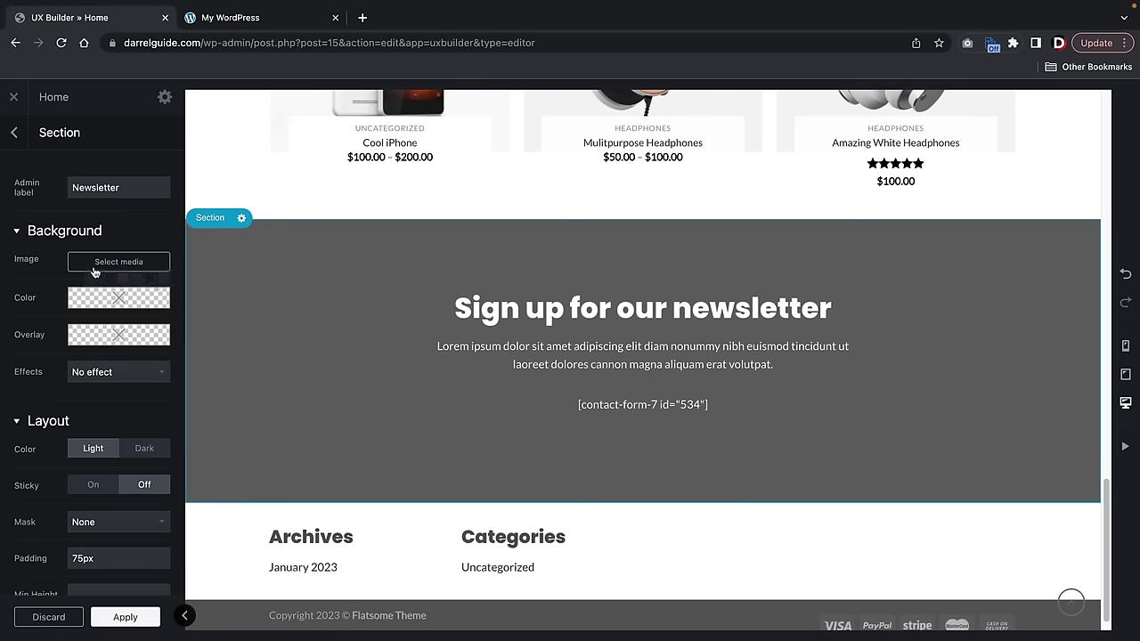
left_click(116, 264)
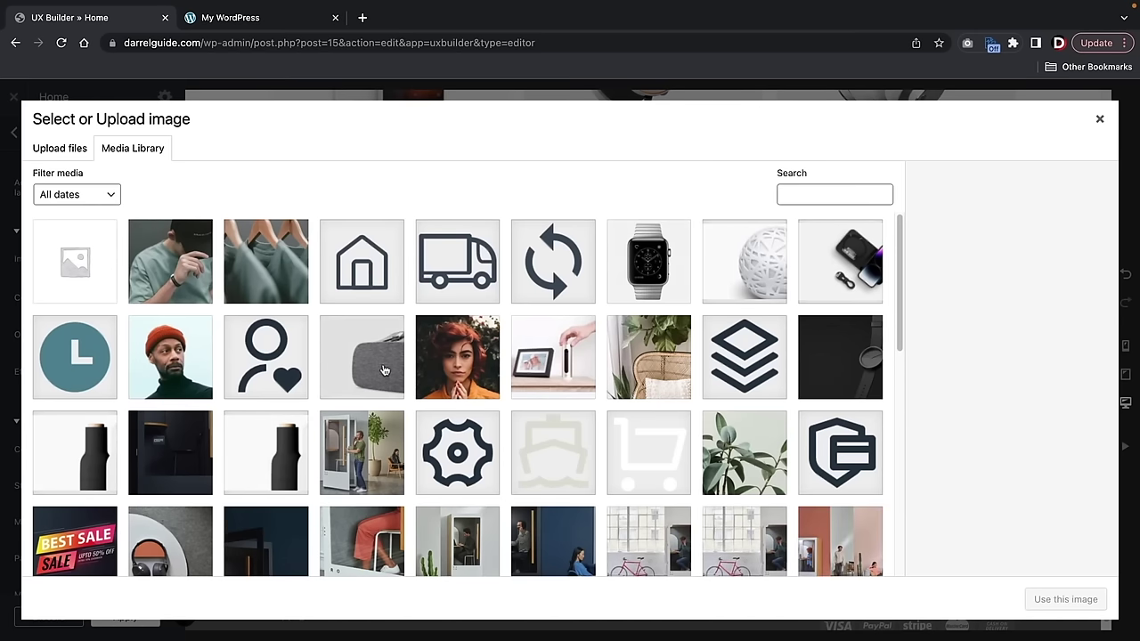
scroll(384, 370, "down", 6)
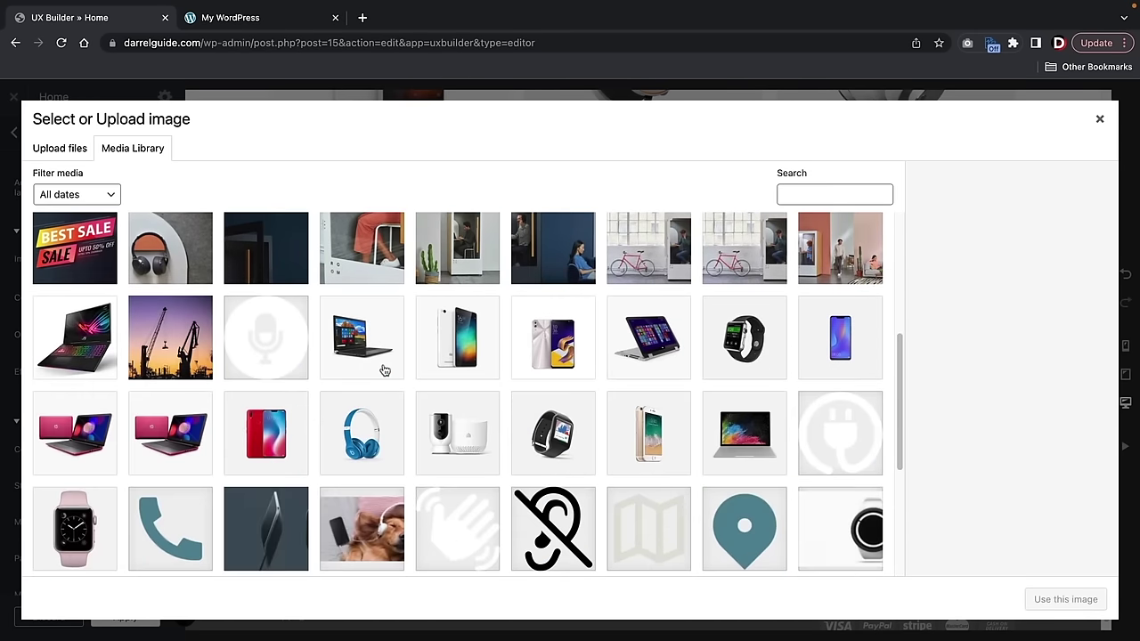
left_click(370, 321)
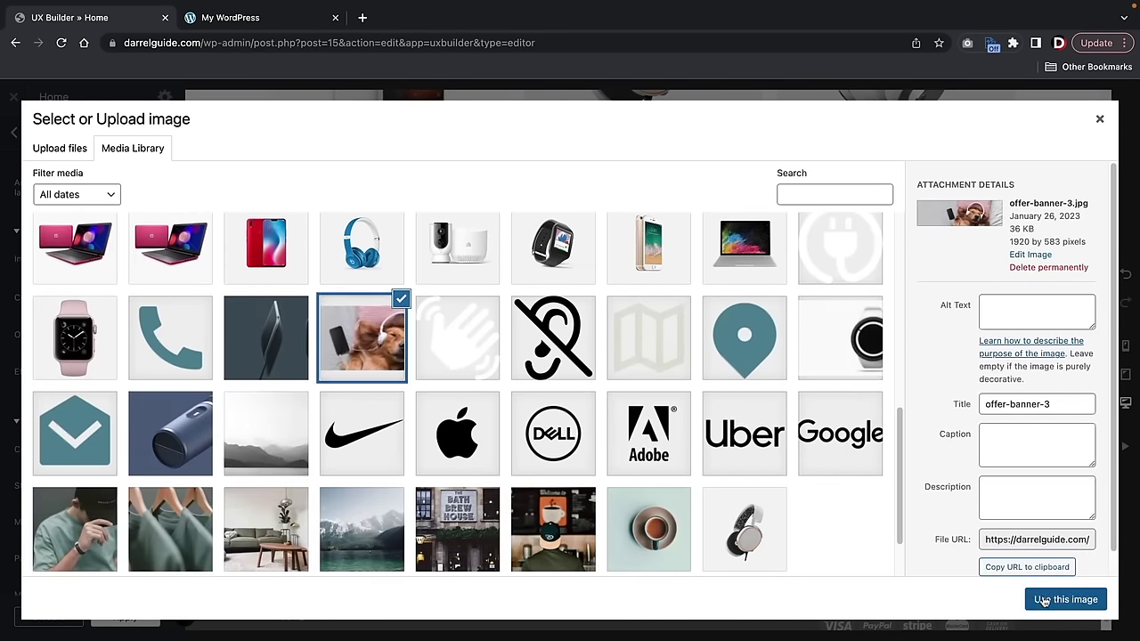
left_click(1066, 600)
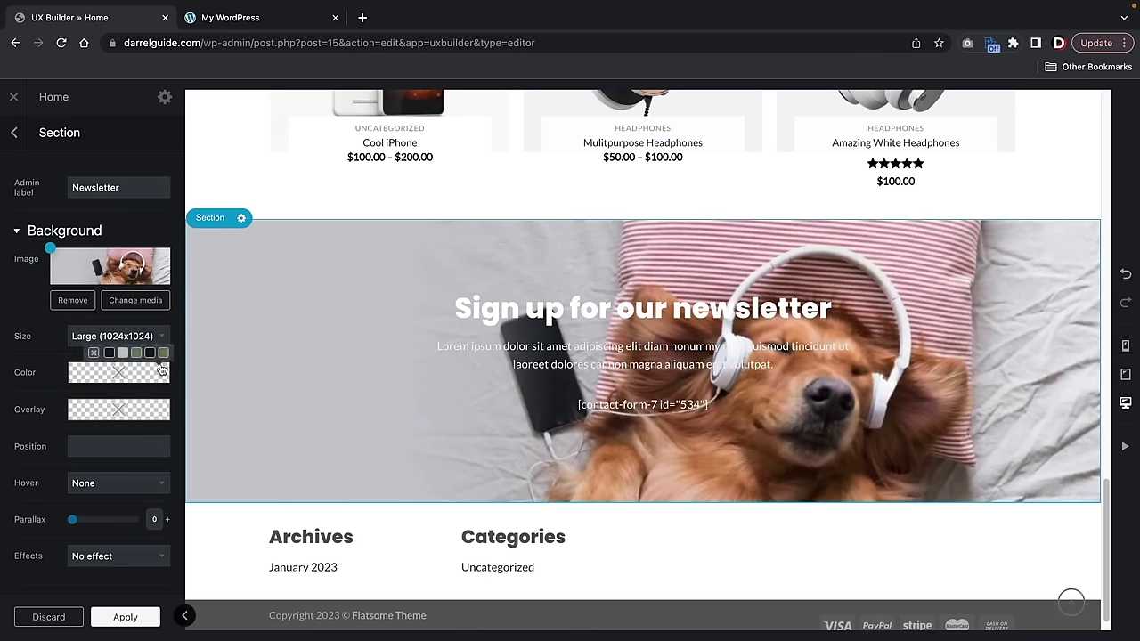
left_click(135, 390)
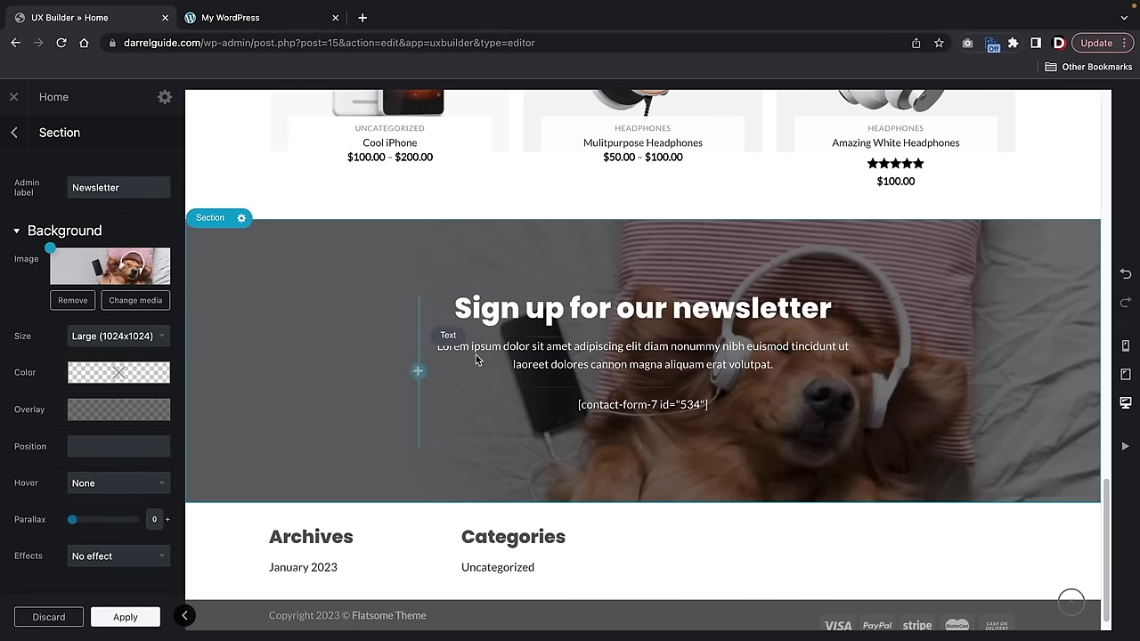
Reposition the newsletter text, apply, update the page and exit UX Builder
left_click_drag(477, 359, 601, 407)
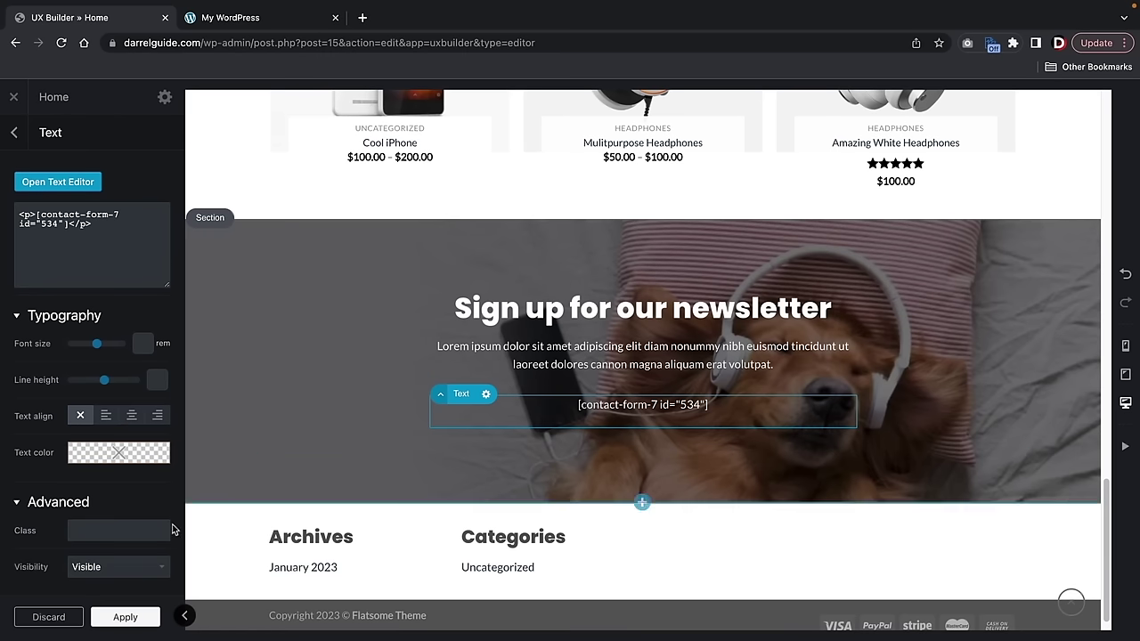
left_click(125, 617)
left_click(128, 617)
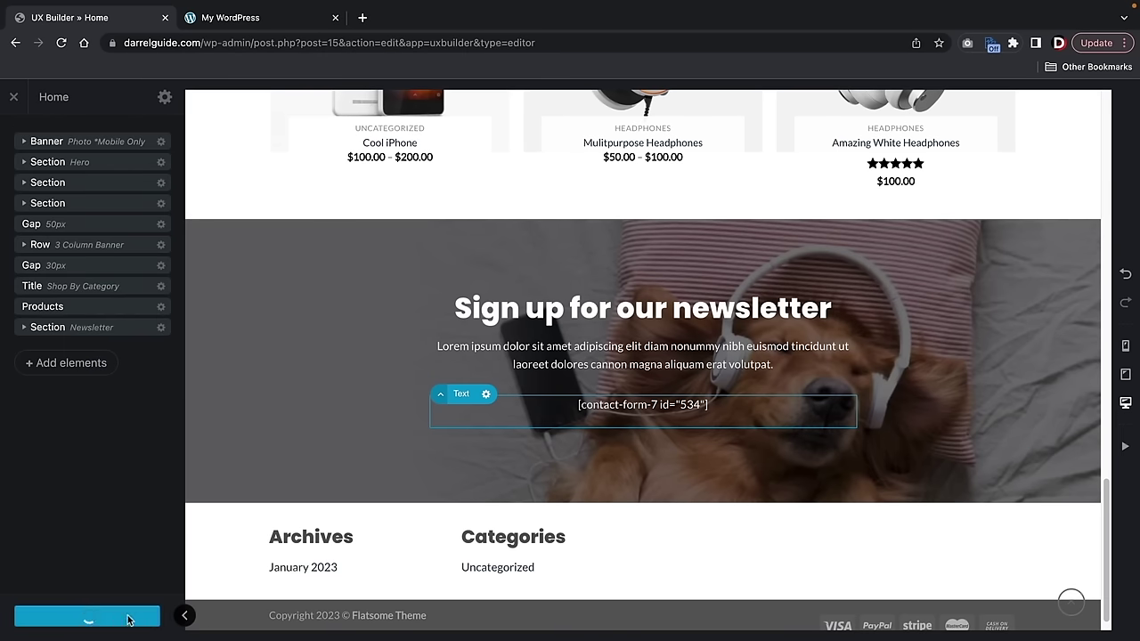
left_click(13, 97)
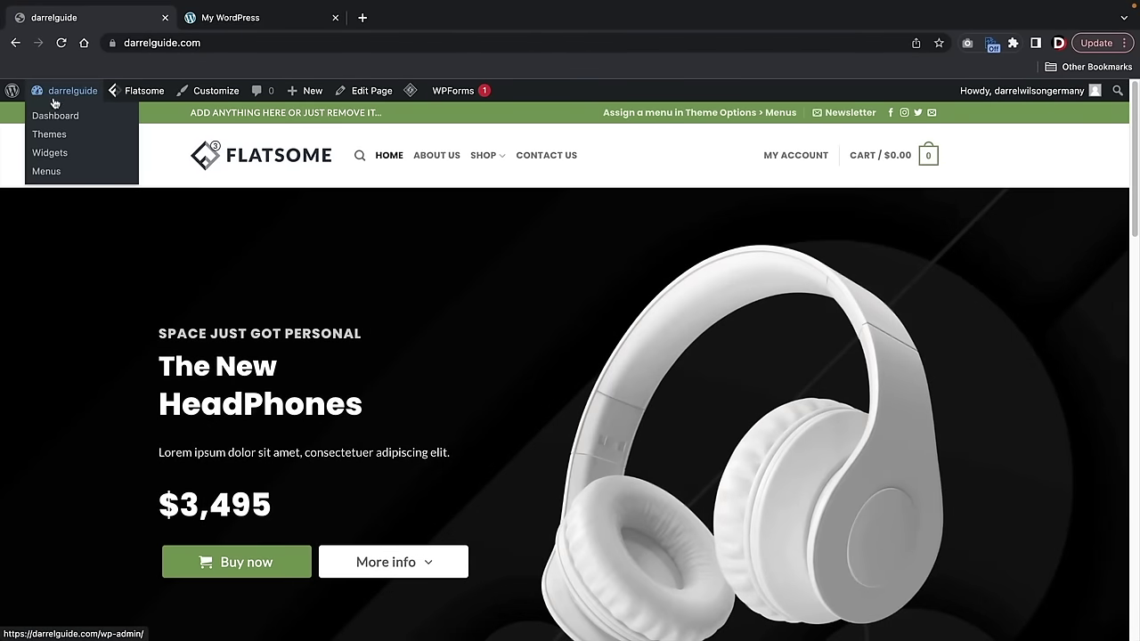
Bulk install Contact Form 7 and YITH WooCommerce Wishlist from the theme's required plugins page
left_click(53, 115)
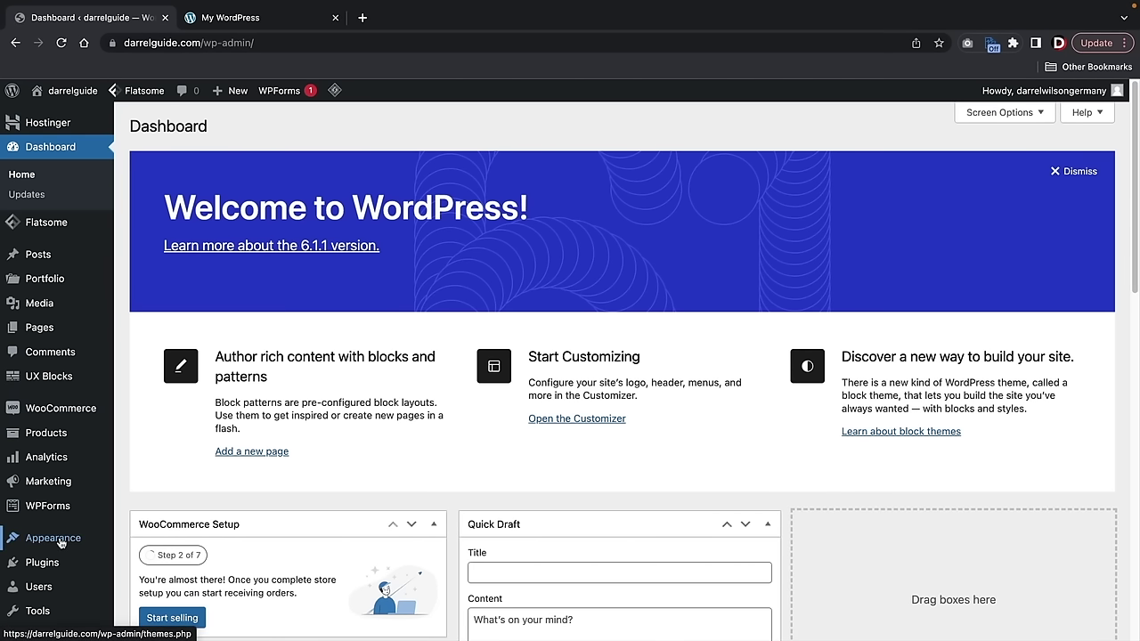
mouse_move(59, 543)
left_click(149, 581)
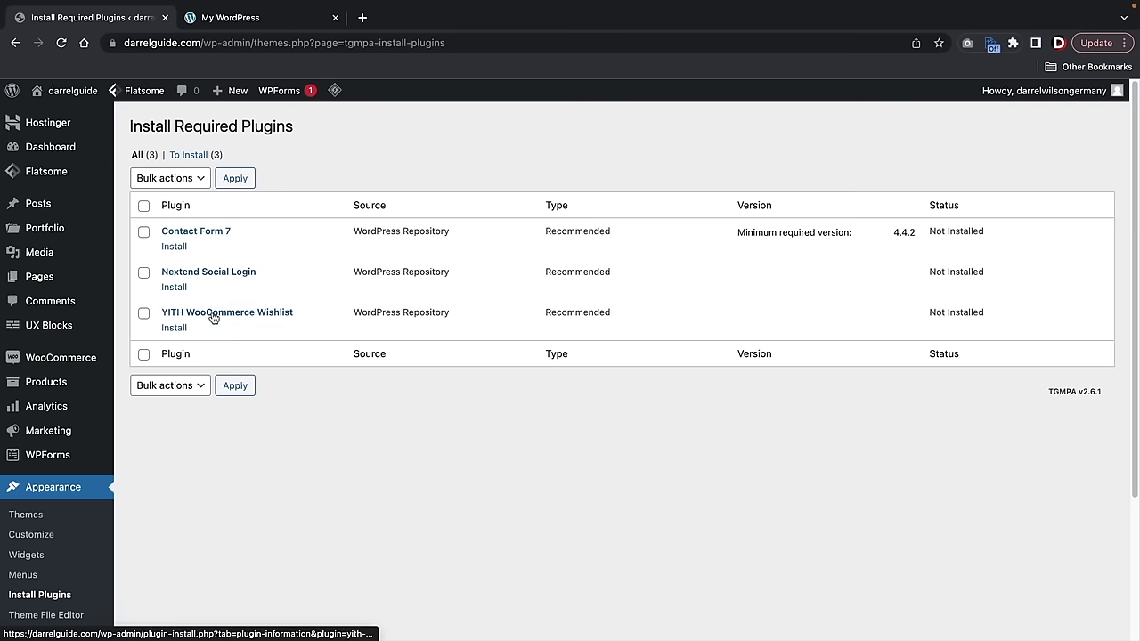
left_click(144, 234)
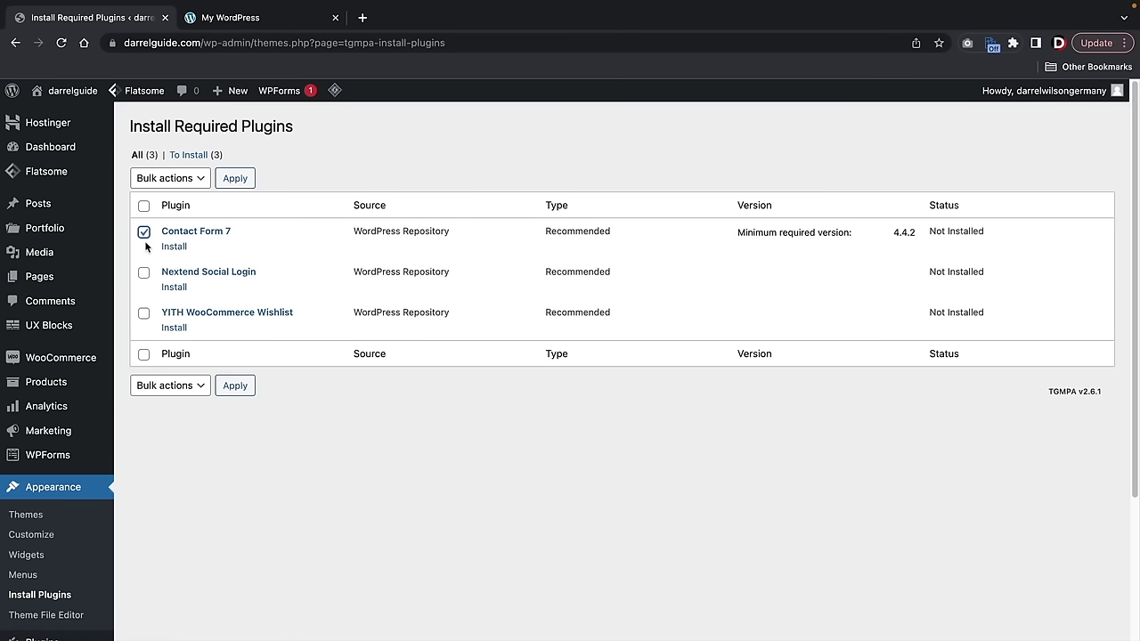
left_click(143, 312)
left_click(169, 178)
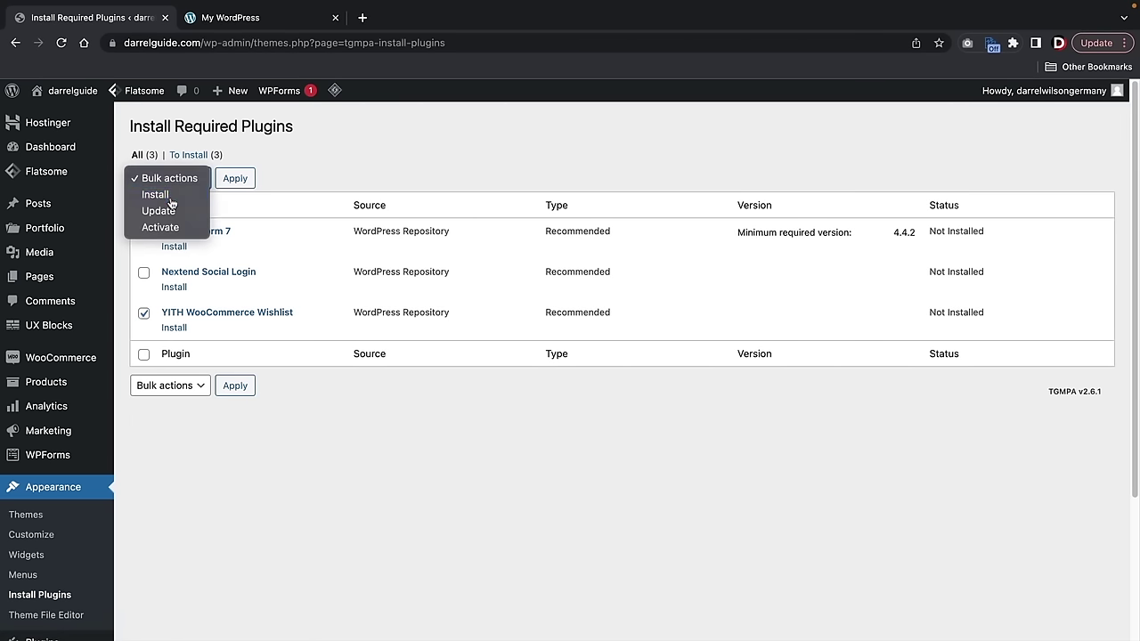
left_click(171, 193)
left_click(235, 179)
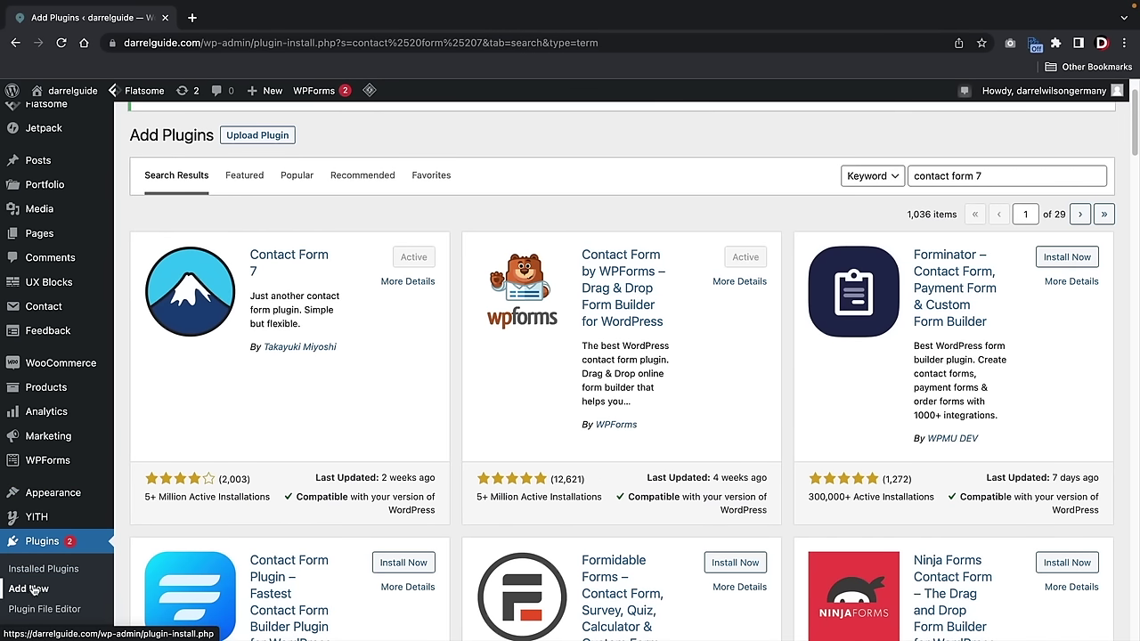
View the Contact Form 7 plugin details
left_click_drag(1005, 176, 924, 178)
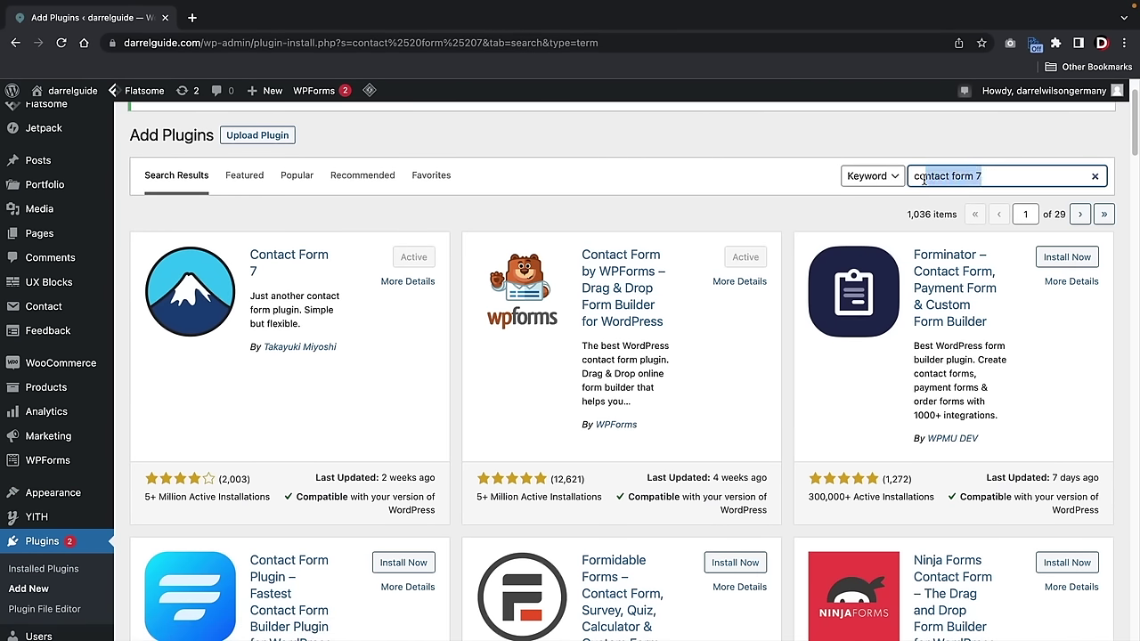
left_click(520, 178)
left_click(306, 256)
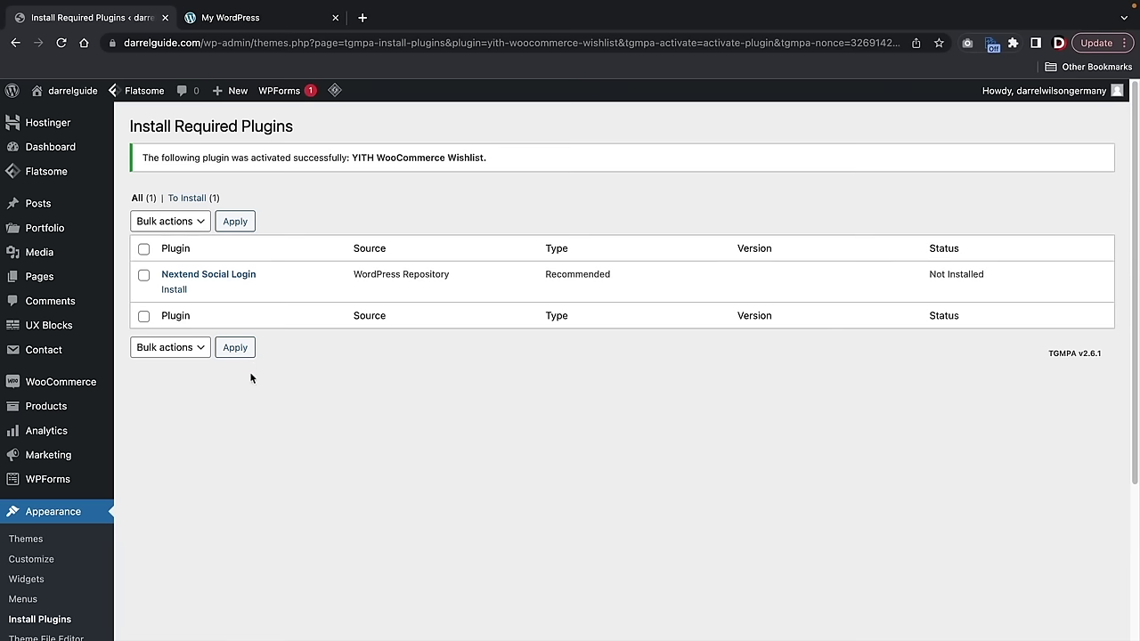
Go to the Contact Form 7 forms page from the Contact menu
mouse_move(35, 353)
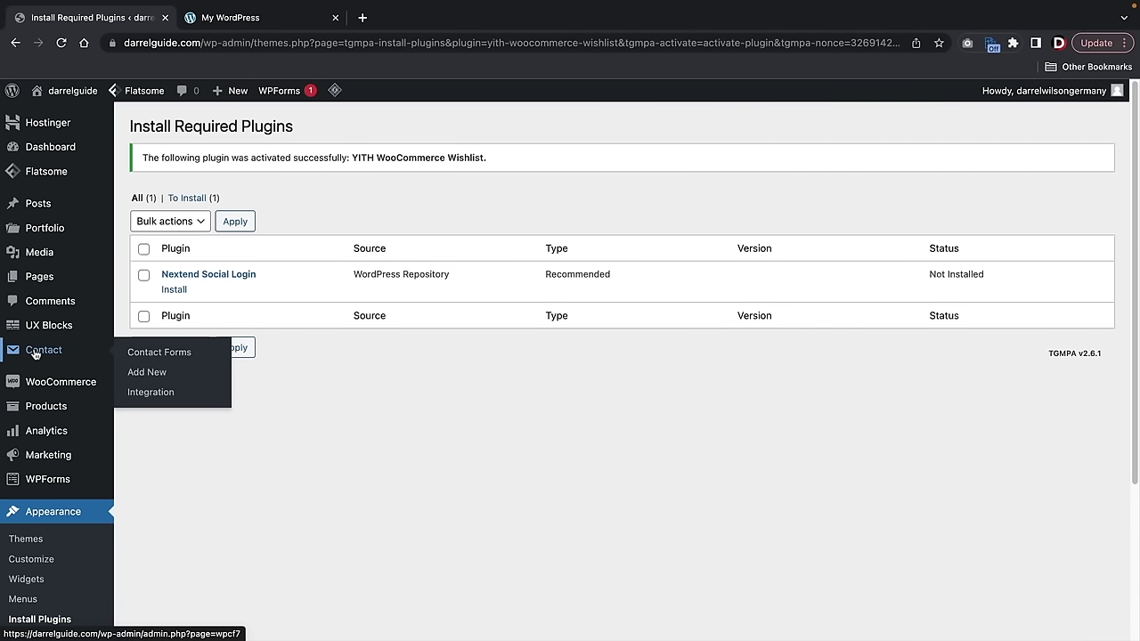
left_click(37, 352)
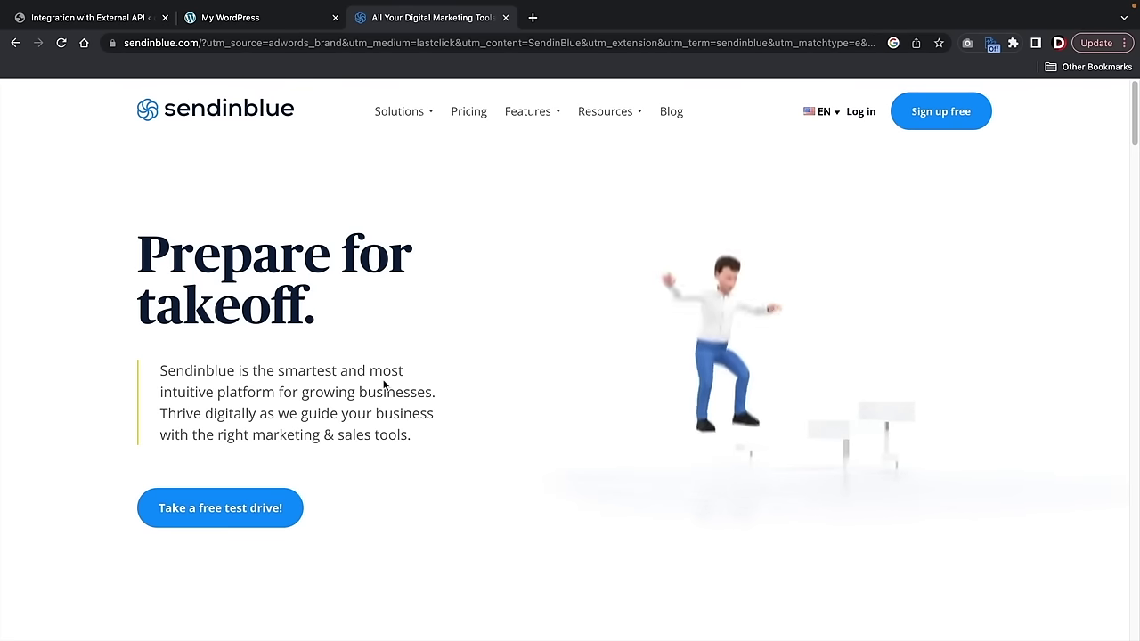
Sign in to Sendinblue and go to Contacts, then Lists
left_click(941, 112)
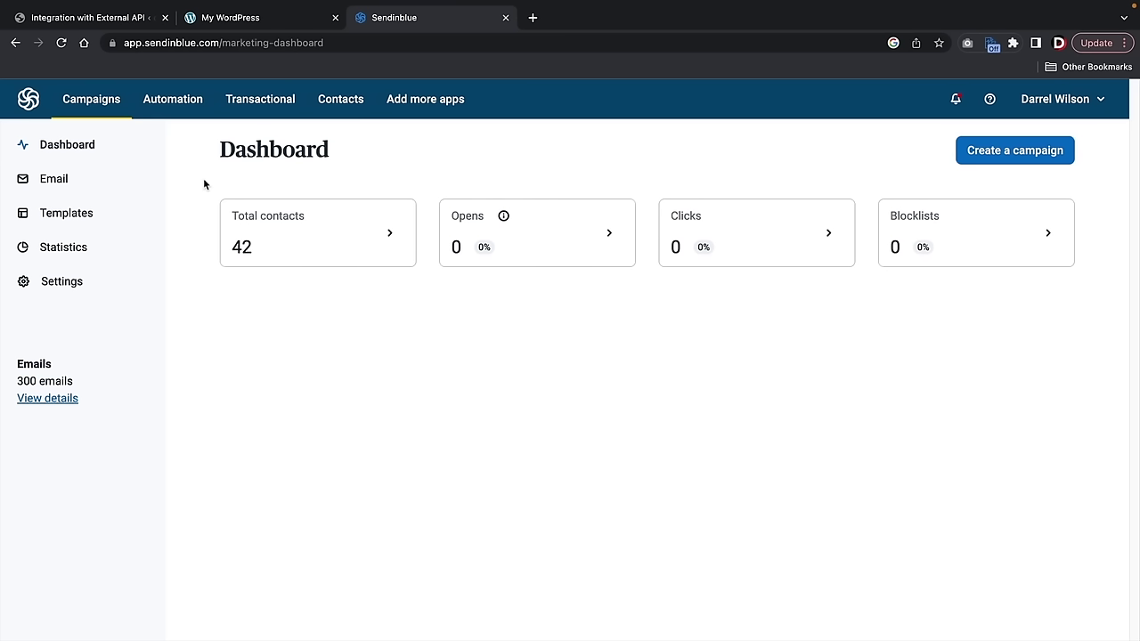
left_click(348, 107)
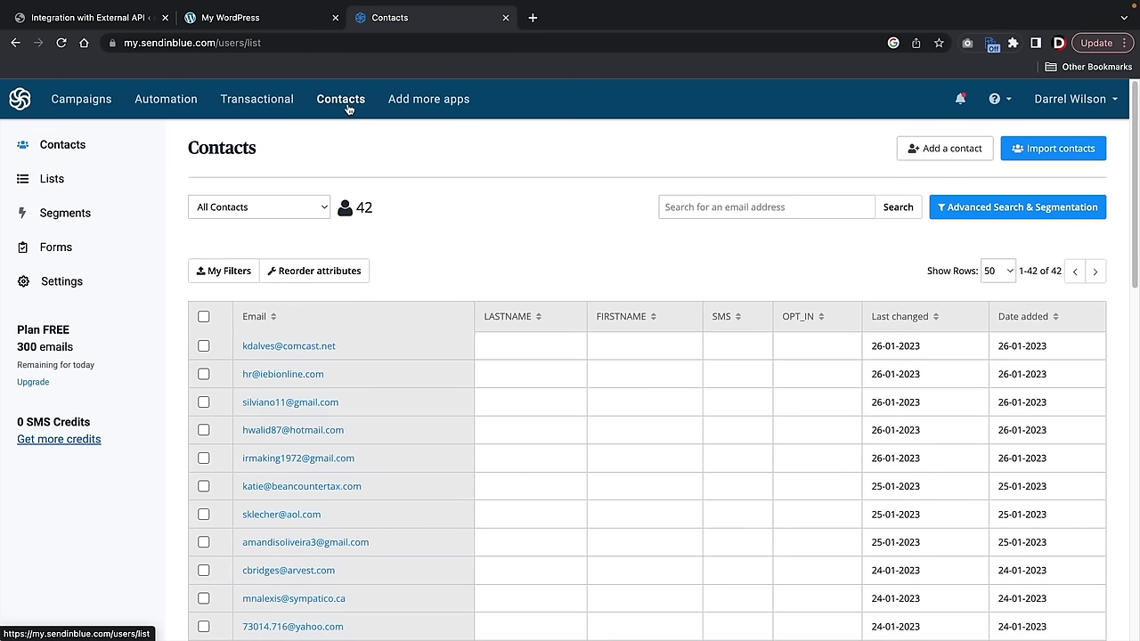
left_click(47, 182)
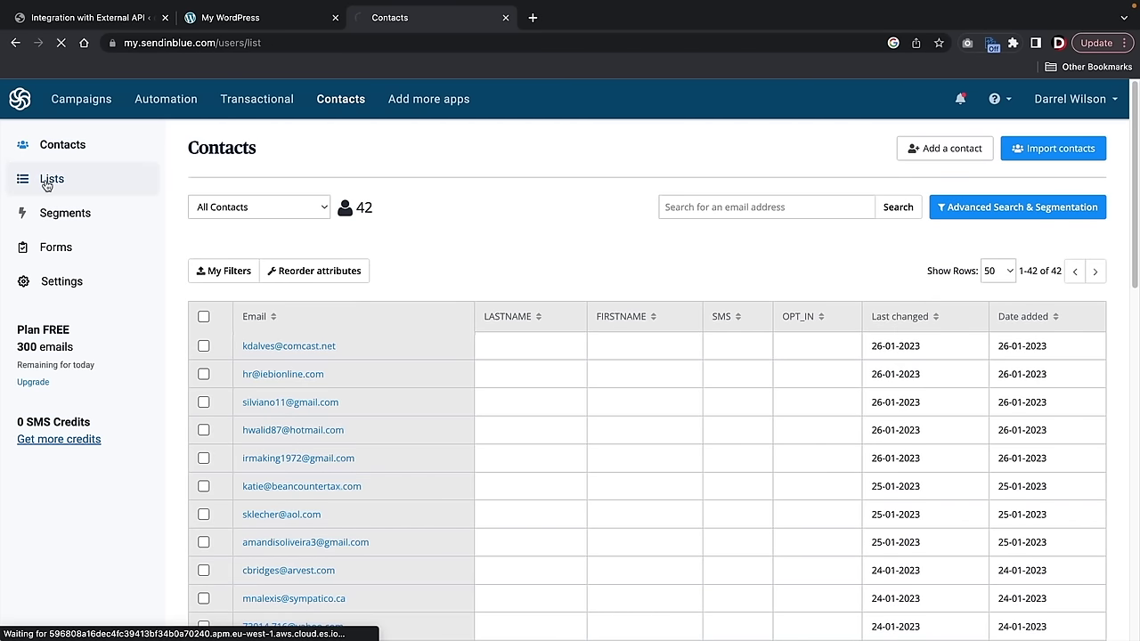
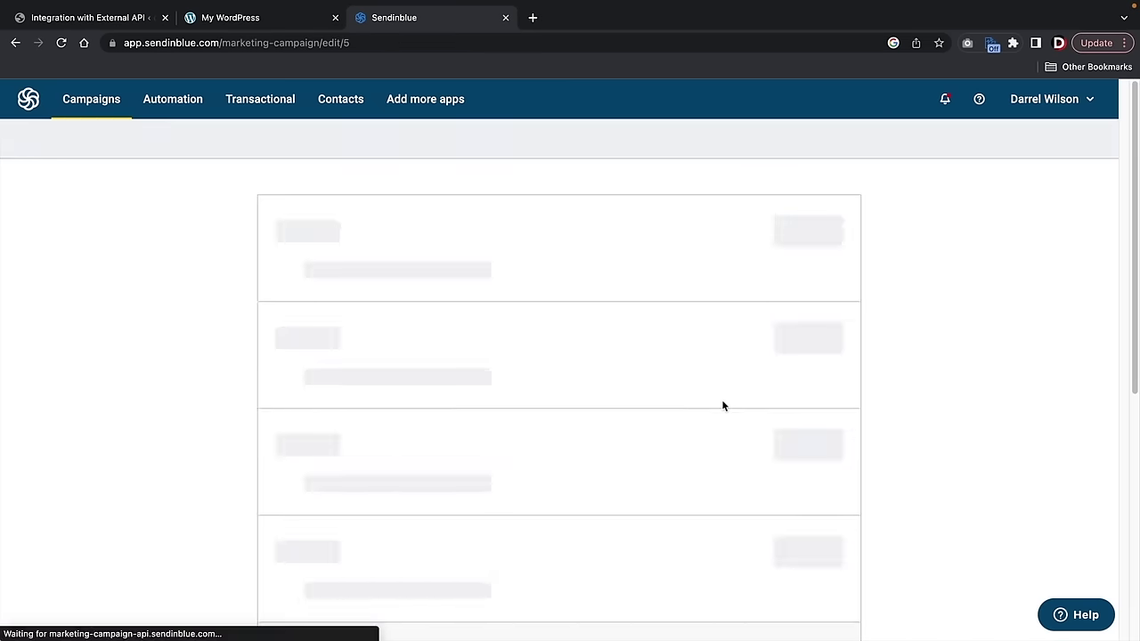
Close the Newsletter draft's recipient panel without choosing a list, then Save & Quit to Email campaigns
left_click(778, 316)
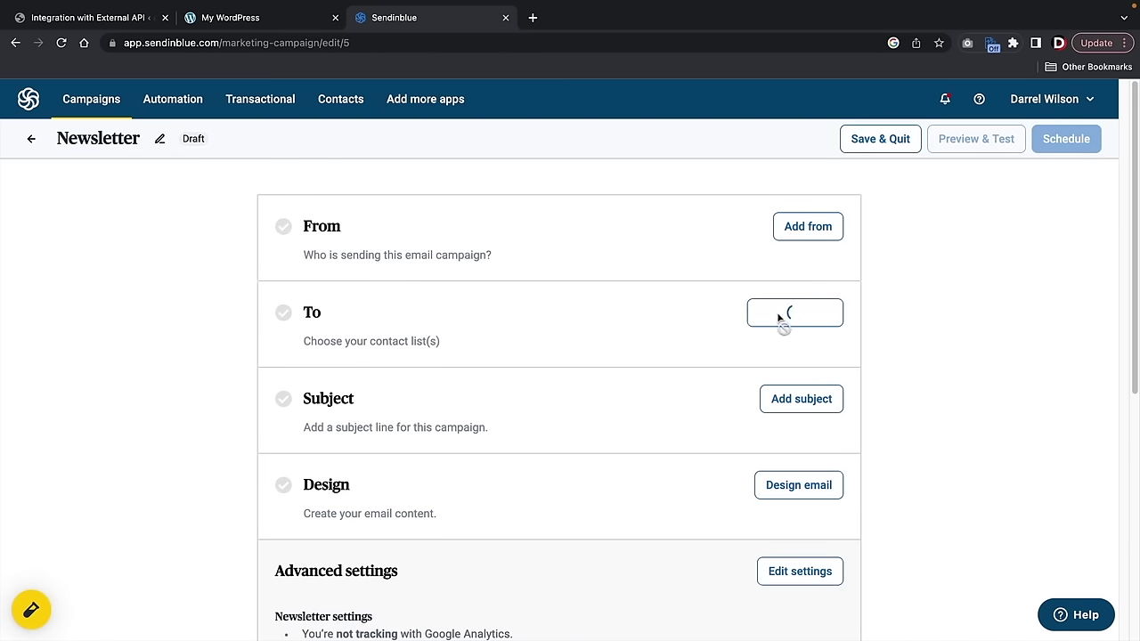
left_click(461, 429)
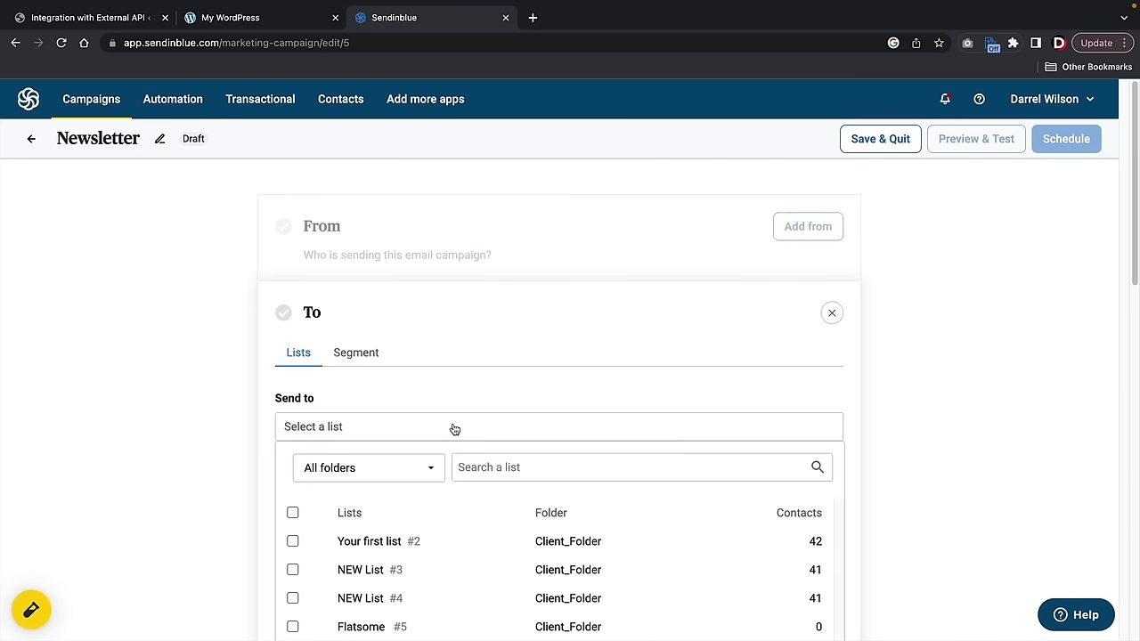
scroll(450, 425, "down", 2)
scroll(373, 478, "down", 1)
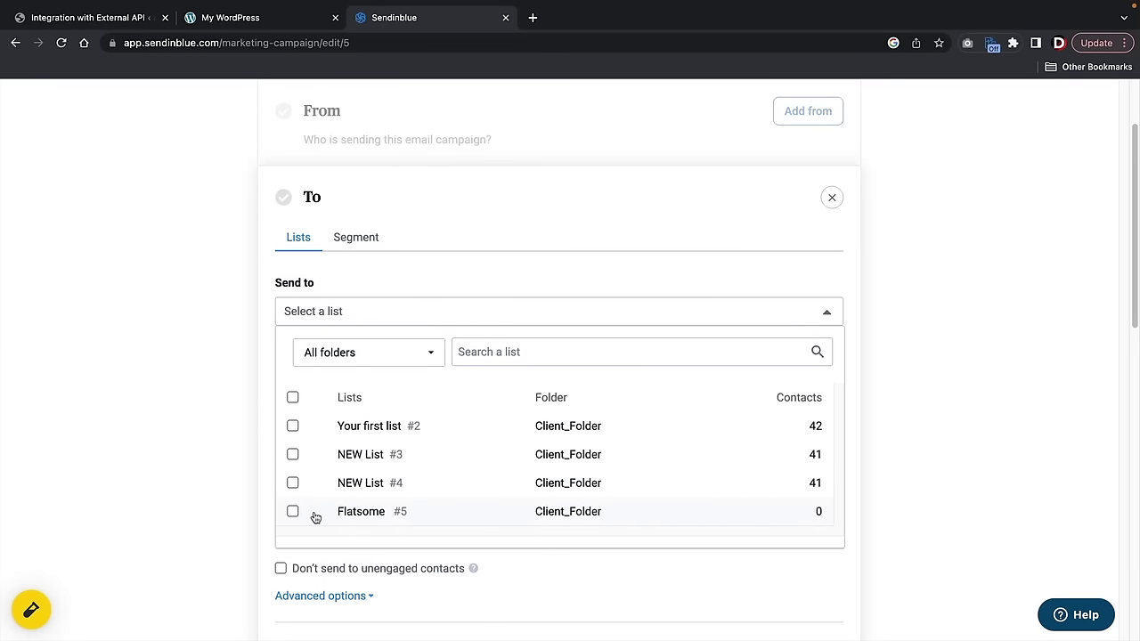
left_click(826, 313)
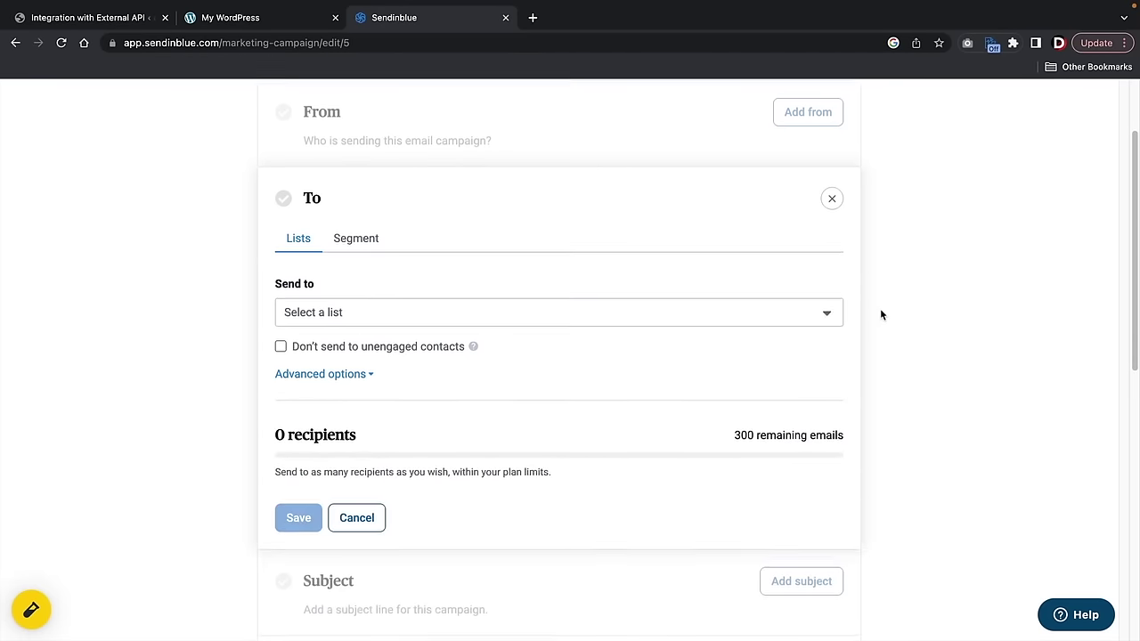
scroll(881, 311, "up", 2)
left_click(833, 317)
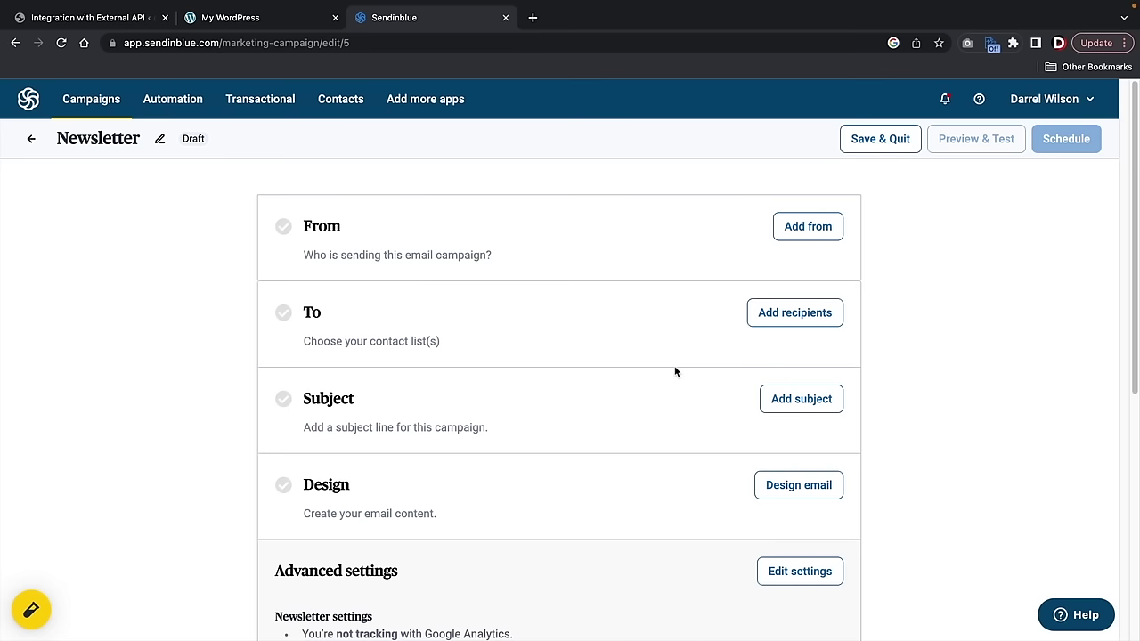
left_click(857, 150)
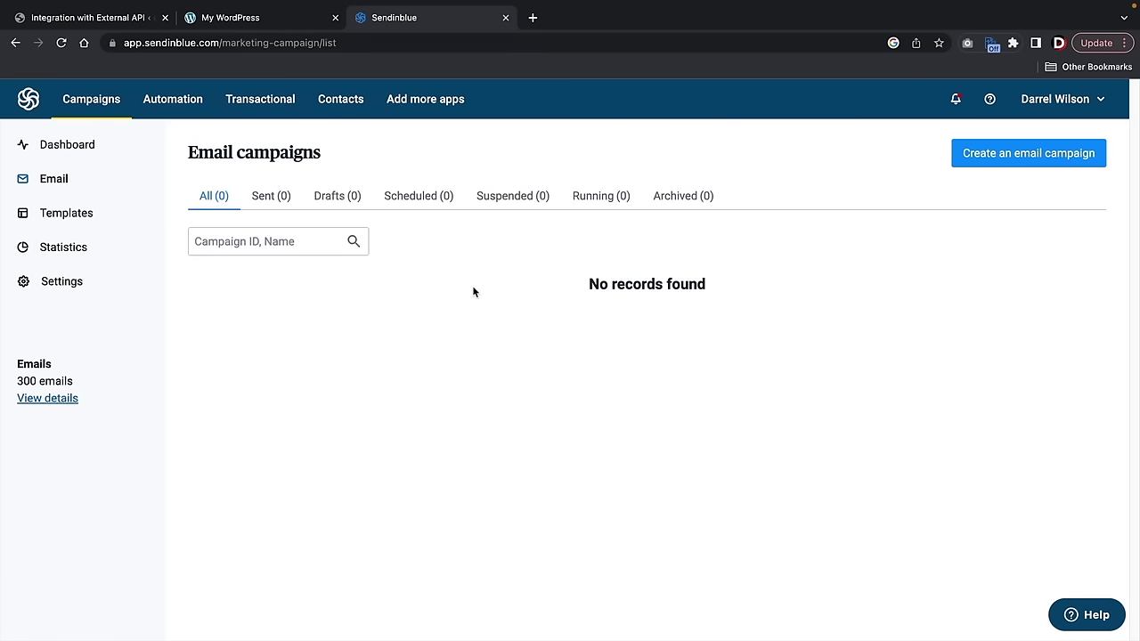
left_click(1091, 105)
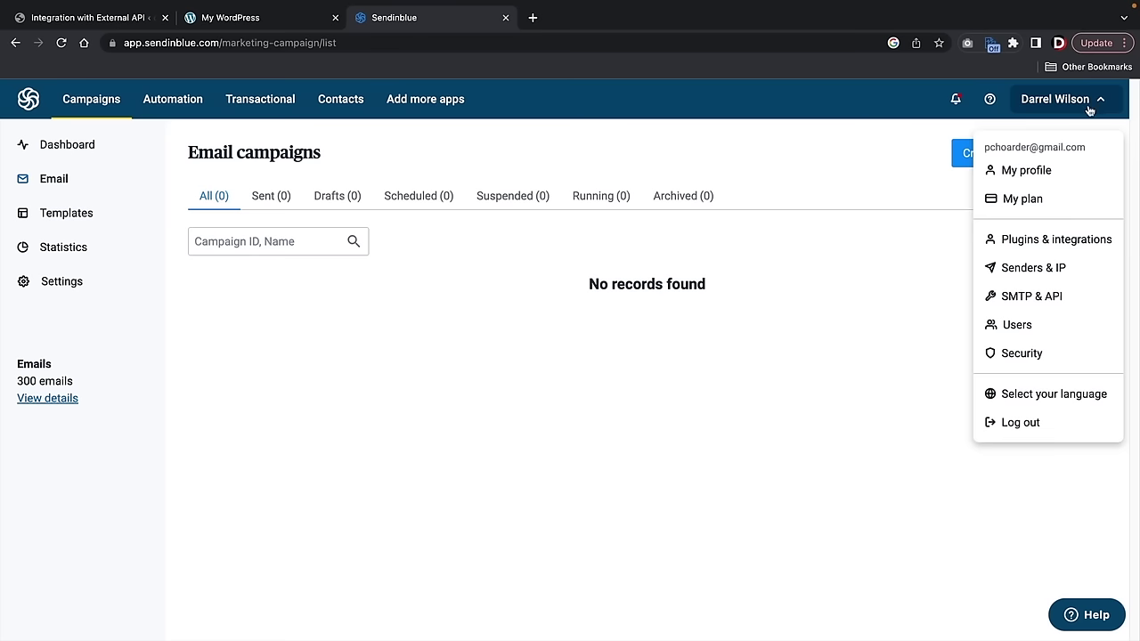
left_click(1033, 297)
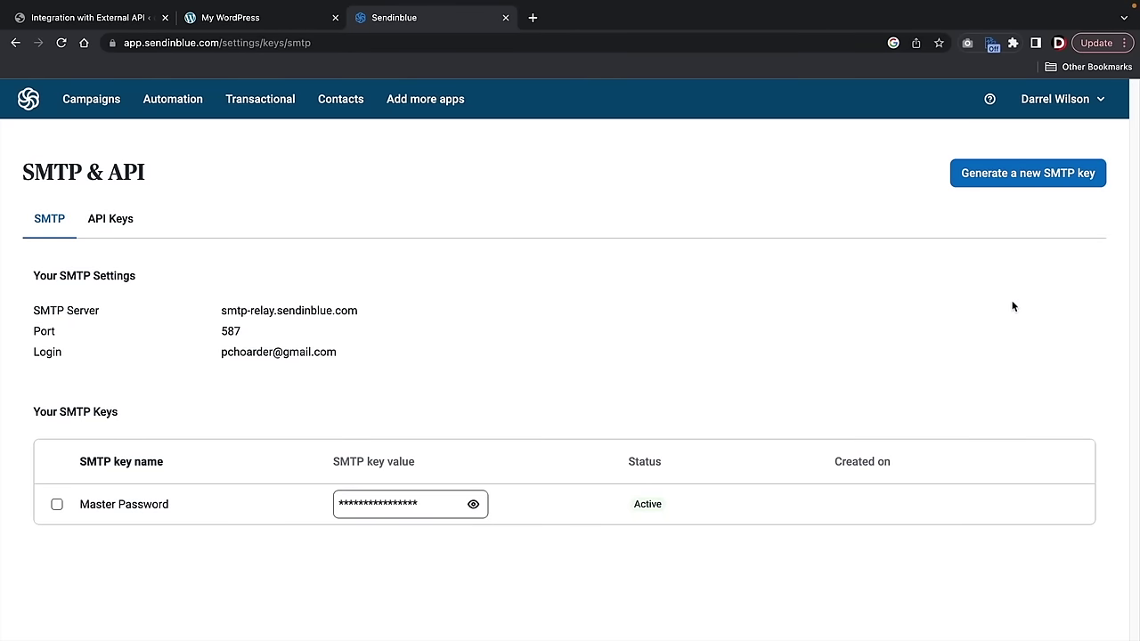
left_click(112, 221)
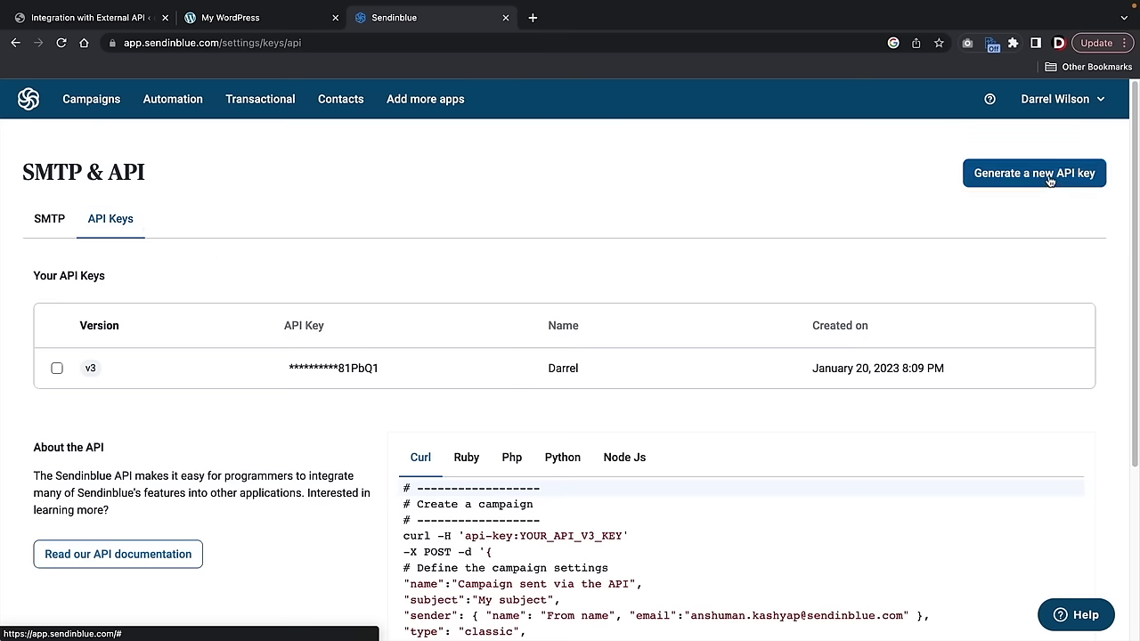
Generate a new API key named Flatsome and copy it
left_click(1050, 181)
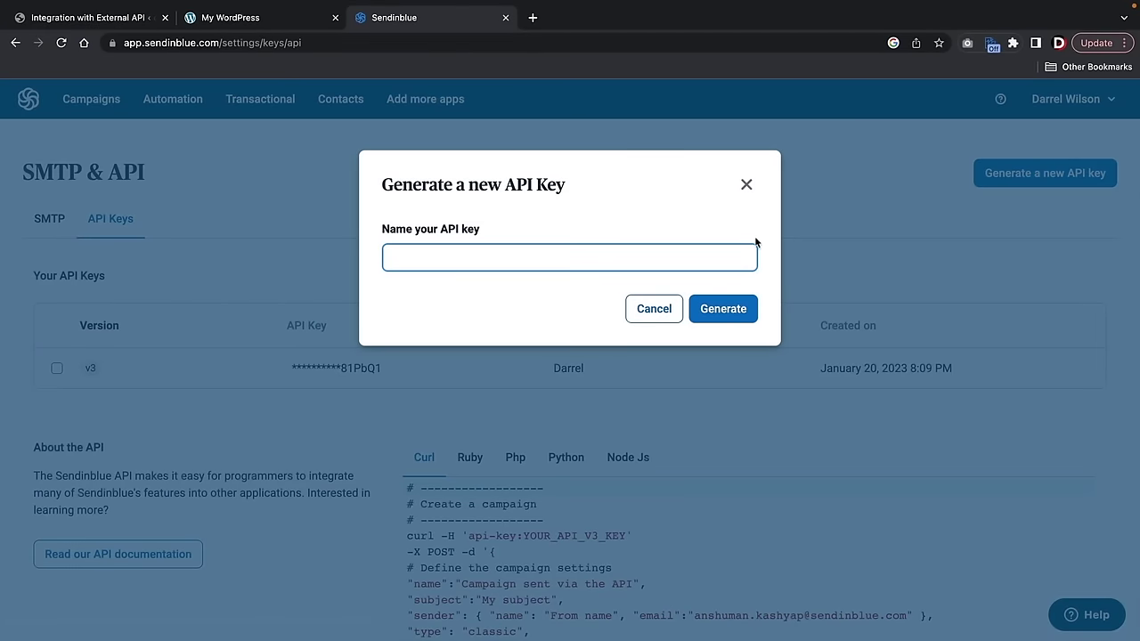
type("Flatsome")
left_click(717, 311)
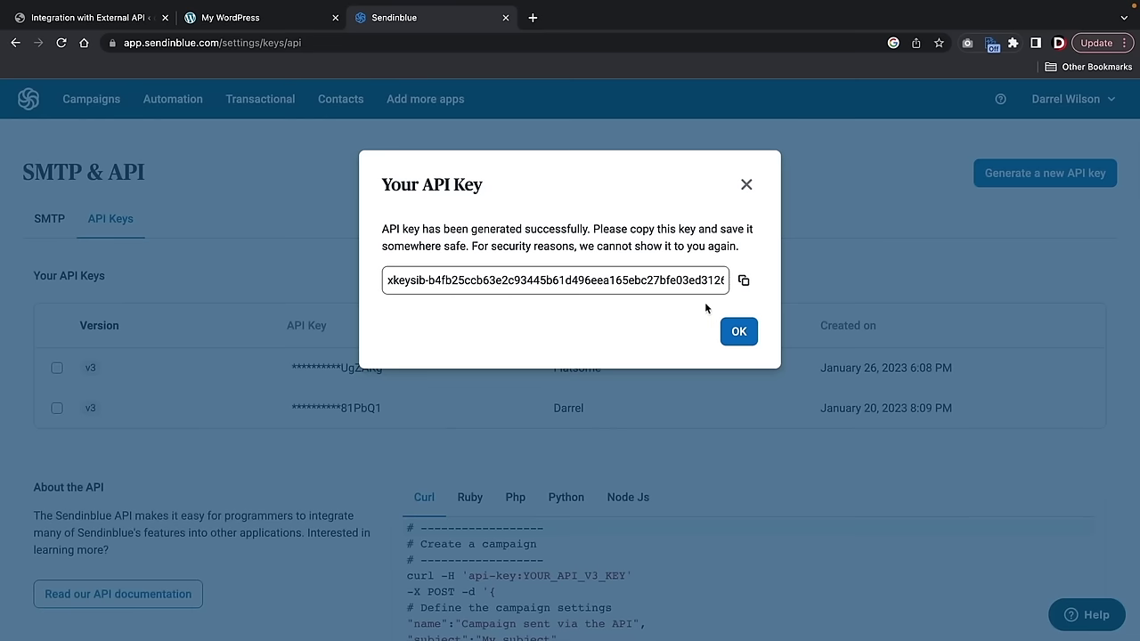
left_click(742, 281)
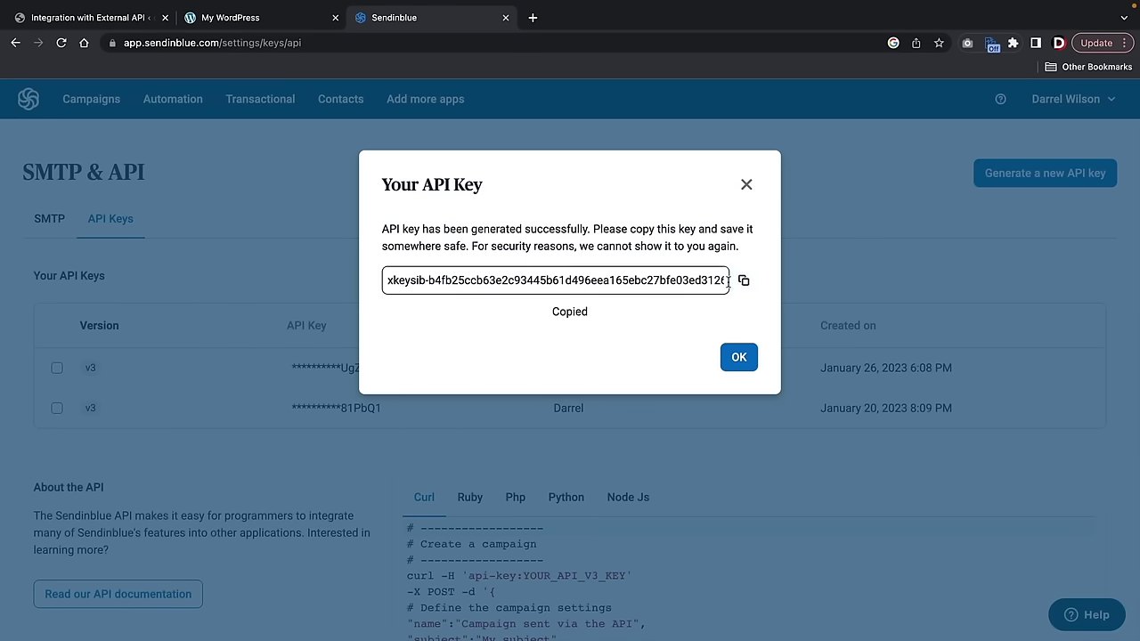
left_click(128, 27)
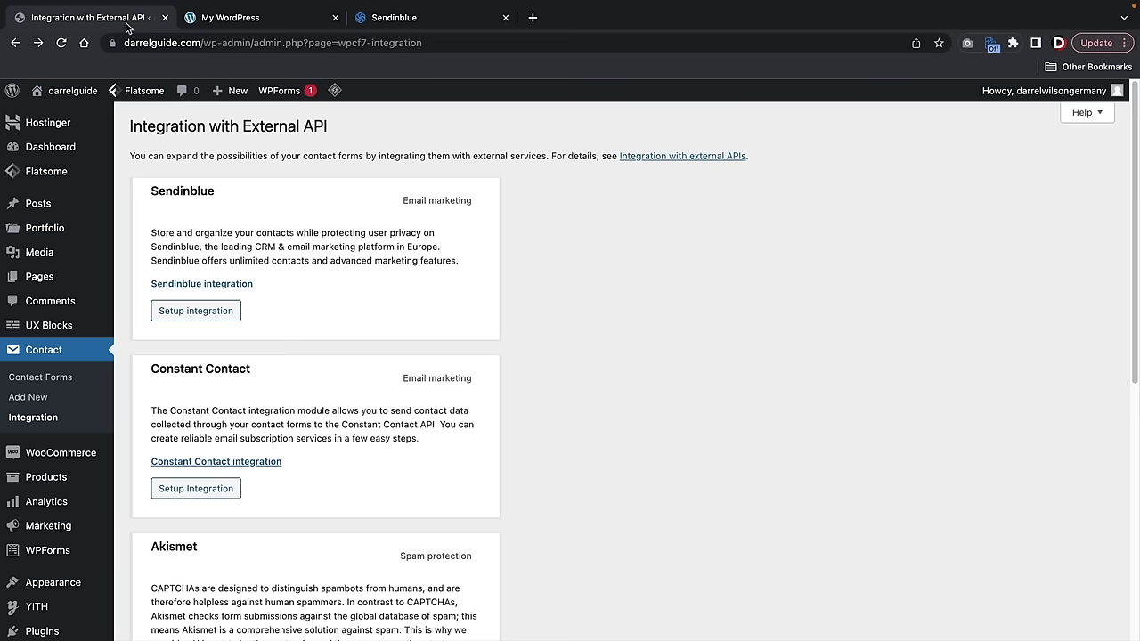
Paste the copied key into the Sendinblue integration's API key field, save, and go to Contact Forms
left_click(215, 318)
left_click(240, 318)
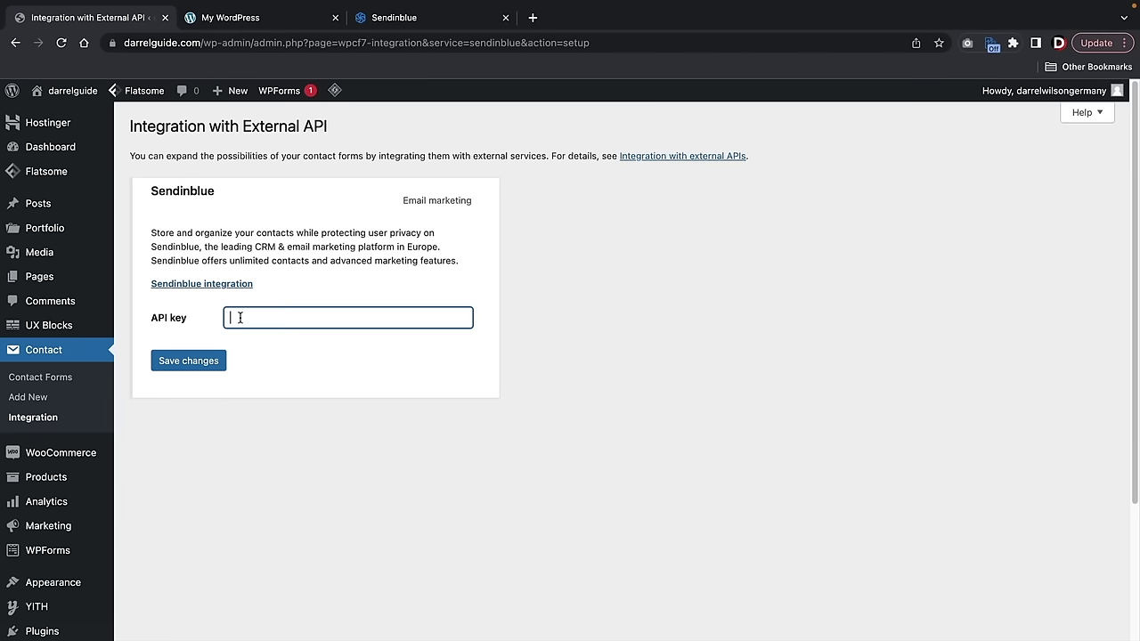
right_click(241, 317)
left_click(276, 421)
left_click(216, 363)
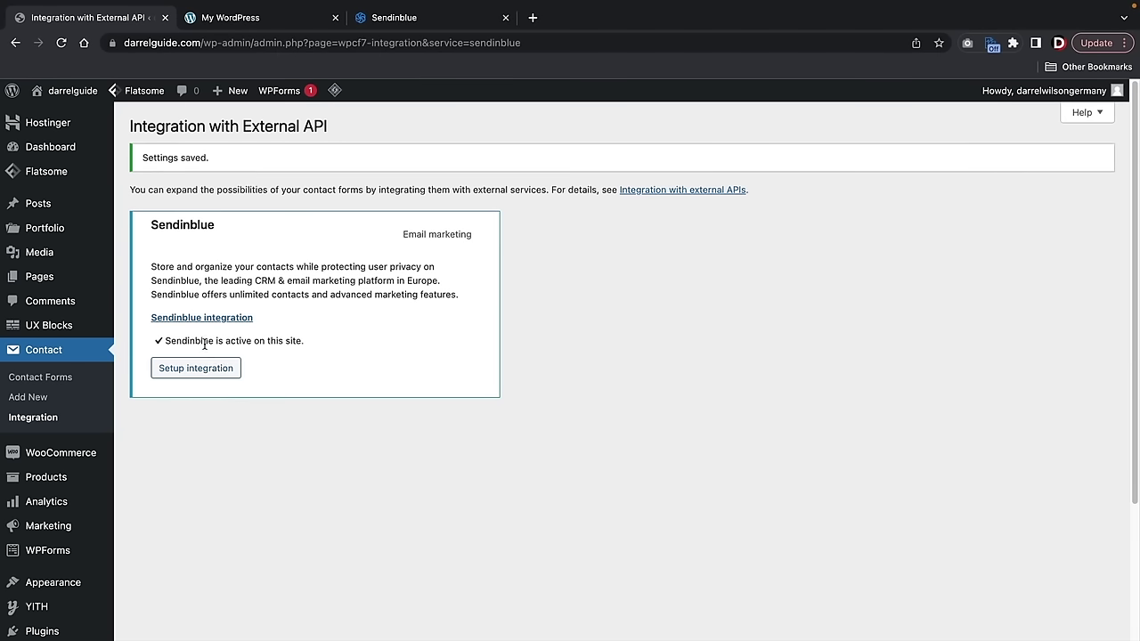
left_click(63, 379)
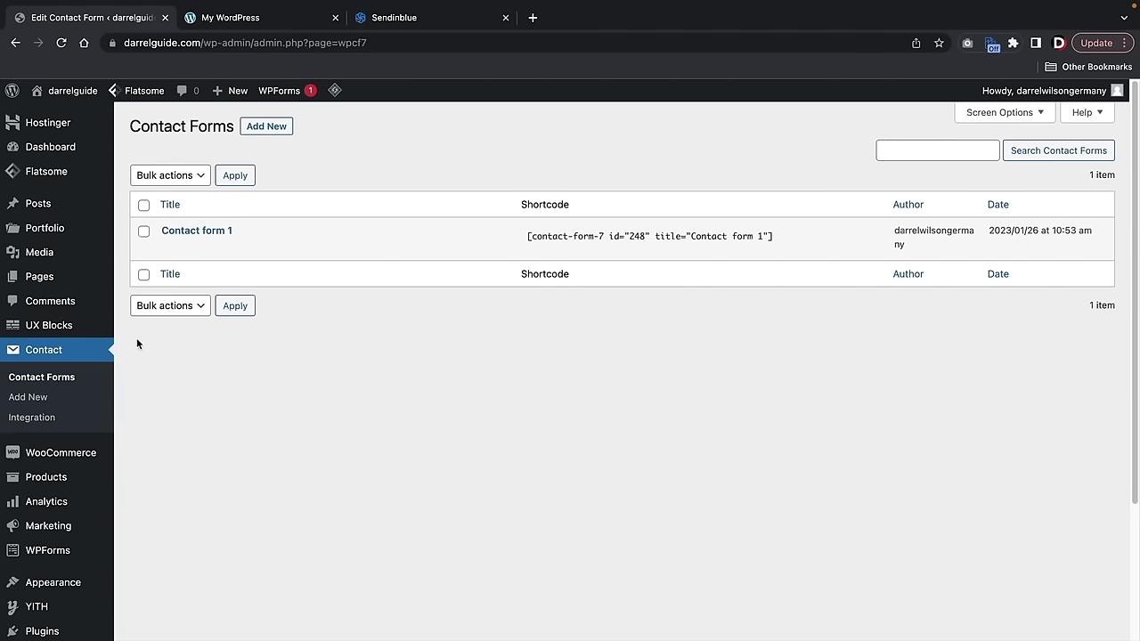
Start a new contact form titled Sign Up and delete its subject and message fields
left_click(273, 129)
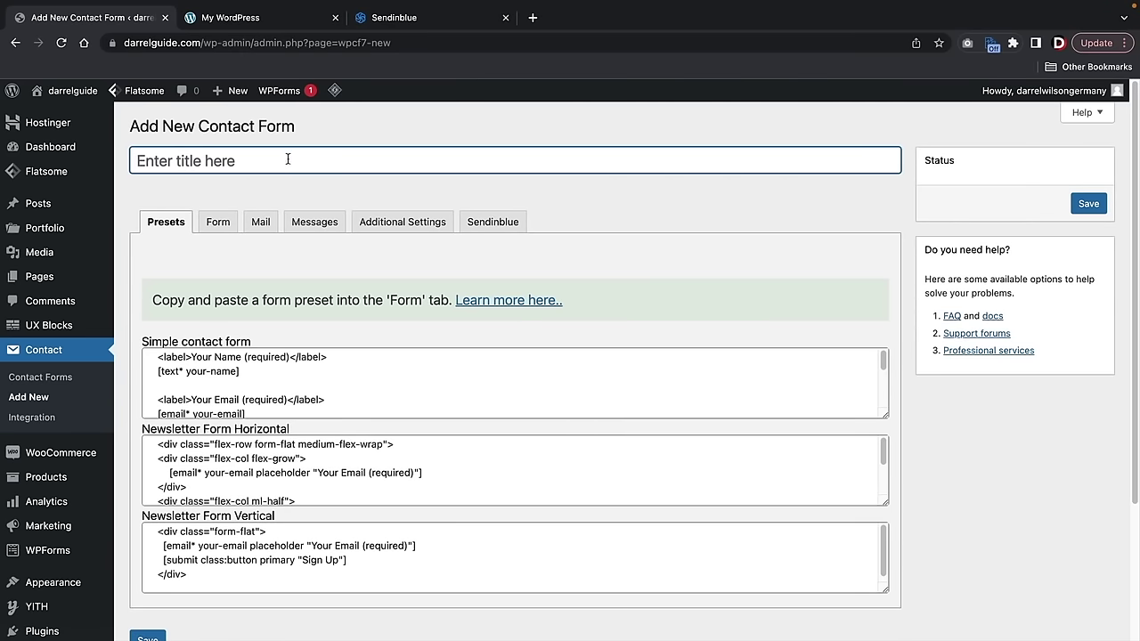
type("Sign Up")
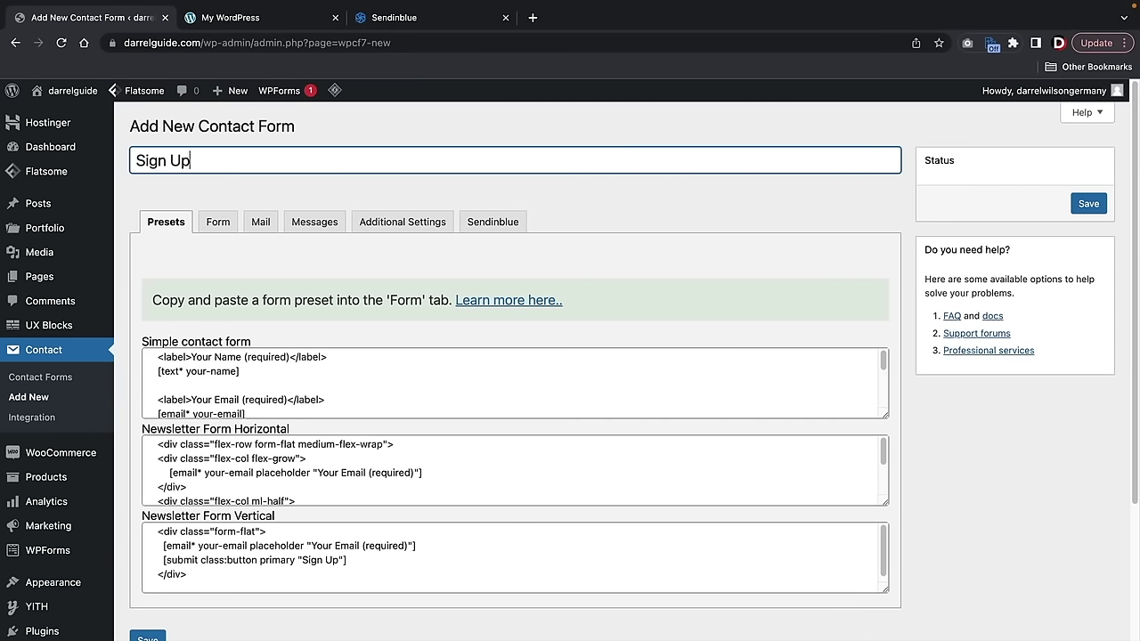
key("Tab")
left_click(219, 223)
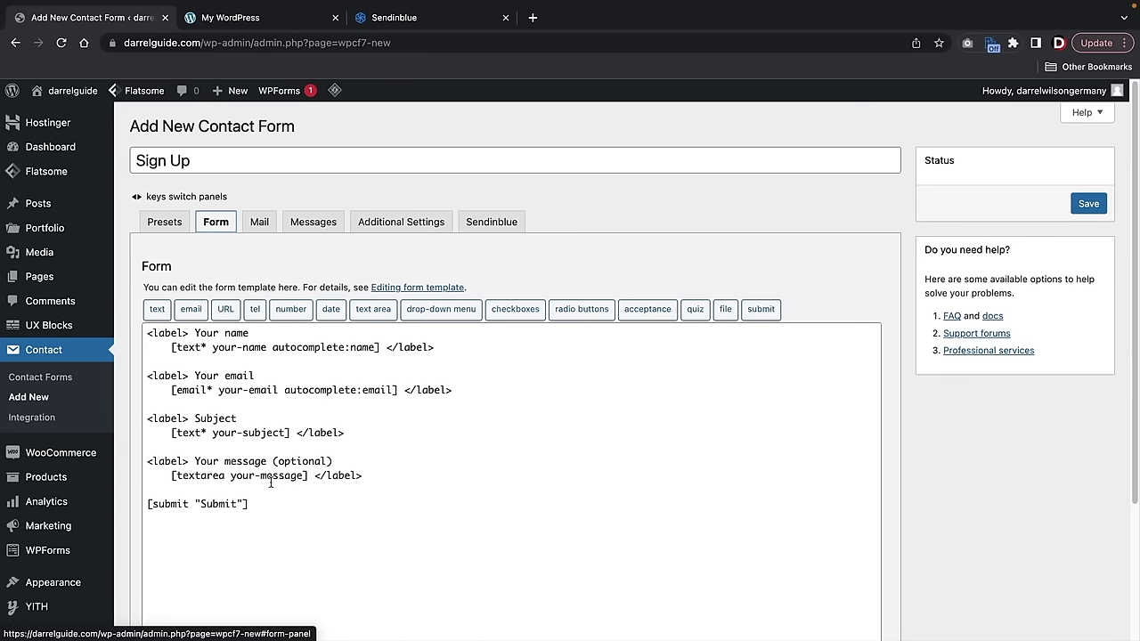
left_click_drag(366, 478, 138, 424)
key("BackSpace")
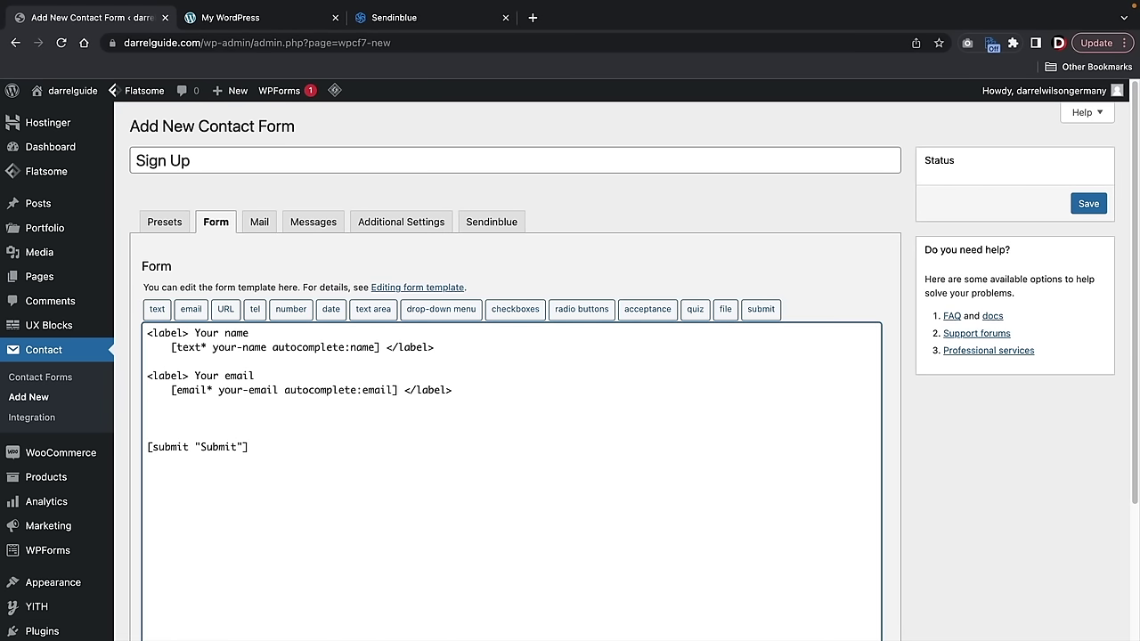
key("BackSpace")
key("BackSpace")
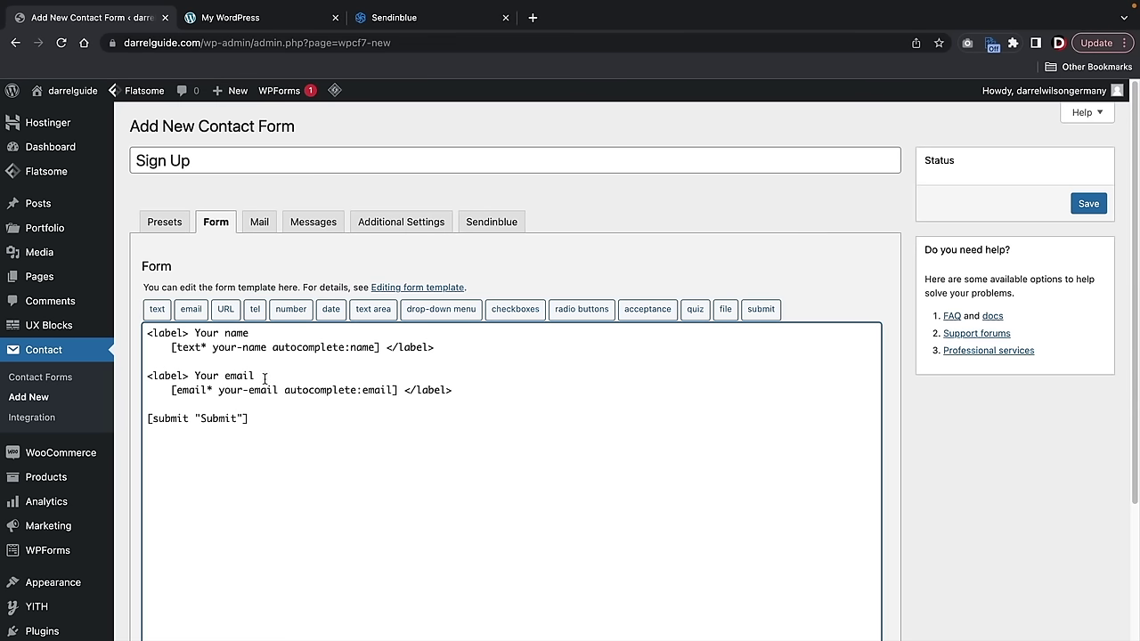
left_click_drag(265, 379, 203, 381)
left_click_drag(251, 421, 158, 422)
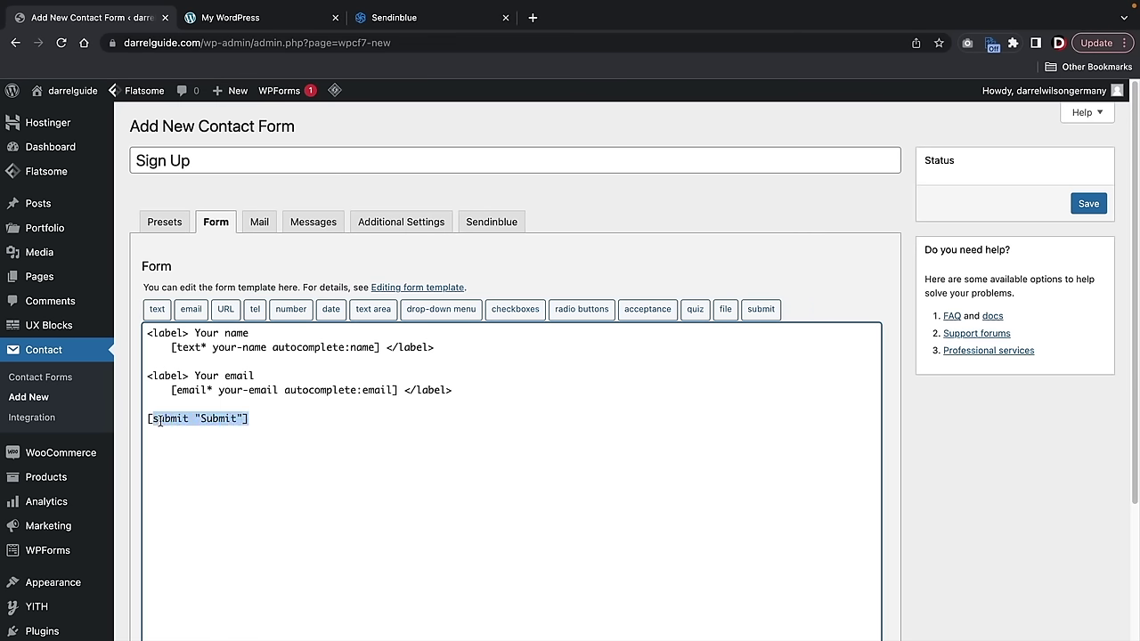
Send form submitters to the Sendinblue Flatsome list and save the form
left_click(488, 227)
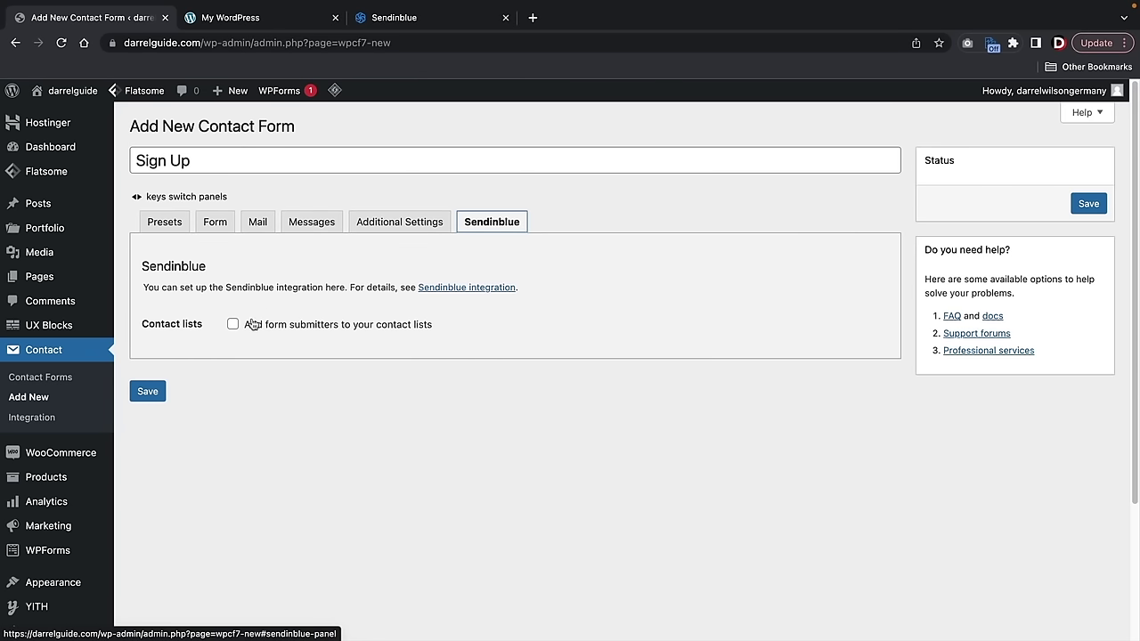
left_click(234, 326)
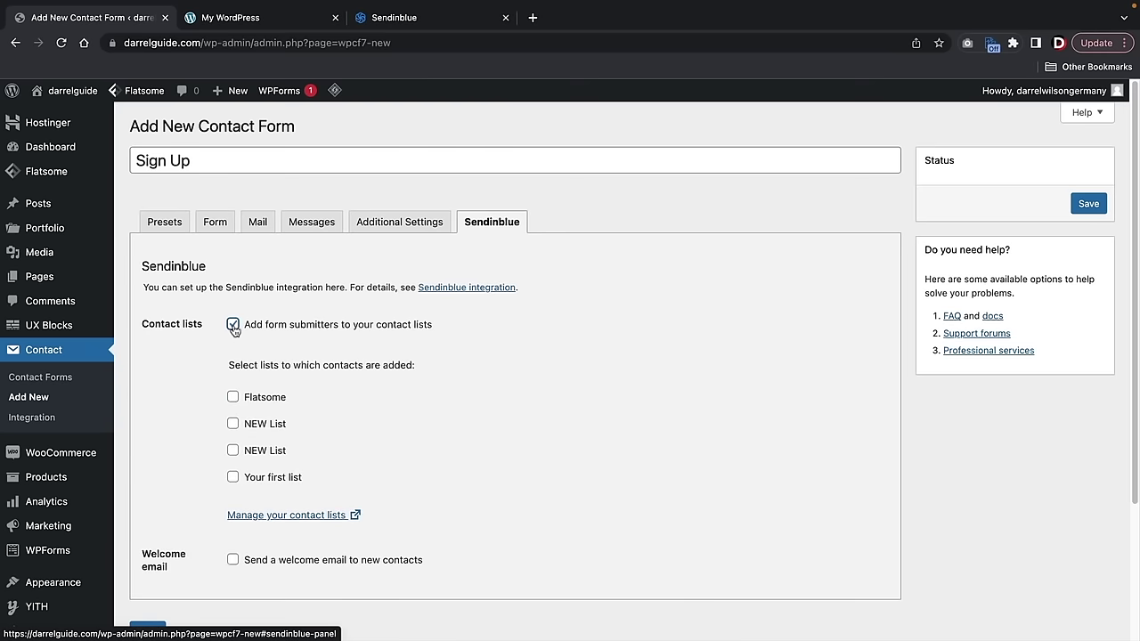
left_click(233, 397)
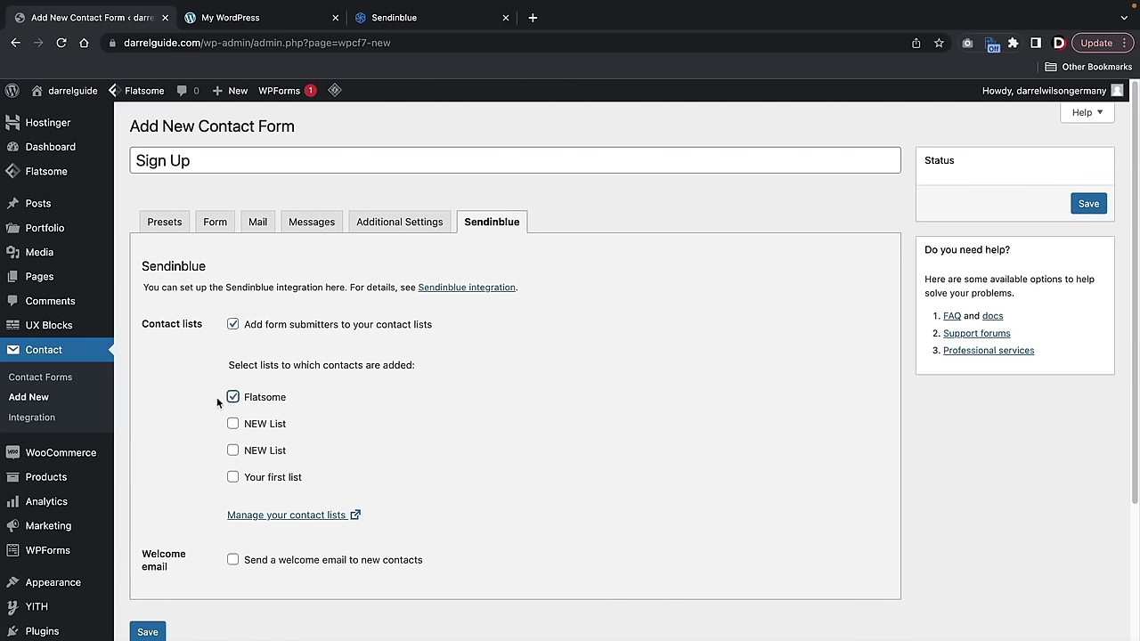
scroll(216, 400, "down", 2)
left_click(147, 558)
Change the success message to 'Thanks for subbing!' and save
left_click(315, 313)
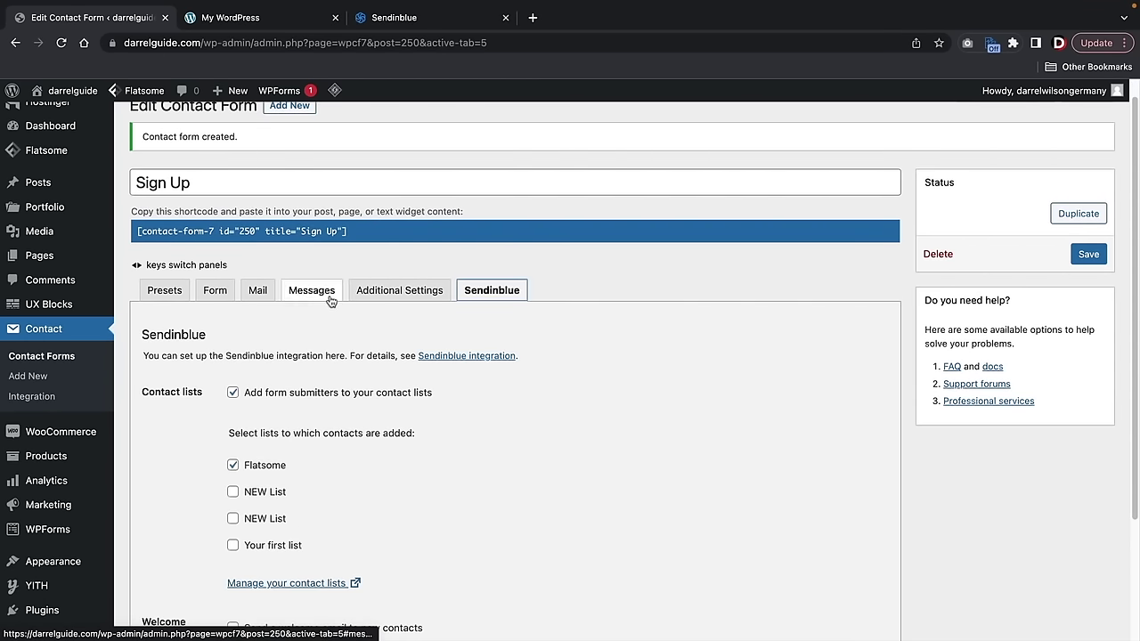
left_click(328, 299)
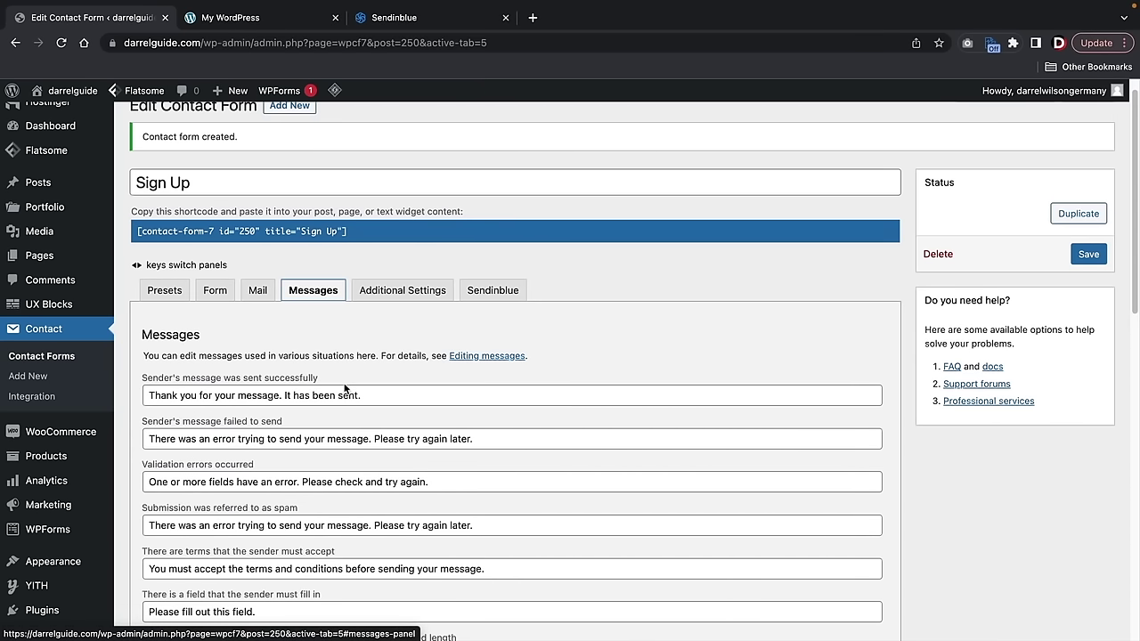
triple_click(220, 398)
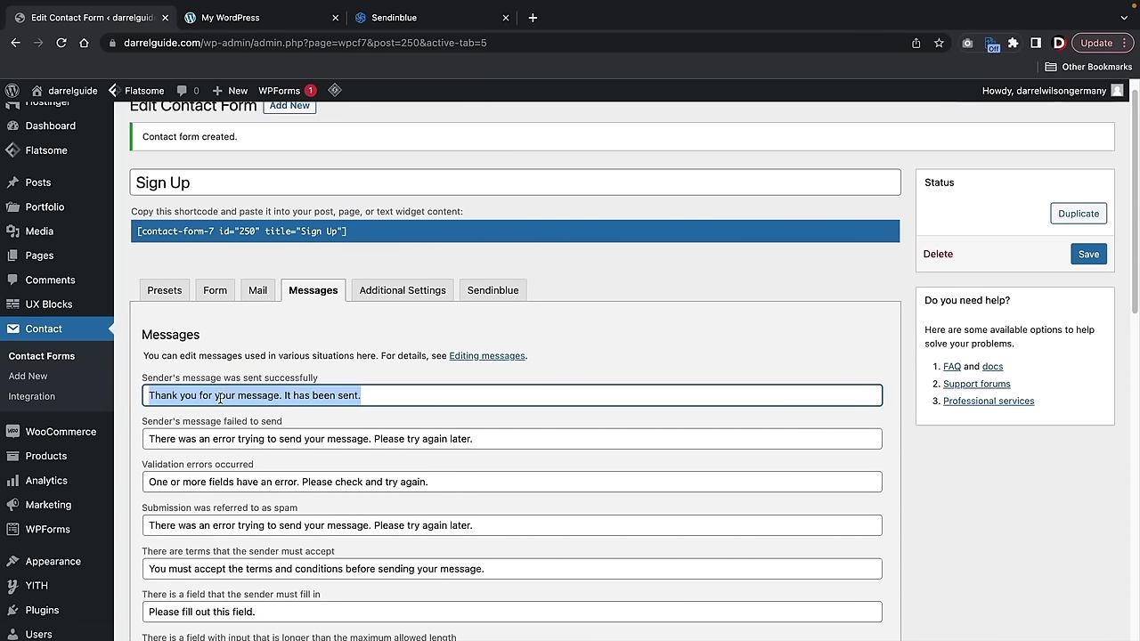
type("Thanks for subbing!")
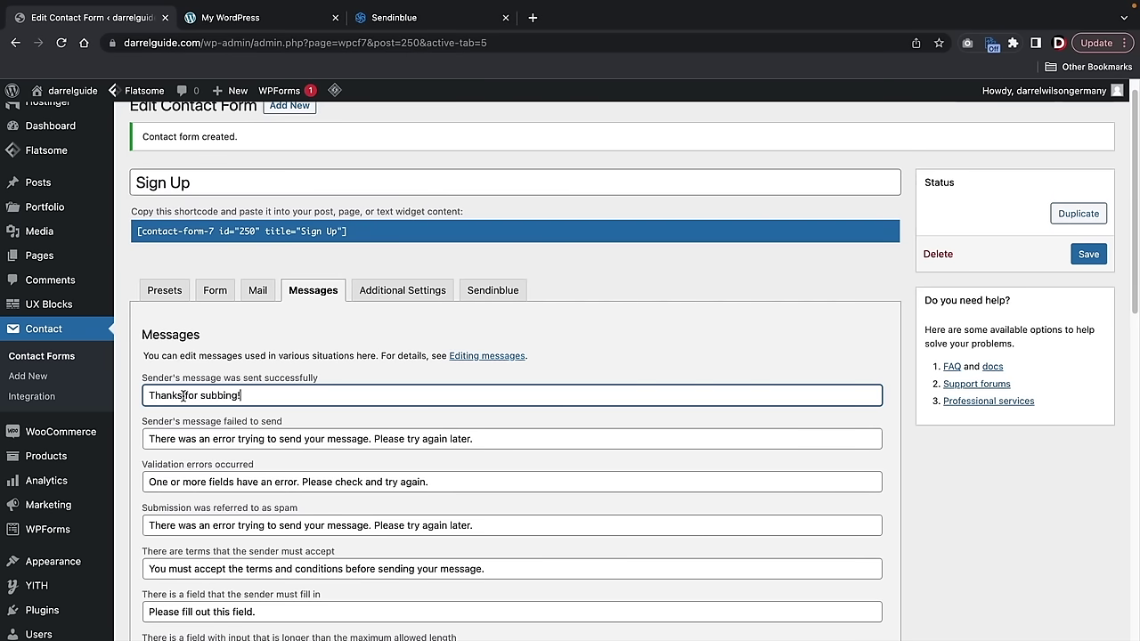
left_click(1089, 256)
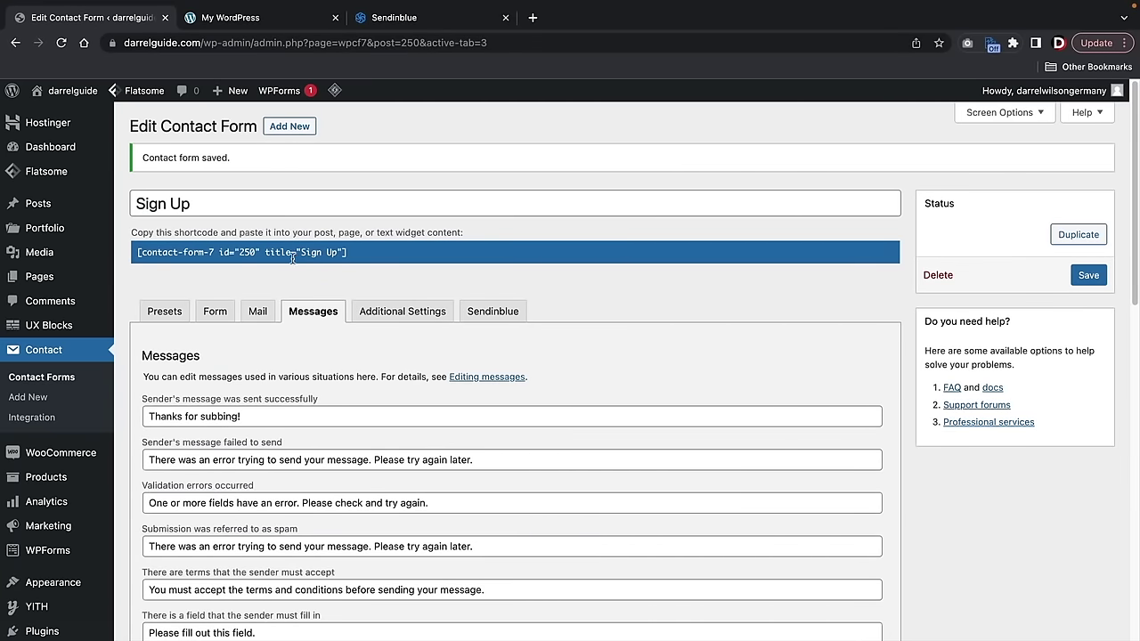
Open the live home page in Flatsome UX Builder
mouse_move(88, 92)
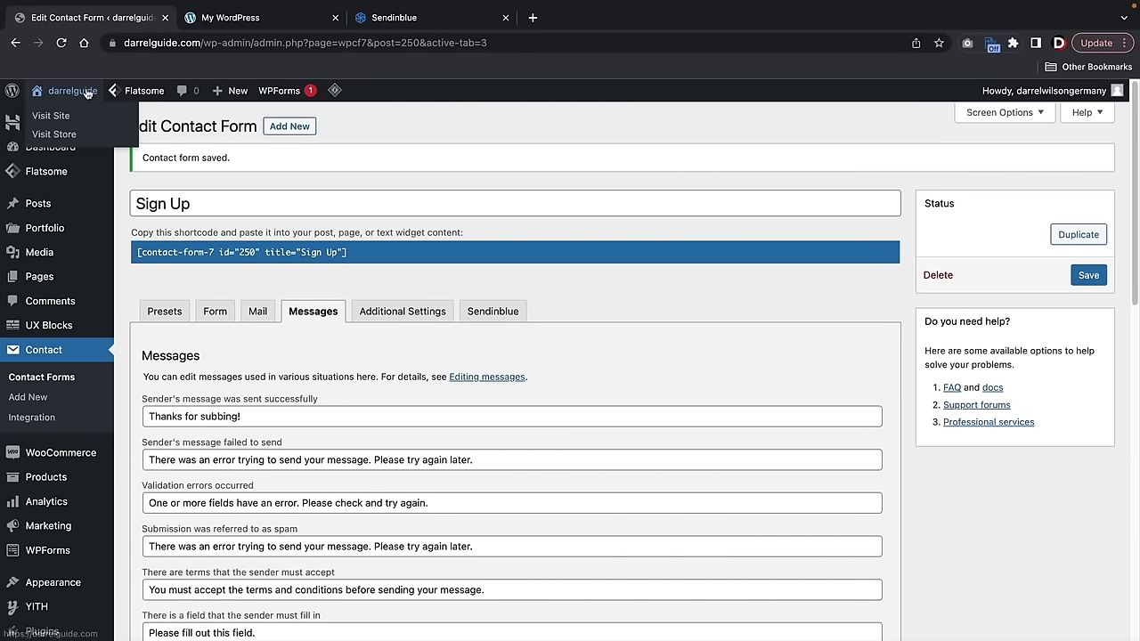
left_click(76, 120)
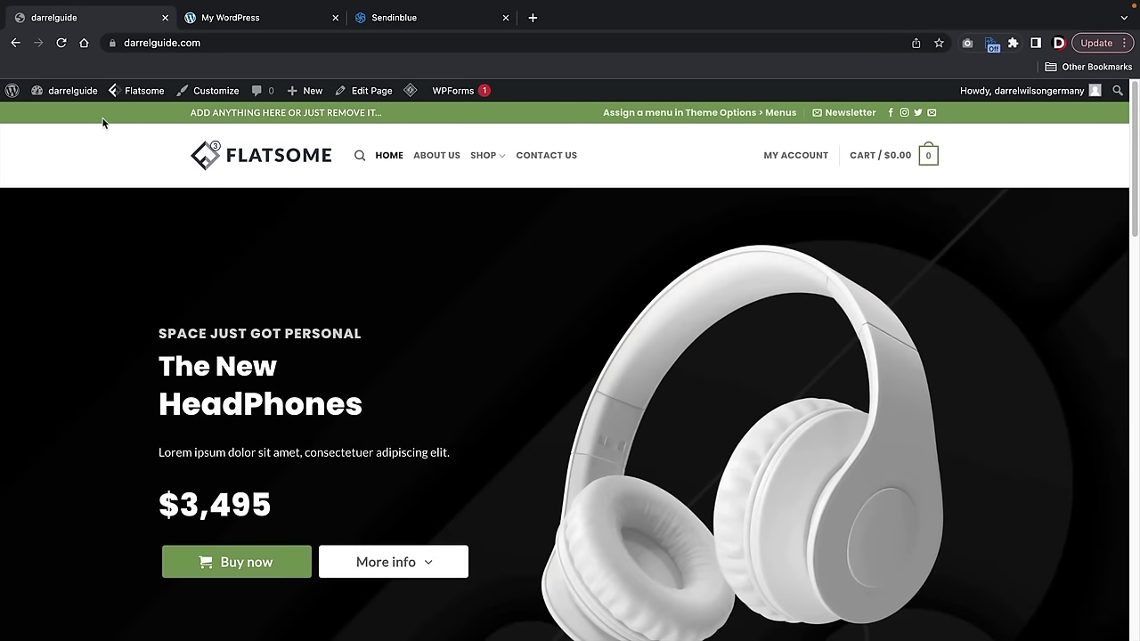
mouse_move(365, 93)
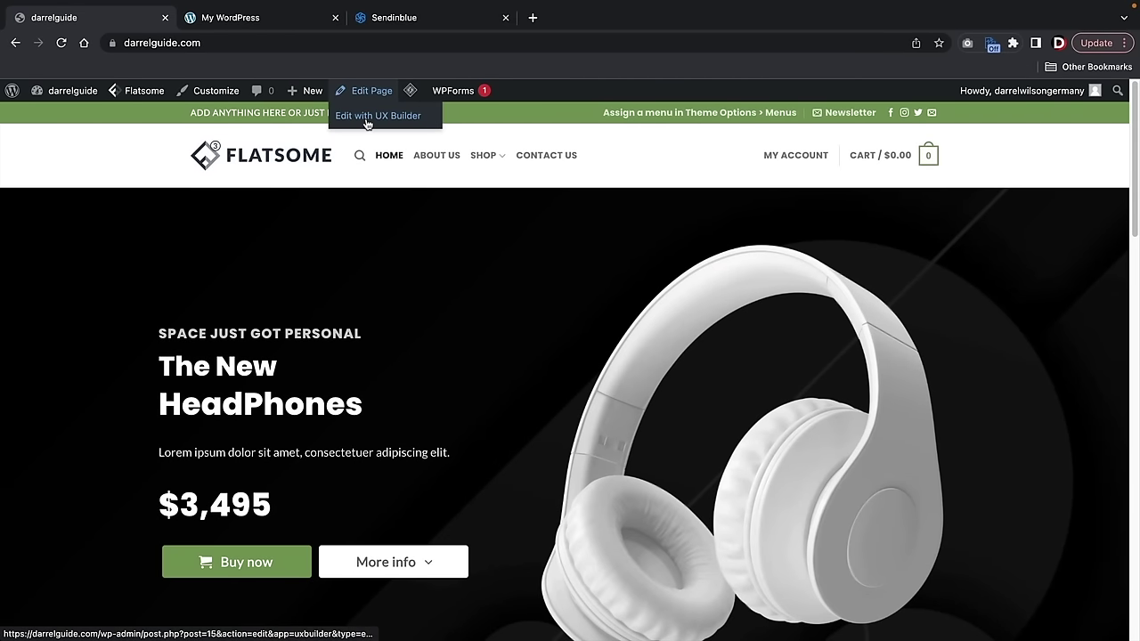
left_click(367, 116)
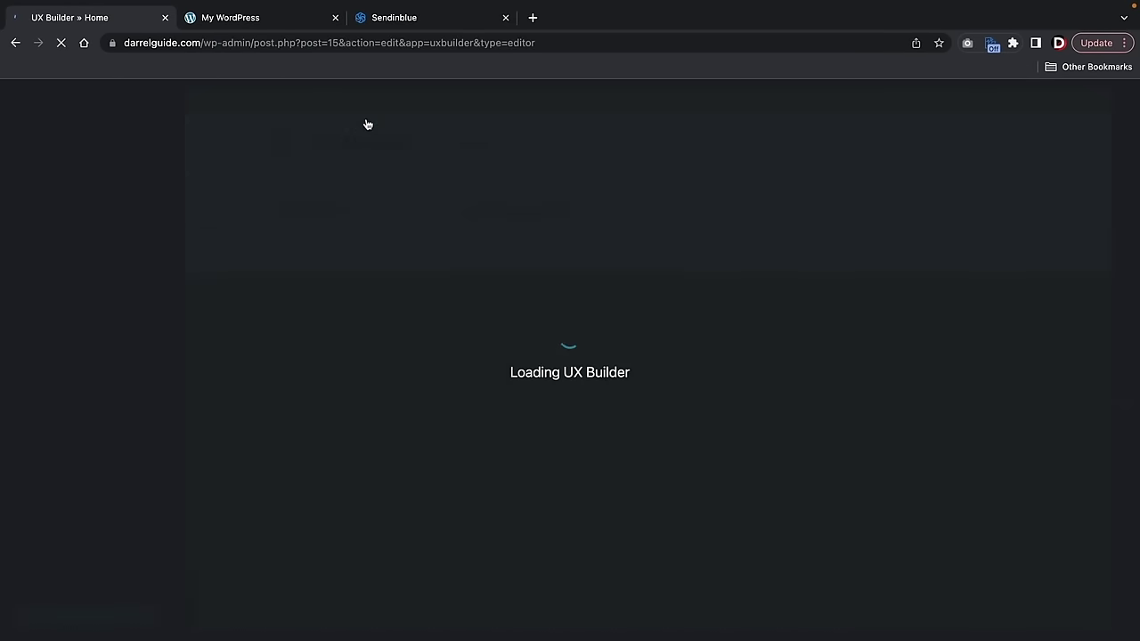
Set the newsletter's Form (CF7) element to the Sign Up form
scroll(382, 270, "down", 4)
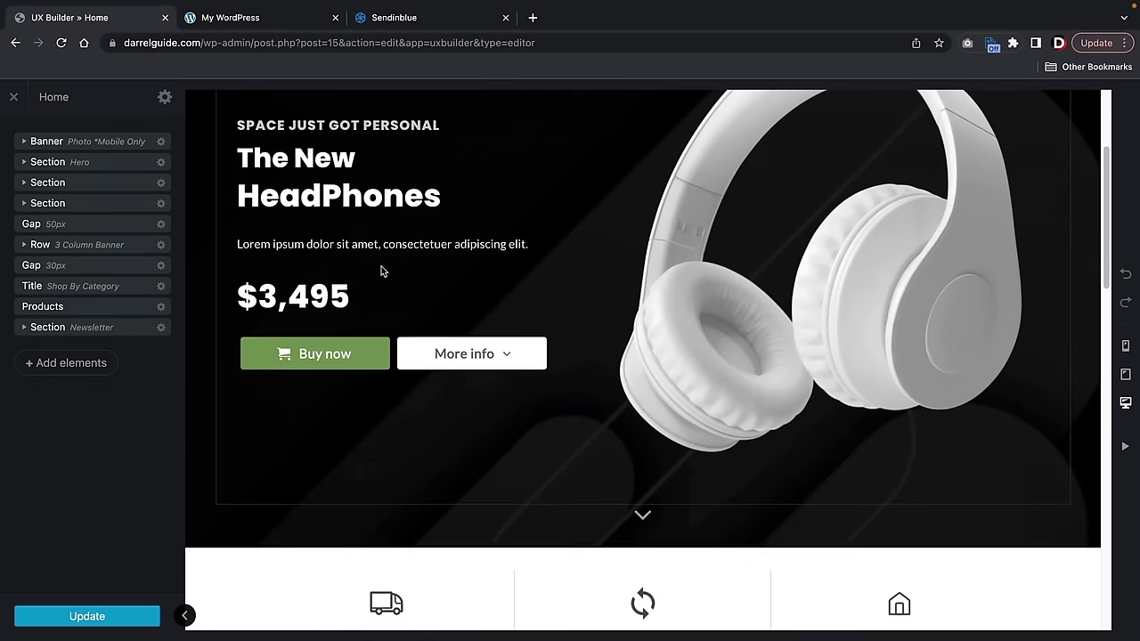
scroll(382, 271, "down", 12)
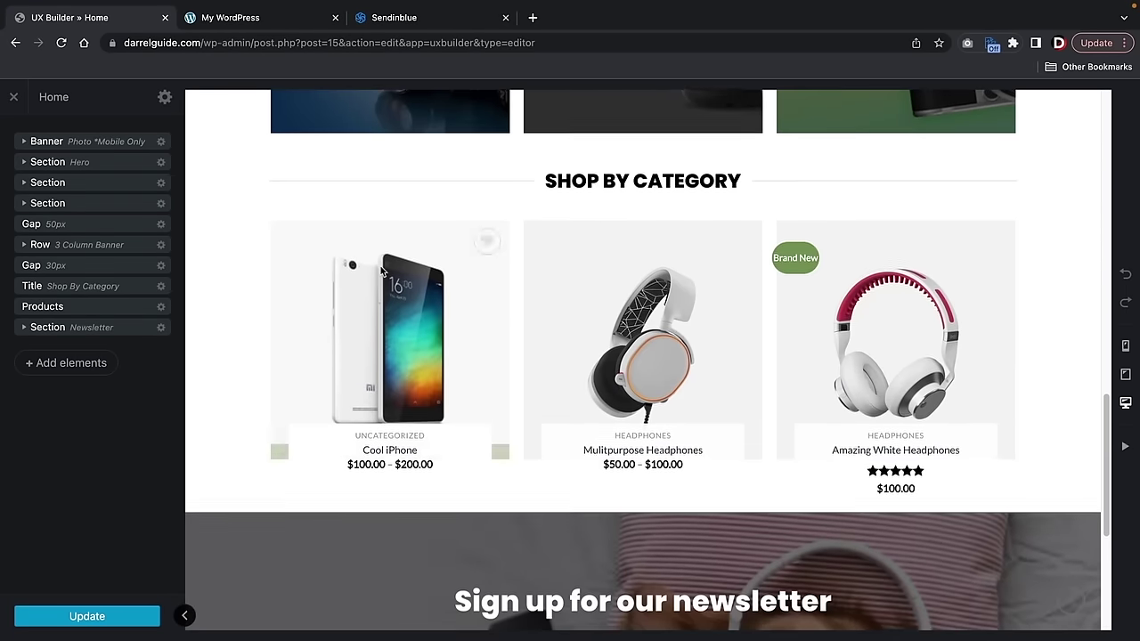
scroll(381, 266, "down", 1)
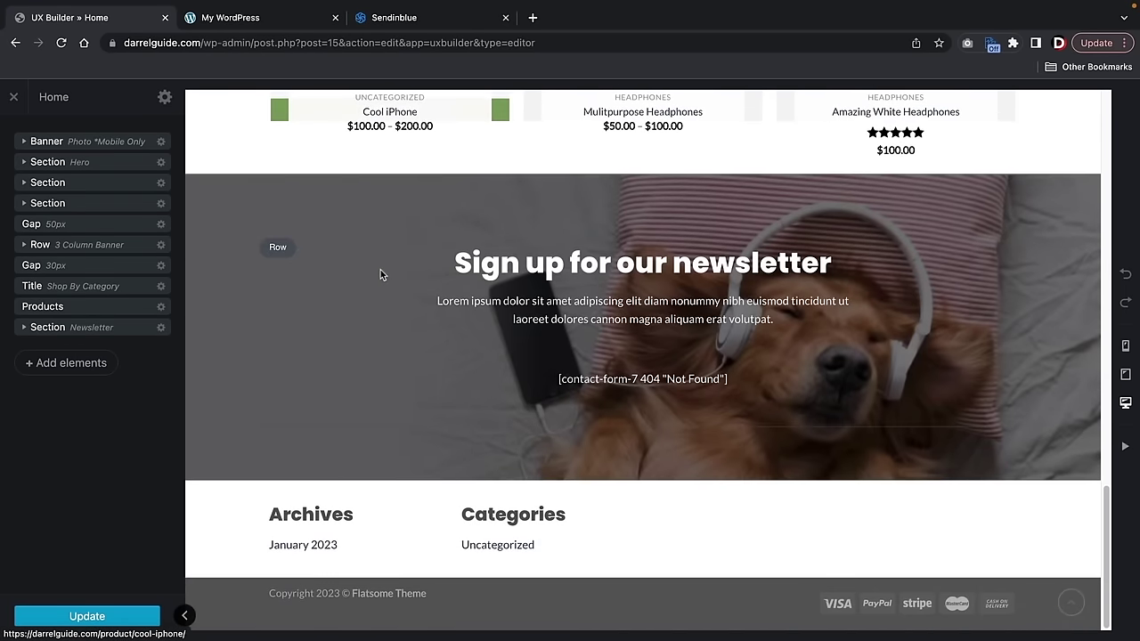
left_click(606, 383)
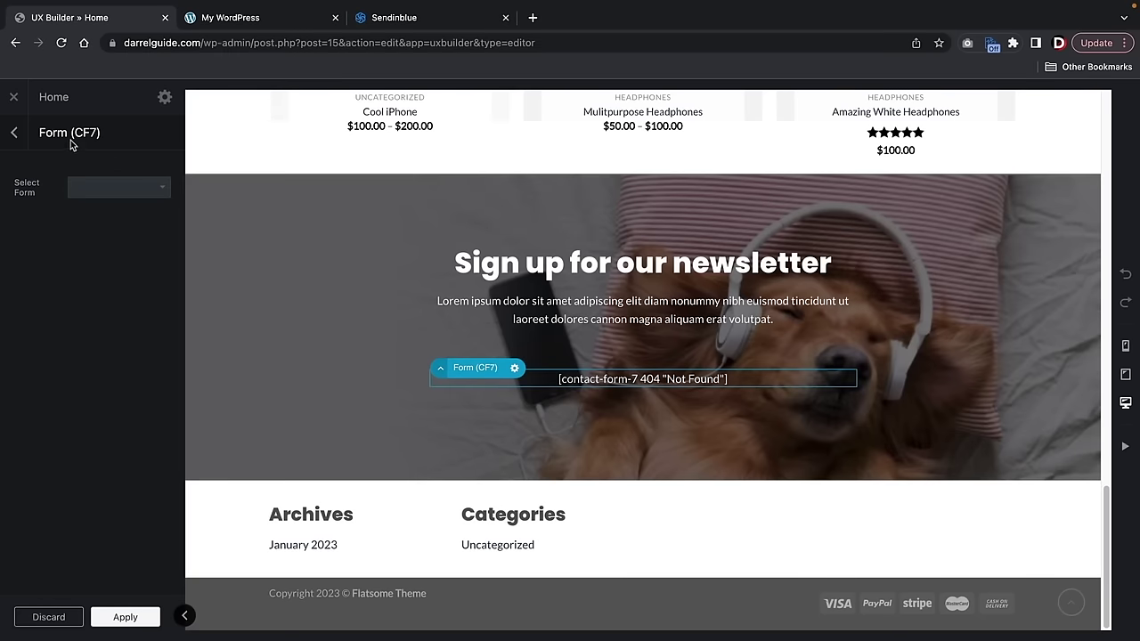
left_click(86, 194)
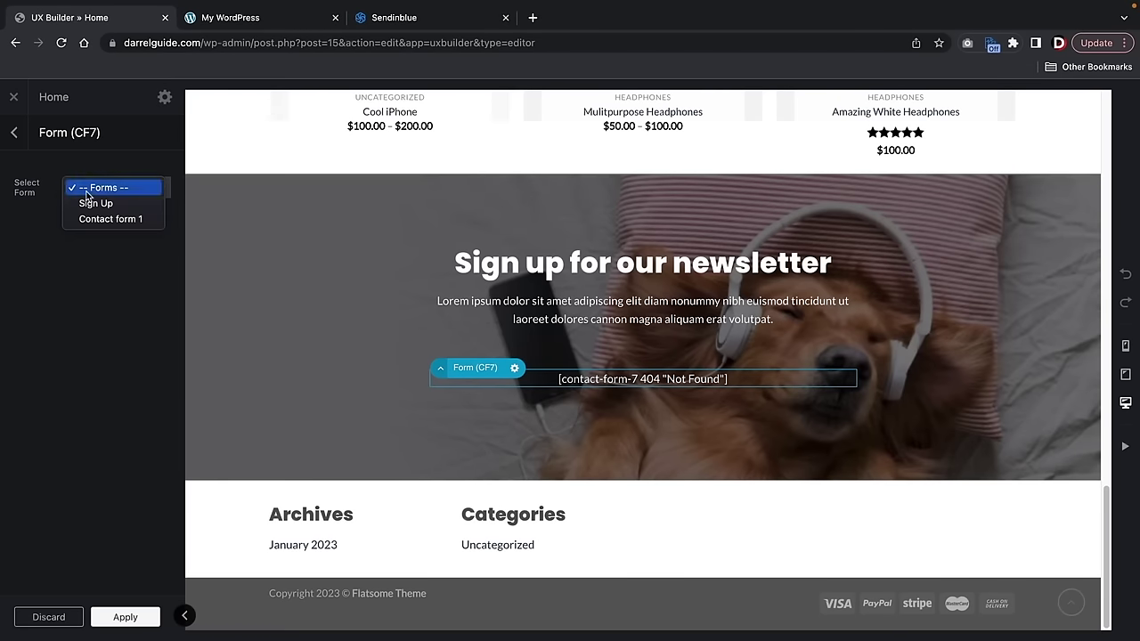
left_click(92, 203)
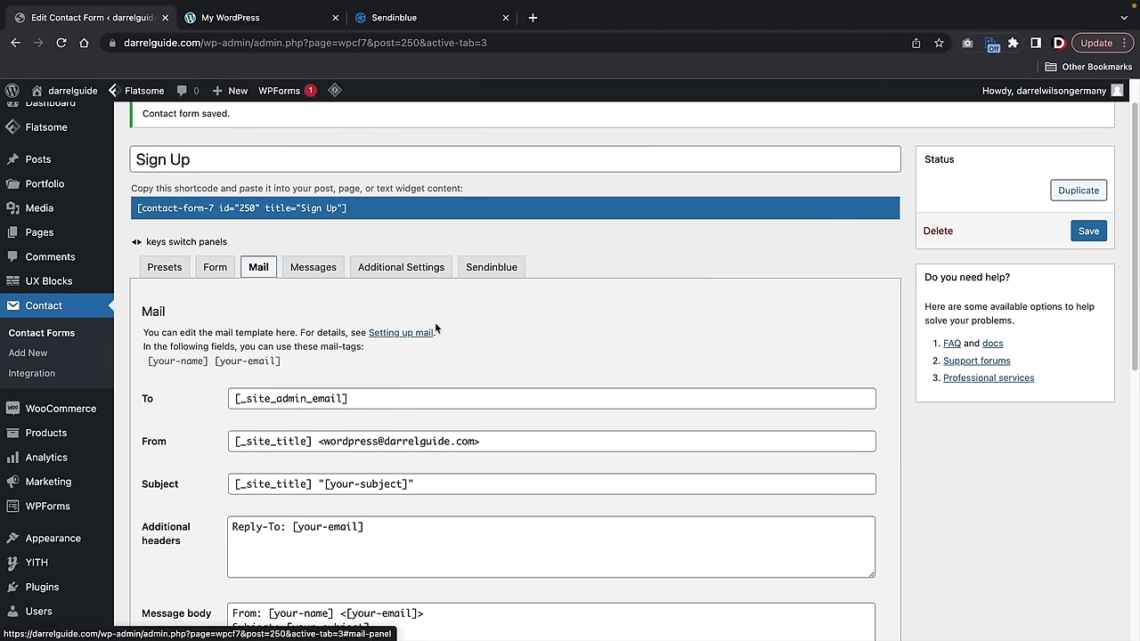
In the Sign Up form's Mail tab, replace the To recipient [_site_admin_email] with the owner's e-mail address
left_click(445, 21)
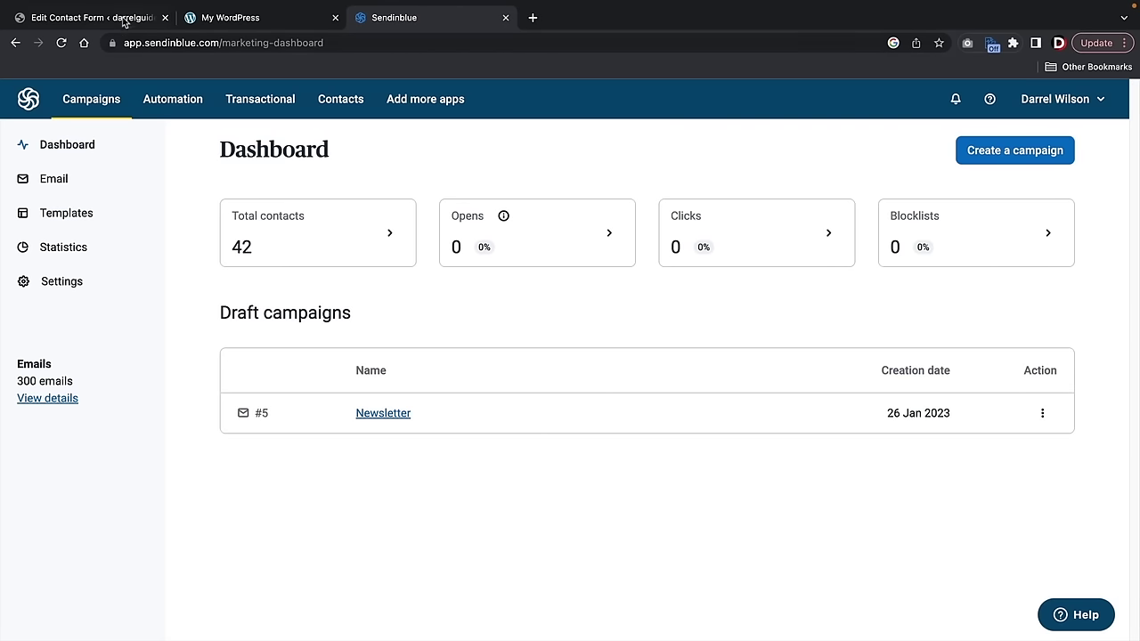
left_click(98, 55)
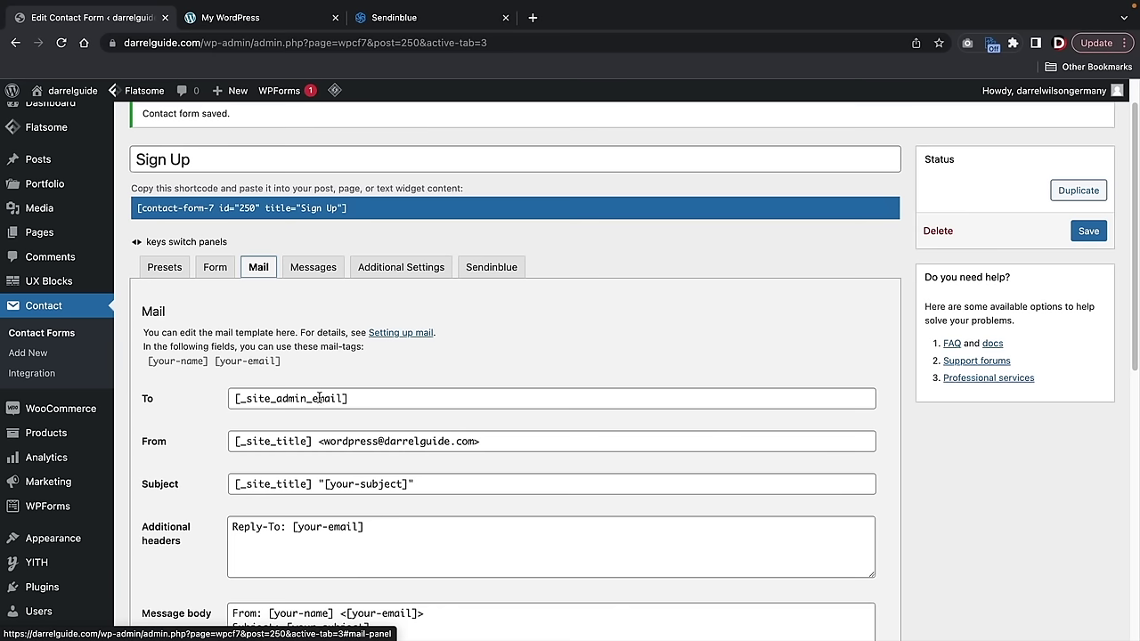
left_click_drag(359, 399, 196, 412)
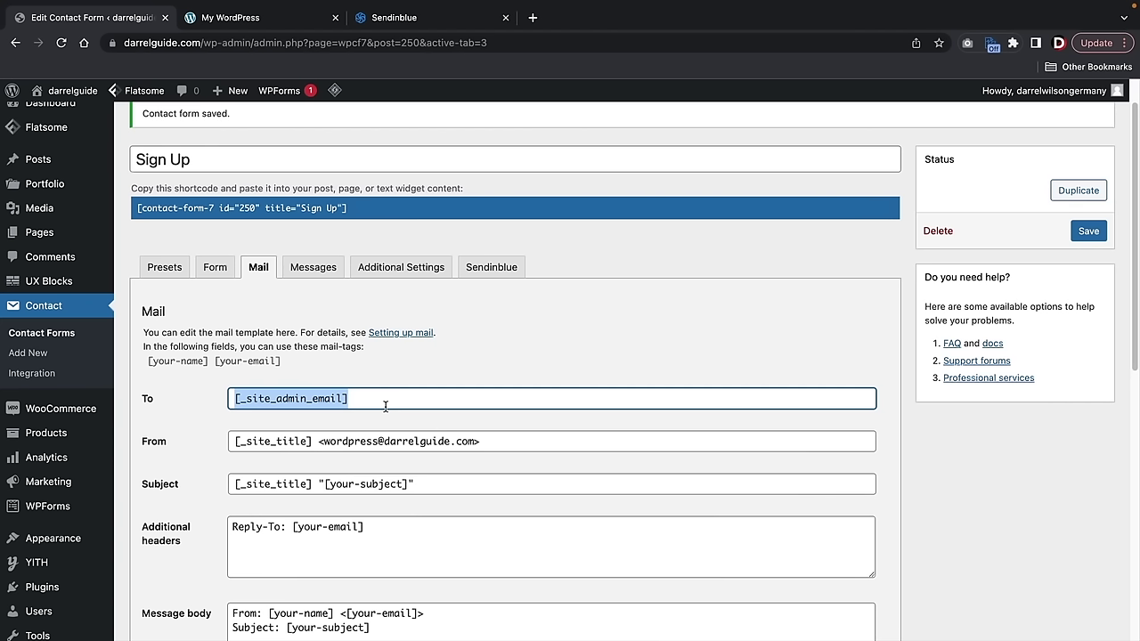
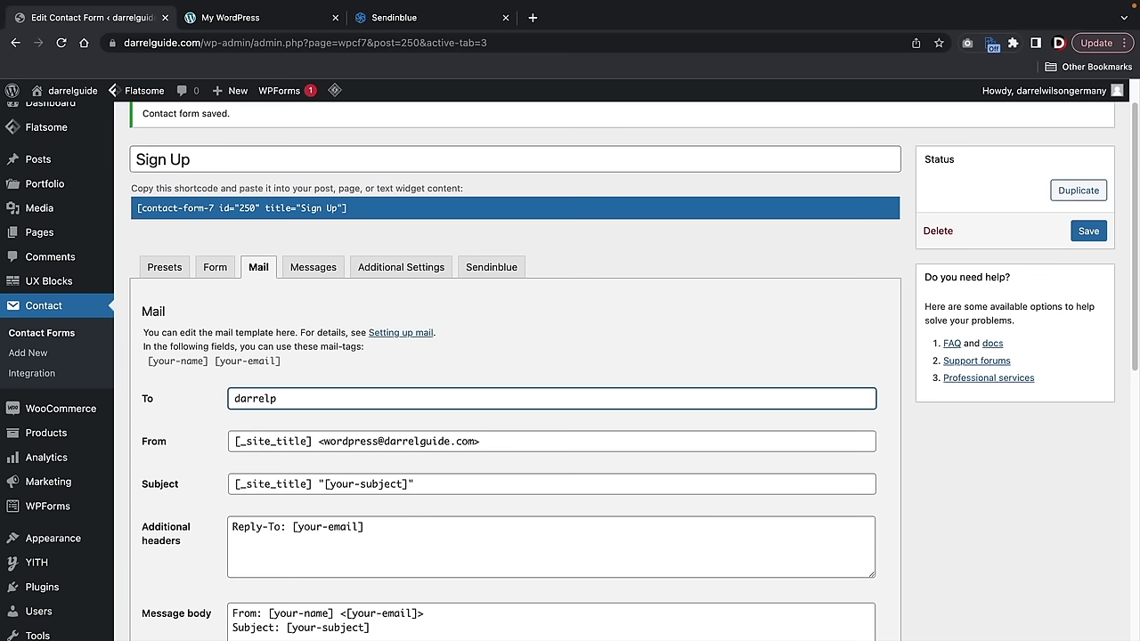
Save the new recipient, delete the Your name field from the form template, and save again
left_click(1087, 231)
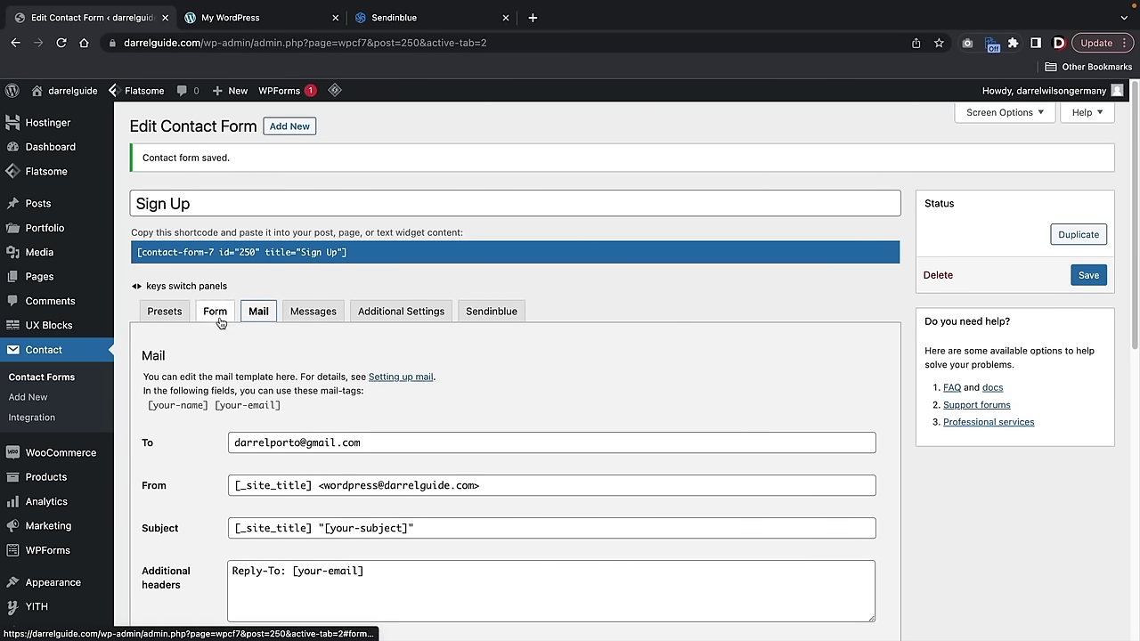
left_click(217, 314)
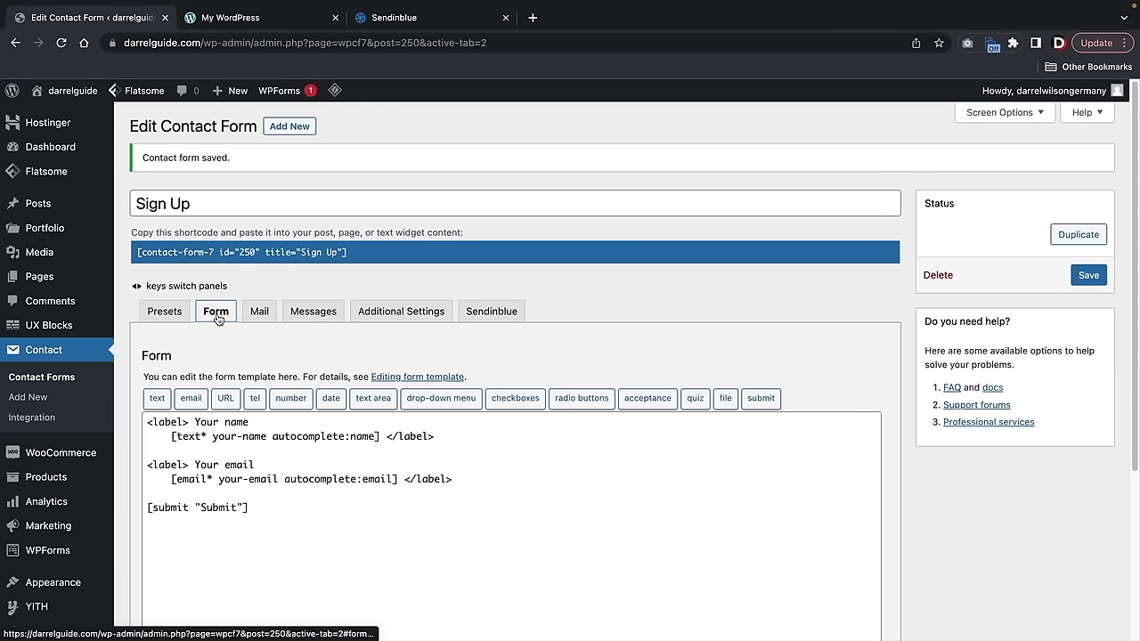
left_click_drag(456, 449, 260, 413)
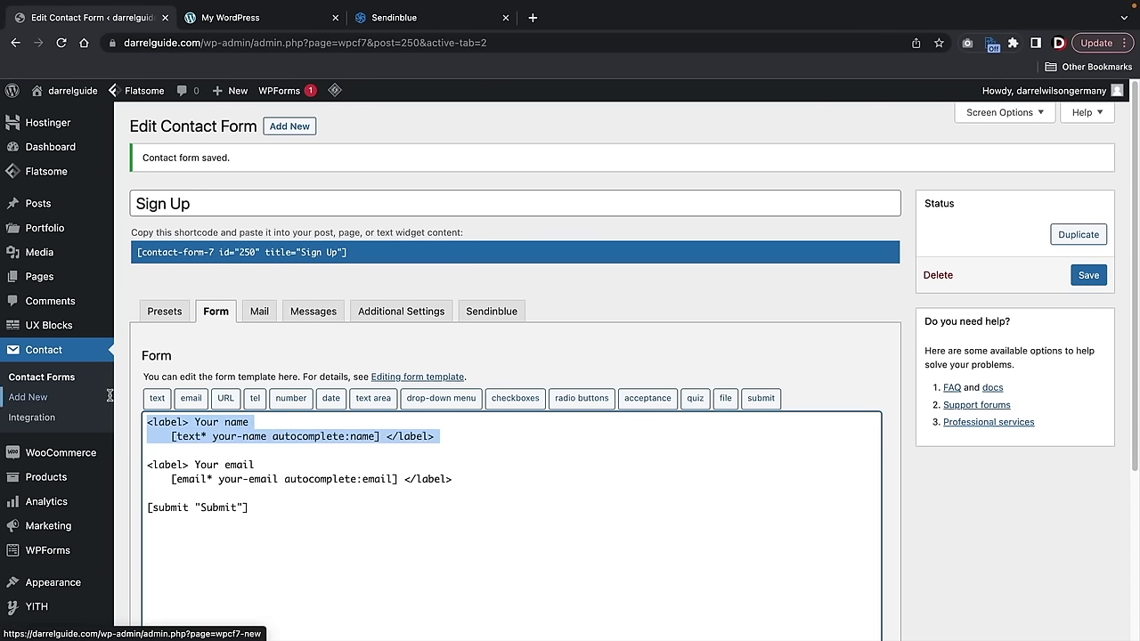
key("BackSpace")
key("Delete")
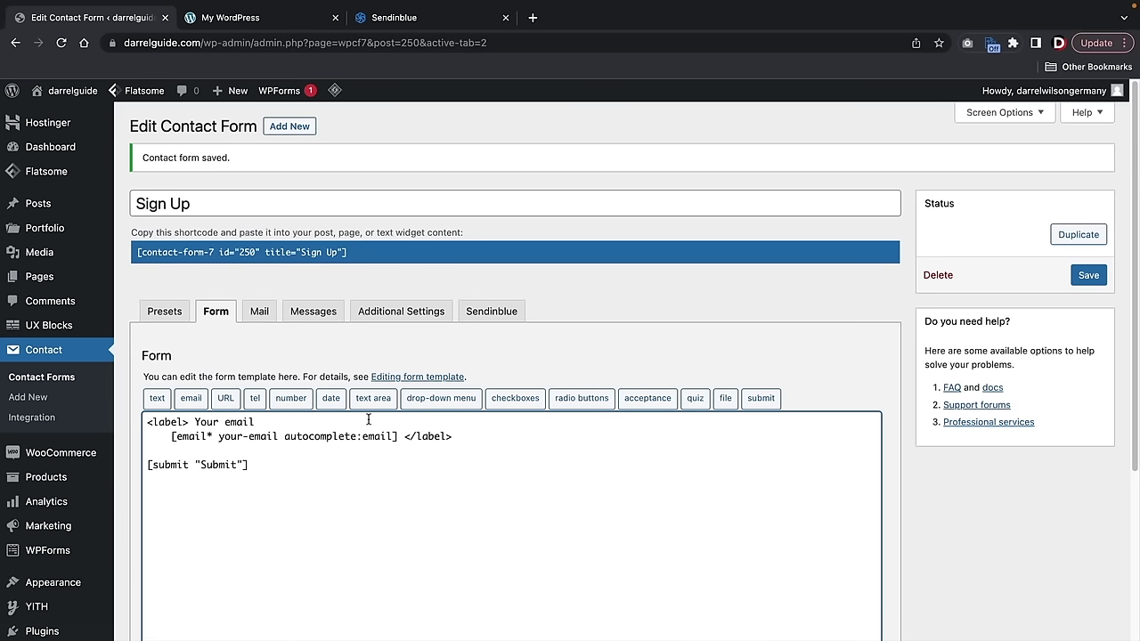
left_click(1088, 275)
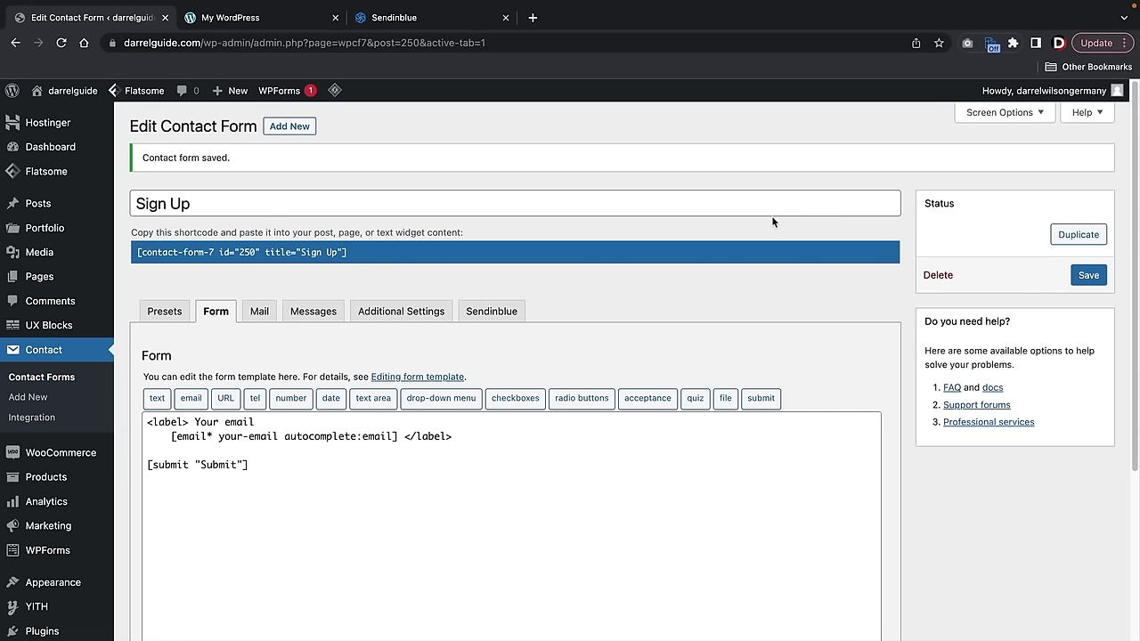
Go to the live site homepage
mouse_move(72, 91)
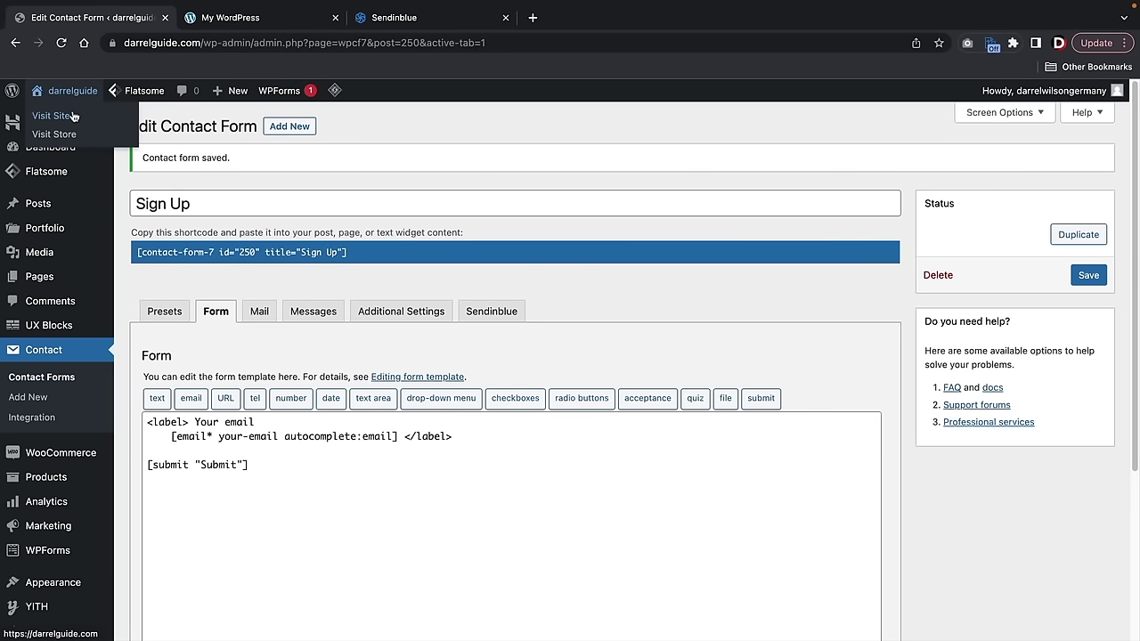
left_click_drag(523, 444, 195, 425)
left_click(219, 457)
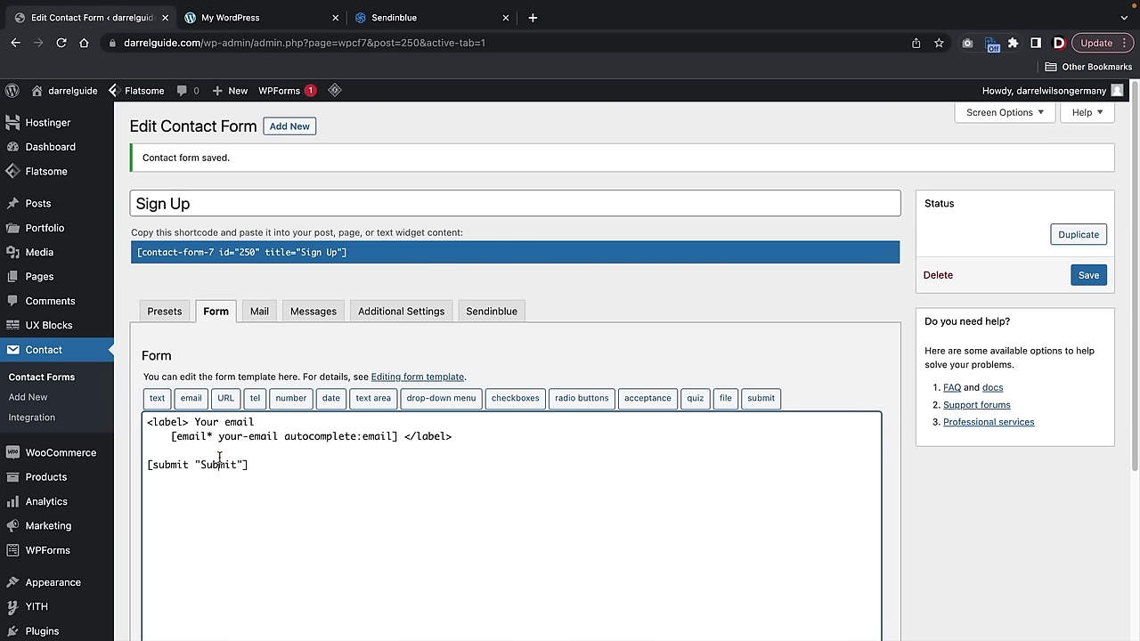
mouse_move(71, 91)
left_click(69, 118)
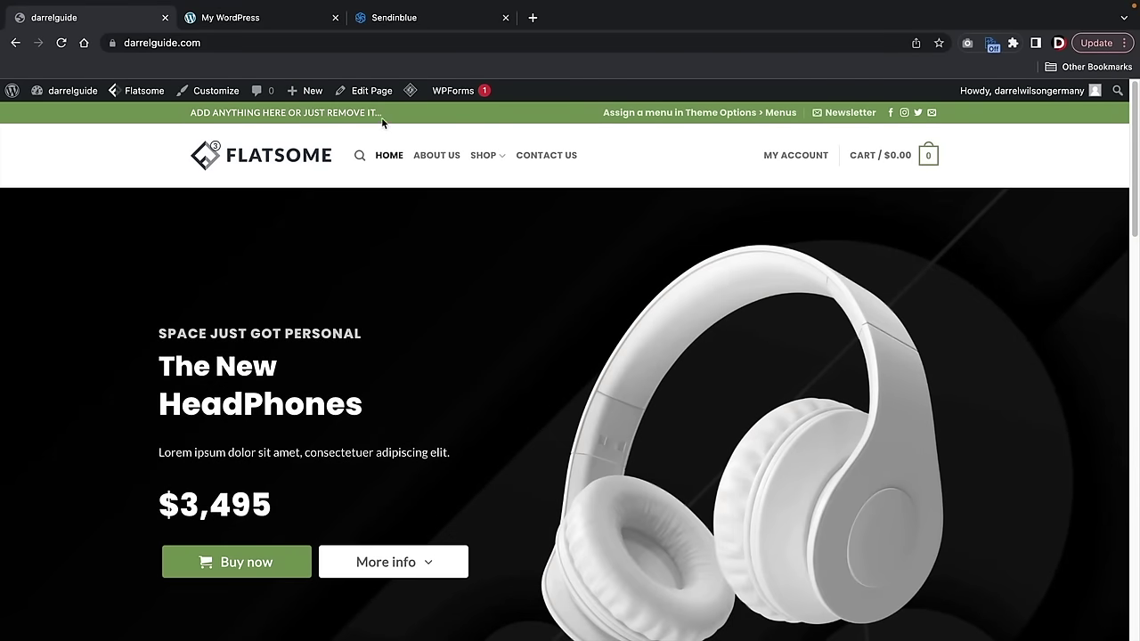
Reopen the home page in UX Builder and reassign the Sign Up form to the newsletter element
mouse_move(365, 93)
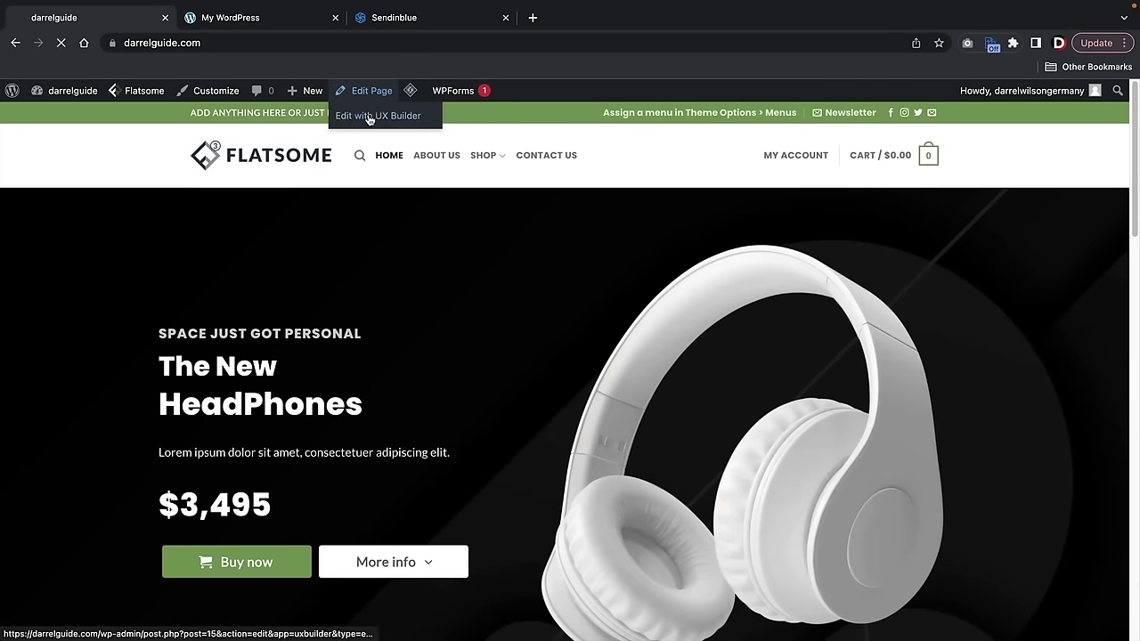
left_click(370, 117)
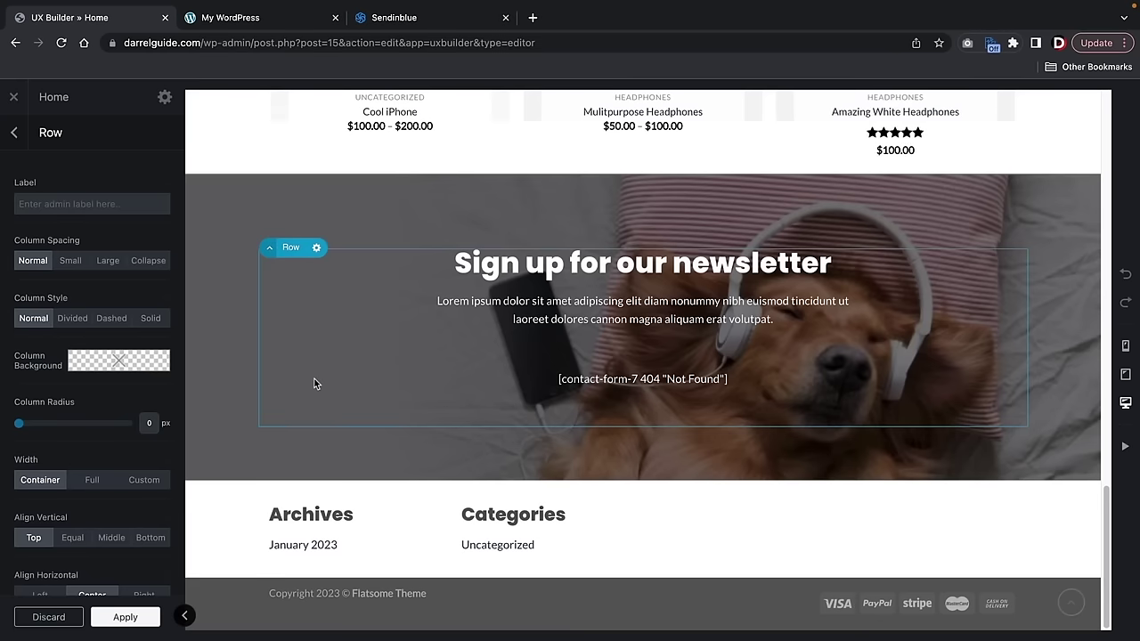
left_click(611, 383)
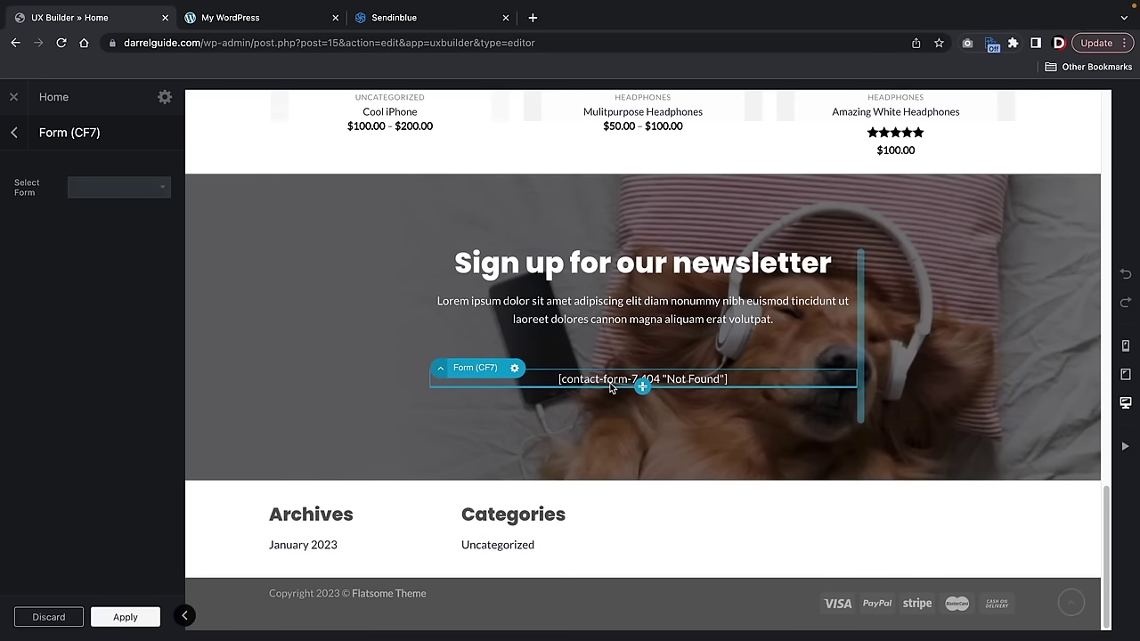
left_click(128, 189)
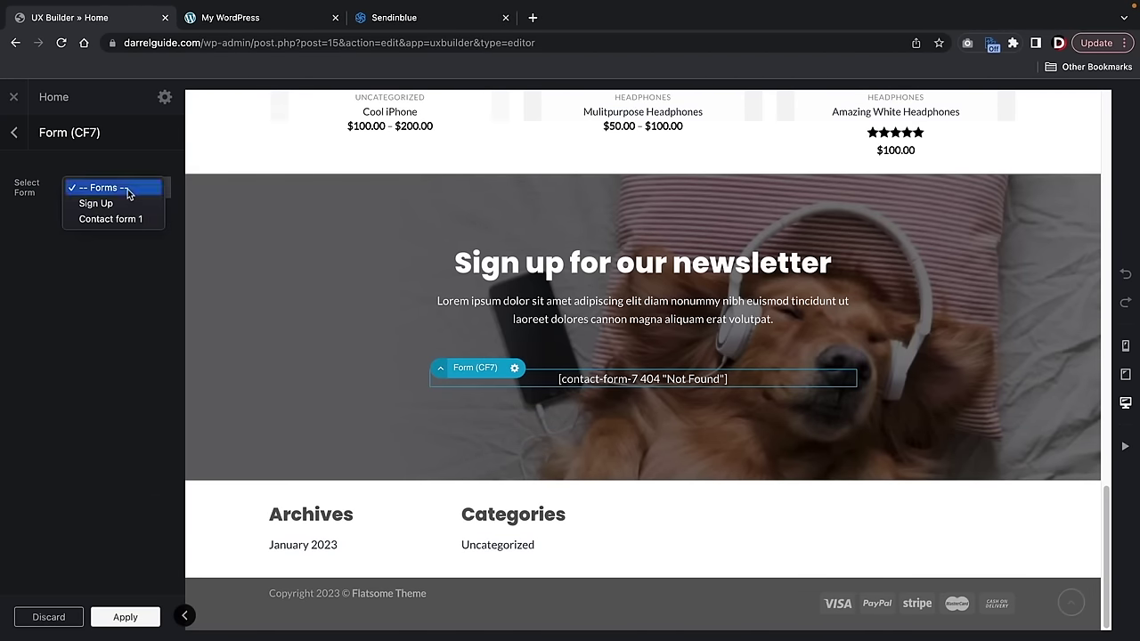
left_click(126, 203)
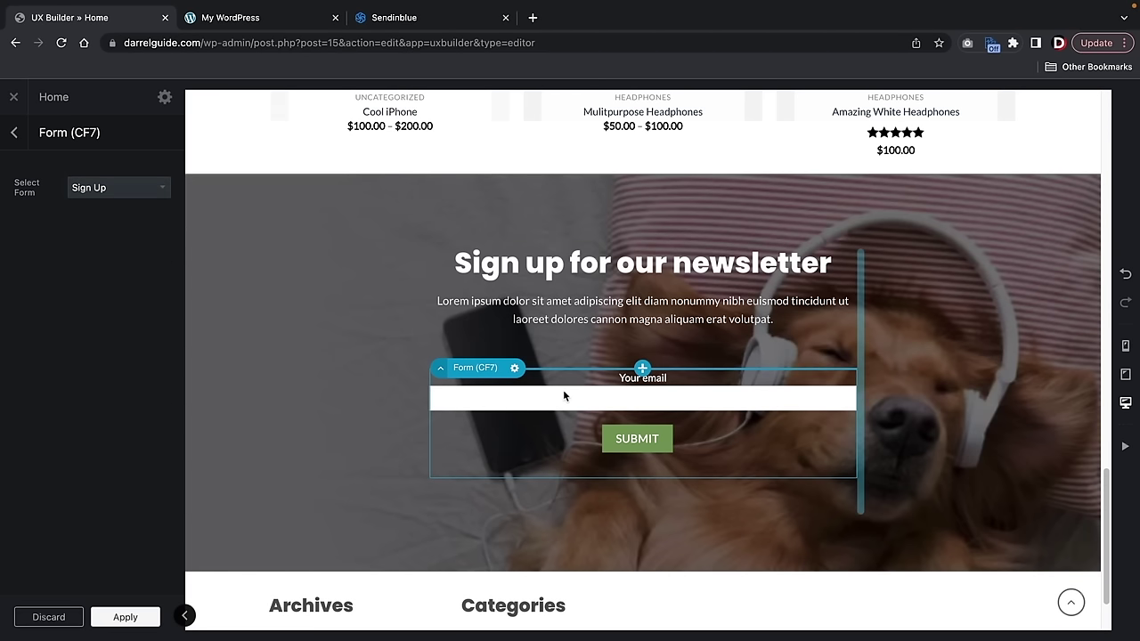
Close the Add Elements panel and Update the home page
left_click(16, 132)
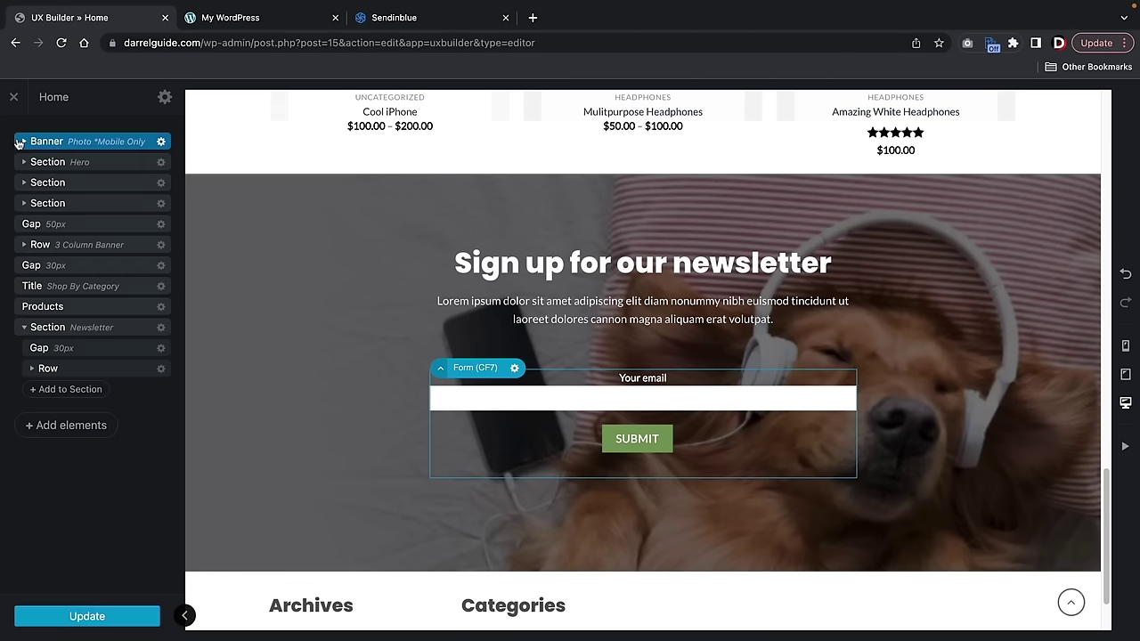
left_click(76, 424)
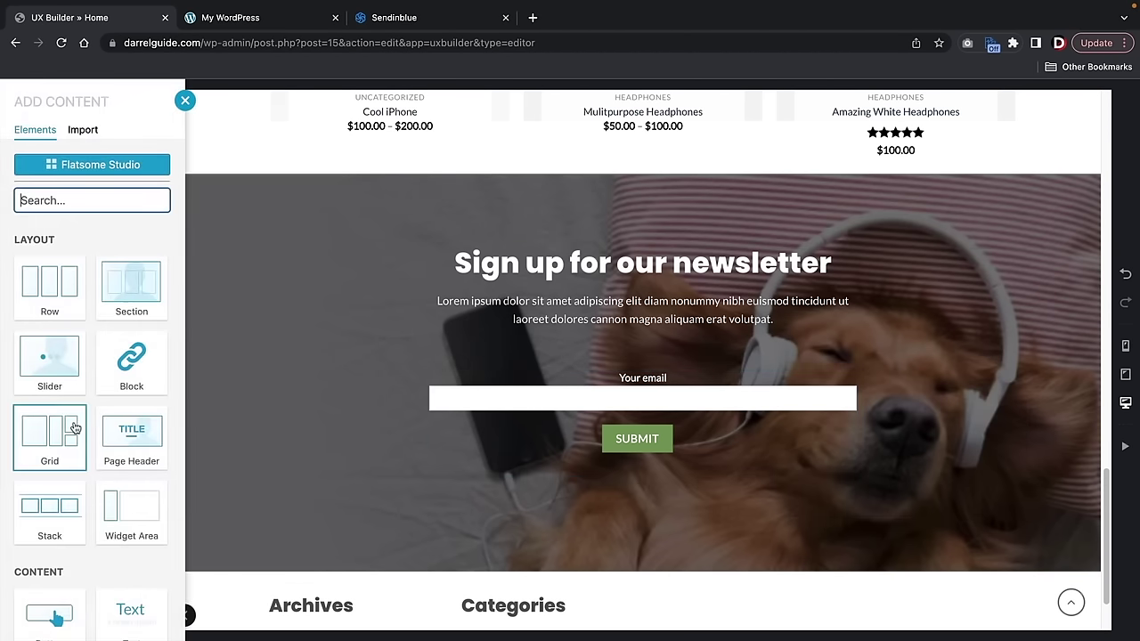
scroll(90, 424, "down", 10)
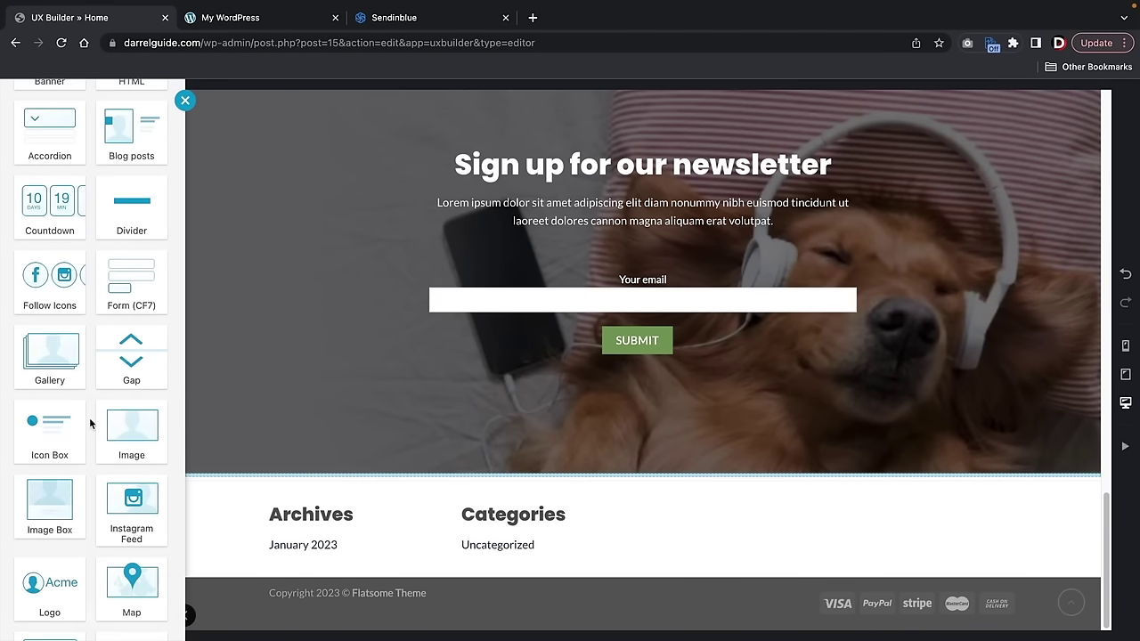
scroll(90, 424, "down", 10)
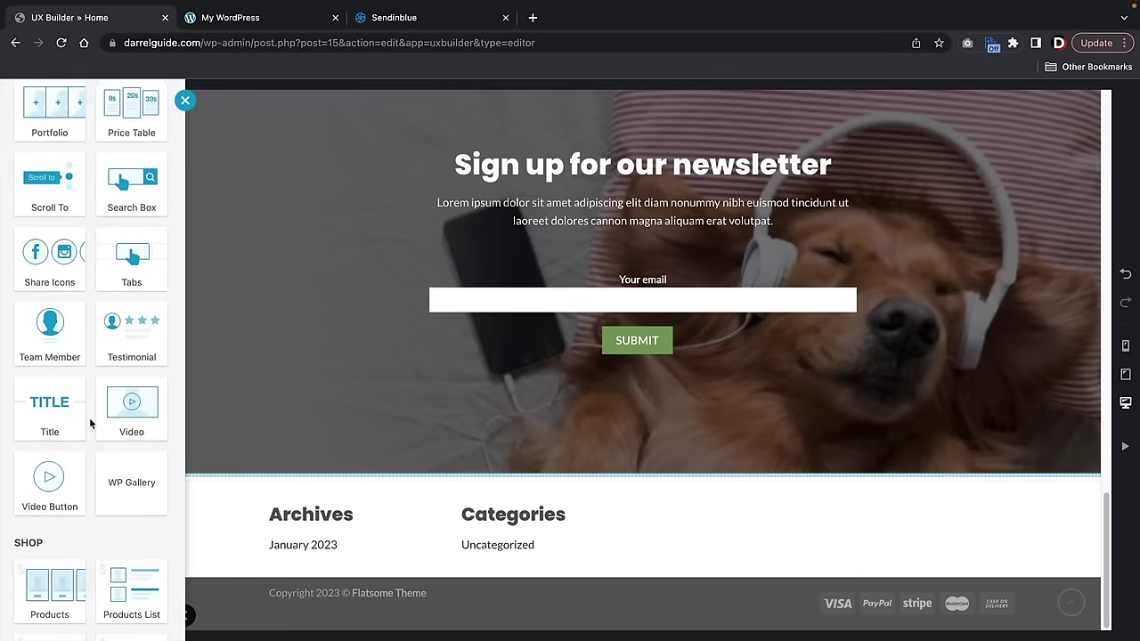
scroll(27, 367, "up", 15)
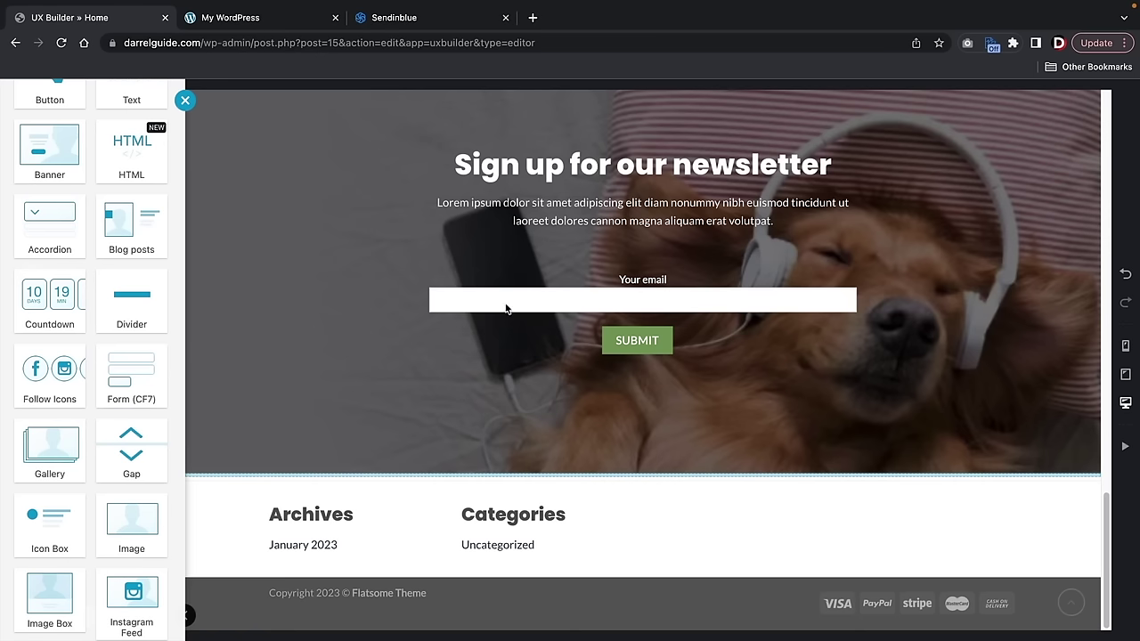
scroll(153, 326, "down", 15)
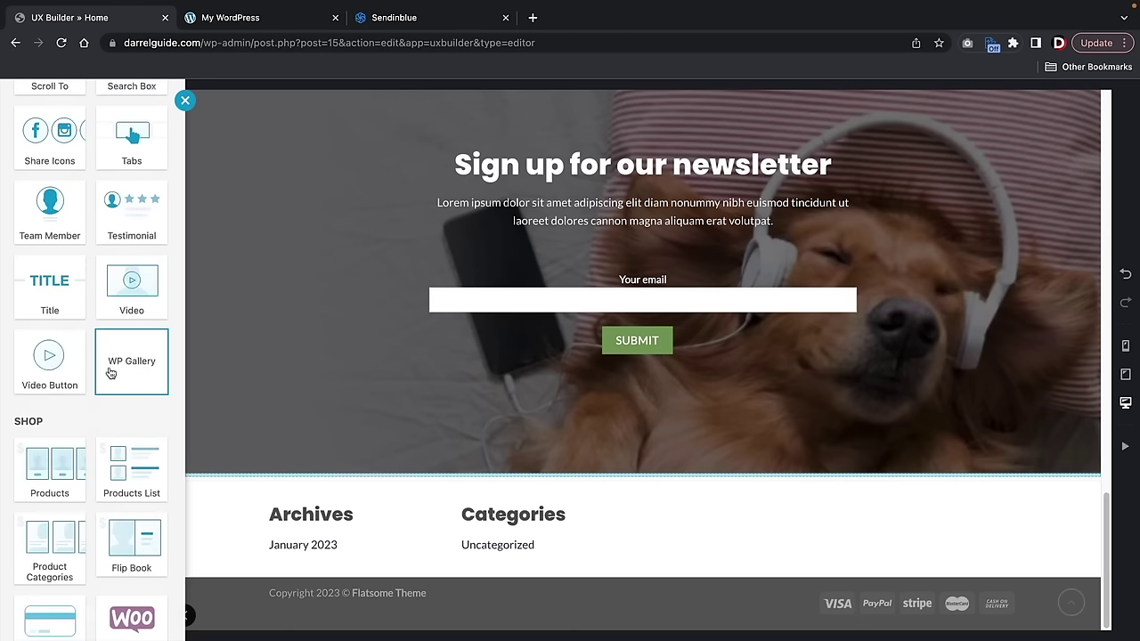
scroll(96, 522, "up", 15)
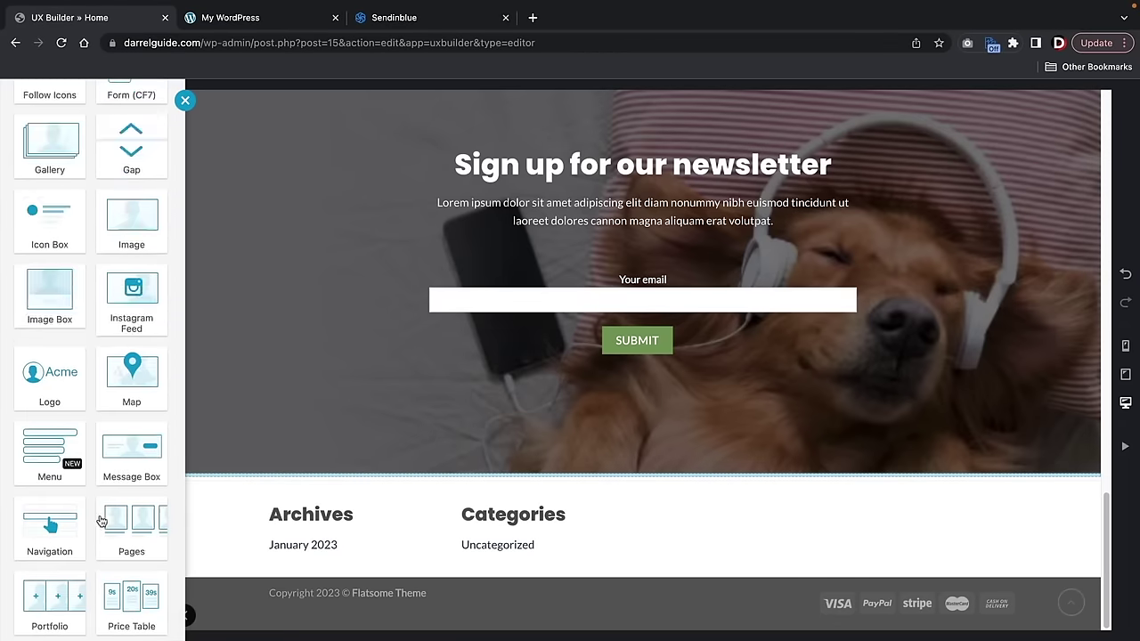
left_click(186, 101)
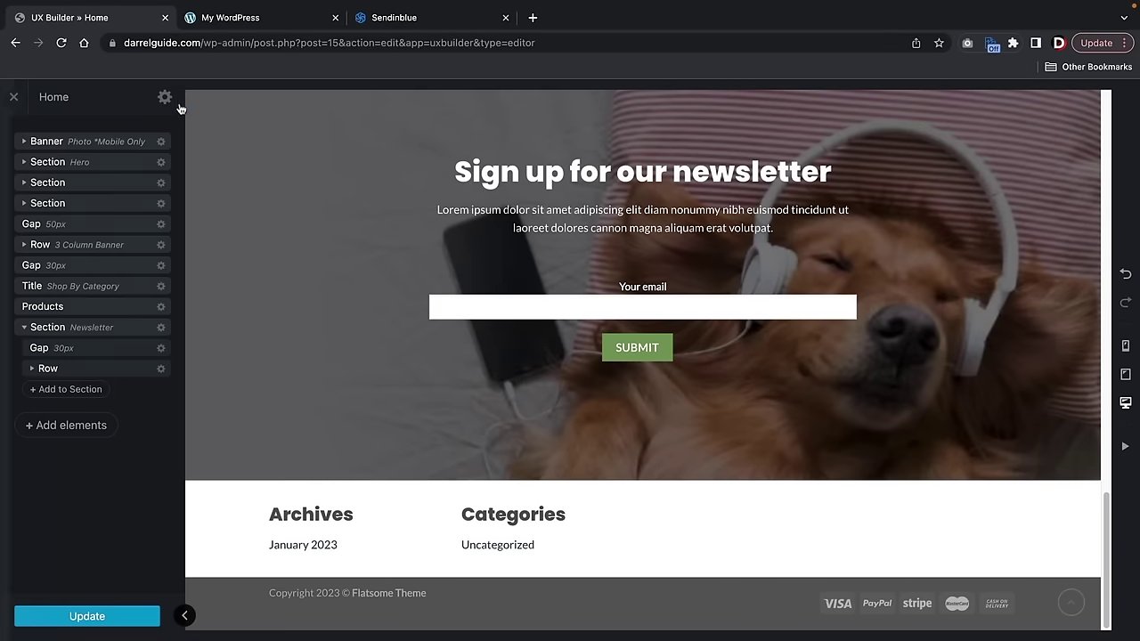
left_click(86, 618)
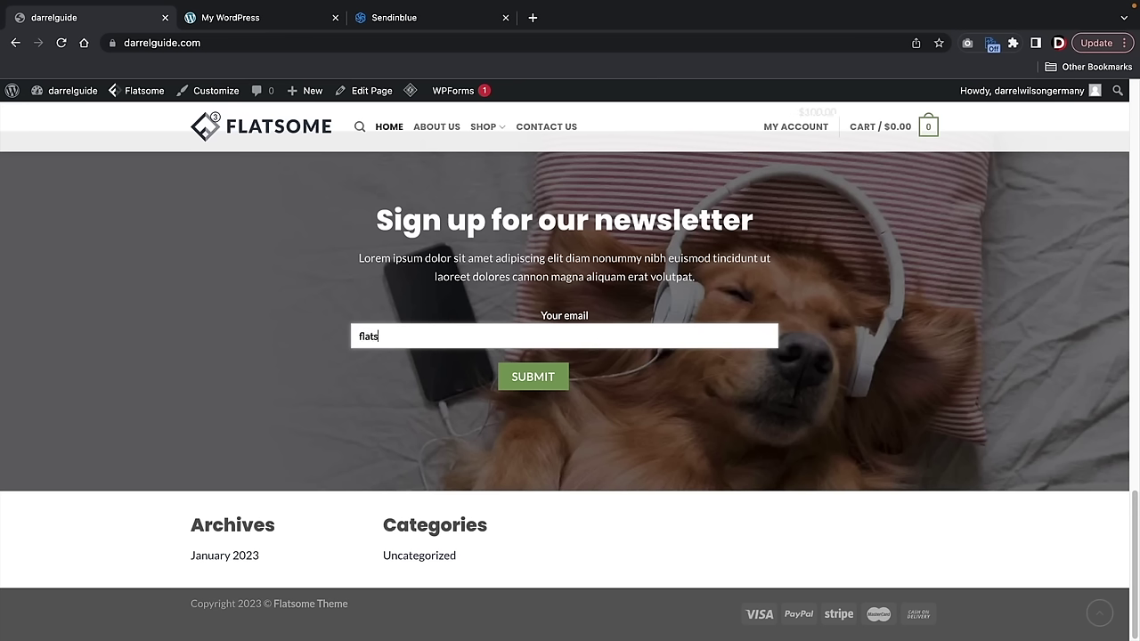
Submit a test email through the newsletter form and view the contact in Sendinblue's Flatsome list
type("l.co")
key("BackSpace")
key("BackSpace")
key("BackSpace")
key("BackSpace")
key("BackSpace")
key("BackSpace")
key("BackSpace")
key("BackSpace")
key("BackSpace")
key("BackSpace")
key("BackSpace")
key("BackSpace")
key("BackSpace")
left_click(554, 380)
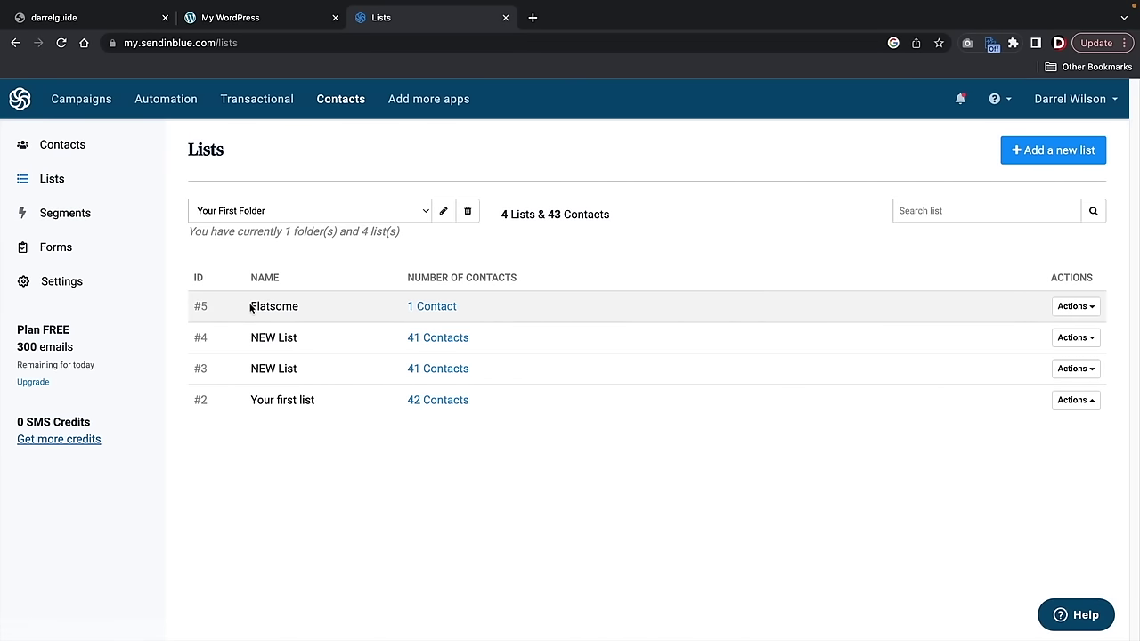
left_click(437, 307)
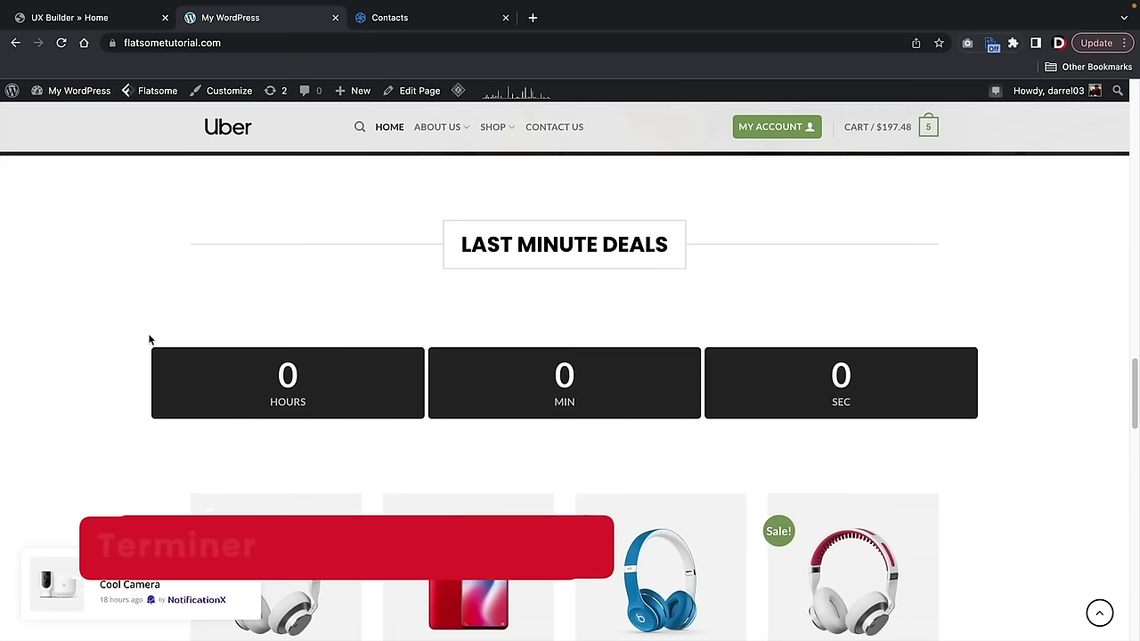
Insert a Title element below the newsletter section via the element search
left_click(112, 27)
scroll(500, 461, "down", 15)
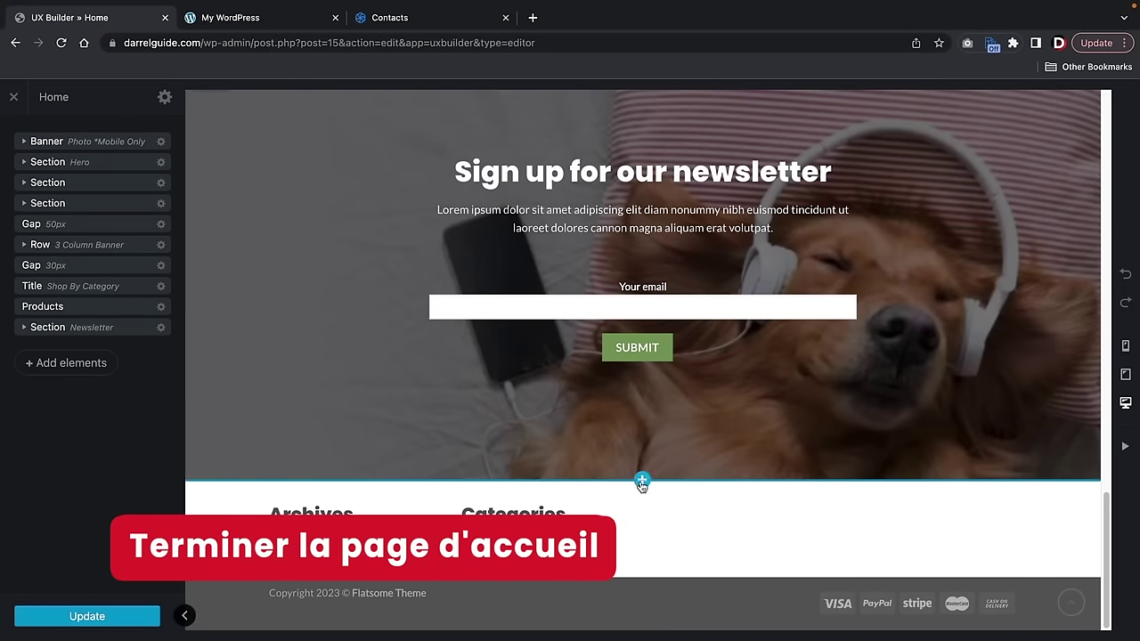
left_click(641, 479)
scroll(126, 385, "down", 3)
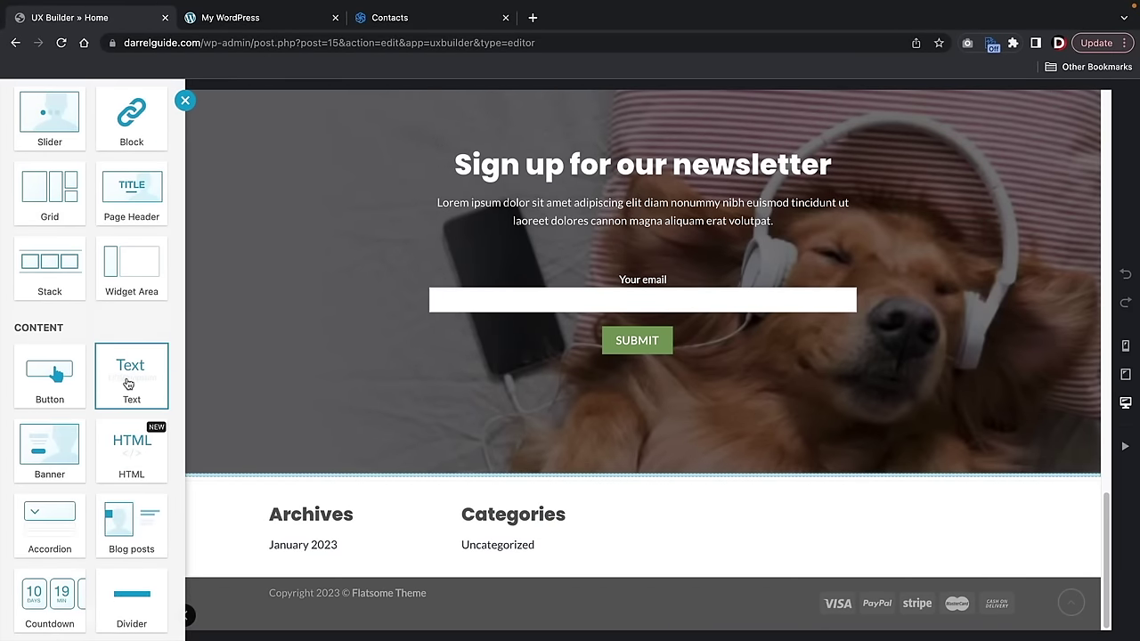
scroll(140, 376, "down", 7)
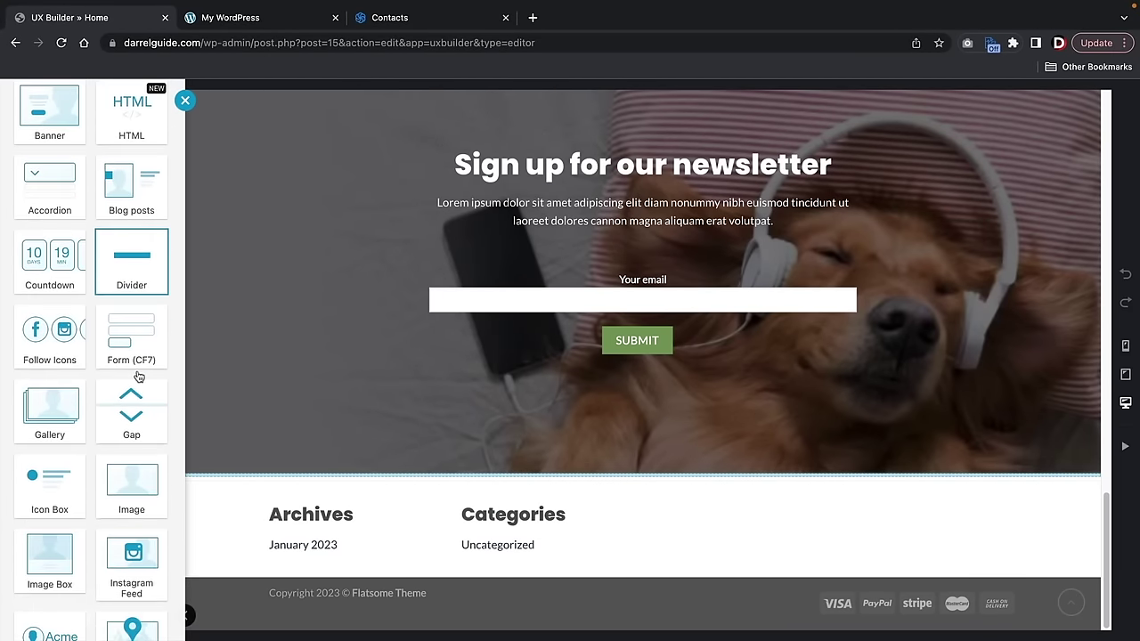
scroll(138, 376, "up", 10)
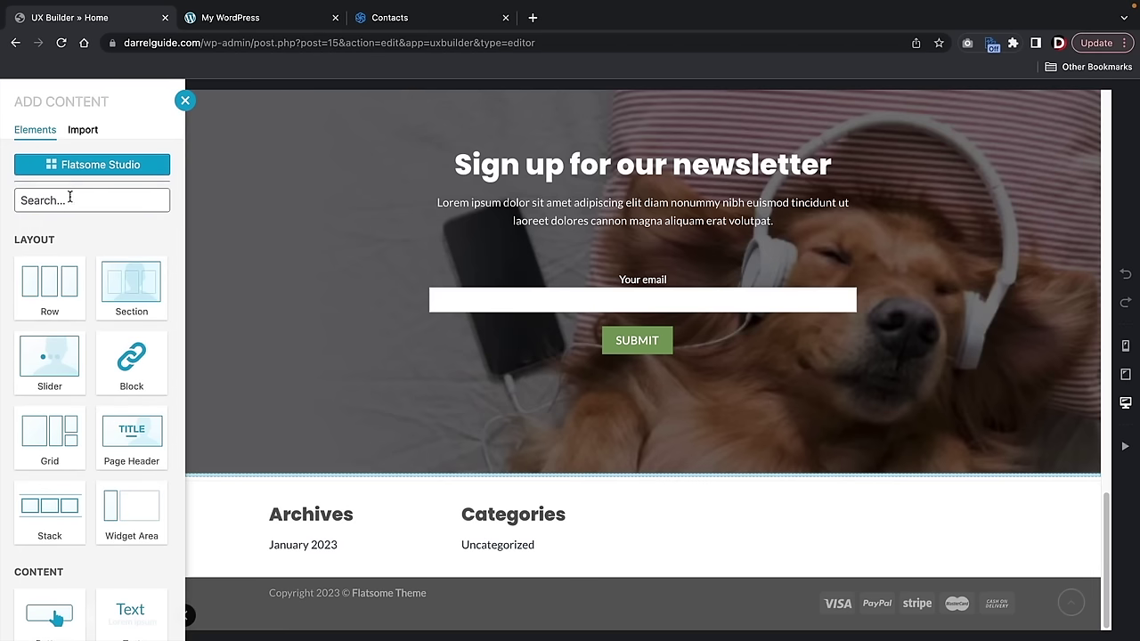
left_click(69, 198)
type("title")
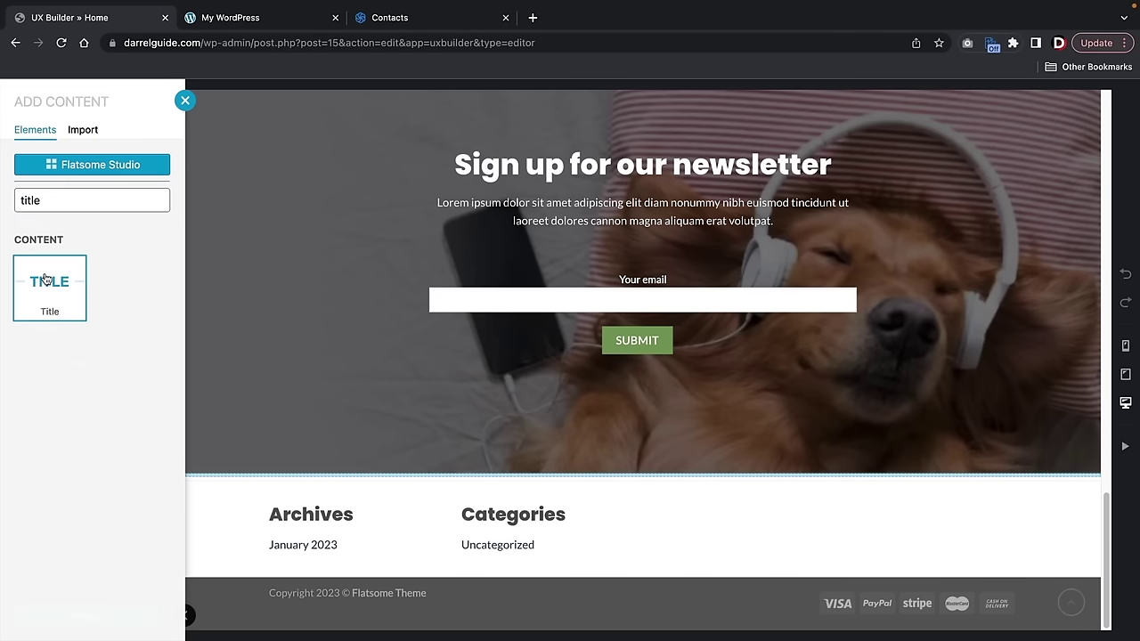
left_click(49, 285)
Give the title a Center style and black colour
triple_click(129, 225)
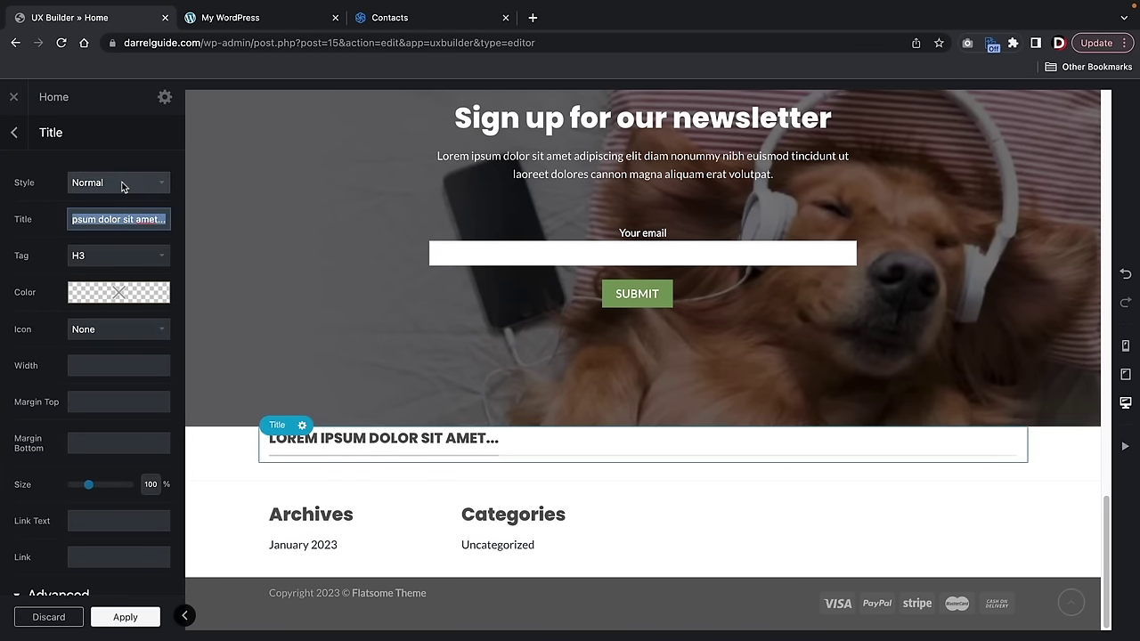
left_click(122, 189)
left_click(122, 199)
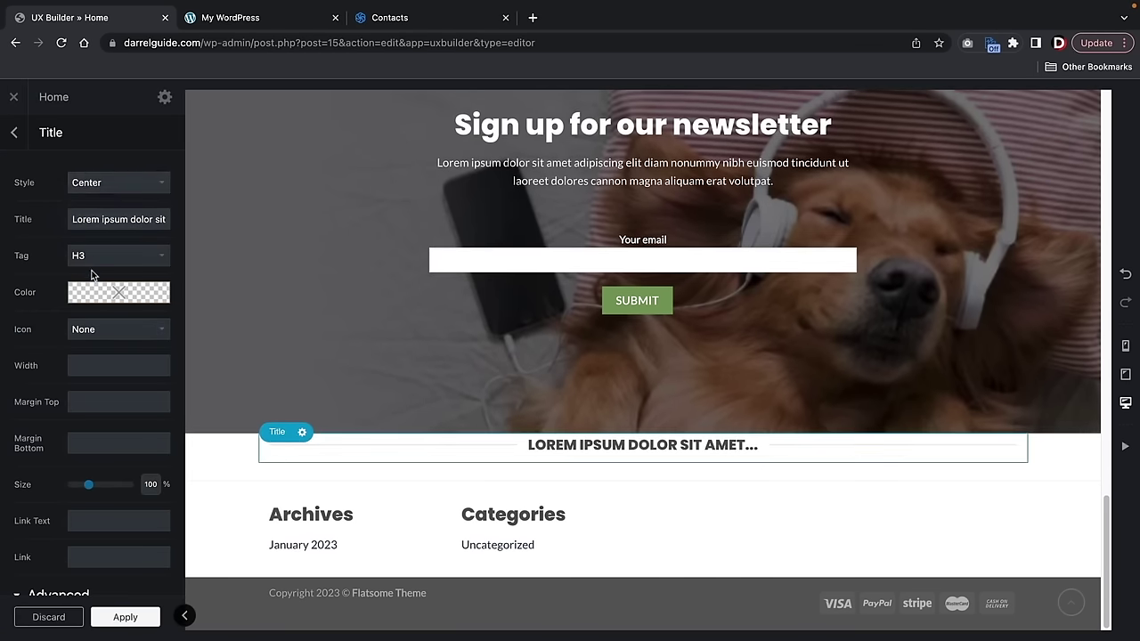
left_click(111, 295)
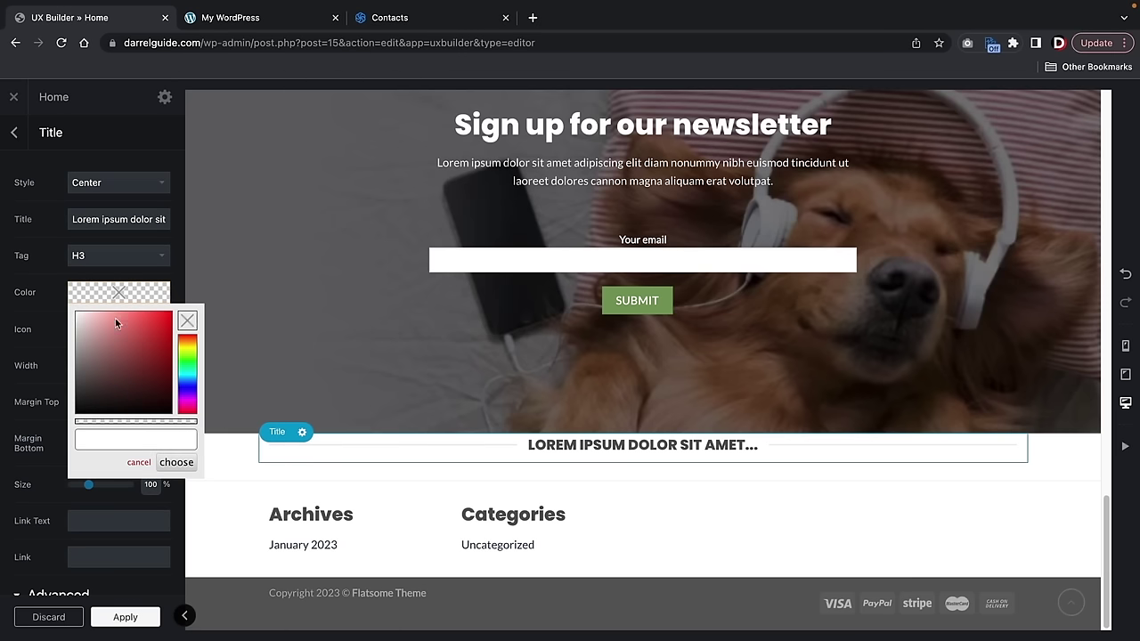
left_click(79, 414)
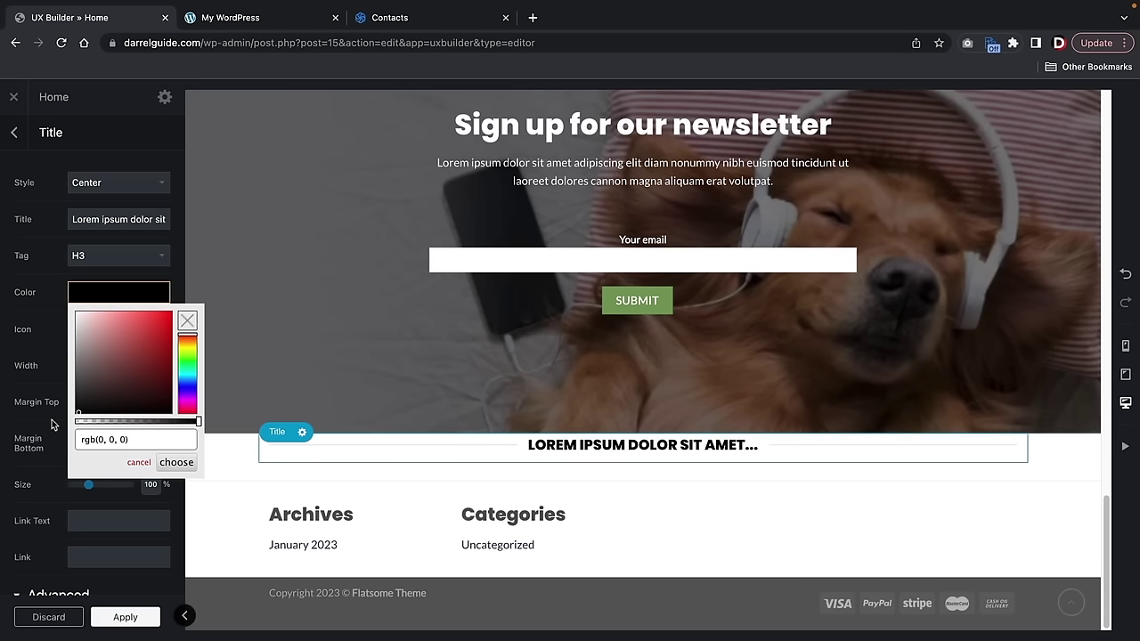
left_click(3, 423)
Set the title's margins to 30px top and 10px bottom, and enlarge its size to 136%
scroll(102, 440, "down", 2)
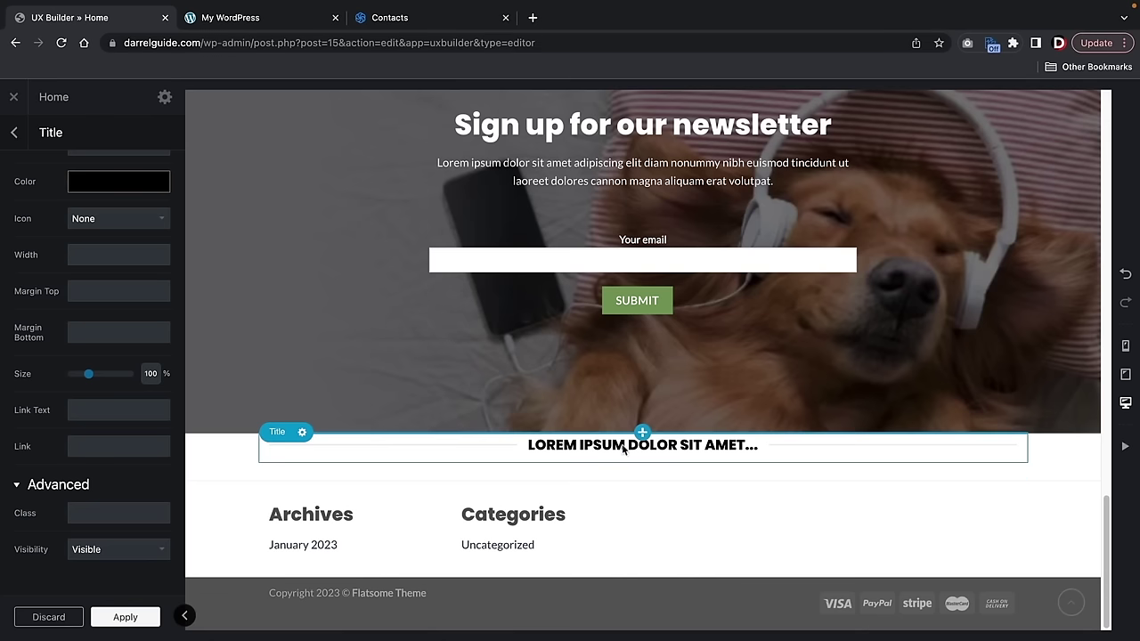
left_click(87, 291)
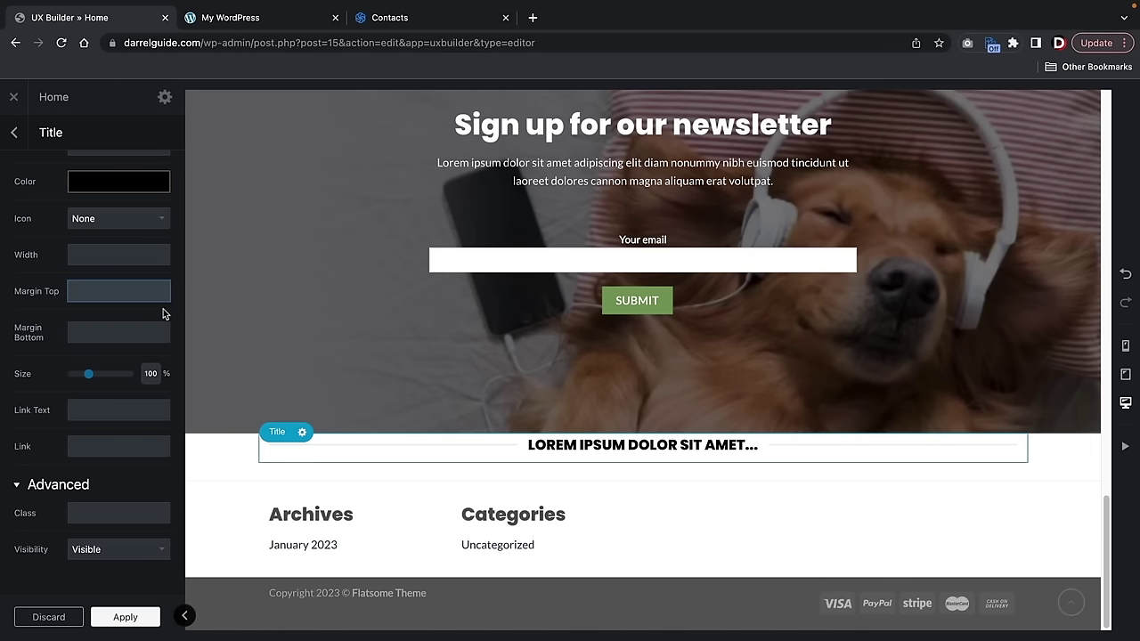
type("30")
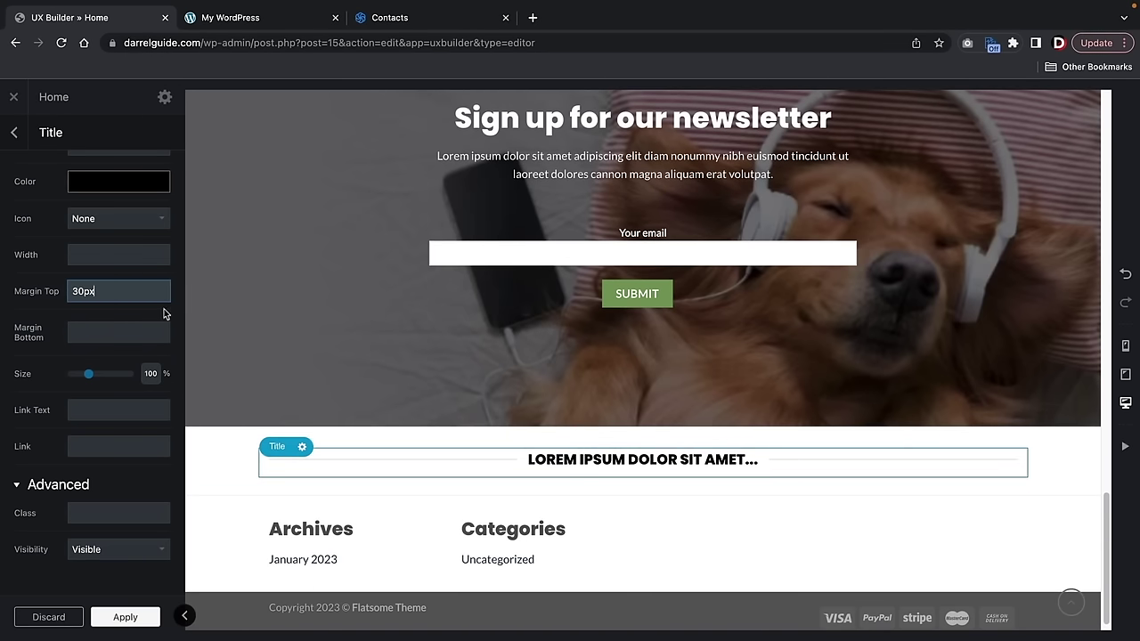
left_click(116, 326)
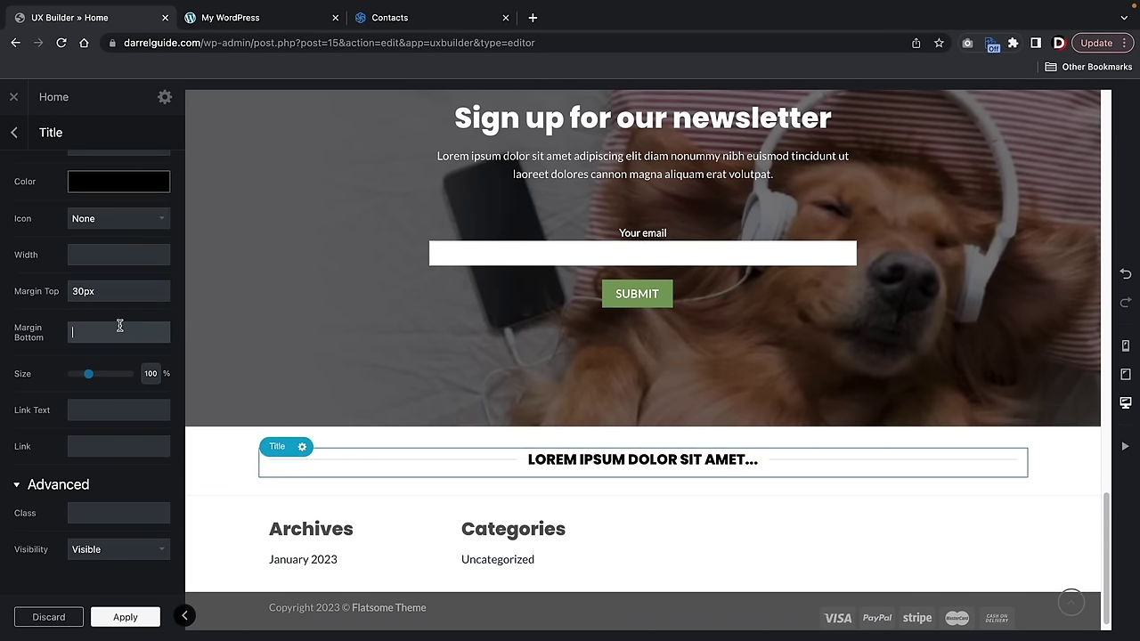
type("10px")
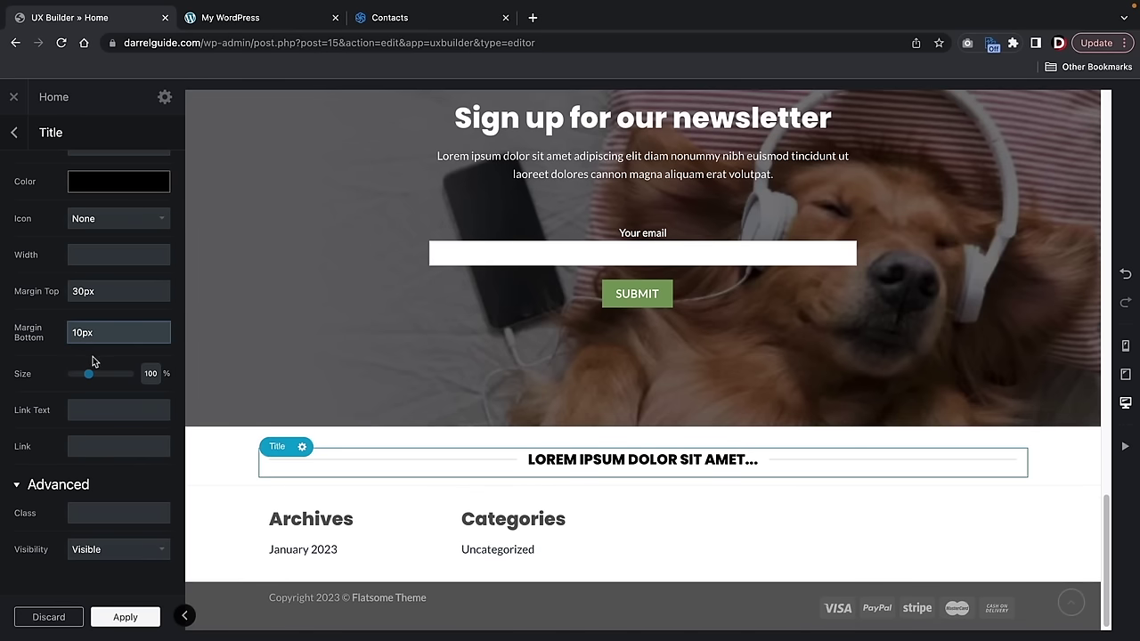
left_click_drag(88, 374, 99, 382)
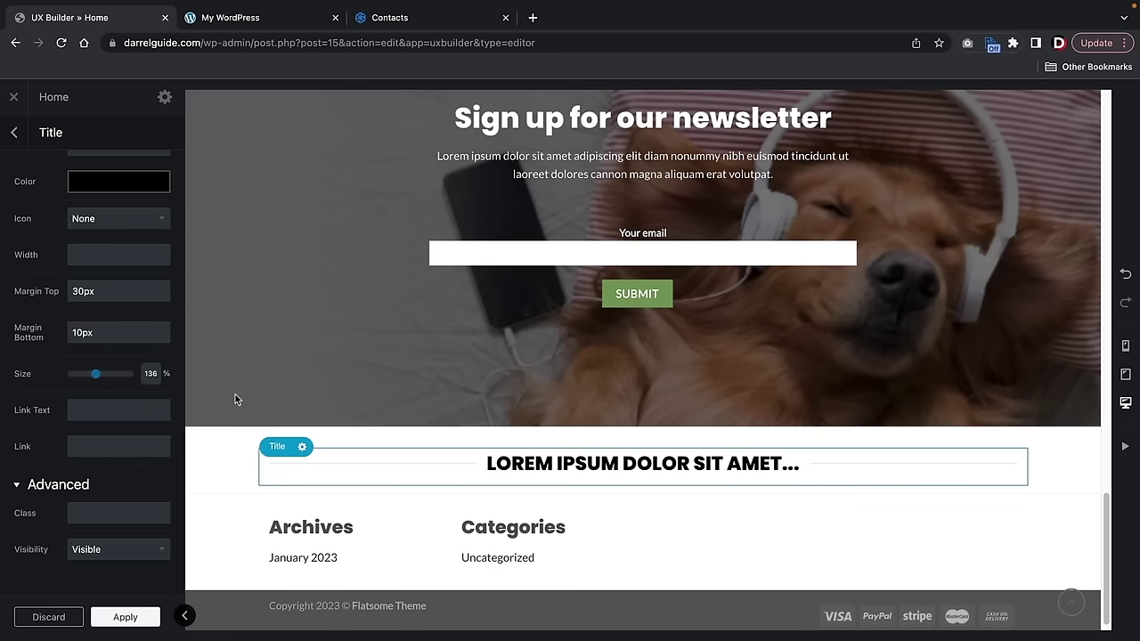
Insert a one-column row directly under the title
left_click(516, 457)
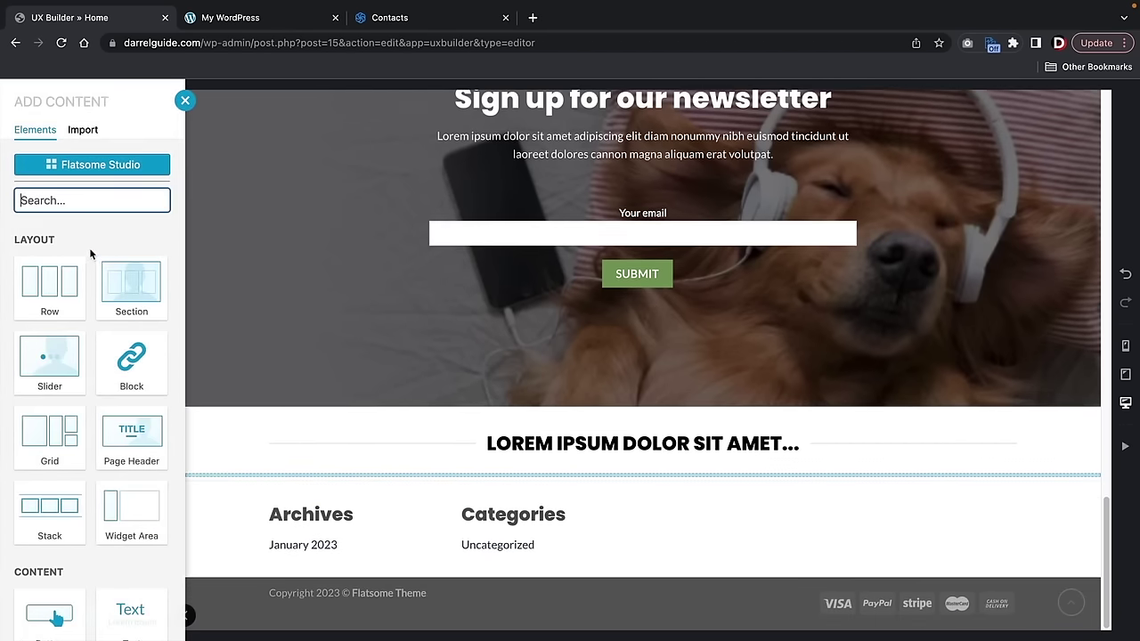
type("count")
key("BackSpace")
key("BackSpace")
key("BackSpace")
key("BackSpace")
key("BackSpace")
left_click(62, 304)
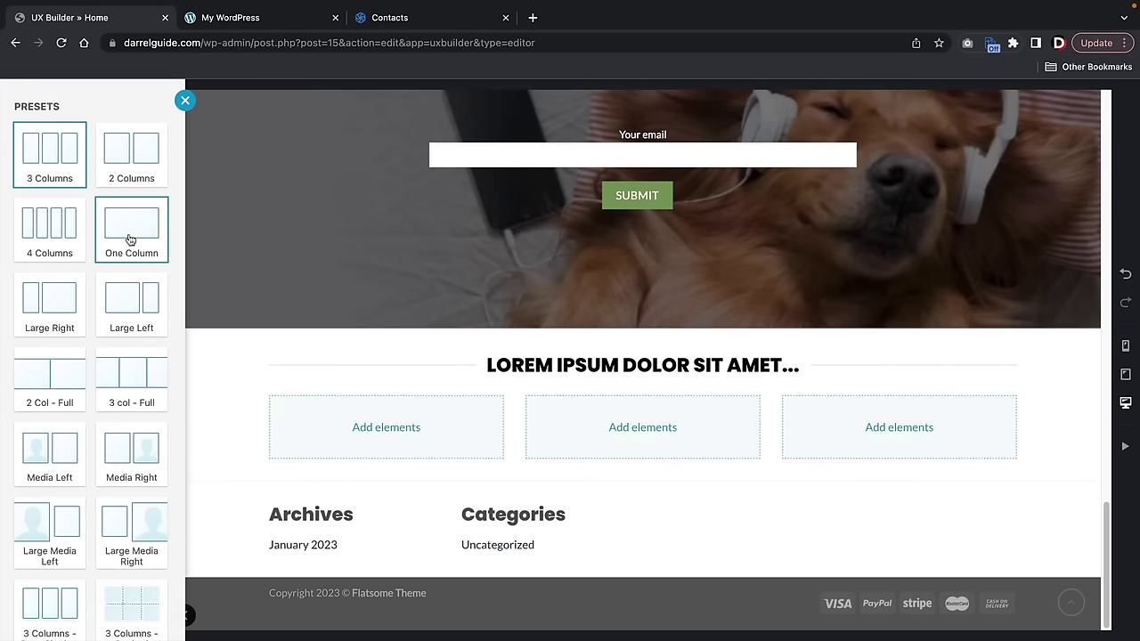
left_click(130, 240)
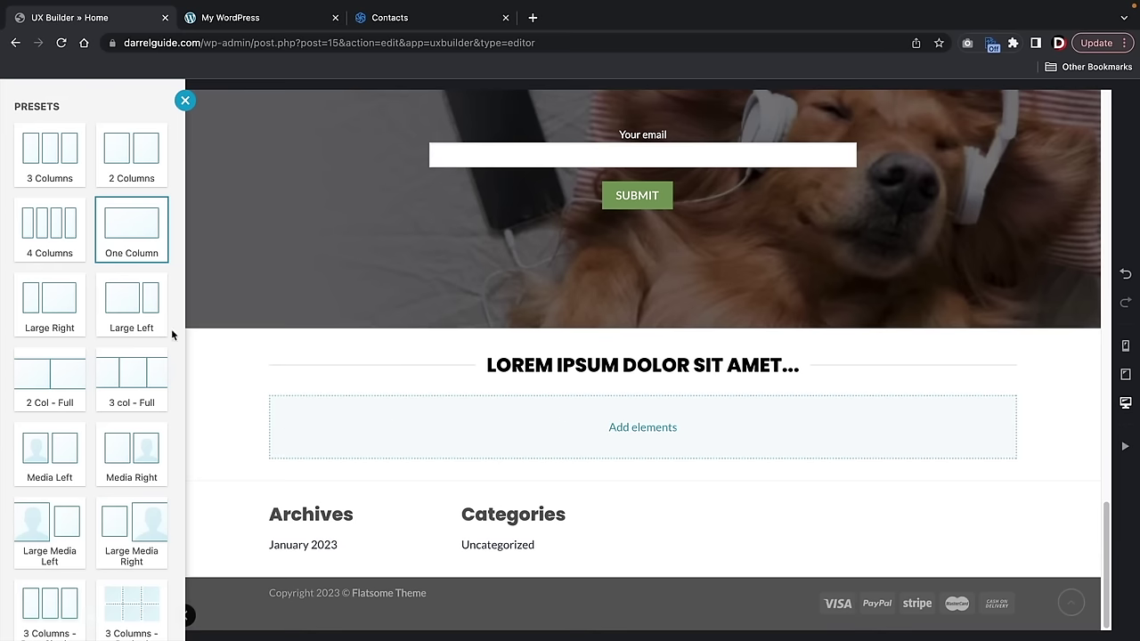
Add a Countdown to the row targeting December 30, 2023 at 18:00
left_click(476, 433)
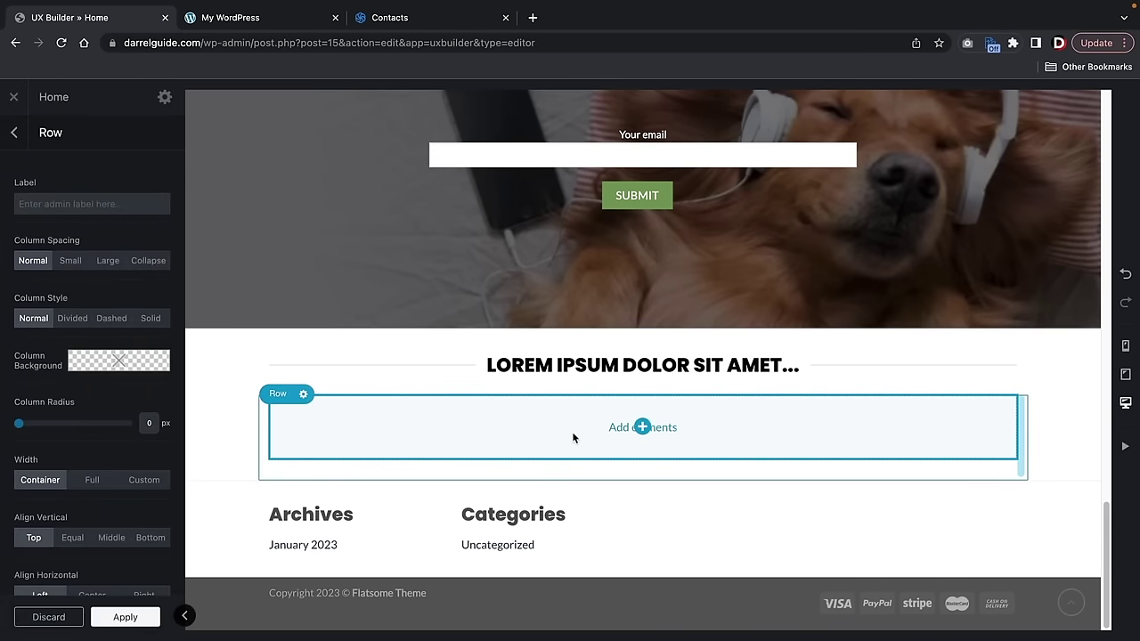
left_click(642, 428)
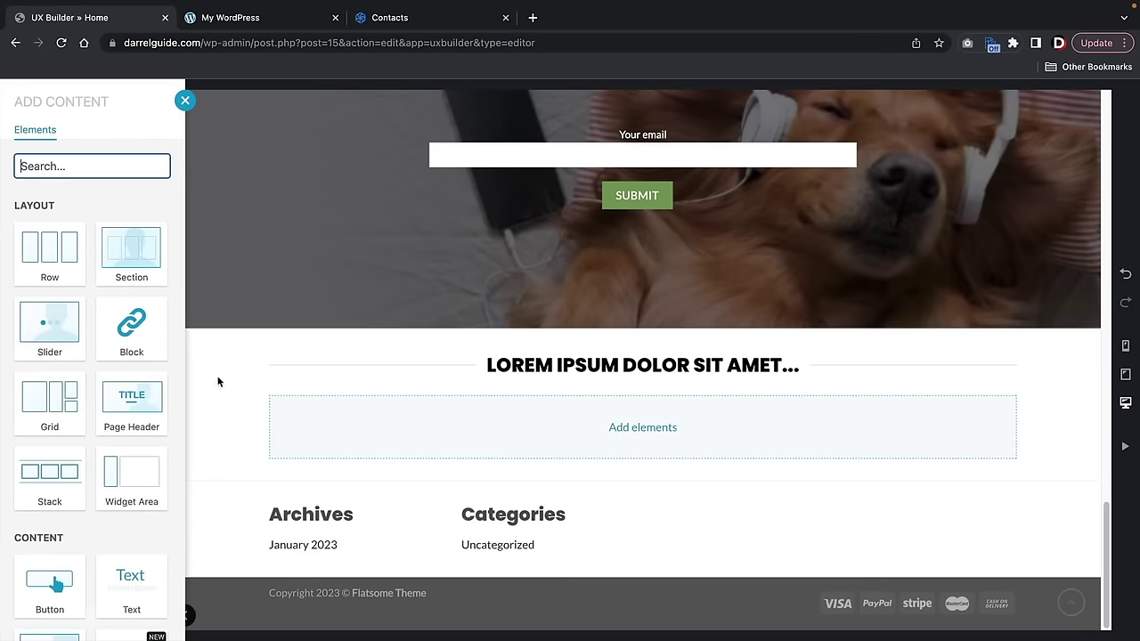
type("count")
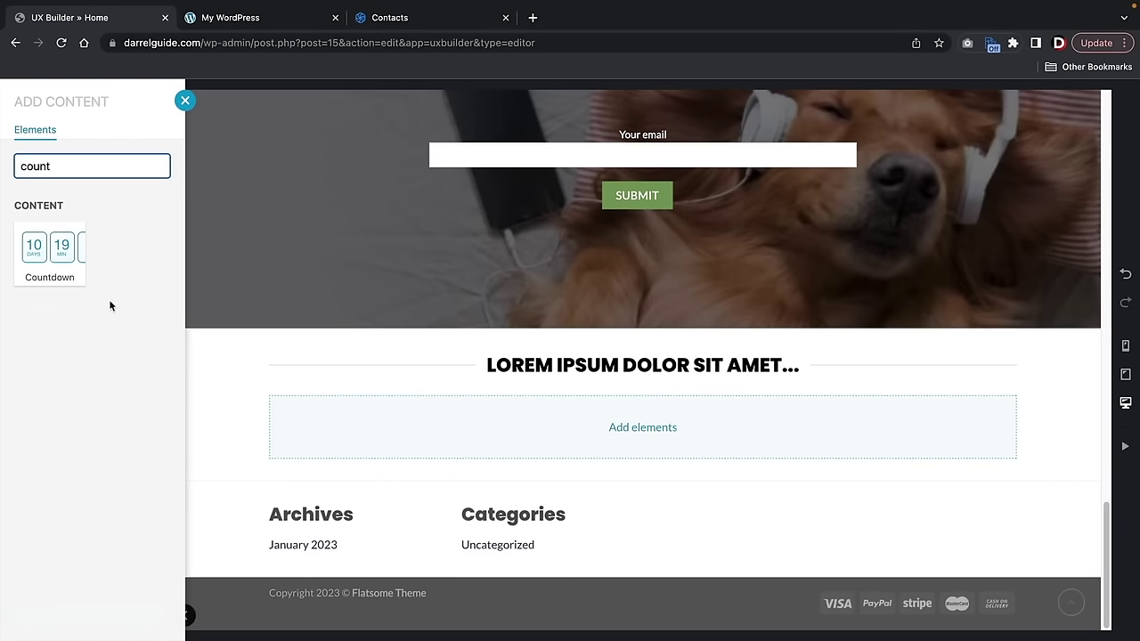
left_click(68, 269)
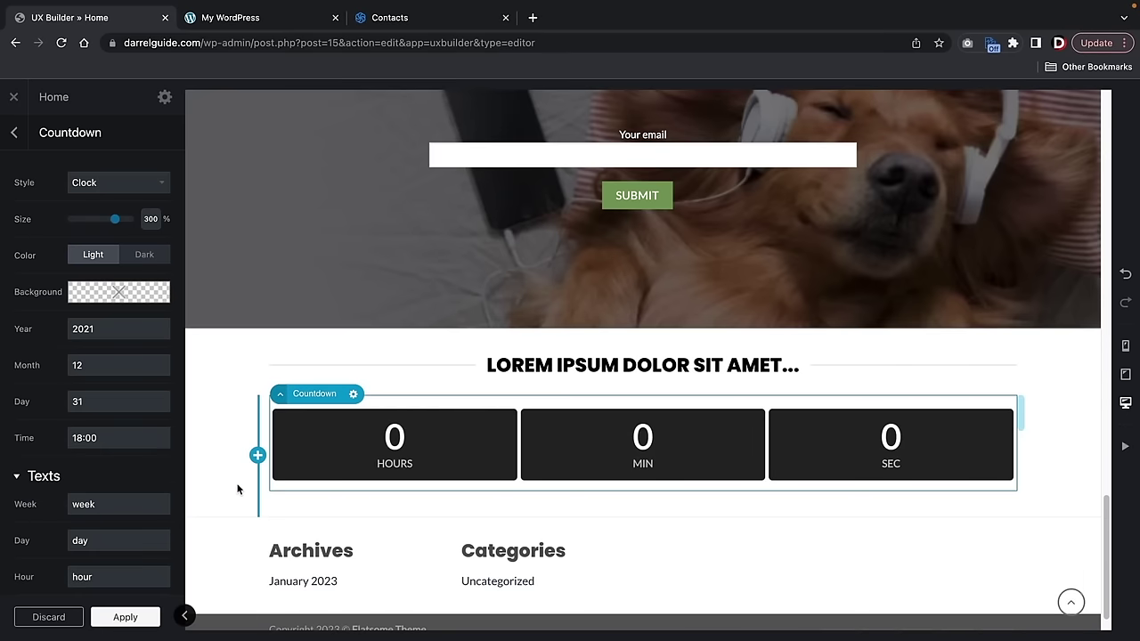
scroll(229, 493, "down", 1)
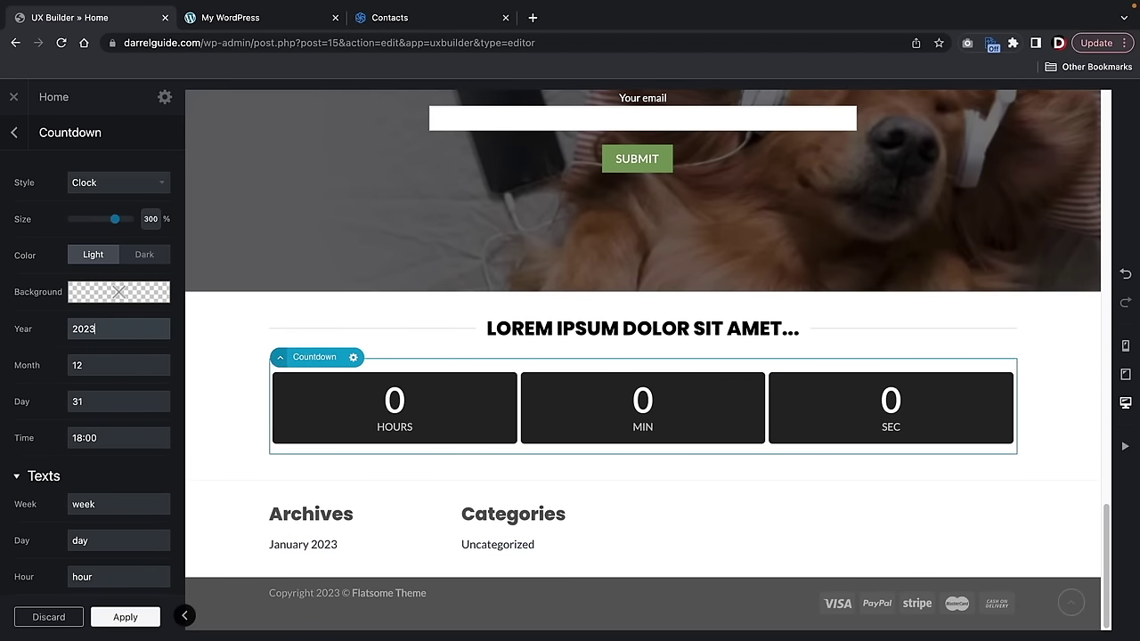
left_click(142, 328)
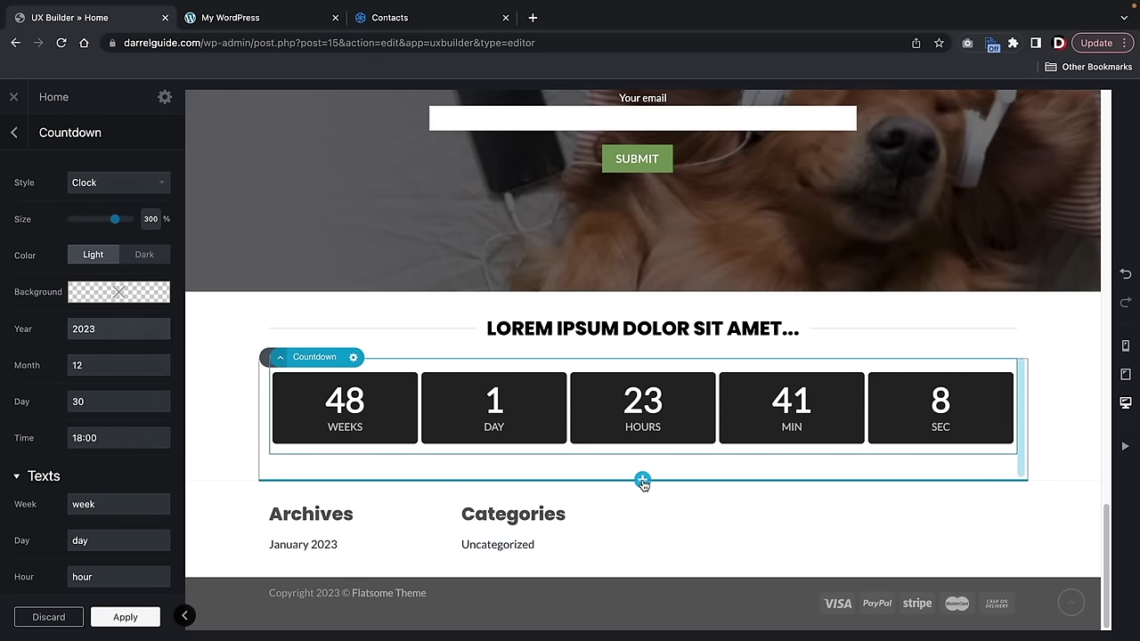
left_click(642, 481)
Insert a Products slider below the countdown, then a preset Blog posts block below the title
type("produ")
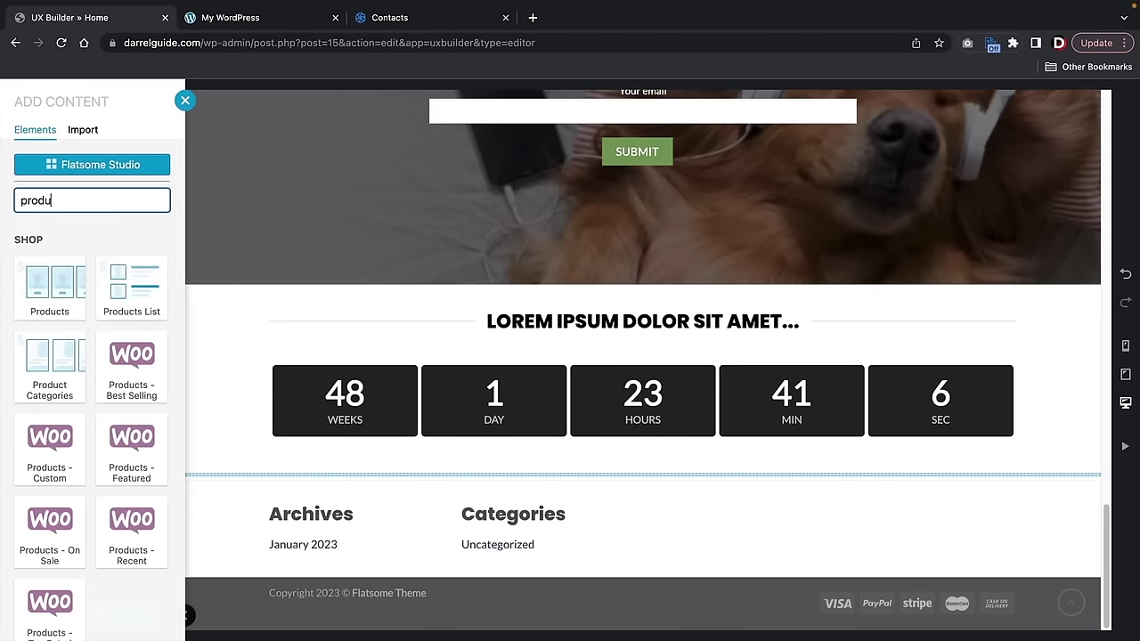
left_click(76, 295)
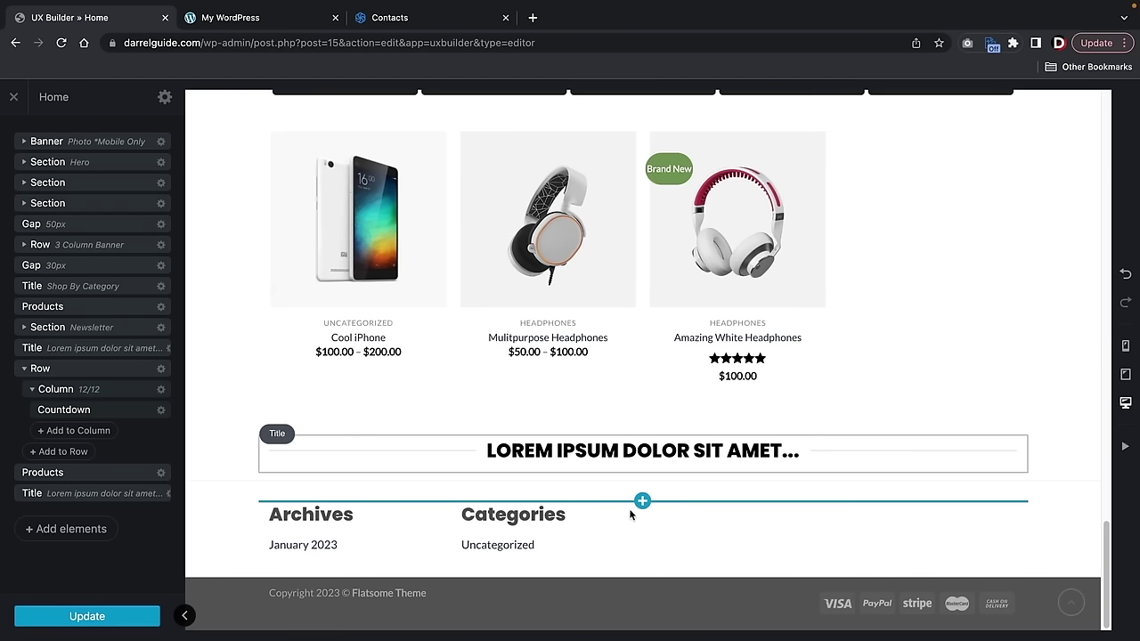
left_click(642, 500)
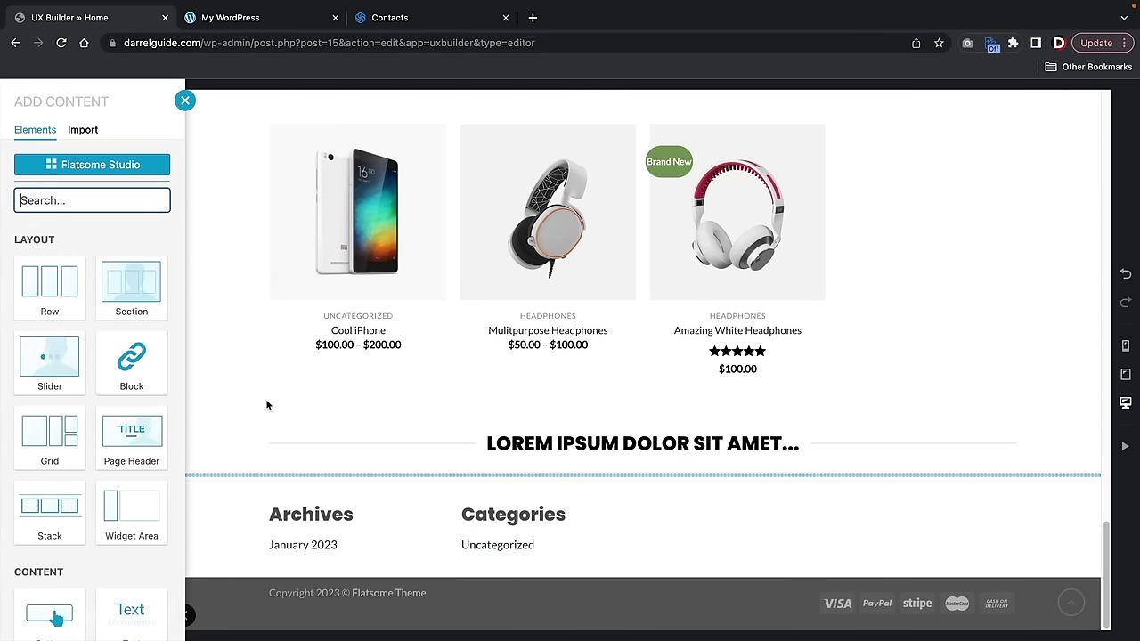
type("post")
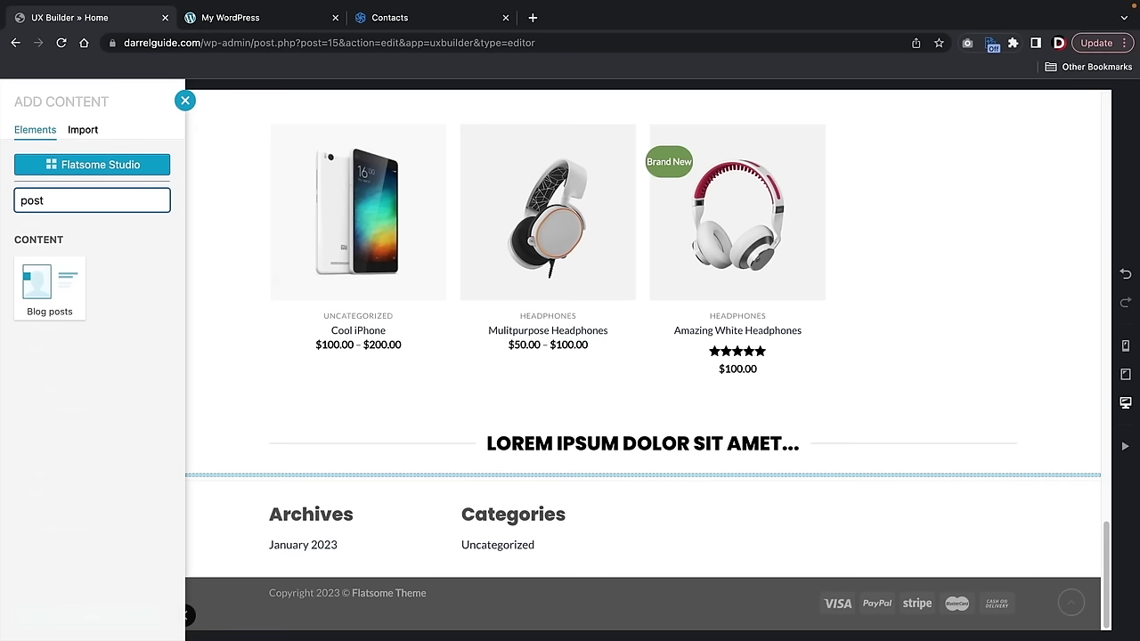
left_click(49, 287)
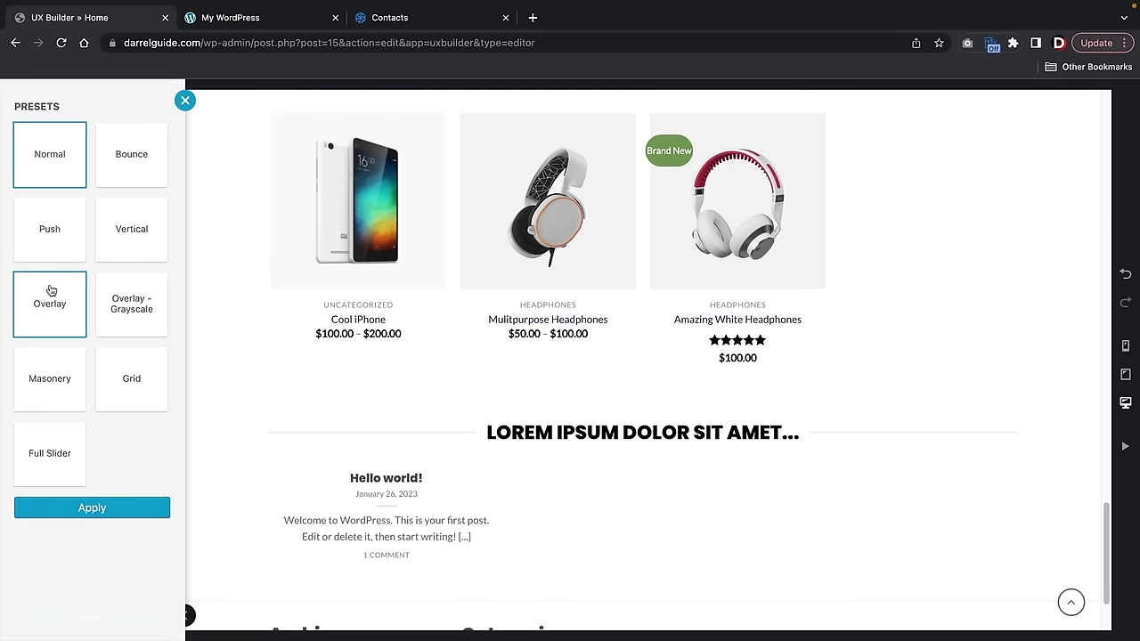
left_click(92, 508)
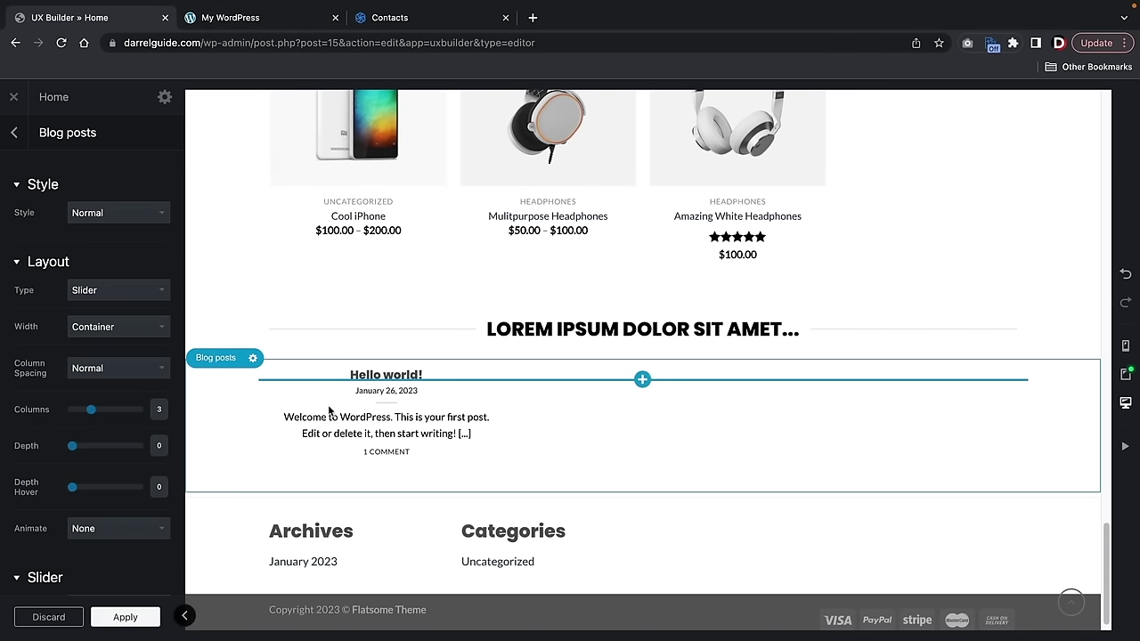
Compare the page with the live reference site, then return to the builder
left_click(259, 17)
scroll(357, 376, "down", 2)
scroll(356, 377, "down", 2)
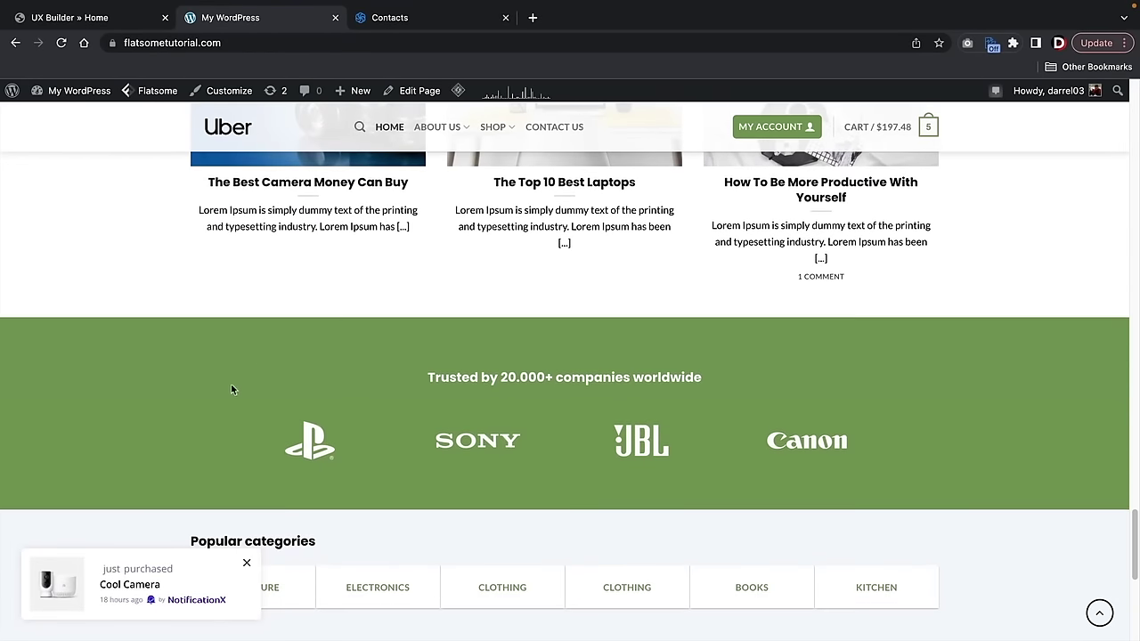
left_click(102, 18)
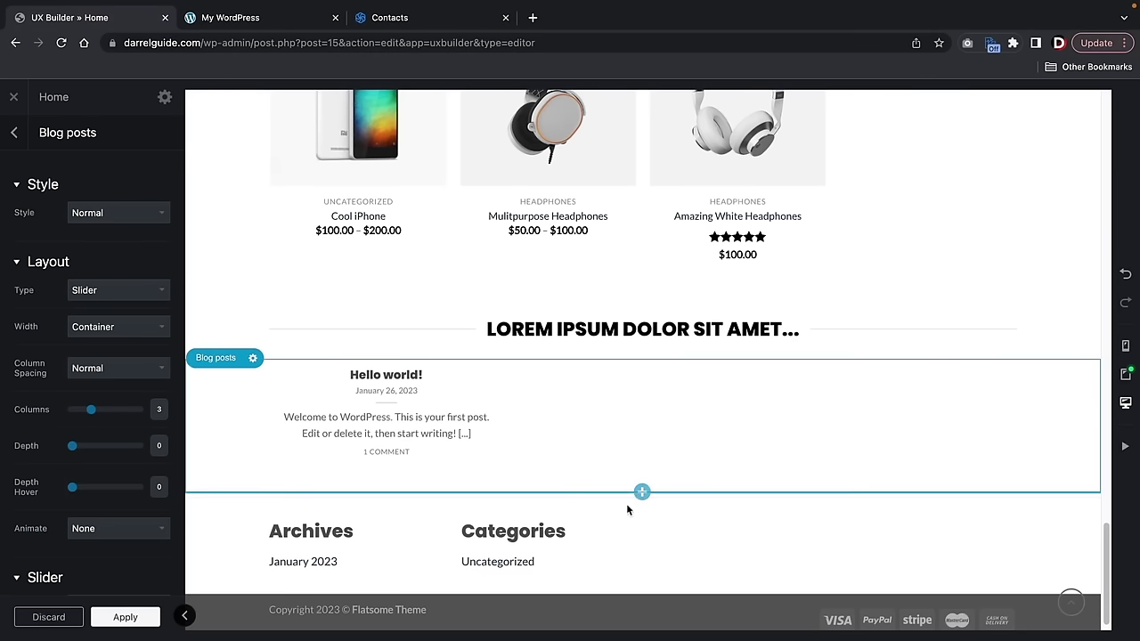
left_click(641, 492)
Import the Testimonials layout 'Banner with Simple Logo Row' from Flatsome Studio
left_click(110, 167)
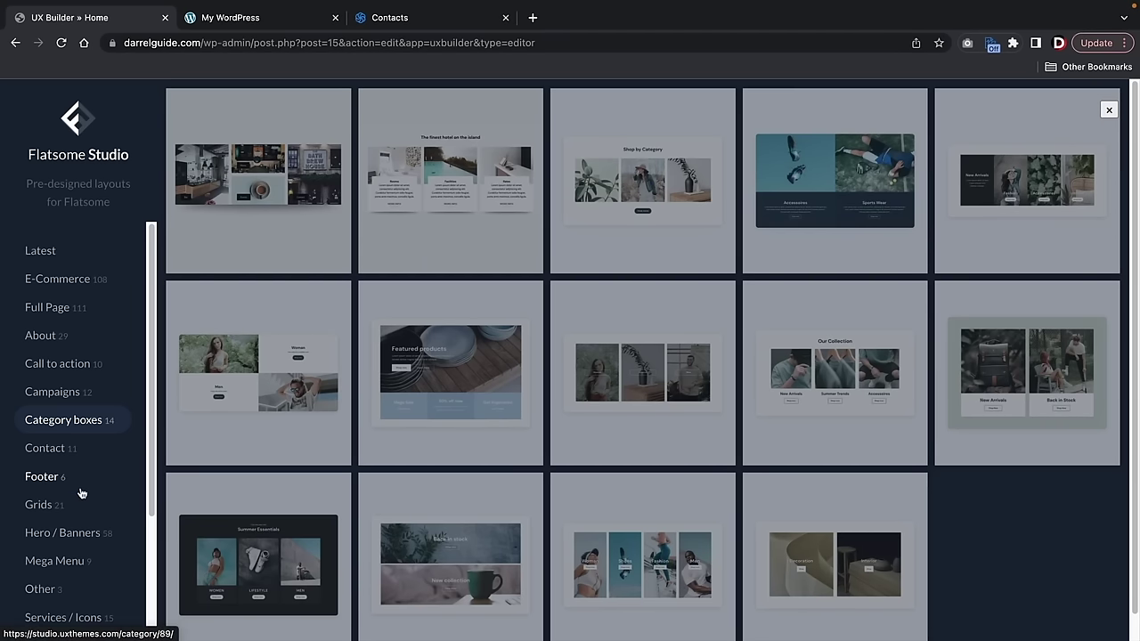
scroll(76, 513, "down", 2)
left_click(62, 531)
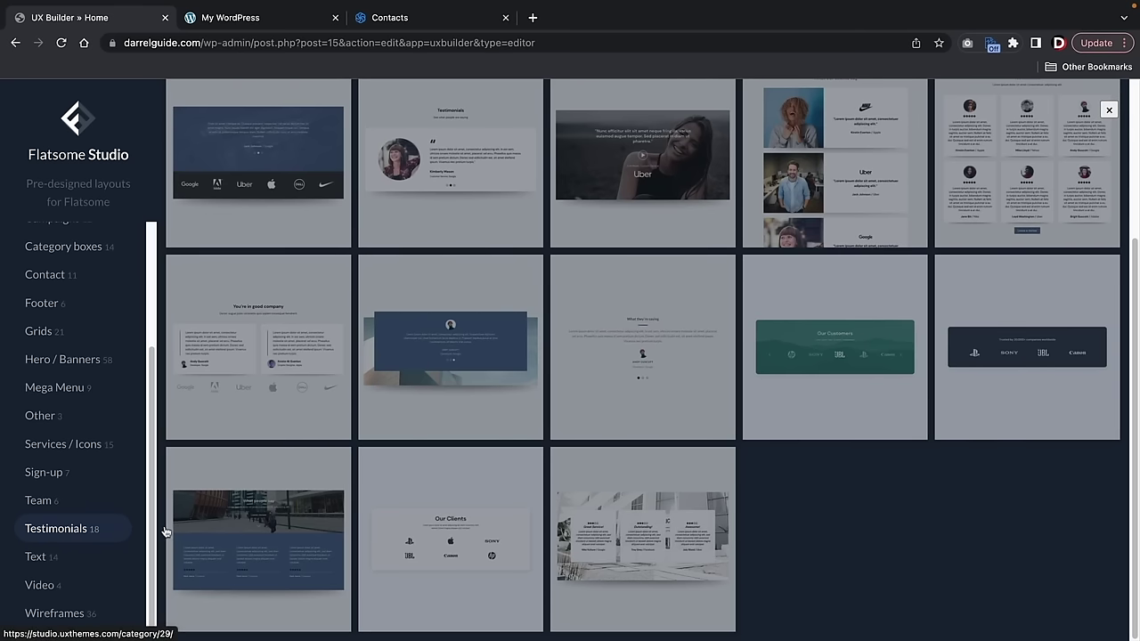
mouse_move(992, 363)
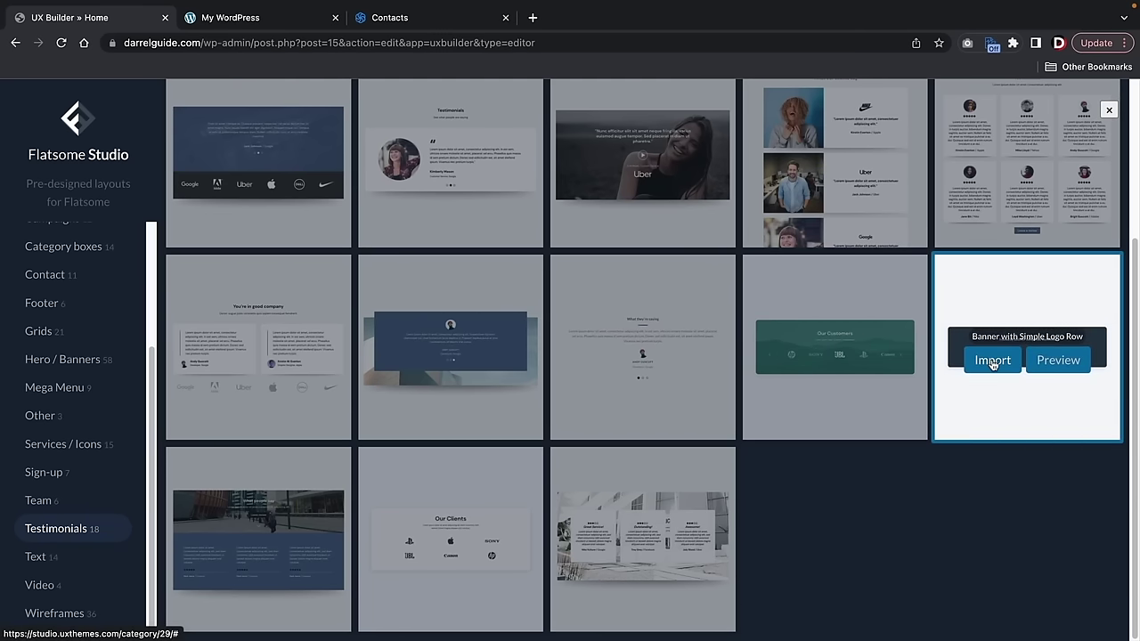
left_click(992, 362)
left_click(633, 403)
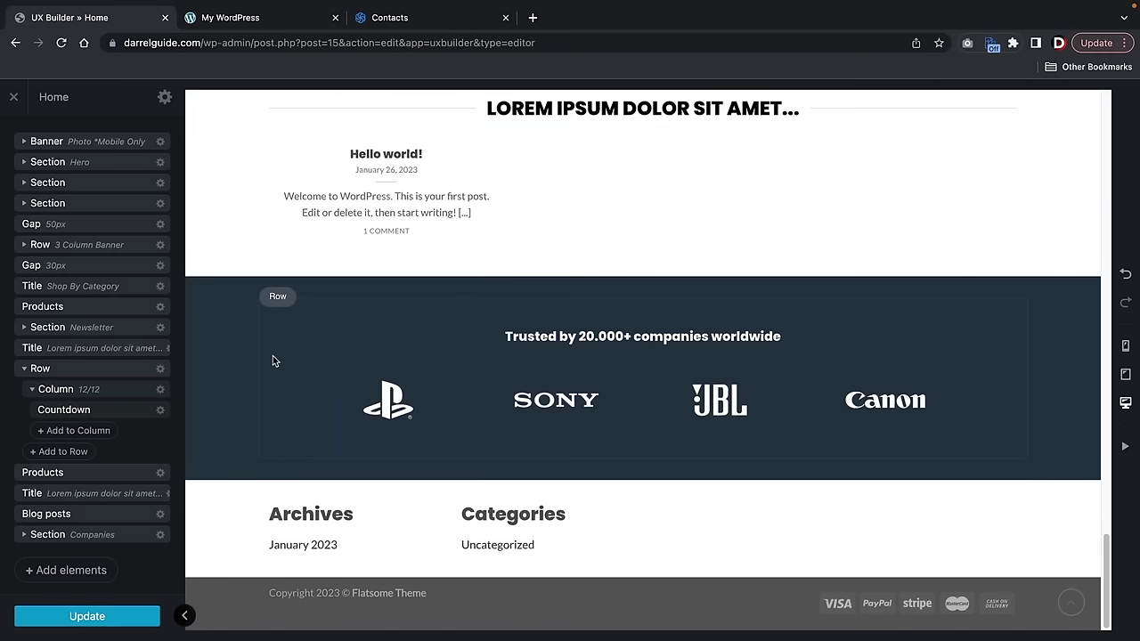
Give the logo section a green background, checking it against the reference site
left_click(238, 357)
left_click(116, 298)
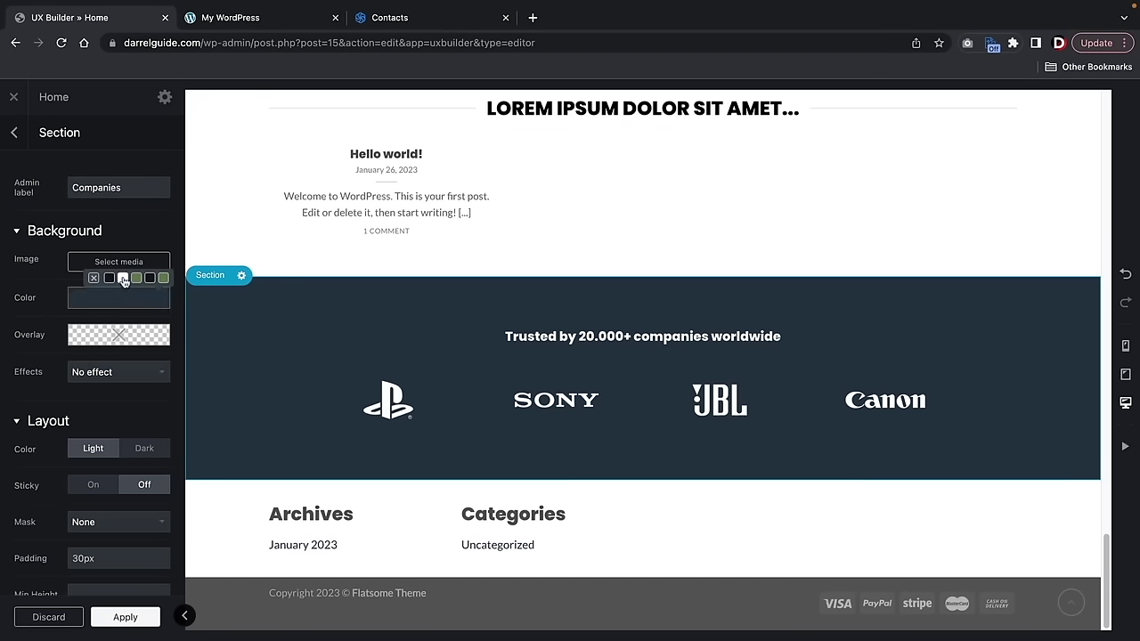
left_click(136, 278)
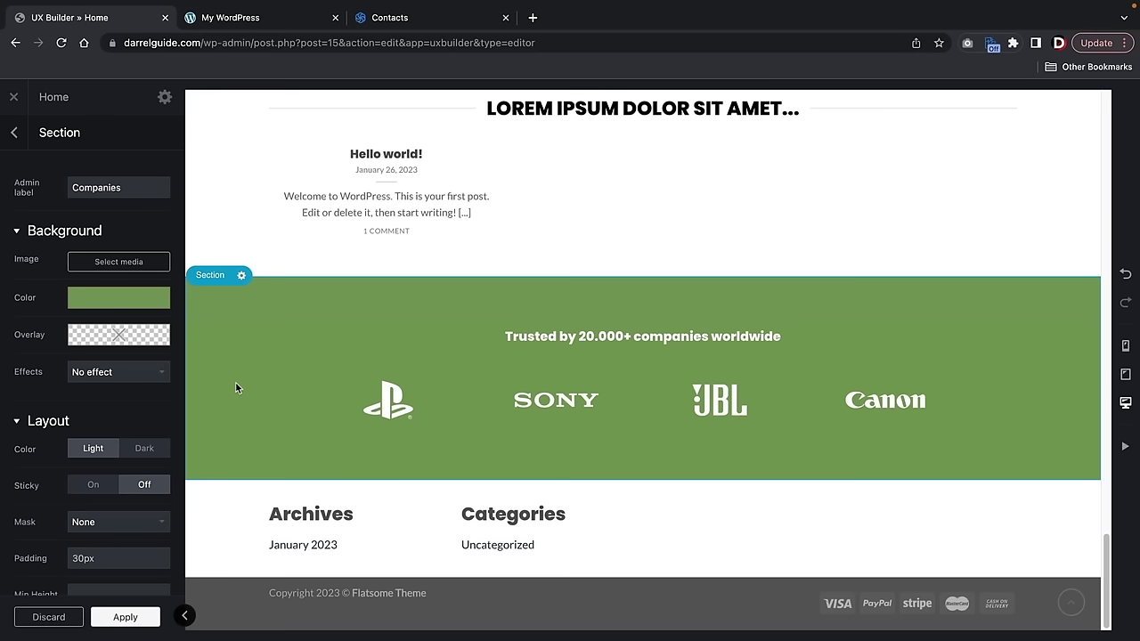
left_click(259, 18)
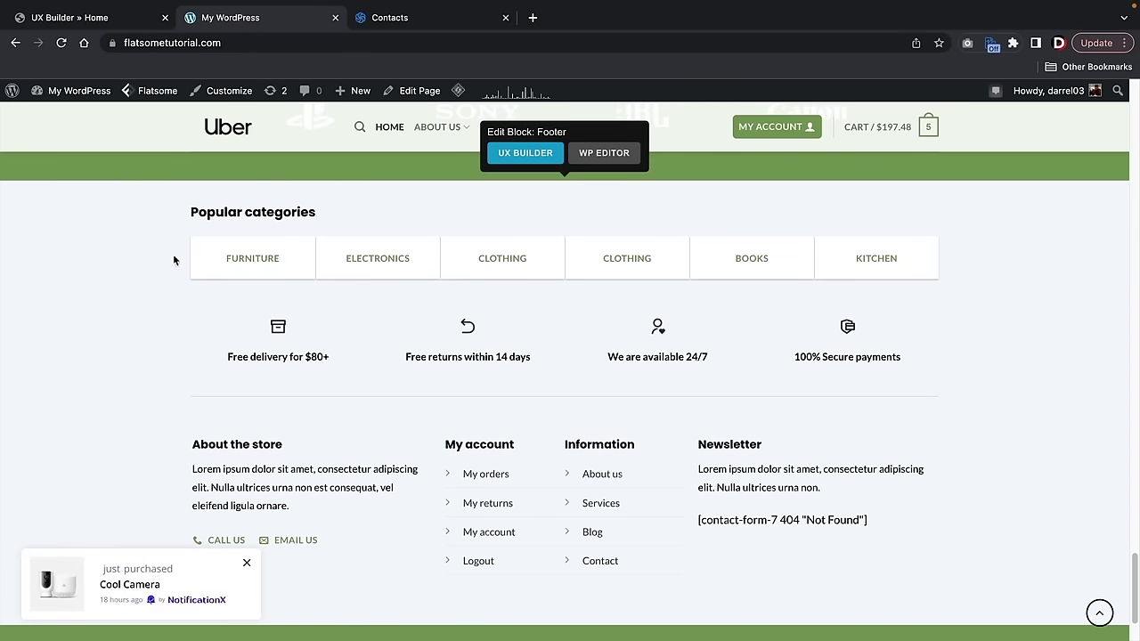
scroll(176, 319, "down", 1)
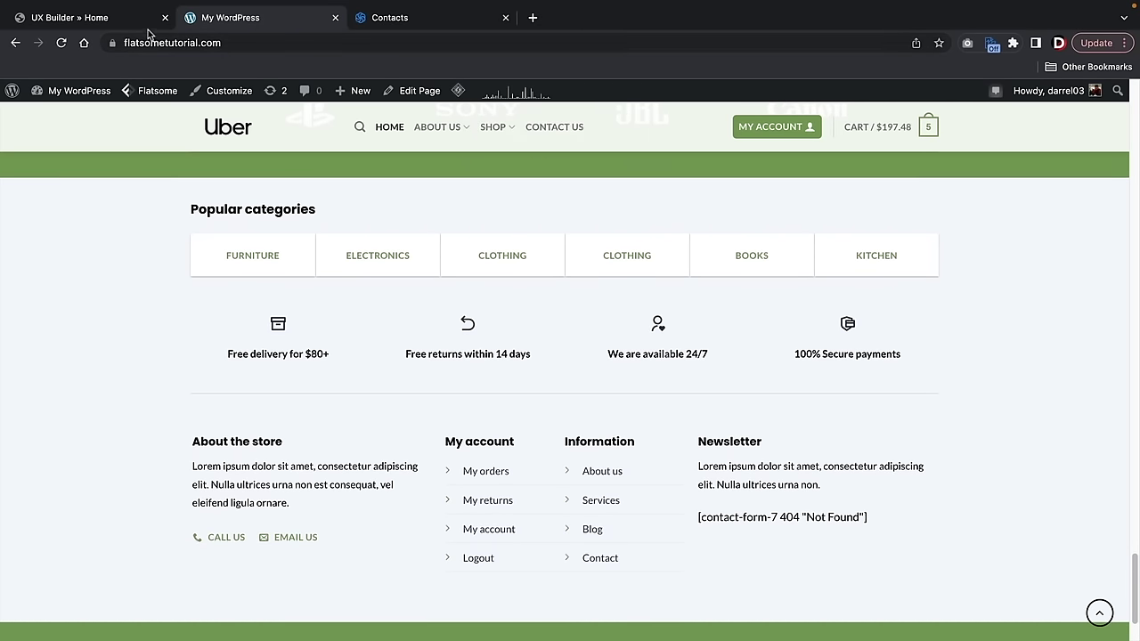
left_click(85, 17)
scroll(285, 526, "up", 15)
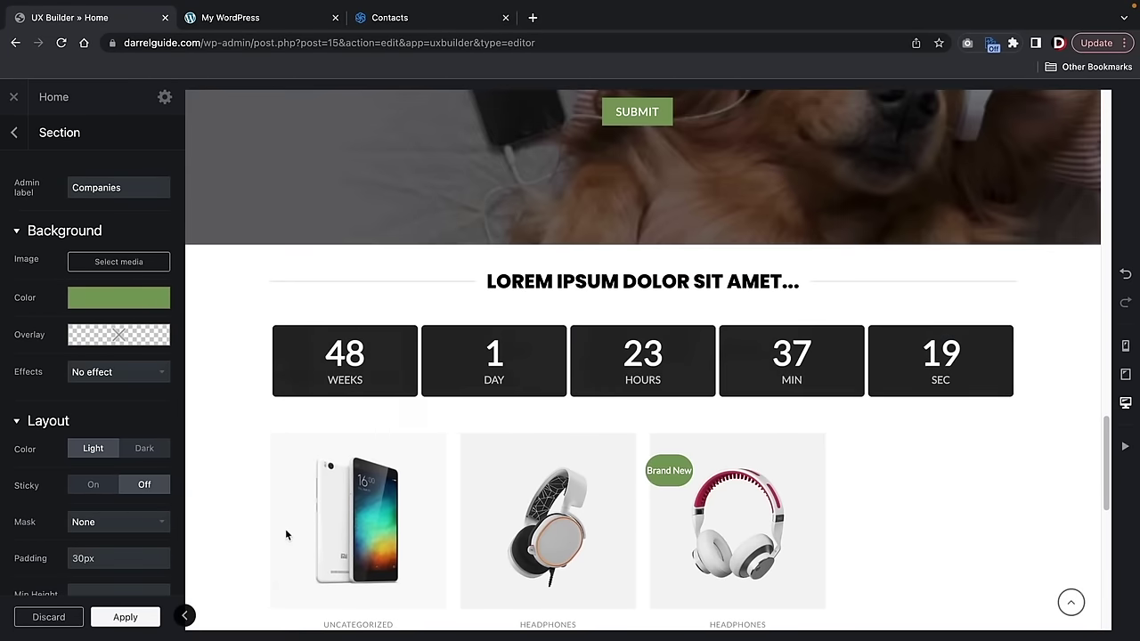
scroll(287, 530, "up", 4)
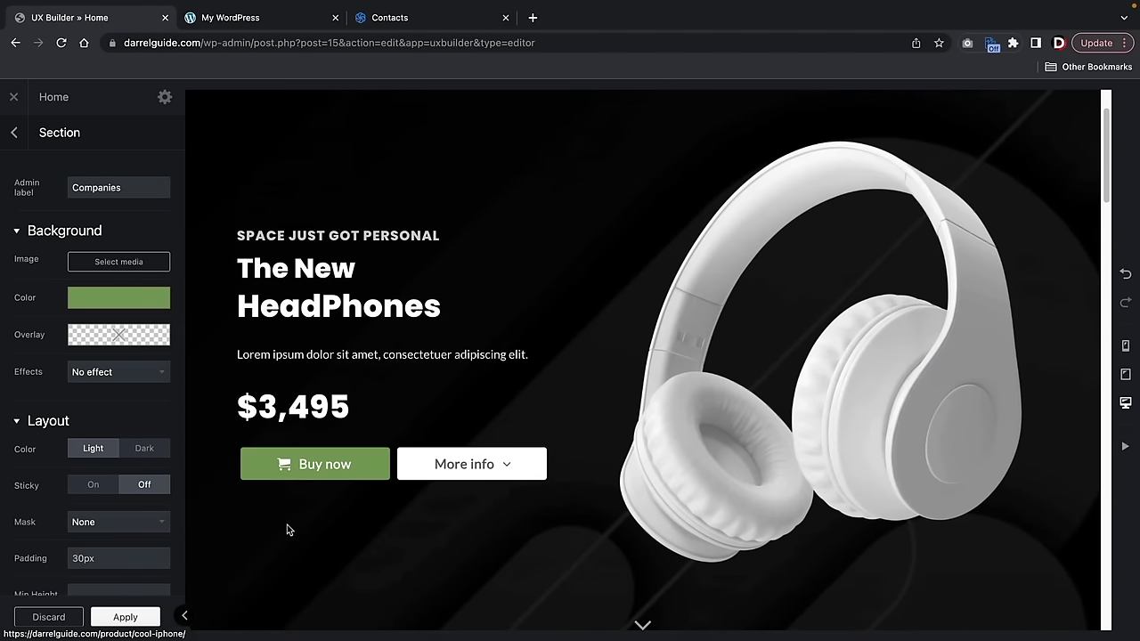
Apply the section settings, update the homepage and exit the builder
left_click(126, 618)
left_click(125, 616)
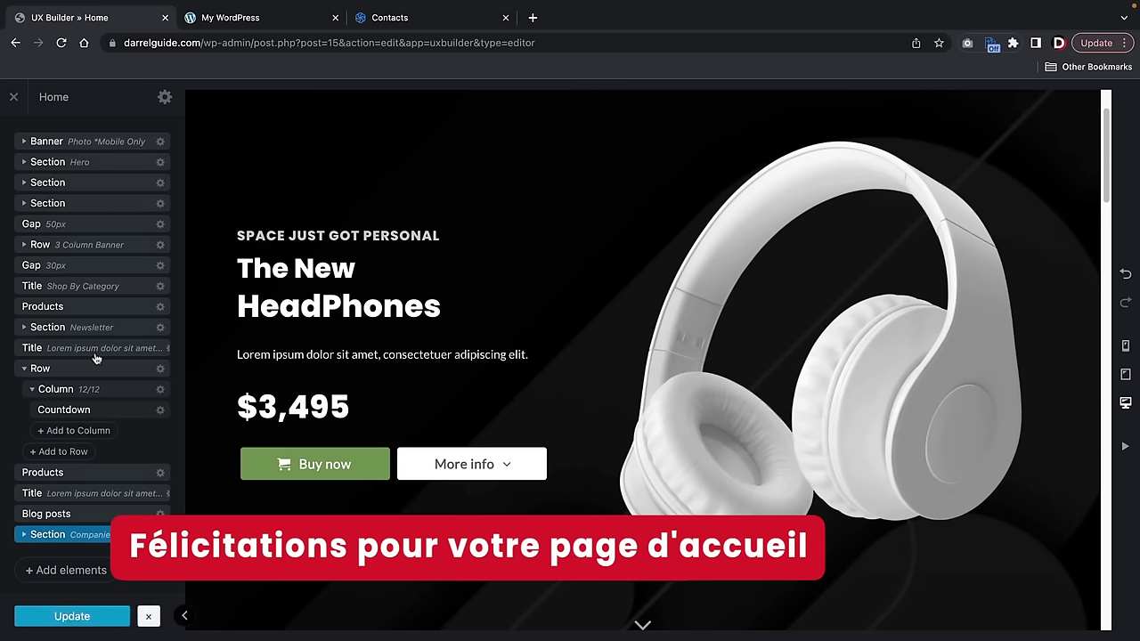
left_click(14, 97)
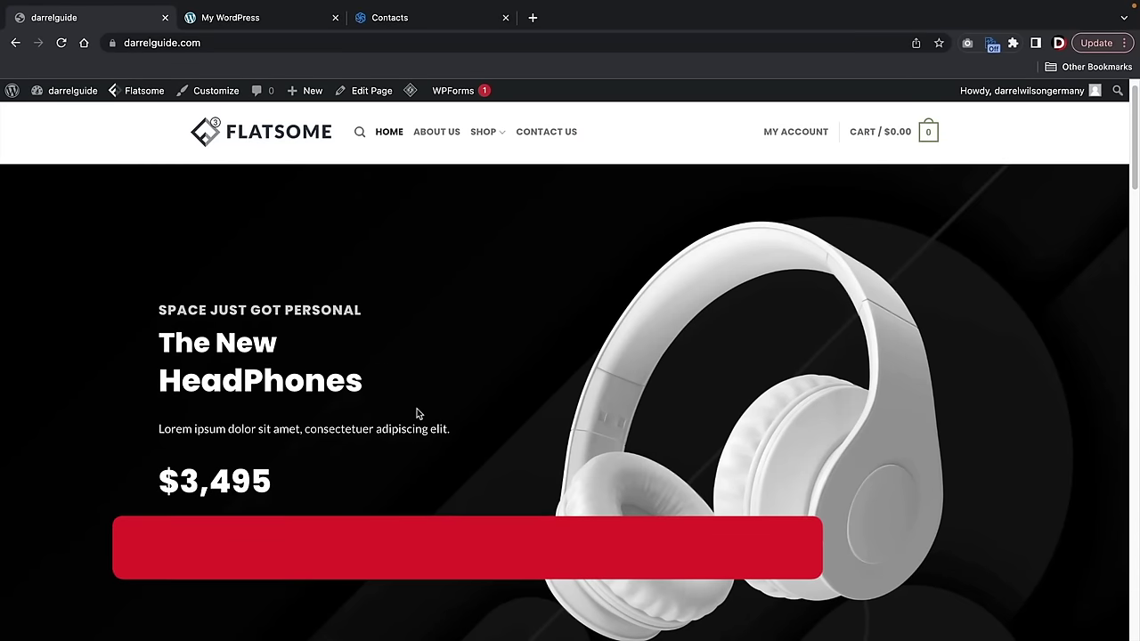
Start a new post 'Top 10 Best Products For Your Office' and paste Lorem Ipsum text
mouse_move(310, 90)
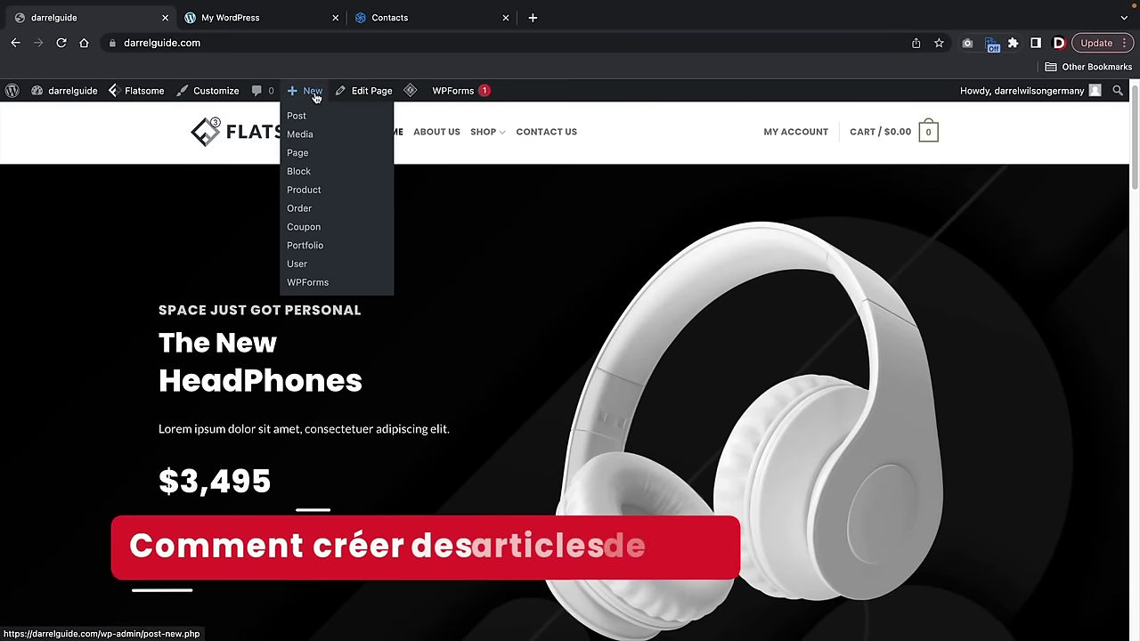
left_click(303, 118)
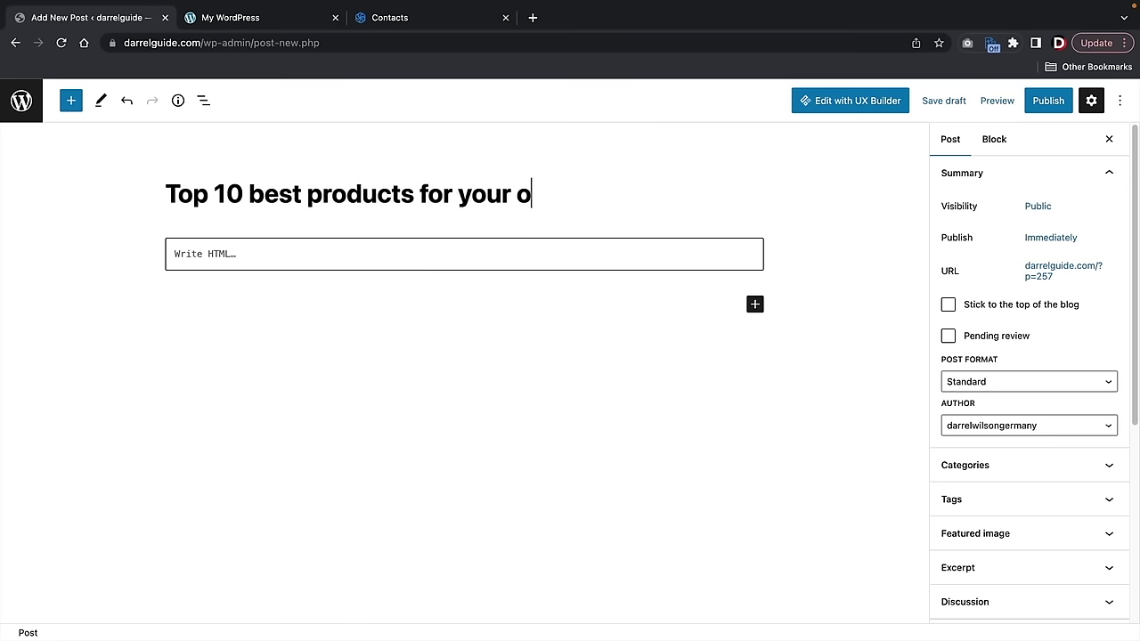
left_click(356, 254)
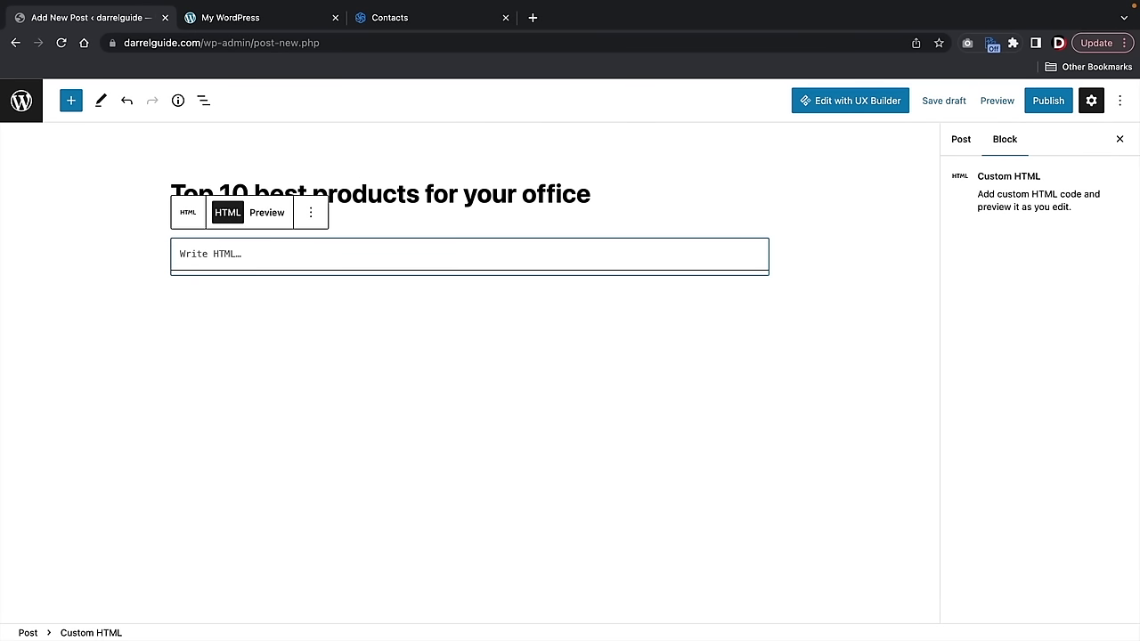
left_click(242, 280)
left_click(252, 253)
right_click(252, 253)
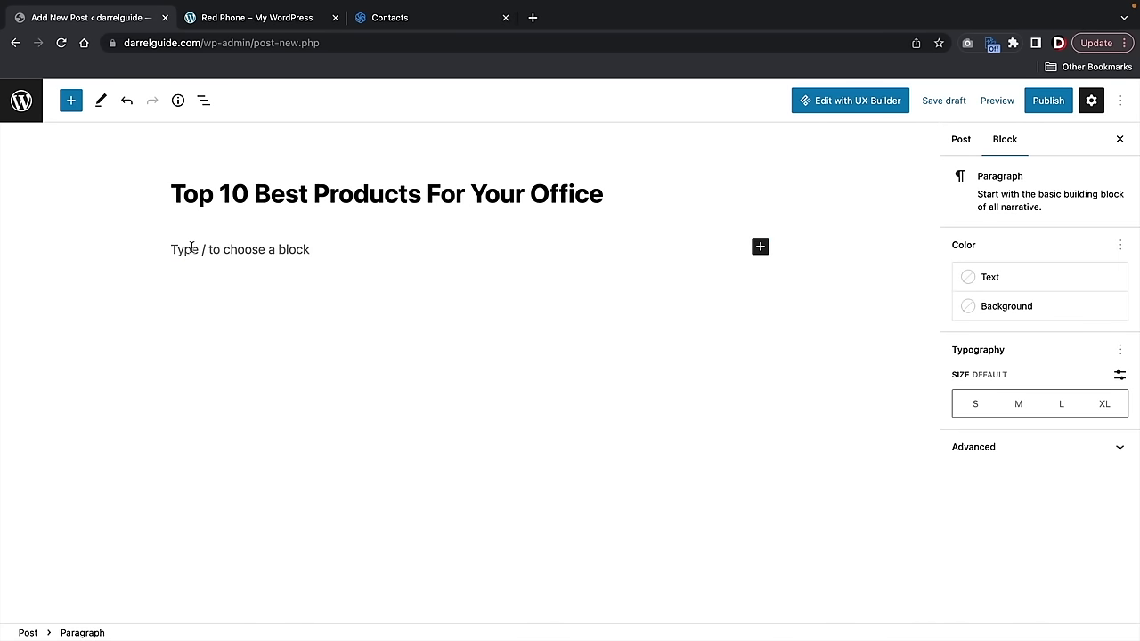
right_click(192, 245)
left_click(227, 349)
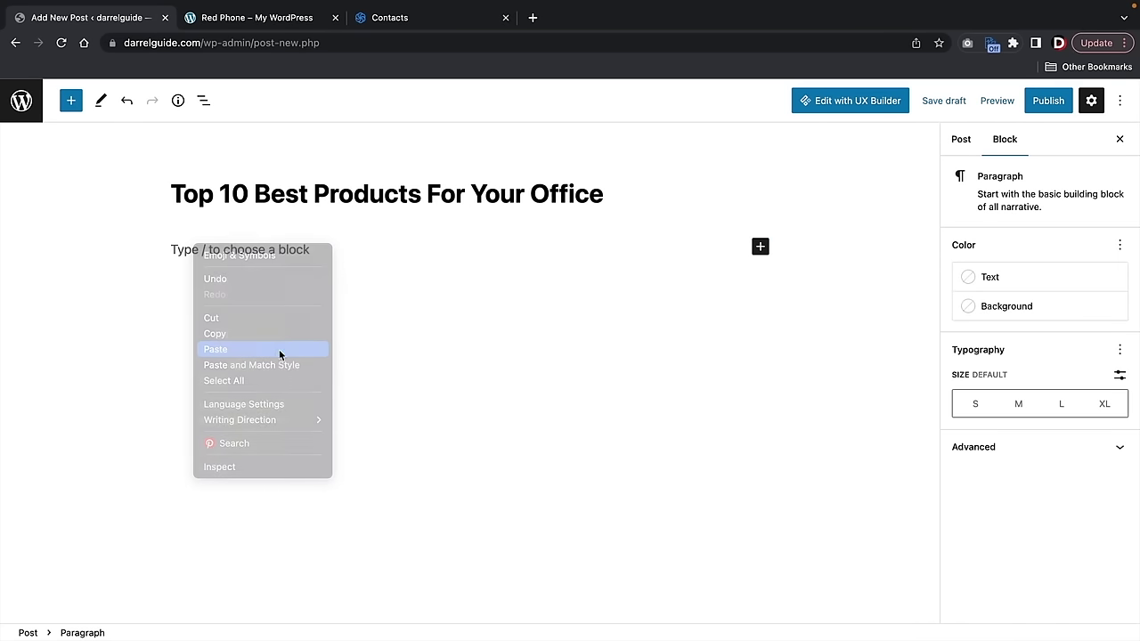
Split the text after 'electronic typesetting,' into a new paragraph and type /imag
left_click(472, 326)
key("Return")
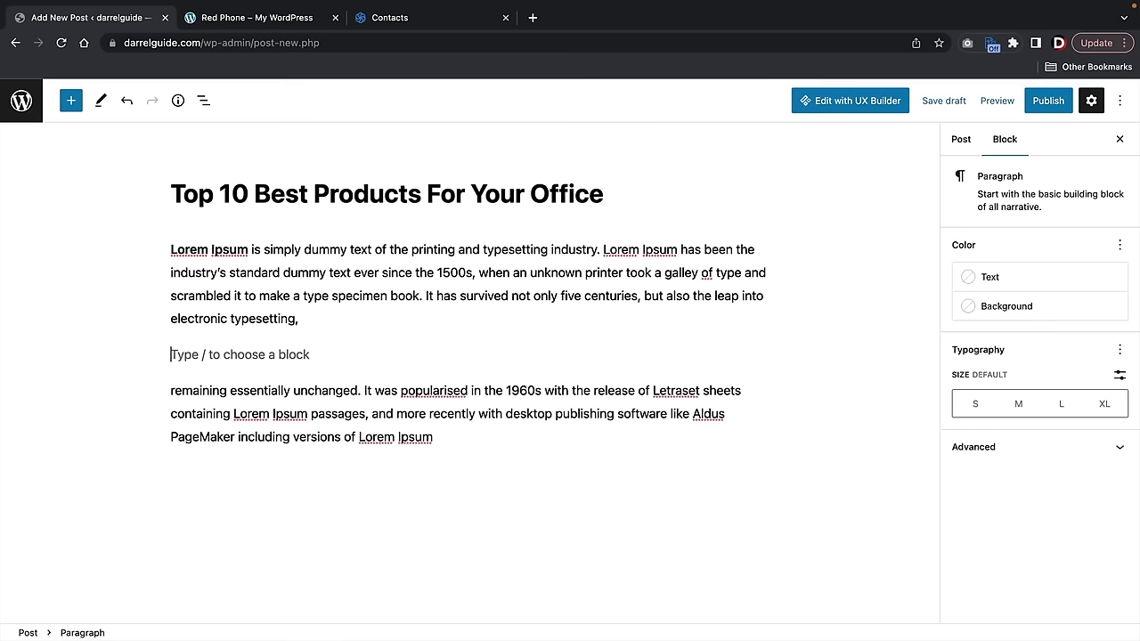
type("/imag")
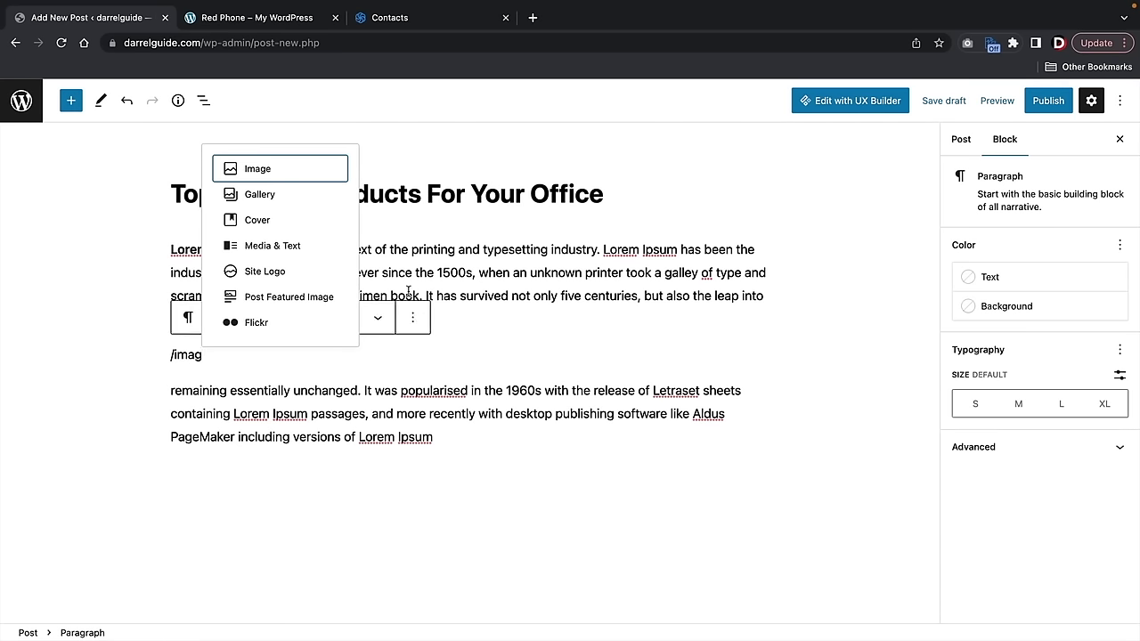
Insert the uploaded tablet mockup image and resize it to 508×381
left_click(260, 170)
left_click(212, 442)
left_click(467, 267)
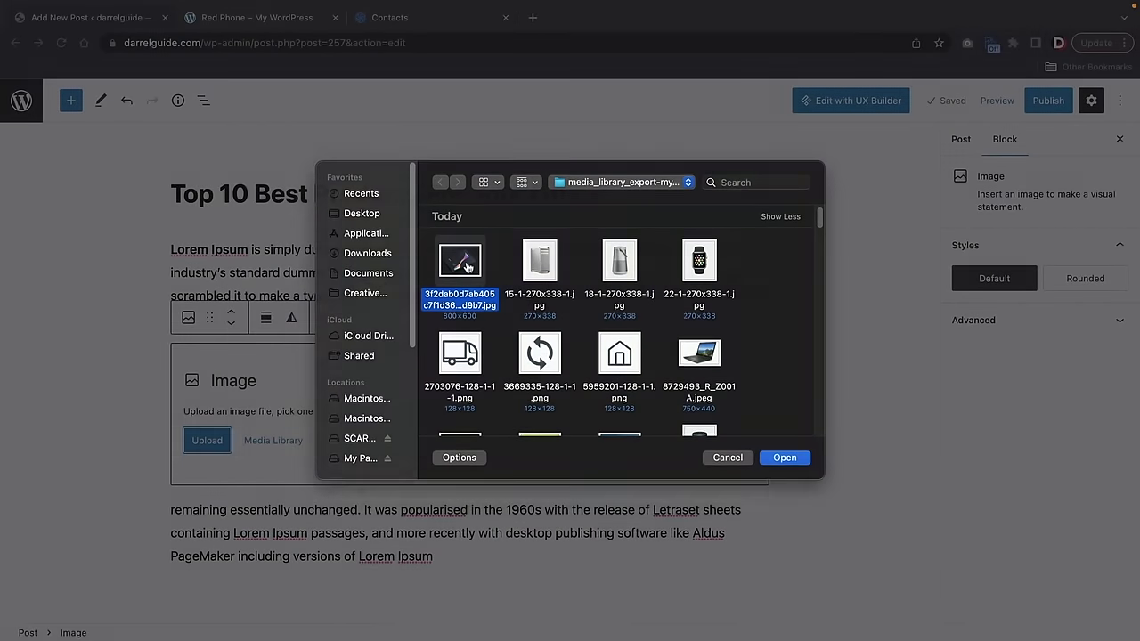
double_click(466, 268)
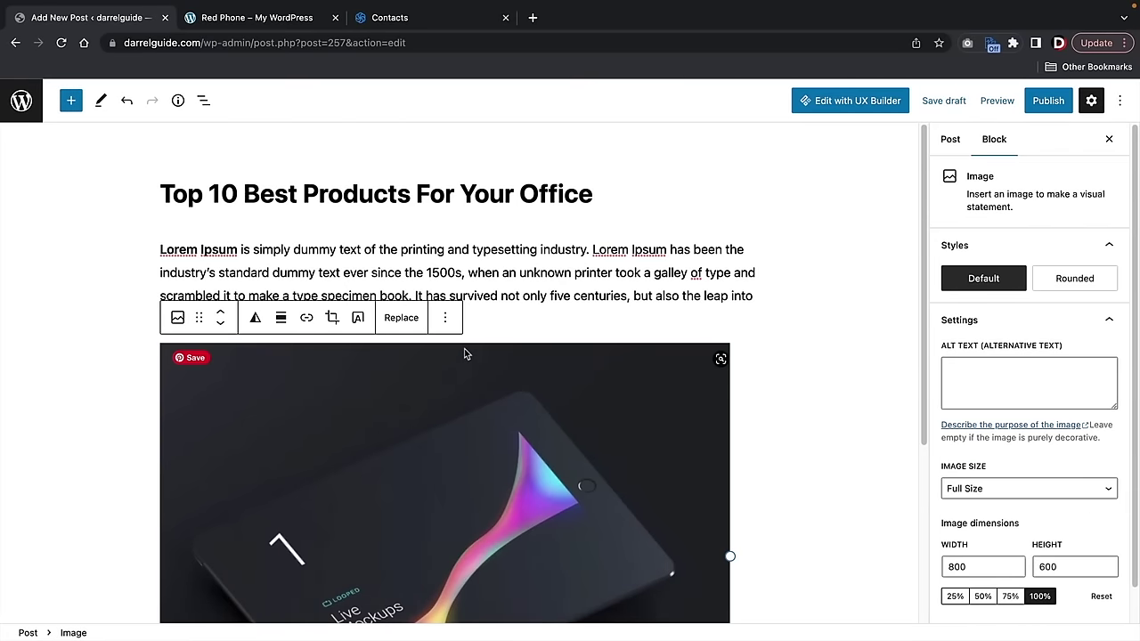
scroll(802, 490, "down", 3)
left_click_drag(731, 434, 506, 401)
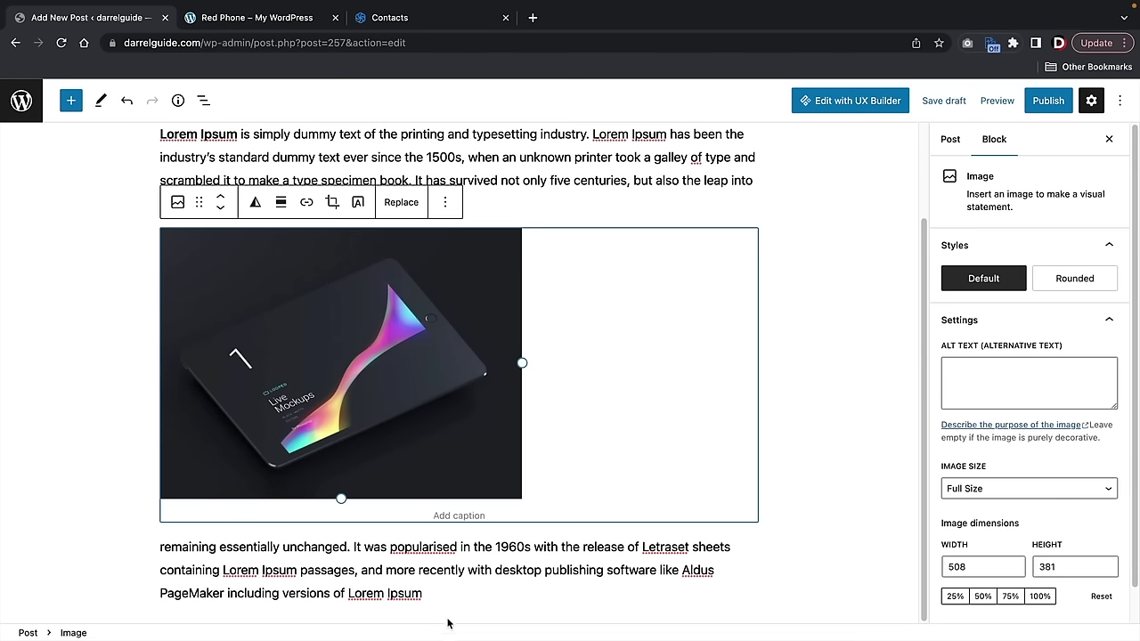
Paste two more Lorem Ipsum paragraphs at the end of the post
left_click(448, 589)
key("Return")
key("Return")
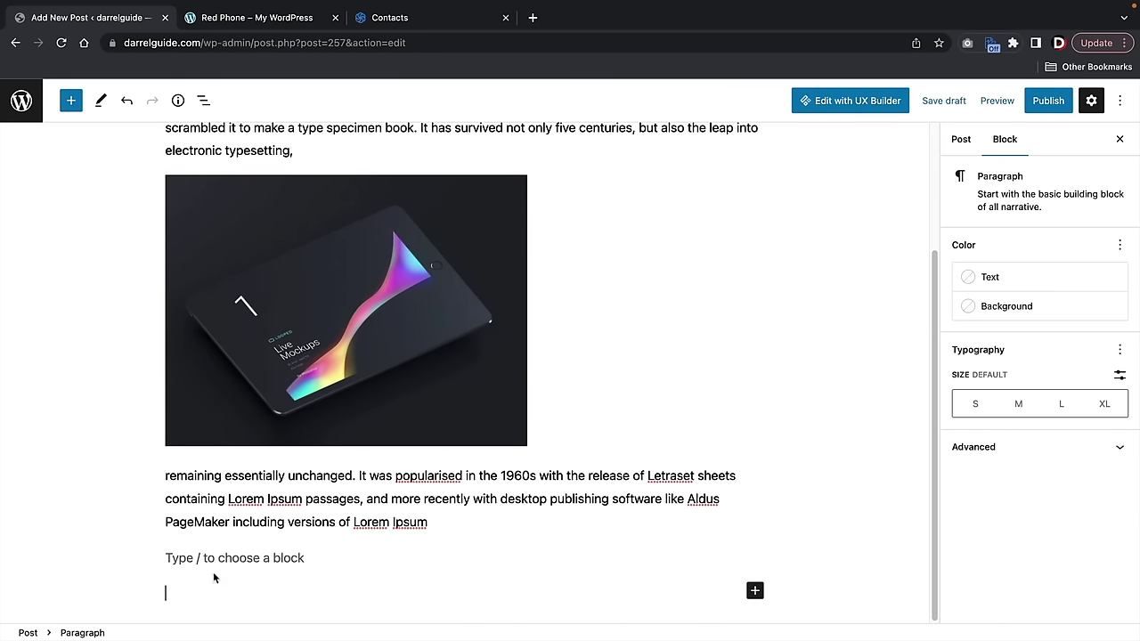
right_click(214, 577)
left_click(225, 509)
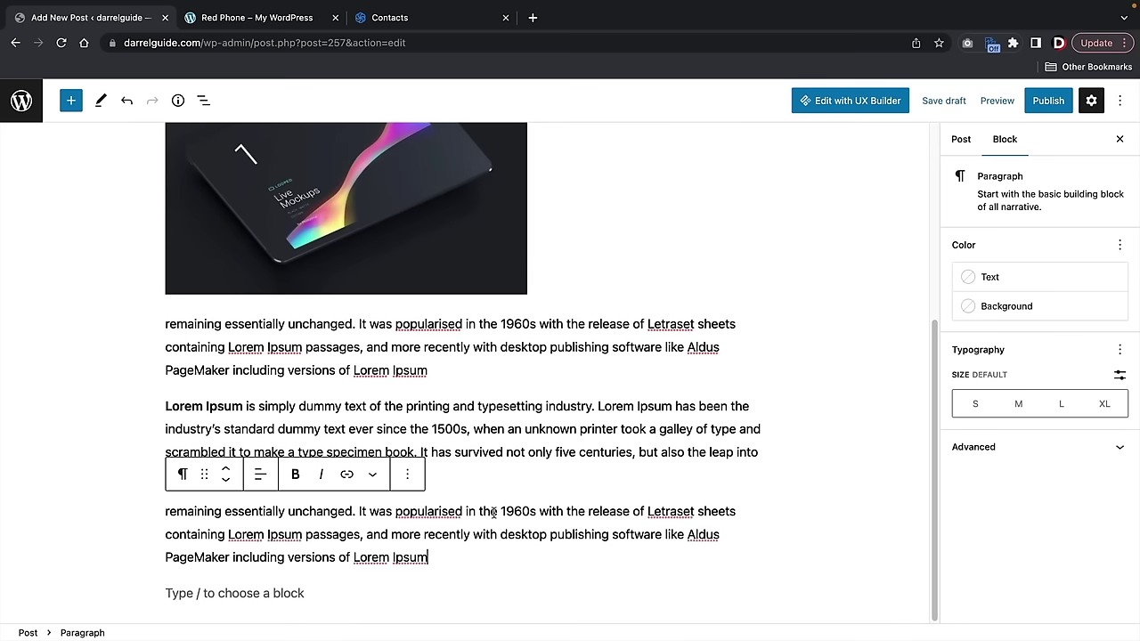
left_click(550, 403)
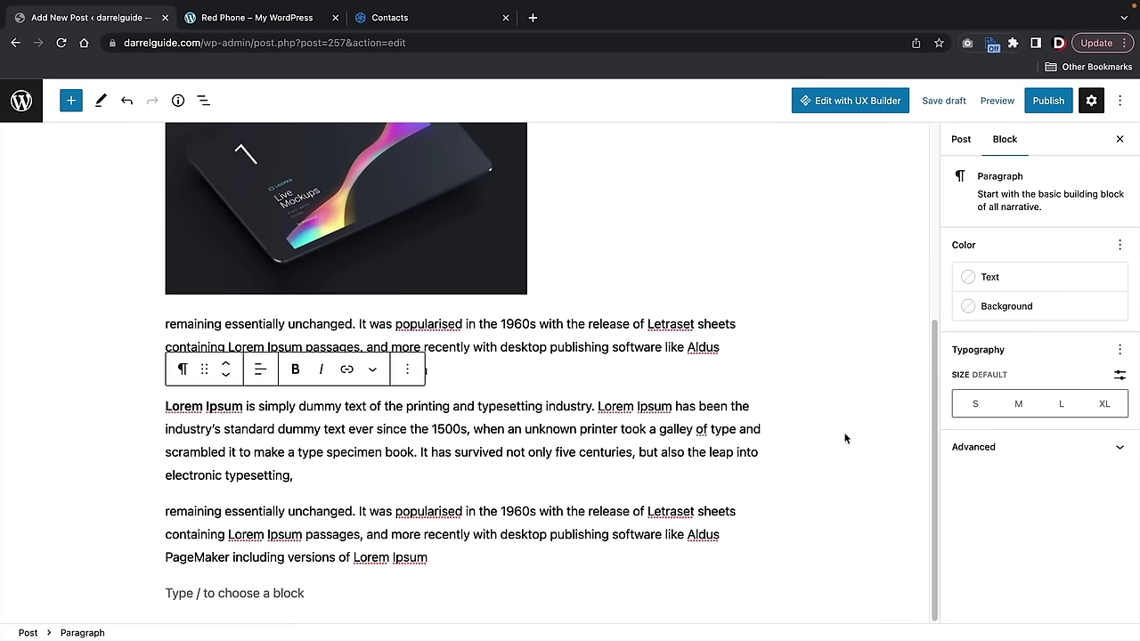
Create and assign a new 'electronics' category to the post
left_click(963, 140)
scroll(989, 507, "down", 3)
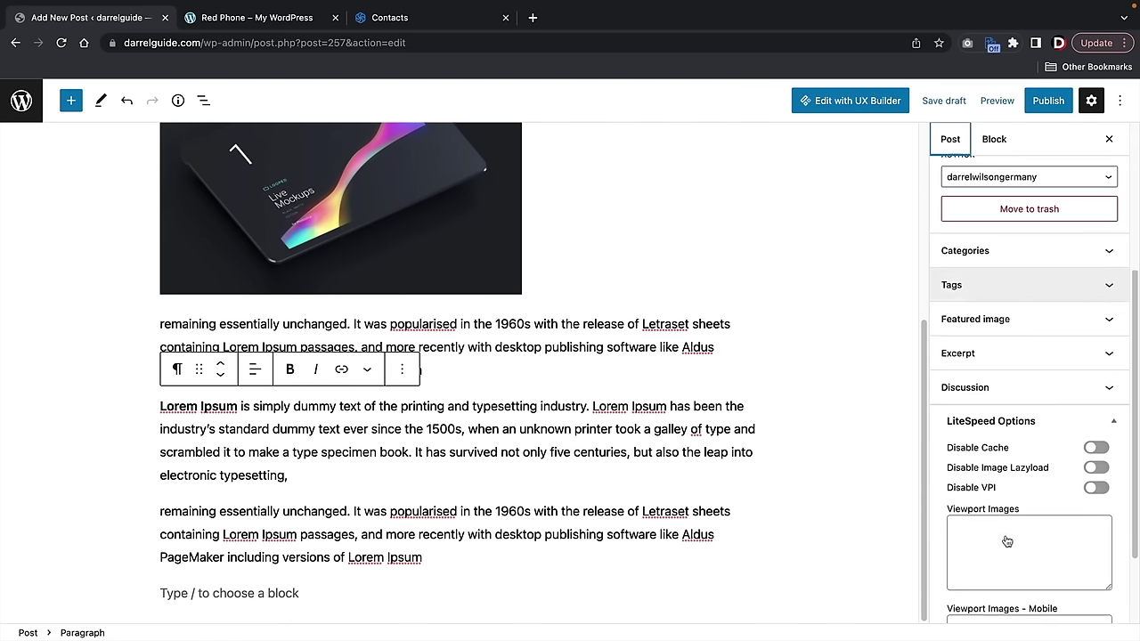
scroll(1005, 374, "up", 1)
left_click(1006, 322)
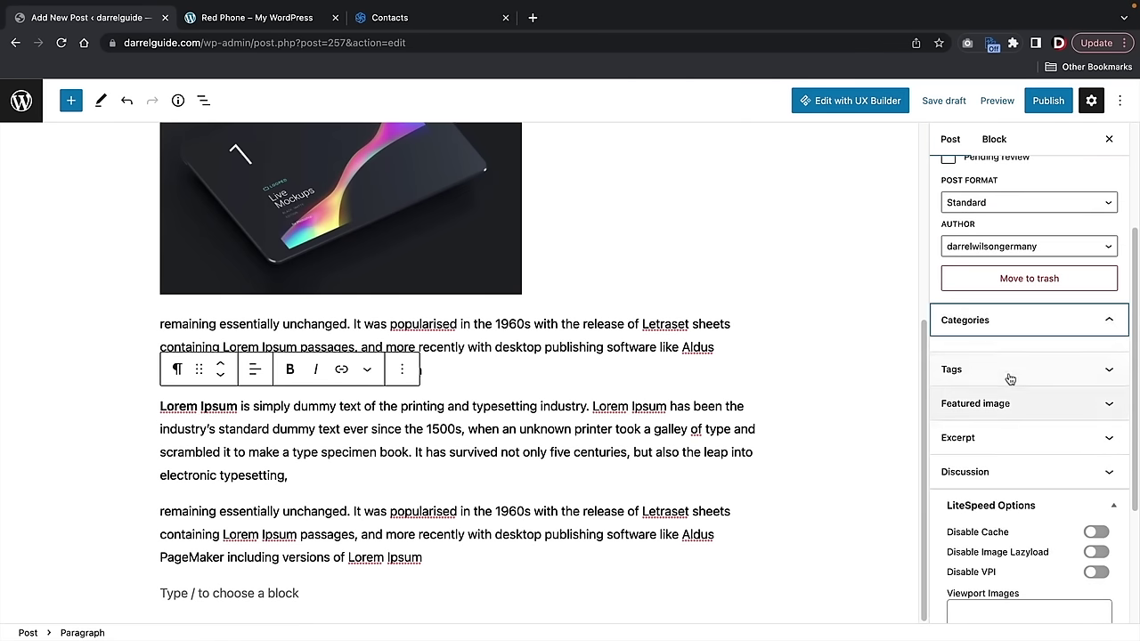
left_click(997, 376)
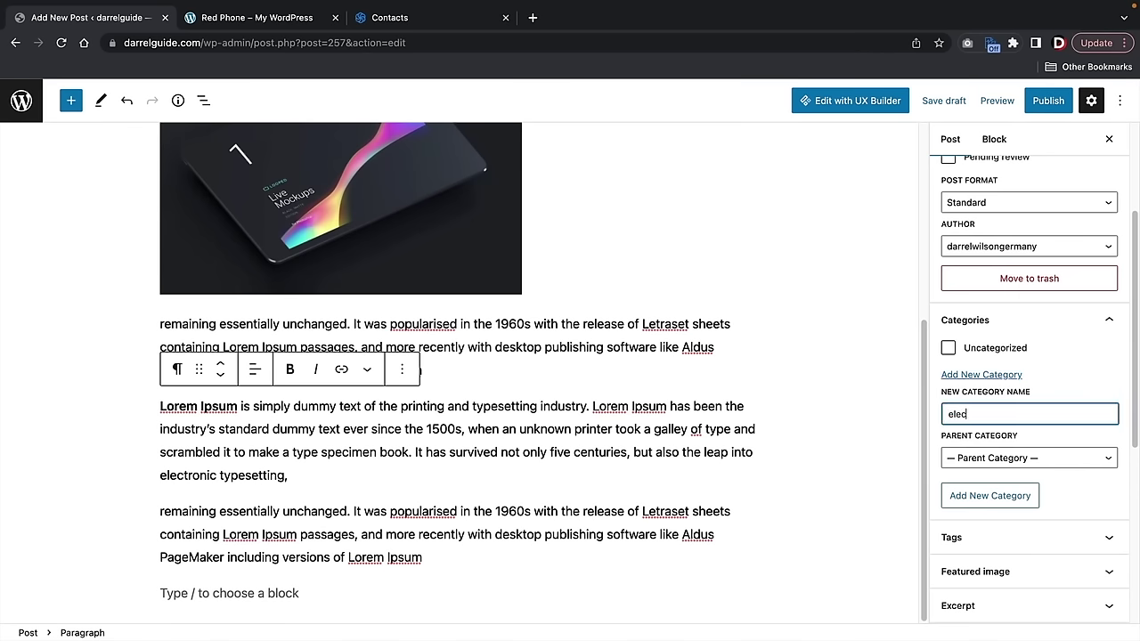
left_click(996, 496)
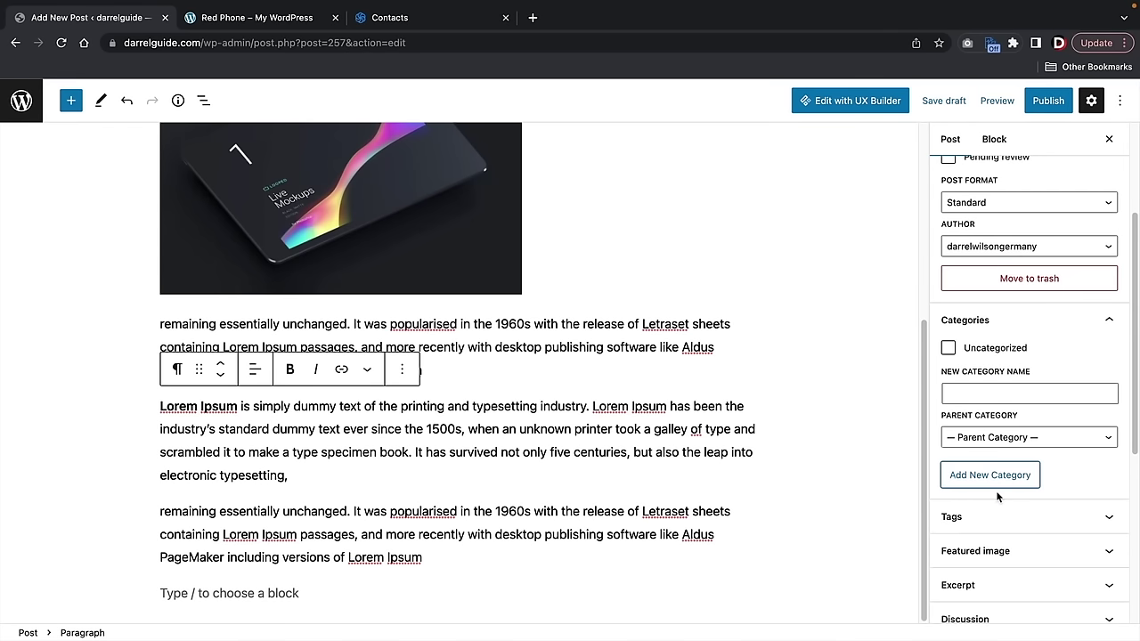
Set the office photo from the media library as the featured image
left_click(998, 552)
scroll(997, 506, "down", 3)
left_click(1025, 348)
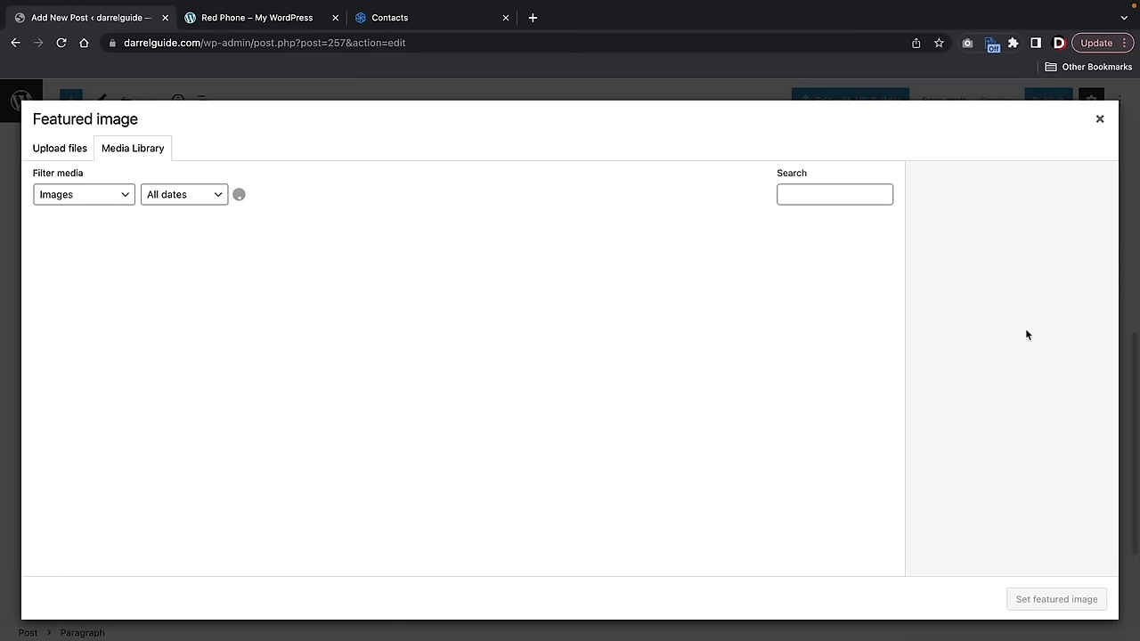
left_click(1057, 599)
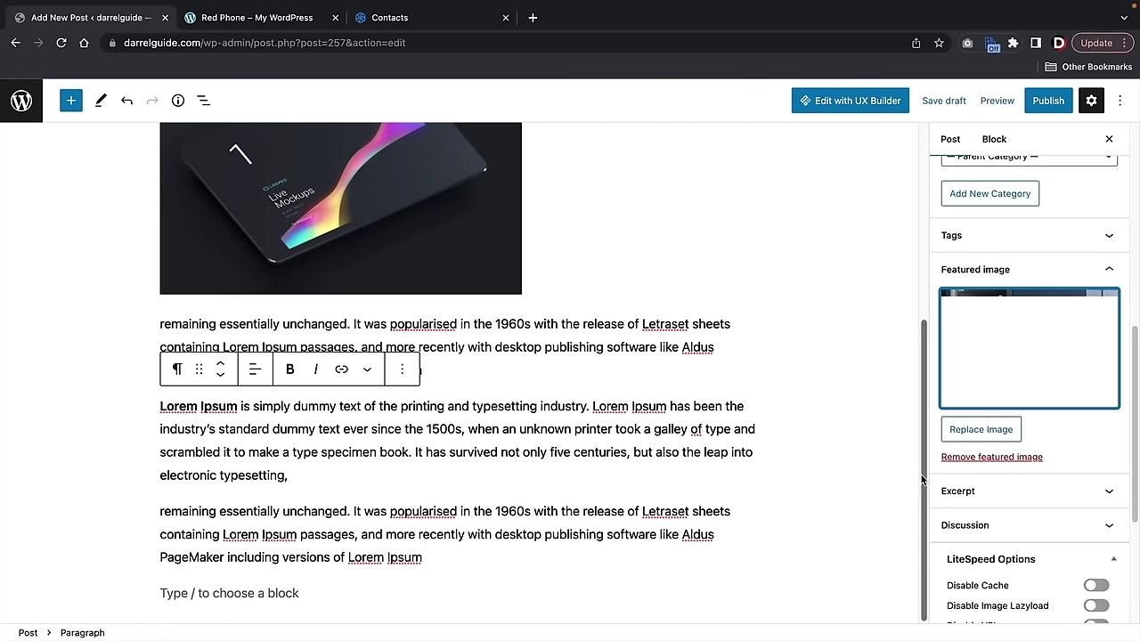
scroll(922, 474, "up", 5)
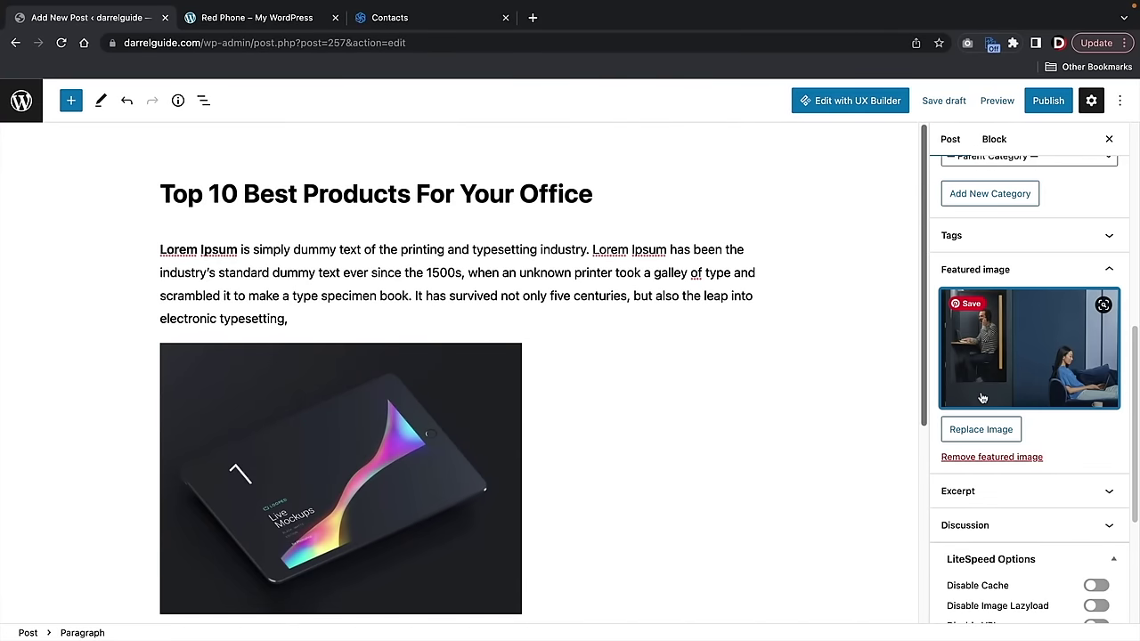
scroll(976, 341, "up", 5)
Publish the post, confirming in the pre-publish panel, and view it live
left_click(1048, 99)
left_click(985, 100)
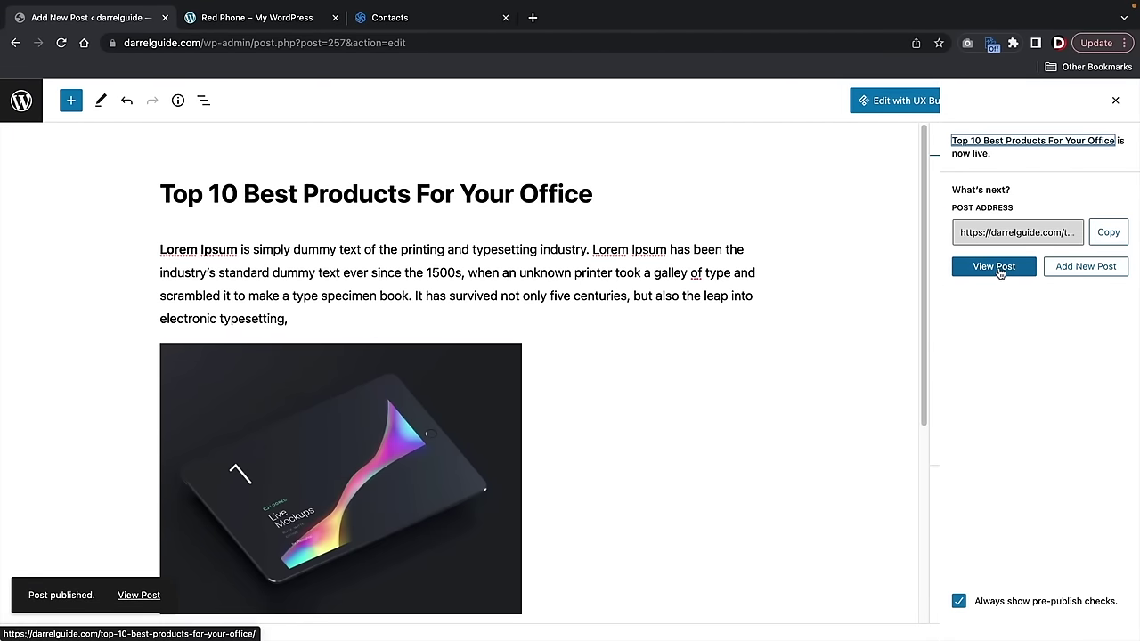
left_click(999, 272)
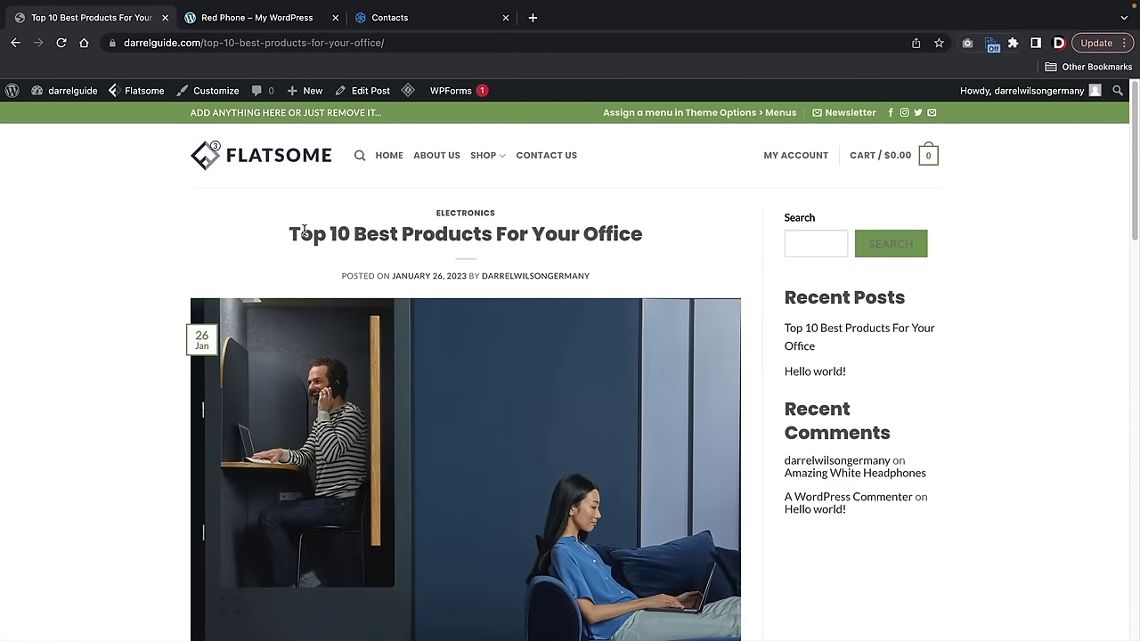
Look over the live post page, filed under Electronics with its office featured image
left_click_drag(323, 230, 602, 233)
scroll(603, 233, "down", 5)
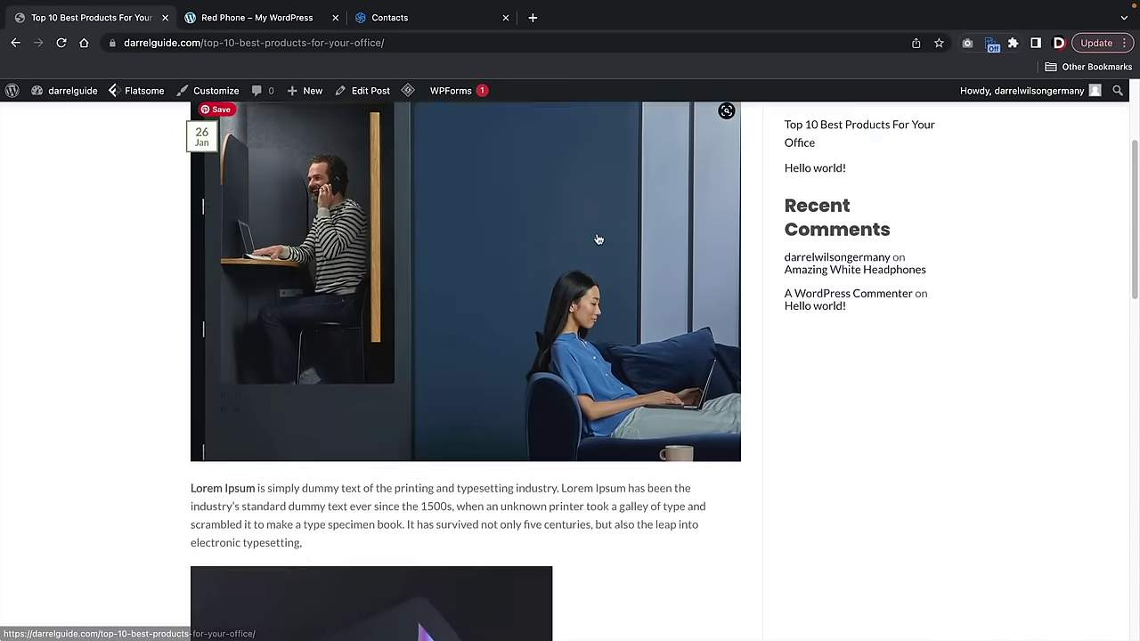
left_click_drag(266, 269, 339, 325)
scroll(338, 325, "down", 3)
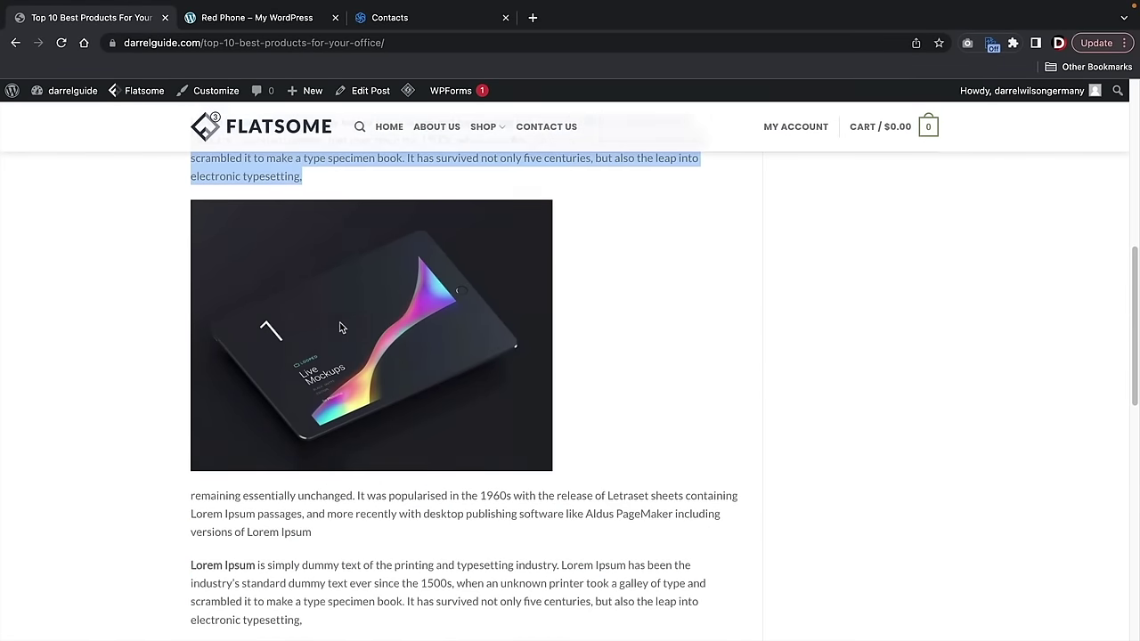
scroll(395, 293, "down", 3)
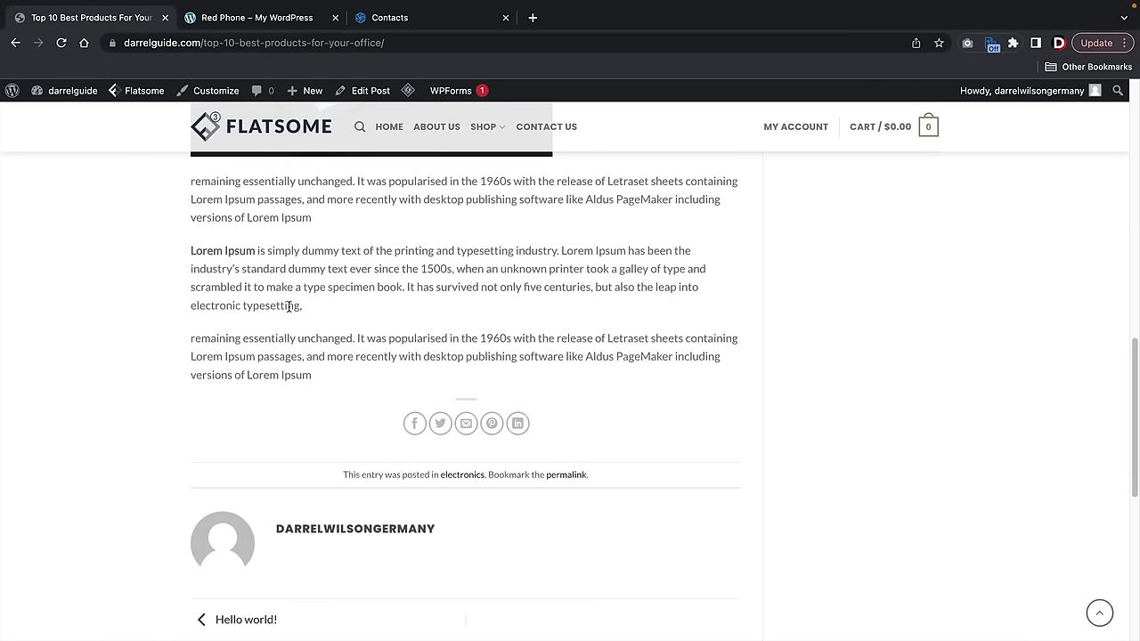
left_click_drag(334, 353, 236, 199)
scroll(285, 351, "down", 2)
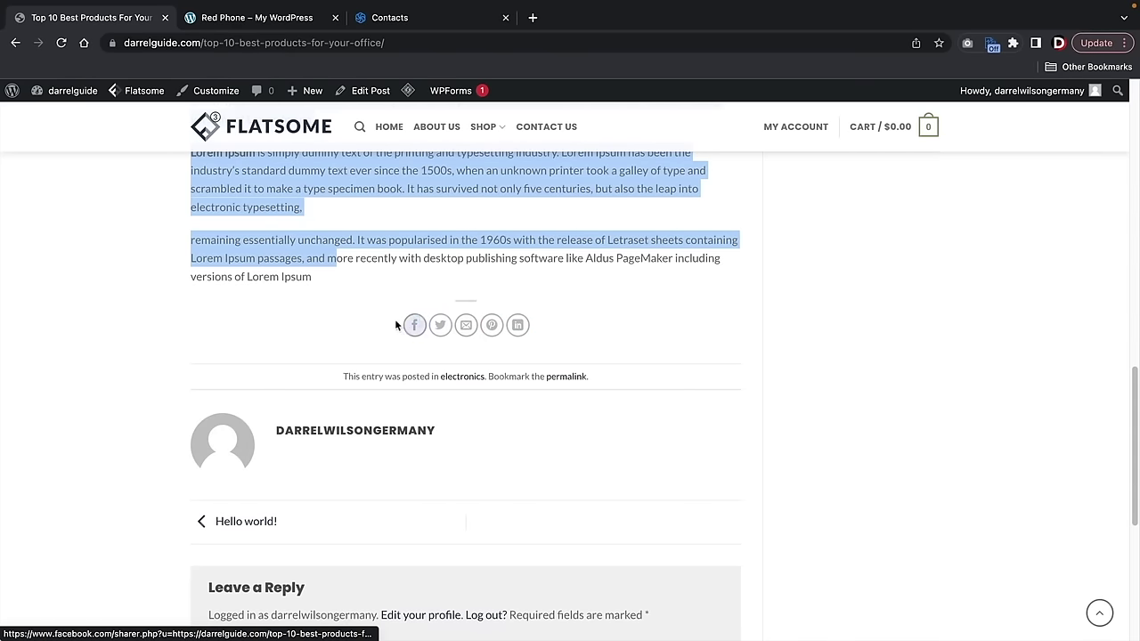
scroll(394, 322, "up", 5)
scroll(394, 324, "up", 10)
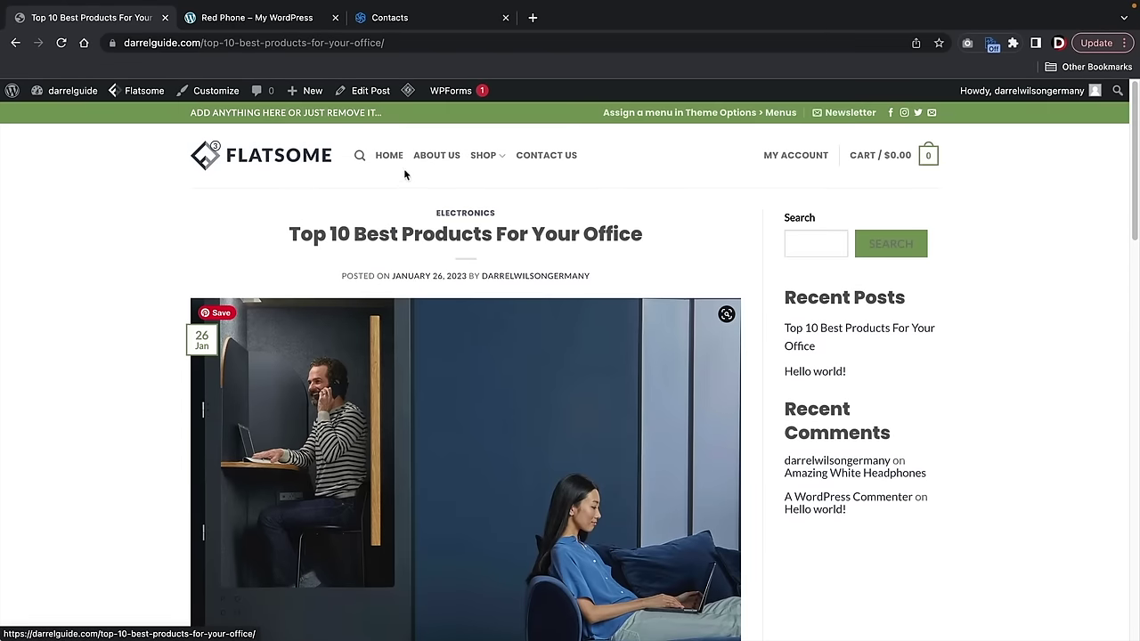
Browse the home page to see the new post listed
left_click(392, 157)
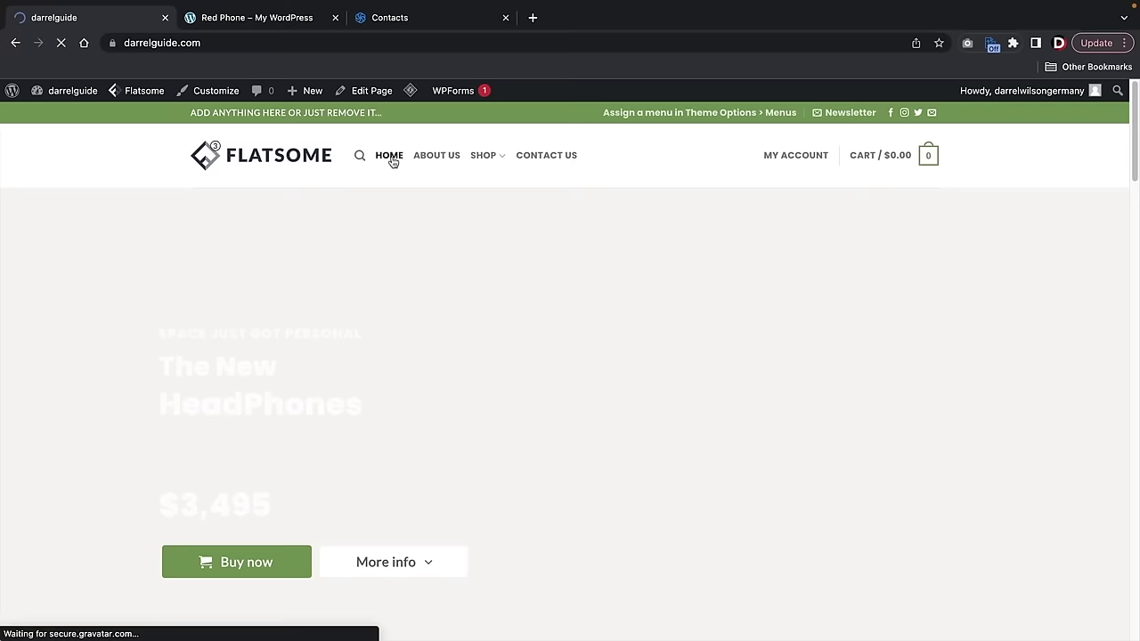
scroll(276, 355, "down", 5)
scroll(267, 361, "down", 8)
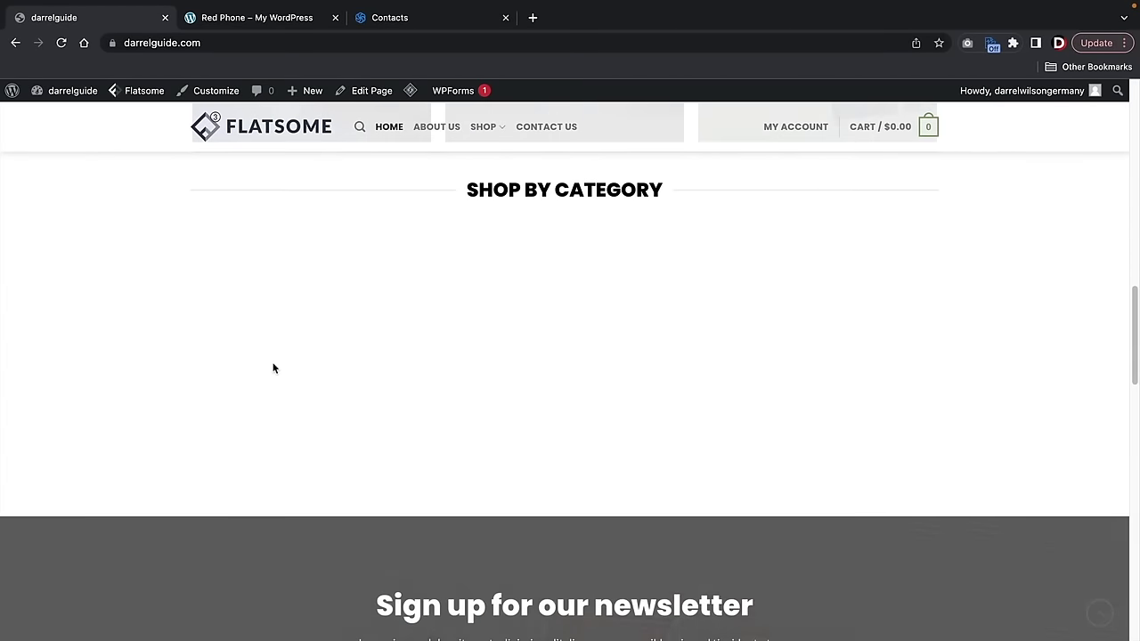
scroll(273, 363, "down", 8)
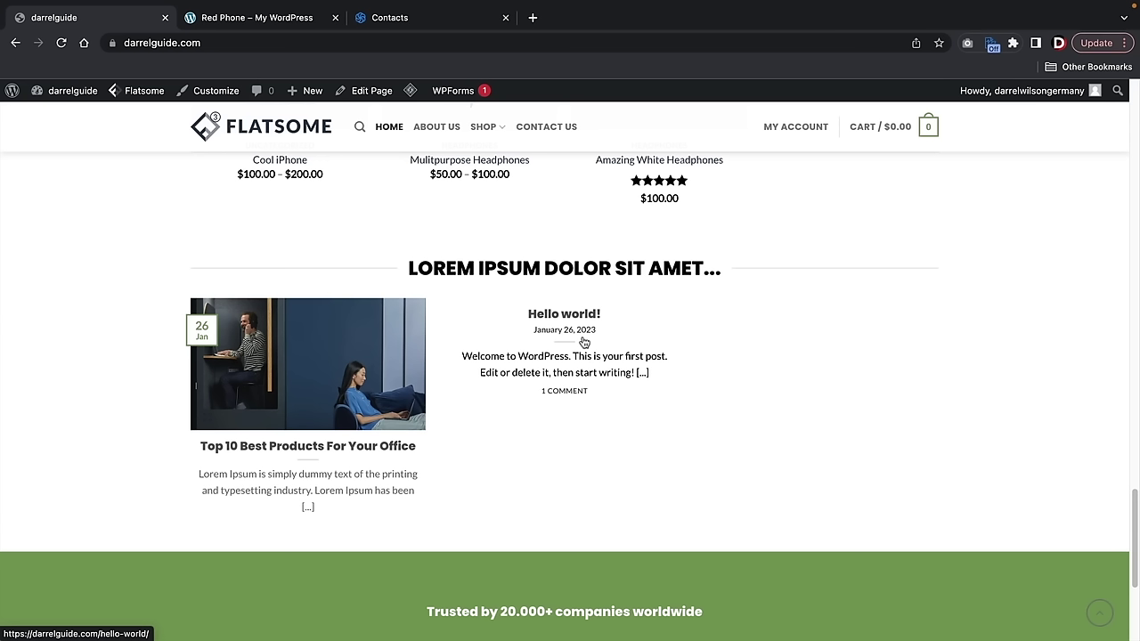
scroll(472, 335, "up", 10)
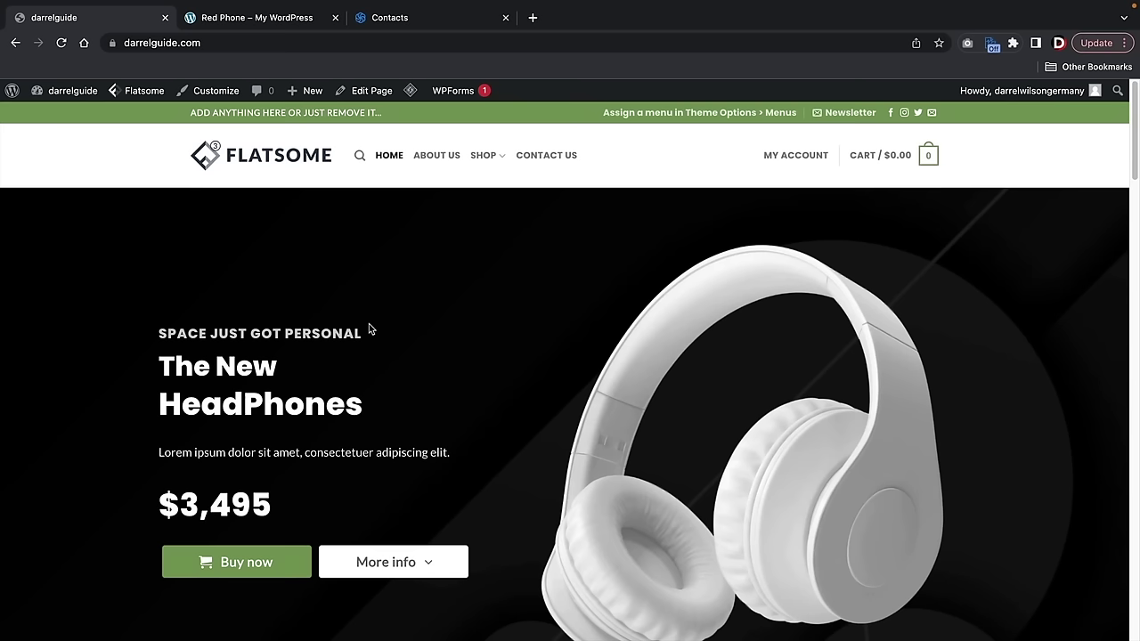
Go to the About Us page and open it in UX Builder
left_click(446, 157)
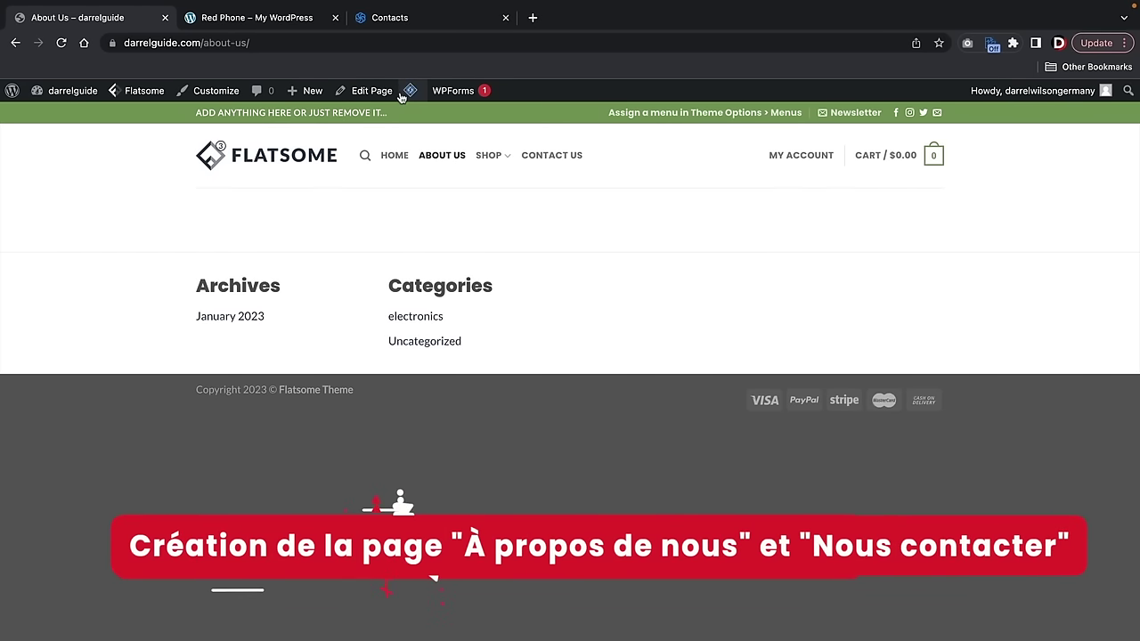
mouse_move(409, 90)
mouse_move(367, 91)
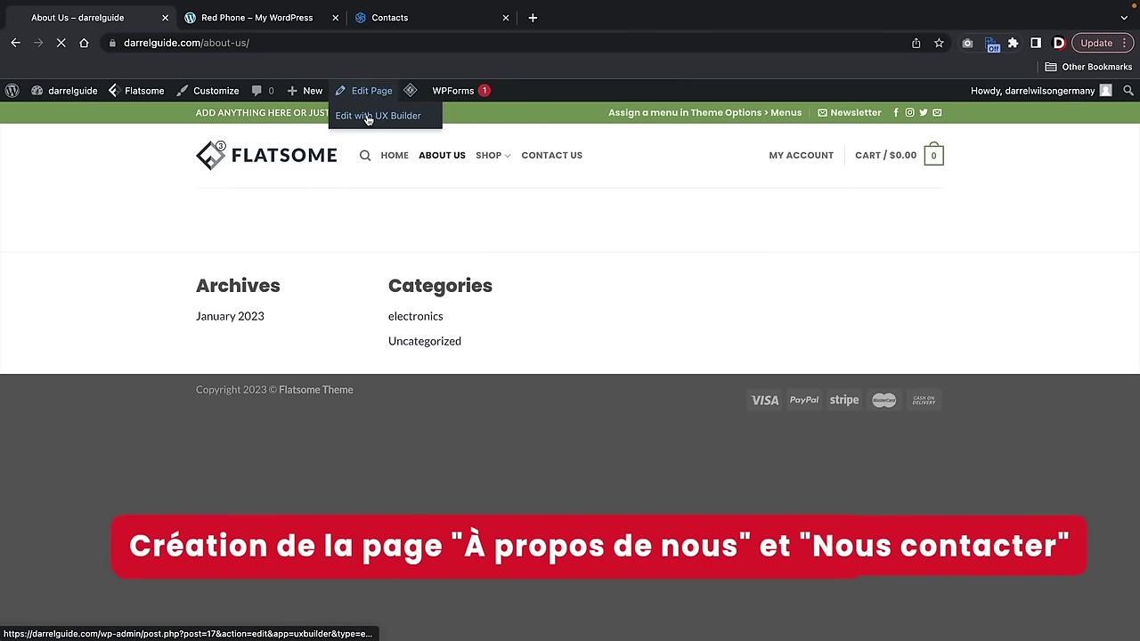
left_click(368, 117)
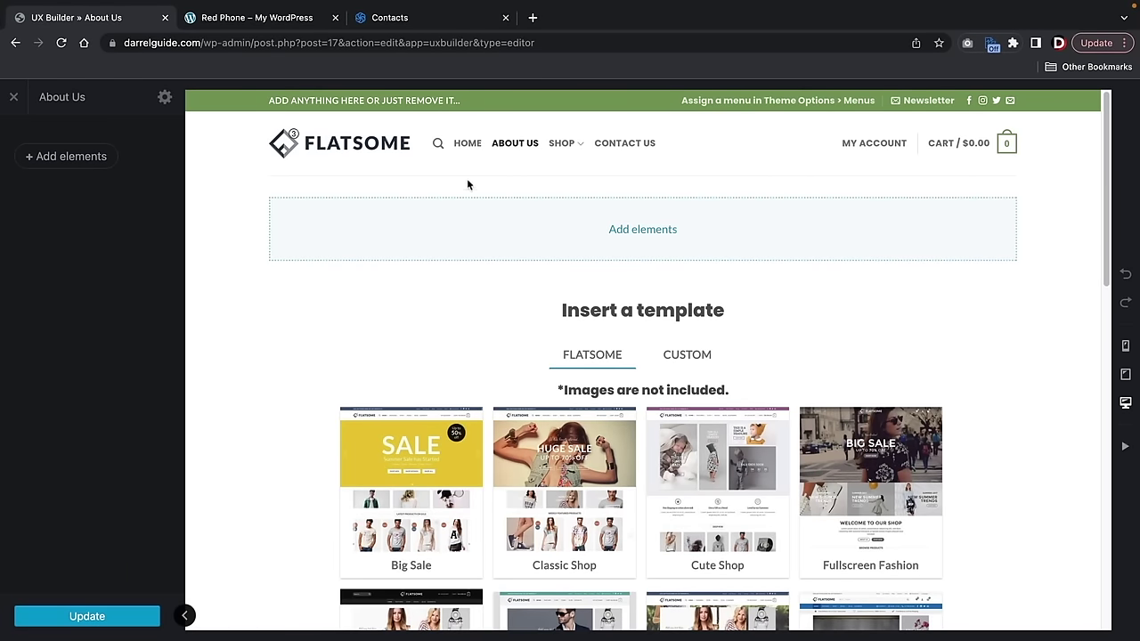
Import the 'About Page: Travel' layout from Flatsome Studio's About category
left_click(71, 157)
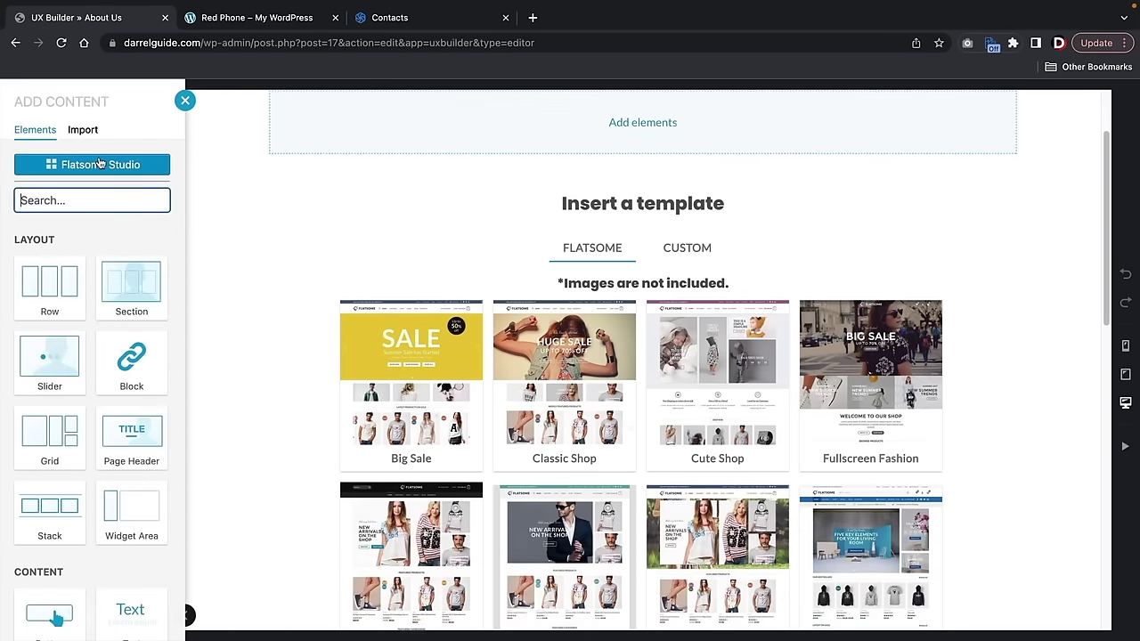
left_click(111, 168)
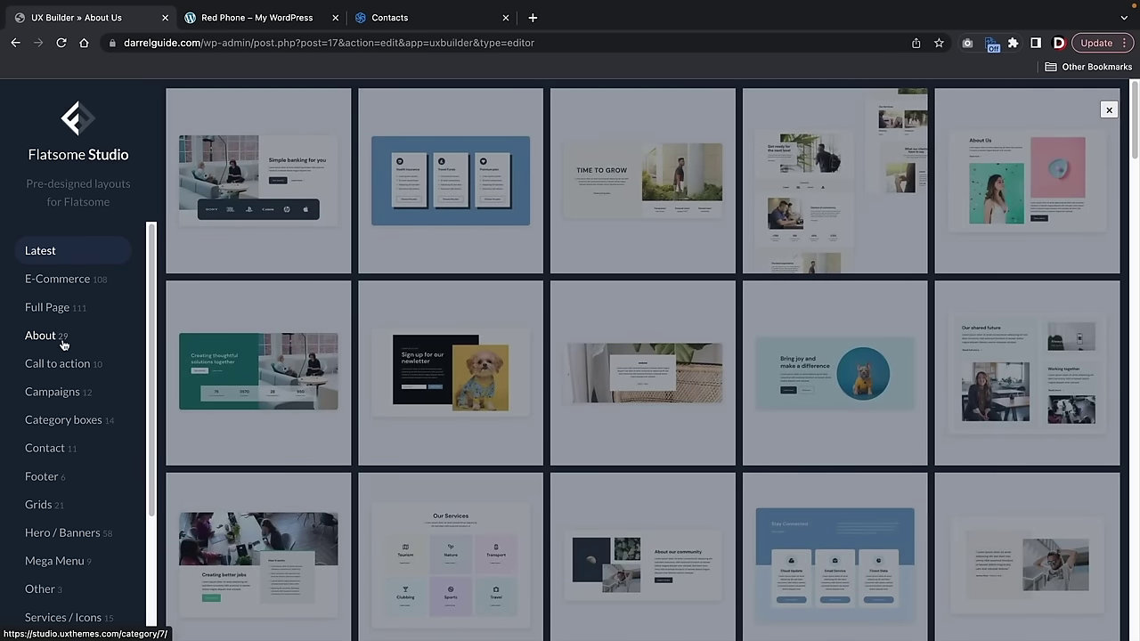
left_click(63, 344)
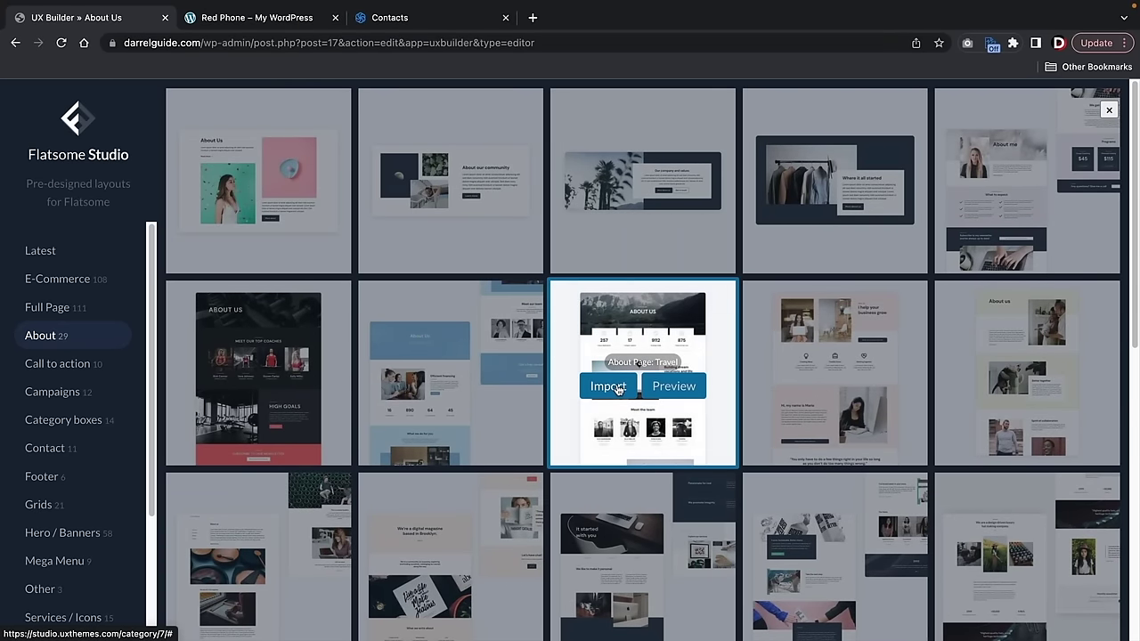
left_click(617, 388)
left_click(615, 401)
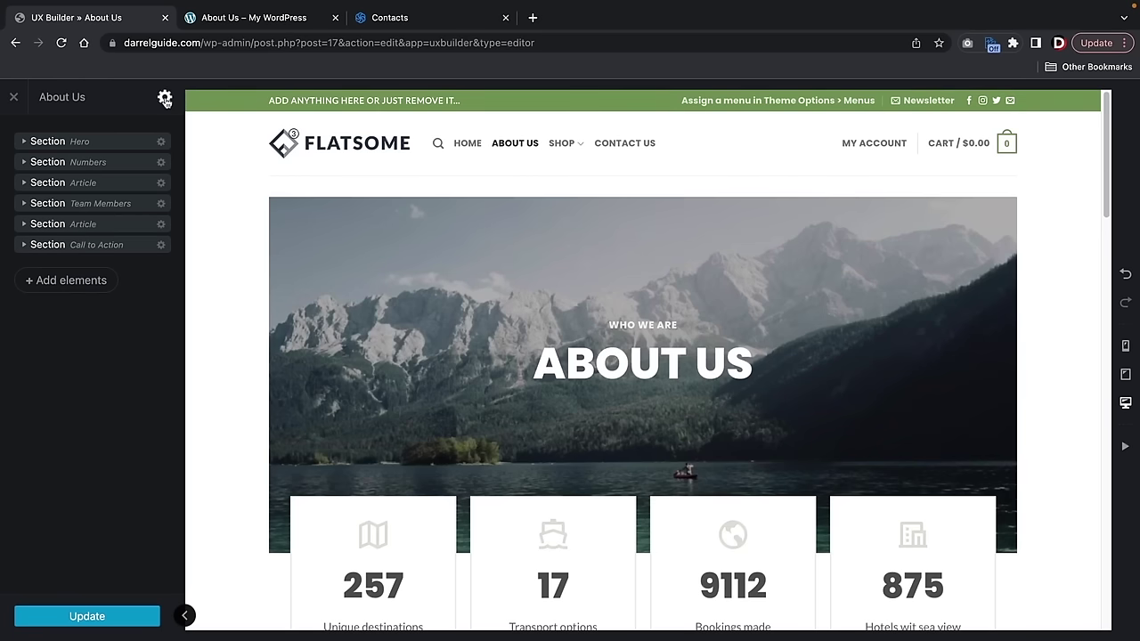
Set the page template to Page - Full Width and switch to the reference site
left_click(165, 98)
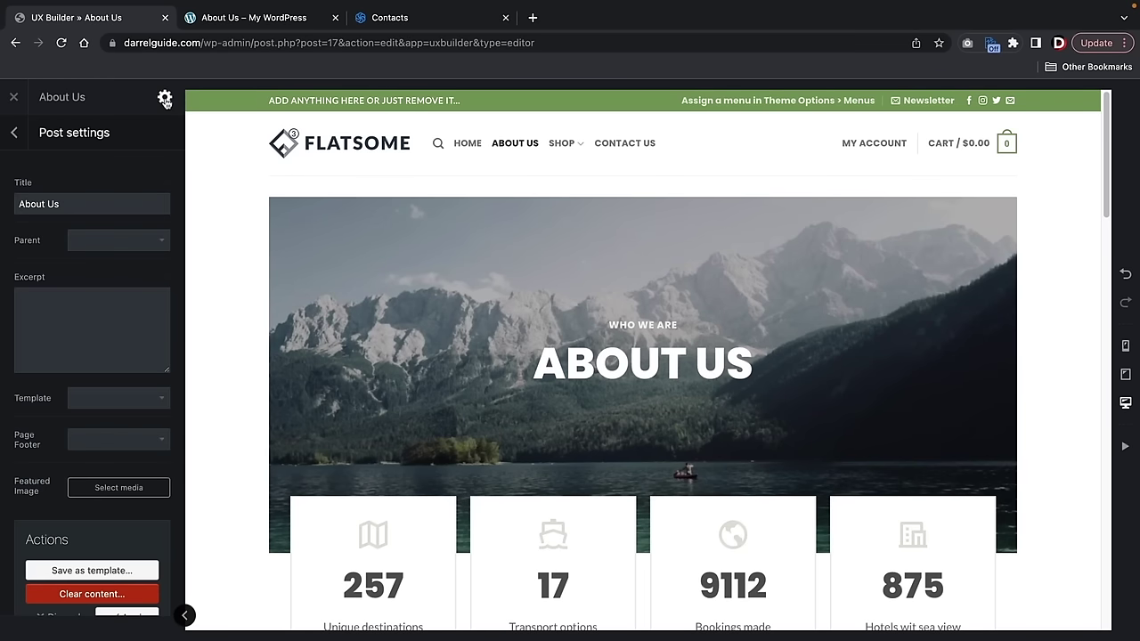
left_click(92, 392)
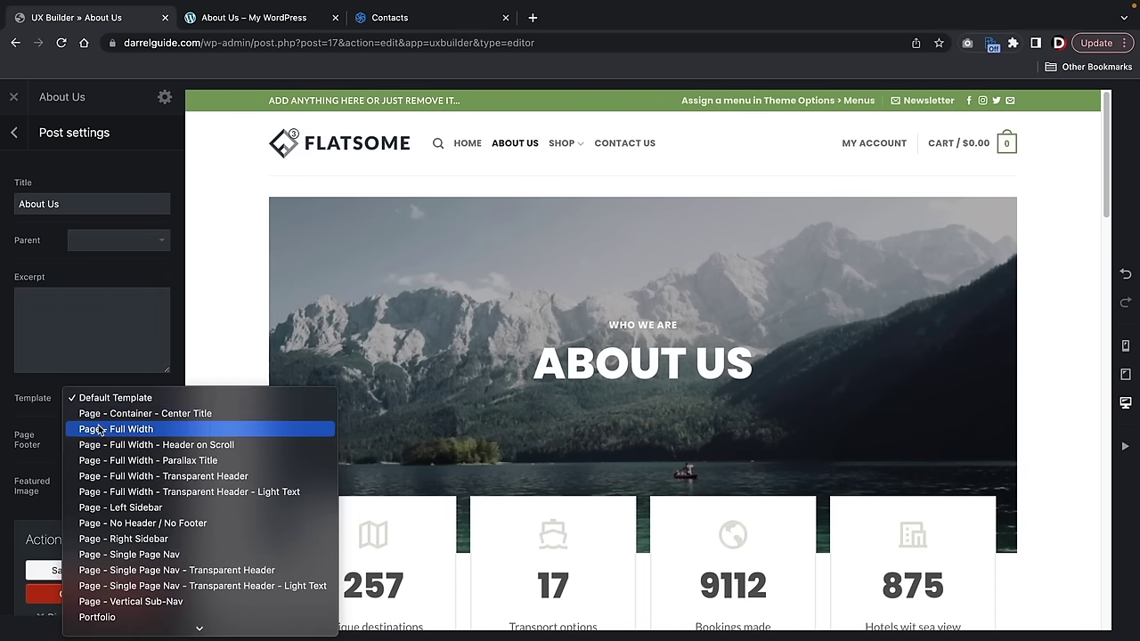
left_click(100, 428)
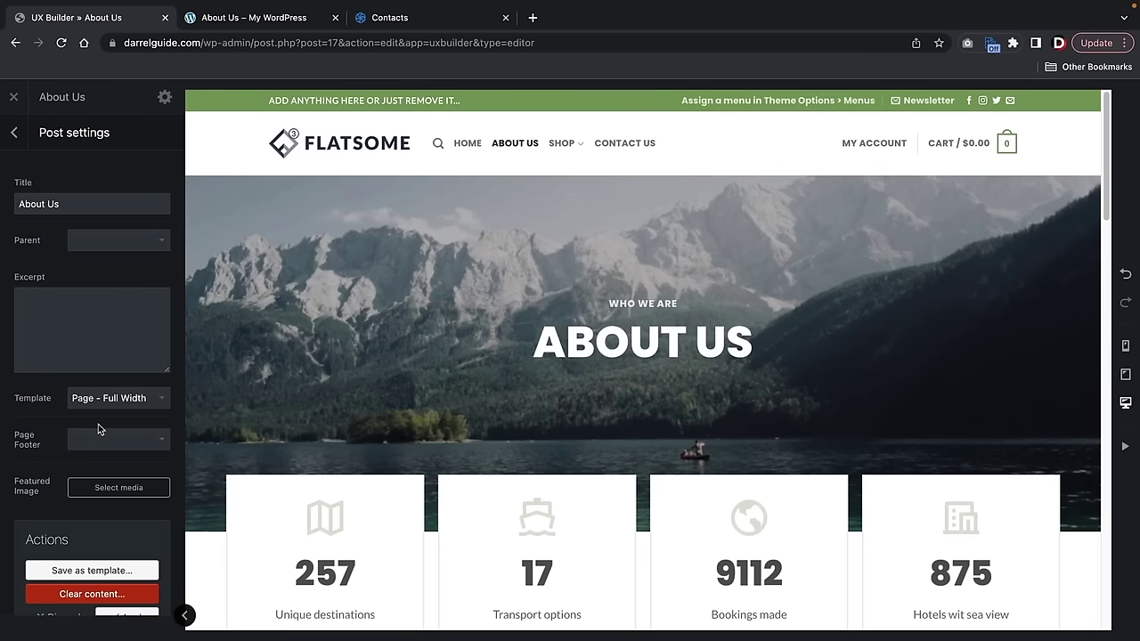
left_click(229, 19)
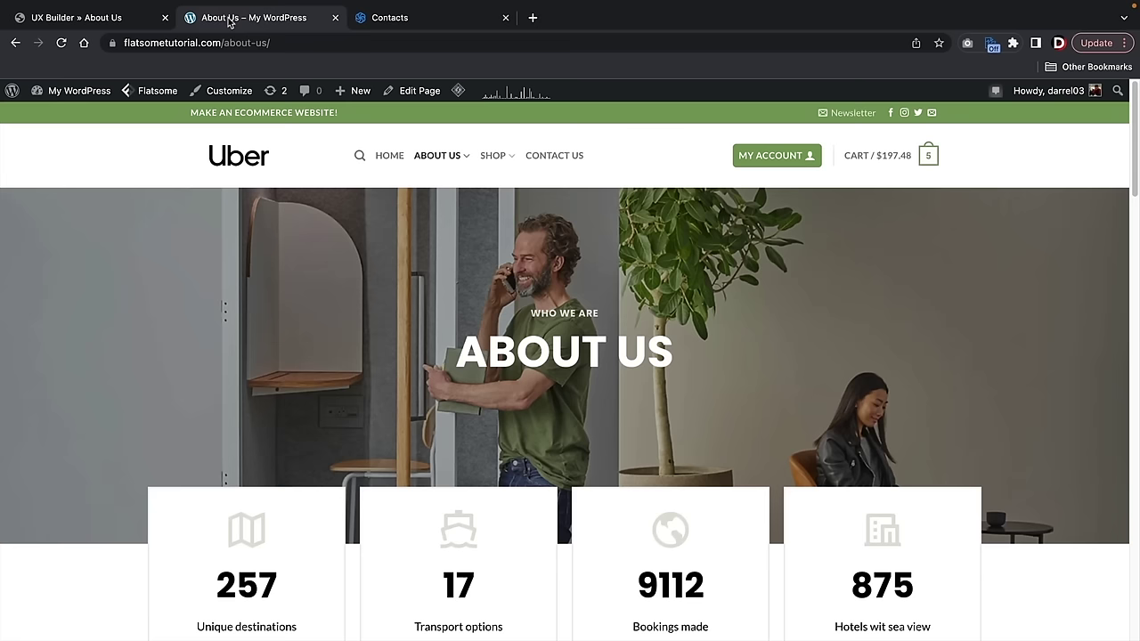
Scroll the reference About Us page to Meet the team, then go back to UX Builder
scroll(332, 225, "down", 1)
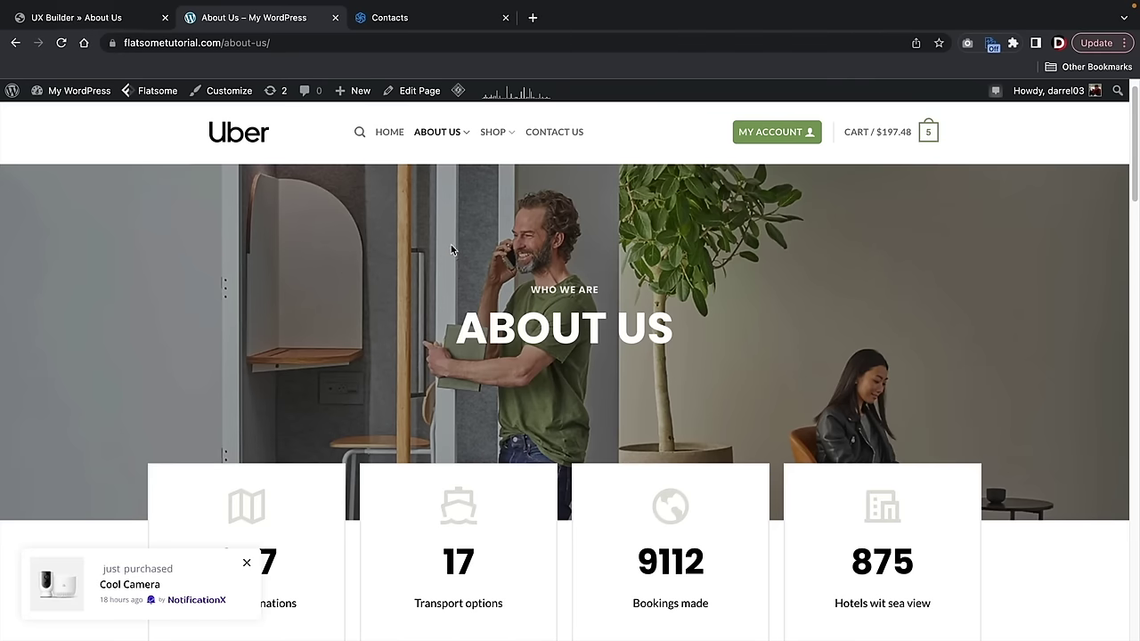
scroll(241, 448, "down", 3)
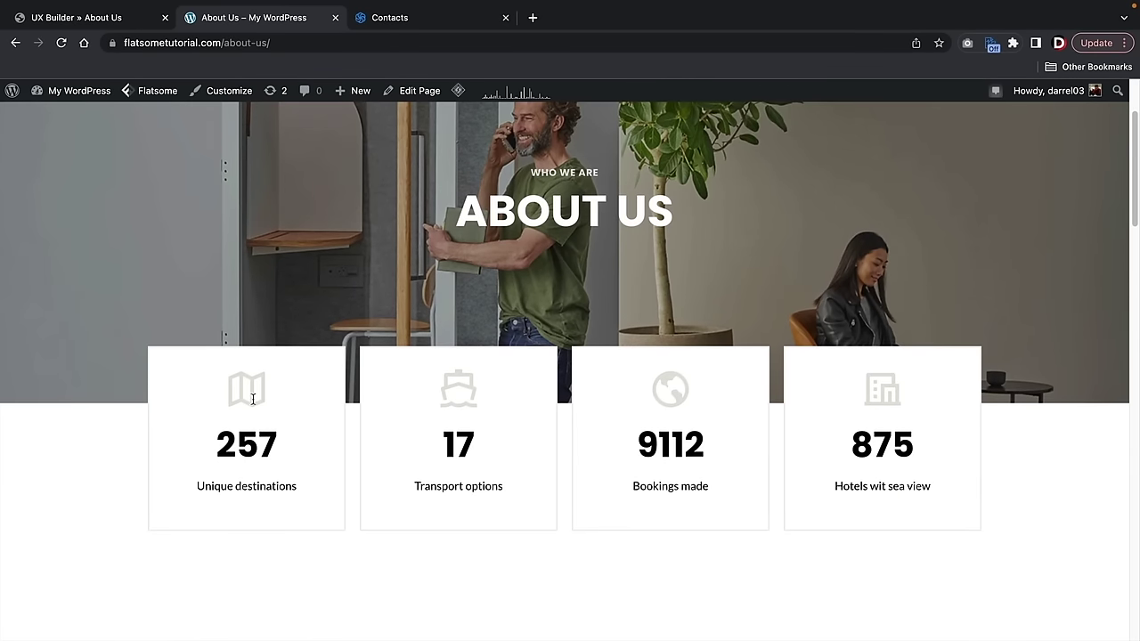
scroll(321, 271, "down", 8)
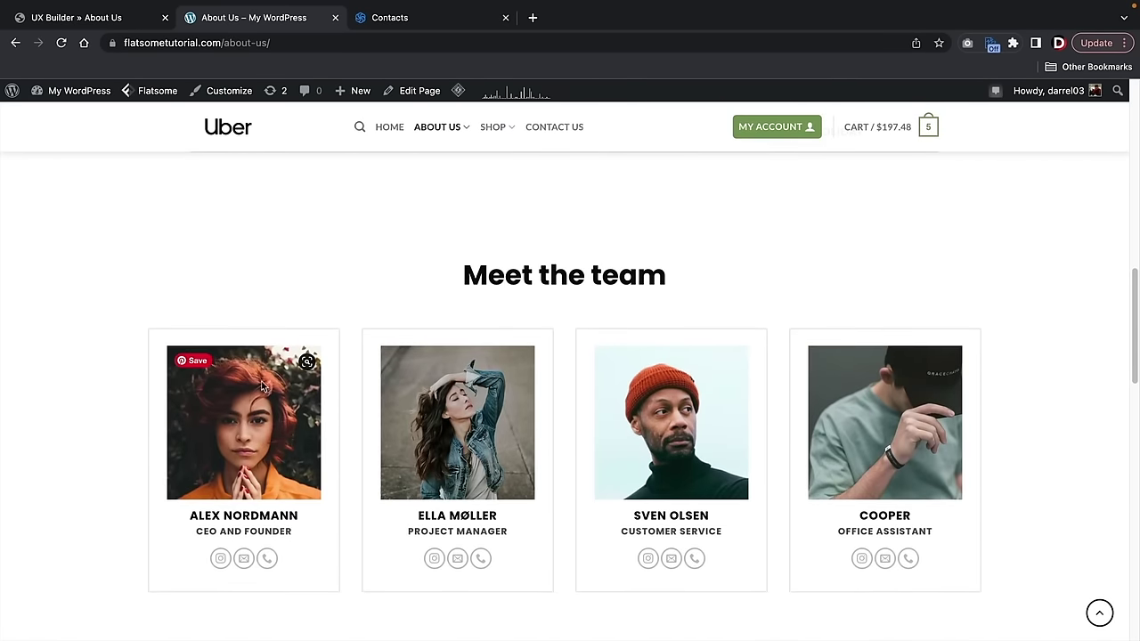
scroll(549, 308, "up", 10)
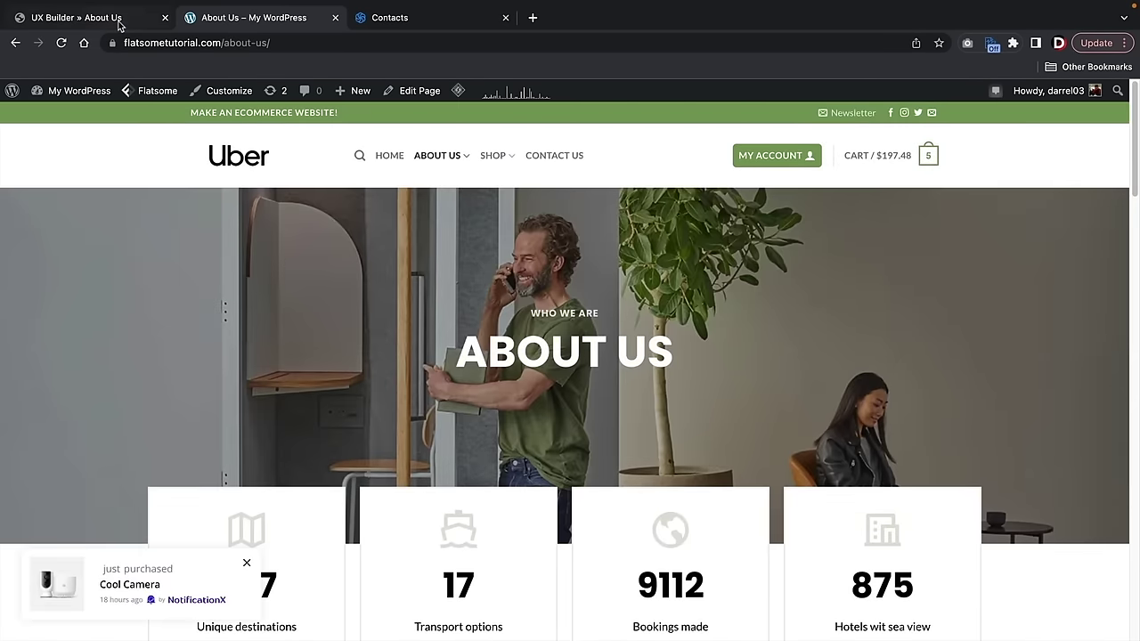
left_click(80, 17)
Set the office phone-call photo as the hero background with its focal point at 50% 43%
right_click(236, 289)
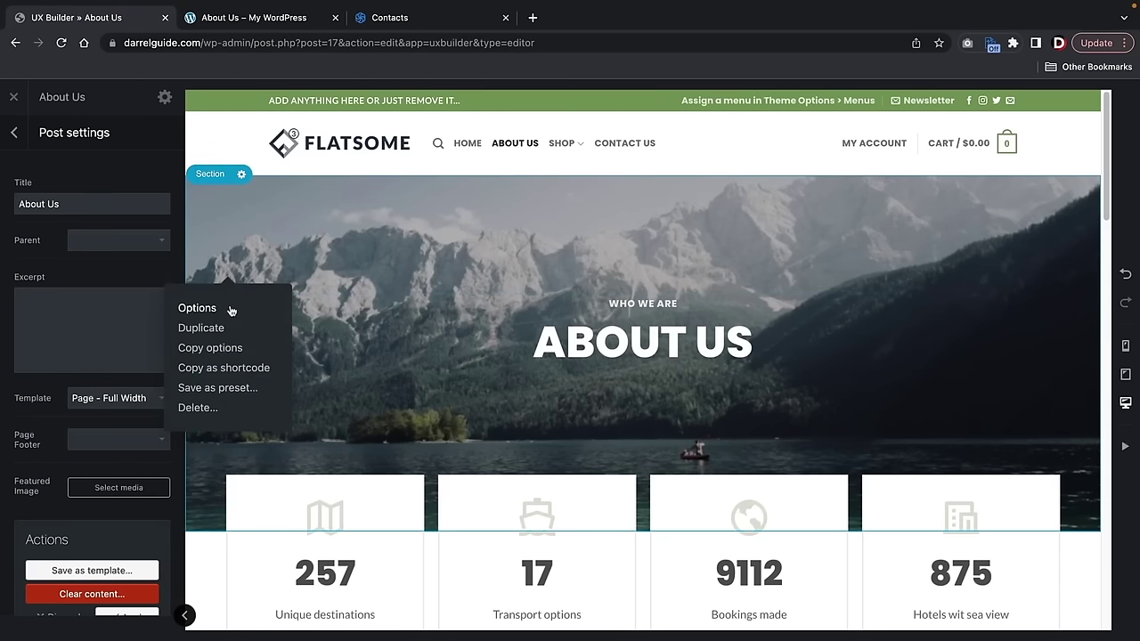
left_click(229, 310)
left_click(126, 345)
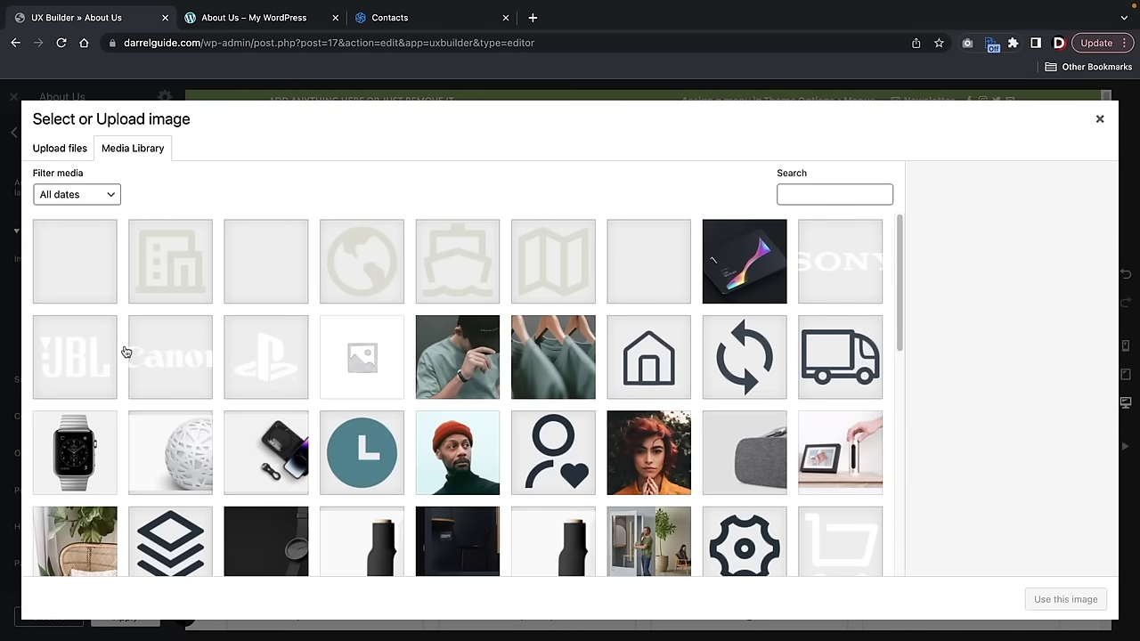
left_click(661, 556)
left_click(1066, 600)
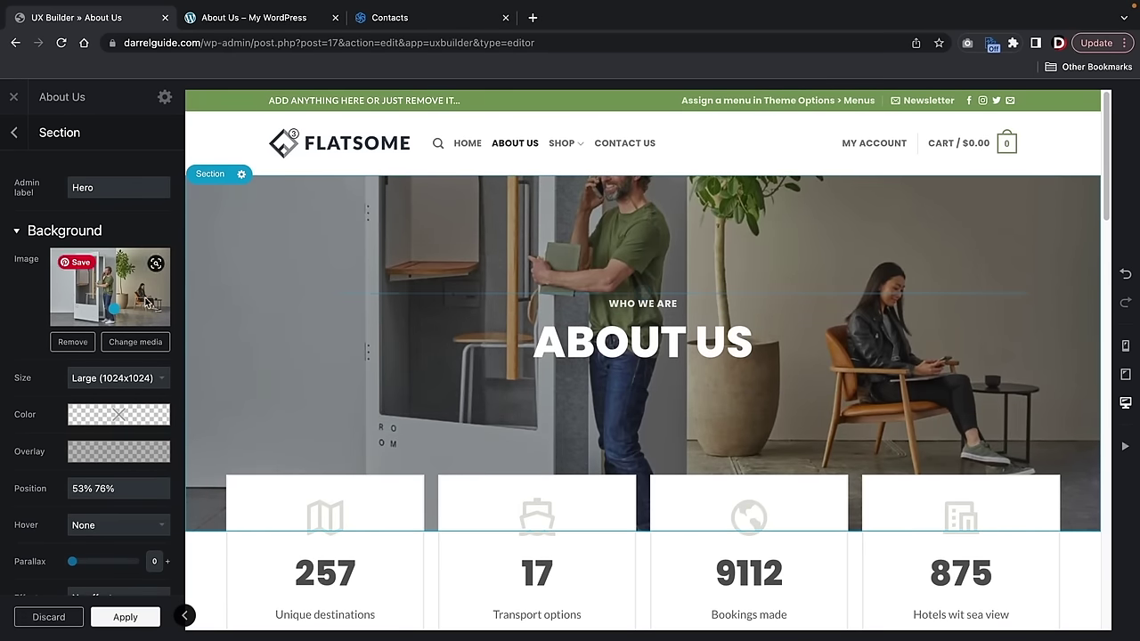
left_click_drag(113, 307, 110, 281)
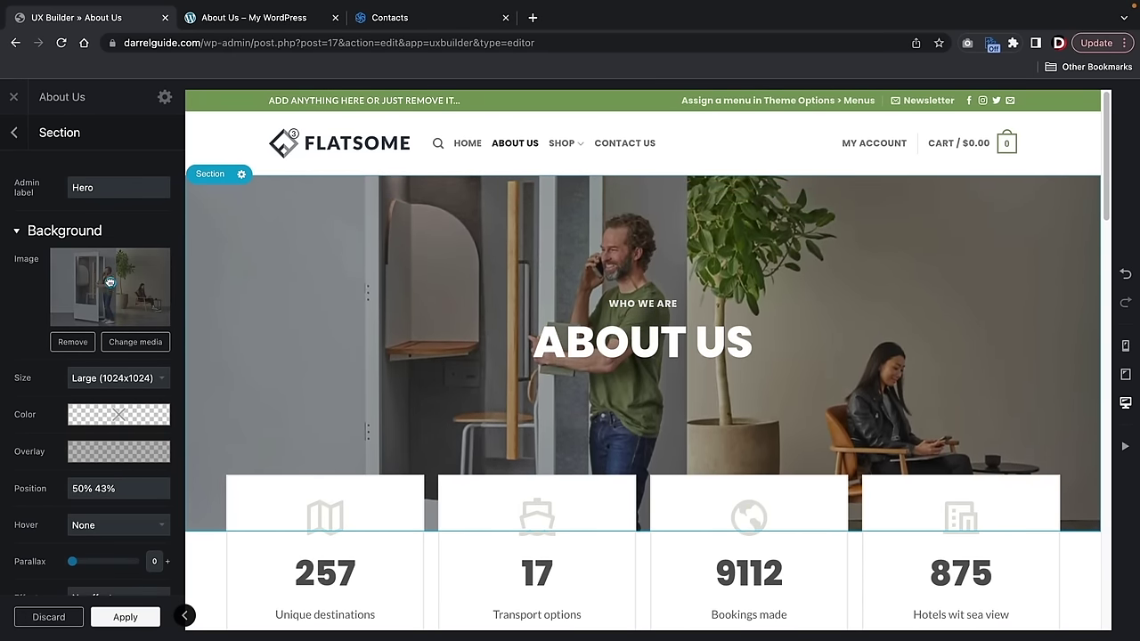
Make the 257 and 17 stat numbers black
scroll(109, 281, "down", 3)
left_click(339, 570)
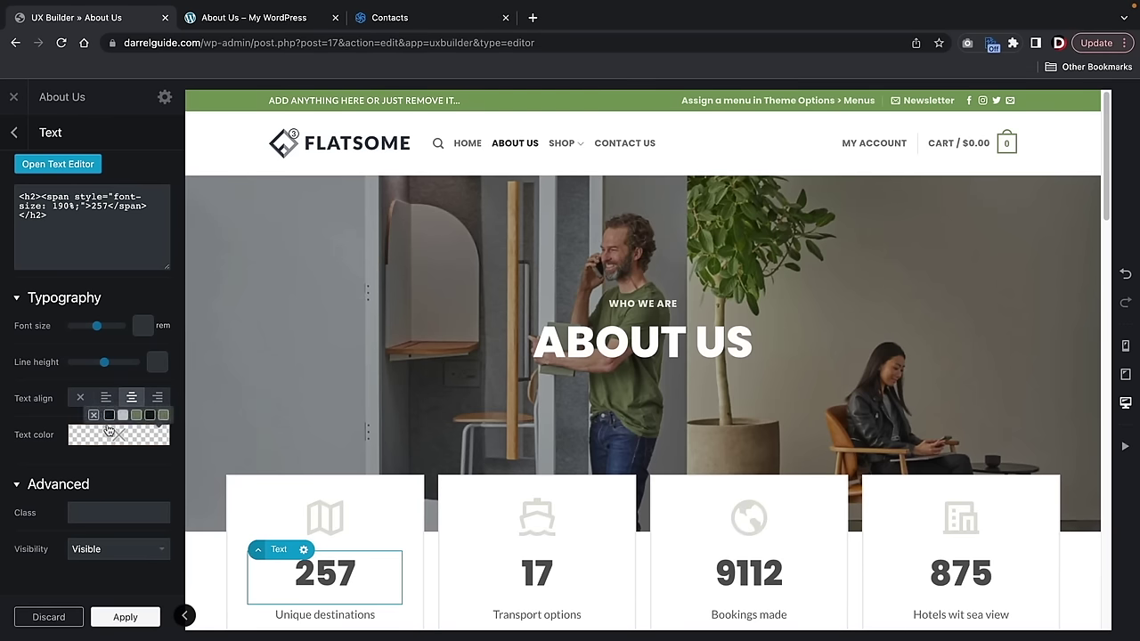
left_click(109, 415)
scroll(494, 507, "down", 1)
left_click(537, 475)
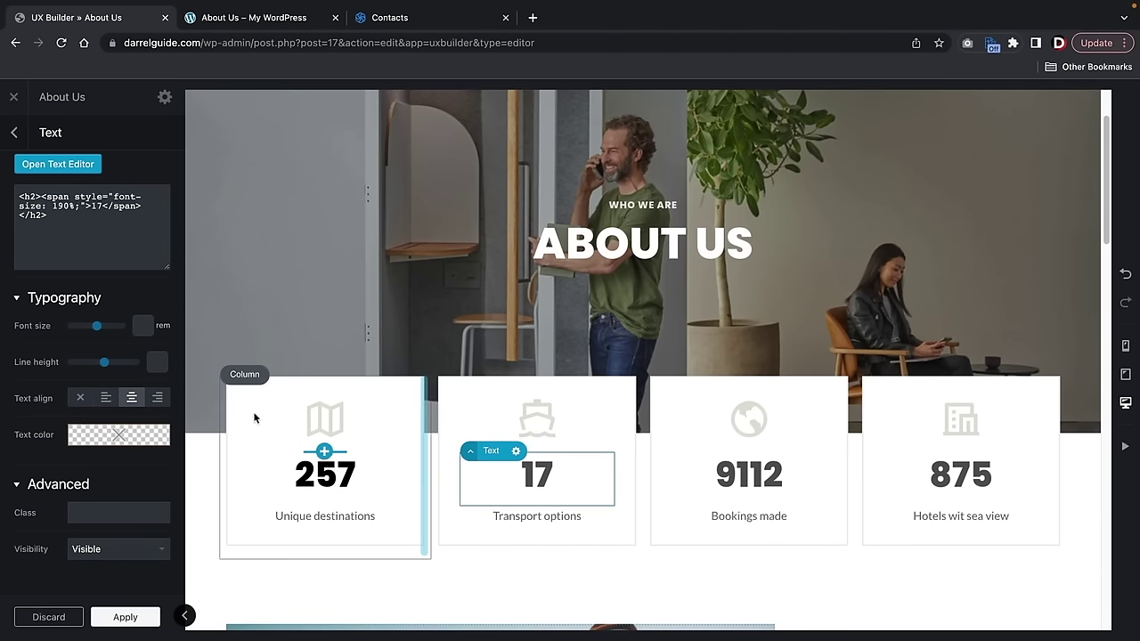
left_click(108, 415)
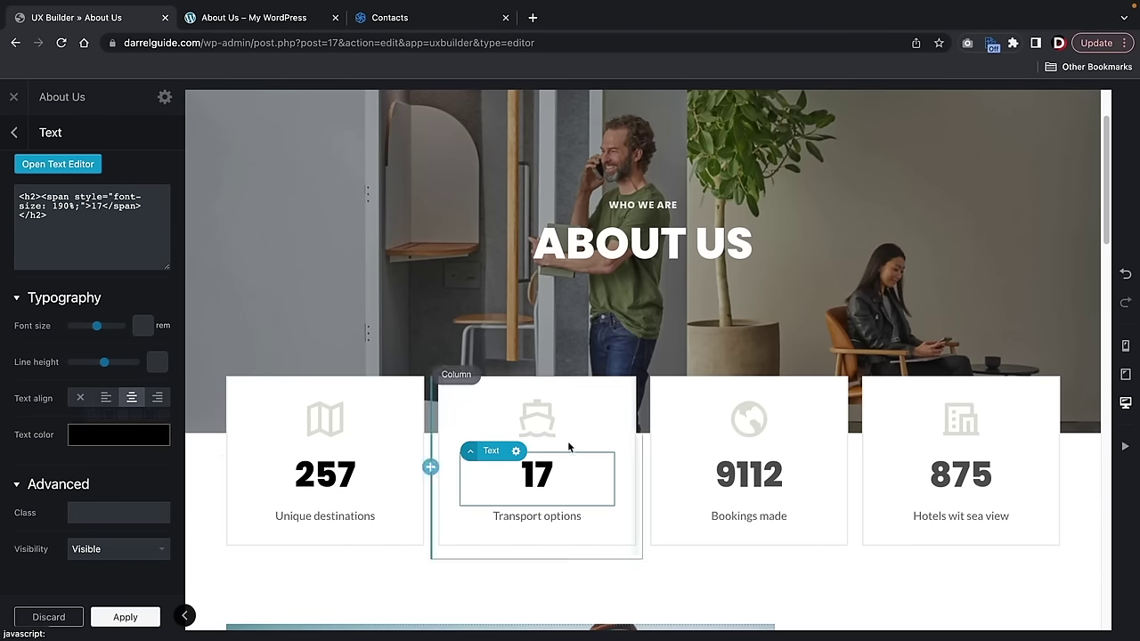
Make the 9112 and 875 stat numbers black
left_click(749, 475)
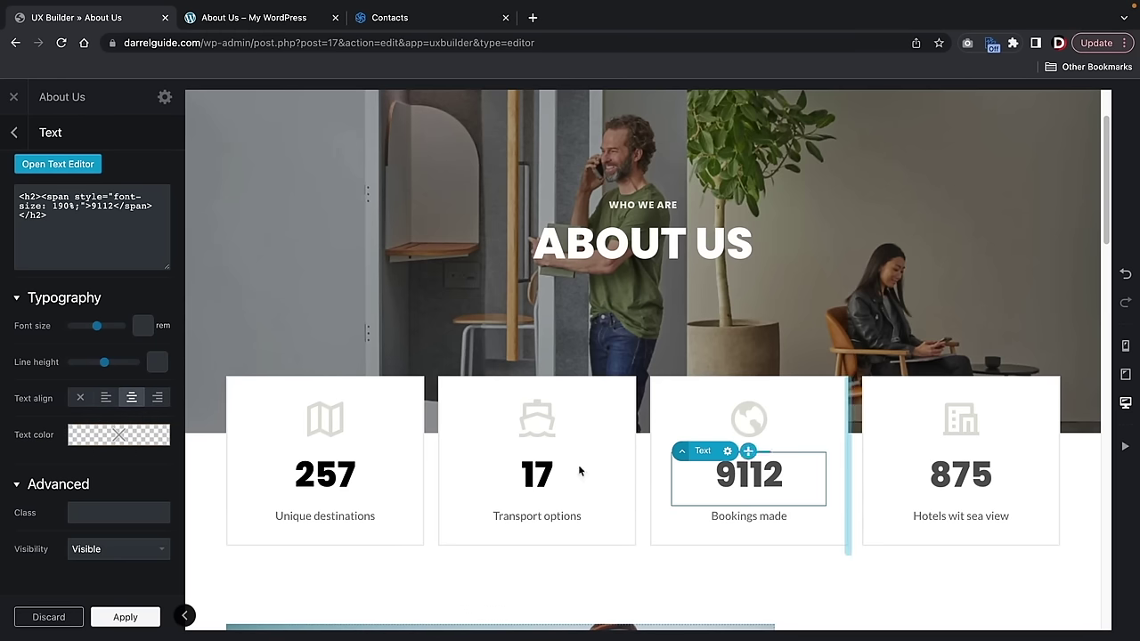
left_click(108, 415)
left_click(961, 474)
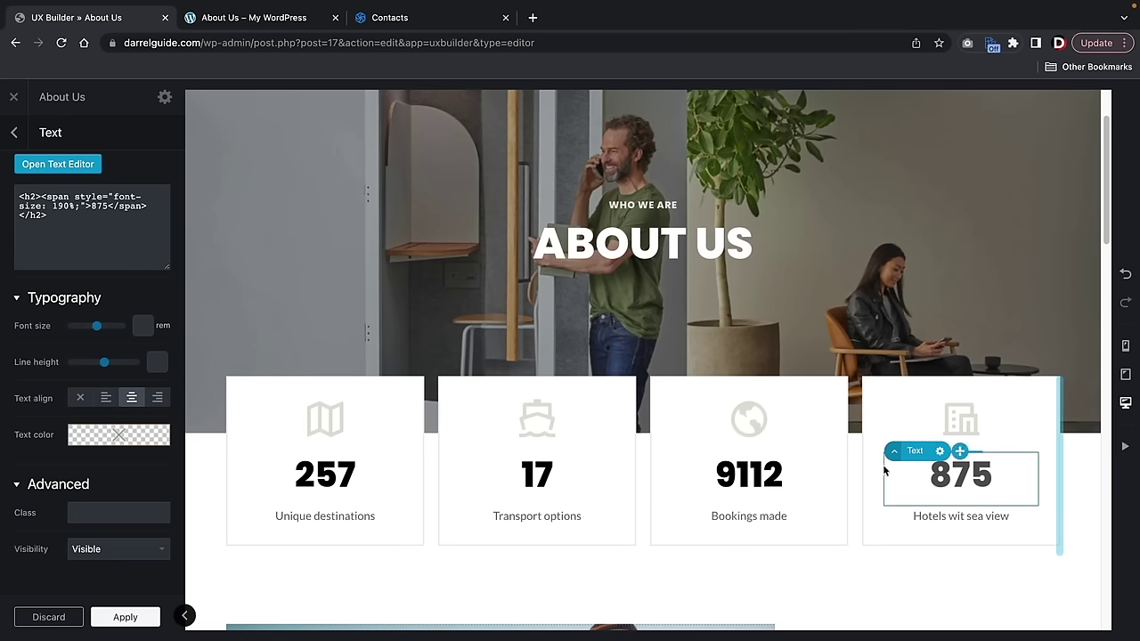
left_click(119, 435)
left_click(107, 415)
scroll(641, 443, "down", 2)
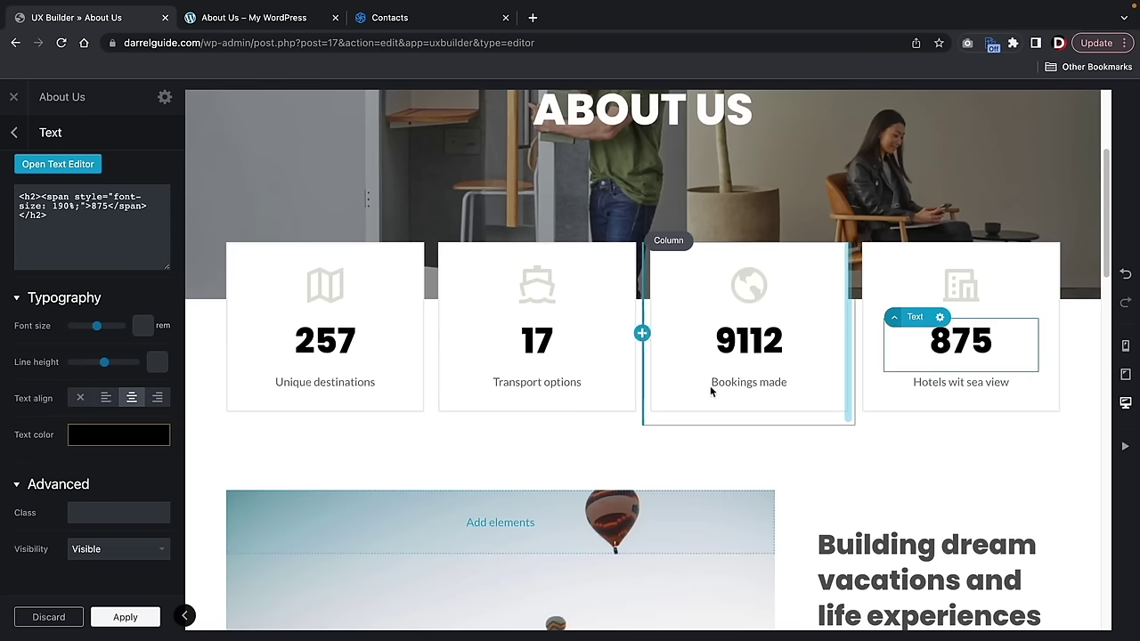
scroll(765, 418, "down", 3)
left_click(512, 359)
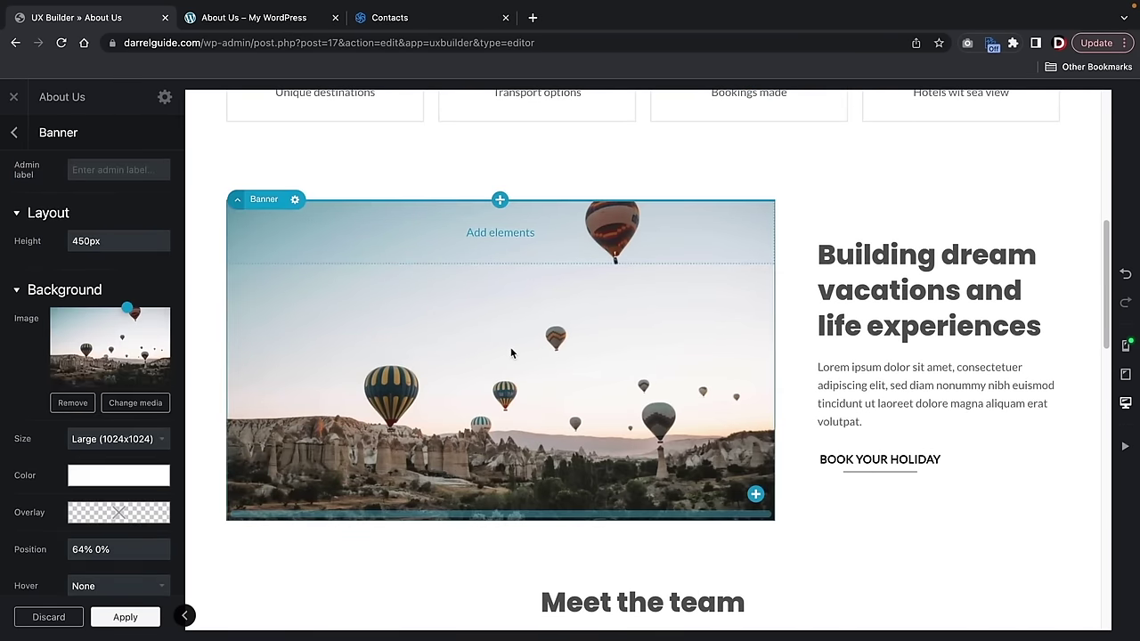
Replace the balloon banner with an office photo and make the Building dream vacations heading black
left_click(117, 407)
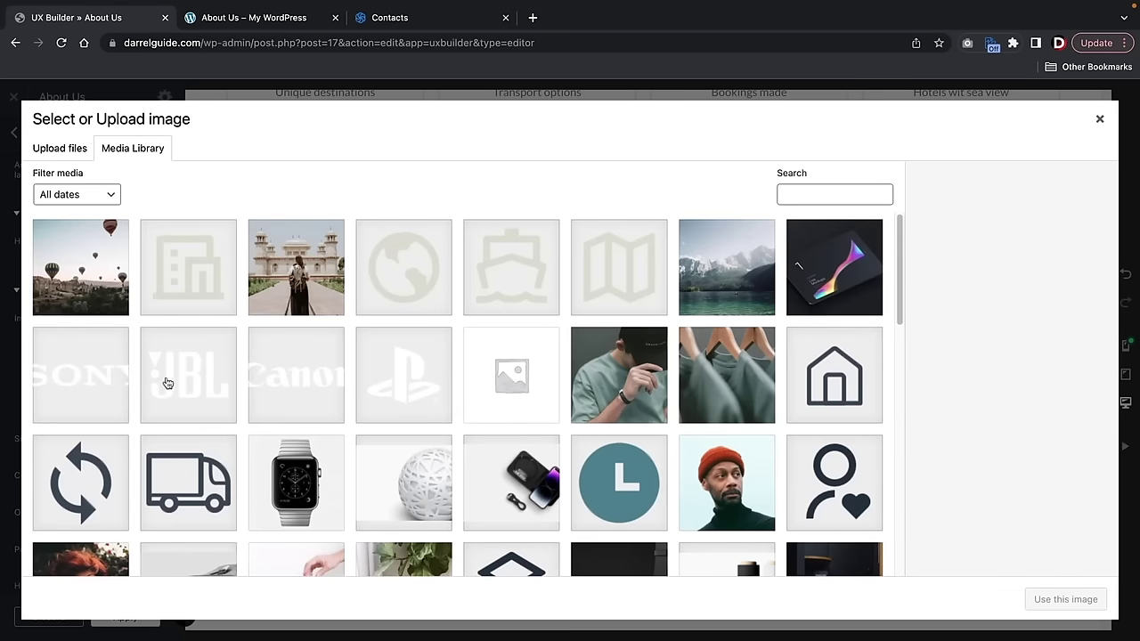
scroll(746, 352, "down", 4)
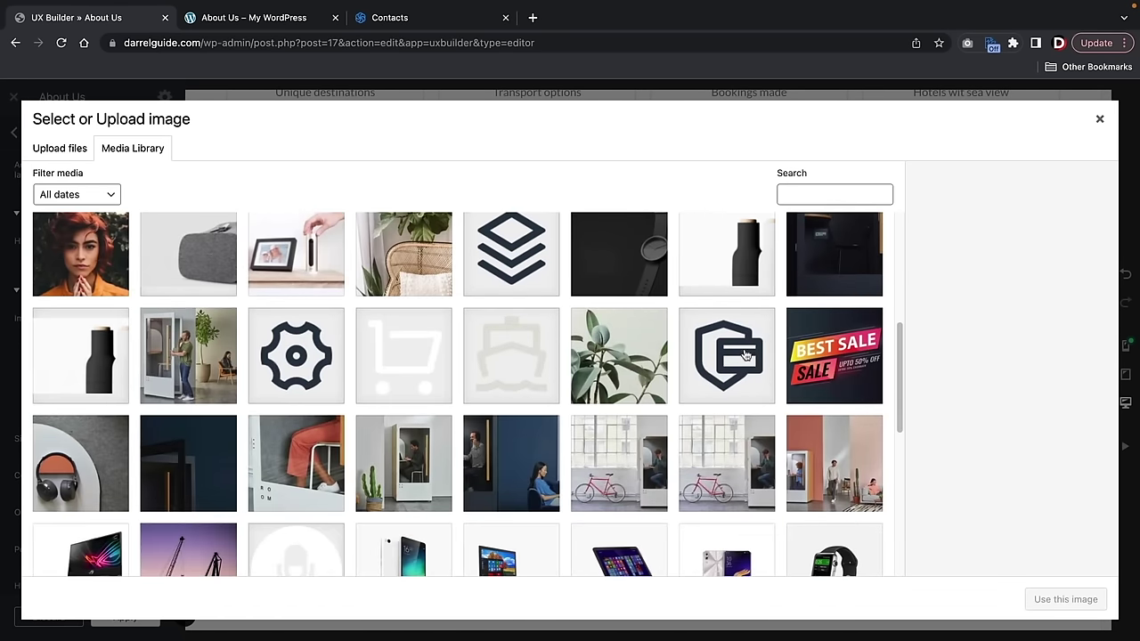
left_click(828, 463)
left_click(1065, 599)
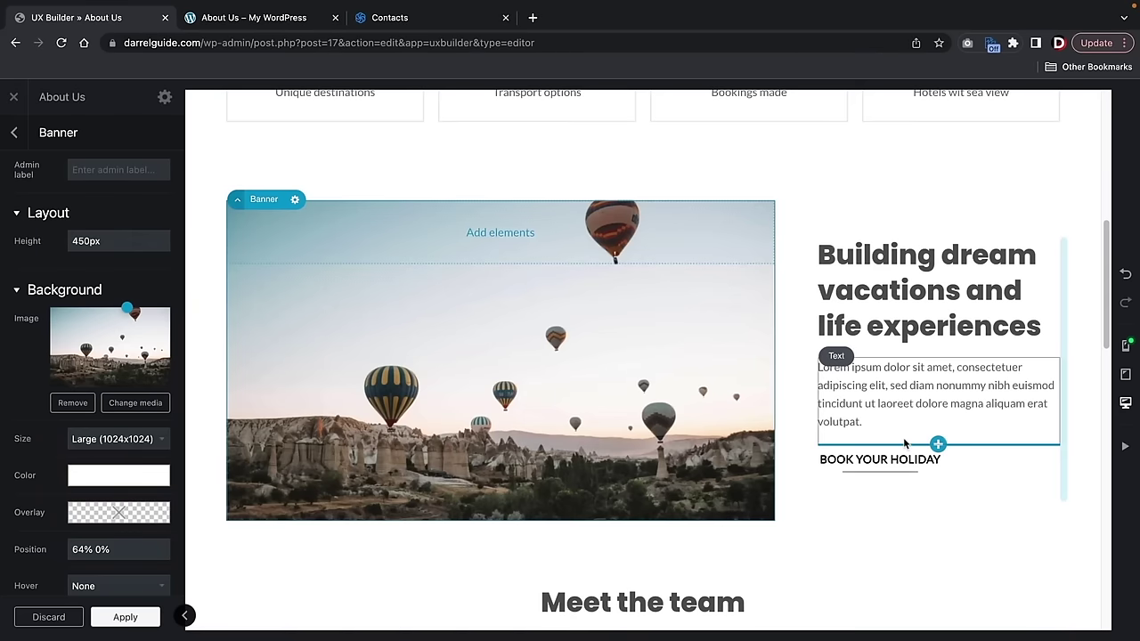
left_click(890, 326)
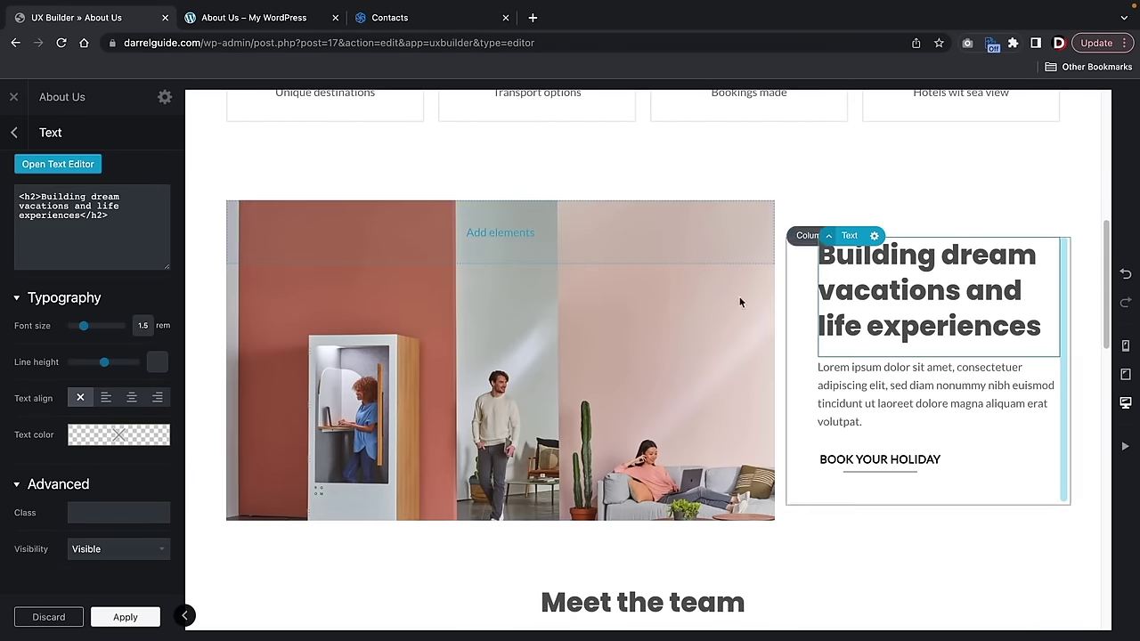
left_click(111, 418)
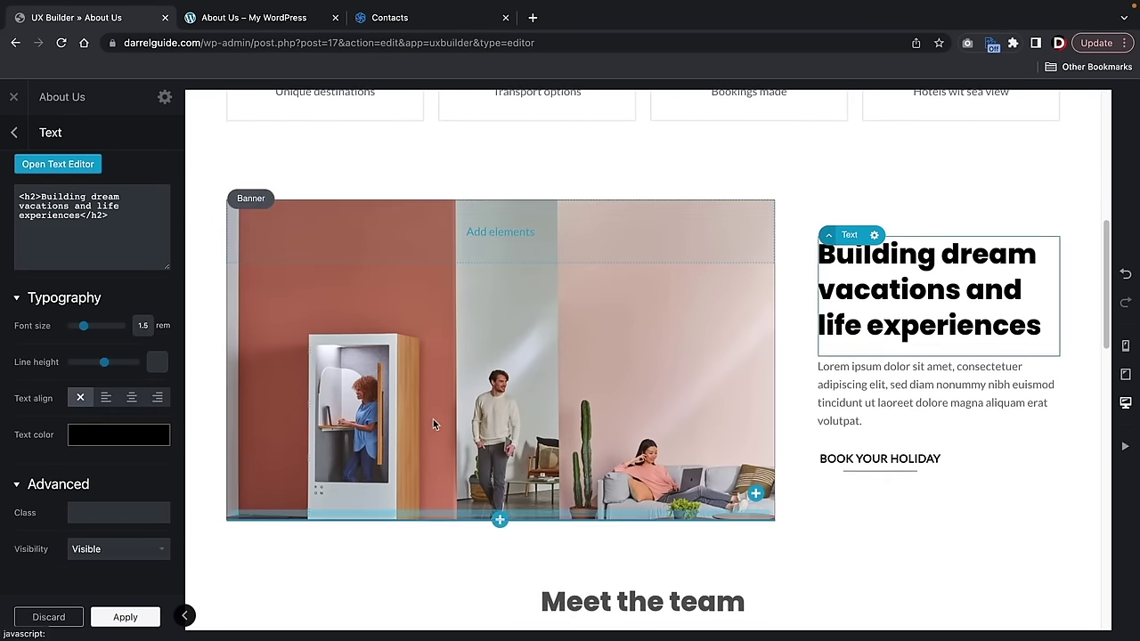
Give the first team member card the orange-hat portrait
scroll(433, 418, "down", 5)
left_click(342, 314)
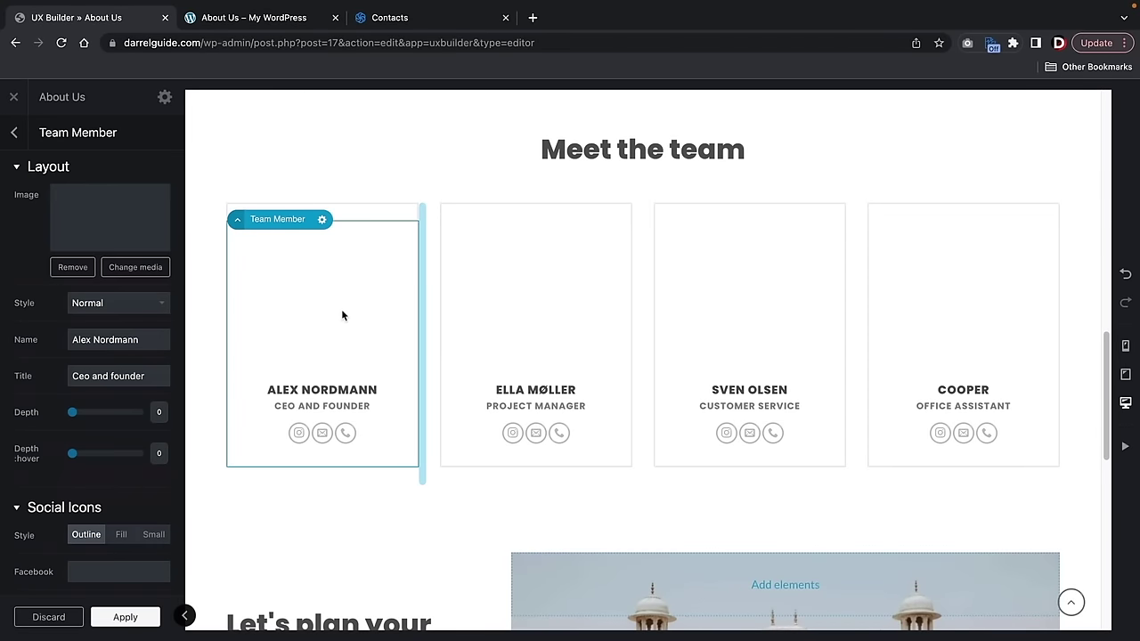
left_click(566, 277)
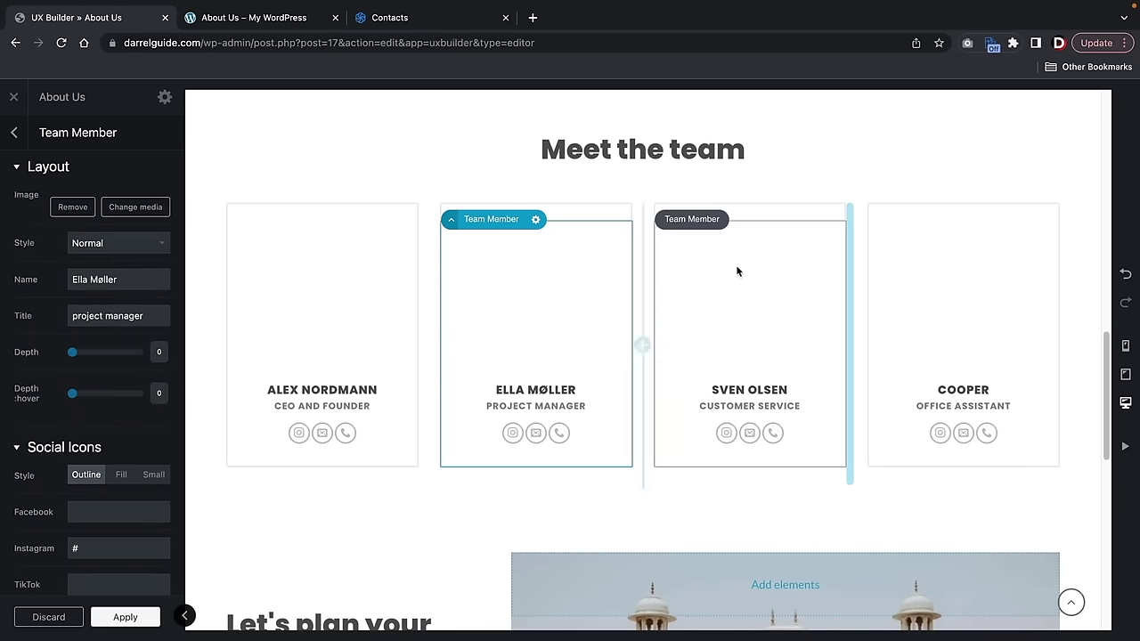
left_click(739, 266)
left_click(923, 277)
left_click(778, 277)
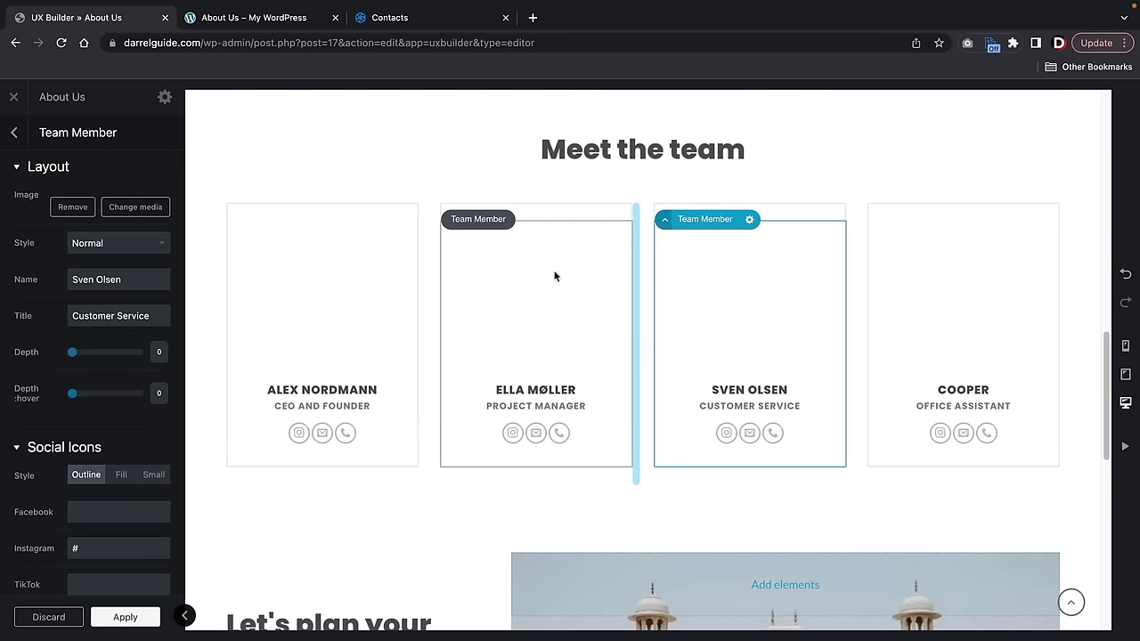
left_click(555, 275)
left_click(326, 276)
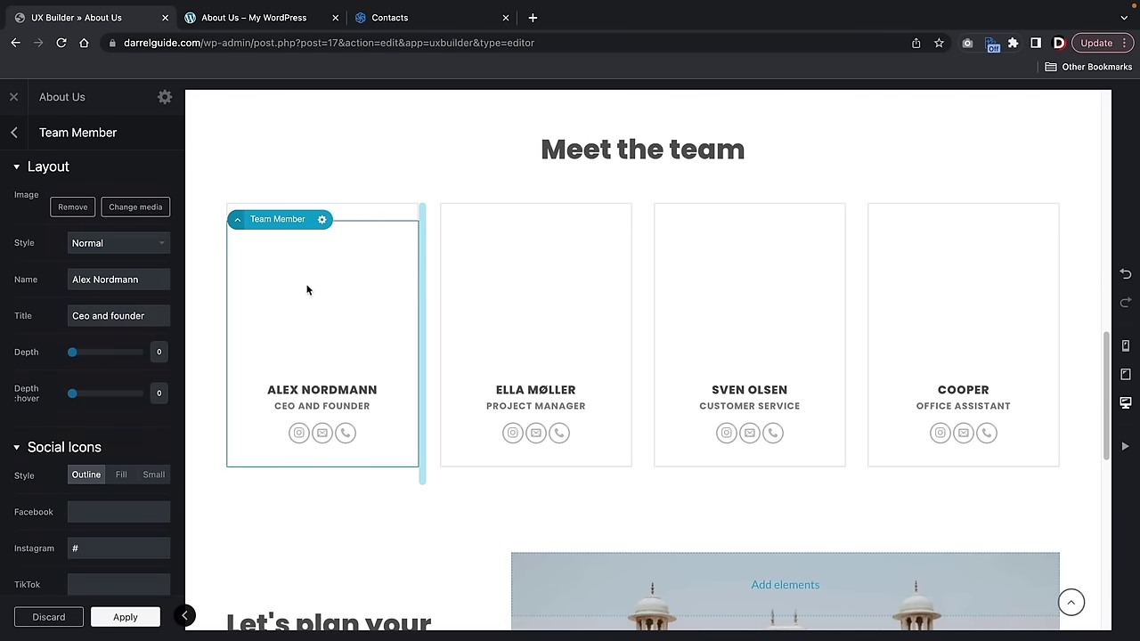
left_click(142, 267)
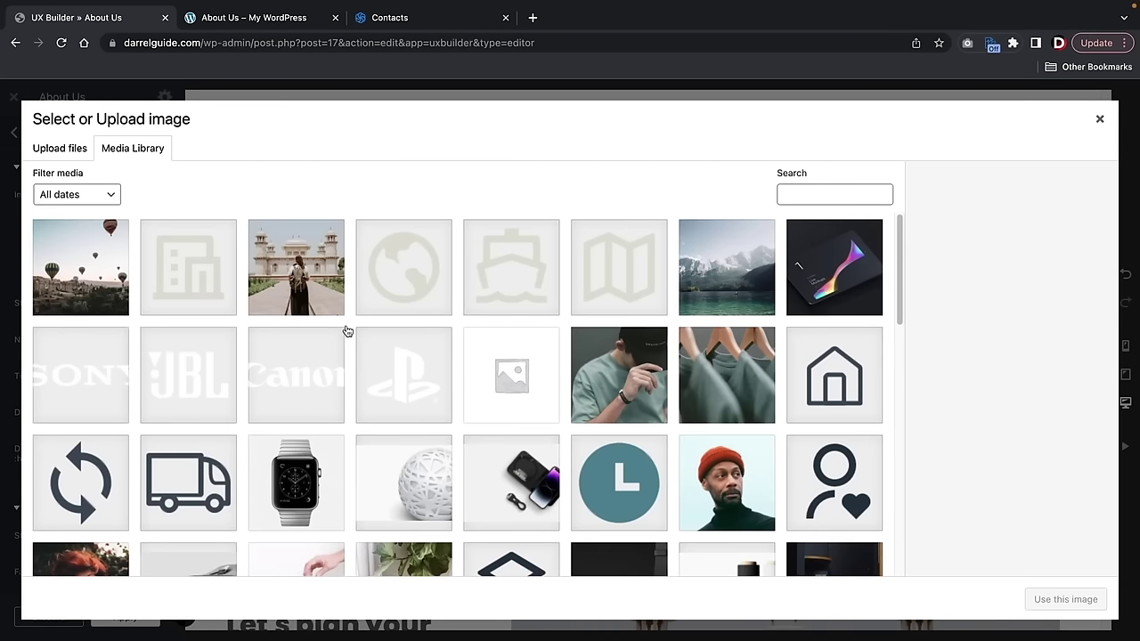
scroll(465, 396, "down", 1)
left_click(726, 459)
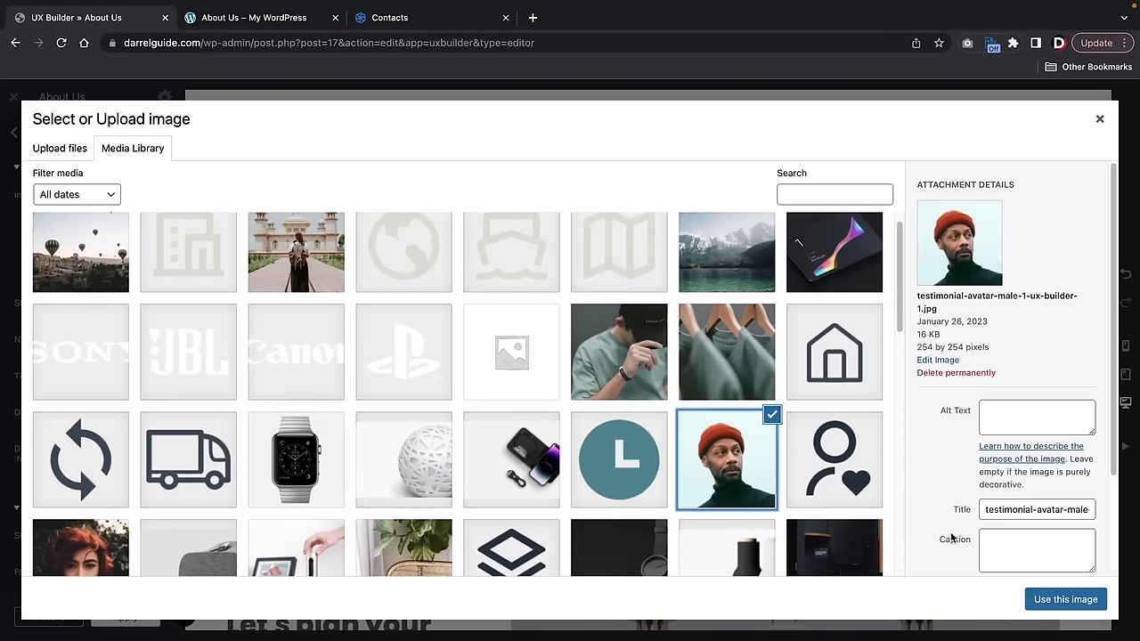
left_click(1055, 600)
left_click(607, 414)
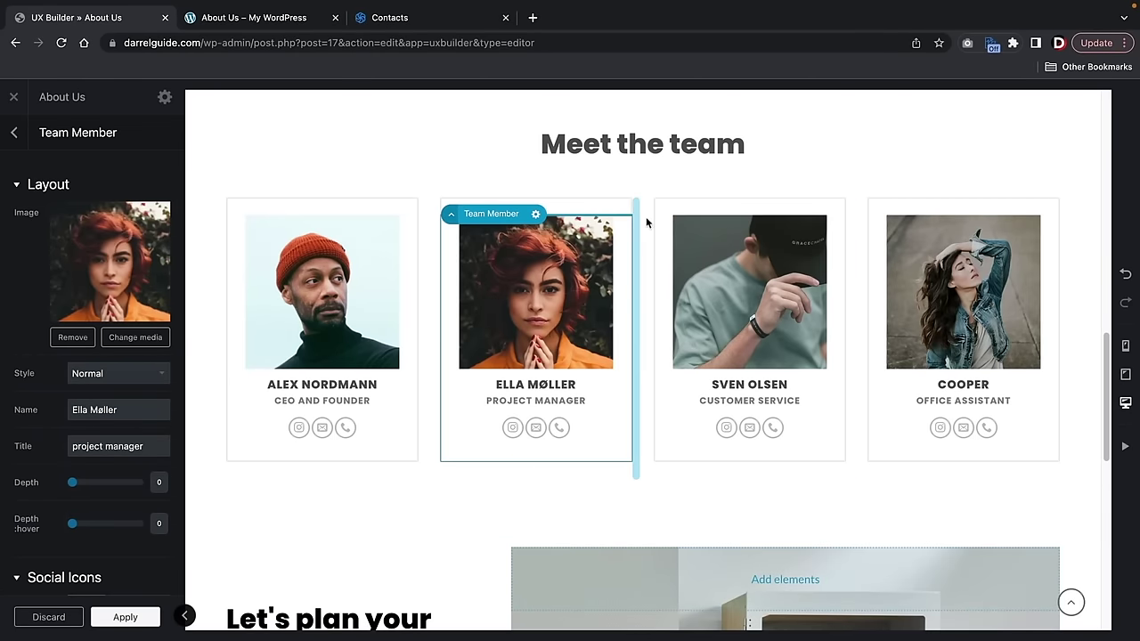
Make the Meet the team heading black and give the Let's get in touch section a green background
left_click(587, 156)
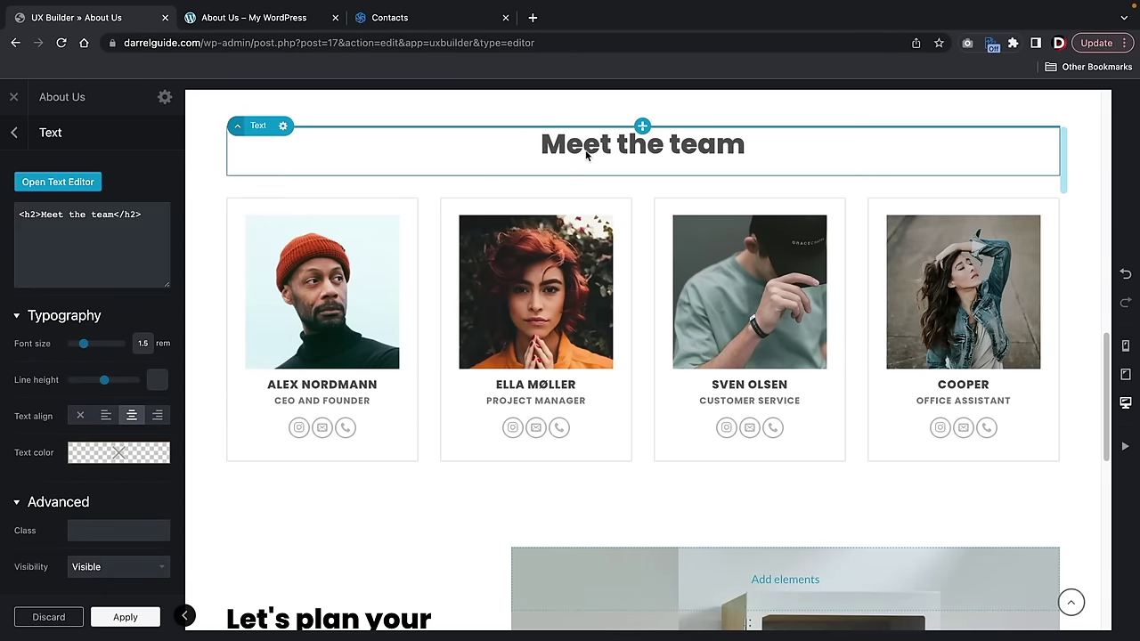
left_click(109, 433)
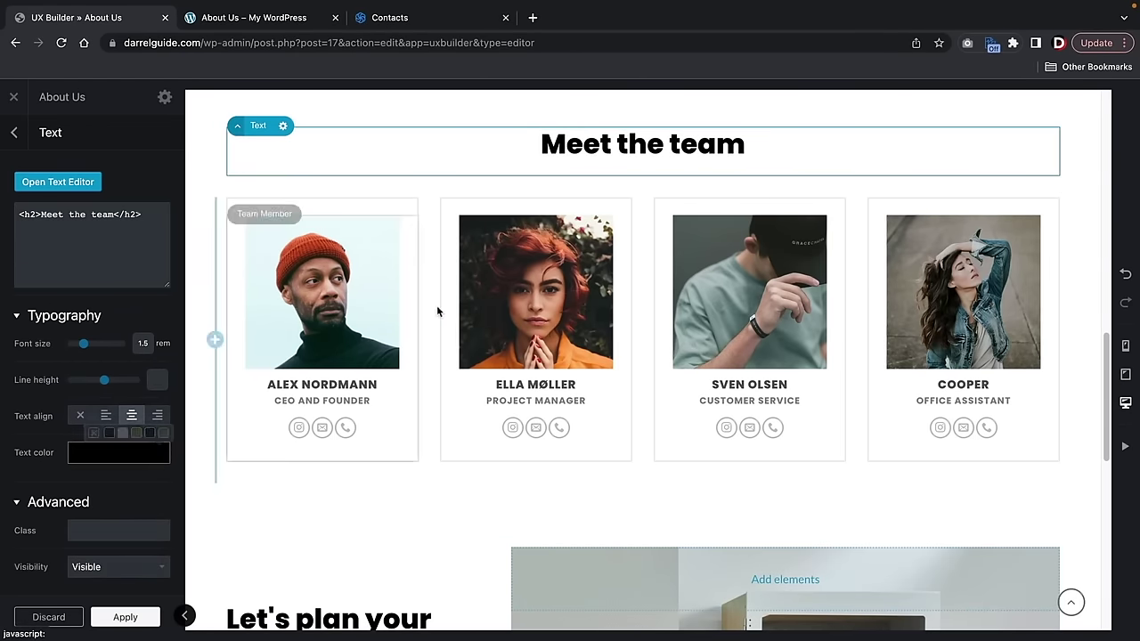
scroll(519, 317, "down", 4)
scroll(519, 317, "down", 1)
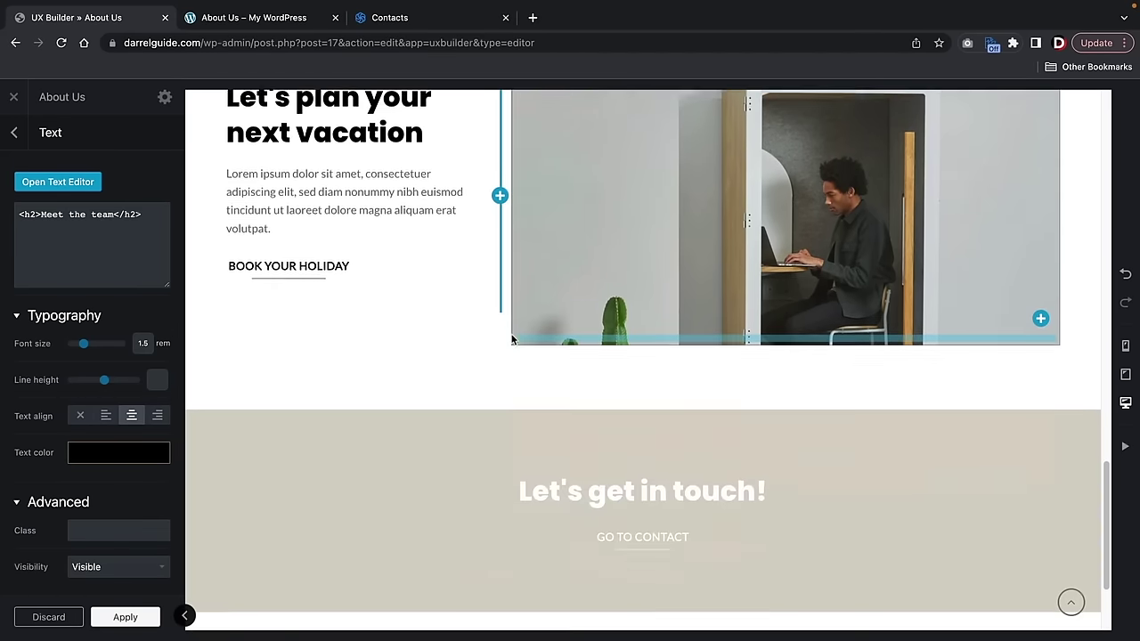
scroll(512, 339, "down", 3)
left_click(283, 364)
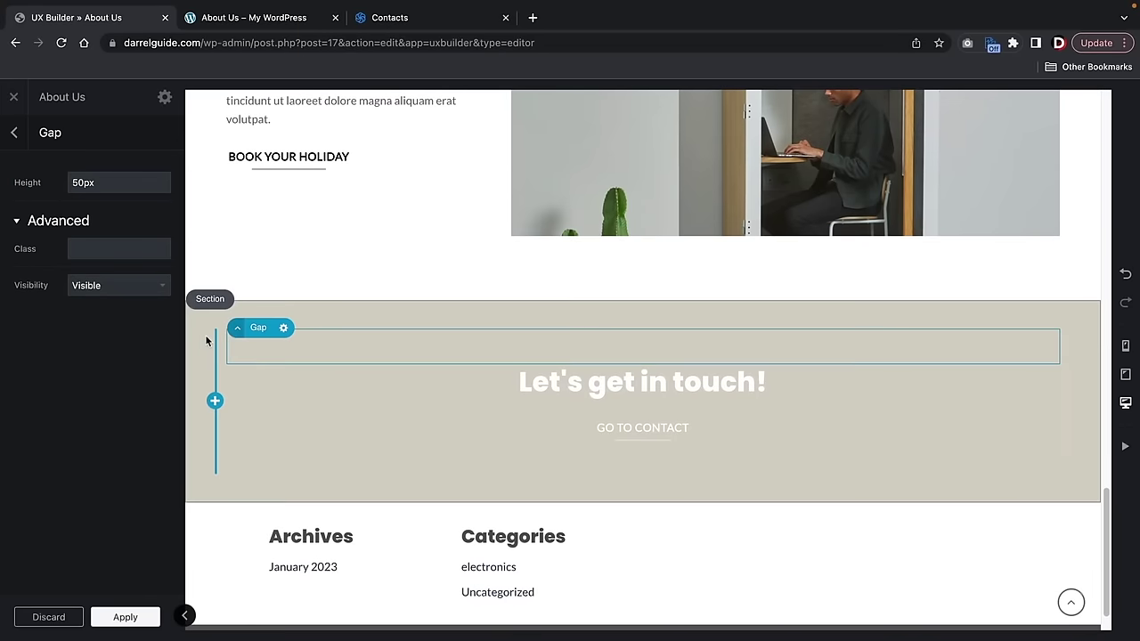
left_click(208, 341)
left_click(141, 280)
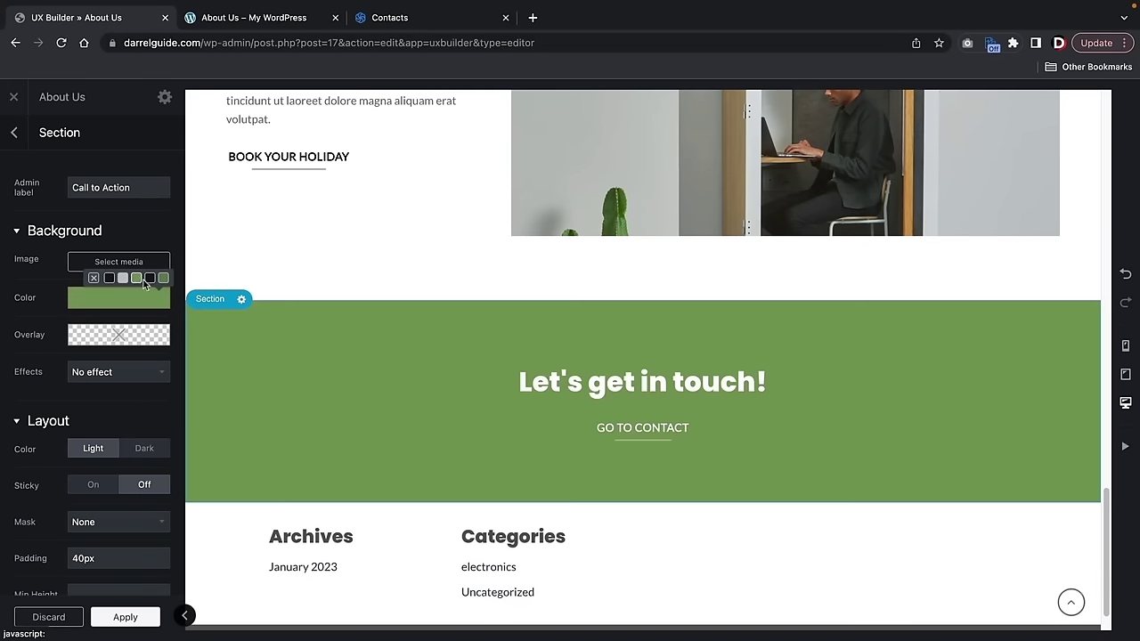
scroll(419, 428, "up", 15)
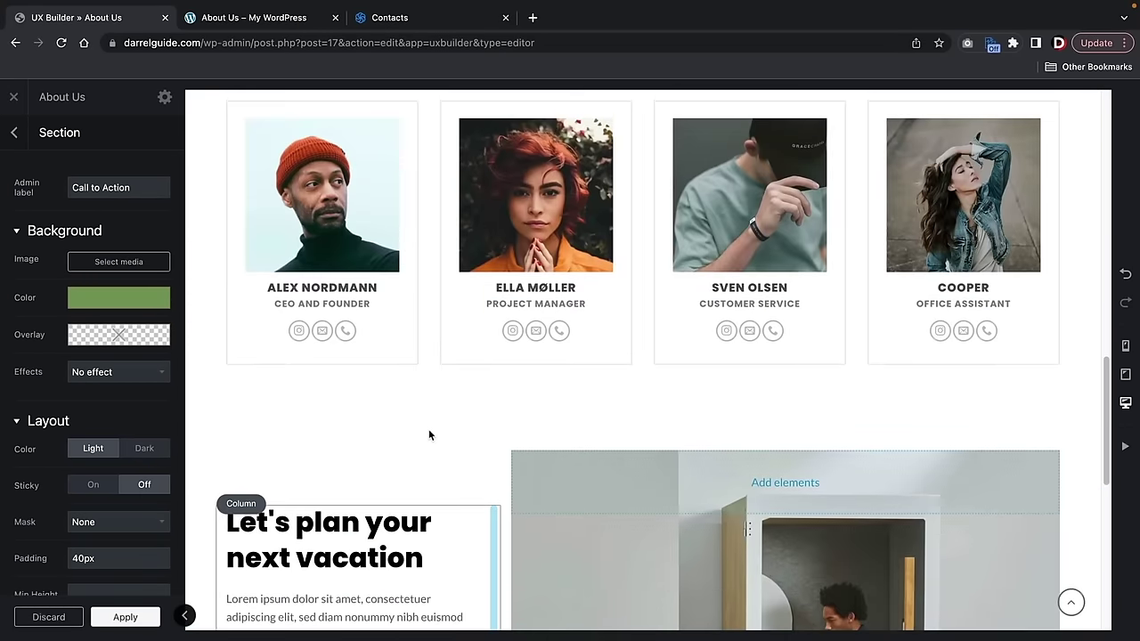
scroll(429, 436, "up", 8)
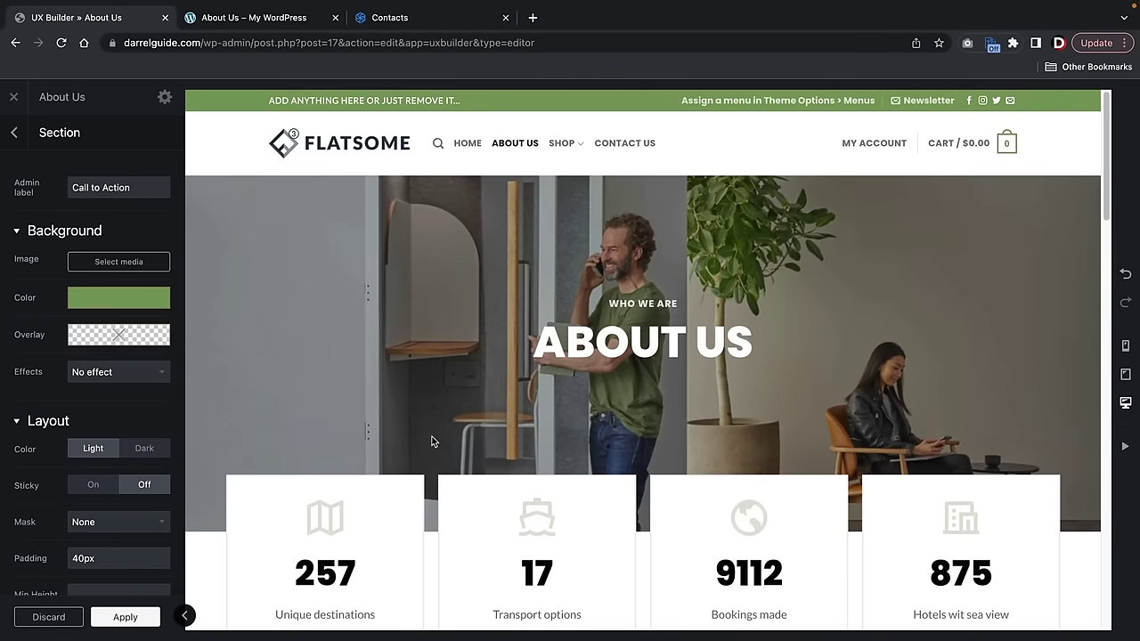
Save the About Us page and open the Contact Us page in UX Builder
left_click(126, 616)
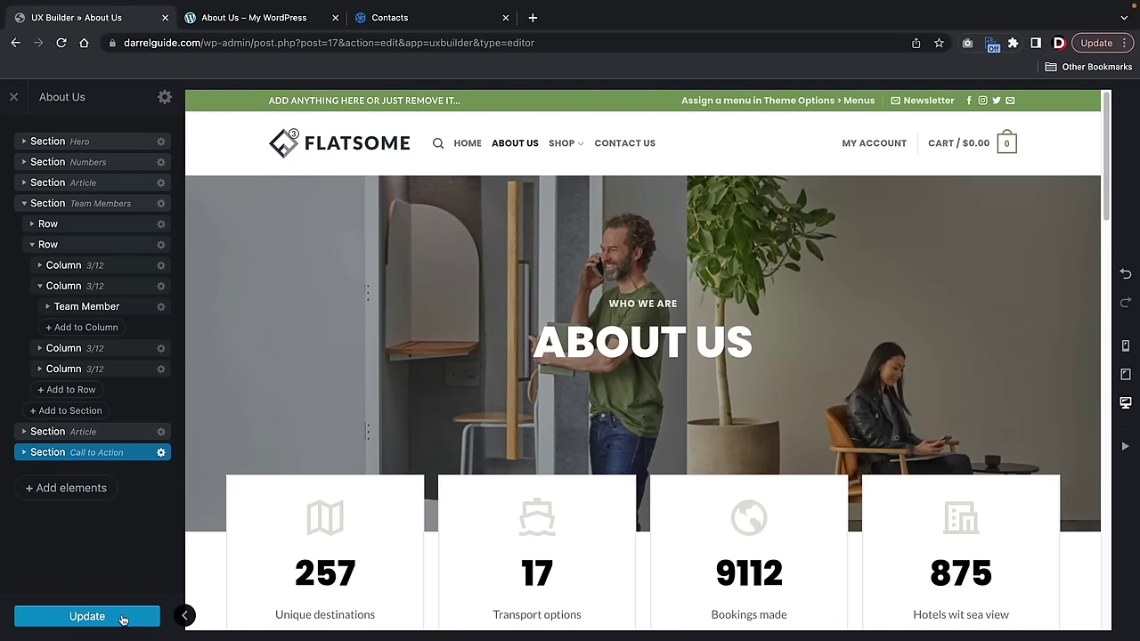
left_click(123, 617)
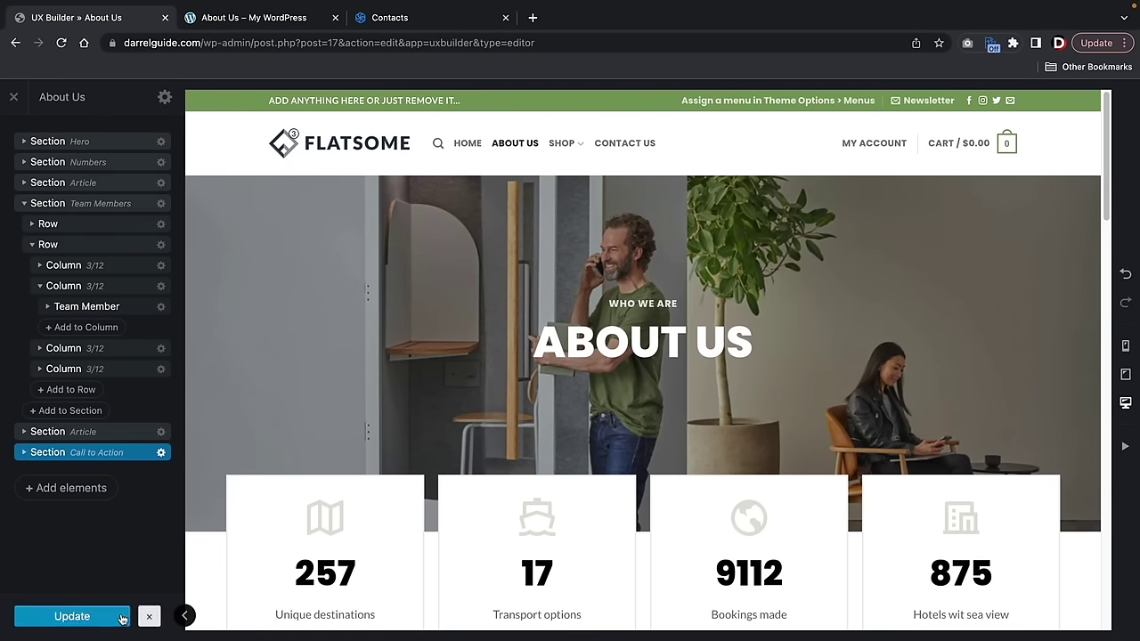
left_click(14, 96)
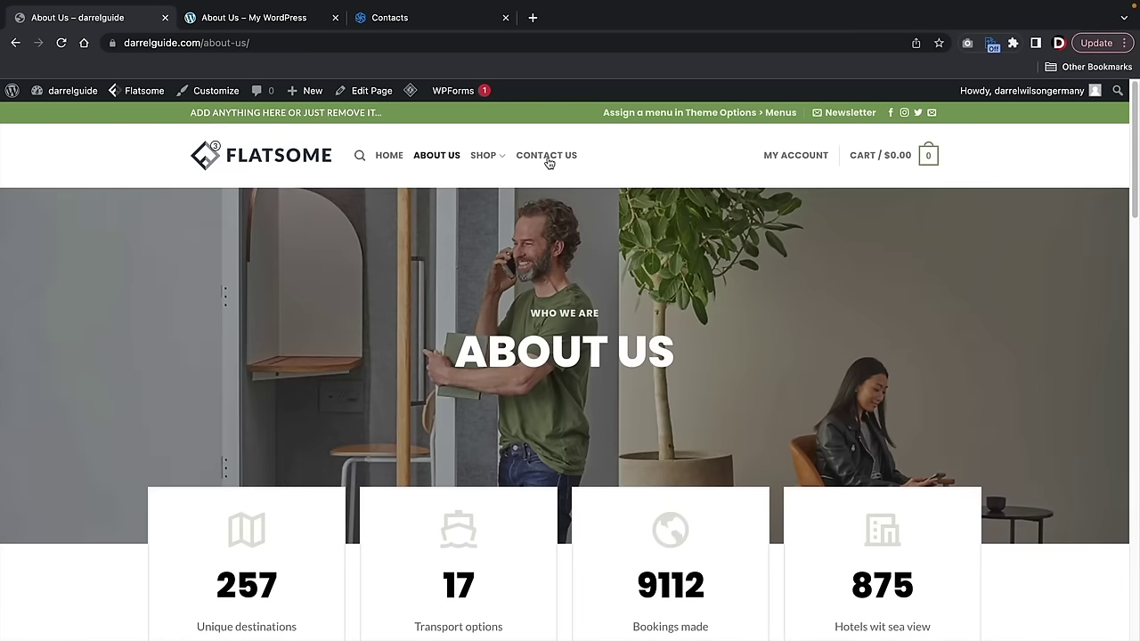
left_click(547, 157)
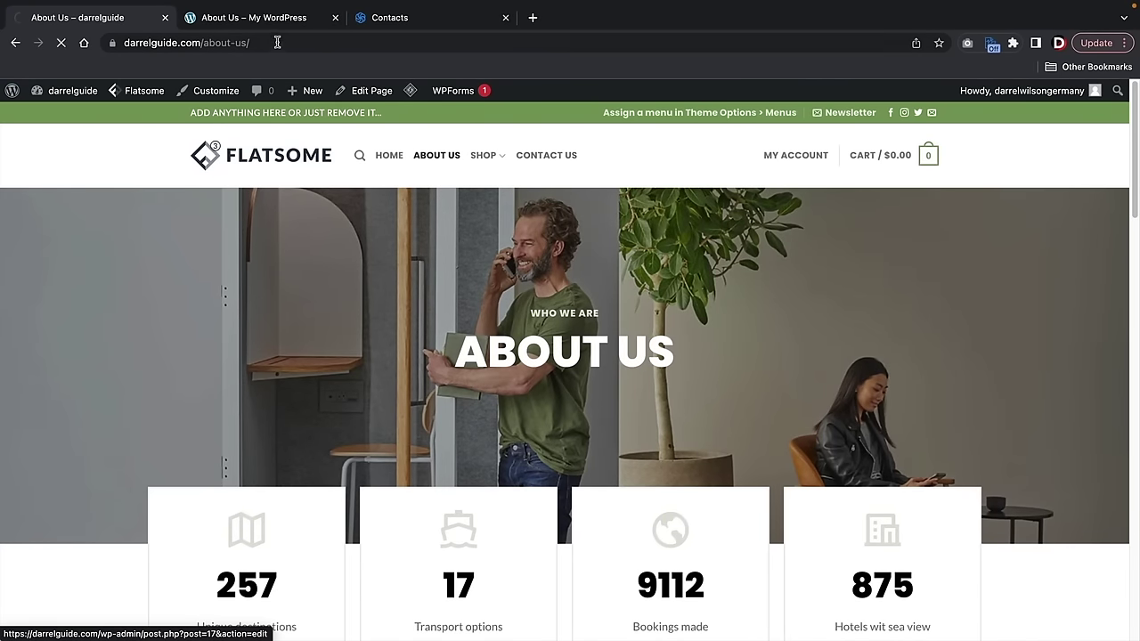
mouse_move(366, 90)
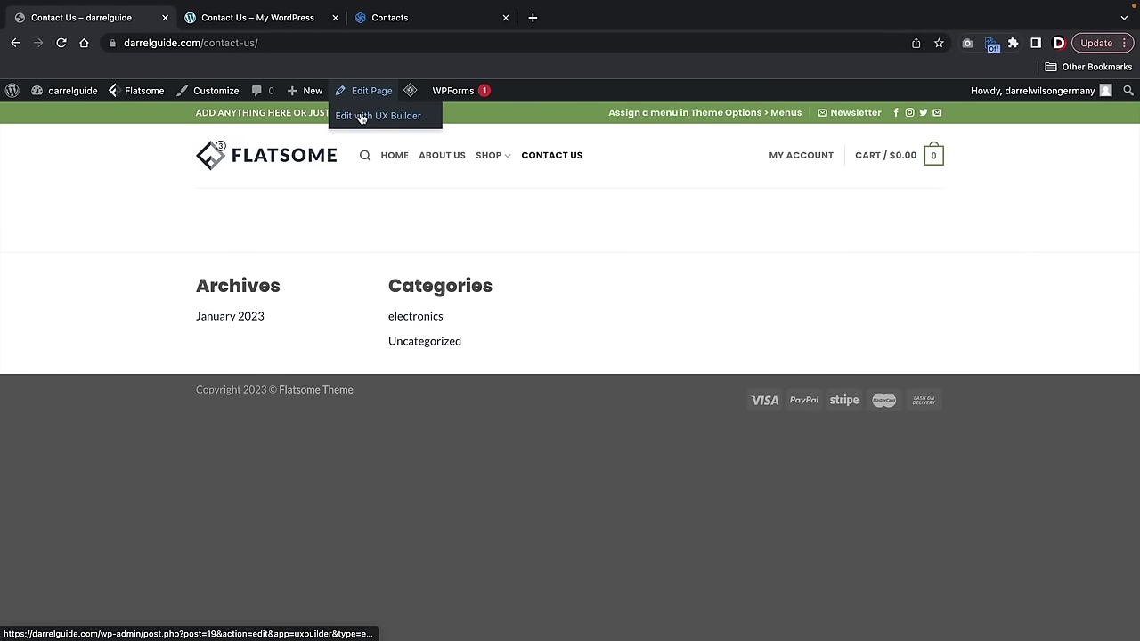
left_click(361, 116)
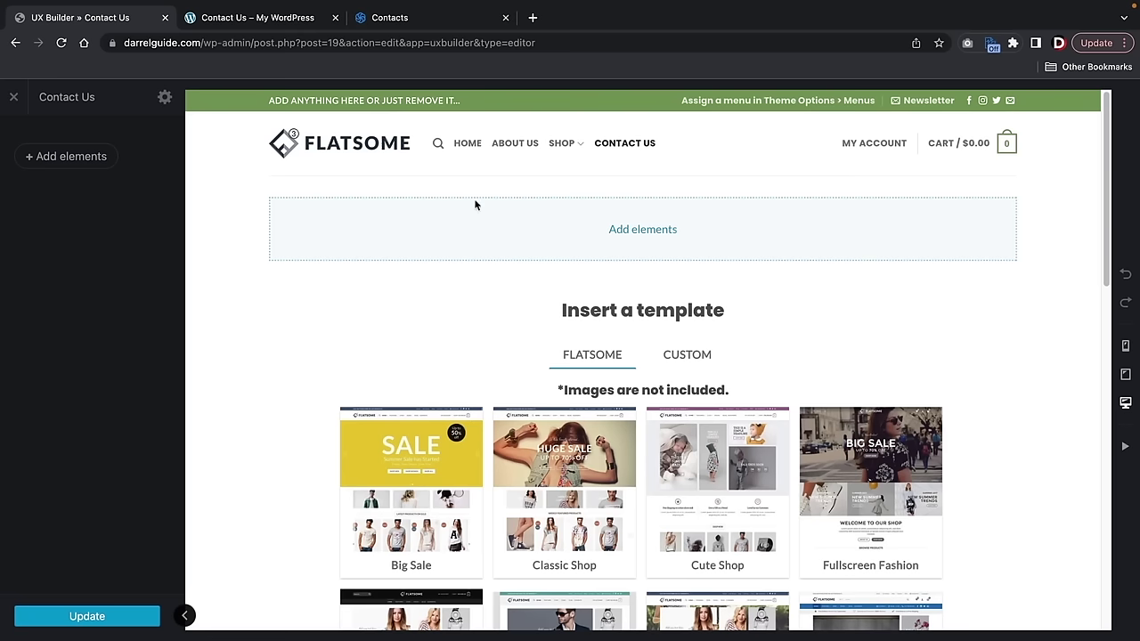
Import the 'Contact page: Hiking' layout from Flatsome Studio's Contact templates
left_click(644, 231)
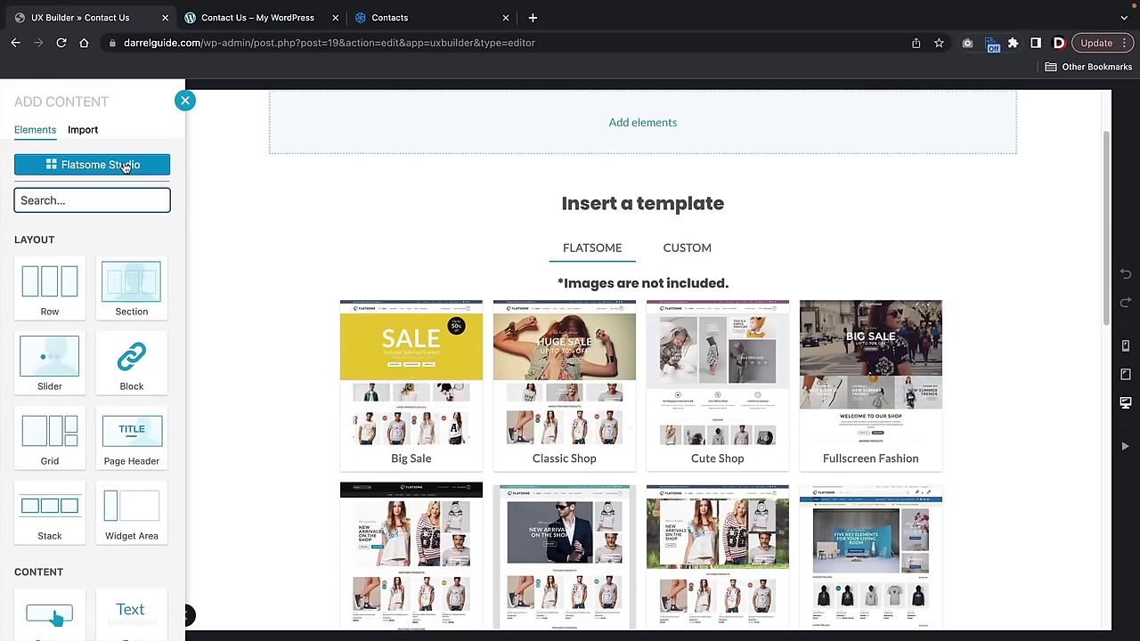
left_click(125, 168)
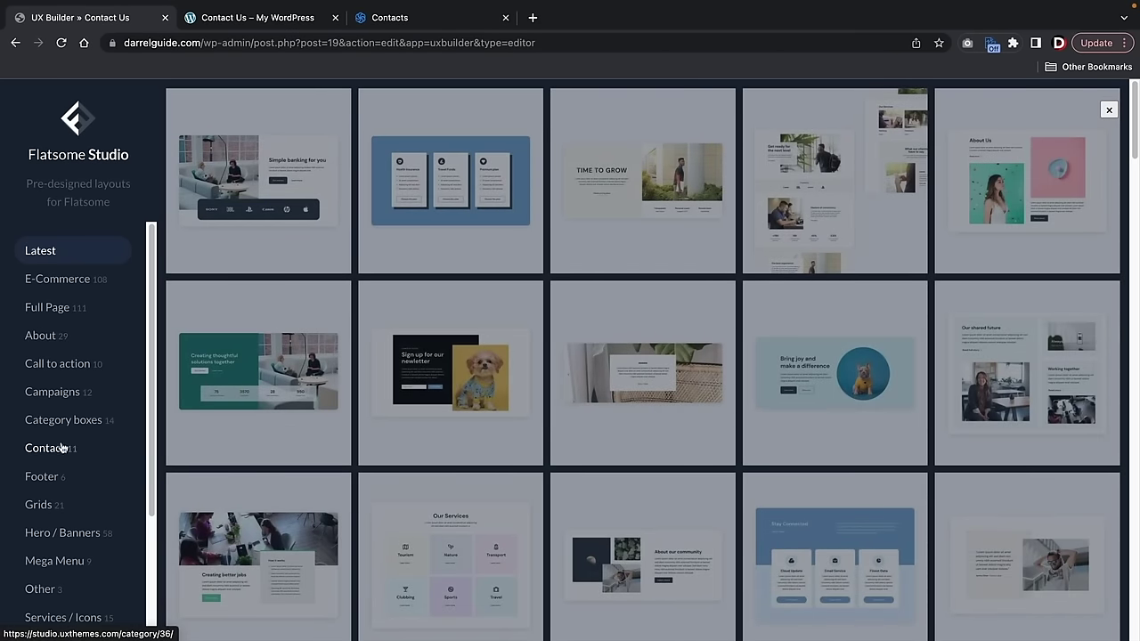
left_click(72, 437)
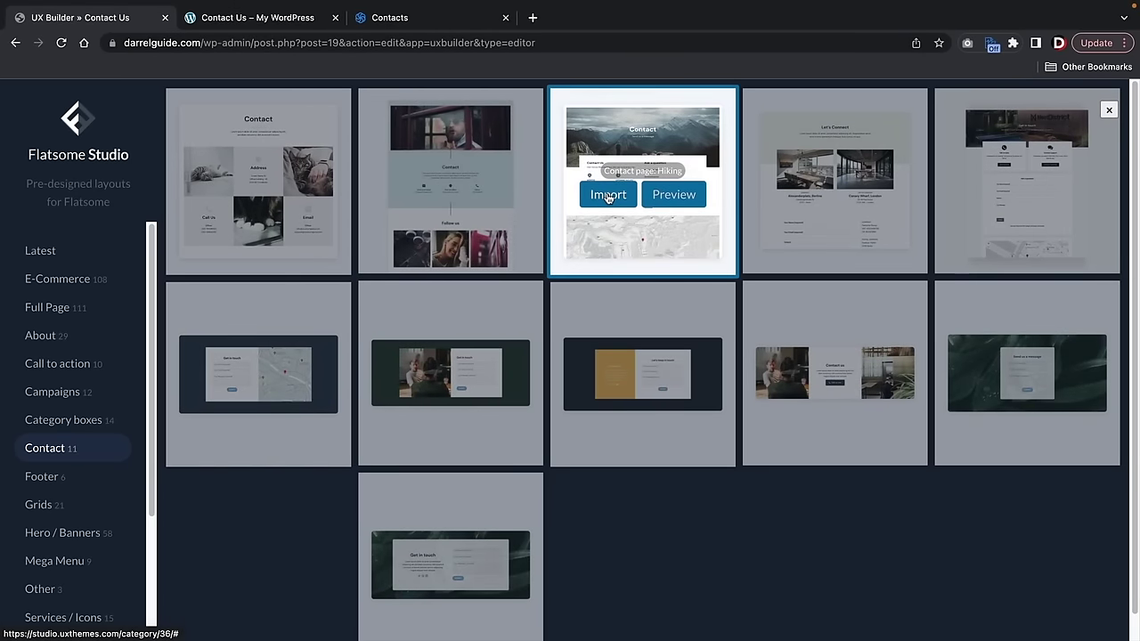
left_click(608, 198)
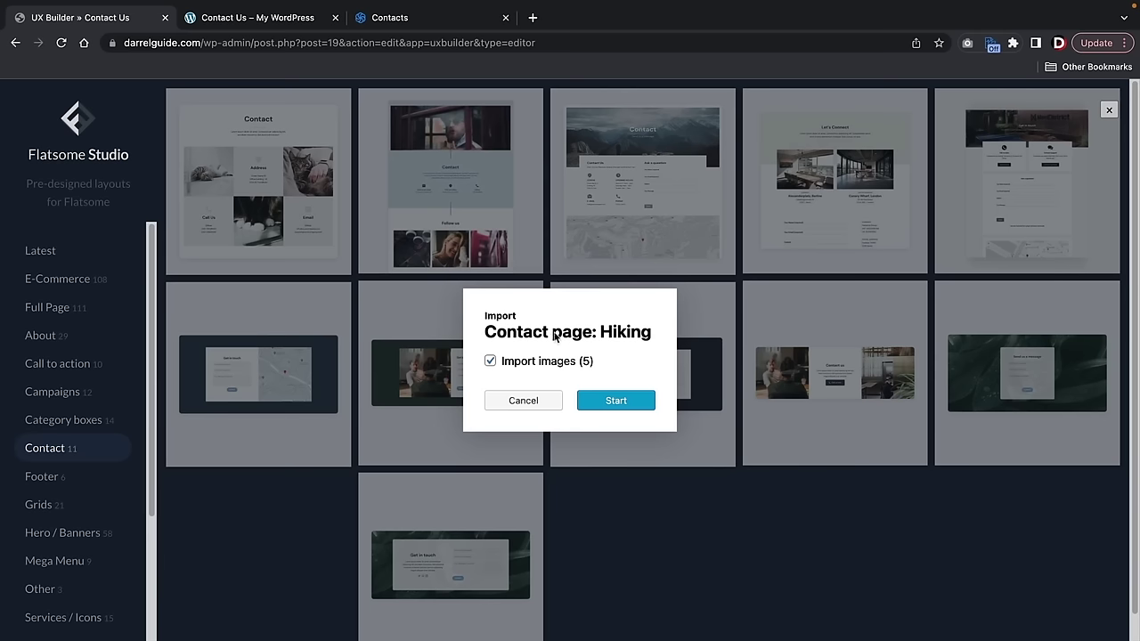
left_click(628, 406)
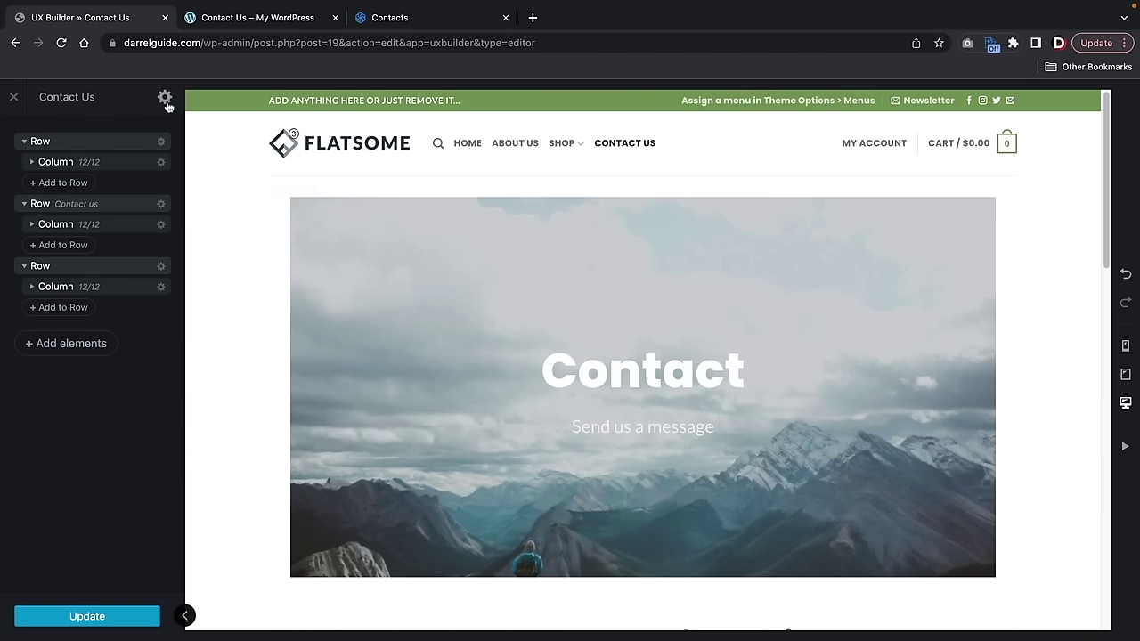
Switch the Contact Us page template to Page - Full Width
left_click(165, 98)
left_click(116, 397)
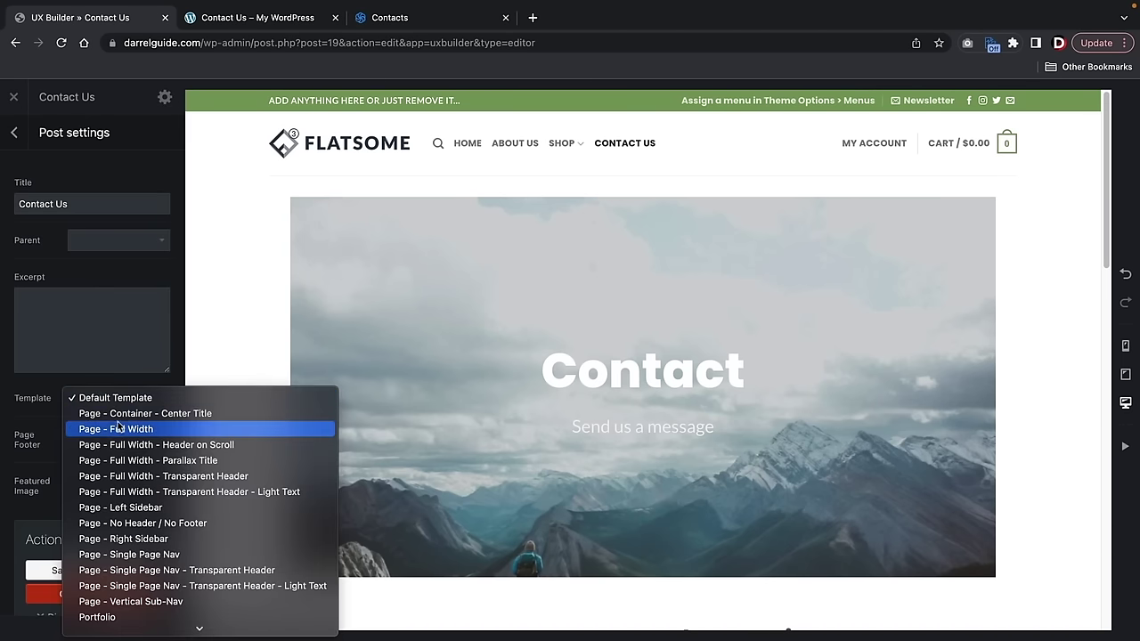
left_click(118, 424)
Set the headphones photo as the hero background, positioned at 55% 100%
right_click(231, 255)
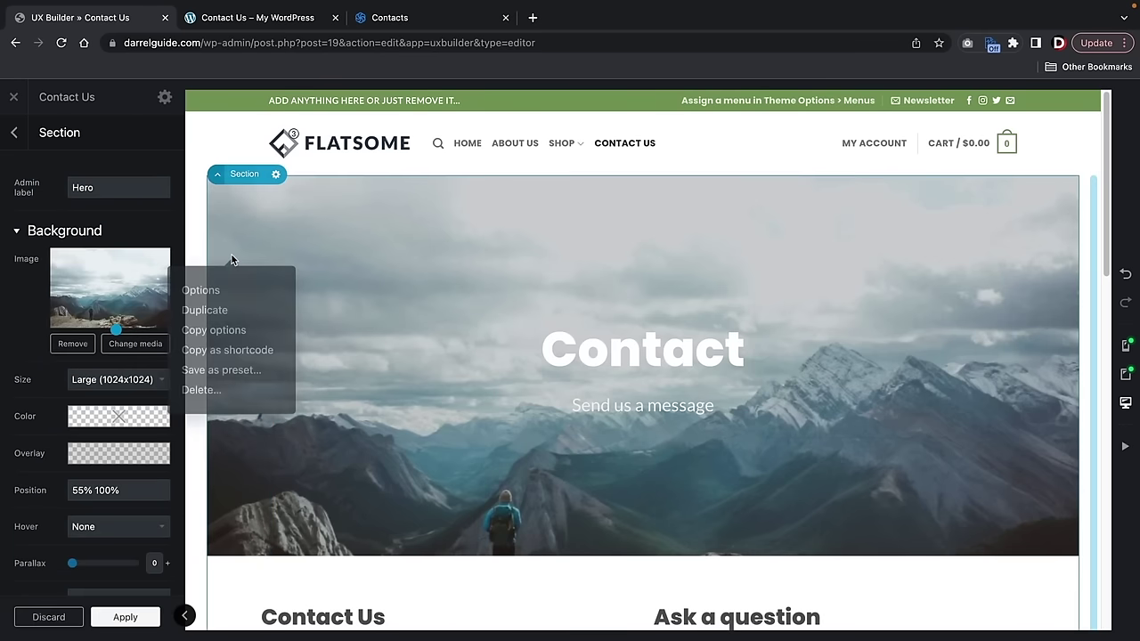
left_click(234, 295)
left_click(148, 349)
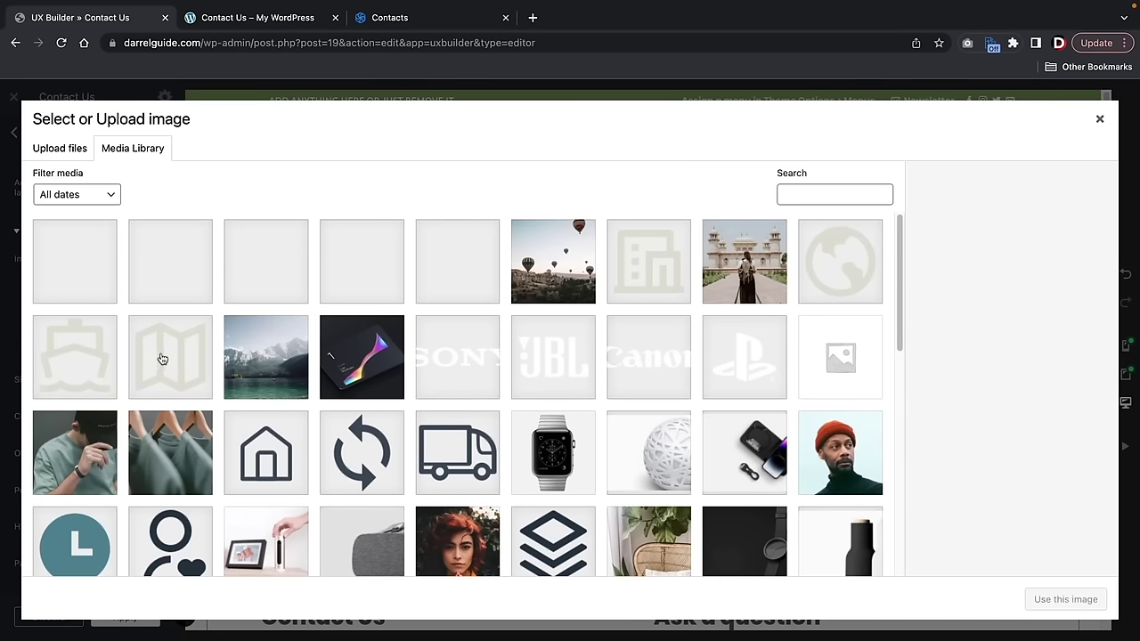
scroll(295, 378, "down", 4)
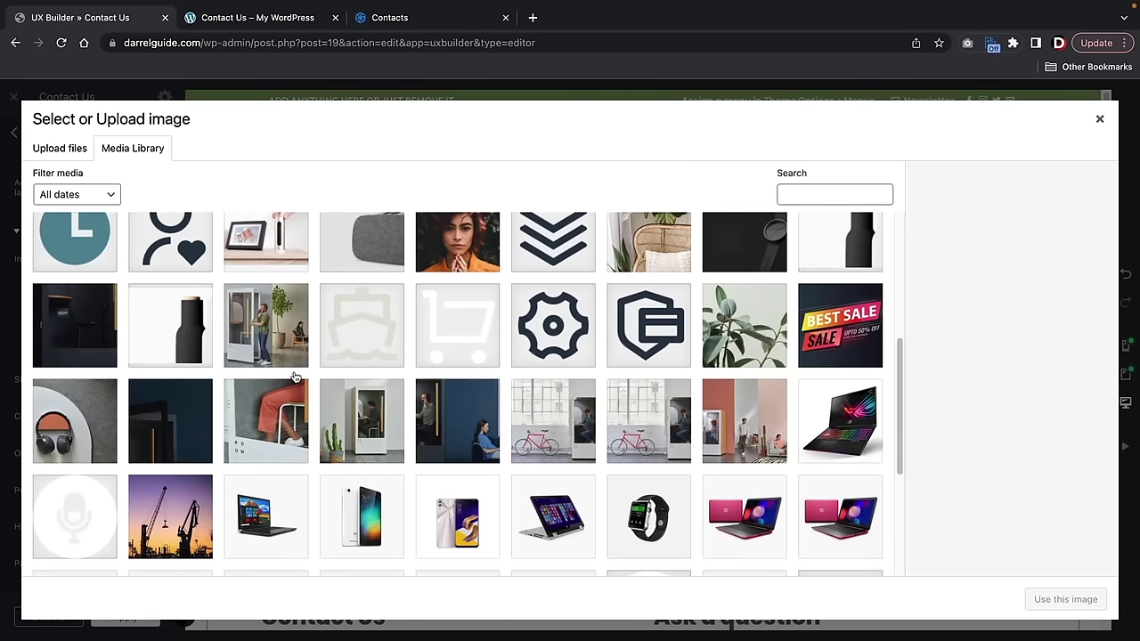
left_click(70, 426)
left_click(165, 417)
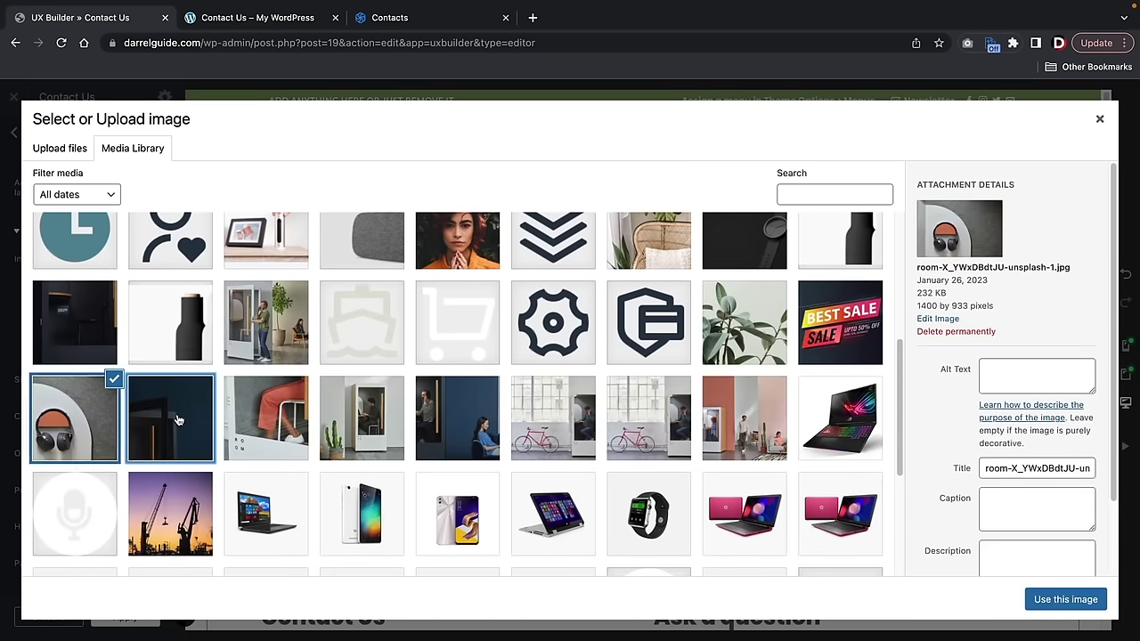
left_click(90, 323)
left_click(93, 366)
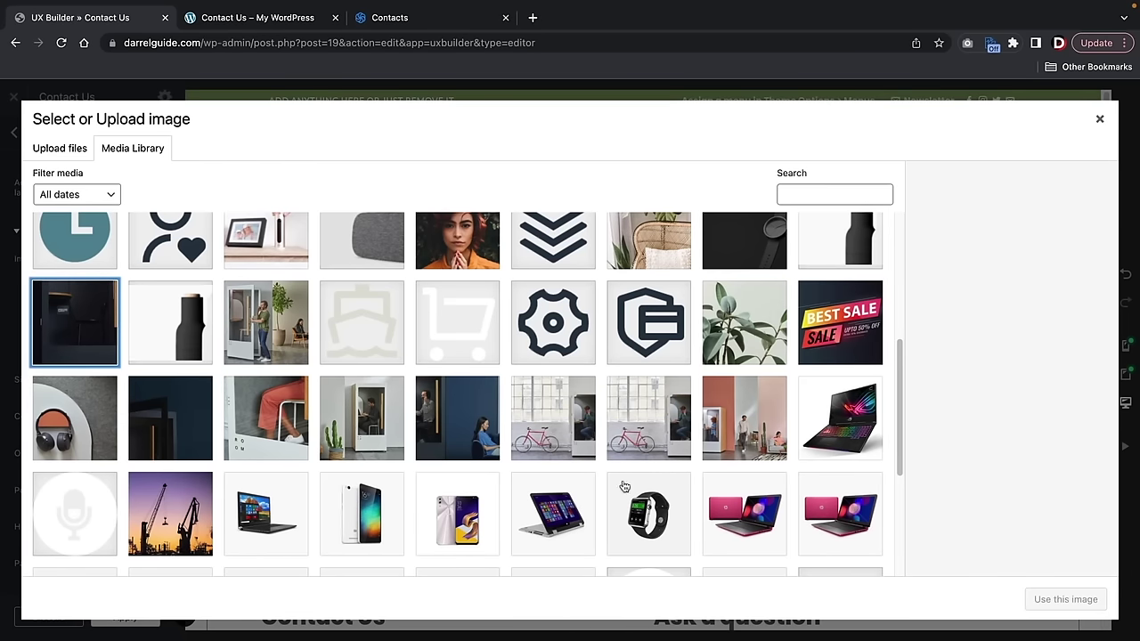
left_click(71, 419)
left_click(1062, 600)
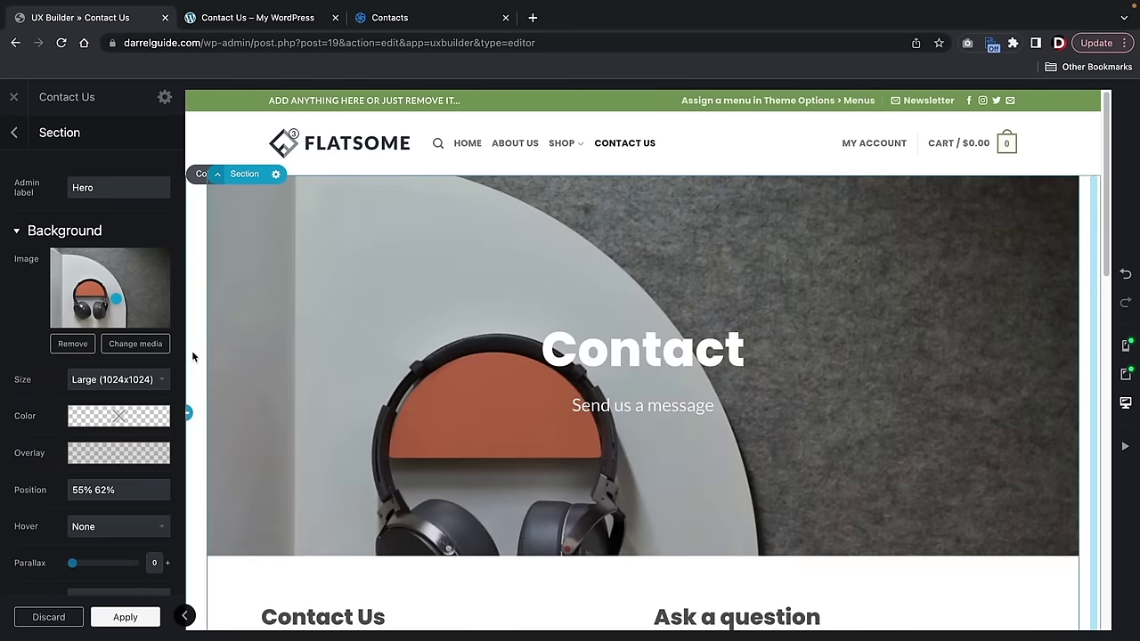
left_click_drag(122, 305, 115, 334)
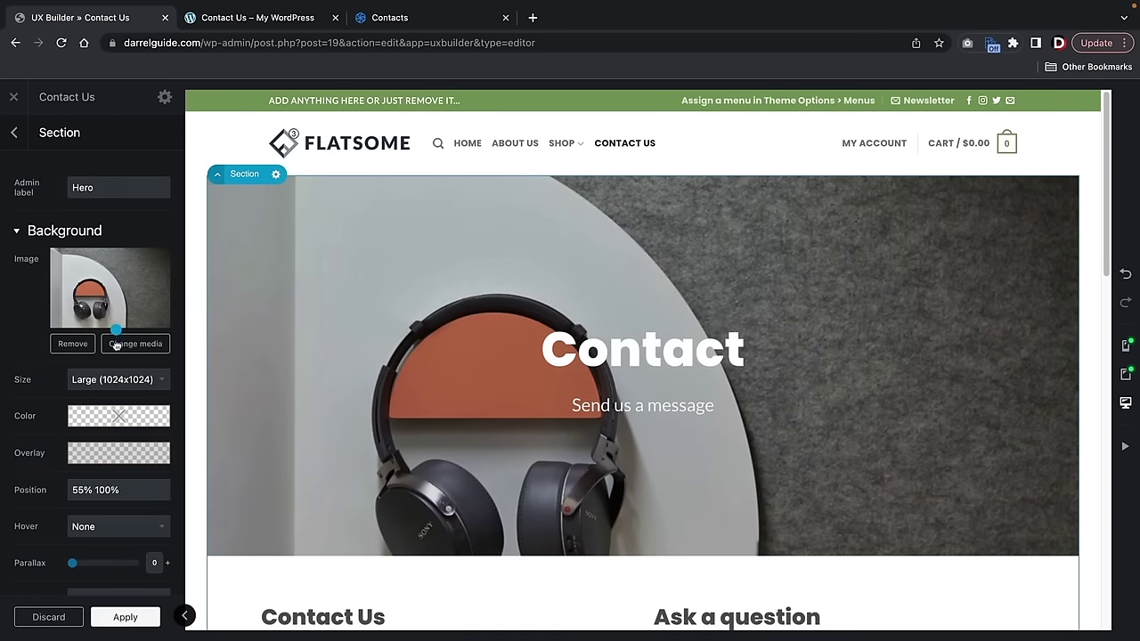
Set the form under Ask a question to Contact form 1
scroll(268, 416, "down", 1)
scroll(268, 416, "down", 5)
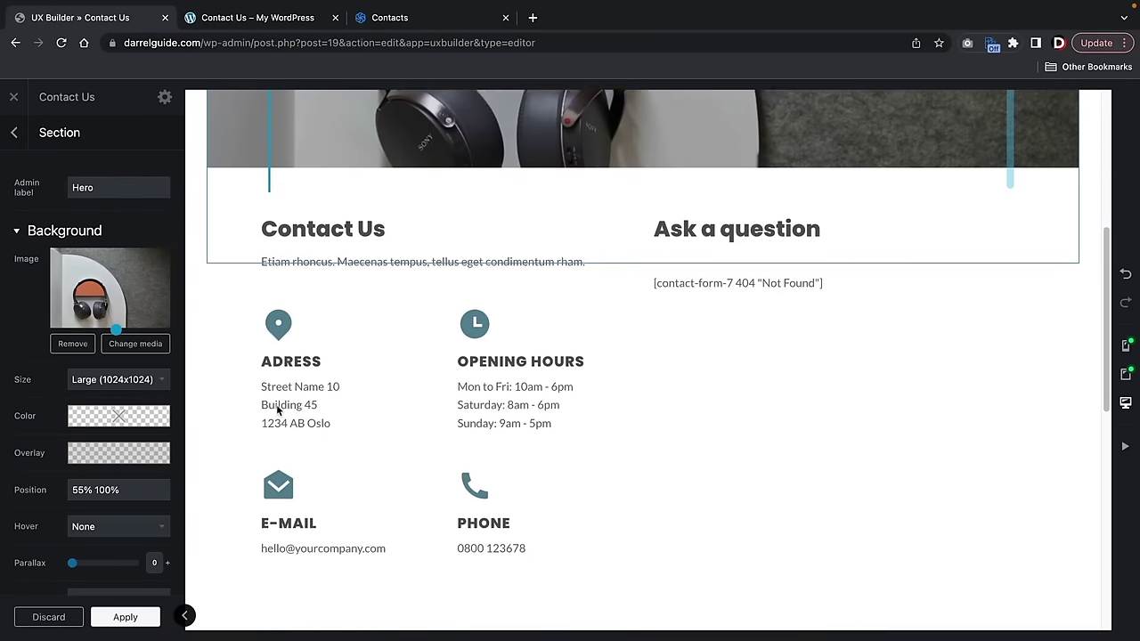
left_click(728, 242)
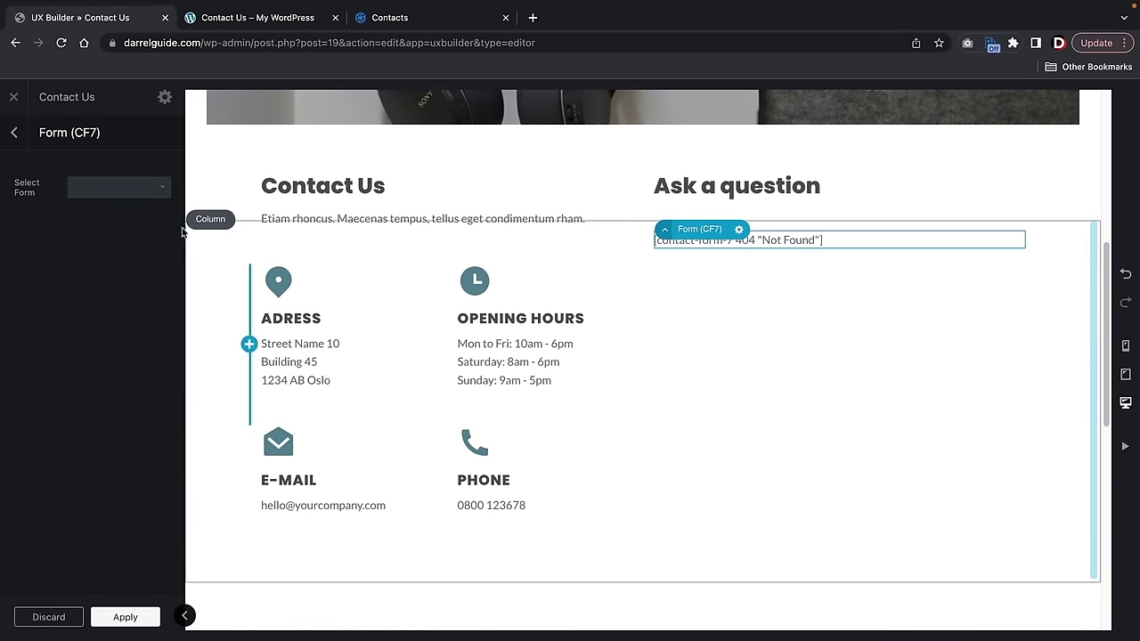
left_click(128, 193)
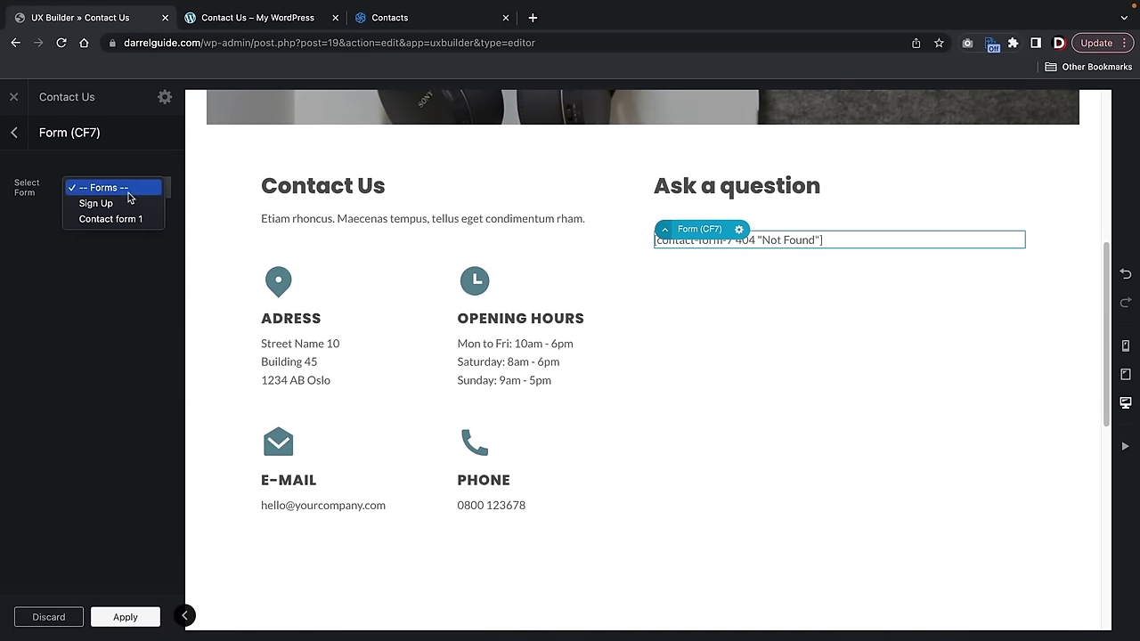
left_click(111, 219)
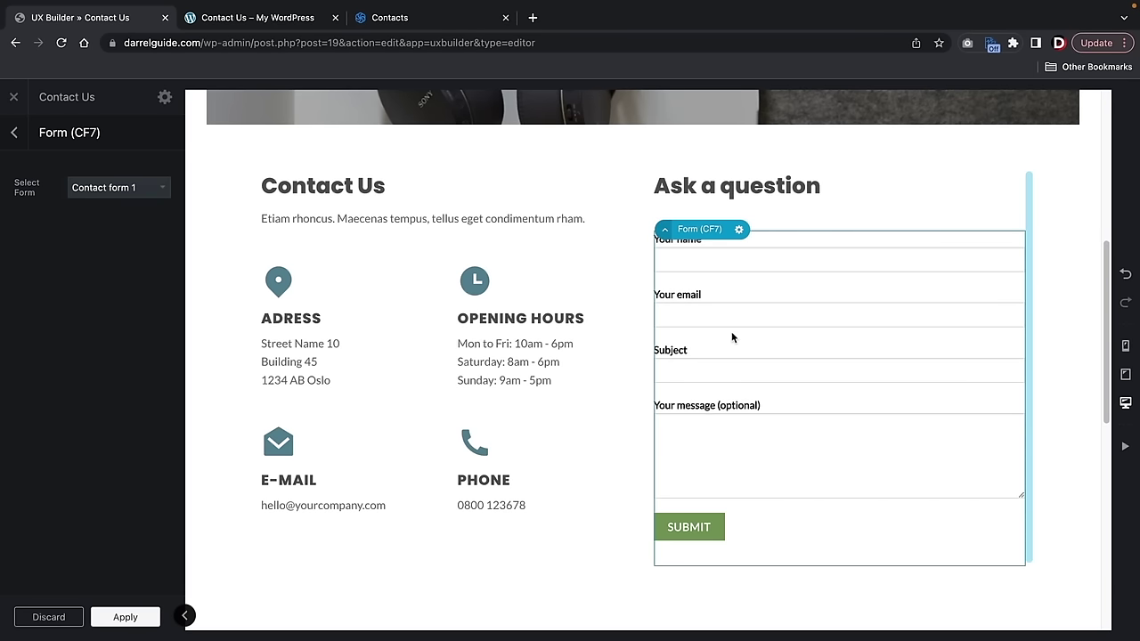
Make the Contact Us text block black
left_click(707, 194)
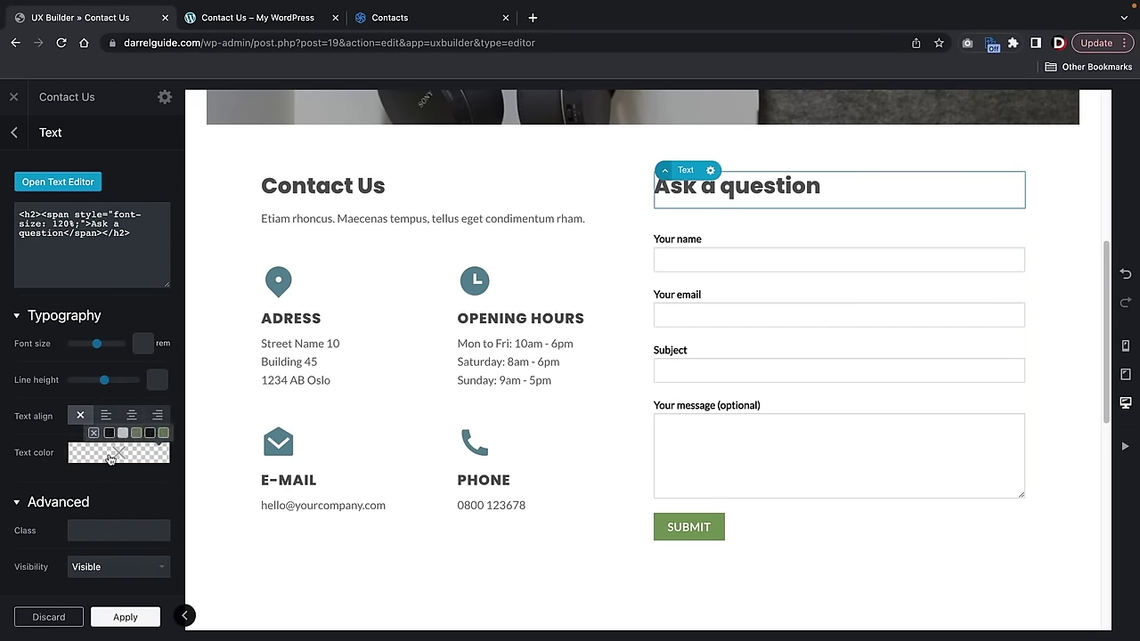
left_click(356, 198)
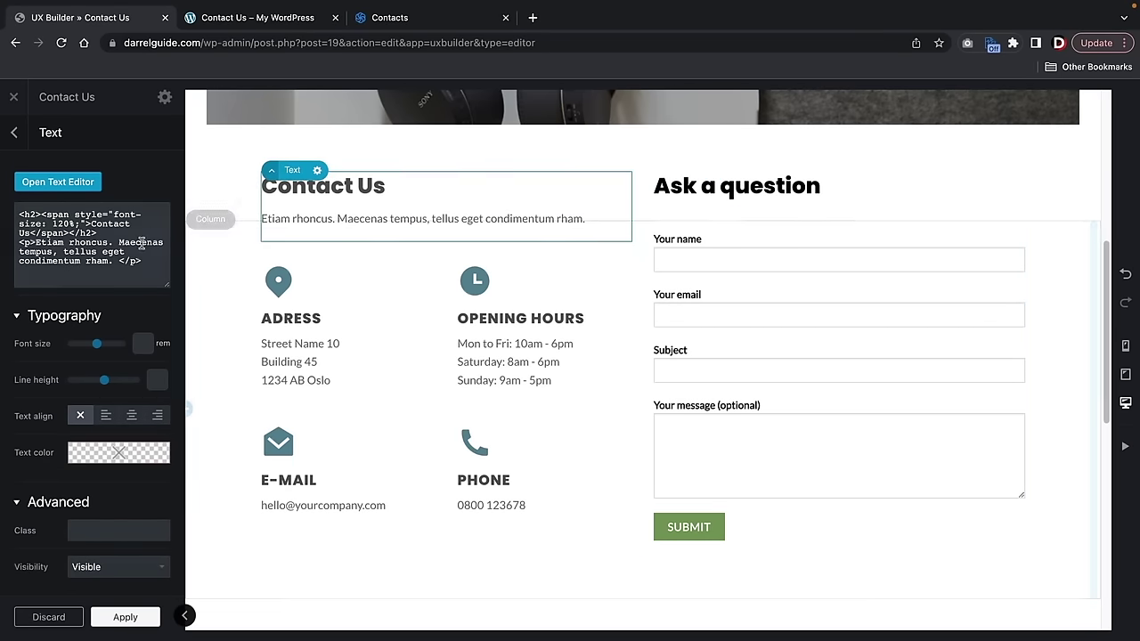
left_click(94, 450)
left_click(122, 434)
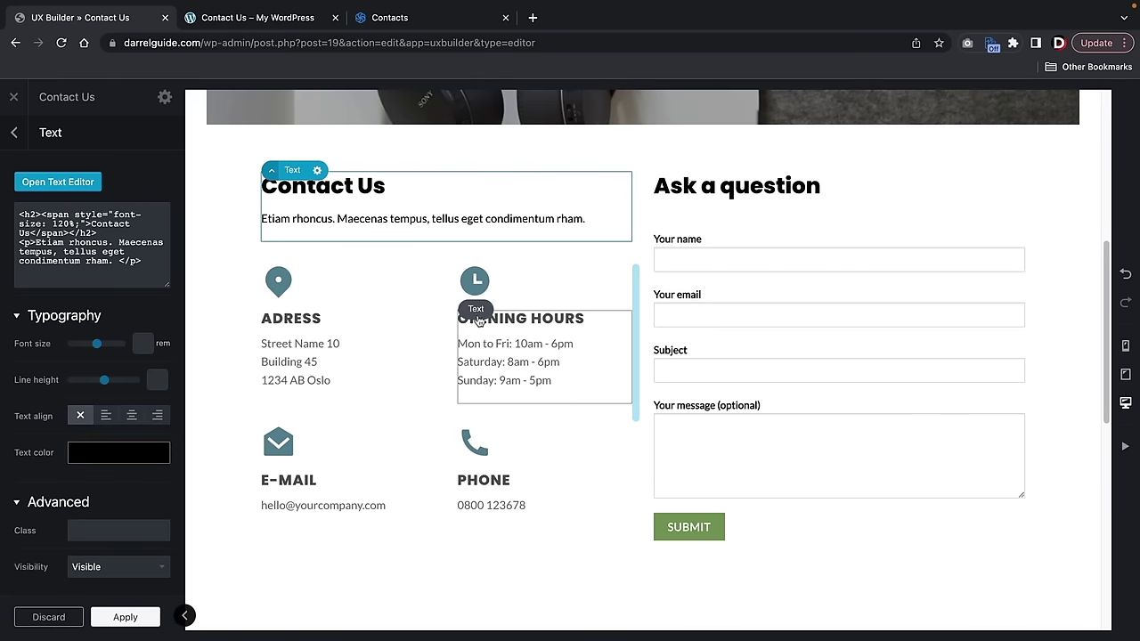
Add an empty one-column row below the contact section
scroll(499, 428, "down", 5)
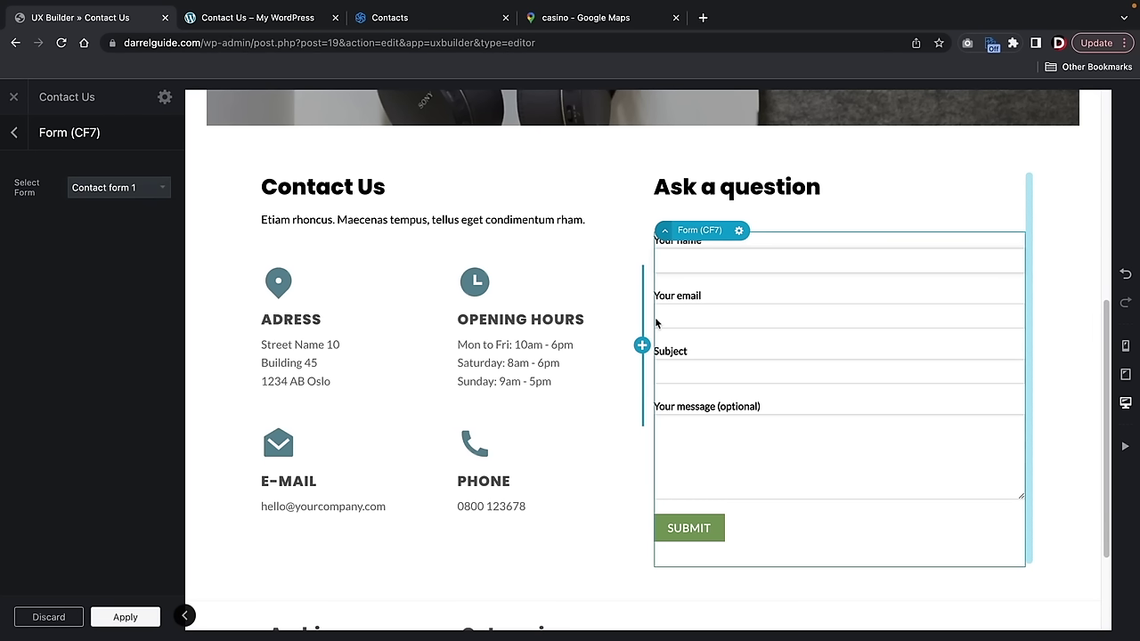
scroll(656, 323, "down", 3)
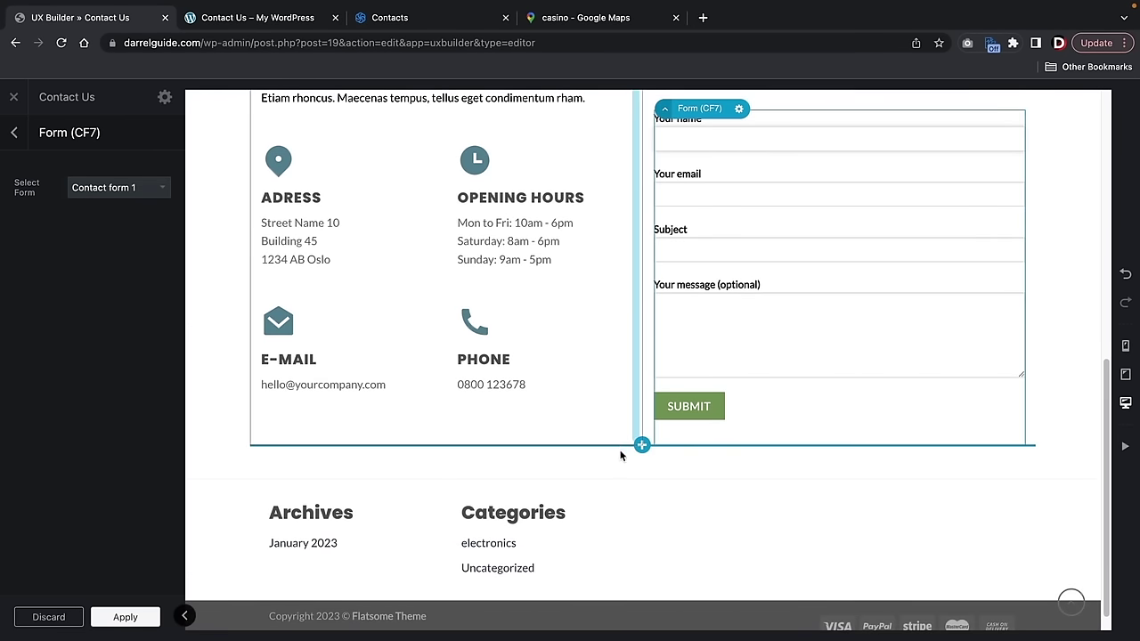
left_click(641, 479)
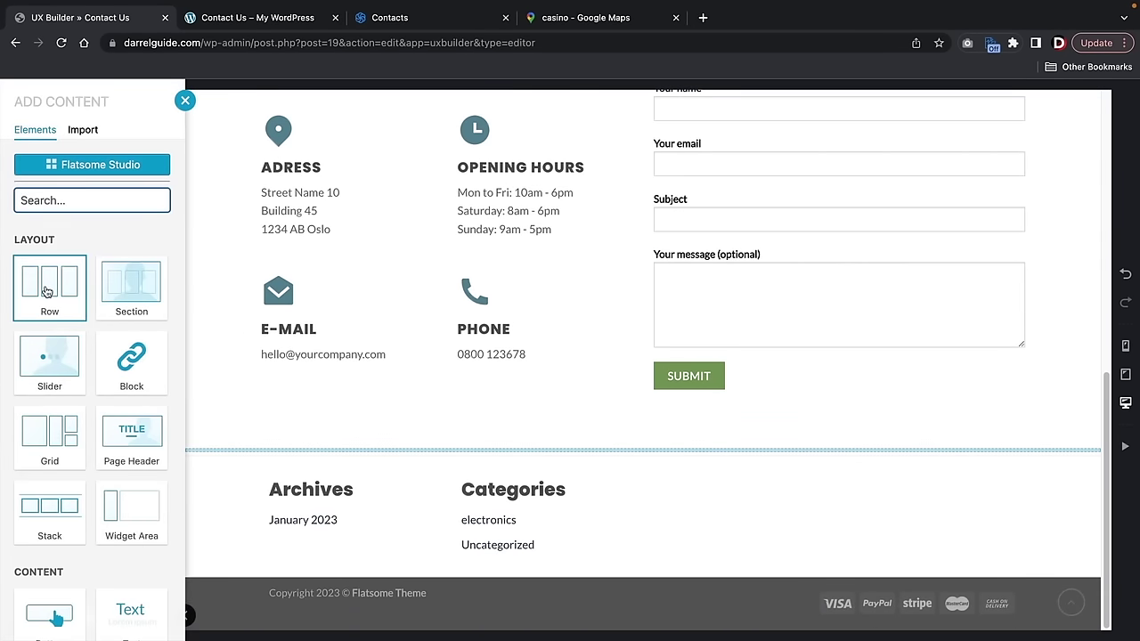
left_click(45, 292)
left_click(139, 229)
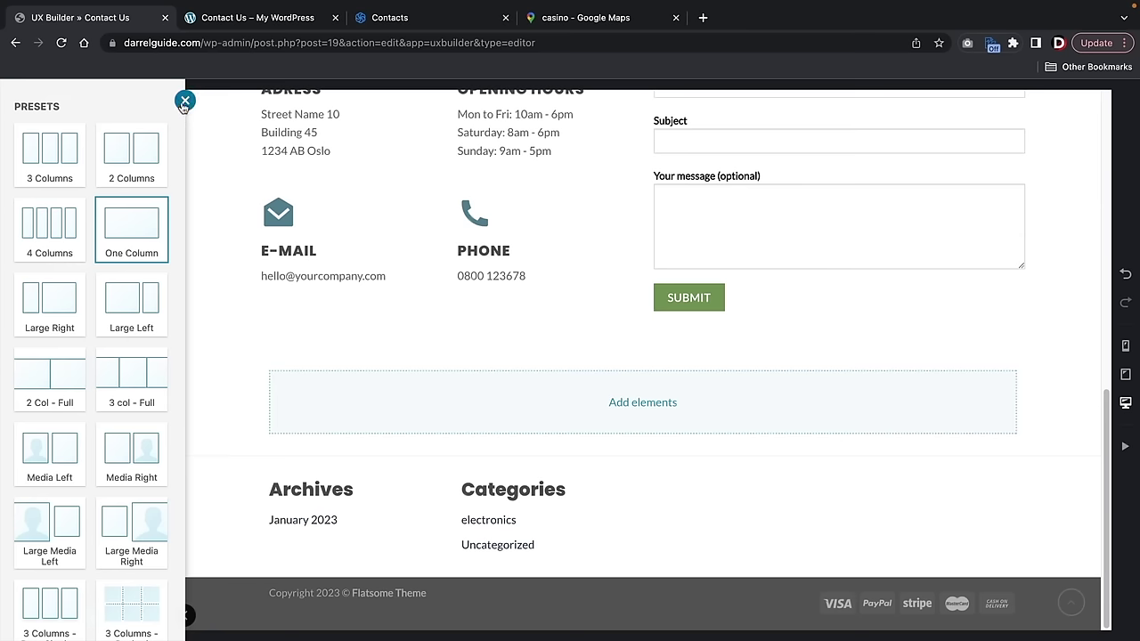
left_click(184, 99)
left_click(191, 377)
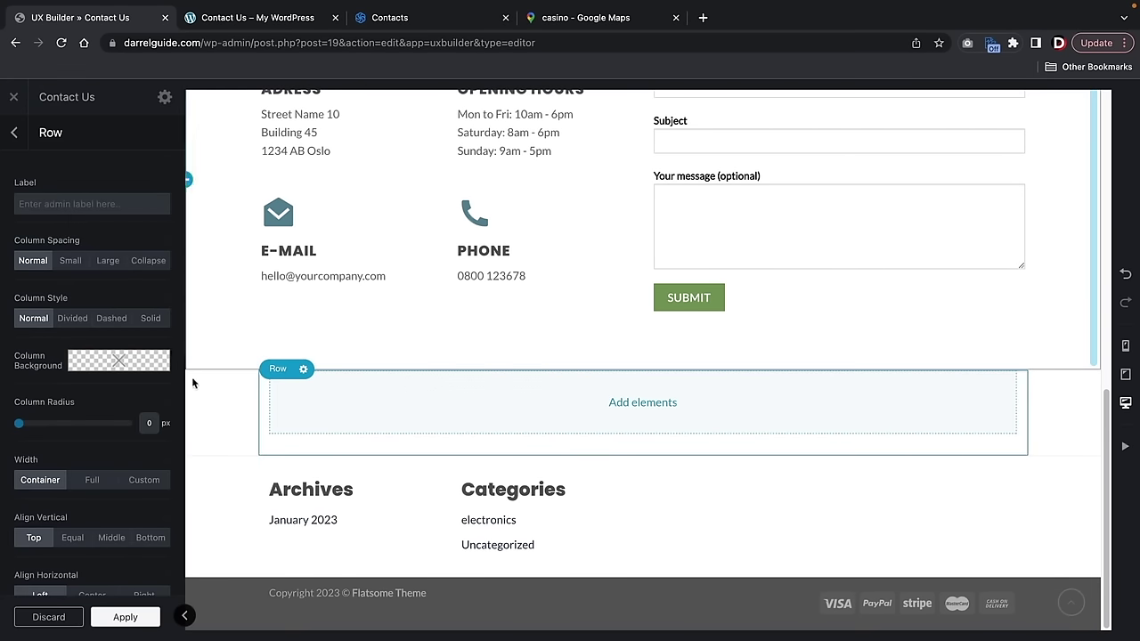
right_click(216, 417)
key("Escape")
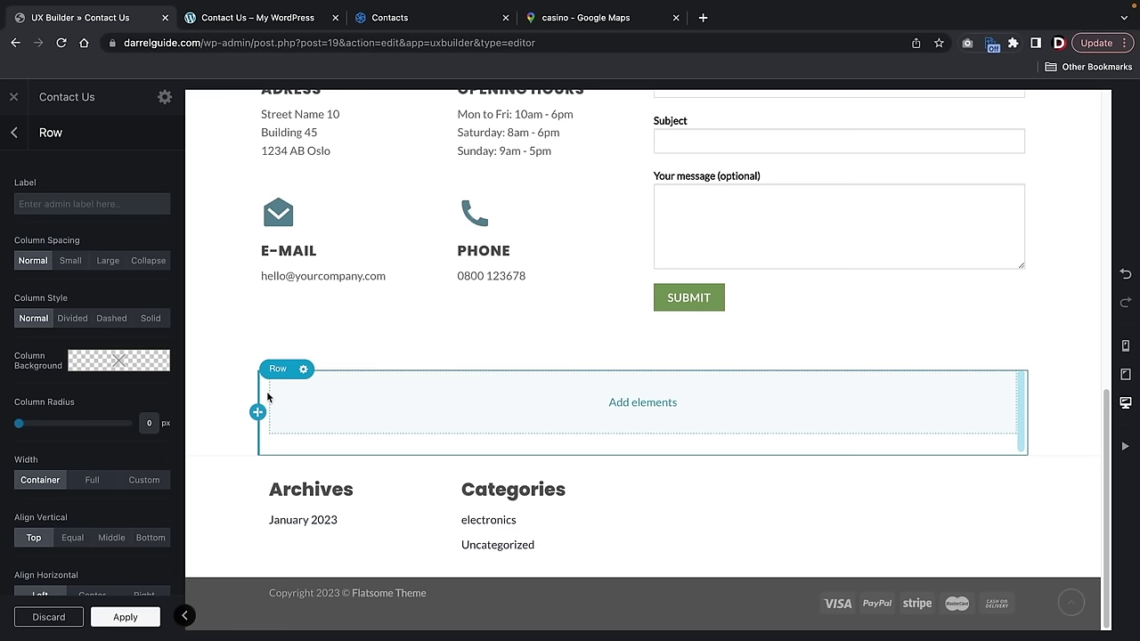
Add a Paragraph-preset Text element to the empty row and delete its Lorem ipsum placeholder
left_click(642, 403)
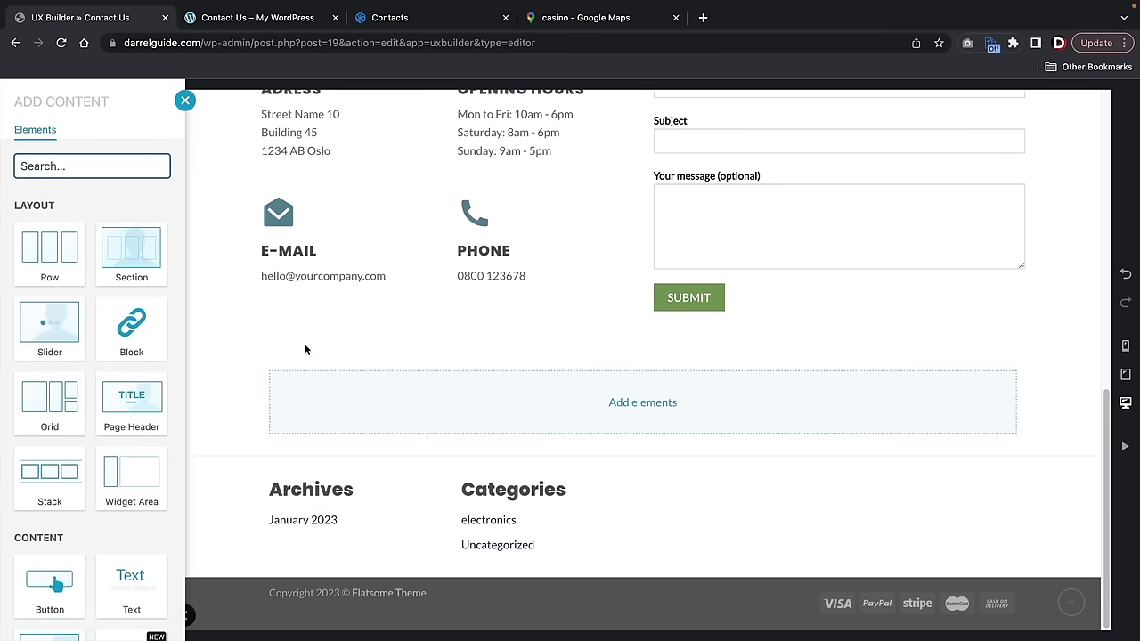
left_click(140, 577)
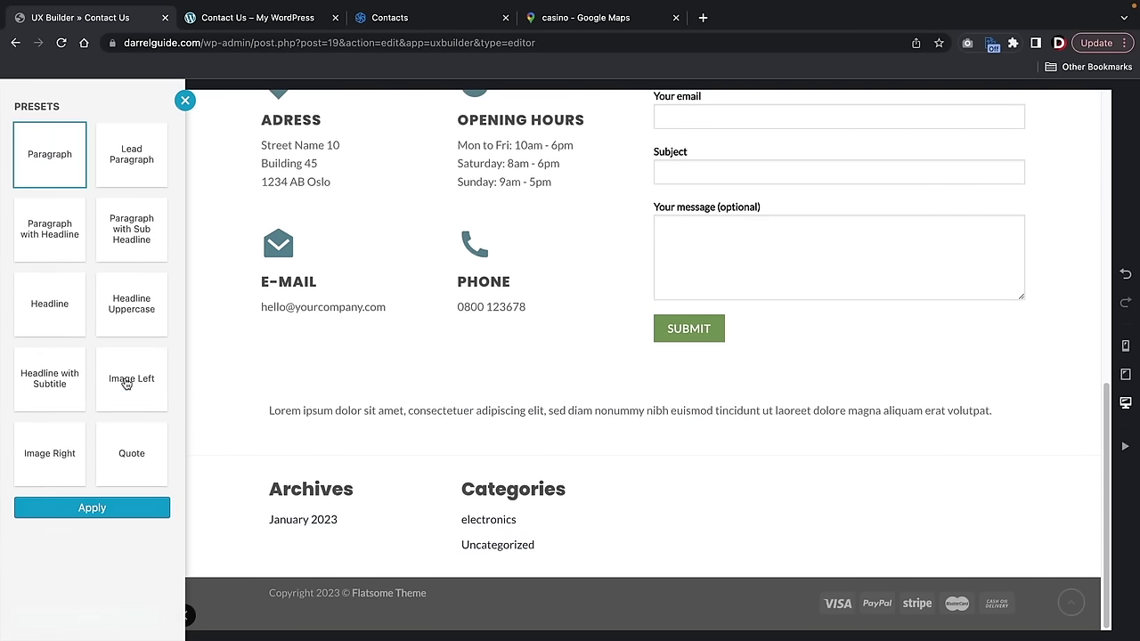
left_click(91, 508)
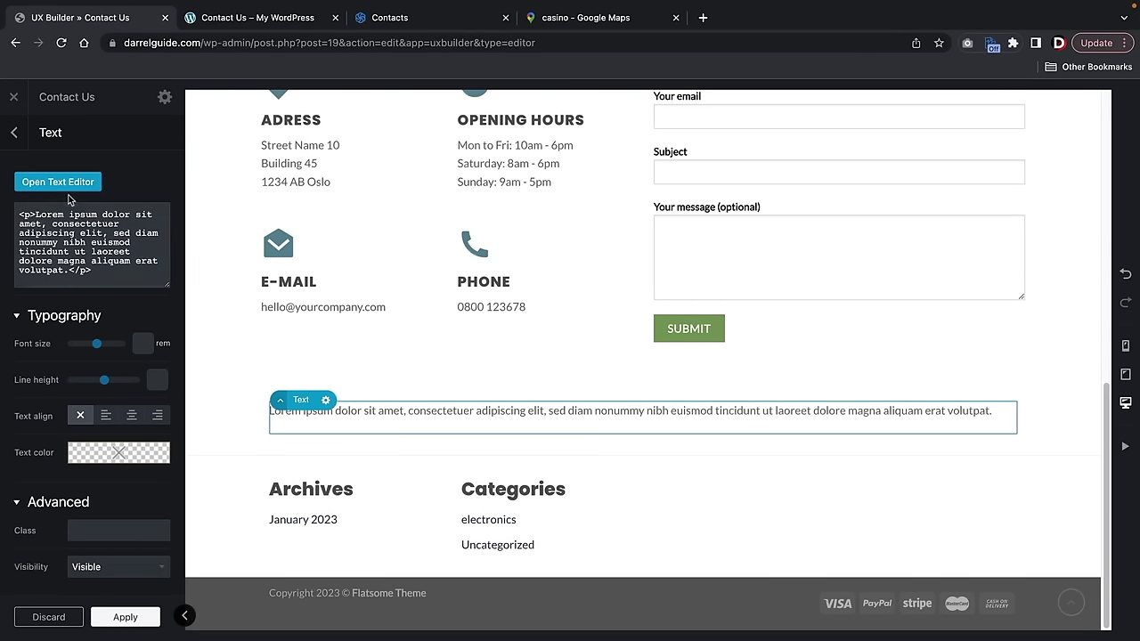
left_click_drag(103, 271, 9, 210)
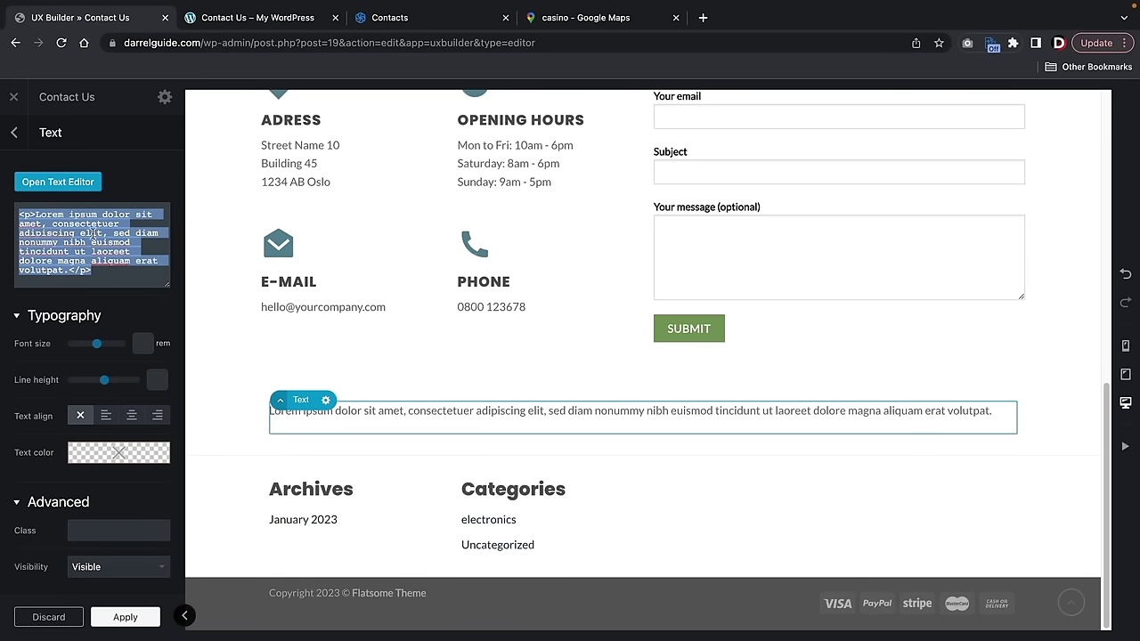
key("BackSpace")
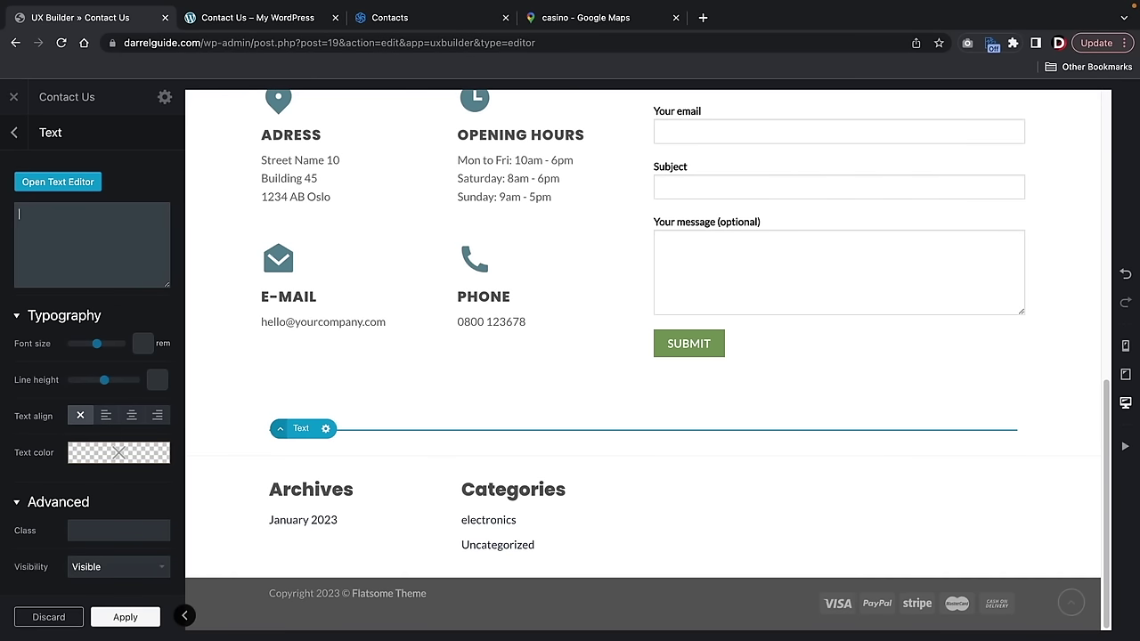
left_click(631, 23)
Pan the map to The Venetian Las Vegas and open its details
left_click_drag(552, 267, 524, 332)
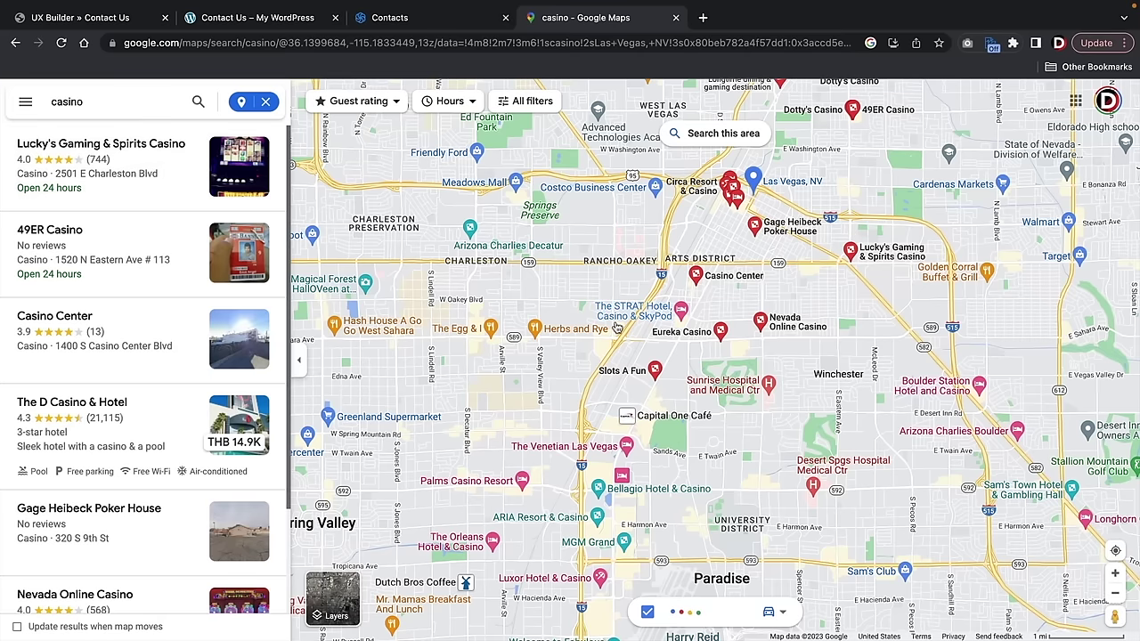
left_click_drag(568, 453, 570, 342)
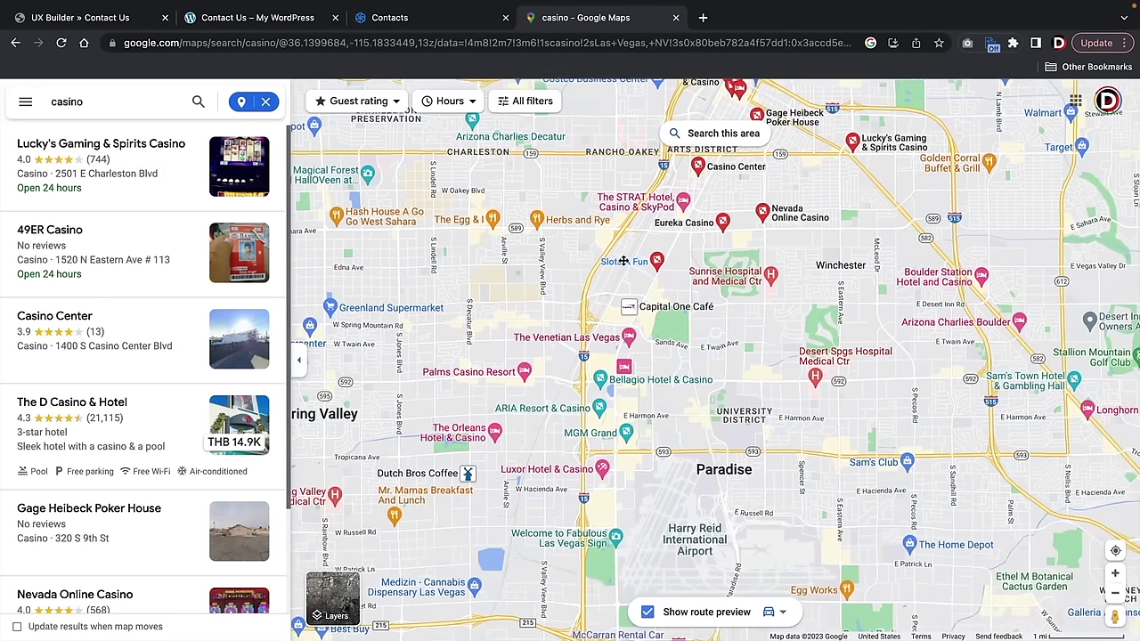
left_click(570, 343)
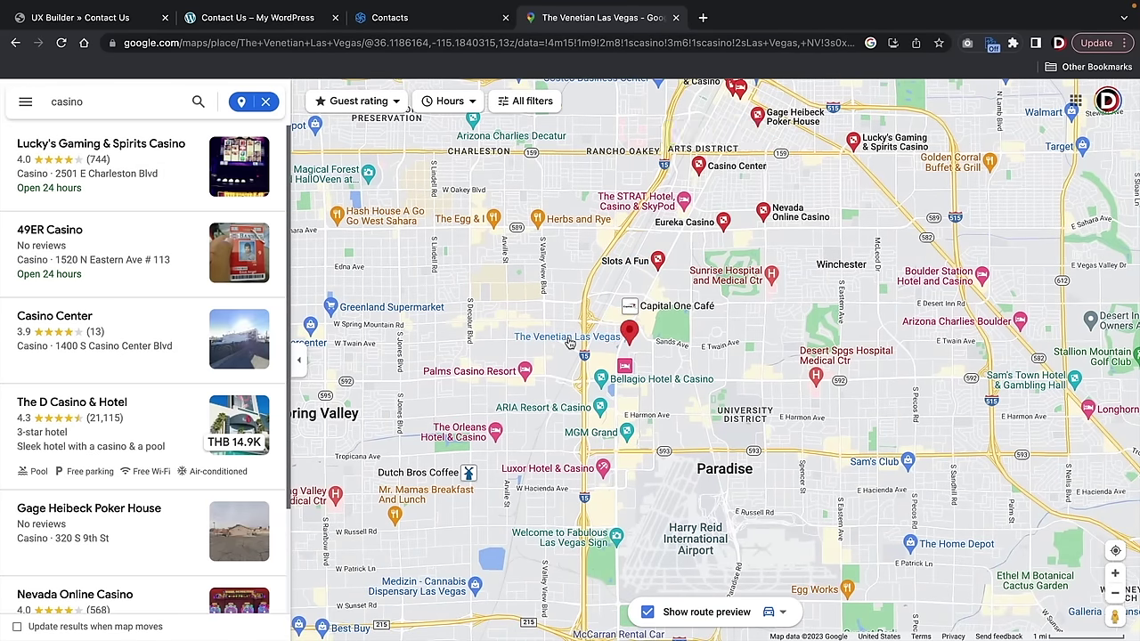
Copy the Large-size embed map HTML from The Venetian's Share options
left_click(550, 381)
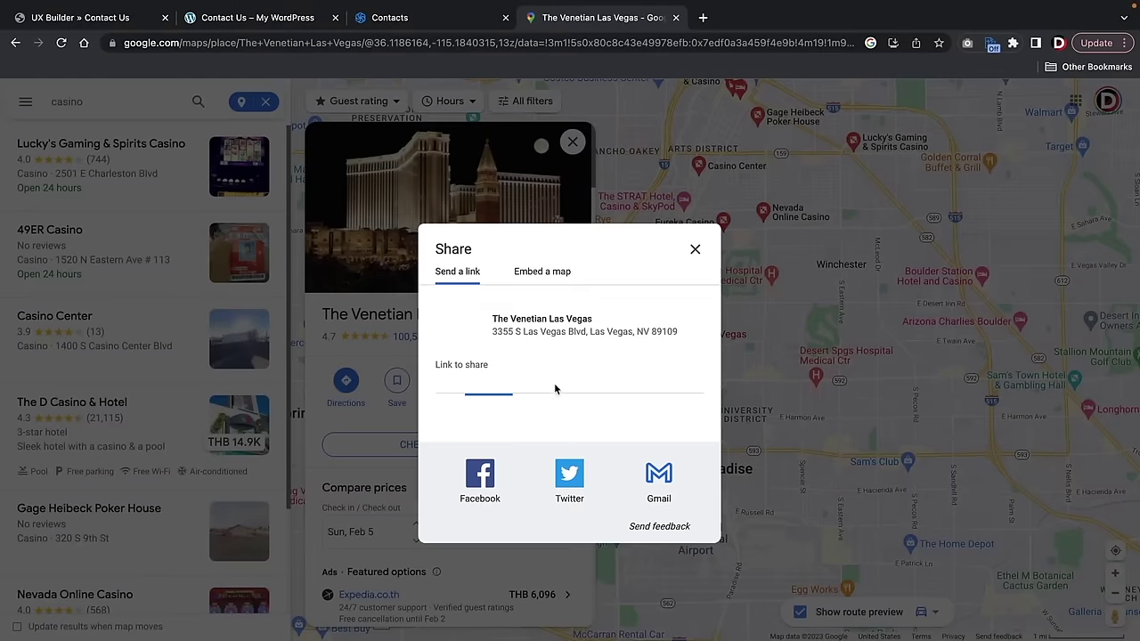
left_click(559, 270)
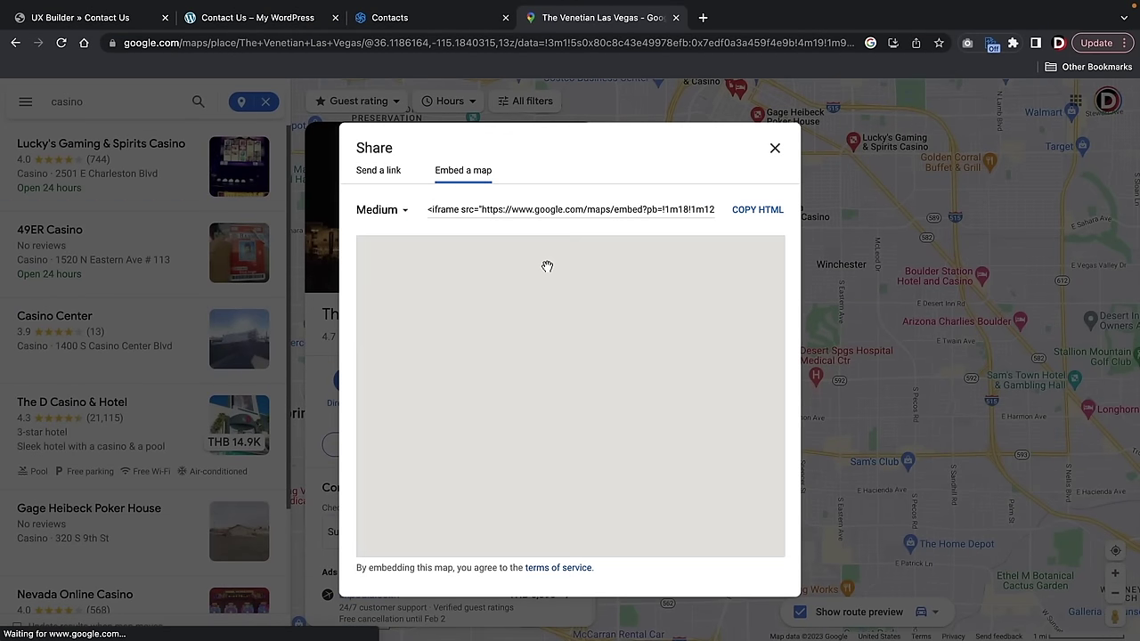
left_click(402, 212)
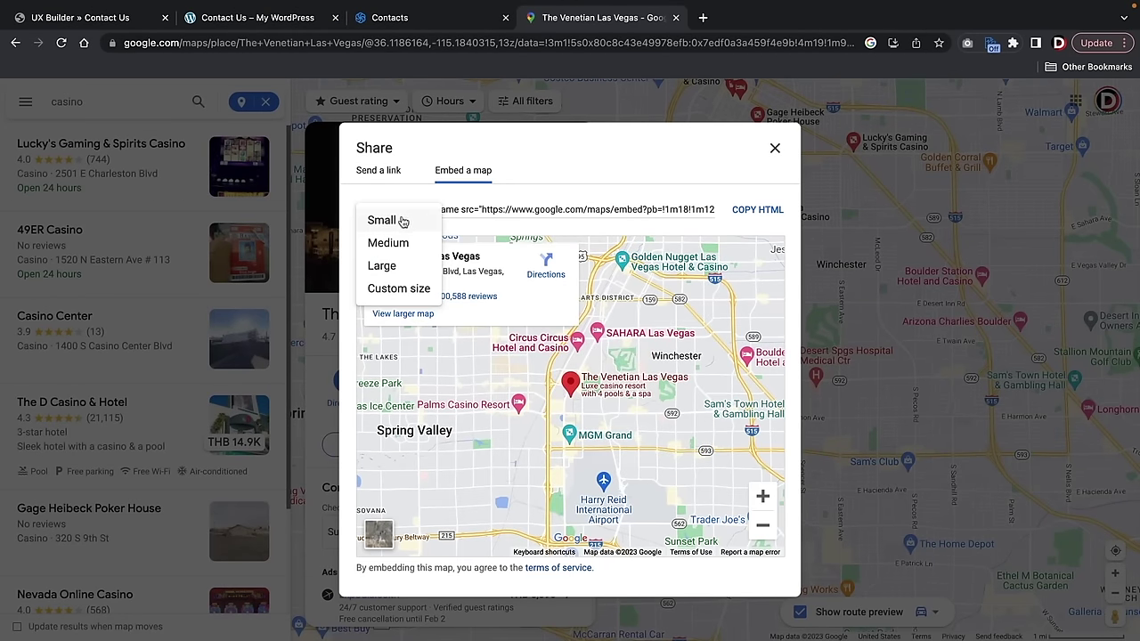
left_click(398, 263)
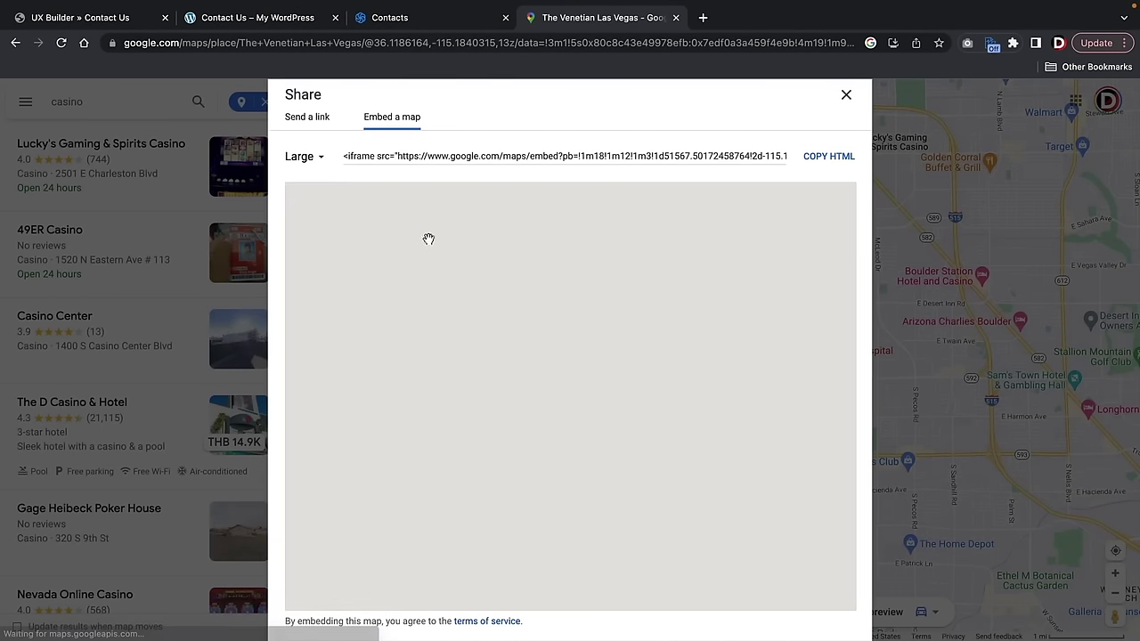
left_click(828, 157)
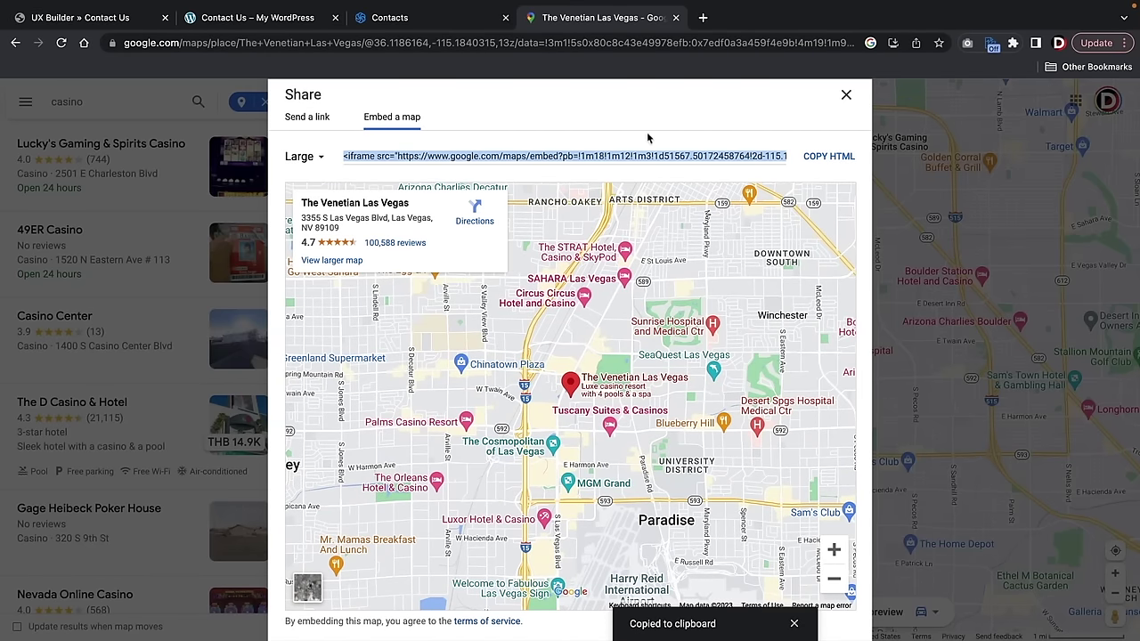
left_click(84, 17)
Paste The Venetian map iframe into the Text element and narrow its column to 9/12
right_click(32, 221)
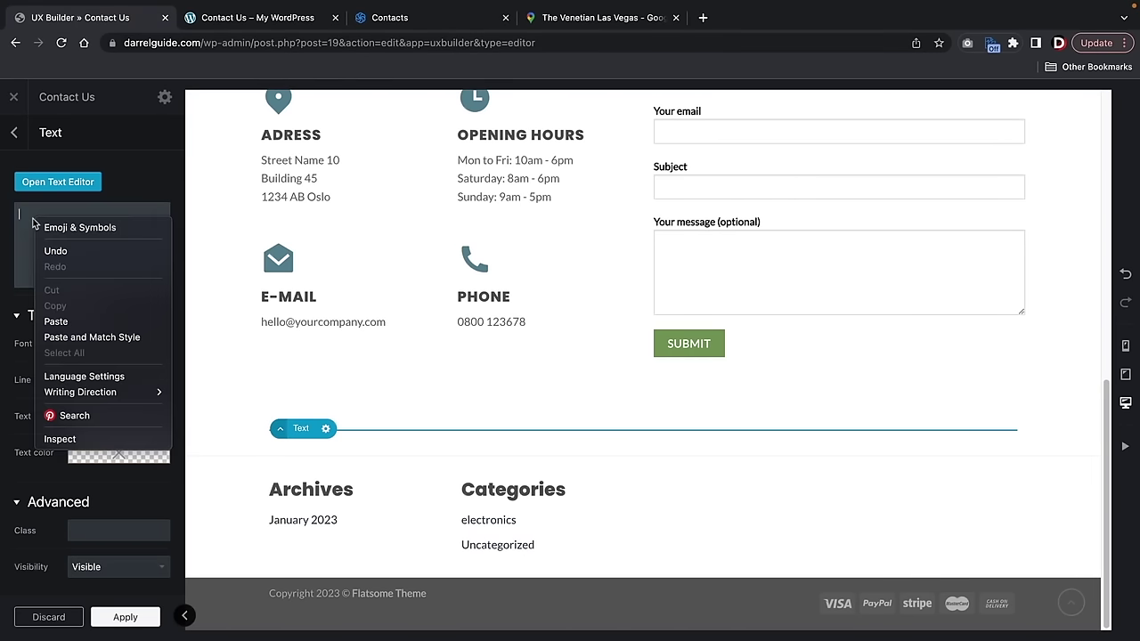
left_click(56, 321)
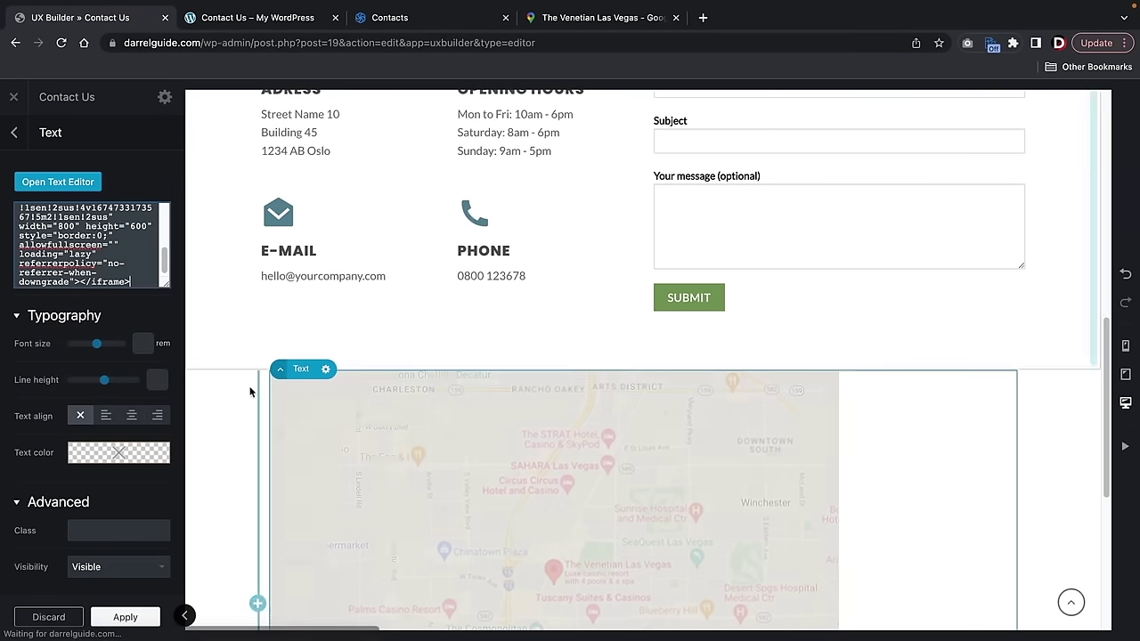
scroll(294, 385, "down", 3)
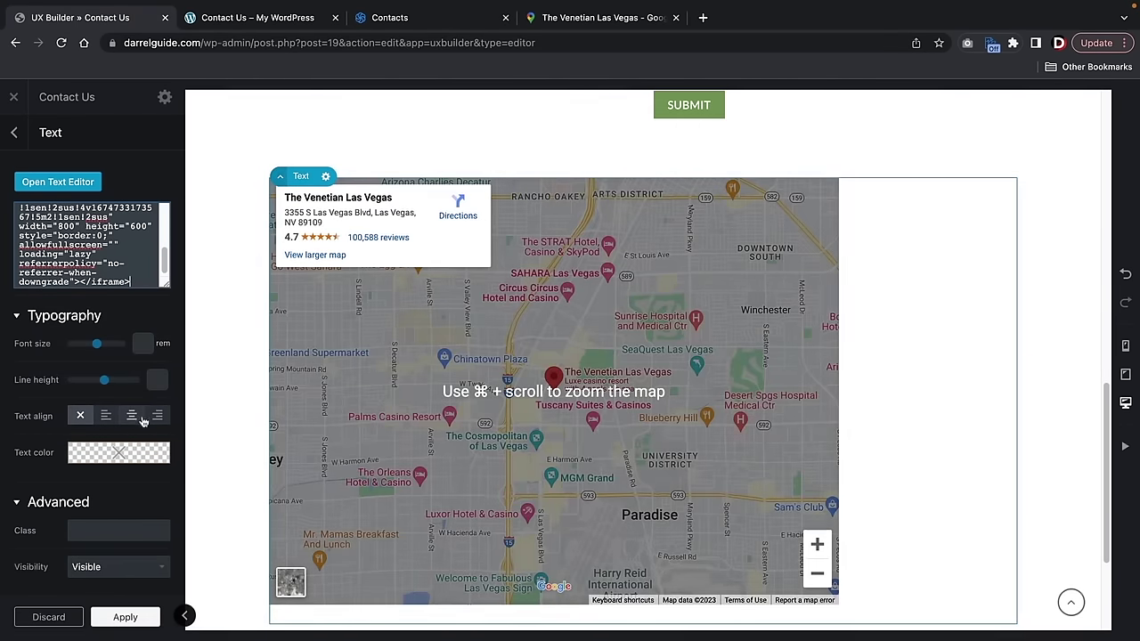
scroll(499, 361, "down", 2)
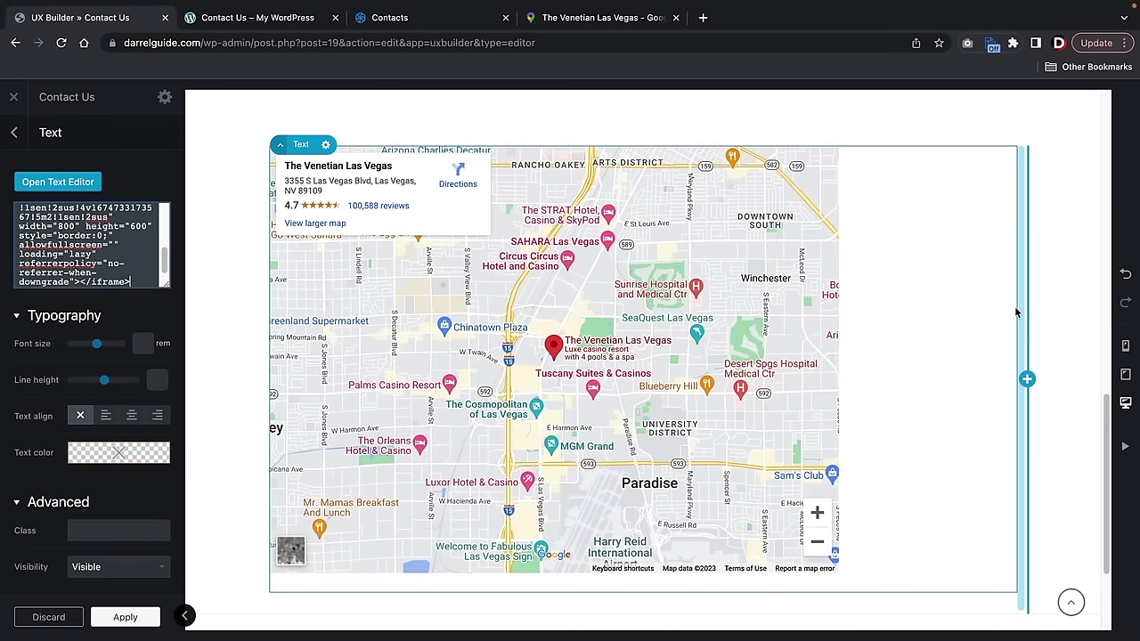
left_click_drag(1016, 312, 848, 312)
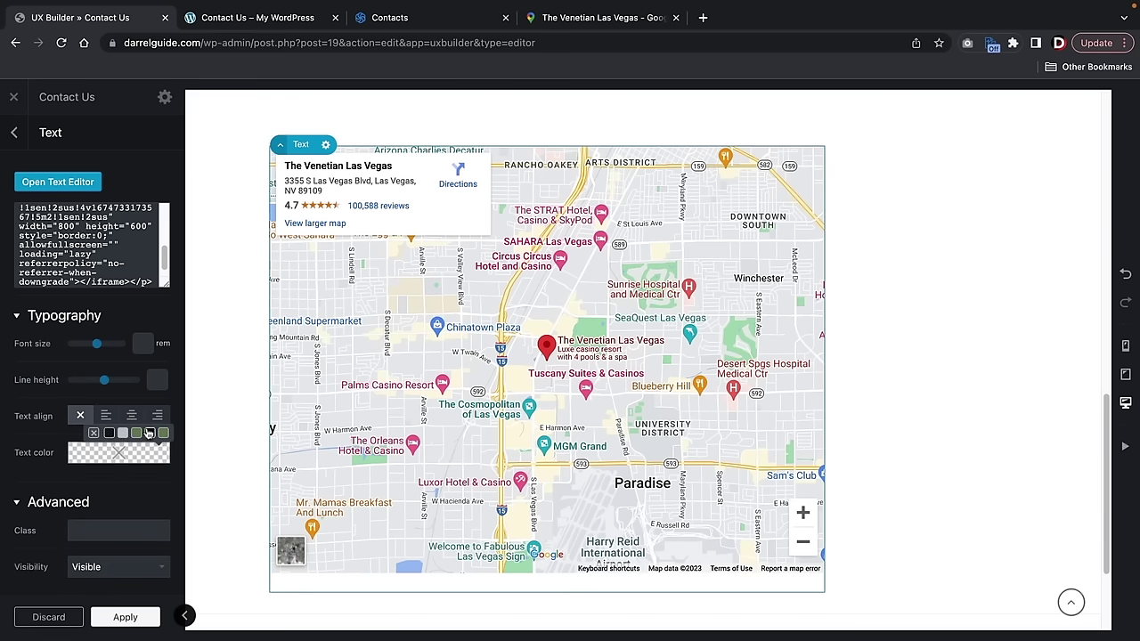
Update the Contact Us page and exit the builder to view it live
scroll(222, 434, "up", 1)
scroll(74, 383, "down", 1)
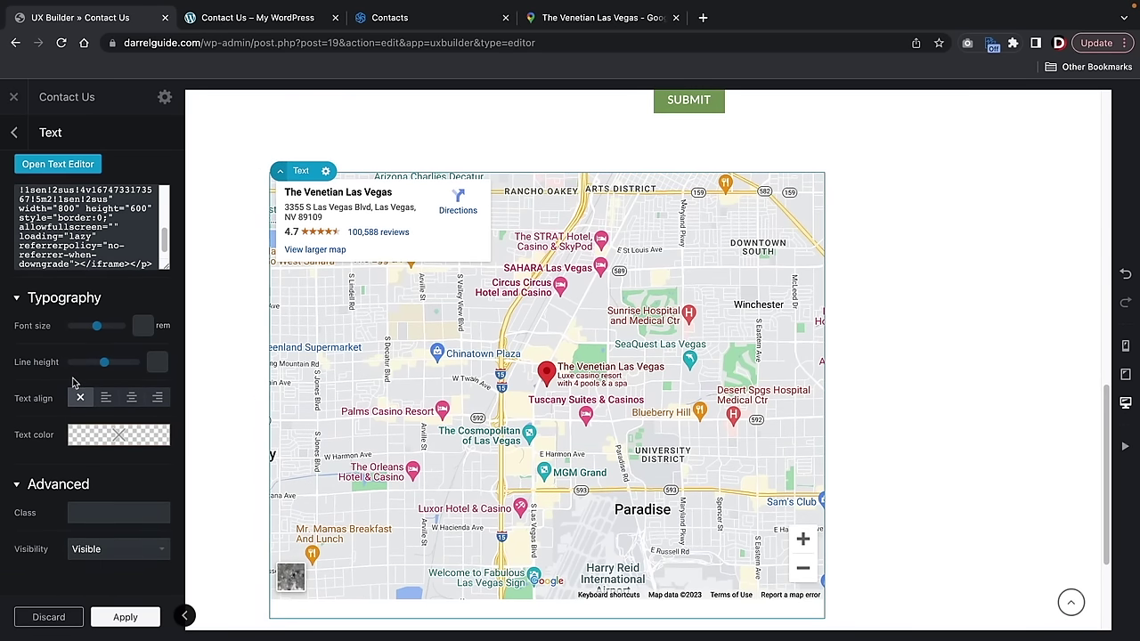
scroll(111, 356, "up", 1)
left_click(249, 406)
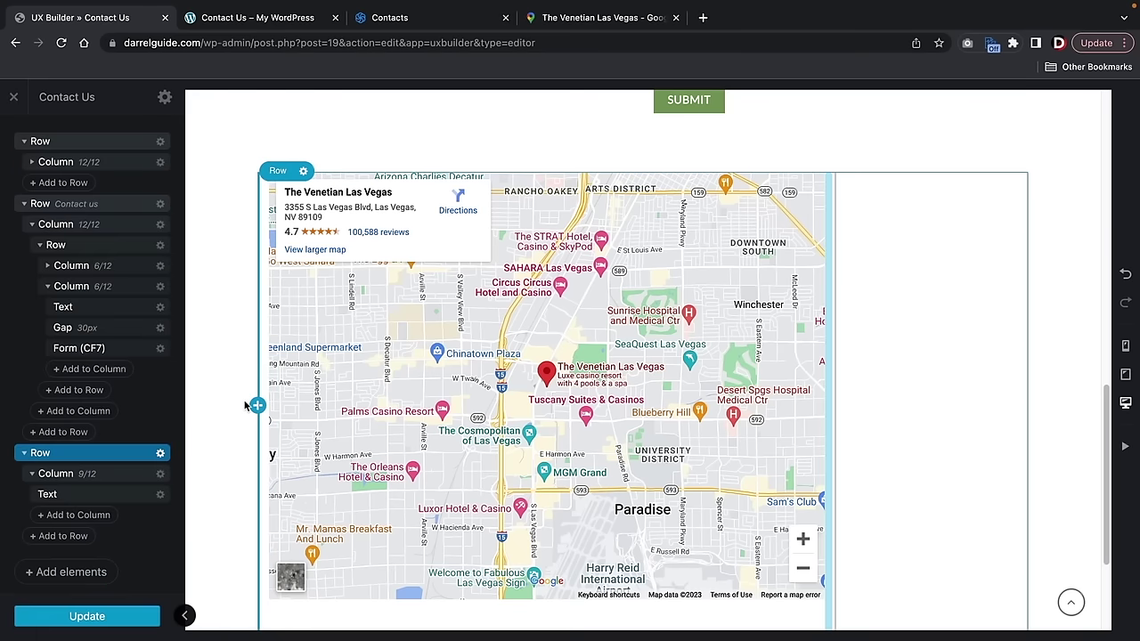
left_click(89, 616)
left_click(13, 97)
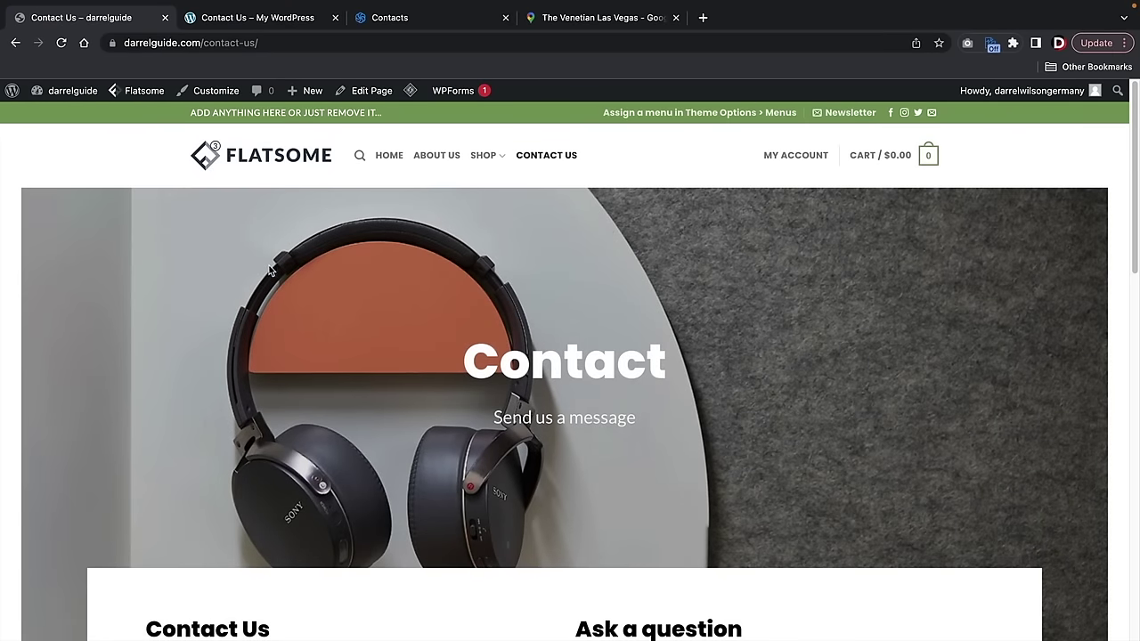
Open Contact form 1 from Contact > Contact Forms and view its Mail tab
scroll(281, 274, "down", 6)
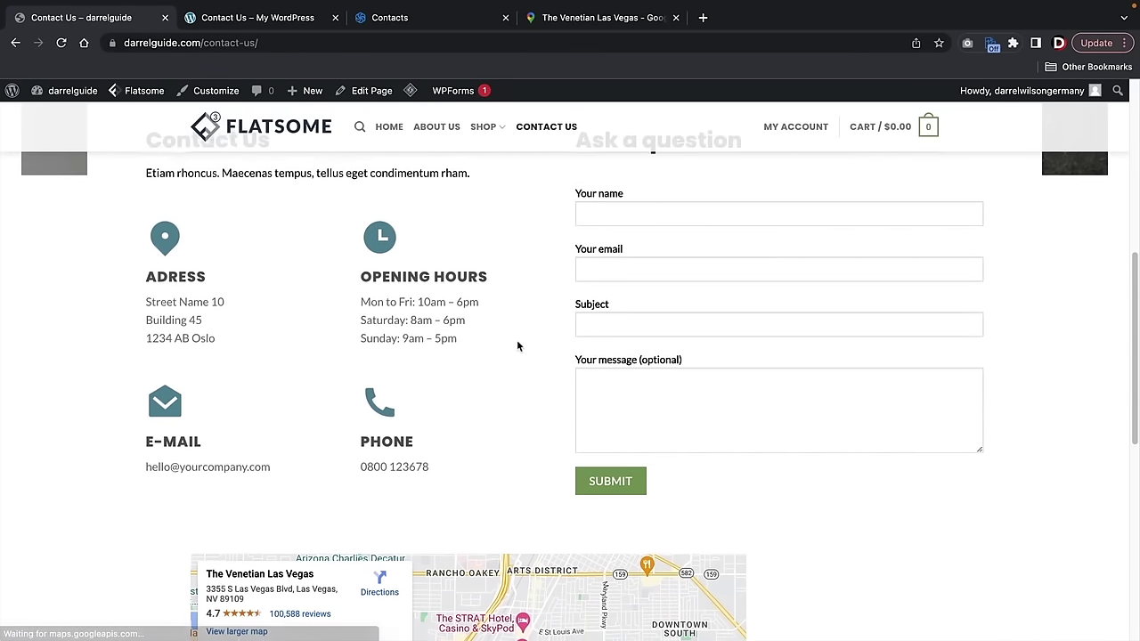
scroll(695, 298, "up", 1)
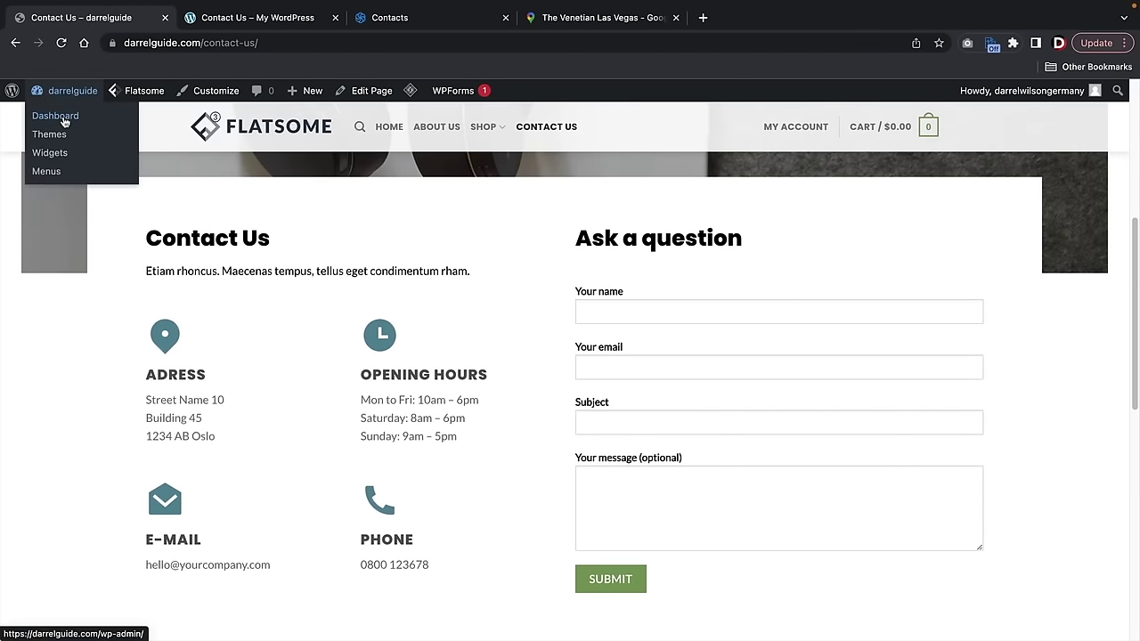
left_click(63, 119)
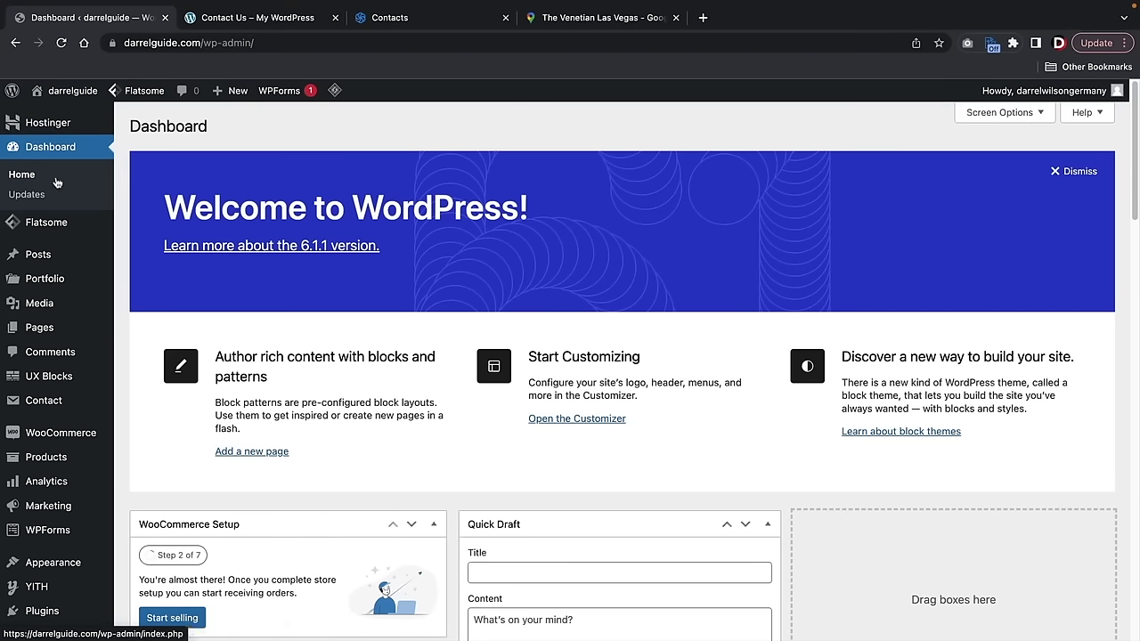
mouse_move(55, 407)
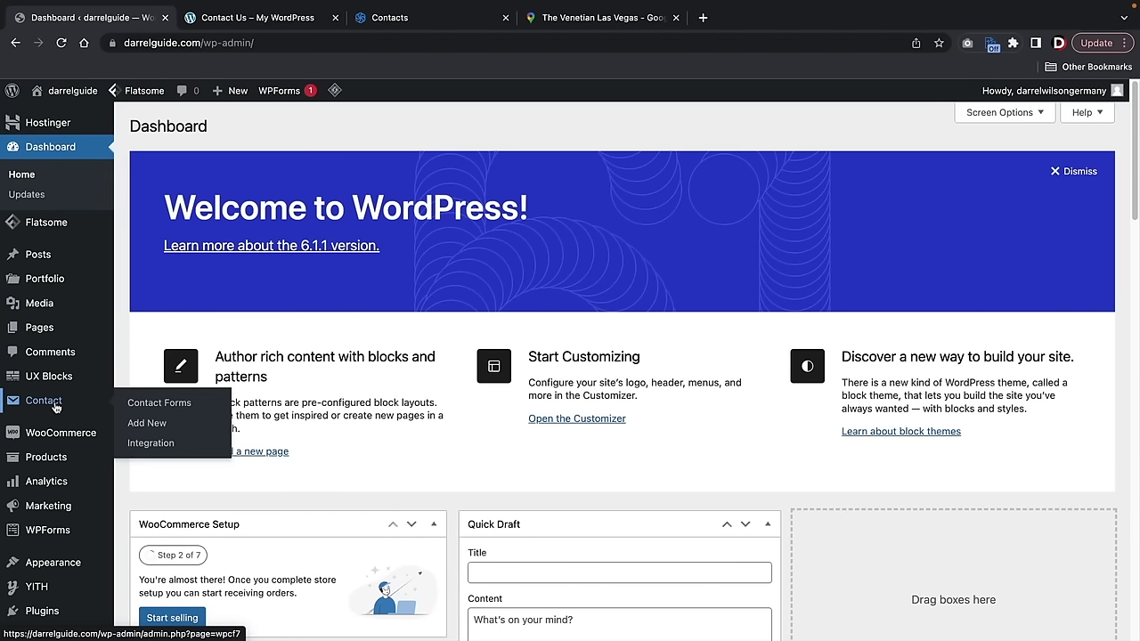
left_click(167, 405)
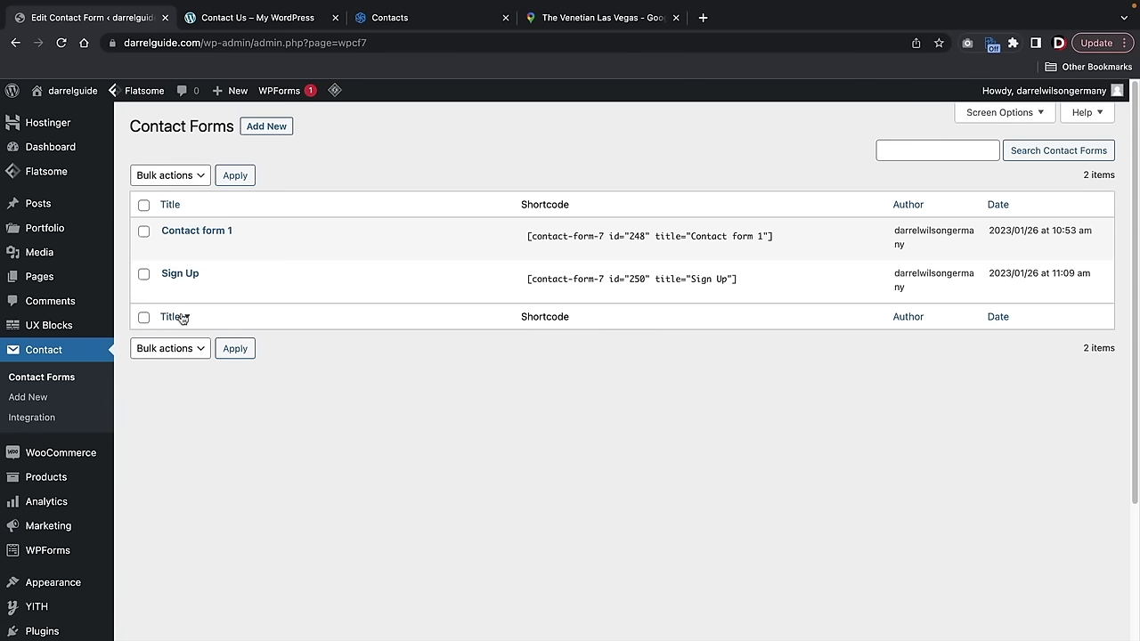
left_click(196, 234)
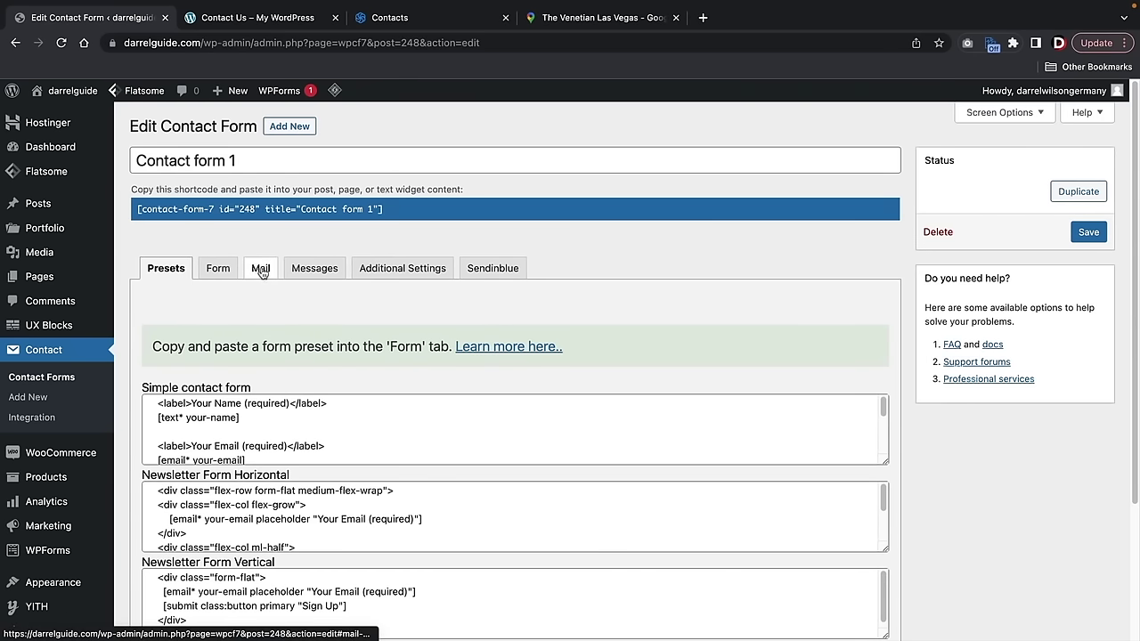
left_click(260, 271)
Replace the Mail To recipient with the owner's Gmail address and save the form
scroll(303, 321, "down", 1)
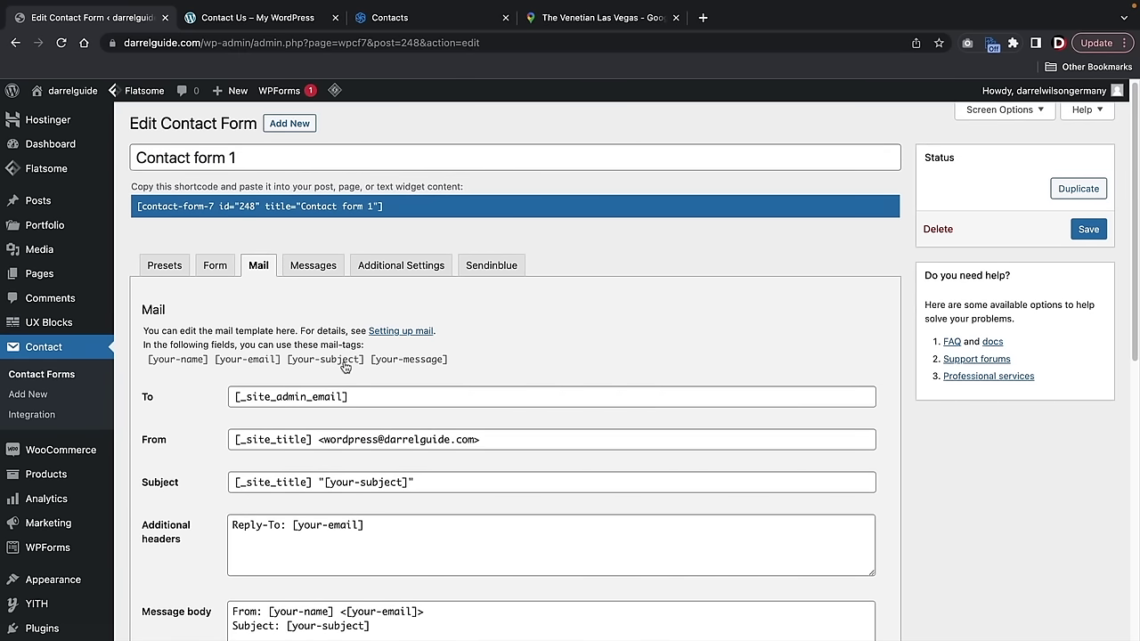
left_click_drag(352, 396, 210, 398)
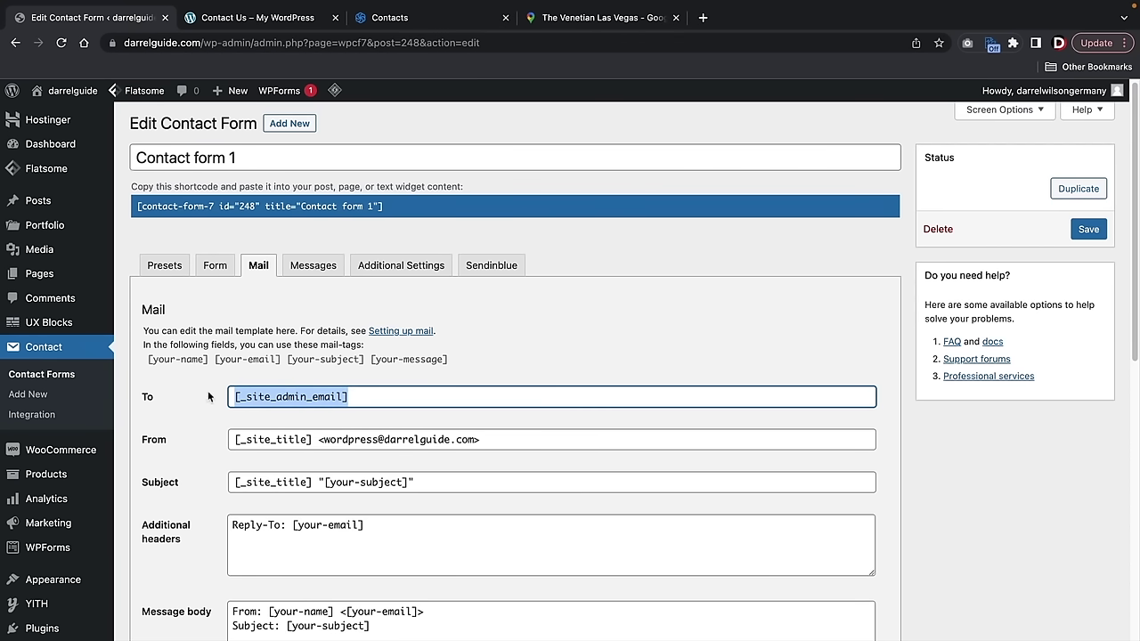
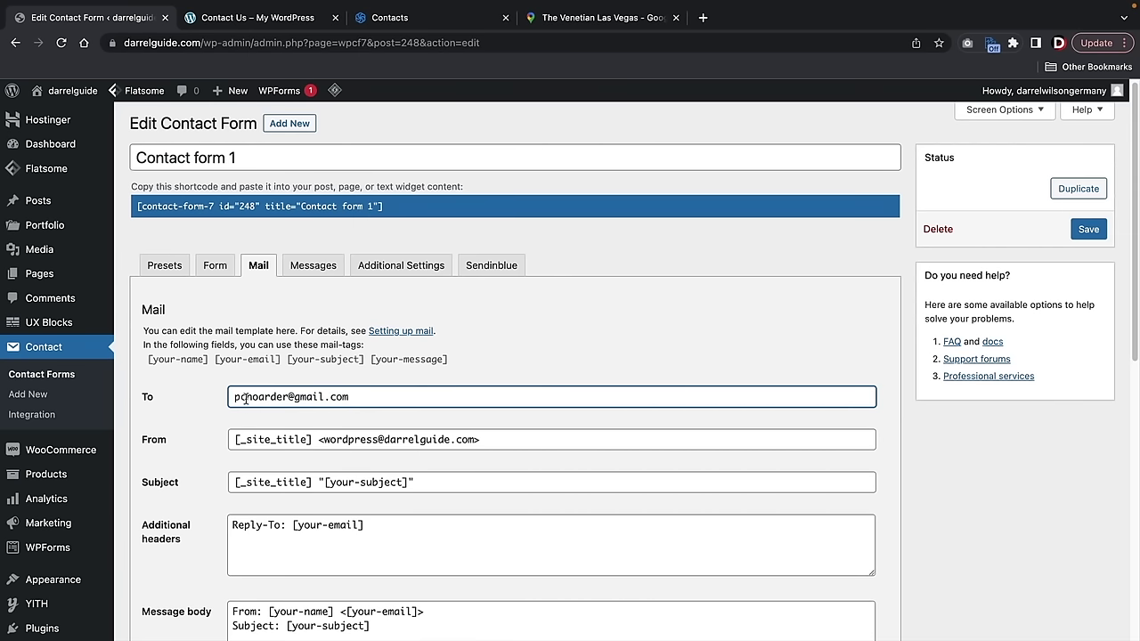
left_click(1088, 229)
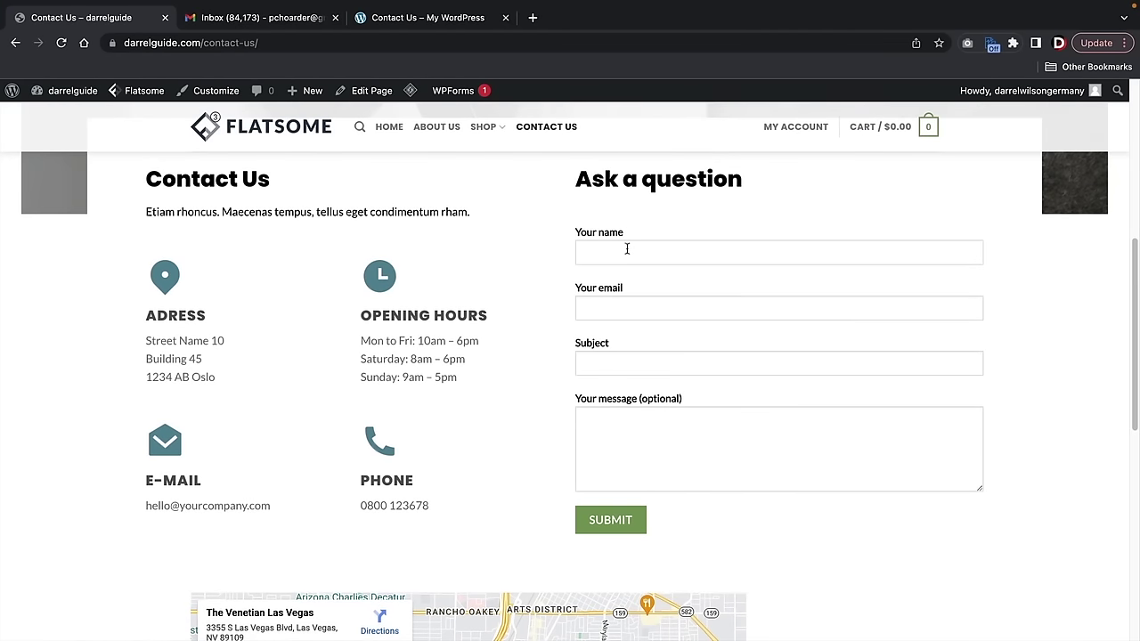
Submit the Contact Us form with a sender name and e-mail, subject 'howdy', message 'hey this is from flatsome'
left_click(626, 247)
type("darrel wilson")
key("Tab")
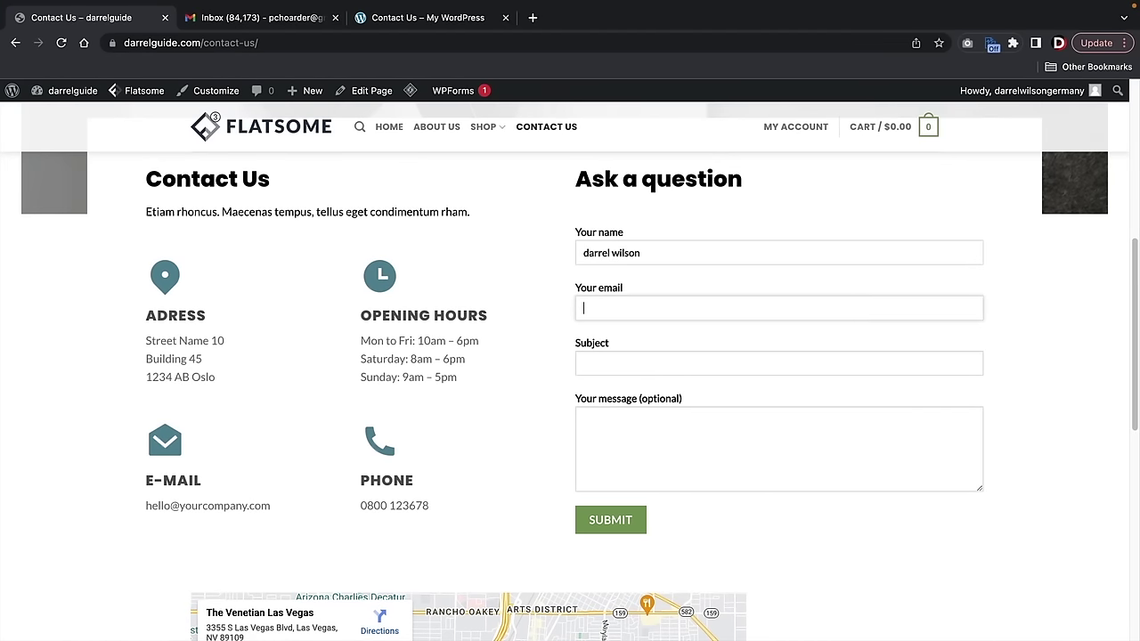
key("Tab")
type("howdy")
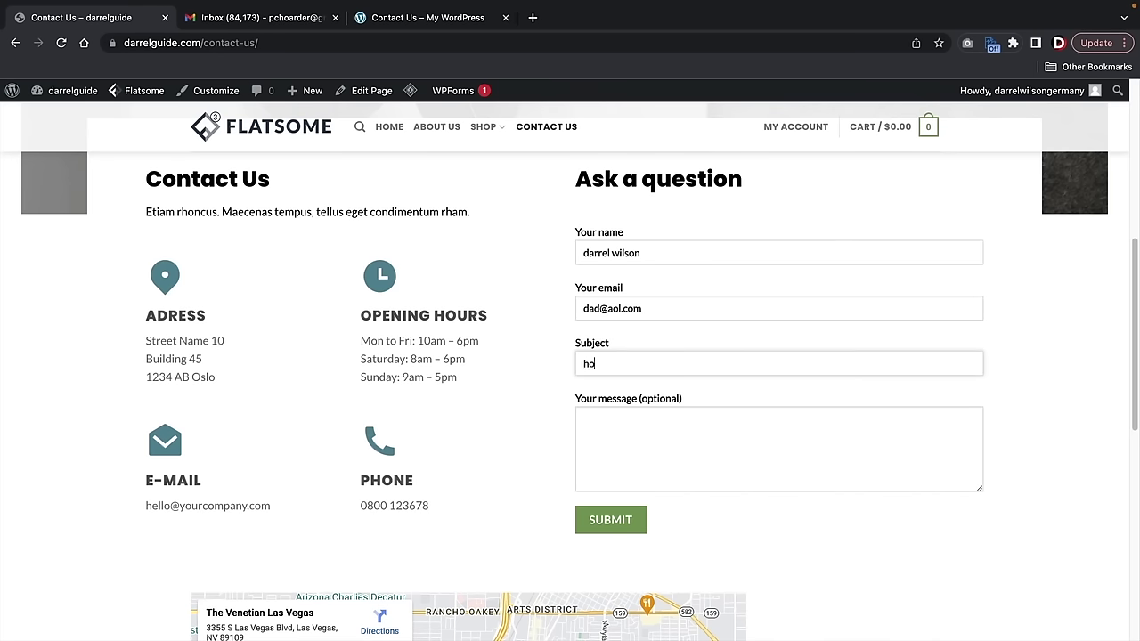
key("Tab")
type("he")
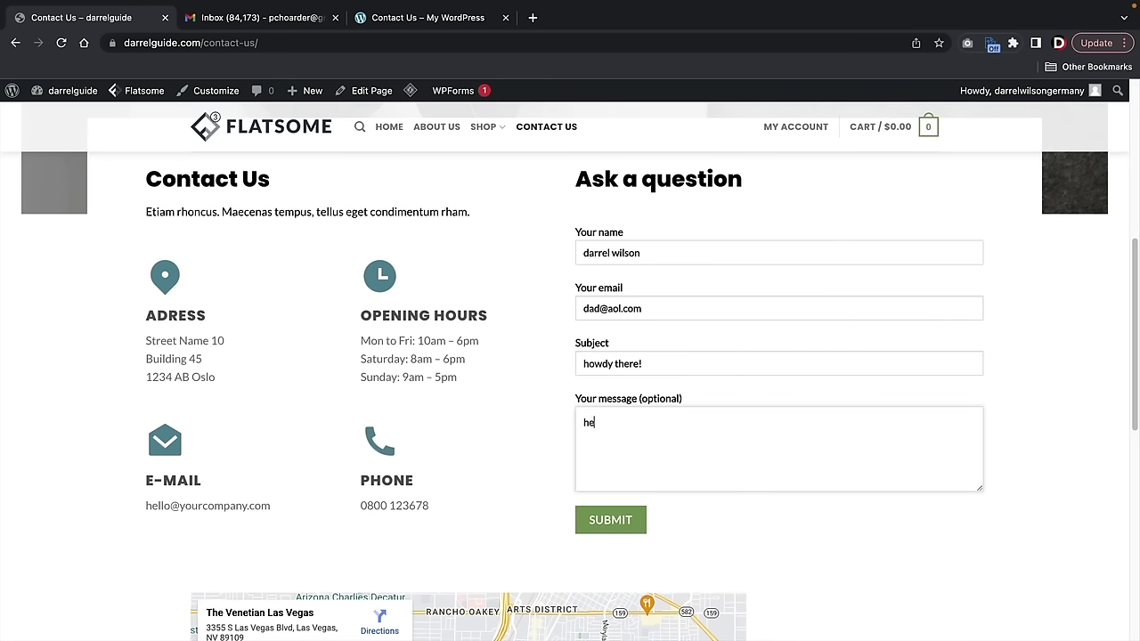
type("y this is from flatsome")
left_click(618, 522)
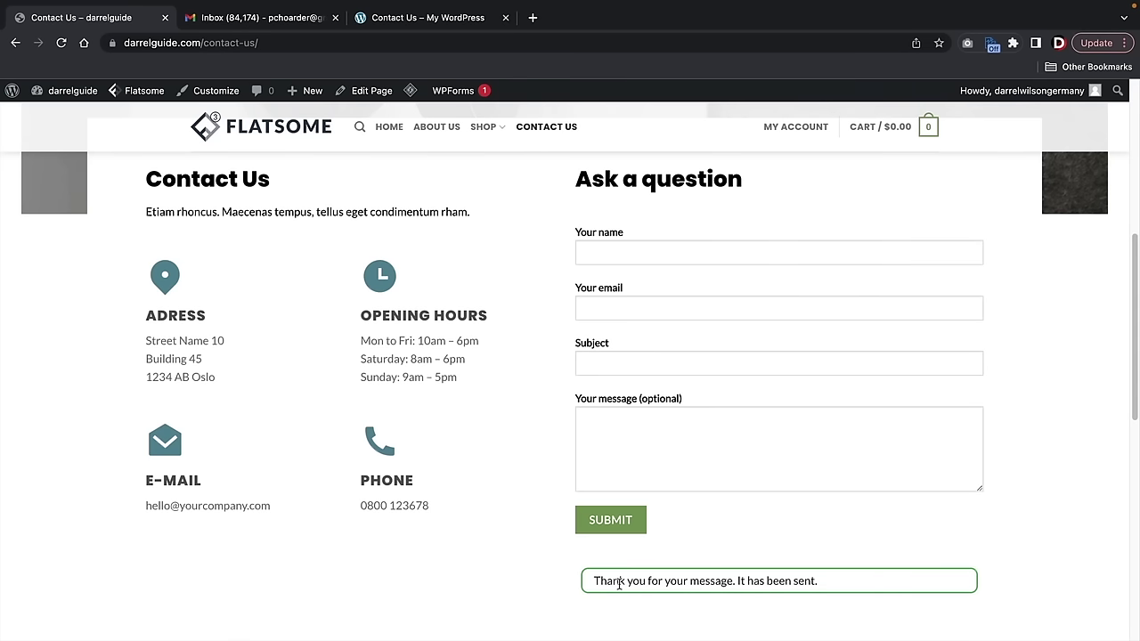
Open the arrived 'howdy there!' email in Gmail, then return to the Contact Us page
left_click(279, 21)
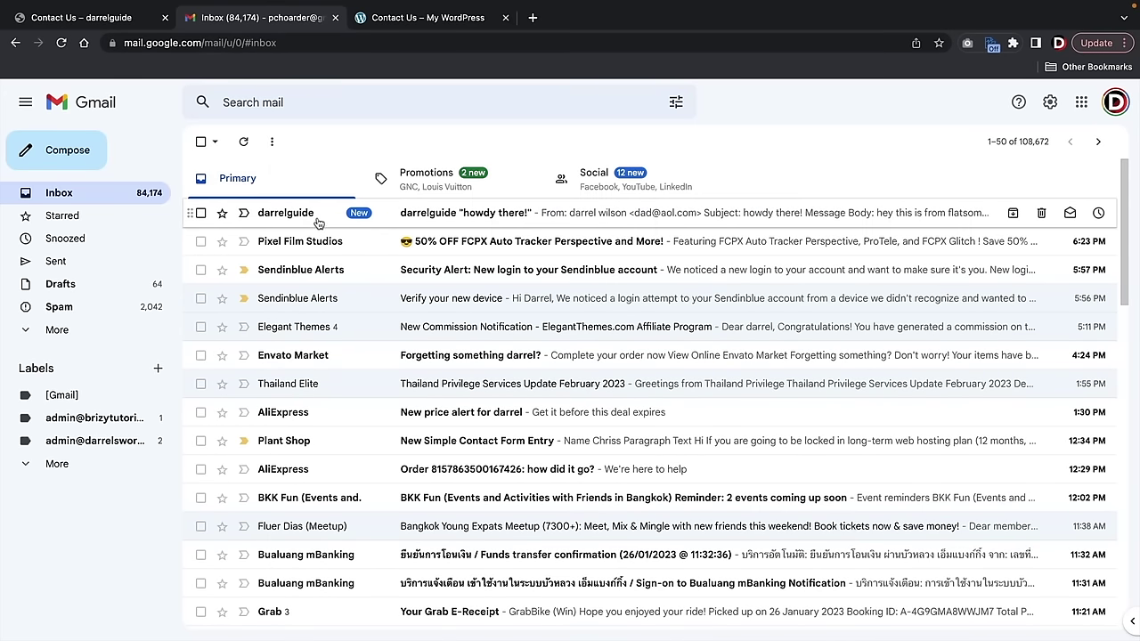
left_click(482, 223)
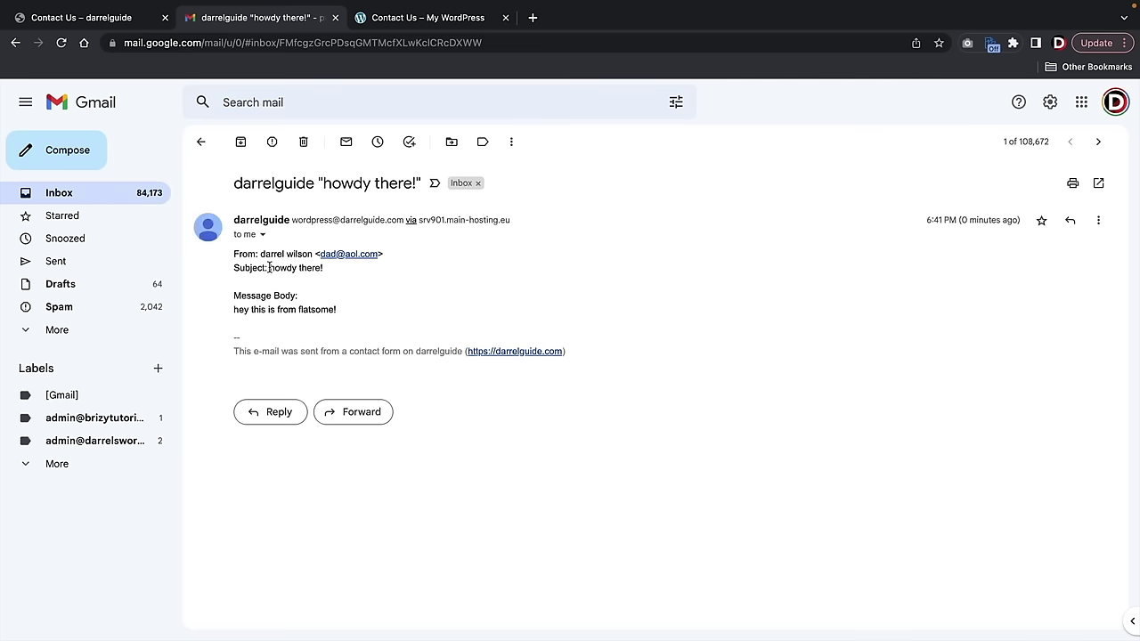
left_click(106, 23)
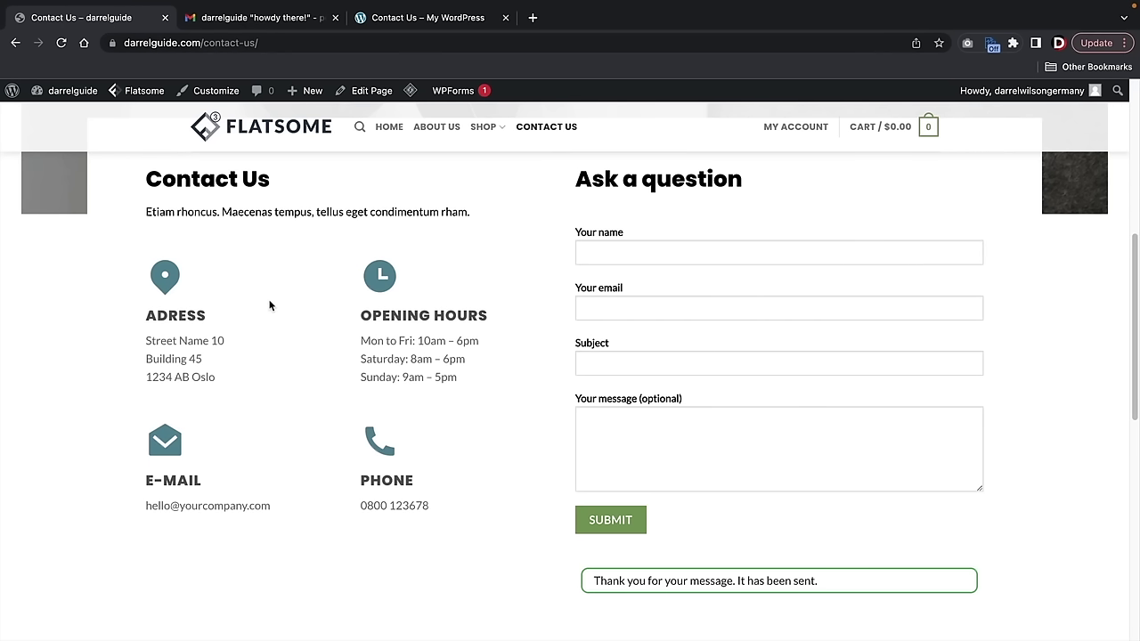
Load the site homepage, then open the admin Dashboard from the admin bar
left_click(389, 127)
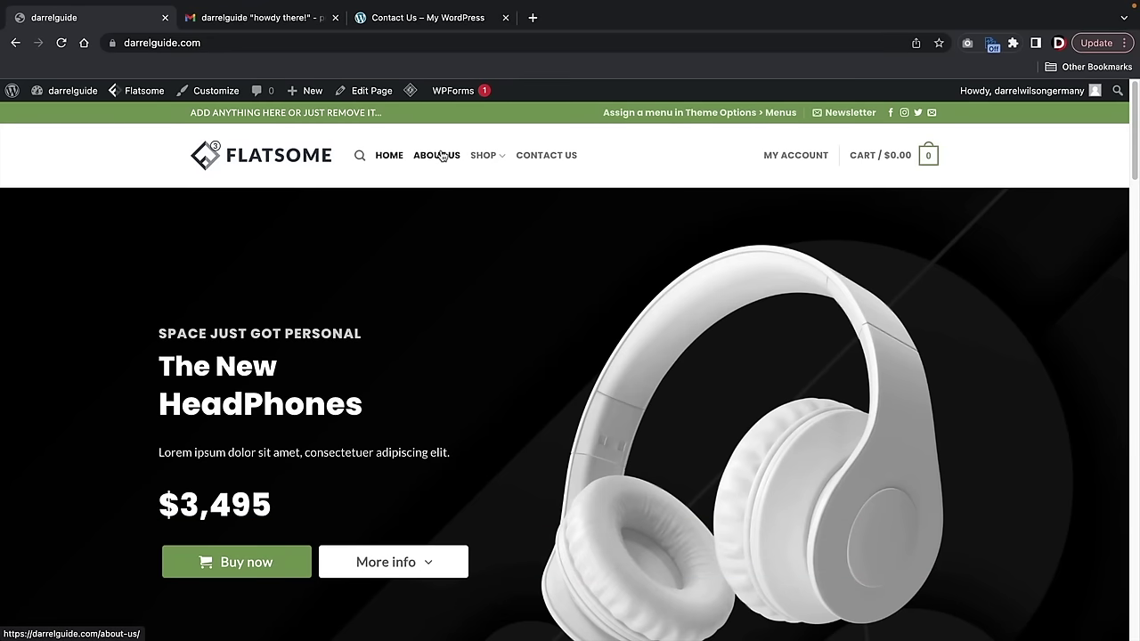
mouse_move(86, 96)
left_click(83, 119)
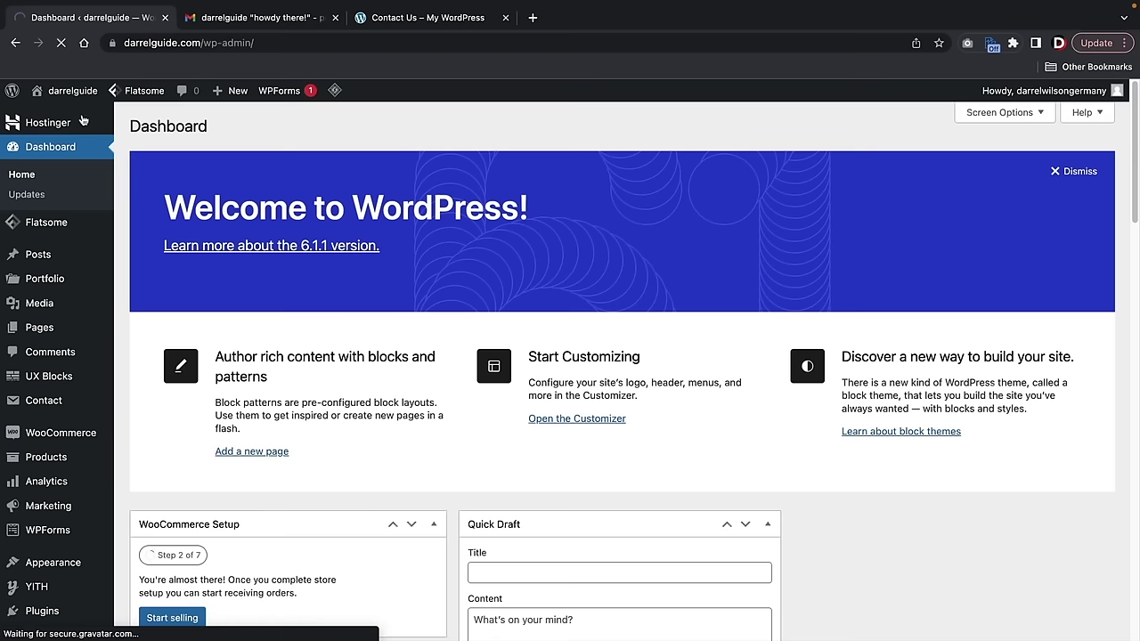
Add the Headphones product category to the Main Menu in Appearance > Menus
mouse_move(53, 567)
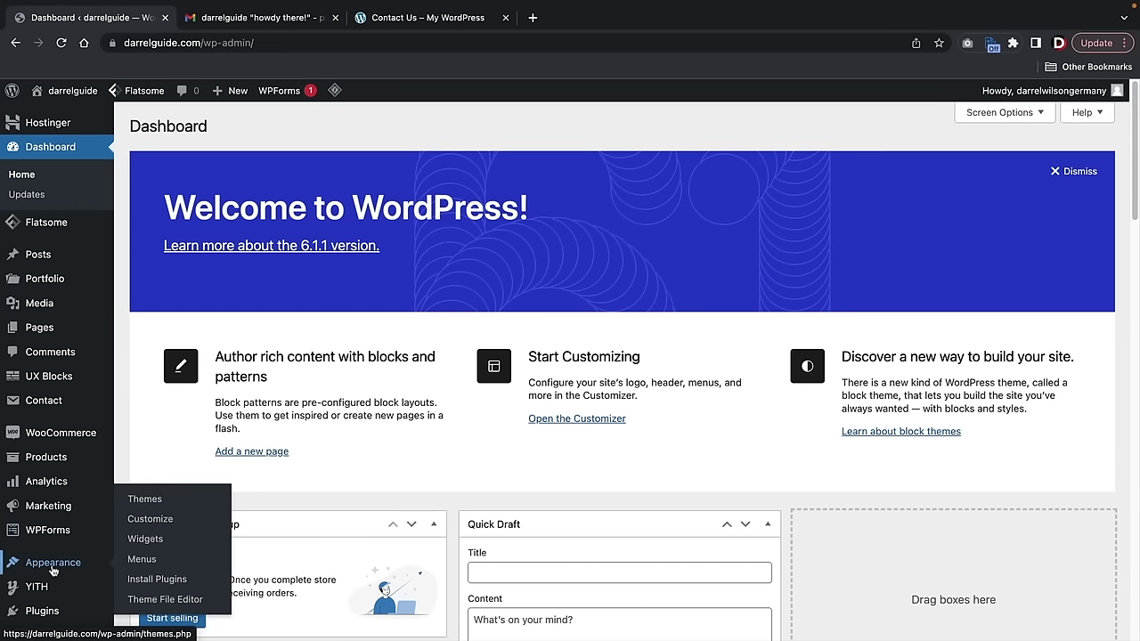
left_click(140, 559)
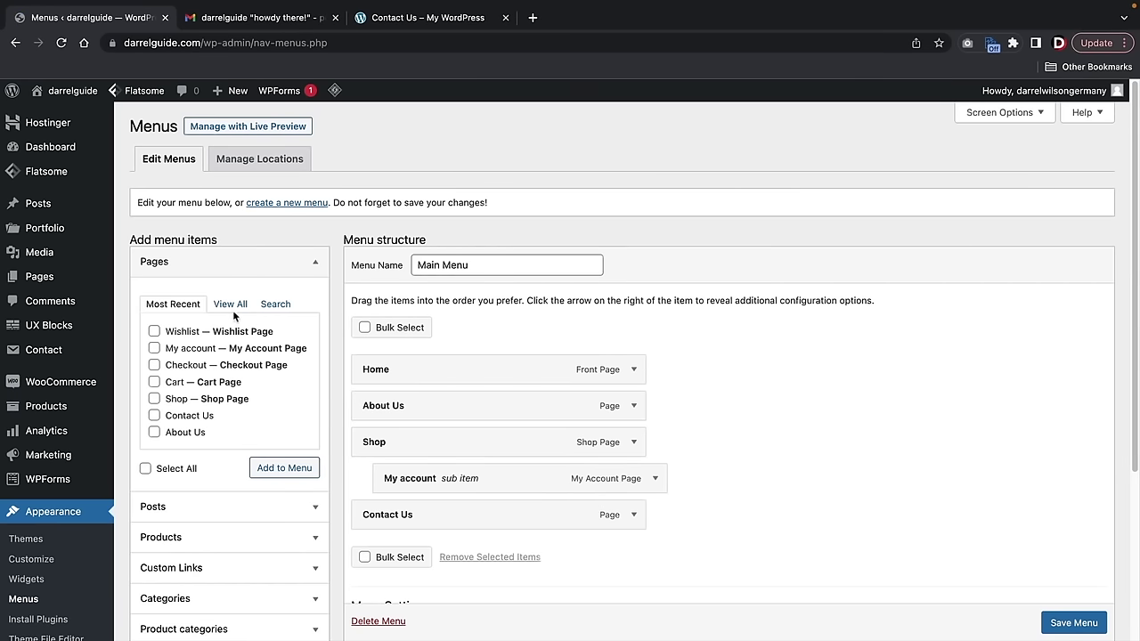
left_click(232, 305)
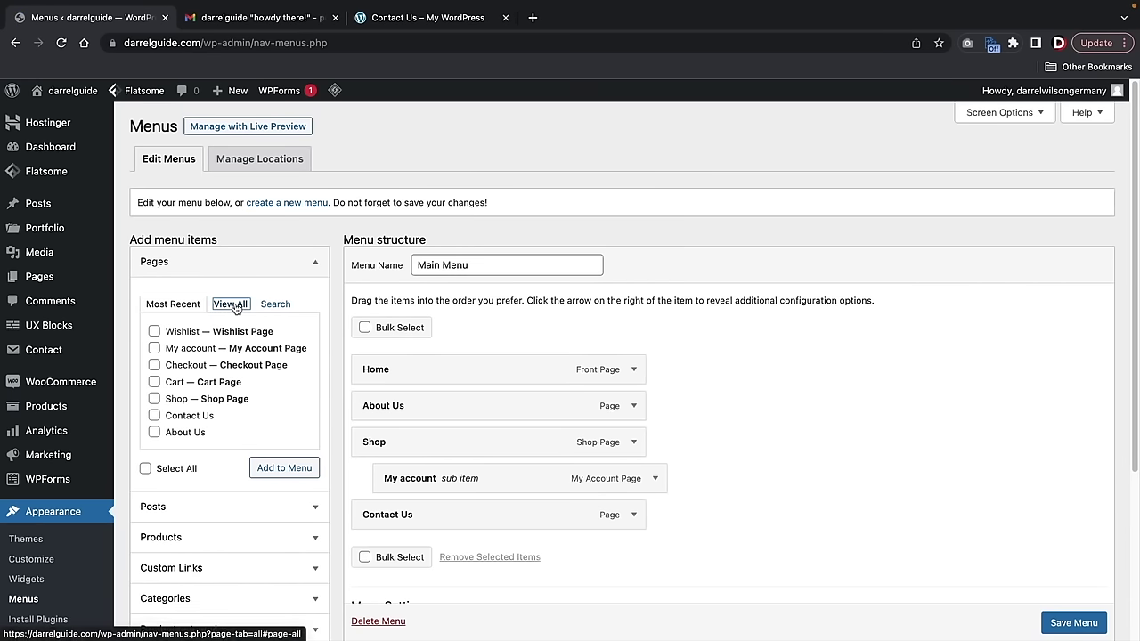
scroll(267, 357, "down", 3)
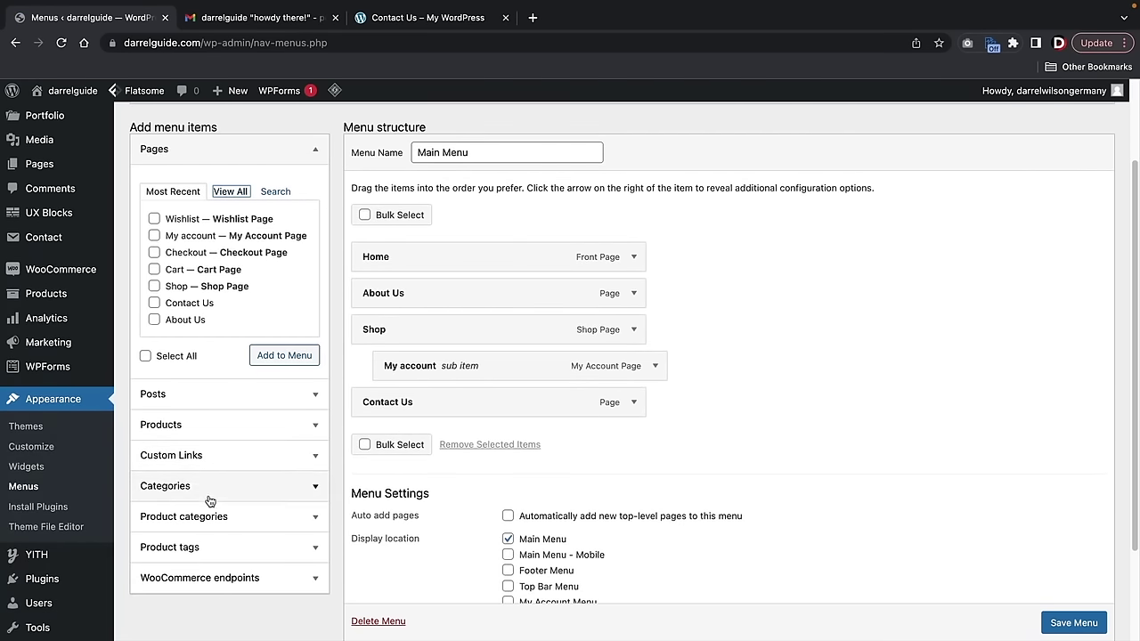
left_click(228, 525)
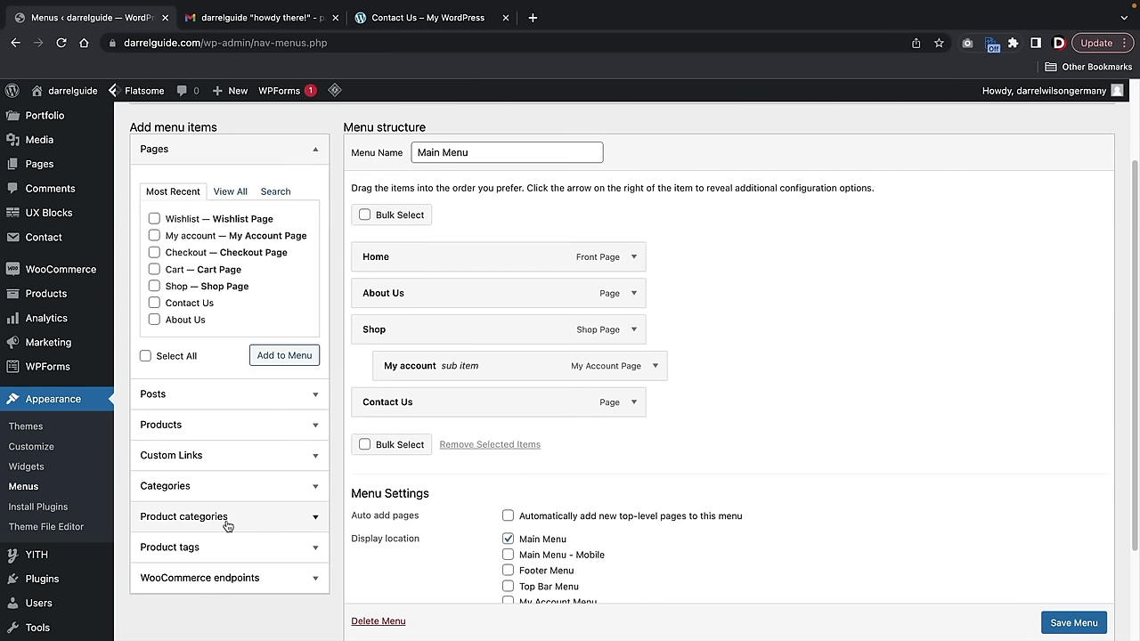
left_click(179, 392)
left_click(294, 425)
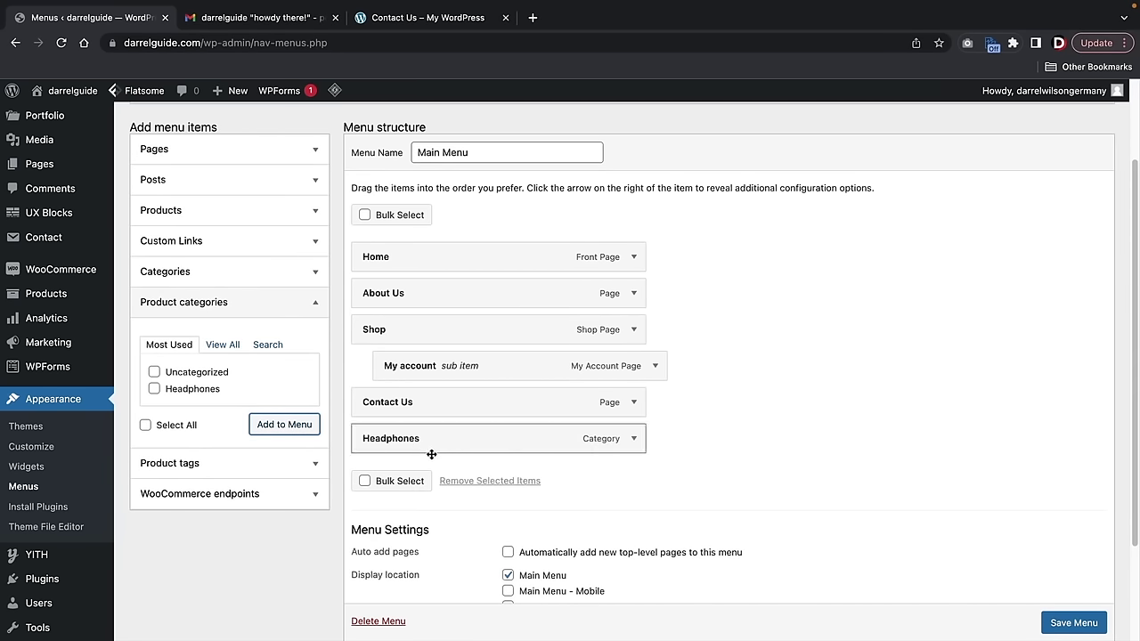
Nest Headphones as a sub item under Shop and save the Main Menu
left_click_drag(428, 445, 419, 333)
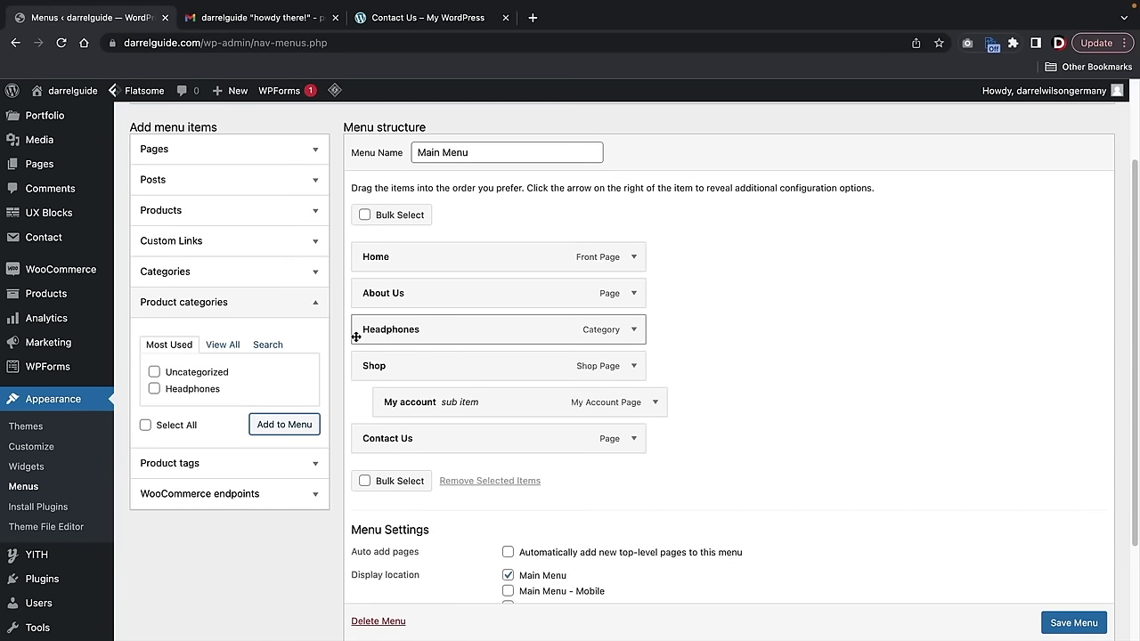
left_click(315, 303)
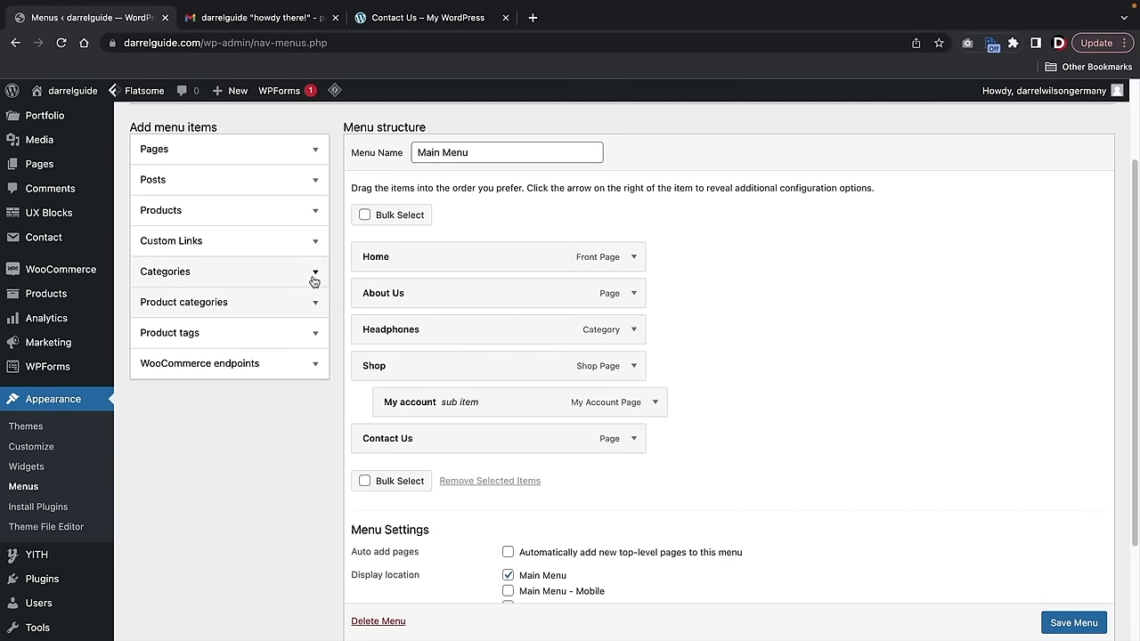
left_click(315, 273)
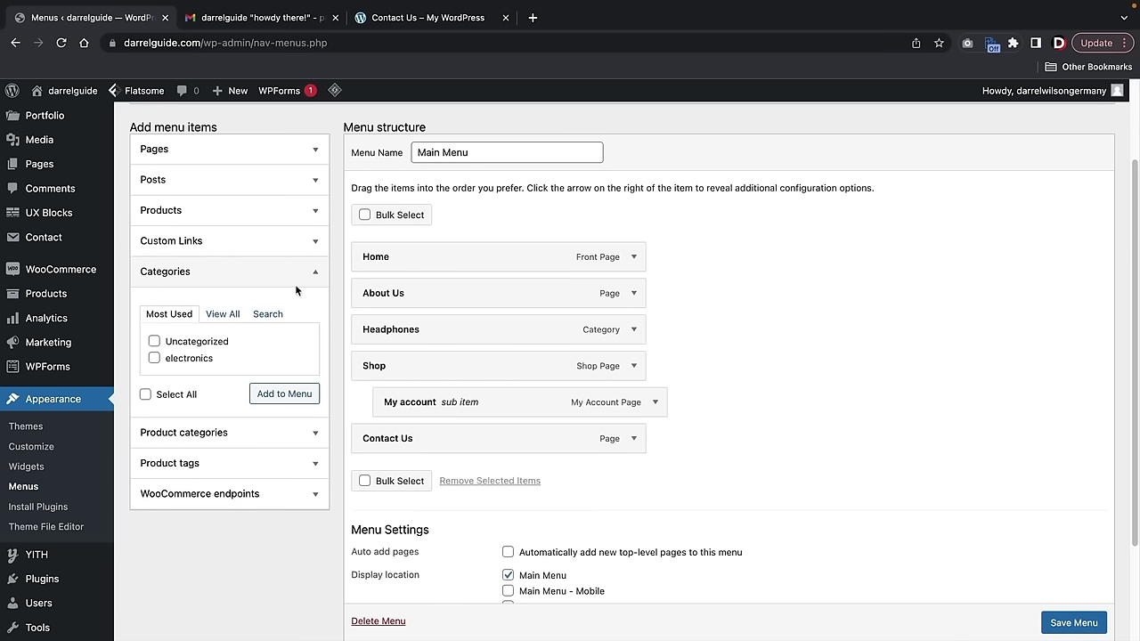
left_click(314, 273)
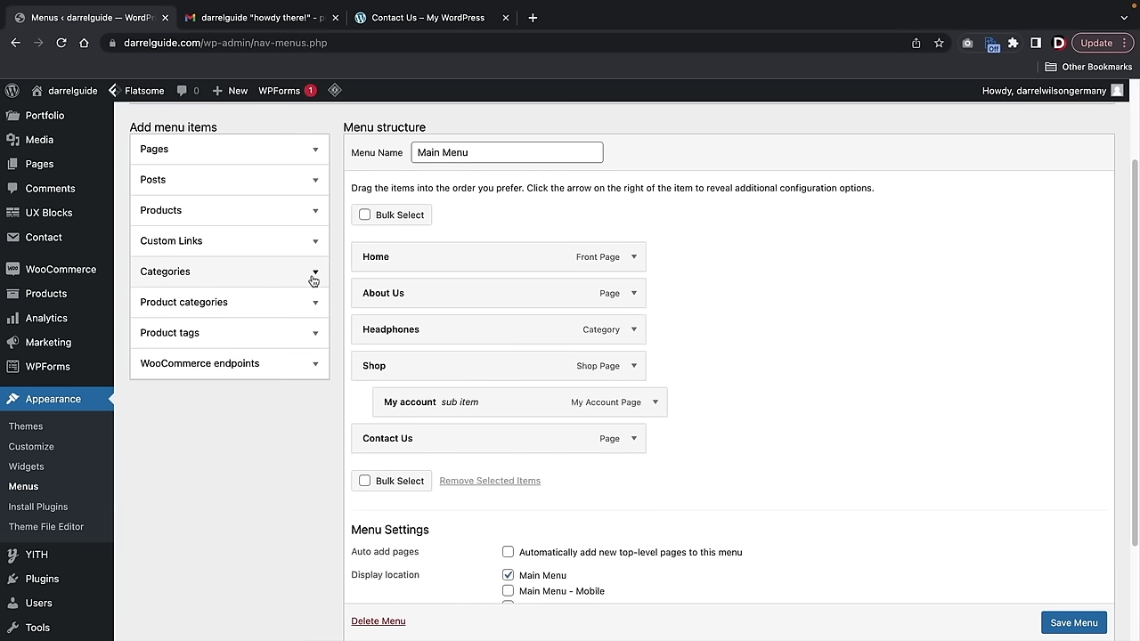
left_click(312, 181)
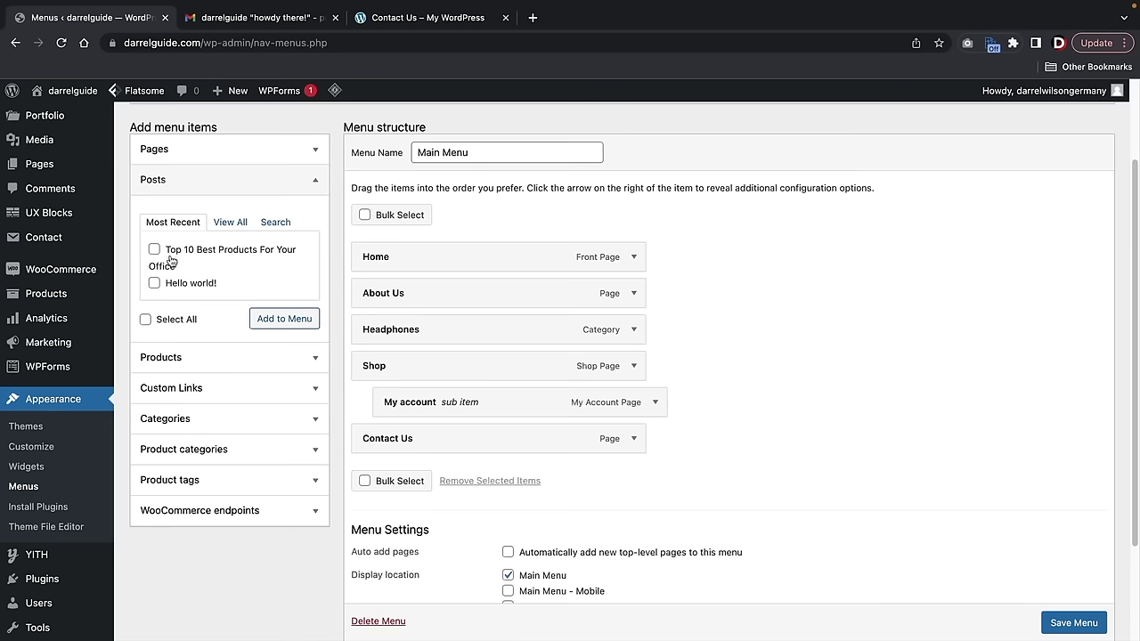
left_click(312, 184)
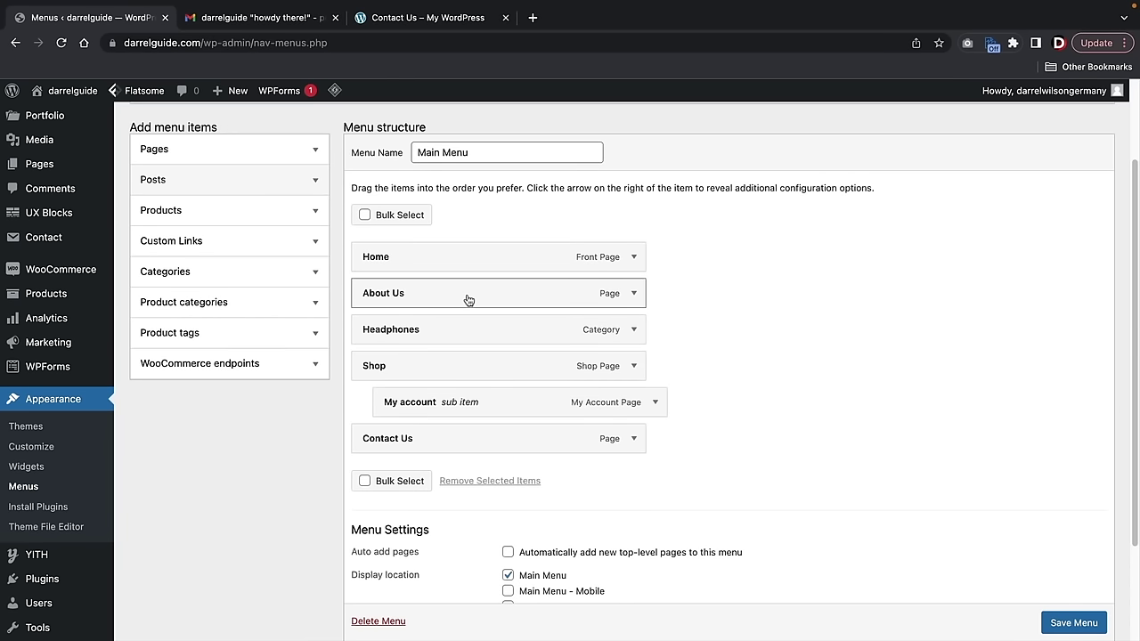
left_click_drag(452, 330, 472, 358)
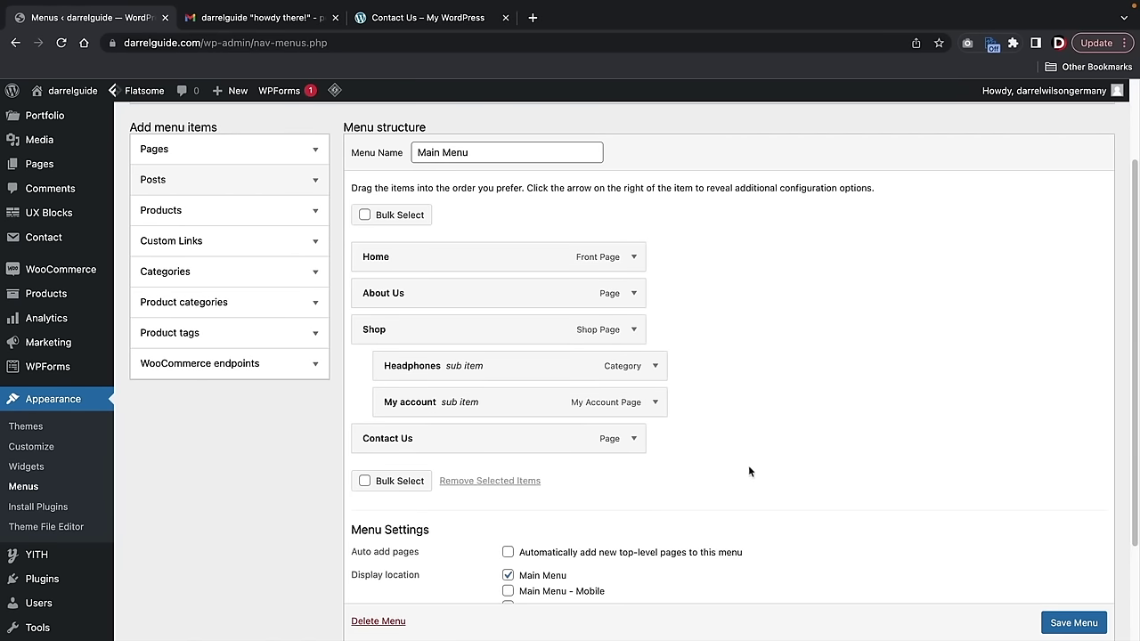
left_click(1090, 624)
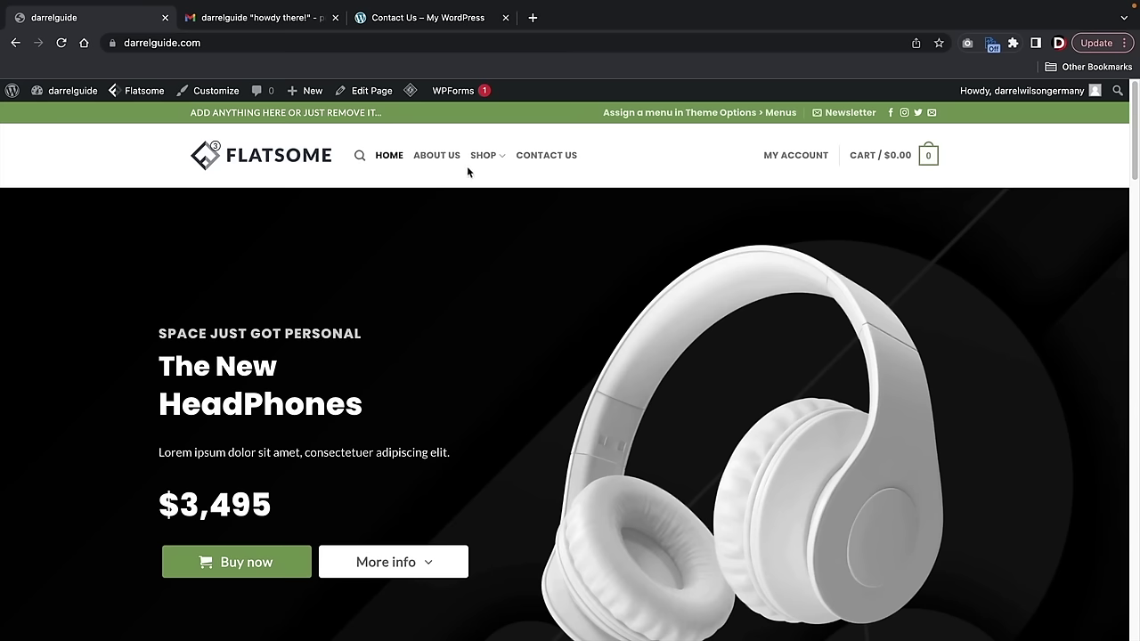
Open the Headphones category from the SHOP dropdown in the live site's header
mouse_move(484, 161)
left_click(505, 201)
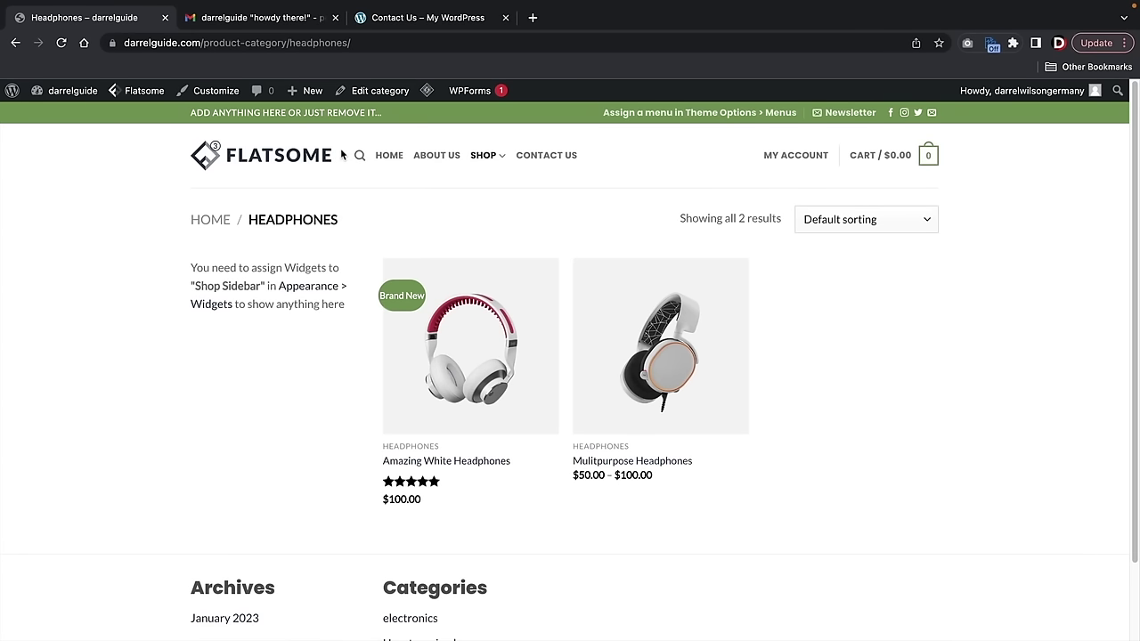
mouse_move(363, 155)
Create and publish a new page titled 'Blog'
mouse_move(305, 93)
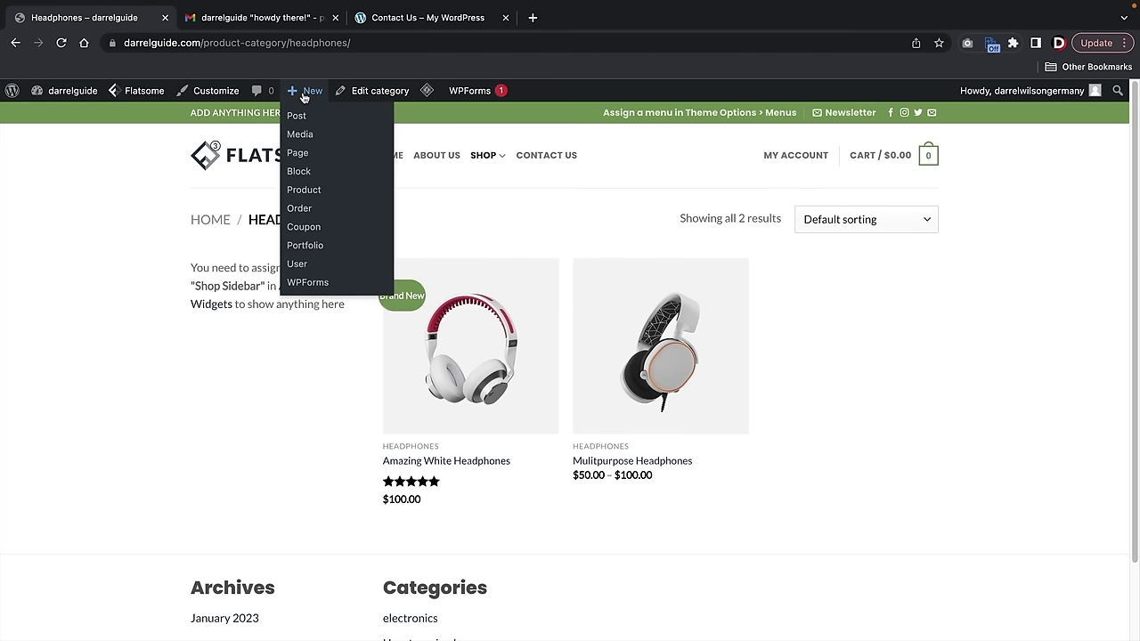
left_click(307, 155)
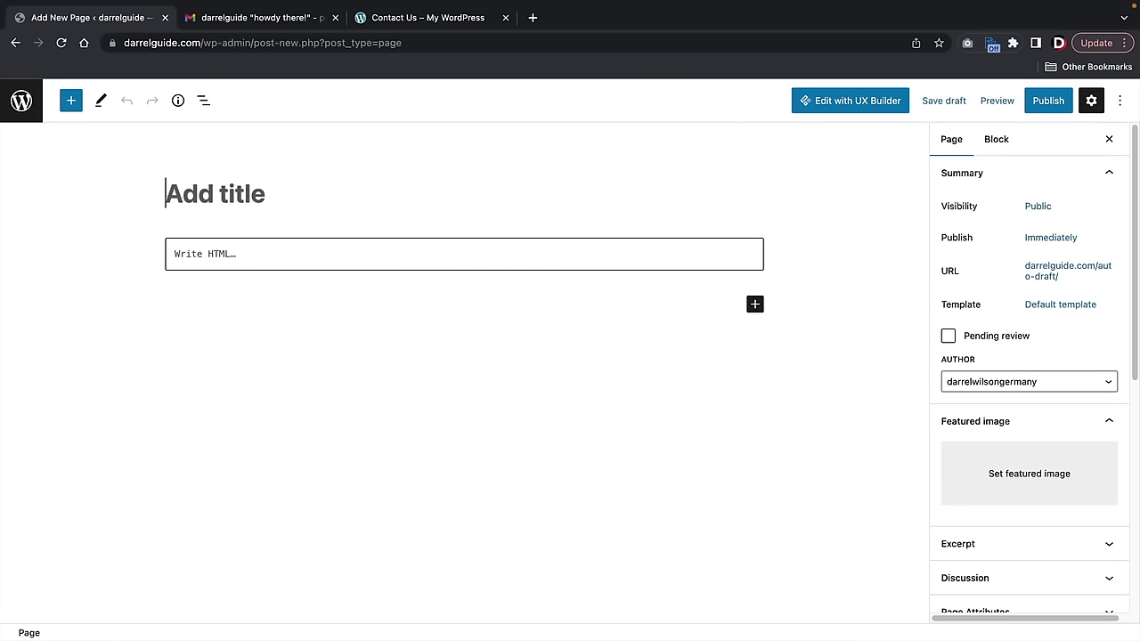
type("Blog")
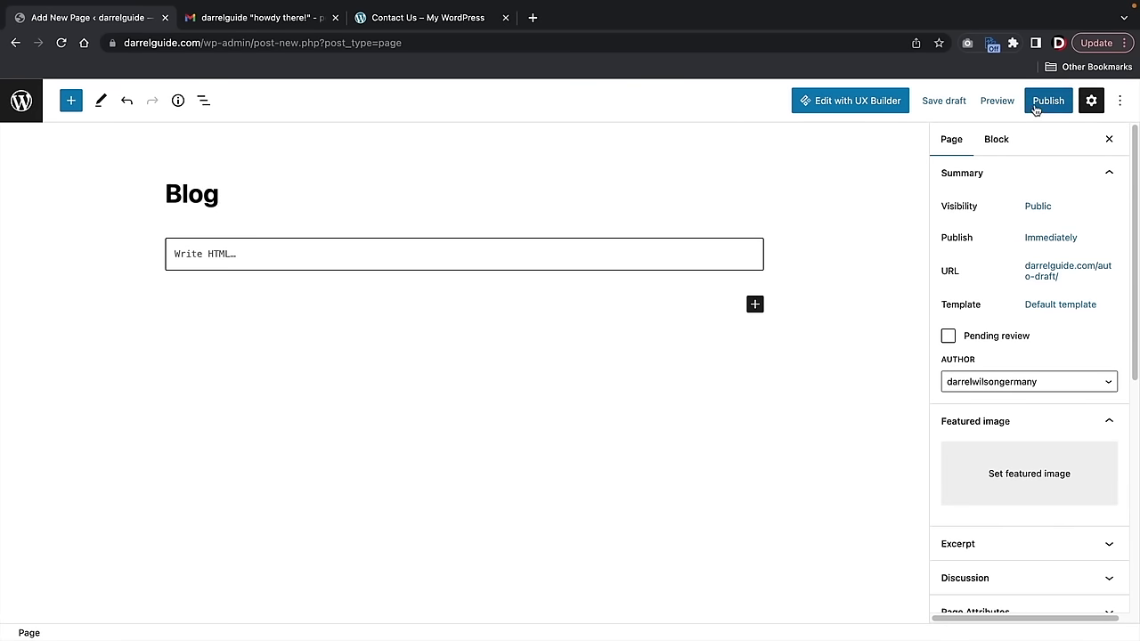
left_click(1033, 103)
left_click(1003, 103)
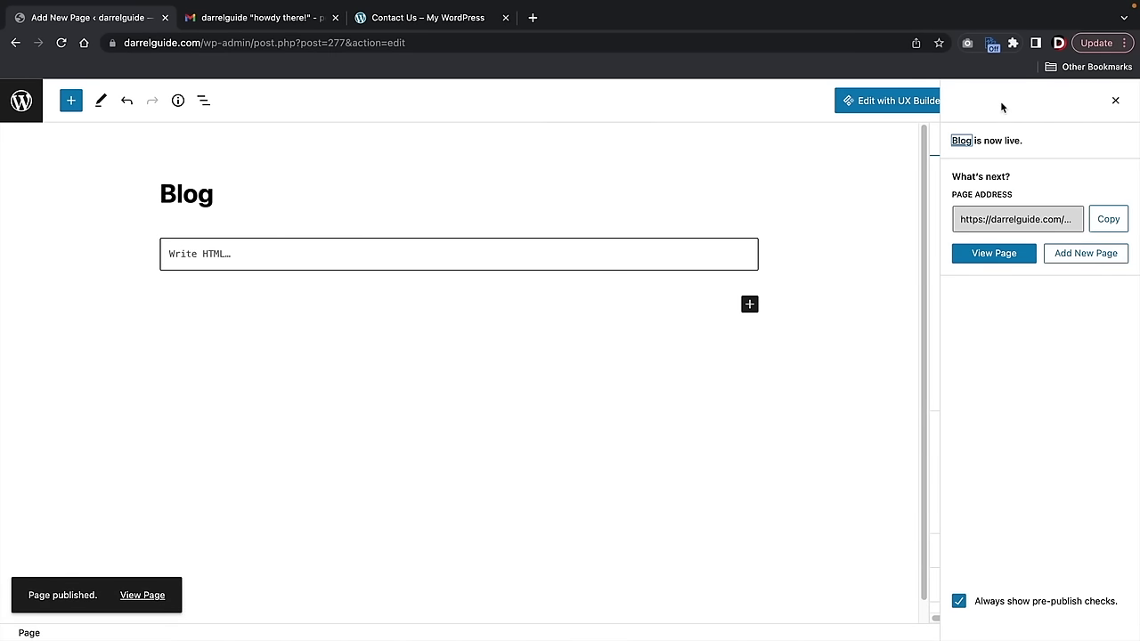
left_click(15, 102)
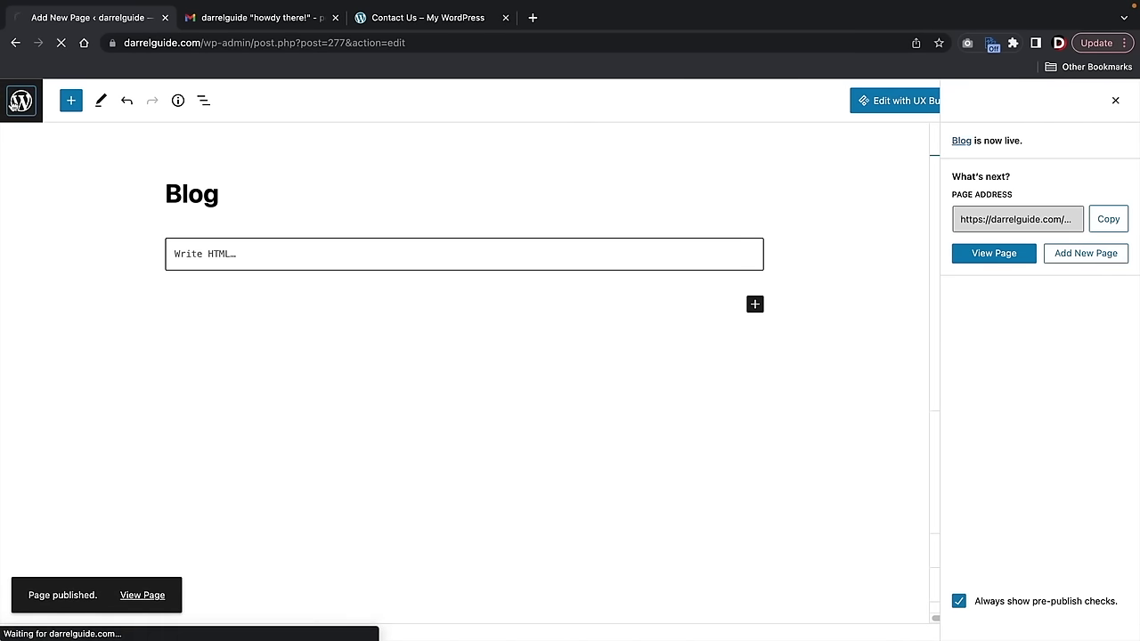
In the Customizer's Homepage Settings, set the Posts page to Blog
mouse_move(54, 90)
left_click(40, 117)
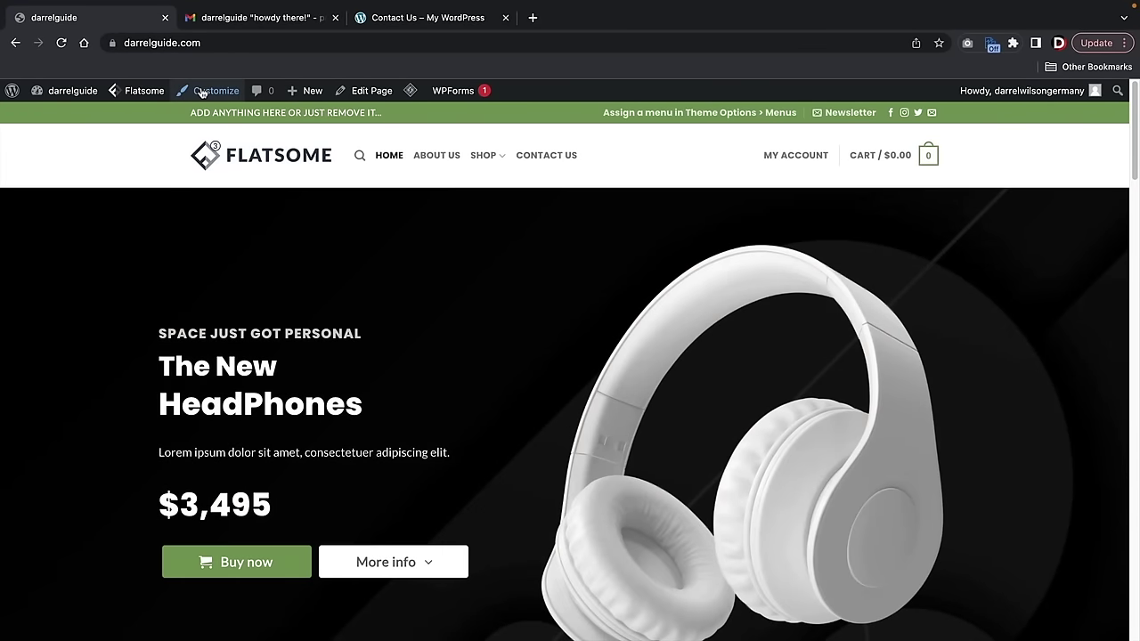
left_click(203, 91)
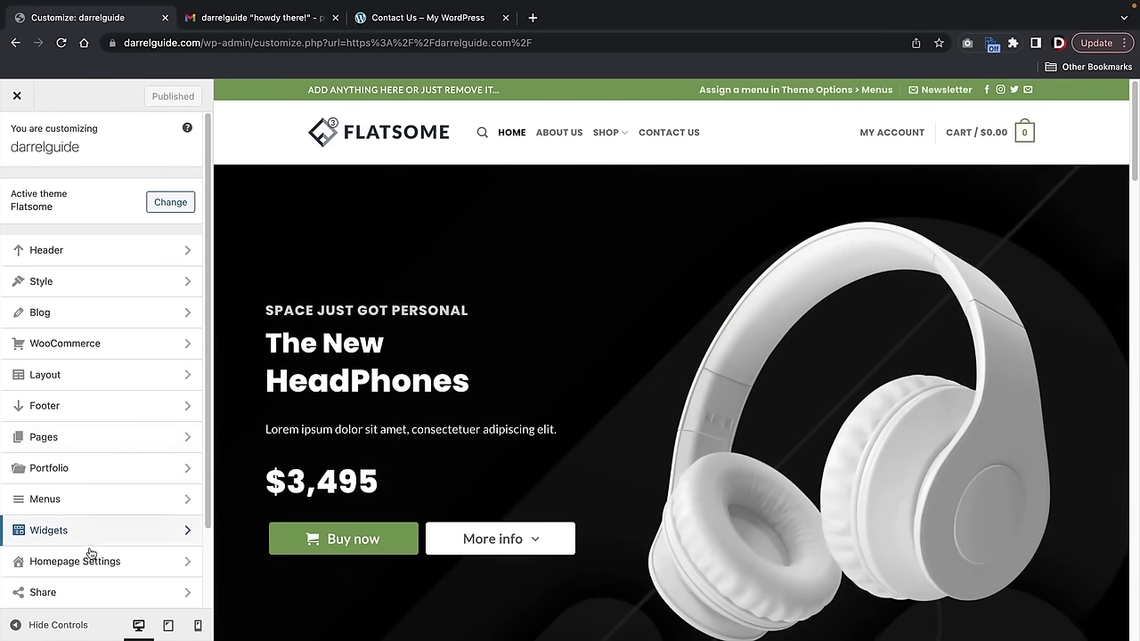
left_click(93, 561)
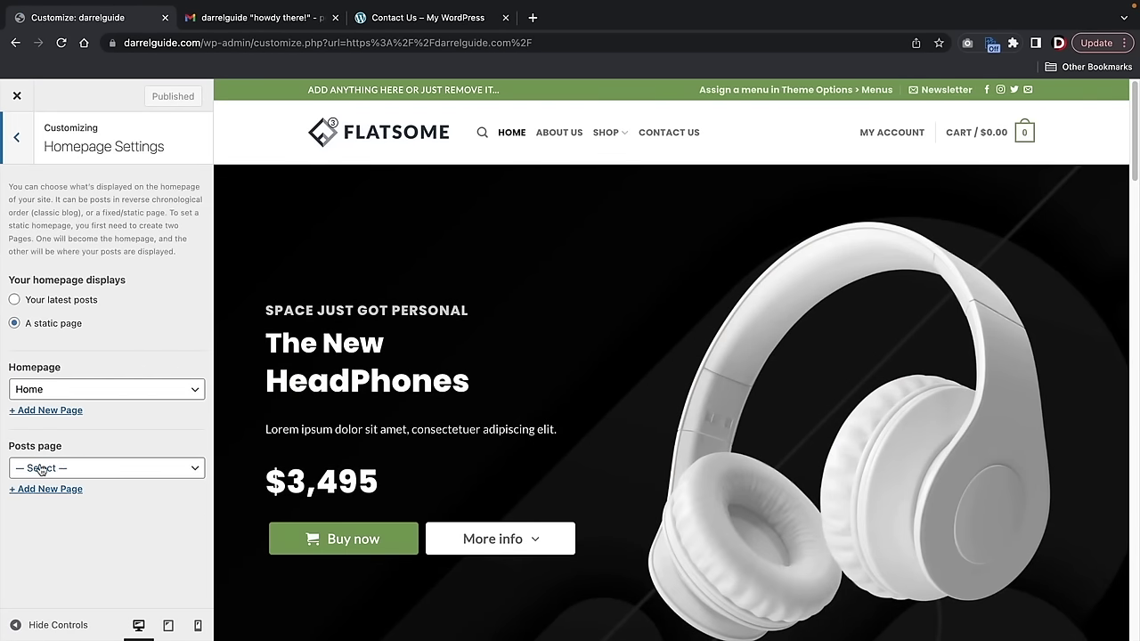
left_click(46, 470)
left_click(41, 498)
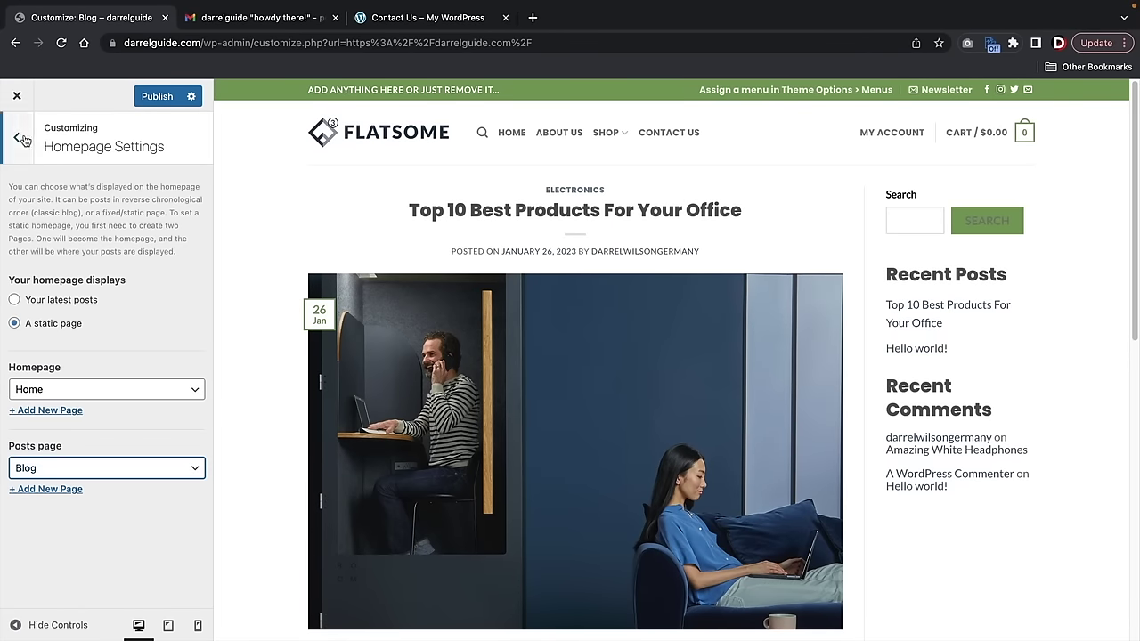
left_click(22, 139)
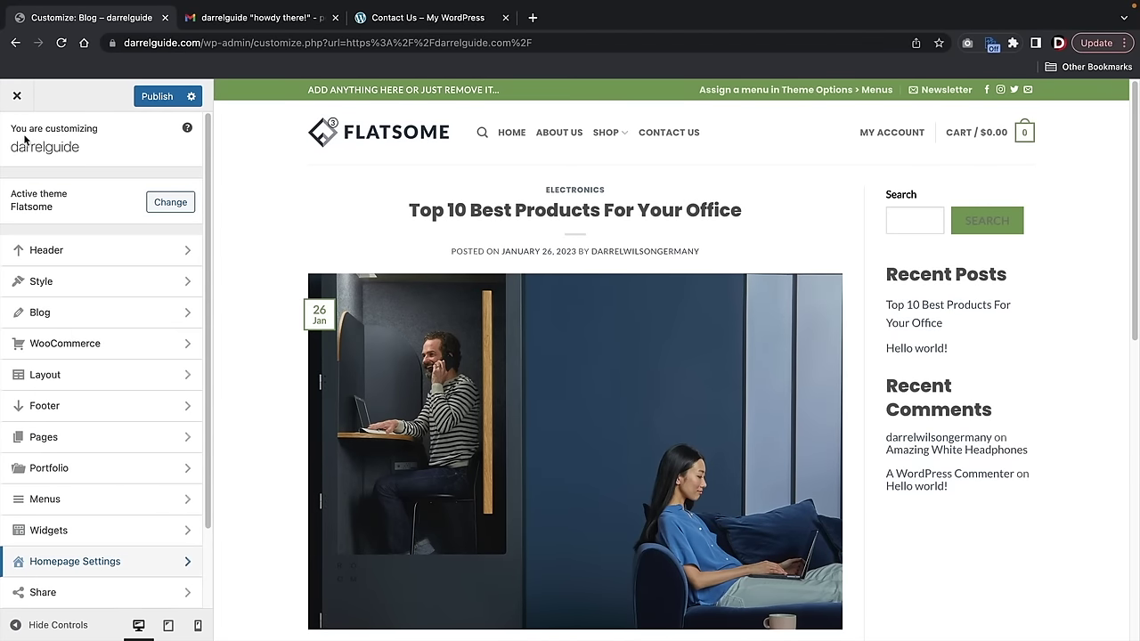
Add Blog to the Main Menu right after About Us, publish, and close the Customizer
left_click(80, 499)
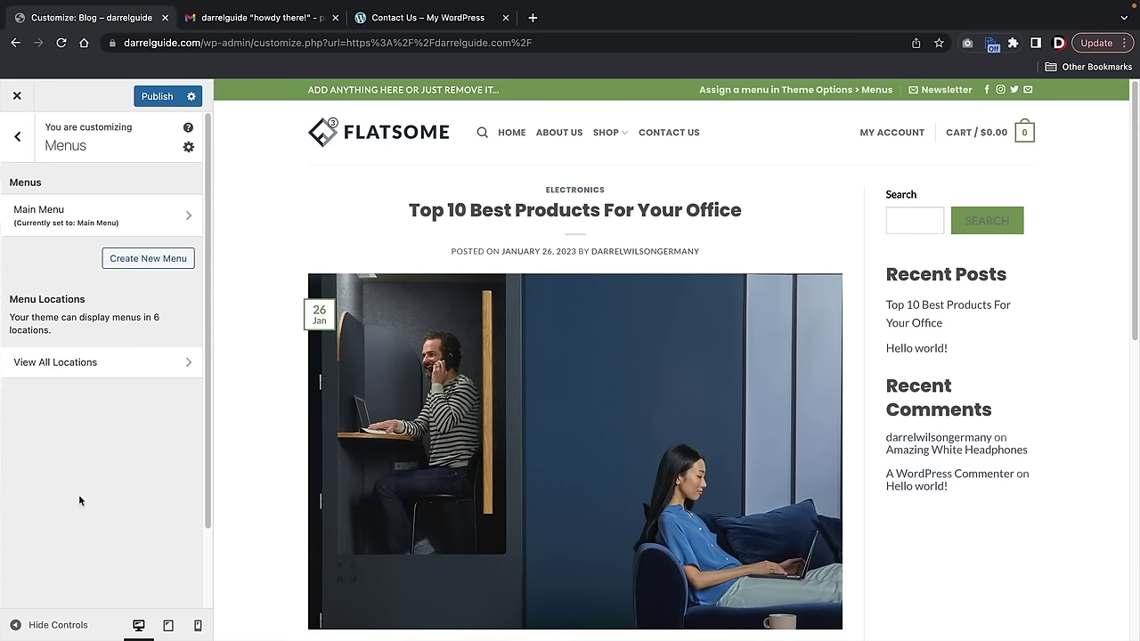
left_click(35, 216)
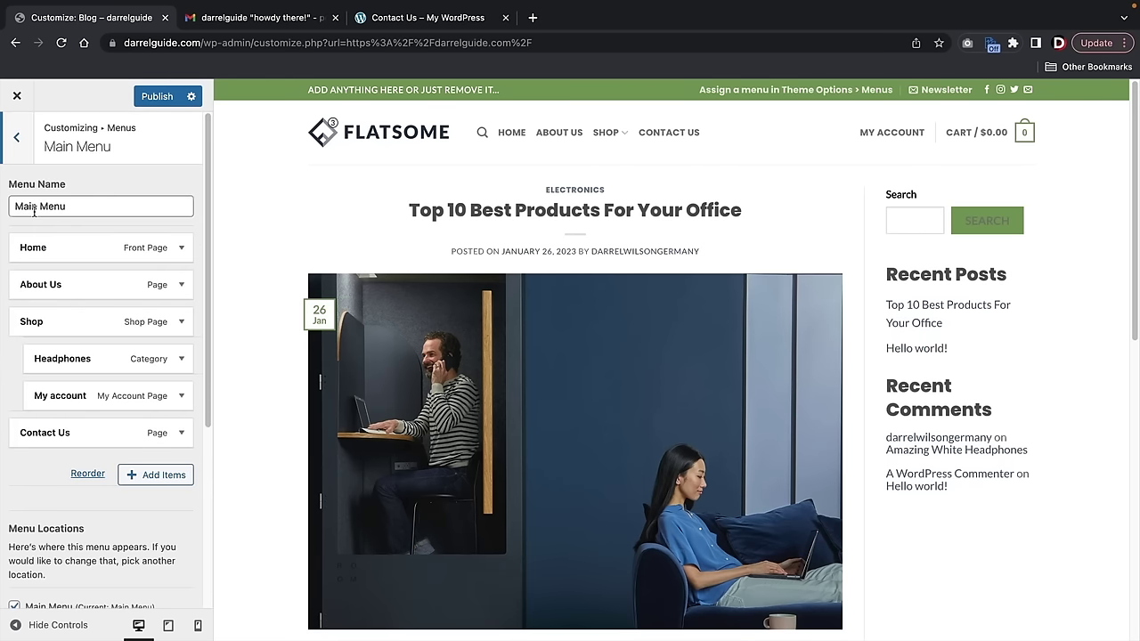
left_click(155, 476)
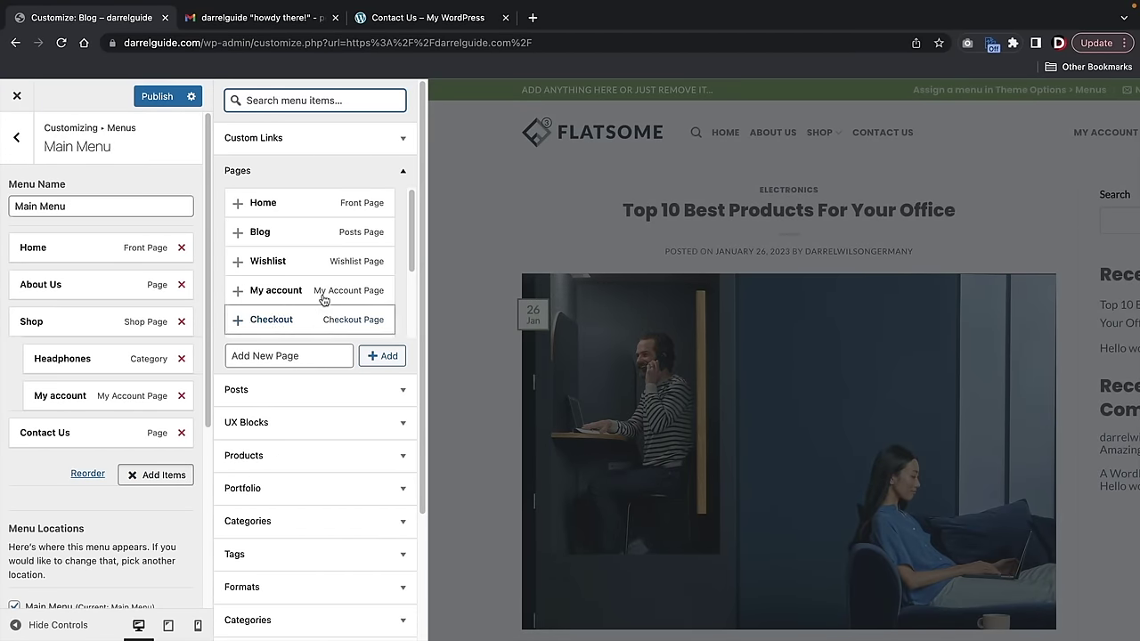
left_click(238, 233)
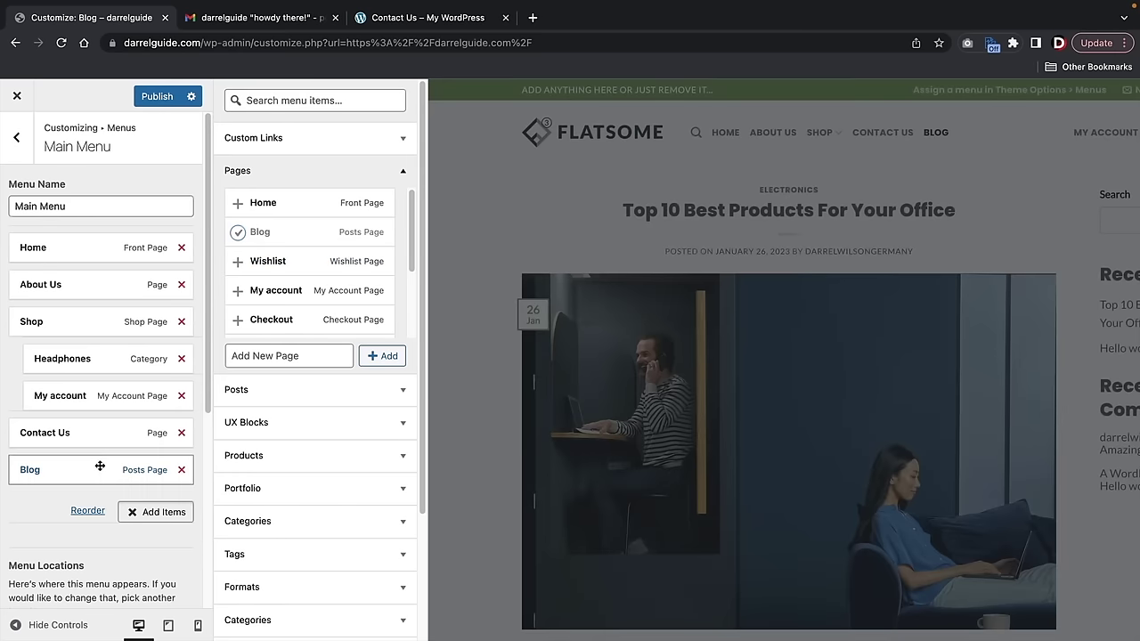
left_click_drag(97, 468, 89, 324)
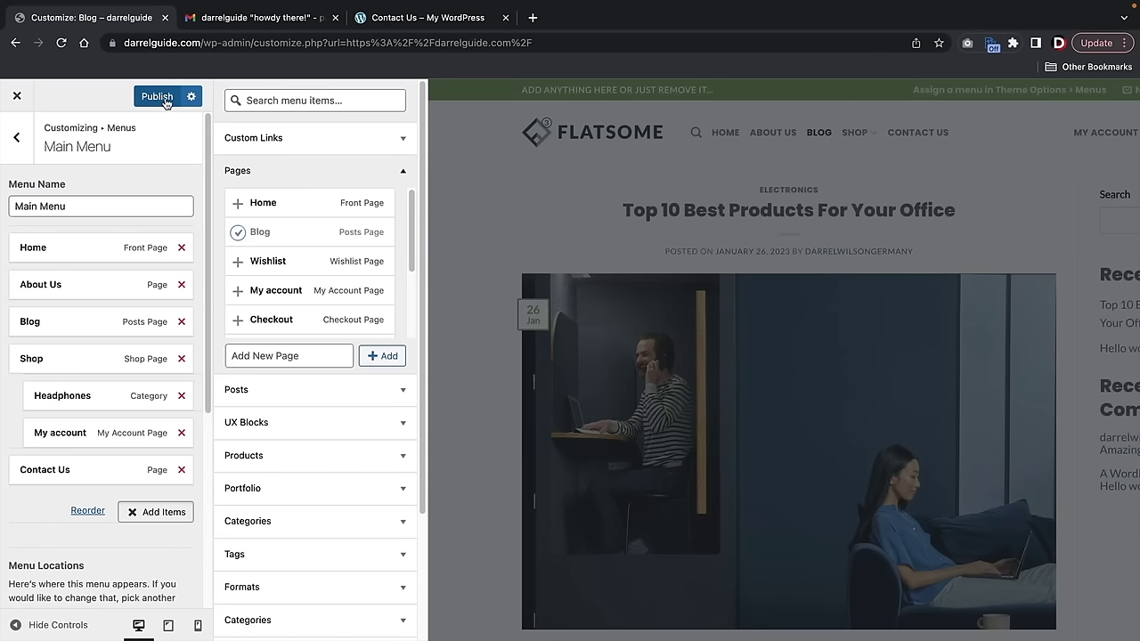
left_click(157, 97)
left_click(16, 95)
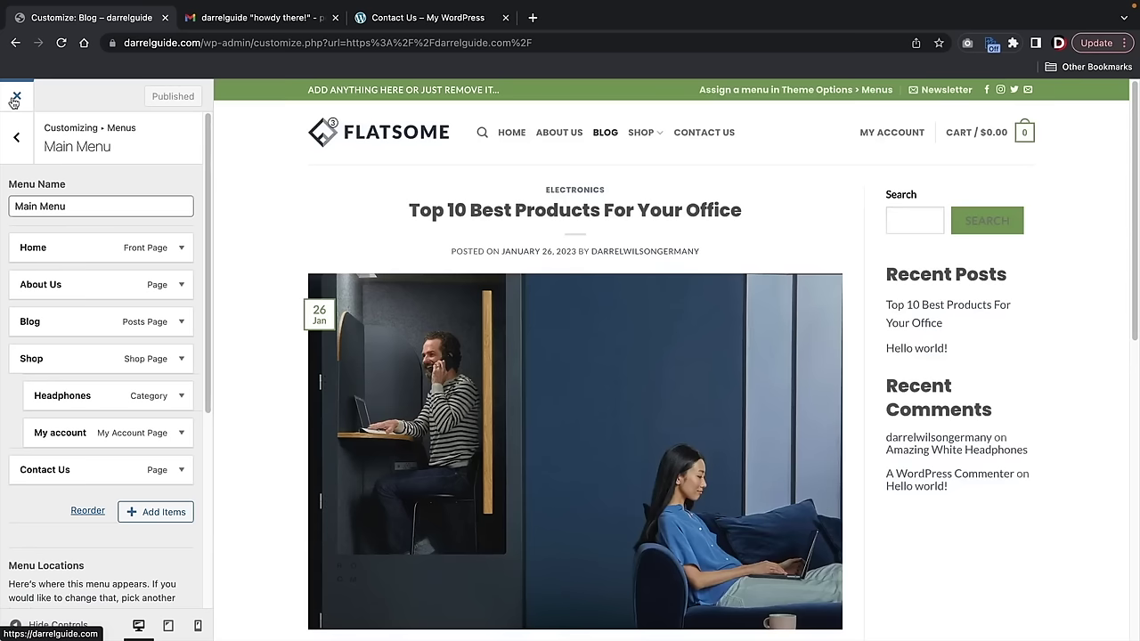
left_click(15, 100)
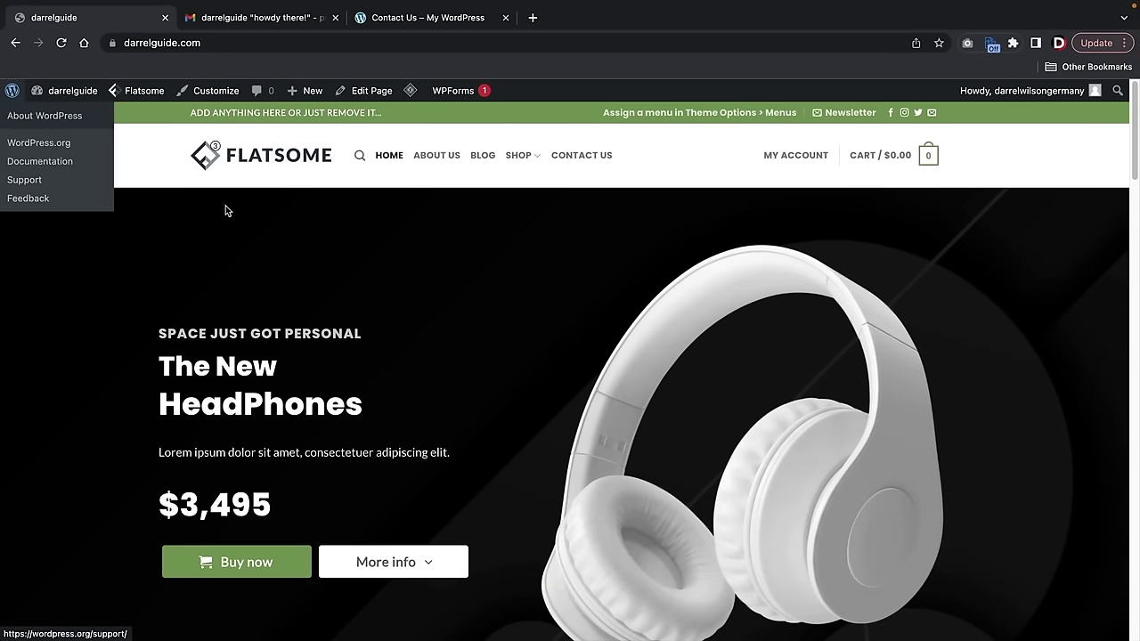
left_click(484, 157)
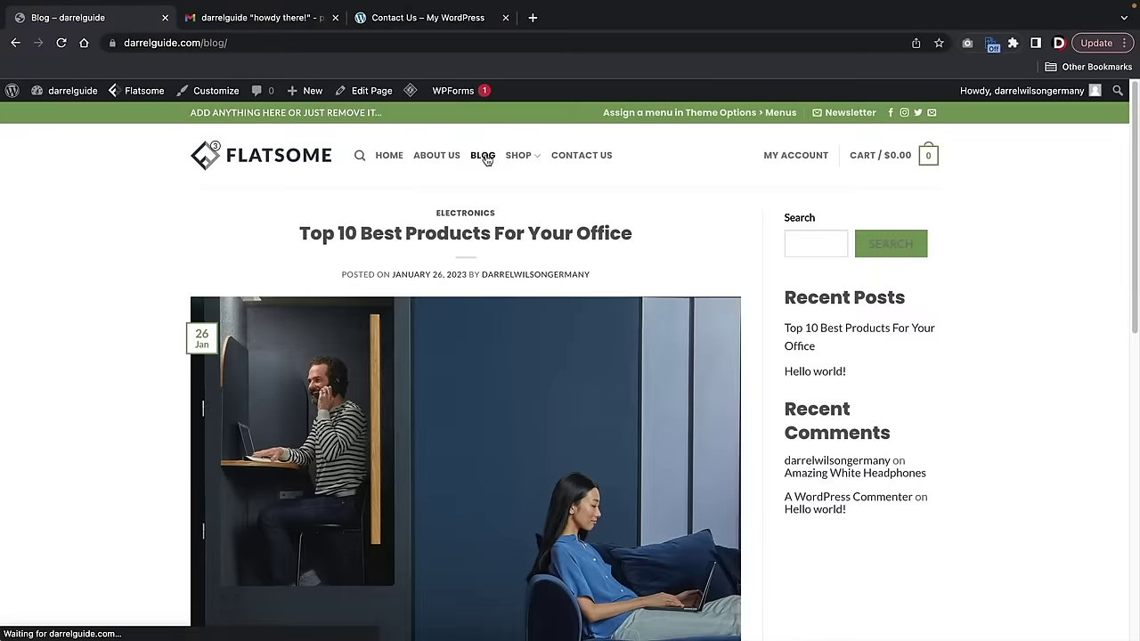
scroll(325, 281, "down", 5)
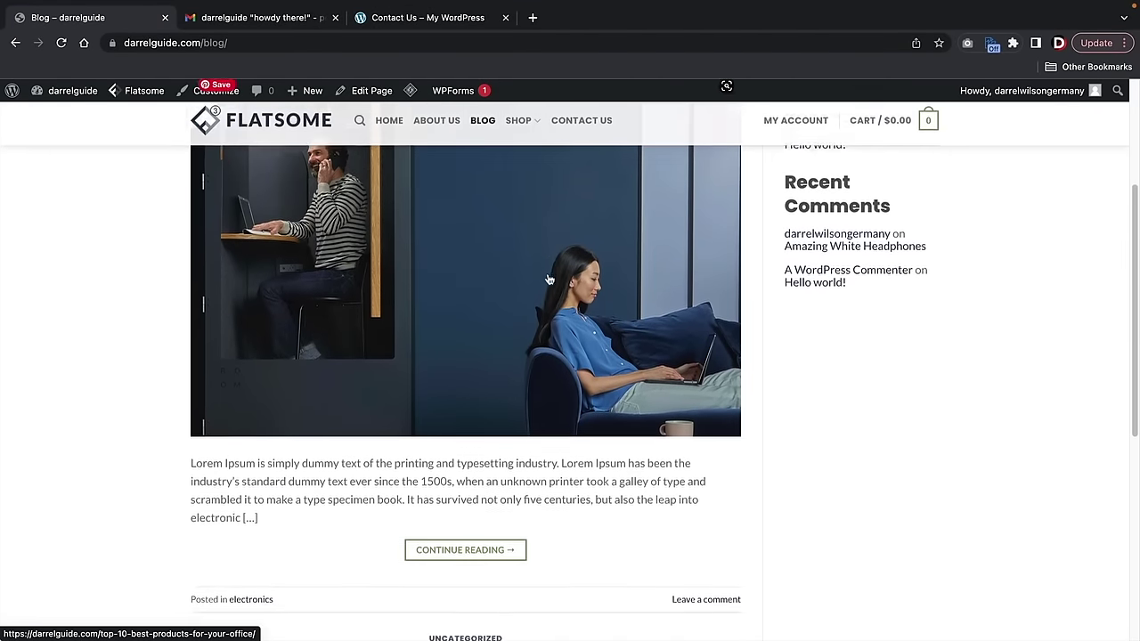
scroll(312, 374, "down", 2)
scroll(453, 419, "up", 7)
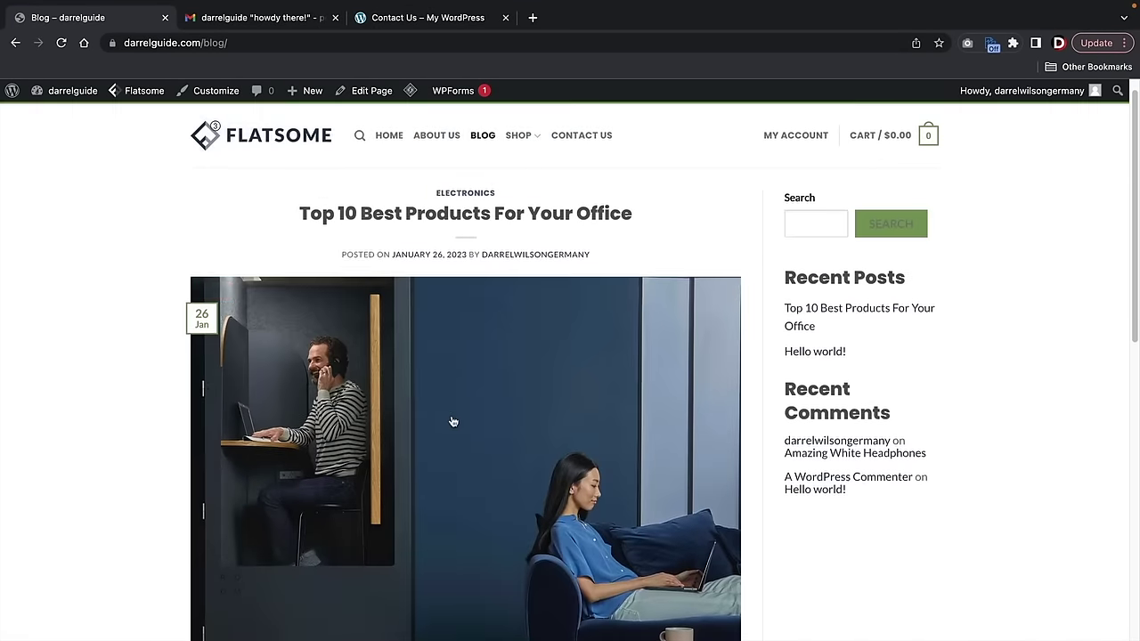
left_click(388, 157)
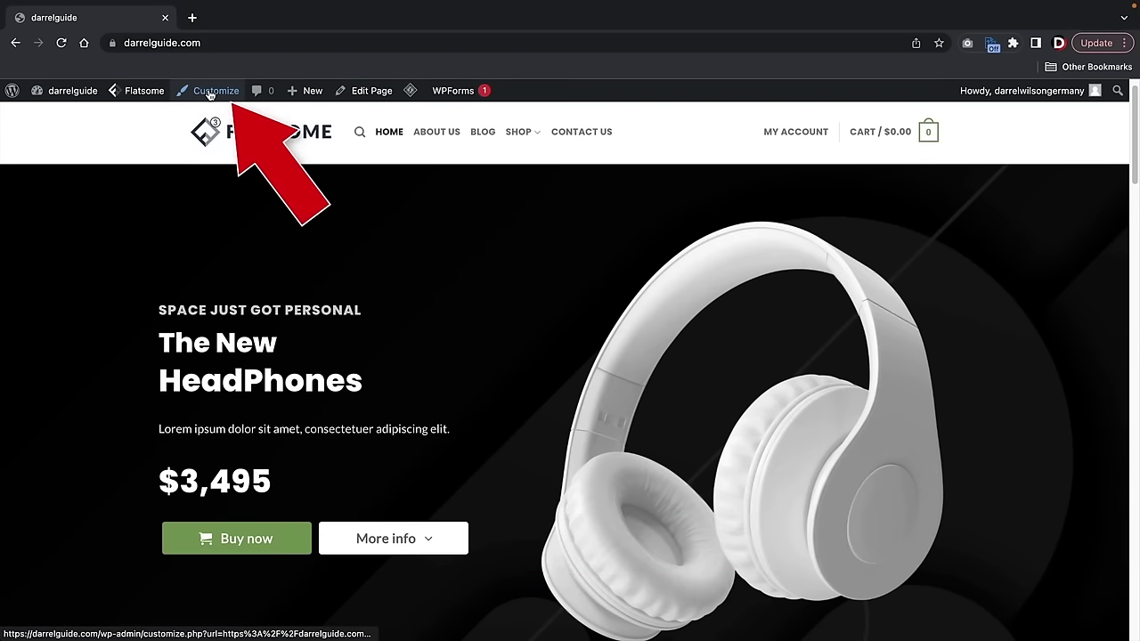
Open the Customizer, dismiss the autosave notice, and open the Header section's Header Builder
left_click(210, 95)
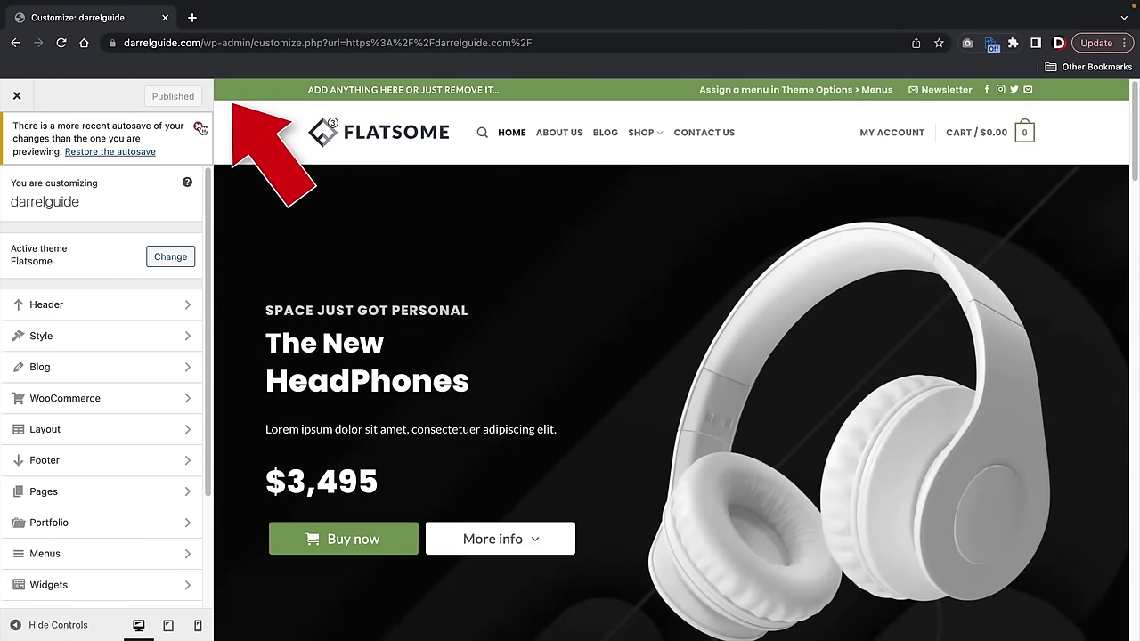
left_click(200, 128)
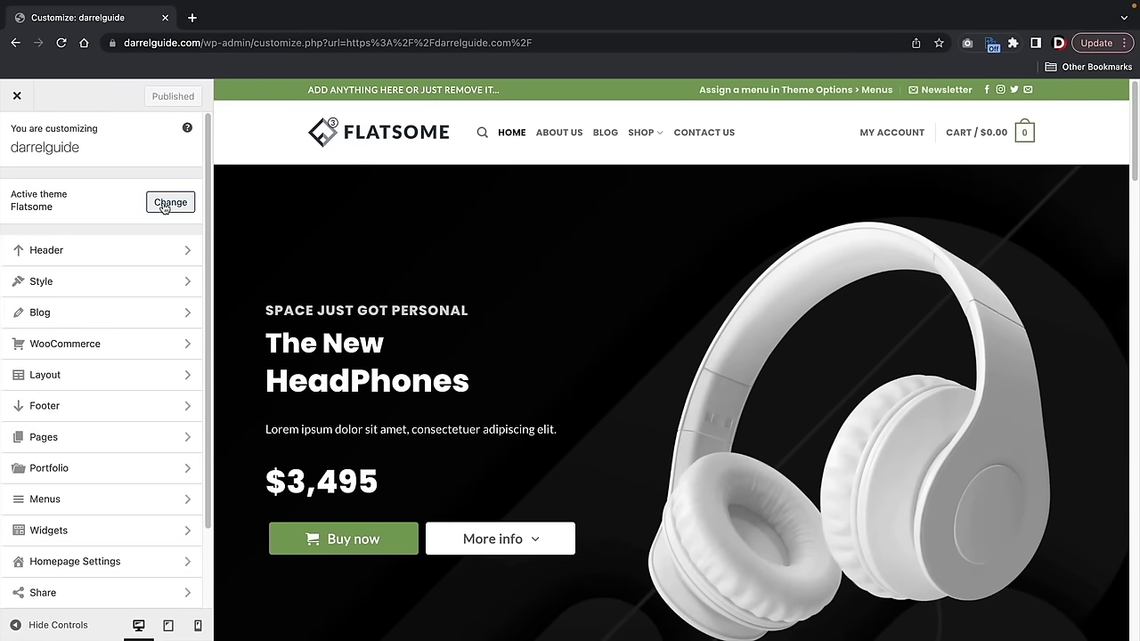
scroll(102, 407, "down", 1)
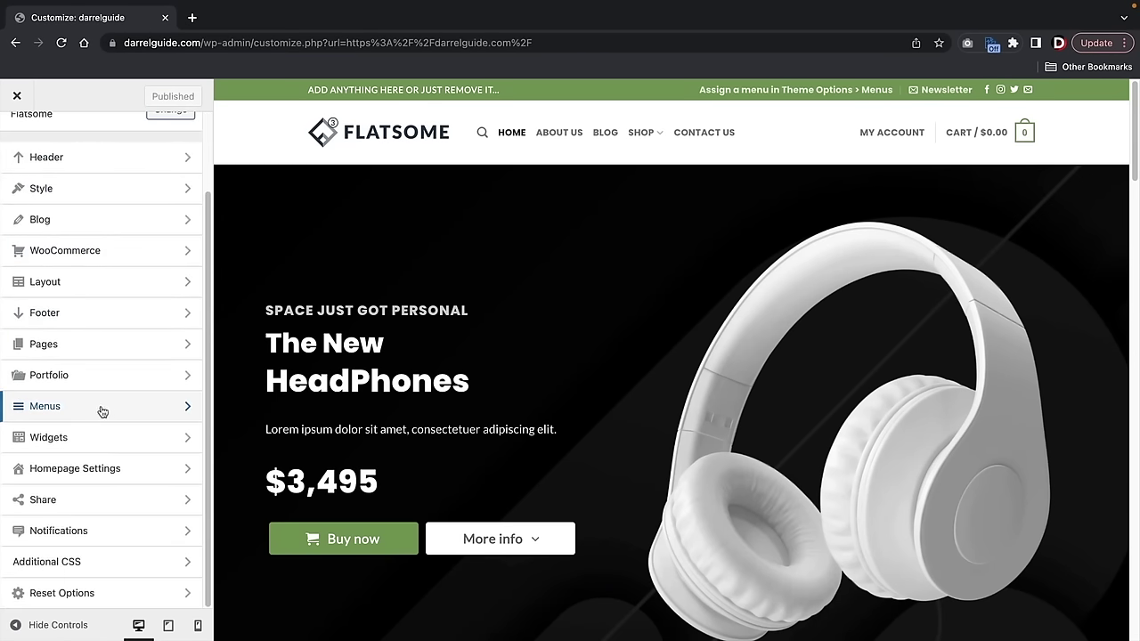
scroll(100, 400, "up", 1)
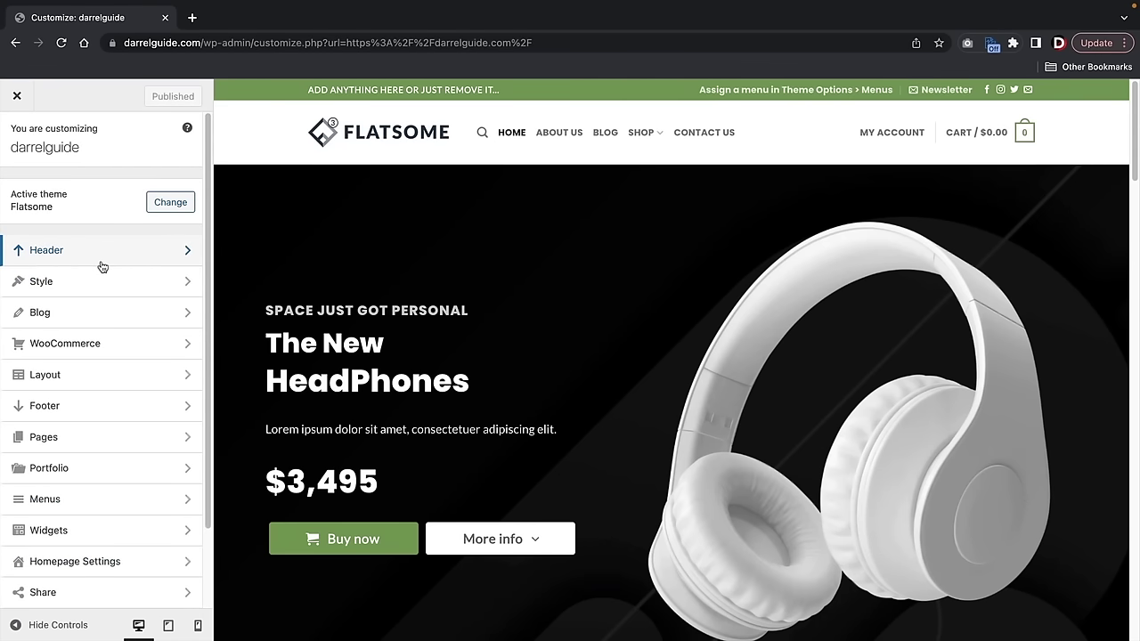
left_click(101, 259)
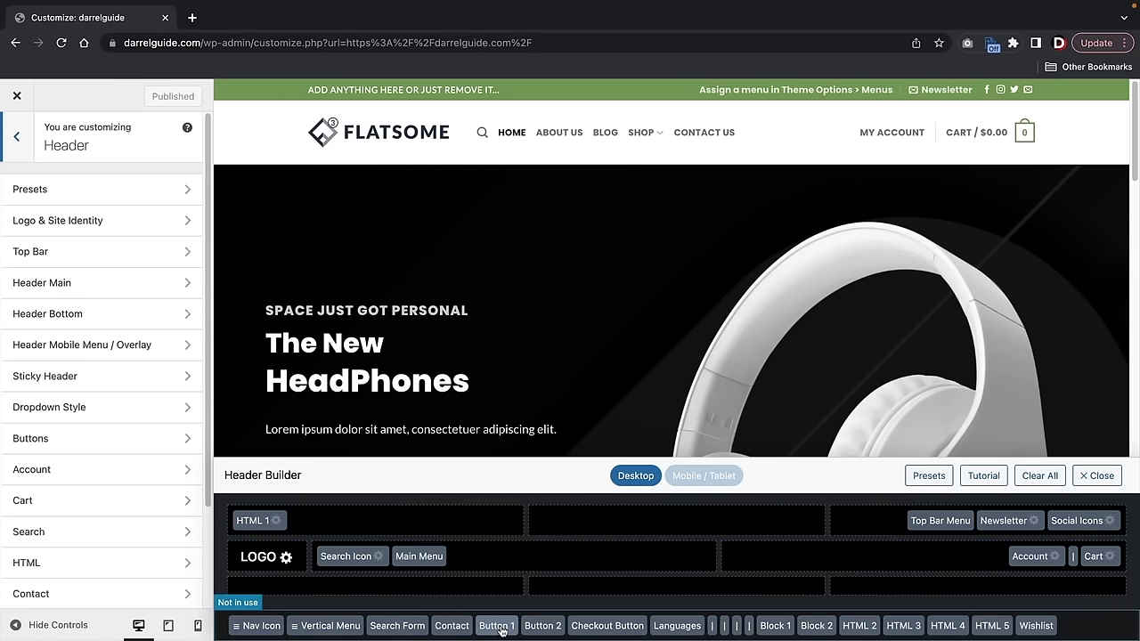
Move Button 1 from the unused elements into the Header Main row after Cart and open its settings
left_click_drag(502, 630, 385, 530)
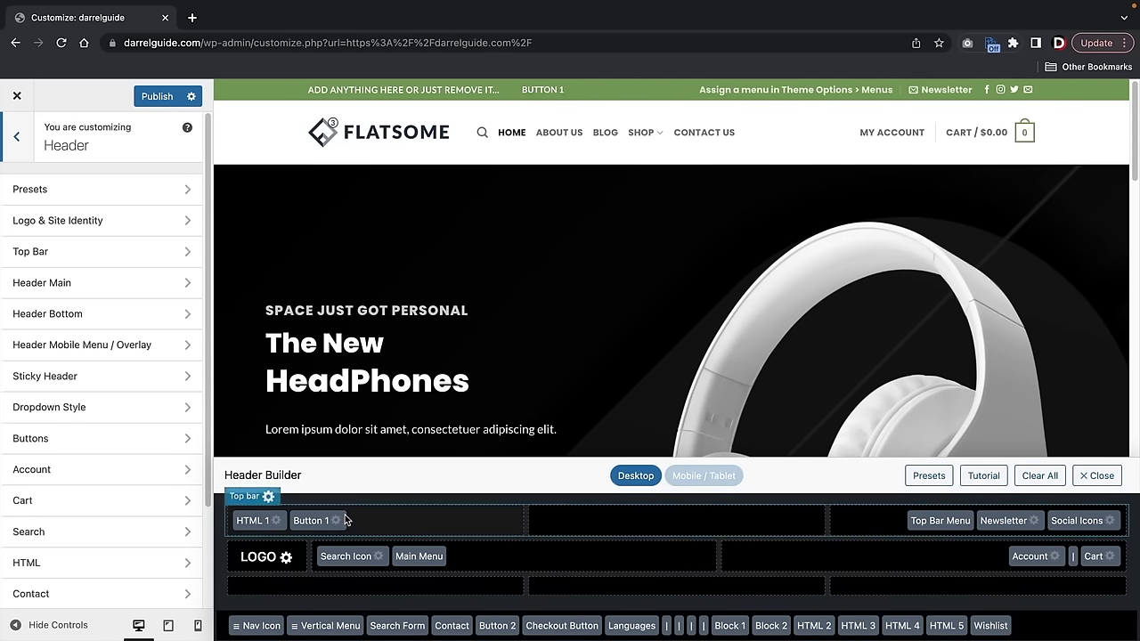
left_click_drag(325, 521, 412, 559)
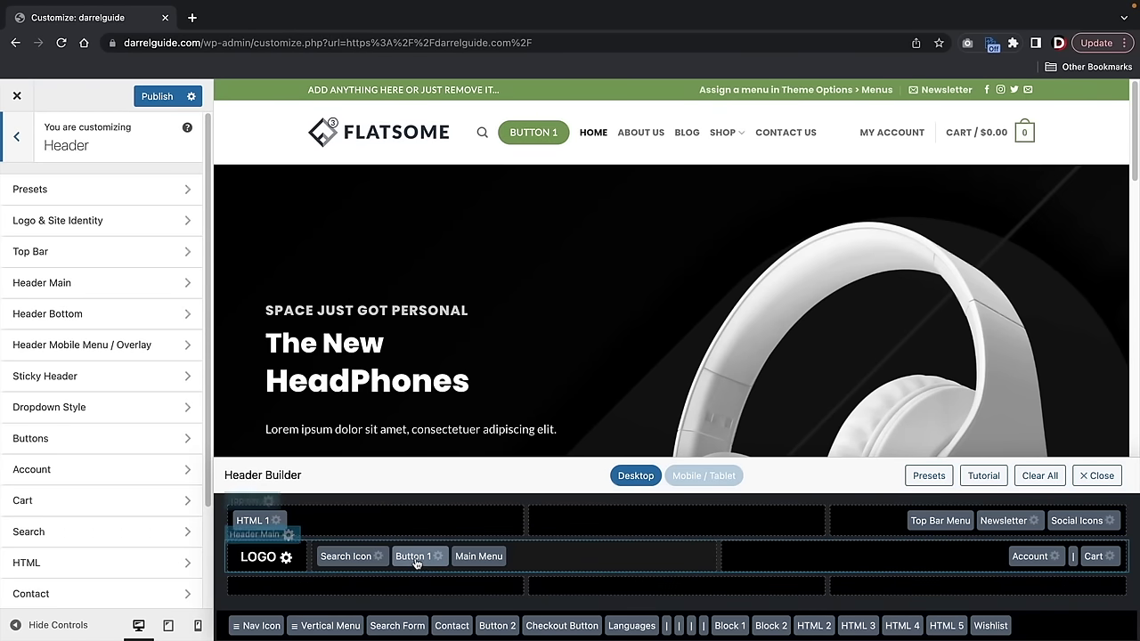
left_click_drag(414, 556, 1109, 570)
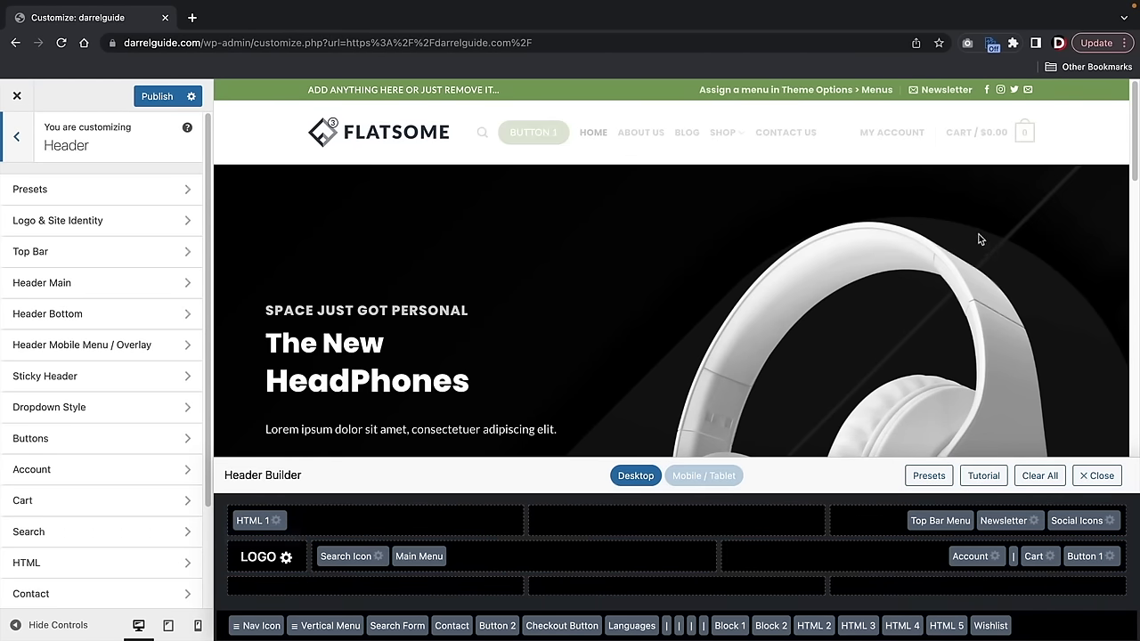
mouse_move(1023, 145)
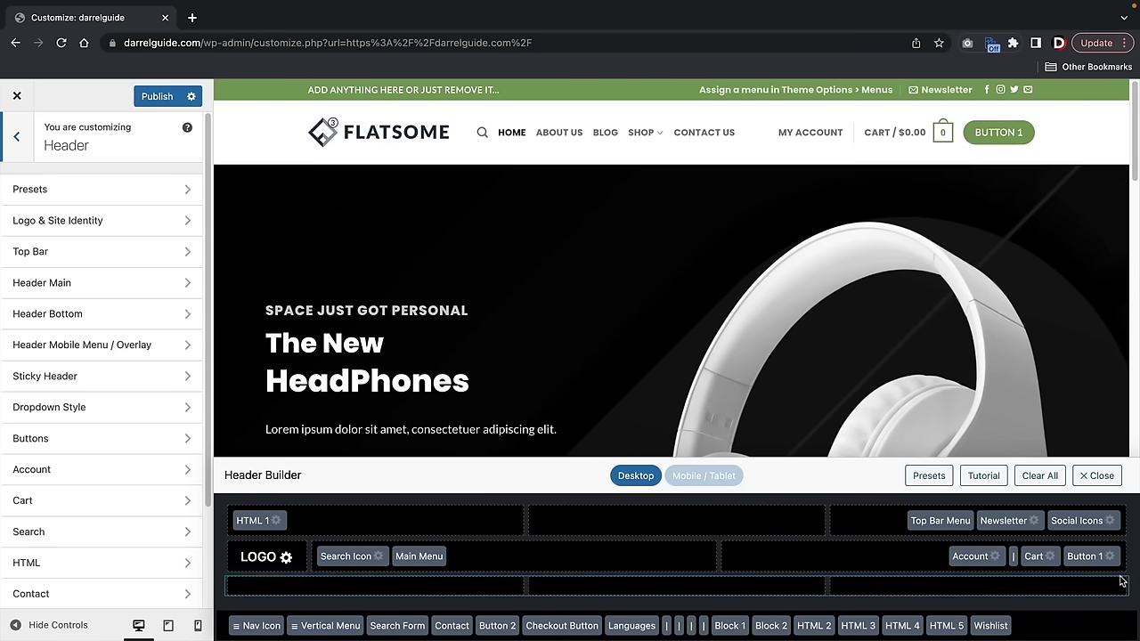
left_click(1085, 557)
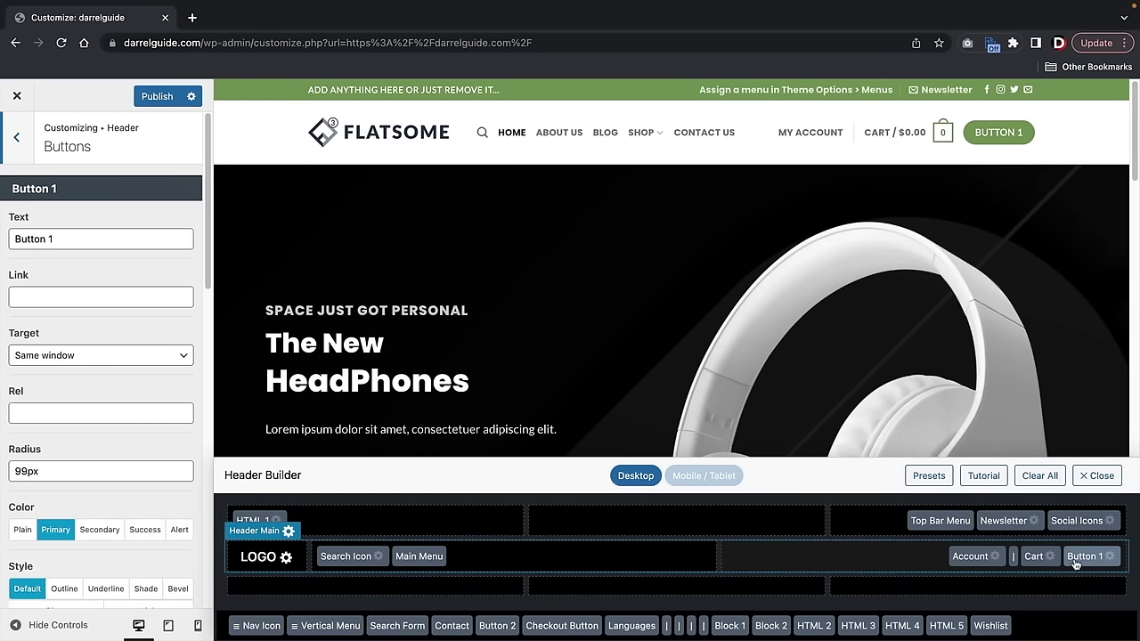
left_click(93, 237)
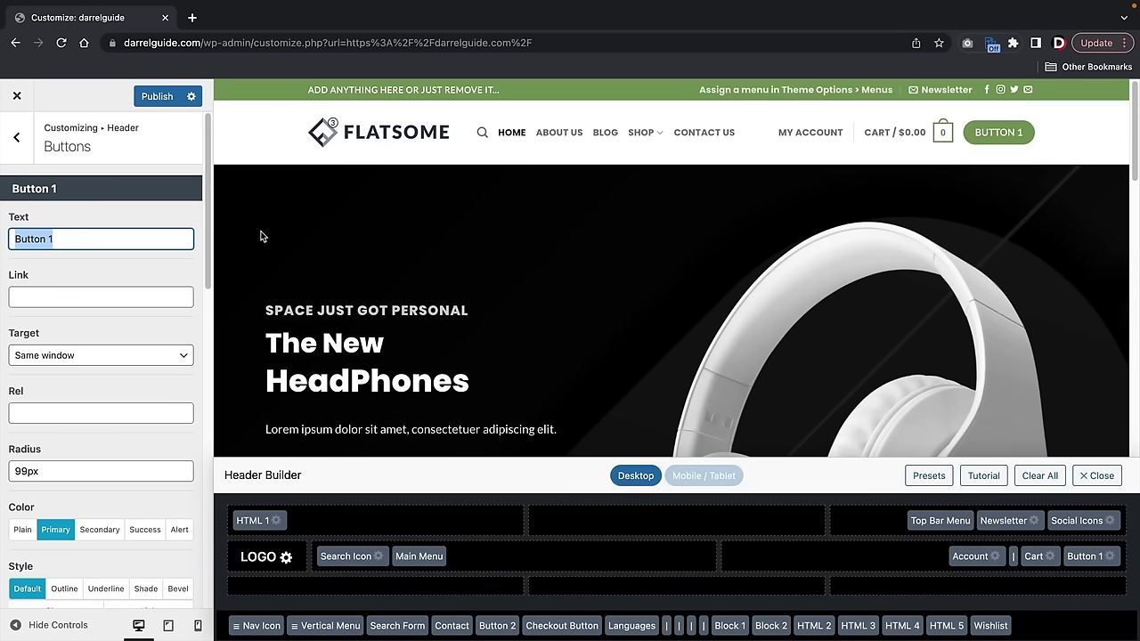
type("Buy Now")
left_click(100, 297)
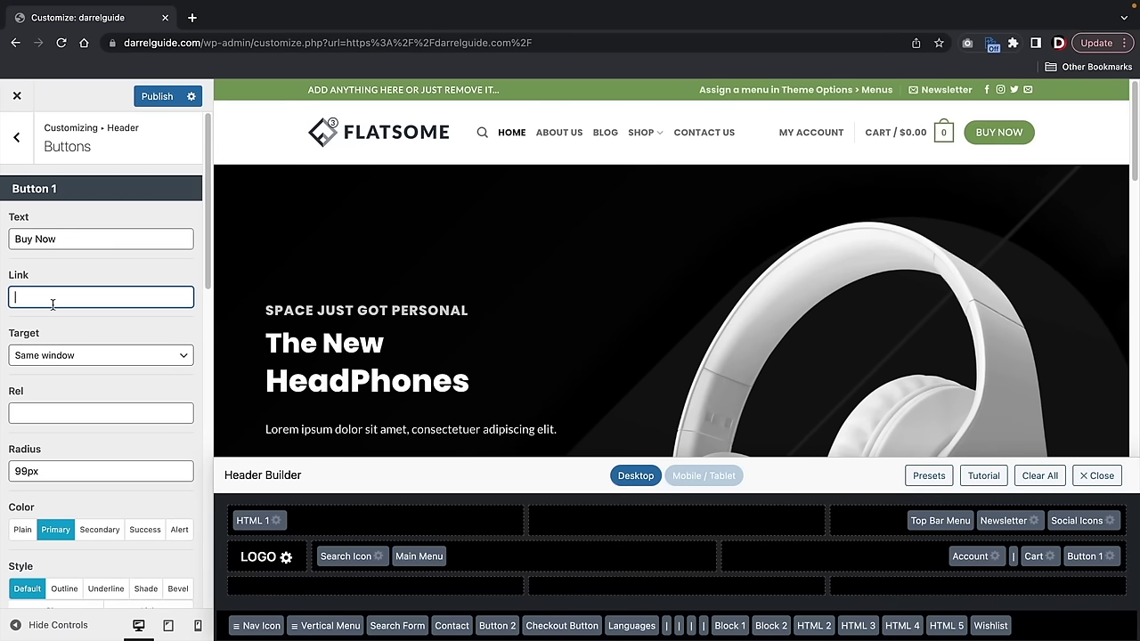
type("https://darrelguide.com/shop/")
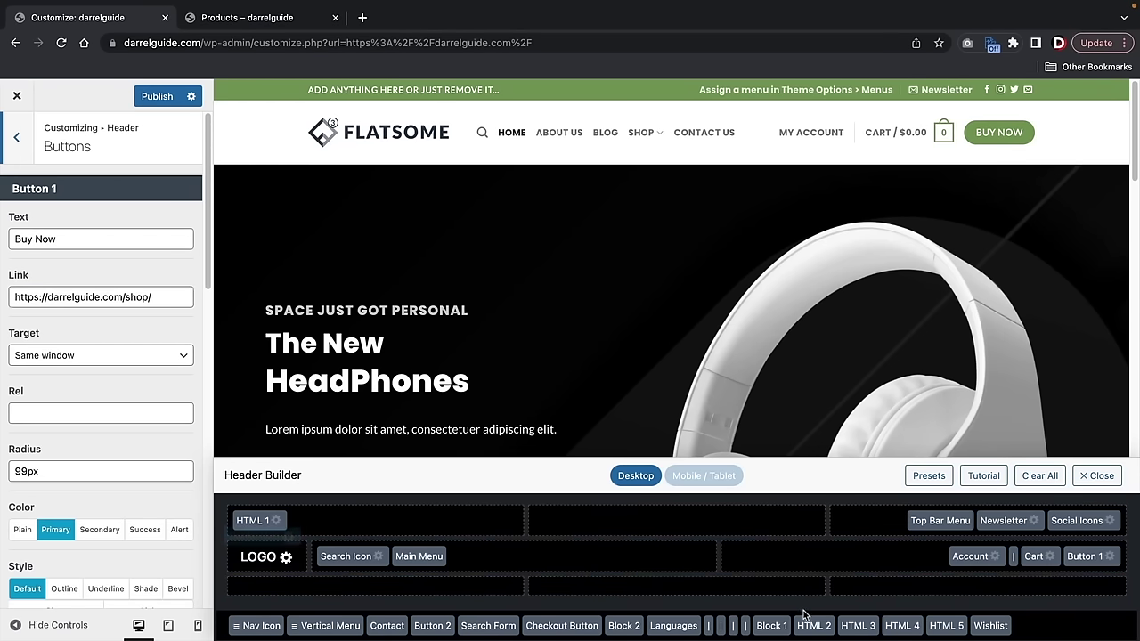
left_click_drag(771, 625, 632, 626)
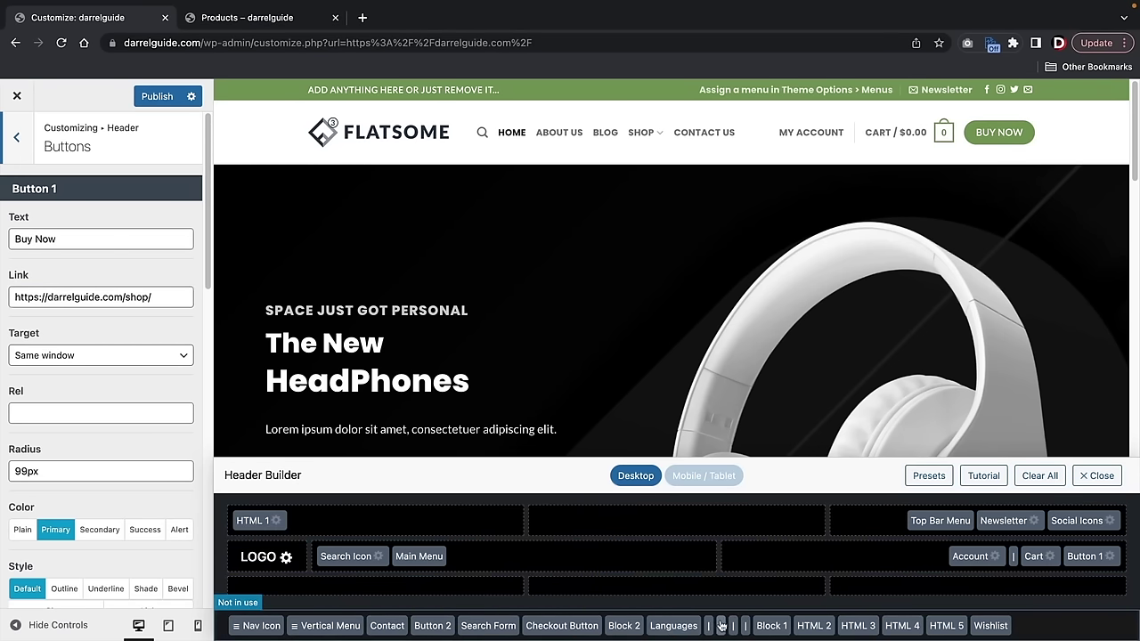
Place a '|' divider in the Top Bar between Top Bar Menu and Newsletter
left_click_drag(721, 625, 677, 559)
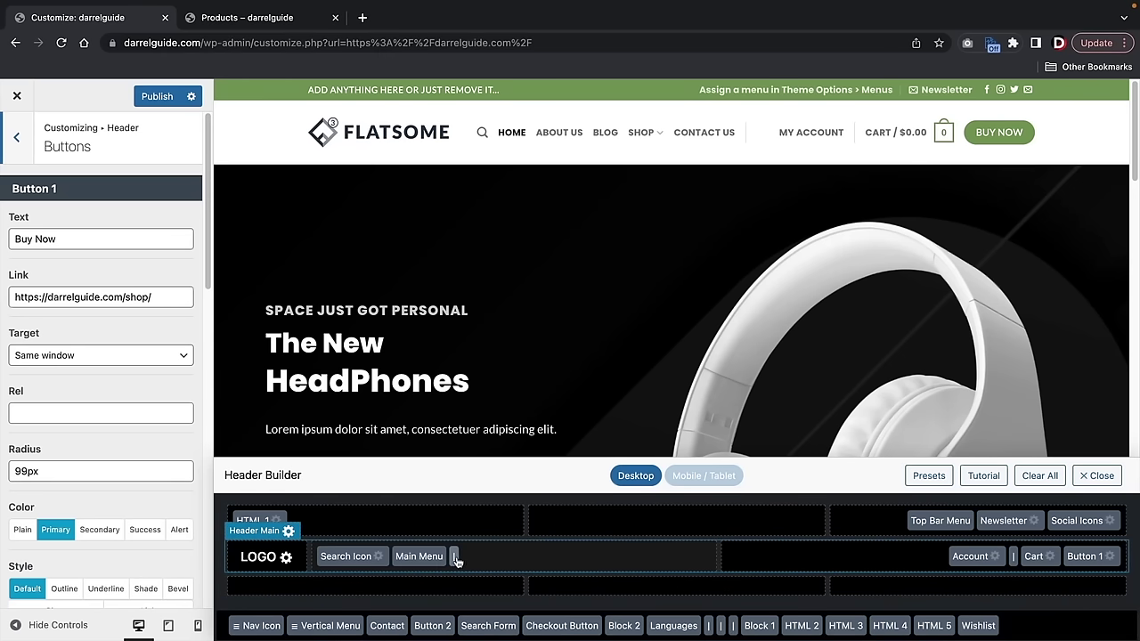
left_click_drag(456, 560, 765, 562)
left_click_drag(996, 558, 969, 520)
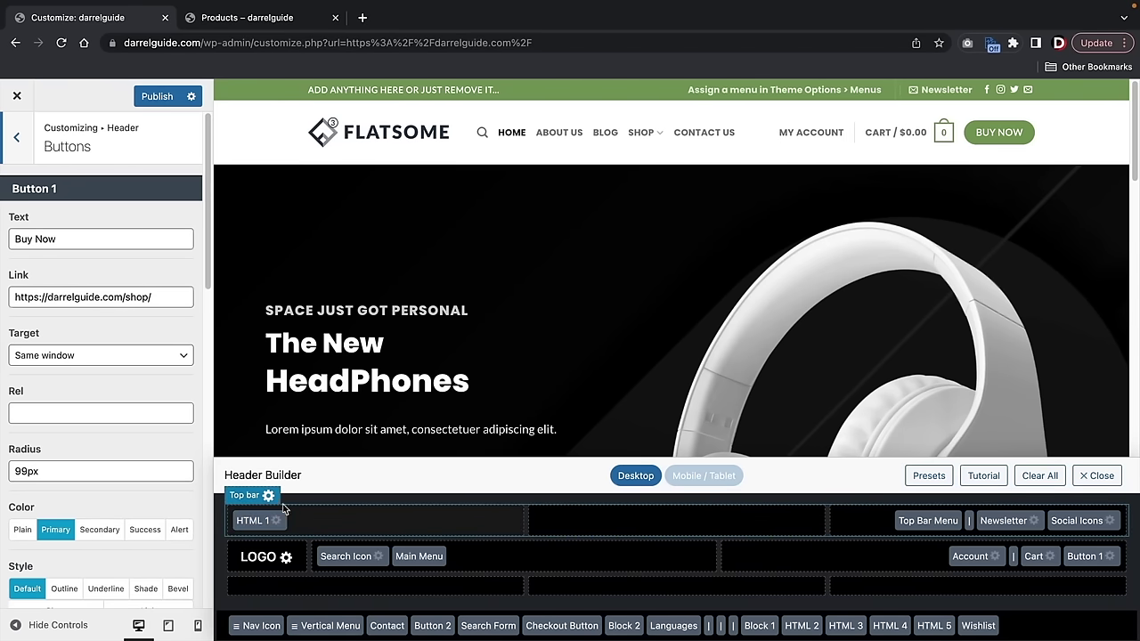
Move HTML 1 from the top bar to unused elements and add HTML 2 to Header Bottom
left_click_drag(256, 521, 354, 625)
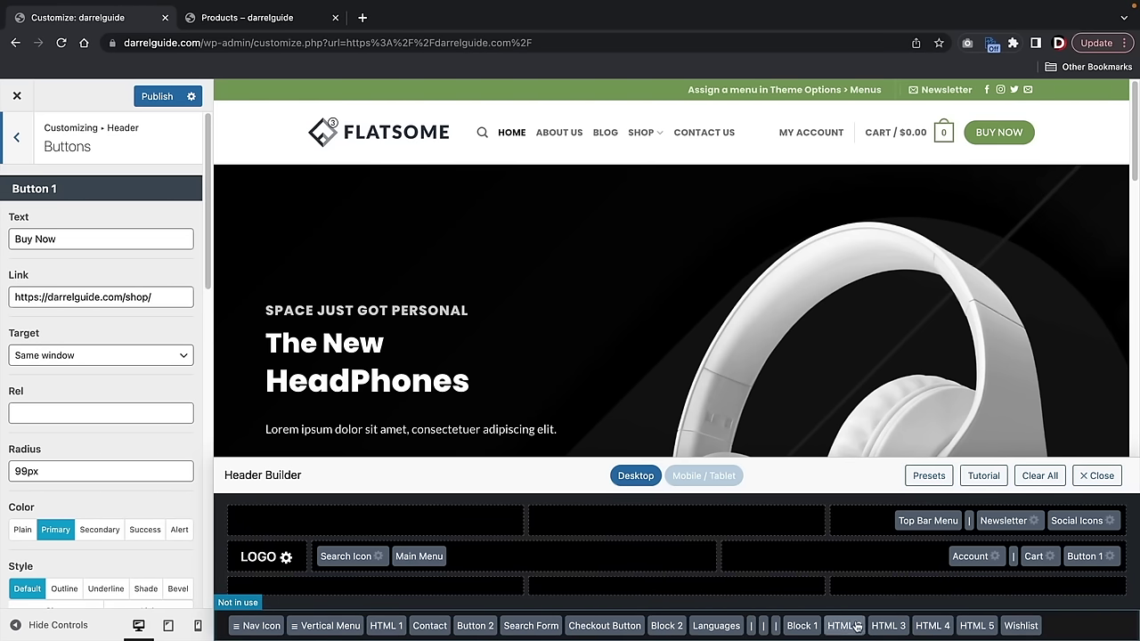
left_click_drag(800, 628, 424, 585)
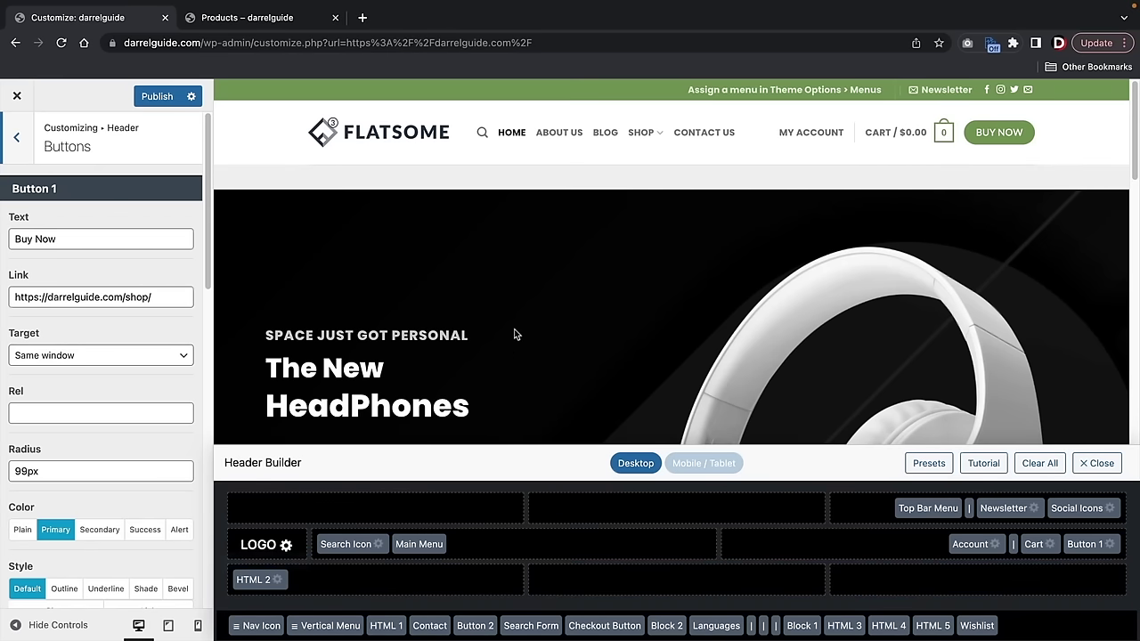
Inspect HTML 2's settings, including the Header Block 1 choices and its content field
left_click(253, 579)
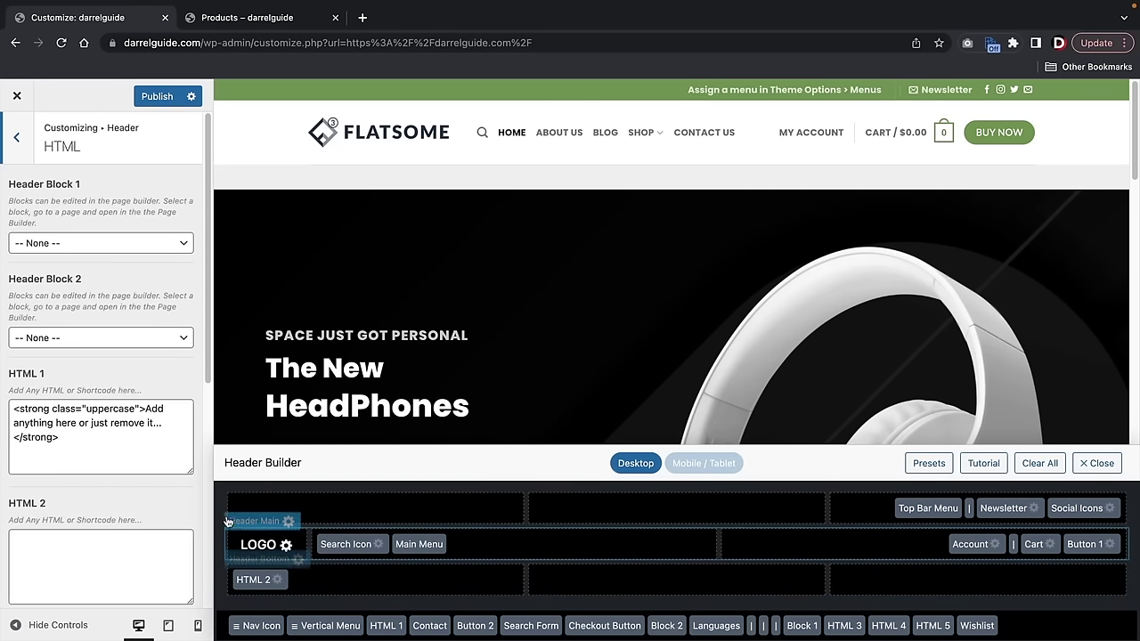
left_click(117, 246)
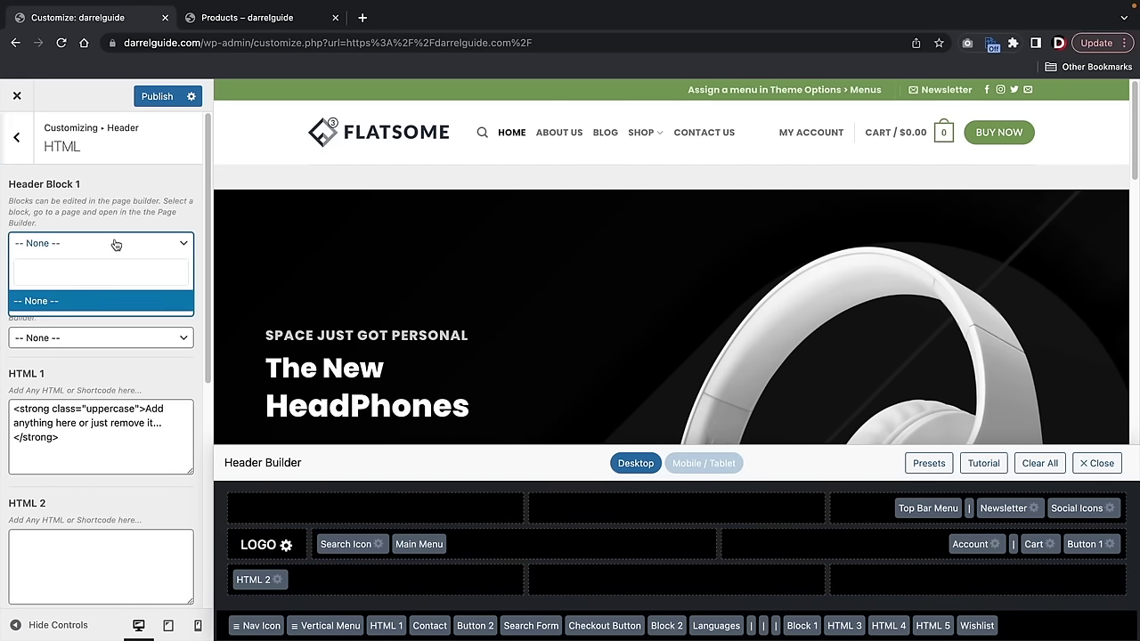
left_click(73, 214)
scroll(128, 300, "down", 3)
left_click(73, 451)
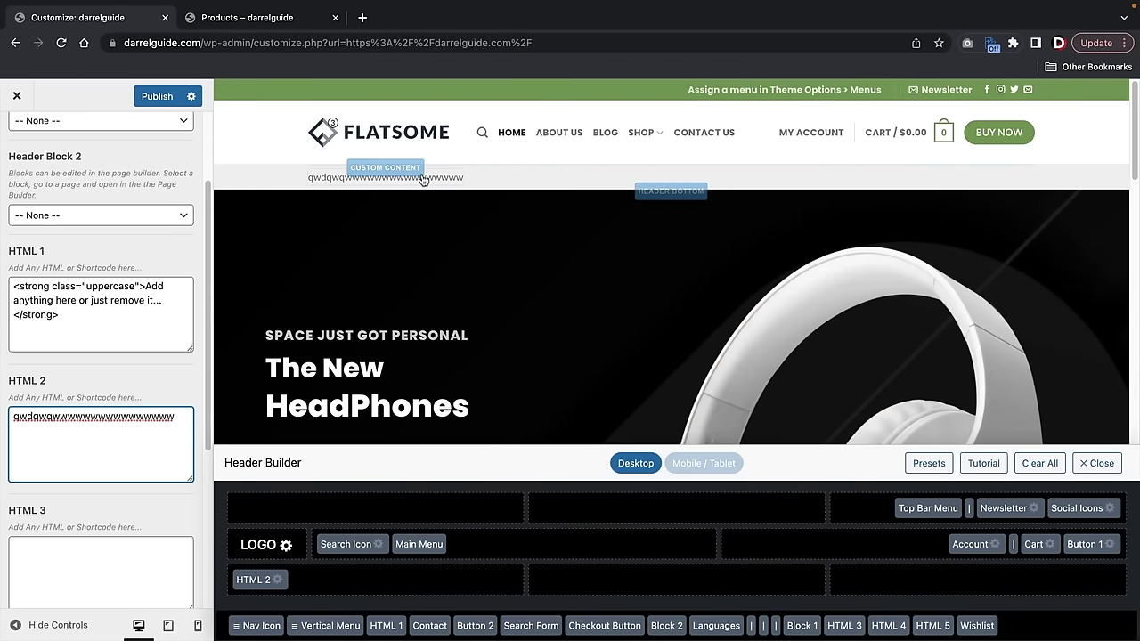
Move HTML 2 into the top bar, then drop it back into unused elements and return to header sections
left_click_drag(256, 579, 272, 521)
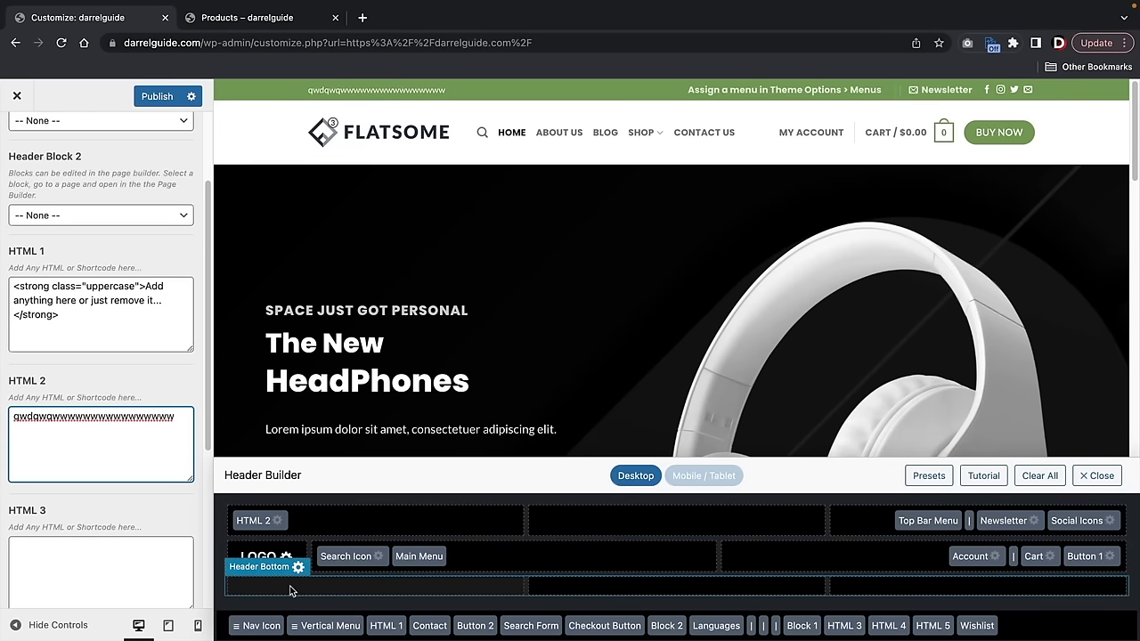
left_click(274, 522)
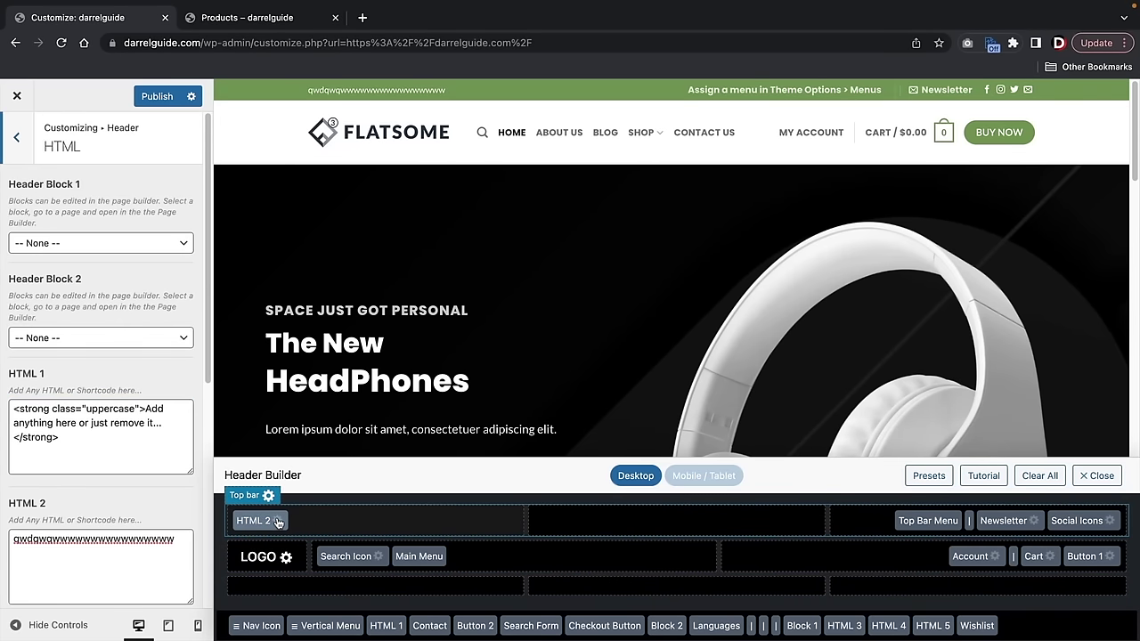
right_click(276, 523)
left_click(271, 522)
left_click_drag(254, 521, 374, 619)
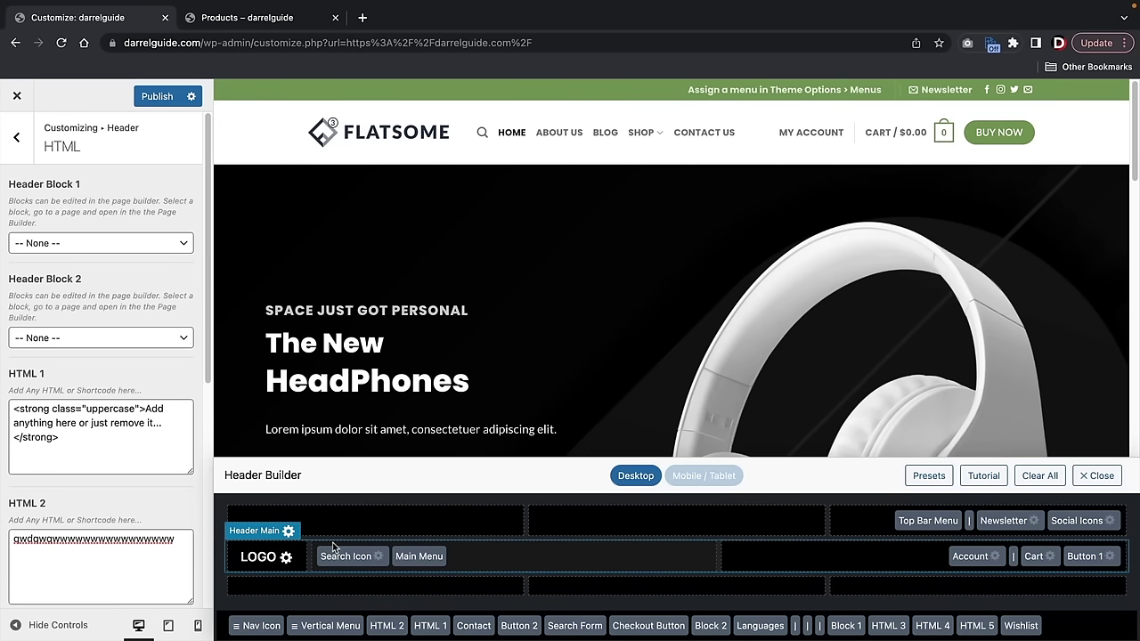
left_click(24, 148)
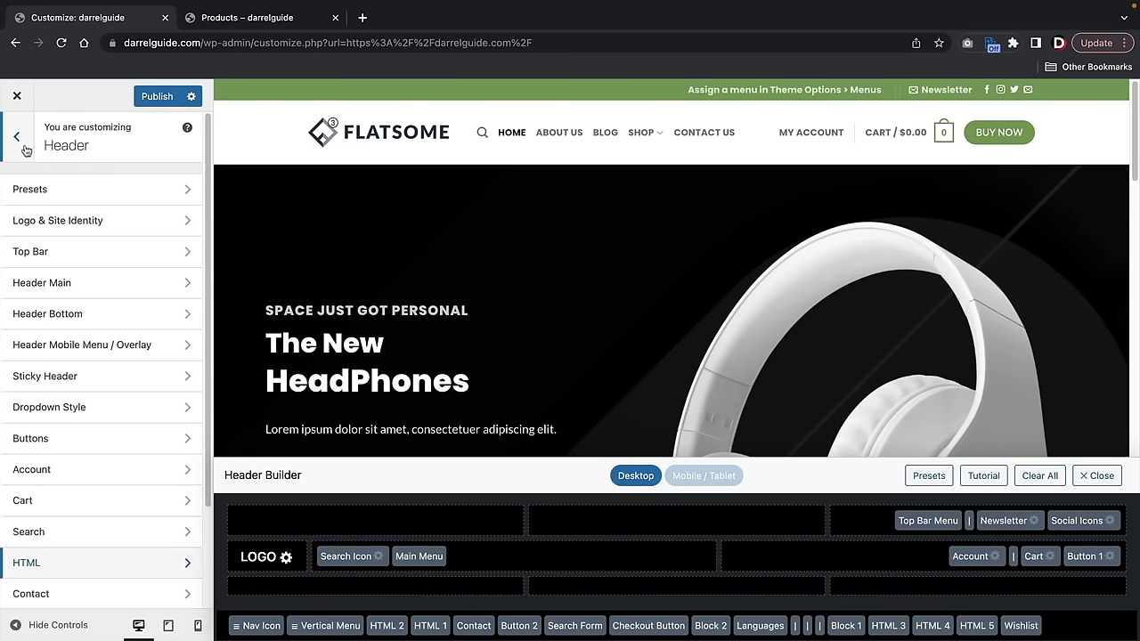
Browse the Header Presets, then return to the header sections list
left_click(40, 180)
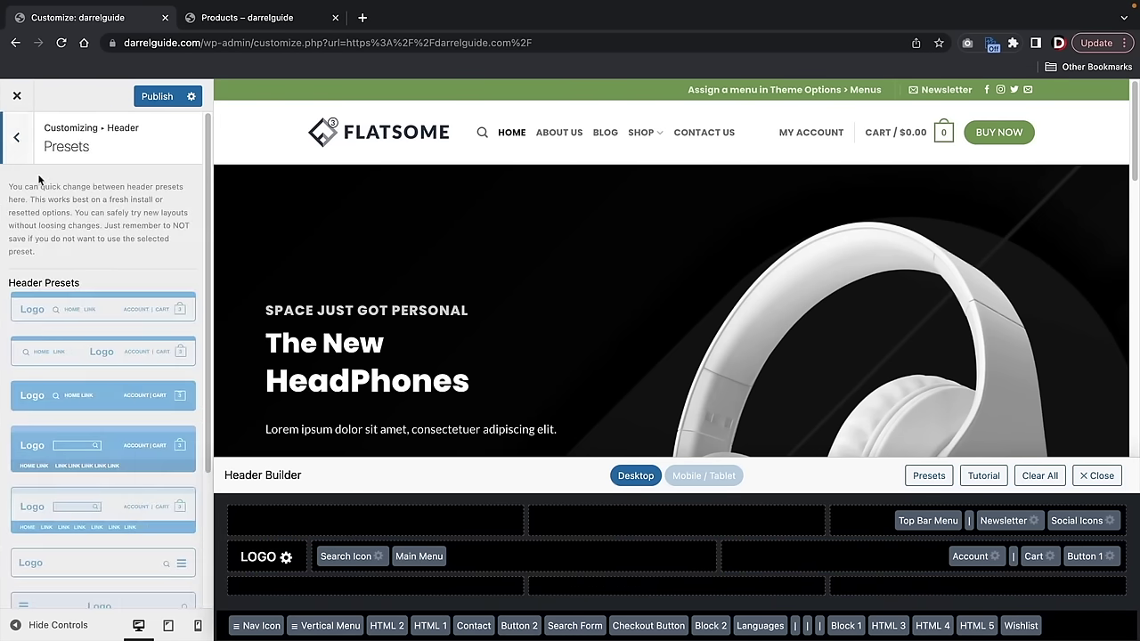
left_click(118, 399)
scroll(120, 400, "down", 1)
scroll(123, 419, "down", 3)
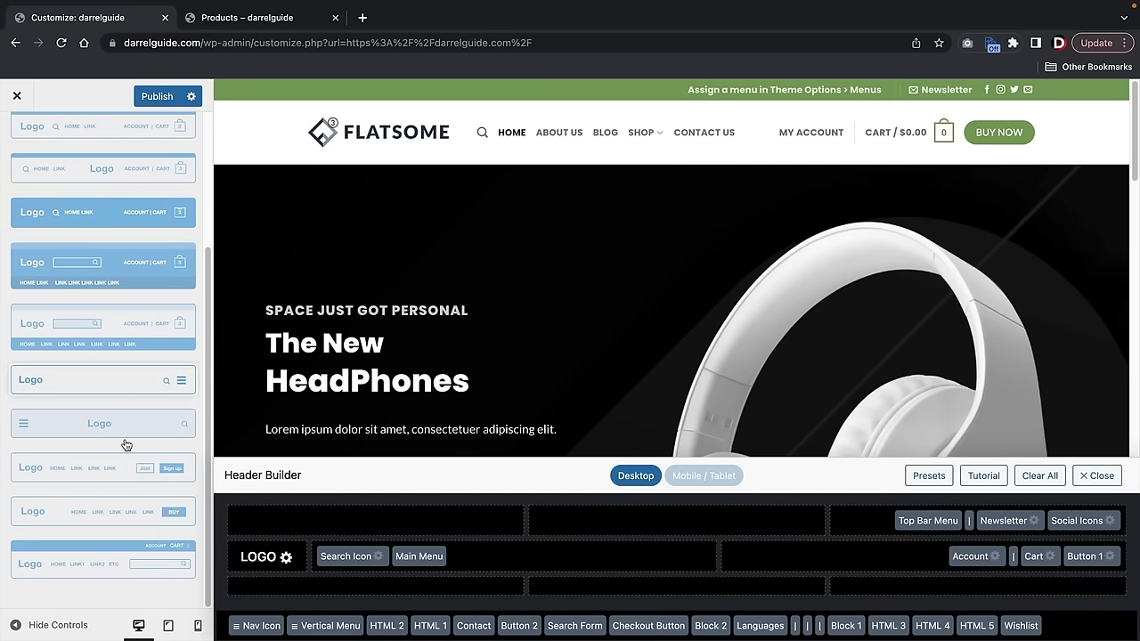
scroll(138, 294, "up", 3)
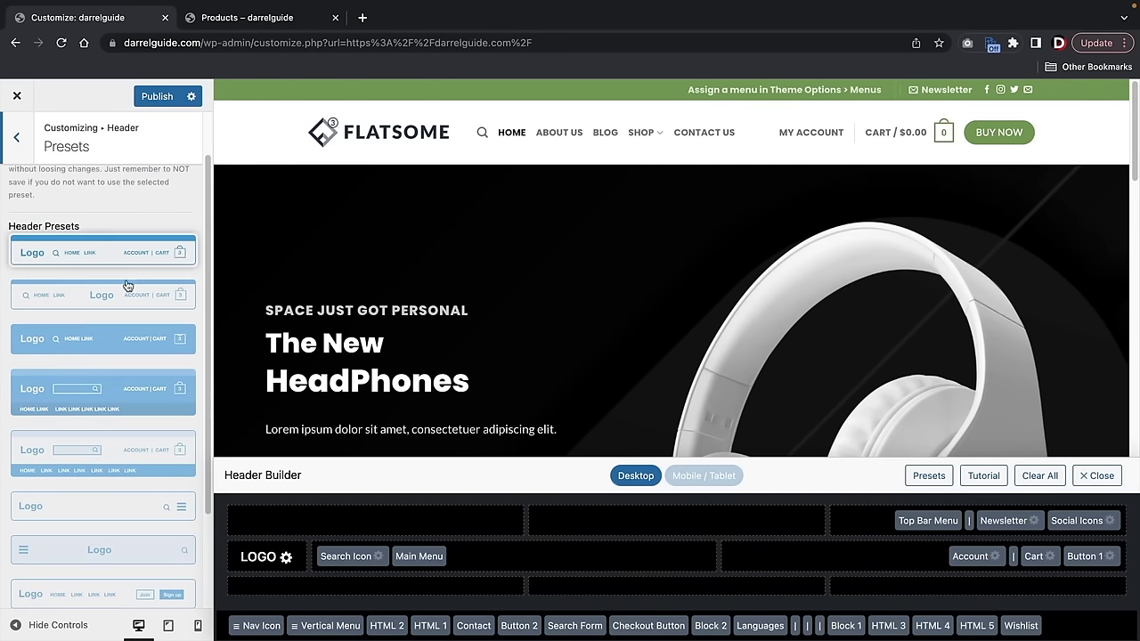
scroll(125, 441, "down", 3)
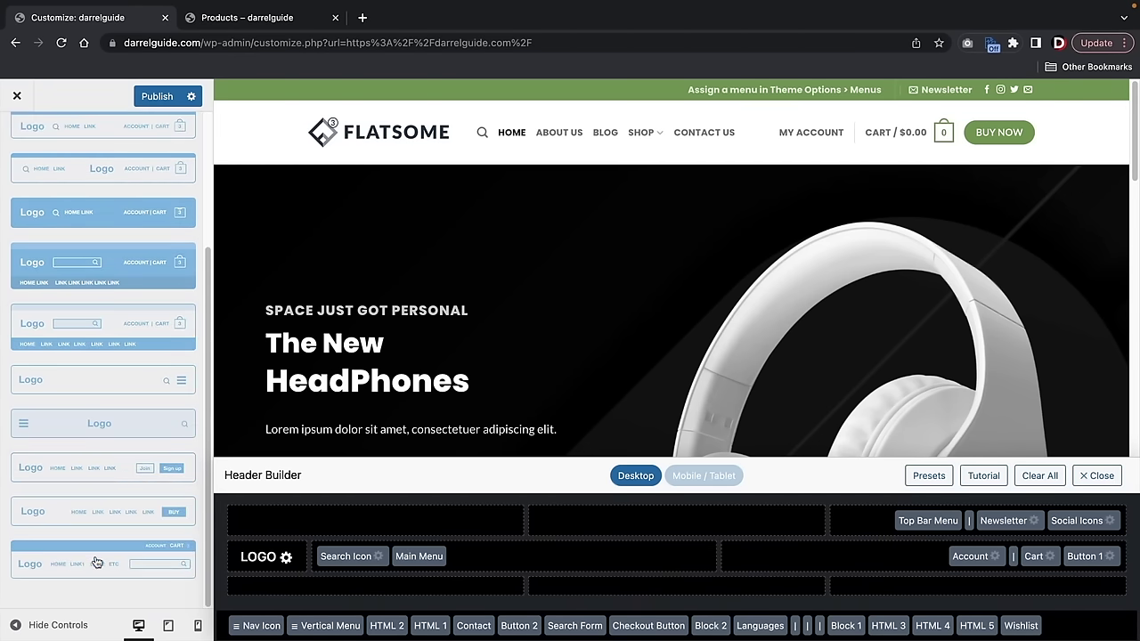
scroll(98, 274, "up", 4)
left_click(18, 139)
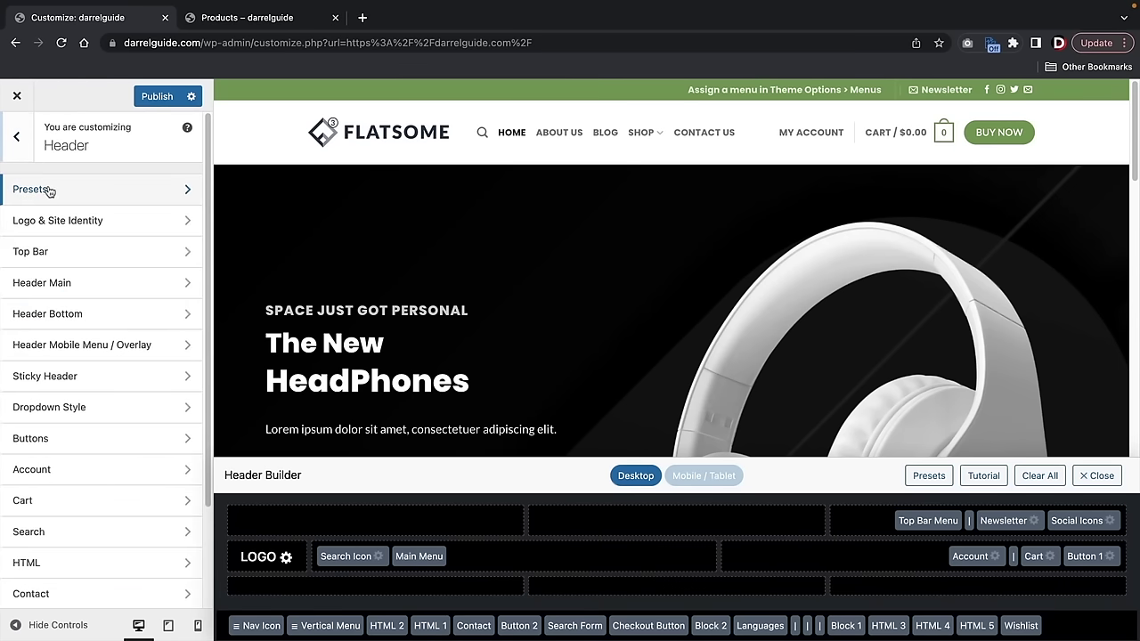
In Logo & Site Identity, try a centred logo position and keep it on the left
left_click(57, 221)
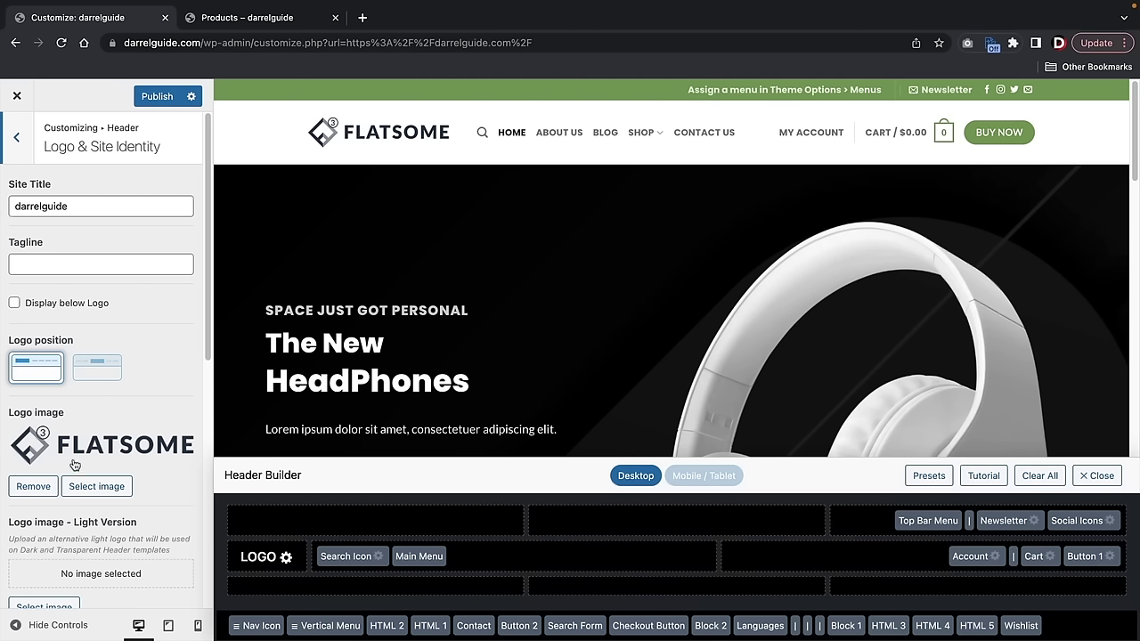
left_click(102, 370)
left_click(32, 374)
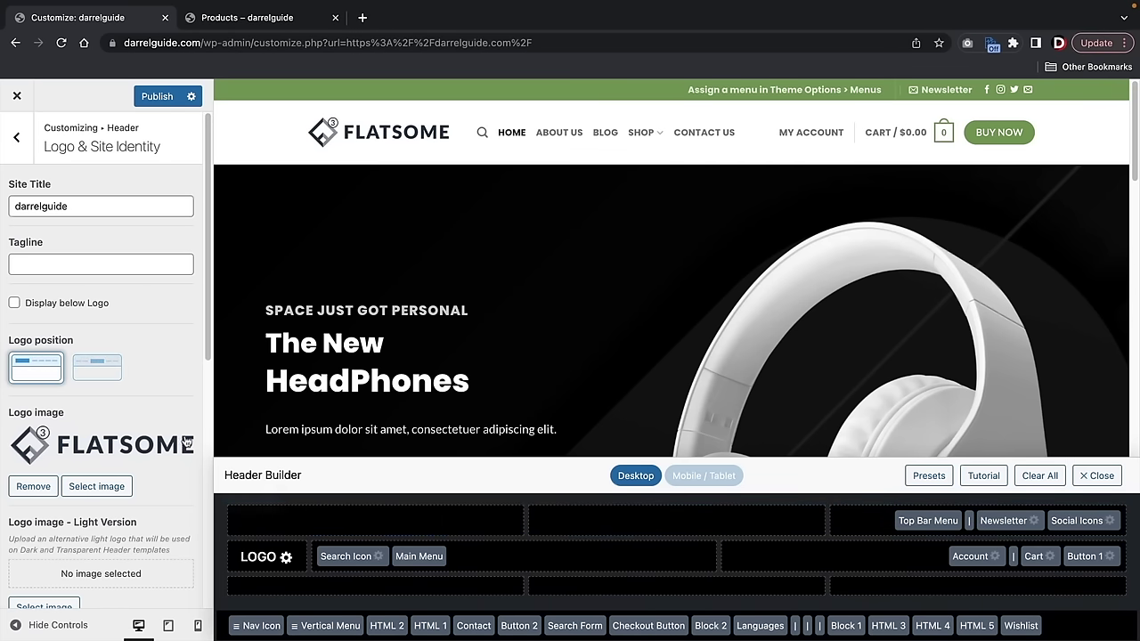
left_click(96, 368)
left_click(38, 372)
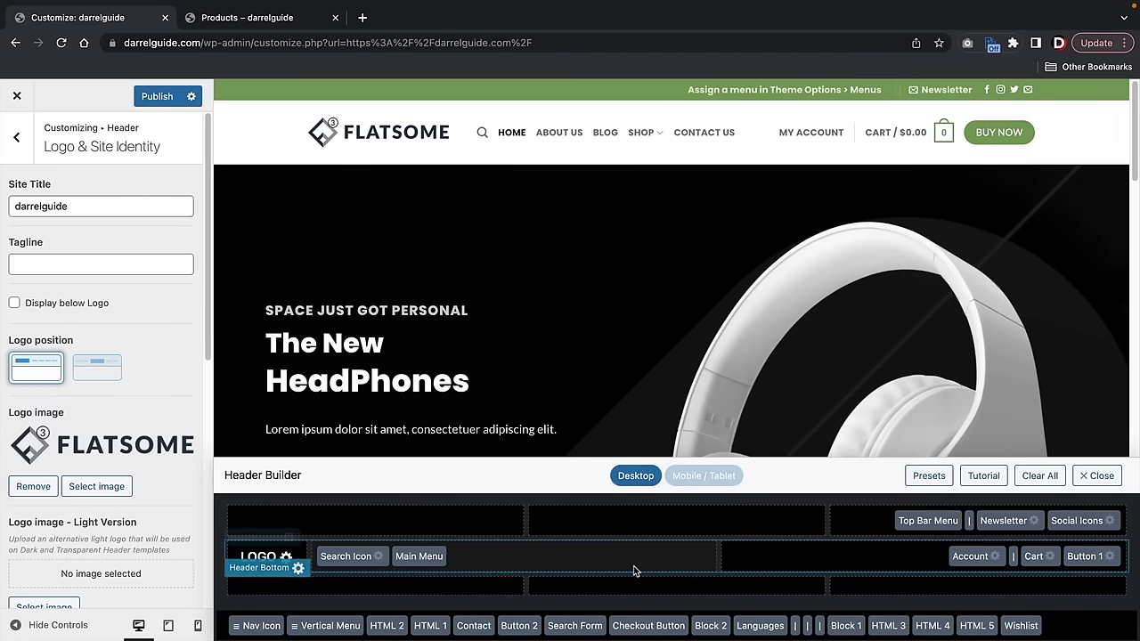
scroll(129, 537, "down", 3)
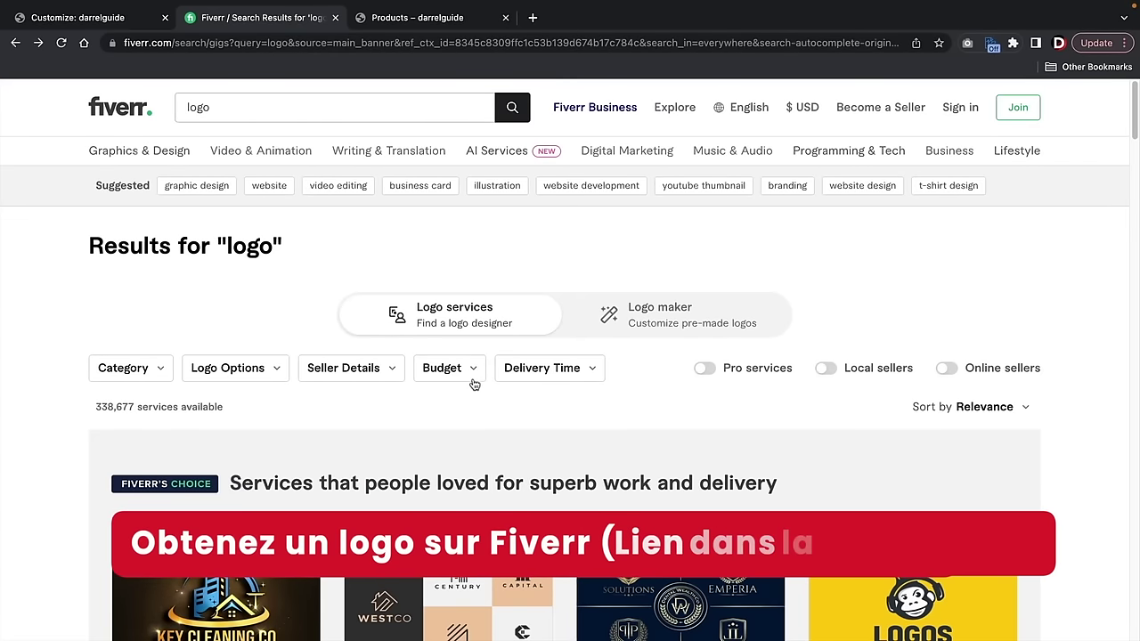
Filter the Fiverr logo gigs to the Value budget (under $30), browse them, and return to the customizer tab
scroll(481, 383, "down", 2)
left_click(472, 228)
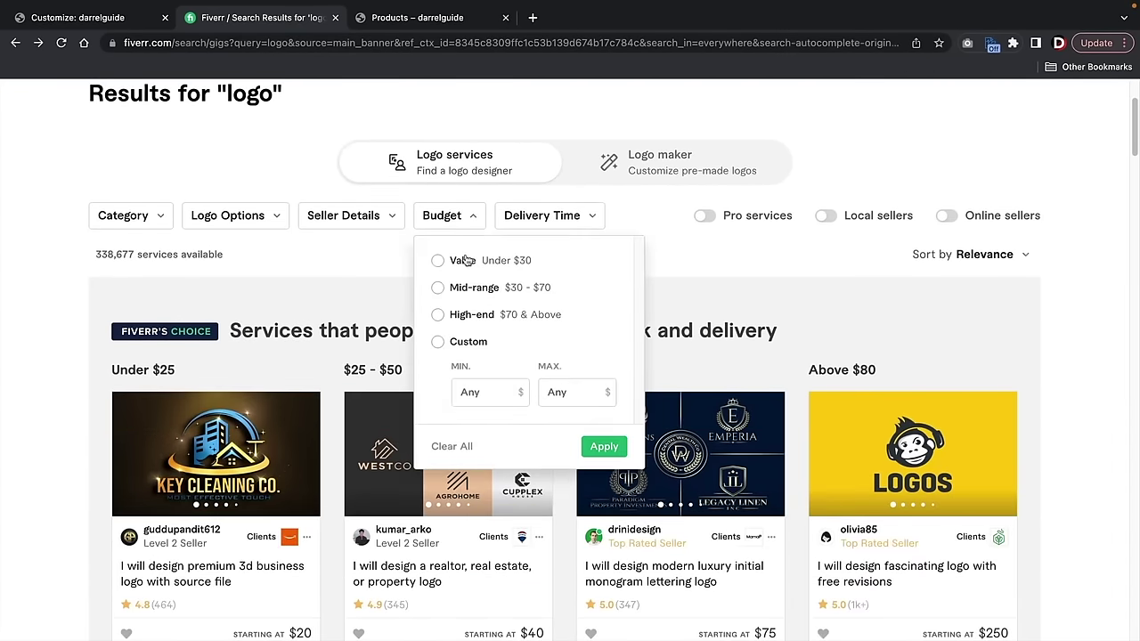
left_click(606, 454)
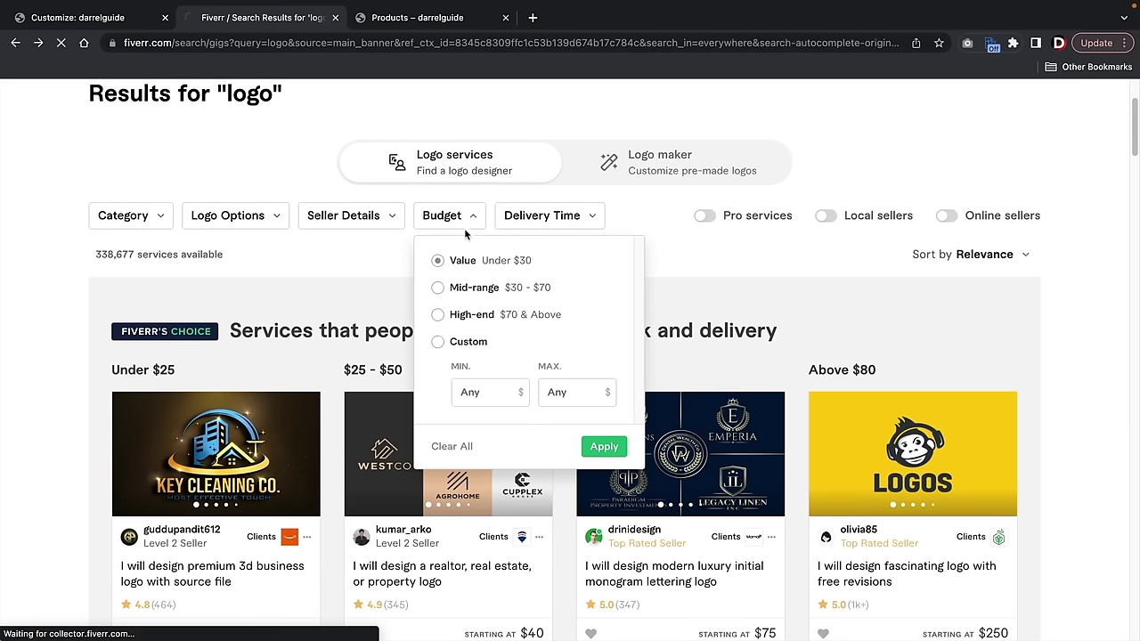
scroll(99, 356, "down", 4)
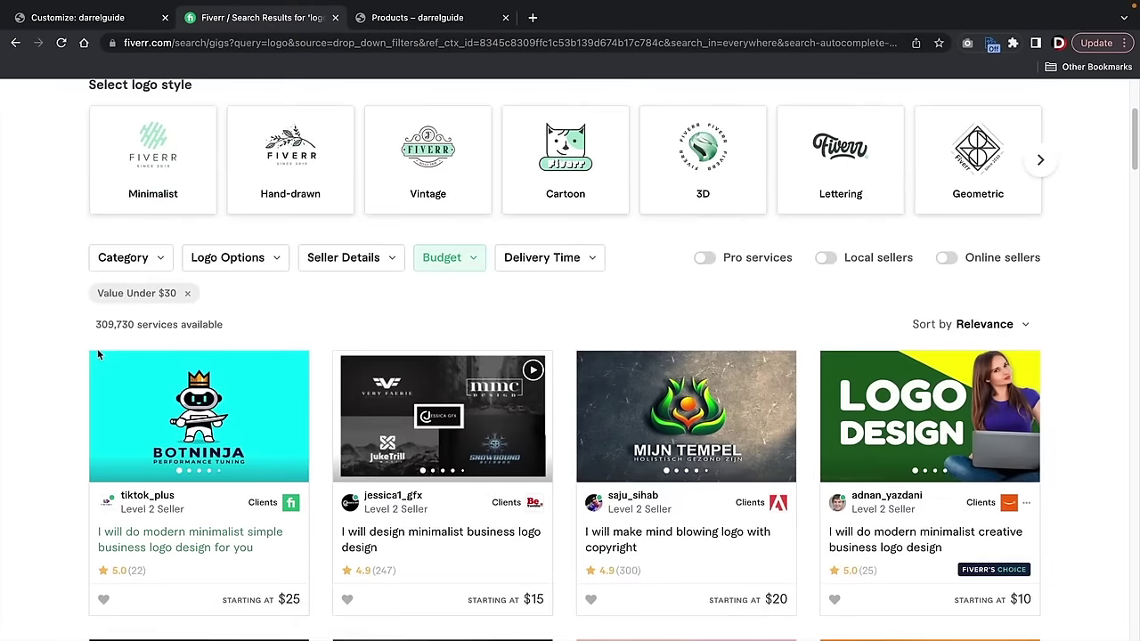
scroll(193, 359, "up", 1)
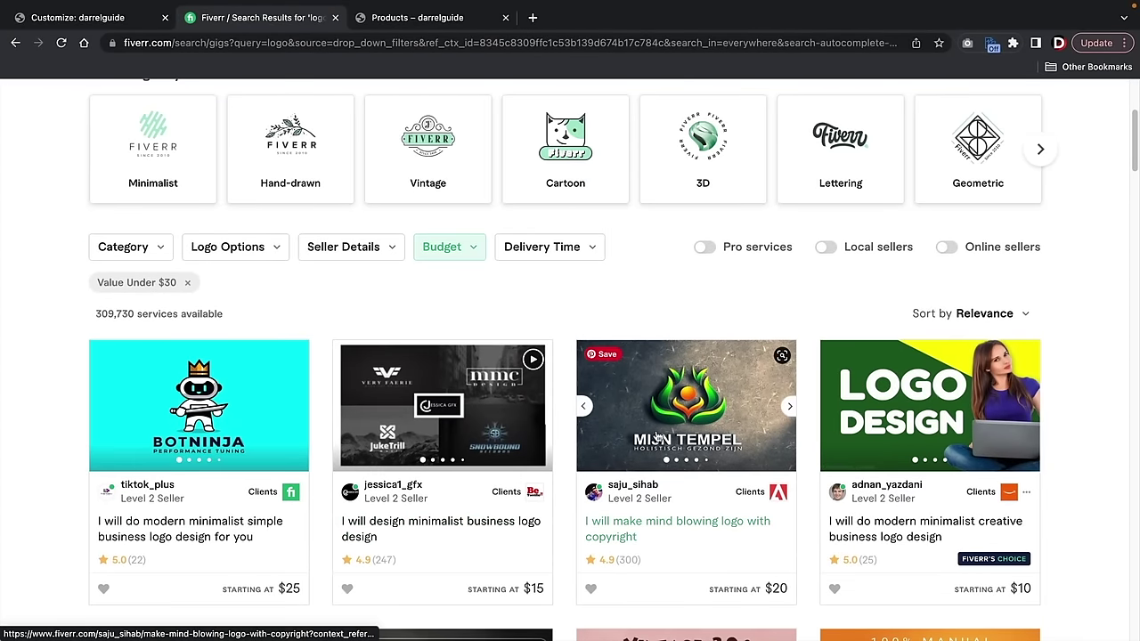
scroll(657, 434, "down", 5)
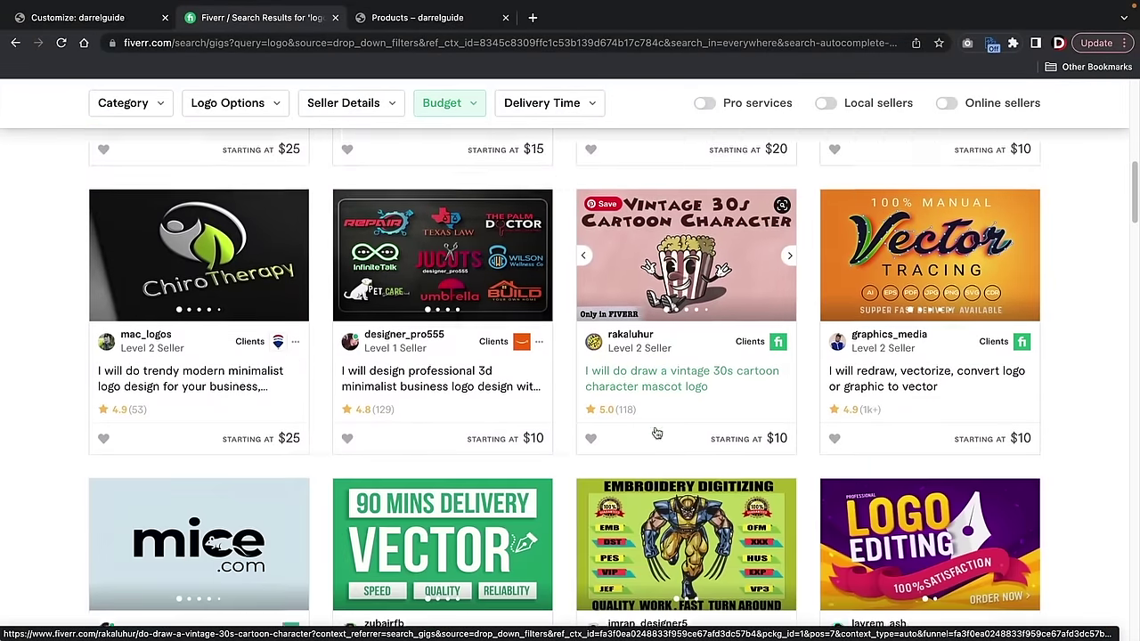
scroll(657, 435, "down", 4)
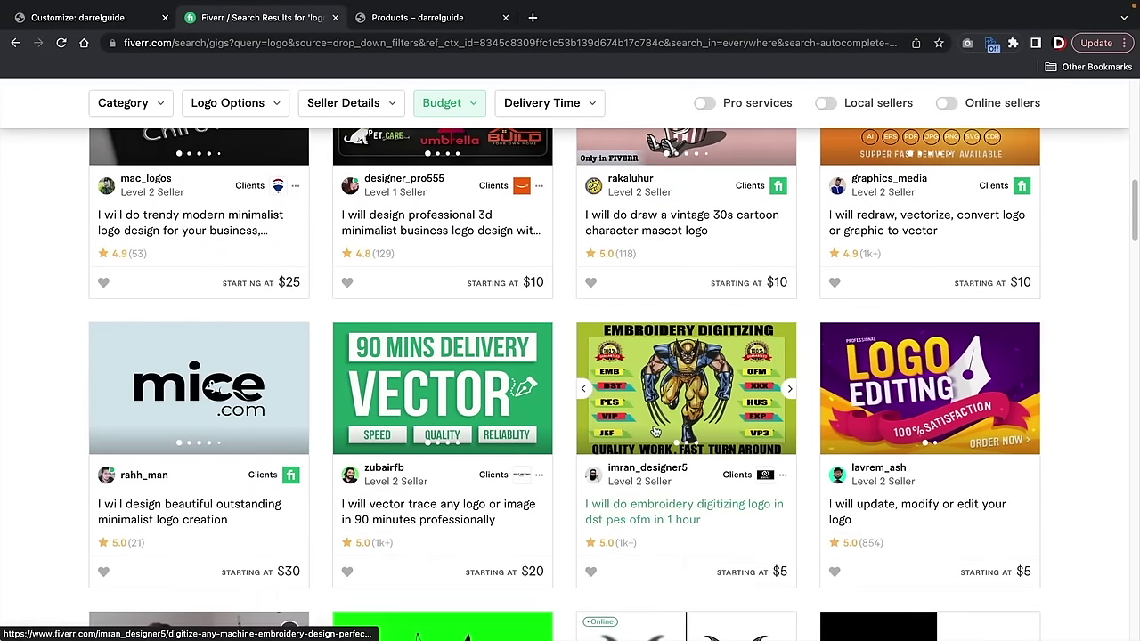
scroll(655, 432, "down", 3)
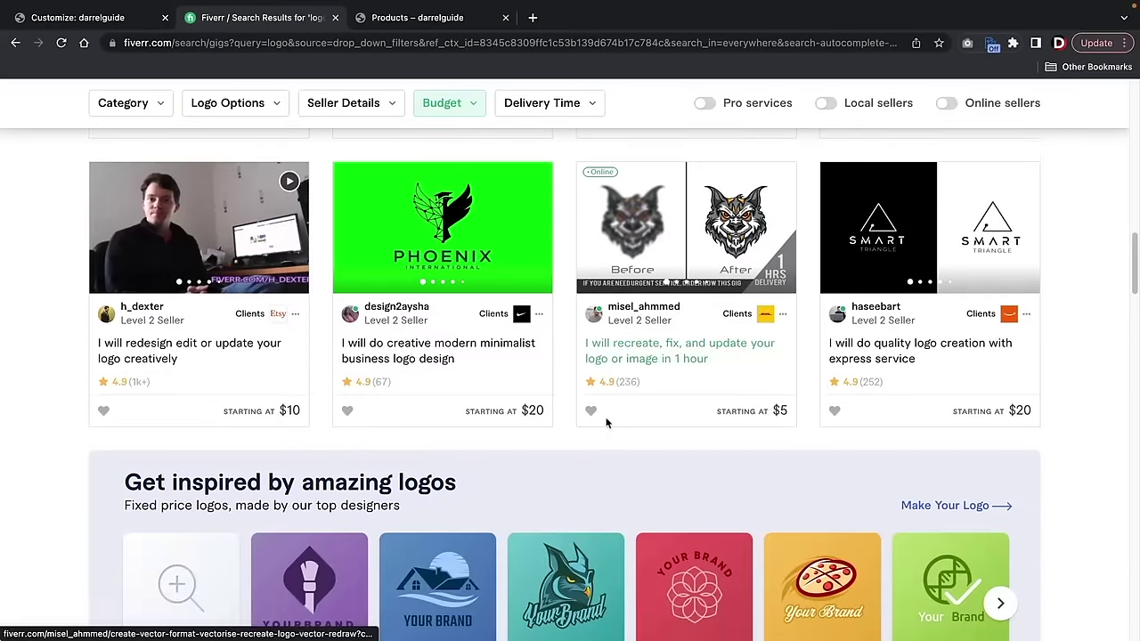
scroll(353, 417, "up", 6)
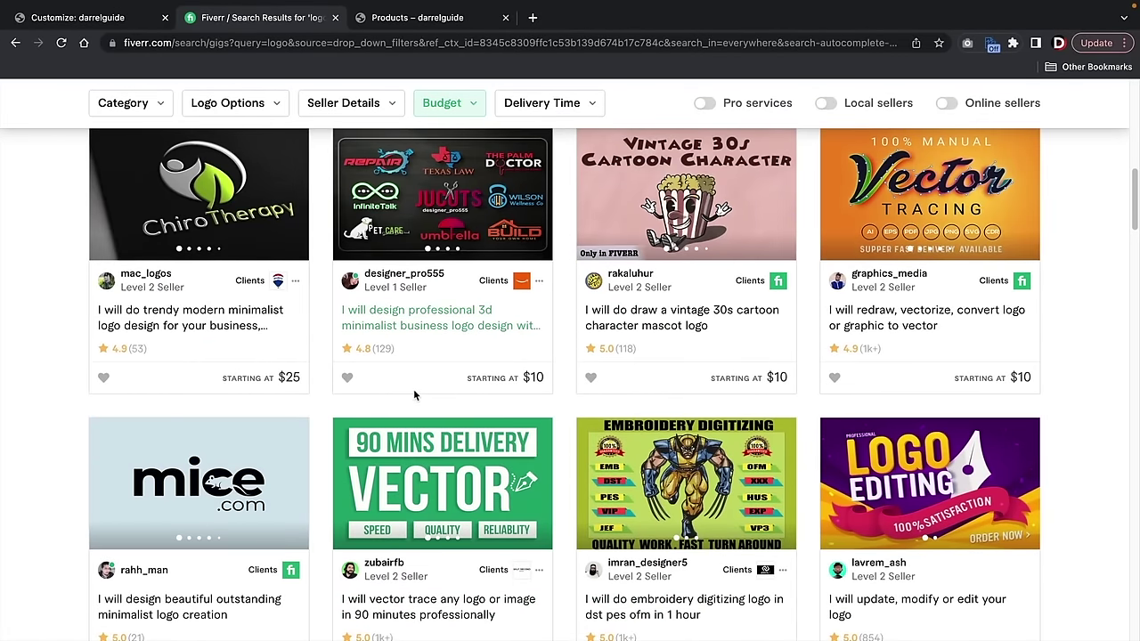
scroll(413, 388, "up", 8)
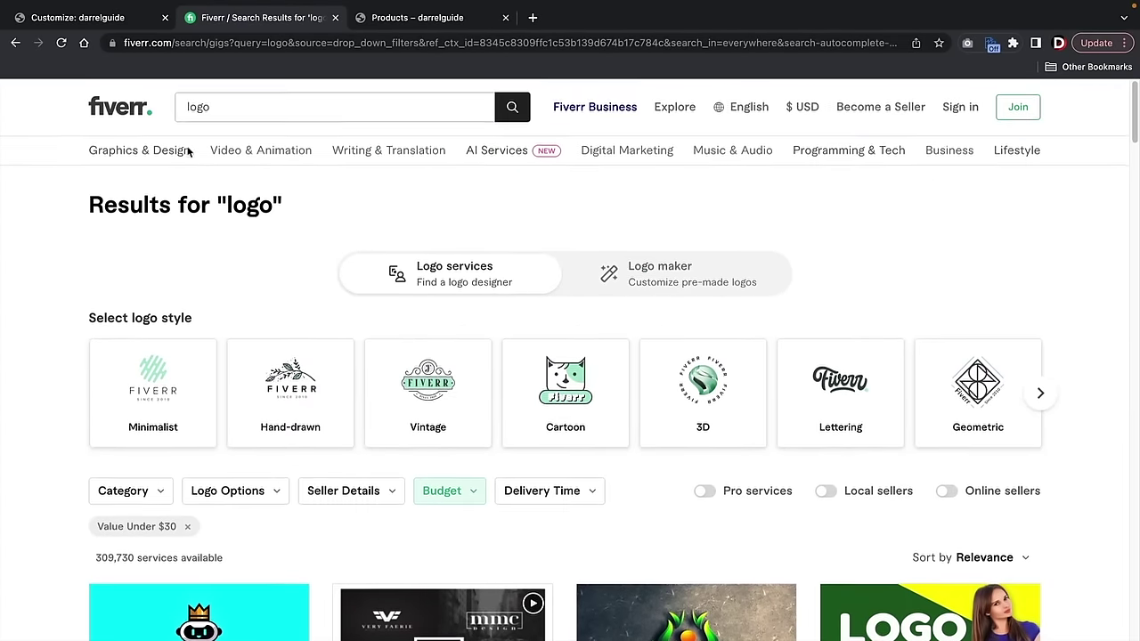
left_click(107, 17)
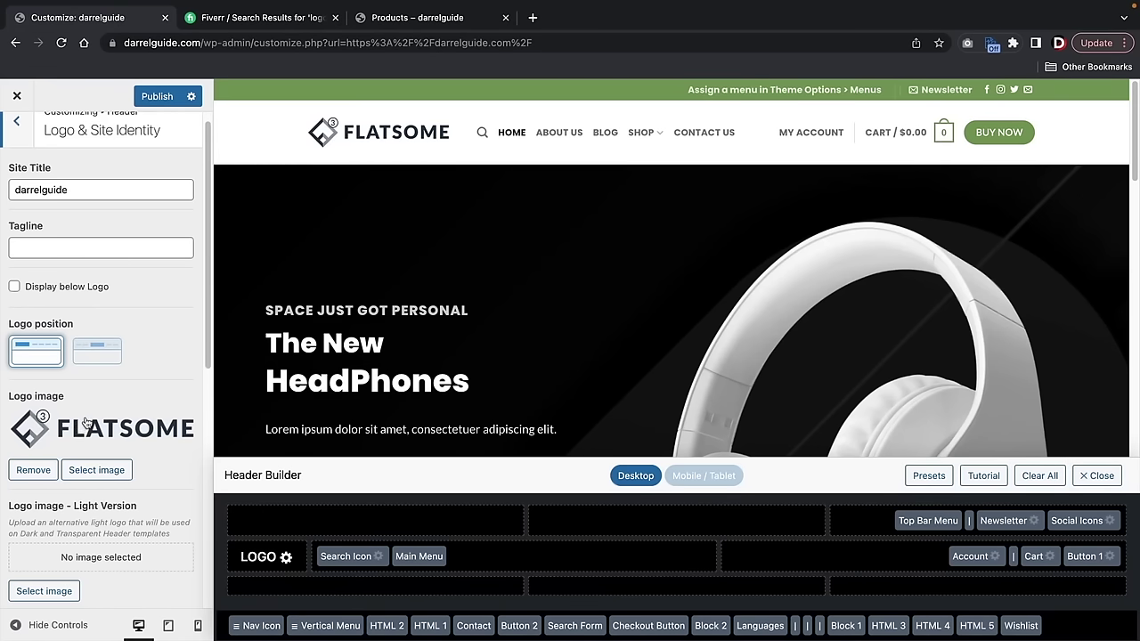
Select and crop the teal location-pin image as the site icon, then go back to the Header list
scroll(84, 423, "down", 5)
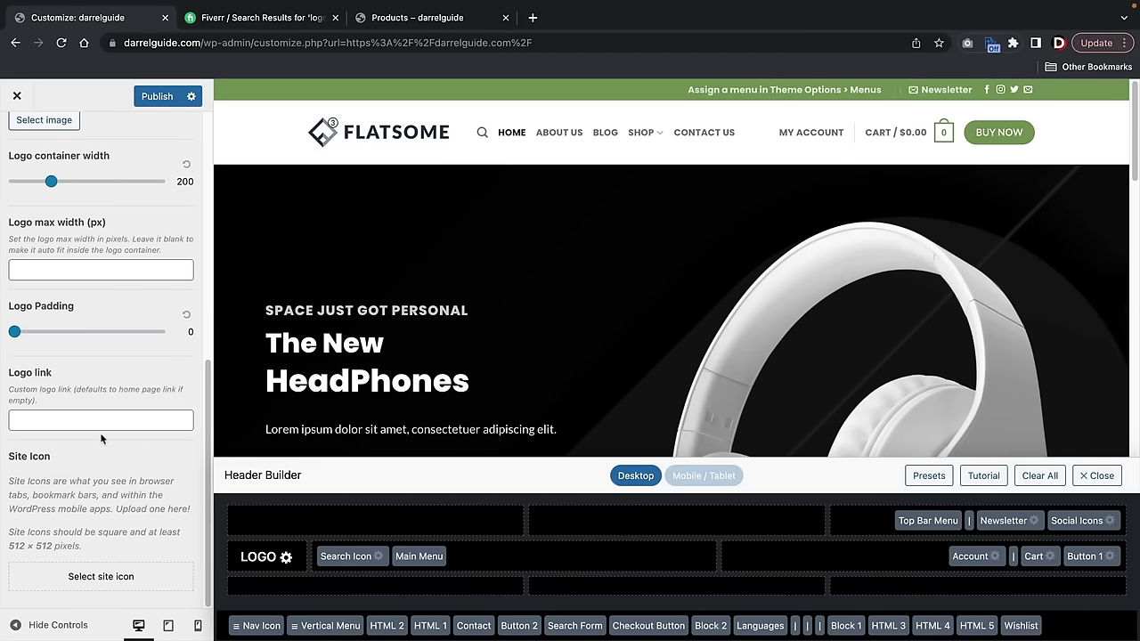
left_click_drag(9, 458, 68, 457)
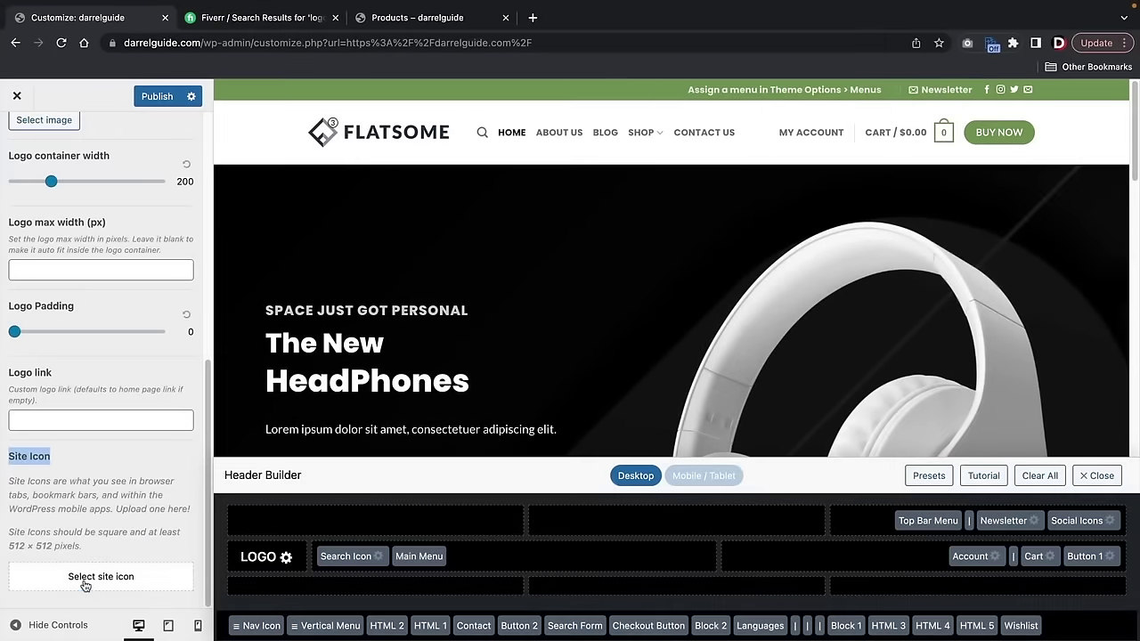
left_click(85, 579)
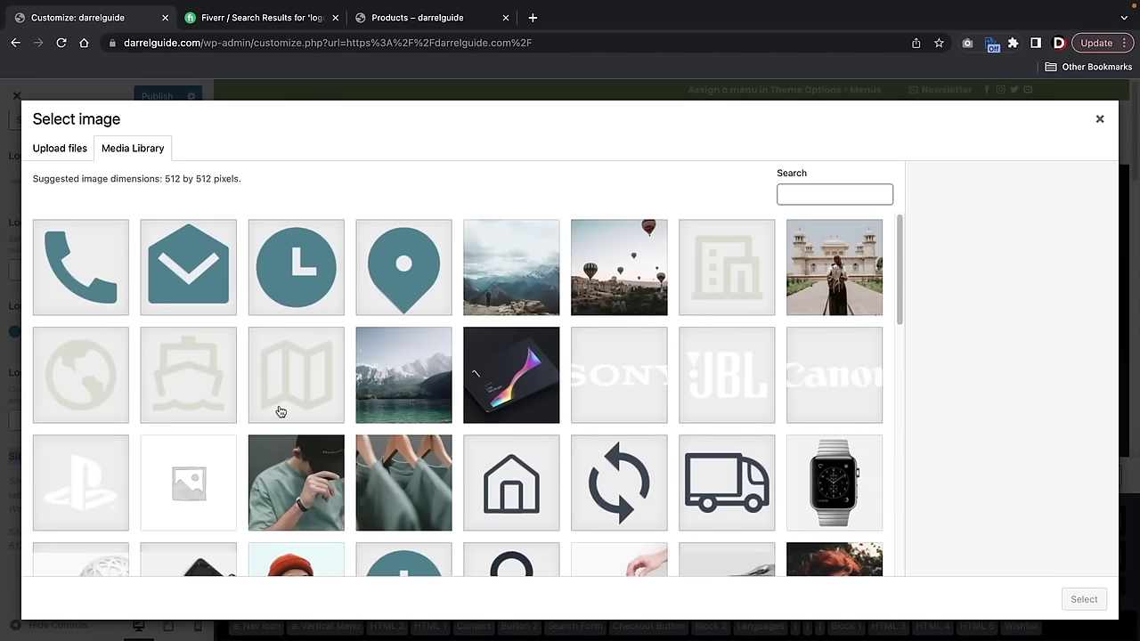
scroll(280, 412, "down", 10)
scroll(406, 264, "up", 10)
left_click(405, 264)
left_click(1083, 599)
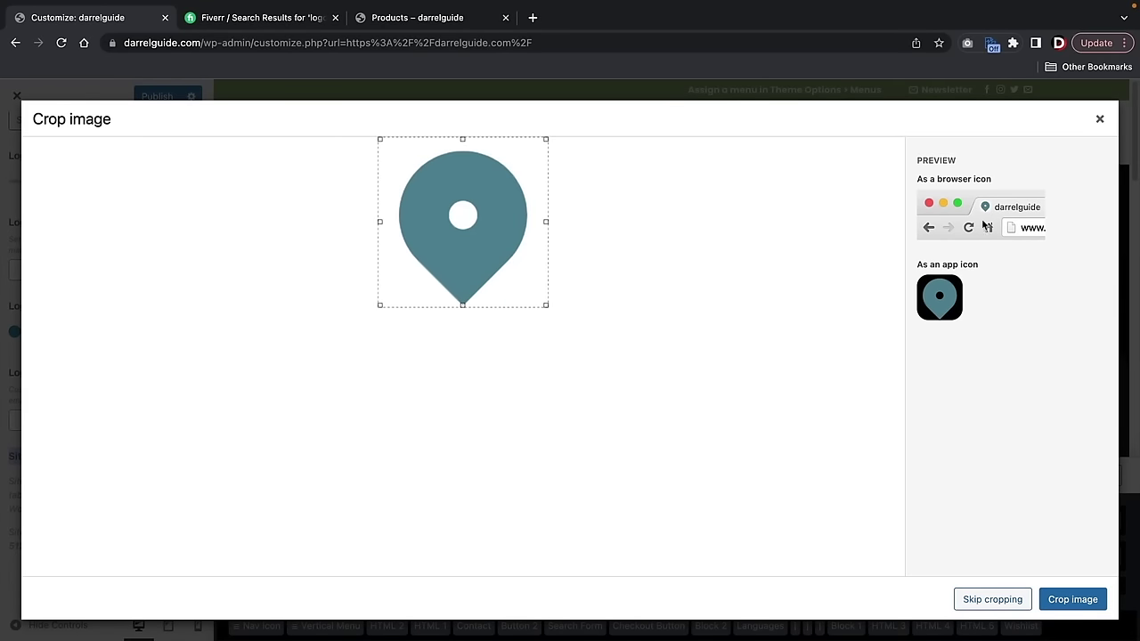
left_click(1085, 602)
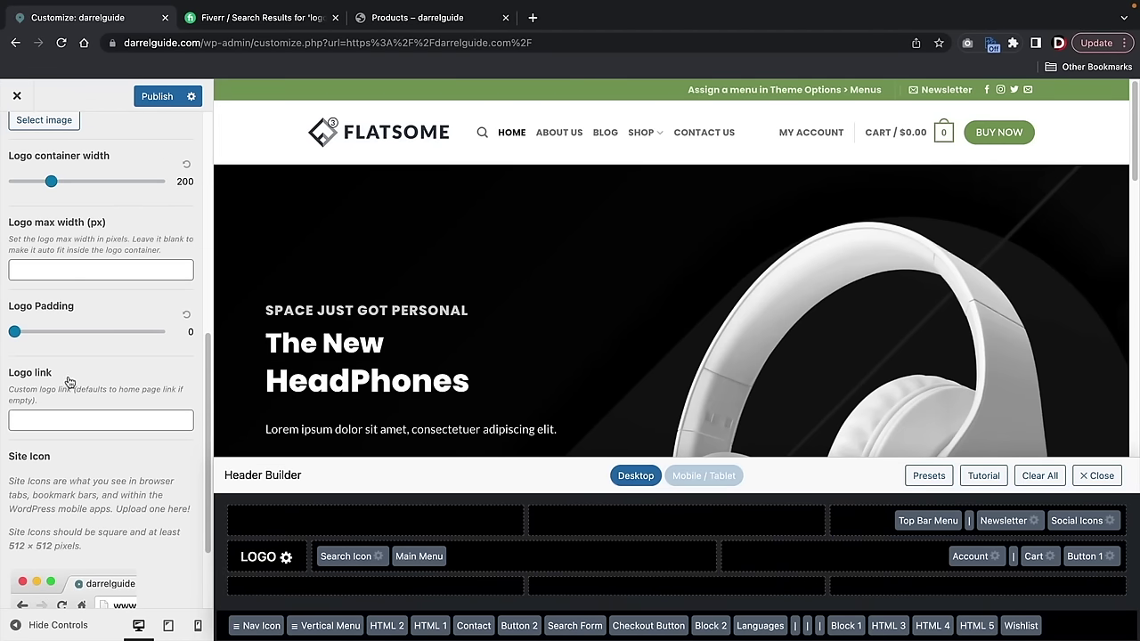
scroll(122, 441, "down", 3)
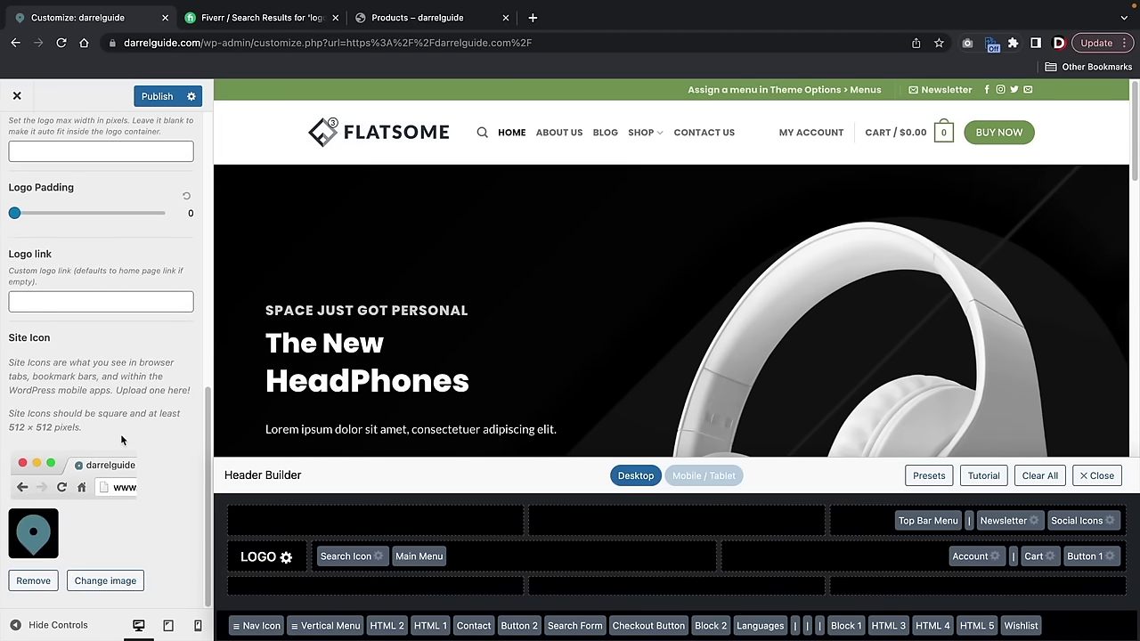
scroll(122, 441, "up", 10)
scroll(122, 441, "up", 3)
left_click(26, 135)
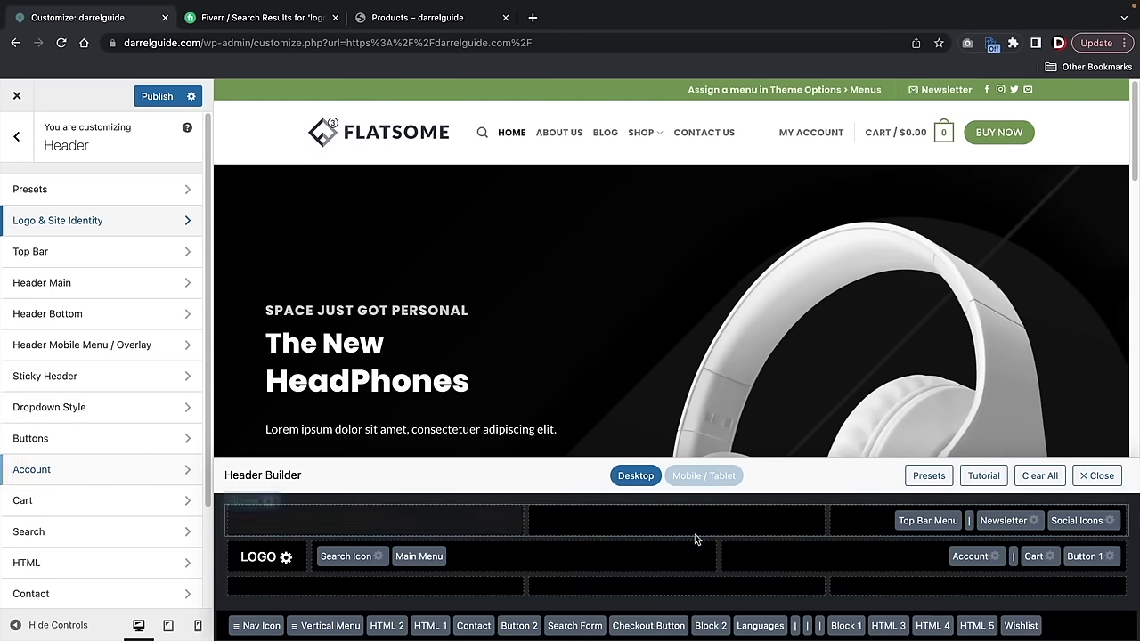
Give the Account element a person icon and the filled icon-button style
left_click(978, 558)
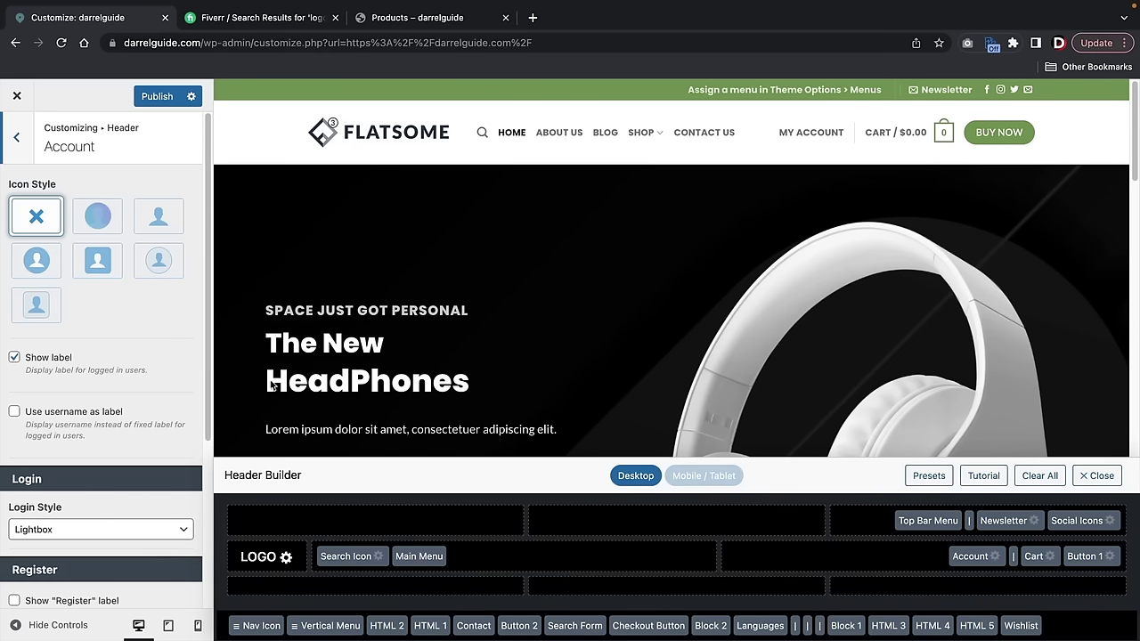
left_click(24, 140)
left_click(59, 461)
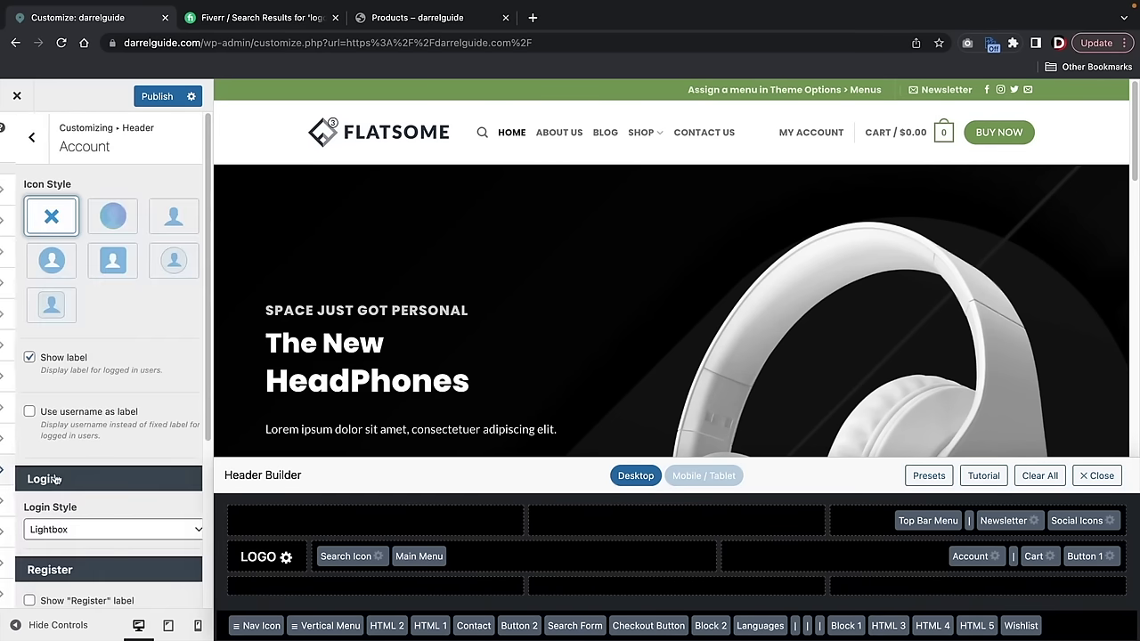
left_click(15, 141)
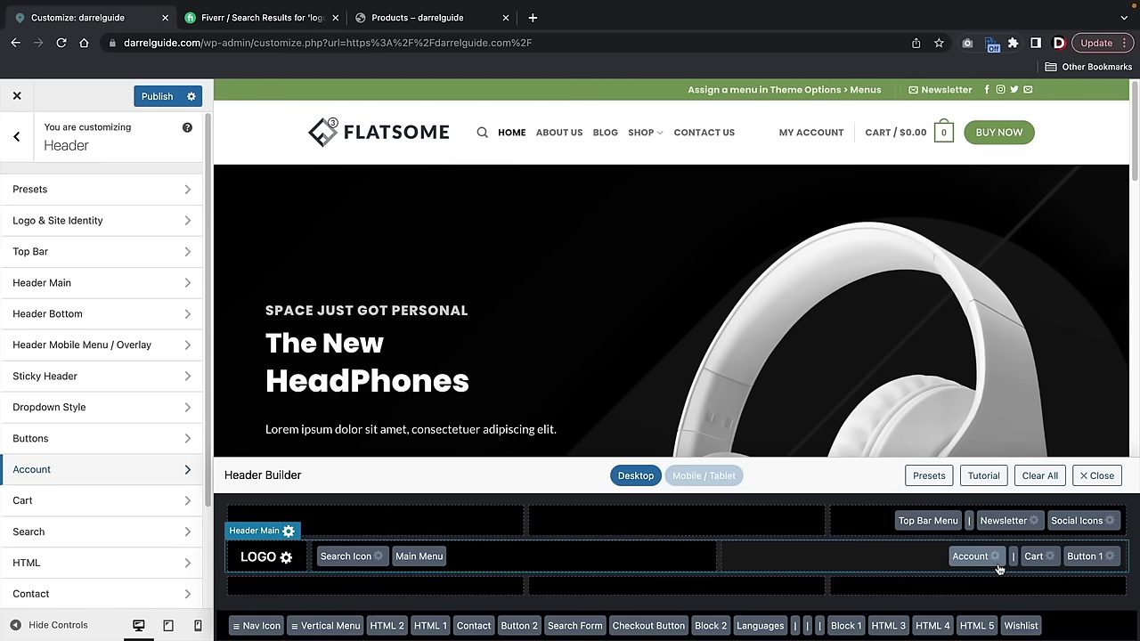
left_click(59, 475)
left_click(106, 219)
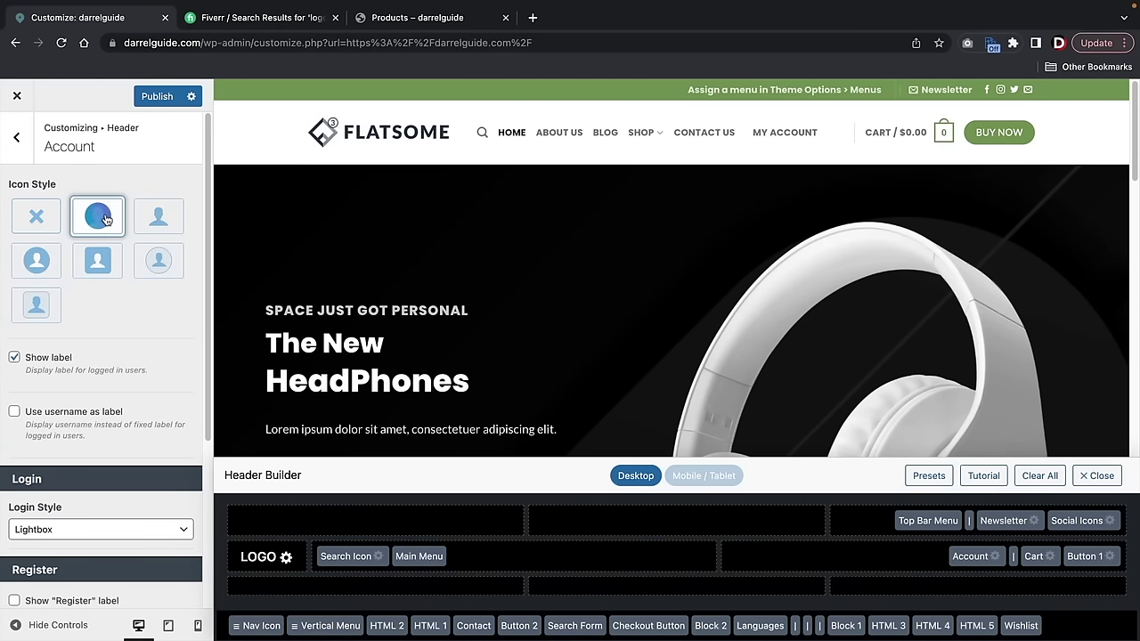
left_click(159, 226)
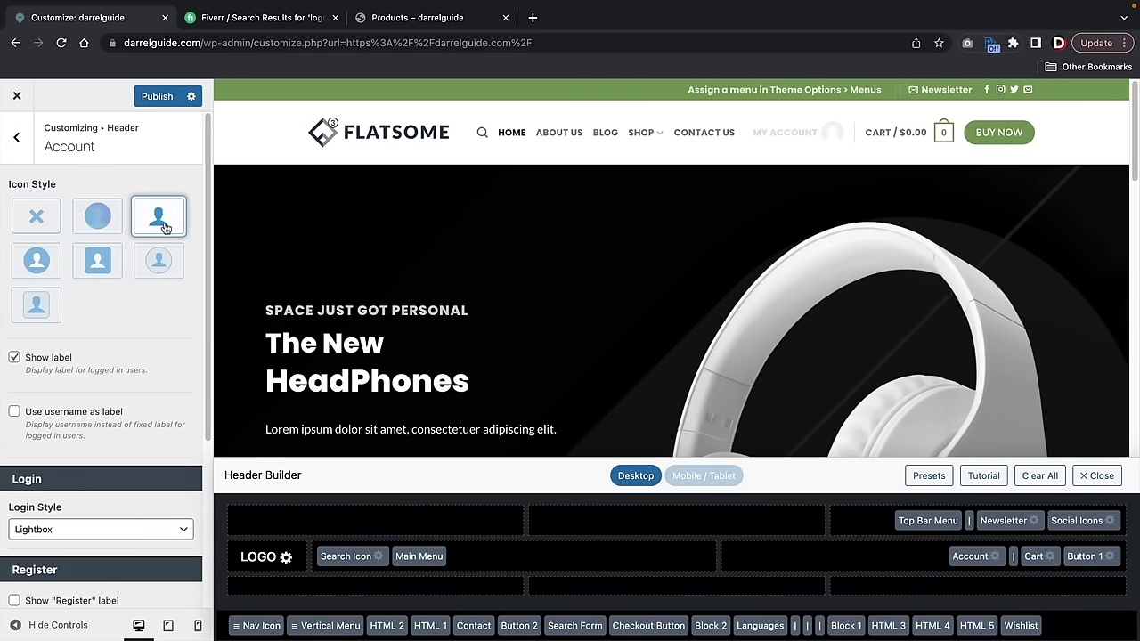
left_click(104, 265)
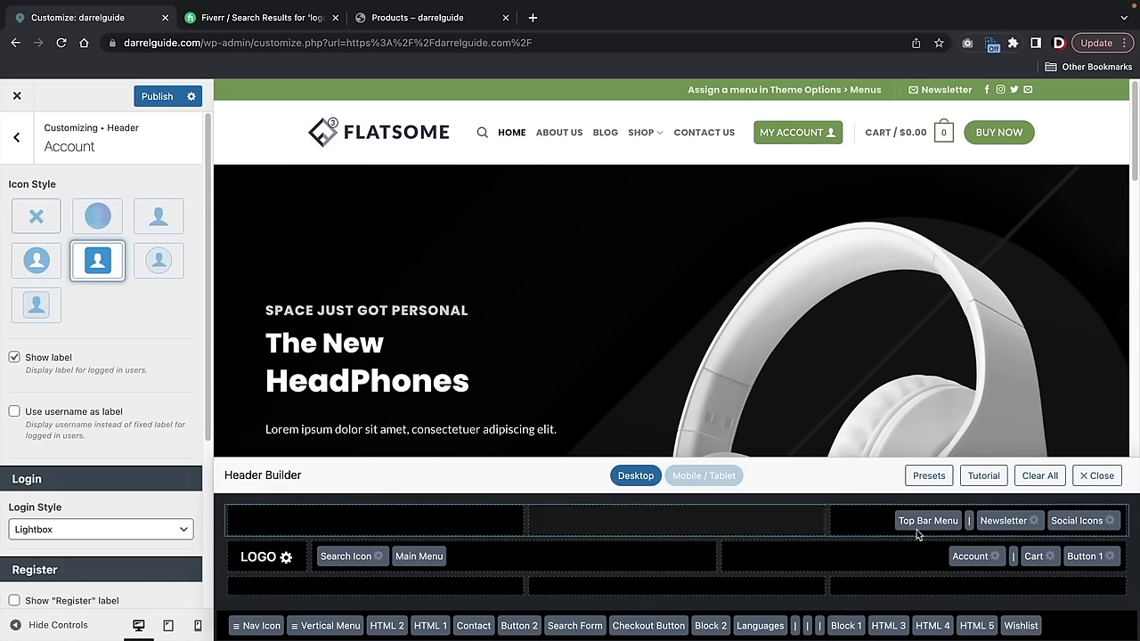
Remove the Buy Now button from the header and move Account after Cart
left_click(1108, 558)
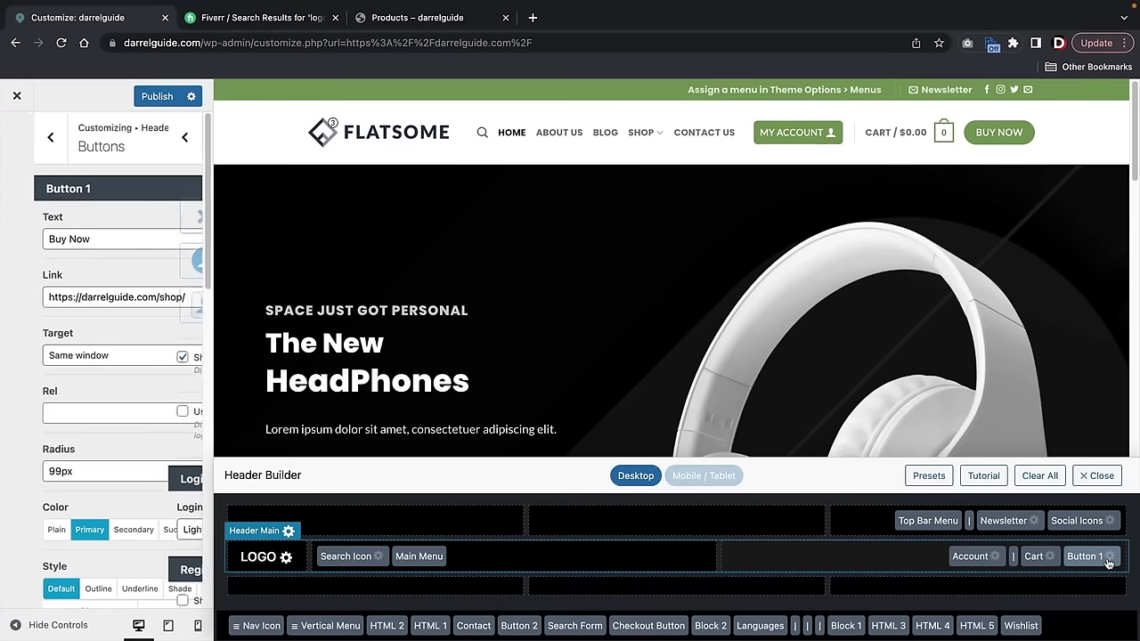
left_click_drag(1109, 560, 1024, 623)
left_click_drag(1031, 556, 1111, 563)
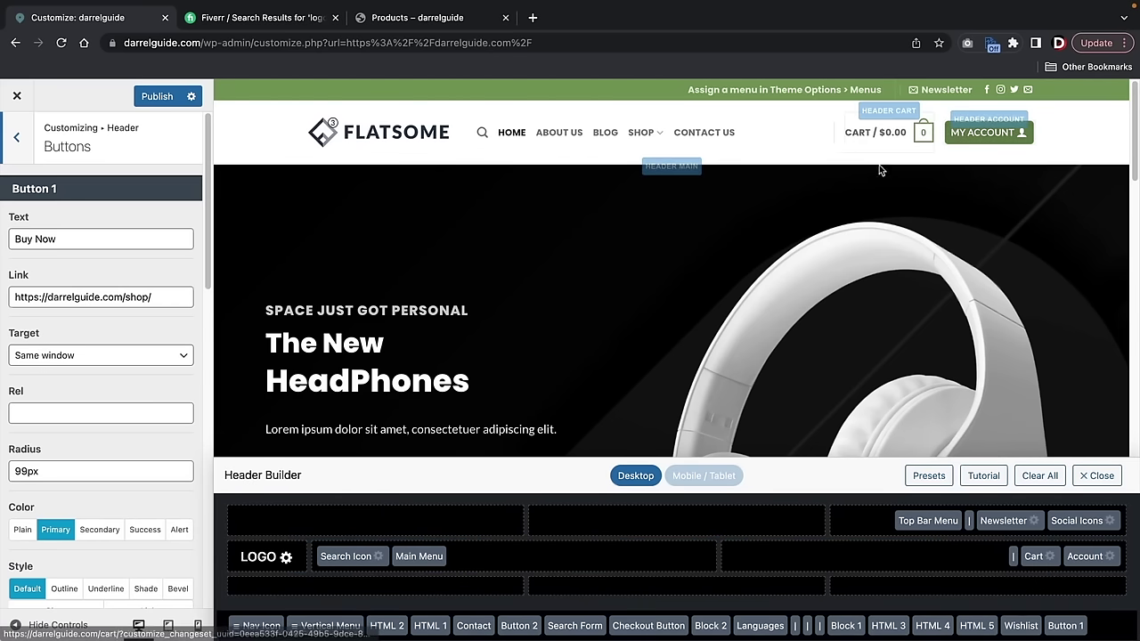
left_click(20, 140)
left_click(27, 142)
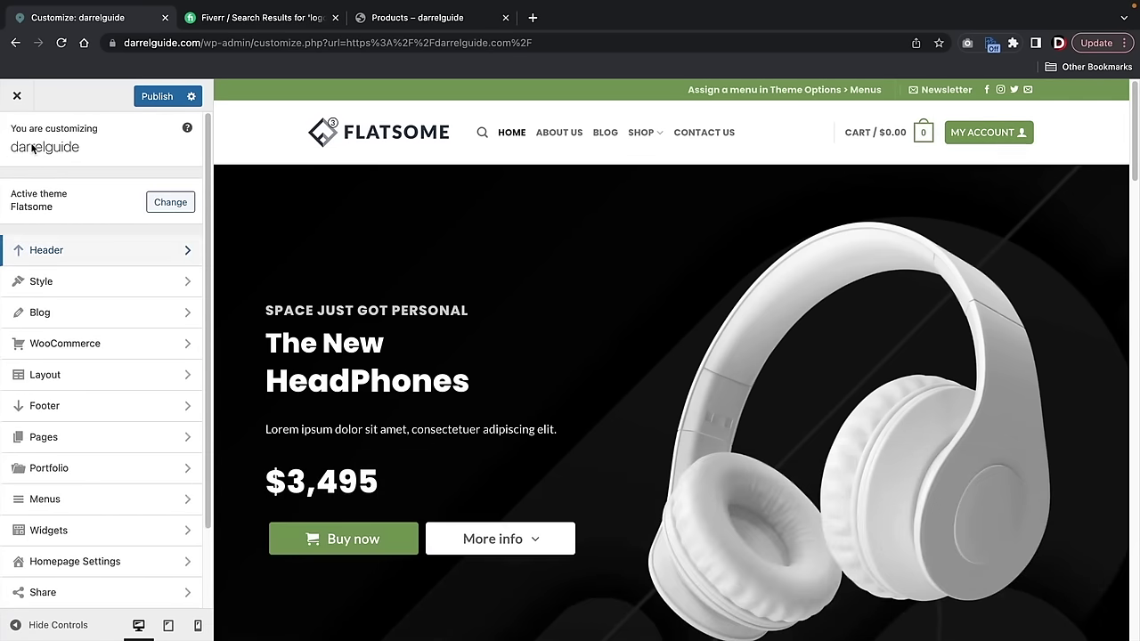
Review Style > Typography fonts, load the Shop page in the preview, and return to the Style list
left_click(51, 284)
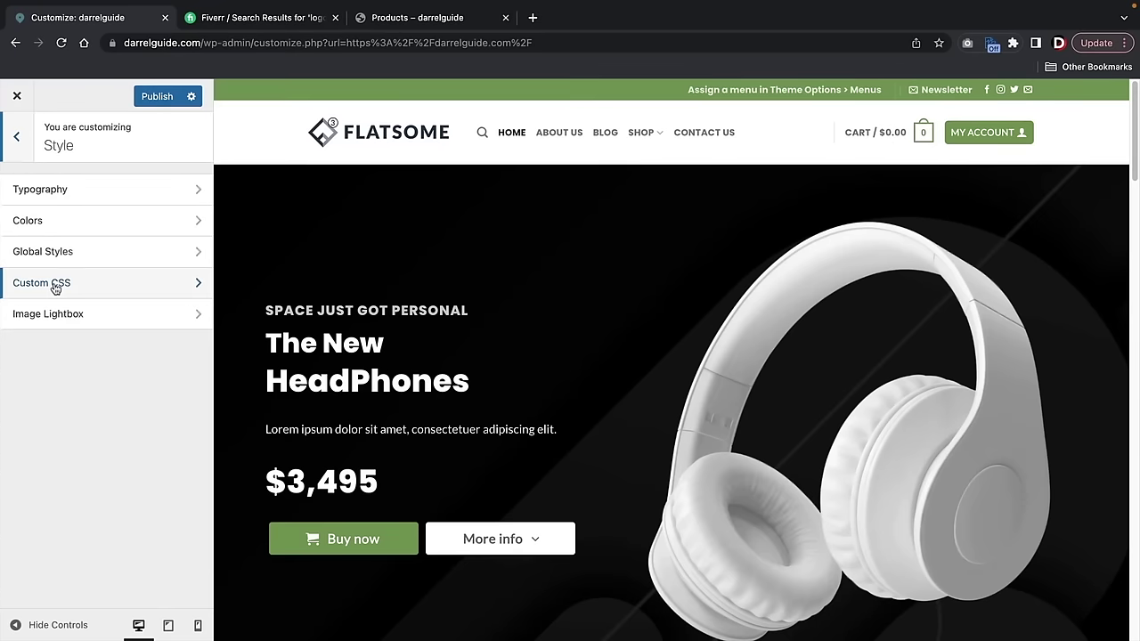
left_click(67, 193)
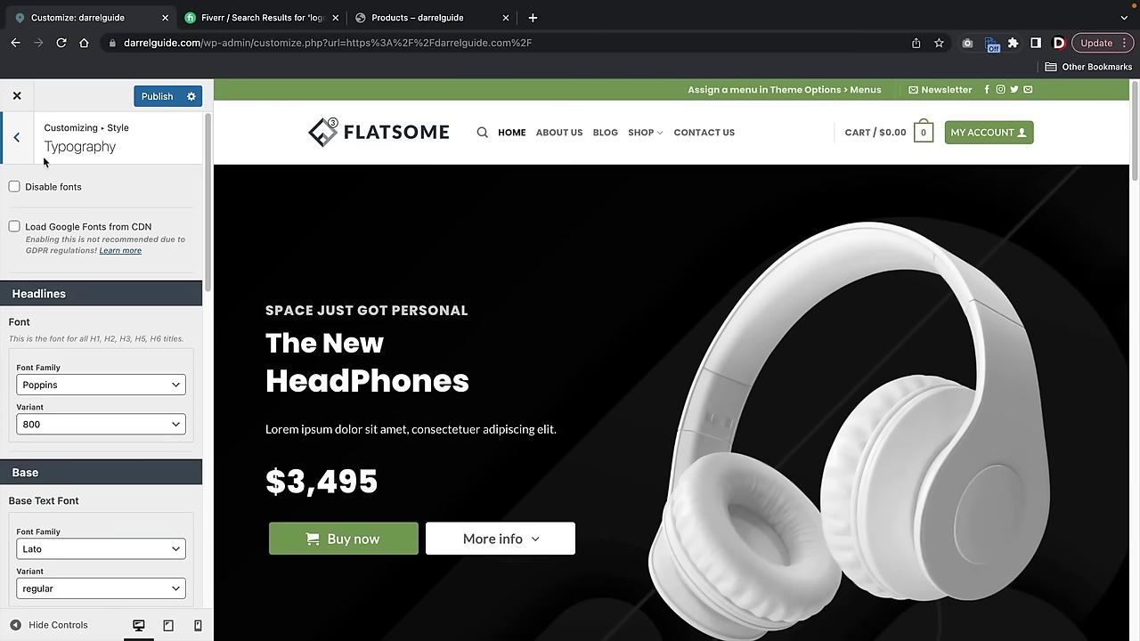
scroll(117, 190, "down", 5)
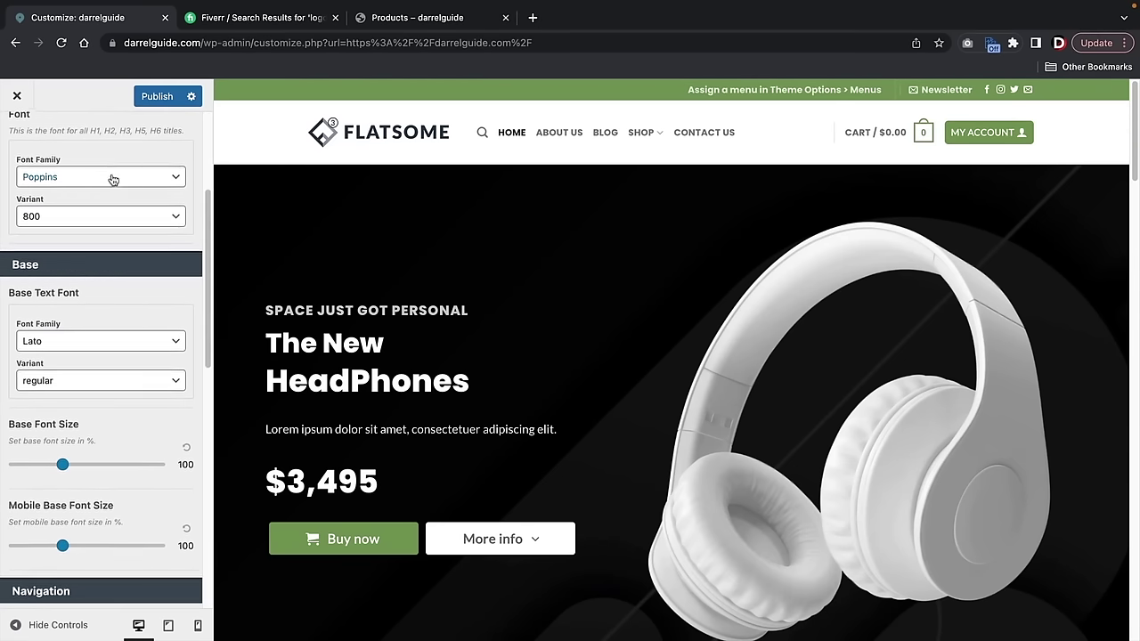
scroll(113, 179, "down", 15)
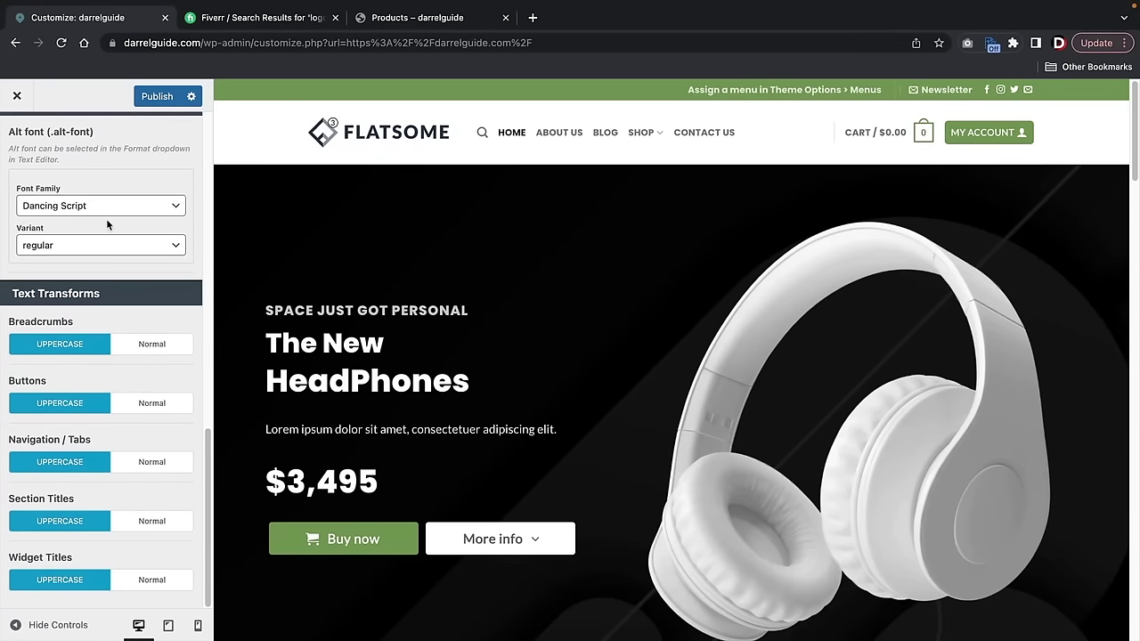
scroll(105, 287, "up", 20)
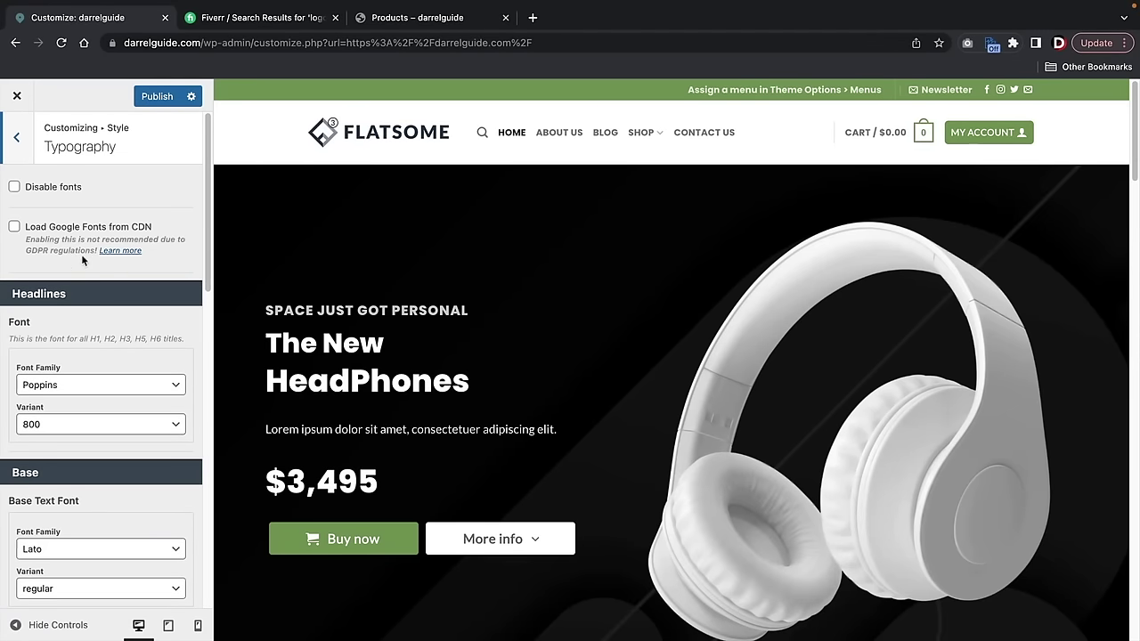
left_click(639, 136)
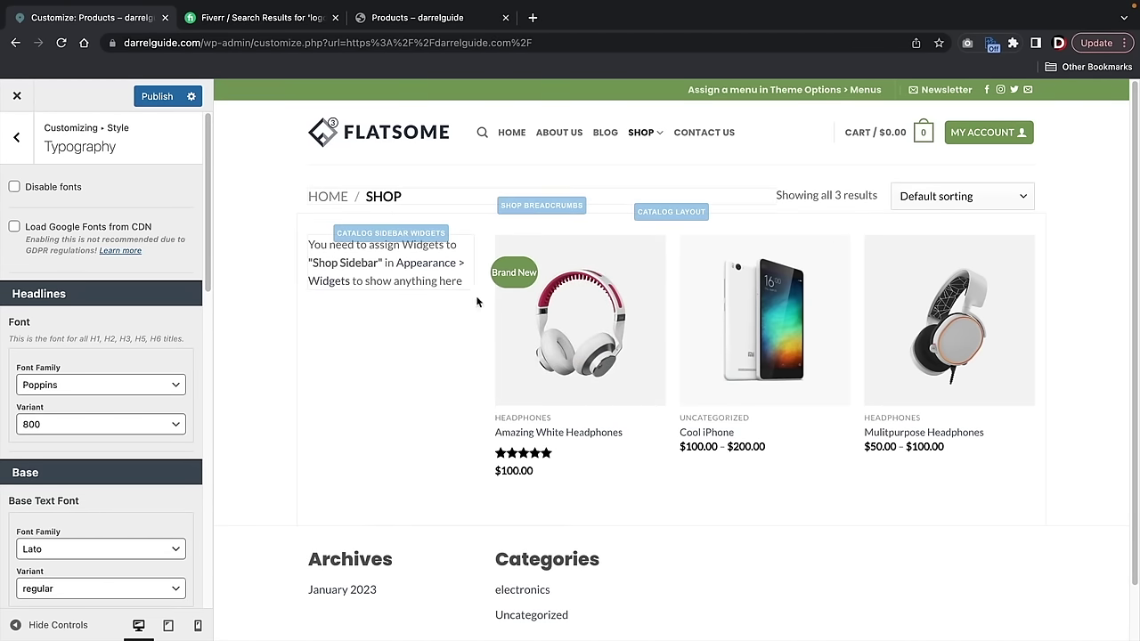
left_click(16, 137)
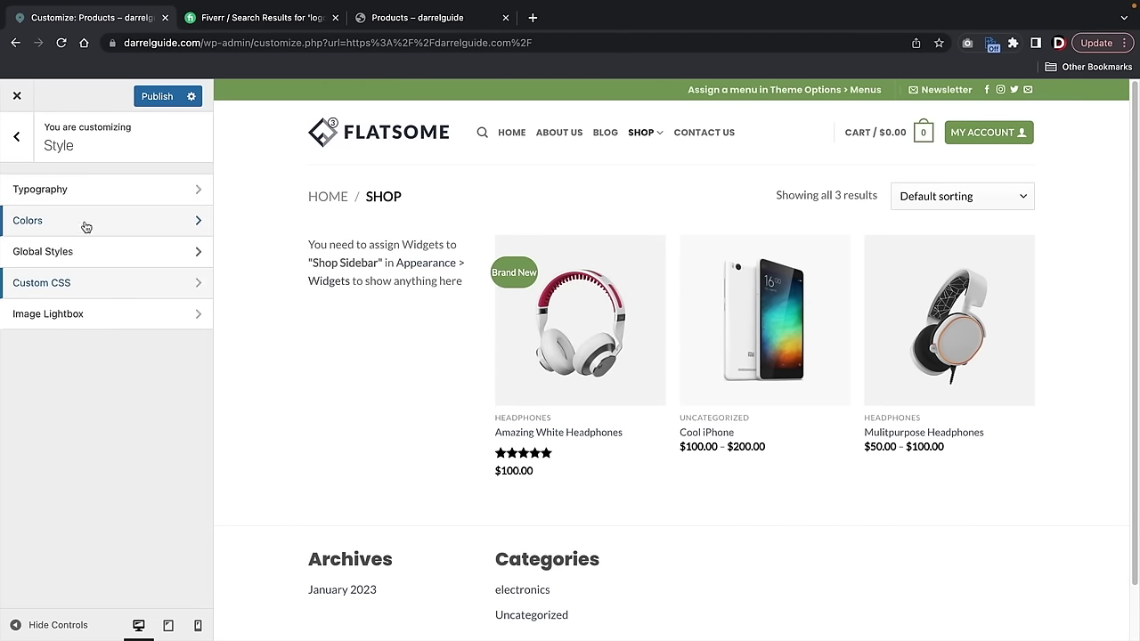
In Colors, set both the base text colour and the headline colour to black
left_click(81, 221)
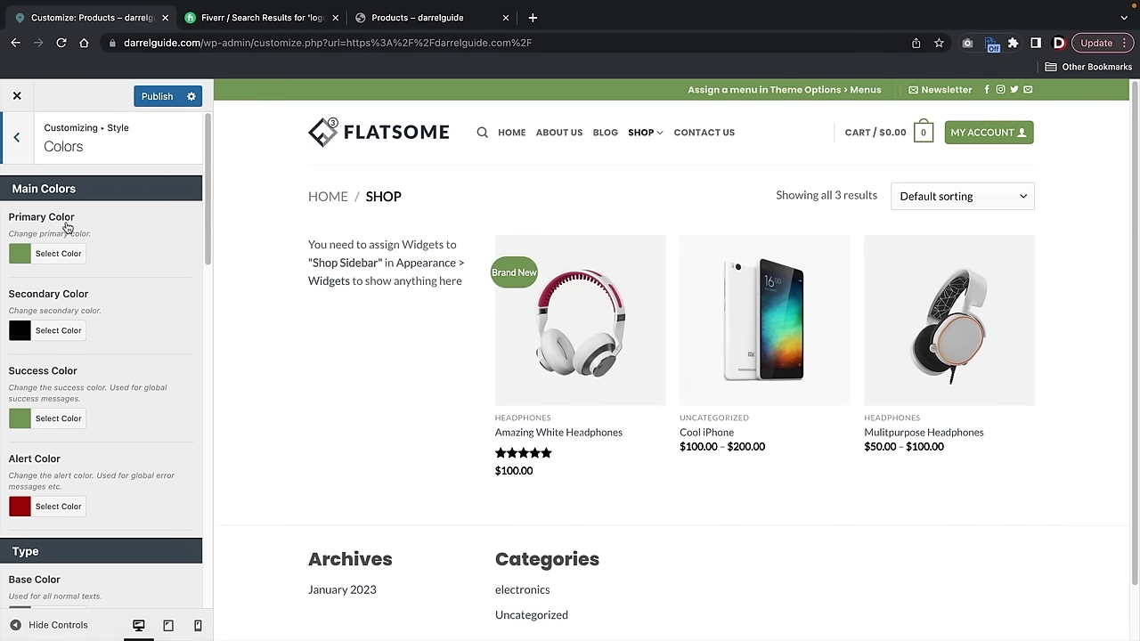
scroll(39, 347, "down", 5)
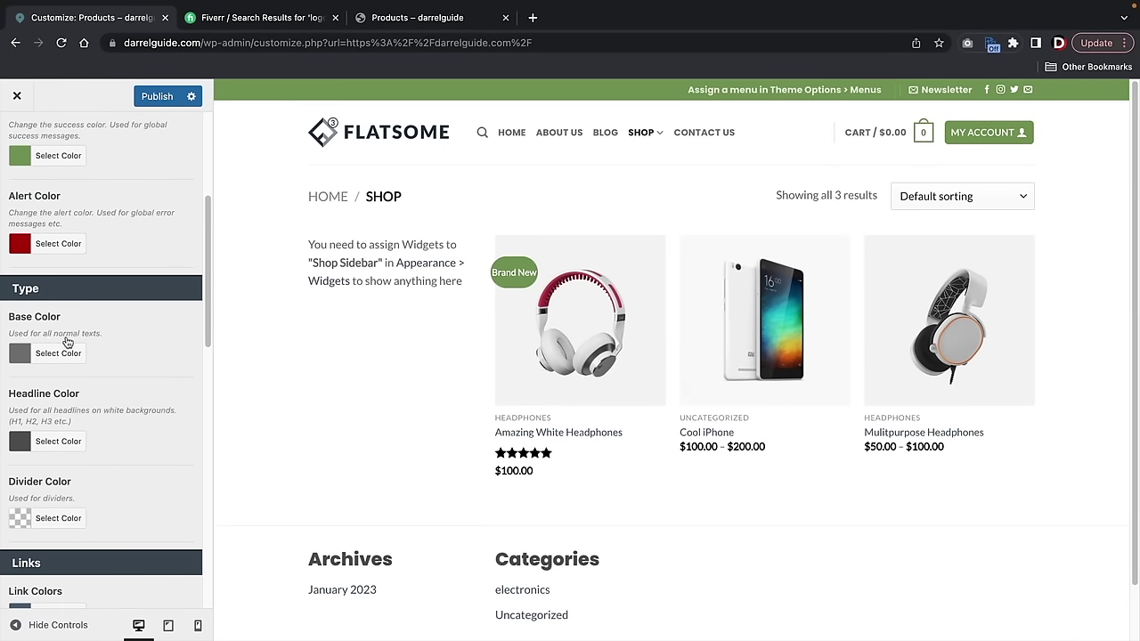
left_click(55, 354)
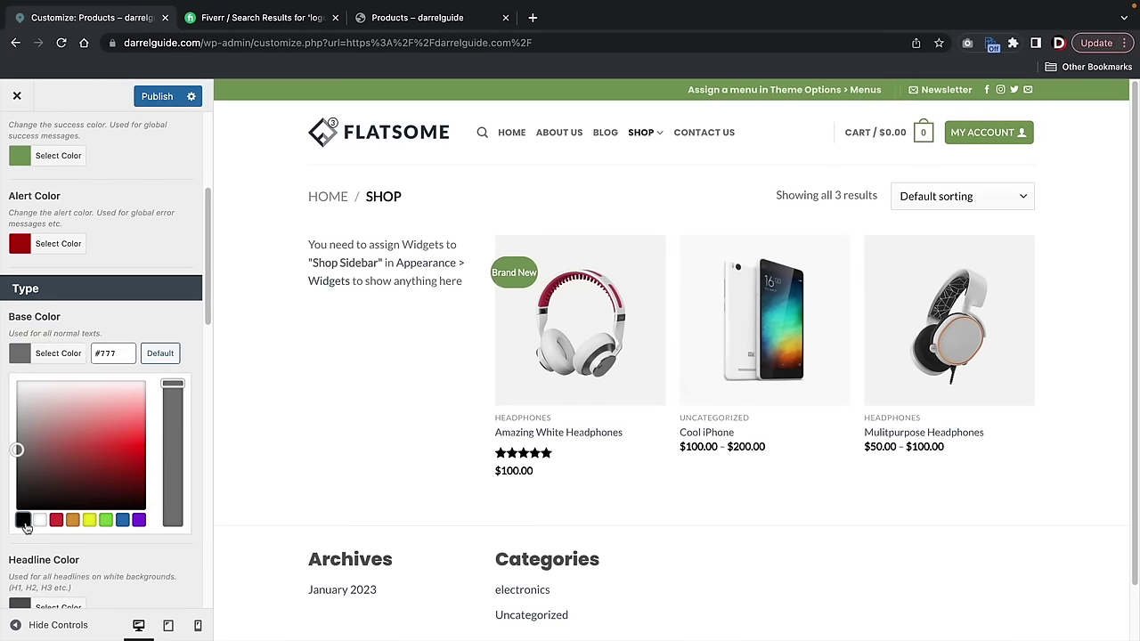
left_click(24, 521)
left_click(134, 324)
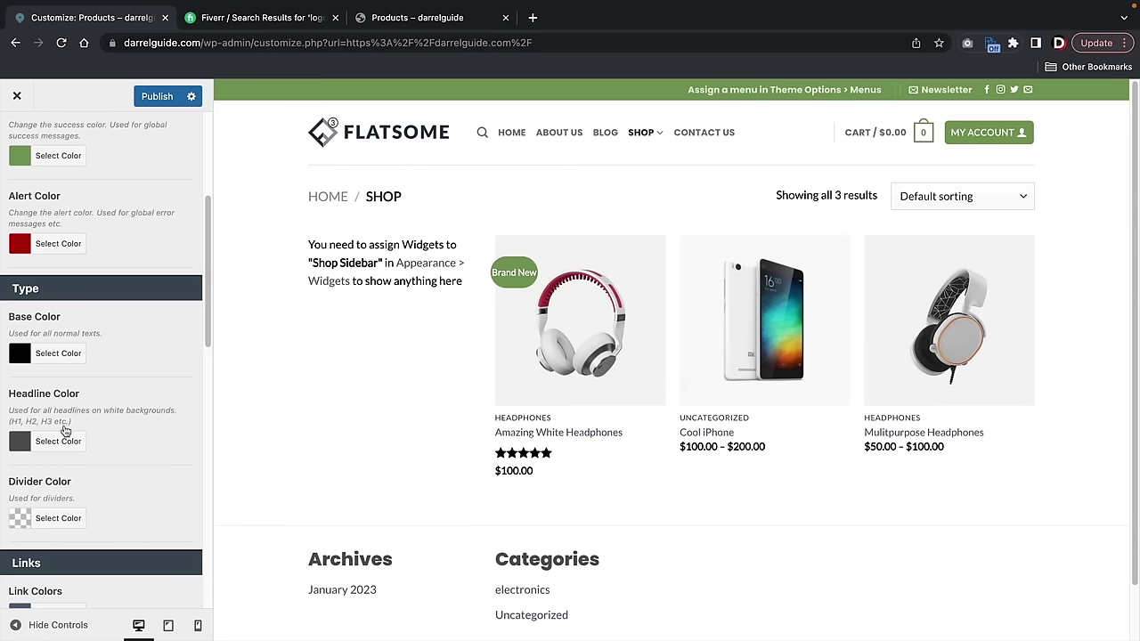
left_click(26, 447)
left_click(24, 606)
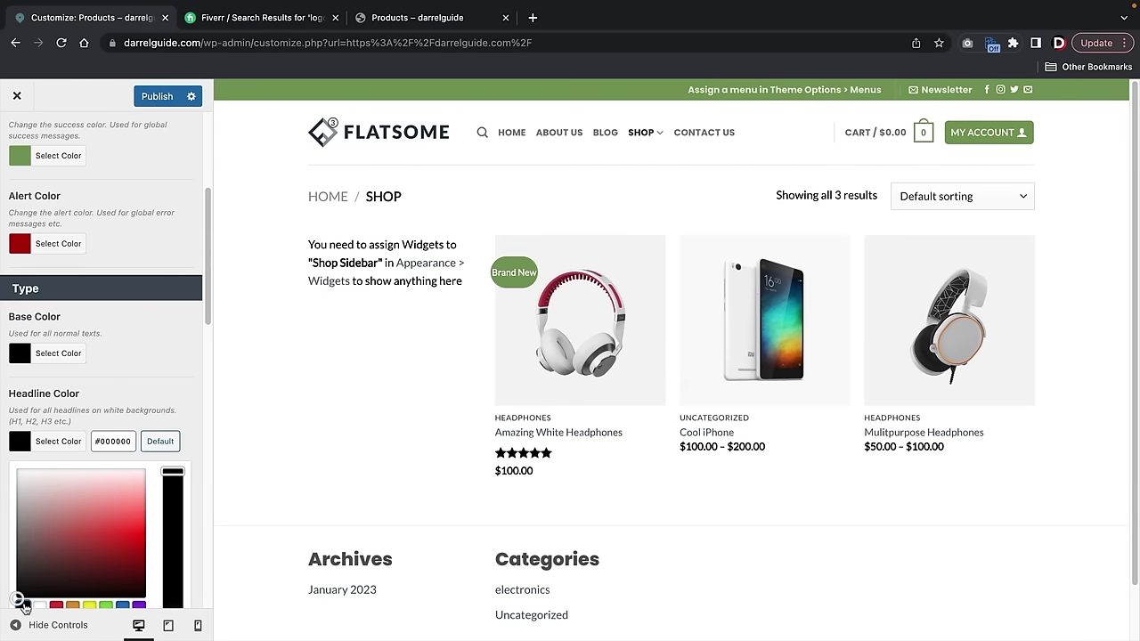
scroll(353, 504, "down", 1)
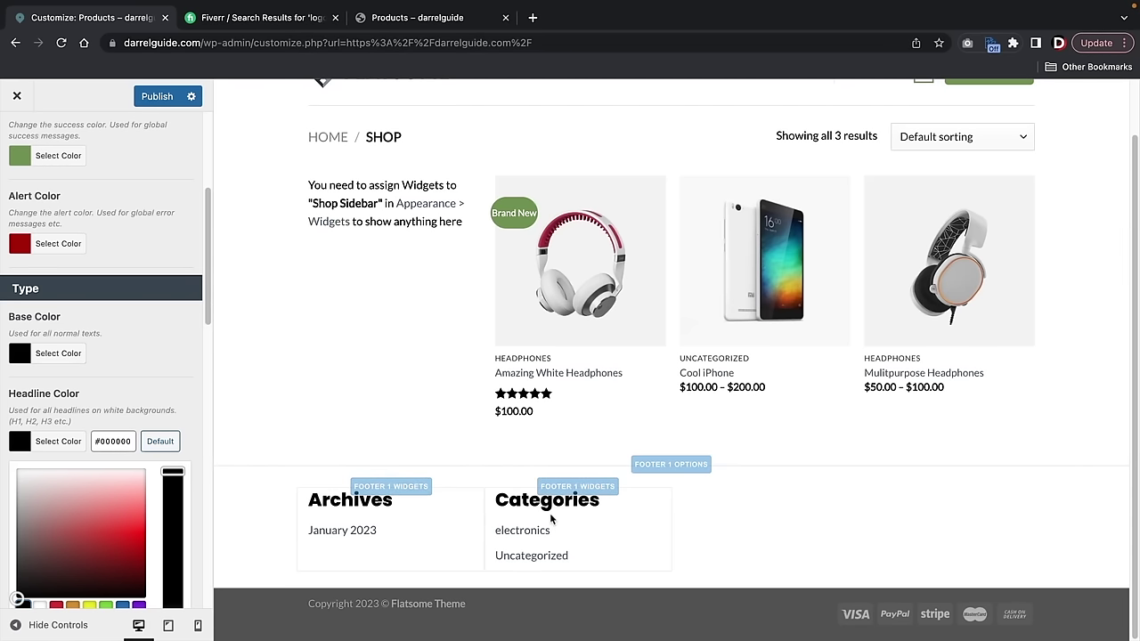
left_click(150, 335)
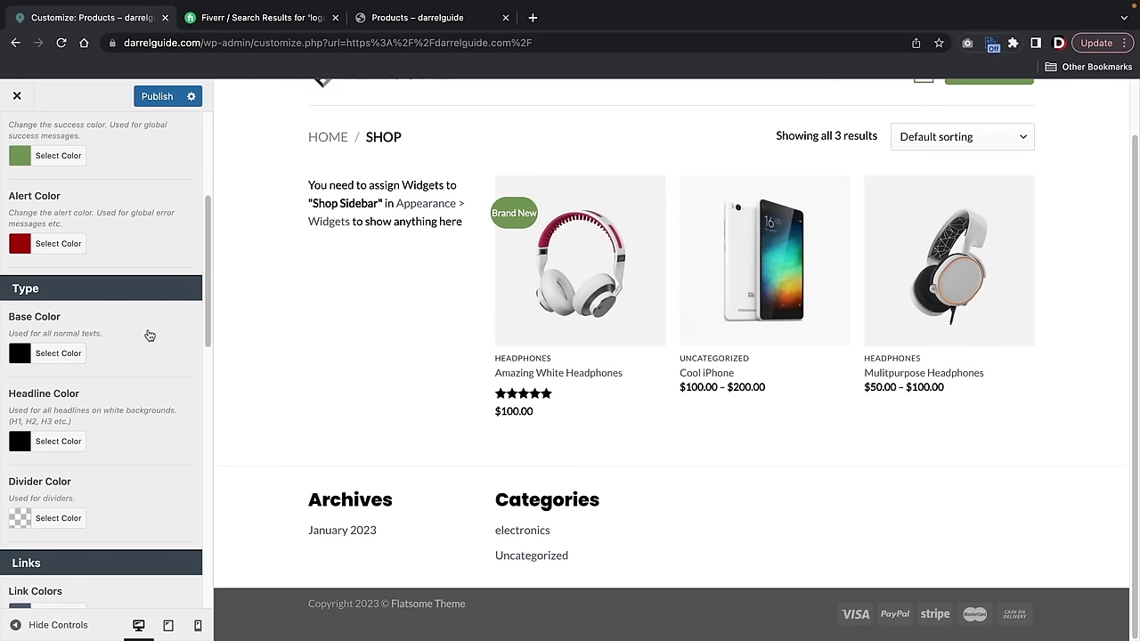
Try pale pink for Review Stars, clear it back to default, and return to the main Customizer panel
scroll(150, 338, "down", 6)
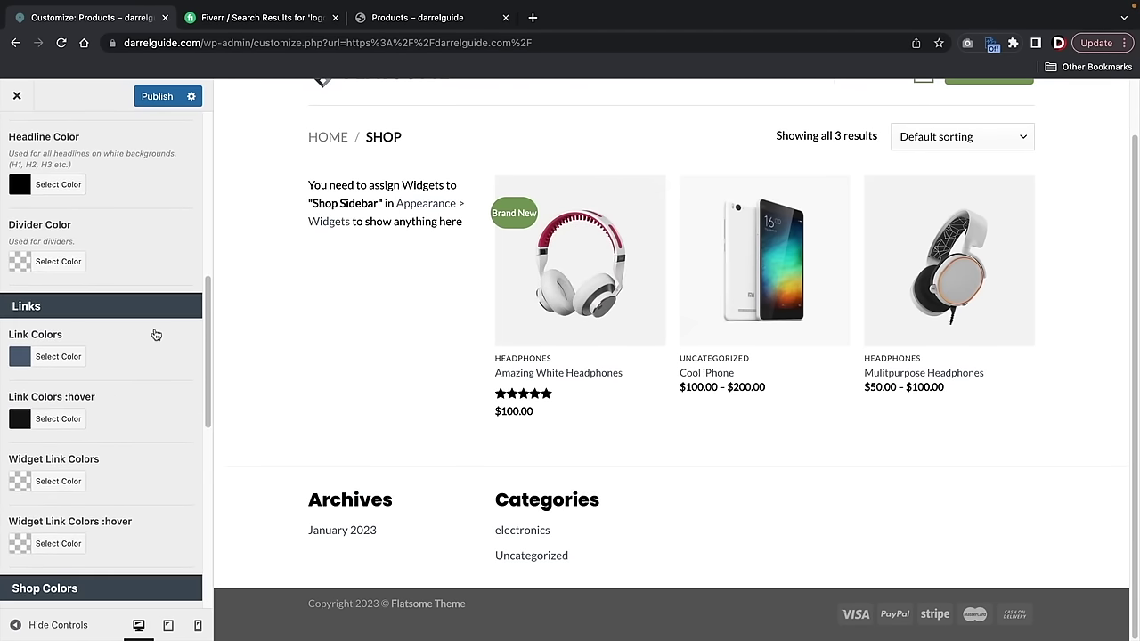
scroll(126, 336, "down", 3)
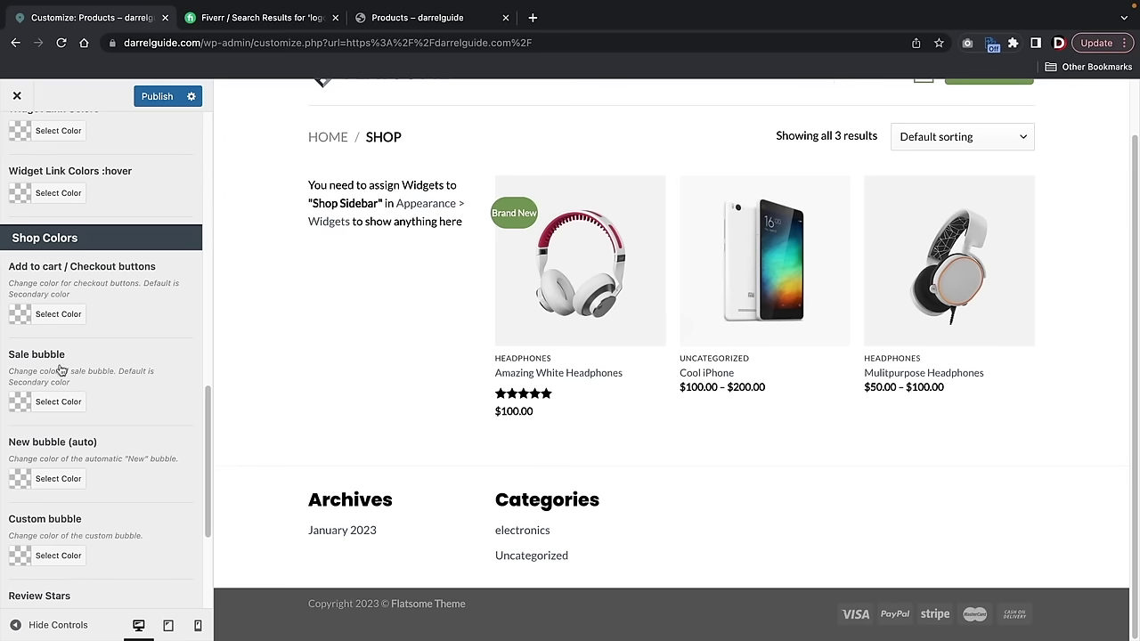
scroll(26, 483, "down", 2)
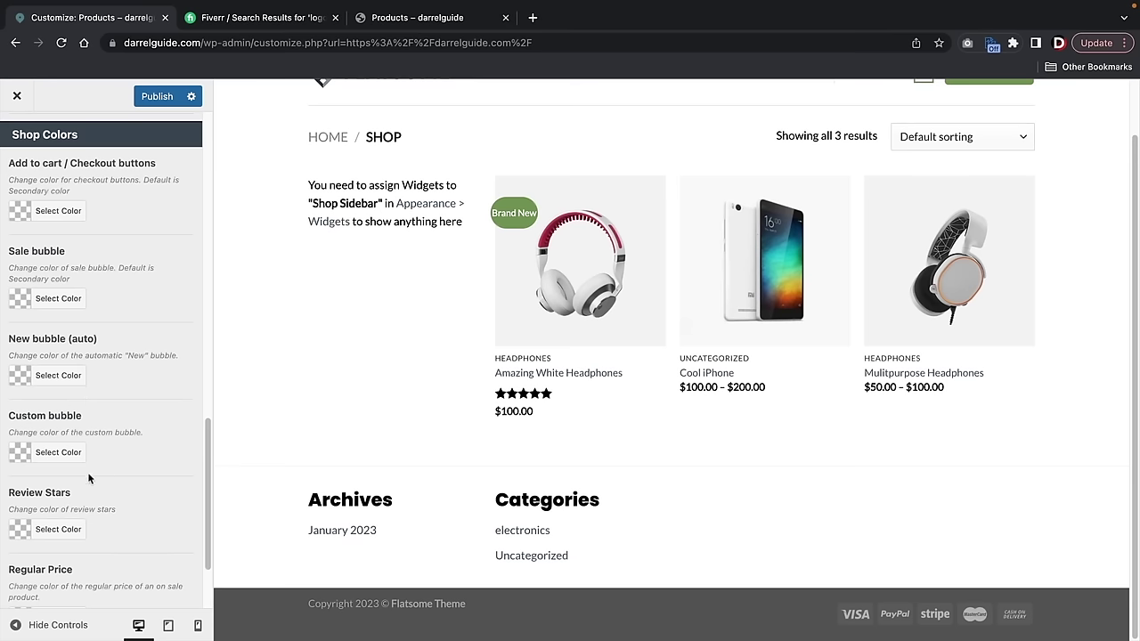
left_click(20, 532)
left_click(135, 567)
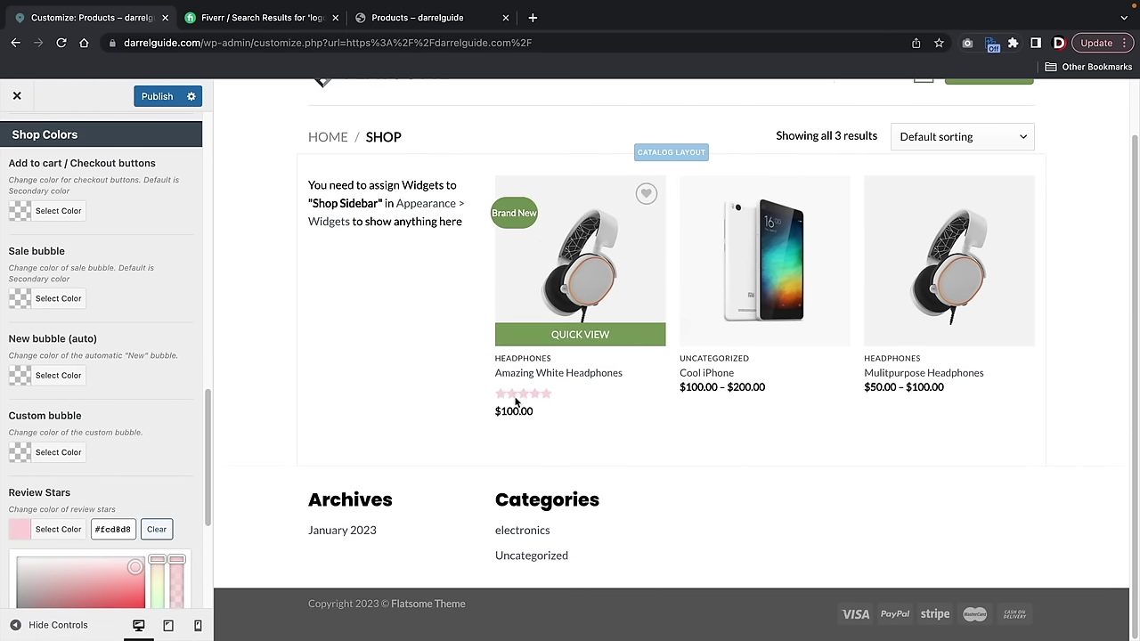
scroll(130, 440, "down", 3)
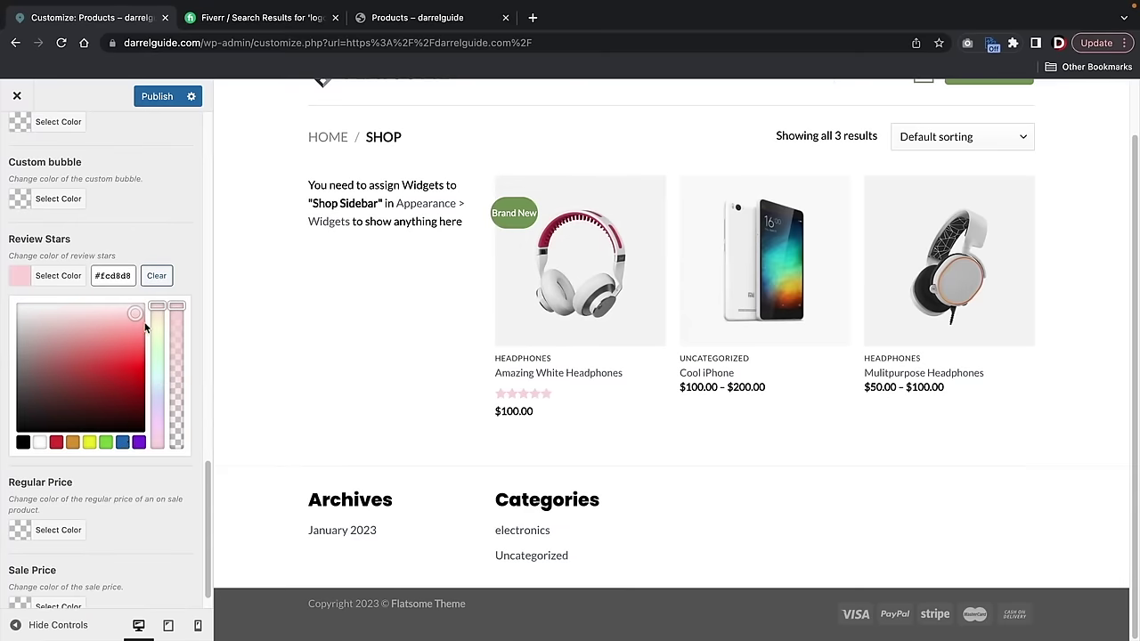
left_click(149, 278)
scroll(131, 434, "down", 1)
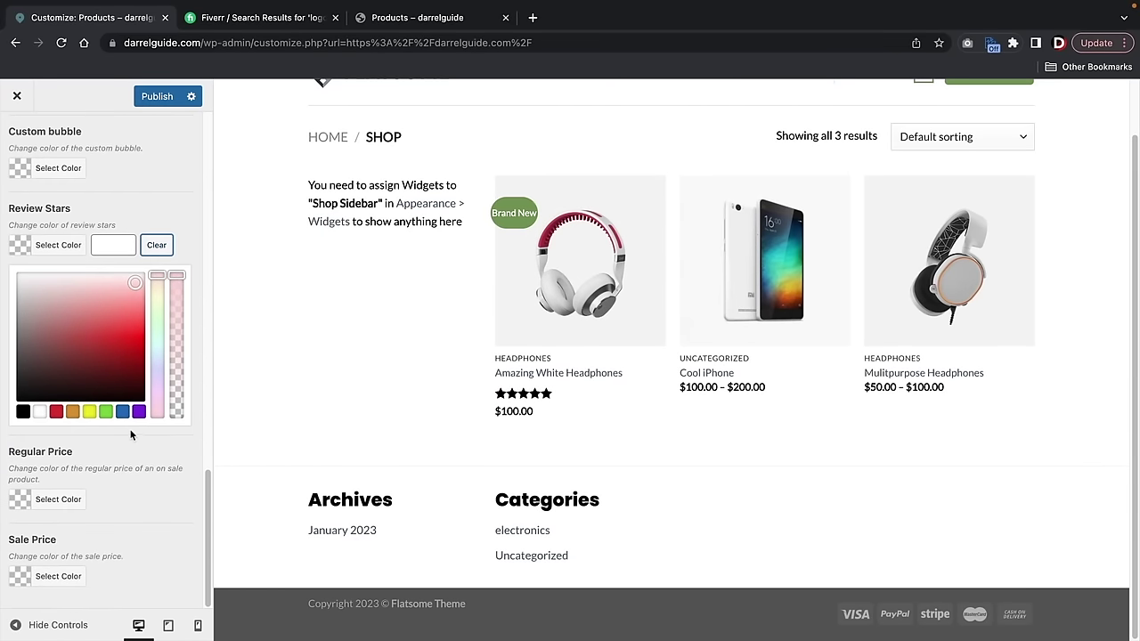
scroll(132, 294, "up", 15)
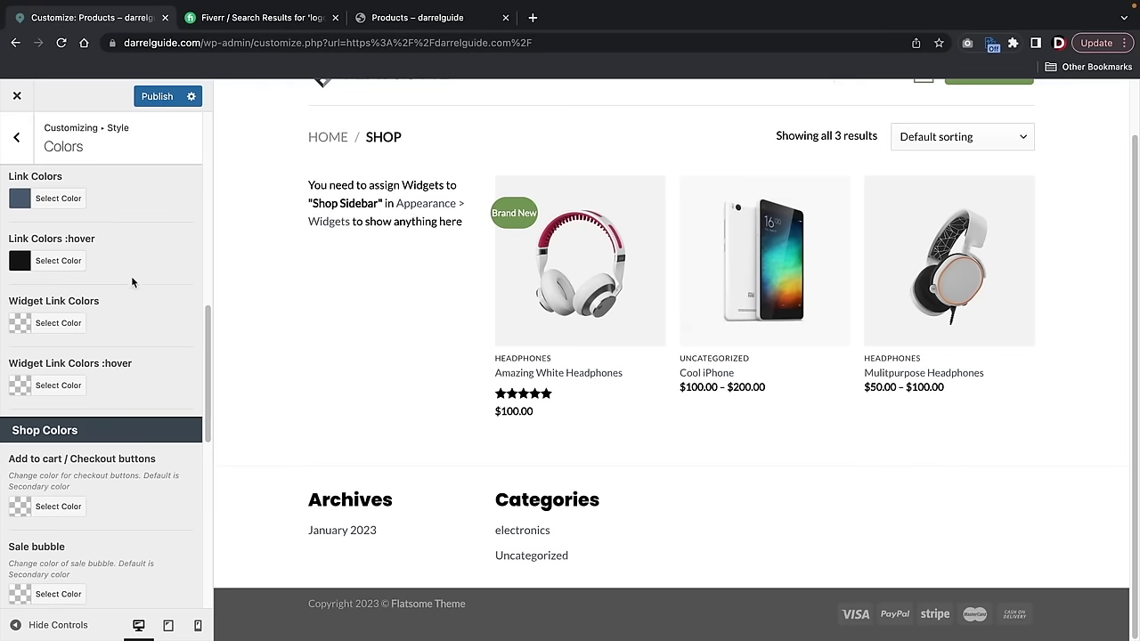
left_click(17, 138)
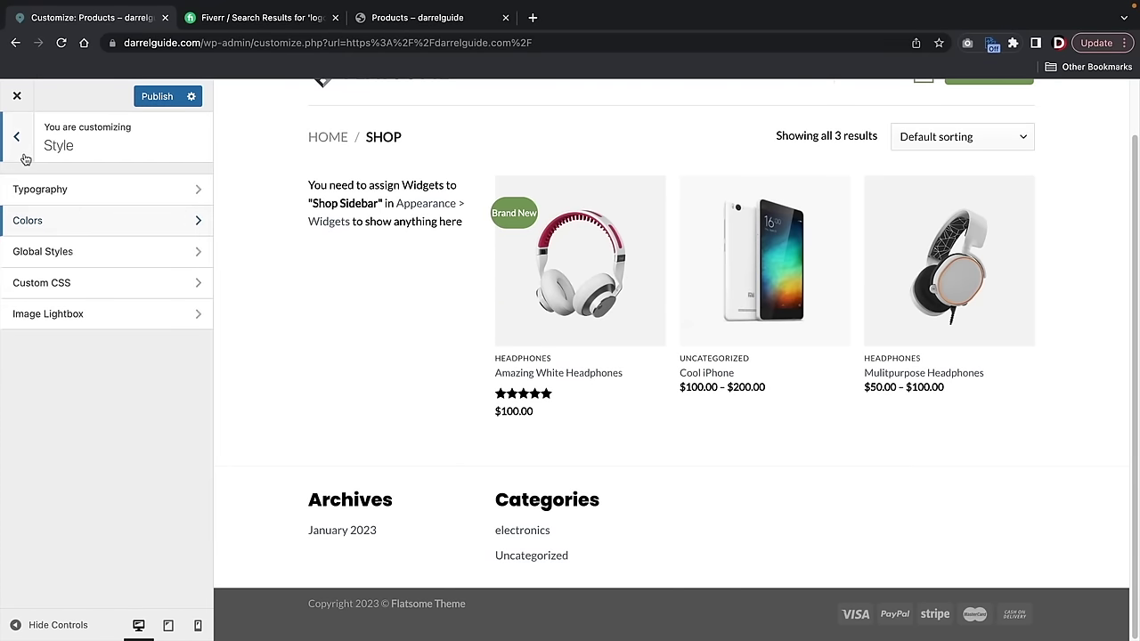
left_click(17, 139)
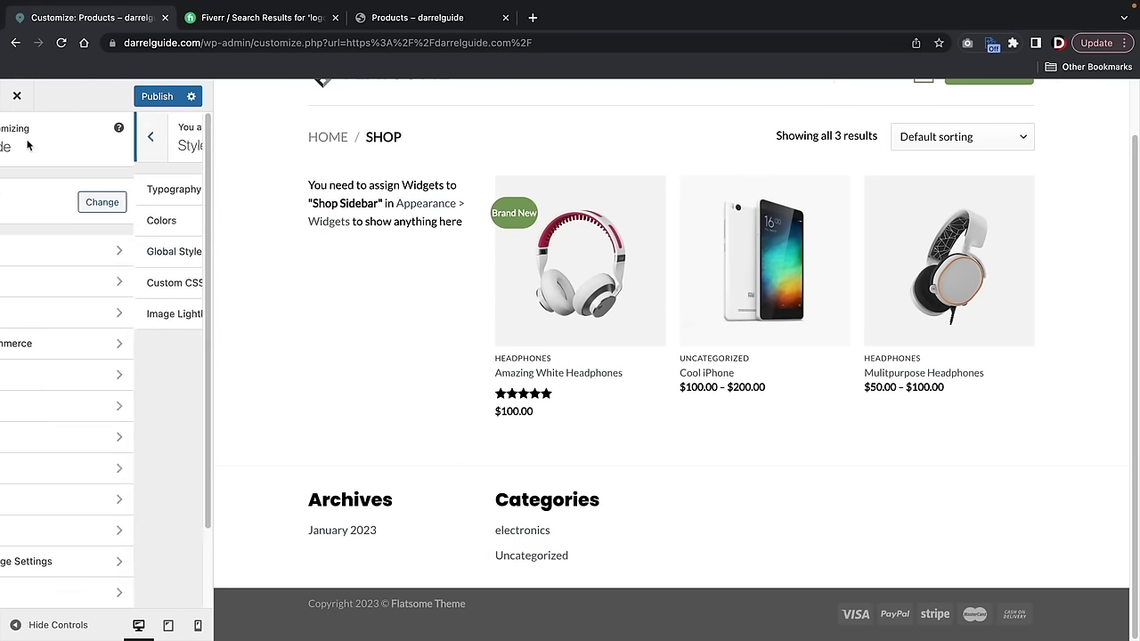
Give blog posts the second, round Date Box Style in Blog Global settings
left_click(98, 312)
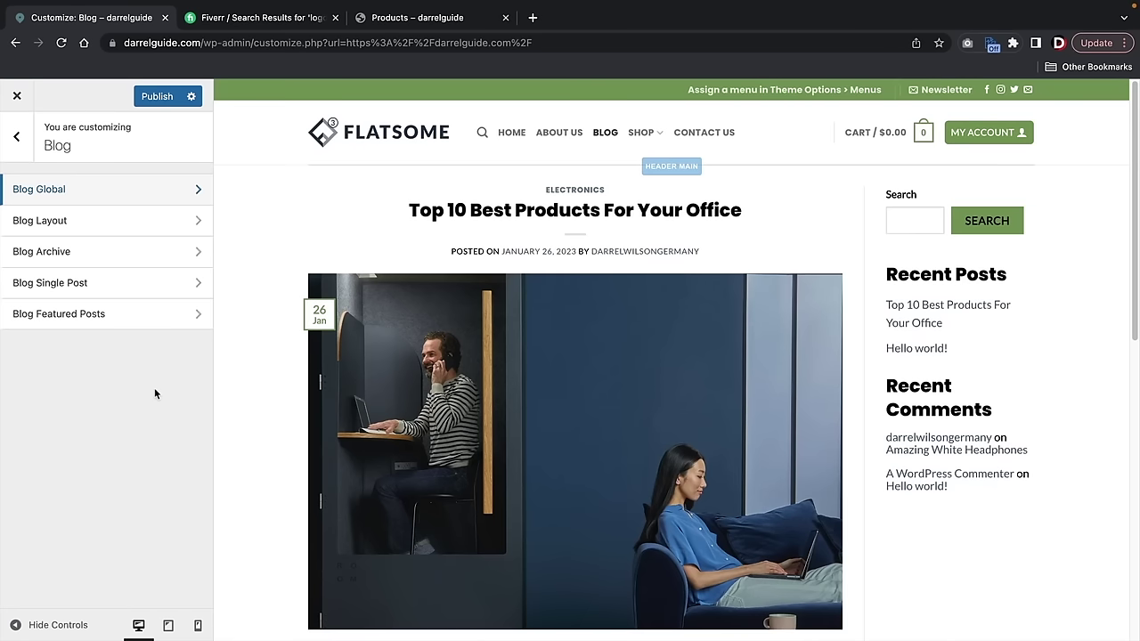
left_click(90, 195)
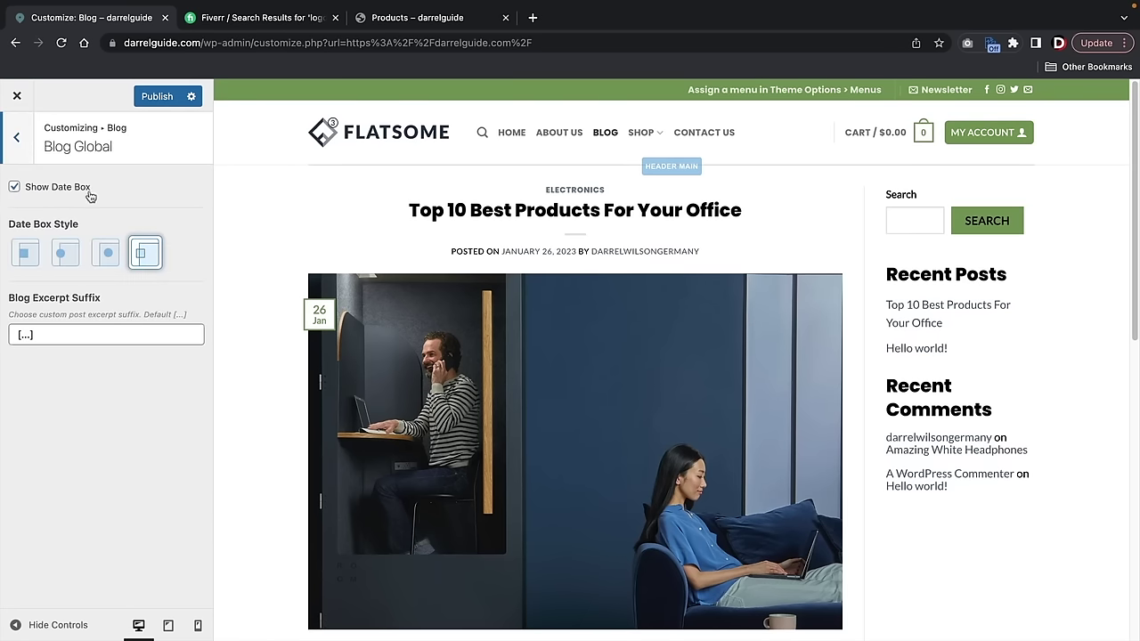
left_click(106, 253)
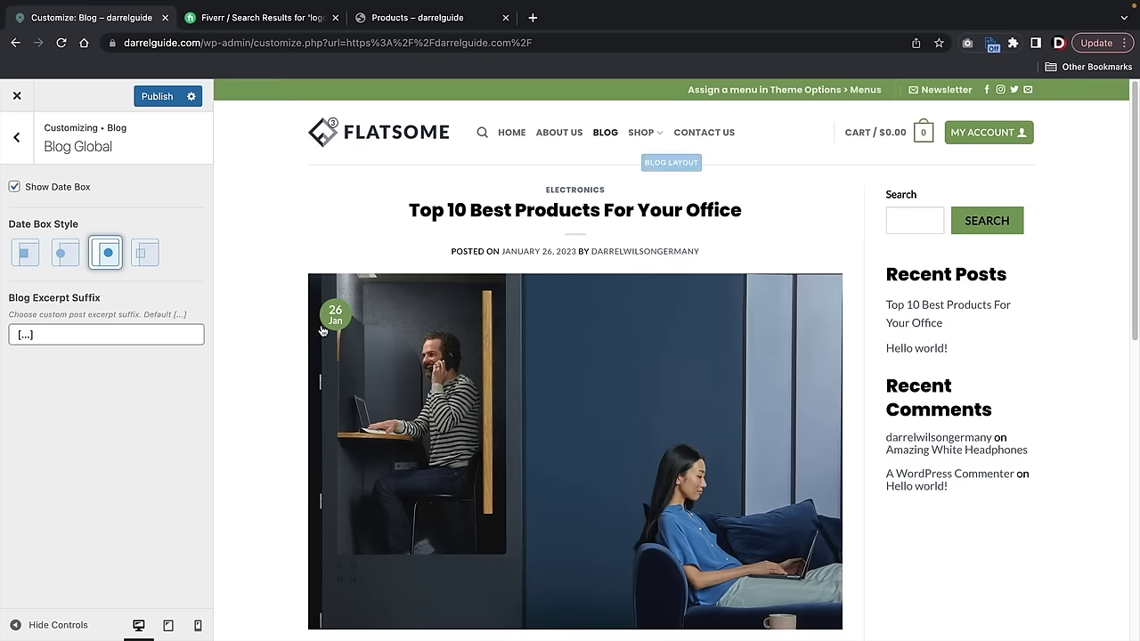
left_click(64, 254)
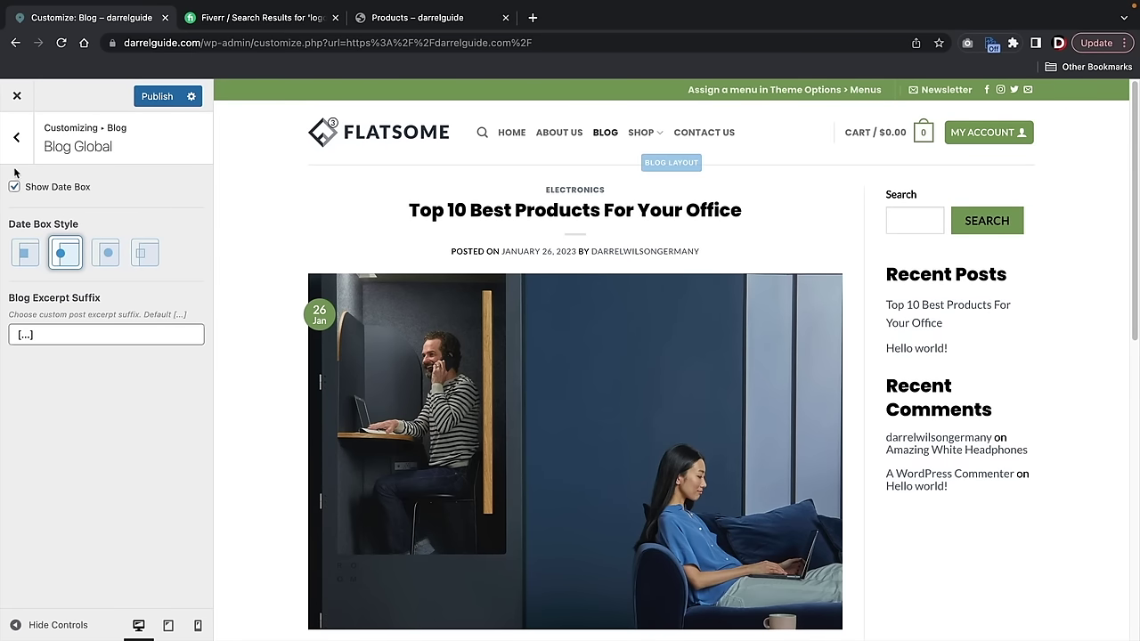
Set the blog layout to Right Sidebar after trying no sidebar and left sidebar
left_click(16, 141)
left_click(43, 223)
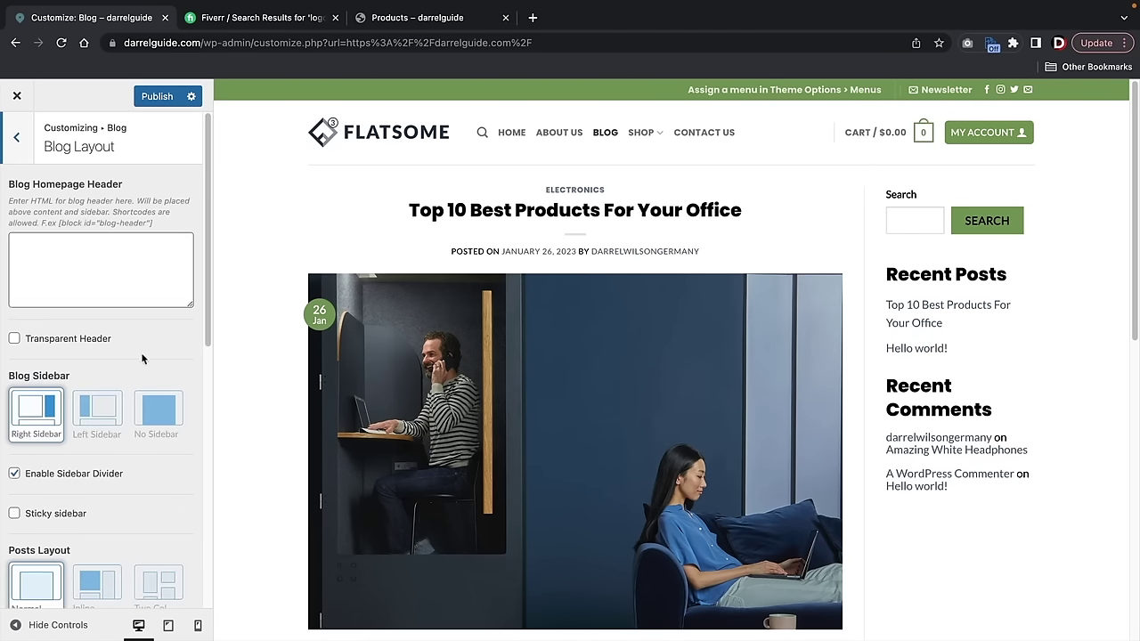
scroll(822, 333, "down", 2)
scroll(880, 265, "up", 2)
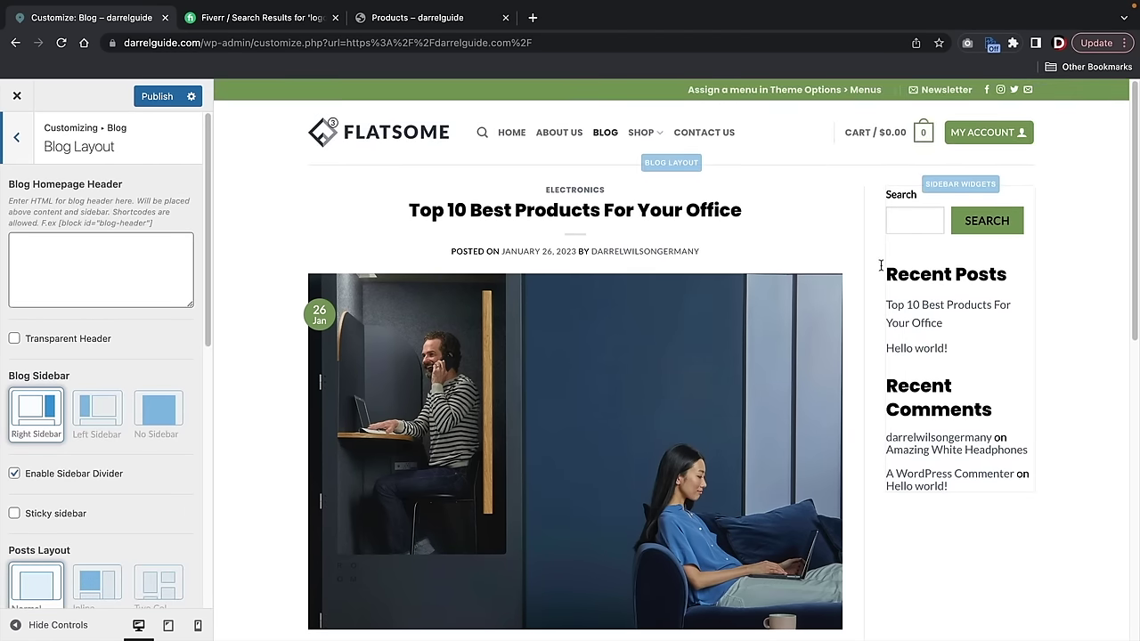
left_click(154, 413)
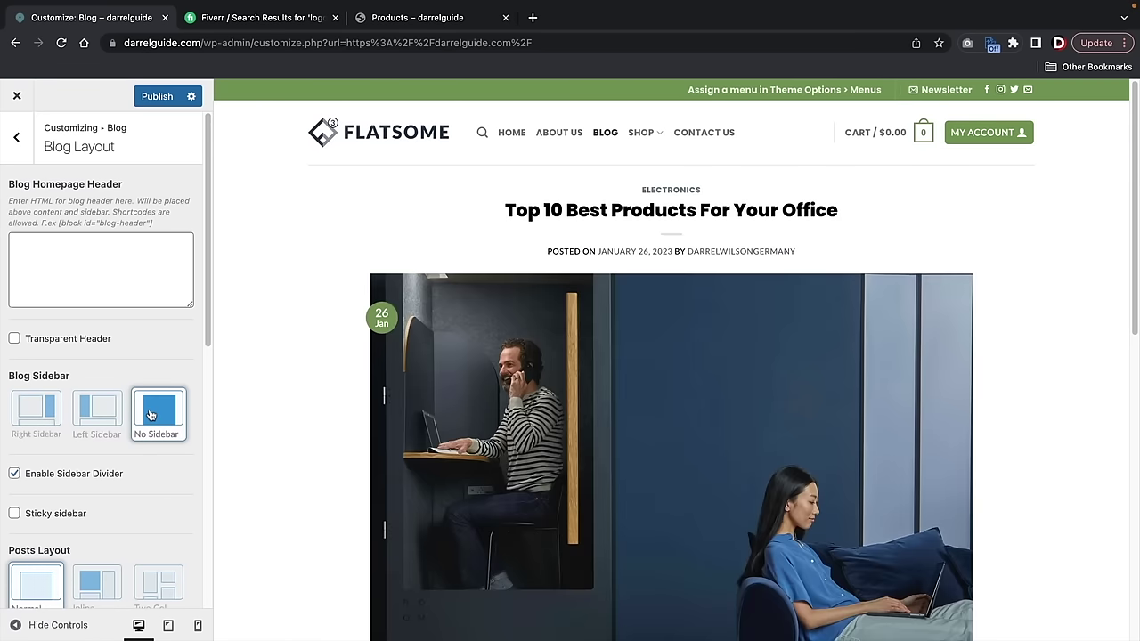
left_click(114, 404)
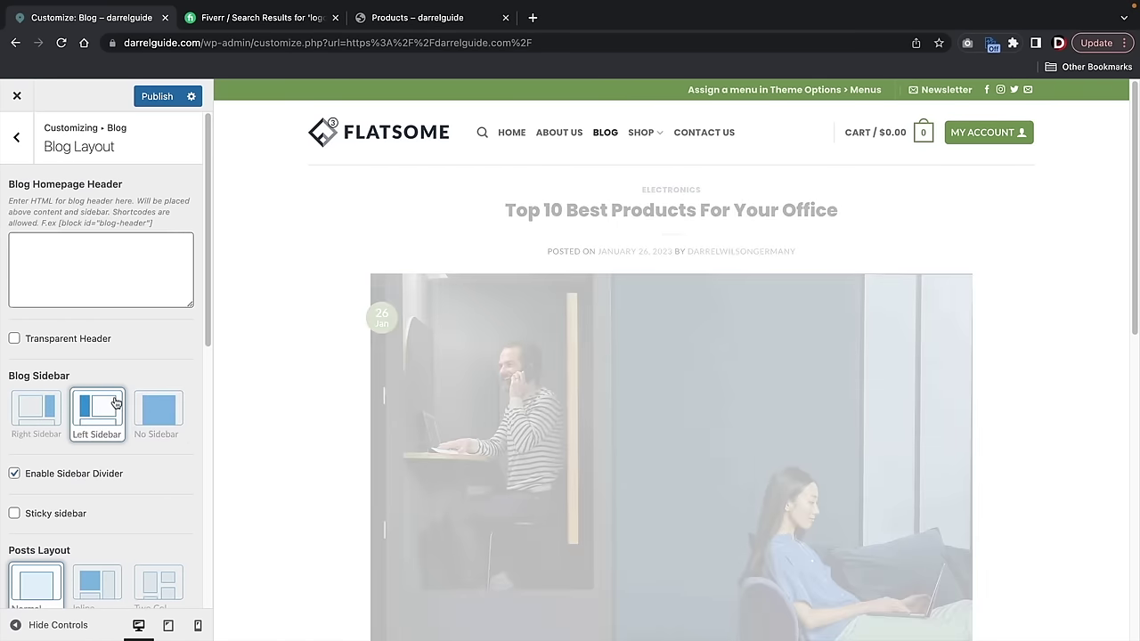
left_click(35, 408)
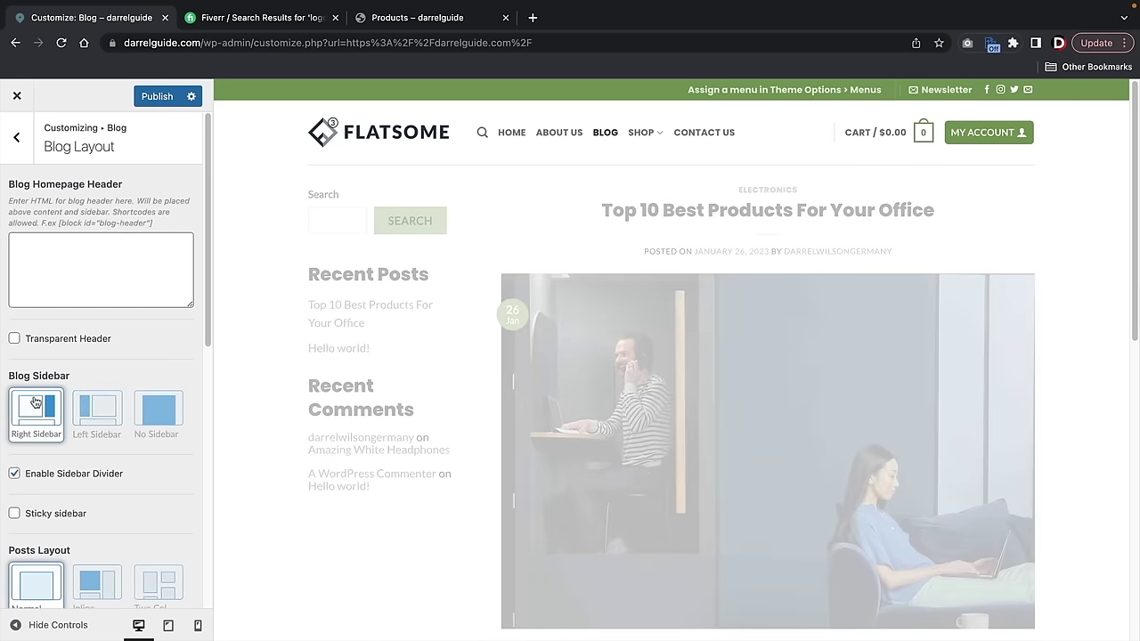
Show blog posts in the Inline layout and make the blog sidebar sticky
scroll(149, 492, "down", 2)
left_click(94, 488)
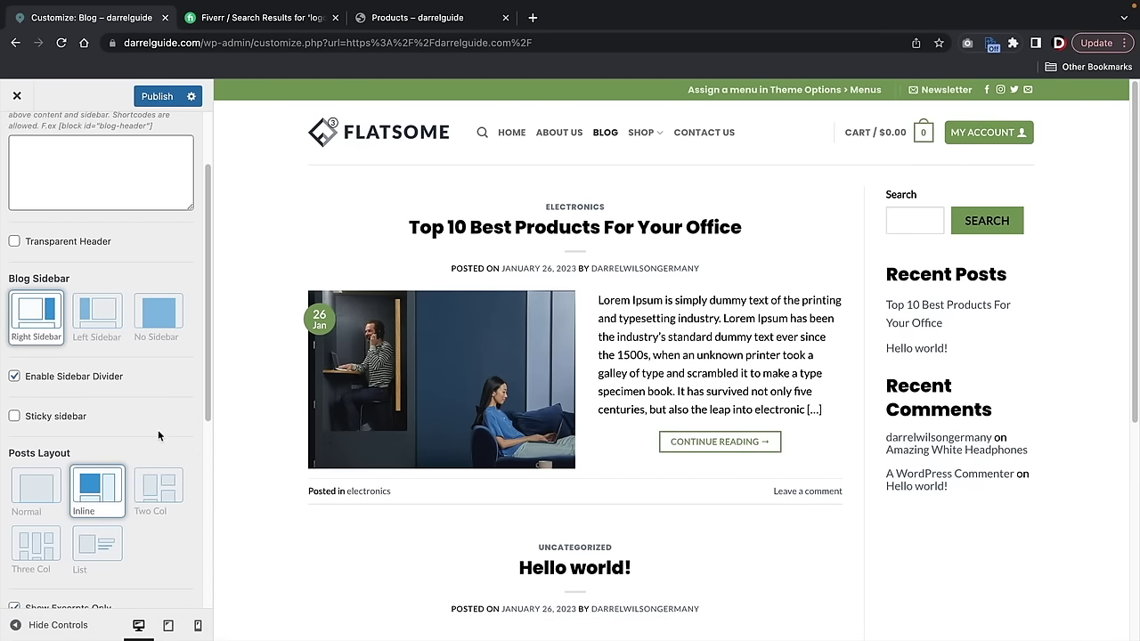
scroll(147, 419, "down", 3)
scroll(141, 411, "down", 2)
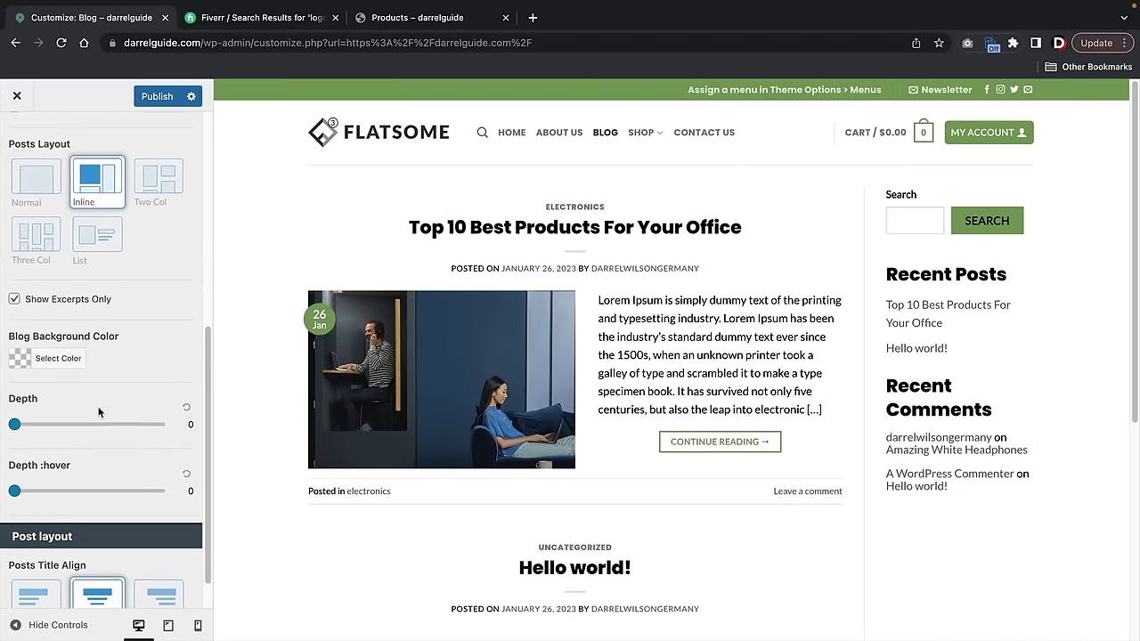
left_click(53, 548)
scroll(80, 530, "up", 3)
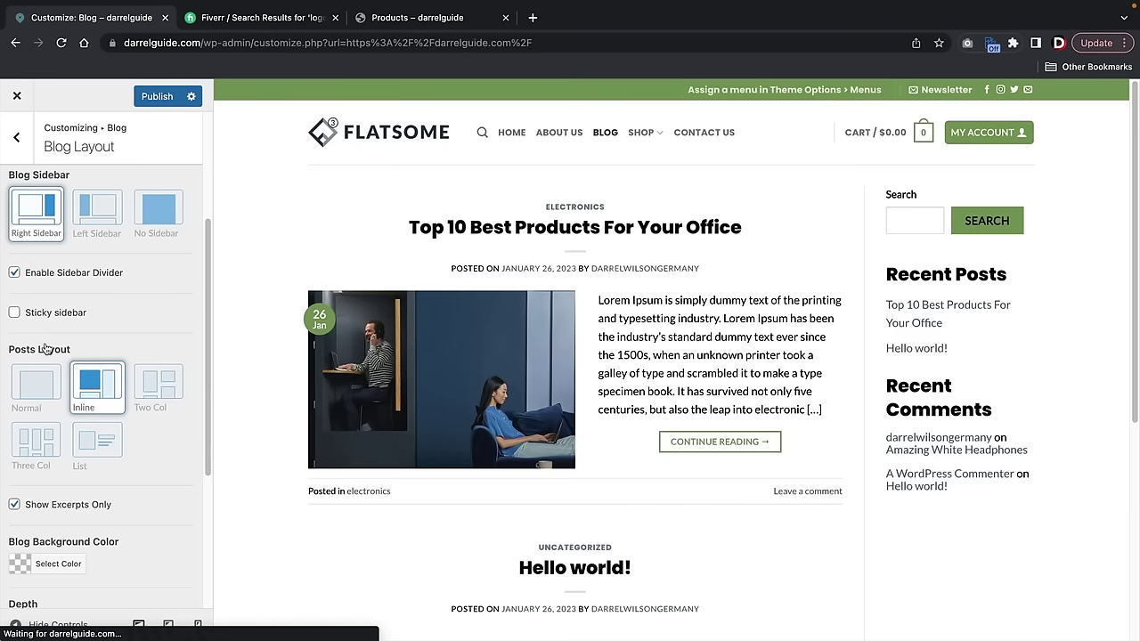
left_click(14, 312)
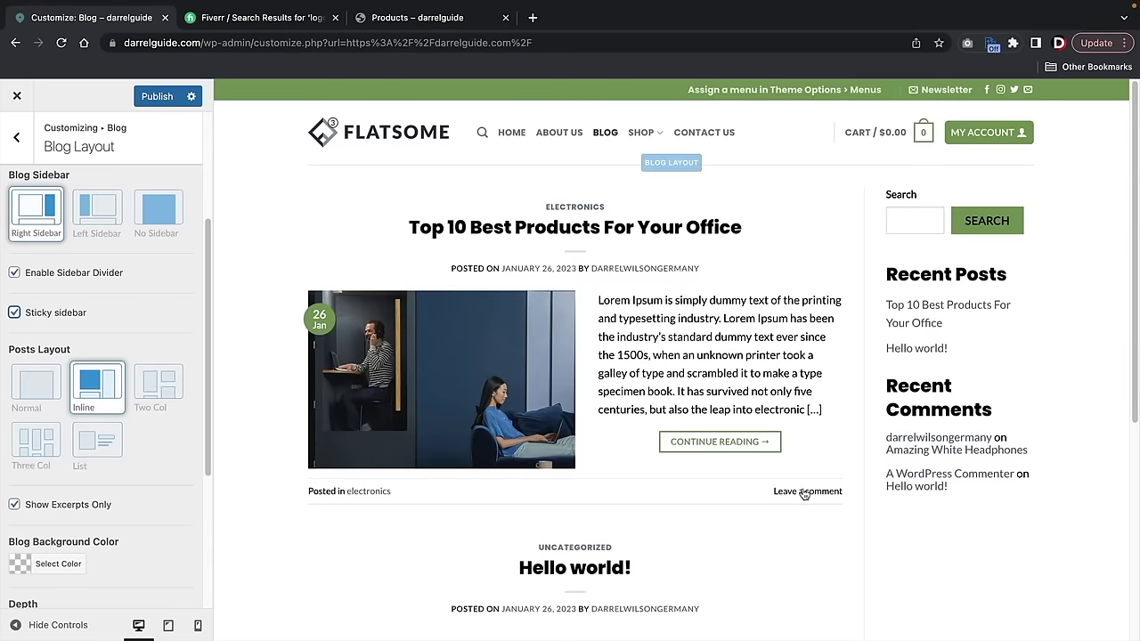
scroll(804, 491, "down", 5)
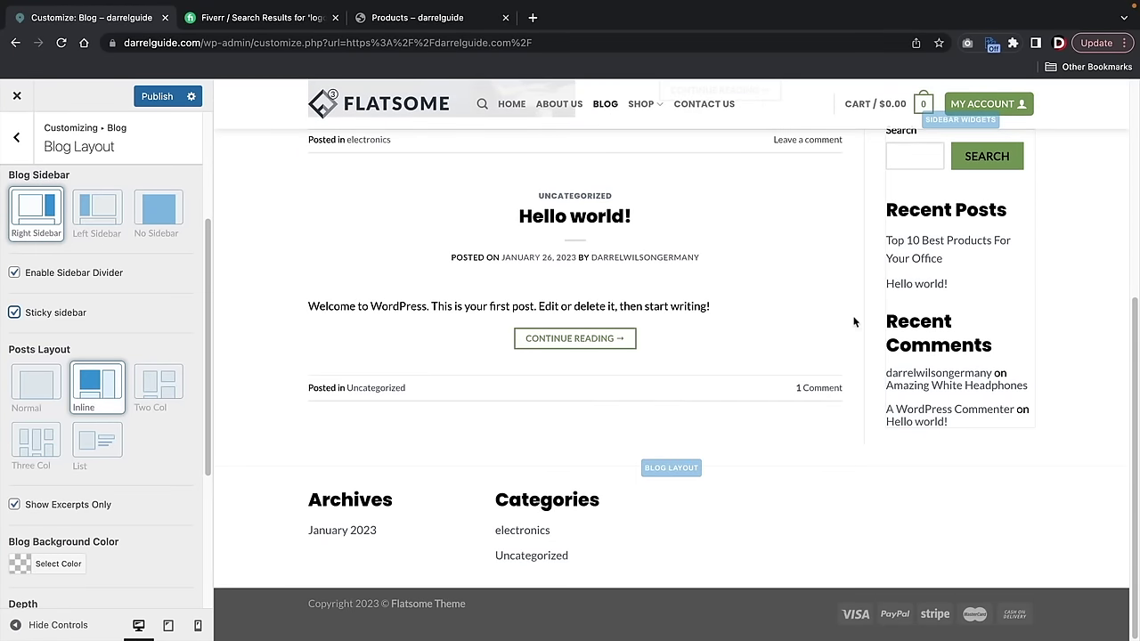
scroll(805, 340, "up", 4)
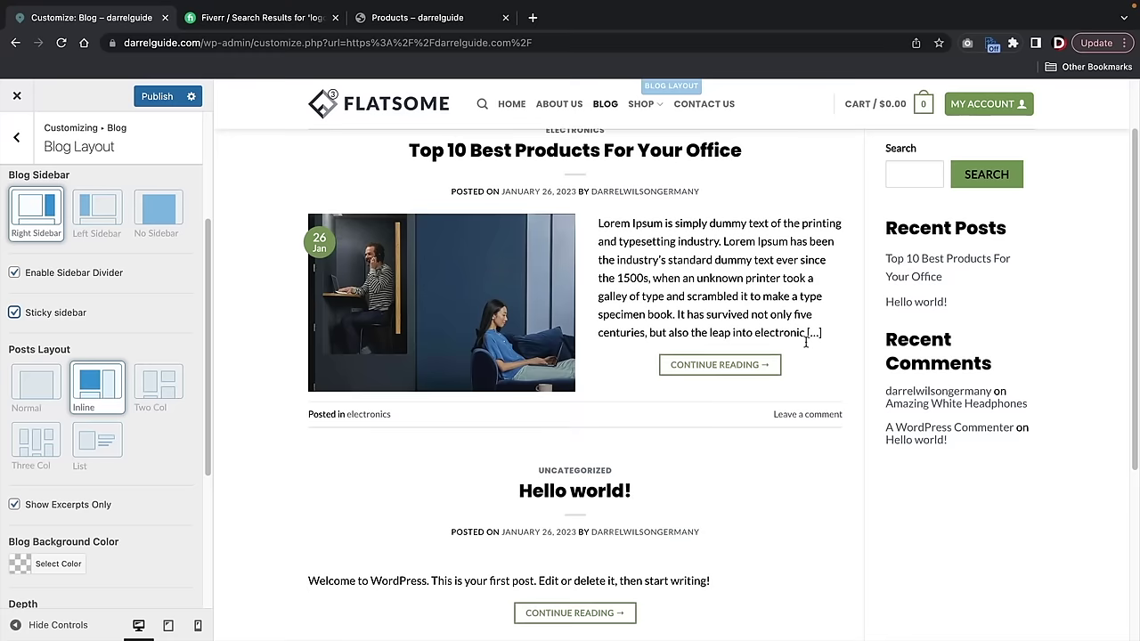
scroll(805, 340, "up", 2)
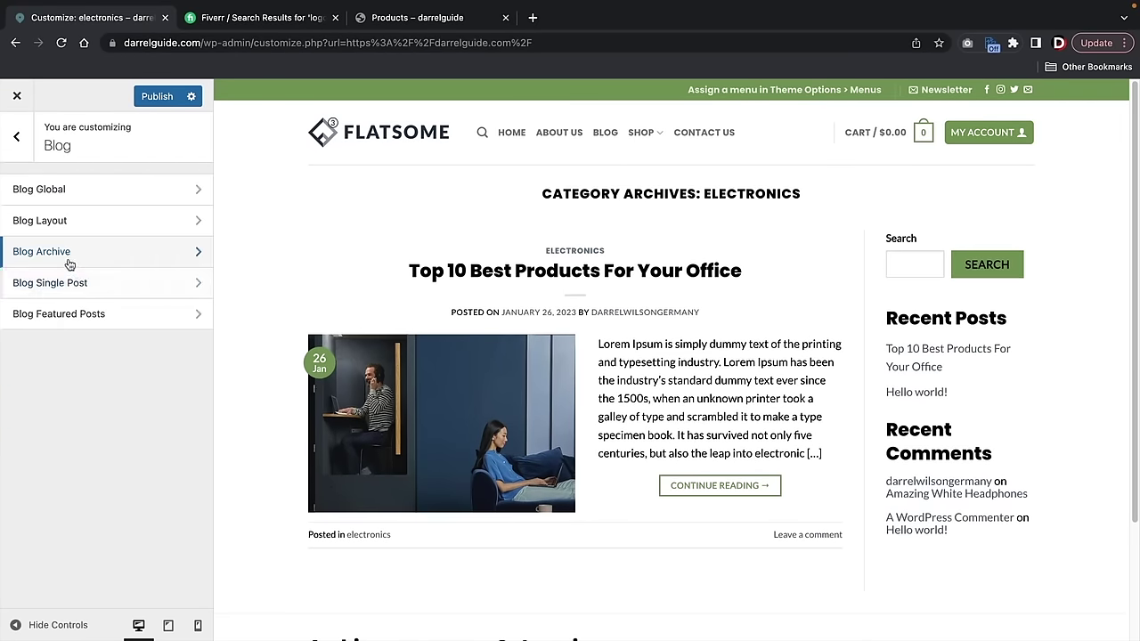
Preview the 'Top 10 Best Products For Your Office' post and remove the single-post sidebar
left_click(70, 264)
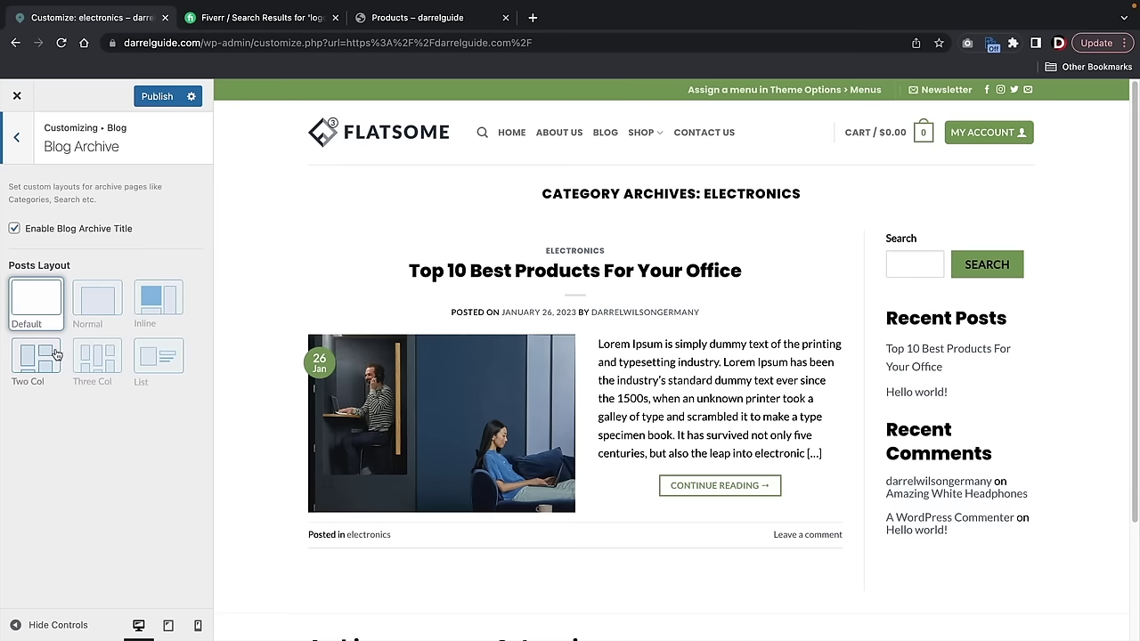
left_click(17, 146)
left_click(72, 285)
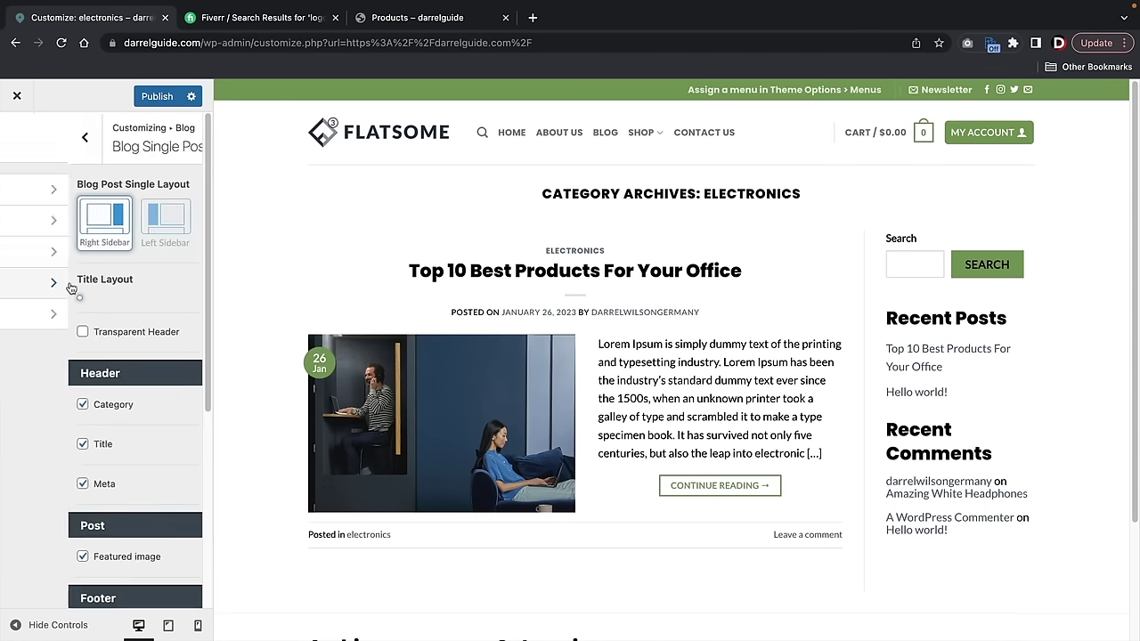
left_click(480, 375)
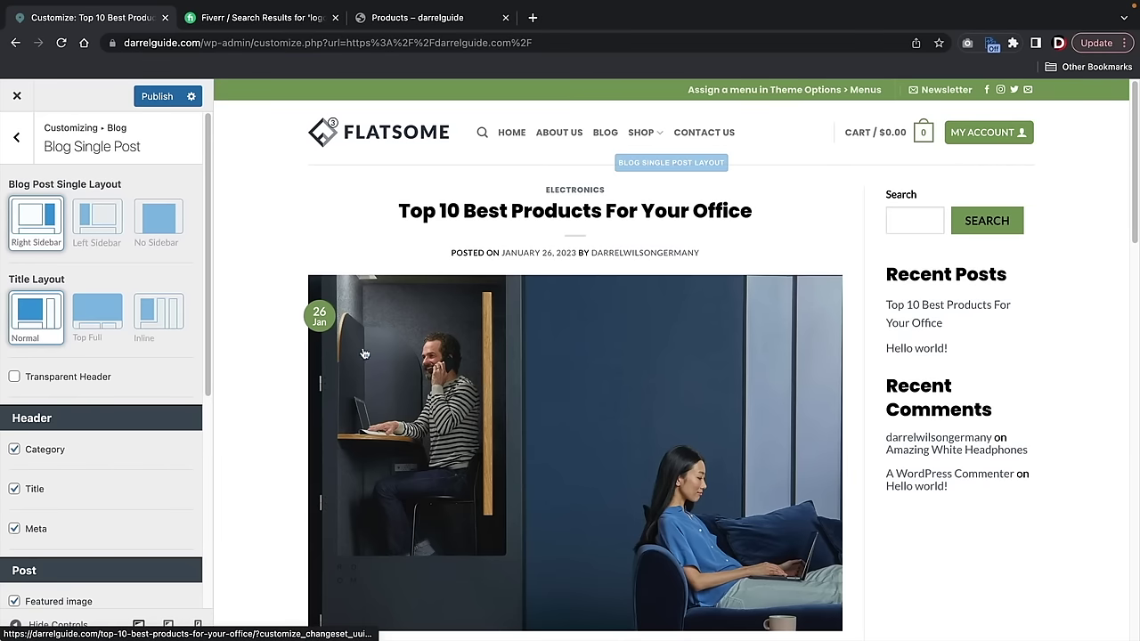
left_click(98, 224)
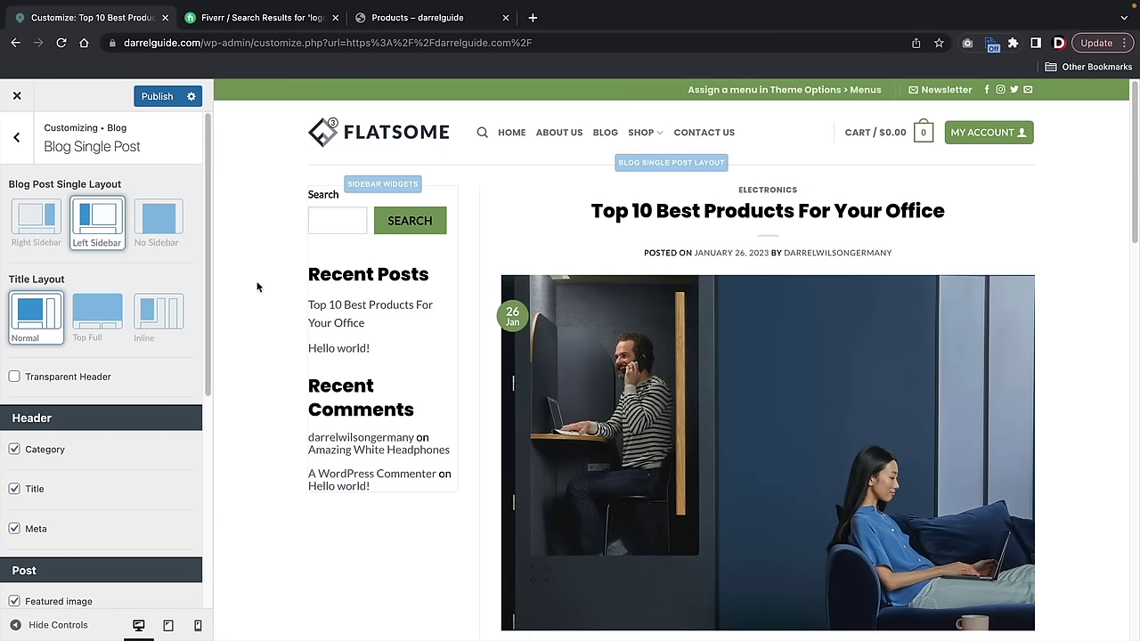
left_click(157, 227)
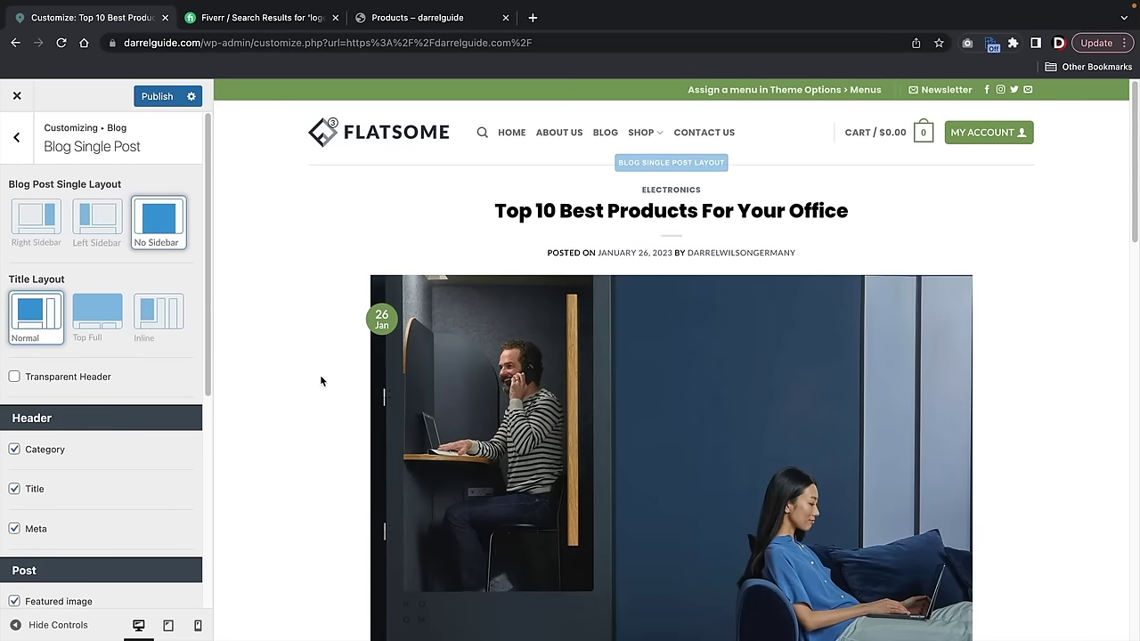
Set the single post Title Layout to Inline after trying Top Full
scroll(305, 387, "down", 8)
scroll(305, 388, "down", 3)
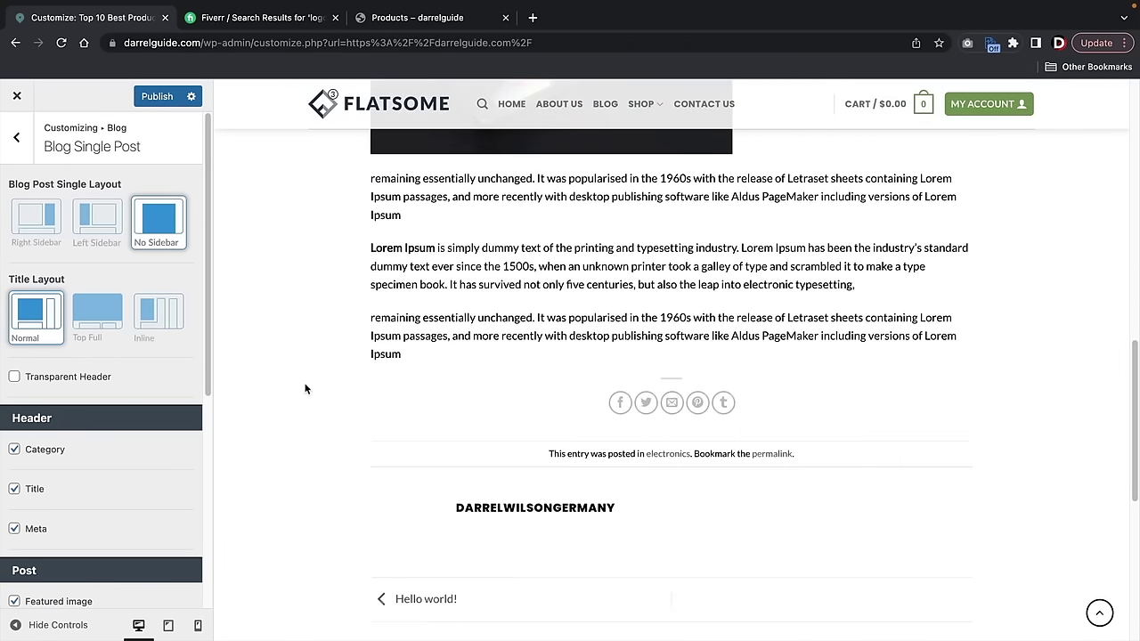
scroll(306, 388, "up", 11)
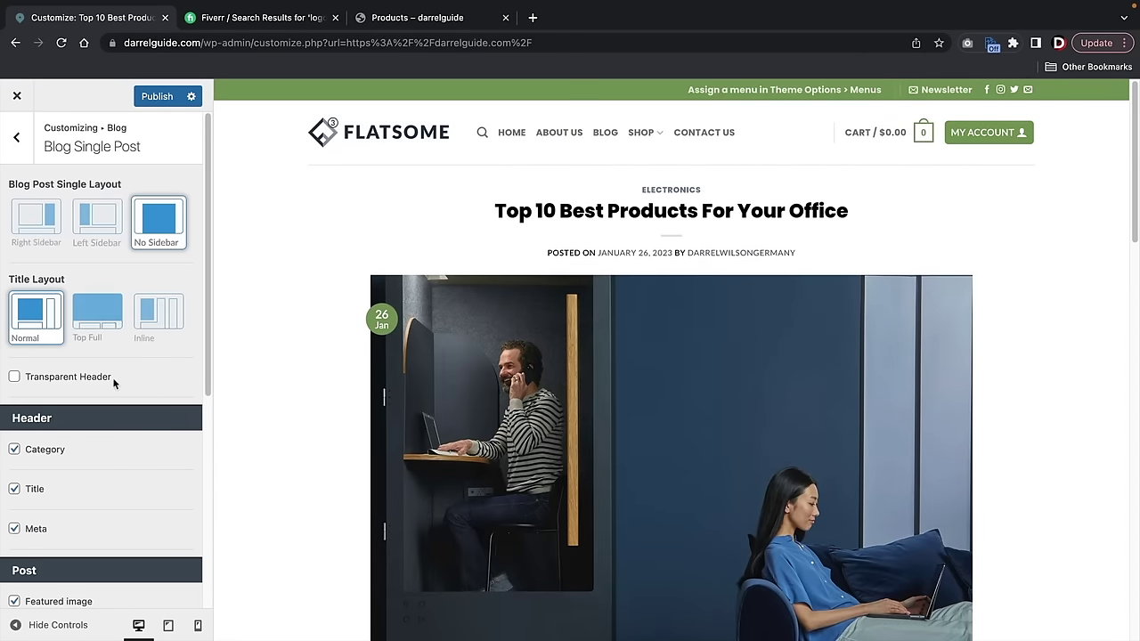
left_click(104, 307)
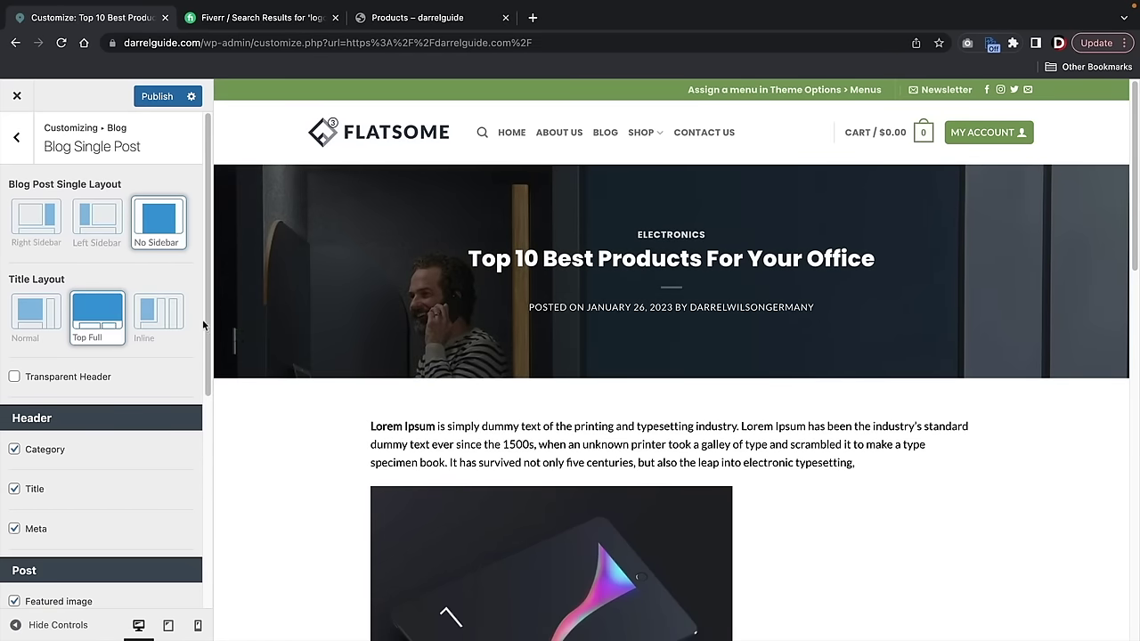
left_click(175, 320)
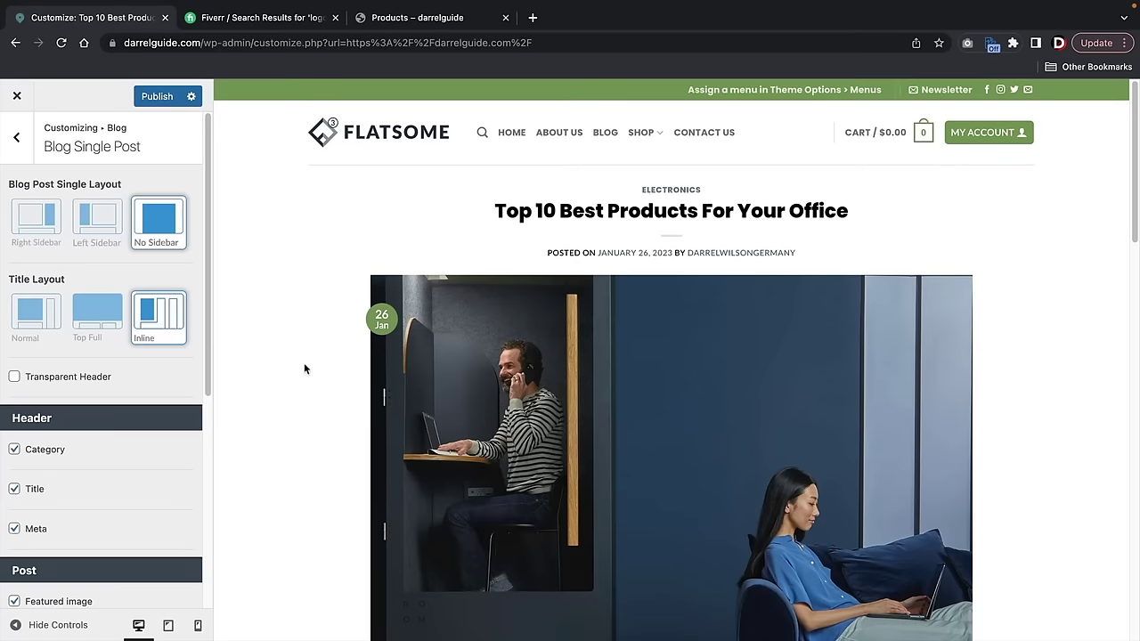
scroll(304, 369, "down", 10)
scroll(318, 369, "up", 8)
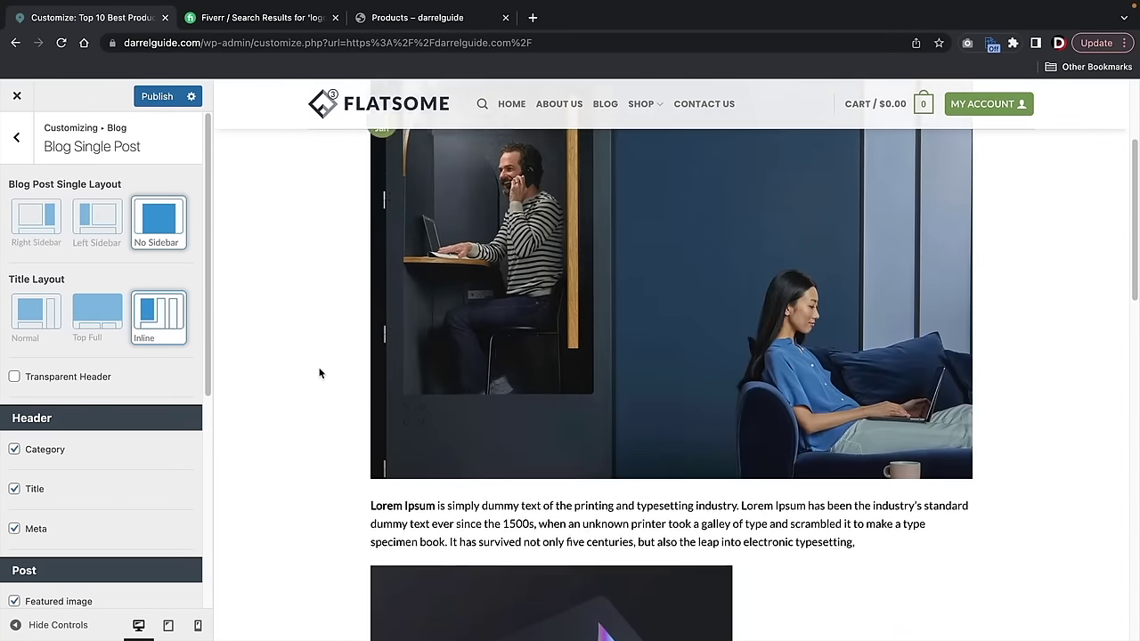
scroll(320, 374, "up", 2)
scroll(116, 409, "down", 3)
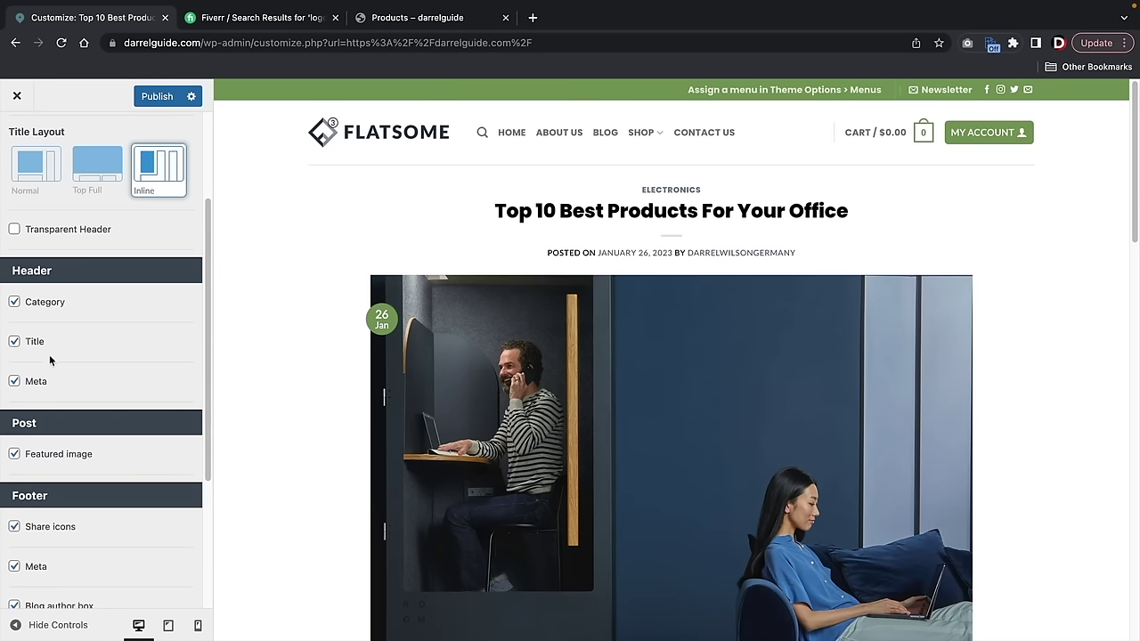
scroll(54, 383, "down", 5)
scroll(62, 406, "up", 8)
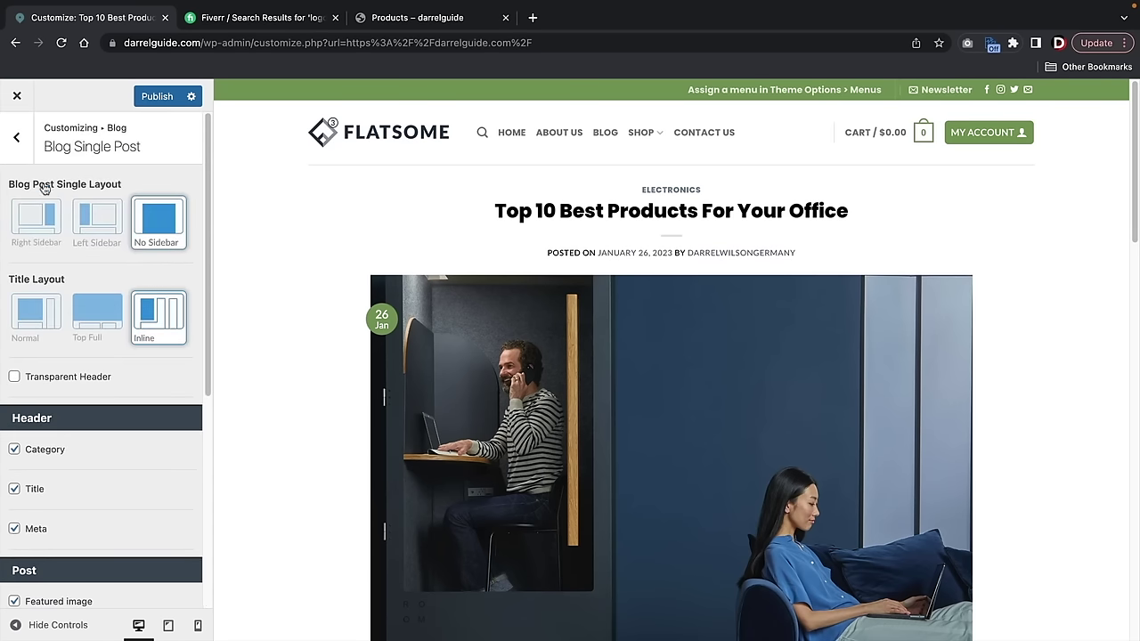
Navigate from the blog settings to WooCommerce Store Notice settings
left_click(16, 136)
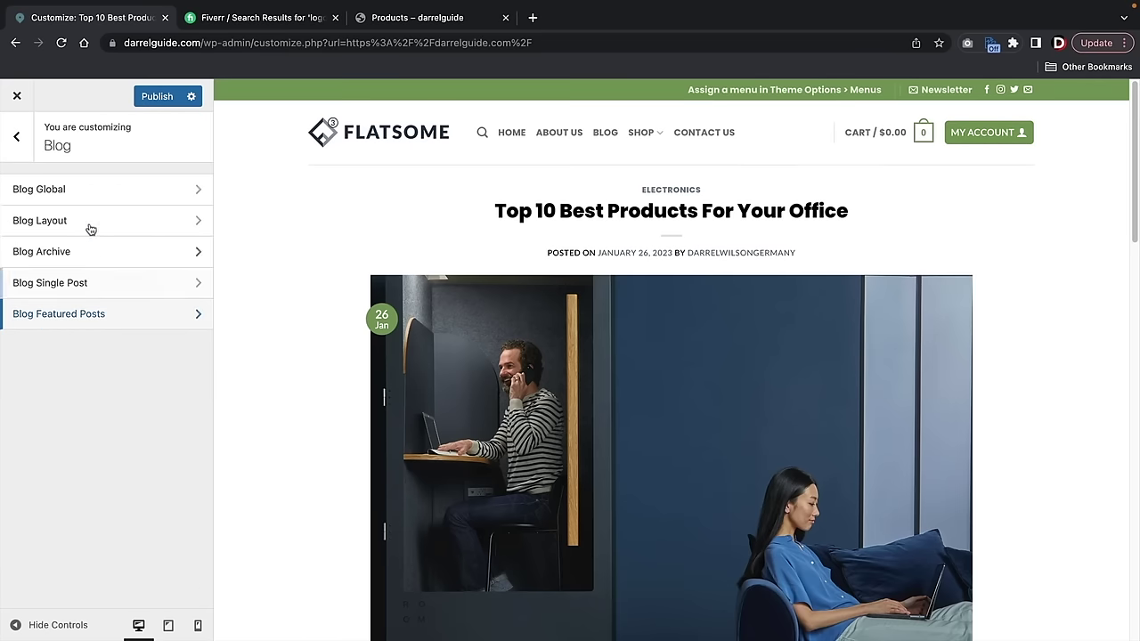
left_click(16, 137)
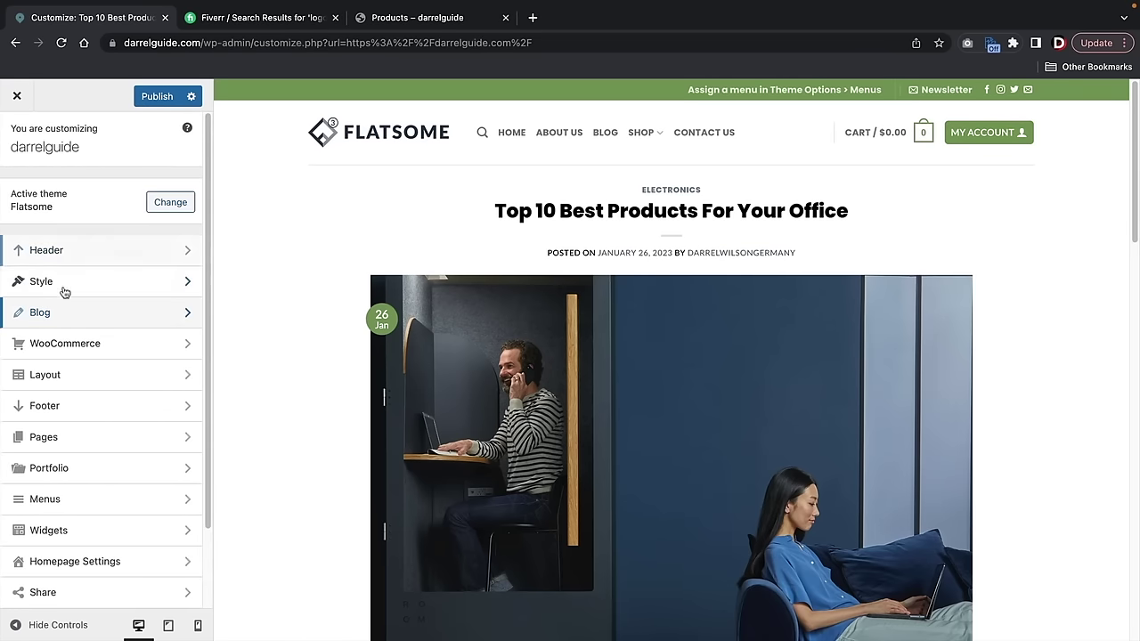
left_click(77, 345)
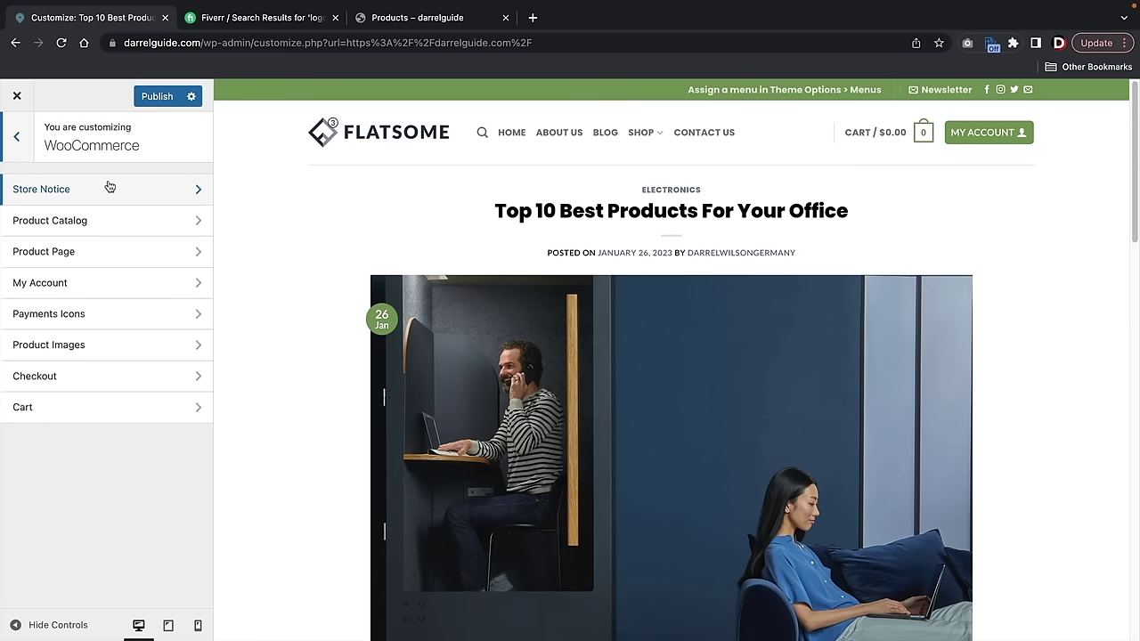
left_click(110, 186)
Enable the store notice to preview its text, then leave it disabled
left_click(69, 329)
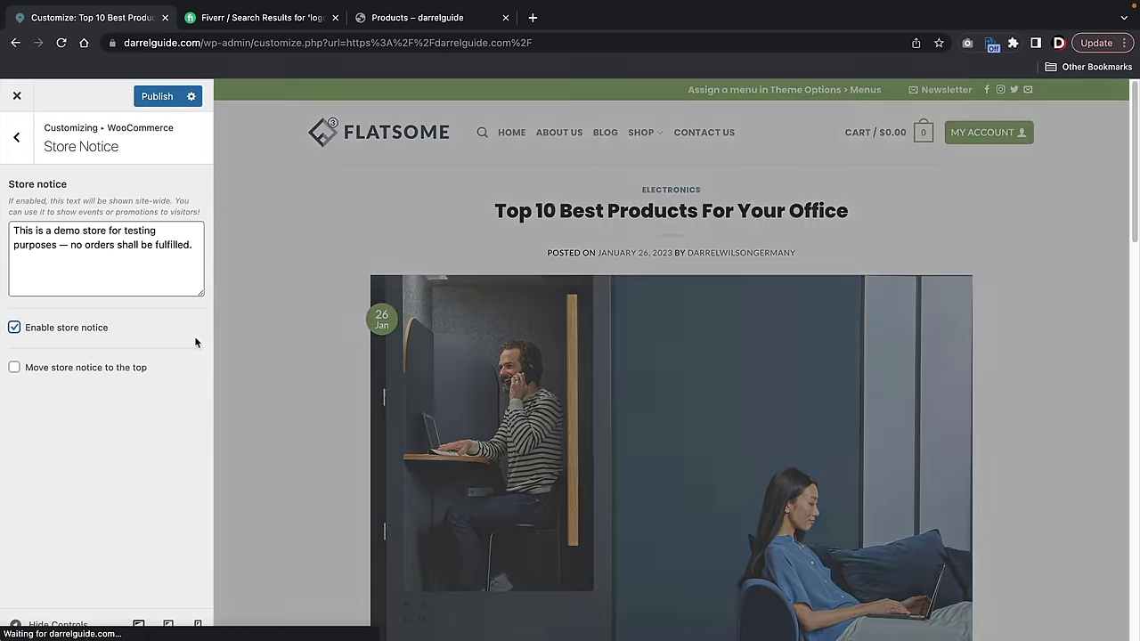
scroll(447, 523, "down", 5)
scroll(447, 523, "down", 10)
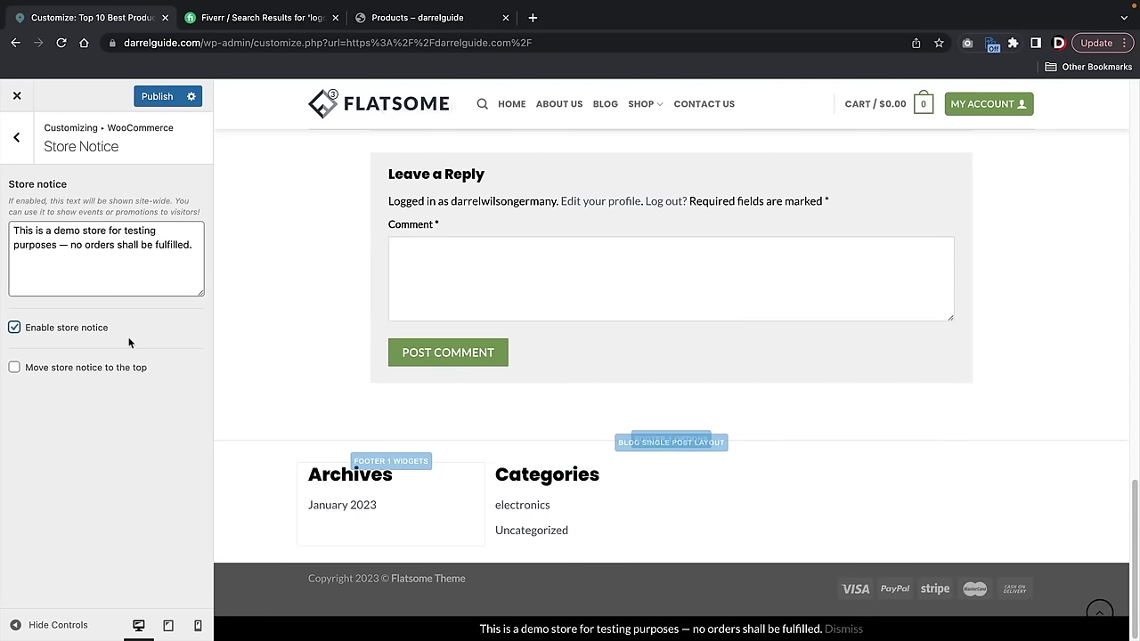
triple_click(488, 629)
left_click_drag(723, 639, 756, 634)
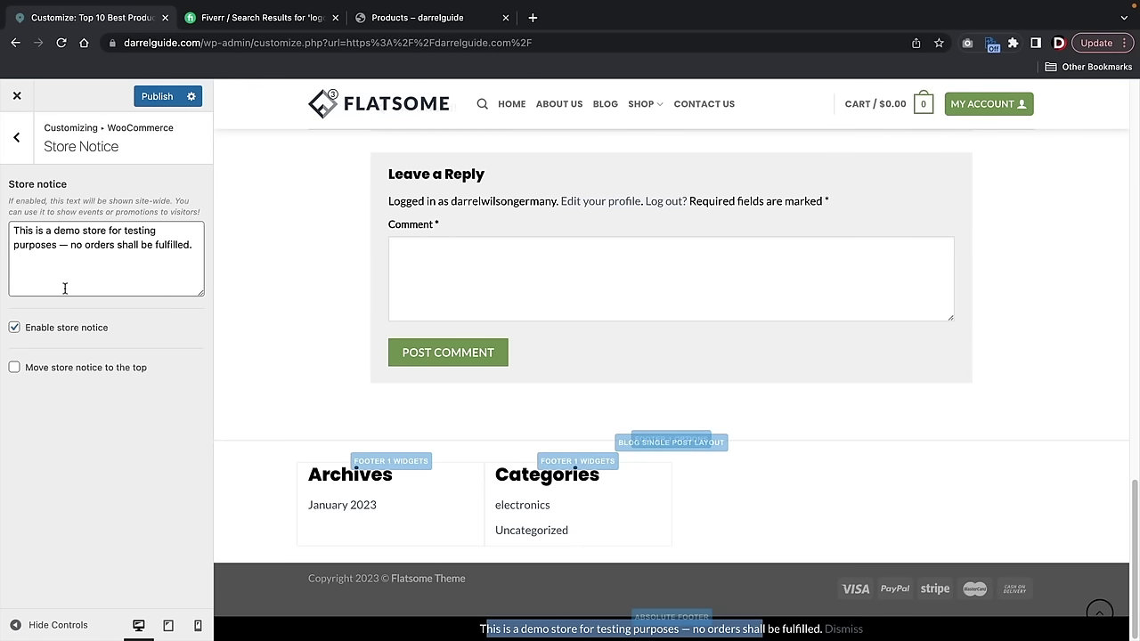
left_click(27, 331)
left_click(16, 137)
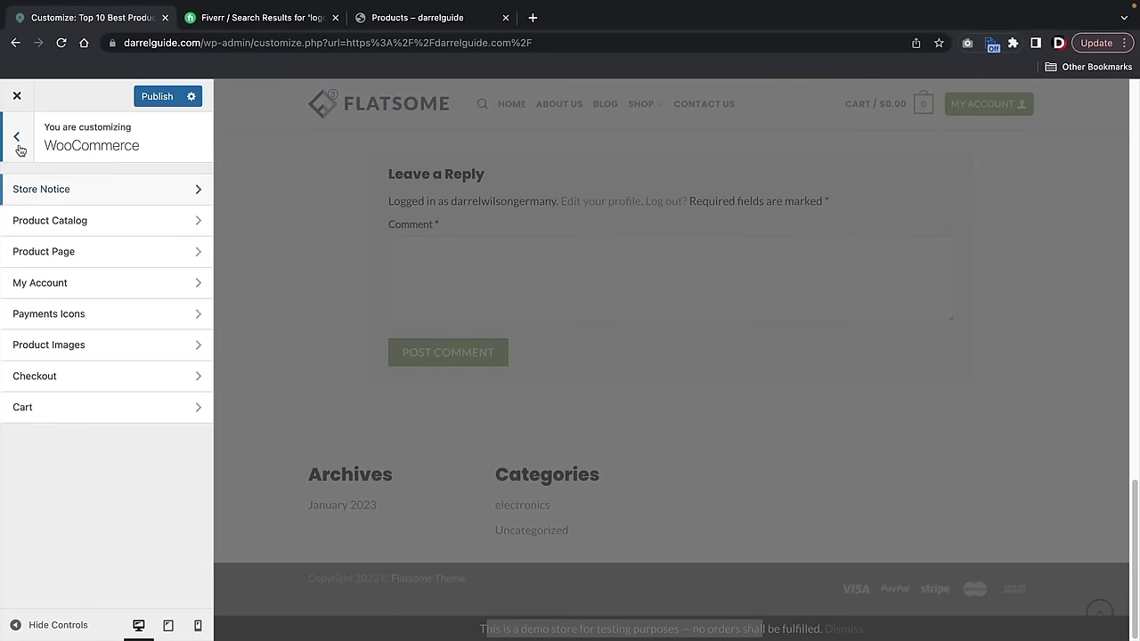
left_click(69, 221)
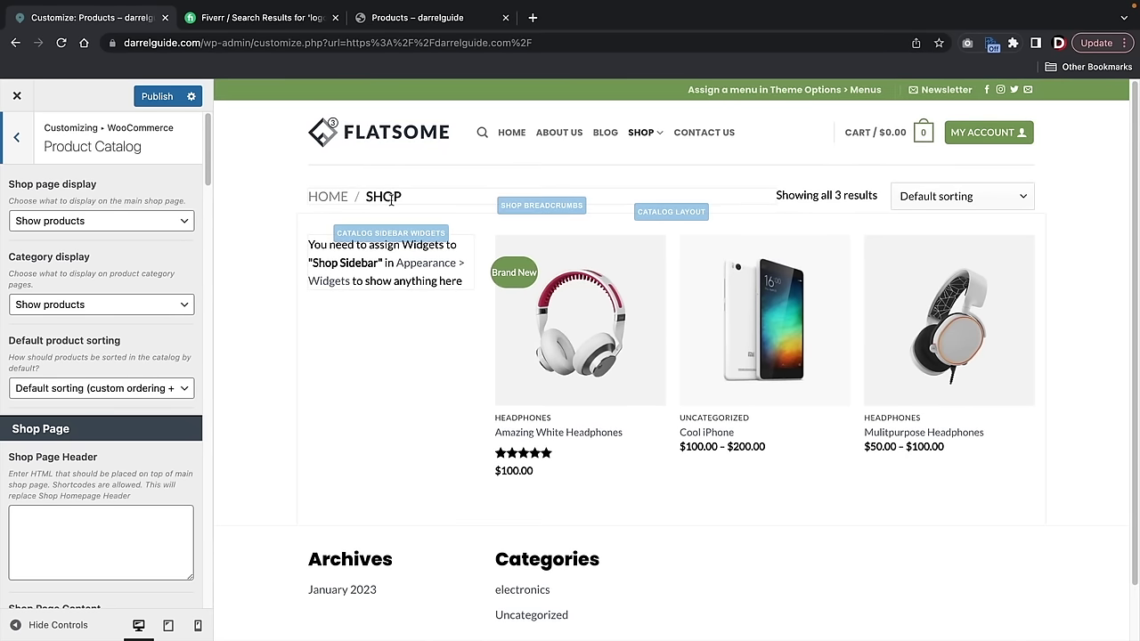
Set the shop List Style to masonry with a Left Sidebar
scroll(127, 320, "down", 5)
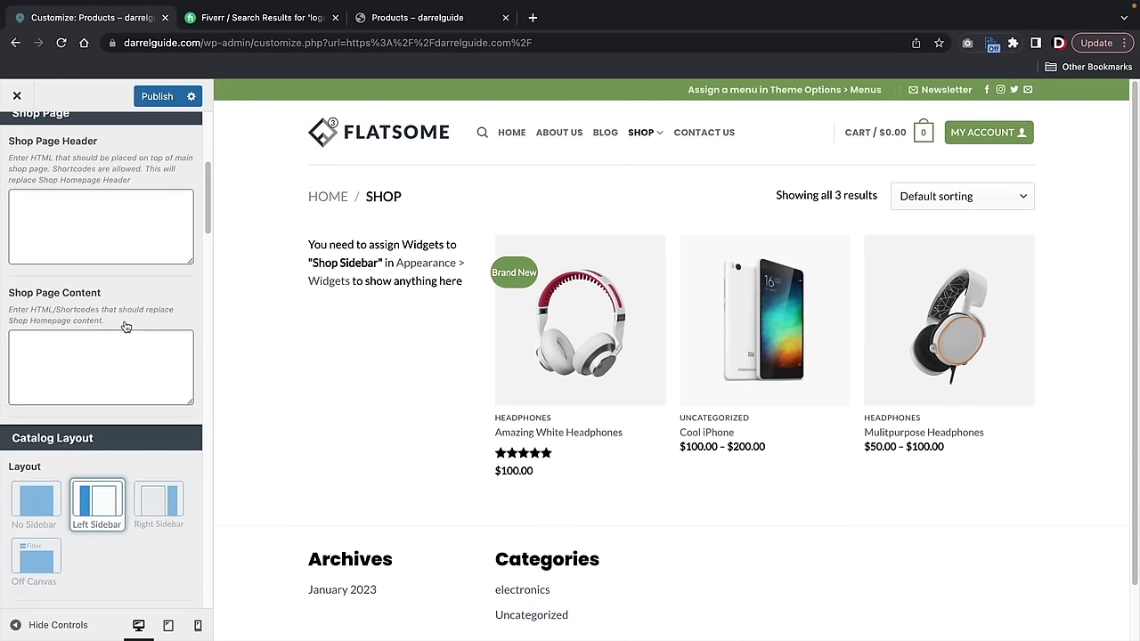
scroll(126, 322, "down", 1)
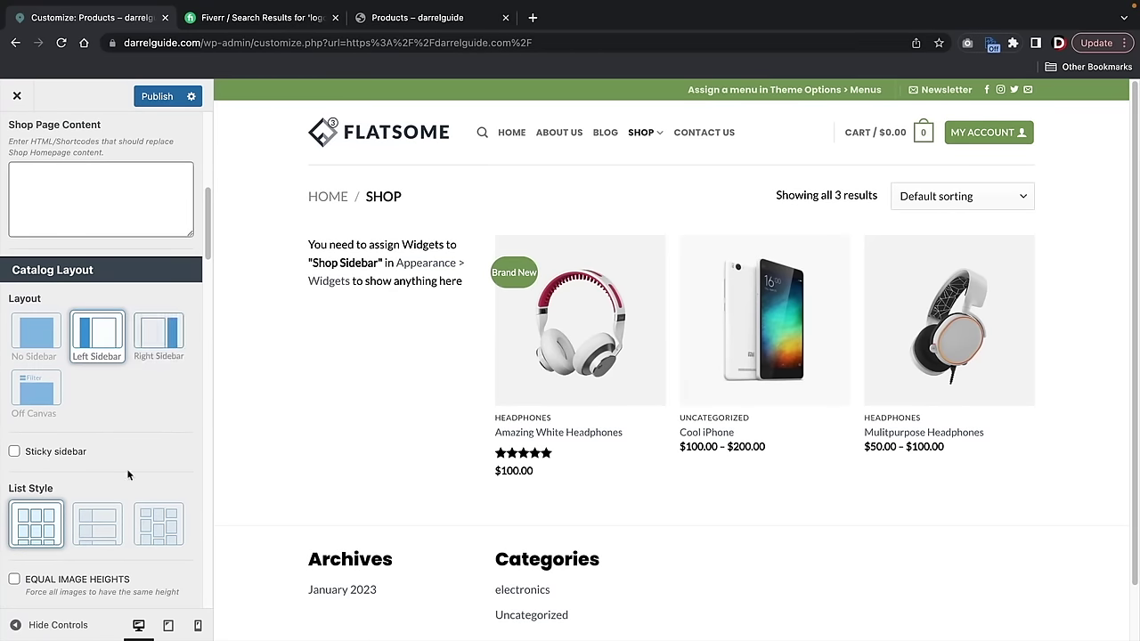
left_click(97, 524)
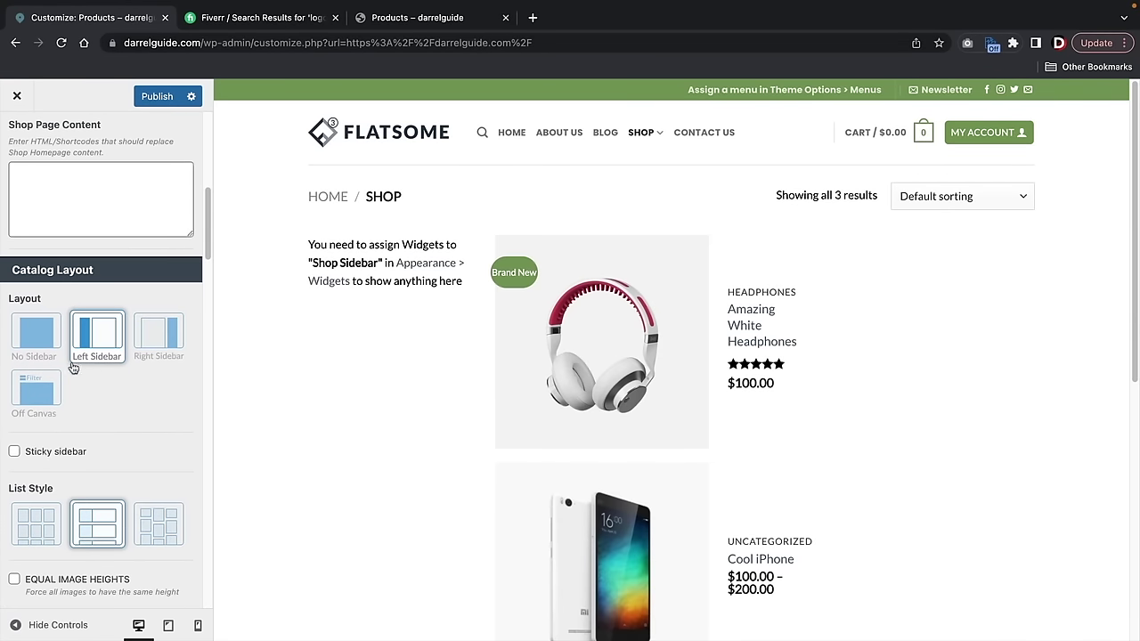
left_click(158, 532)
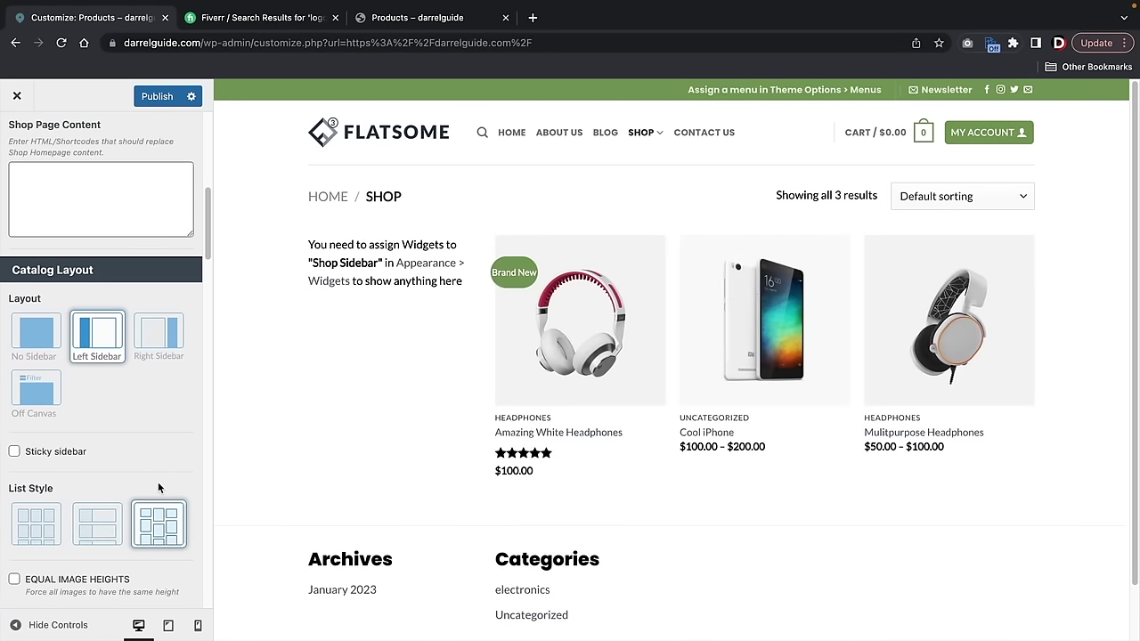
left_click(165, 335)
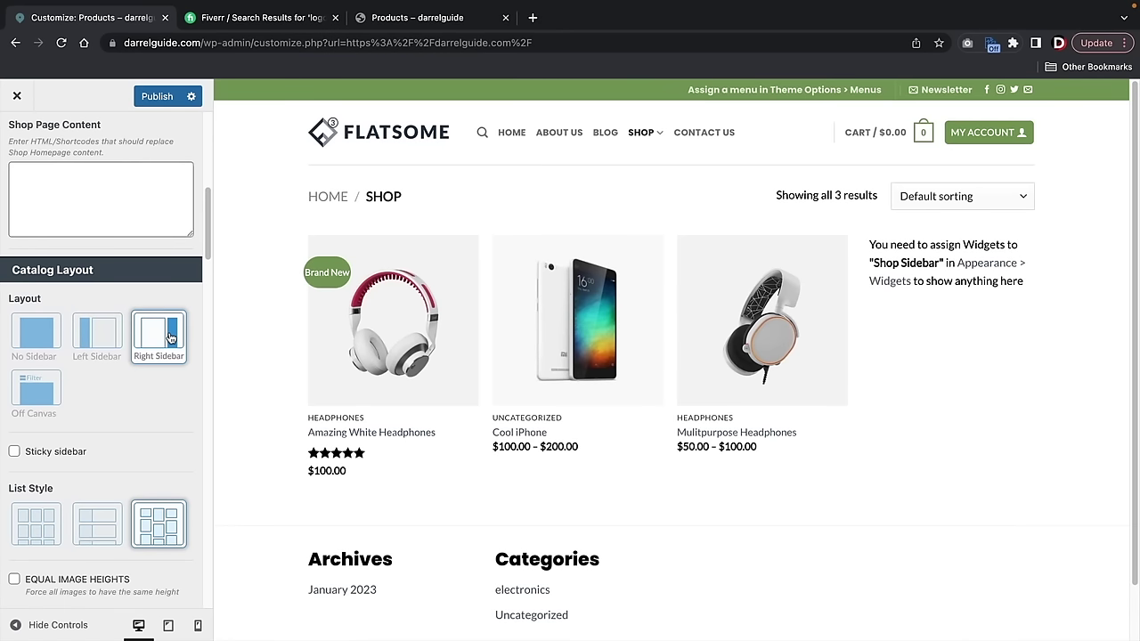
left_click(94, 351)
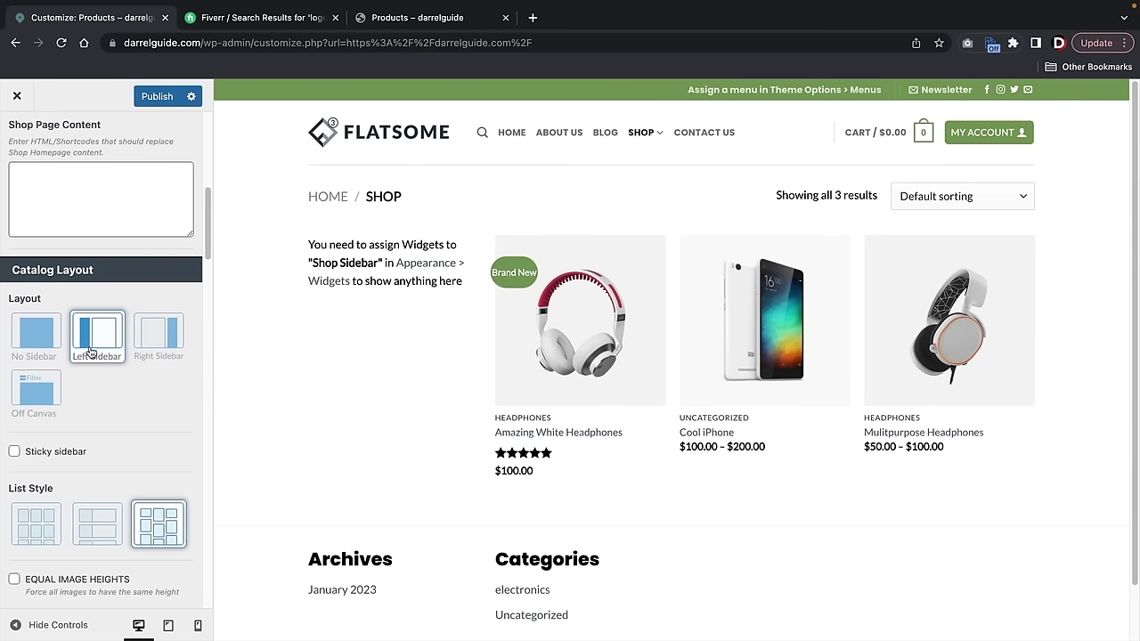
Choose the second Title Style: green title bar with left-aligned breadcrumb
scroll(90, 352, "down", 5)
scroll(91, 353, "down", 5)
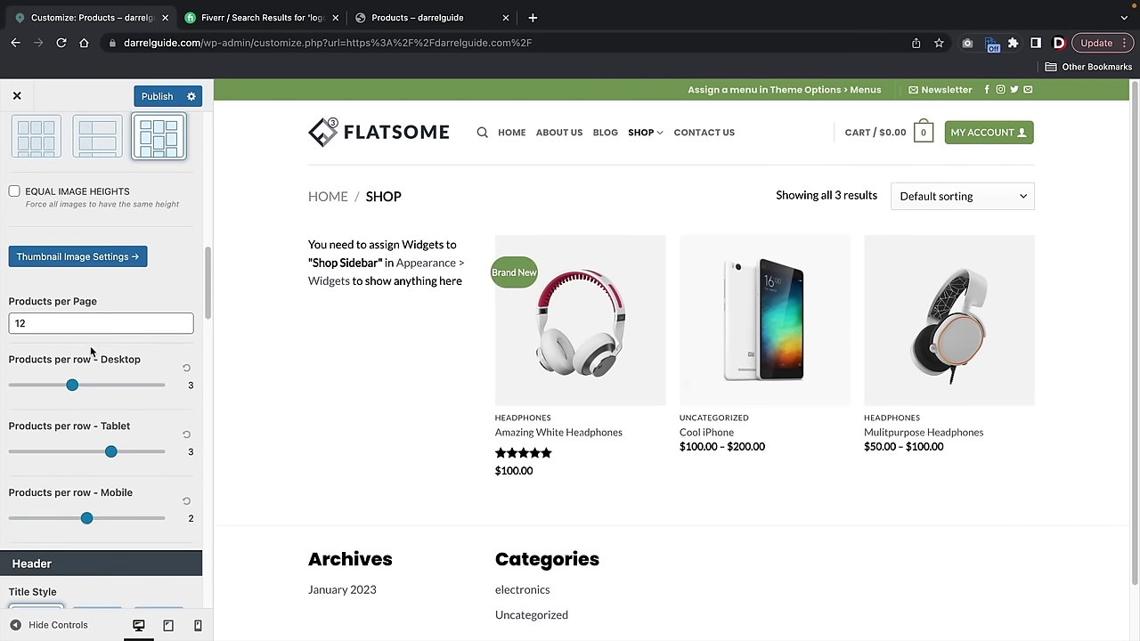
left_click(89, 364)
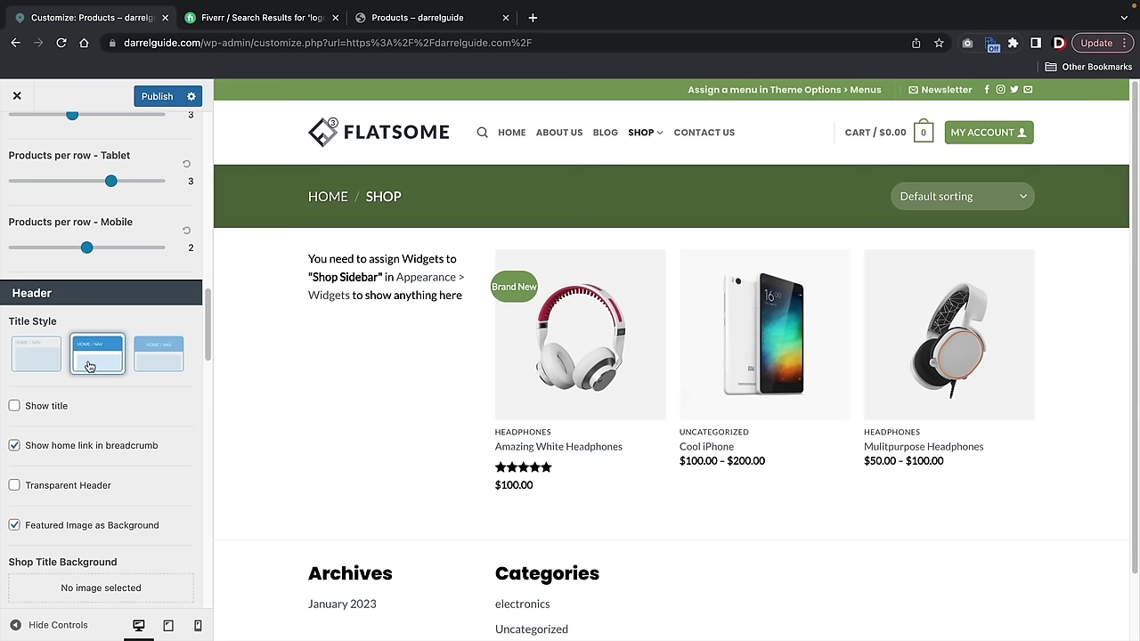
left_click(144, 365)
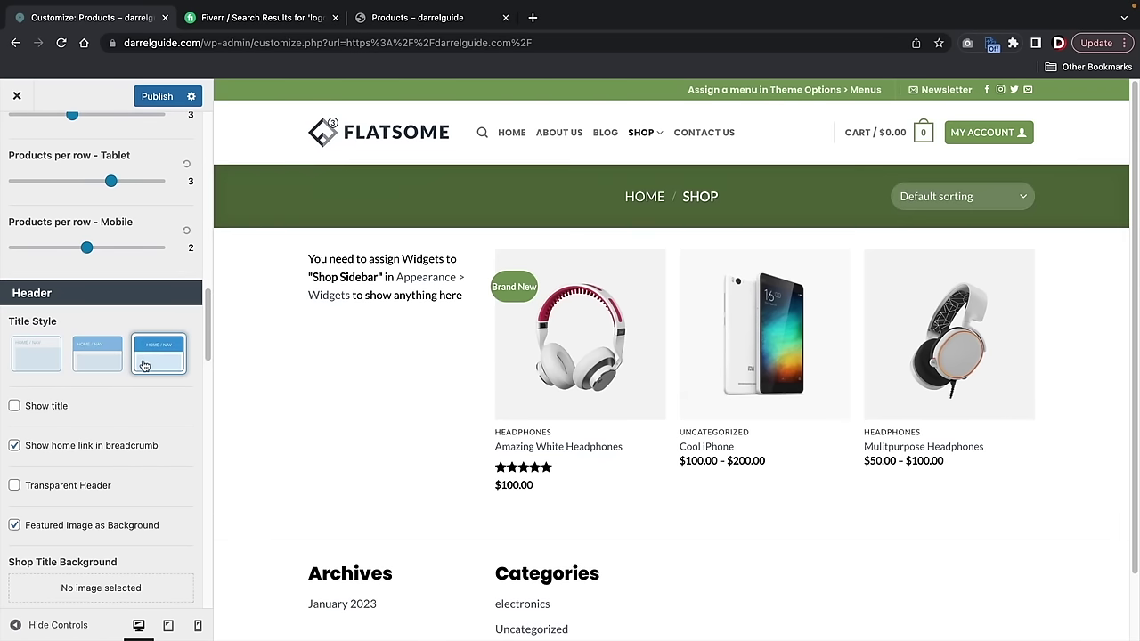
left_click(100, 365)
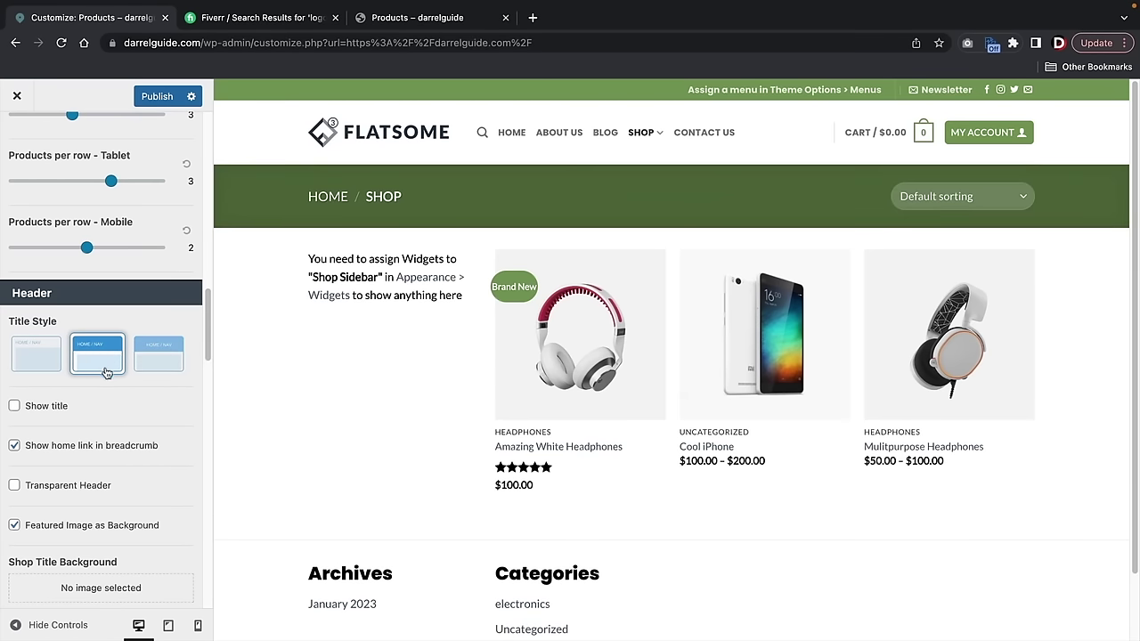
scroll(127, 396, "down", 5)
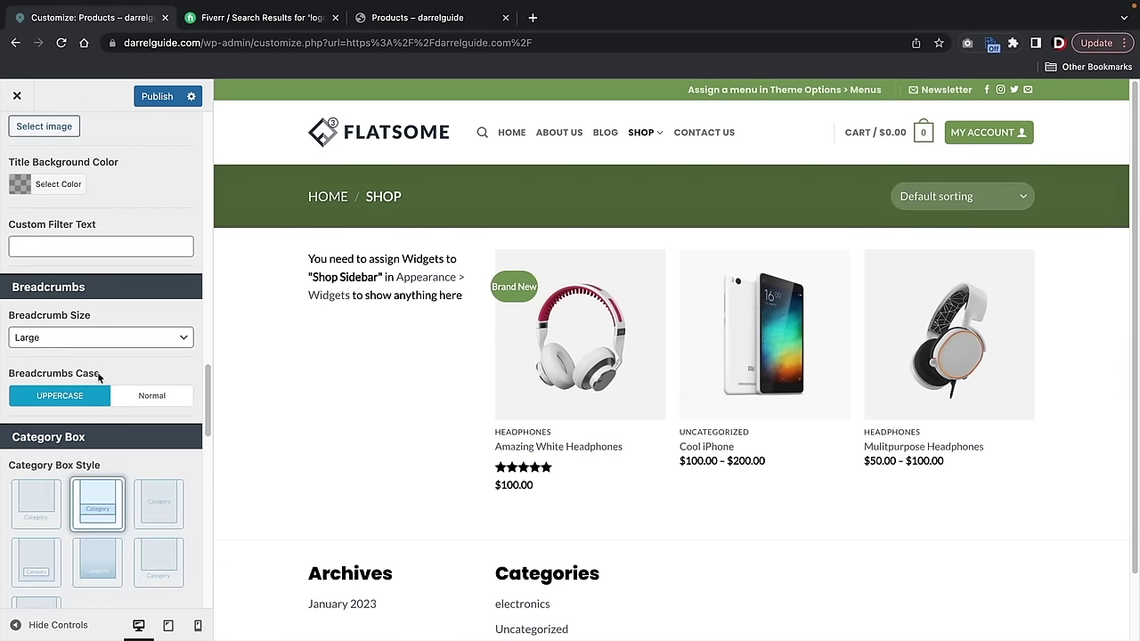
scroll(114, 416, "down", 6)
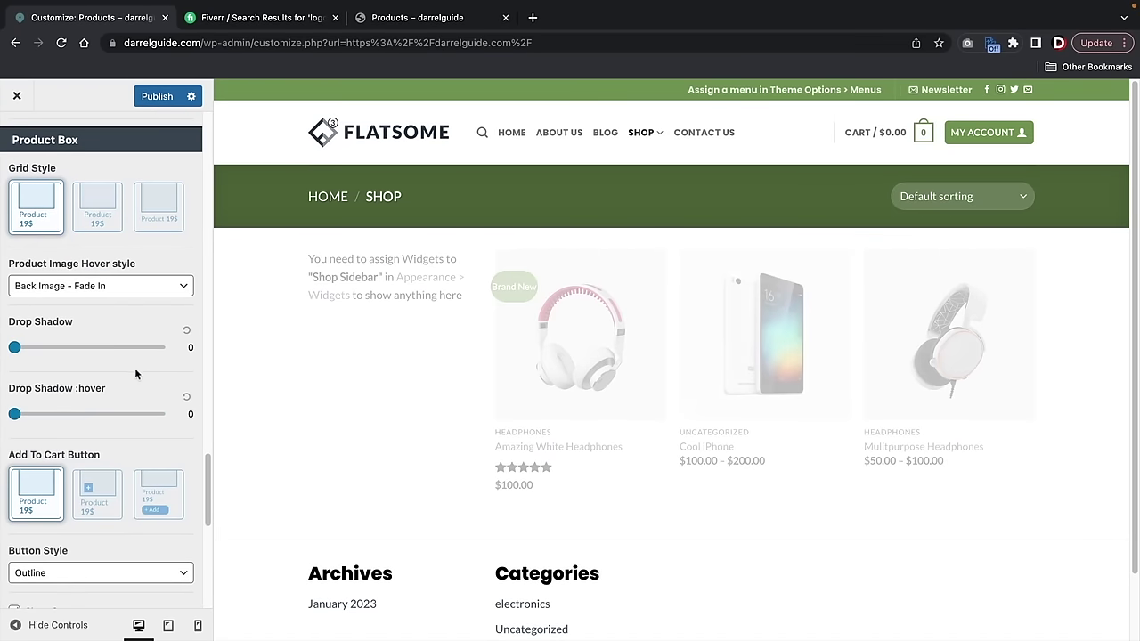
Use the second, centred Grid Style and the third Add To Cart Button option
left_click(98, 218)
left_click(158, 508)
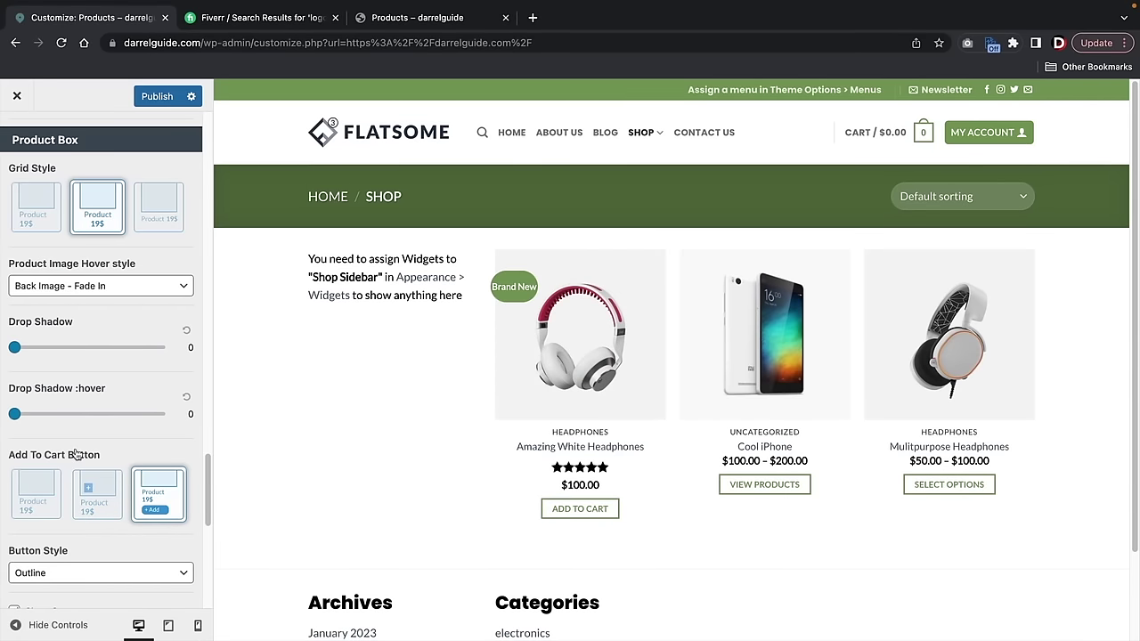
scroll(76, 454, "up", 15)
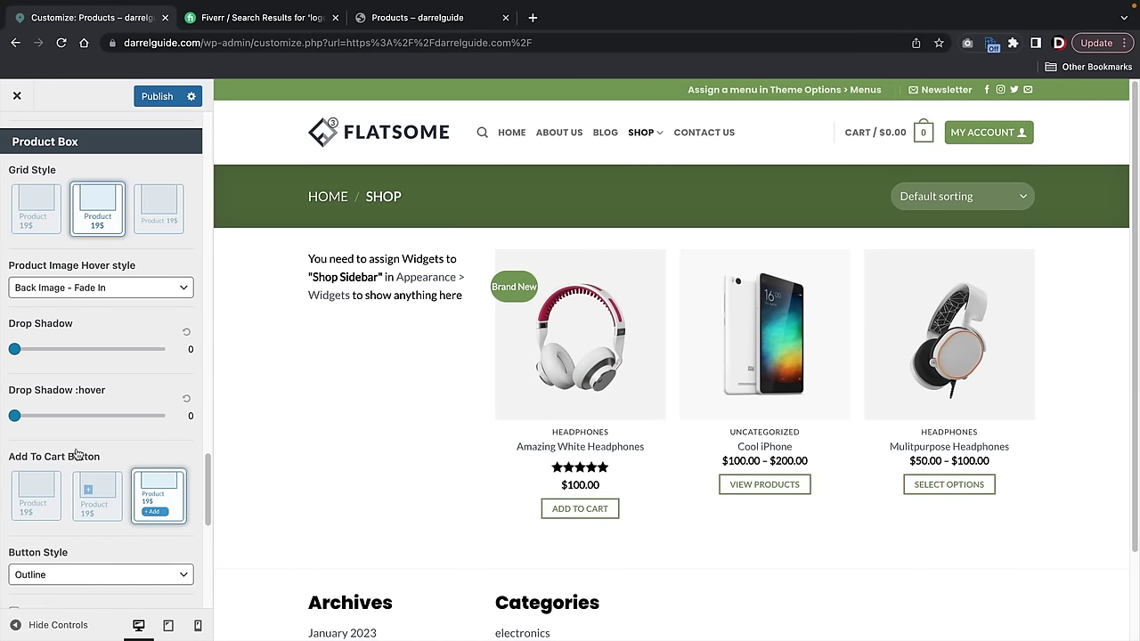
left_click(18, 139)
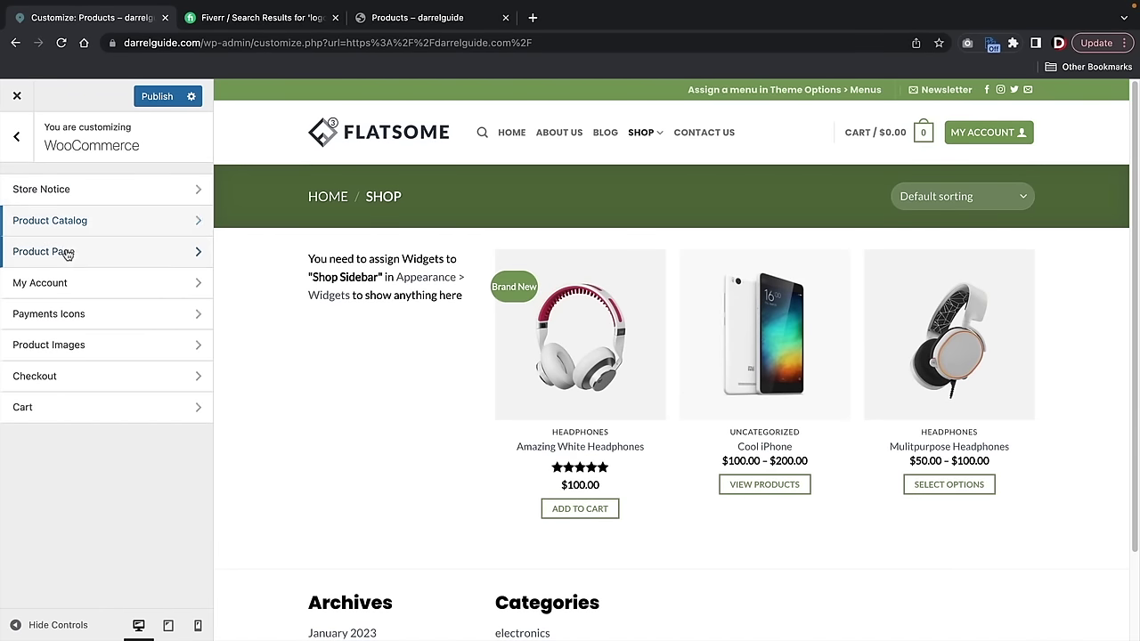
Preview Amazing White Headphones, trying Stacked, Right Sidebar and Full Height product layouts
left_click(68, 253)
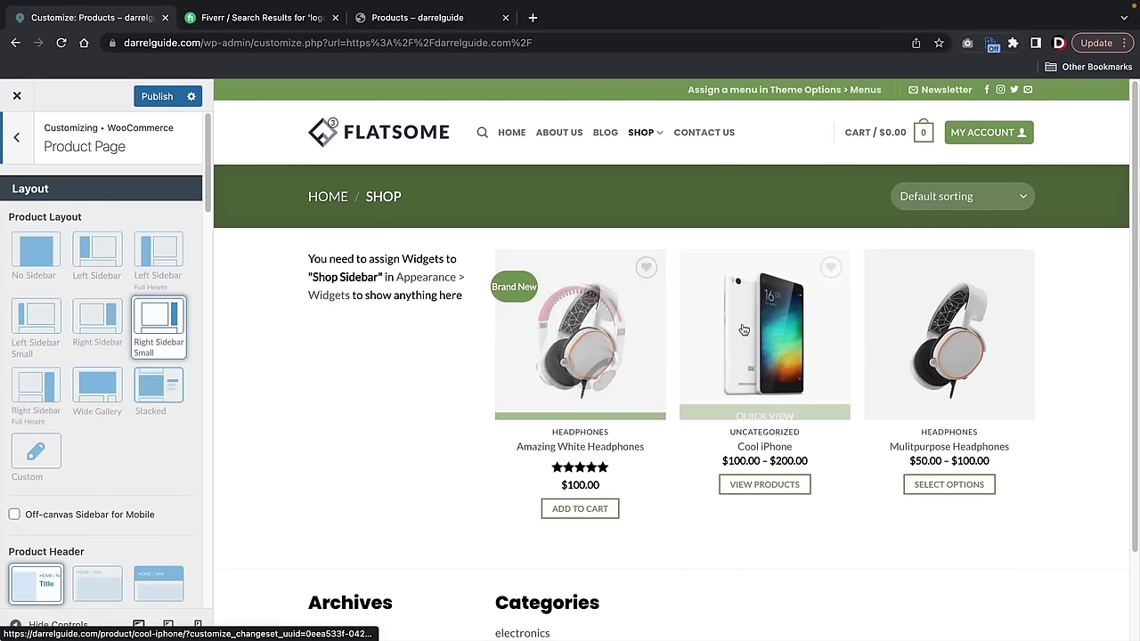
left_click(601, 335)
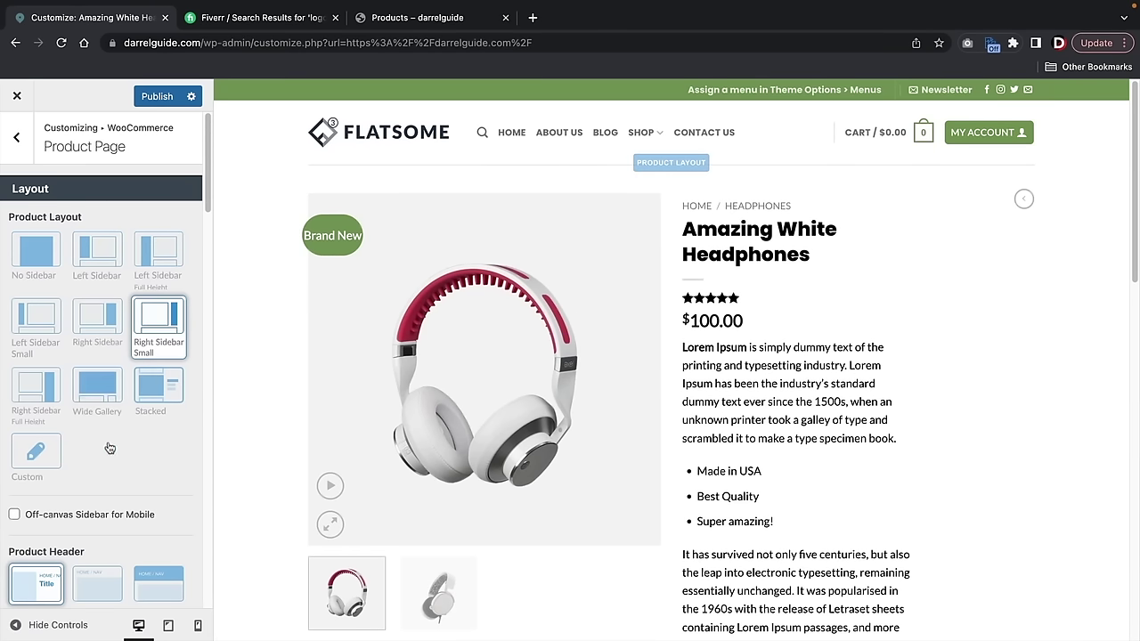
left_click(97, 585)
left_click(161, 383)
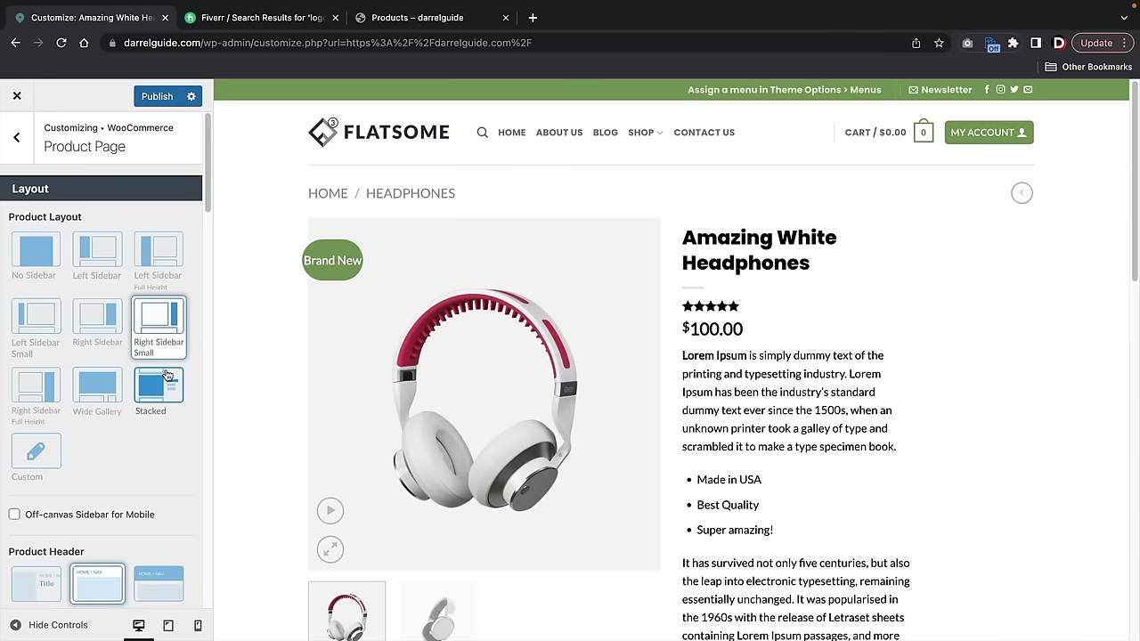
left_click(96, 321)
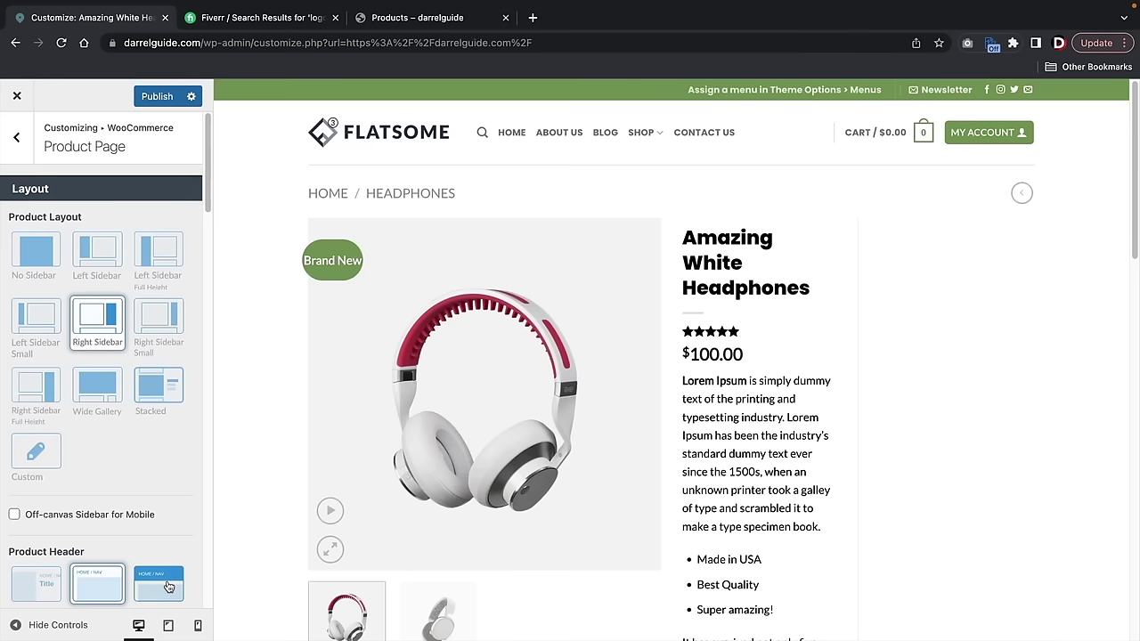
left_click(166, 585)
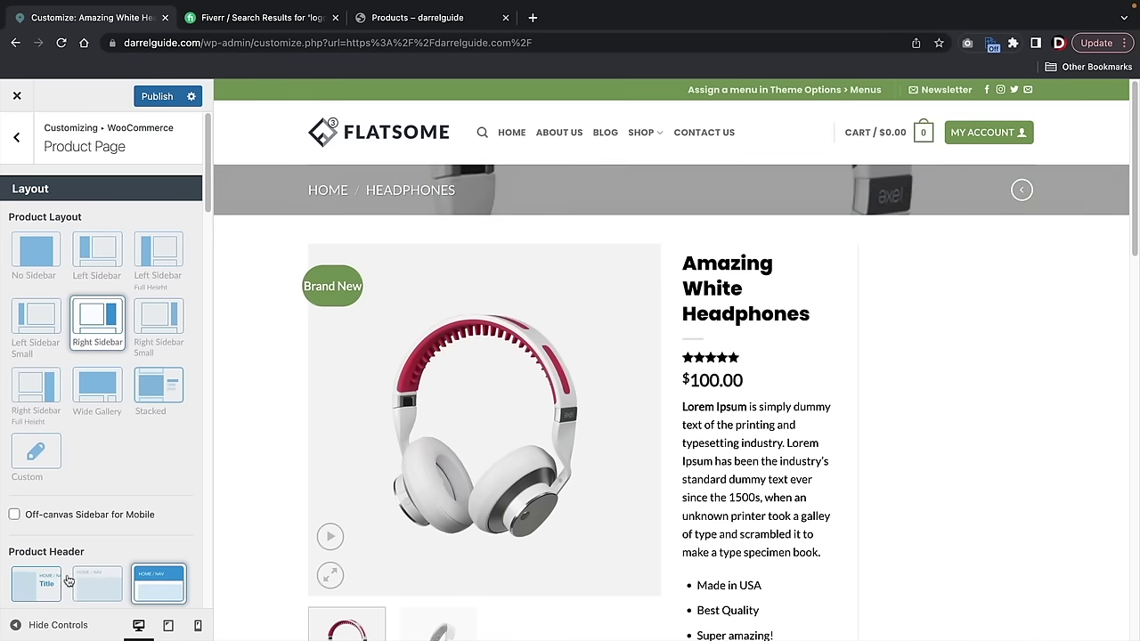
left_click(39, 379)
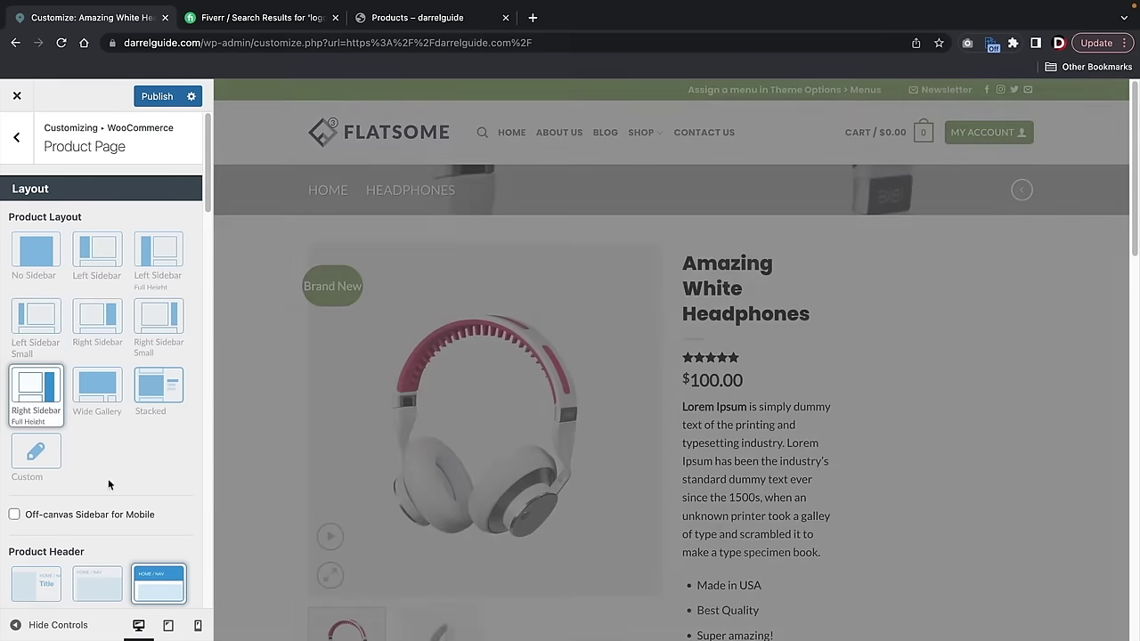
scroll(113, 468, "down", 1)
scroll(111, 463, "down", 2)
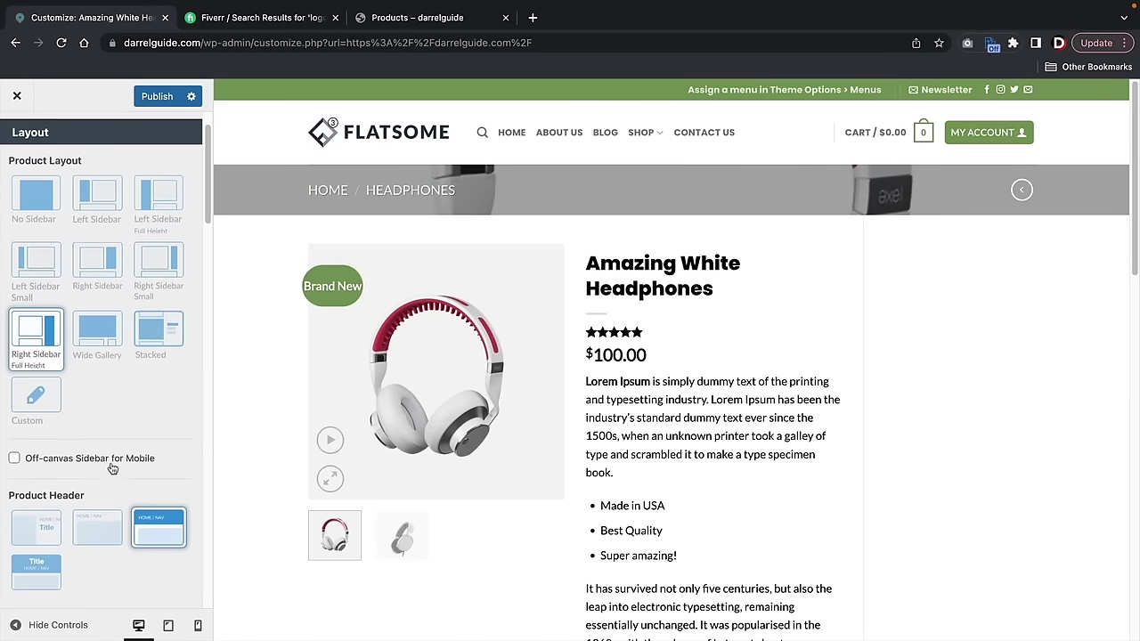
Set the product page layout to Custom without choosing a layout block
left_click(47, 367)
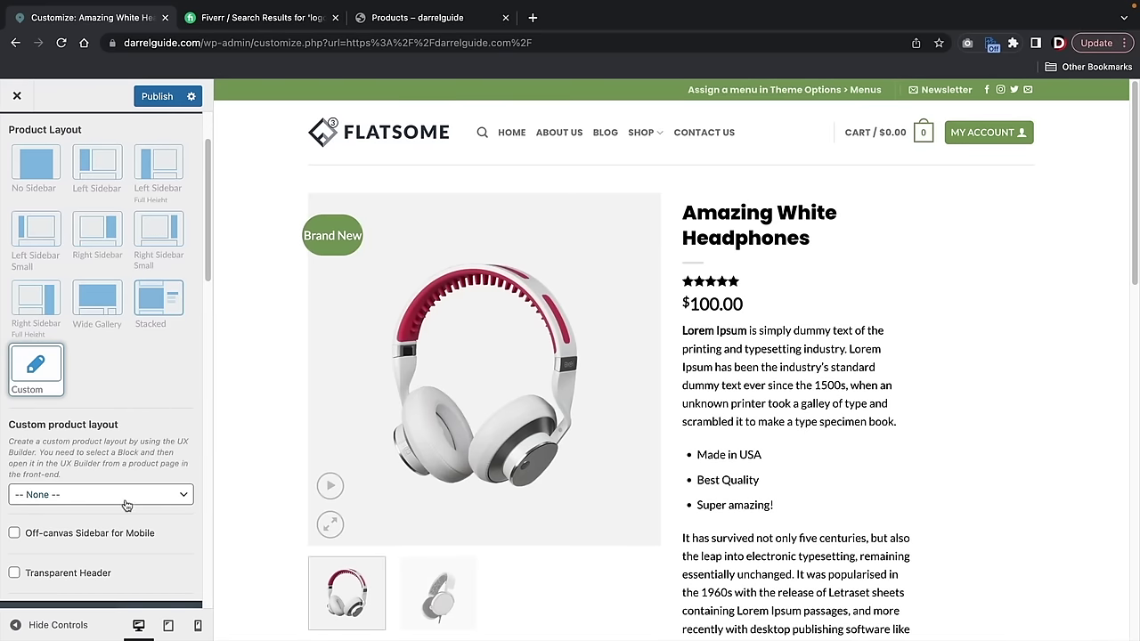
left_click(126, 496)
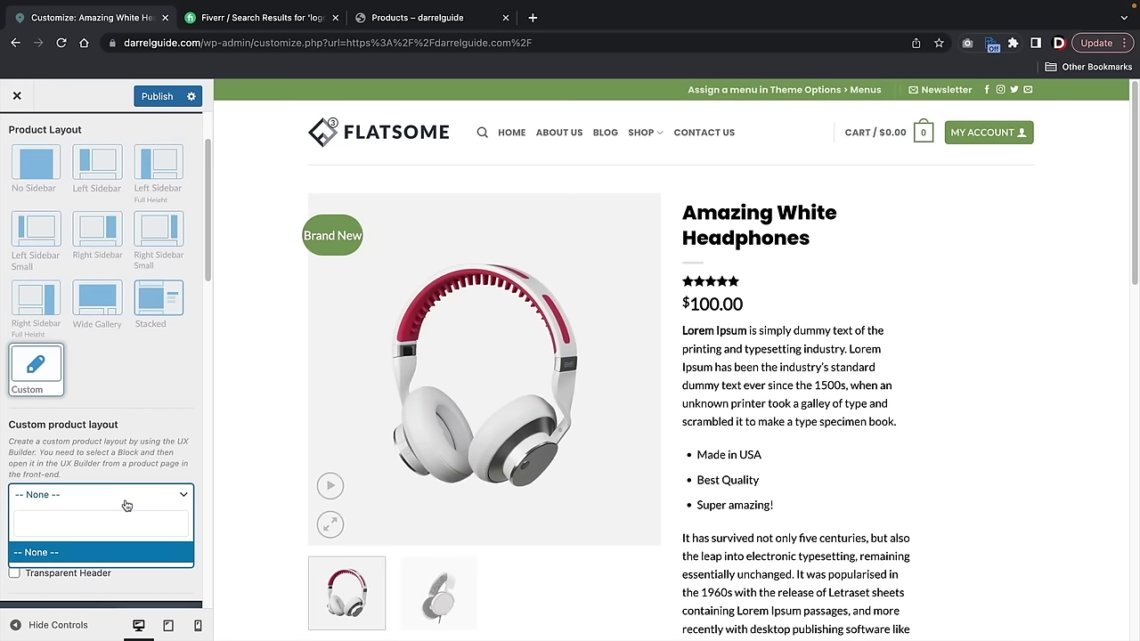
left_click(134, 452)
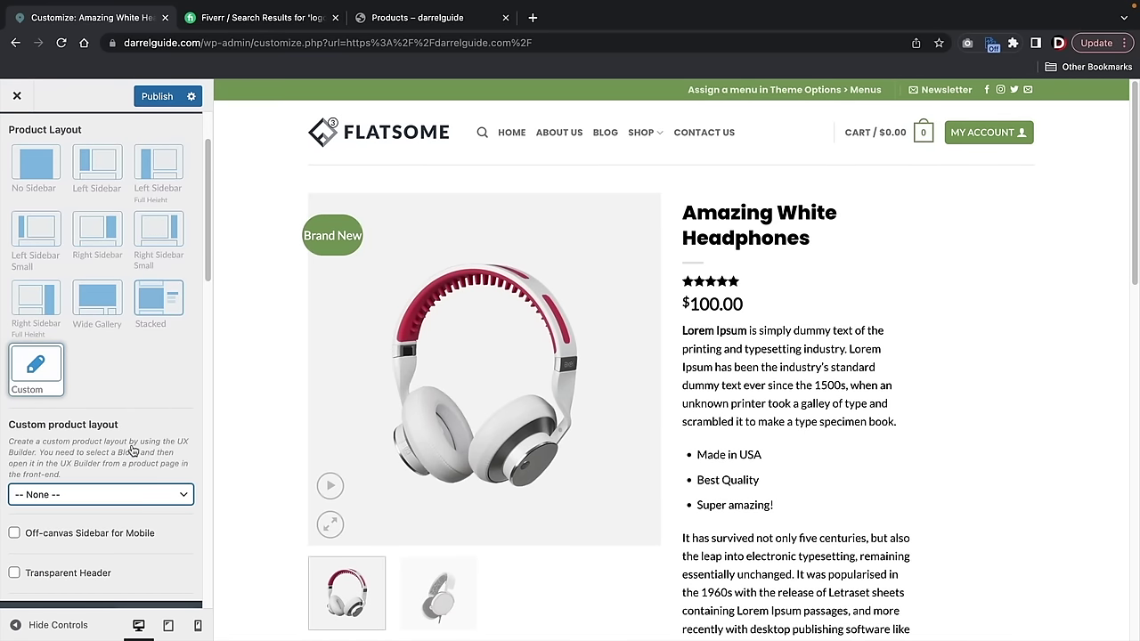
scroll(132, 452, "down", 1)
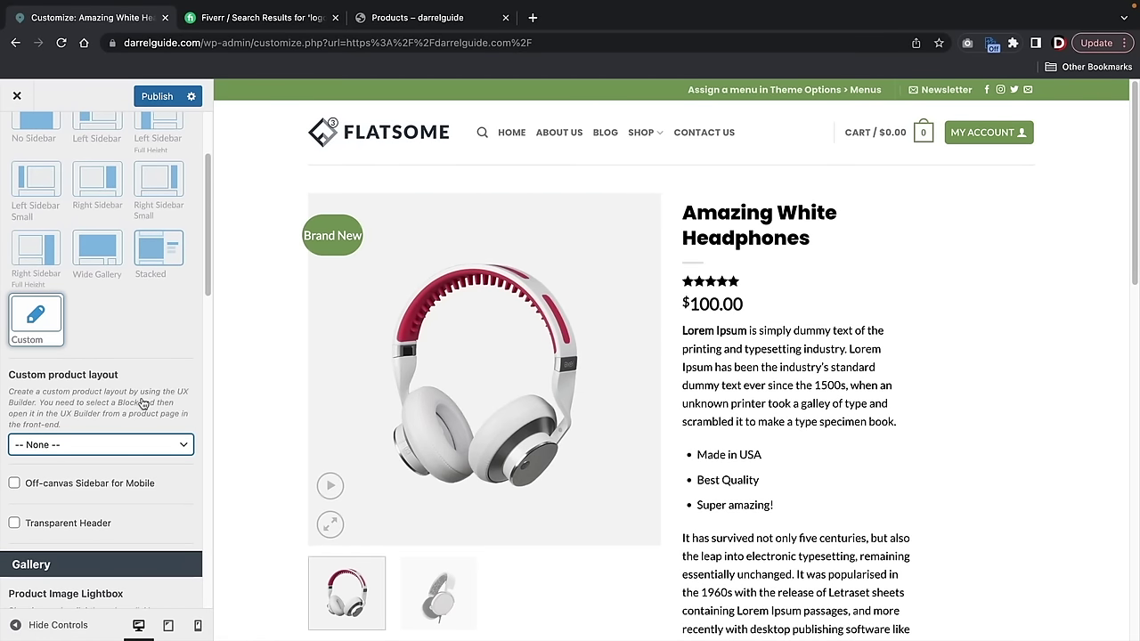
scroll(145, 405, "up", 2)
scroll(142, 432, "down", 5)
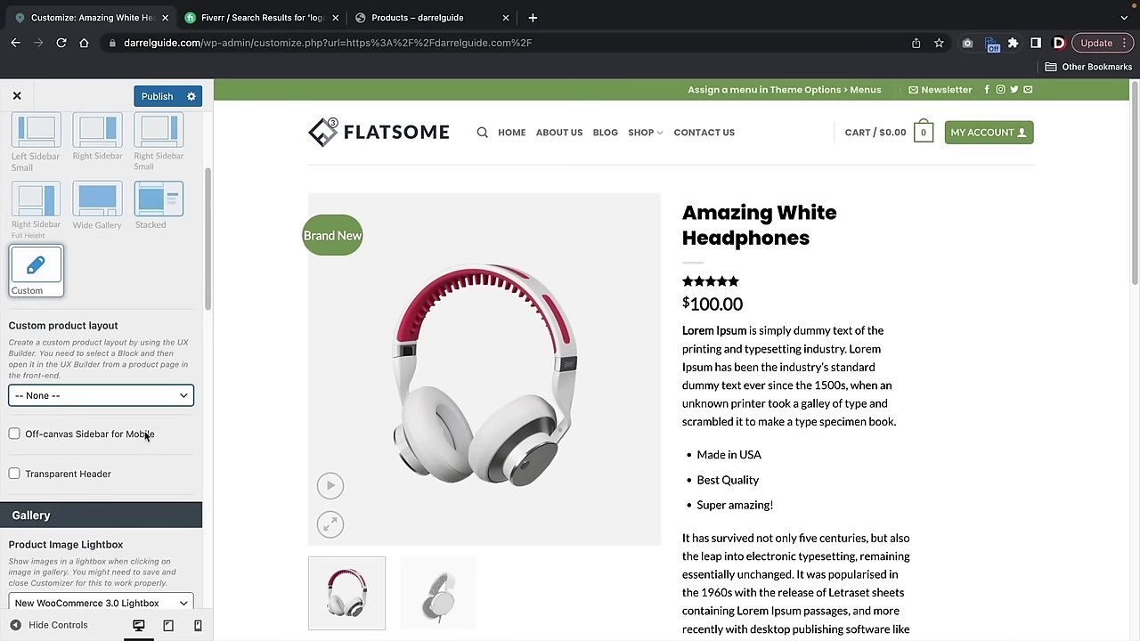
scroll(87, 486, "down", 8)
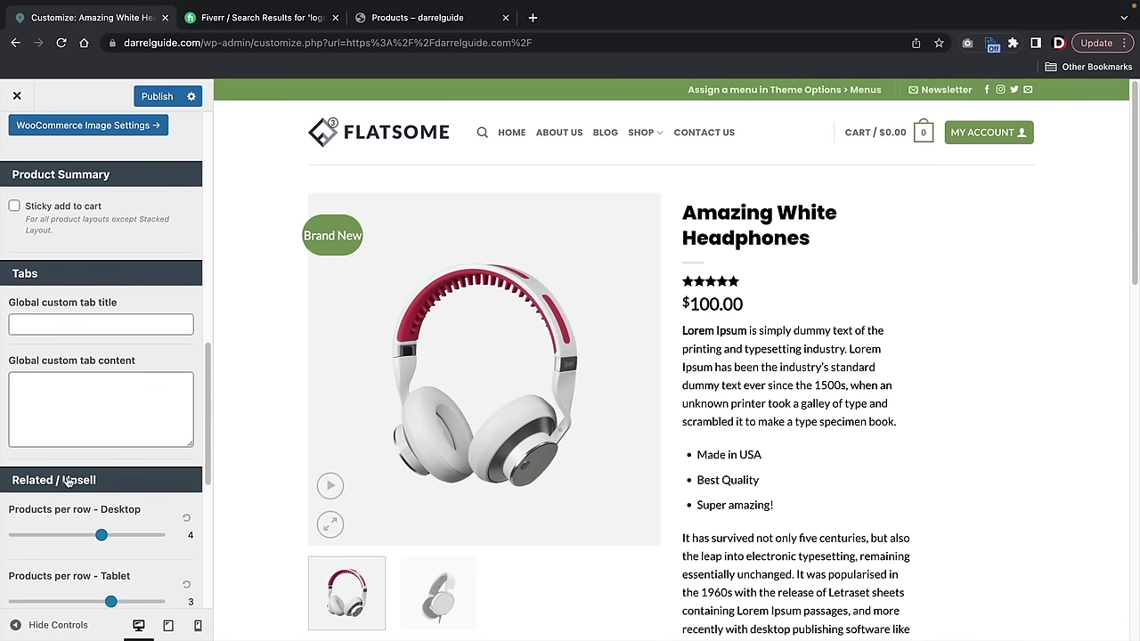
scroll(100, 501, "down", 2)
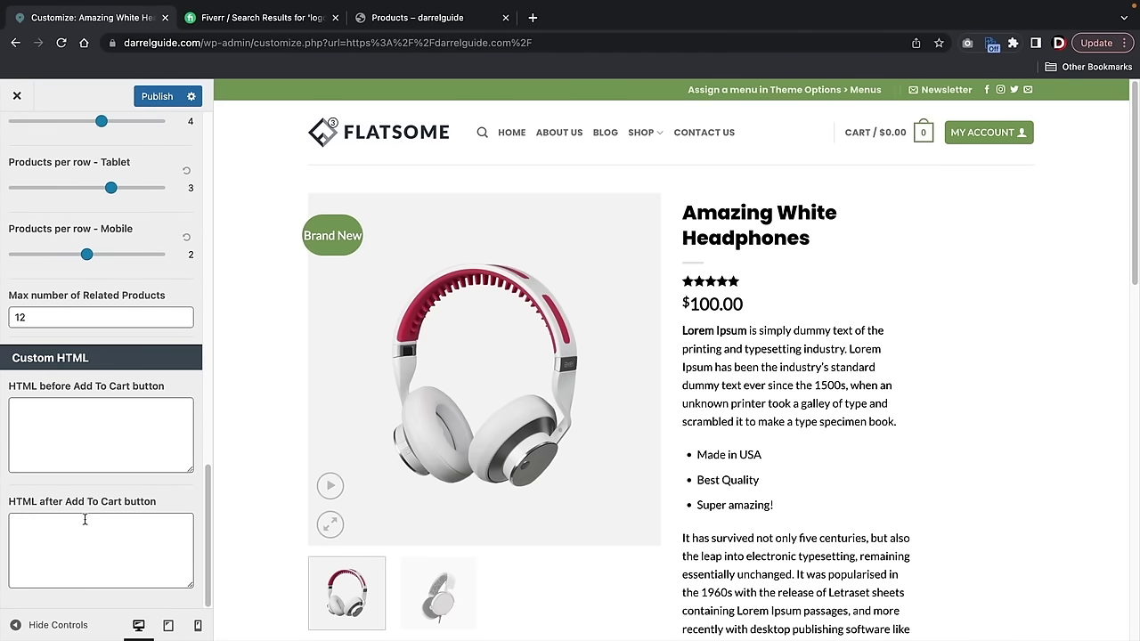
scroll(104, 468, "up", 15)
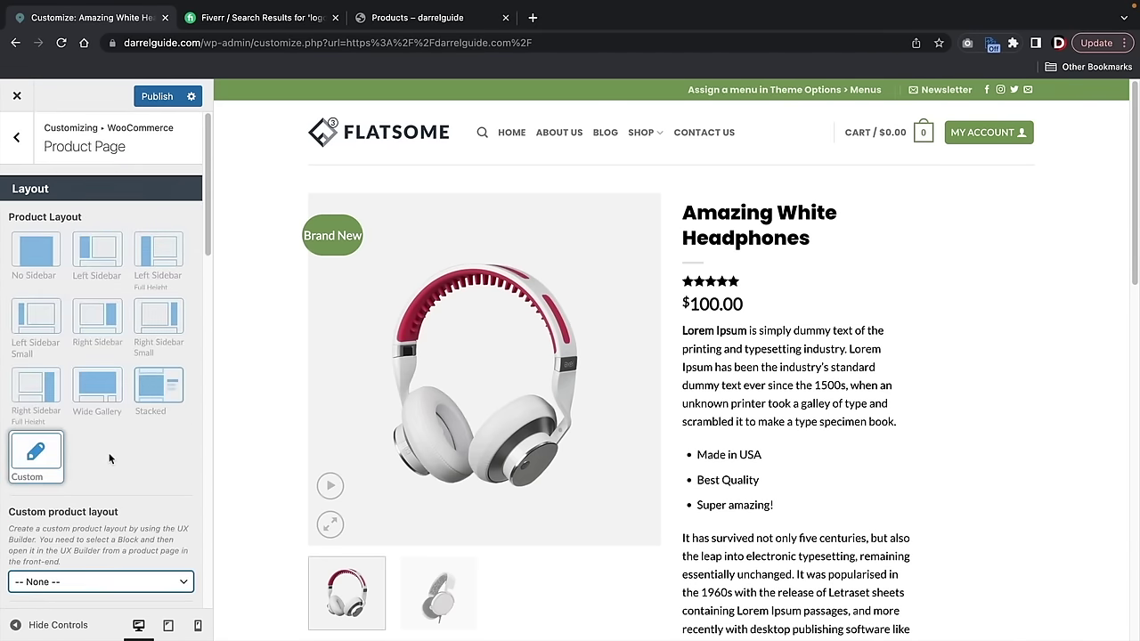
left_click(17, 137)
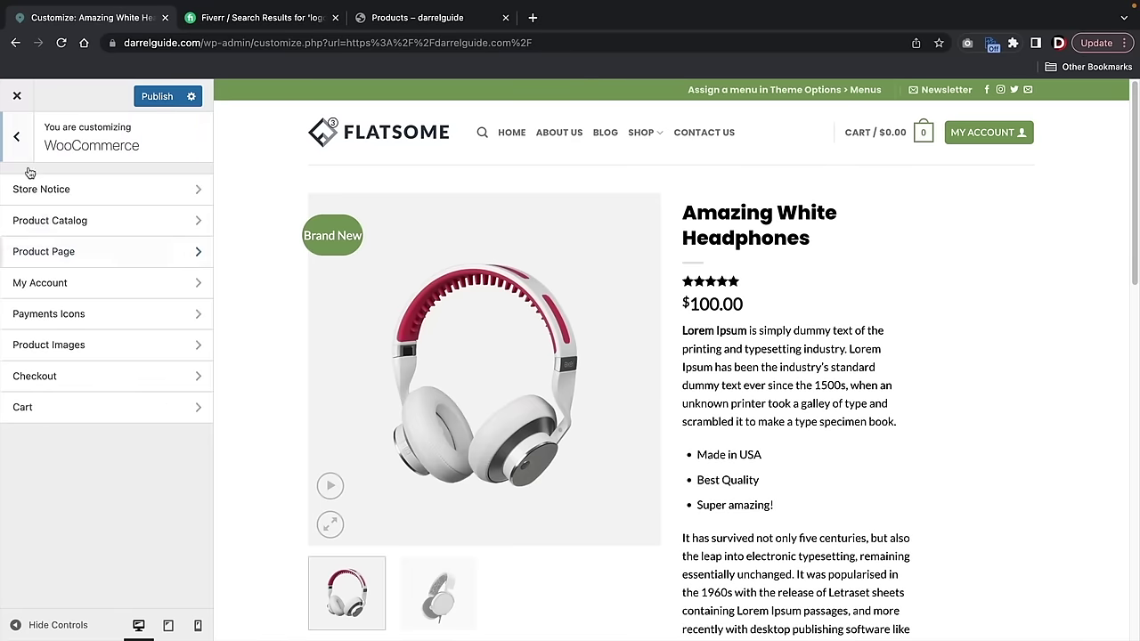
Preview the My Account page and set its Title Align to Center
left_click(81, 283)
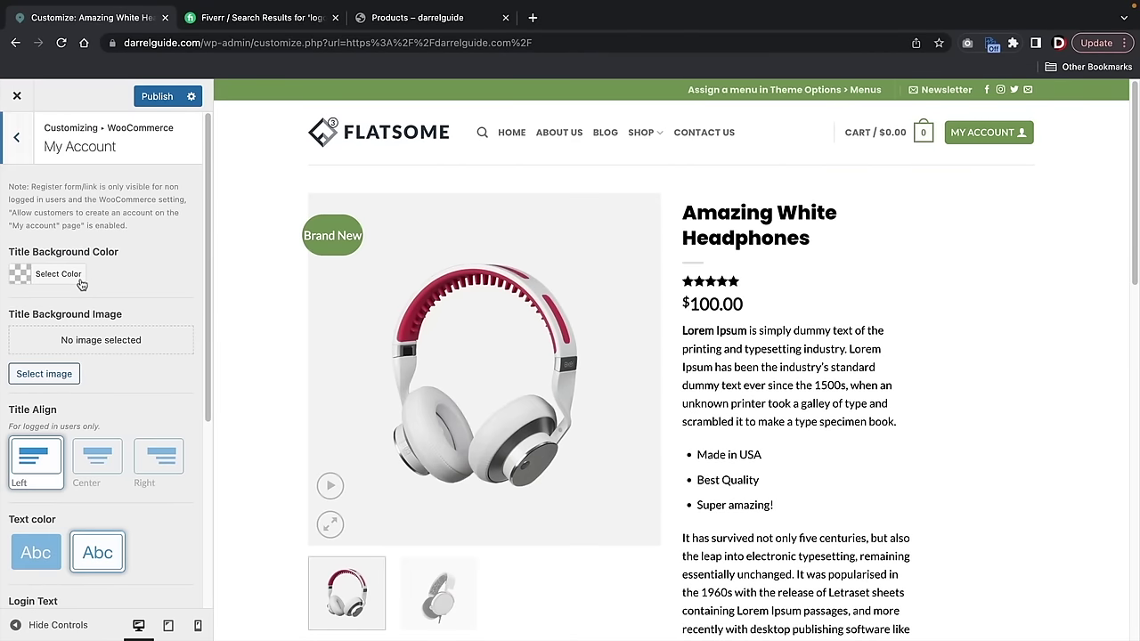
left_click(971, 141)
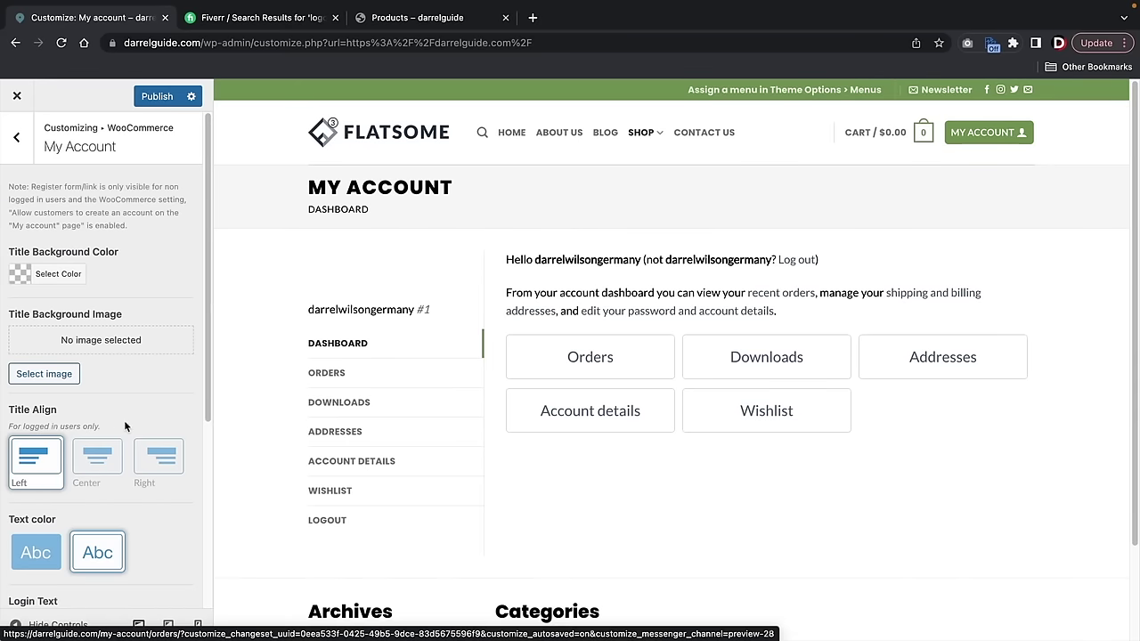
left_click(102, 450)
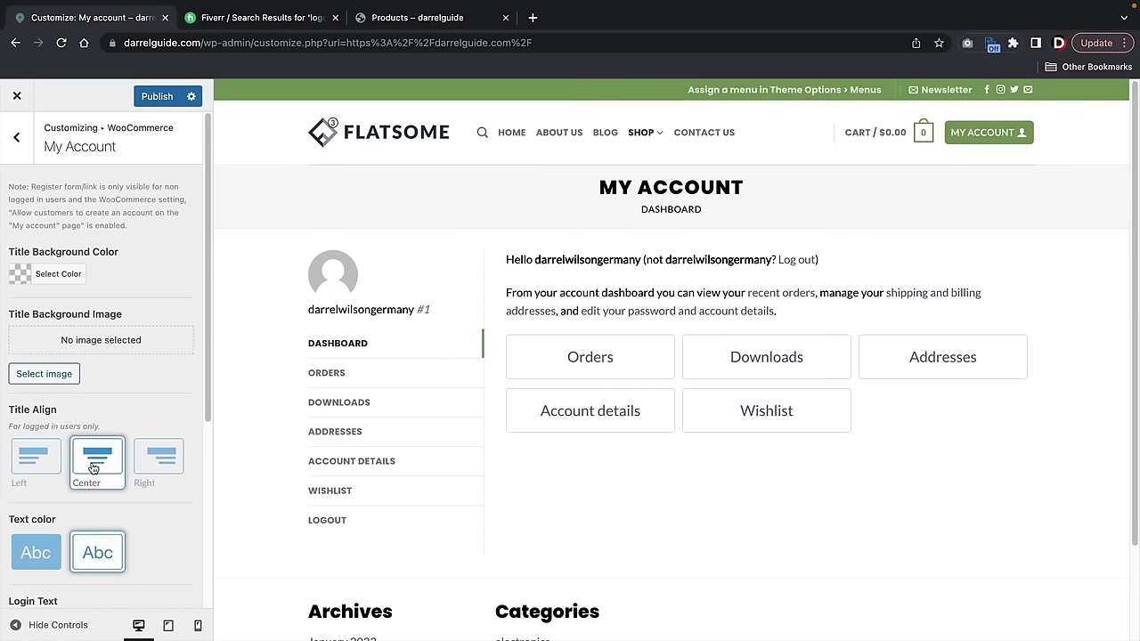
scroll(75, 441, "down", 5)
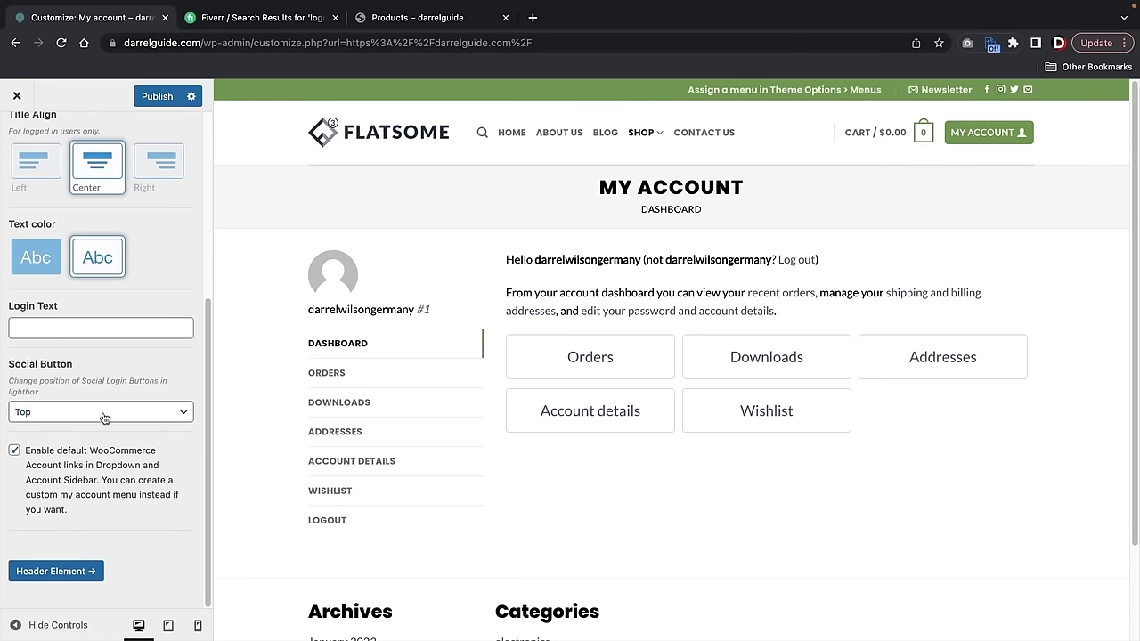
scroll(106, 419, "up", 5)
Look through the Payments Icons settings without changing them
left_click(19, 140)
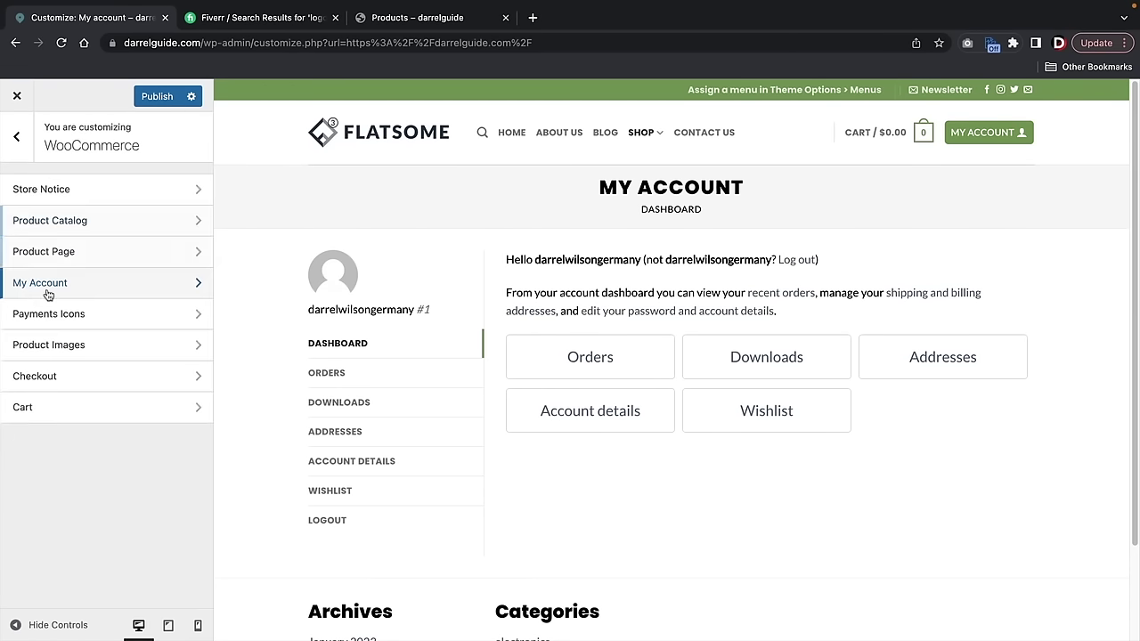
left_click(53, 316)
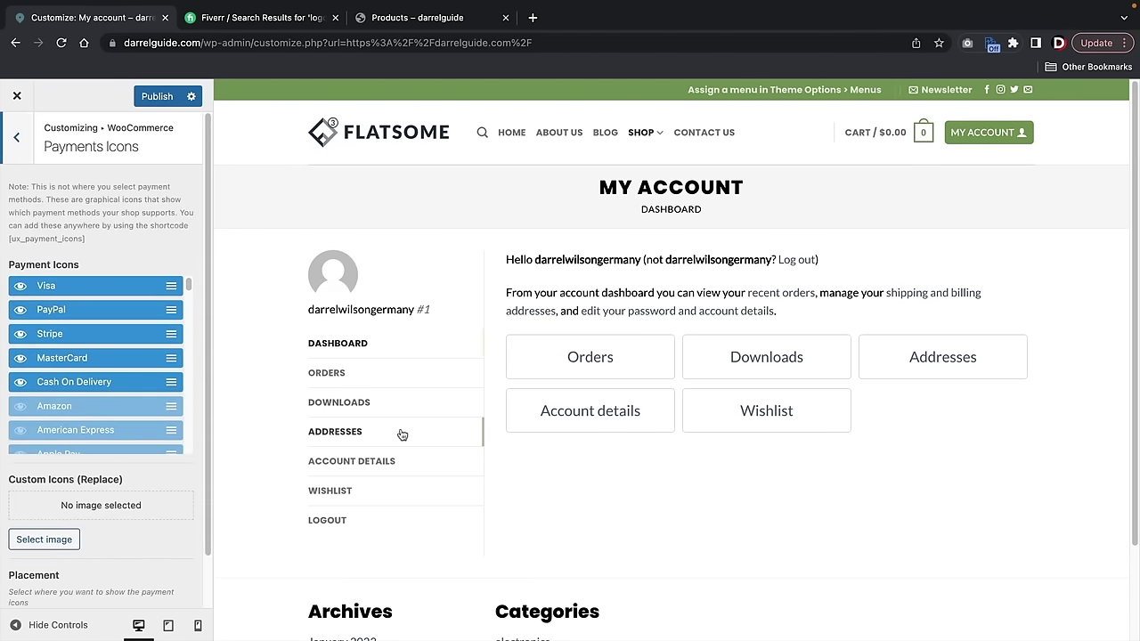
scroll(402, 362, "down", 3)
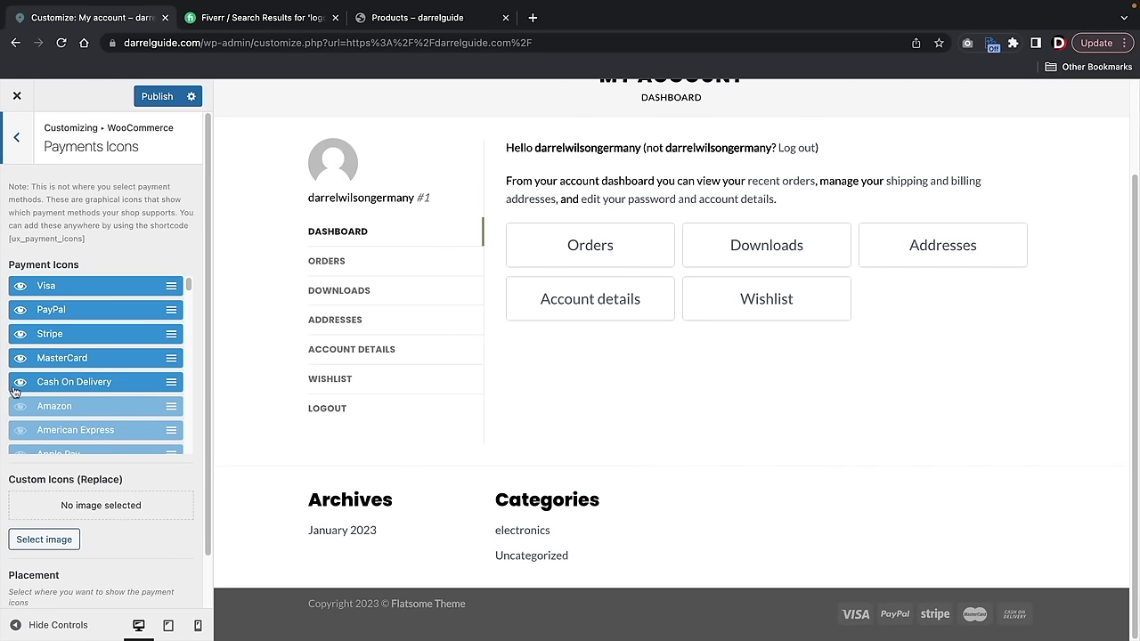
scroll(47, 422, "down", 2)
scroll(71, 400, "up", 3)
left_click(19, 153)
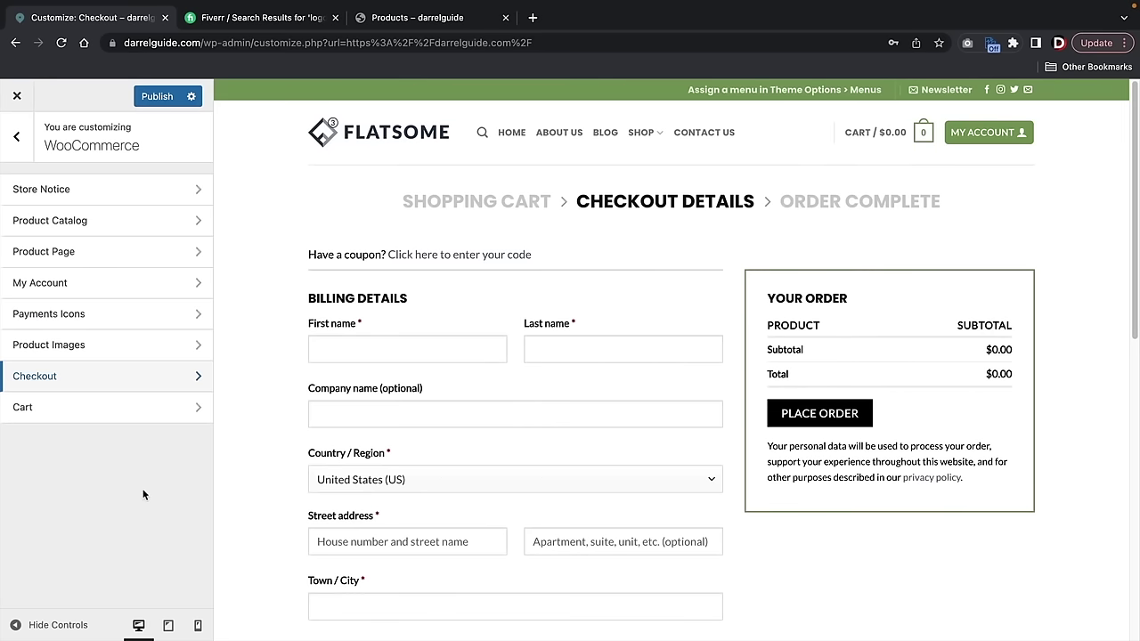
Preview the Simple and Focused checkout layouts
left_click(129, 381)
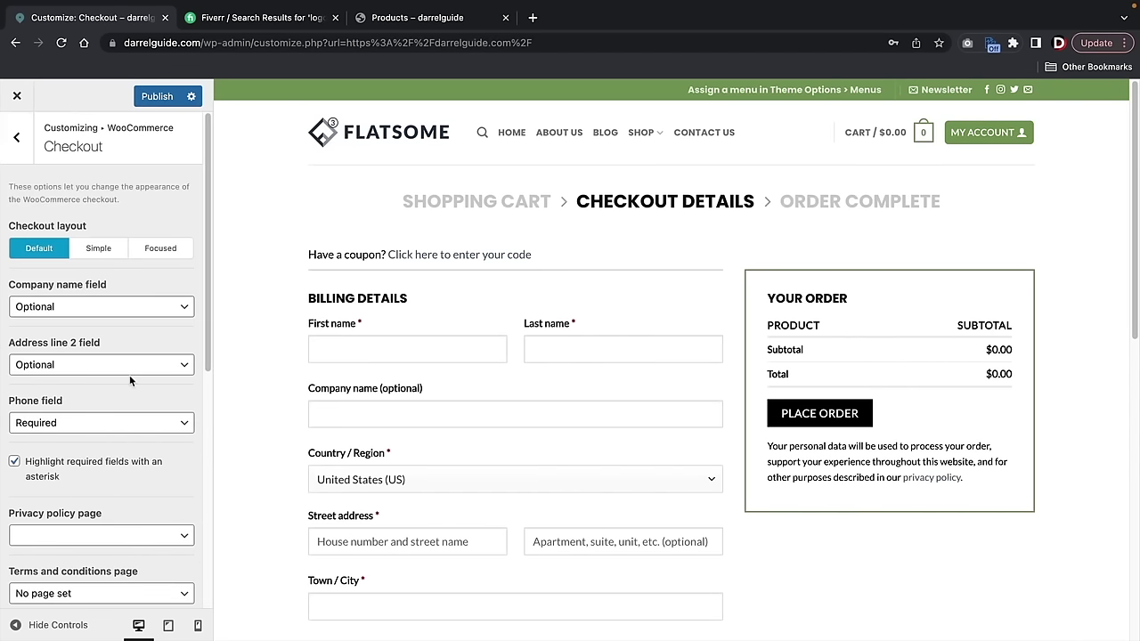
left_click(98, 250)
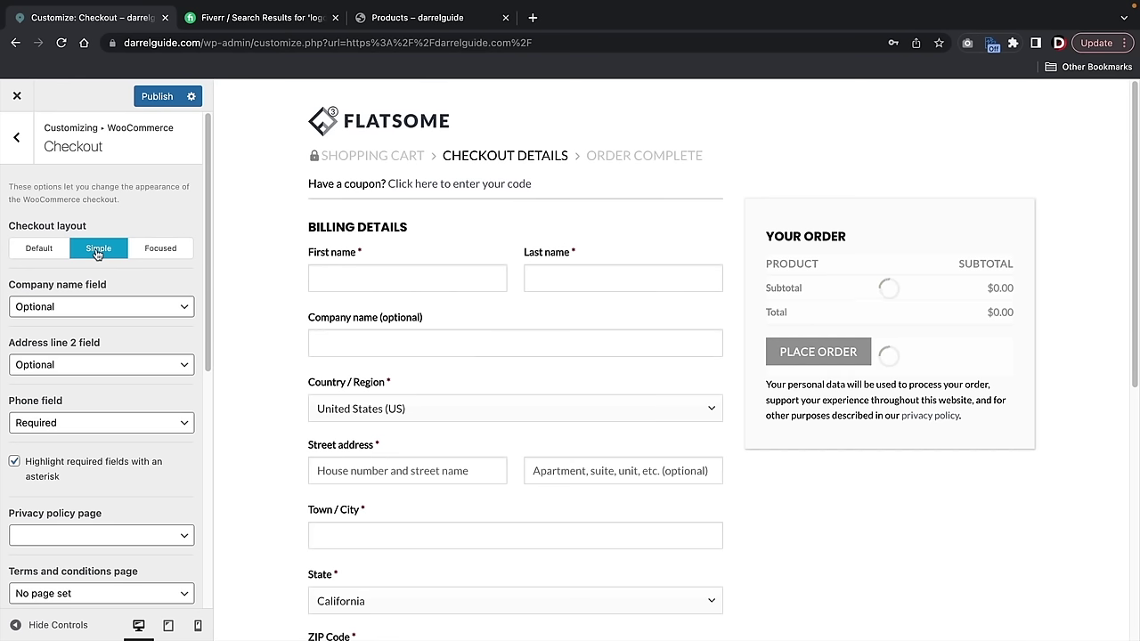
left_click(158, 253)
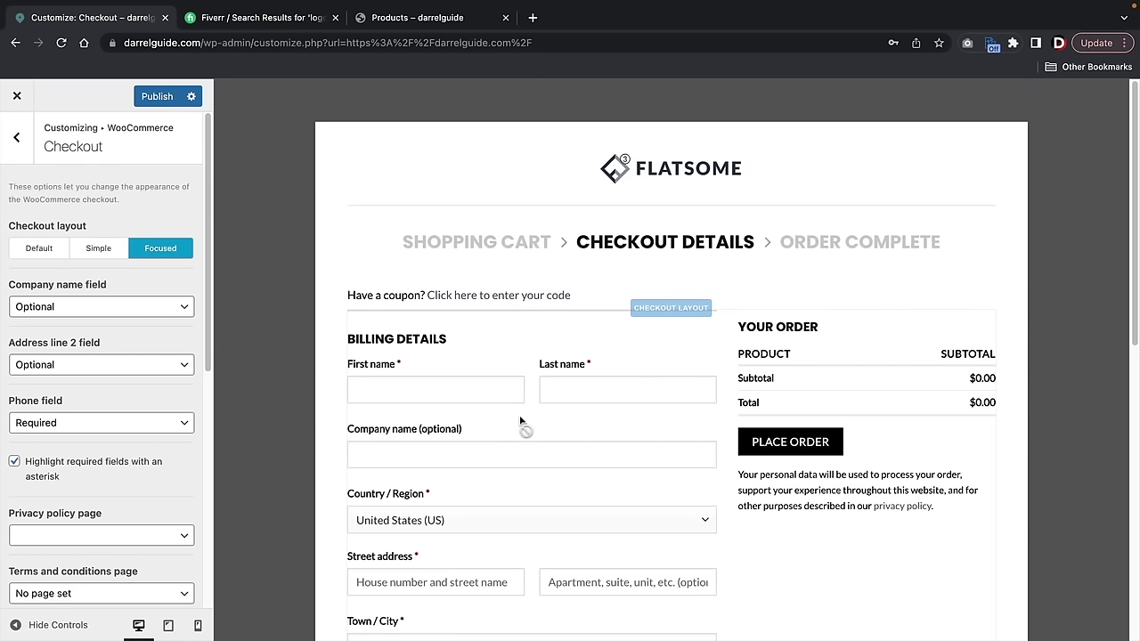
scroll(446, 381, "down", 1)
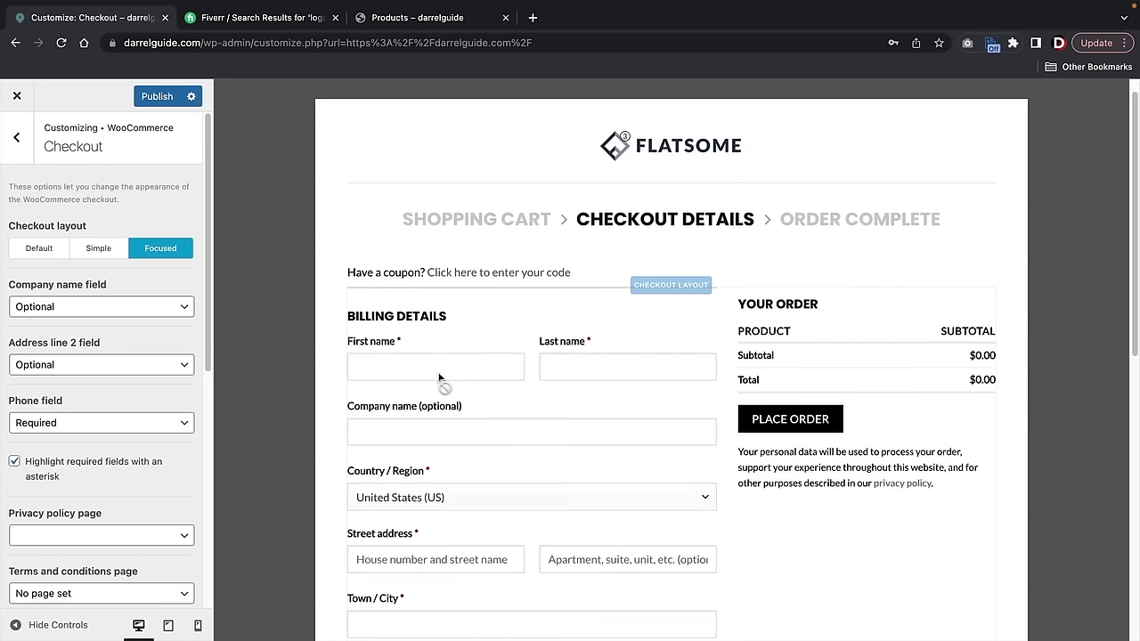
Keep the company name field optional and make Address line 2 required
left_click(123, 311)
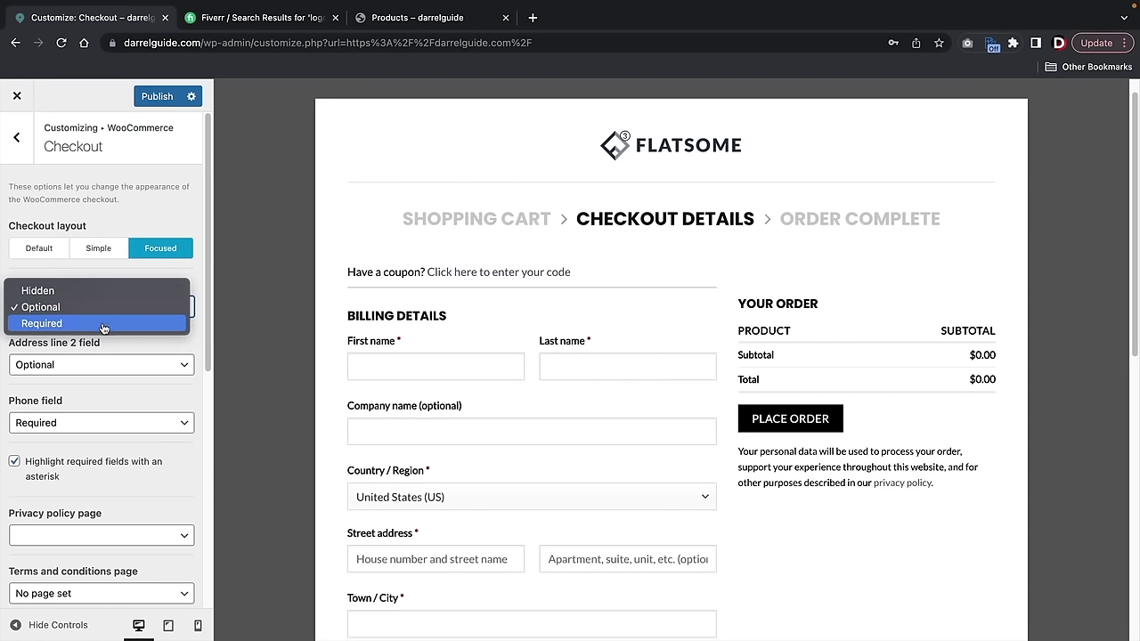
left_click(99, 310)
left_click(105, 312)
left_click(105, 307)
left_click(113, 364)
left_click(113, 385)
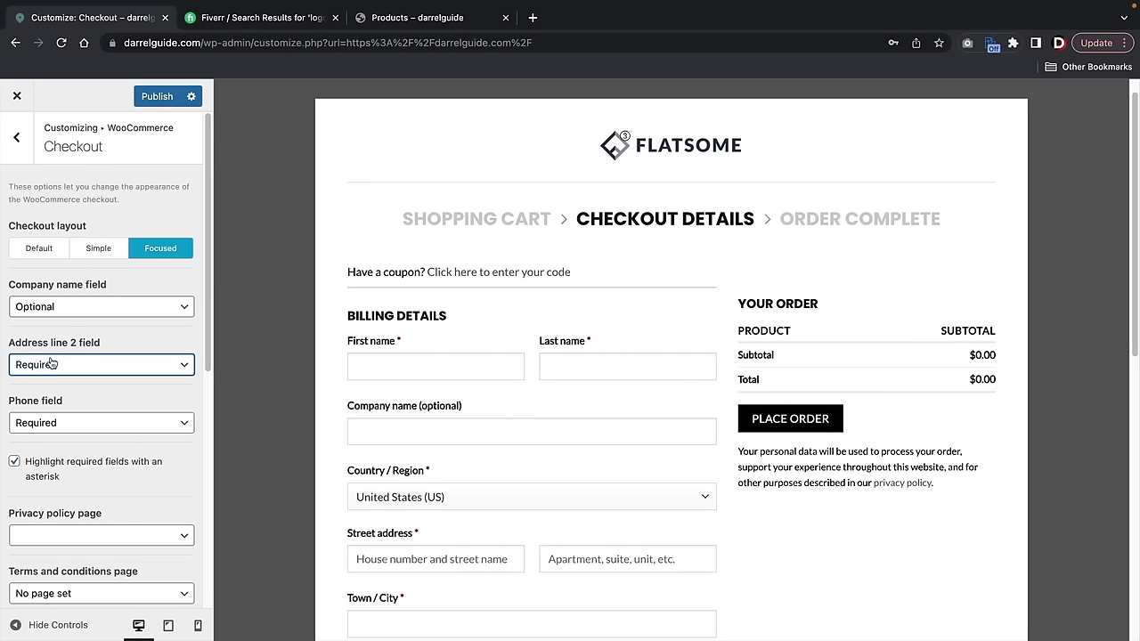
scroll(55, 363, "down", 1)
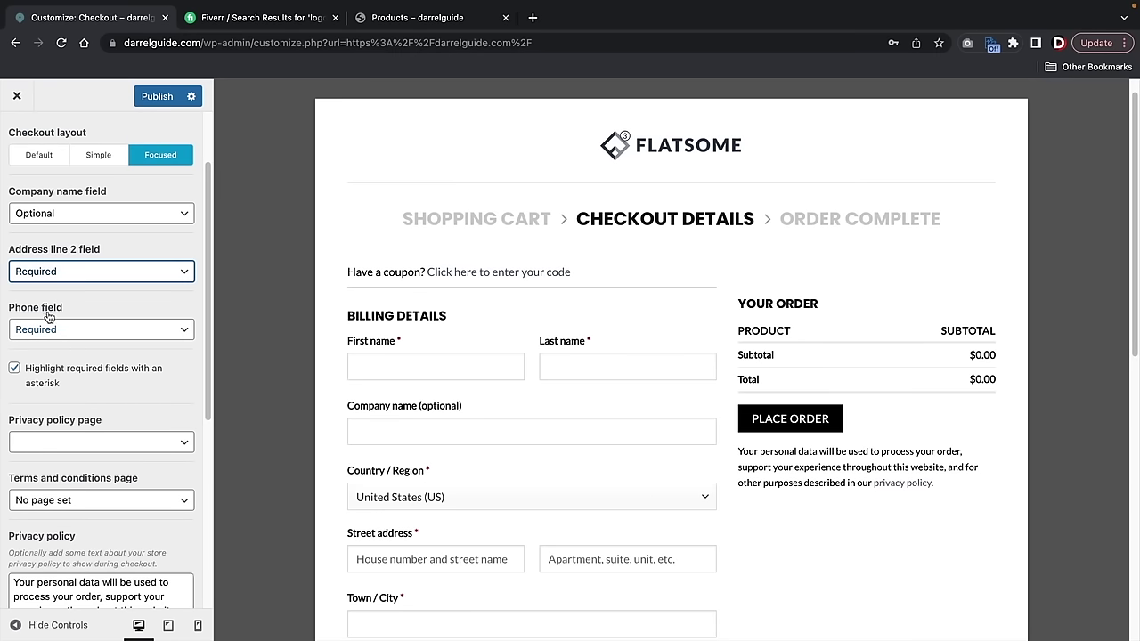
scroll(114, 367, "down", 1)
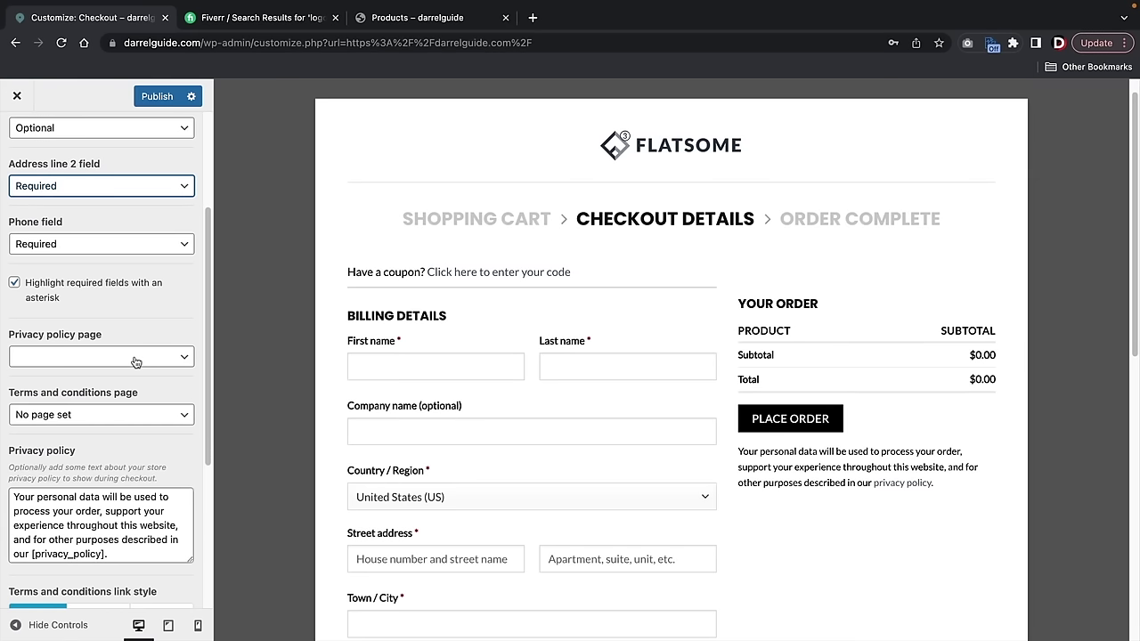
Leave the Privacy policy and Terms and conditions pages as No page set
left_click(135, 361)
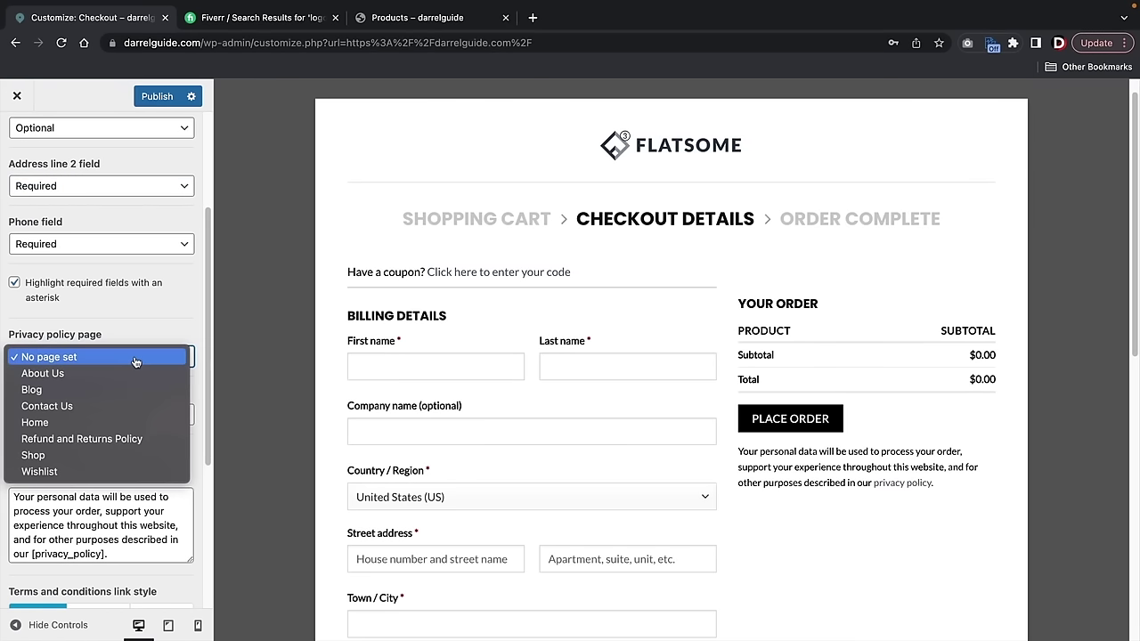
left_click(78, 357)
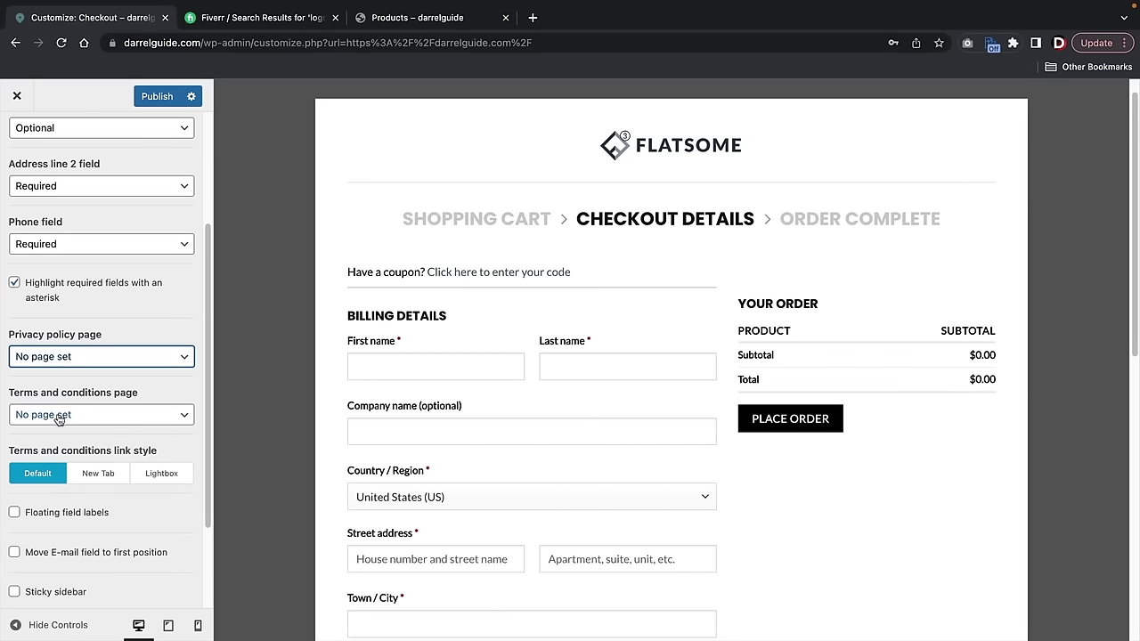
left_click(58, 415)
left_click(60, 416)
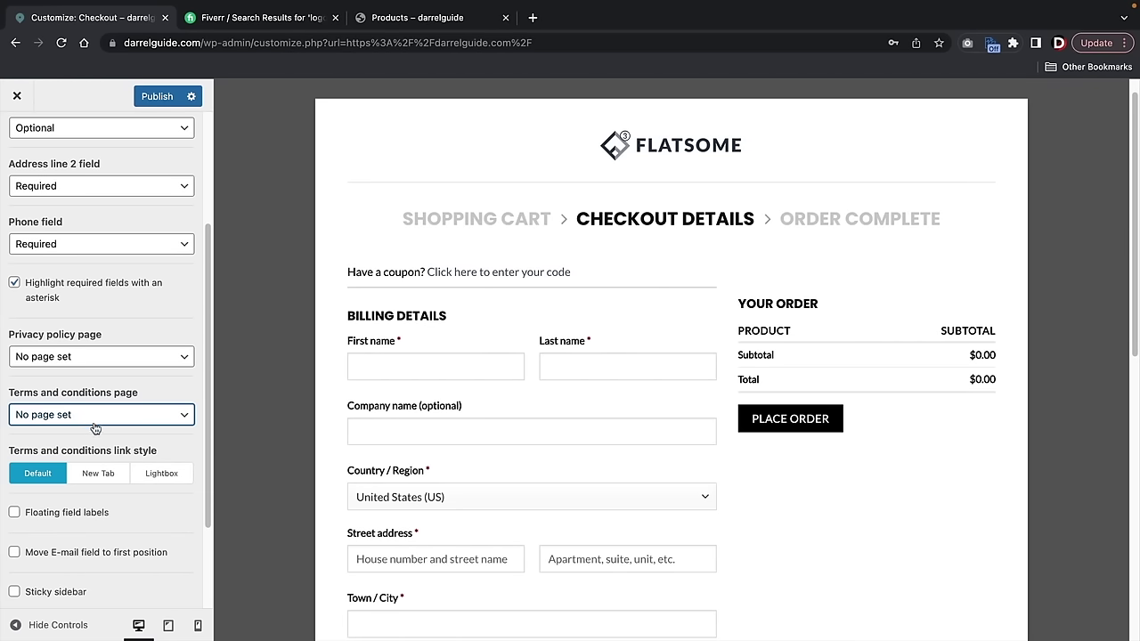
scroll(162, 428, "up", 1)
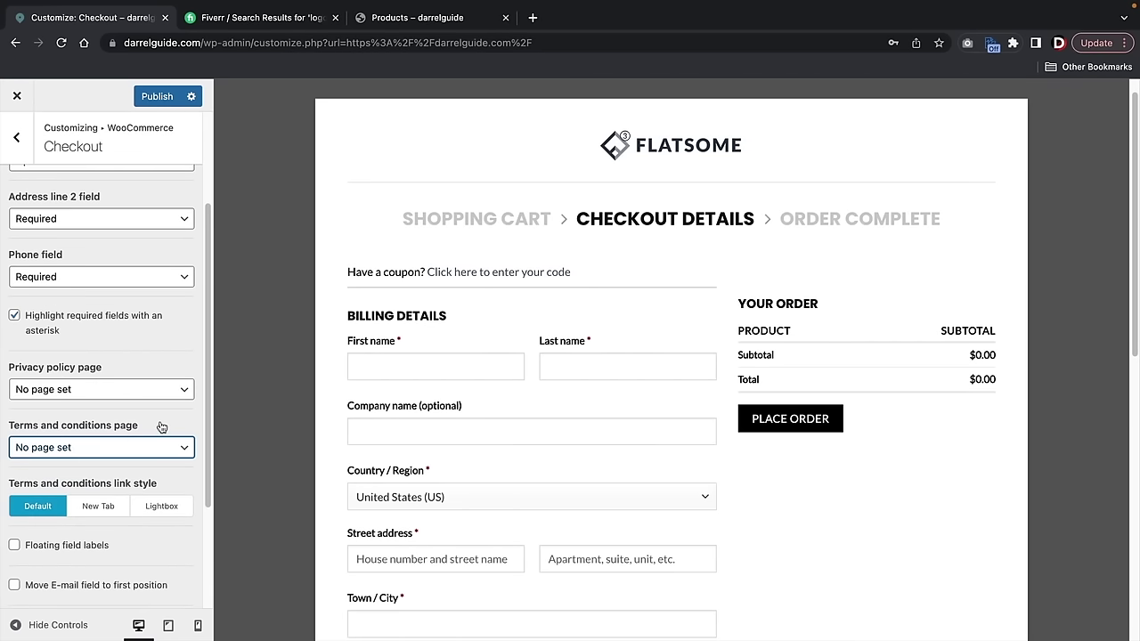
scroll(157, 426, "down", 4)
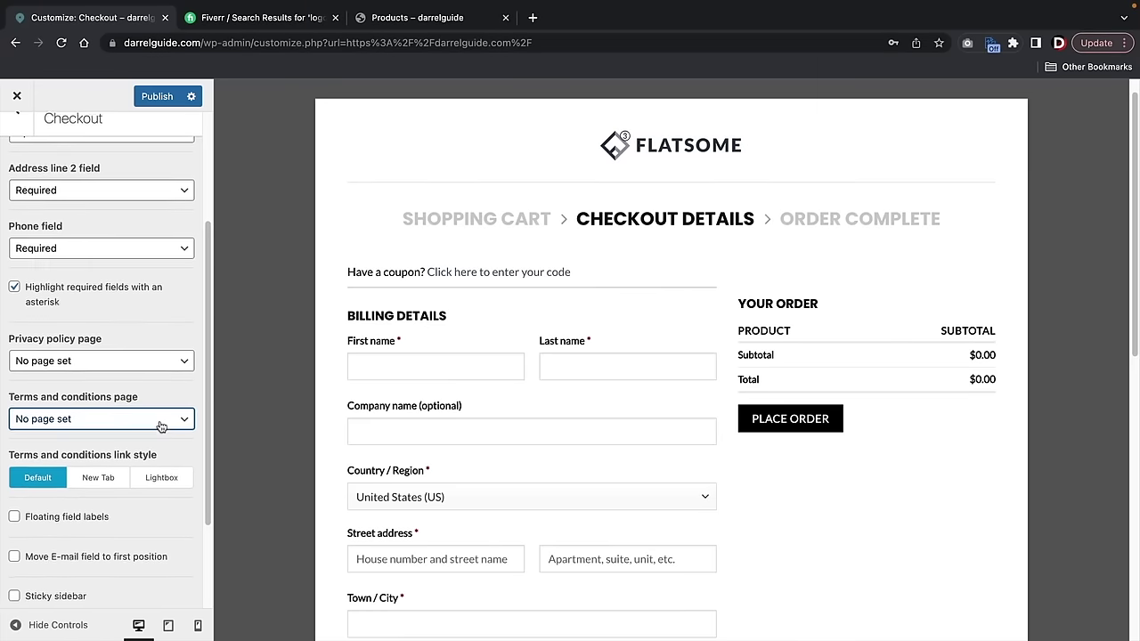
Leave the checkout sidebar non-sticky after trying the Sticky sidebar option
left_click(14, 468)
left_click(58, 475)
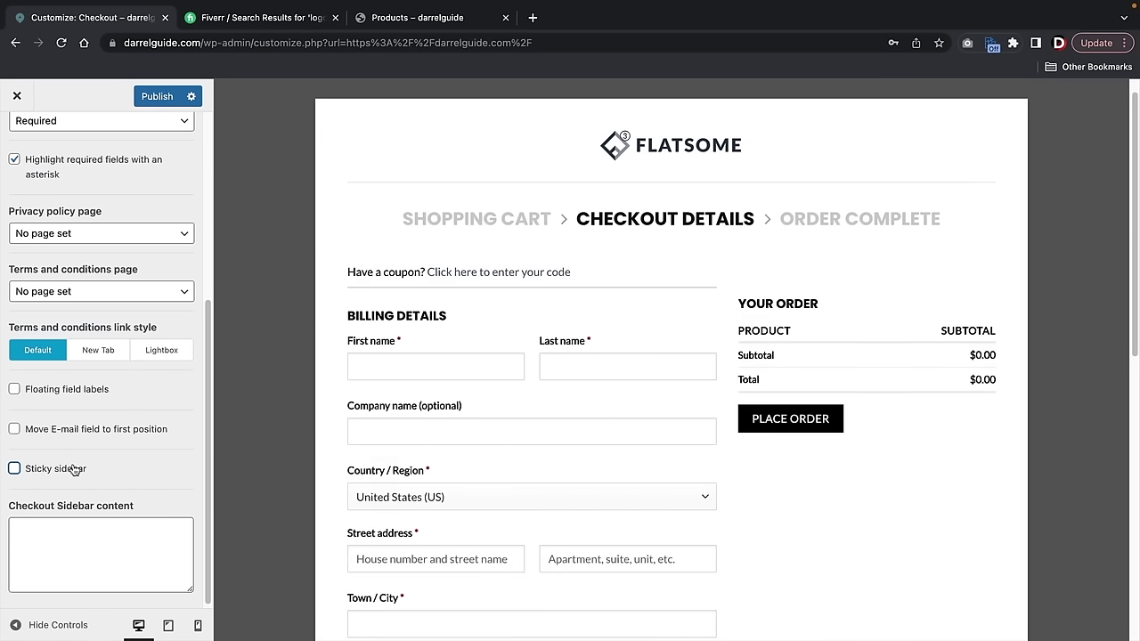
scroll(71, 445, "up", 5)
left_click(16, 138)
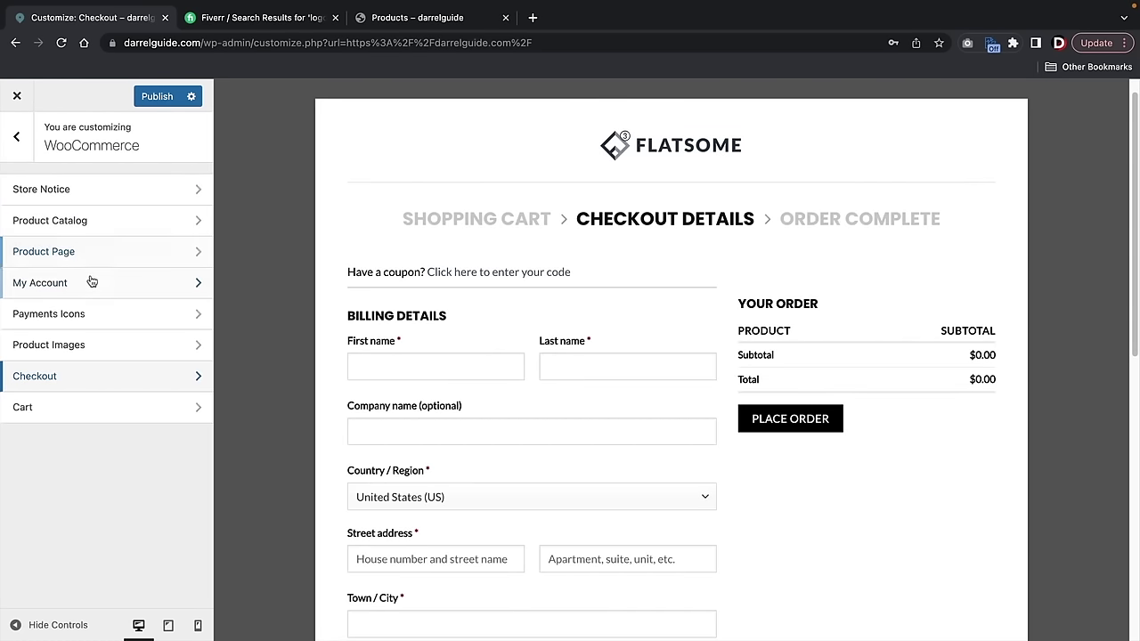
Preview Simple and Focused cart layouts on the shopping cart page, keeping Default
left_click(71, 407)
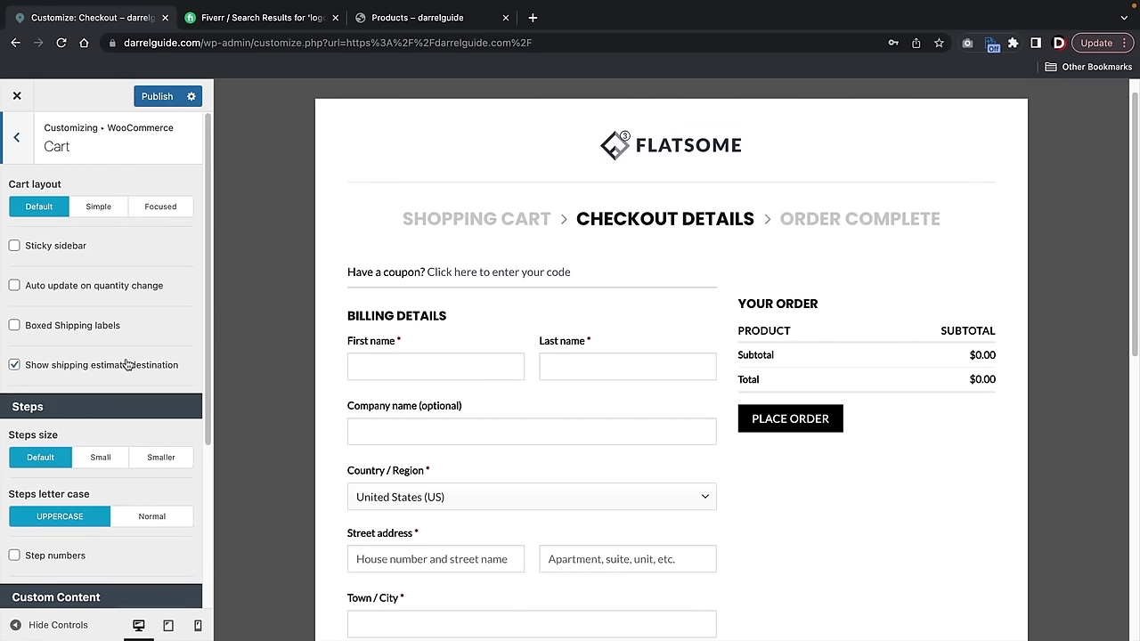
left_click(519, 223)
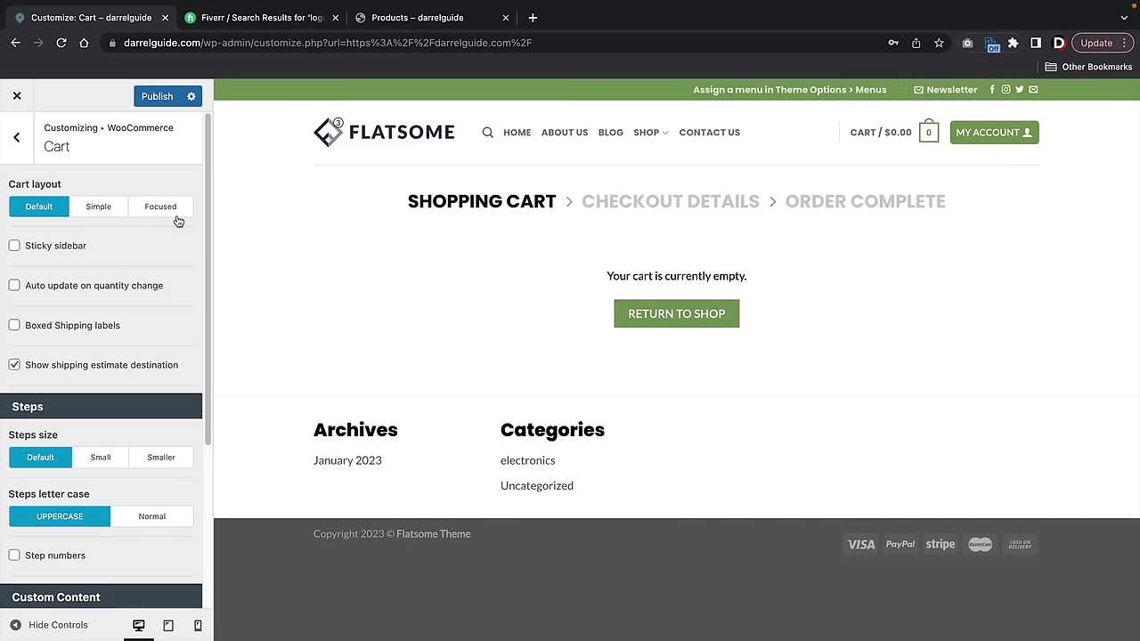
left_click(122, 212)
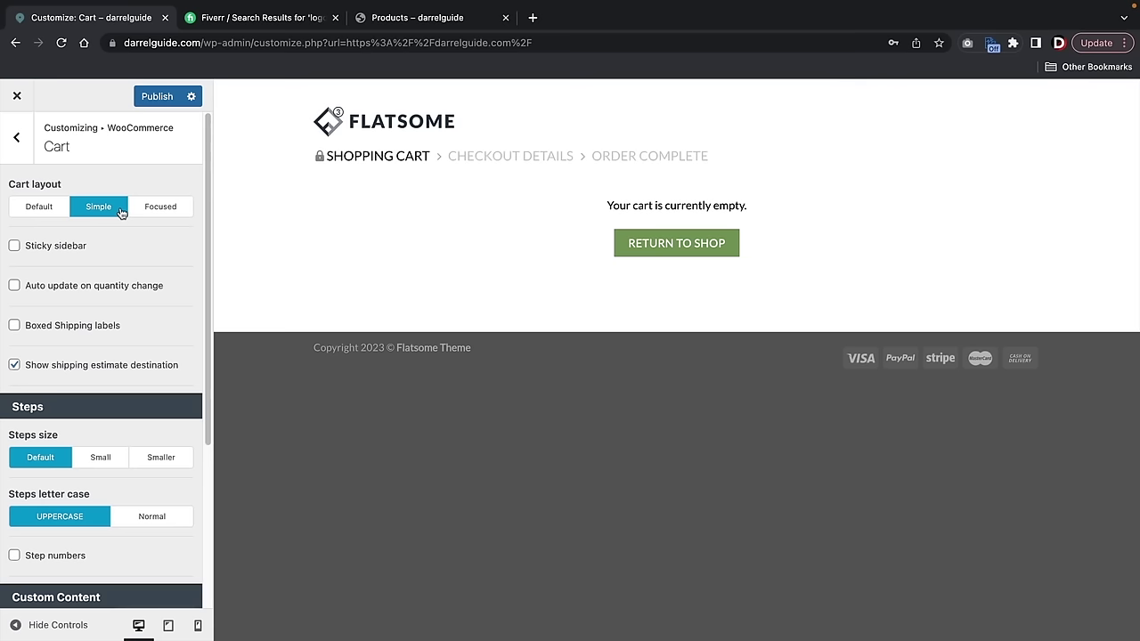
left_click(158, 212)
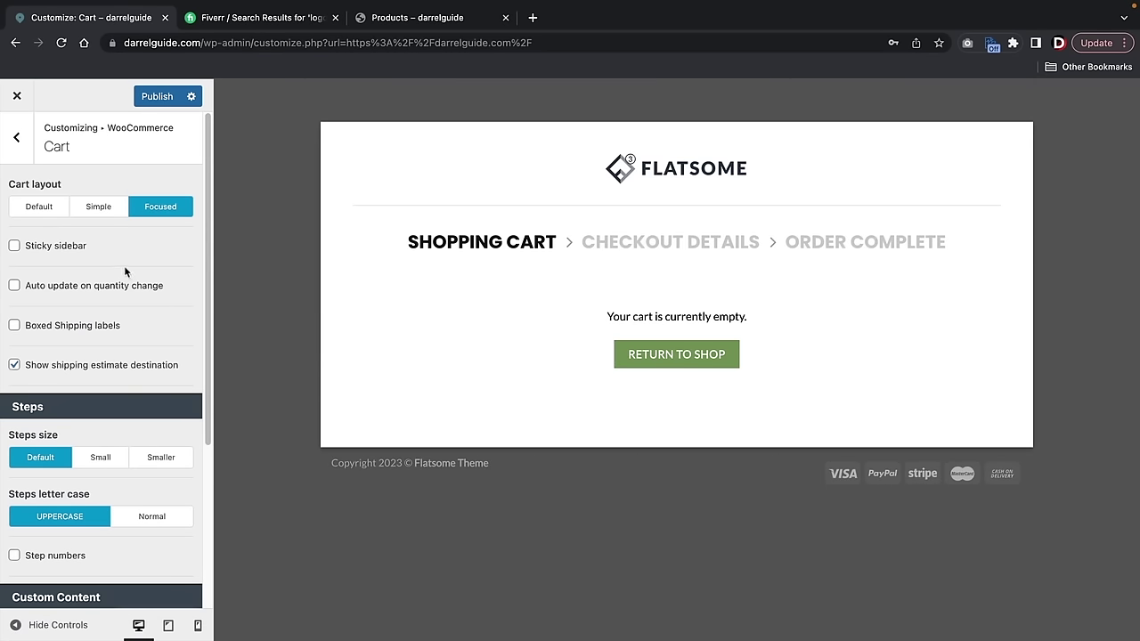
left_click(40, 210)
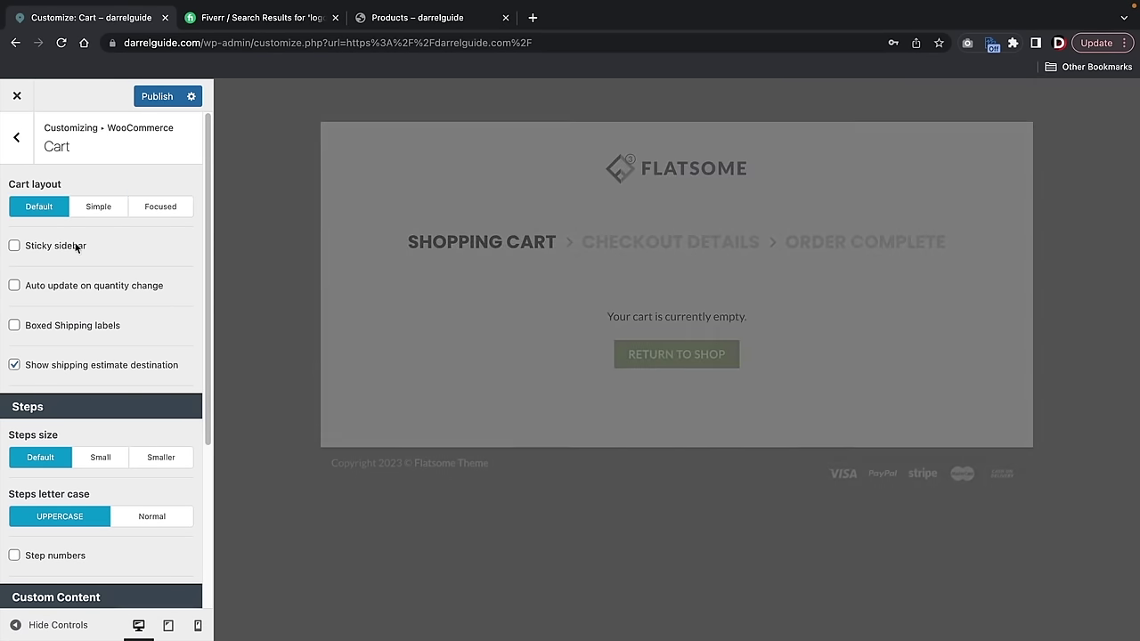
scroll(101, 427, "down", 3)
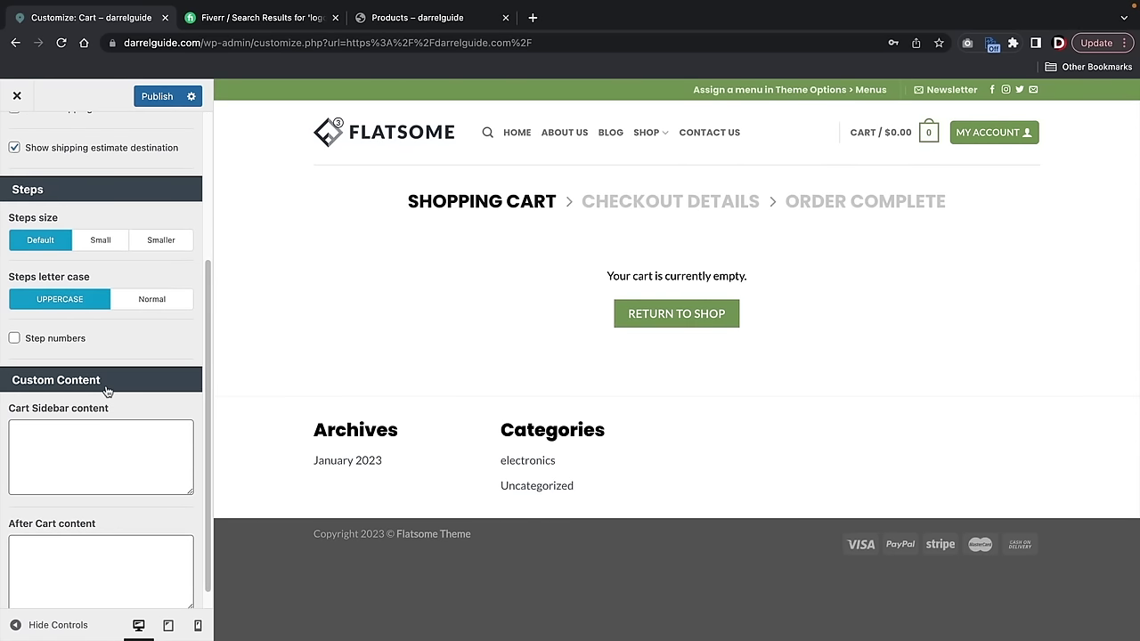
scroll(112, 356, "down", 1)
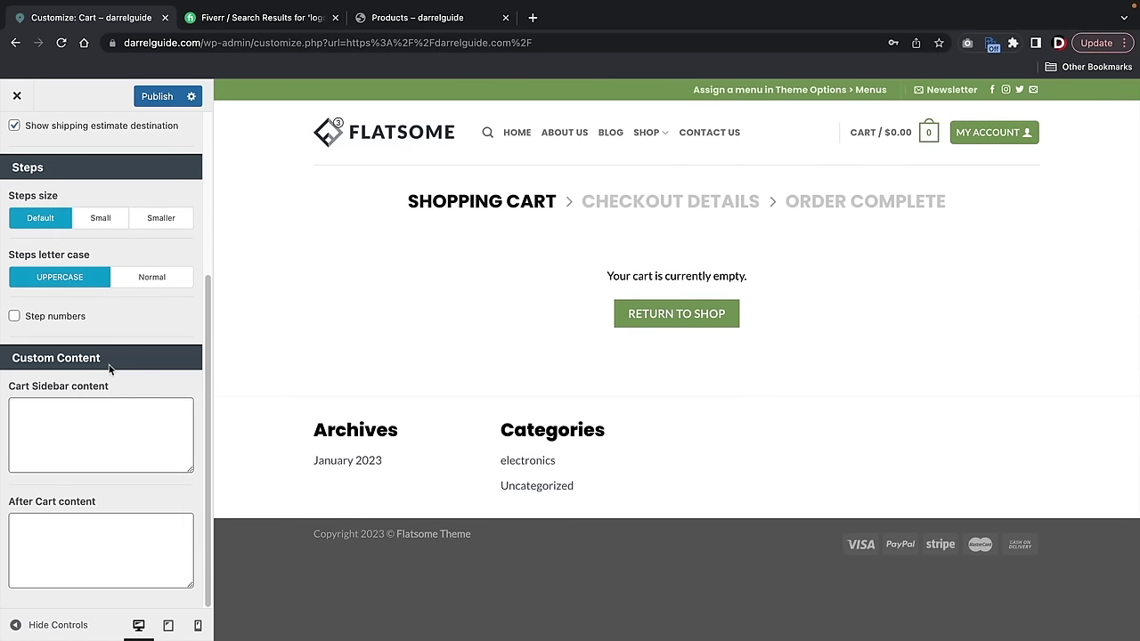
scroll(89, 294, "up", 3)
scroll(67, 340, "up", 2)
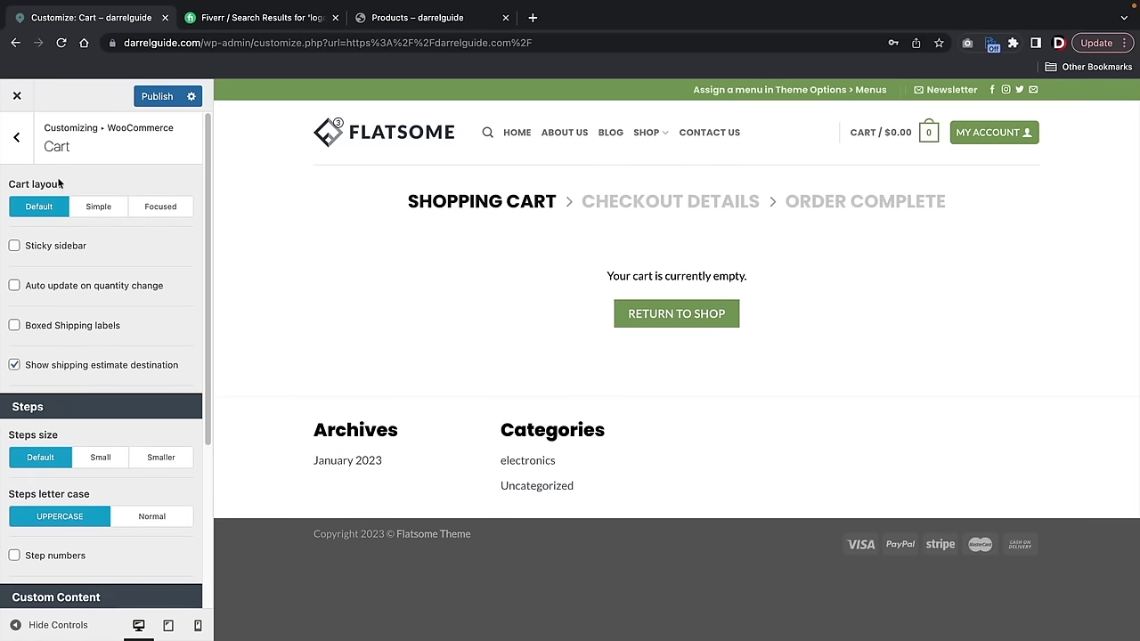
key("Escape")
left_click(83, 379)
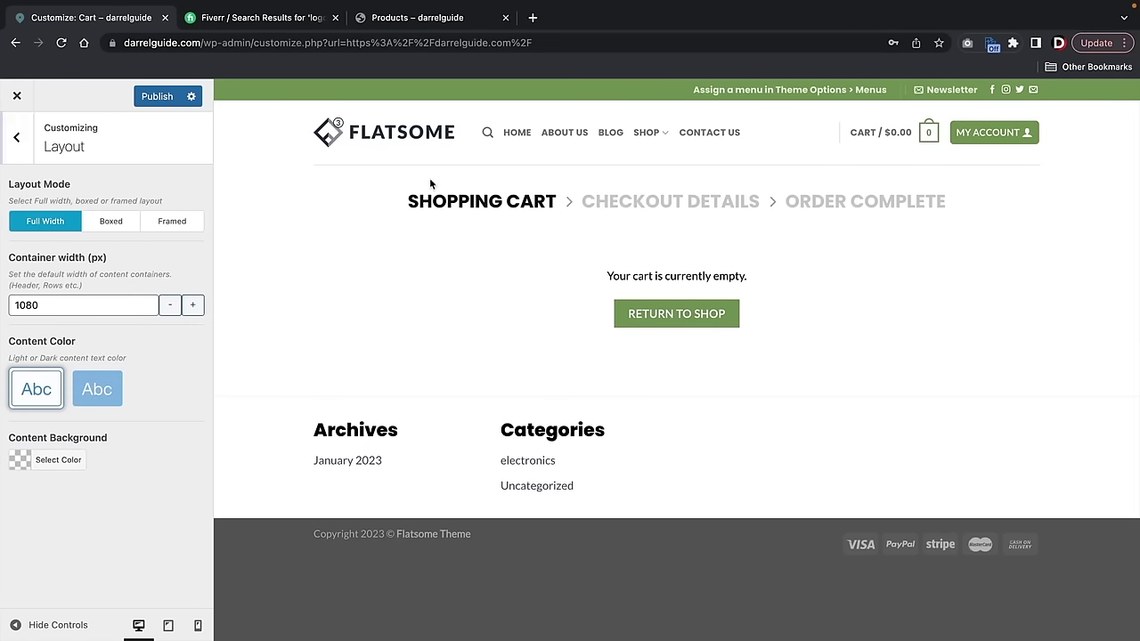
Preview the homepage, keep Custom Footer Block as None, and show the Footer 1 and Footer 2 widget areas
left_click(515, 133)
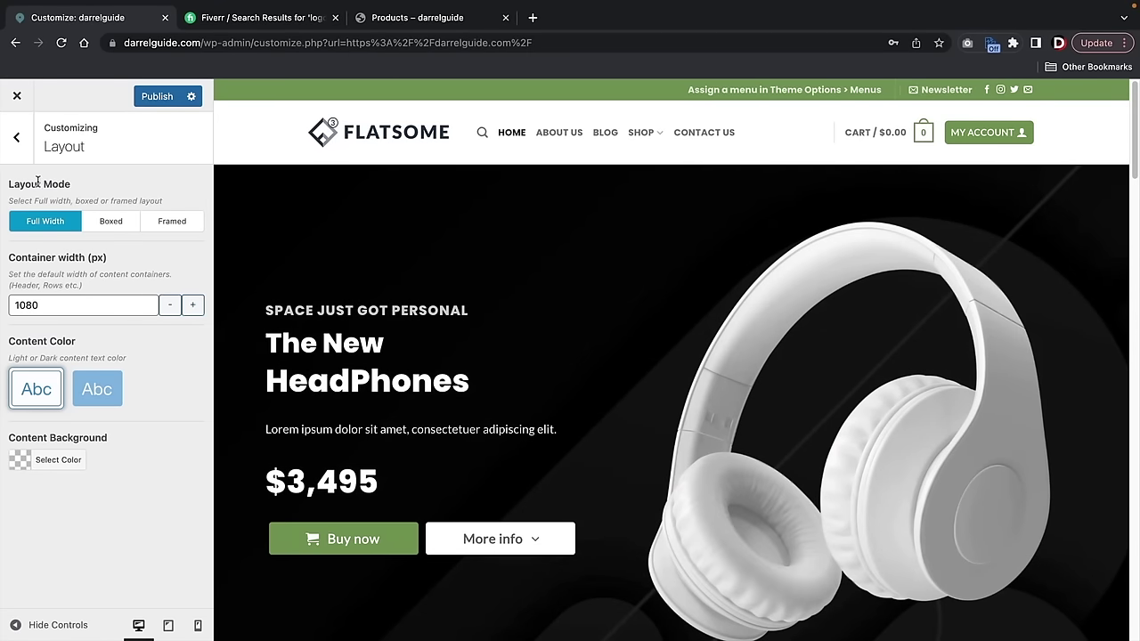
left_click(16, 138)
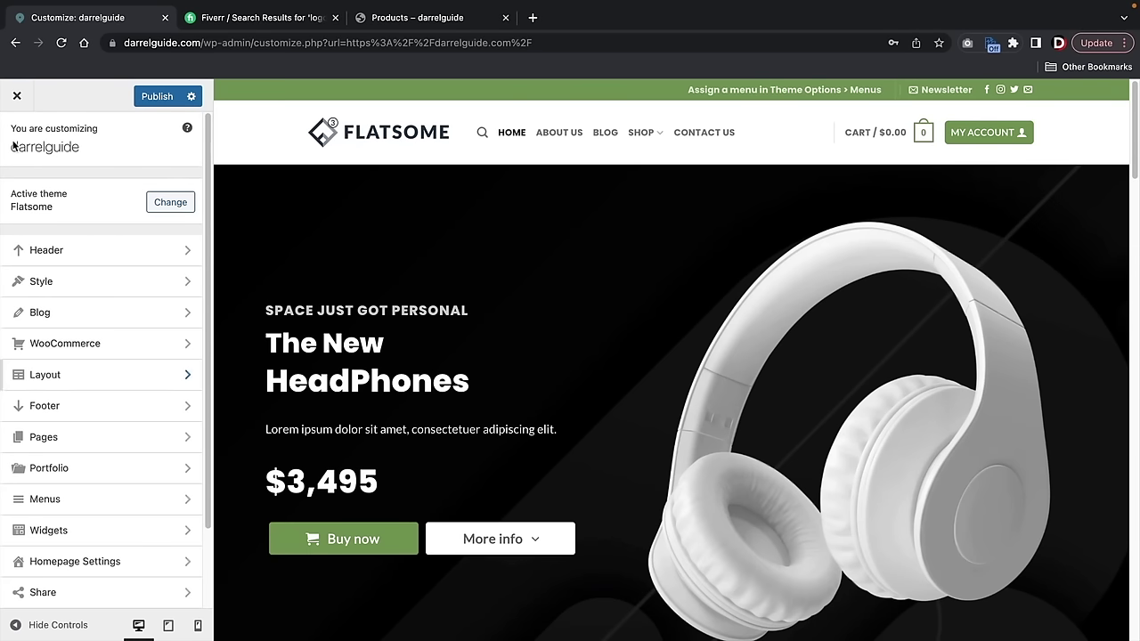
scroll(147, 319, "down", 2)
left_click(82, 321)
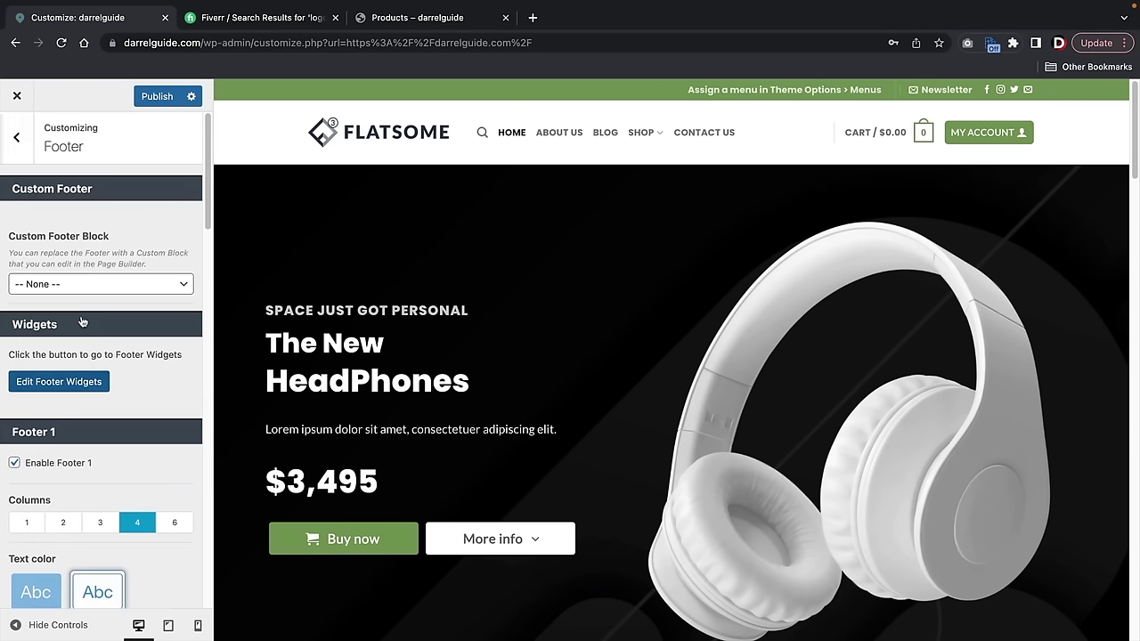
scroll(360, 402, "down", 20)
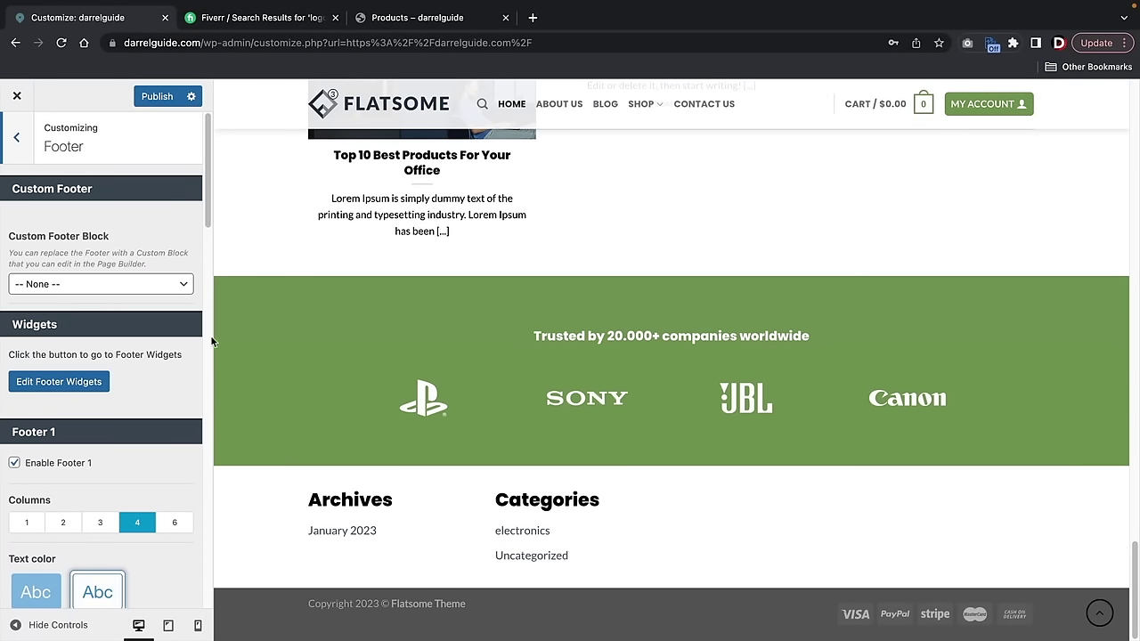
left_click(109, 285)
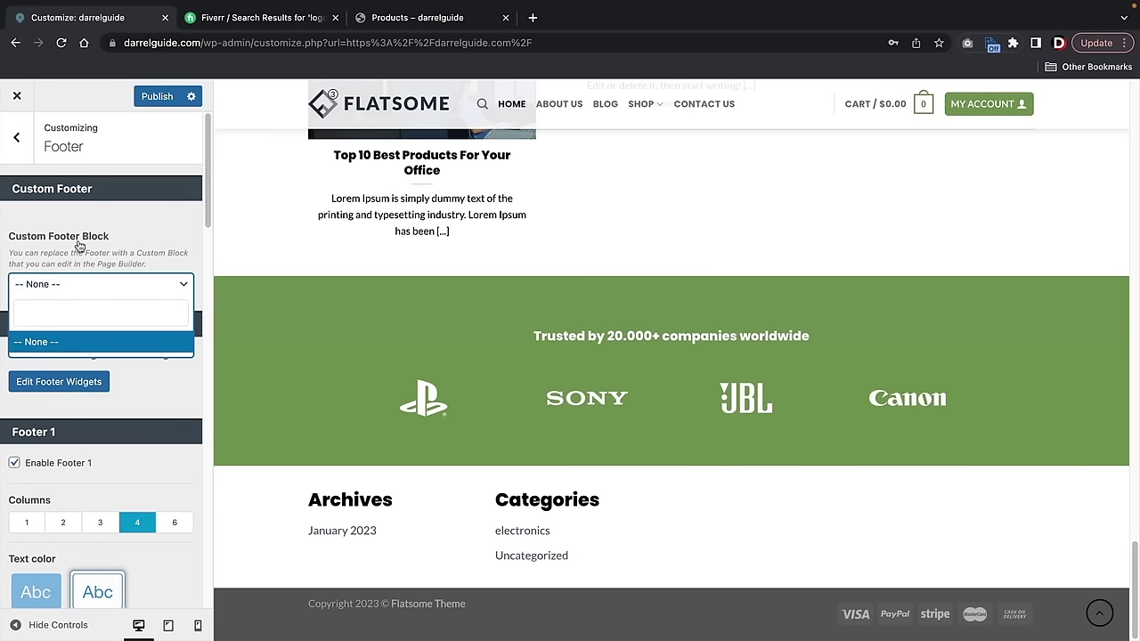
left_click(95, 252)
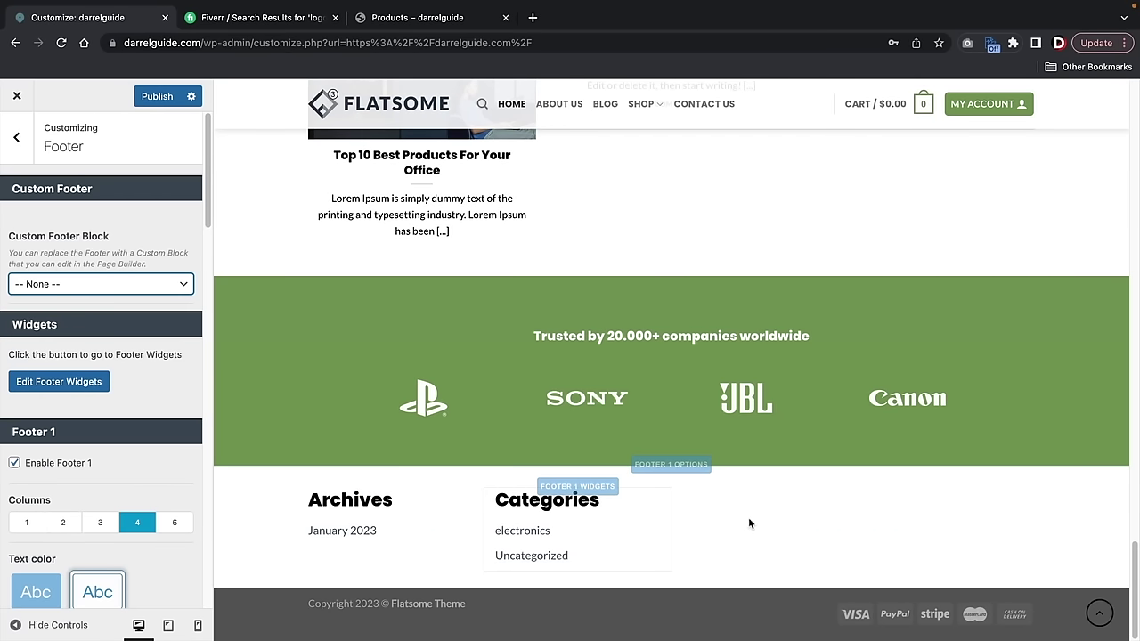
scroll(124, 486, "down", 5)
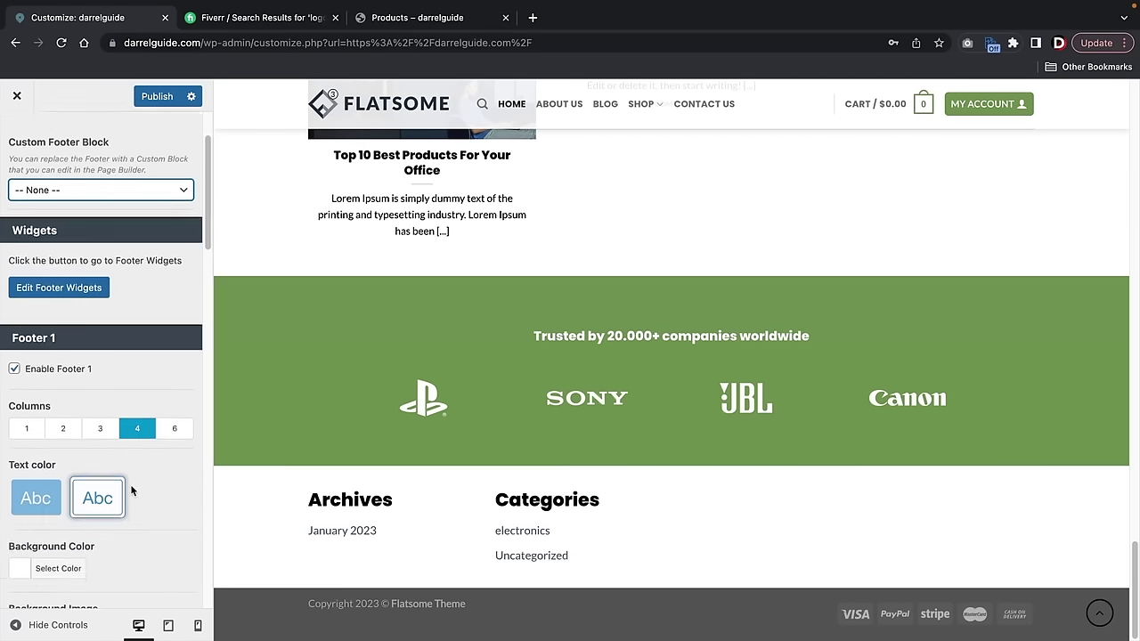
scroll(125, 477, "up", 3)
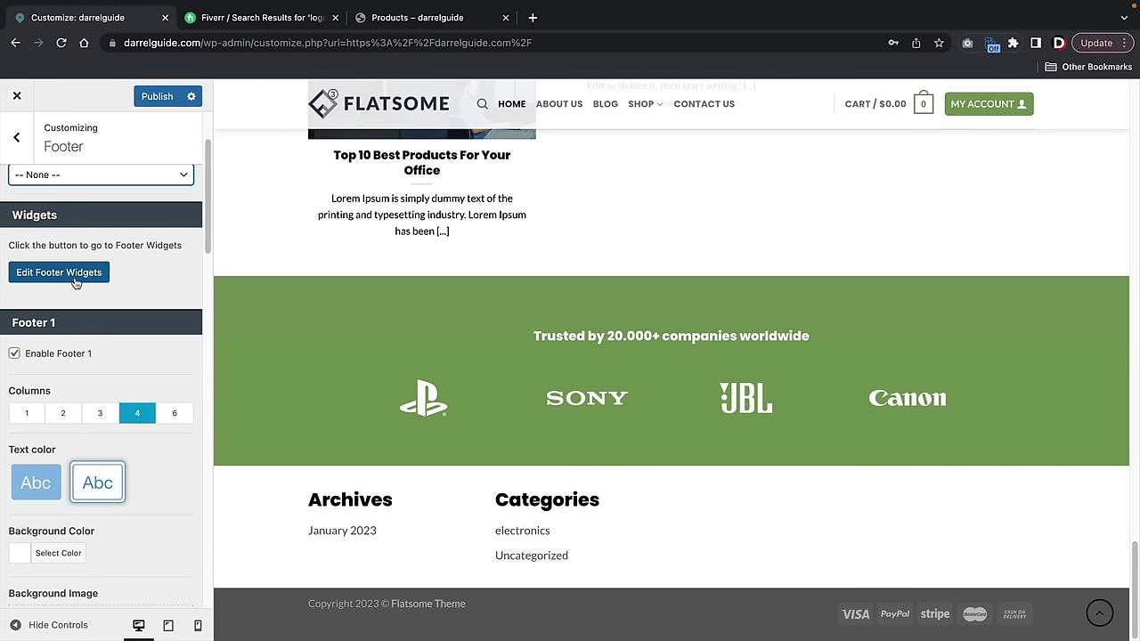
left_click(79, 284)
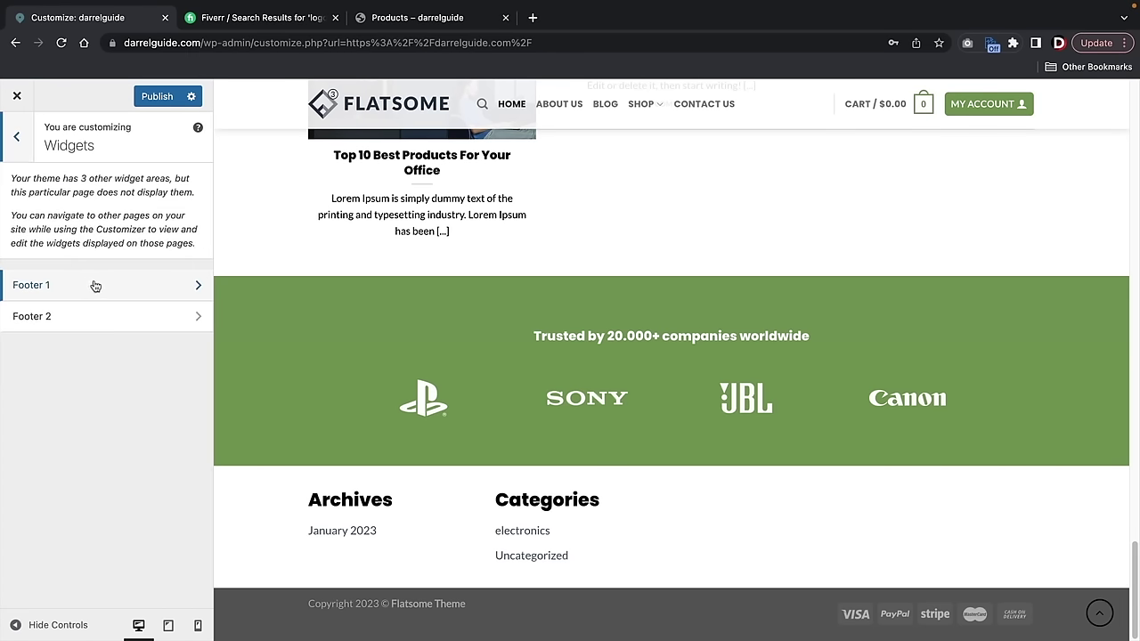
Remove the Archives and Categories block widgets from the Footer 1 widget area
left_click(95, 286)
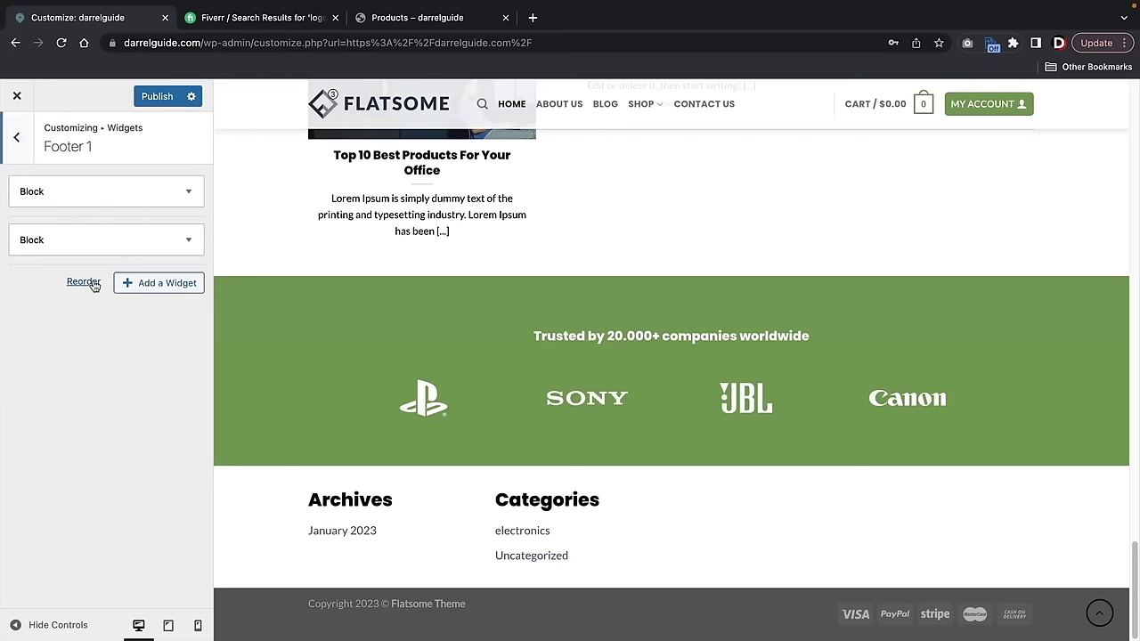
left_click(185, 193)
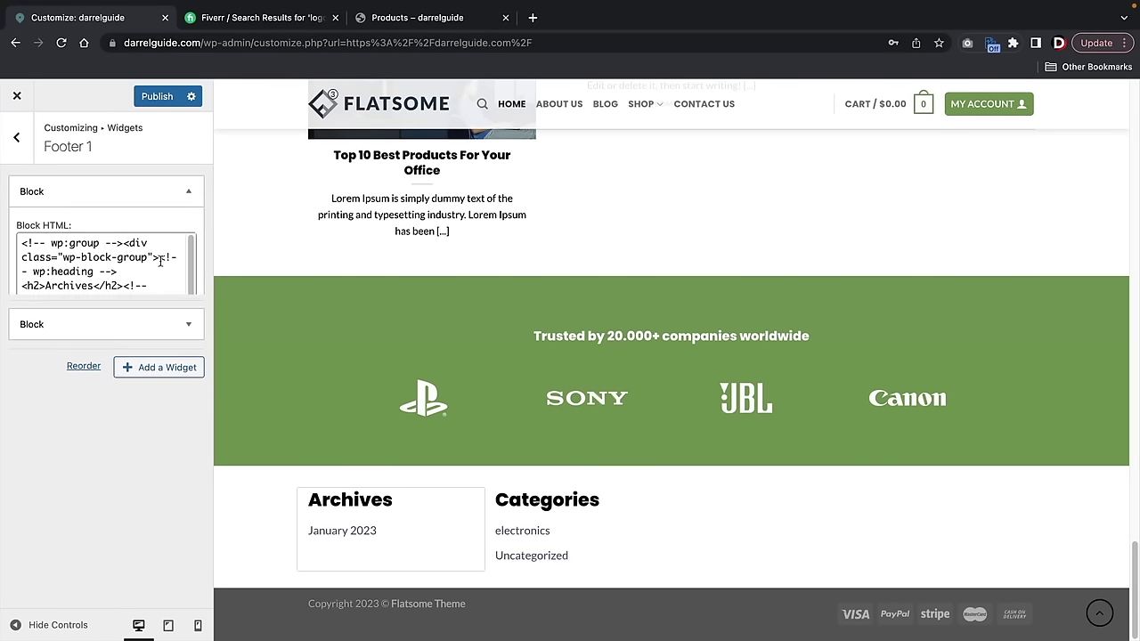
left_click(33, 341)
left_click(188, 192)
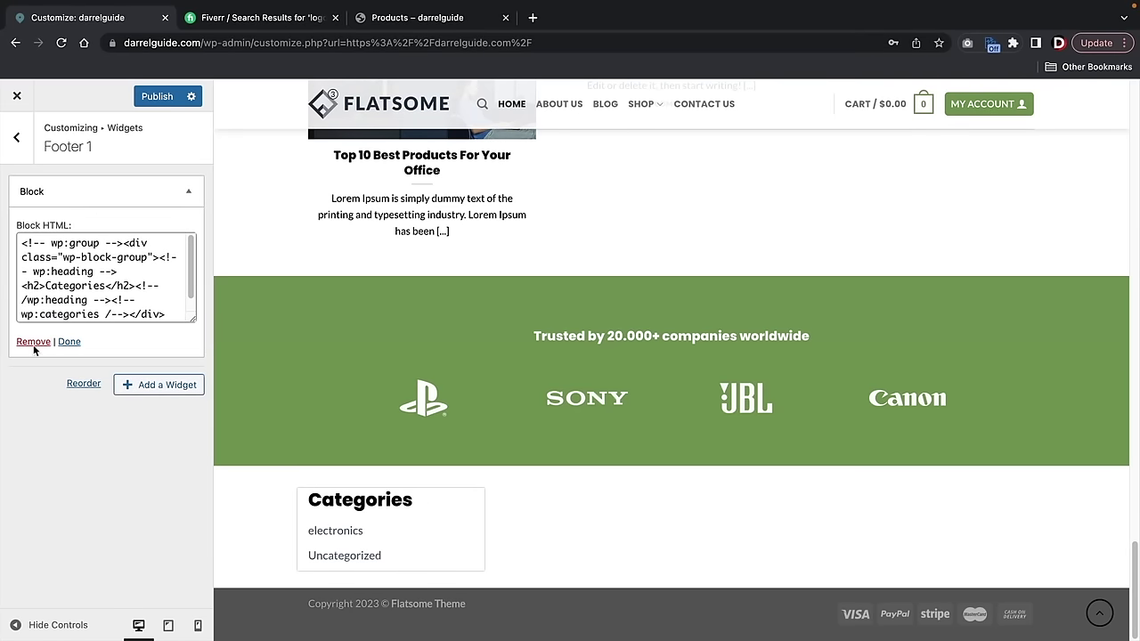
left_click(33, 342)
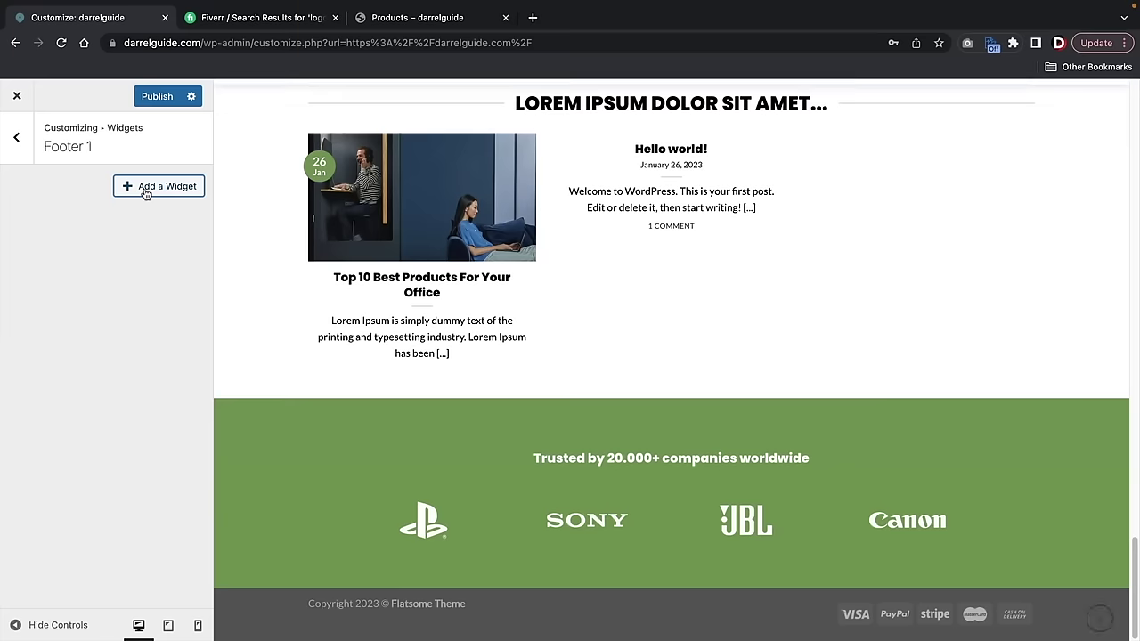
Add a Product Categories widget to Footer 1, showing Headphones and Uncategorized
left_click(162, 190)
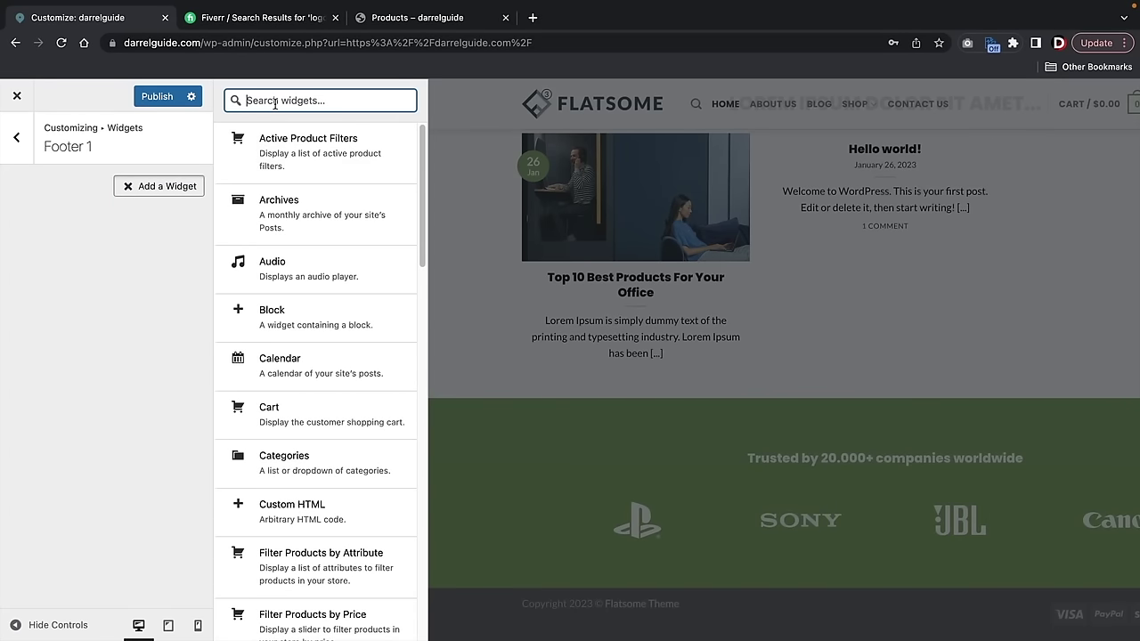
type("product")
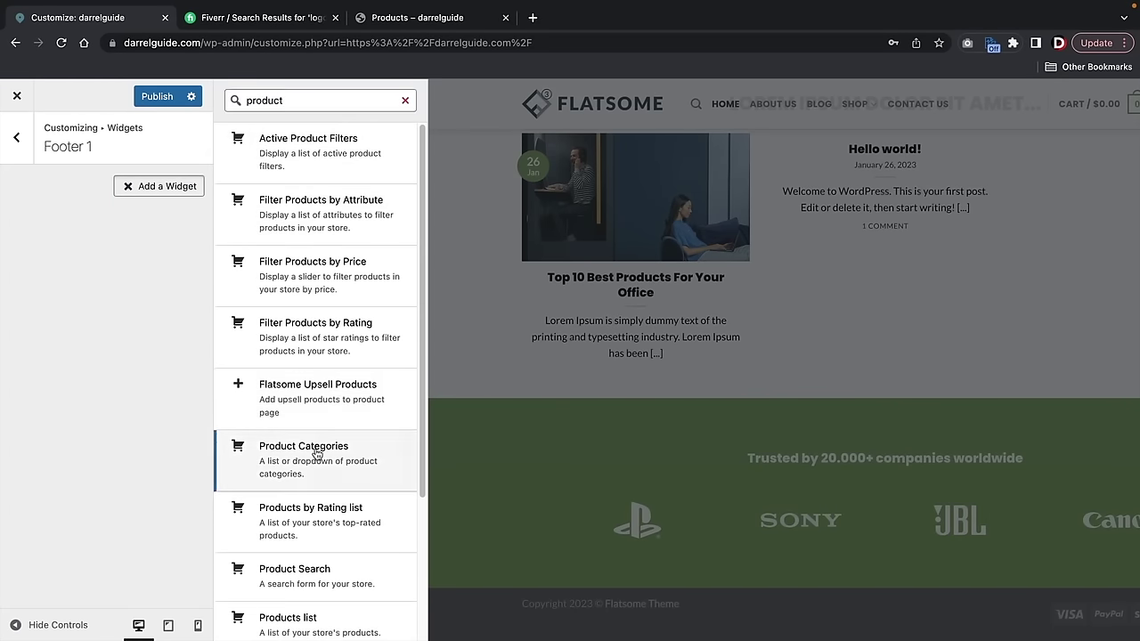
left_click(298, 373)
scroll(353, 436, "down", 2)
scroll(352, 431, "down", 1)
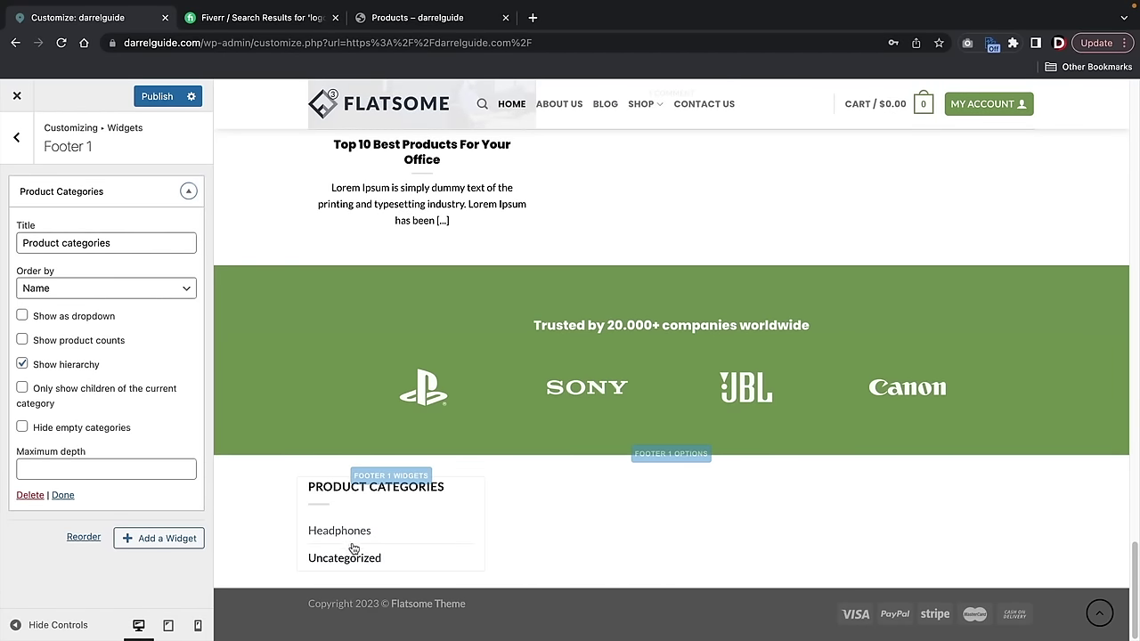
Add a Products list widget to Footer 1 below Product Categories
left_click(188, 192)
left_click(171, 235)
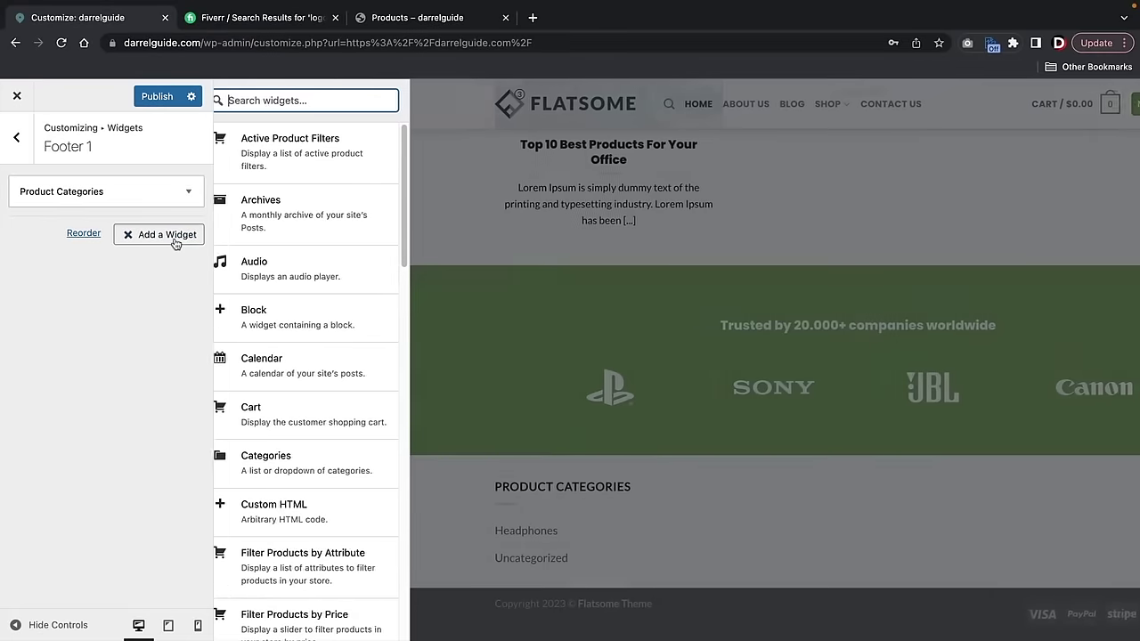
type("produc")
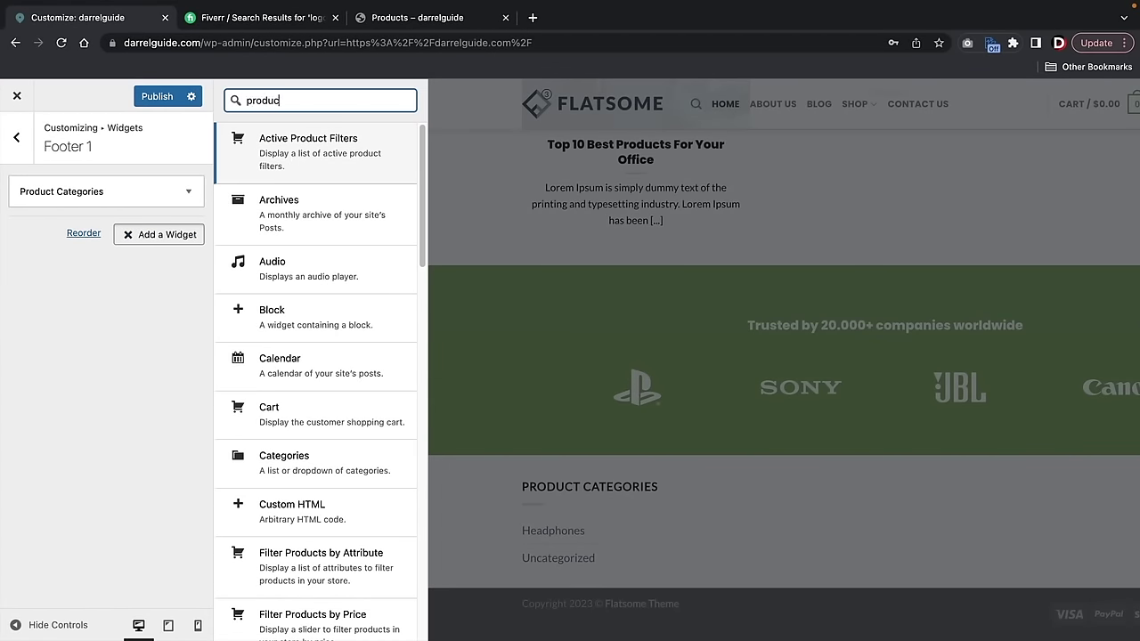
type("t")
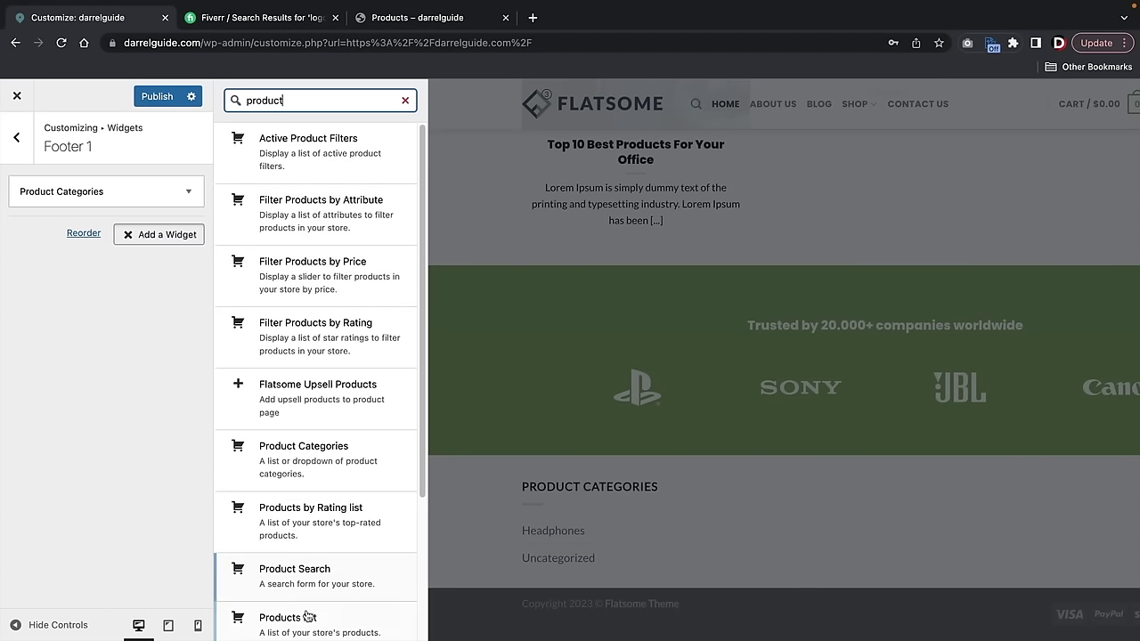
left_click(280, 618)
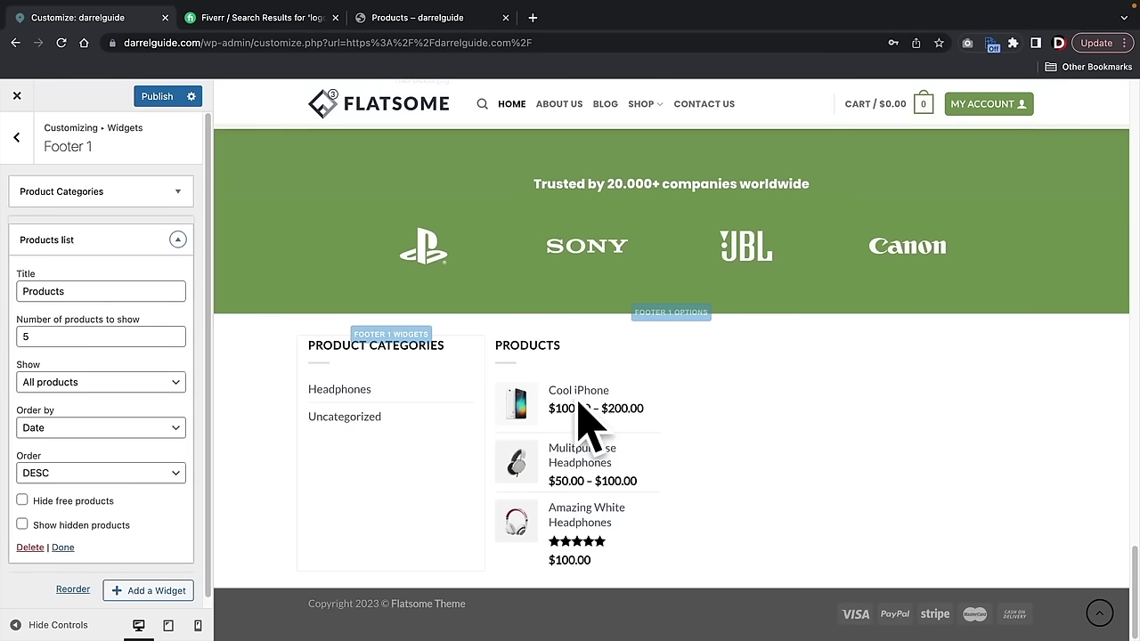
Add a Pages widget to Footer 1 after the Products list
left_click(177, 236)
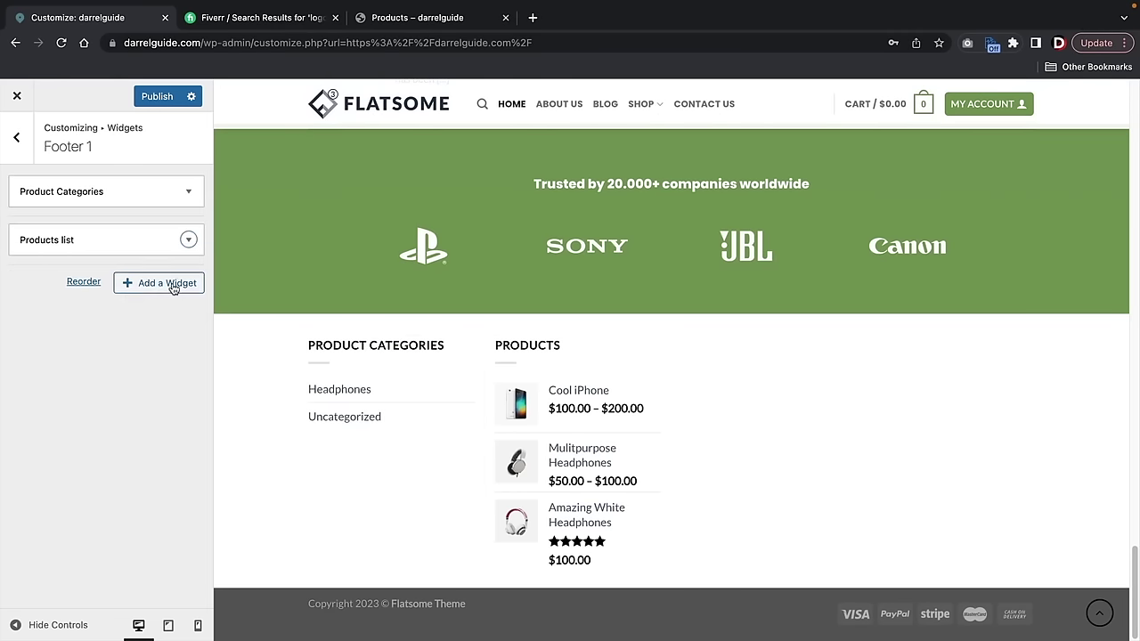
left_click(171, 285)
type("pages")
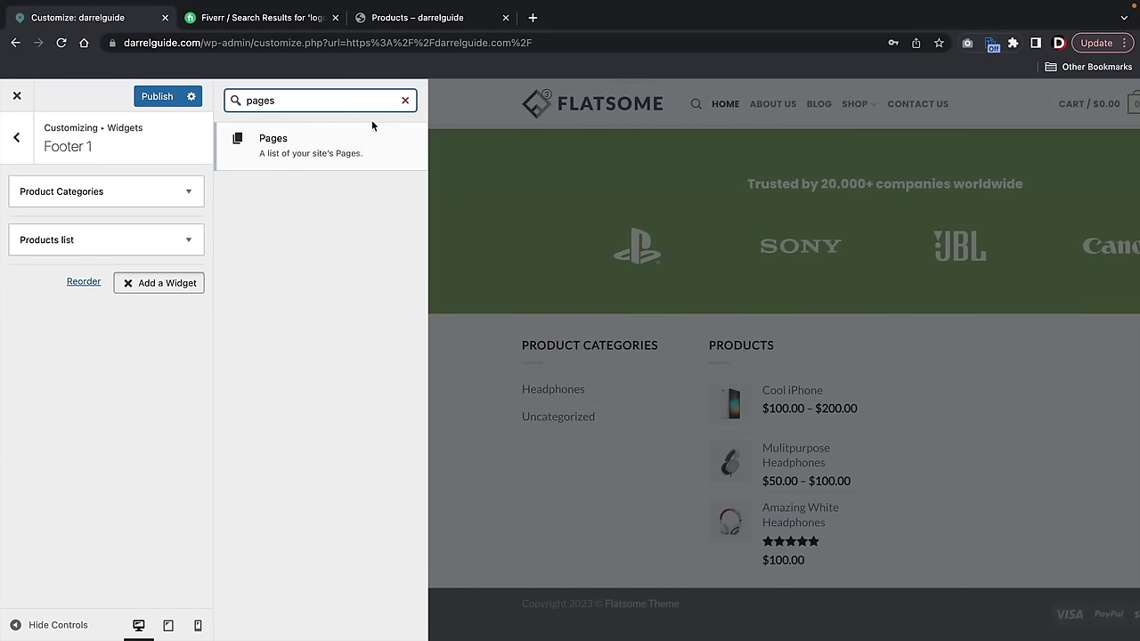
left_click(333, 147)
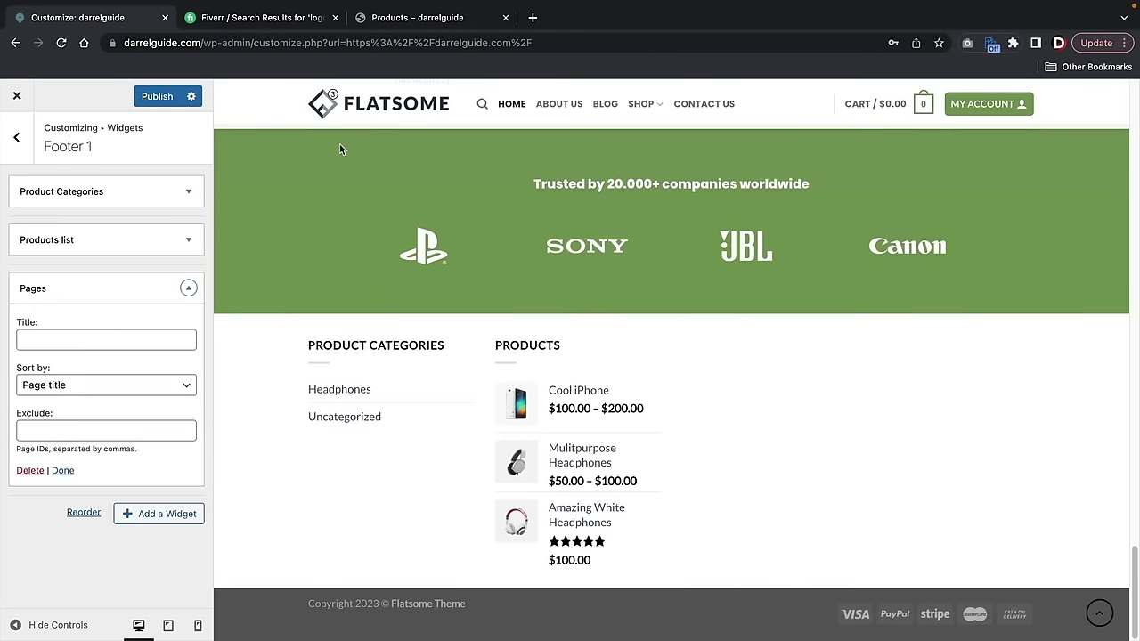
left_click(188, 288)
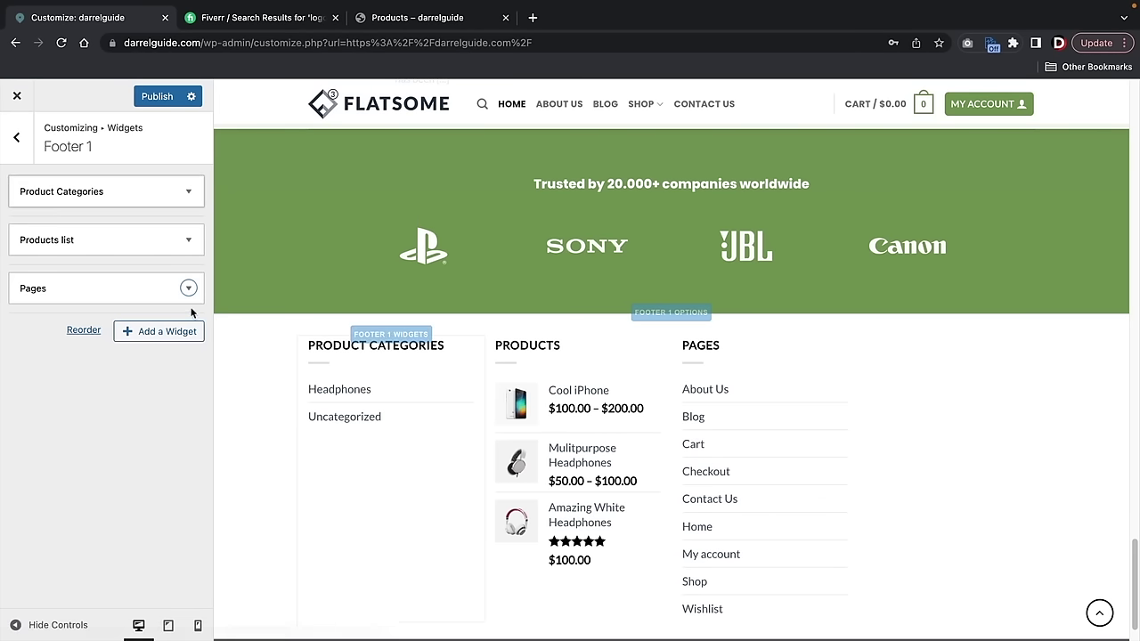
Browse the remaining available widgets and close the list without adding another
left_click(175, 338)
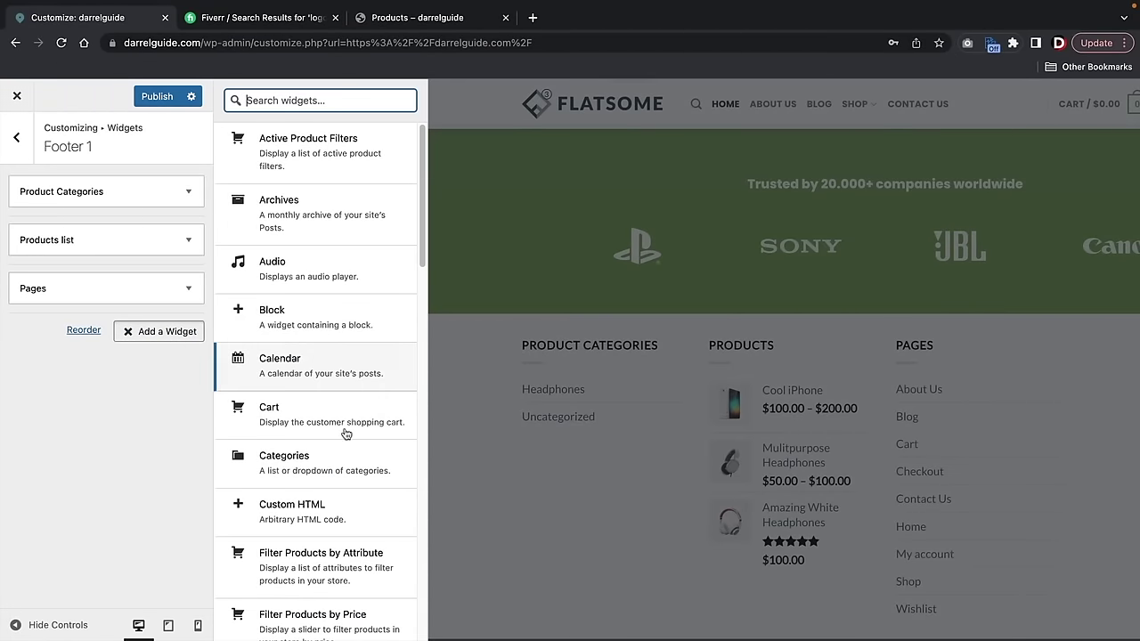
scroll(356, 494, "down", 3)
scroll(348, 492, "down", 2)
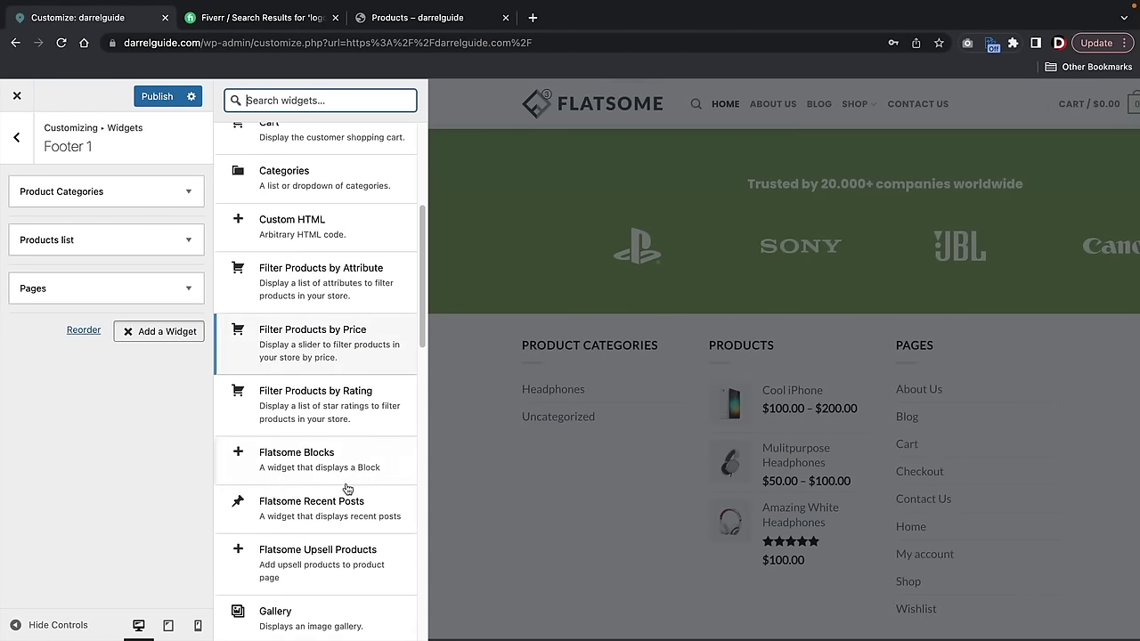
scroll(347, 490, "down", 2)
scroll(348, 485, "up", 4)
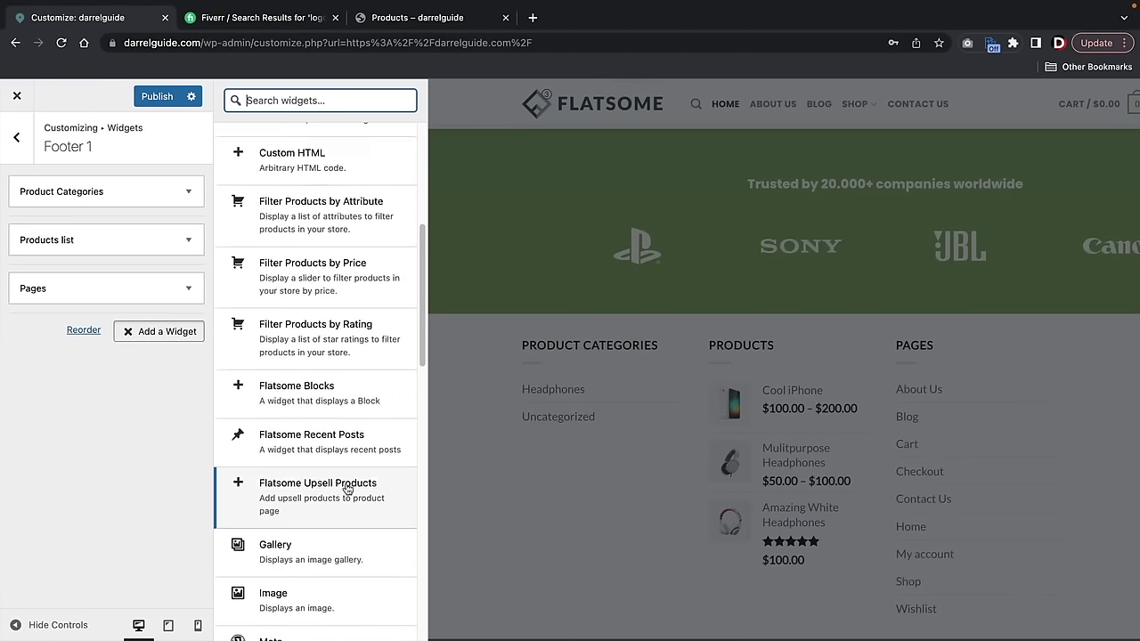
scroll(378, 468, "down", 7)
scroll(381, 446, "down", 3)
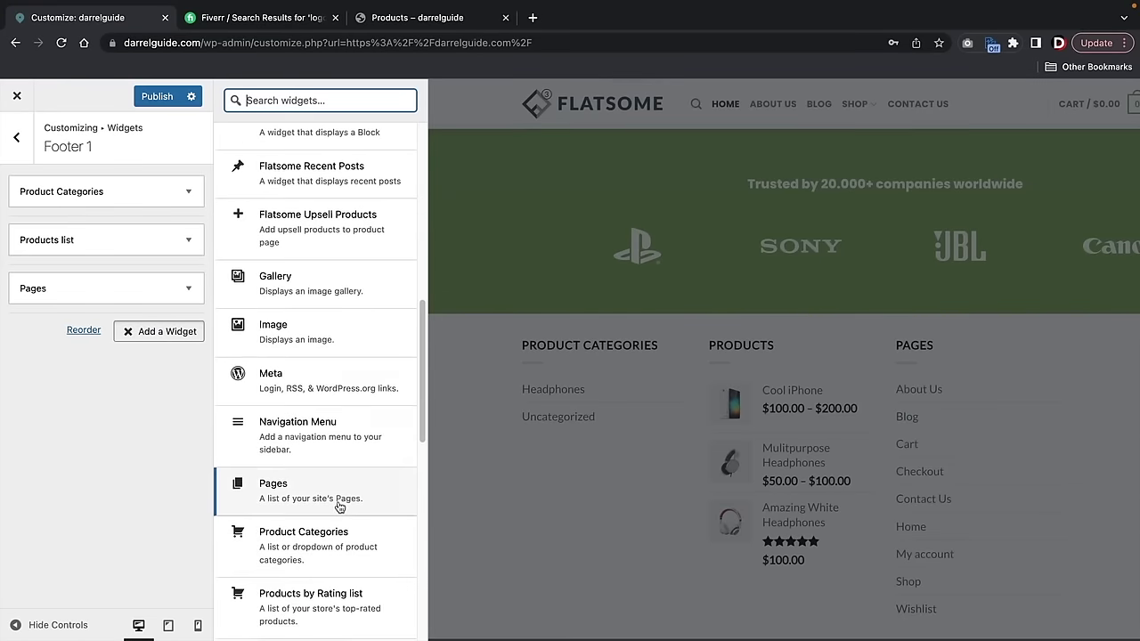
scroll(311, 454, "down", 5)
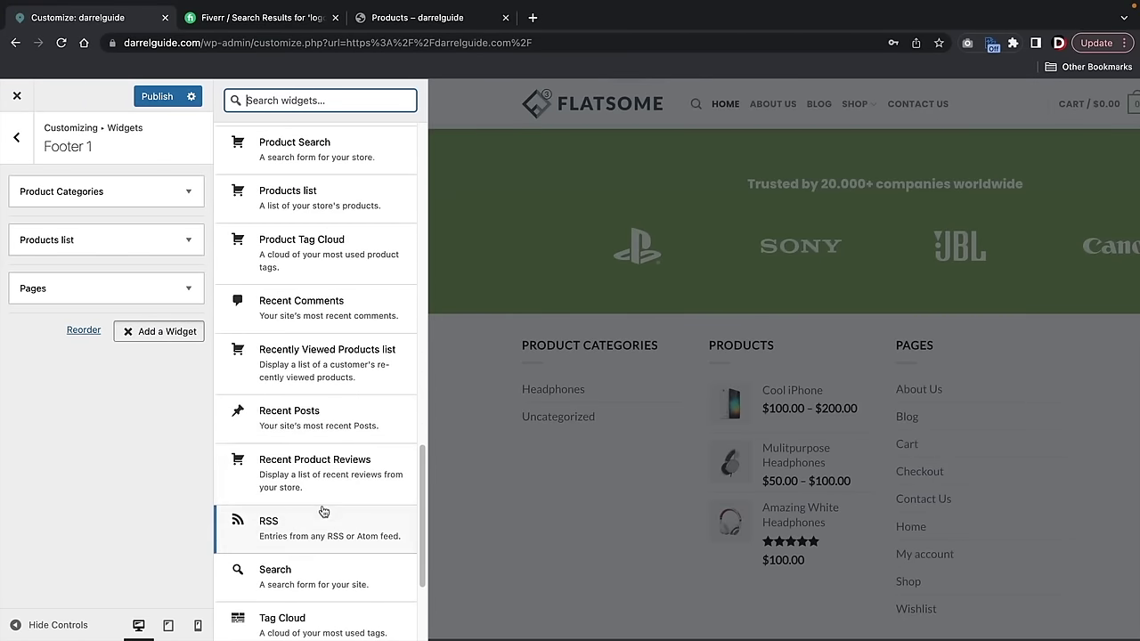
scroll(324, 507, "down", 1)
scroll(320, 507, "up", 15)
left_click(184, 384)
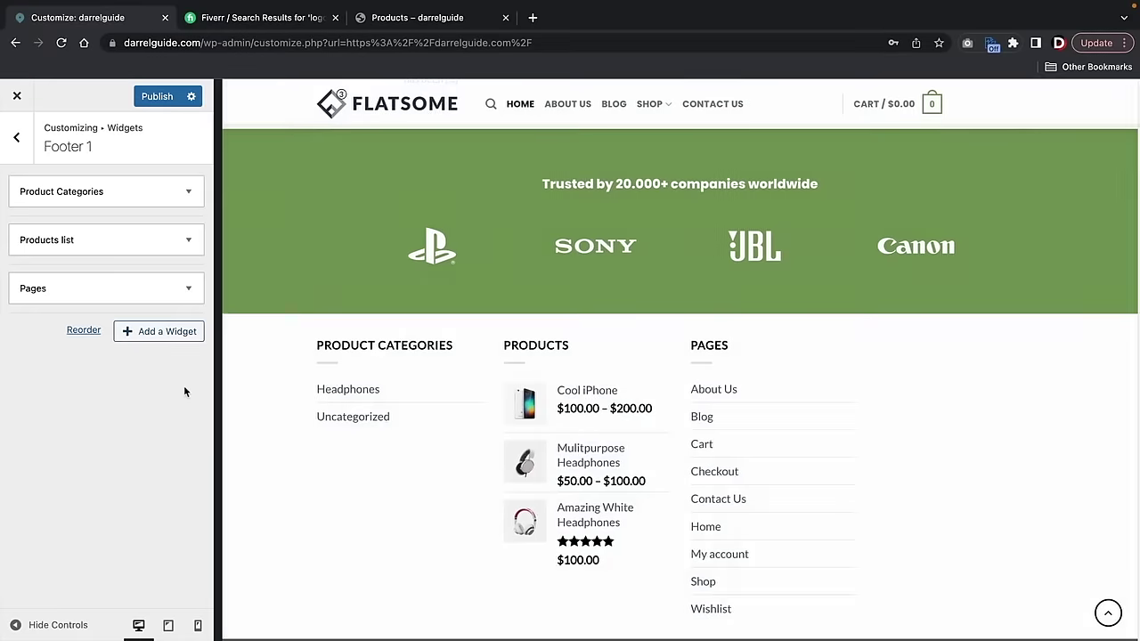
Return to the main Customizer panel and publish the Footer 1 widget changes
left_click(157, 99)
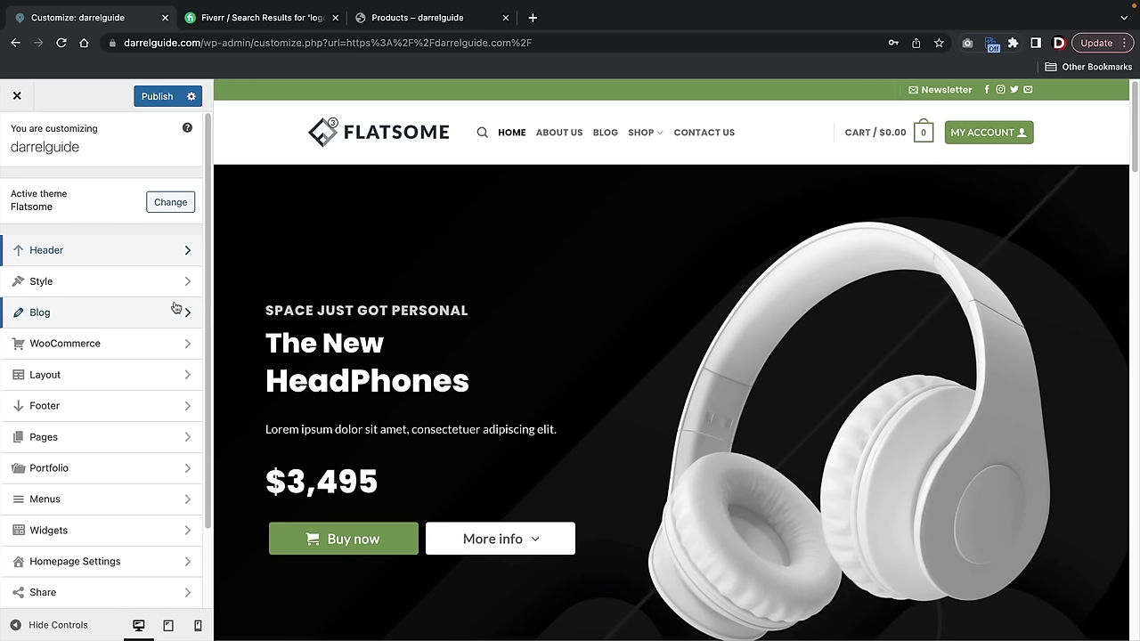
left_click(156, 100)
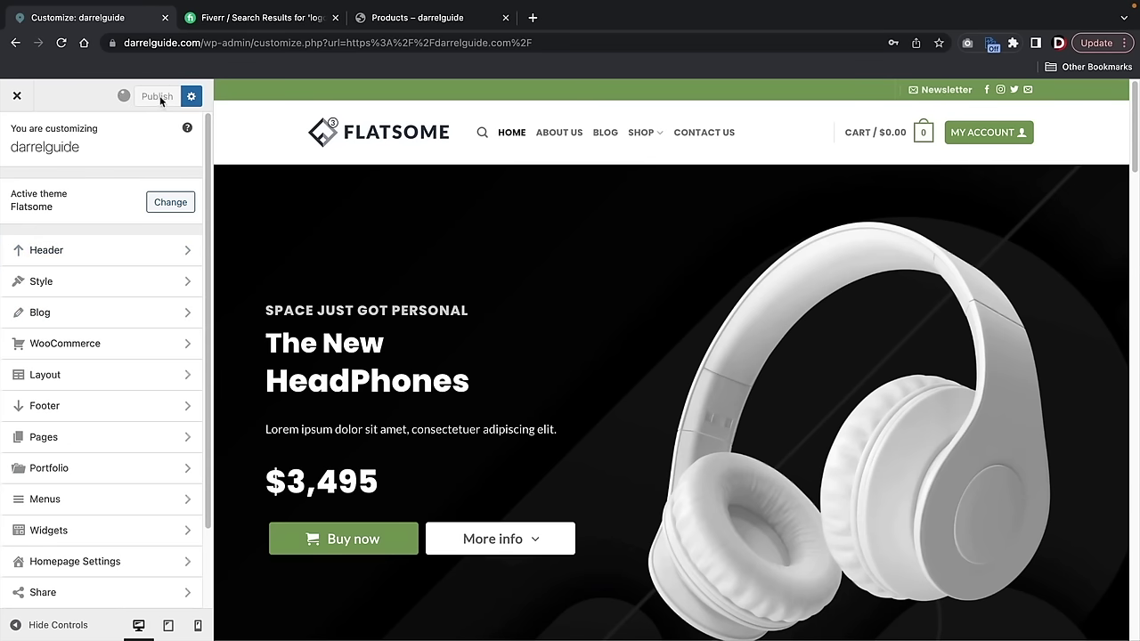
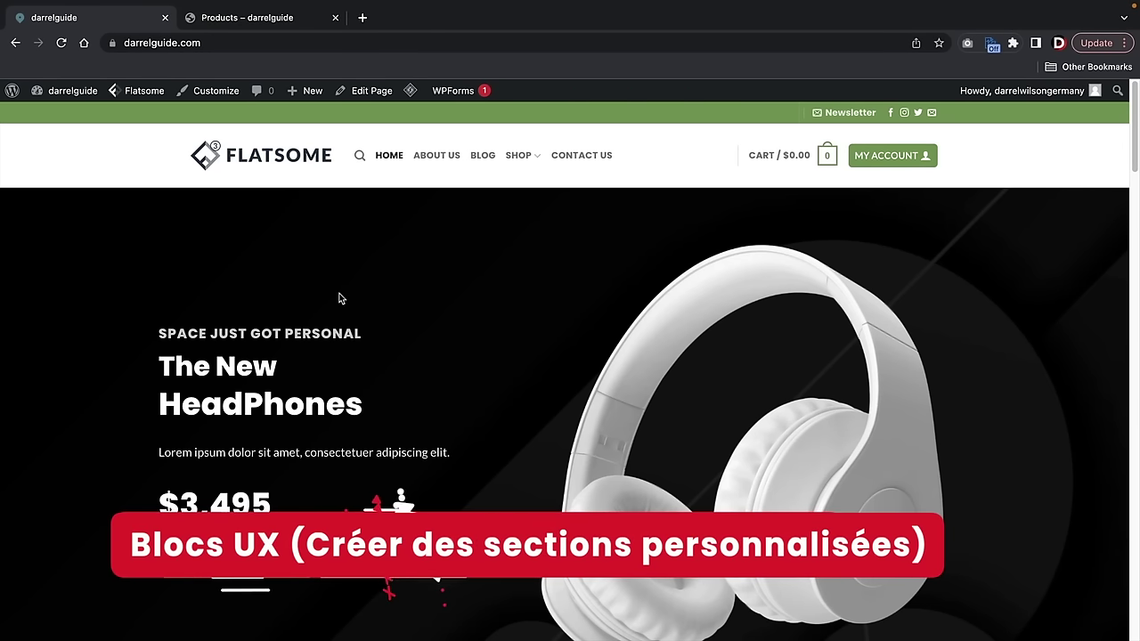
Create a new UX block titled Footer, publish it, and launch it in UX Builder
left_click(89, 114)
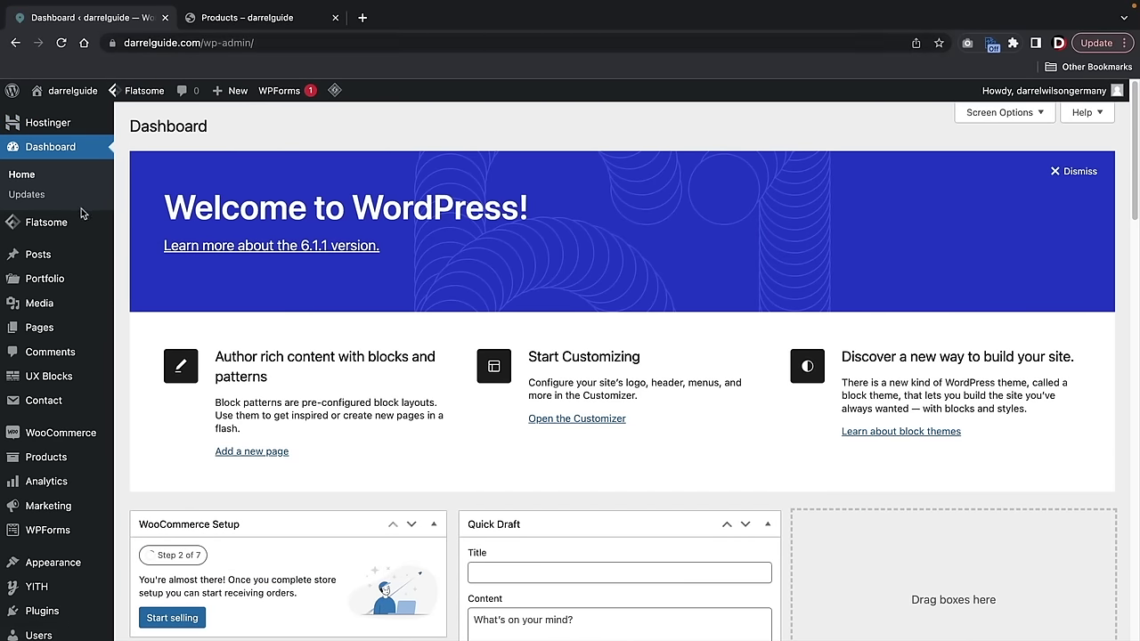
mouse_move(62, 251)
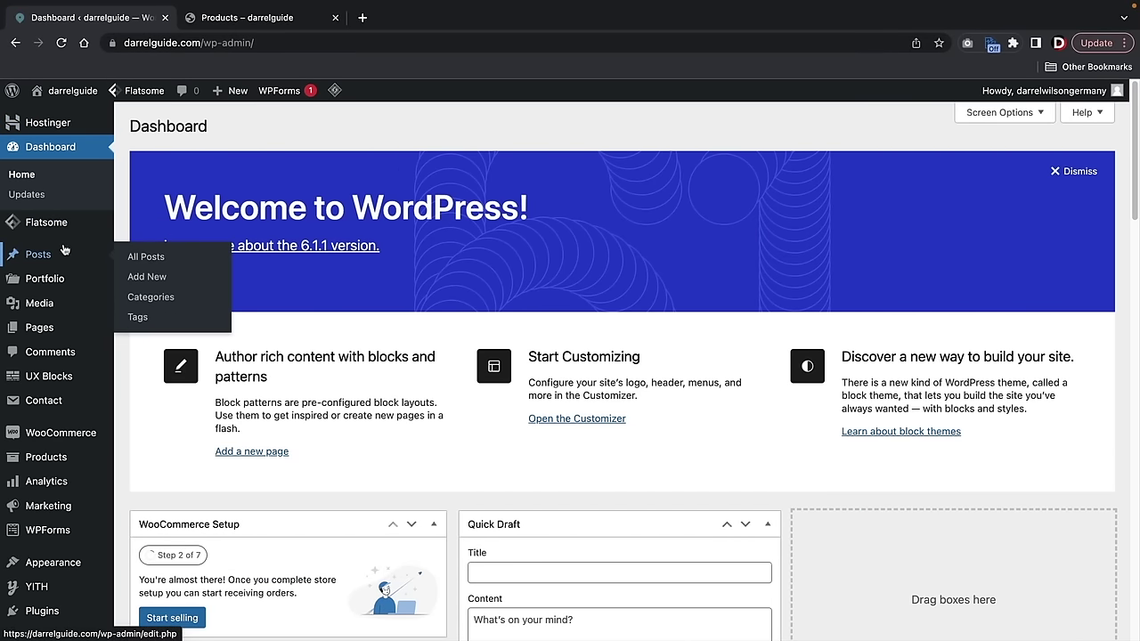
mouse_move(62, 372)
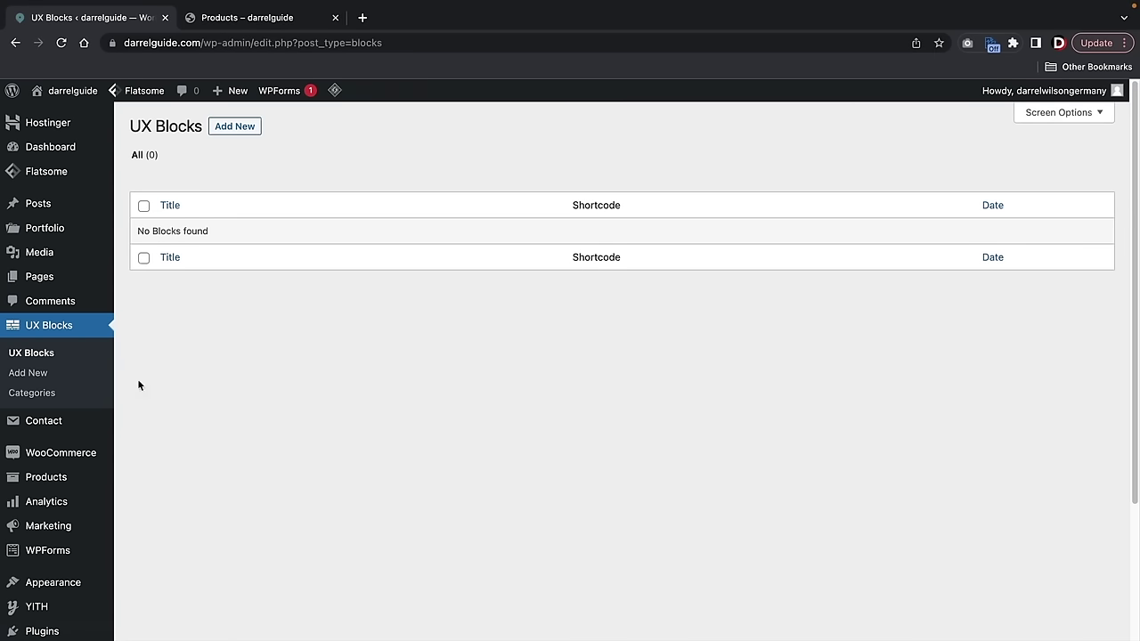
left_click(235, 130)
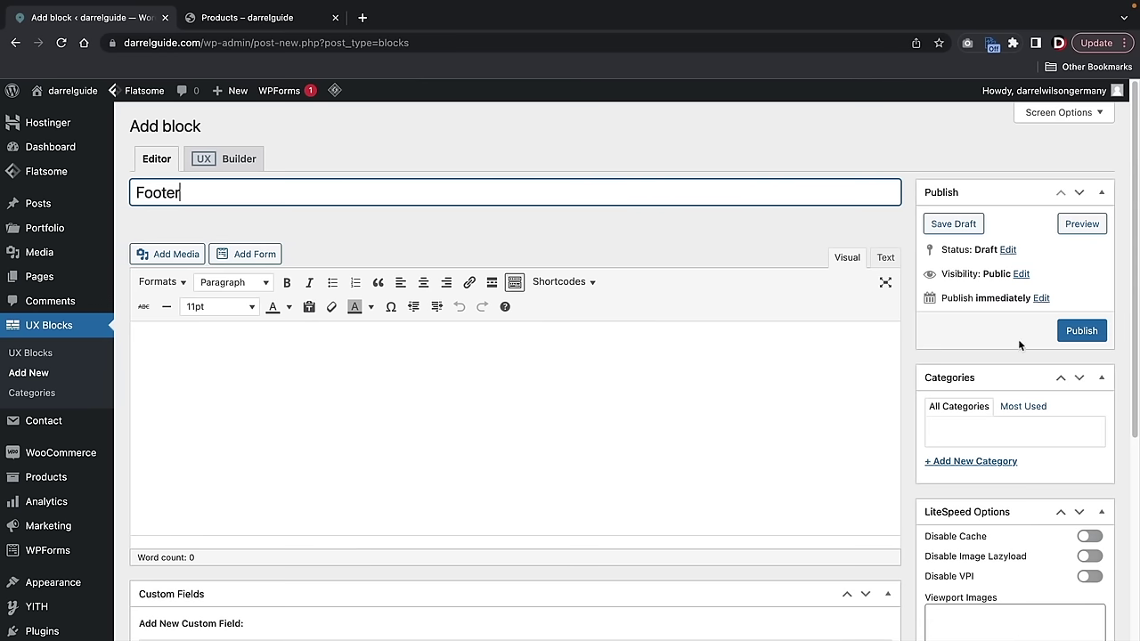
left_click(1079, 331)
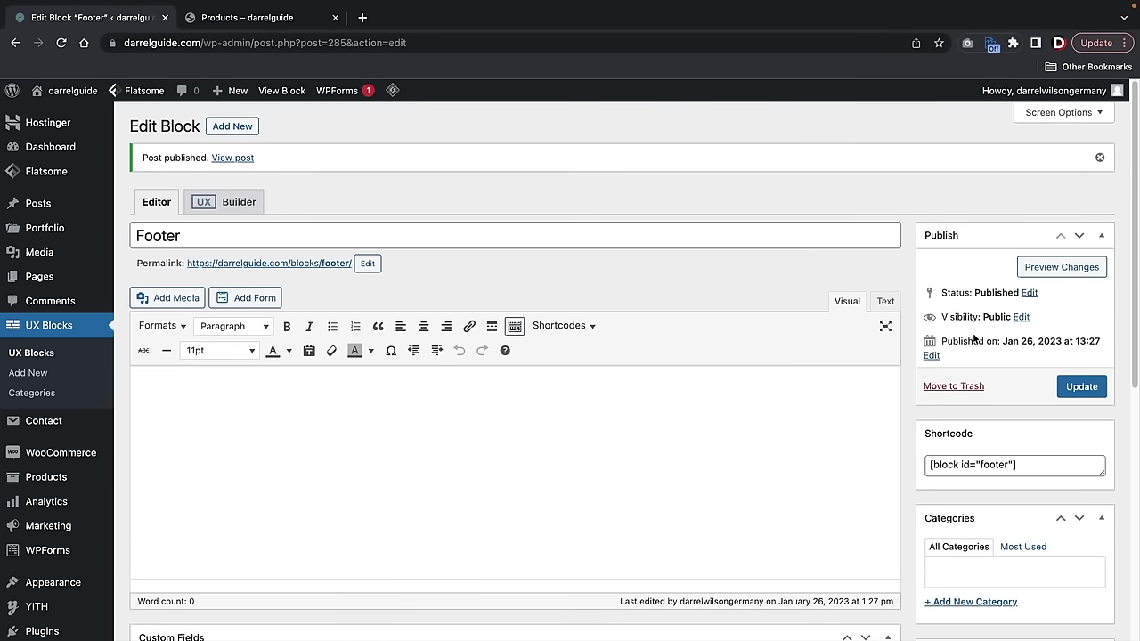
left_click(231, 205)
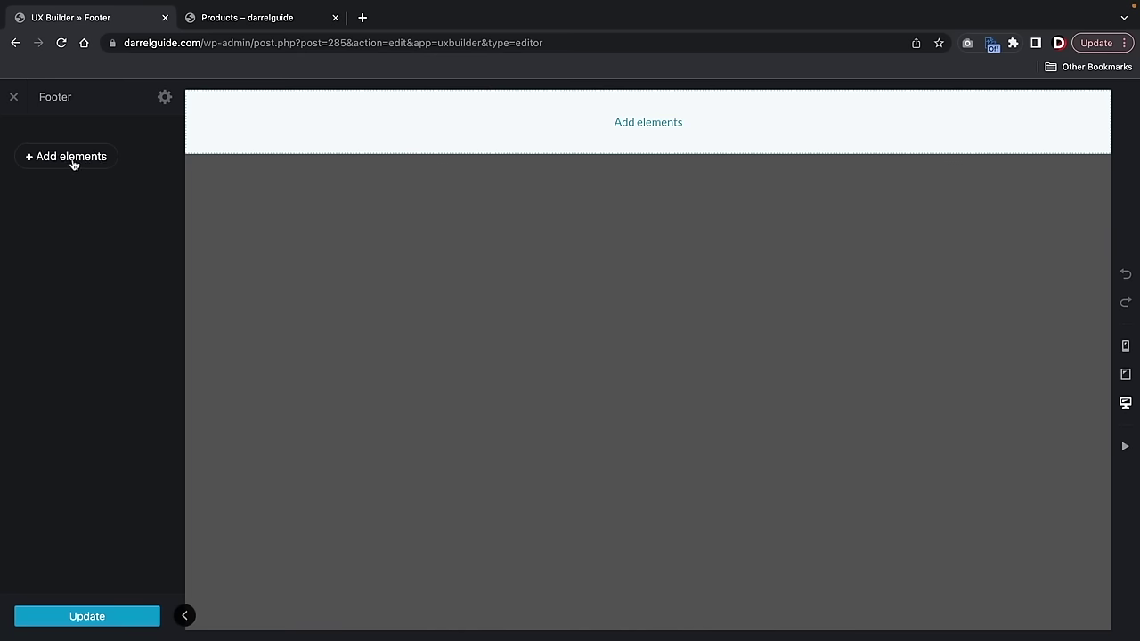
Import the 'Footer: eCommerce Metal' layout from Flatsome Studio's Footer category, with images
left_click(71, 157)
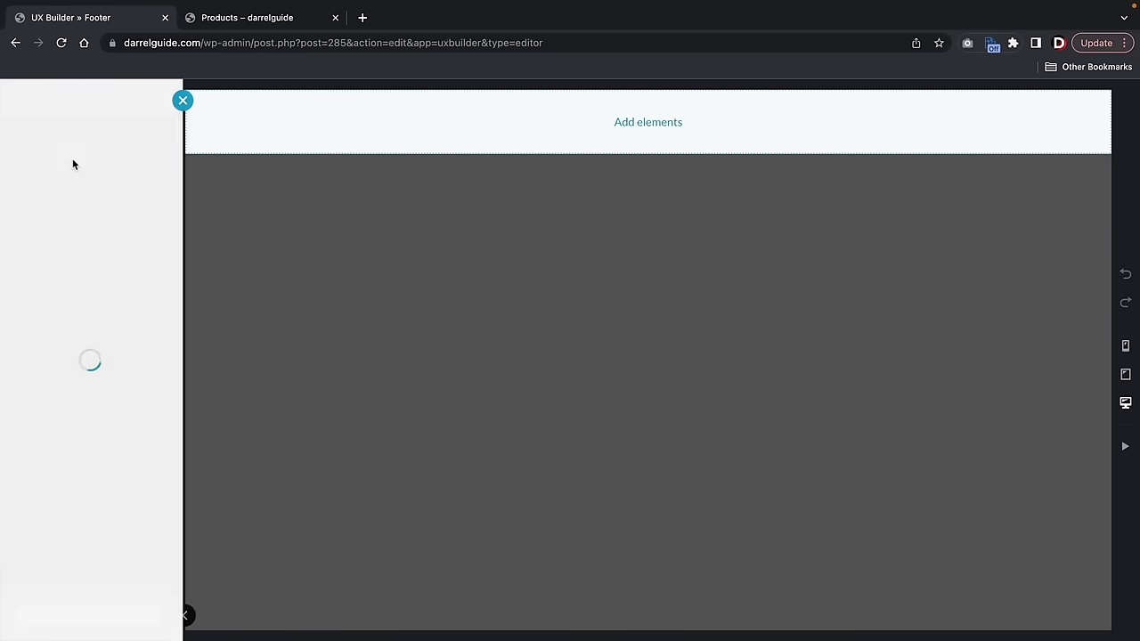
left_click(98, 166)
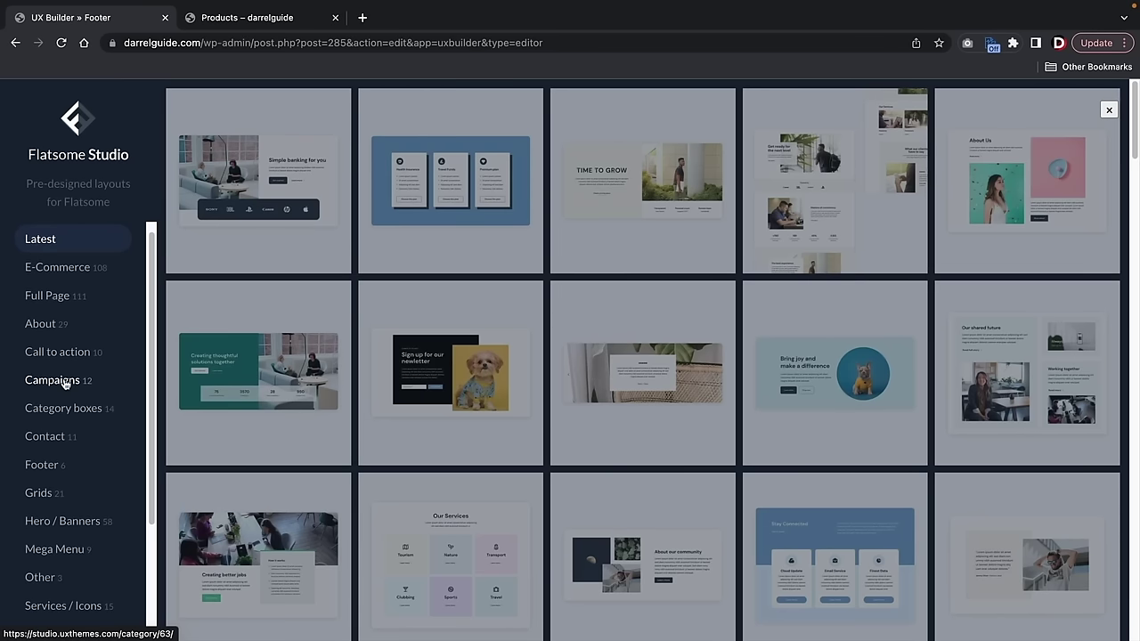
scroll(64, 389, "down", 1)
left_click(50, 472)
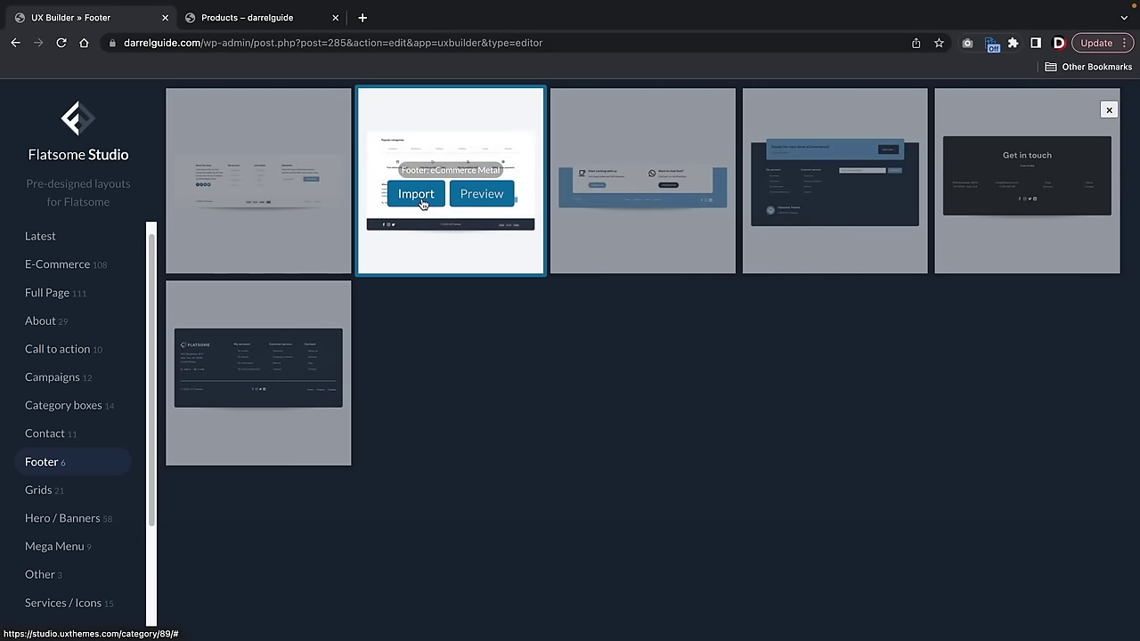
left_click(416, 195)
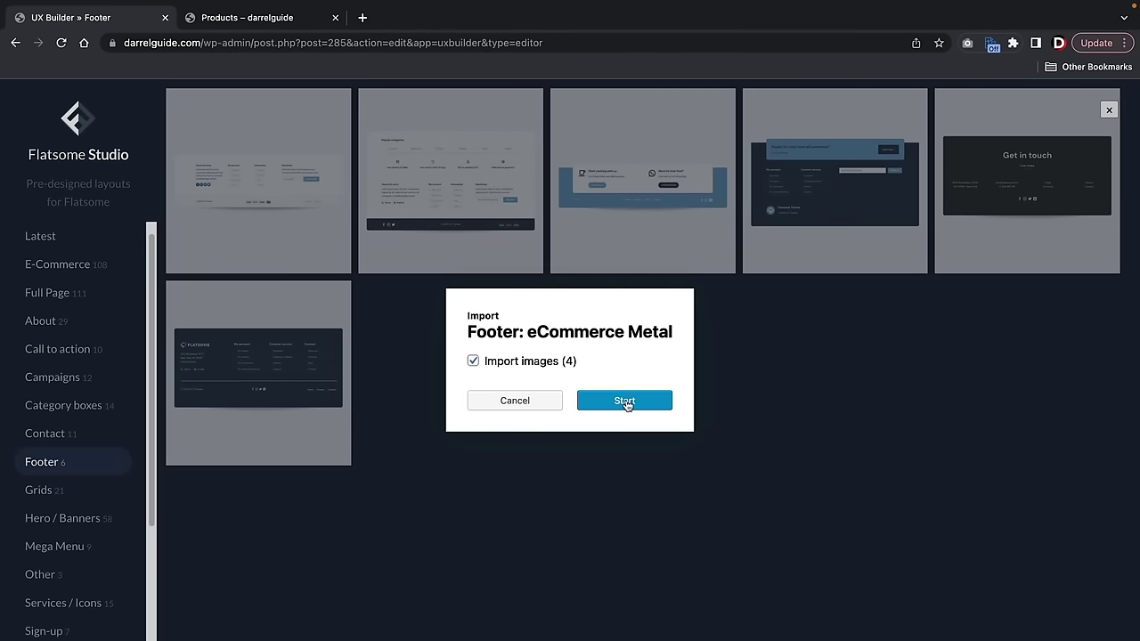
left_click(624, 402)
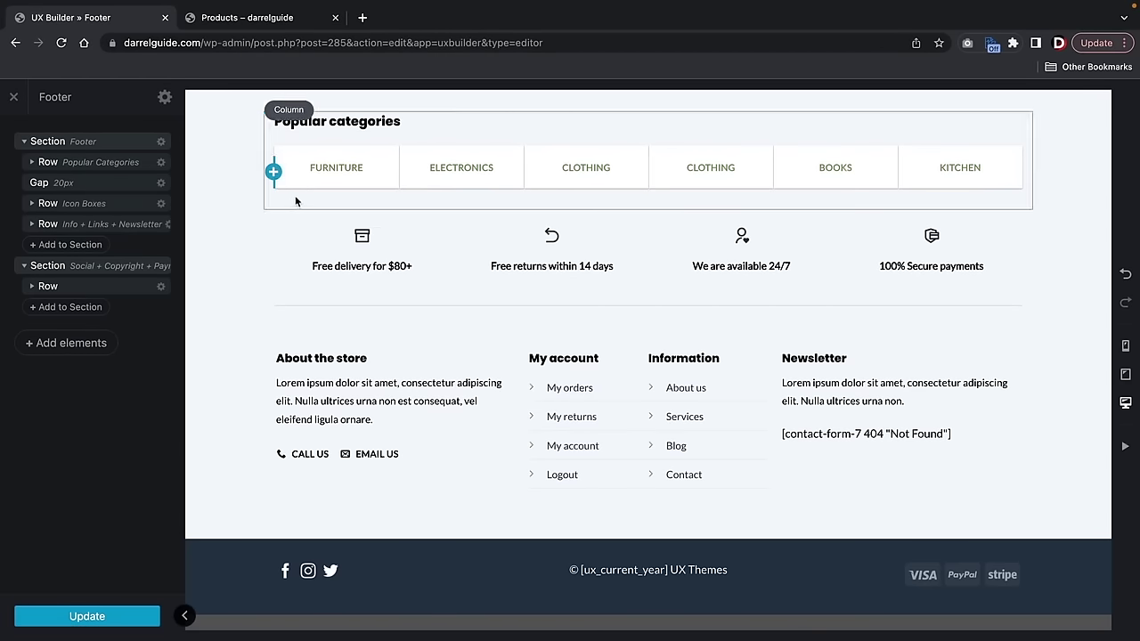
Check the FURNITURE button settings, then add and delete a stray Page Header element
left_click(352, 169)
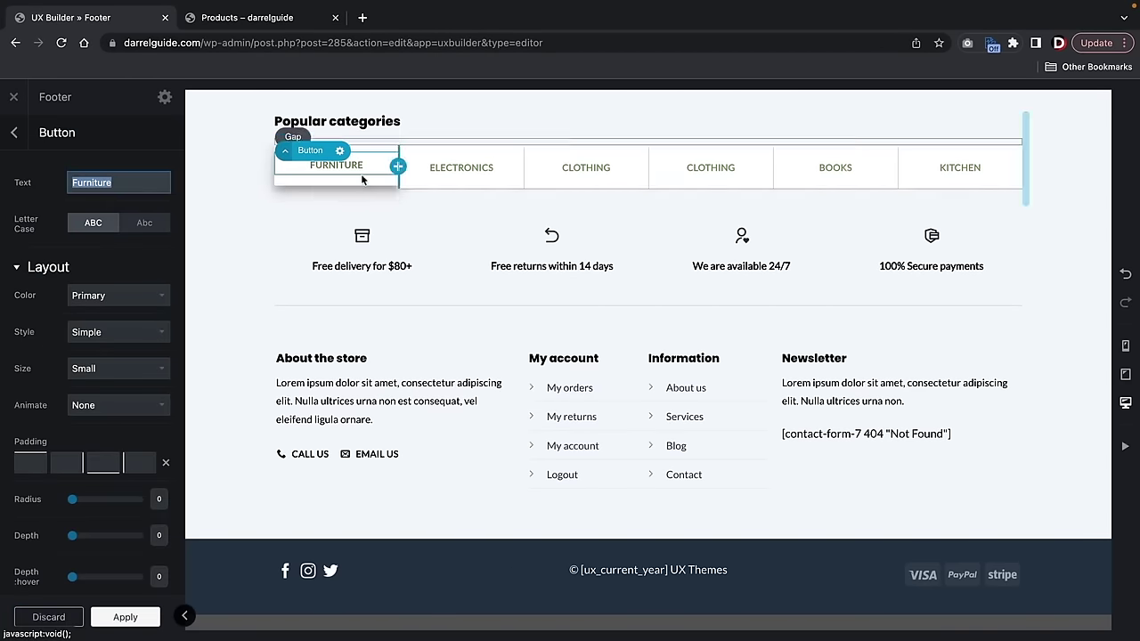
left_click(18, 132)
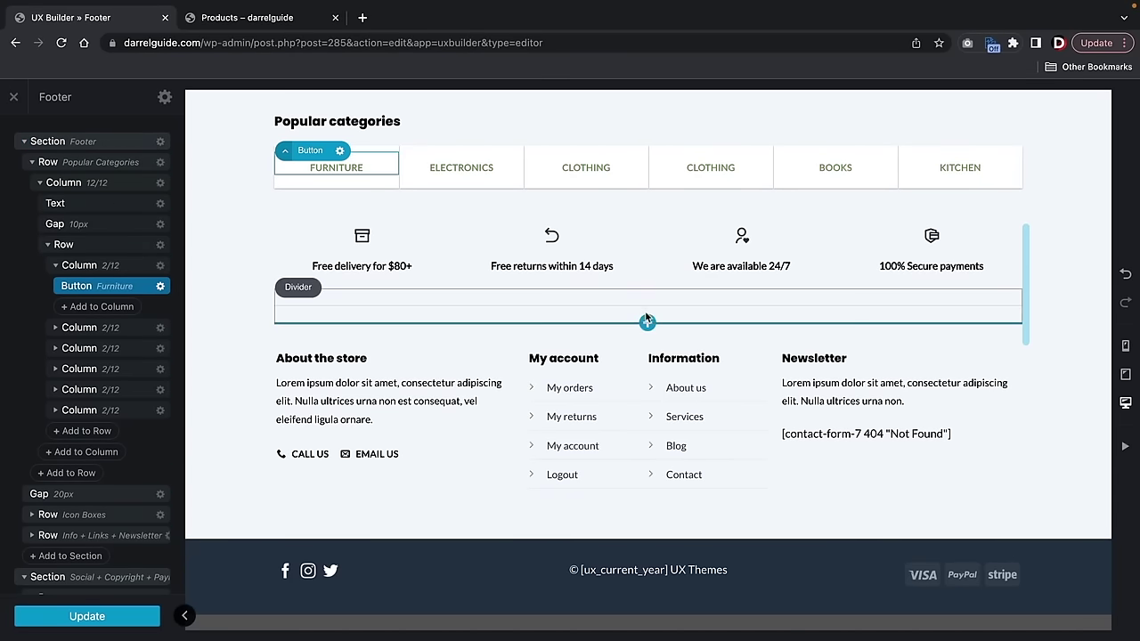
left_click(647, 322)
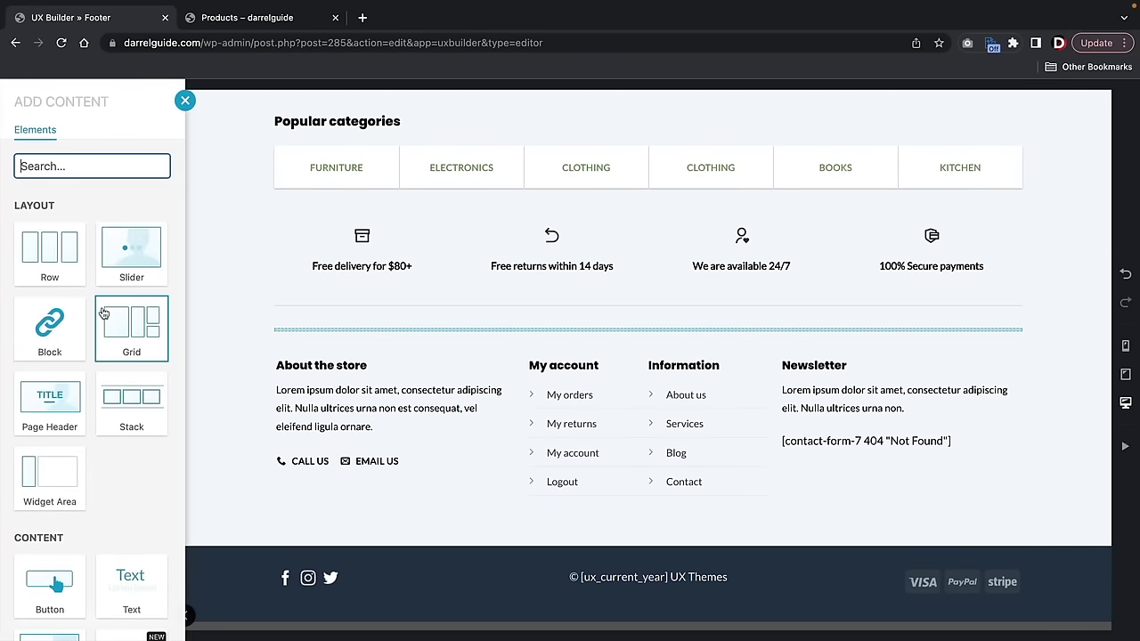
left_click(50, 401)
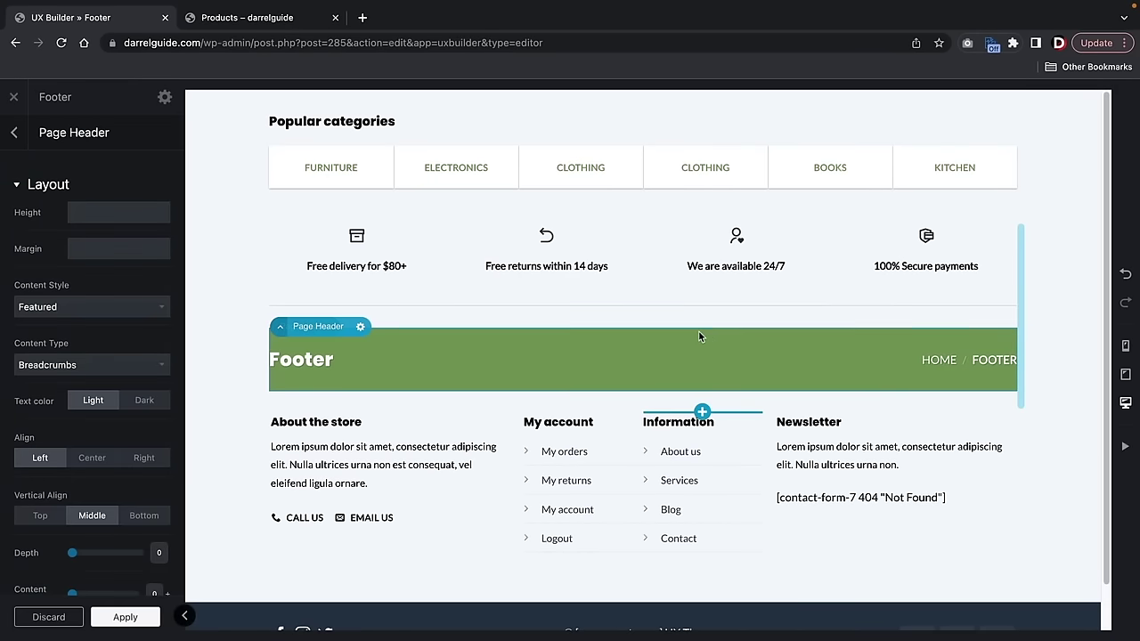
right_click(463, 349)
left_click(420, 485)
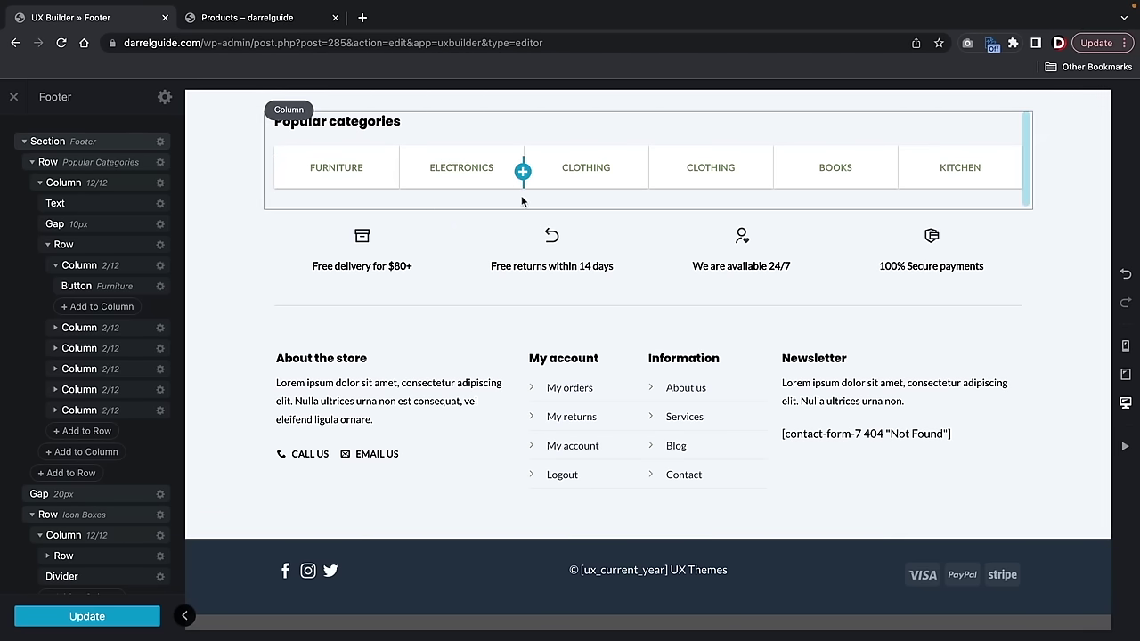
Save the Footer block layout with Update and return to its edit page
left_click(645, 191)
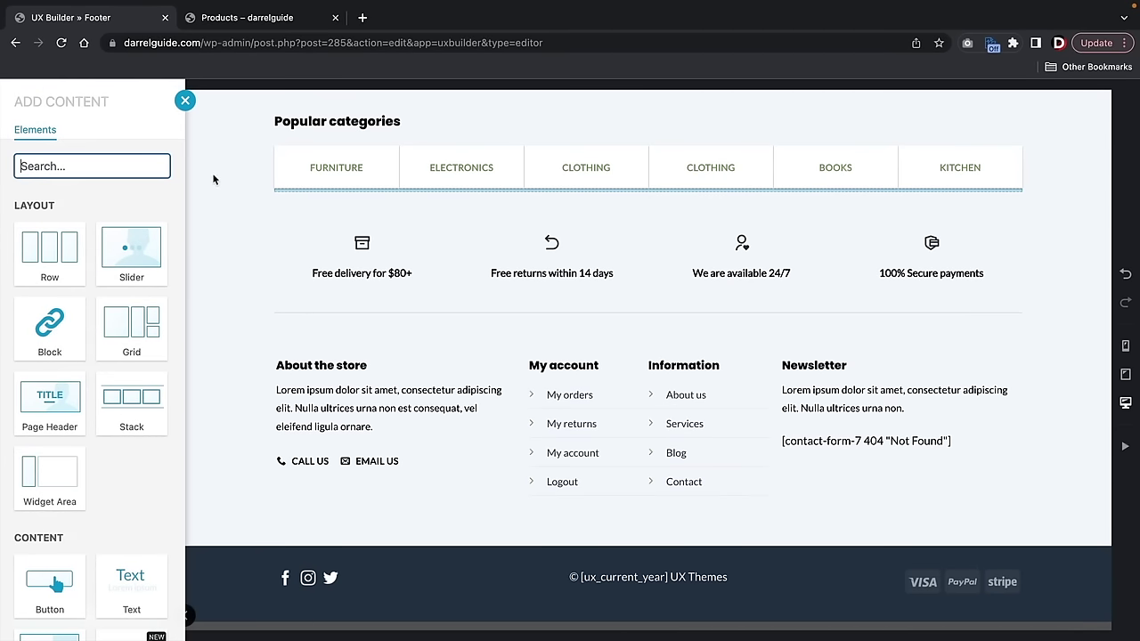
left_click(184, 102)
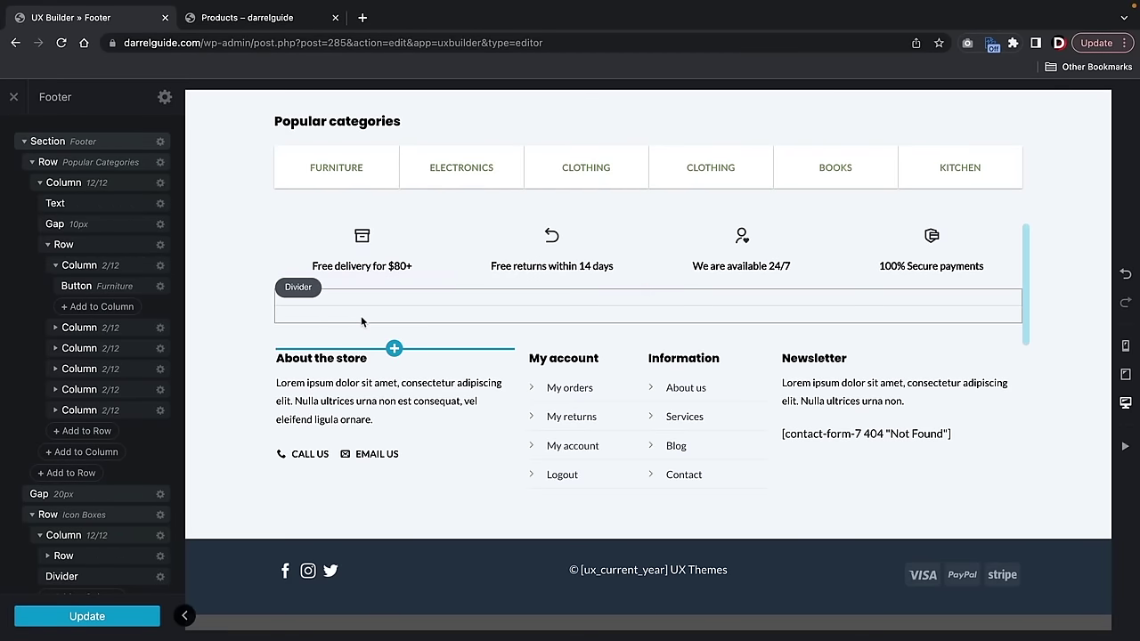
left_click(110, 622)
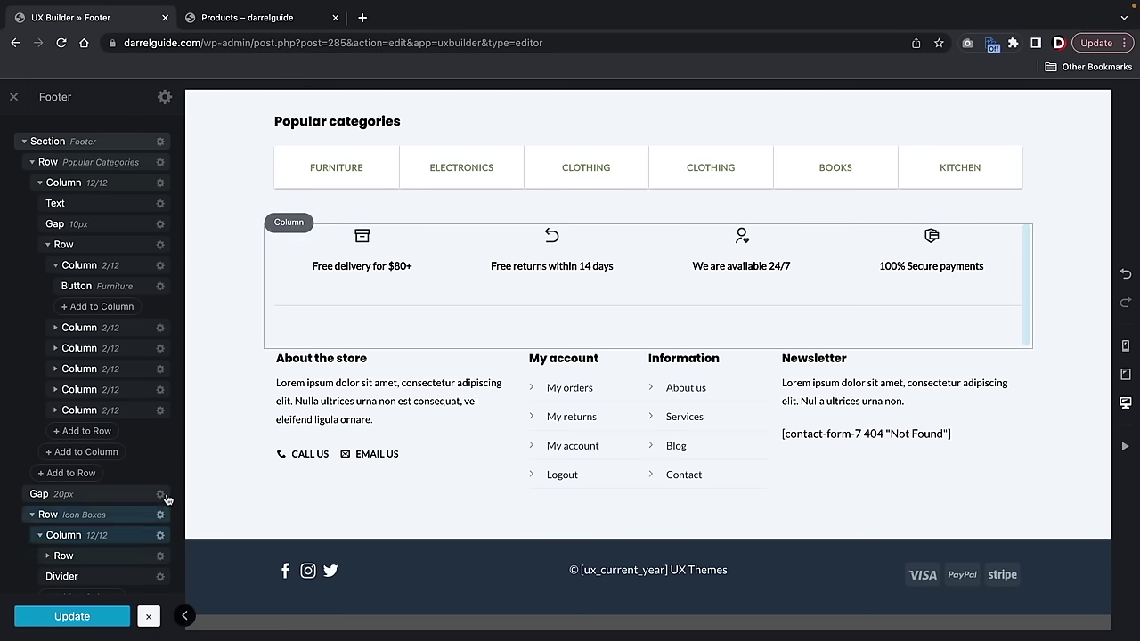
left_click(19, 100)
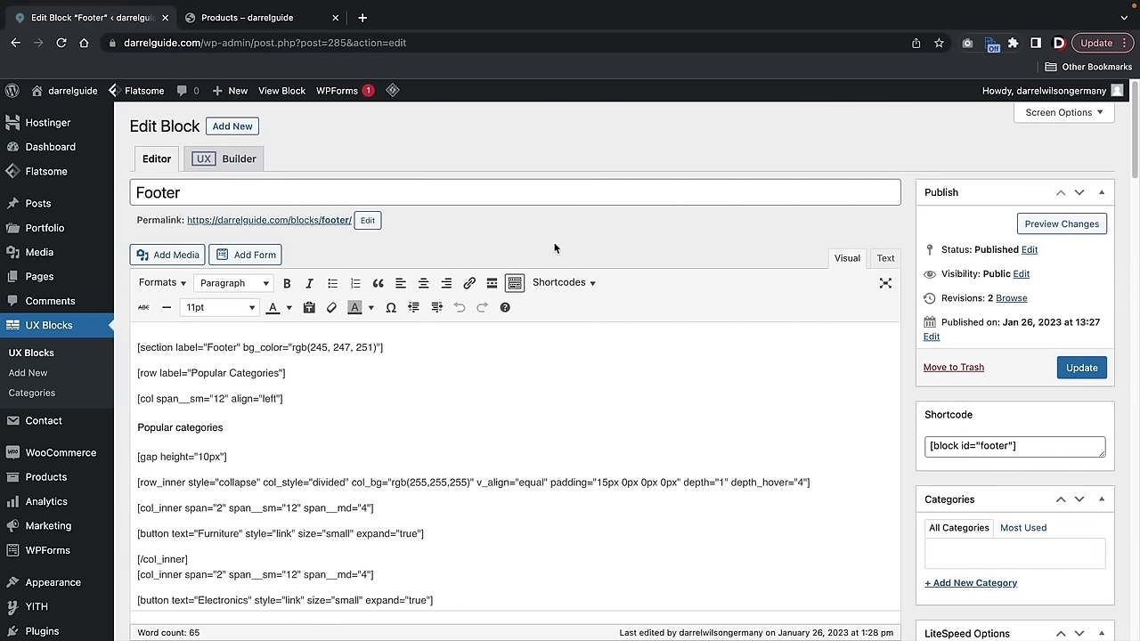
Copy the Footer block shortcode and set the Customizer's Custom Footer Block to Footer
right_click(994, 444)
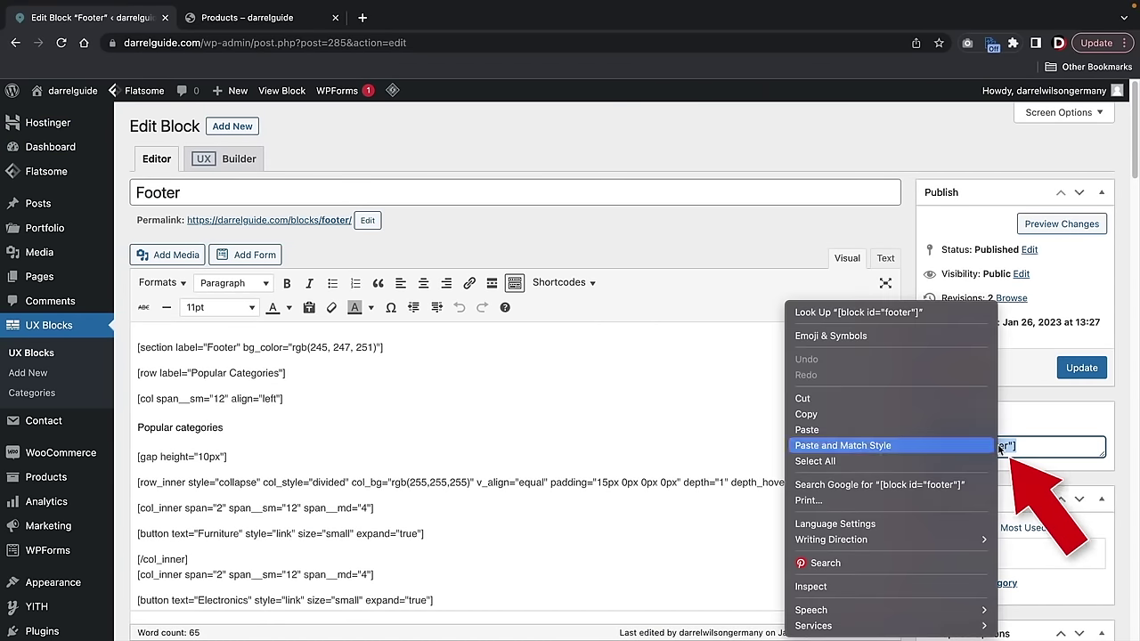
left_click(956, 417)
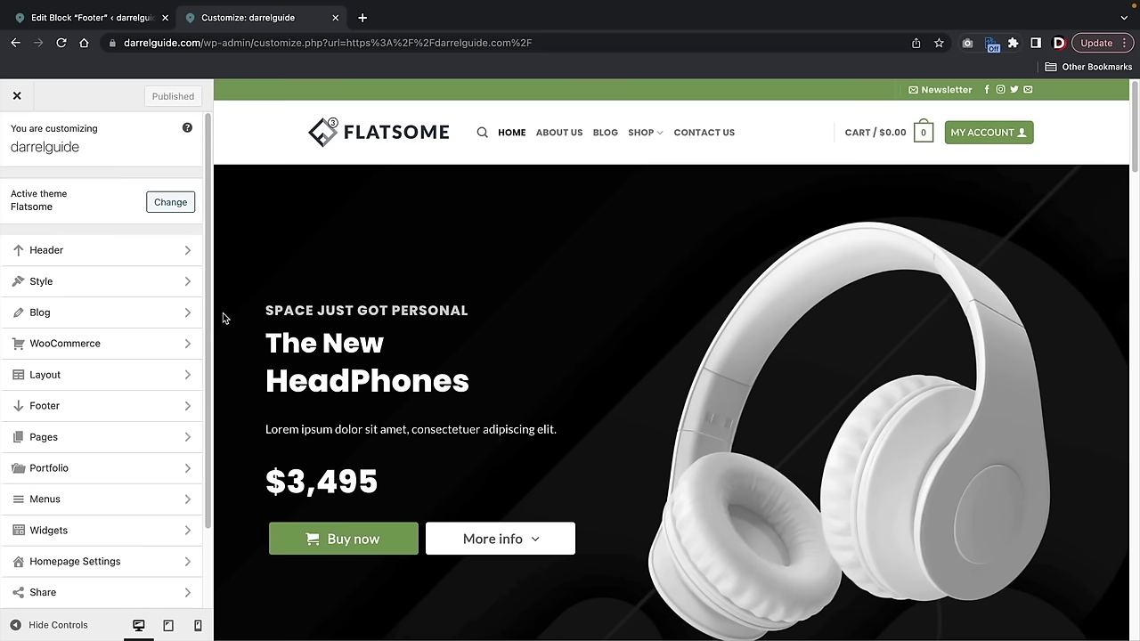
left_click(49, 406)
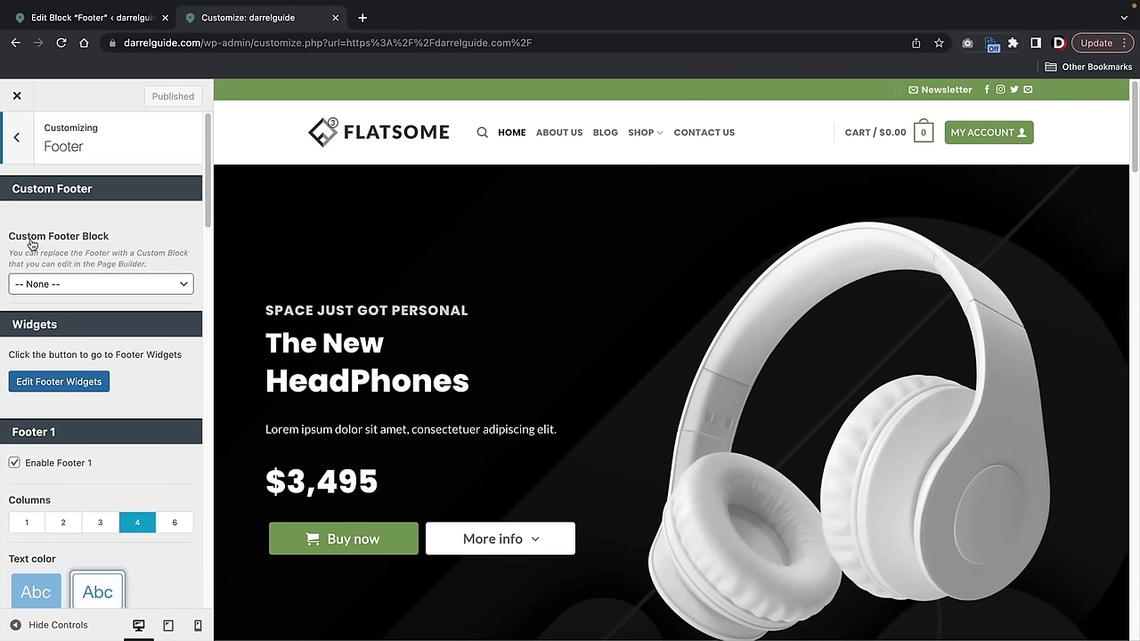
left_click(94, 285)
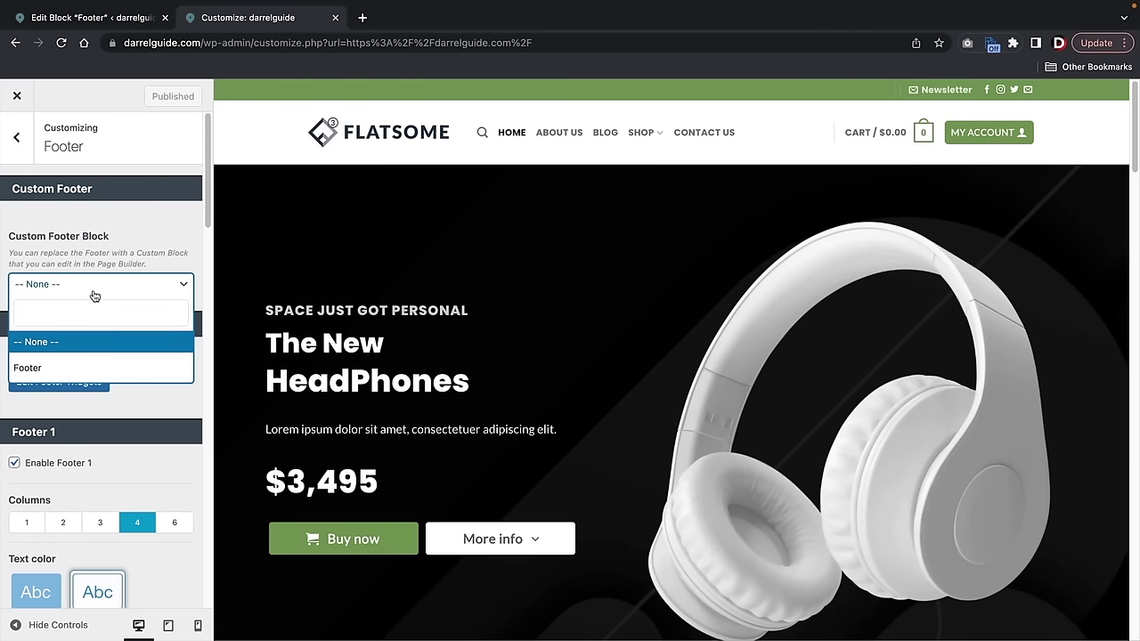
left_click(59, 368)
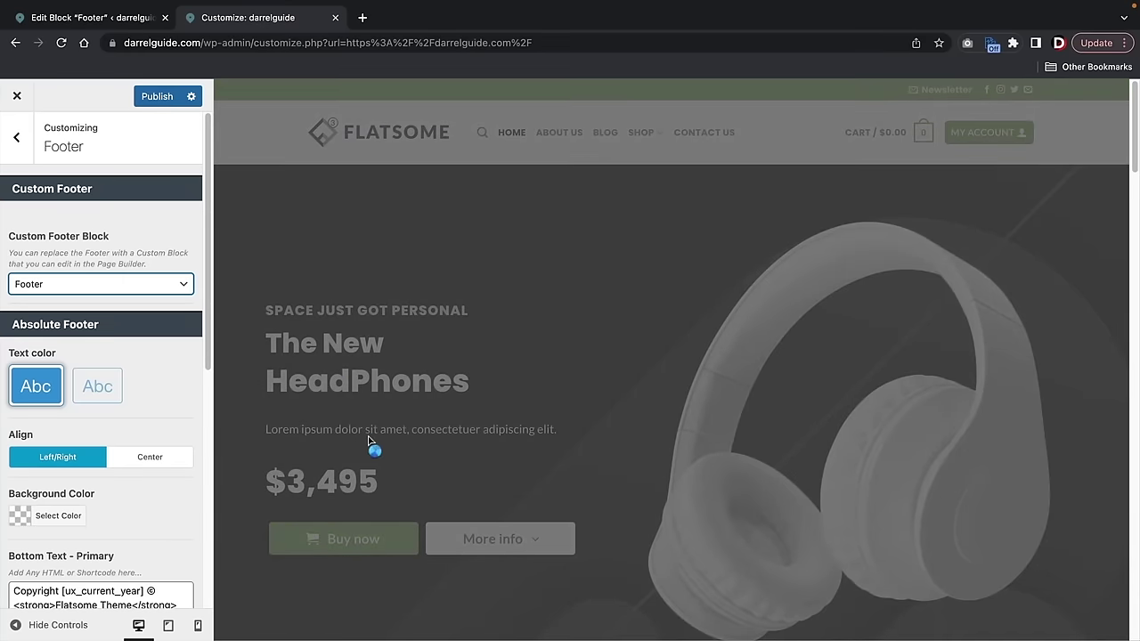
Review the footer preview, return to the main Customizer sections and publish
scroll(374, 446, "down", 10)
scroll(377, 446, "down", 8)
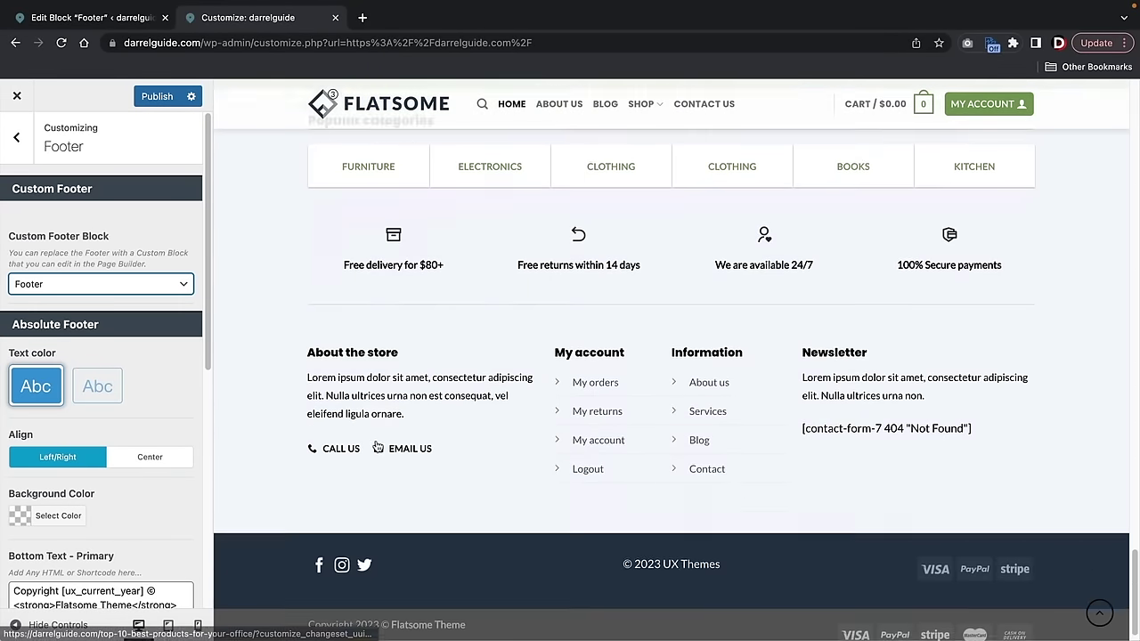
scroll(376, 439, "up", 1)
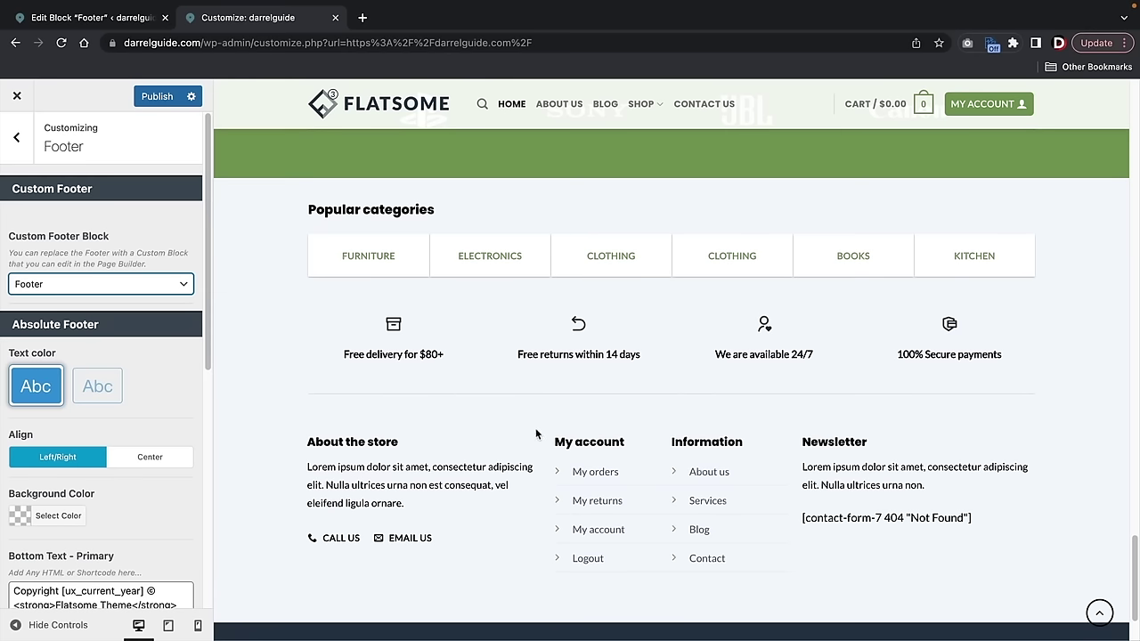
scroll(401, 409, "down", 1)
scroll(267, 383, "up", 1)
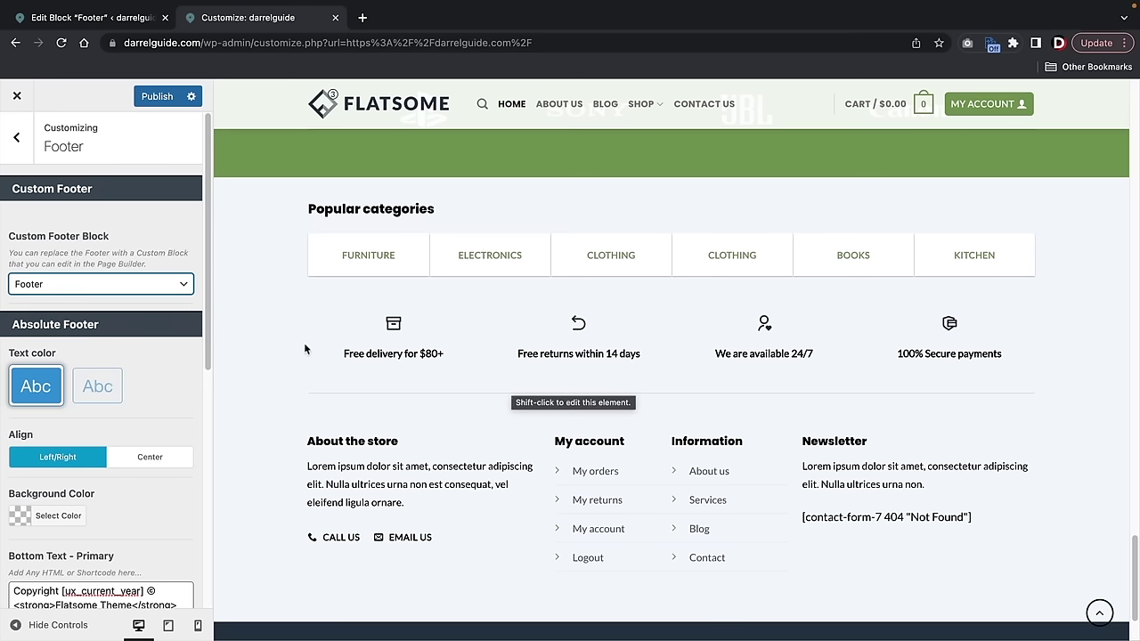
left_click(18, 141)
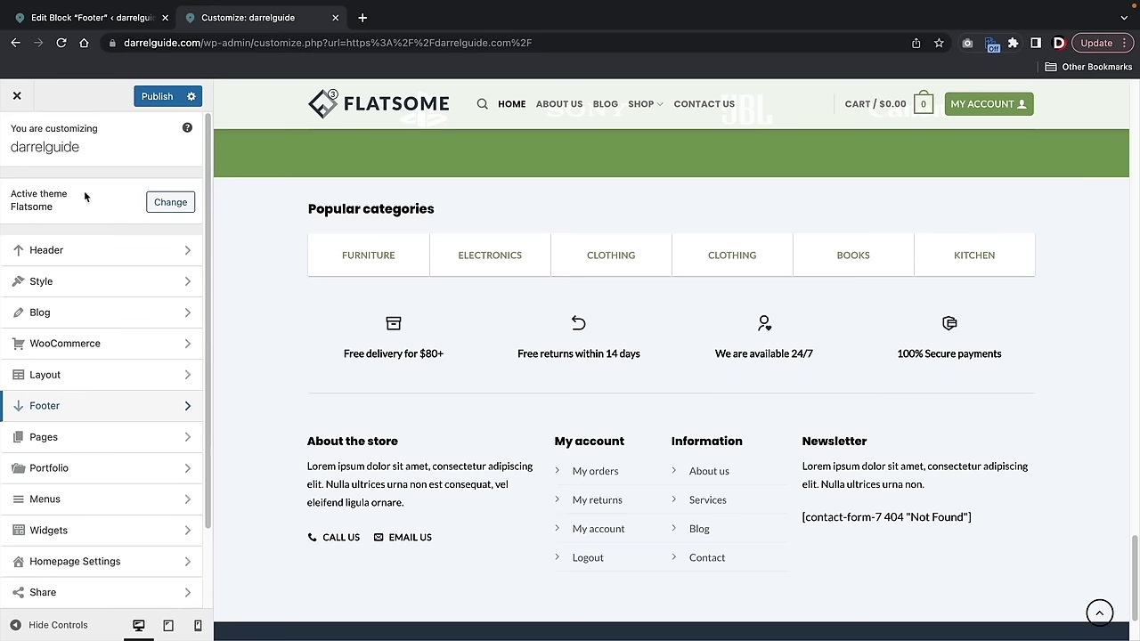
left_click(156, 103)
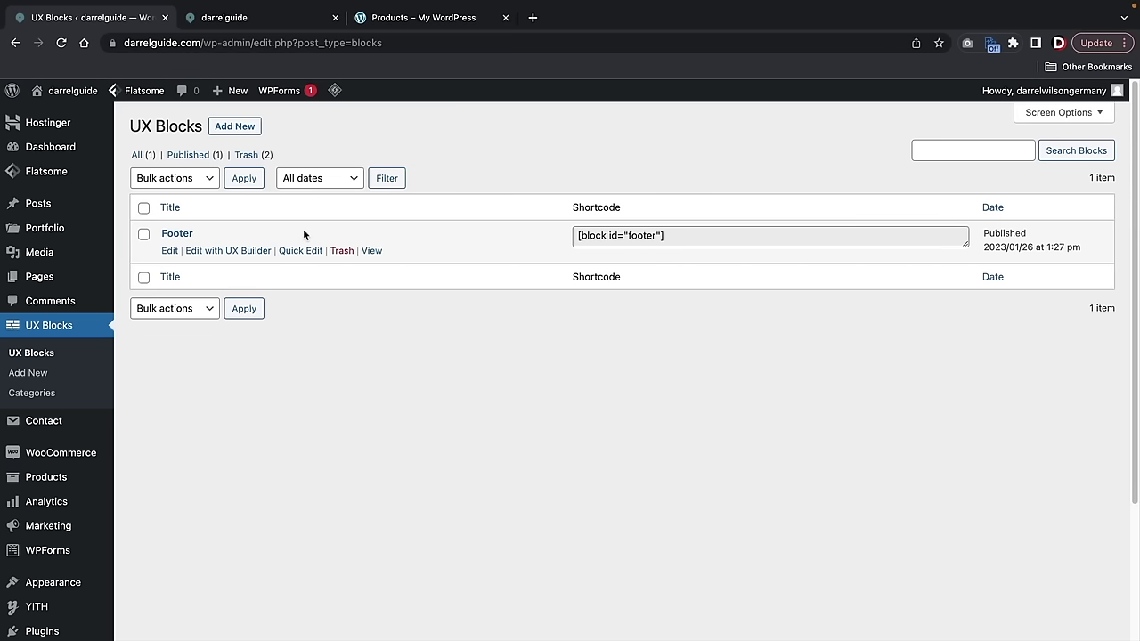
Review the Black Friday banner on the live shop page, then go back to UX Blocks
left_click(424, 18)
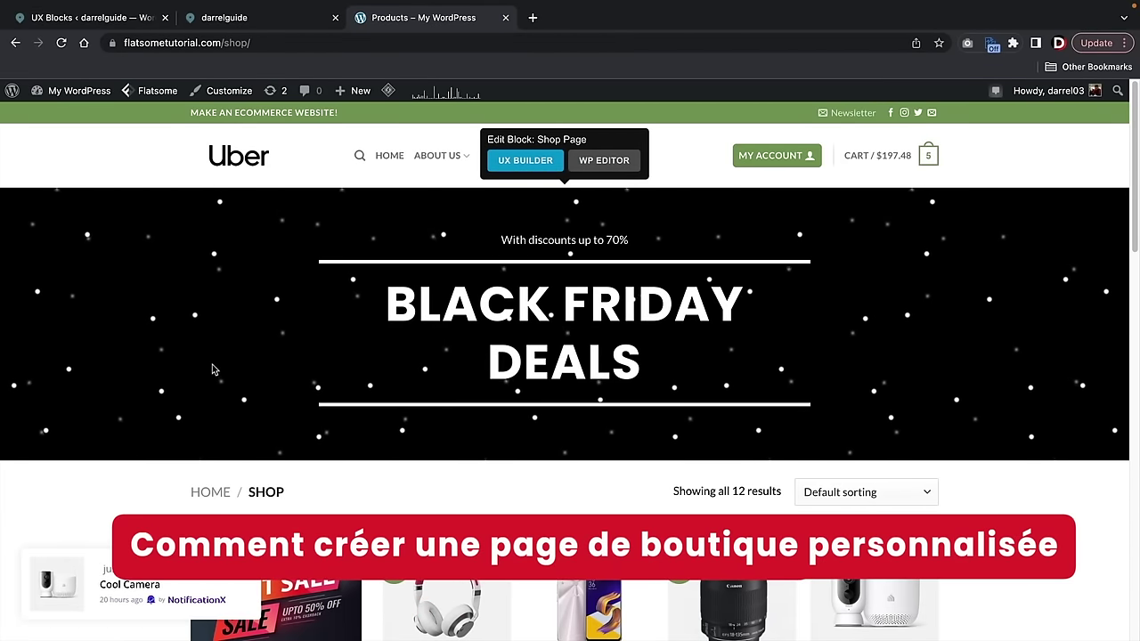
scroll(212, 370, "down", 3)
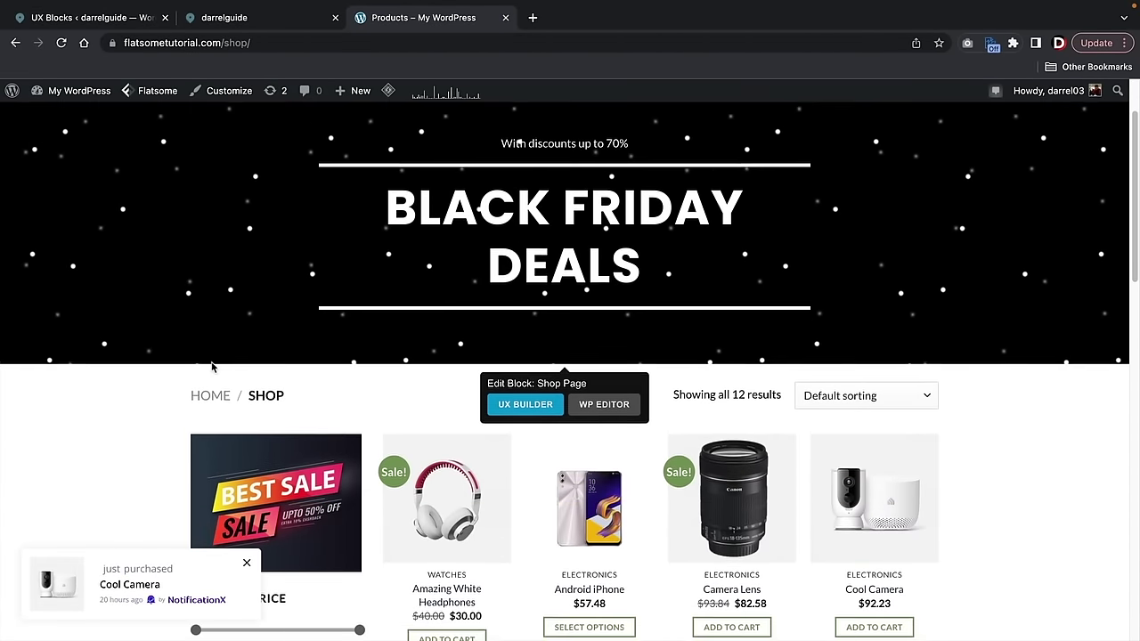
scroll(418, 235, "down", 3)
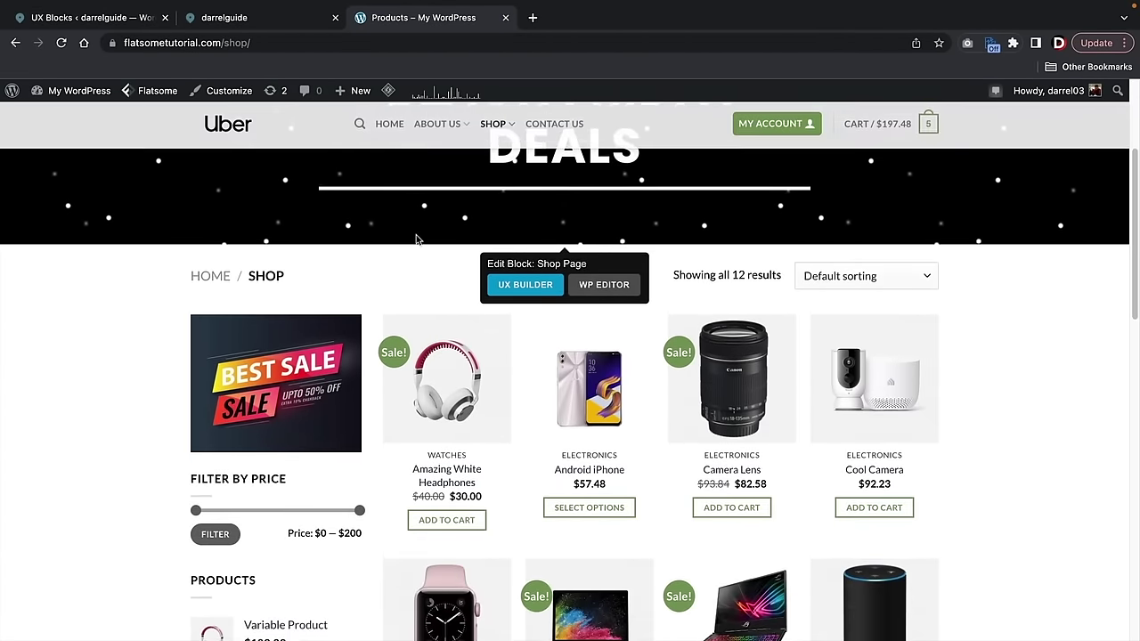
scroll(417, 239, "down", 15)
scroll(415, 236, "up", 20)
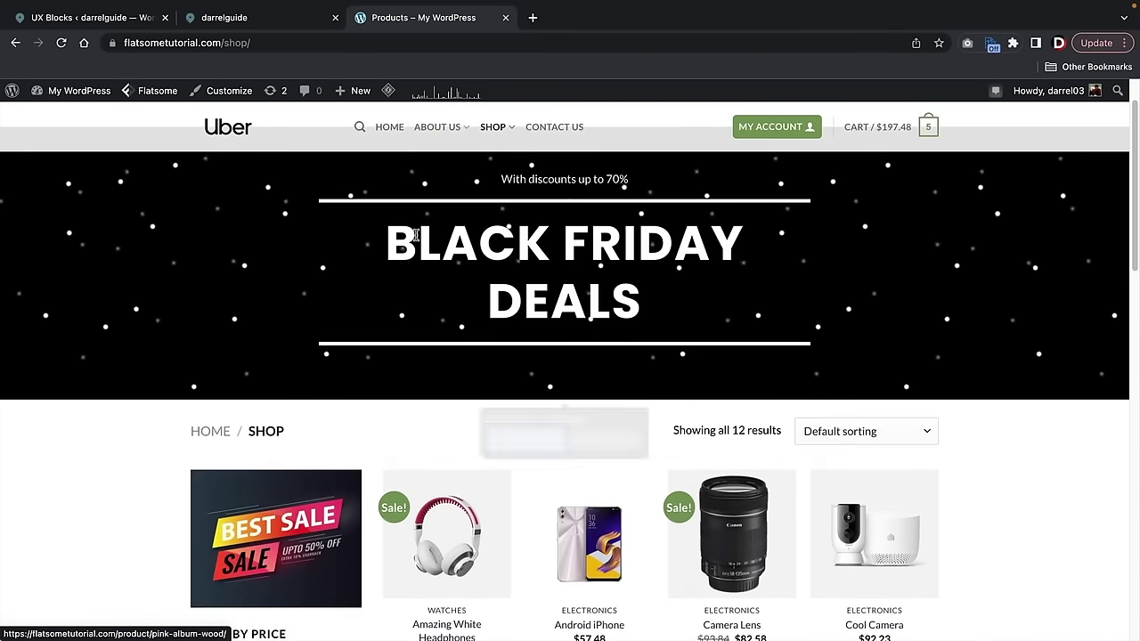
scroll(415, 235, "up", 2)
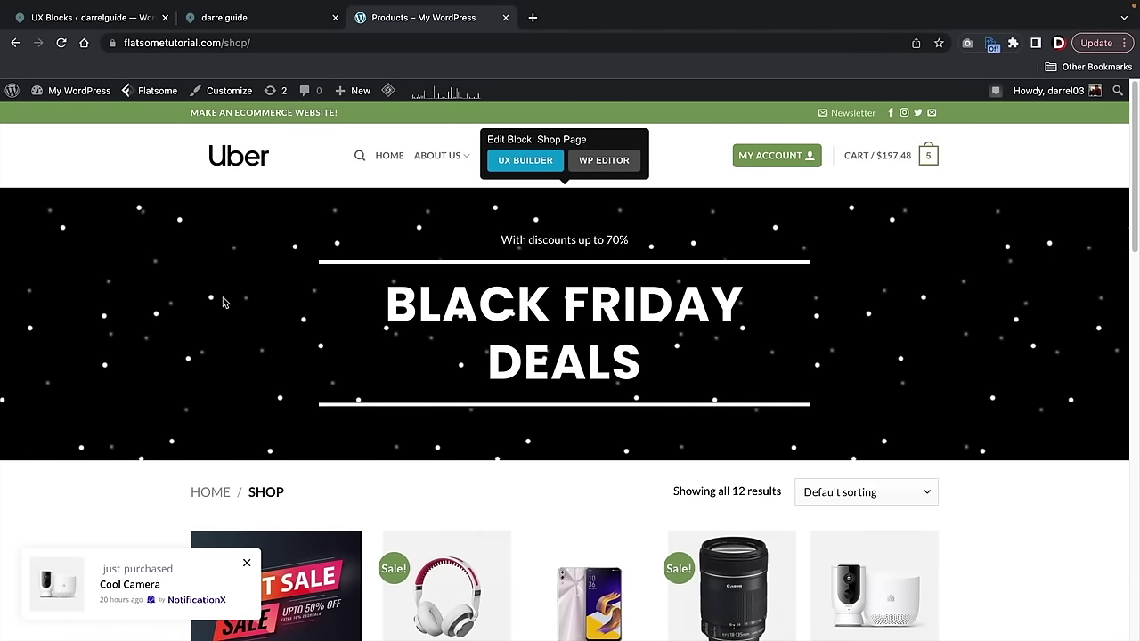
scroll(228, 303, "down", 3)
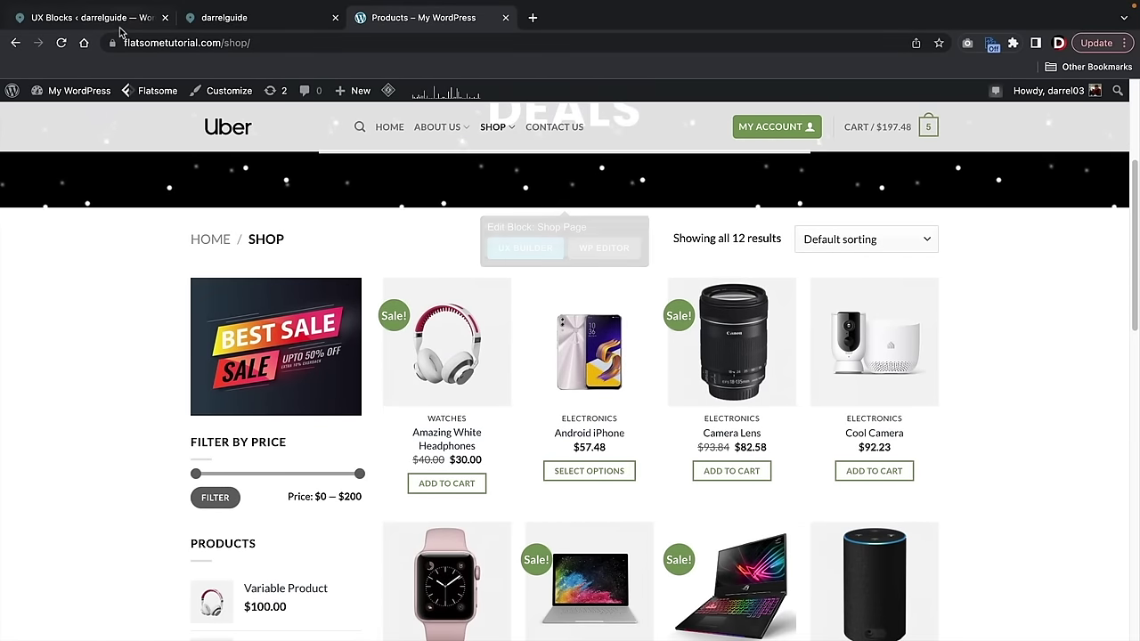
left_click(89, 18)
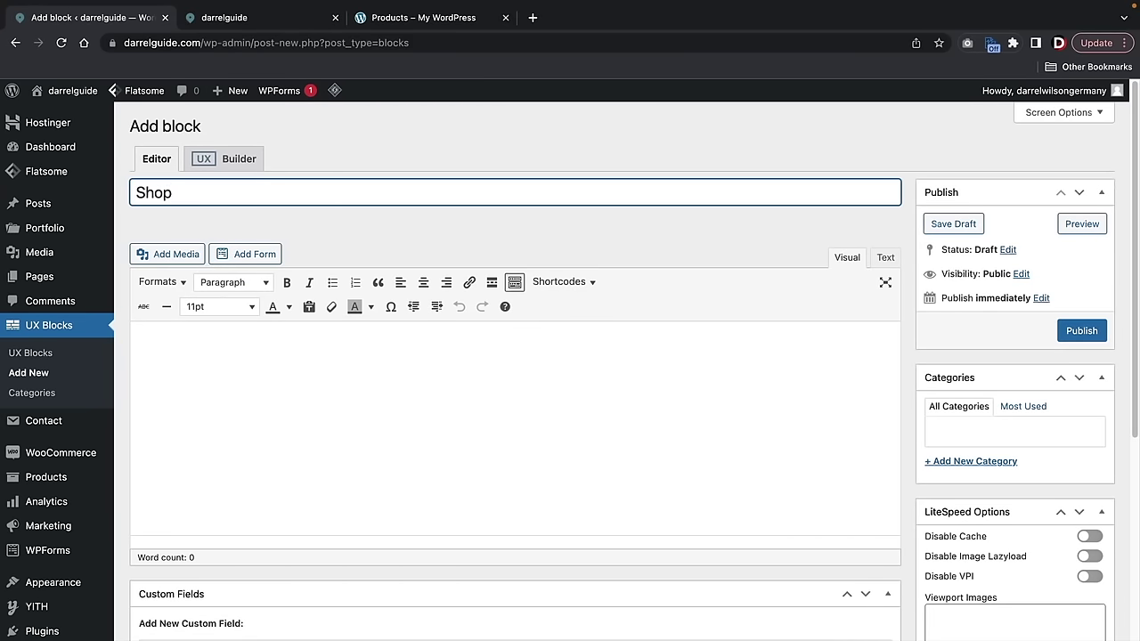
Publish the Shop block and import the Black Friday banner from Flatsome Studio Hero / Banners
left_click(1082, 330)
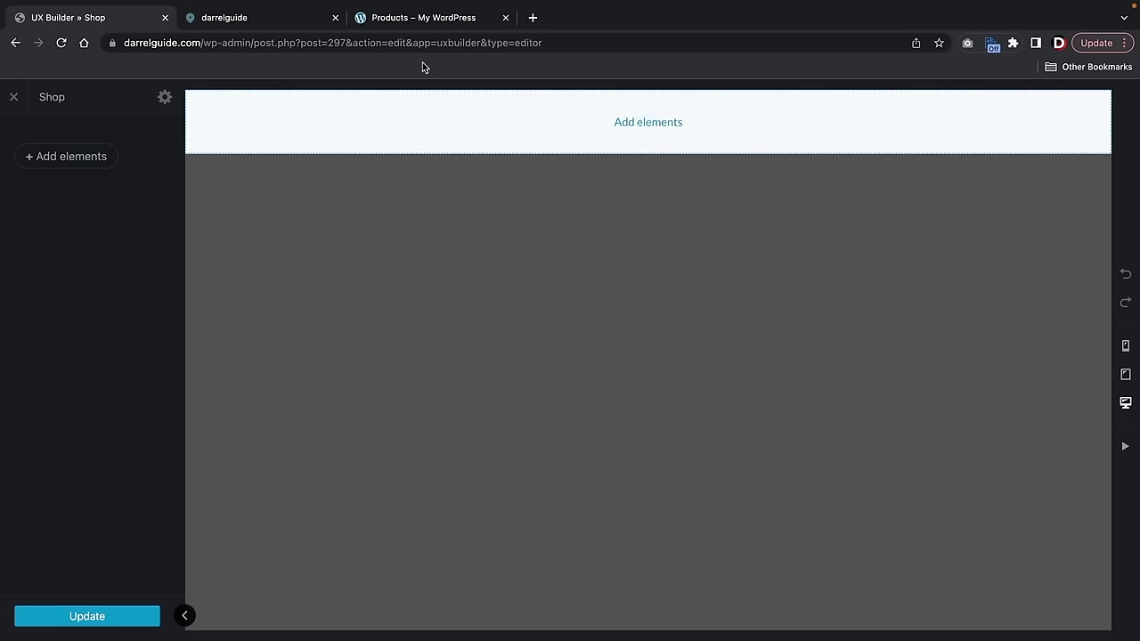
left_click(416, 18)
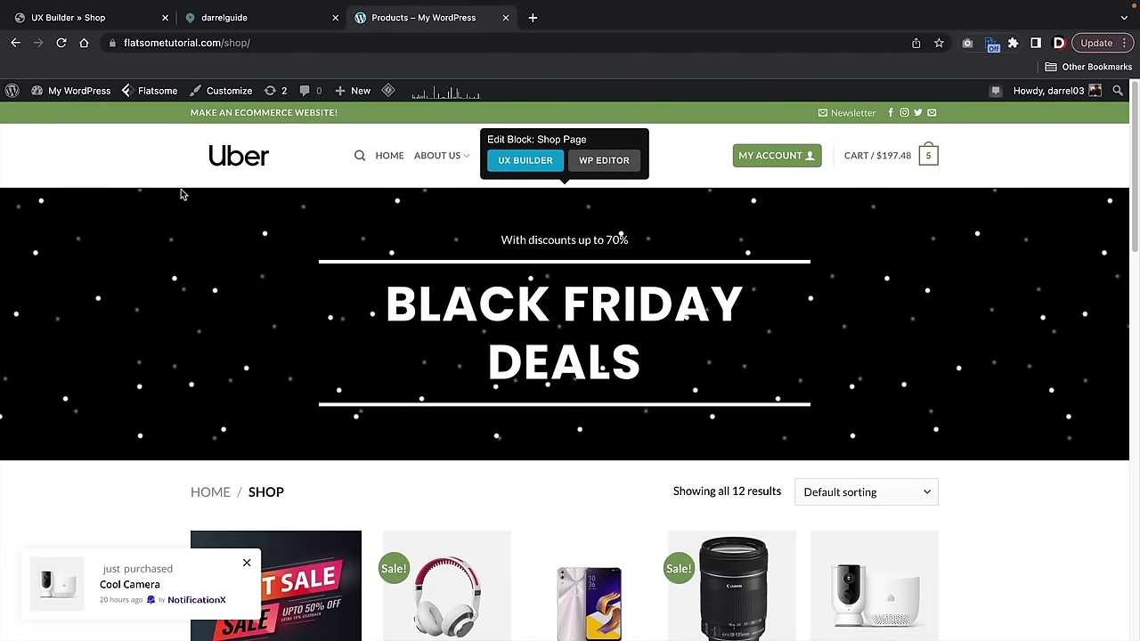
left_click(99, 19)
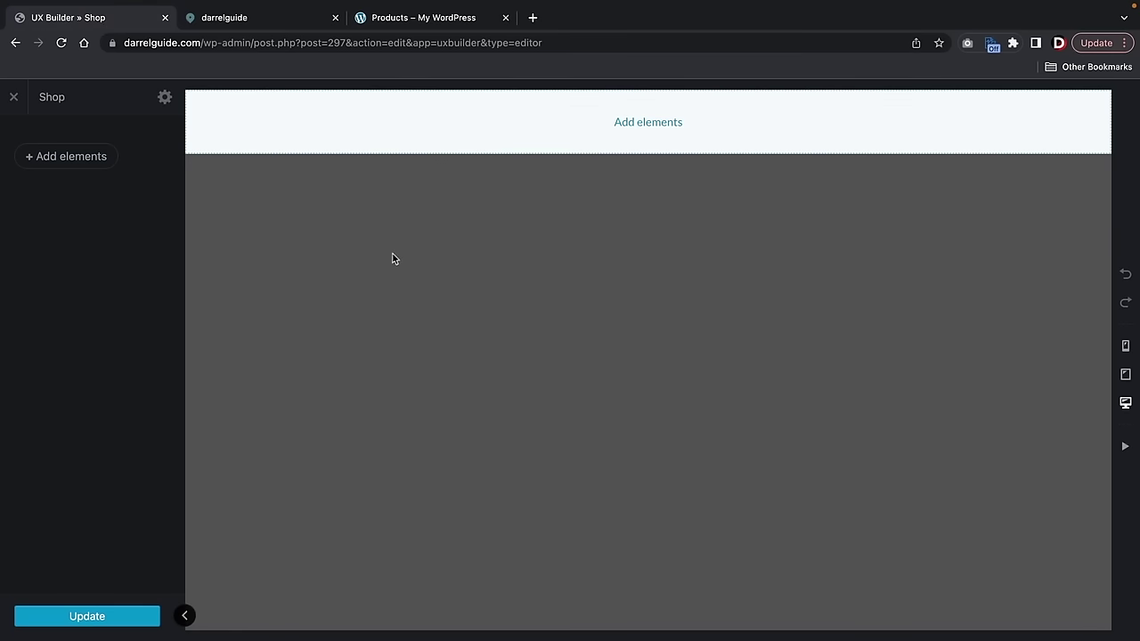
left_click(648, 121)
left_click(136, 169)
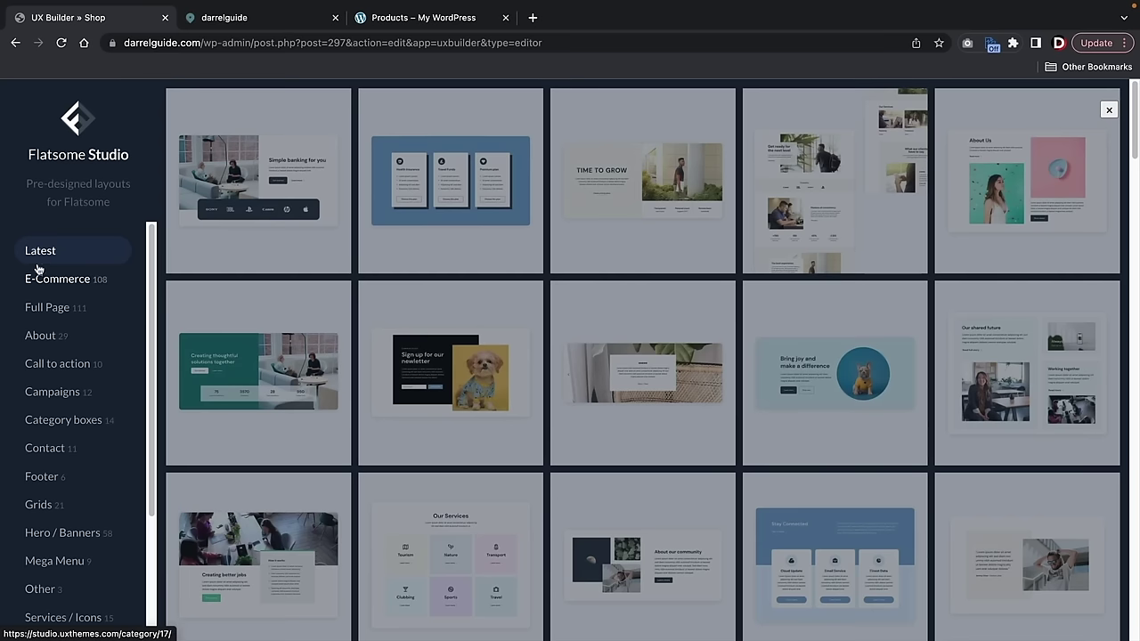
left_click(79, 535)
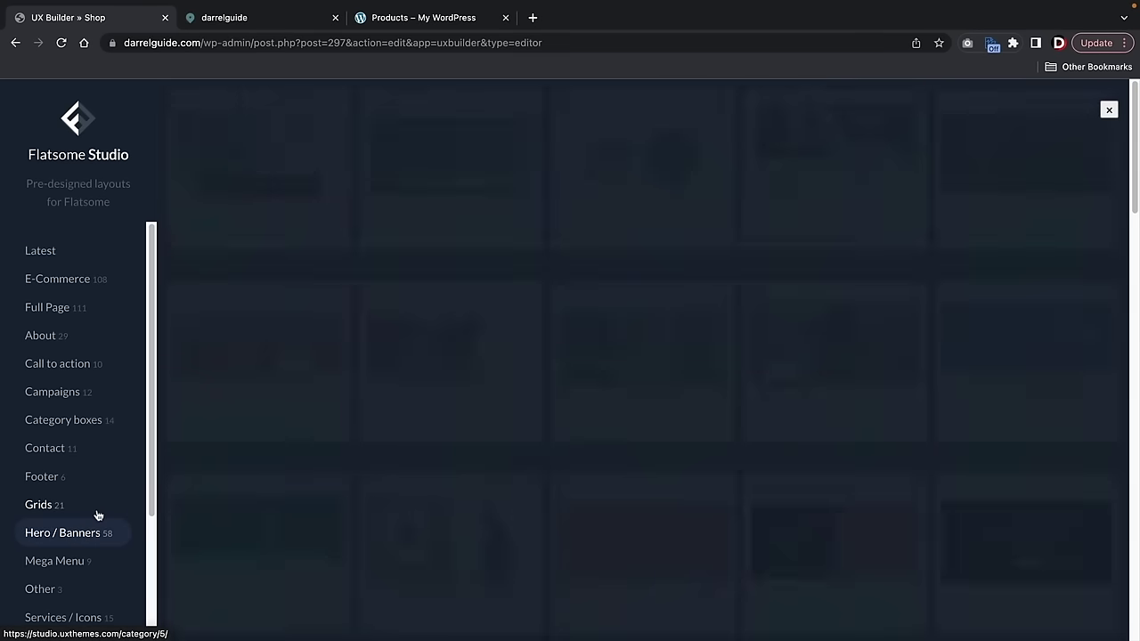
scroll(969, 384, "down", 3)
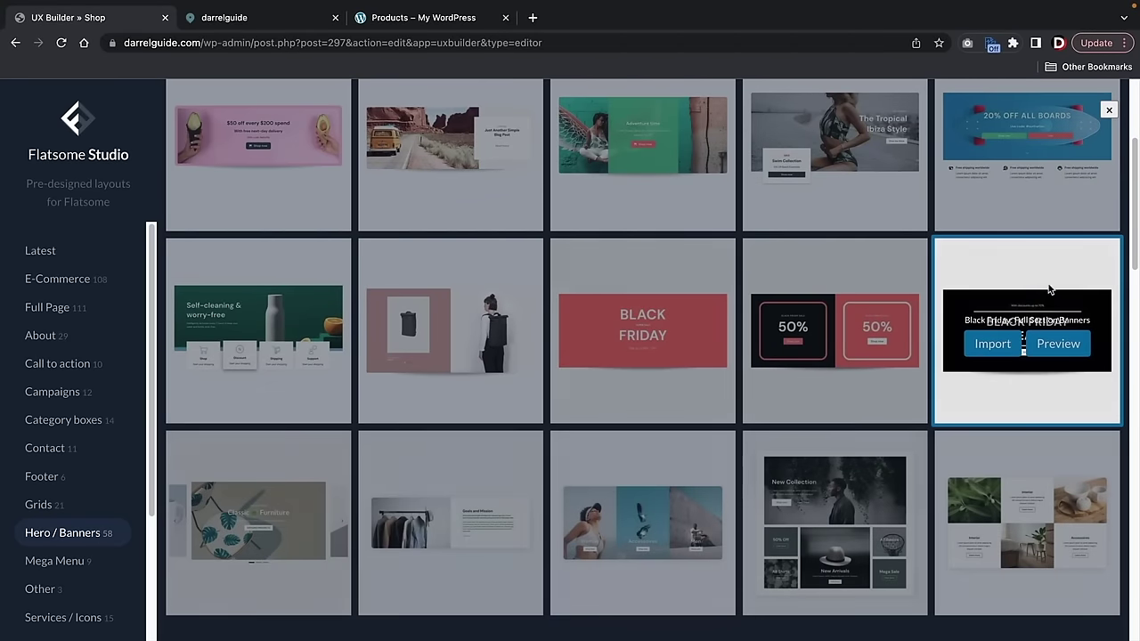
left_click(992, 344)
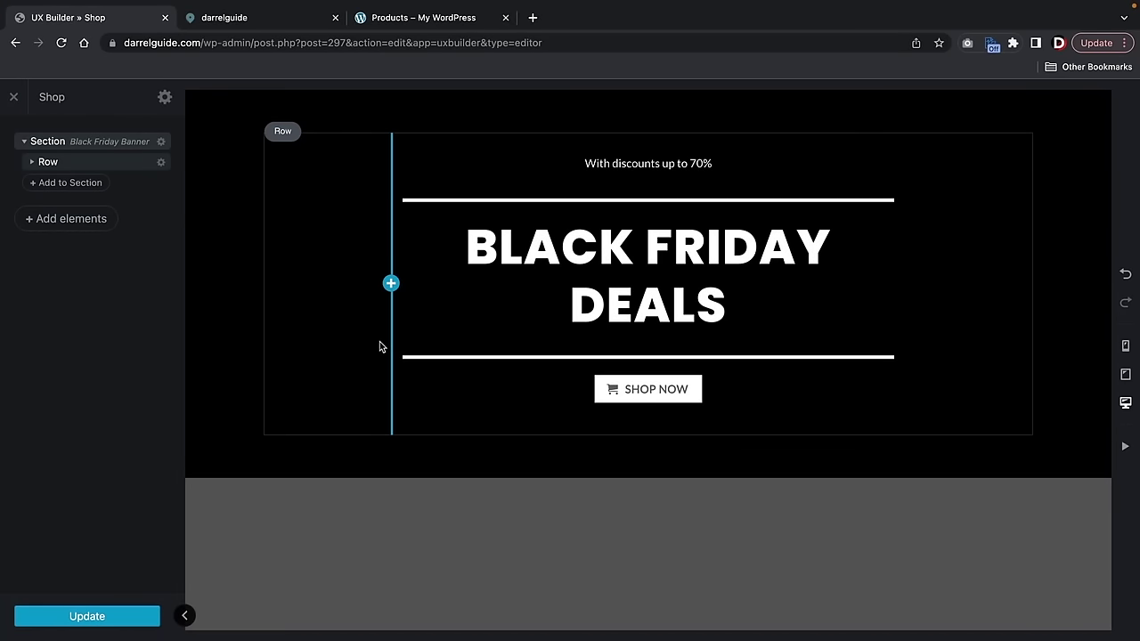
Give the banner section a Snow background effect and padding 0
right_click(223, 252)
left_click(181, 291)
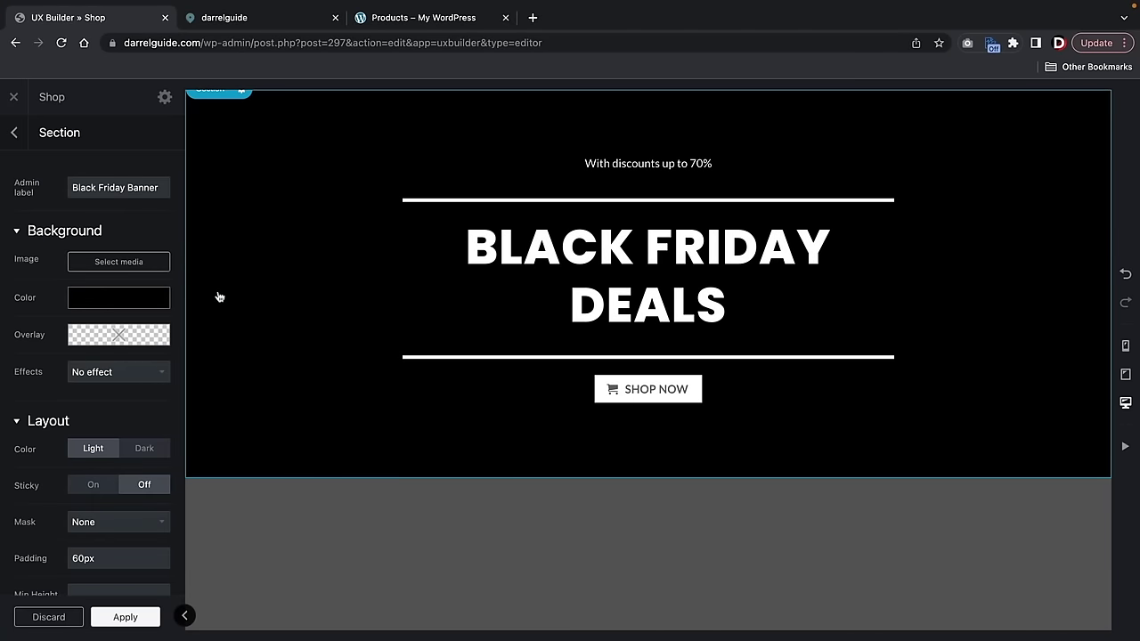
left_click(125, 372)
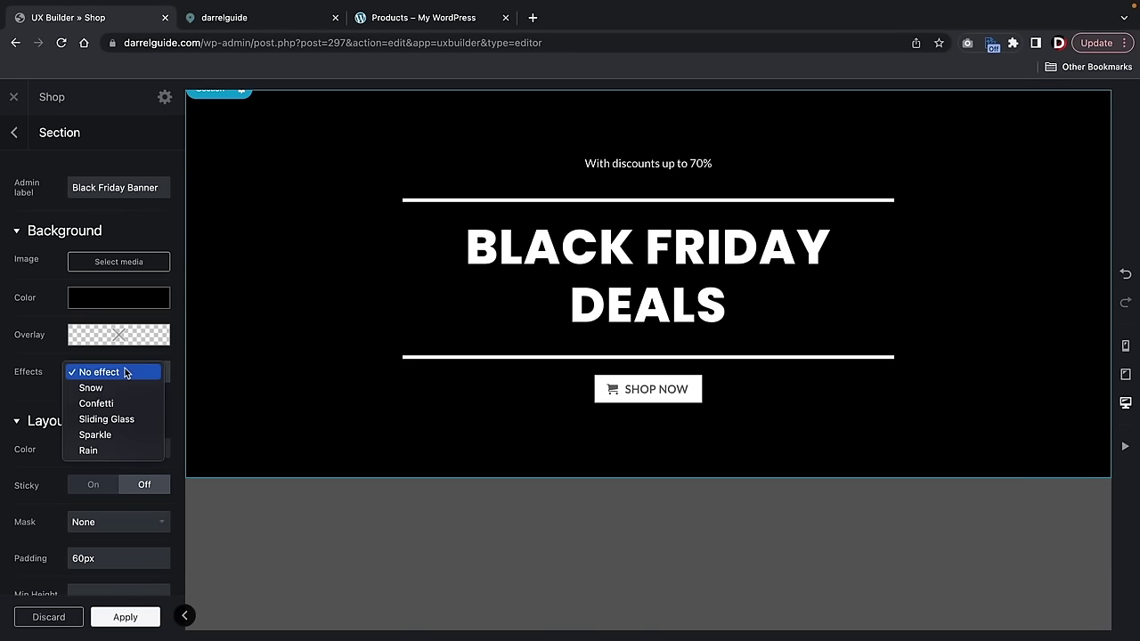
left_click(126, 396)
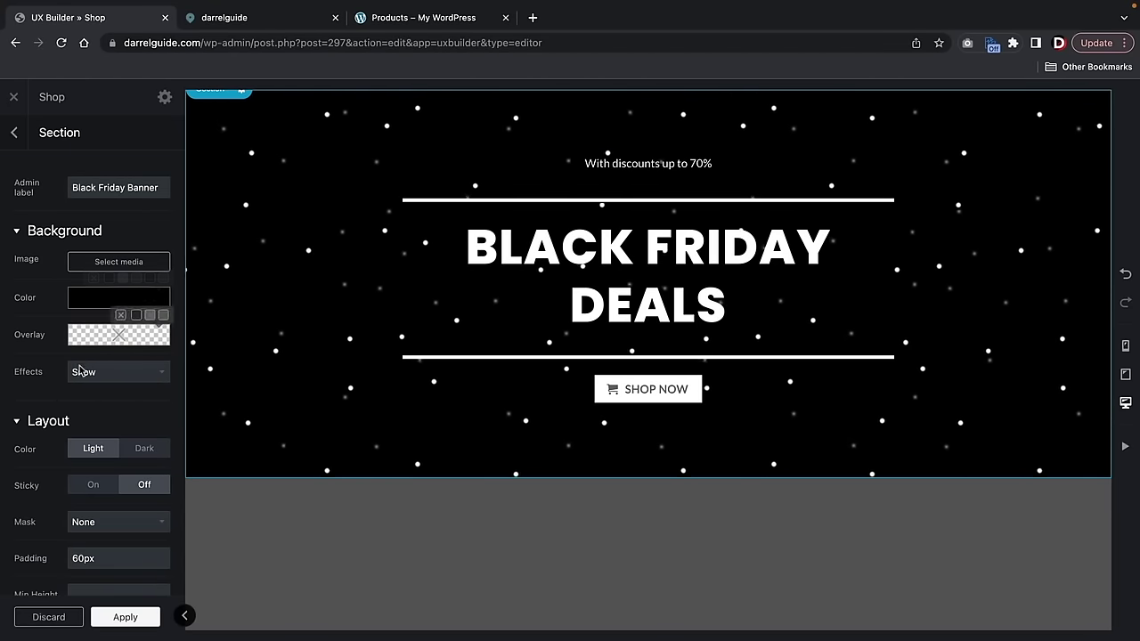
scroll(120, 375, "down", 2)
double_click(117, 455)
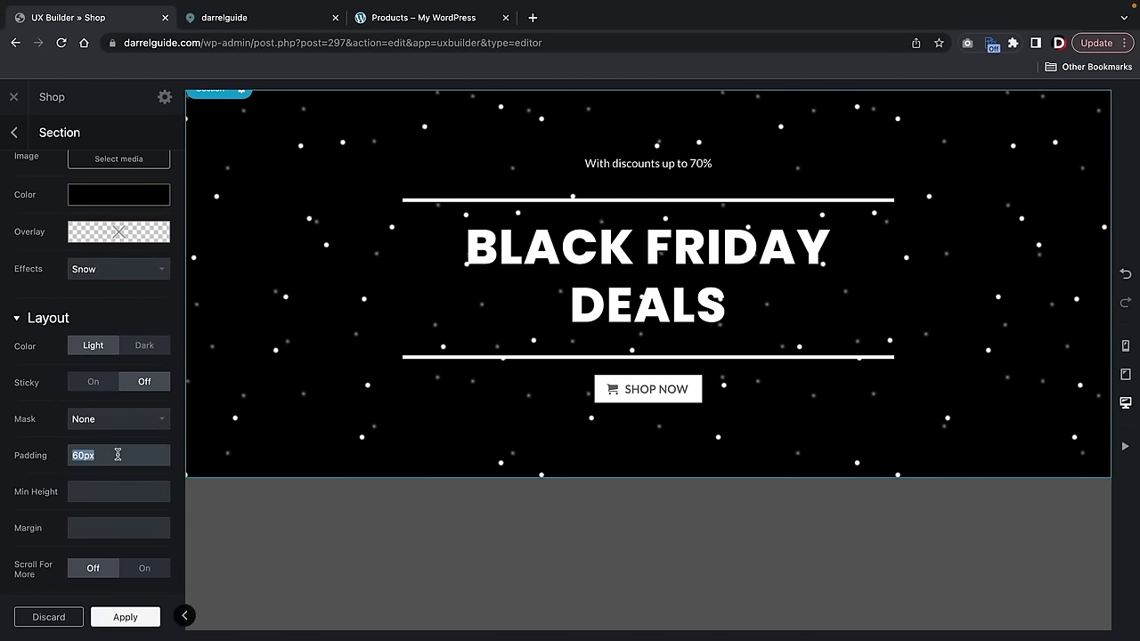
type("0")
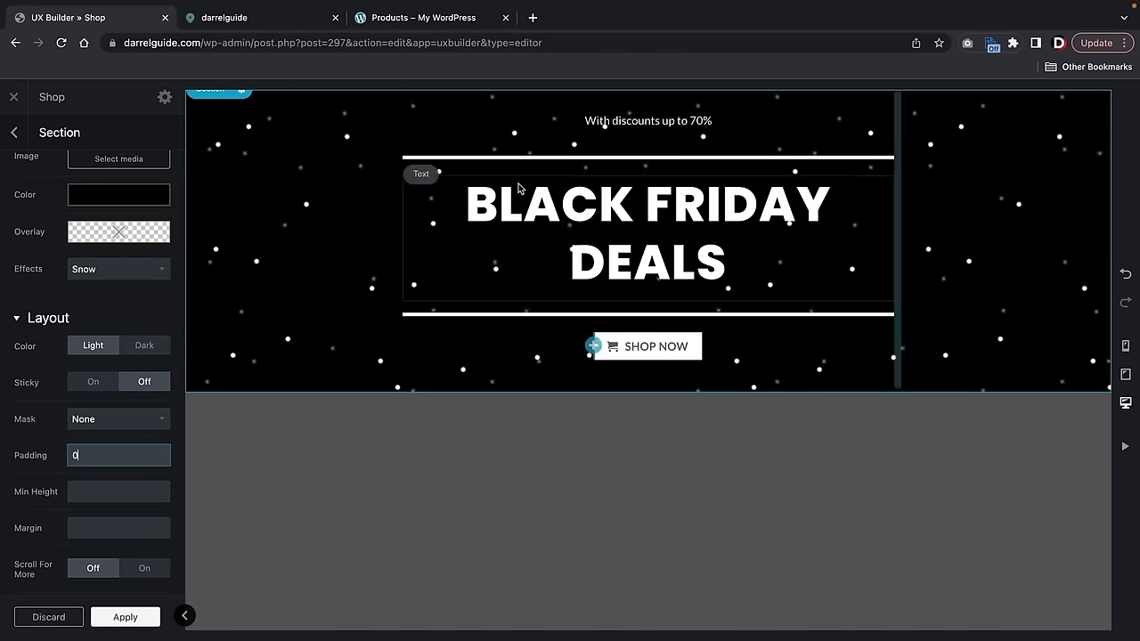
Compare the banner with the live shop page, then return to the builder's layer tree
left_click(435, 25)
scroll(301, 361, "down", 3)
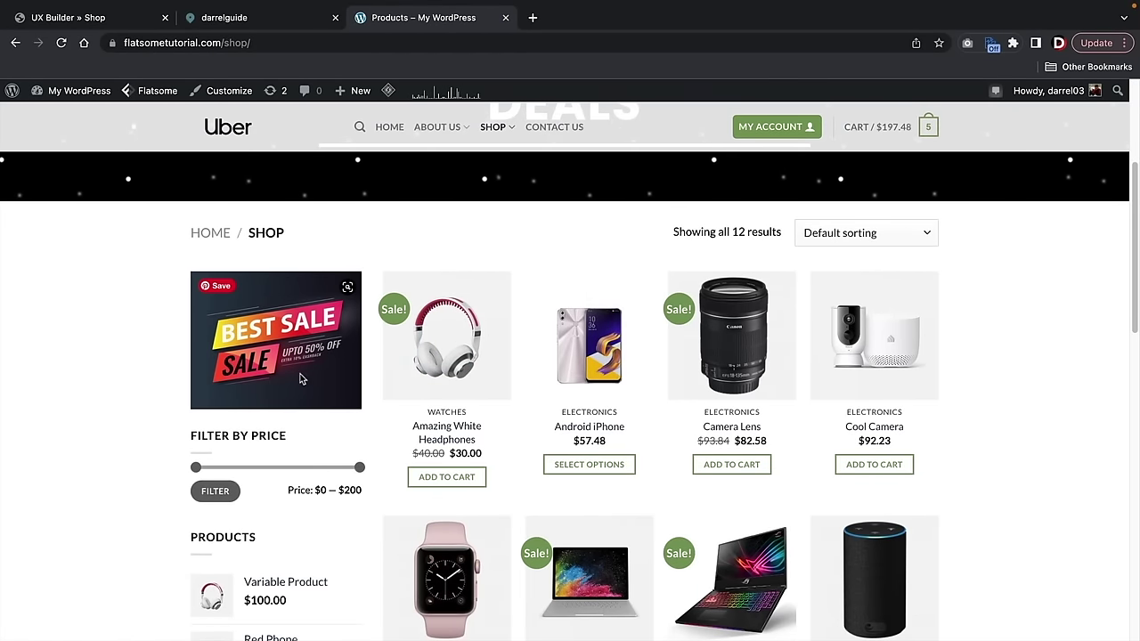
key("ctrl+shift+Tab")
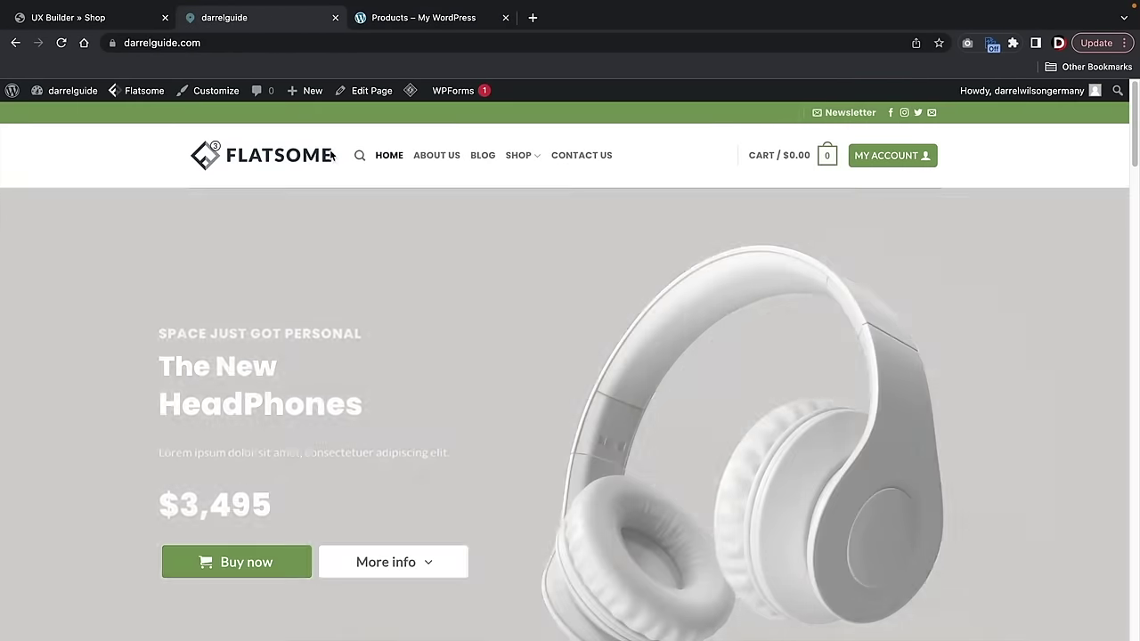
key("ctrl+Tab")
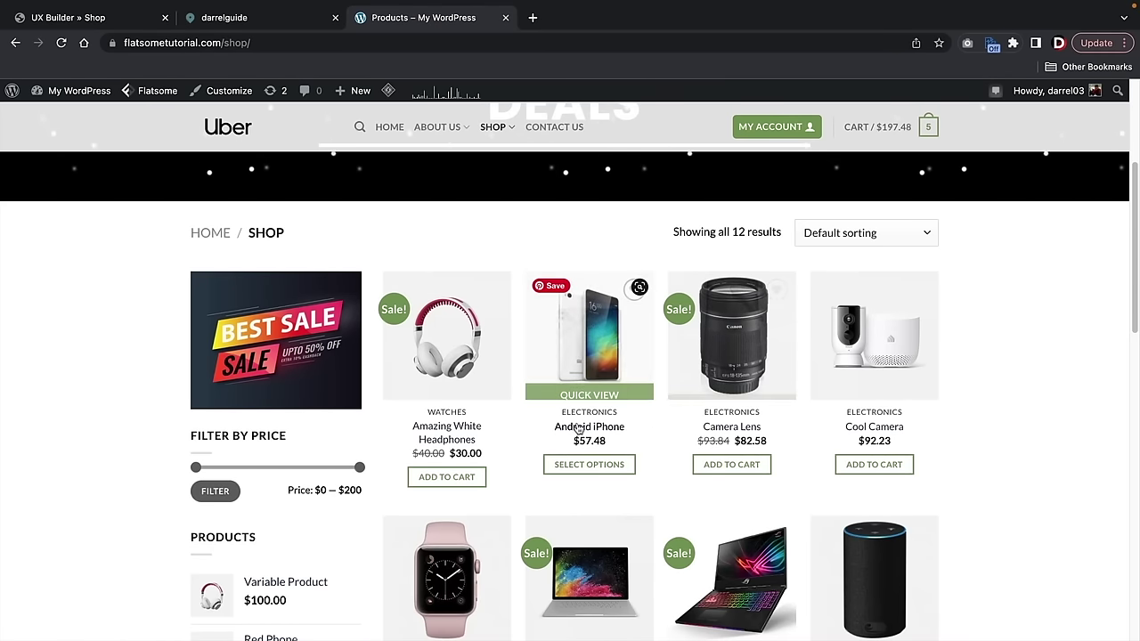
left_click(80, 16)
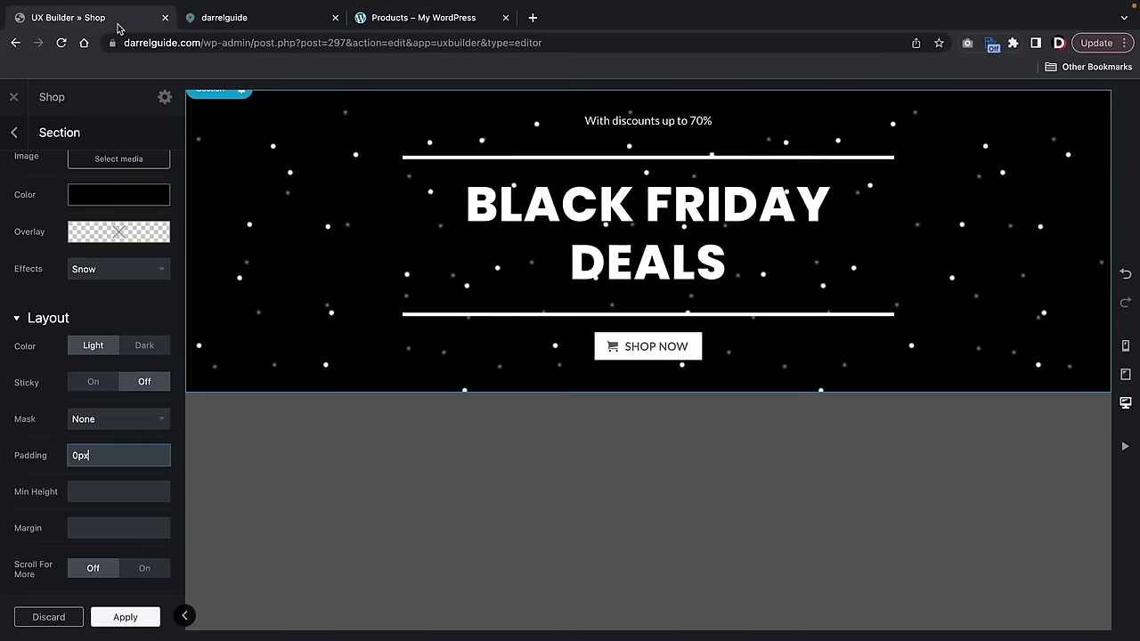
scroll(74, 192, "down", 3)
left_click(19, 135)
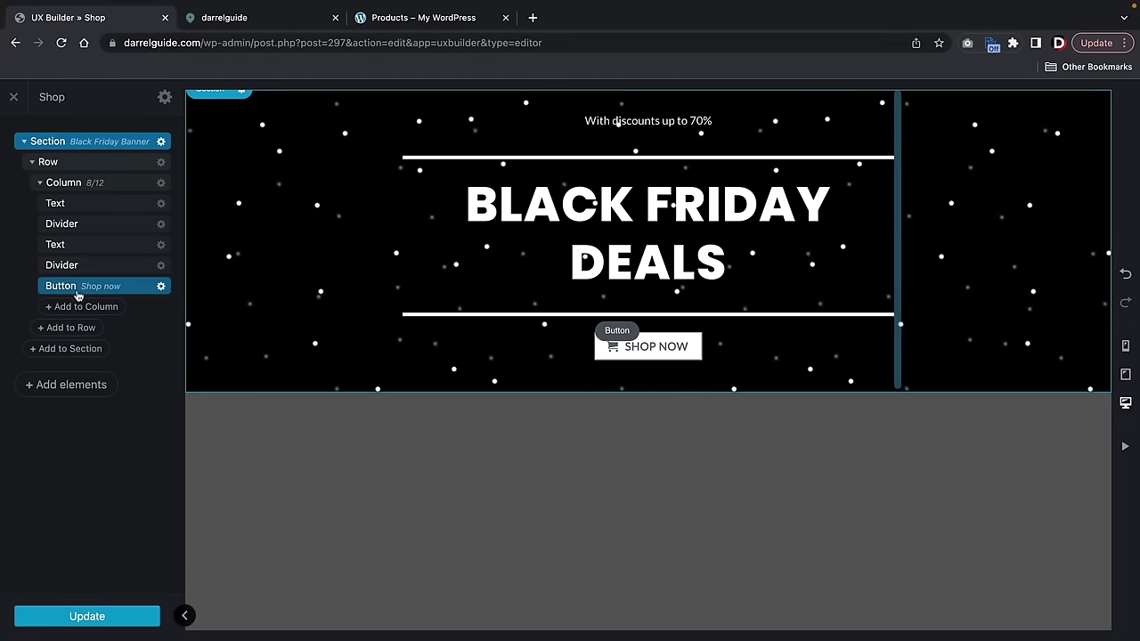
Add a plain section below the banner with a Large Right row of narrow and wide columns
left_click(59, 388)
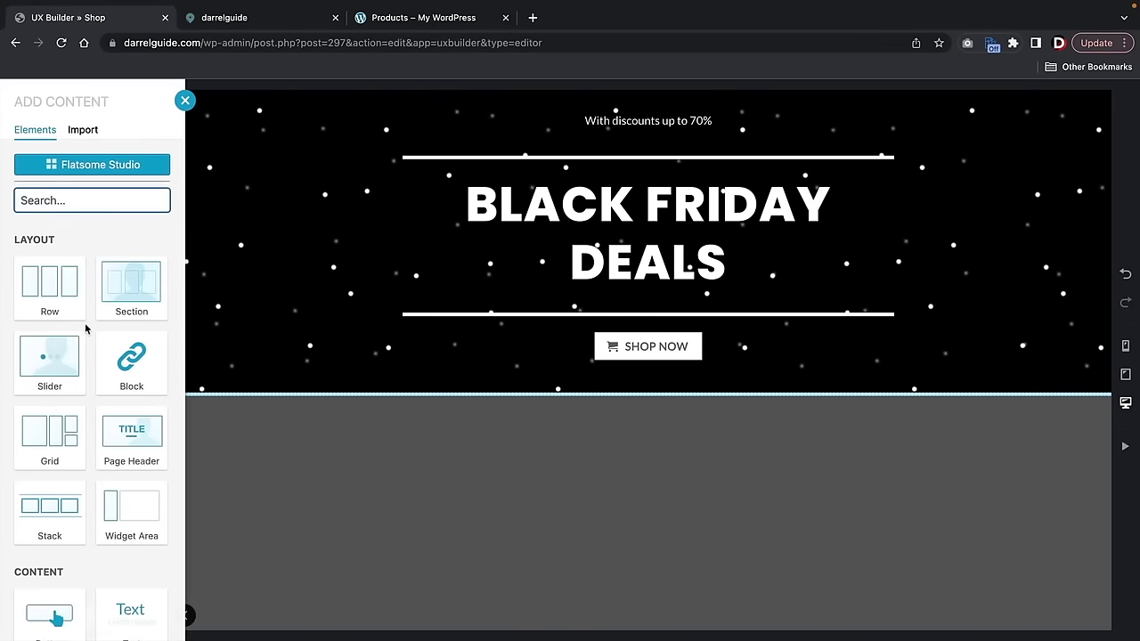
left_click(127, 297)
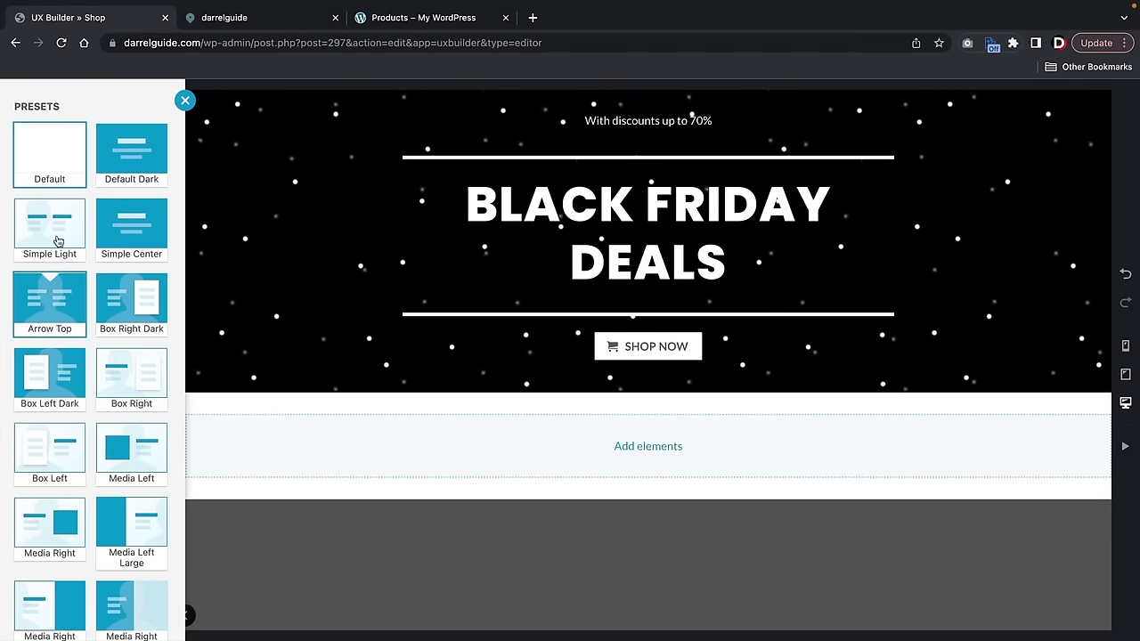
scroll(73, 233, "down", 4)
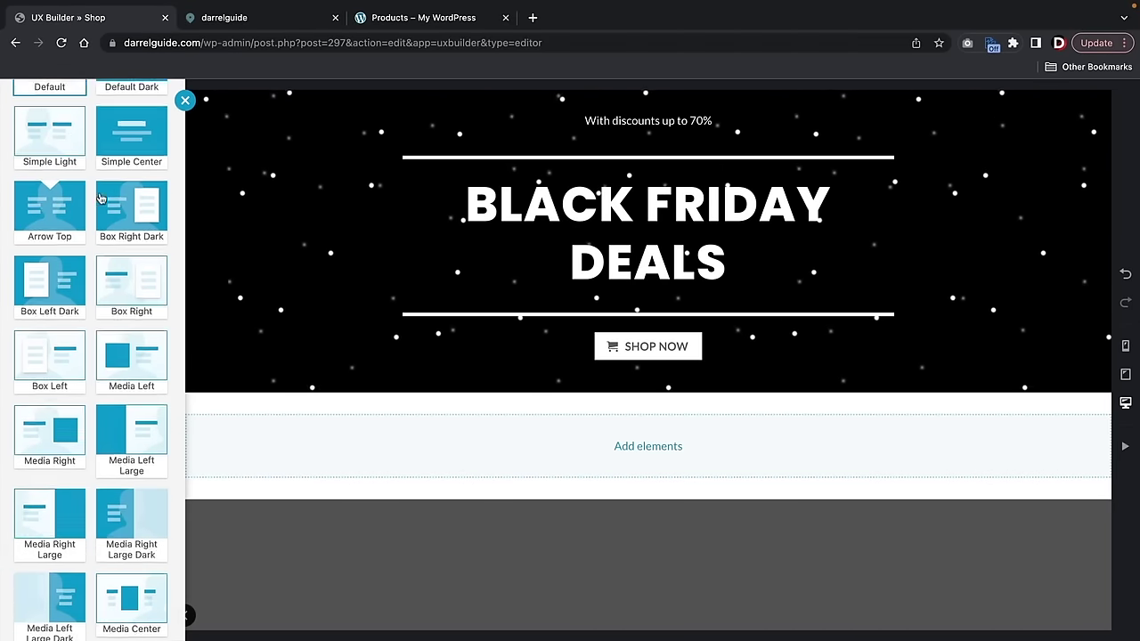
scroll(73, 232, "up", 4)
left_click(185, 101)
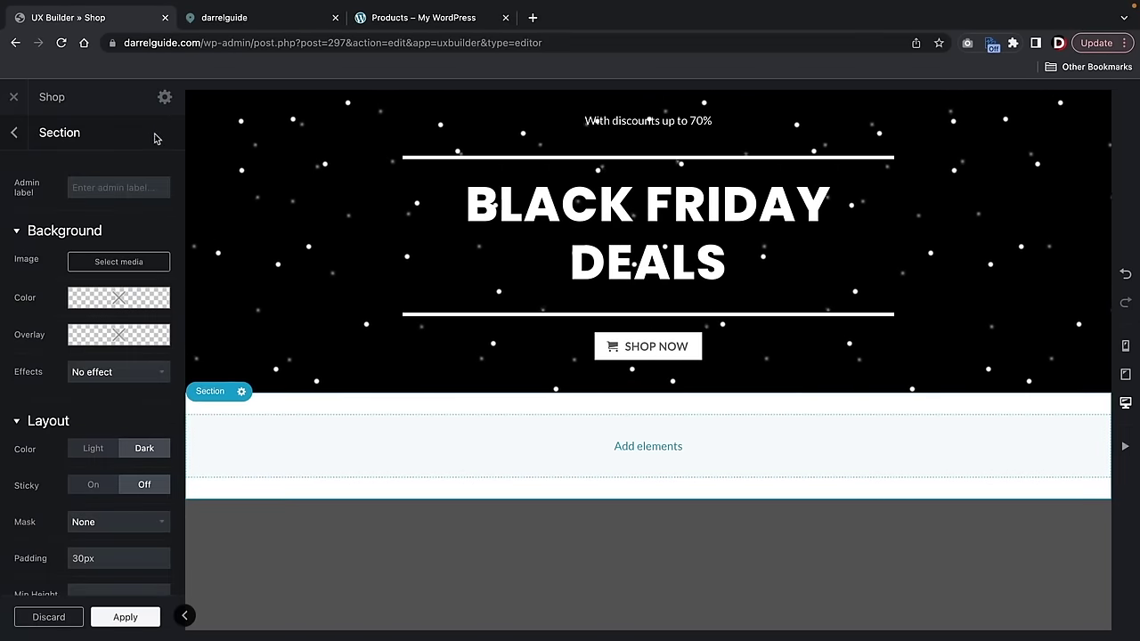
left_click(648, 447)
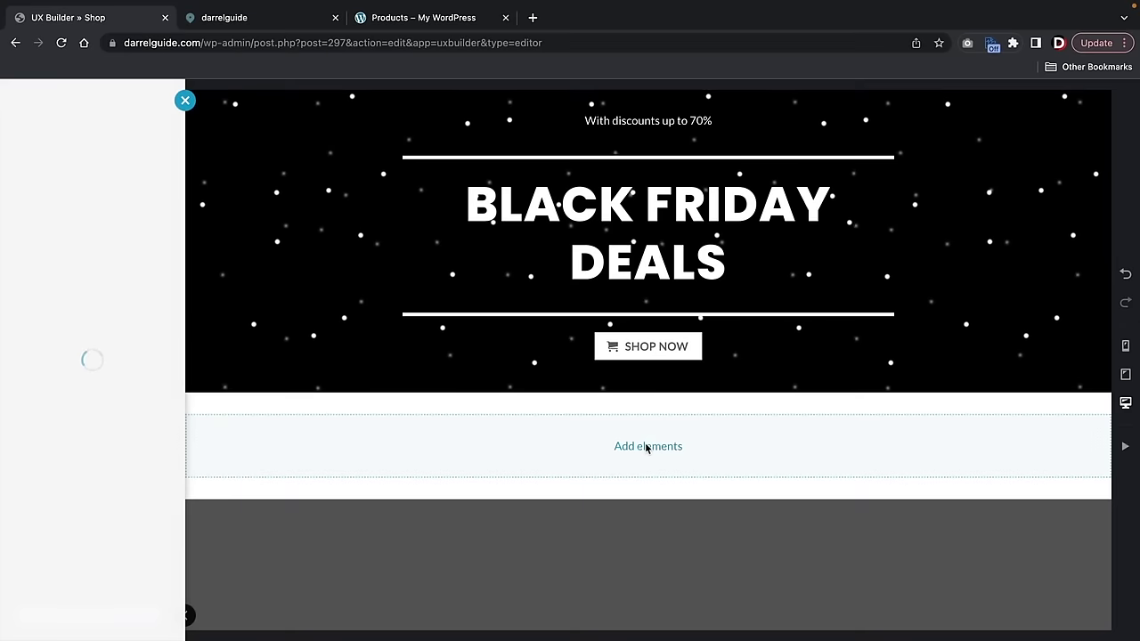
left_click(54, 254)
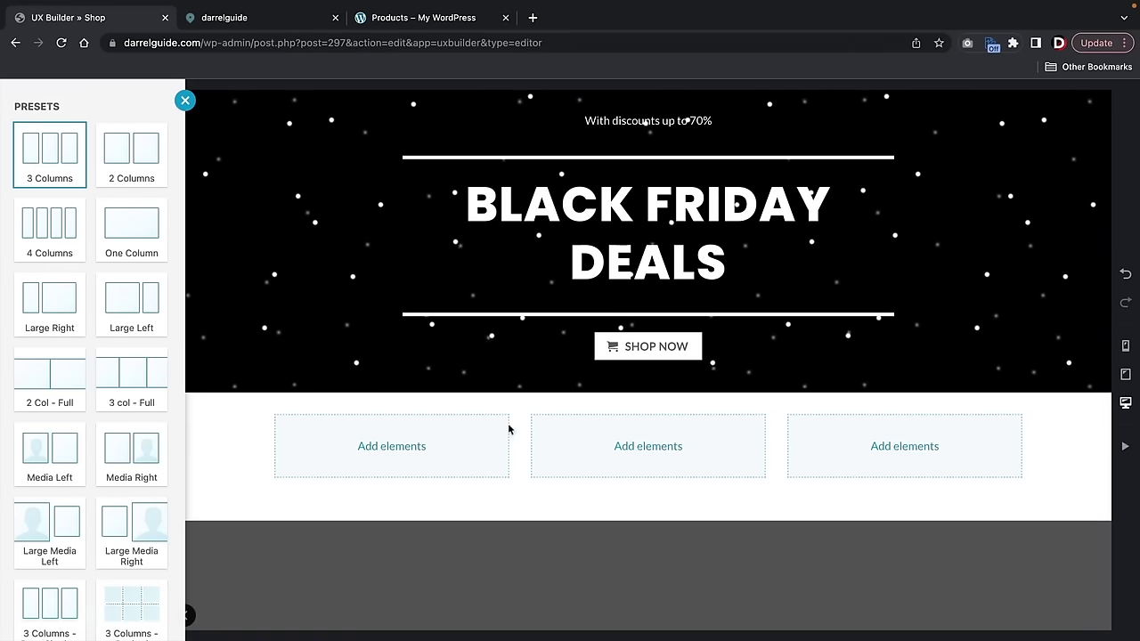
left_click(59, 316)
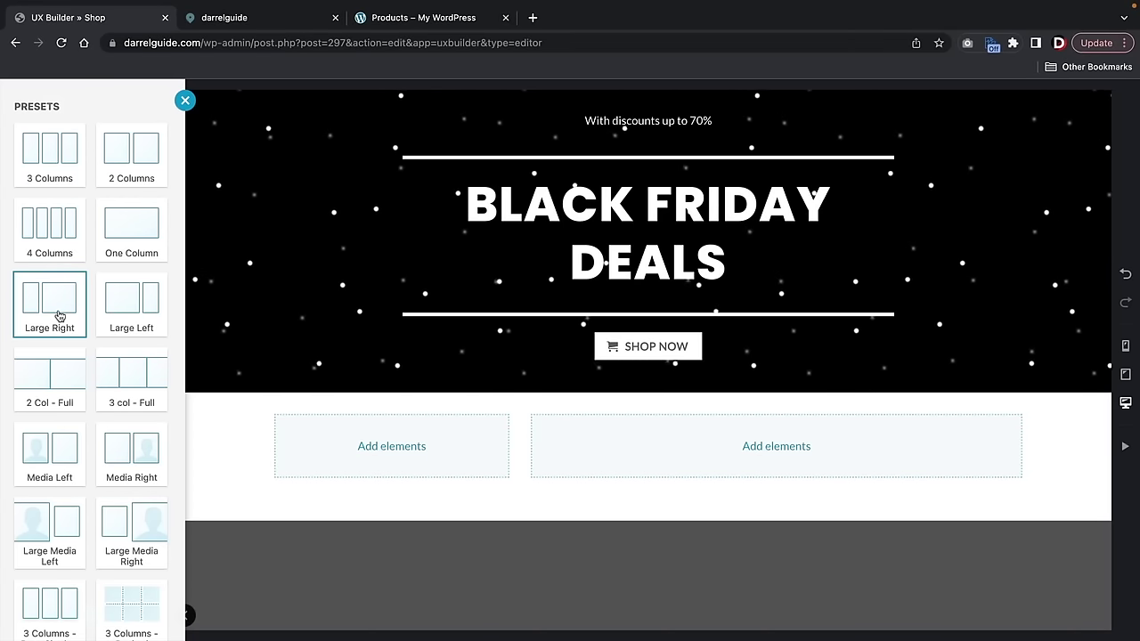
Put a Widget Area set to Shop Sidebar in the narrow first column
left_click(371, 450)
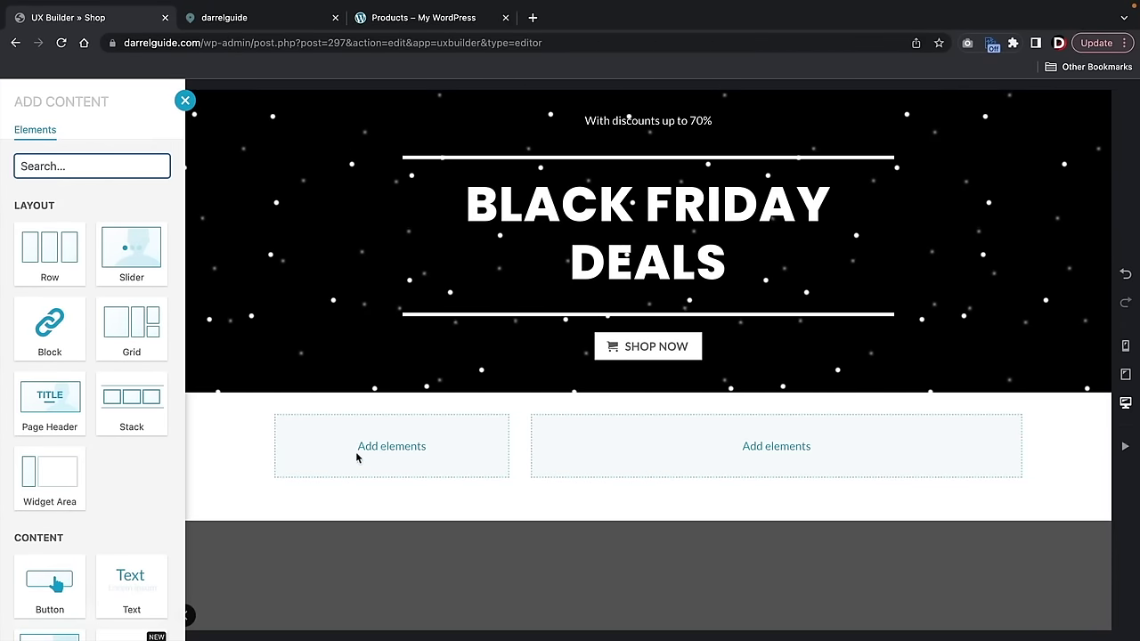
left_click(51, 487)
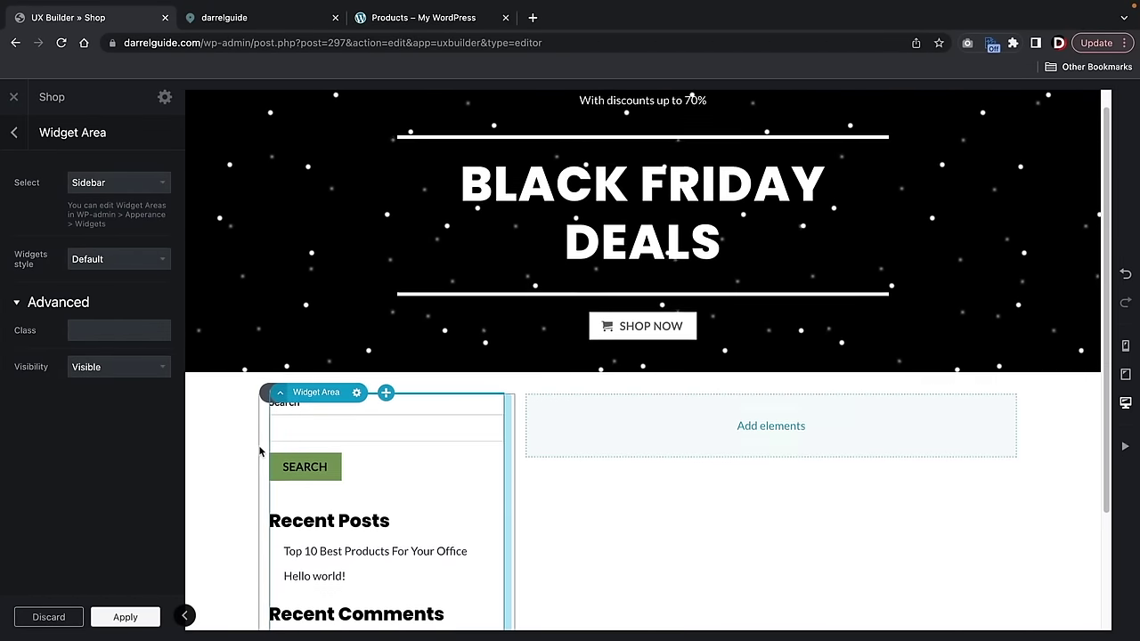
scroll(285, 428, "down", 2)
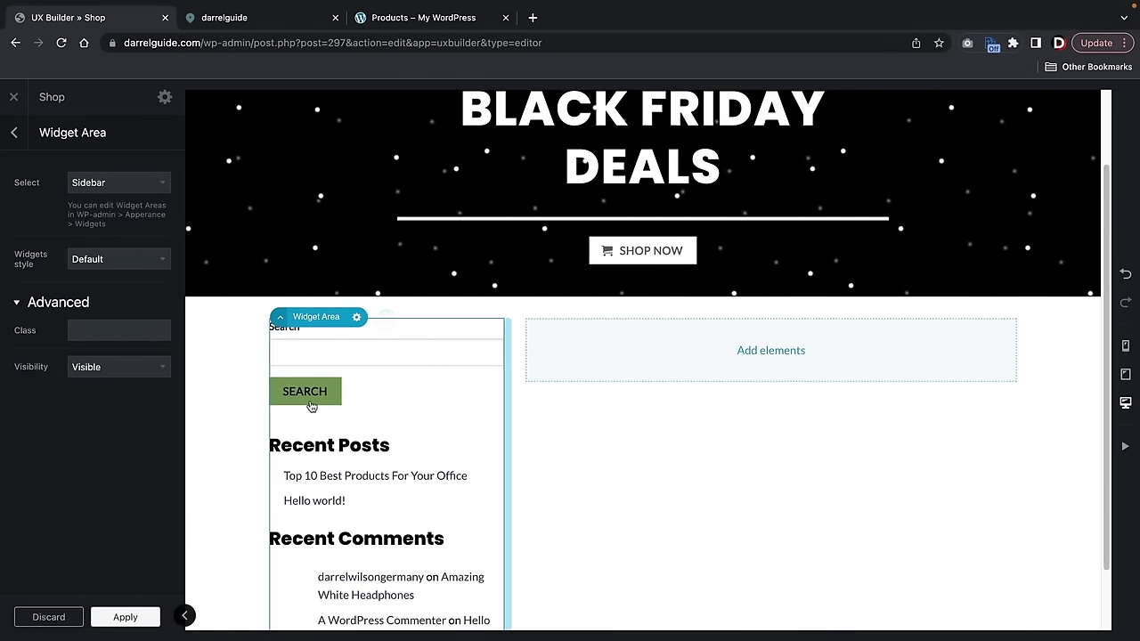
left_click(118, 184)
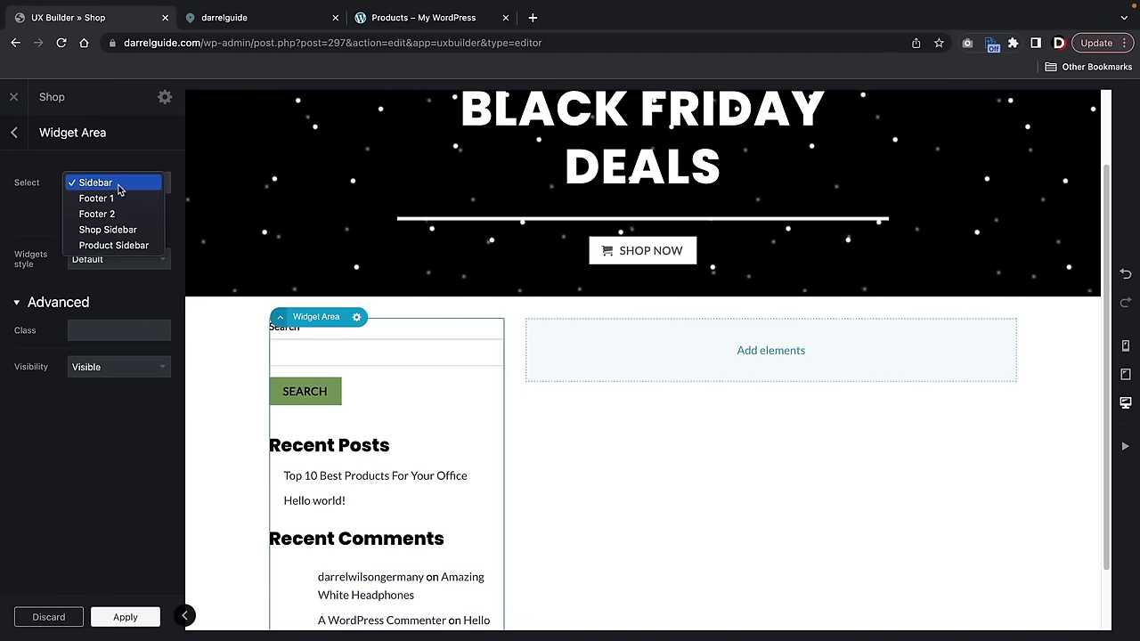
left_click(124, 230)
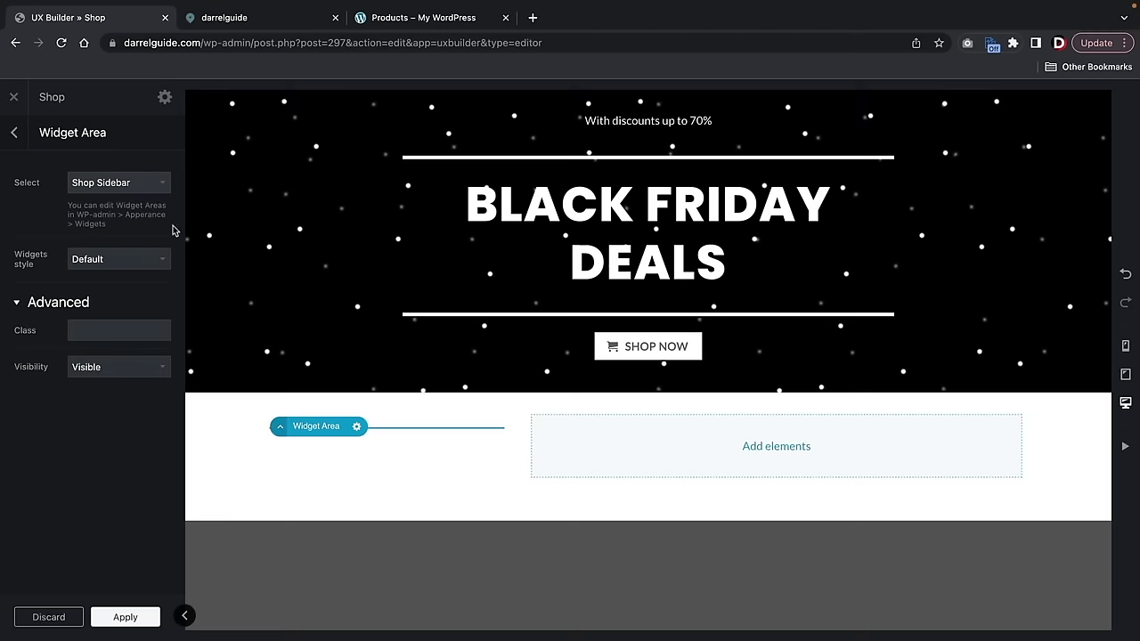
Add a Products element (searched 'produ') to the wide column and apply its preset
left_click(774, 447)
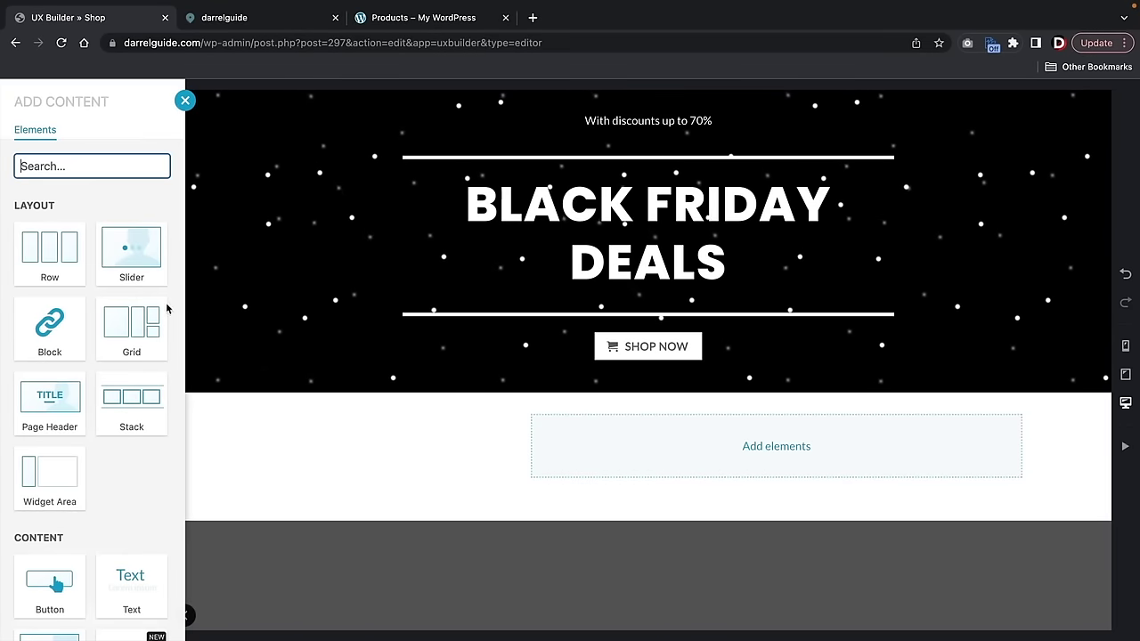
type("produ")
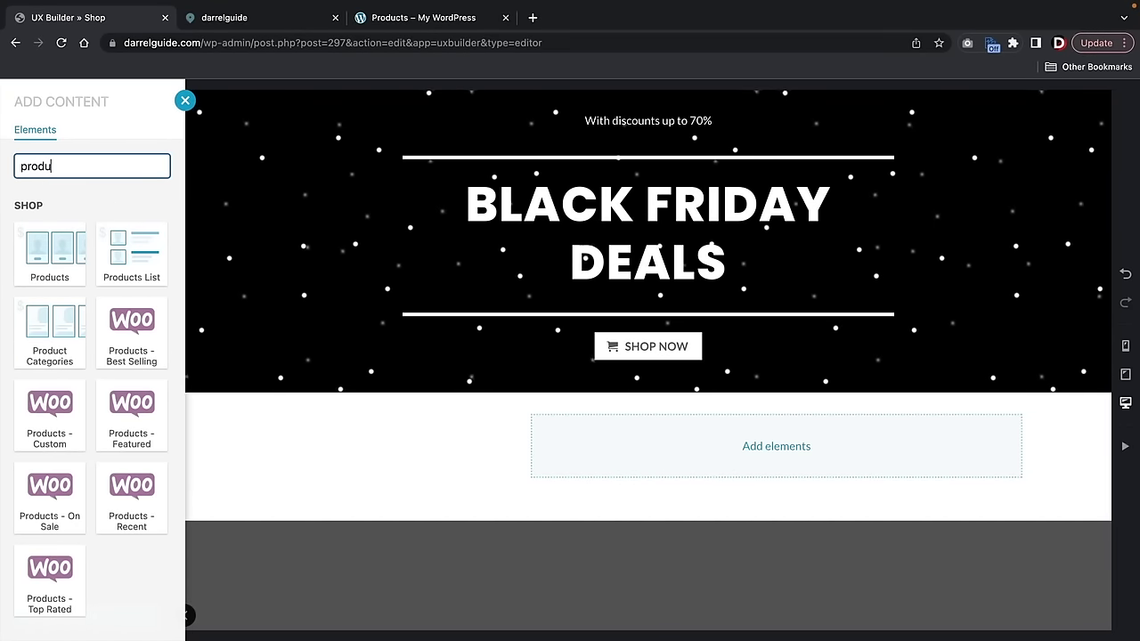
left_click(62, 252)
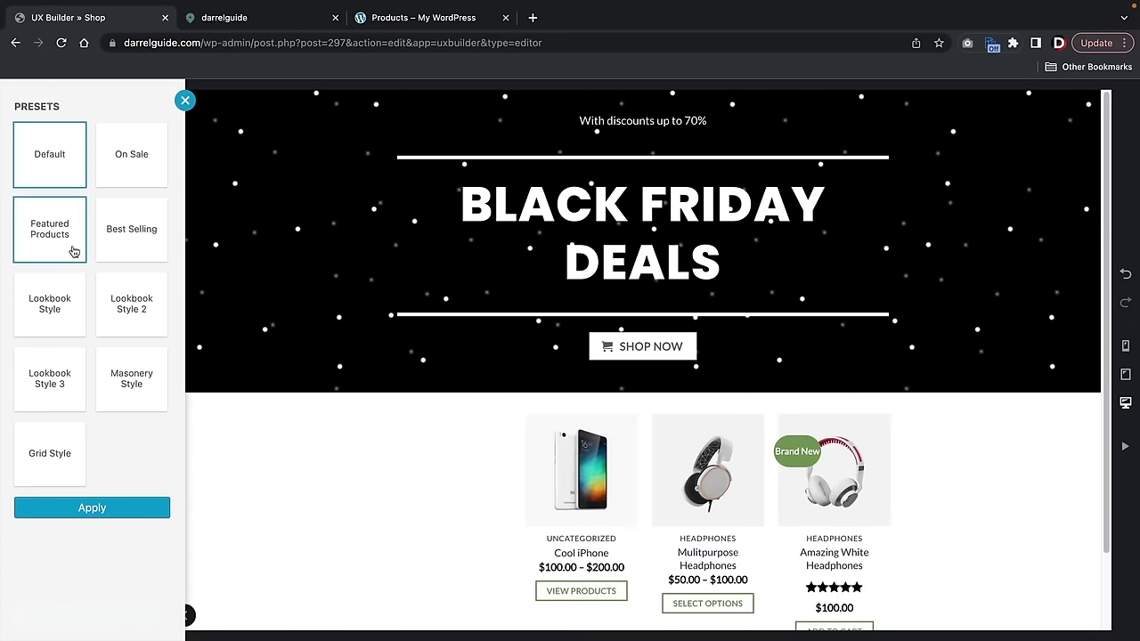
left_click(91, 508)
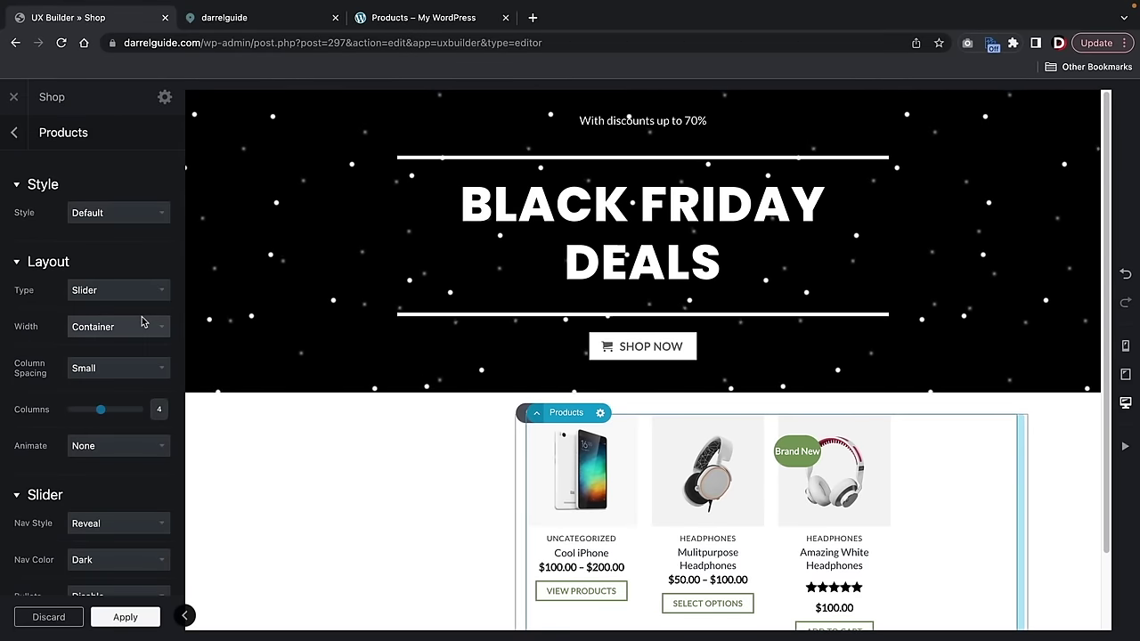
scroll(548, 448, "down", 1)
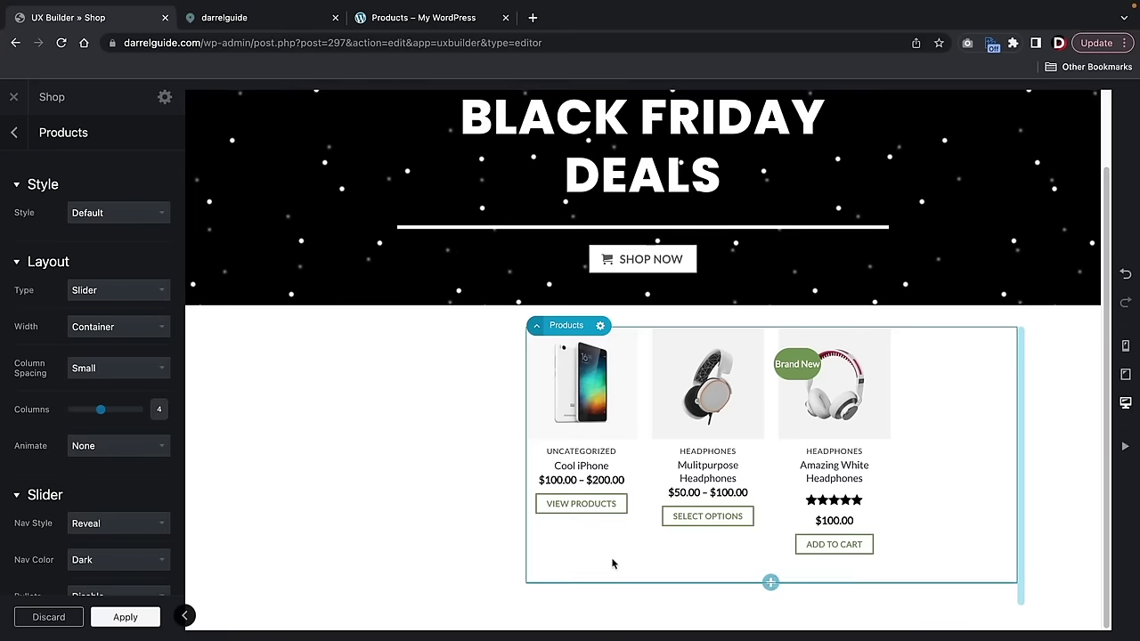
left_click(642, 609)
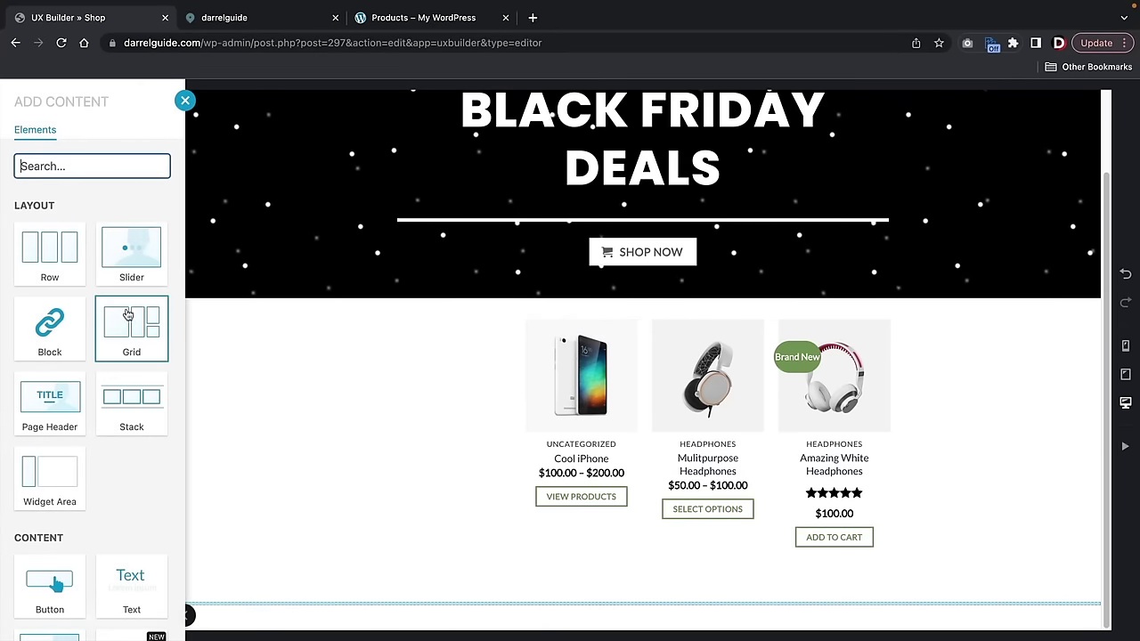
left_click(310, 585)
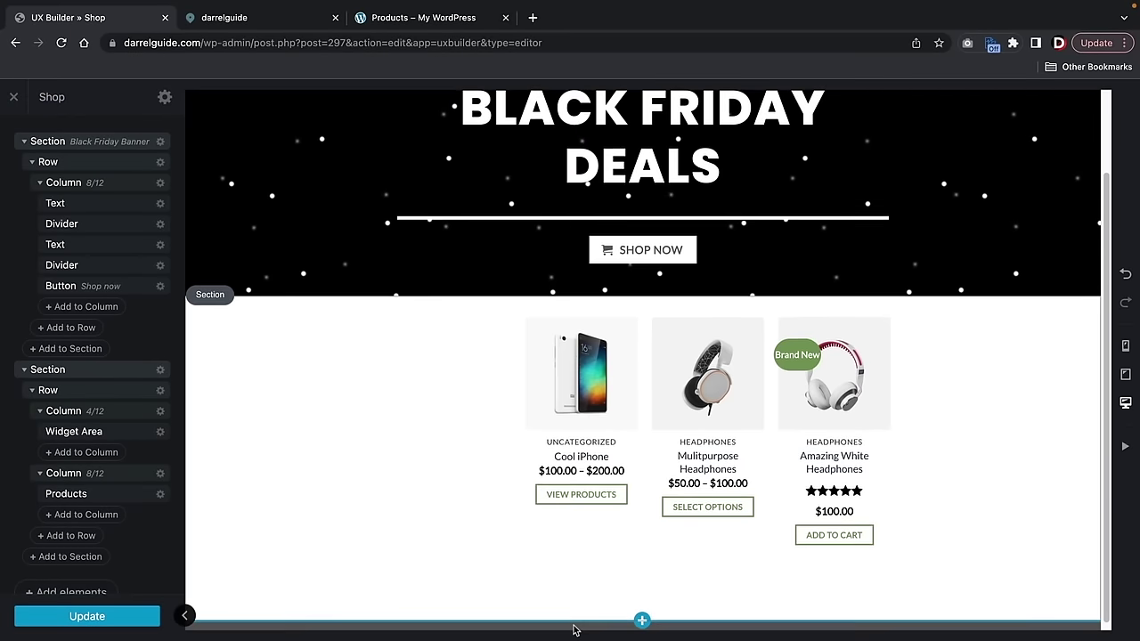
scroll(658, 598, "down", 1)
scroll(636, 552, "up", 1)
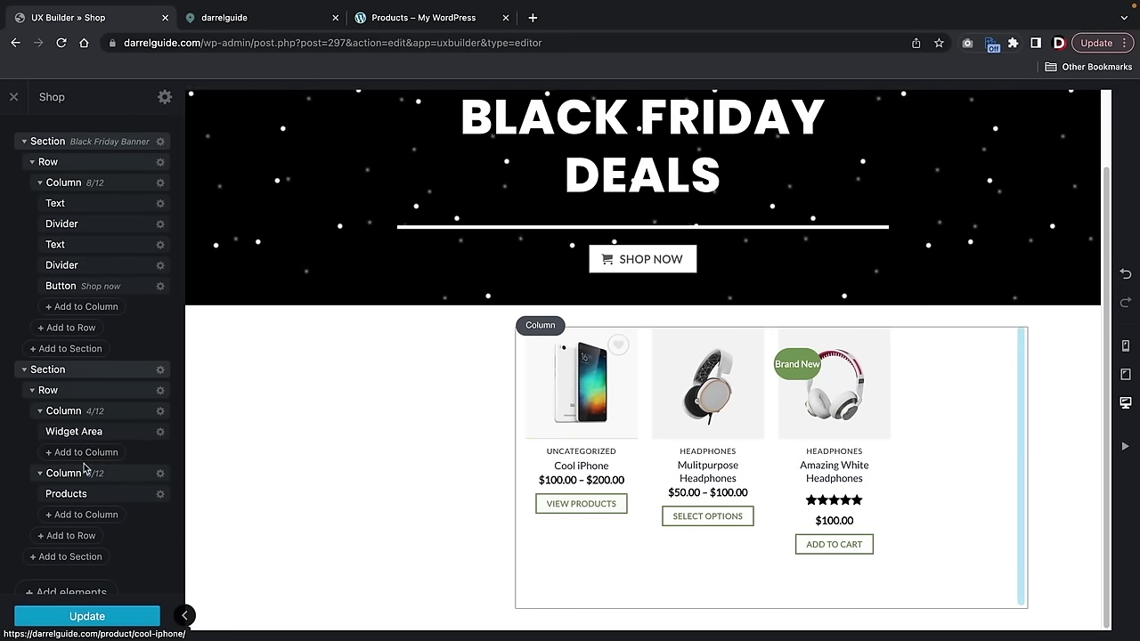
scroll(85, 467, "down", 1)
left_click(62, 552)
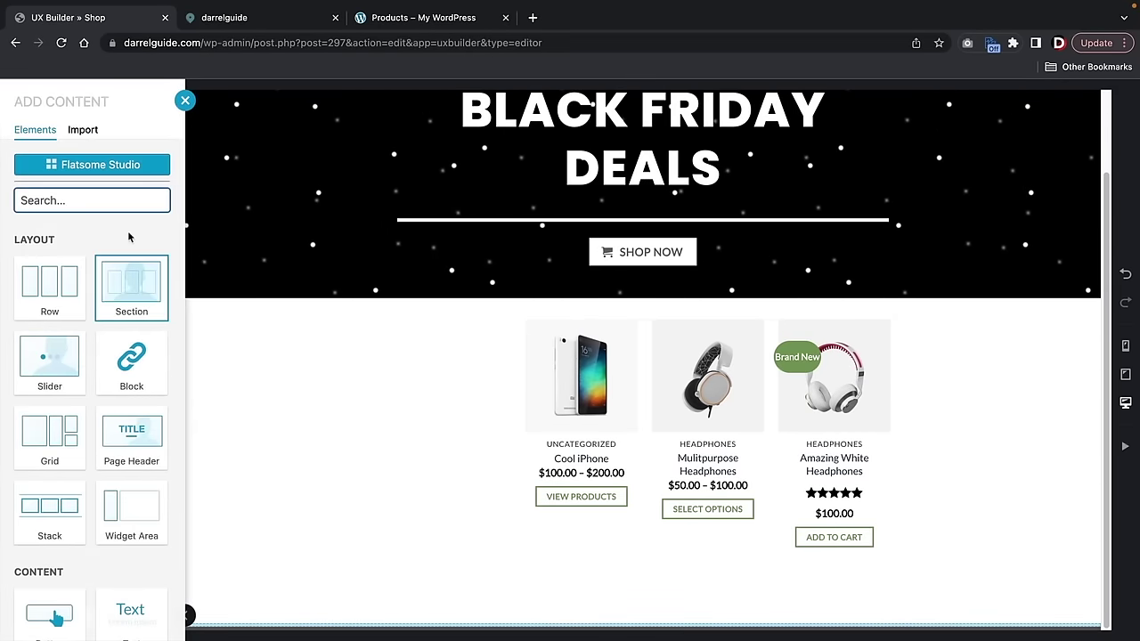
Import the Campaigns banner 'EXTENDED: 20% OFF EVERYTHING' below the products and apply its section settings
left_click(133, 170)
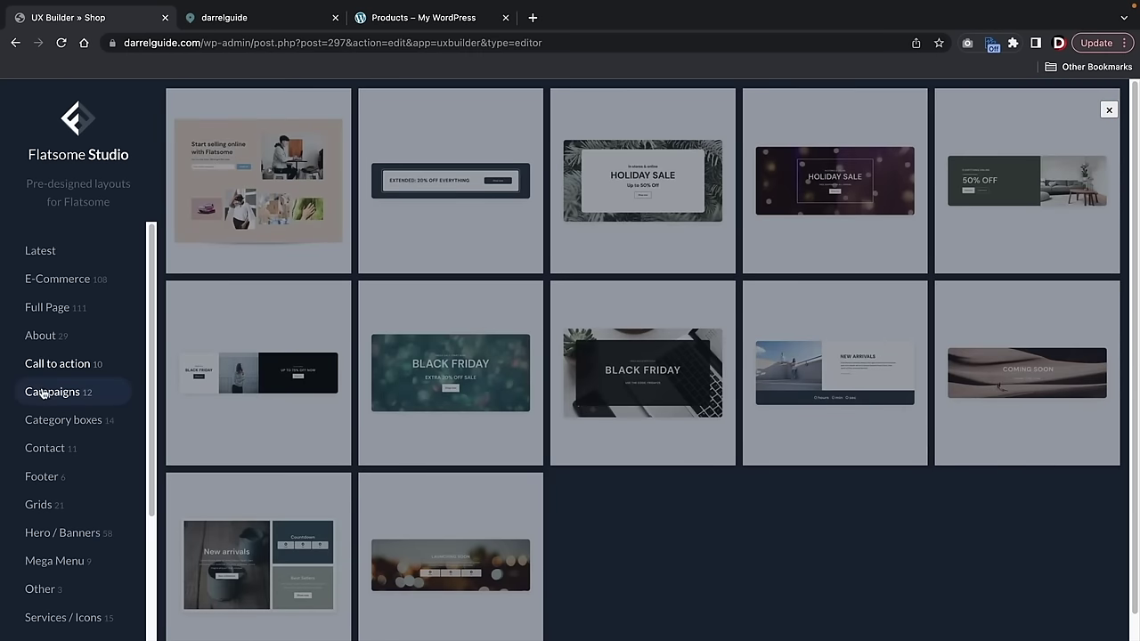
left_click(419, 196)
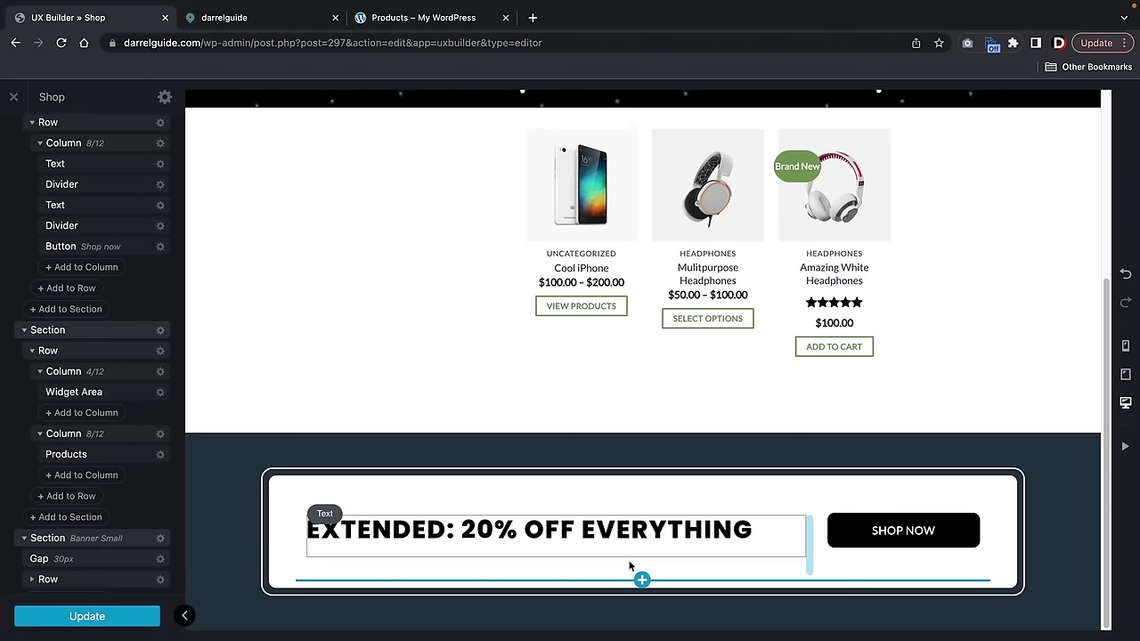
left_click(623, 608)
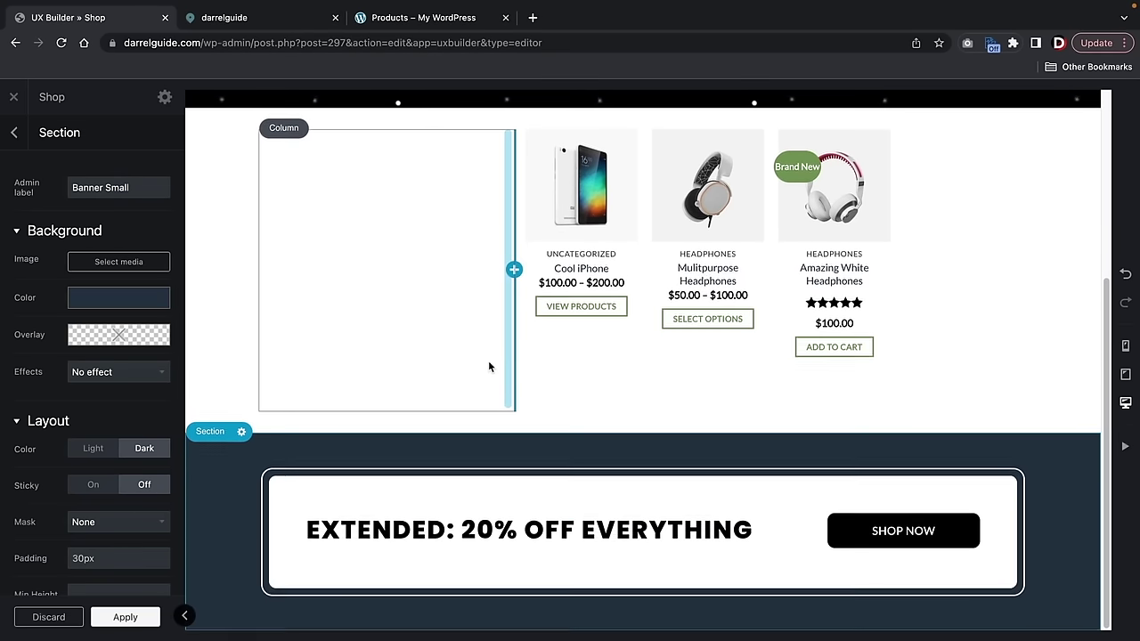
scroll(488, 361, "up", 2)
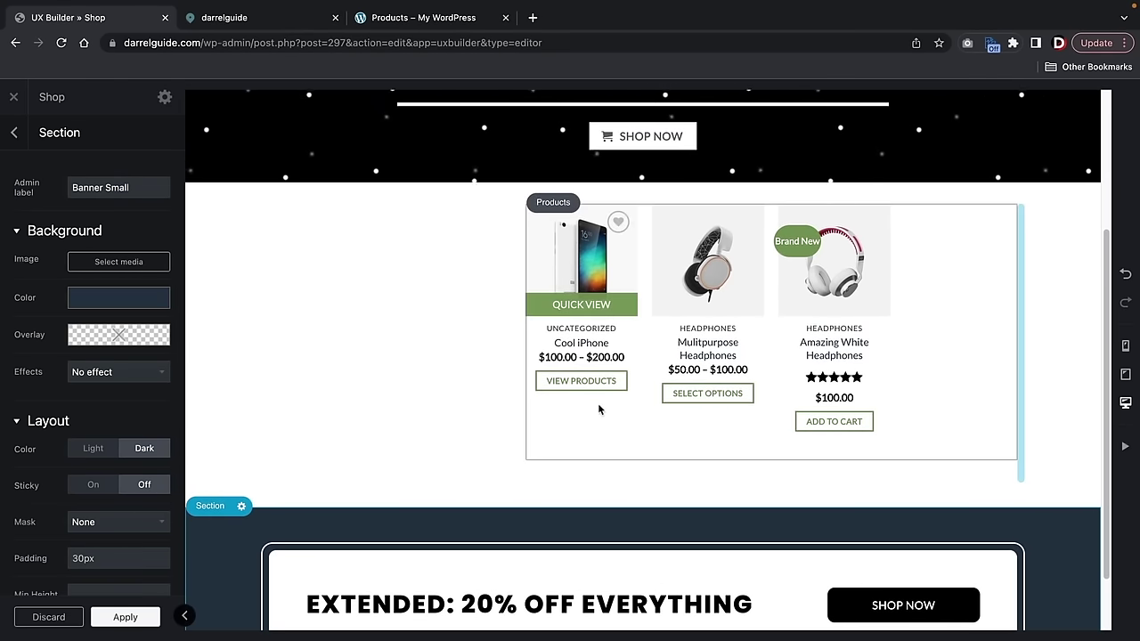
scroll(599, 406, "up", 3)
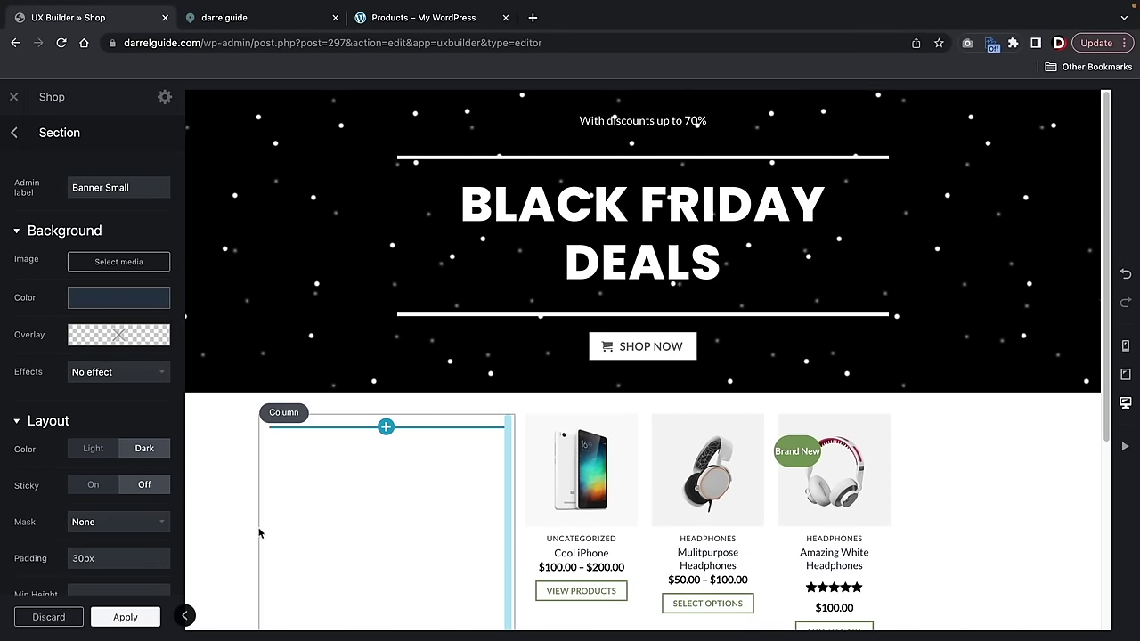
left_click(125, 621)
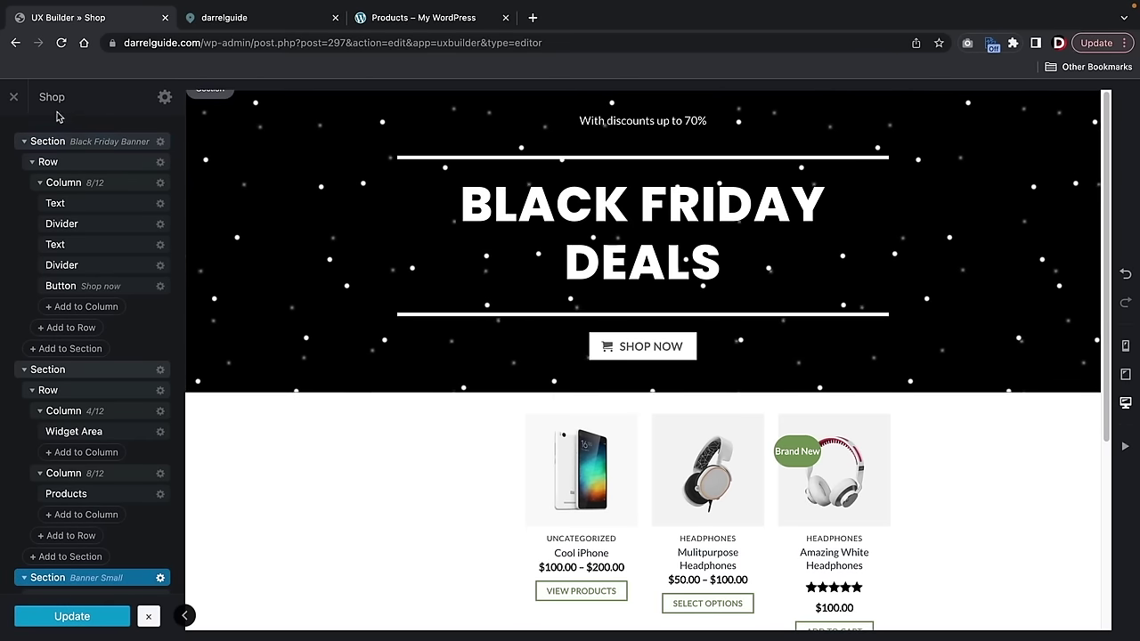
Close UX Builder and copy the Shop block's shortcode from its edit page
left_click(13, 98)
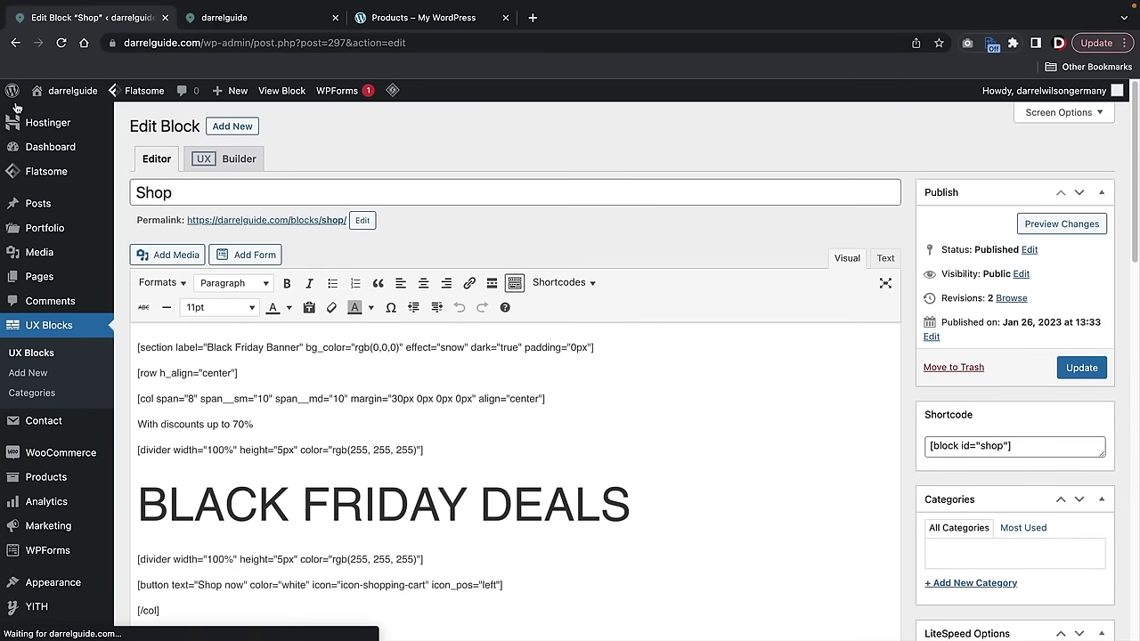
triple_click(979, 448)
key("ctrl+c")
right_click(979, 448)
left_click(931, 415)
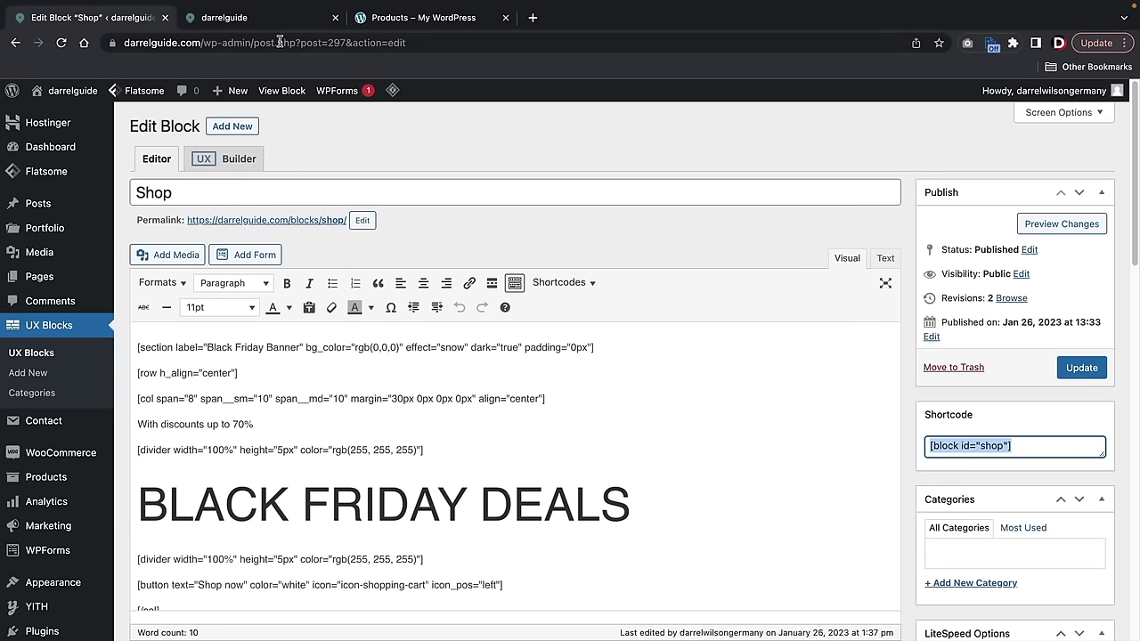
Open the site's Customizer at WooCommerce > Product Catalog
left_click(258, 18)
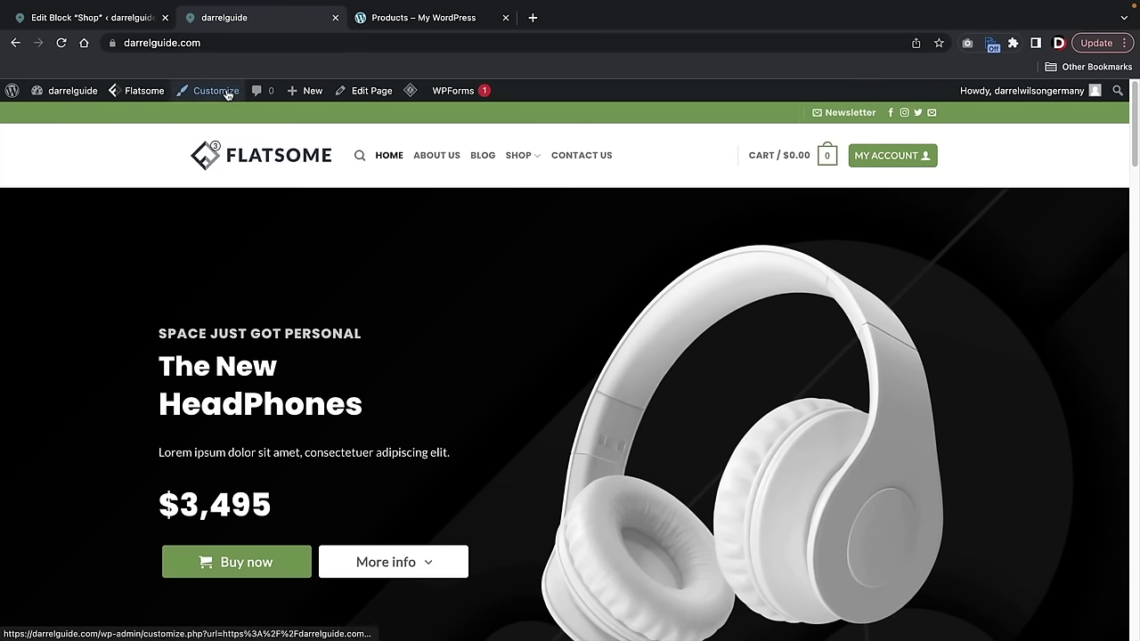
left_click(216, 90)
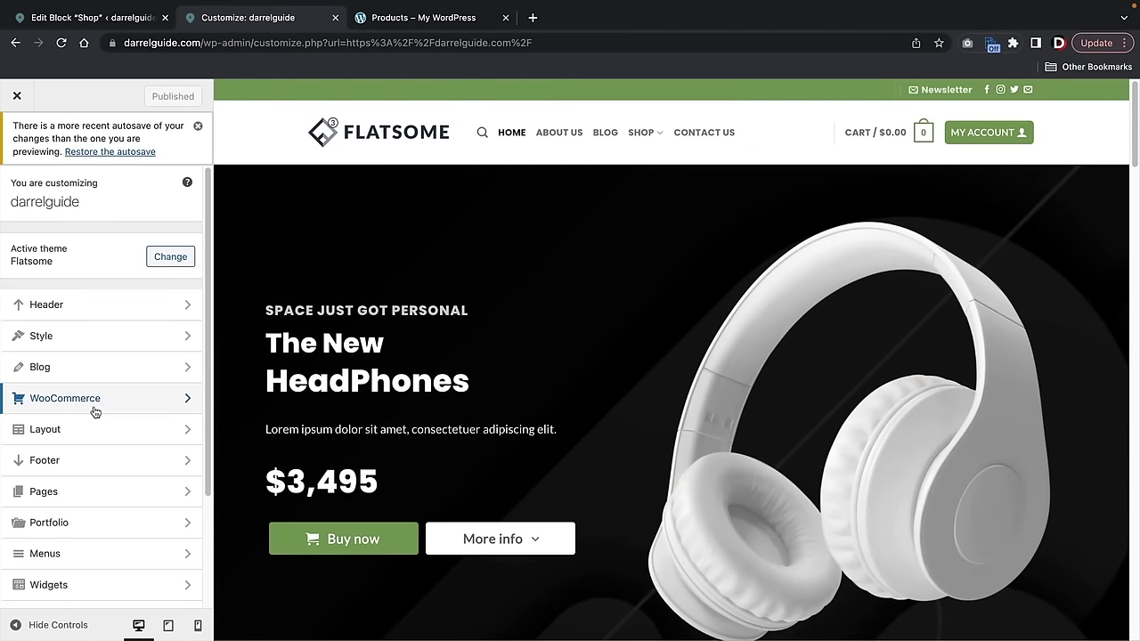
left_click(98, 407)
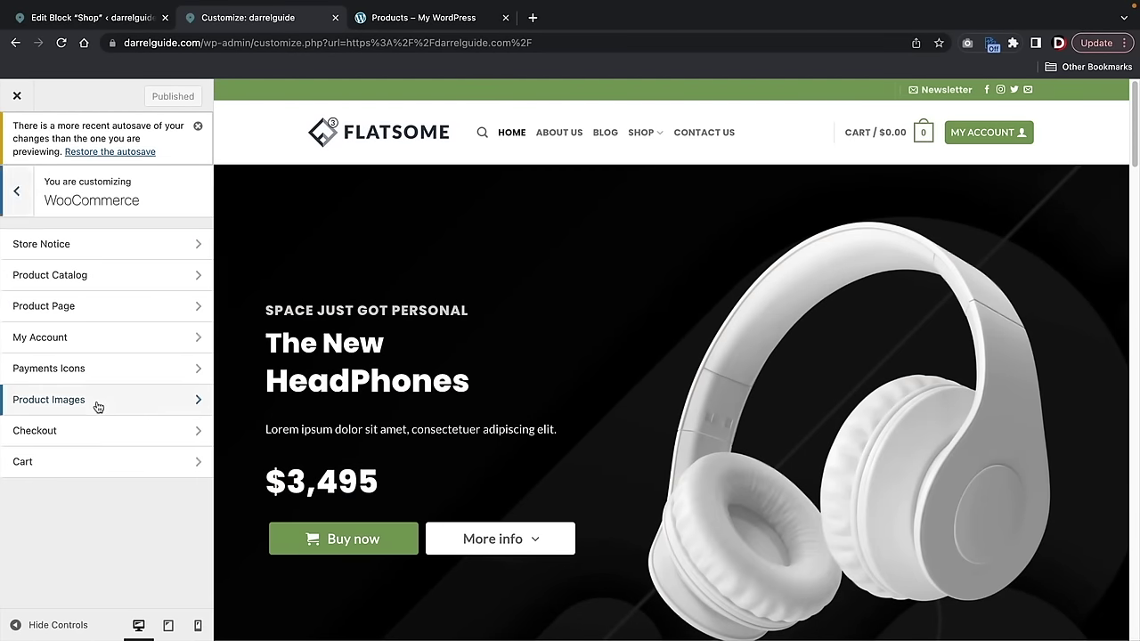
left_click(108, 280)
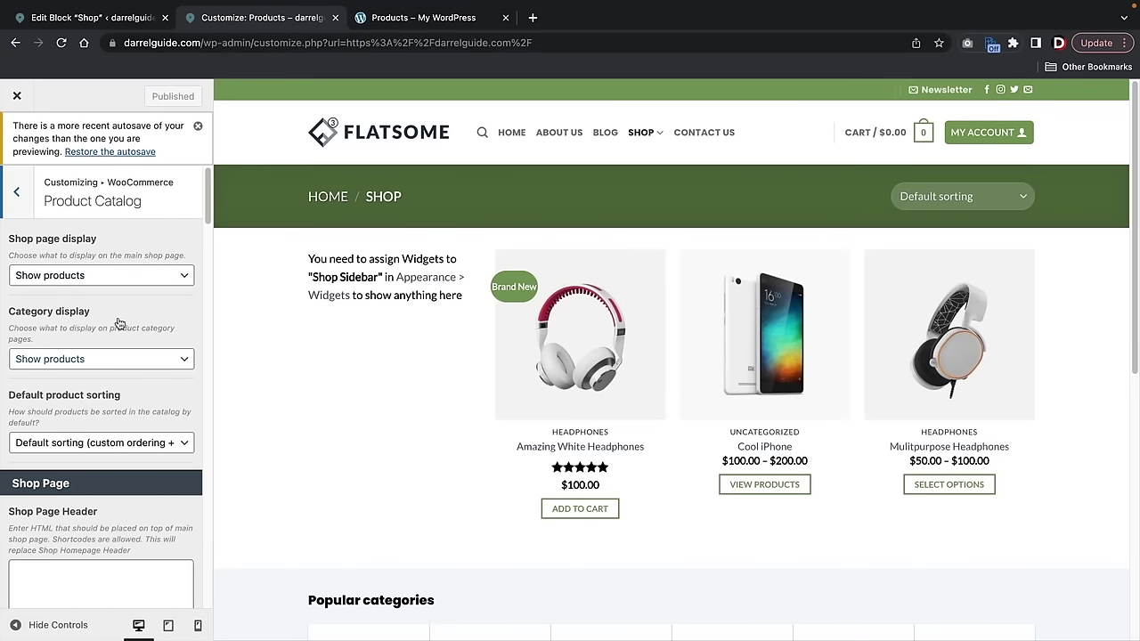
Paste the Shop block shortcode [block id="shop"] into Shop Page Content
scroll(120, 325, "down", 3)
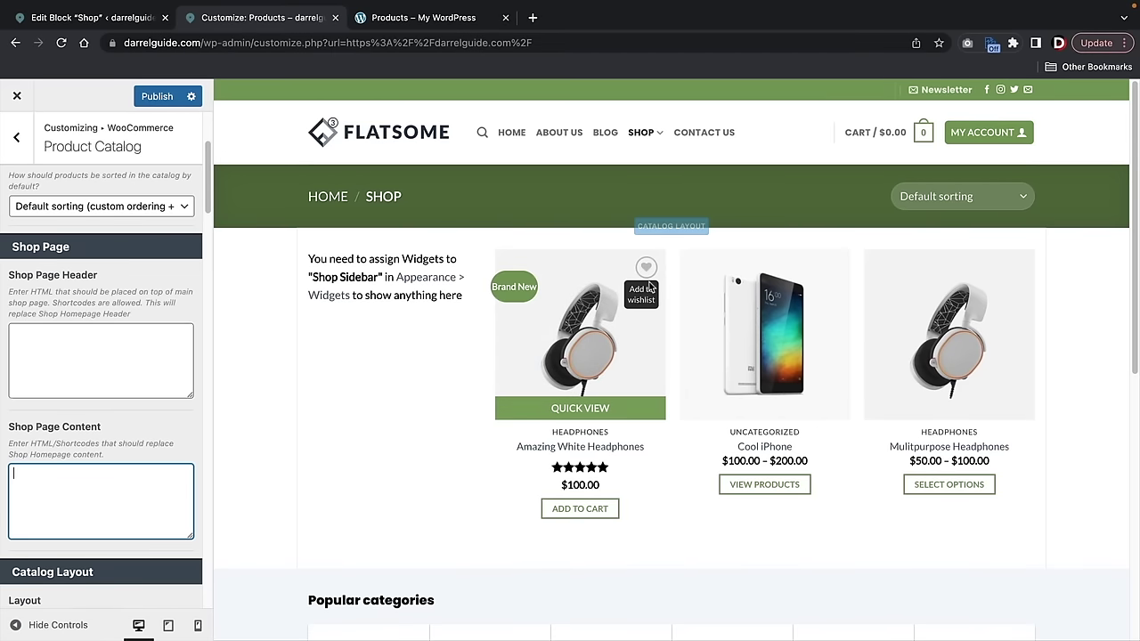
right_click(43, 489)
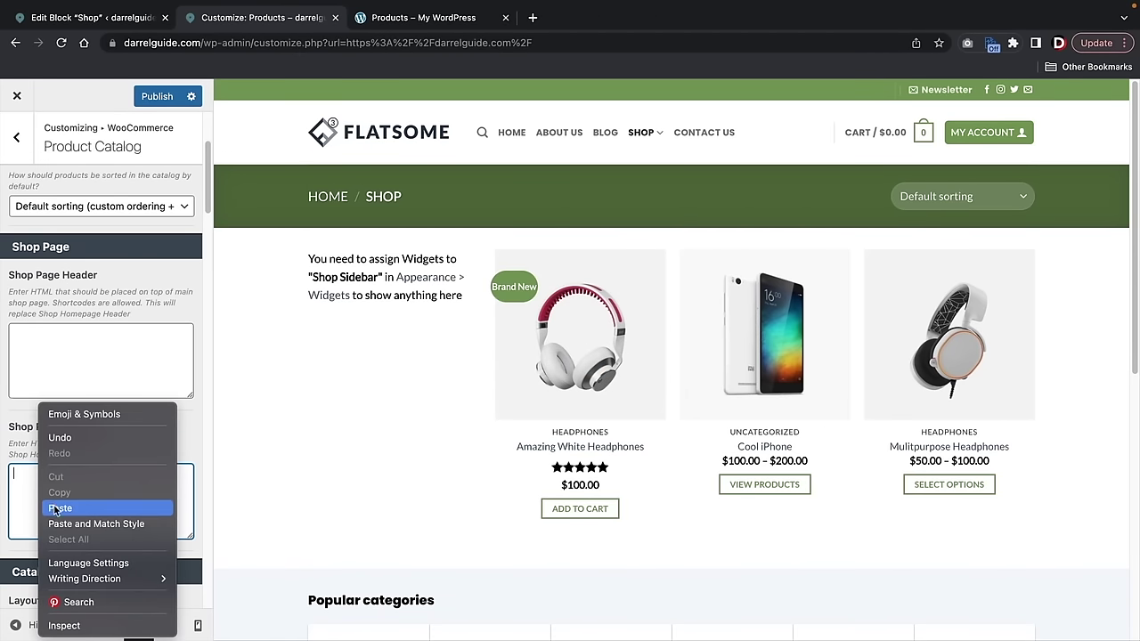
left_click(55, 509)
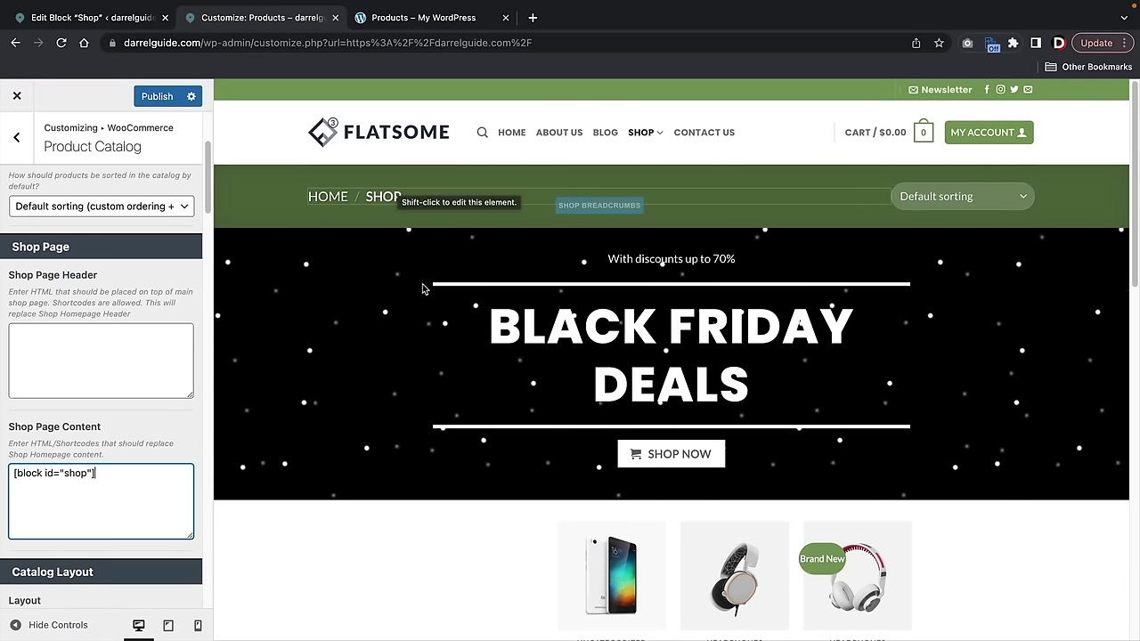
scroll(545, 405, "down", 5)
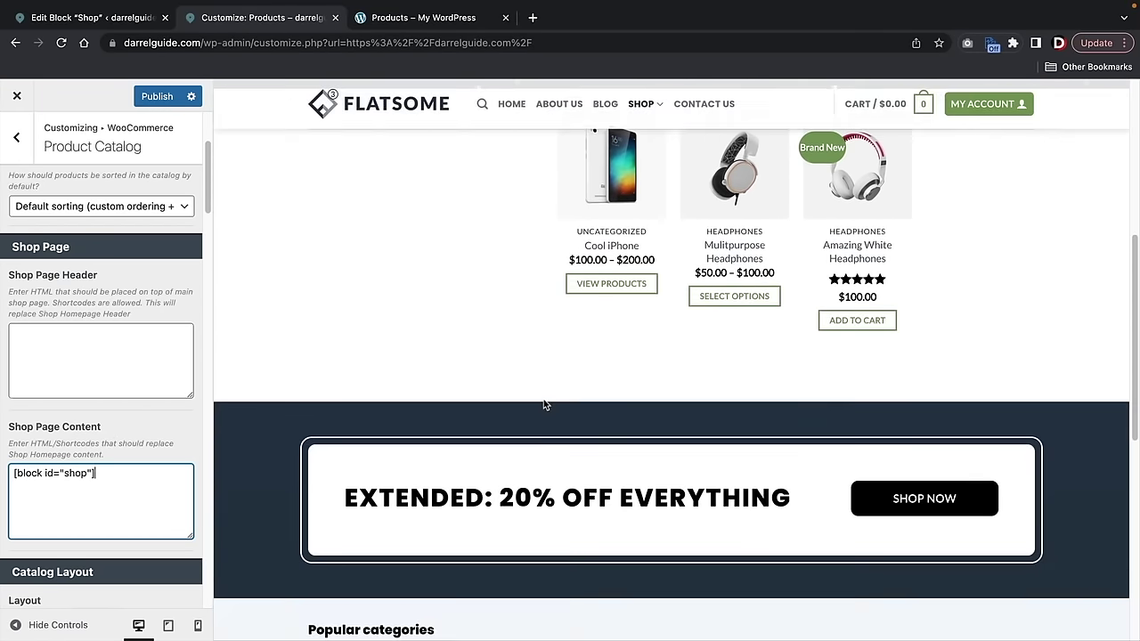
scroll(544, 401, "down", 3)
scroll(540, 395, "up", 4)
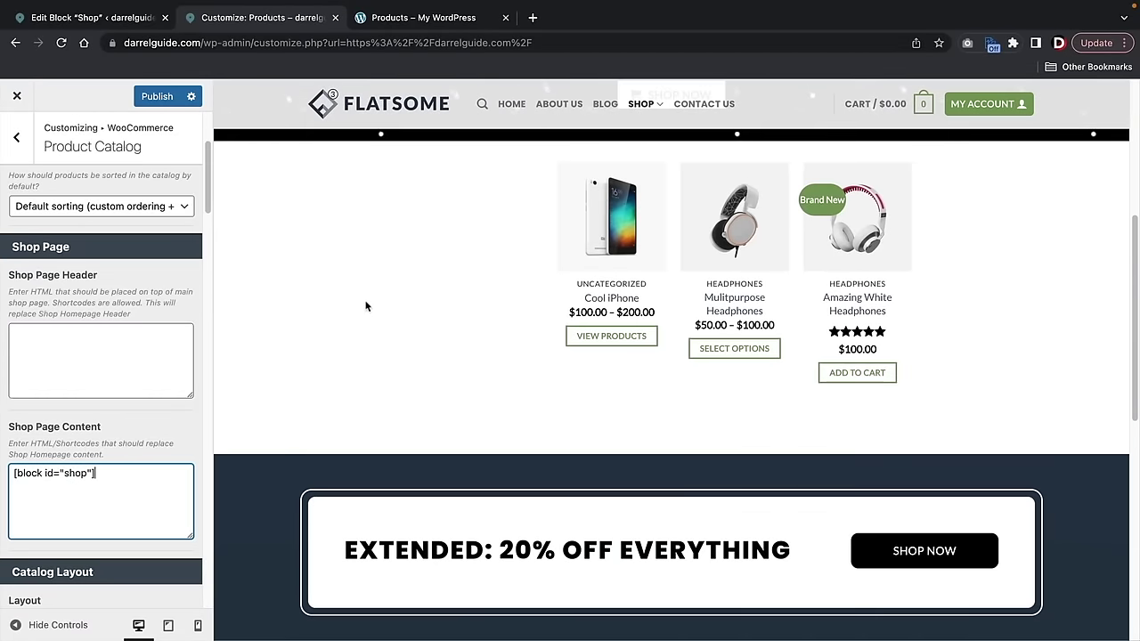
scroll(520, 303, "up", 5)
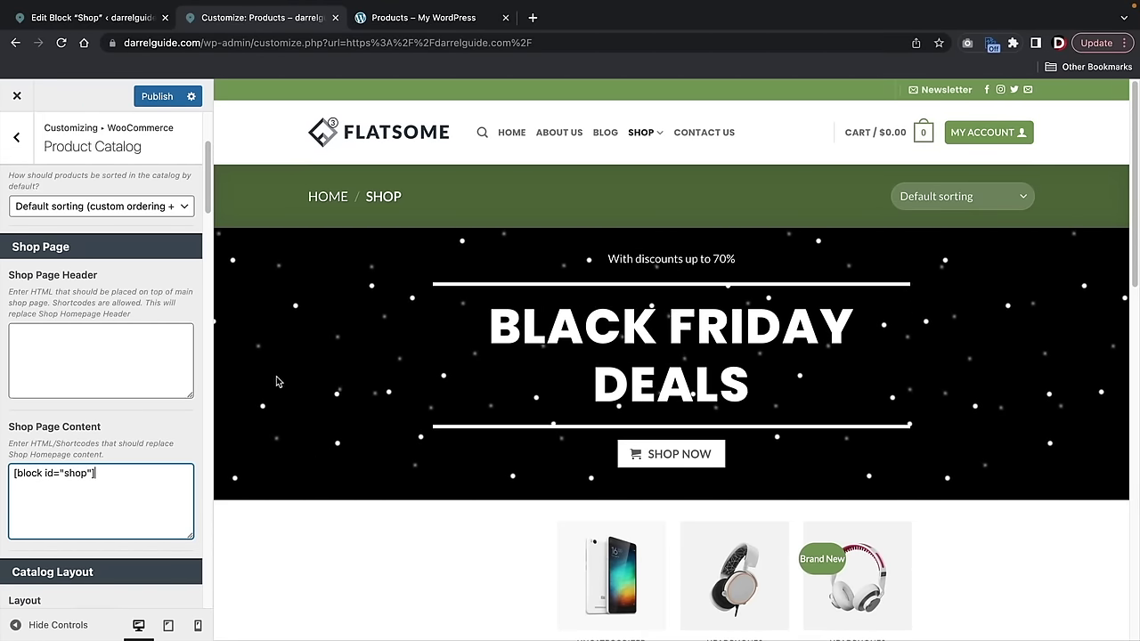
Check the shop page header field, refresh the preview and publish the shop page settings
left_click(74, 345)
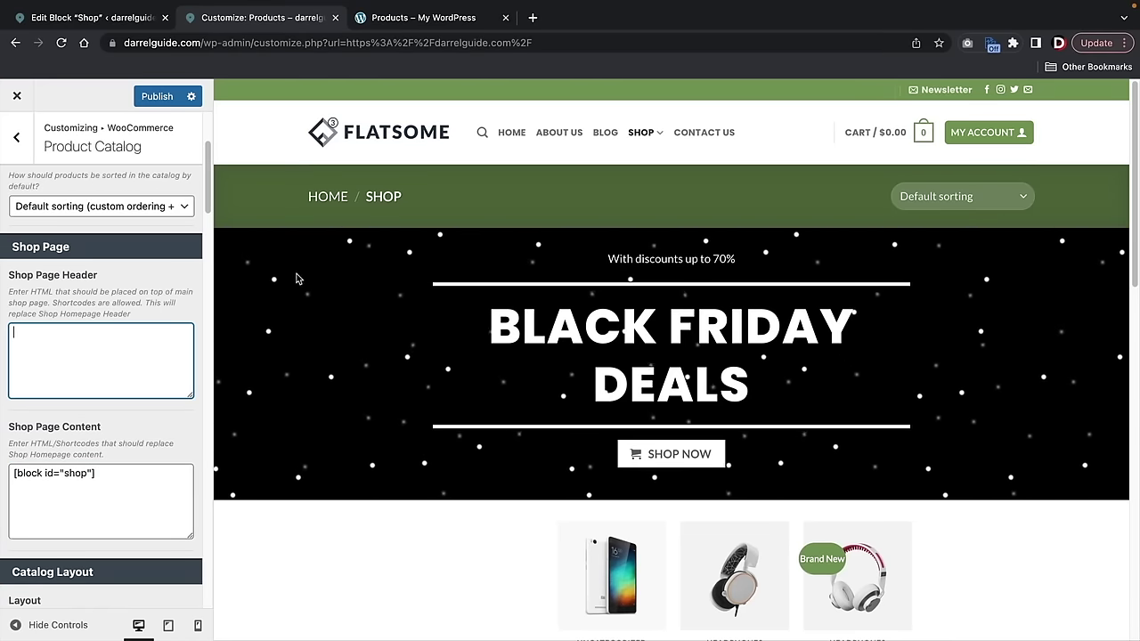
left_click(305, 195)
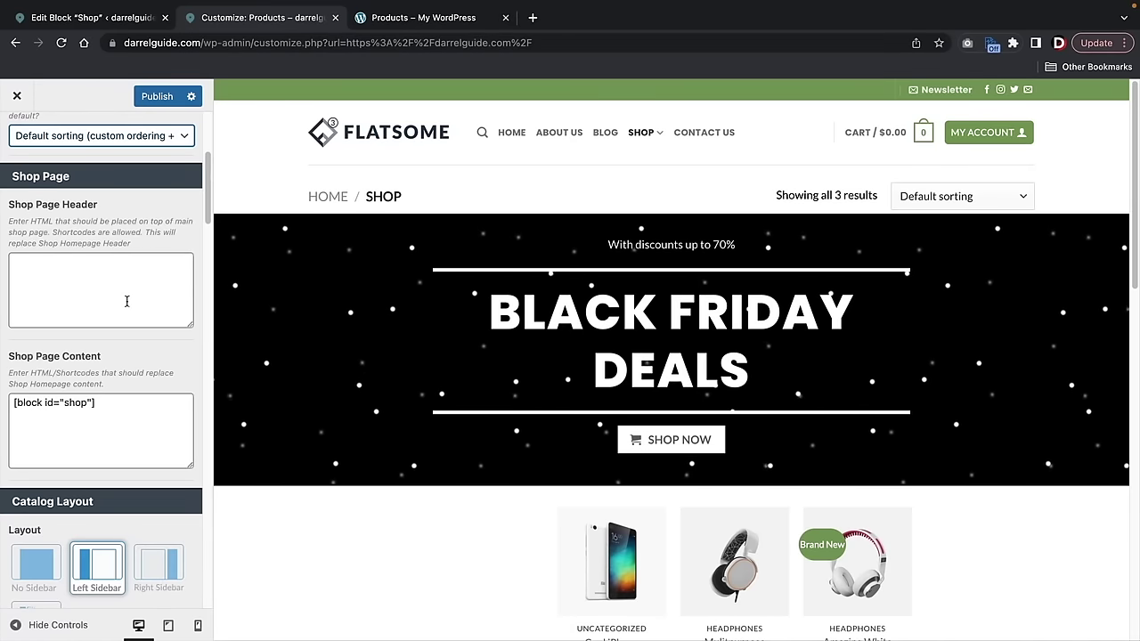
scroll(344, 382, "down", 3)
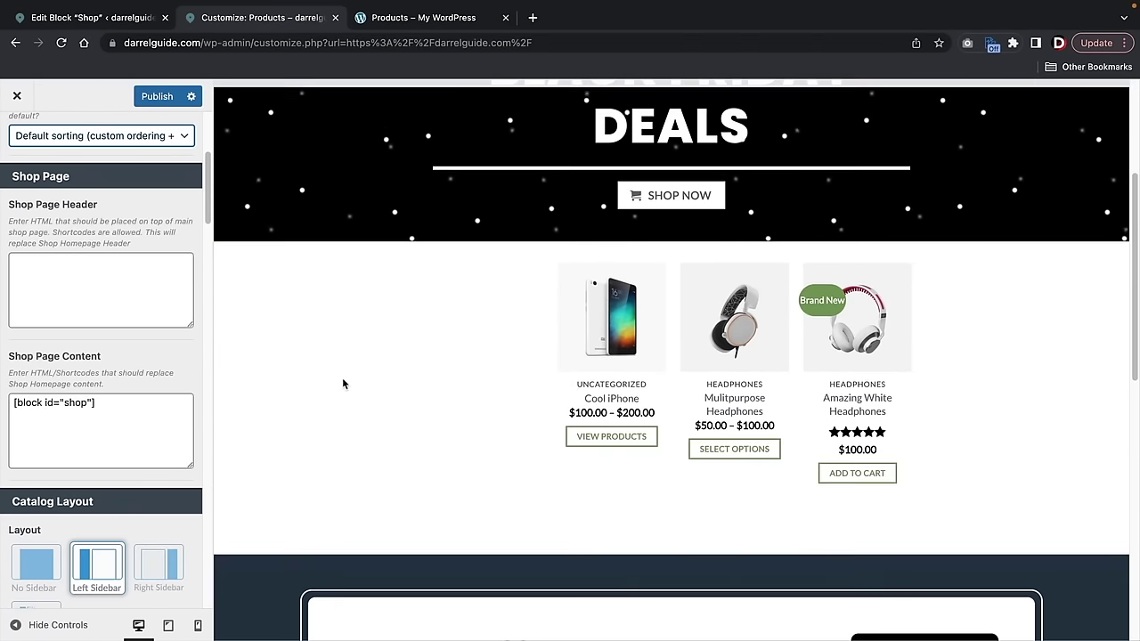
scroll(350, 372, "up", 2)
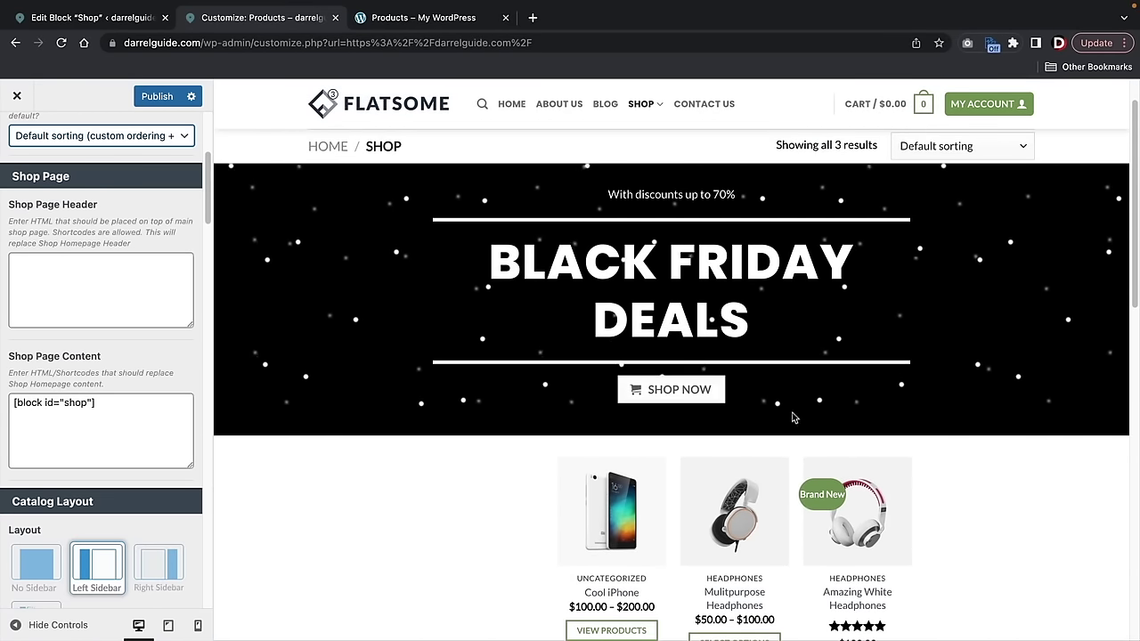
left_click(157, 97)
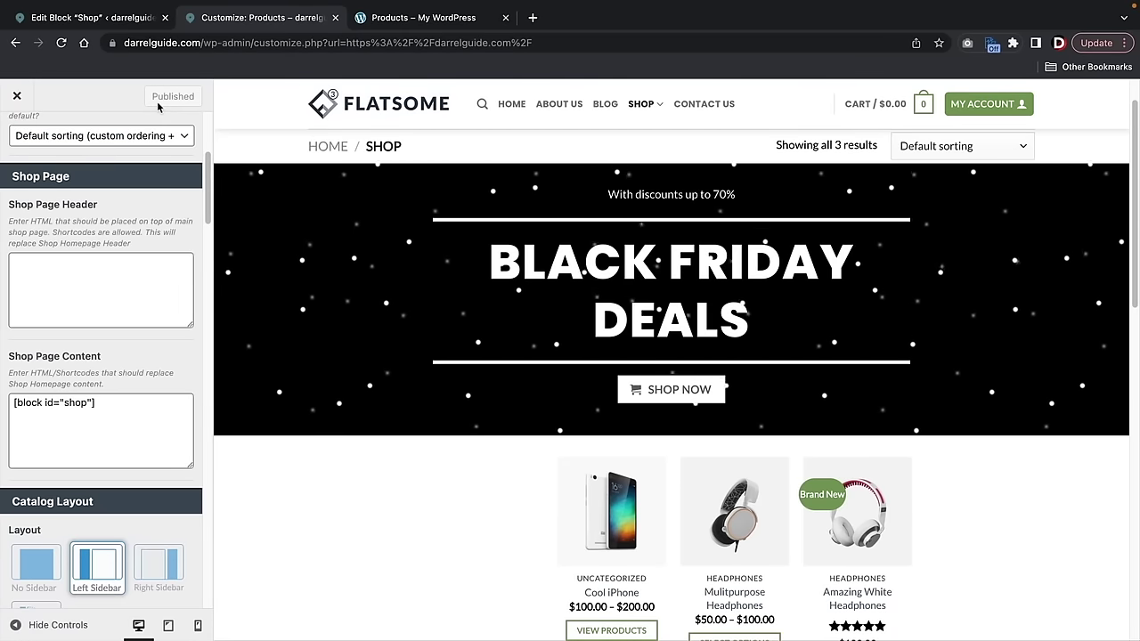
Go back from Product Catalog through WooCommerce to the main Customizer menu
scroll(455, 408, "down", 1)
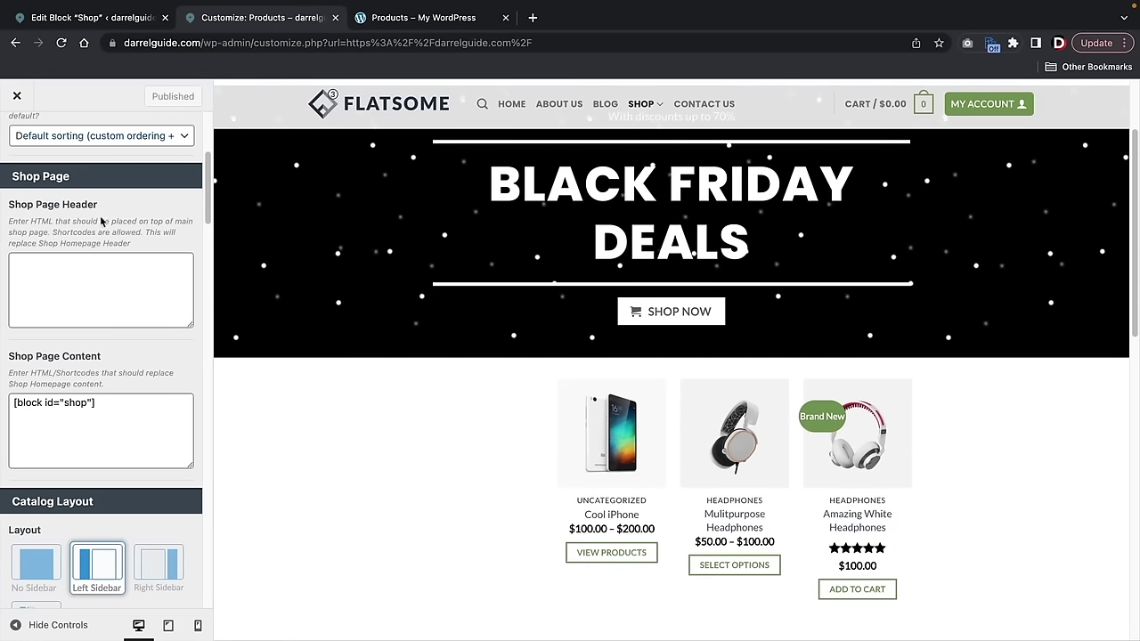
scroll(40, 236, "up", 5)
left_click(16, 135)
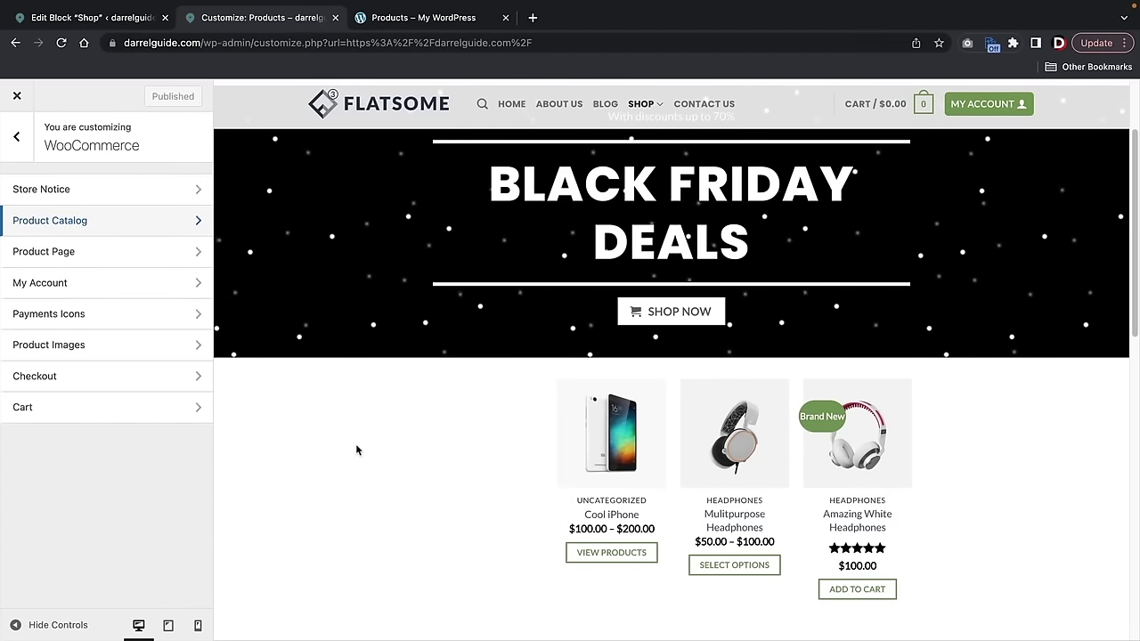
left_click(17, 139)
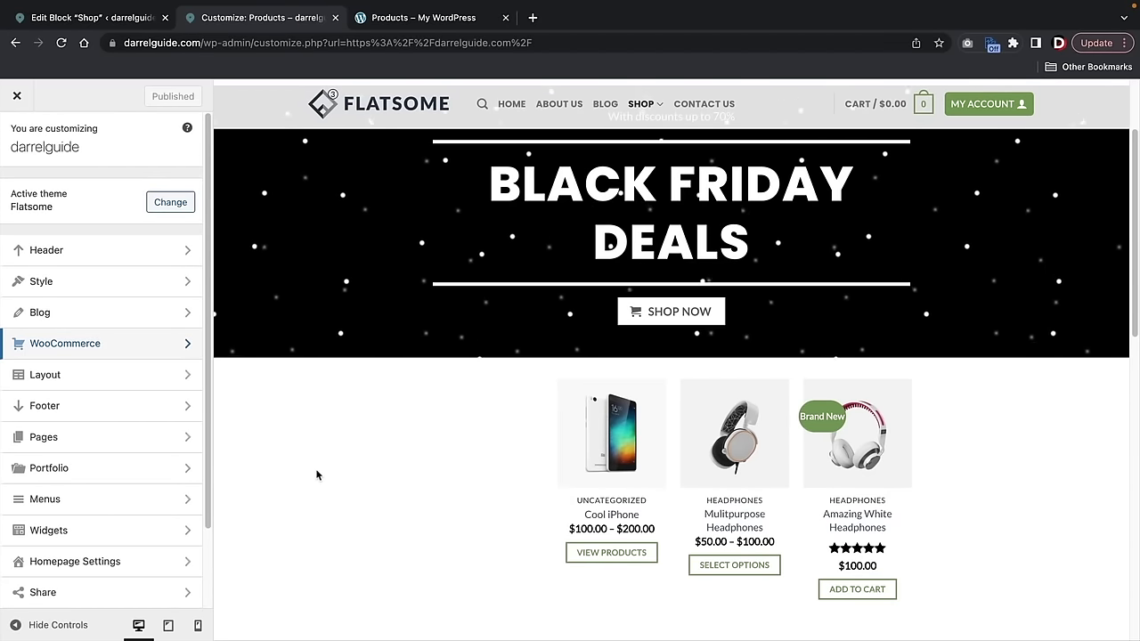
Open the Shop Sidebar widget area and add the Filter Products by Price widget
left_click(53, 530)
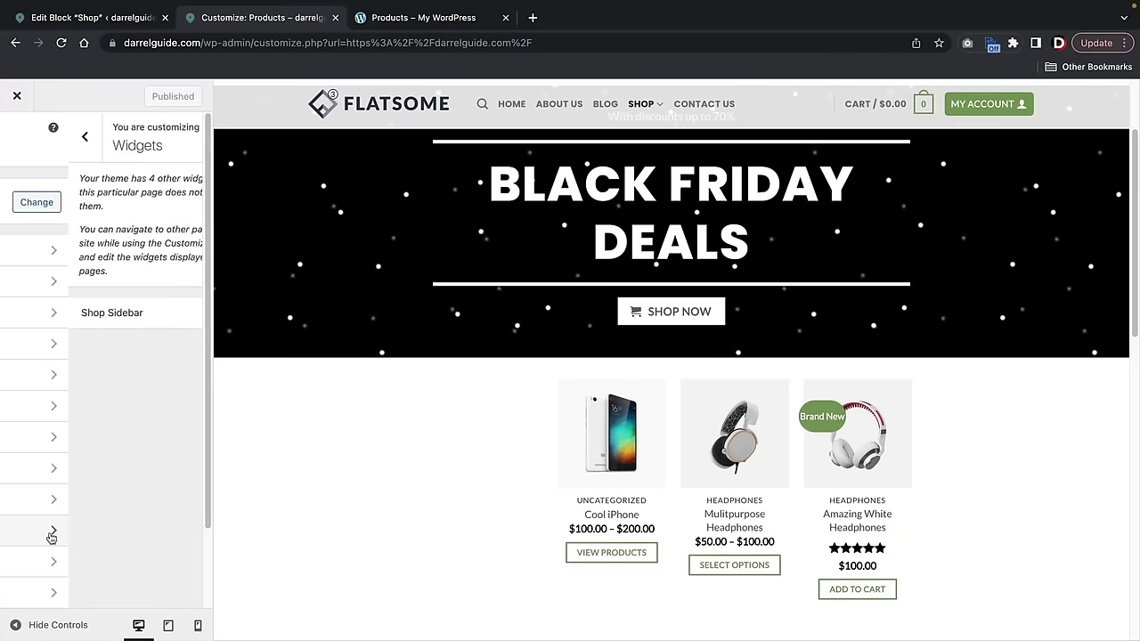
left_click(77, 294)
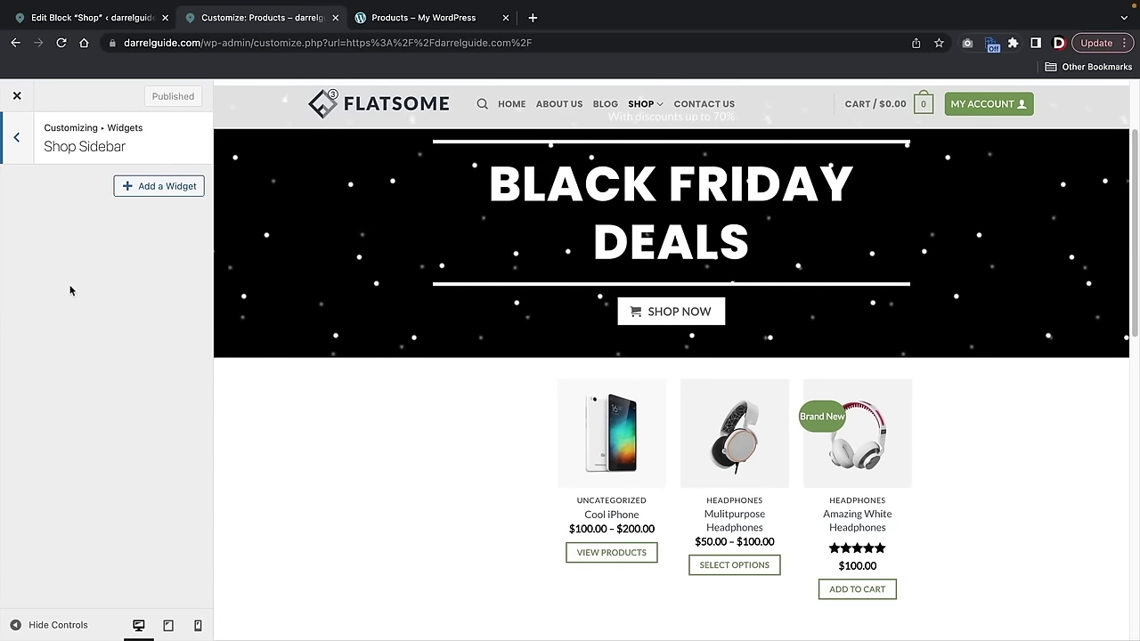
scroll(278, 484, "down", 3)
left_click(169, 186)
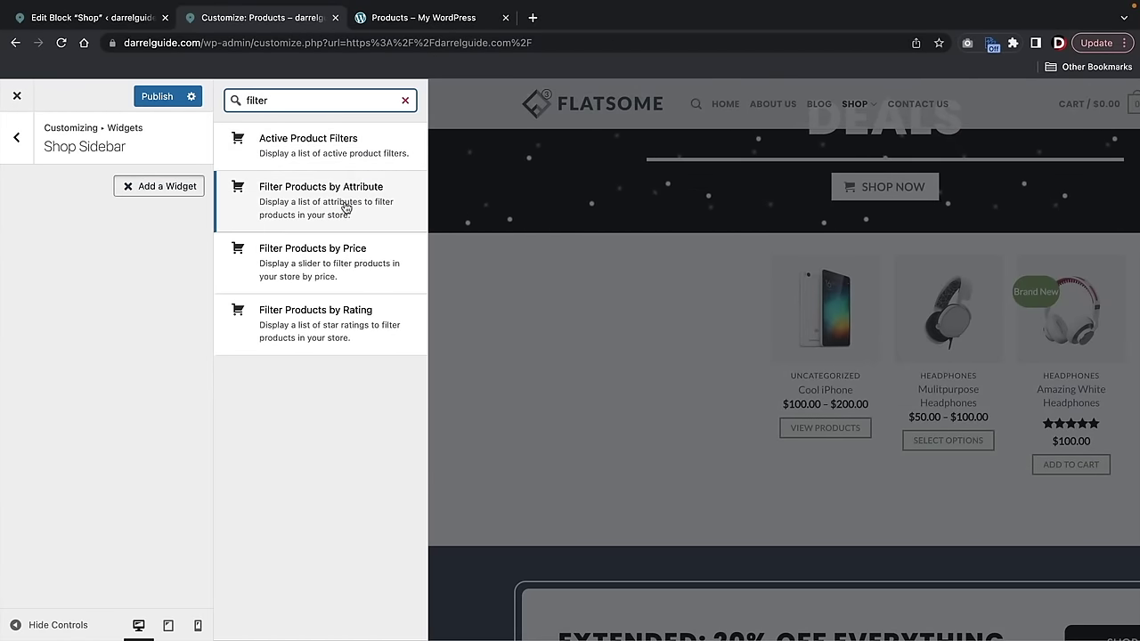
left_click(323, 259)
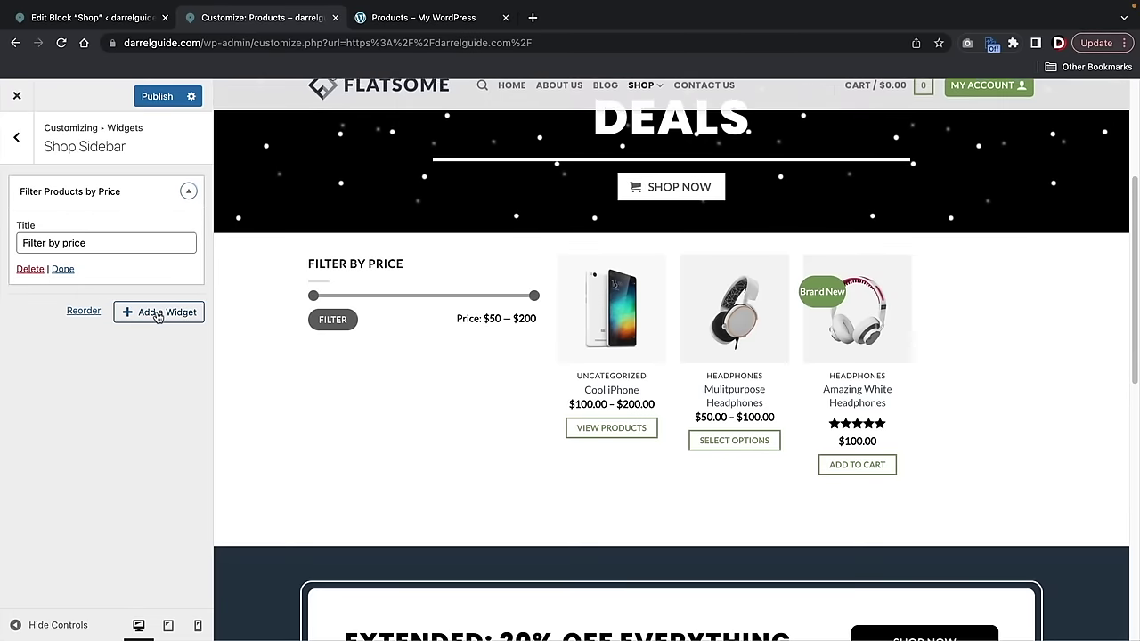
Add the Product Categories widget and compare the sidebar against the reference shop page
left_click(157, 314)
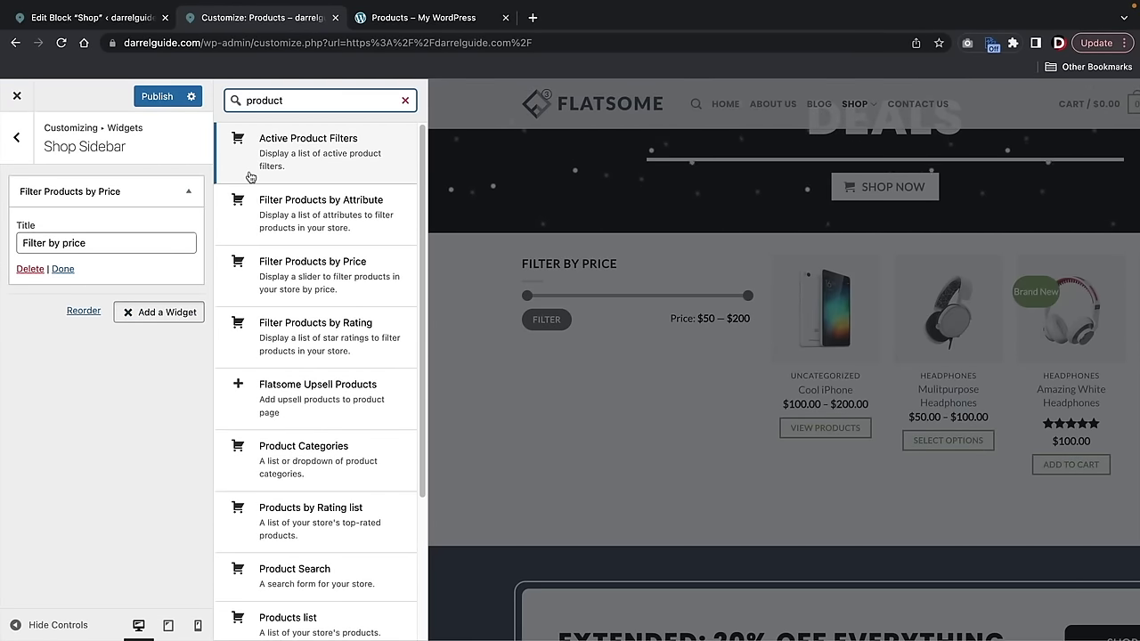
left_click(313, 453)
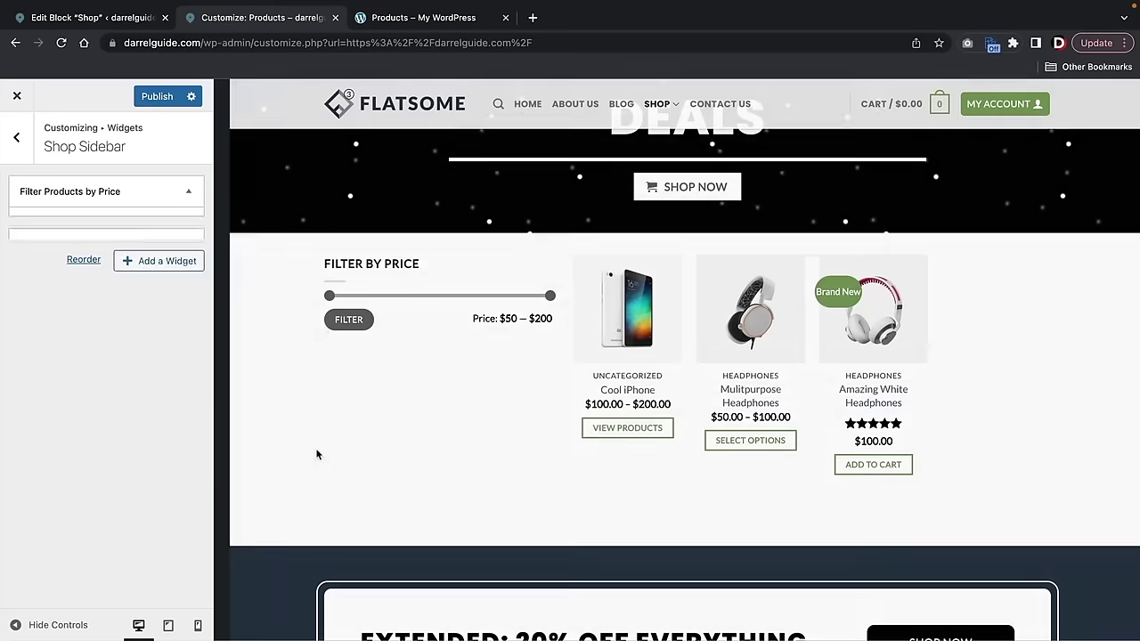
left_click(418, 18)
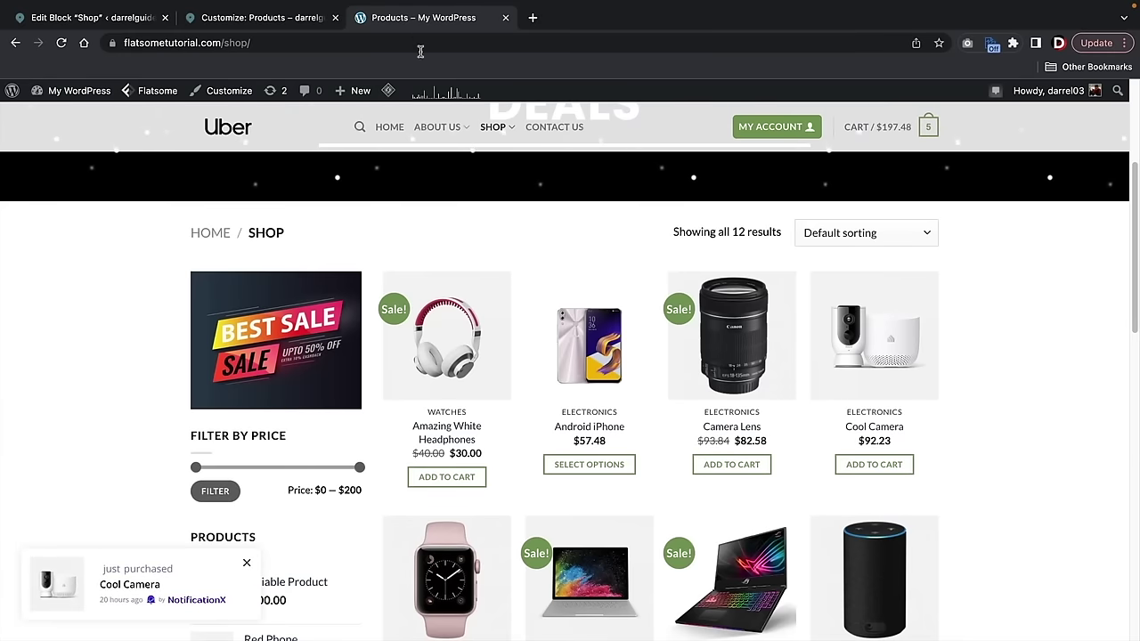
scroll(254, 254, "down", 2)
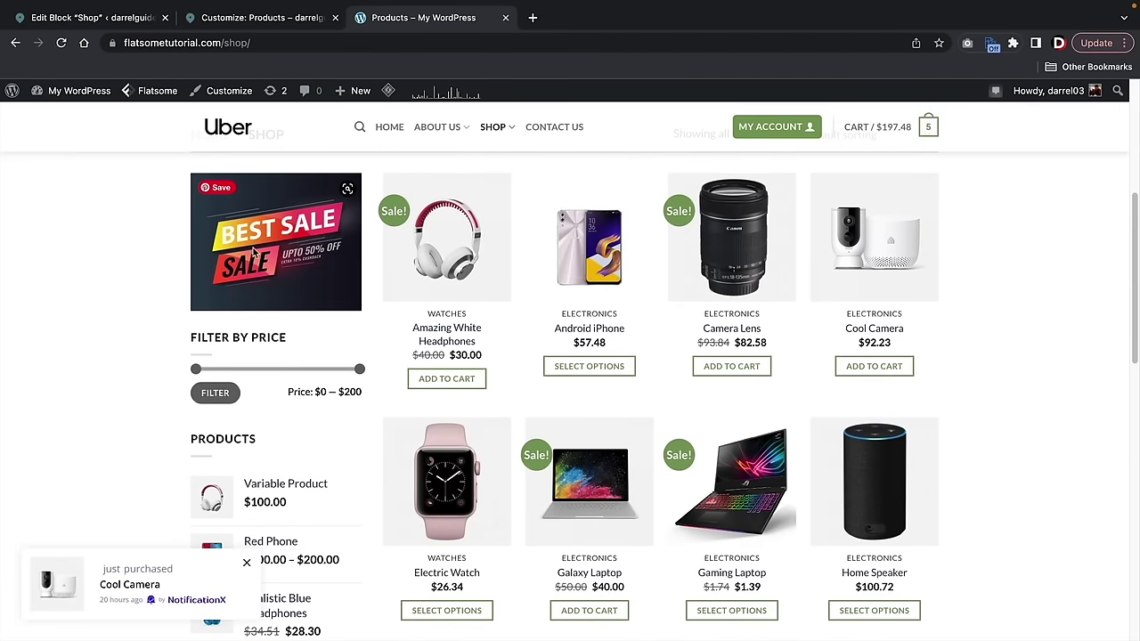
left_click(234, 18)
left_click(178, 240)
left_click(168, 283)
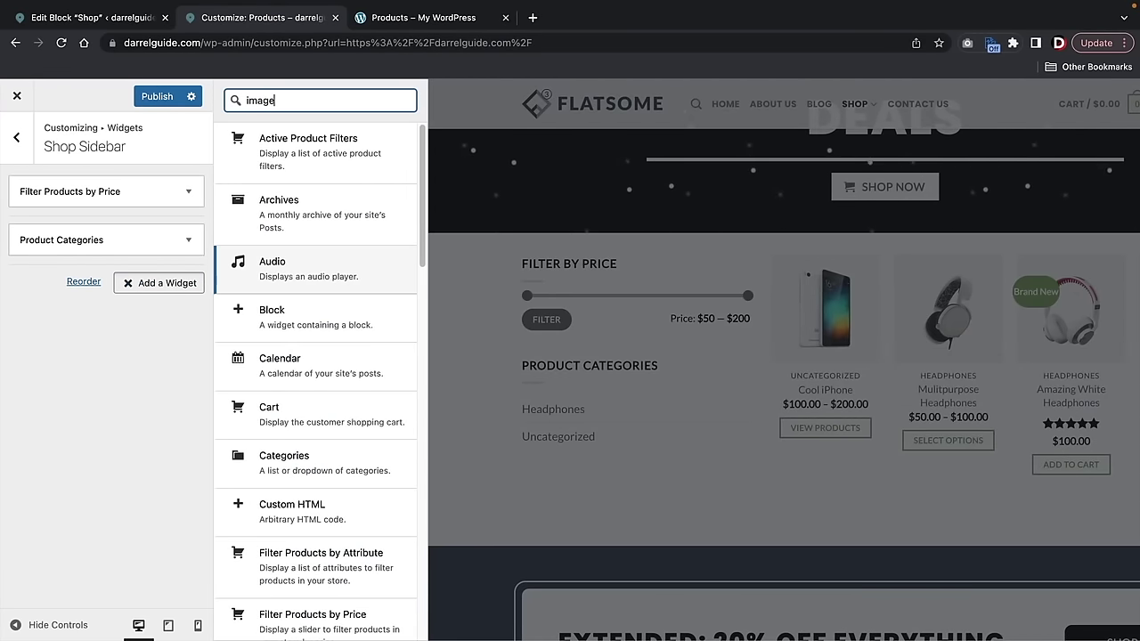
Add an Image widget showing the Best Sale banner from the Media Library
left_click(311, 211)
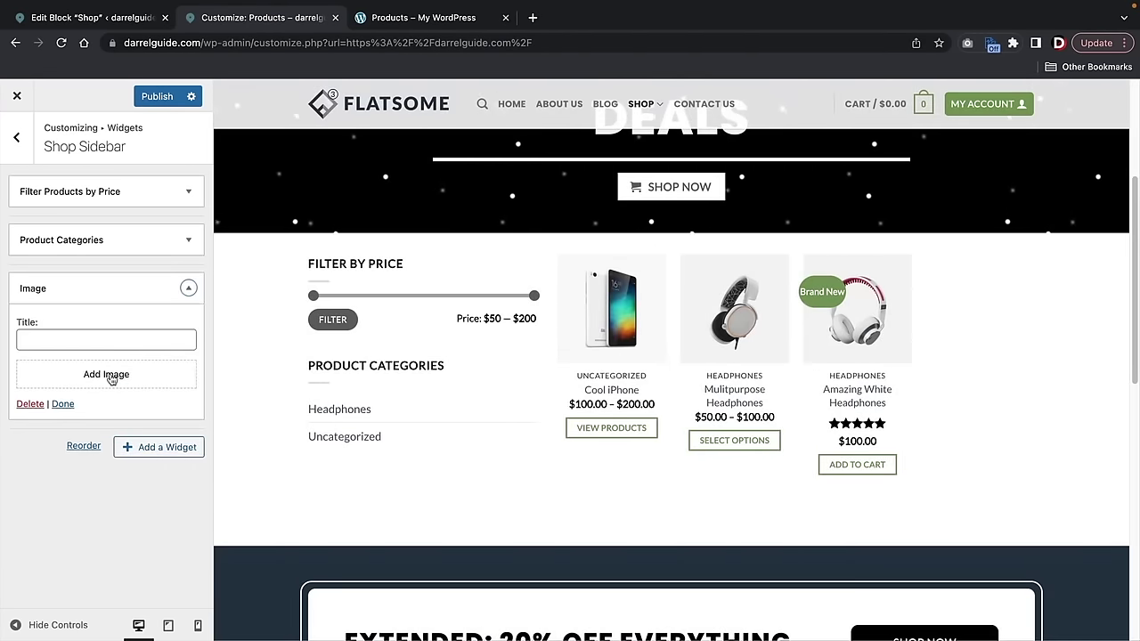
left_click(109, 374)
scroll(381, 364, "down", 3)
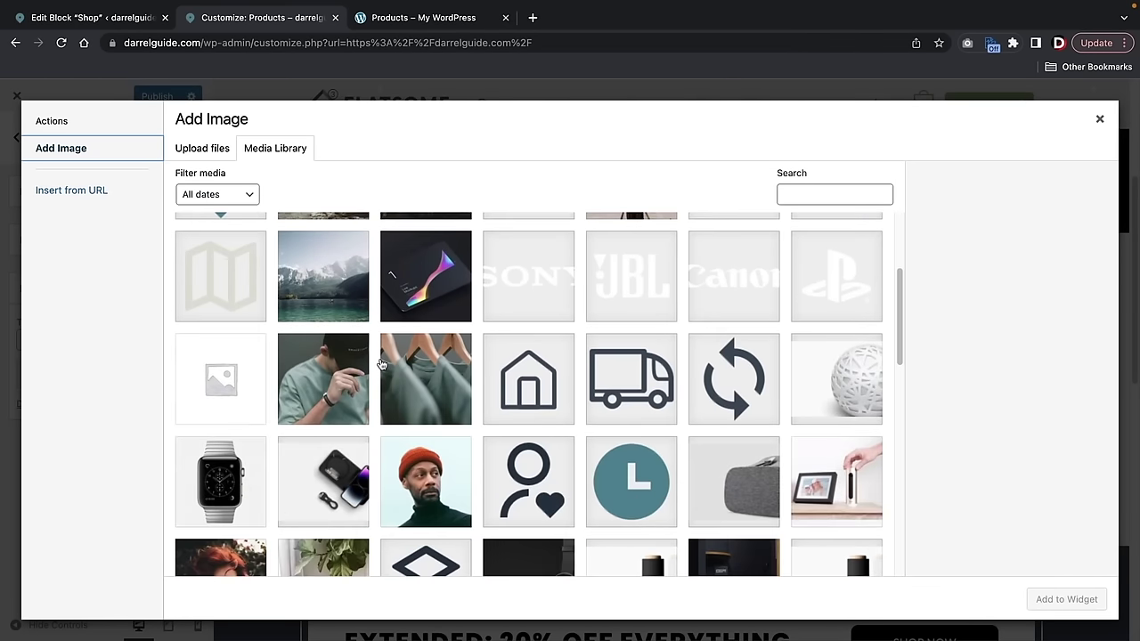
scroll(381, 364, "down", 5)
left_click(862, 395)
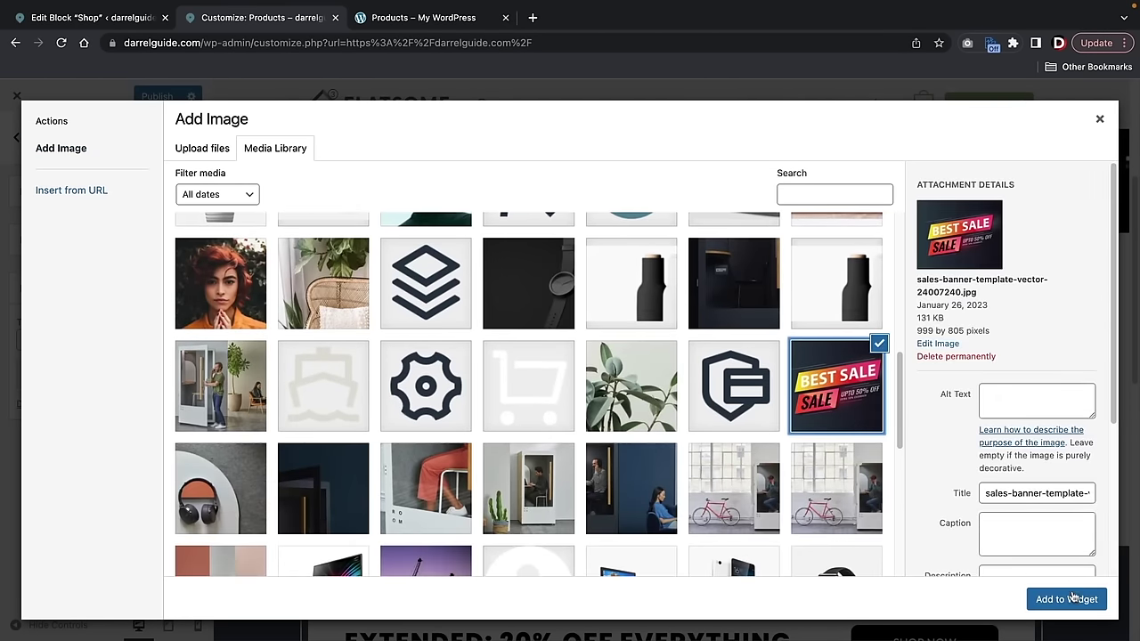
left_click(1068, 600)
Move the Best Sale image widget to the top of the sidebar and view the reference shop
left_click_drag(120, 292, 117, 188)
left_click(174, 192)
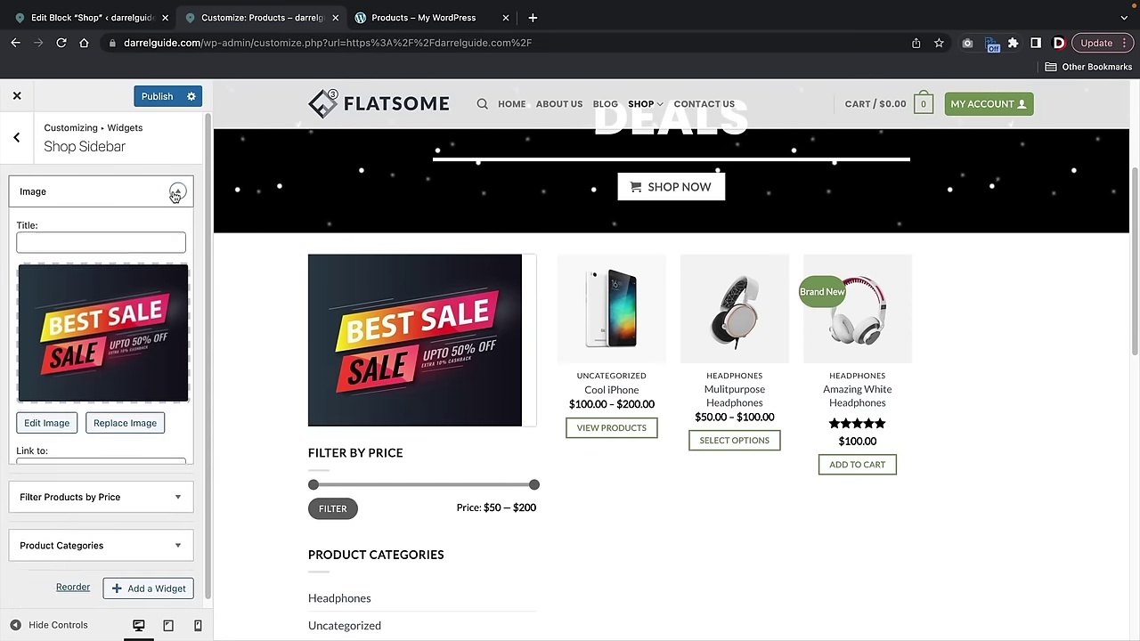
scroll(311, 407, "down", 2)
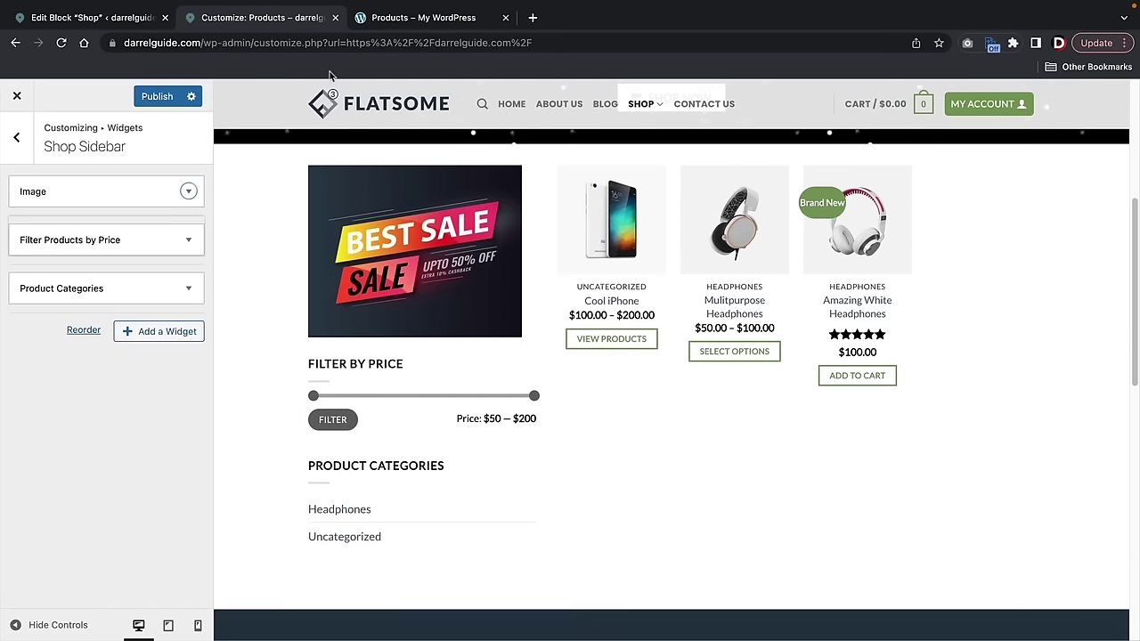
left_click(393, 18)
scroll(271, 291, "down", 6)
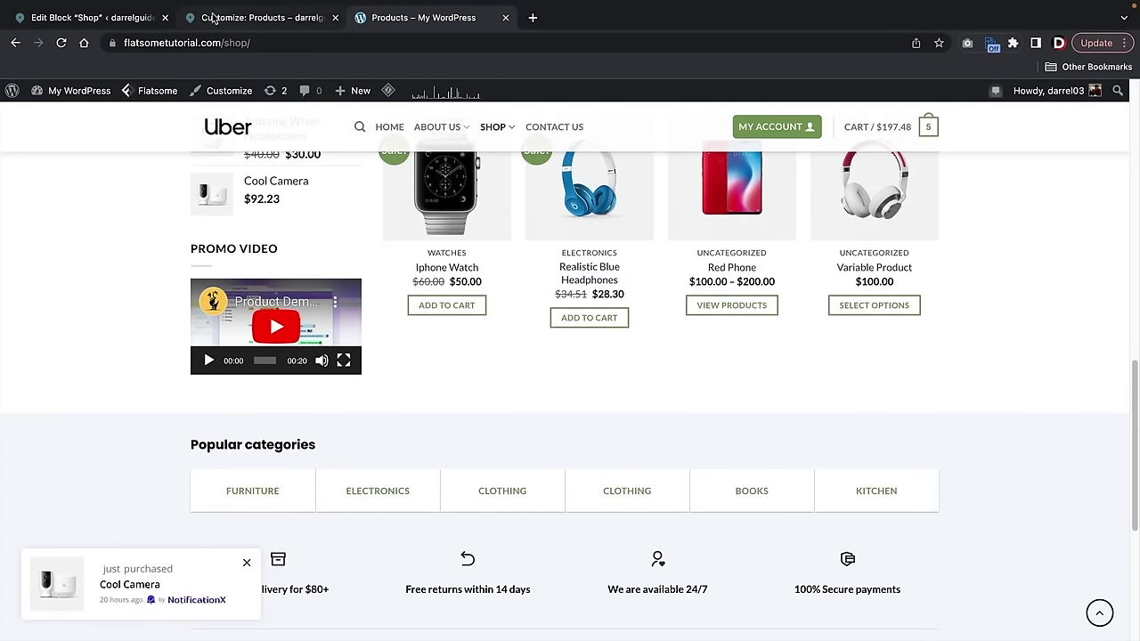
Add a Video widget embedding the YouTube link pasted via Insert from URL
left_click(213, 18)
left_click(139, 334)
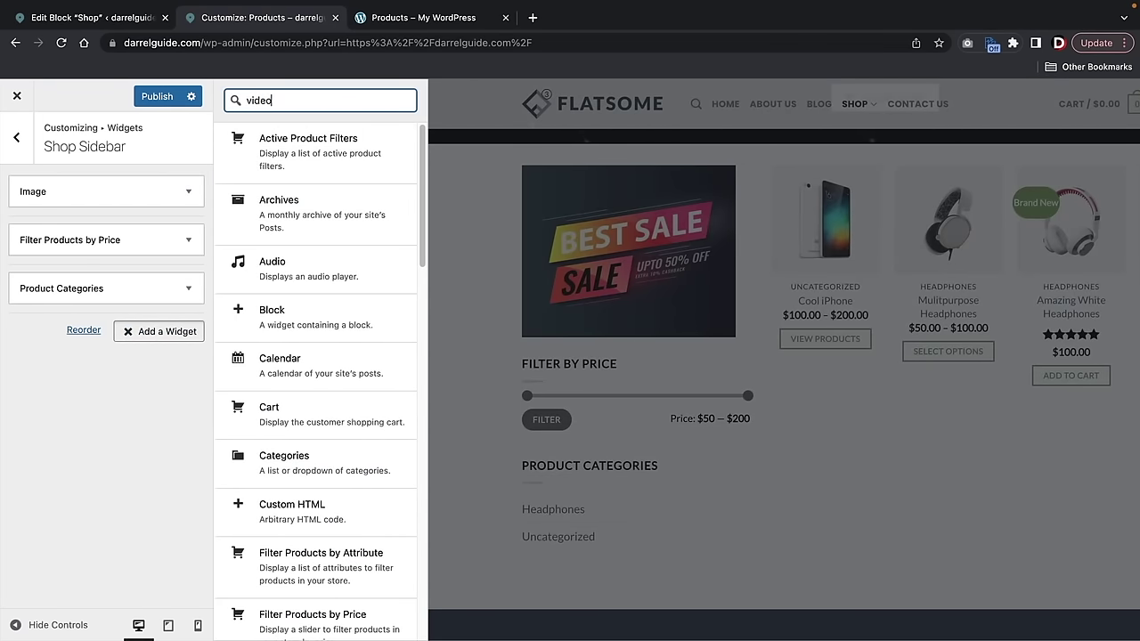
left_click(334, 233)
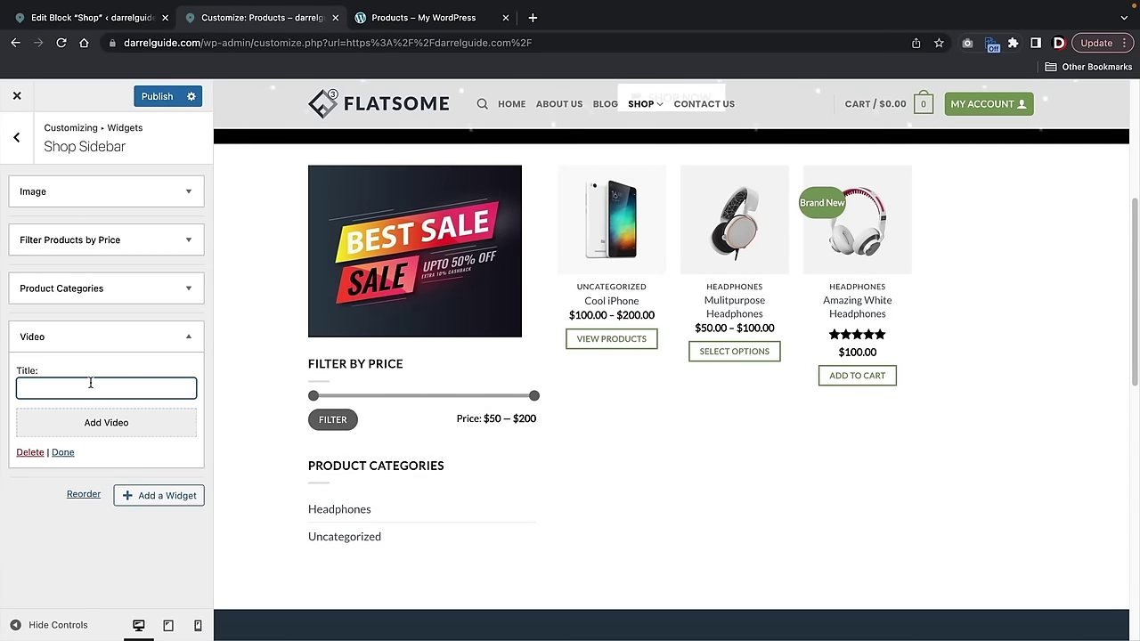
left_click(114, 422)
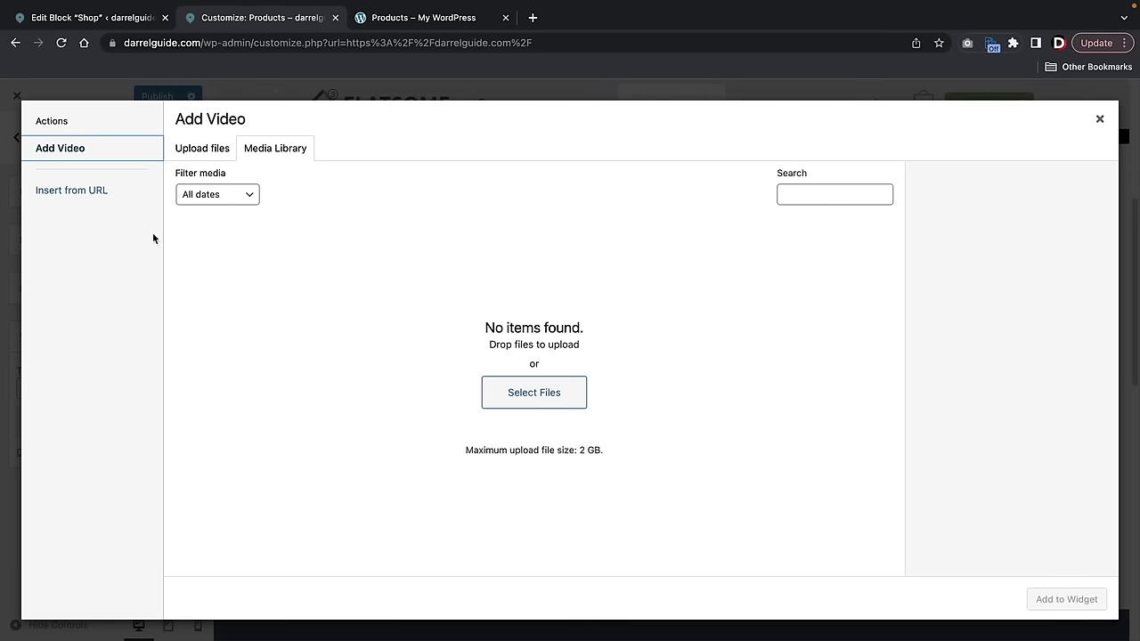
left_click(73, 190)
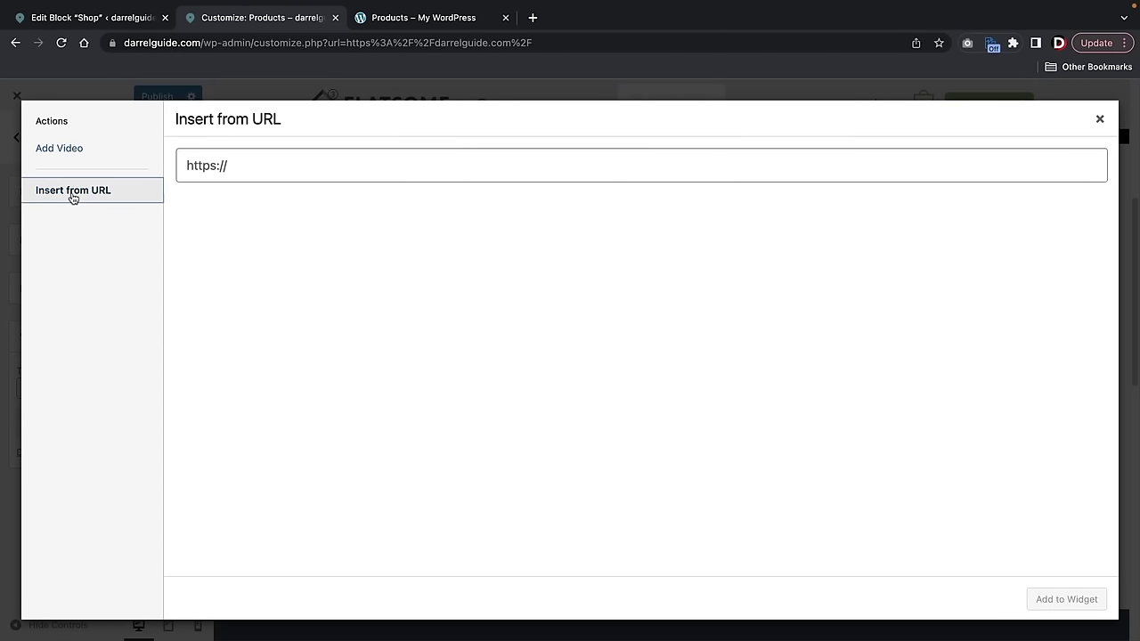
right_click(218, 169)
left_click(262, 274)
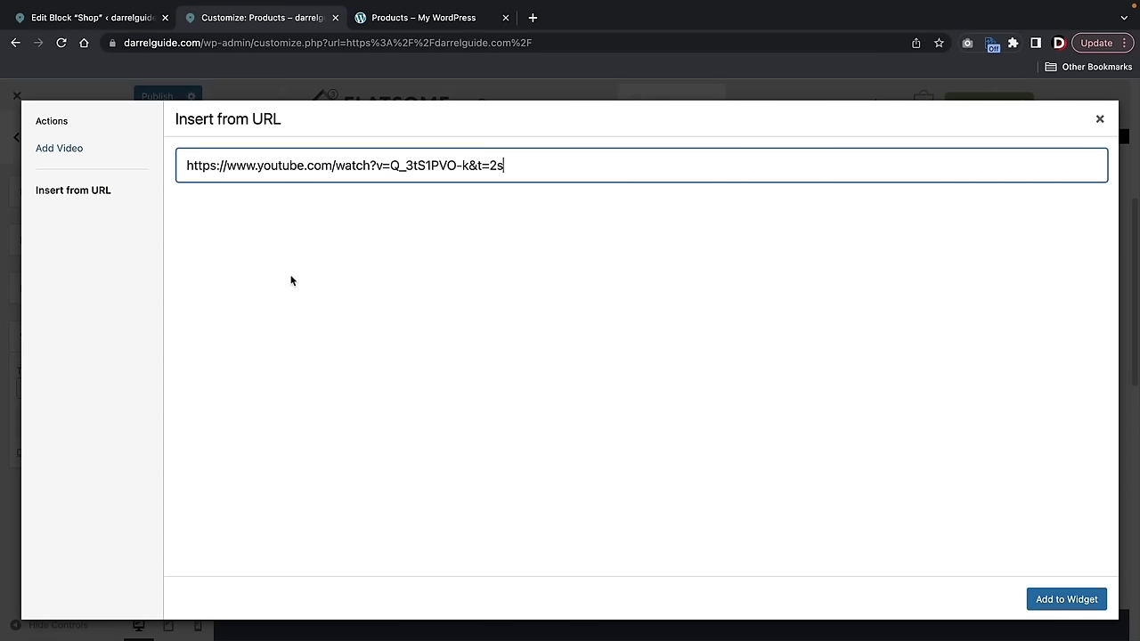
left_click(1058, 601)
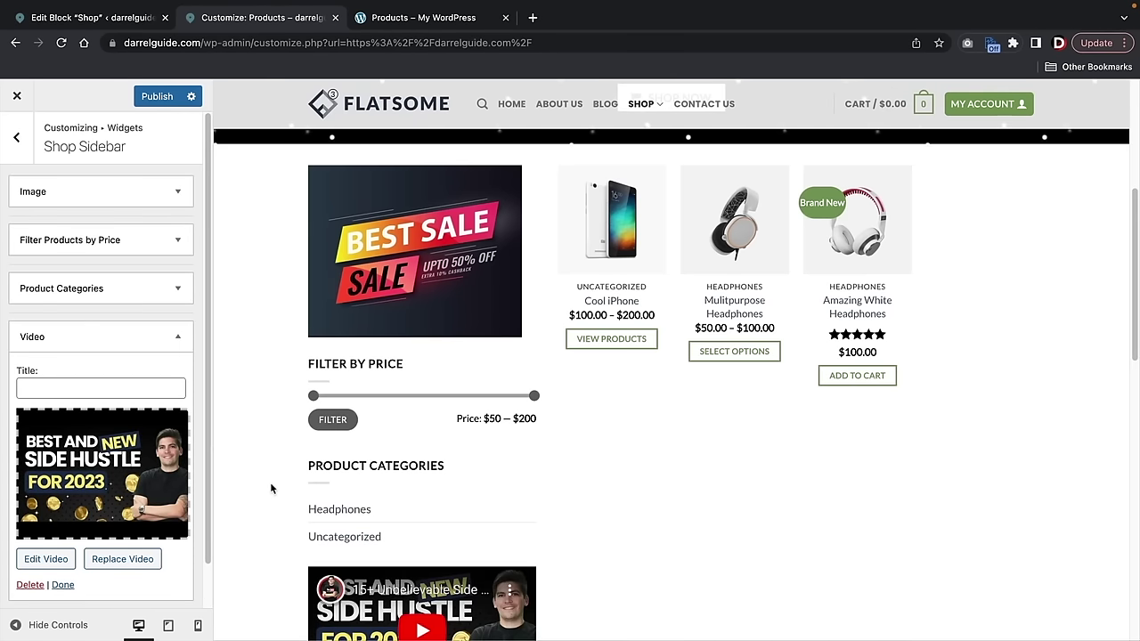
Title the Video widget 'Video promo'
scroll(272, 488, "down", 1)
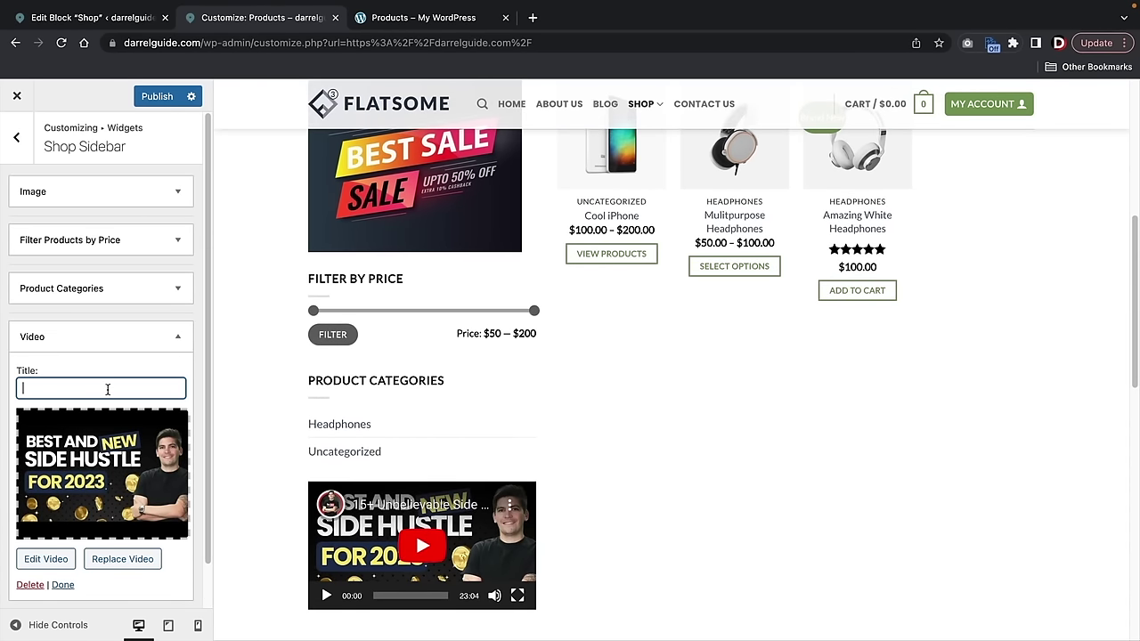
type("Video ")
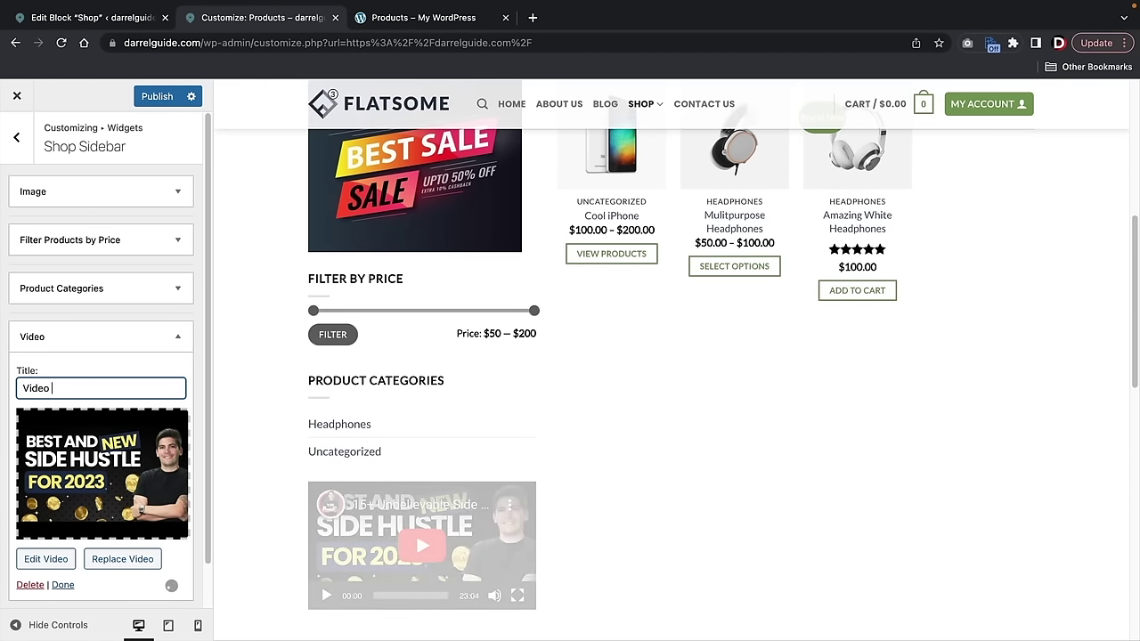
type("promo")
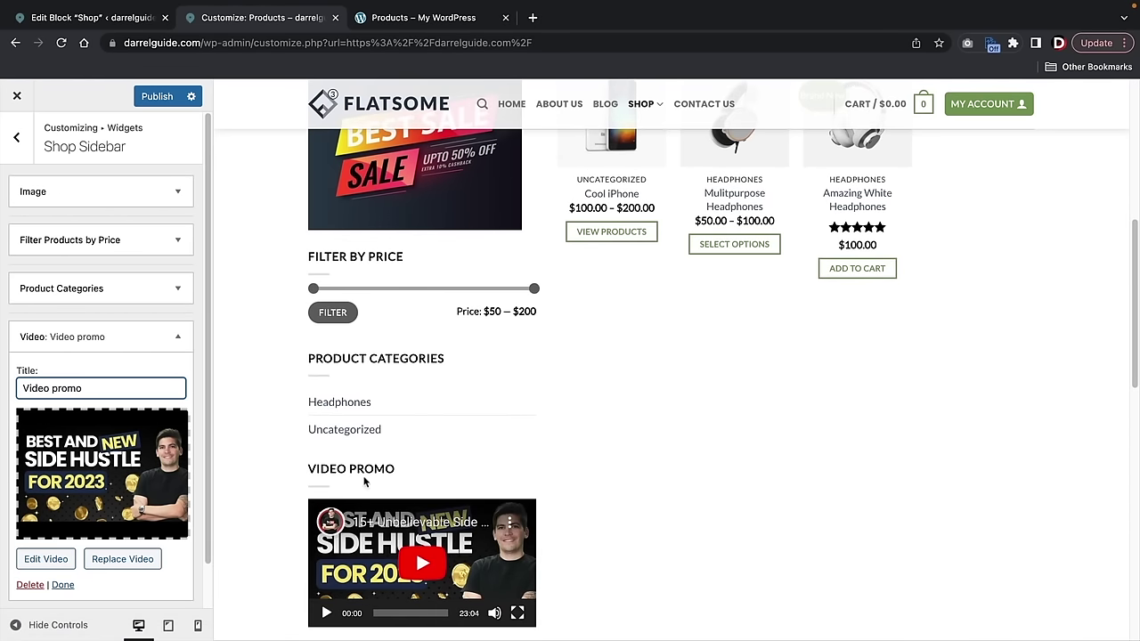
left_click(178, 339)
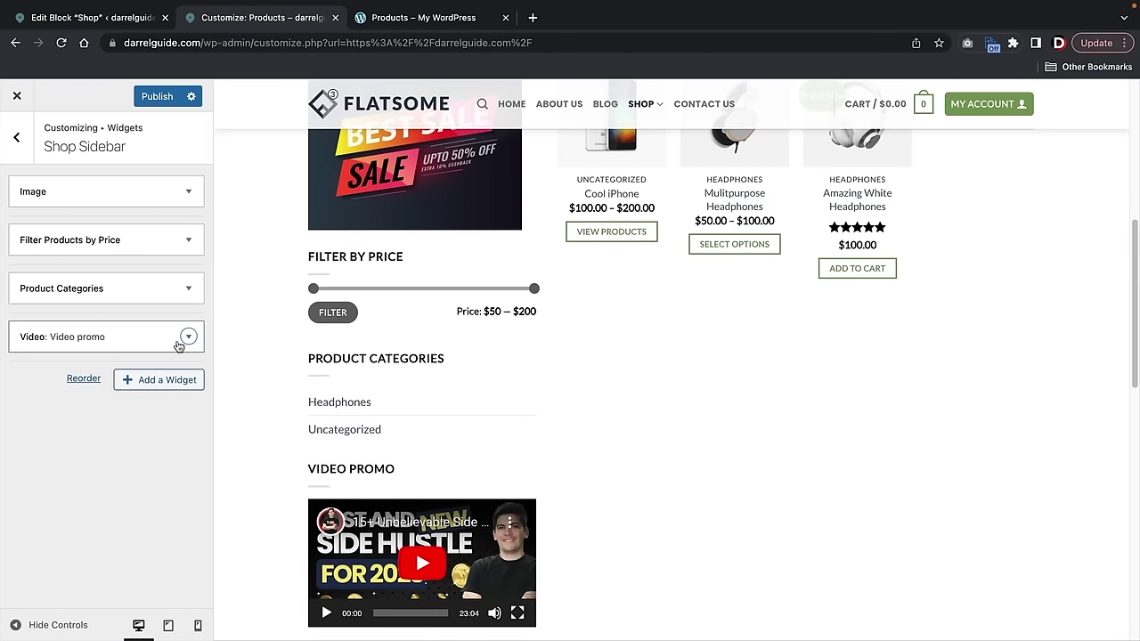
Add a Products list widget and drag it above Video promo
left_click(160, 379)
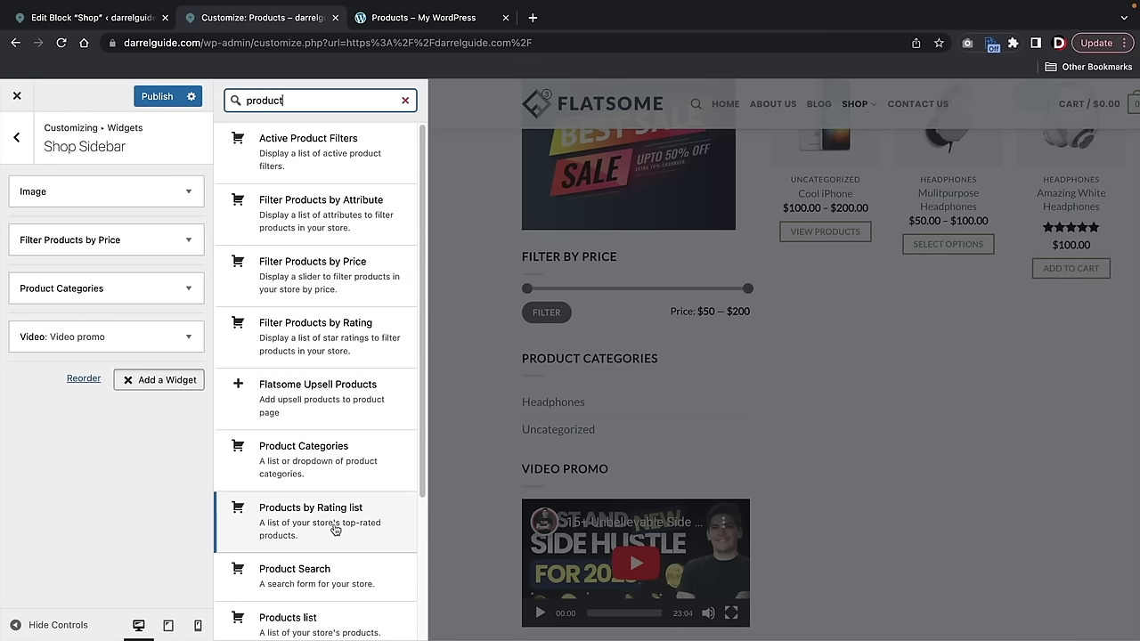
scroll(336, 530, "down", 1)
scroll(336, 530, "down", 3)
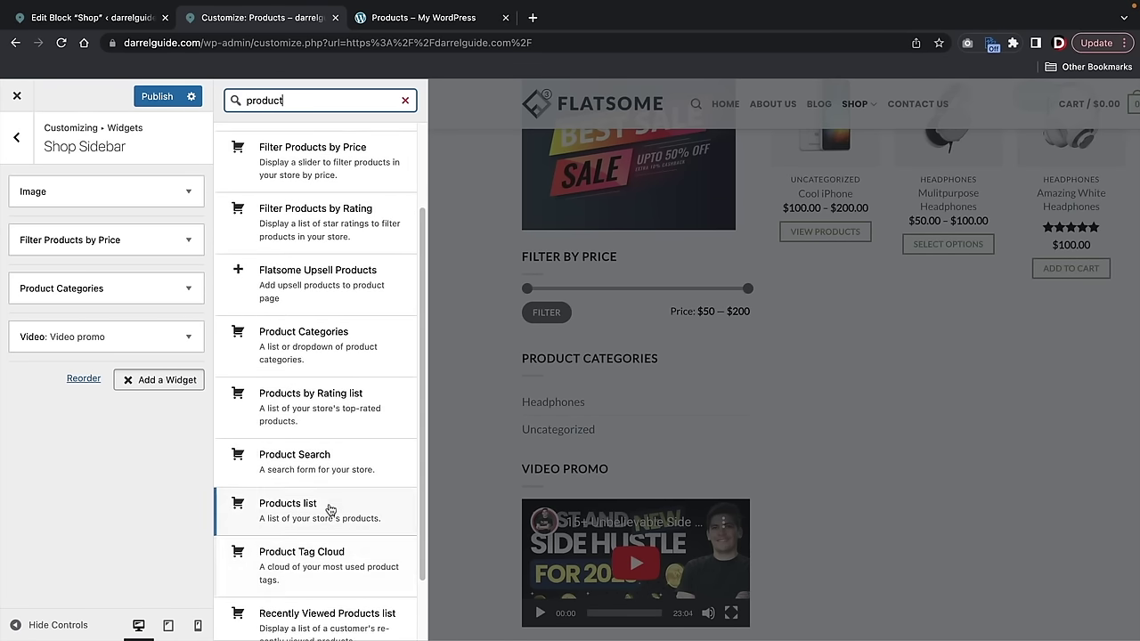
left_click(326, 574)
left_click_drag(88, 390, 92, 313)
scroll(72, 380, "down", 1)
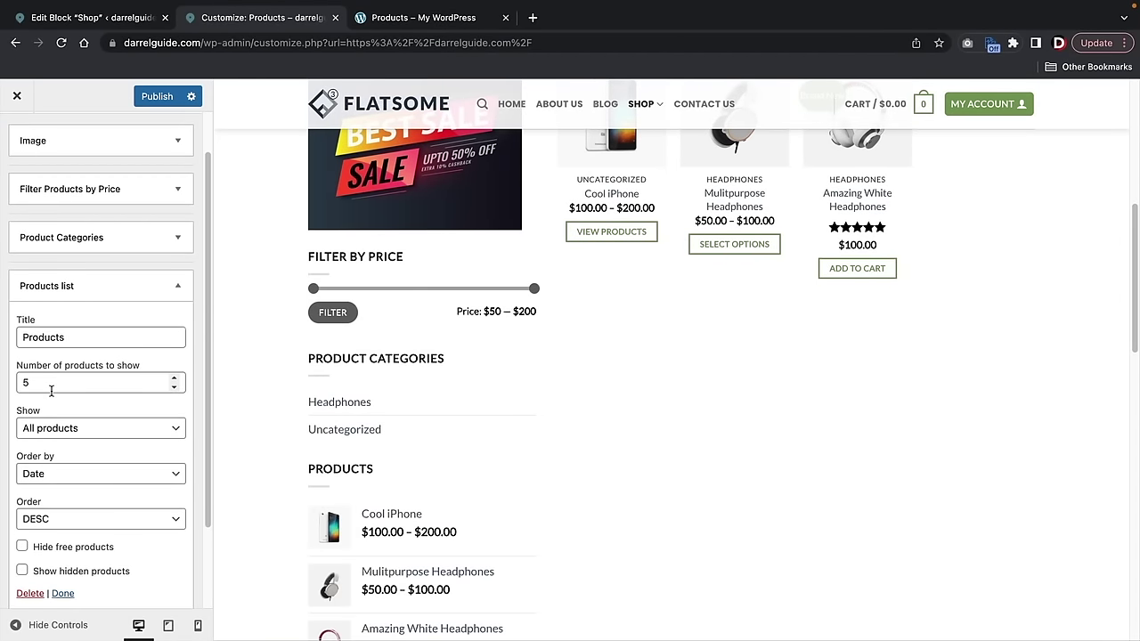
scroll(51, 390, "down", 1)
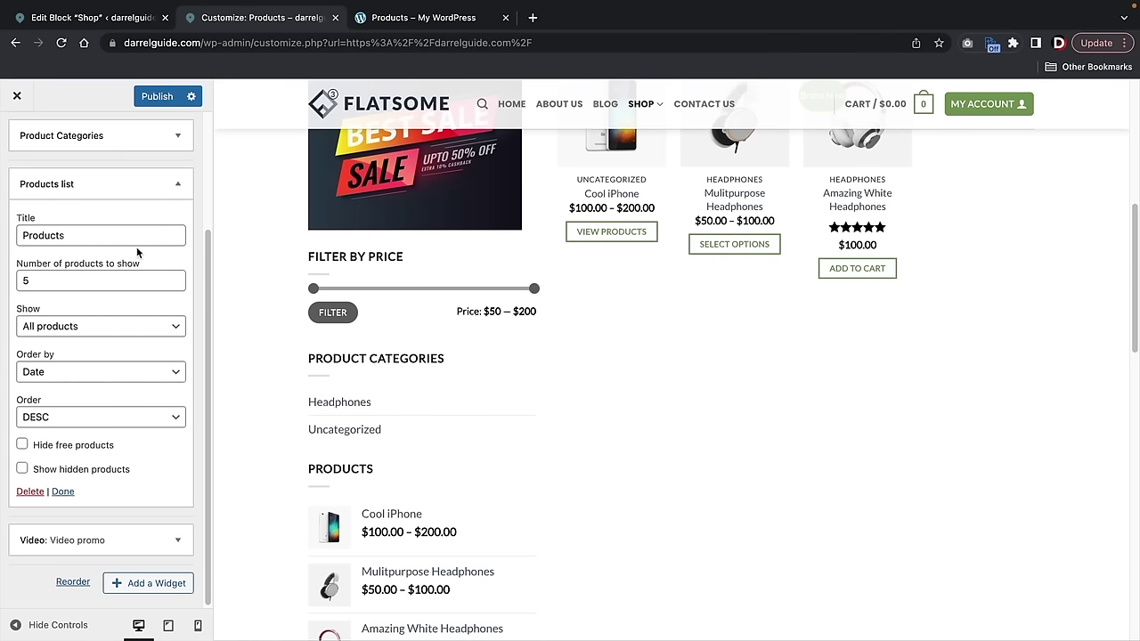
left_click(178, 184)
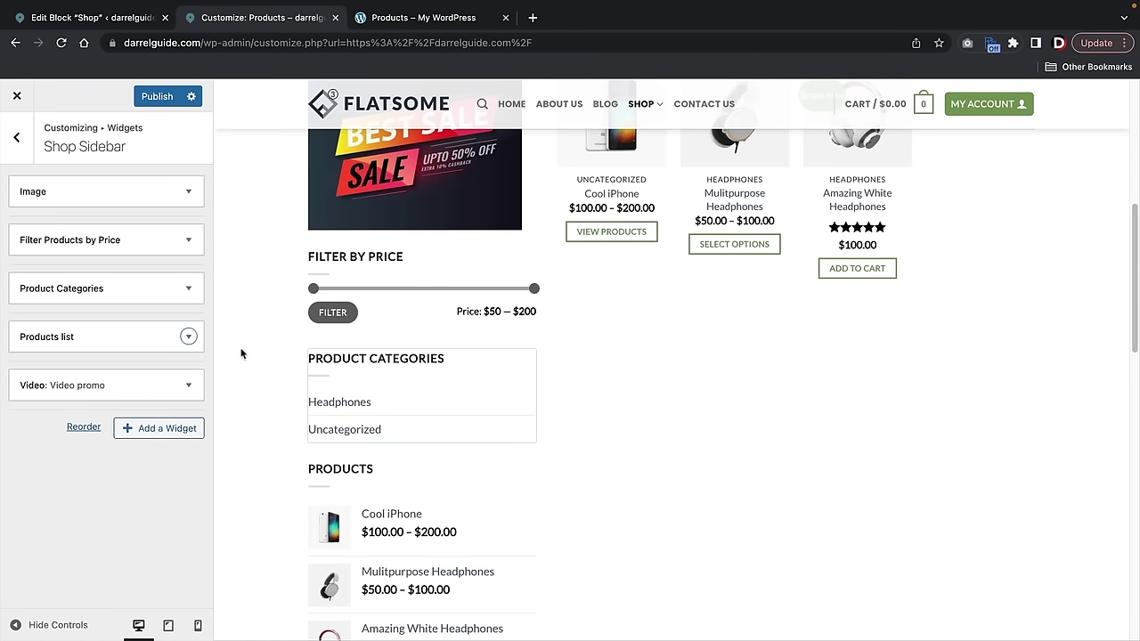
Delete the Product Categories widget and publish the sidebar changes
left_click(185, 289)
left_click(30, 593)
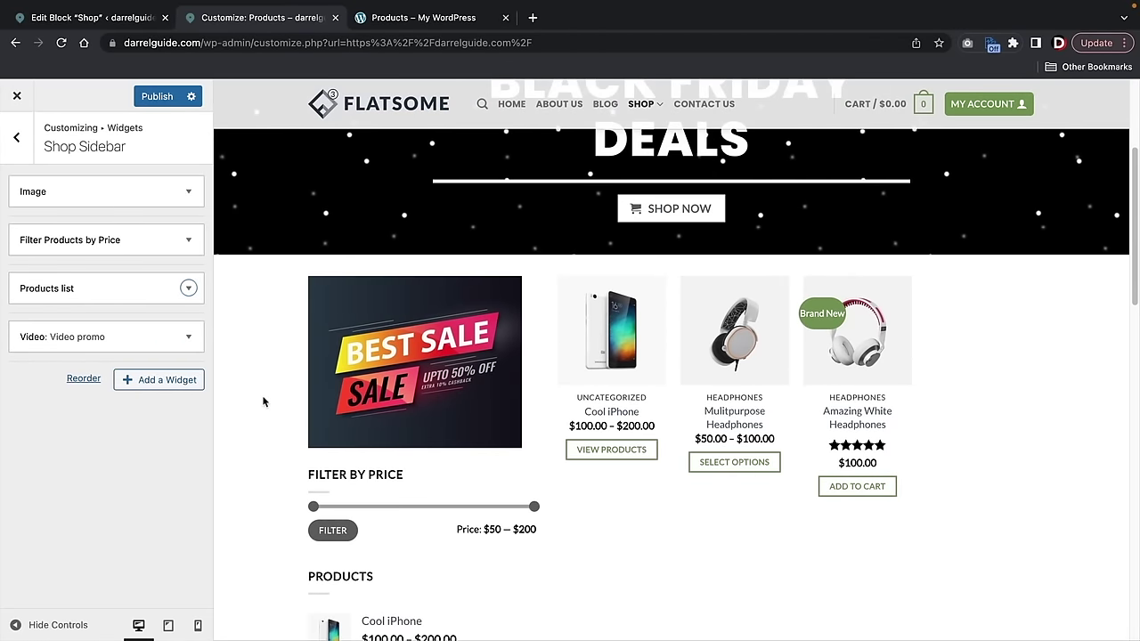
scroll(263, 402, "down", 15)
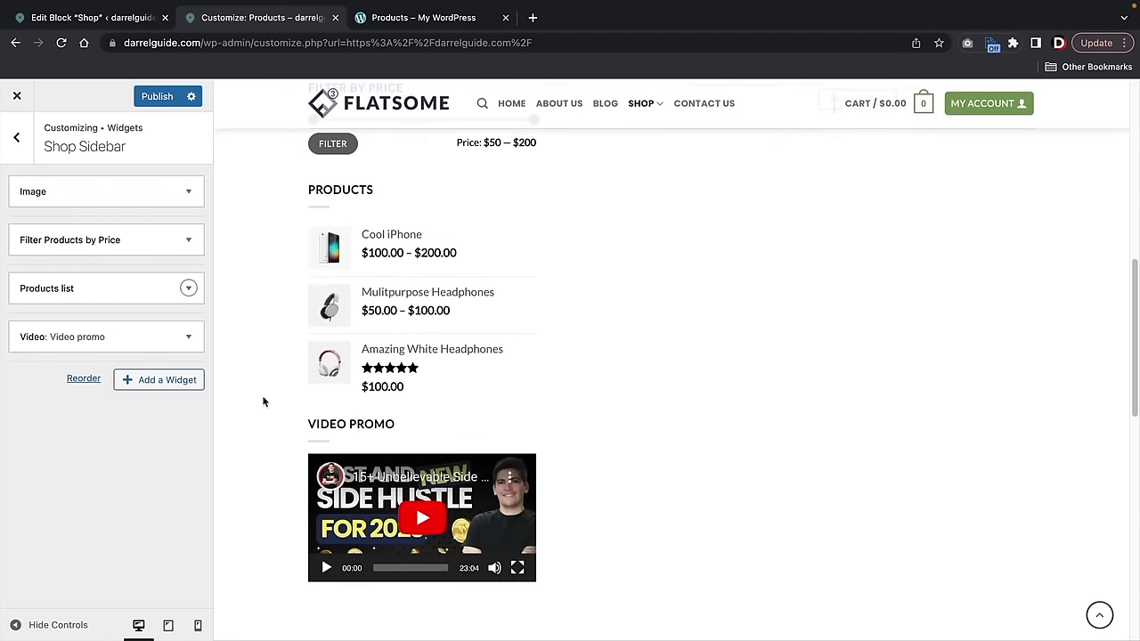
scroll(263, 401, "up", 15)
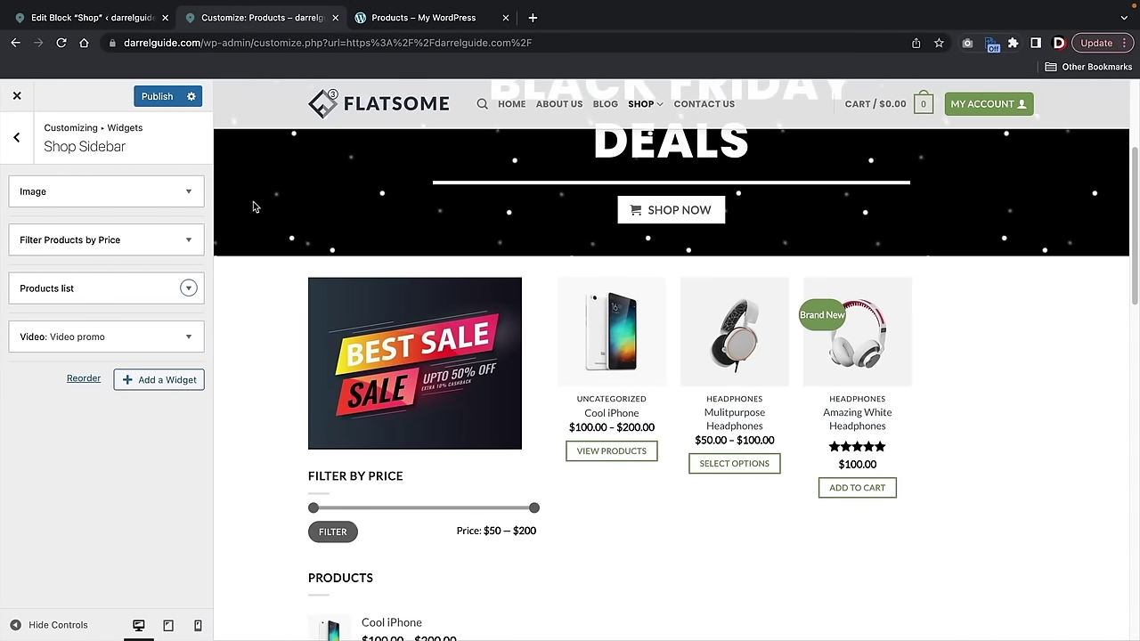
left_click(158, 96)
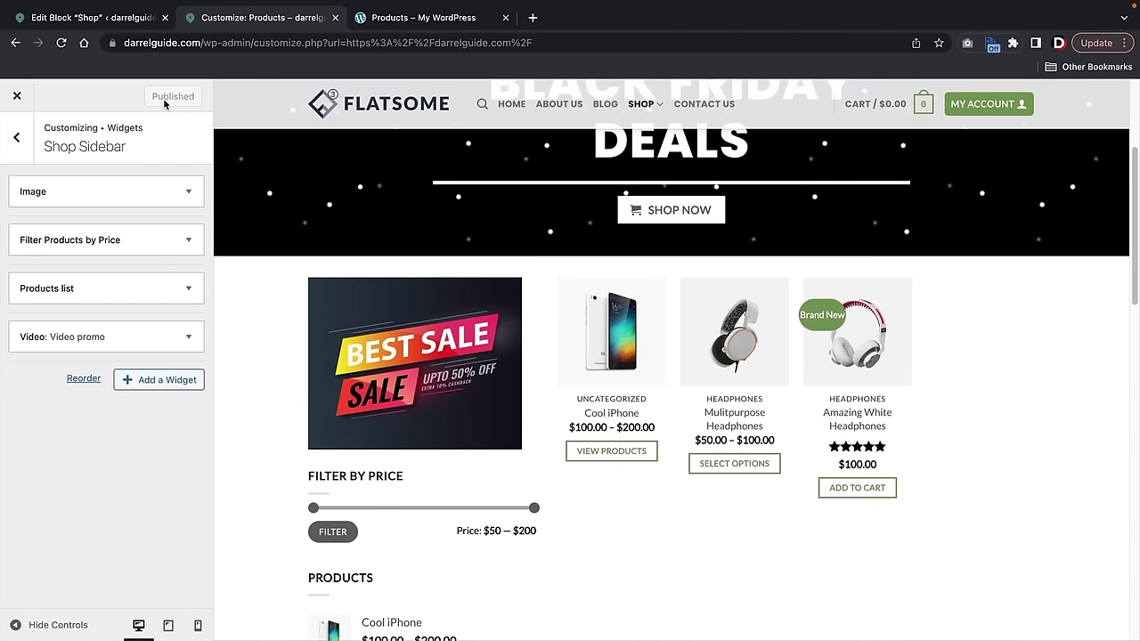
Scroll through the live SHOP page to review the new sidebar, then return to the Customizer
left_click(12, 92)
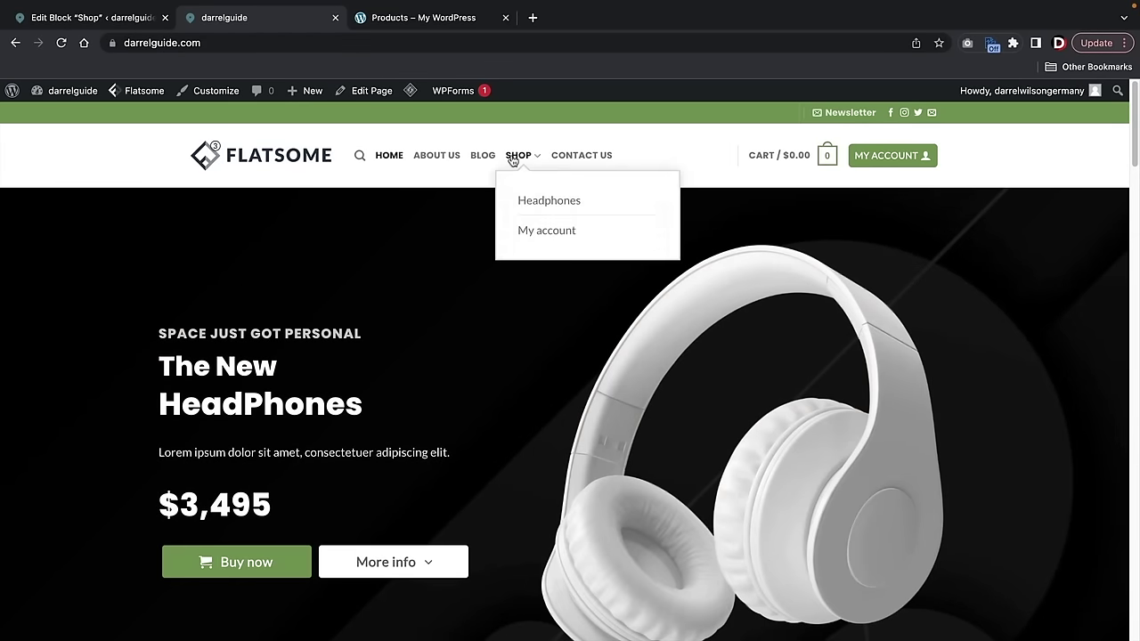
left_click(515, 155)
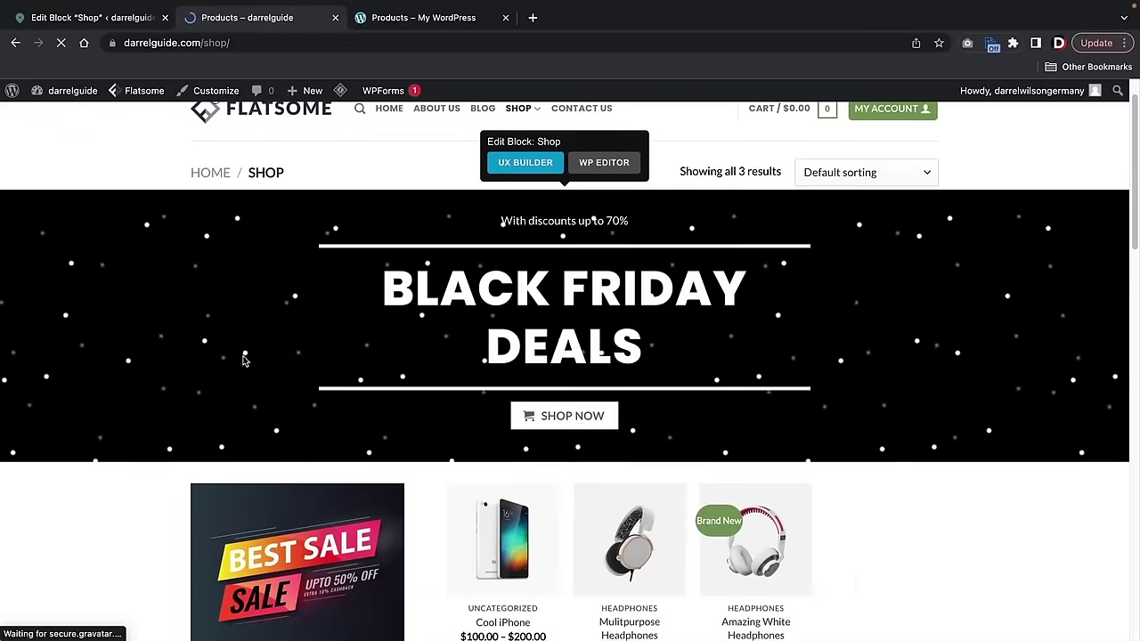
scroll(250, 365, "down", 3)
scroll(245, 359, "down", 3)
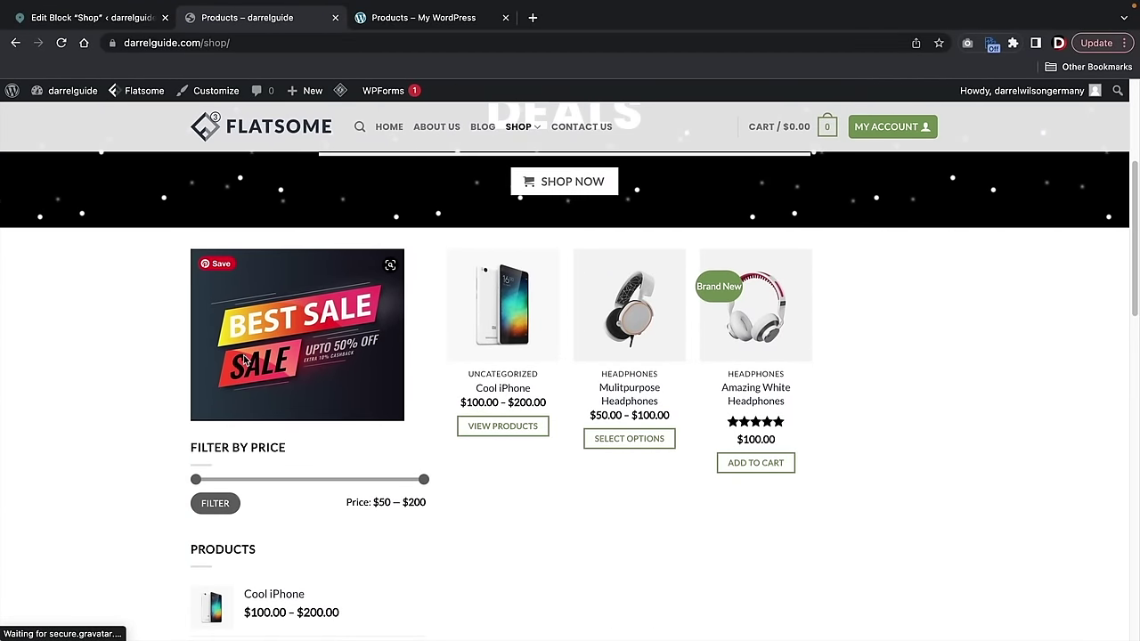
scroll(244, 360, "down", 10)
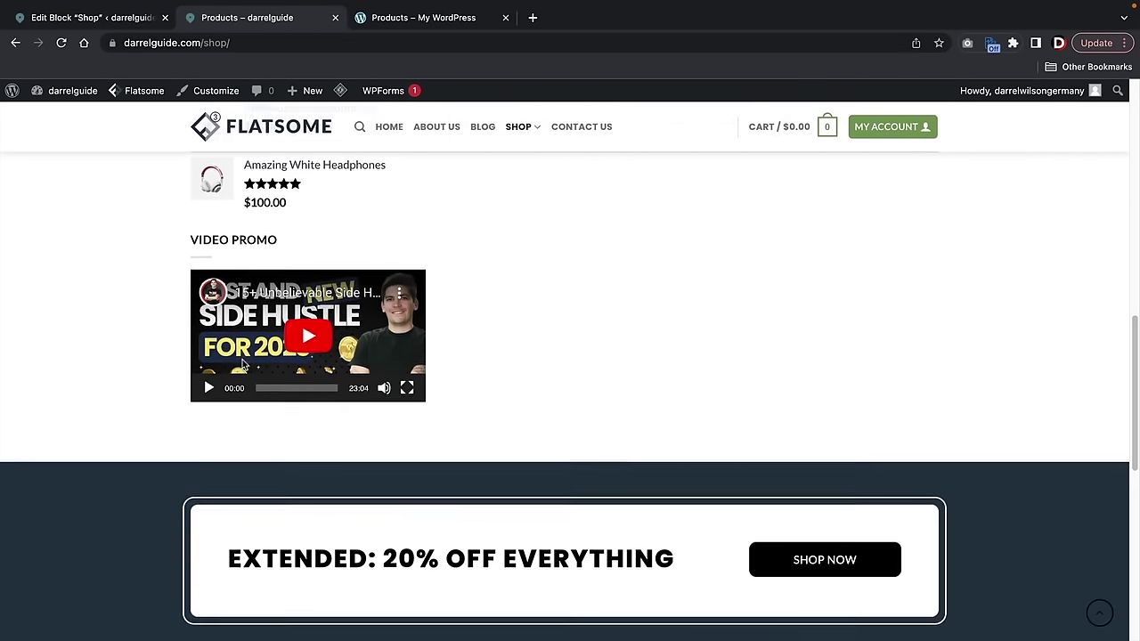
scroll(241, 358, "down", 3)
scroll(242, 361, "up", 7)
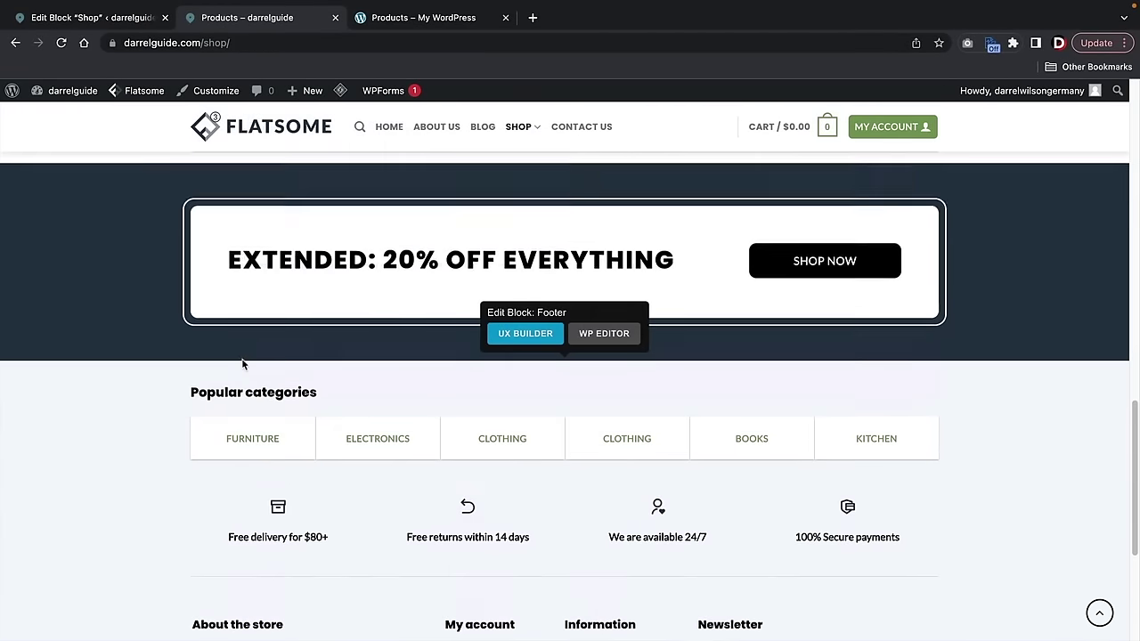
scroll(244, 363, "up", 10)
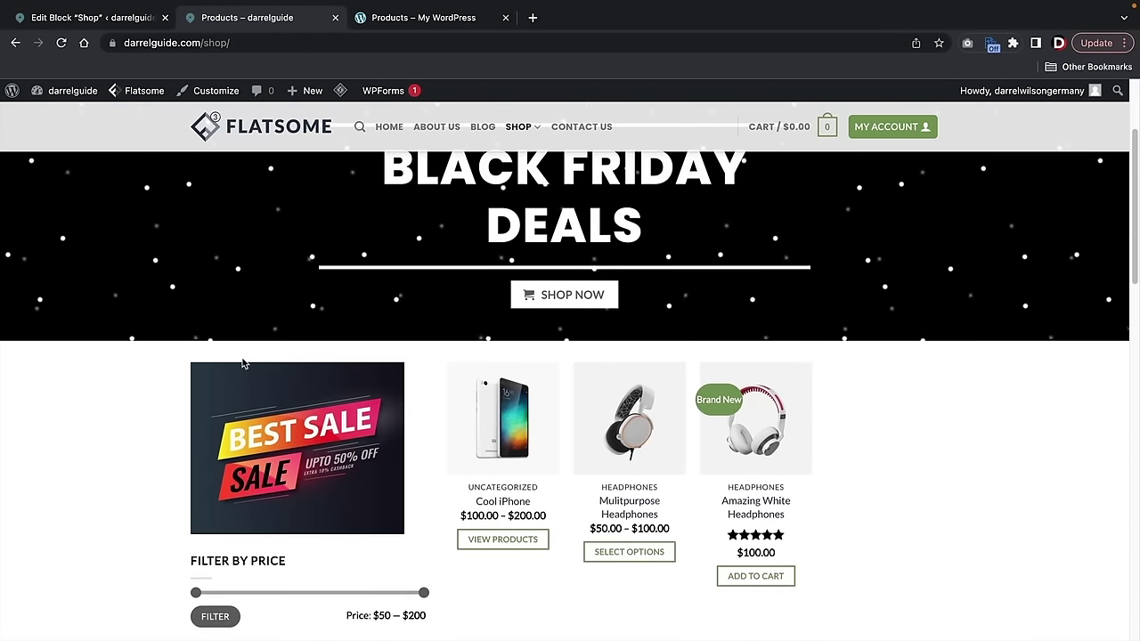
scroll(132, 495, "down", 1)
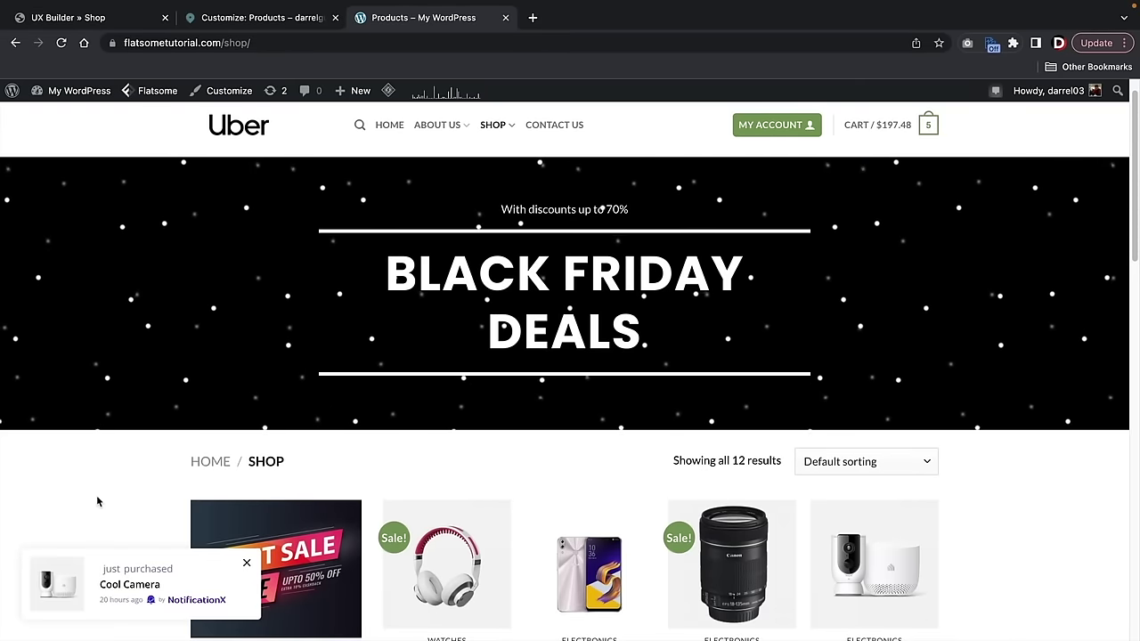
scroll(98, 502, "down", 3)
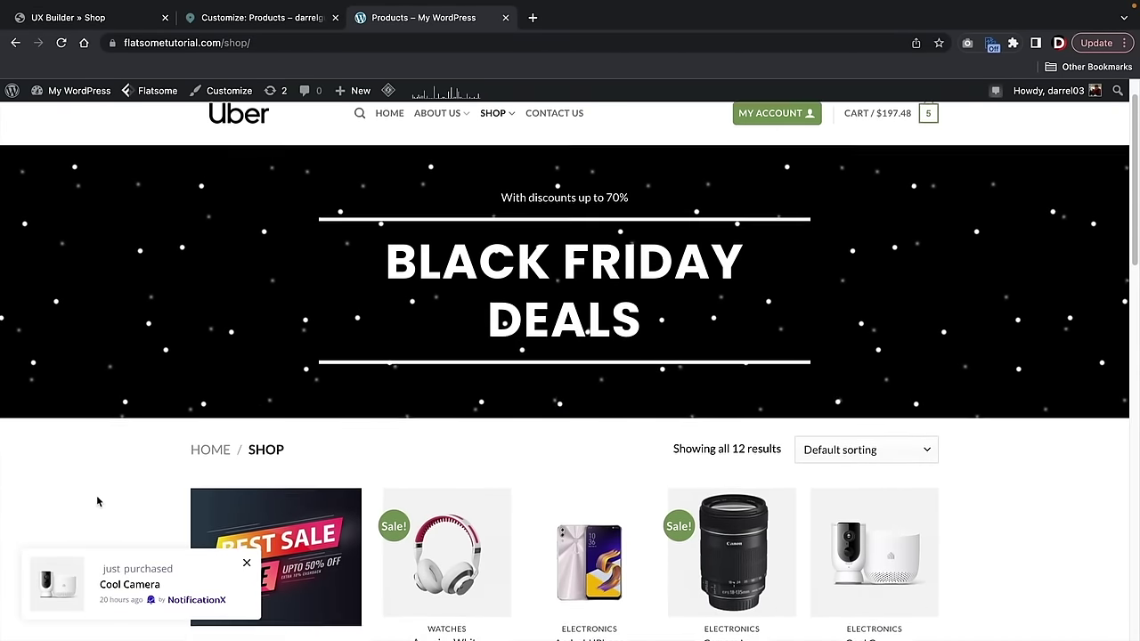
scroll(96, 495, "up", 5)
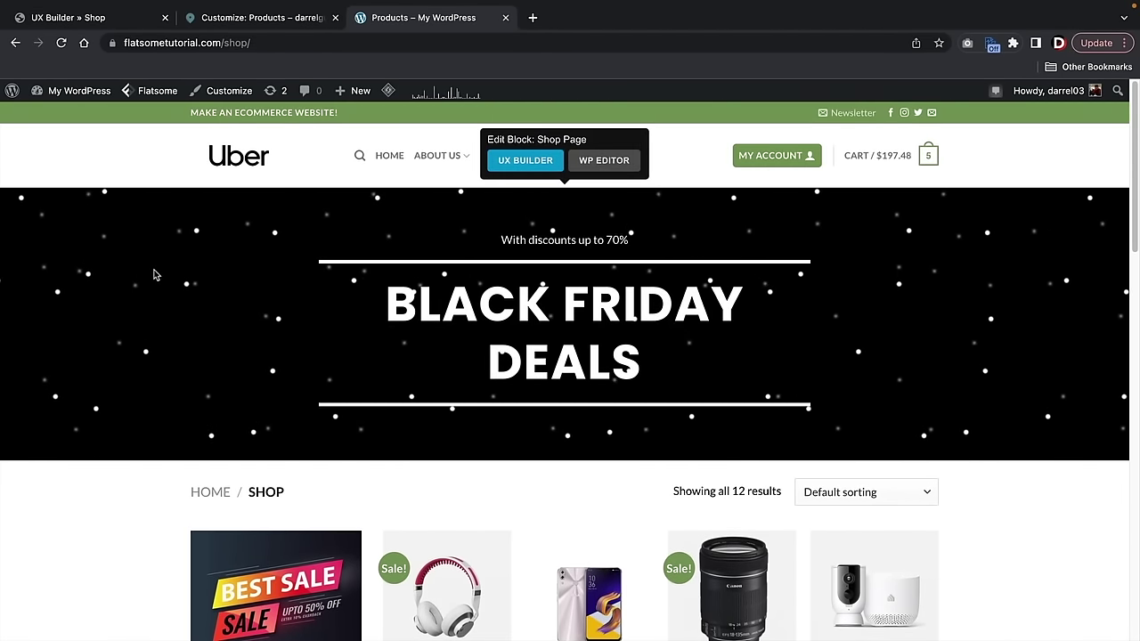
scroll(153, 275, "down", 3)
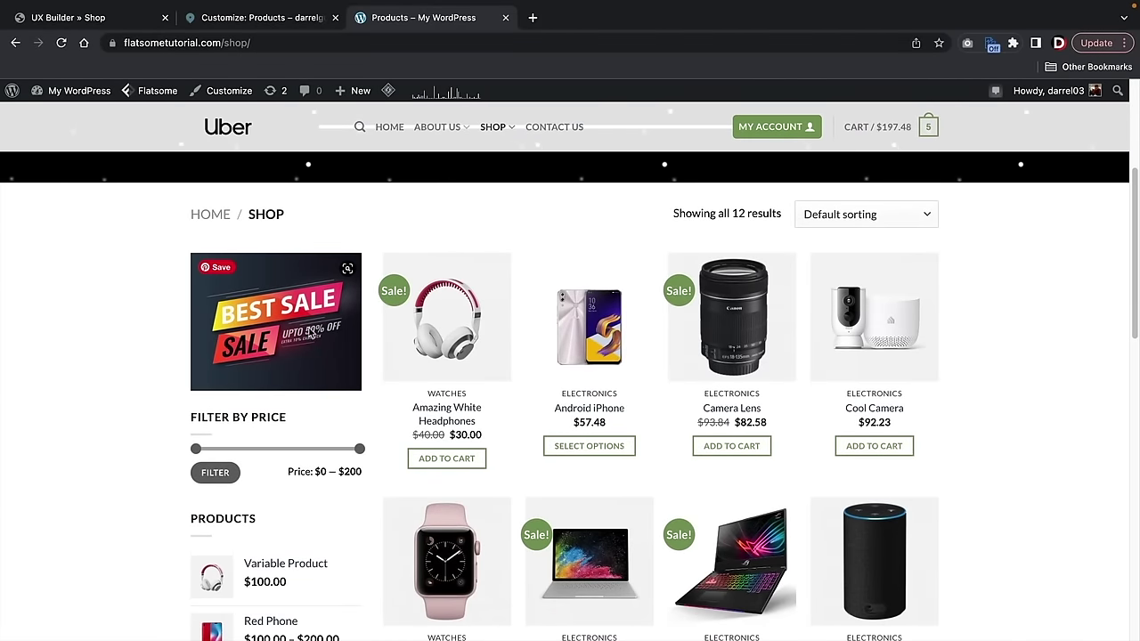
left_click(264, 20)
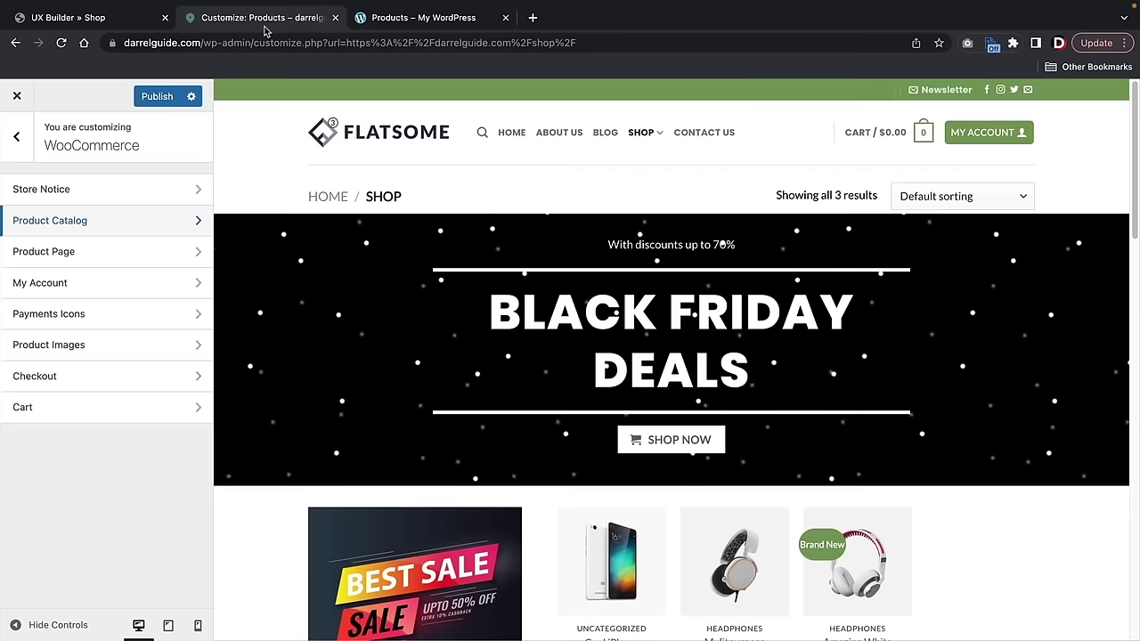
Paste [block id="shop"] into Shop Page Header, empty Shop Page Content, and publish
left_click(108, 231)
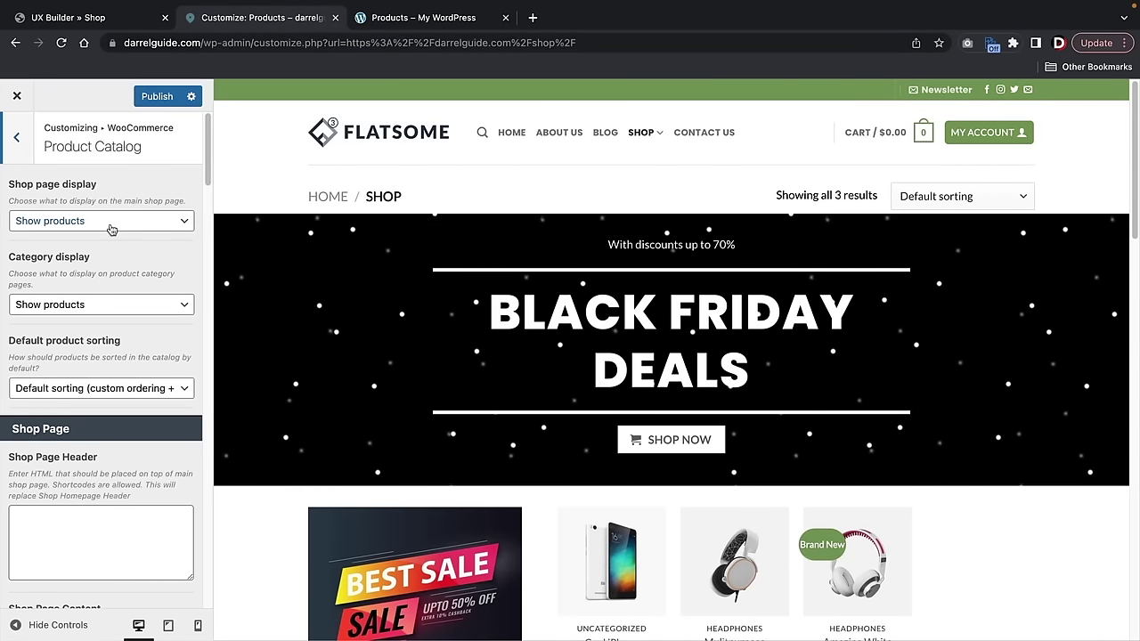
scroll(102, 324, "down", 5)
scroll(56, 145, "up", 3)
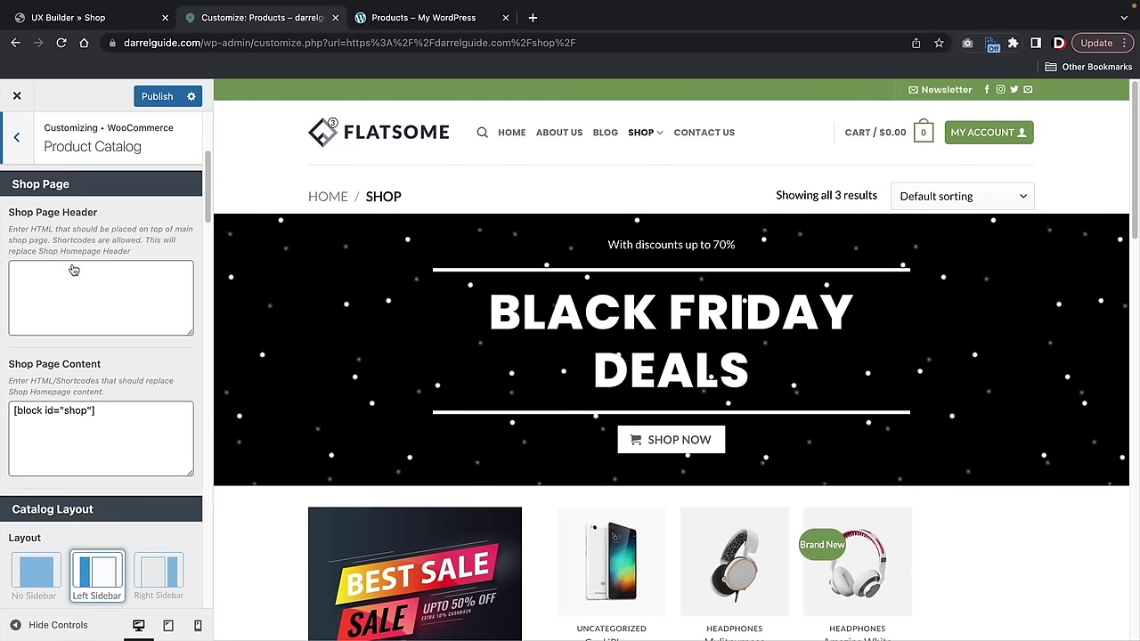
left_click(21, 267)
right_click(47, 276)
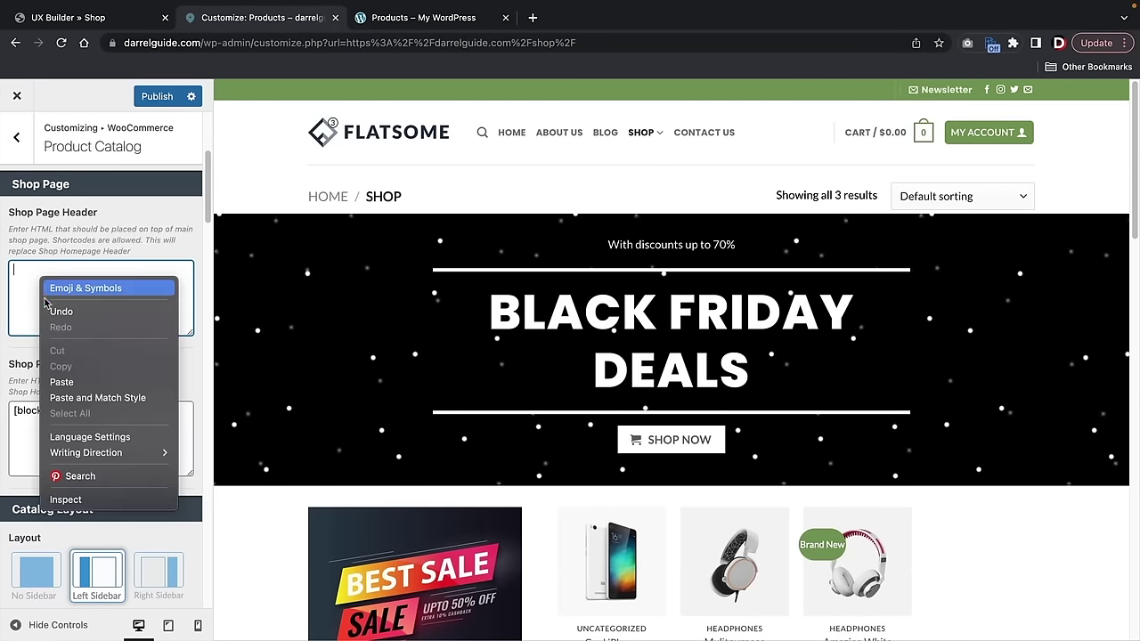
left_click(70, 381)
left_click(129, 412)
key("ctrl+a")
key("BackSpace")
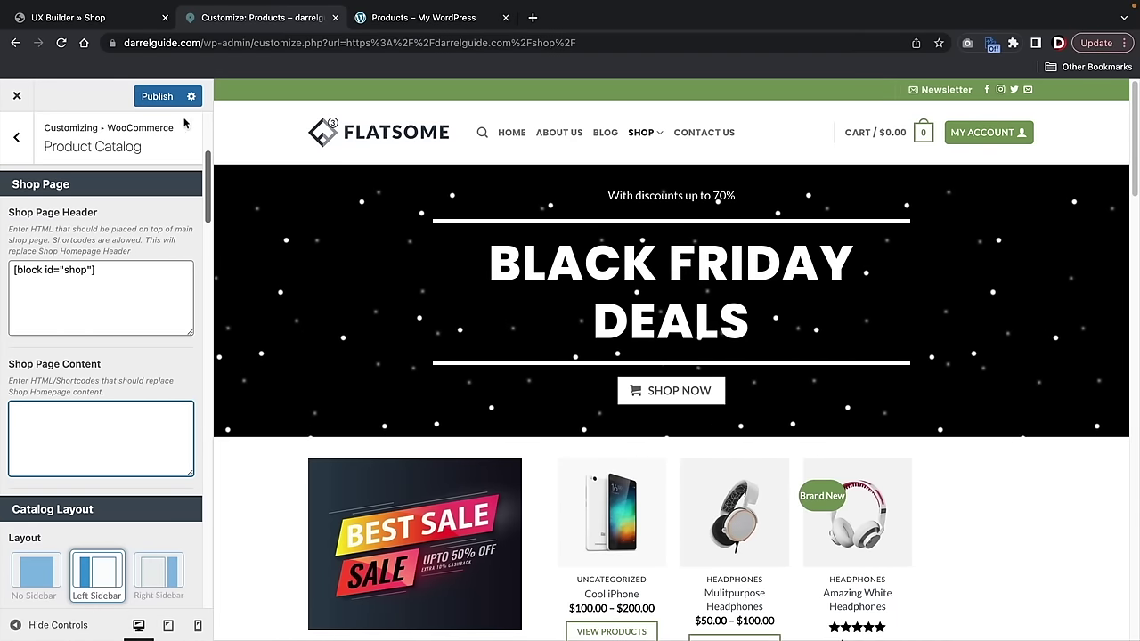
left_click(158, 96)
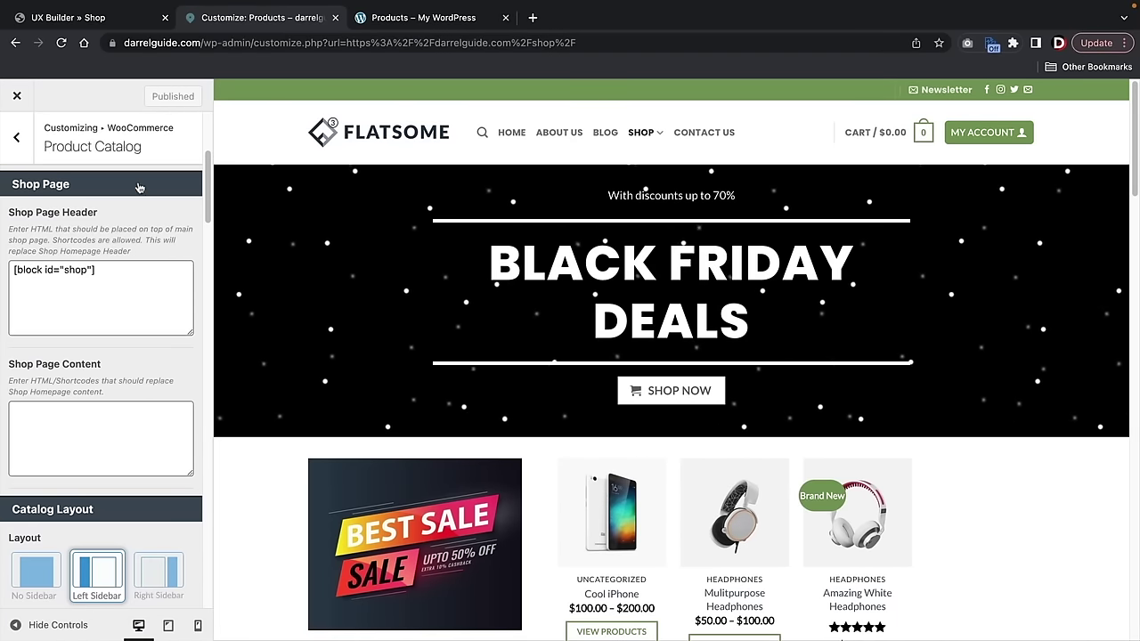
Drag the shop block's widget-area column edge left in UX Builder and save with Update
left_click(55, 18)
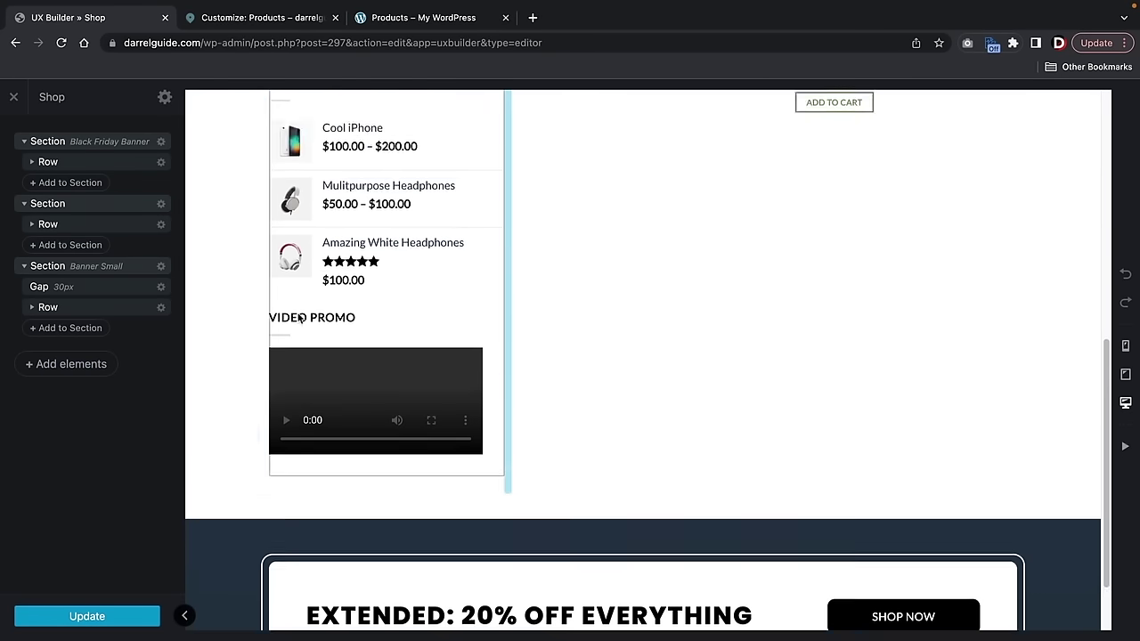
scroll(374, 469, "down", 2)
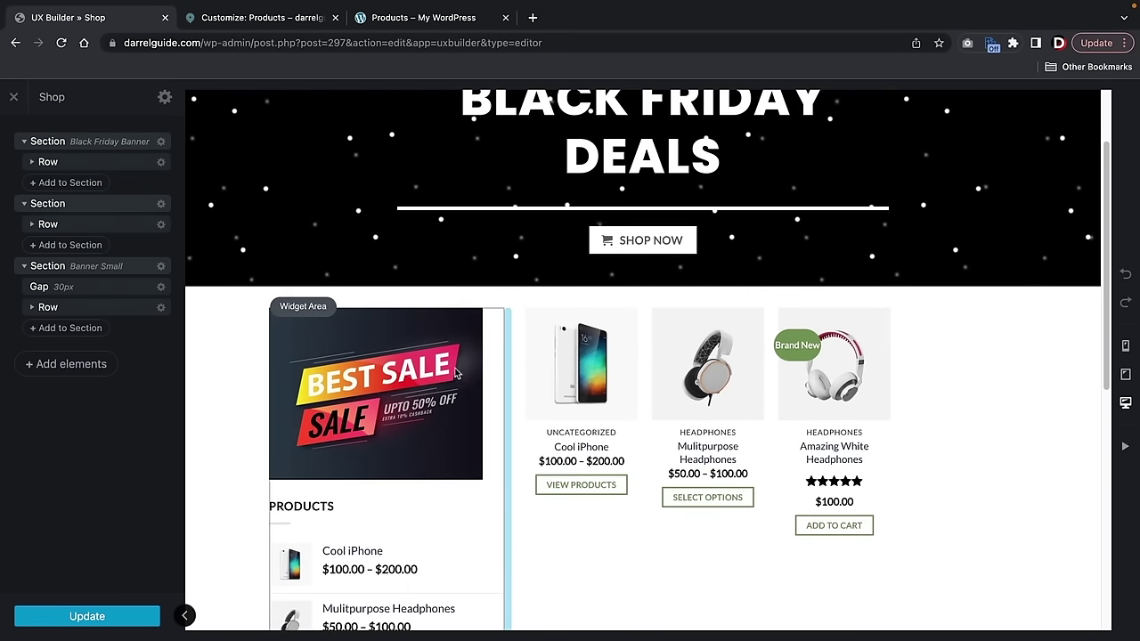
scroll(498, 445, "up", 2)
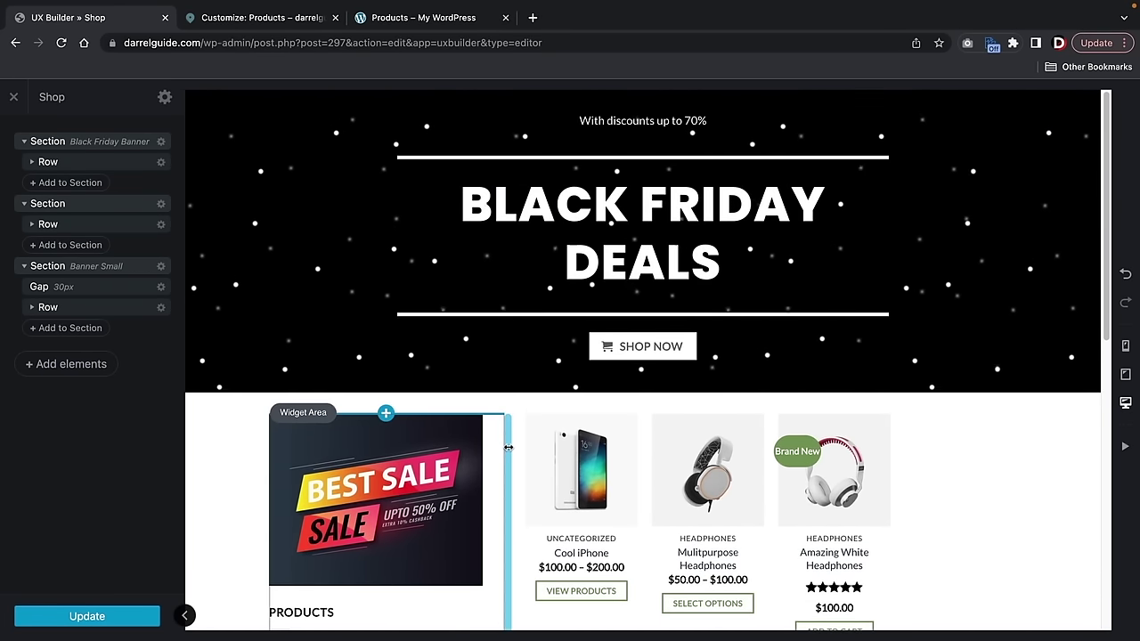
left_click_drag(487, 448, 463, 453)
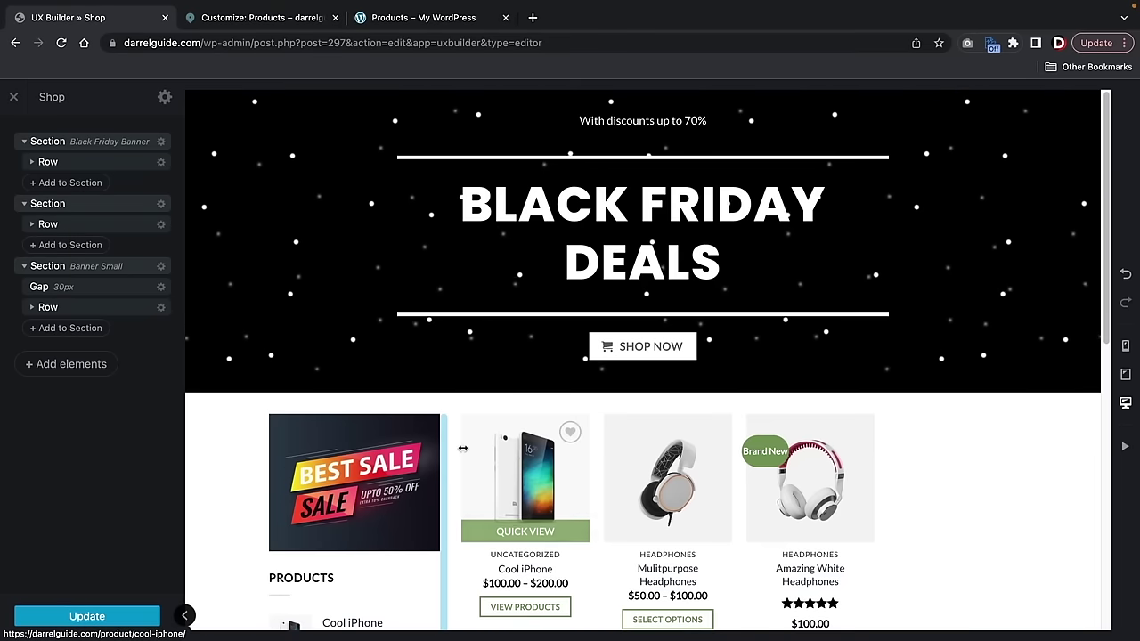
scroll(462, 453, "down", 1)
scroll(462, 452, "down", 1)
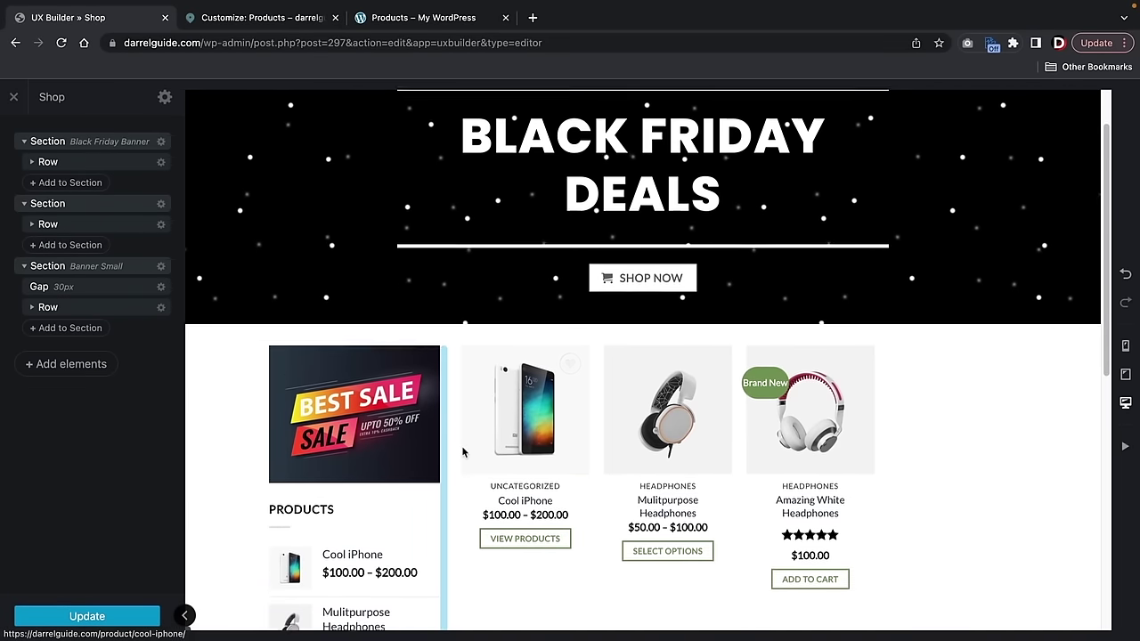
left_click(96, 617)
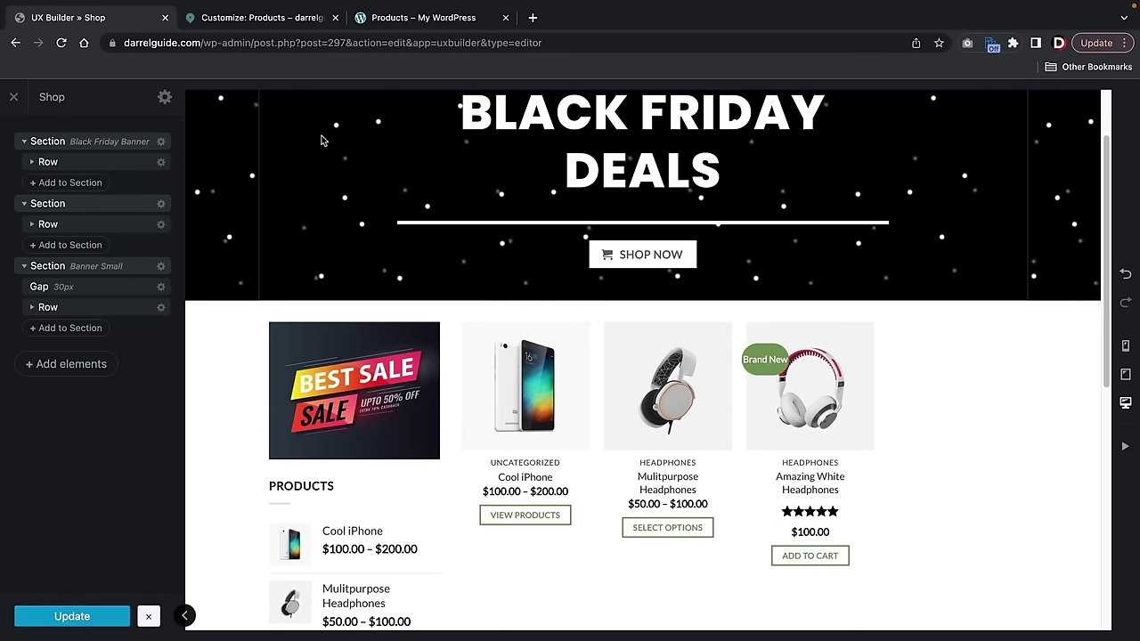
left_click(268, 18)
left_click(17, 95)
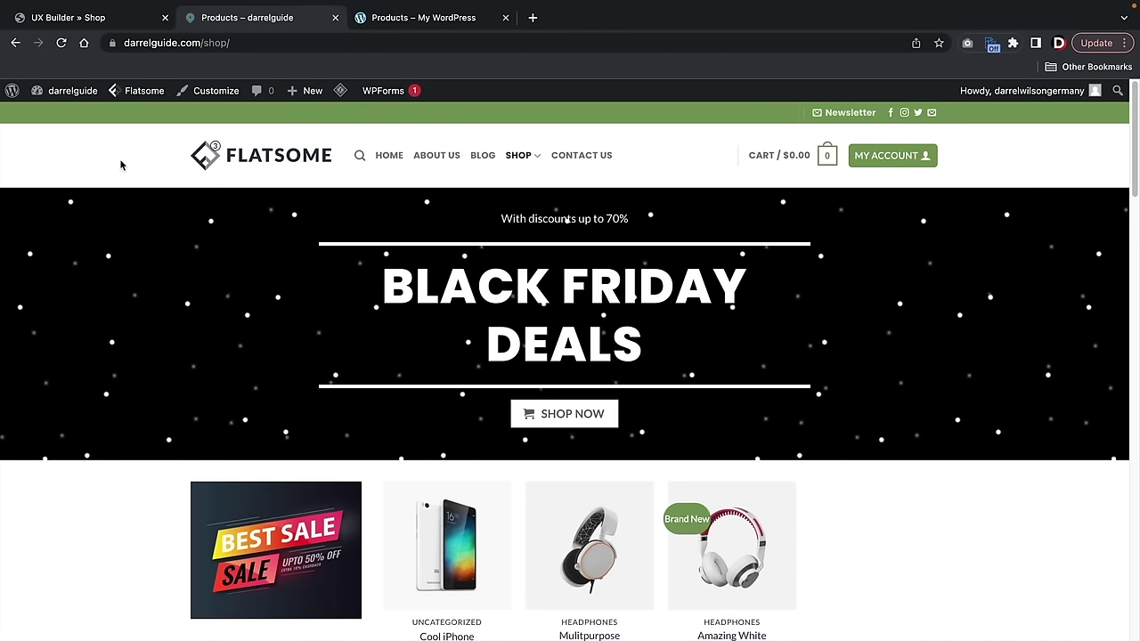
Compare the live shop page with the demo shop in the other tab
scroll(214, 312, "down", 3)
scroll(267, 339, "up", 3)
left_click(452, 23)
scroll(294, 337, "down", 5)
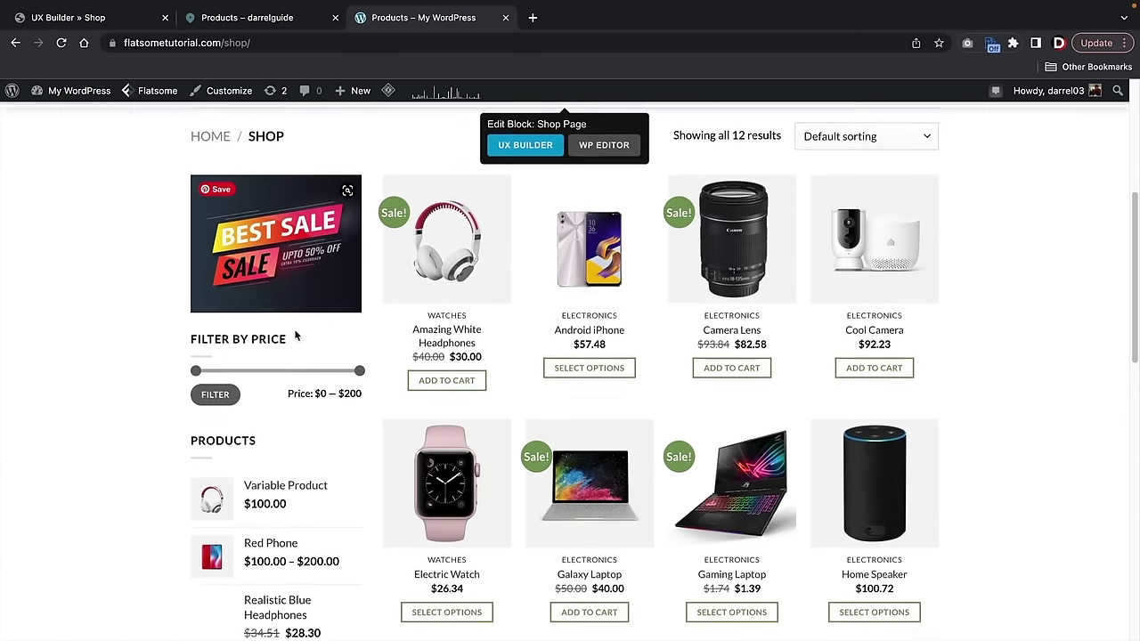
key("ctrl+shift+Tab")
scroll(229, 234, "down", 5)
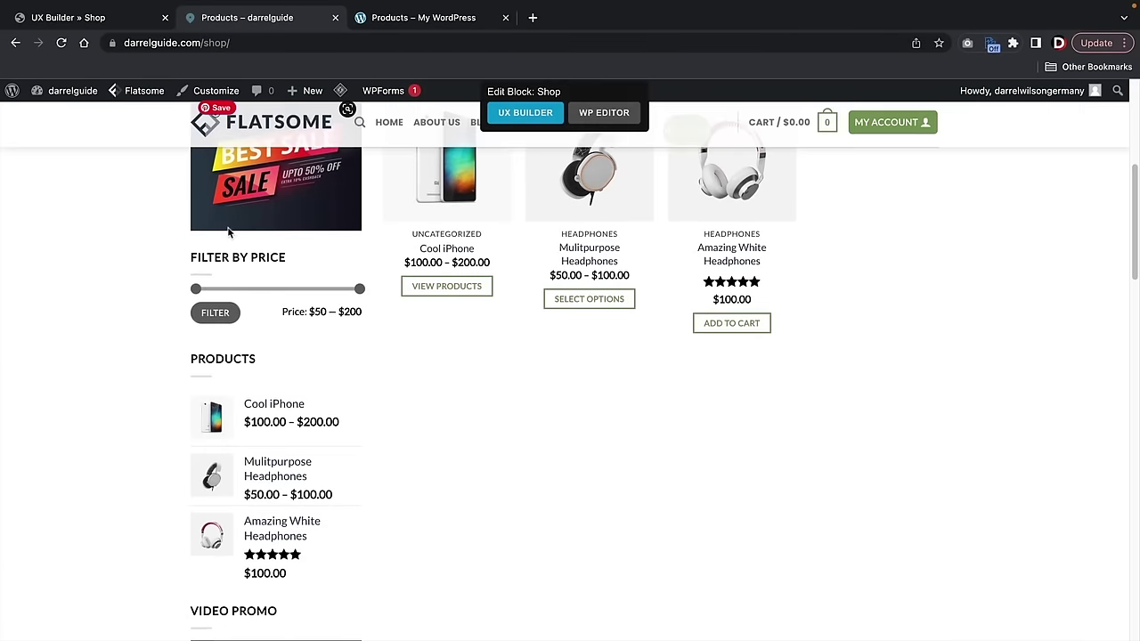
scroll(419, 468, "up", 2)
scroll(413, 473, "up", 3)
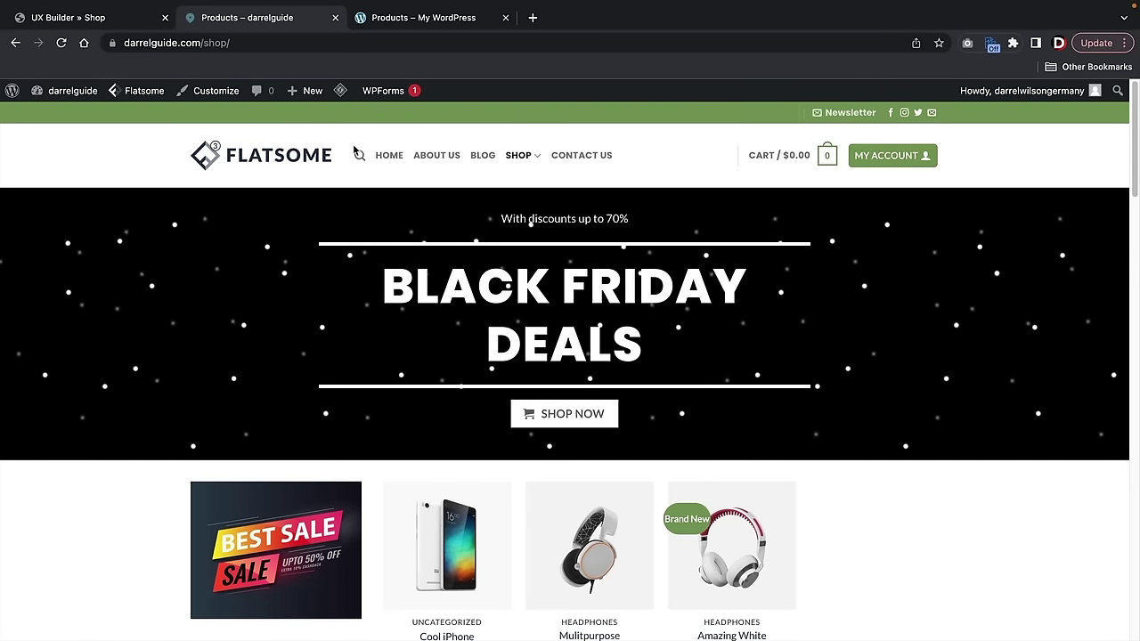
Purge this page's cache, then purge the whole site cache via LiteSpeed > Purge All
mouse_move(344, 95)
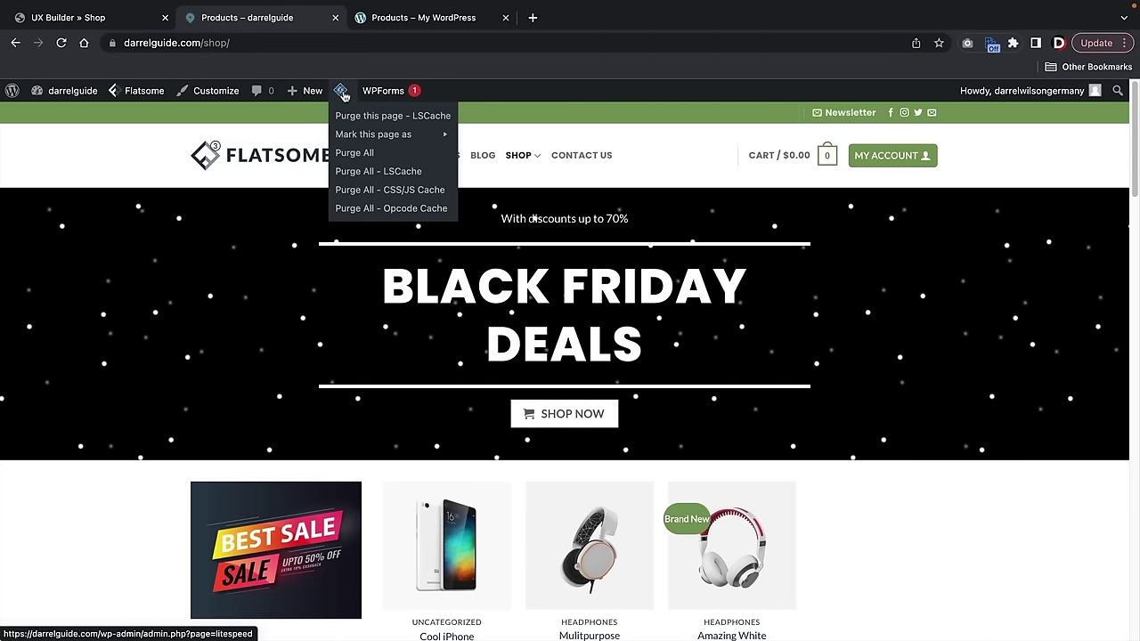
left_click(351, 117)
mouse_move(346, 95)
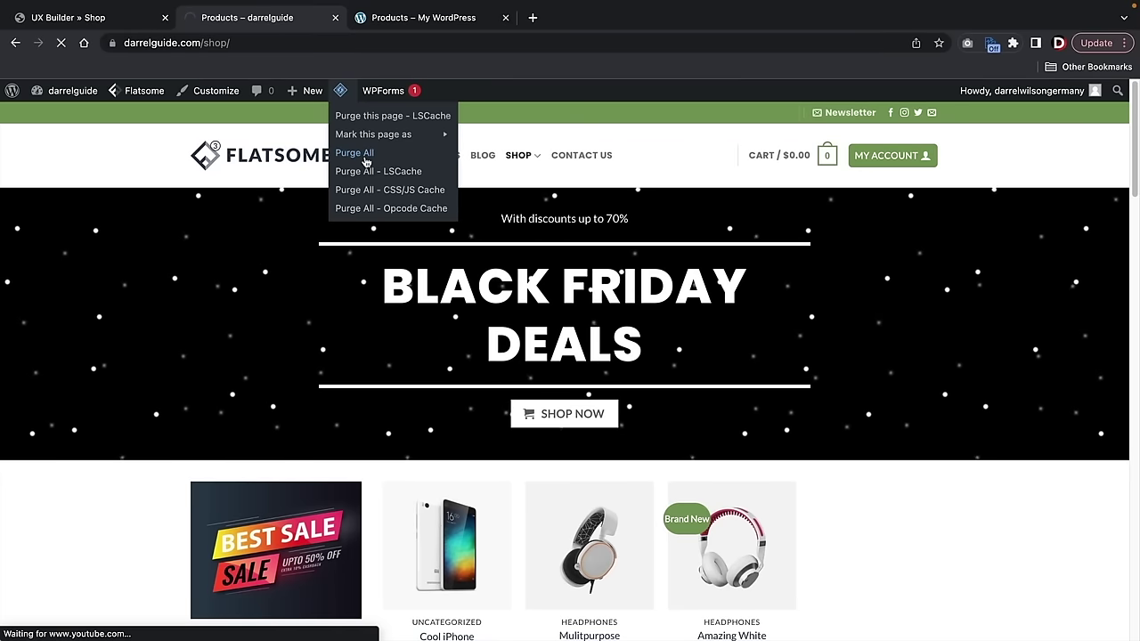
mouse_move(304, 201)
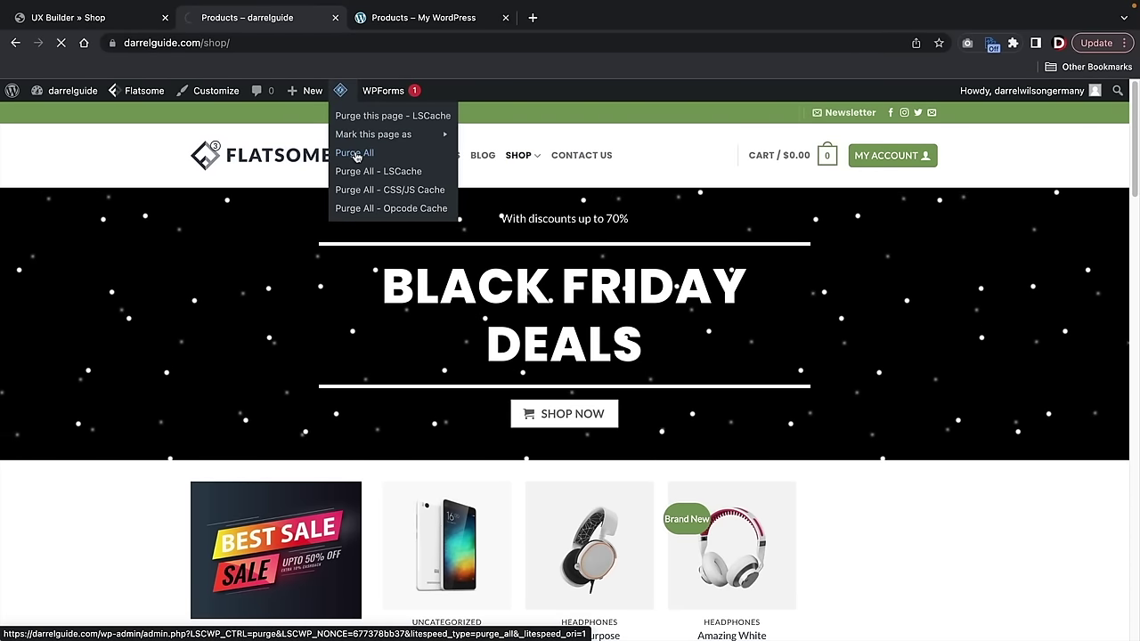
mouse_move(293, 232)
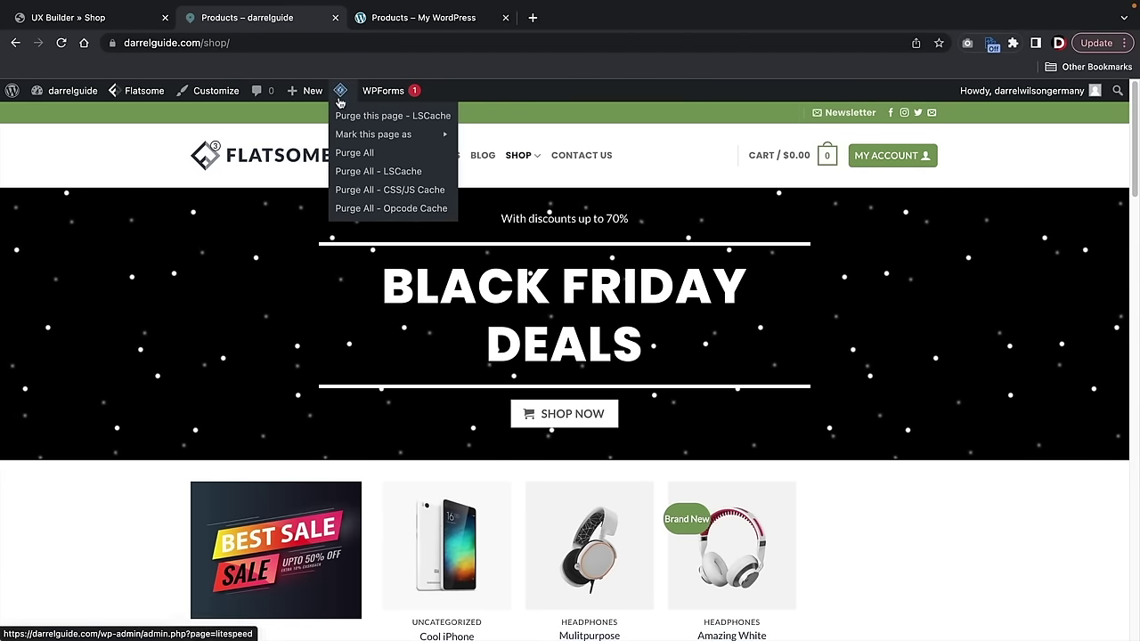
left_click(345, 151)
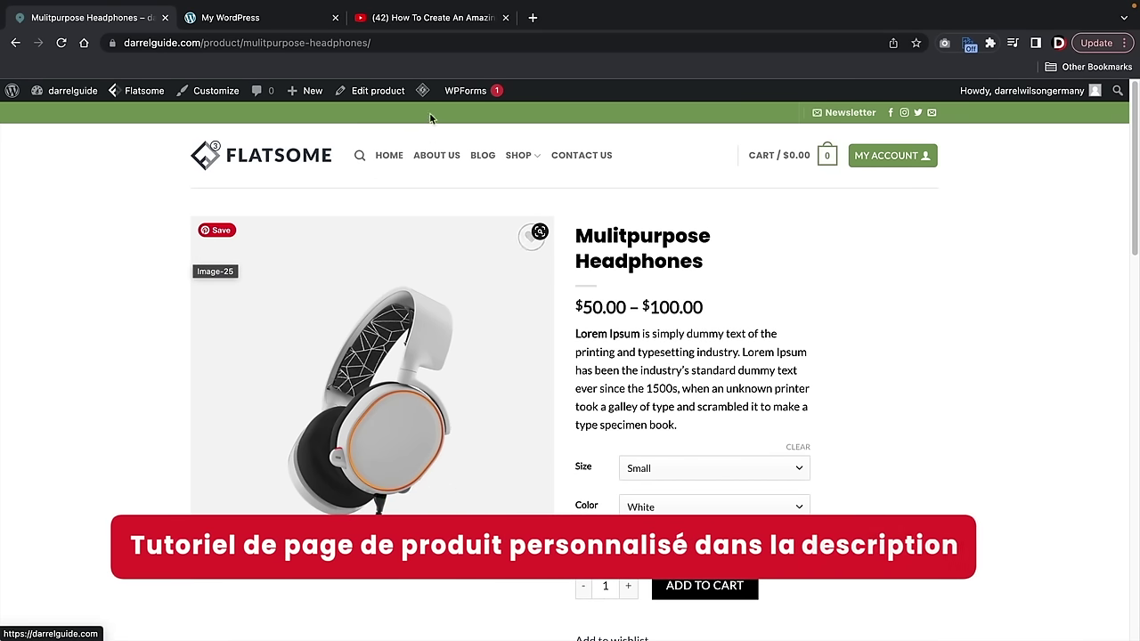
Open the Flatsome custom product page tutorial, expand its description, and scroll the comments
left_click(433, 18)
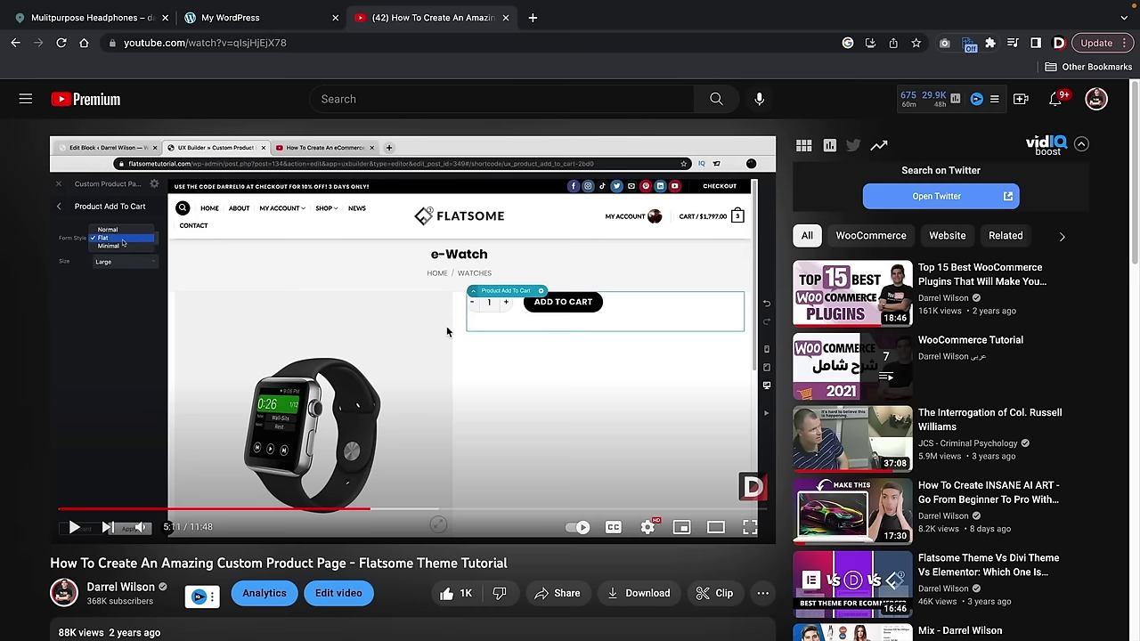
scroll(223, 481, "down", 1)
left_click(136, 545)
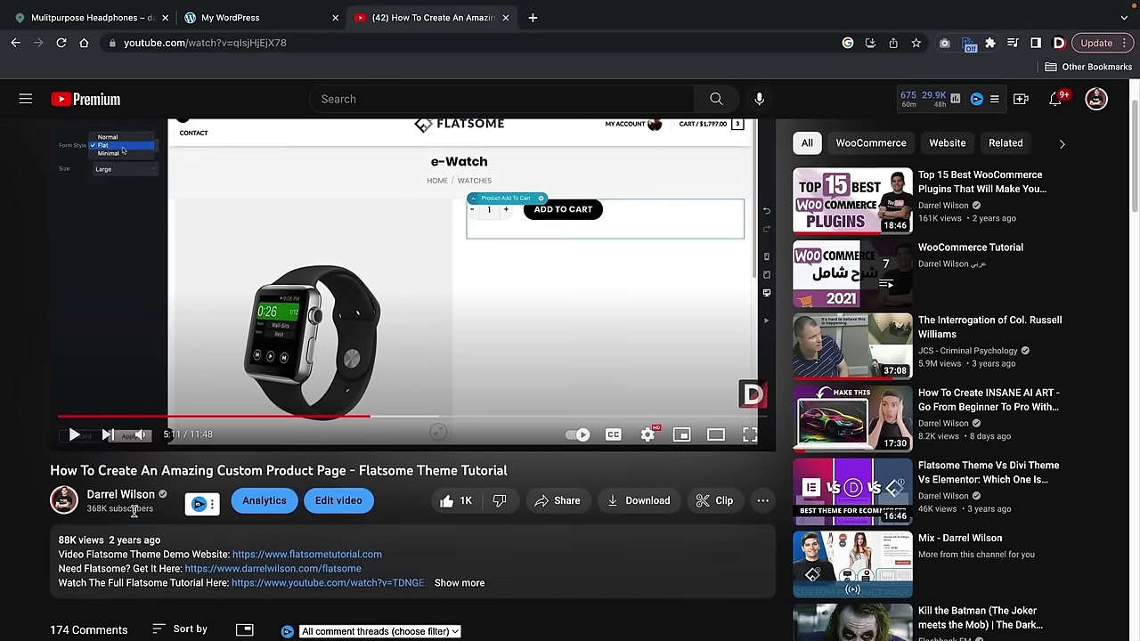
scroll(136, 521, "up", 1)
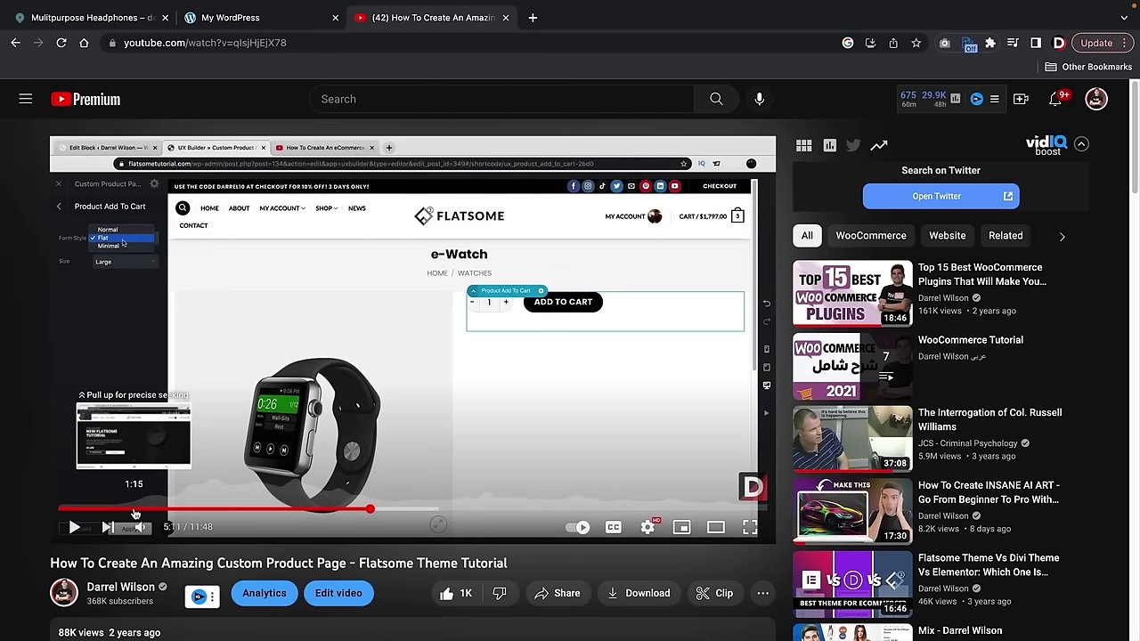
scroll(454, 439, "down", 2)
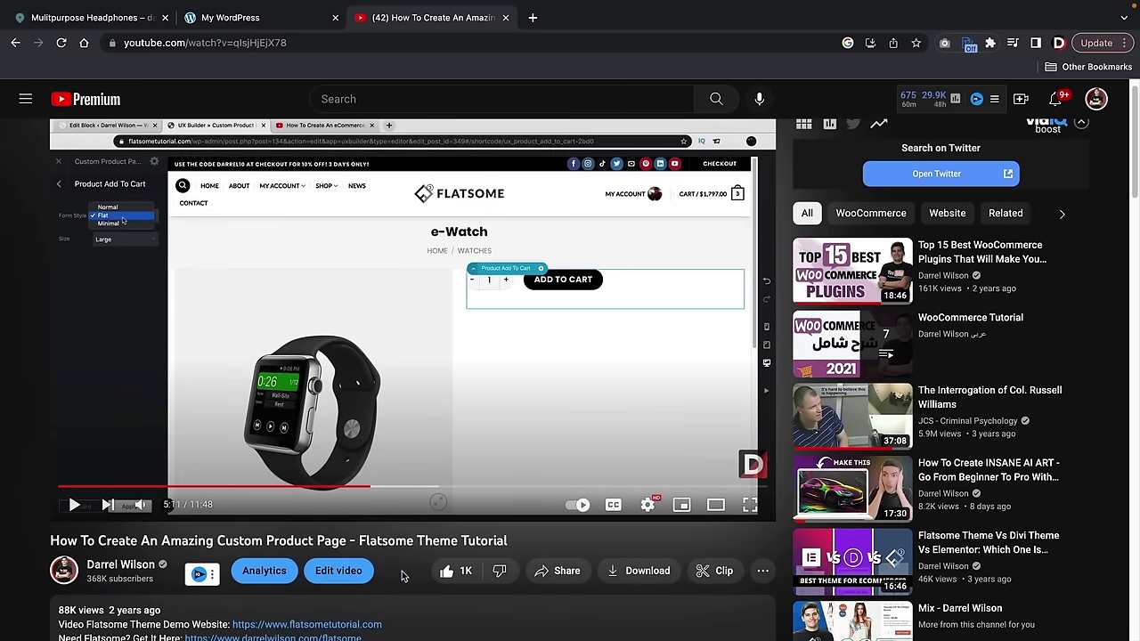
scroll(454, 439, "down", 5)
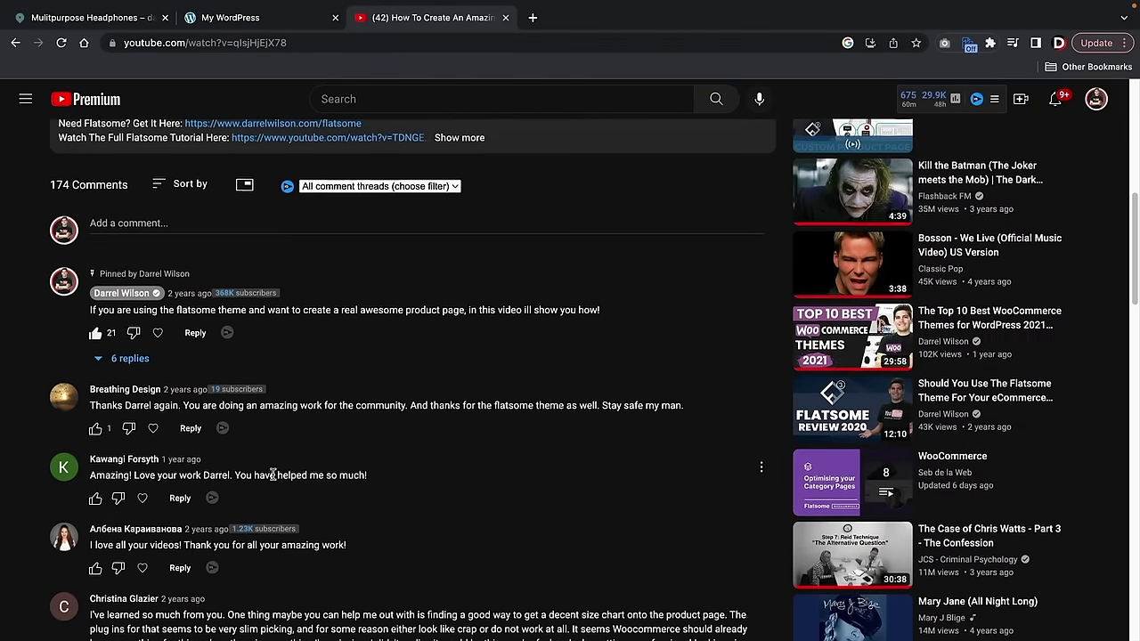
scroll(272, 474, "up", 7)
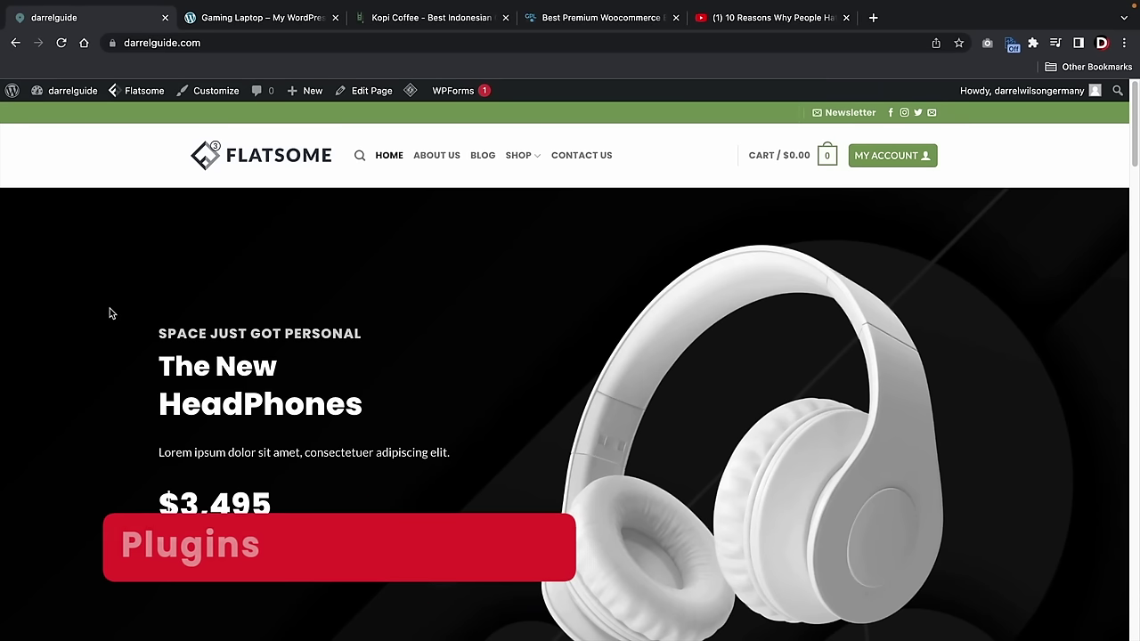
On the Gaming Laptop page, set Gaming Edition and Gift Wrapped to None
left_click(255, 19)
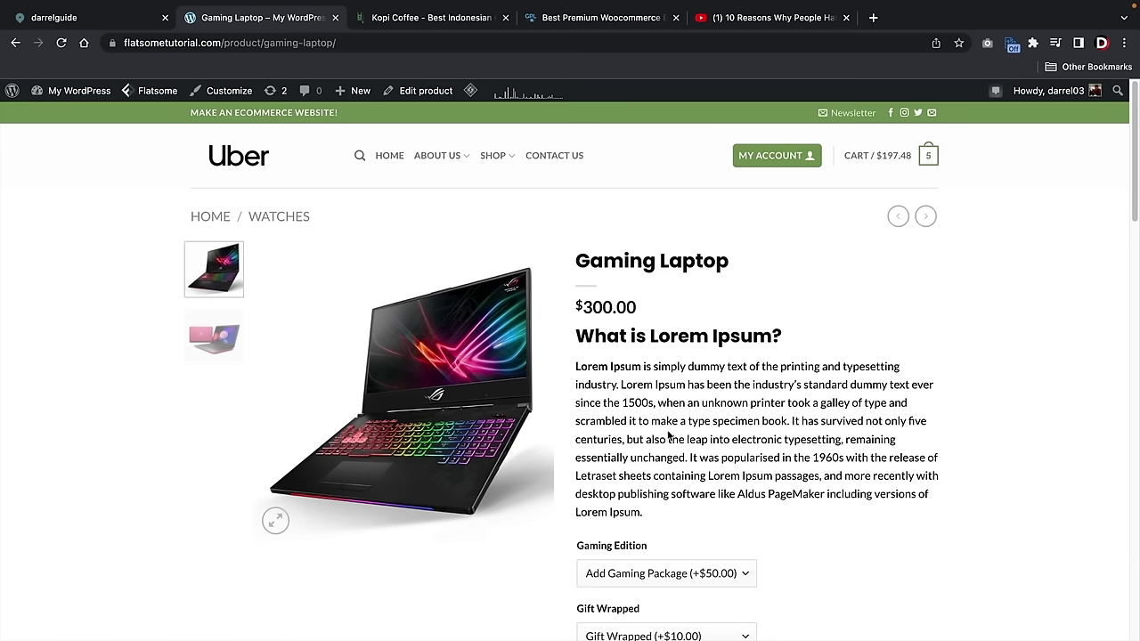
scroll(669, 424, "down", 1)
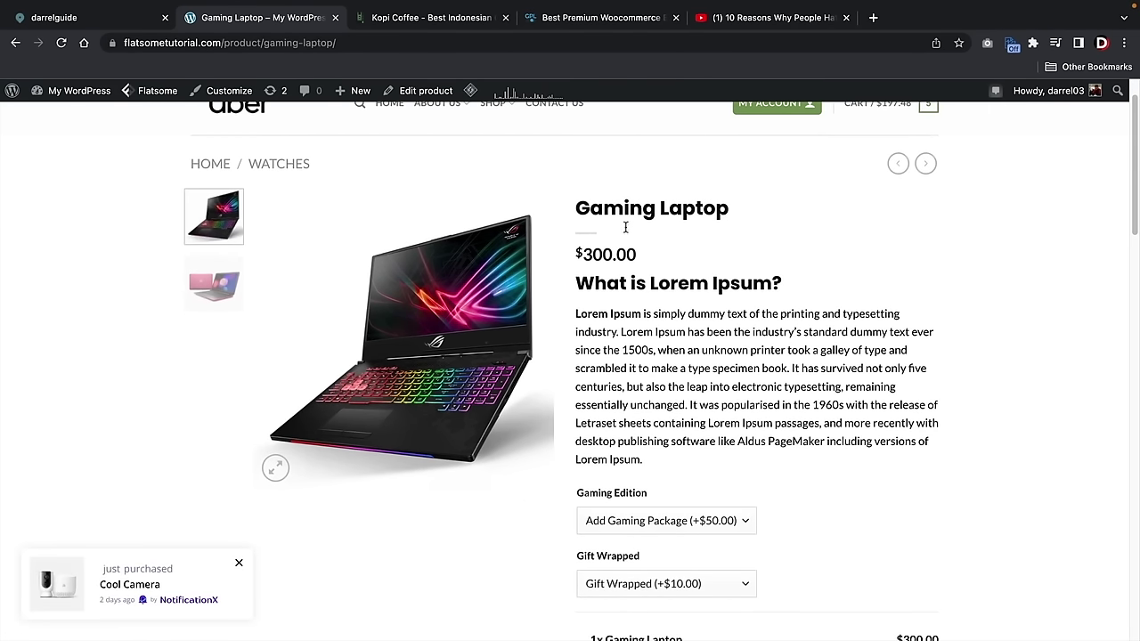
left_click(634, 520)
left_click(635, 503)
left_click(636, 581)
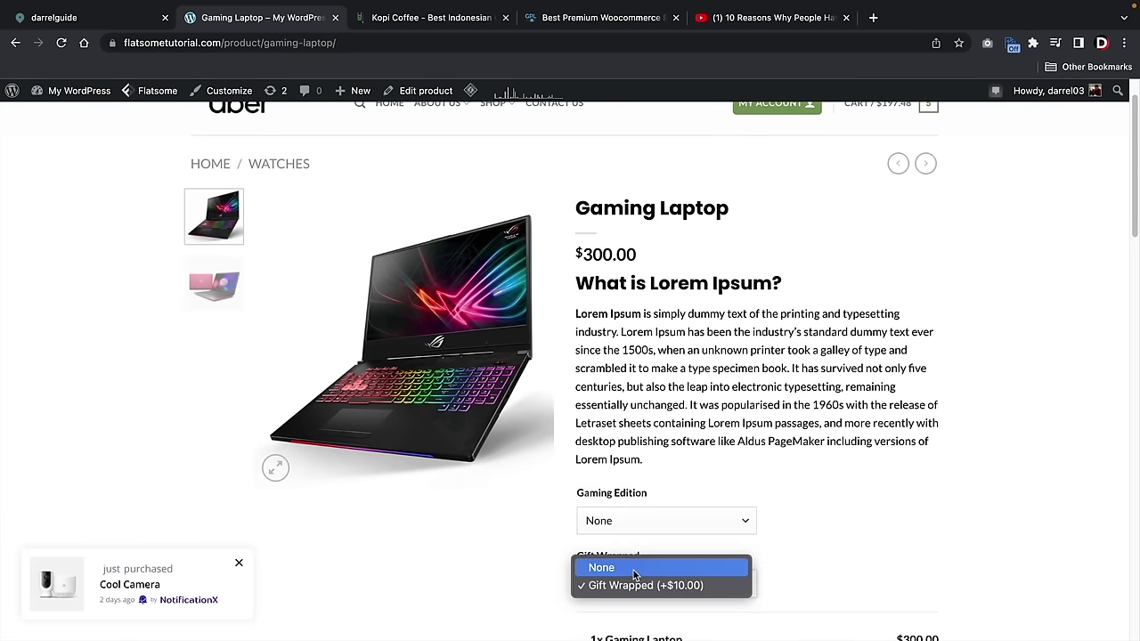
left_click(635, 568)
scroll(666, 448, "down", 1)
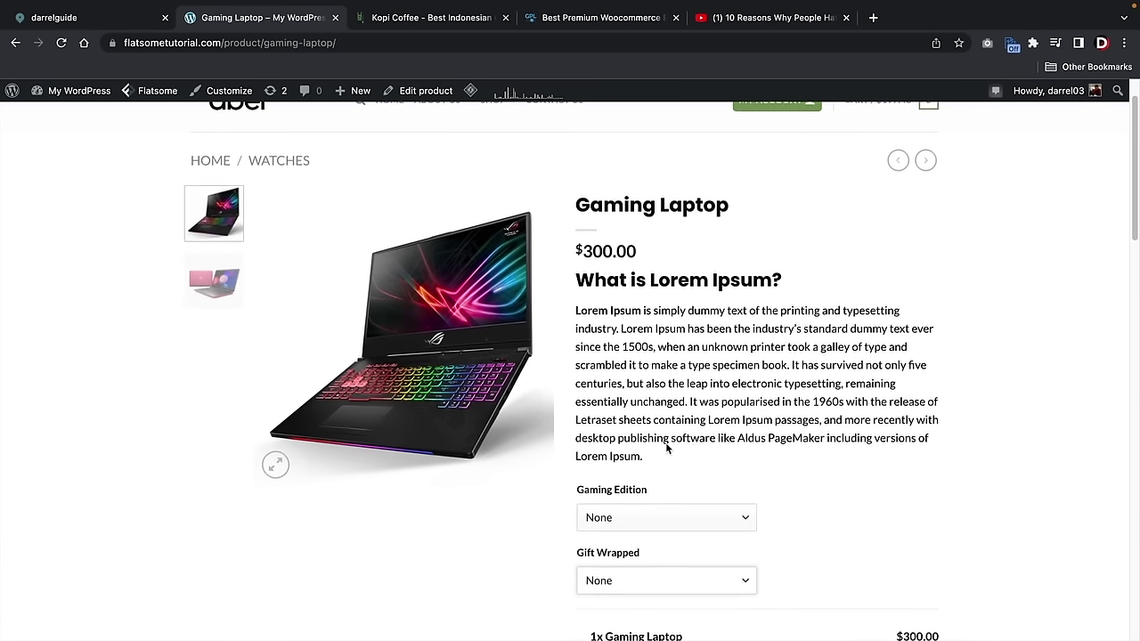
Add the Gaming Package and gift wrapping to the Gaming Laptop
left_click(639, 506)
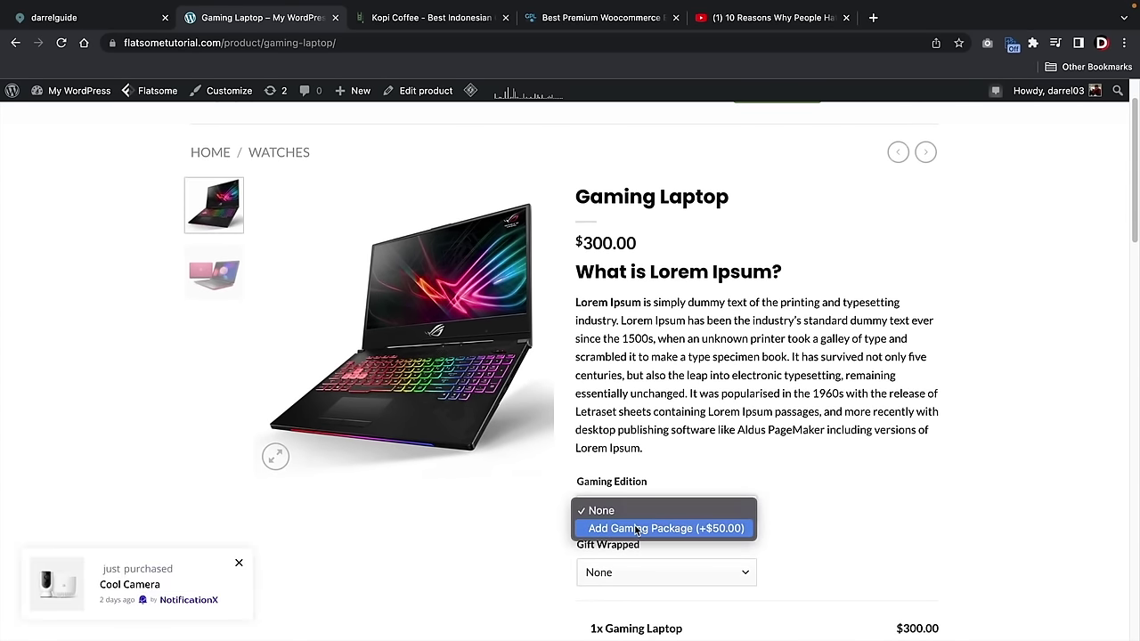
left_click(637, 530)
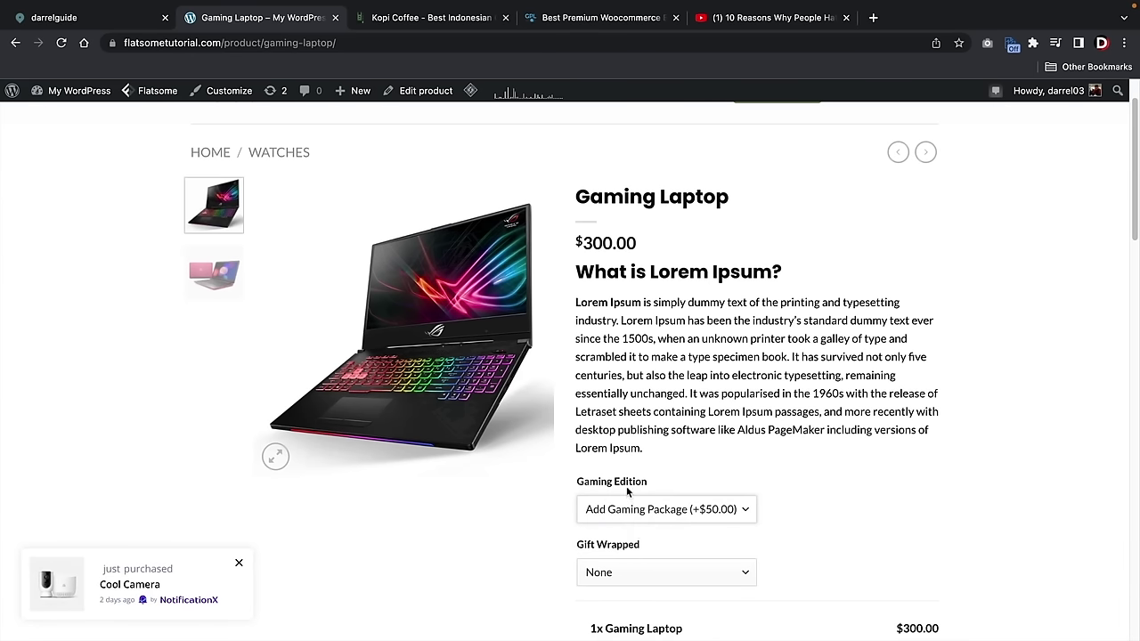
scroll(627, 490, "down", 1)
left_click(620, 546)
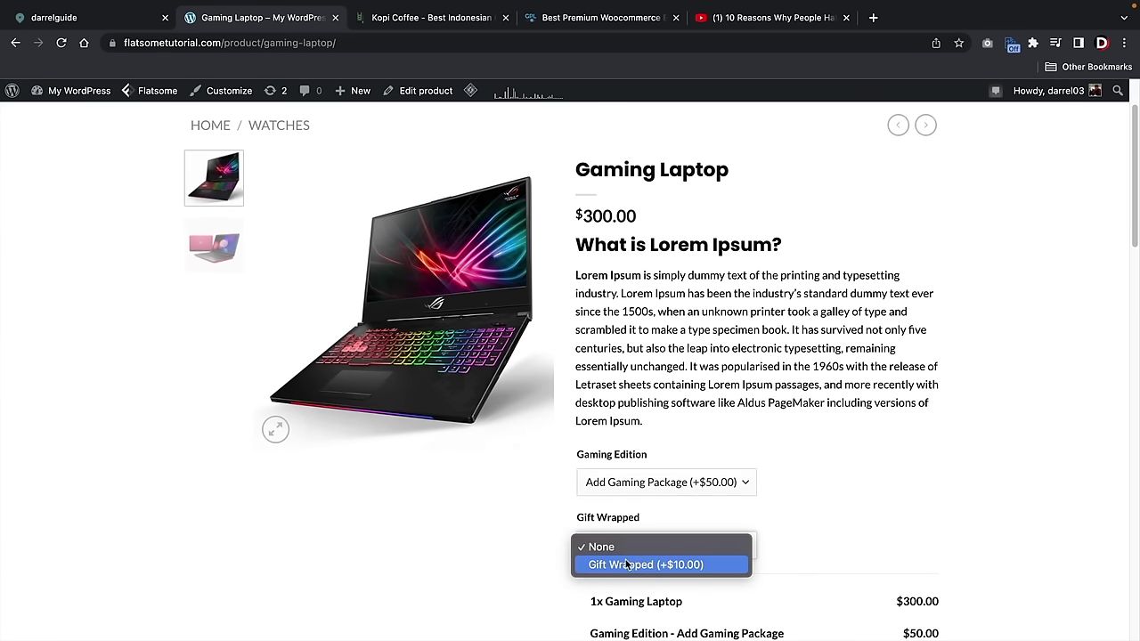
left_click(627, 563)
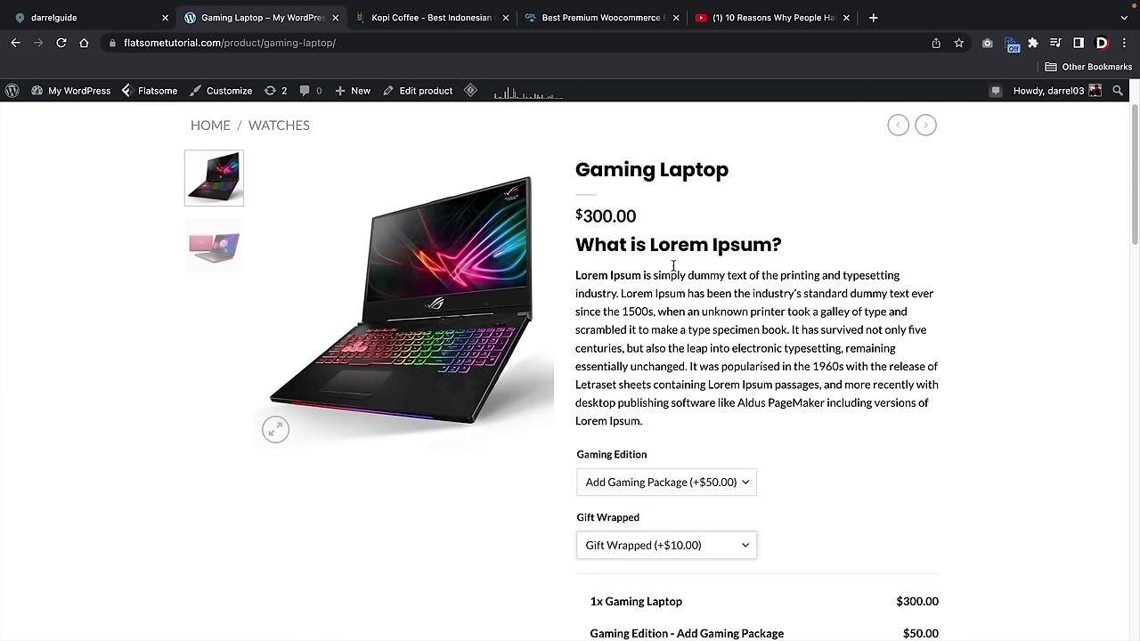
Confirm both add-ons, check the $360.00 subtotal, and switch to the darrelguide site
left_click(667, 486)
left_click(671, 486)
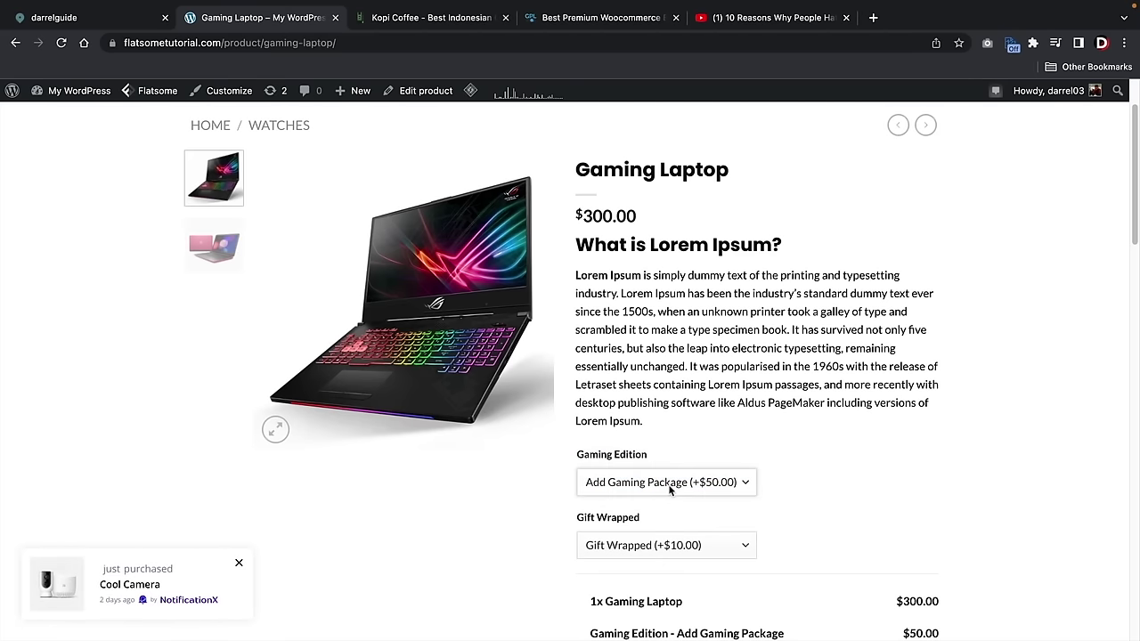
left_click(669, 540)
left_click(668, 545)
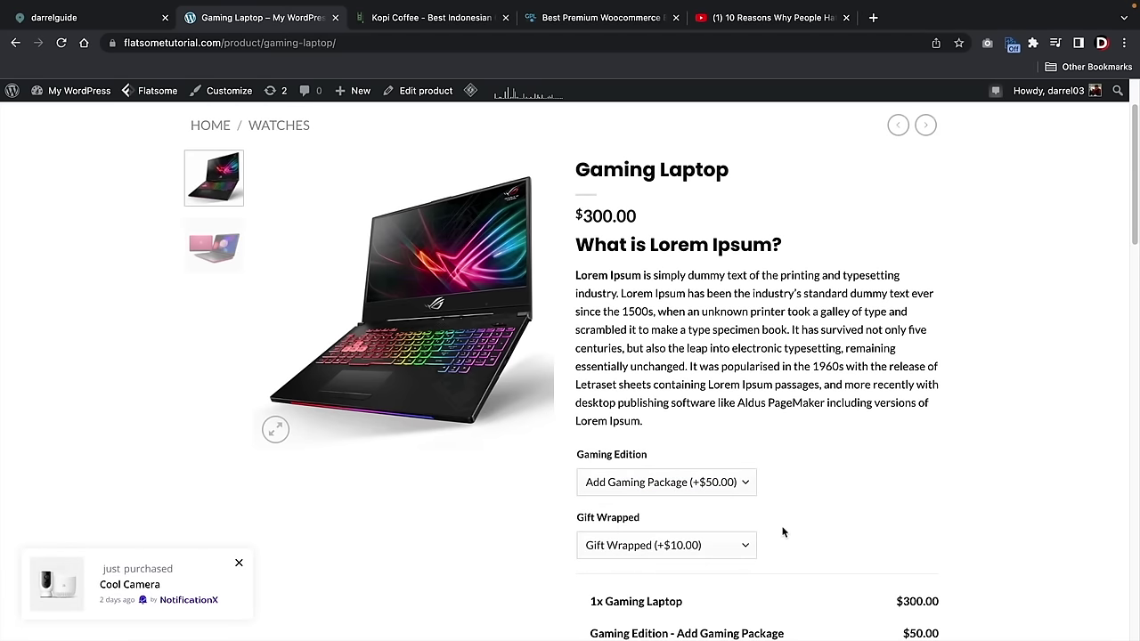
scroll(782, 531, "down", 3)
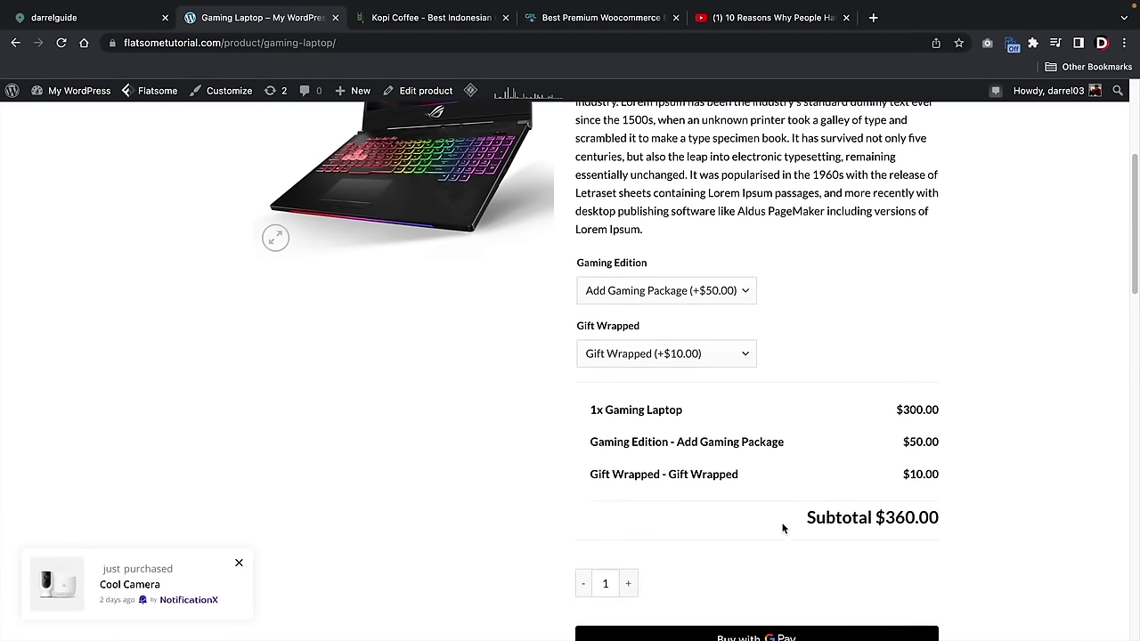
scroll(871, 499, "down", 2)
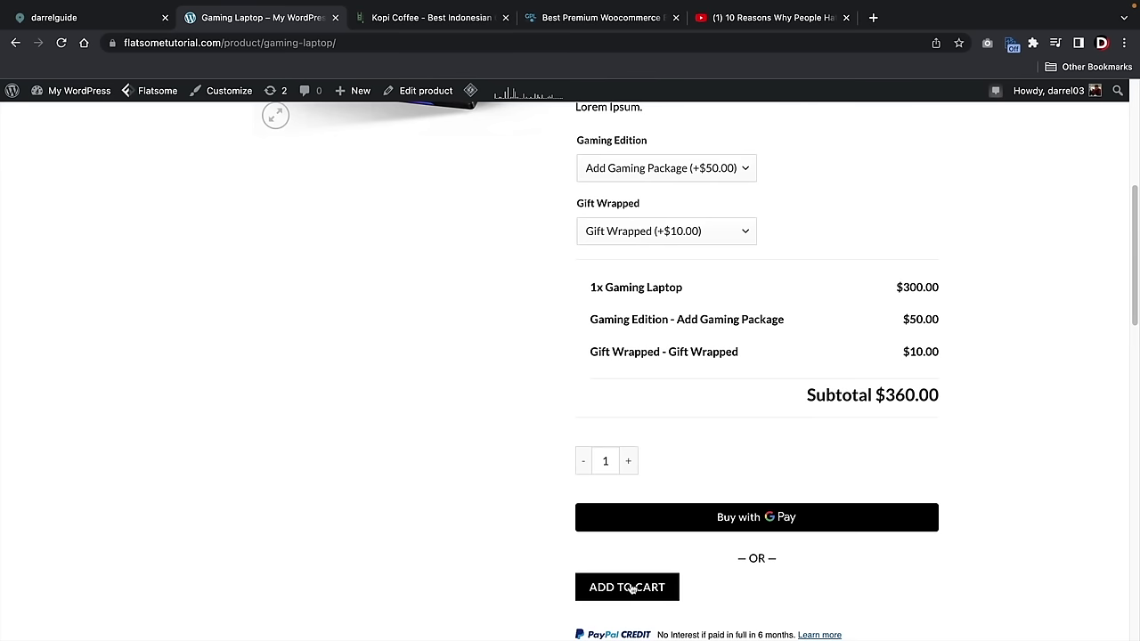
scroll(655, 419, "up", 6)
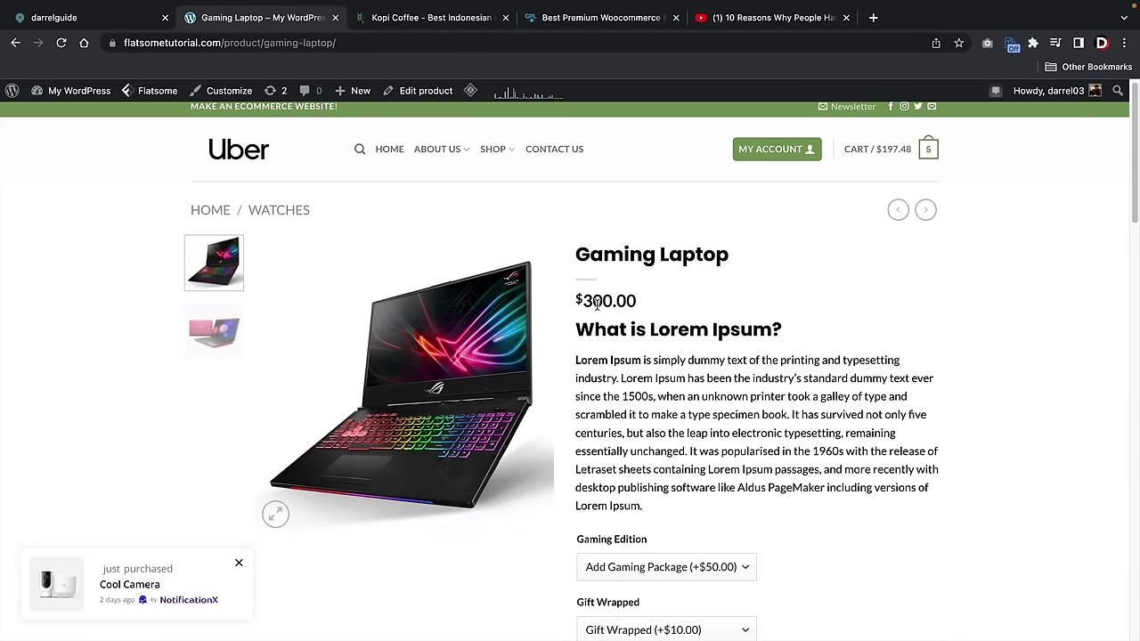
left_click(98, 22)
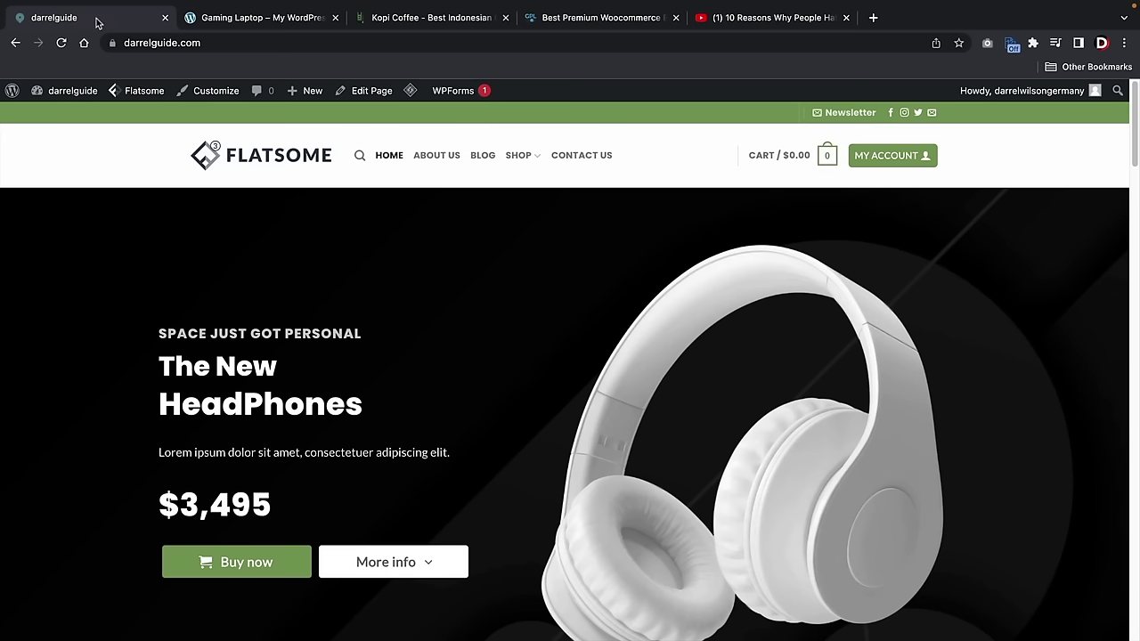
Go to the admin Dashboard and open the Plugins > Add New page
mouse_move(67, 90)
left_click(67, 119)
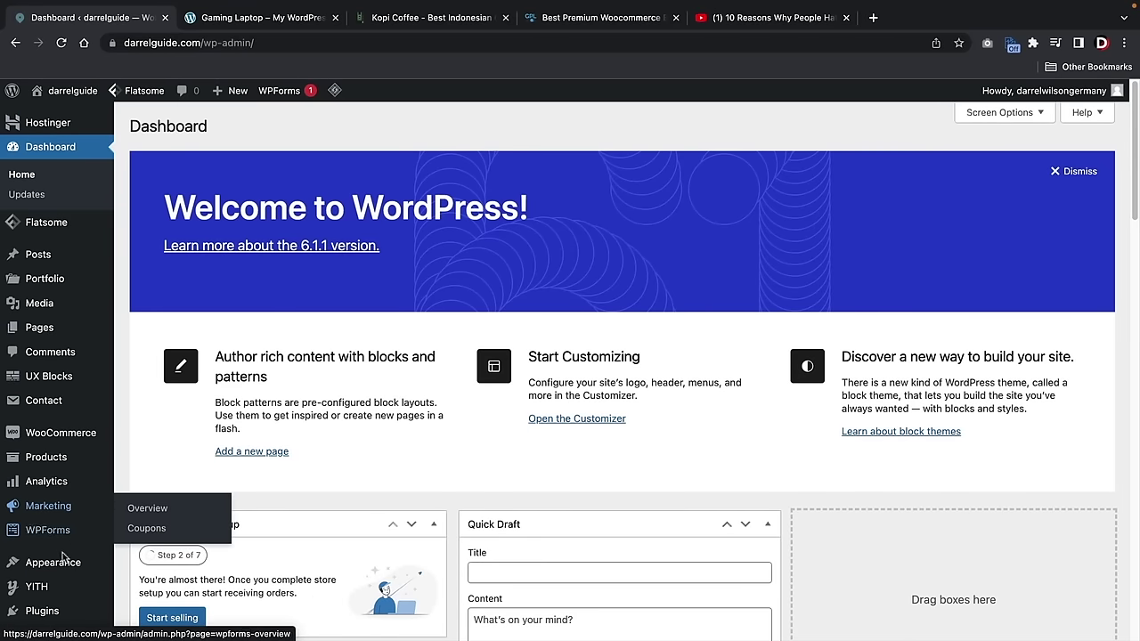
mouse_move(42, 611)
left_click(135, 580)
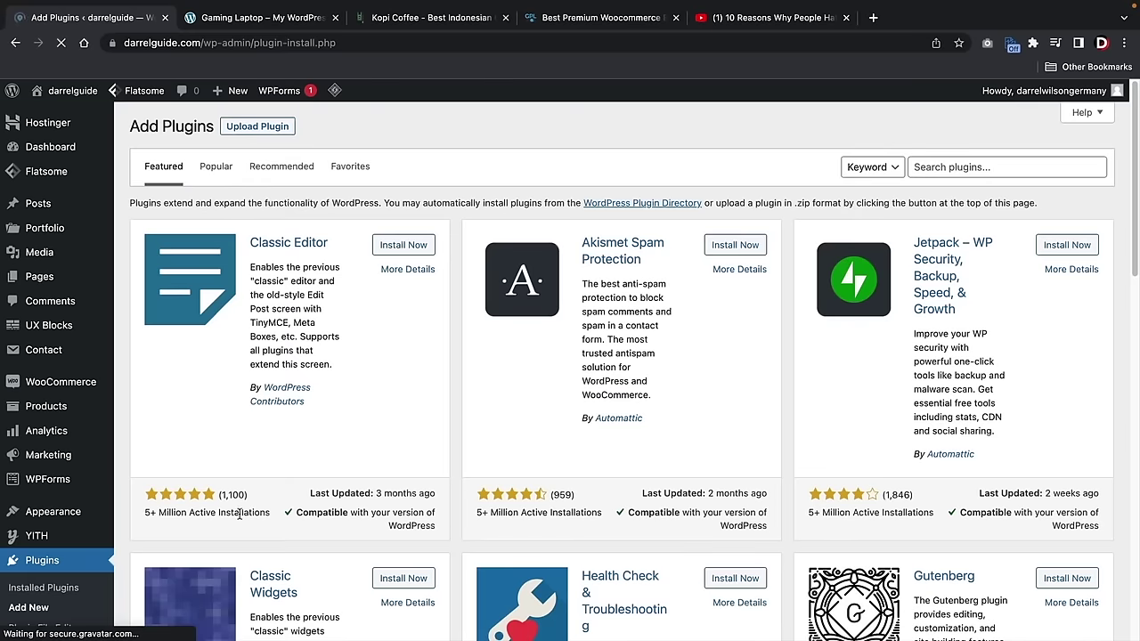
Search plugins for 'woocommerce' and scroll through the 1,036 results
left_click(971, 166)
type("woocommerce")
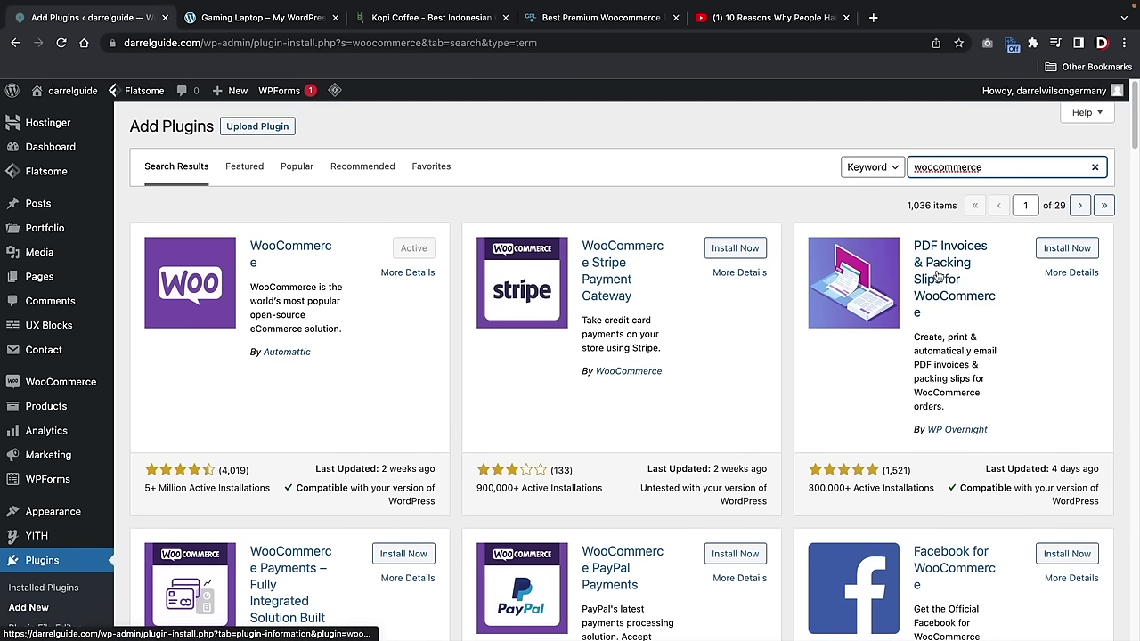
scroll(944, 369, "down", 5)
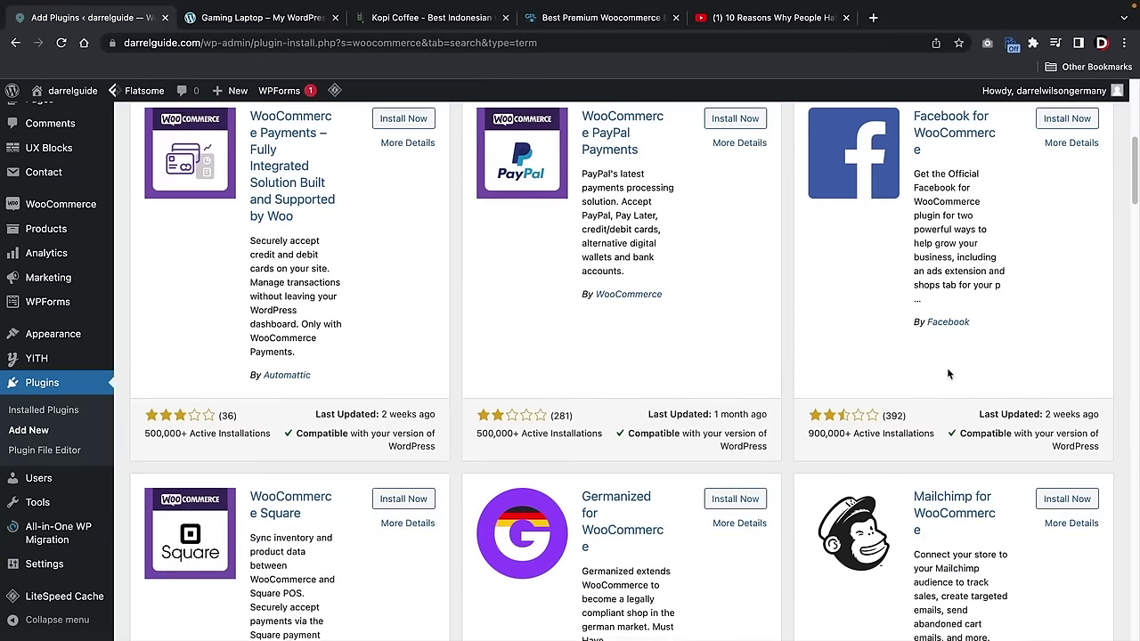
scroll(948, 369, "down", 2)
scroll(953, 339, "down", 3)
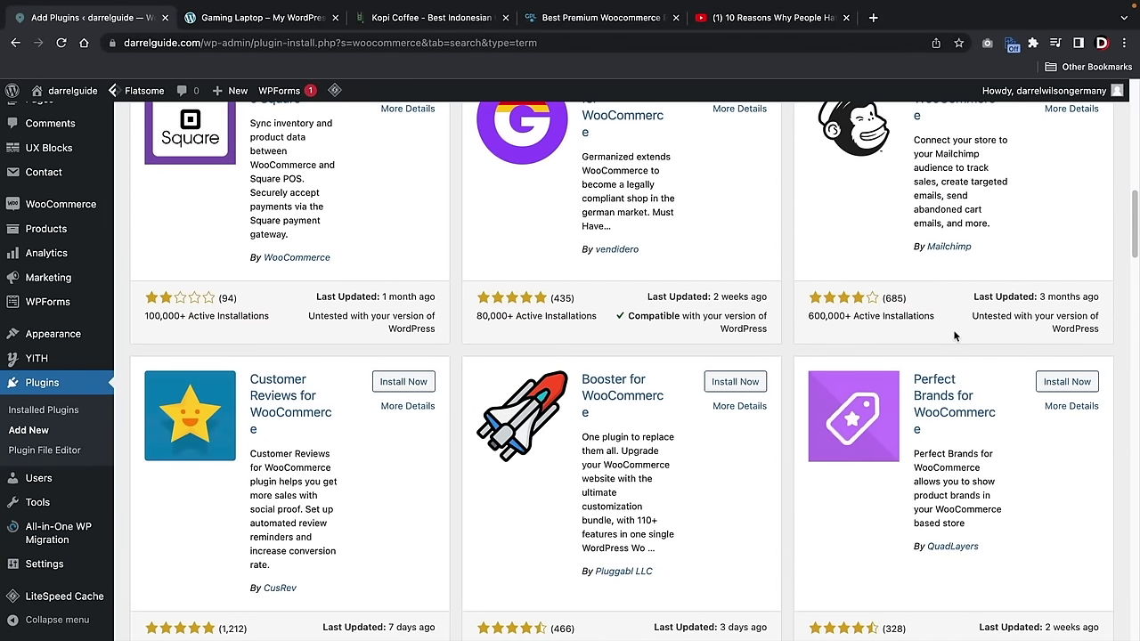
scroll(954, 336, "down", 1)
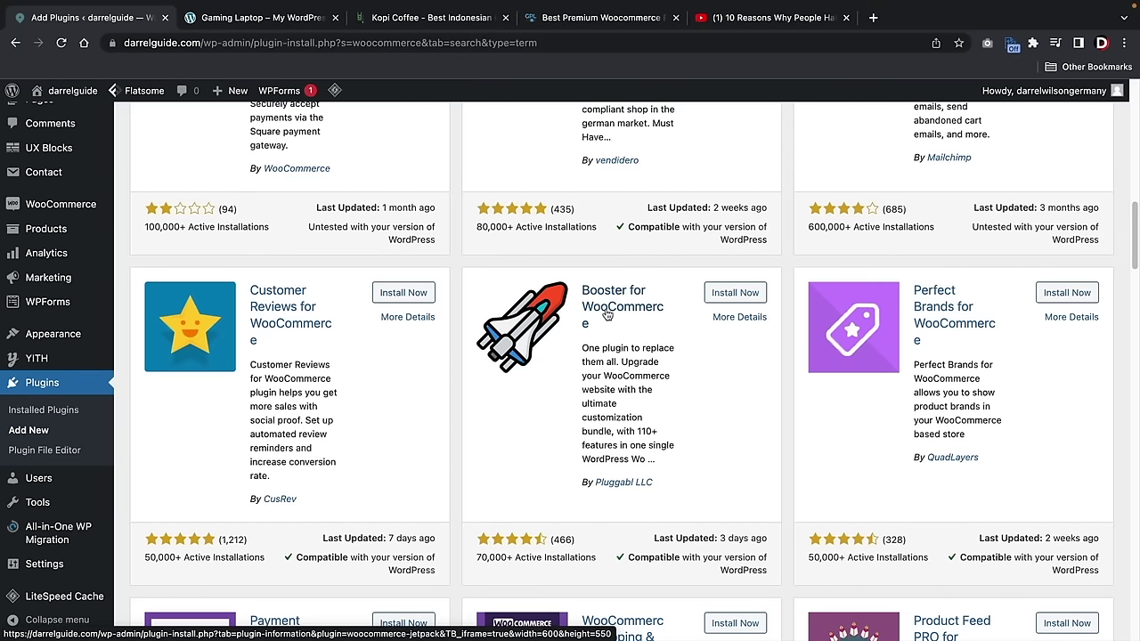
scroll(606, 311, "down", 1)
scroll(609, 312, "down", 6)
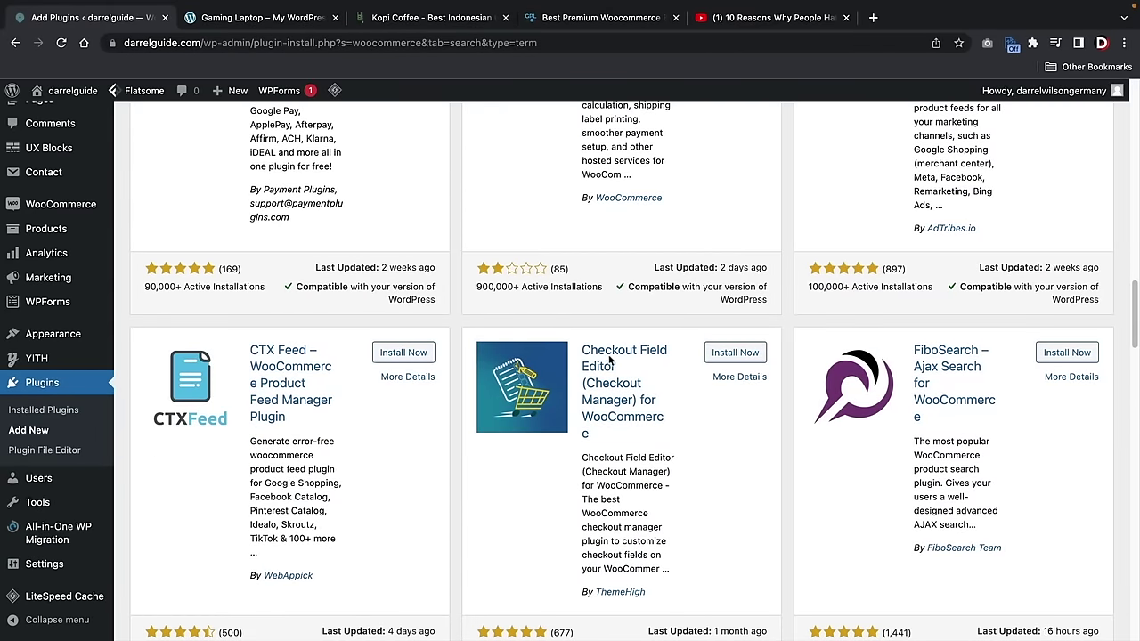
scroll(615, 366, "down", 3)
scroll(847, 514, "down", 1)
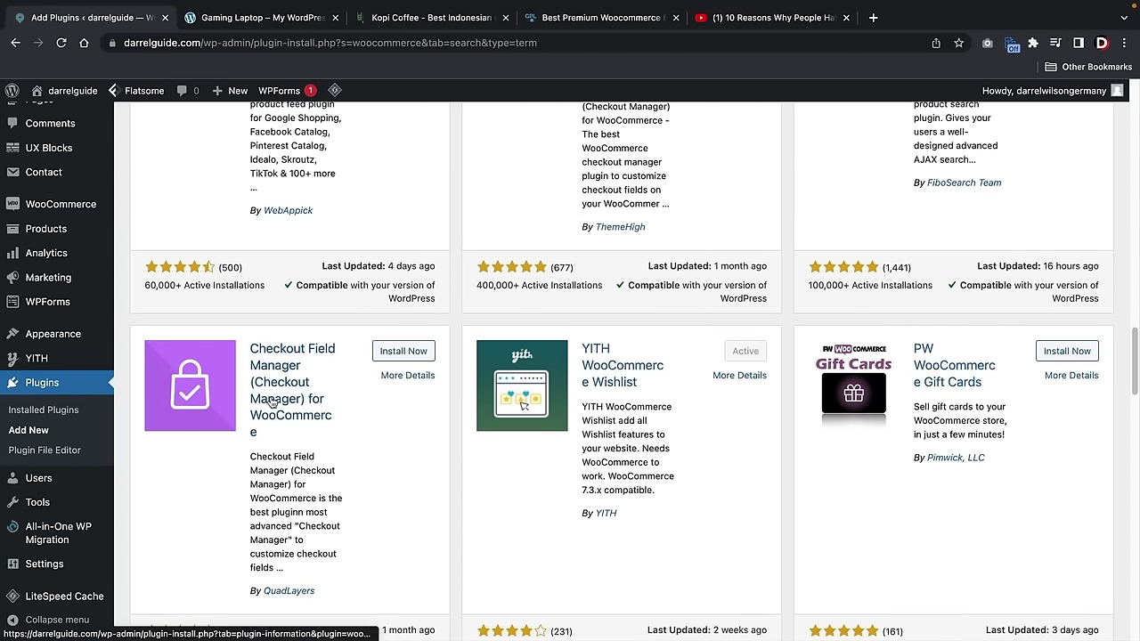
scroll(503, 391, "down", 5)
scroll(273, 397, "down", 6)
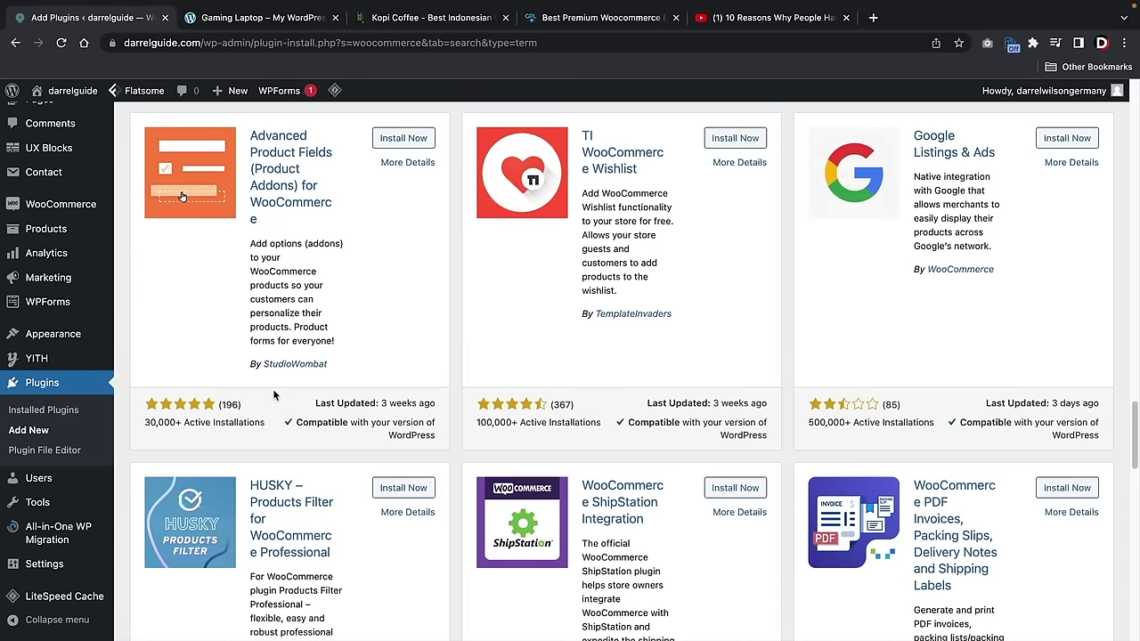
scroll(270, 390, "down", 1)
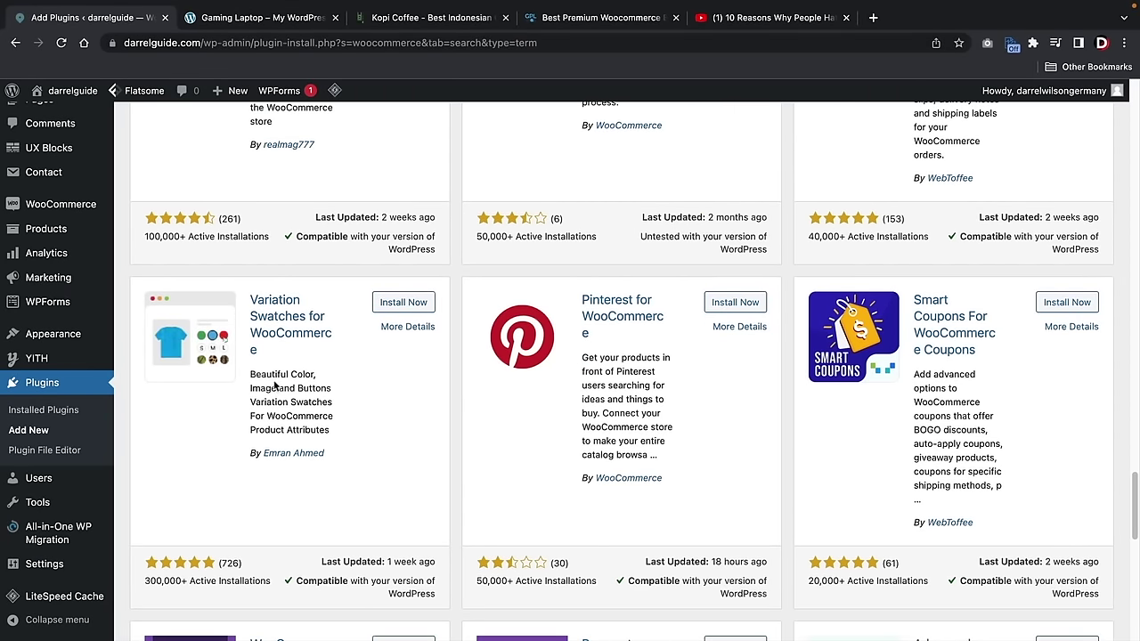
scroll(484, 428, "down", 5)
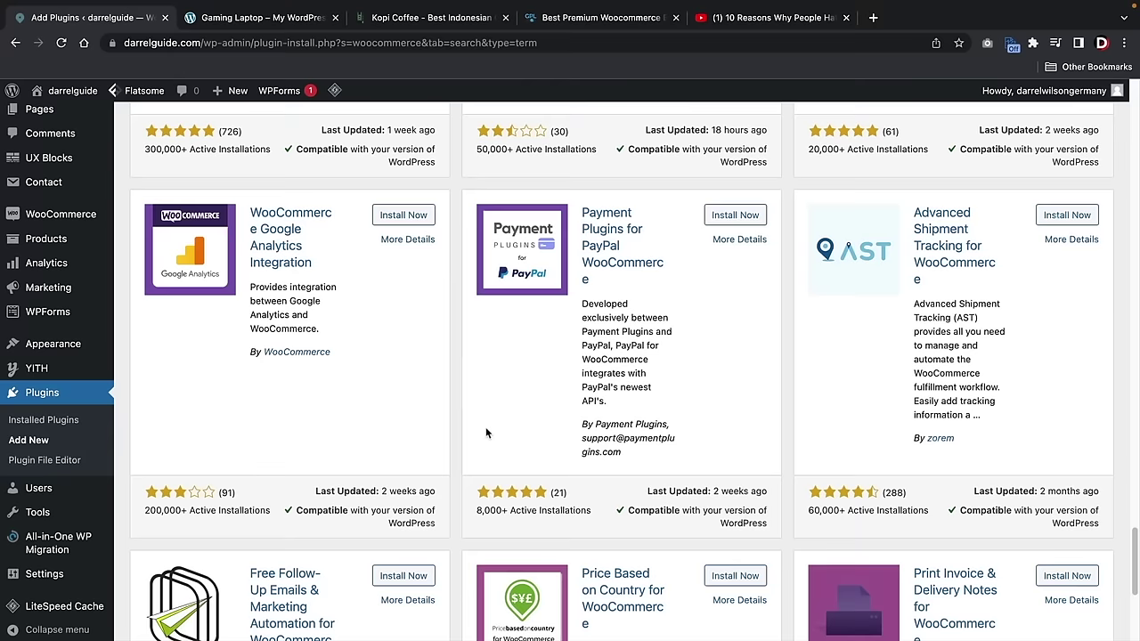
scroll(485, 433, "up", 11)
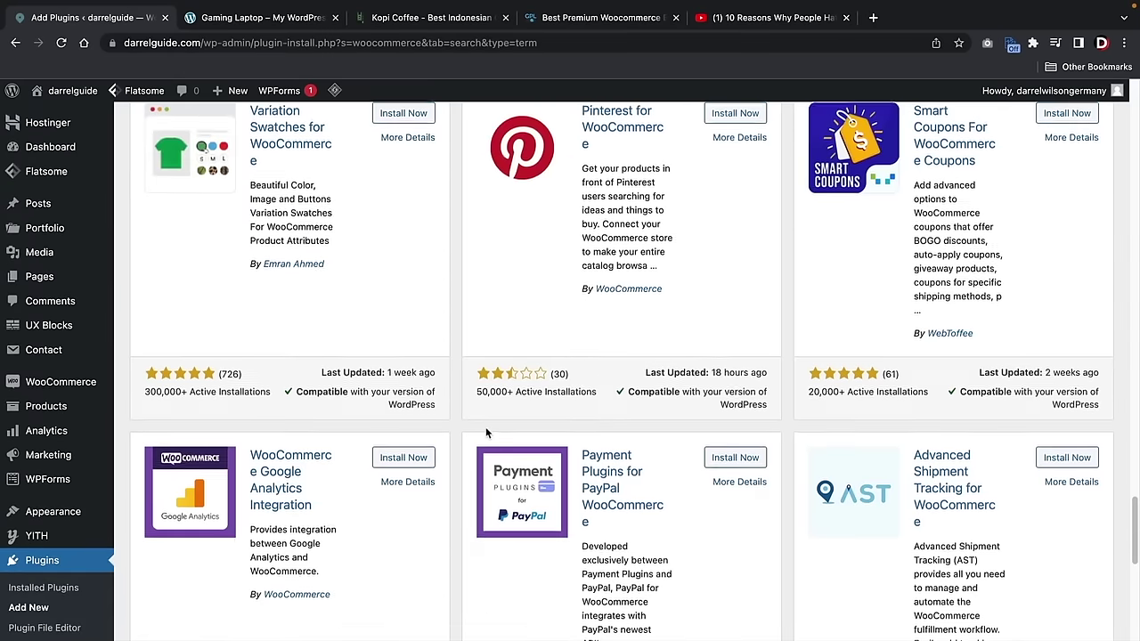
scroll(481, 435, "down", 5)
scroll(488, 417, "down", 2)
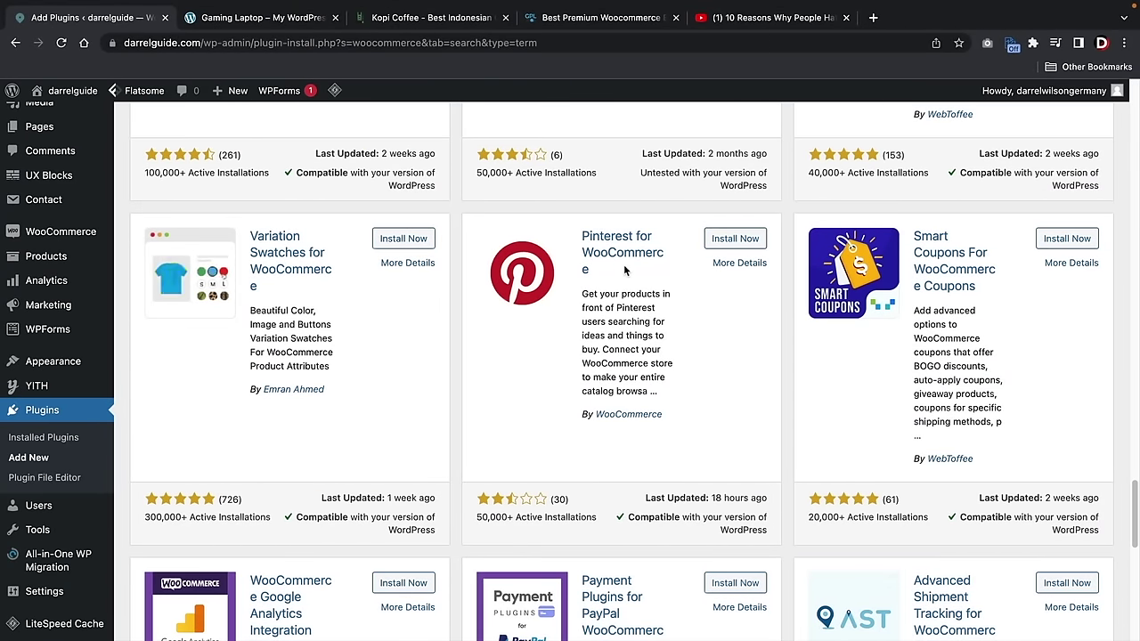
scroll(606, 312, "up", 10)
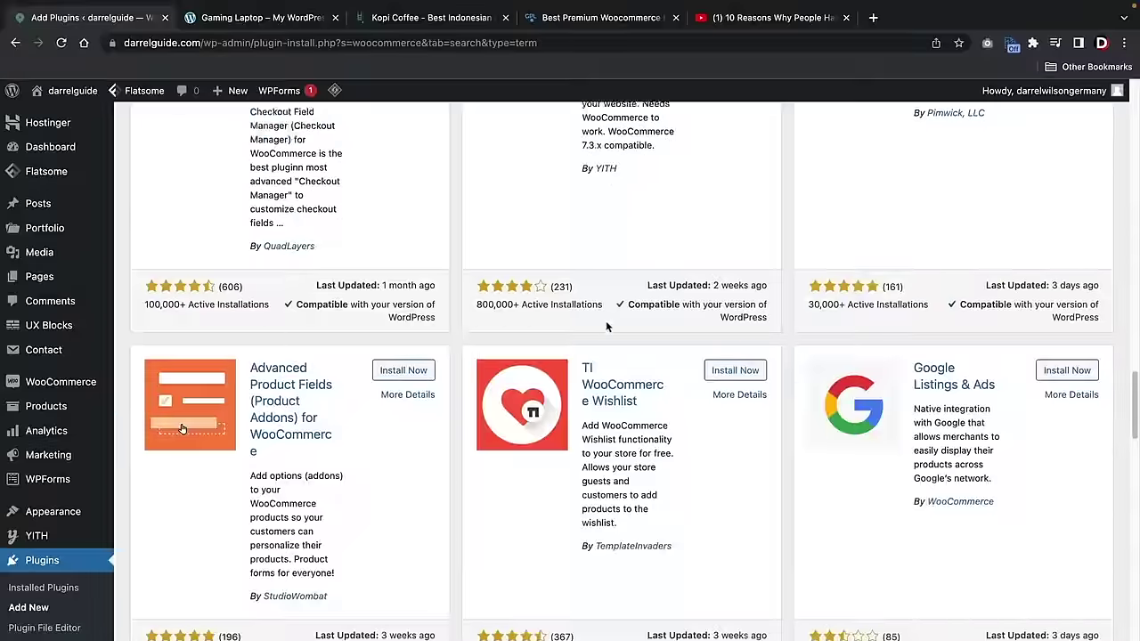
scroll(610, 348, "up", 10)
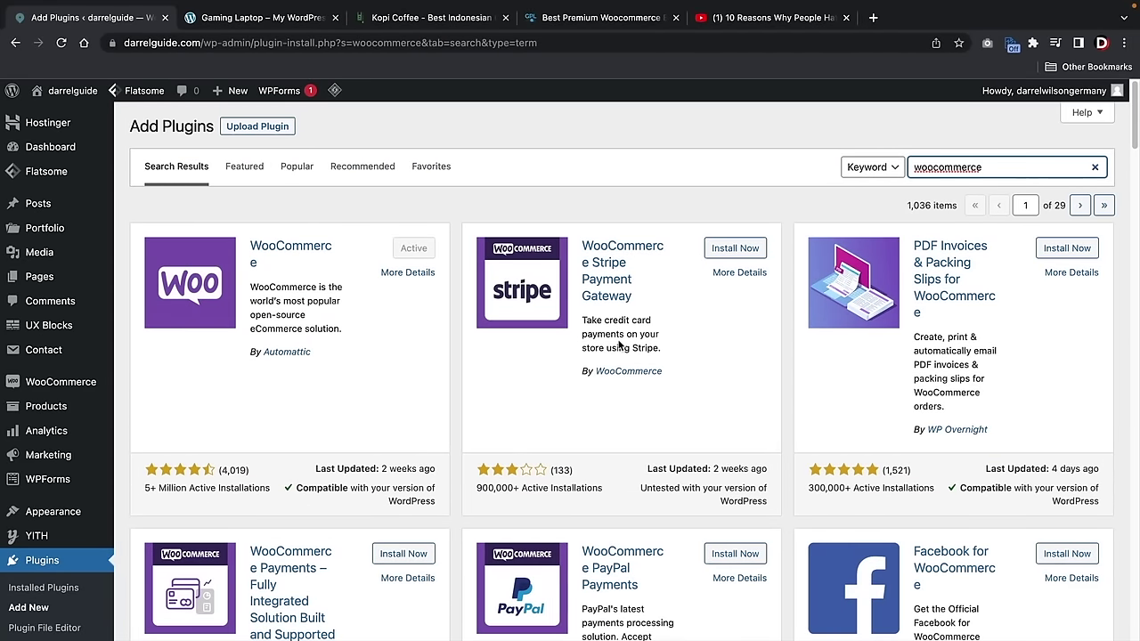
Replace the search with 'sales notifications', fixing the 'notifcations' misspelling
double_click(946, 166)
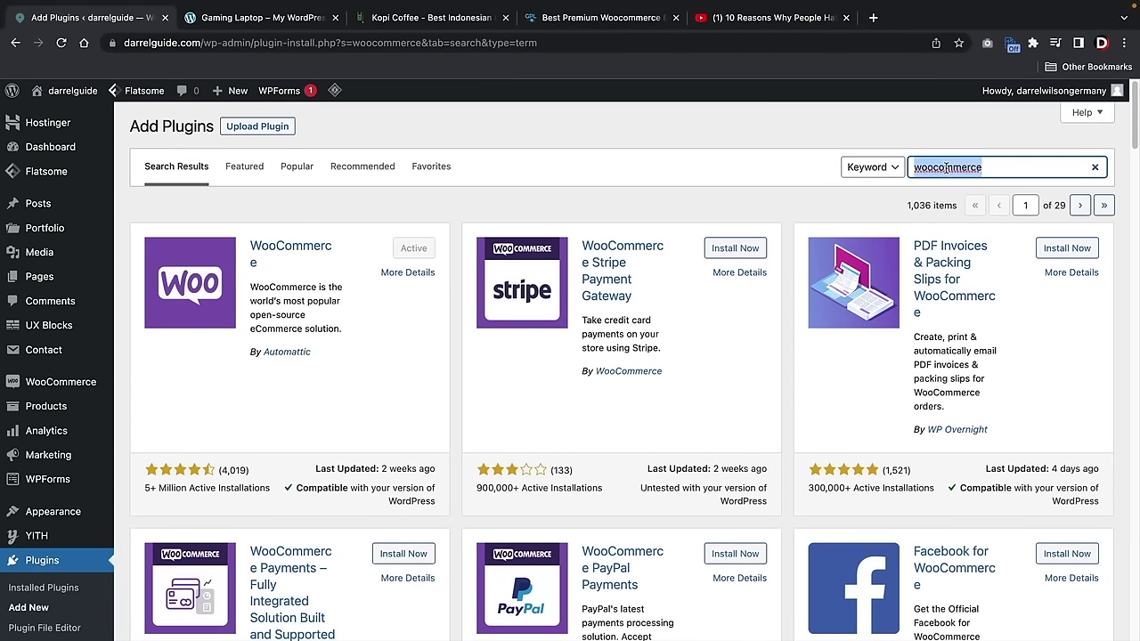
type("sales notifca")
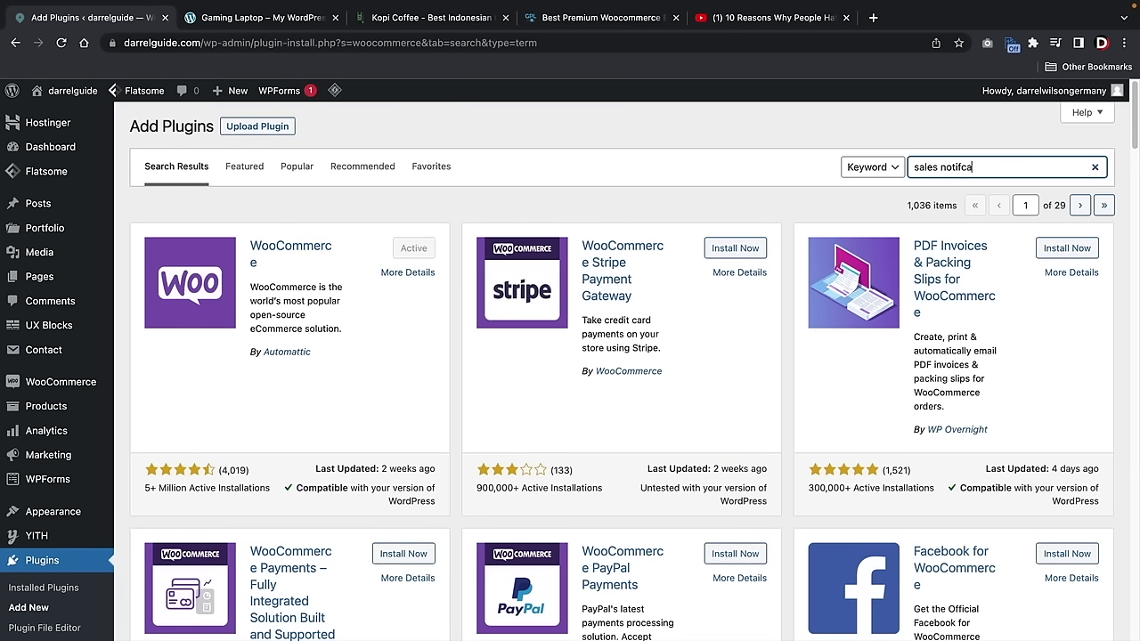
type("tions")
right_click(945, 170)
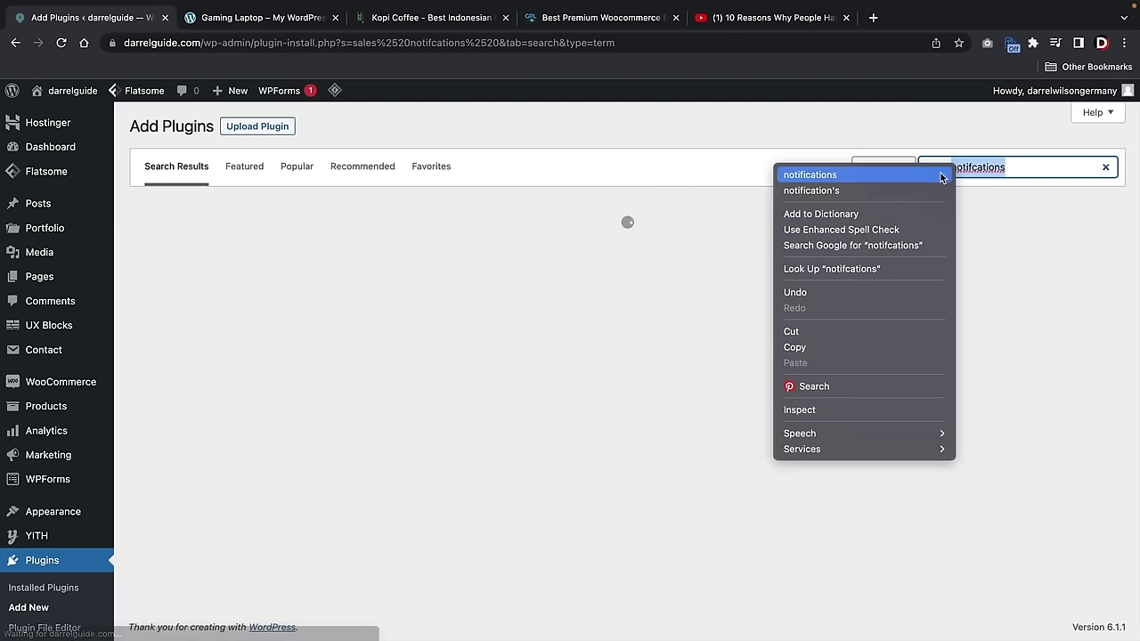
left_click(940, 176)
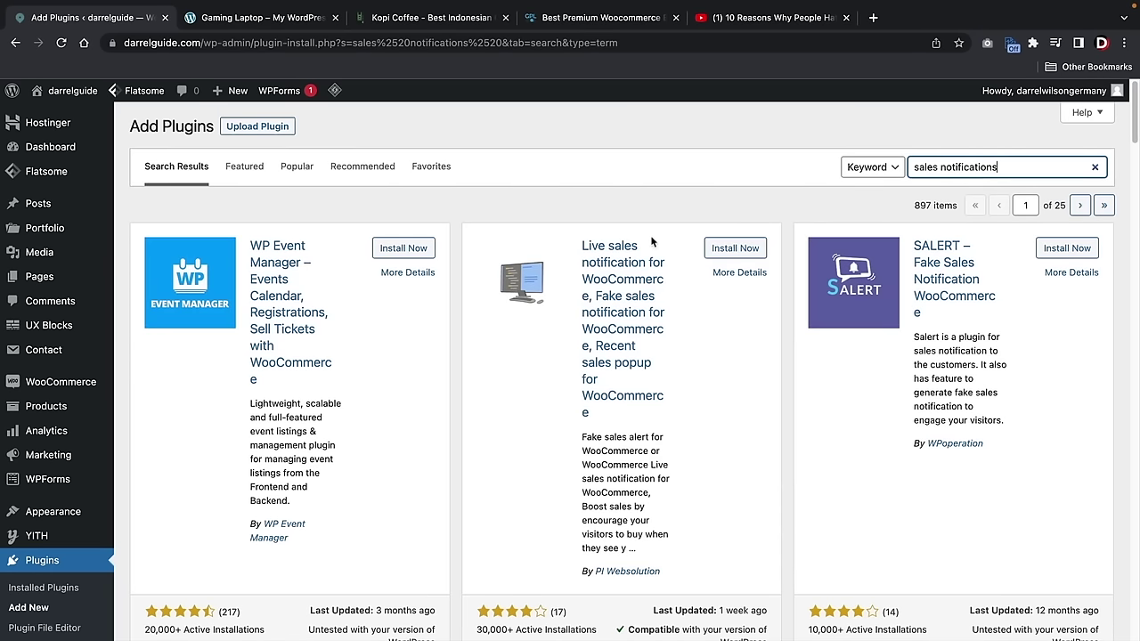
scroll(648, 238, "down", 8)
scroll(649, 238, "down", 10)
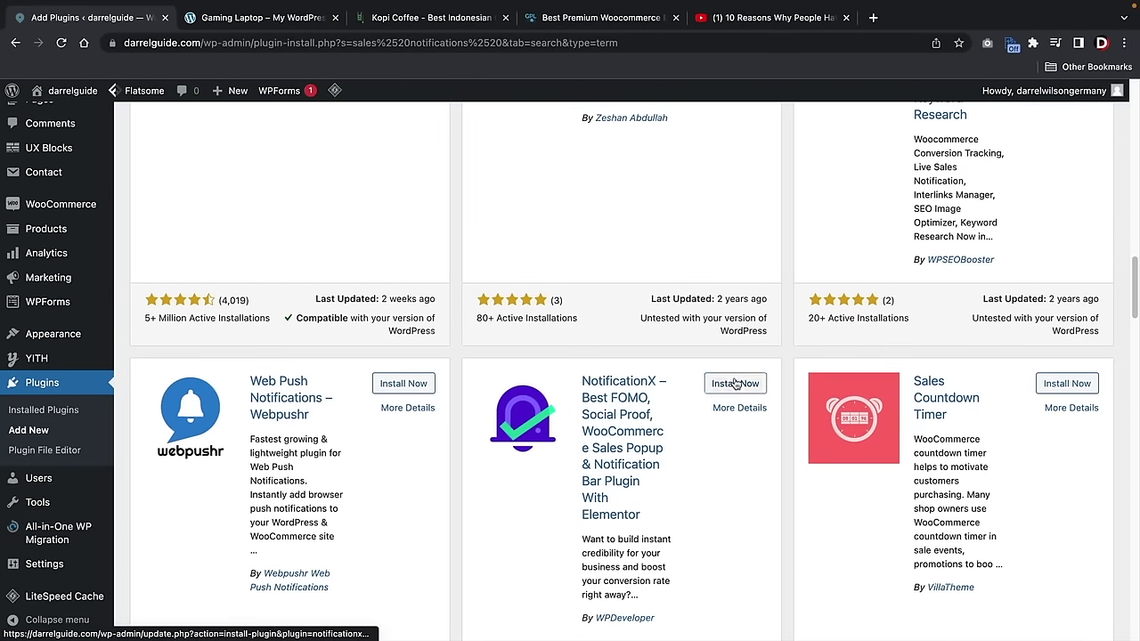
Install and activate the NotificationX plugin
left_click(735, 383)
scroll(729, 381, "down", 2)
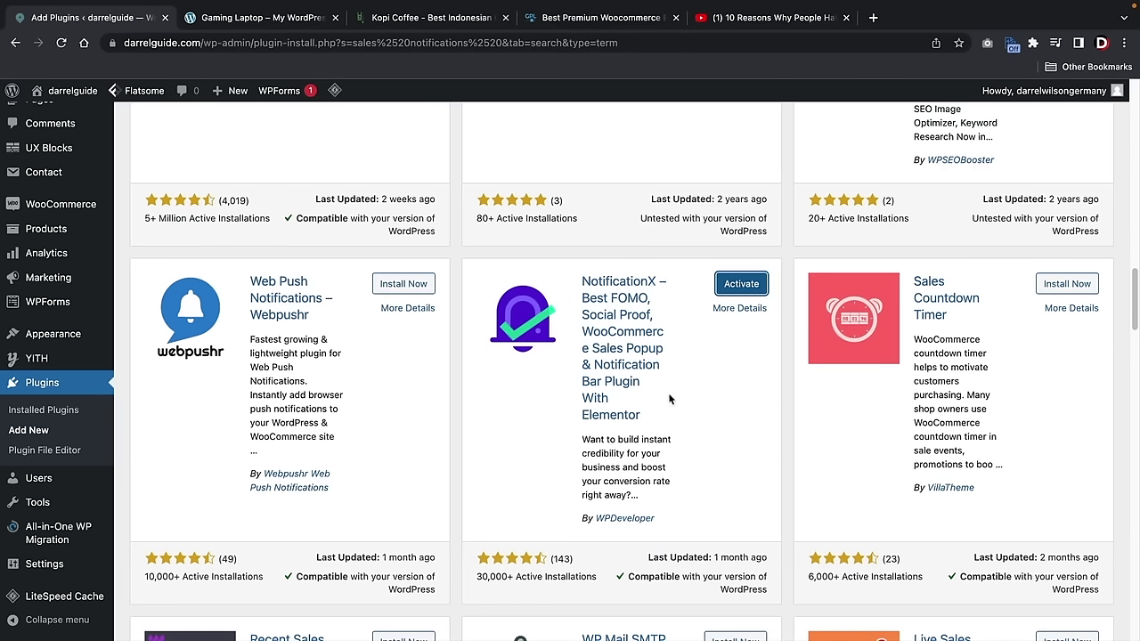
left_click(737, 284)
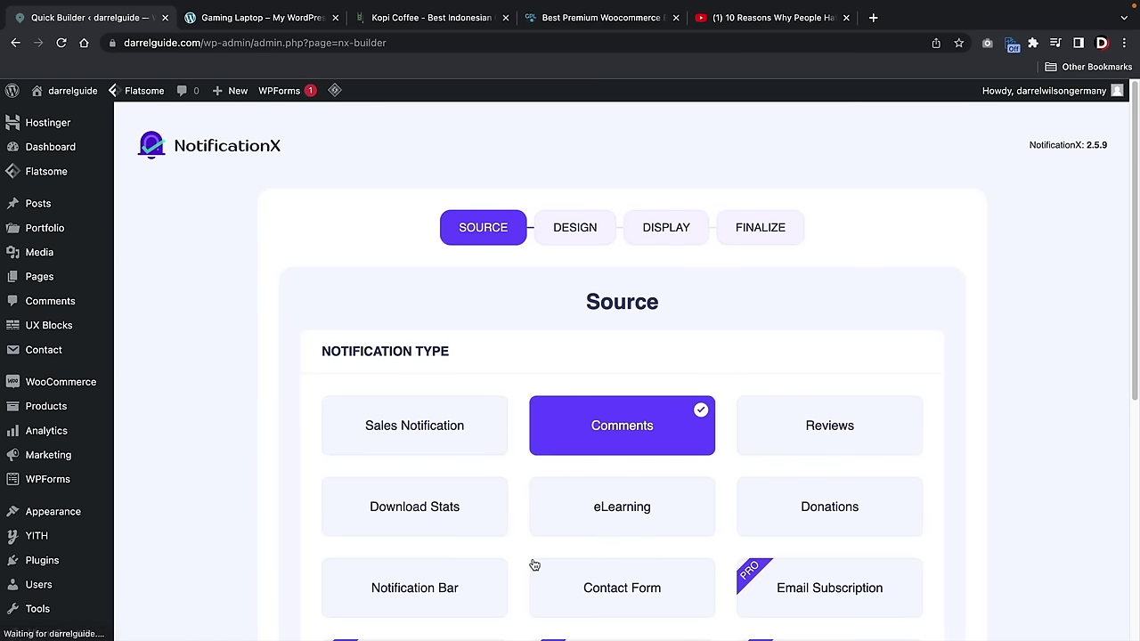
Choose Sales Notification as the type and advance past the Design step
scroll(525, 552, "down", 5)
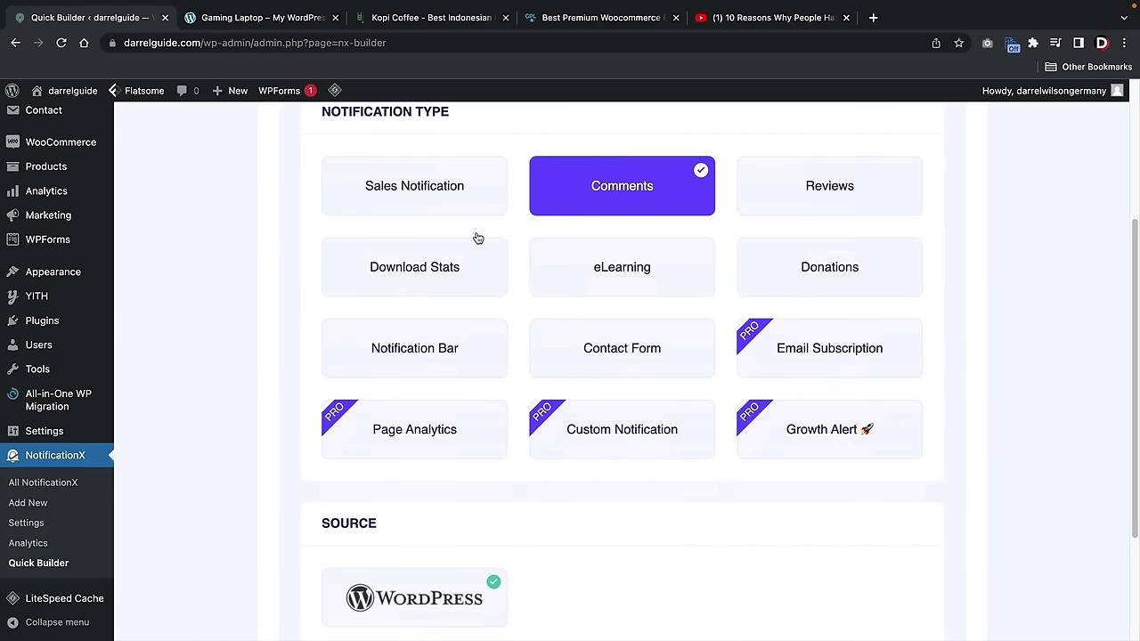
left_click(446, 192)
scroll(496, 275, "down", 5)
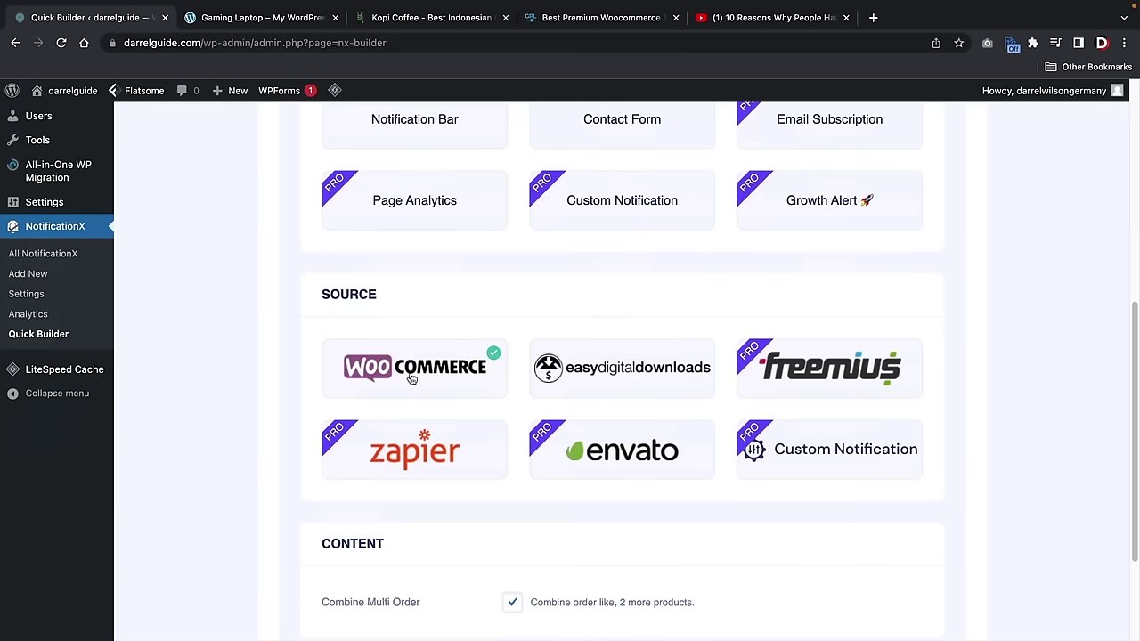
scroll(415, 379, "down", 3)
left_click(921, 560)
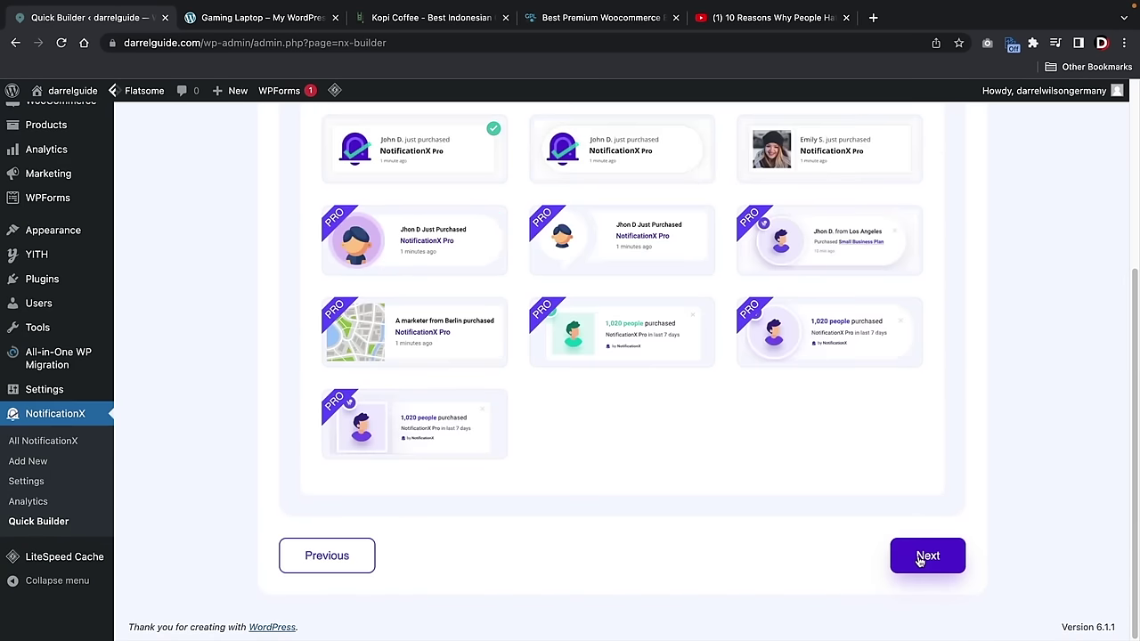
scroll(516, 437, "down", 2)
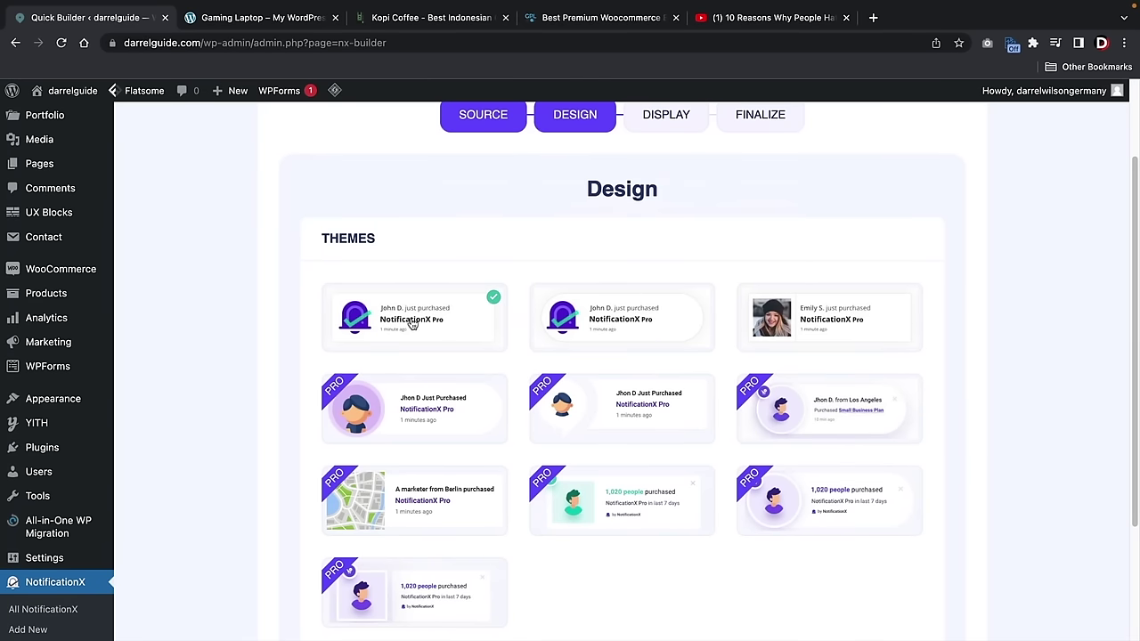
scroll(570, 339, "down", 3)
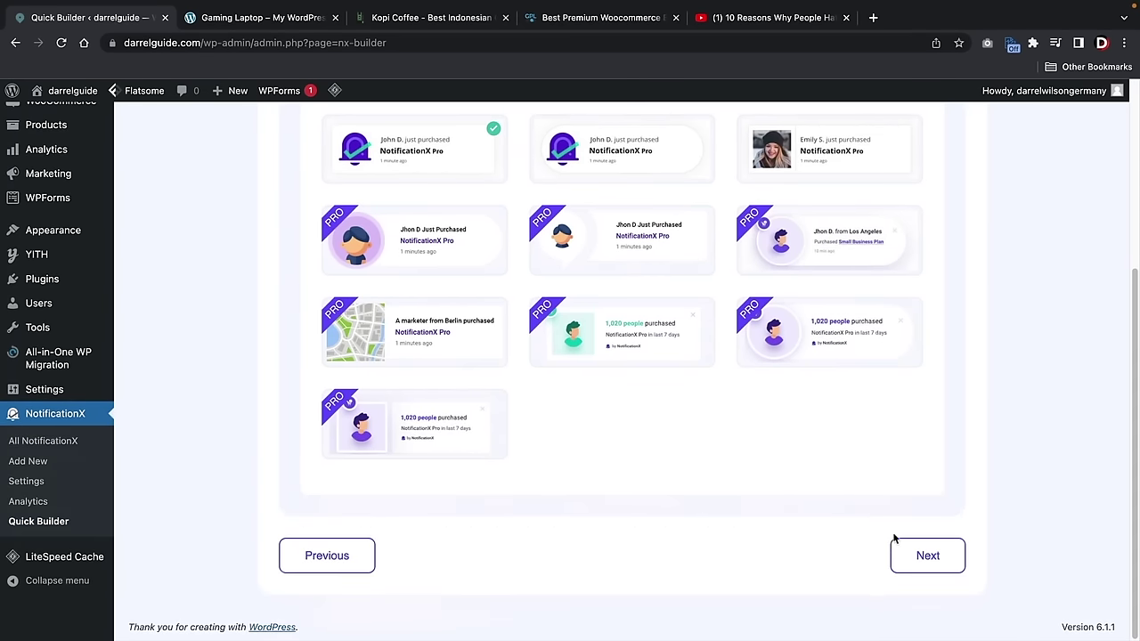
left_click(930, 552)
Keep display set to Show Everywhere for Everyone and publish the notification
scroll(762, 493, "up", 2)
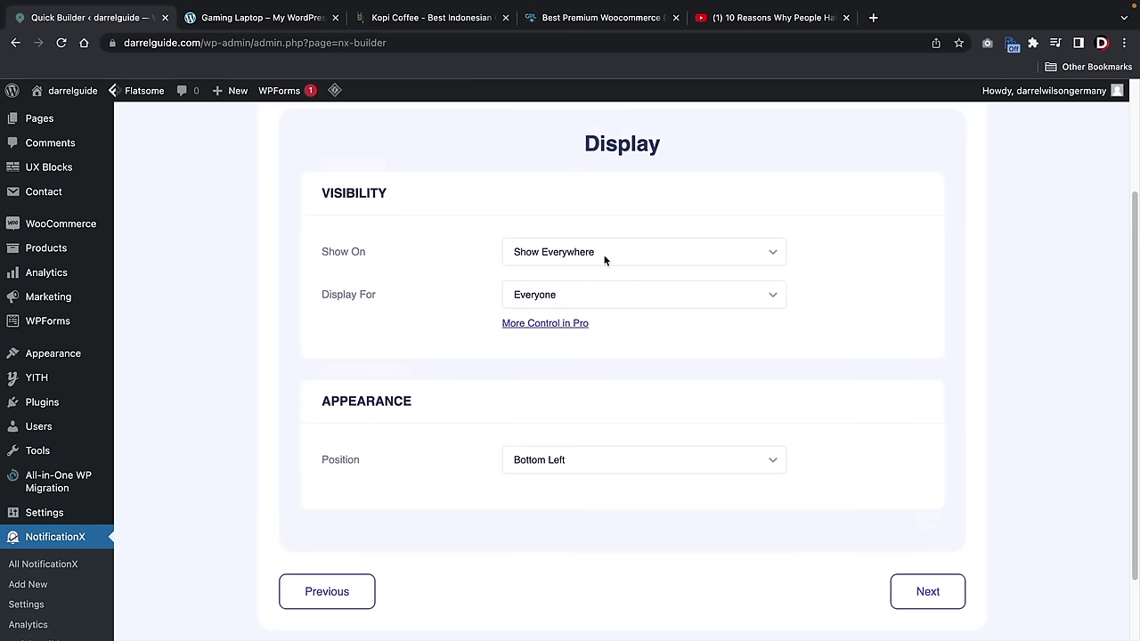
left_click(579, 256)
left_click(581, 285)
left_click(584, 294)
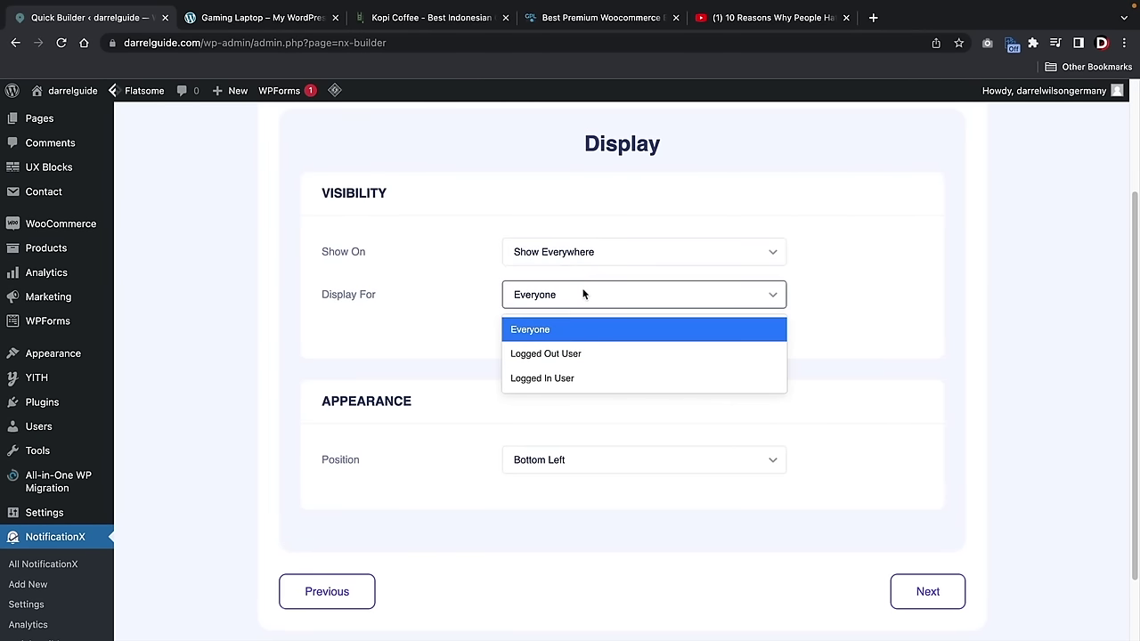
left_click(620, 291)
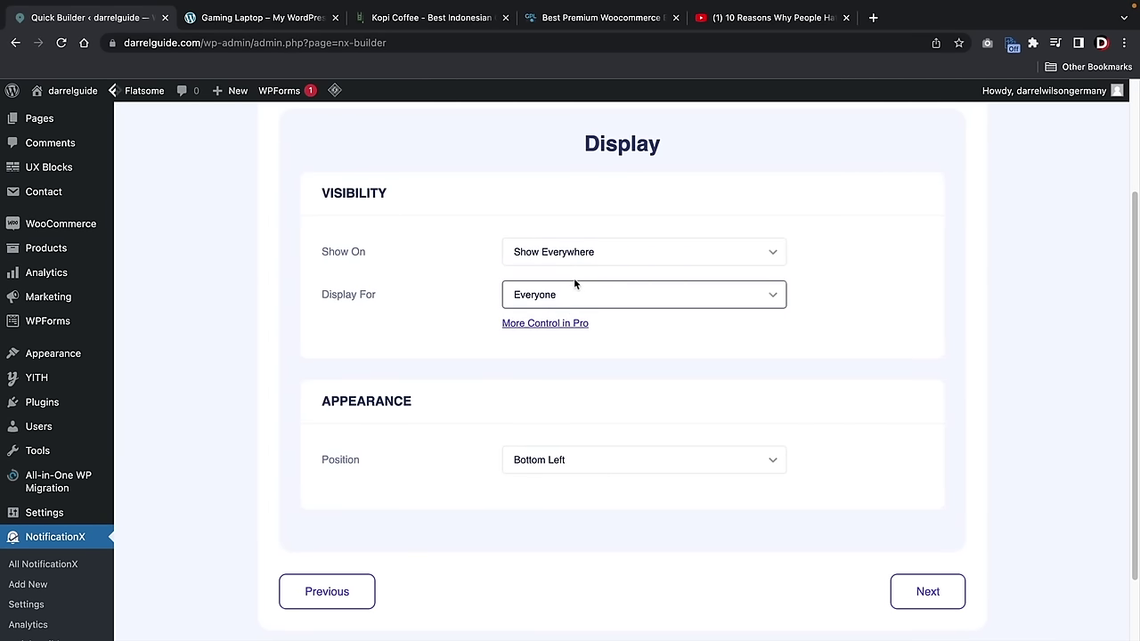
left_click(928, 592)
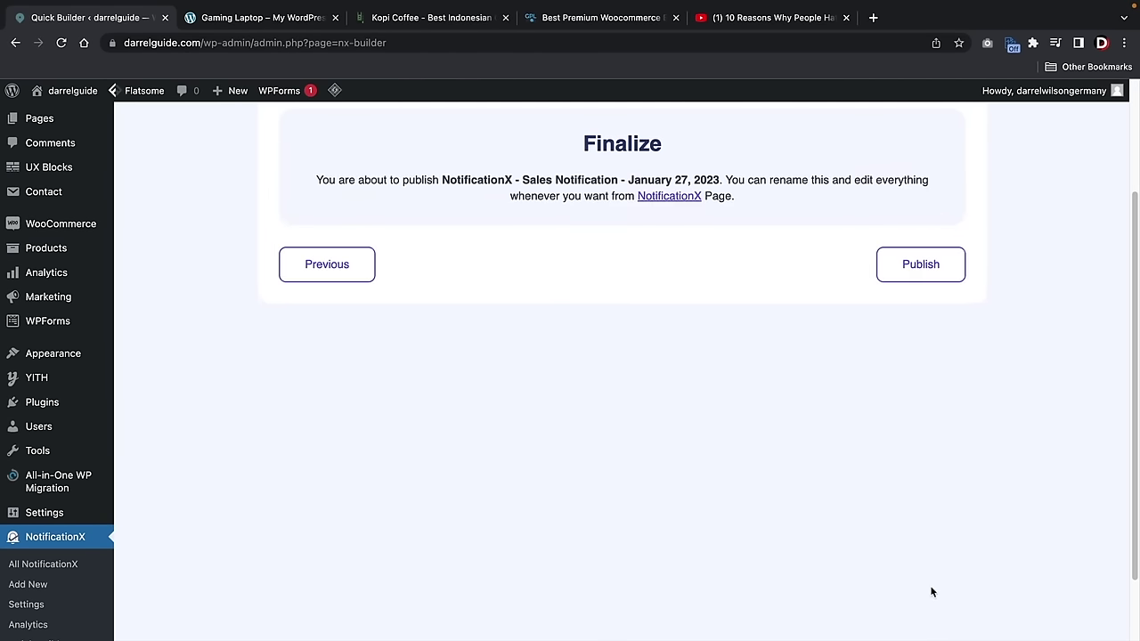
left_click(906, 382)
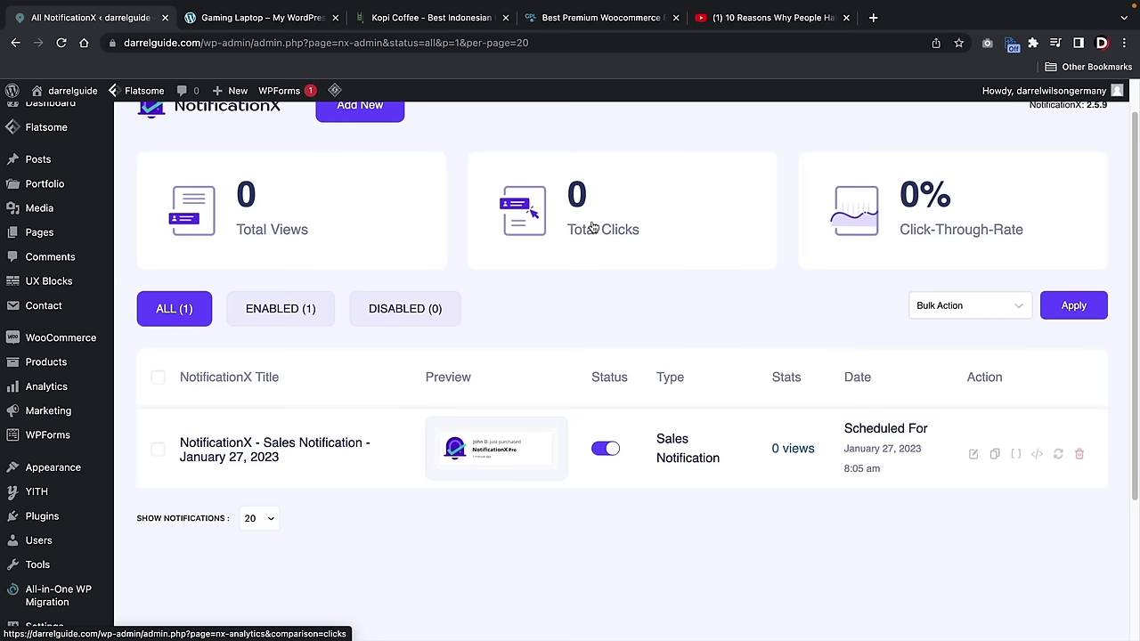
Scroll up the Gaming Laptop page to show its Gaming Edition and Gift Wrapped options
scroll(628, 219, "up", 2)
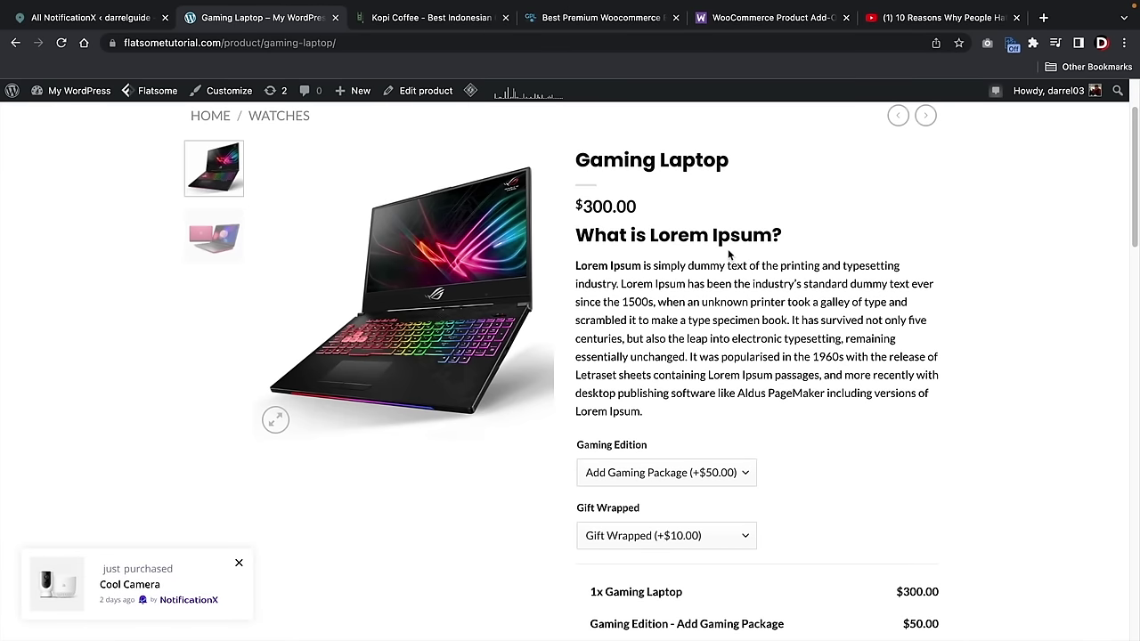
Glance at the Kopi Coffee and Product Add-Ons tabs, ending on the 'Hate WordPress' YouTube video
left_click(422, 20)
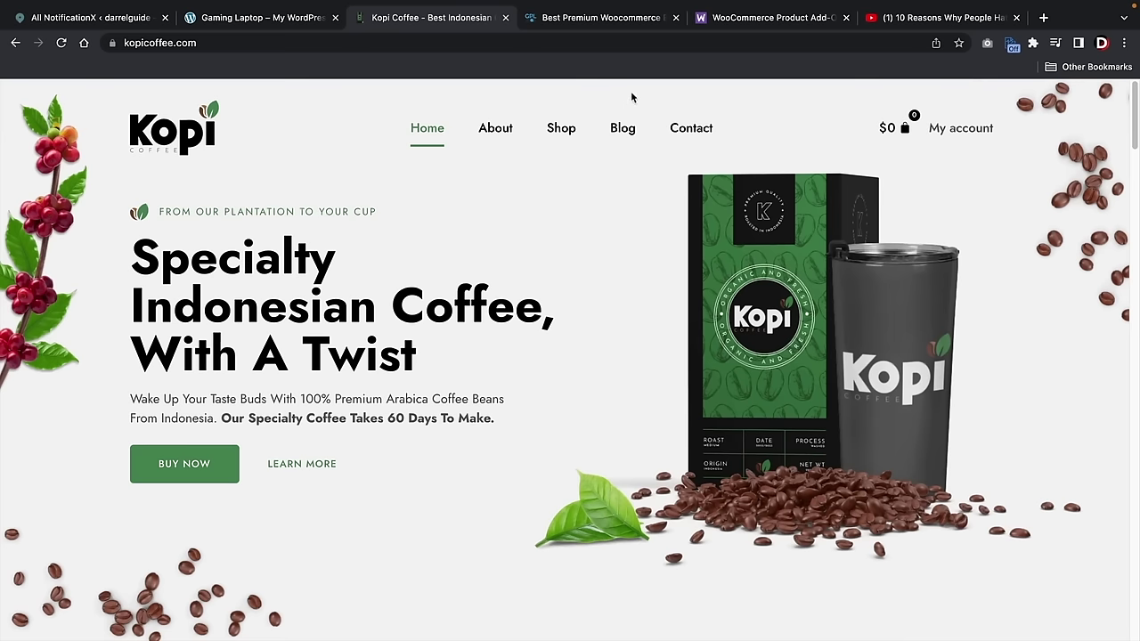
left_click(720, 30)
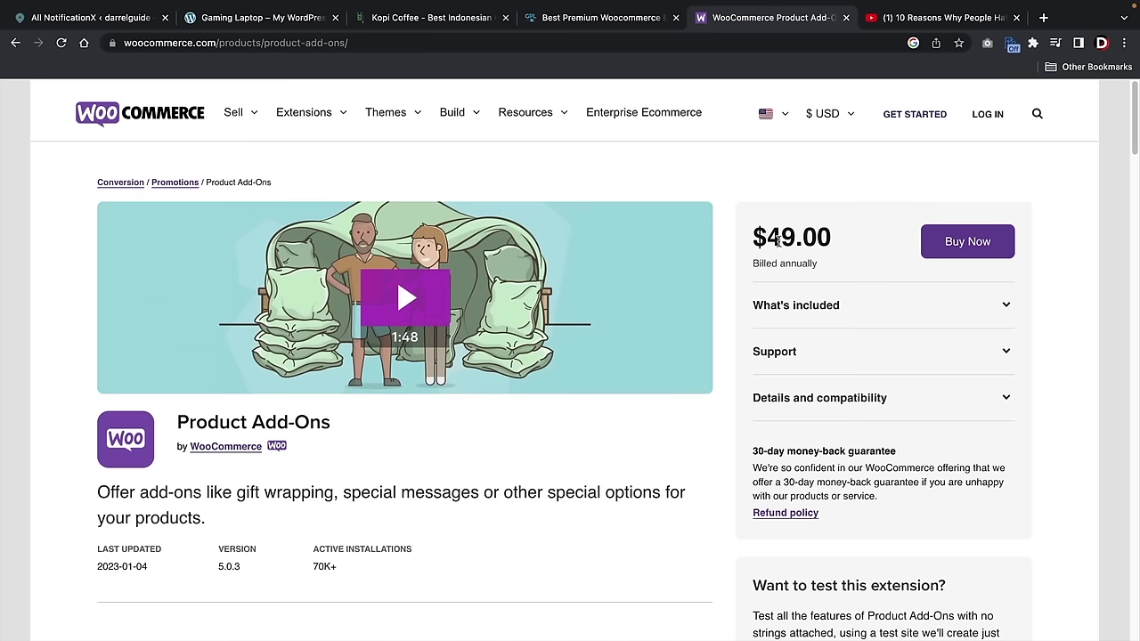
left_click(907, 27)
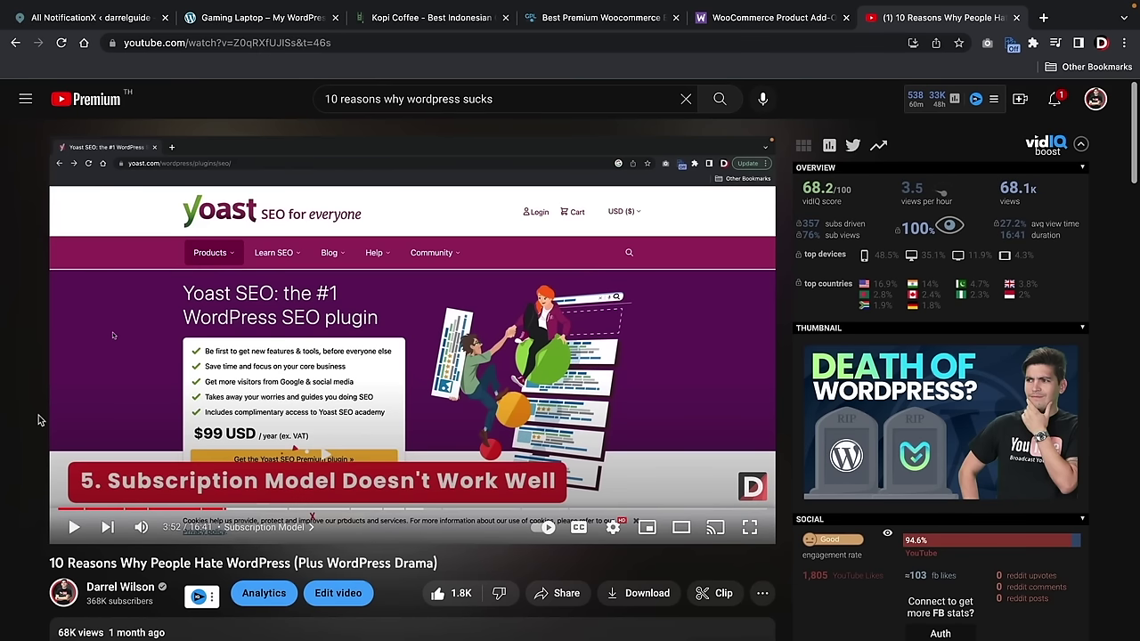
Browse GPL Mall's $15 WooCommerce plugin grids, then return to the $49.00 Product Add-Ons page
left_click(563, 28)
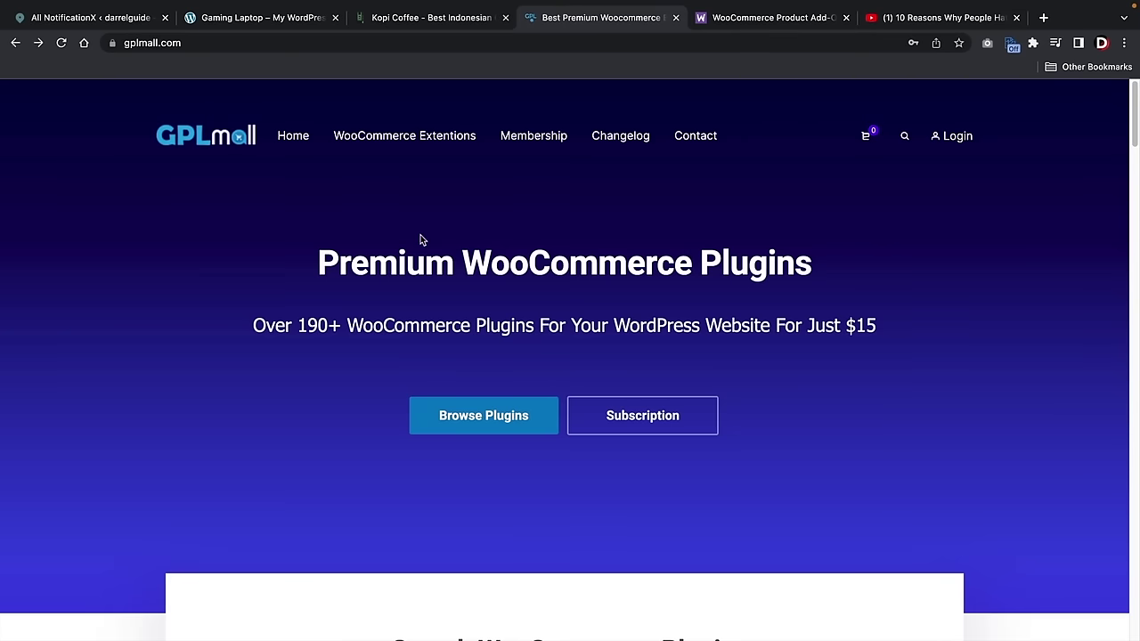
scroll(423, 240, "down", 6)
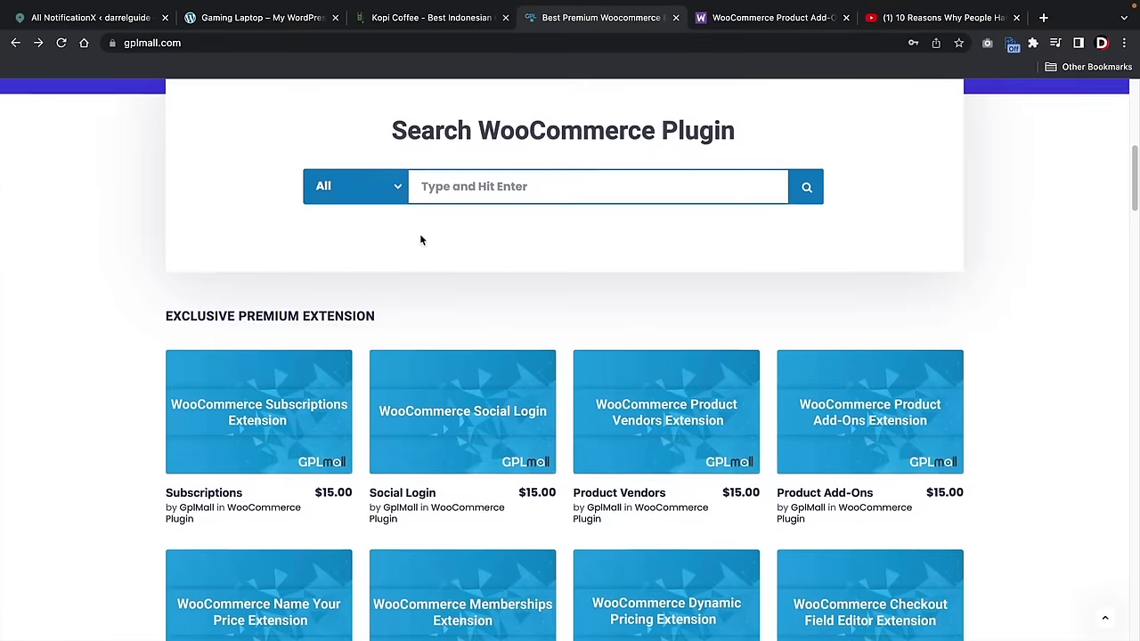
scroll(420, 240, "down", 2)
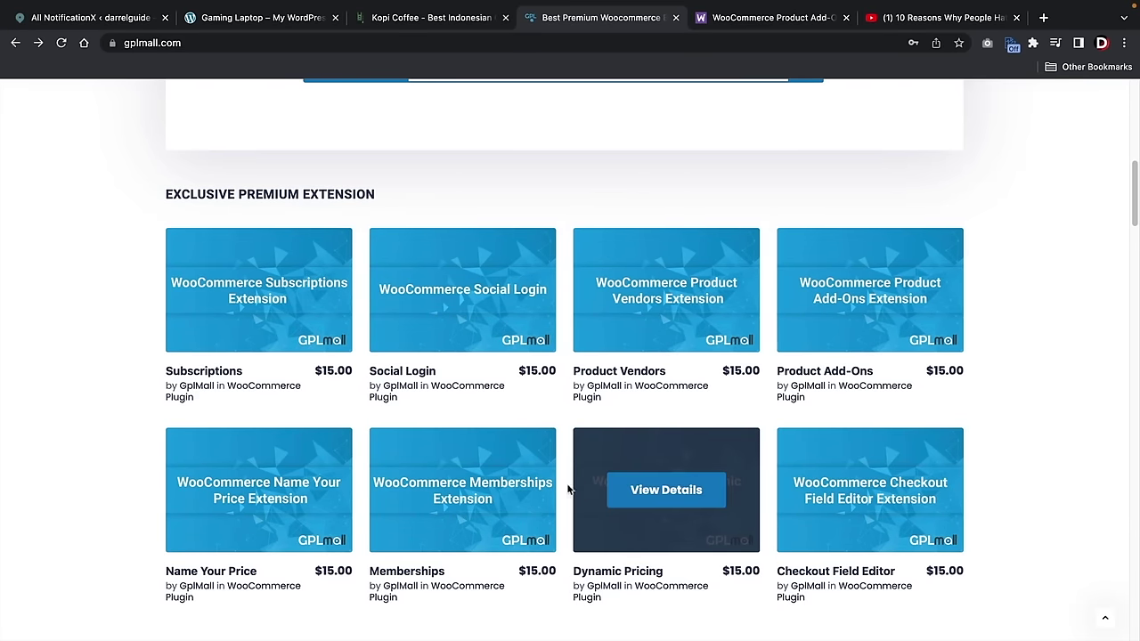
scroll(309, 479, "down", 4)
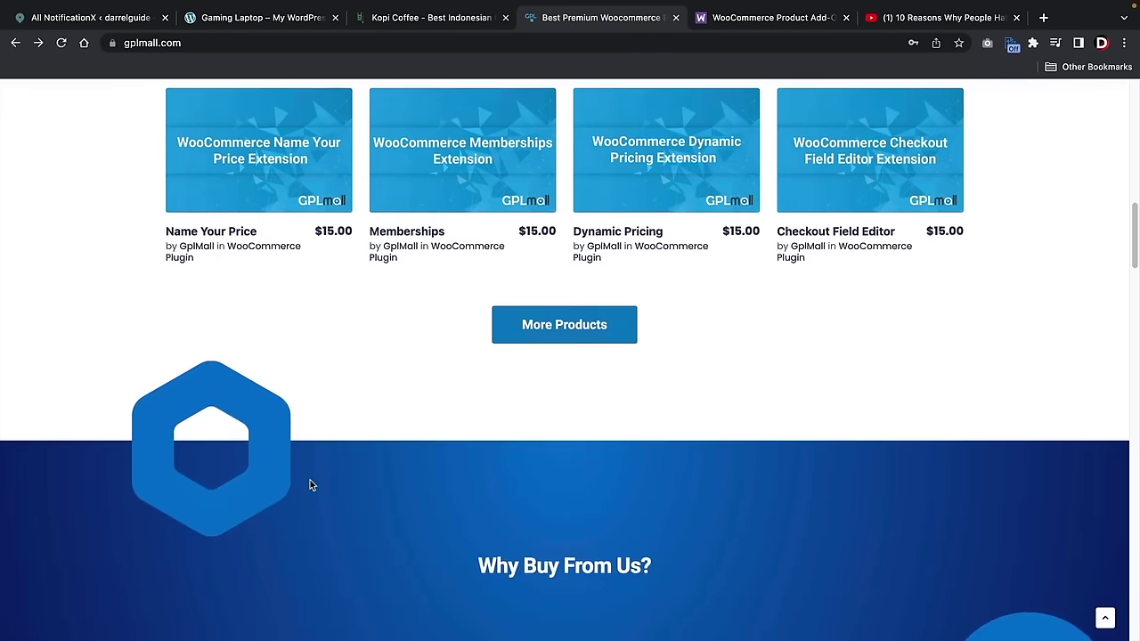
scroll(310, 485, "down", 8)
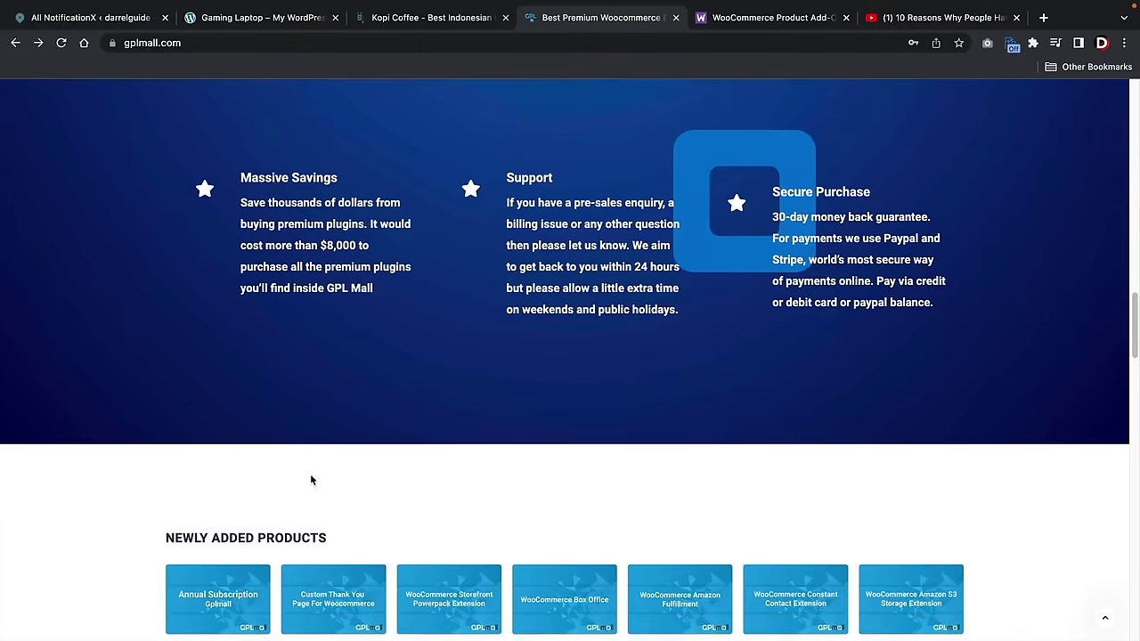
scroll(311, 481, "down", 3)
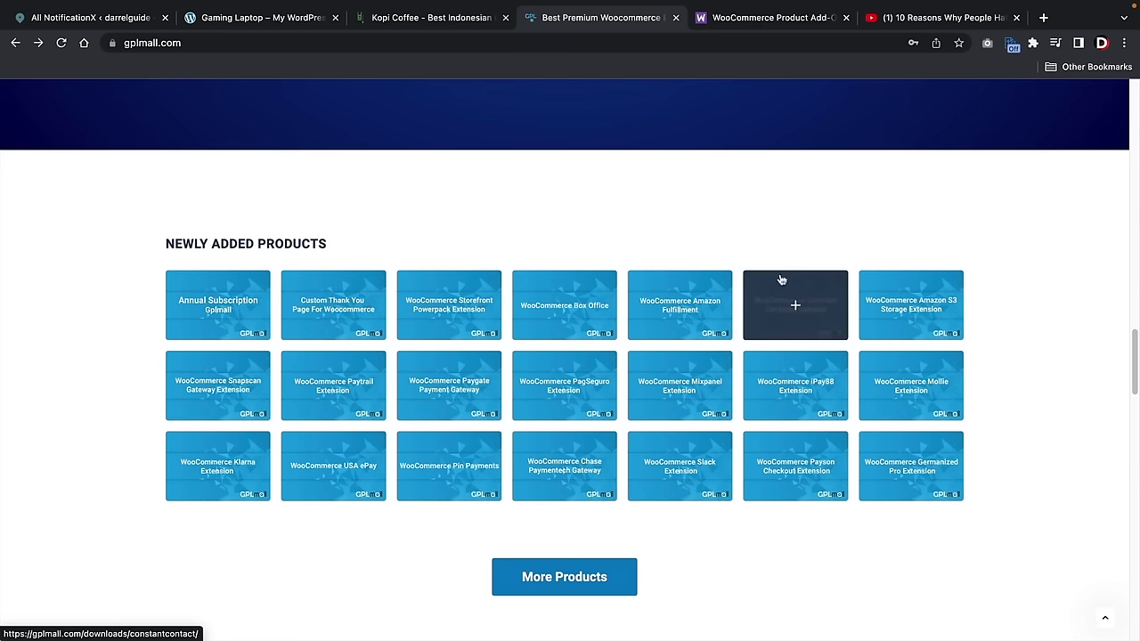
left_click(432, 17)
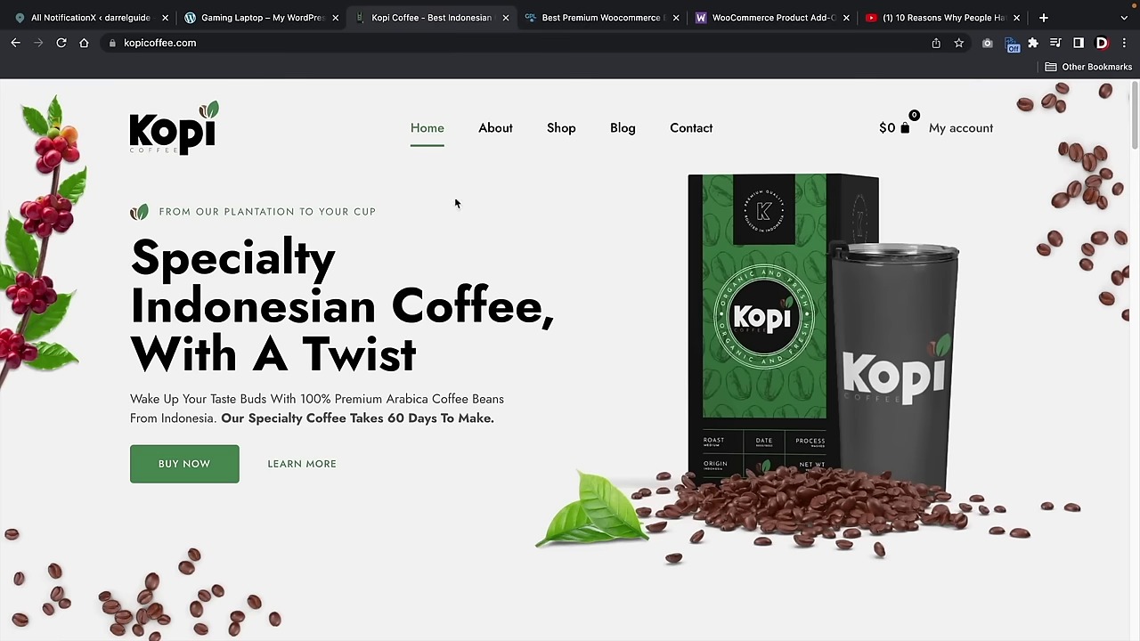
left_click(763, 25)
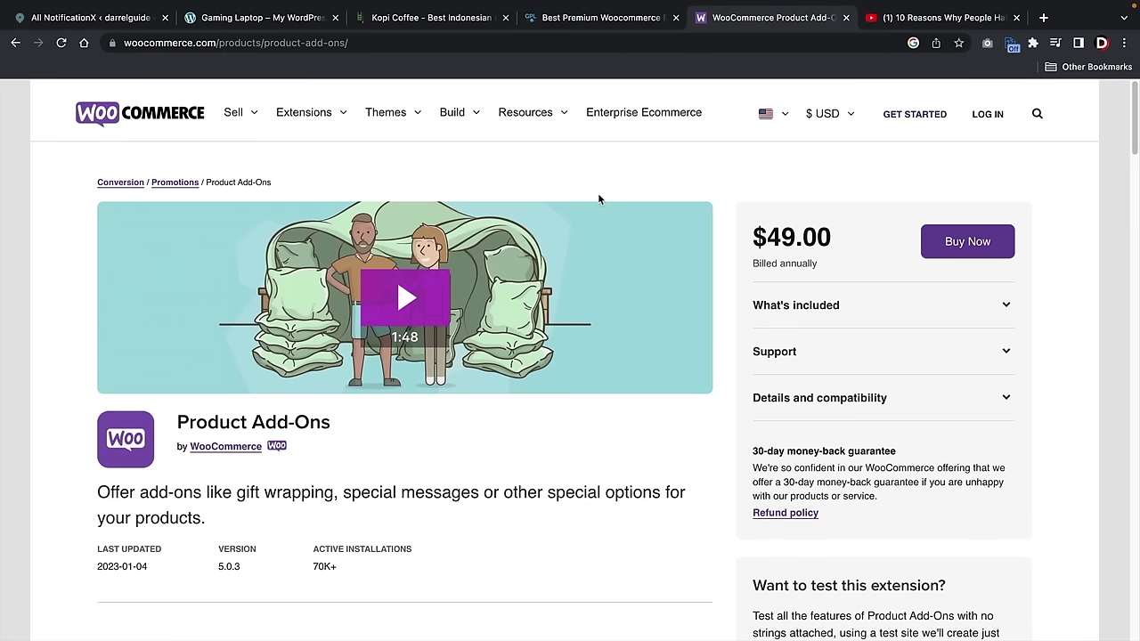
Go back to Developed by Woo and open the $199.00 WooCommerce Subscriptions page
key("alt+Left")
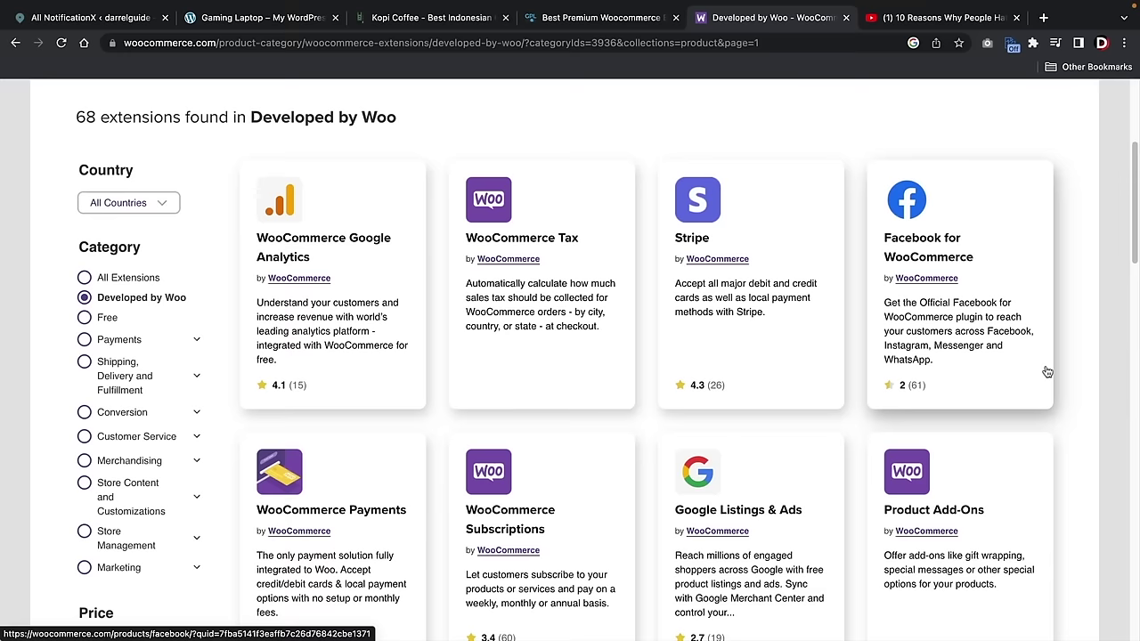
scroll(1038, 367, "down", 2)
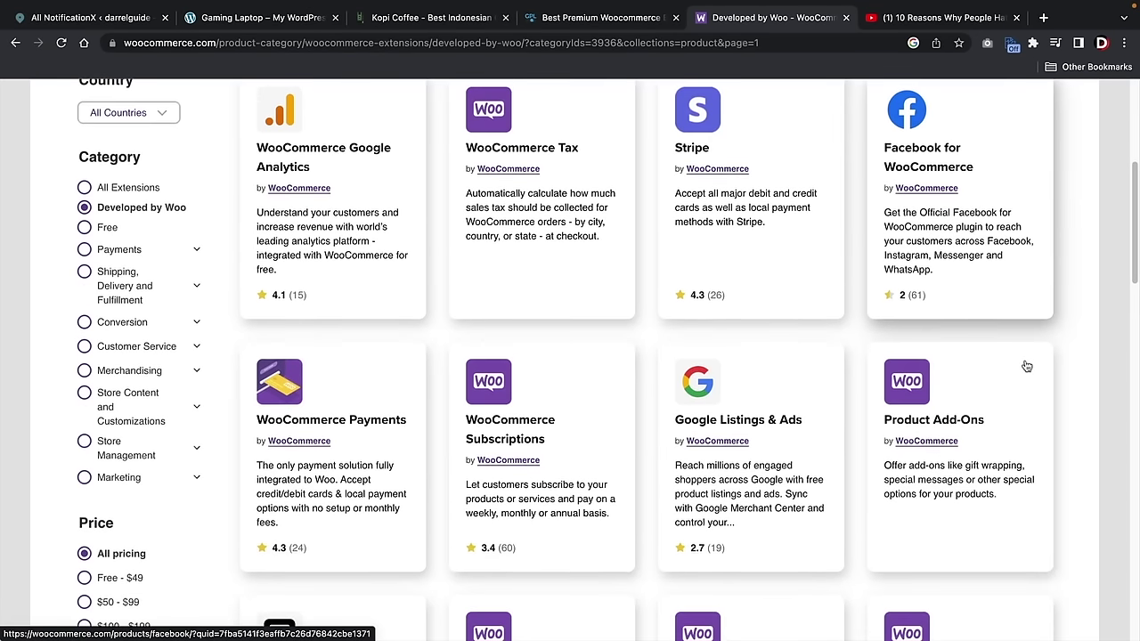
left_click(561, 363)
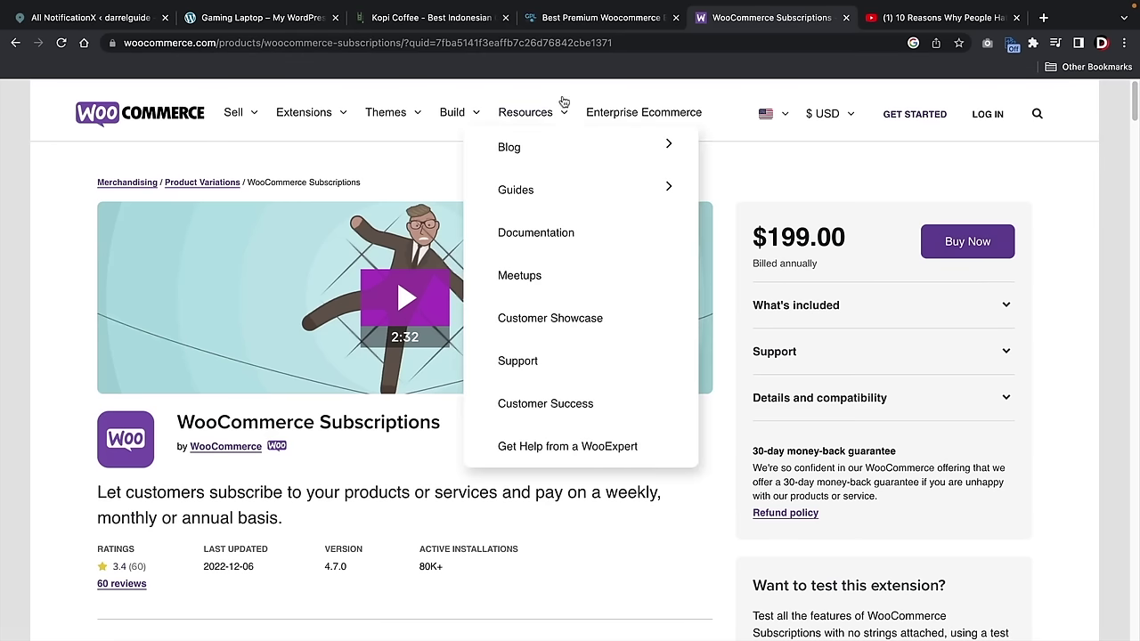
Compare Subscriptions with the GPL Mall tab, then return to the darrelguide store homepage
left_click(573, 20)
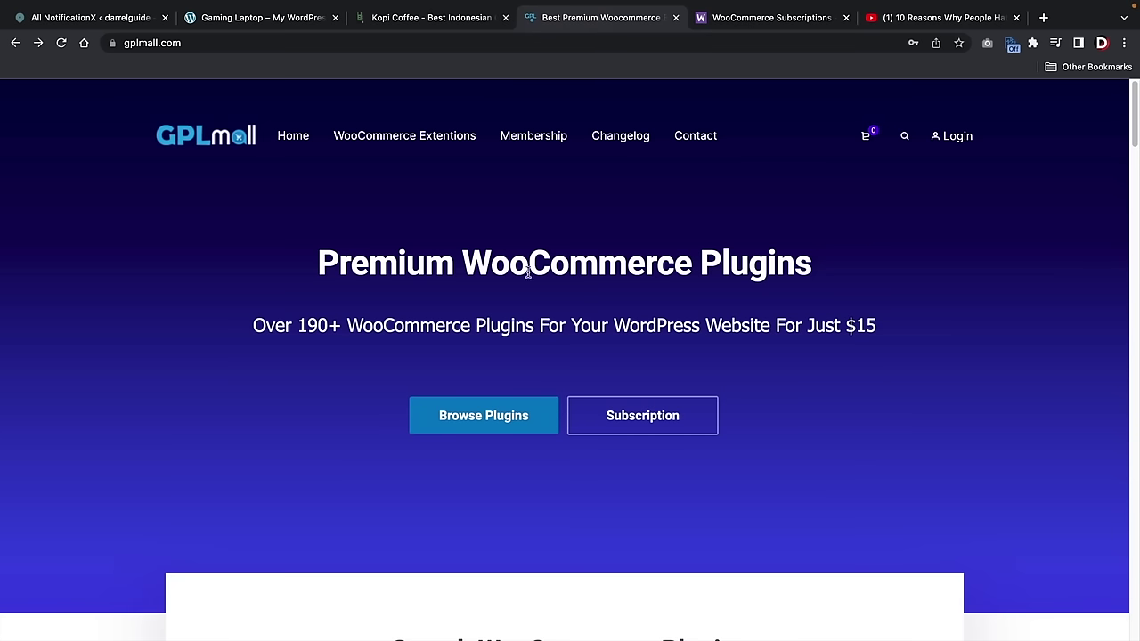
left_click(723, 19)
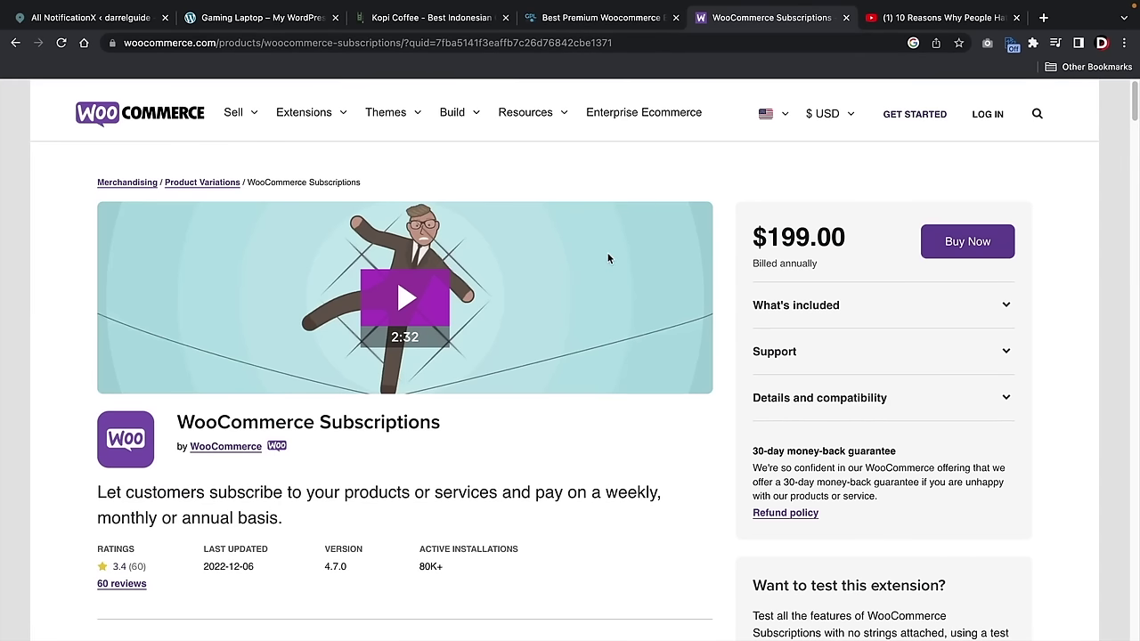
key("ctrl+shift+Tab")
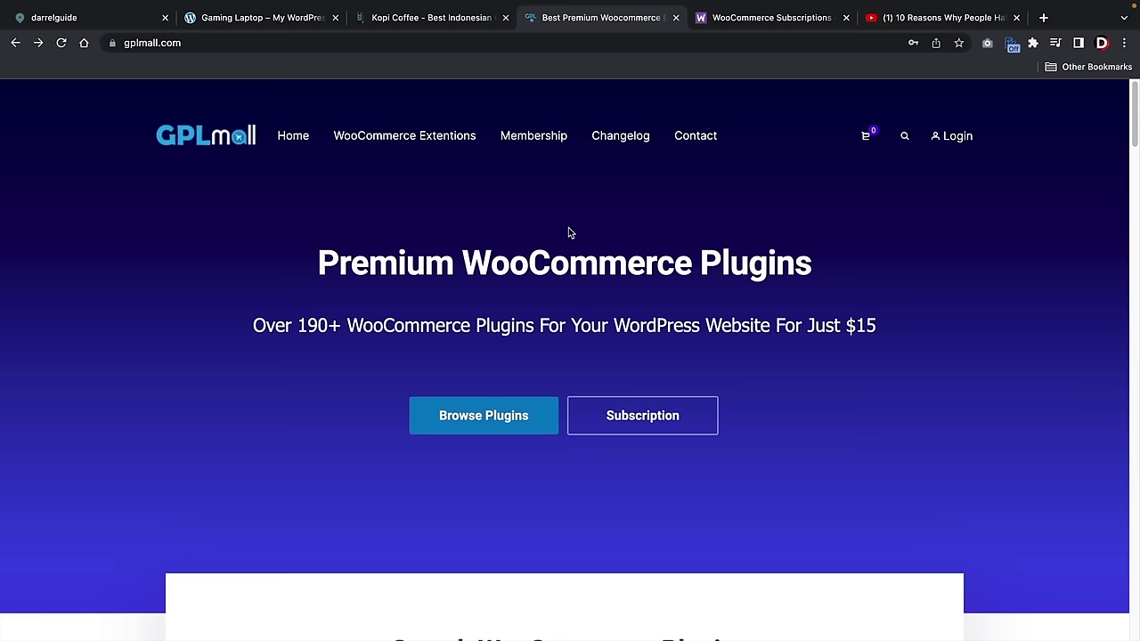
key("ctrl+1")
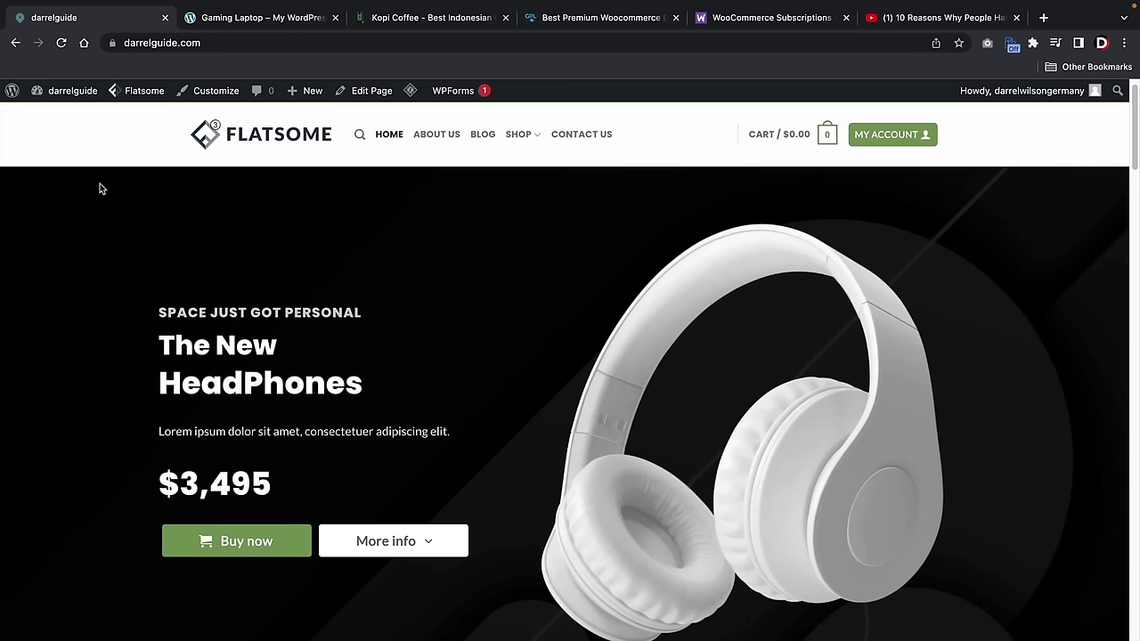
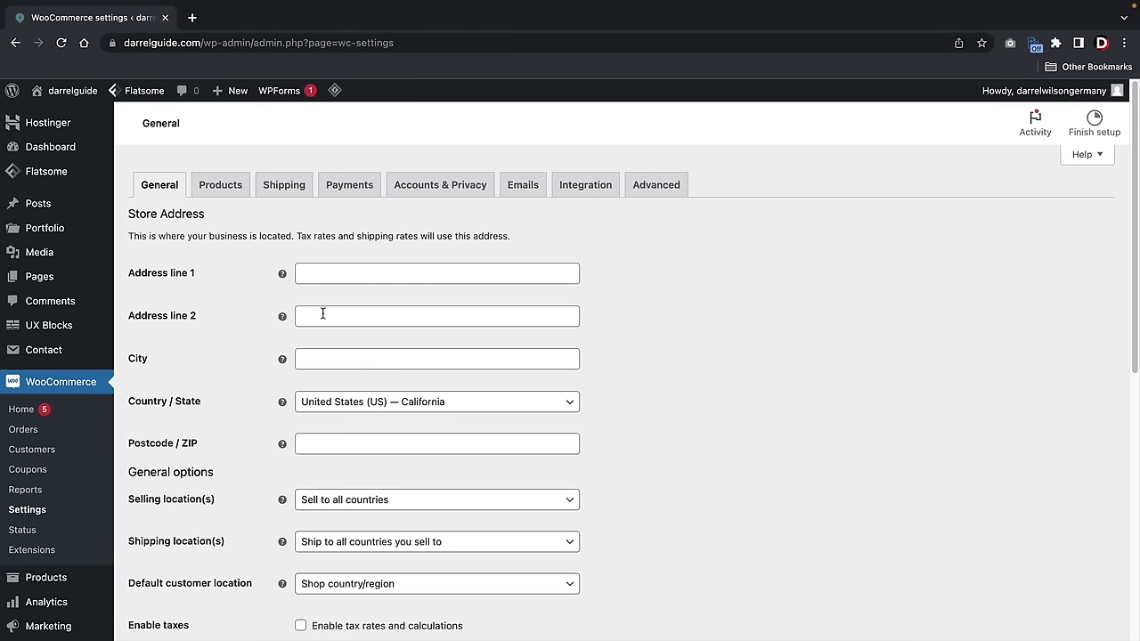
Enter the store's street address, city and postcode, with country/state set to United States — Nevada
left_click(329, 277)
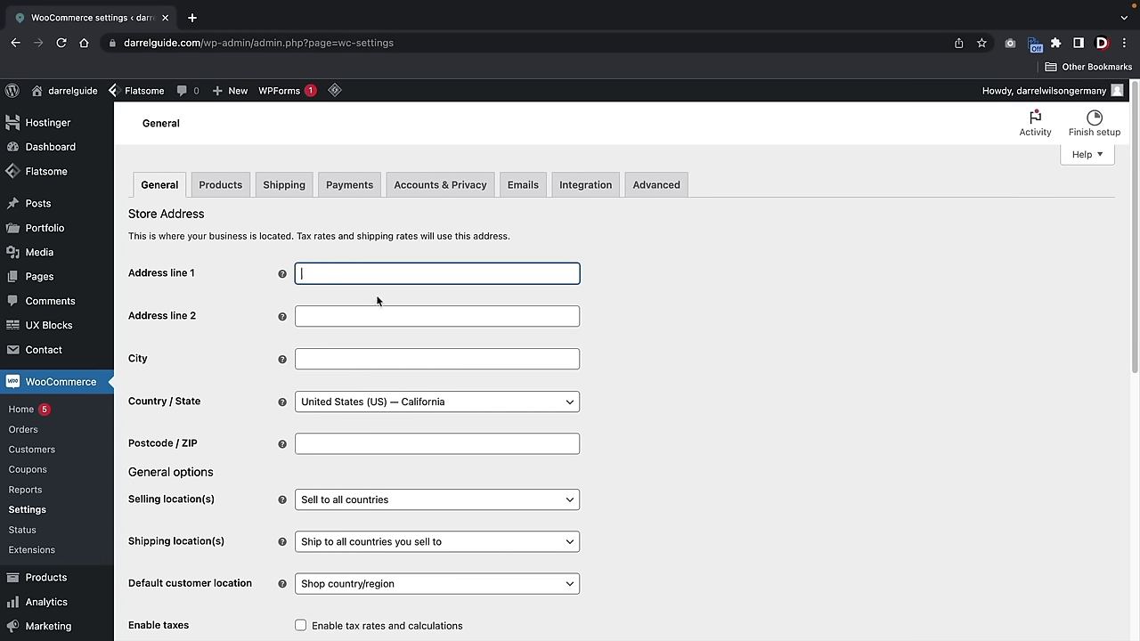
scroll(377, 302, "down", 1)
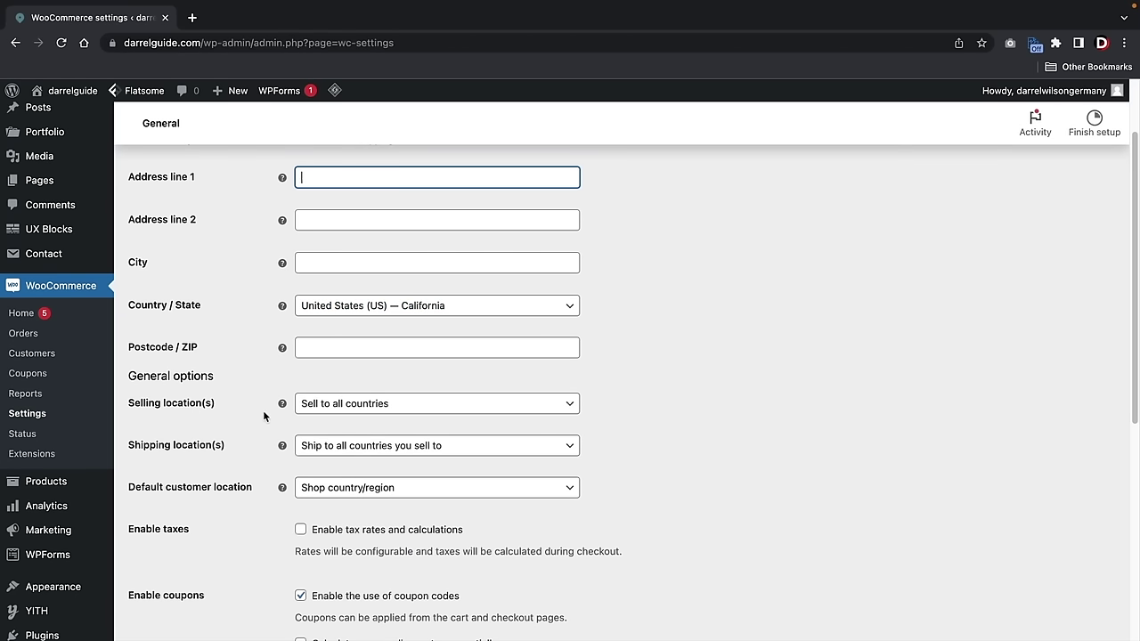
scroll(303, 321, "up", 2)
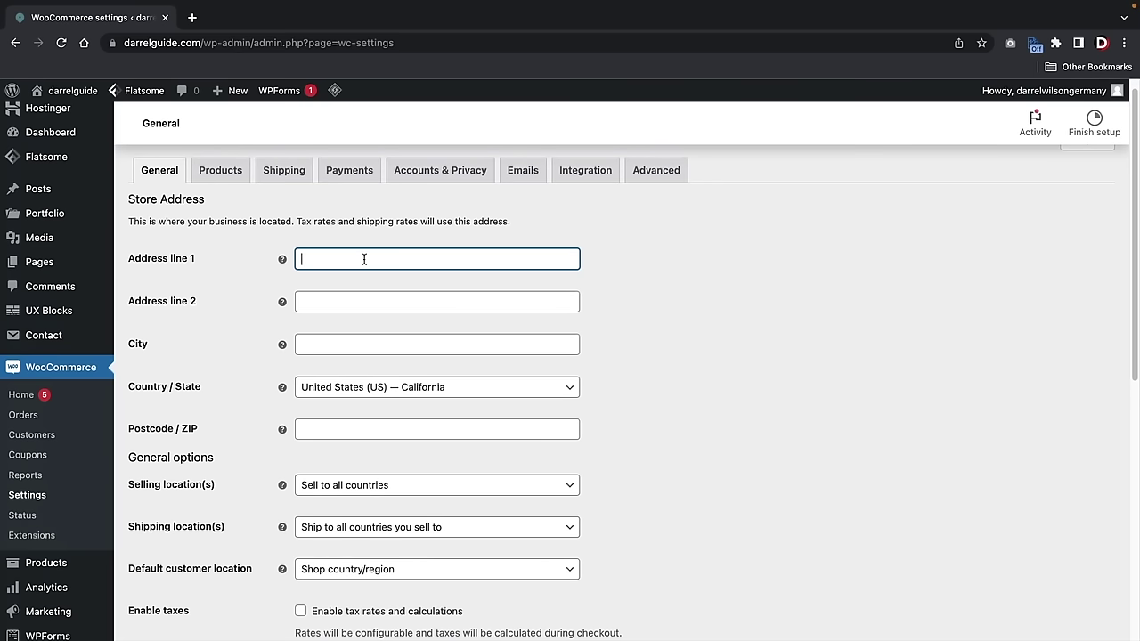
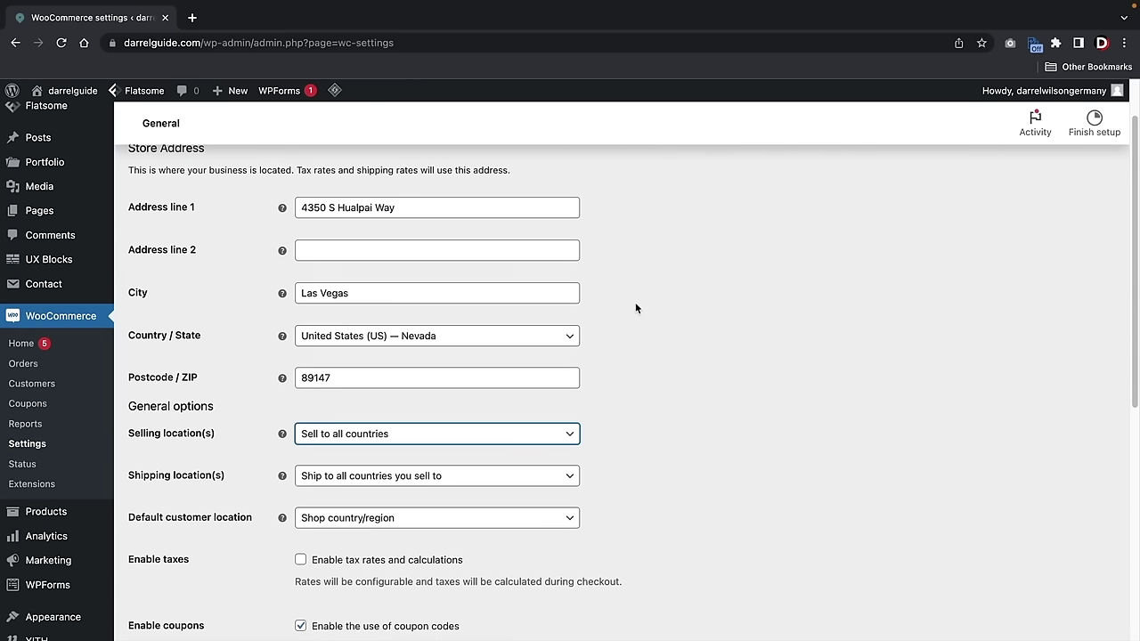
scroll(198, 352, "down", 2)
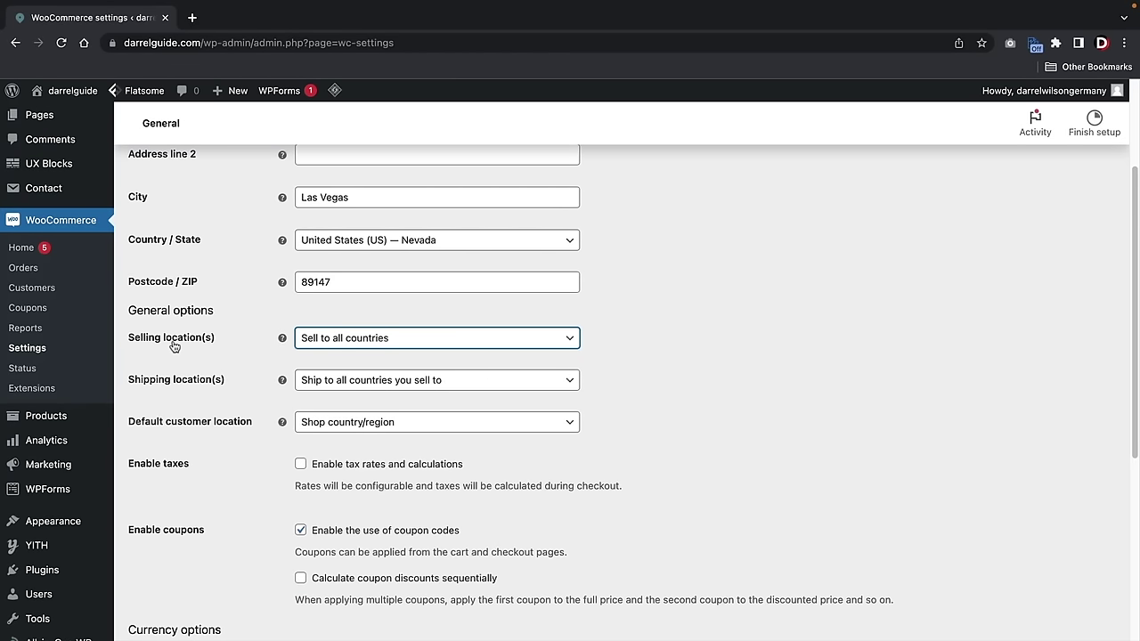
left_click(346, 342)
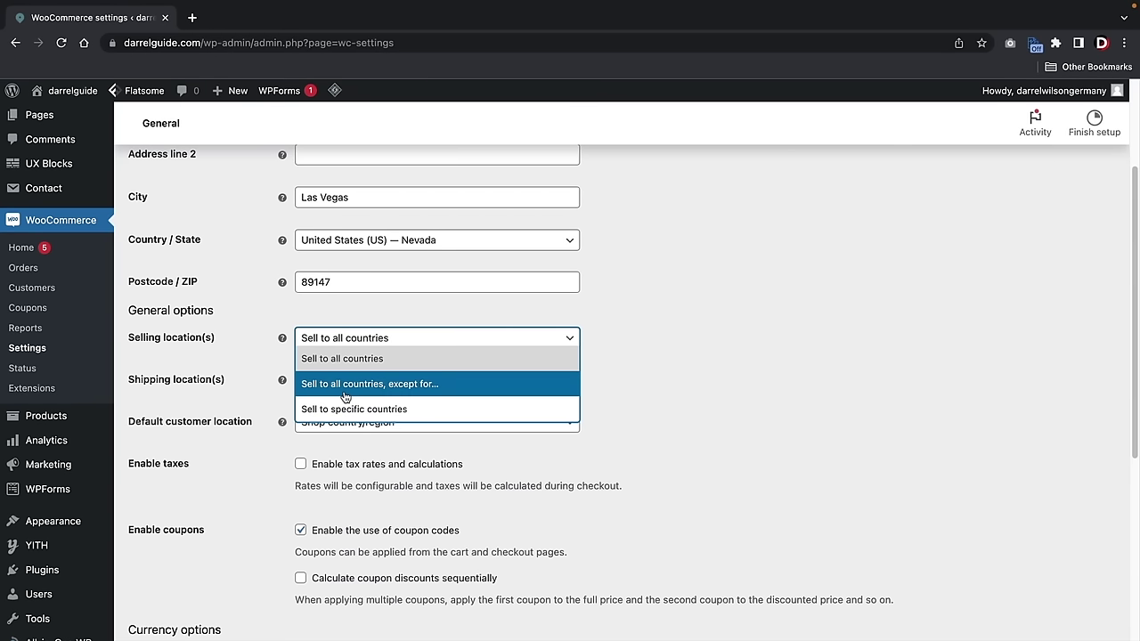
Try selling to all countries except Belgium
left_click(344, 396)
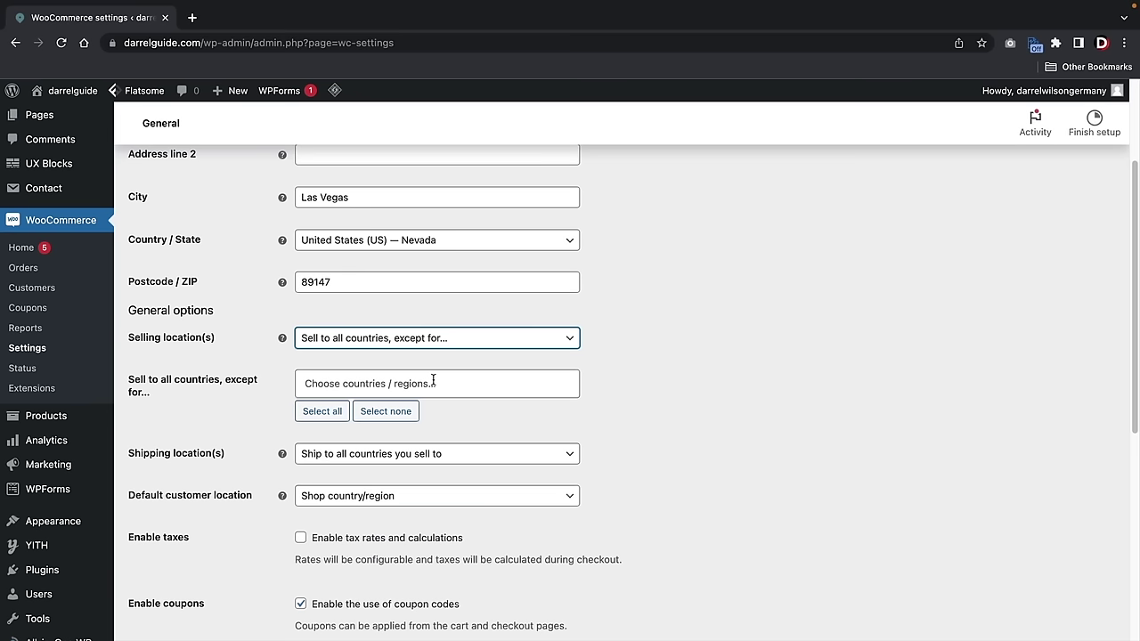
left_click(433, 380)
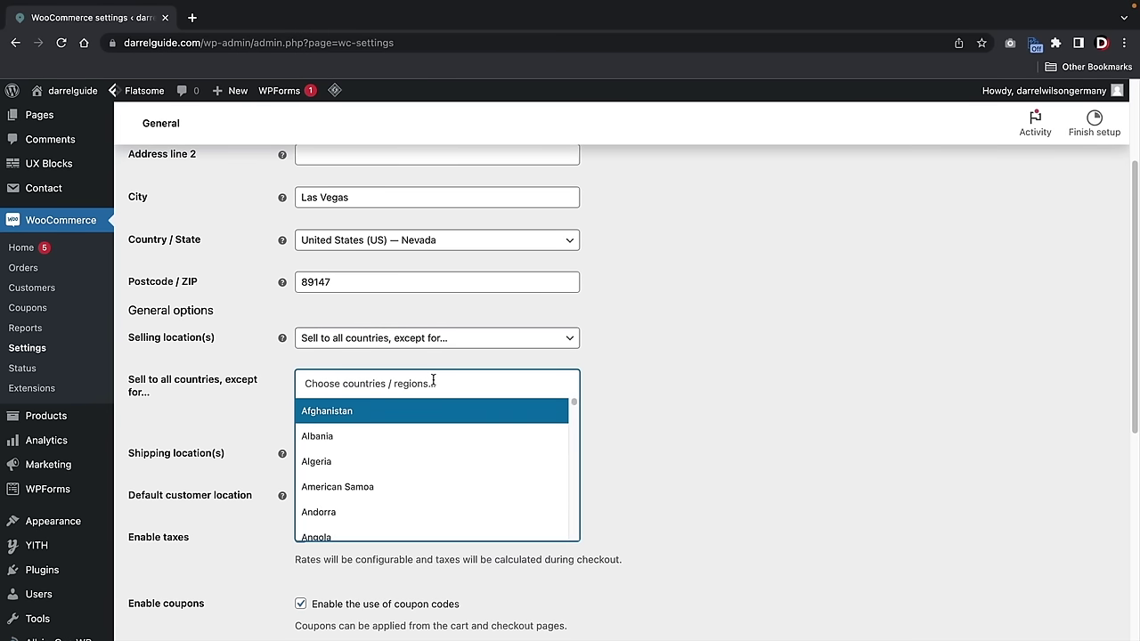
scroll(367, 459, "down", 5)
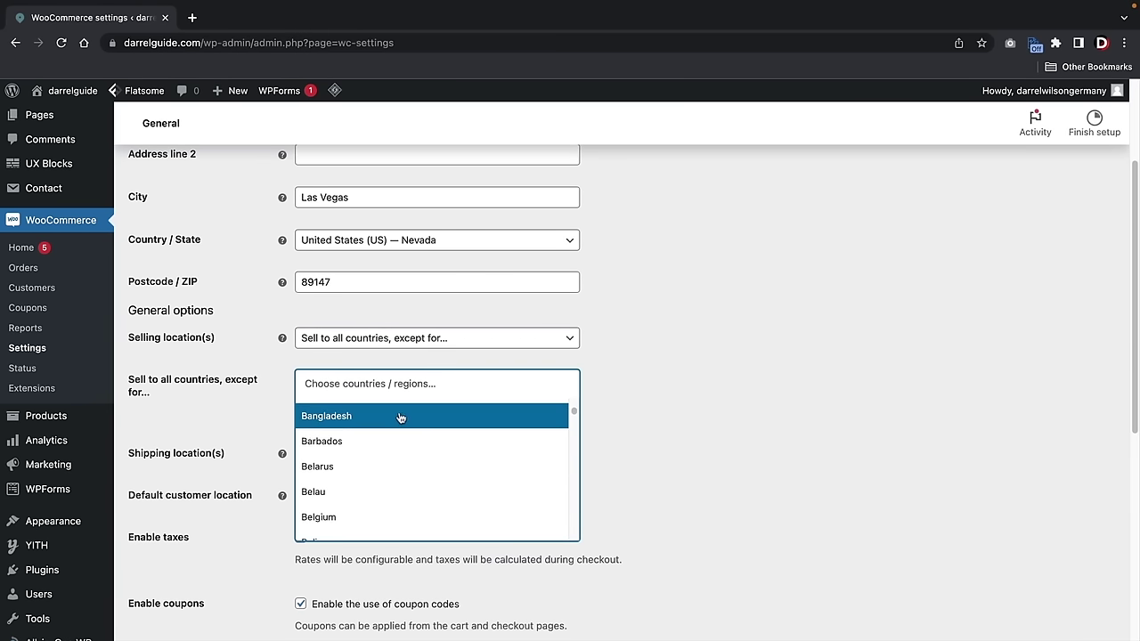
scroll(409, 488, "down", 1)
left_click(401, 496)
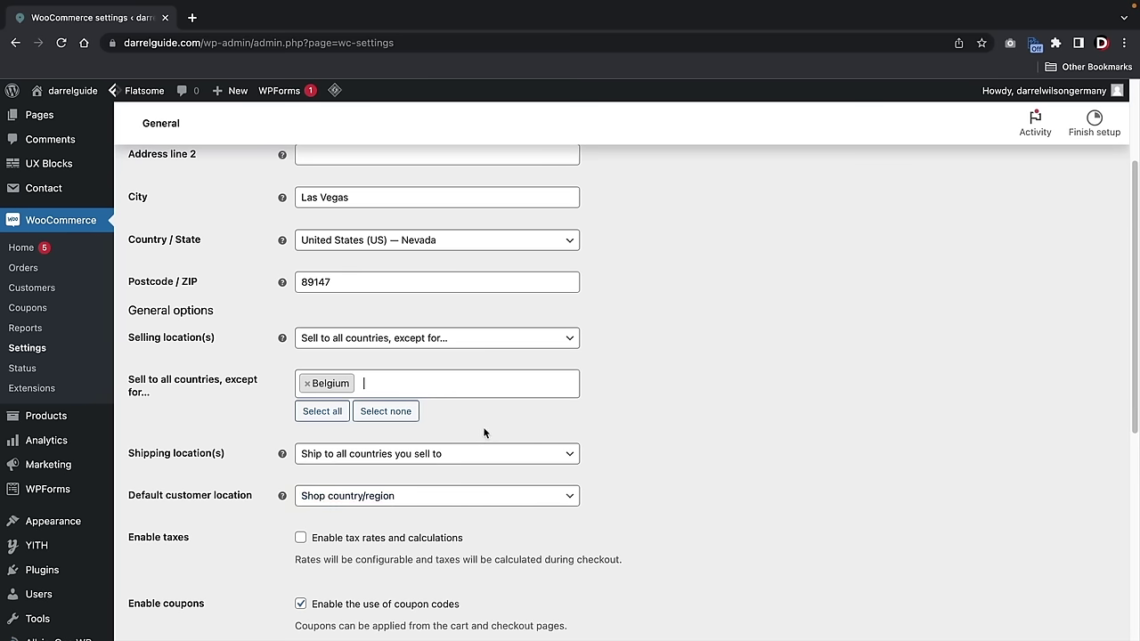
Switch to selling to specific countries, leaving United States (US) as the only one after removing Canada and Mexico
left_click(410, 339)
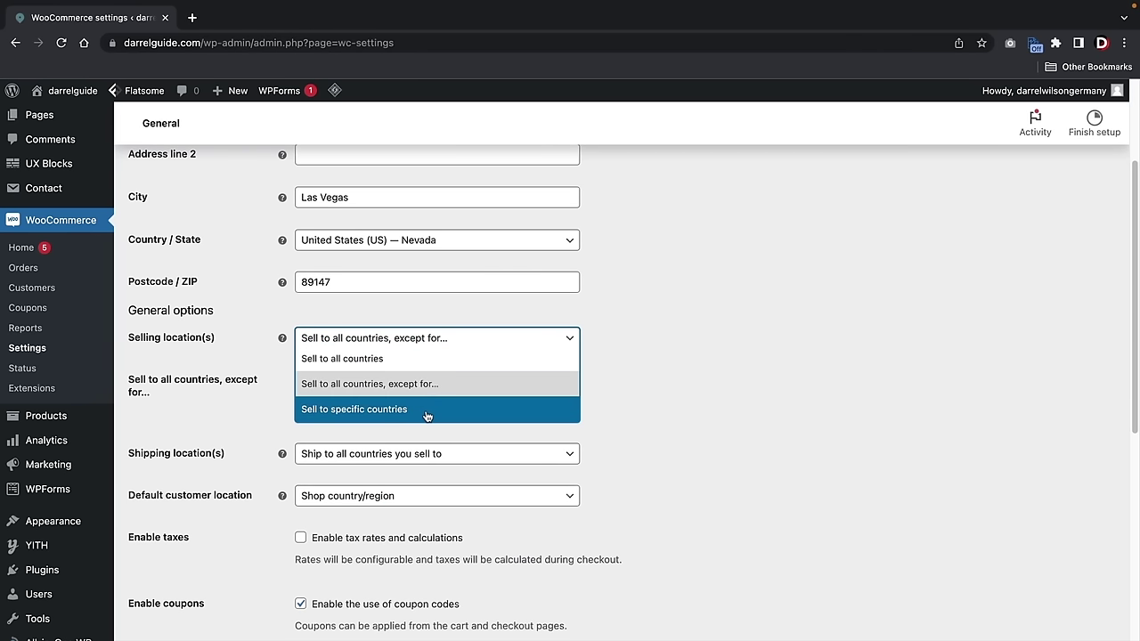
left_click(428, 411)
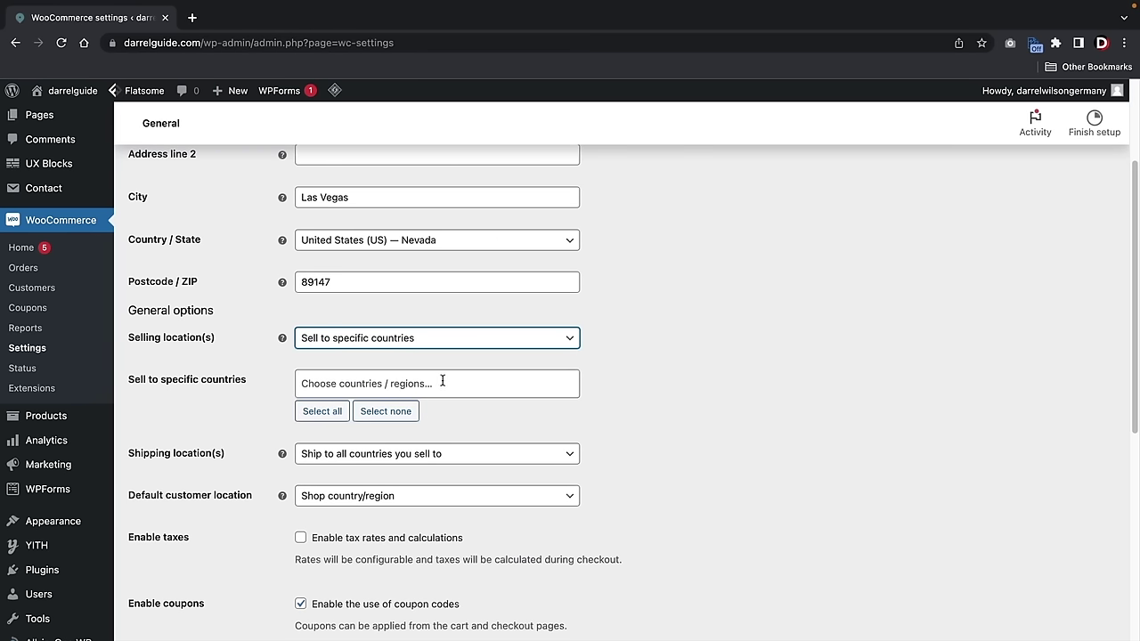
left_click(442, 383)
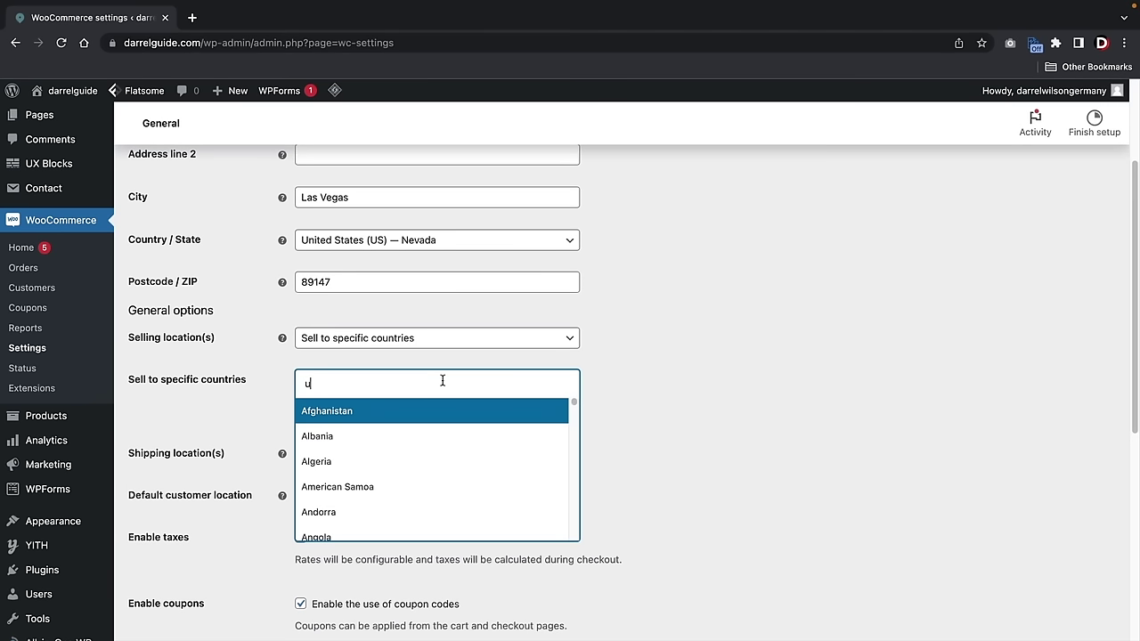
type("united")
left_click(457, 459)
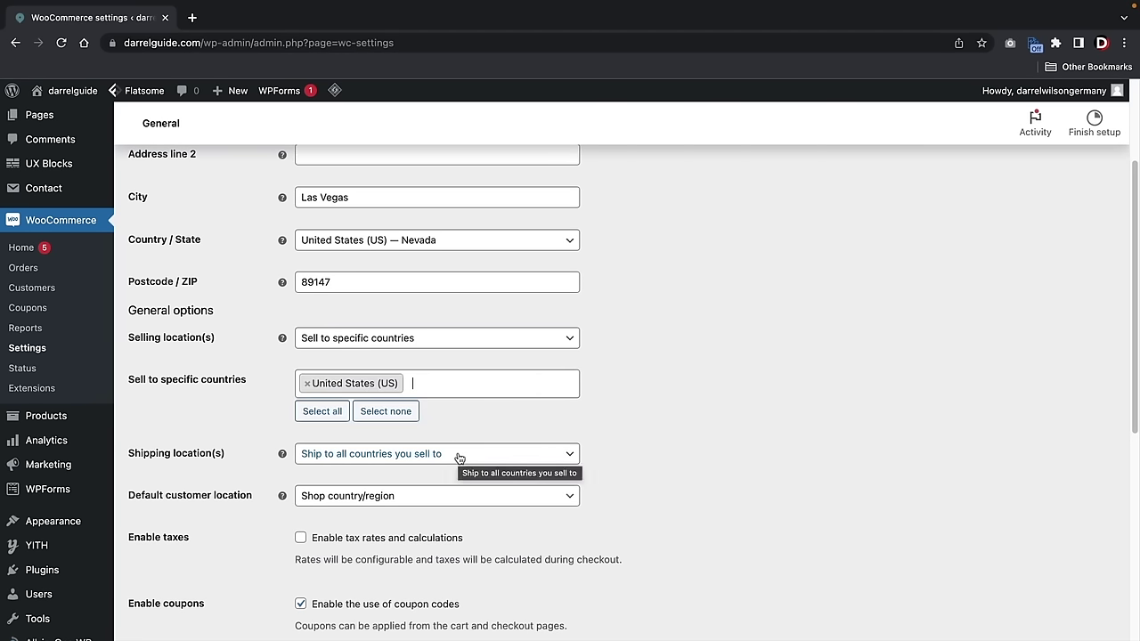
type("canada")
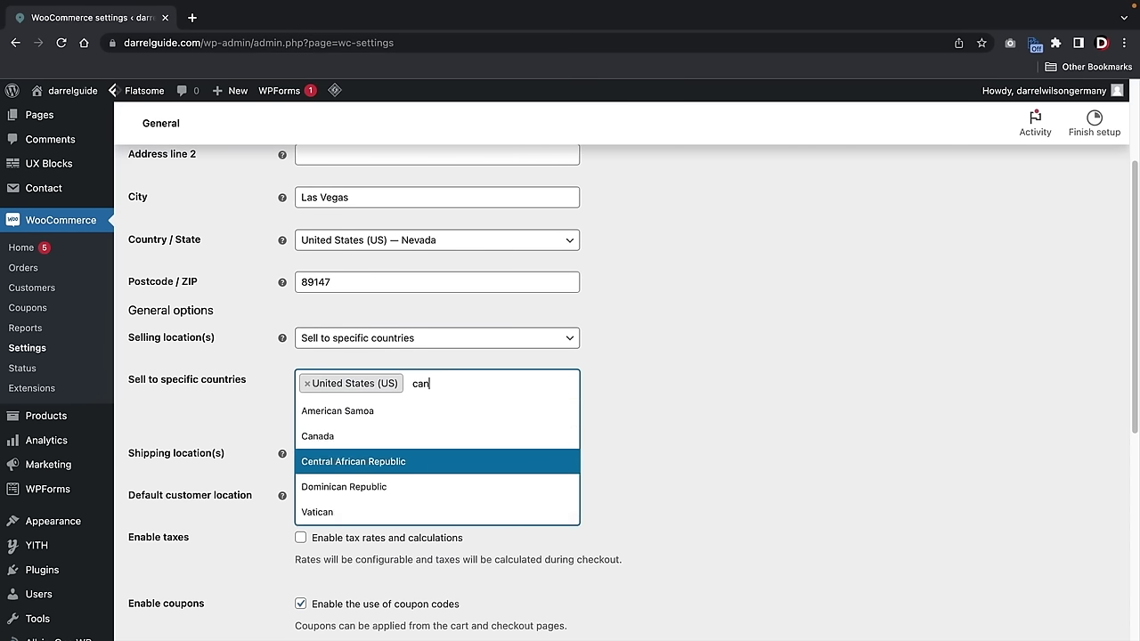
left_click(442, 412)
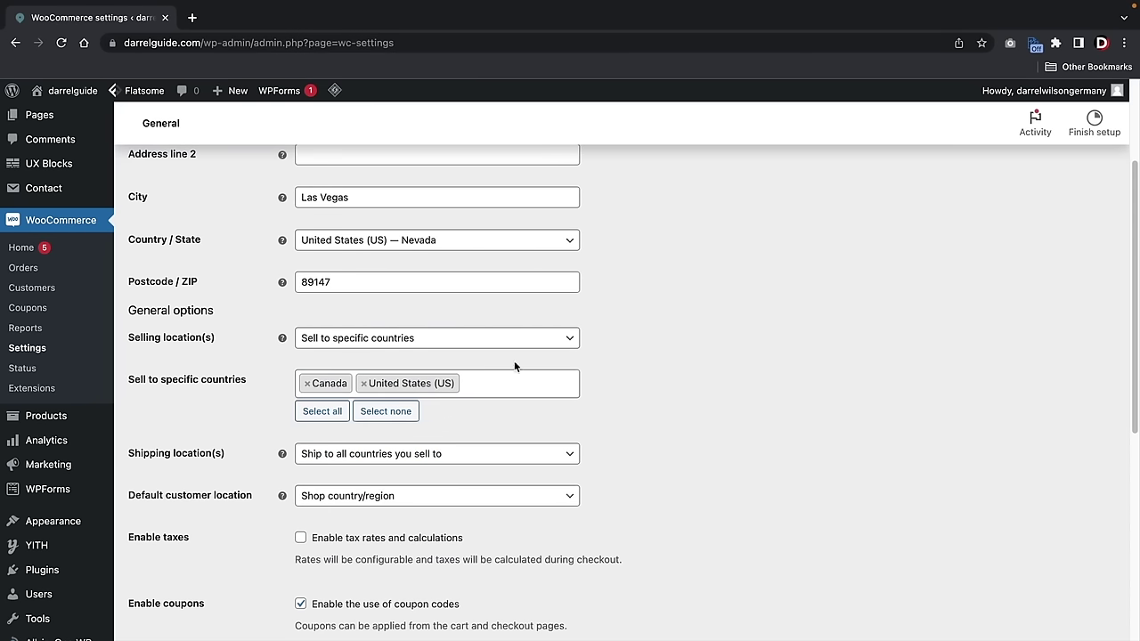
type("mexico")
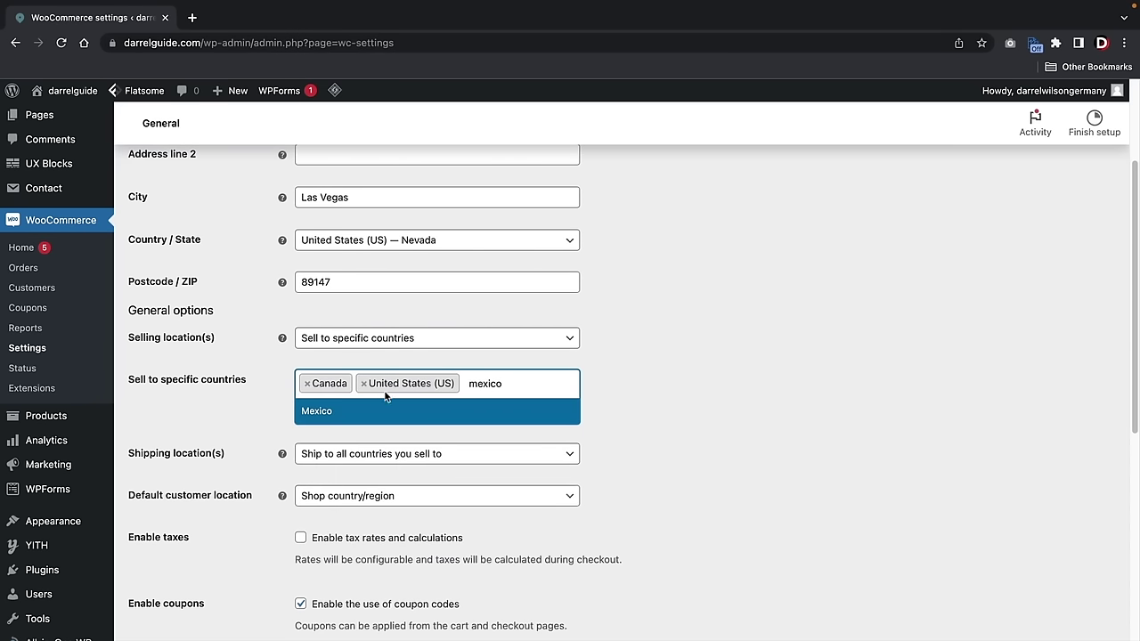
left_click(377, 411)
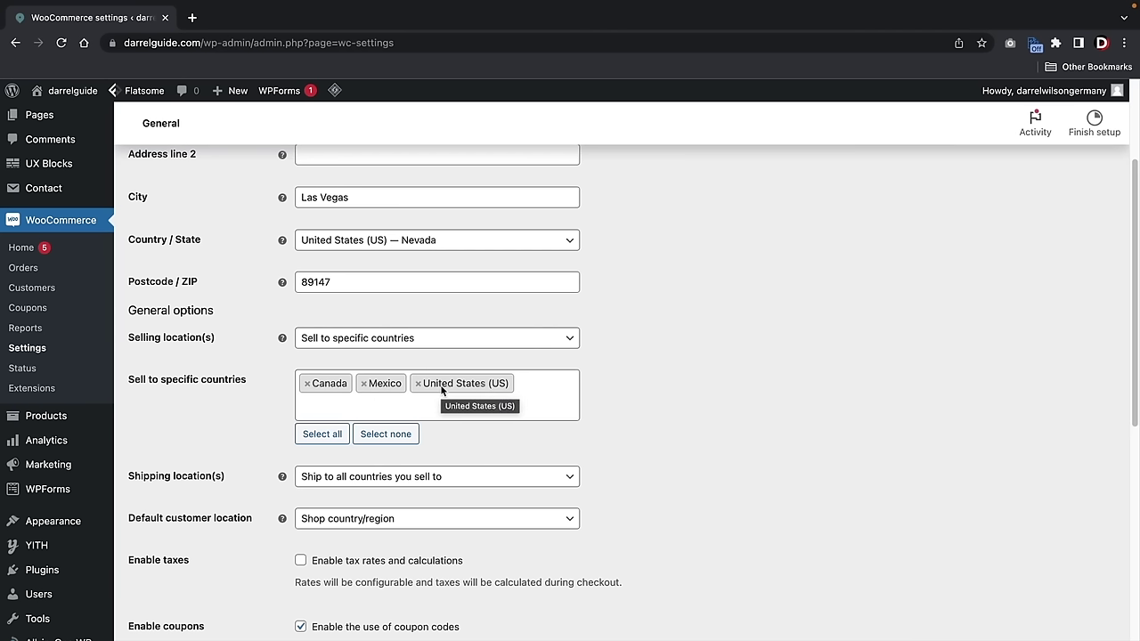
left_click(307, 383)
left_click(306, 383)
left_click(694, 393)
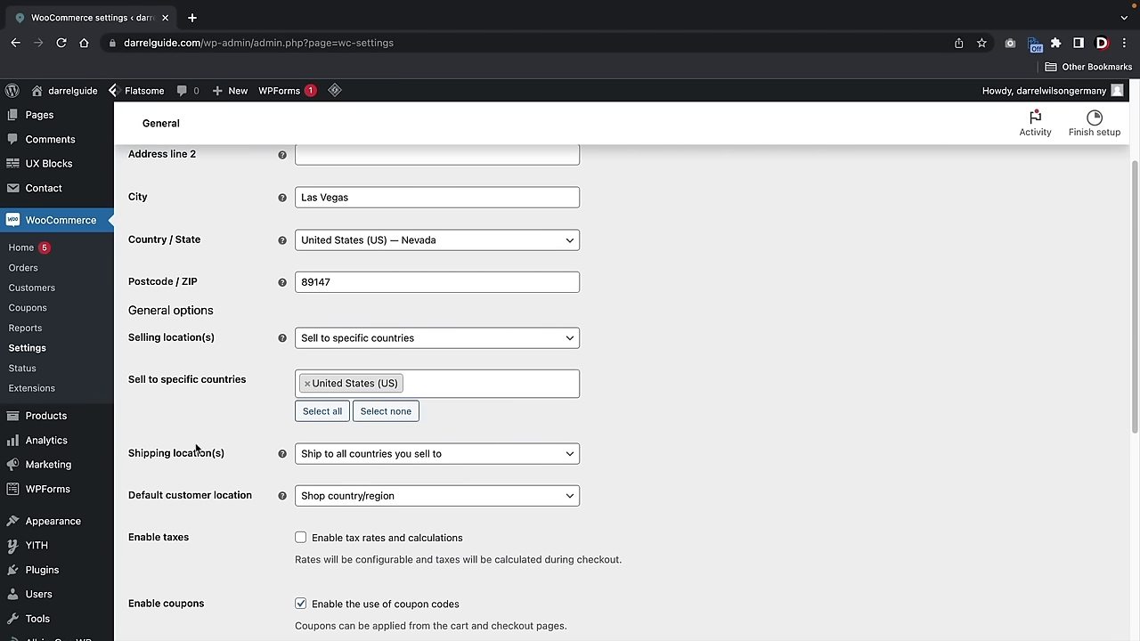
scroll(166, 464, "down", 1)
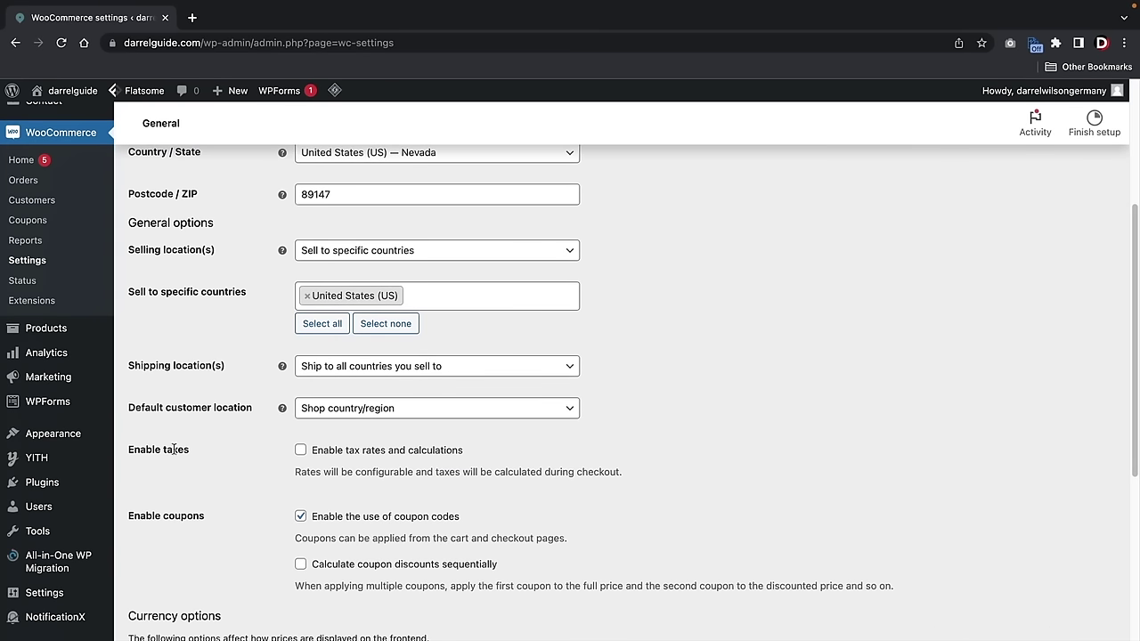
left_click(341, 373)
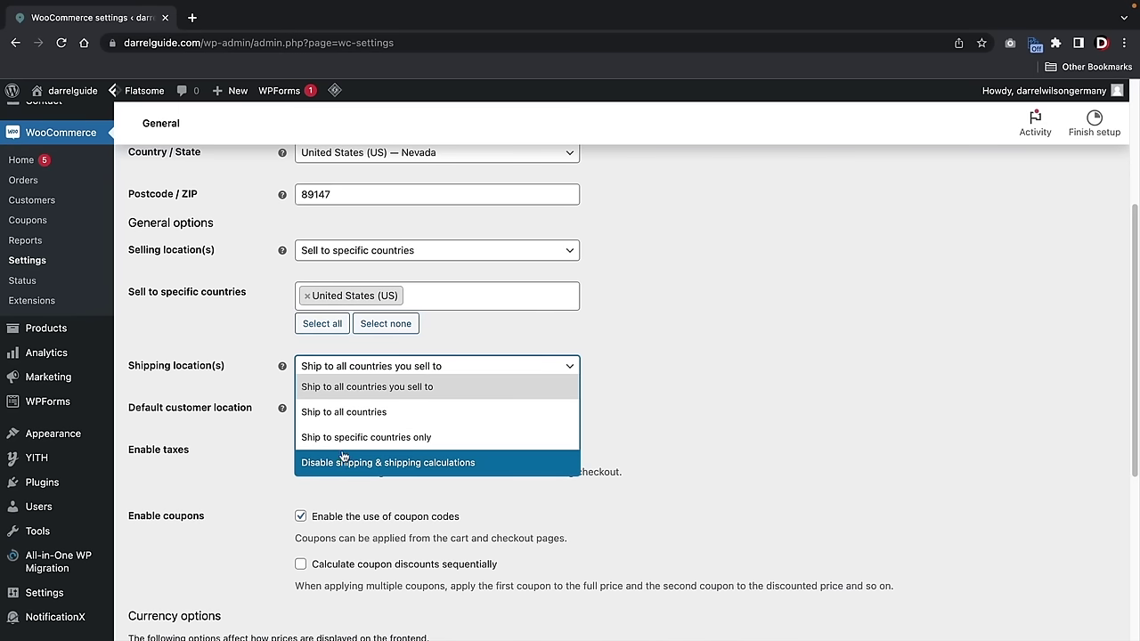
left_click(360, 389)
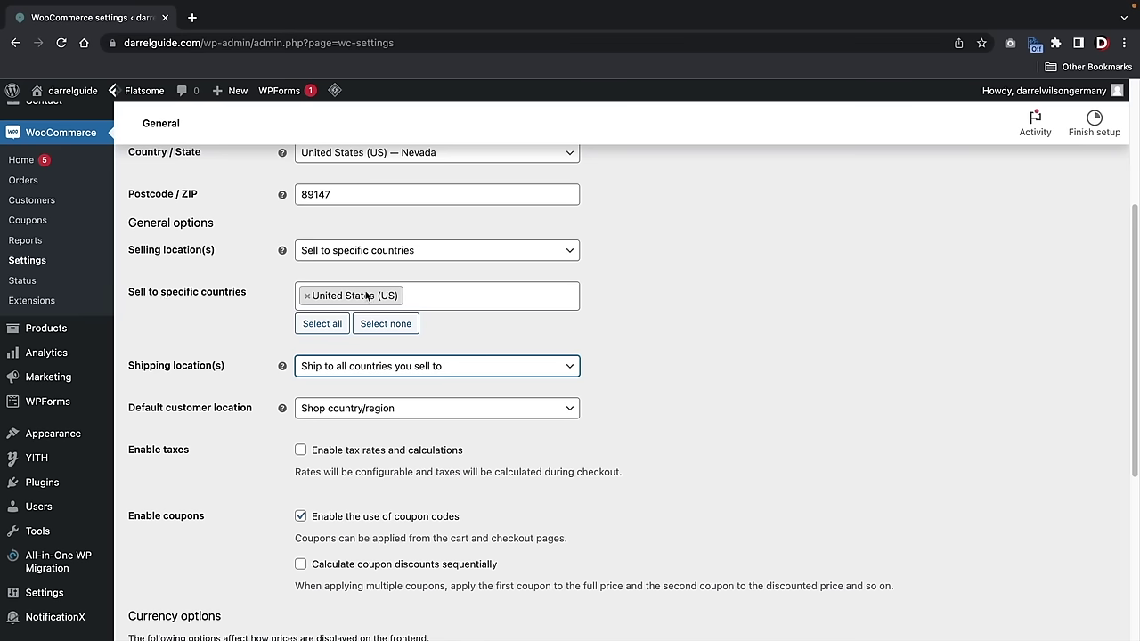
left_click(195, 410)
left_click(364, 407)
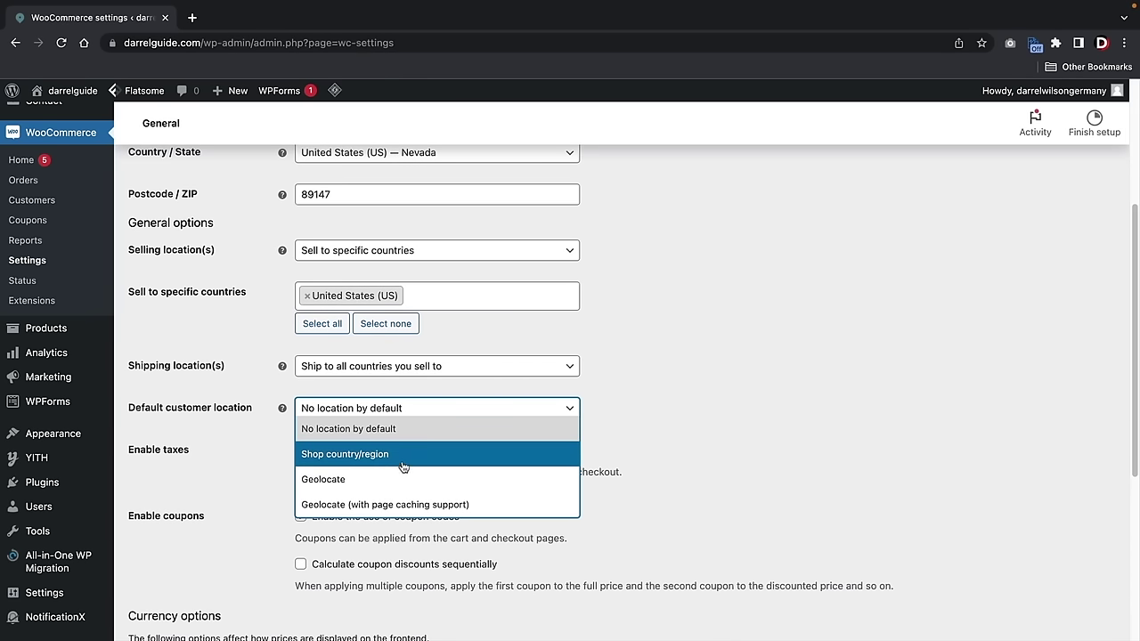
left_click(401, 460)
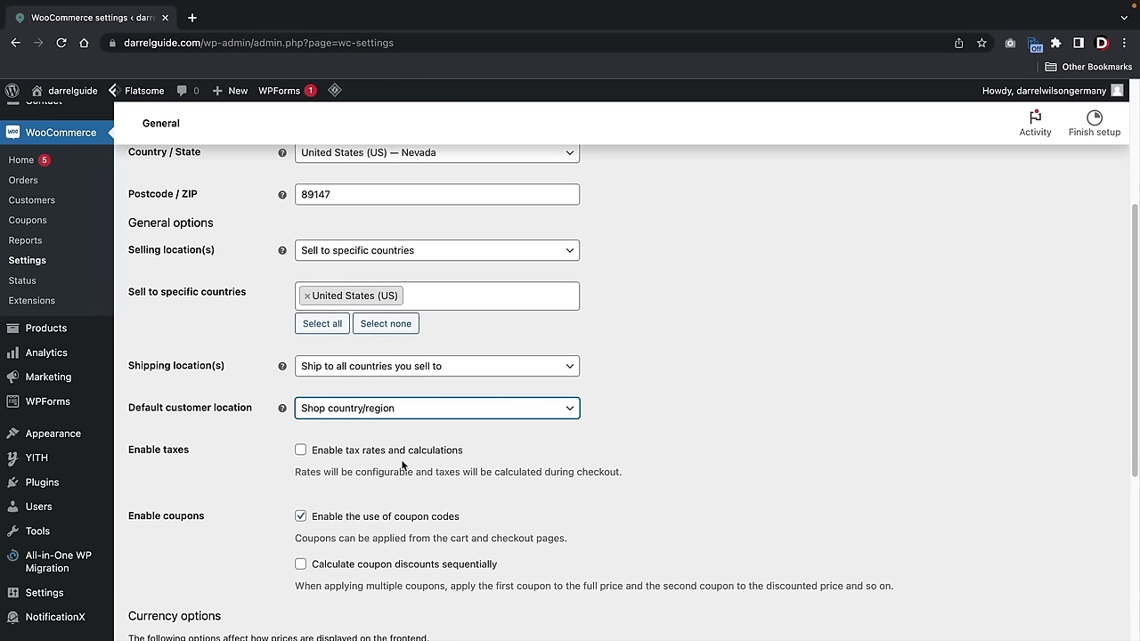
left_click(406, 416)
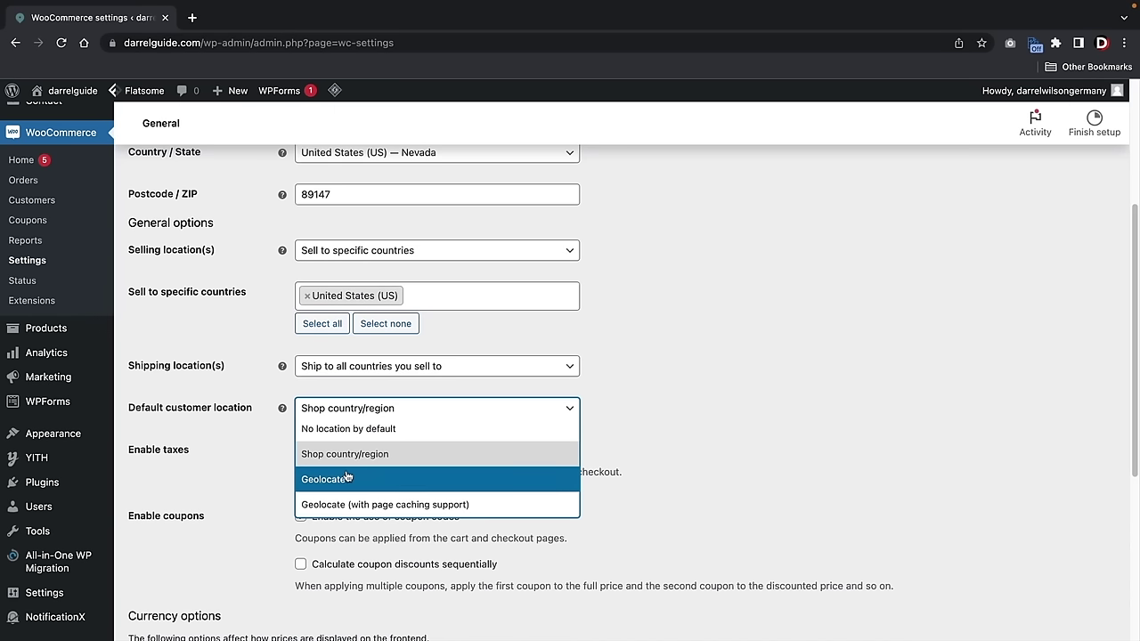
left_click(347, 454)
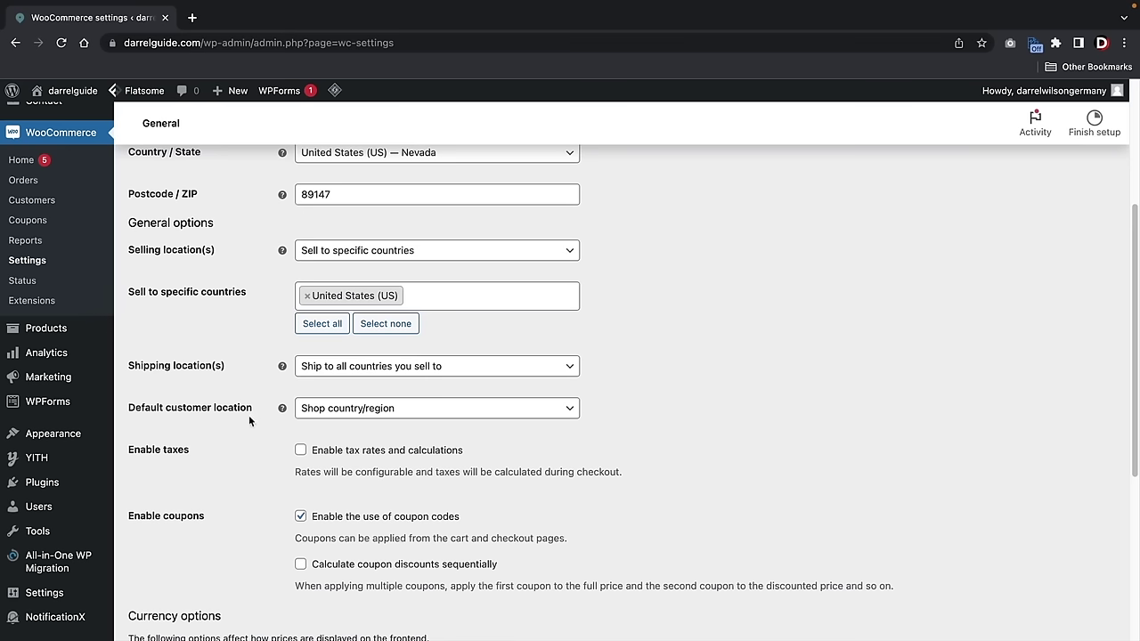
Enable tax rates and calculations
scroll(258, 410, "down", 1)
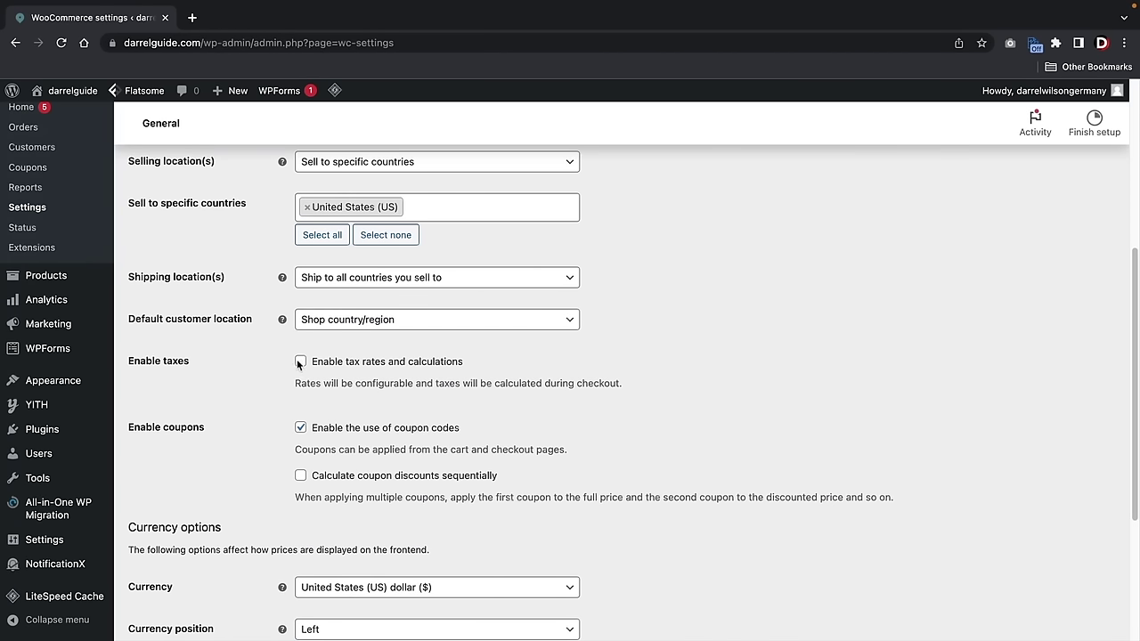
left_click(301, 362)
scroll(303, 365, "down", 3)
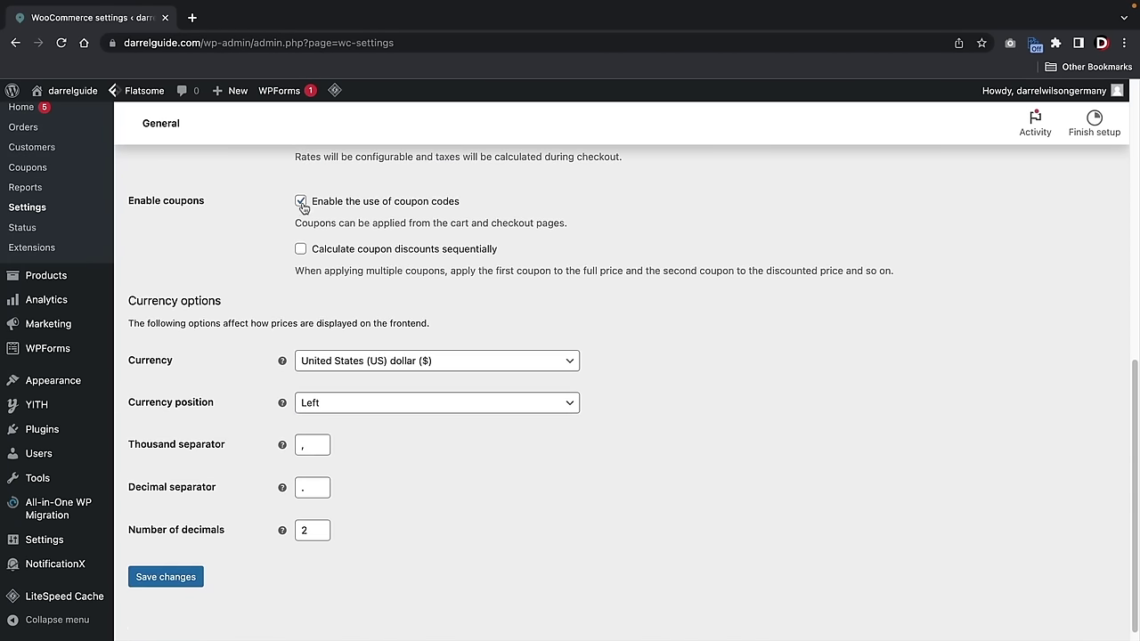
Keep United States (US) dollar as the currency and save the general settings
left_click(365, 365)
scroll(392, 486, "down", 3)
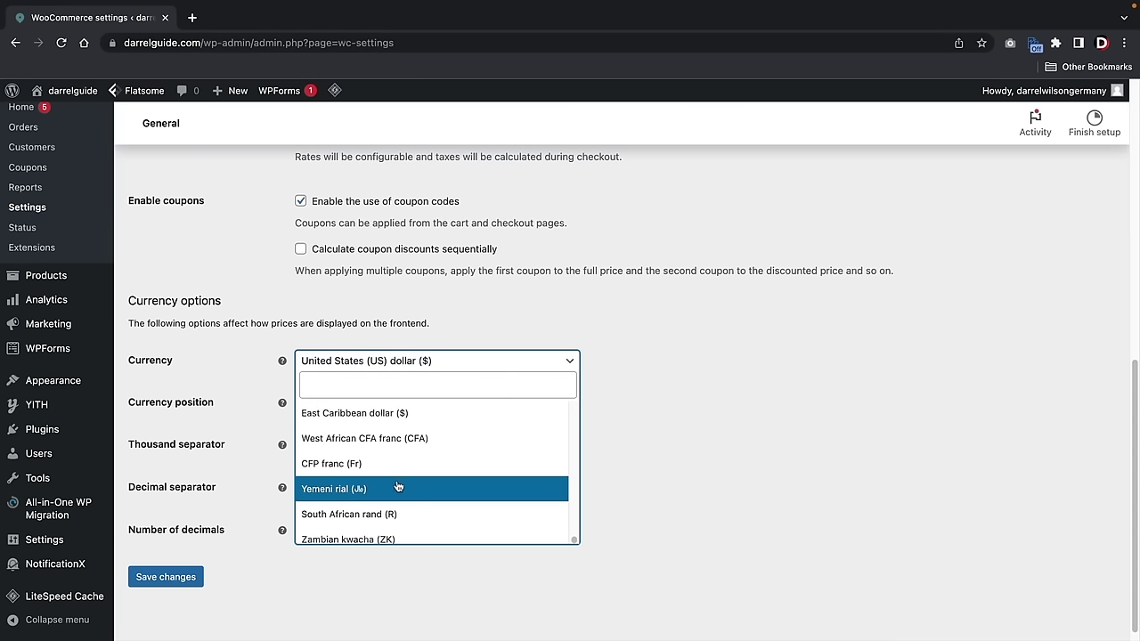
scroll(400, 481, "up", 10)
scroll(398, 479, "up", 15)
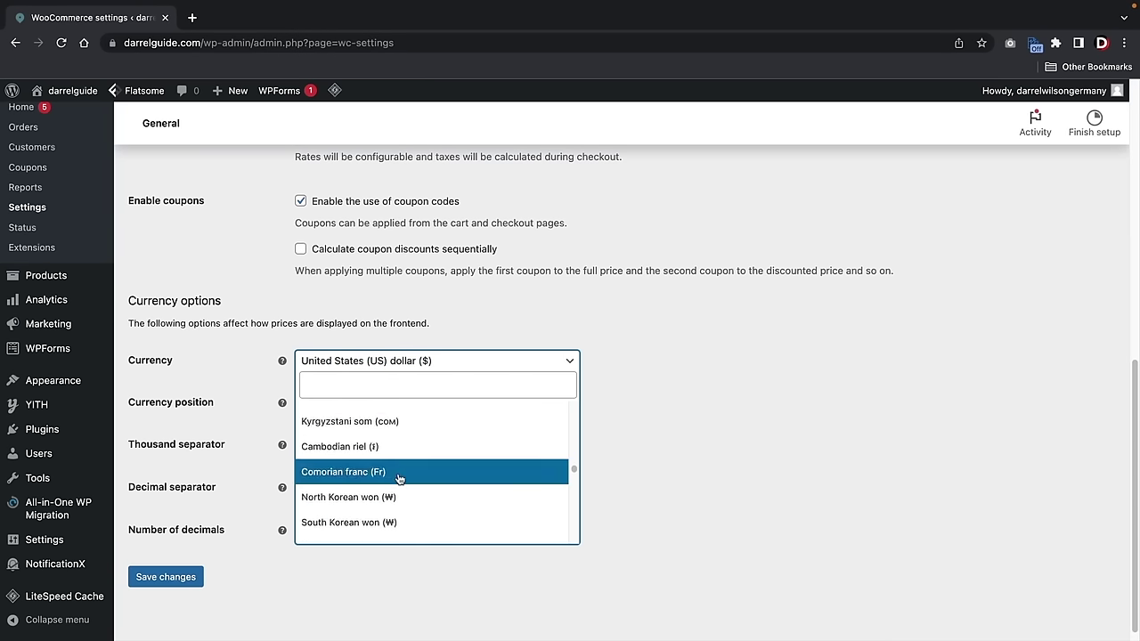
scroll(395, 466, "up", 2)
scroll(394, 466, "down", 20)
left_click(715, 465)
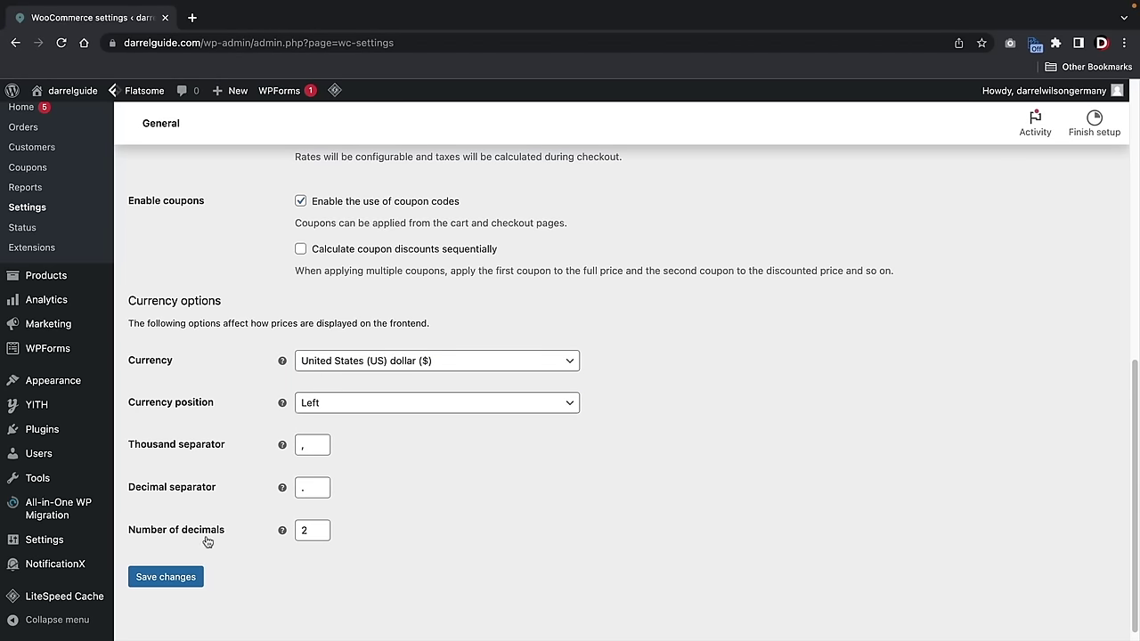
left_click(185, 577)
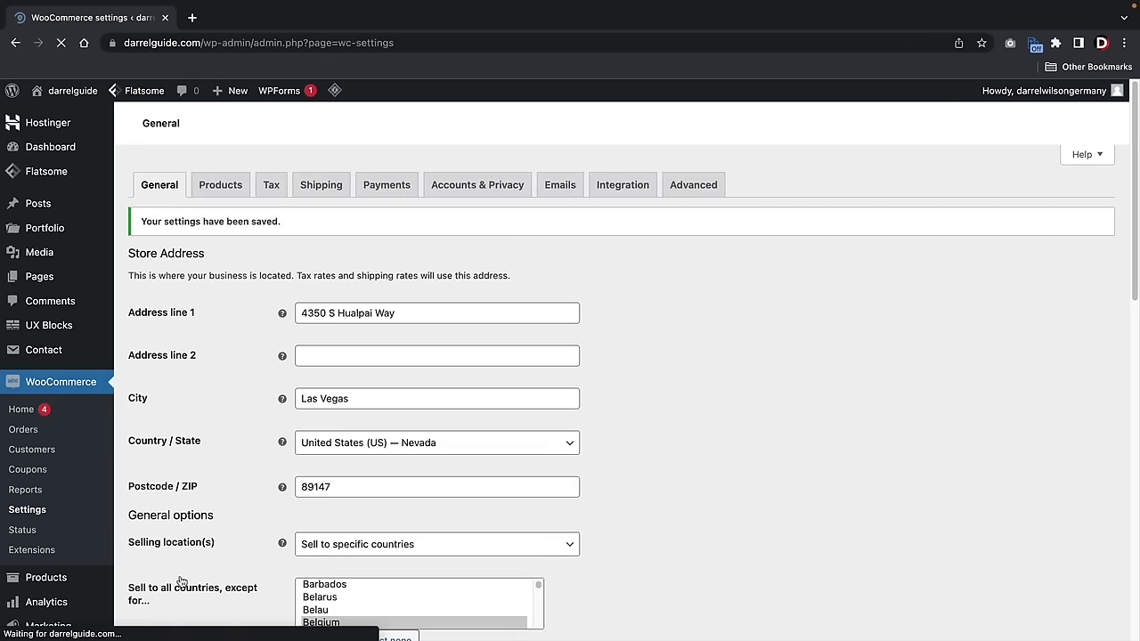
Set the product weight unit to lbs and the dimensions unit to in
left_click(223, 187)
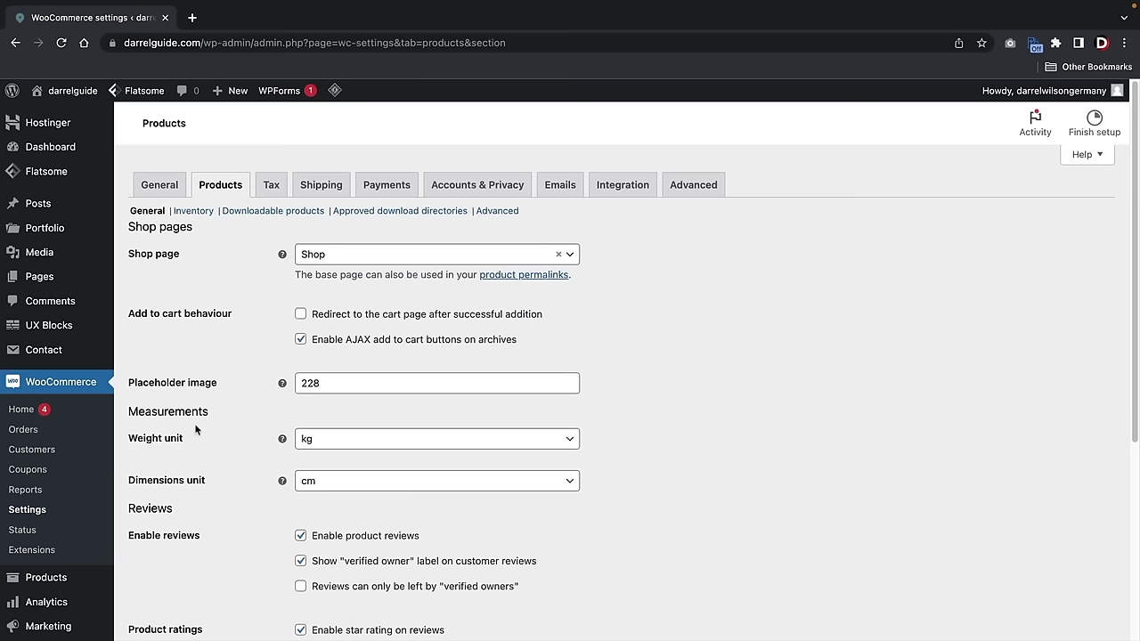
scroll(203, 481, "down", 1)
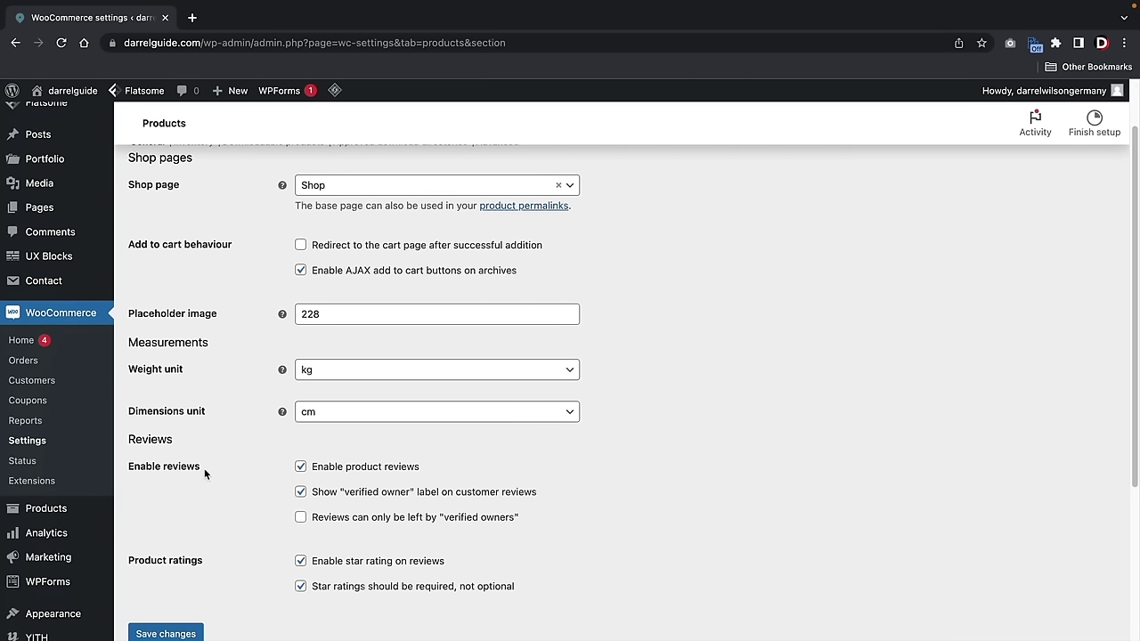
left_click(331, 370)
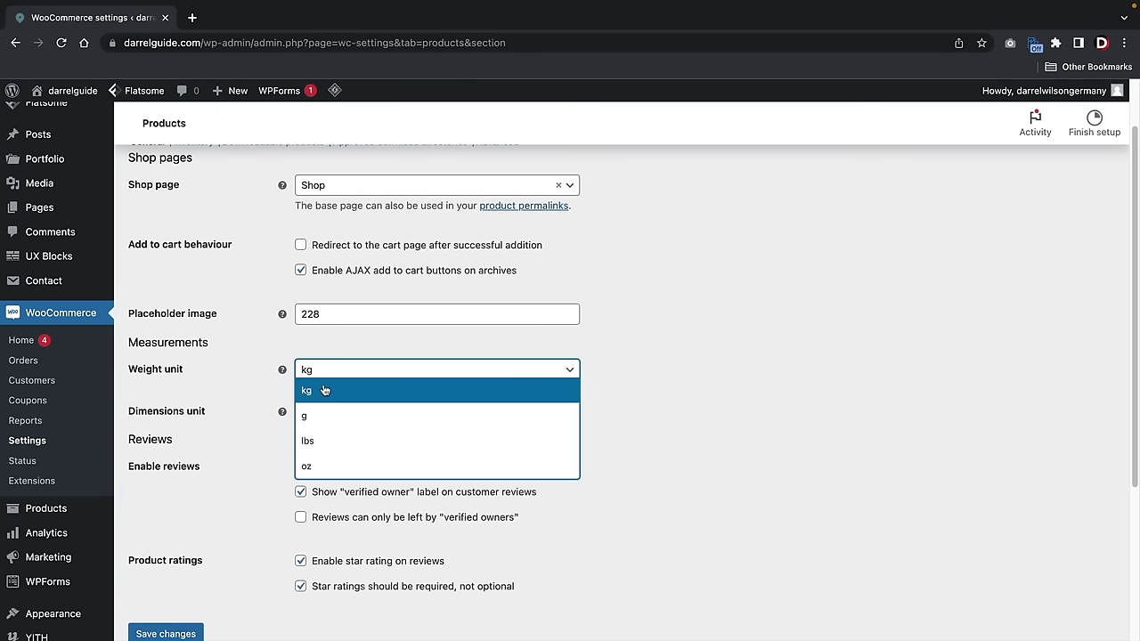
left_click(337, 442)
left_click(335, 422)
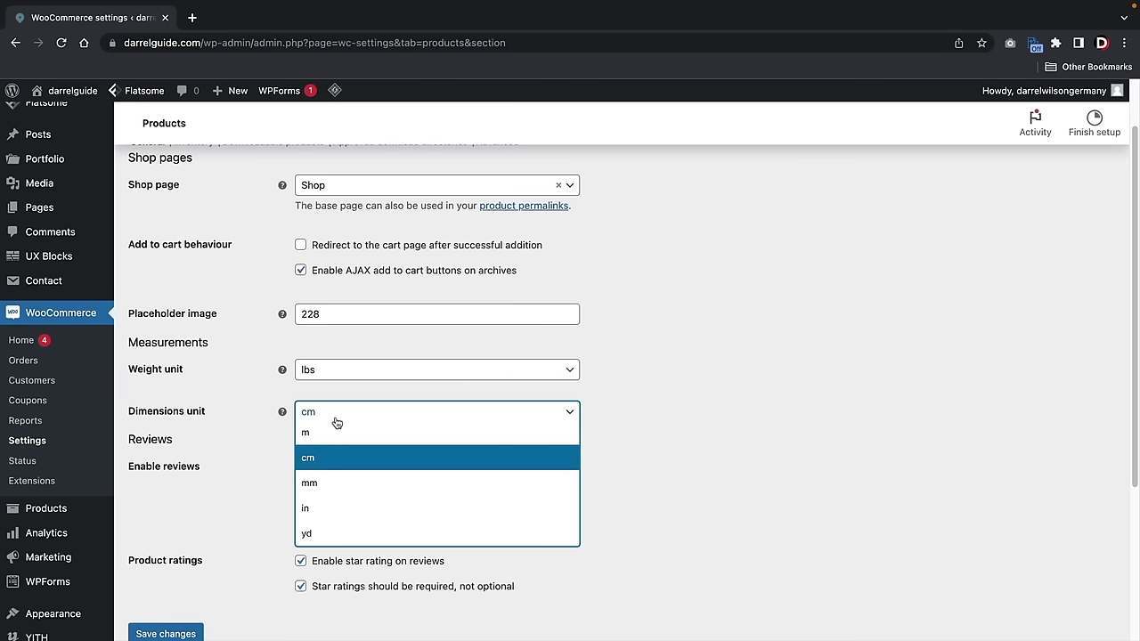
left_click(339, 506)
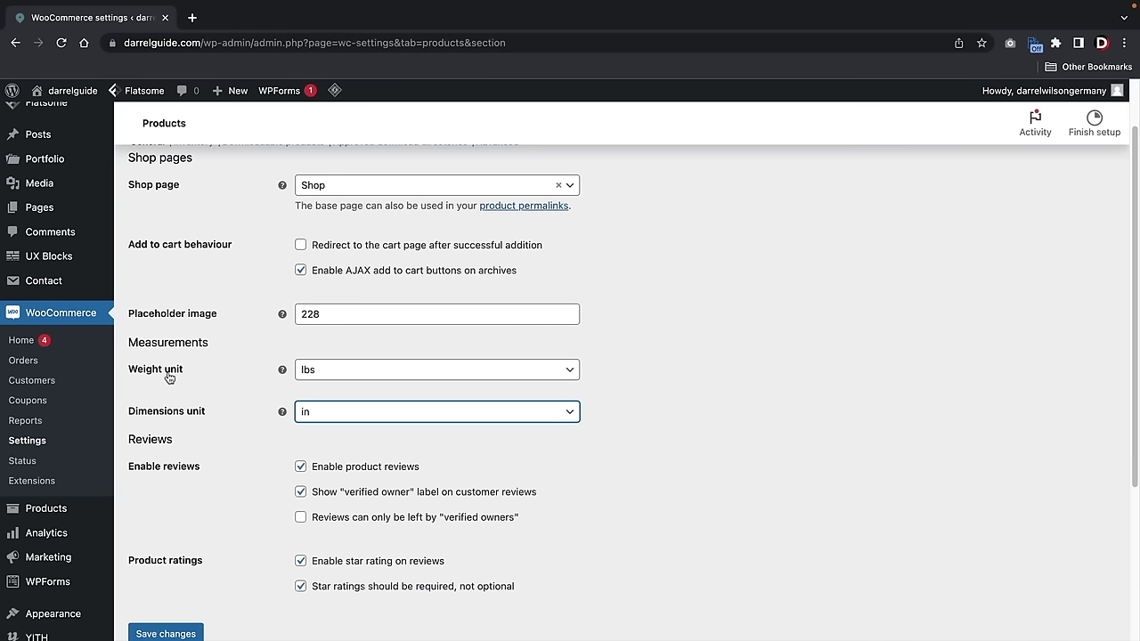
Allow reviews only from verified owners and save the product settings
scroll(267, 383, "down", 5)
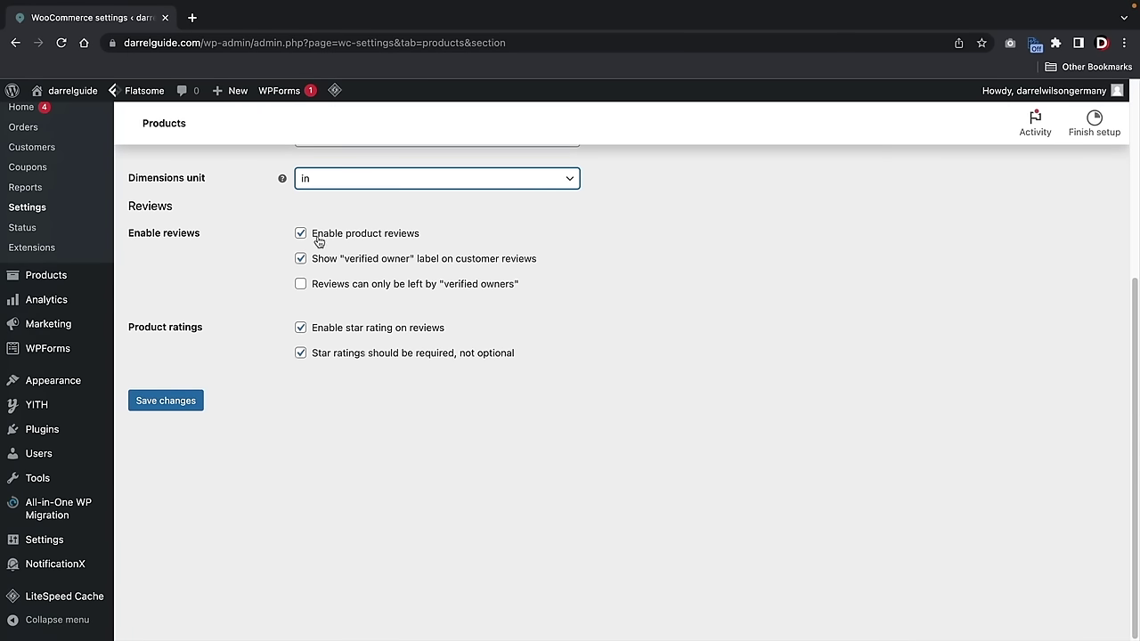
left_click(298, 284)
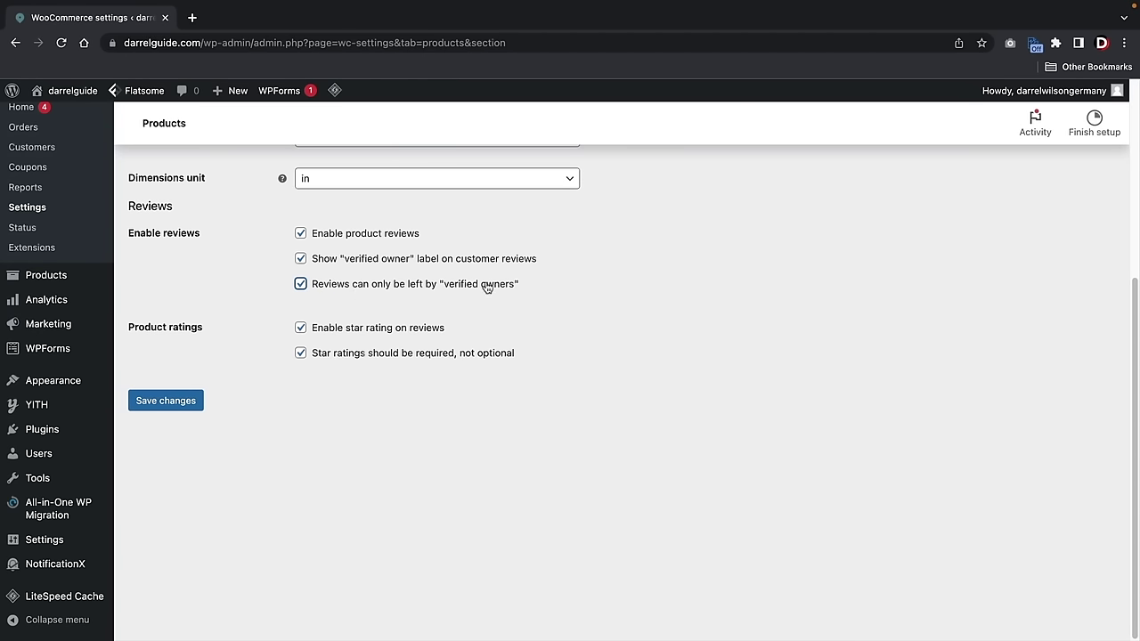
scroll(488, 287, "up", 1)
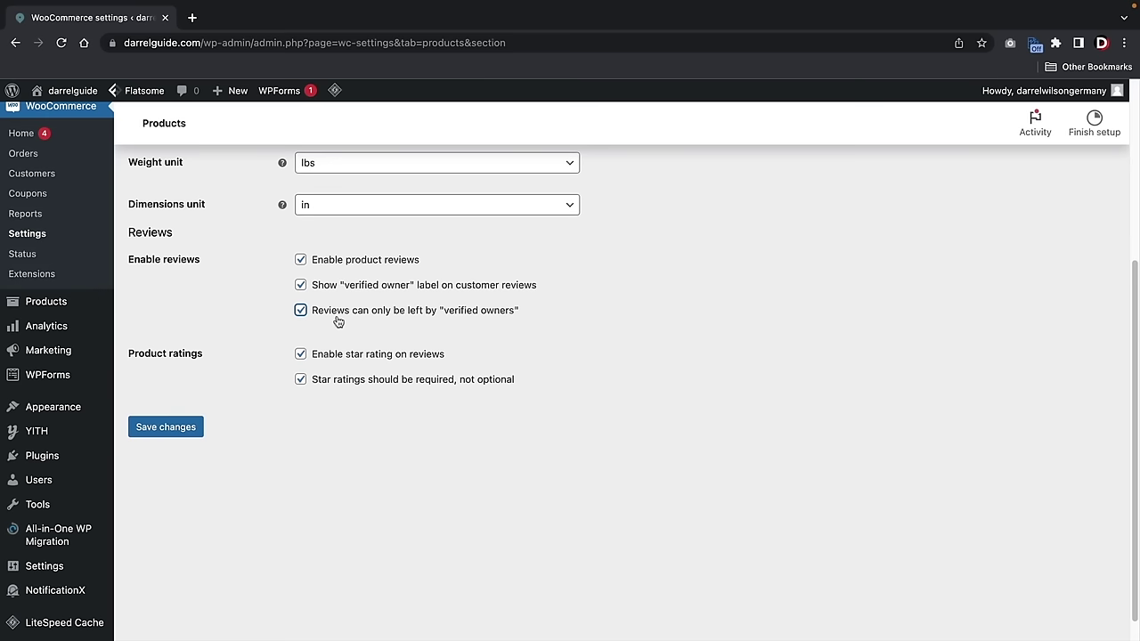
scroll(308, 313, "up", 1)
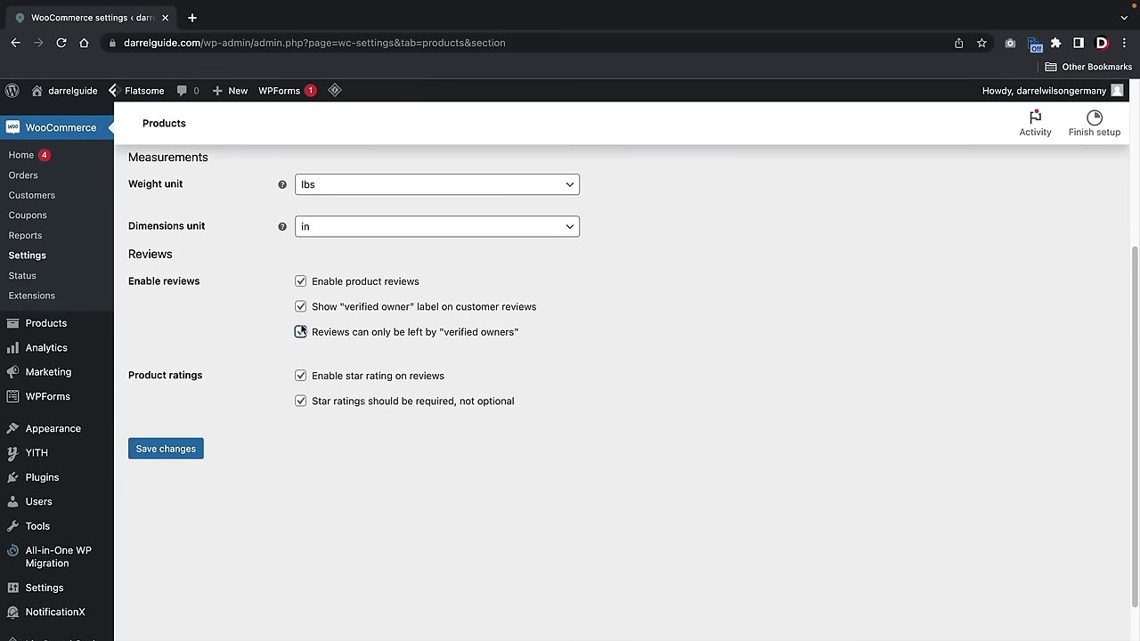
left_click(179, 452)
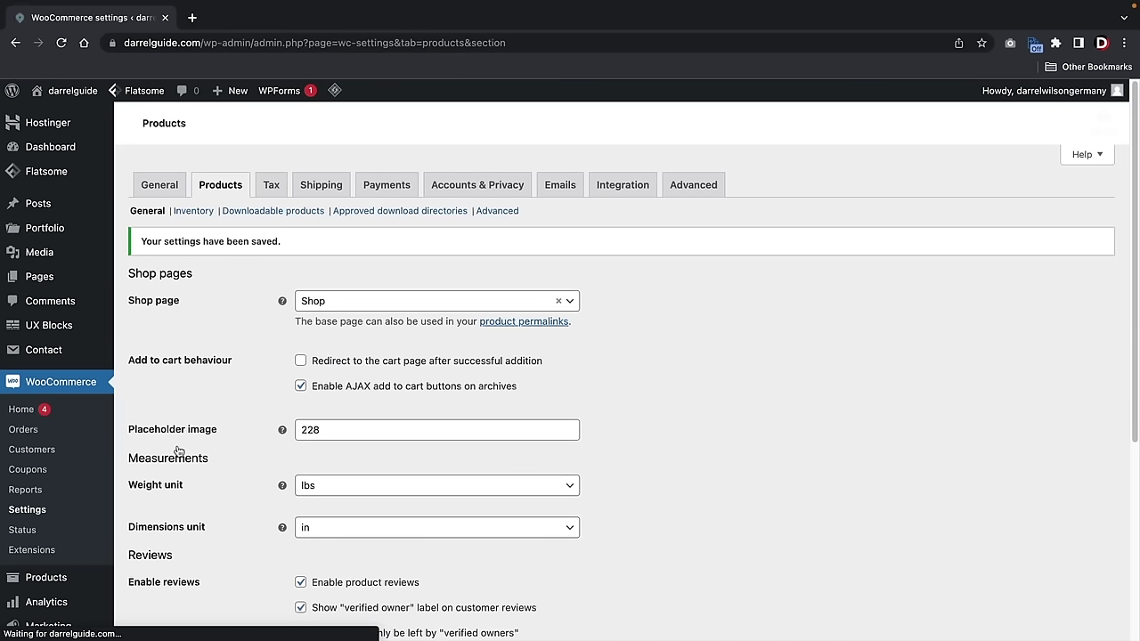
Open the Tax settings and keep tax calculated on the customer shipping address
left_click(192, 211)
left_click(267, 185)
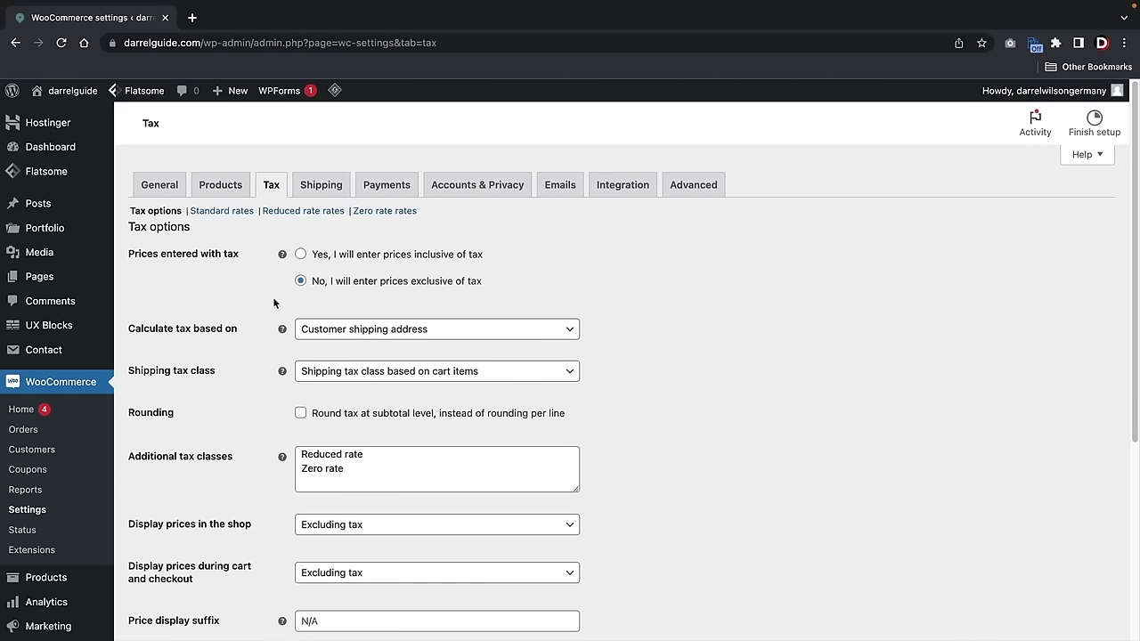
scroll(246, 386, "down", 1)
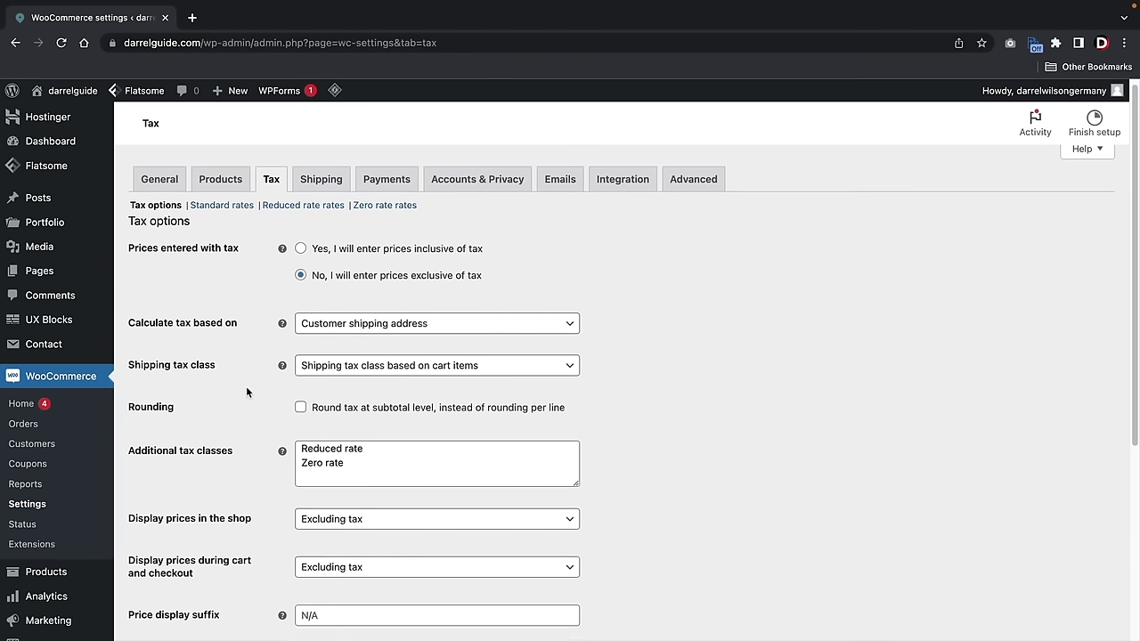
scroll(235, 364, "down", 1)
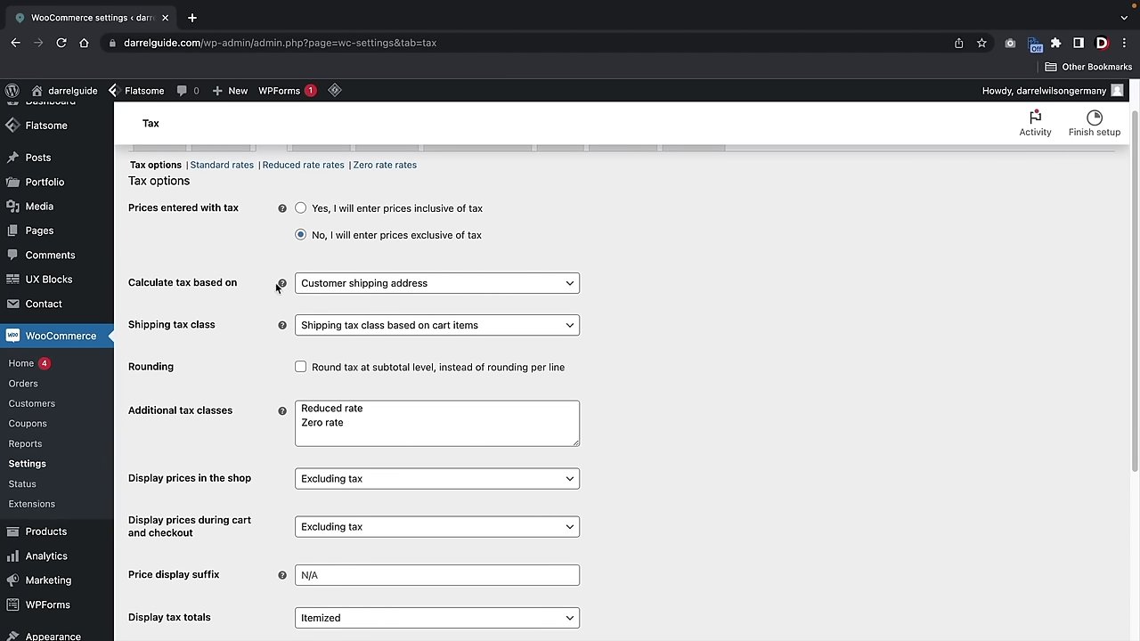
left_click(329, 285)
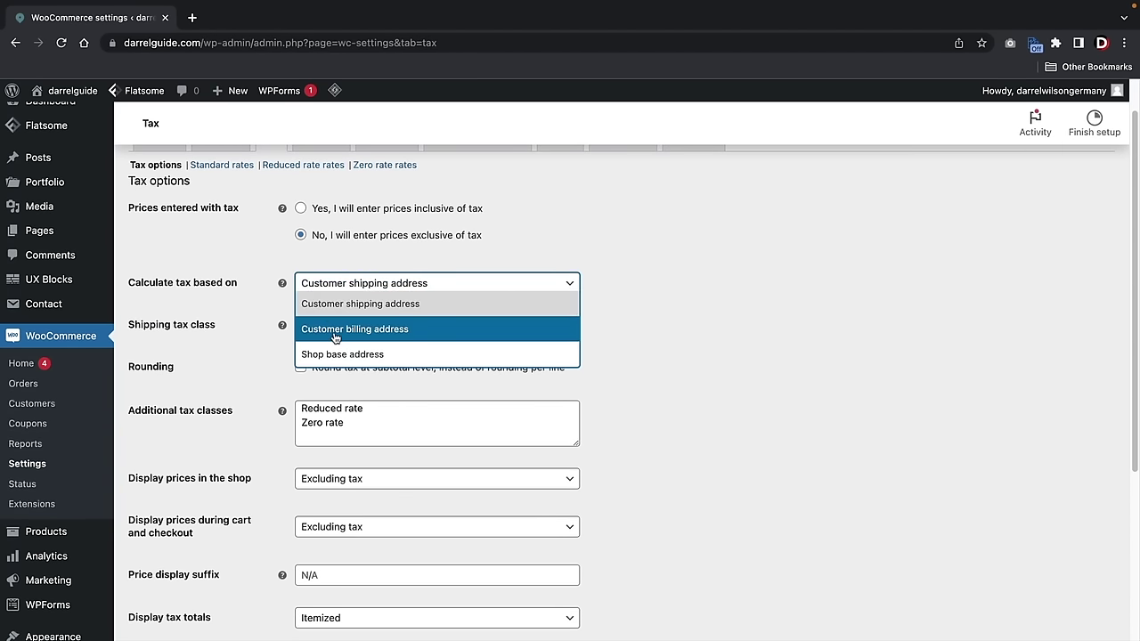
left_click(604, 319)
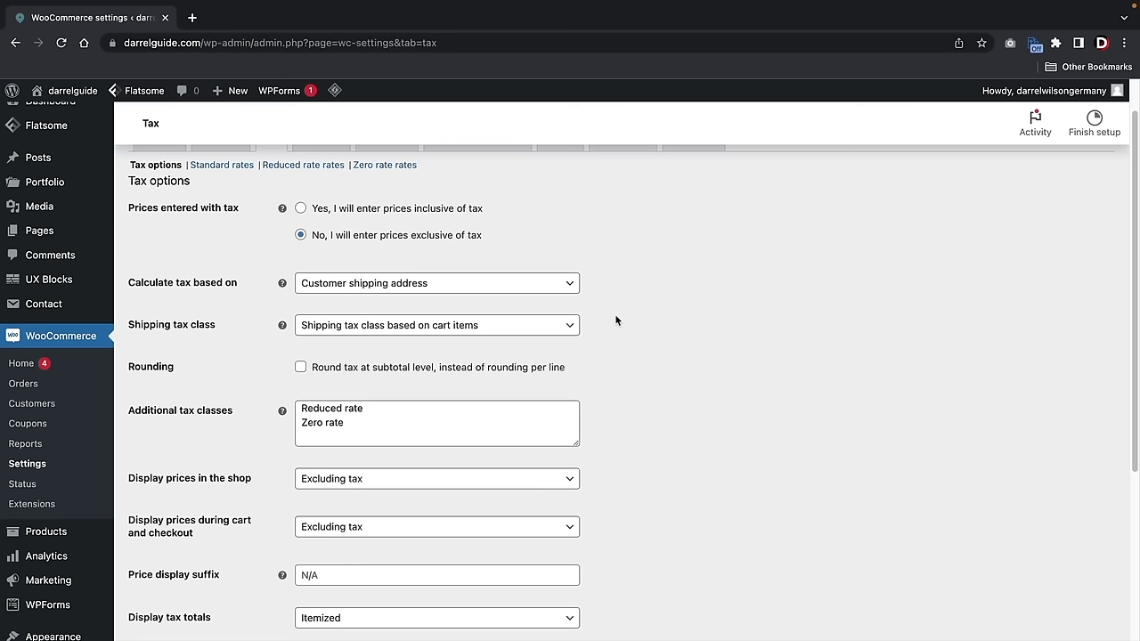
scroll(614, 321, "down", 3)
scroll(398, 341, "up", 3)
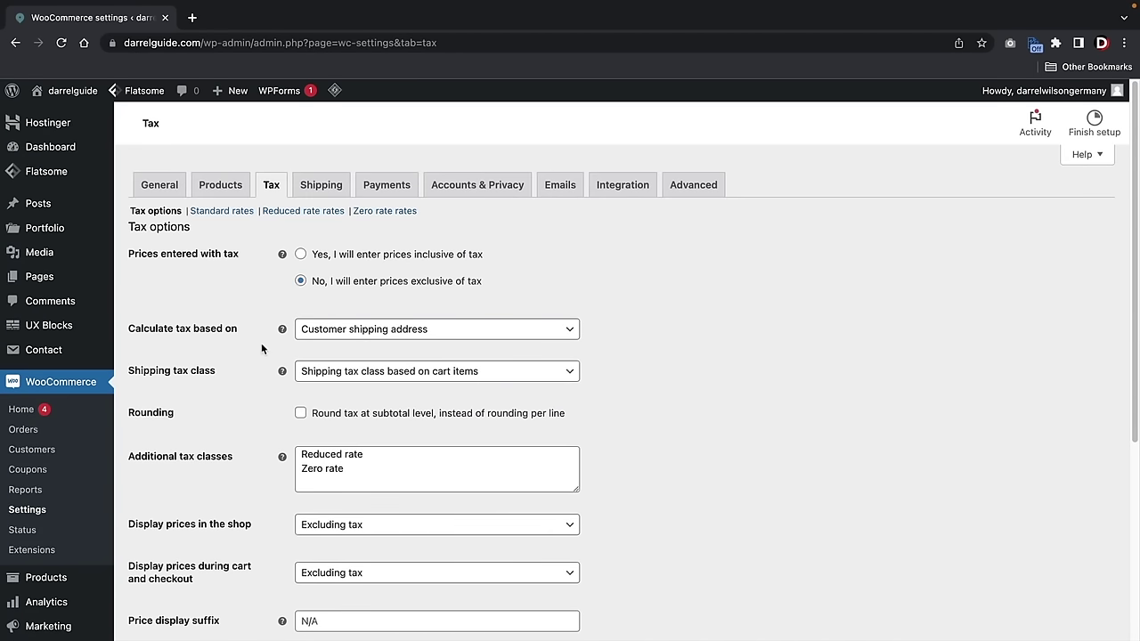
Read state sales tax rates such as California's 7.25% on TaxJar, then return to the empty Standard rates table
left_click(223, 211)
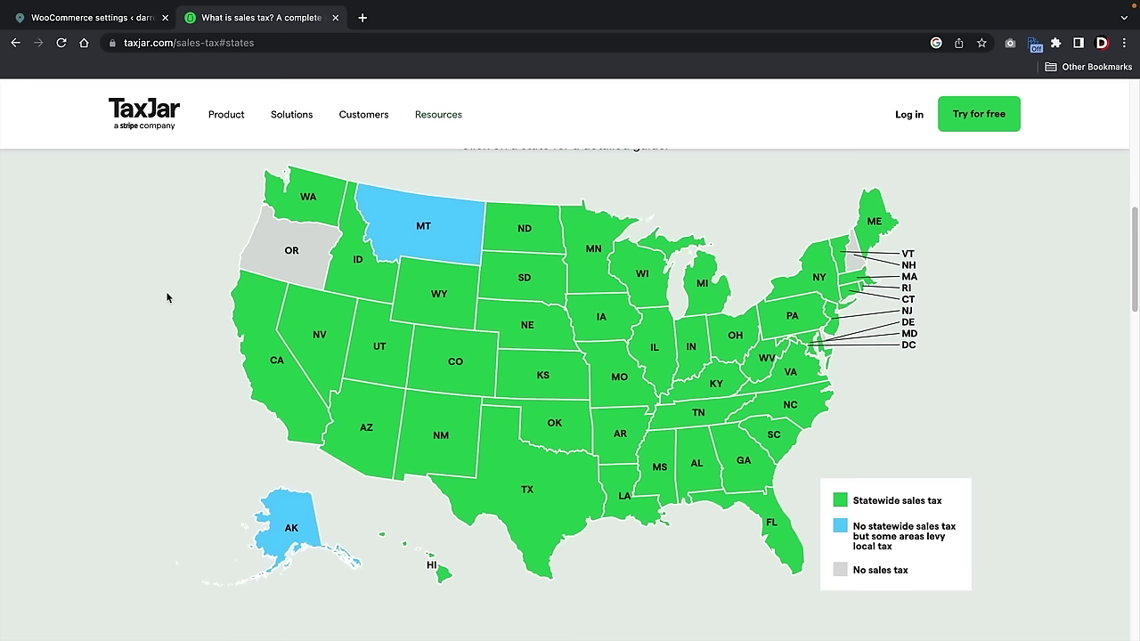
mouse_move(248, 319)
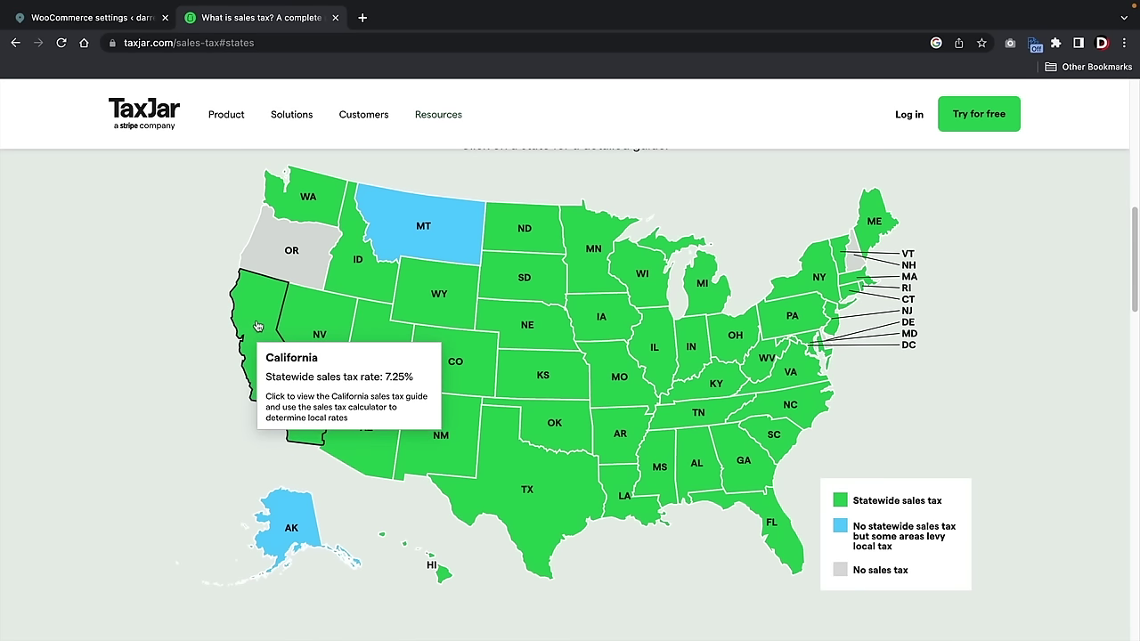
mouse_move(308, 314)
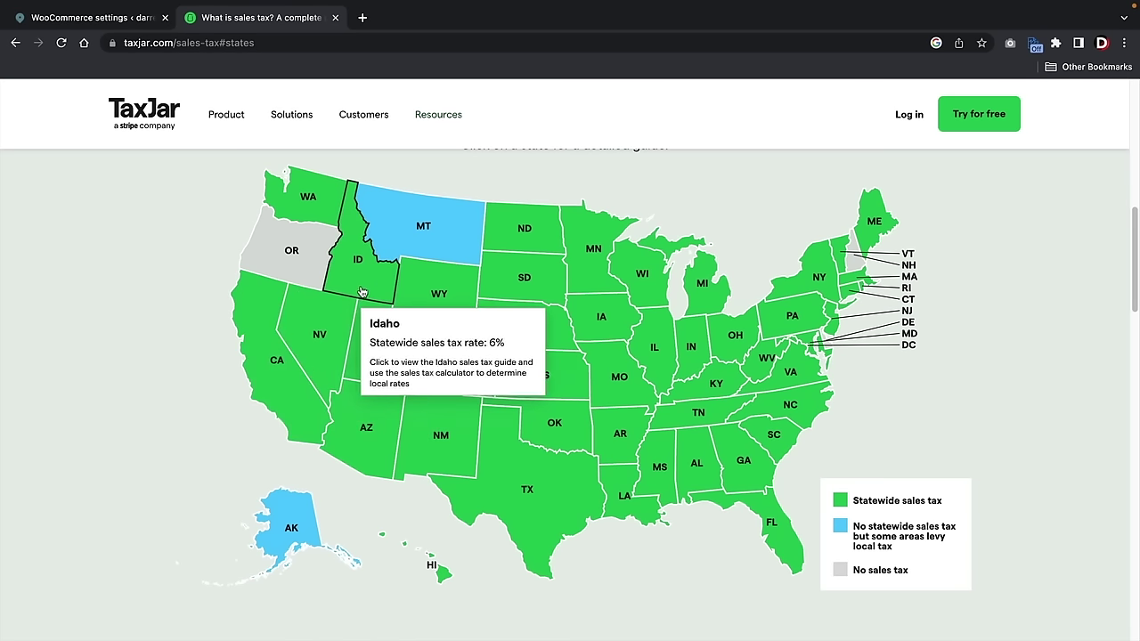
mouse_move(576, 373)
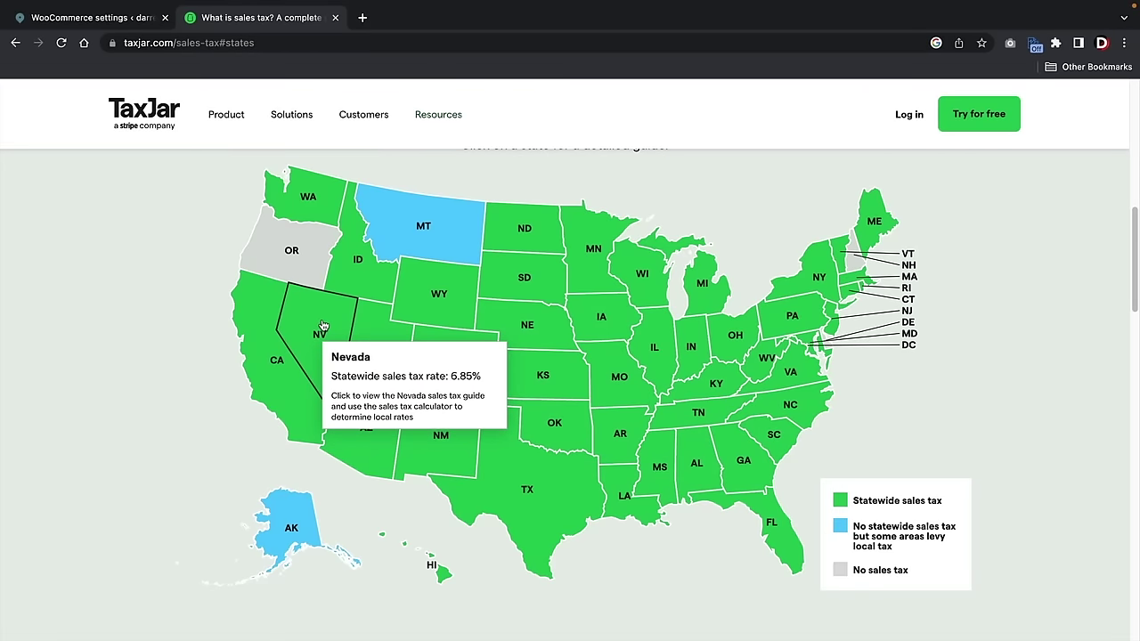
left_click(120, 19)
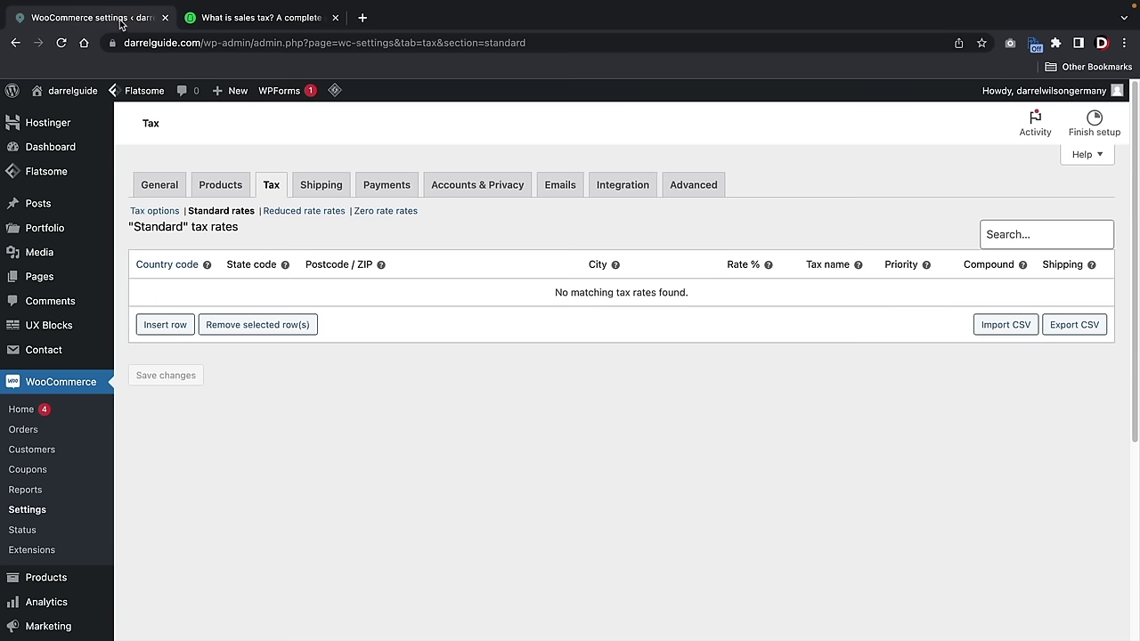
Insert a standard rate row with country US, checking Nevada's rate on the TaxJar map
left_click(166, 324)
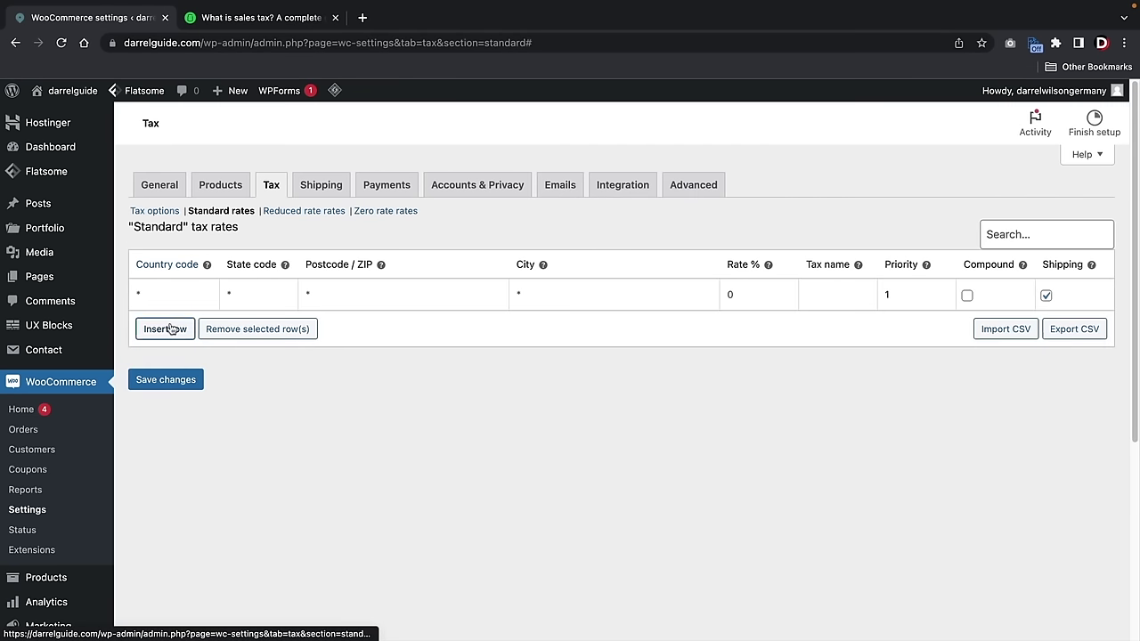
left_click(189, 269)
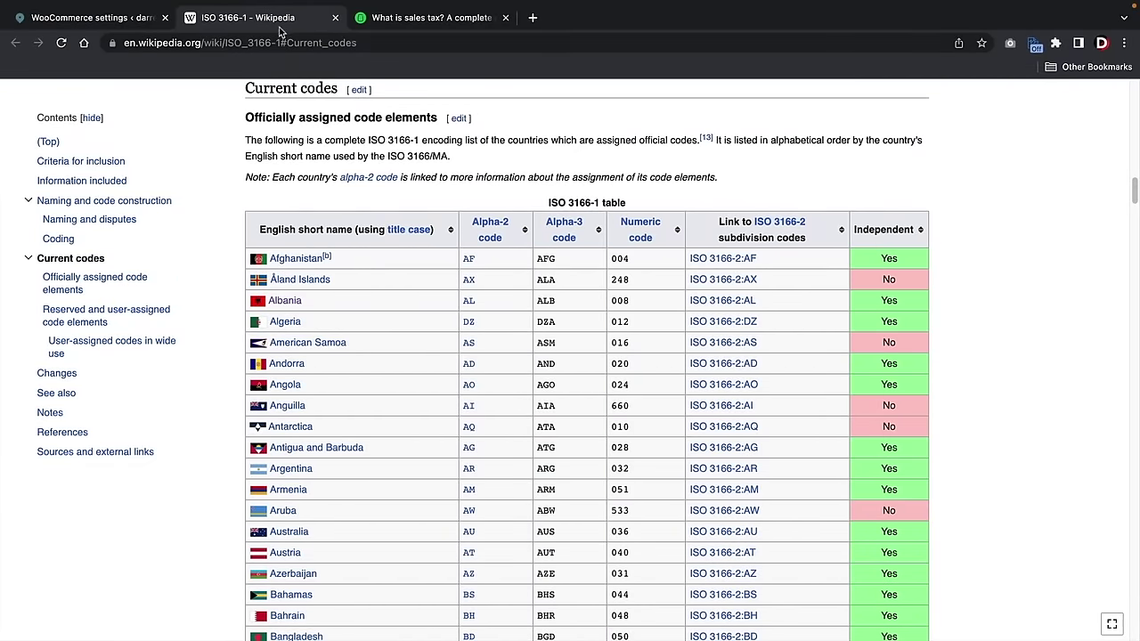
key("ctrl+w")
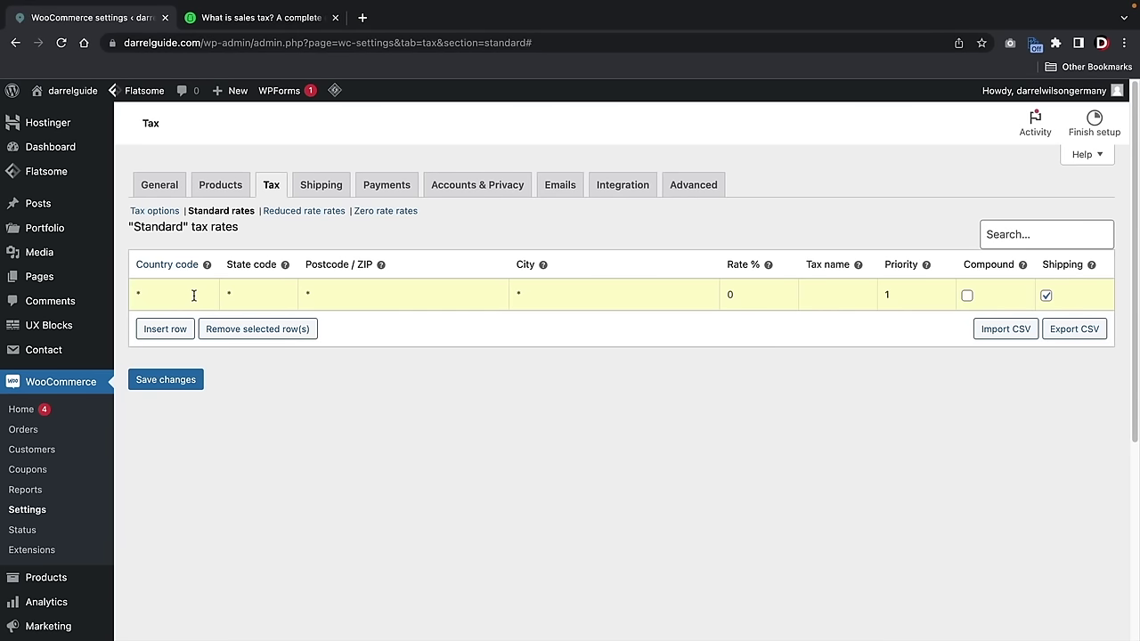
type("US")
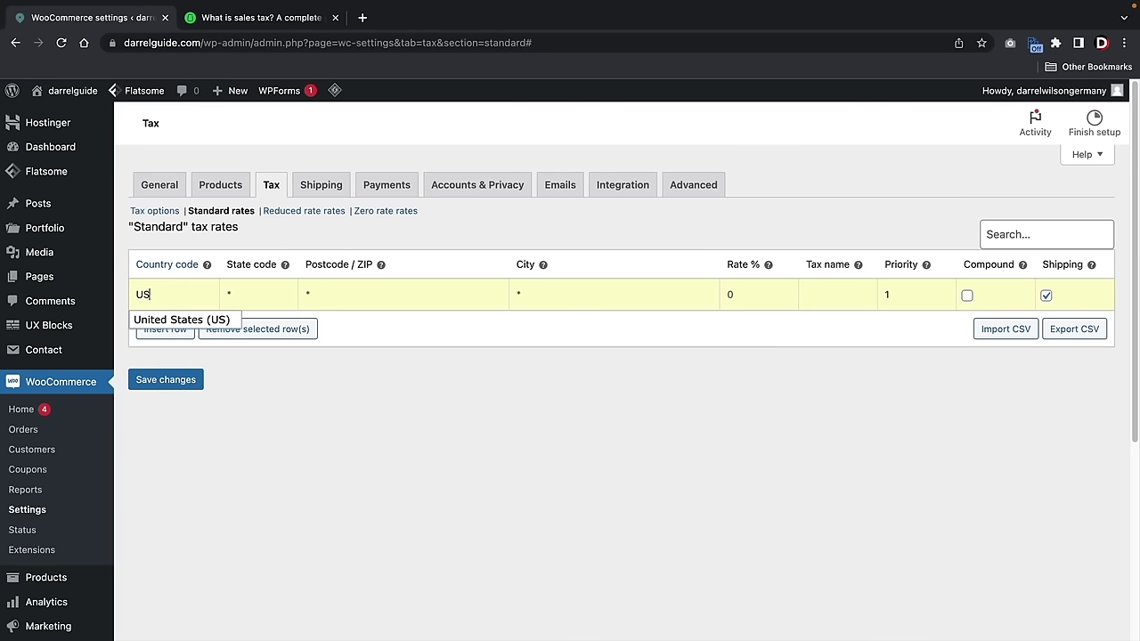
left_click(181, 319)
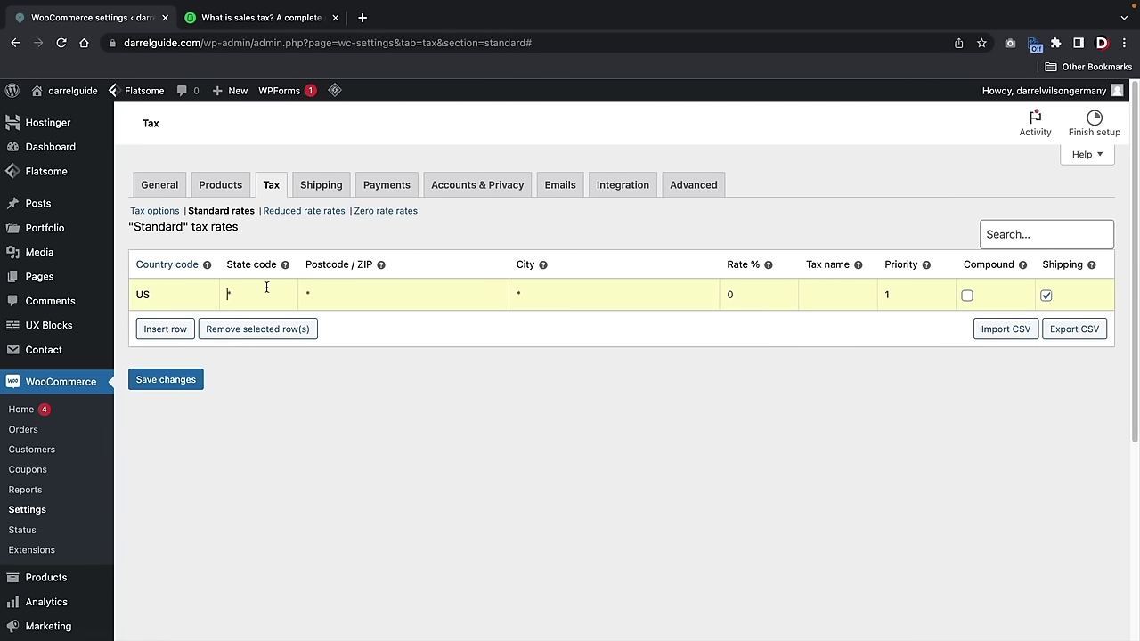
left_click(239, 17)
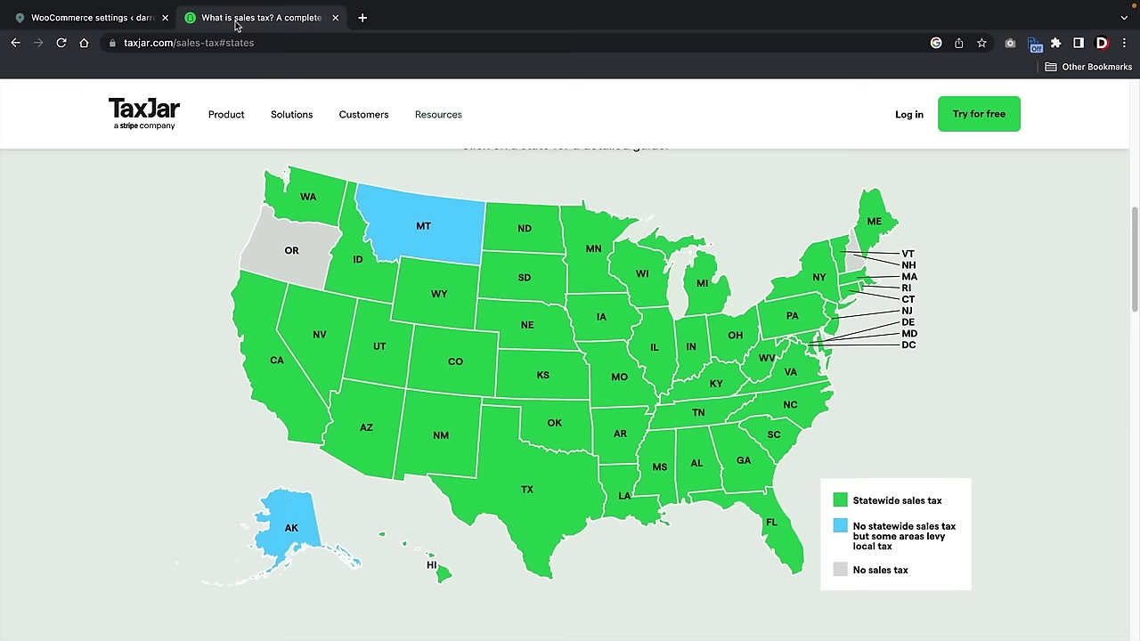
mouse_move(462, 321)
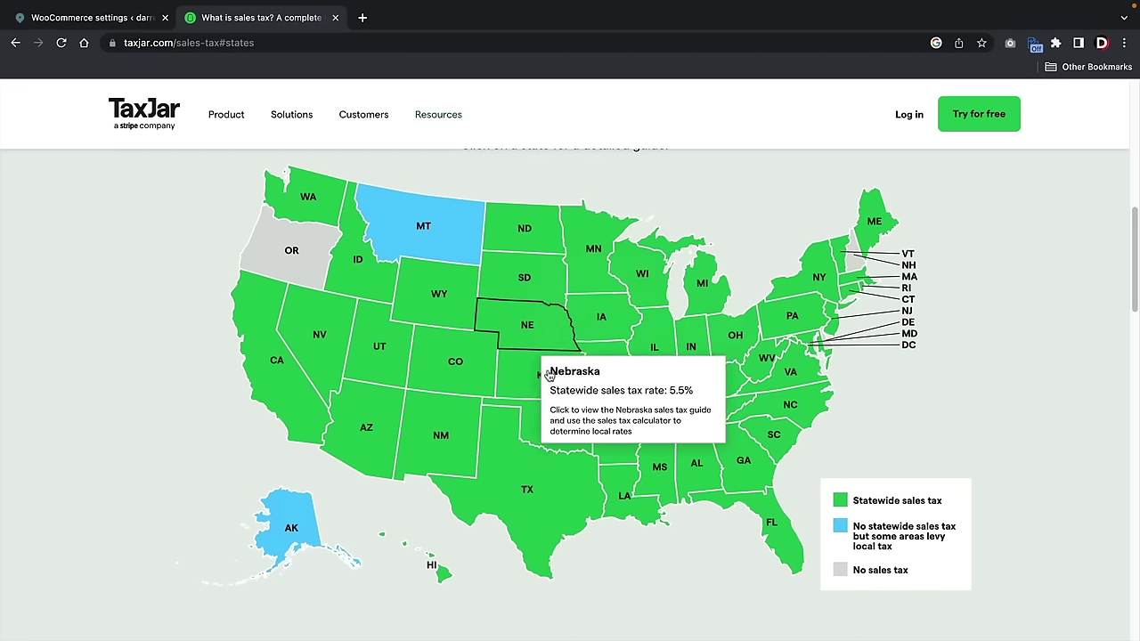
mouse_move(693, 366)
left_click(92, 20)
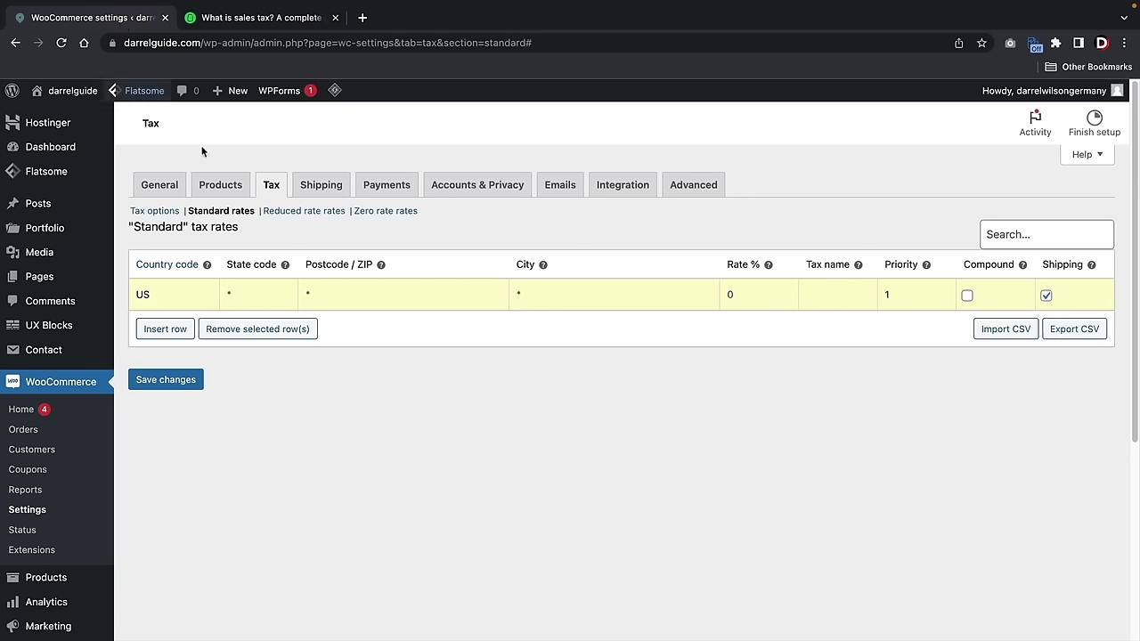
Give the US row state NV and rate 6.85%, exclude shipping, and save it
left_click(245, 292)
type("NV")
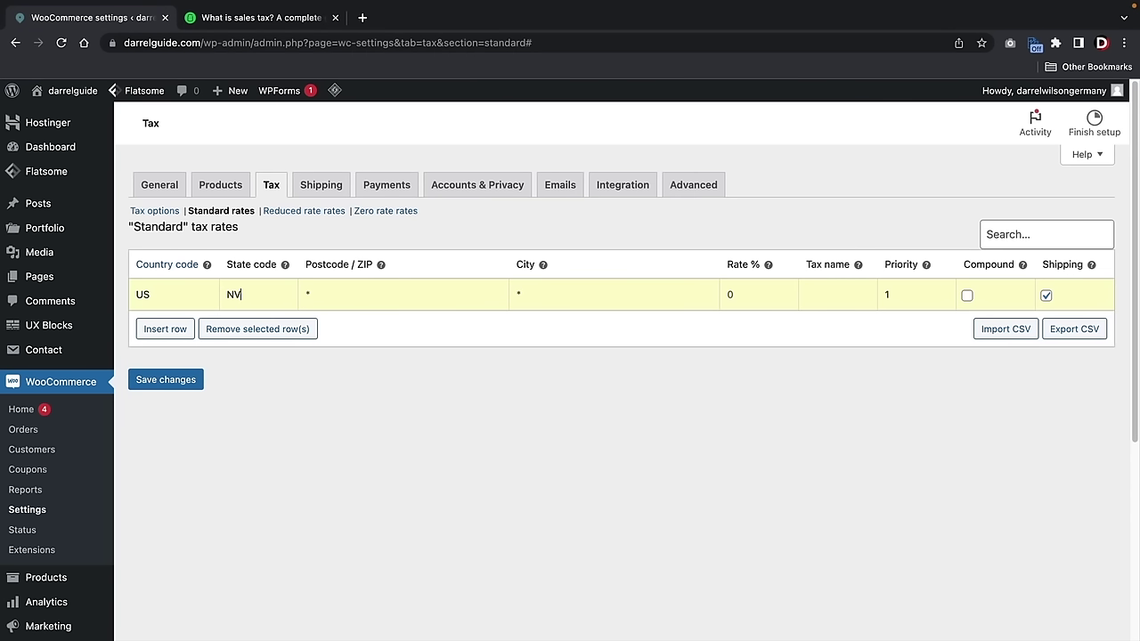
left_click(723, 299)
type("6.85")
key("Tab")
mouse_move(1091, 264)
left_click(1046, 296)
left_click(193, 386)
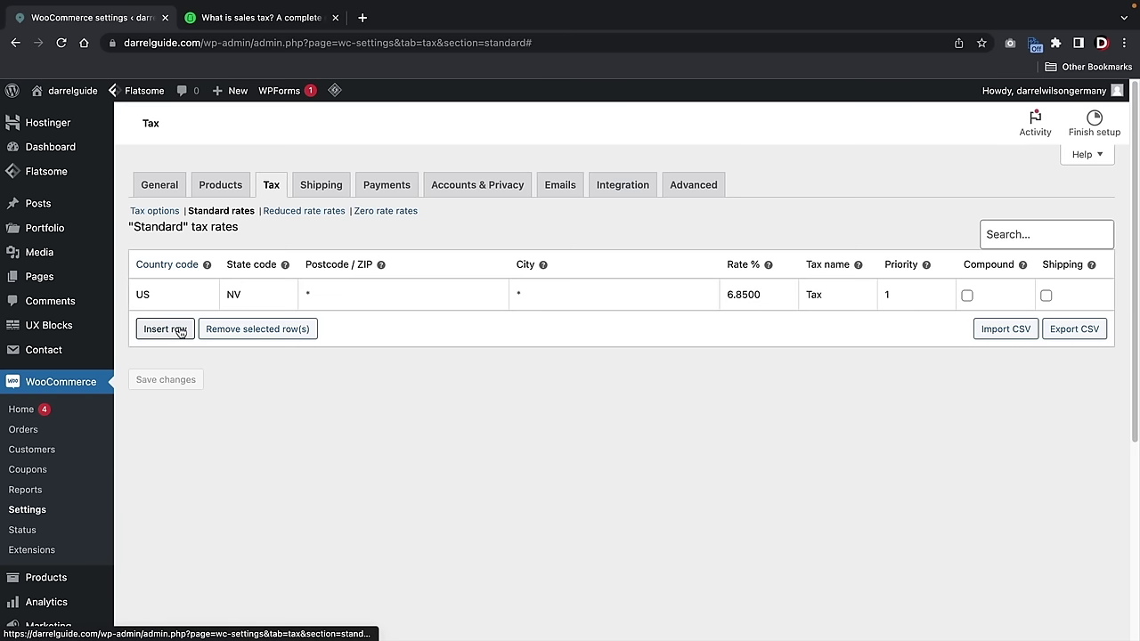
Insert a new rate row and look up Japan's ISO country code
left_click(165, 329)
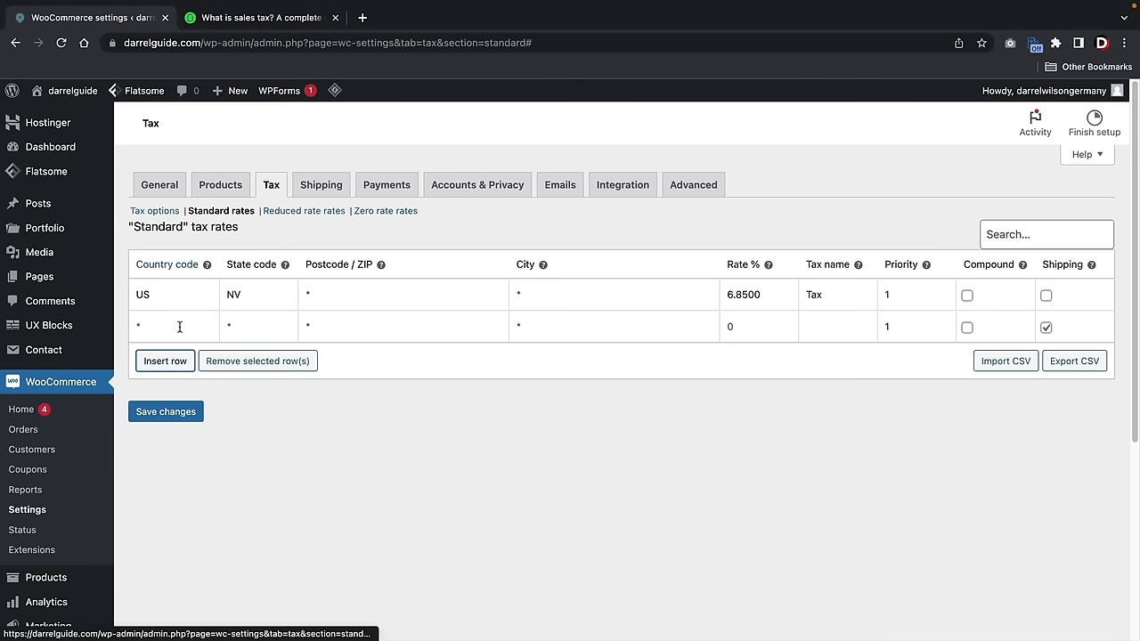
left_click(184, 267)
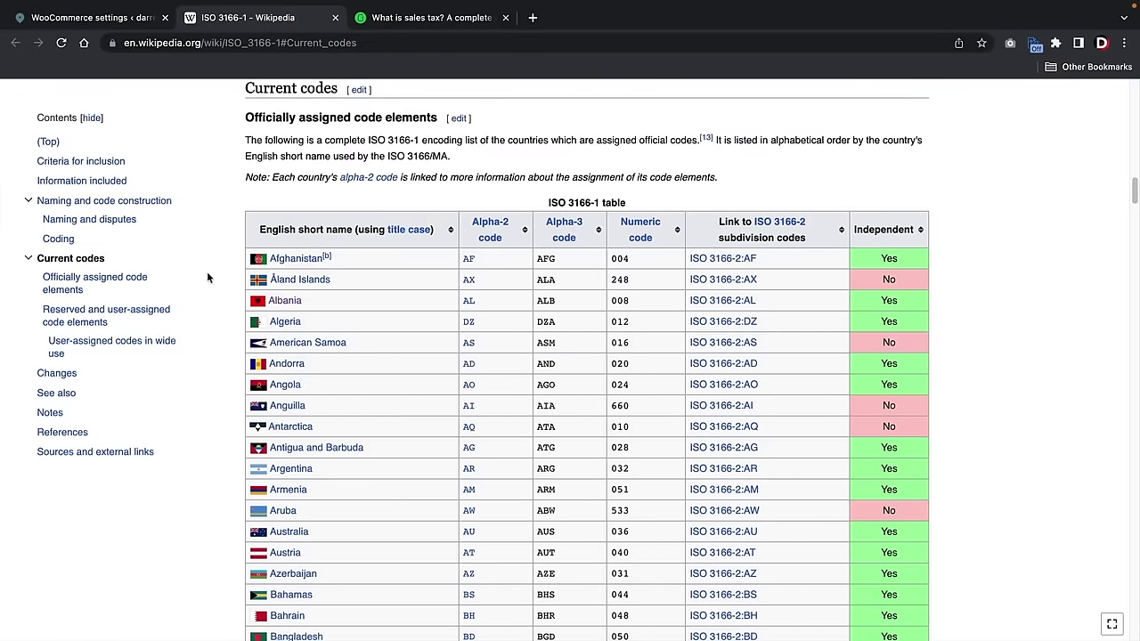
scroll(373, 388, "down", 1)
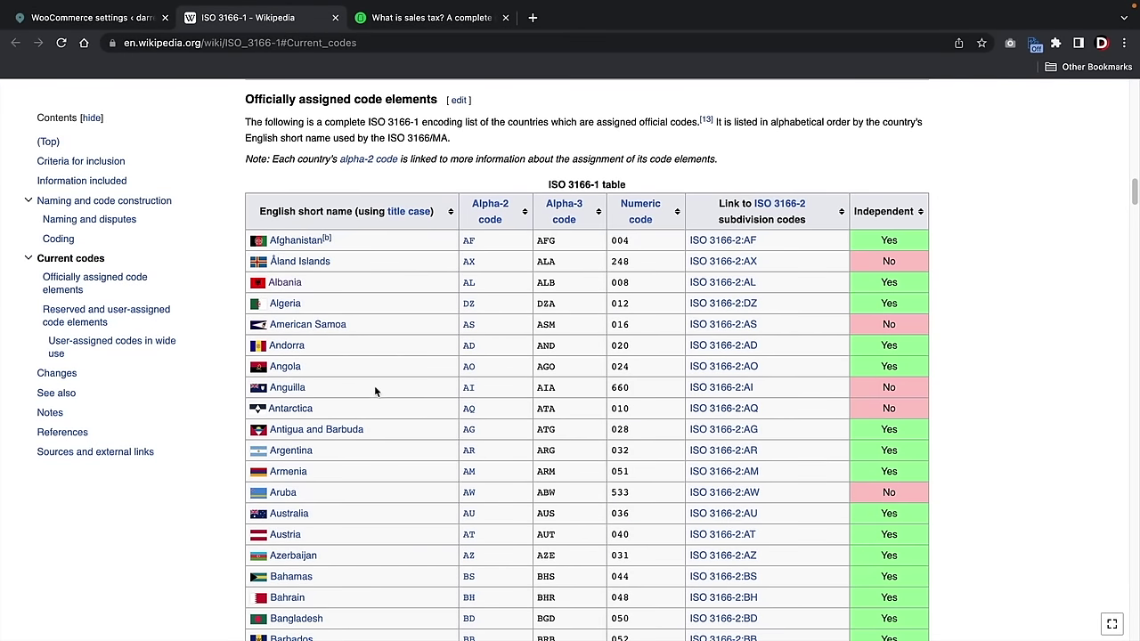
scroll(374, 384, "down", 10)
scroll(374, 385, "down", 10)
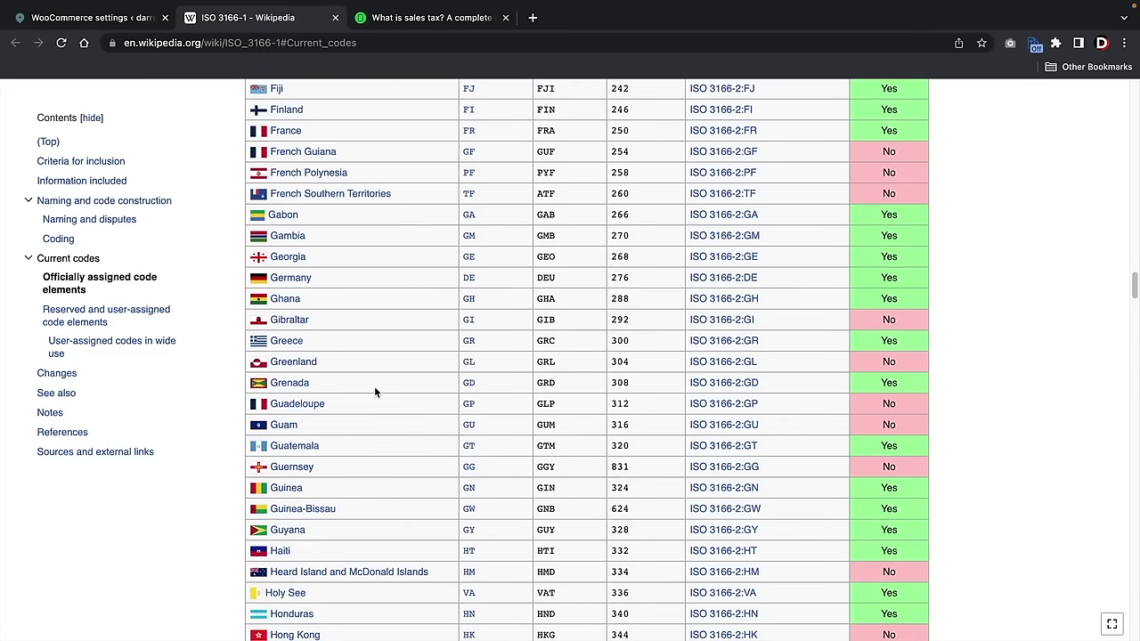
scroll(375, 392, "down", 5)
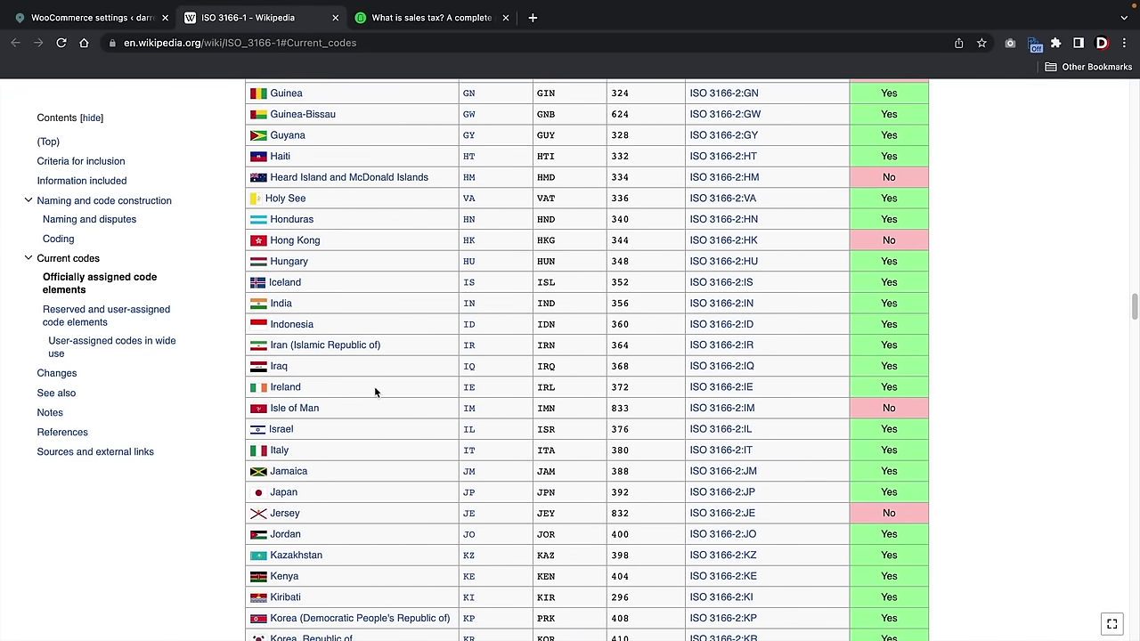
scroll(374, 391, "down", 3)
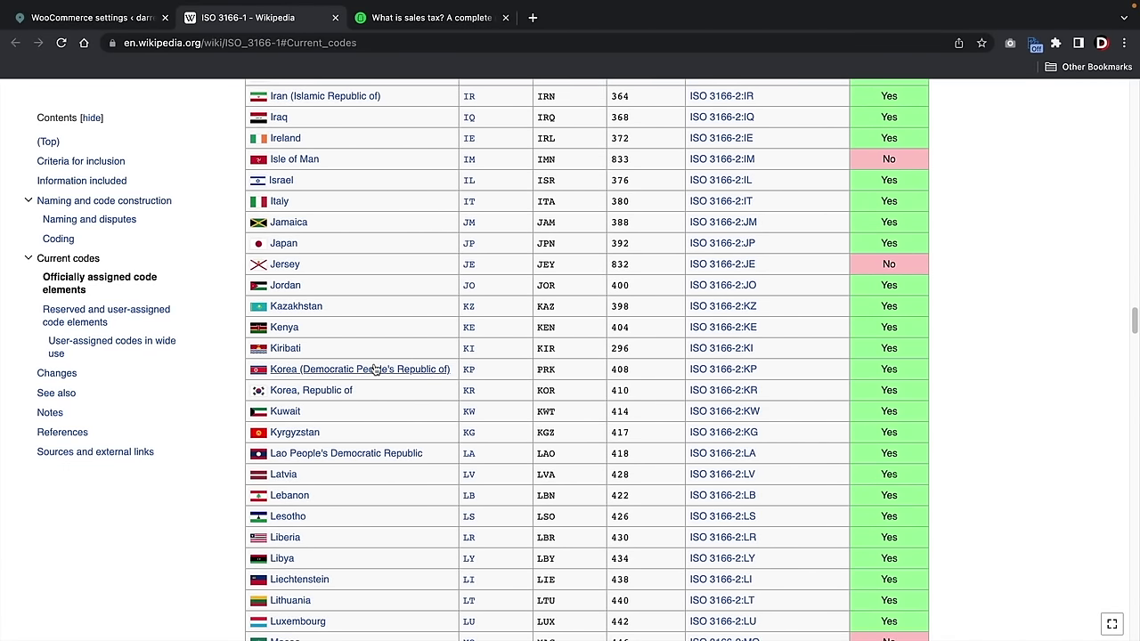
scroll(356, 338, "up", 1)
mouse_move(288, 297)
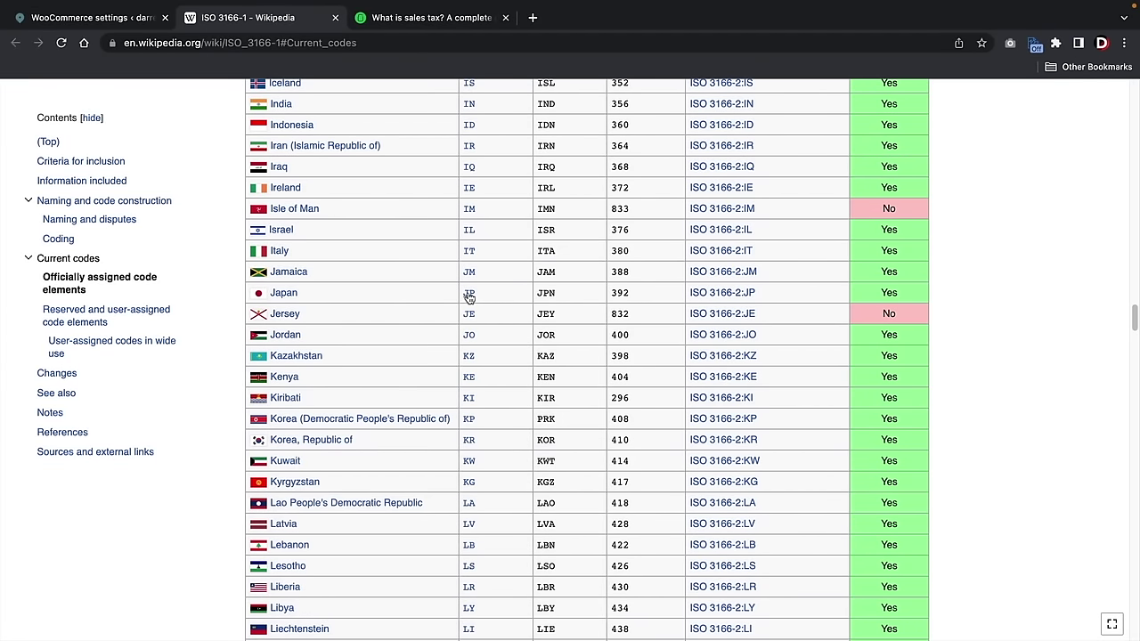
mouse_move(470, 297)
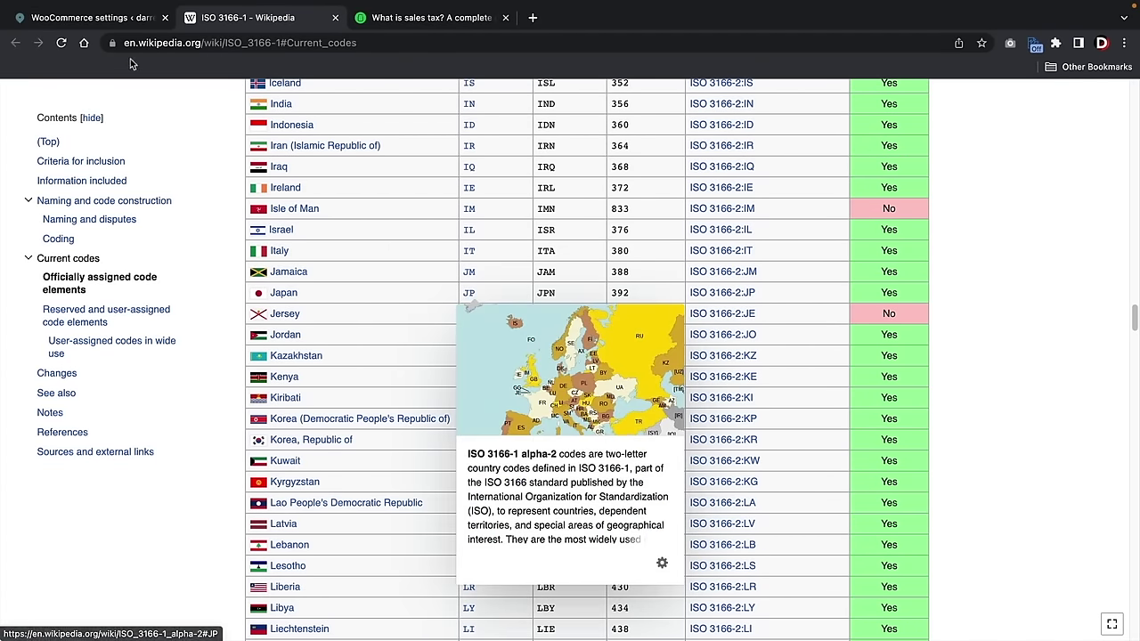
left_click(98, 18)
Enter country JP with a 5% rate and save it
left_click(177, 325)
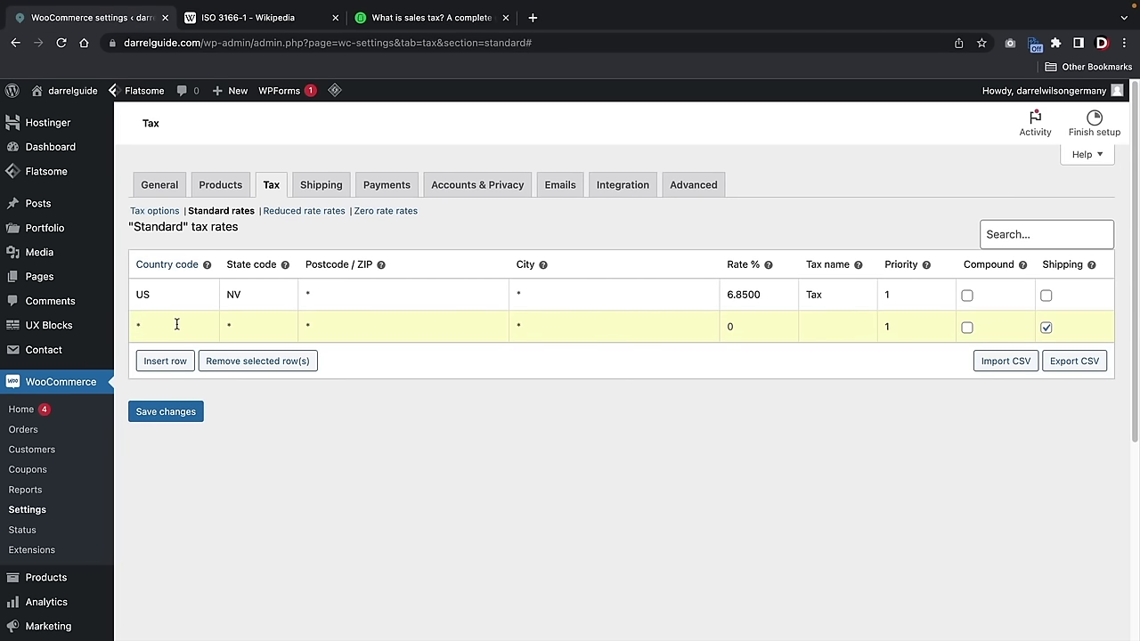
type("JP")
key("Tab")
key("Tab")
key("Tab")
type("6")
key("BackSpace")
type("5")
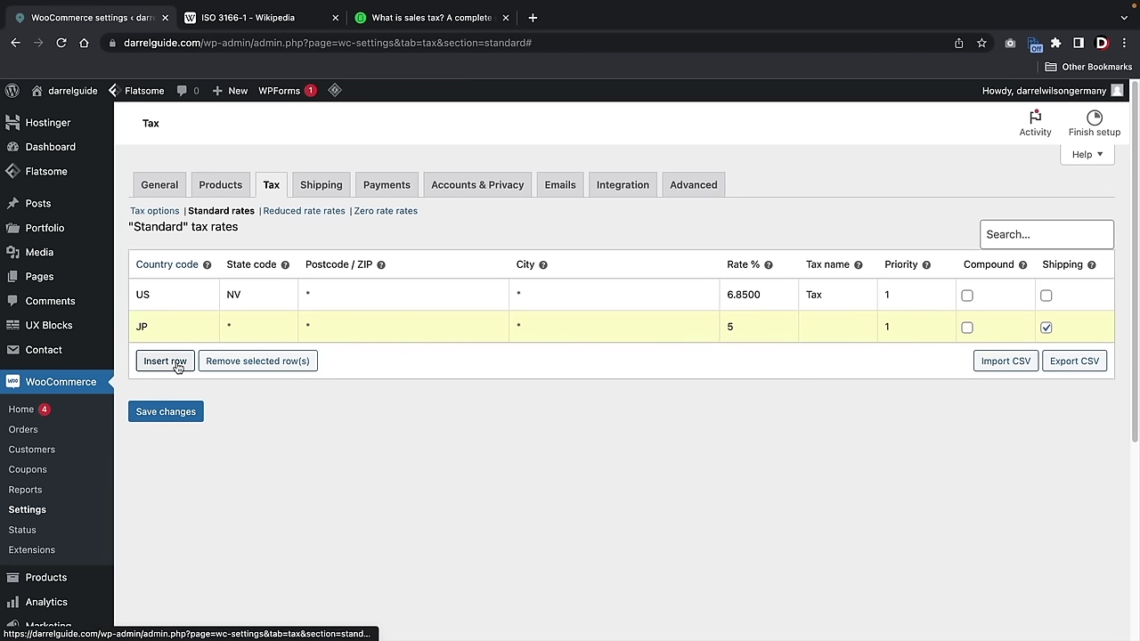
left_click(174, 413)
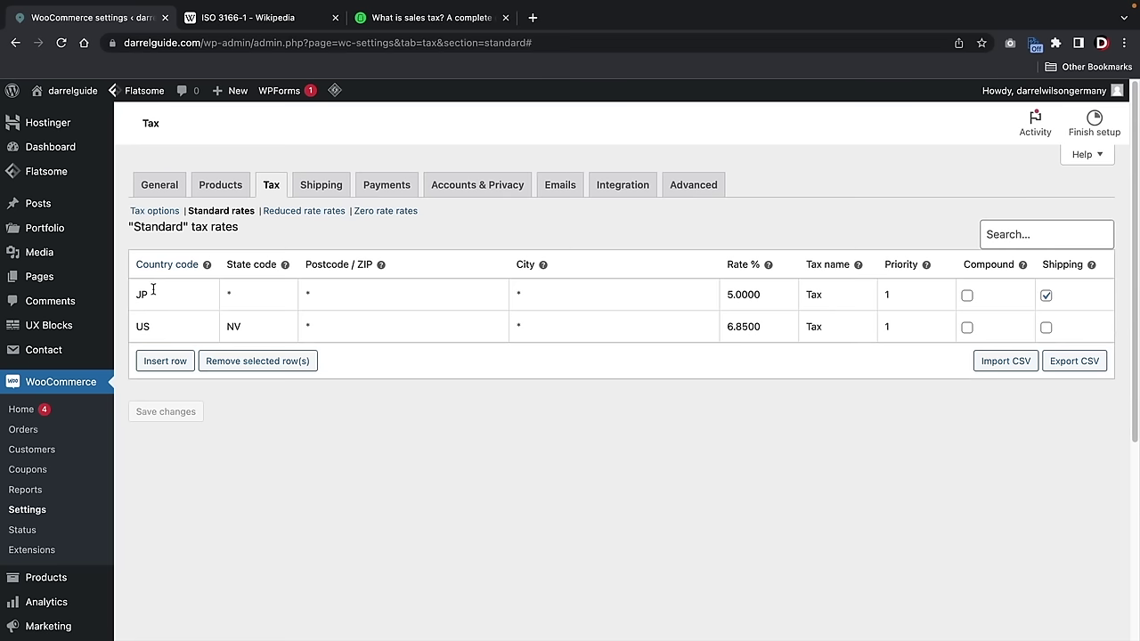
Add and save a US-wide standard rate of 8%
left_click(164, 361)
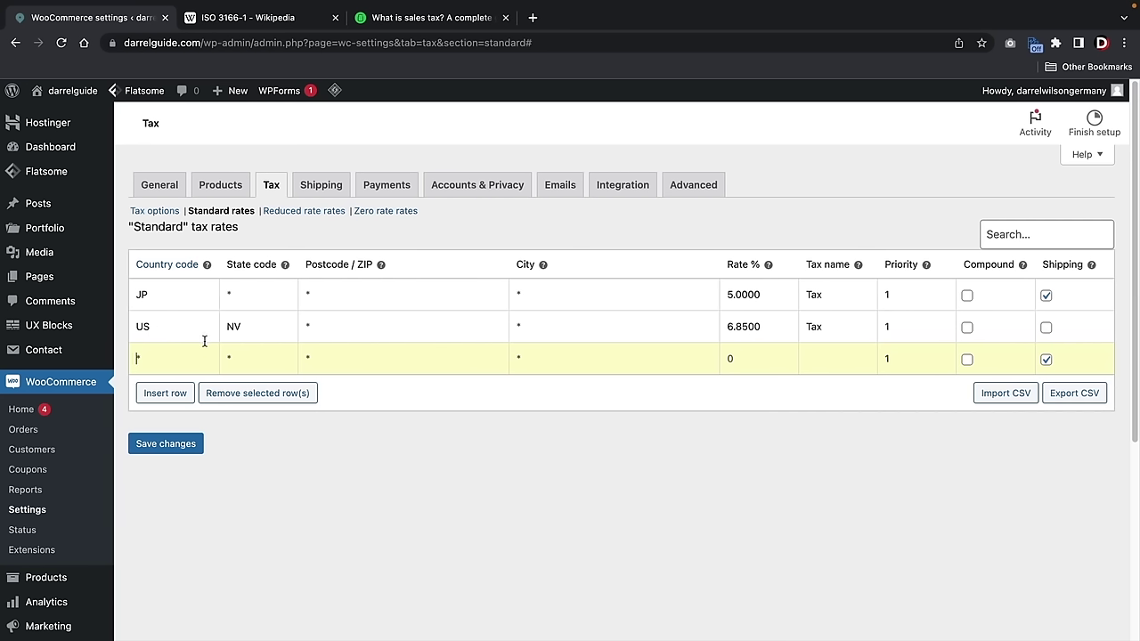
type("US")
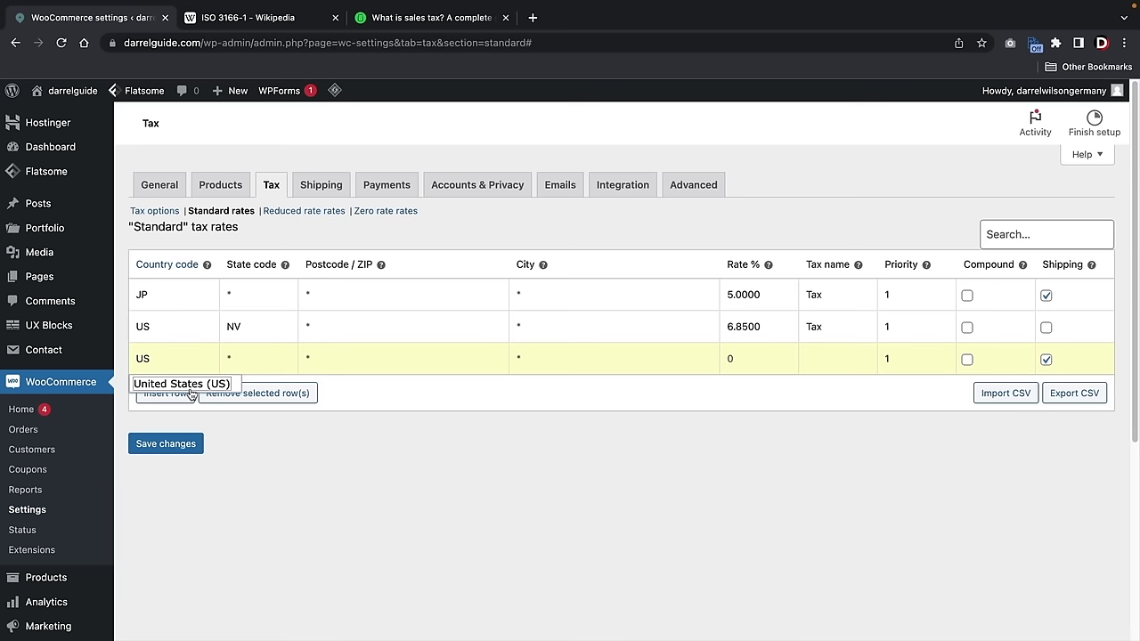
left_click(756, 358)
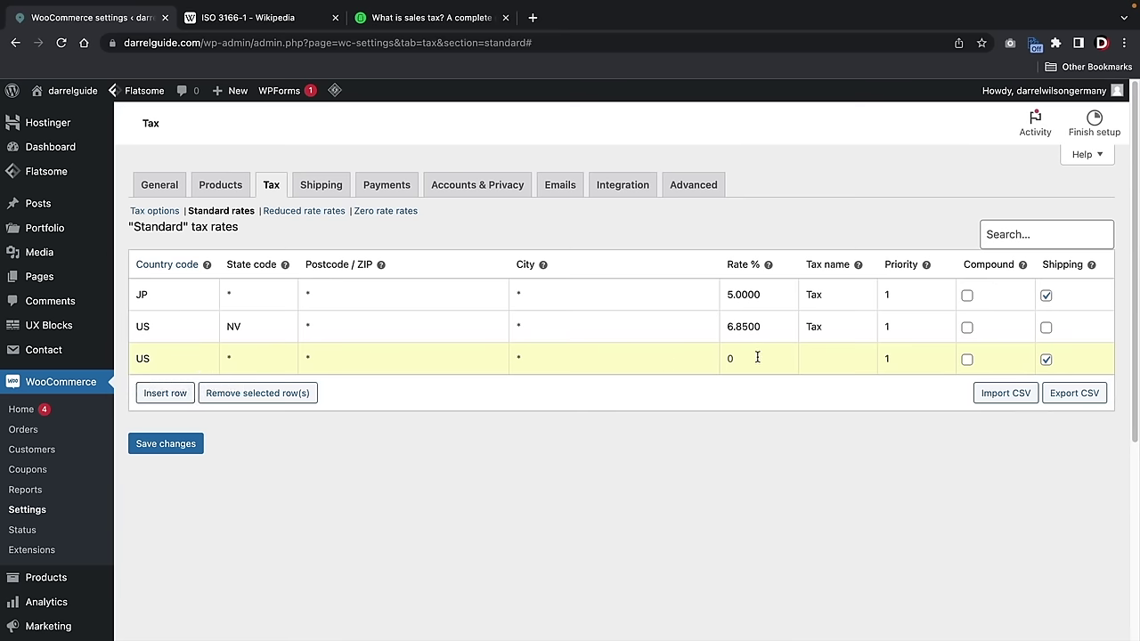
type("8")
left_click(183, 444)
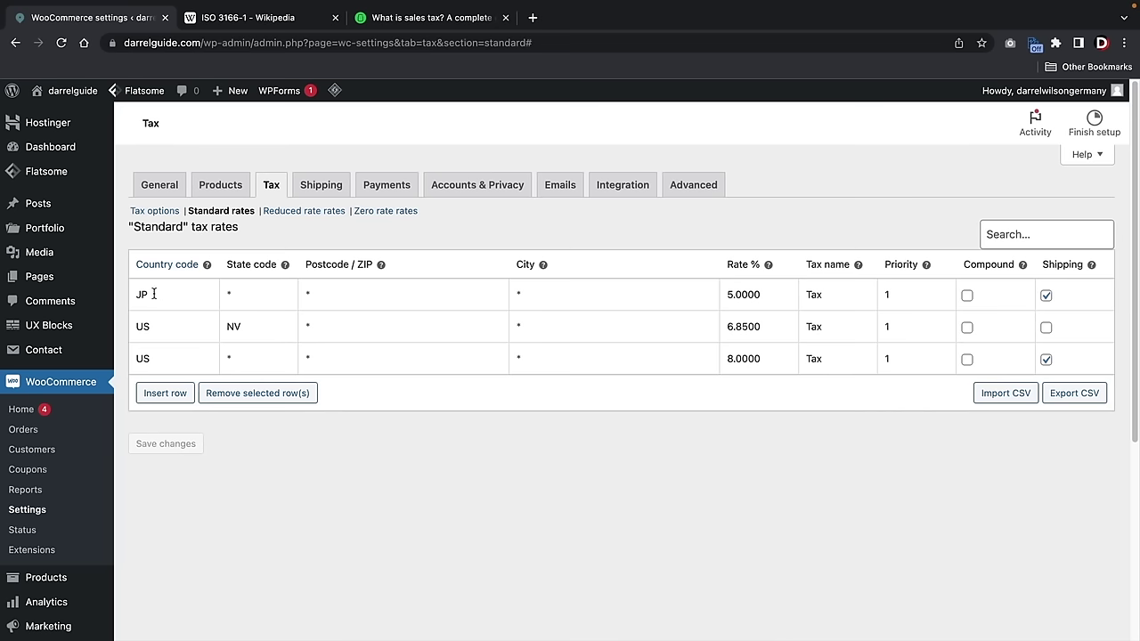
Review the saved Japan and Nevada 6.85% rates, then go to the Reduced rate rates list
left_click(728, 296)
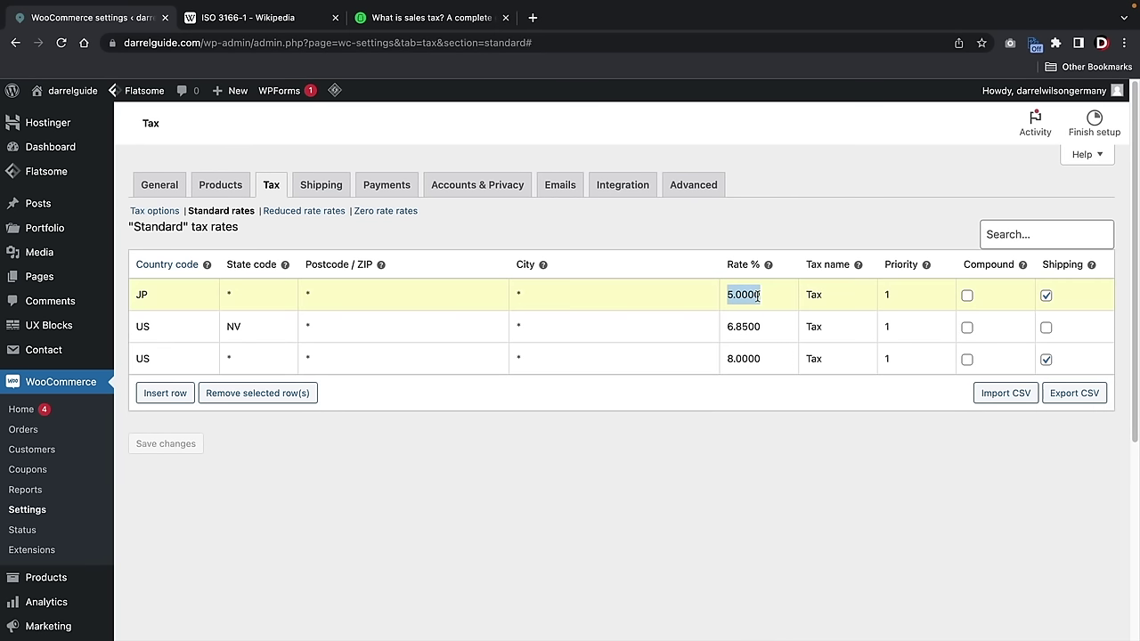
left_click(648, 472)
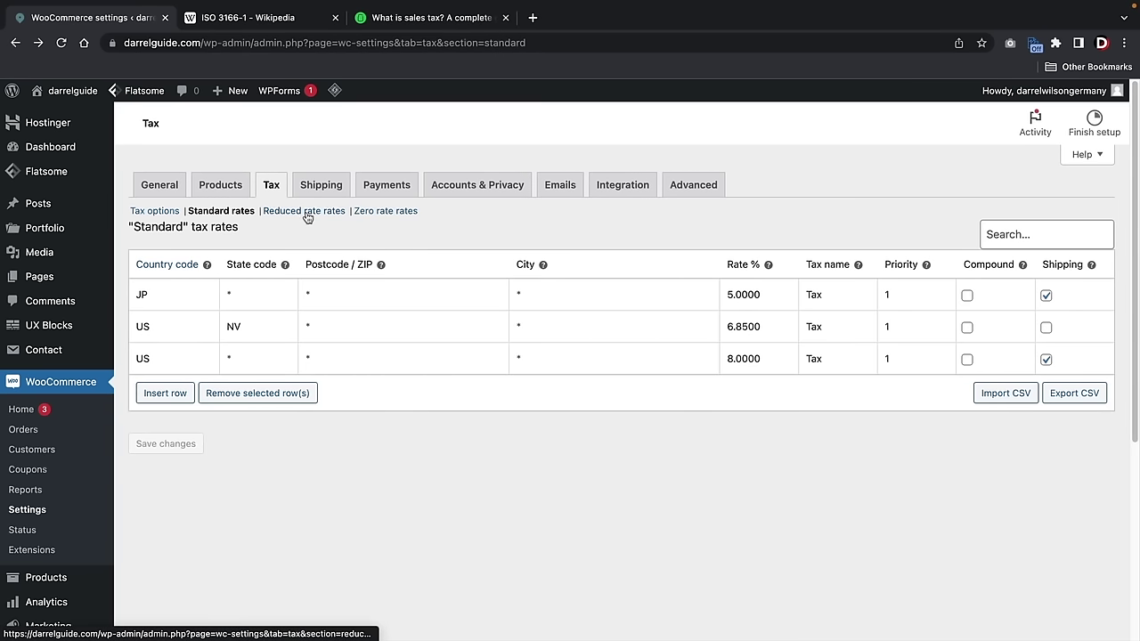
double_click(233, 326)
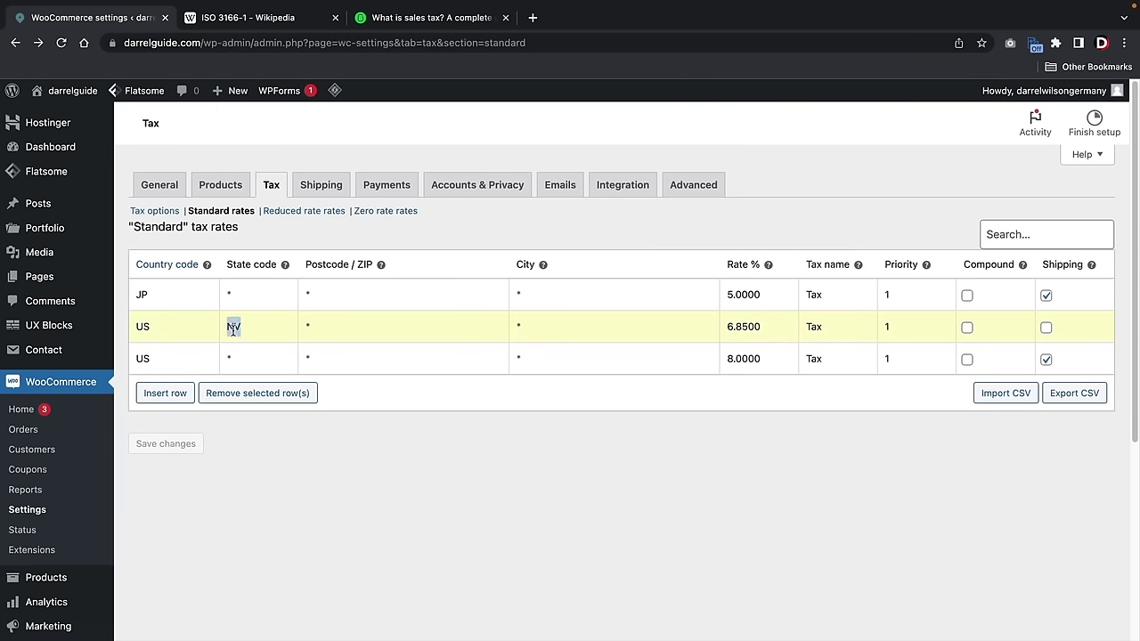
left_click(741, 329)
double_click(741, 327)
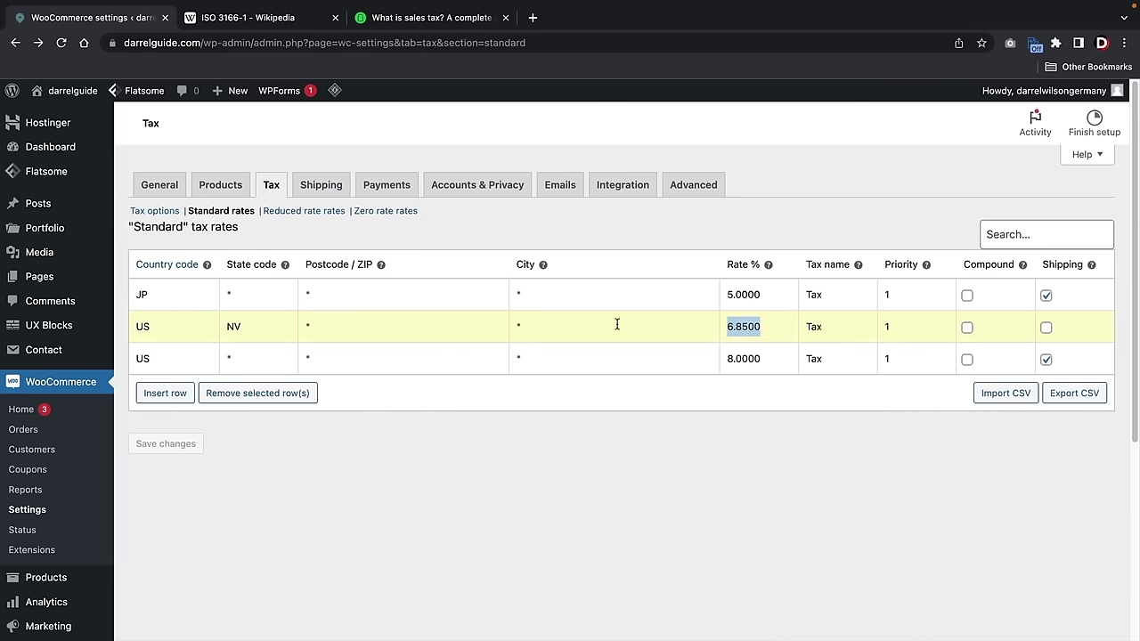
left_click(308, 212)
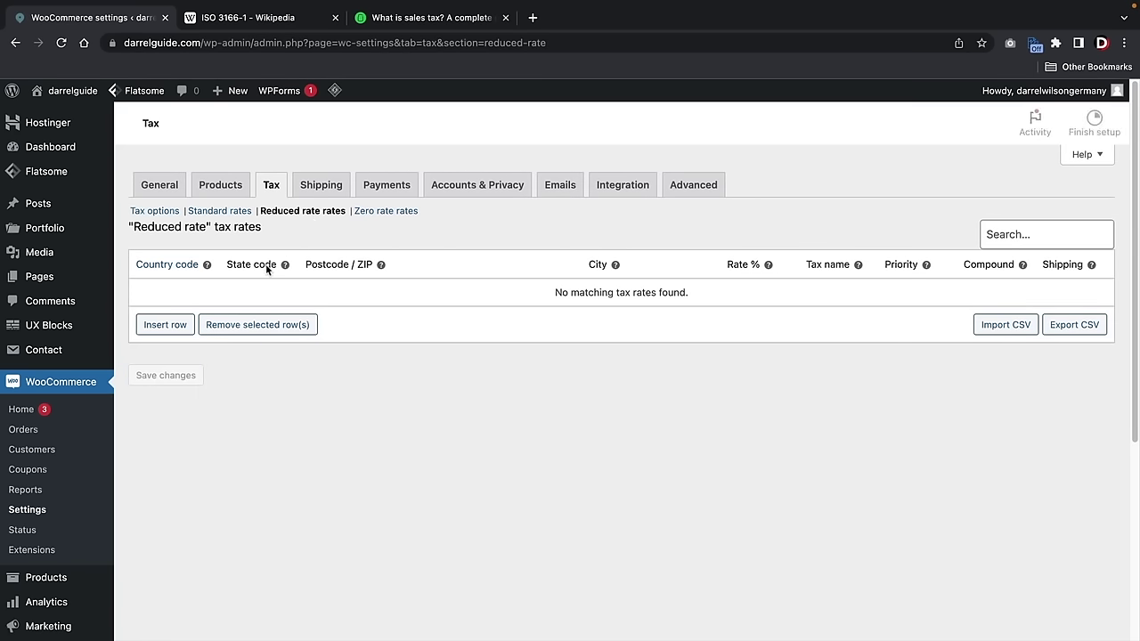
Insert a reduced-rate row for US, NV, postcode 89501, city Reno, at a 4% rate
left_click(160, 325)
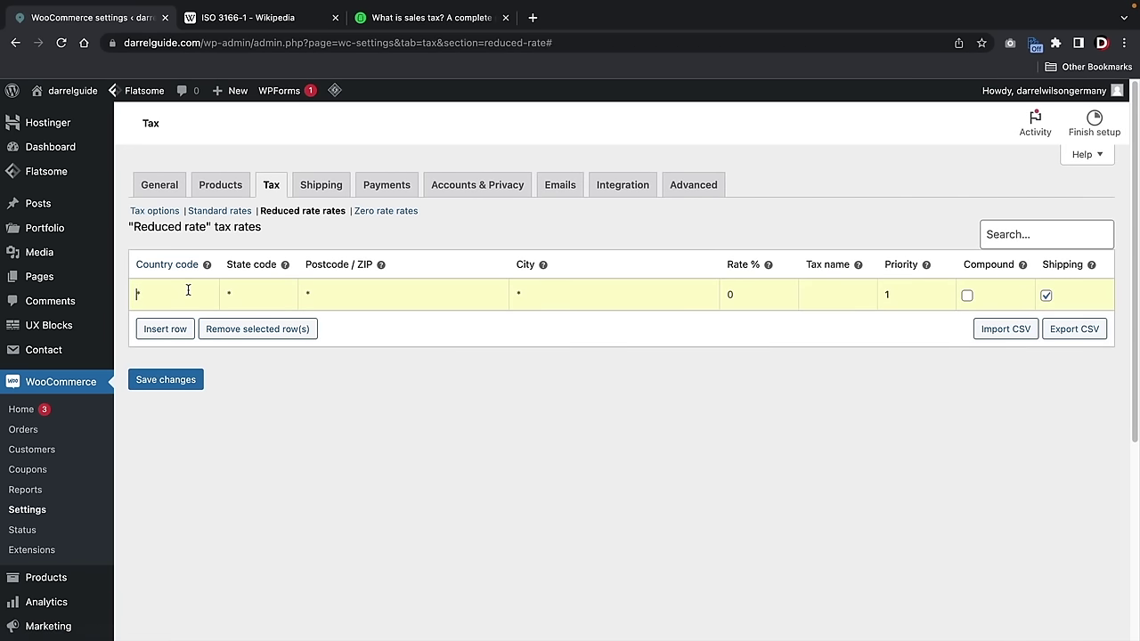
type("US")
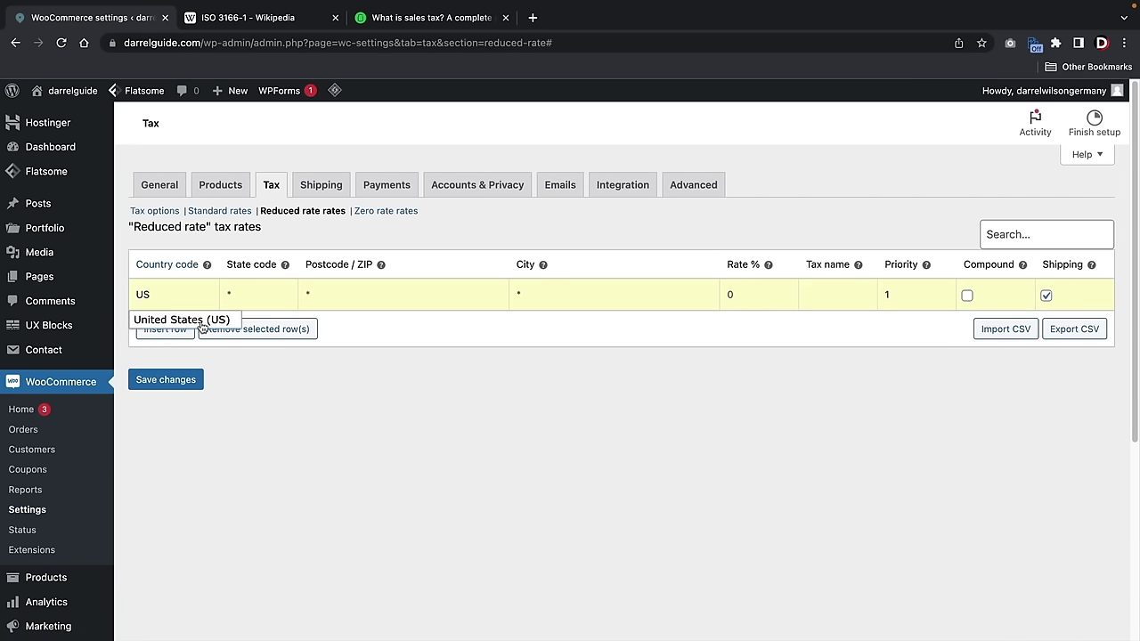
left_click(210, 322)
left_click(261, 289)
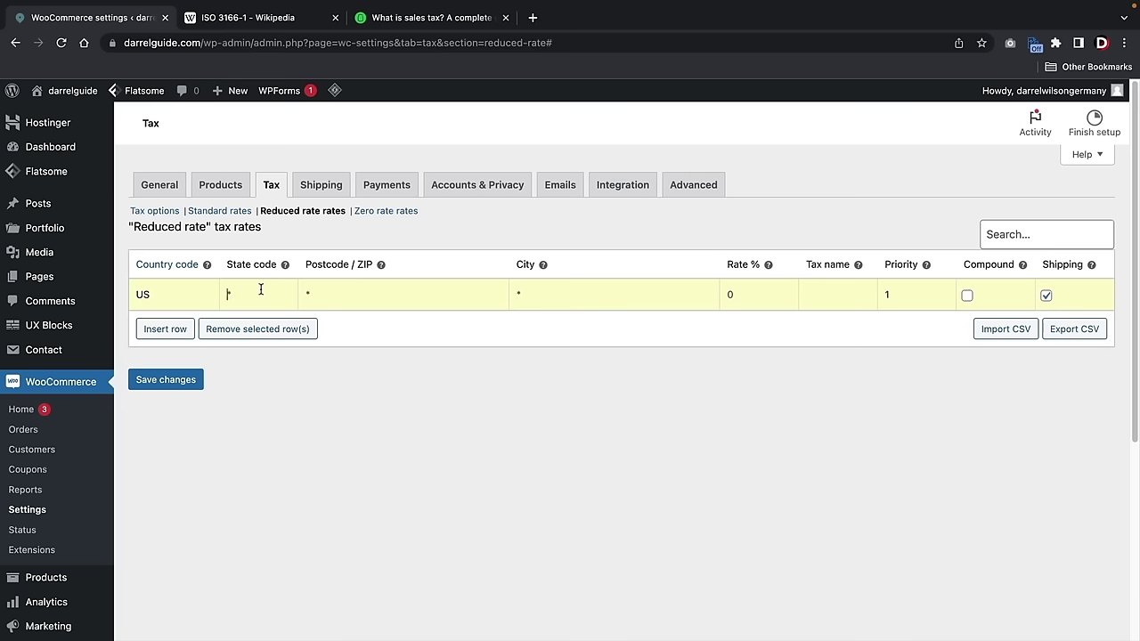
type("NV")
mouse_move(382, 266)
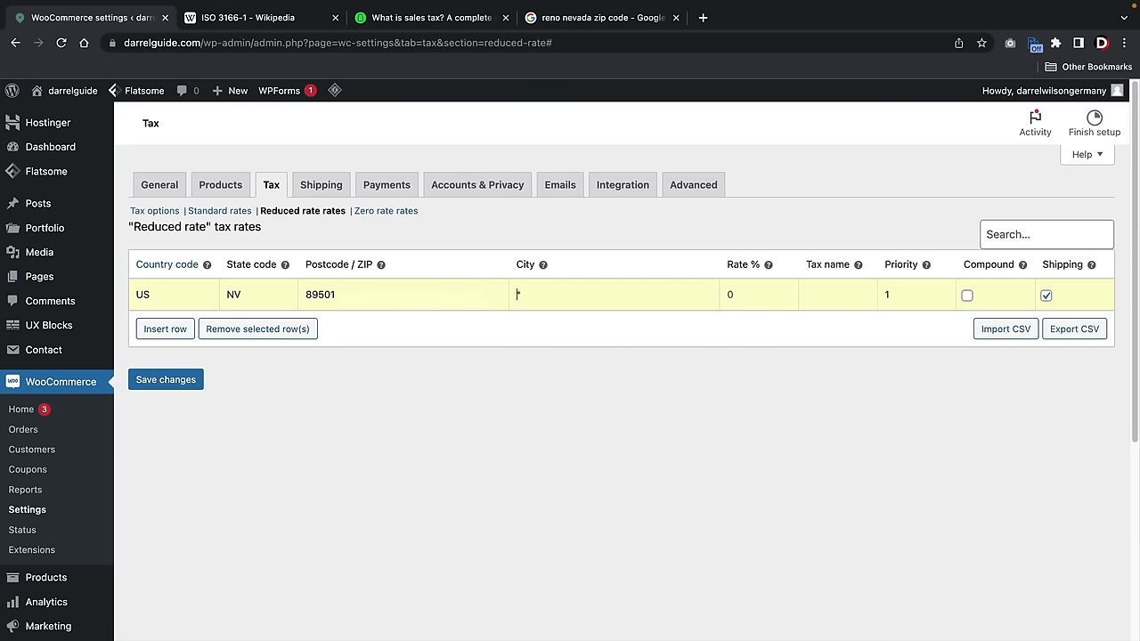
type("Reno")
key("Tab")
type("4")
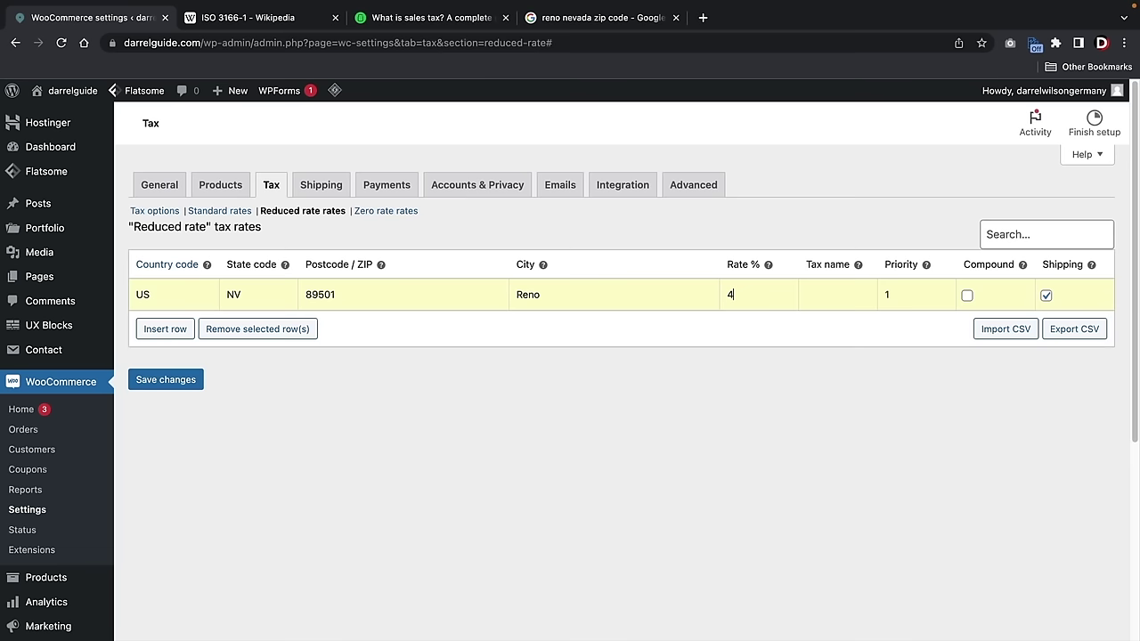
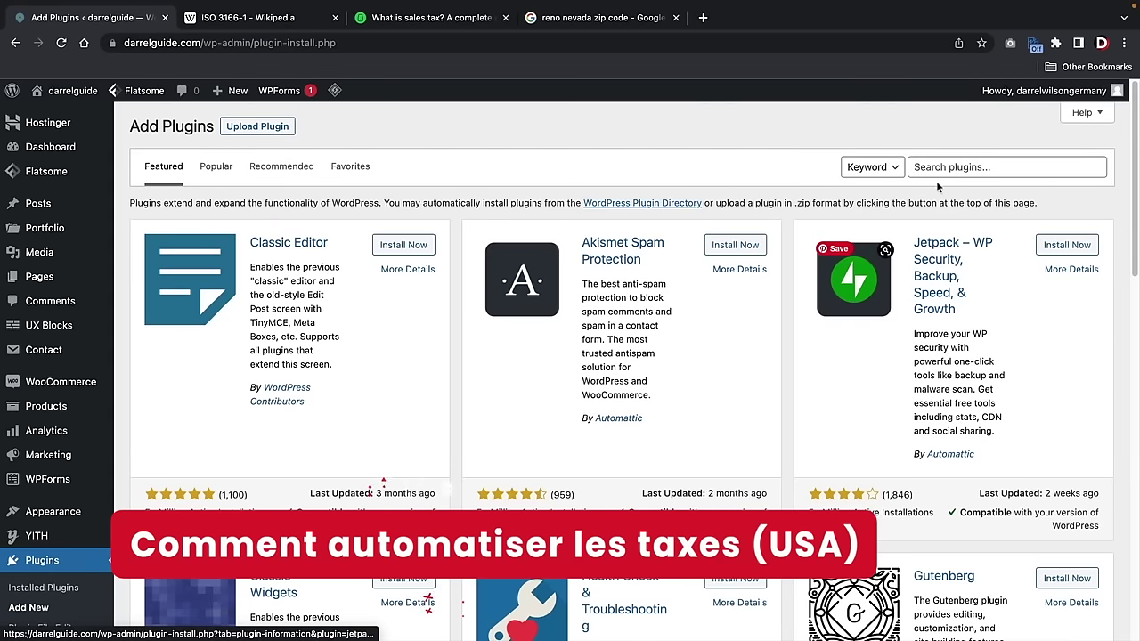
Begin a search of the plugin directory on the Add Plugins page
left_click(1094, 170)
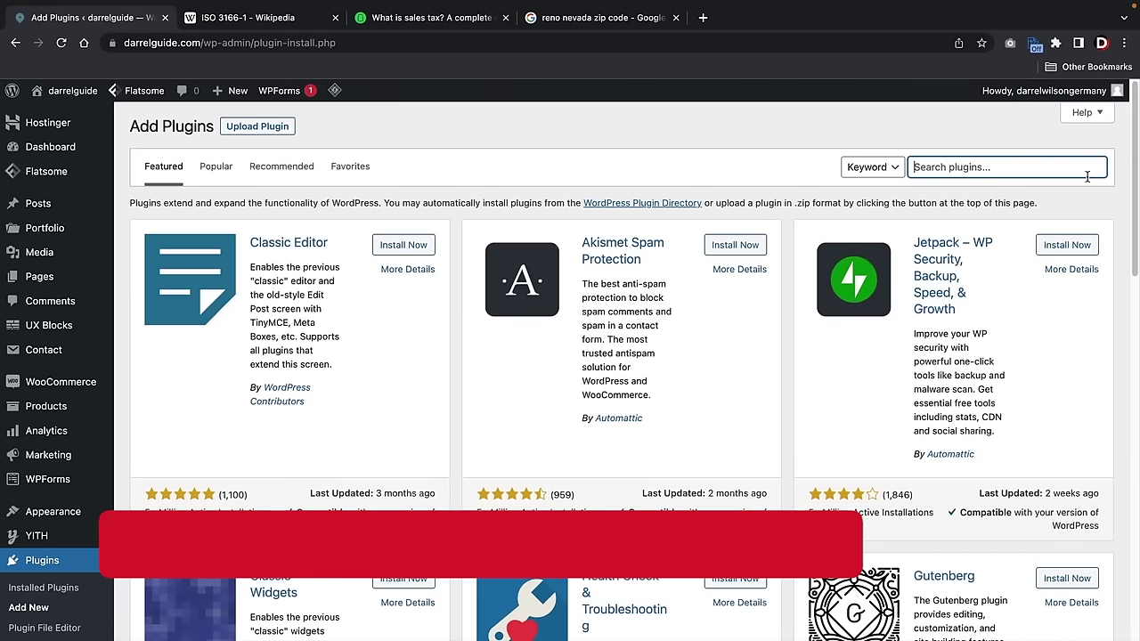
Search plugins for 'woocommerce shipping', then install and activate WooCommerce Shipping & Tax
type("woocommerce shipping")
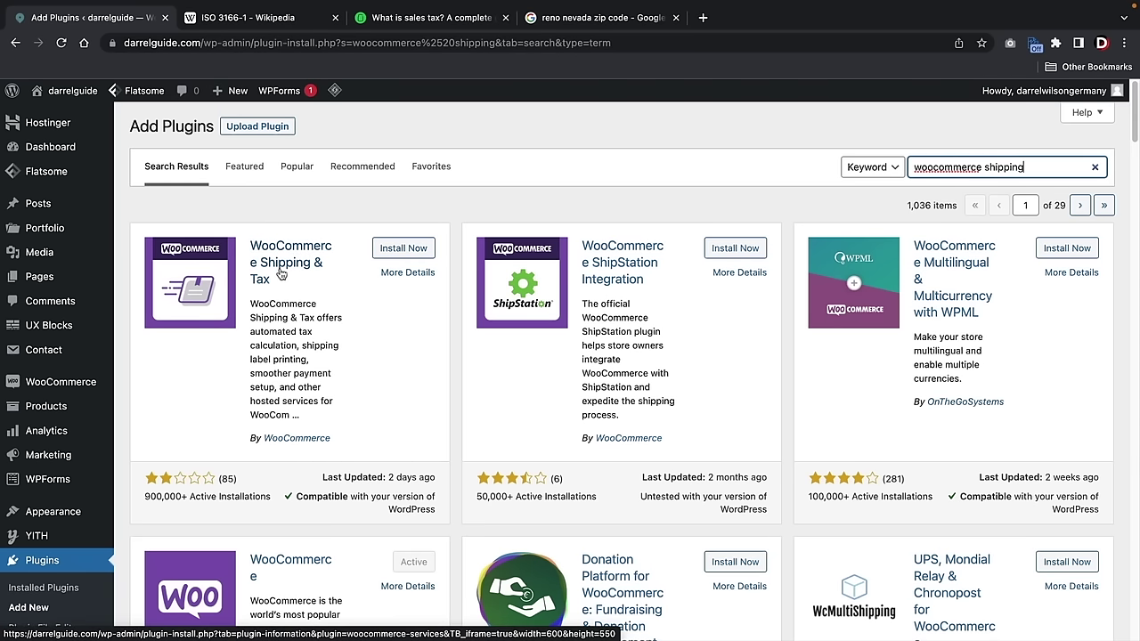
left_click(392, 250)
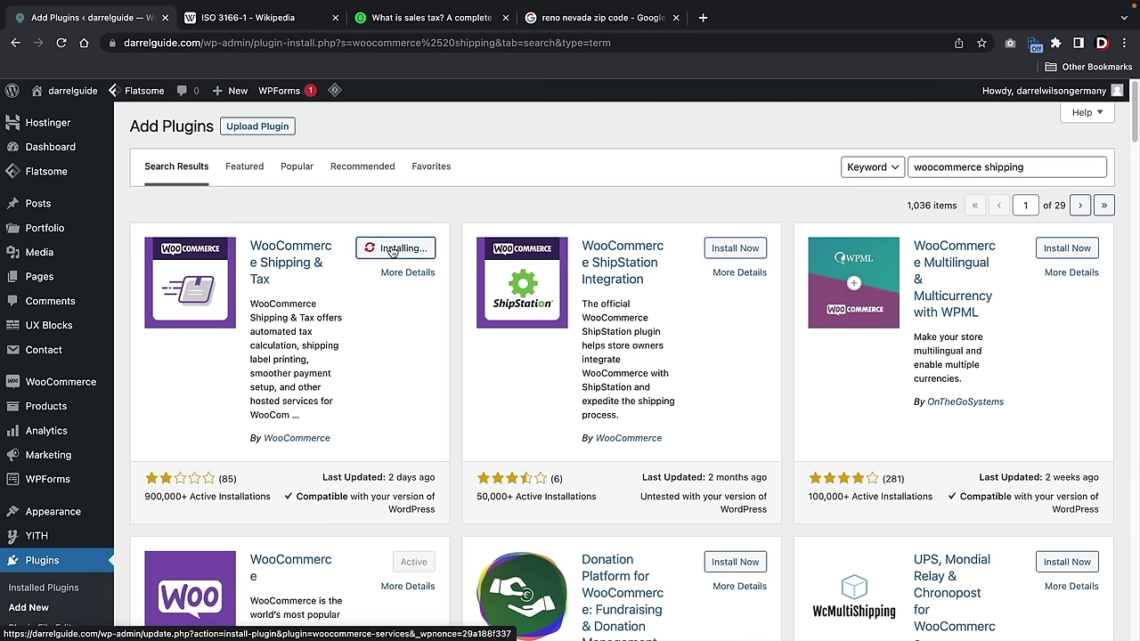
left_click(392, 251)
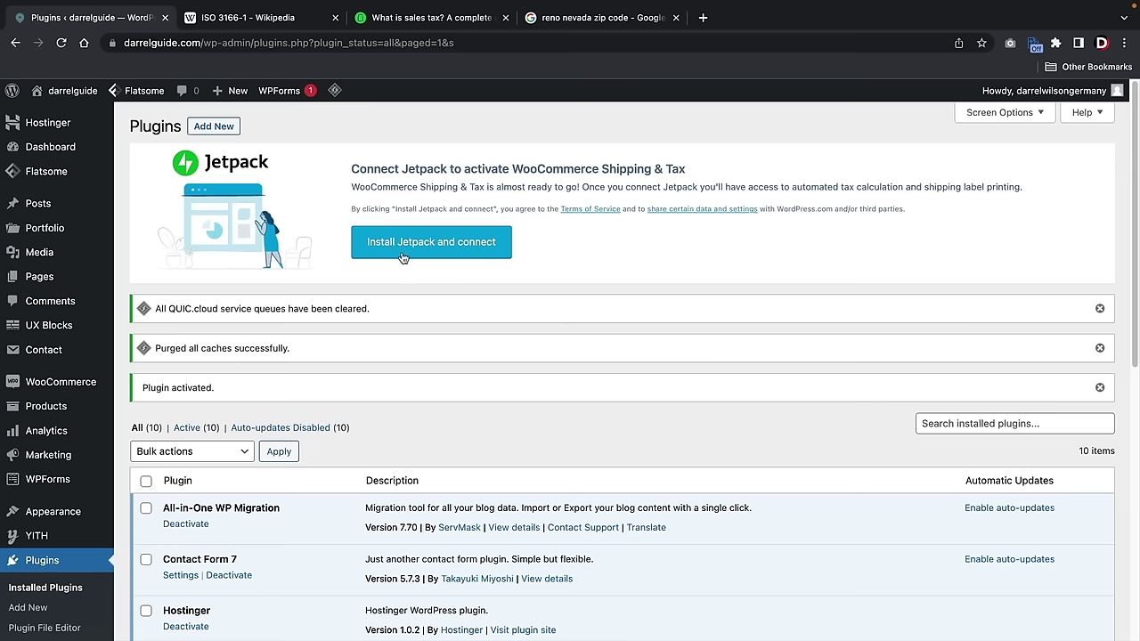
Install and connect Jetpack, dismiss its survey, and go to WooCommerce Settings
left_click(409, 255)
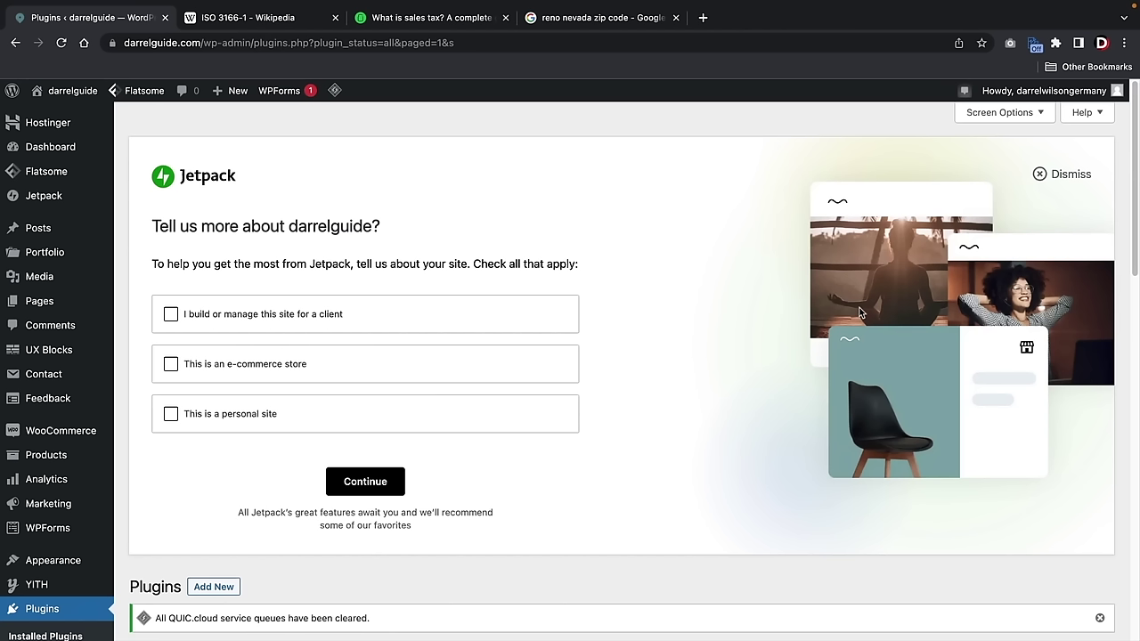
left_click(1040, 175)
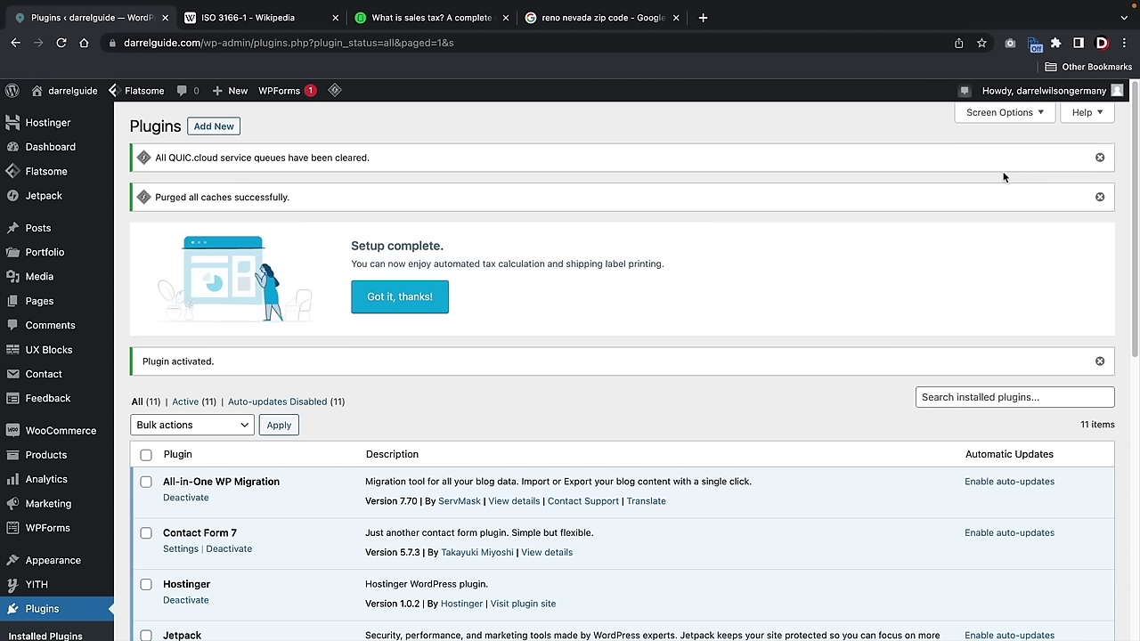
left_click(408, 298)
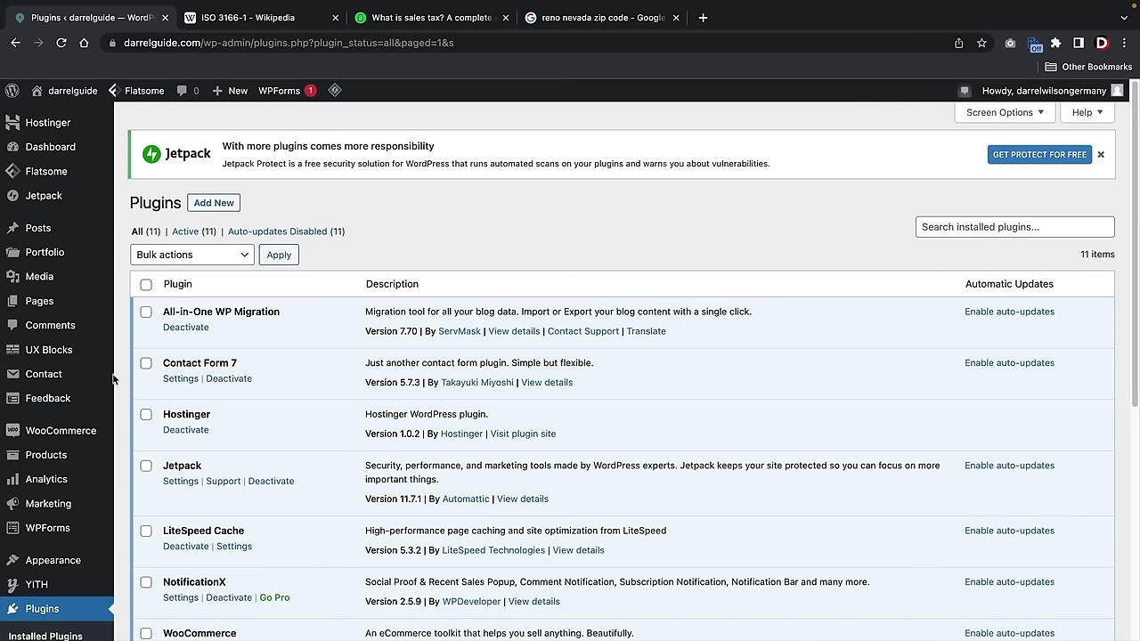
mouse_move(73, 432)
left_click(156, 533)
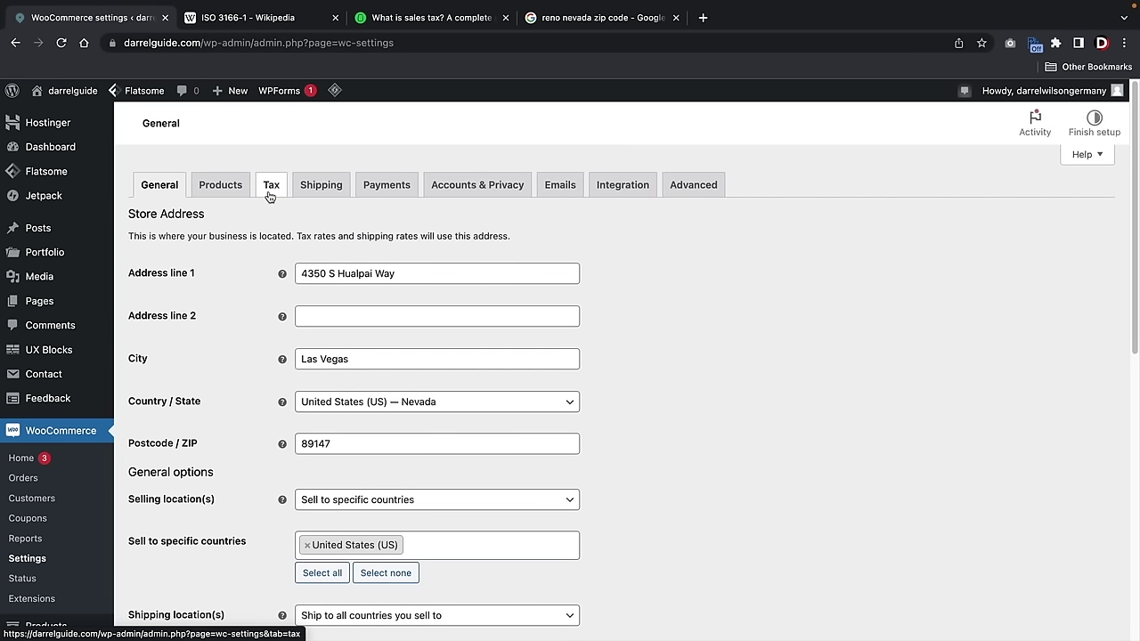
Set the Tax tab's Automated taxes to Enable automated taxes and save the change
left_click(270, 192)
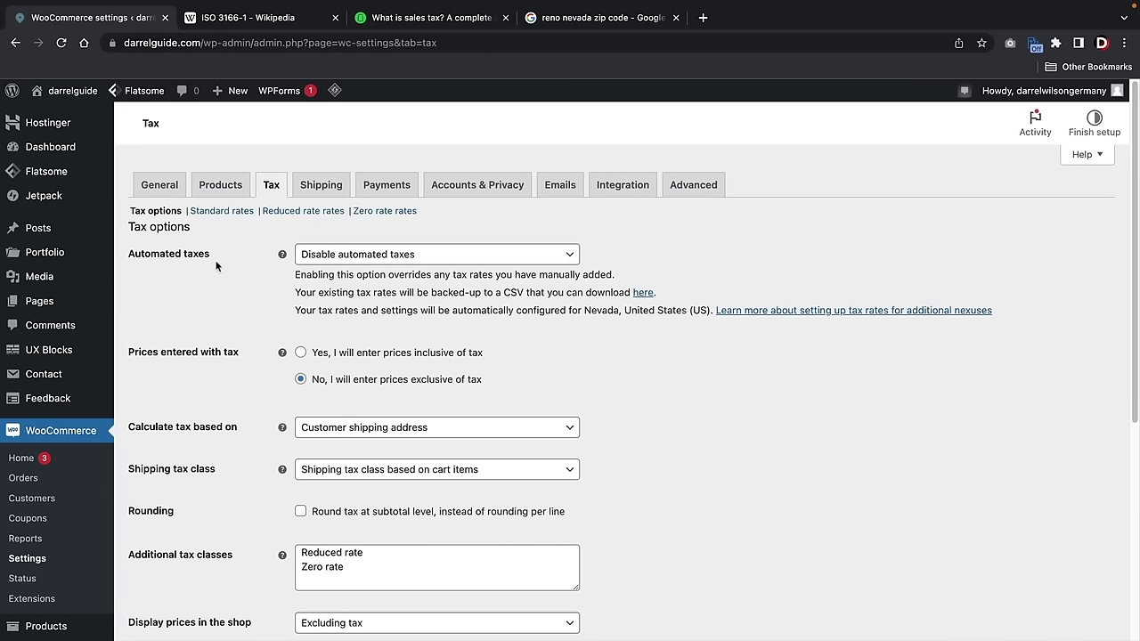
left_click(347, 259)
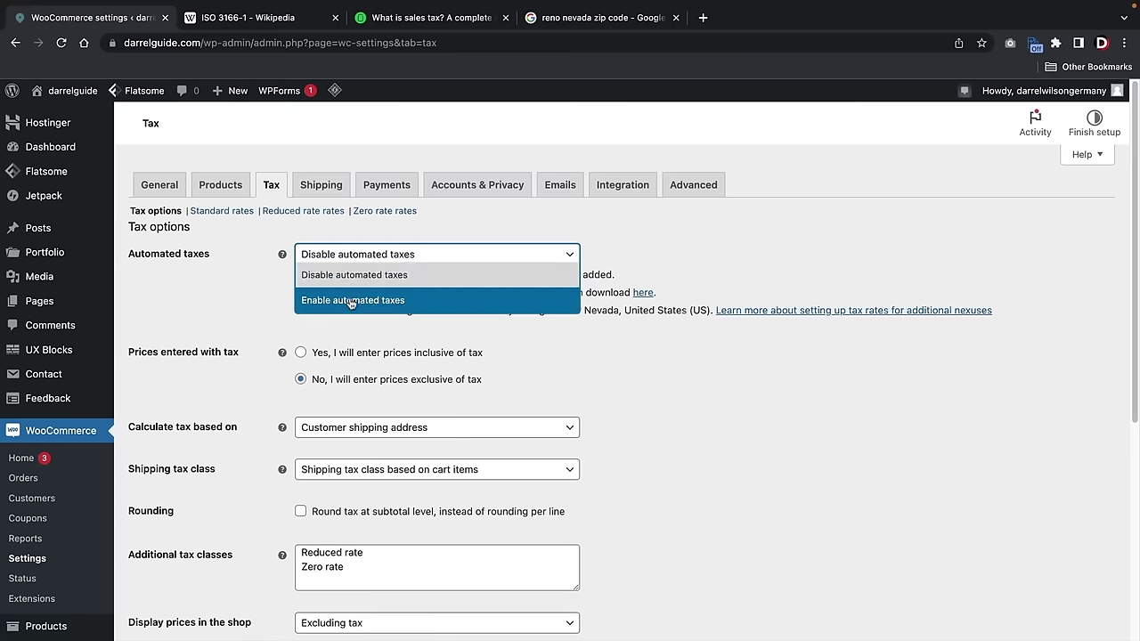
left_click(348, 298)
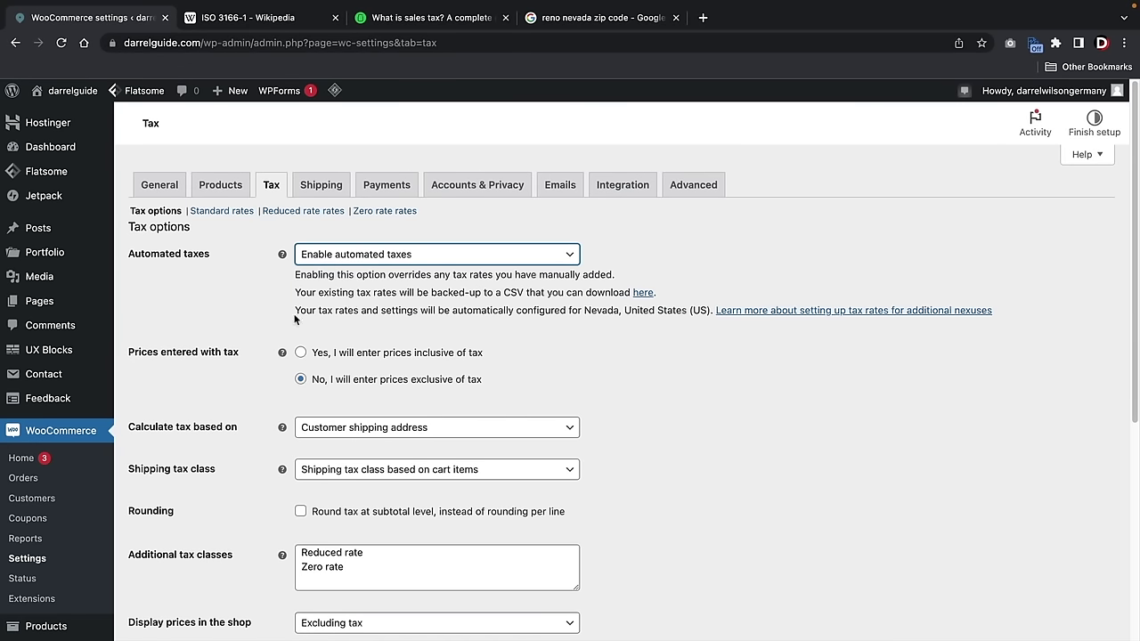
scroll(294, 319, "down", 4)
left_click(169, 458)
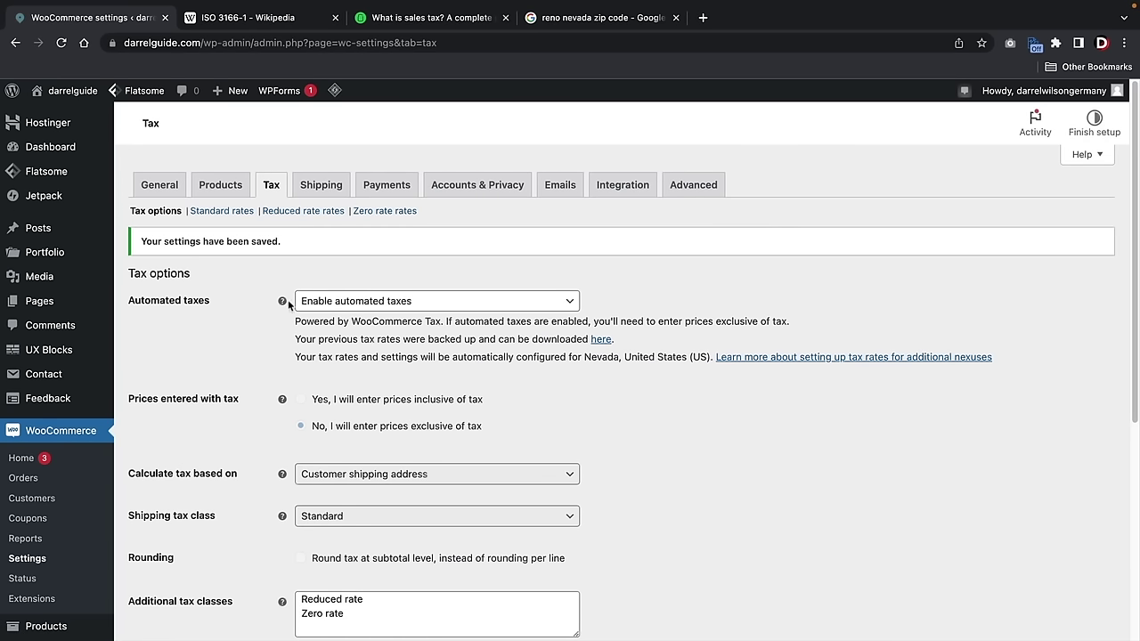
left_click(326, 190)
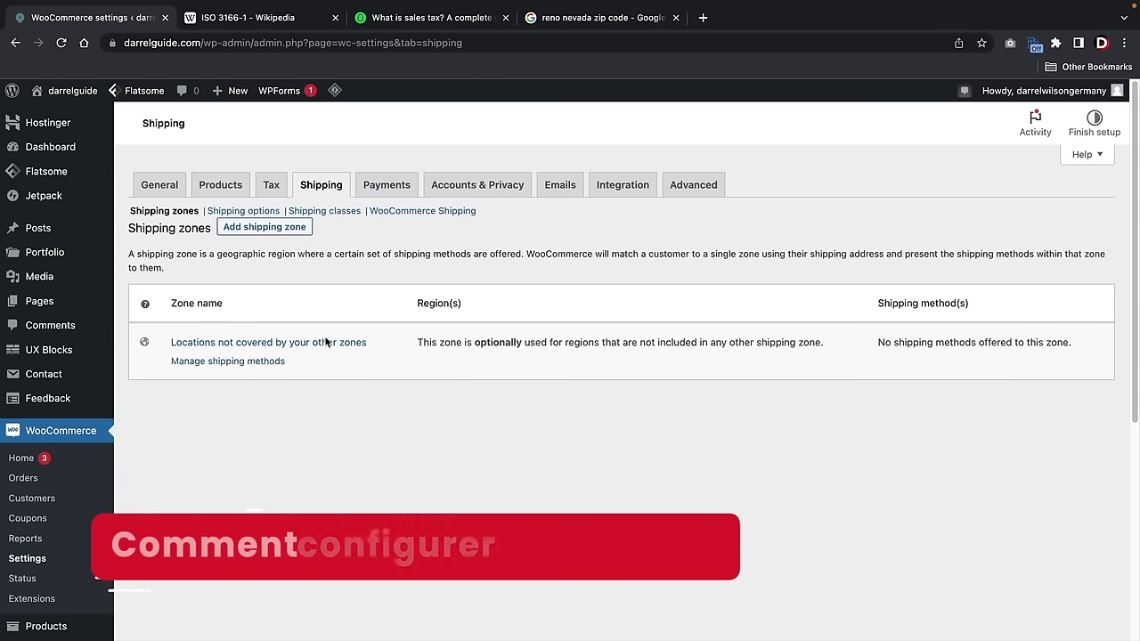
left_click(264, 227)
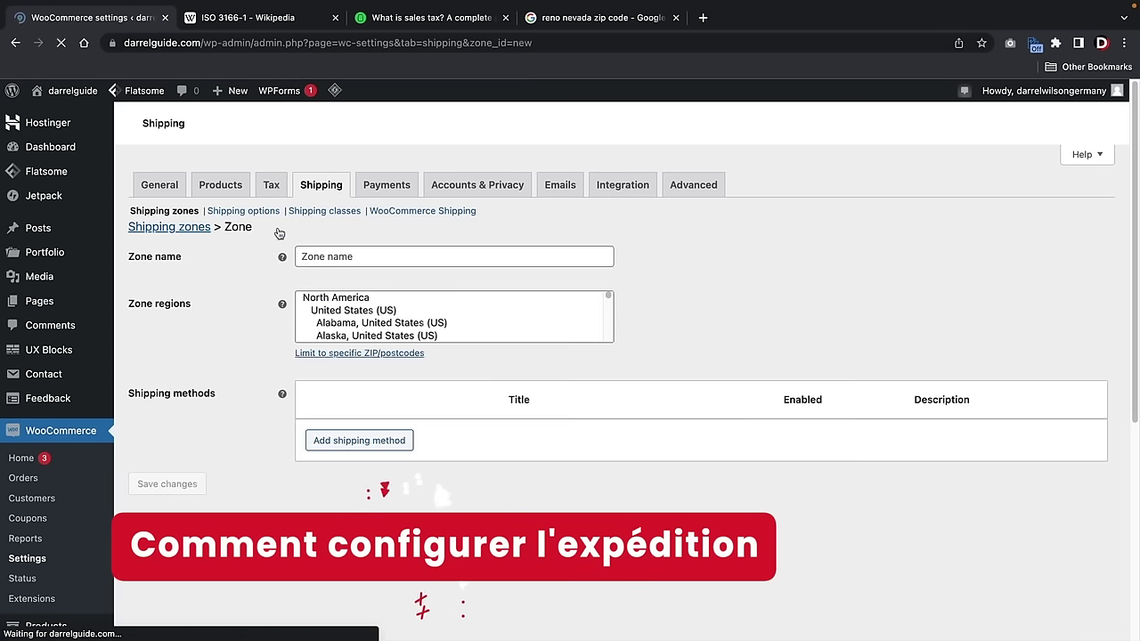
Name the new shipping zone 'United States' and give it the United States (US) region
left_click(312, 257)
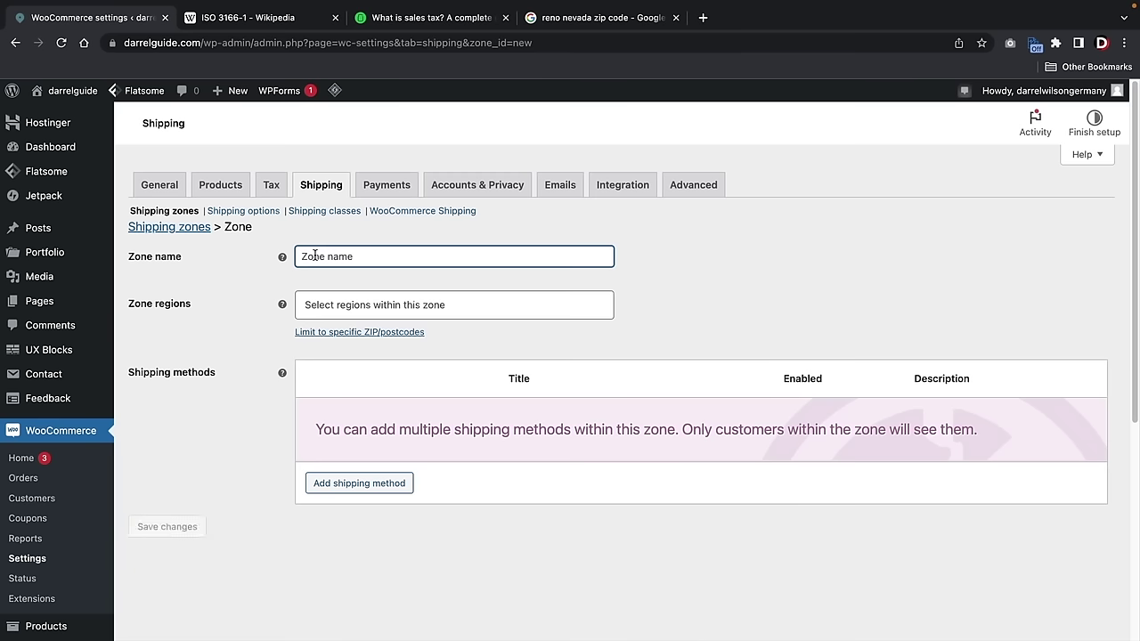
type("Unit")
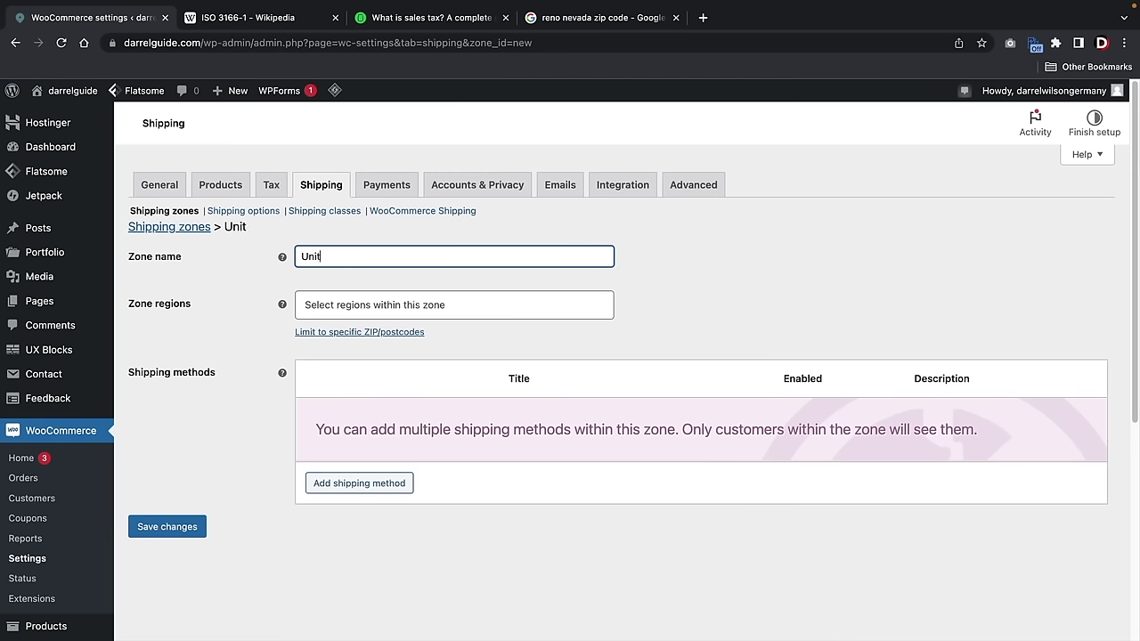
type("ed States")
left_click(303, 304)
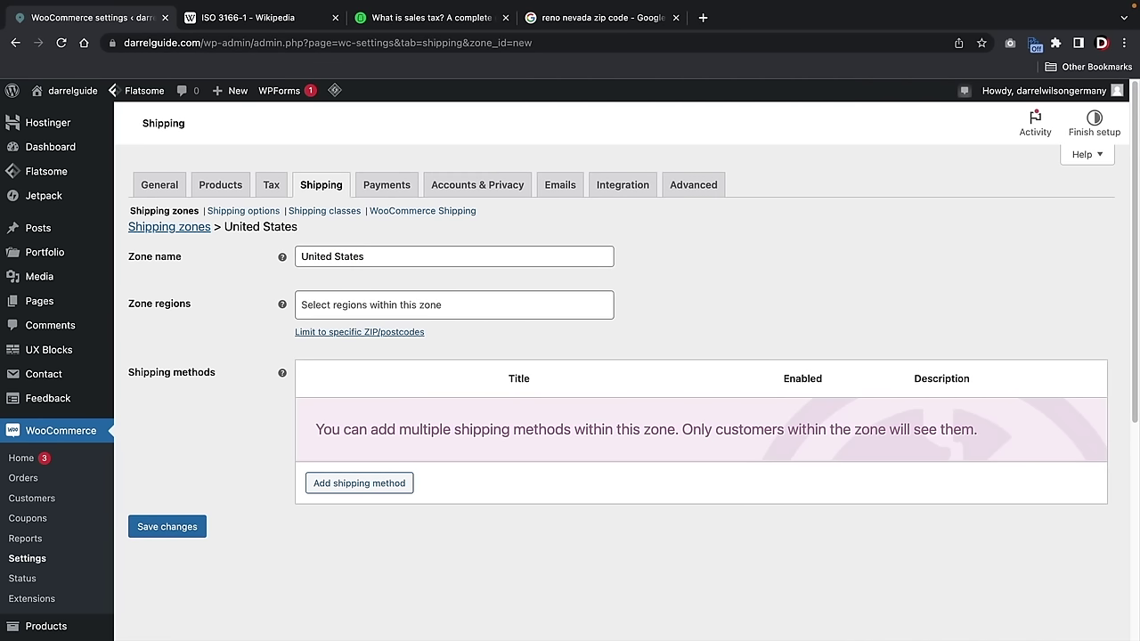
type("united")
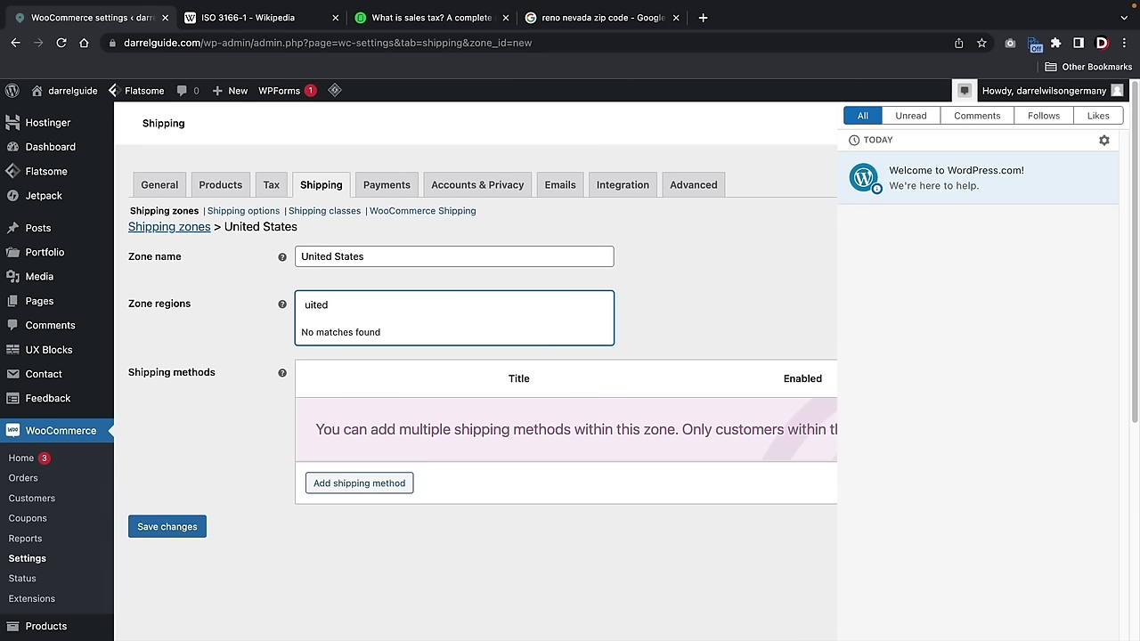
key("BackSpace")
key("BackSpace")
key("BackSpace")
key("BackSpace")
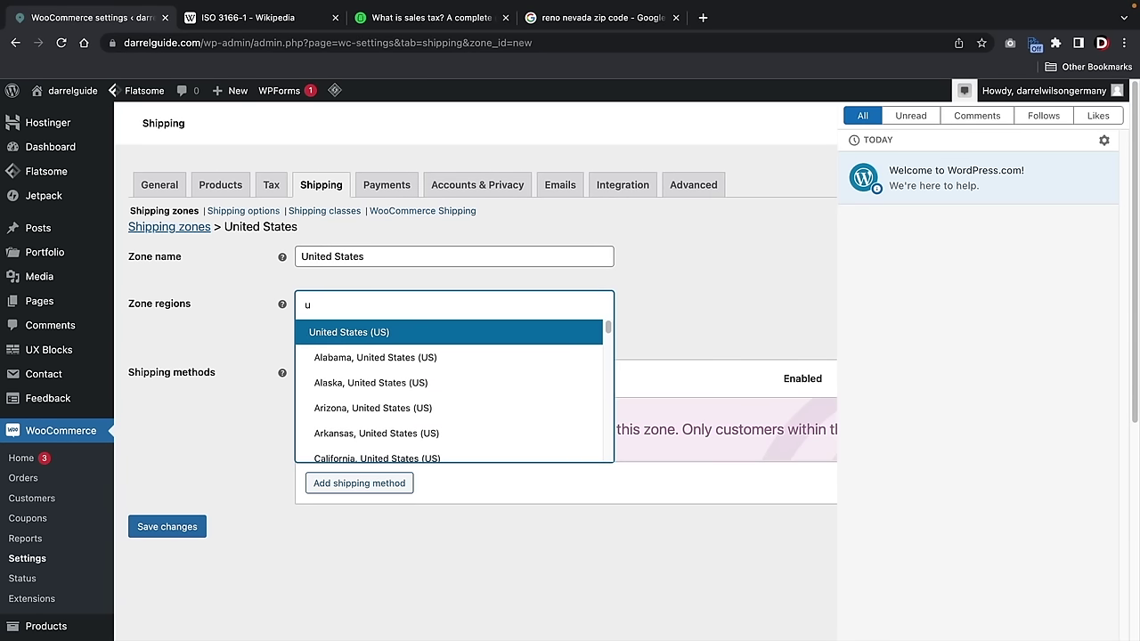
left_click(349, 332)
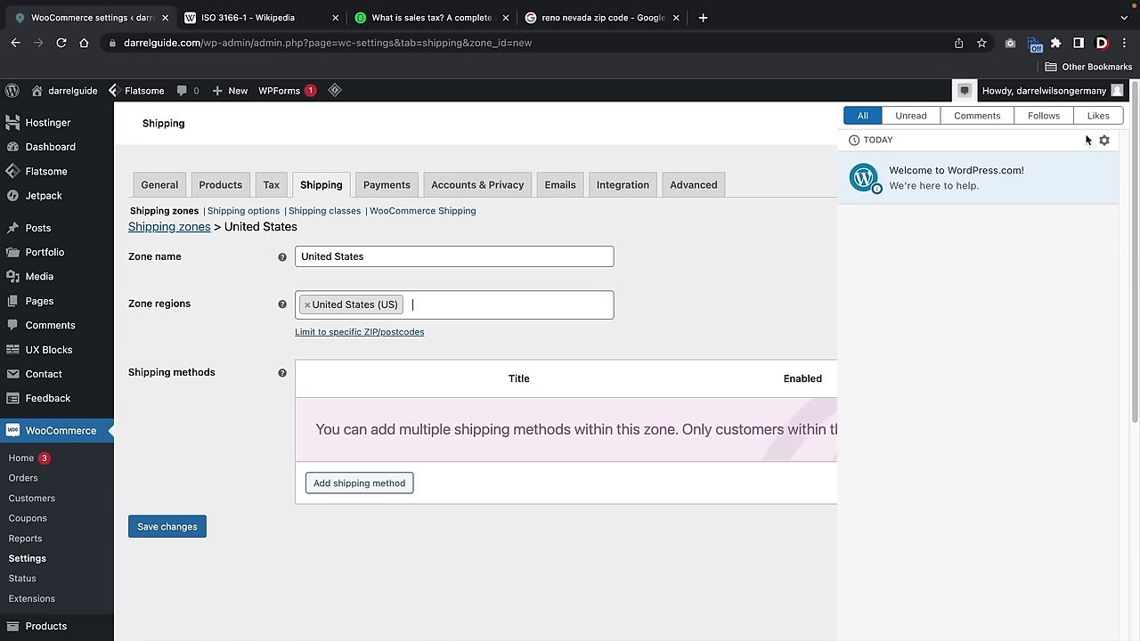
left_click(964, 91)
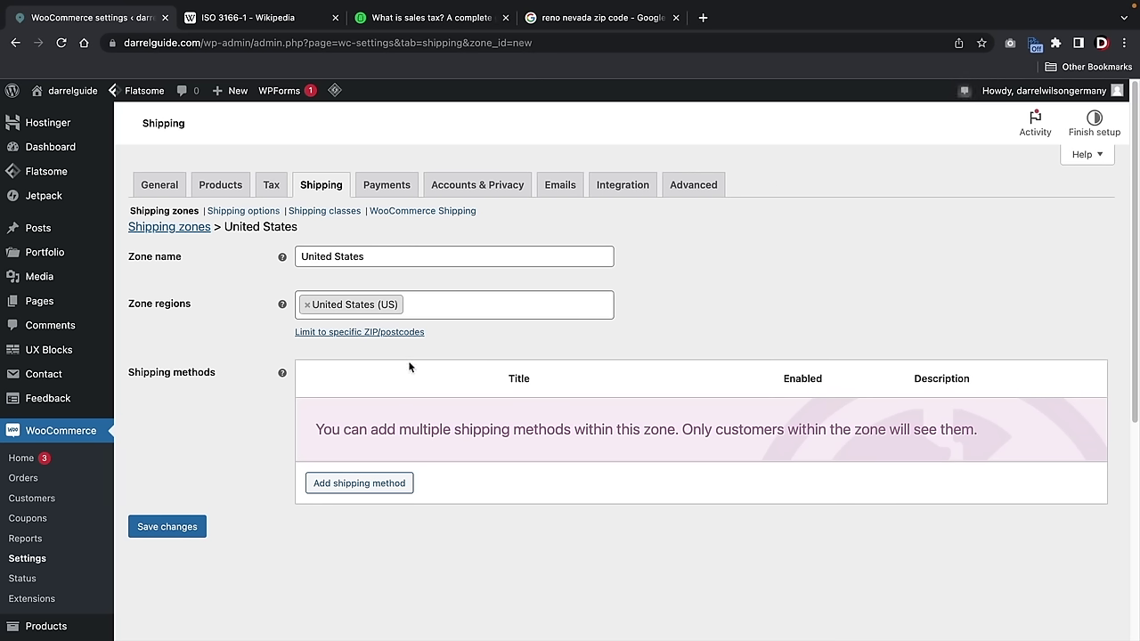
left_click(374, 489)
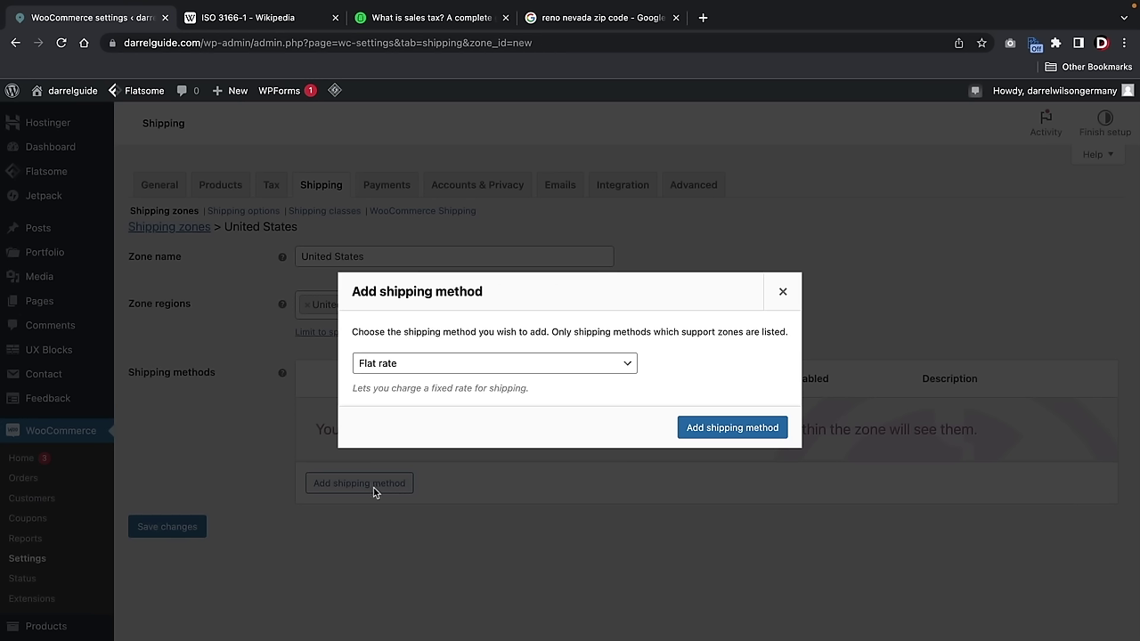
Add a Flat rate shipping method to the United States zone
left_click(445, 367)
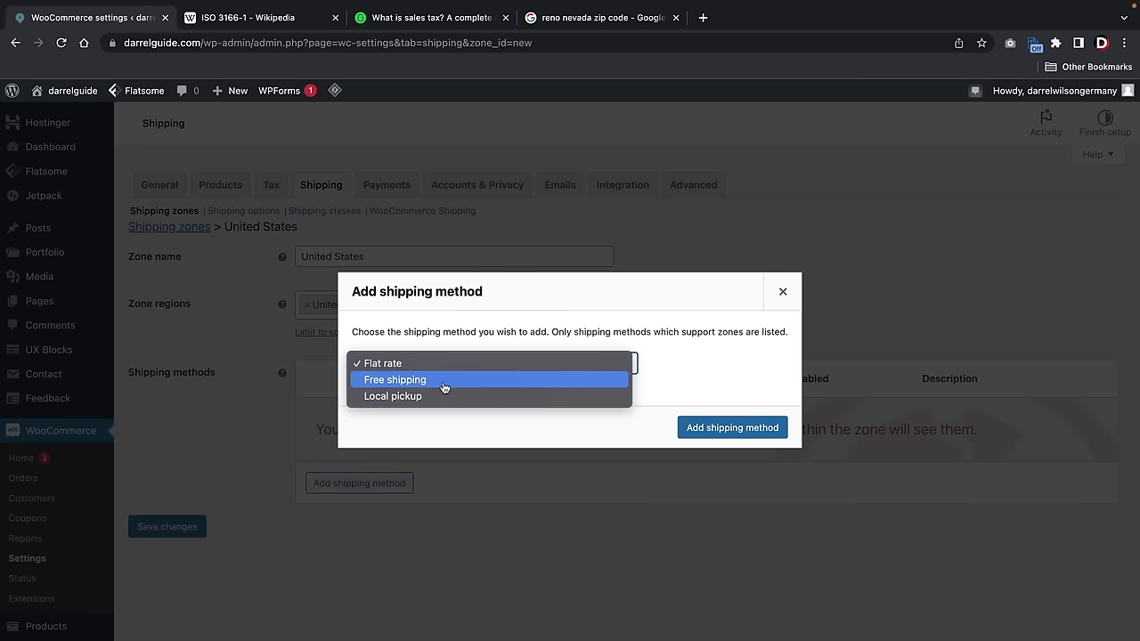
left_click(448, 367)
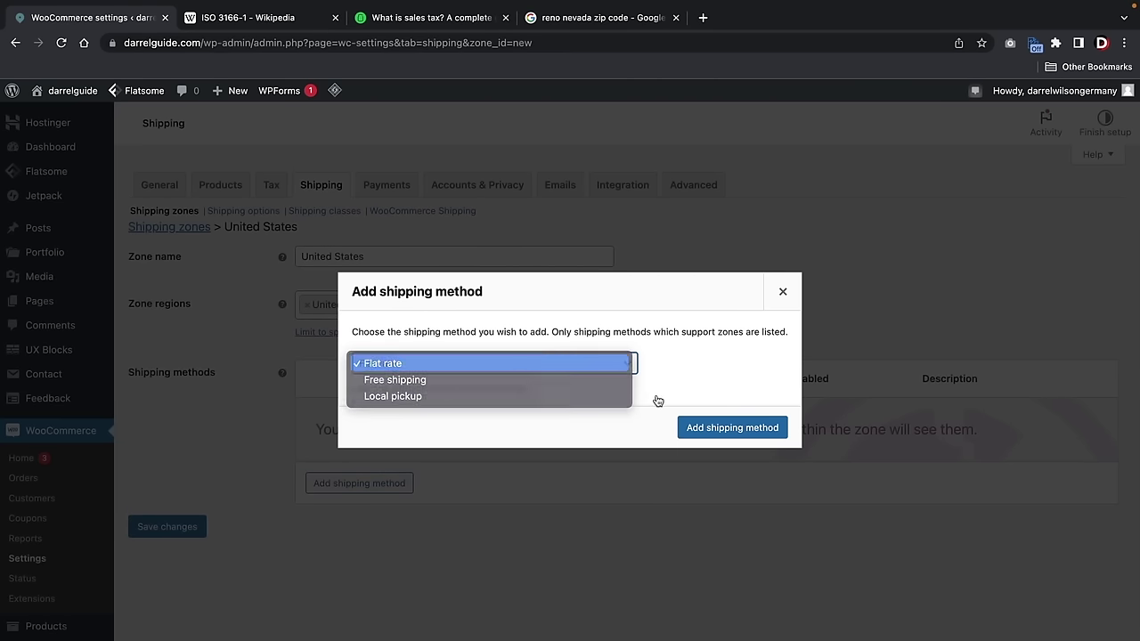
left_click(709, 430)
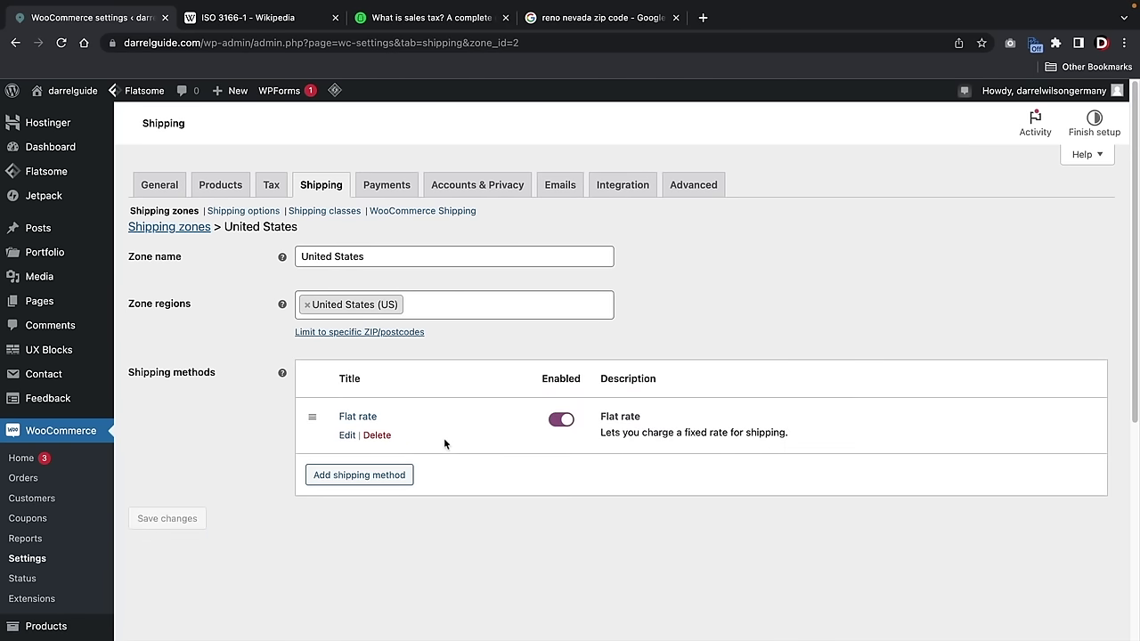
Set the flat rate cost to 5 with tax status None and save it
left_click(347, 436)
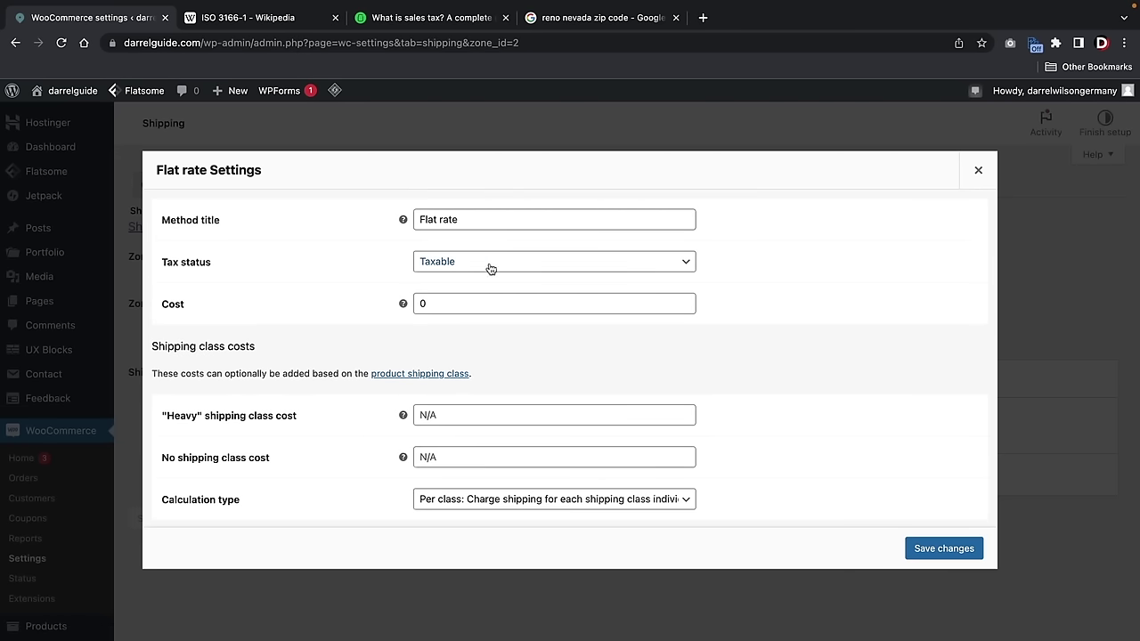
double_click(479, 308)
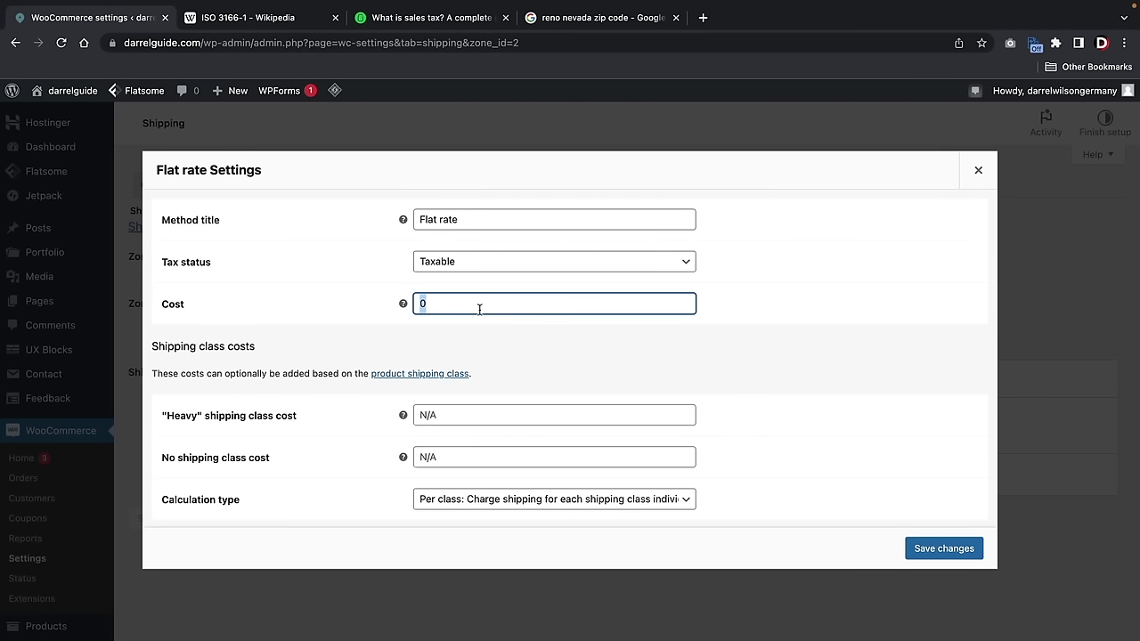
type("5")
left_click(758, 311)
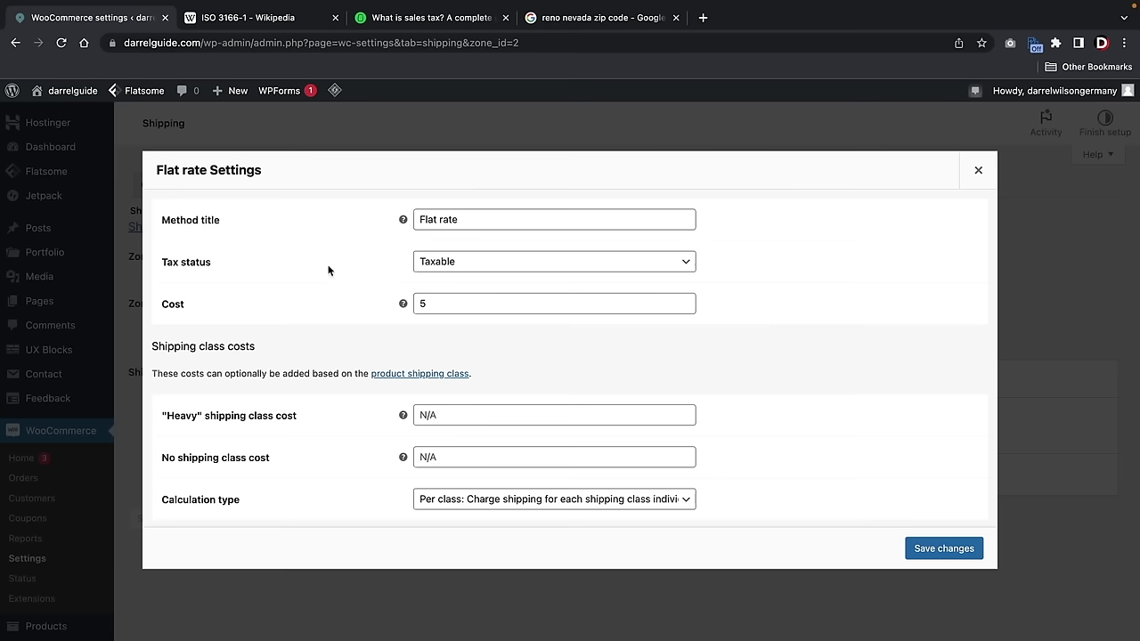
left_click(466, 267)
left_click(473, 280)
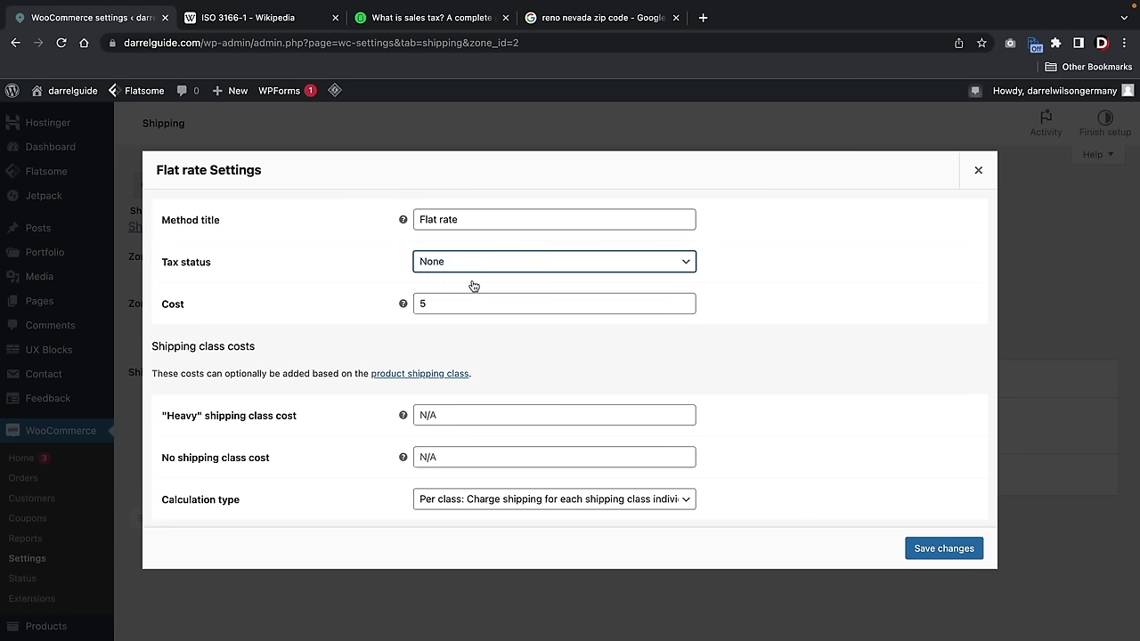
left_click(478, 306)
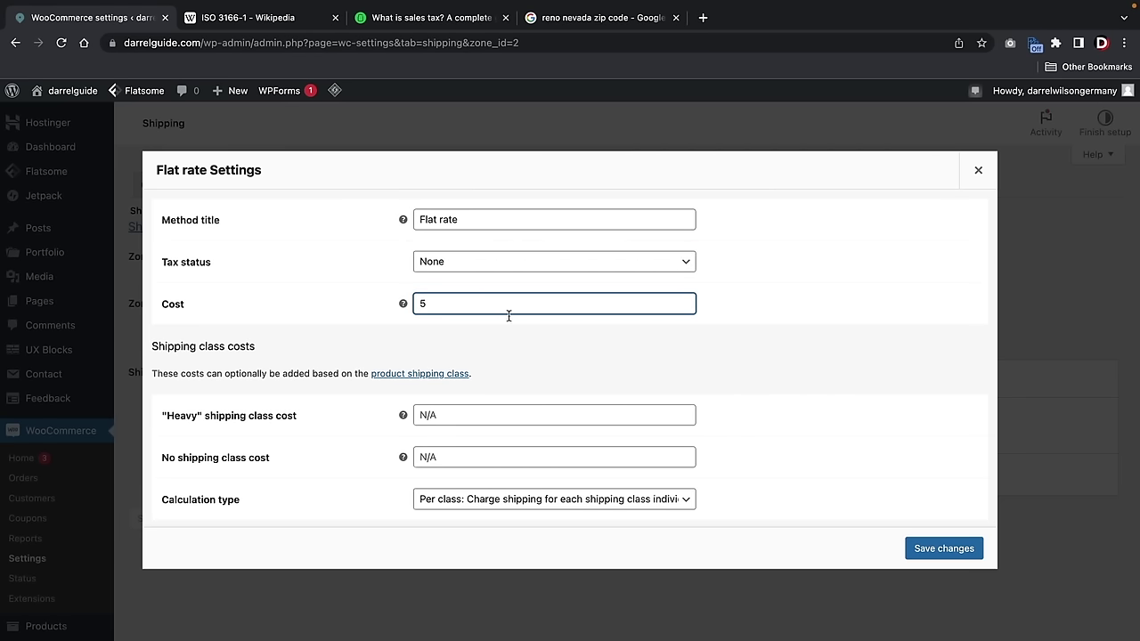
left_click(942, 549)
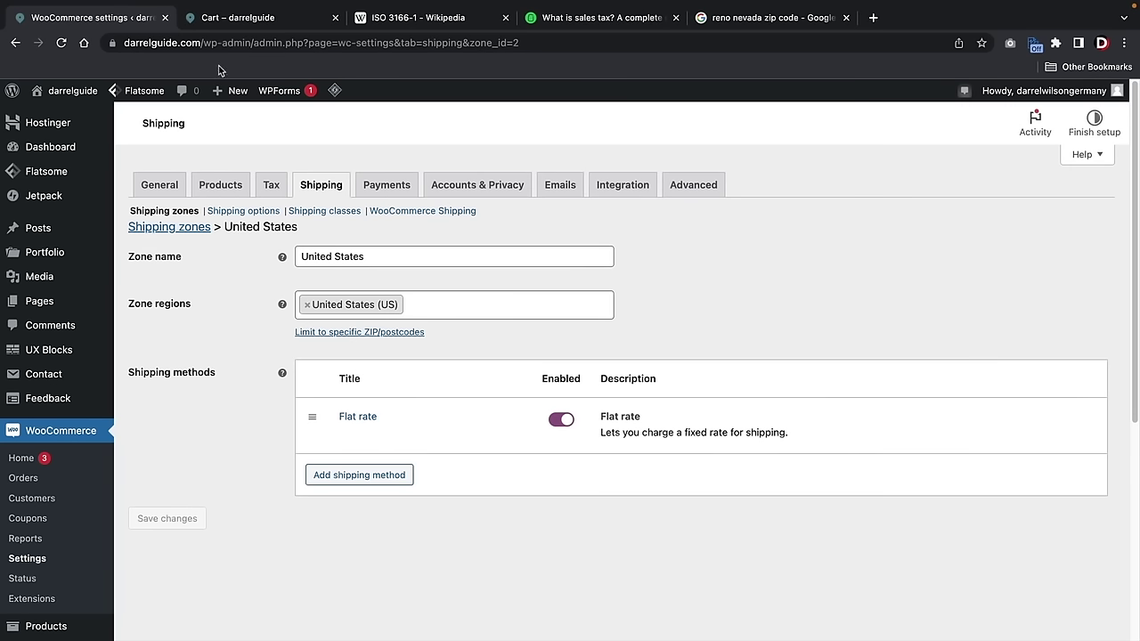
left_click(236, 19)
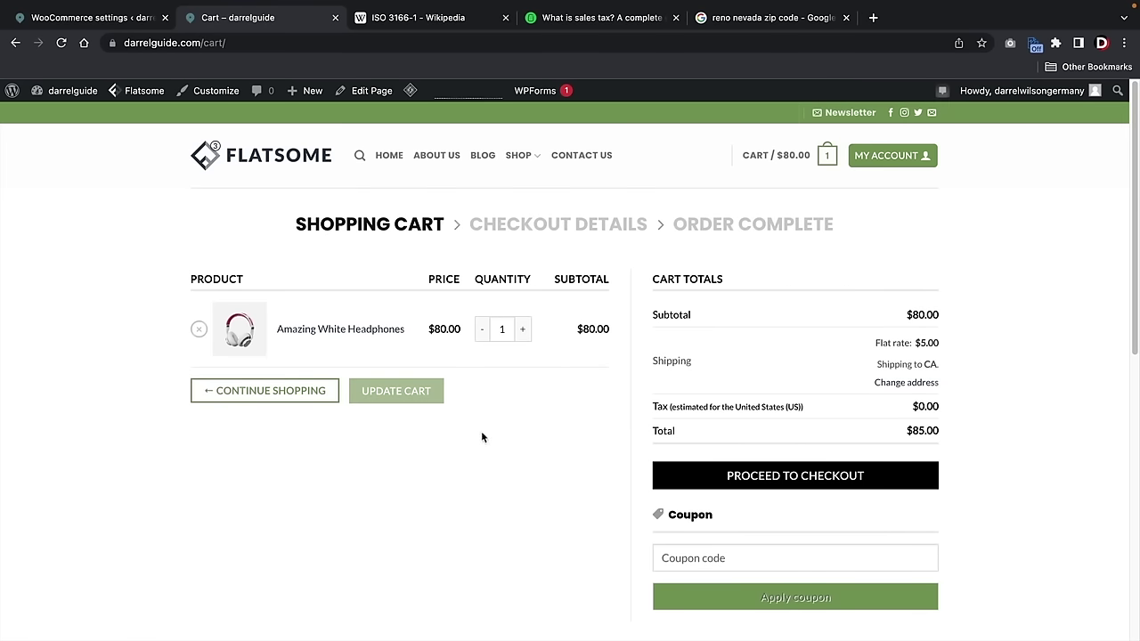
scroll(480, 437, "down", 1)
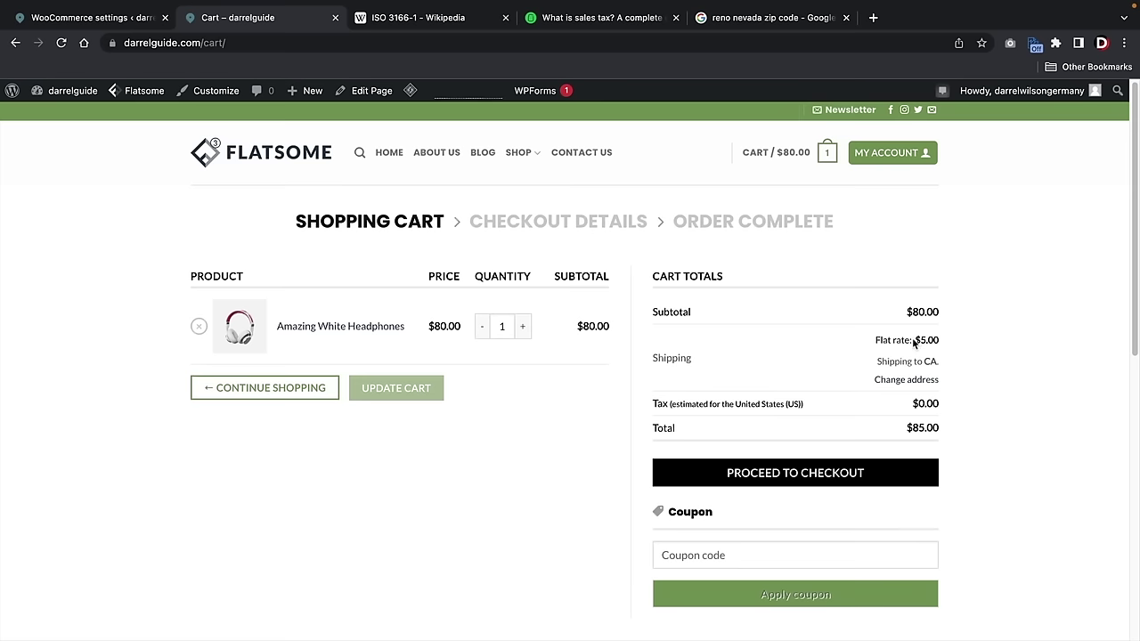
key("ctrl+shift+Tab")
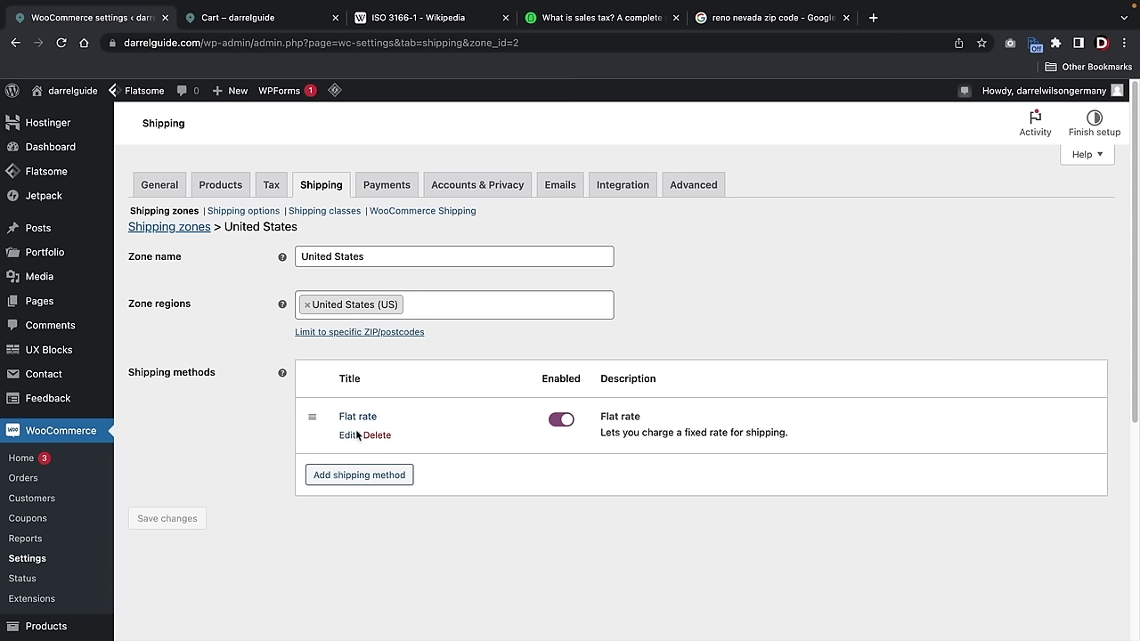
Add a Free shipping method to the United States zone
left_click(326, 485)
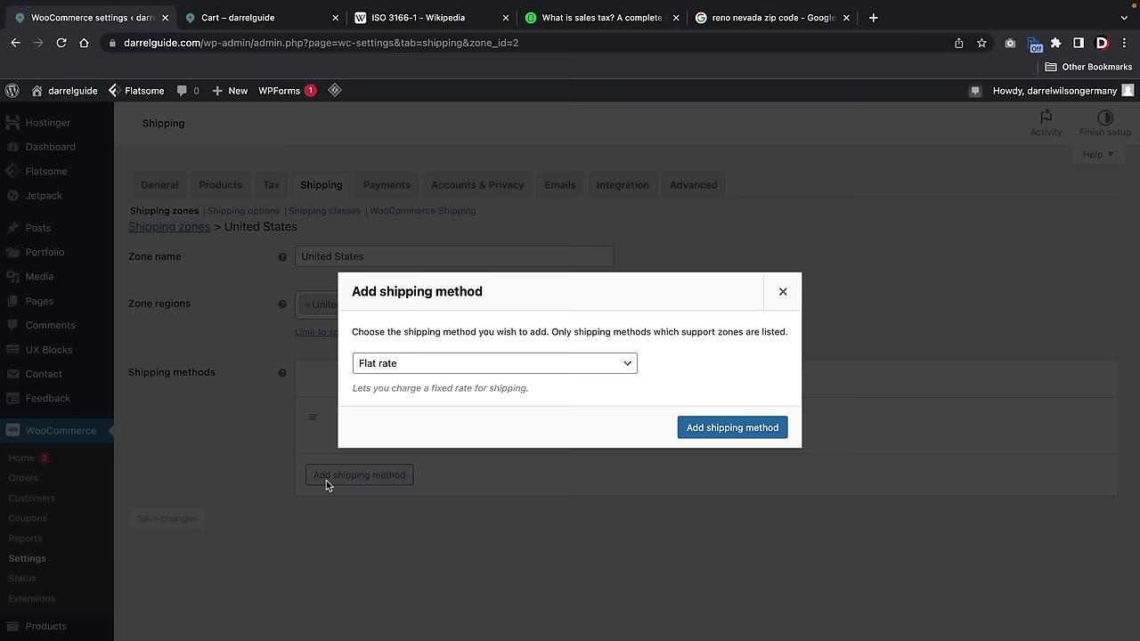
left_click(385, 365)
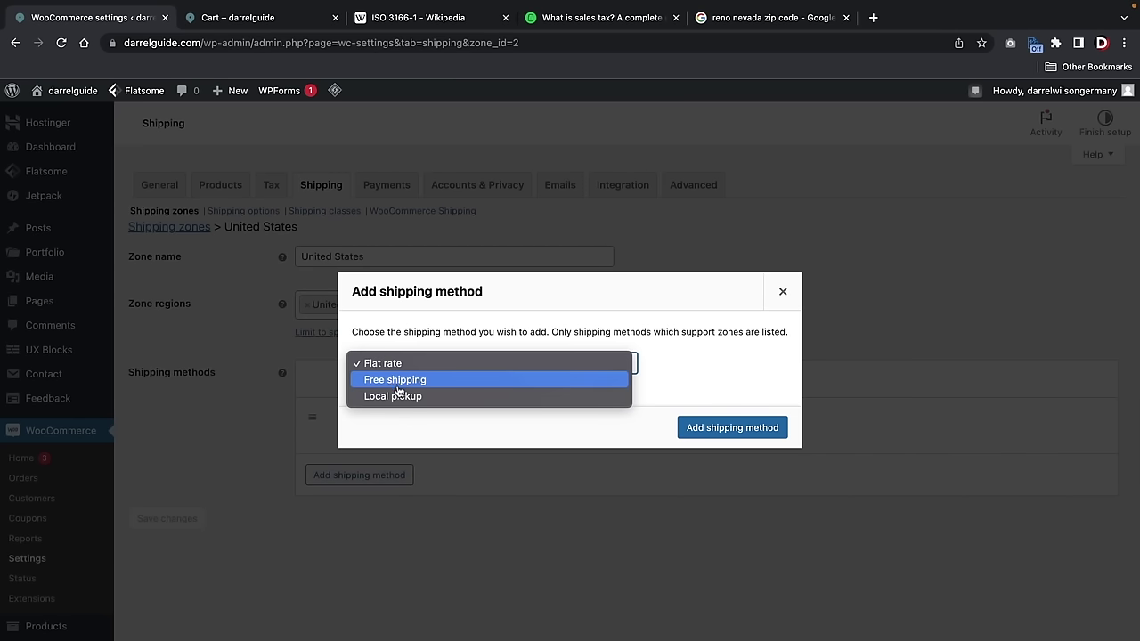
left_click(395, 382)
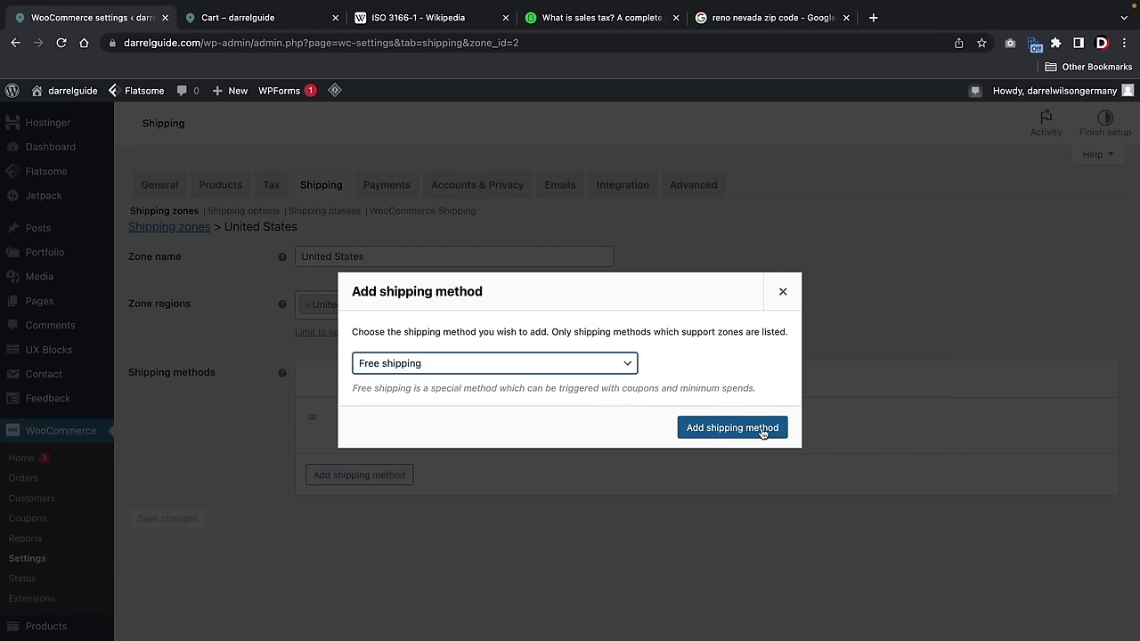
left_click(765, 430)
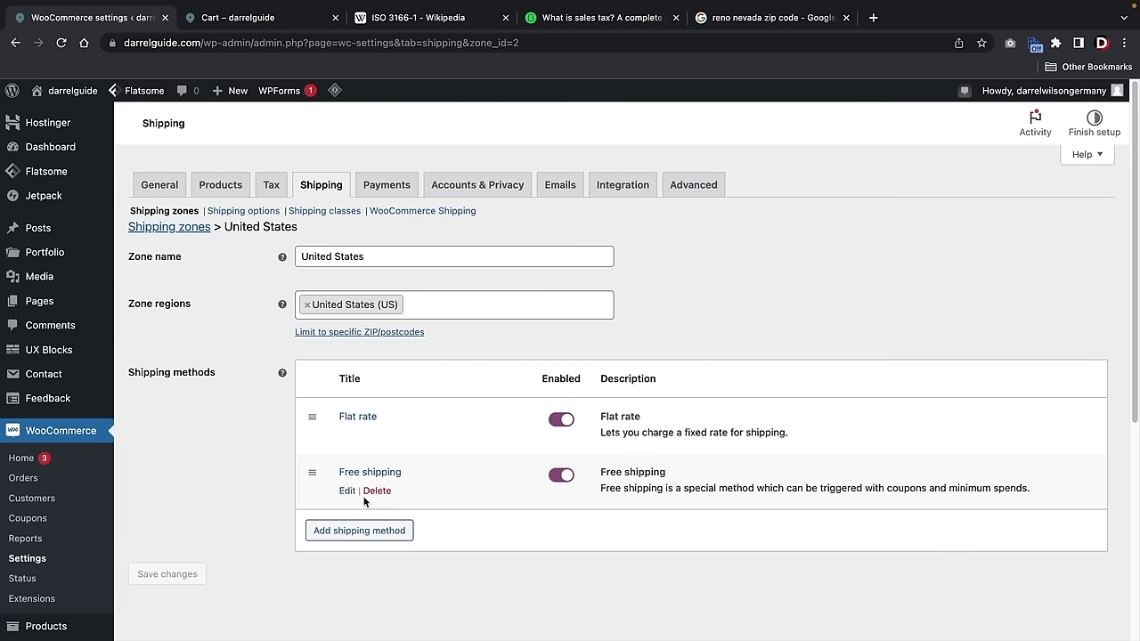
Make free shipping require a minimum order amount of 100 and save it
left_click(346, 492)
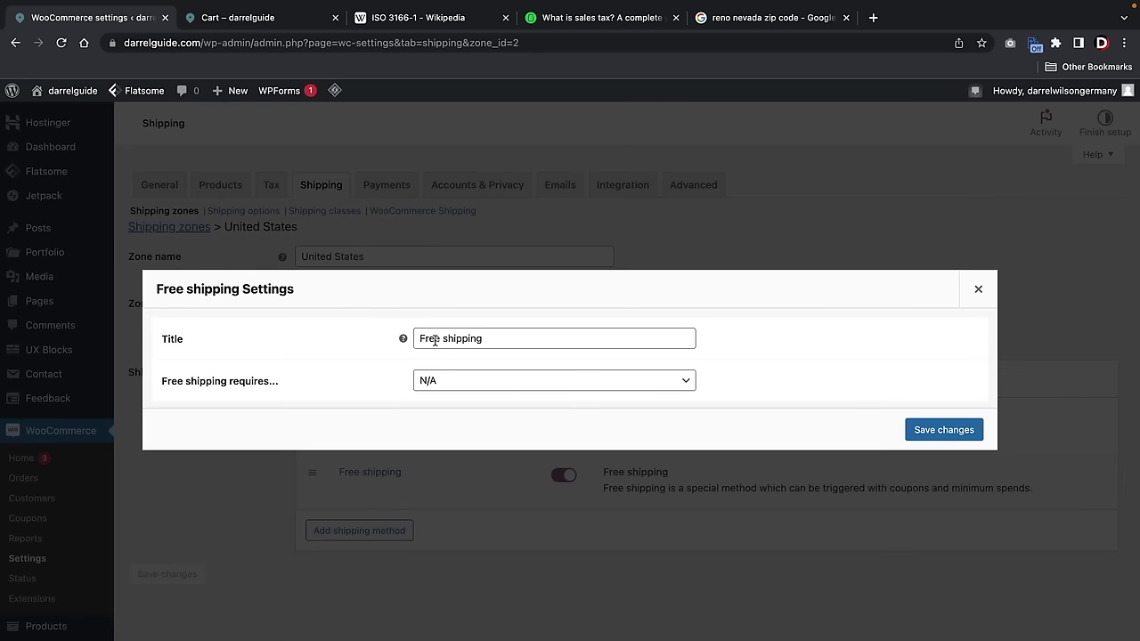
left_click(462, 381)
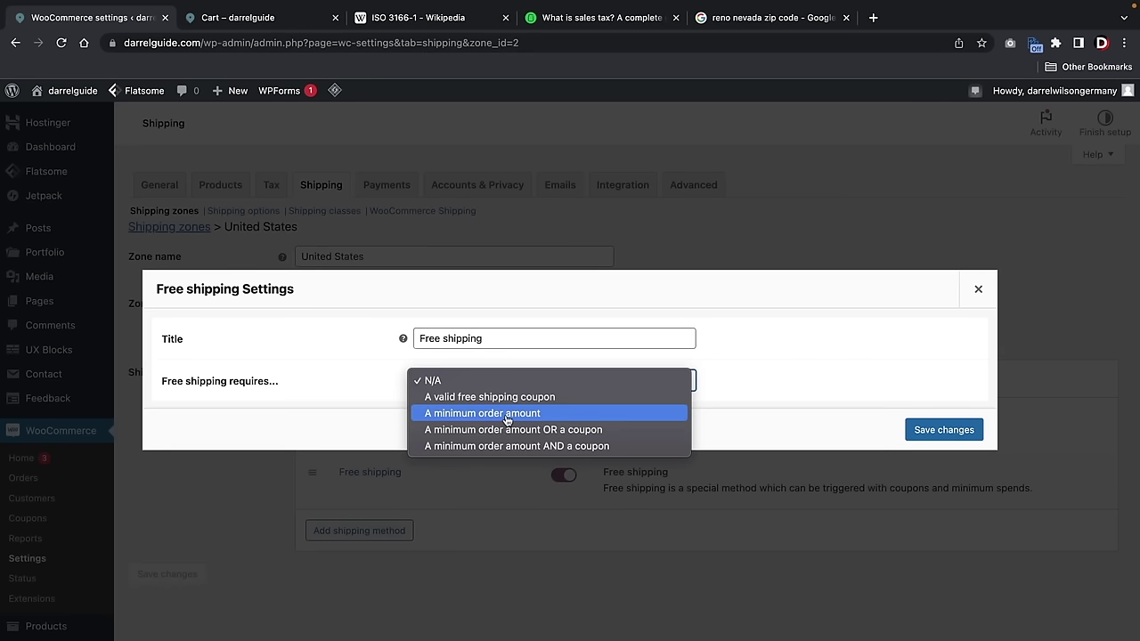
left_click(507, 415)
left_click(513, 381)
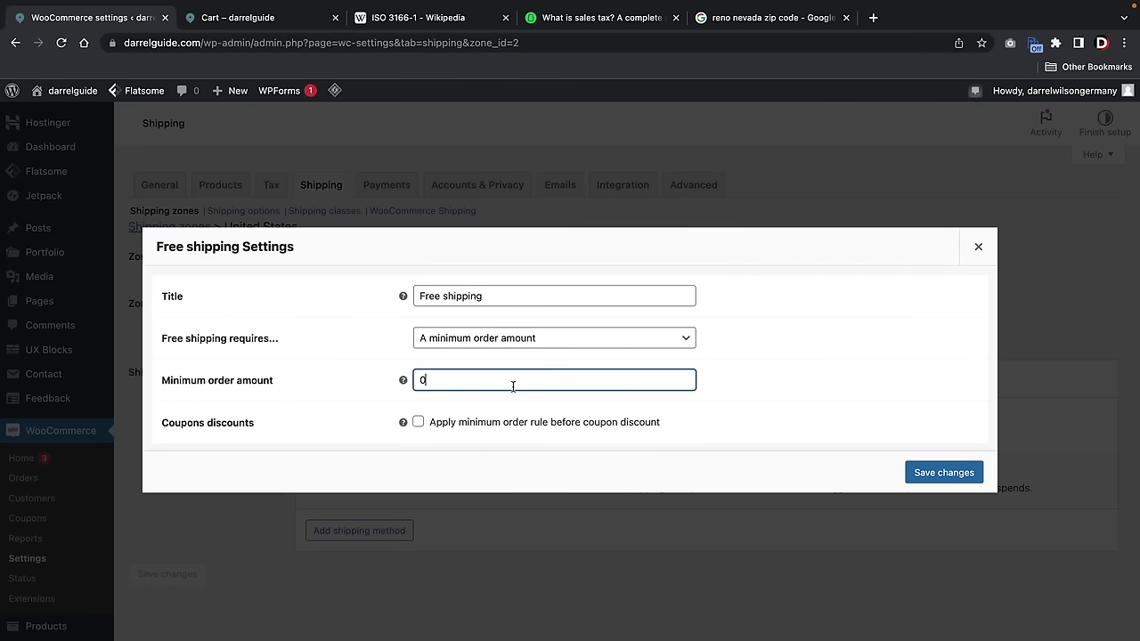
type("100")
left_click(934, 472)
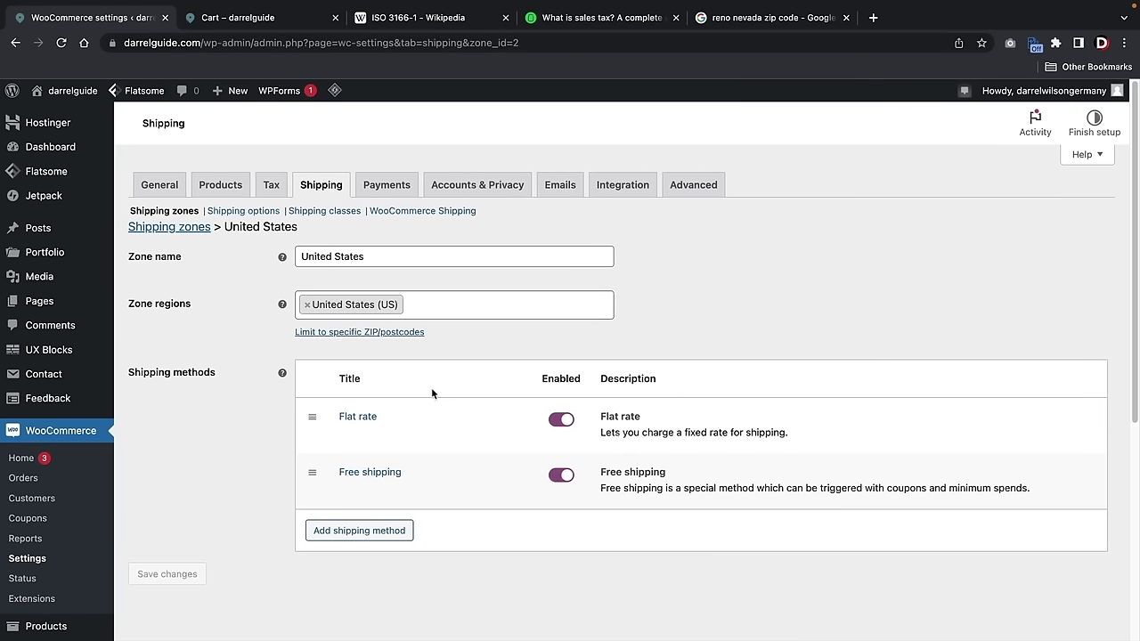
mouse_move(377, 440)
scroll(455, 469, "down", 2)
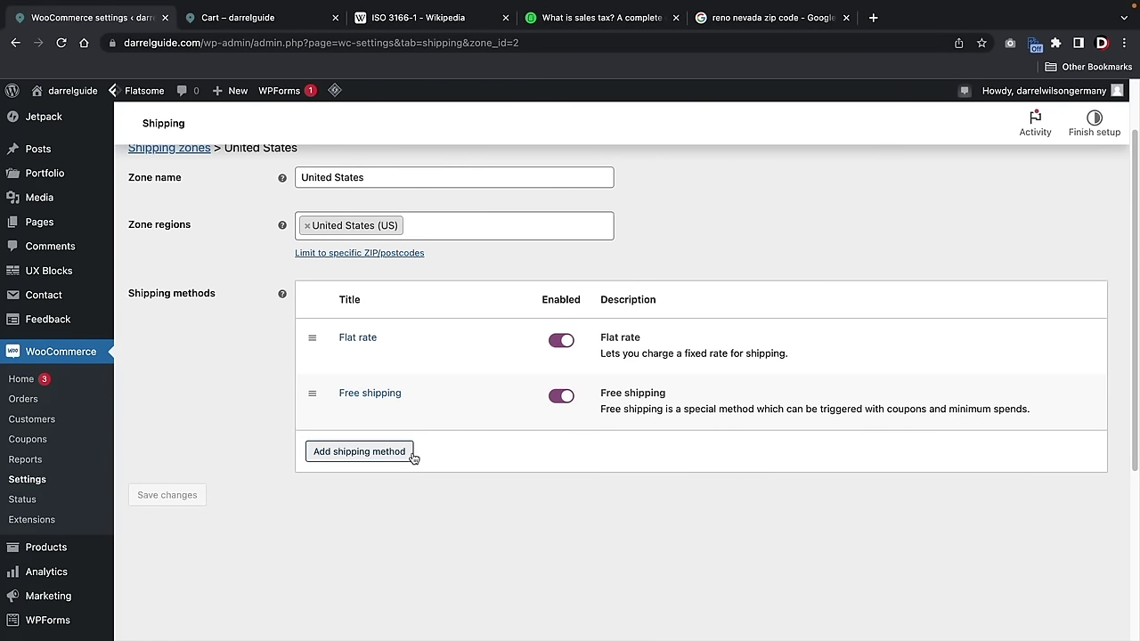
scroll(412, 458, "up", 2)
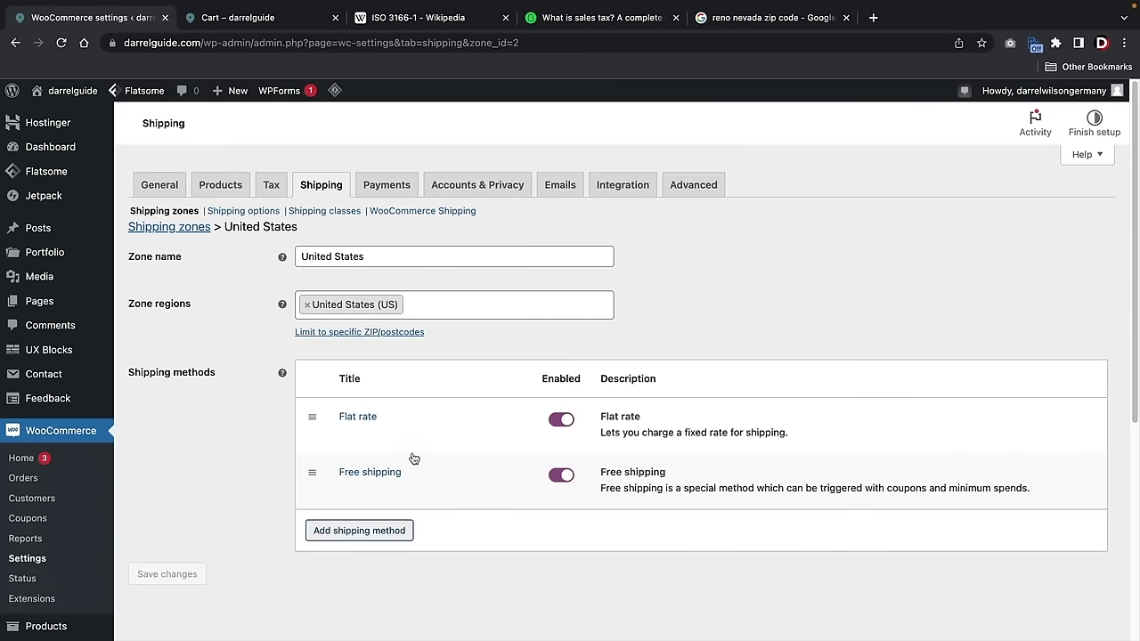
Add a Flat rate method to the 'Locations not covered by your other zones' zone
left_click(188, 228)
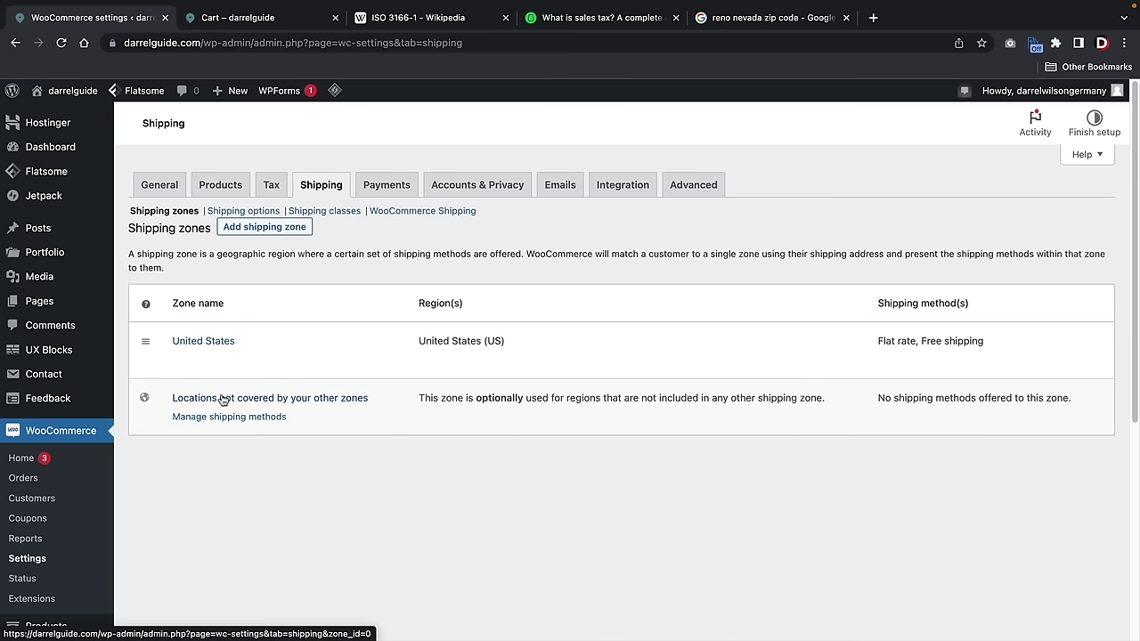
left_click(222, 400)
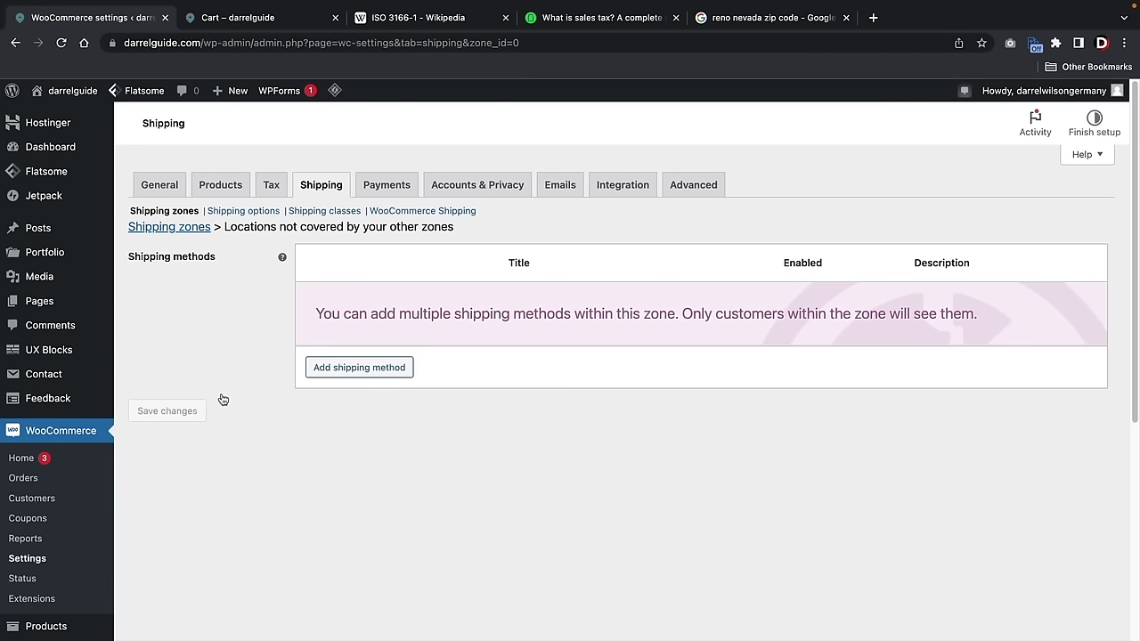
left_click(365, 373)
left_click(747, 430)
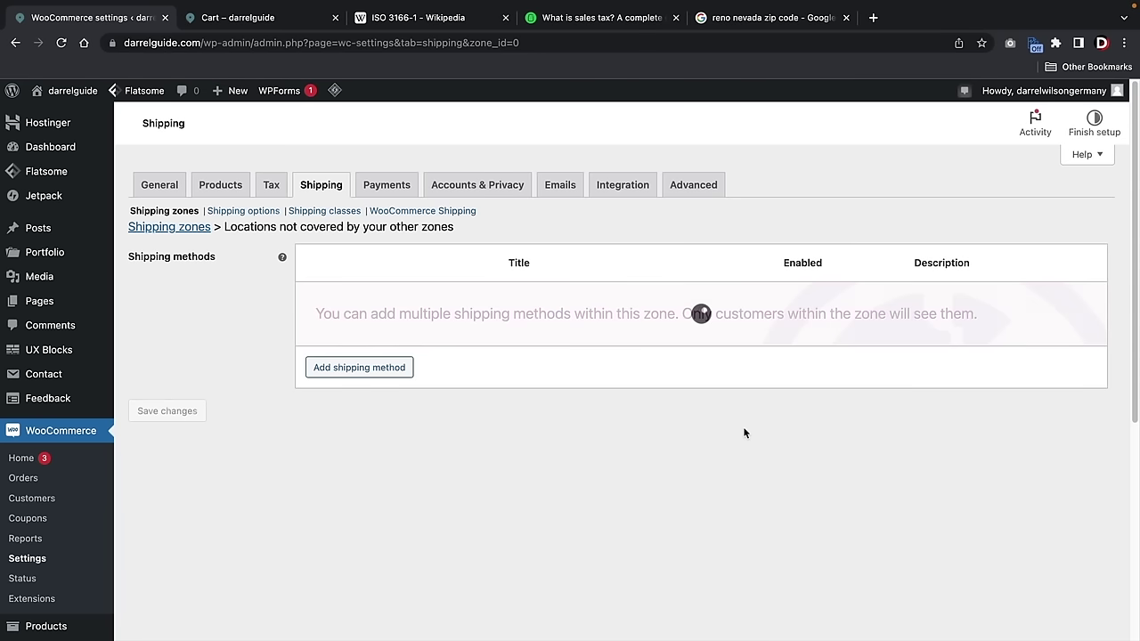
Set that flat rate's cost to 10 with tax status None and save it
left_click(349, 317)
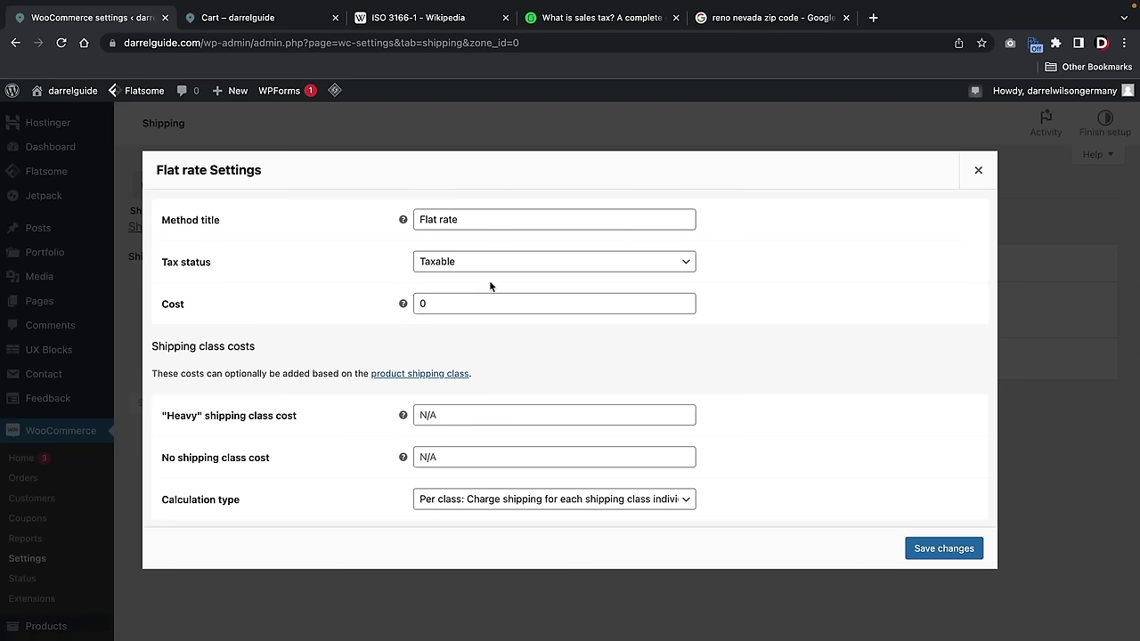
double_click(520, 305)
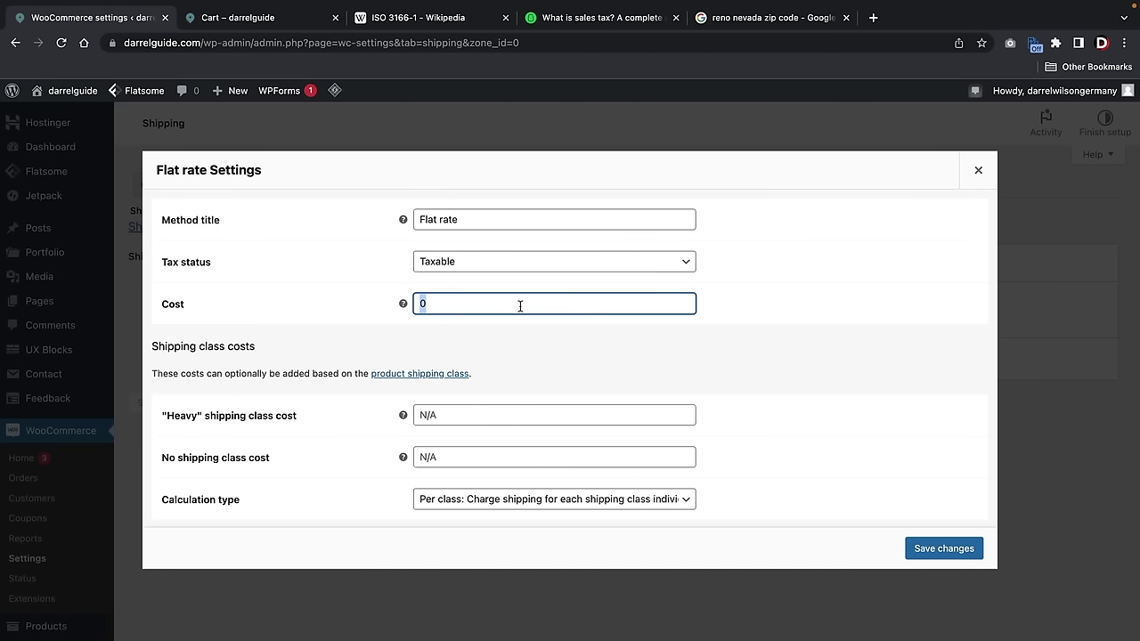
type("10")
left_click(511, 260)
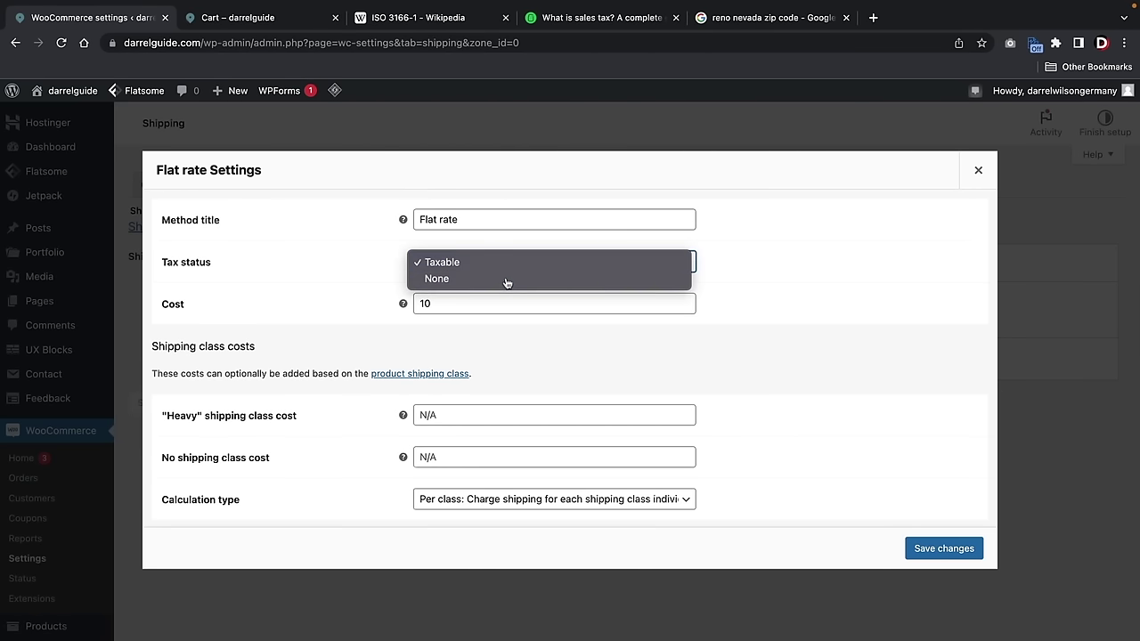
left_click(506, 280)
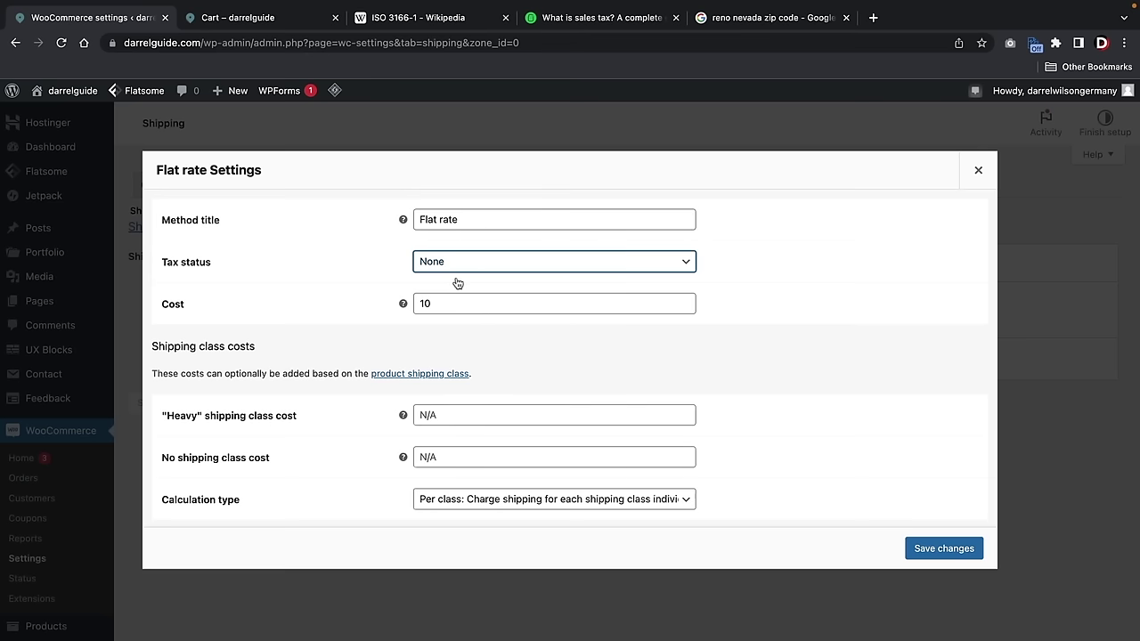
left_click_drag(448, 304, 413, 307)
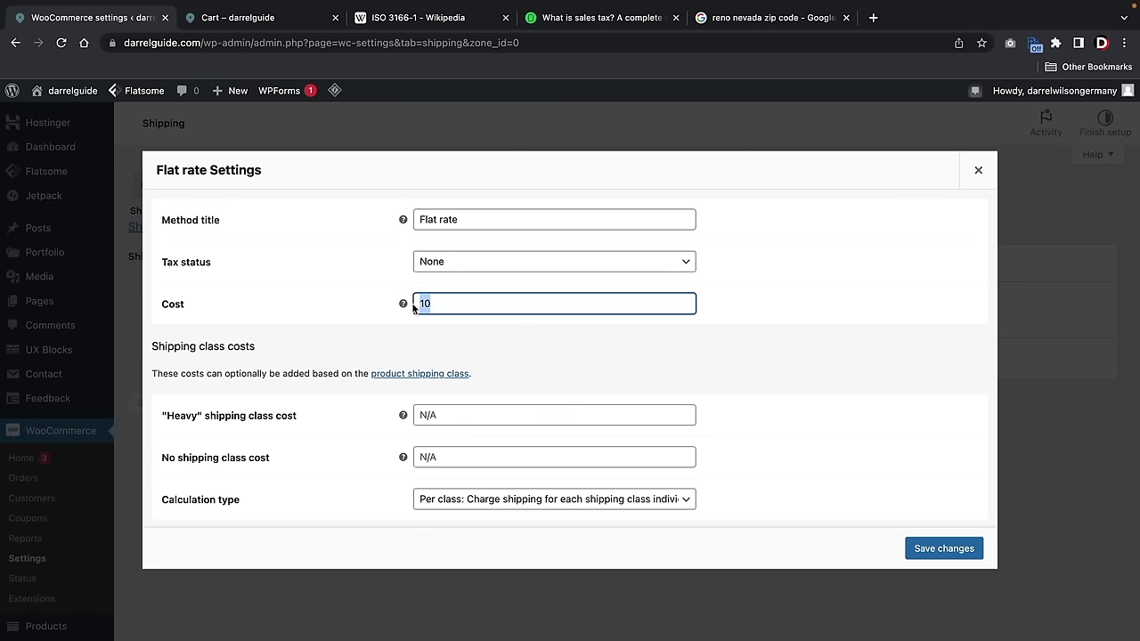
left_click(931, 547)
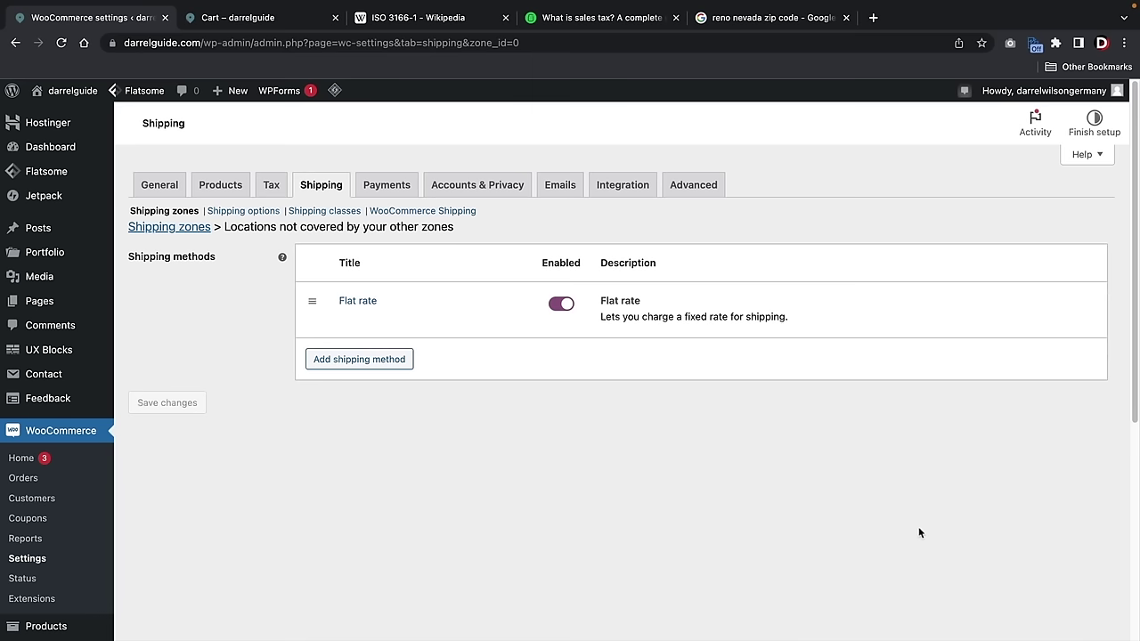
left_click(198, 228)
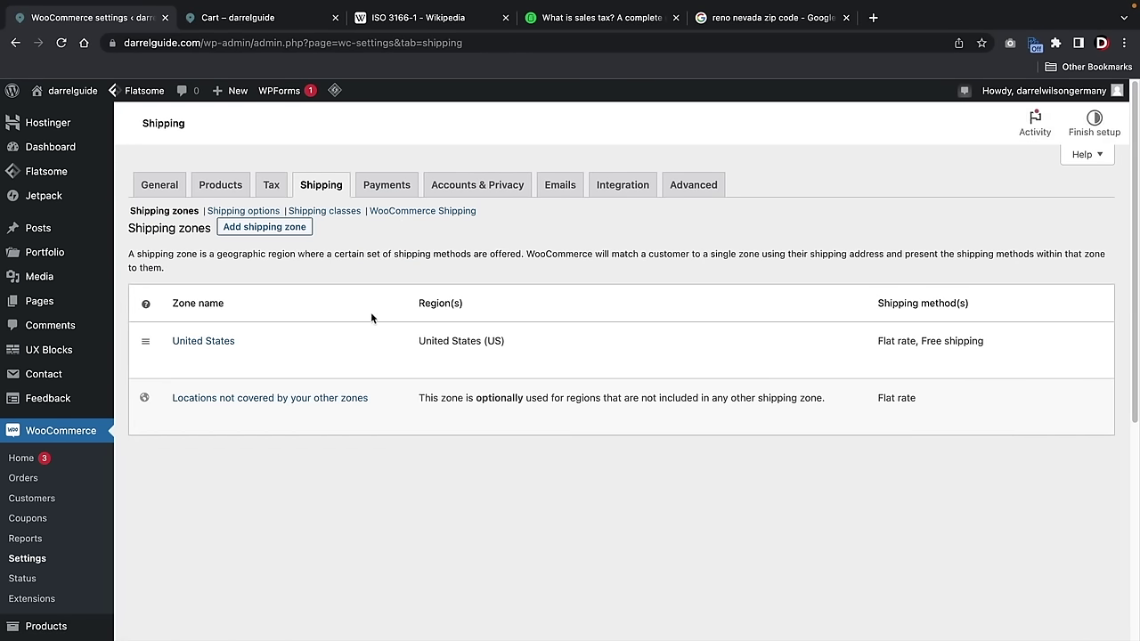
Add Canada to Sell to specific countries in General settings and save
mouse_move(380, 329)
mouse_move(257, 400)
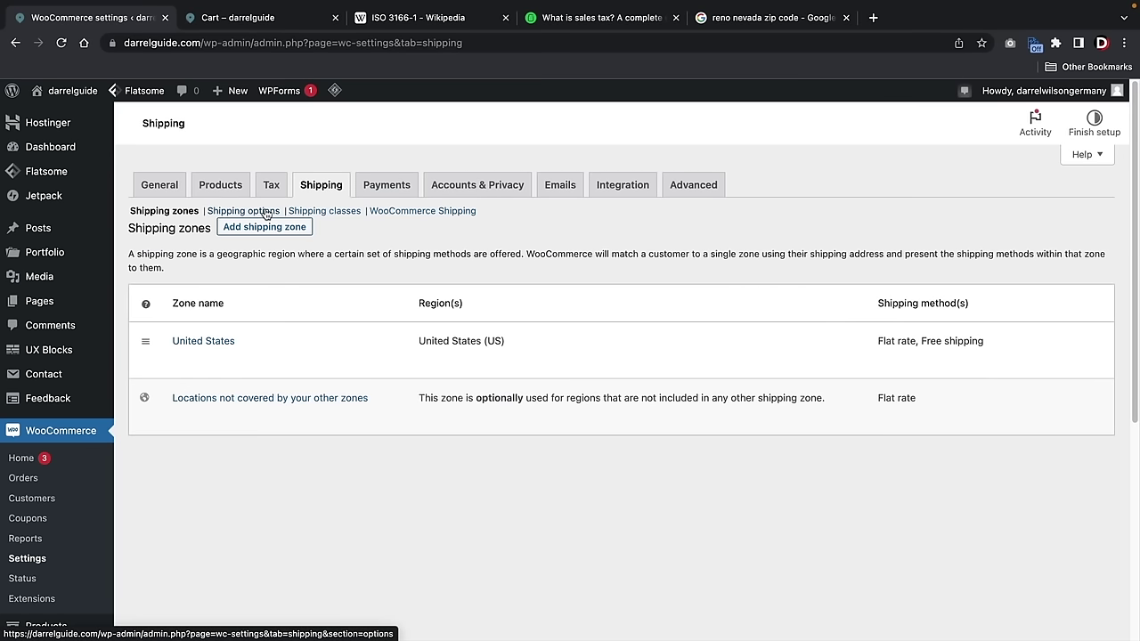
left_click(172, 190)
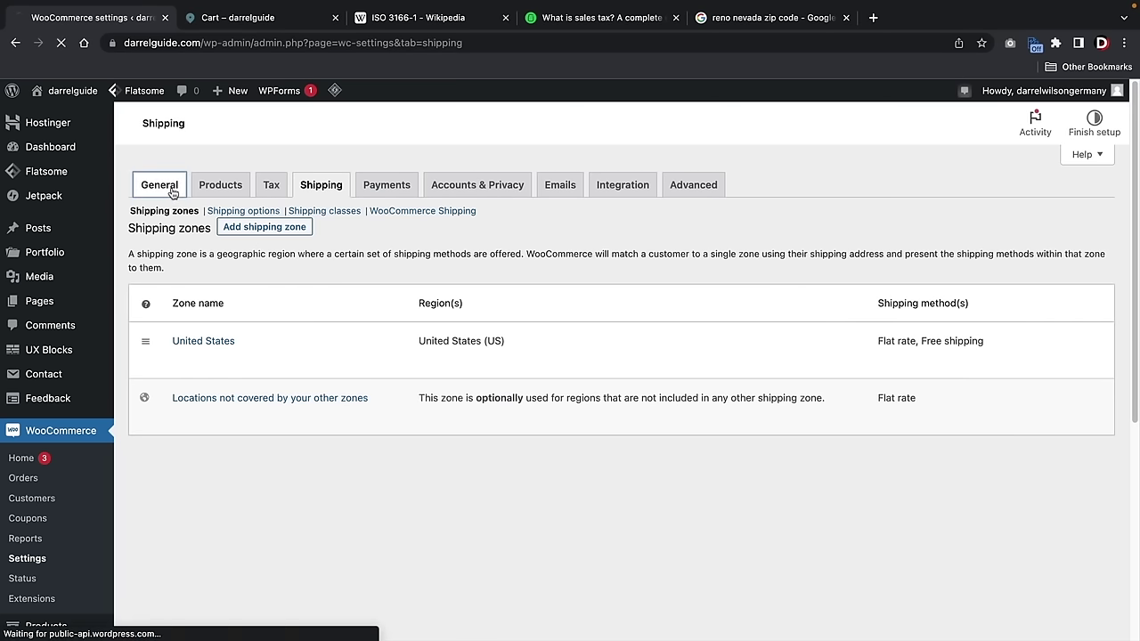
scroll(371, 385, "down", 2)
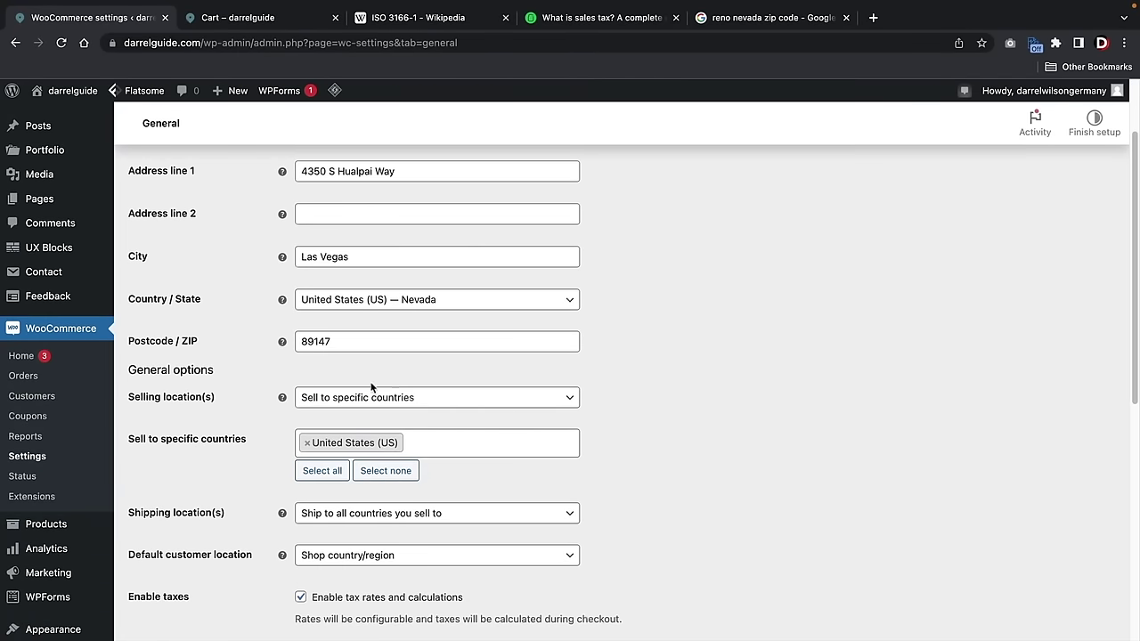
left_click(451, 443)
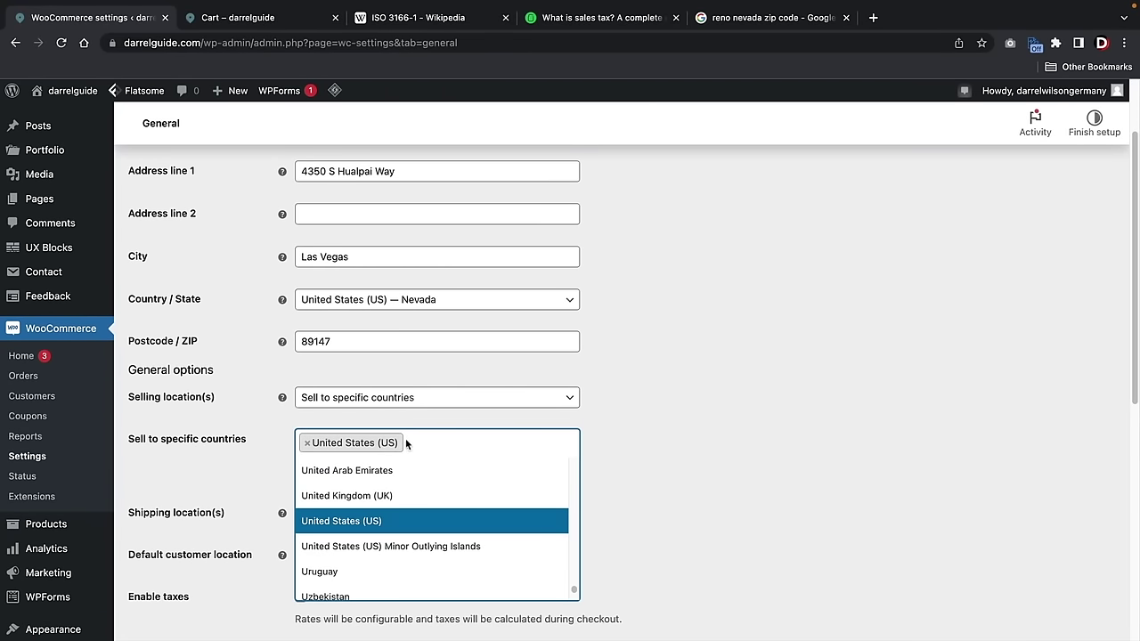
left_click(439, 438)
left_click(440, 438)
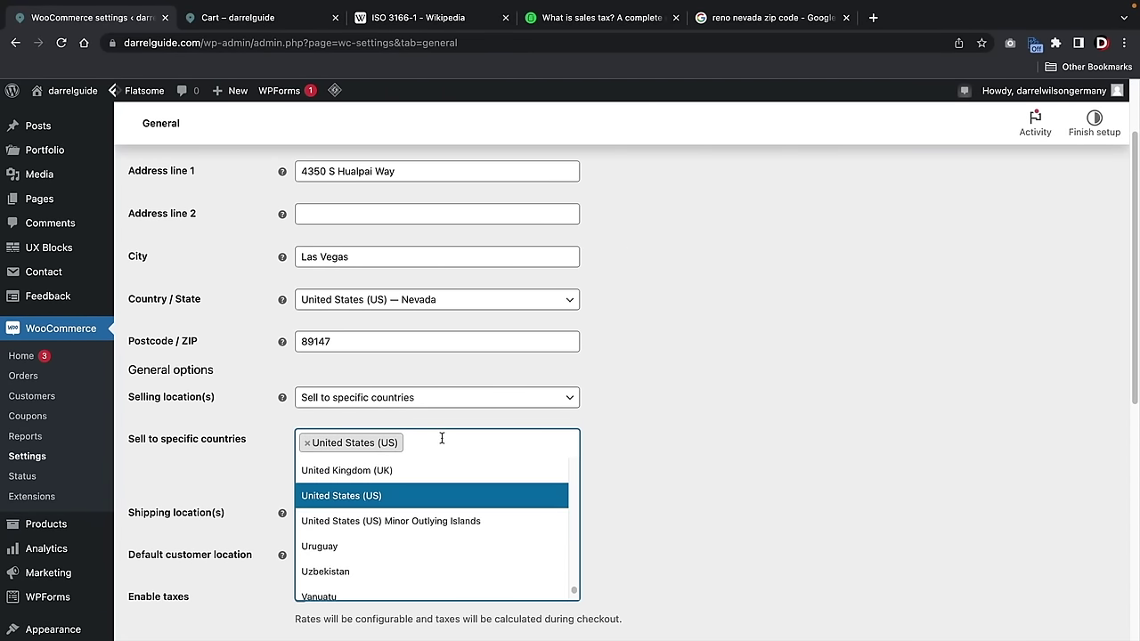
left_click(441, 439)
left_click(440, 438)
type("ca")
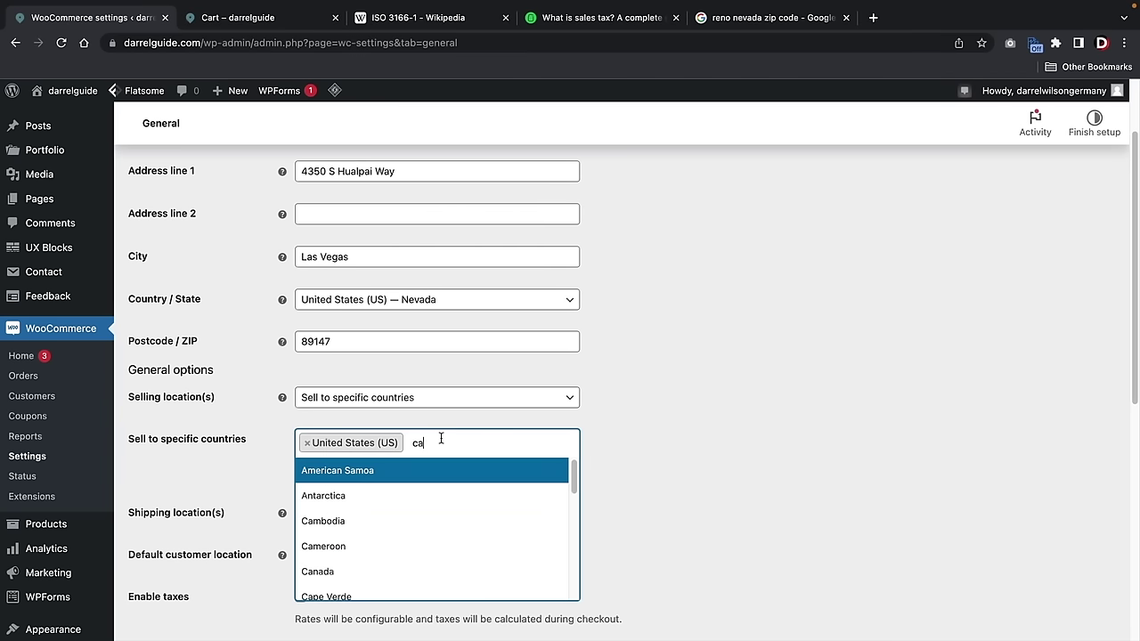
left_click(317, 571)
scroll(237, 454, "down", 10)
left_click(165, 564)
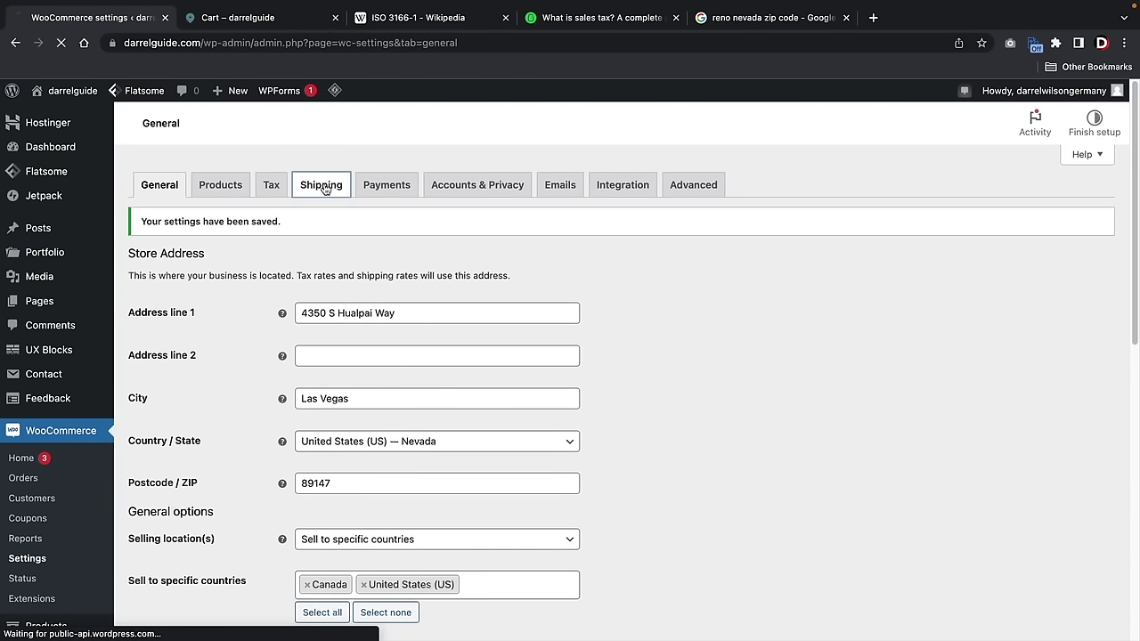
left_click(323, 186)
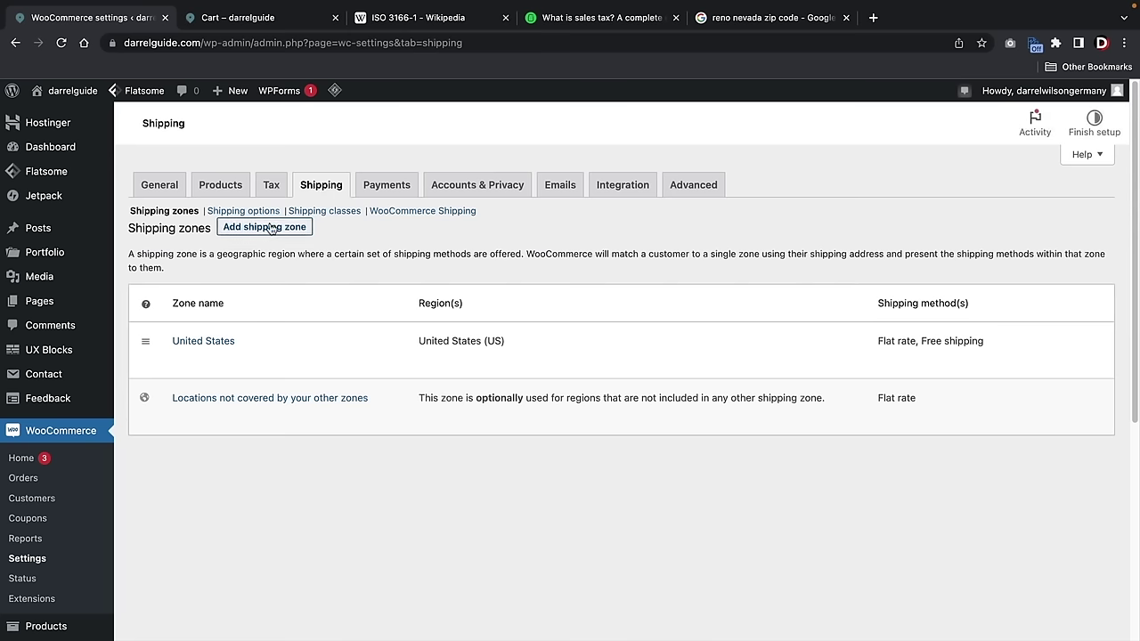
left_click(272, 228)
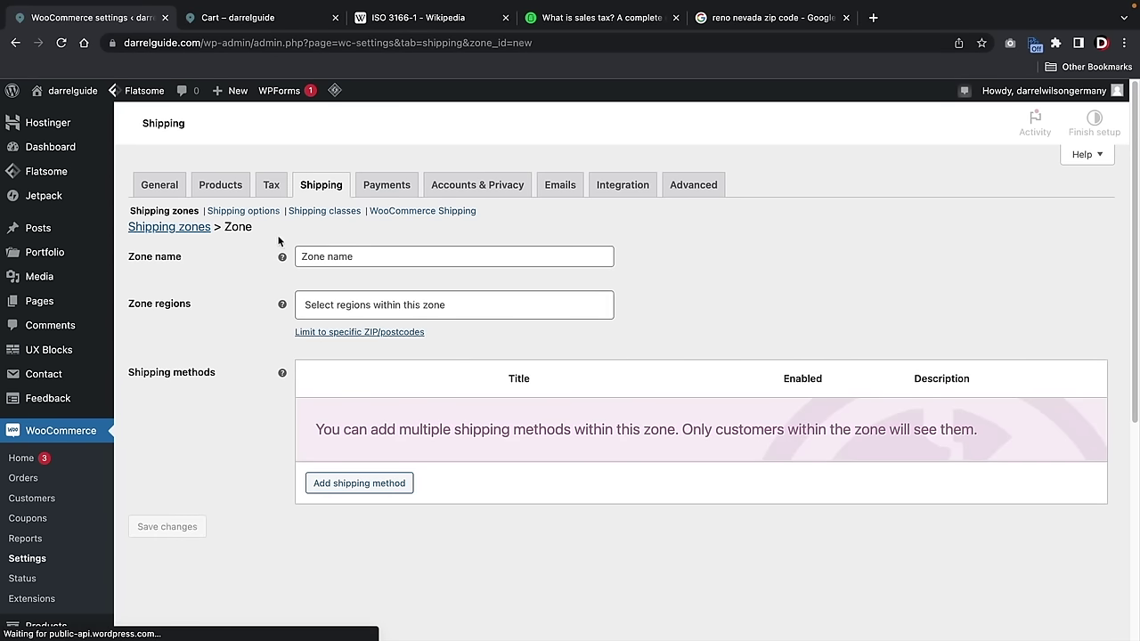
Name the new shipping zone 'Canada' and add Canada as its region
type("Cana")
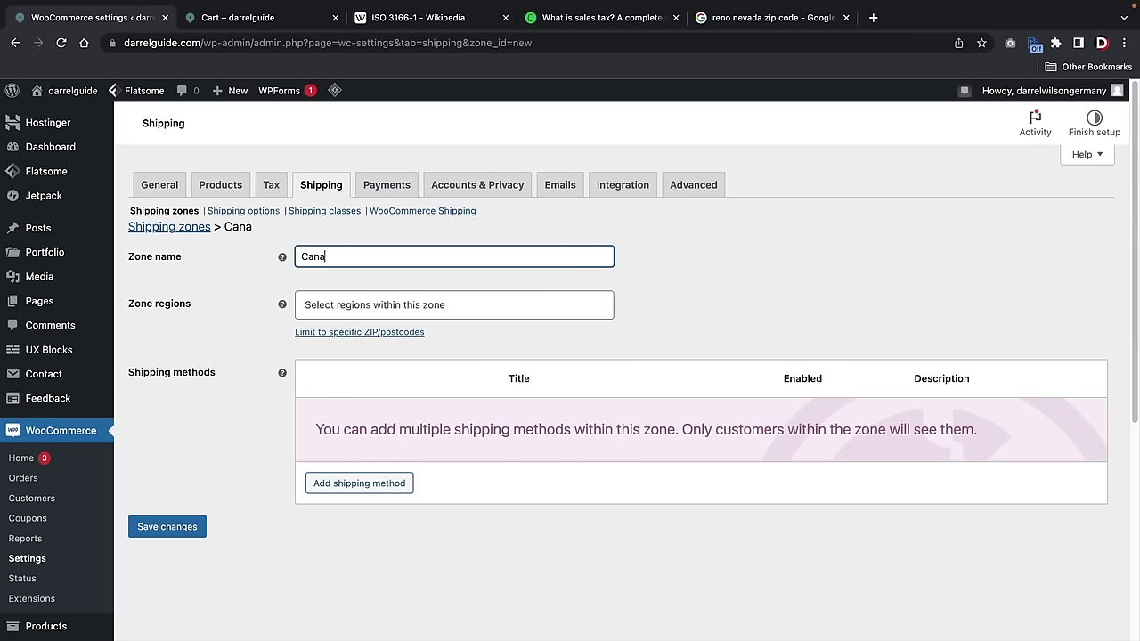
type("da")
key("Tab")
type("ca")
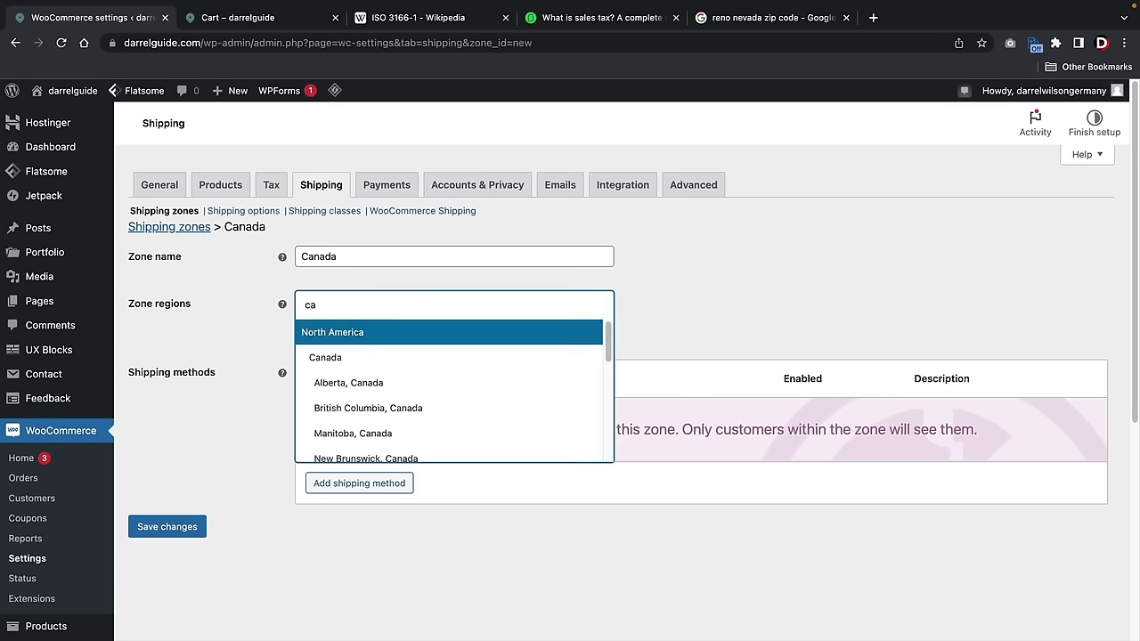
left_click(323, 356)
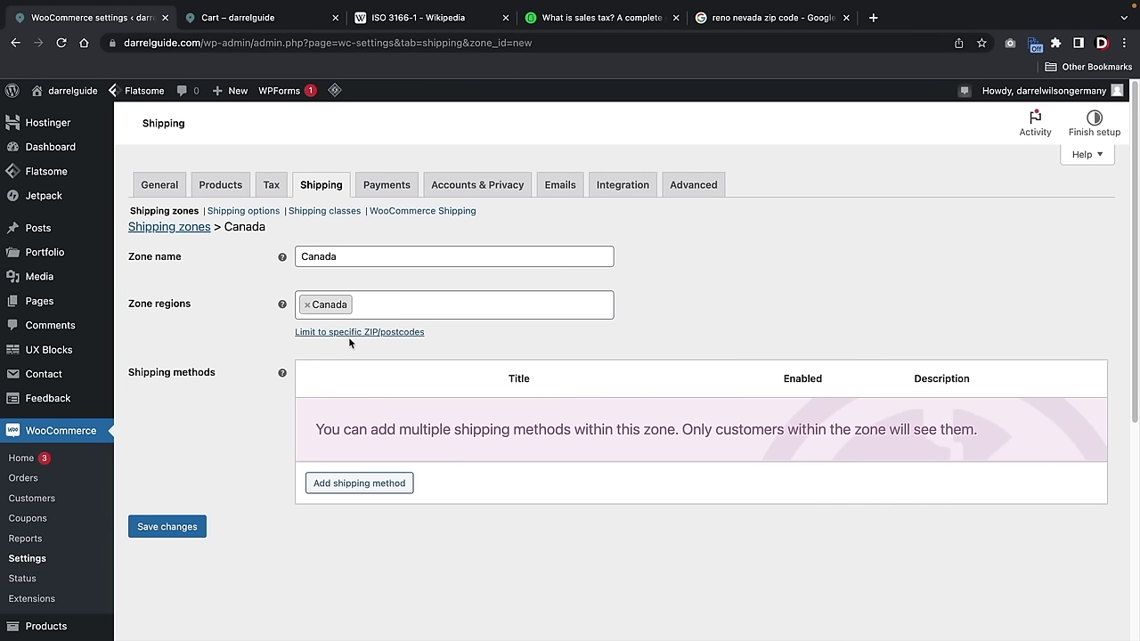
Search regions for mexico and germany, clearing both searches without adding either
type("mexico")
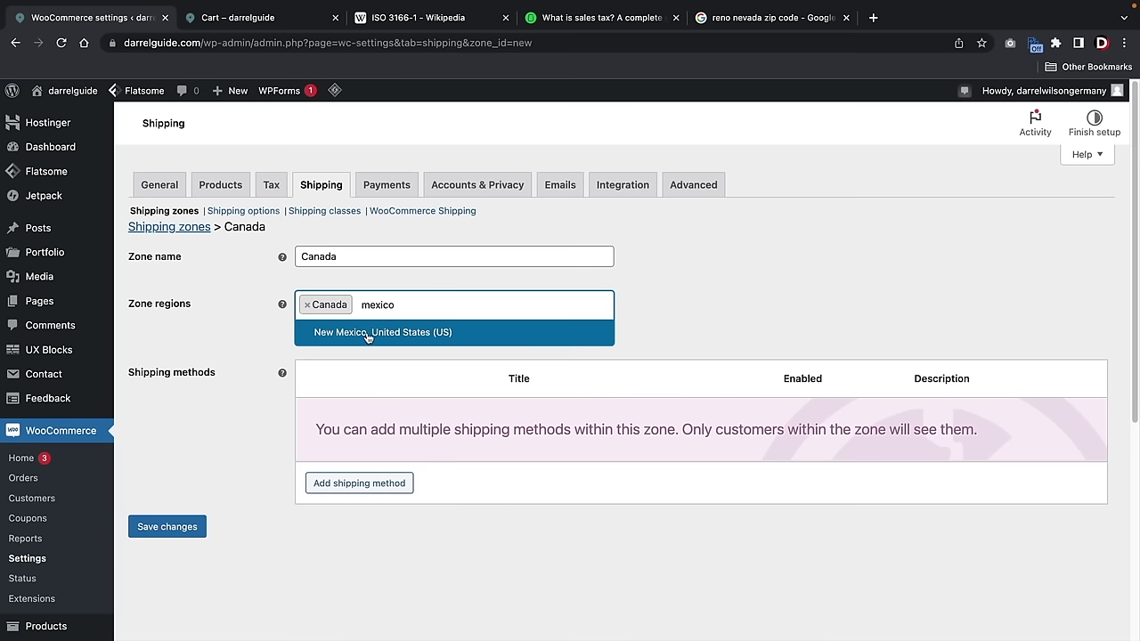
key("ctrl+a")
key("BackSpace")
key("Escape")
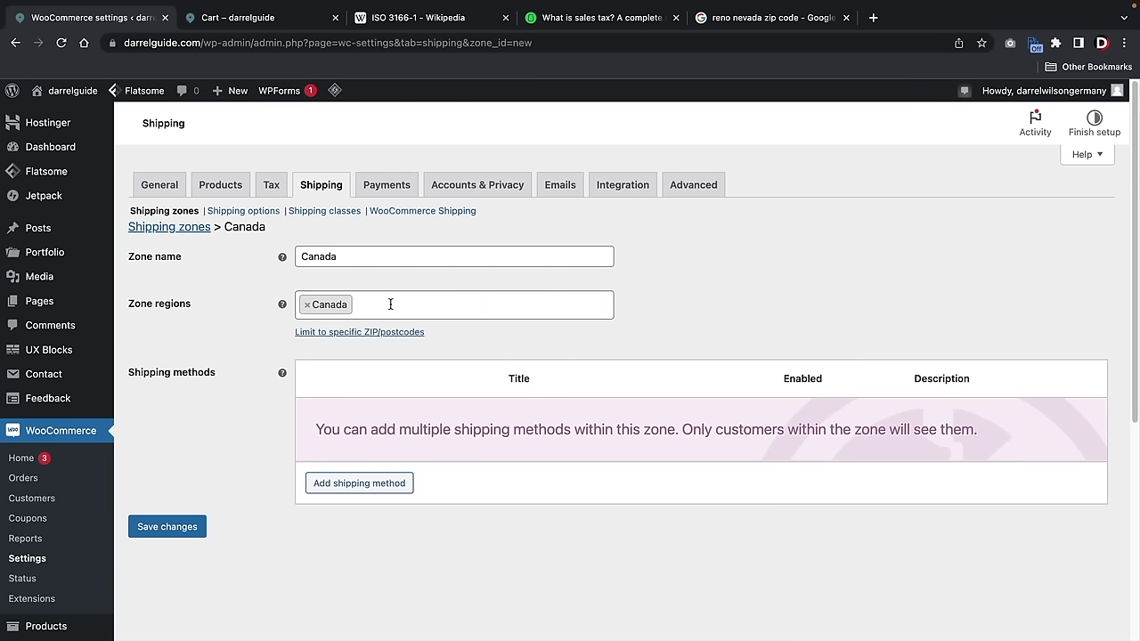
left_click(390, 304)
type("germany")
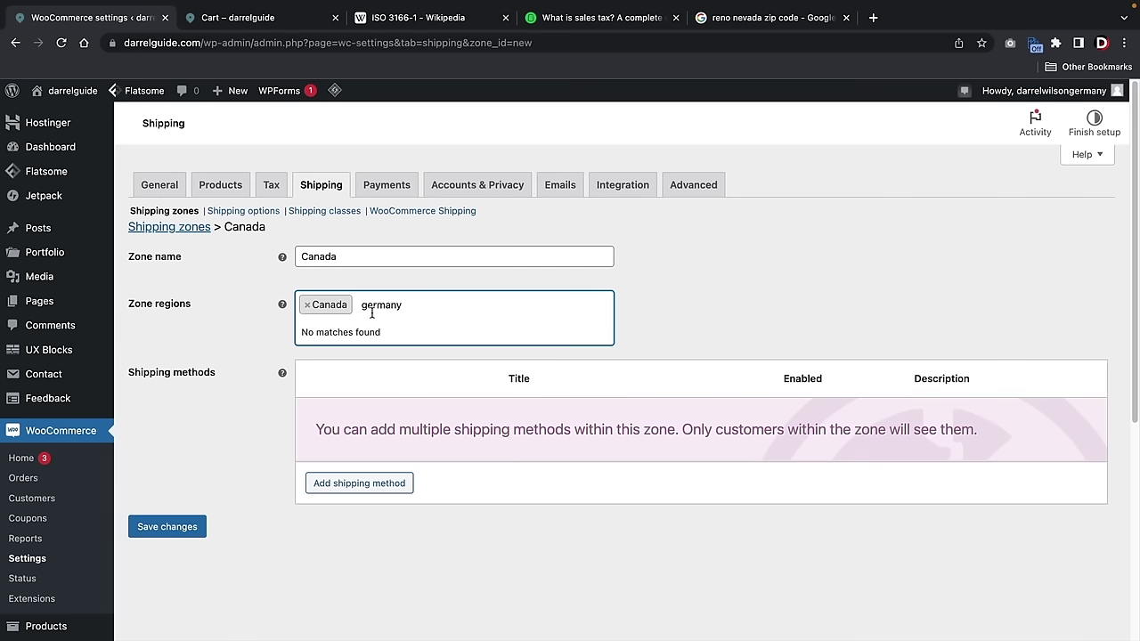
key("ctrl+a")
key("BackSpace")
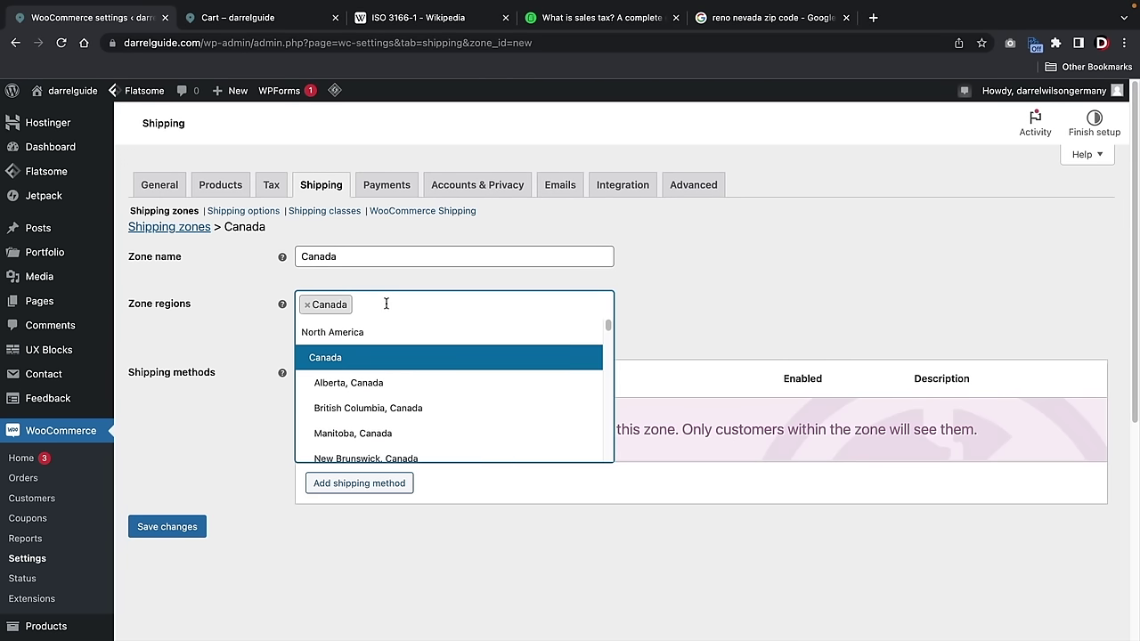
left_click(695, 294)
Add a Flat rate shipping method to the Canada zone
left_click(392, 489)
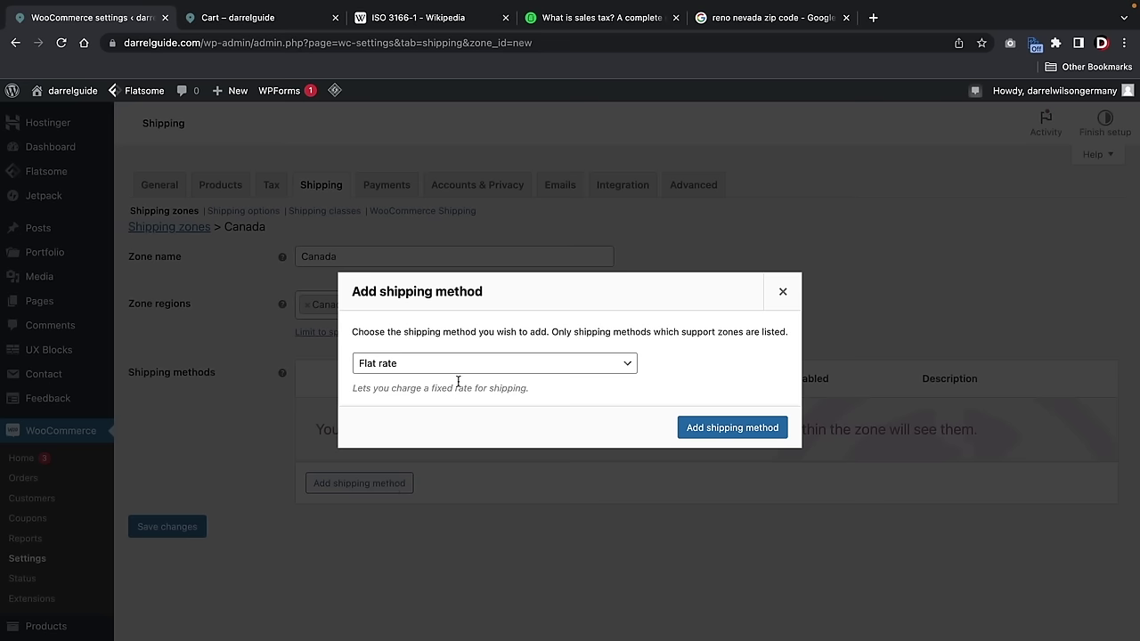
left_click(468, 361)
left_click(499, 363)
left_click(704, 430)
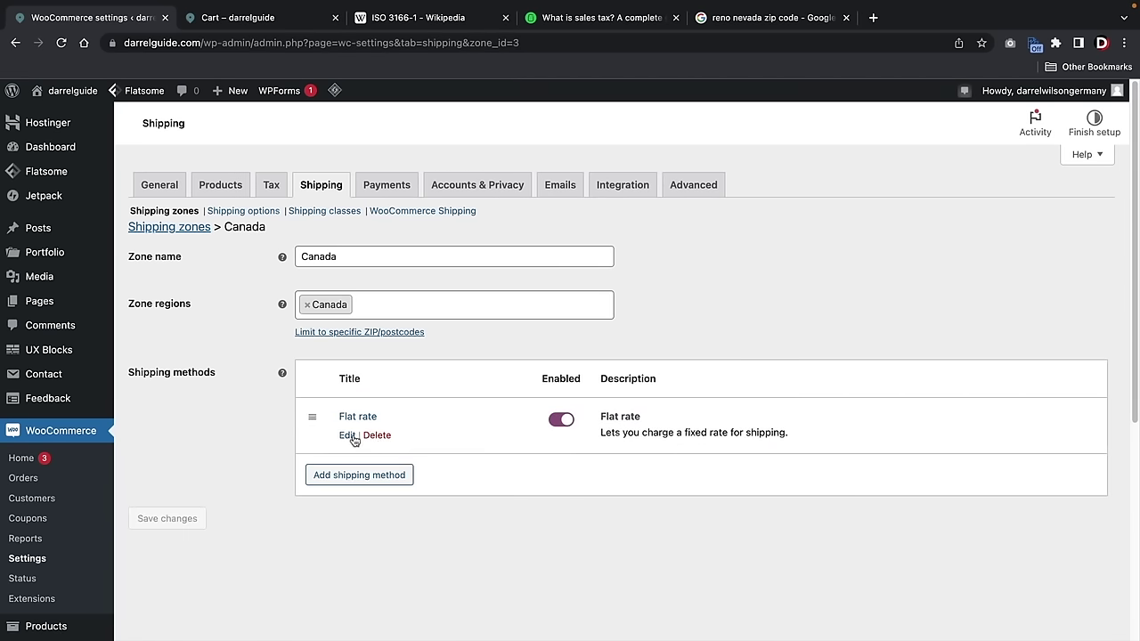
Set the Canada Flat rate cost to 9 and save it
left_click(346, 435)
double_click(455, 301)
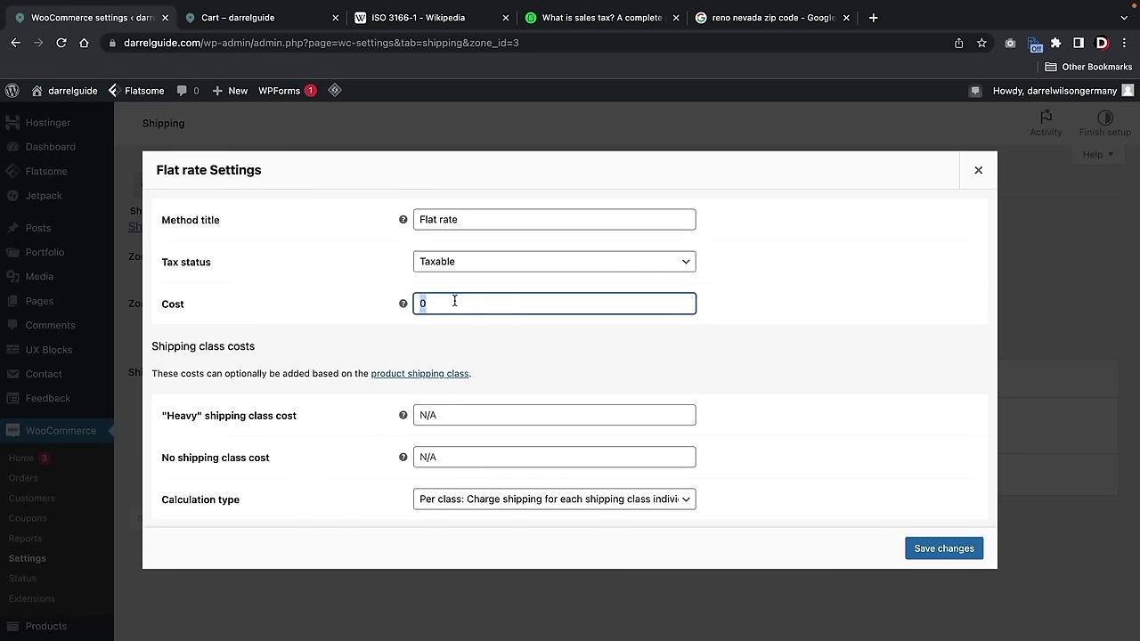
type("9")
left_click(927, 548)
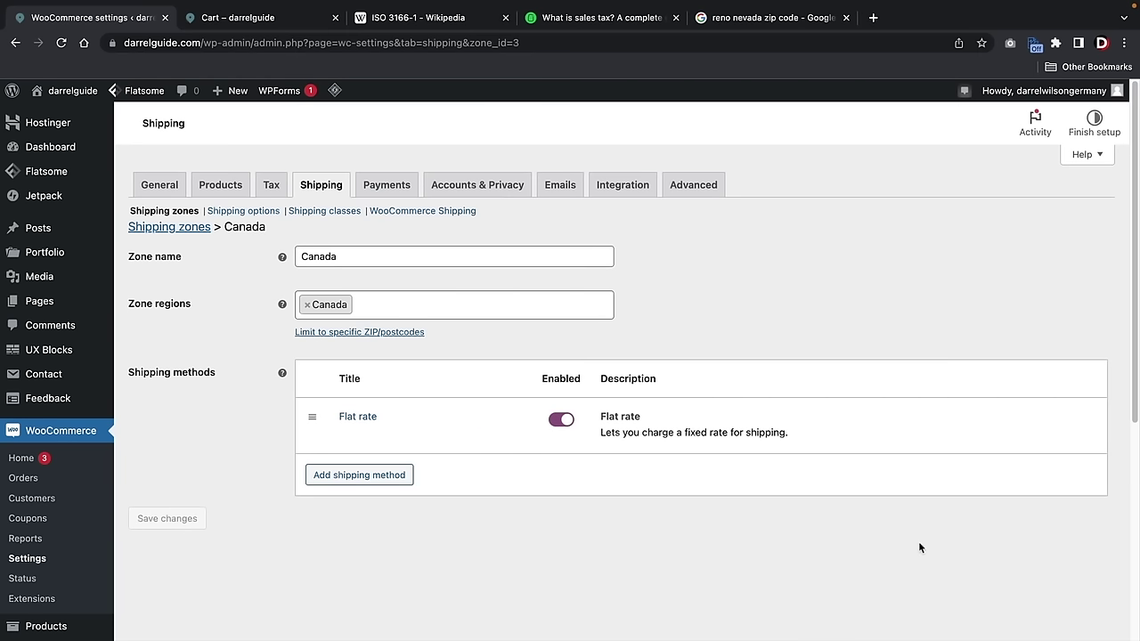
left_click(163, 226)
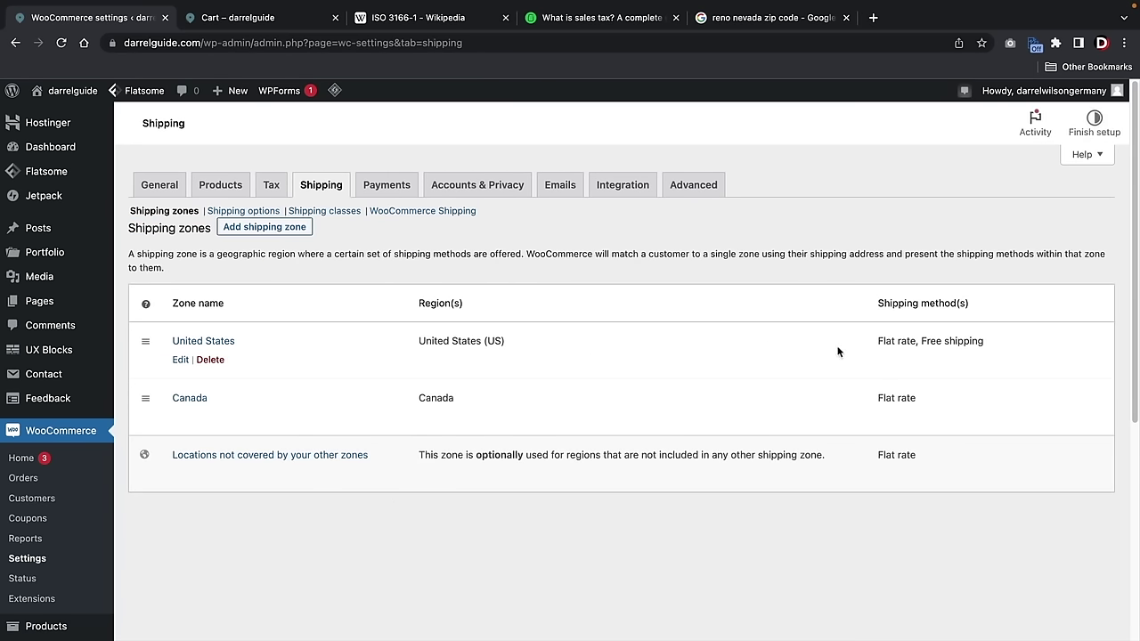
Review the shipping zones list, checking the United States zone's Free shipping method
left_click_drag(923, 341, 1040, 346)
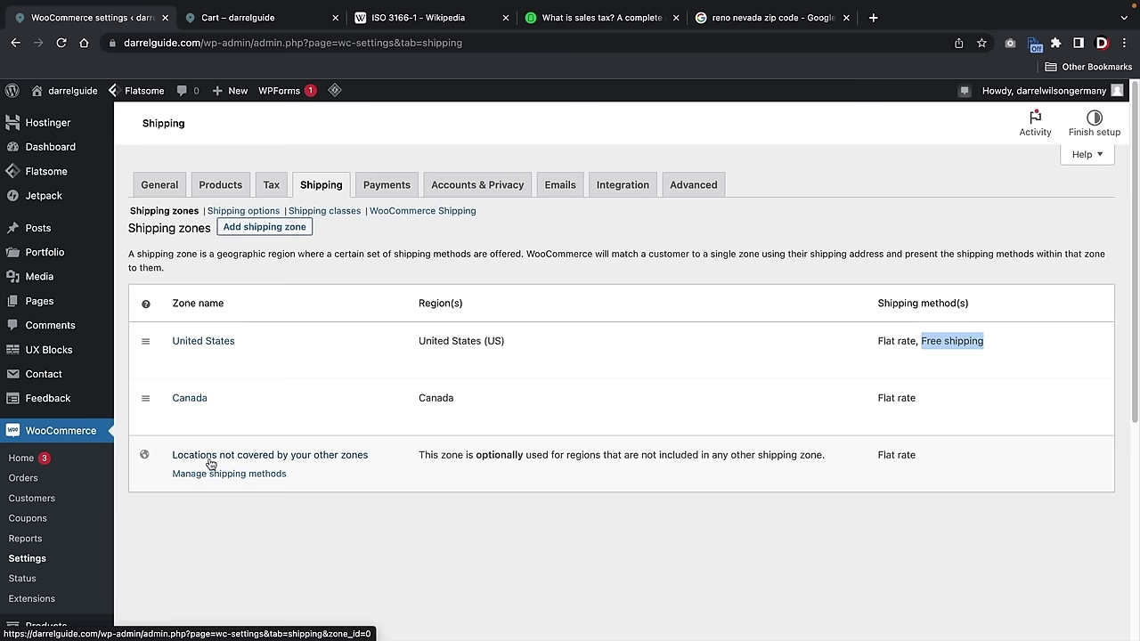
left_click(271, 360)
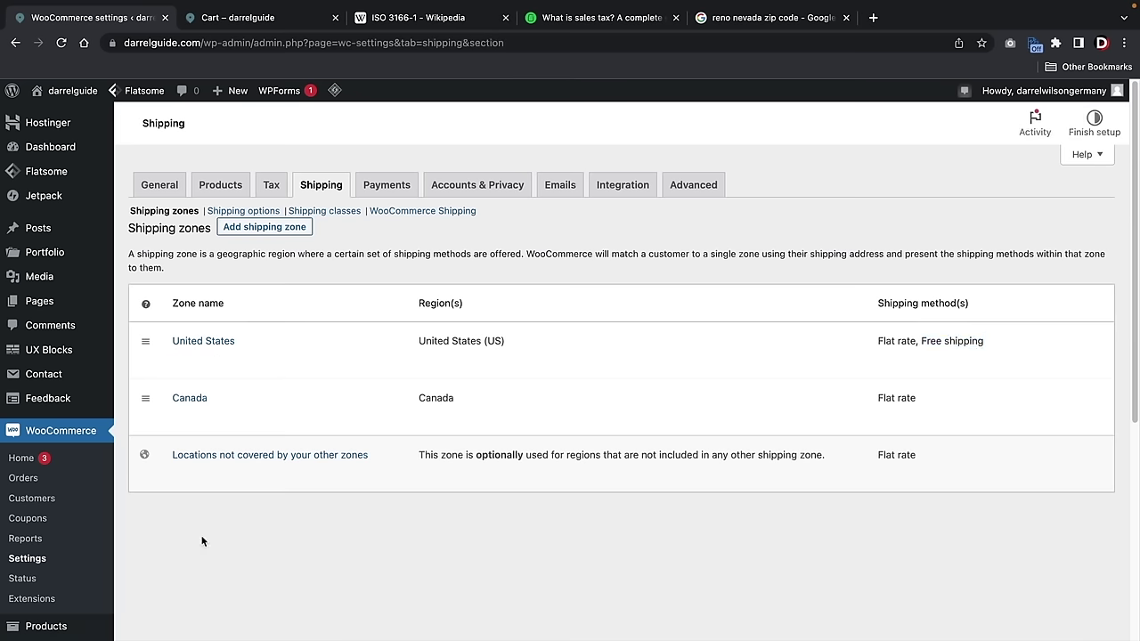
left_click(250, 213)
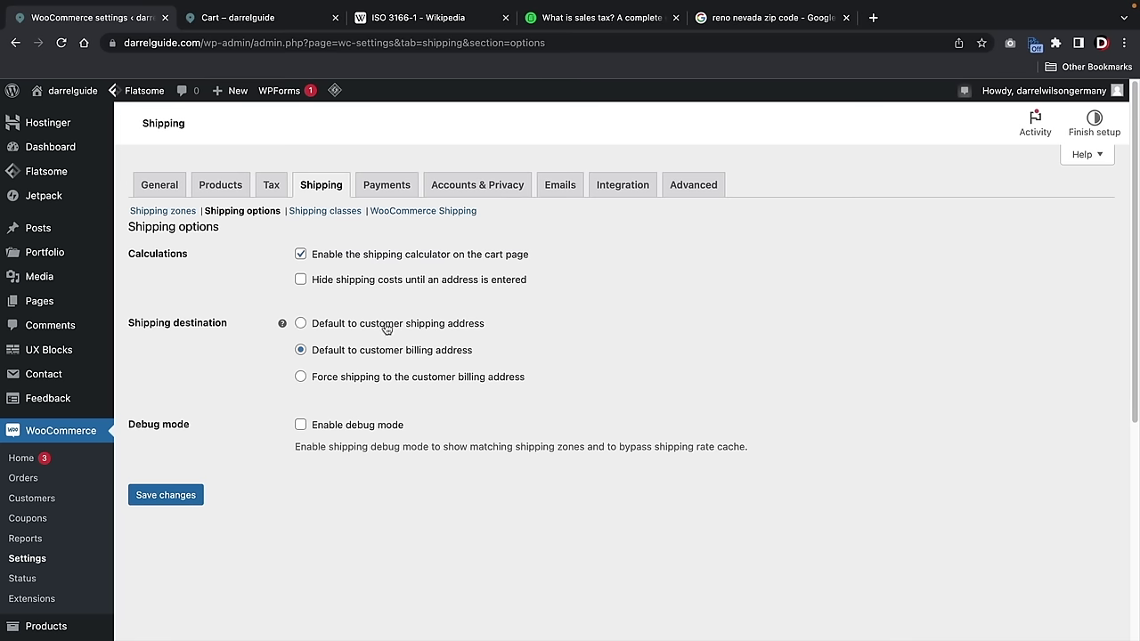
Make shipping default to the customer's shipping address and save the shipping options
left_click(301, 325)
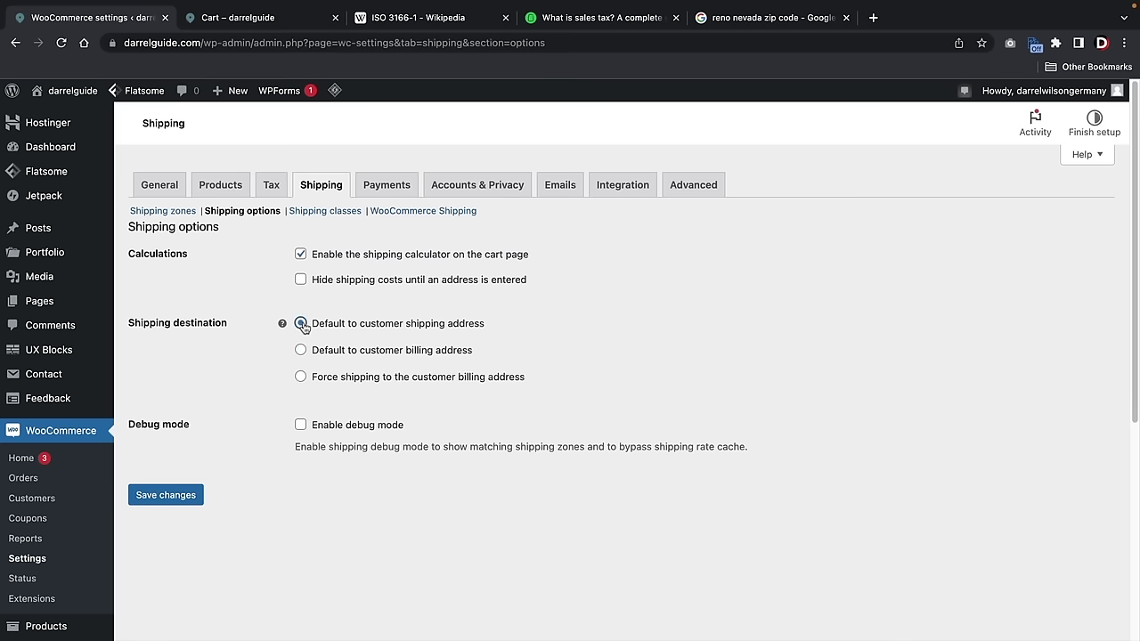
left_click(177, 496)
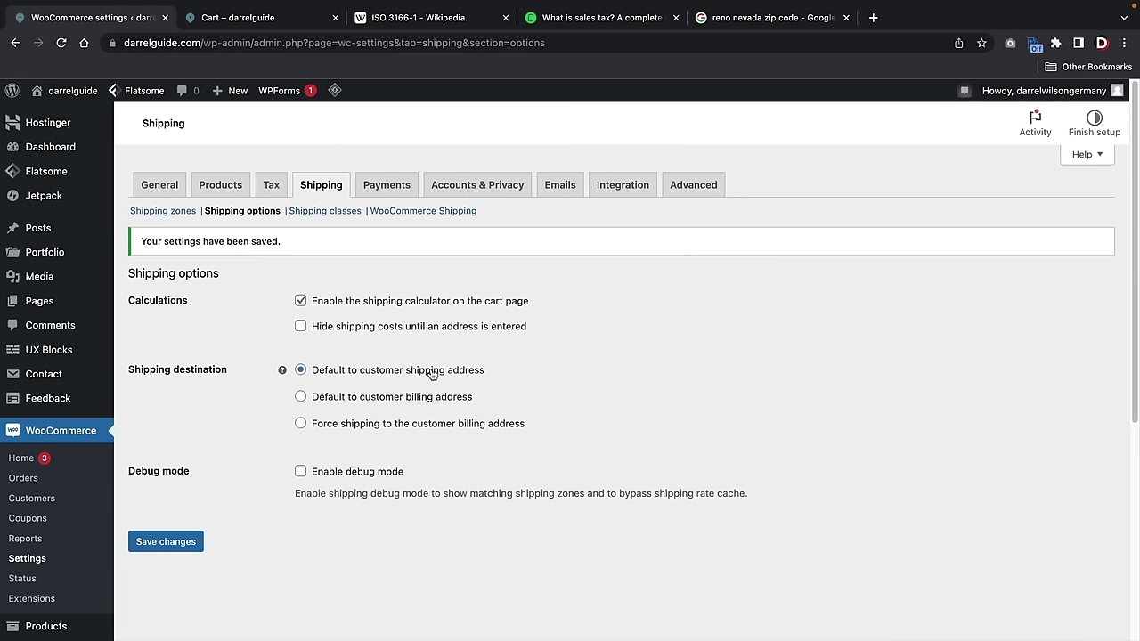
left_click(325, 211)
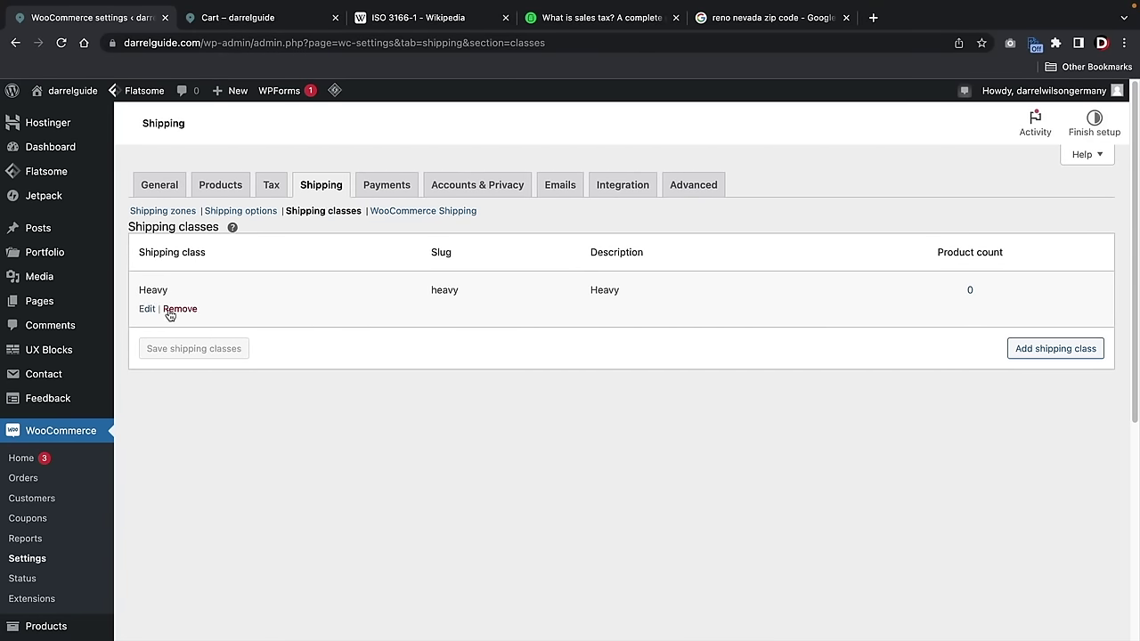
Delete the existing Heavy shipping class, save, and add a blank class row
left_click(182, 310)
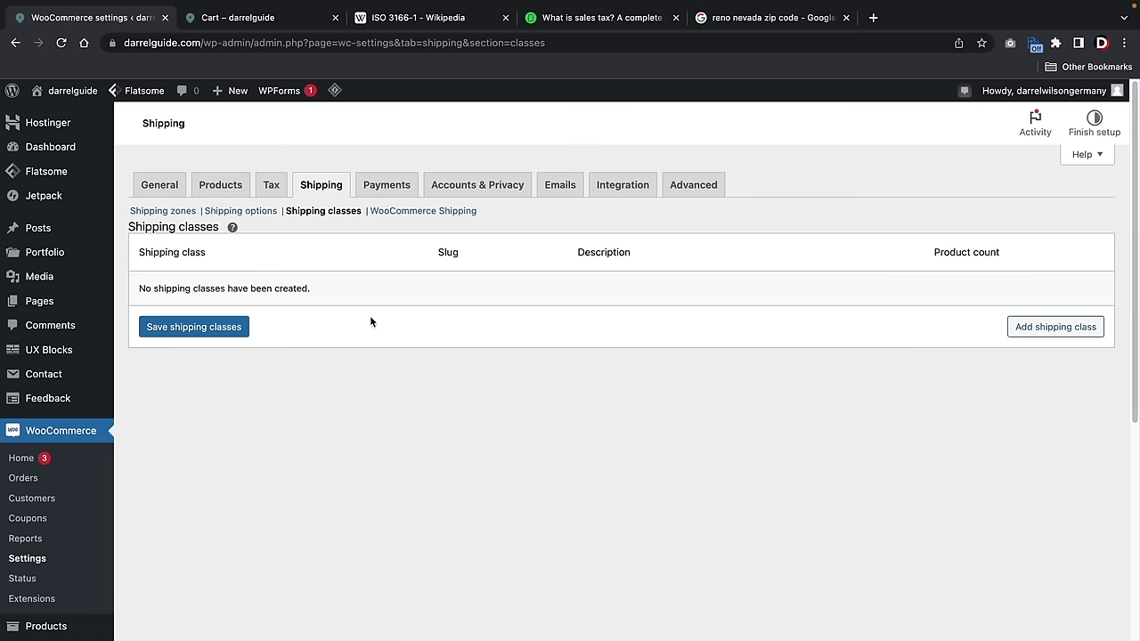
left_click(189, 331)
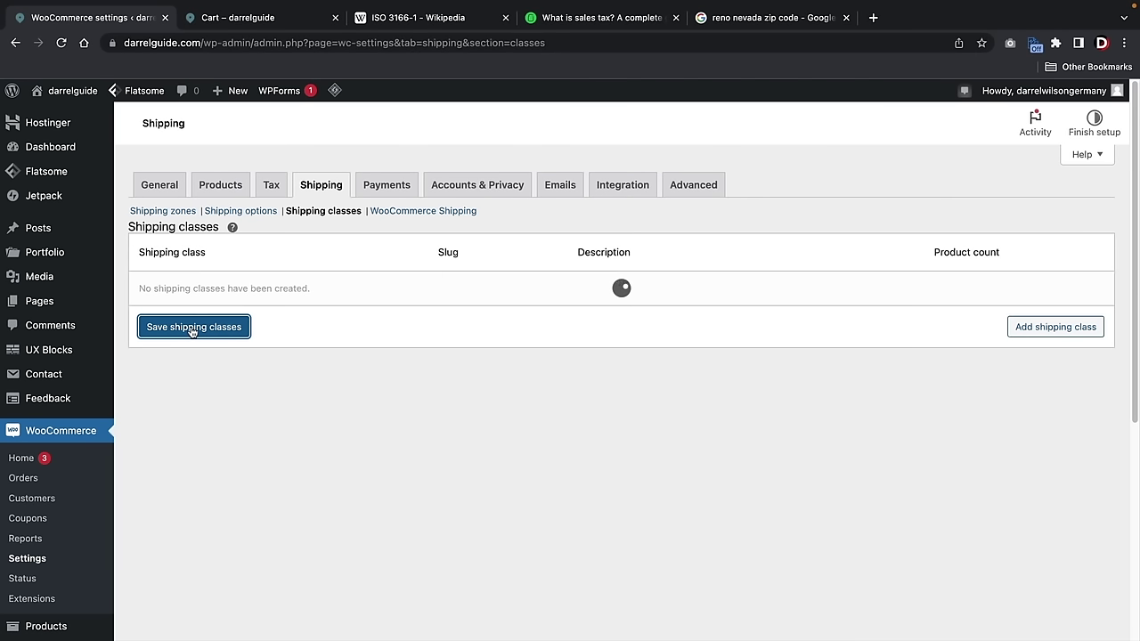
left_click(1037, 328)
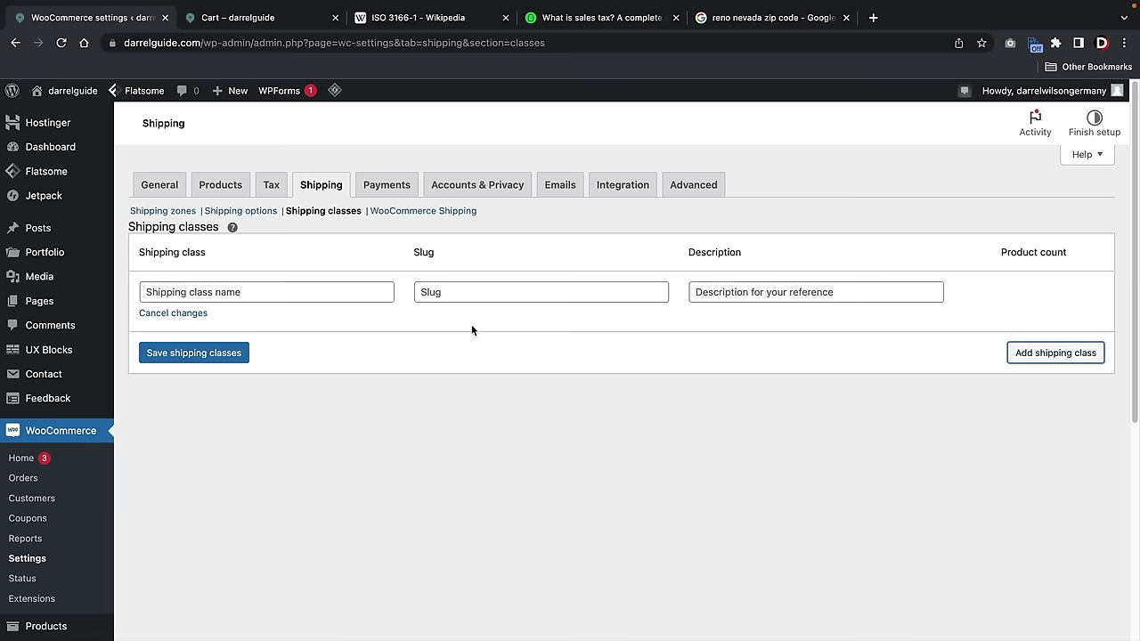
Create the Heavy shipping class with description 'Fridges' and save the classes
left_click(345, 294)
type("Heavy")
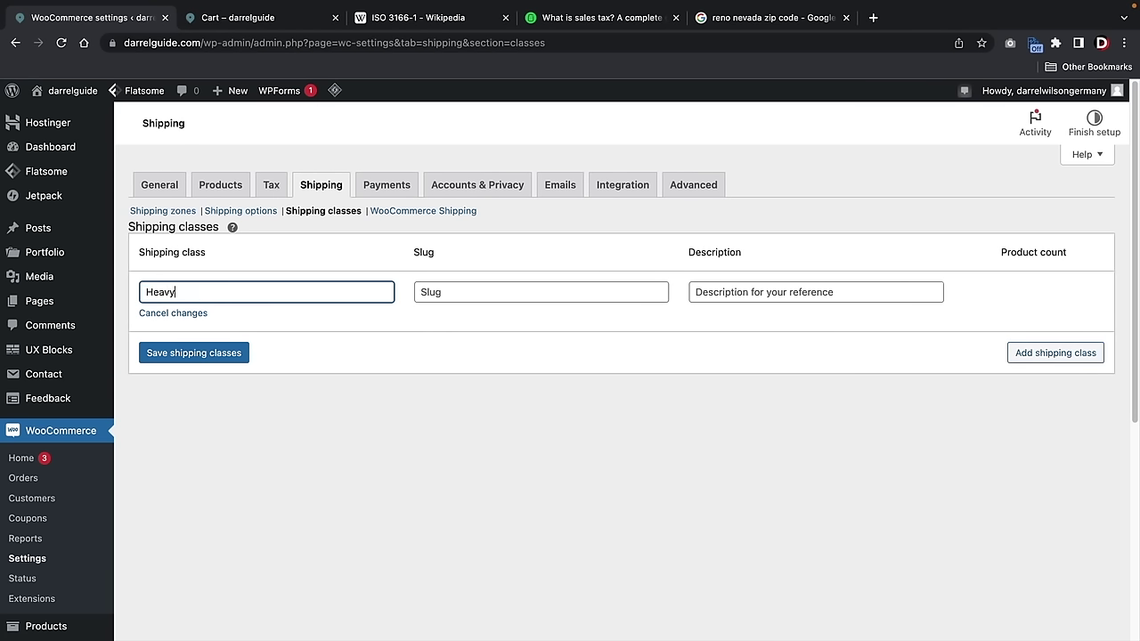
key("Tab")
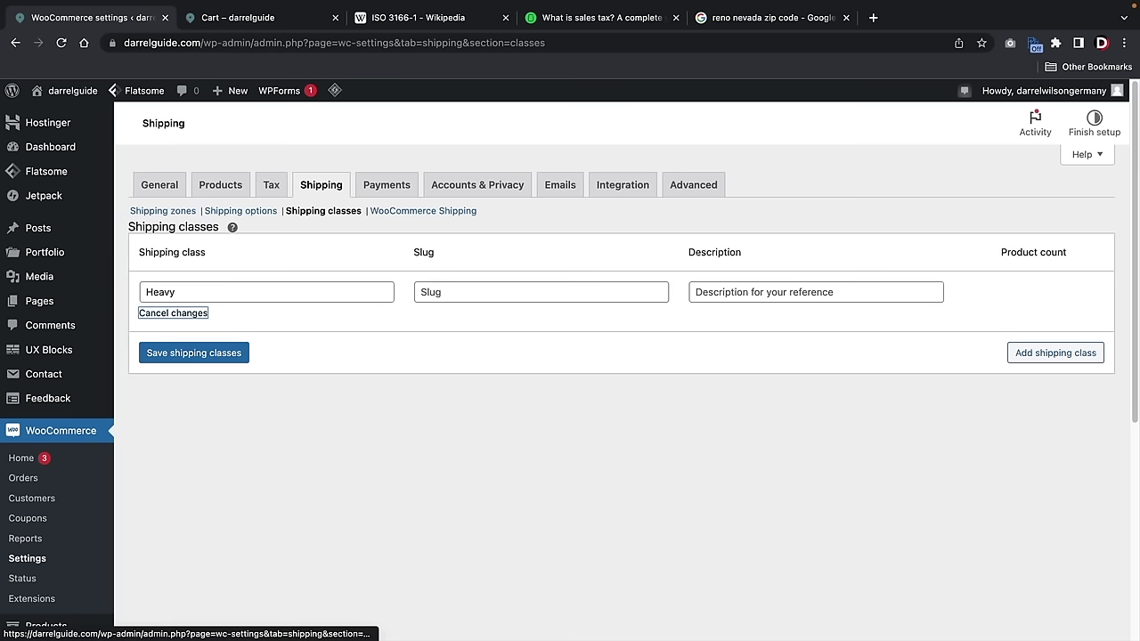
left_click(772, 290)
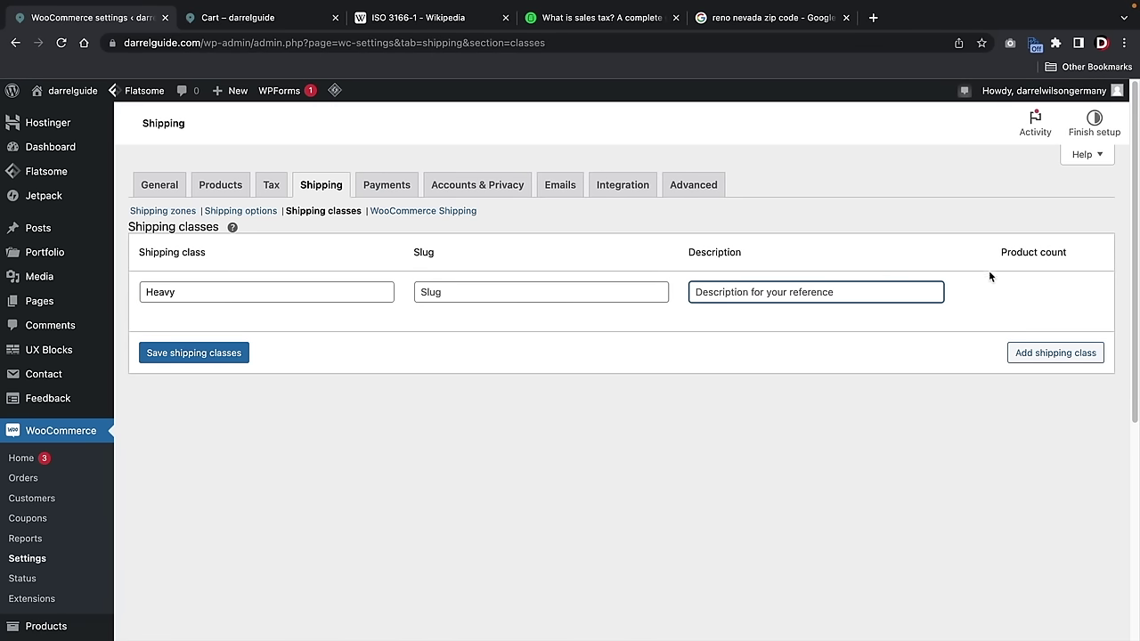
type("Fridges")
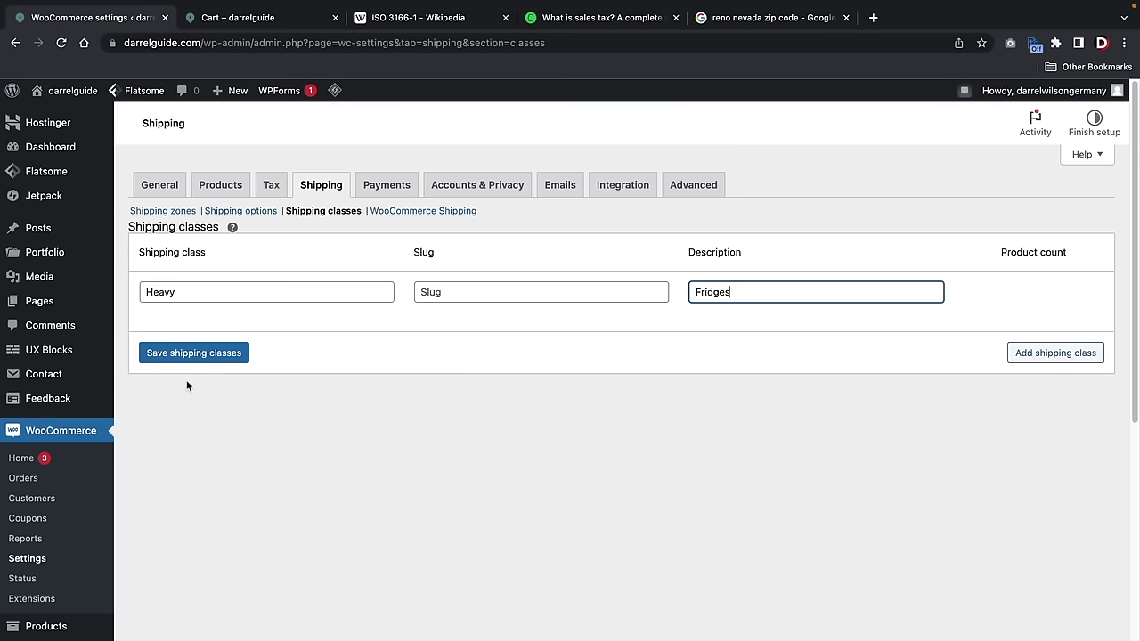
left_click(194, 353)
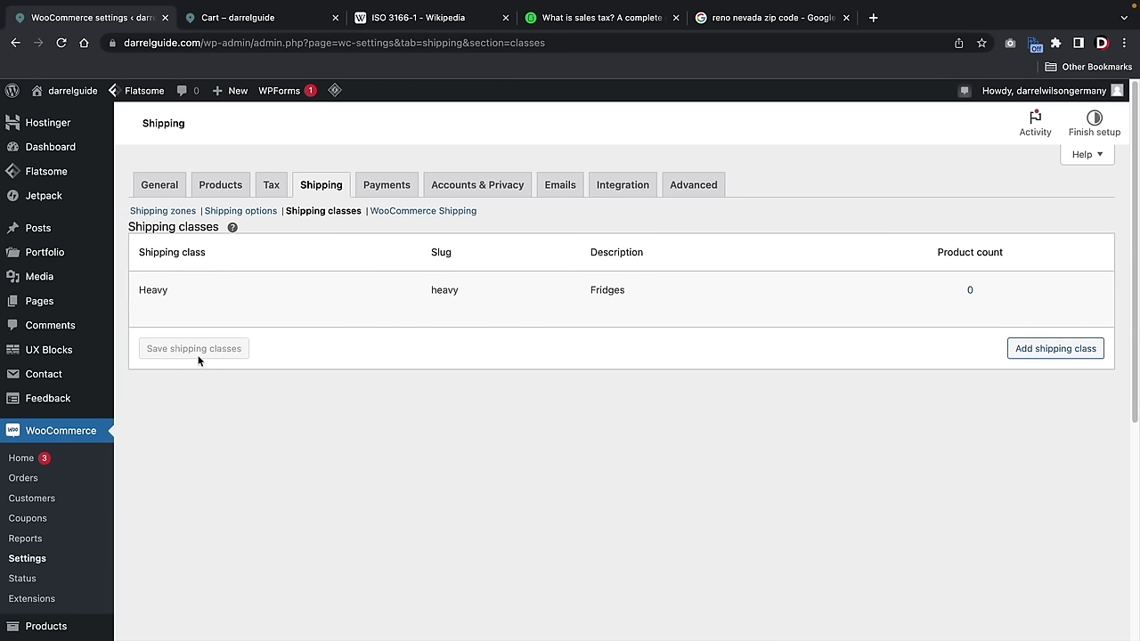
left_click_drag(183, 211, 186, 212)
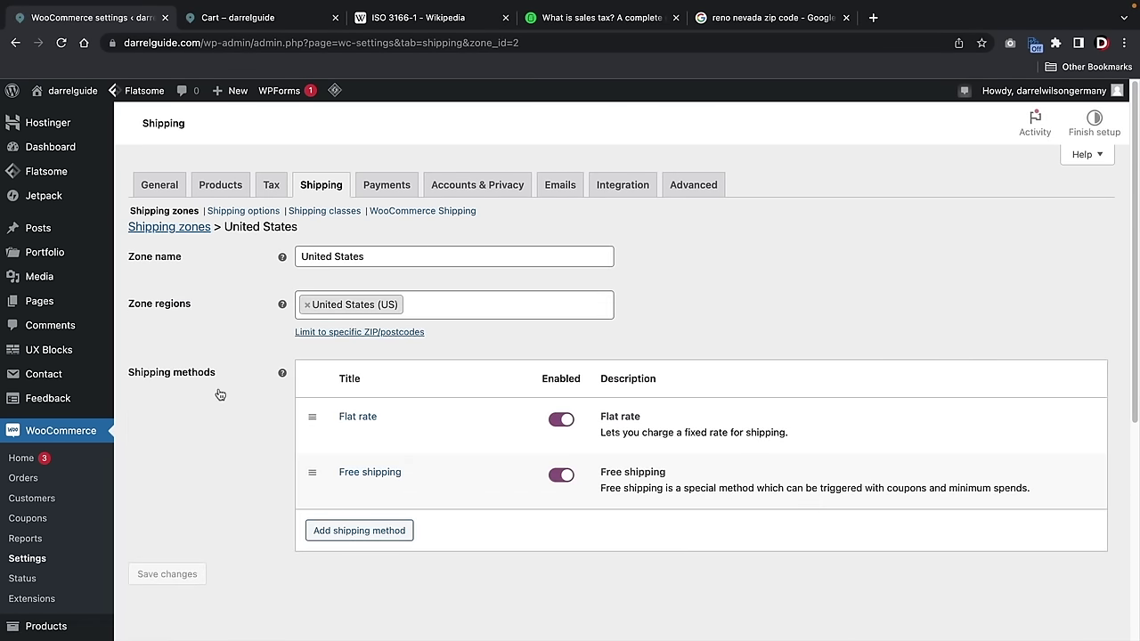
left_click(347, 436)
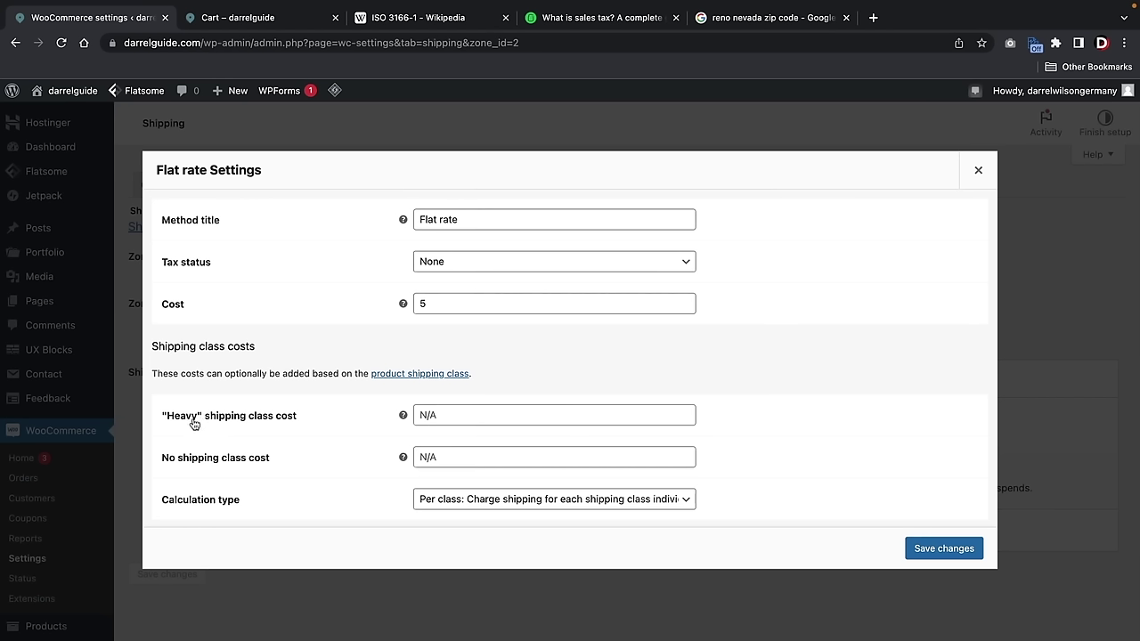
Give the United States Flat rate a Heavy class cost of 50 and save
left_click(481, 416)
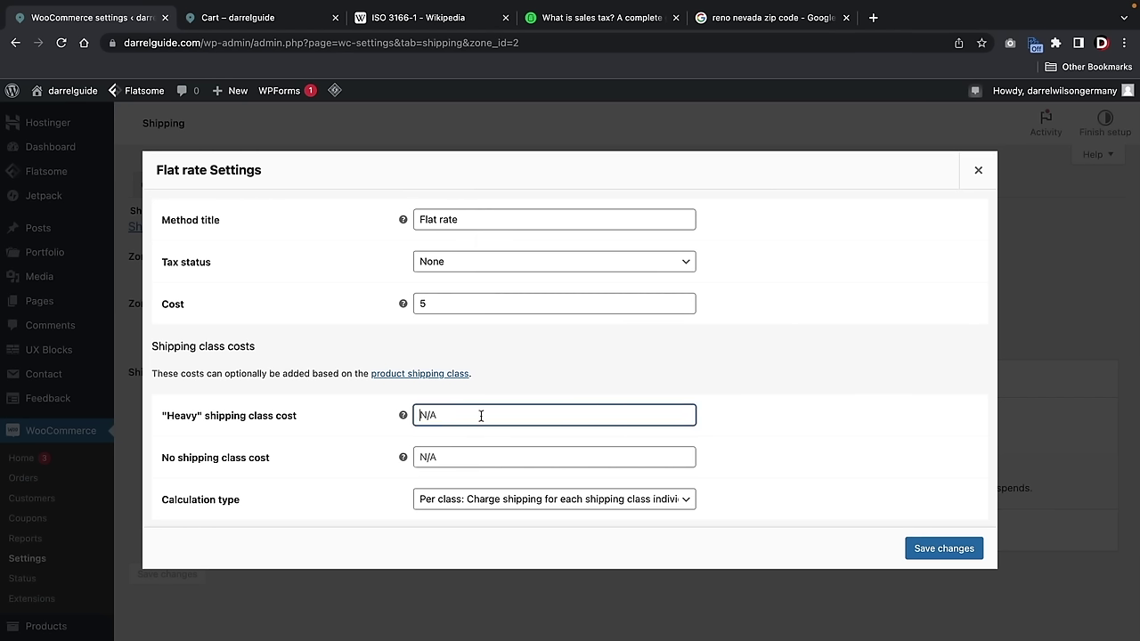
type("50")
double_click(433, 418)
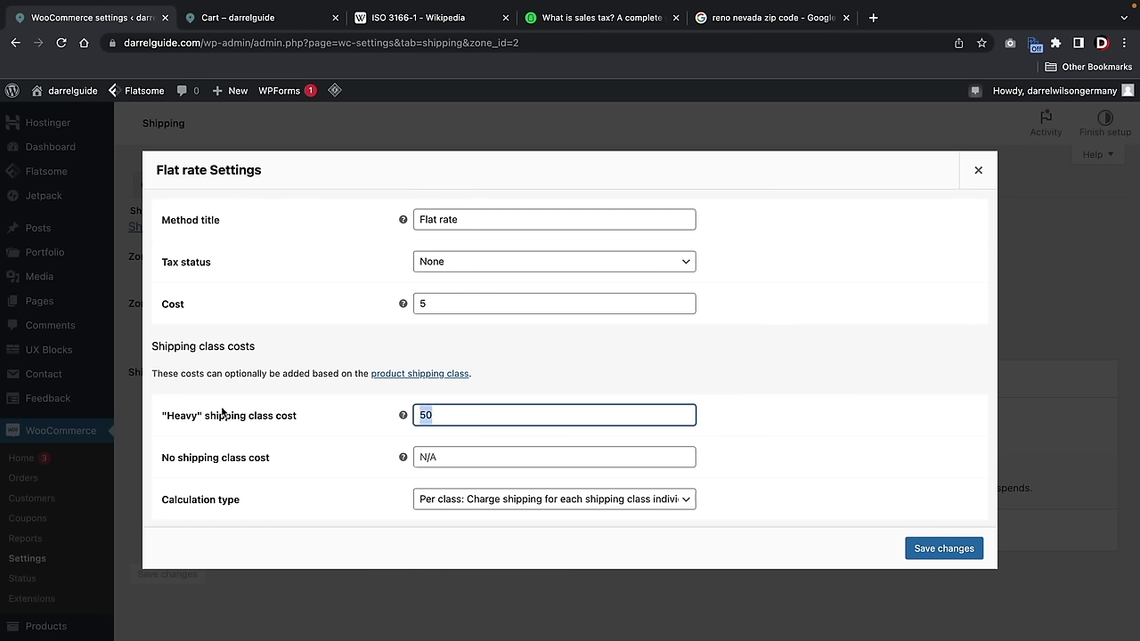
left_click(438, 414)
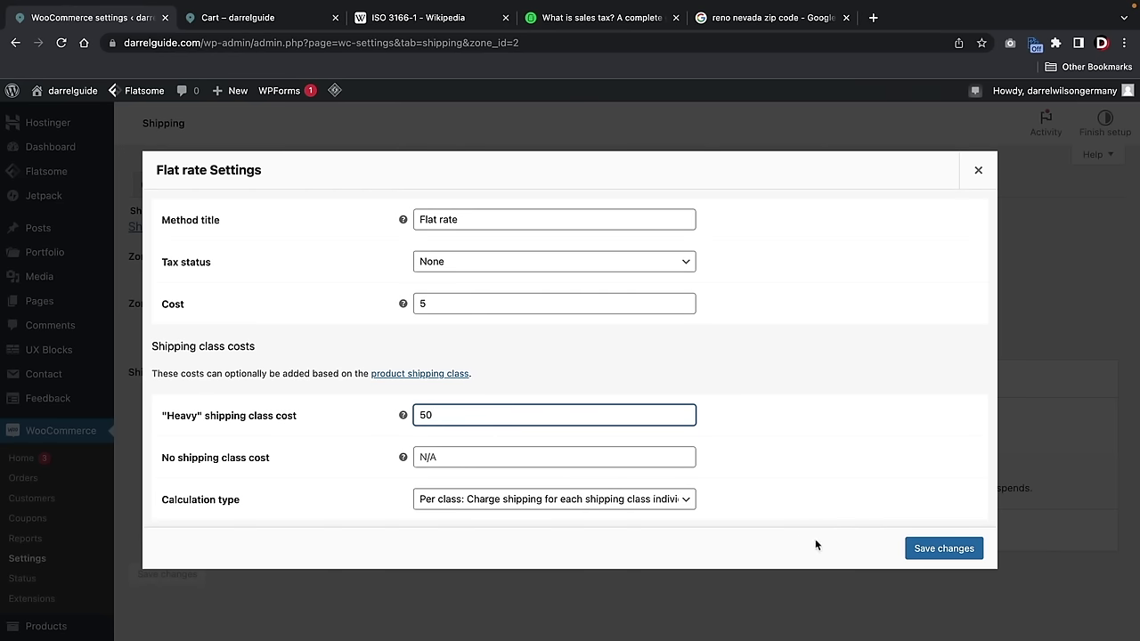
left_click(944, 549)
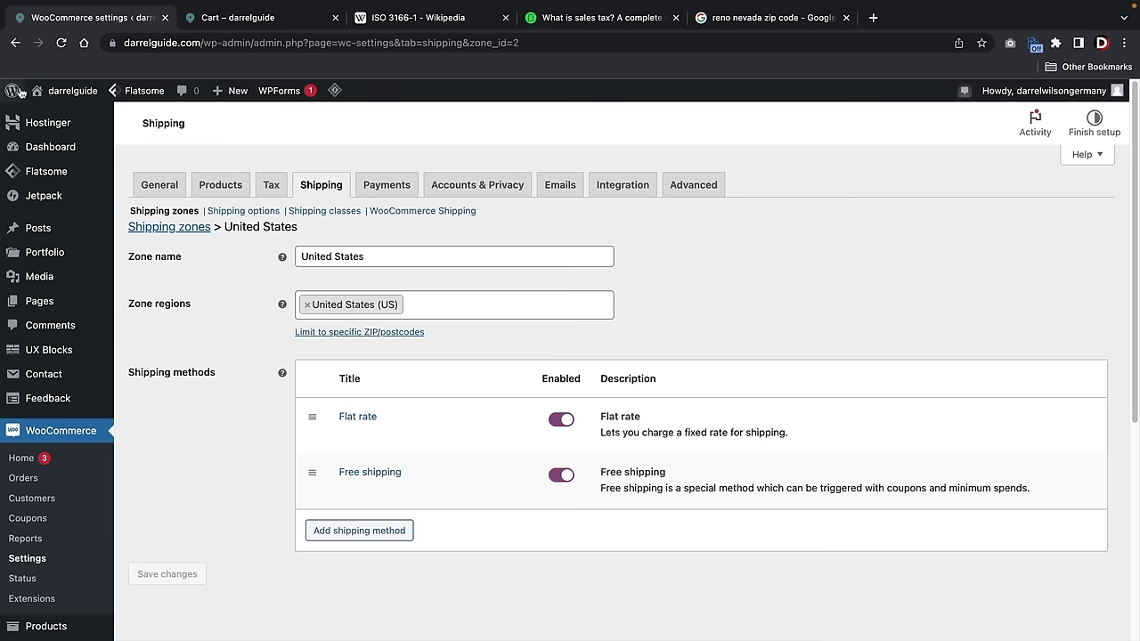
Find Mulitpurpose Headphones in the storefront shop and open it in the product editor
left_click(46, 120)
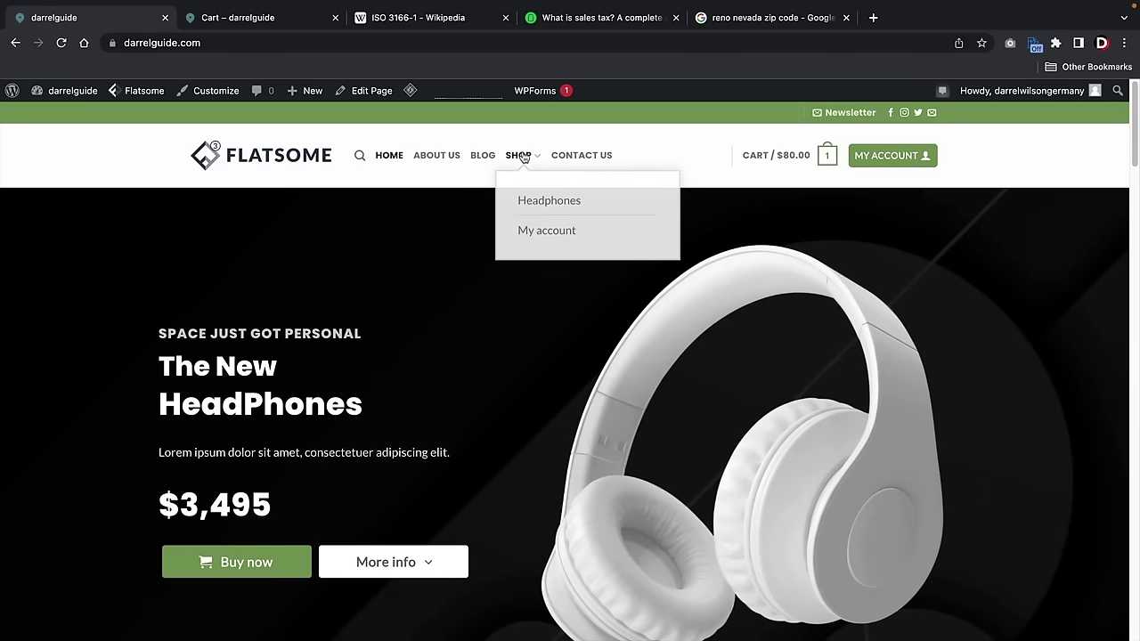
left_click(523, 156)
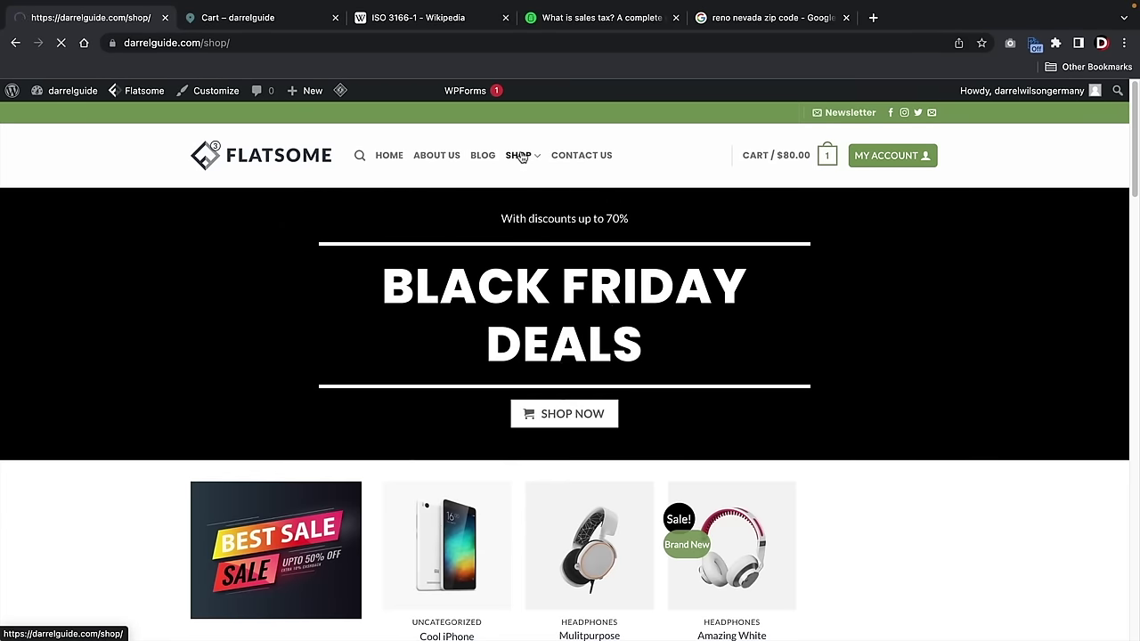
scroll(519, 205, "down", 3)
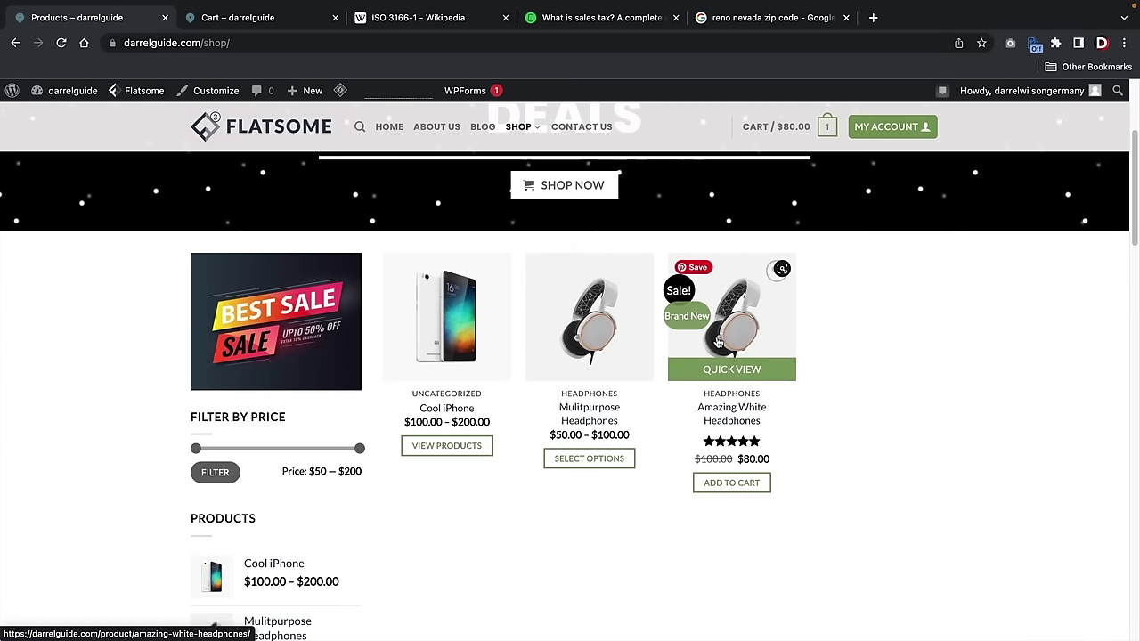
left_click(597, 322)
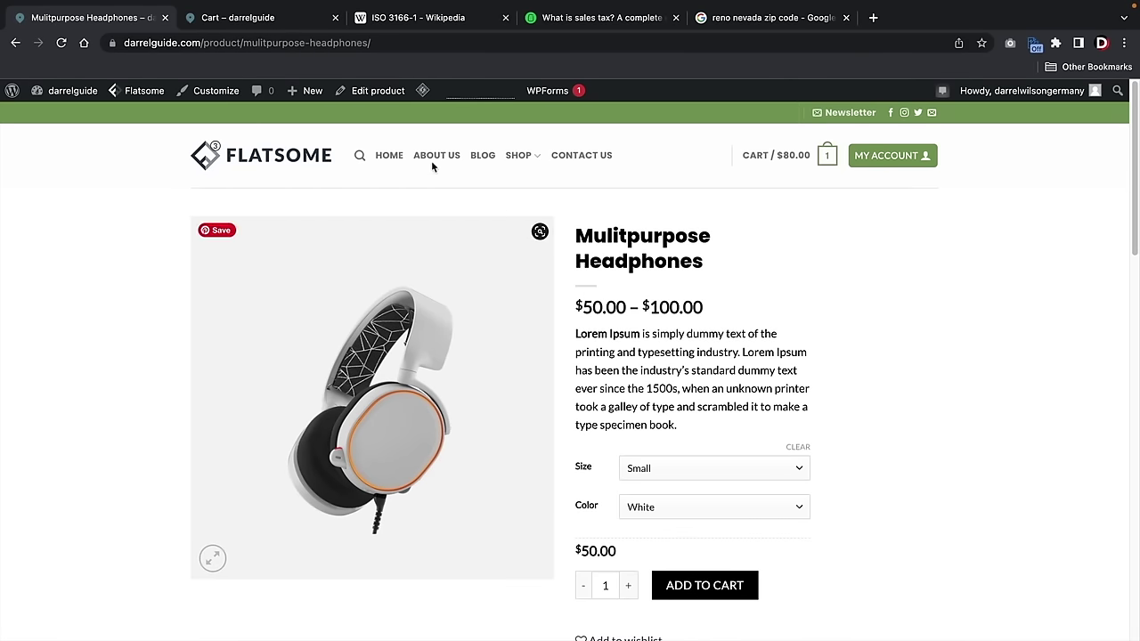
left_click(377, 92)
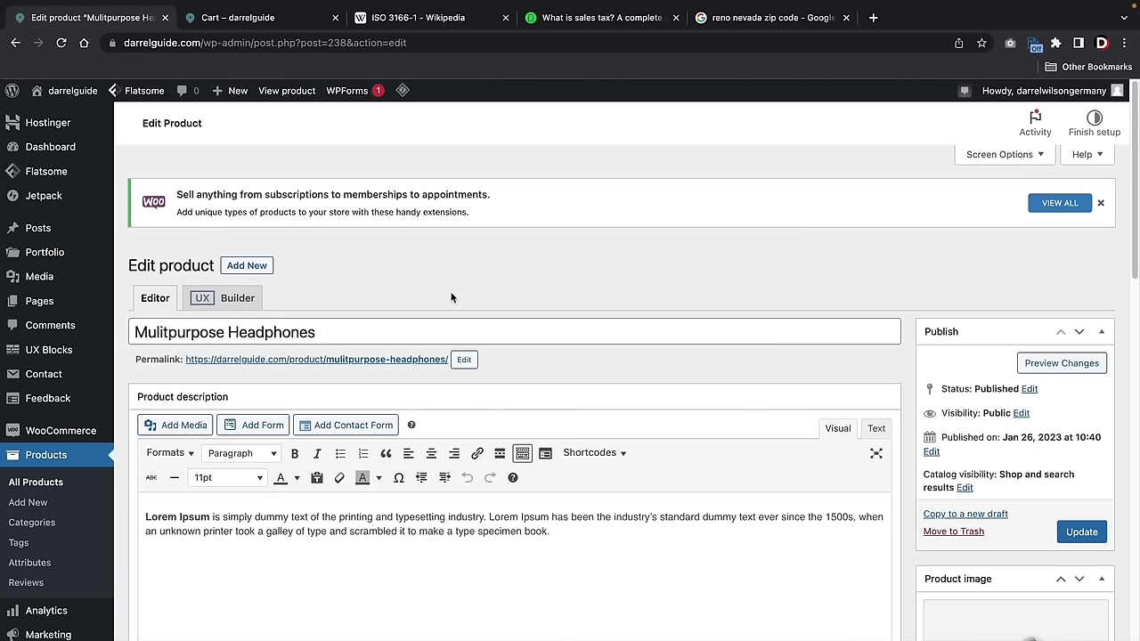
Assign the Heavy shipping class to Mulitpurpose Headphones and update the product
scroll(697, 284, "down", 5)
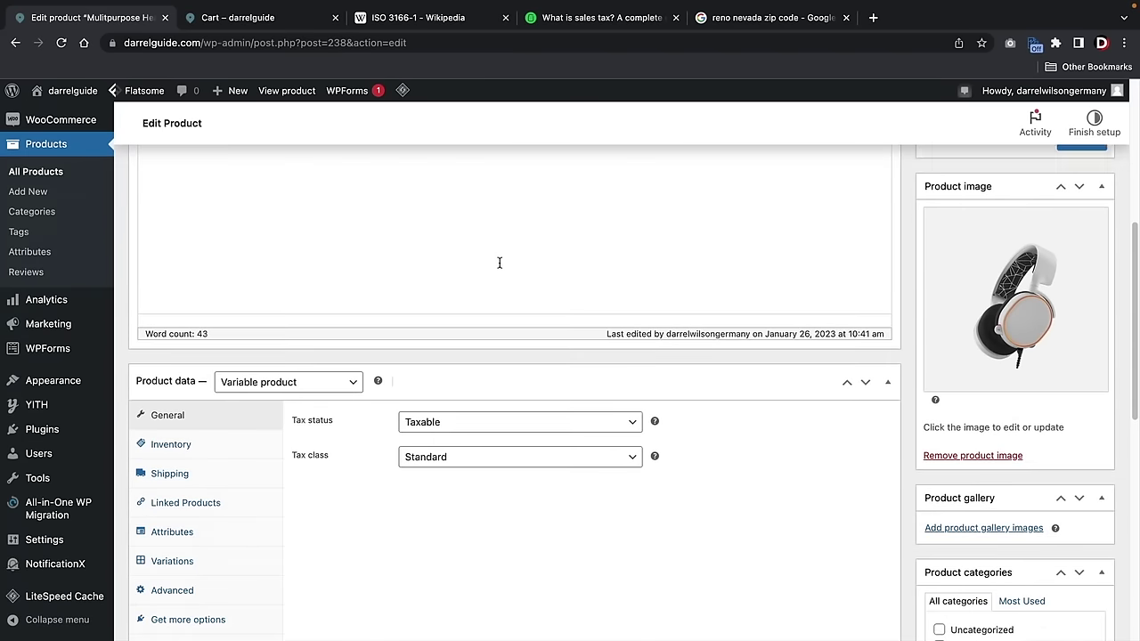
scroll(492, 270, "down", 1)
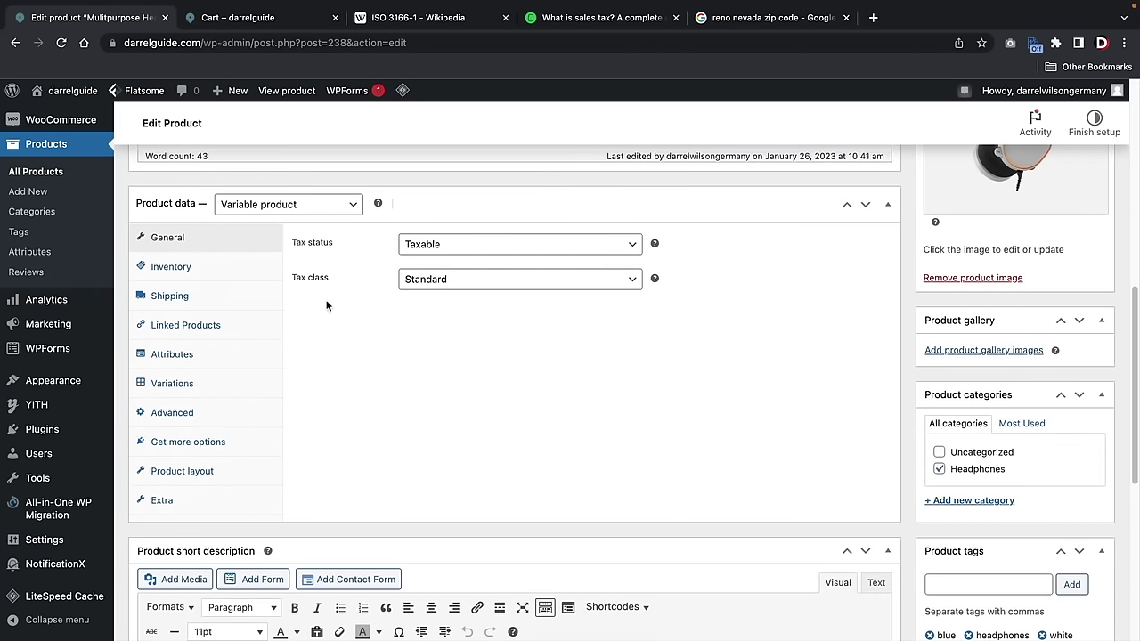
left_click(182, 297)
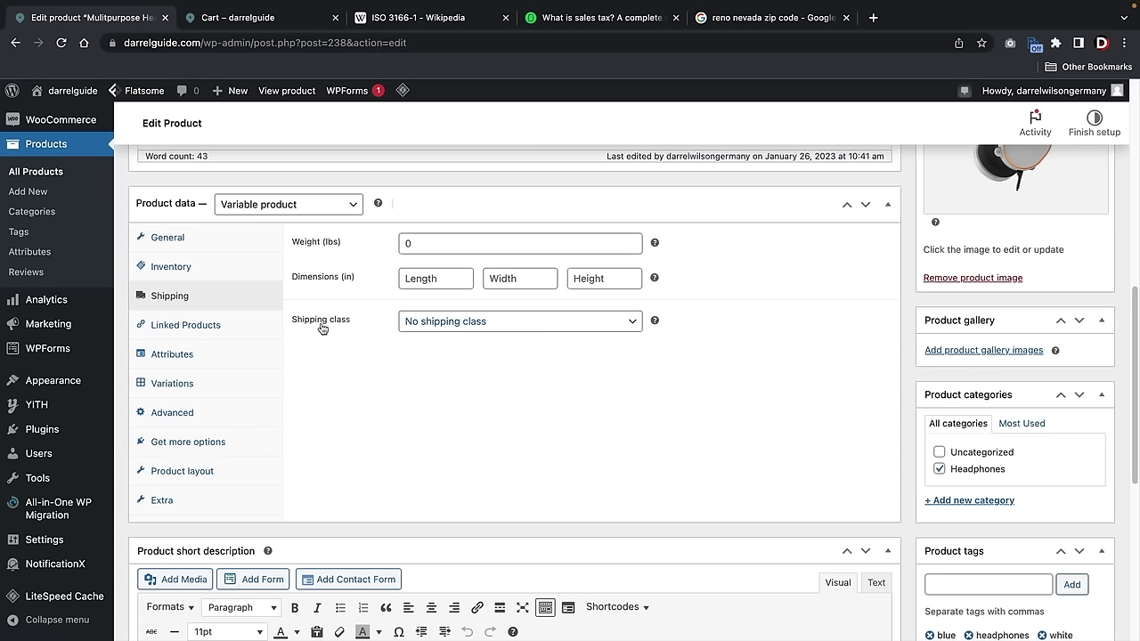
left_click(405, 323)
left_click(484, 339)
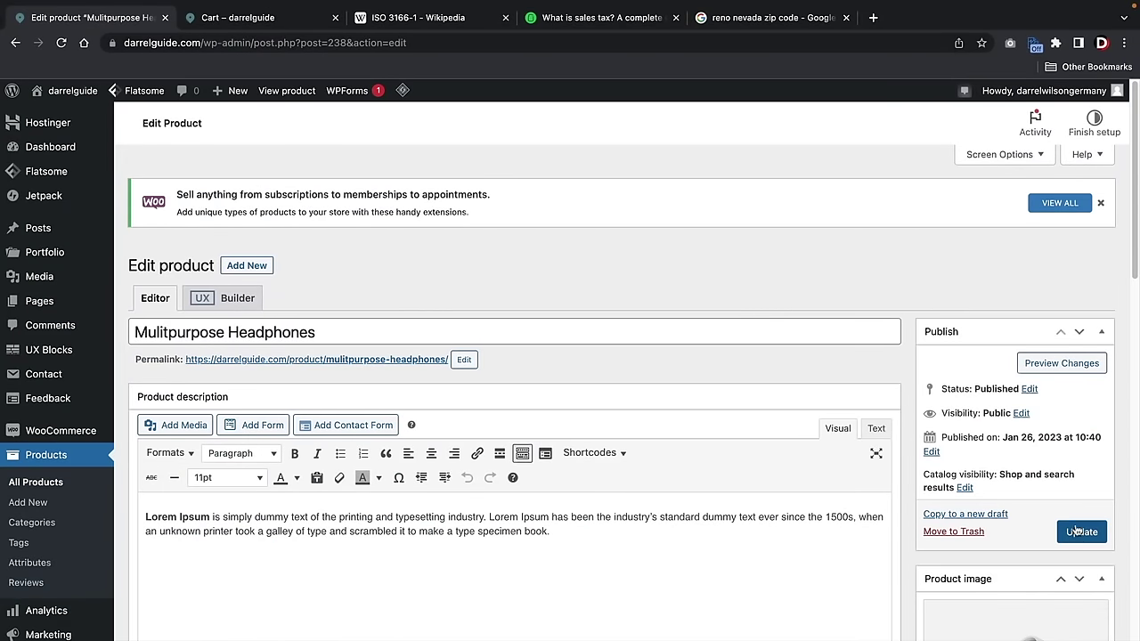
left_click(1081, 531)
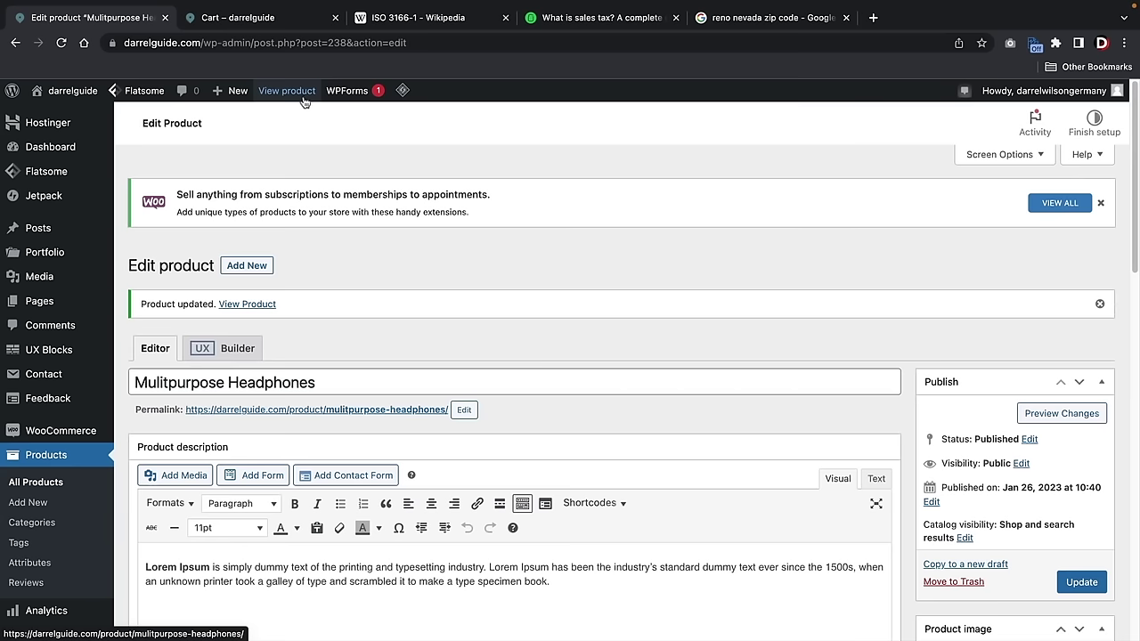
left_click(287, 91)
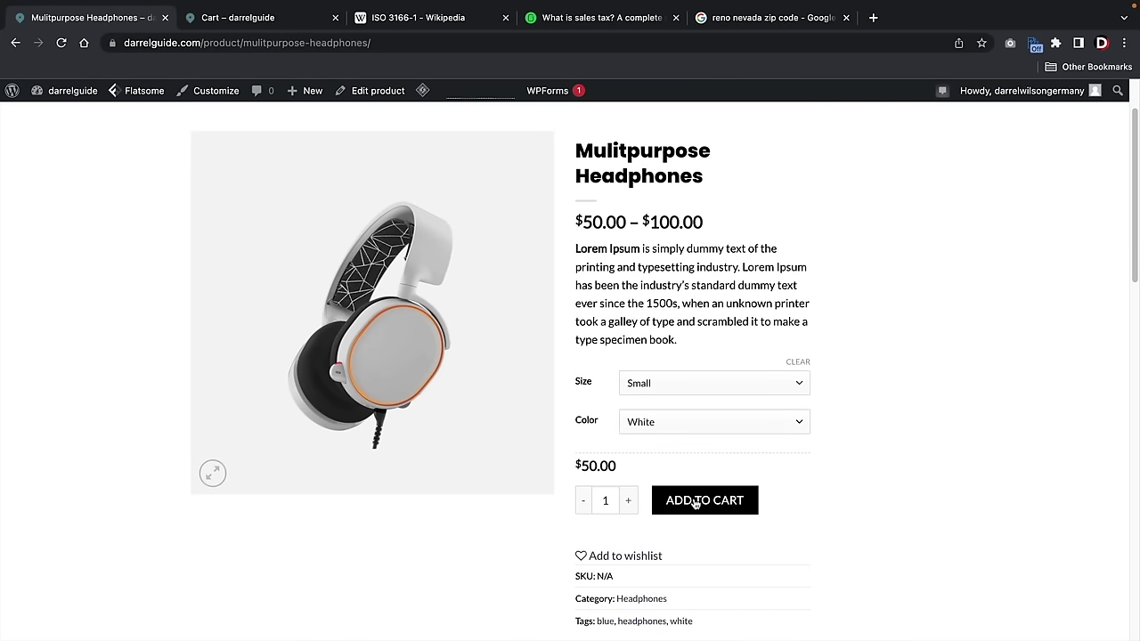
Add the Small White headphones to the cart and compare Free shipping with the $55.00 Flat rate
left_click(696, 501)
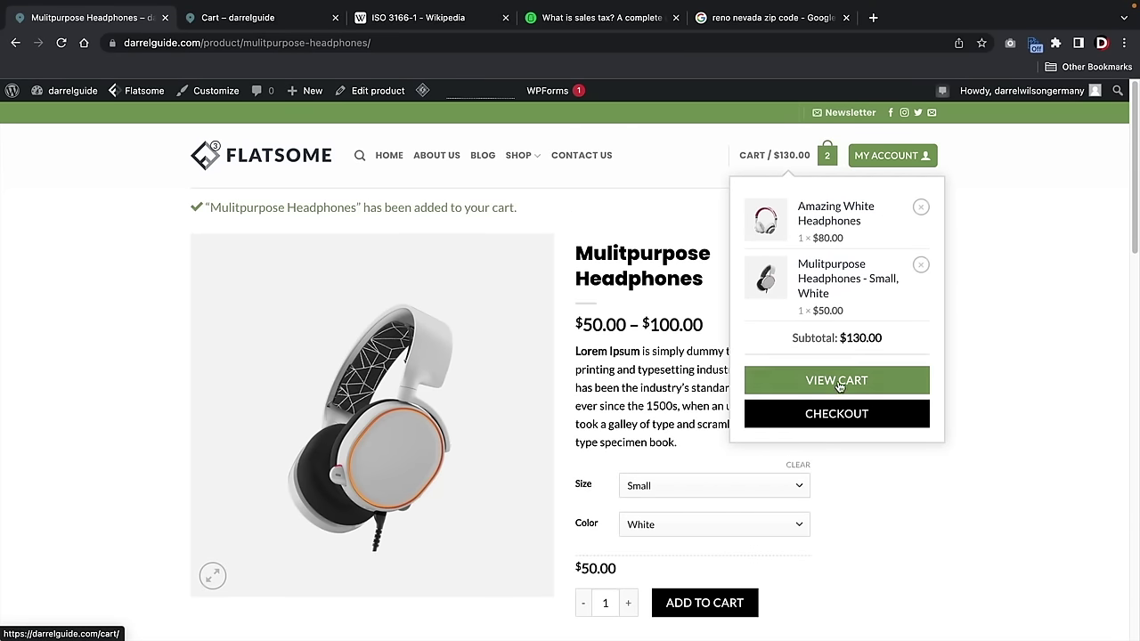
left_click(838, 383)
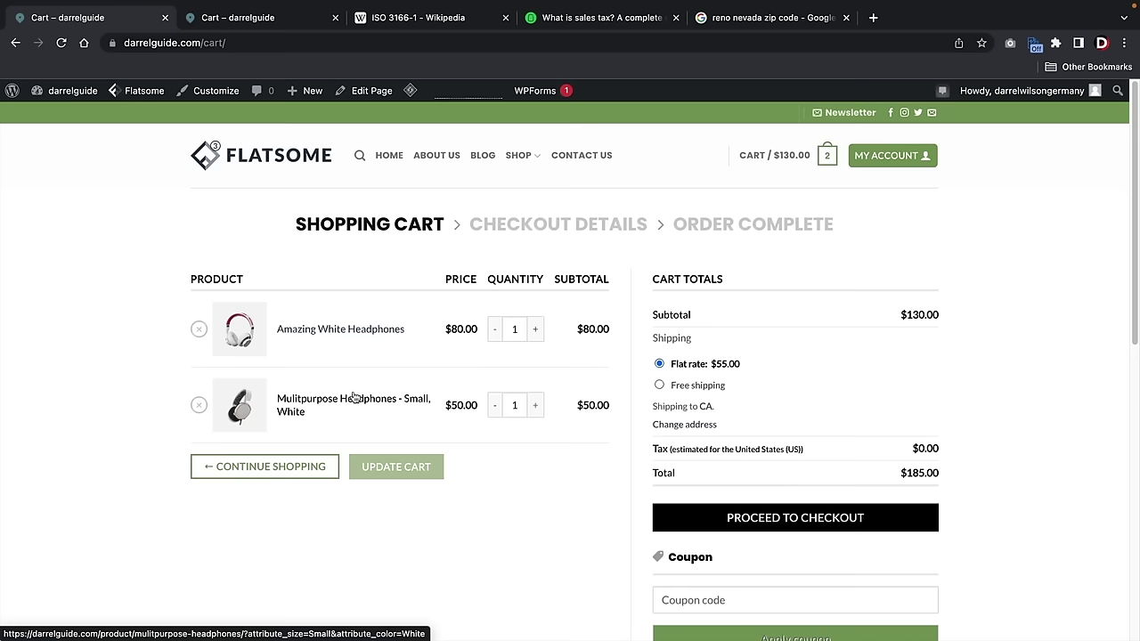
left_click(660, 386)
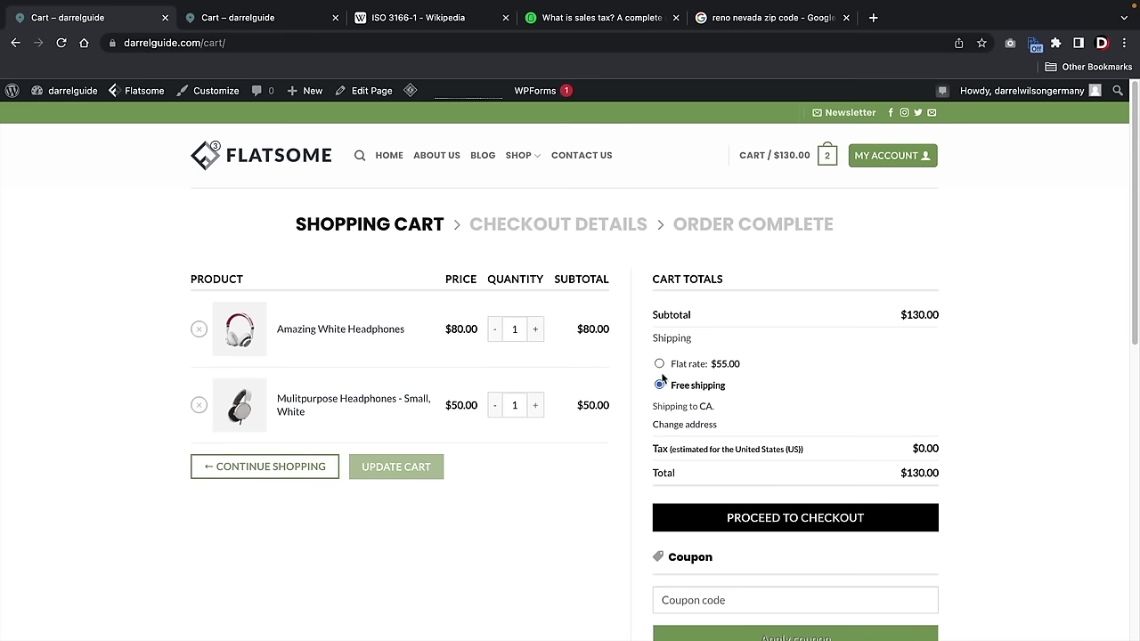
left_click(660, 364)
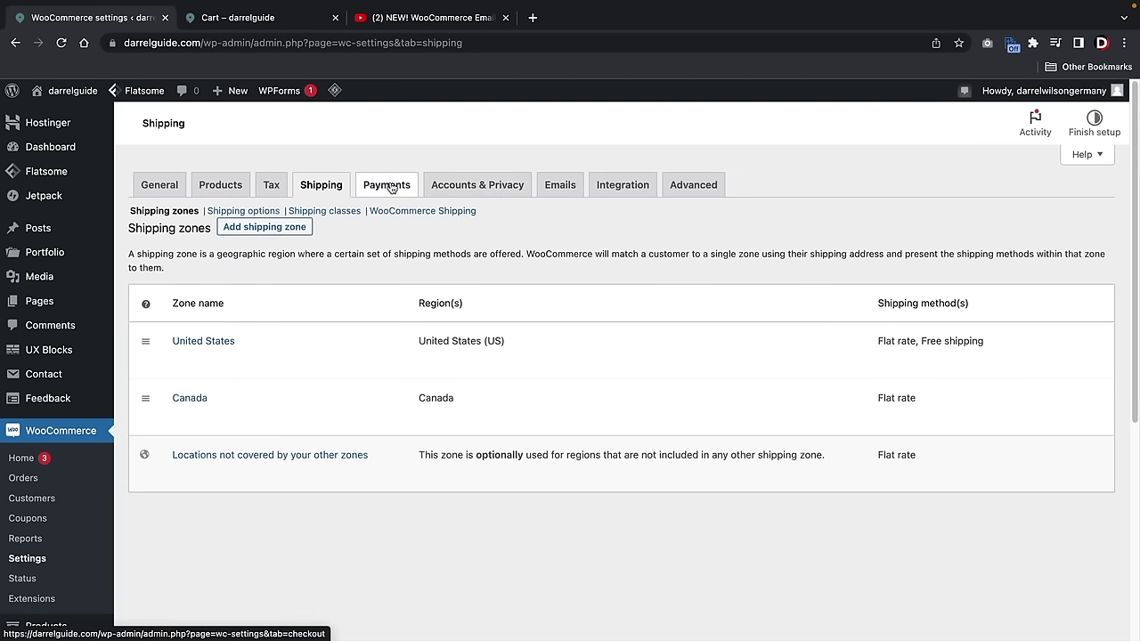
left_click(452, 187)
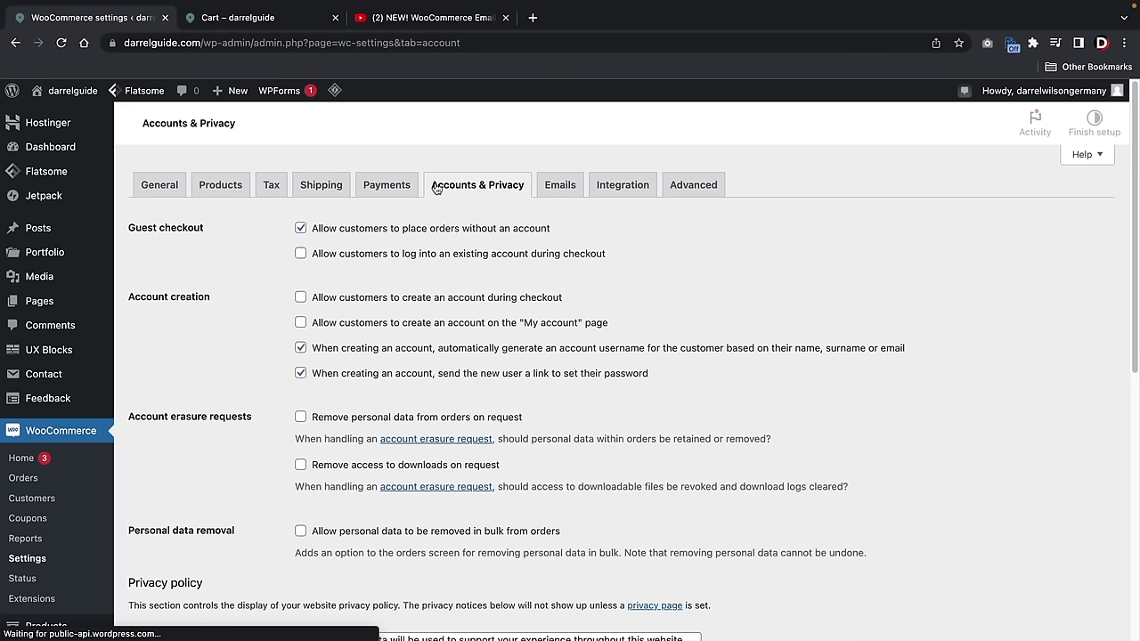
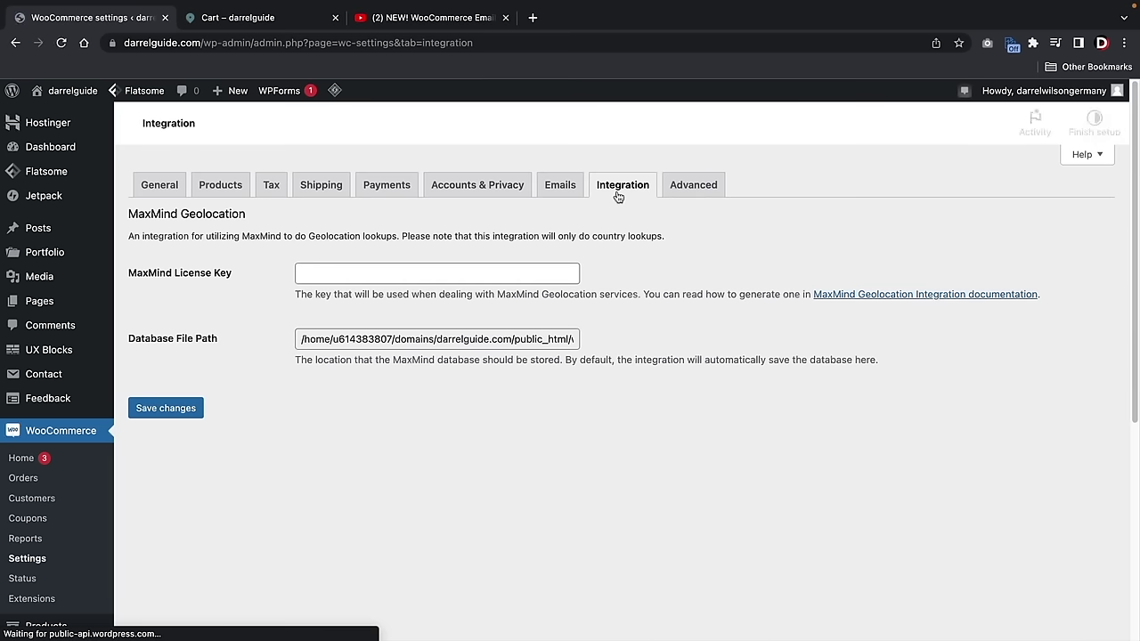
Review the Advanced endpoint settings and the Emails notification list, then switch to the customizer video
left_click(684, 186)
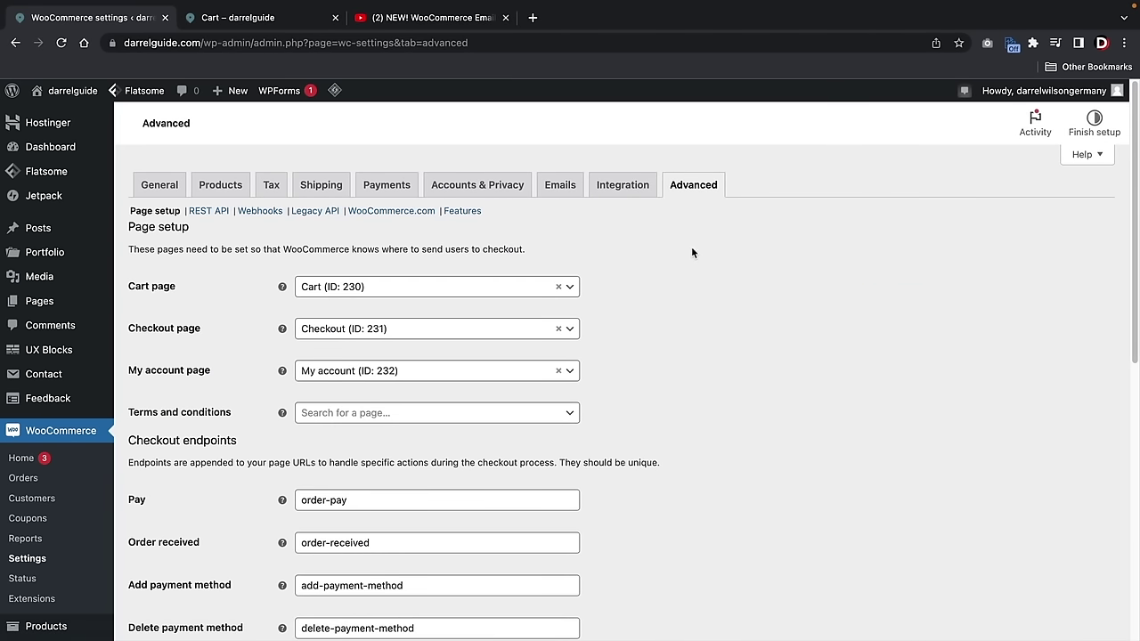
scroll(692, 253, "down", 2)
scroll(681, 253, "down", 5)
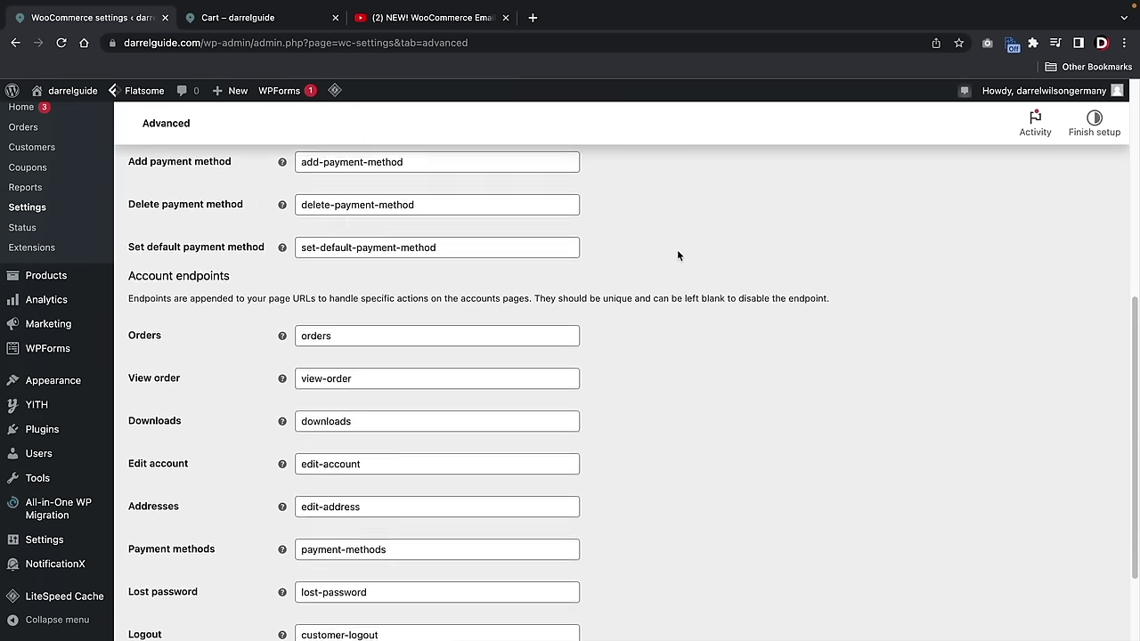
scroll(677, 250, "up", 6)
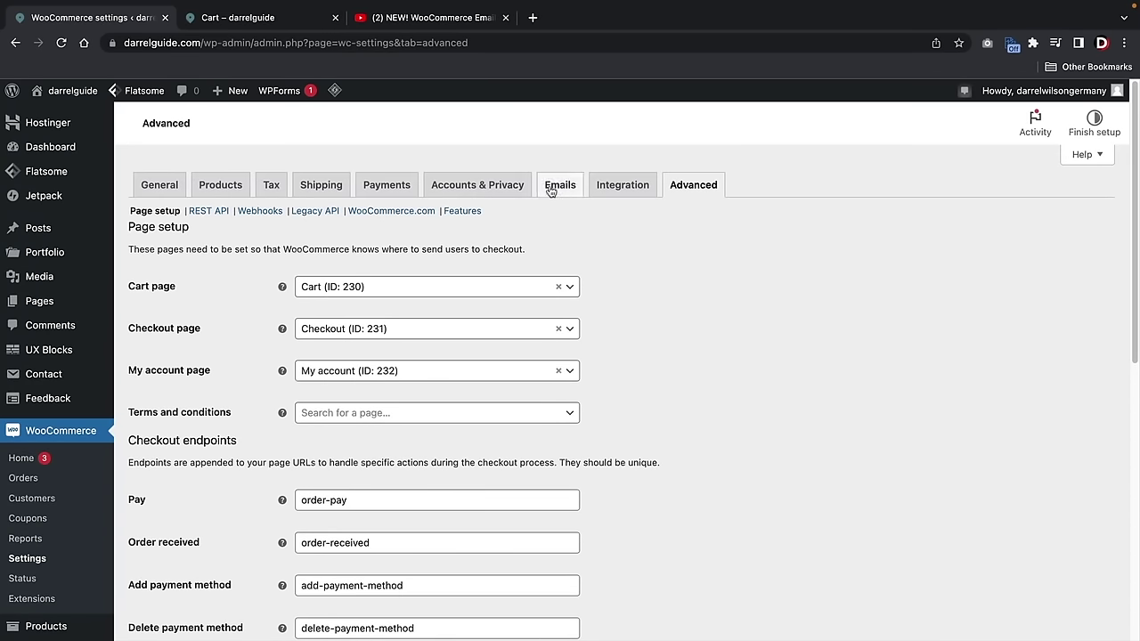
left_click(545, 187)
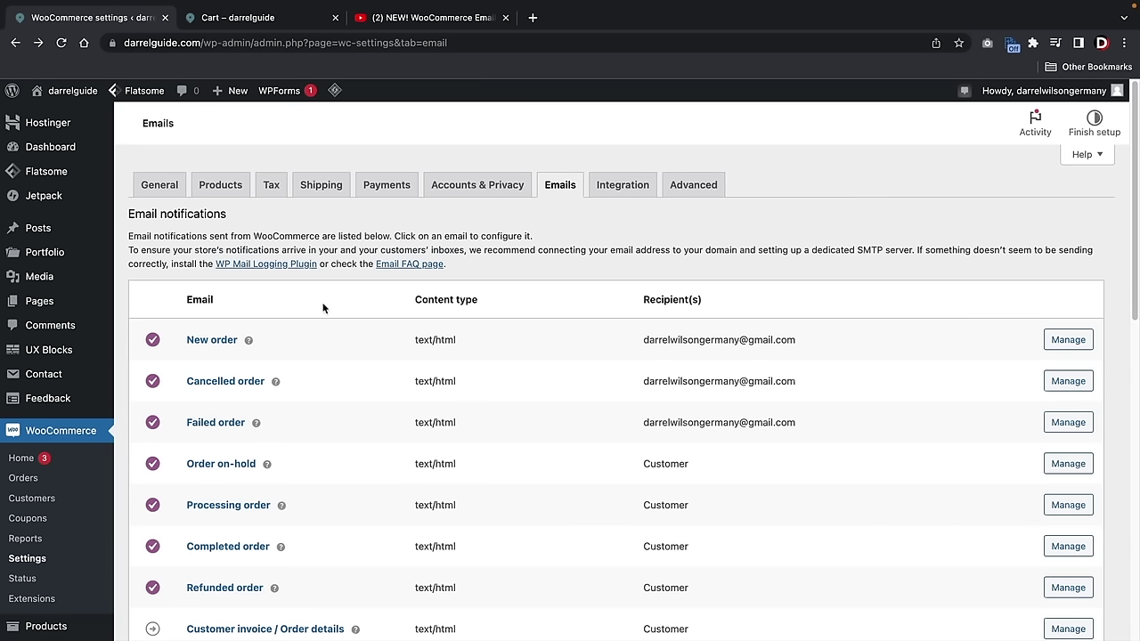
left_click(437, 17)
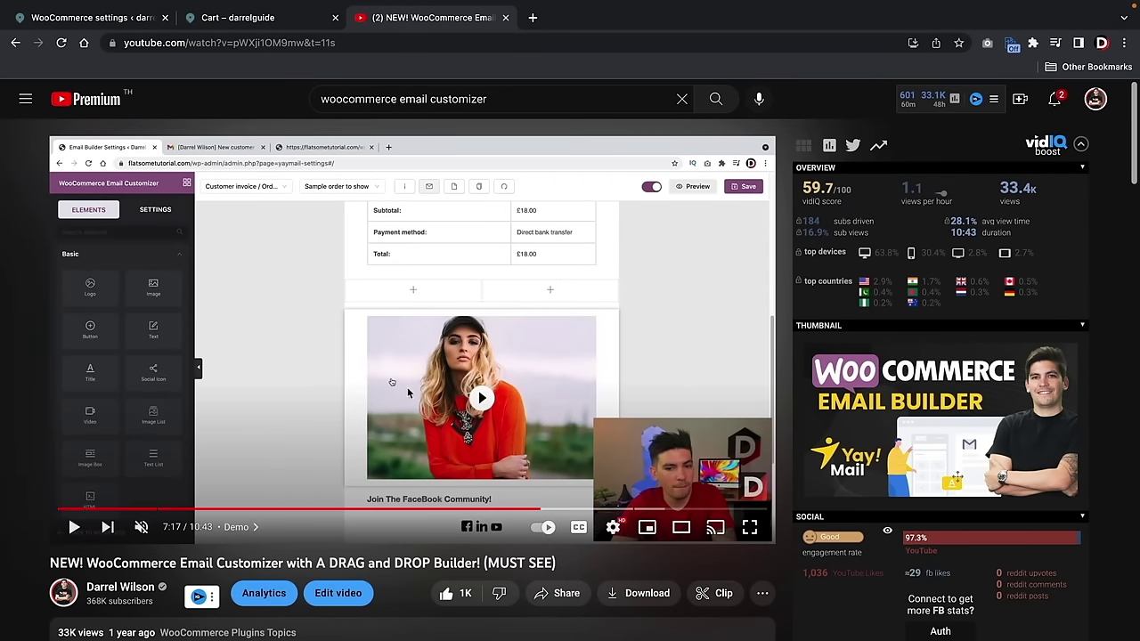
Play the email customizer video from about 8:16, then return to WooCommerce Payments settings
left_click(411, 388)
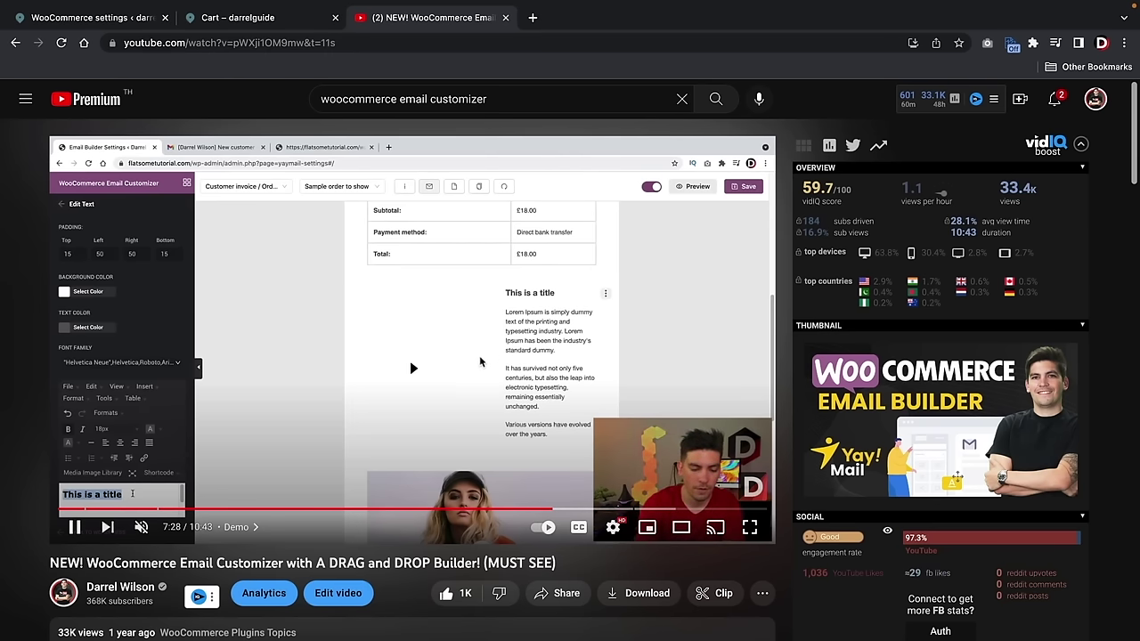
left_click(606, 509)
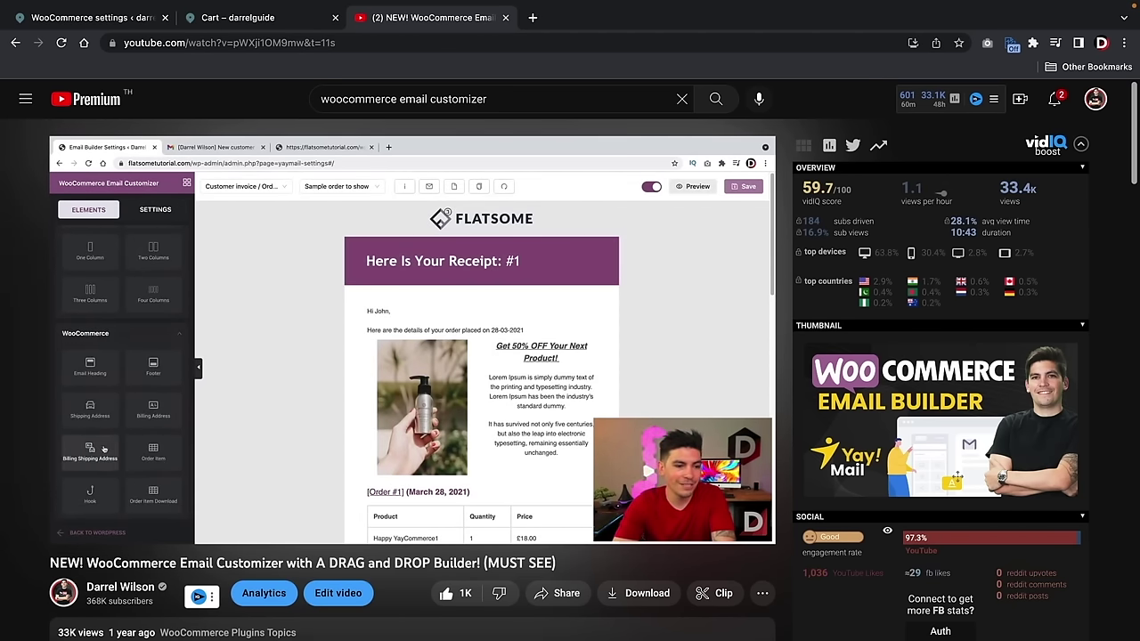
mouse_move(389, 352)
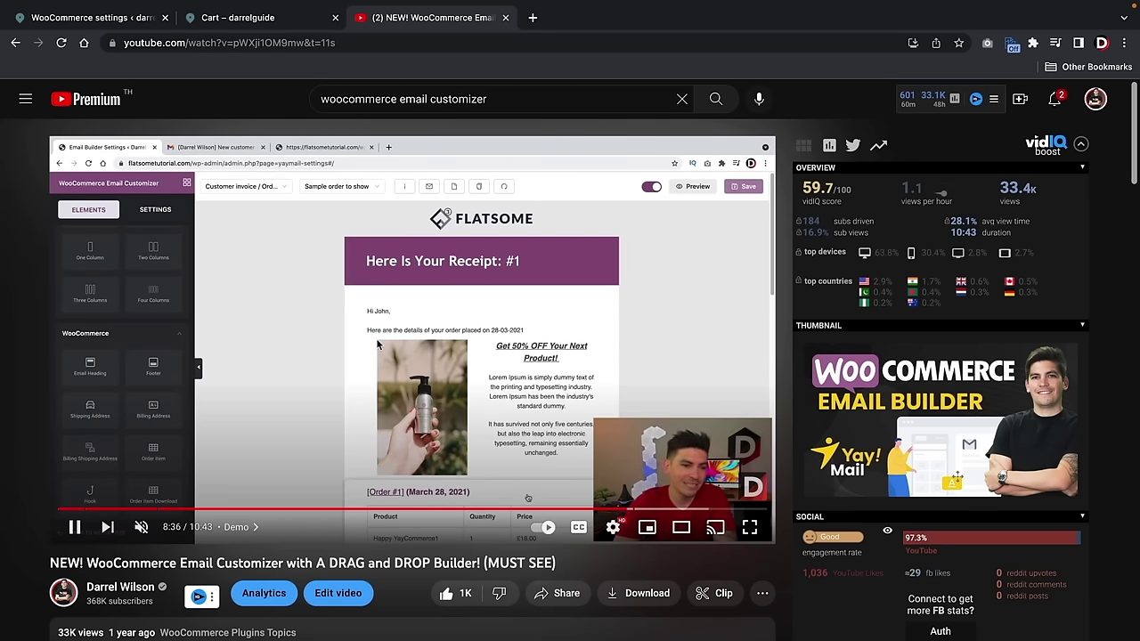
key("ctrl+1")
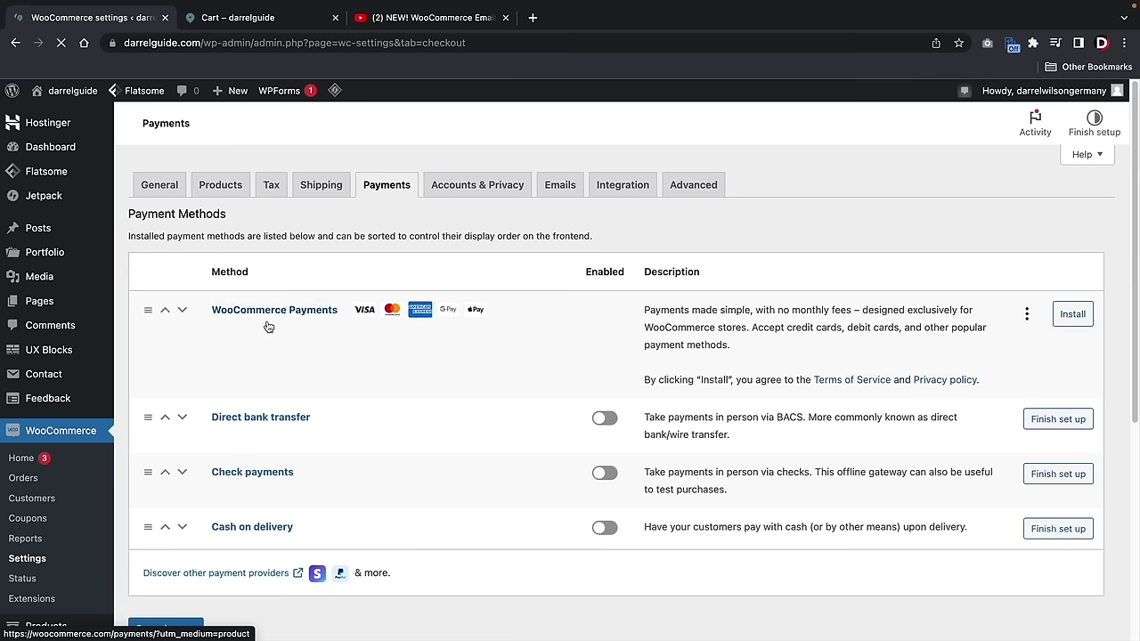
Search the plugin directory for 'stripe', then install and activate WooCommerce Stripe Payment Gateway
scroll(57, 383, "down", 3)
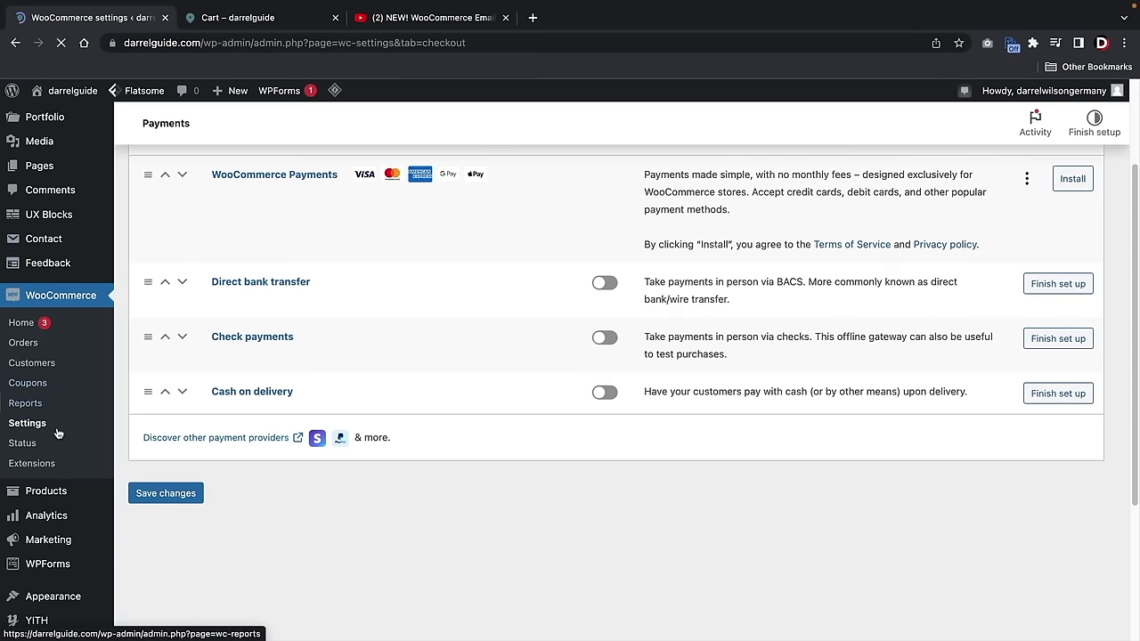
scroll(57, 433, "down", 3)
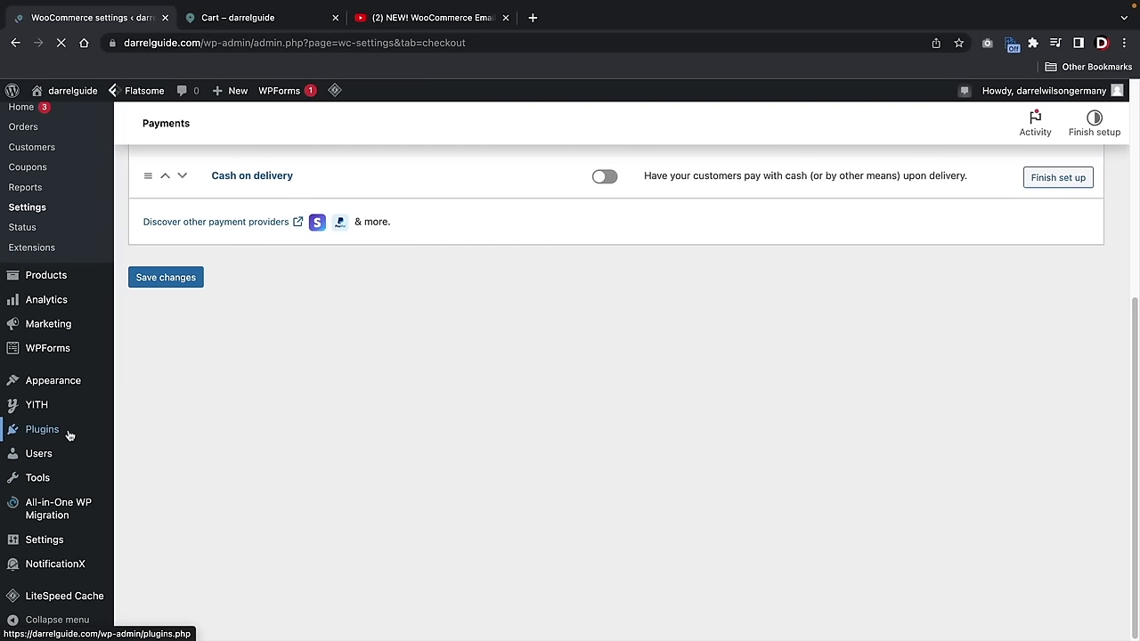
left_click(69, 435)
mouse_move(60, 478)
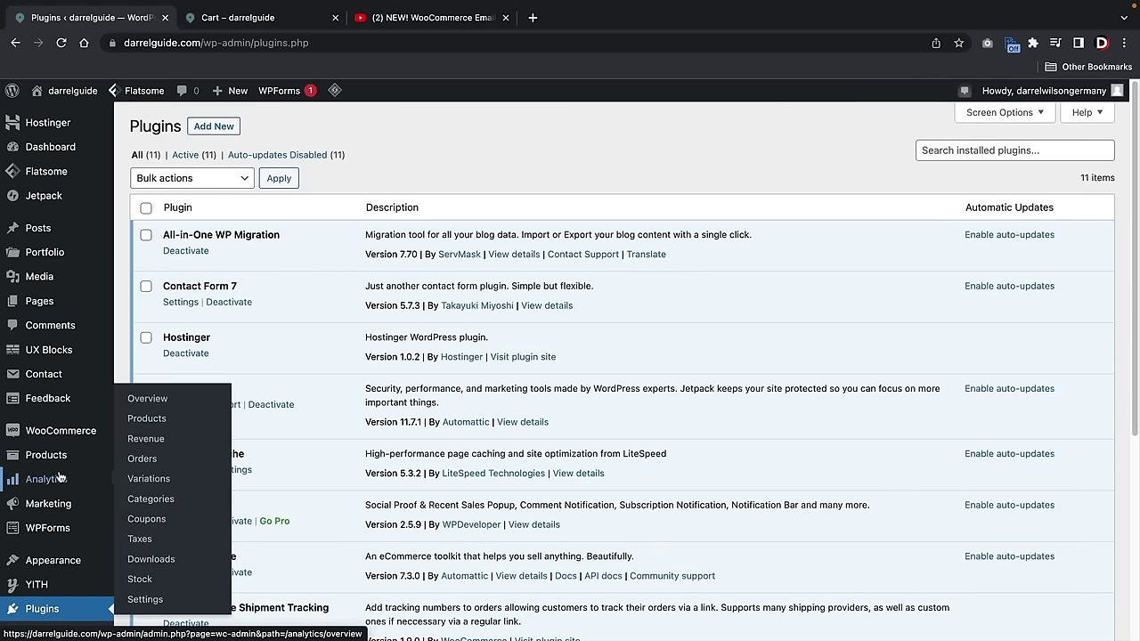
scroll(77, 590, "down", 2)
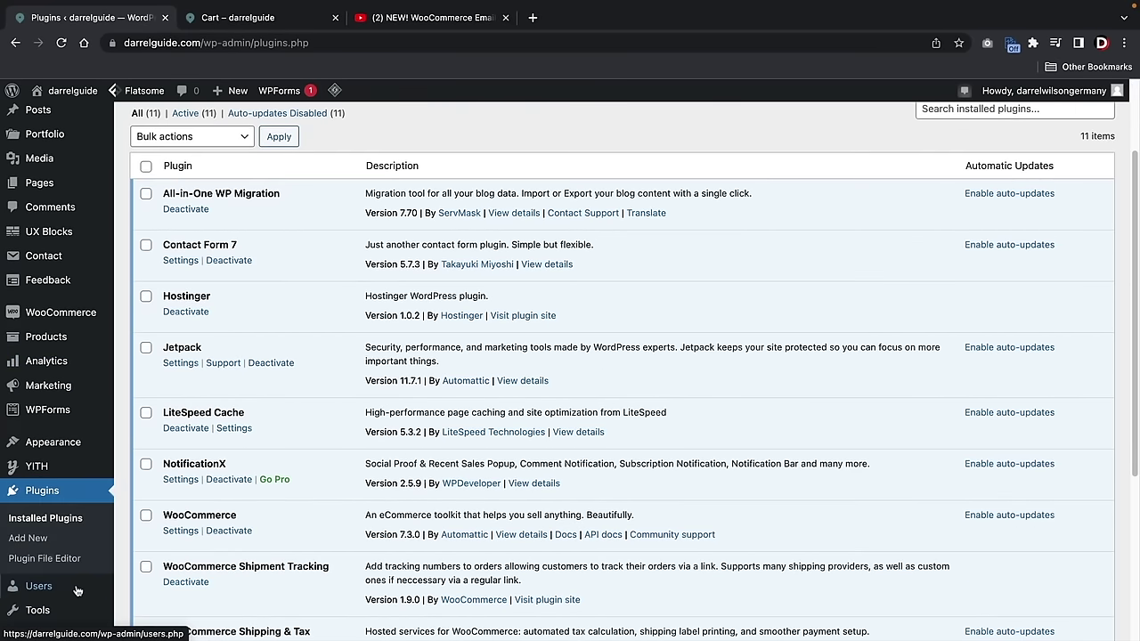
left_click(50, 539)
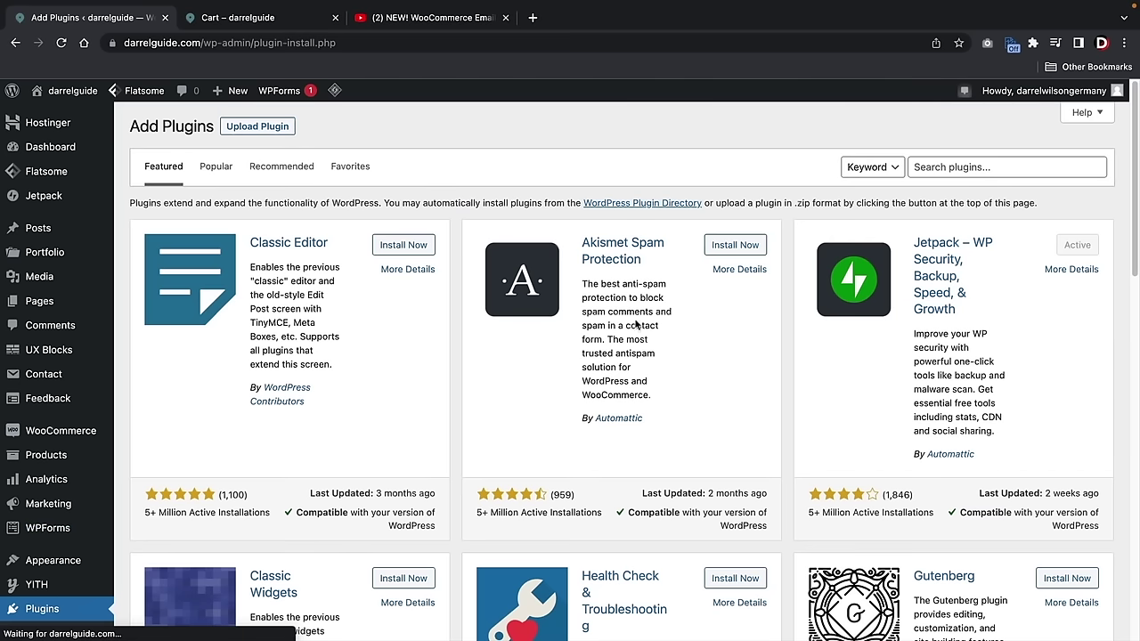
left_click(953, 241)
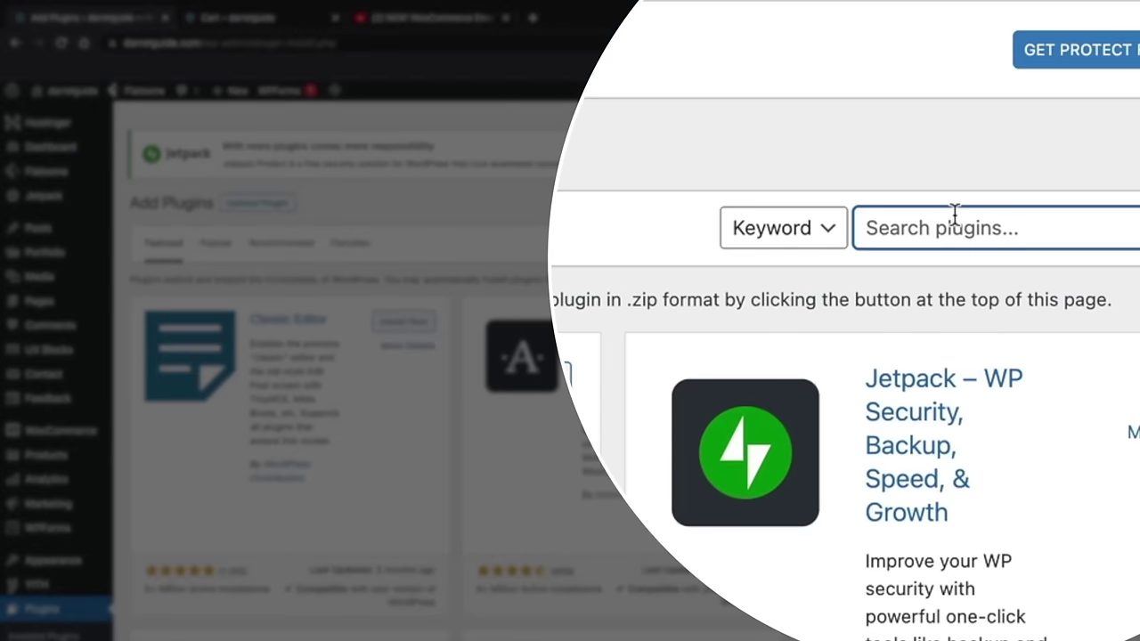
type("stripe")
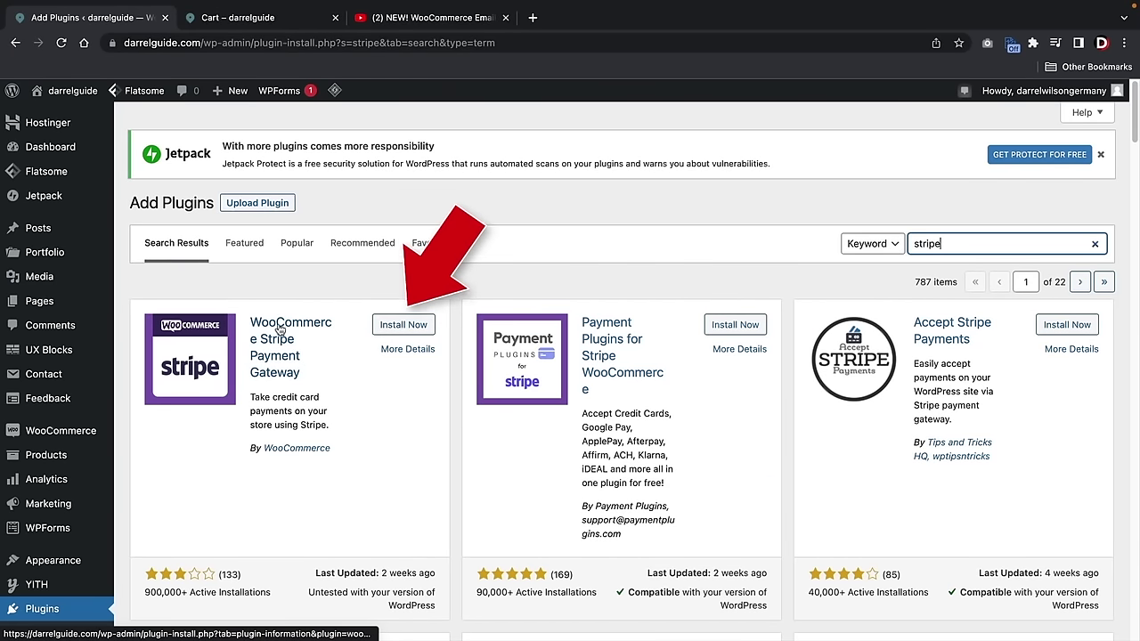
left_click(401, 325)
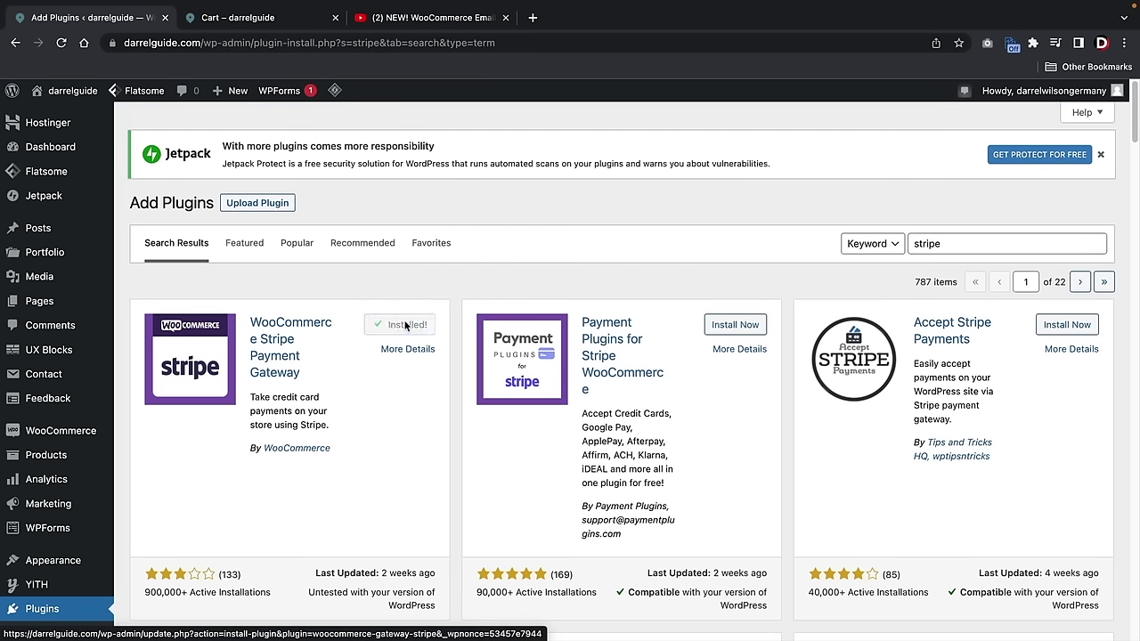
left_click(407, 325)
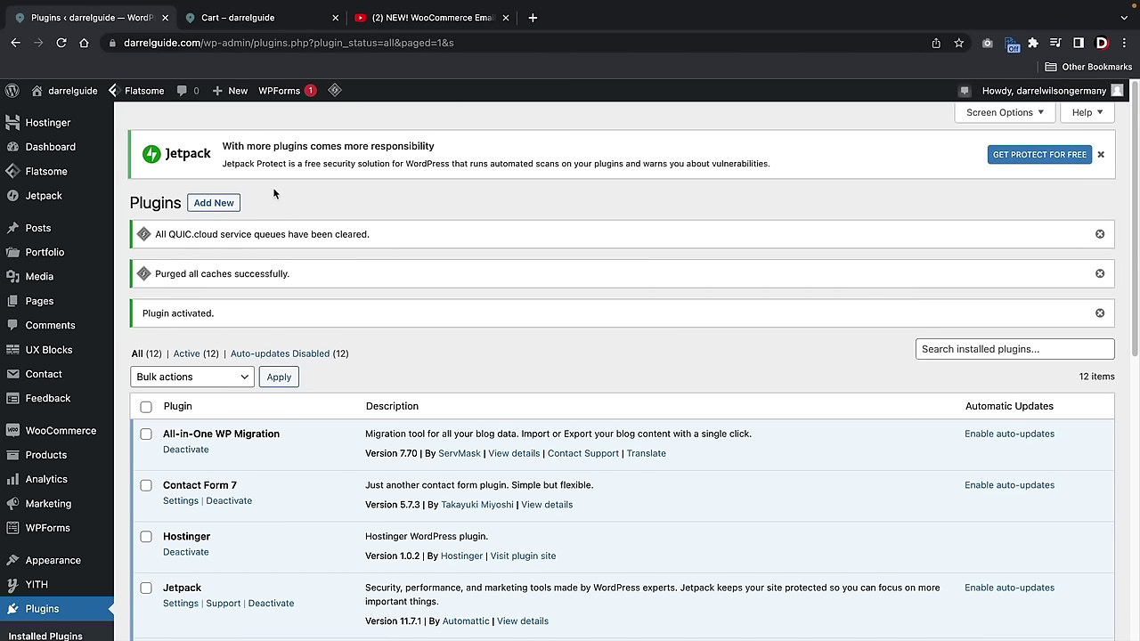
left_click(212, 206)
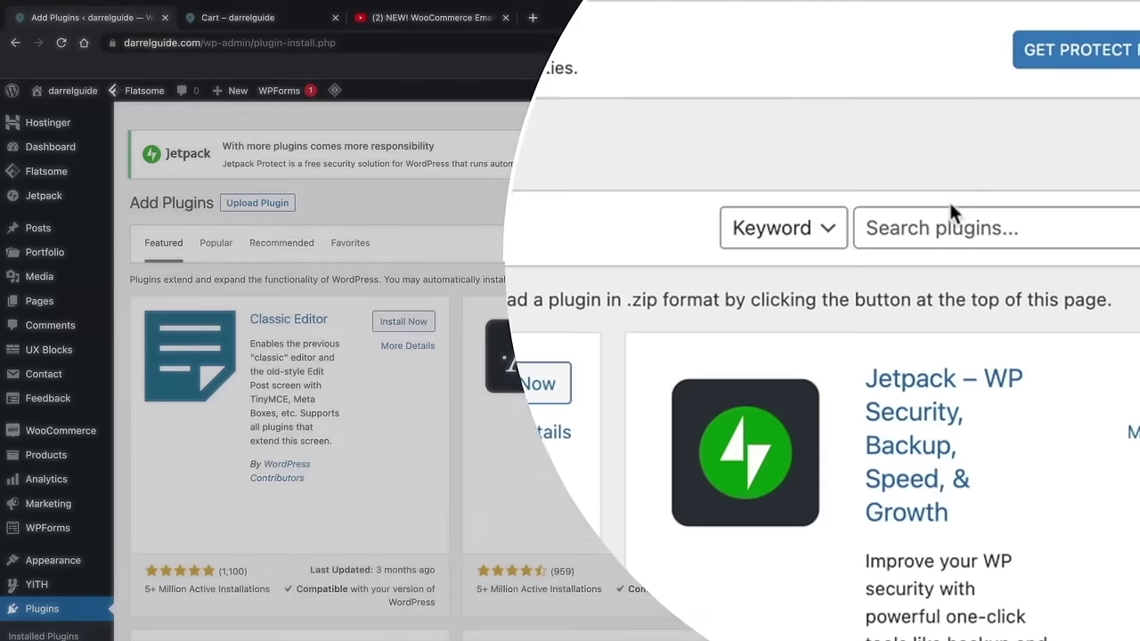
Search plugins for 'paypal', then install and activate the WooCommerce PayPal Payments plugin
left_click(1049, 163)
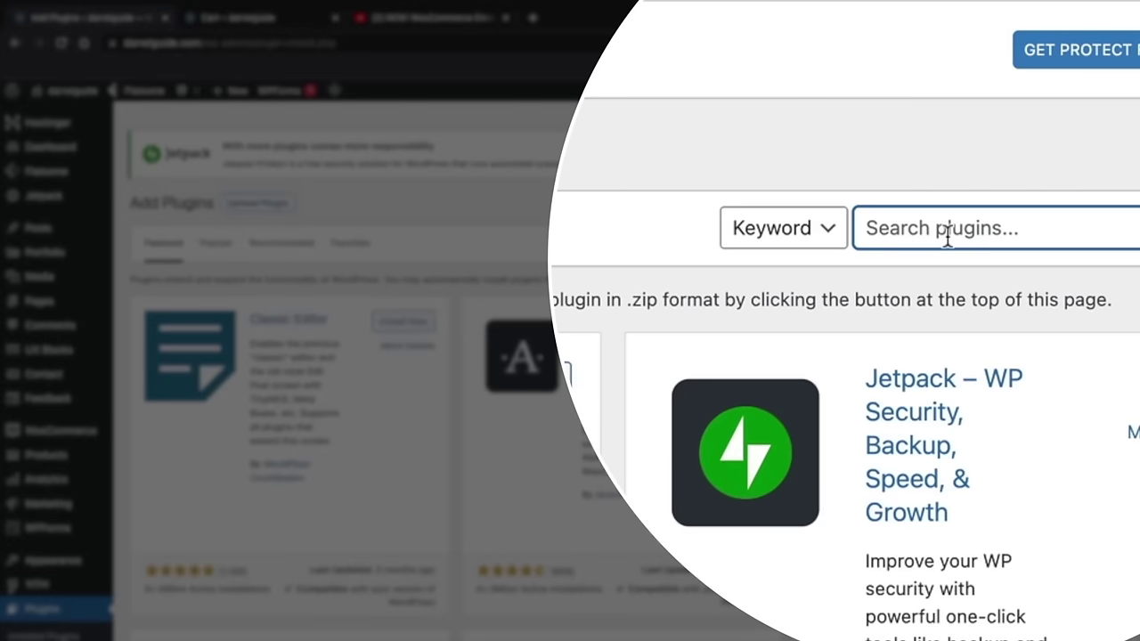
type("paypal")
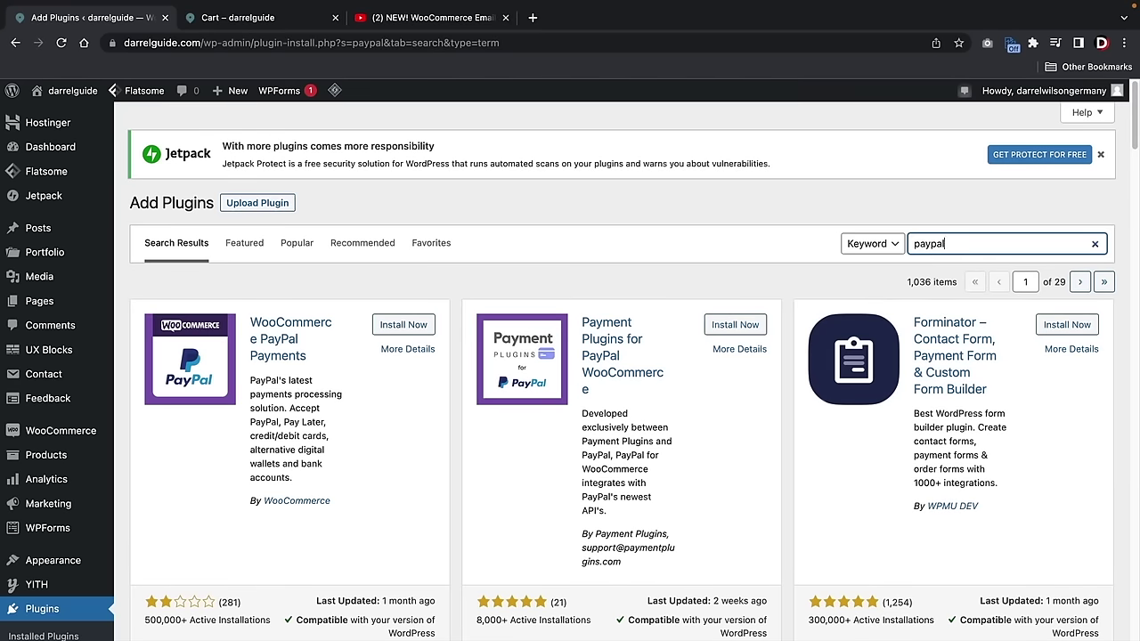
left_click(416, 326)
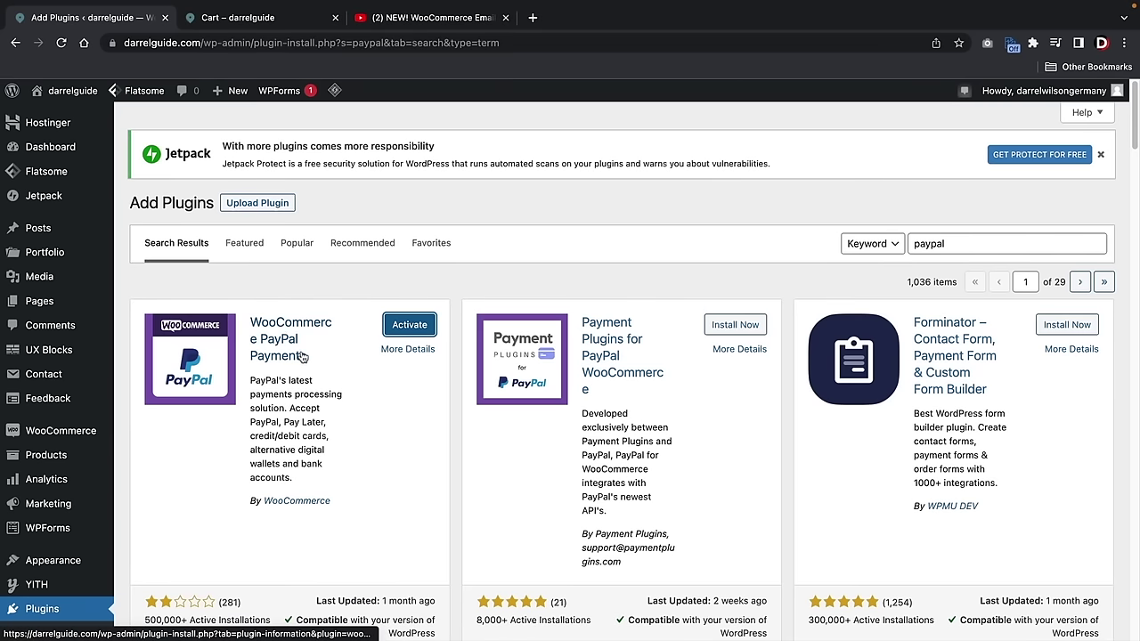
left_click(401, 326)
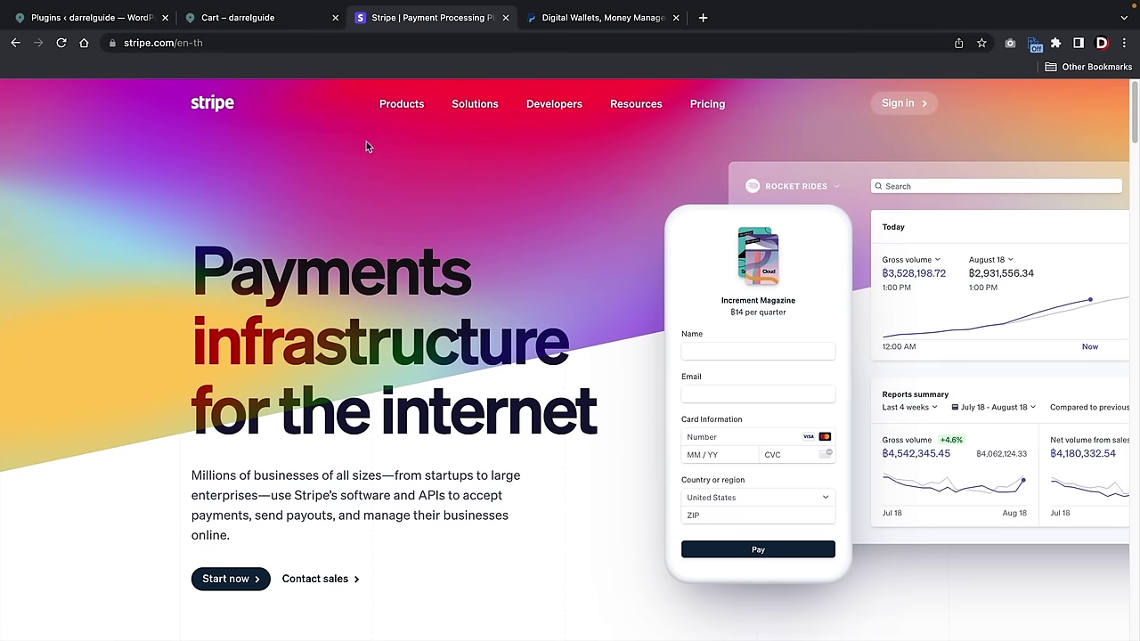
left_click(608, 18)
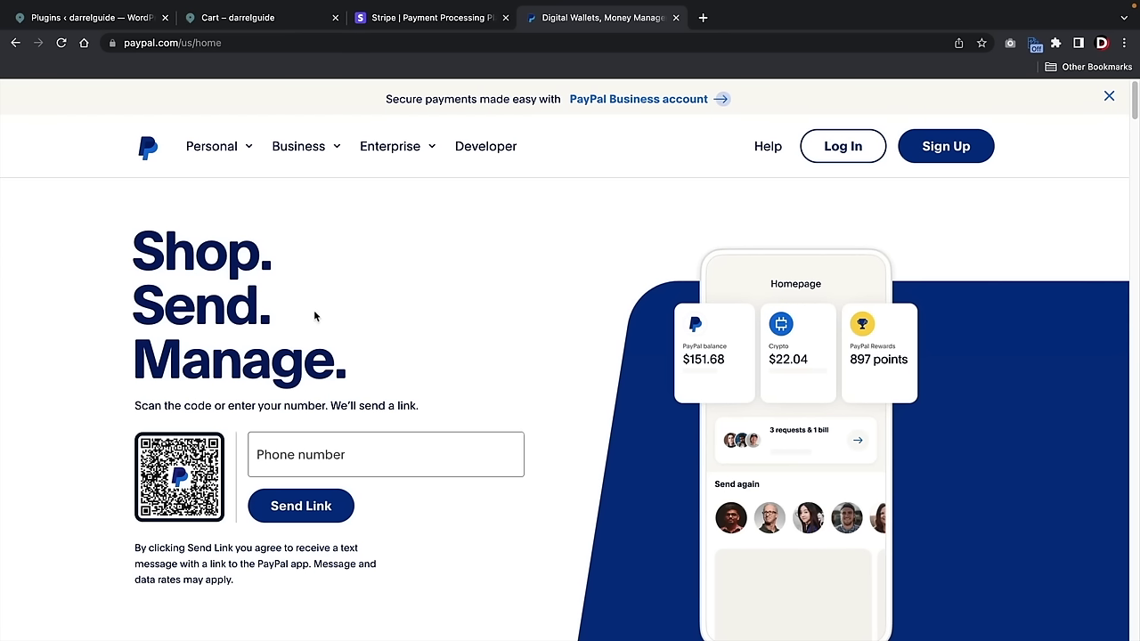
key("ctrl+shift+Tab")
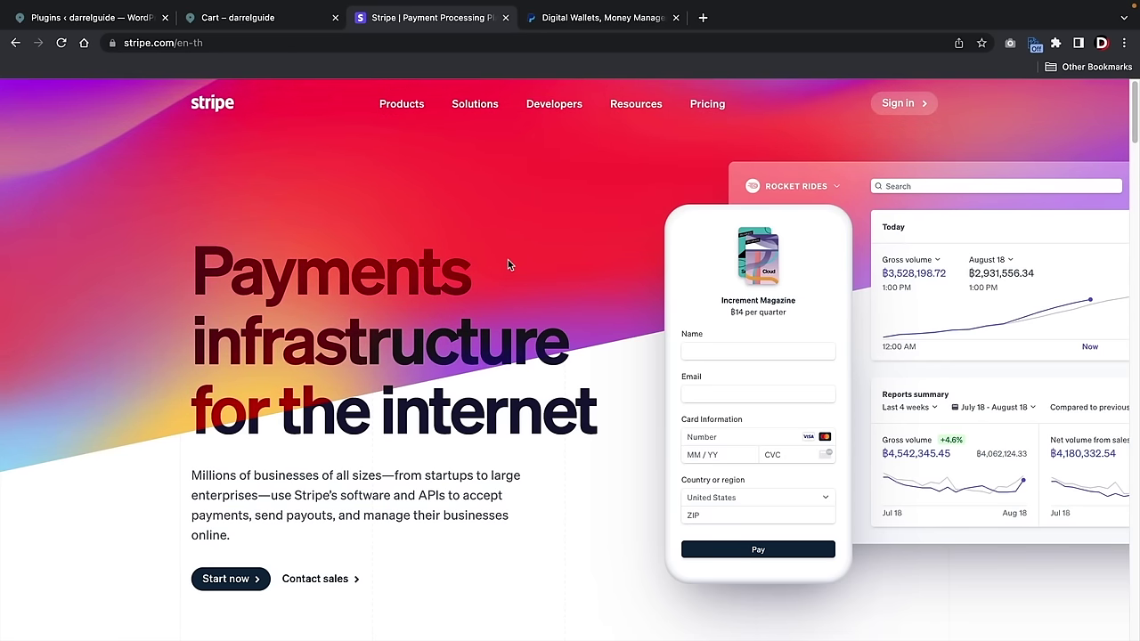
Sign in to Stripe and look over the Demo Business dashboard, then return to WordPress Plugins
left_click(900, 104)
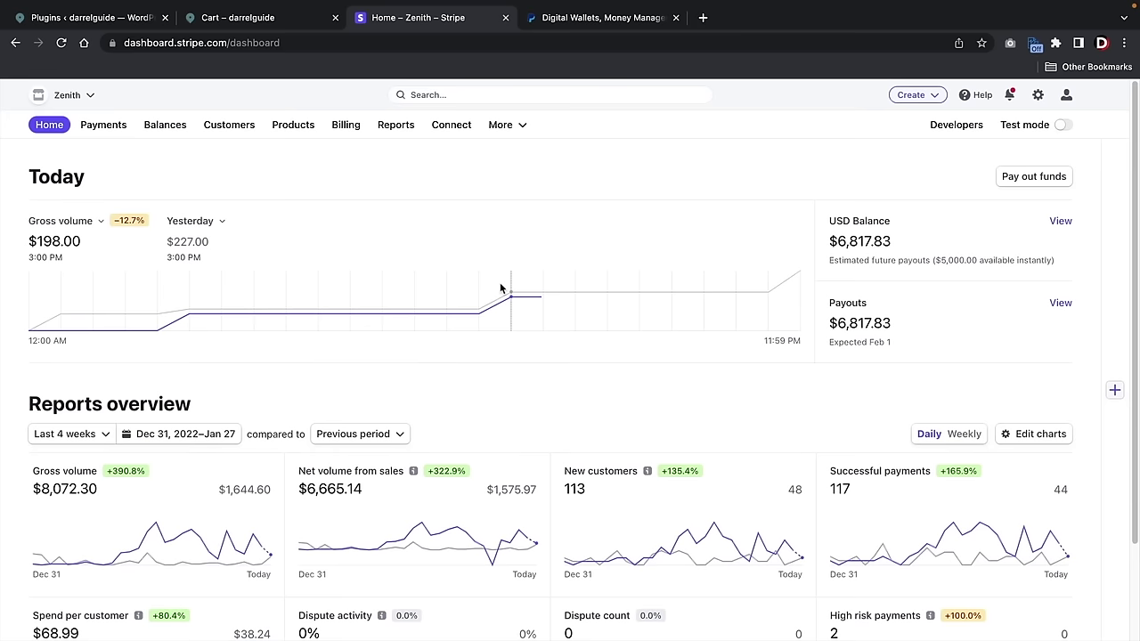
scroll(500, 288, "down", 3)
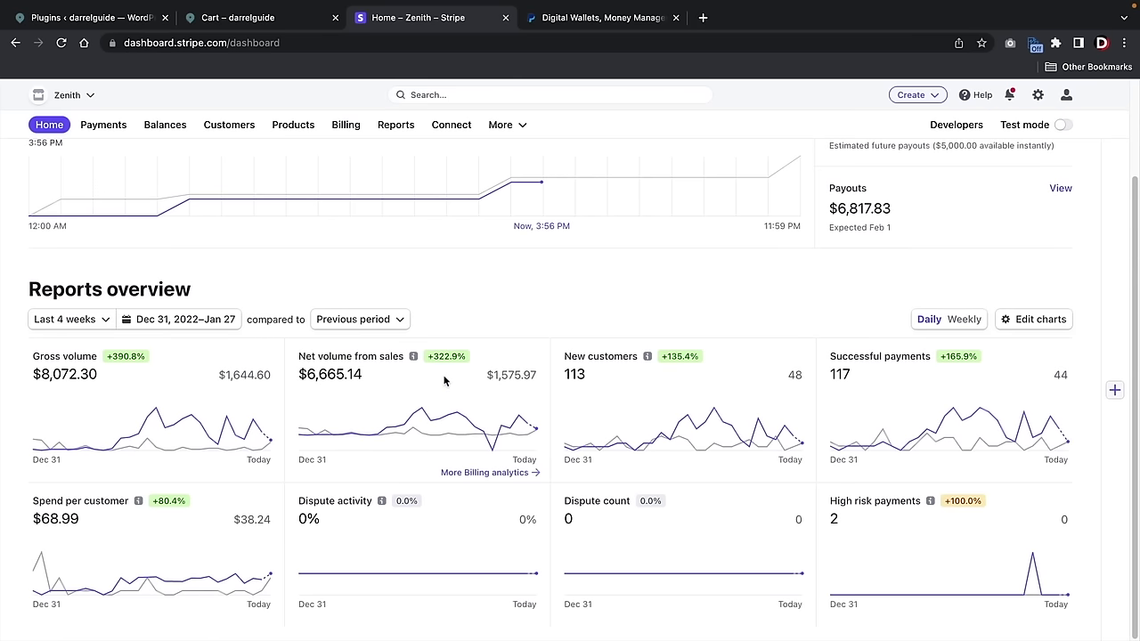
scroll(646, 363, "up", 3)
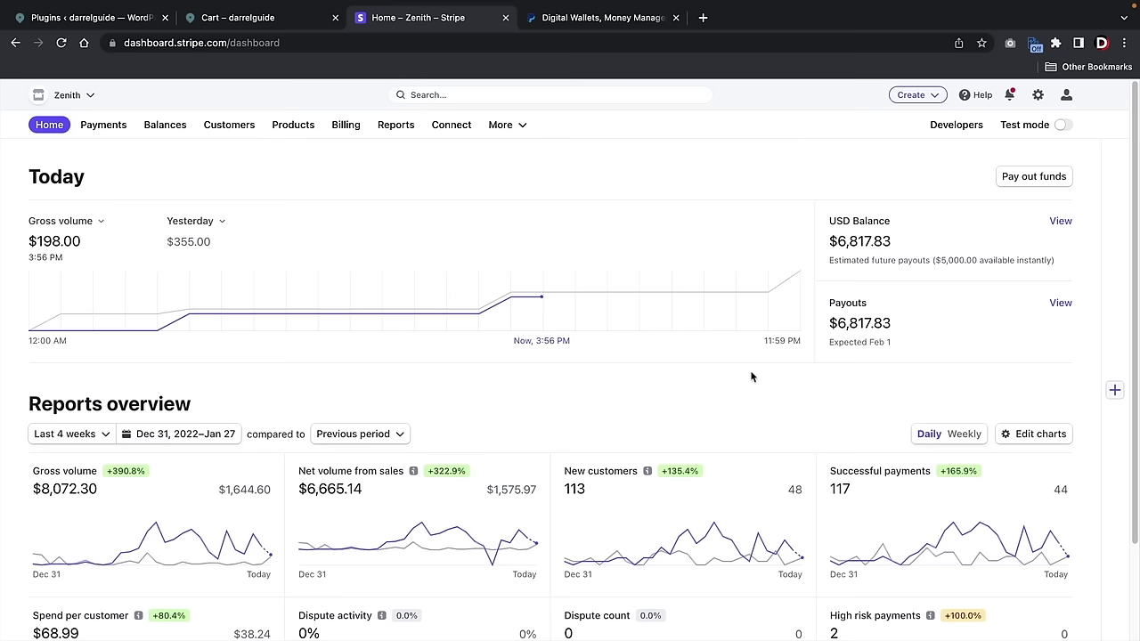
scroll(751, 377, "down", 3)
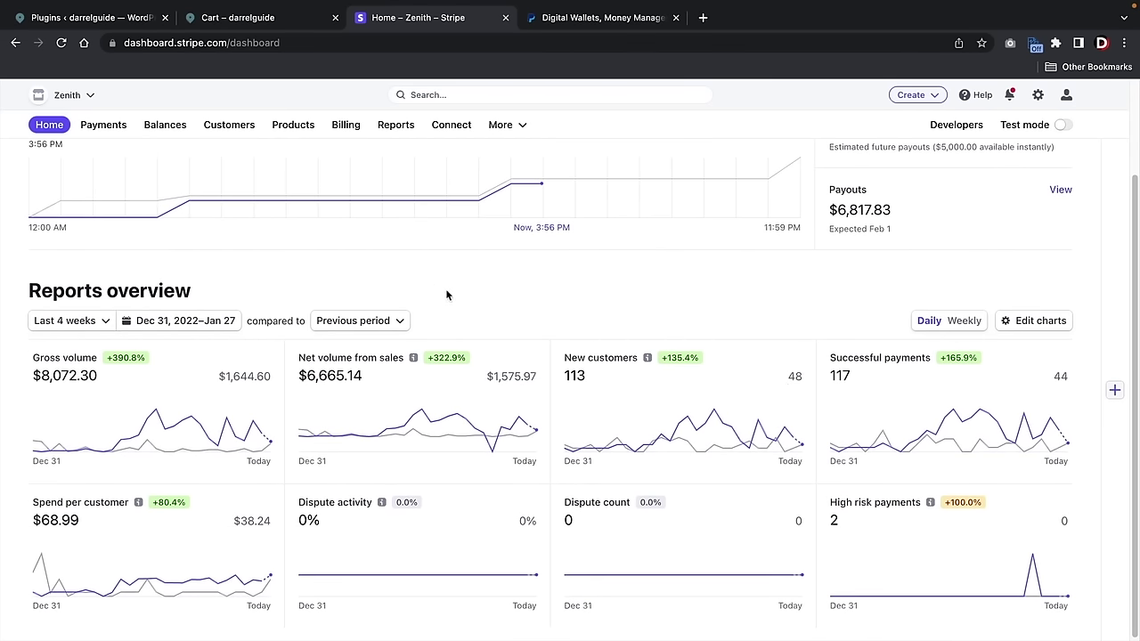
scroll(441, 283, "up", 3)
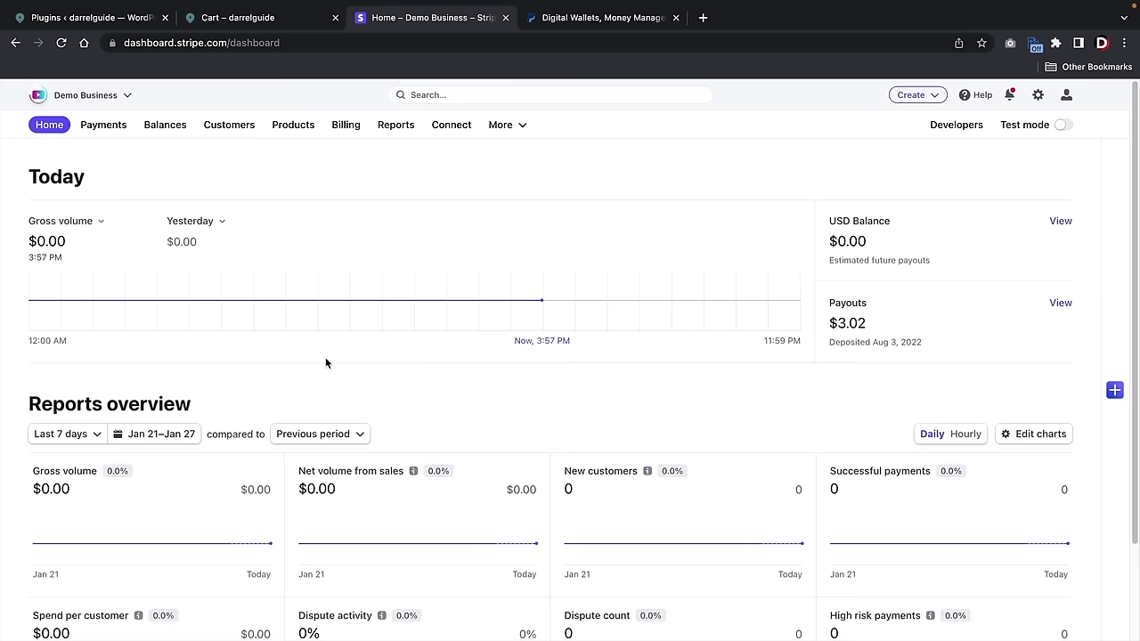
left_click(124, 21)
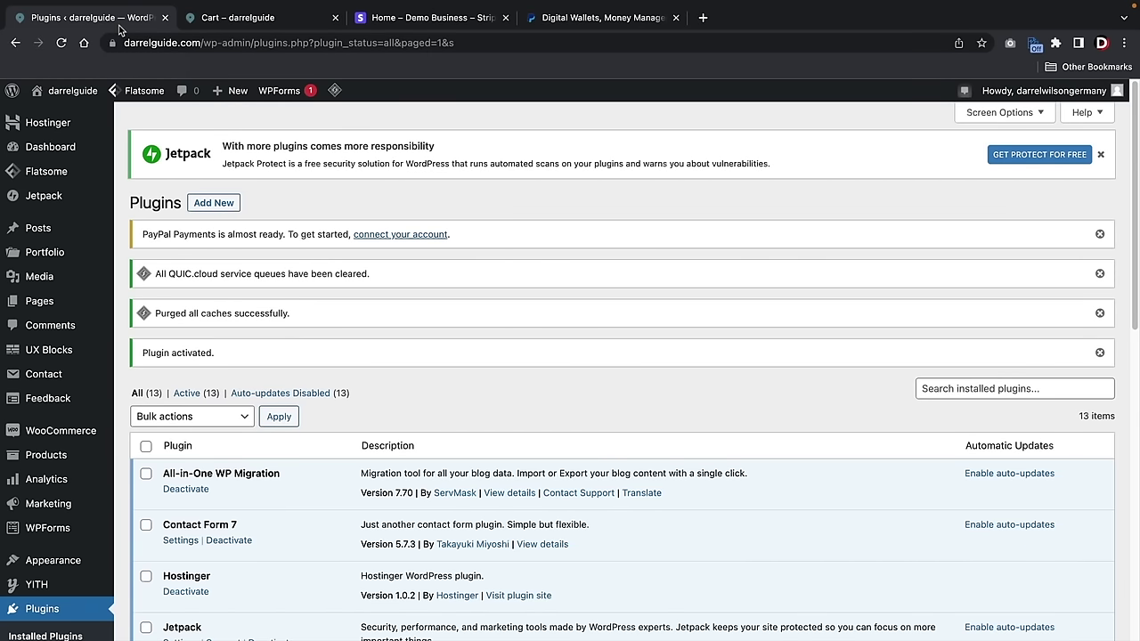
Toggle Stripe on under WooCommerce Payments and connect it to the Demo Business Stripe account
scroll(225, 344, "down", 1)
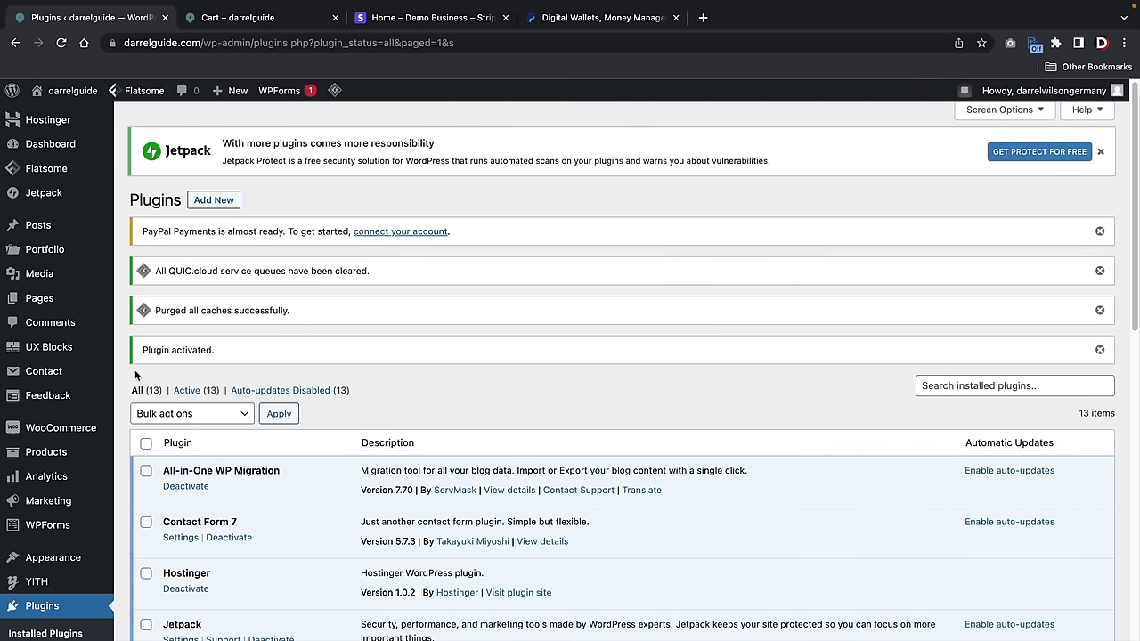
mouse_move(78, 425)
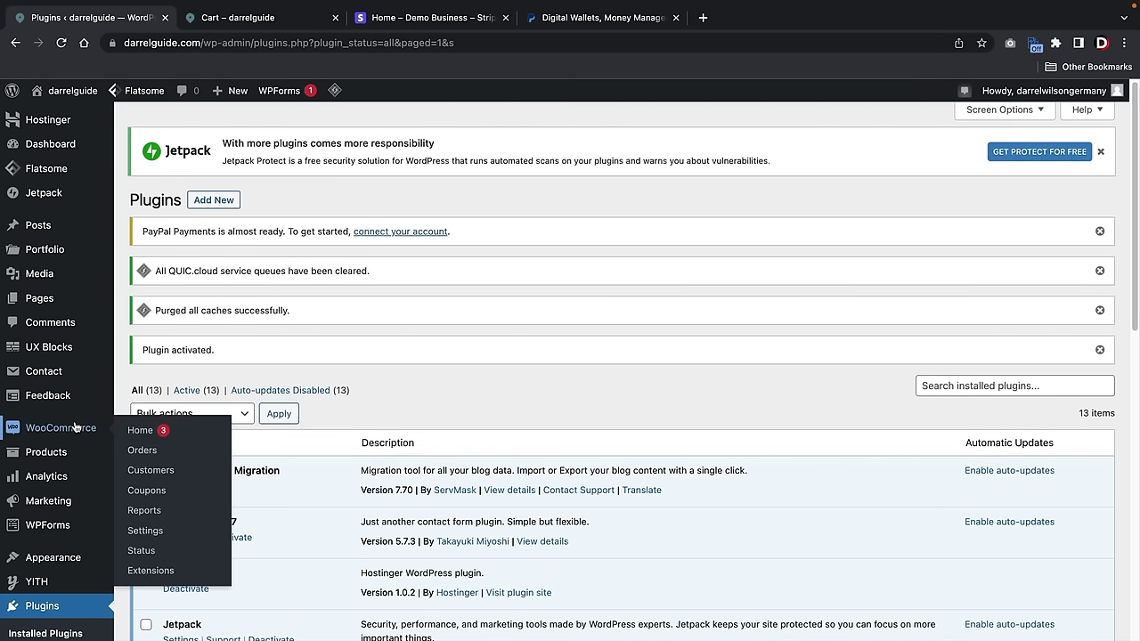
left_click(146, 533)
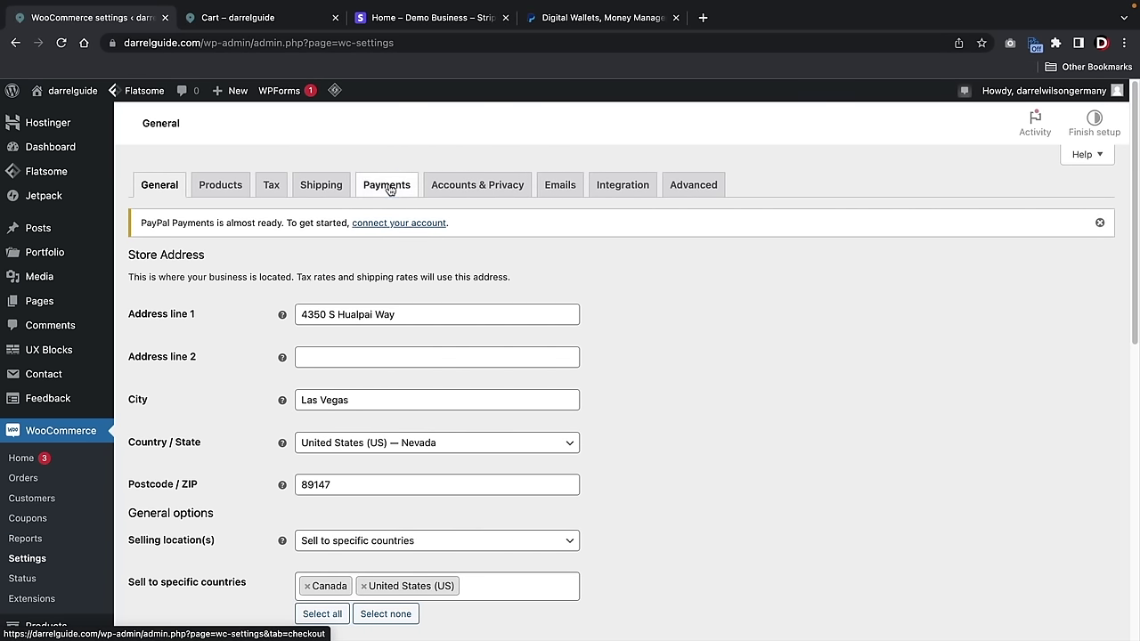
left_click(389, 190)
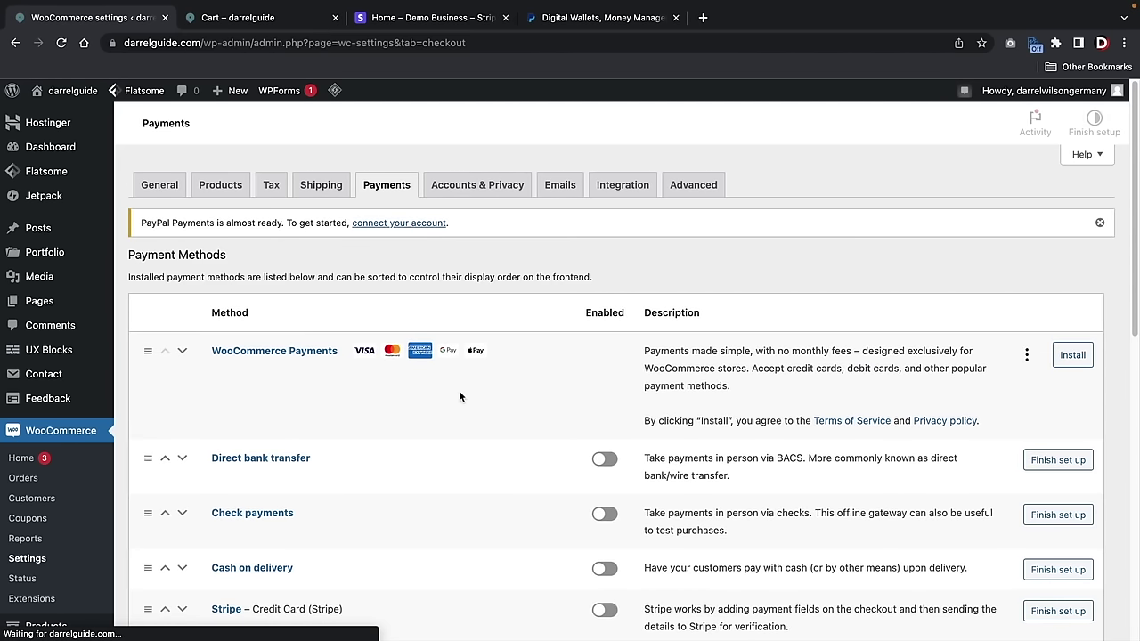
scroll(481, 391, "down", 3)
left_click(607, 393)
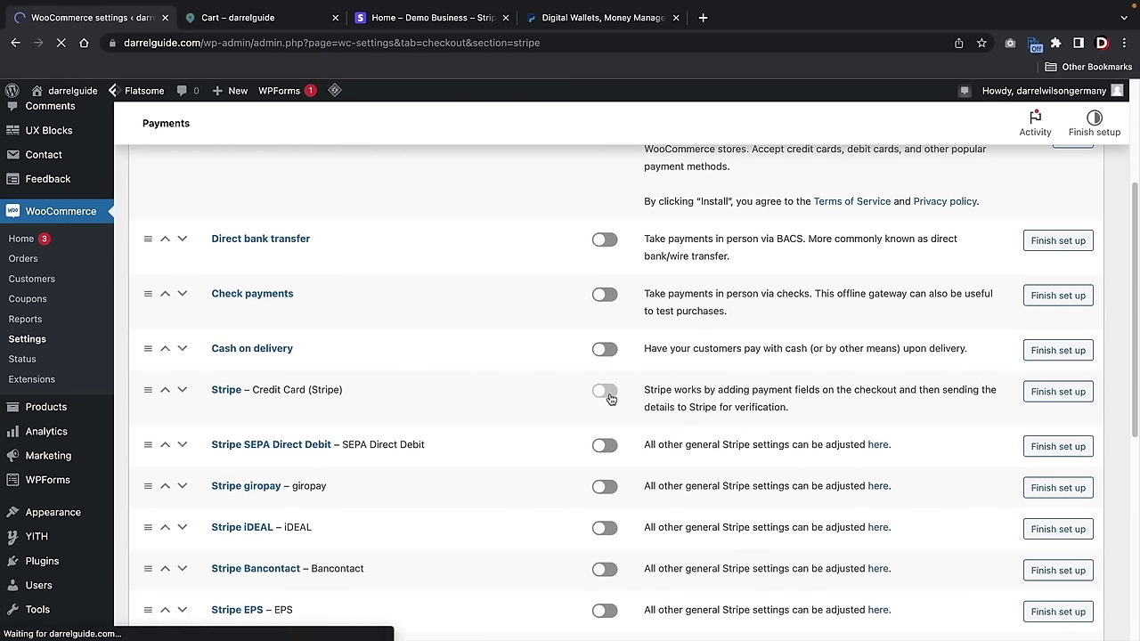
scroll(348, 375, "down", 2)
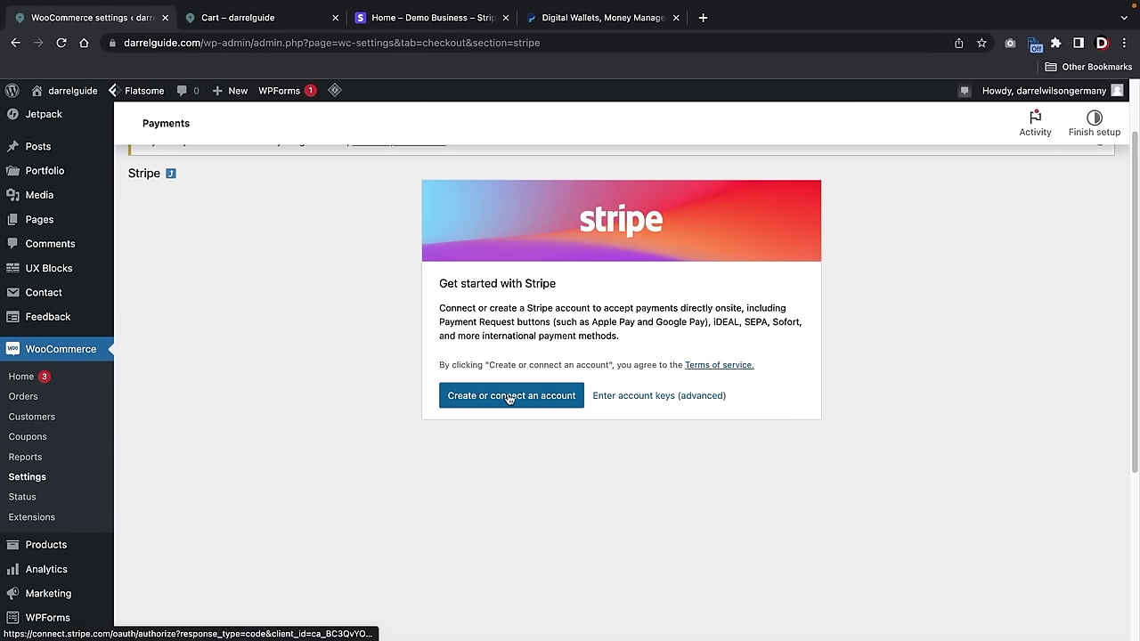
left_click(529, 399)
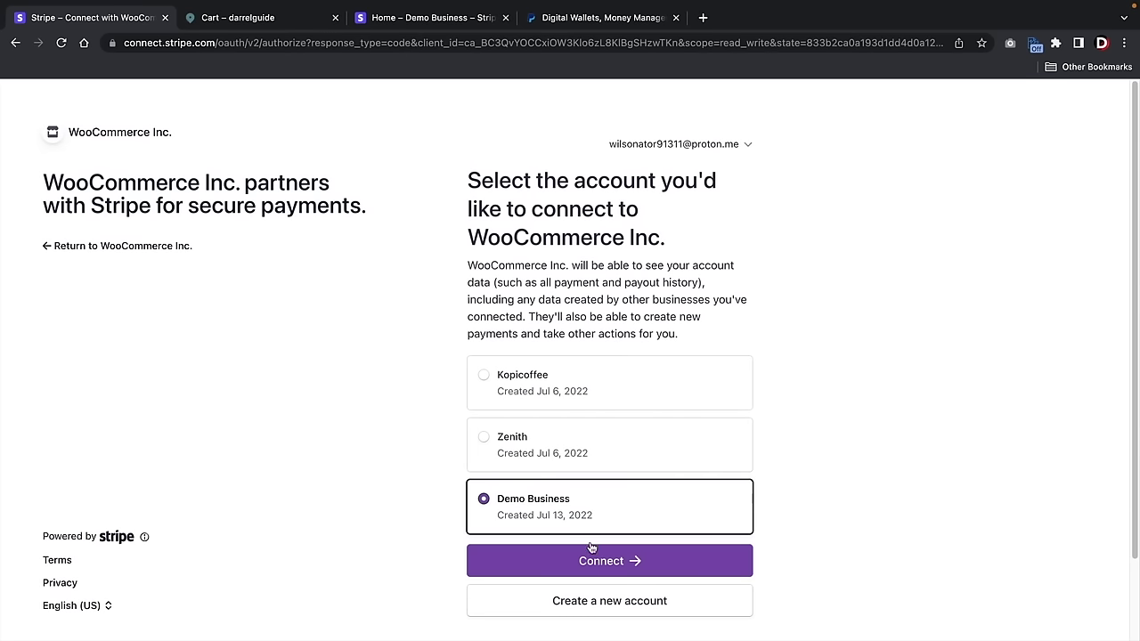
left_click(616, 563)
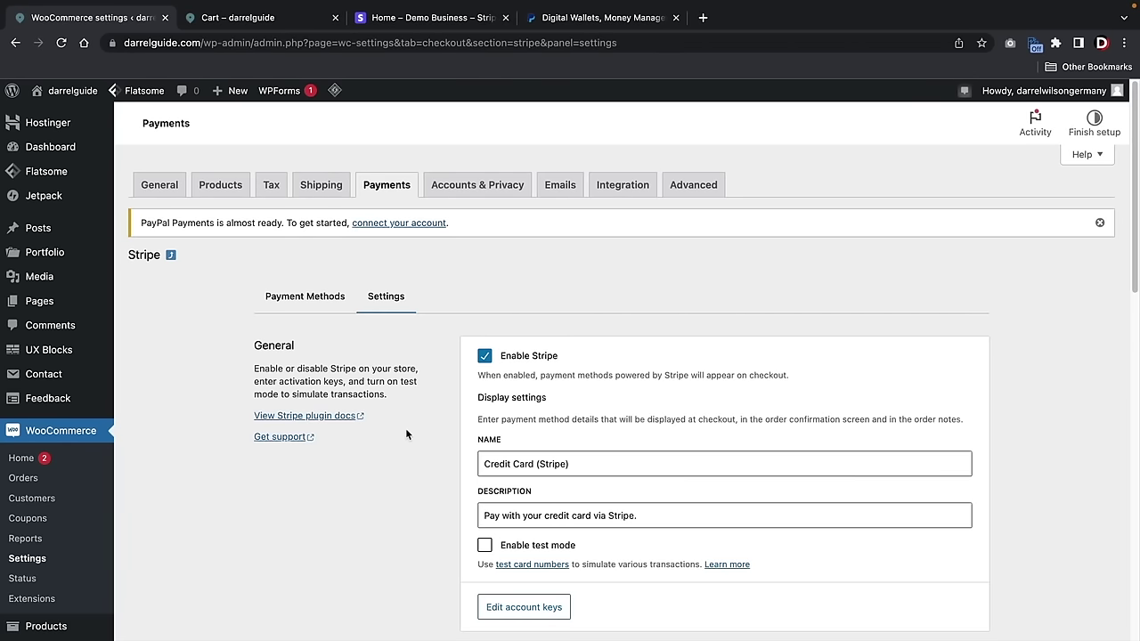
scroll(406, 434, "down", 2)
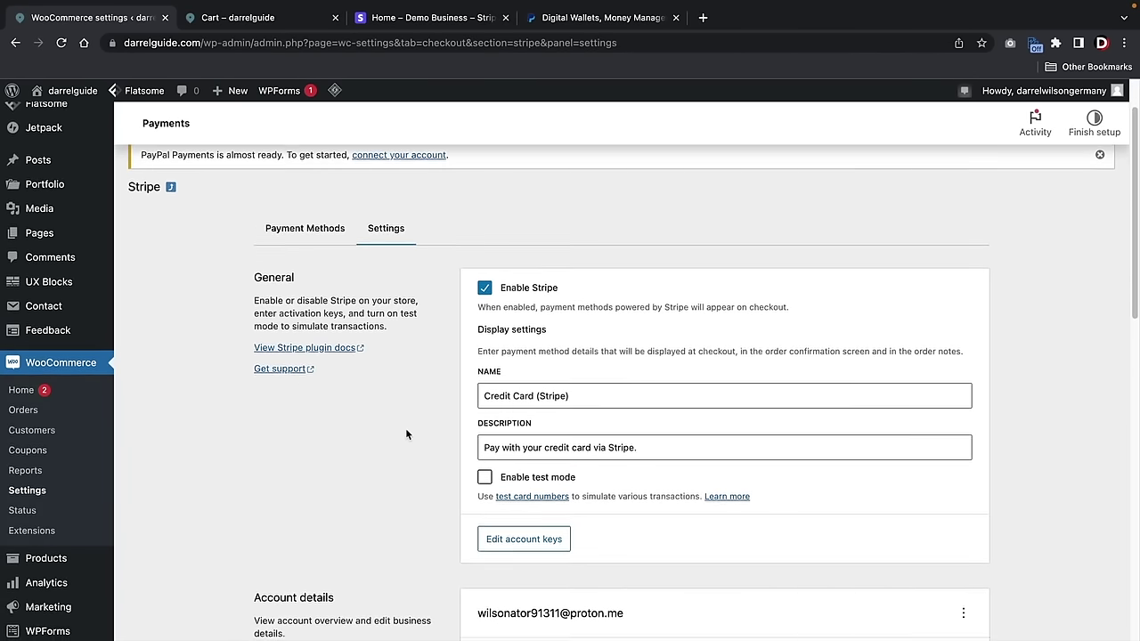
scroll(406, 434, "down", 2)
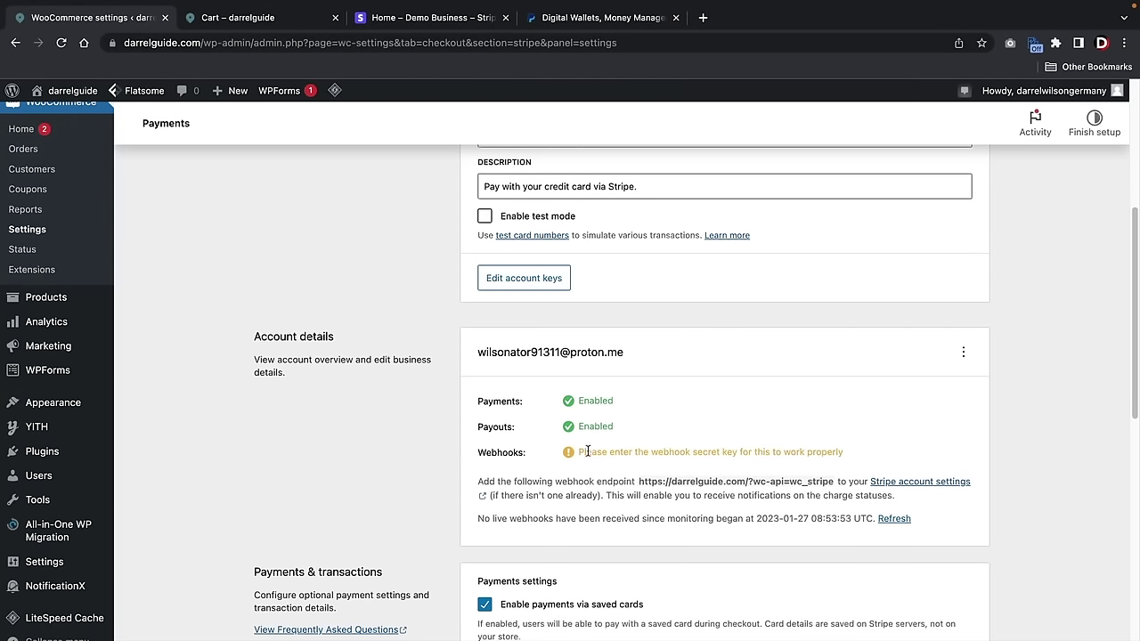
left_click_drag(638, 482, 823, 476)
right_click(930, 459)
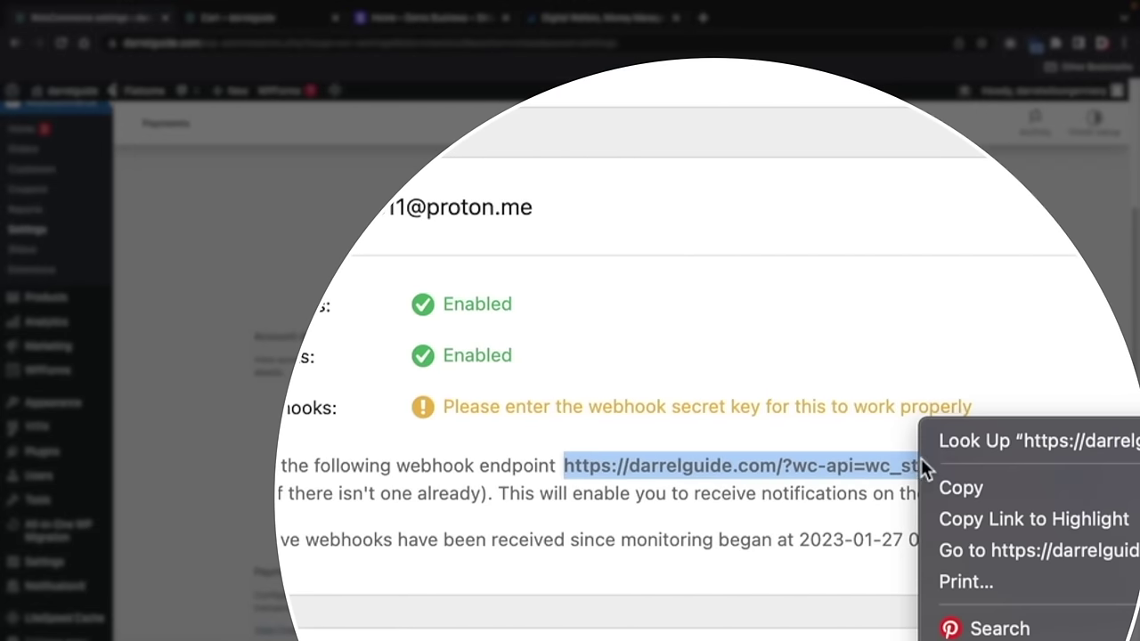
left_click(942, 483)
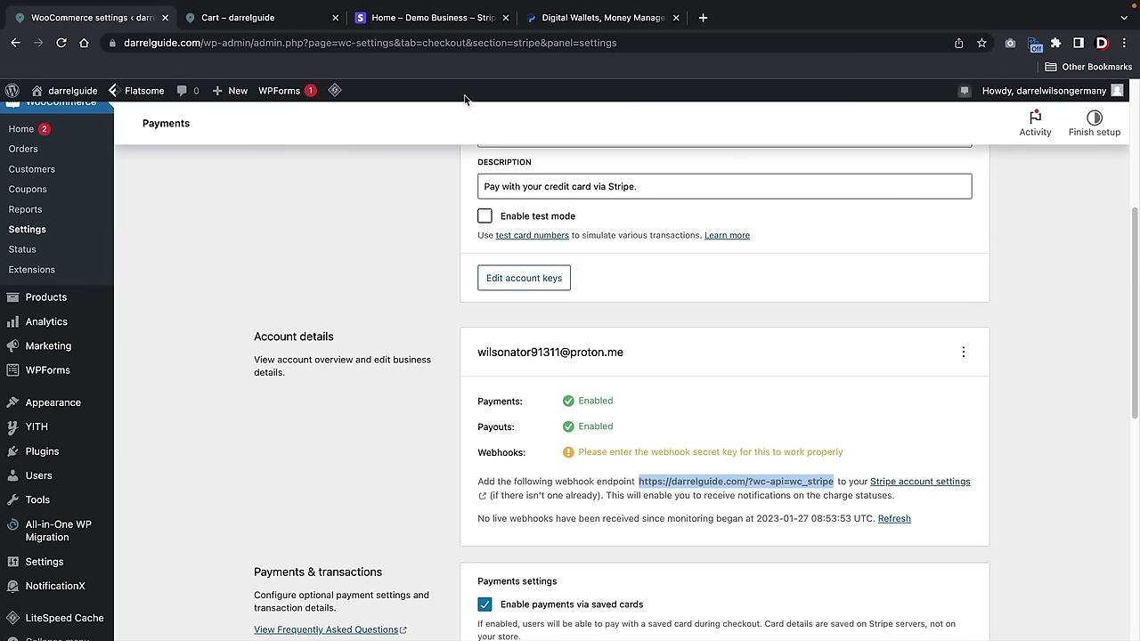
left_click(452, 26)
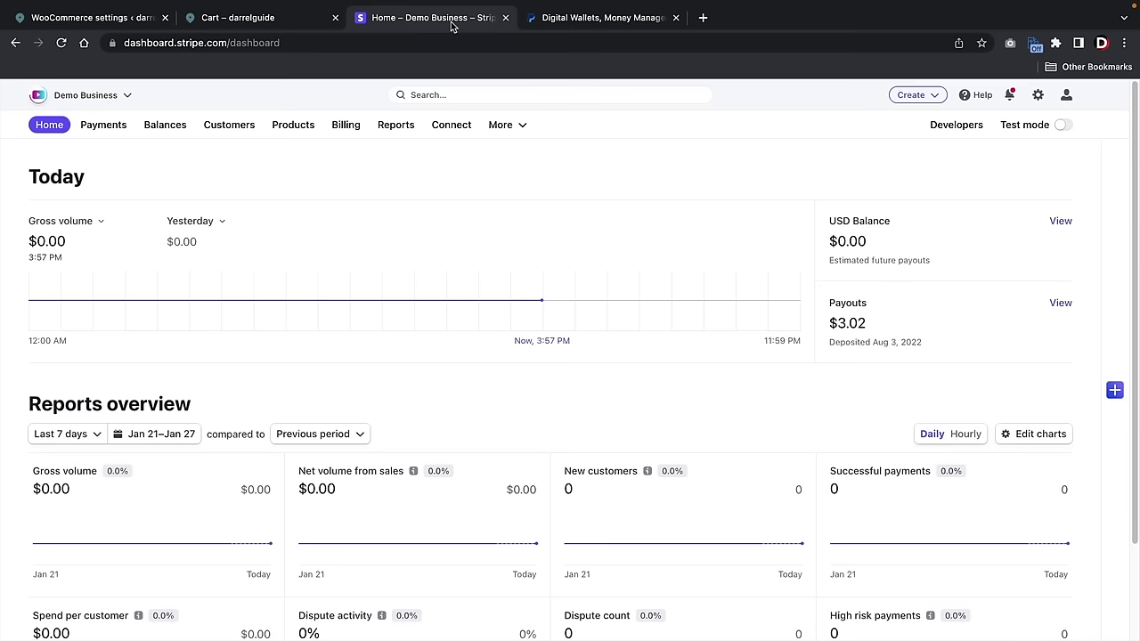
left_click(951, 130)
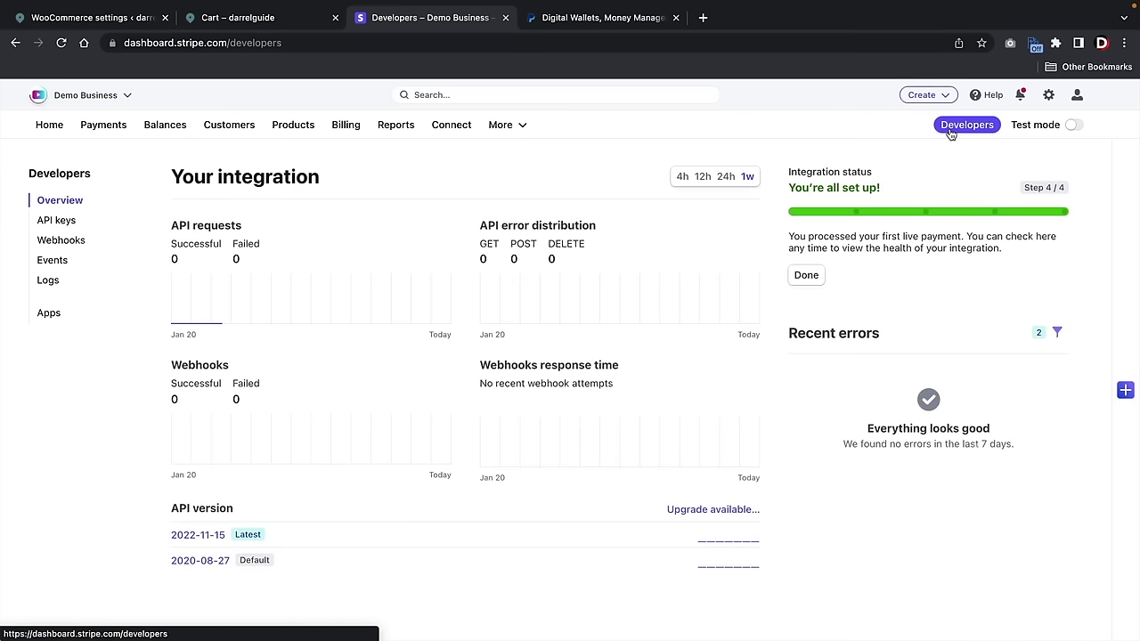
left_click(65, 242)
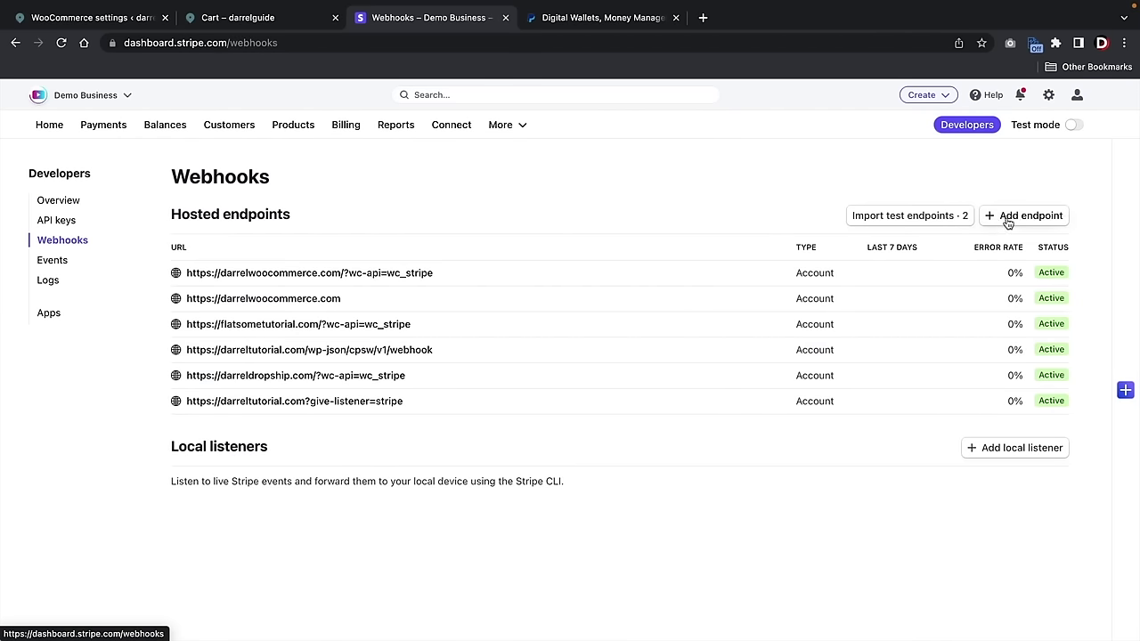
left_click(1006, 219)
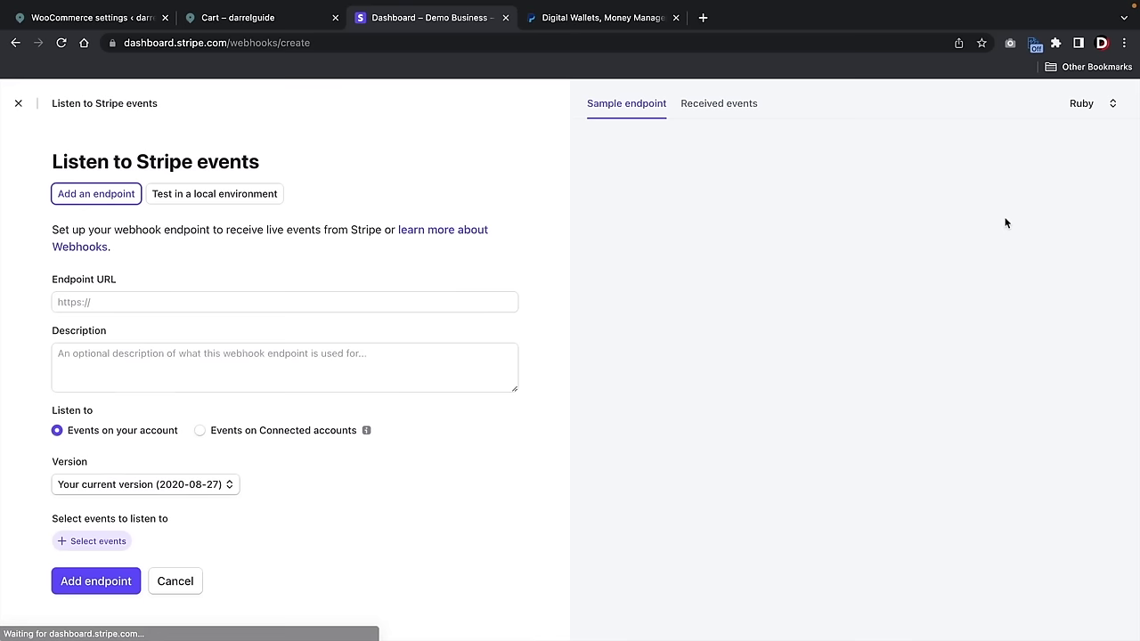
left_click(85, 302)
right_click(84, 304)
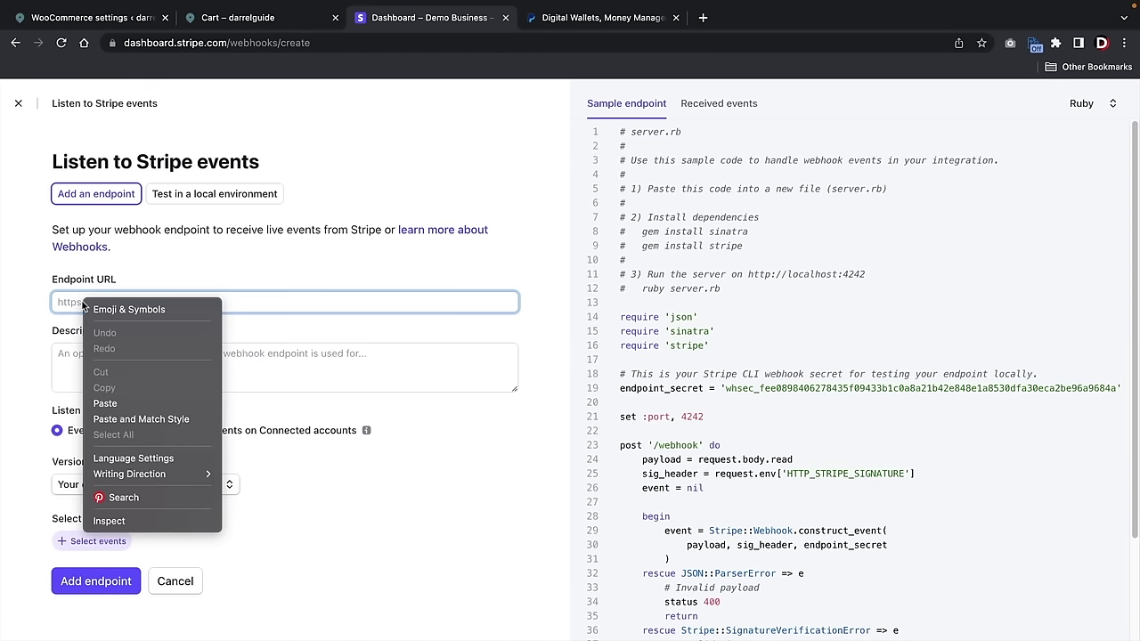
left_click(105, 404)
Describe the endpoint as 'using this to capture payments on my ecommerce website', fixing spelling
left_click(154, 387)
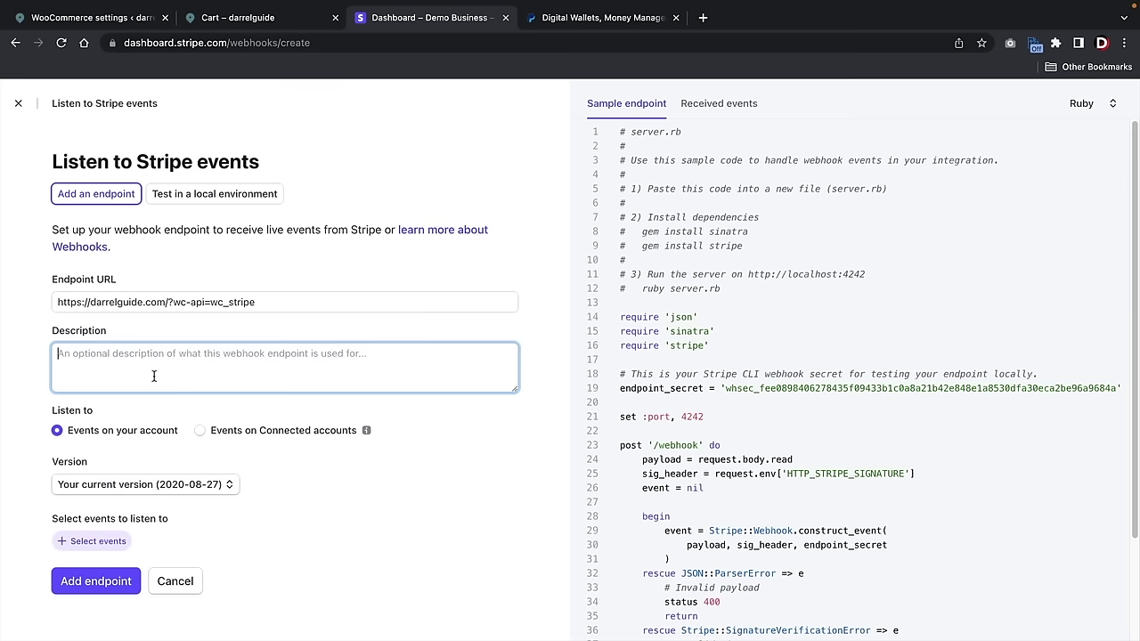
type("using this")
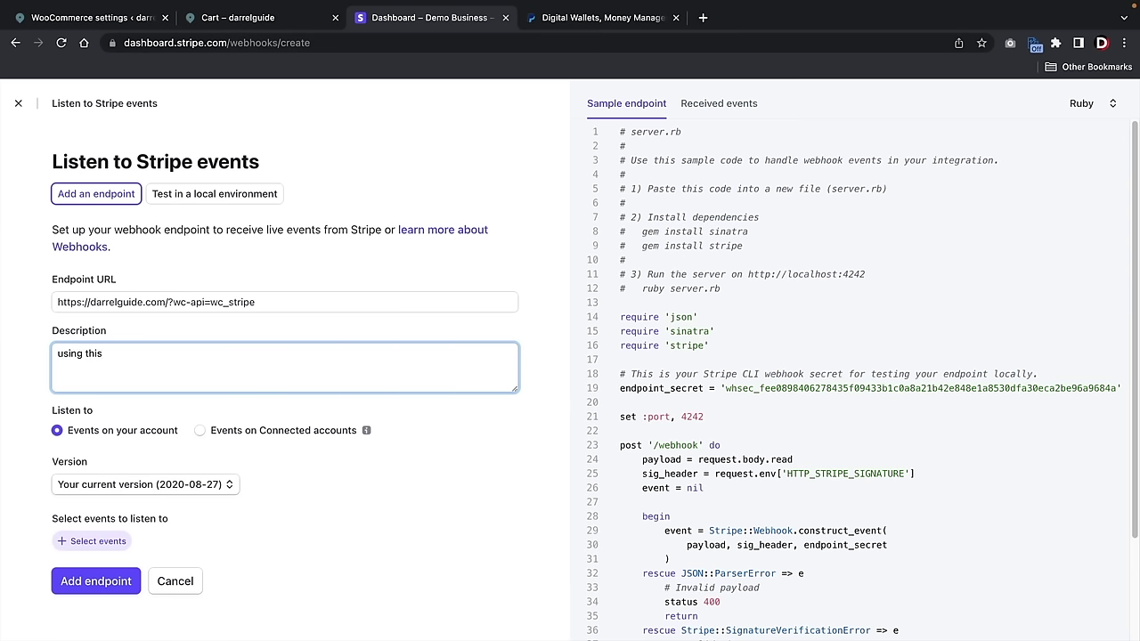
type(" to caputre payments on my e")
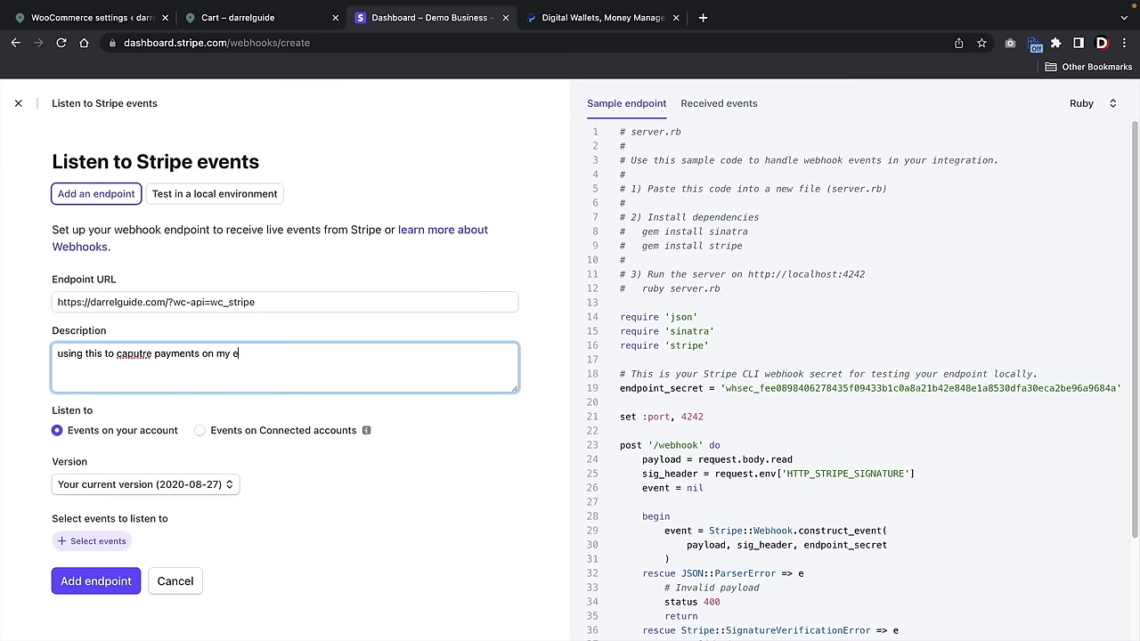
type("commerce website")
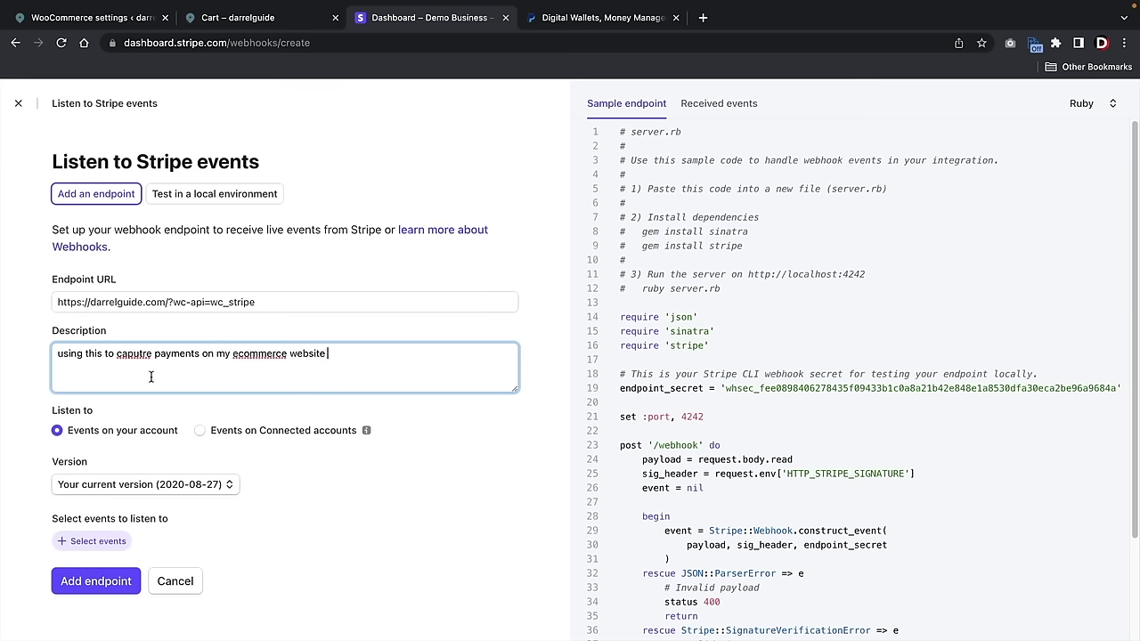
right_click(138, 354)
left_click(146, 365)
right_click(245, 353)
left_click(256, 361)
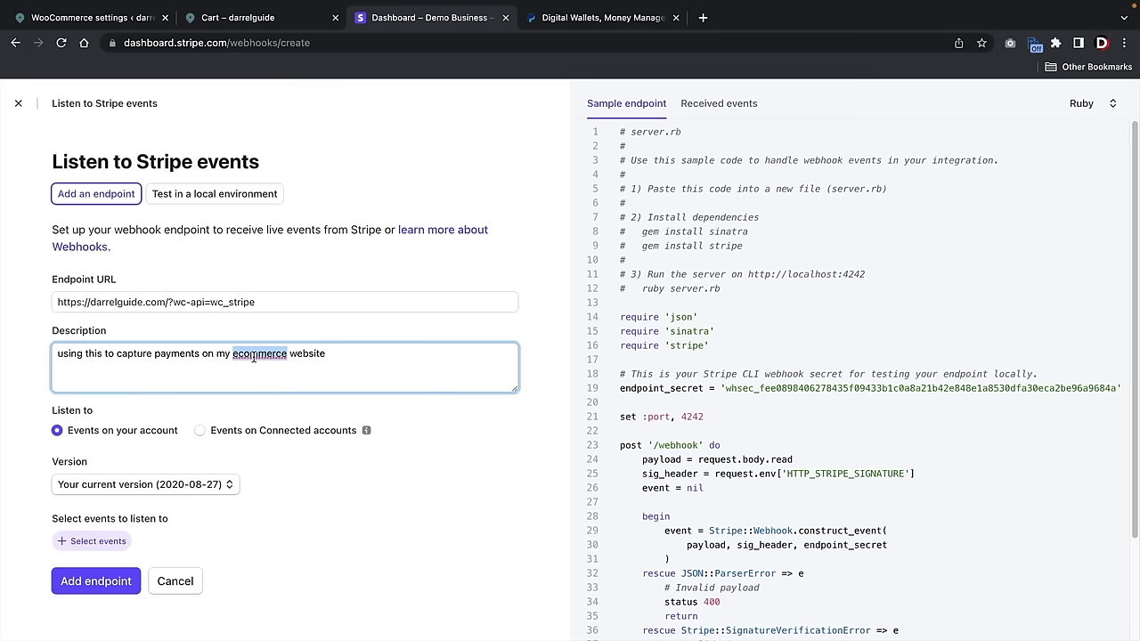
left_click(254, 355)
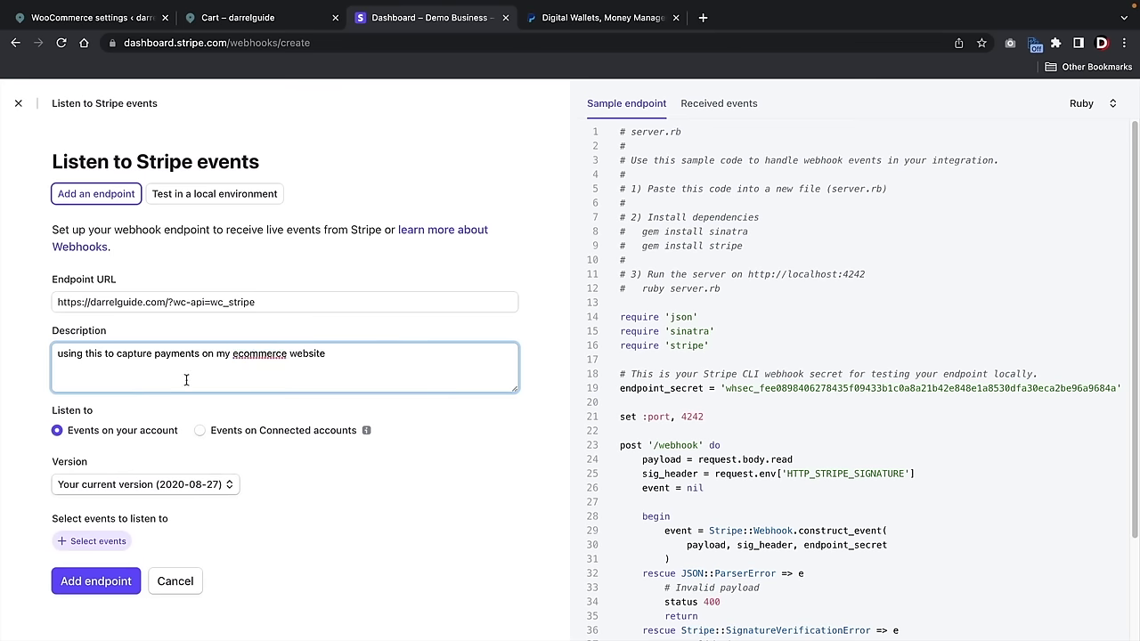
Select all 13 Charge events and create the webhook endpoint
left_click(82, 543)
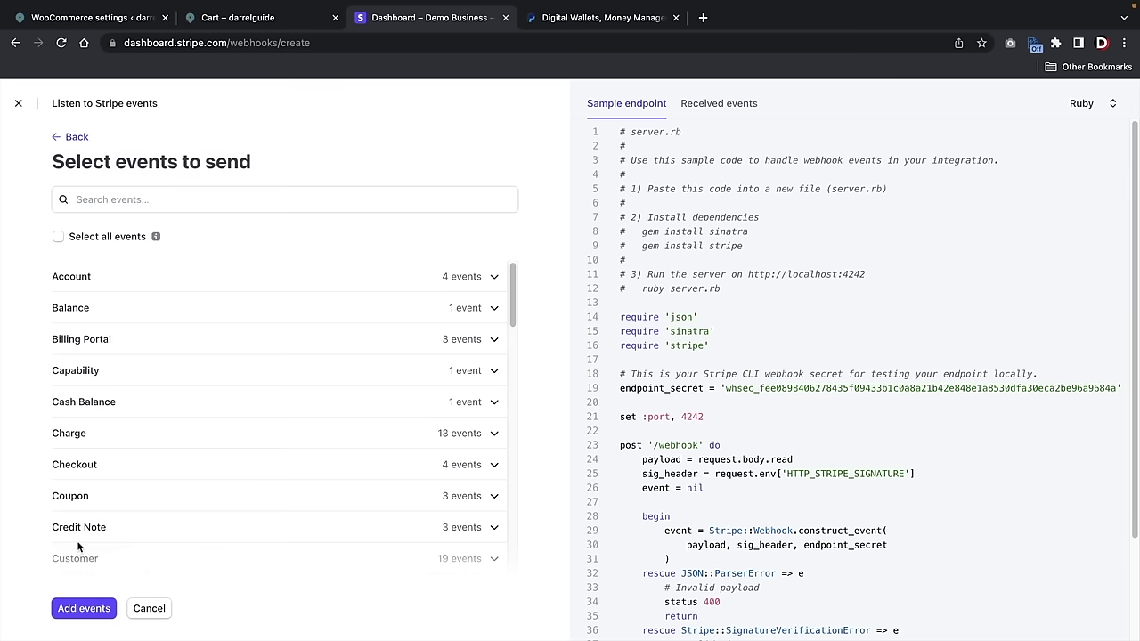
left_click(94, 445)
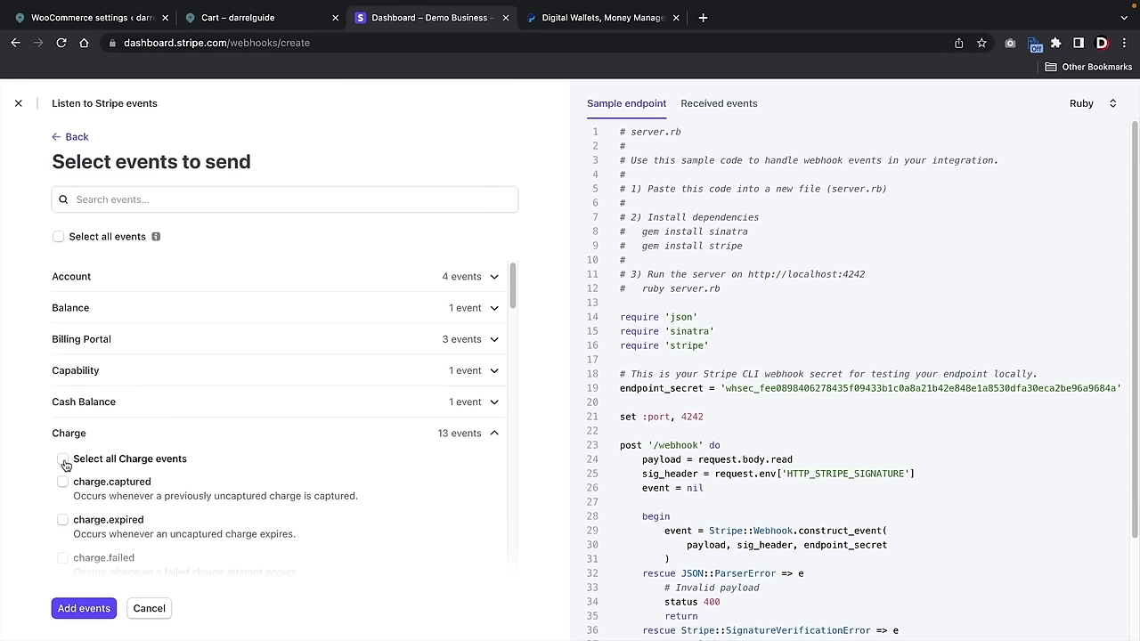
left_click(64, 463)
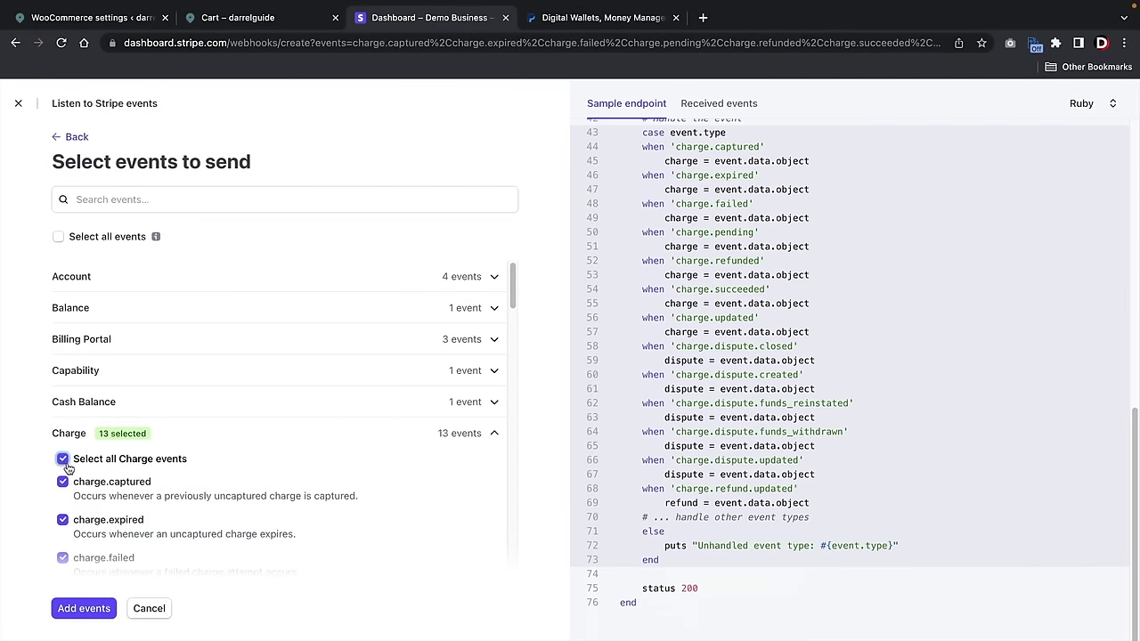
left_click(84, 609)
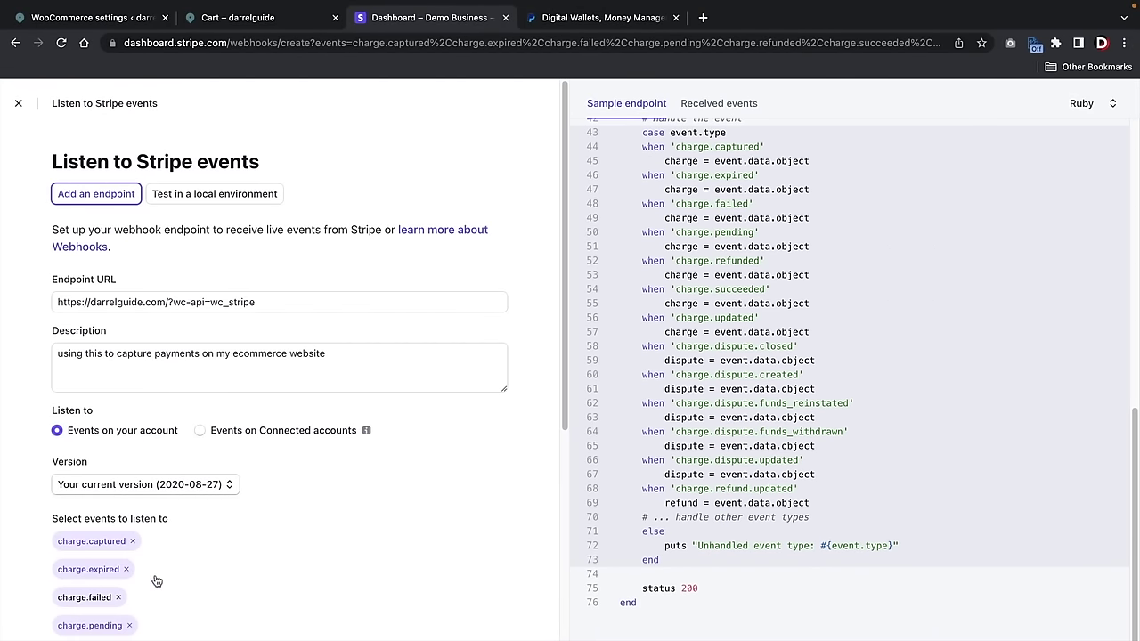
scroll(178, 570, "down", 4)
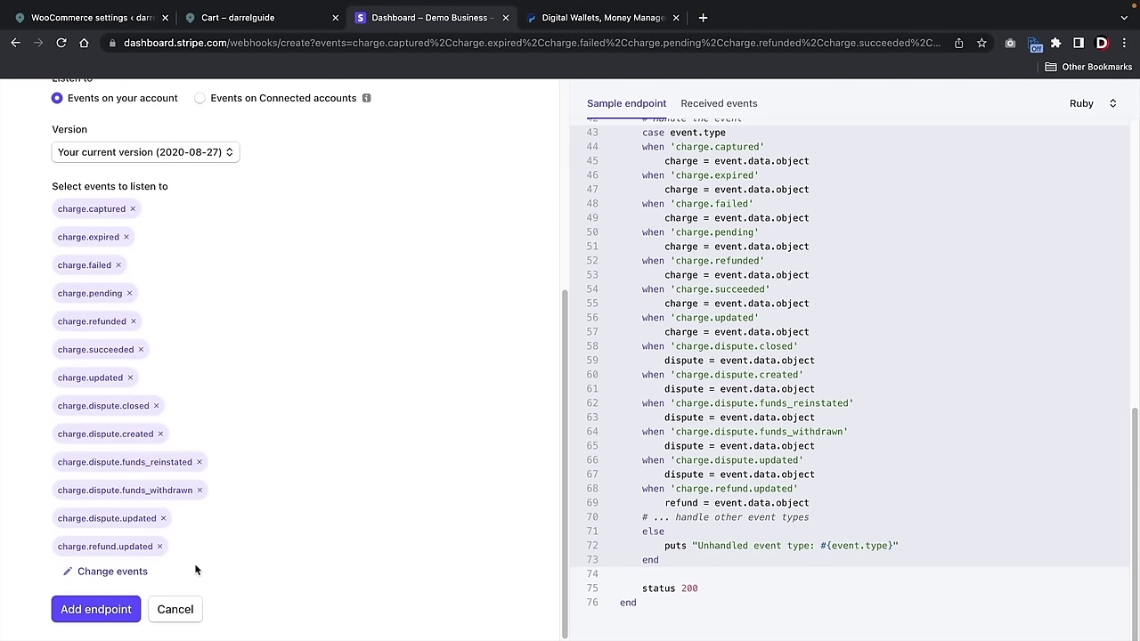
left_click(88, 611)
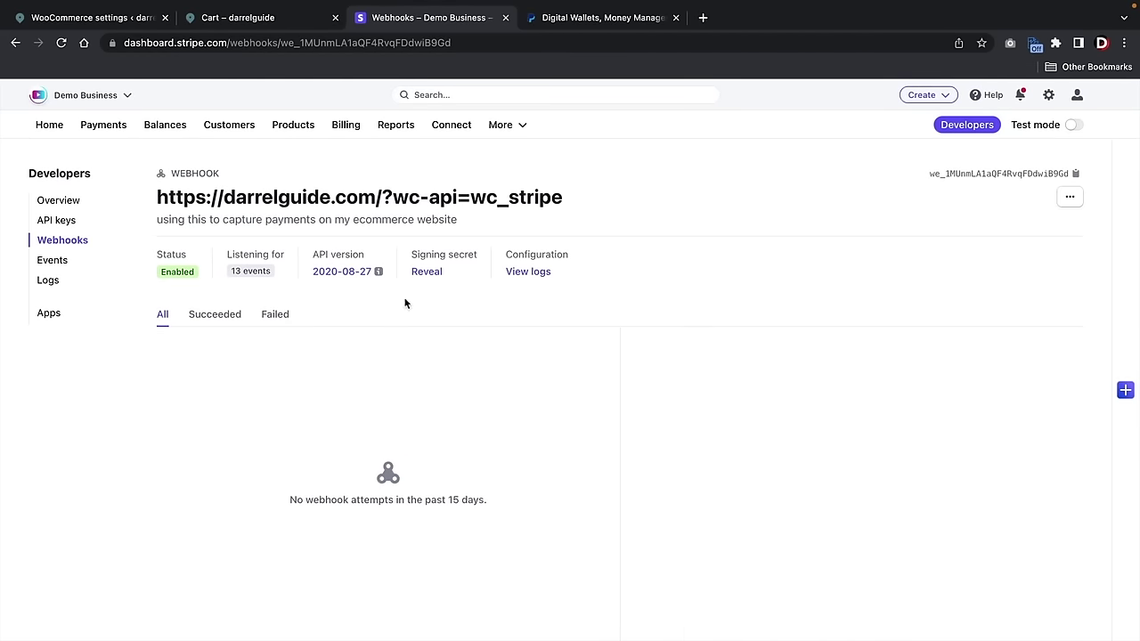
Reveal the new webhook's signing secret and copy it
left_click_drag(421, 256, 463, 261)
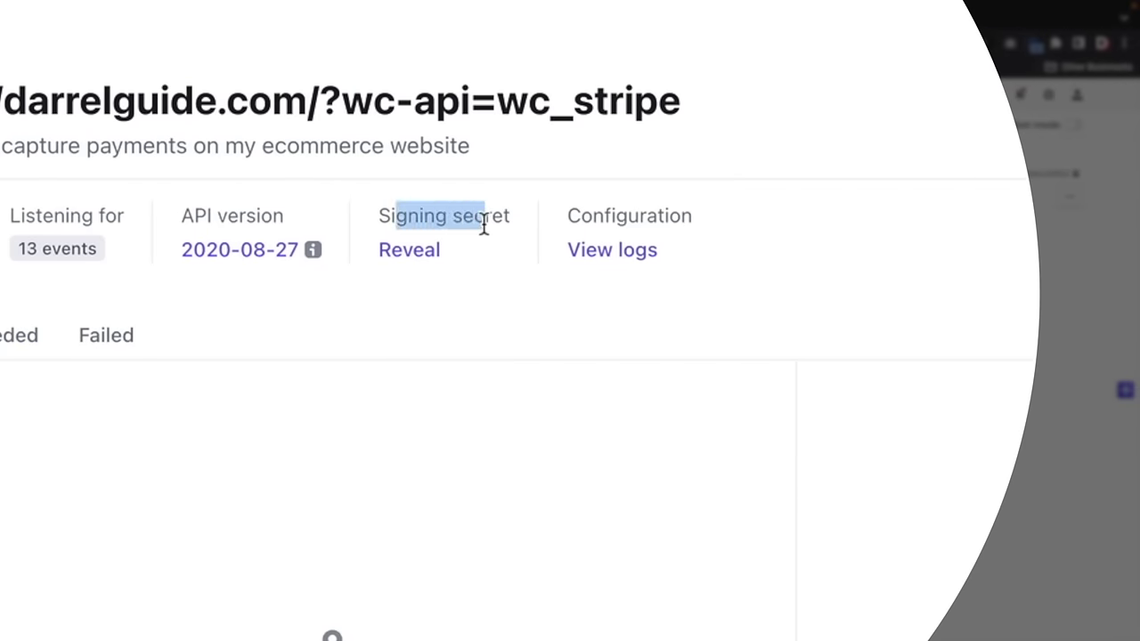
left_click(418, 266)
left_click(415, 254)
right_click(417, 257)
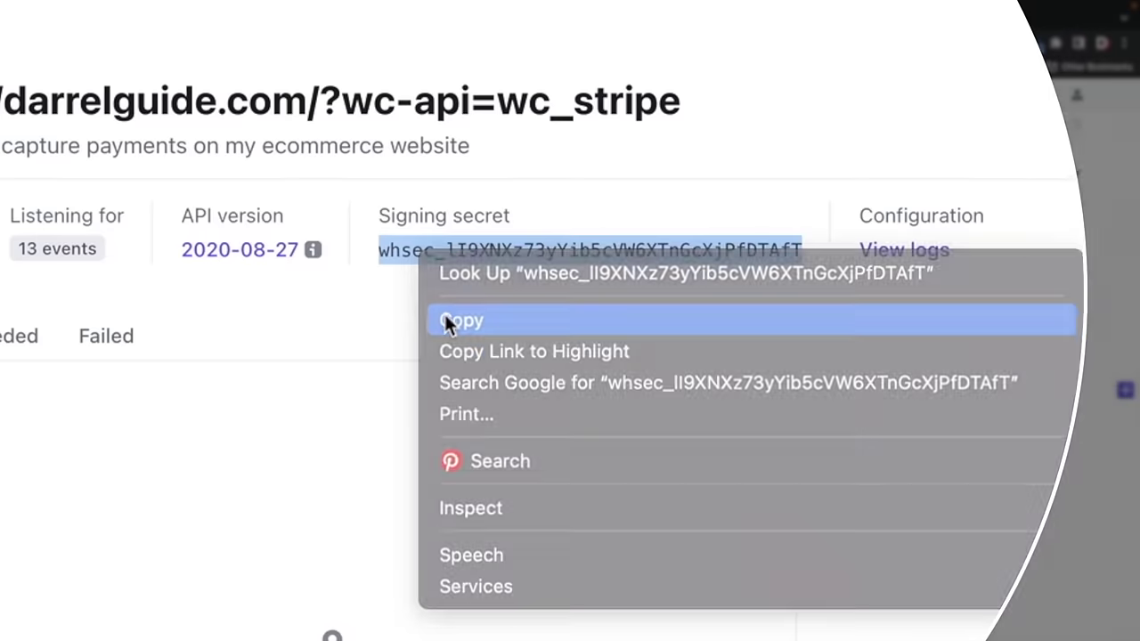
left_click(446, 318)
Paste the webhook signing secret into the live Webhook Secret field and save the live keys
left_click(90, 25)
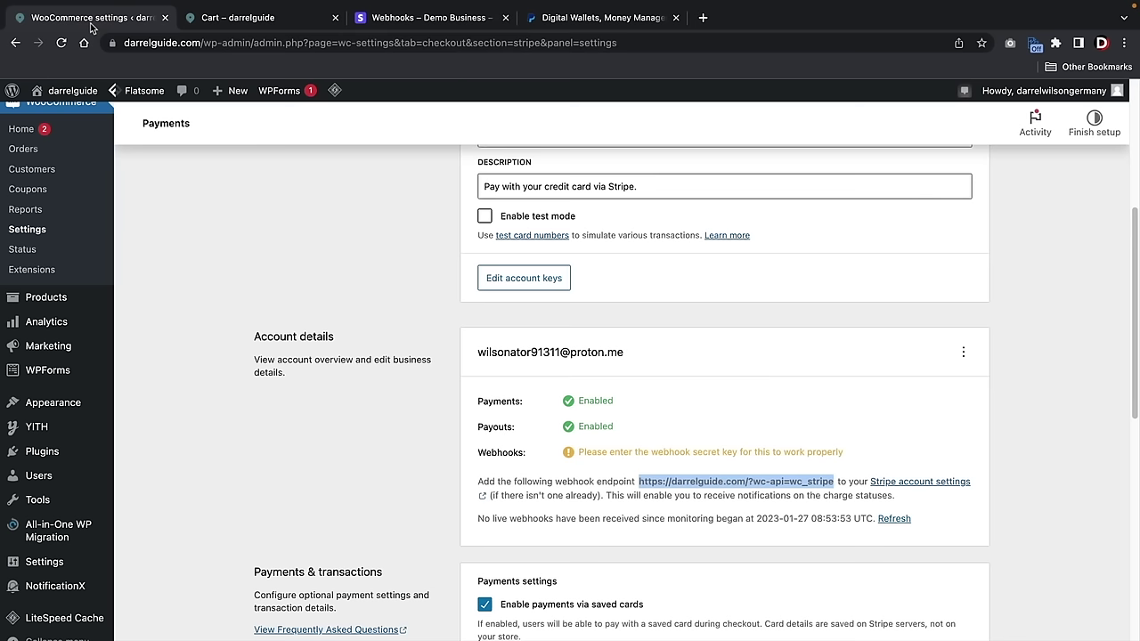
scroll(316, 280, "up", 5)
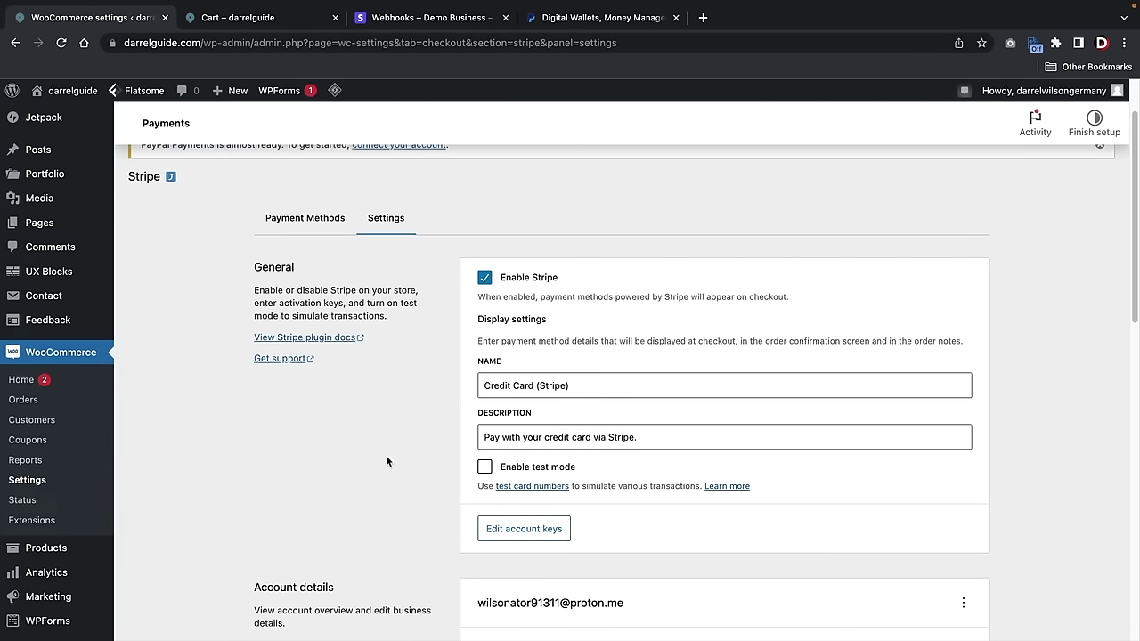
left_click(534, 532)
scroll(449, 483, "down", 1)
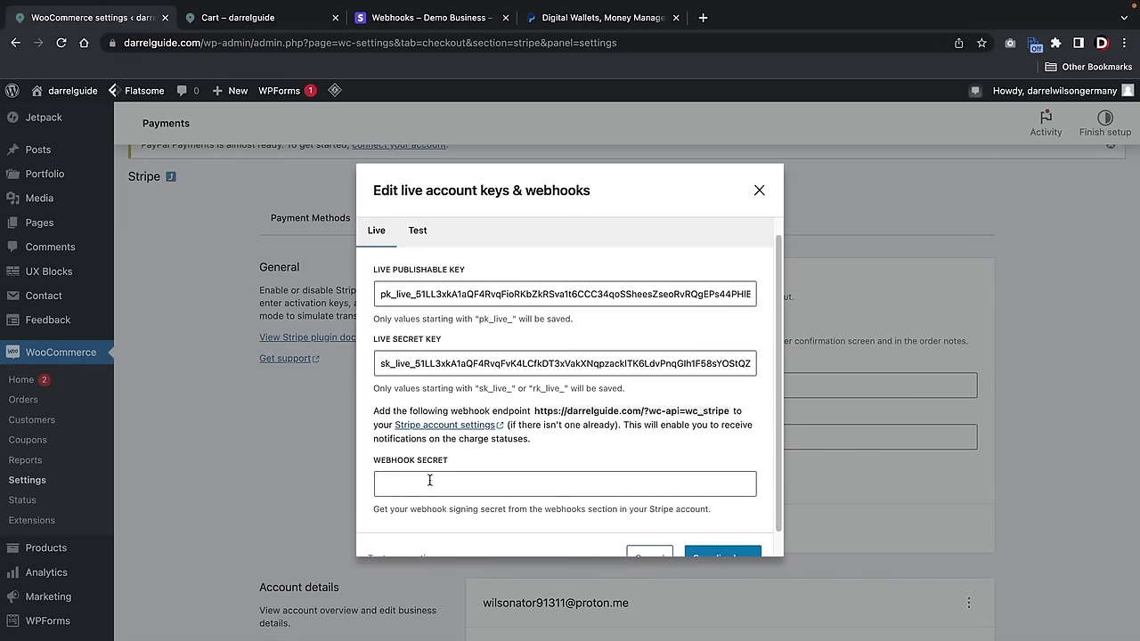
left_click(415, 481)
right_click(410, 484)
left_click(430, 508)
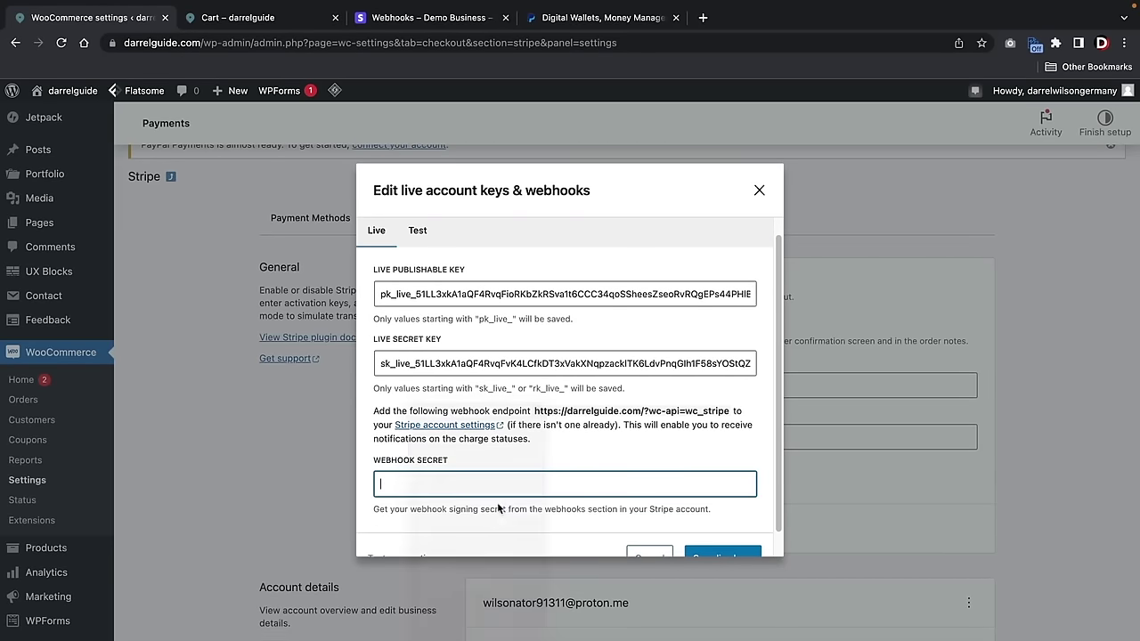
scroll(570, 372, "down", 1)
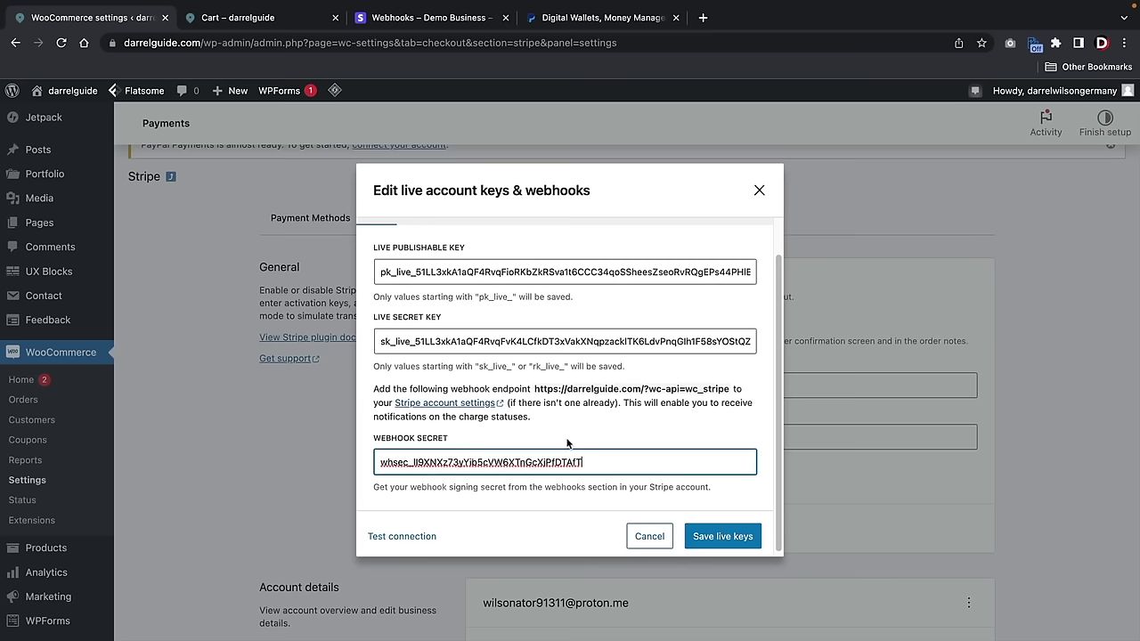
left_click(717, 539)
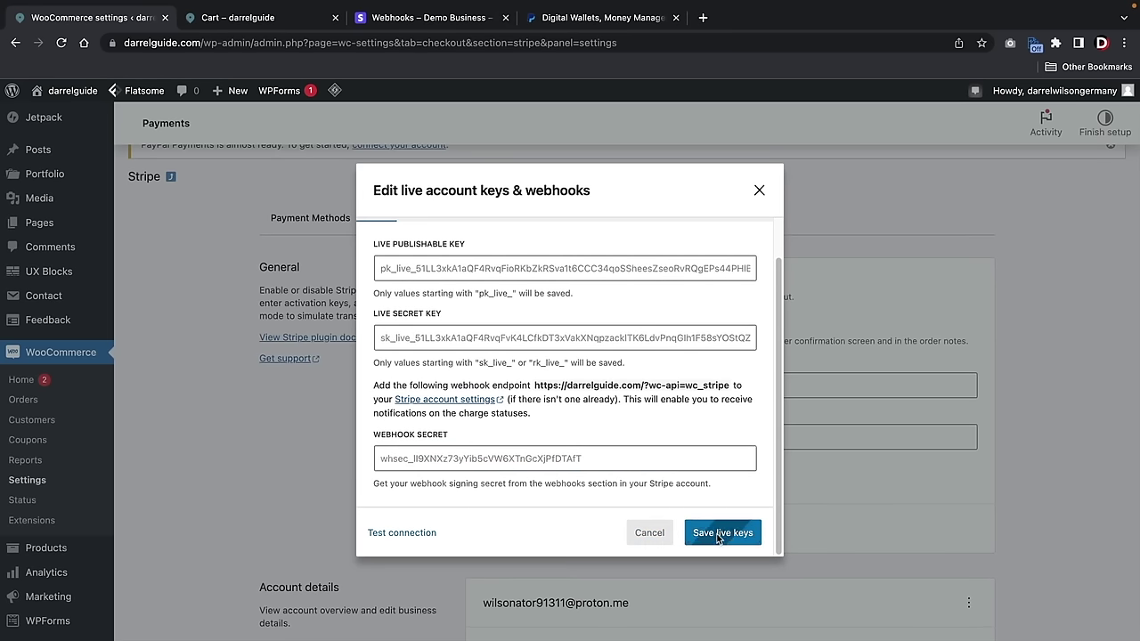
Confirm webhooks show Enabled and check the test-mode fields in the account keys editor
scroll(691, 533, "down", 3)
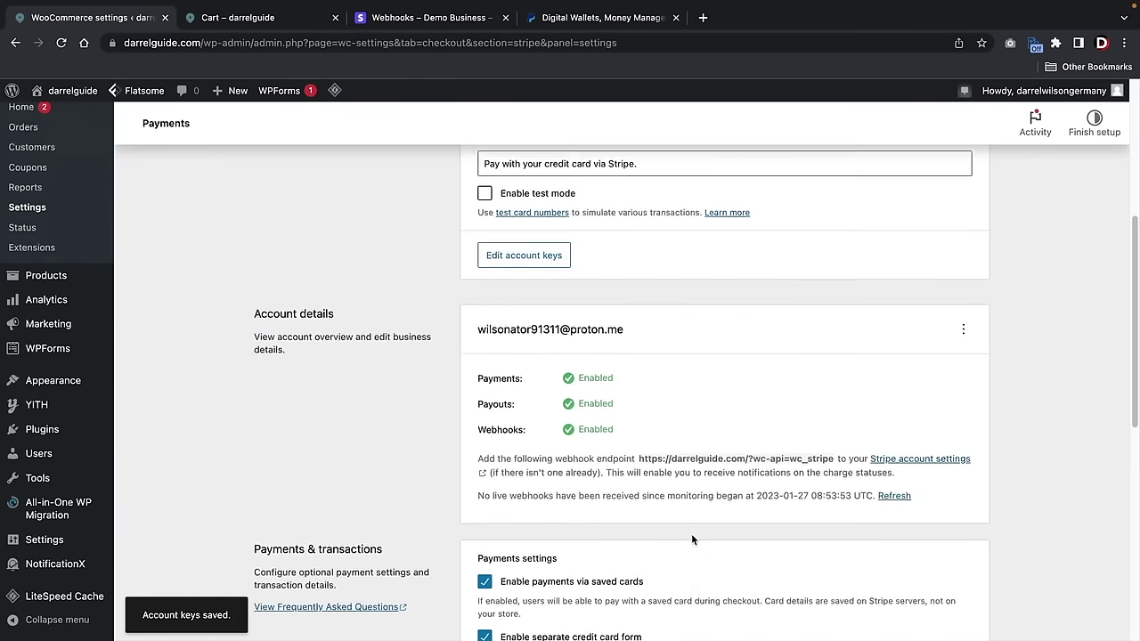
left_click_drag(576, 337, 619, 343)
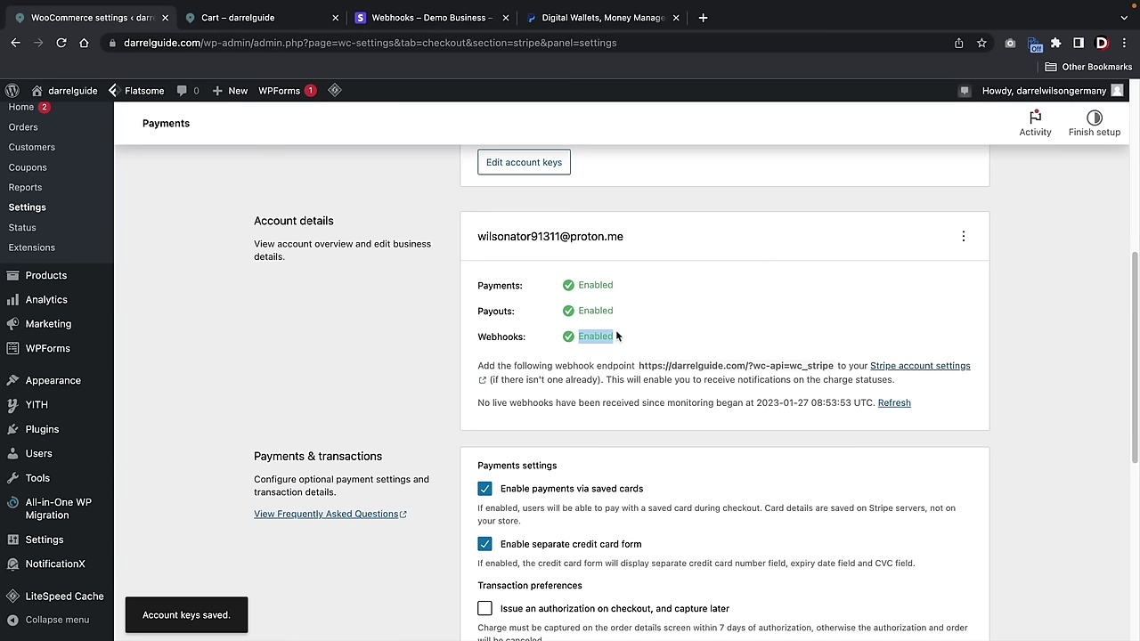
scroll(616, 332, "up", 1)
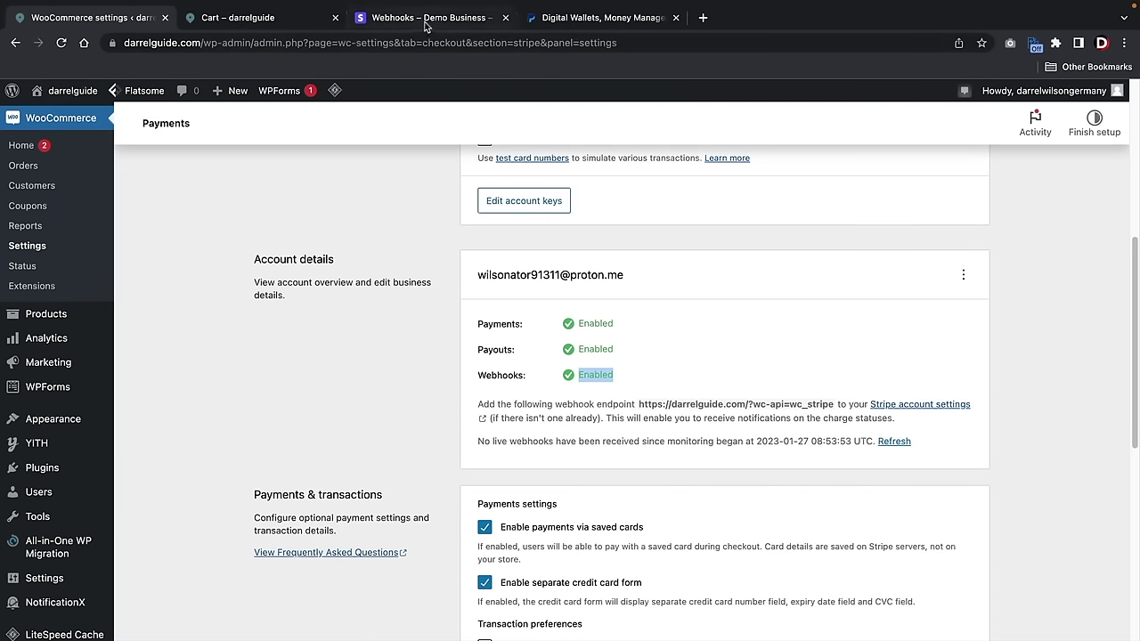
scroll(504, 299, "up", 5)
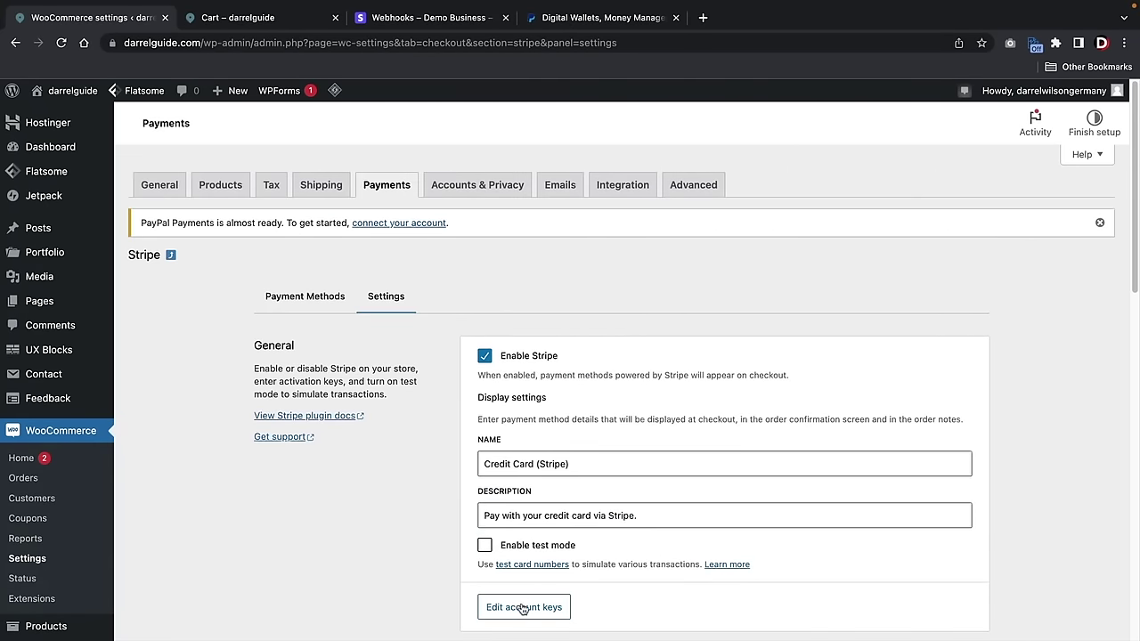
left_click(526, 611)
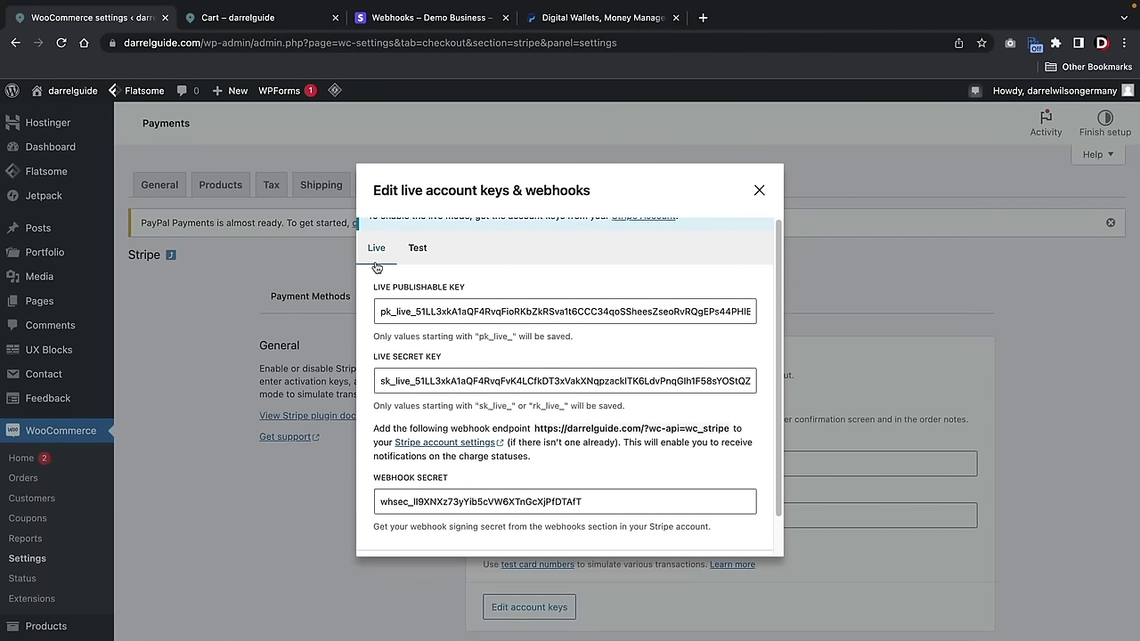
left_click(415, 257)
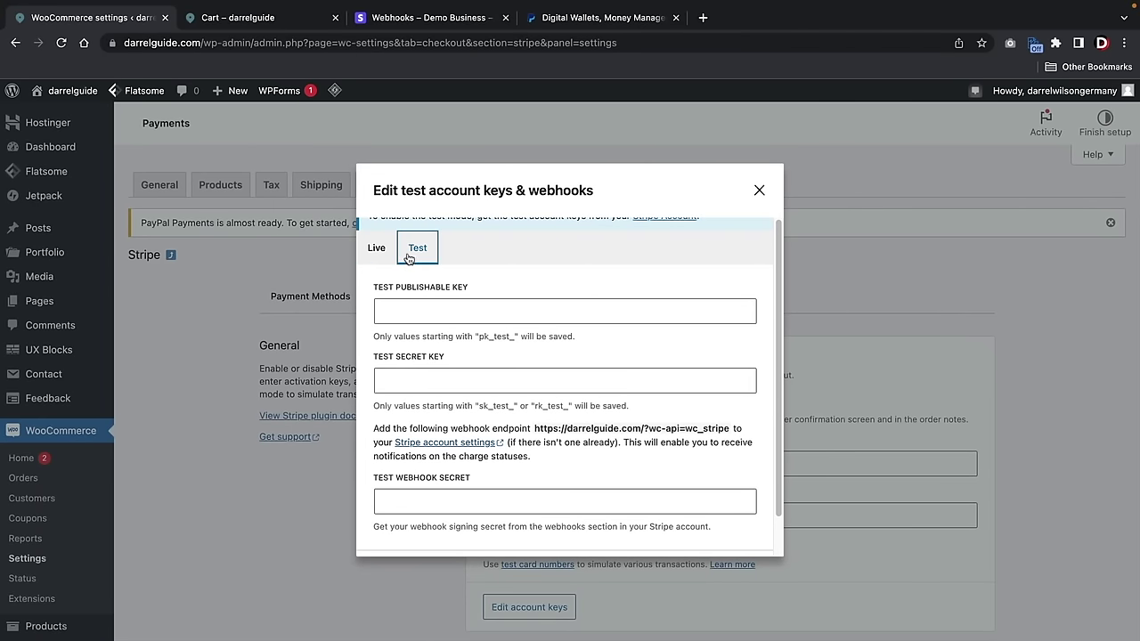
left_click(380, 256)
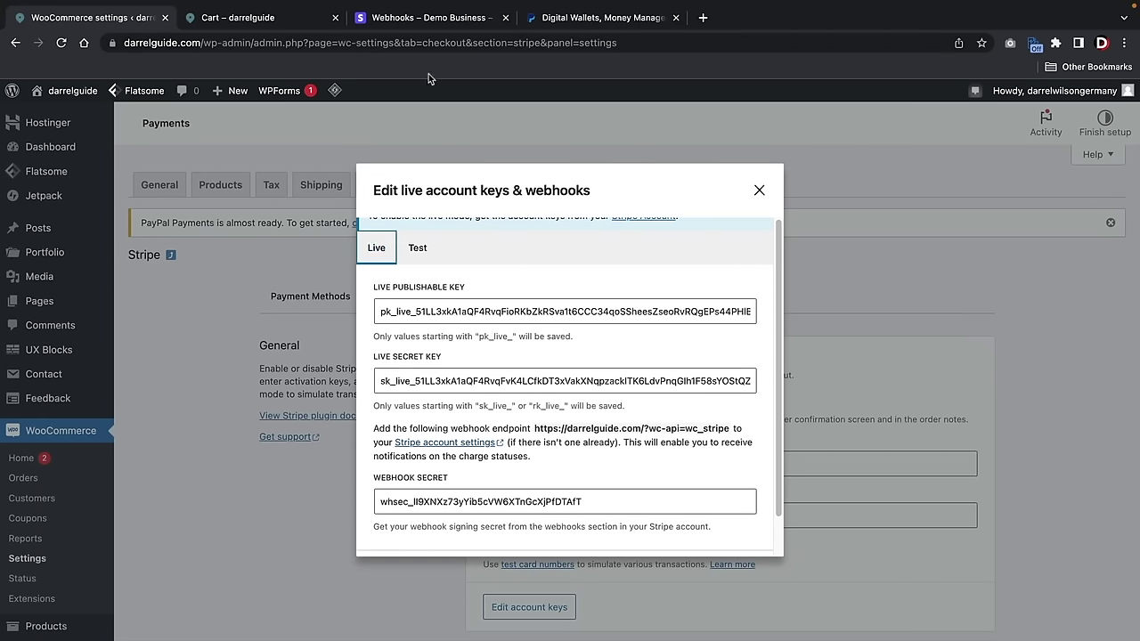
left_click(430, 18)
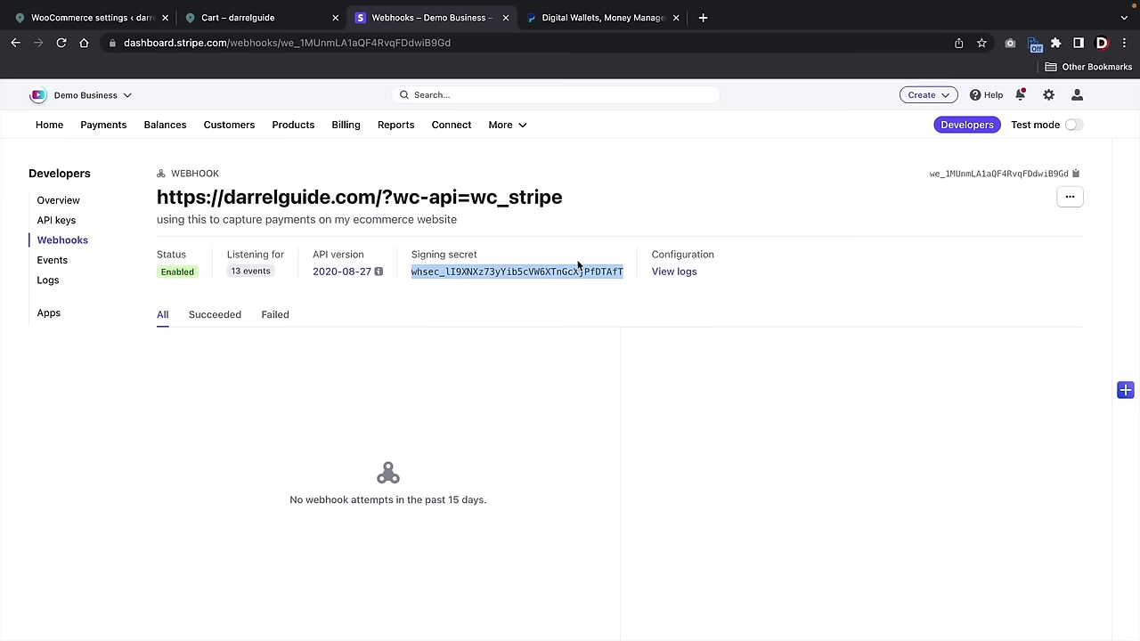
Turn on Stripe test mode and reveal the test secret key under Developers > API keys
left_click(1075, 126)
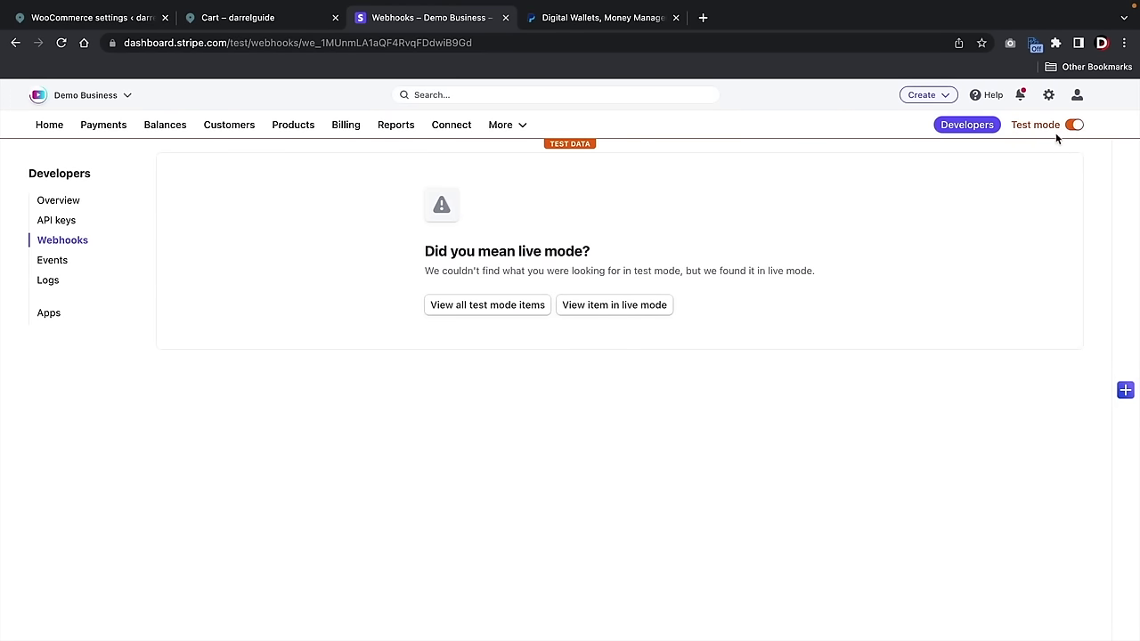
left_click(56, 126)
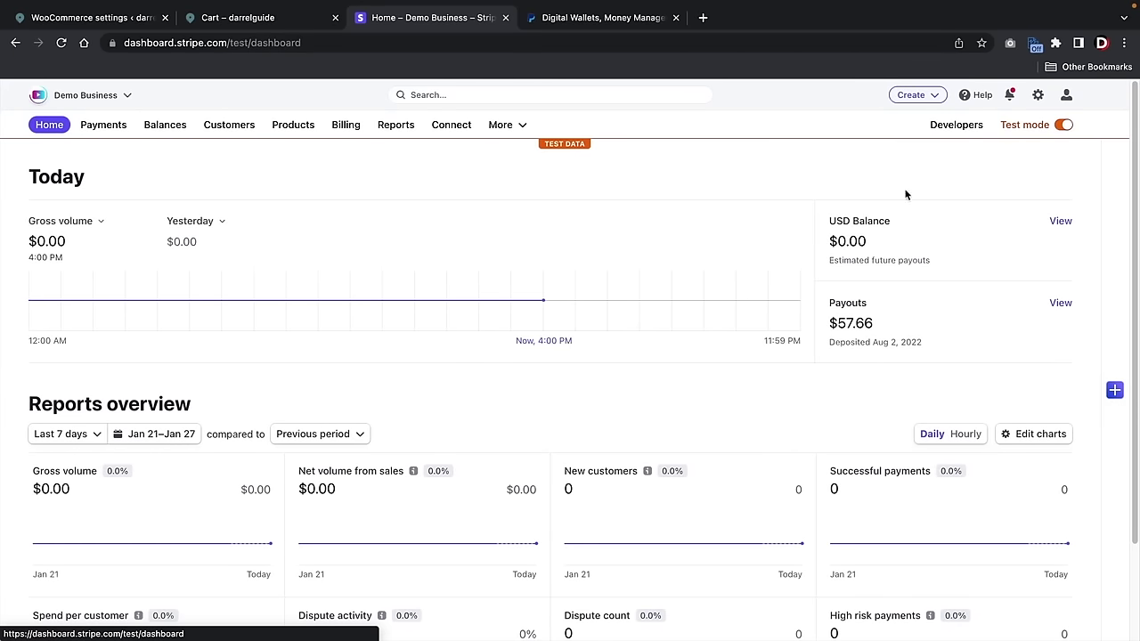
left_click(937, 128)
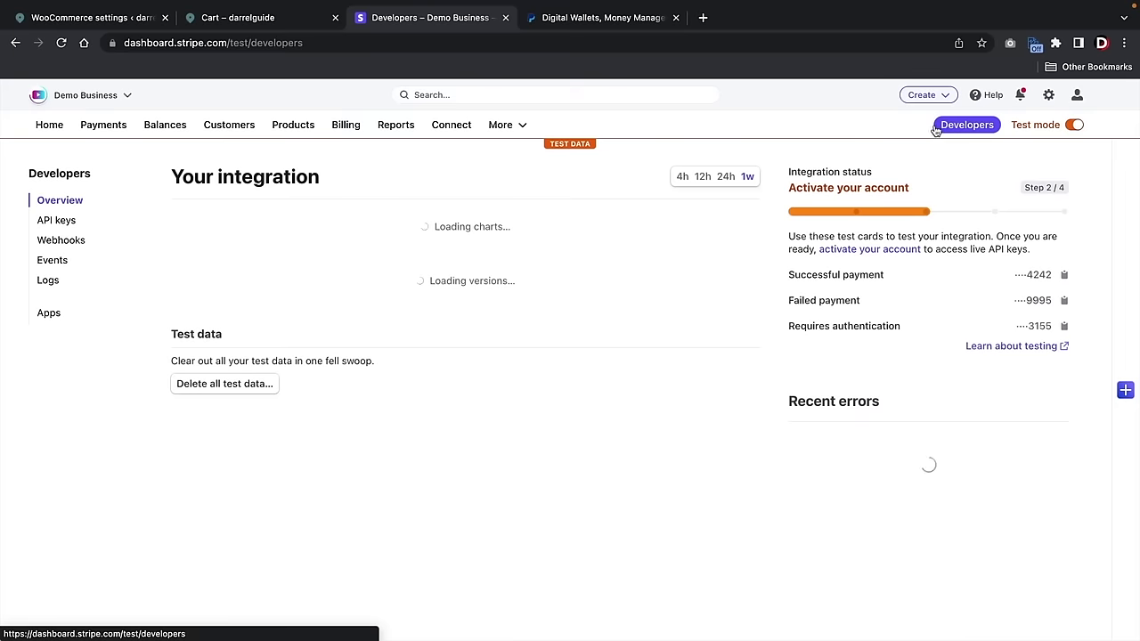
left_click(56, 222)
left_click(488, 399)
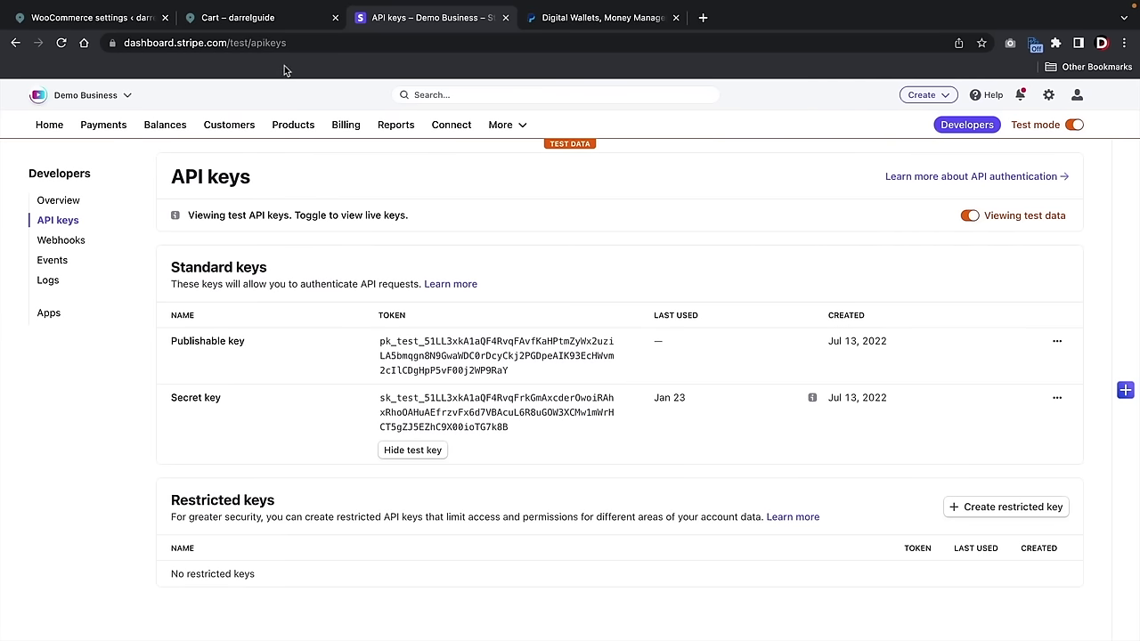
left_click(267, 22)
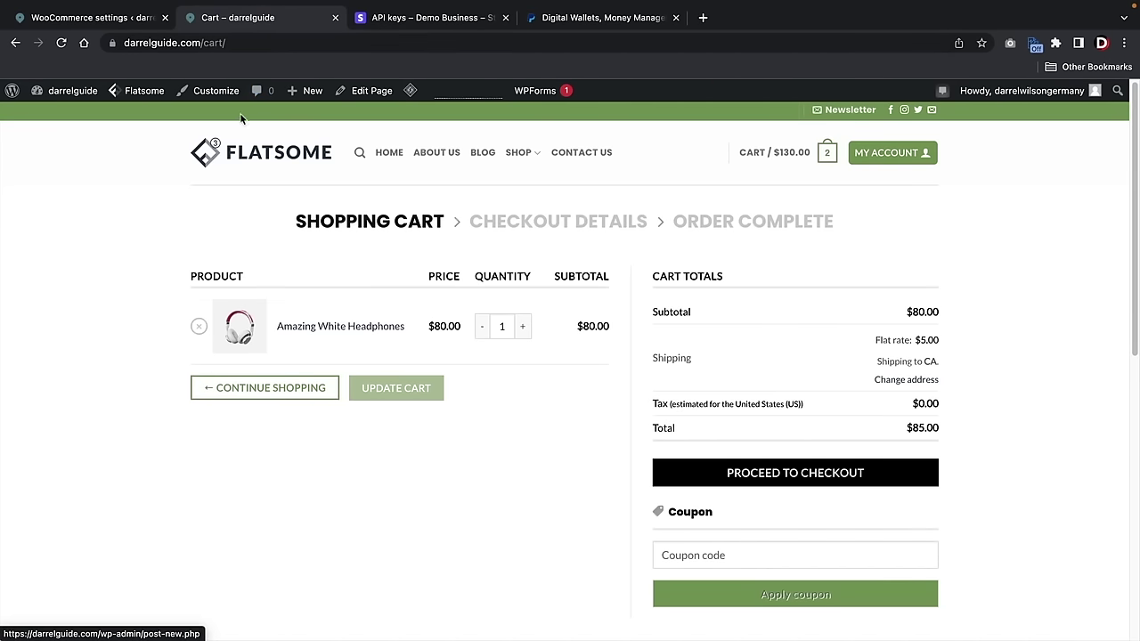
Close the Stripe account keys editor and save the Stripe settings
left_click(96, 18)
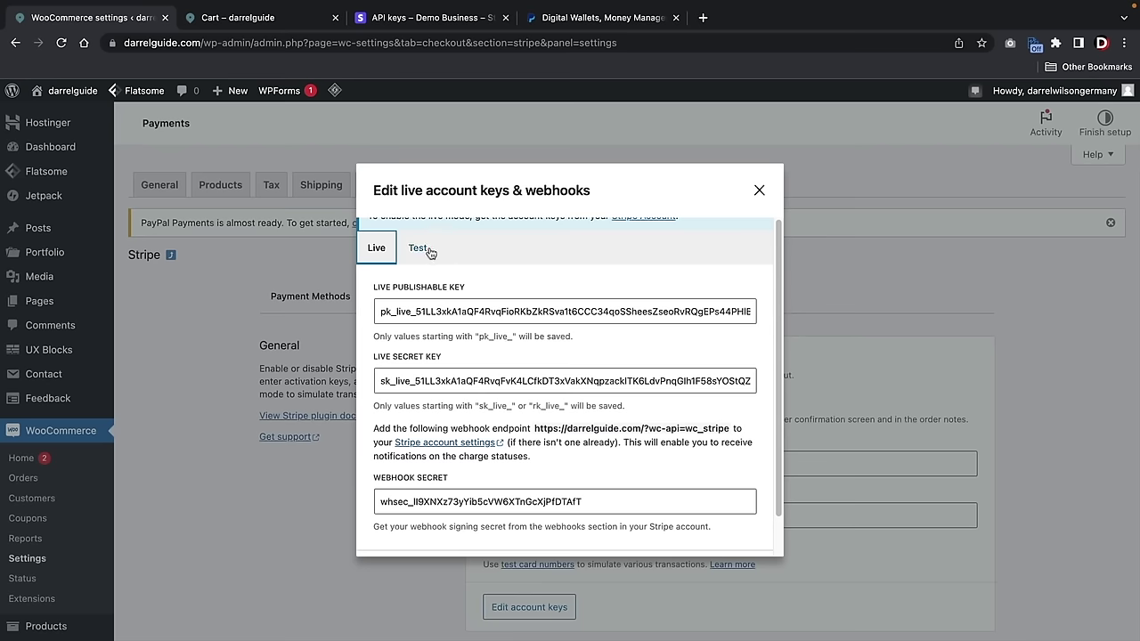
left_click(759, 190)
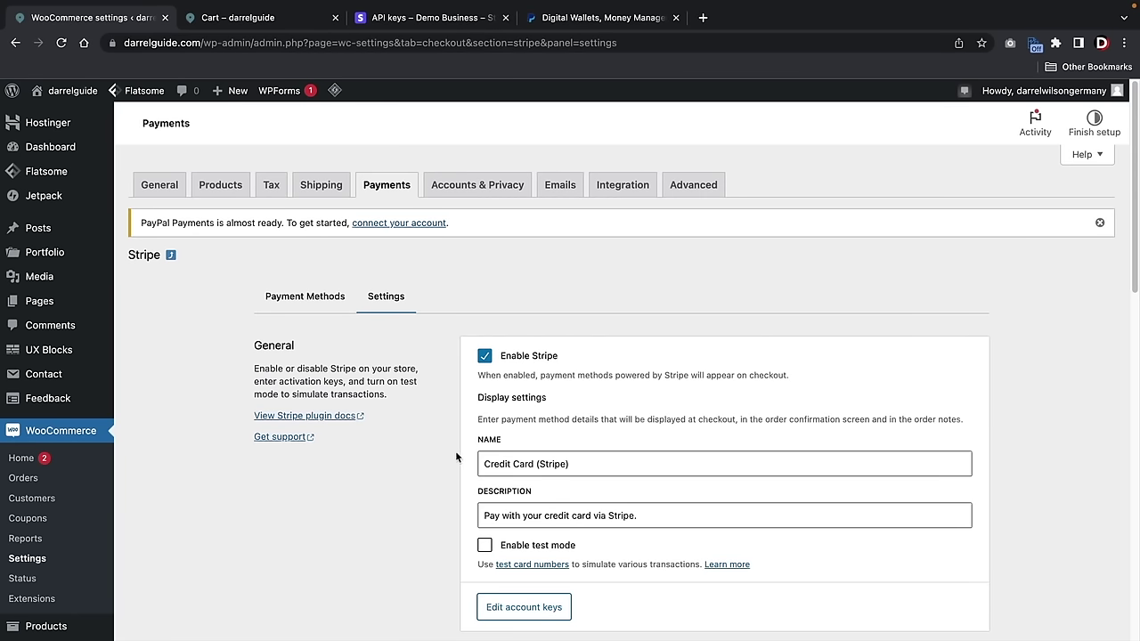
scroll(455, 451, "down", 15)
left_click(960, 542)
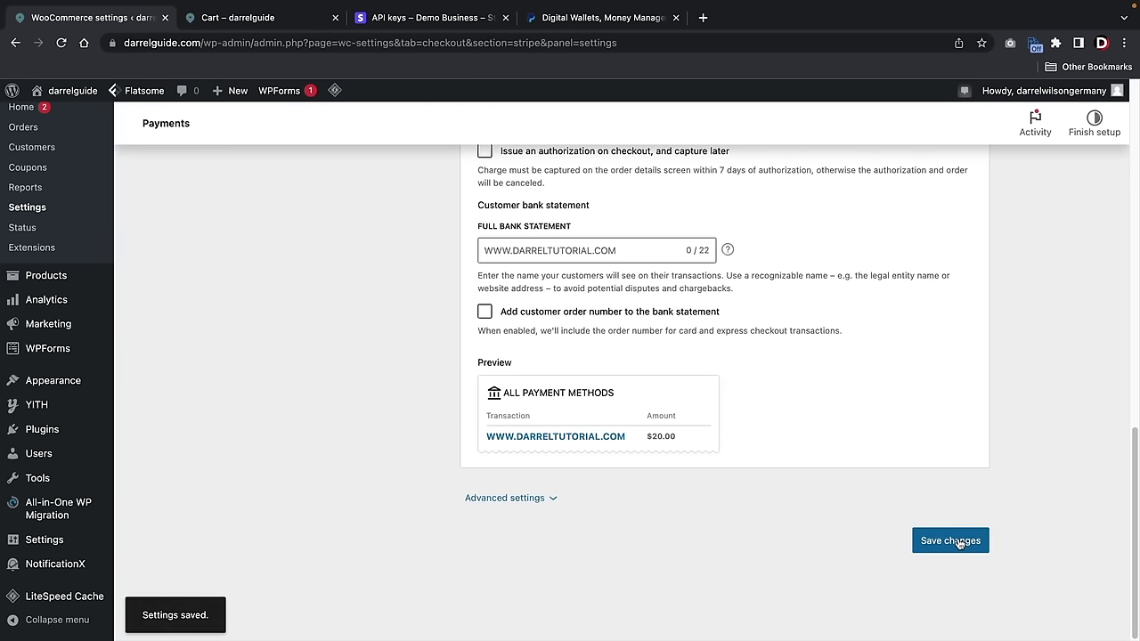
Enter 'Darrels Goods' as the full bank statement name and save the settings
scroll(794, 505, "up", 2)
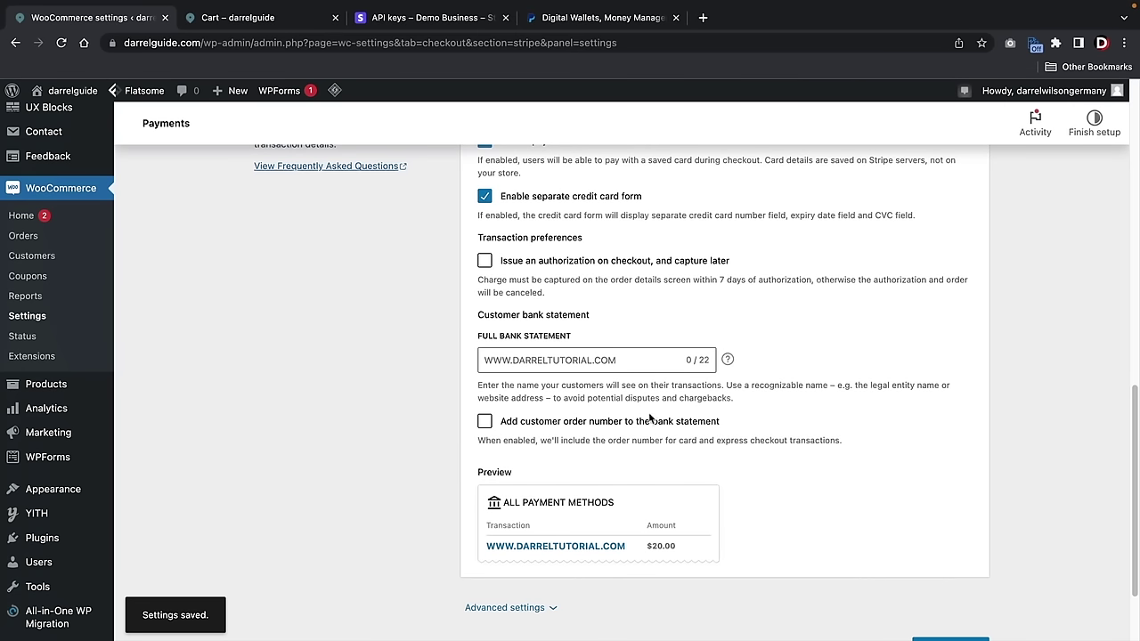
left_click(609, 362)
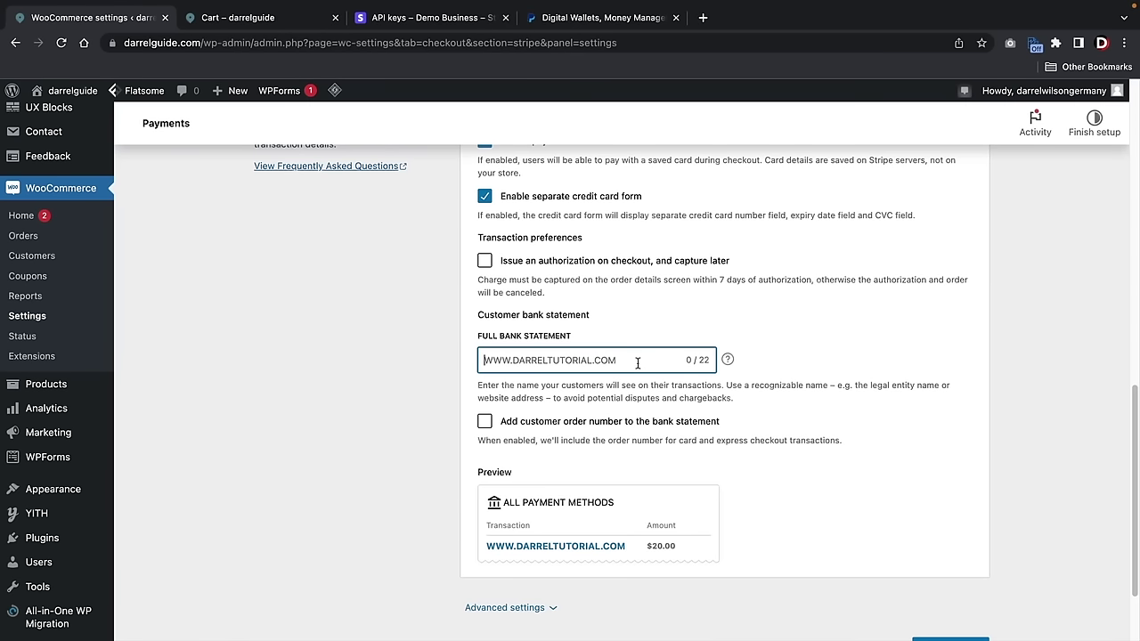
type("Darrels Goods")
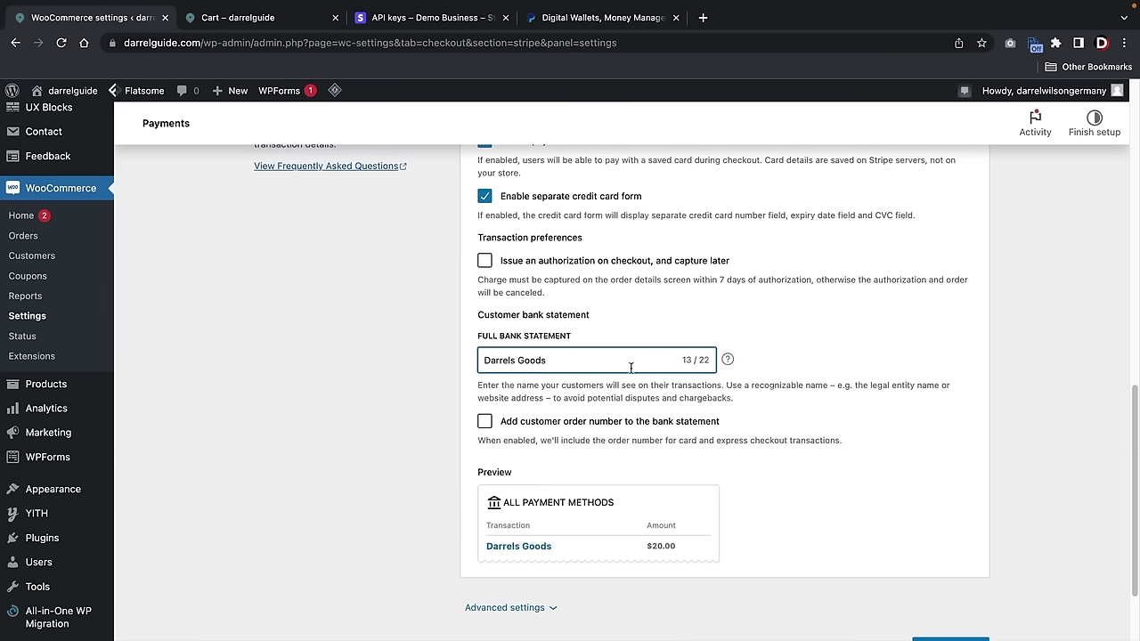
scroll(535, 437, "down", 2)
left_click(920, 543)
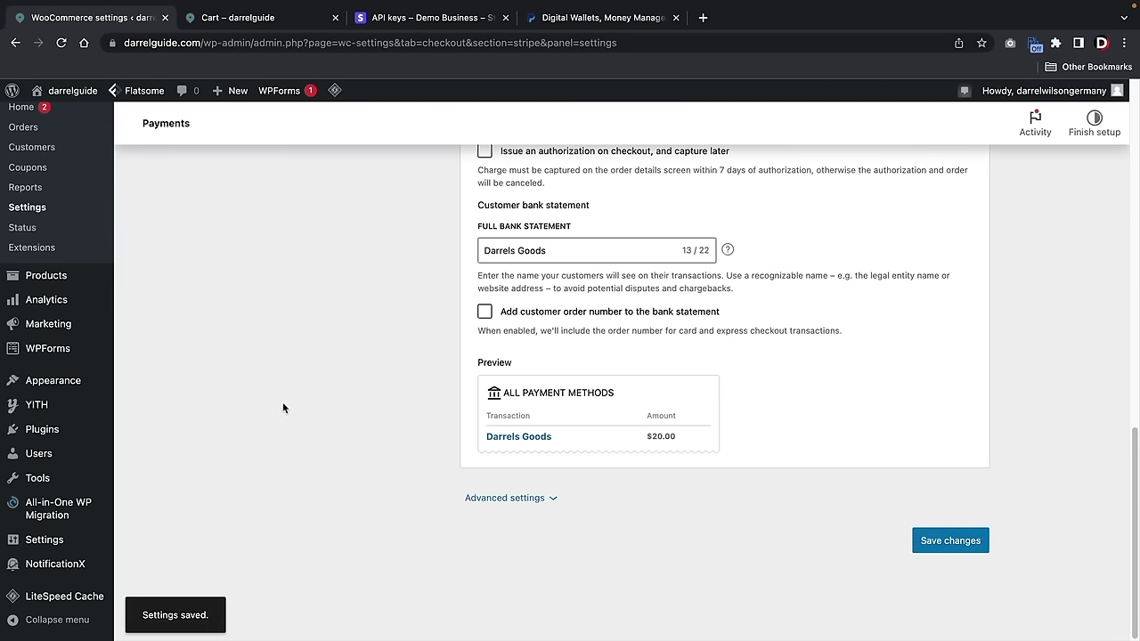
scroll(397, 380, "up", 4)
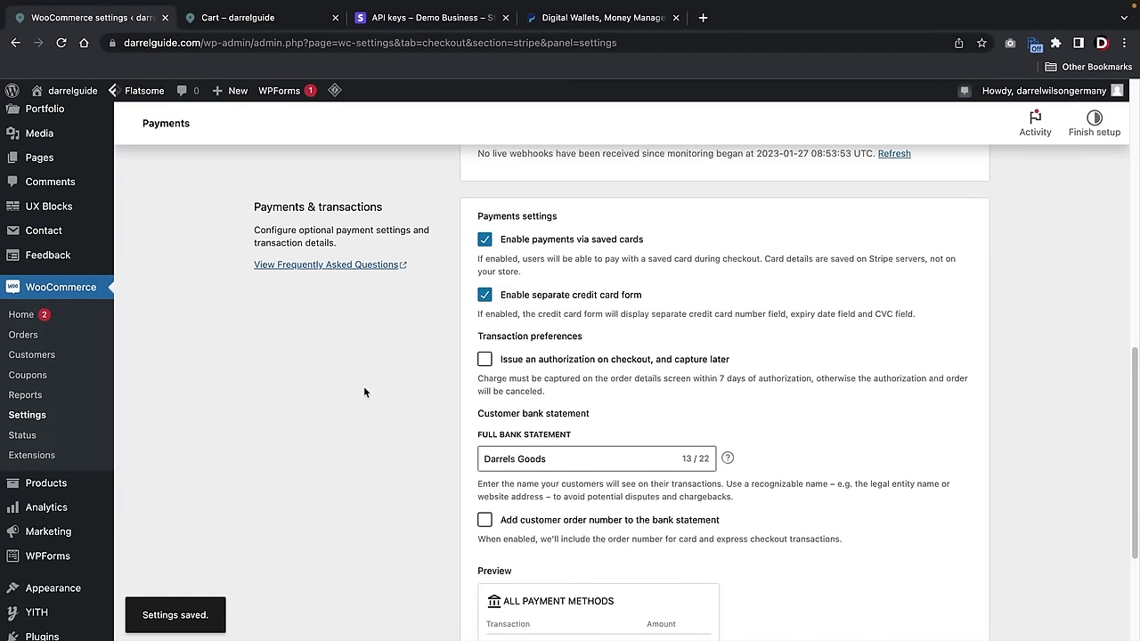
scroll(413, 417, "up", 14)
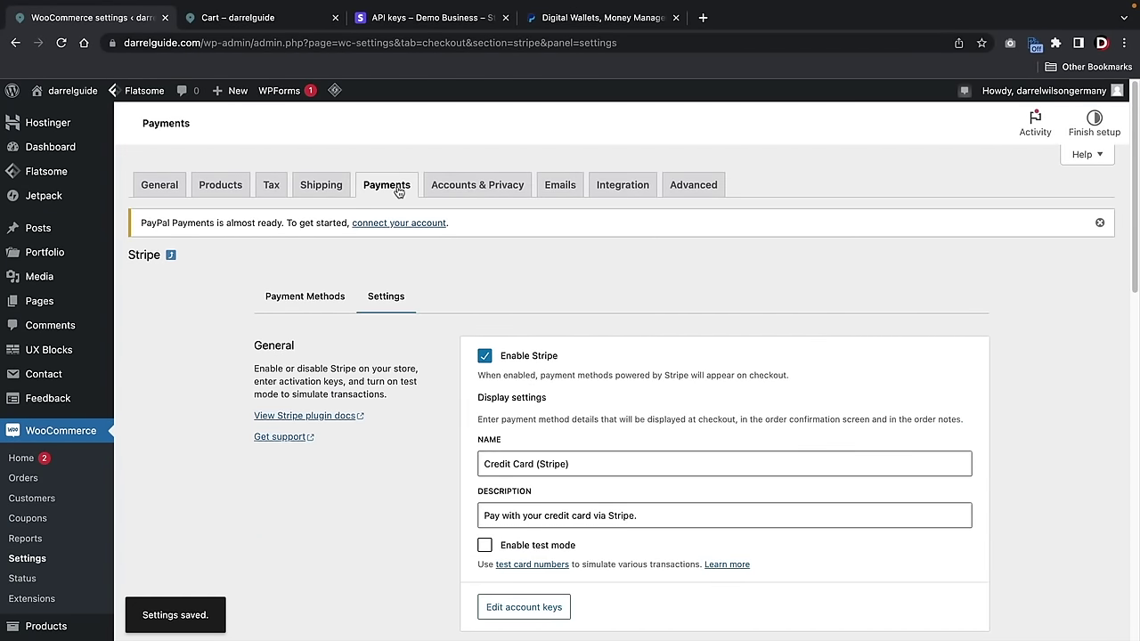
Open PayPal's setup from the payment methods list, then switch to the PayPal website tab
left_click(397, 189)
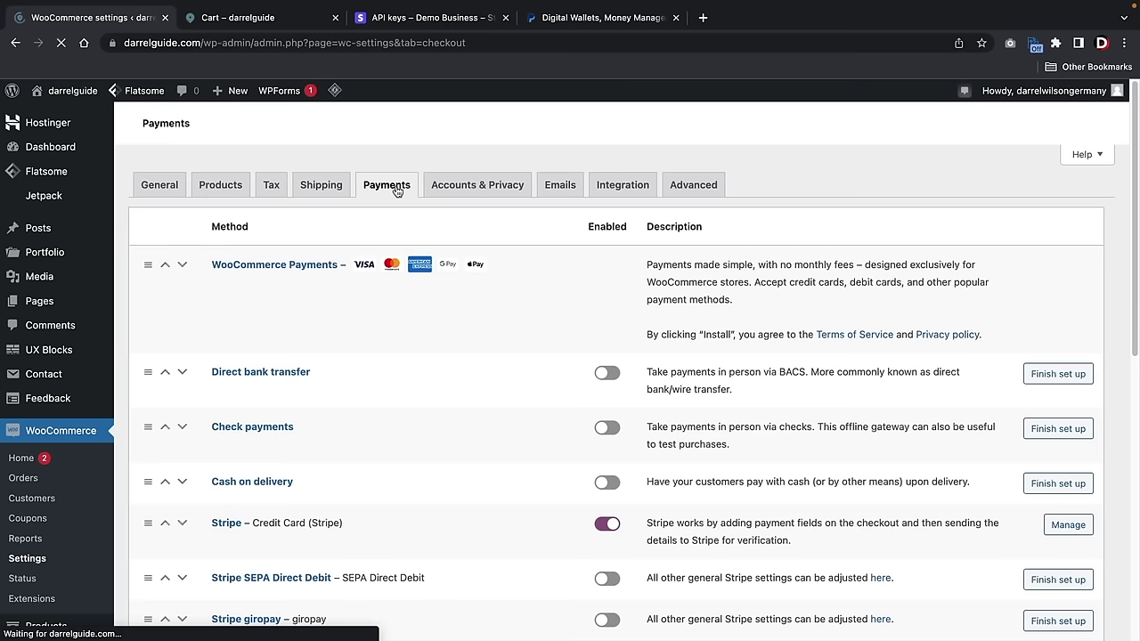
scroll(469, 271, "down", 8)
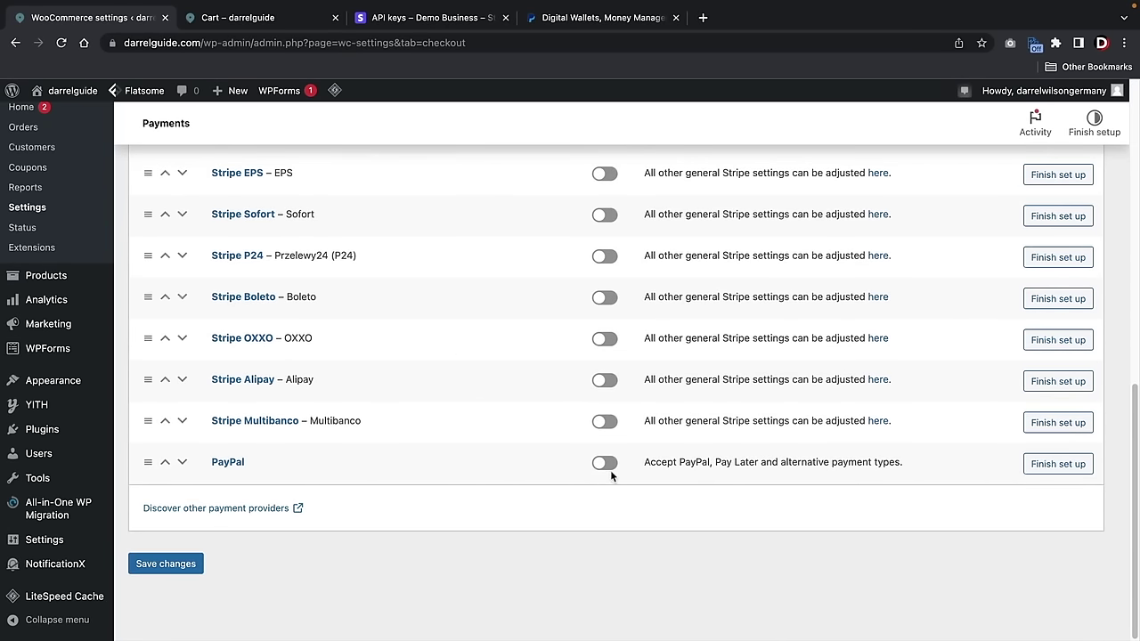
left_click(606, 467)
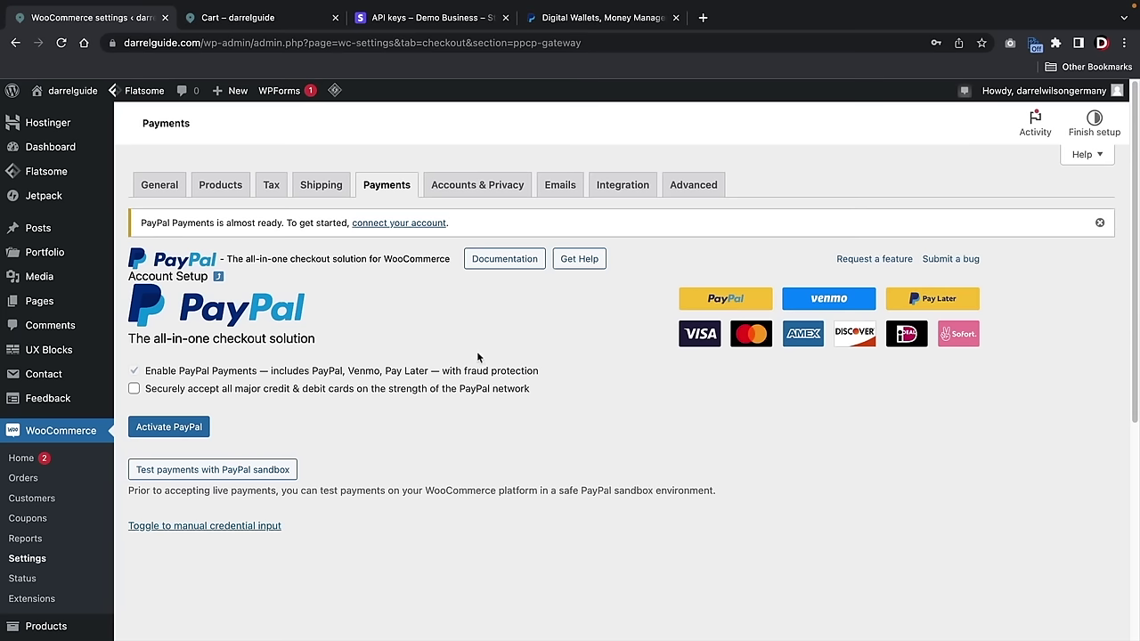
left_click(604, 19)
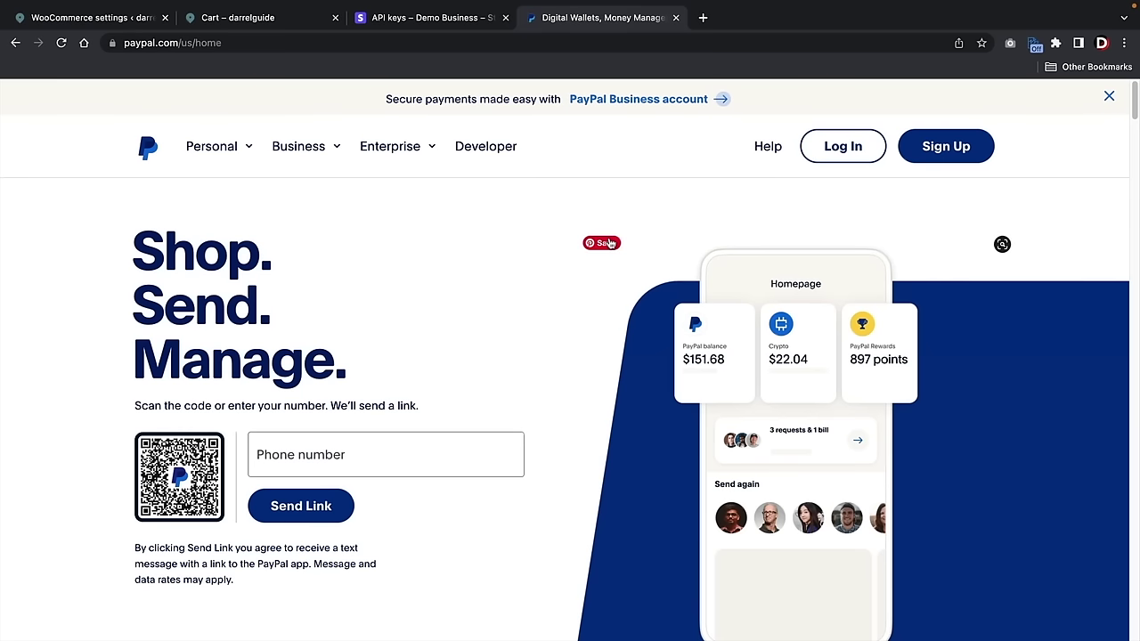
Sign up on PayPal with a Business account and continue to the business dashboard
left_click(946, 148)
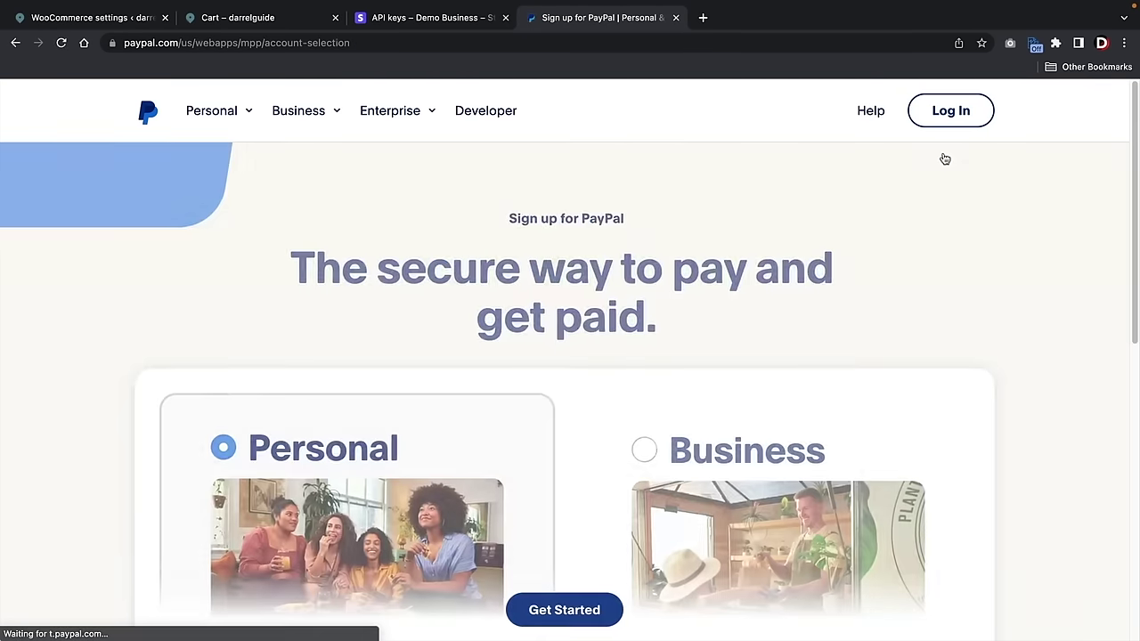
scroll(850, 169, "down", 3)
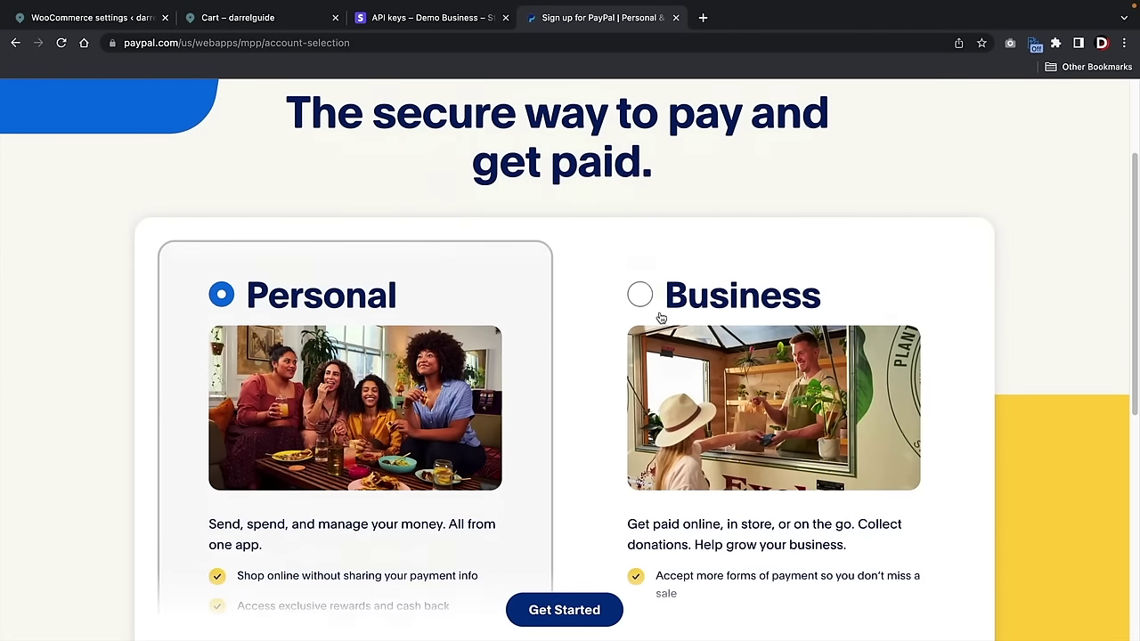
left_click(656, 240)
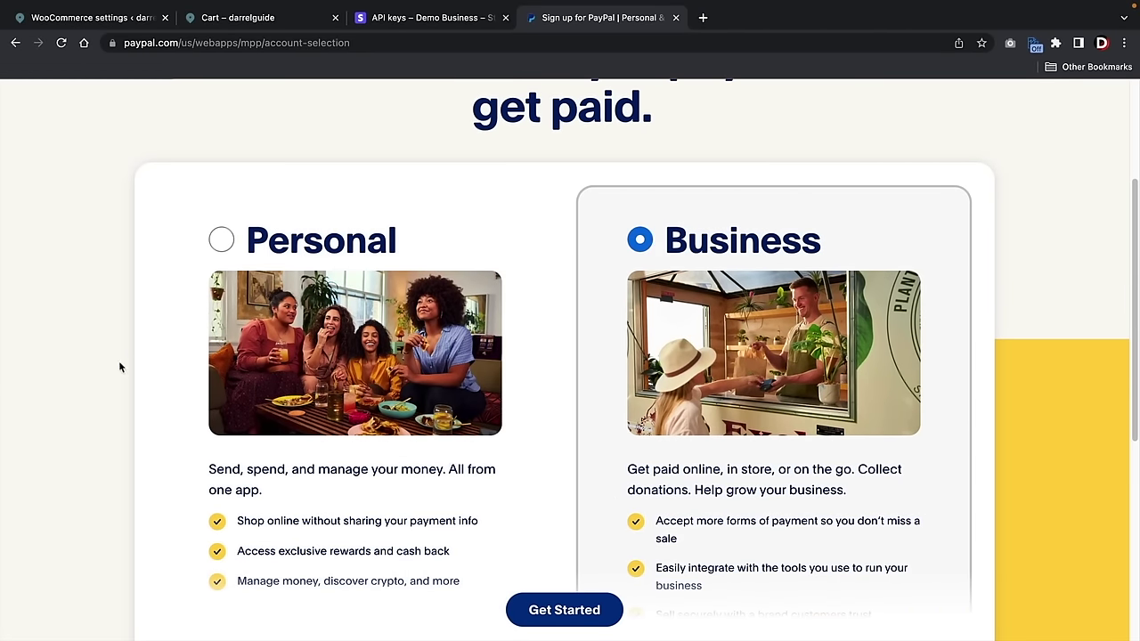
scroll(315, 381, "down", 1)
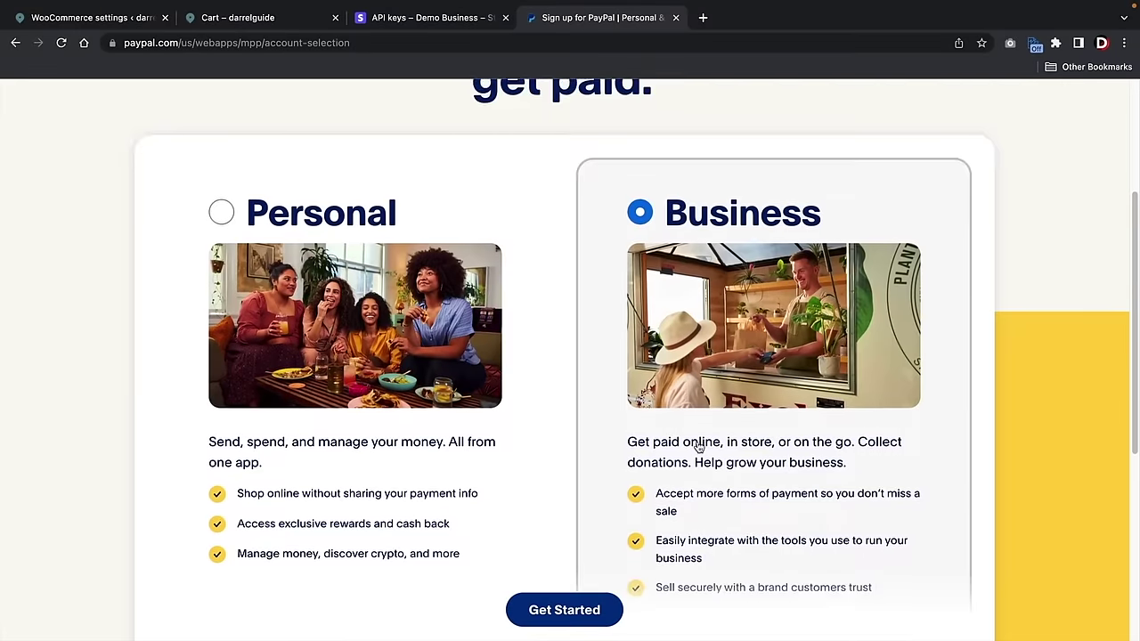
scroll(700, 447, "down", 1)
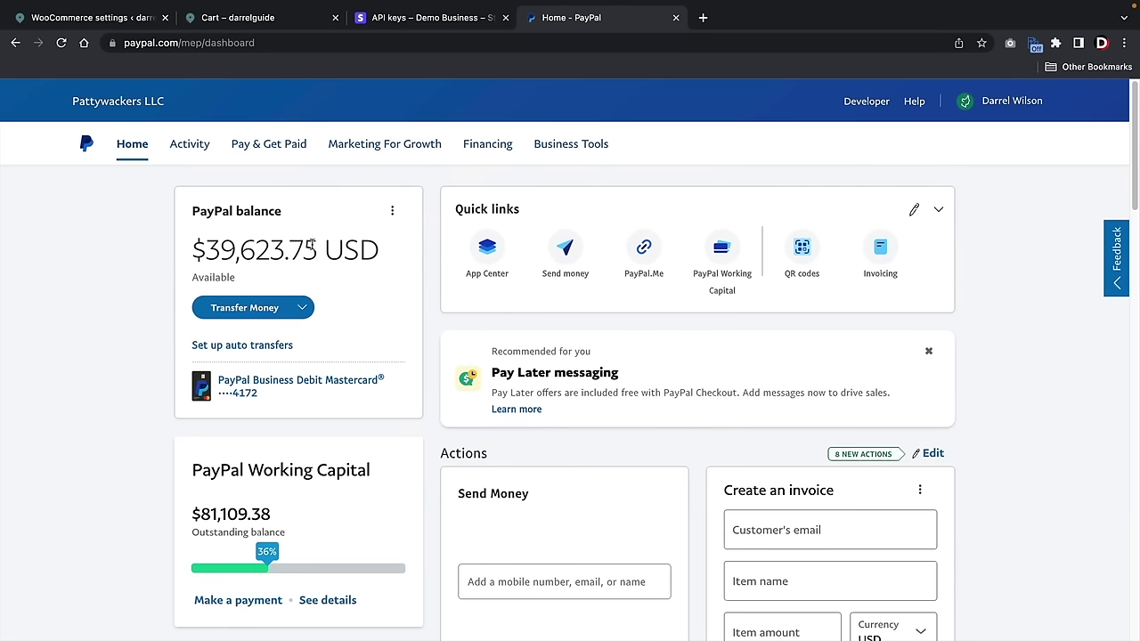
left_click_drag(355, 469, 195, 469)
left_click(204, 469)
Enable secure credit and debit card acceptance in PayPal Payments and activate PayPal
left_click(115, 18)
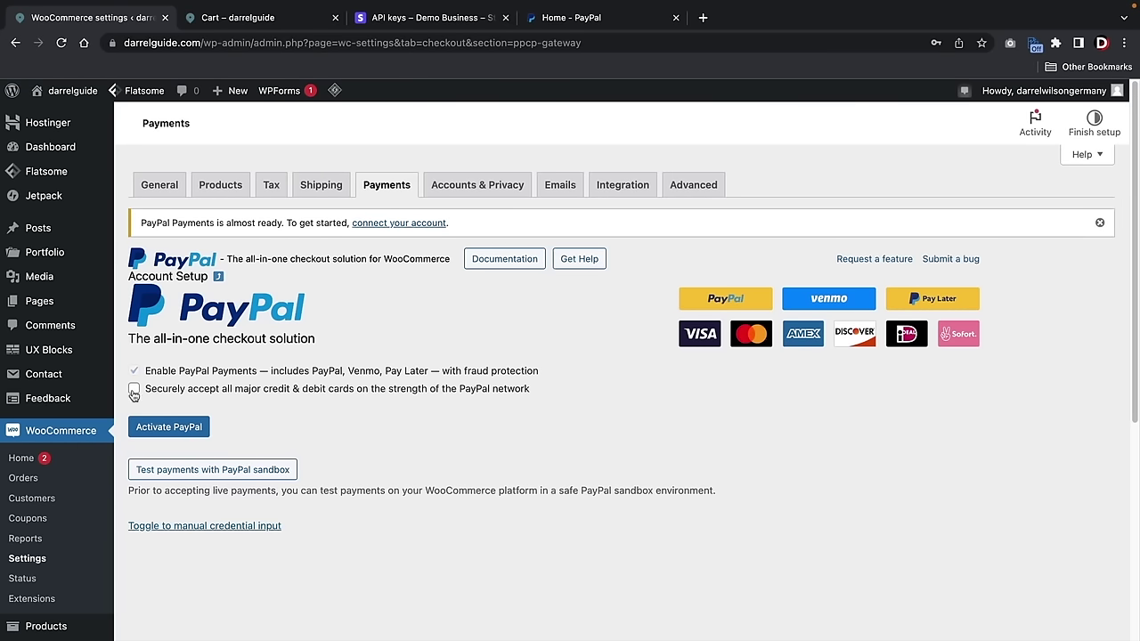
left_click(134, 390)
scroll(219, 392, "down", 5)
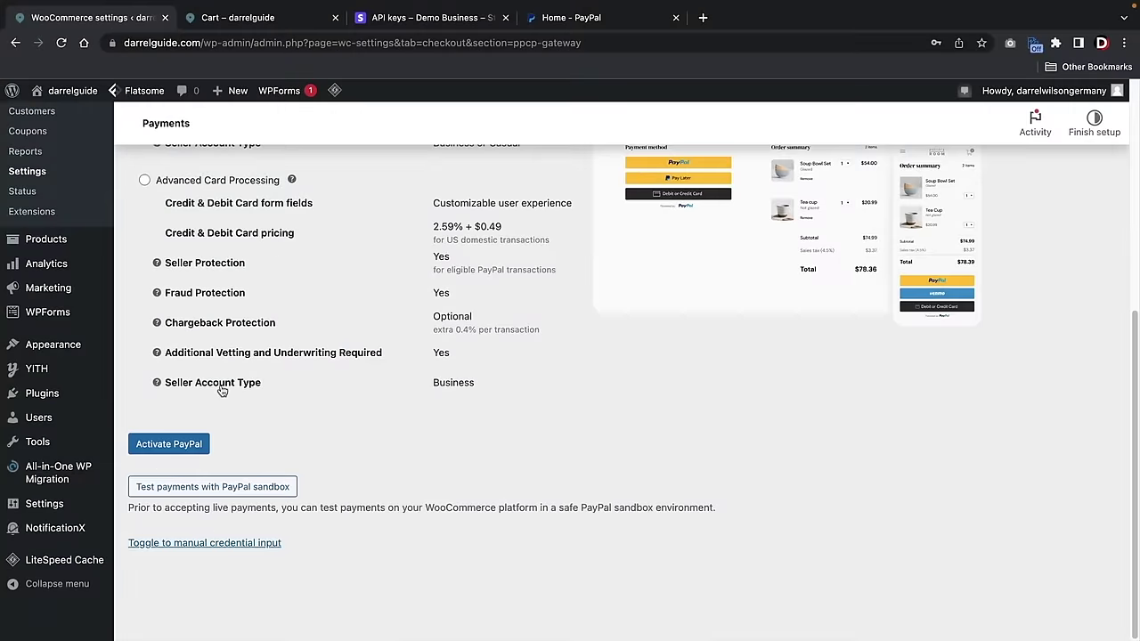
left_click(163, 451)
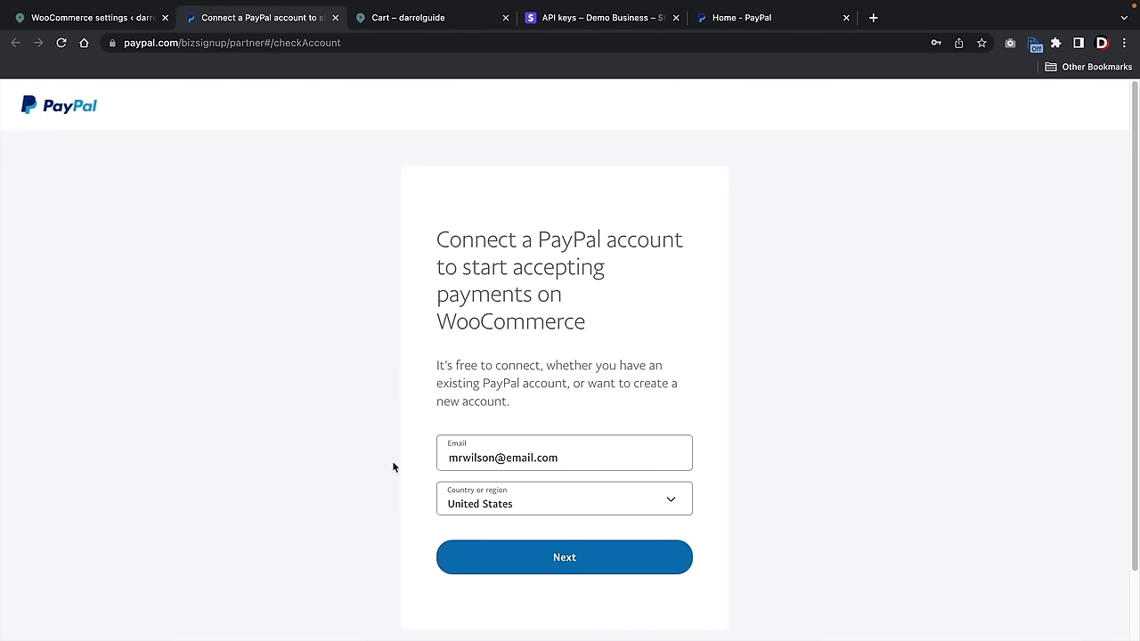
Confirm the account email and country, agree to connect PayPal, and return to WooCommerce
left_click(556, 561)
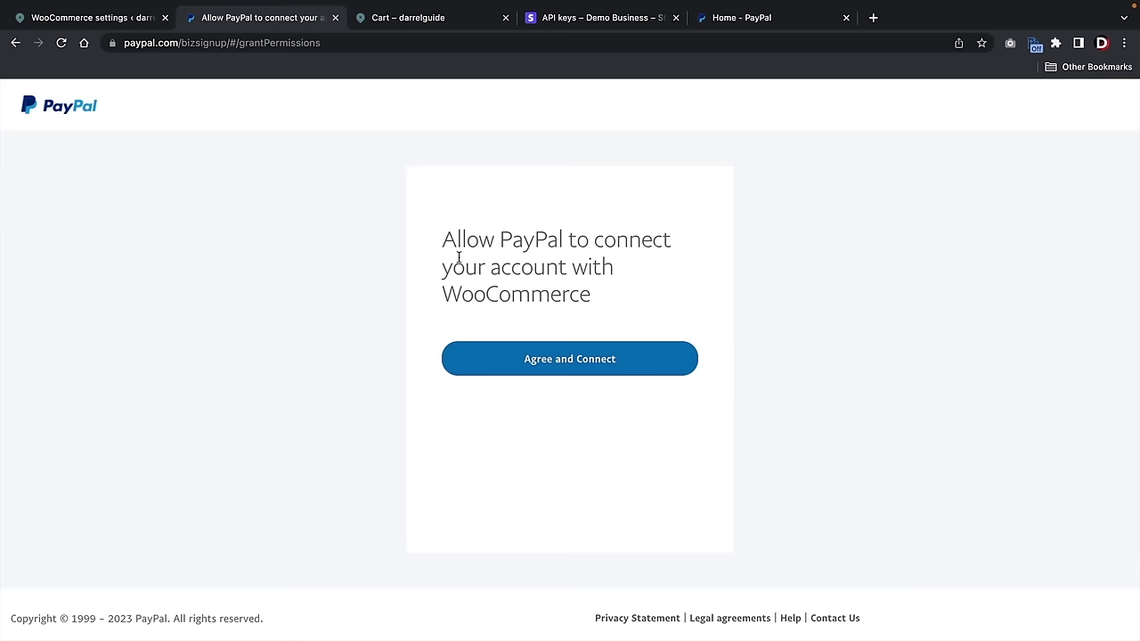
left_click(568, 365)
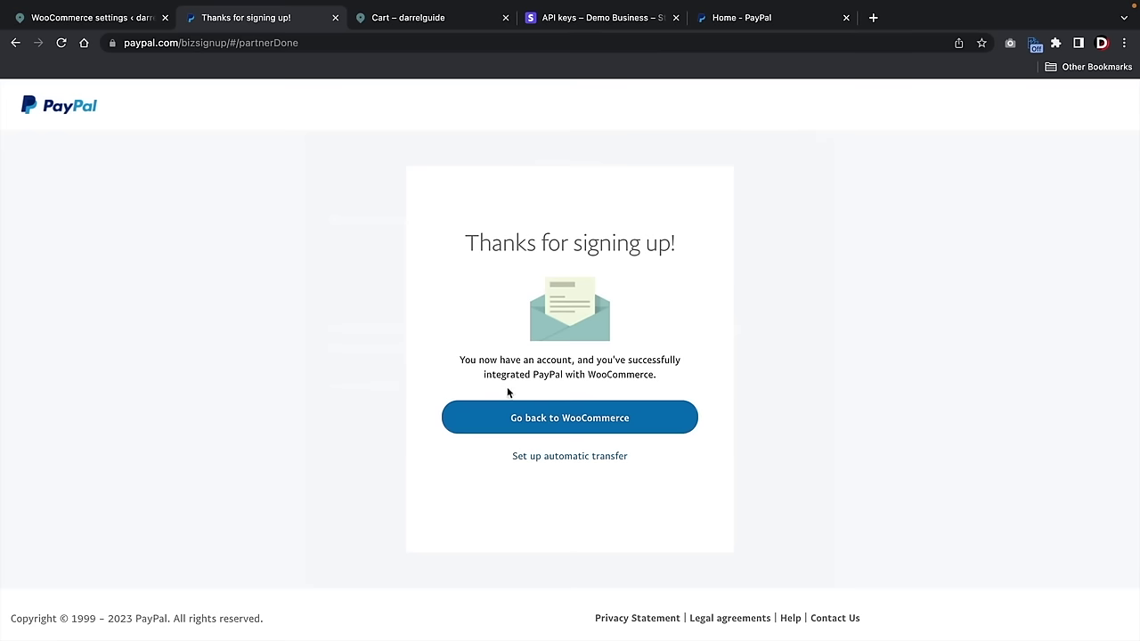
left_click(539, 421)
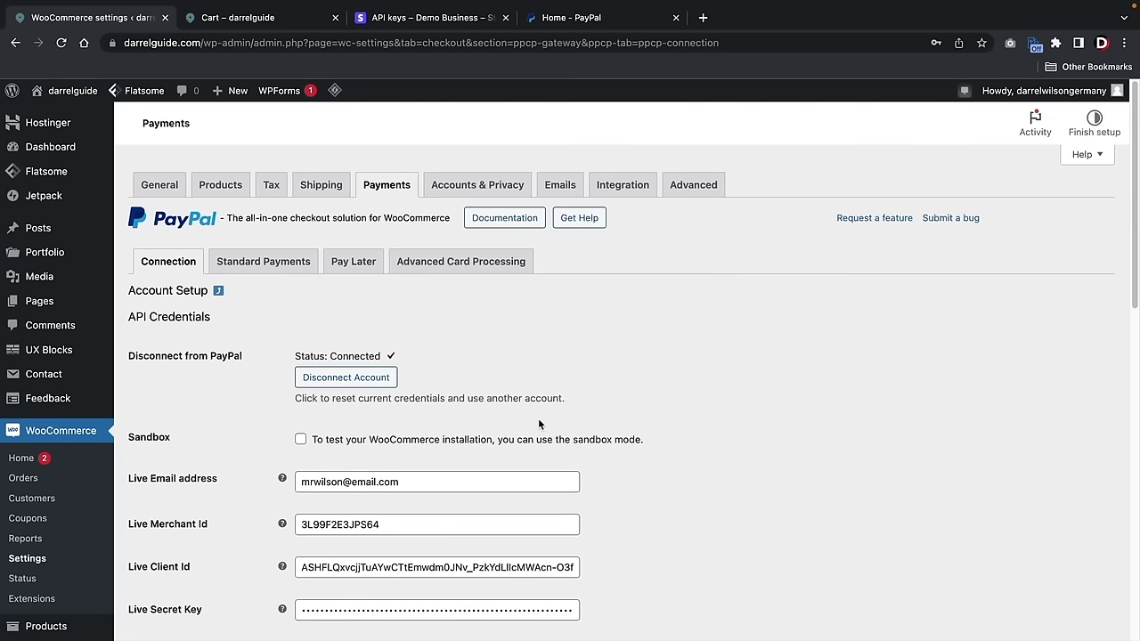
Enable the PayPal Gateway in the Standard Payments settings
scroll(507, 403, "down", 3)
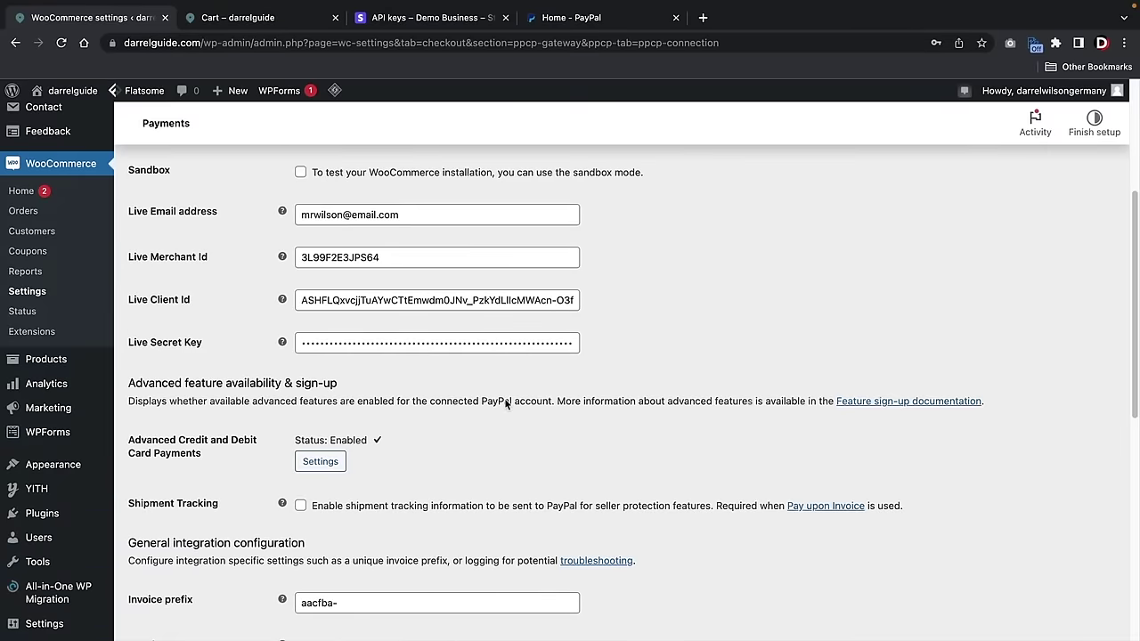
scroll(505, 405, "down", 3)
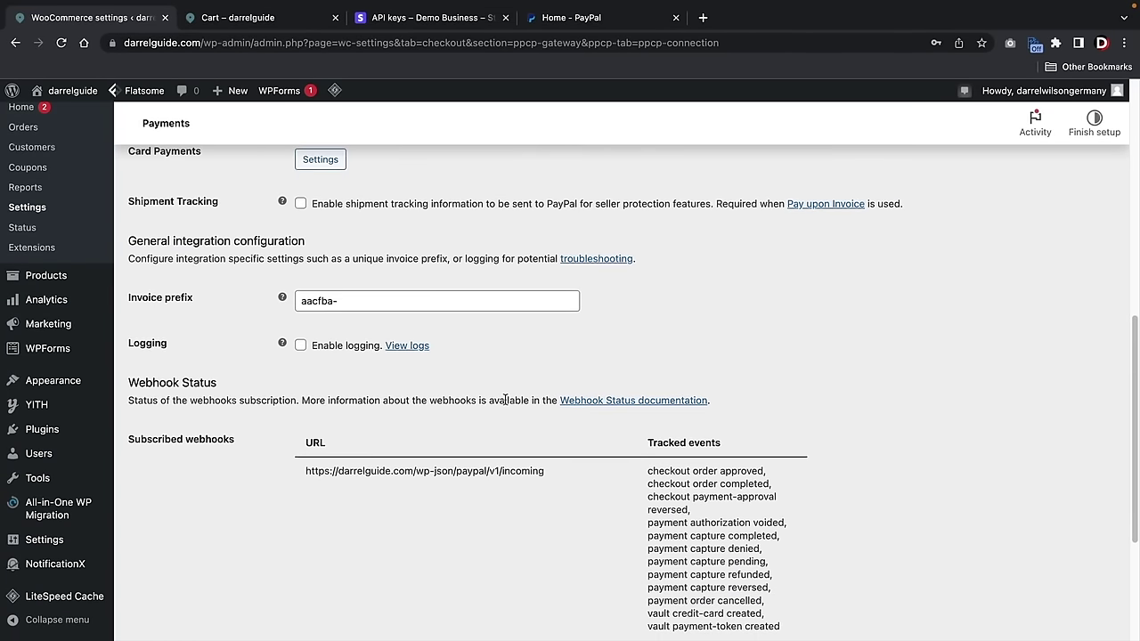
scroll(505, 400, "down", 2)
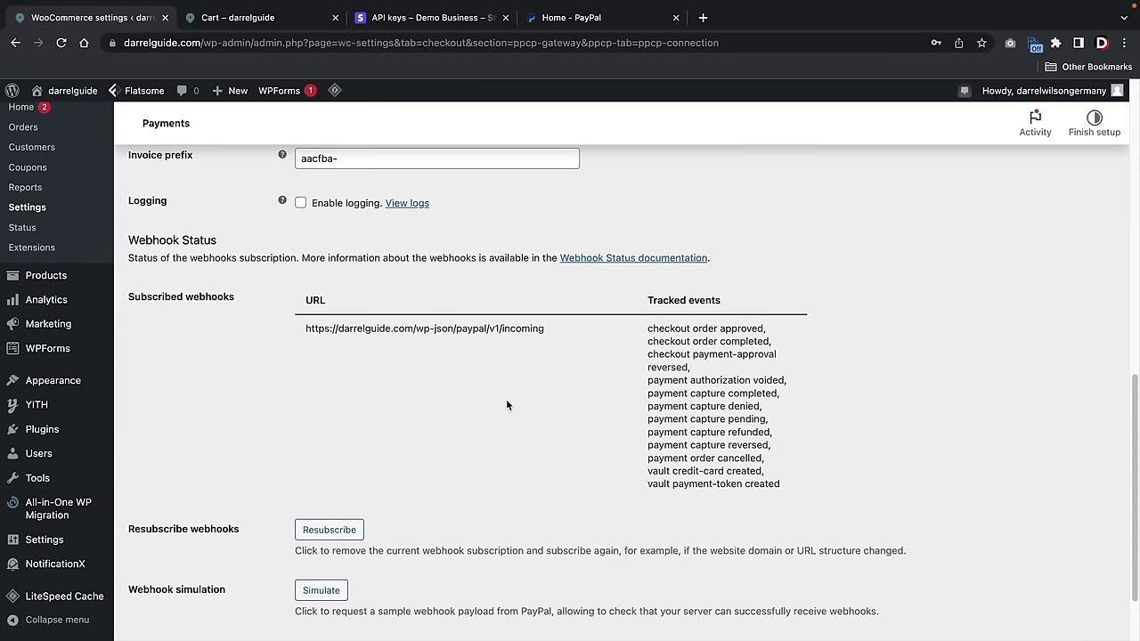
scroll(448, 389, "up", 6)
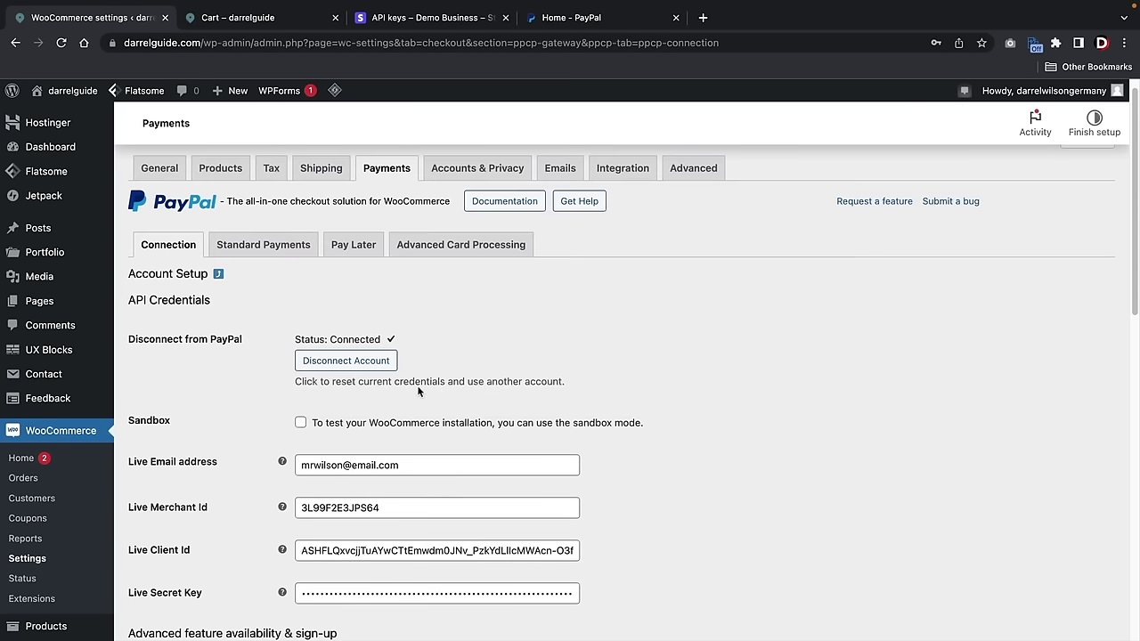
left_click(268, 257)
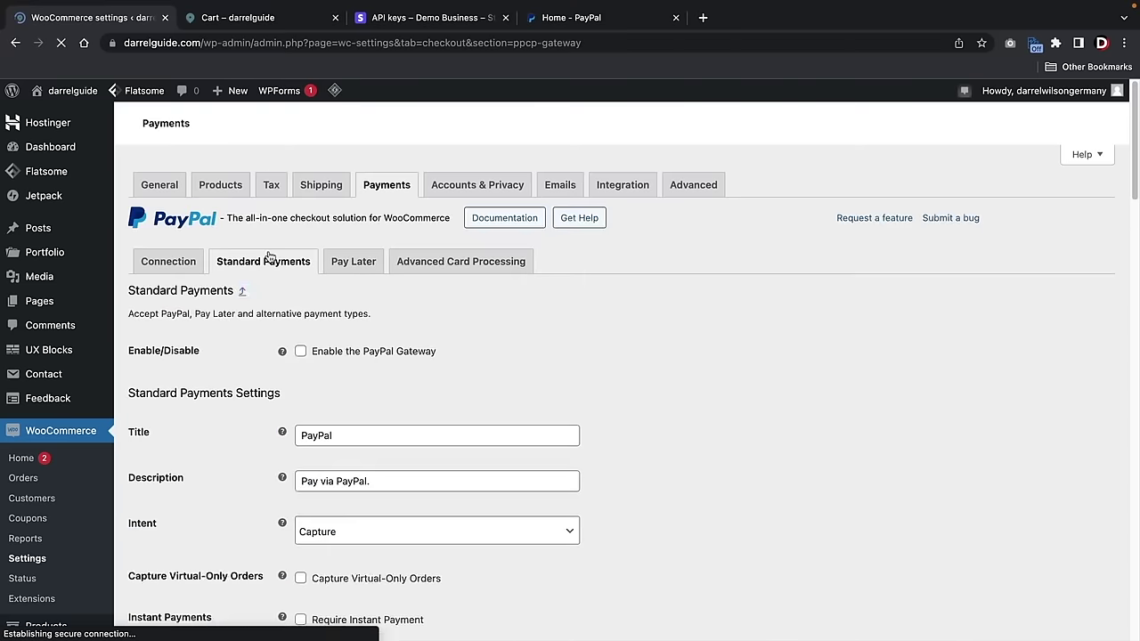
left_click(300, 352)
Turn off PayPal buttons on single product and cart pages, and save the settings
scroll(397, 360, "down", 9)
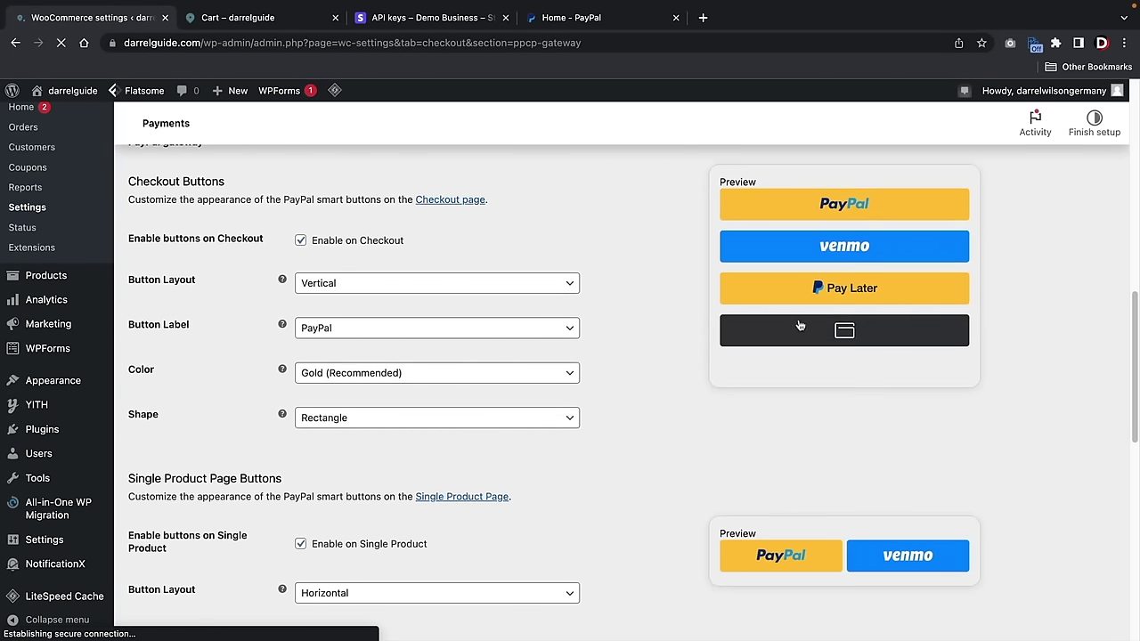
scroll(815, 303, "up", 1)
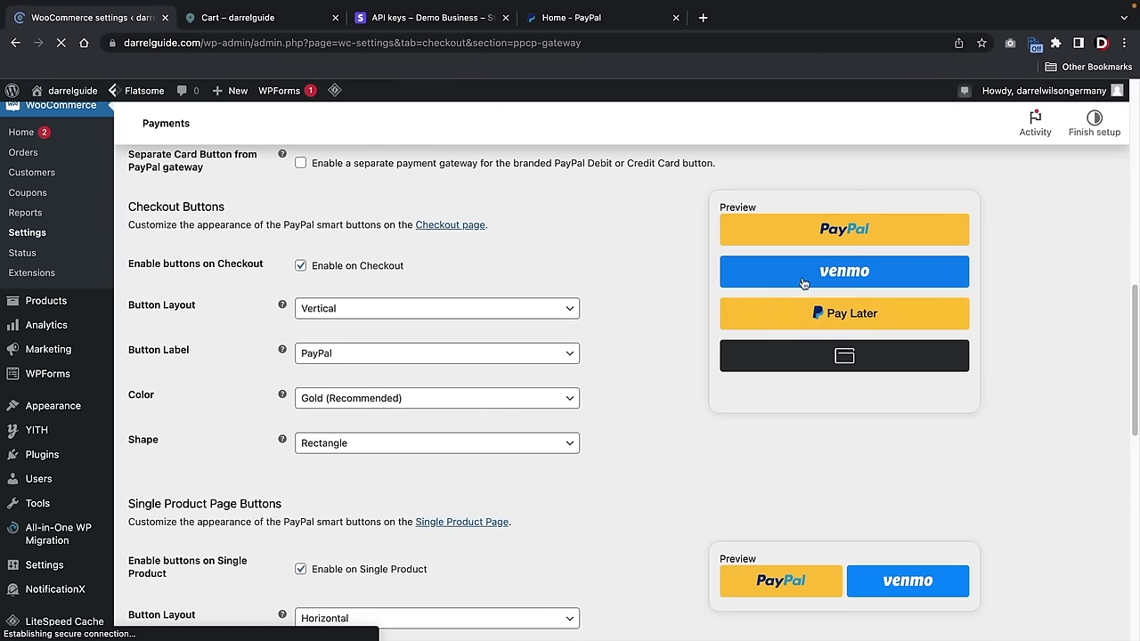
scroll(796, 469, "down", 3)
scroll(794, 464, "down", 2)
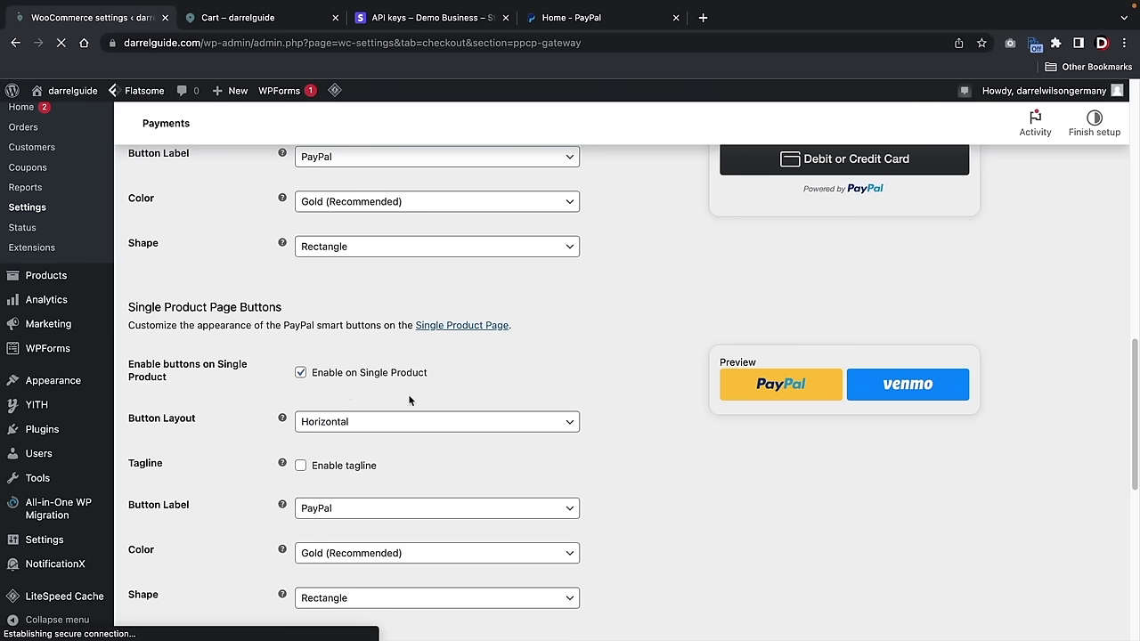
left_click(301, 373)
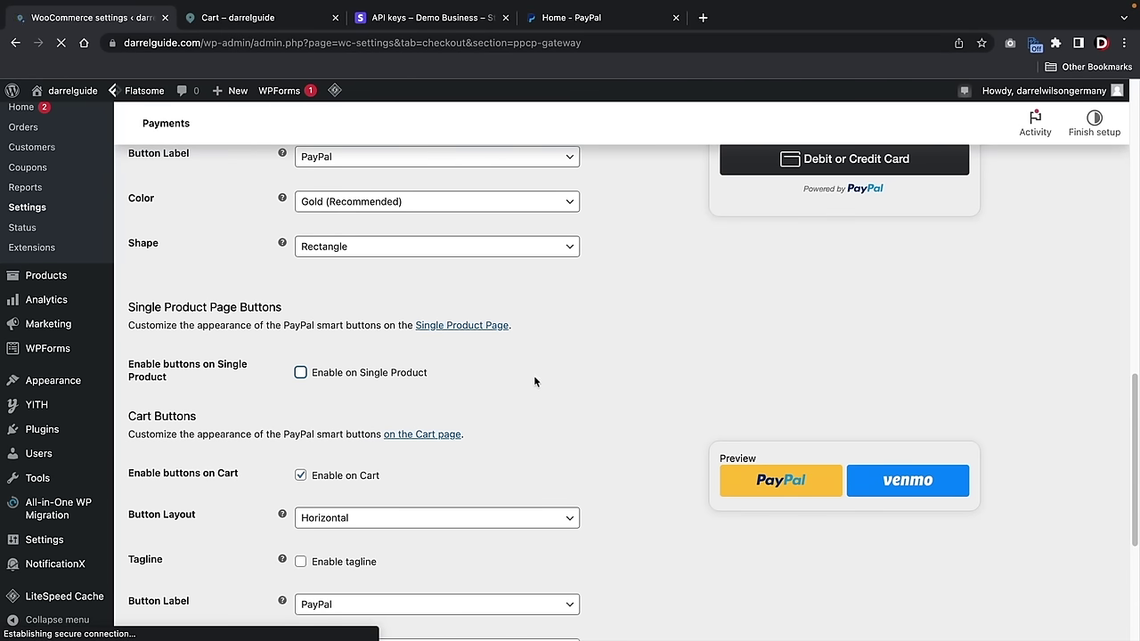
scroll(534, 370, "down", 3)
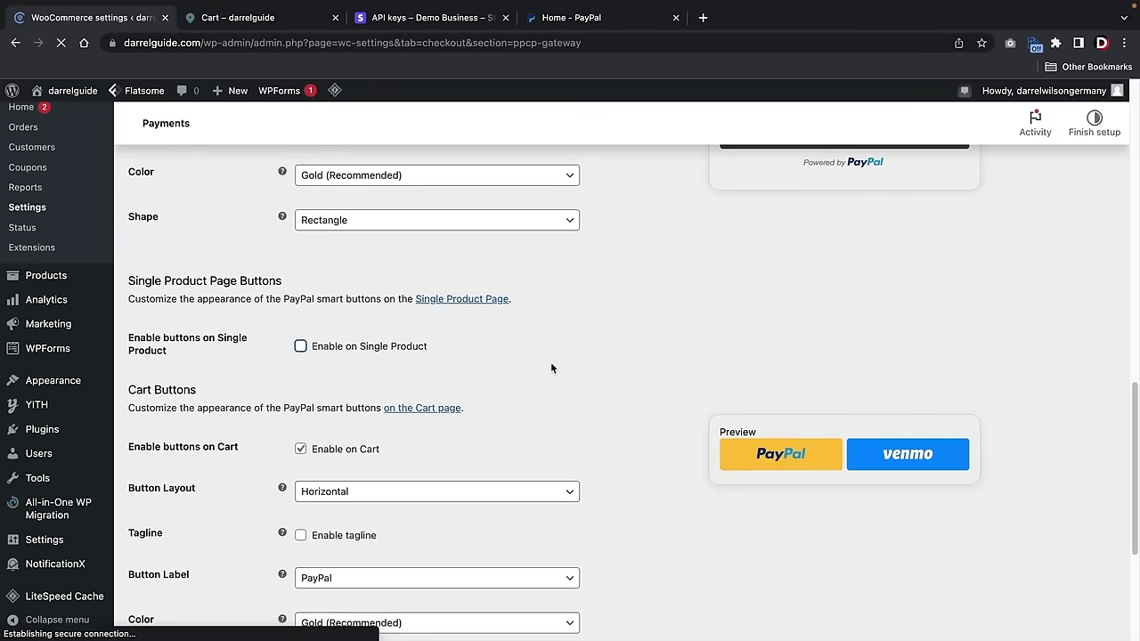
left_click(300, 352)
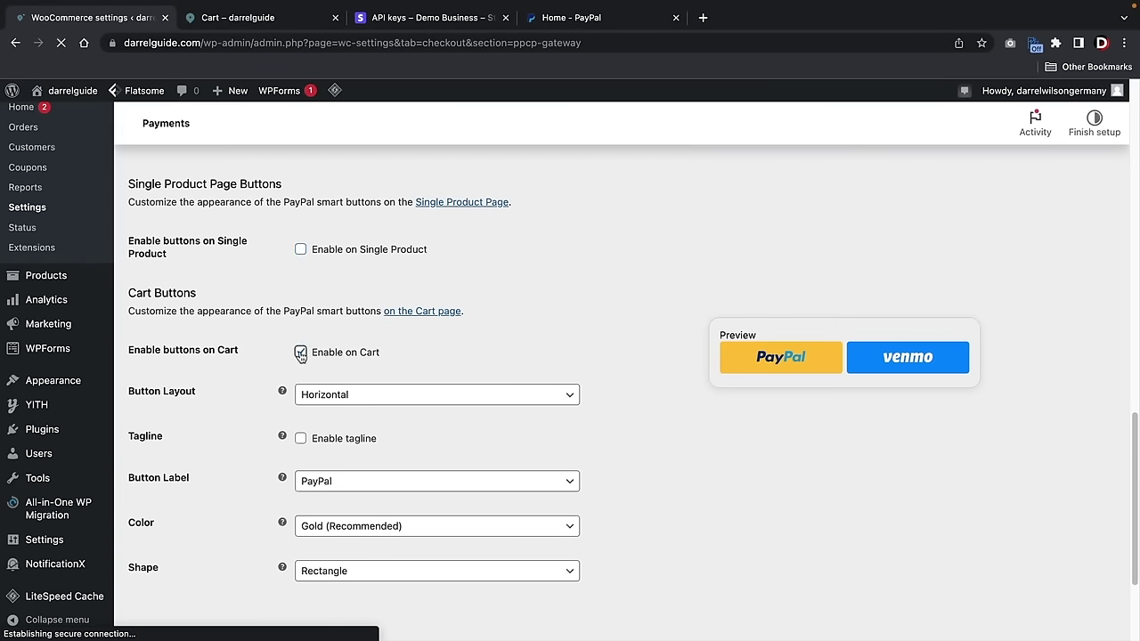
scroll(303, 357, "up", 5)
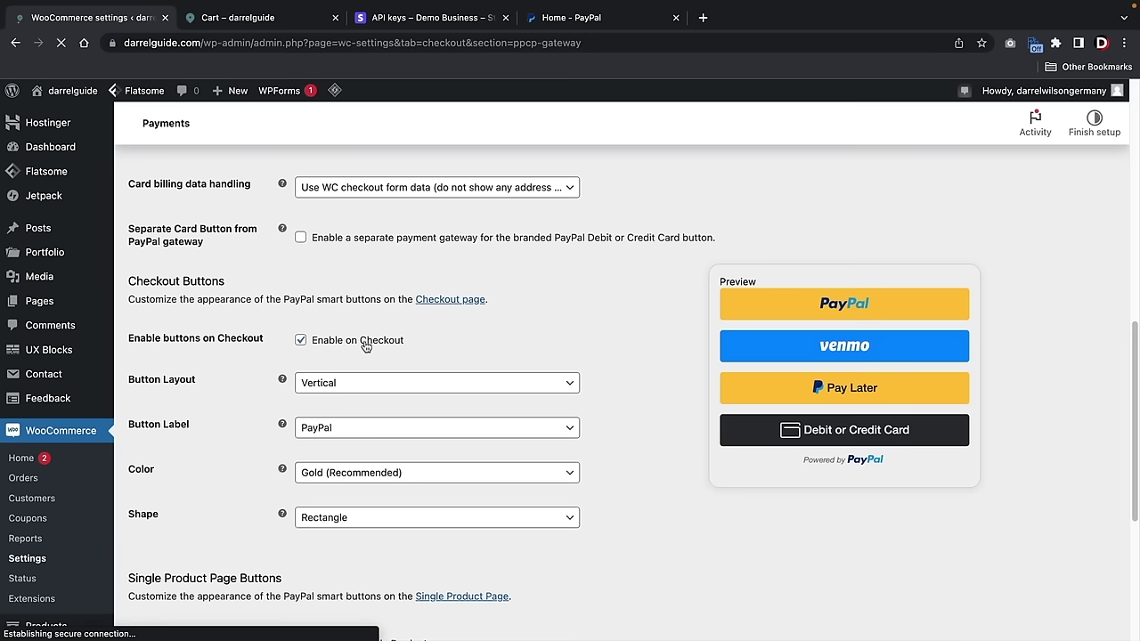
key("Tab")
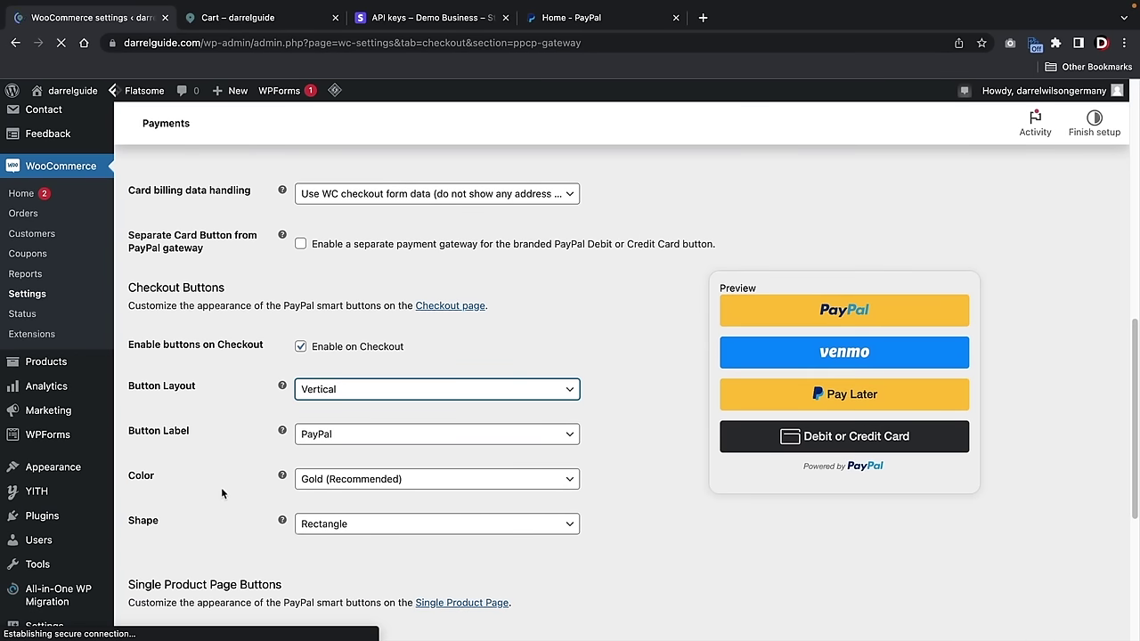
scroll(221, 487, "down", 5)
left_click(184, 568)
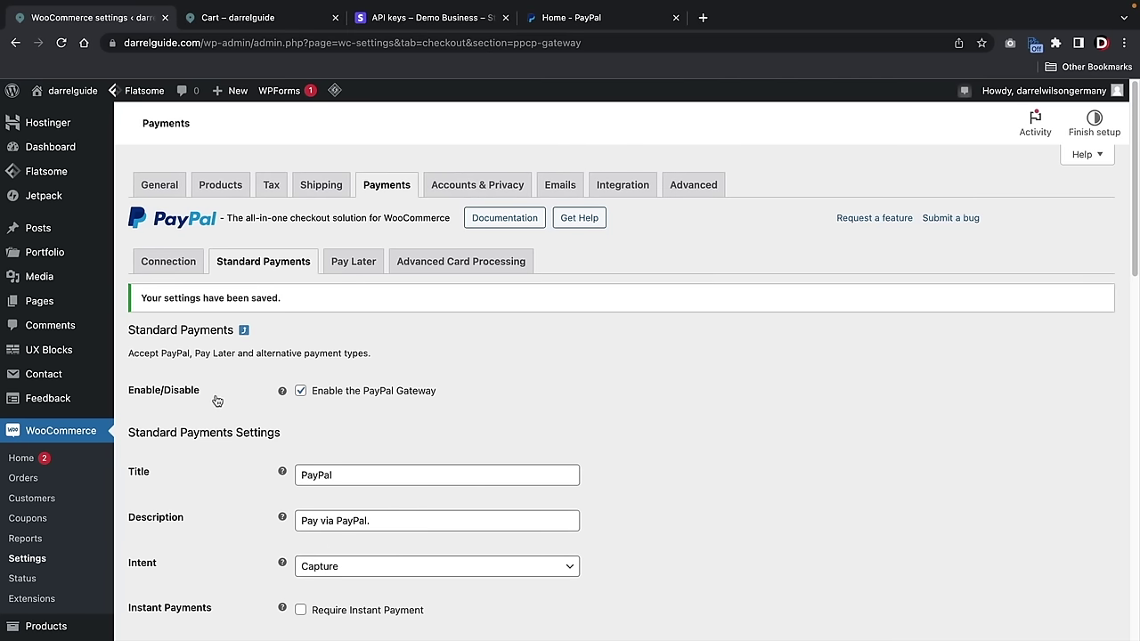
Go to the Marketing > Coupons page
scroll(134, 401, "down", 3)
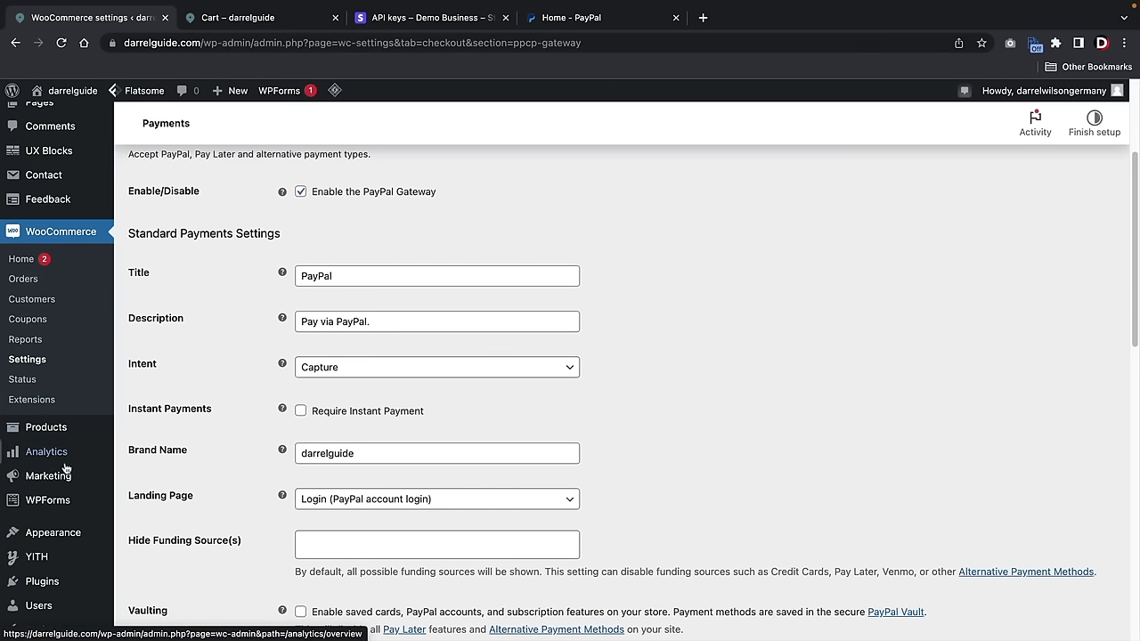
mouse_move(62, 473)
left_click(131, 502)
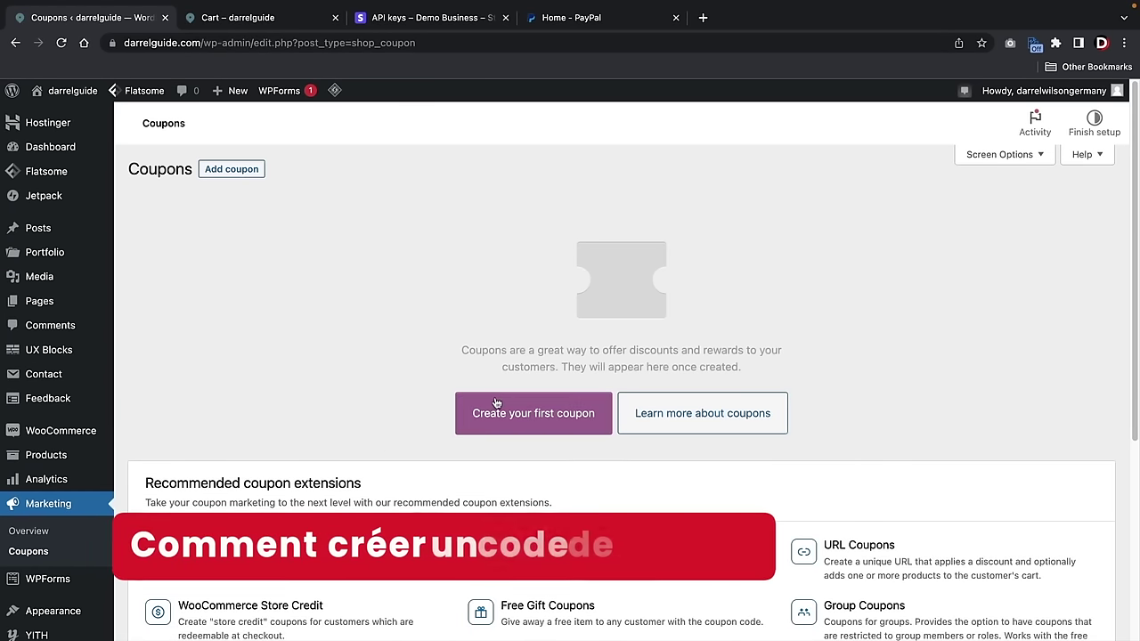
Create a coupon with code 'Free' and a Percentage discount type
left_click(501, 417)
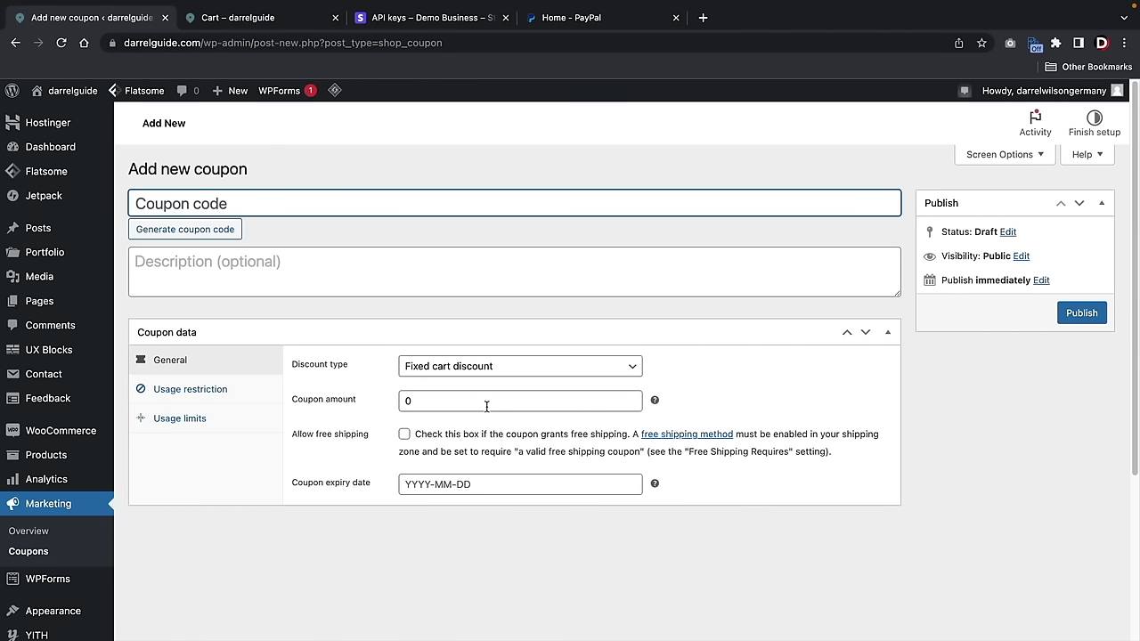
type("Free")
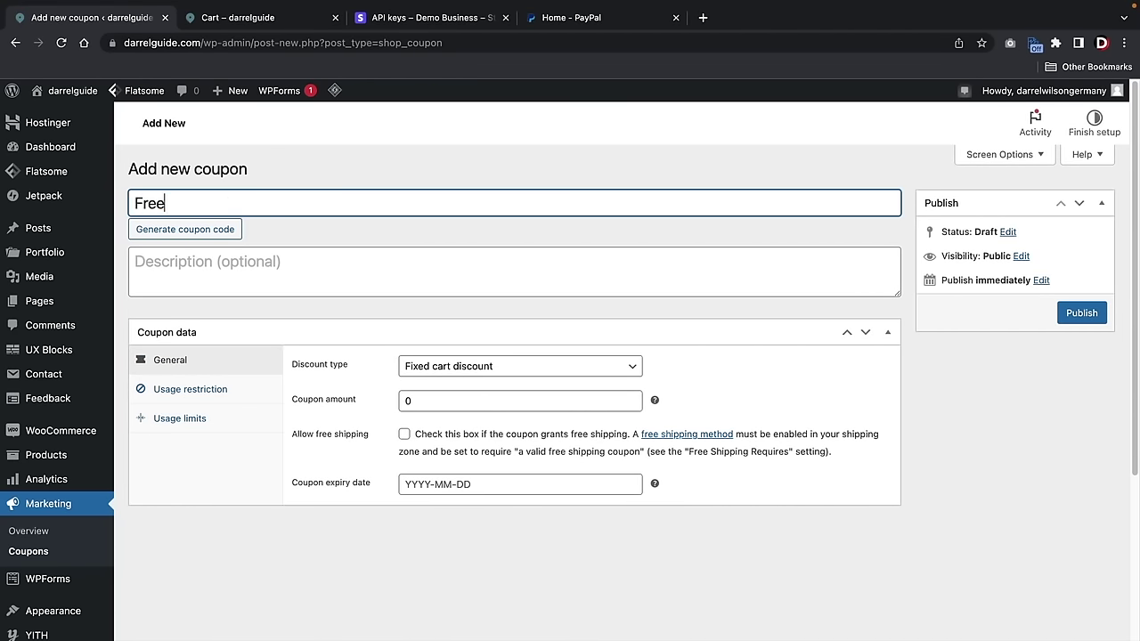
key("Tab")
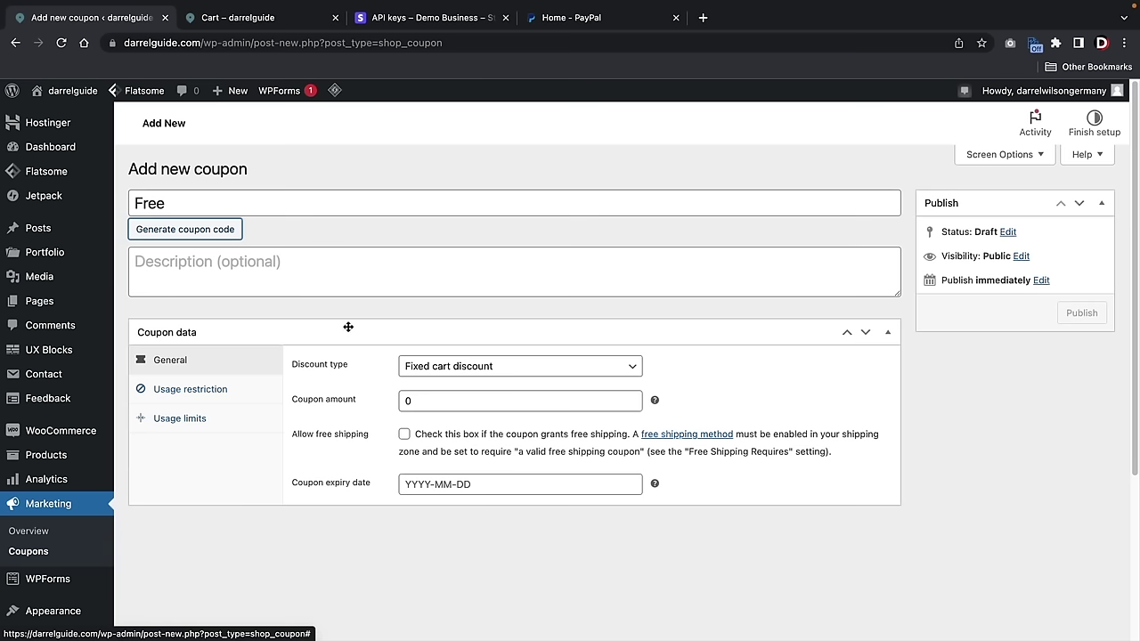
left_click(454, 370)
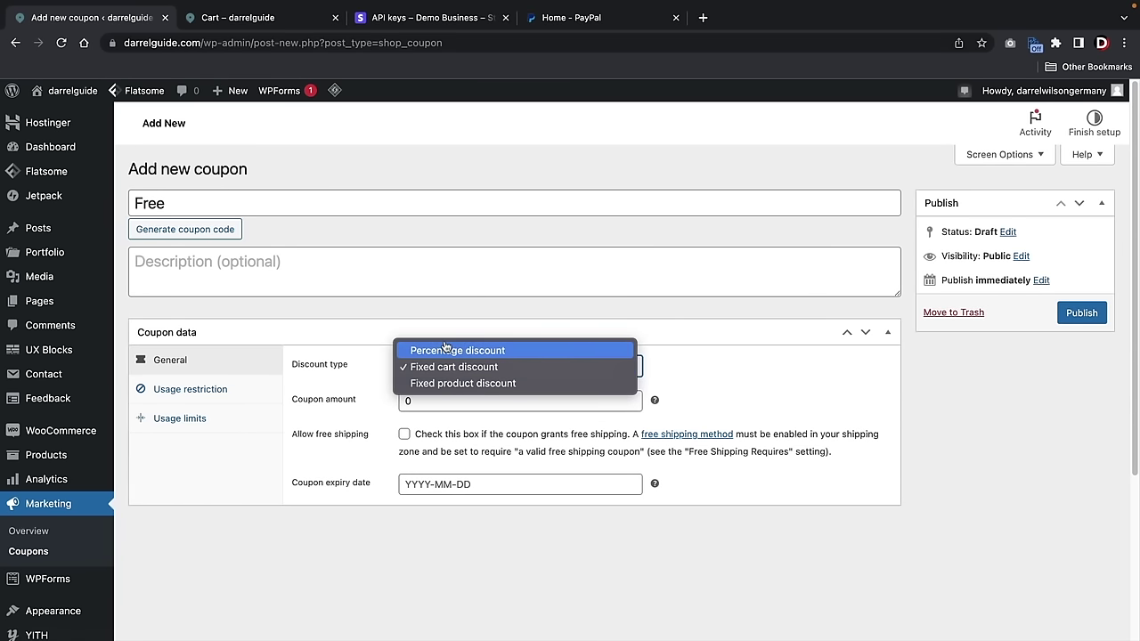
left_click(403, 315)
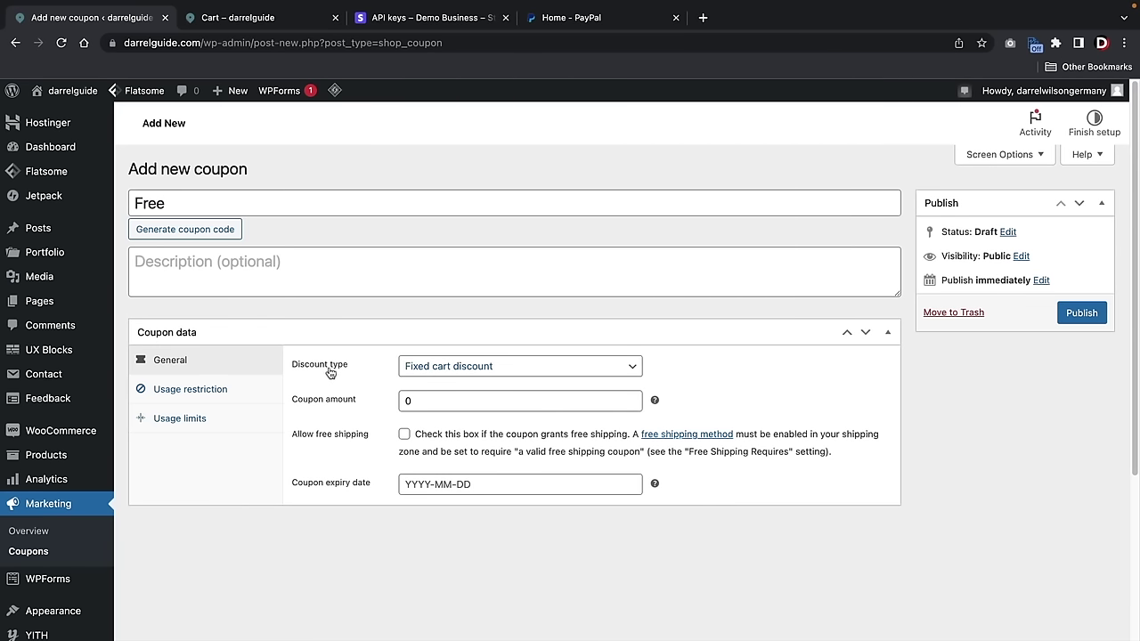
left_click(468, 371)
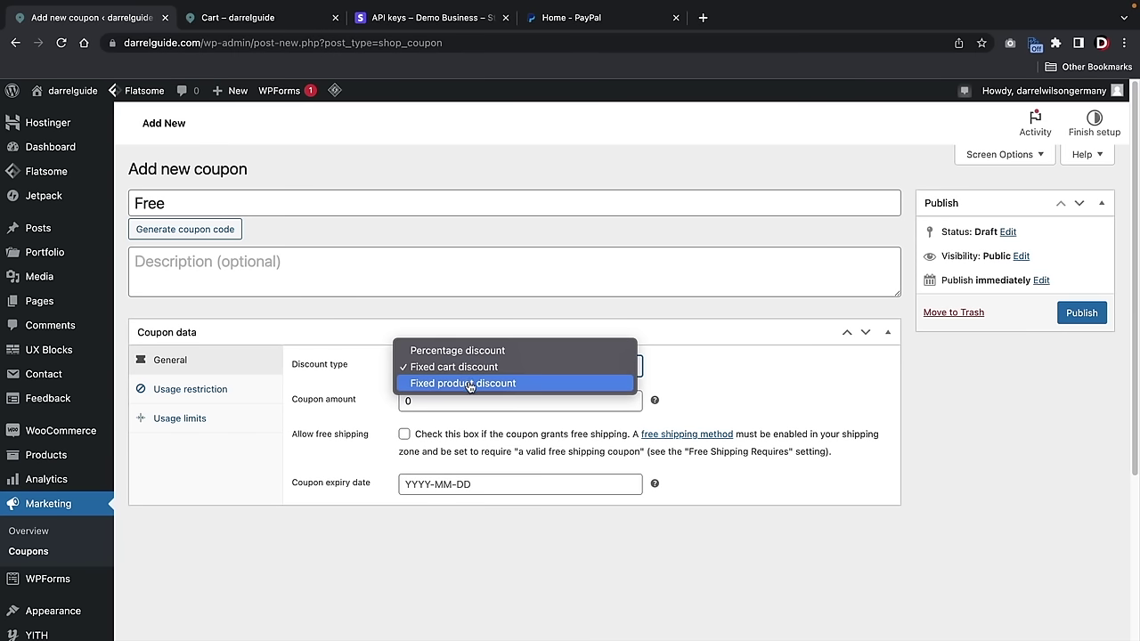
left_click(459, 385)
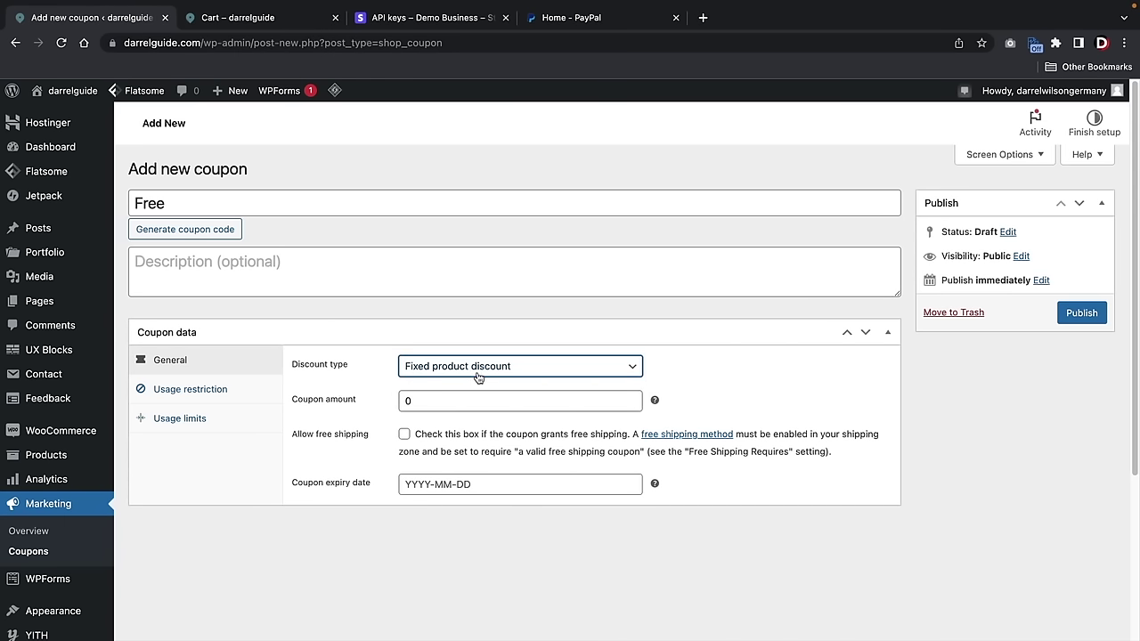
left_click(477, 374)
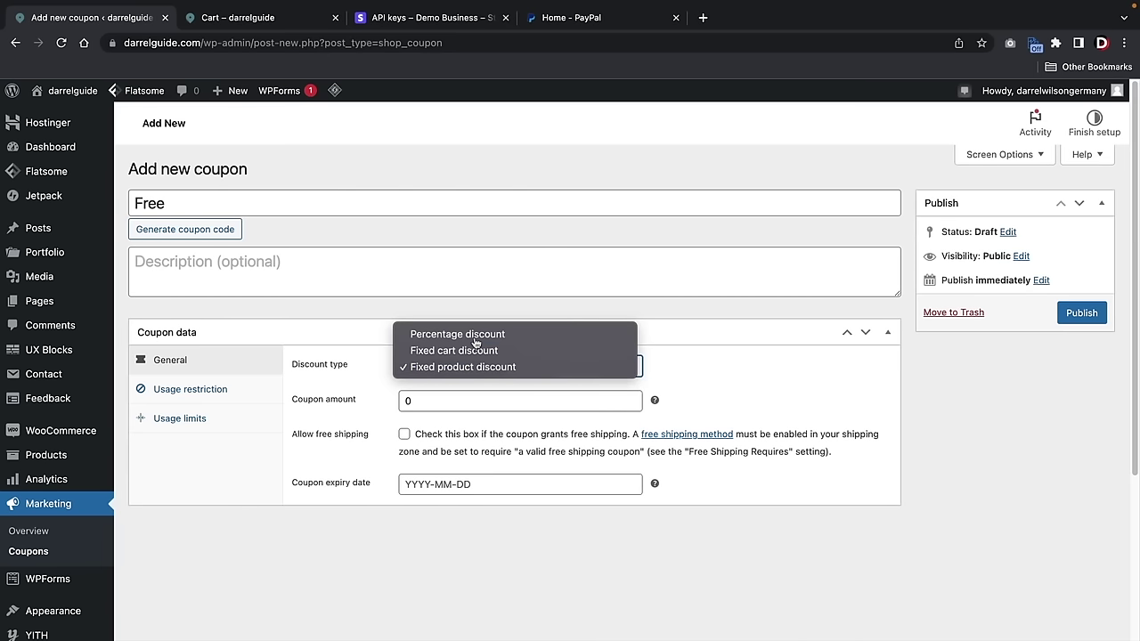
left_click(474, 337)
Set the coupon amount to 10, allow free shipping, and expire it on 2023-01-31
double_click(462, 399)
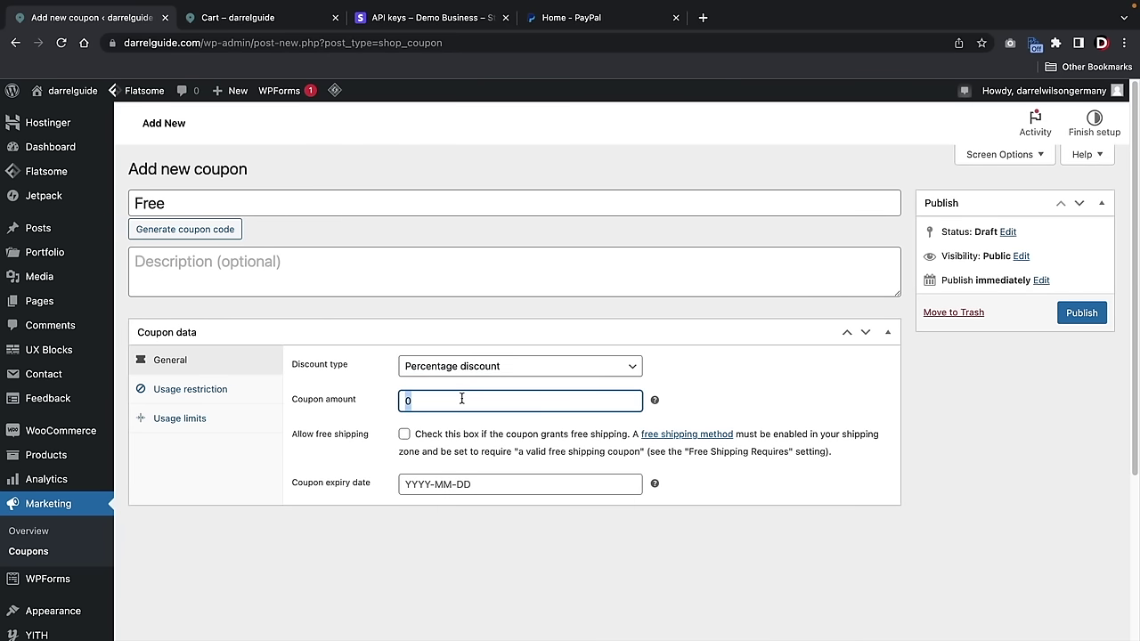
type("10")
left_click(404, 434)
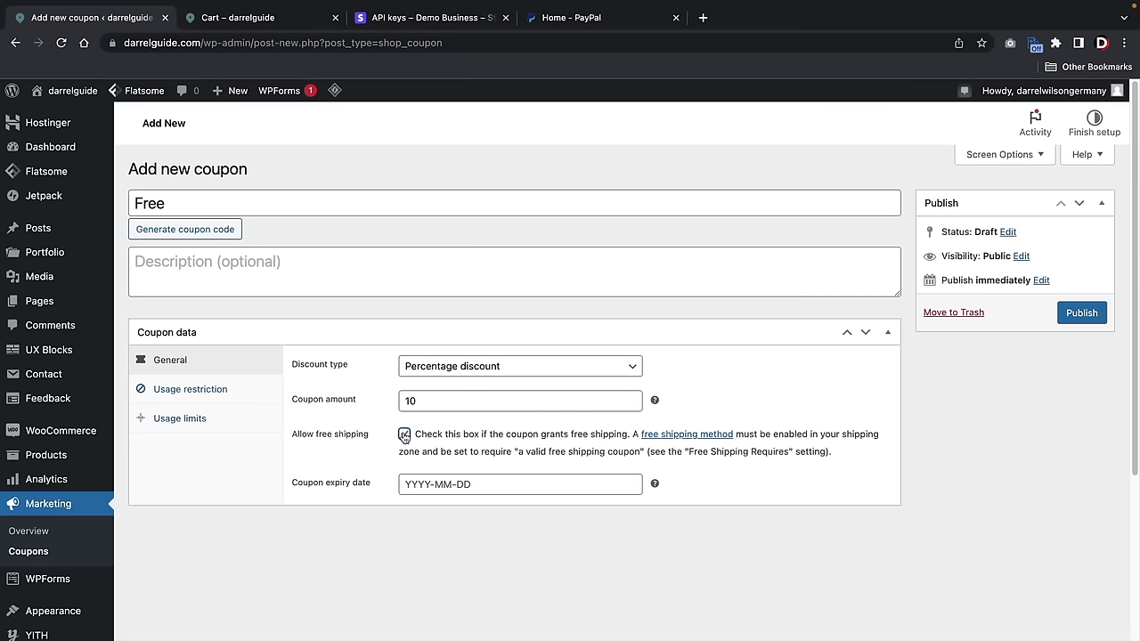
scroll(406, 438, "down", 1)
left_click(438, 468)
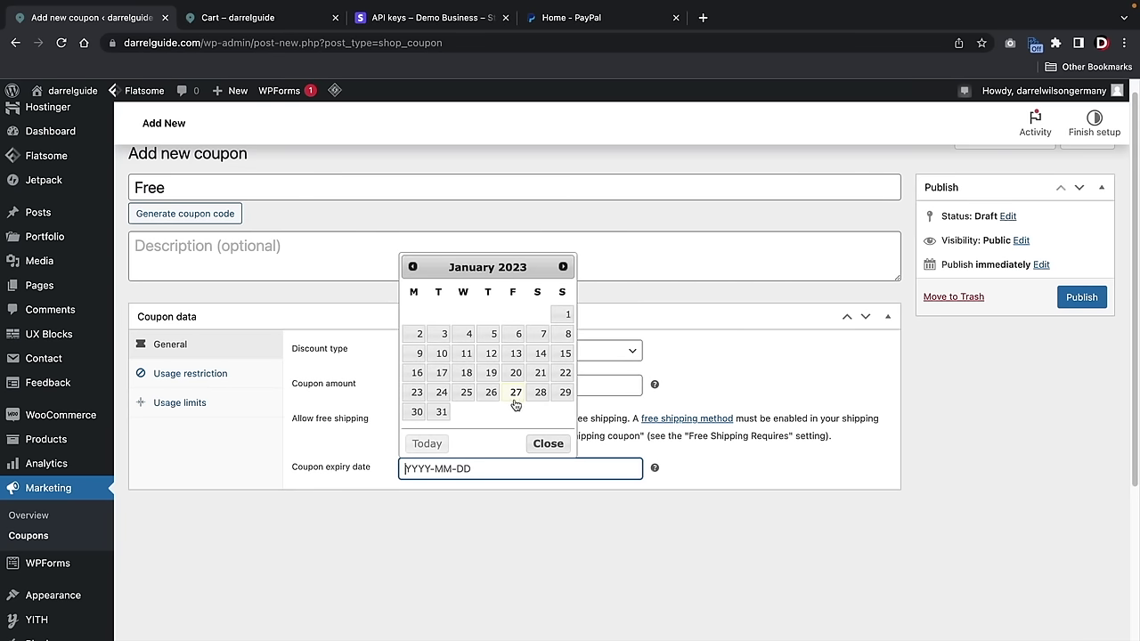
left_click(441, 412)
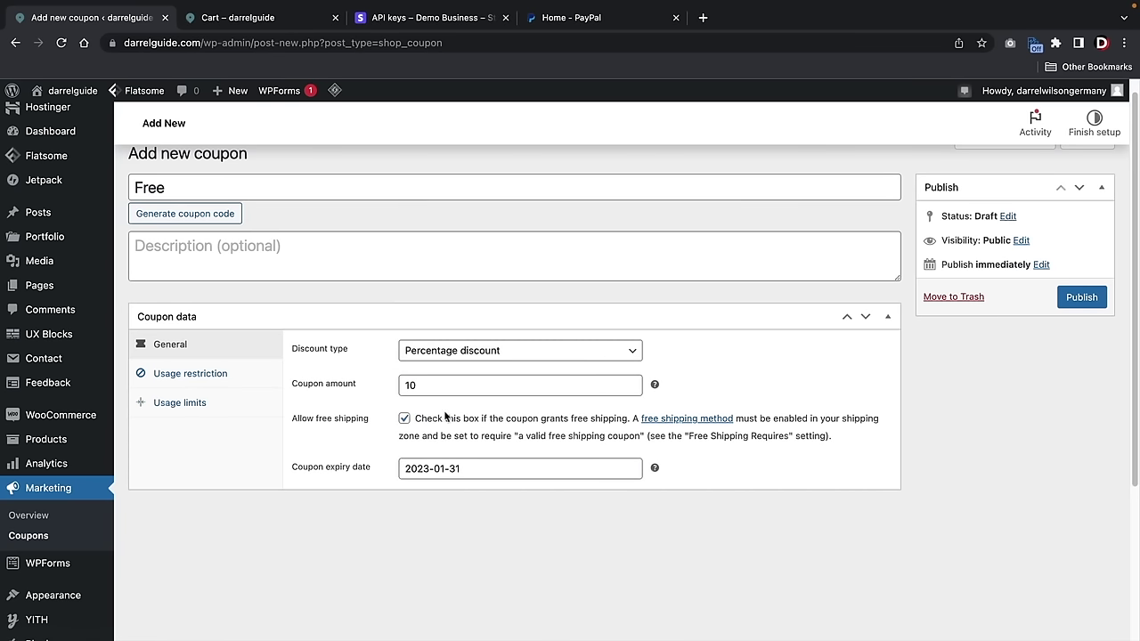
Set the Free coupon's minimum spend to 20 under Usage restriction
left_click(217, 381)
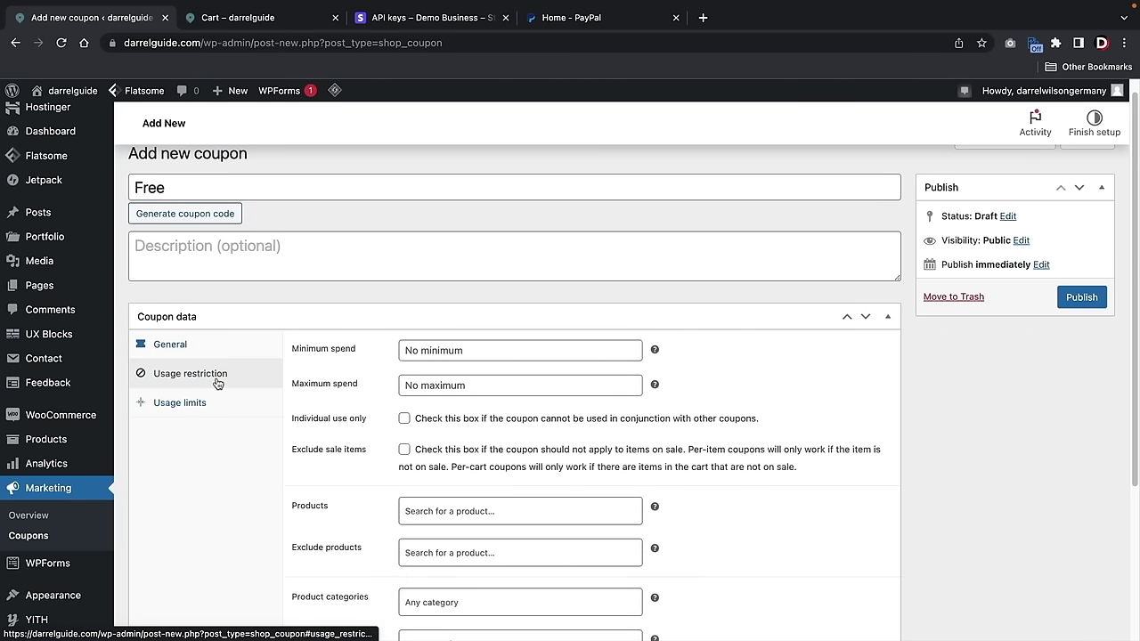
scroll(267, 339, "down", 2)
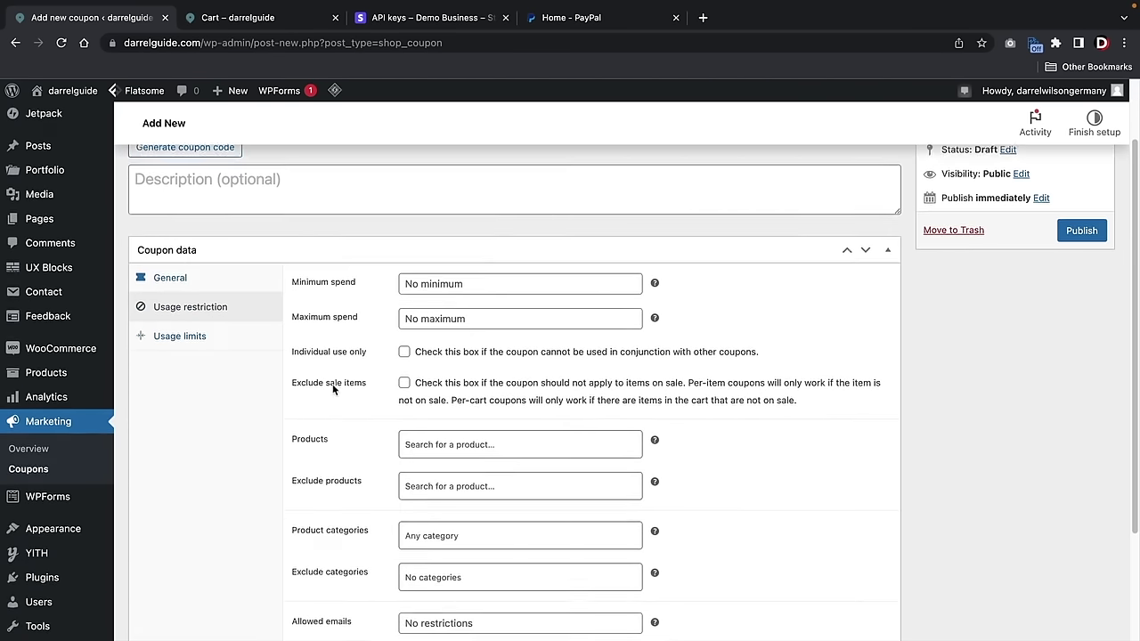
left_click(454, 265)
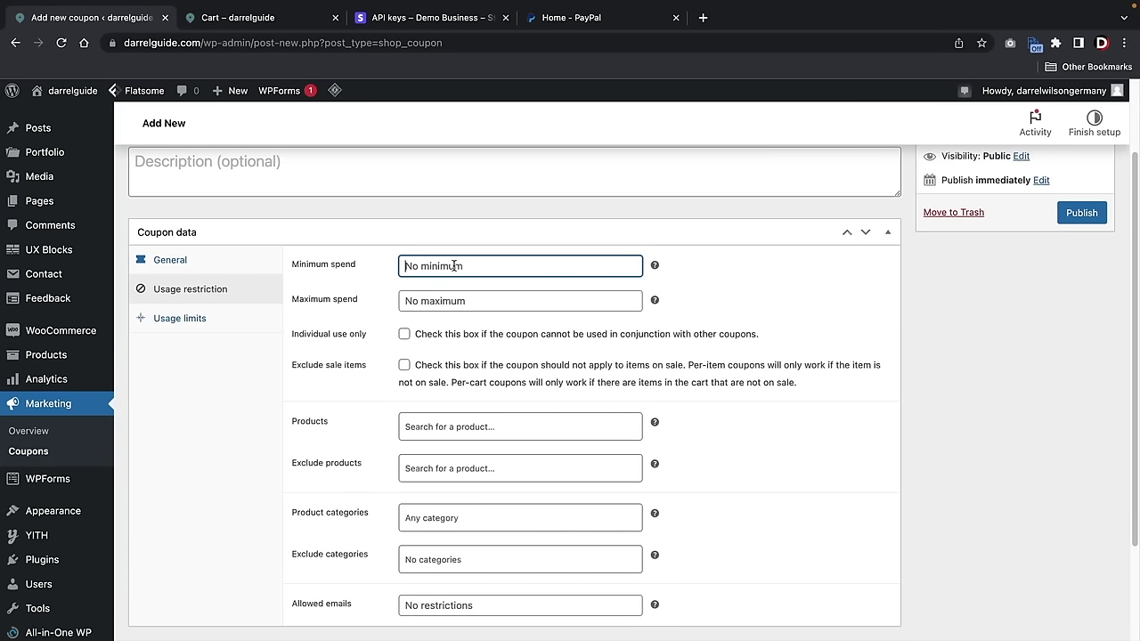
type("20")
scroll(378, 401, "down", 1)
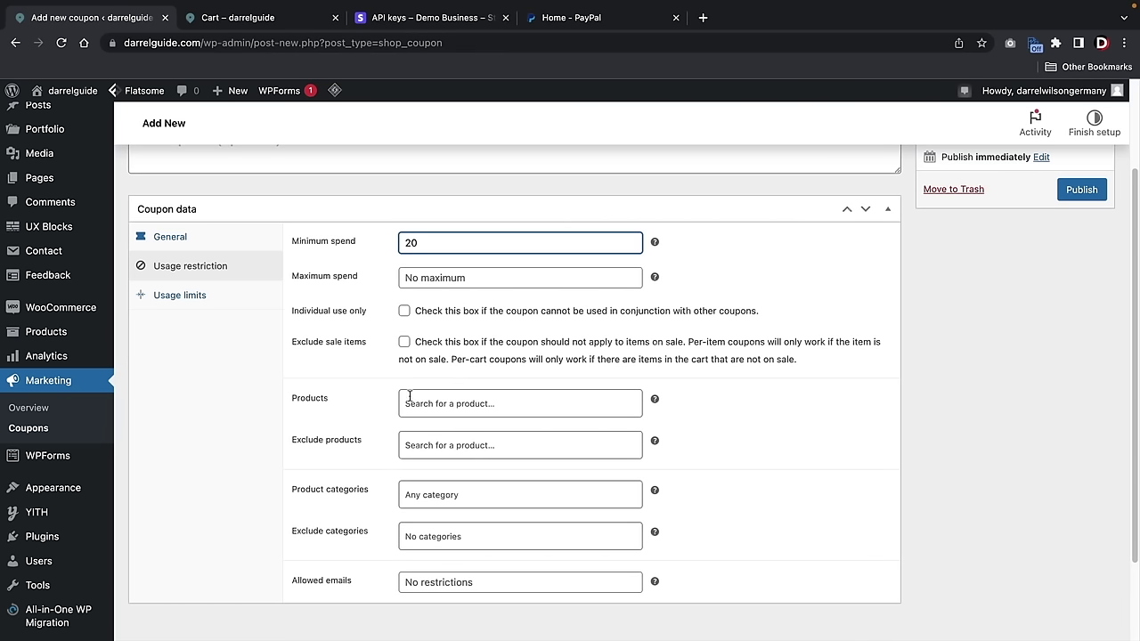
Limit the coupon to 1 use per user and publish it
left_click(198, 298)
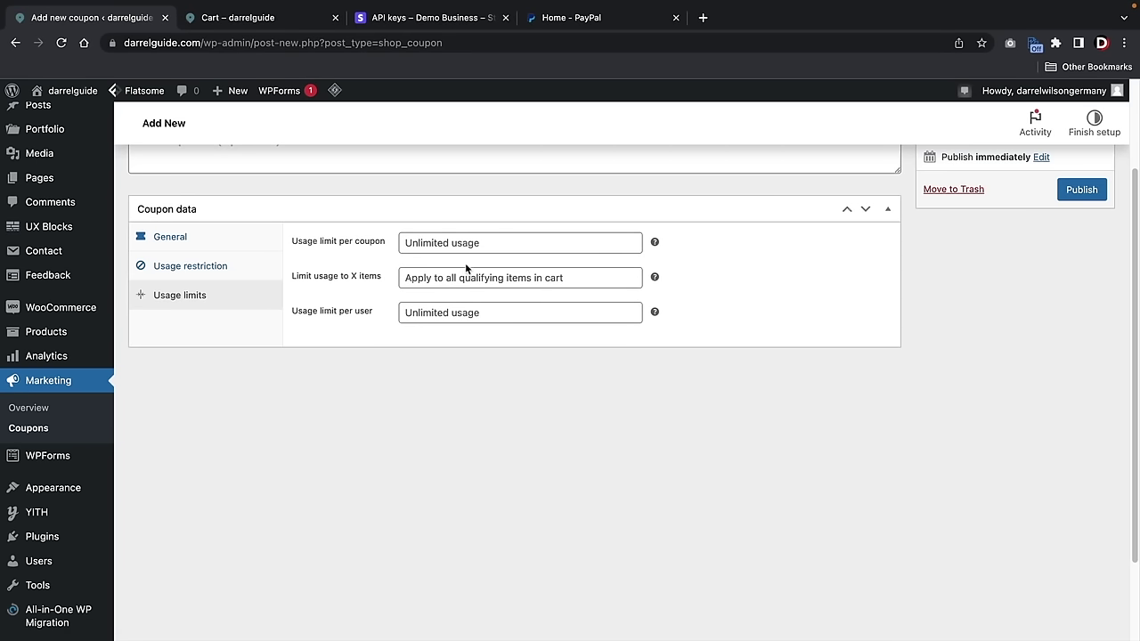
left_click(518, 244)
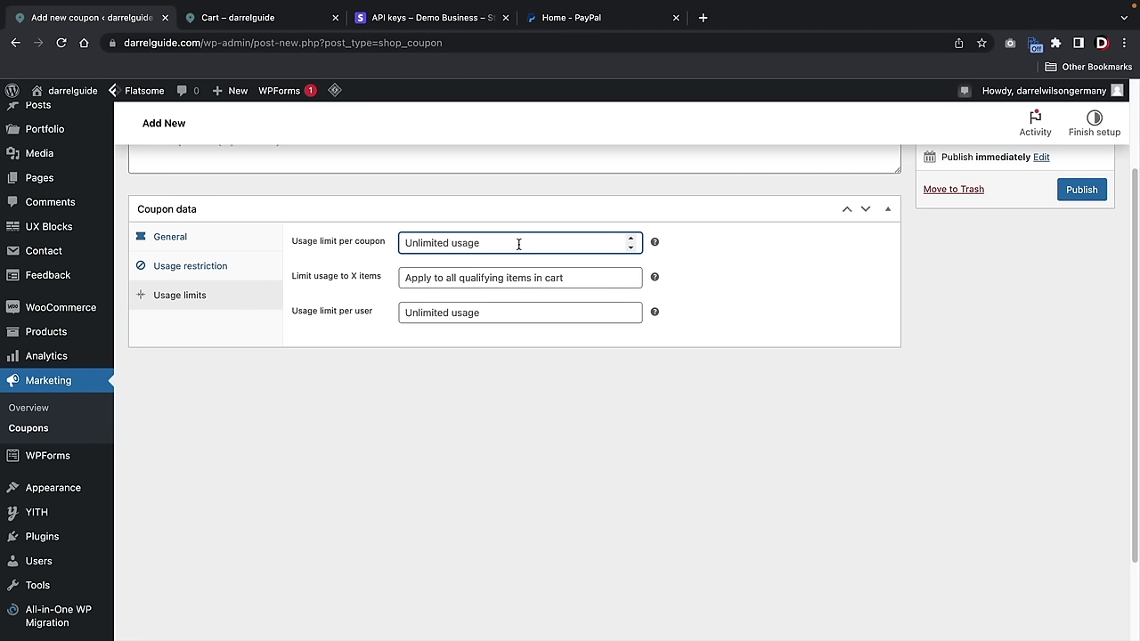
left_click(499, 311)
type("1")
left_click(496, 359)
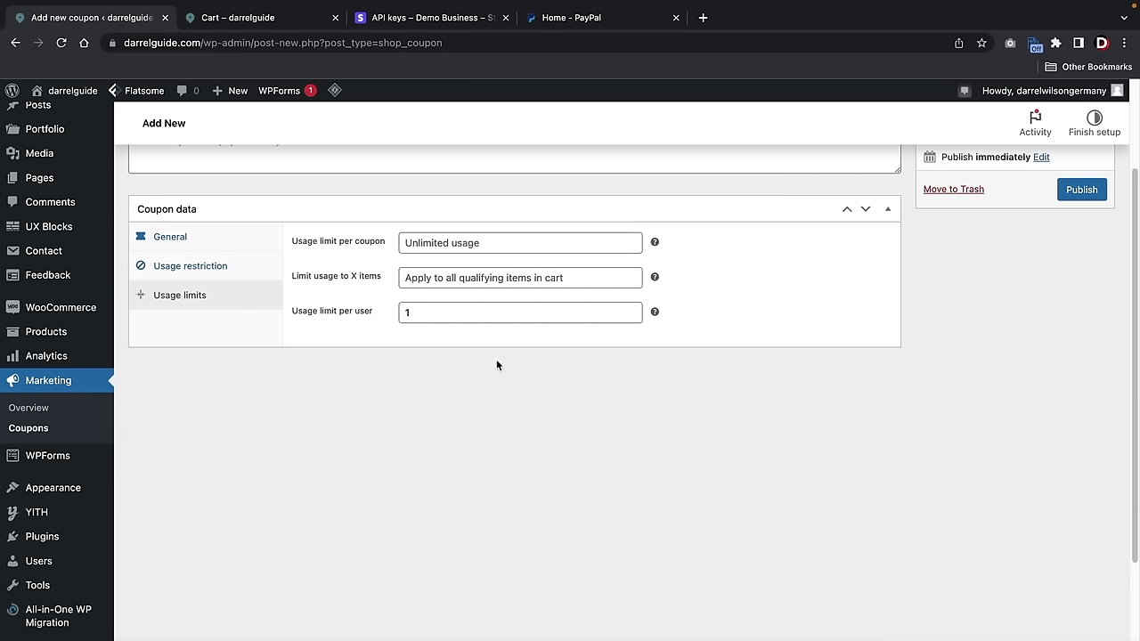
scroll(496, 365, "up", 3)
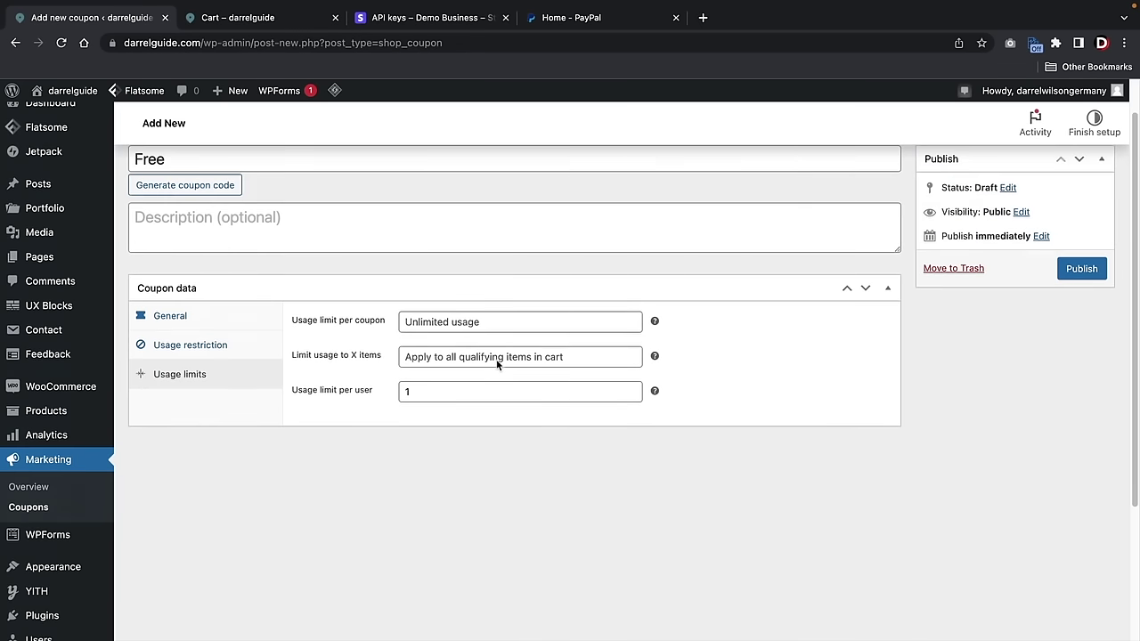
left_click(1090, 294)
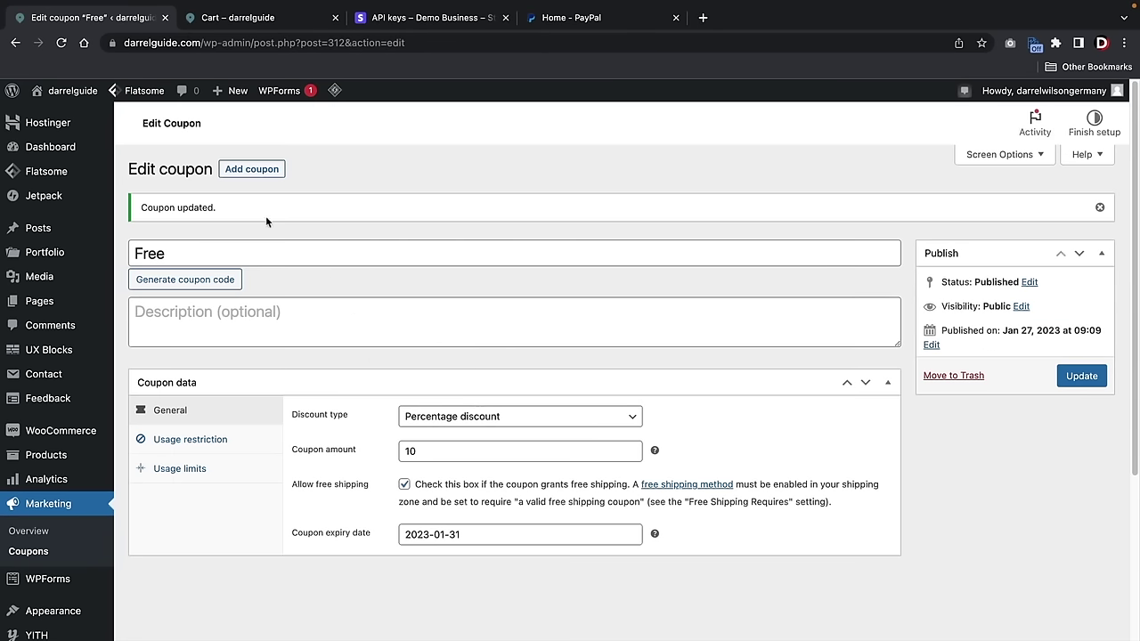
Apply the 'free' coupon on the cart page and check the discounted totals
left_click(246, 173)
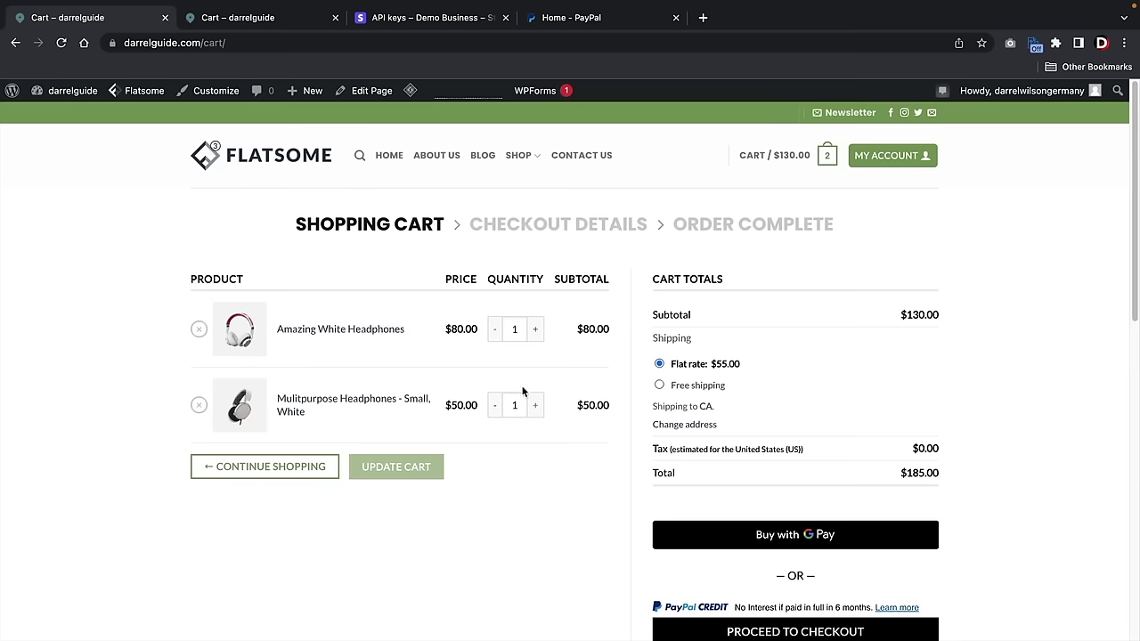
scroll(522, 391, "down", 3)
left_click(752, 491)
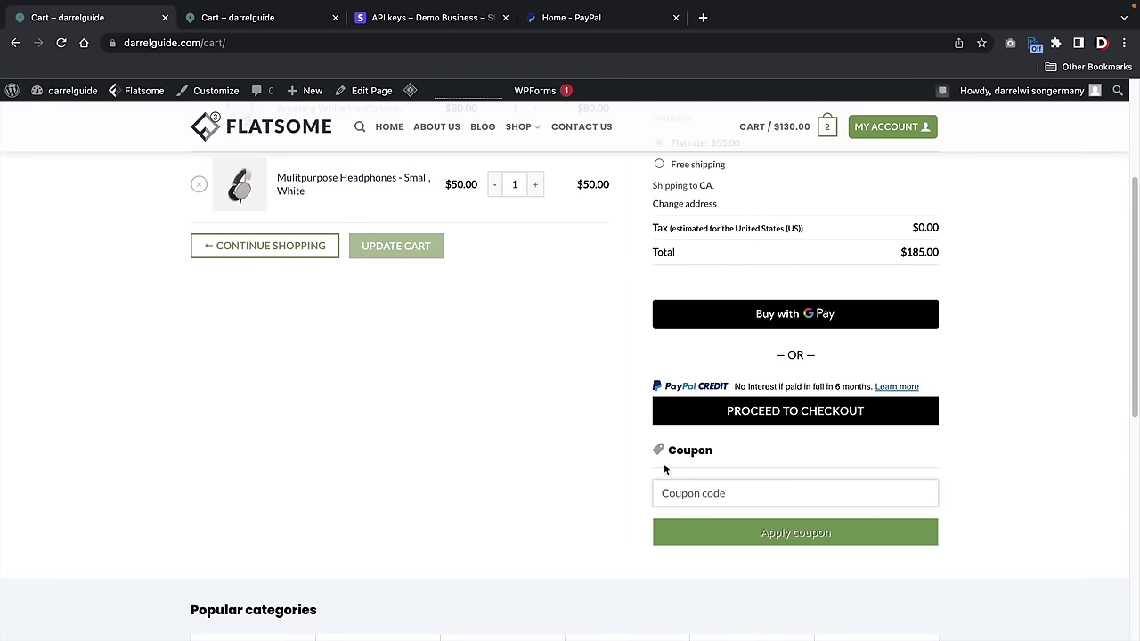
scroll(695, 437, "up", 2)
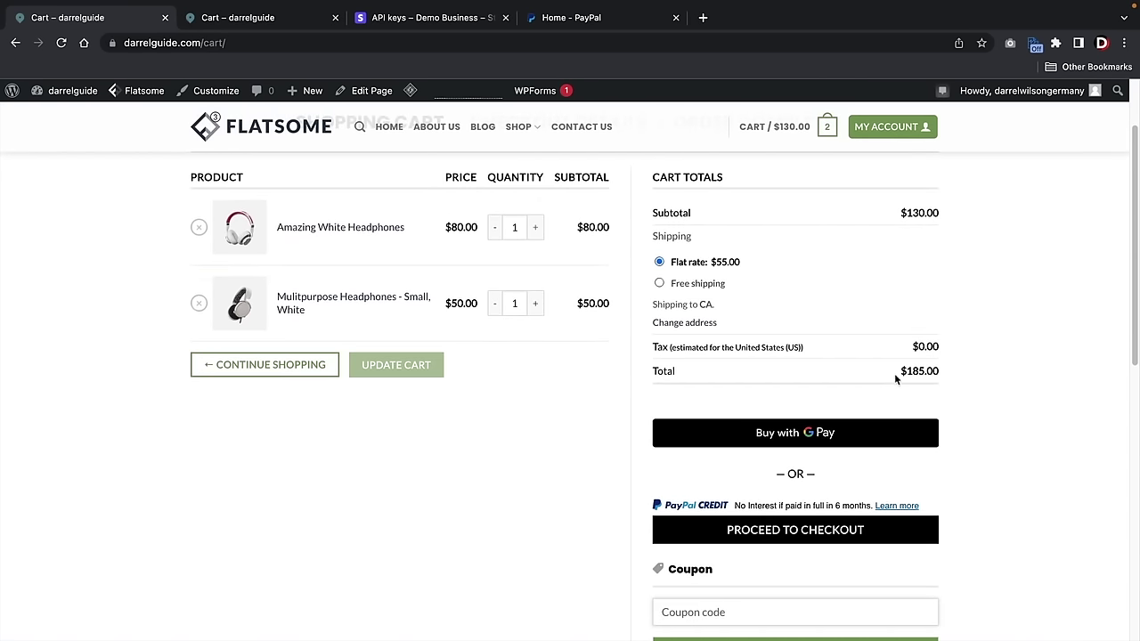
scroll(871, 380, "down", 2)
type("free")
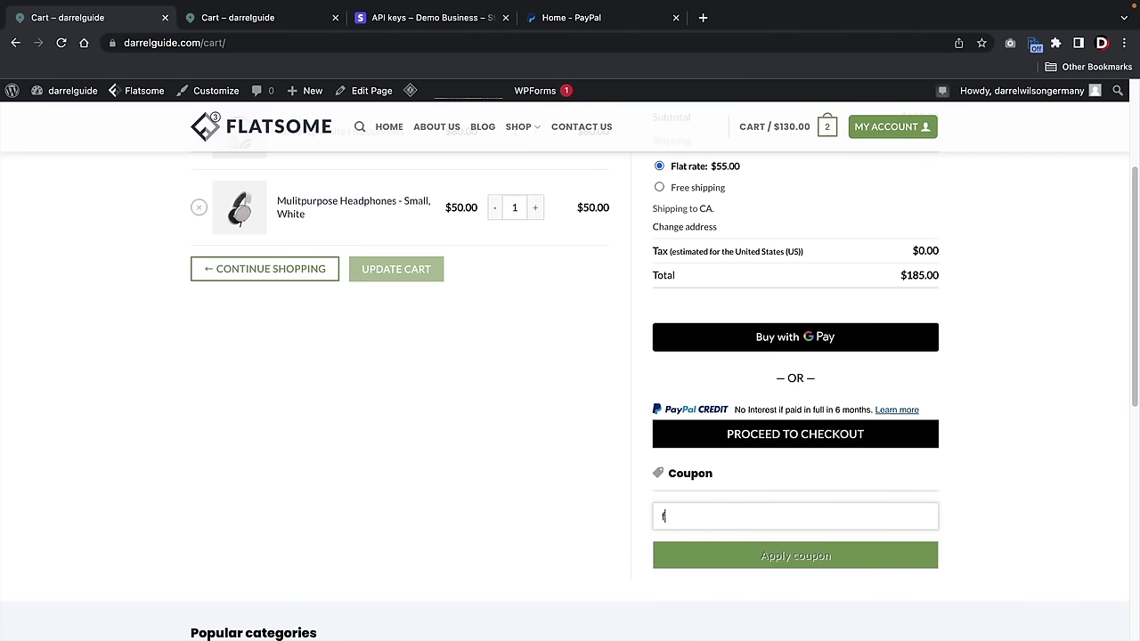
left_click(757, 554)
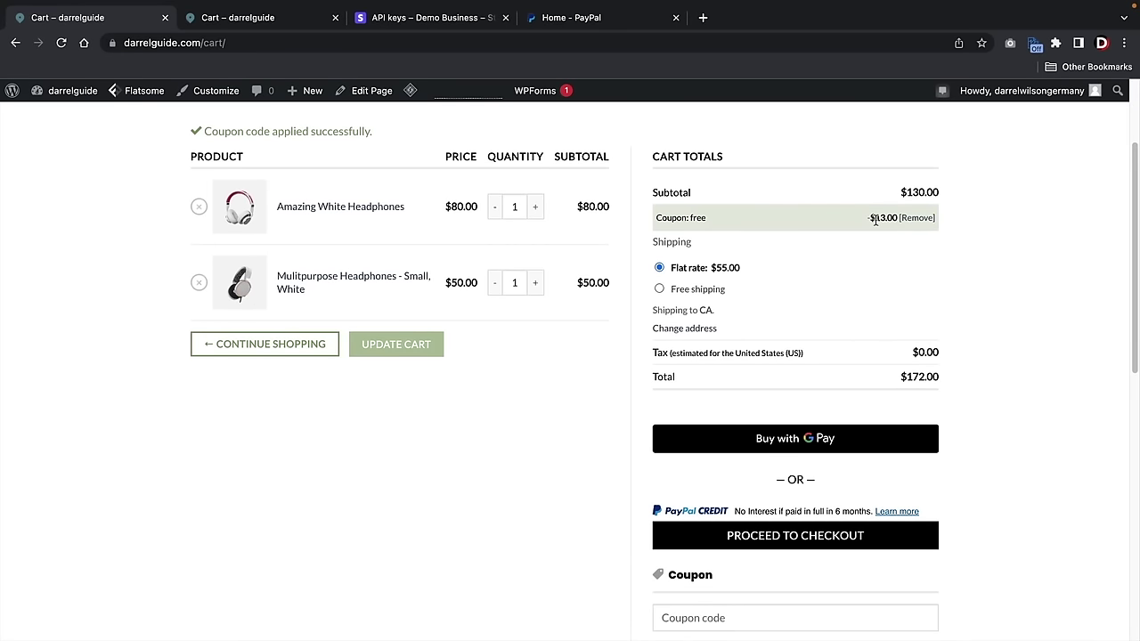
left_click_drag(901, 191, 942, 192)
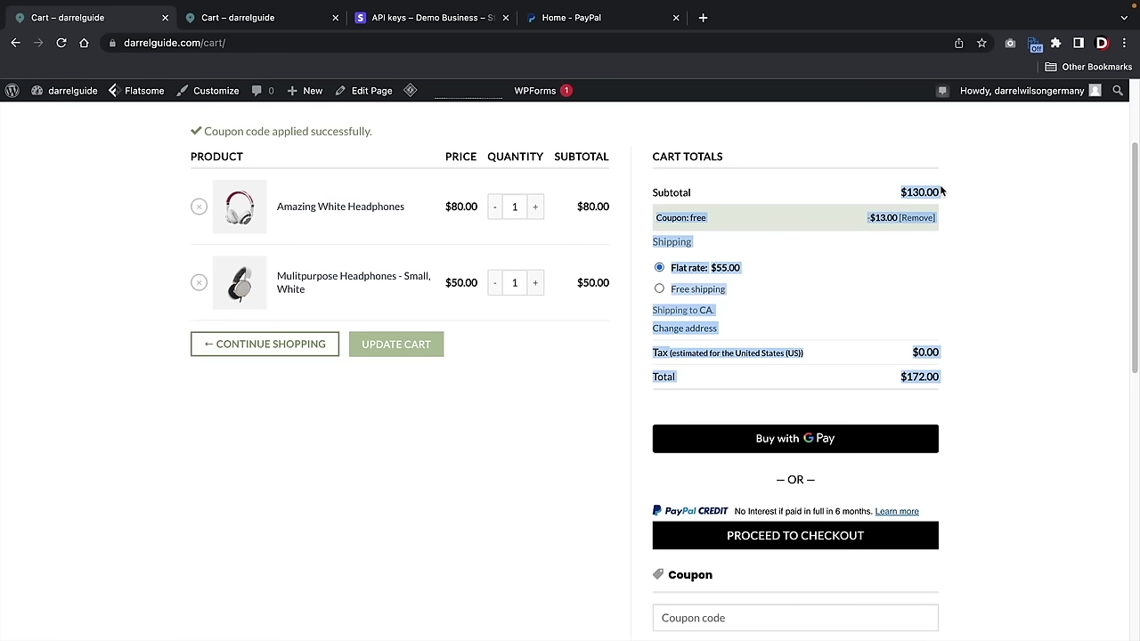
left_click(942, 191)
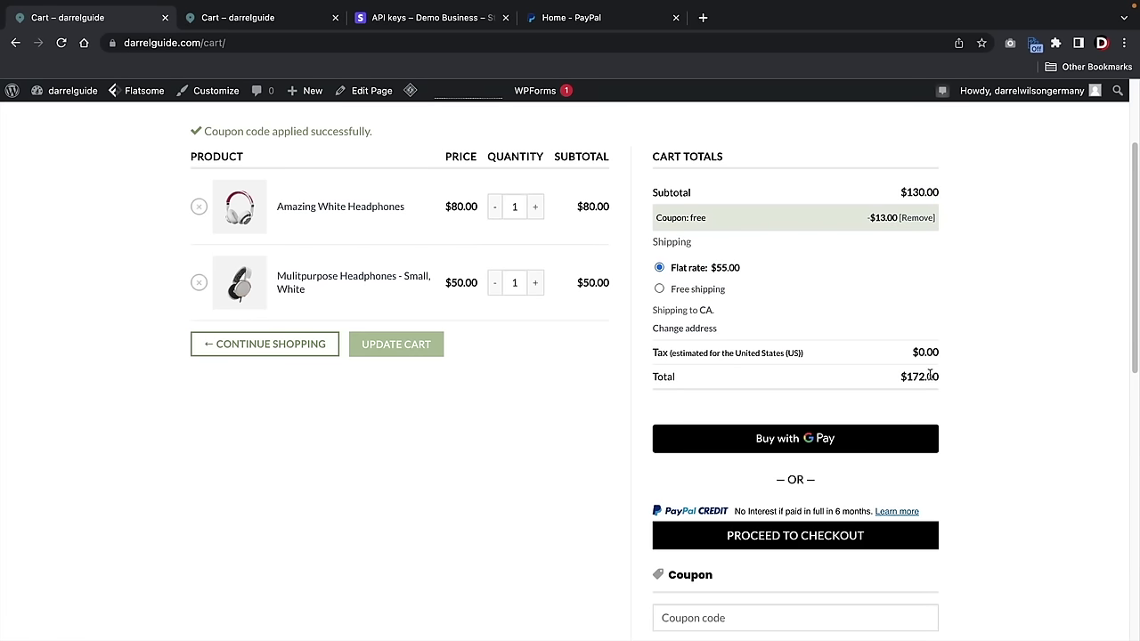
Apply the 'test' coupon and check the cart total drops to $55.00
scroll(1051, 421, "down", 2)
left_click(775, 513)
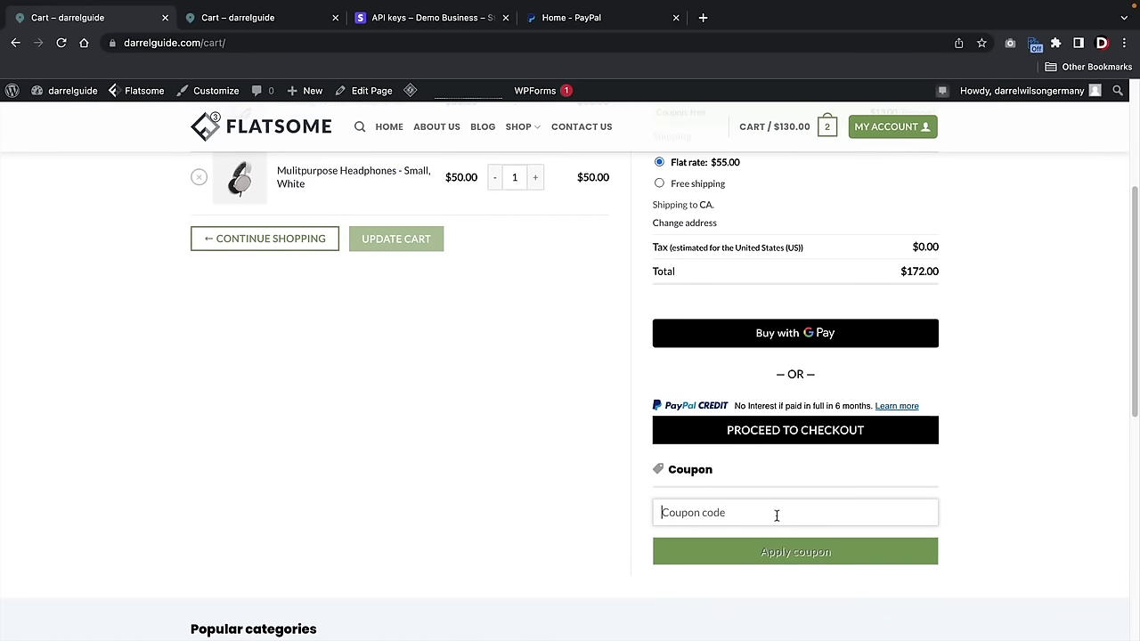
type("test")
left_click(782, 554)
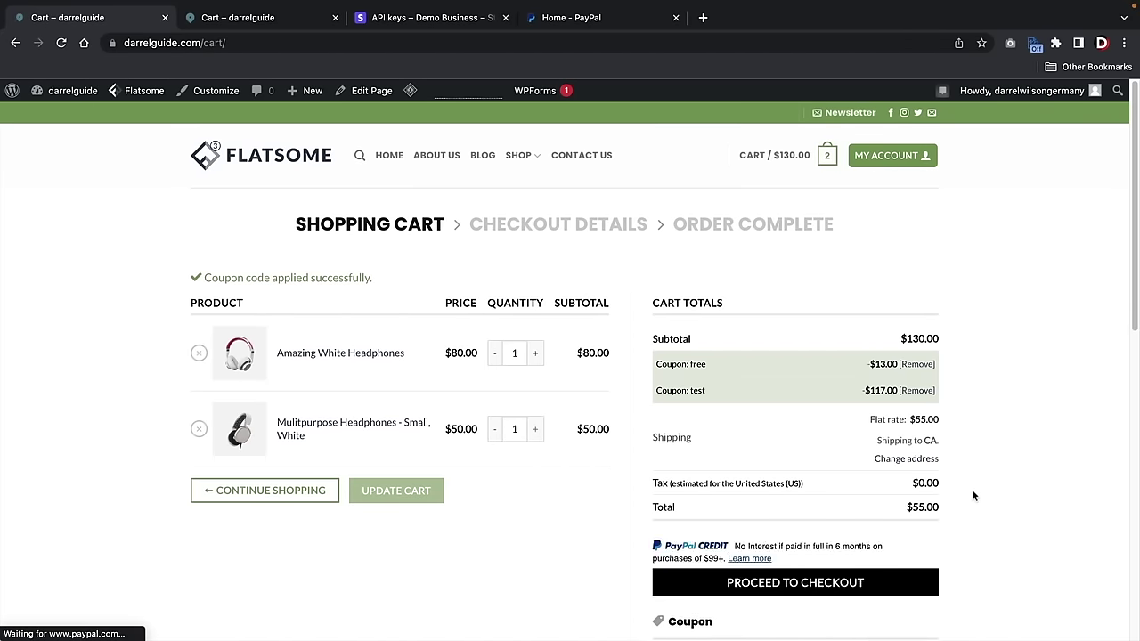
scroll(1020, 338, "down", 2)
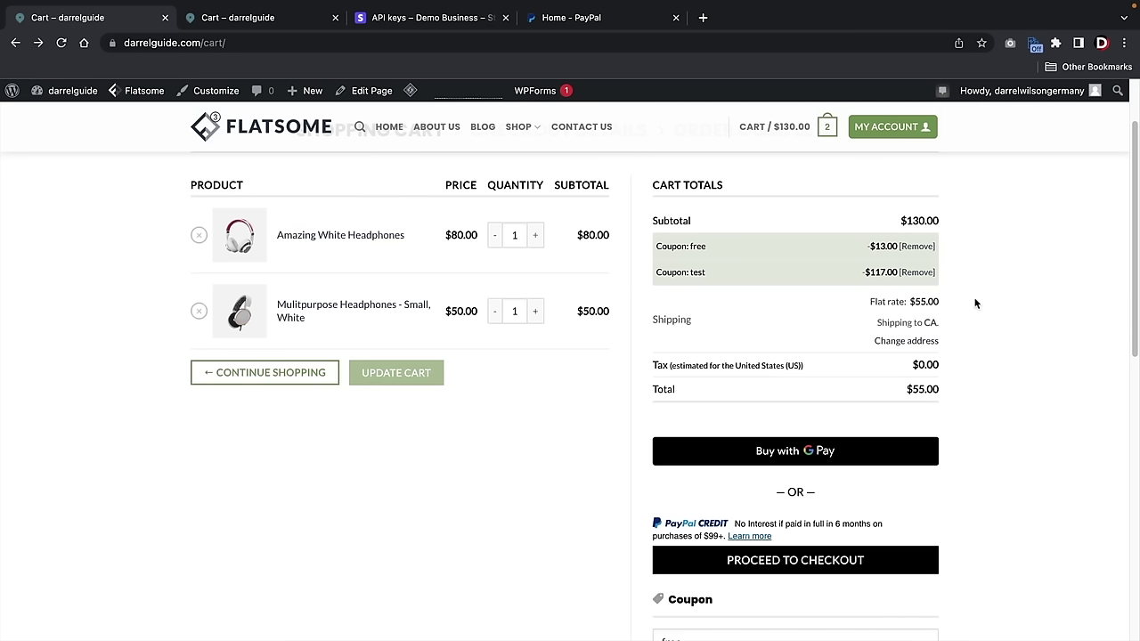
triple_click(968, 221)
left_click(969, 223)
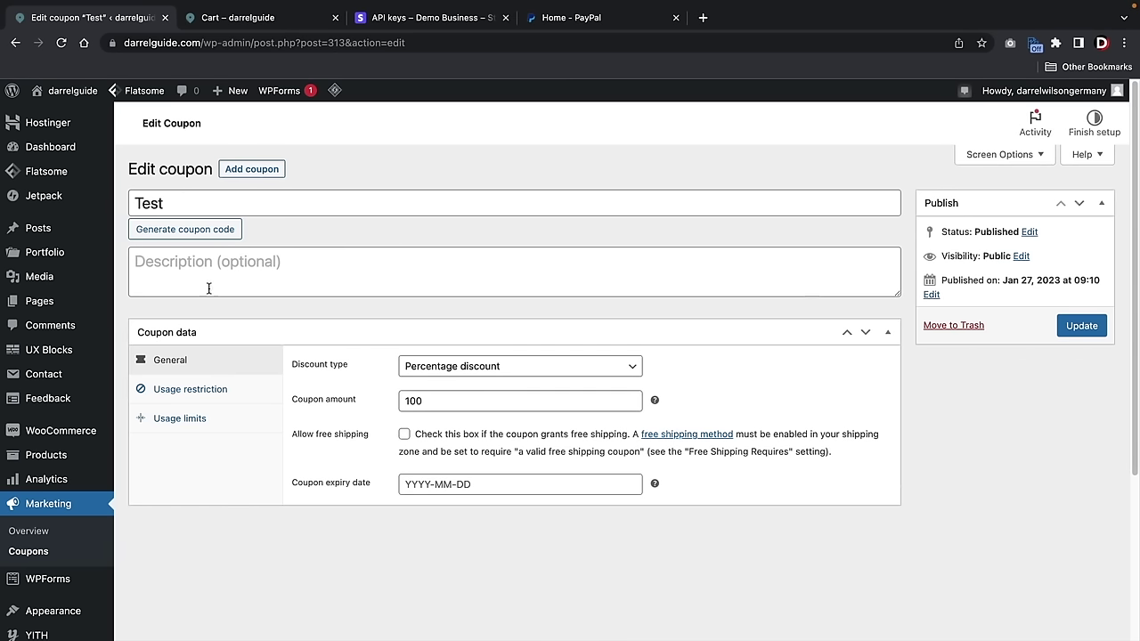
Give the Test coupon free shipping, and make Free shipping require a minimum order amount OR a coupon
left_click(404, 437)
left_click(1081, 326)
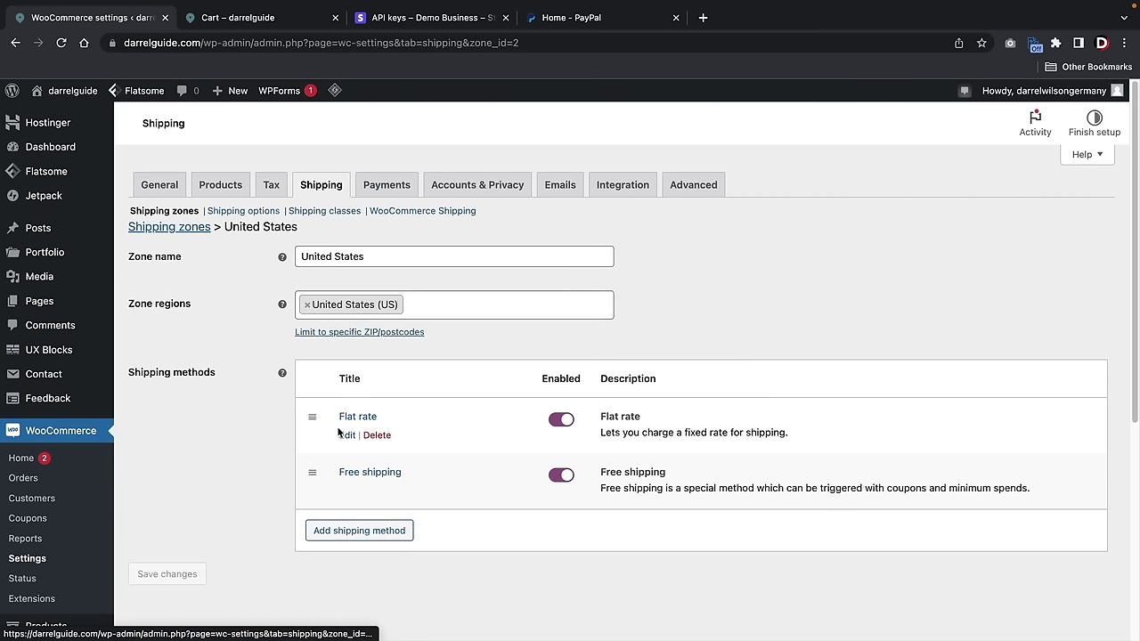
mouse_move(346, 490)
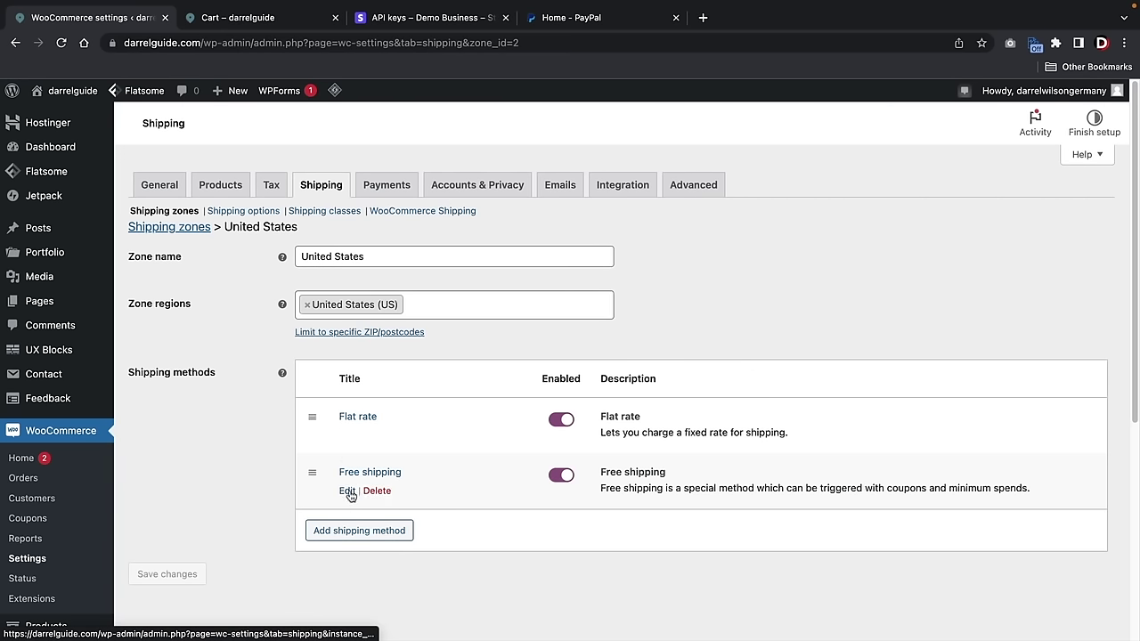
left_click(348, 492)
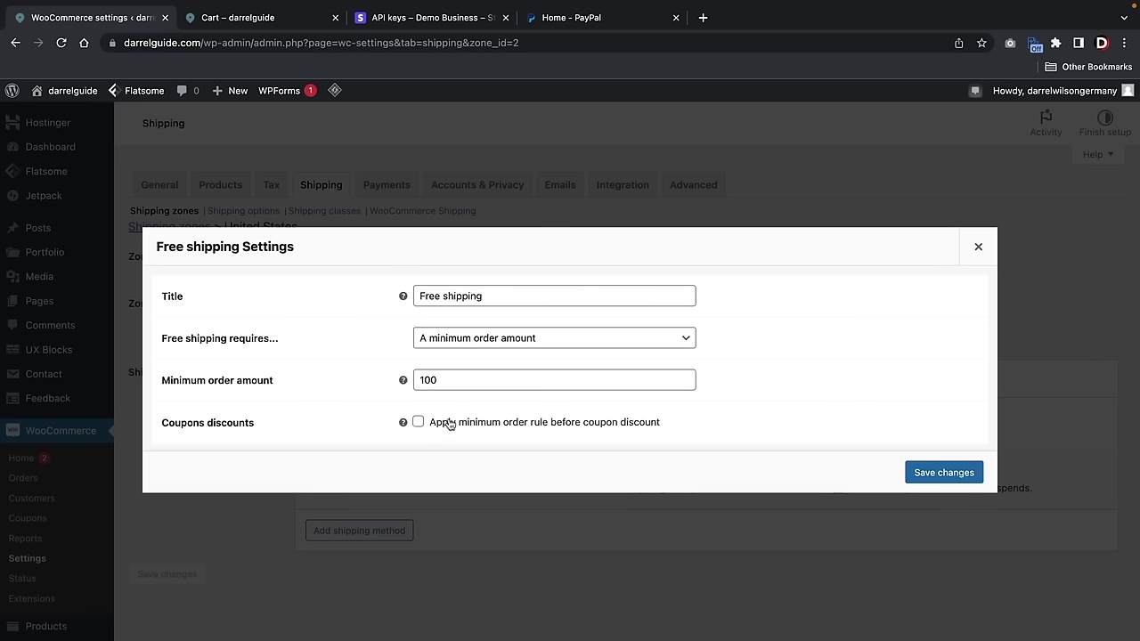
left_click(499, 338)
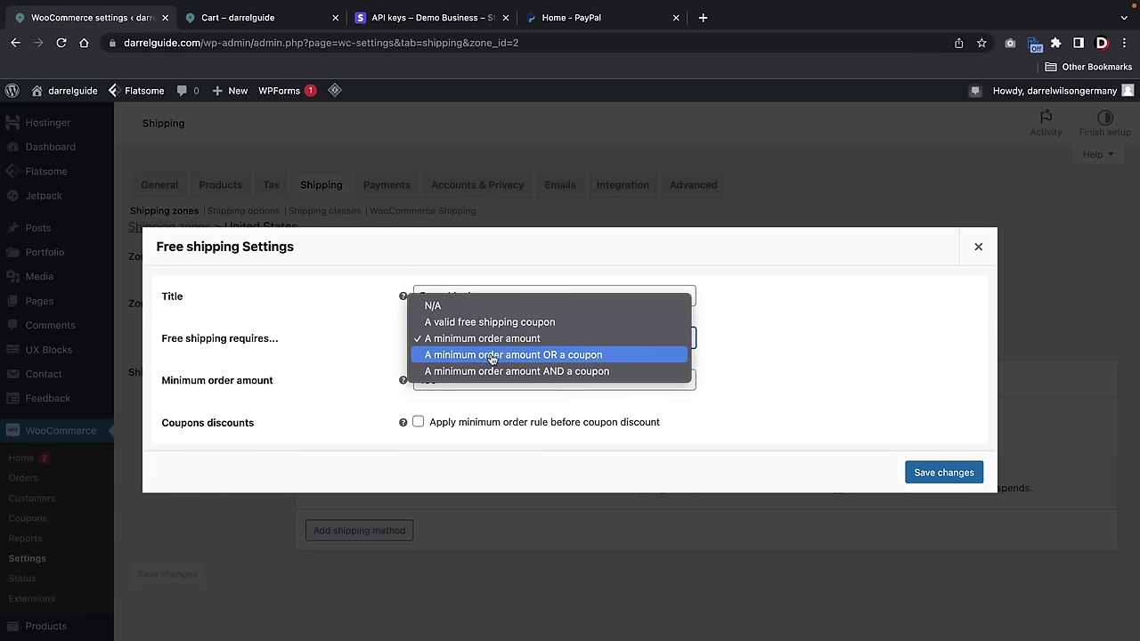
left_click(493, 356)
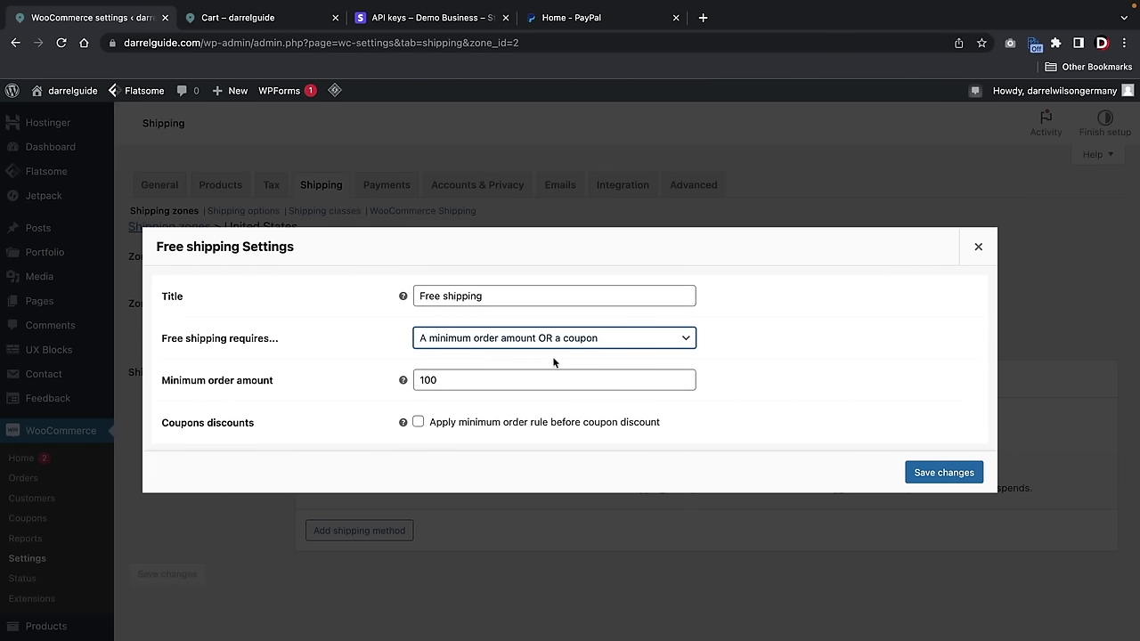
left_click(937, 472)
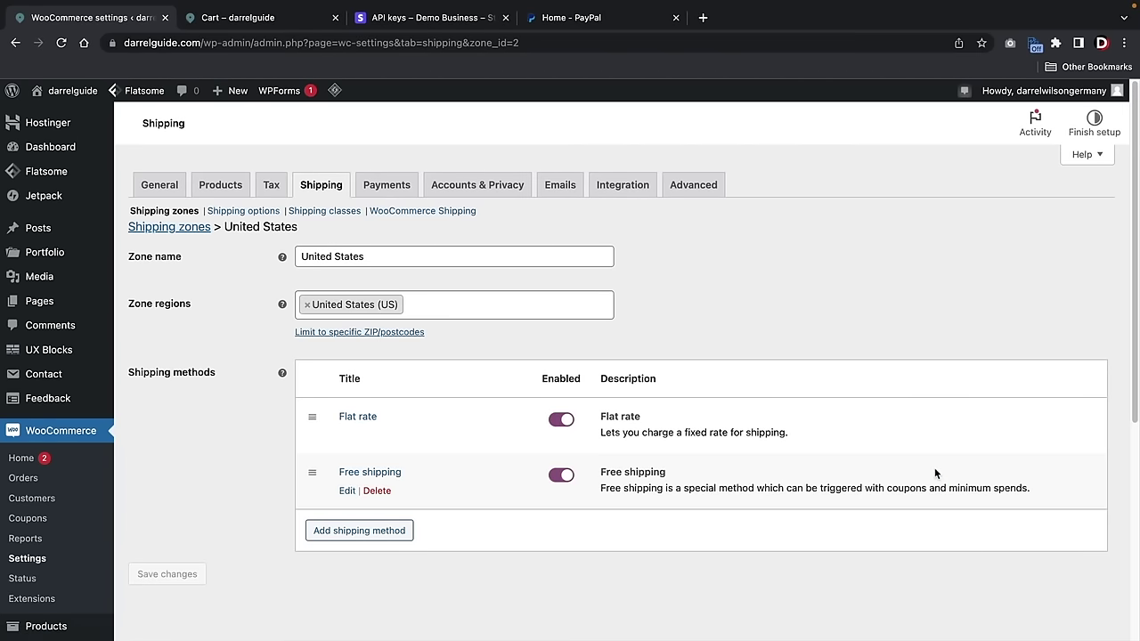
key("ctrl+Tab")
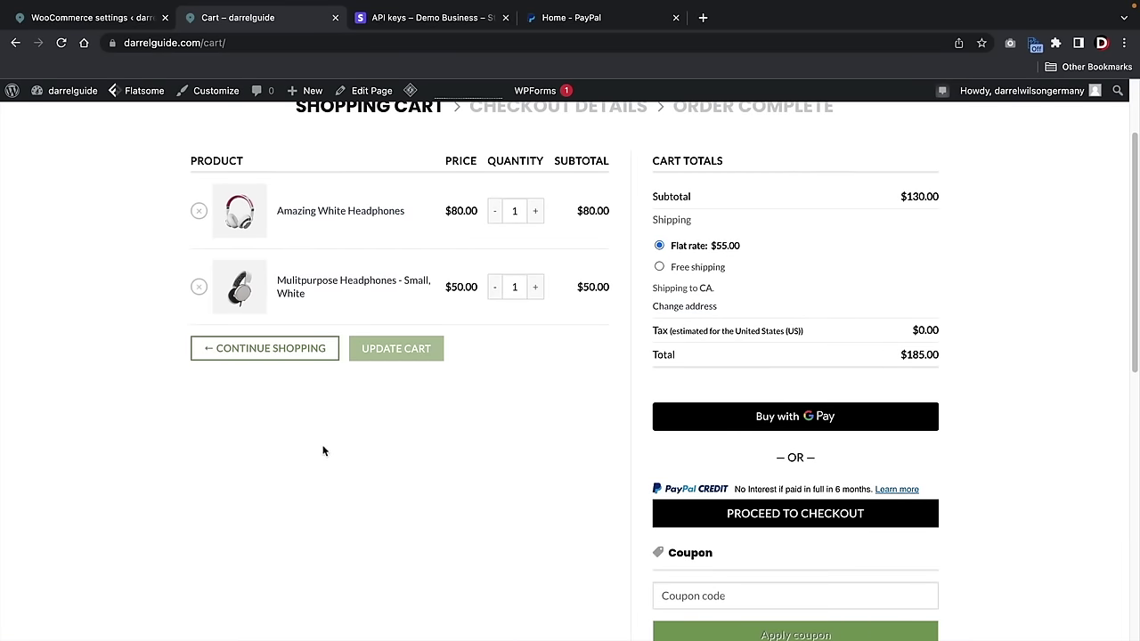
Apply coupon 'test', choose Free shipping, and go from the cart to checkout
scroll(383, 456, "down", 1)
left_click(708, 580)
type("test")
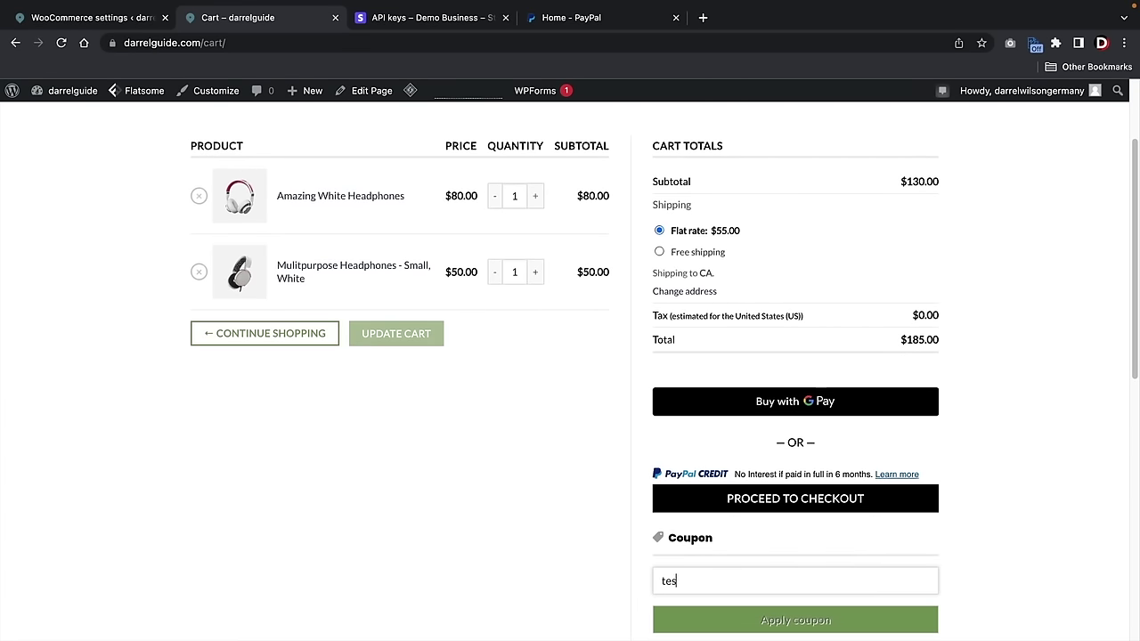
left_click(741, 622)
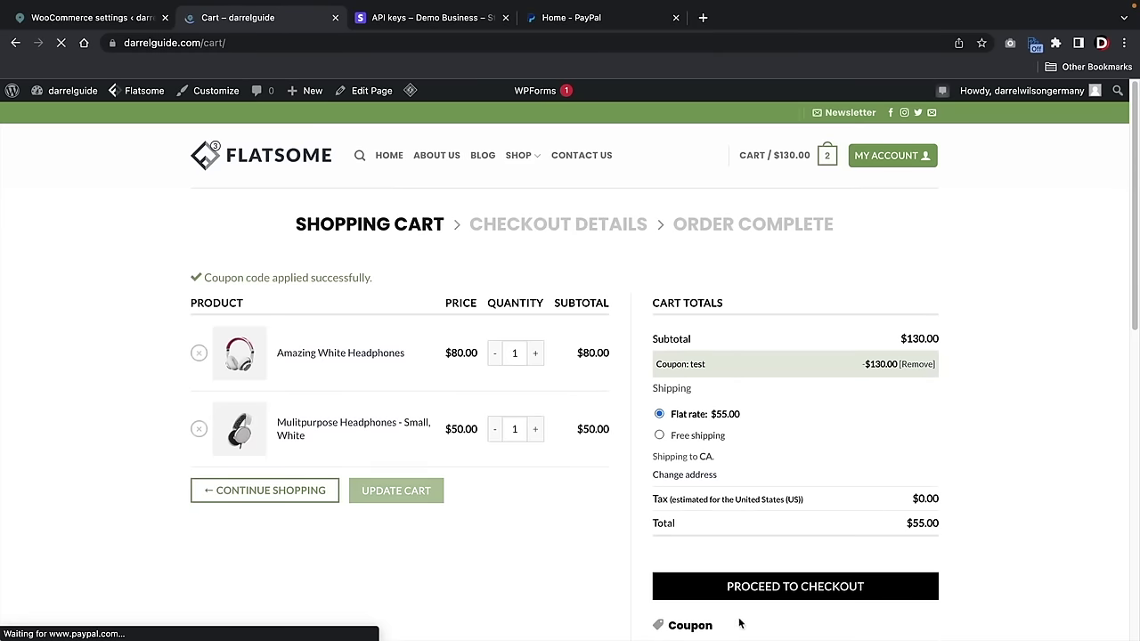
left_click(660, 435)
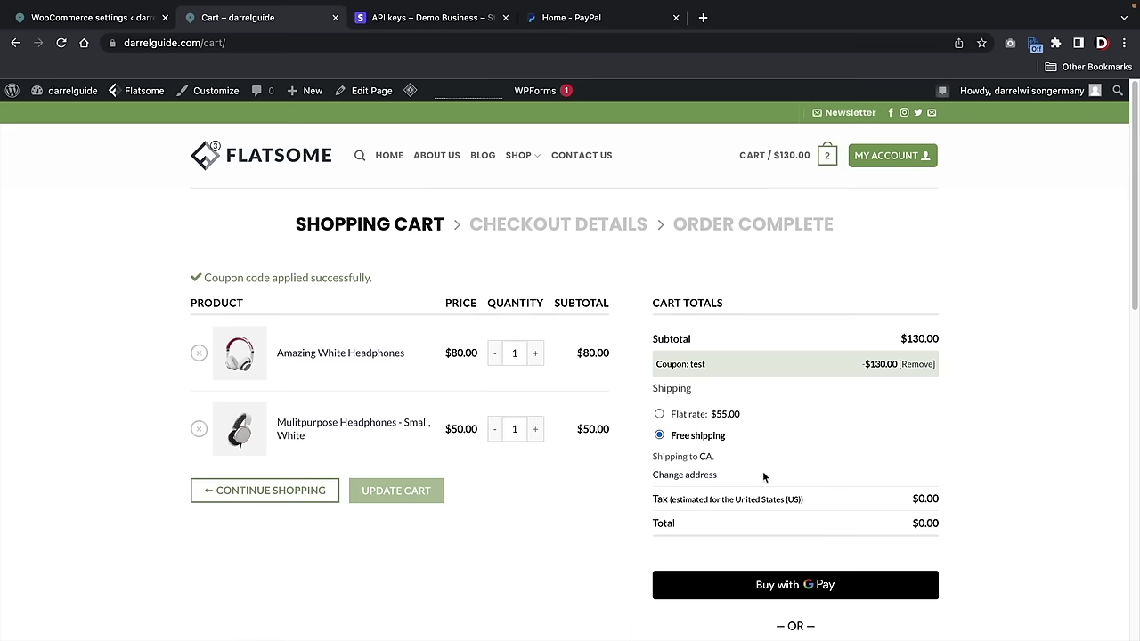
scroll(763, 472, "down", 3)
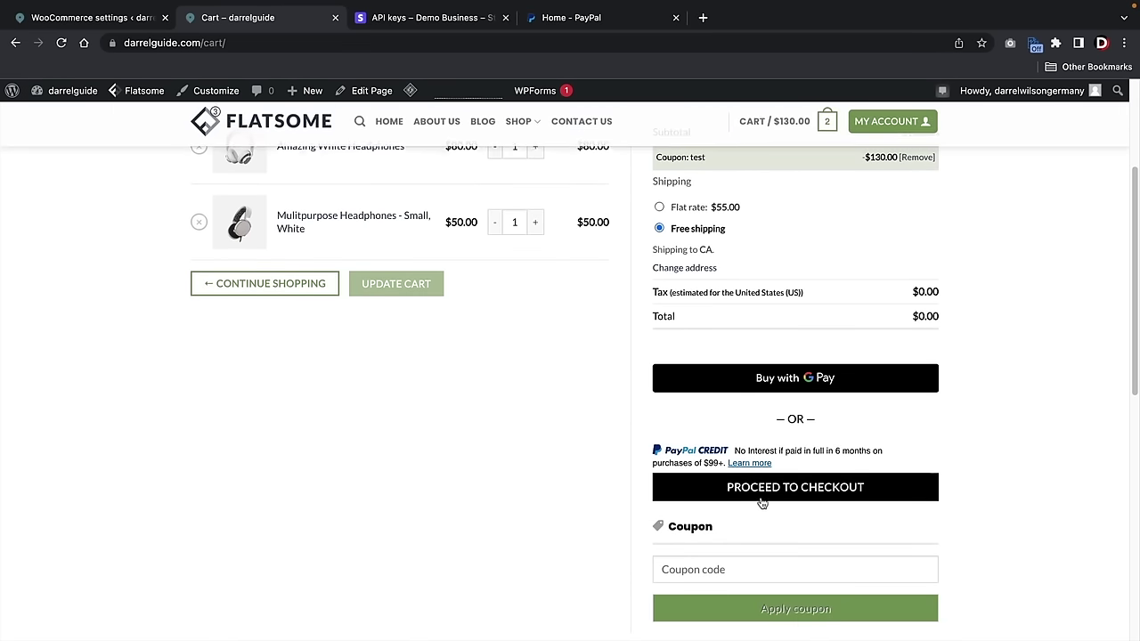
left_click(771, 492)
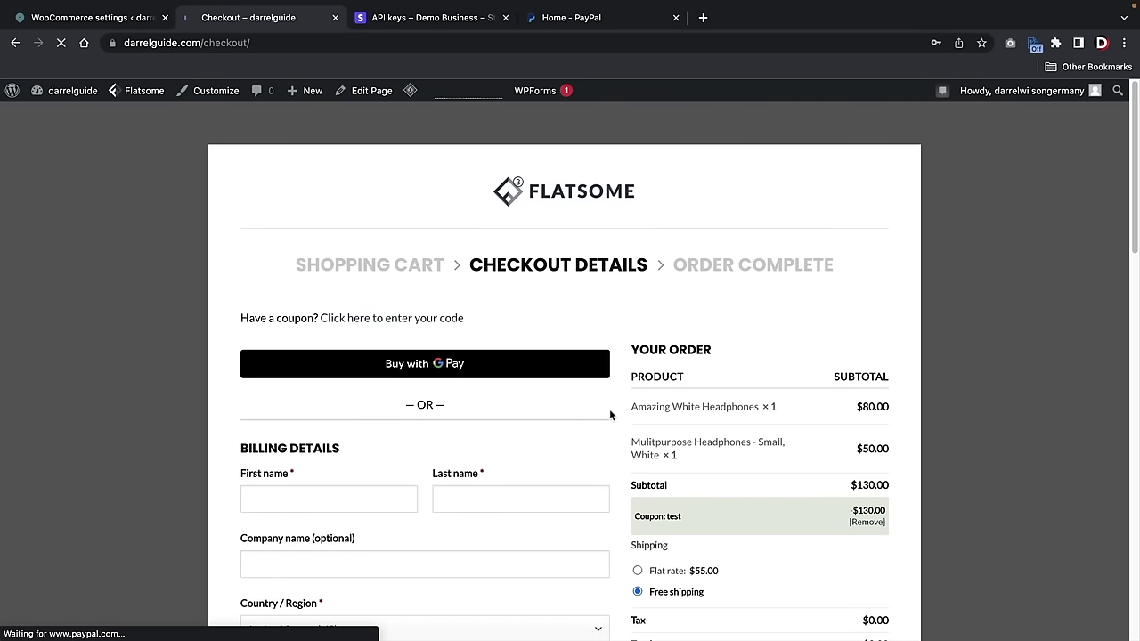
Autofill the billing details from a saved address and place the free order
scroll(597, 374, "down", 2)
scroll(581, 379, "down", 2)
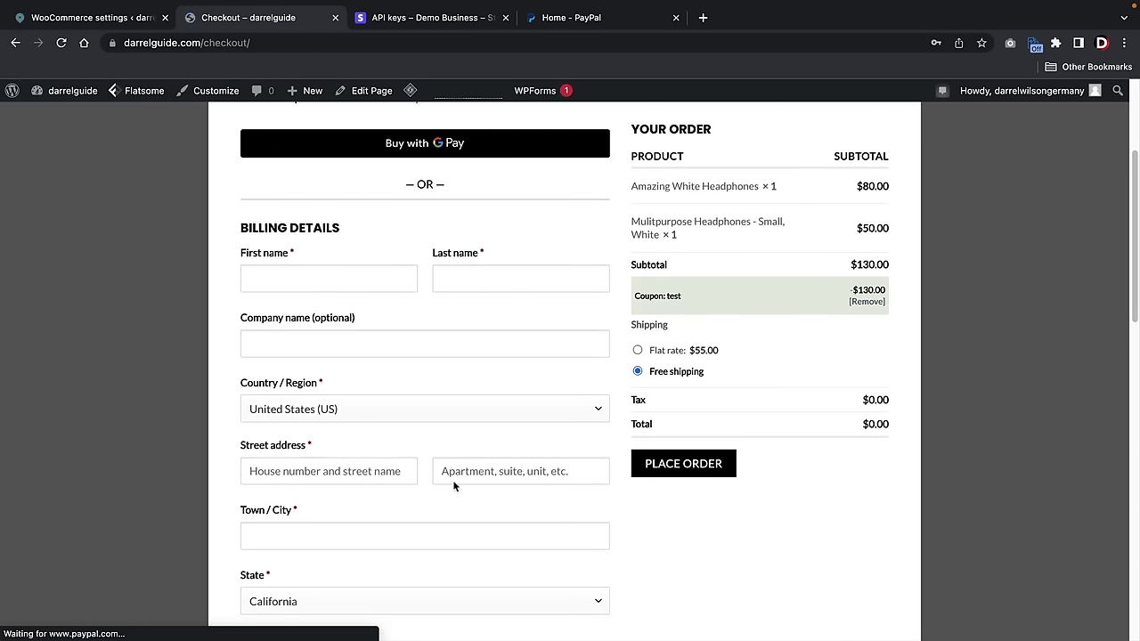
left_click(371, 280)
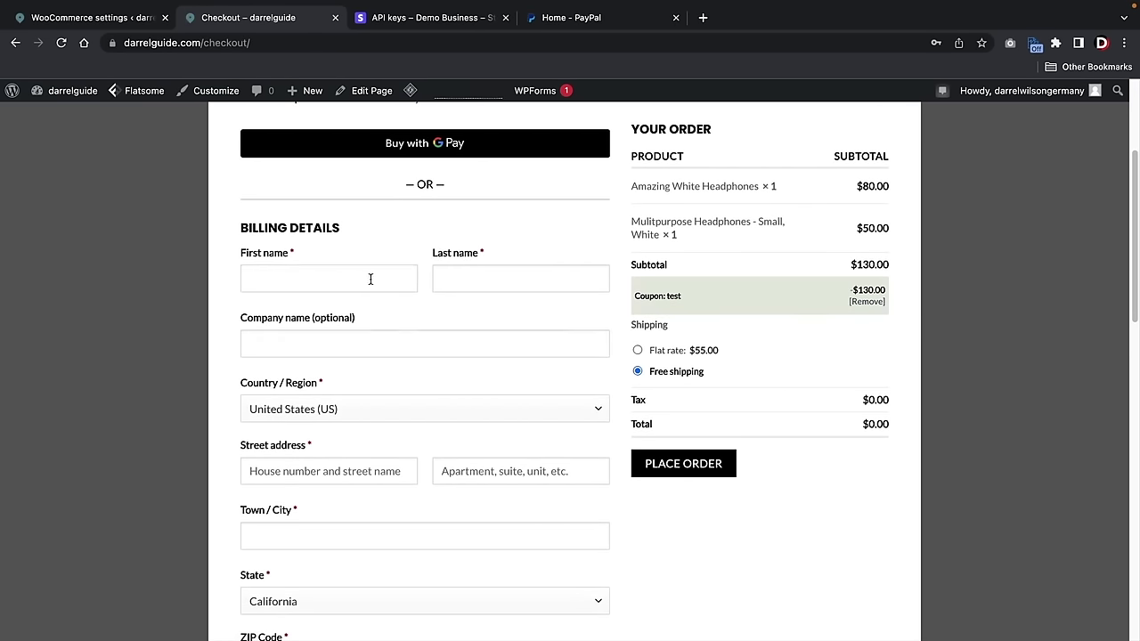
left_click(303, 312)
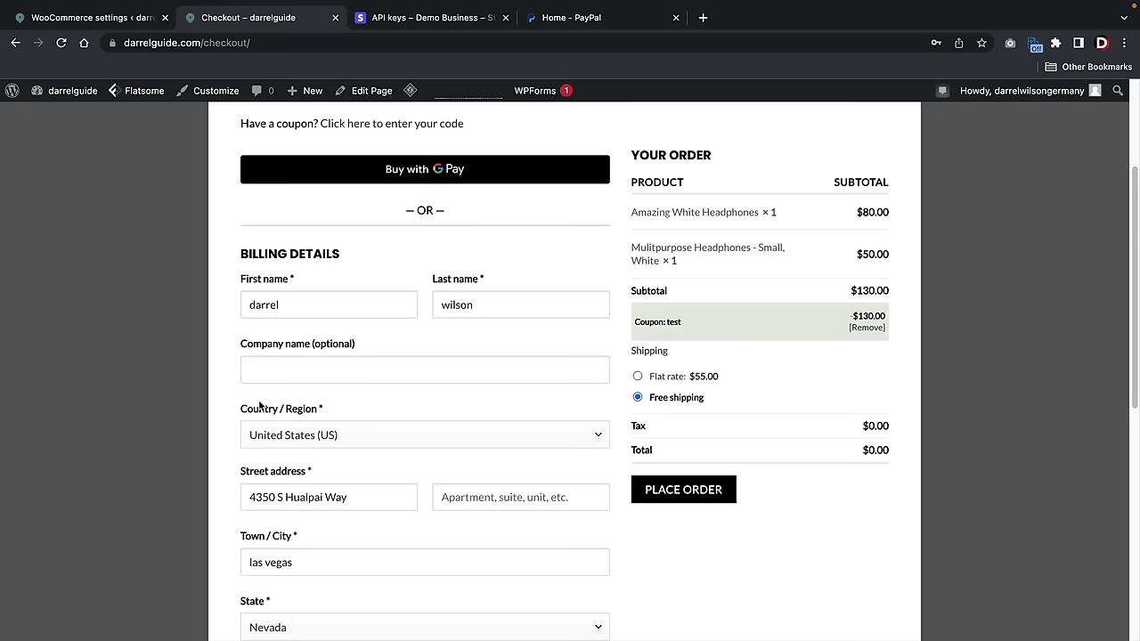
left_click(701, 495)
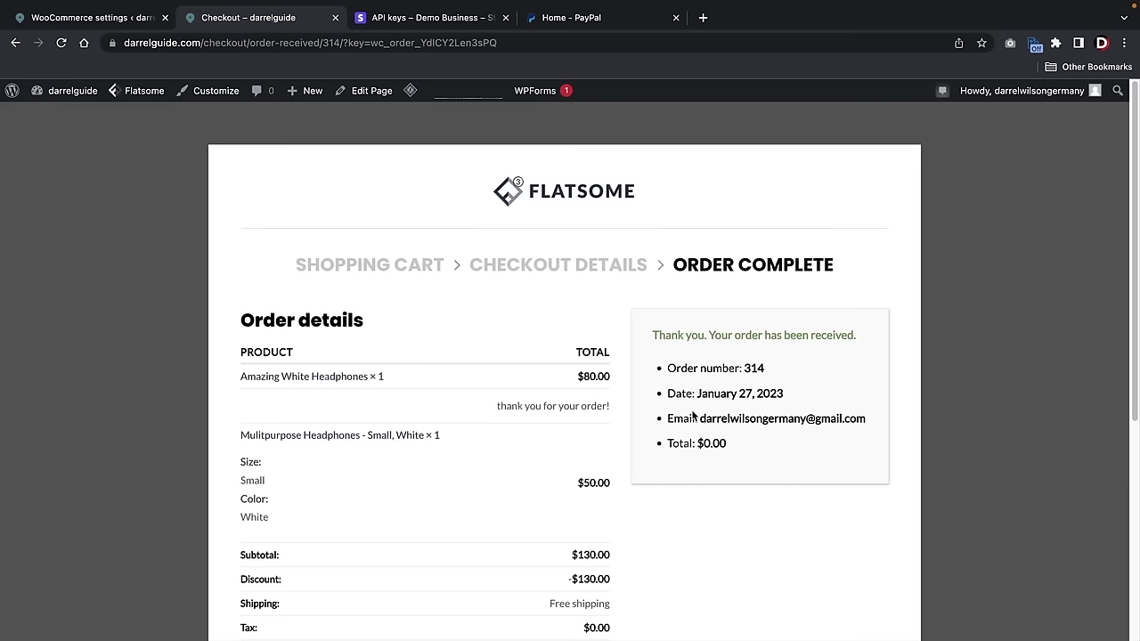
Delete 'House' from the apartment field before returning to the settings page
scroll(597, 405, "down", 3)
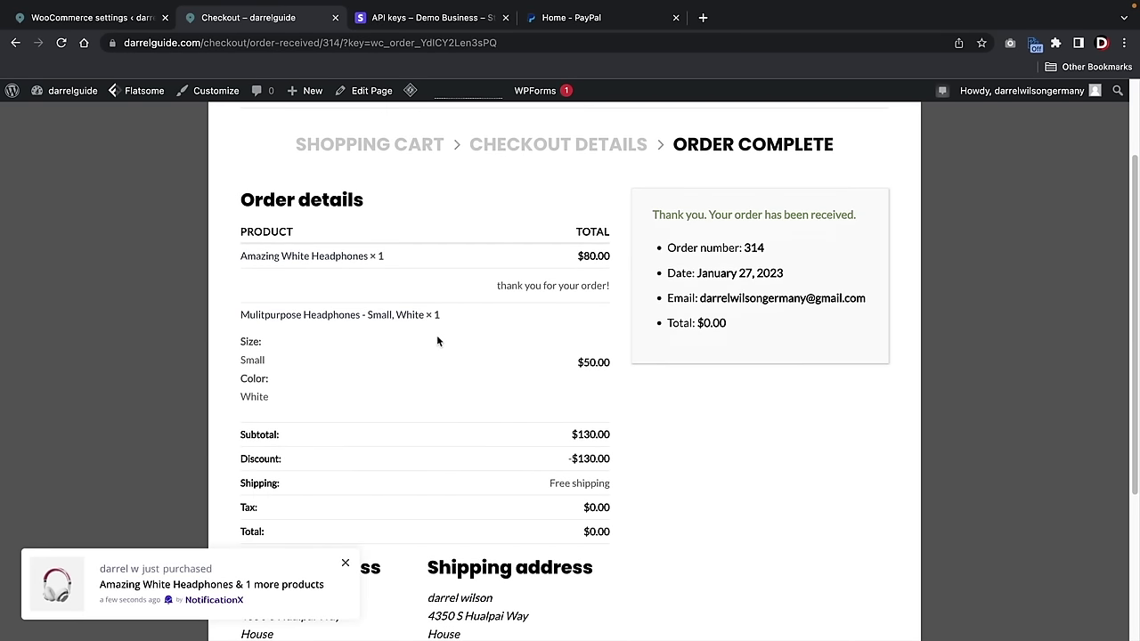
left_click_drag(705, 302, 834, 303)
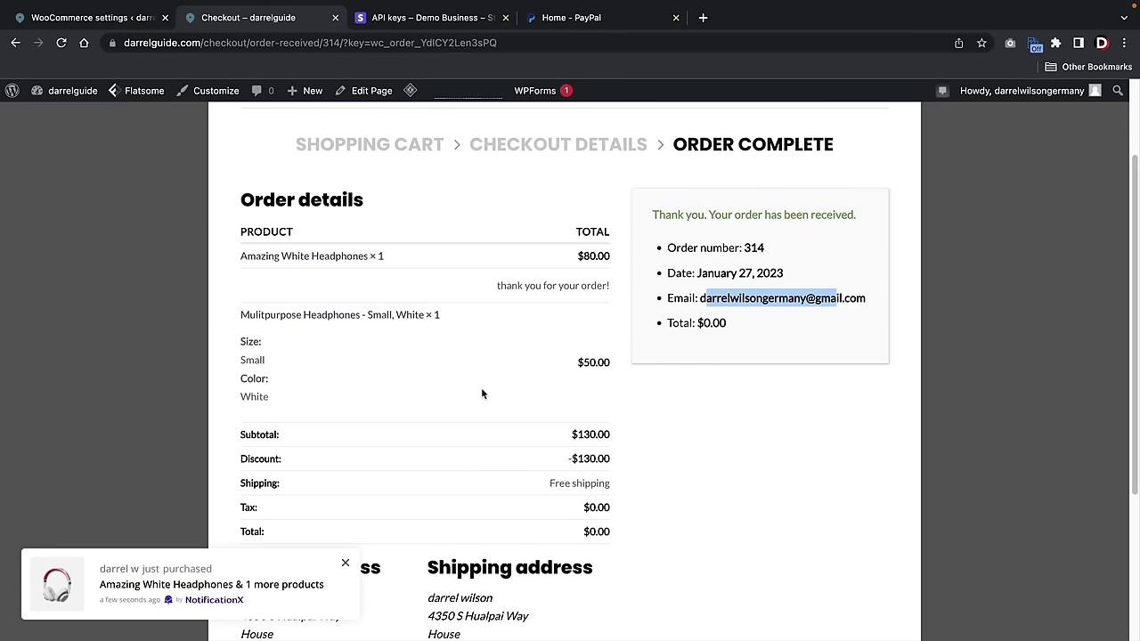
left_click(576, 416)
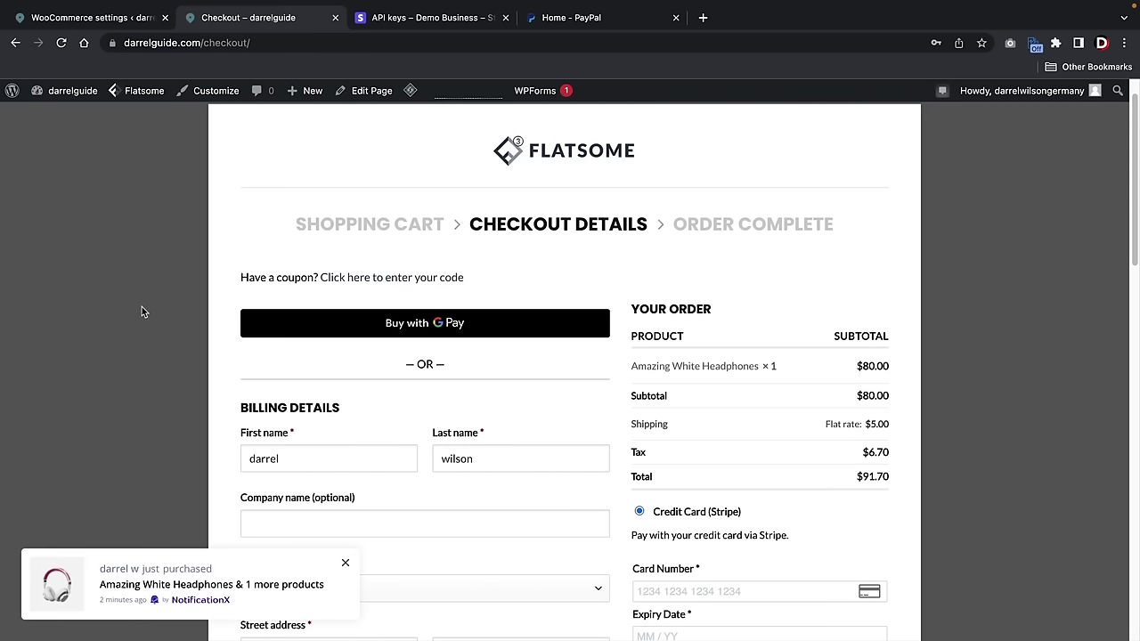
scroll(423, 328, "down", 5)
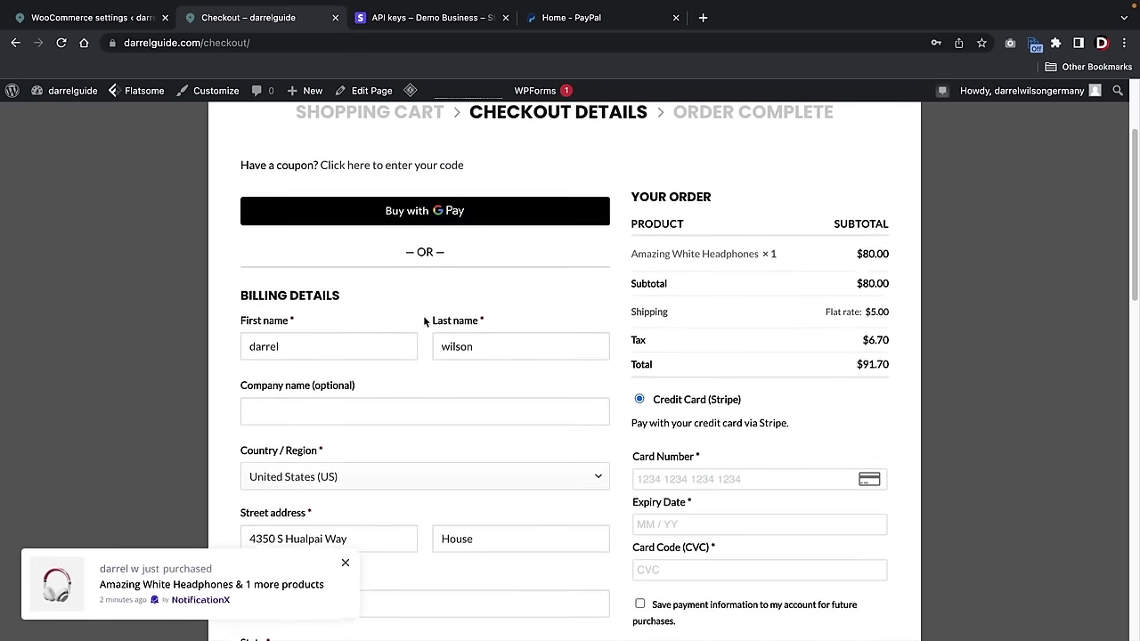
double_click(475, 366)
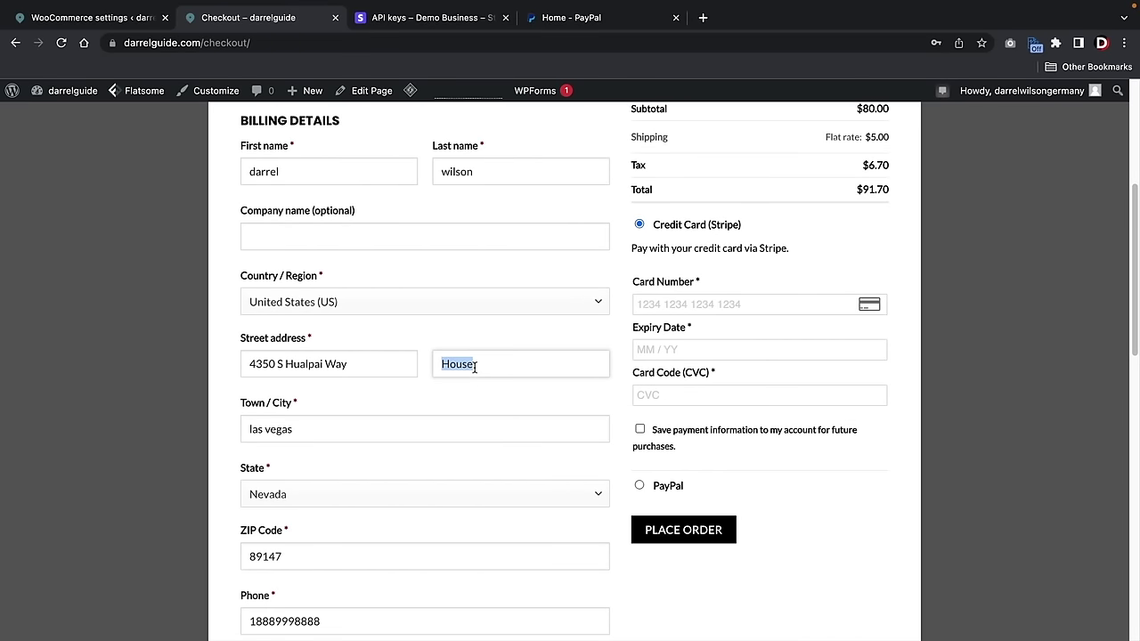
key("BackSpace")
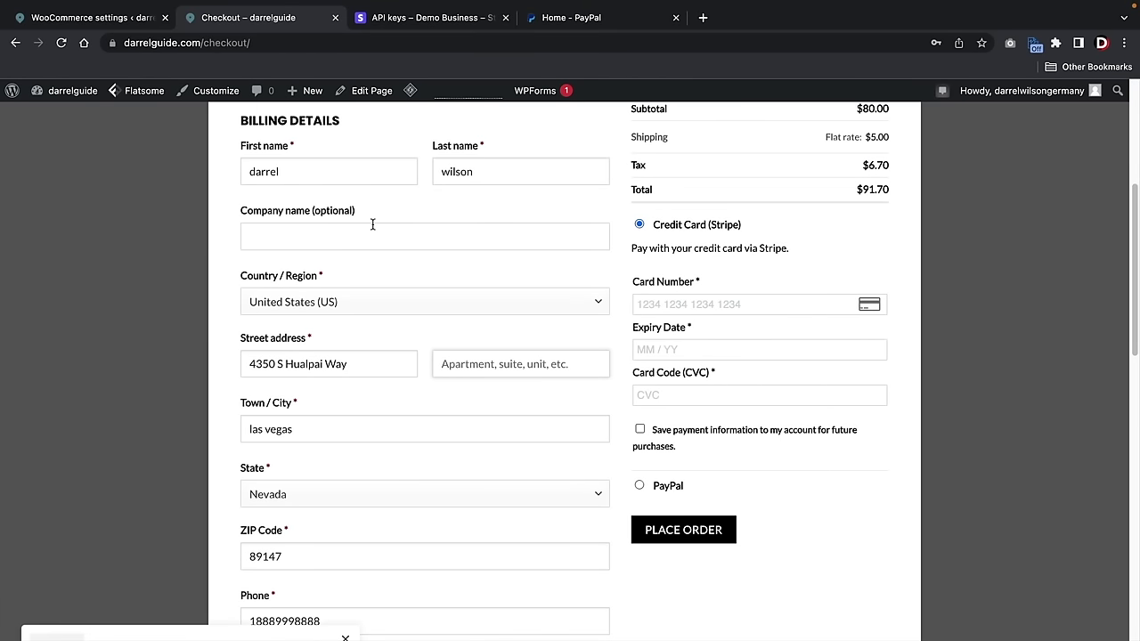
key("ctrl+shift+Tab")
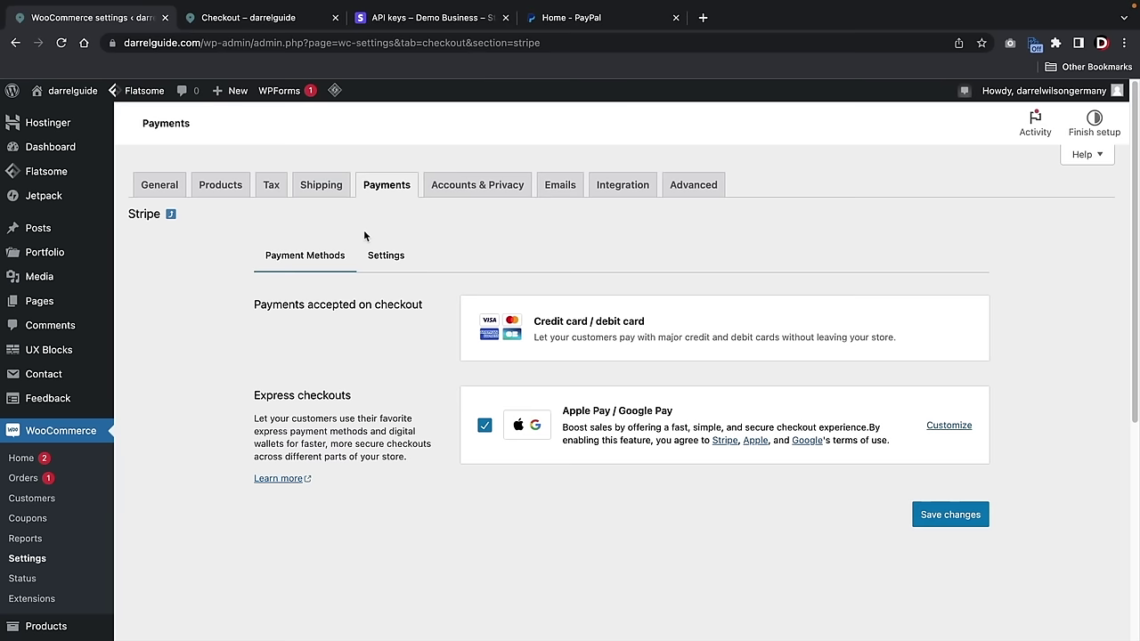
Turn off Apple Pay / Google Pay, save, and enable Stripe test mode
left_click(484, 427)
left_click(966, 519)
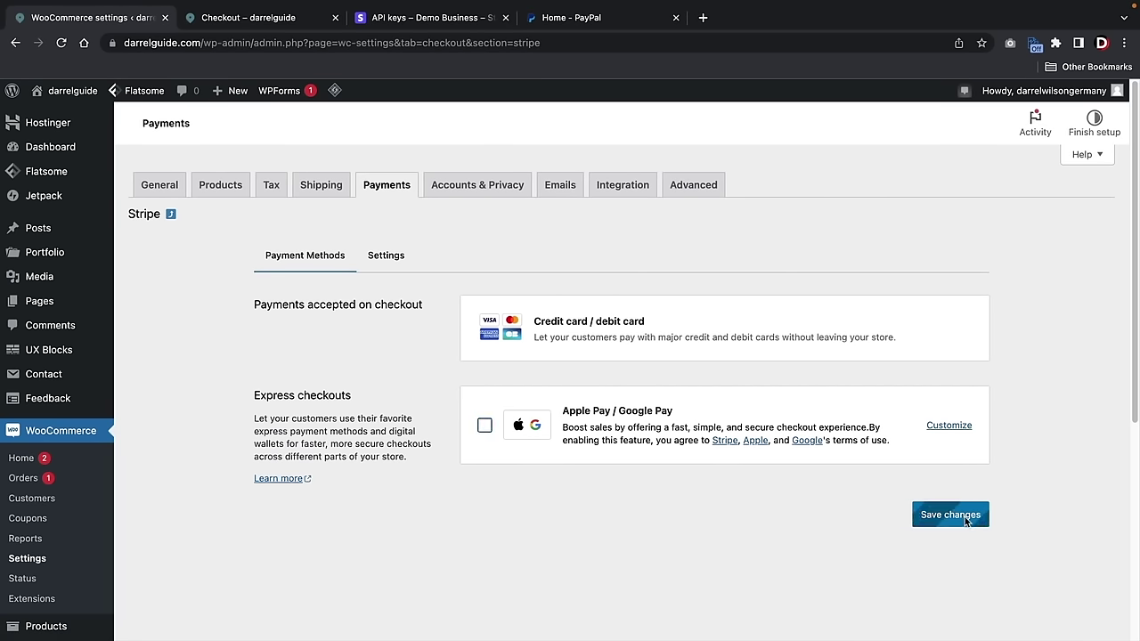
left_click(388, 257)
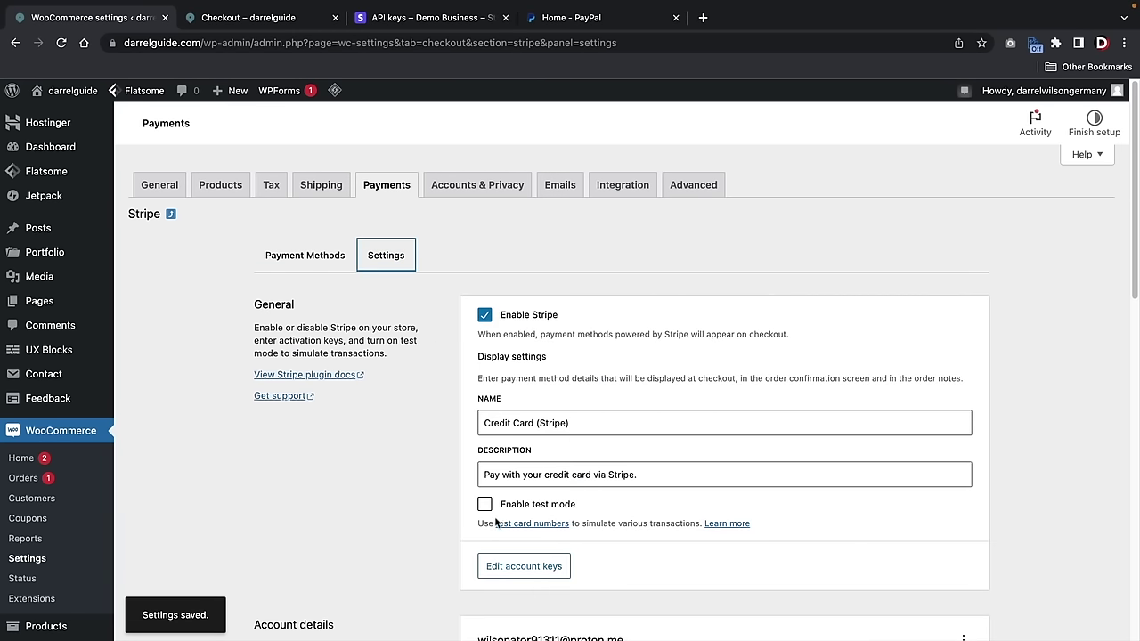
left_click(484, 505)
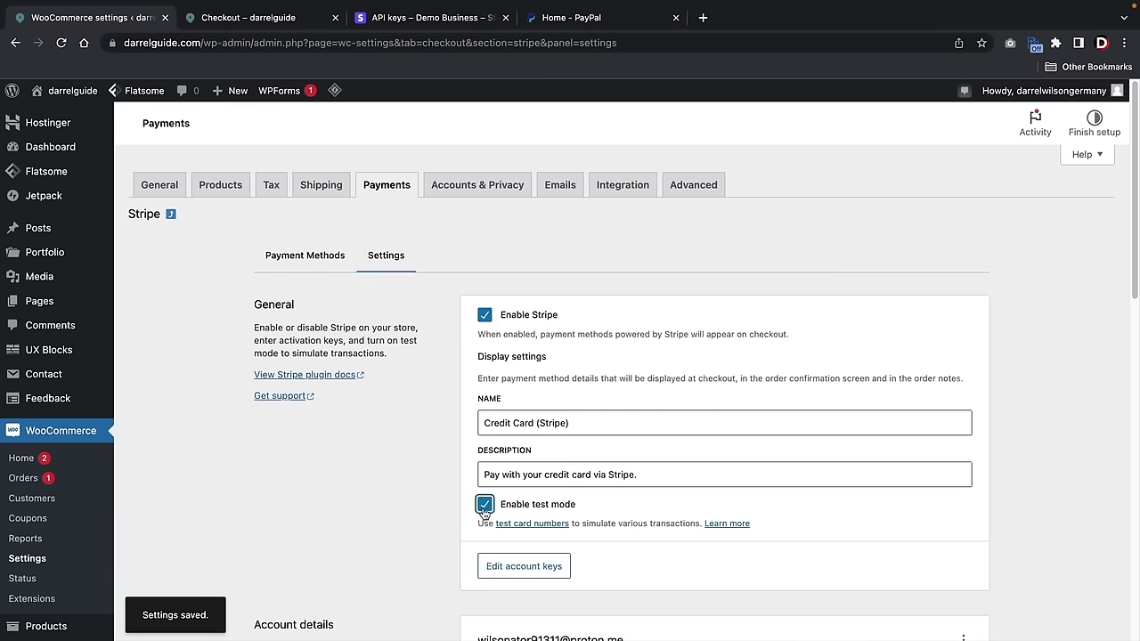
Paste Stripe's test publishable and secret keys into WooCommerce's test account keys
left_click(497, 569)
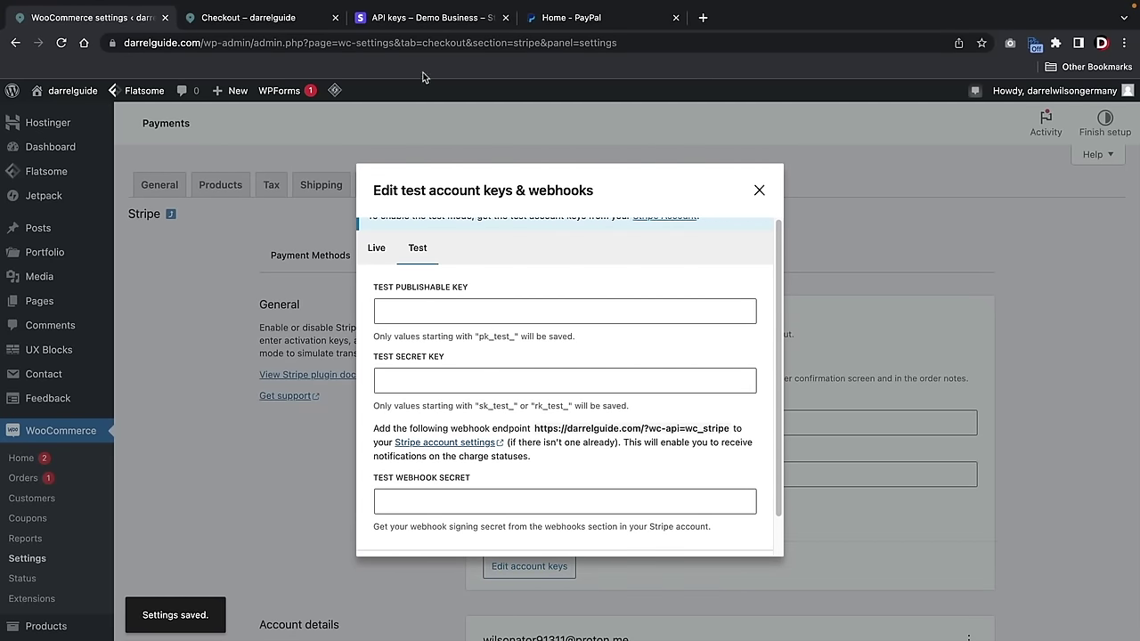
left_click(425, 17)
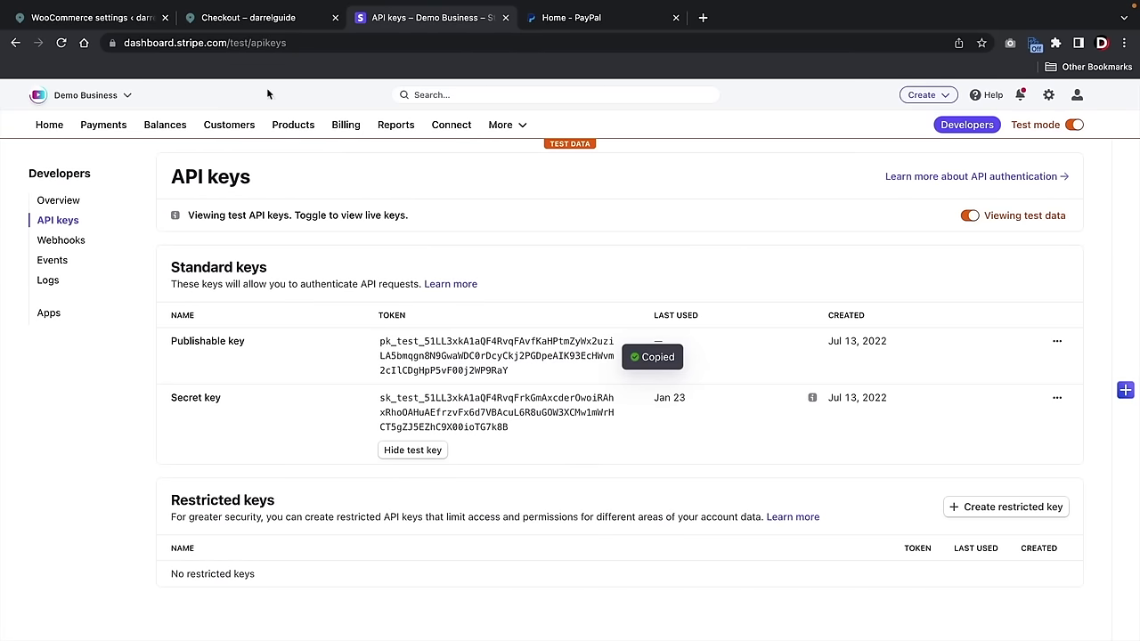
left_click(94, 18)
left_click(397, 311)
right_click(398, 310)
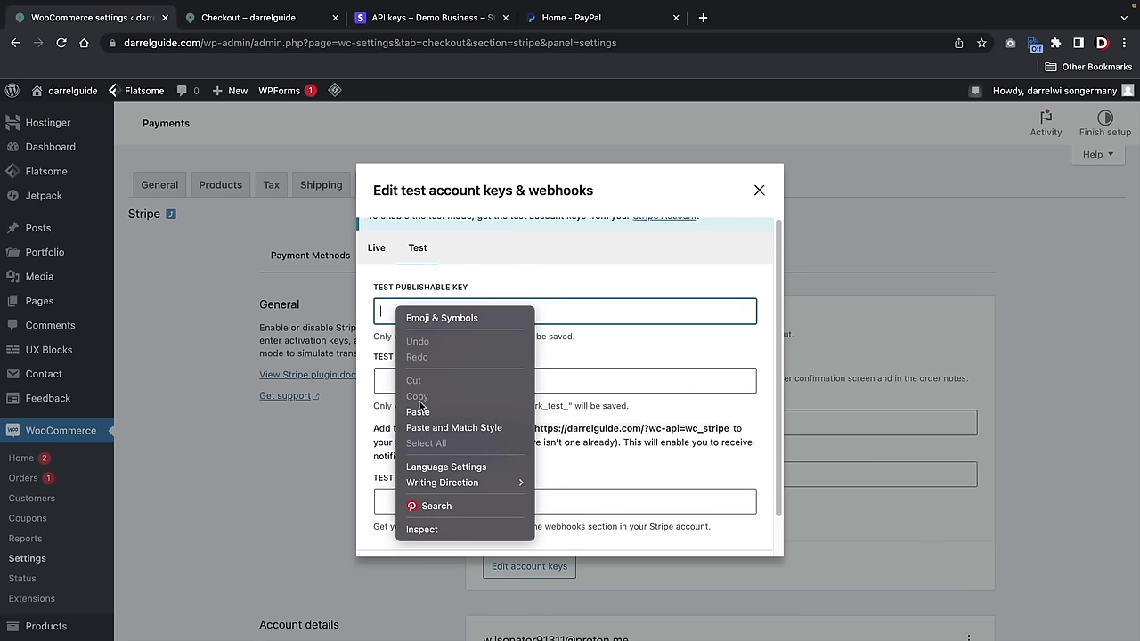
left_click(418, 412)
left_click(428, 380)
left_click(425, 18)
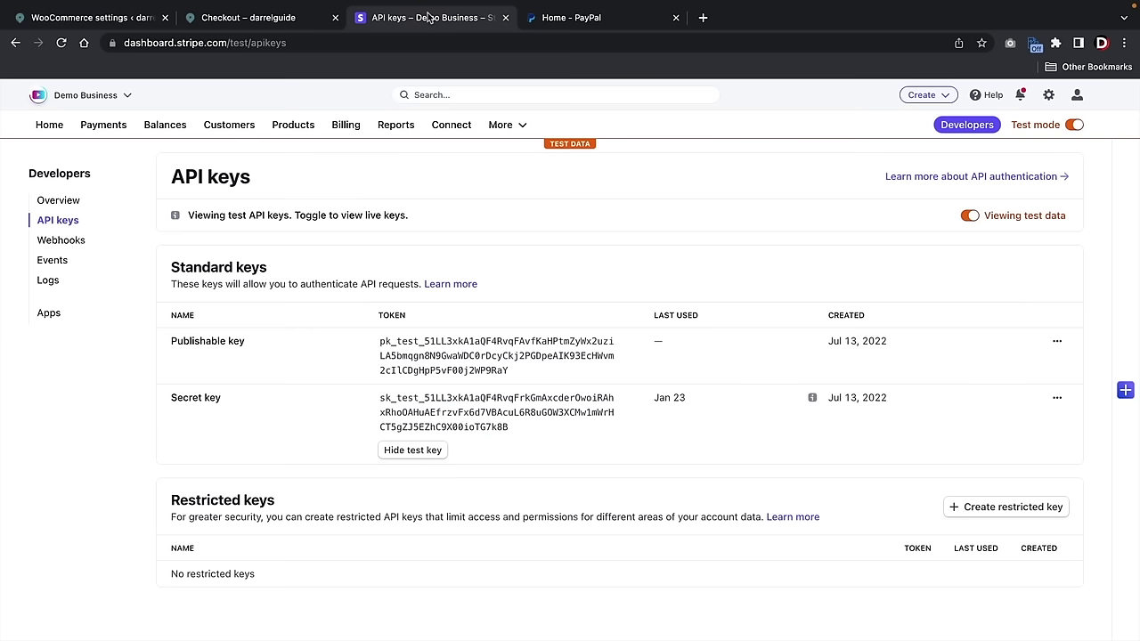
left_click(417, 410)
left_click(94, 18)
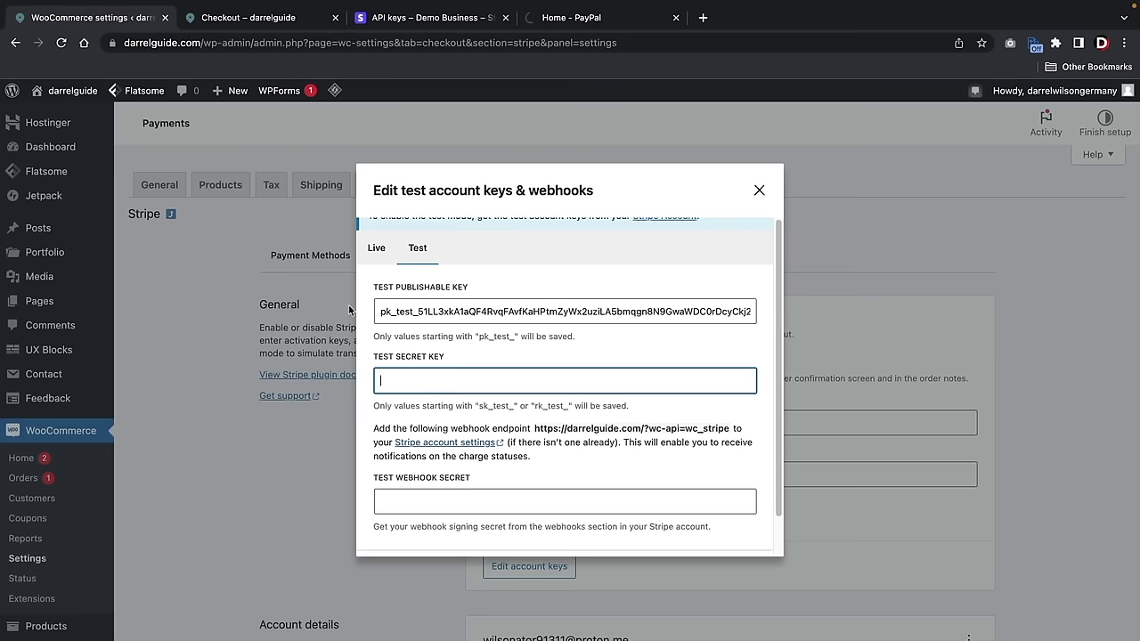
right_click(395, 377)
left_click(440, 472)
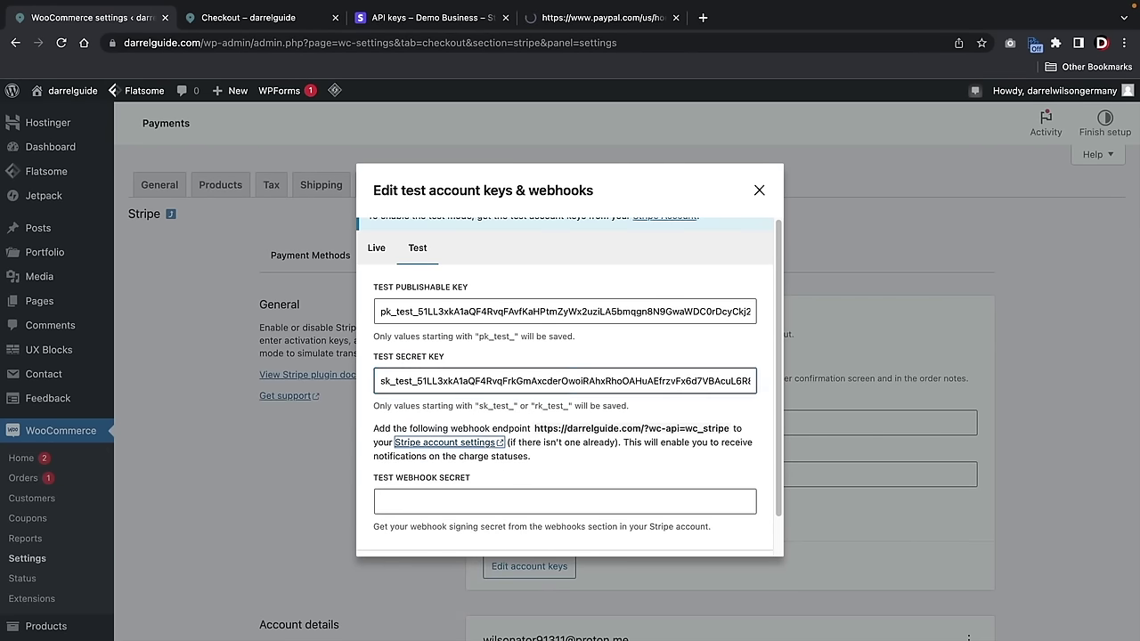
Copy the WooCommerce webhook endpoint URL and go to Stripe's webhooks page
left_click_drag(537, 428, 725, 429)
right_click(722, 429)
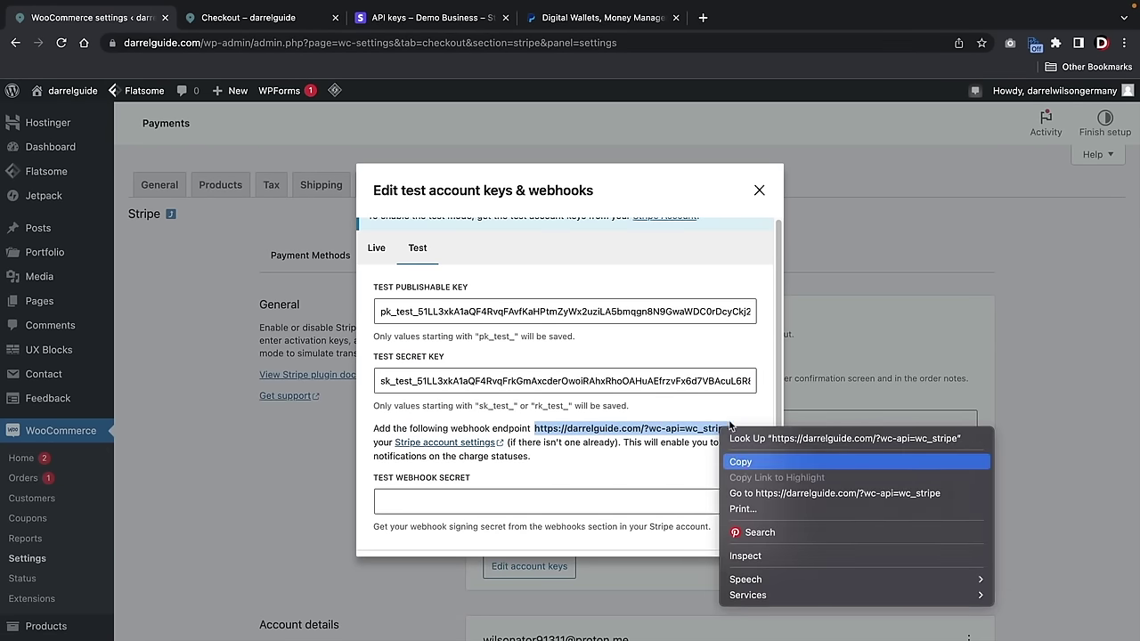
left_click(741, 461)
left_click(433, 18)
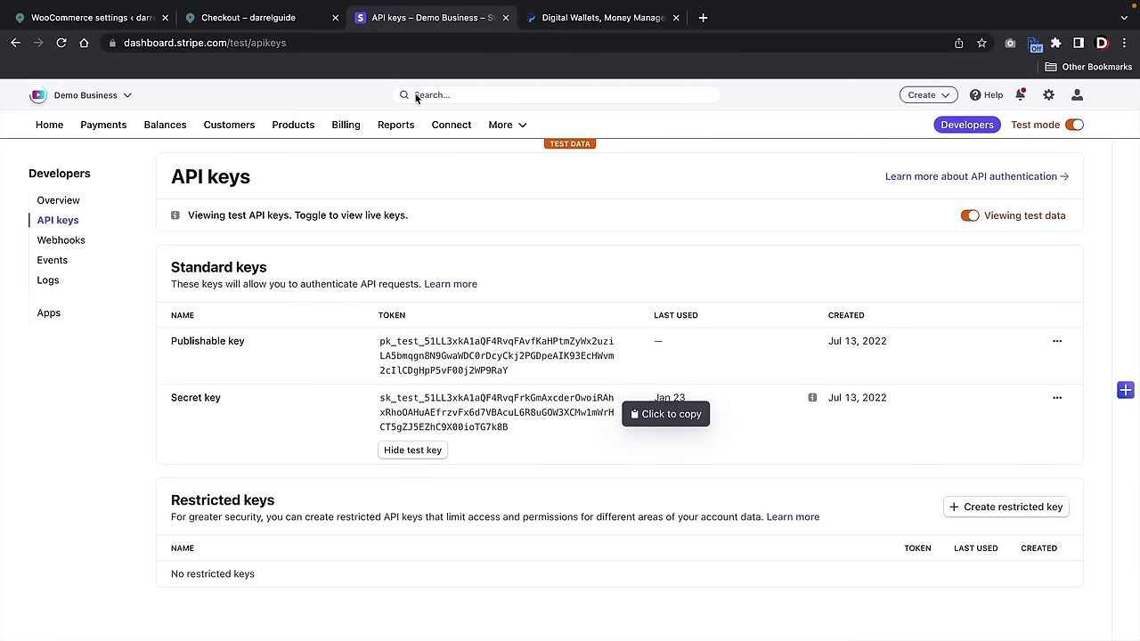
left_click(76, 241)
Start a new Stripe webhook endpoint with the pasted URL and description 'demo'
left_click(1033, 218)
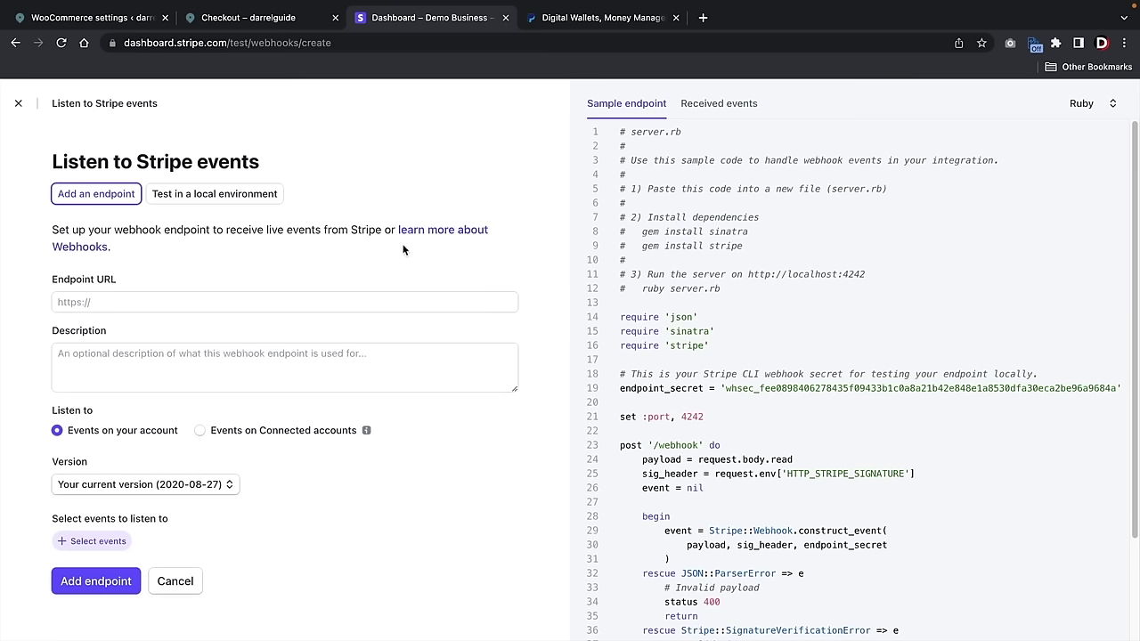
right_click(94, 307)
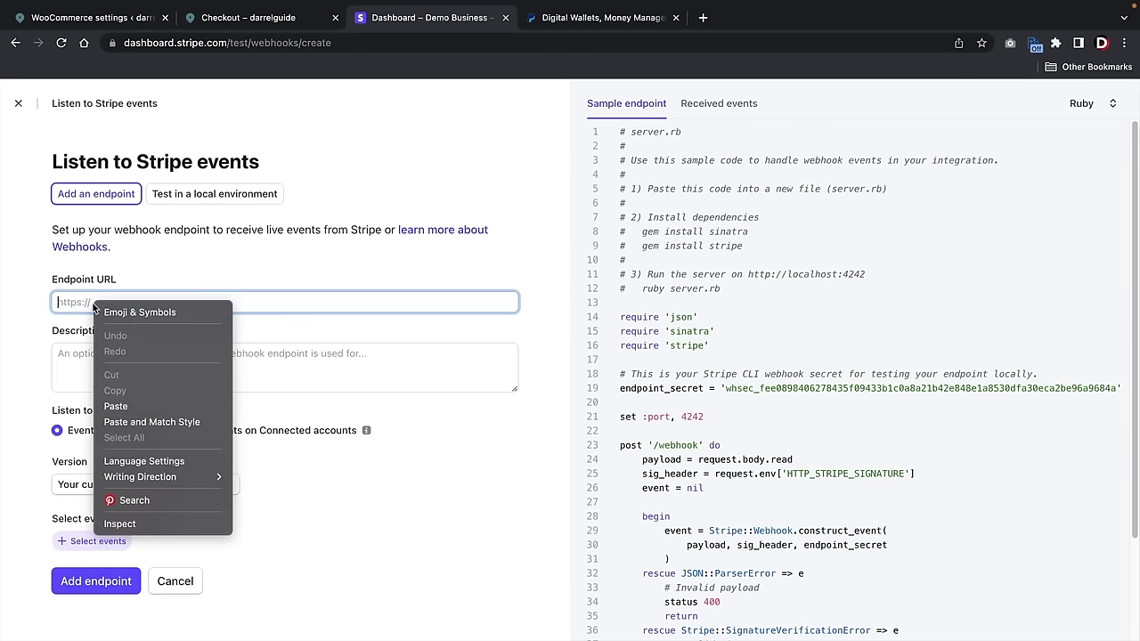
left_click(128, 402)
left_click(128, 387)
type("demo")
key("Tab")
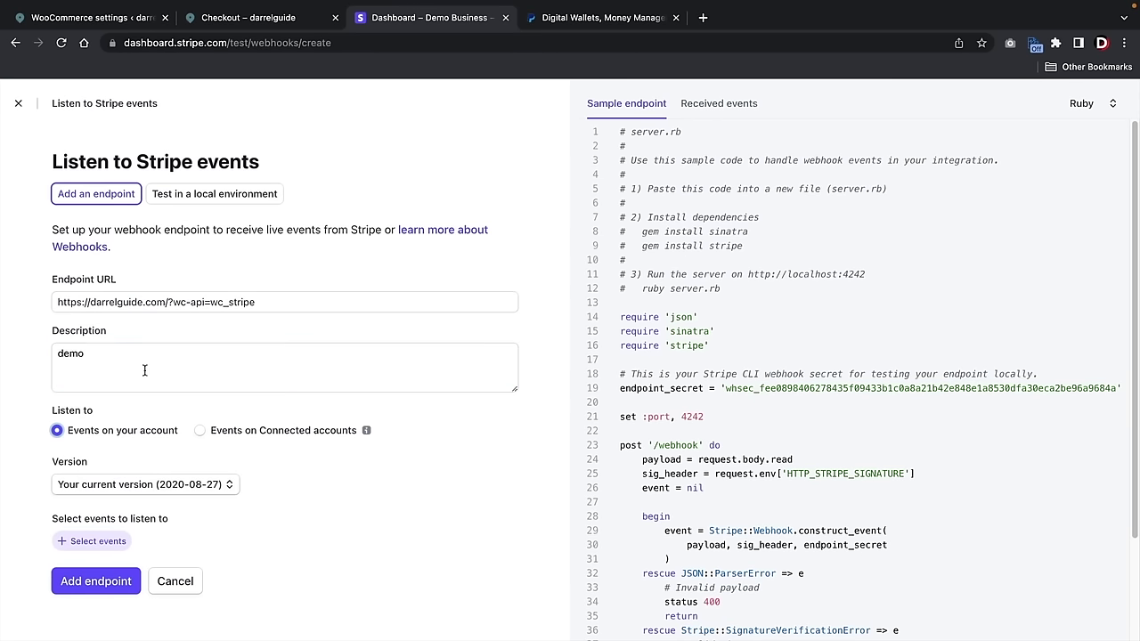
Select all 13 Charge events and create the webhook endpoint
left_click(107, 542)
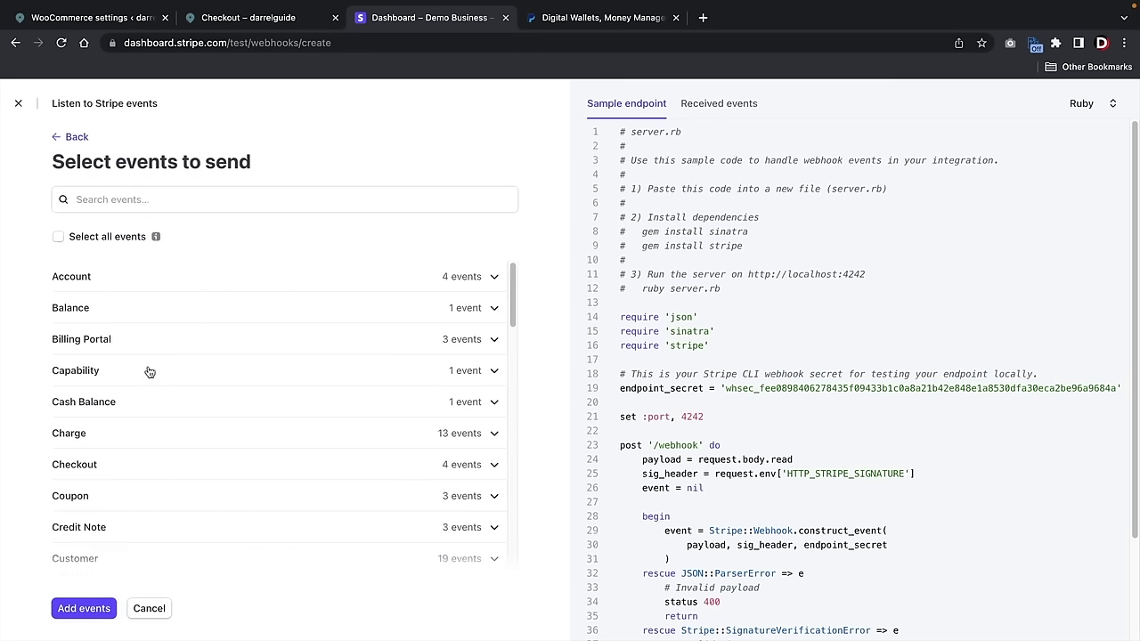
left_click(84, 438)
left_click(68, 461)
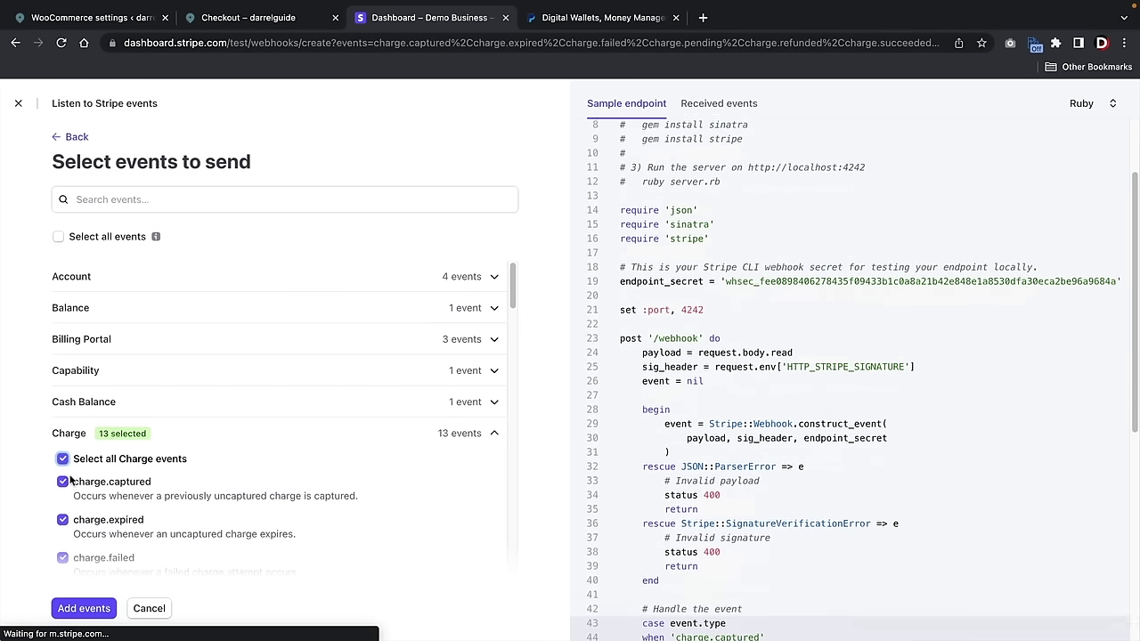
left_click(89, 609)
scroll(134, 577, "down", 5)
left_click(98, 609)
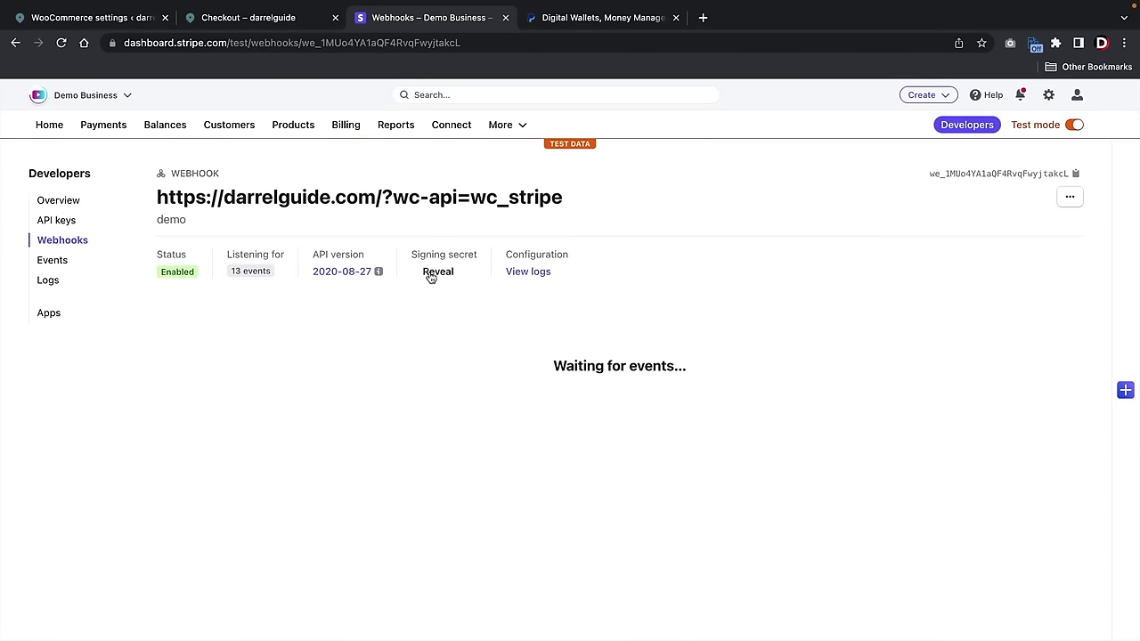
Copy the signing secret into WooCommerce's Test Webhook Secret and save the test keys
left_click(427, 274)
double_click(442, 271)
right_click(442, 271)
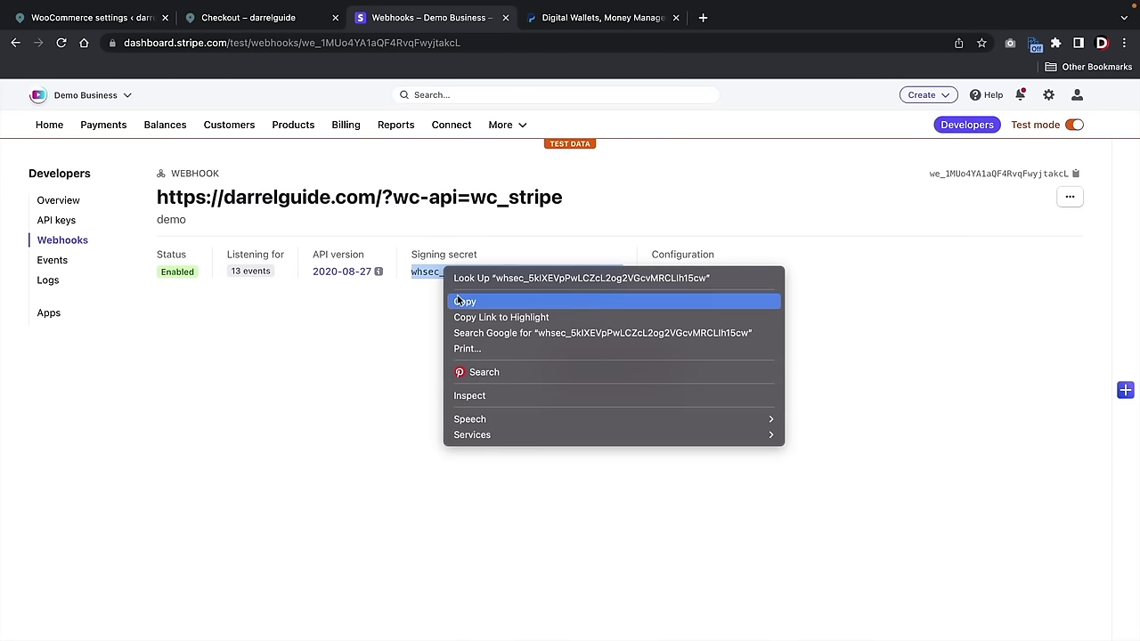
left_click(463, 299)
left_click(119, 21)
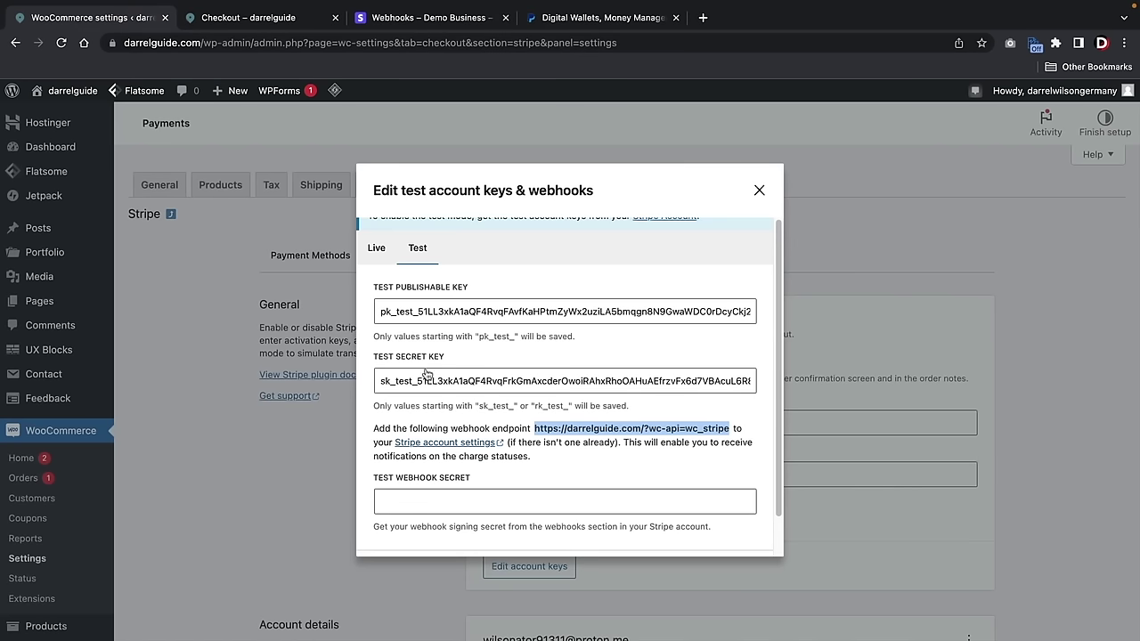
right_click(445, 507)
left_click(467, 504)
scroll(628, 519, "down", 1)
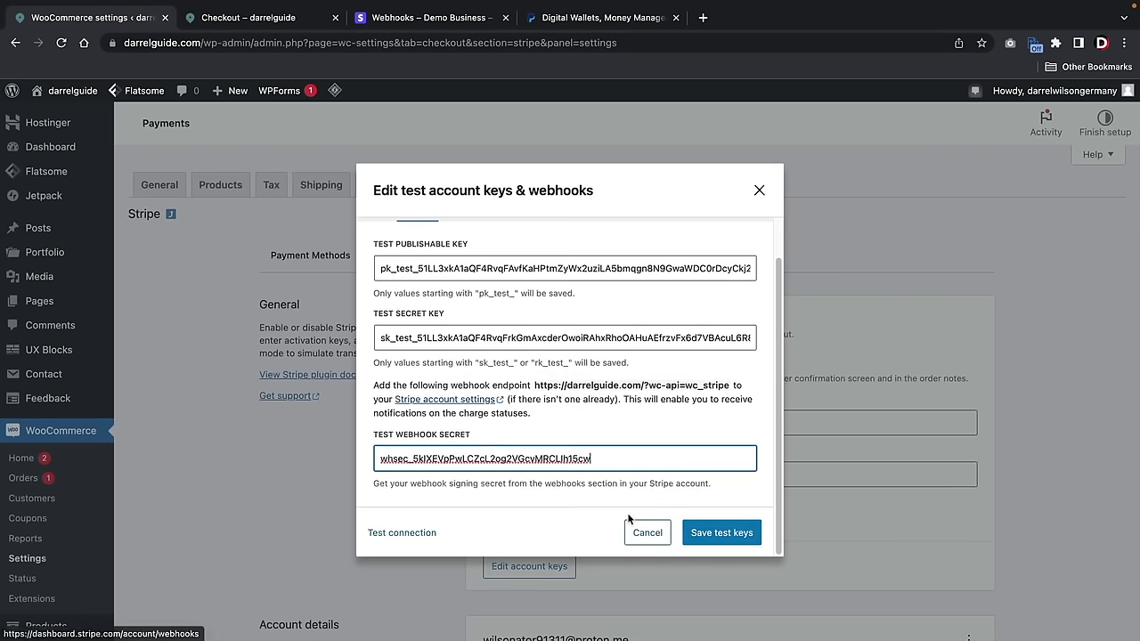
left_click(722, 533)
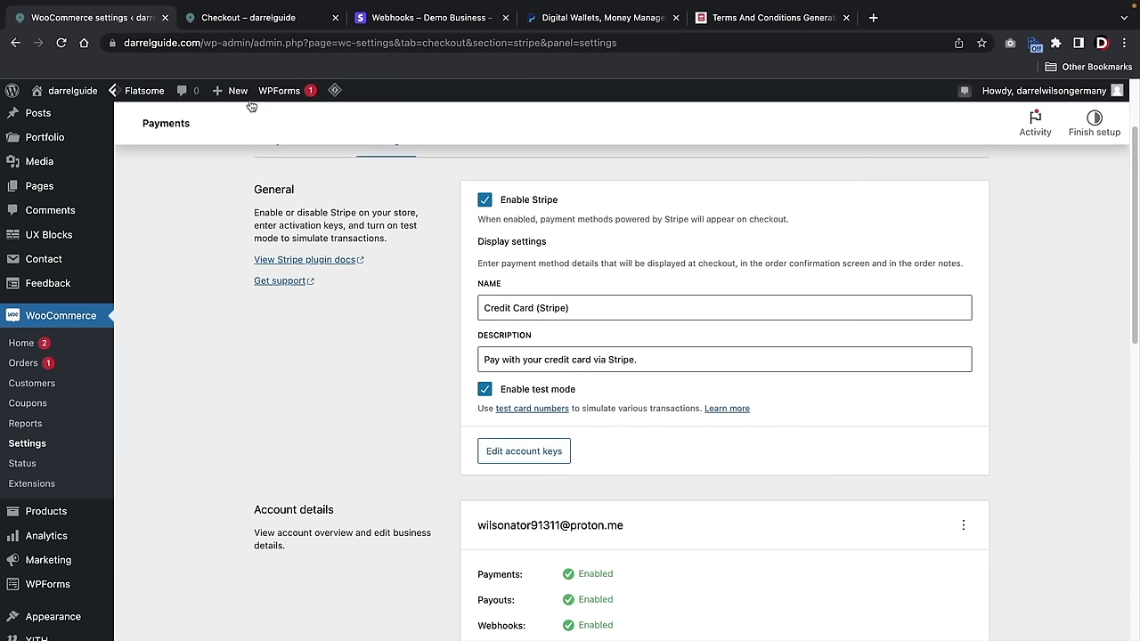
Generate terms for company 'flat' and website darrelguide.com, copying the resulting text
left_click(771, 17)
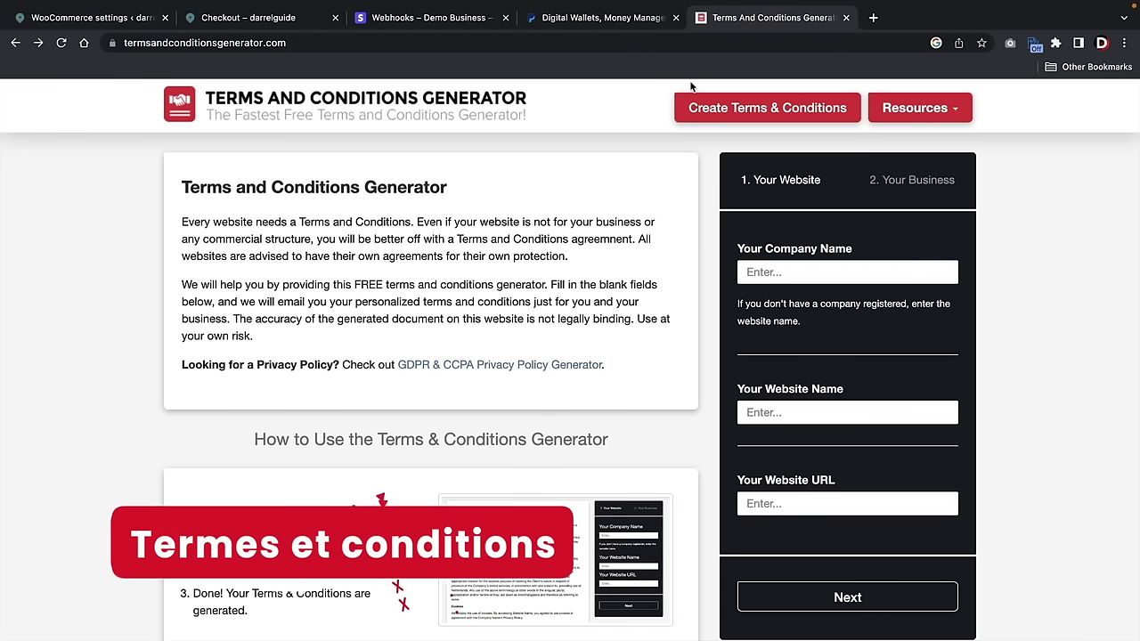
left_click(847, 267)
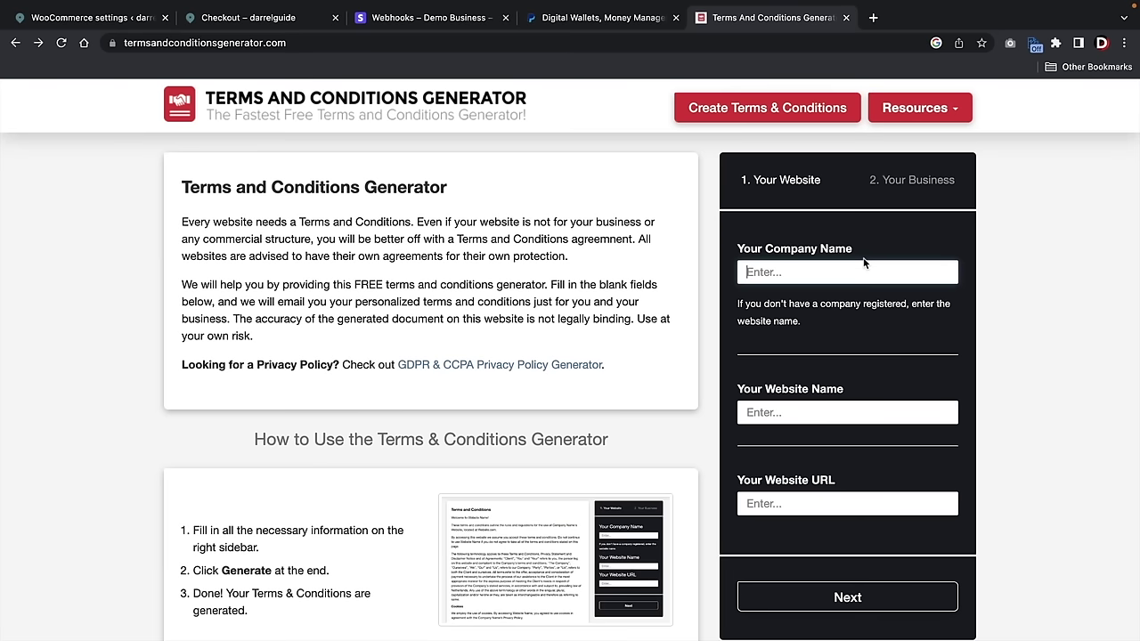
type("flatsome")
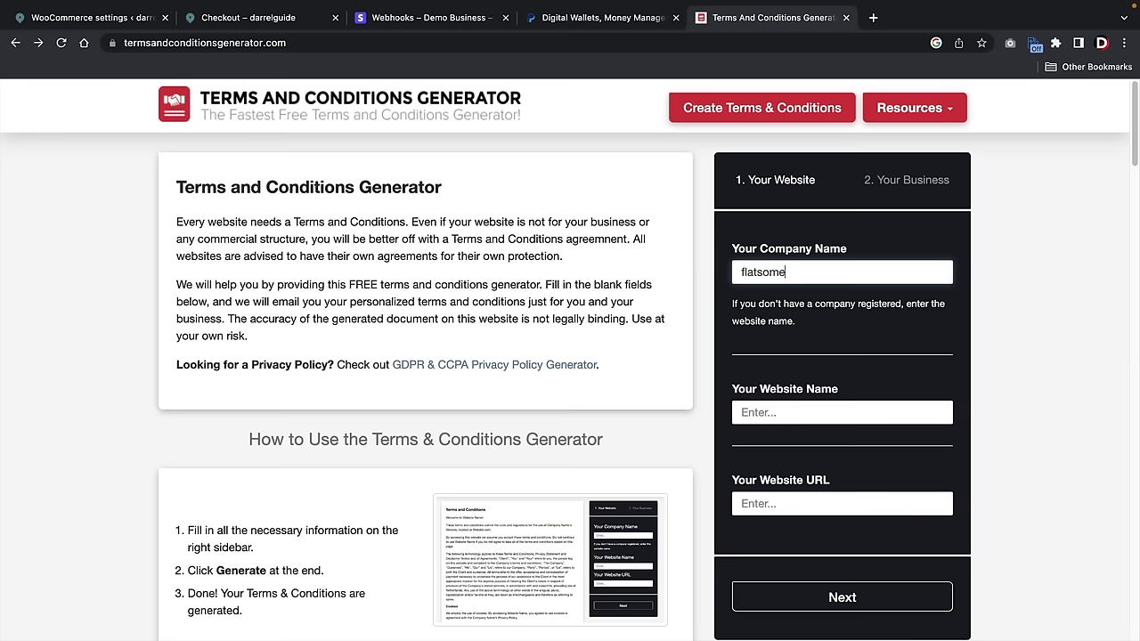
left_click(842, 412)
type("darre")
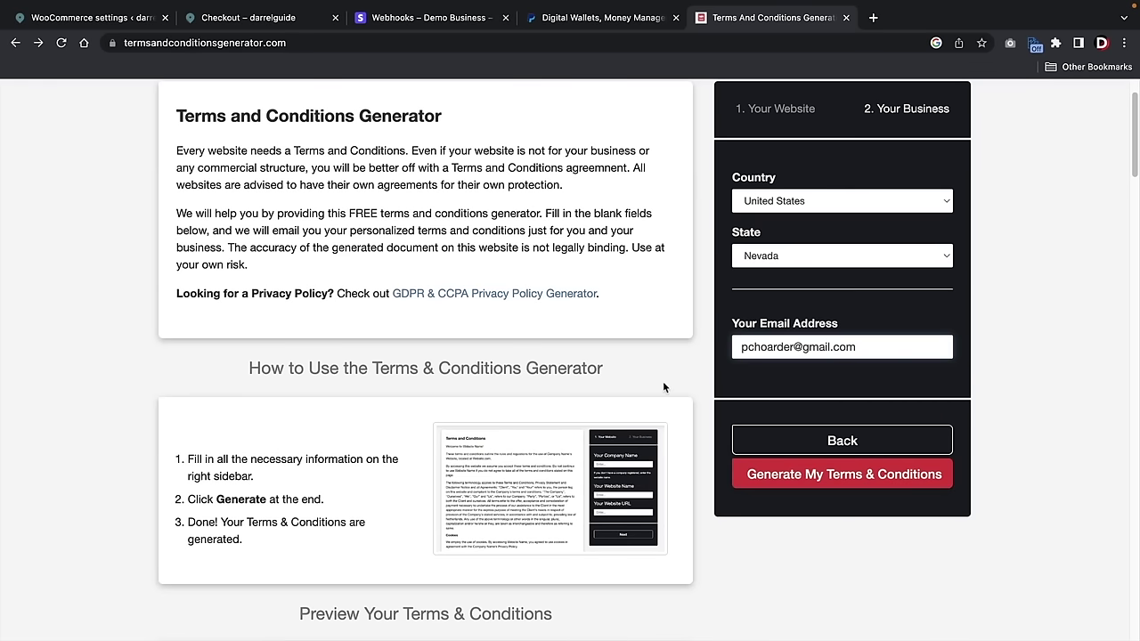
left_click(804, 477)
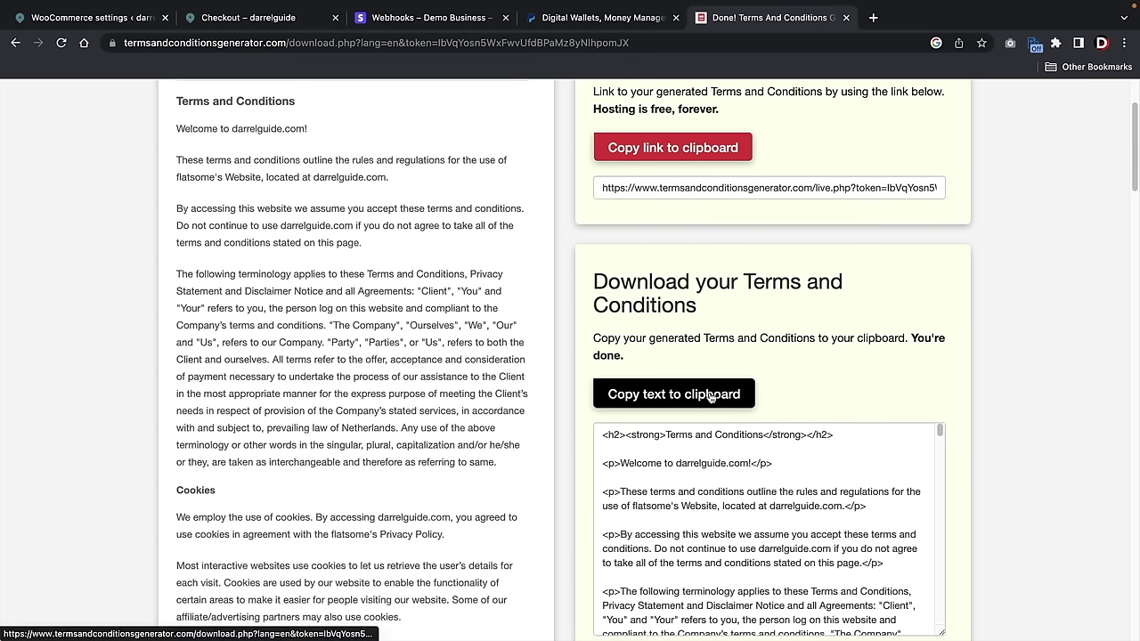
left_click(710, 397)
key("super+1")
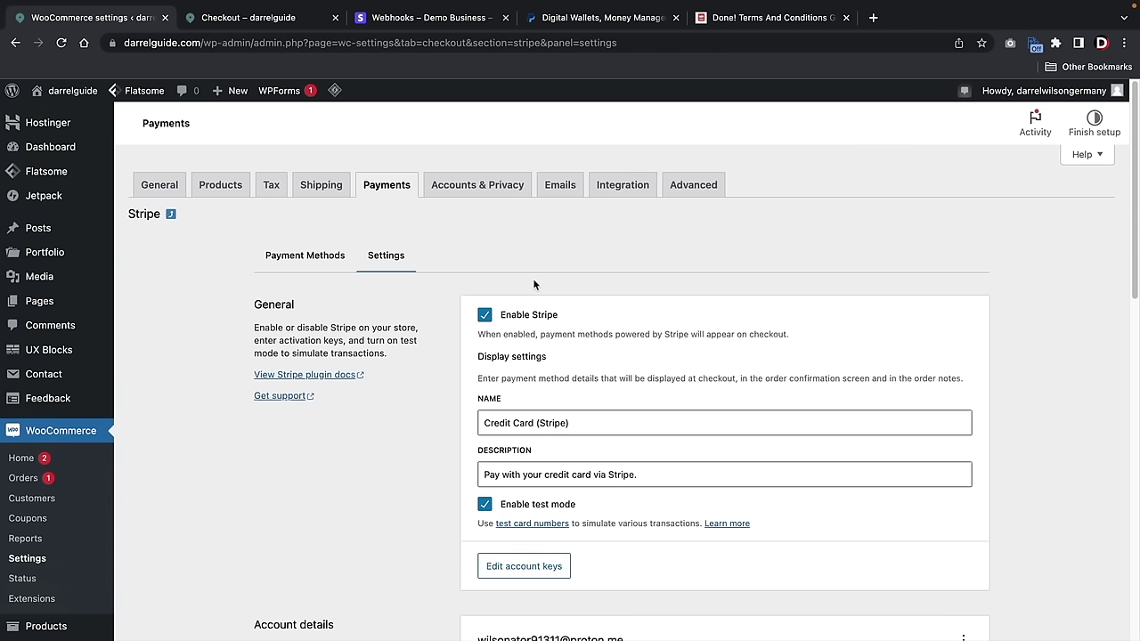
Create a new WordPress page titled 'Terms and Conditions'
mouse_move(234, 96)
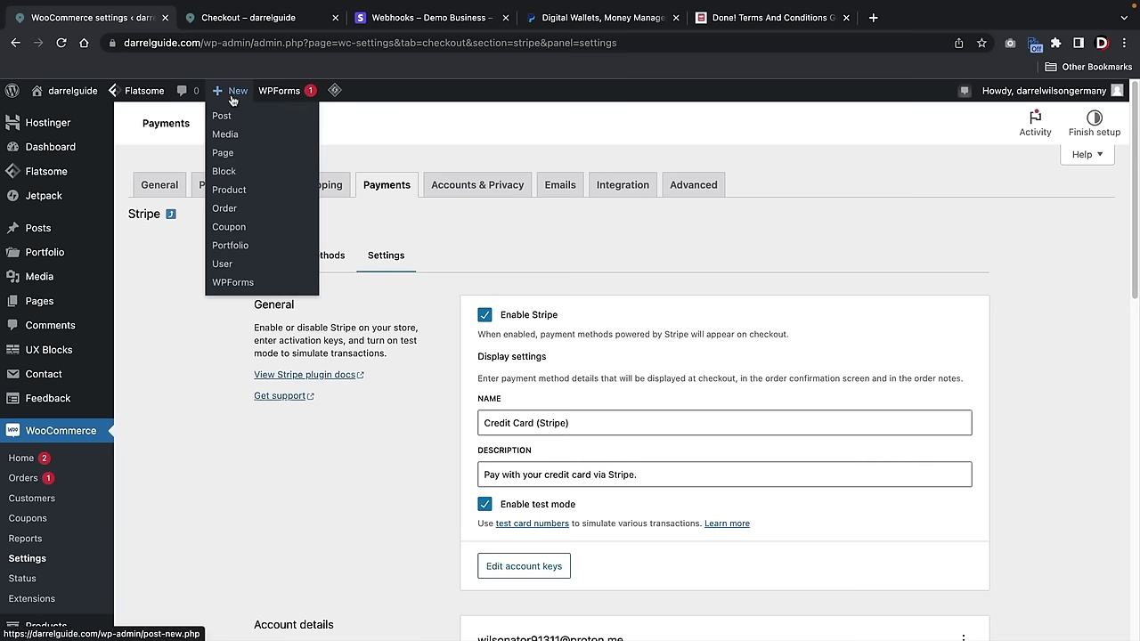
left_click(222, 152)
left_click(621, 250)
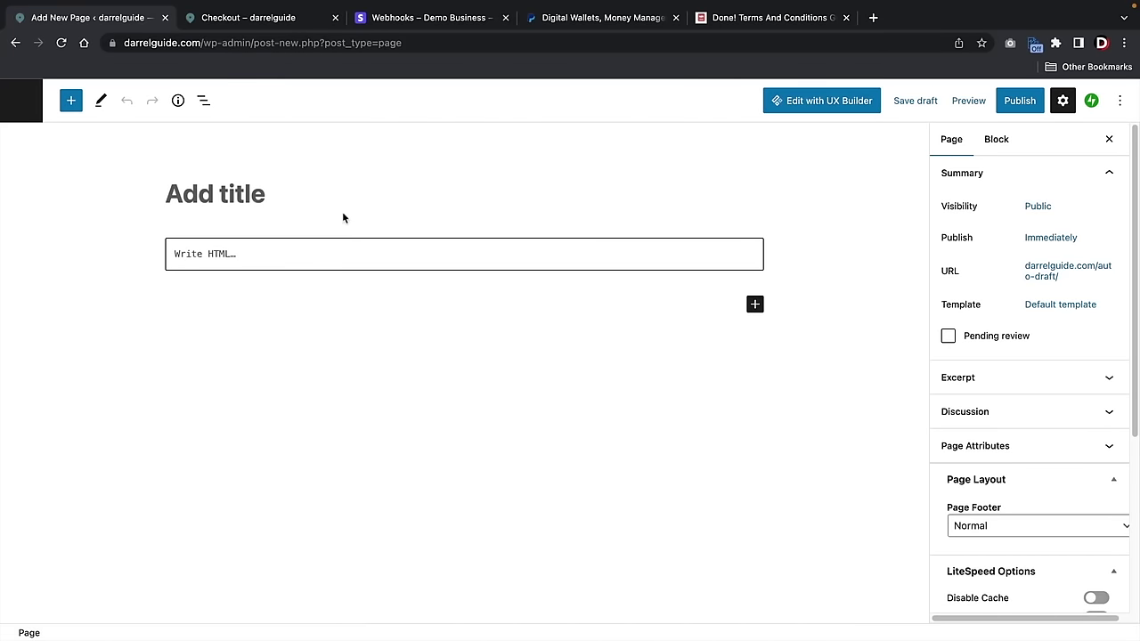
type("Terms and")
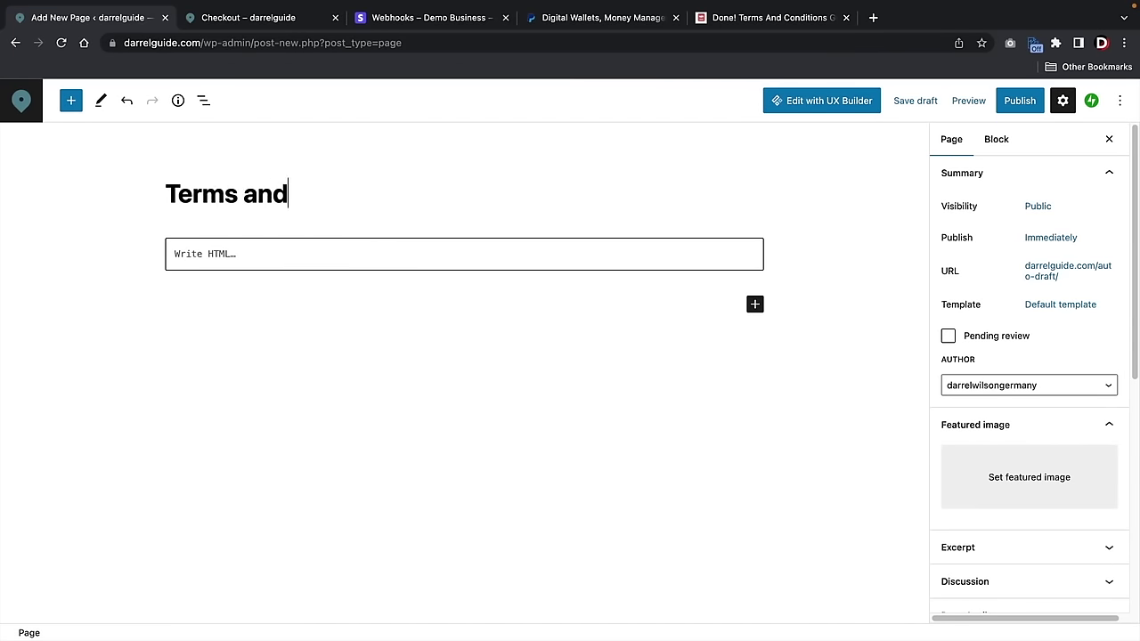
type(" Conditions")
key("Tab")
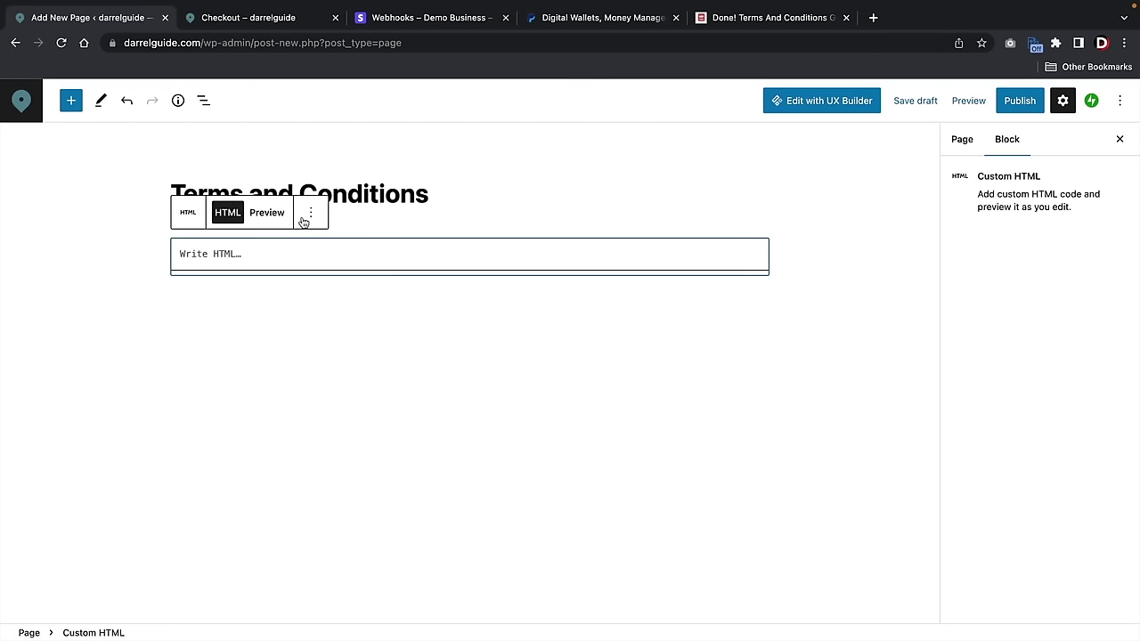
Replace the Custom HTML block with the pasted terms text and publish the page
left_click(310, 216)
left_click(359, 508)
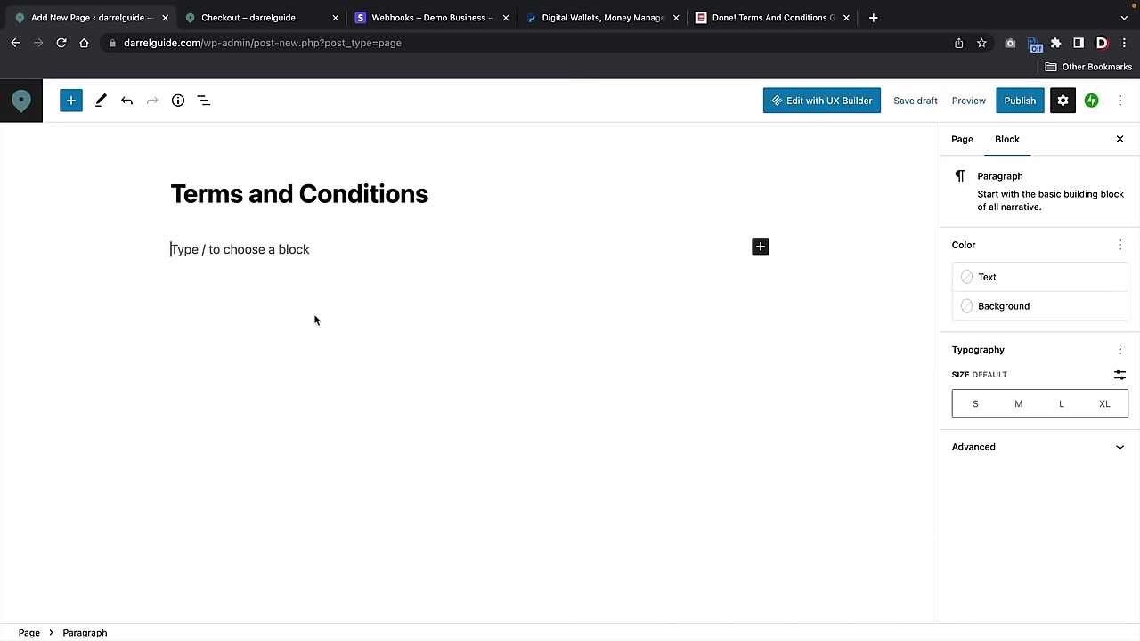
right_click(221, 250)
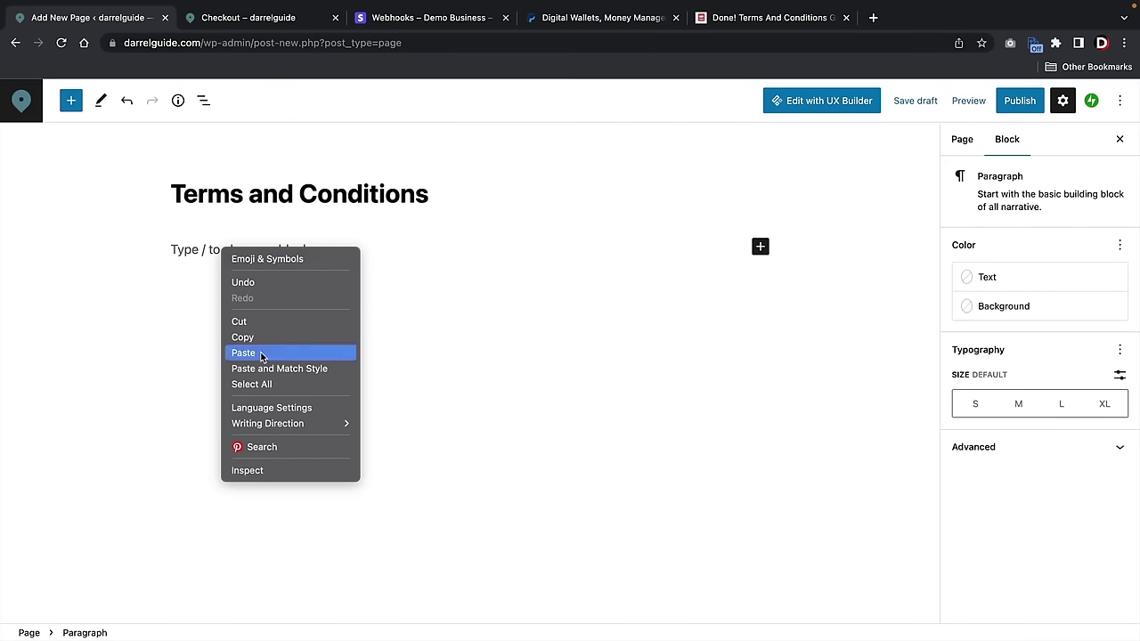
left_click(262, 351)
scroll(648, 465, "up", 20)
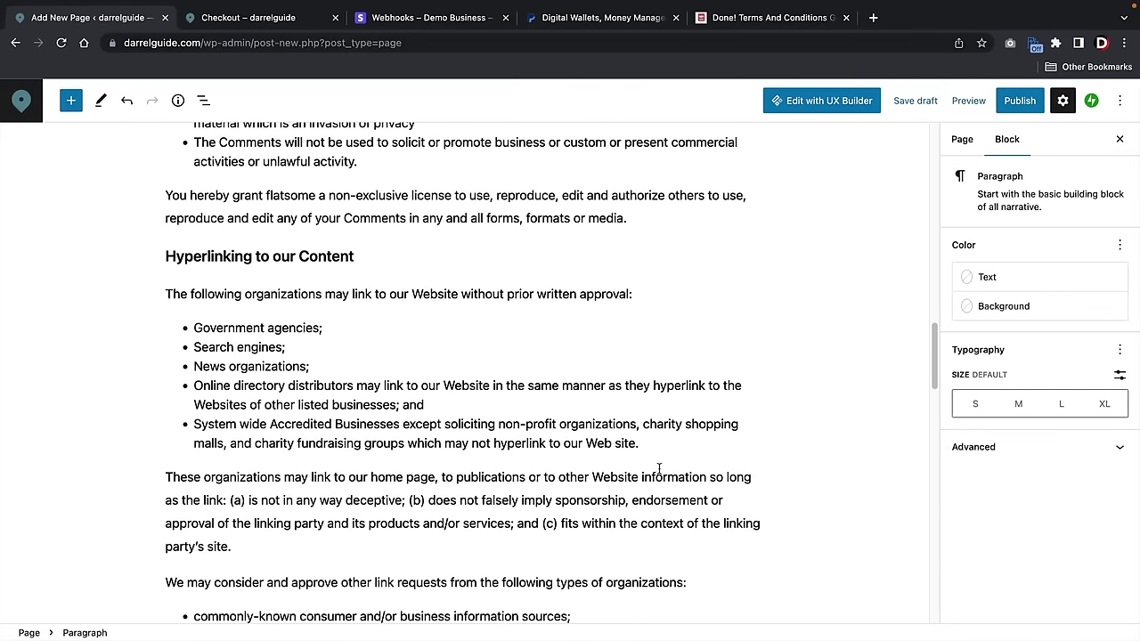
left_click(1020, 101)
left_click(999, 101)
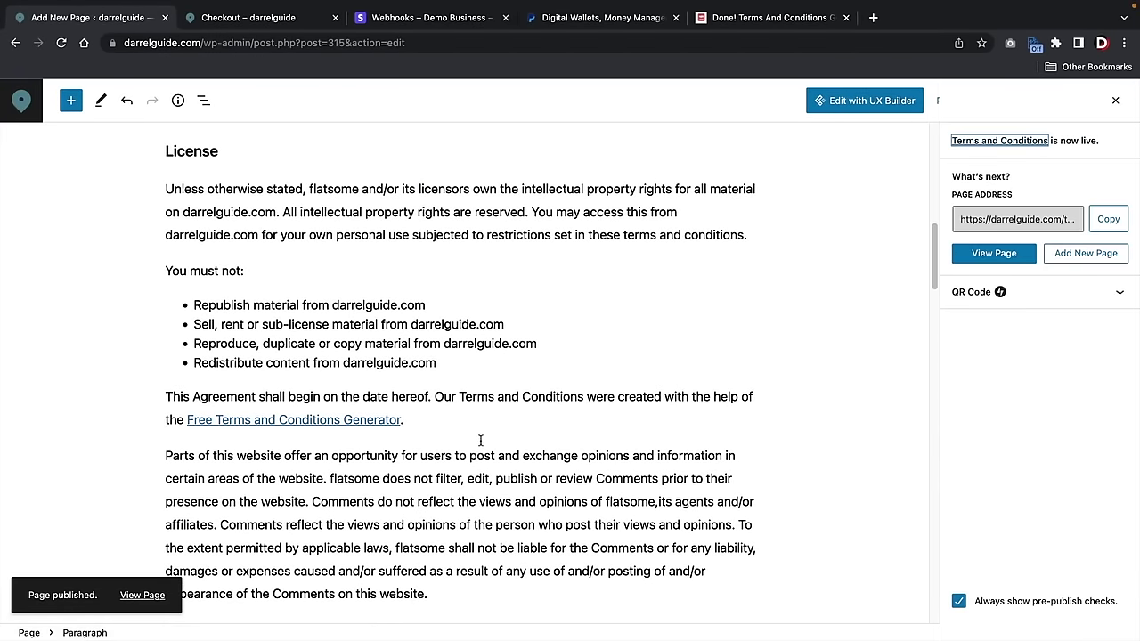
left_click(258, 17)
In Customize > WooCommerce > Checkout, make Address line 2 and Phone optional
scroll(237, 148, "up", 4)
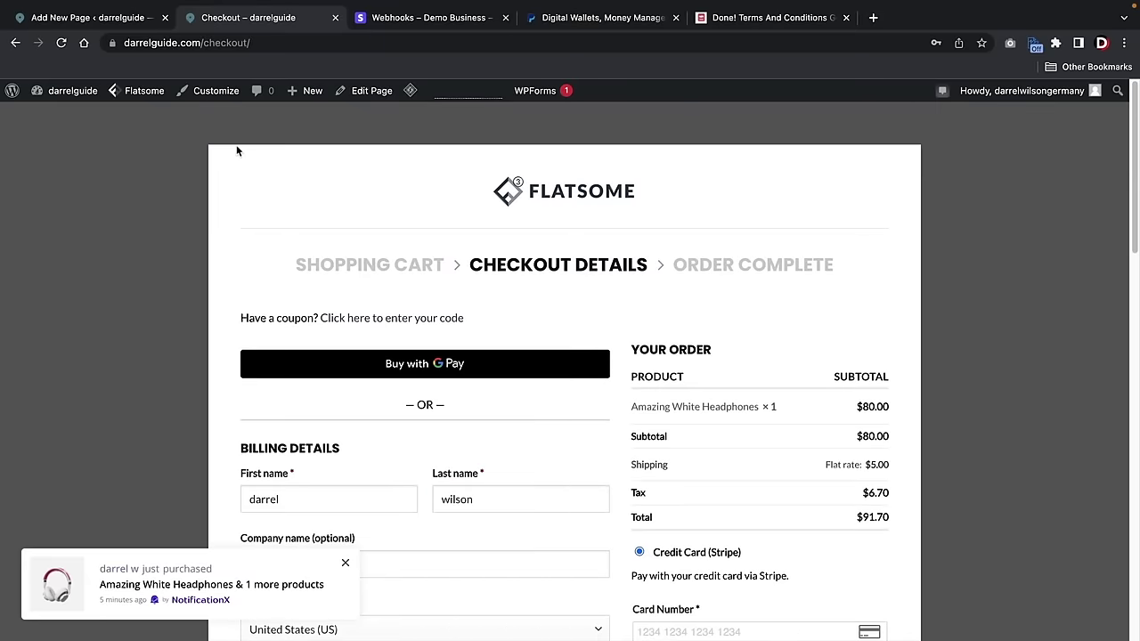
left_click(222, 92)
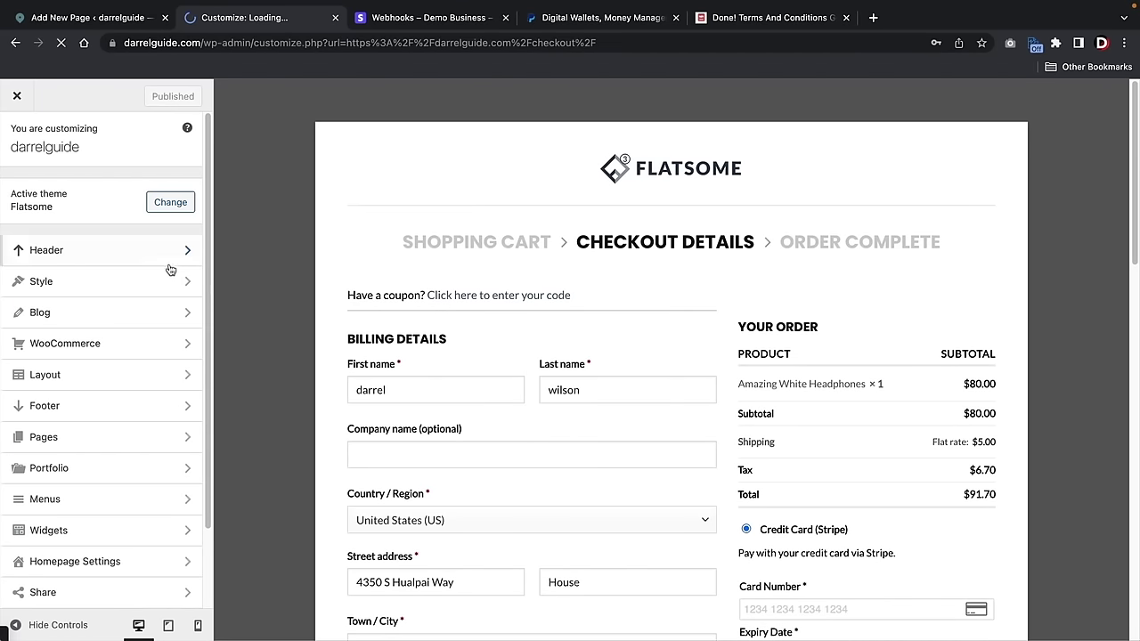
left_click(74, 345)
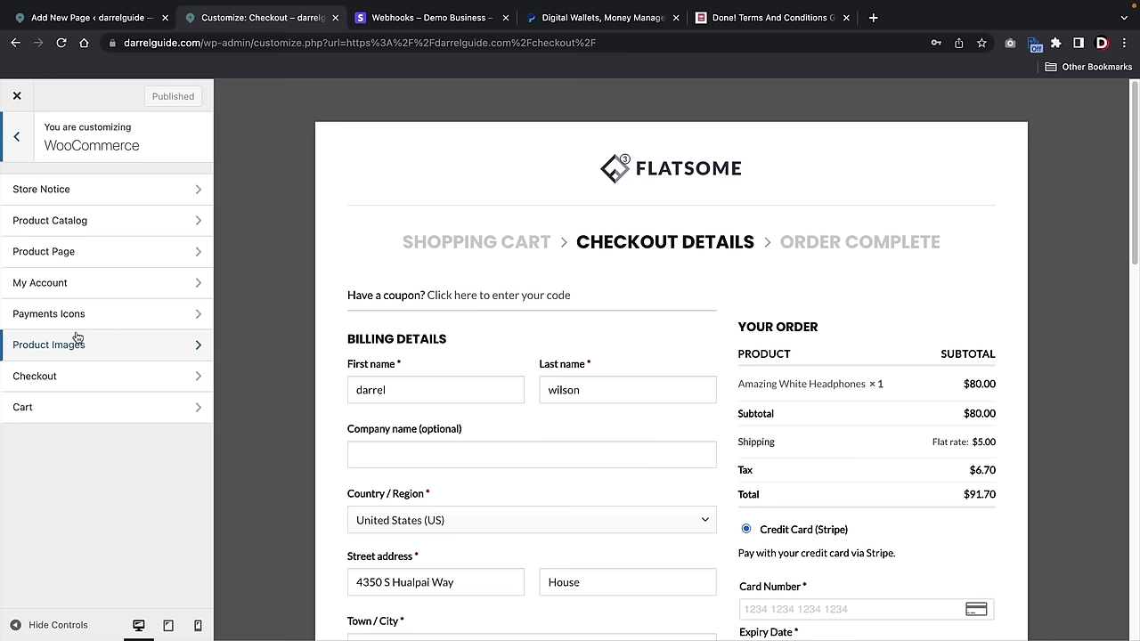
left_click(57, 375)
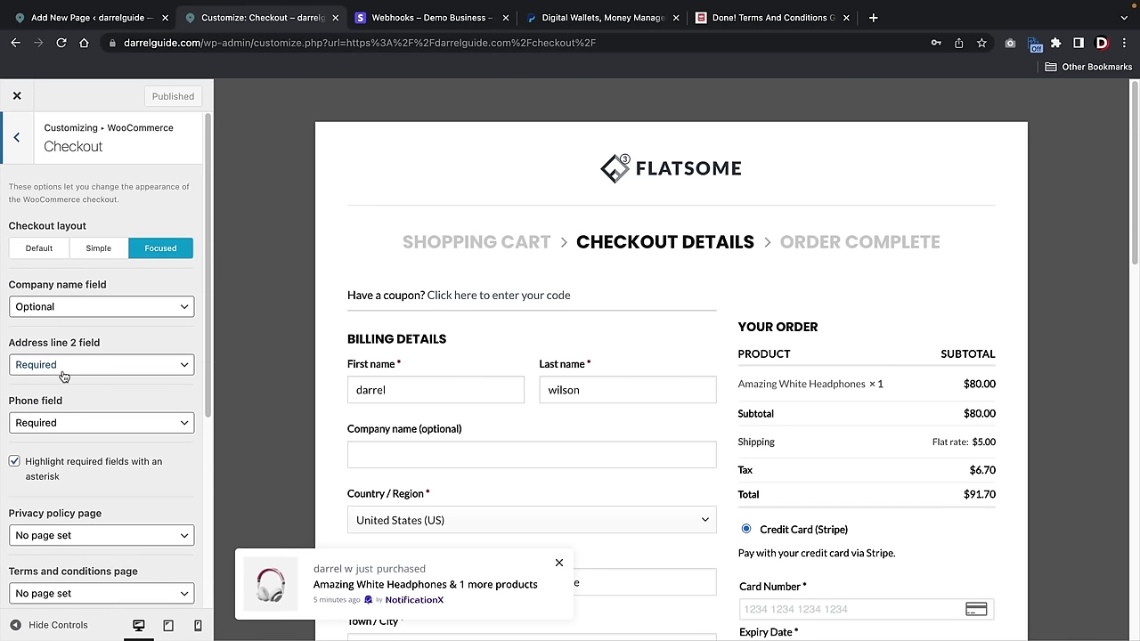
left_click(117, 365)
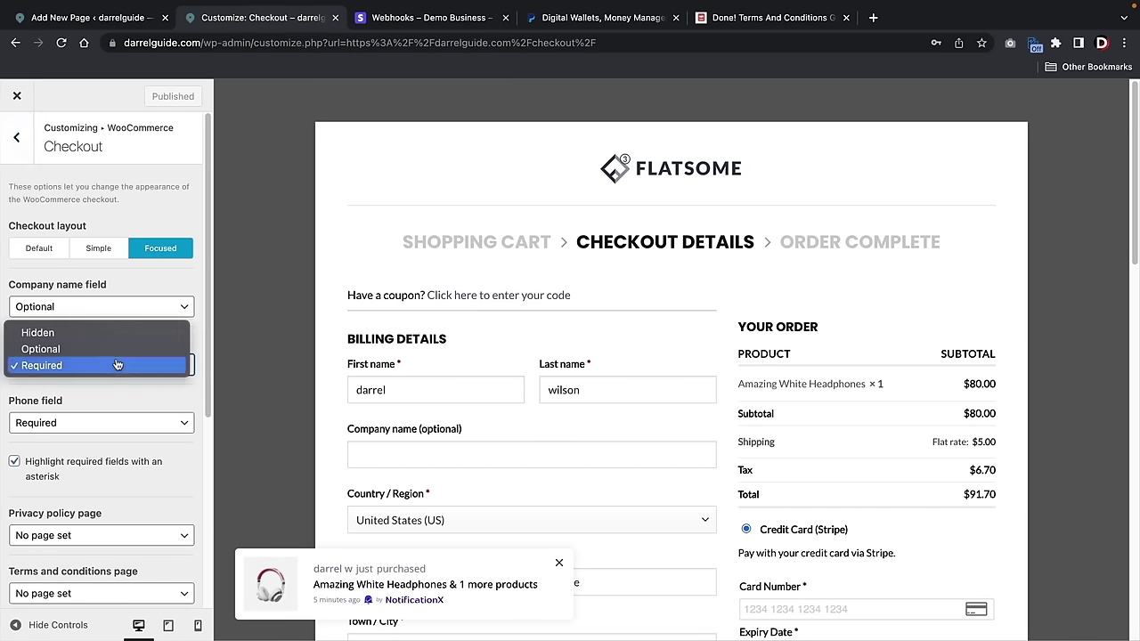
left_click(114, 349)
left_click(89, 422)
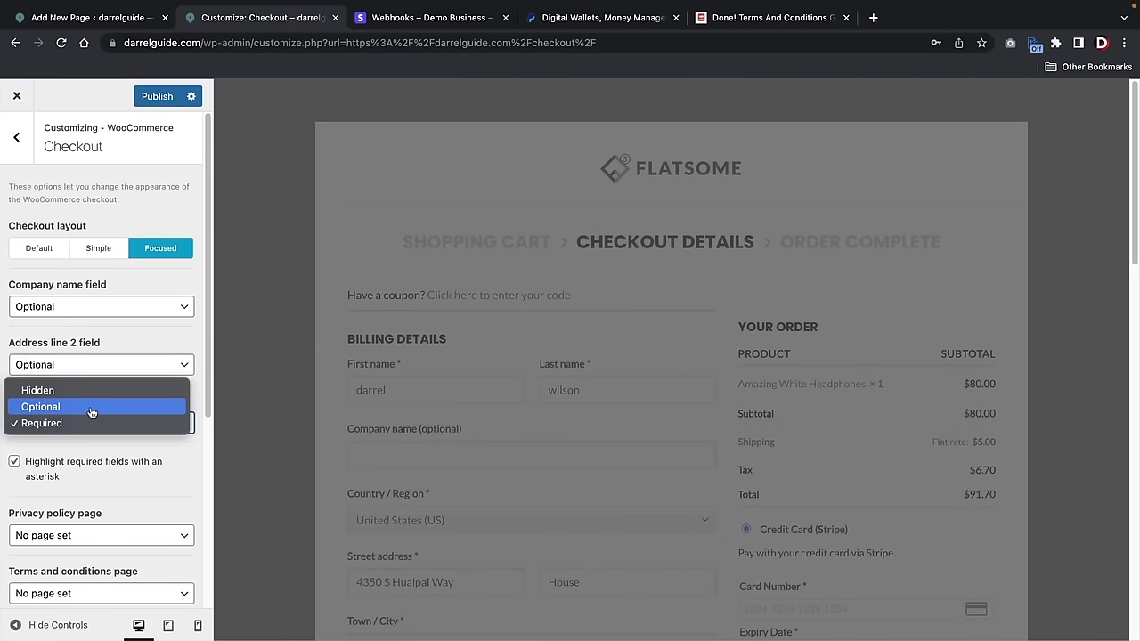
left_click(90, 412)
Set the terms page to Terms and Conditions, leaving Privacy policy at No page set
scroll(473, 459, "down", 1)
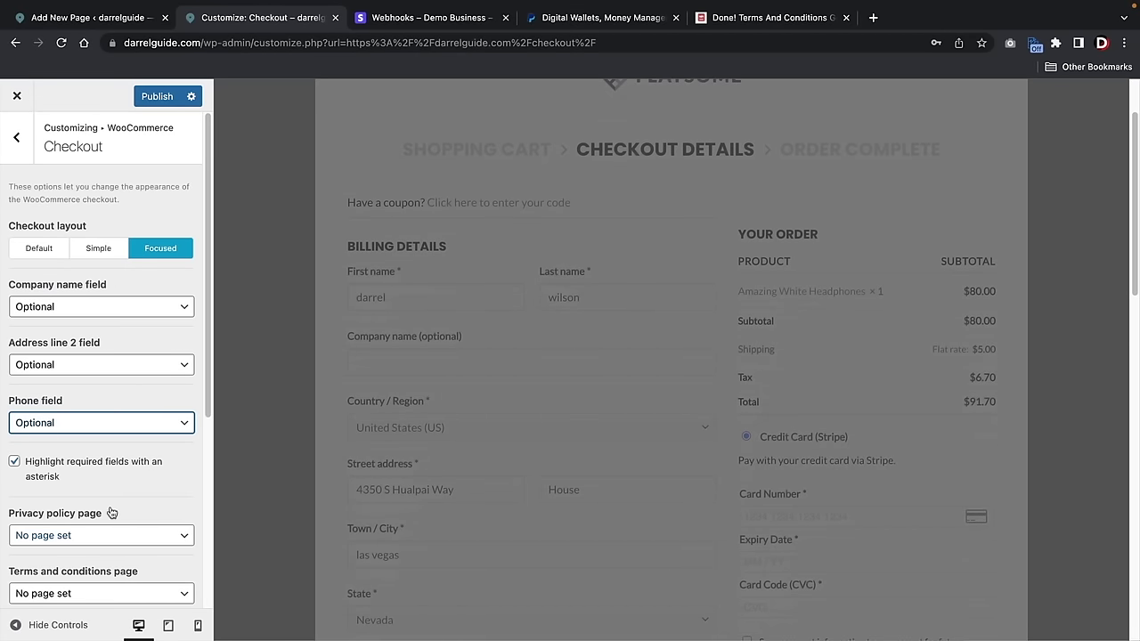
scroll(118, 496, "down", 3)
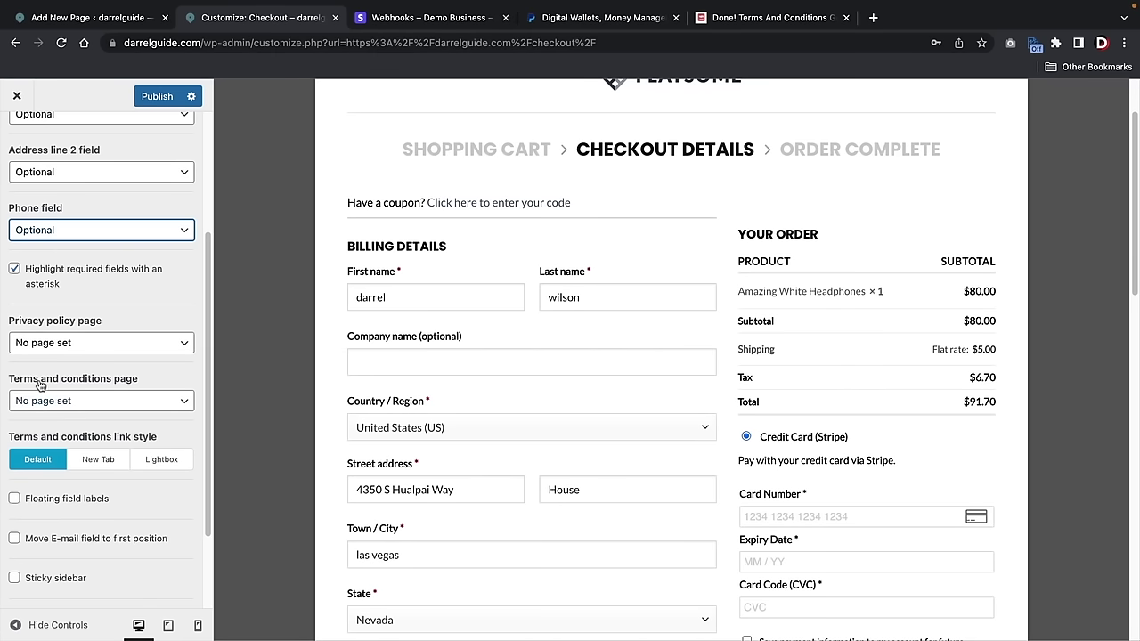
left_click(94, 409)
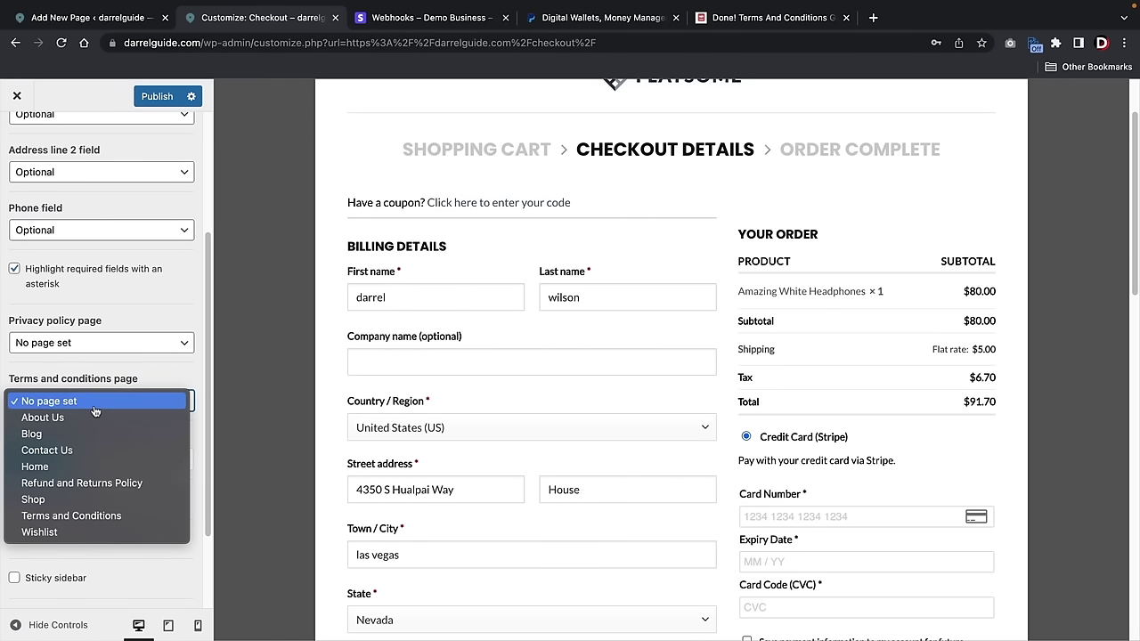
left_click(68, 520)
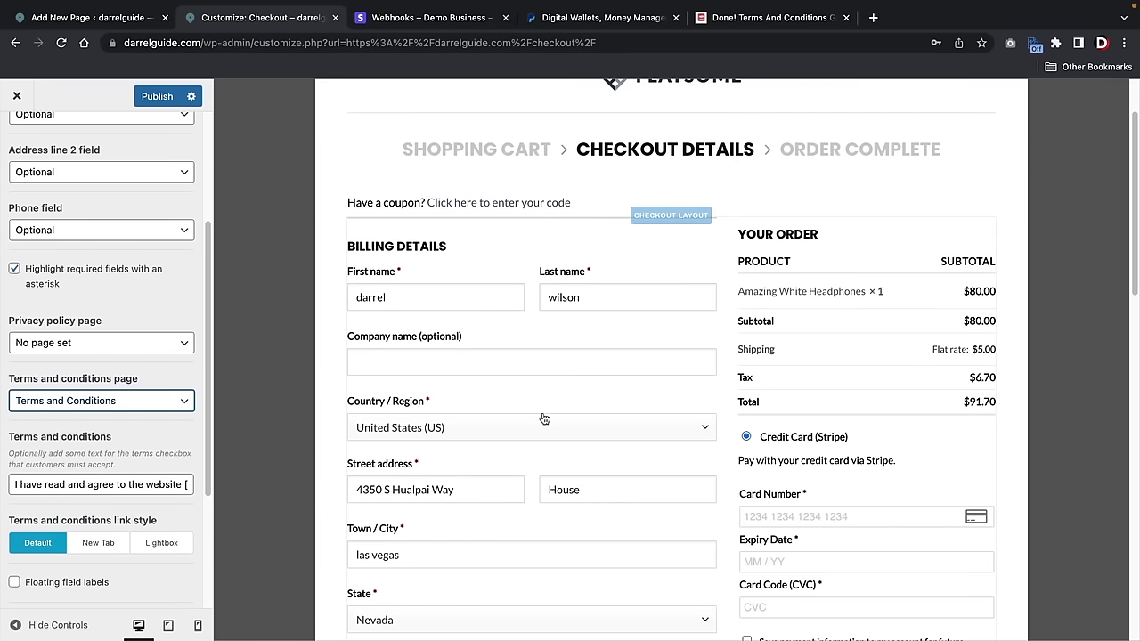
left_click(81, 346)
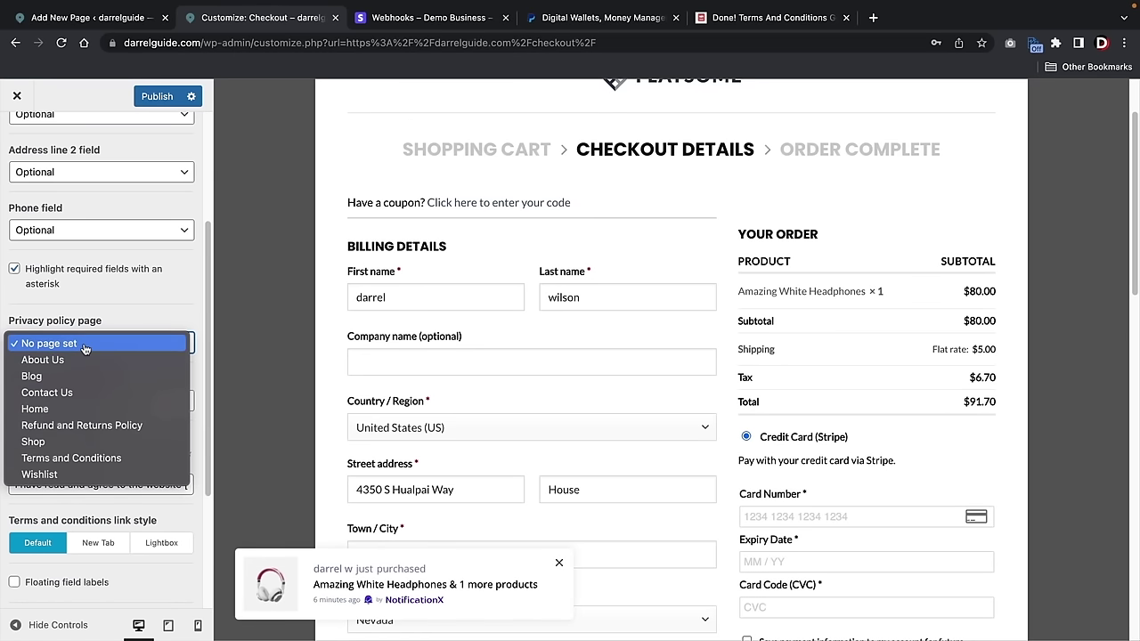
left_click(85, 345)
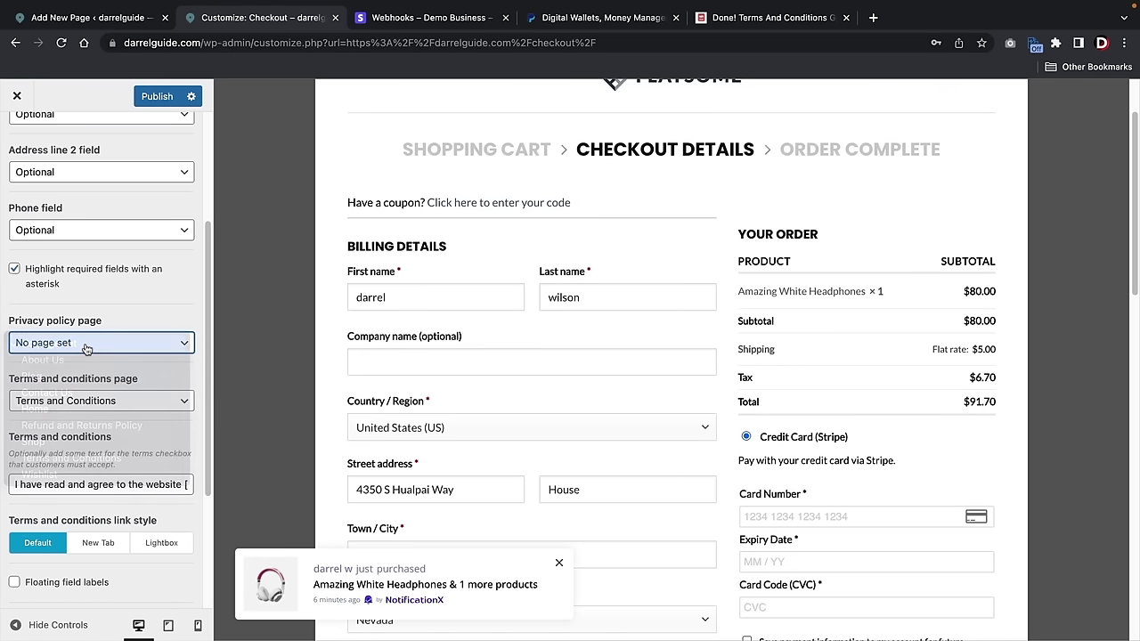
Open Resources > Sample Privacy Policy Template in the Terms and Conditions Generator
left_click(747, 21)
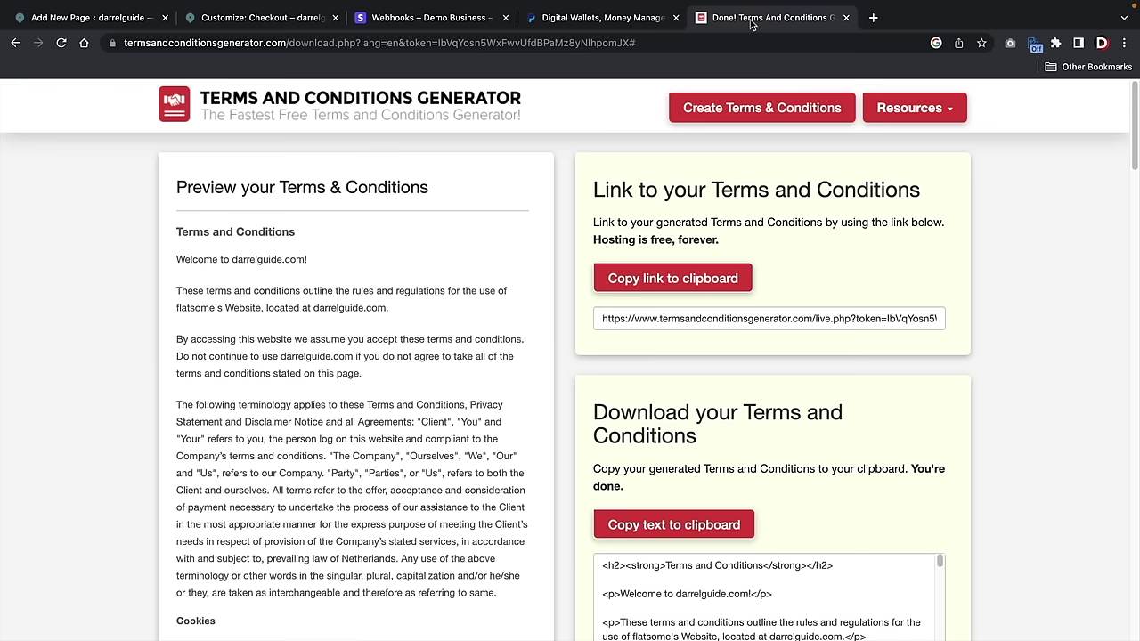
left_click(962, 108)
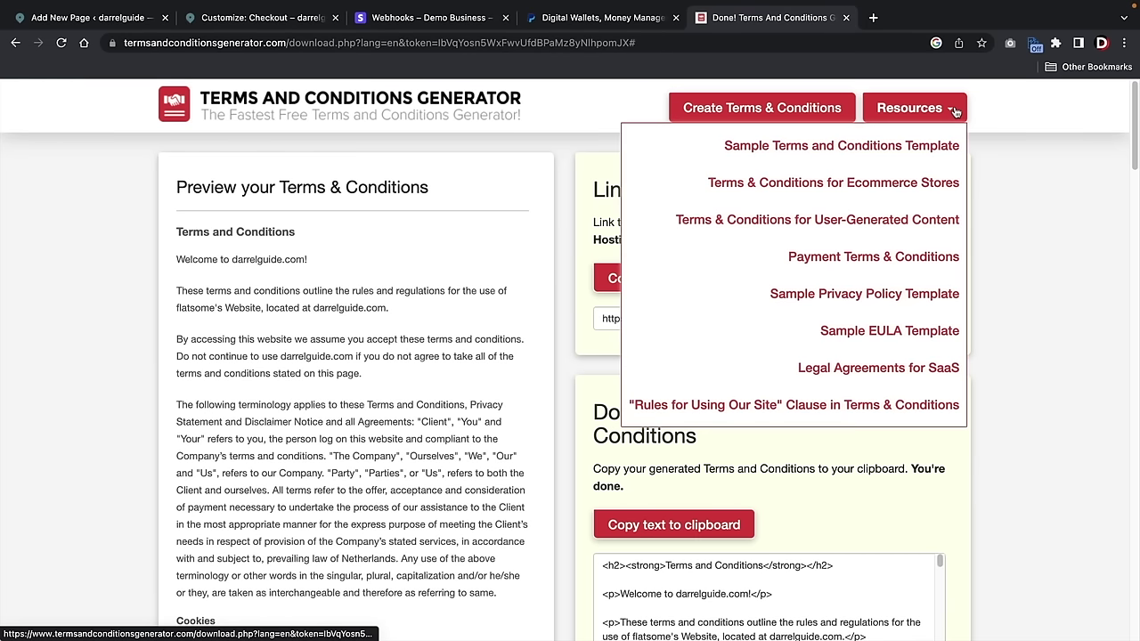
left_click(852, 301)
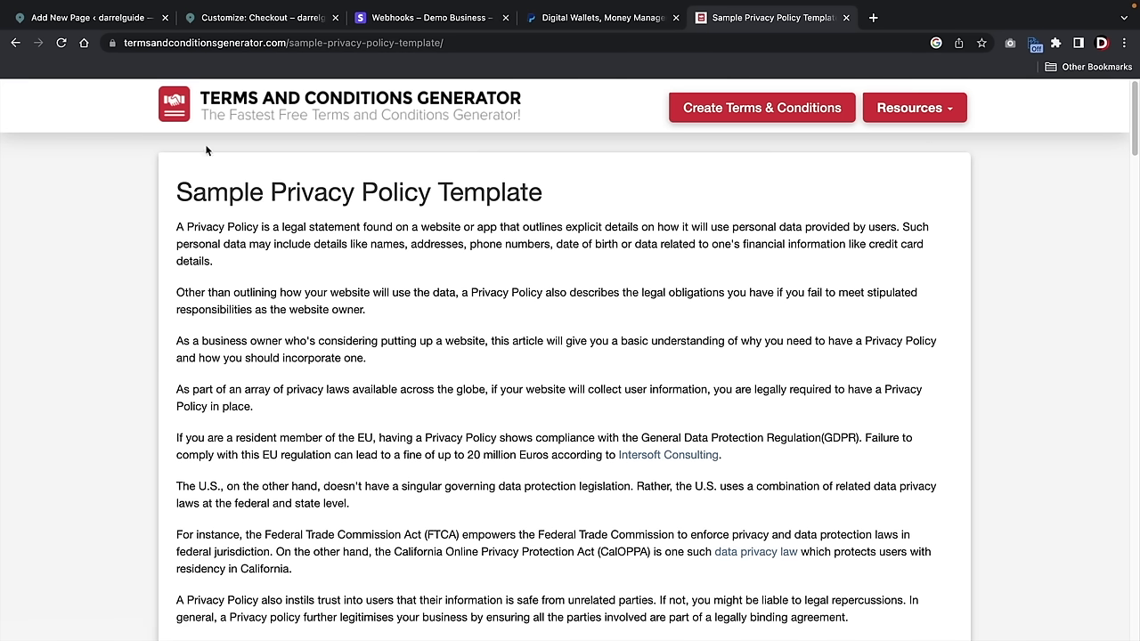
Publish the checkout customizations, exit the Customizer, and proceed from the $91.70 cart to checkout
left_click(214, 19)
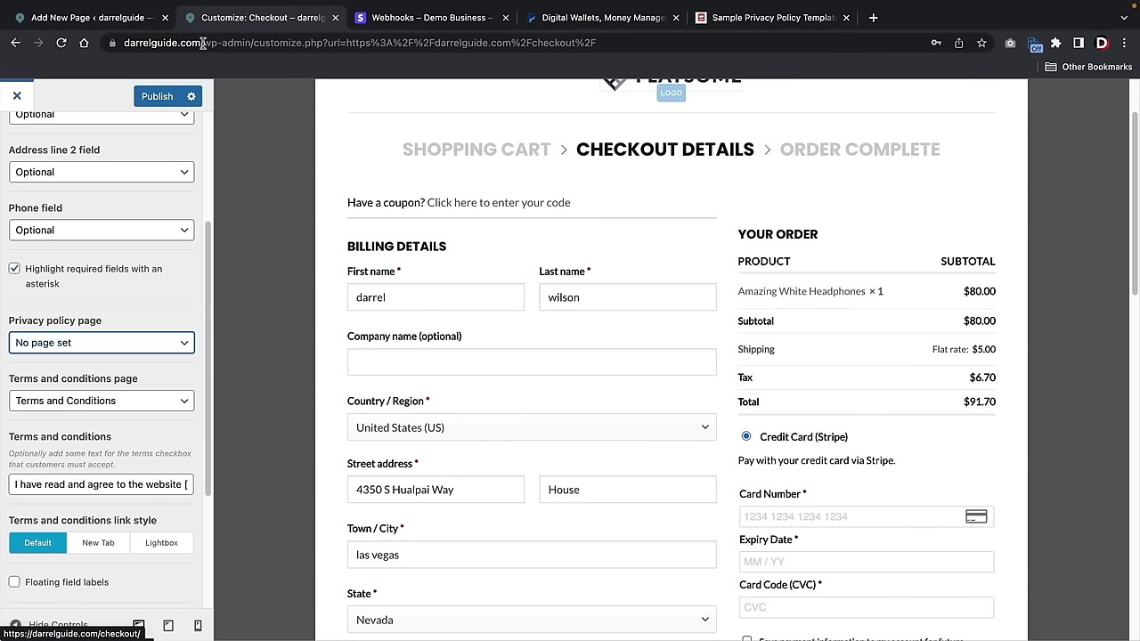
left_click(153, 96)
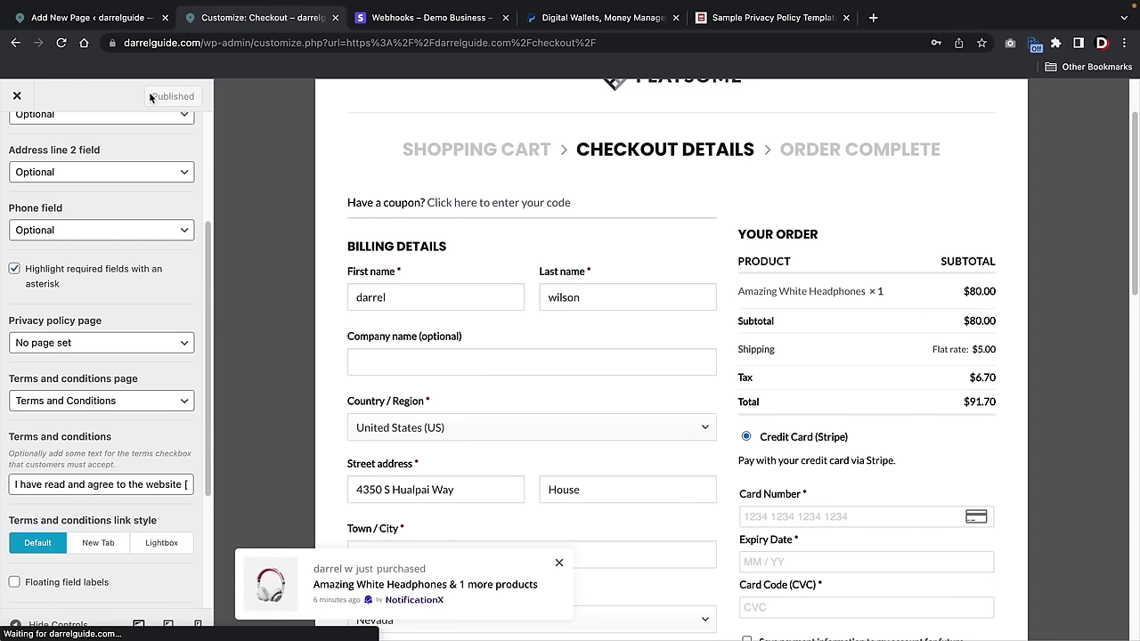
left_click(16, 98)
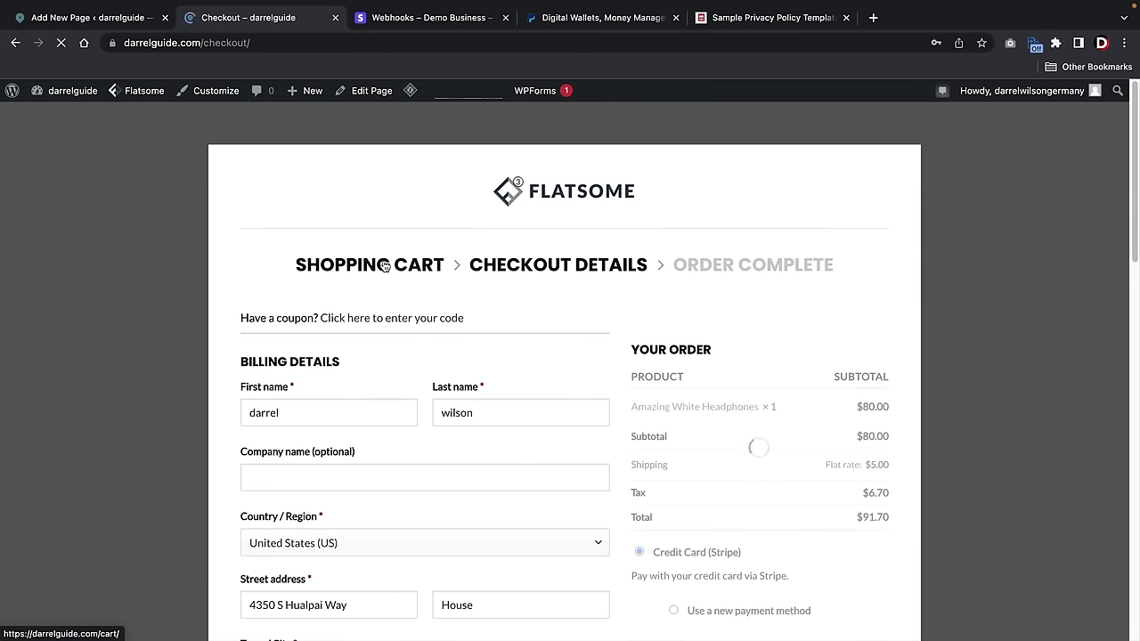
left_click(385, 266)
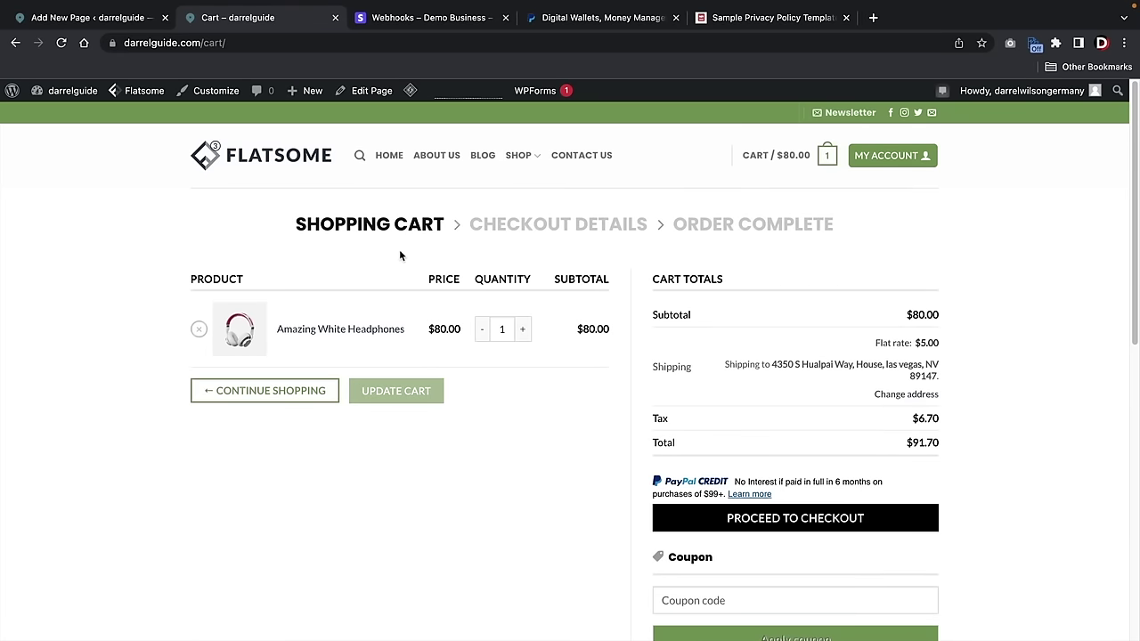
scroll(437, 328, "down", 2)
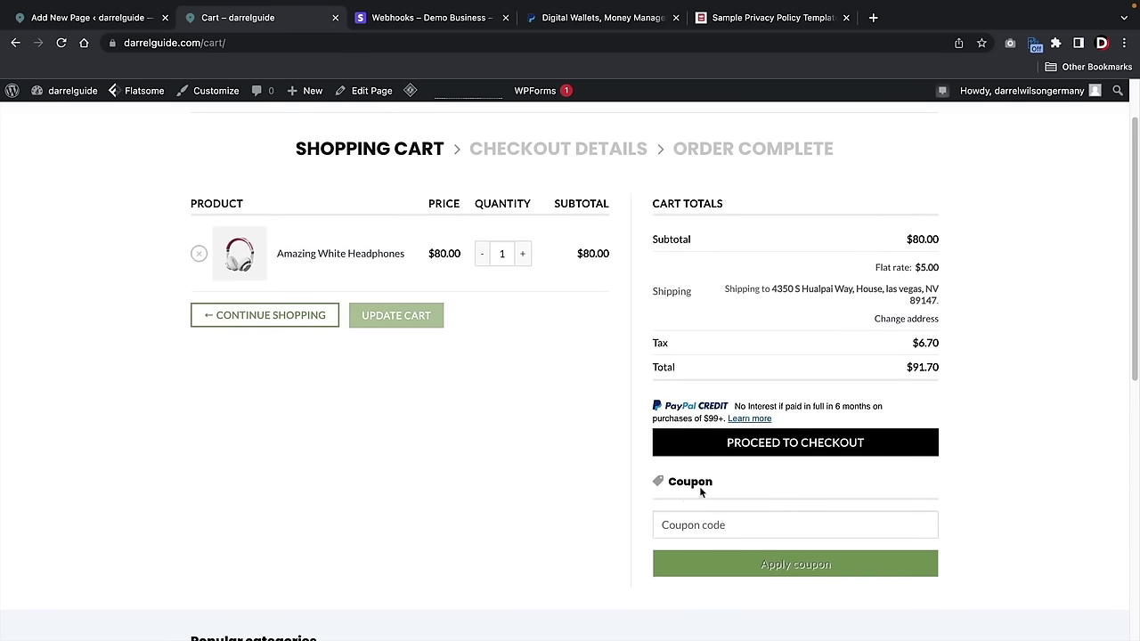
left_click(830, 452)
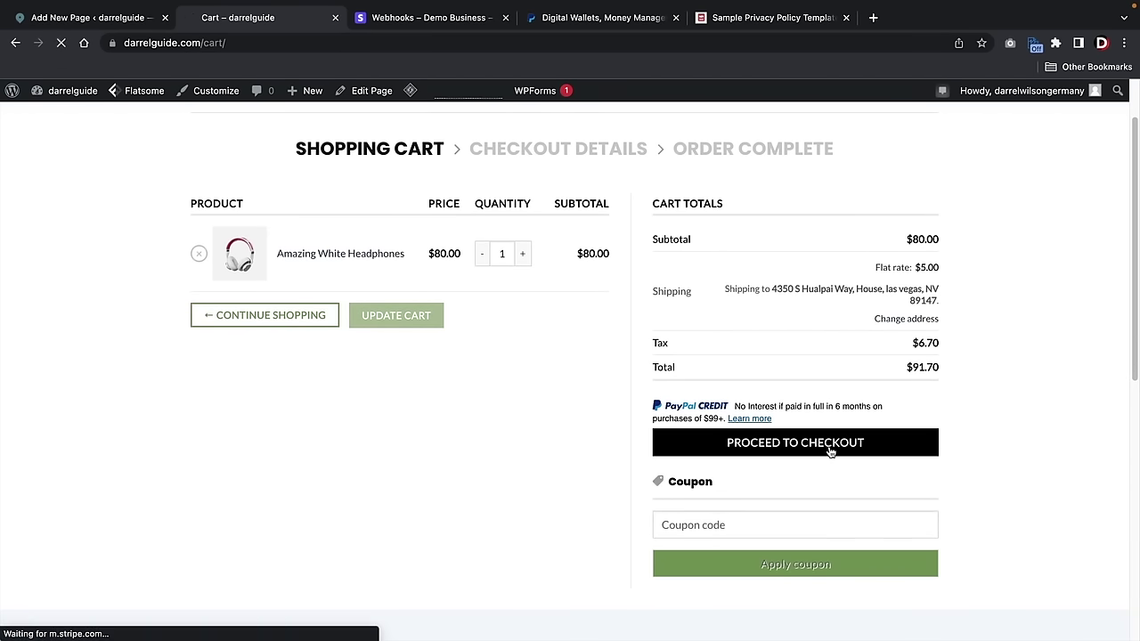
scroll(664, 392, "down", 3)
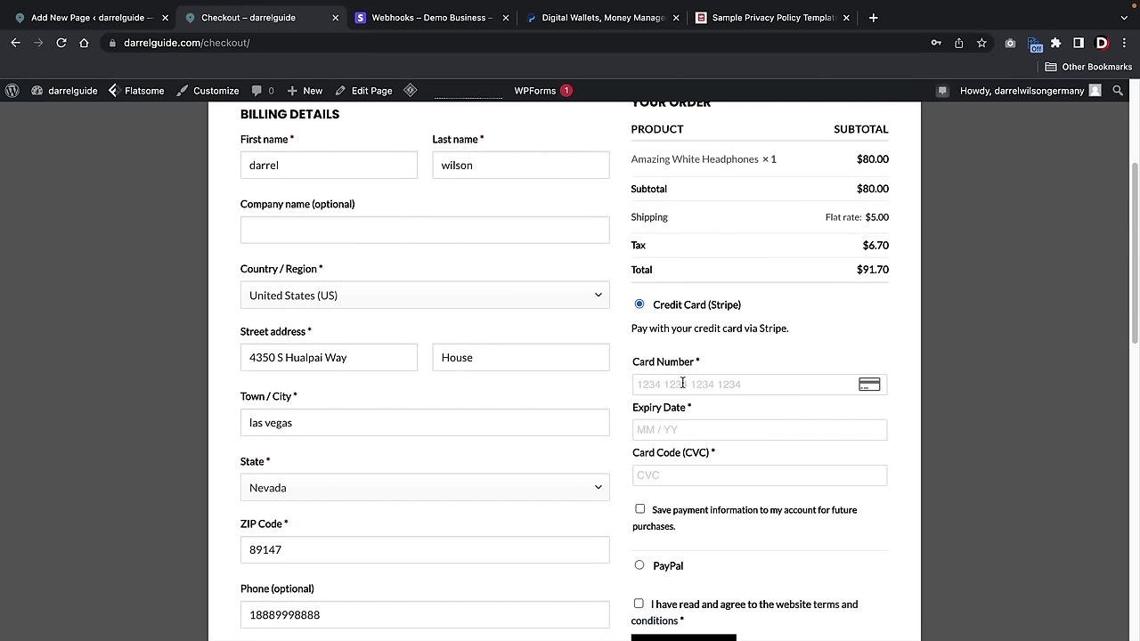
left_click(705, 379)
type("4242 4242 4242 4242")
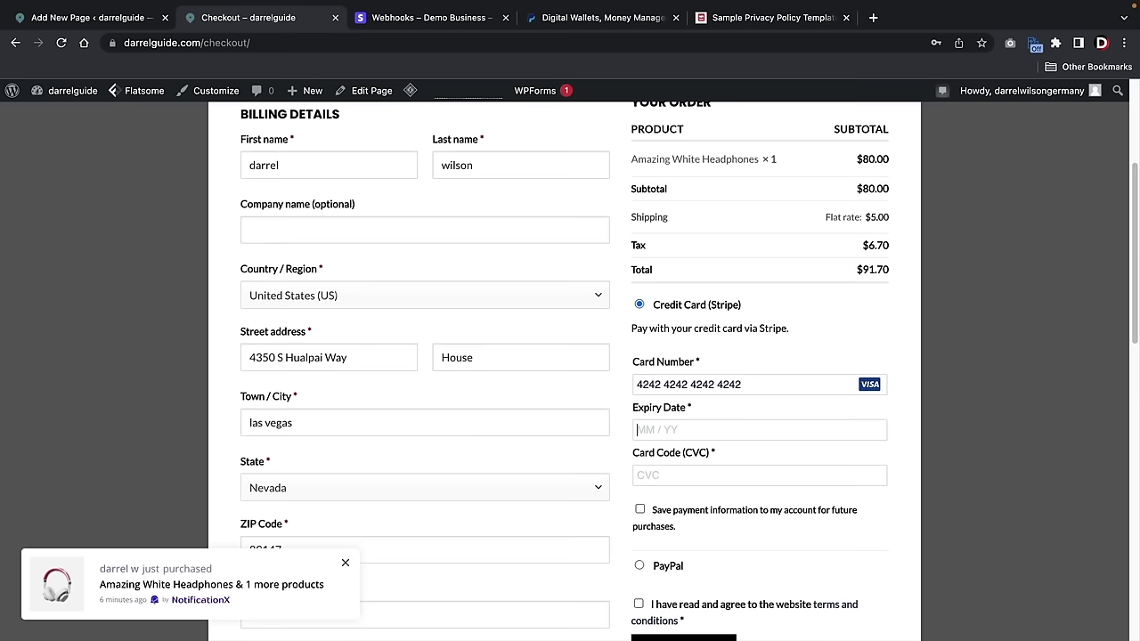
type("123123")
scroll(600, 405, "down", 2)
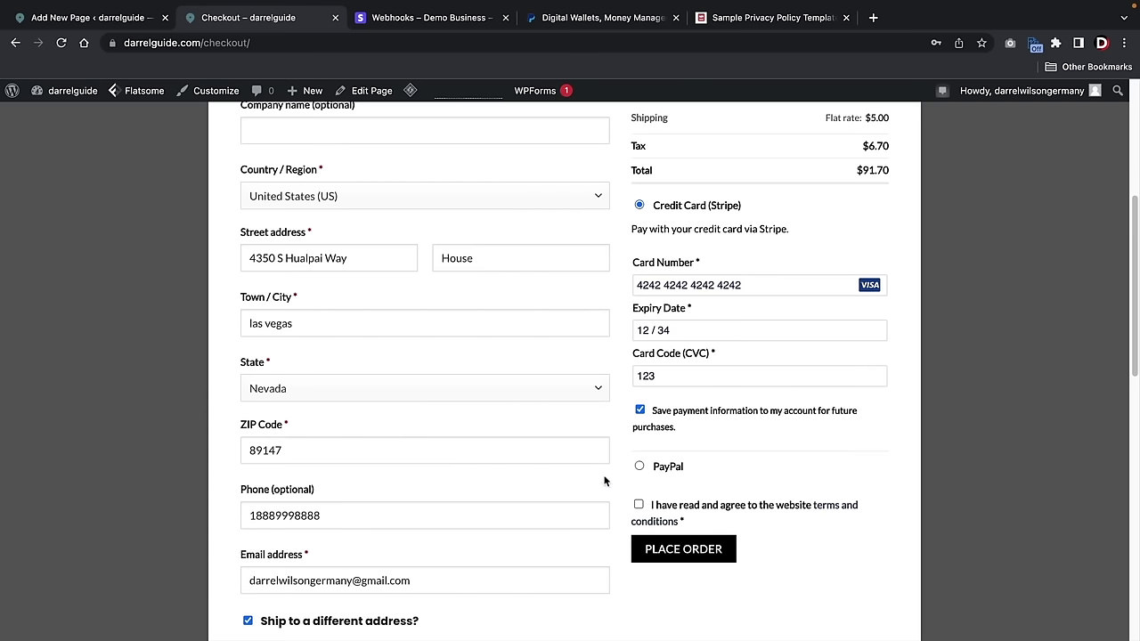
scroll(638, 375, "down", 3)
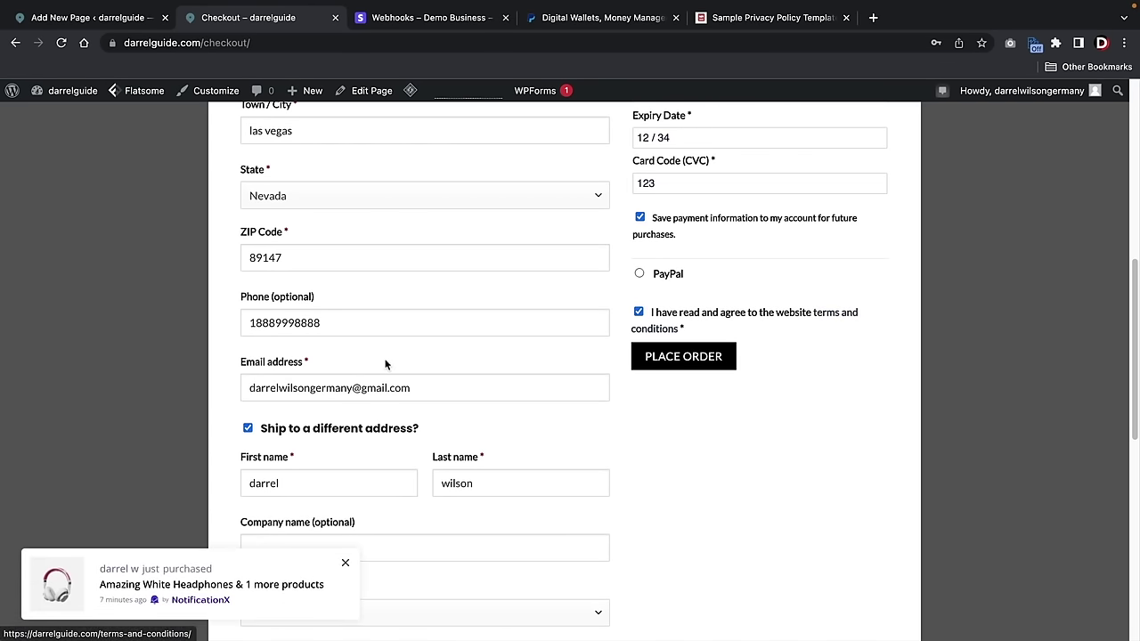
Untick Ship to a different address, clear 'House' from address line 2, and place the order
left_click(248, 429)
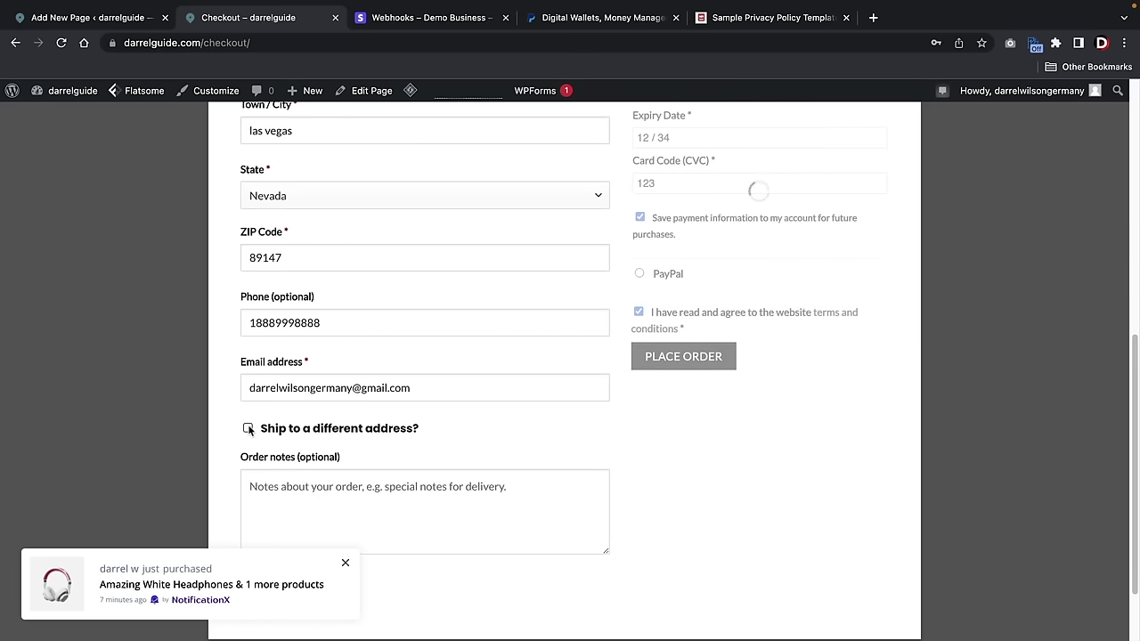
scroll(303, 401, "up", 5)
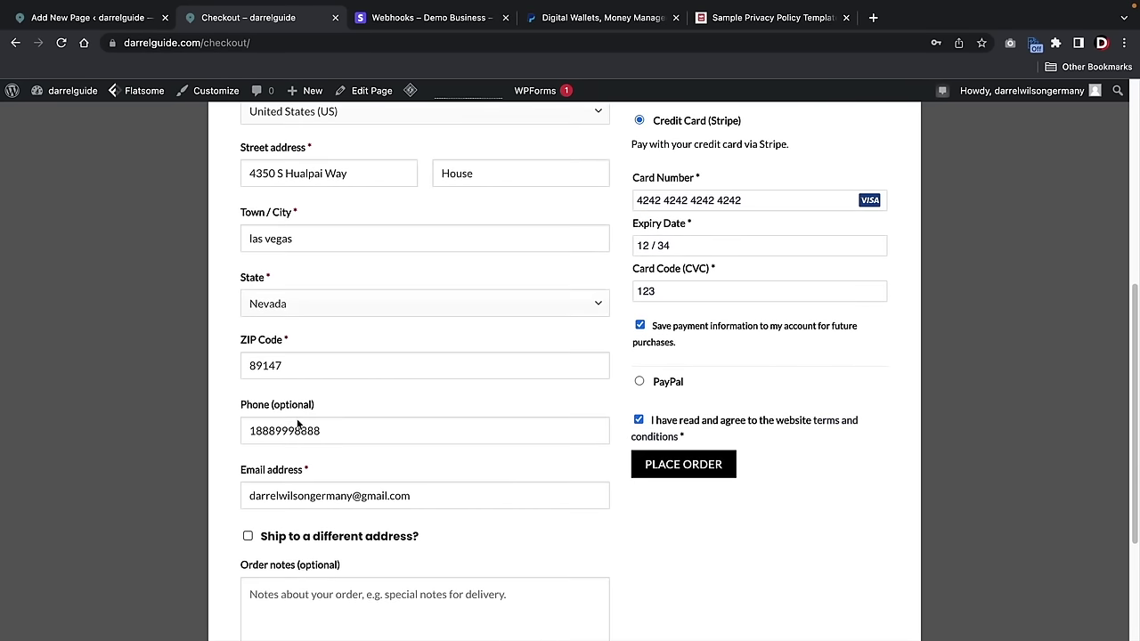
scroll(410, 411, "down", 1)
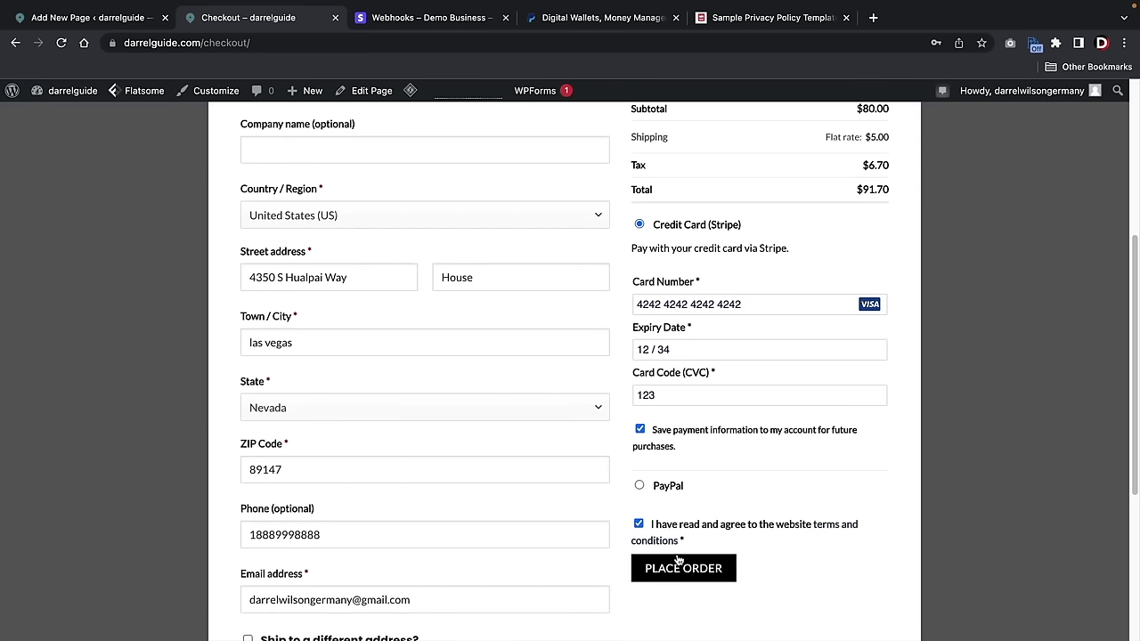
left_click(501, 282)
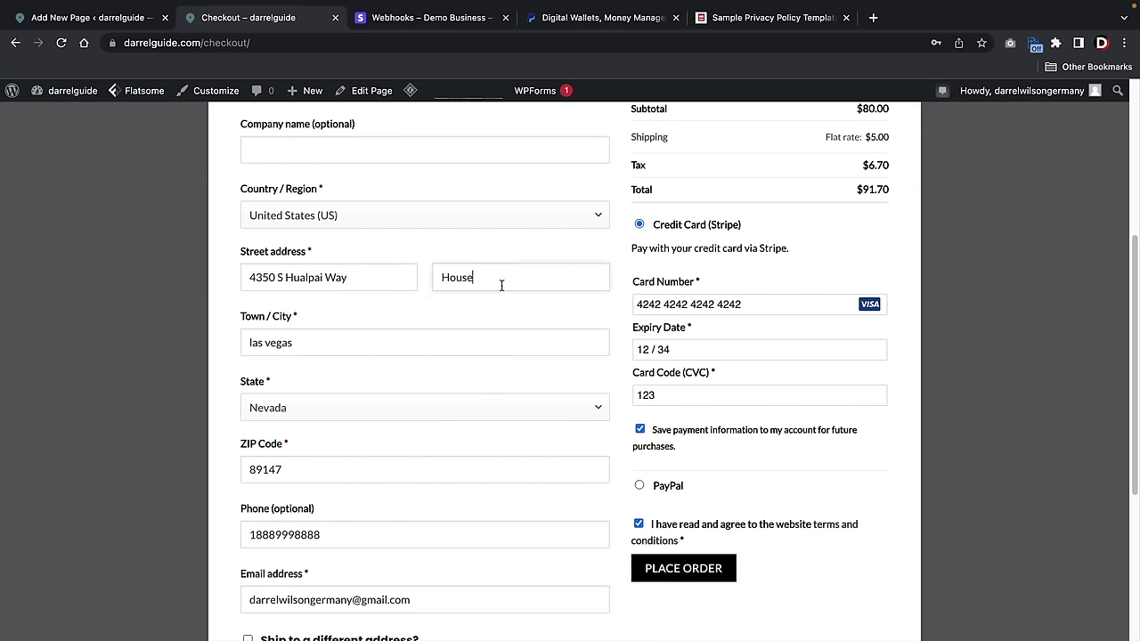
key("ctrl+a")
key("BackSpace")
left_click(684, 568)
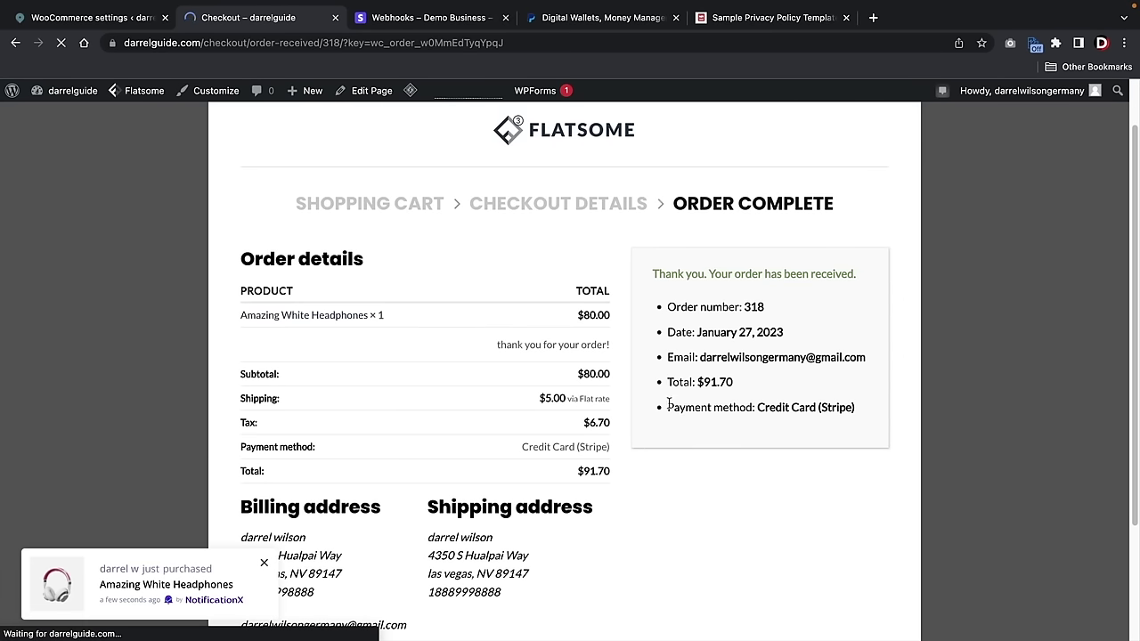
Open order #318 from WooCommerce > Orders, set its status to Completed and update it
left_click(122, 27)
mouse_move(76, 92)
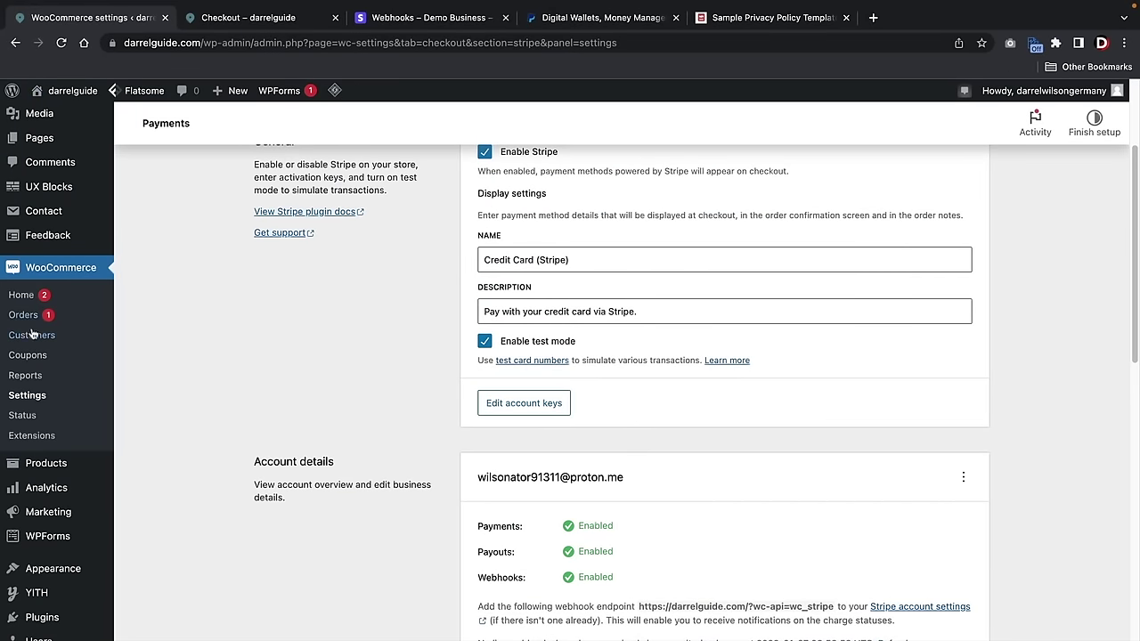
left_click(29, 317)
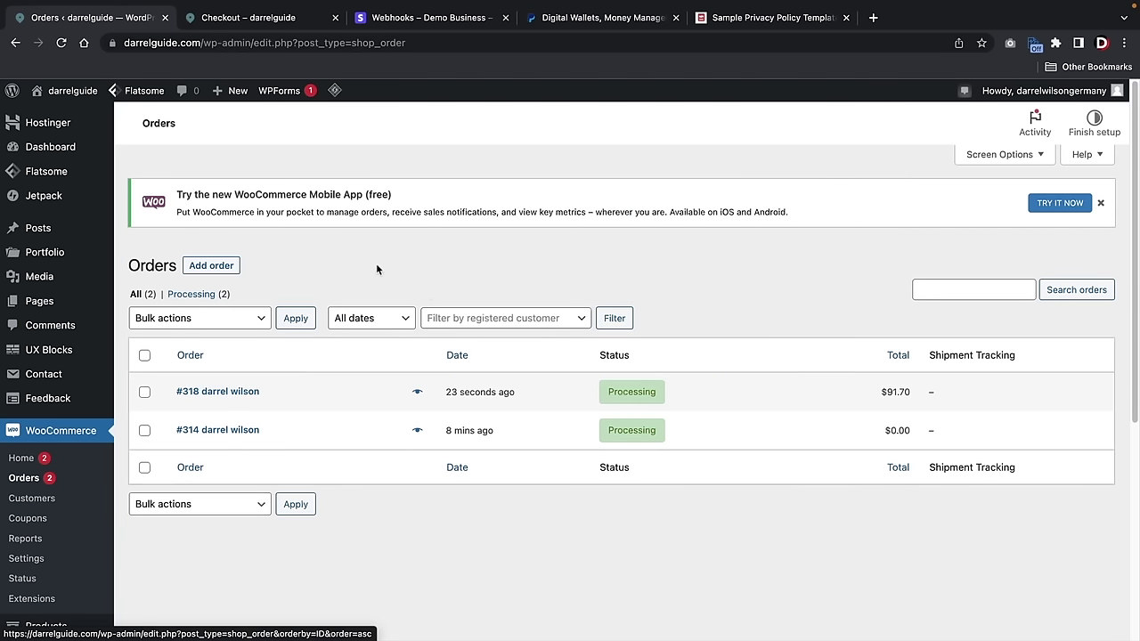
left_click(221, 394)
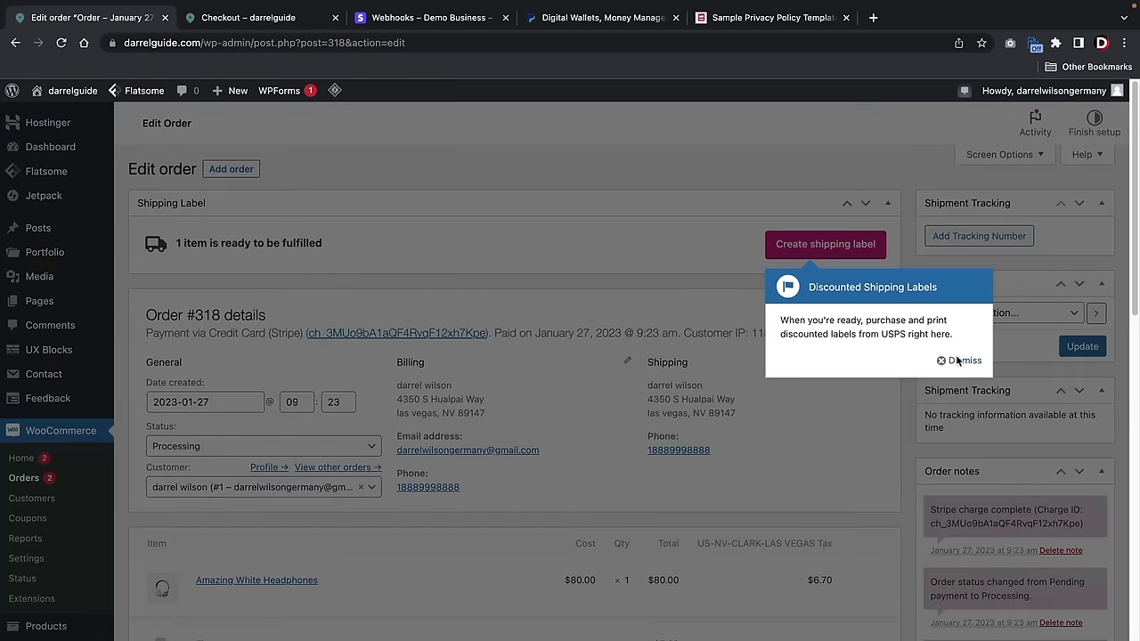
left_click(958, 361)
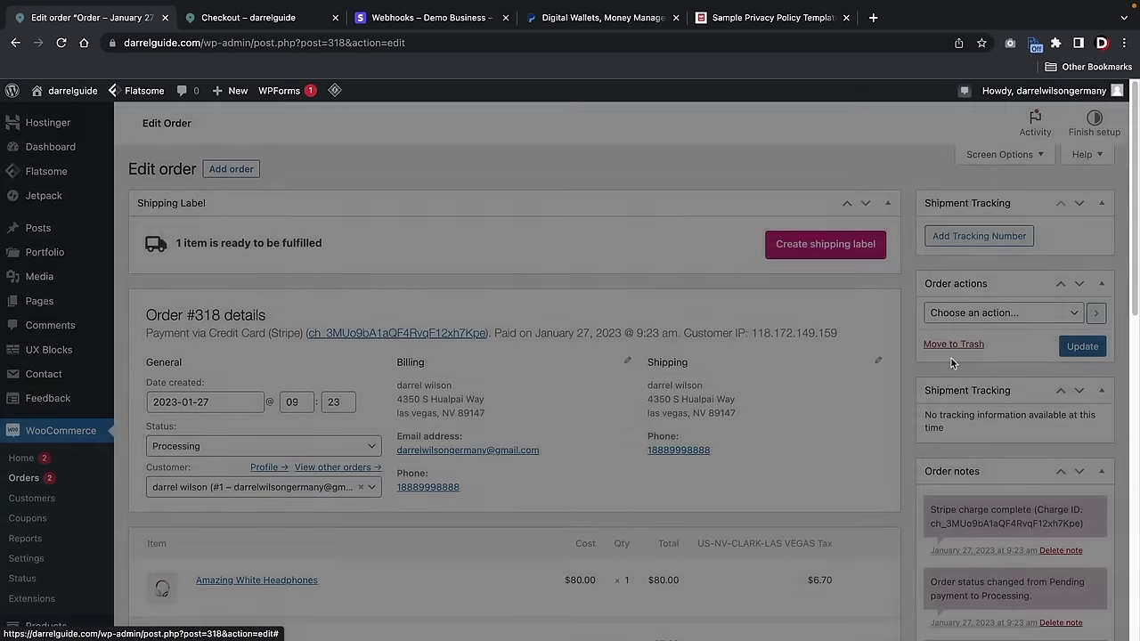
scroll(576, 331, "down", 1)
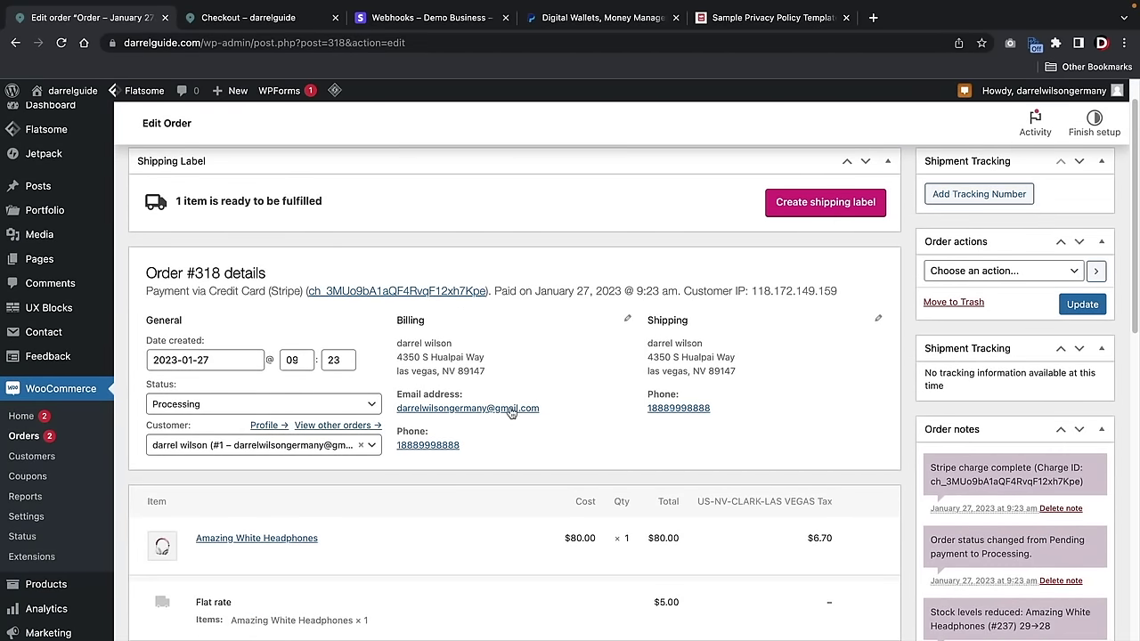
scroll(491, 415, "down", 1)
scroll(706, 478, "up", 2)
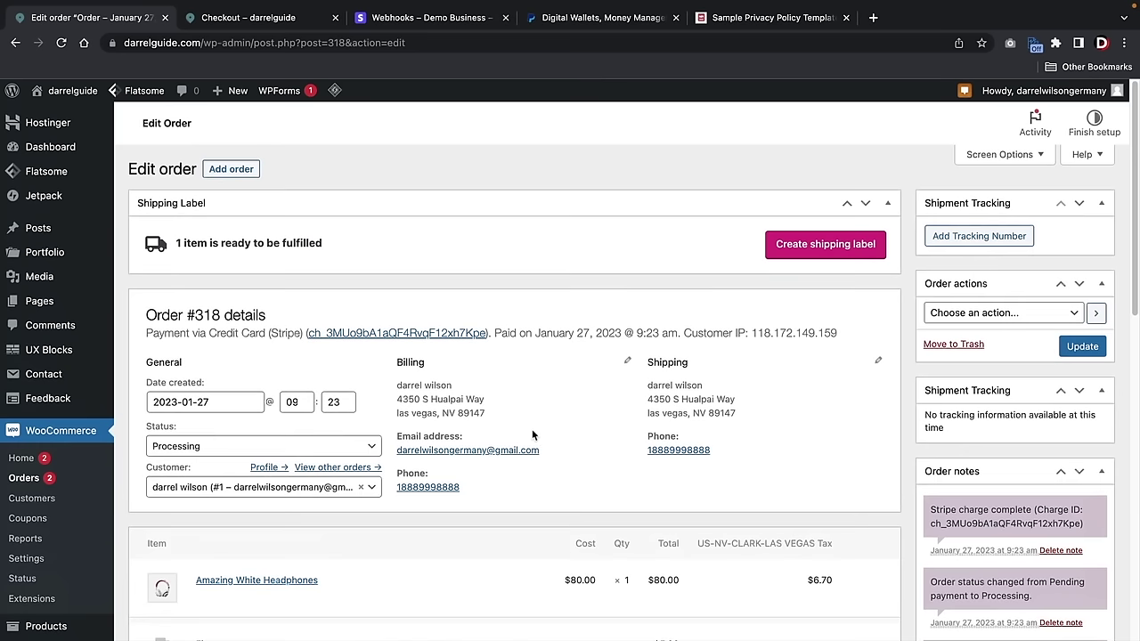
left_click(236, 445)
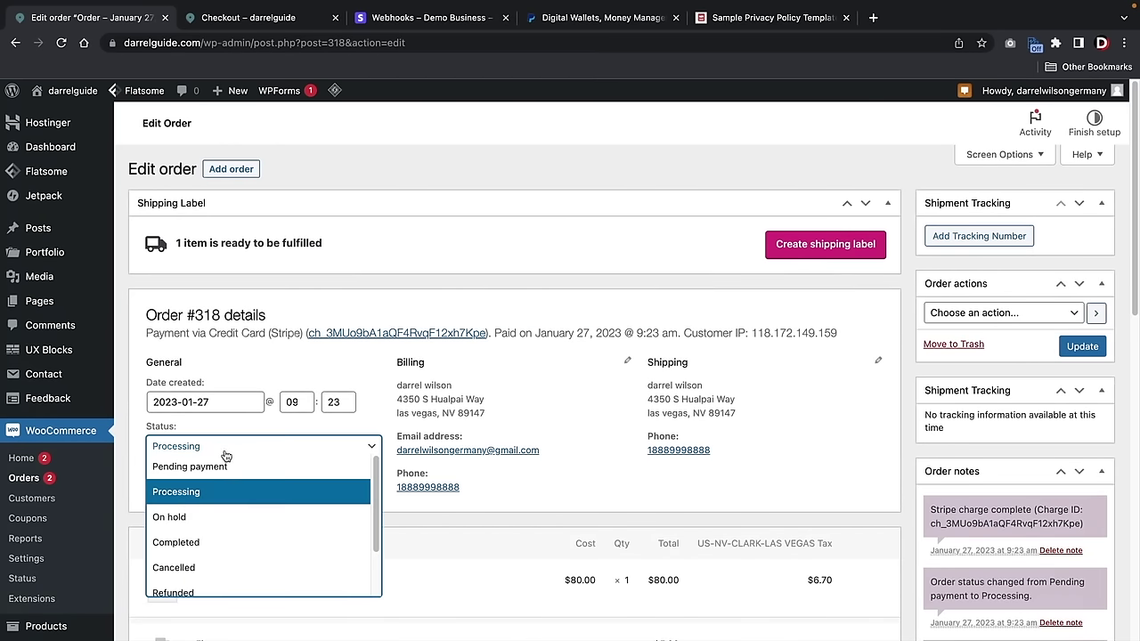
left_click(202, 552)
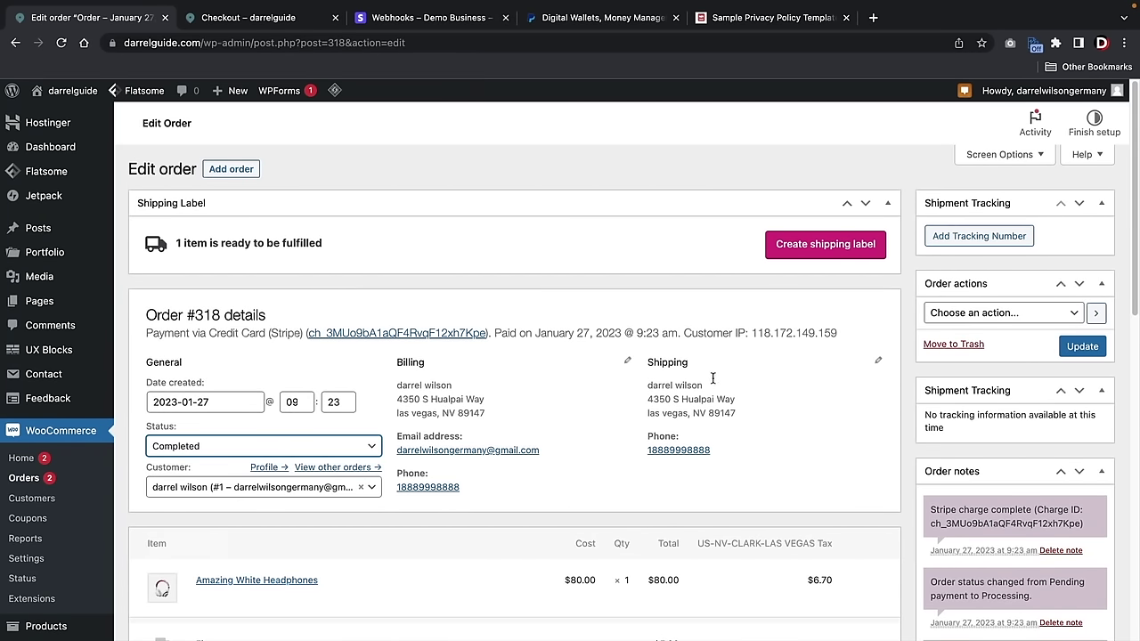
left_click(1076, 353)
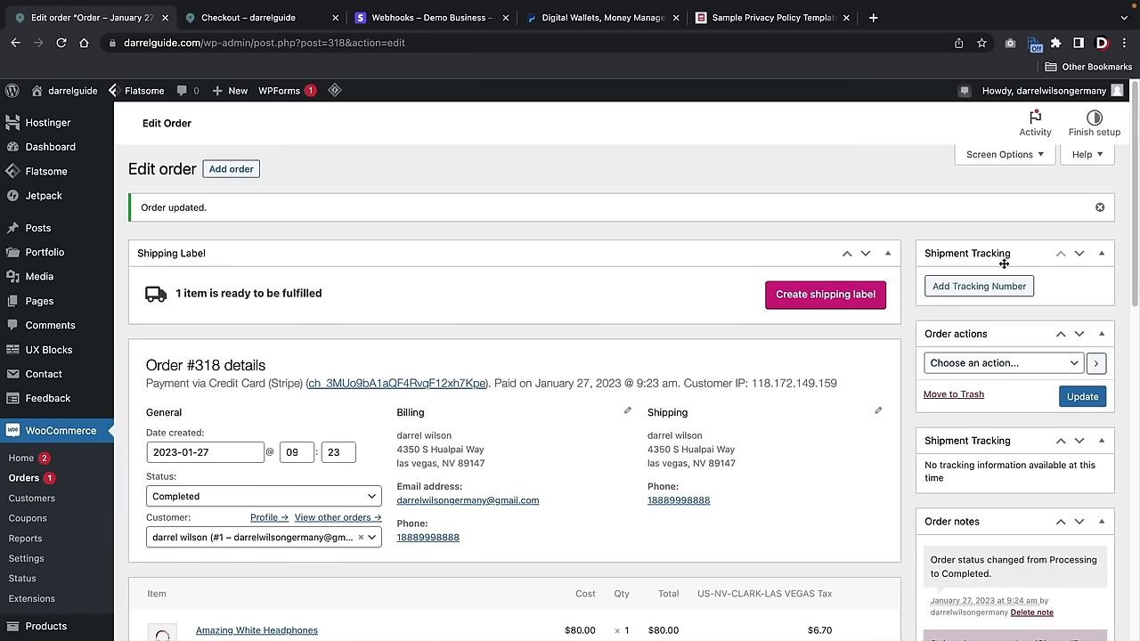
Start a tracking number entry with Custom Provider as the shipping provider
left_click(999, 286)
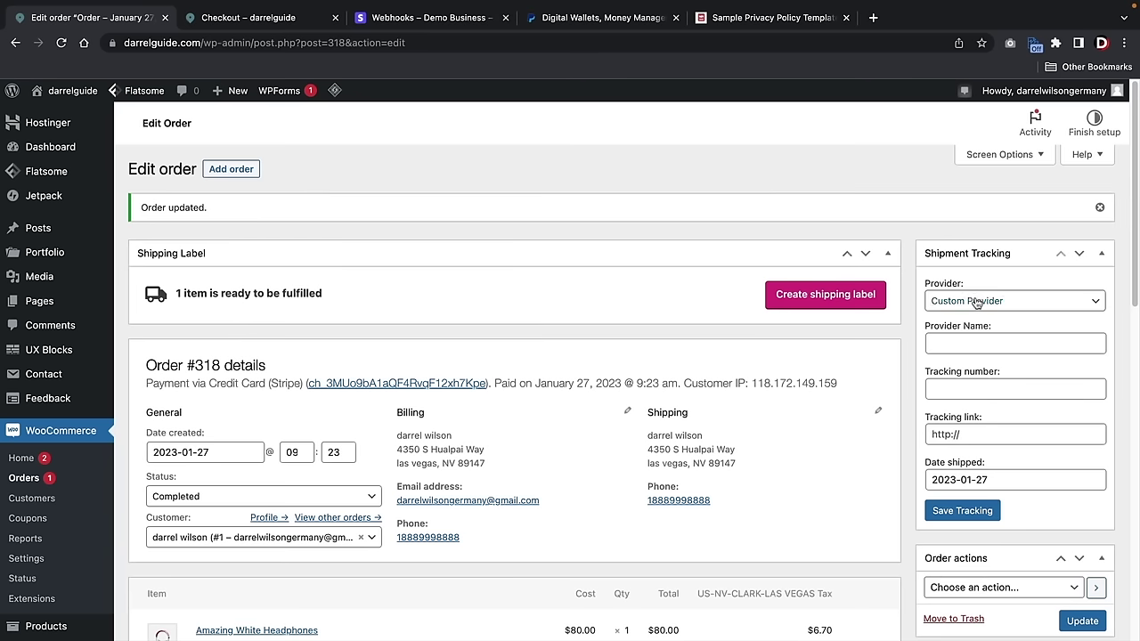
left_click(984, 303)
left_click(983, 335)
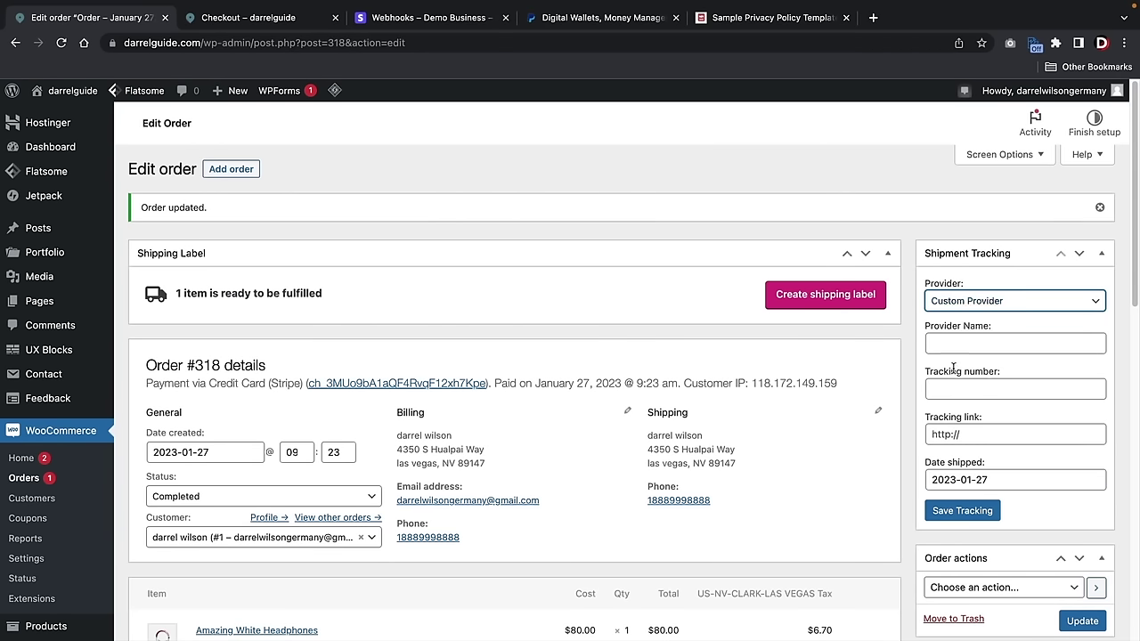